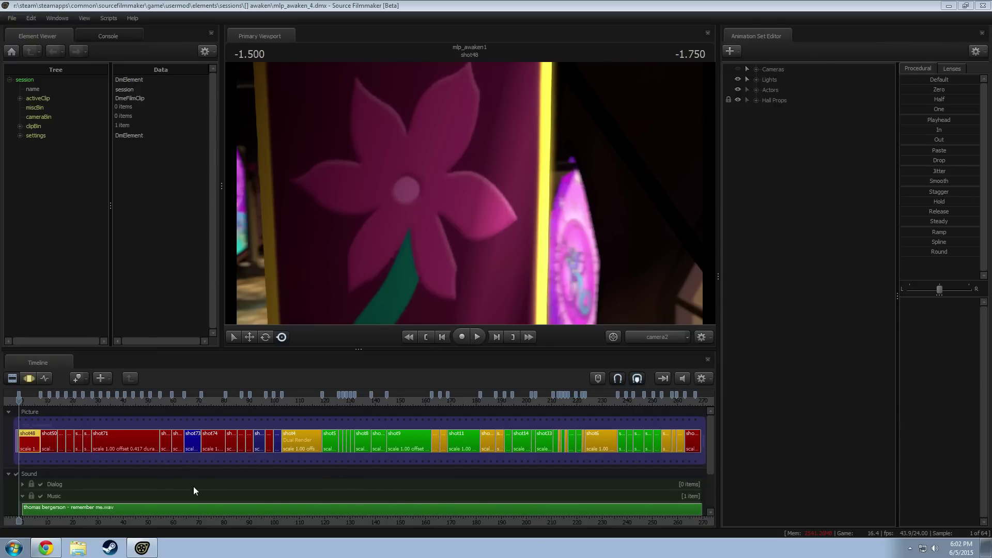
{"action": "scroll", "coordinate": [311, 506], "scroll_direction": "down", "scroll_amount": 1}
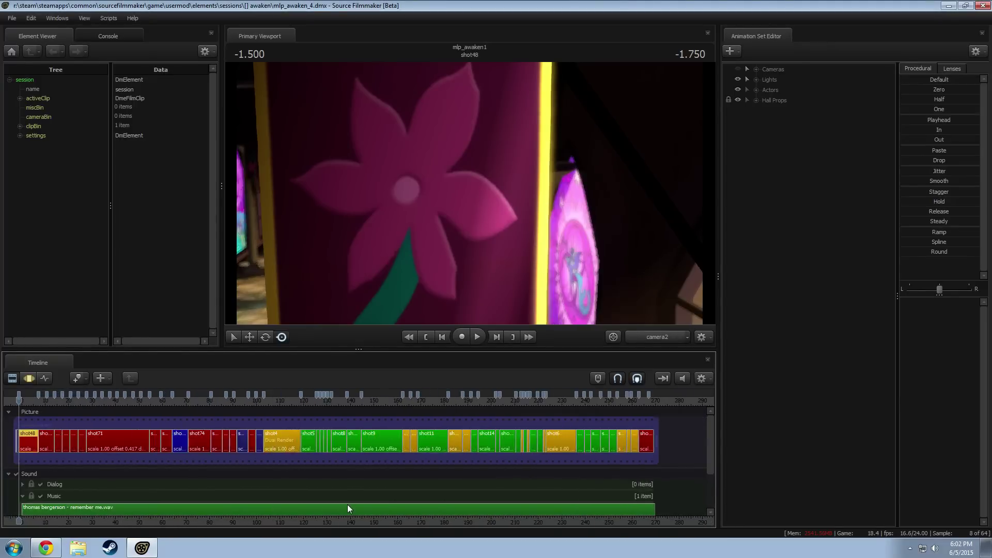
{"action": "scroll", "coordinate": [427, 500], "scroll_direction": "up", "scroll_amount": 1}
{"action": "scroll", "coordinate": [354, 513], "scroll_direction": "down", "scroll_amount": 1}
{"action": "scroll", "coordinate": [395, 522], "scroll_direction": "down", "scroll_amount": 1}
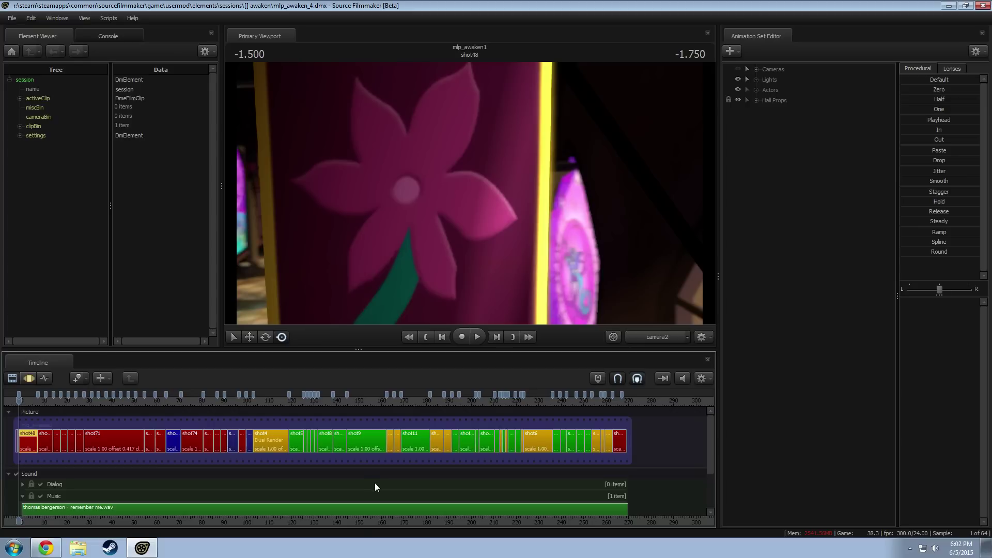
{"action": "scroll", "coordinate": [289, 518], "scroll_direction": "down", "scroll_amount": 1}
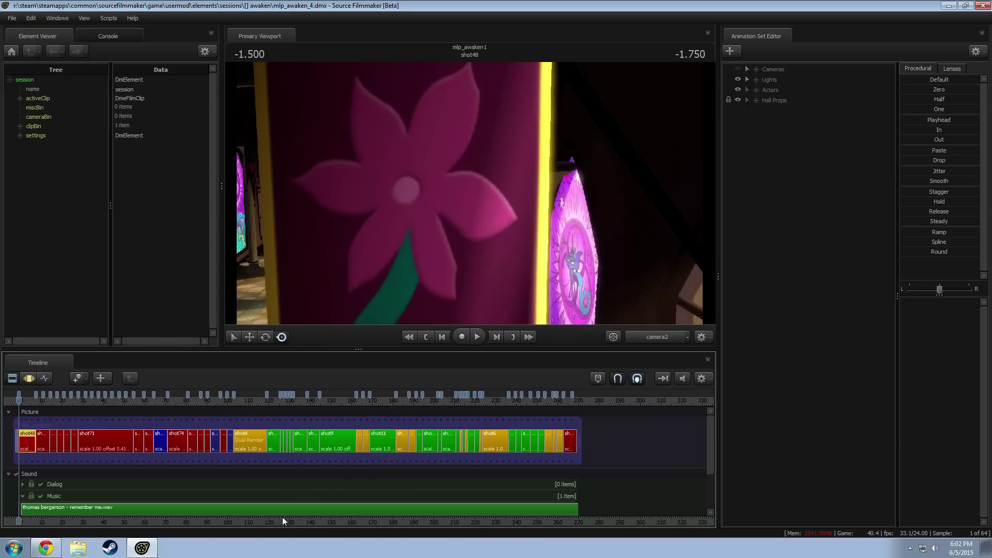
{"action": "scroll", "coordinate": [497, 527], "scroll_direction": "down", "scroll_amount": 1}
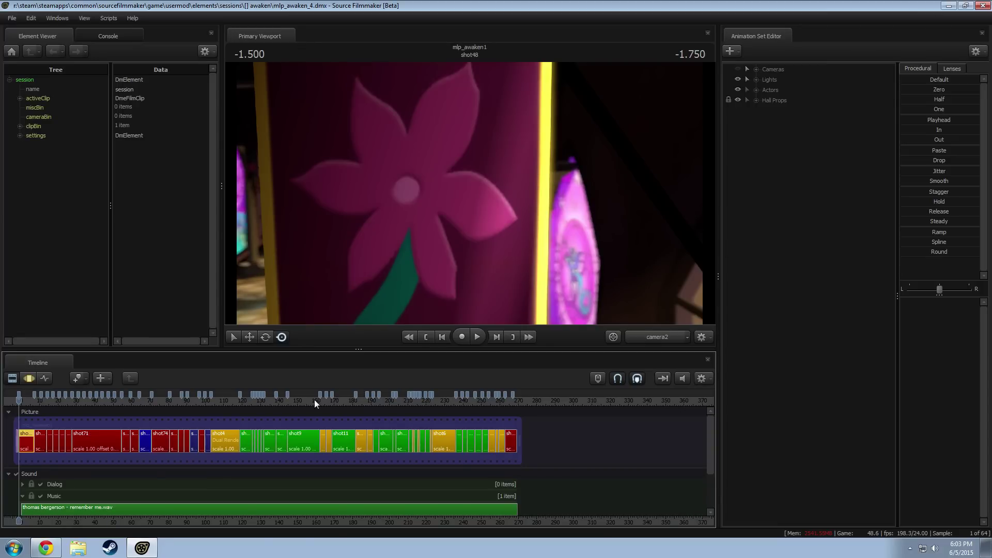
Step: View the frame at 121.500 in shot5 and the frame at 148.375 in shot9
{"action": "left_click", "coordinate": [245, 401]}
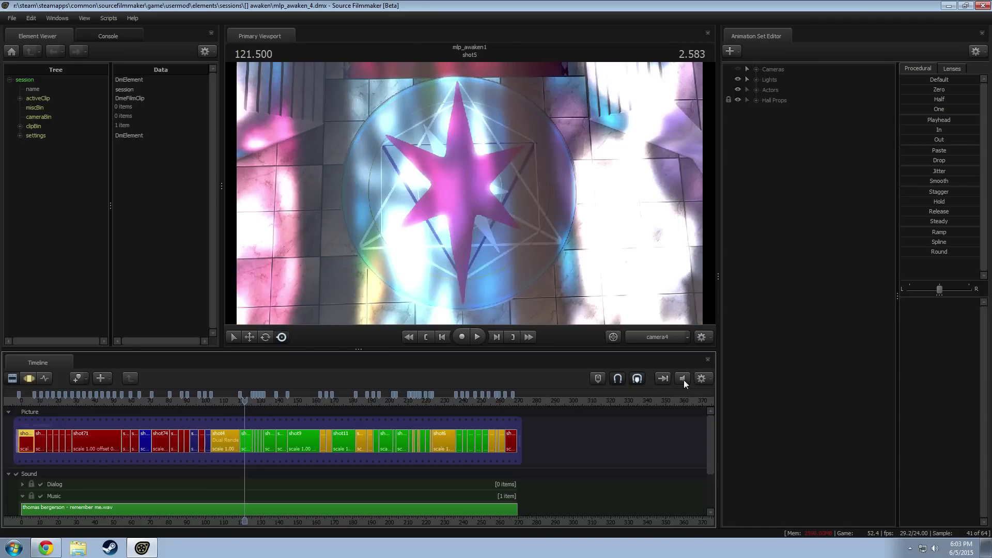
{"action": "scroll", "coordinate": [284, 520], "scroll_direction": "up", "scroll_amount": 3}
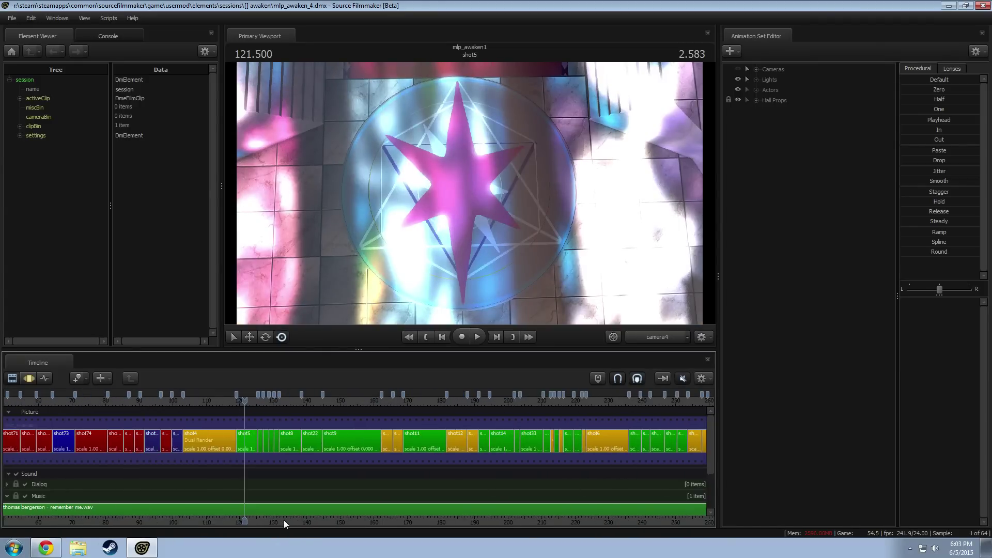
{"action": "scroll", "coordinate": [284, 518], "scroll_direction": "down", "scroll_amount": 4}
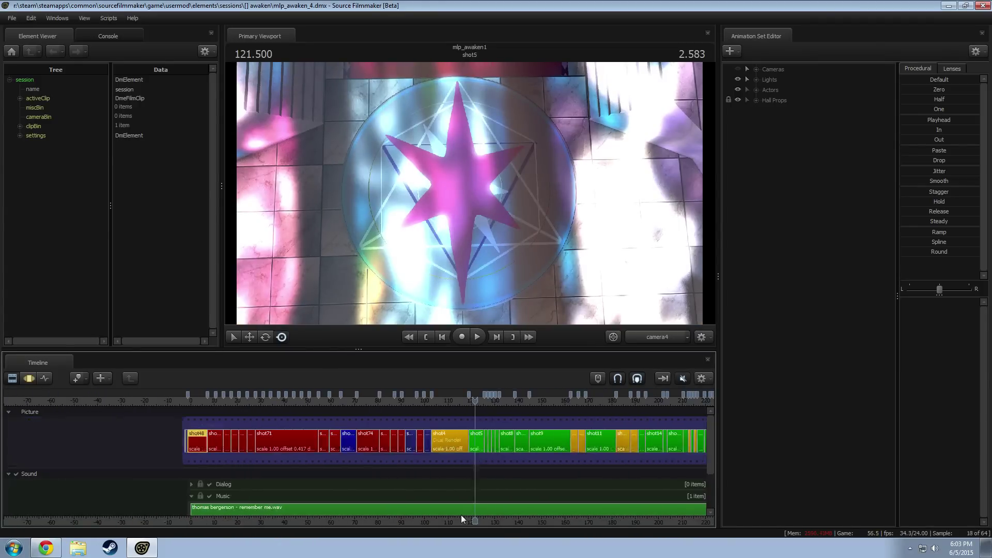
{"action": "middle_click_drag", "start_coordinate": [463, 521], "coordinate": [280, 523]}
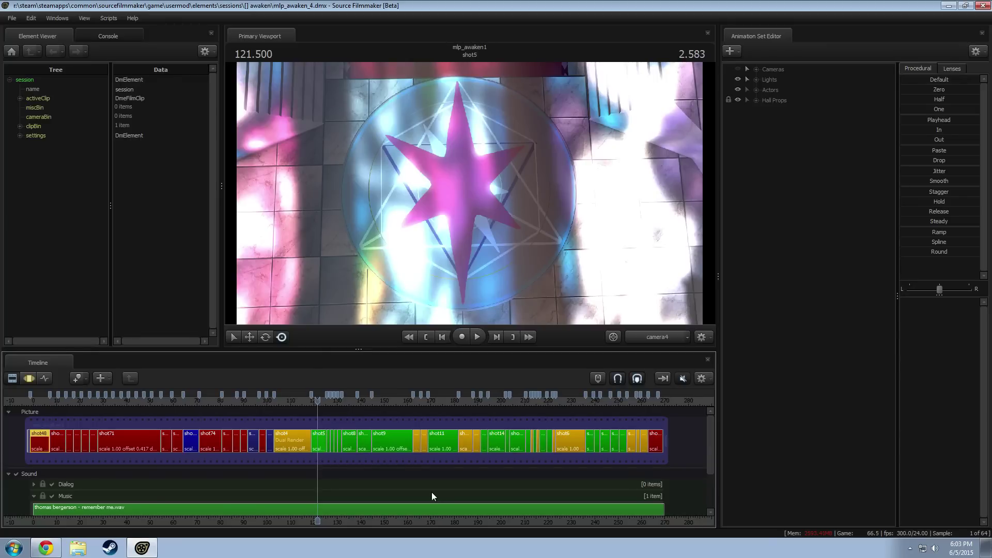
{"action": "left_click", "coordinate": [380, 405]}
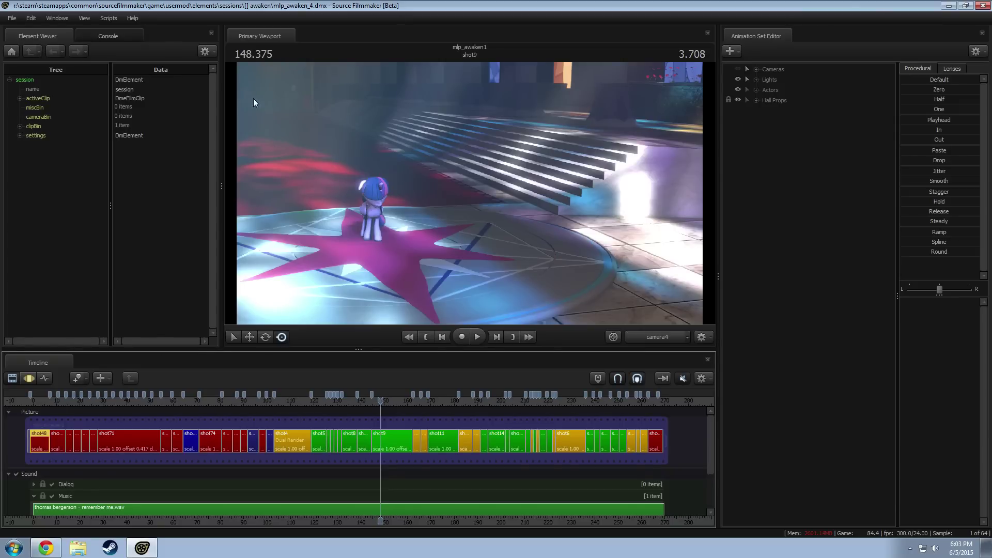
Step: Enlarge the primary viewport by narrowing the Element Viewer and reducing the height of the timeline
{"action": "left_click_drag", "start_coordinate": [221, 189], "coordinate": [155, 188]}
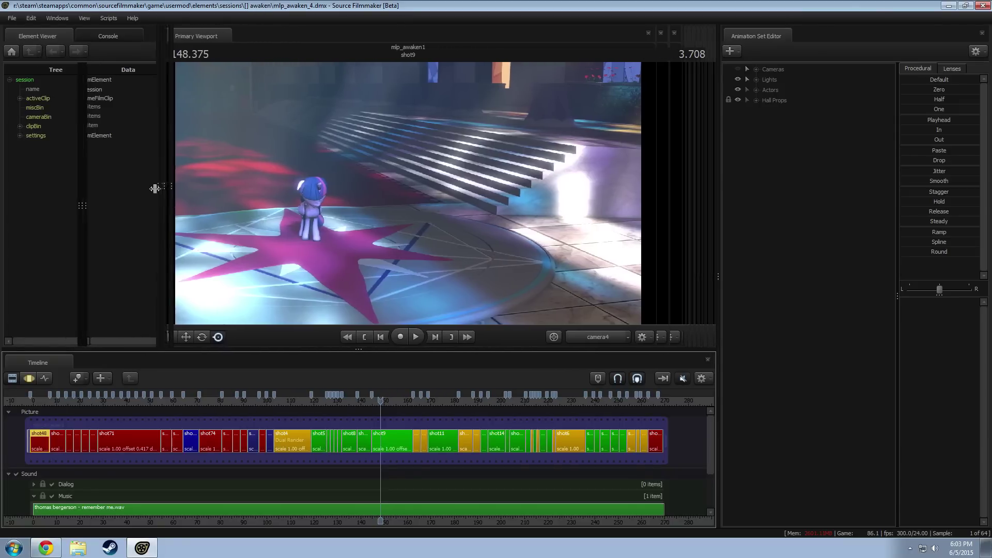
{"action": "left_click_drag", "start_coordinate": [271, 349], "coordinate": [276, 372]}
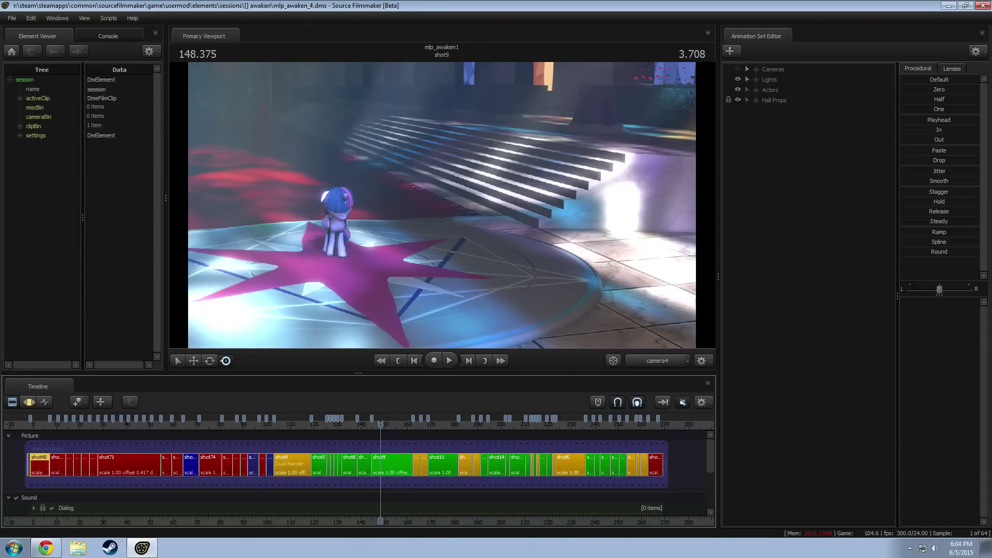
{"action": "left_click_drag", "start_coordinate": [991, 241], "coordinate": [991, 124]}
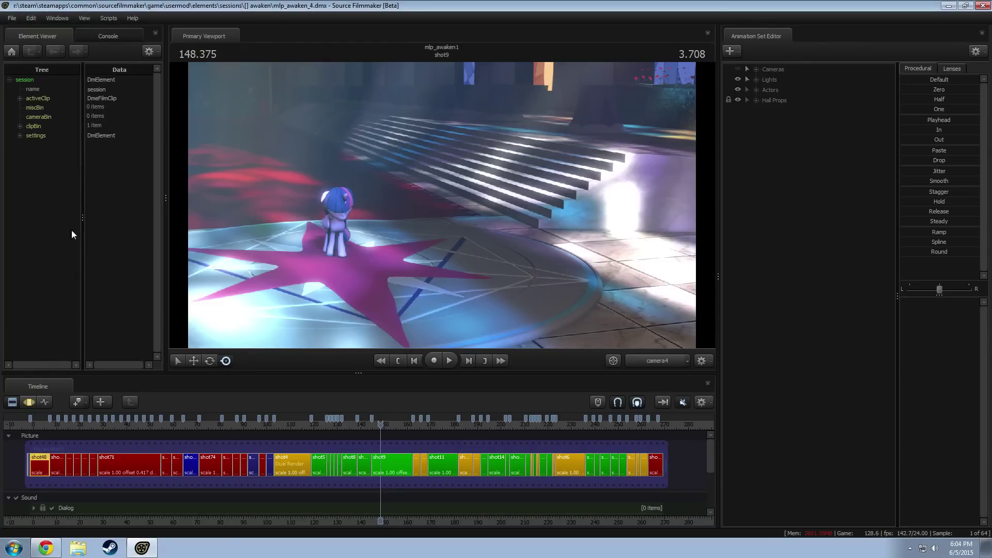
Step: Open the session fma_chemistry_60.dmx from the parent sessions folder
{"action": "left_click", "coordinate": [11, 18]}
{"action": "left_click", "coordinate": [26, 37]}
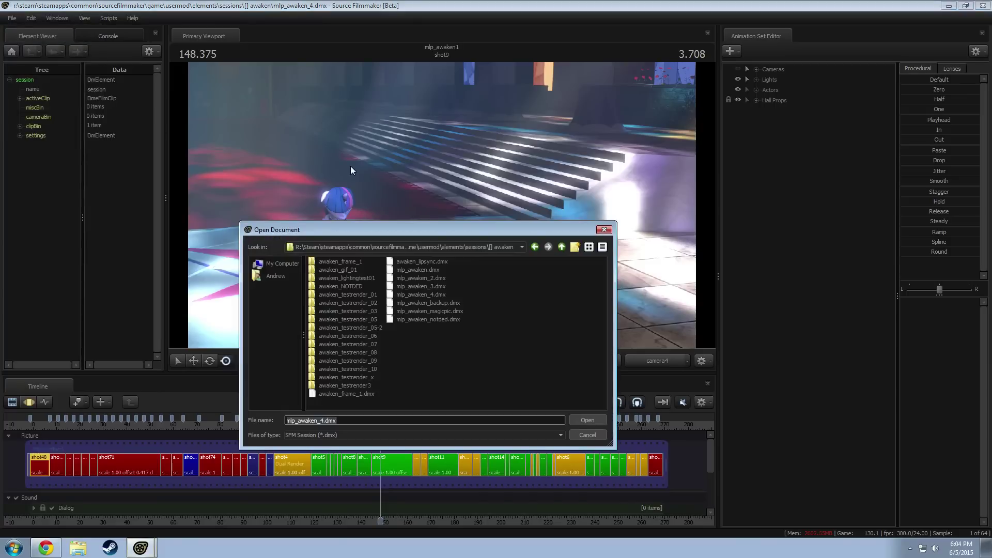
{"action": "left_click", "coordinate": [562, 247]}
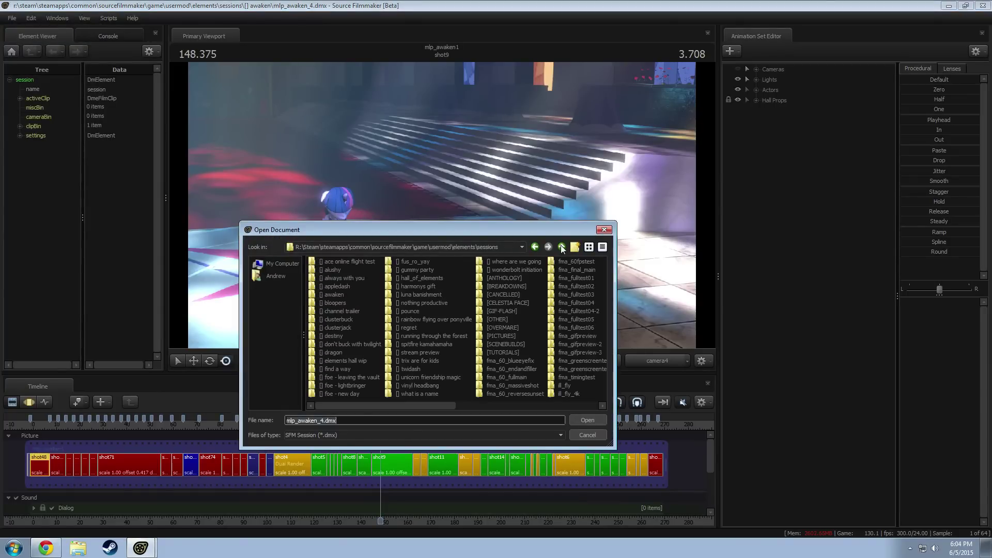
{"action": "left_click_drag", "start_coordinate": [413, 404], "coordinate": [586, 401]}
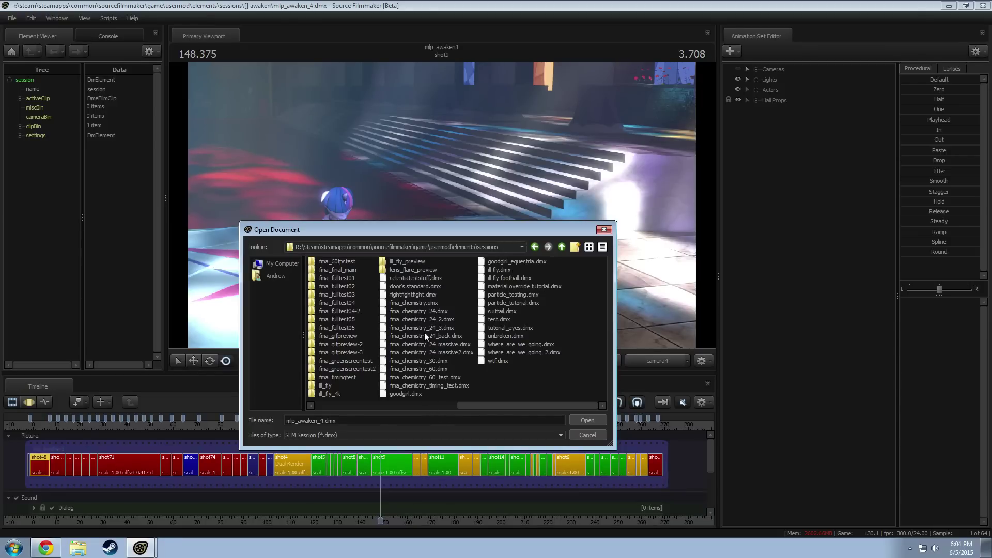
{"action": "left_click", "coordinate": [432, 377]}
{"action": "left_click", "coordinate": [438, 368]}
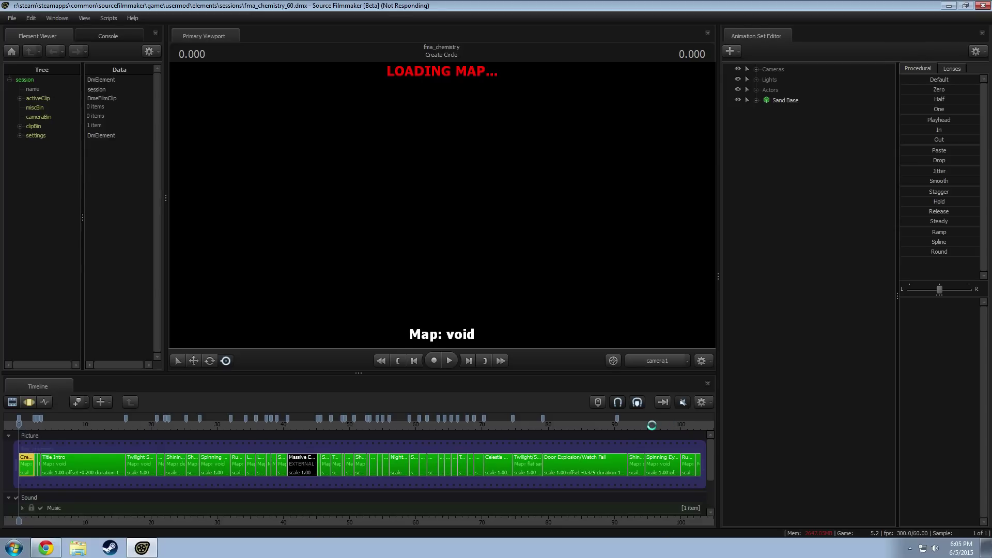
Step: Place the playhead at 96.300 in the shot Spinning Eye Open2
{"action": "left_click", "coordinate": [652, 427]}
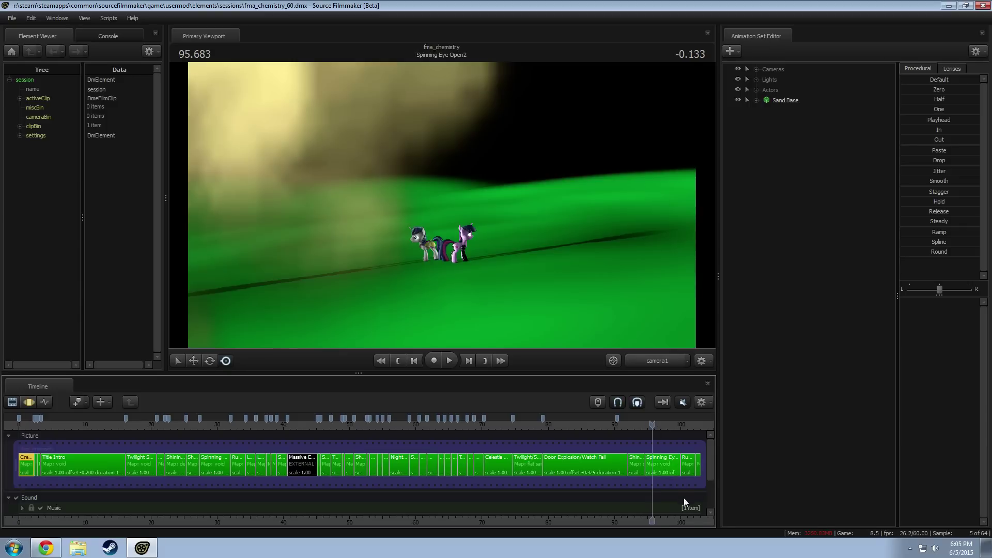
{"action": "middle_click_drag", "start_coordinate": [663, 523], "coordinate": [492, 511]}
{"action": "mouse_move", "coordinate": [470, 424]}
{"action": "left_mouse_down"}
{"action": "mouse_move", "coordinate": [506, 429]}
{"action": "mouse_move", "coordinate": [484, 429]}
{"action": "left_mouse_up"}
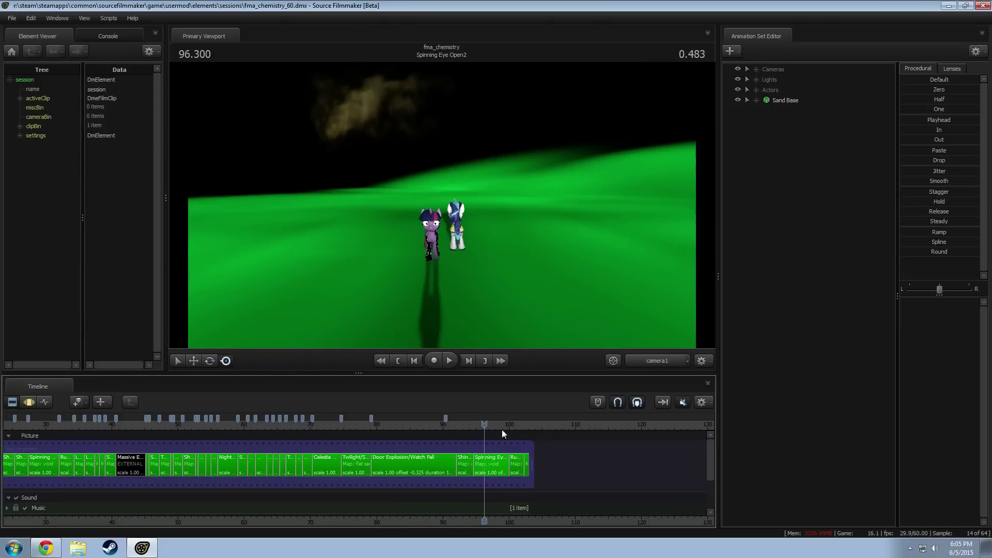
Step: Switch the viewport to the Work Camera and fly it in to a close-up of the purple pony's face
{"action": "left_click", "coordinate": [664, 362]}
{"action": "key", "text": "w"}
{"action": "key", "text": "w"}
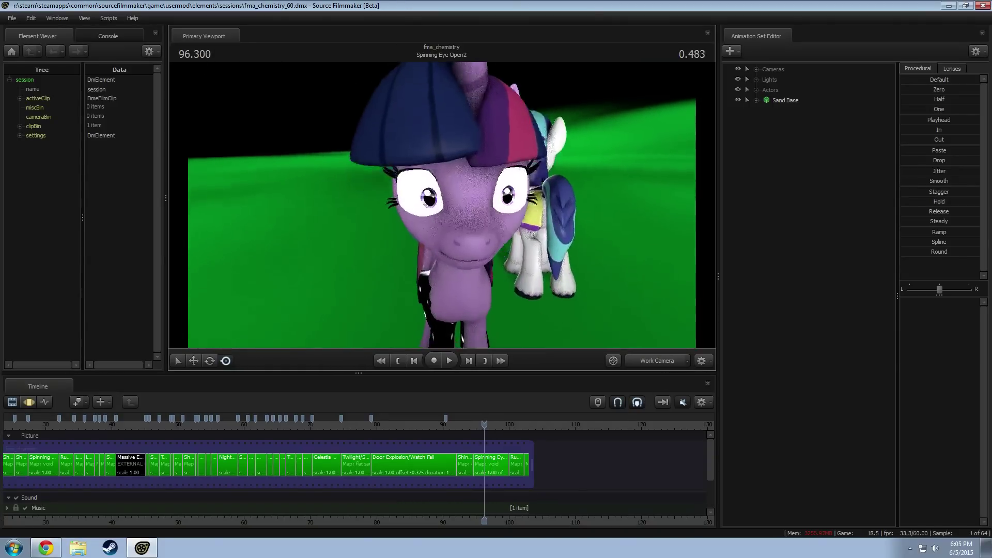
{"action": "key", "text": "d"}
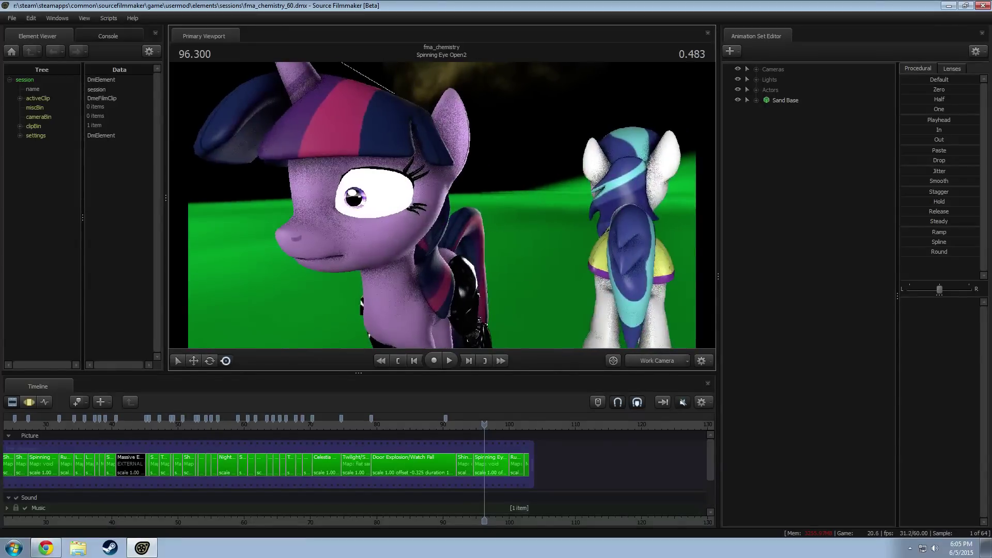
{"action": "key", "text": "w"}
{"action": "key", "text": "a"}
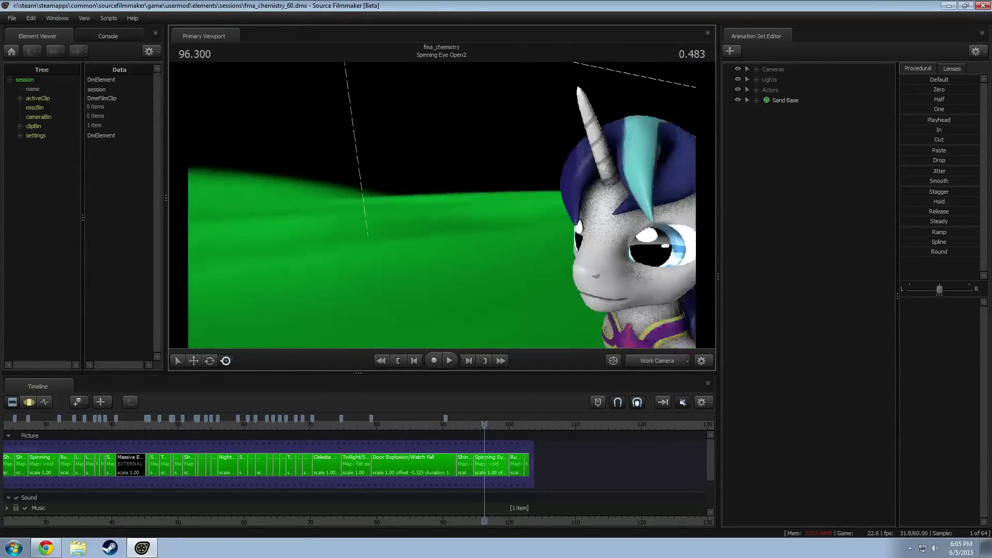
{"action": "key", "text": "w"}
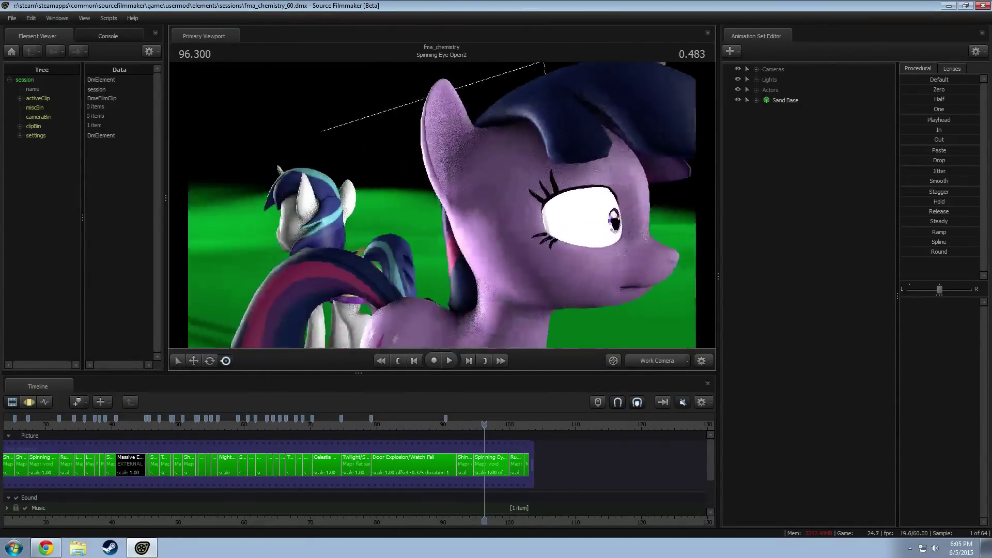
{"action": "left_click_drag", "start_coordinate": [478, 206], "coordinate": [488, 206]}
Step: Select the Spinning Eye Open2 shot and show the game model of the Twilight Body actor in the Element Viewer
{"action": "left_click", "coordinate": [495, 469]}
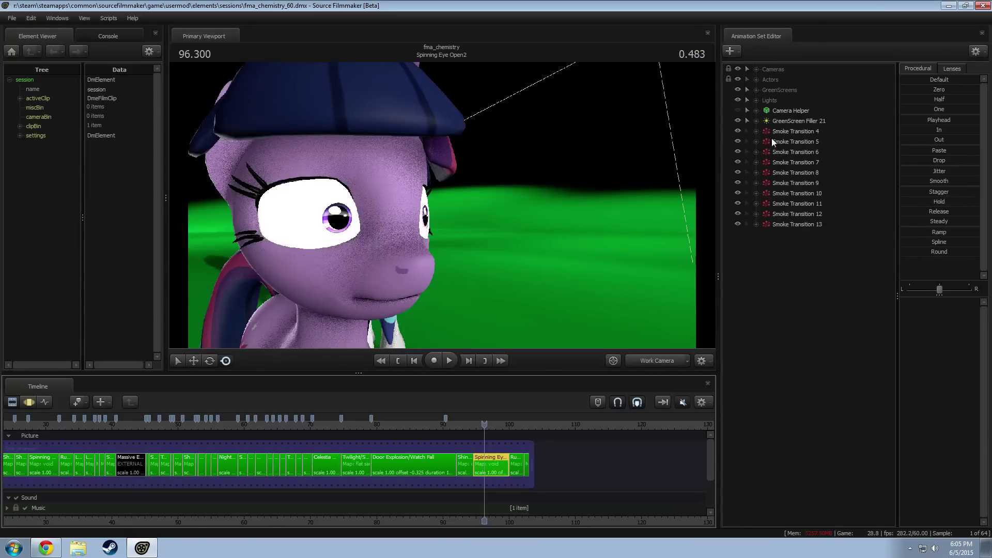
{"action": "left_click", "coordinate": [756, 79]}
{"action": "right_click", "coordinate": [786, 101]}
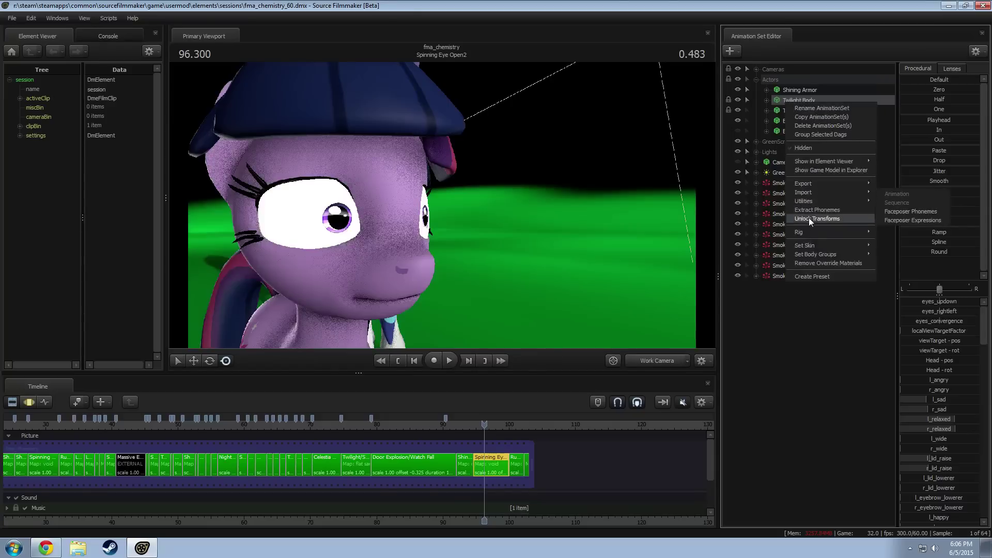
{"action": "mouse_move", "coordinate": [821, 162]}
{"action": "left_click", "coordinate": [898, 170]}
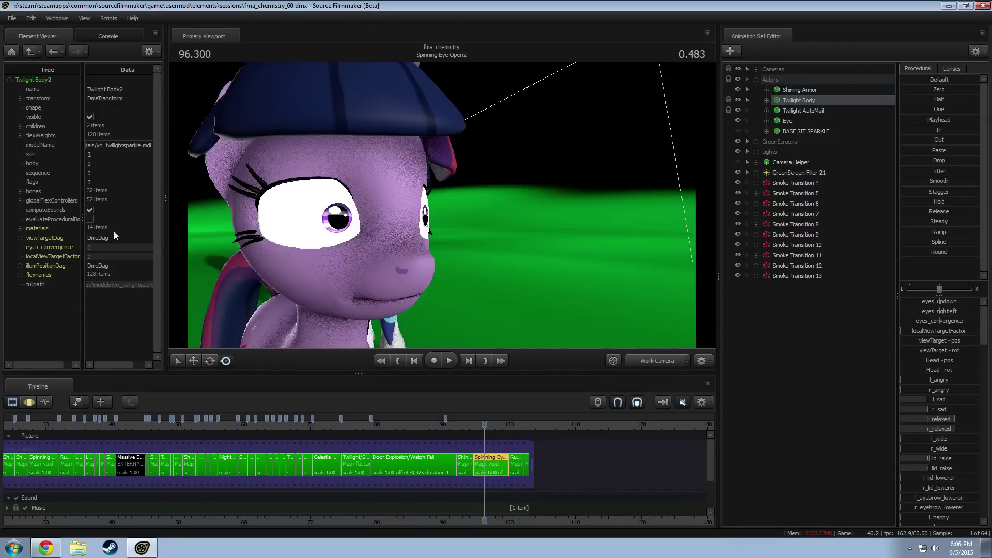
Step: Expand the model's materials and the eyeball_l material to reach its attributes
{"action": "left_click", "coordinate": [20, 228]}
{"action": "scroll", "coordinate": [57, 315], "scroll_direction": "down", "scroll_amount": 1}
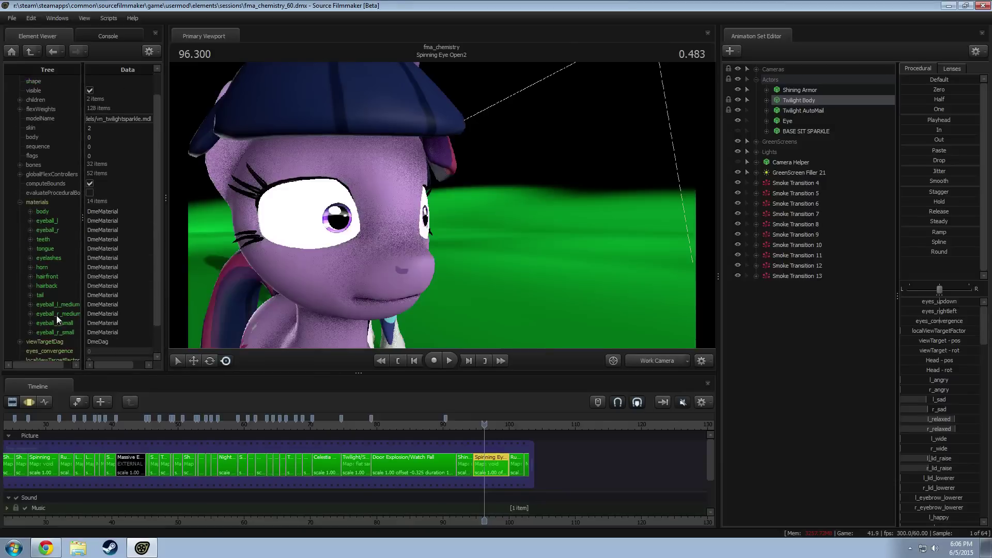
{"action": "left_click", "coordinate": [30, 221]}
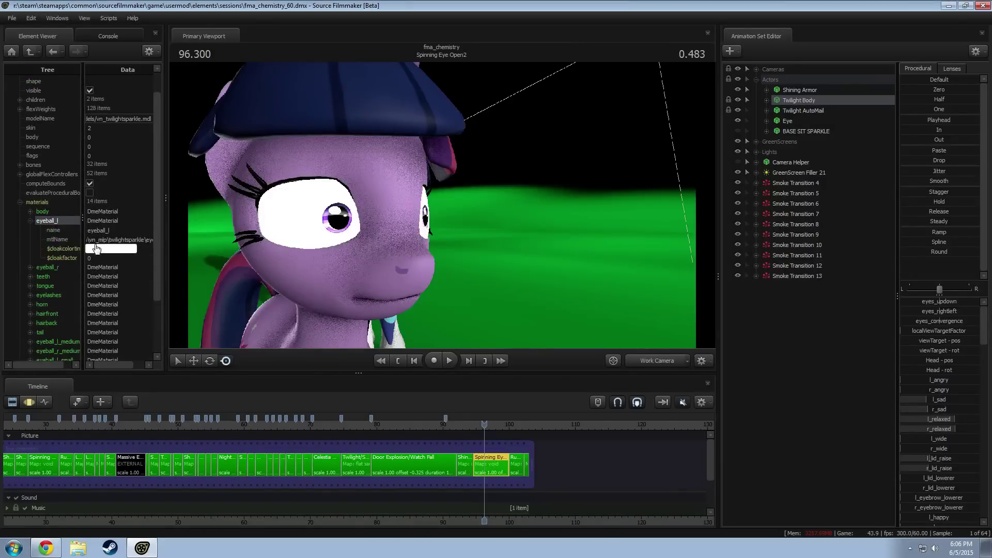
{"action": "left_click", "coordinate": [119, 239]}
{"action": "left_click", "coordinate": [118, 231]}
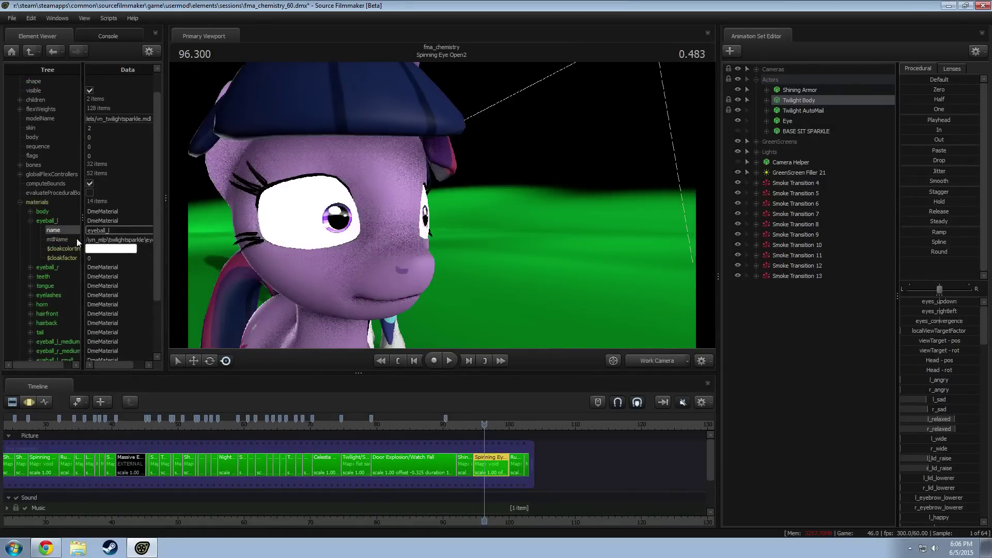
Step: Add a string attribute to the eyeball_l material and name it $iris
{"action": "right_click", "coordinate": [50, 221]}
{"action": "mouse_move", "coordinate": [116, 298]}
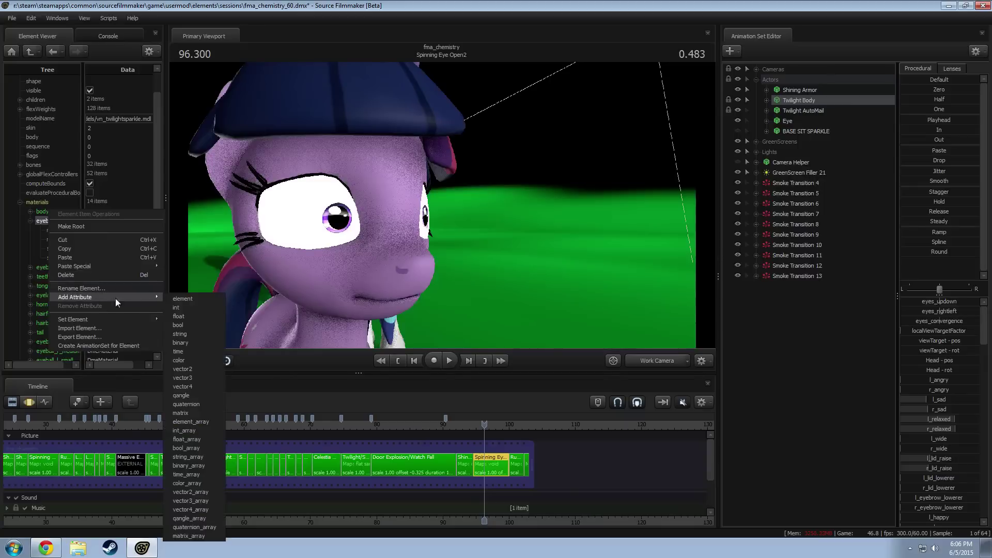
{"action": "left_click", "coordinate": [179, 334]}
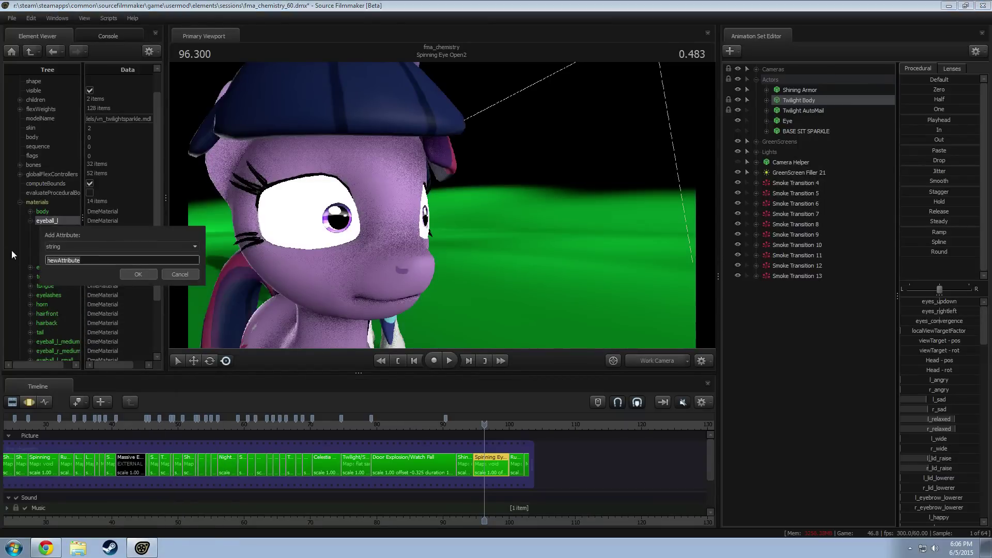
{"action": "type", "text": "$string"}
{"action": "key", "text": "Return"}
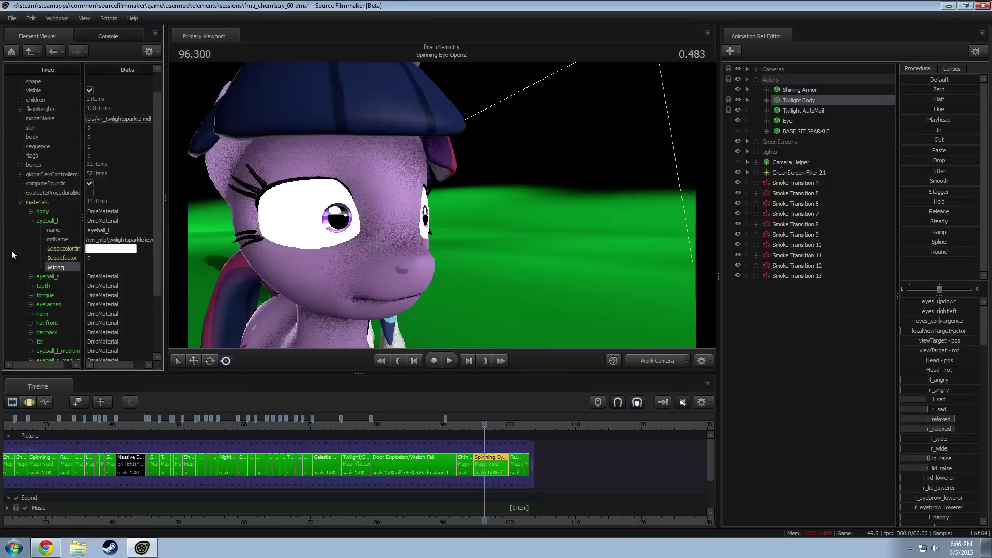
{"action": "double_click", "coordinate": [69, 267]}
{"action": "type", "text": "$iris"}
{"action": "key", "text": "Return"}
Step: Remove the $iris attribute from the eyeball_l material
{"action": "left_click_drag", "start_coordinate": [555, 210], "coordinate": [324, 271], "text": "alt"}
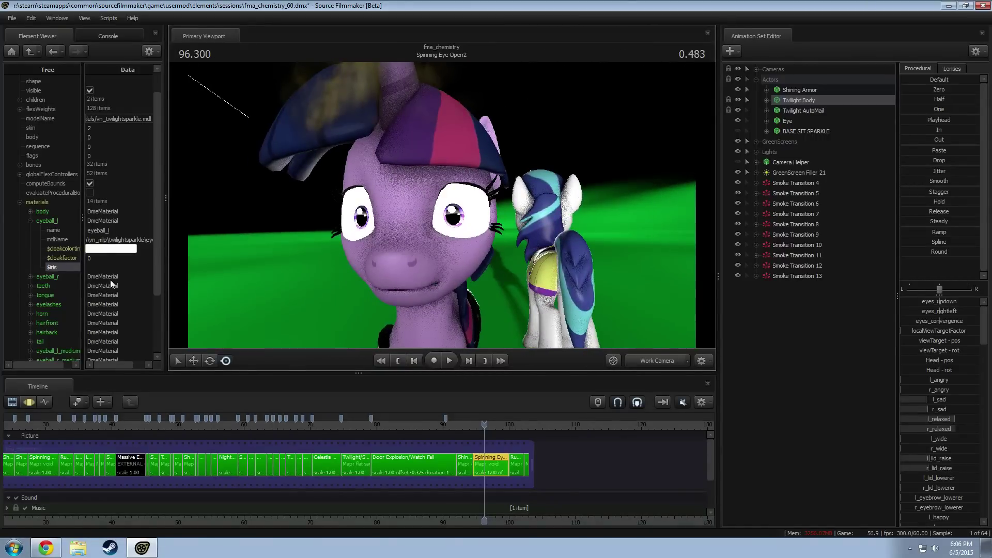
{"action": "left_click", "coordinate": [114, 266]}
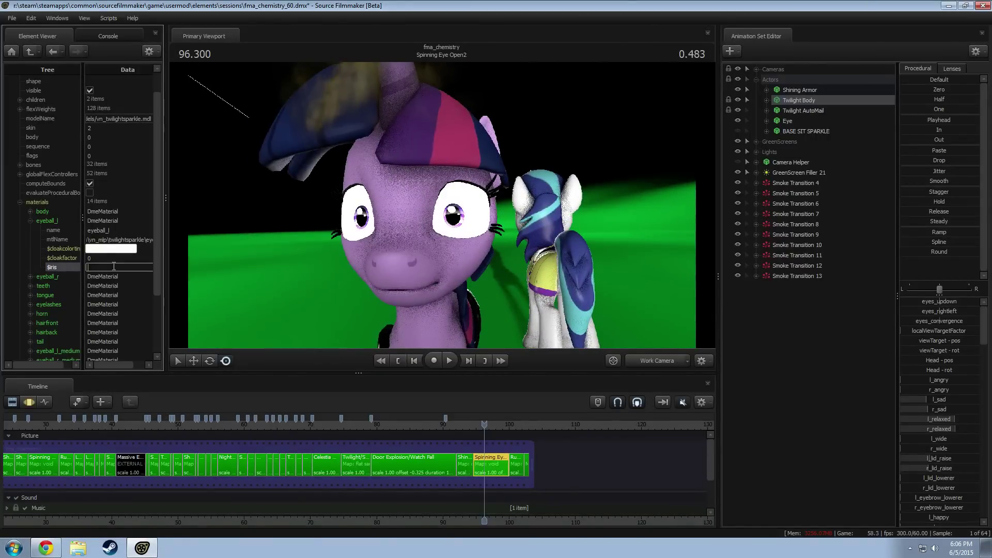
{"action": "right_click", "coordinate": [69, 265]}
{"action": "left_click", "coordinate": [89, 299]}
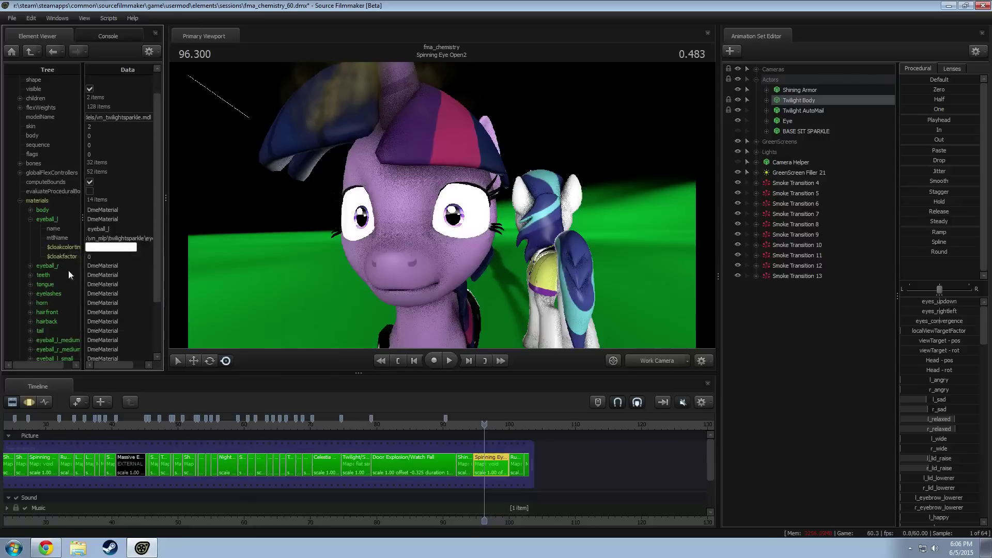
{"action": "right_click", "coordinate": [54, 220]}
{"action": "mouse_move", "coordinate": [89, 297]}
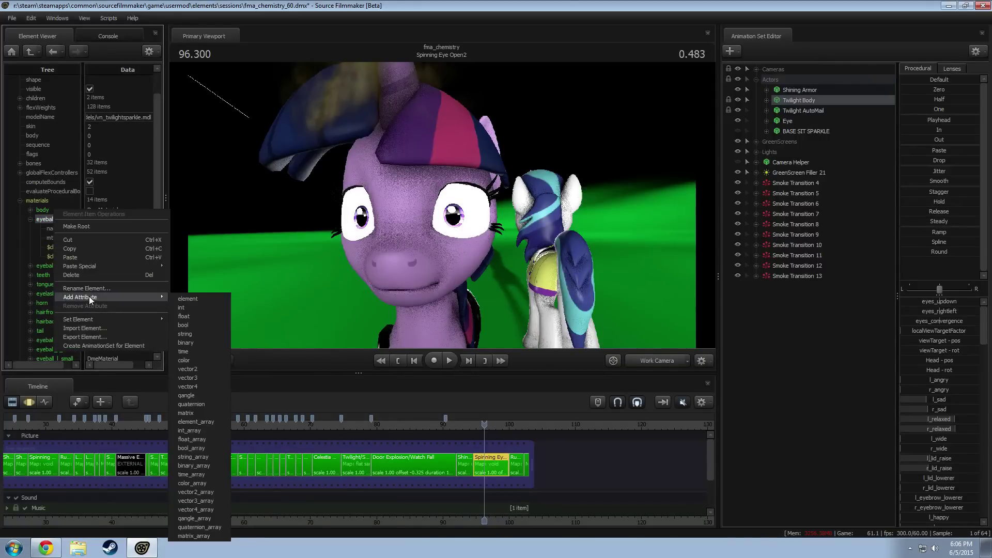
{"action": "left_click", "coordinate": [43, 313]}
Step: Add a string attribute named $iris to the eyeball_l_small material and expand the material's attributes
{"action": "scroll", "coordinate": [44, 315], "scroll_direction": "down", "scroll_amount": 2}
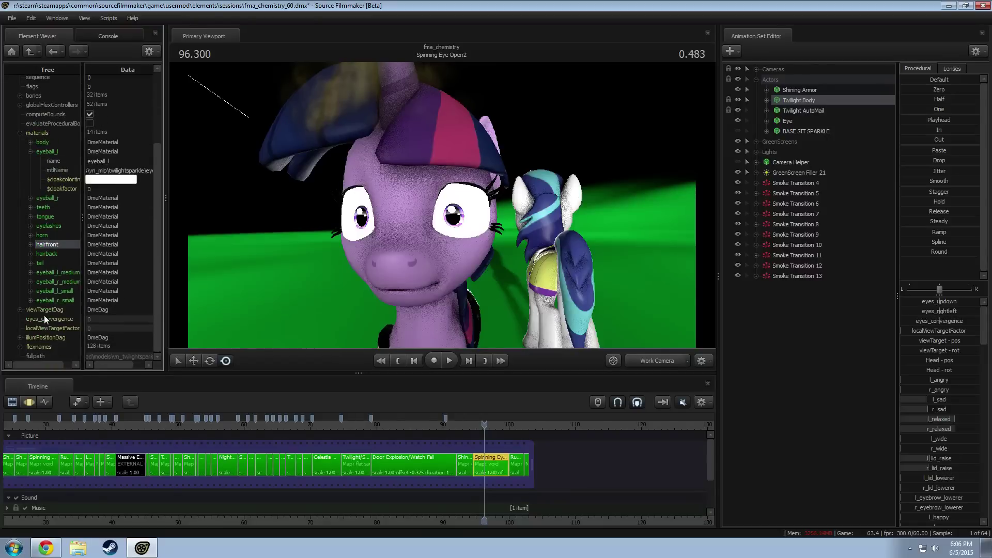
{"action": "right_click", "coordinate": [66, 288]}
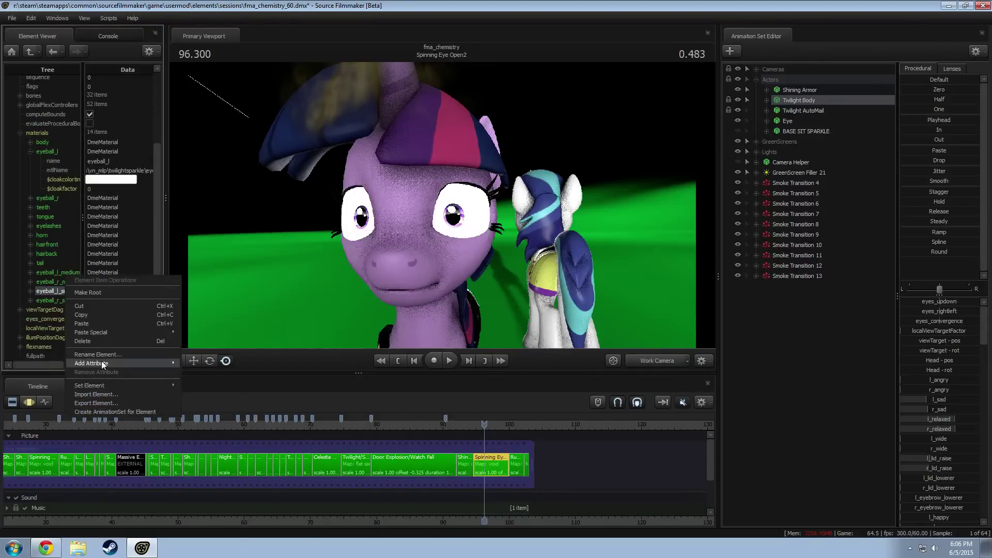
{"action": "mouse_move", "coordinate": [102, 362]}
{"action": "left_click", "coordinate": [201, 351]}
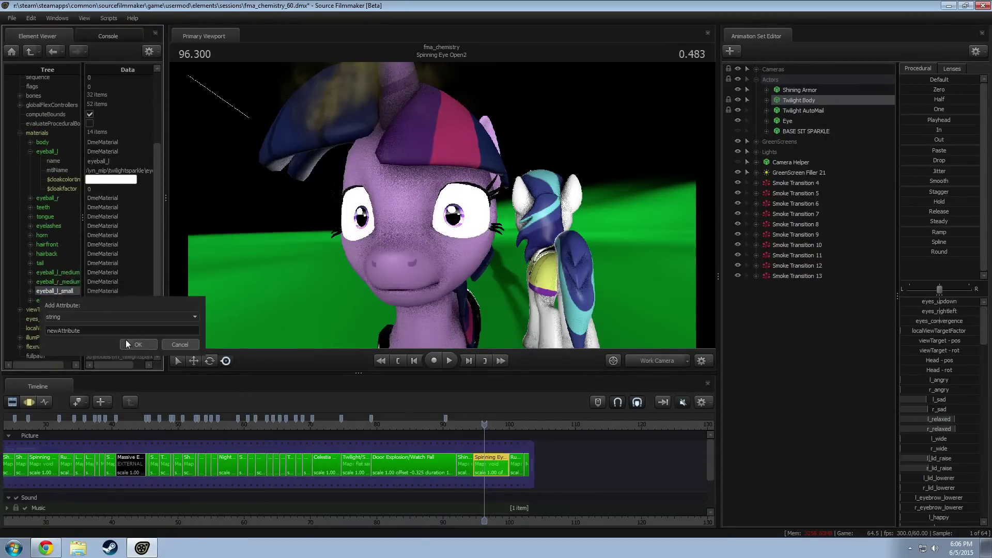
{"action": "type", "text": "$iris"}
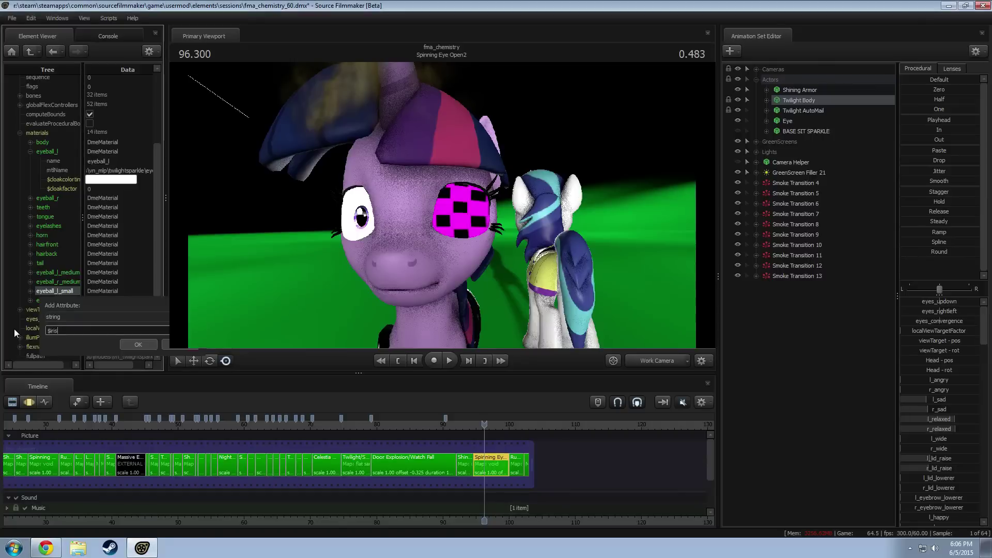
{"action": "key", "text": "Return"}
{"action": "left_click", "coordinate": [30, 292]}
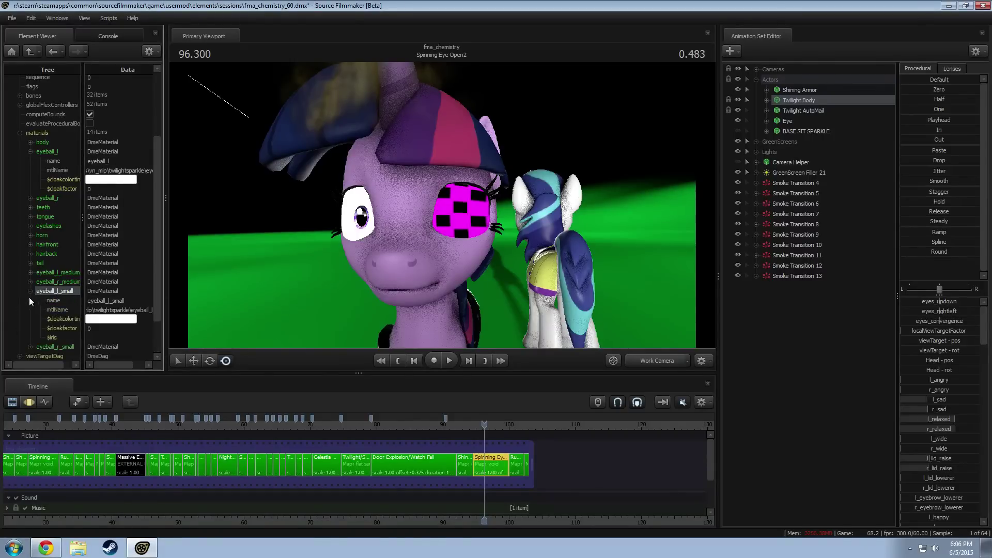
{"action": "left_click", "coordinate": [115, 337]}
{"action": "left_click_drag", "start_coordinate": [131, 310], "coordinate": [194, 310]}
{"action": "key", "text": "ctrl+c"}
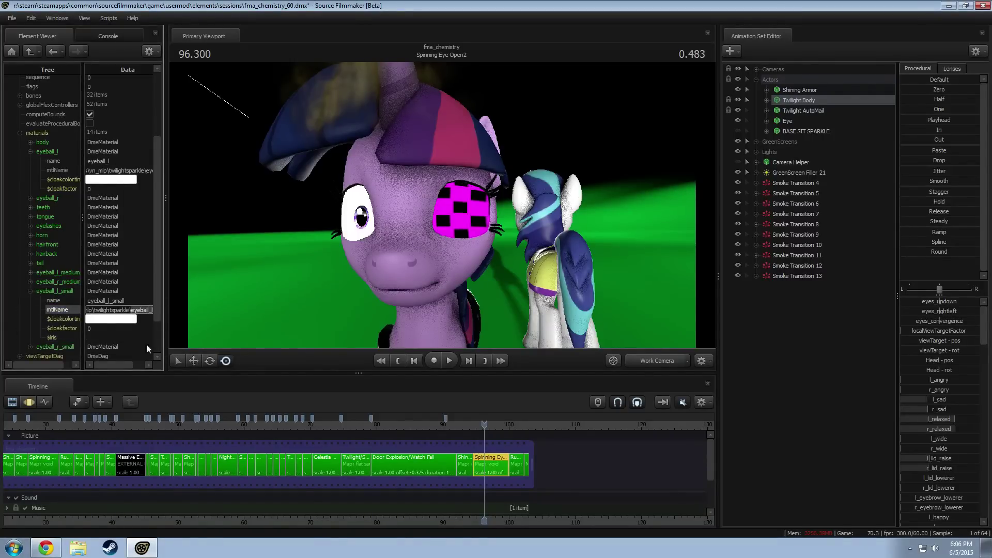
{"action": "left_click", "coordinate": [123, 338]}
{"action": "key", "text": "ctrl+v"}
{"action": "key", "text": "ctrl+z"}
Step: Copy eyeball_l_small's full mtlName path into its $iris attribute and change it to models\vn_mlp\twilightsparkle\pupil_l_dark
{"action": "double_click", "coordinate": [123, 309]}
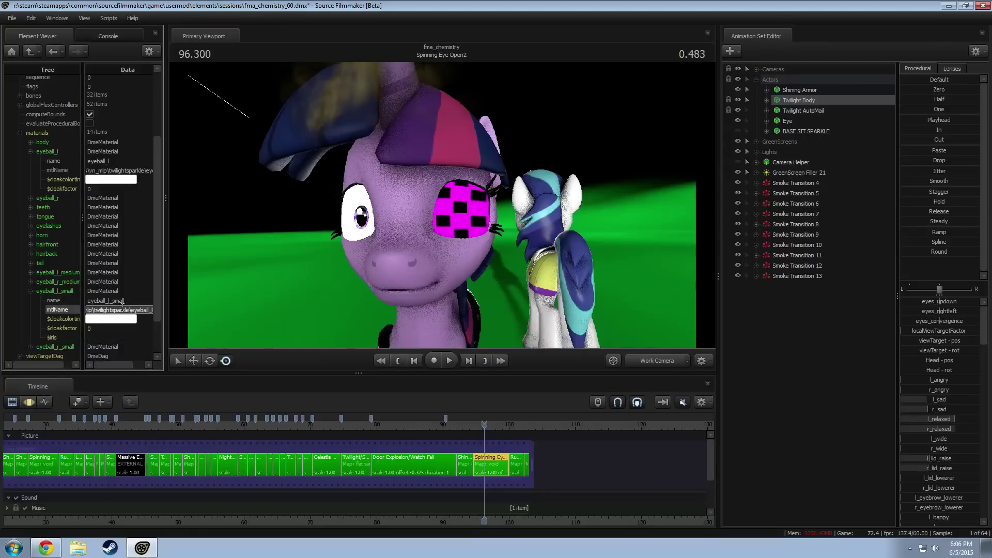
{"action": "key", "text": "ctrl+c"}
{"action": "double_click", "coordinate": [116, 337]}
{"action": "key", "text": "ctrl+v"}
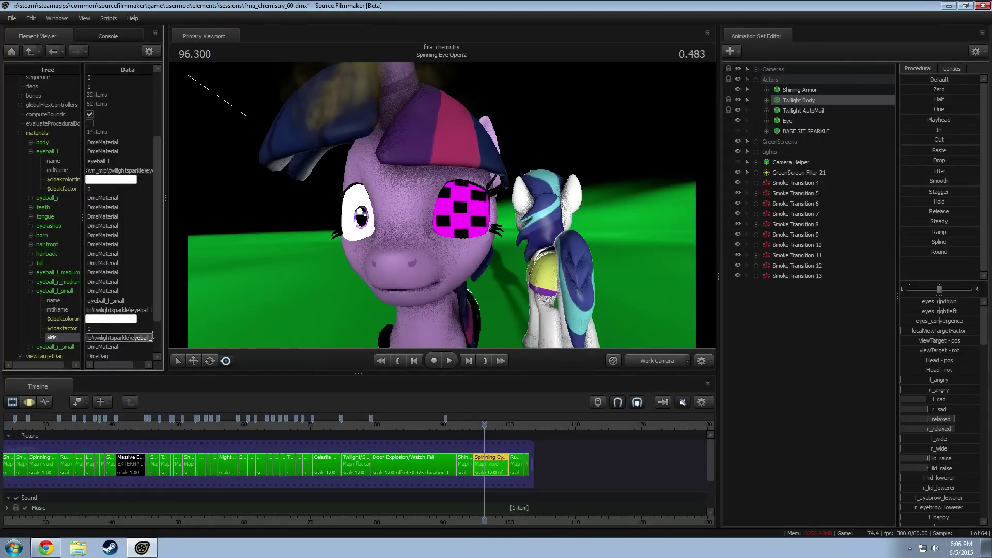
{"action": "double_click", "coordinate": [131, 337]}
{"action": "key", "text": "BackSpace"}
{"action": "type", "text": "pupil"}
{"action": "left_click_drag", "start_coordinate": [165, 309], "coordinate": [320, 310]}
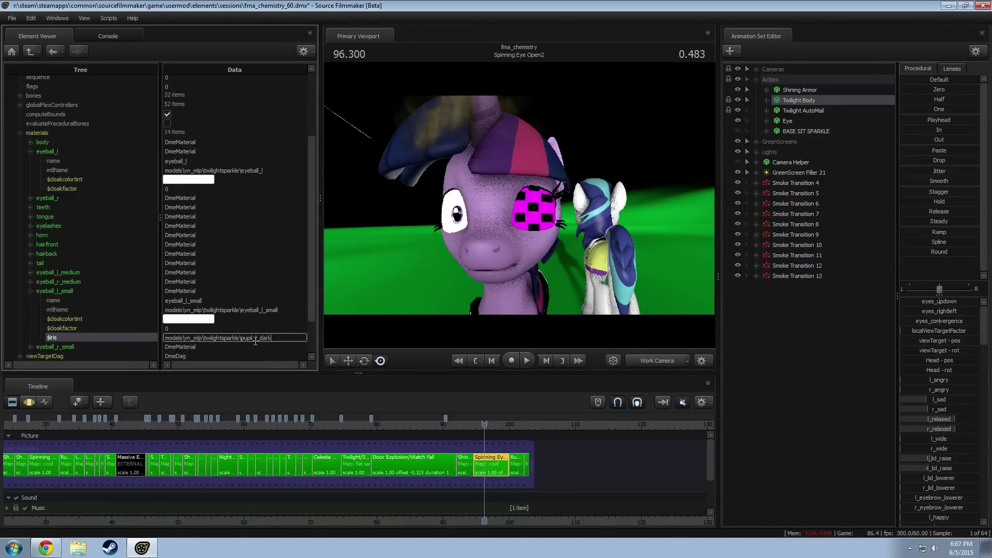
{"action": "key", "text": "Return"}
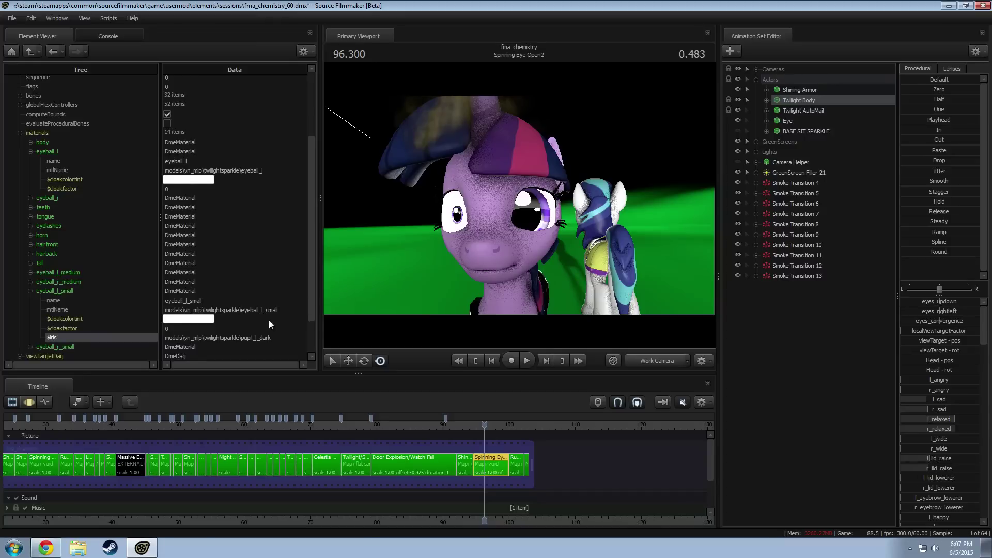
Step: Copy the $iris path from eyeball_l_small and add a string attribute named $iris to the eyeball_r_small material
{"action": "left_click_drag", "start_coordinate": [272, 338], "coordinate": [75, 339]}
{"action": "left_click", "coordinate": [30, 291]}
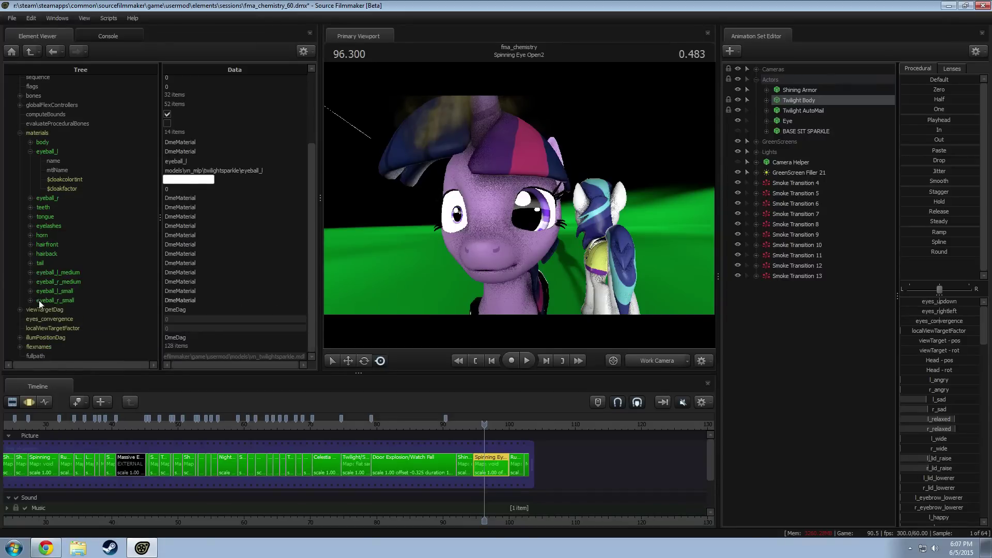
{"action": "left_click", "coordinate": [30, 300]}
{"action": "right_click", "coordinate": [57, 301]}
{"action": "mouse_move", "coordinate": [89, 377]}
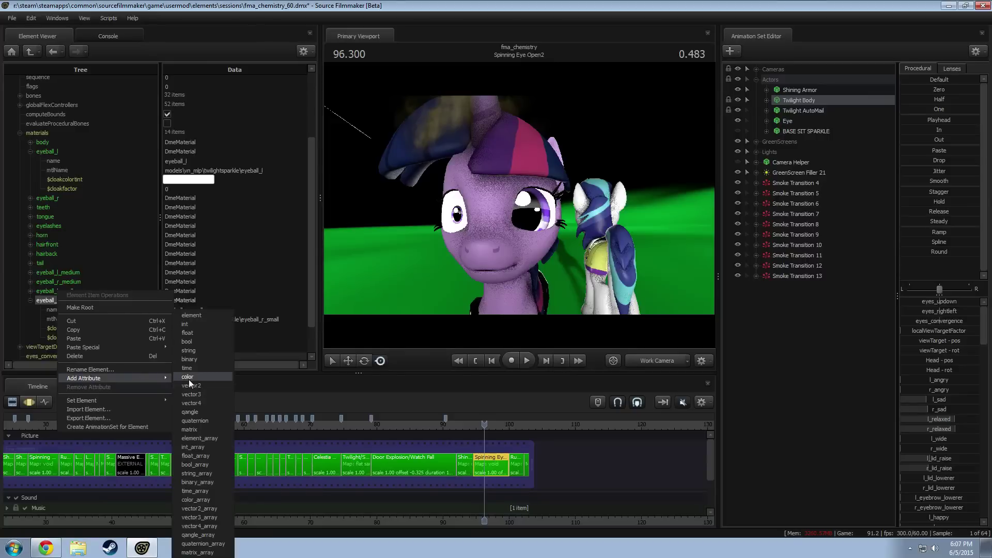
{"action": "left_click", "coordinate": [201, 351]}
{"action": "type", "text": "$"}
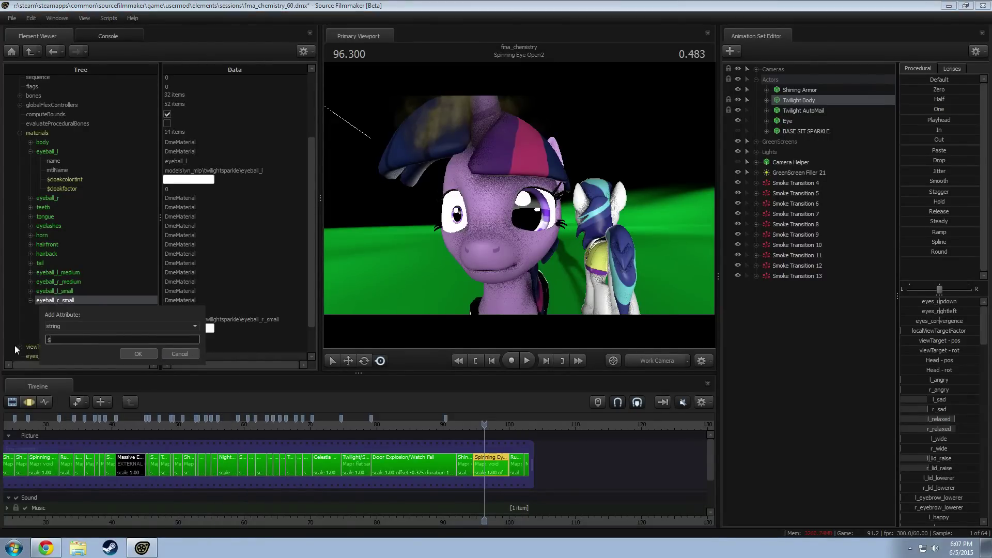
{"action": "type", "text": "iris"}
{"action": "key", "text": "Return"}
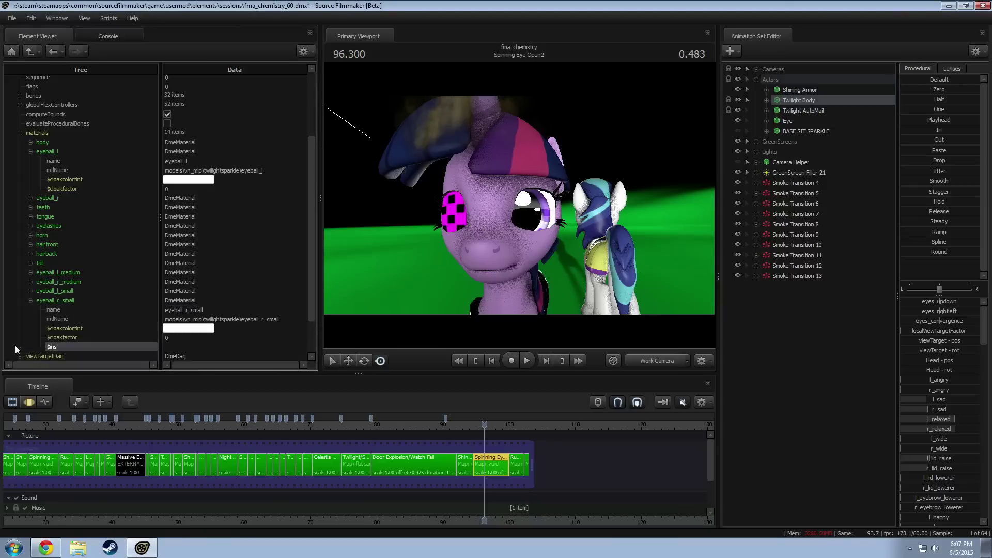
Step: Paste the copied path into eyeball_r_small's $iris attribute and change it to models\vn_mlp\twilightsparkle\pupil_r_dark
{"action": "left_click", "coordinate": [271, 347]}
{"action": "key", "text": "ctrl+v"}
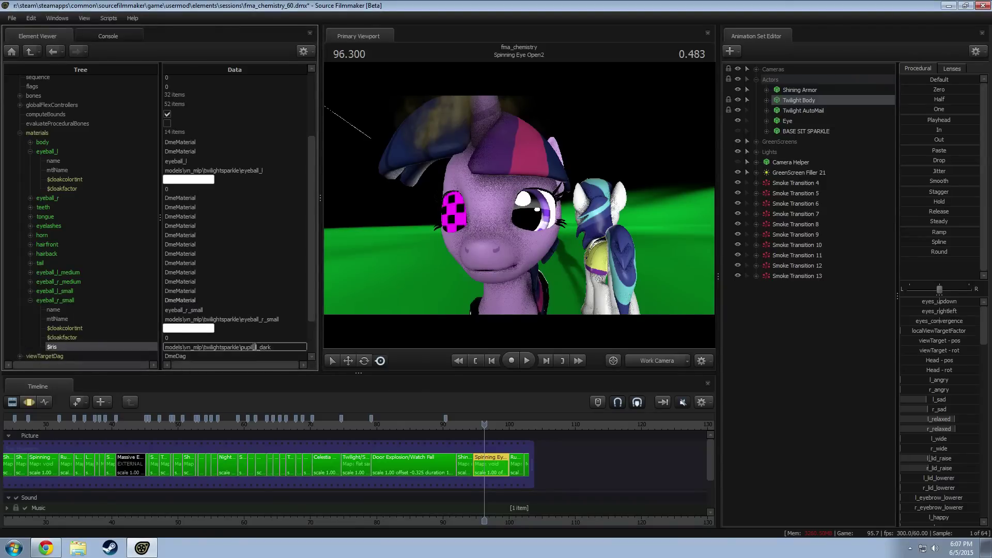
{"action": "left_click", "coordinate": [255, 347]}
{"action": "key", "text": "BackSpace"}
{"action": "type", "text": "r"}
{"action": "key", "text": "Return"}
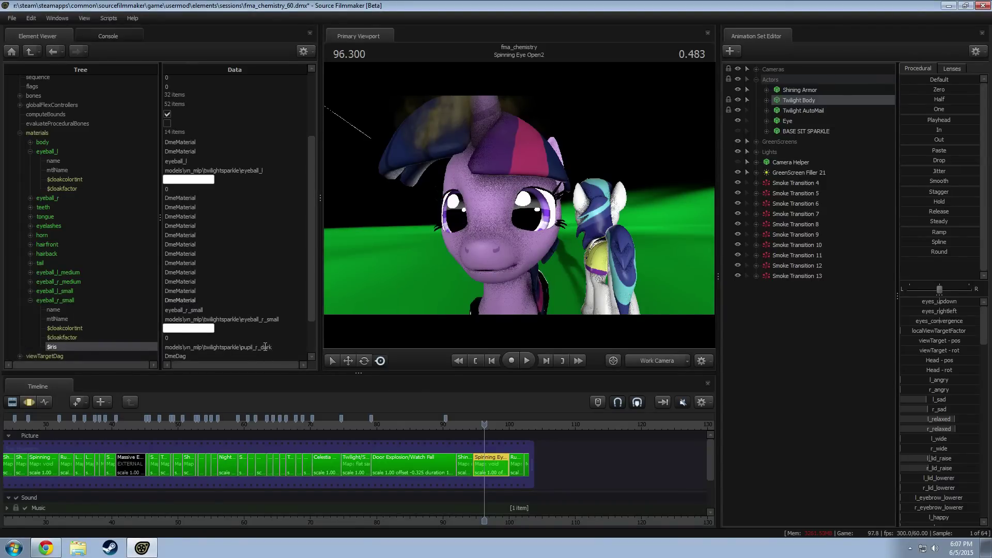
Step: Inspect Twilight's eyes from farther away and at other moments of the Spinning Eye Open2 shot, up to about 98.85 s
{"action": "key", "text": "s"}
{"action": "left_click_drag", "start_coordinate": [632, 190], "coordinate": [617, 198]}
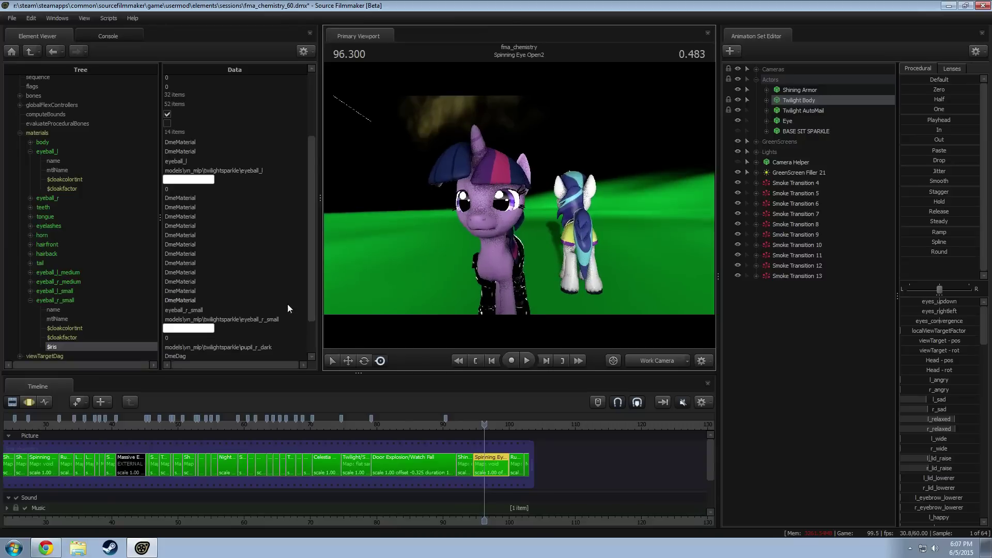
{"action": "left_click_drag", "start_coordinate": [320, 299], "coordinate": [216, 314]}
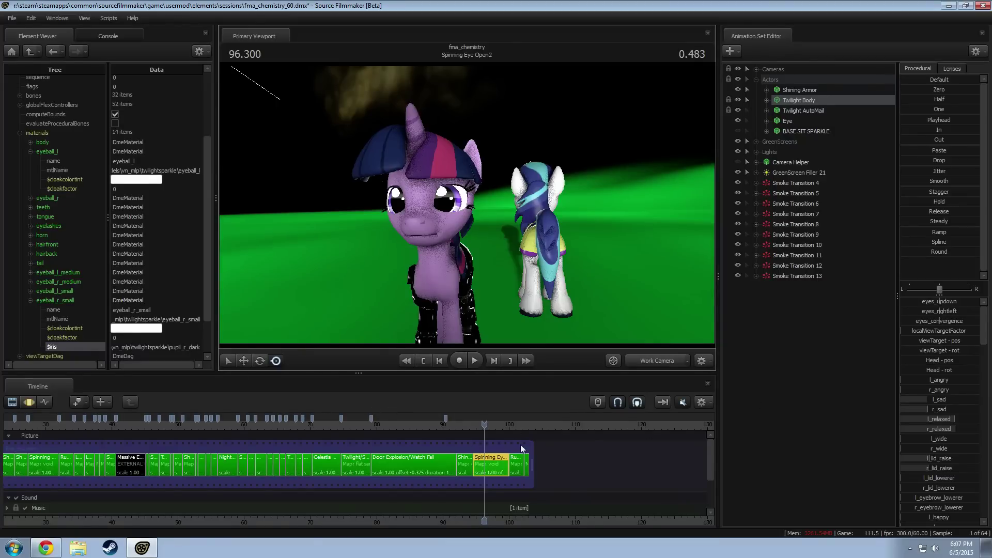
{"action": "left_click_drag", "start_coordinate": [484, 423], "coordinate": [499, 424]}
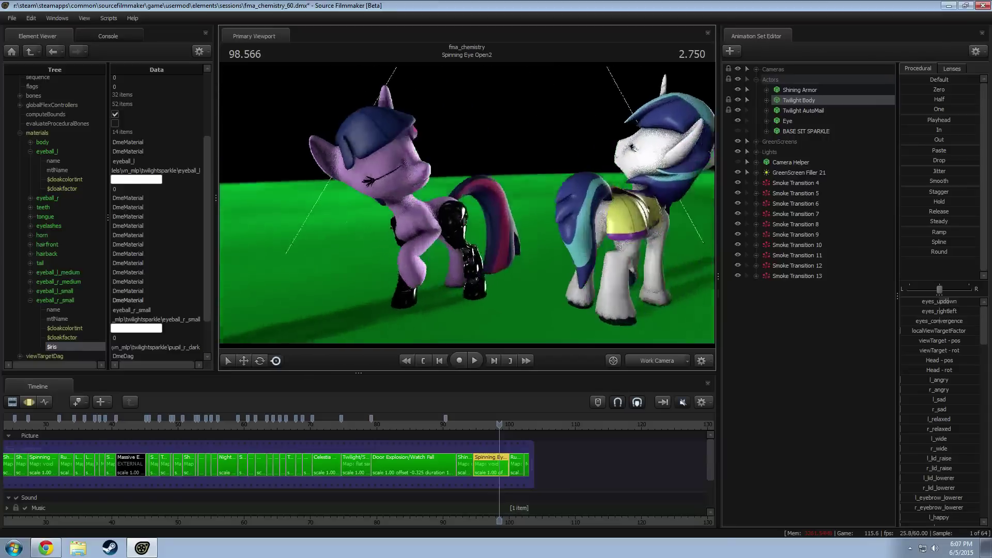
{"action": "left_click_drag", "start_coordinate": [467, 205], "coordinate": [468, 209]}
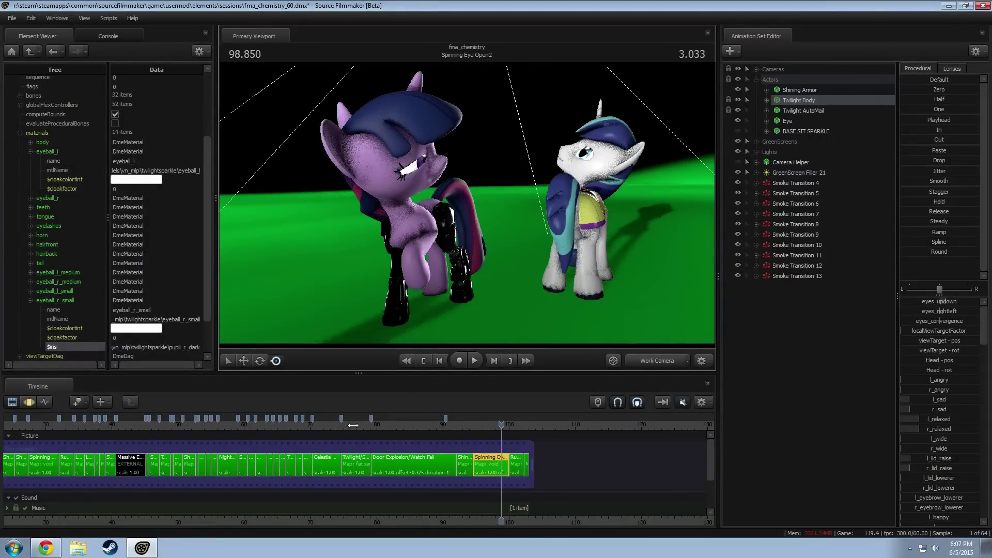
Step: Select the Twilight/Shining on Transmutation shot, show it in the Element Viewer and copy its map name without the extension
{"action": "mouse_move", "coordinate": [353, 424]}
{"action": "left_mouse_down"}
{"action": "mouse_move", "coordinate": [337, 424]}
{"action": "mouse_move", "coordinate": [353, 427]}
{"action": "left_mouse_up"}
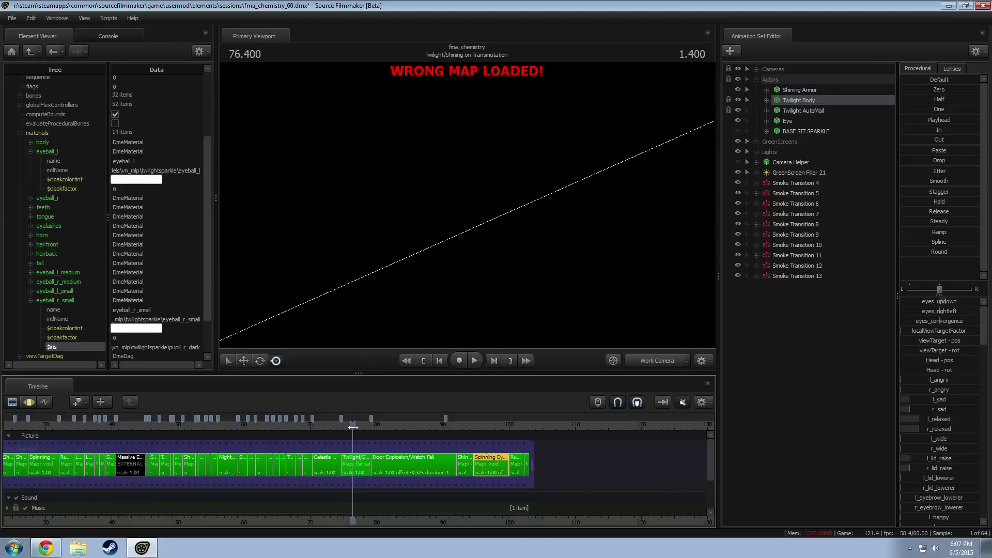
{"action": "scroll", "coordinate": [353, 427], "scroll_direction": "up", "scroll_amount": 5}
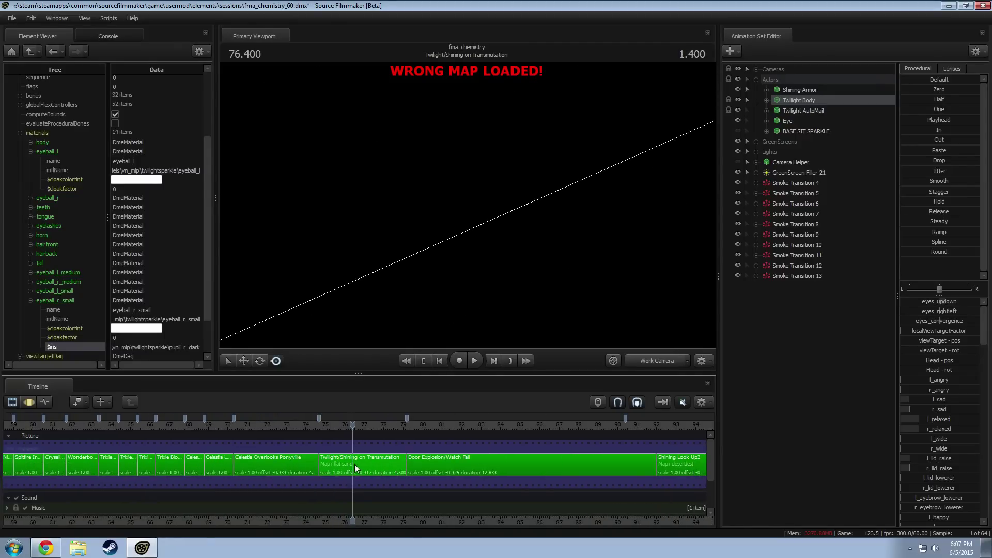
{"action": "left_click", "coordinate": [355, 463]}
{"action": "right_click", "coordinate": [355, 464]}
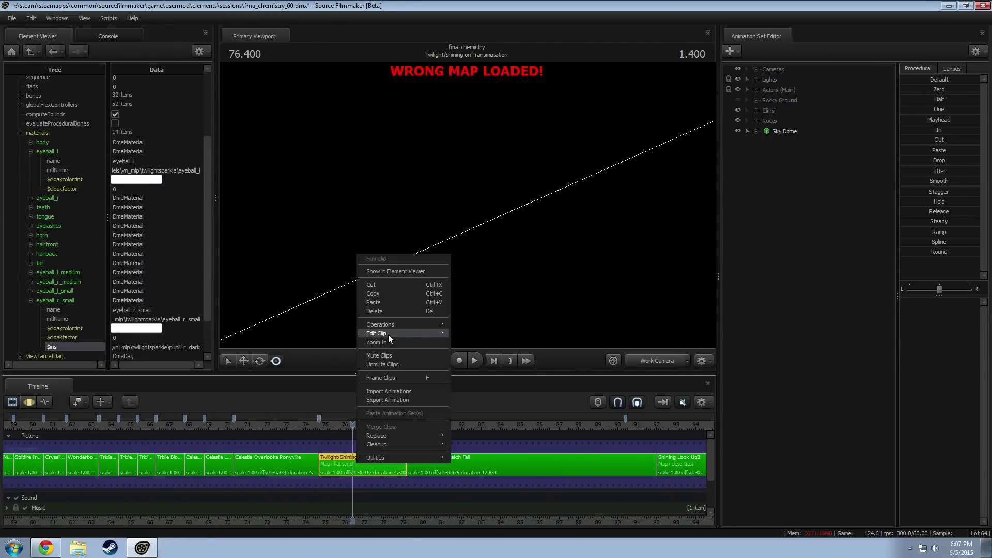
{"action": "left_click", "coordinate": [394, 271]}
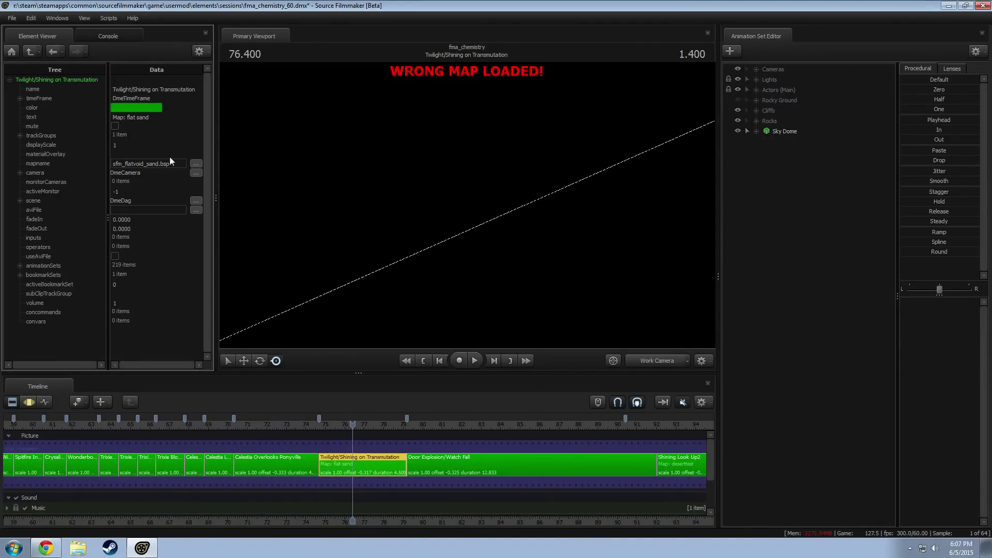
{"action": "left_click_drag", "start_coordinate": [159, 164], "coordinate": [111, 164]}
Step: Try to load the shot's map from the console with change_level sfm_flatvoid_sand
{"action": "left_click", "coordinate": [88, 36]}
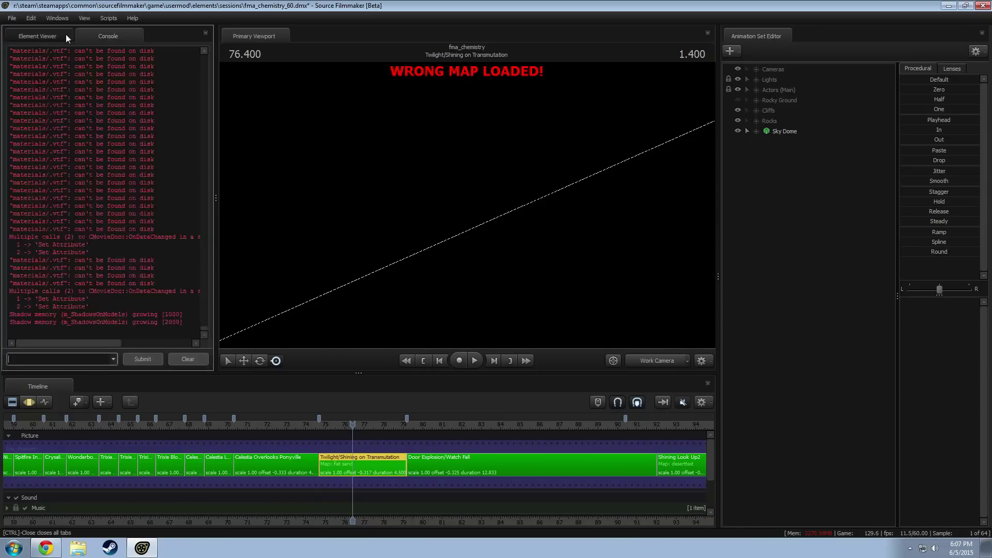
{"action": "left_click", "coordinate": [67, 35]}
{"action": "left_click", "coordinate": [35, 357]}
{"action": "type", "text": "change_eleve"}
{"action": "key", "text": "BackSpace"}
{"action": "key", "text": "BackSpace"}
{"action": "key", "text": "BackSpace"}
{"action": "key", "text": "BackSpace"}
{"action": "key", "text": "BackSpace"}
{"action": "type", "text": "level"}
{"action": "key", "text": "ctrl+v"}
{"action": "key", "text": "Return"}
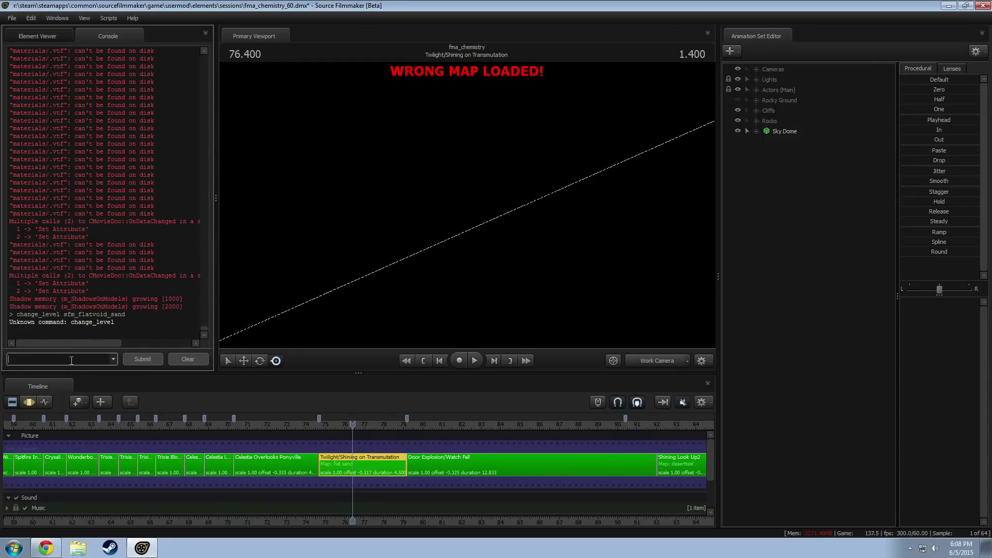
Step: Load the shot's map from the console with changelevel sfm_flatvoid_sand
{"action": "type", "text": "changelele"}
{"action": "key", "text": "BackSpace"}
{"action": "key", "text": "BackSpace"}
{"action": "type", "text": "vel"}
{"action": "key", "text": "ctrl+v"}
{"action": "key", "text": "Return"}
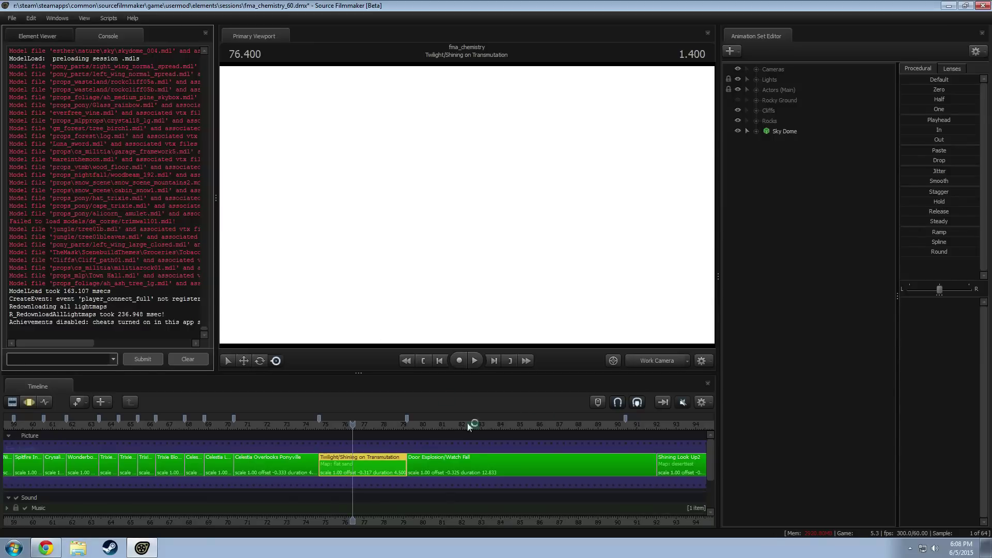
Step: Copy the scene camera's view to the Work Camera and move in around the two ponies on the transmutation circle
{"action": "left_click", "coordinate": [656, 361]}
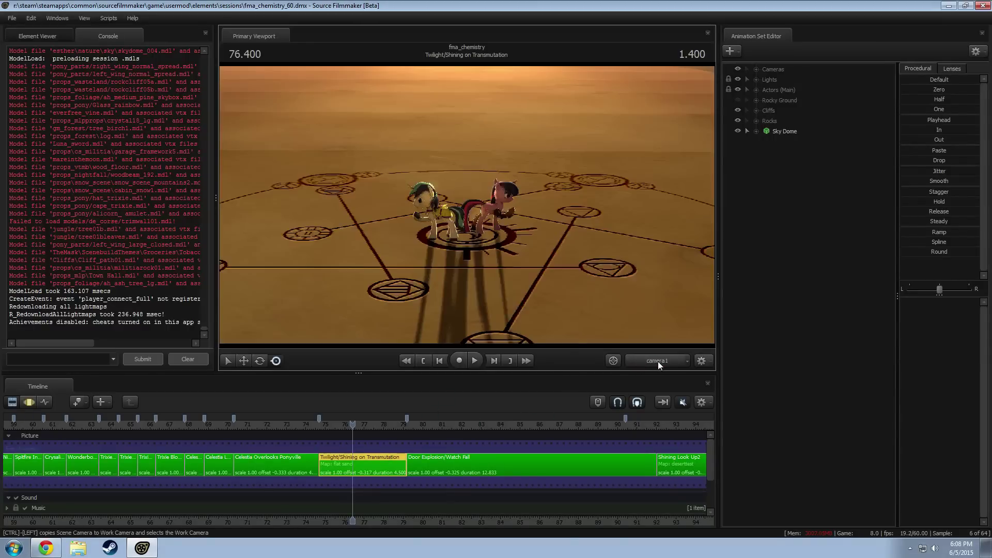
{"action": "left_click", "coordinate": [658, 362], "text": "ctrl"}
{"action": "left_click_drag", "start_coordinate": [522, 305], "coordinate": [594, 232]}
{"action": "key", "text": "s"}
{"action": "key", "text": "w"}
{"action": "key", "text": "d"}
{"action": "key", "text": "a"}
{"action": "key", "text": "s"}
{"action": "key", "text": "a"}
{"action": "key", "text": "w"}
{"action": "mouse_move", "coordinate": [527, 198]}
{"action": "left_mouse_down"}
{"action": "mouse_move", "coordinate": [467, 204]}
{"action": "mouse_move", "coordinate": [469, 248]}
{"action": "mouse_move", "coordinate": [467, 205]}
{"action": "mouse_move", "coordinate": [529, 173]}
{"action": "mouse_move", "coordinate": [521, 205]}
{"action": "mouse_move", "coordinate": [531, 215]}
{"action": "left_mouse_up"}
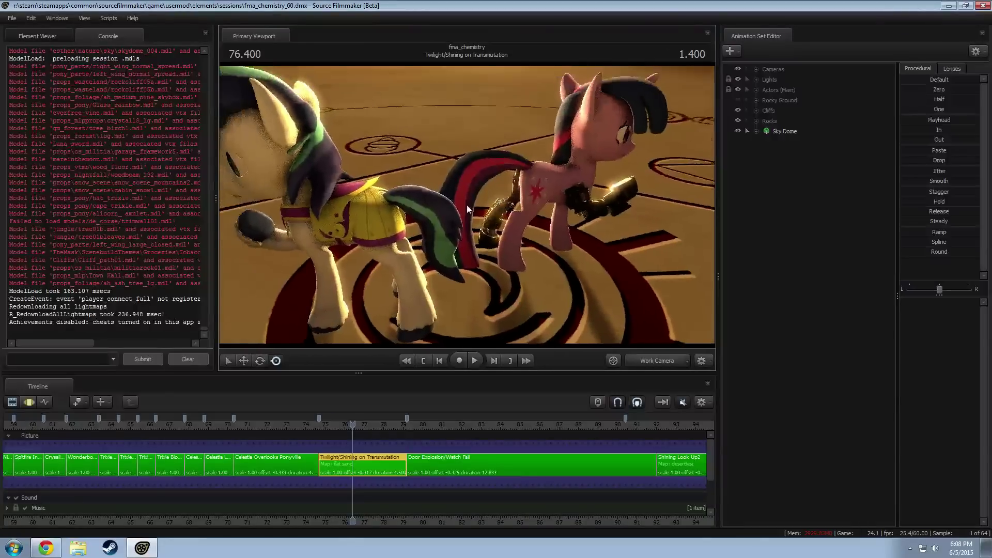
{"action": "key", "text": "F3"}
{"action": "key", "text": "F2"}
{"action": "left_click_drag", "start_coordinate": [466, 204], "coordinate": [470, 190]}
Step: Expand the Actors (Main) group and its Twilight subgroup in the Animation Set Editor
{"action": "left_click", "coordinate": [756, 89]}
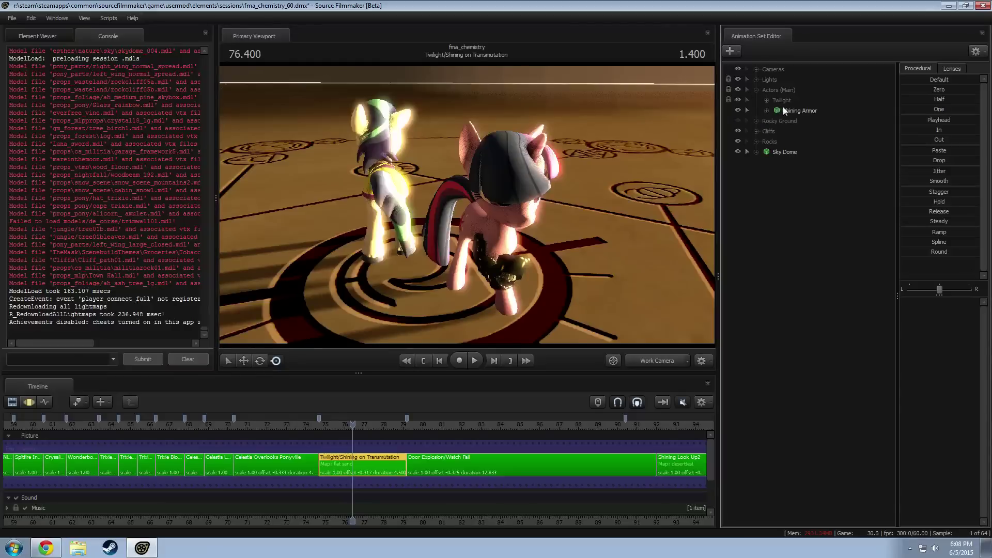
{"action": "left_click", "coordinate": [766, 100]}
{"action": "key", "text": "F3"}
{"action": "key", "text": "F2"}
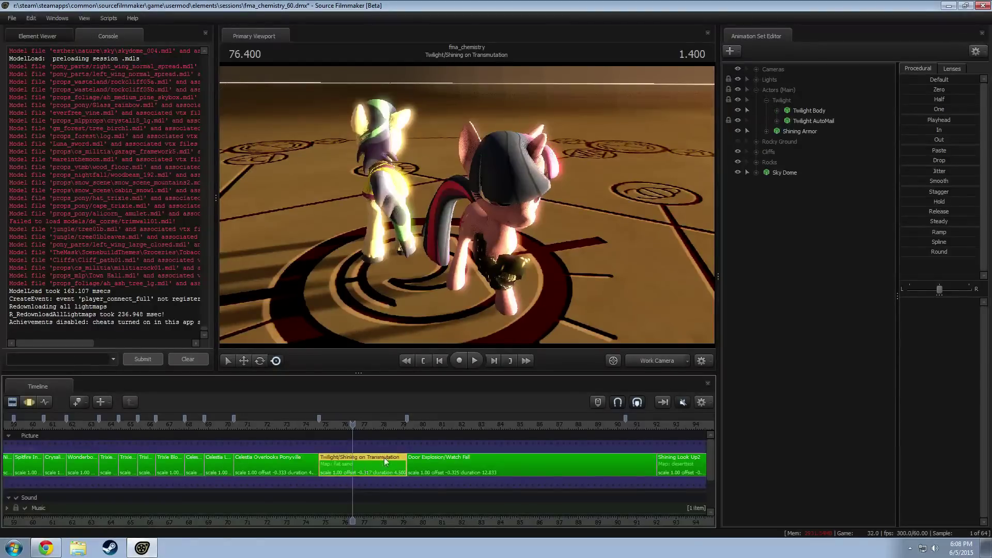
Step: Save the session as a new file named fma_chemistry_end.dmx
{"action": "left_click", "coordinate": [12, 18]}
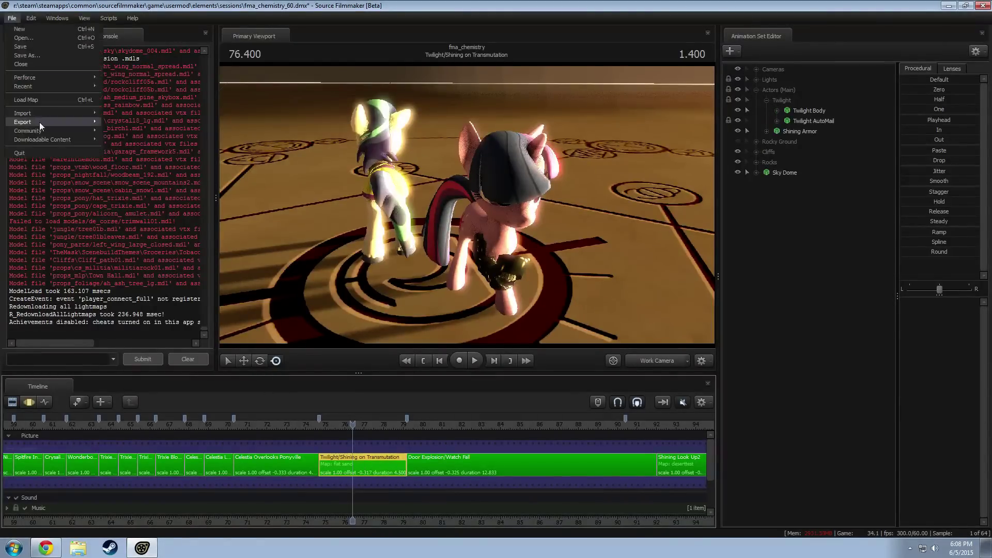
{"action": "left_click", "coordinate": [26, 54]}
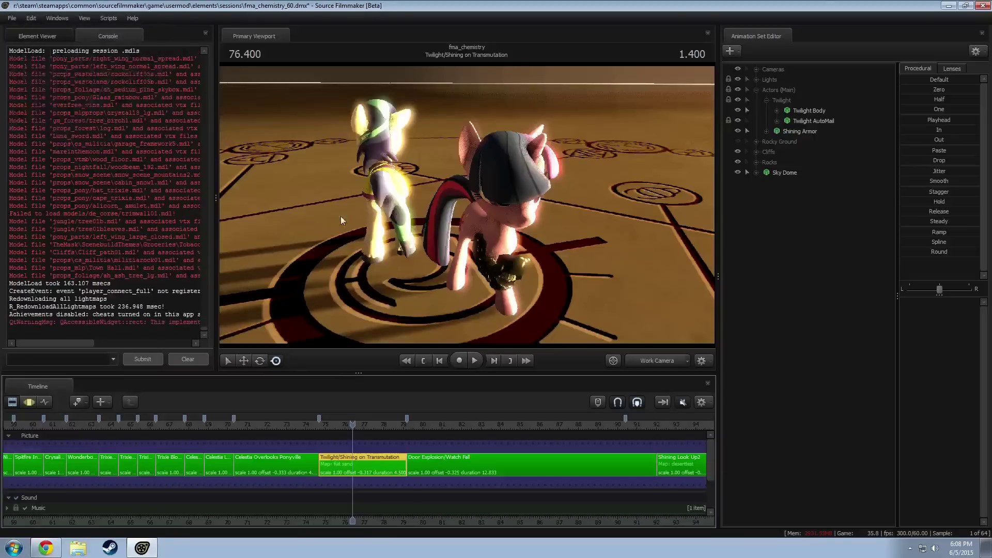
{"action": "left_click", "coordinate": [13, 19]}
{"action": "left_click", "coordinate": [29, 57]}
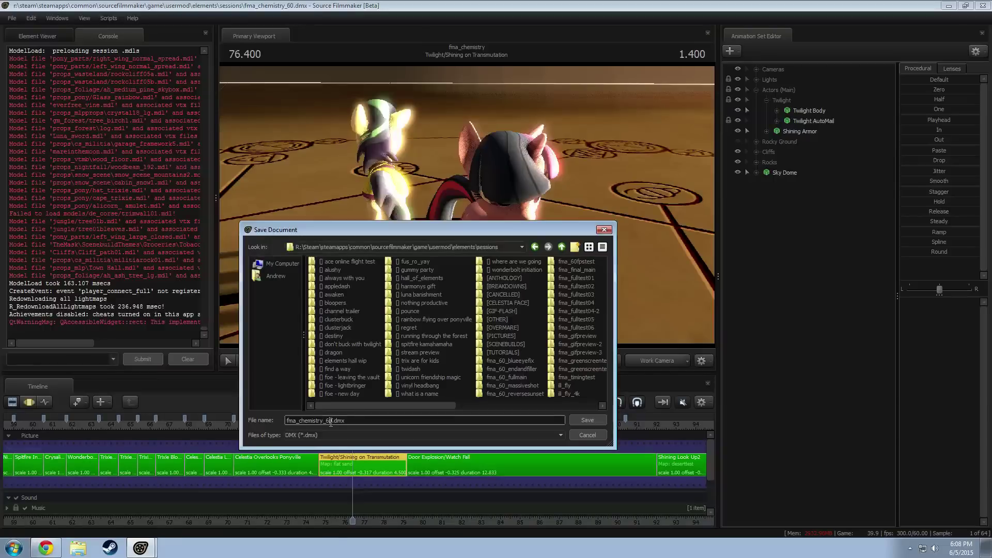
{"action": "key", "text": "BackSpace"}
{"action": "key", "text": "BackSpace"}
{"action": "type", "text": "end"}
{"action": "left_click", "coordinate": [594, 419]}
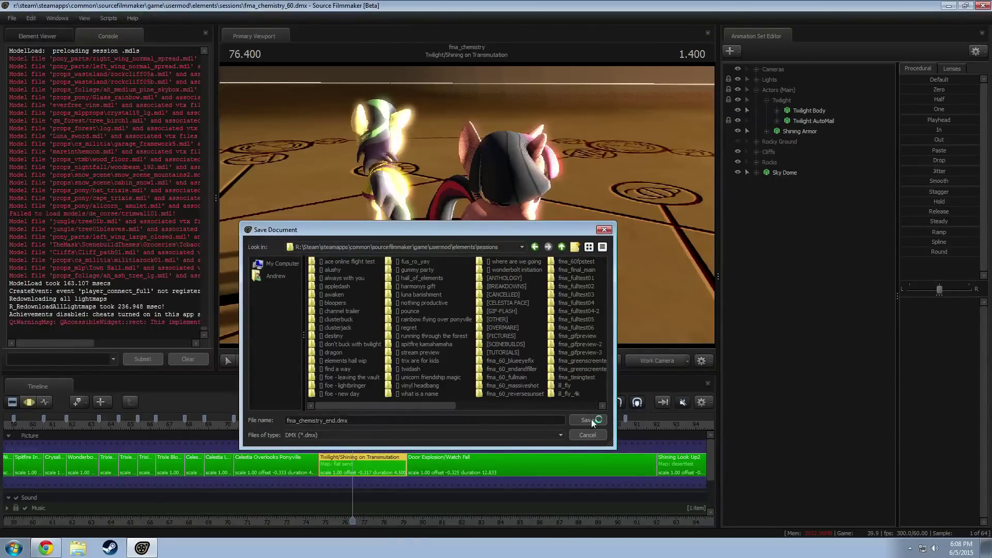
Step: Delete every shot before and after the Twilight/Shining on Transmutation shot from the timeline
{"action": "scroll", "coordinate": [380, 470], "scroll_direction": "down", "scroll_amount": 8}
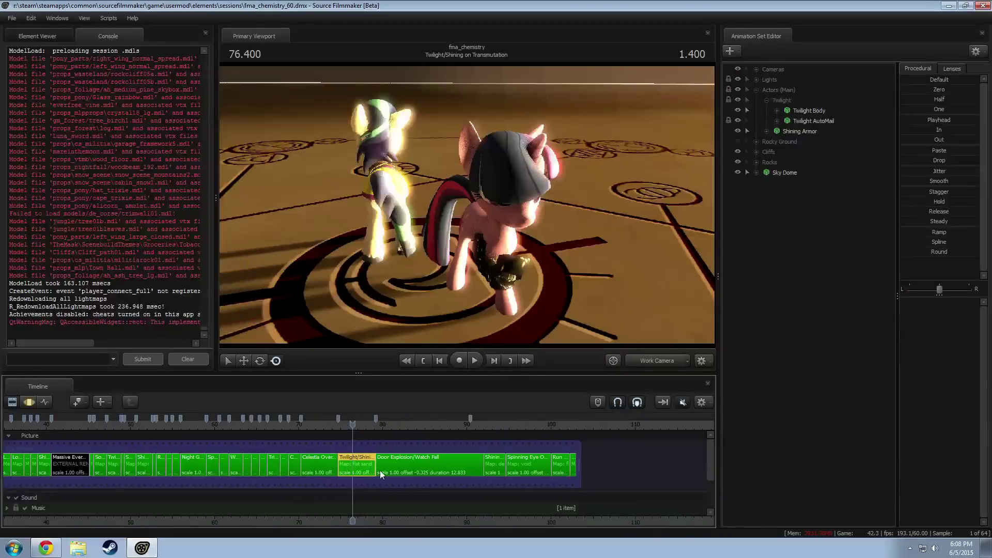
{"action": "left_click", "coordinate": [160, 464]}
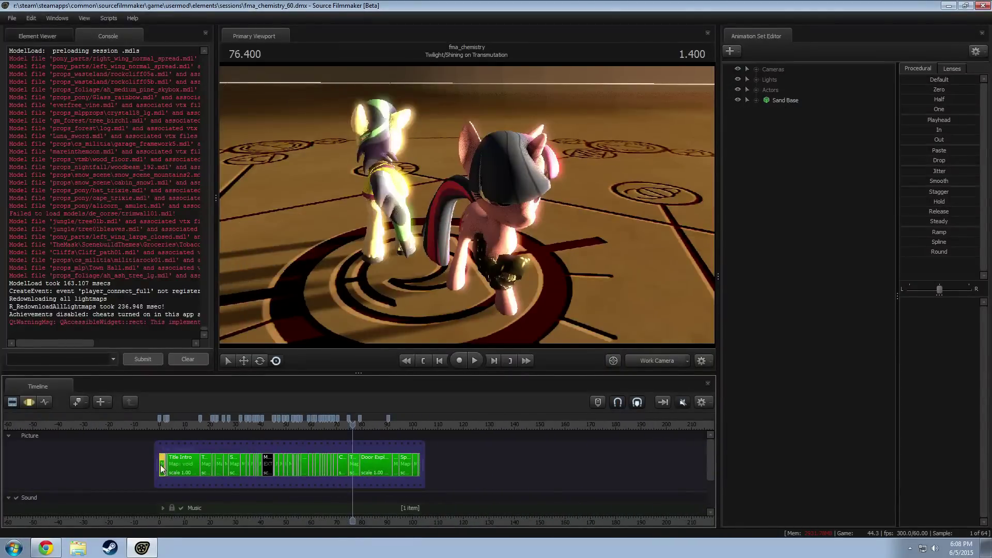
{"action": "scroll", "coordinate": [309, 466], "scroll_direction": "up", "scroll_amount": 7}
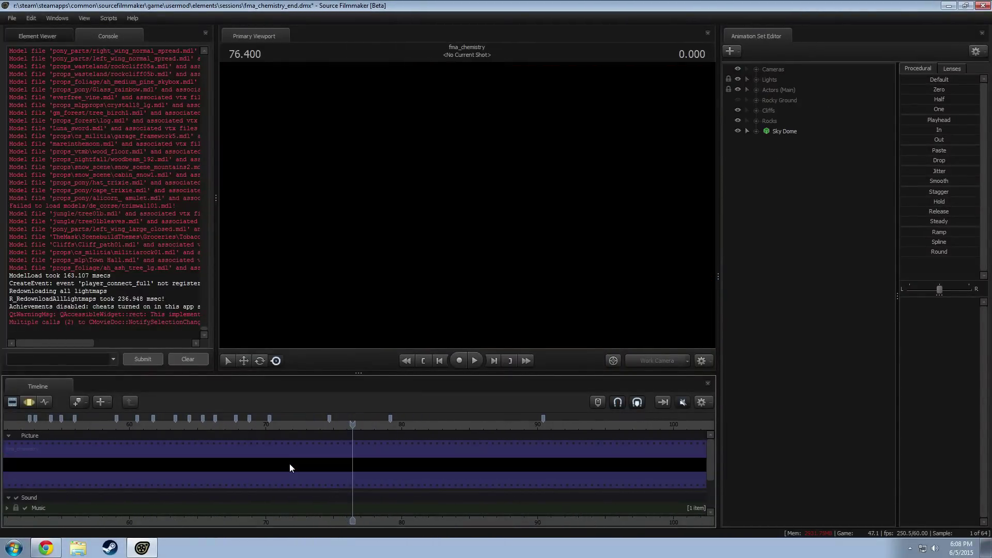
{"action": "scroll", "coordinate": [314, 464], "scroll_direction": "down", "scroll_amount": 6}
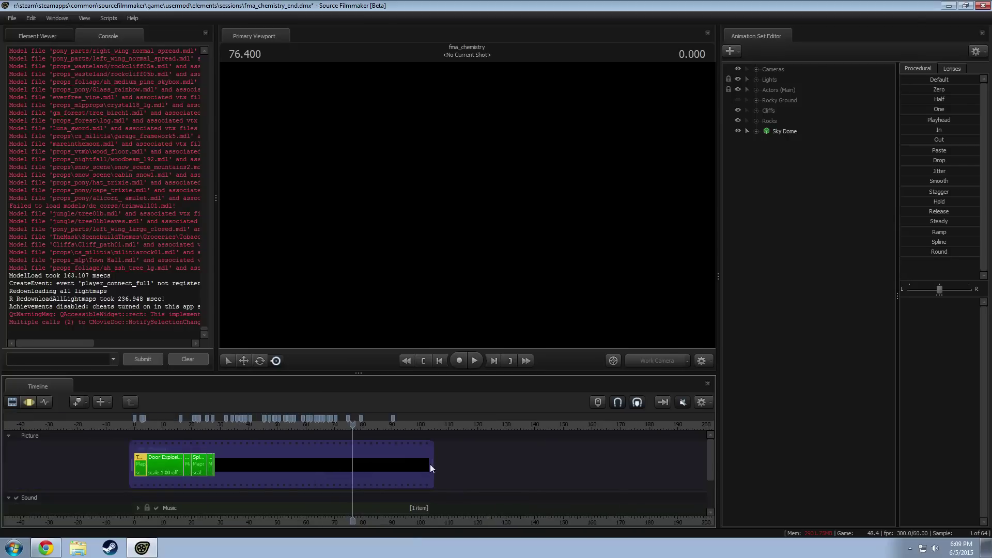
{"action": "left_click", "coordinate": [163, 467]}
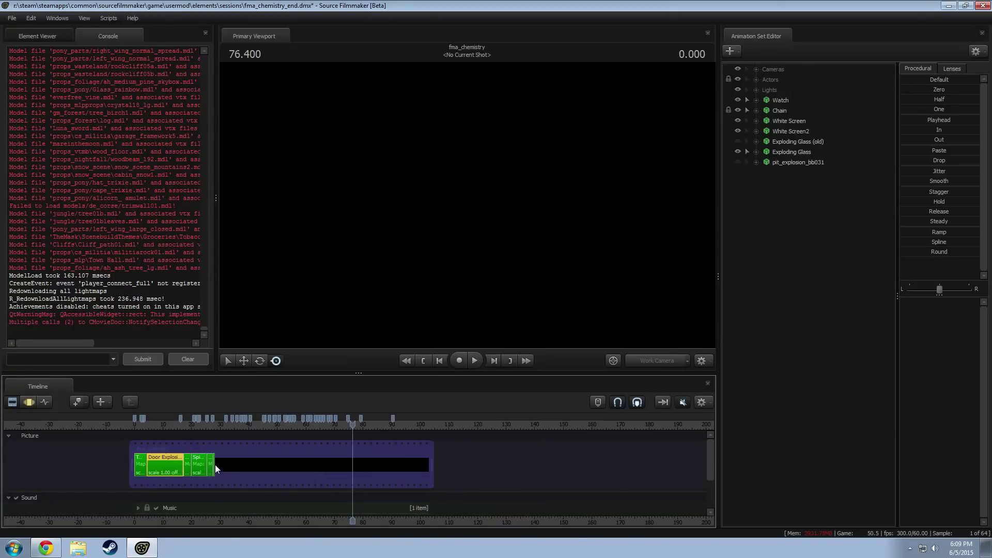
{"action": "left_click", "coordinate": [214, 465], "text": "shift"}
{"action": "key", "text": "Delete"}
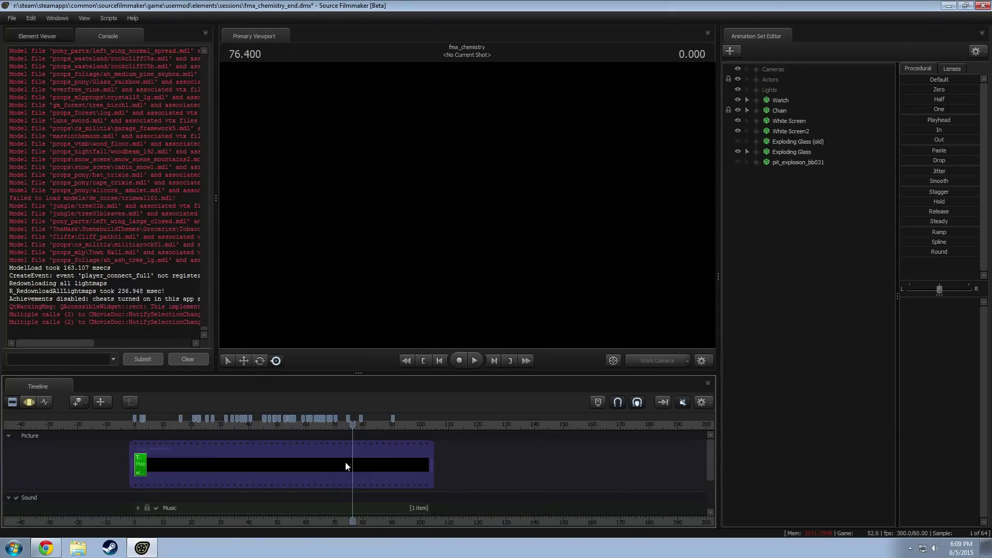
Step: Shorten the movie to the end of the remaining Transmutation shot and delete all bookmarks
{"action": "middle_click_drag", "start_coordinate": [432, 466], "coordinate": [514, 467]}
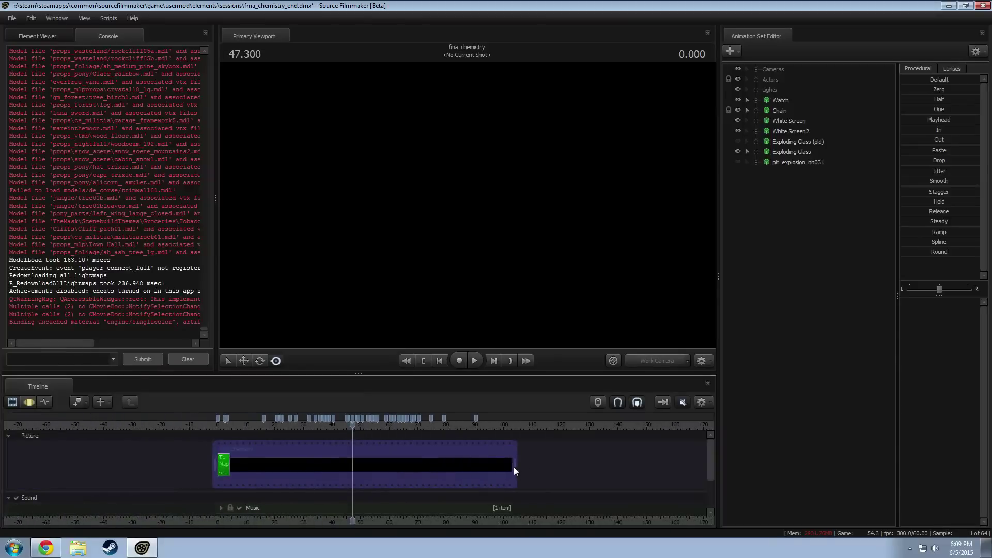
{"action": "left_click_drag", "start_coordinate": [514, 466], "coordinate": [231, 466]}
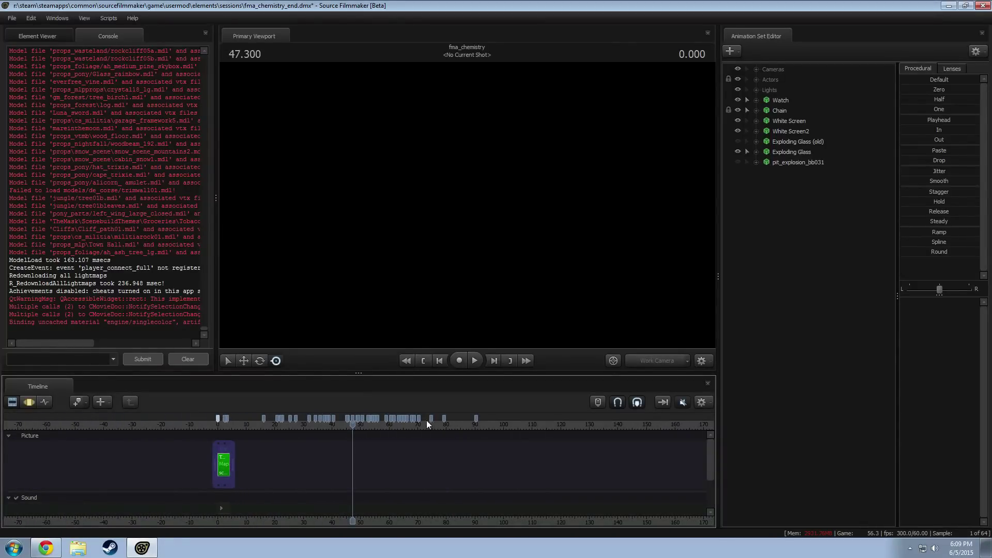
{"action": "right_click", "coordinate": [476, 417]}
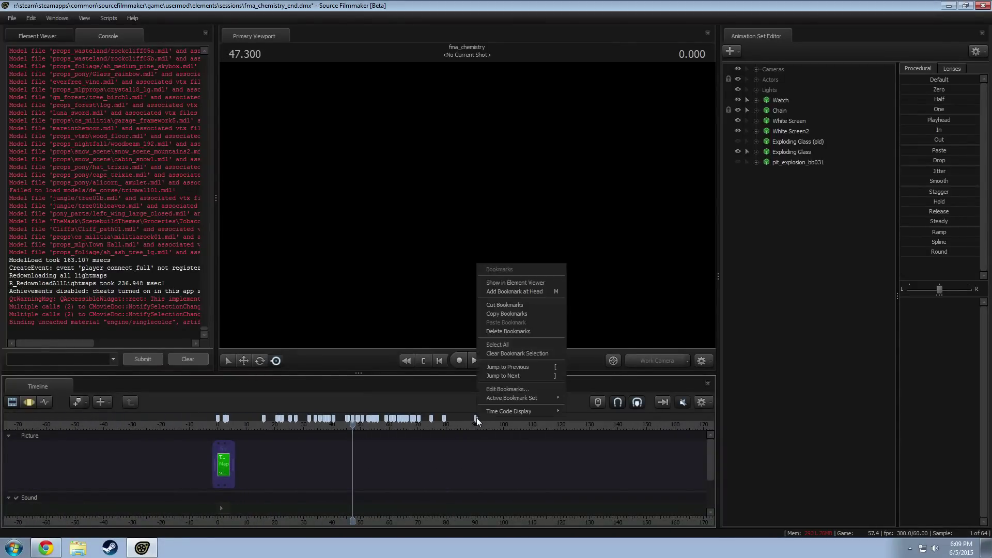
{"action": "left_click", "coordinate": [506, 327]}
Step: Place the playhead at 1.900 inside the shot and turn off the Effects overlay track
{"action": "scroll", "coordinate": [275, 457], "scroll_direction": "up", "scroll_amount": 2}
{"action": "left_click", "coordinate": [144, 424]}
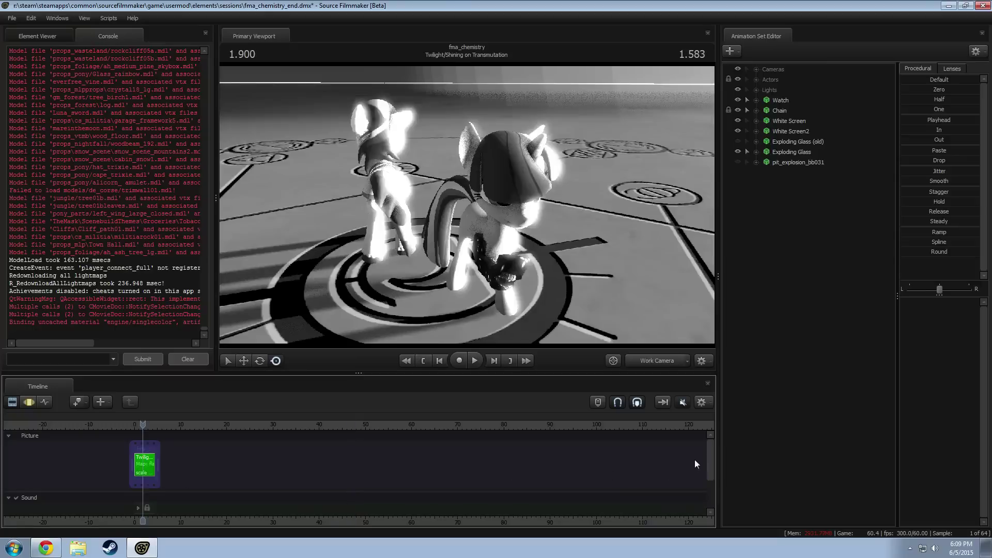
{"action": "left_click_drag", "start_coordinate": [711, 457], "coordinate": [714, 483]}
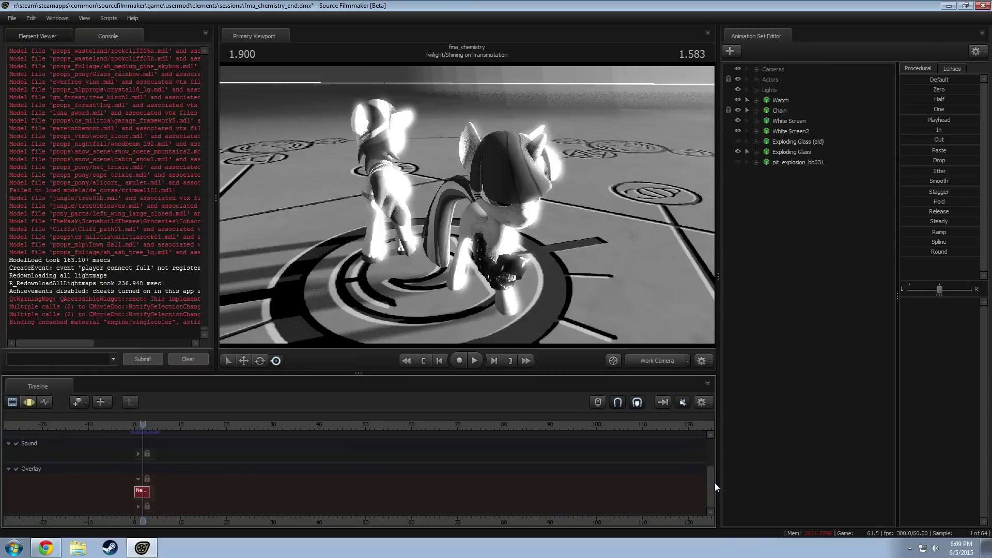
{"action": "left_click", "coordinate": [139, 479]}
{"action": "scroll", "coordinate": [138, 493], "scroll_direction": "up", "scroll_amount": 7}
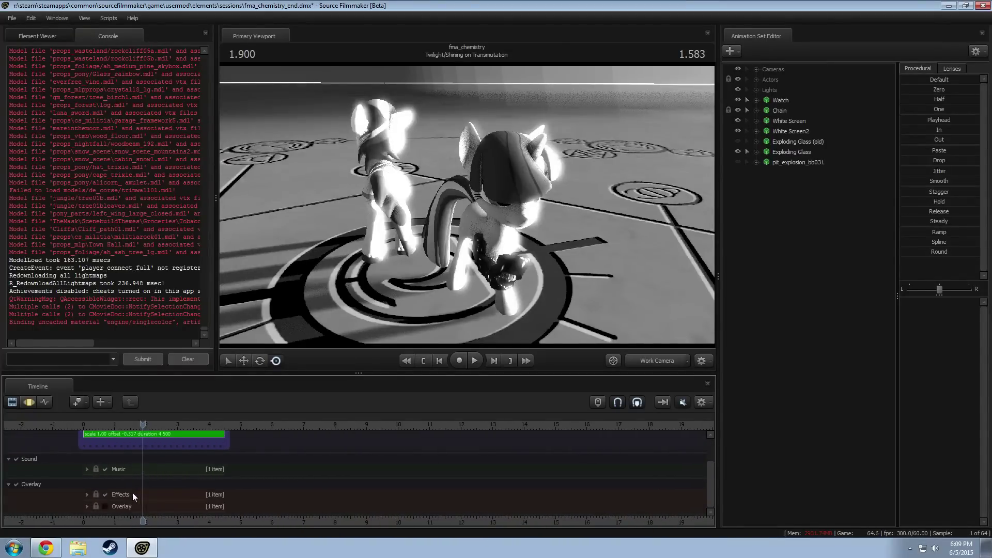
{"action": "left_click", "coordinate": [105, 494]}
{"action": "scroll", "coordinate": [261, 441], "scroll_direction": "up", "scroll_amount": 3}
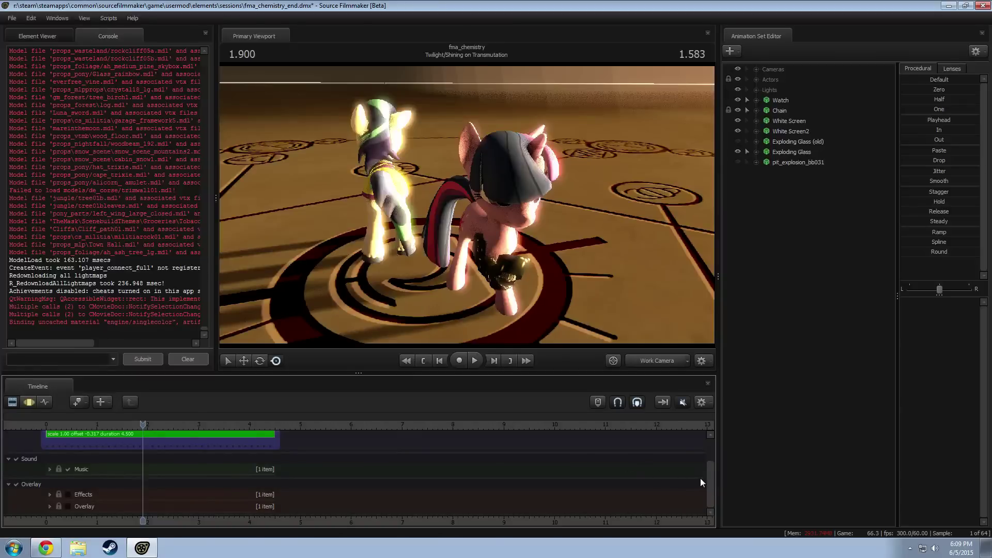
{"action": "left_click_drag", "start_coordinate": [710, 480], "coordinate": [712, 430]}
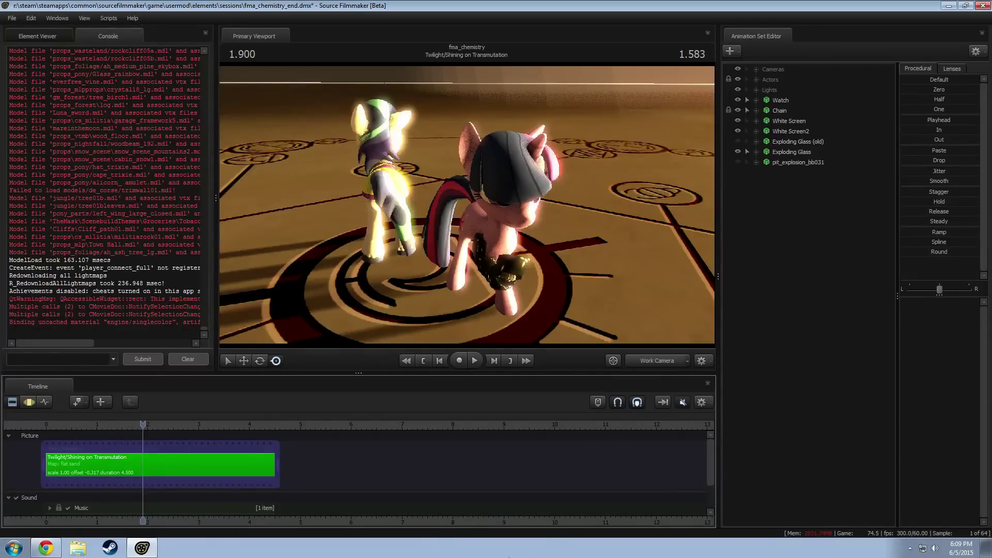
Step: Extend the movie to 25 seconds and lengthen the Transmutation shot to fill it
{"action": "scroll", "coordinate": [310, 470], "scroll_direction": "down", "scroll_amount": 5}
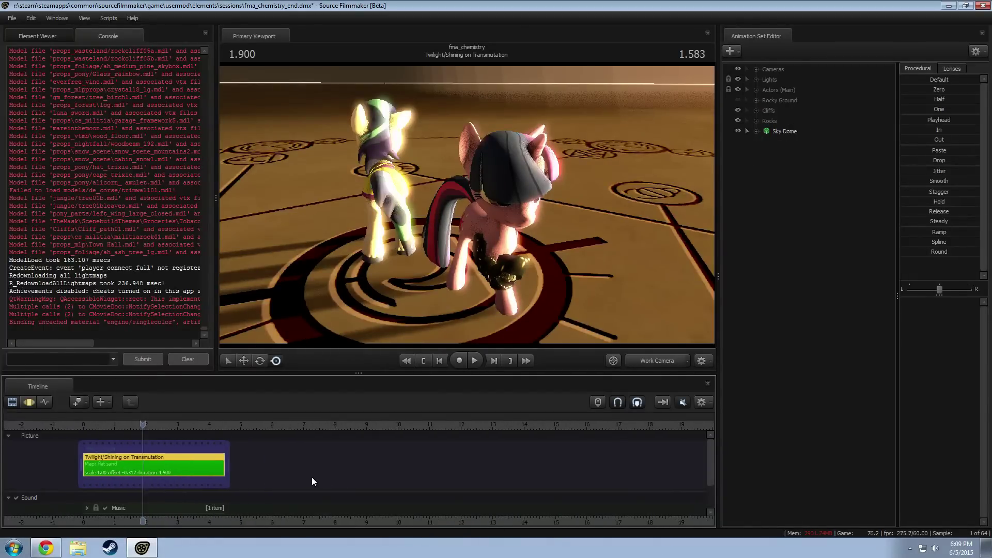
{"action": "left_click", "coordinate": [202, 467]}
{"action": "left_click_drag", "start_coordinate": [200, 467], "coordinate": [687, 459]}
{"action": "left_click", "coordinate": [454, 424]}
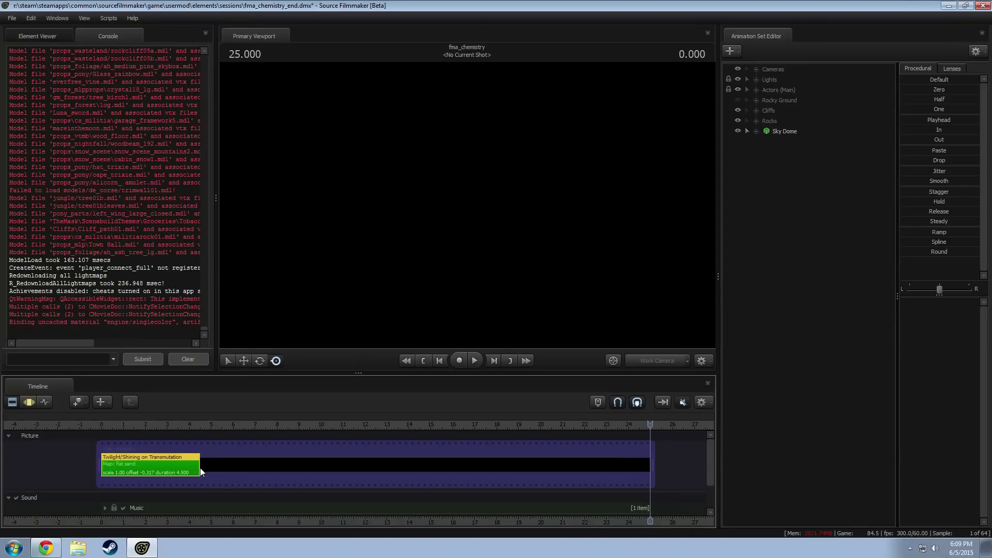
{"action": "left_click_drag", "start_coordinate": [200, 467], "coordinate": [632, 494]}
Step: Set the playhead to 1.950 and move the Work Camera around to view Twilight from the front
{"action": "left_click_drag", "start_coordinate": [173, 423], "coordinate": [144, 450]}
{"action": "left_click_drag", "start_coordinate": [537, 269], "coordinate": [321, 222]}
{"action": "key", "text": "w"}
{"action": "key", "text": "s"}
{"action": "key", "text": "w"}
{"action": "key", "text": "w"}
{"action": "key", "text": "d"}
{"action": "key", "text": "s"}
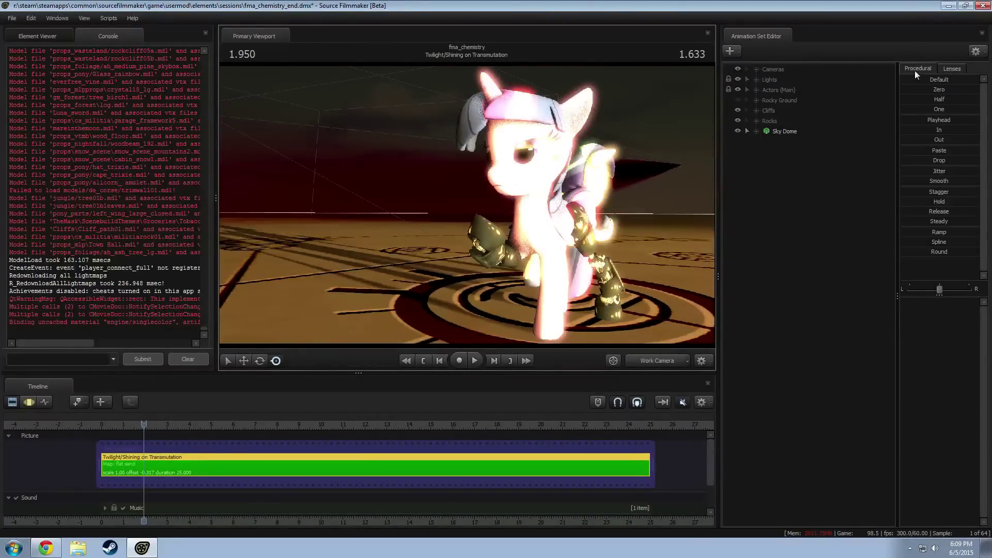
Step: Select Main Camera and flatten its animation over all time to its playhead pose in the Motion Editor
{"action": "left_click", "coordinate": [755, 69]}
{"action": "left_click", "coordinate": [789, 79]}
{"action": "key", "text": "F3"}
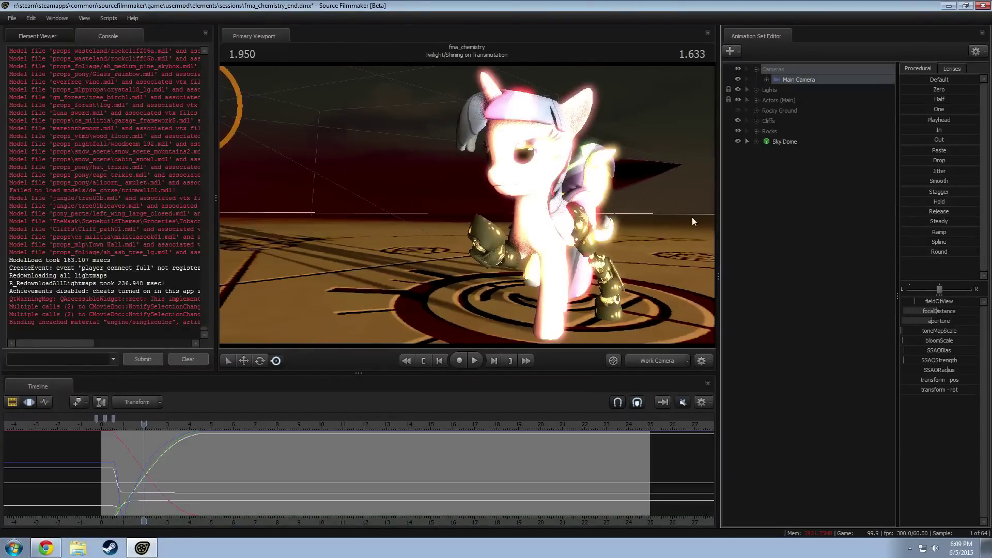
{"action": "left_click", "coordinate": [295, 471]}
{"action": "key", "text": "ctrl+a"}
{"action": "left_click_drag", "start_coordinate": [930, 121], "coordinate": [970, 149]}
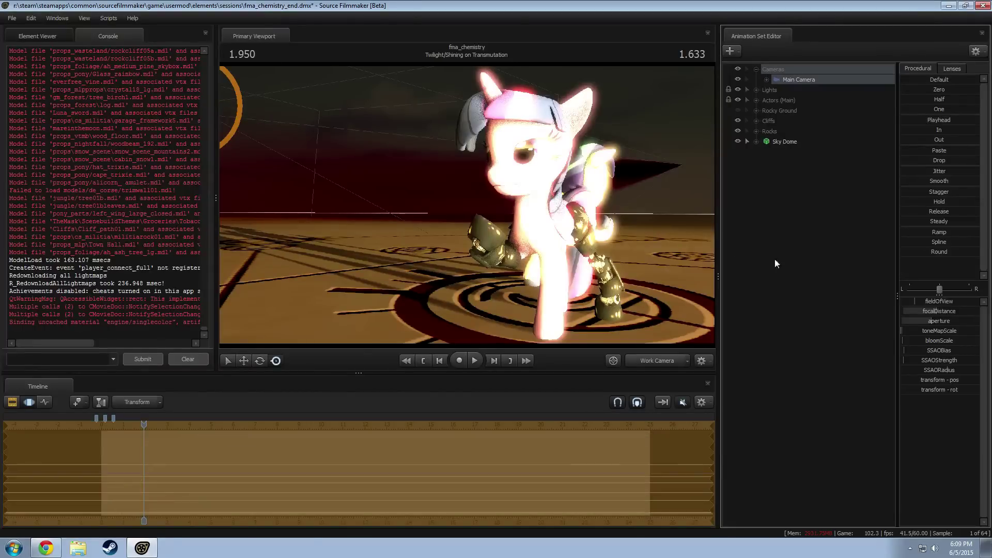
Step: Look through Main Camera in the viewport and apply the 85 mm lens preset to it
{"action": "left_click_drag", "start_coordinate": [502, 203], "coordinate": [583, 207]}
{"action": "left_click", "coordinate": [952, 69]}
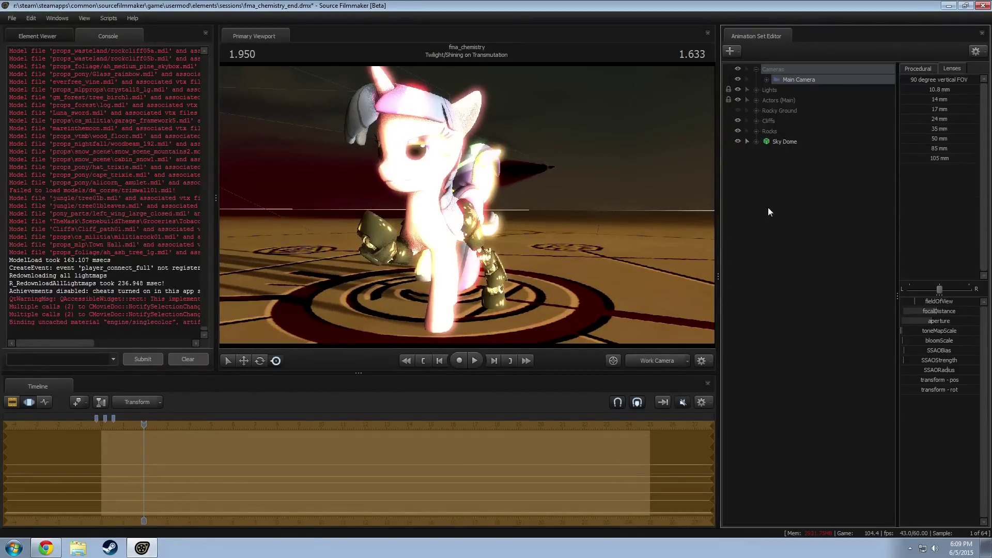
{"action": "double_click", "coordinate": [795, 79]}
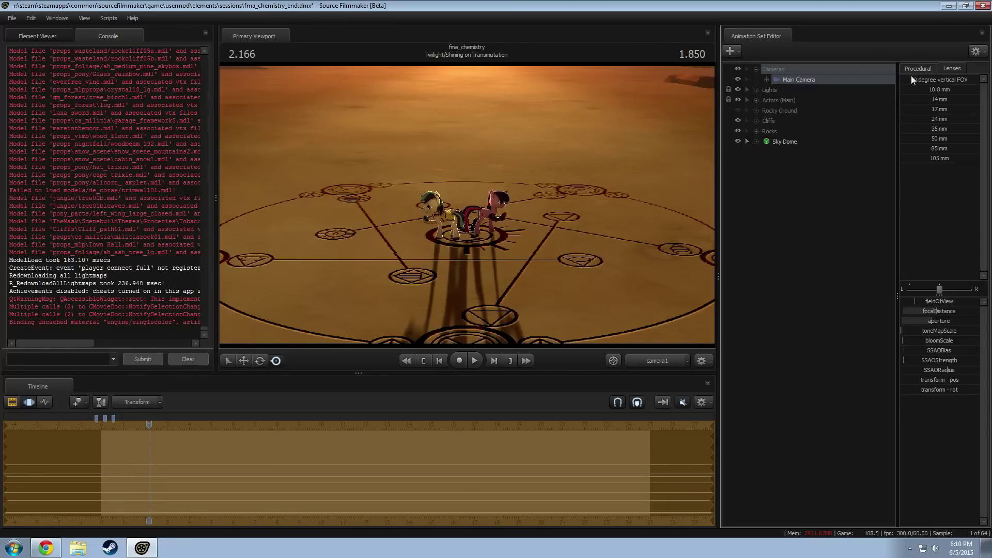
{"action": "left_click", "coordinate": [923, 71]}
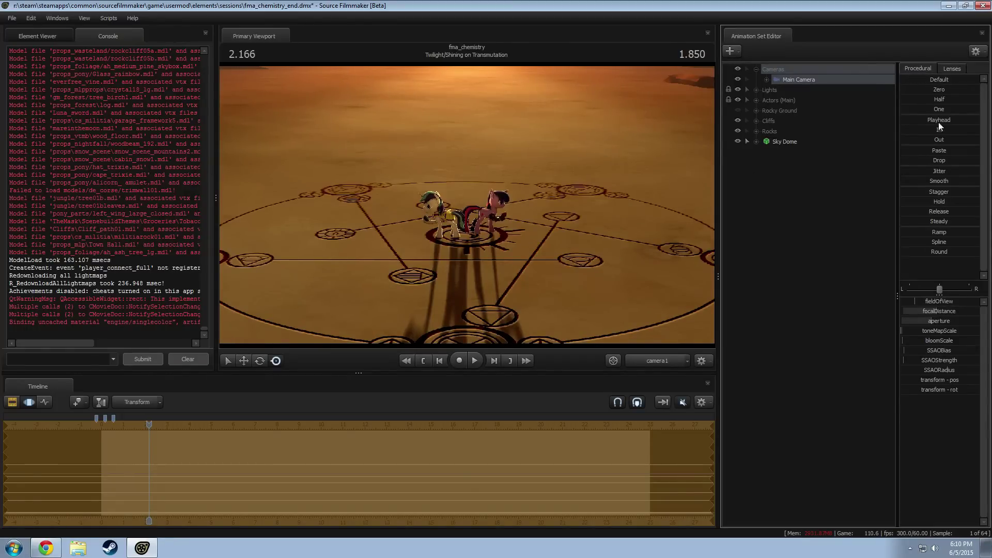
{"action": "left_click", "coordinate": [951, 69]}
{"action": "left_click", "coordinate": [933, 148]}
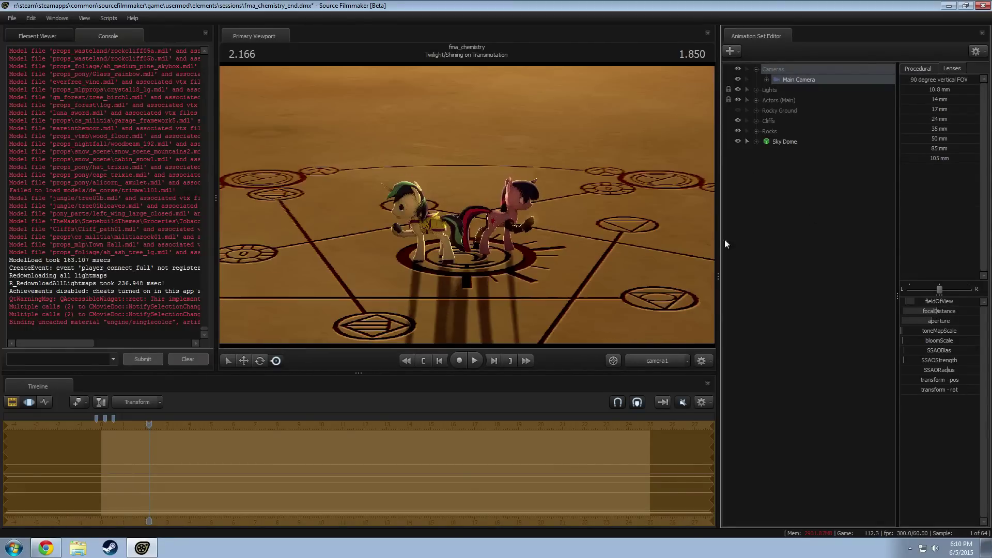
Step: Fly Main Camera in close to Twilight's flank and apply the 35 mm lens preset
{"action": "key", "text": "w"}
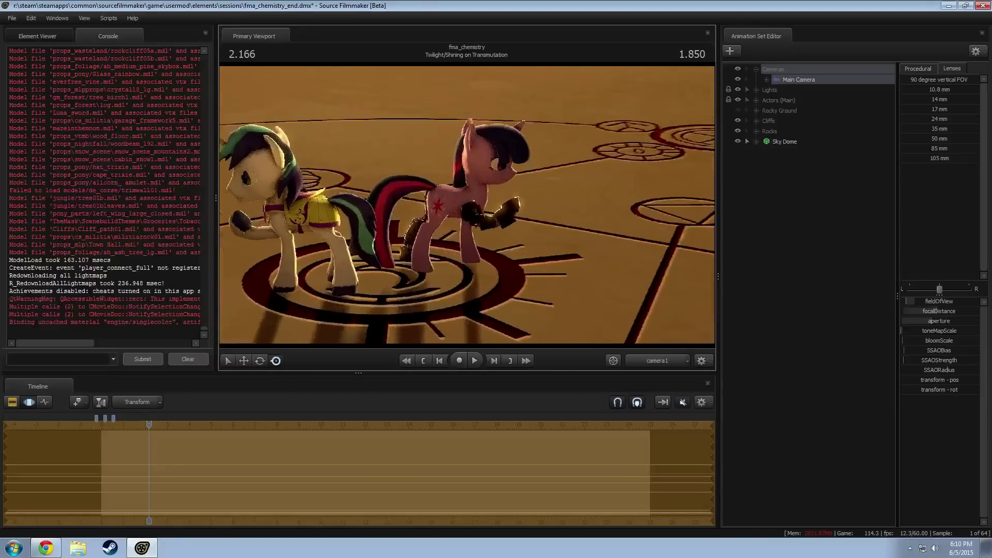
{"action": "key", "text": "w"}
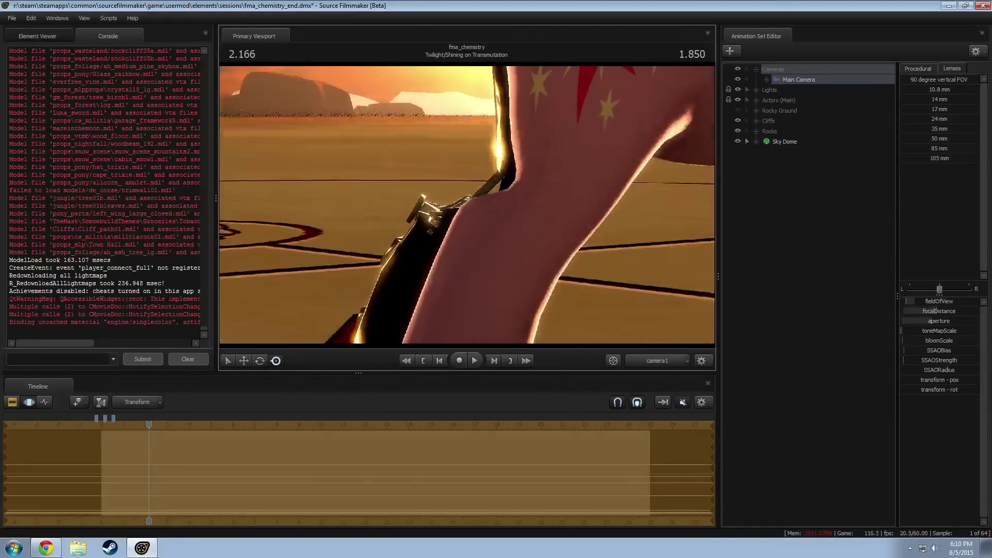
{"action": "key", "text": "a"}
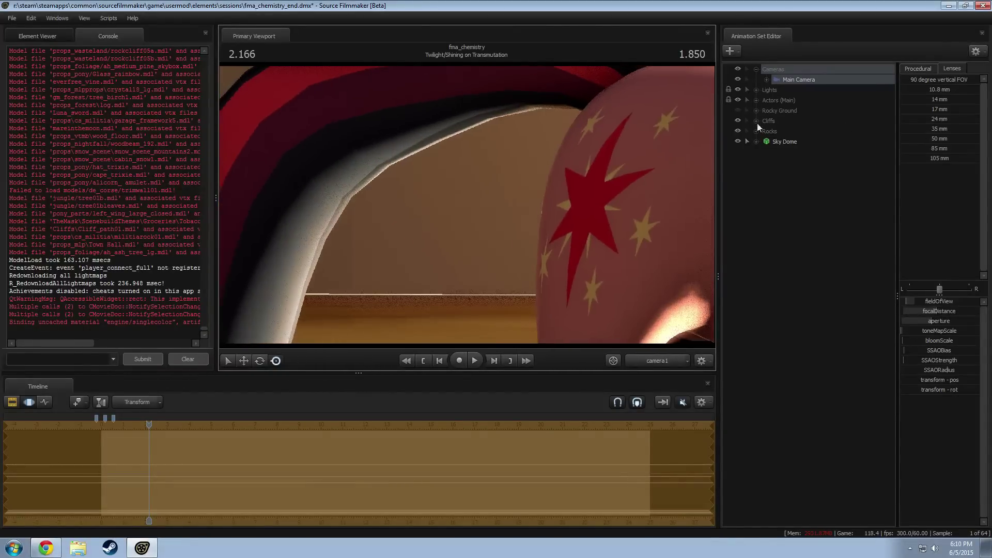
{"action": "left_click", "coordinate": [933, 130]}
Step: Fly Main Camera around Twilight's flank and past her metal hoof towards the sunset
{"action": "key", "text": "w"}
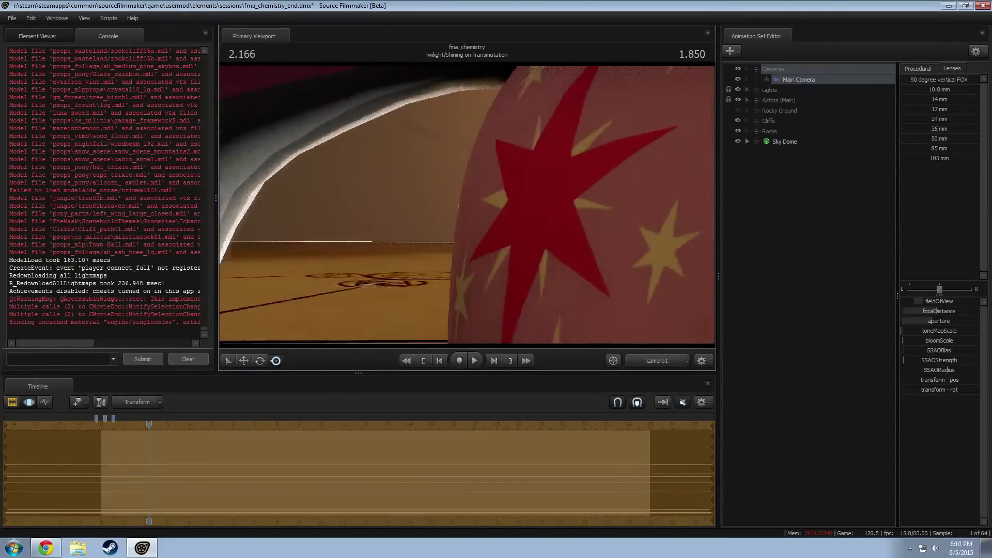
{"action": "key", "text": "s"}
{"action": "key", "text": "a"}
{"action": "key", "text": "s"}
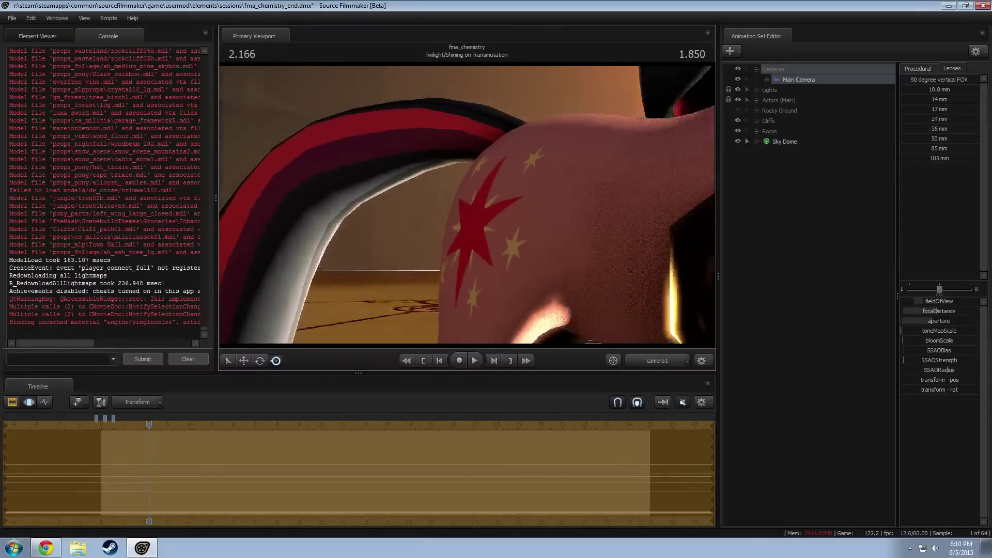
{"action": "key", "text": "d"}
{"action": "key", "text": "w"}
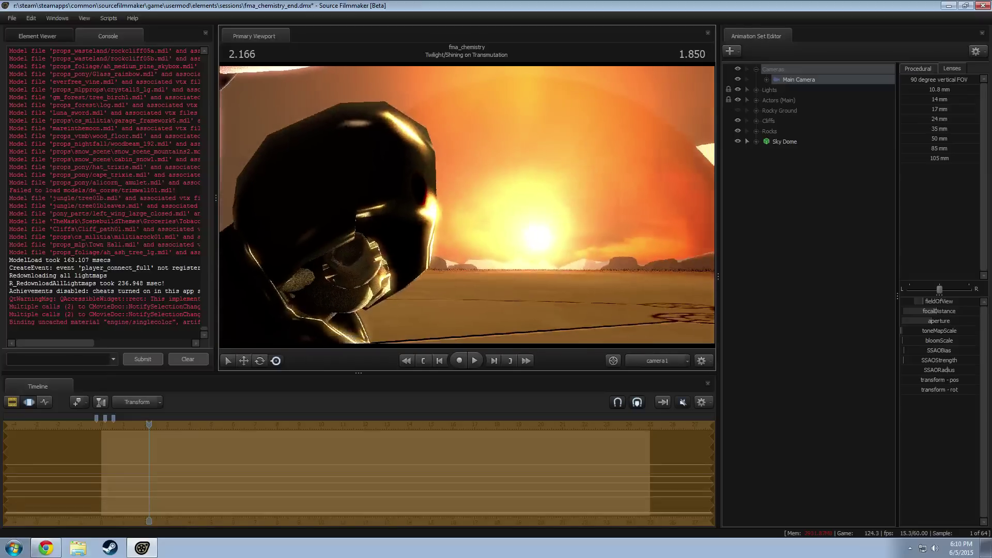
{"action": "key", "text": "w"}
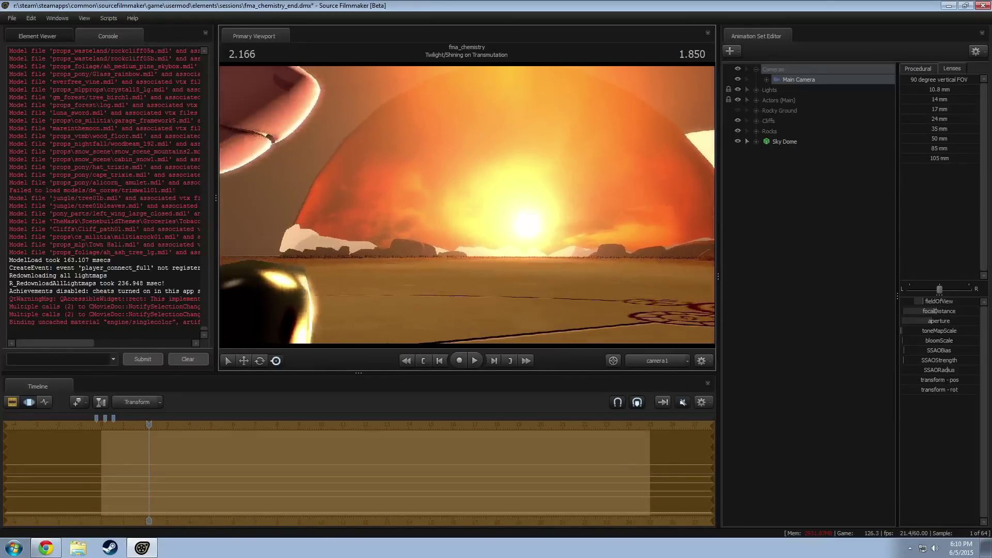
Step: Swing Main Camera back and around the two ponies, looking down at the transmutation circle beneath them
{"action": "left_click_drag", "start_coordinate": [467, 205], "coordinate": [364, 199]}
{"action": "key", "text": "d"}
{"action": "left_click_drag", "start_coordinate": [466, 205], "coordinate": [544, 256]}
{"action": "key", "text": "s"}
{"action": "left_click_drag", "start_coordinate": [467, 205], "coordinate": [560, 236]}
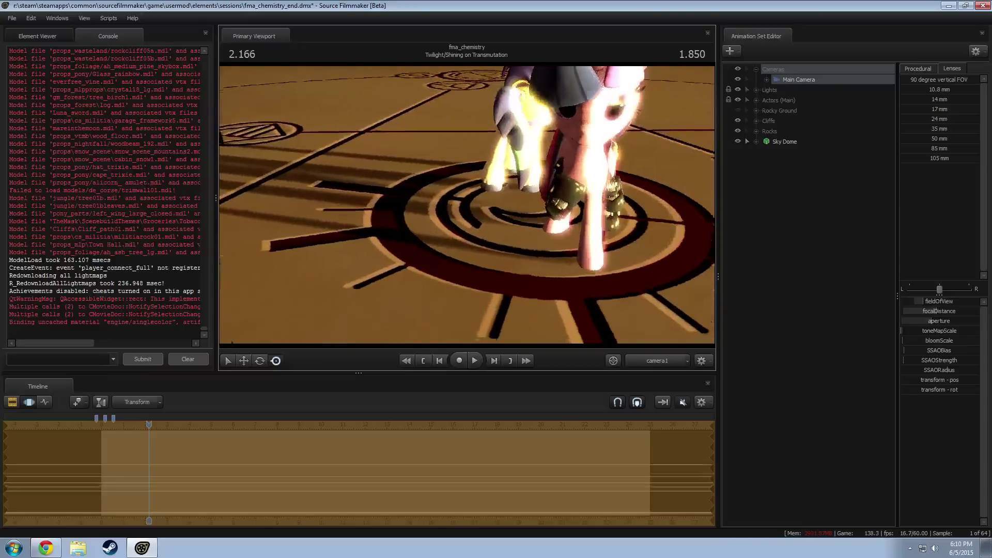
{"action": "left_click_drag", "start_coordinate": [467, 205], "coordinate": [609, 282]}
{"action": "key", "text": "a"}
{"action": "key", "text": "z"}
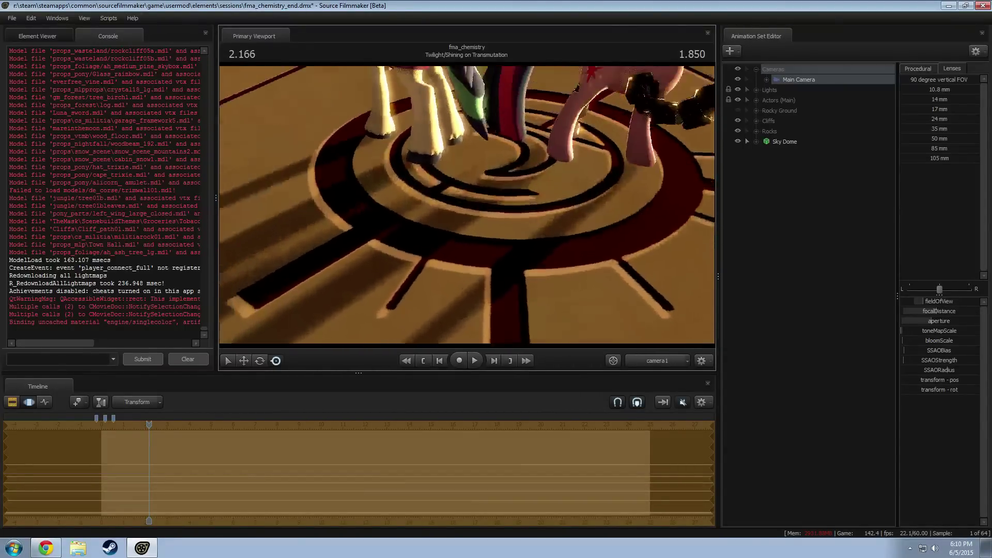
Step: Frame both ponies and the whole transmutation circle from a raised angle with Main Camera
{"action": "left_click_drag", "start_coordinate": [467, 204], "coordinate": [470, 87]}
{"action": "key", "text": "w"}
{"action": "key", "text": "s"}
{"action": "key", "text": "w"}
{"action": "key", "text": "s"}
{"action": "key", "text": "s"}
{"action": "key", "text": "w"}
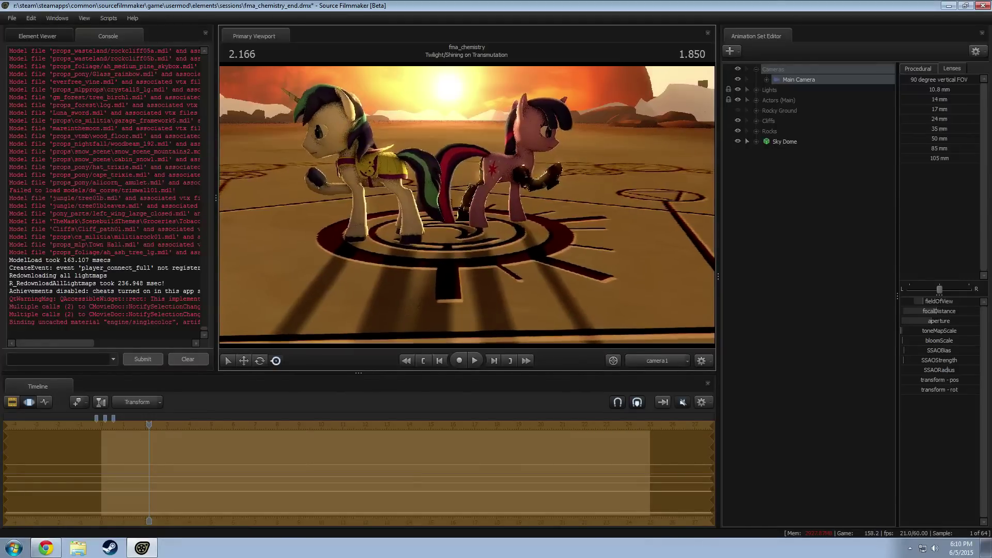
{"action": "left_click_drag", "start_coordinate": [466, 201], "coordinate": [466, 205]}
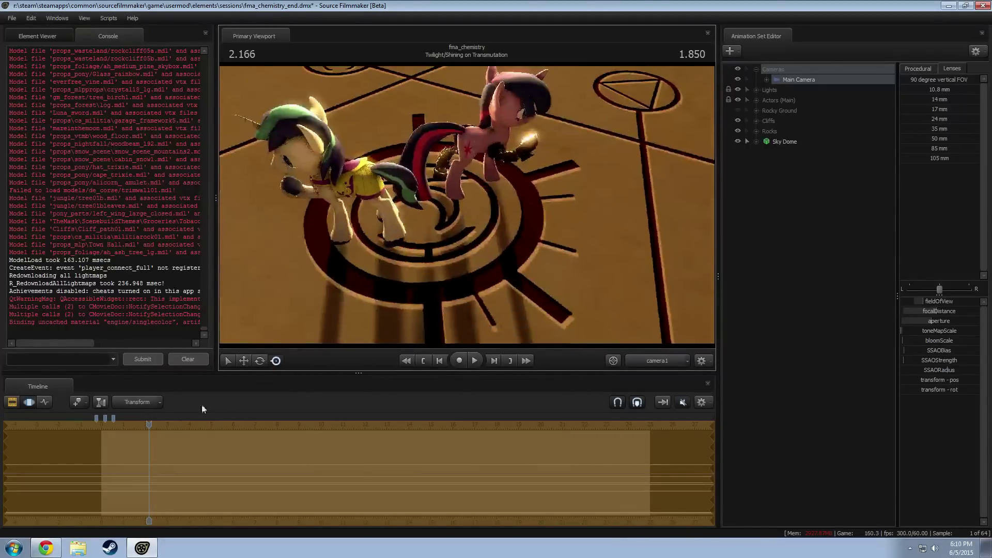
Step: Play the Transmutation shot from its beginning to check the raised camera framing
{"action": "left_click_drag", "start_coordinate": [151, 427], "coordinate": [97, 434]}
{"action": "key", "text": "space"}
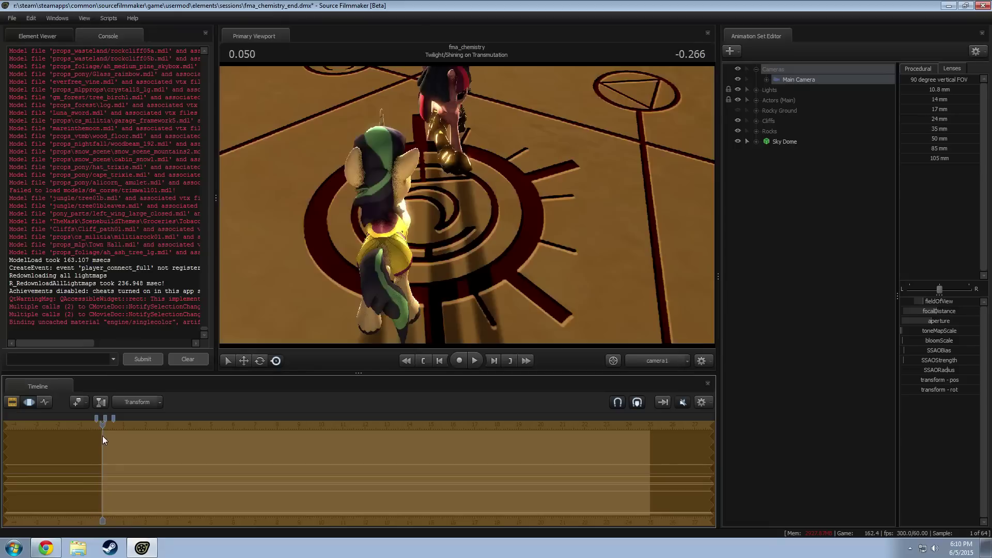
{"action": "key", "text": "space"}
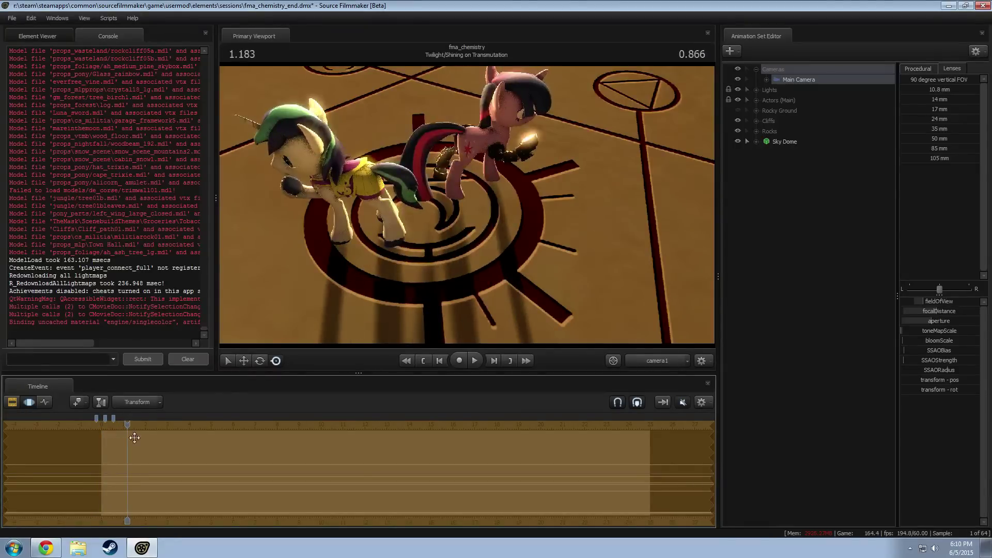
Step: Return the playhead near the shot's start and reframe Main Camera low and close in front of Twilight's metal hoof
{"action": "left_click_drag", "start_coordinate": [124, 428], "coordinate": [108, 430]}
{"action": "left_click_drag", "start_coordinate": [467, 206], "coordinate": [455, 191]}
{"action": "key", "text": "w"}
{"action": "key", "text": "w"}
{"action": "key", "text": "space"}
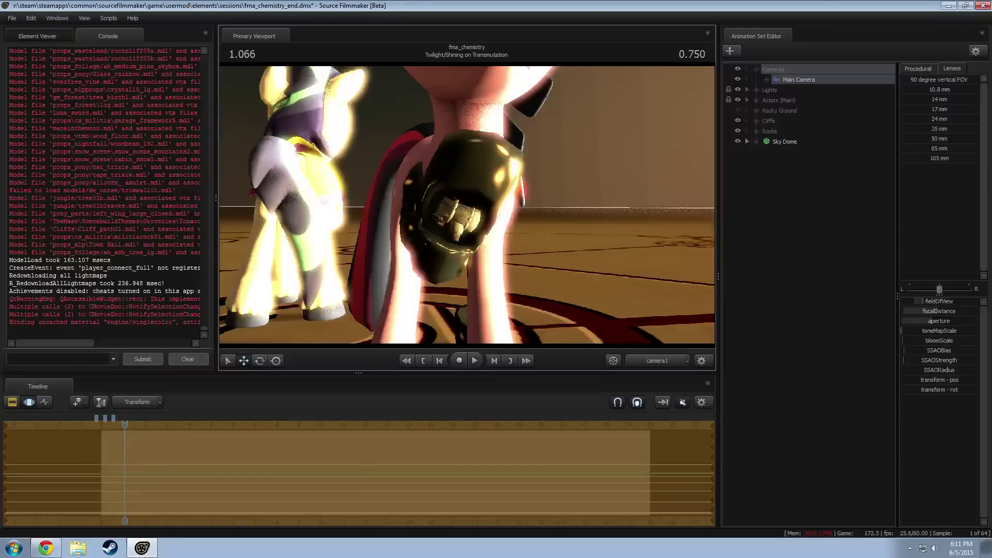
{"action": "left_click_drag", "start_coordinate": [364, 209], "coordinate": [465, 209]}
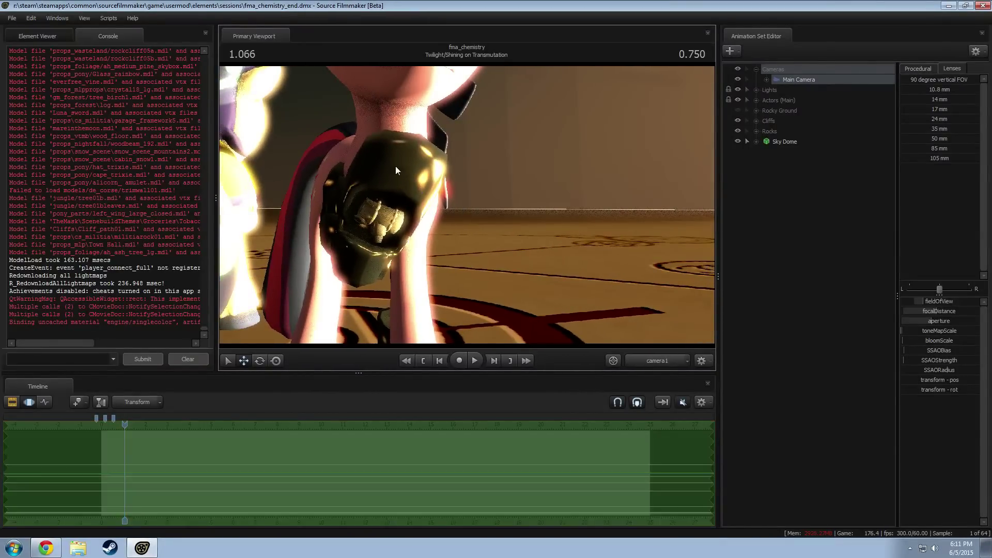
Step: Open the recent session mlp_awaken_4.dmx
{"action": "left_click", "coordinate": [12, 18]}
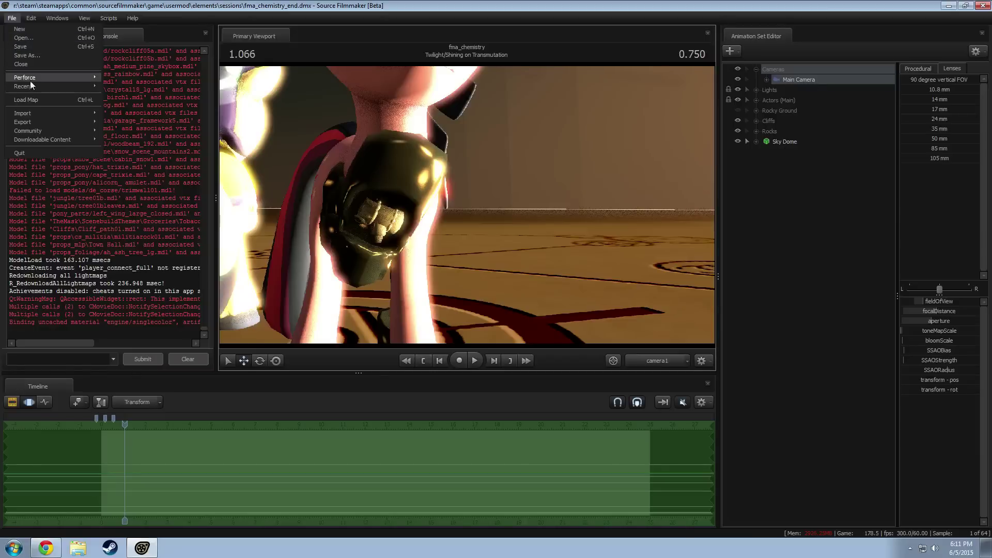
{"action": "mouse_move", "coordinate": [26, 85]}
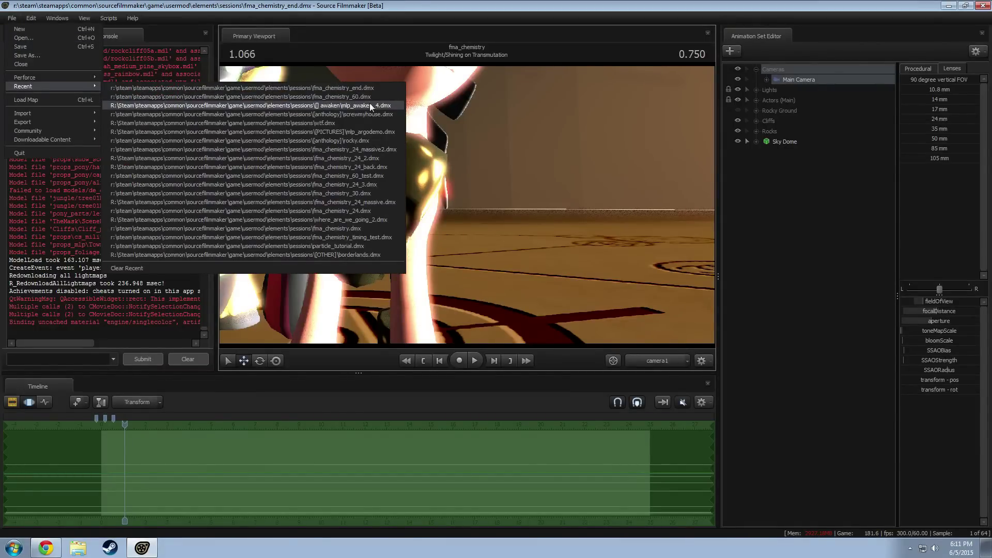
{"action": "left_click", "coordinate": [404, 106]}
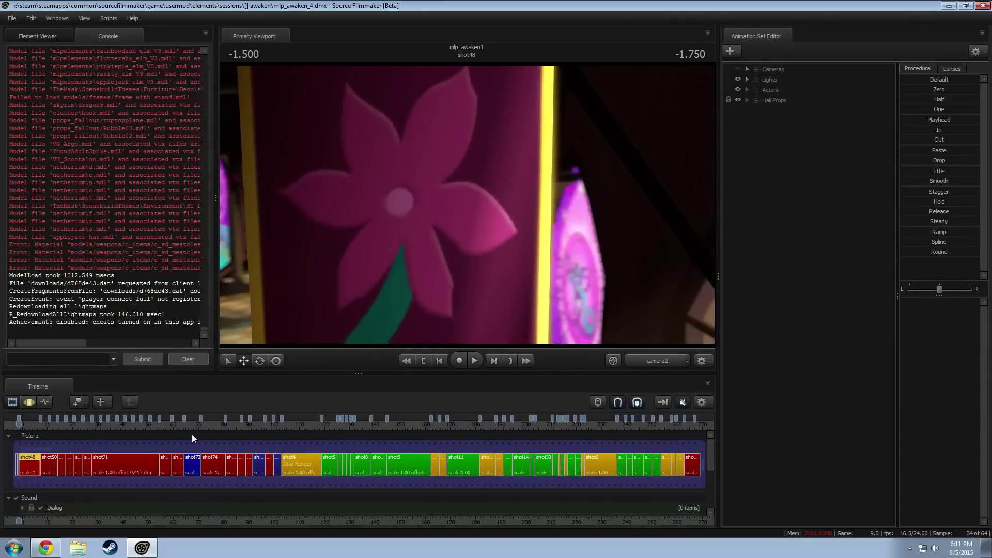
Step: Play the hall sequence through shot62 and shot72 to examine its camera work, and move ahead to the end of shot73
{"action": "left_click_drag", "start_coordinate": [36, 423], "coordinate": [165, 444]}
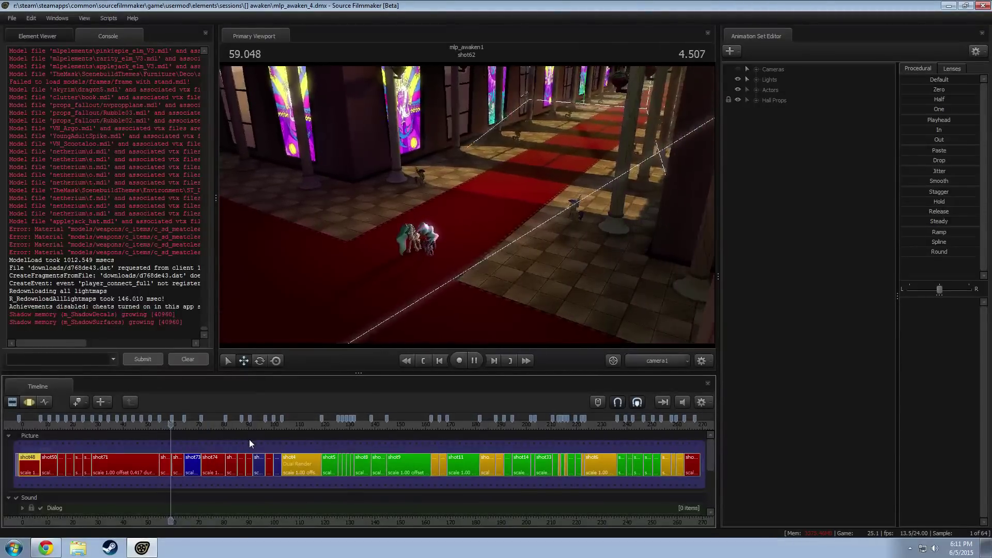
{"action": "left_click", "coordinate": [160, 427]}
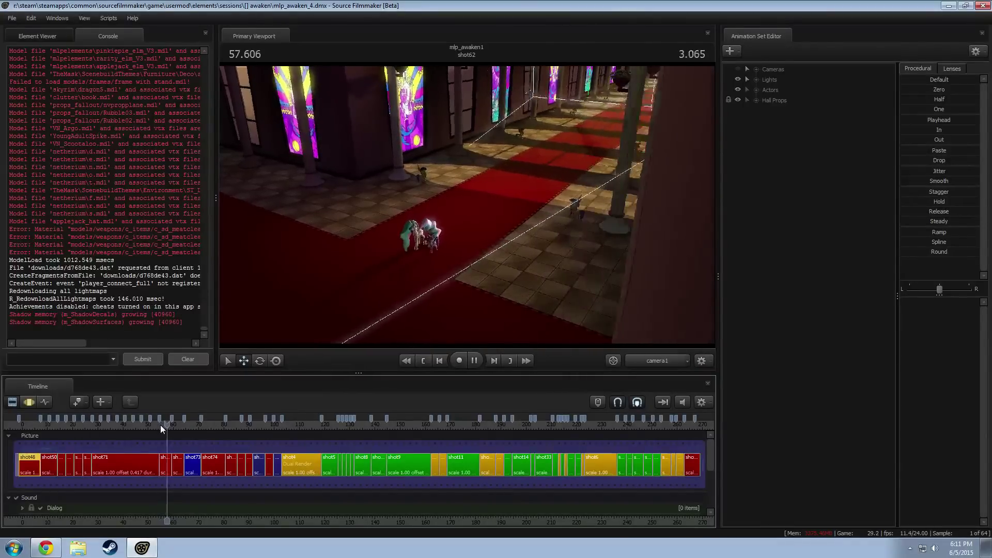
{"action": "scroll", "coordinate": [188, 439], "scroll_direction": "up", "scroll_amount": 5}
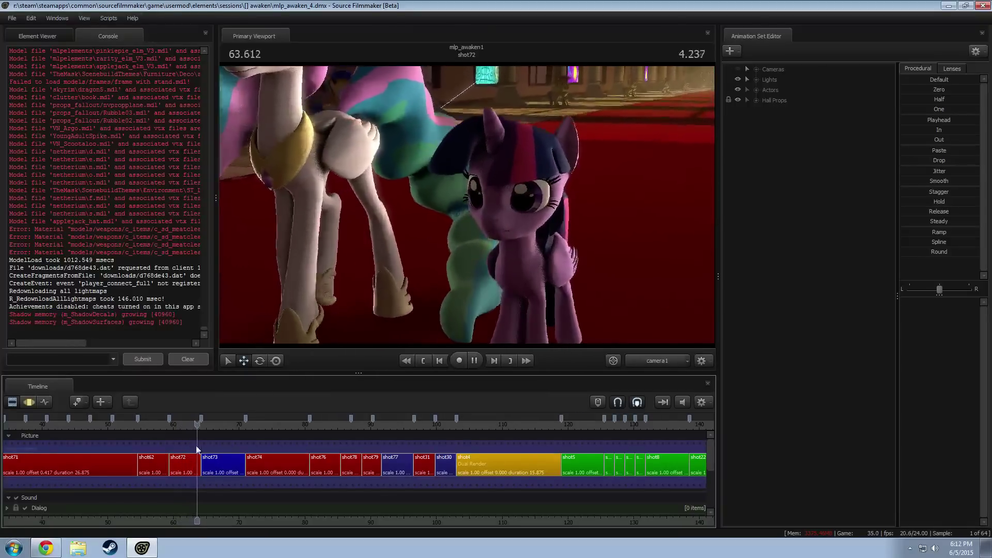
{"action": "left_click", "coordinate": [239, 424]}
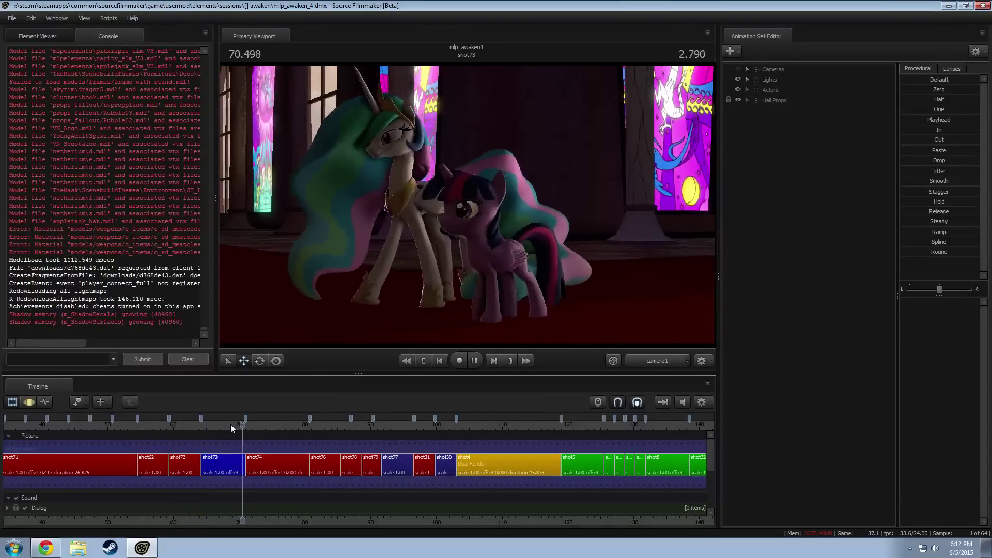
Step: Replay the transition from shot72 into shot73 to examine the camera change
{"action": "key", "text": "space"}
{"action": "left_click_drag", "start_coordinate": [231, 425], "coordinate": [185, 424]}
{"action": "key", "text": "space"}
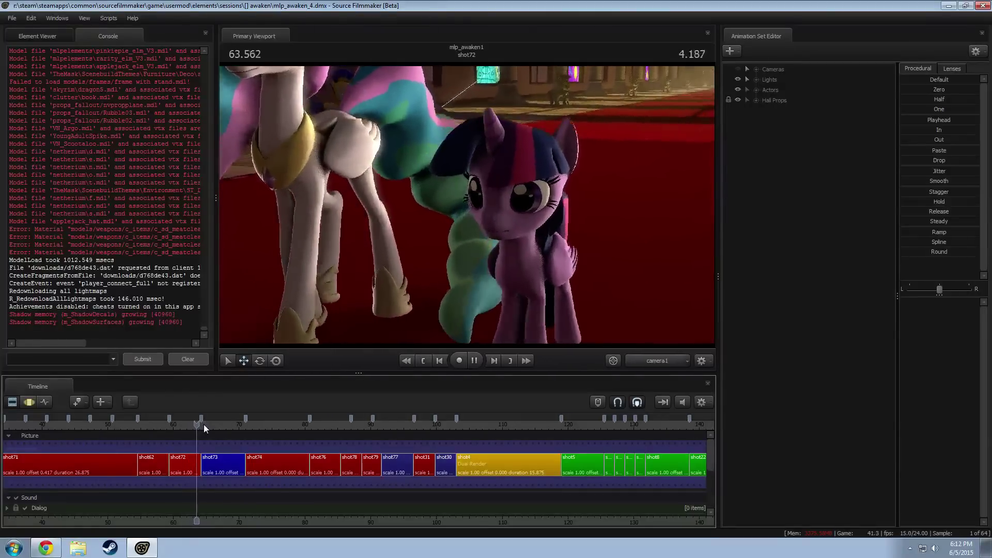
{"action": "key", "text": "space"}
{"action": "key", "text": "space"}
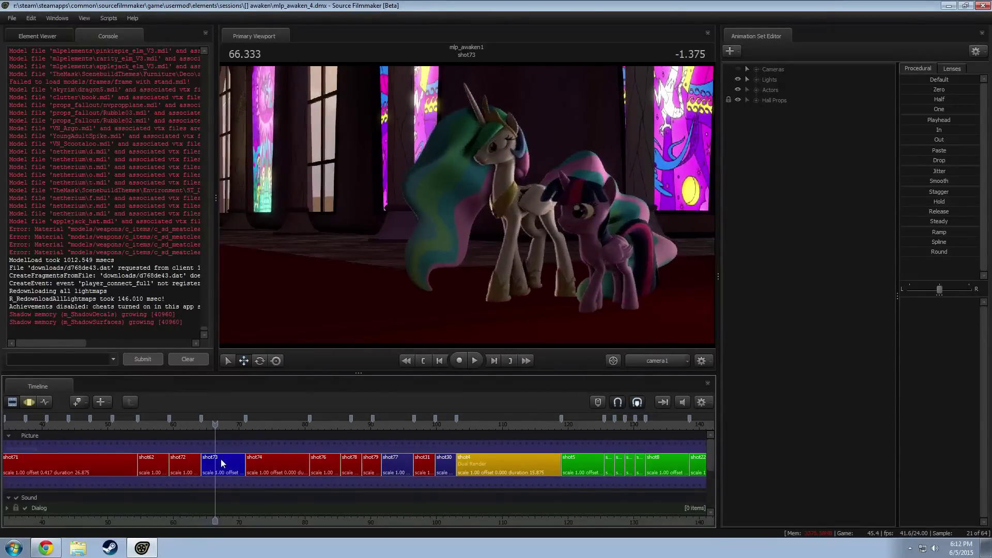
Step: Play the sequence from shot74 through to shot30 to examine how the cameras move
{"action": "left_click_drag", "start_coordinate": [237, 435], "coordinate": [275, 428]}
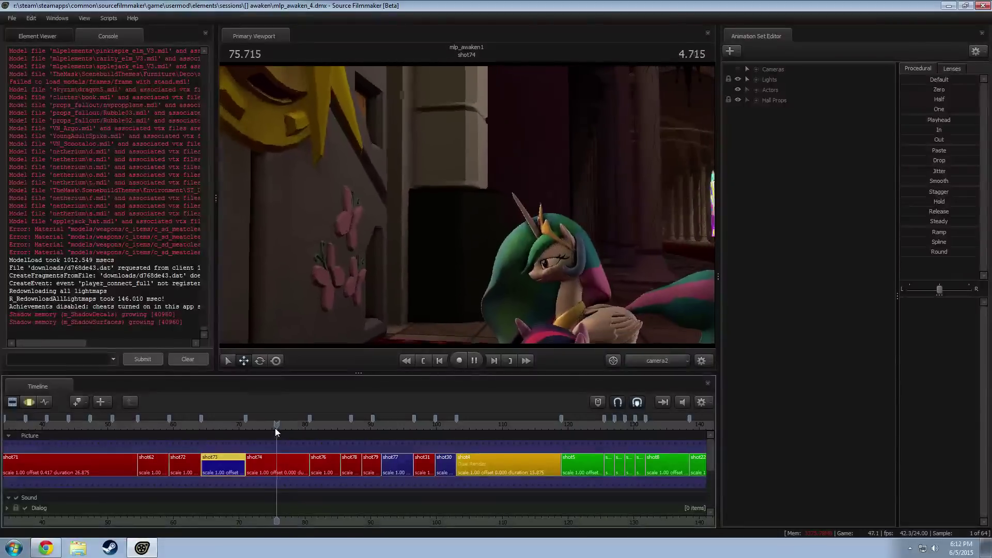
{"action": "key", "text": "space"}
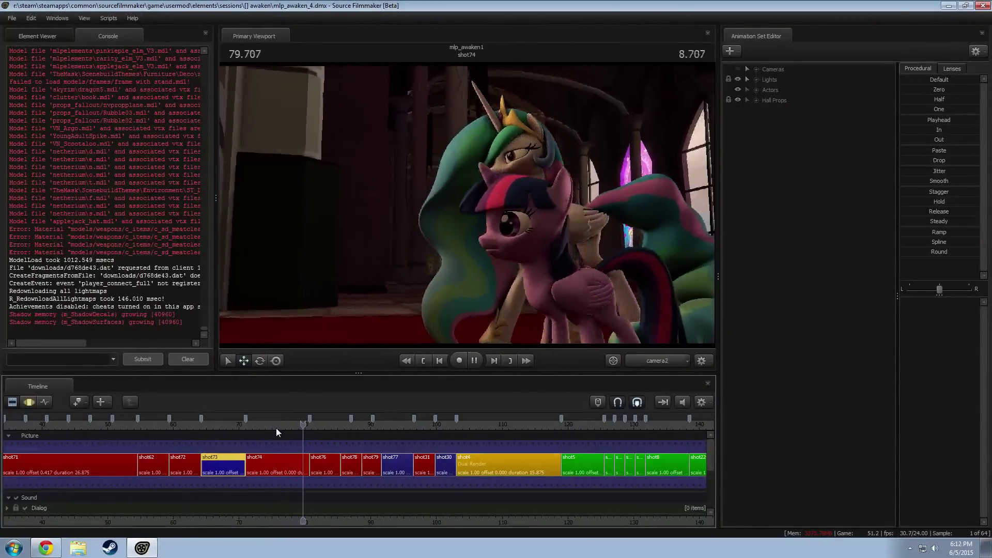
{"action": "key", "text": "space"}
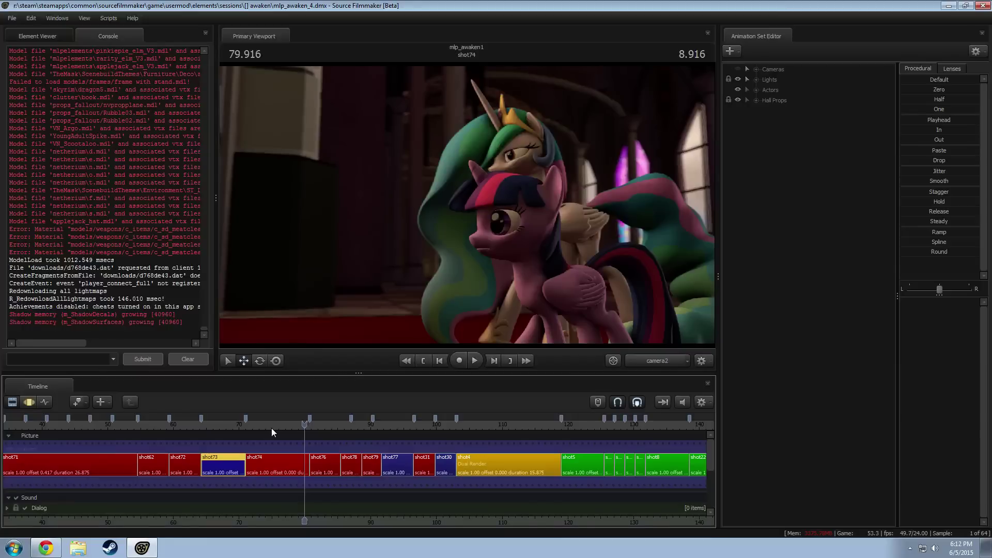
{"action": "left_click_drag", "start_coordinate": [271, 428], "coordinate": [249, 423]}
{"action": "key", "text": "space"}
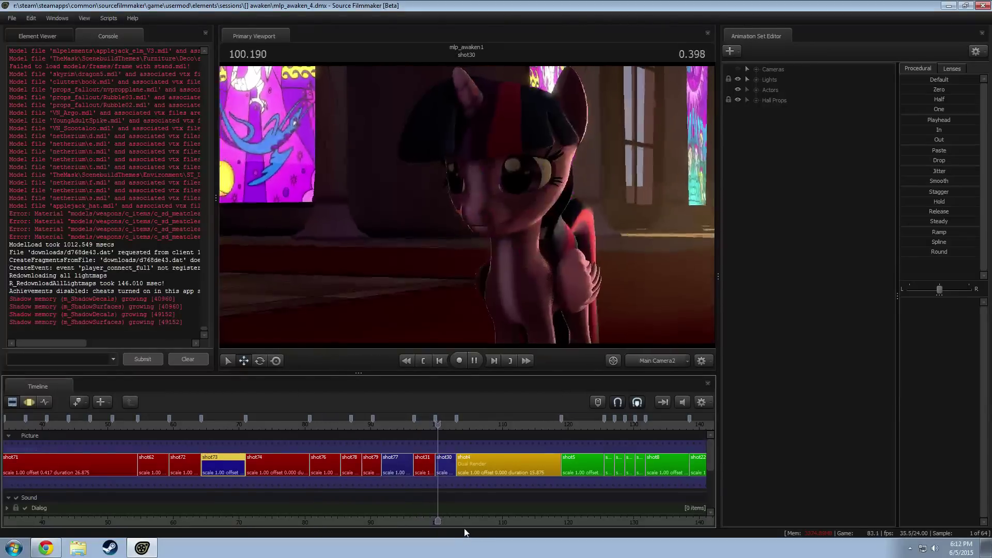
{"action": "key", "text": "space"}
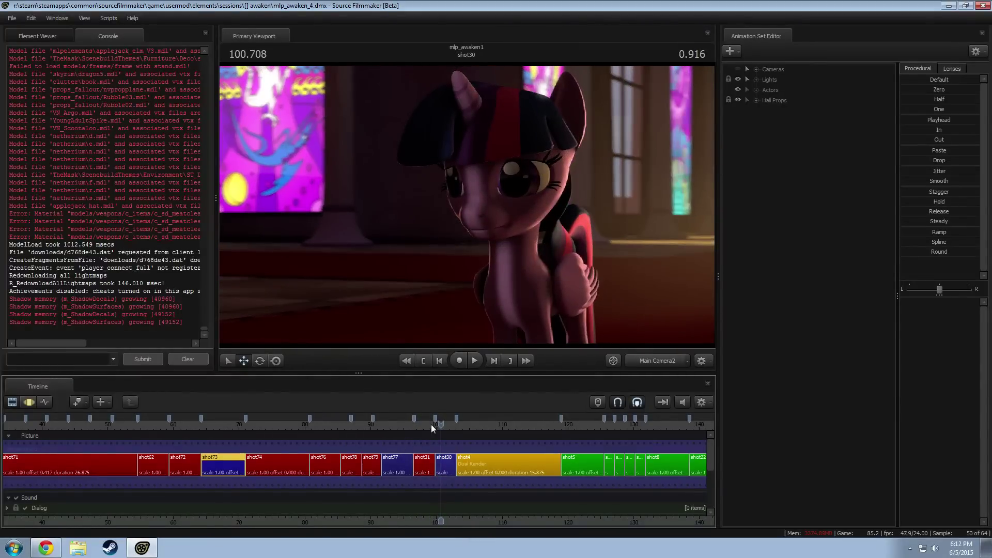
Step: Set the playhead to 100.791 and load shot30's animation sets for editing
{"action": "left_click_drag", "start_coordinate": [431, 423], "coordinate": [435, 425]}
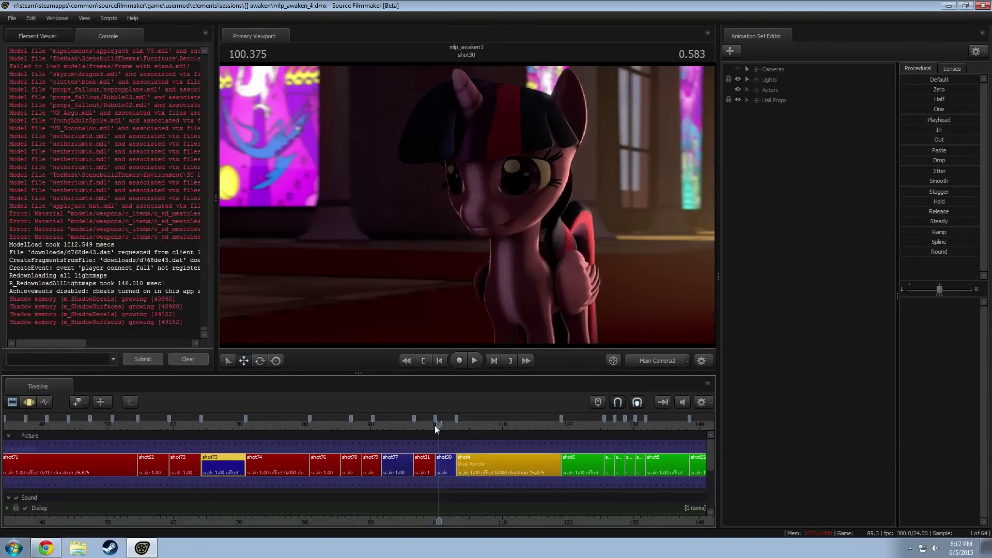
{"action": "left_click_drag", "start_coordinate": [435, 426], "coordinate": [438, 425]}
{"action": "left_click", "coordinate": [449, 465]}
{"action": "left_click", "coordinate": [493, 293]}
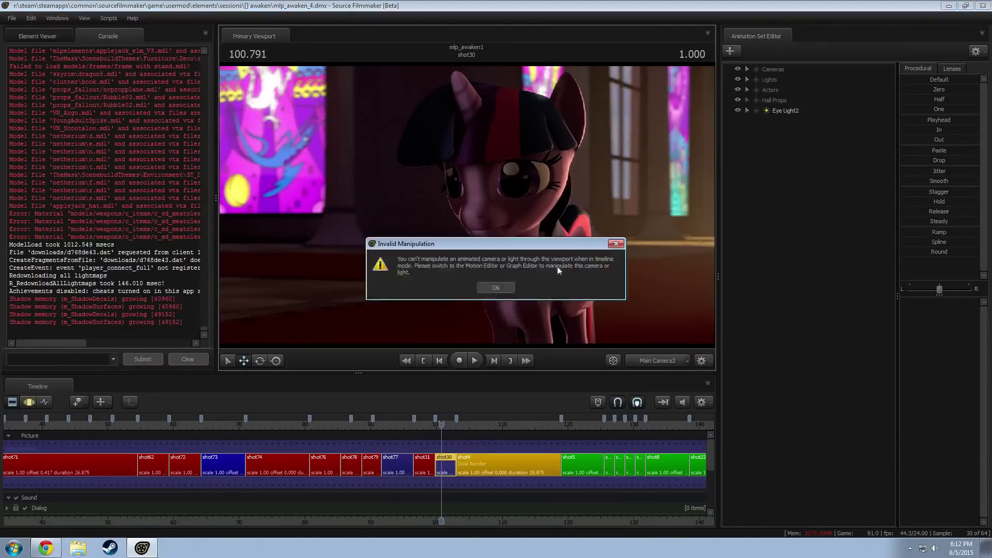
{"action": "left_click", "coordinate": [506, 287]}
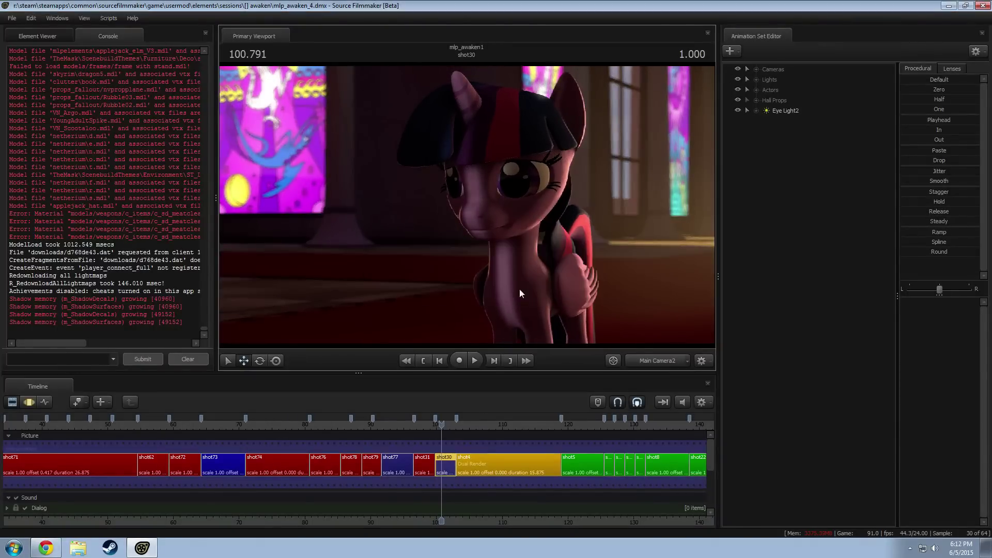
Step: Select shot30's Main Camera and switch to the Motion Editor
{"action": "left_click", "coordinate": [754, 73]}
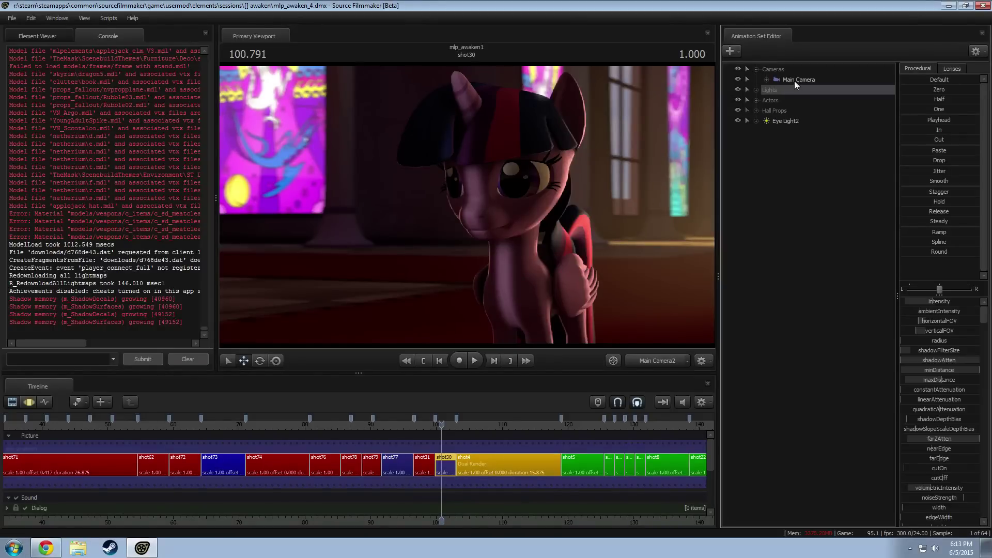
{"action": "left_click", "coordinate": [545, 183]}
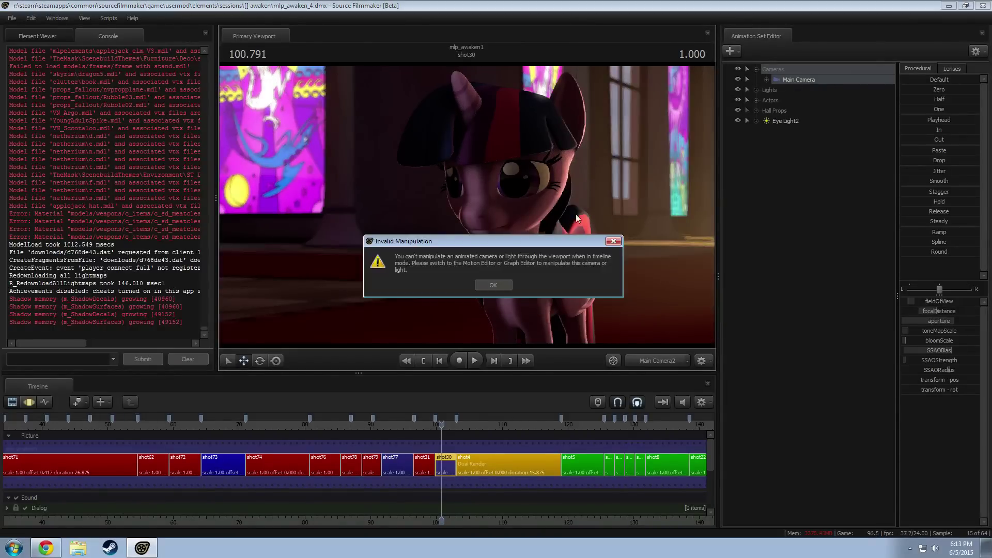
{"action": "left_click", "coordinate": [505, 283]}
{"action": "key", "text": "F3"}
Step: Fly Main Camera in on Twilight's eye and briefly play the shot
{"action": "left_click_drag", "start_coordinate": [485, 263], "coordinate": [560, 258]}
{"action": "key", "text": "w"}
{"action": "key", "text": "w"}
{"action": "key", "text": "d"}
{"action": "key", "text": "a"}
{"action": "key", "text": "s"}
{"action": "key", "text": "s"}
{"action": "key", "text": "w"}
{"action": "key", "text": "w"}
{"action": "left_click_drag", "start_coordinate": [466, 205], "coordinate": [454, 205]}
{"action": "key", "text": "space"}
{"action": "key", "text": "space"}
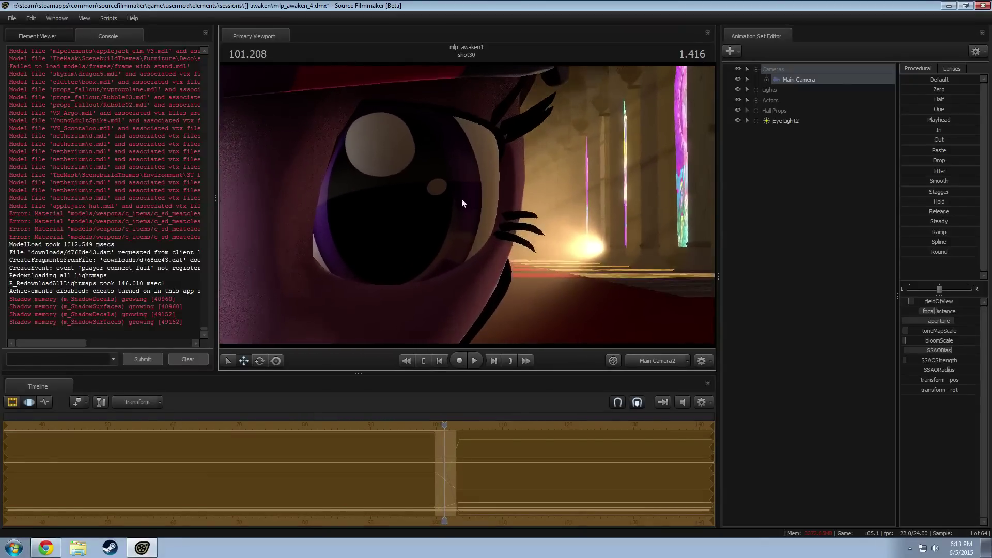
Step: Pull Main Camera back to Twilight's face, flatten its animation to the playhead pose and adjust the framing slightly
{"action": "left_click_drag", "start_coordinate": [485, 256], "coordinate": [493, 258]}
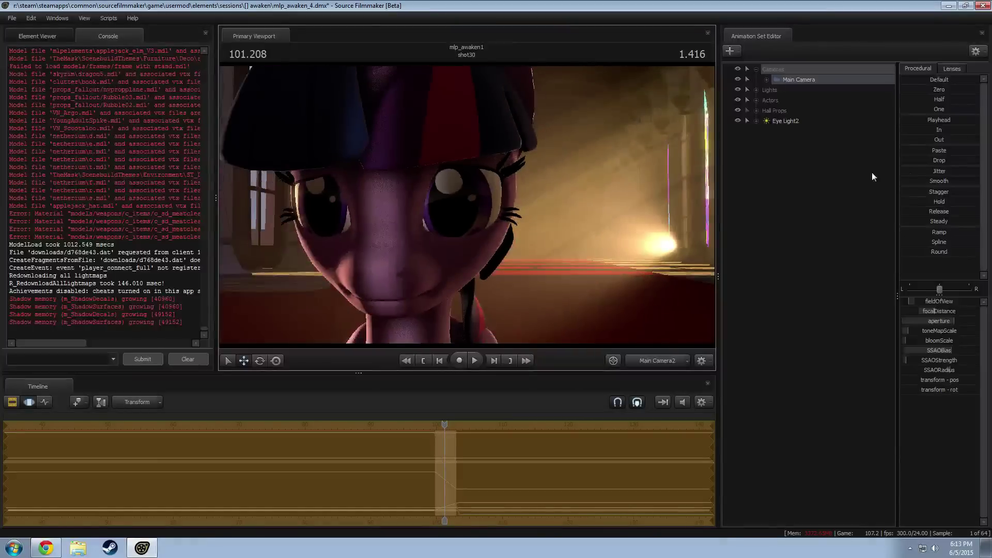
{"action": "left_click_drag", "start_coordinate": [931, 120], "coordinate": [967, 120]}
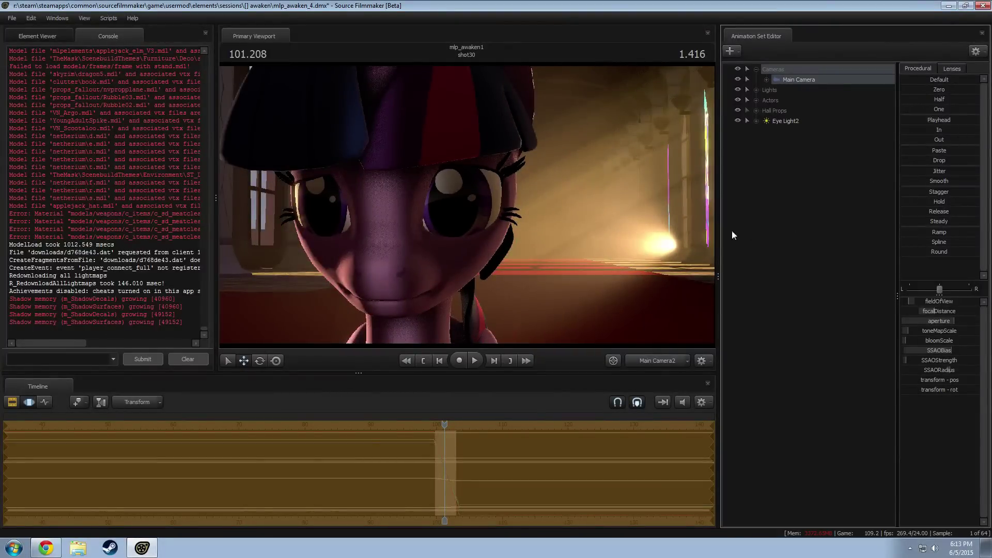
{"action": "left_click_drag", "start_coordinate": [522, 223], "coordinate": [555, 229]}
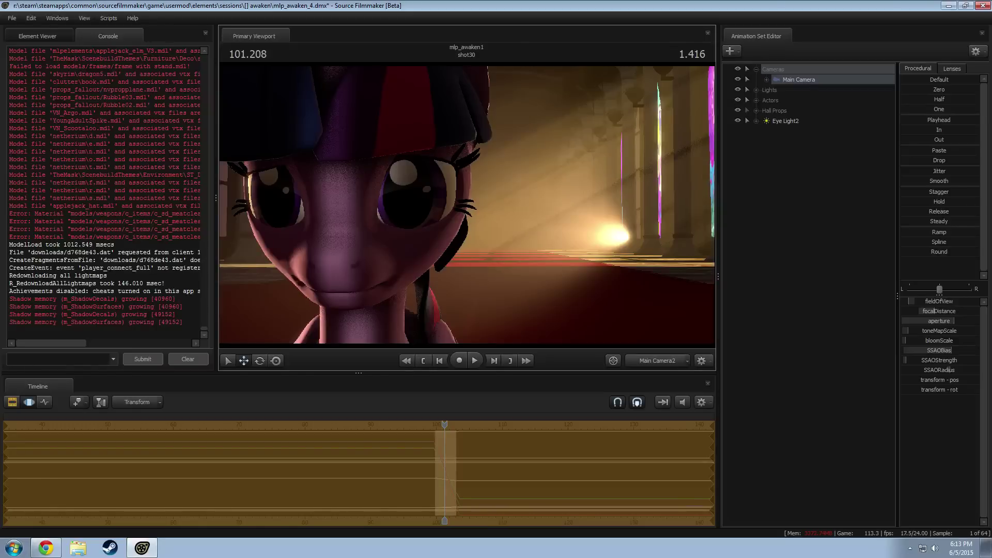
Step: Open a Windows Explorer window and launch Adobe Photoshop CC 2014
{"action": "left_click", "coordinate": [77, 547]}
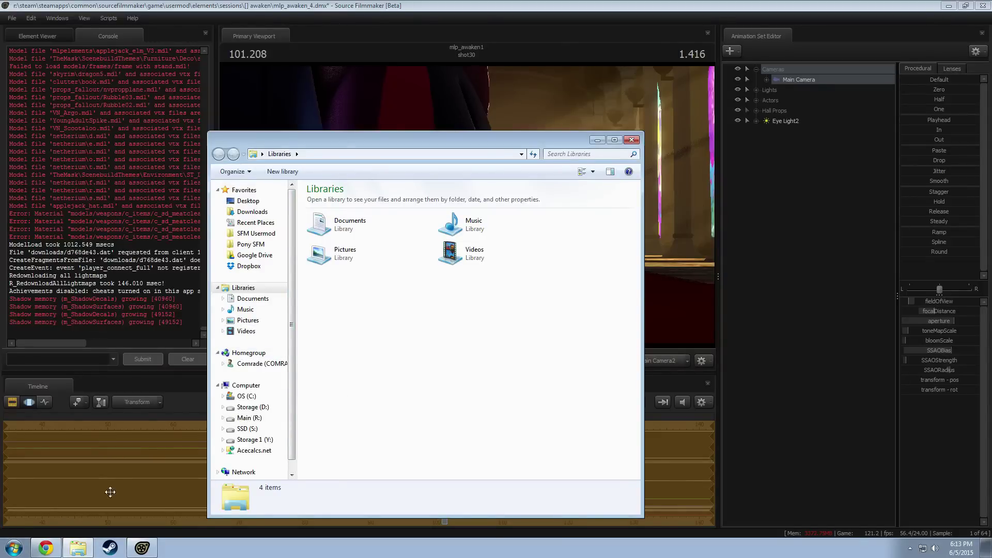
{"action": "left_click", "coordinate": [15, 545]}
{"action": "left_click", "coordinate": [54, 209]}
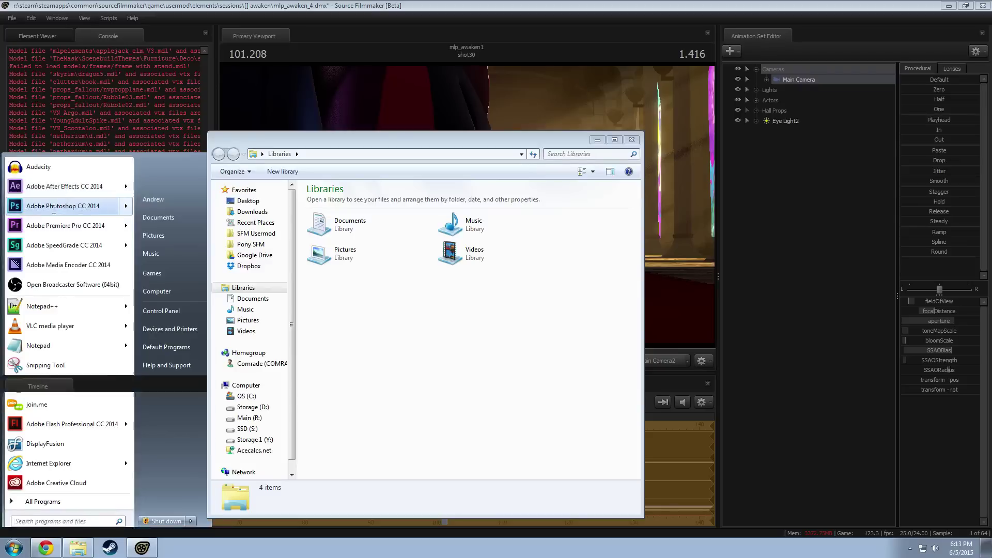
{"action": "left_click", "coordinate": [335, 364]}
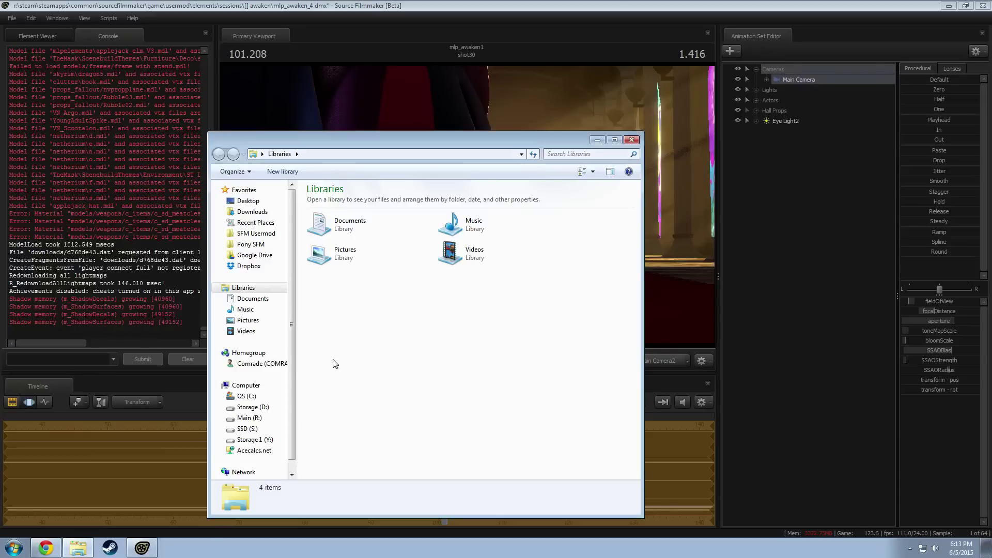
Step: Look through the materials folder inside SFM Usermod in Windows Explorer
{"action": "left_click", "coordinate": [258, 244]}
{"action": "double_click", "coordinate": [336, 266]}
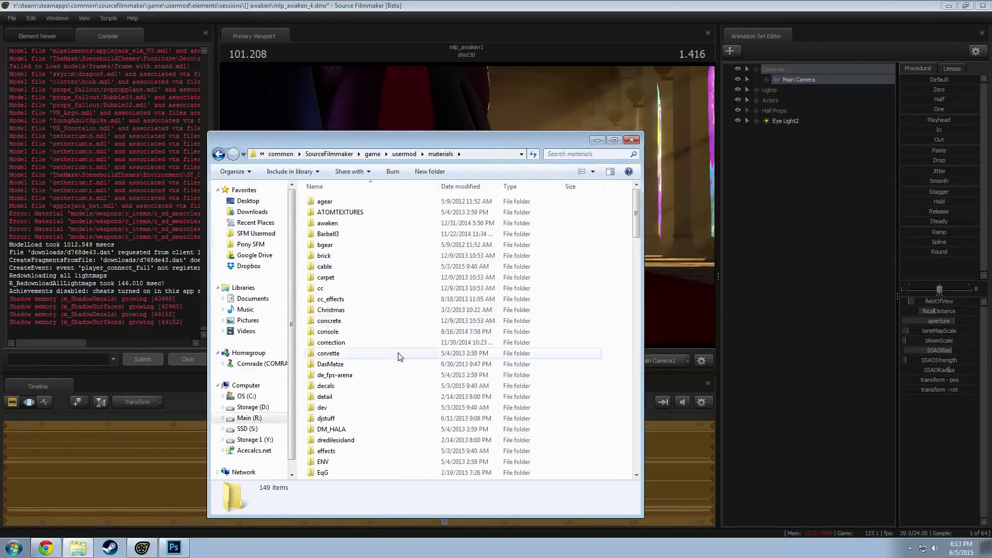
{"action": "scroll", "coordinate": [377, 389], "scroll_direction": "down", "scroll_amount": 10}
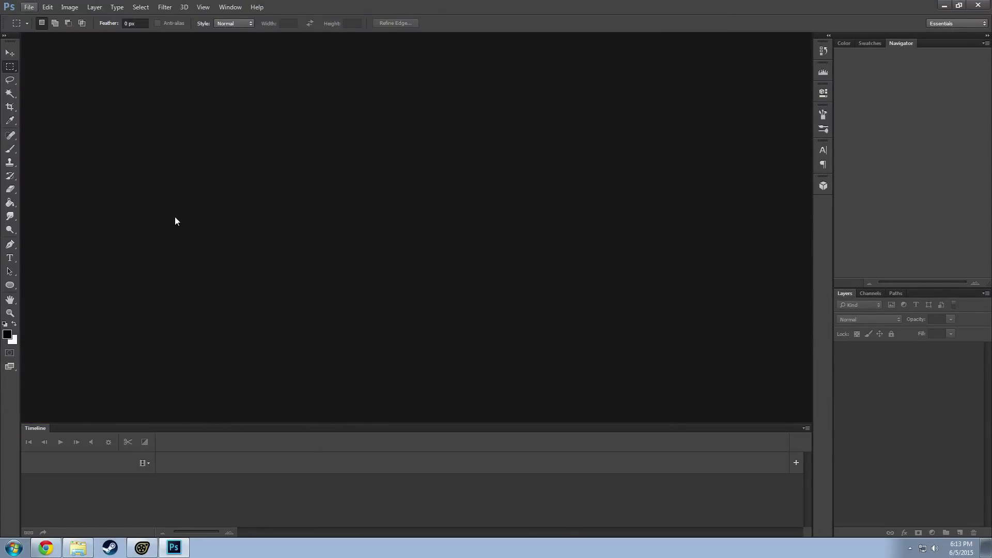
Step: Return to Windows Explorer and look through the Videos library, including its My Little Pony folder
{"action": "left_click", "coordinate": [29, 9]}
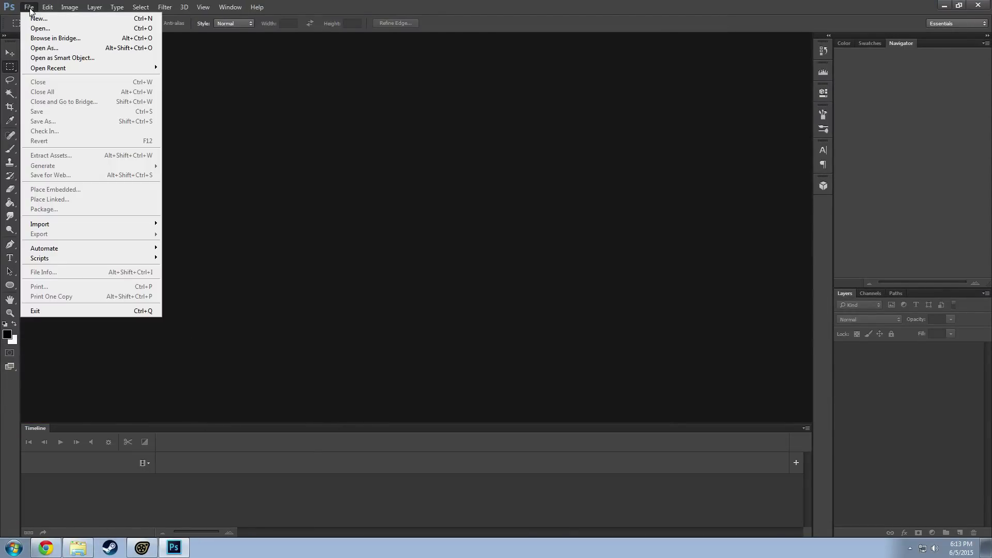
{"action": "left_click", "coordinate": [31, 7]}
{"action": "left_click", "coordinate": [80, 548]}
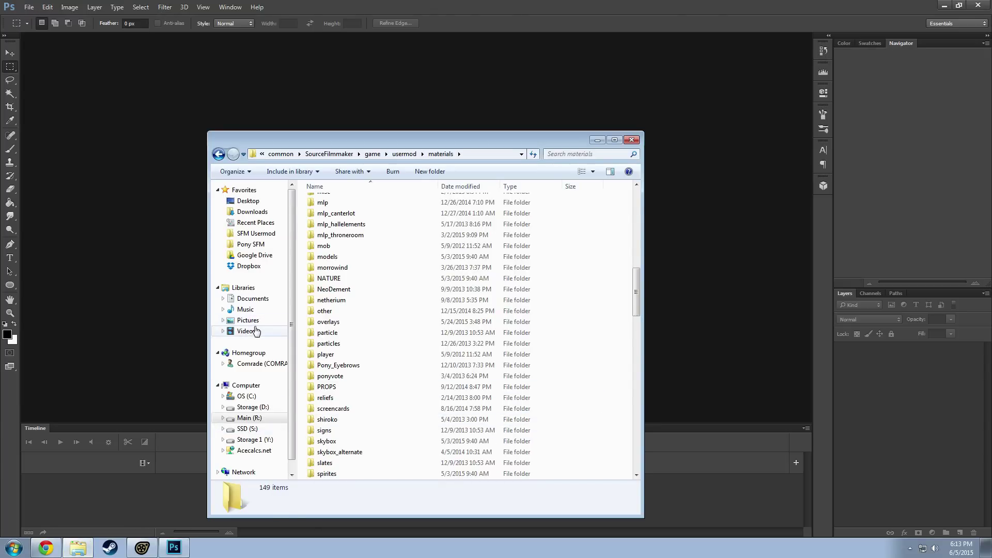
{"action": "left_click", "coordinate": [271, 331]}
{"action": "left_click", "coordinate": [520, 350]}
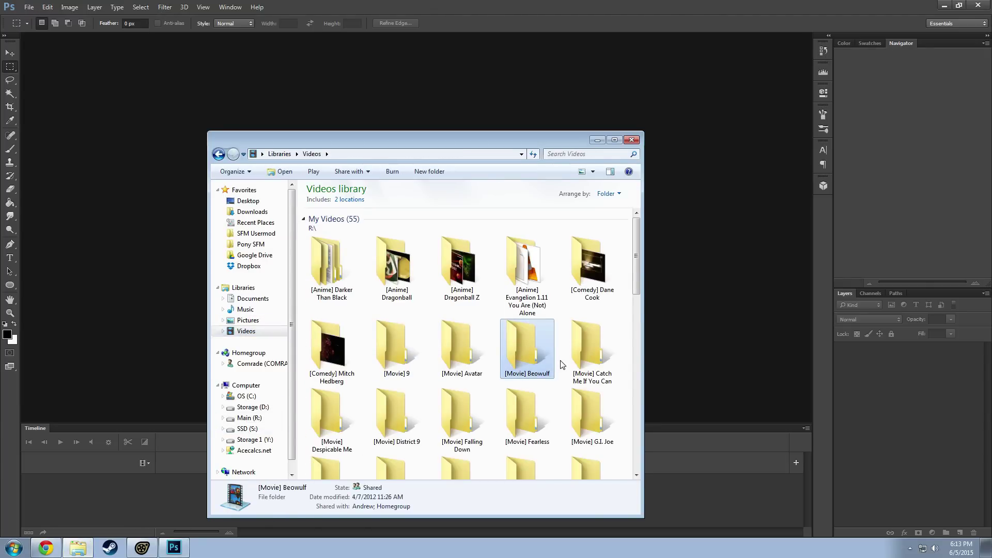
{"action": "scroll", "coordinate": [562, 365], "scroll_direction": "down", "scroll_amount": 10}
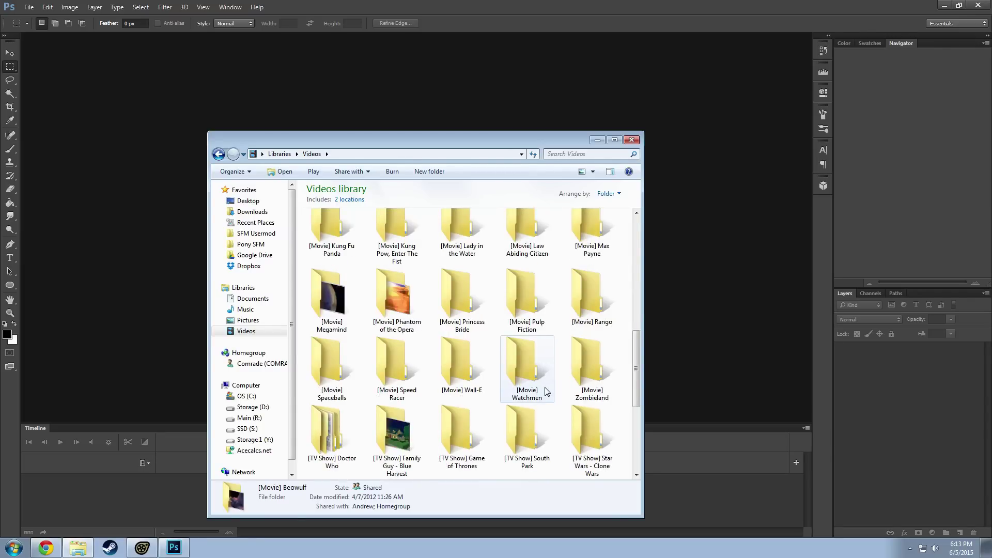
{"action": "scroll", "coordinate": [545, 391], "scroll_direction": "down", "scroll_amount": 5}
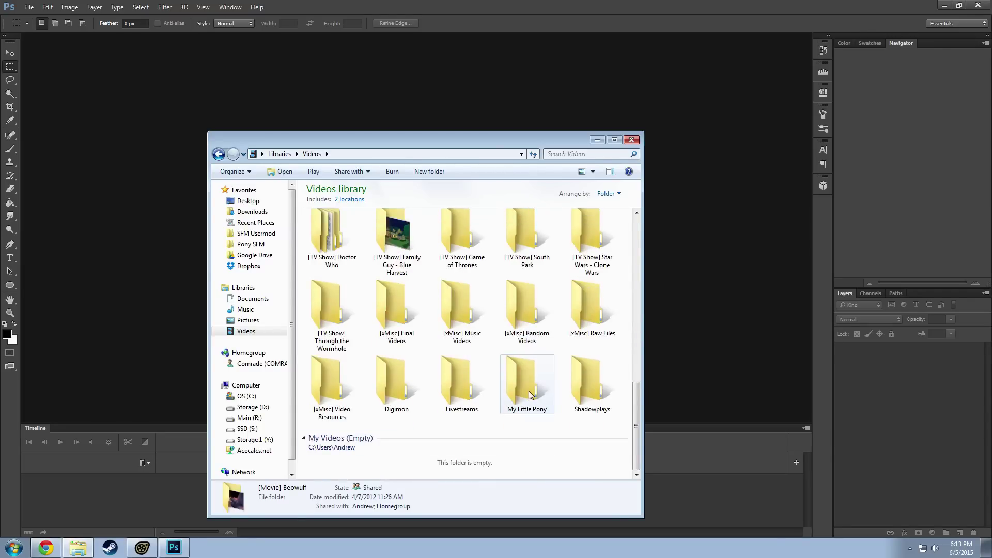
{"action": "double_click", "coordinate": [529, 395]}
{"action": "left_click", "coordinate": [218, 154]}
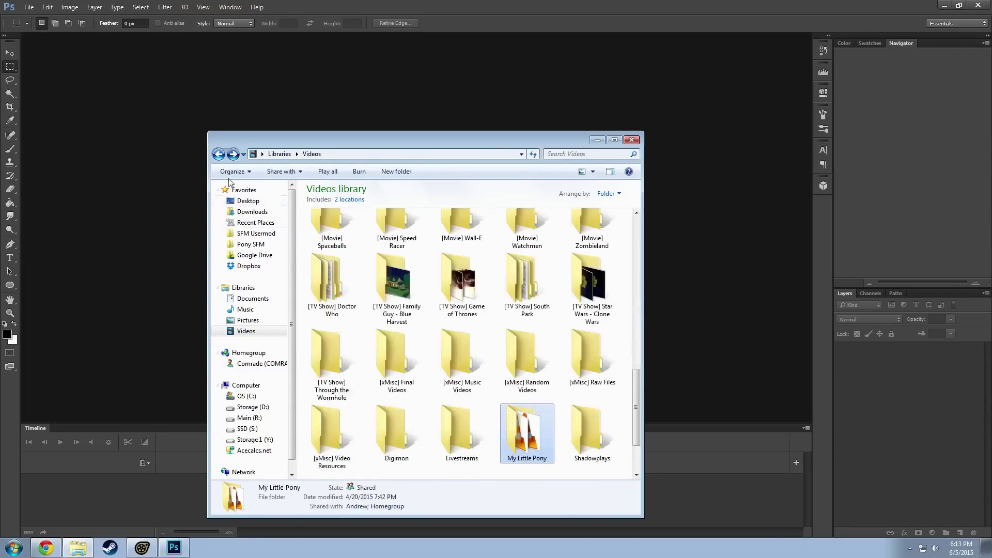
Step: Browse Pony SFM's Videos folder and look through the clips in its Work-in-Progress subfolder
{"action": "left_click", "coordinate": [251, 244]}
{"action": "double_click", "coordinate": [330, 321]}
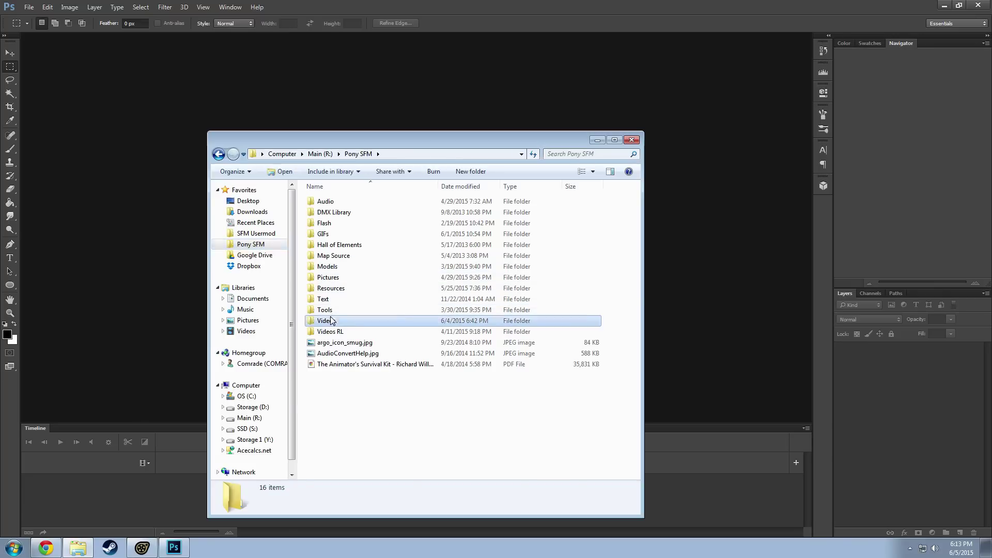
{"action": "scroll", "coordinate": [467, 328], "scroll_direction": "down", "scroll_amount": 3}
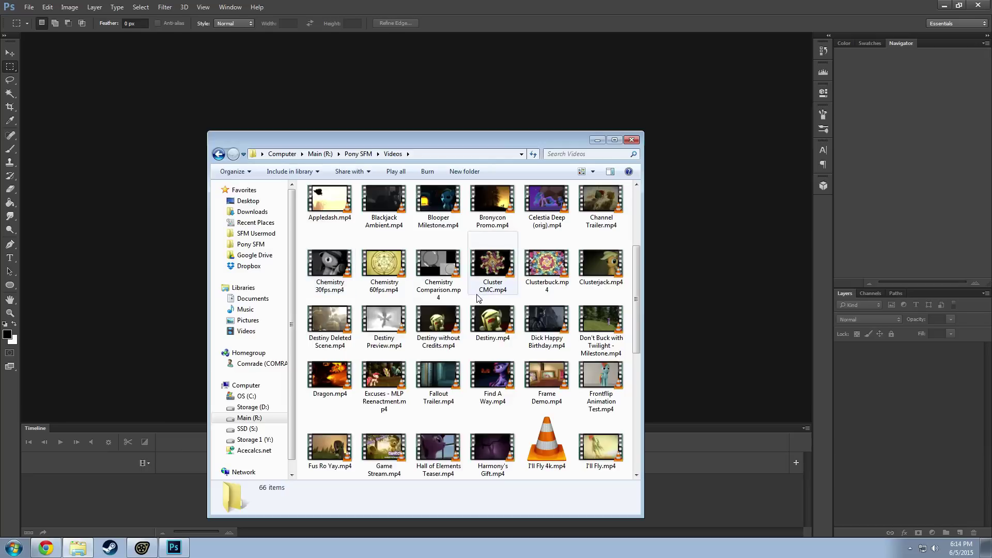
{"action": "scroll", "coordinate": [465, 311], "scroll_direction": "up", "scroll_amount": 3}
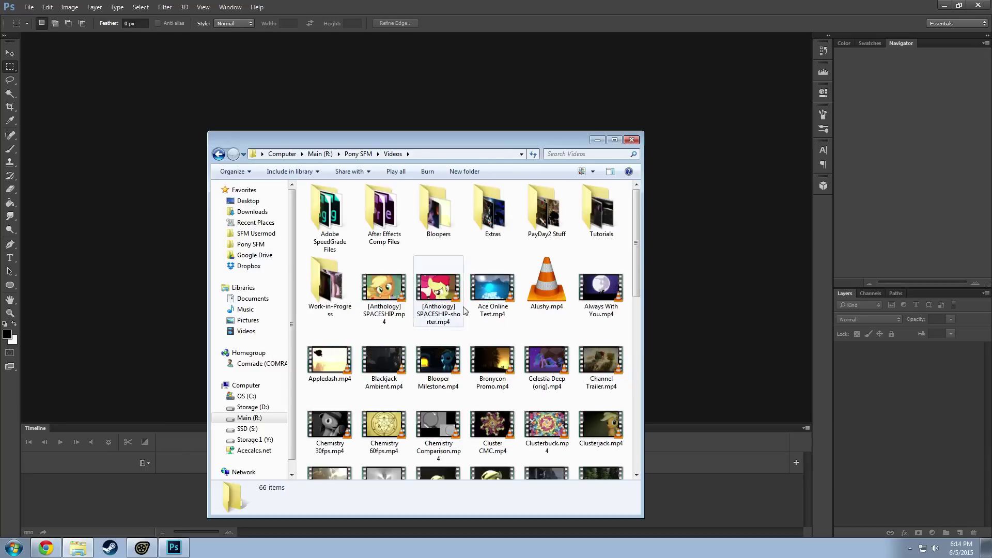
{"action": "double_click", "coordinate": [329, 284]}
{"action": "scroll", "coordinate": [413, 334], "scroll_direction": "down", "scroll_amount": 8}
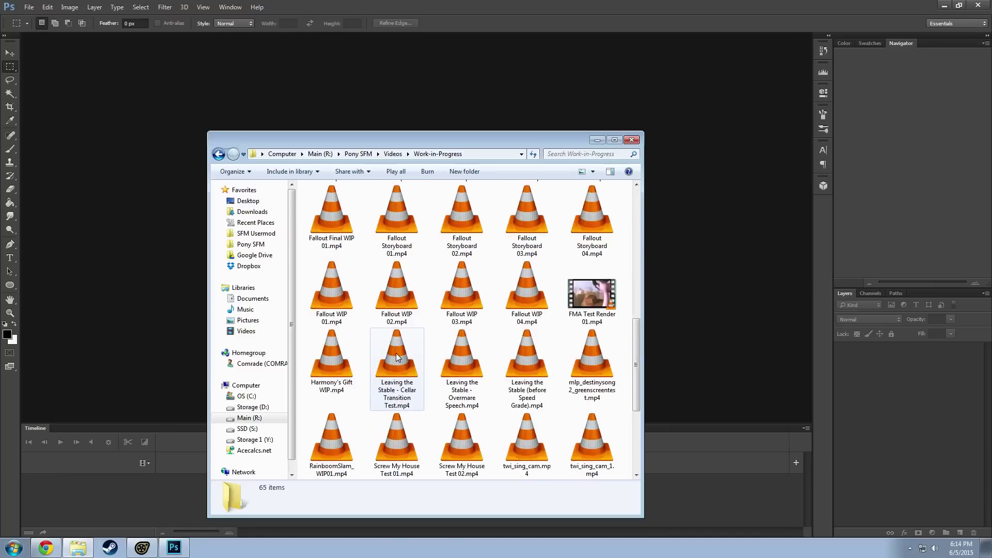
{"action": "scroll", "coordinate": [397, 356], "scroll_direction": "up", "scroll_amount": 3}
{"action": "scroll", "coordinate": [396, 352], "scroll_direction": "up", "scroll_amount": 3}
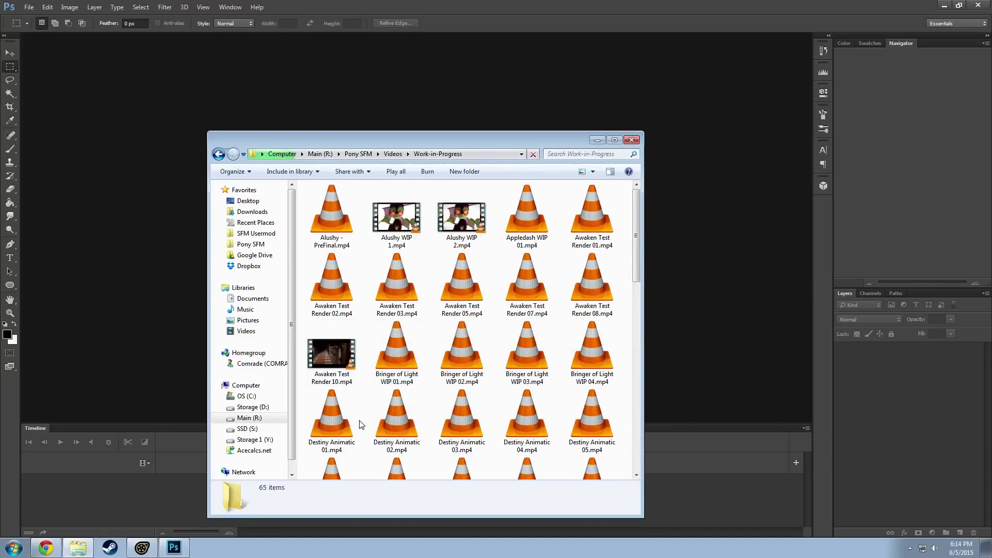
{"action": "scroll", "coordinate": [545, 420], "scroll_direction": "down", "scroll_amount": 6}
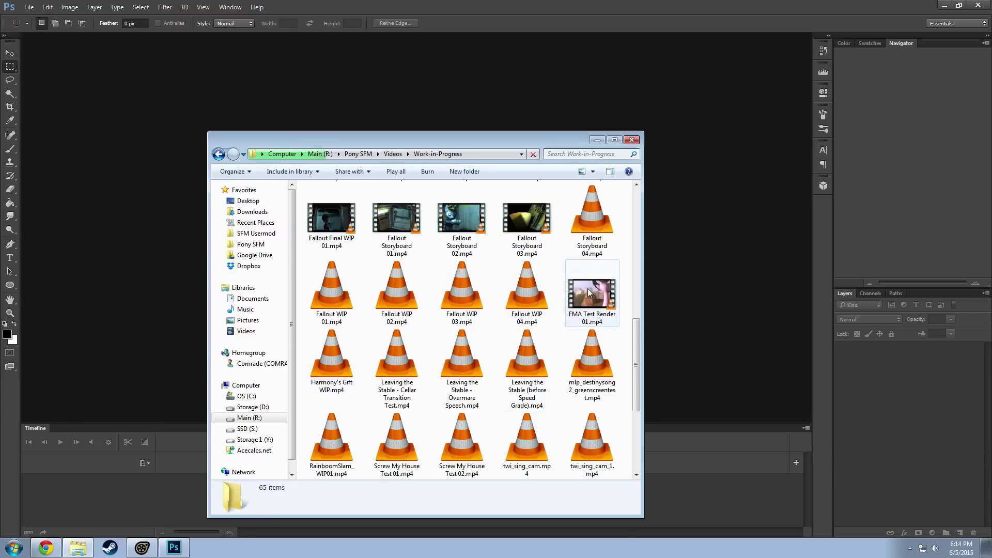
Step: Open FMA Test Render 01.mp4 in VLC, pause it, check the frames around 01:21 and 01:18, and close the player
{"action": "double_click", "coordinate": [577, 303]}
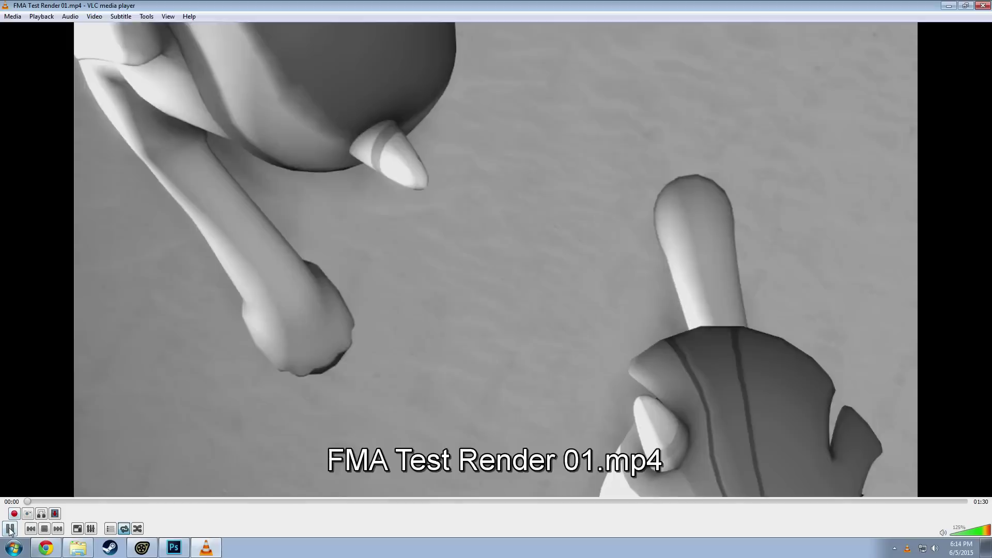
{"action": "left_click", "coordinate": [10, 529]}
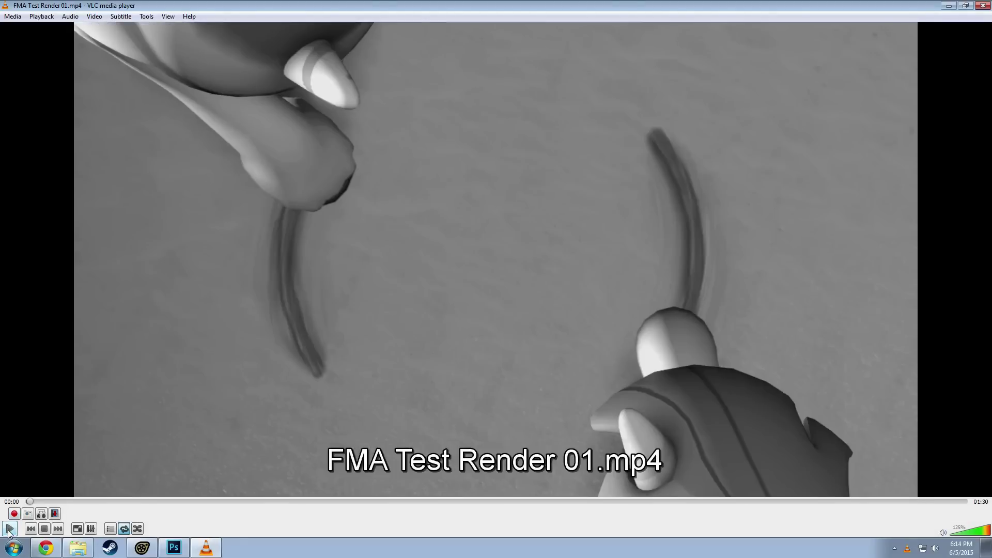
{"action": "left_click", "coordinate": [869, 500]}
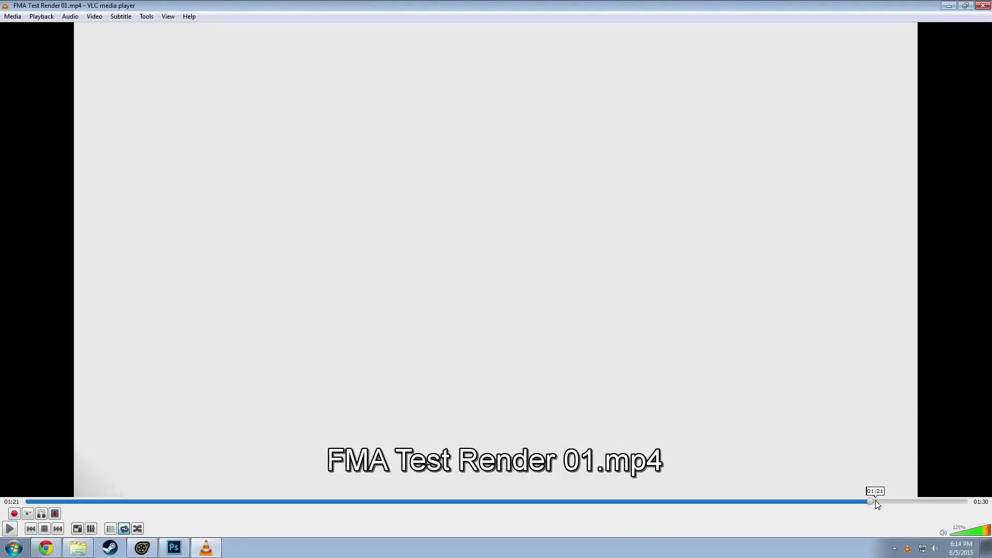
{"action": "left_click", "coordinate": [849, 501]}
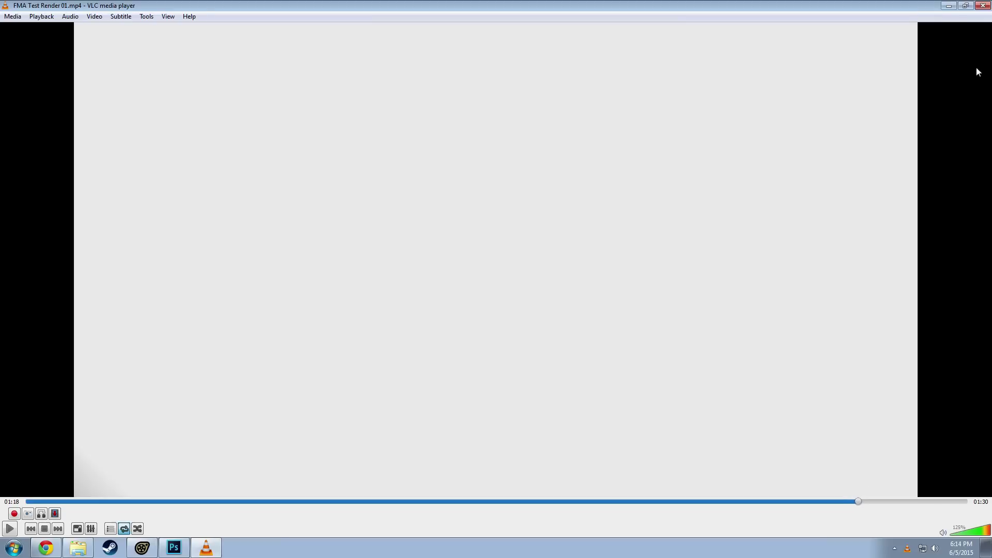
{"action": "left_click", "coordinate": [982, 5]}
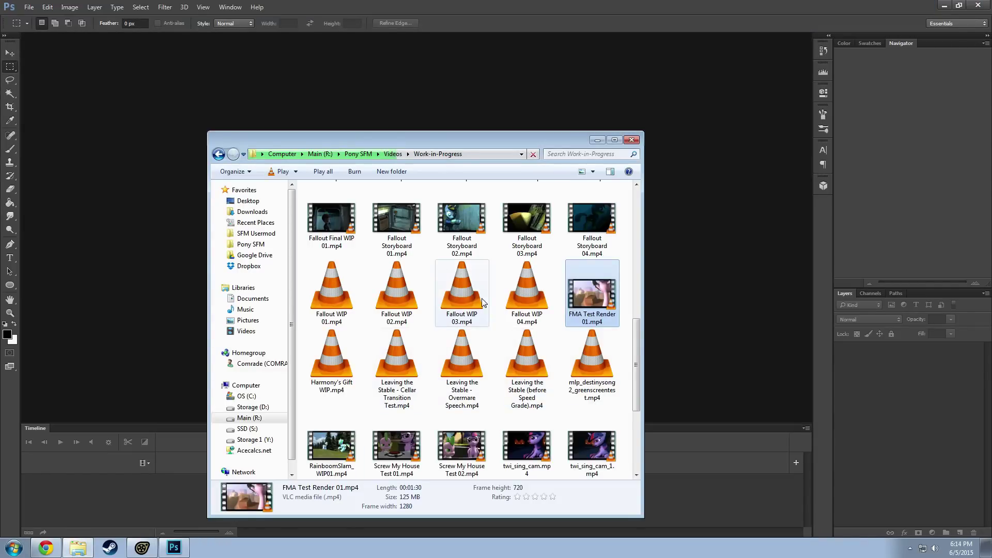
Step: Close Windows Explorer and open the Philosophers_Stone__Spiral JPEG from Pony SFM's Resources folder in Photoshop
{"action": "left_click", "coordinate": [631, 140]}
{"action": "left_click", "coordinate": [36, 7]}
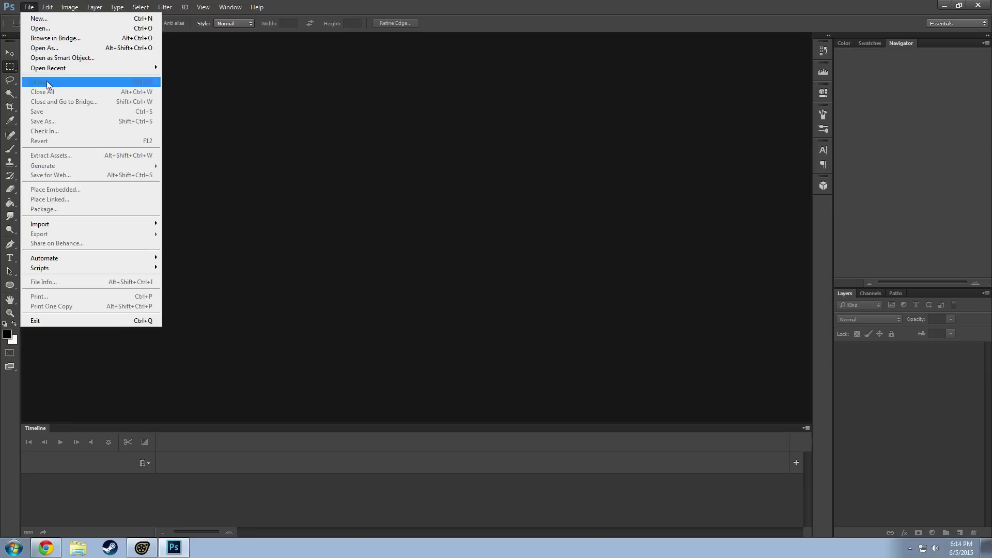
{"action": "mouse_move", "coordinate": [60, 68]}
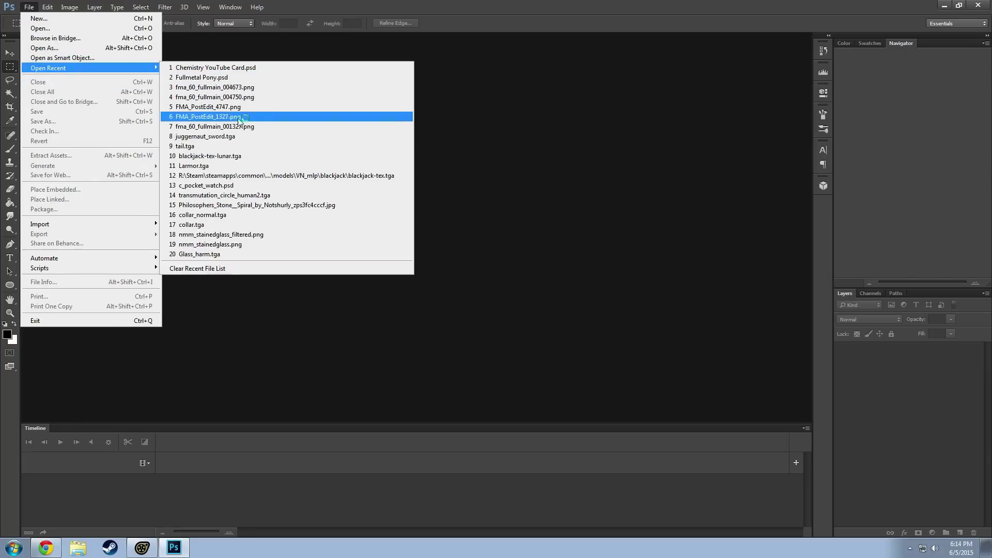
{"action": "left_click", "coordinate": [47, 28]}
{"action": "scroll", "coordinate": [465, 165], "scroll_direction": "down", "scroll_amount": 3}
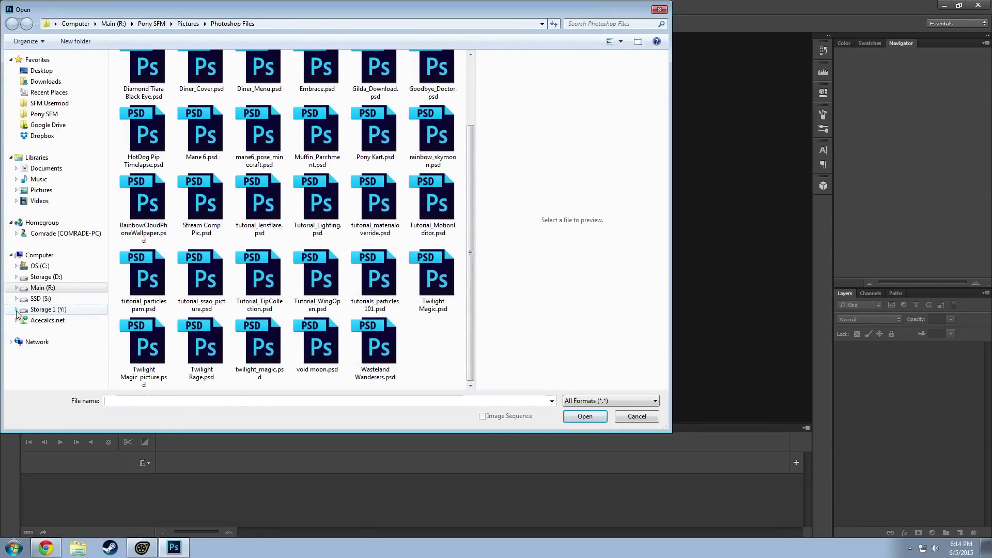
{"action": "left_click", "coordinate": [44, 113]}
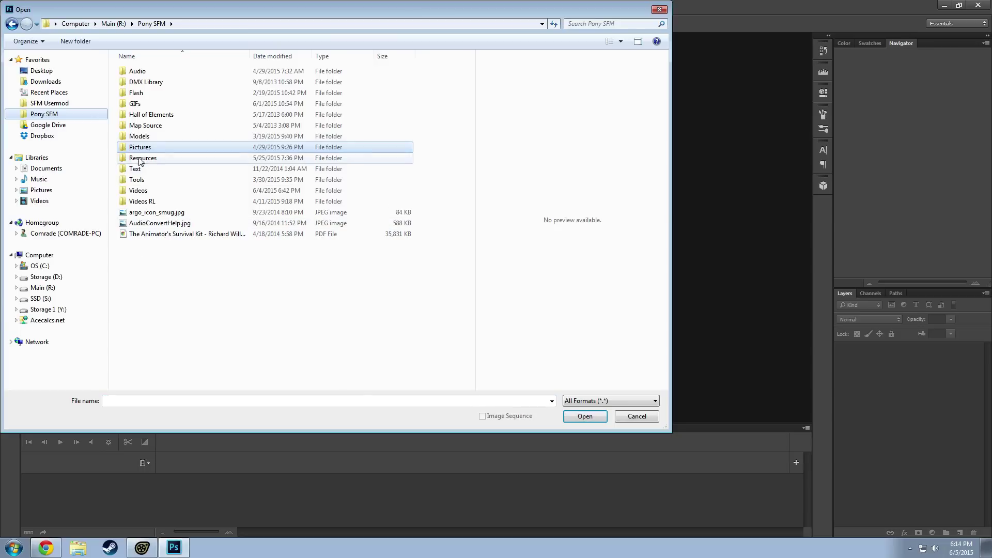
{"action": "double_click", "coordinate": [140, 158]}
{"action": "scroll", "coordinate": [155, 258], "scroll_direction": "down", "scroll_amount": 5}
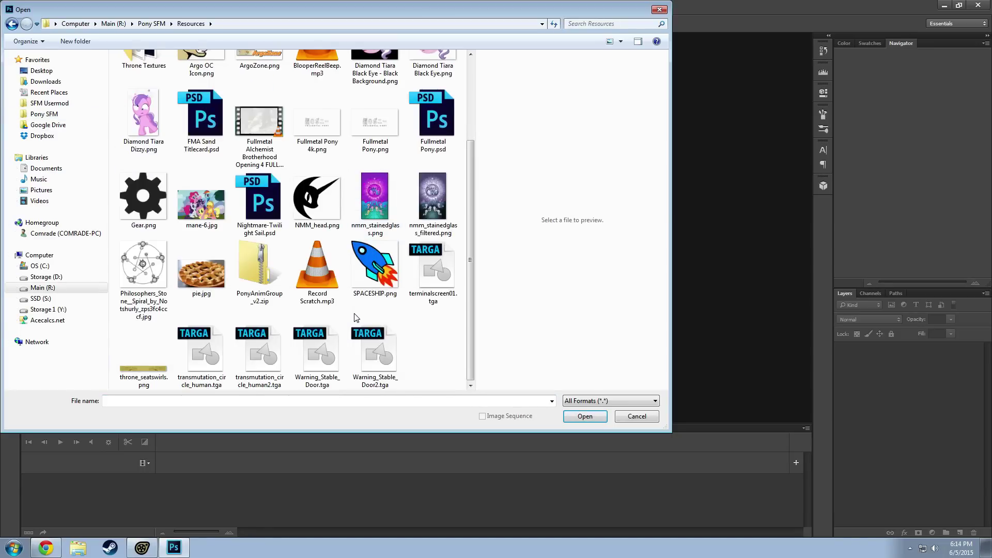
{"action": "double_click", "coordinate": [143, 266]}
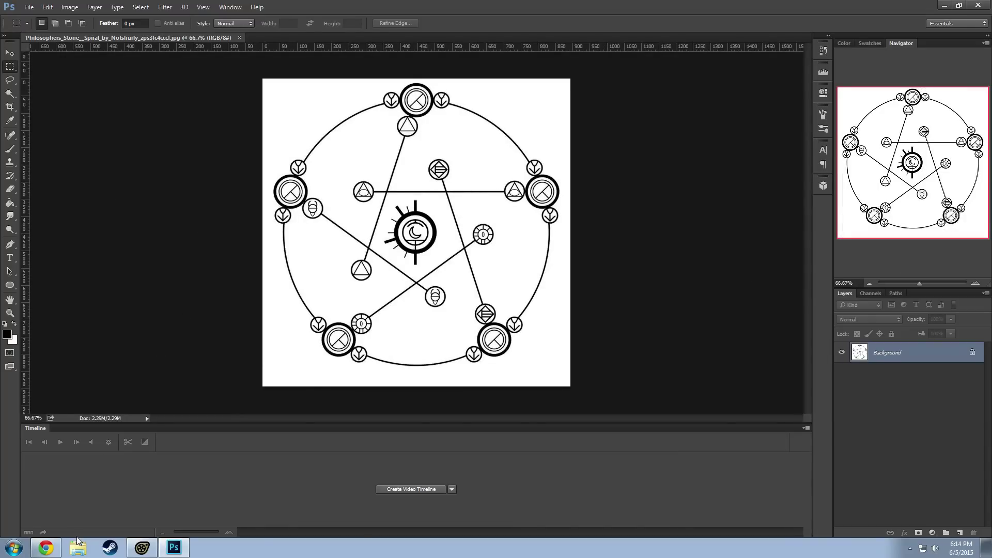
Step: Check the image's pixel dimensions without resizing it and examine the moon symbol at its centre up close
{"action": "left_click", "coordinate": [70, 7]}
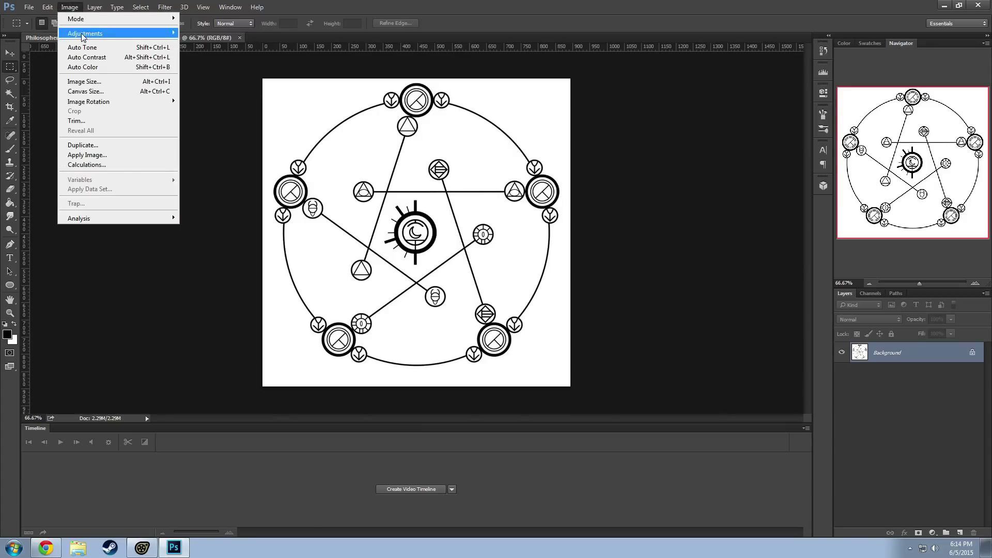
{"action": "left_click", "coordinate": [85, 81]}
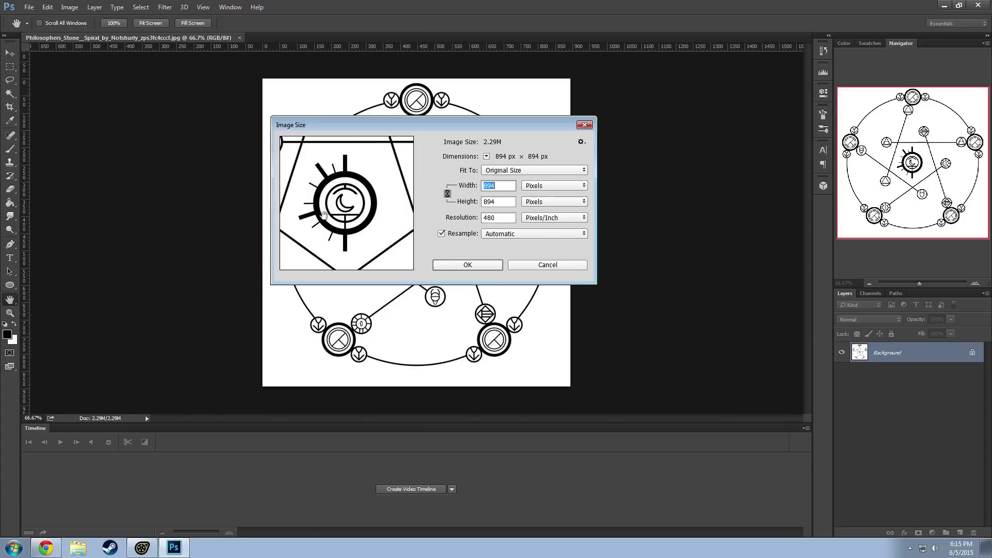
{"action": "left_click", "coordinate": [539, 266]}
{"action": "key", "text": "m"}
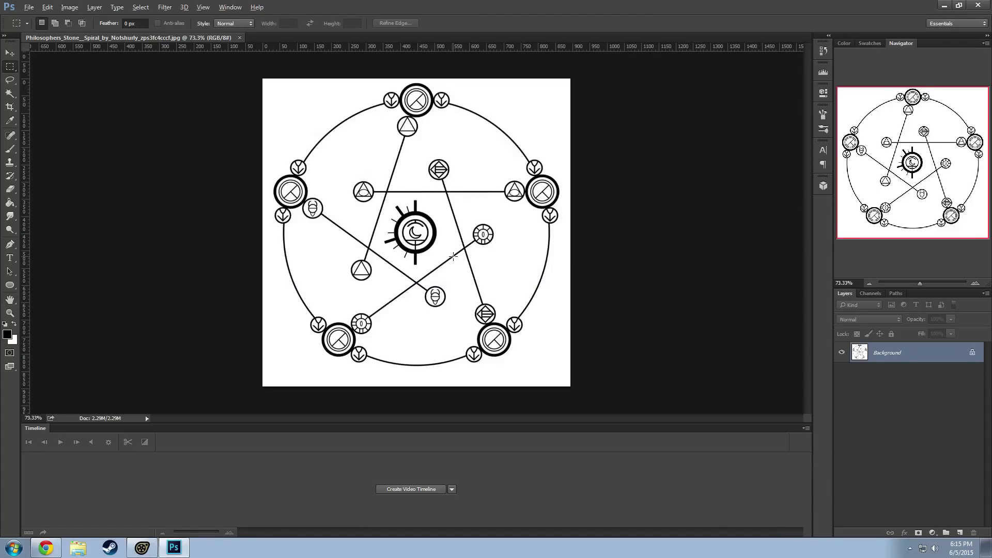
{"action": "scroll", "coordinate": [413, 245], "scroll_direction": "up", "scroll_amount": 20, "text": "alt"}
{"action": "scroll", "coordinate": [414, 218], "scroll_direction": "down", "scroll_amount": 7, "text": "alt"}
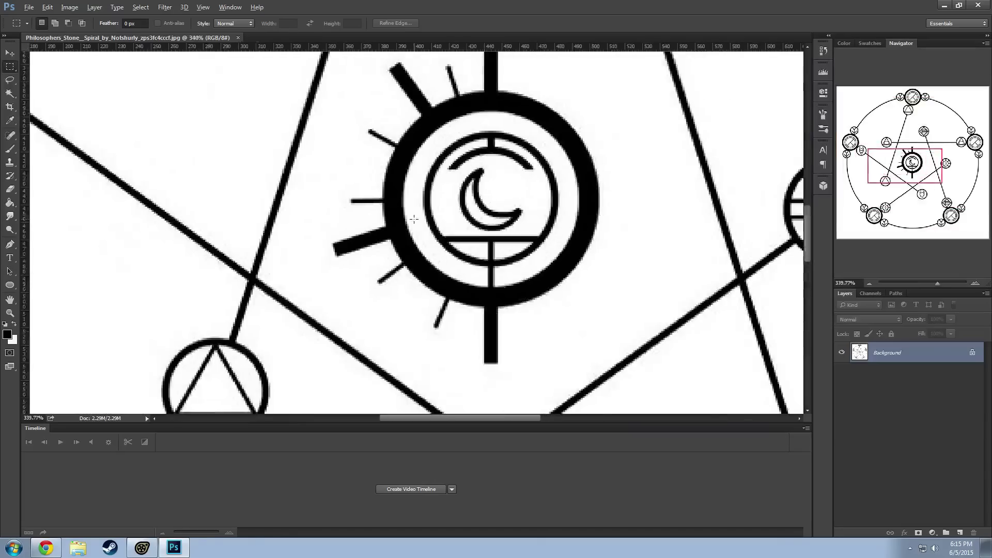
{"action": "scroll", "coordinate": [413, 219], "scroll_direction": "down", "scroll_amount": 6, "text": "alt"}
{"action": "scroll", "coordinate": [429, 244], "scroll_direction": "up", "scroll_amount": 3, "text": "alt"}
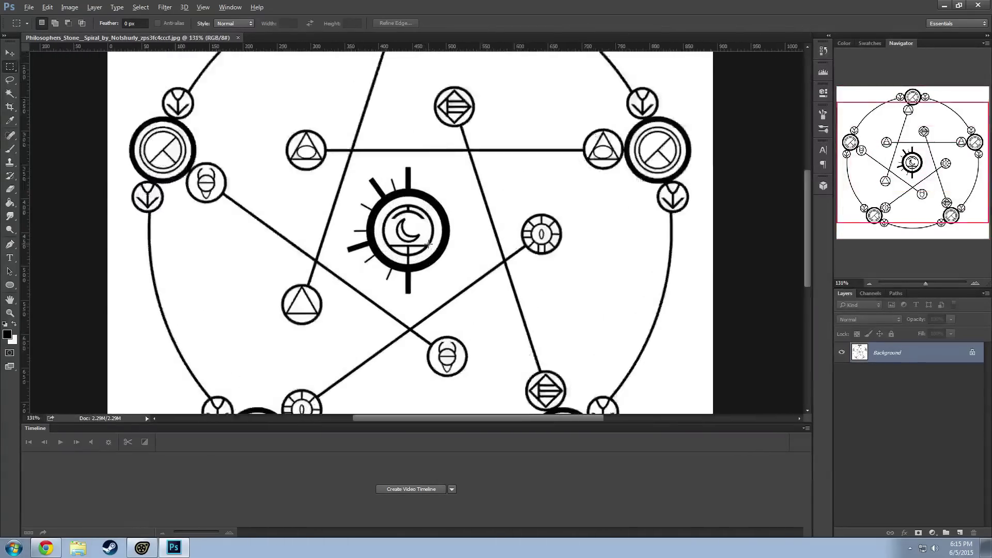
{"action": "scroll", "coordinate": [428, 244], "scroll_direction": "up", "scroll_amount": 2, "text": "alt"}
{"action": "scroll", "coordinate": [432, 248], "scroll_direction": "down", "scroll_amount": 5, "text": "alt"}
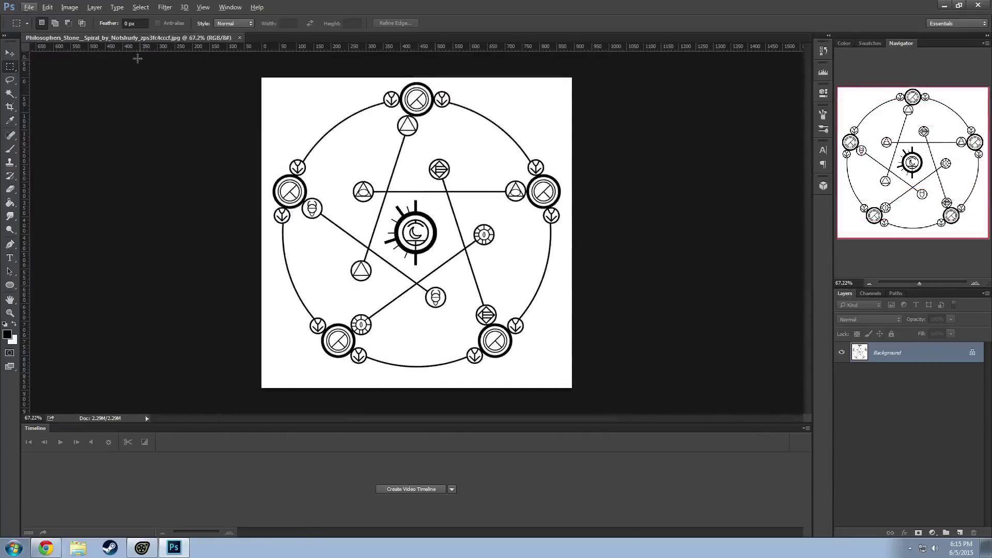
Step: Enlarge the transmutation circle image, keeping width and height equal in pixels
{"action": "left_click", "coordinate": [70, 7]}
{"action": "mouse_move", "coordinate": [86, 33]}
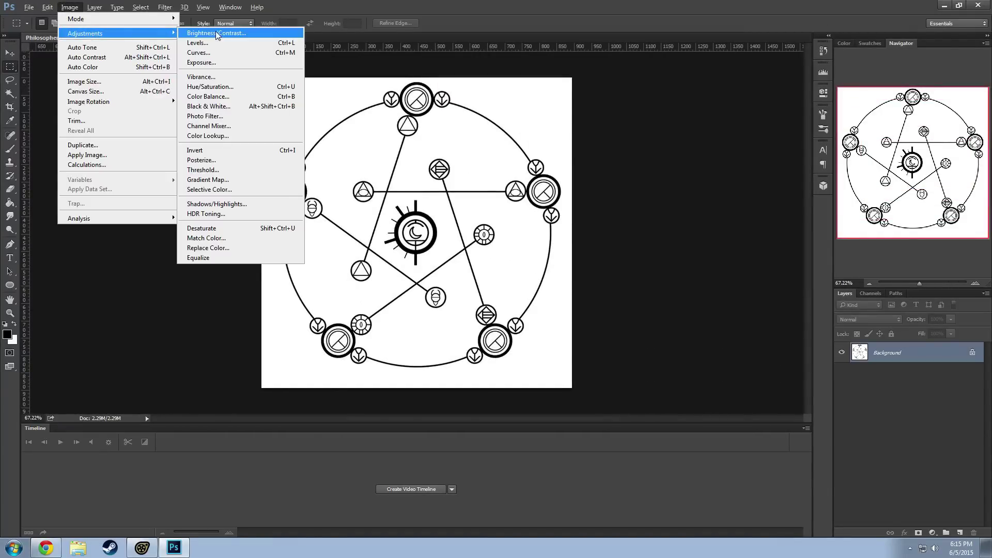
{"action": "left_click", "coordinate": [84, 81]}
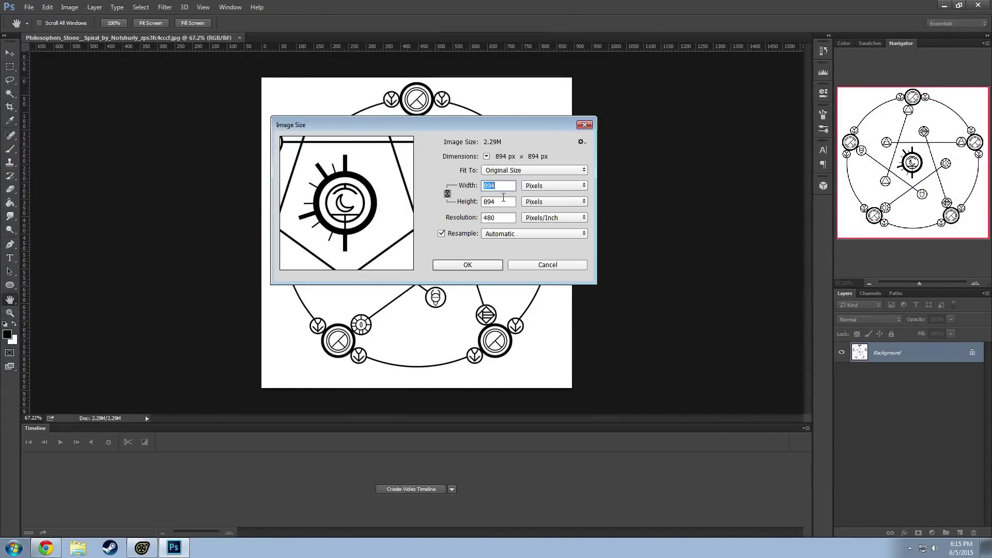
{"action": "type", "text": "20"}
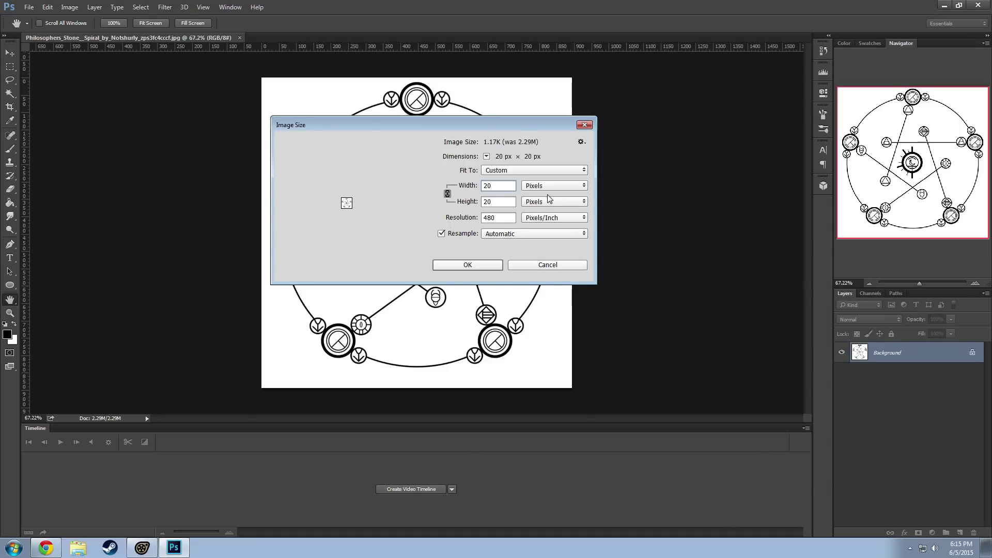
{"action": "key", "text": "BackSpace"}
{"action": "type", "text": "000"}
{"action": "key", "text": "Return"}
{"action": "key", "text": "m"}
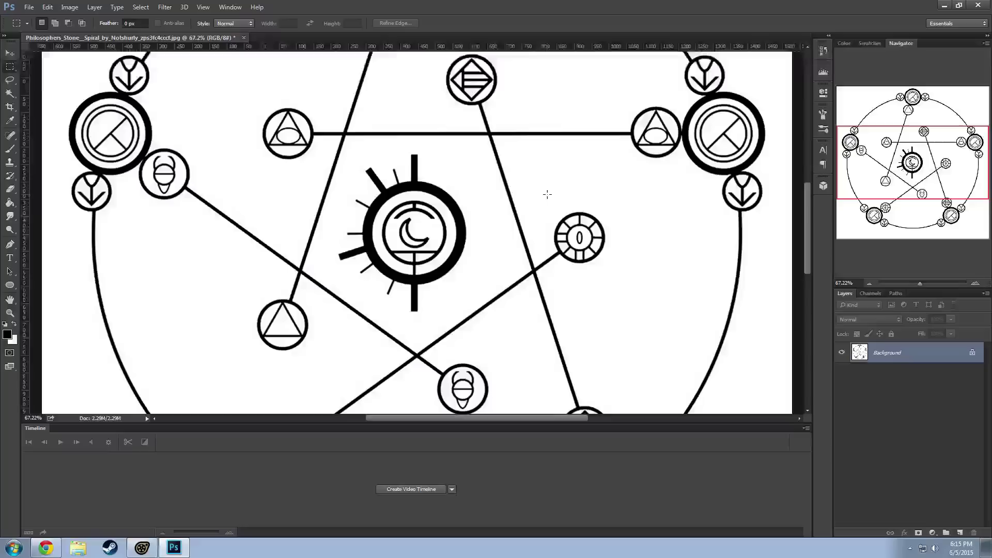
Step: Examine the line quality of the enlarged circle around its central moon symbol at several magnifications
{"action": "scroll", "coordinate": [402, 239], "scroll_direction": "up", "scroll_amount": 4, "text": "alt"}
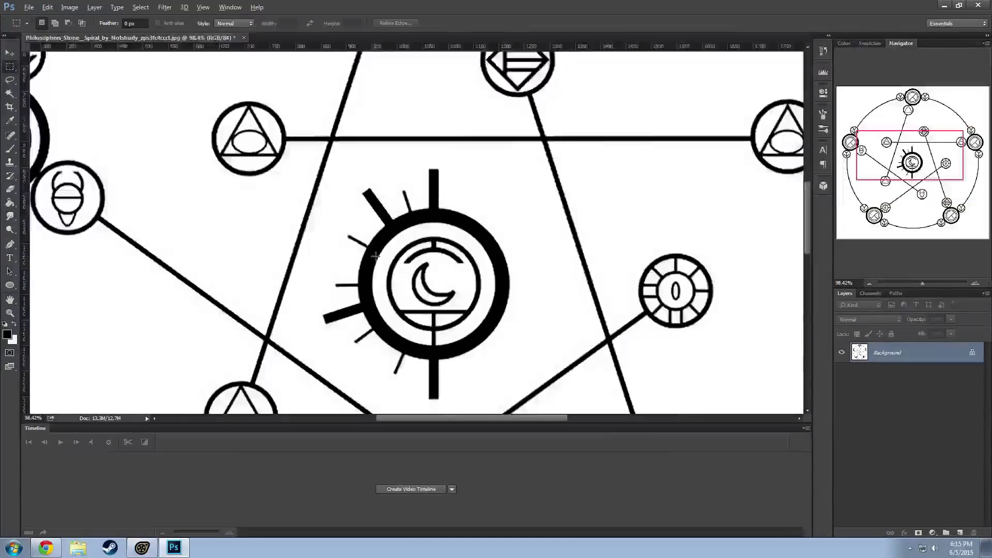
{"action": "scroll", "coordinate": [381, 254], "scroll_direction": "down", "scroll_amount": 2, "text": "alt"}
{"action": "scroll", "coordinate": [381, 254], "scroll_direction": "down", "scroll_amount": 4, "text": "alt"}
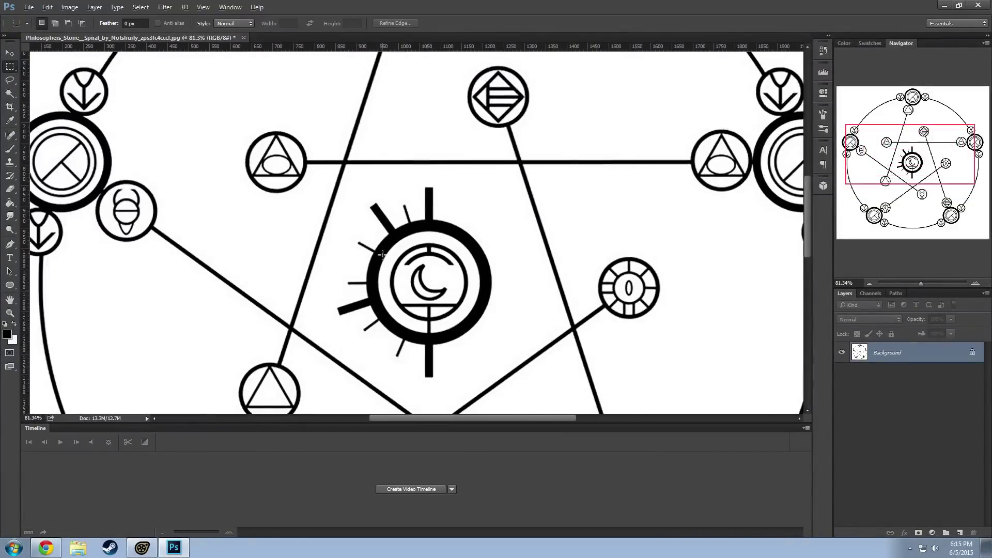
{"action": "scroll", "coordinate": [409, 249], "scroll_direction": "up", "scroll_amount": 5, "text": "alt"}
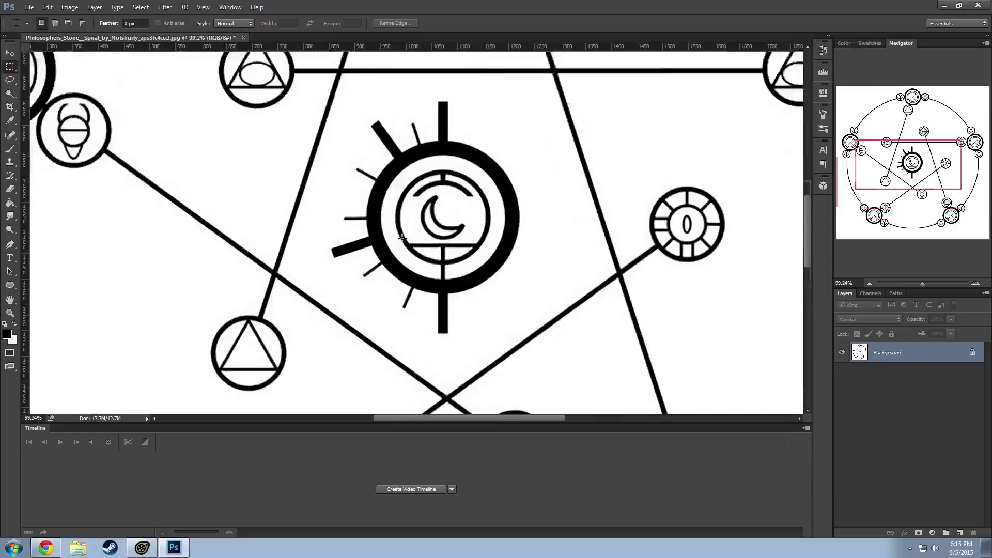
{"action": "scroll", "coordinate": [430, 221], "scroll_direction": "down", "scroll_amount": 2, "text": "alt"}
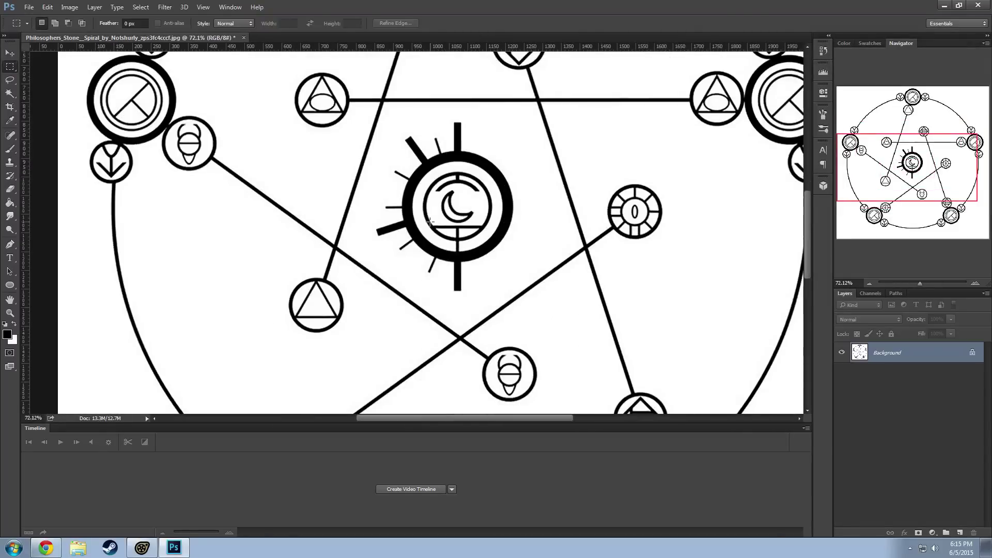
{"action": "scroll", "coordinate": [430, 221], "scroll_direction": "up", "scroll_amount": 4, "text": "alt"}
{"action": "scroll", "coordinate": [461, 196], "scroll_direction": "down", "scroll_amount": 3, "text": "alt"}
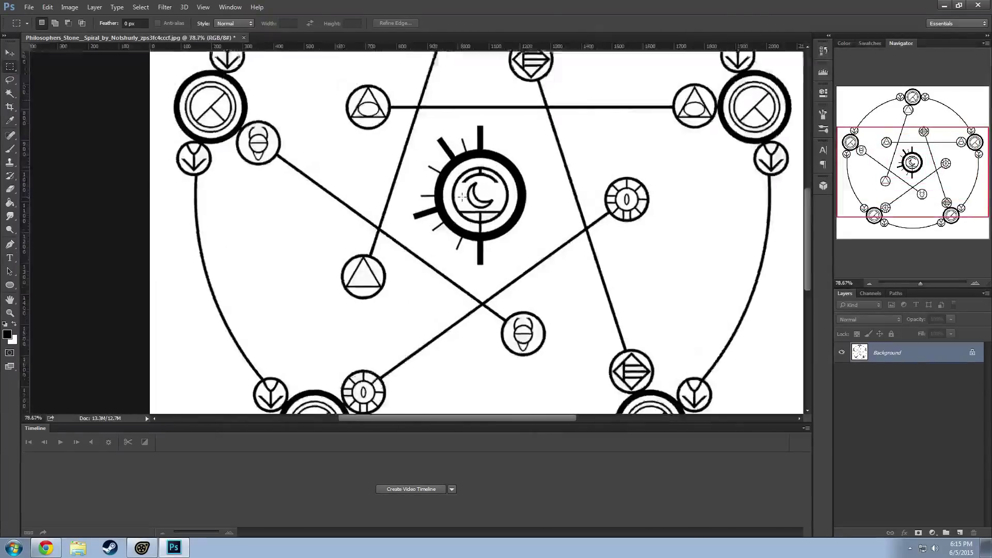
{"action": "scroll", "coordinate": [461, 196], "scroll_direction": "up", "scroll_amount": 1, "text": "alt"}
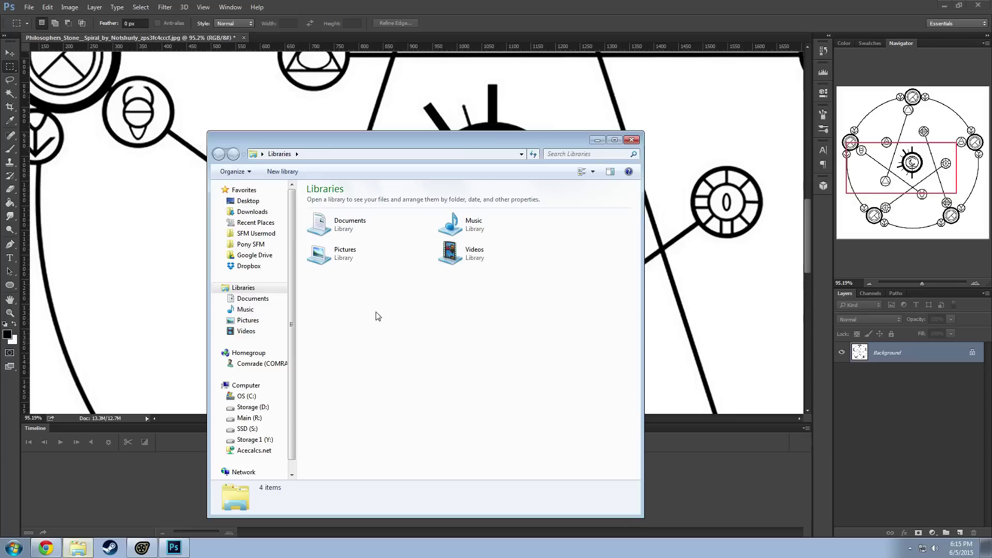
Step: Open marble.vtf from SFM Usermod's materials folder in VTFEdit
{"action": "left_click", "coordinate": [272, 244]}
{"action": "left_click", "coordinate": [256, 233]}
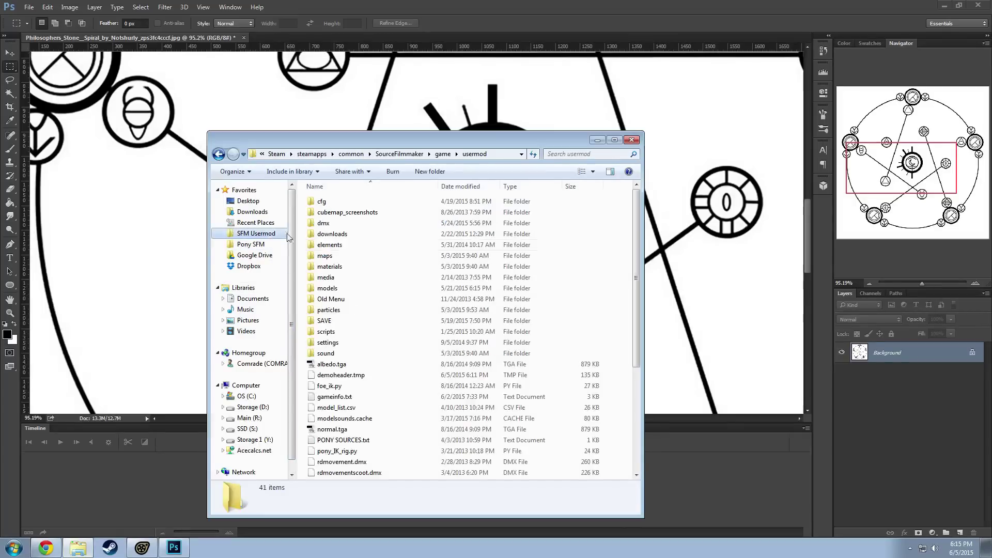
{"action": "double_click", "coordinate": [335, 265]}
{"action": "scroll", "coordinate": [412, 310], "scroll_direction": "down", "scroll_amount": 20}
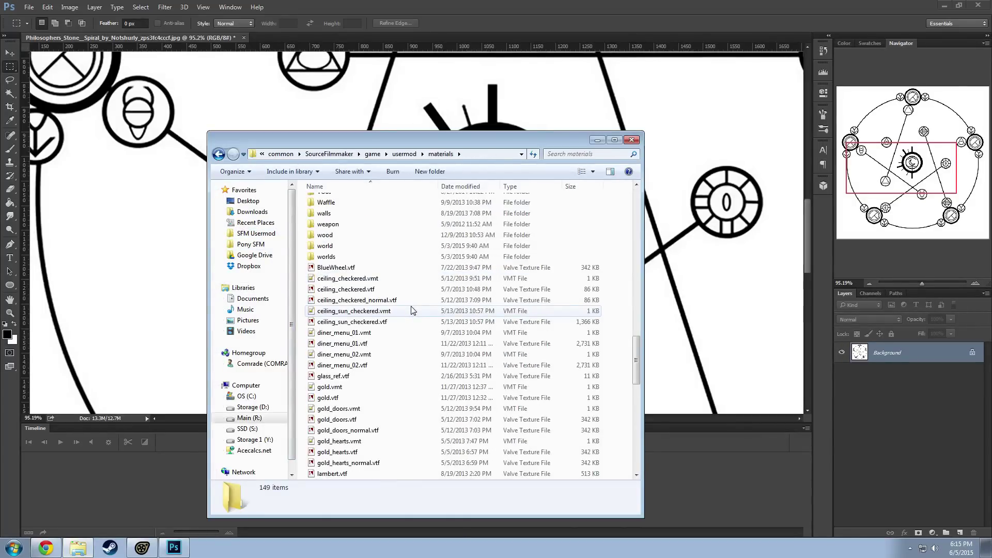
{"action": "scroll", "coordinate": [412, 309], "scroll_direction": "down", "scroll_amount": 6}
{"action": "scroll", "coordinate": [413, 309], "scroll_direction": "up", "scroll_amount": 7}
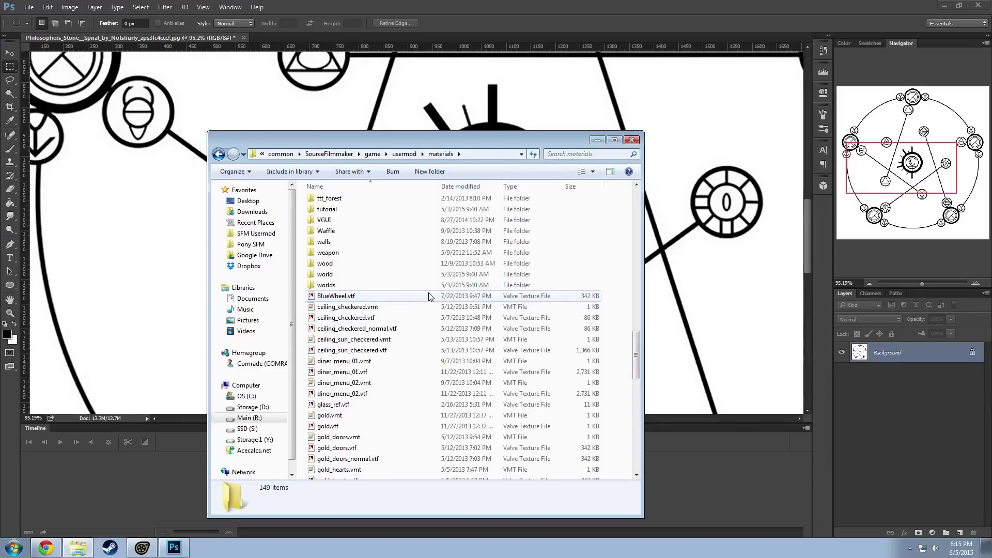
{"action": "scroll", "coordinate": [364, 404], "scroll_direction": "down", "scroll_amount": 4}
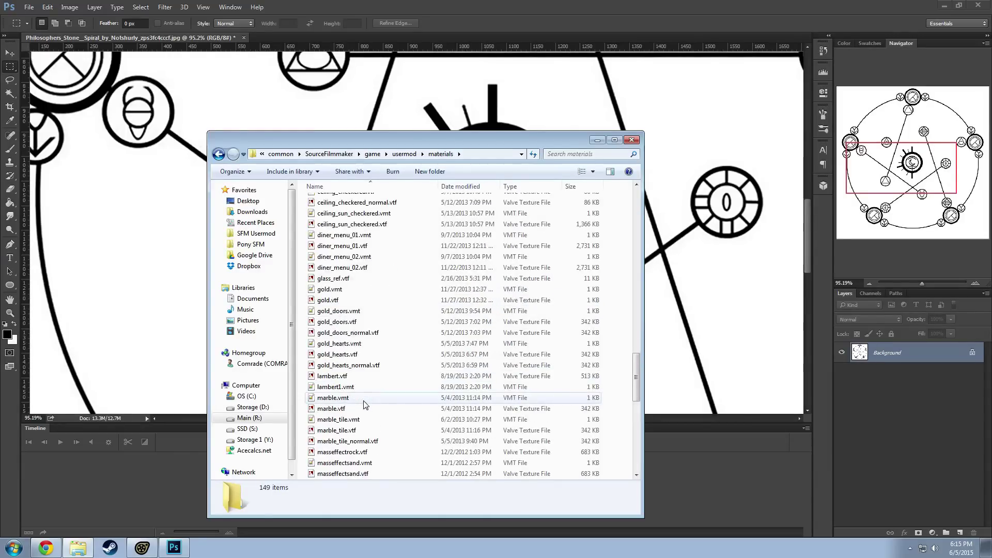
{"action": "left_click", "coordinate": [334, 409]}
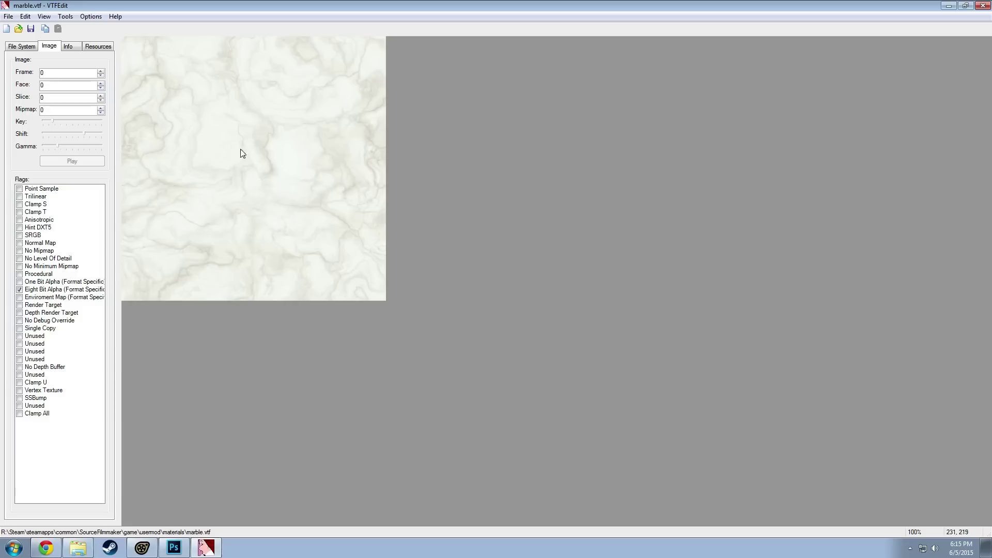
Step: Export the marble texture as marble.tga into the SourceFilmmaker game\usermod\materials folder
{"action": "left_click", "coordinate": [8, 16]}
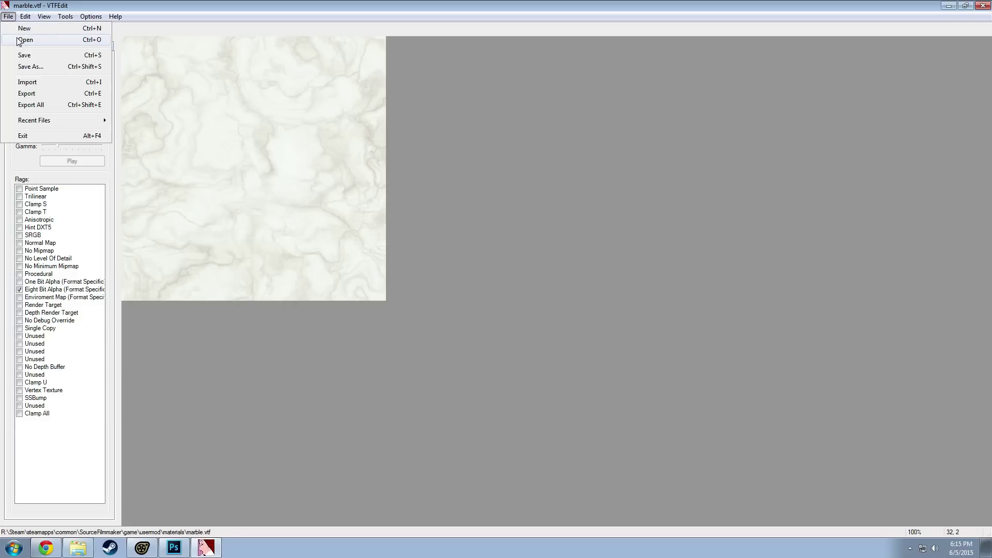
{"action": "left_click", "coordinate": [26, 93]}
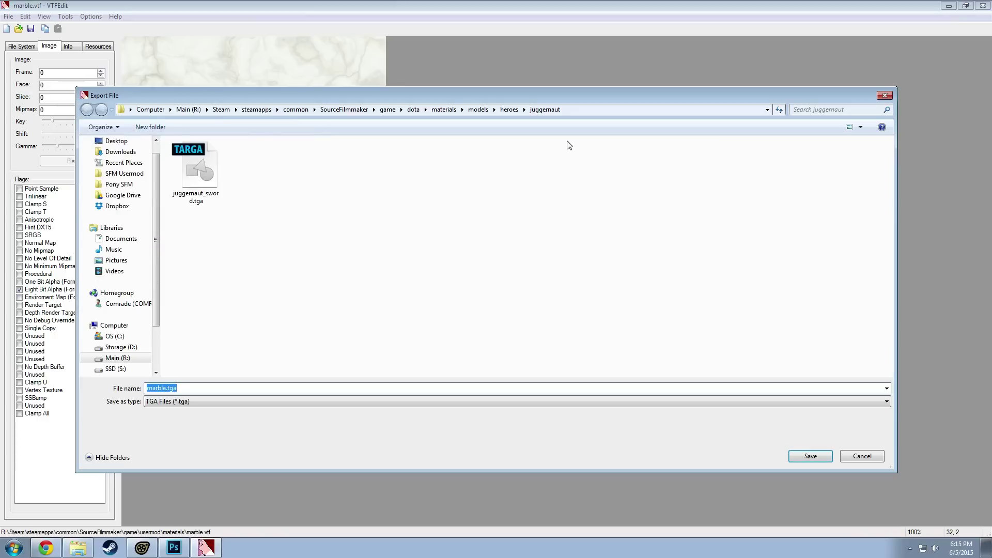
{"action": "left_click", "coordinate": [78, 548]}
{"action": "left_click", "coordinate": [488, 155]}
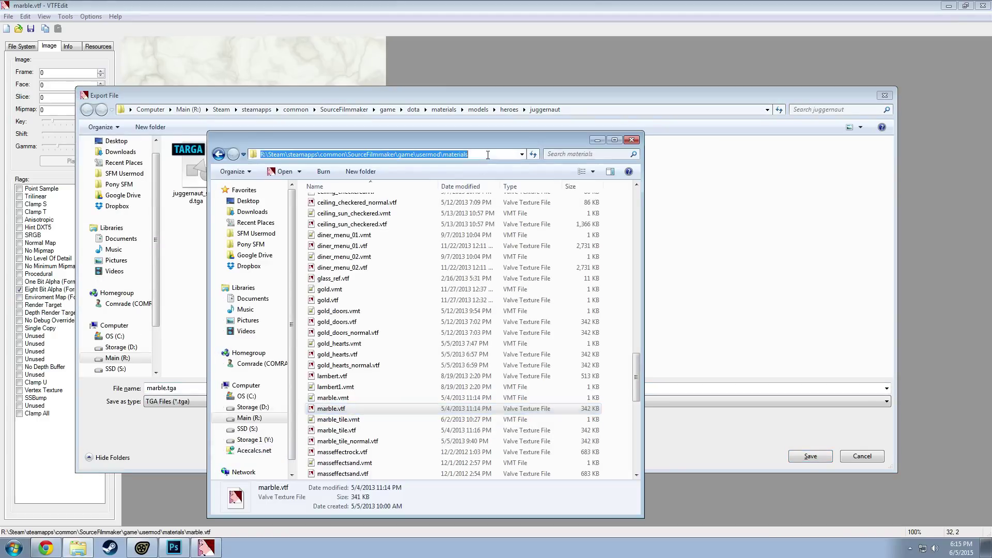
{"action": "key", "text": "ctrl+c"}
{"action": "key", "text": "alt+Tab"}
{"action": "left_click", "coordinate": [626, 112]}
{"action": "key", "text": "ctrl+v"}
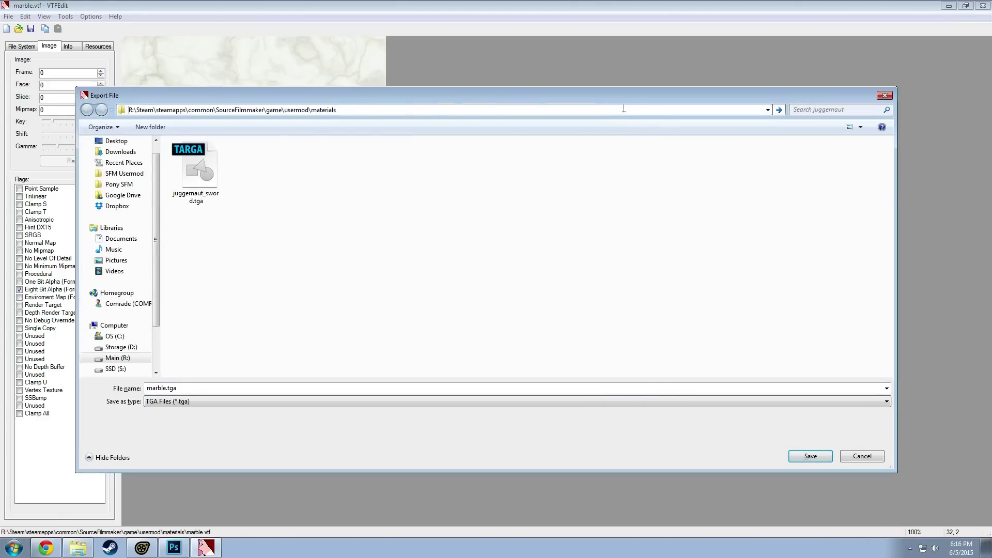
{"action": "key", "text": "Return"}
{"action": "left_click", "coordinate": [821, 458]}
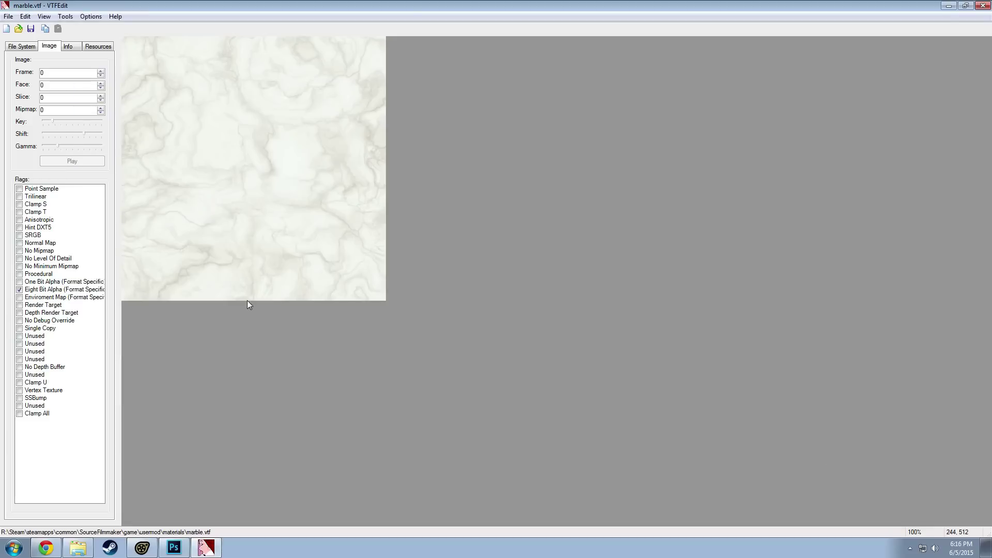
Step: Open the exported marble.tga from the materials folder in Photoshop
{"action": "left_click", "coordinate": [77, 547]}
{"action": "left_click", "coordinate": [341, 398]}
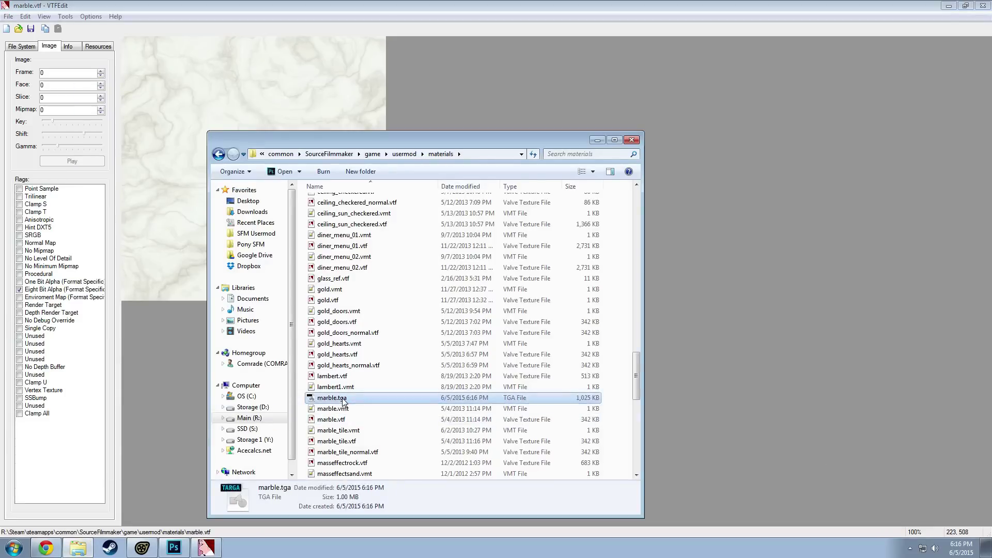
{"action": "double_click", "coordinate": [329, 399]}
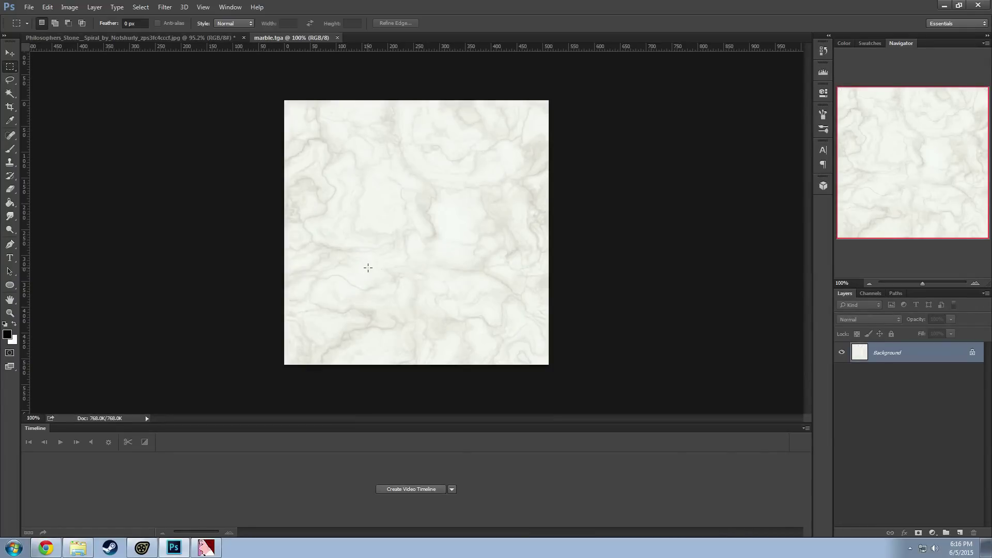
{"action": "scroll", "coordinate": [368, 268], "scroll_direction": "up", "scroll_amount": 4, "text": "alt"}
{"action": "scroll", "coordinate": [383, 256], "scroll_direction": "down", "scroll_amount": 3, "text": "alt"}
Step: Resize the marble image to 2048 × 2048 pixels and check its detail up close
{"action": "left_click", "coordinate": [71, 11]}
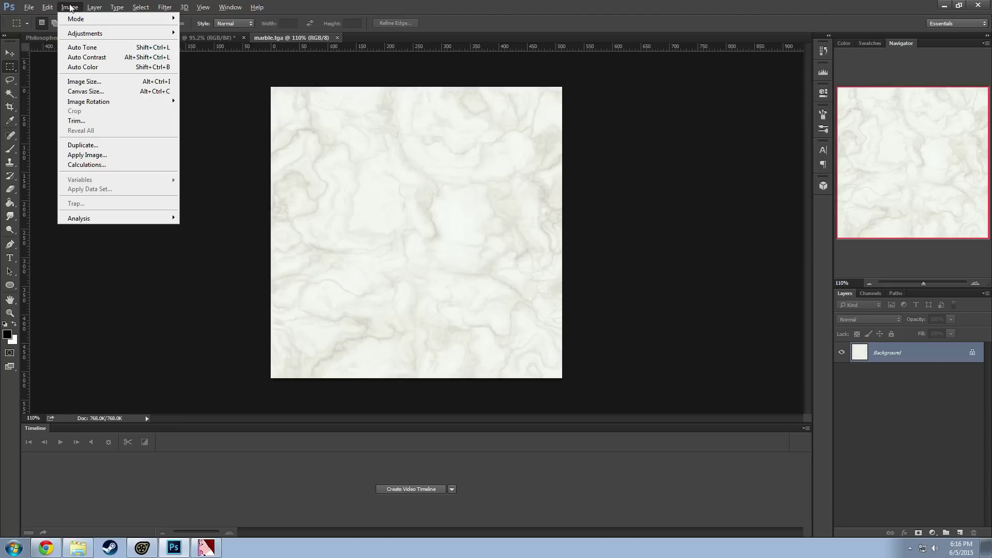
{"action": "mouse_move", "coordinate": [44, 7]}
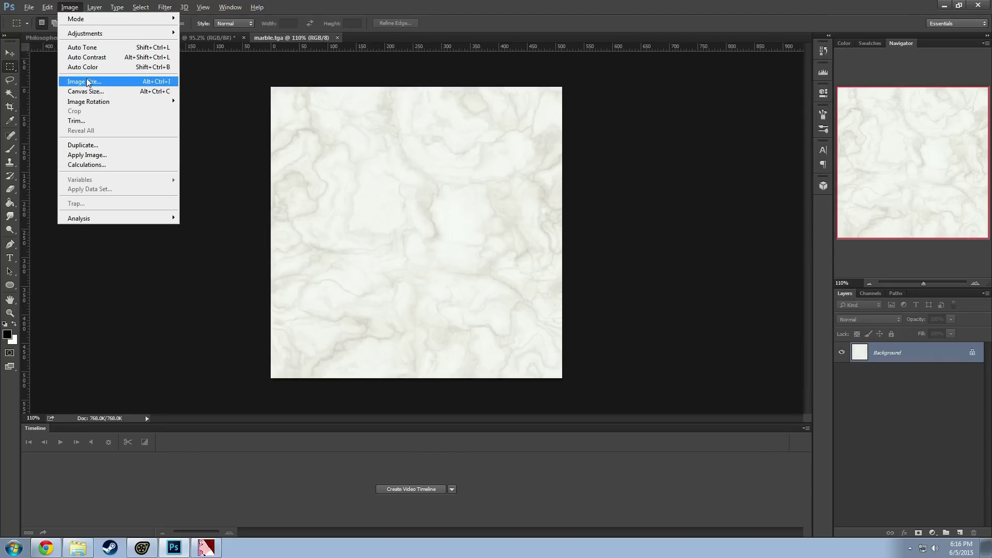
{"action": "left_click", "coordinate": [85, 82]}
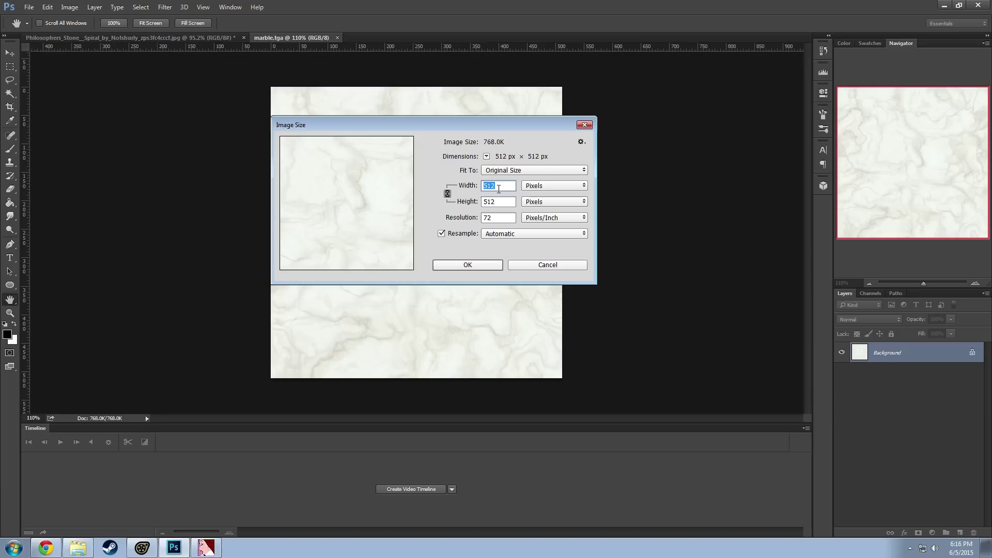
{"action": "type", "text": "1024"}
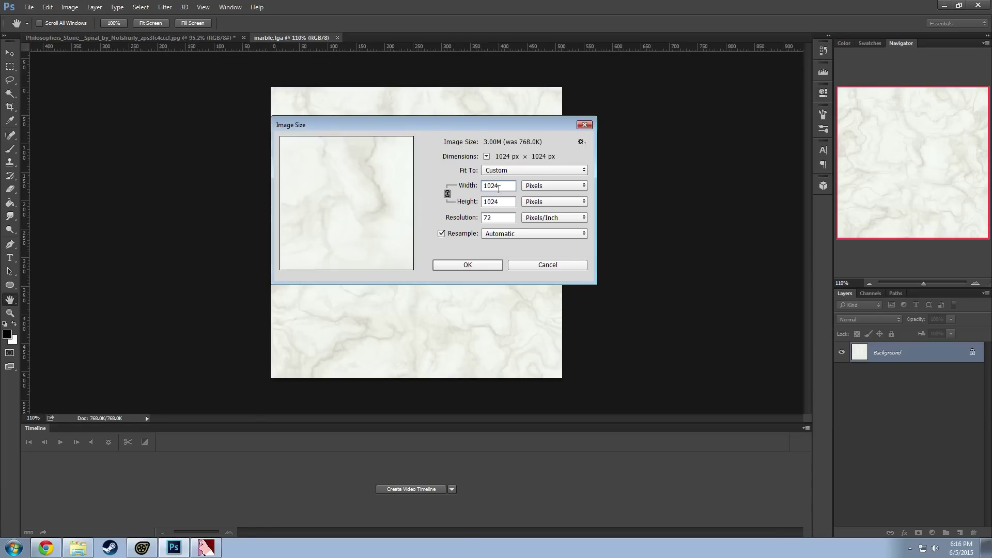
{"action": "left_click_drag", "start_coordinate": [497, 187], "coordinate": [456, 181]}
{"action": "type", "text": "2048"}
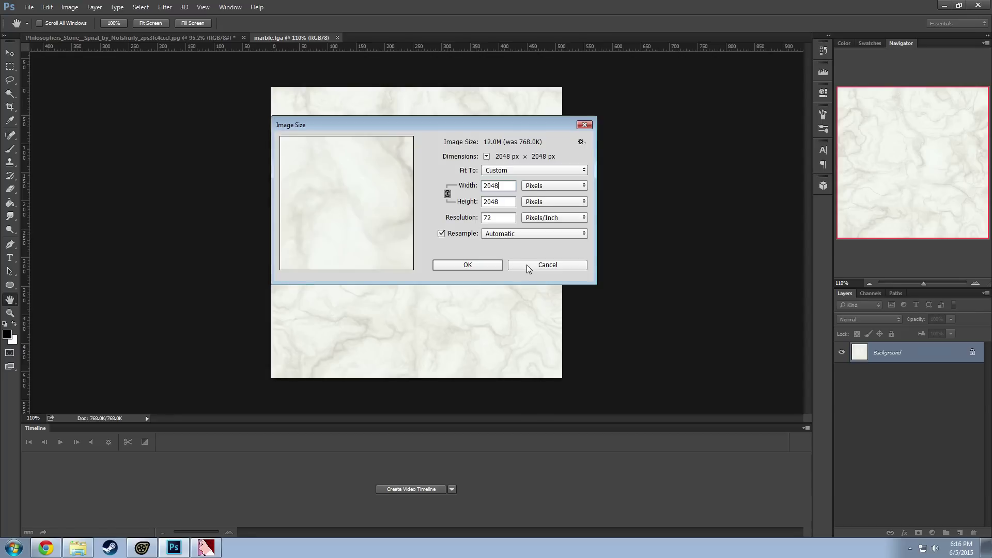
{"action": "left_click", "coordinate": [478, 265]}
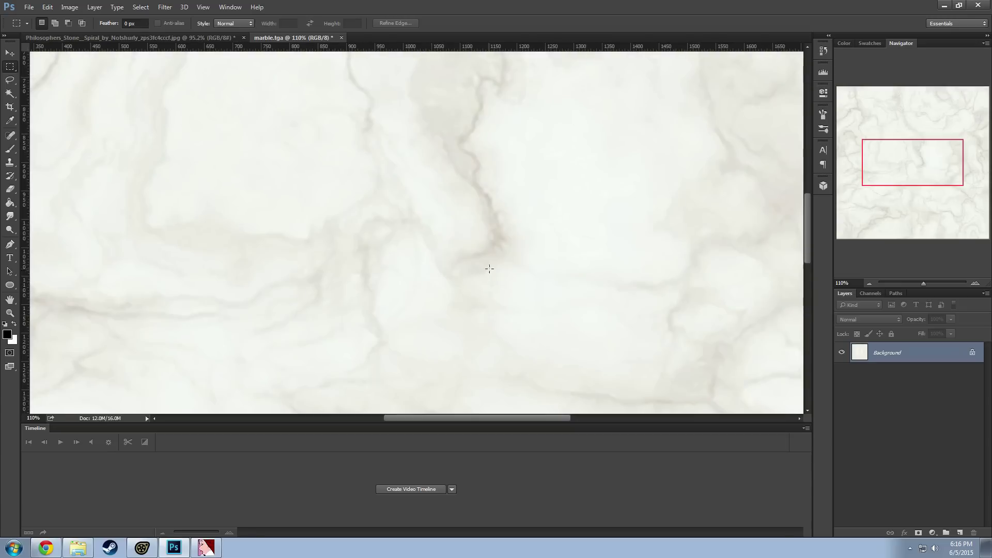
{"action": "scroll", "coordinate": [445, 263], "scroll_direction": "down", "scroll_amount": 8, "text": "alt"}
{"action": "scroll", "coordinate": [430, 241], "scroll_direction": "up", "scroll_amount": 5, "text": "alt"}
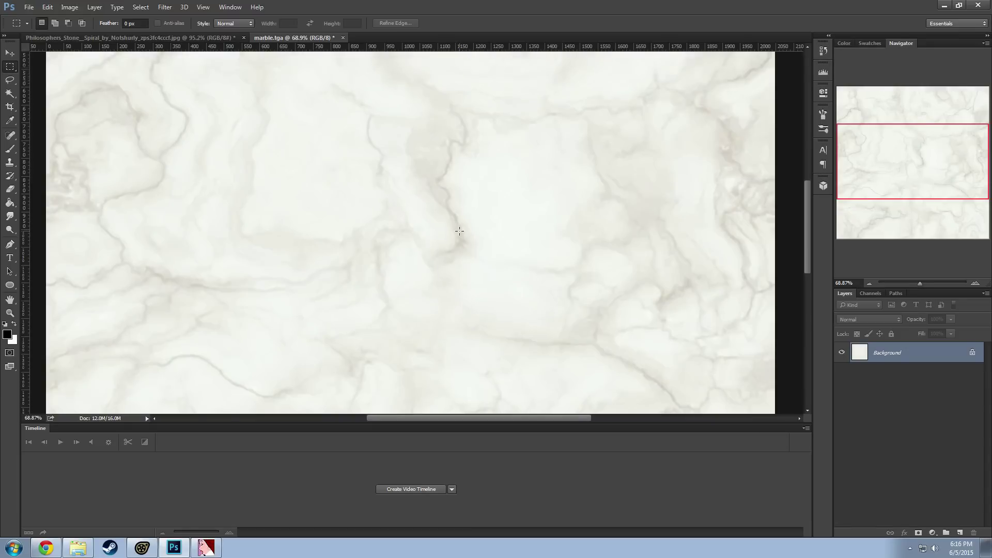
{"action": "scroll", "coordinate": [459, 231], "scroll_direction": "down", "scroll_amount": 6, "text": "alt"}
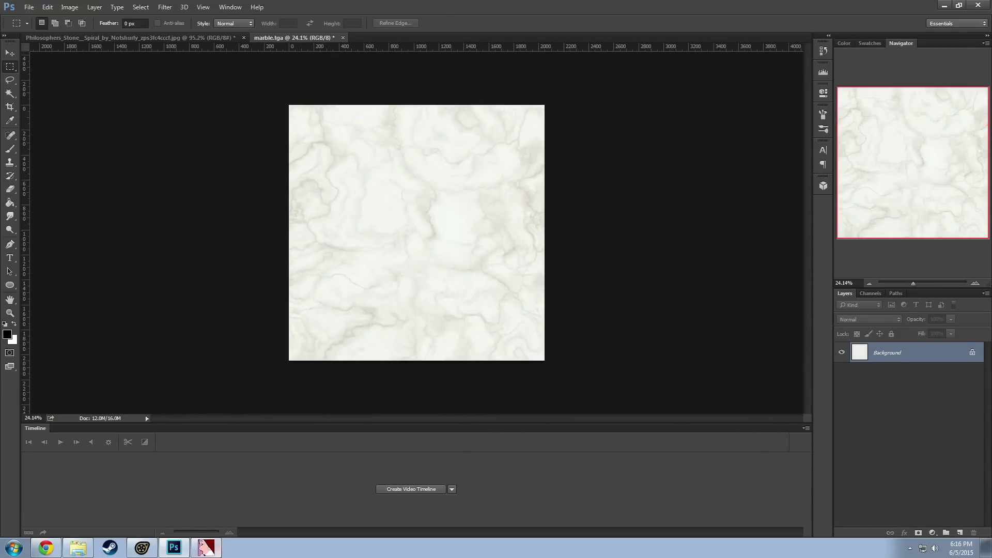
{"action": "left_click", "coordinate": [205, 547]}
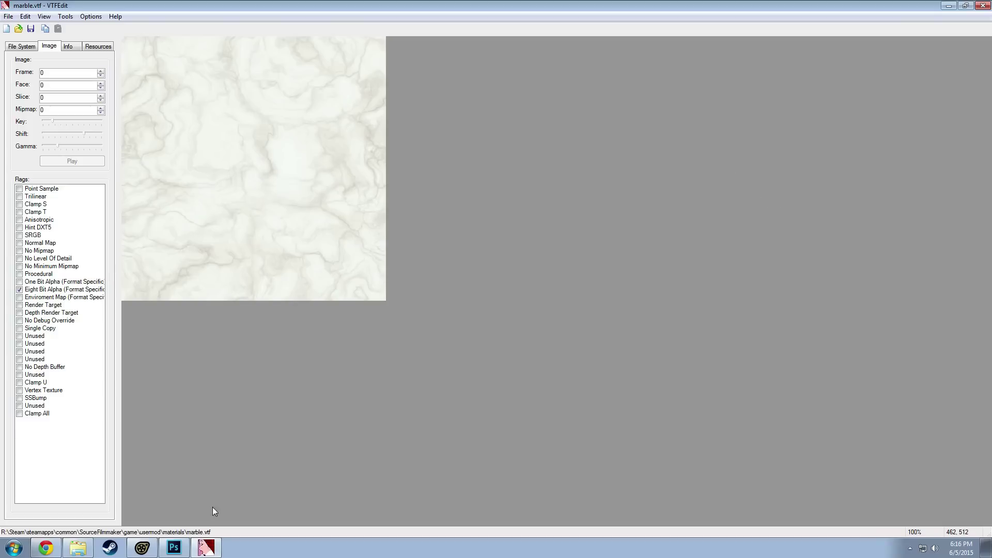
{"action": "left_click", "coordinate": [77, 547]}
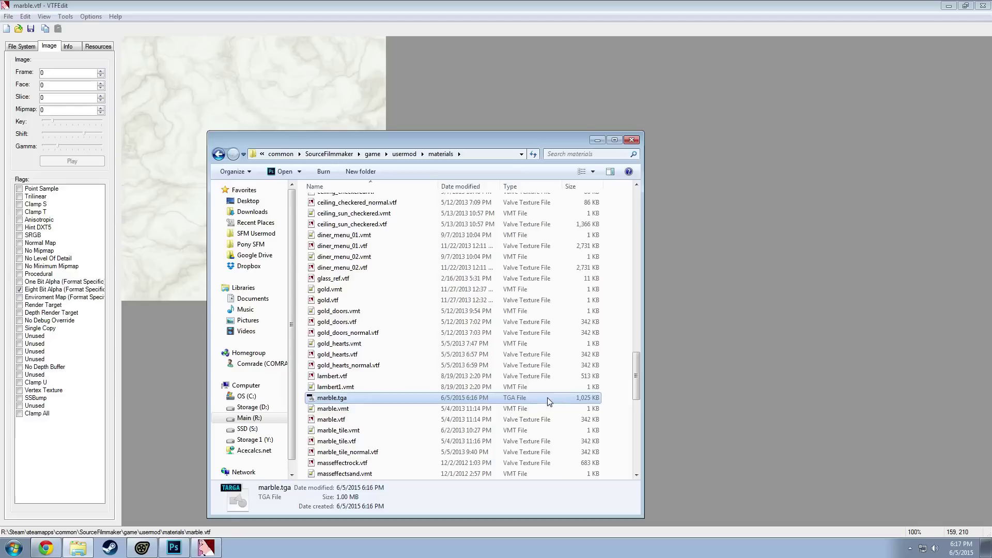
{"action": "key", "text": "alt+Tab"}
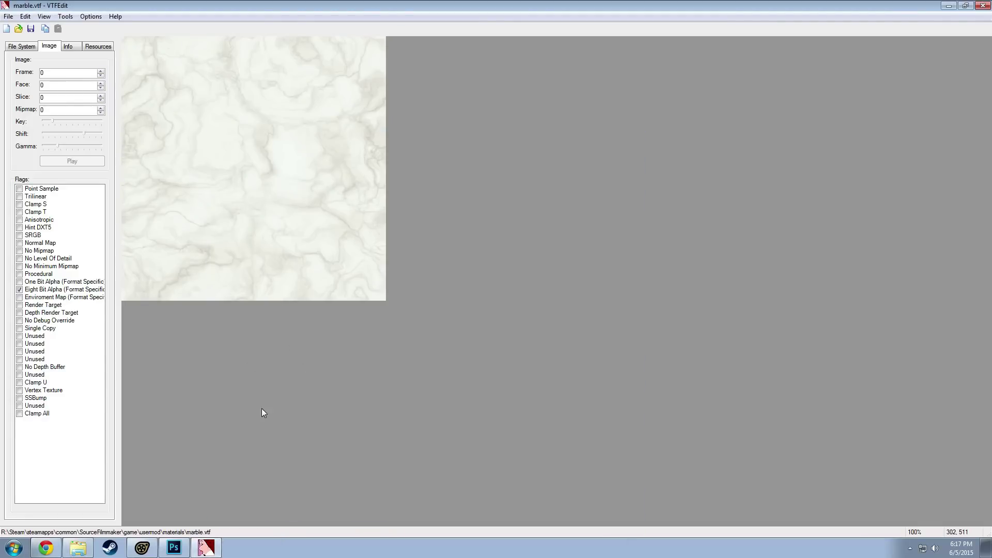
{"action": "left_click", "coordinate": [207, 548]}
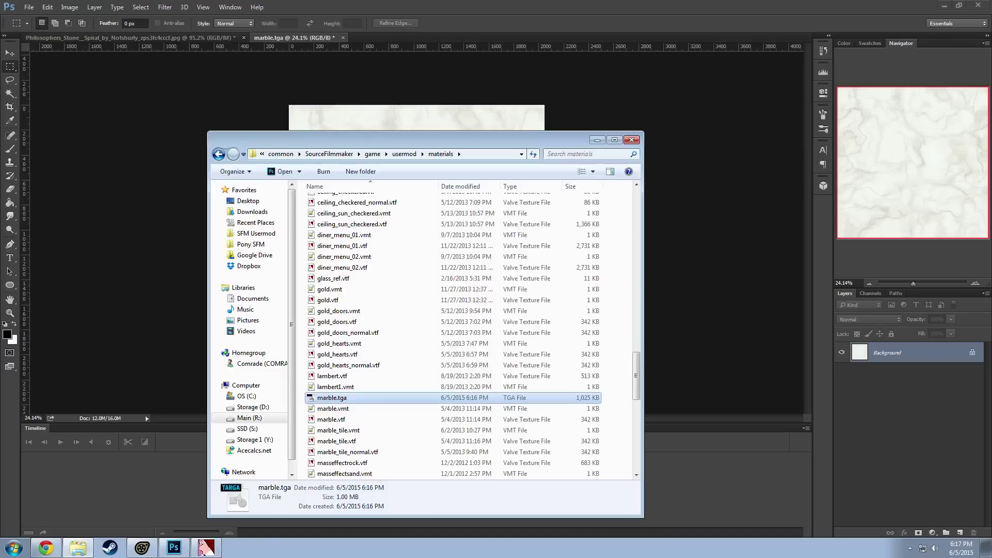
{"action": "key", "text": "alt+Tab"}
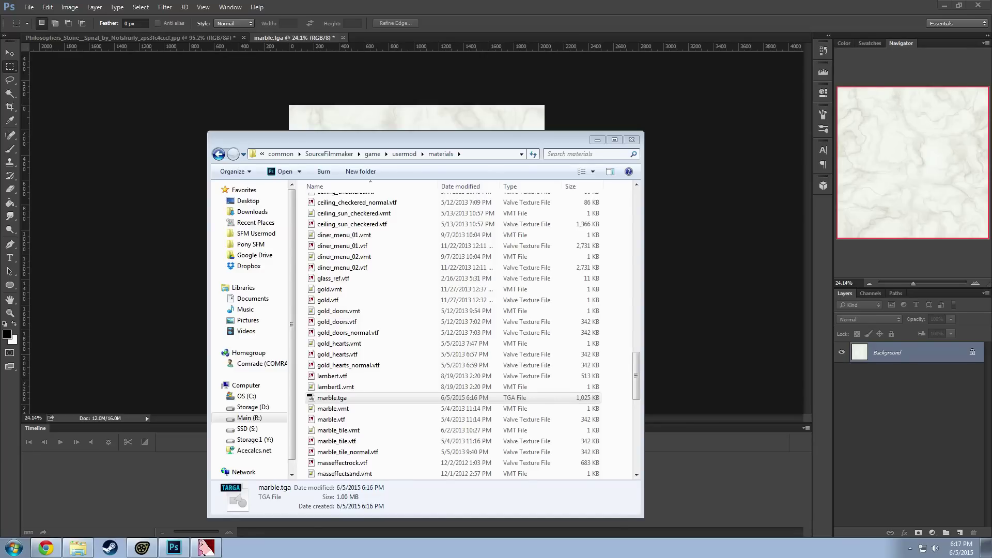
Step: Close marble.tga and quit Photoshop, discarding the unsaved changes to both the marble and transmutation circle images
{"action": "left_click", "coordinate": [597, 140]}
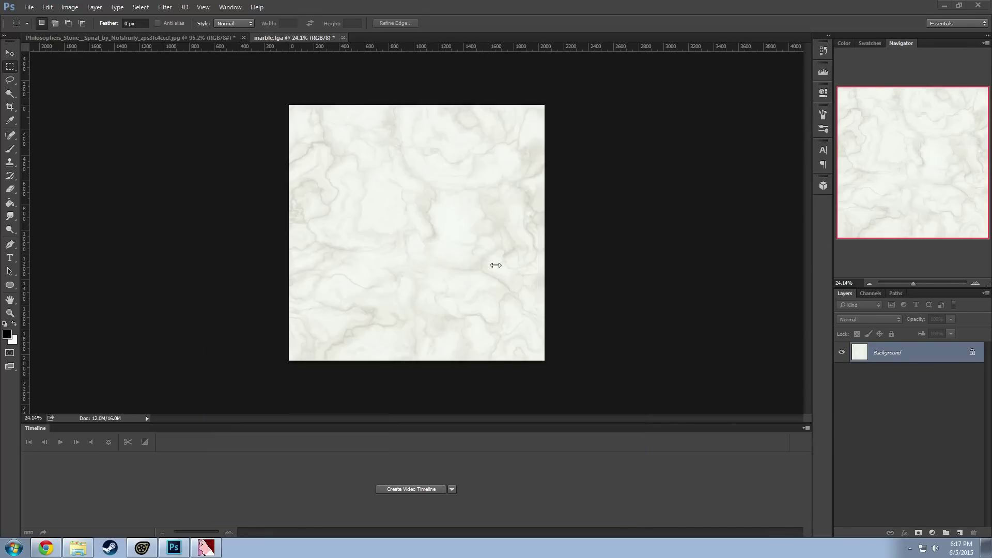
{"action": "left_click", "coordinate": [977, 5]}
{"action": "left_click", "coordinate": [497, 207]}
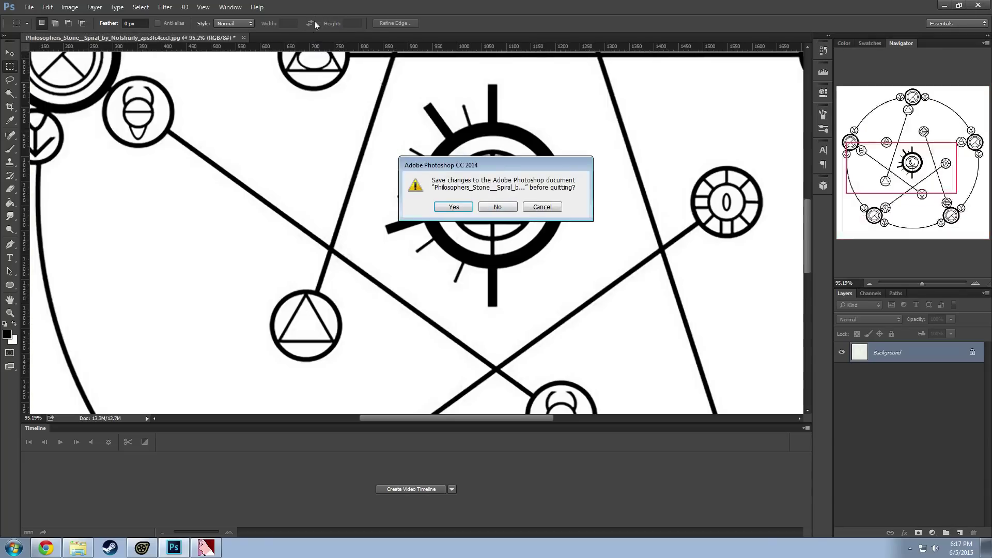
{"action": "left_click", "coordinate": [498, 206]}
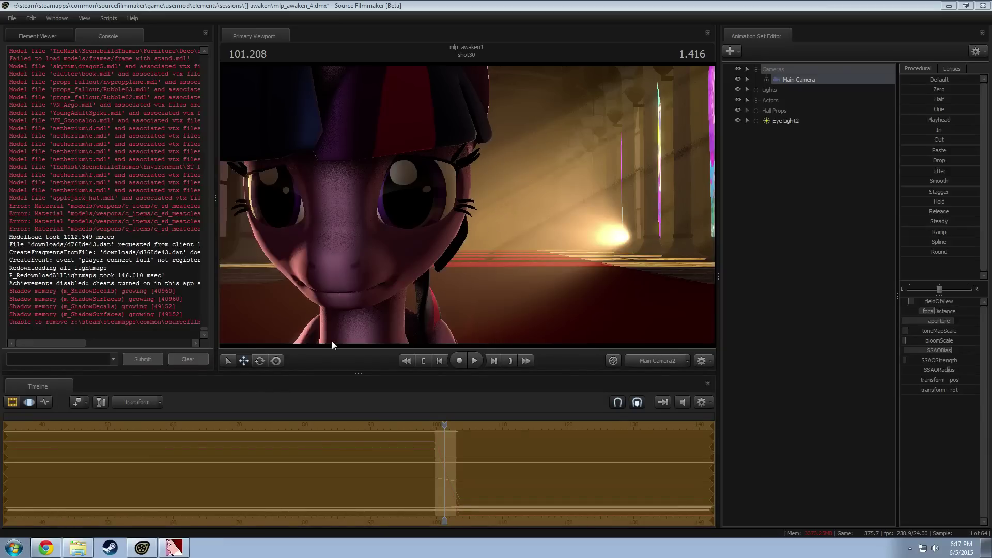
Step: Switch to Source Filmmaker and fly shot30's camera around the pony, ending on a close side view of its head
{"action": "left_click", "coordinate": [174, 547]}
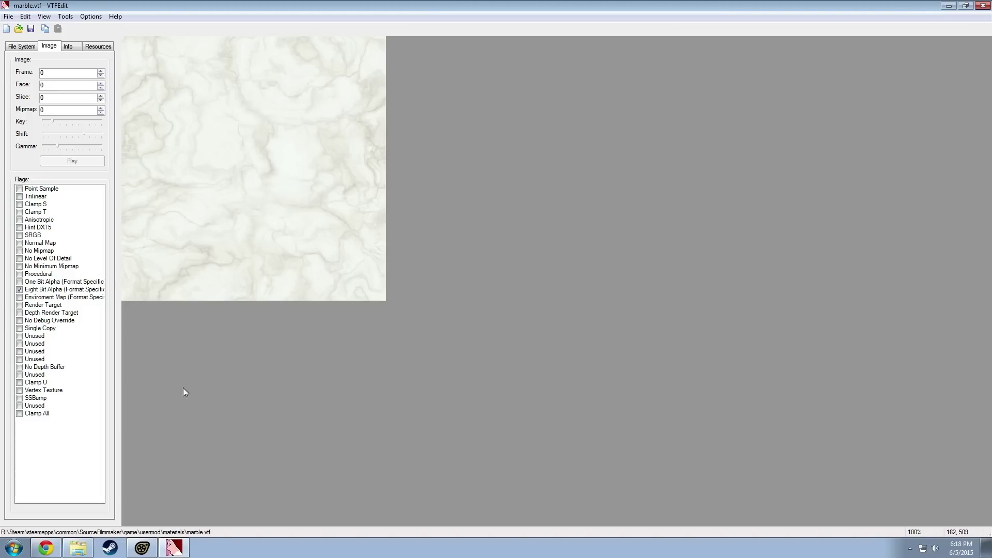
{"action": "left_click", "coordinate": [79, 549]}
{"action": "left_click", "coordinate": [78, 550]}
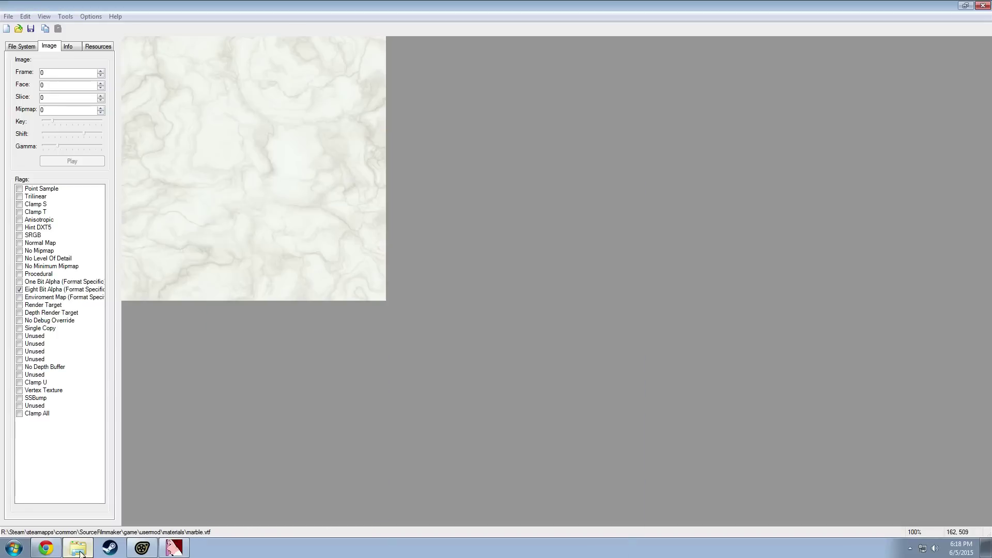
{"action": "left_click", "coordinate": [78, 551]}
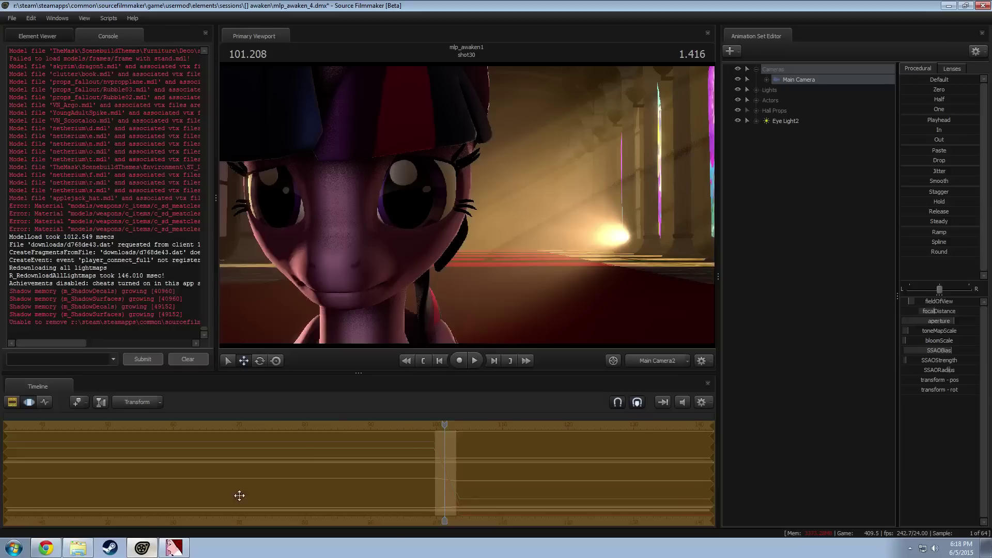
{"action": "mouse_move", "coordinate": [467, 204]}
{"action": "left_mouse_down"}
{"action": "mouse_move", "coordinate": [444, 204]}
{"action": "mouse_move", "coordinate": [475, 201]}
{"action": "mouse_move", "coordinate": [451, 203]}
{"action": "left_mouse_up"}
{"action": "key", "text": "s"}
{"action": "key", "text": "w"}
{"action": "key", "text": "s"}
{"action": "key", "text": "s"}
{"action": "key", "text": "w"}
{"action": "key", "text": "s"}
{"action": "key", "text": "w"}
{"action": "key", "text": "s"}
{"action": "key", "text": "w"}
{"action": "key", "text": "s"}
{"action": "key", "text": "d"}
{"action": "key", "text": "s"}
{"action": "scroll", "coordinate": [461, 204], "scroll_direction": "up", "scroll_amount": 5}
{"action": "scroll", "coordinate": [454, 203], "scroll_direction": "down", "scroll_amount": 5}
{"action": "key", "text": "s"}
{"action": "key", "text": "w"}
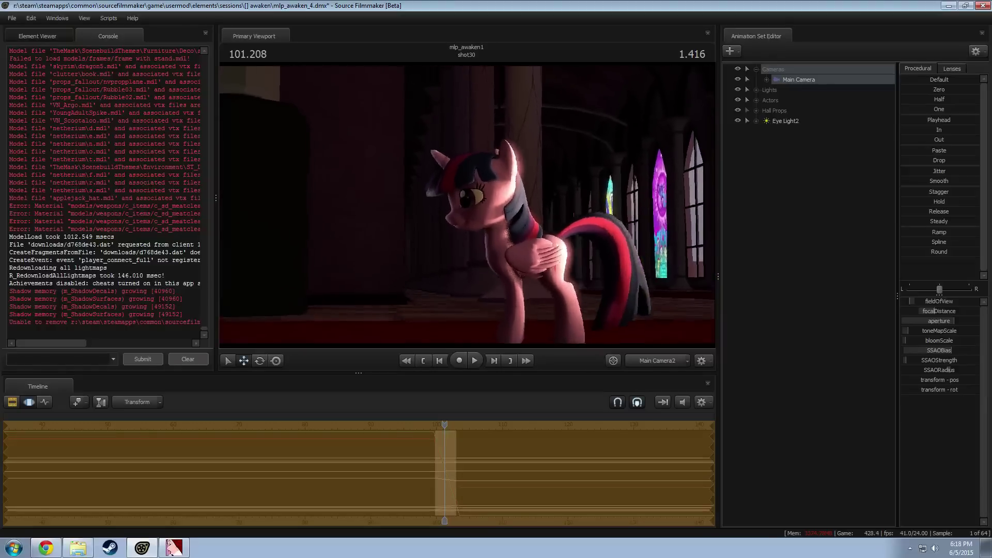
{"action": "key", "text": "w"}
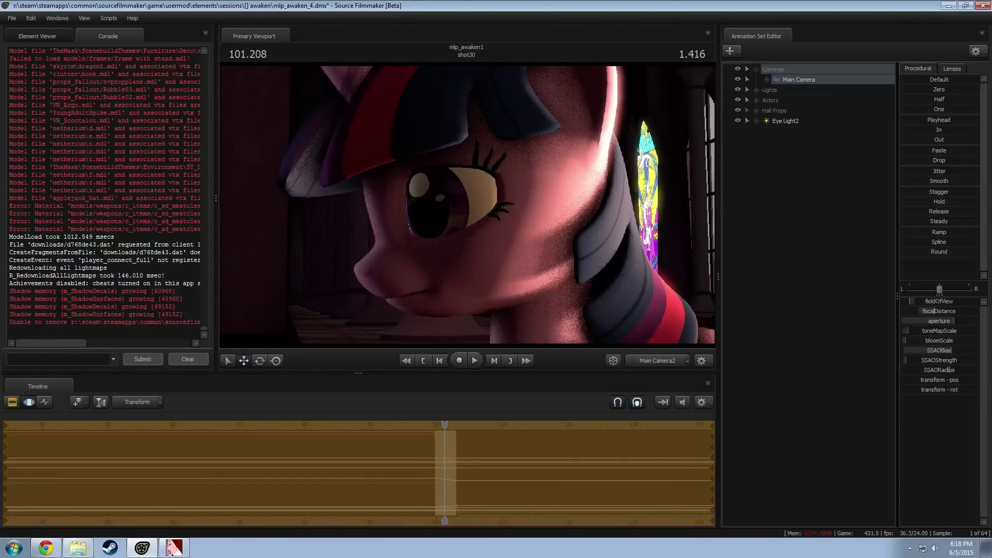
Step: Return to marble.vtf in VTFEdit and toggle the No Mipmap and No Level Of Detail flags on and back off
{"action": "left_click", "coordinate": [78, 548]}
{"action": "left_click", "coordinate": [77, 549]}
{"action": "left_click", "coordinate": [173, 547]}
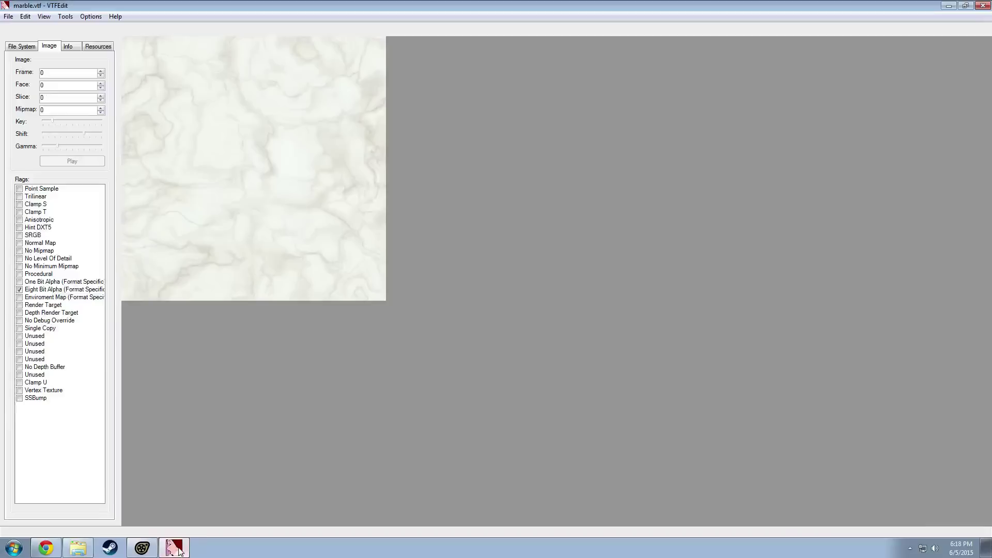
{"action": "left_click", "coordinate": [21, 250]}
{"action": "left_click", "coordinate": [20, 251]}
{"action": "left_click", "coordinate": [21, 258]}
{"action": "left_click", "coordinate": [21, 258]}
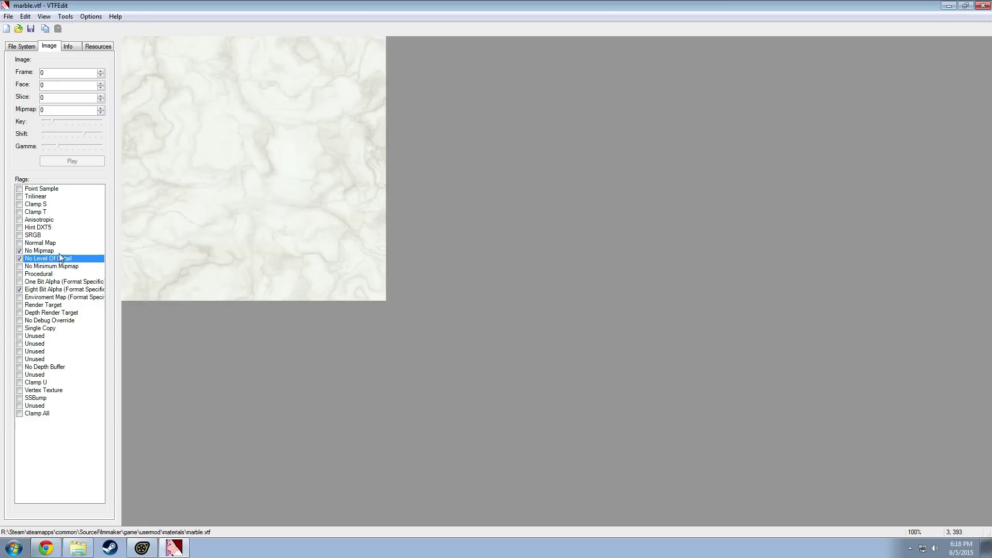
{"action": "left_click", "coordinate": [40, 250]}
{"action": "left_click", "coordinate": [38, 259]}
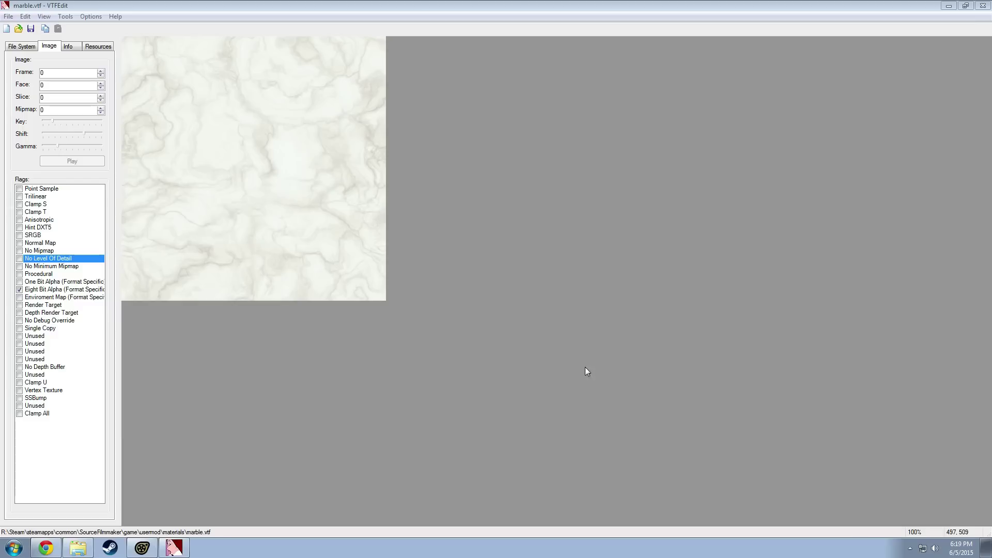
Step: Enable the Clamp S, Clamp T, Clamp U and Clamp All flags on marble.vtf and close VTFEdit without saving
{"action": "left_click", "coordinate": [30, 204]}
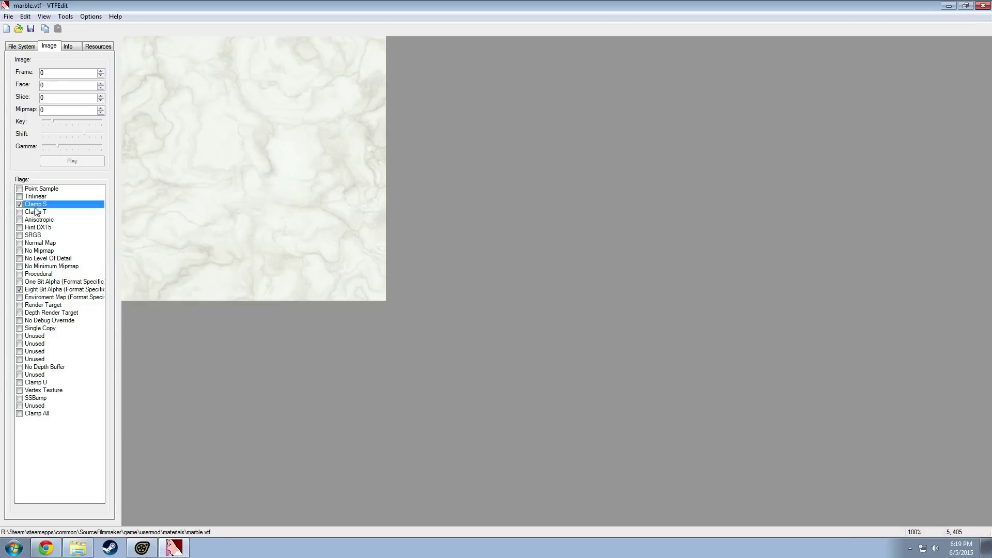
{"action": "left_click", "coordinate": [30, 212]}
{"action": "left_click", "coordinate": [35, 382]}
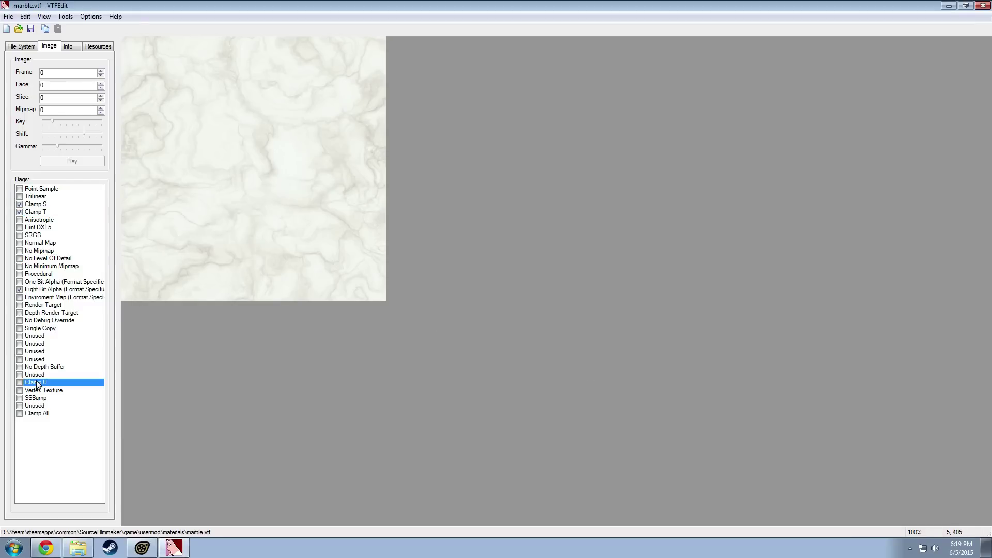
{"action": "left_click", "coordinate": [41, 413]}
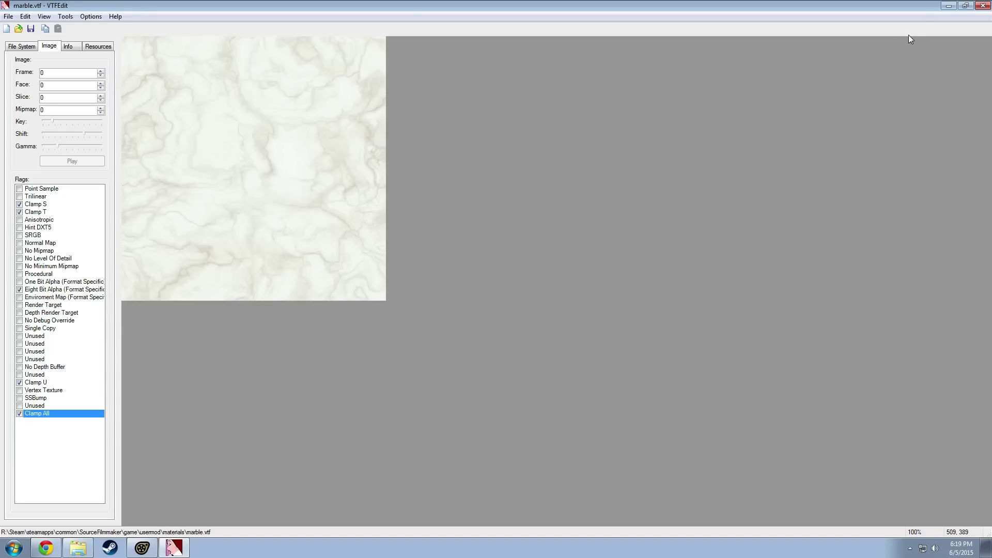
{"action": "left_click", "coordinate": [982, 5]}
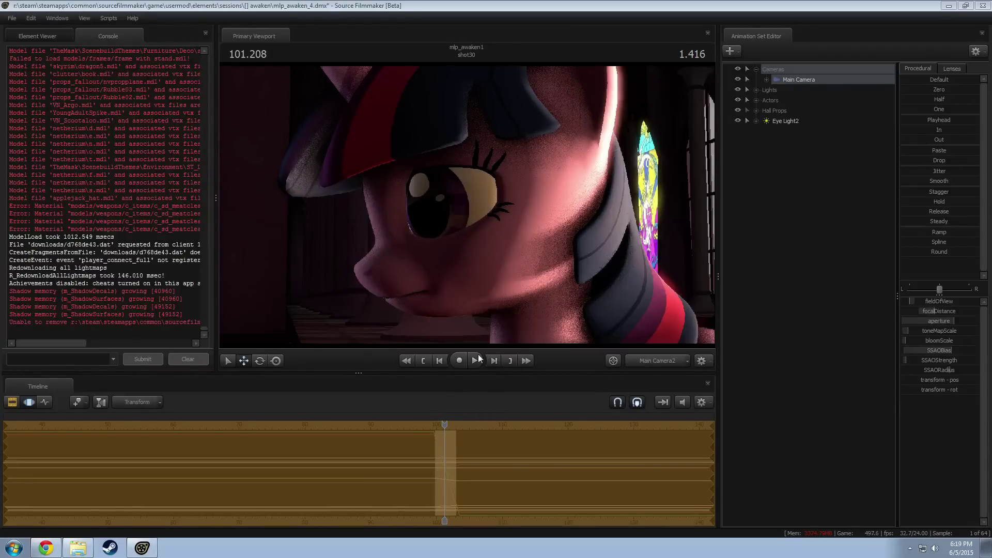
Step: Fly shot30's camera around the pony to a close-up of its eye with the bright hallway behind it
{"action": "left_click_drag", "start_coordinate": [511, 275], "coordinate": [433, 205]}
{"action": "key", "text": "w"}
{"action": "key", "text": "s"}
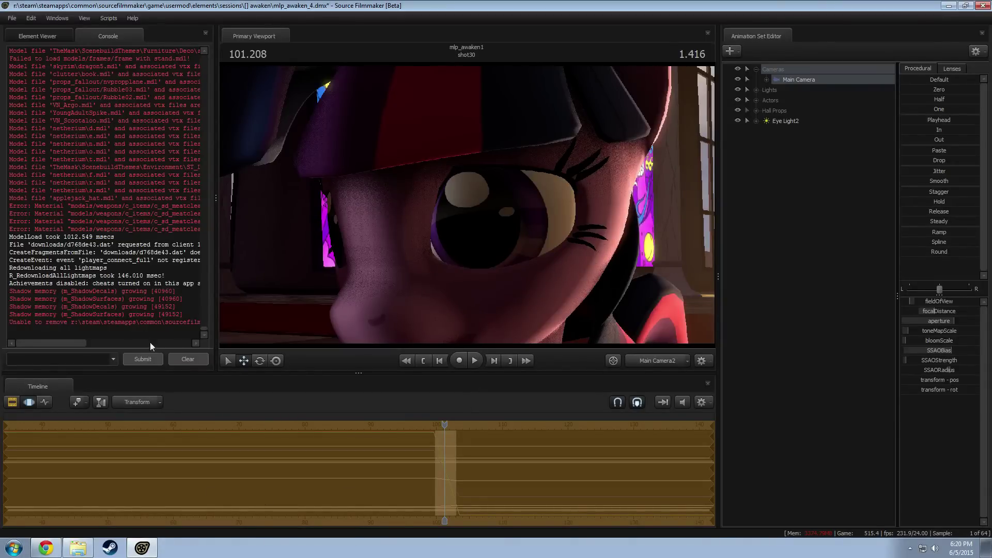
{"action": "left_click_drag", "start_coordinate": [671, 237], "coordinate": [692, 253]}
{"action": "key", "text": "s"}
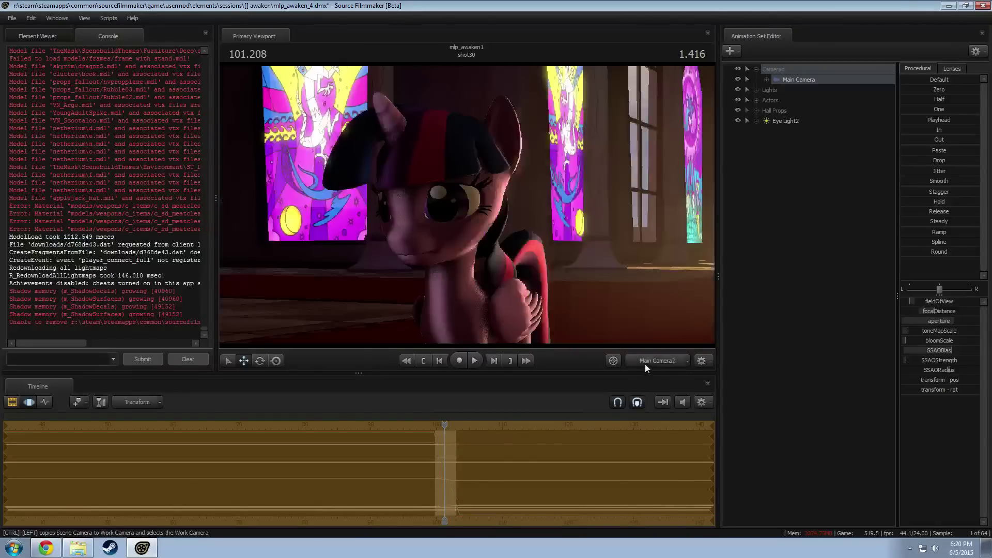
{"action": "mouse_move", "coordinate": [465, 248]}
{"action": "left_mouse_down"}
{"action": "mouse_move", "coordinate": [450, 261]}
{"action": "mouse_move", "coordinate": [527, 235]}
{"action": "mouse_move", "coordinate": [540, 213]}
{"action": "mouse_move", "coordinate": [539, 236]}
{"action": "mouse_move", "coordinate": [551, 236]}
{"action": "mouse_move", "coordinate": [463, 246]}
{"action": "left_mouse_up"}
{"action": "key", "text": "w"}
{"action": "key", "text": "a"}
{"action": "key", "text": "w"}
{"action": "key", "text": "a"}
{"action": "key", "text": "a"}
{"action": "key", "text": "d"}
{"action": "key", "text": "w"}
{"action": "key", "text": "a"}
{"action": "key", "text": "a"}
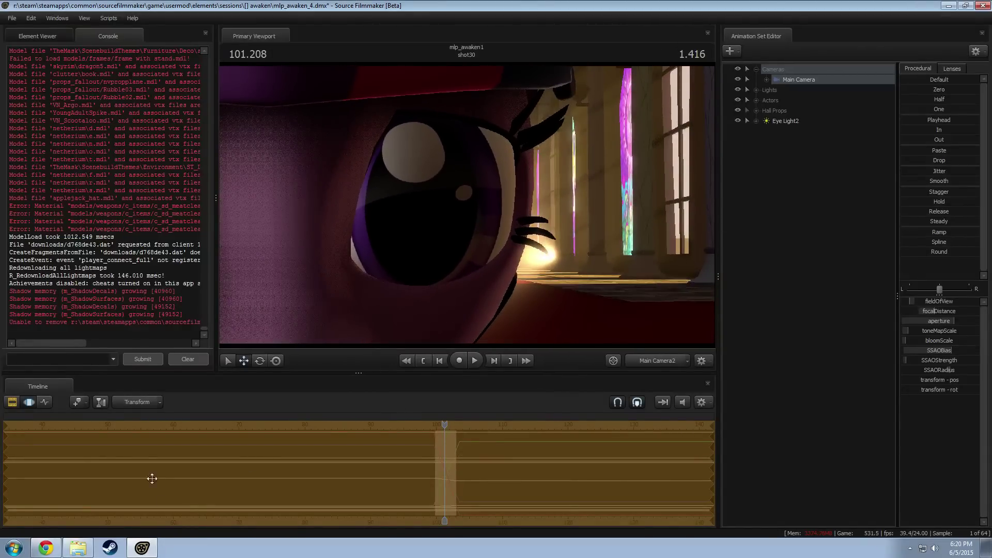
Step: Check the sound and overlay tracks in the Clip Editor, and pull shot30's camera back to frame the pony's face in the Motion Editor
{"action": "left_click", "coordinate": [12, 402]}
{"action": "left_click_drag", "start_coordinate": [711, 453], "coordinate": [713, 500]}
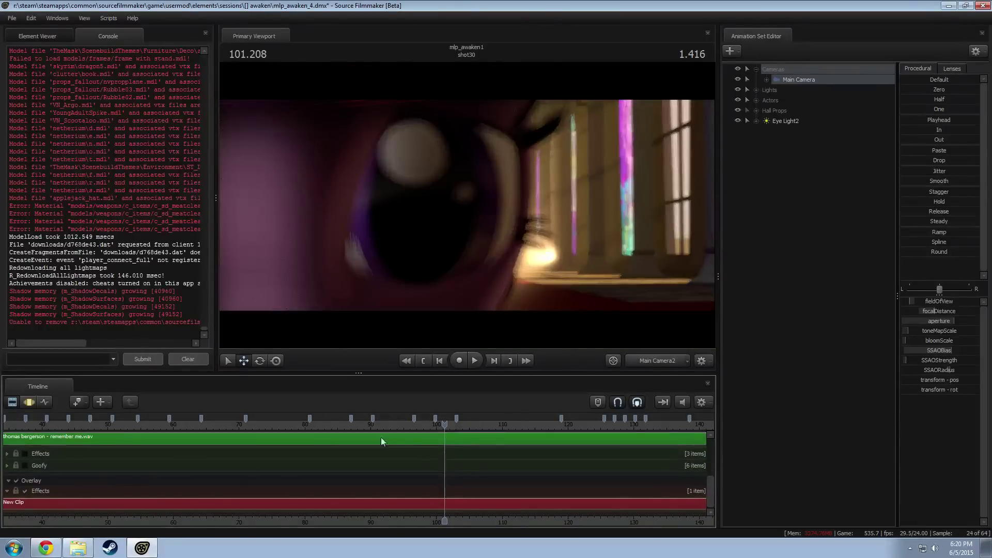
{"action": "key", "text": "F3"}
{"action": "key", "text": "s"}
{"action": "left_click_drag", "start_coordinate": [463, 246], "coordinate": [467, 240]}
{"action": "key", "text": "d"}
{"action": "key", "text": "w"}
{"action": "key", "text": "a"}
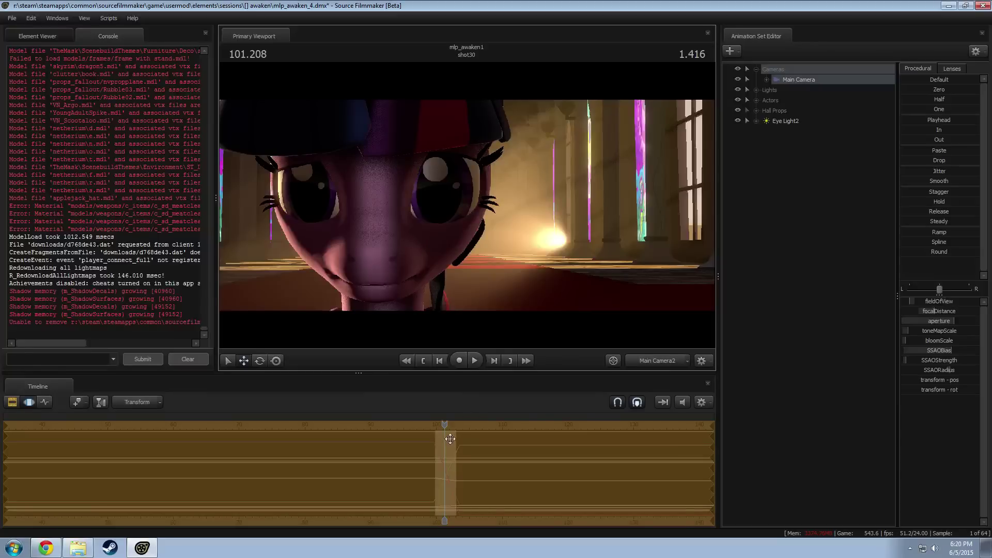
Step: Play across the cut from shot31 to shot30 and pull the camera back to show the pony's head and chest
{"action": "left_click_drag", "start_coordinate": [445, 425], "coordinate": [429, 428]}
{"action": "key", "text": "space"}
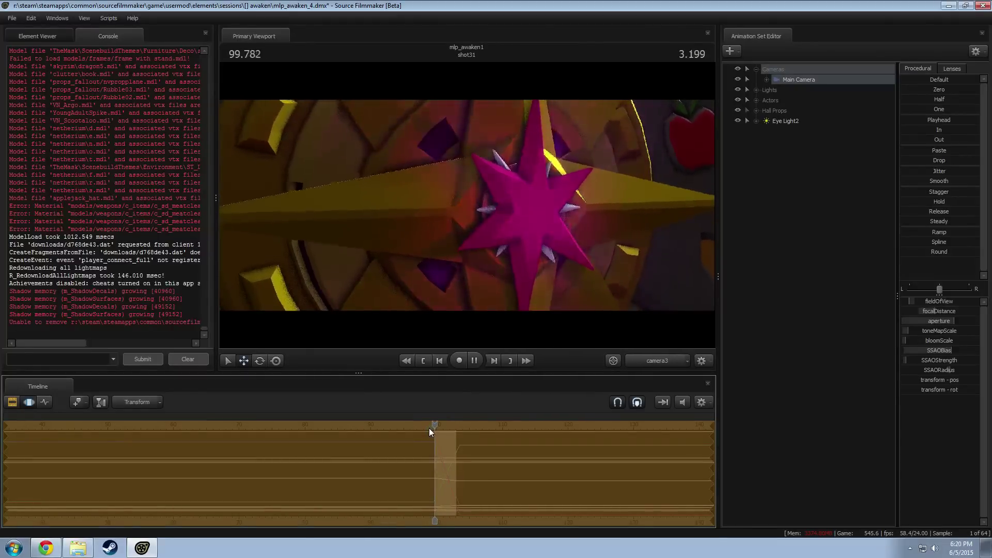
{"action": "key", "text": "space"}
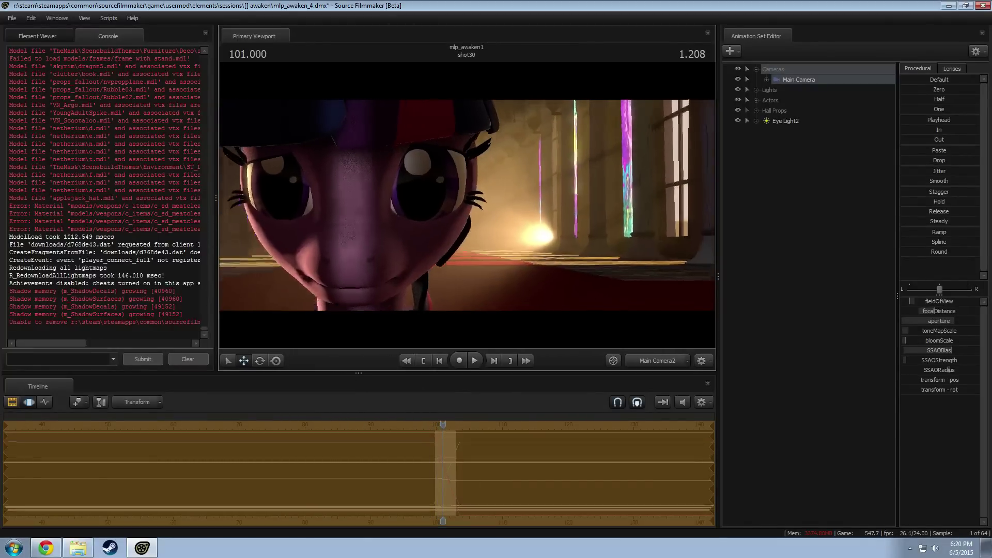
{"action": "key", "text": "w"}
{"action": "left_click_drag", "start_coordinate": [467, 205], "coordinate": [439, 182]}
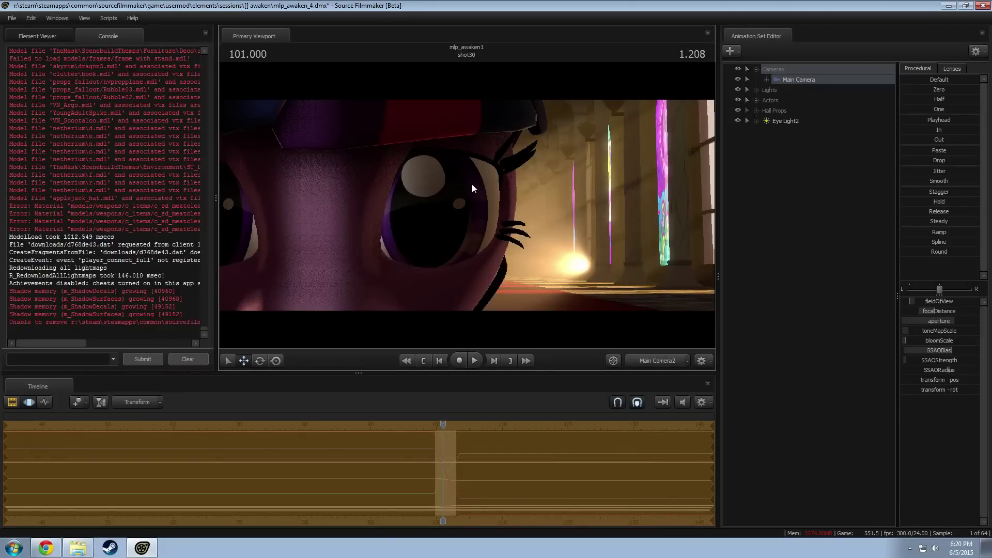
{"action": "key", "text": "w"}
{"action": "left_click_drag", "start_coordinate": [472, 184], "coordinate": [466, 229]}
{"action": "key", "text": "s"}
Step: Preview shot30 in the Clip Editor, deselect its Main Camera and play the sequence from an earlier point
{"action": "key", "text": "F2"}
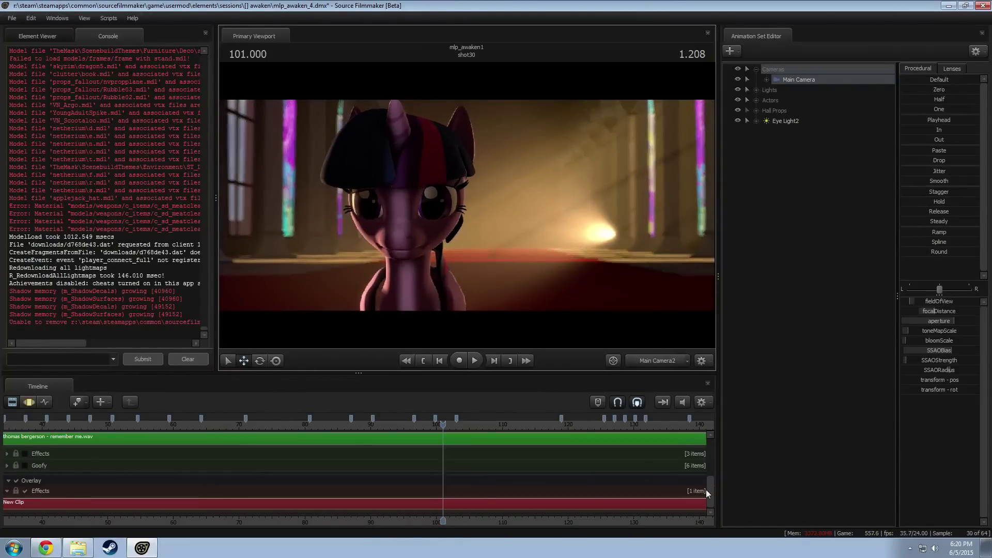
{"action": "key", "text": "F3"}
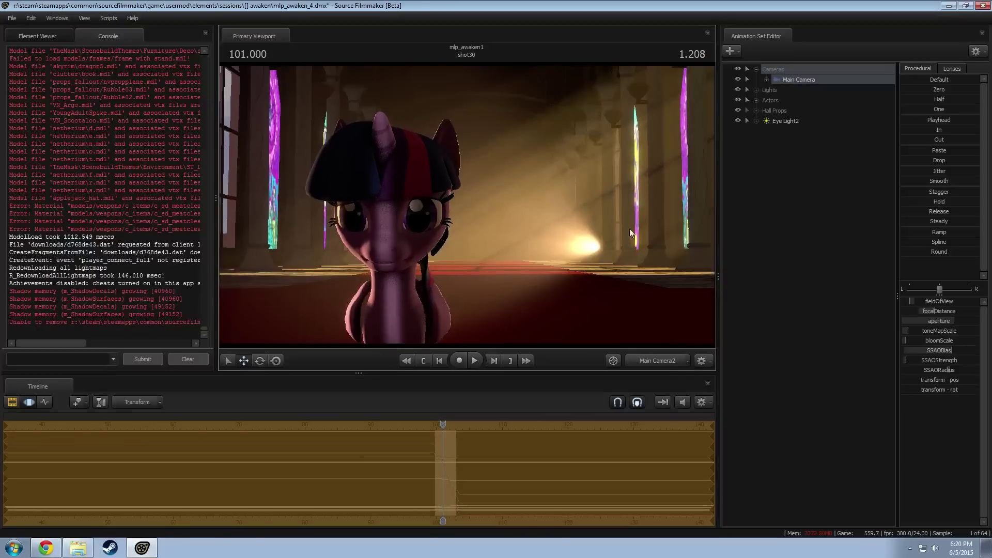
{"action": "left_click", "coordinate": [799, 176]}
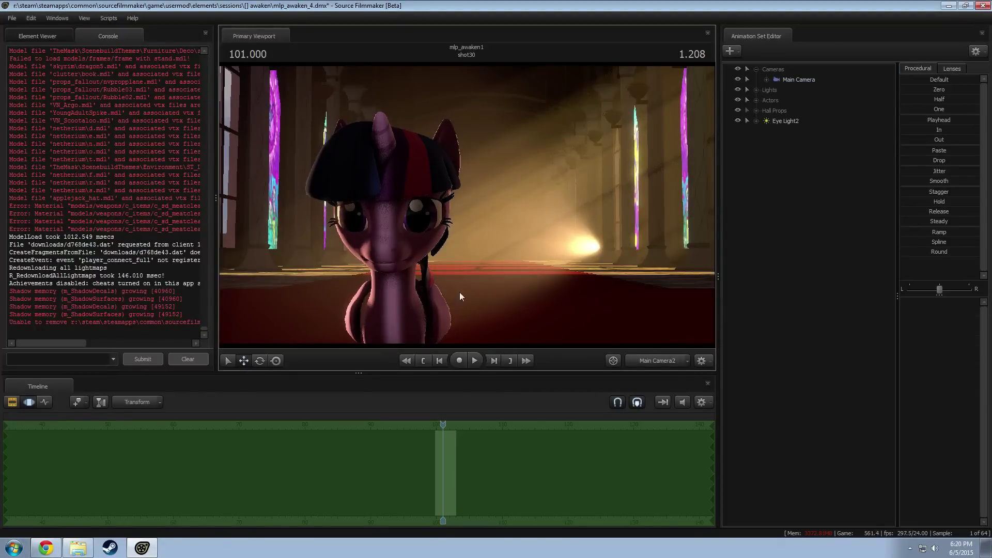
{"action": "left_click_drag", "start_coordinate": [442, 425], "coordinate": [409, 435]}
{"action": "key", "text": "space"}
{"action": "key", "text": "F4"}
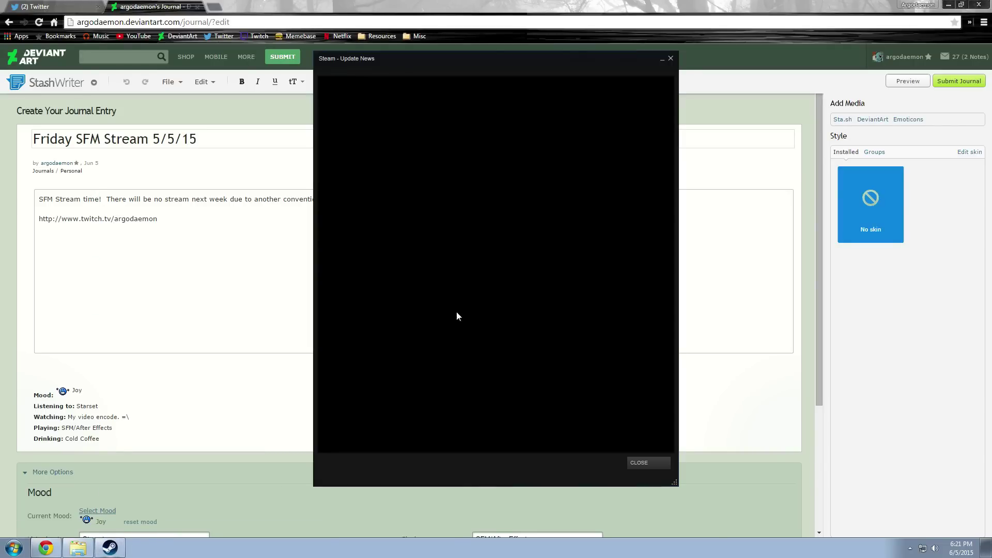
Step: Dismiss the Steam update news, relaunch Source Filmmaker, decline the autosave and reopen the recent session mlp_awaken_4.dmx
{"action": "left_click", "coordinate": [646, 463]}
{"action": "left_click", "coordinate": [112, 552]}
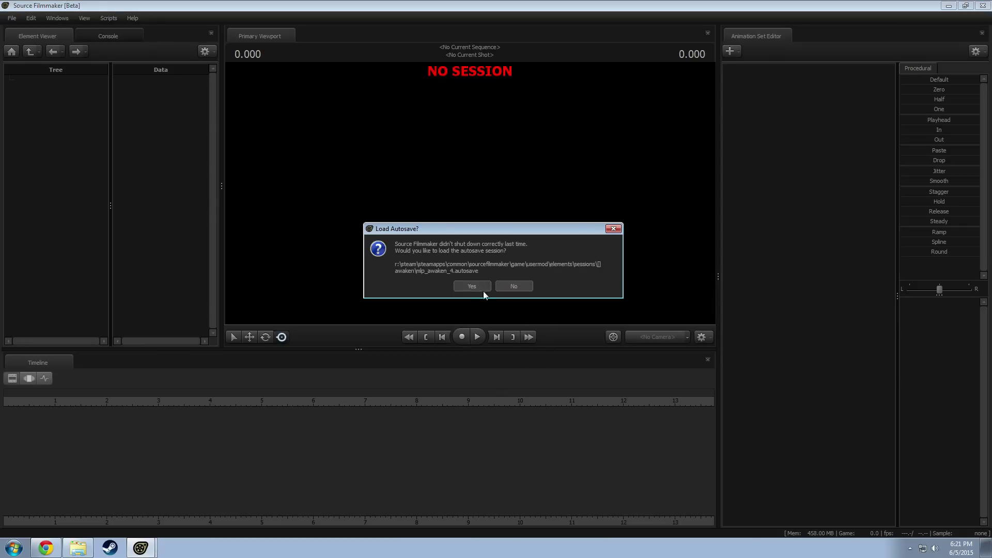
{"action": "left_click", "coordinate": [513, 286]}
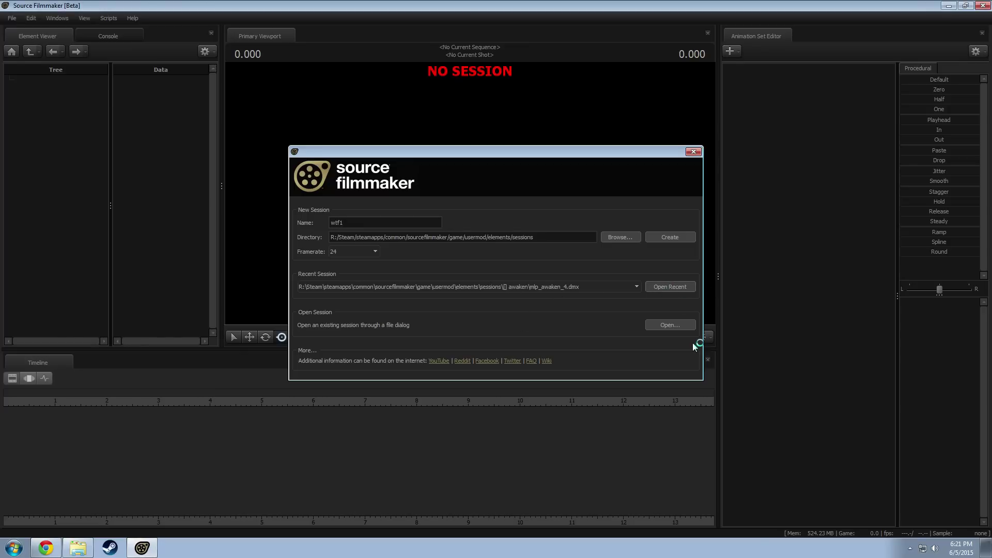
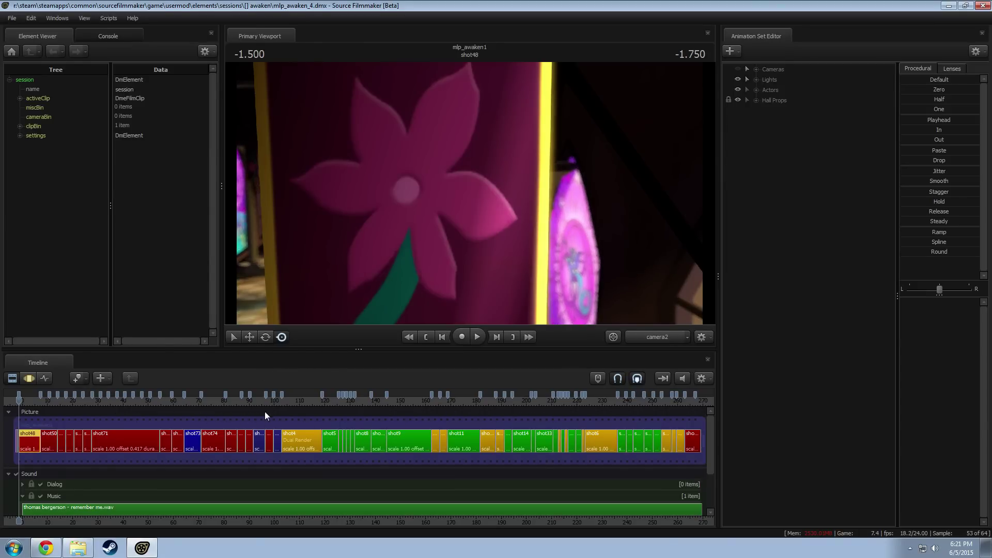
Step: Move the playhead to the start of shot30 and select its Main Camera for editing in the Motion Editor
{"action": "left_click_drag", "start_coordinate": [271, 401], "coordinate": [280, 400]}
{"action": "scroll", "coordinate": [277, 454], "scroll_direction": "up", "scroll_amount": 6}
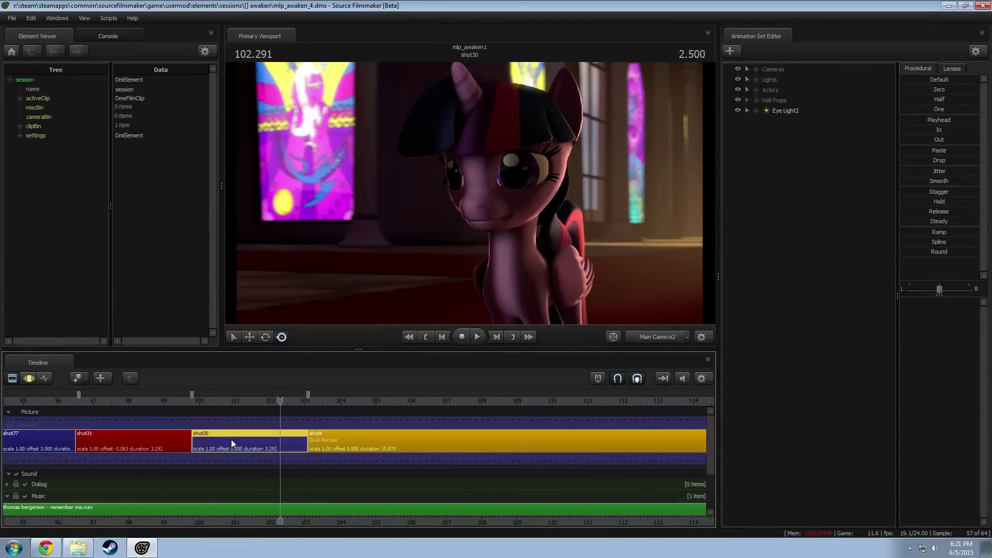
{"action": "left_click", "coordinate": [196, 401]}
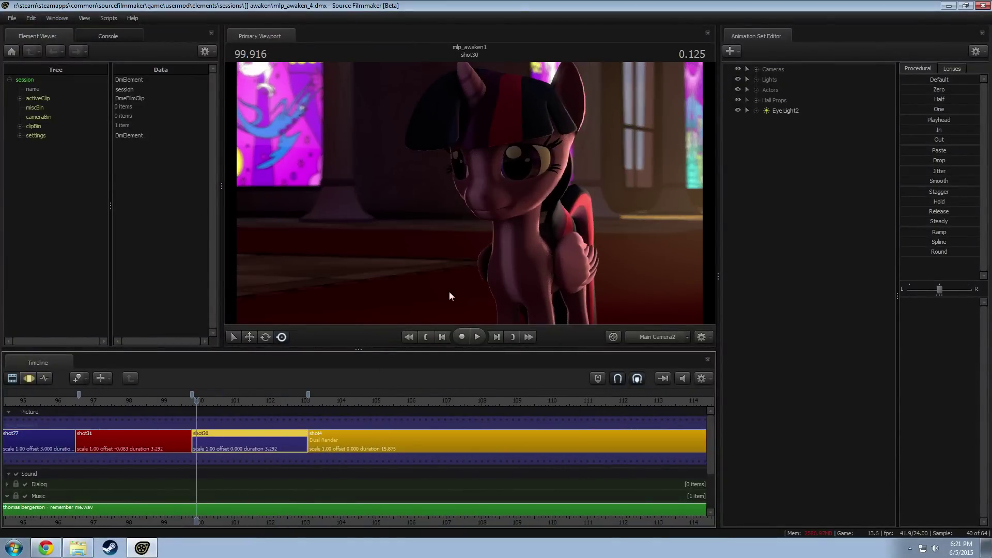
{"action": "left_click", "coordinate": [755, 71]}
{"action": "left_click", "coordinate": [794, 79]}
{"action": "key", "text": "F3"}
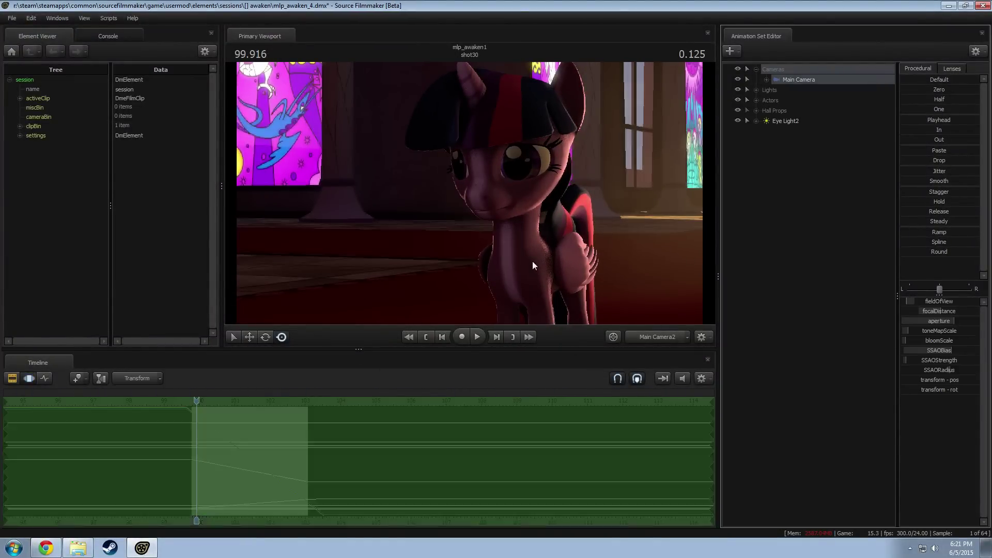
Step: Move shot30's Main Camera to a close-up of the pony's face, apply the Playhead preset across the selection, and play the shot
{"action": "left_click_drag", "start_coordinate": [532, 261], "coordinate": [644, 236]}
{"action": "key", "text": "a"}
{"action": "key", "text": "w"}
{"action": "key", "text": "a"}
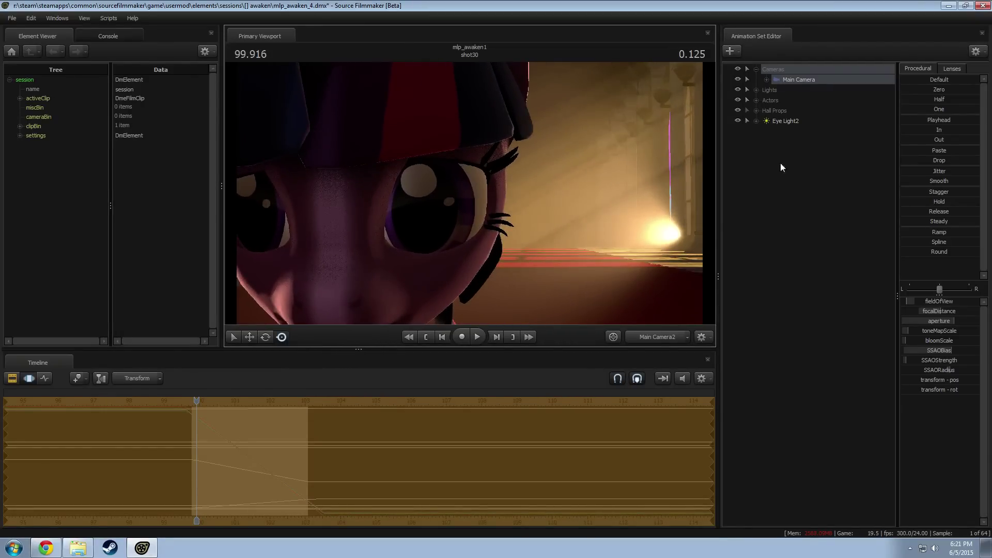
{"action": "left_click_drag", "start_coordinate": [936, 120], "coordinate": [965, 119]}
{"action": "key", "text": "space"}
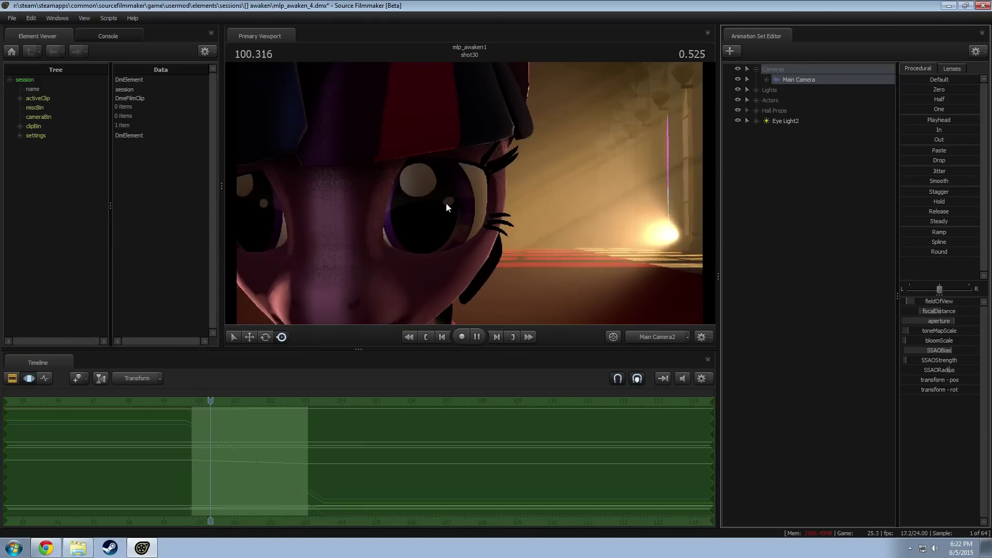
Step: Push shot30's Main Camera in closer to the pony's eye
{"action": "key", "text": "w"}
{"action": "left_click_drag", "start_coordinate": [459, 219], "coordinate": [460, 219]}
{"action": "key", "text": "d"}
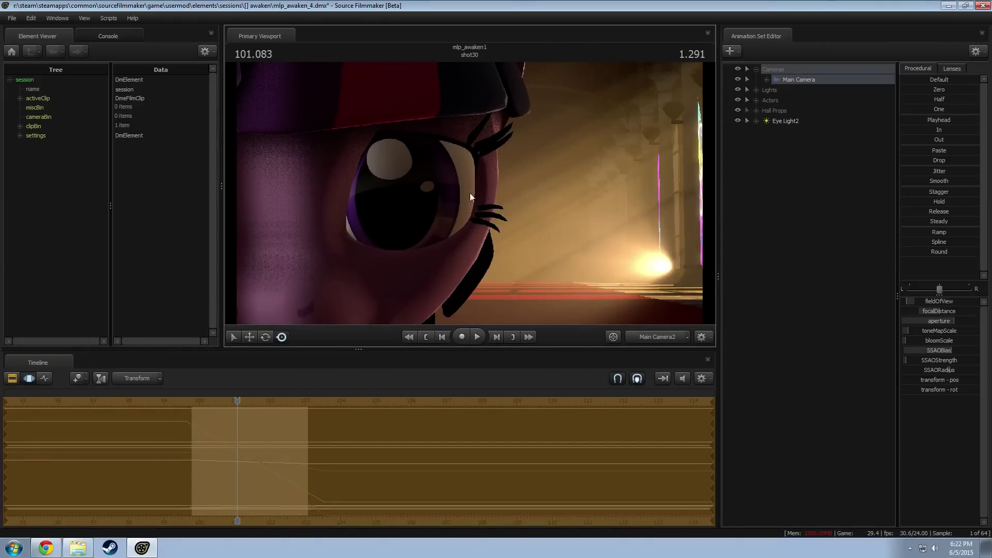
Step: Expand the Lights group and dock a Secondary Viewport above the Animation Set Editor
{"action": "left_click", "coordinate": [754, 91]}
{"action": "left_click", "coordinate": [799, 103]}
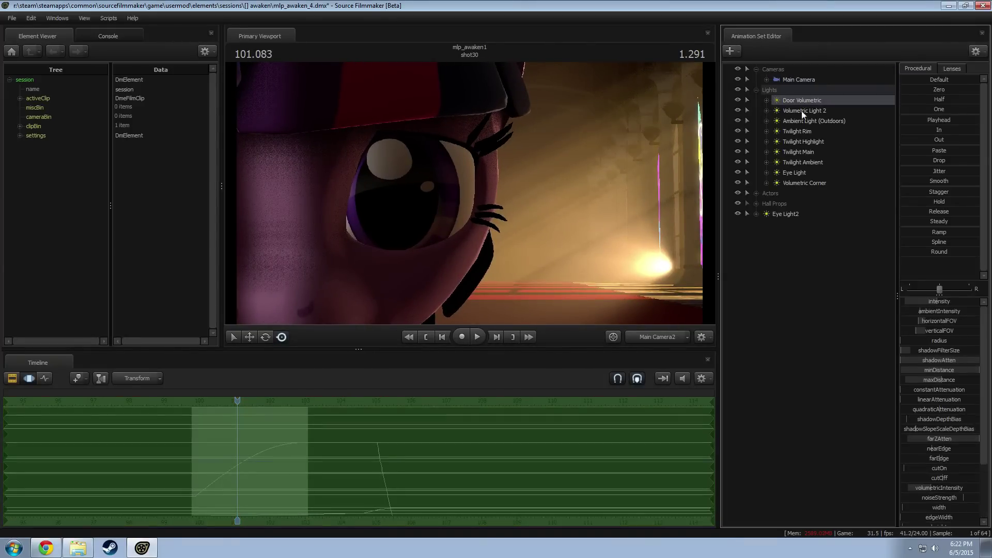
{"action": "left_click", "coordinate": [52, 166]}
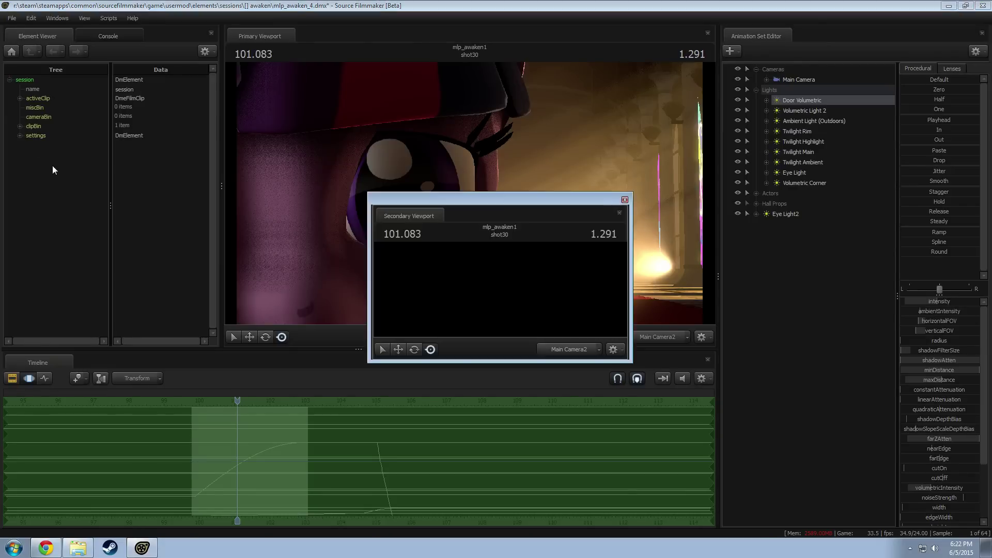
{"action": "mouse_move", "coordinate": [401, 204]}
{"action": "left_mouse_down"}
{"action": "mouse_move", "coordinate": [789, 262]}
{"action": "mouse_move", "coordinate": [853, 258]}
{"action": "mouse_move", "coordinate": [854, 151]}
{"action": "mouse_move", "coordinate": [856, 221]}
{"action": "left_mouse_up"}
{"action": "left_click_drag", "start_coordinate": [853, 235], "coordinate": [853, 235]}
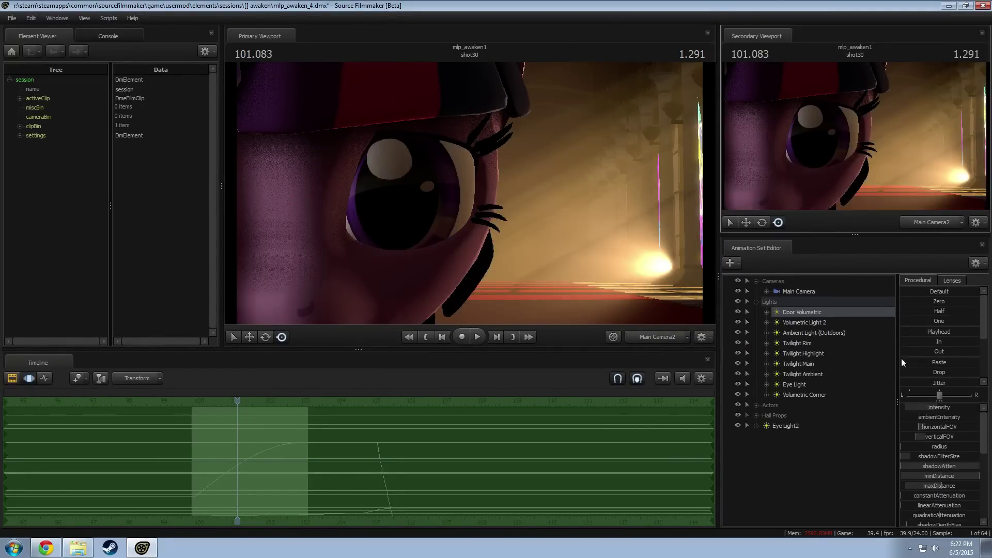
Step: Toggle the visibility of Volumetric Light 2 and look through that light in the Primary Viewport
{"action": "left_click", "coordinate": [813, 320]}
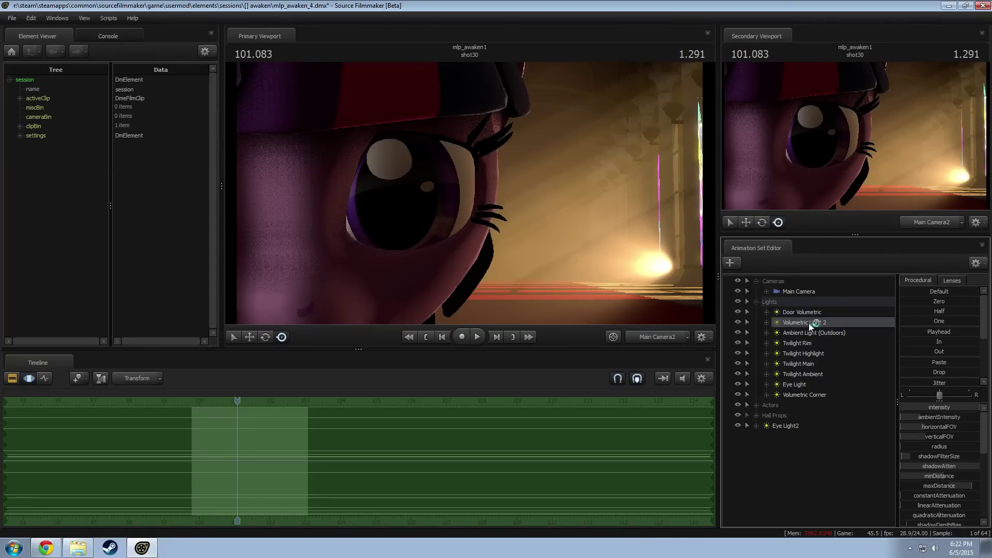
{"action": "left_click", "coordinate": [737, 322]}
{"action": "left_click", "coordinate": [737, 322]}
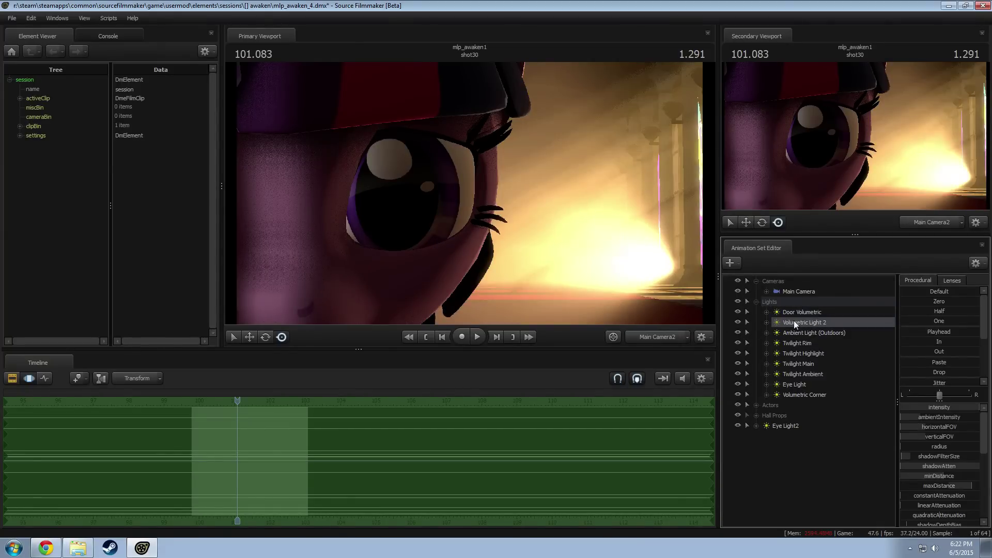
{"action": "left_click_drag", "start_coordinate": [794, 322], "coordinate": [551, 268]}
{"action": "left_click_drag", "start_coordinate": [685, 216], "coordinate": [683, 238]}
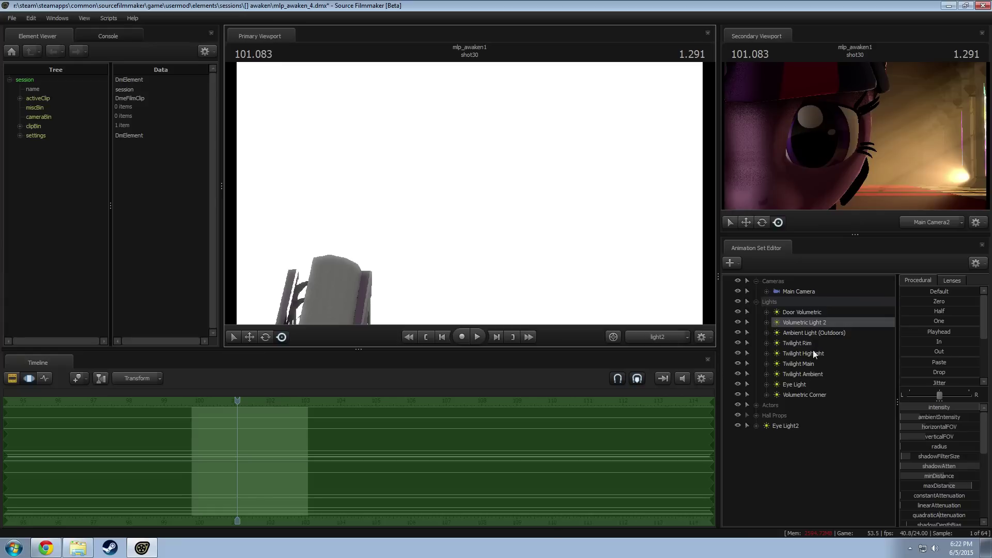
Step: Look through the Twilight Rim light and reposition it behind the pony
{"action": "double_click", "coordinate": [813, 332]}
{"action": "double_click", "coordinate": [794, 342]}
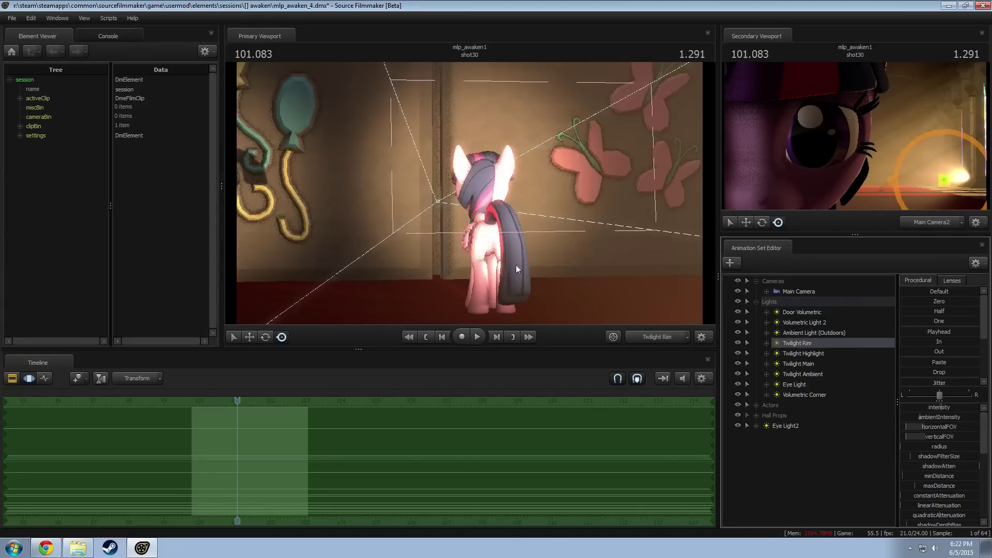
{"action": "left_click_drag", "start_coordinate": [469, 193], "coordinate": [433, 189]}
Step: Look through the Twilight Highlight light and move it to light the pony from the rear side
{"action": "double_click", "coordinate": [802, 354]}
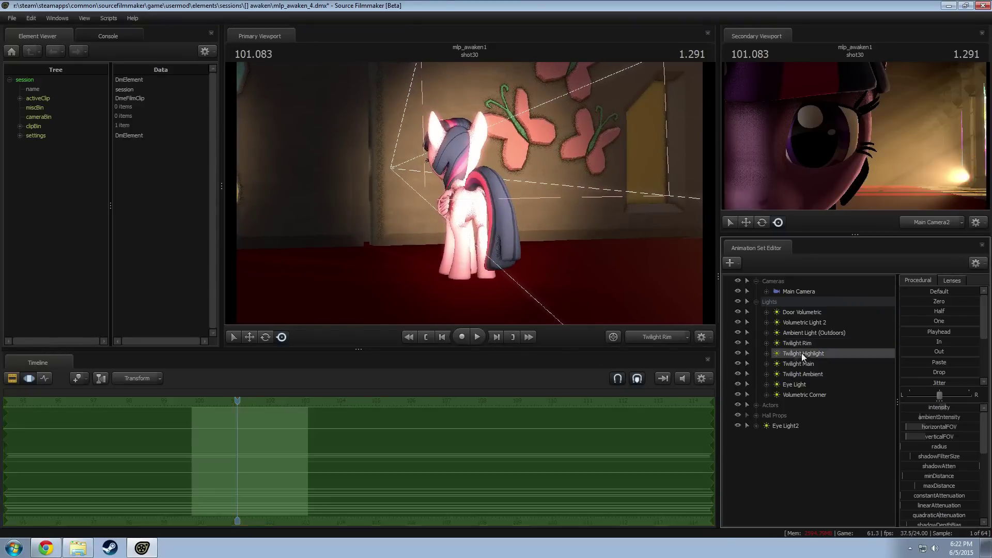
{"action": "key", "text": "d"}
{"action": "left_click_drag", "start_coordinate": [469, 194], "coordinate": [462, 175]}
{"action": "key", "text": "a"}
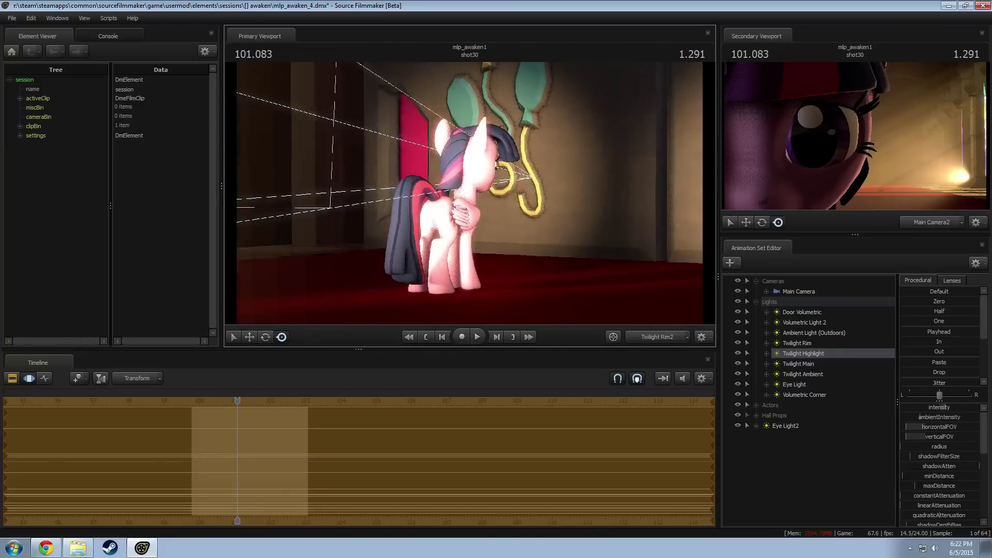
Step: Look through the Twilight Main light and move it around to the opposite rear side of the pony
{"action": "left_click", "coordinate": [835, 363]}
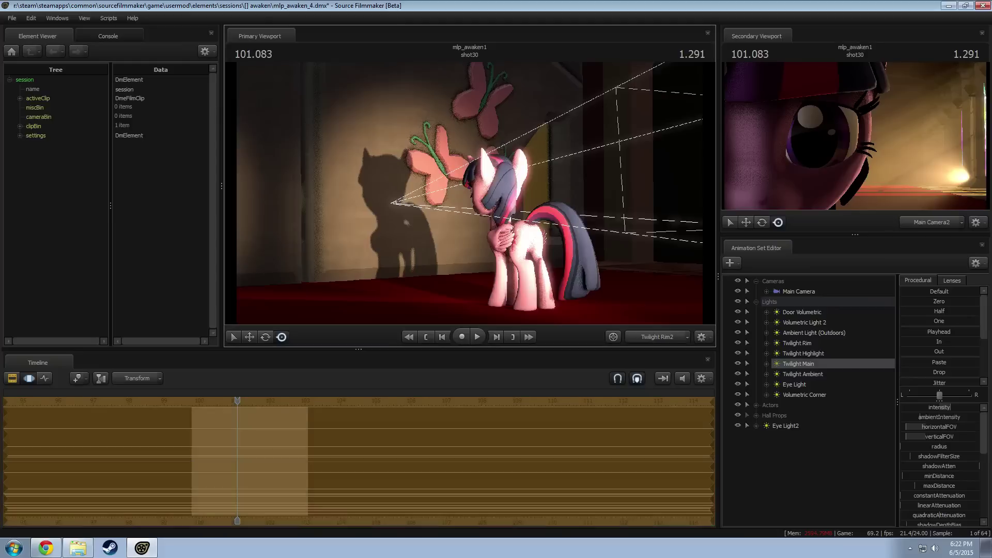
{"action": "key", "text": "a"}
{"action": "mouse_move", "coordinate": [469, 193]}
{"action": "left_mouse_down"}
{"action": "mouse_move", "coordinate": [493, 193]}
{"action": "mouse_move", "coordinate": [463, 179]}
{"action": "left_mouse_up"}
{"action": "key", "text": "a"}
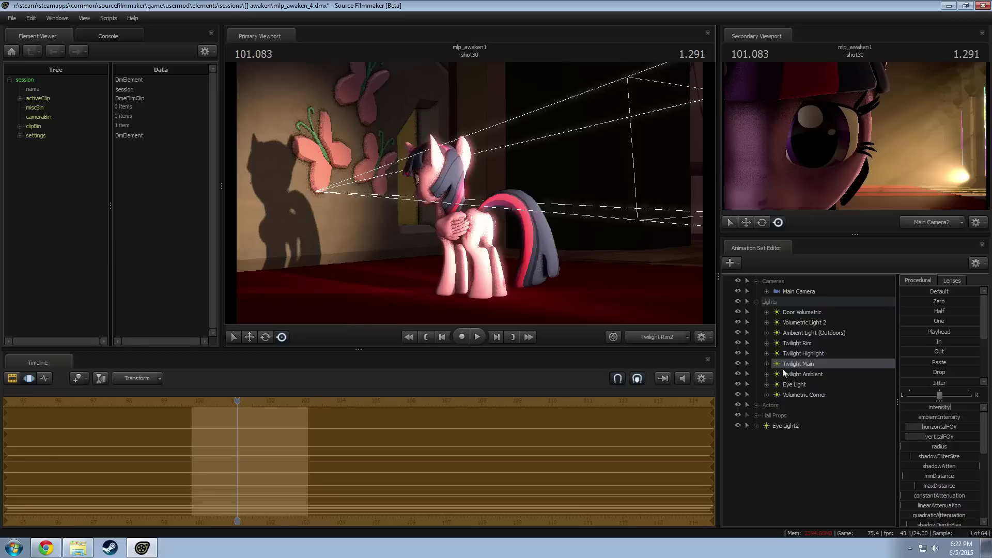
Step: Reposition the Twilight Ambient light in front of the pony's face and replay the shot from near its start
{"action": "left_click_drag", "start_coordinate": [798, 375], "coordinate": [470, 194]}
{"action": "key", "text": "s"}
{"action": "key", "text": "a"}
{"action": "key", "text": "space"}
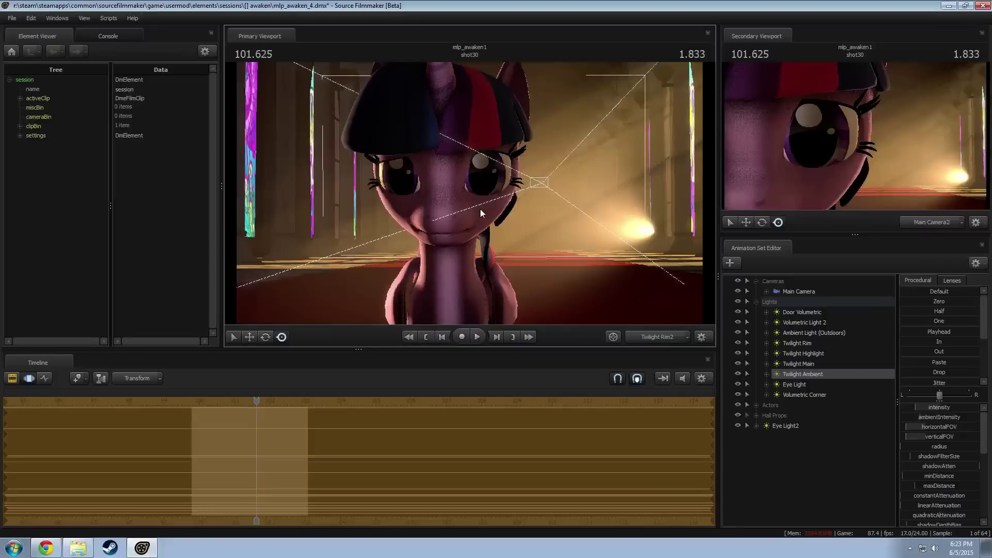
{"action": "left_click", "coordinate": [232, 400]}
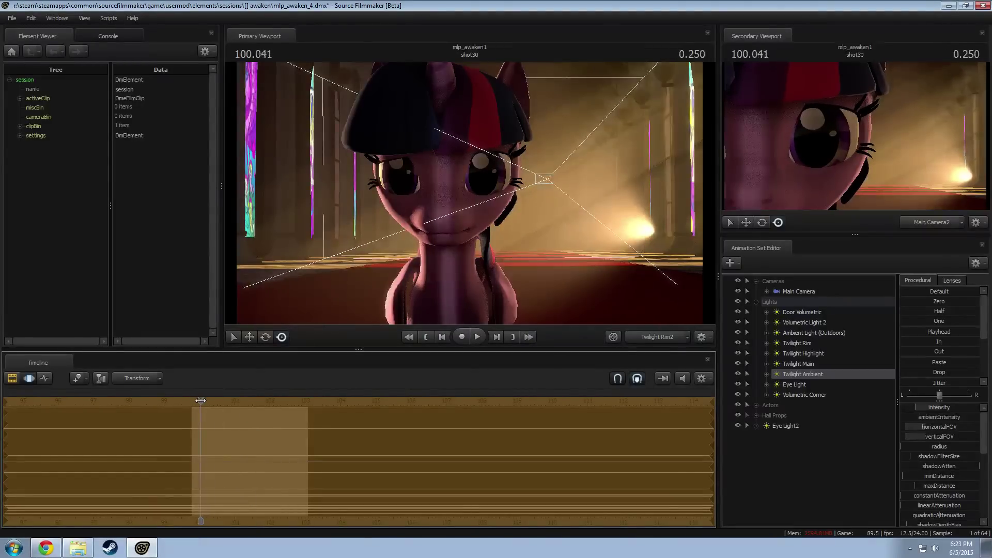
{"action": "key", "text": "space"}
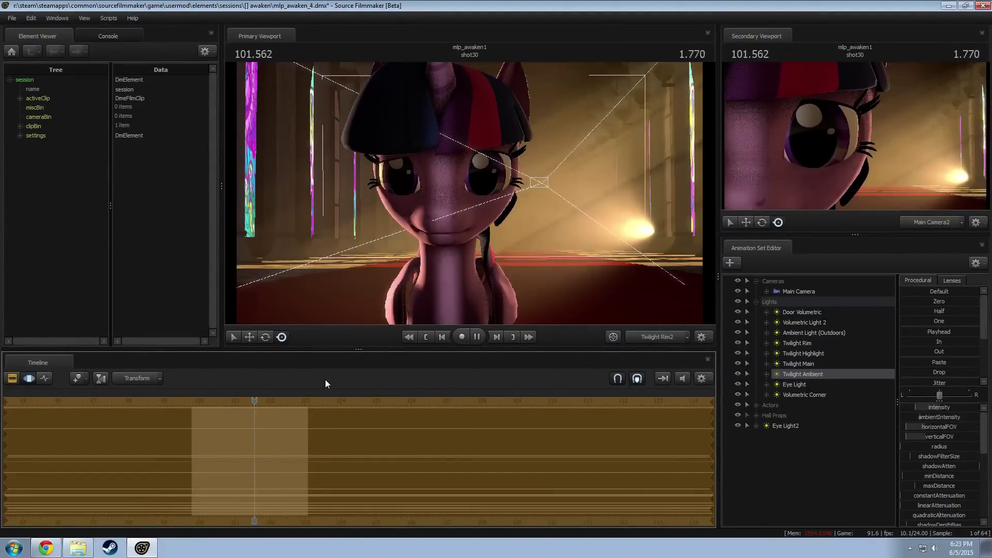
{"action": "key", "text": "space"}
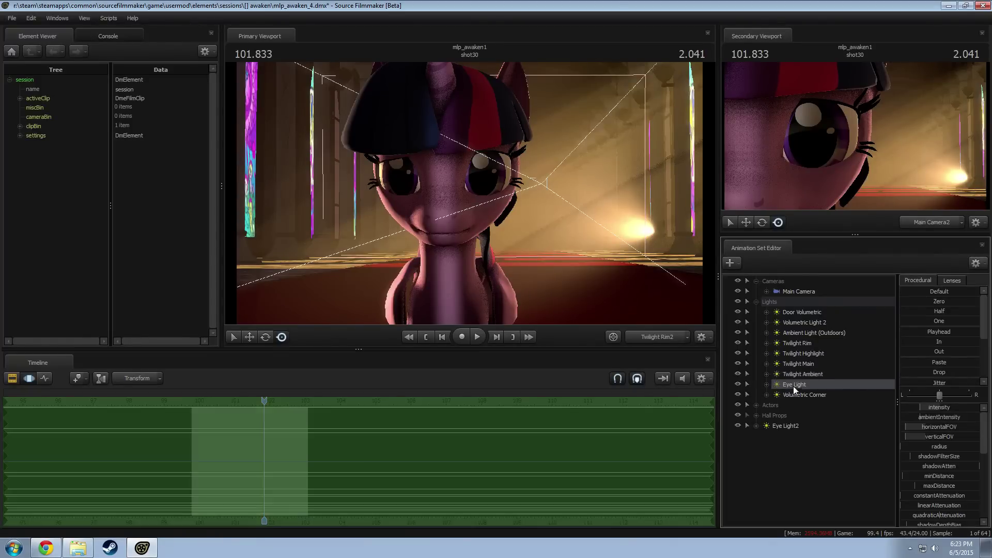
Step: Reposition the Eye Light in front of the pony at an angle and slightly raise its intensity
{"action": "left_click_drag", "start_coordinate": [792, 386], "coordinate": [475, 198]}
{"action": "key", "text": "s"}
{"action": "key", "text": "d"}
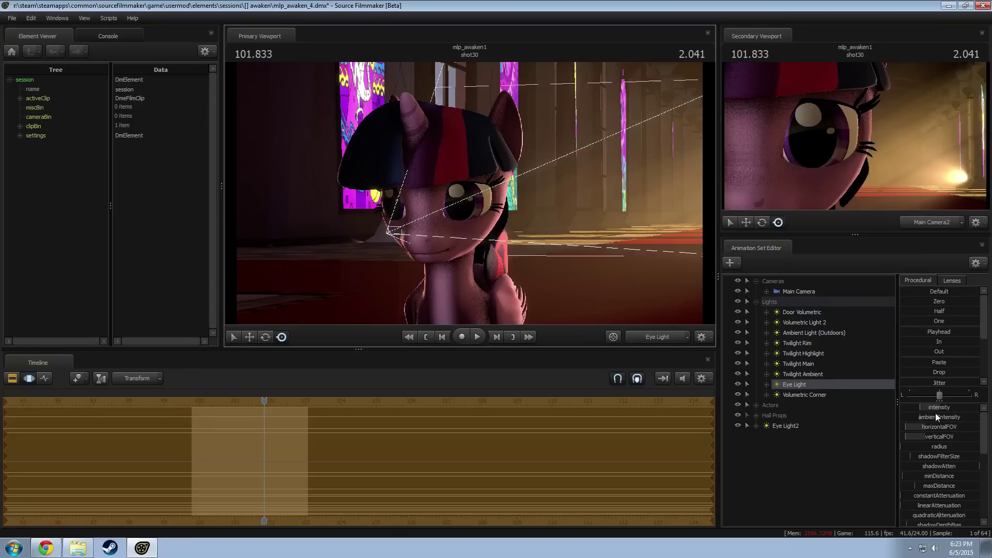
{"action": "left_click_drag", "start_coordinate": [935, 409], "coordinate": [938, 410]}
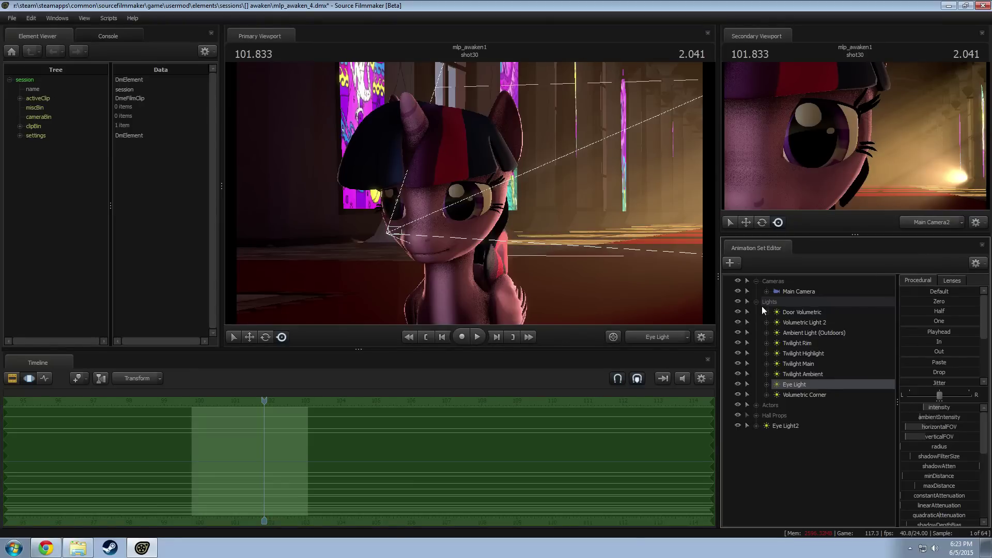
Step: Copy the Eye Light, paste it as a new animation set and look through the copy
{"action": "right_click", "coordinate": [794, 383]}
{"action": "left_click", "coordinate": [810, 394]}
{"action": "left_click", "coordinate": [756, 302]}
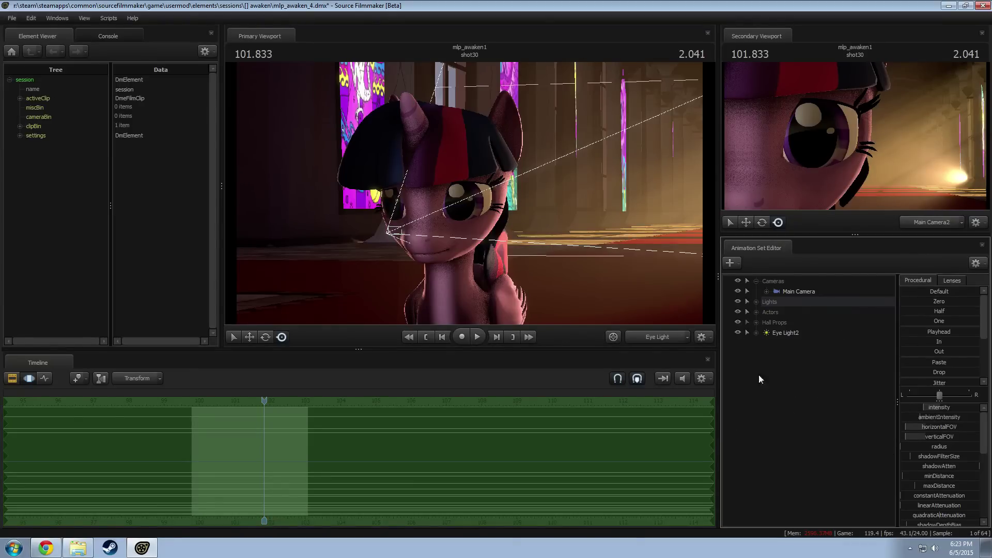
{"action": "right_click", "coordinate": [767, 401]}
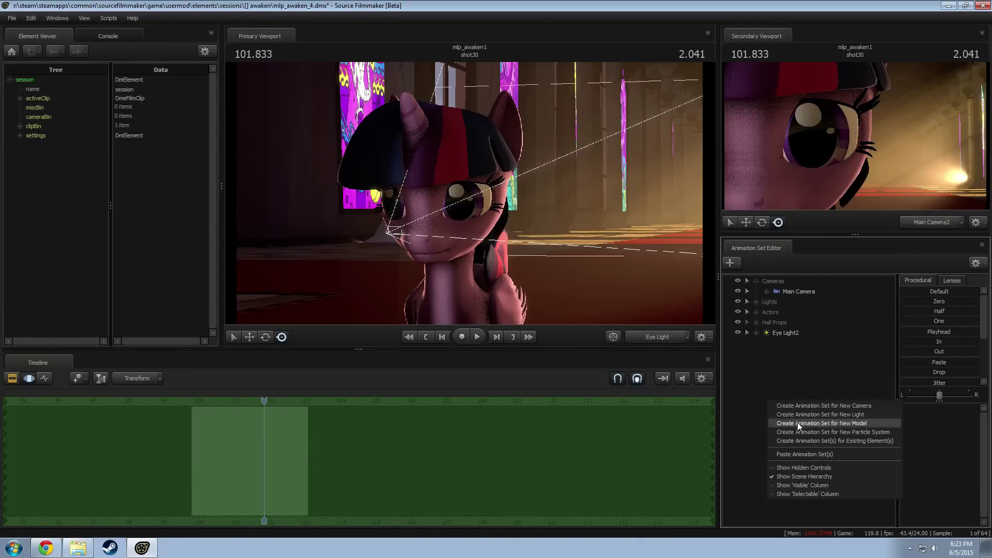
{"action": "left_click", "coordinate": [807, 453]}
{"action": "left_click", "coordinate": [796, 344]}
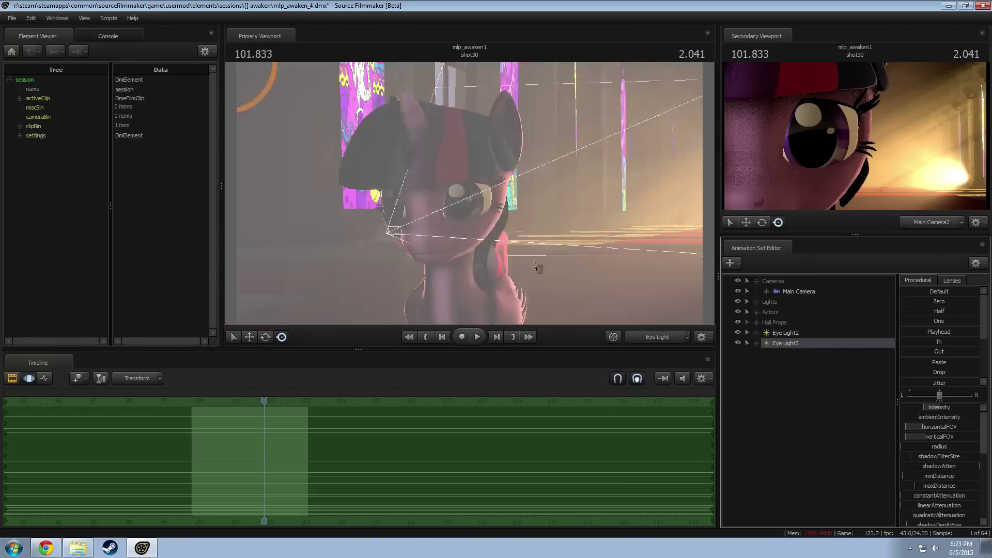
Step: Expand the Lights group, look through Eye Light2 and shift that light toward one of the pony's eyes
{"action": "left_click", "coordinate": [756, 301]}
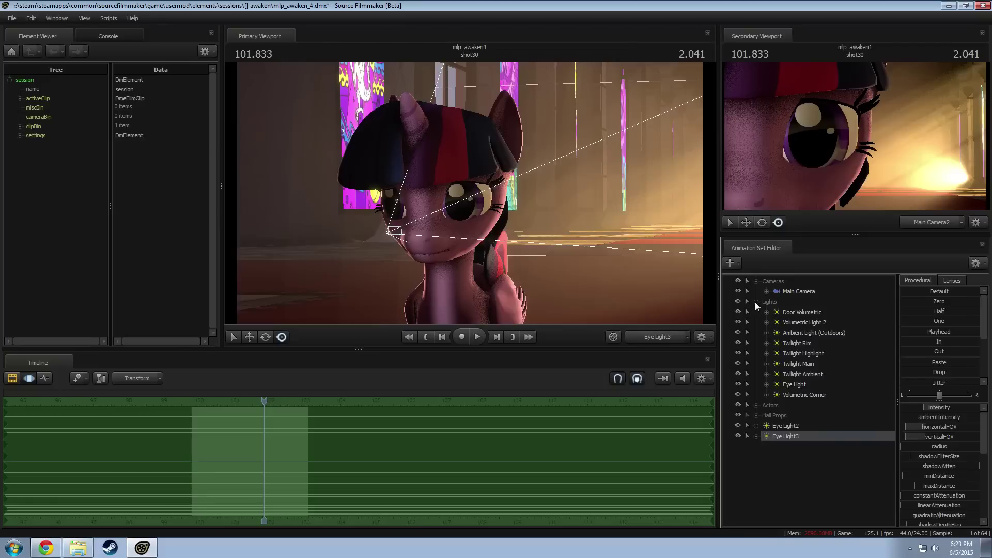
{"action": "left_click", "coordinate": [788, 425]}
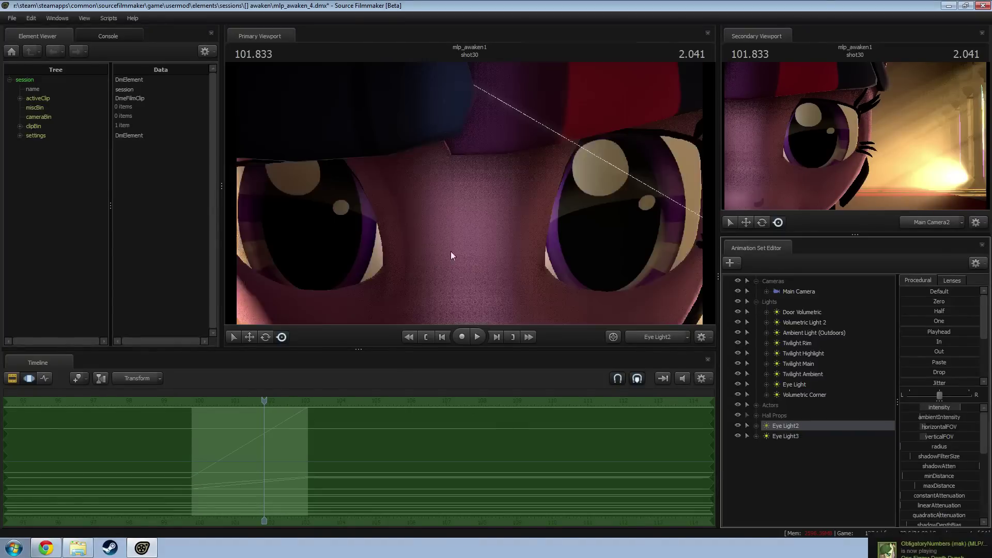
{"action": "left_click_drag", "start_coordinate": [475, 247], "coordinate": [305, 219]}
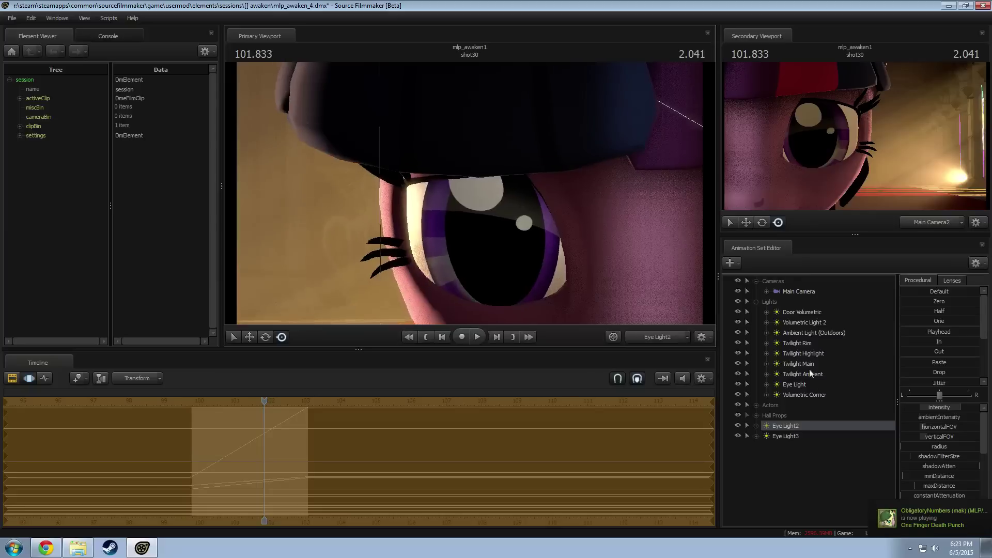
Step: Delete the duplicate Eye Light3 animation set
{"action": "left_click", "coordinate": [785, 427]}
{"action": "right_click", "coordinate": [786, 426]}
{"action": "left_click", "coordinate": [788, 436]}
{"action": "right_click", "coordinate": [788, 436]}
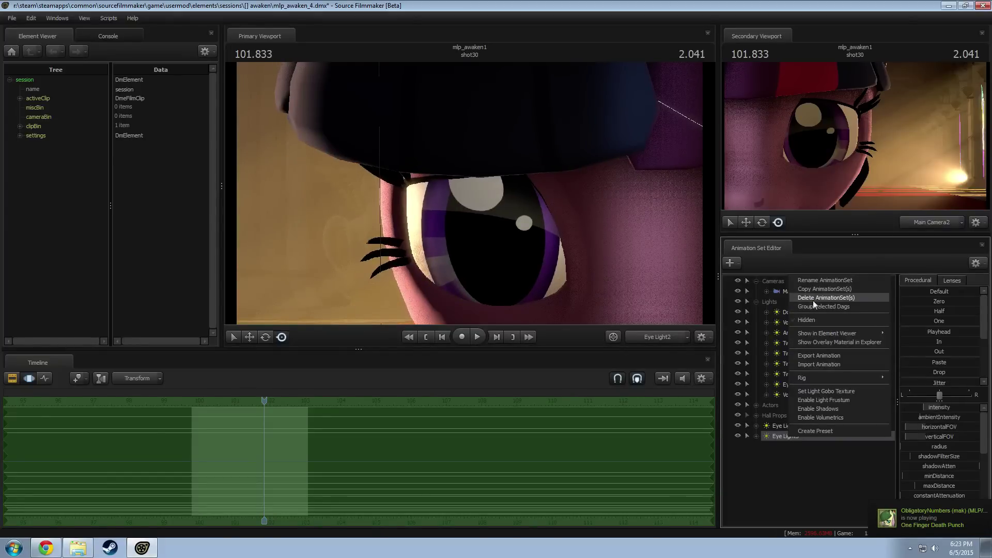
{"action": "left_click", "coordinate": [814, 297]}
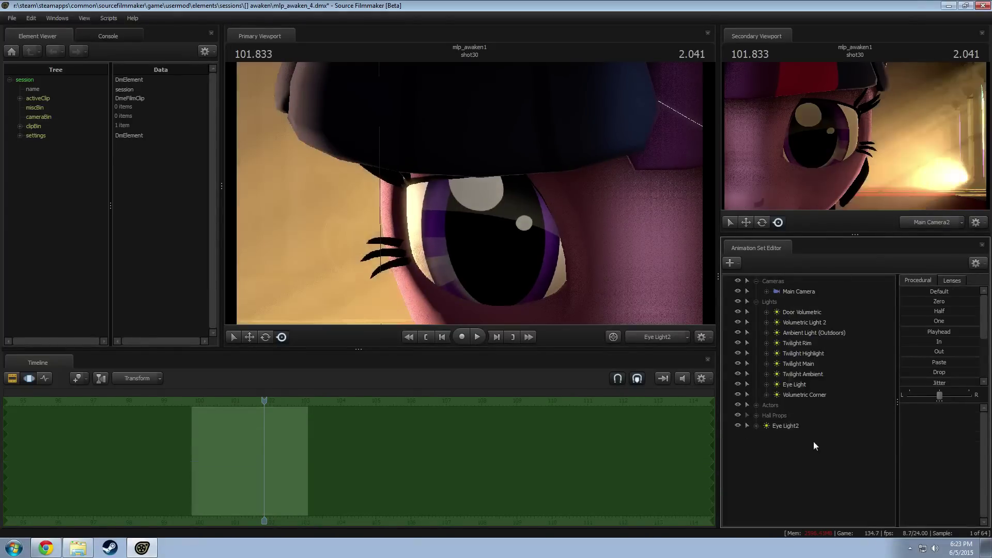
Step: Move Eye Light2 close in on the pony's other eye and narrow the light's field of view
{"action": "left_click_drag", "start_coordinate": [454, 228], "coordinate": [470, 194]}
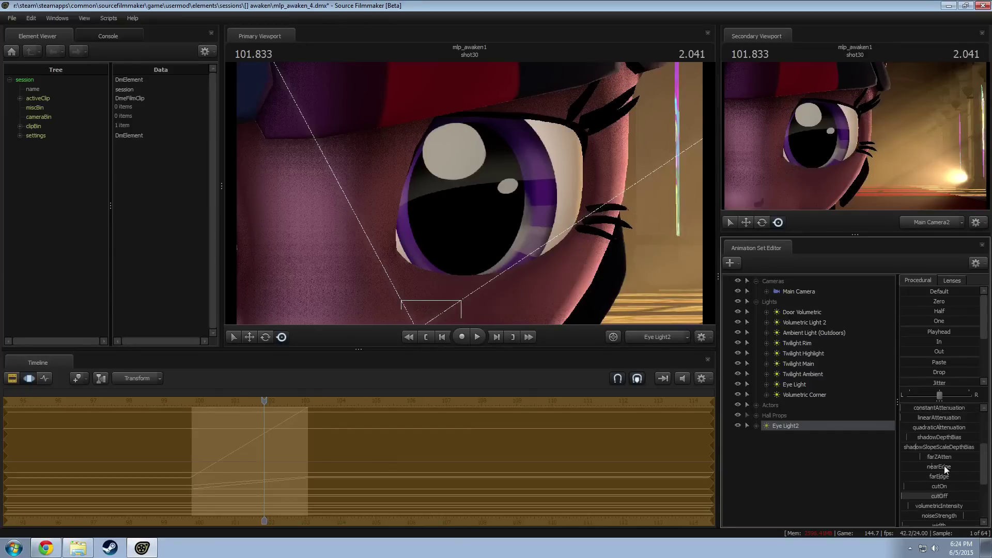
{"action": "left_click_drag", "start_coordinate": [943, 427], "coordinate": [900, 436]}
{"action": "left_click_drag", "start_coordinate": [540, 300], "coordinate": [590, 299]}
{"action": "left_click_drag", "start_coordinate": [495, 264], "coordinate": [507, 234]}
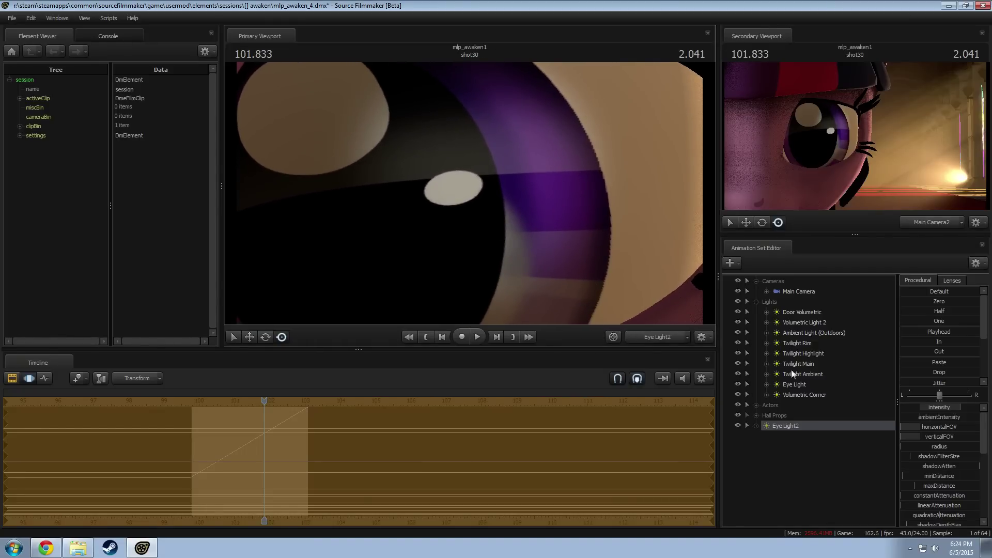
Step: Raise Eye Light2's intensity, fine-tune its position at the eye and preview the result in the Clip Editor
{"action": "left_click_drag", "start_coordinate": [954, 410], "coordinate": [975, 409]}
{"action": "left_click_drag", "start_coordinate": [408, 185], "coordinate": [405, 174]}
{"action": "left_click_drag", "start_coordinate": [470, 193], "coordinate": [469, 225]}
{"action": "key", "text": "F2"}
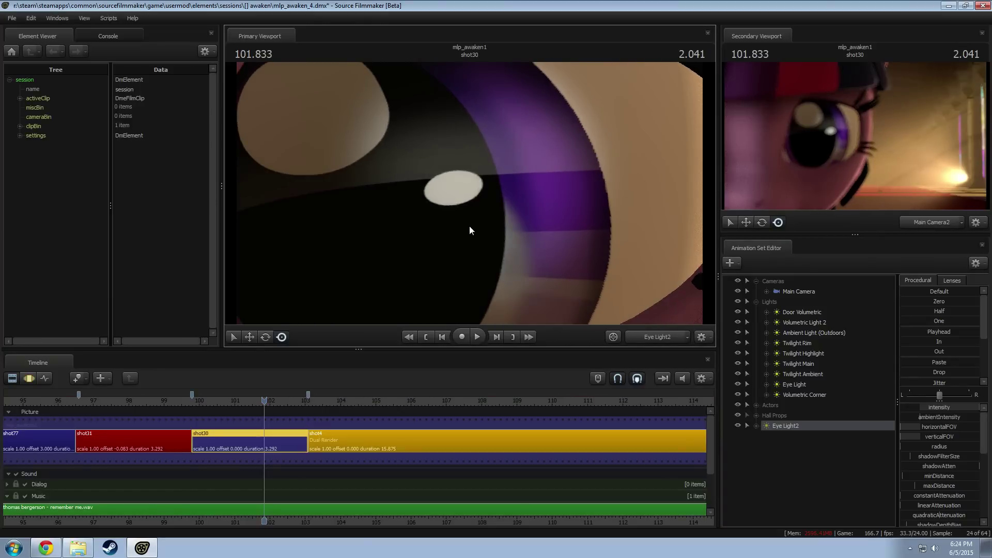
{"action": "key", "text": "F3"}
Step: Reduce the Main Camera's focalDistance and preview the depth of field in the Clip Editor
{"action": "left_click", "coordinate": [819, 293]}
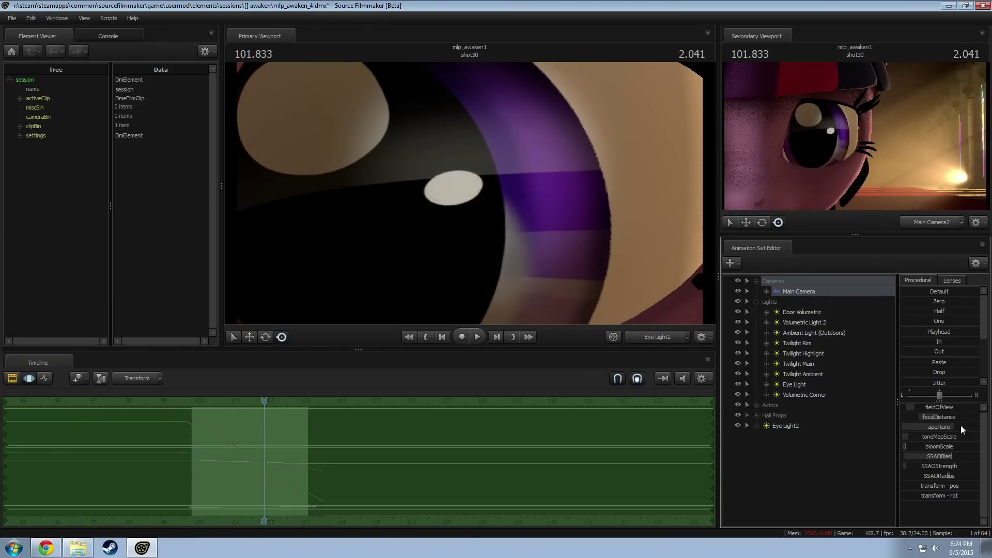
{"action": "left_click_drag", "start_coordinate": [955, 416], "coordinate": [927, 415]}
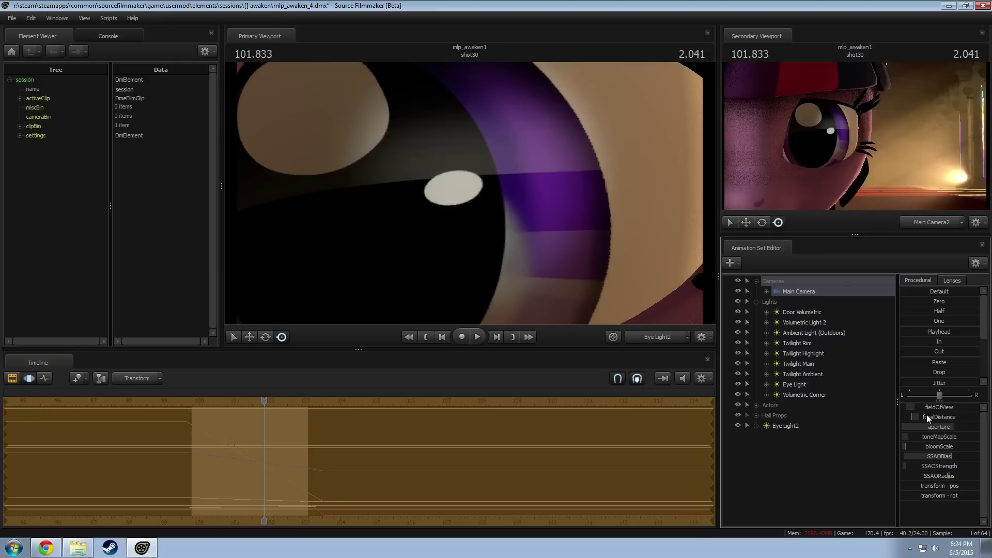
{"action": "key", "text": "F2"}
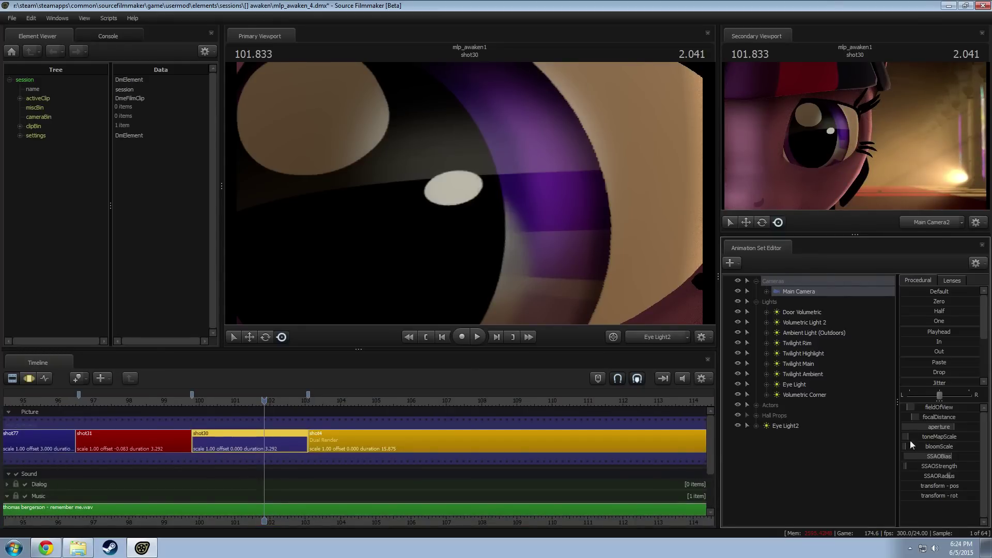
{"action": "key", "text": "F3"}
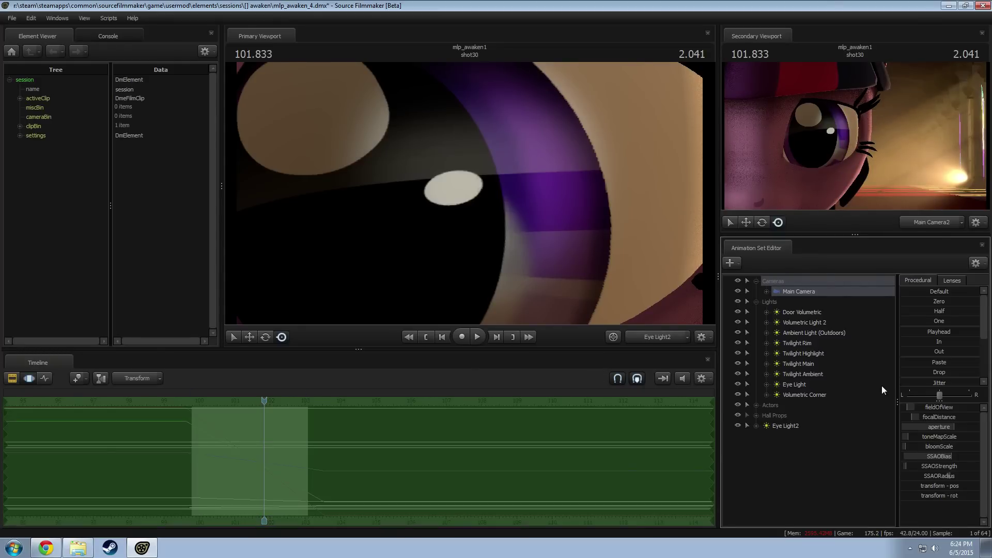
Step: Try nudging Eye Light2 to a slightly different position at the pony's eye
{"action": "left_click", "coordinate": [795, 426]}
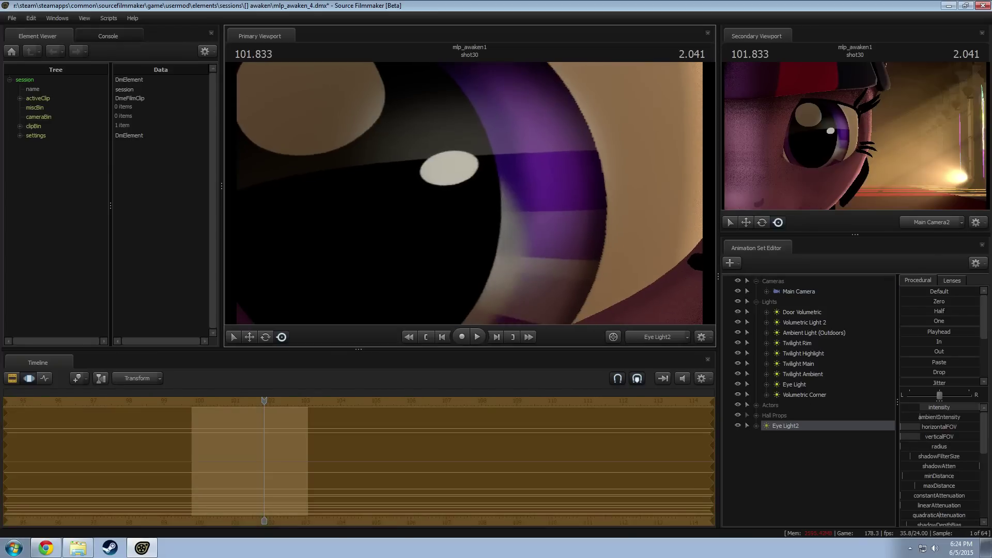
{"action": "mouse_move", "coordinate": [469, 193]}
{"action": "left_mouse_down"}
{"action": "mouse_move", "coordinate": [455, 179]}
{"action": "mouse_move", "coordinate": [470, 193]}
{"action": "left_mouse_up"}
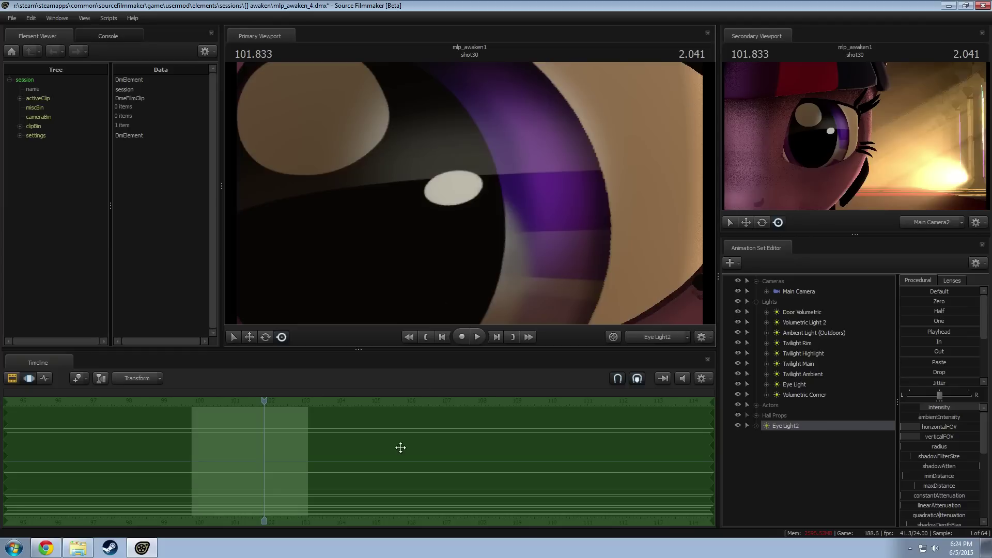
Step: Select the range from about 100.6 to 102.2 s in the timeline and view the pony's face through the Work Camera
{"action": "scroll", "coordinate": [208, 506], "scroll_direction": "up", "scroll_amount": 5}
{"action": "left_click_drag", "start_coordinate": [128, 456], "coordinate": [245, 460]}
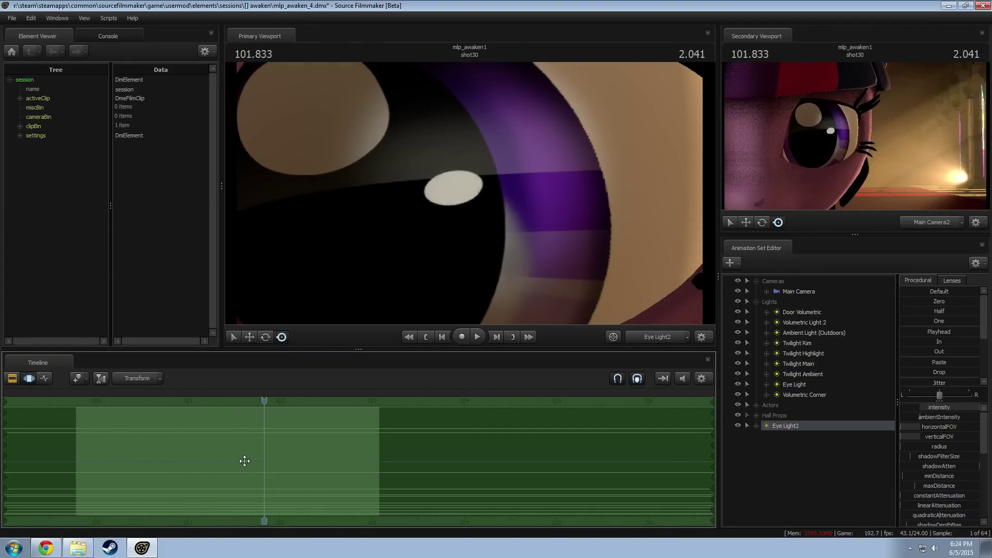
{"action": "left_click", "coordinate": [149, 465]}
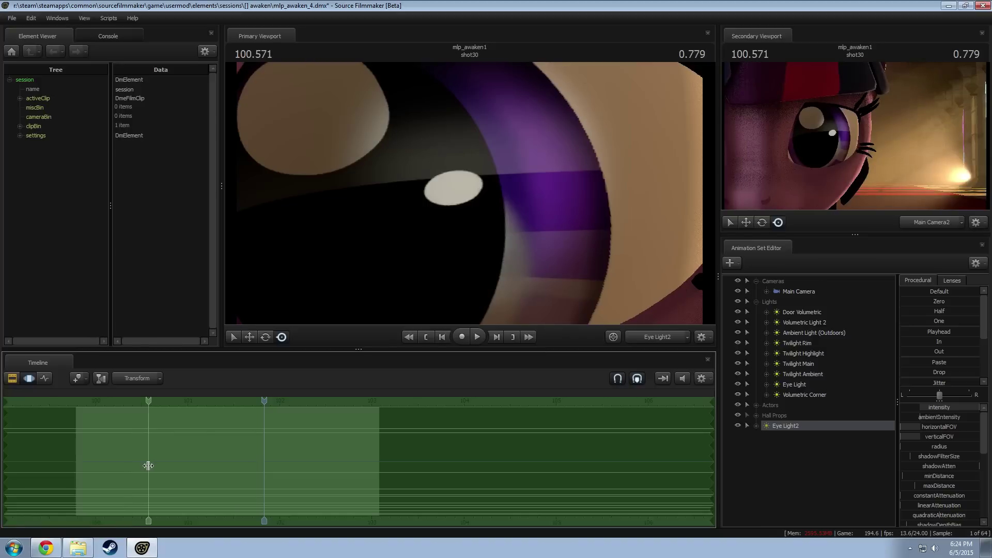
{"action": "left_click_drag", "start_coordinate": [150, 465], "coordinate": [301, 465], "text": "shift"}
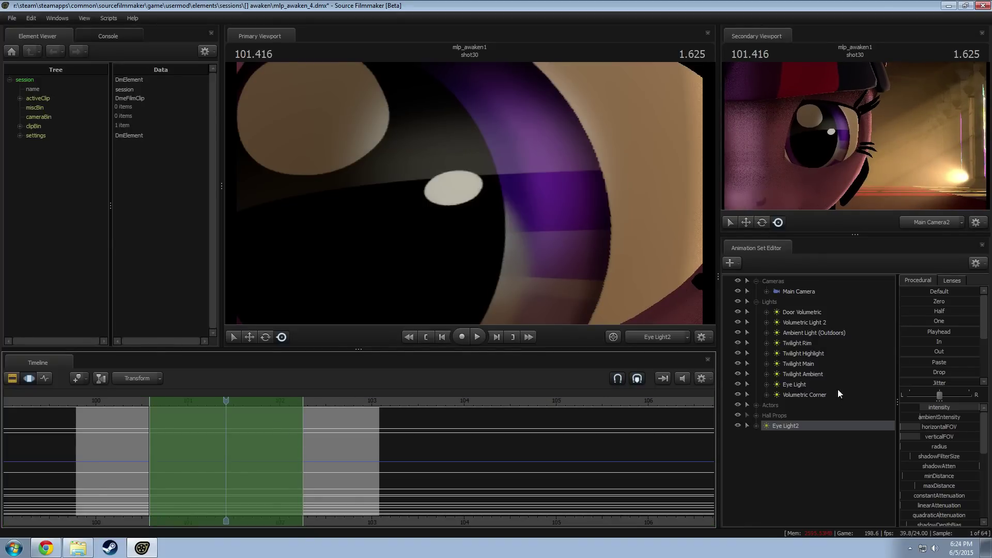
{"action": "left_click", "coordinate": [646, 336]}
{"action": "left_click_drag", "start_coordinate": [406, 199], "coordinate": [470, 217]}
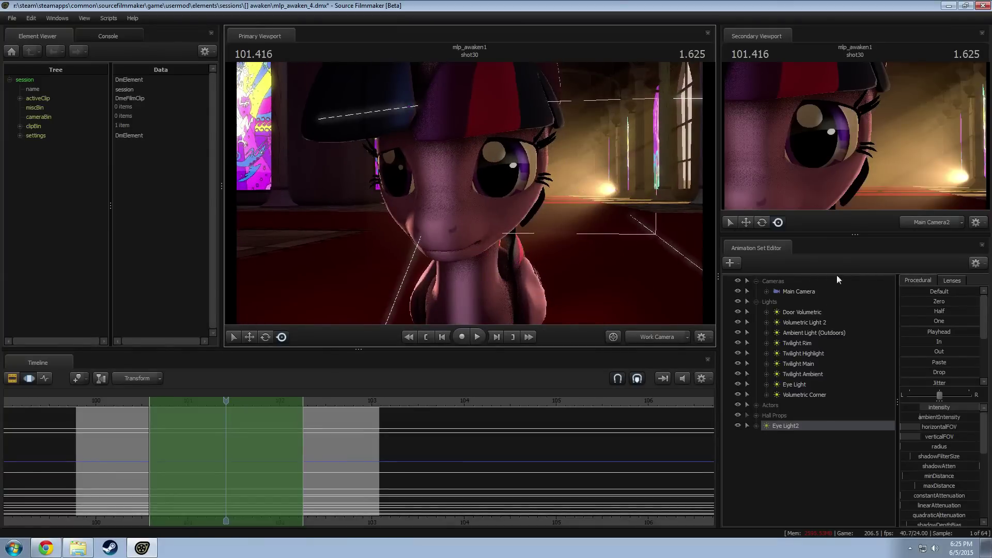
{"action": "left_click_drag", "start_coordinate": [347, 319], "coordinate": [471, 212]}
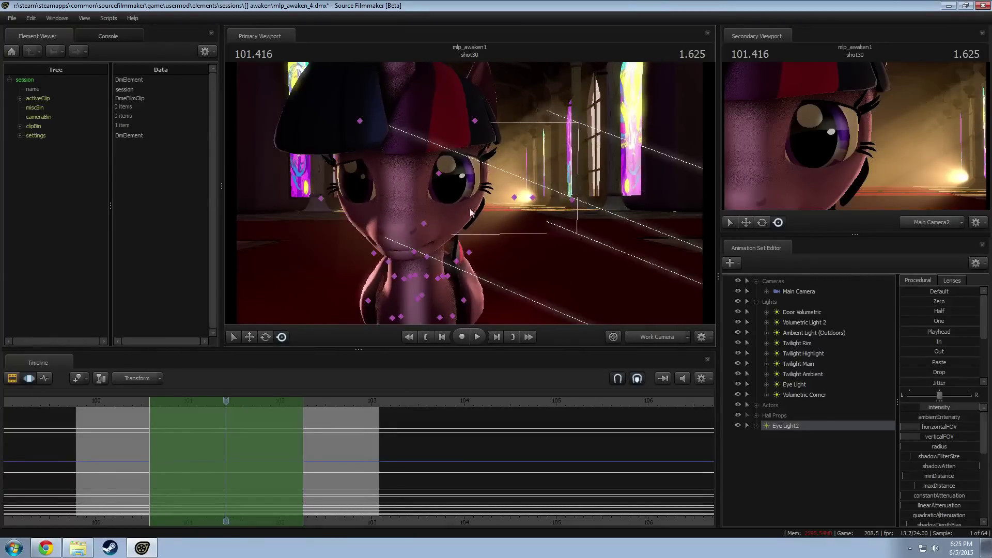
Step: Try slightly rotating Twilight2's Head over the selected time range and undo the rotation
{"action": "left_click", "coordinate": [413, 252]}
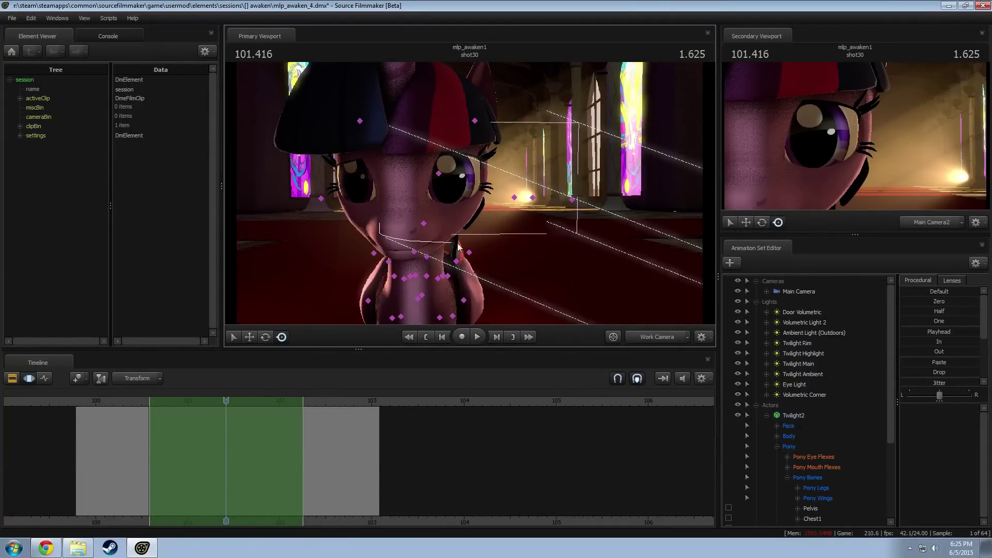
{"action": "key", "text": "e"}
{"action": "left_click_drag", "start_coordinate": [401, 204], "coordinate": [401, 204]}
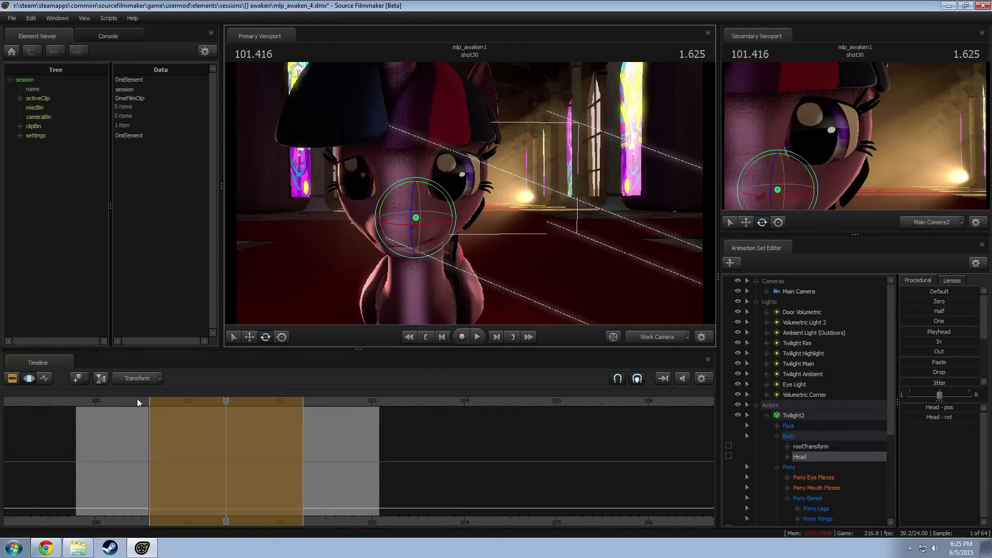
{"action": "left_click_drag", "start_coordinate": [137, 398], "coordinate": [176, 405]}
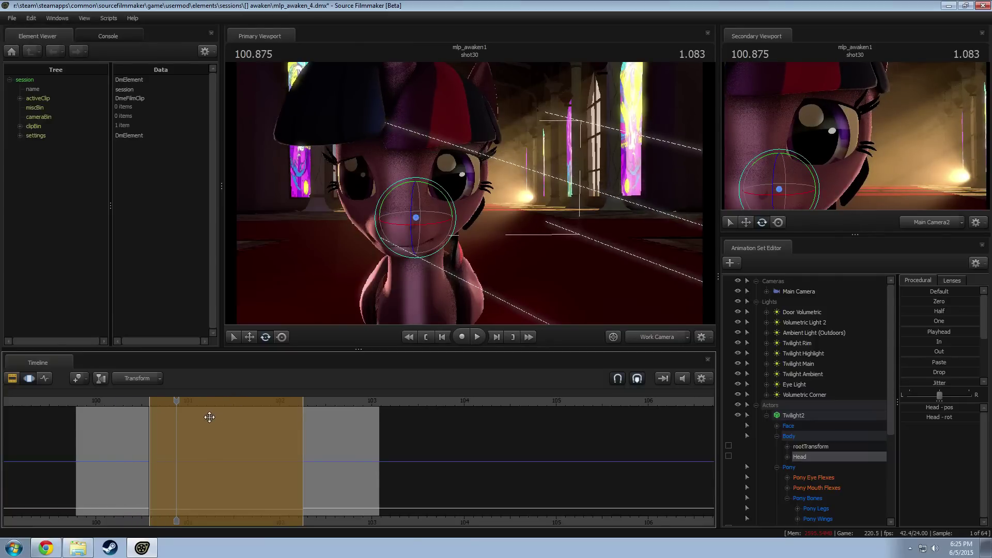
{"action": "key", "text": "ctrl+z"}
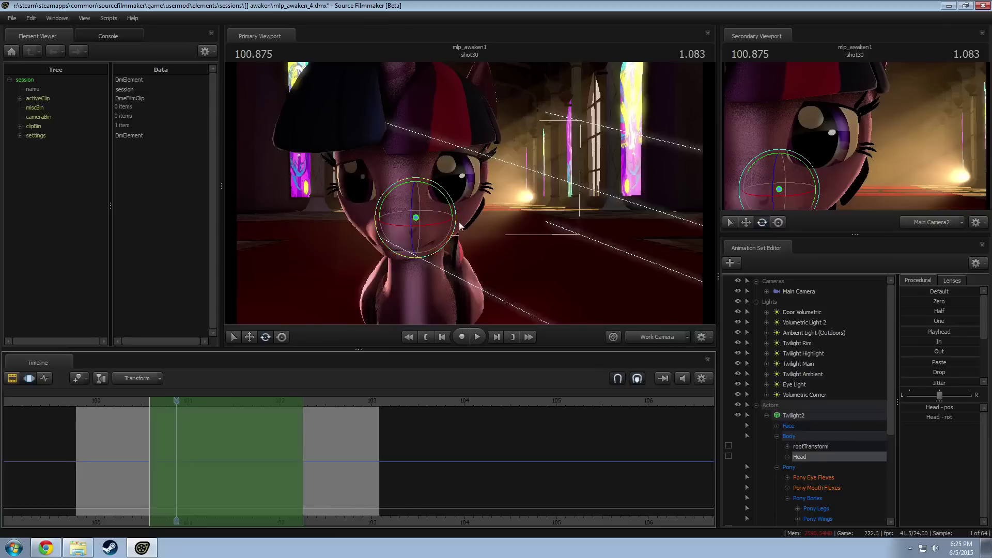
{"action": "left_click_drag", "start_coordinate": [428, 225], "coordinate": [429, 225]}
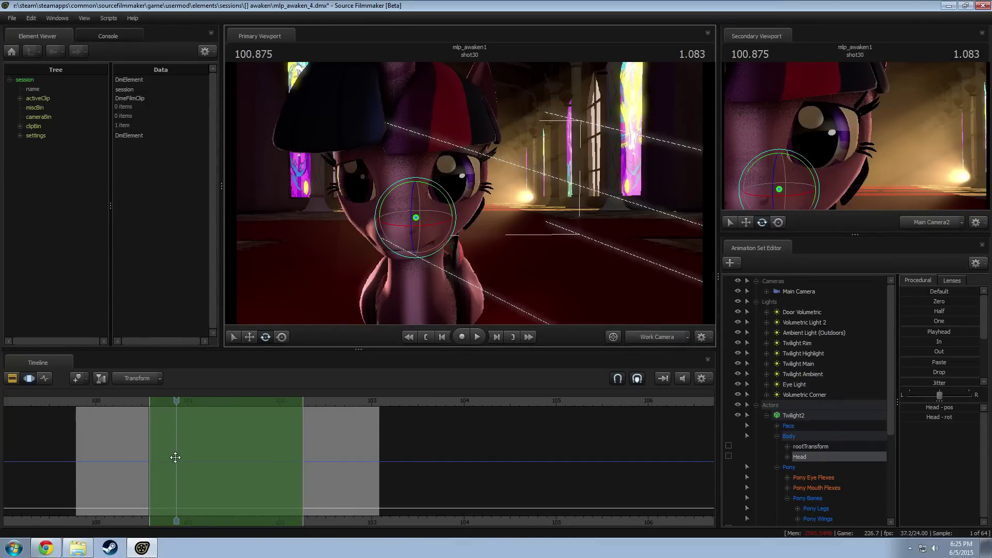
Step: Try shifting eyes_rightleft in Twilight2's Face over the range from about 100.3 to 101.2 s, and undo it
{"action": "left_click_drag", "start_coordinate": [126, 446], "coordinate": [206, 449], "text": "shift"}
{"action": "scroll", "coordinate": [196, 449], "scroll_direction": "up", "scroll_amount": 6}
{"action": "scroll", "coordinate": [197, 450], "scroll_direction": "down", "scroll_amount": 5}
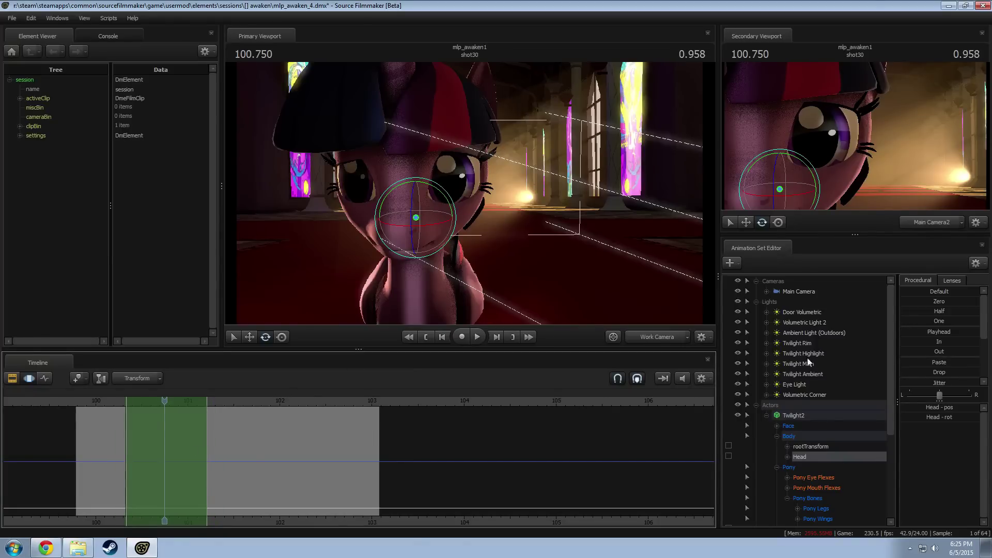
{"action": "left_click", "coordinate": [789, 426]}
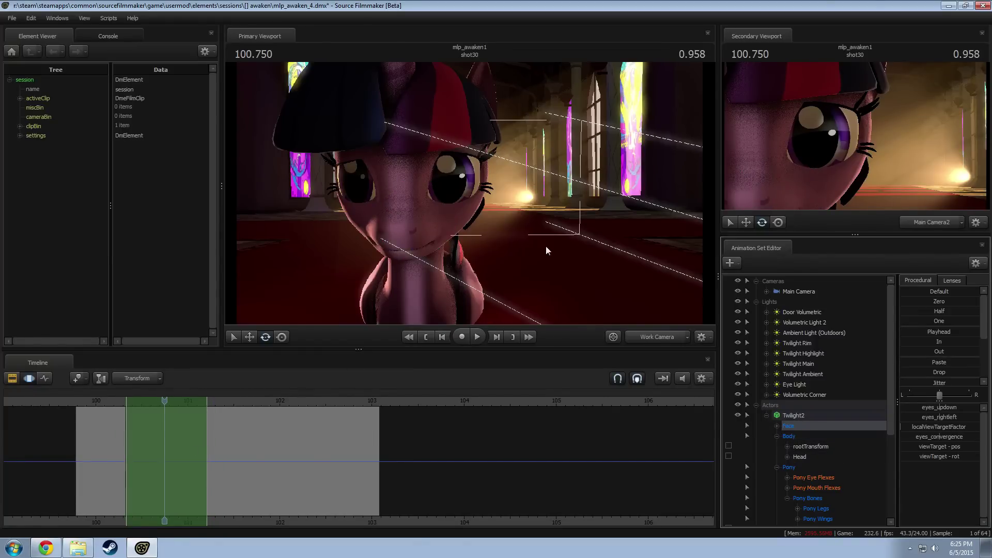
{"action": "key", "text": "s"}
{"action": "left_click_drag", "start_coordinate": [545, 246], "coordinate": [491, 224]}
{"action": "key", "text": "w"}
{"action": "left_click_drag", "start_coordinate": [571, 263], "coordinate": [529, 256]}
{"action": "key", "text": "x"}
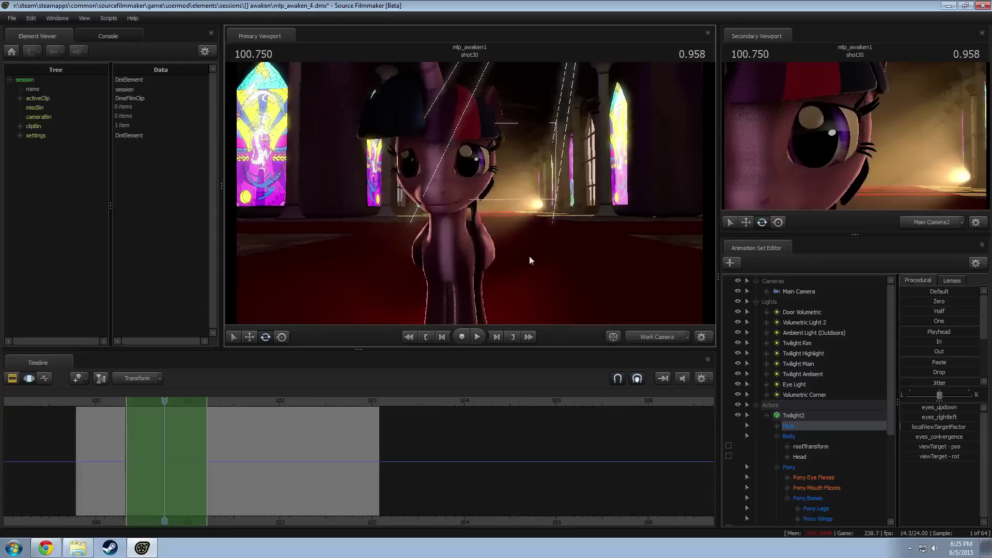
{"action": "left_click_drag", "start_coordinate": [941, 418], "coordinate": [945, 417]}
{"action": "key", "text": "ctrl+z"}
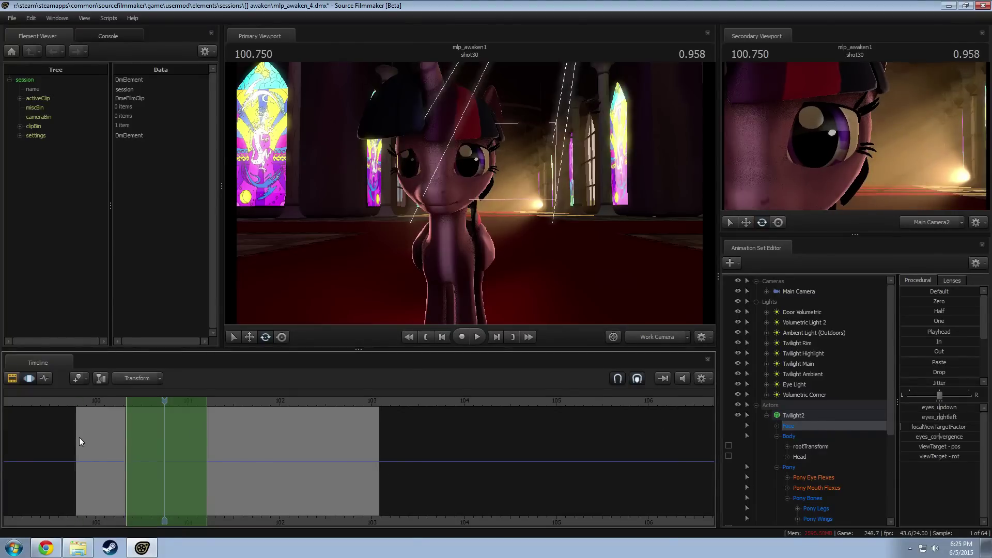
Step: Extend the time selection over all of shot30 and select Twilight2's eyes_updown and eyes_rightleft controls
{"action": "left_click_drag", "start_coordinate": [69, 438], "coordinate": [396, 439], "text": "shift"}
{"action": "left_click", "coordinate": [777, 426]}
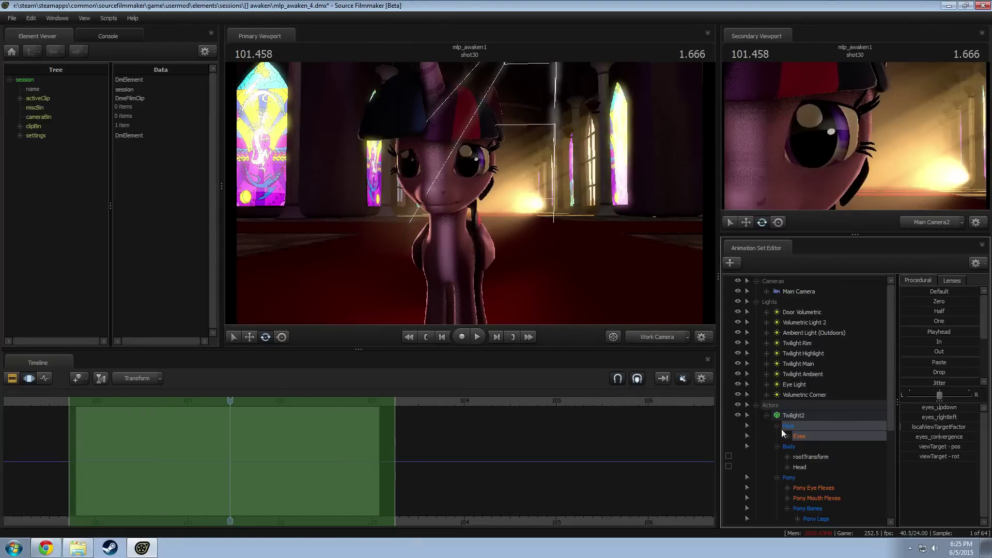
{"action": "left_click", "coordinate": [787, 436]}
{"action": "left_click_drag", "start_coordinate": [817, 446], "coordinate": [827, 457]}
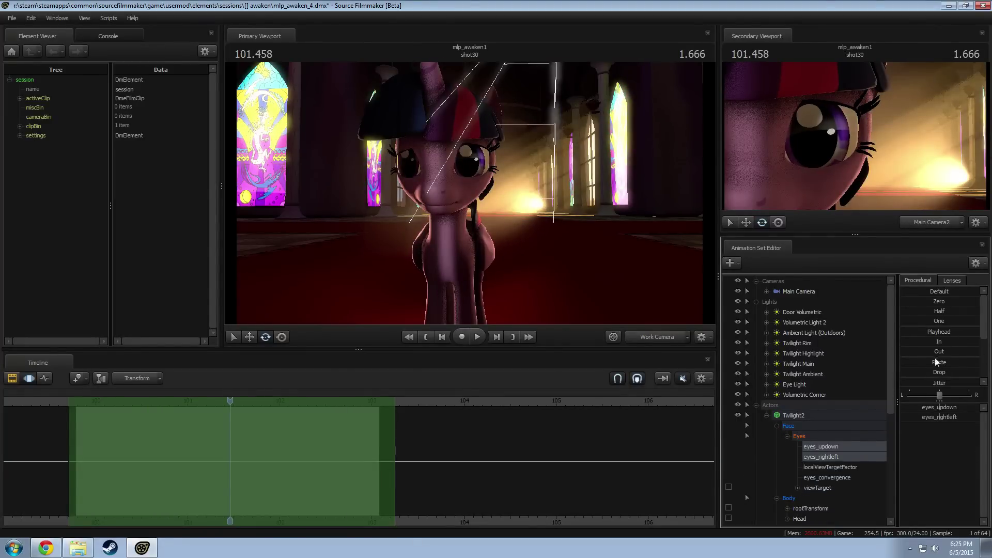
Step: Try a slight Jitter on both eye controls across the shot, trim the time selection and play back the movement
{"action": "left_click_drag", "start_coordinate": [931, 382], "coordinate": [936, 382]}
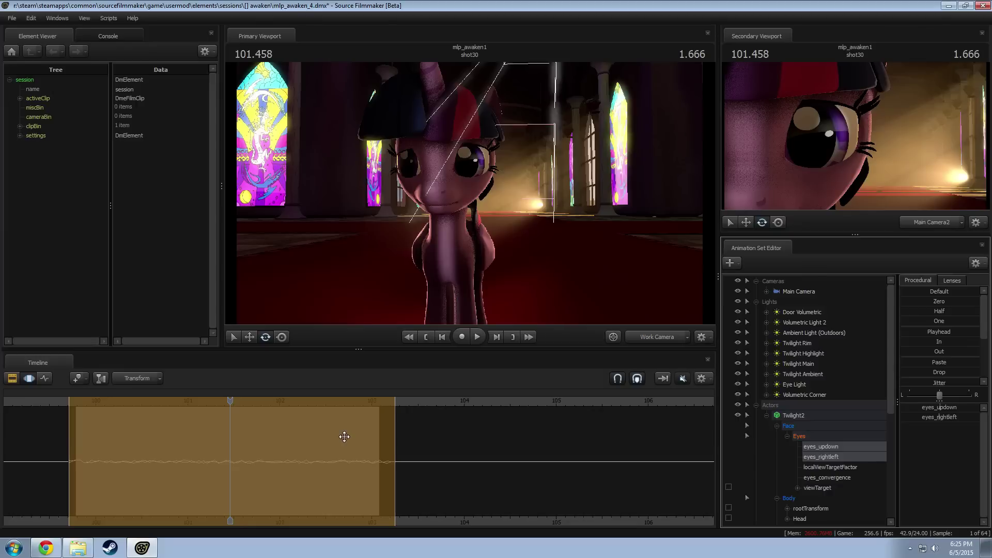
{"action": "key", "text": "space"}
{"action": "key", "text": "space"}
{"action": "key", "text": "Return"}
{"action": "scroll", "coordinate": [238, 468], "scroll_direction": "down", "scroll_amount": 5}
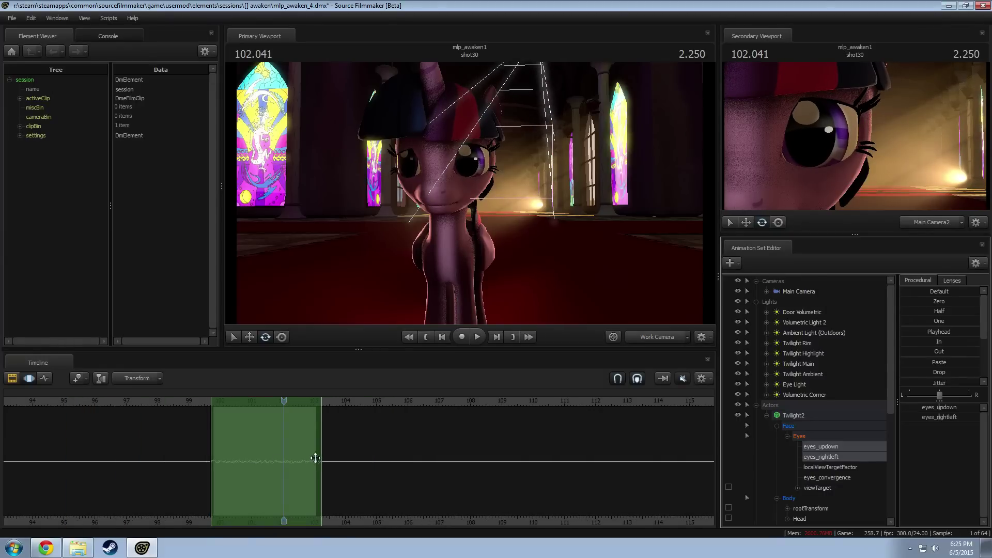
{"action": "mouse_move", "coordinate": [321, 458]}
{"action": "left_mouse_down"}
{"action": "mouse_move", "coordinate": [211, 467]}
{"action": "mouse_move", "coordinate": [318, 466]}
{"action": "left_mouse_up"}
{"action": "left_click", "coordinate": [201, 401]}
{"action": "left_click", "coordinate": [222, 404]}
{"action": "key", "text": "space"}
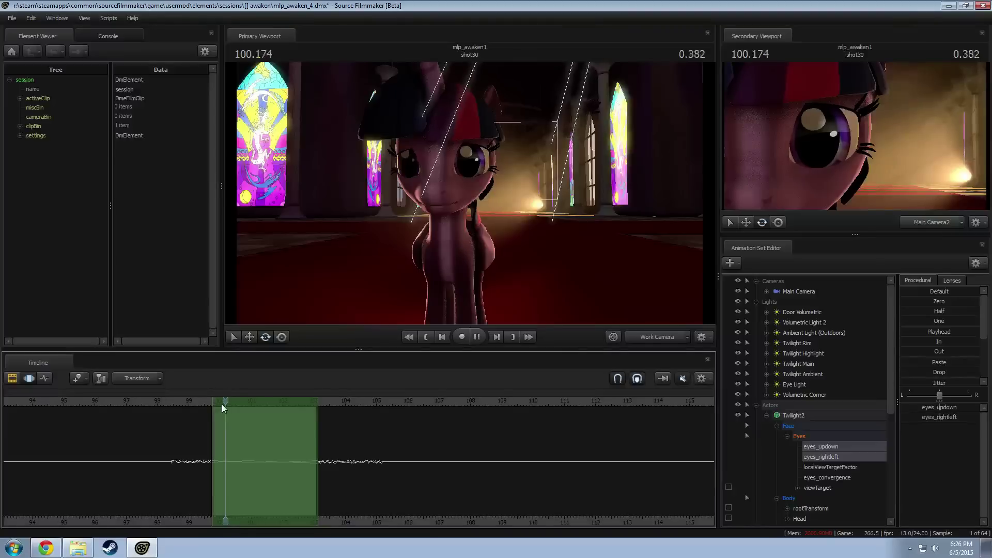
{"action": "key", "text": "space"}
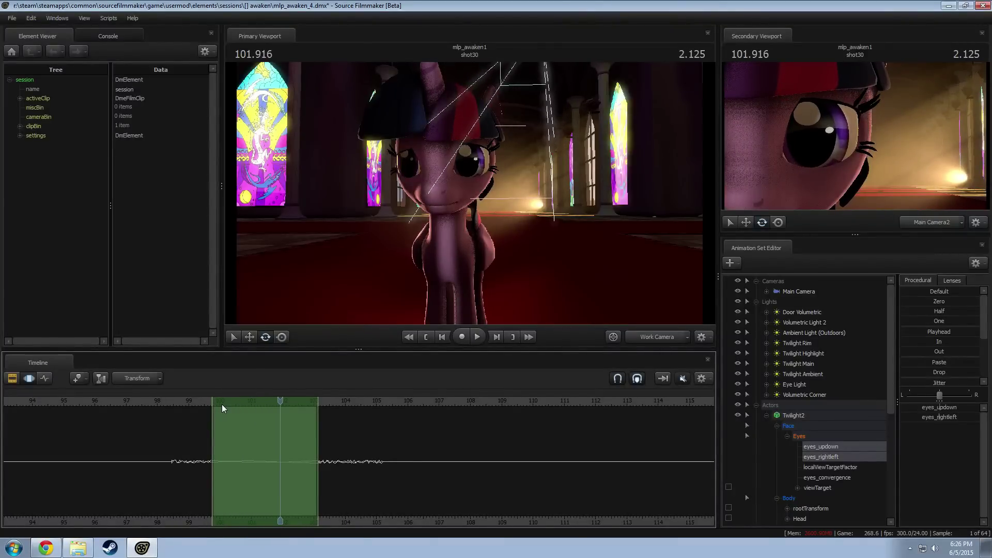
Step: Try narrowing the time selection to a short stretch near 101 s, and undo the eye jitter
{"action": "scroll", "coordinate": [222, 434], "scroll_direction": "up", "scroll_amount": 2}
{"action": "left_click_drag", "start_coordinate": [341, 449], "coordinate": [238, 454]}
{"action": "left_click_drag", "start_coordinate": [172, 460], "coordinate": [237, 461]}
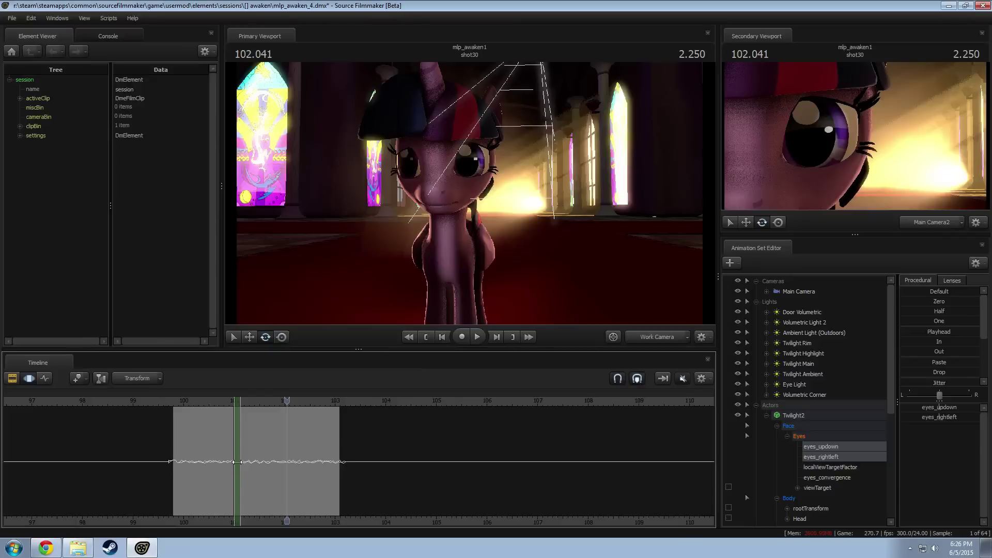
{"action": "scroll", "coordinate": [162, 467], "scroll_direction": "up", "scroll_amount": 2}
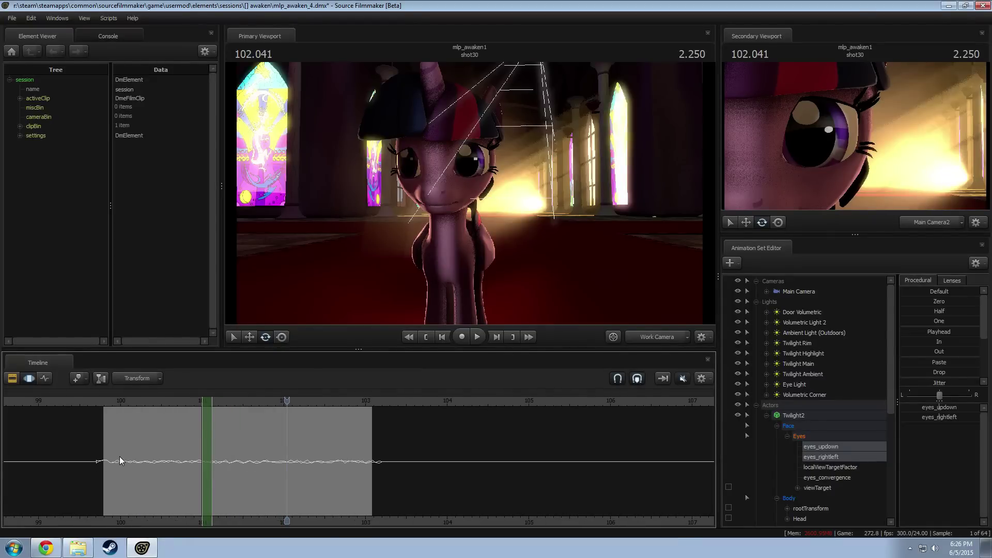
{"action": "key", "text": "ctrl+z"}
{"action": "key", "text": "ctrl+z"}
{"action": "key", "text": "ctrl+z"}
{"action": "key", "text": "ctrl+z"}
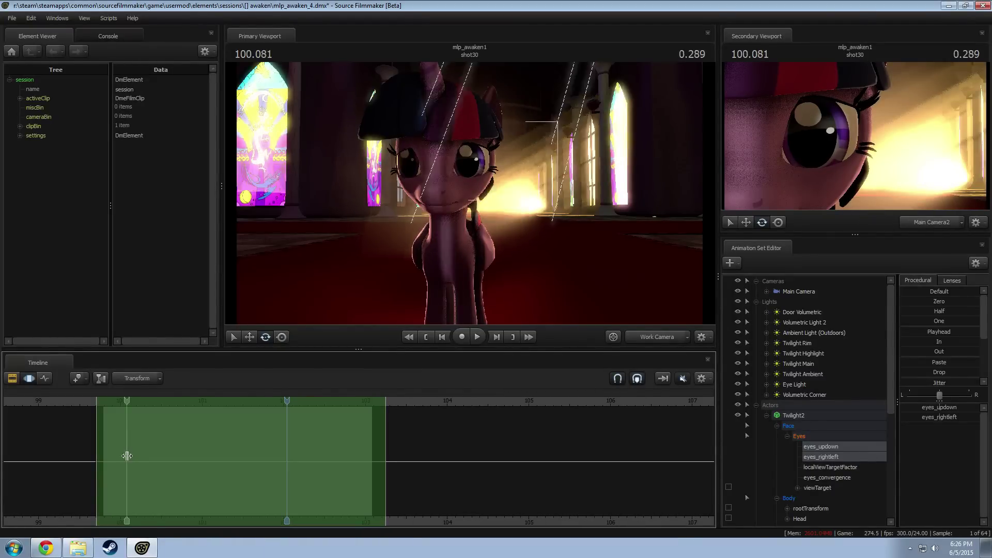
Step: Shift Twilight2's gaze slightly over a range without falloff, from about 100.4 to 101.2 s
{"action": "left_click_drag", "start_coordinate": [150, 461], "coordinate": [217, 464], "text": "shift"}
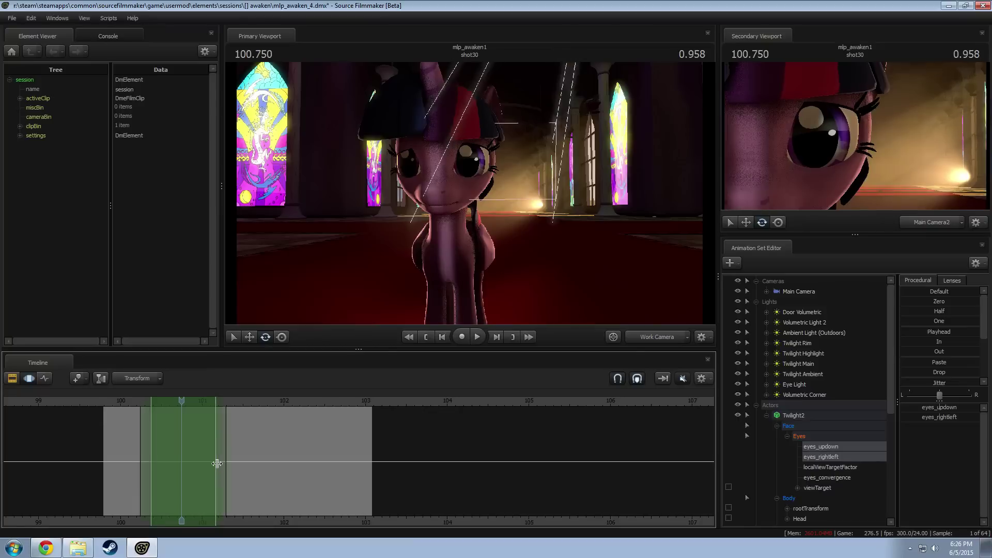
{"action": "scroll", "coordinate": [217, 463], "scroll_direction": "up", "scroll_amount": 1, "text": "shift"}
{"action": "scroll", "coordinate": [172, 438], "scroll_direction": "down", "scroll_amount": 4, "text": "shift"}
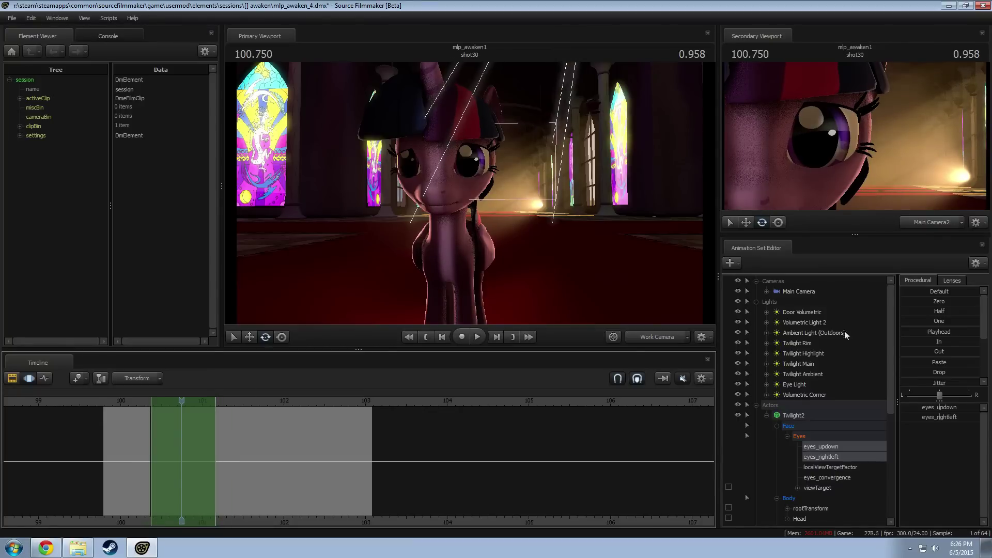
{"action": "left_click_drag", "start_coordinate": [955, 409], "coordinate": [955, 411]}
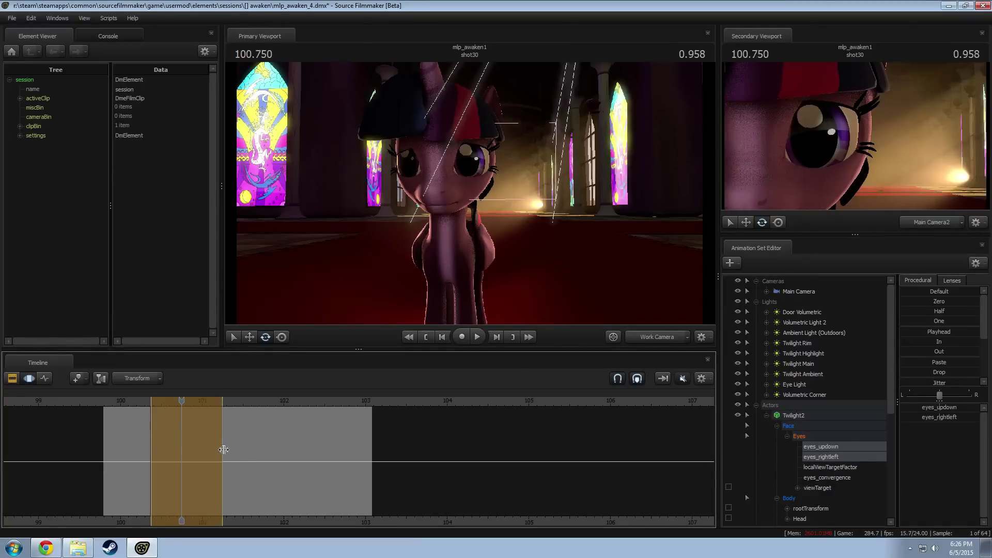
Step: Shift eyes_rightleft slightly between about 101.25 and 101.8 s, and try another shift over the range up to about 102.4 s
{"action": "left_click_drag", "start_coordinate": [195, 444], "coordinate": [270, 443]}
{"action": "left_click_drag", "start_coordinate": [938, 417], "coordinate": [940, 417]}
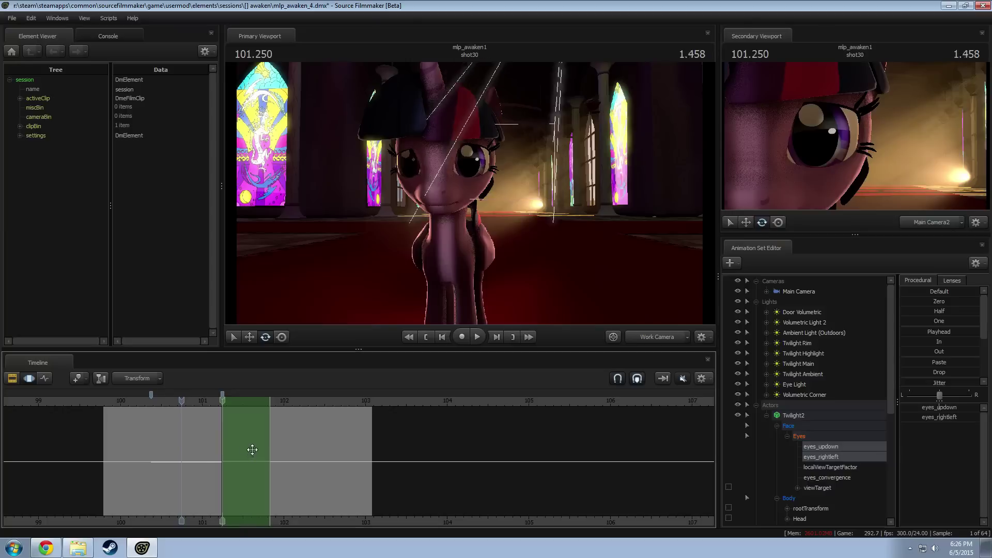
{"action": "left_click_drag", "start_coordinate": [250, 449], "coordinate": [278, 457]}
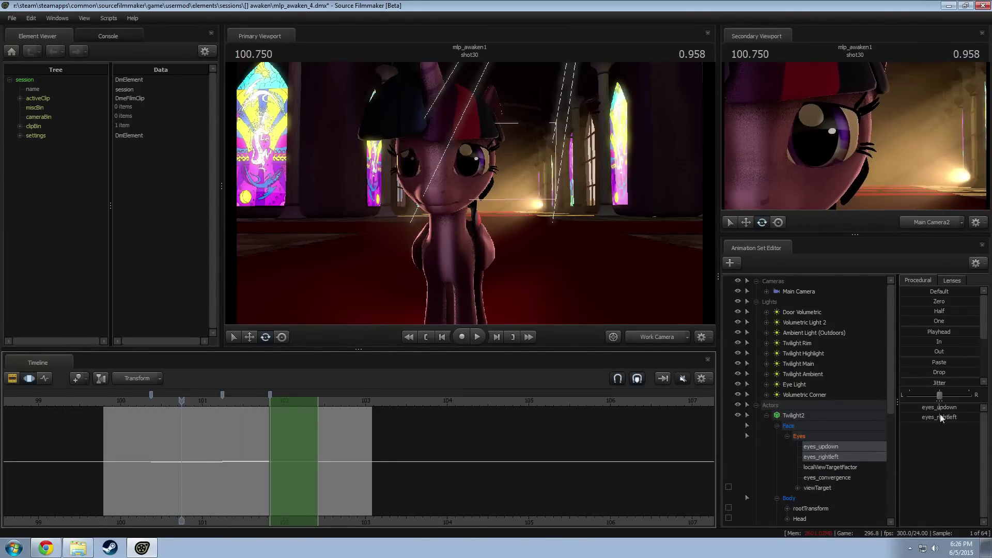
{"action": "left_click_drag", "start_coordinate": [944, 415], "coordinate": [945, 415]}
{"action": "key", "text": "ctrl+z"}
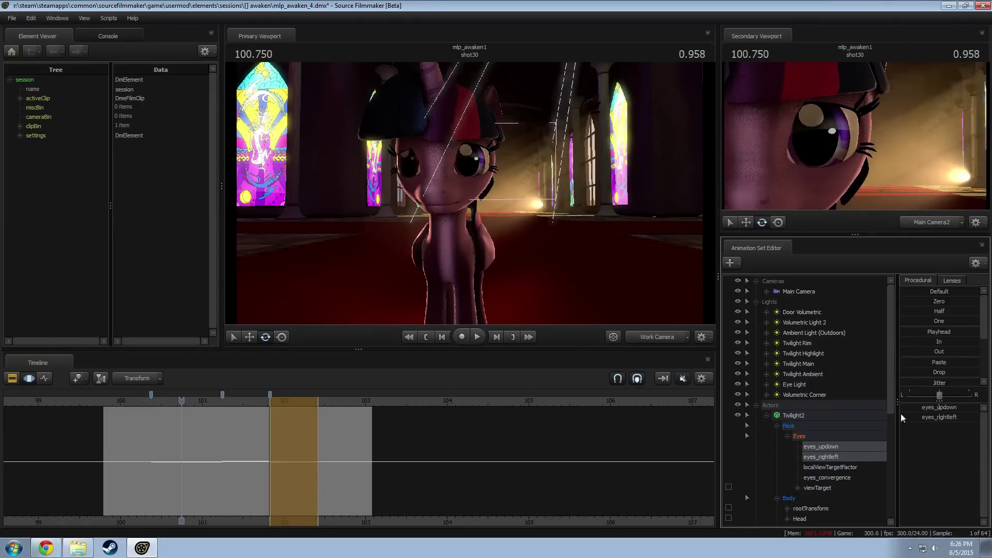
Step: Play back the eye movement and move the third timeline bookmark earlier, to about 101.67 s
{"action": "left_click", "coordinate": [125, 405]}
{"action": "key", "text": "space"}
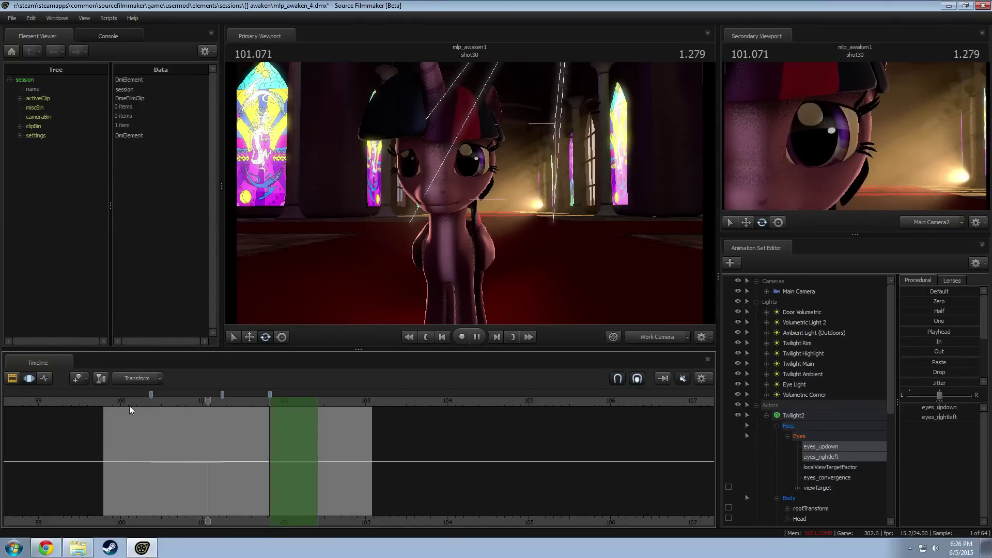
{"action": "key", "text": "space"}
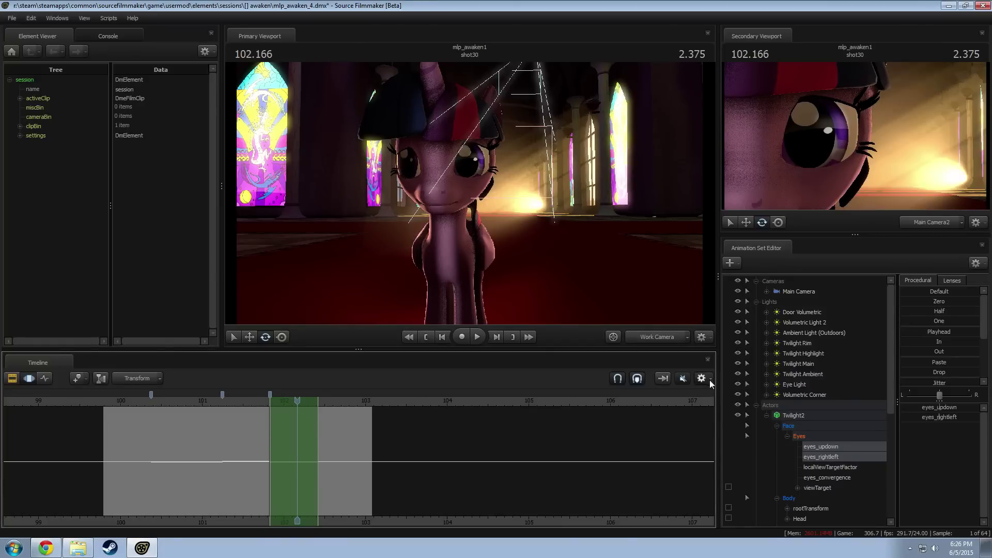
{"action": "mouse_move", "coordinate": [272, 449]}
{"action": "left_mouse_down"}
{"action": "mouse_move", "coordinate": [250, 453]}
{"action": "mouse_move", "coordinate": [270, 446]}
{"action": "left_mouse_up"}
{"action": "left_click_drag", "start_coordinate": [269, 396], "coordinate": [256, 398]}
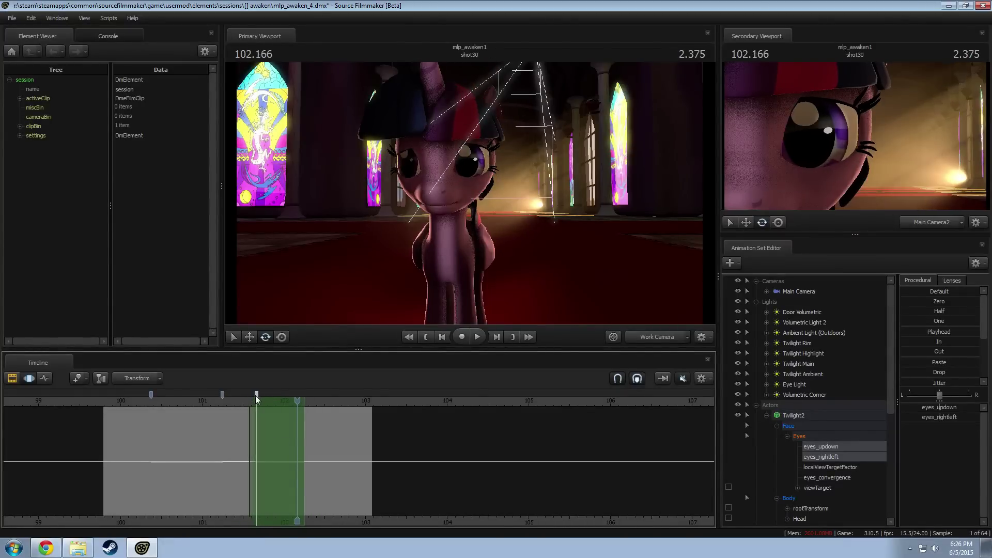
Step: Play back the eye movement in shot30, jump between the timeline bookmarks and scrub to about 102.4 s
{"action": "left_click", "coordinate": [131, 401]}
{"action": "key", "text": "space"}
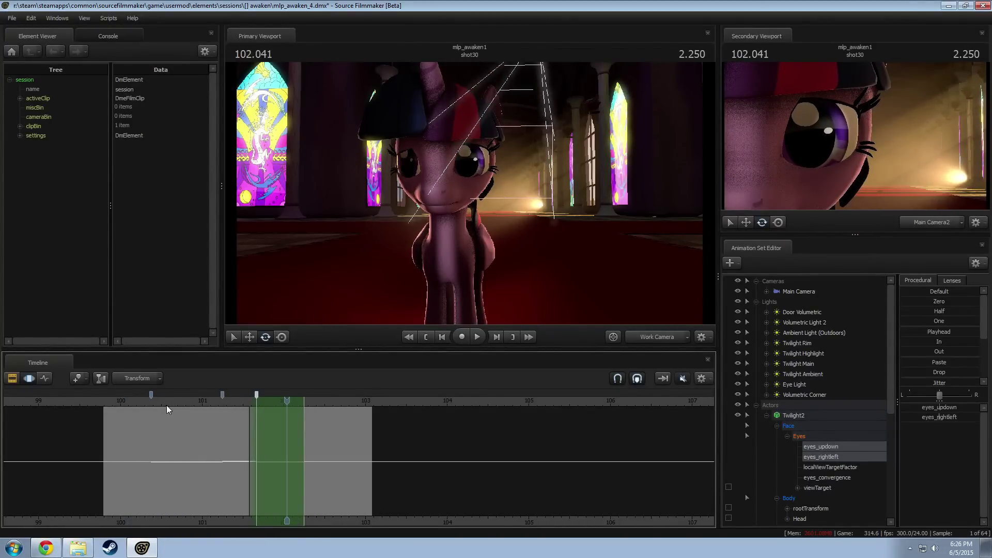
{"action": "key", "text": "space"}
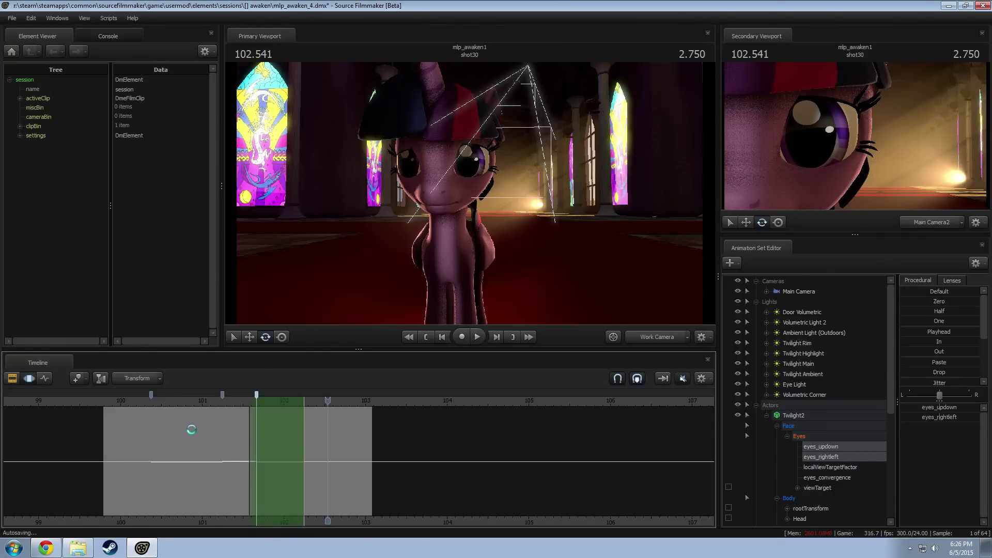
{"action": "key", "text": "Up"}
{"action": "key", "text": "Up"}
{"action": "key", "text": "Up"}
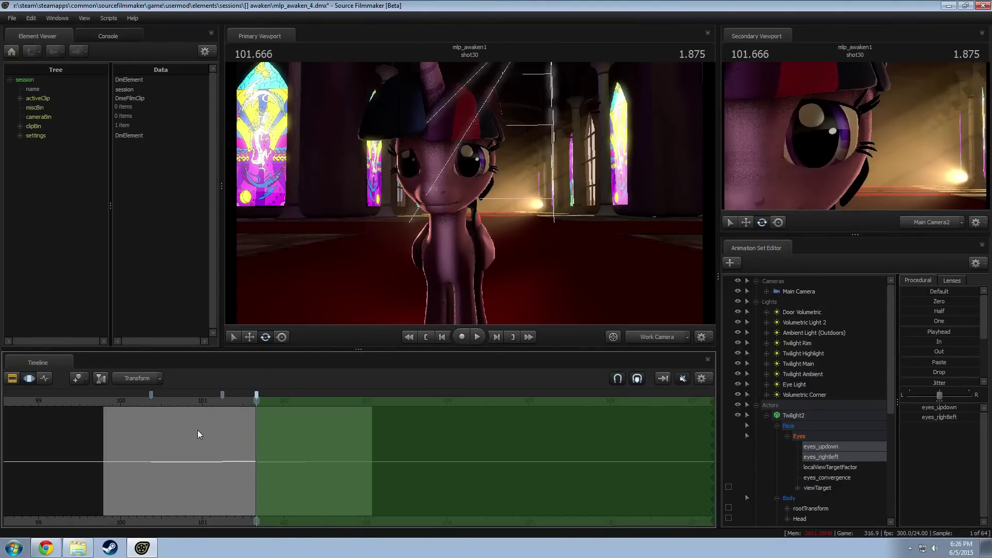
{"action": "left_click_drag", "start_coordinate": [138, 402], "coordinate": [313, 432]}
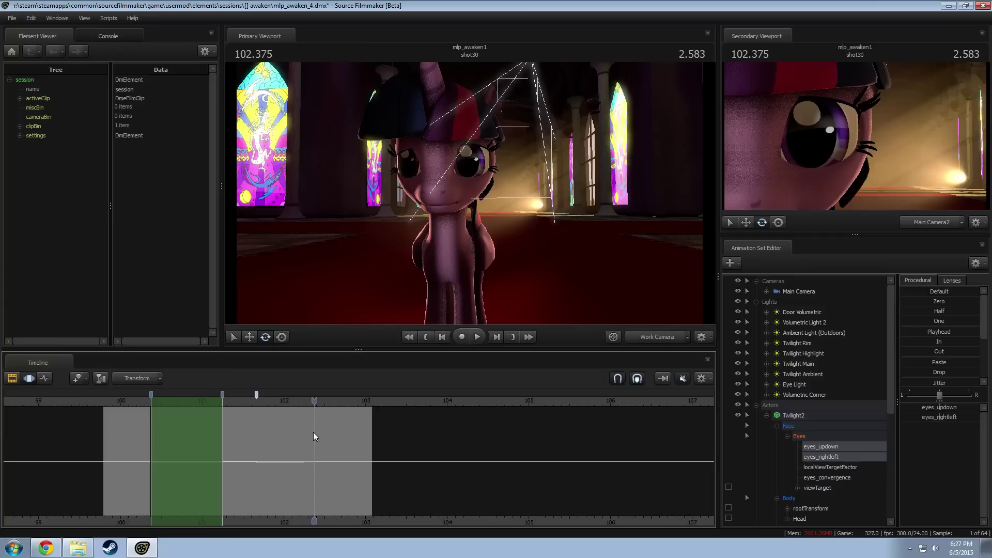
Step: Rotate Twilight2's neck and head slightly around 100.8 s with a falloff from about 99 to 102.6 s, and play it back
{"action": "left_click", "coordinate": [185, 463], "text": "shift"}
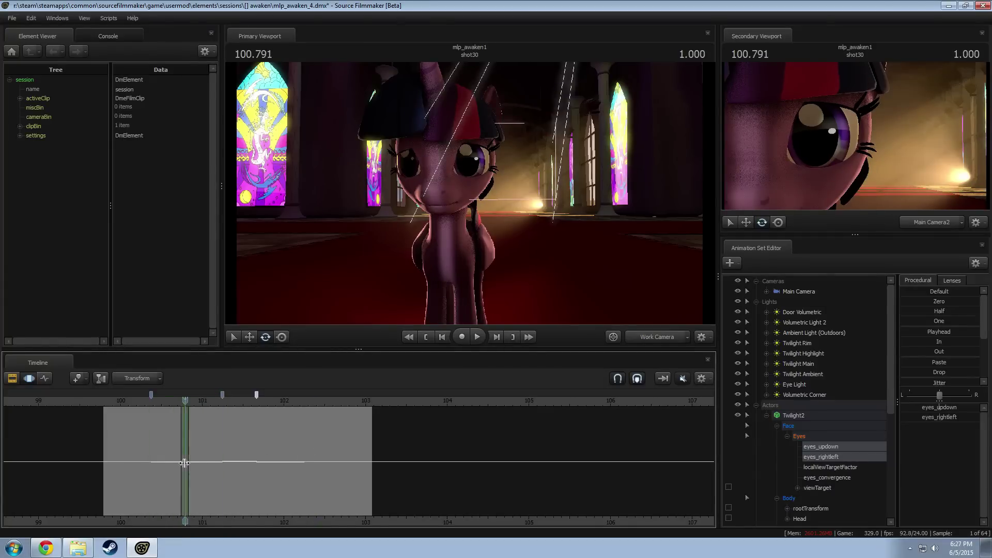
{"action": "scroll", "coordinate": [186, 462], "scroll_direction": "up", "scroll_amount": 12, "text": "shift"}
{"action": "key", "text": "ctrl"}
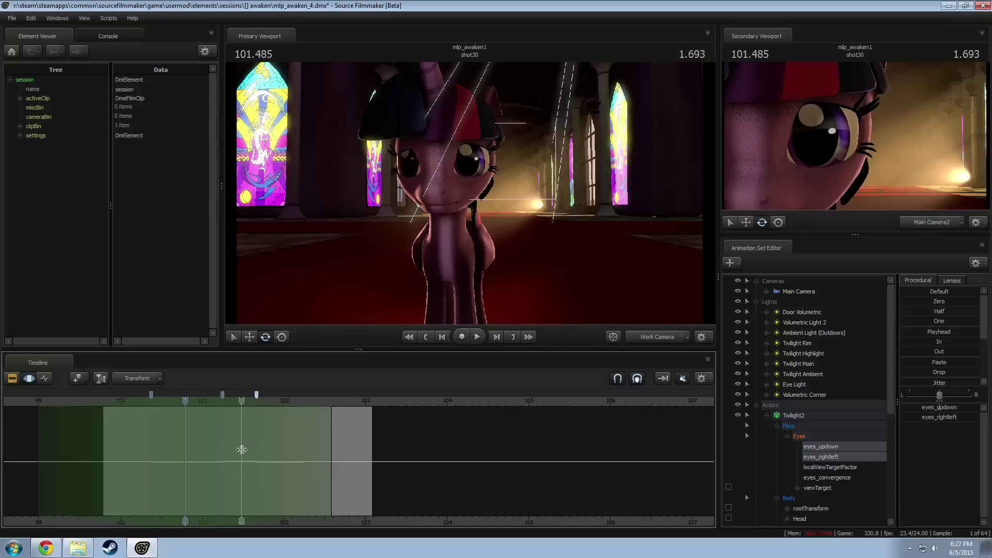
{"action": "left_click", "coordinate": [443, 224]}
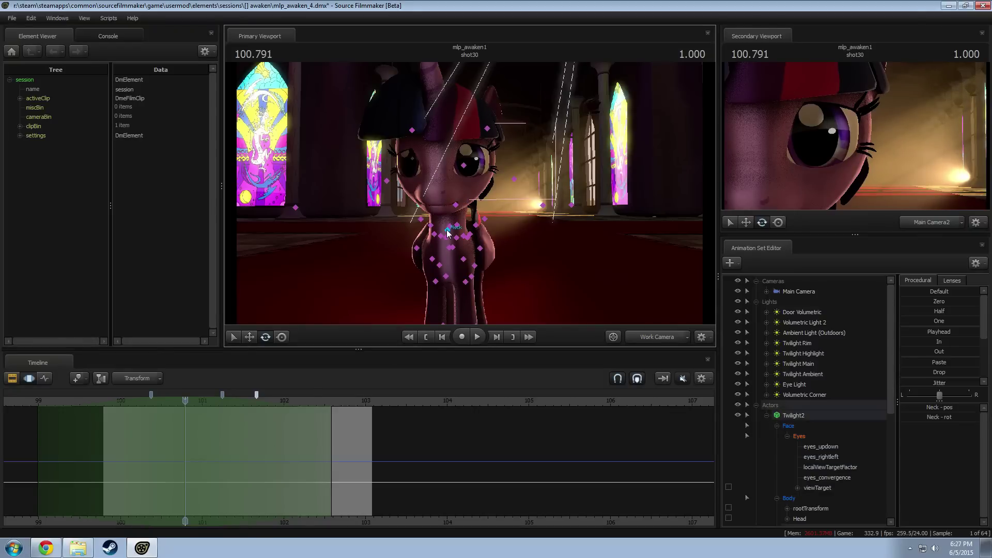
{"action": "left_click_drag", "start_coordinate": [442, 220], "coordinate": [443, 224]}
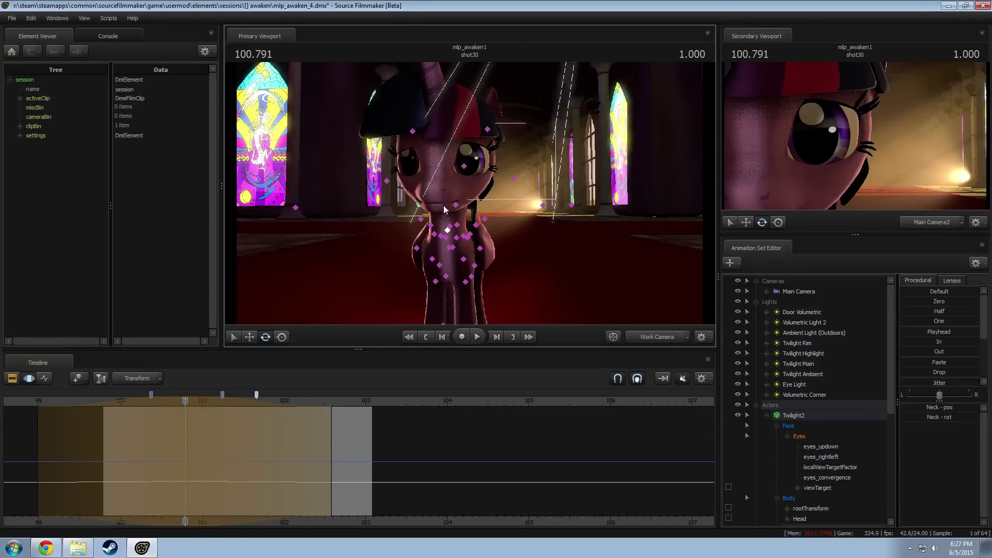
{"action": "left_click", "coordinate": [443, 206], "text": "ctrl"}
{"action": "left_click", "coordinate": [441, 209]}
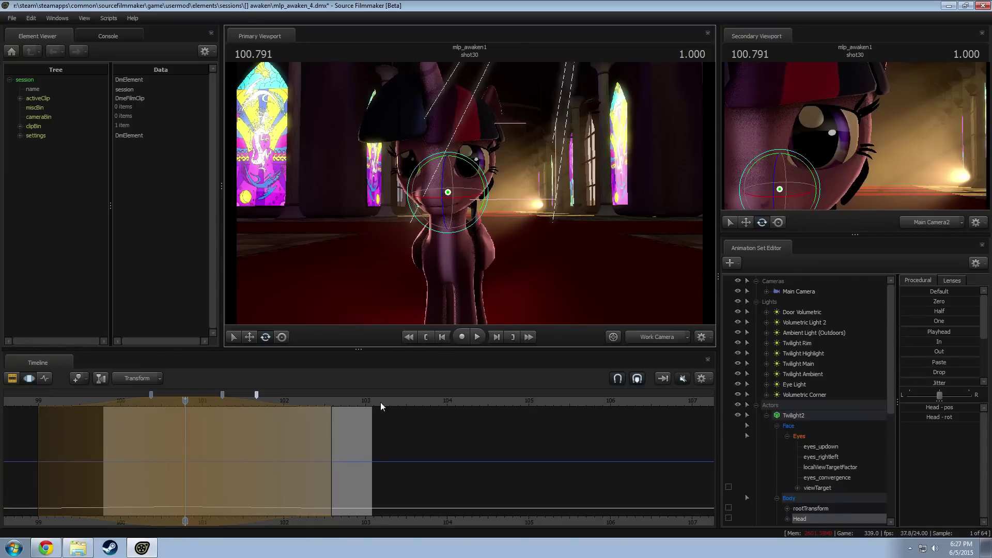
{"action": "key", "text": "space"}
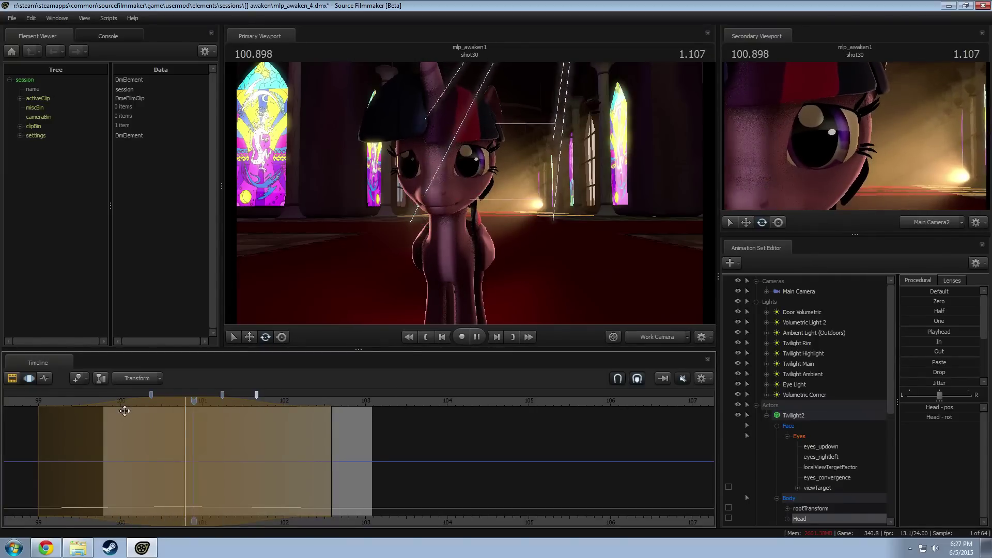
{"action": "key", "text": "space"}
Step: Rotate the head slightly around 102.5 s with a wide falloff from about 100.9 to 104.2 s
{"action": "left_click_drag", "start_coordinate": [279, 454], "coordinate": [325, 448]}
{"action": "key", "text": "Escape"}
{"action": "scroll", "coordinate": [325, 448], "scroll_direction": "up", "scroll_amount": 5}
{"action": "scroll", "coordinate": [325, 448], "scroll_direction": "up", "scroll_amount": 10}
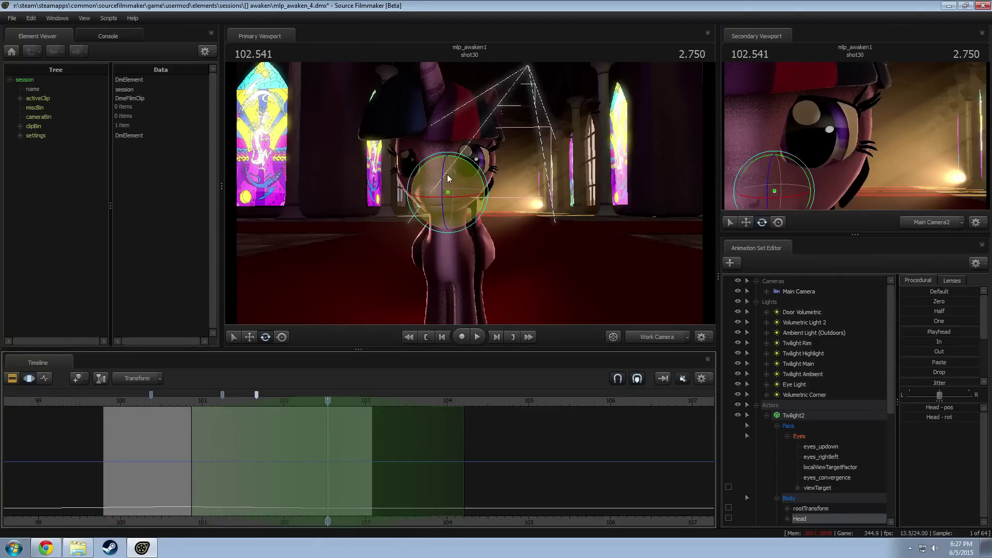
{"action": "left_click_drag", "start_coordinate": [472, 178], "coordinate": [464, 204]}
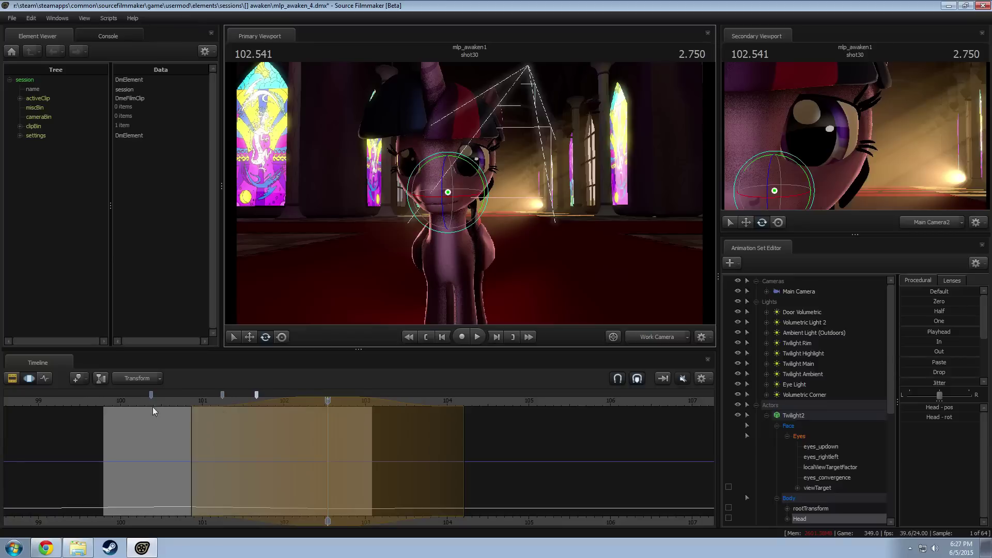
Step: Play back the head movement from the start of shot30 to its end
{"action": "left_click_drag", "start_coordinate": [153, 402], "coordinate": [133, 403]}
{"action": "key", "text": "space"}
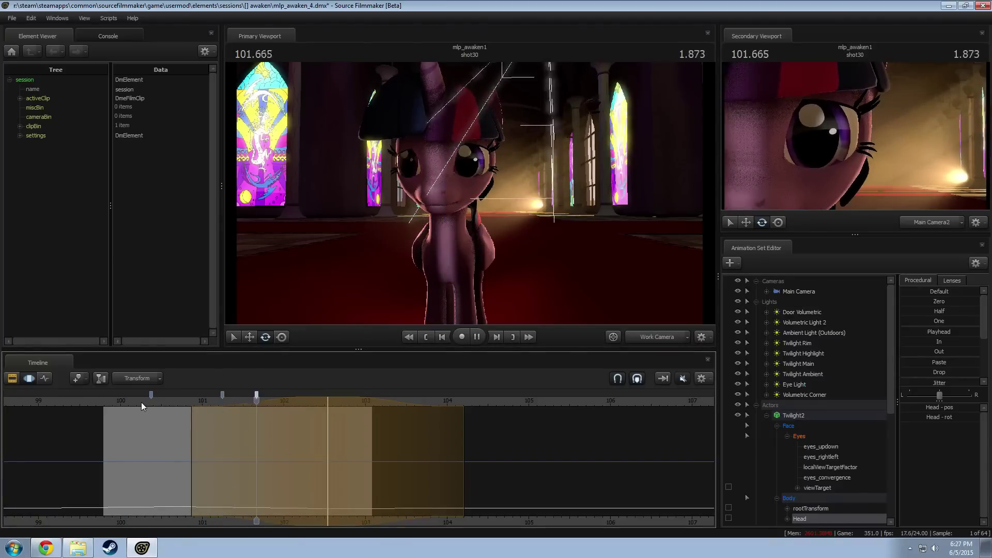
{"action": "key", "text": "space"}
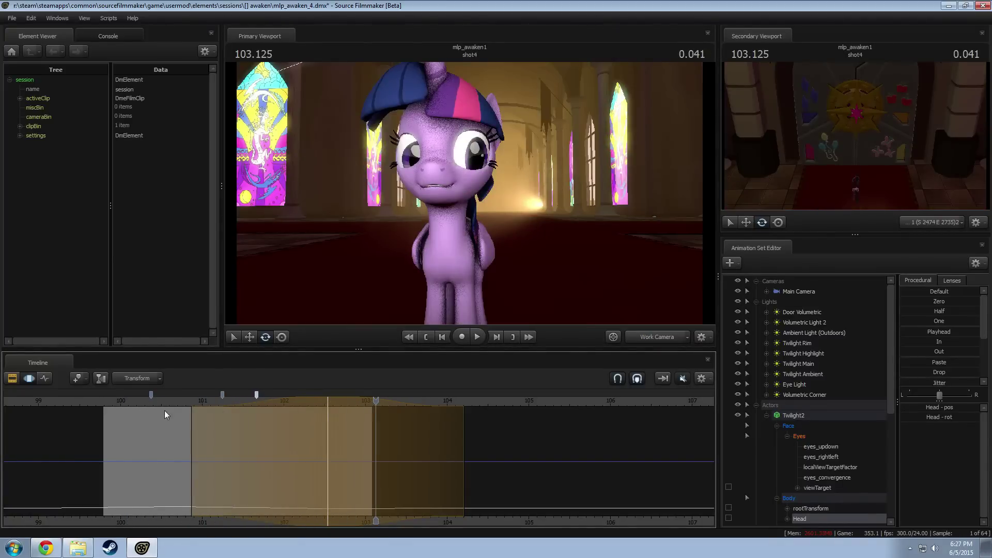
{"action": "left_click", "coordinate": [113, 404]}
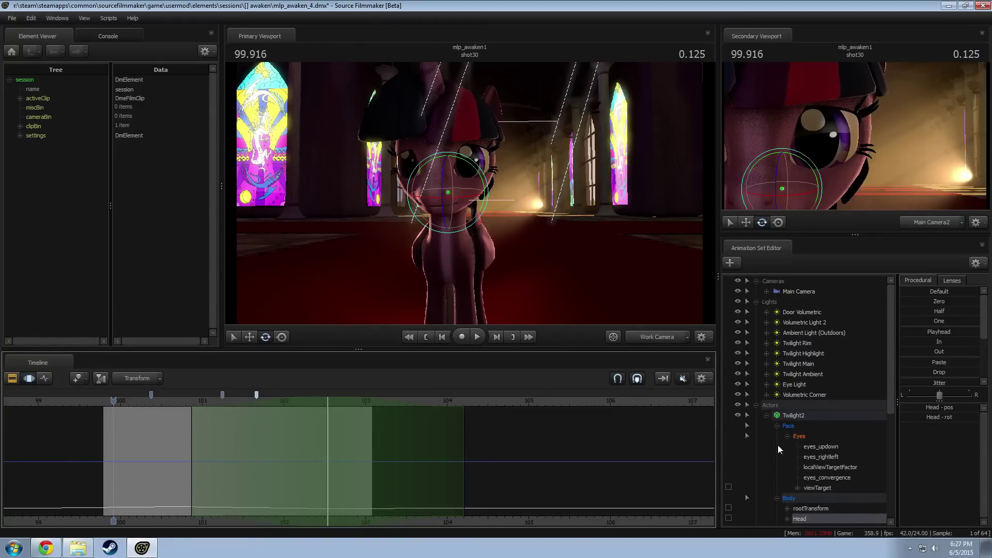
Step: Smooth all of Twilight2's eye controls over about 99.4 to 103.4 s and play back the shot
{"action": "left_click", "coordinate": [795, 437]}
{"action": "left_click_drag", "start_coordinate": [73, 460], "coordinate": [400, 469], "text": "shift"}
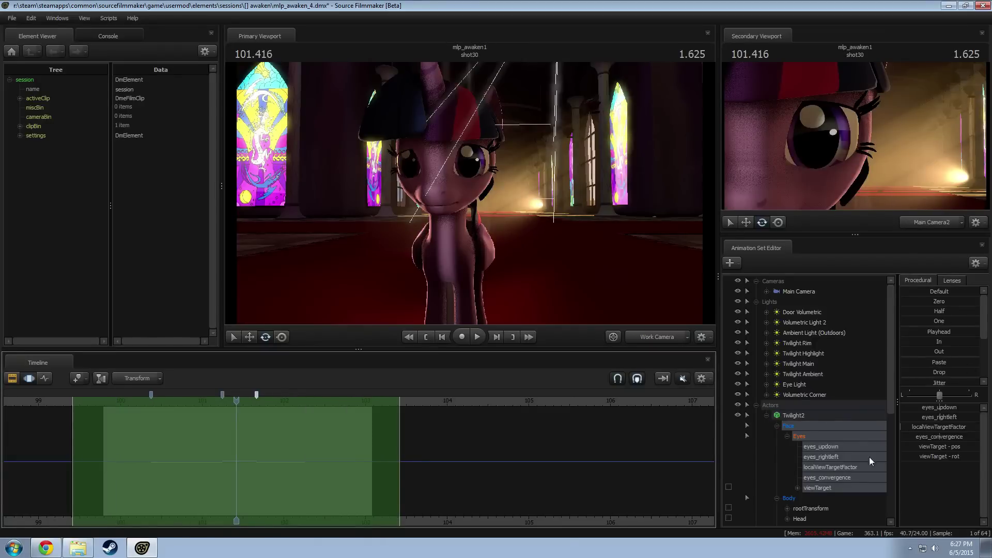
{"action": "scroll", "coordinate": [798, 450], "scroll_direction": "down", "scroll_amount": 3}
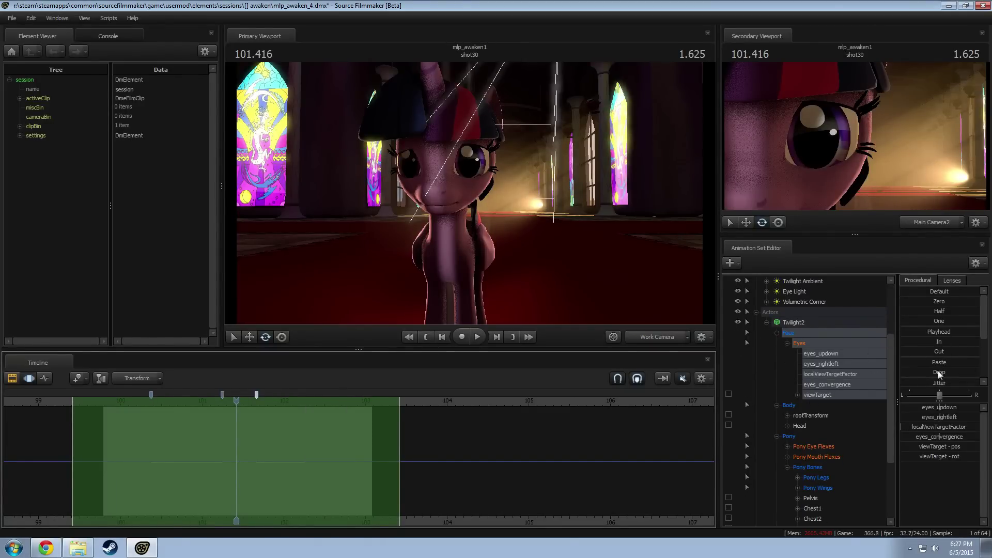
{"action": "scroll", "coordinate": [942, 336], "scroll_direction": "down", "scroll_amount": 3}
{"action": "double_click", "coordinate": [932, 309]}
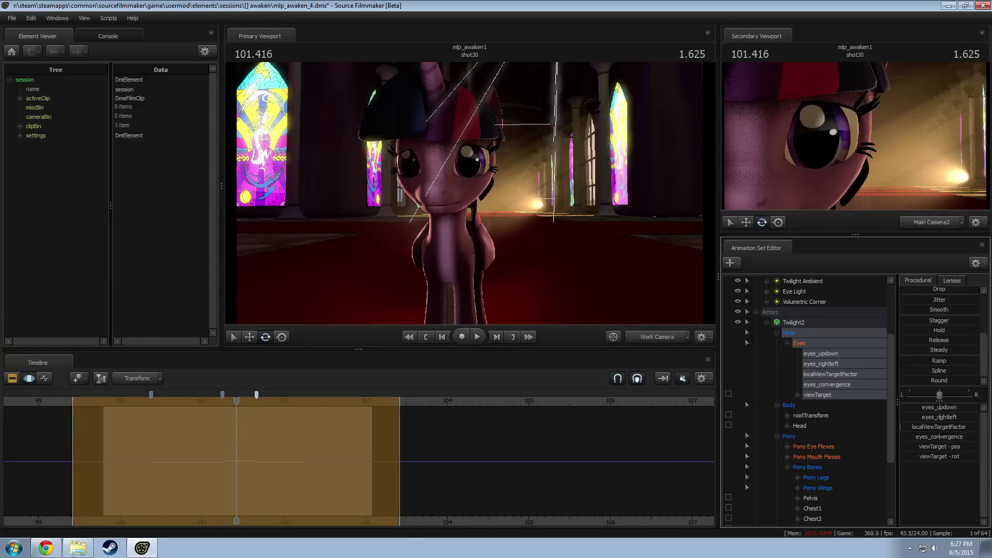
{"action": "key", "text": "space"}
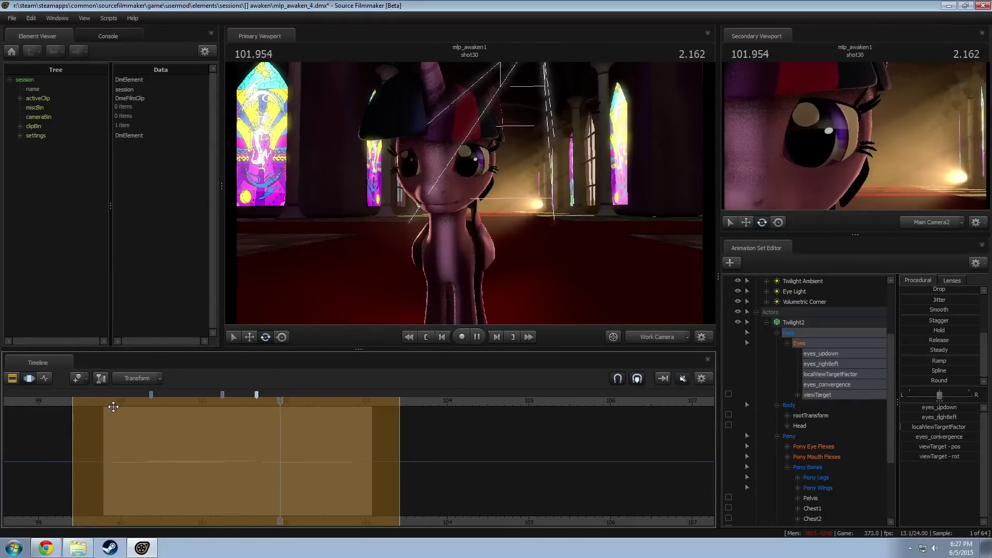
{"action": "key", "text": "space"}
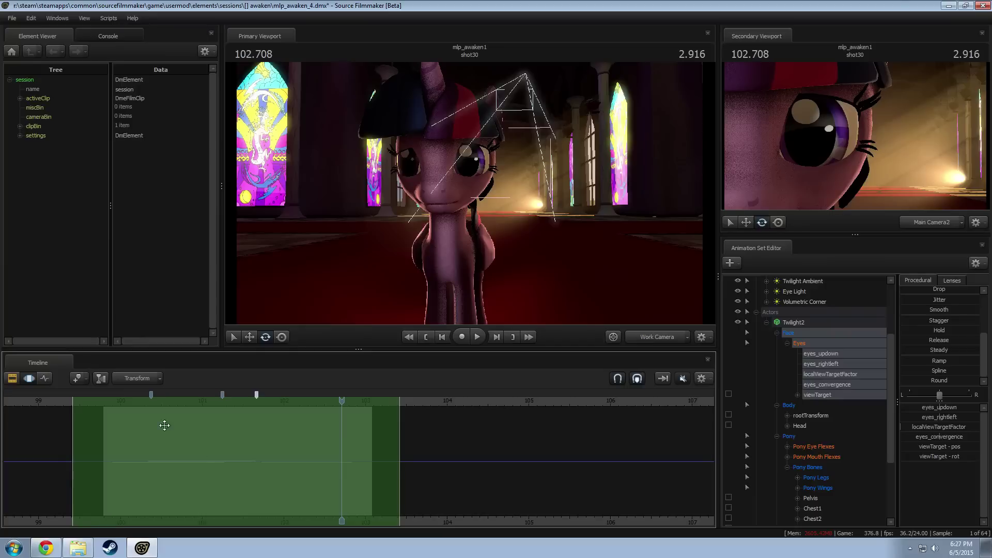
Step: Set a time selection with falloff from about 100.2 to 101.4 s and select the Pony Eye Flexes
{"action": "left_click_drag", "start_coordinate": [164, 424], "coordinate": [197, 449]}
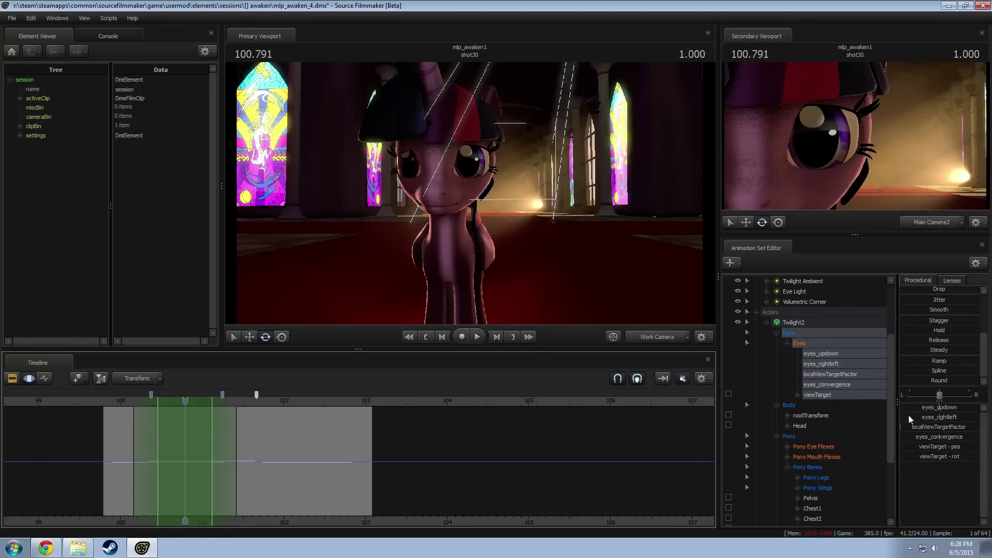
{"action": "left_click", "coordinate": [827, 447]}
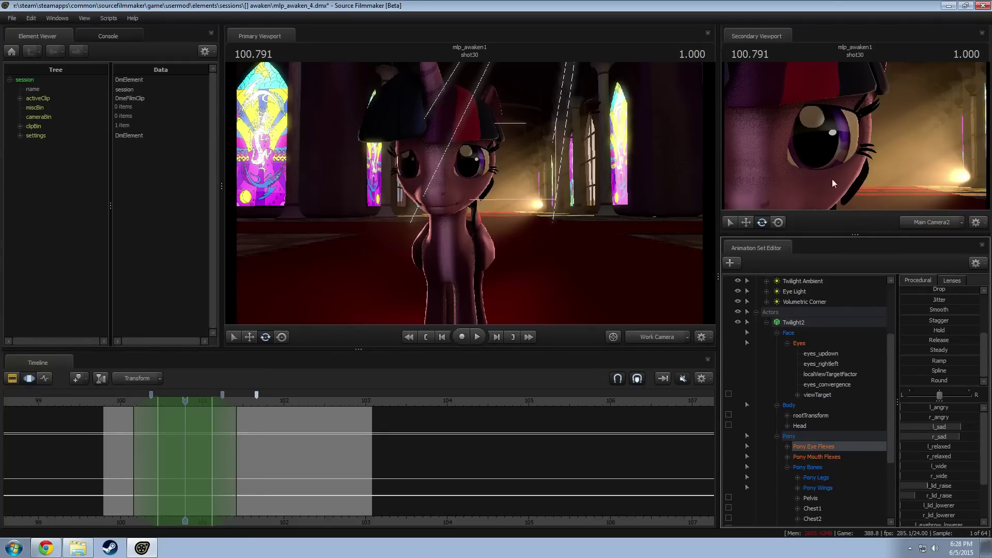
{"action": "left_click_drag", "start_coordinate": [933, 490], "coordinate": [933, 490]}
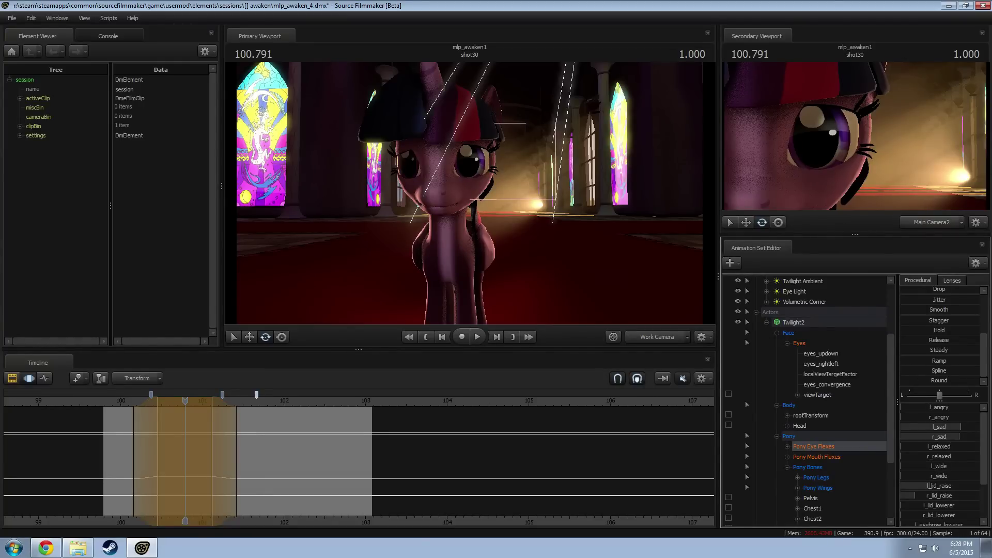
{"action": "scroll", "coordinate": [939, 490], "scroll_direction": "down", "scroll_amount": 3}
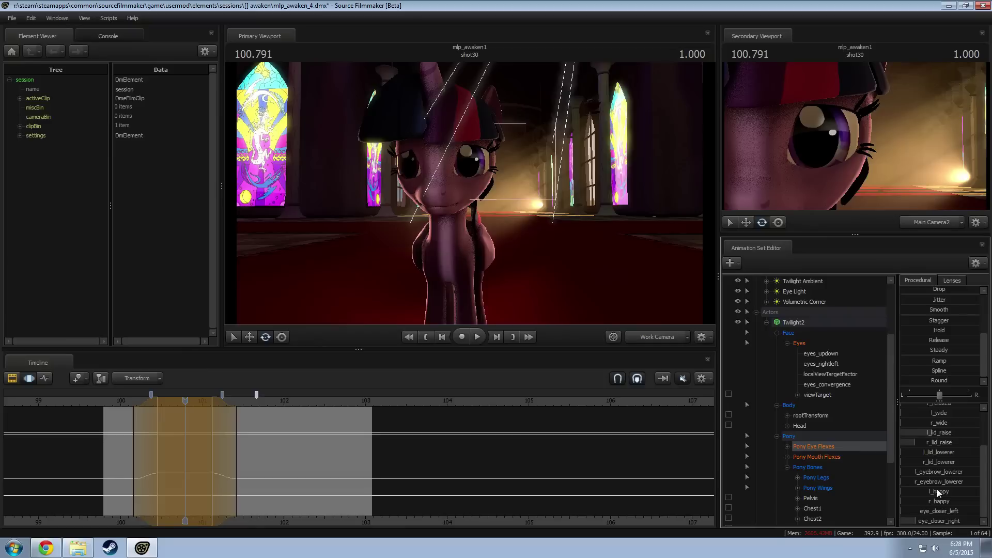
{"action": "left_click_drag", "start_coordinate": [913, 521], "coordinate": [908, 520]}
{"action": "key", "text": "Escape"}
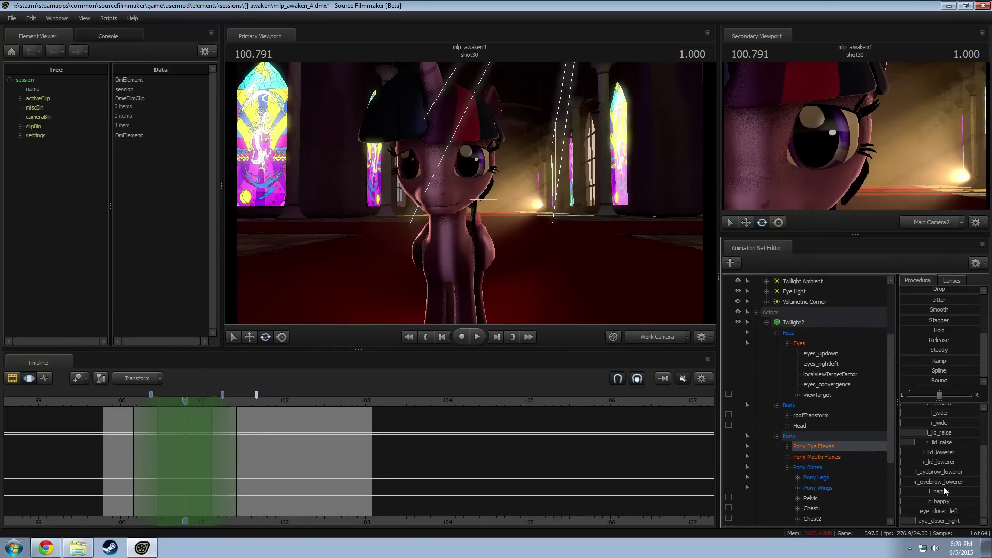
{"action": "left_click_drag", "start_coordinate": [935, 520], "coordinate": [936, 520]}
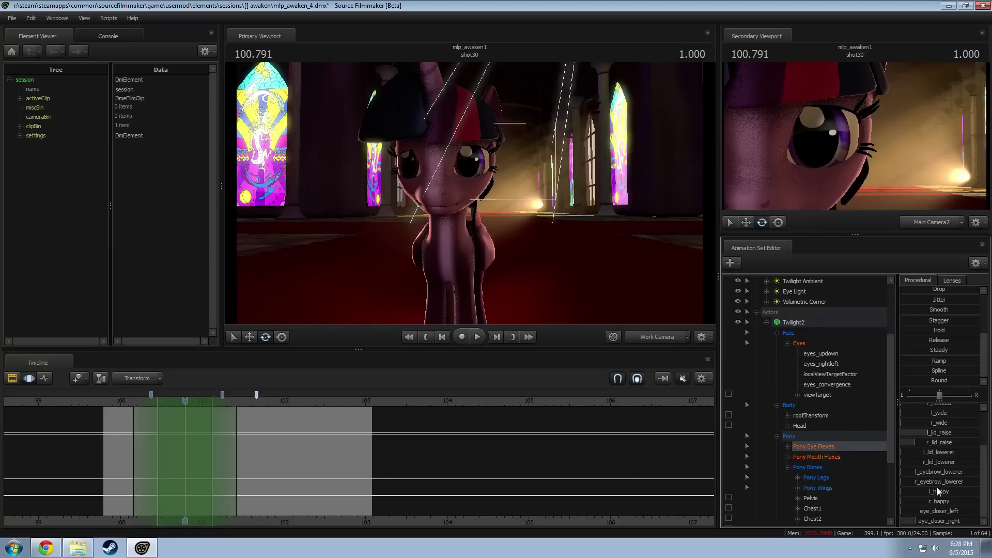
{"action": "scroll", "coordinate": [940, 466], "scroll_direction": "up", "scroll_amount": 2}
{"action": "scroll", "coordinate": [940, 466], "scroll_direction": "up", "scroll_amount": 1}
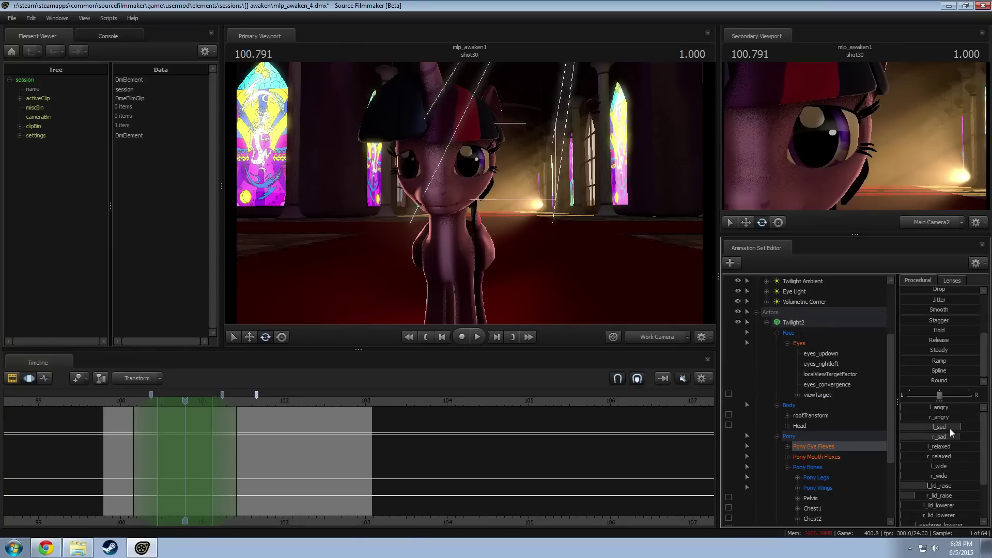
Step: Lower l_sad and raise l_lid_raise slightly around 100.8 s, and shorten the falloff to about 100.3 to 101.3 s
{"action": "left_click_drag", "start_coordinate": [949, 429], "coordinate": [944, 432]}
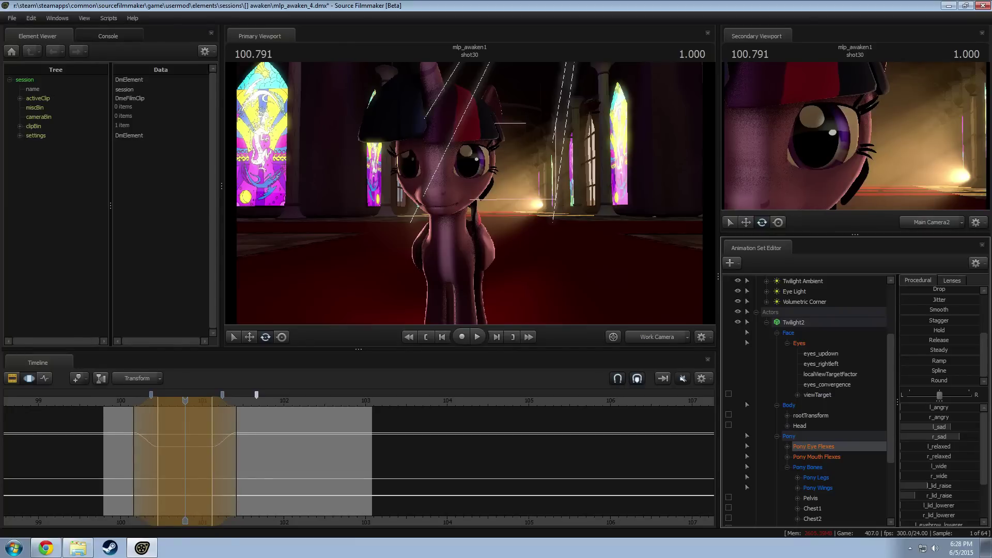
{"action": "left_click_drag", "start_coordinate": [944, 432], "coordinate": [944, 432]}
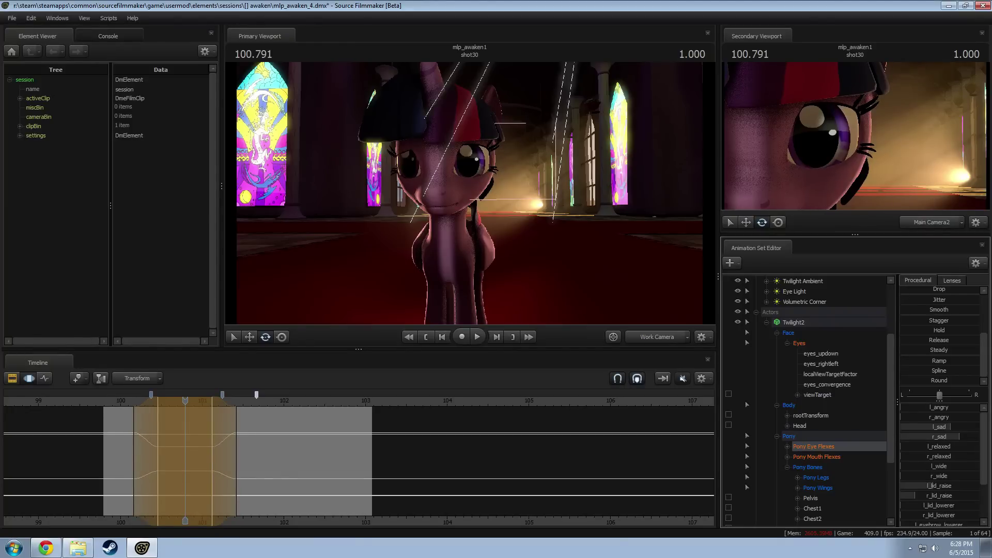
{"action": "left_click_drag", "start_coordinate": [86, 471], "coordinate": [179, 457]}
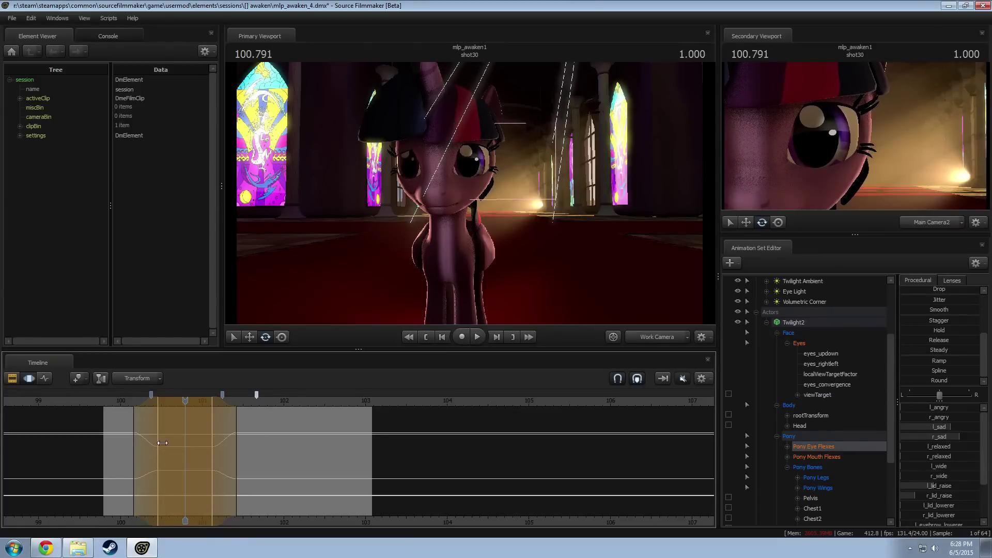
{"action": "scroll", "coordinate": [159, 439], "scroll_direction": "down", "scroll_amount": 1}
{"action": "scroll", "coordinate": [146, 416], "scroll_direction": "down", "scroll_amount": 1}
{"action": "scroll", "coordinate": [146, 416], "scroll_direction": "up", "scroll_amount": 1}
{"action": "scroll", "coordinate": [146, 415], "scroll_direction": "down", "scroll_amount": 1}
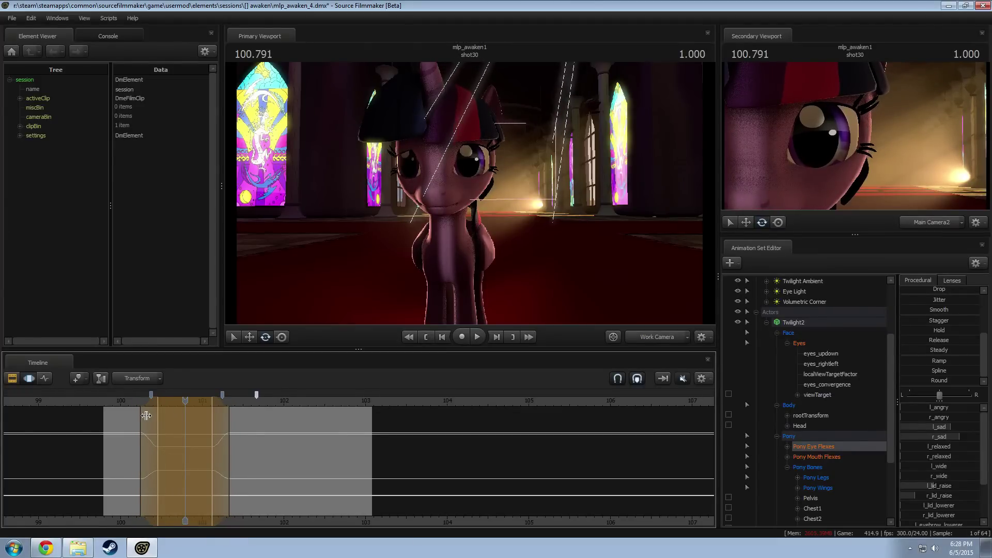
{"action": "left_click_drag", "start_coordinate": [150, 421], "coordinate": [153, 421]}
Step: Play back shot30 from about 100.1 s to check the eyelid movement around 101 s
{"action": "left_click", "coordinate": [130, 401]}
{"action": "key", "text": "space"}
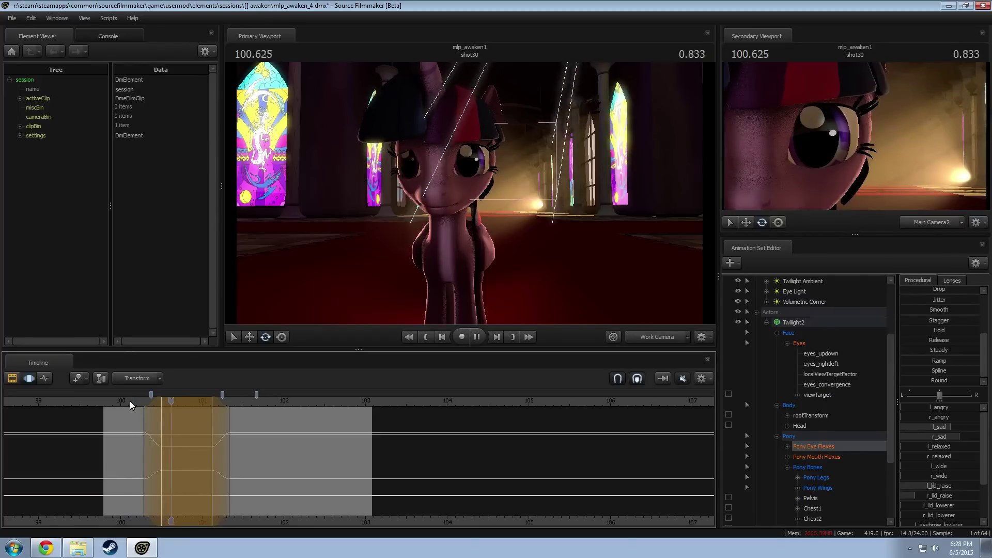
{"action": "key", "text": "space"}
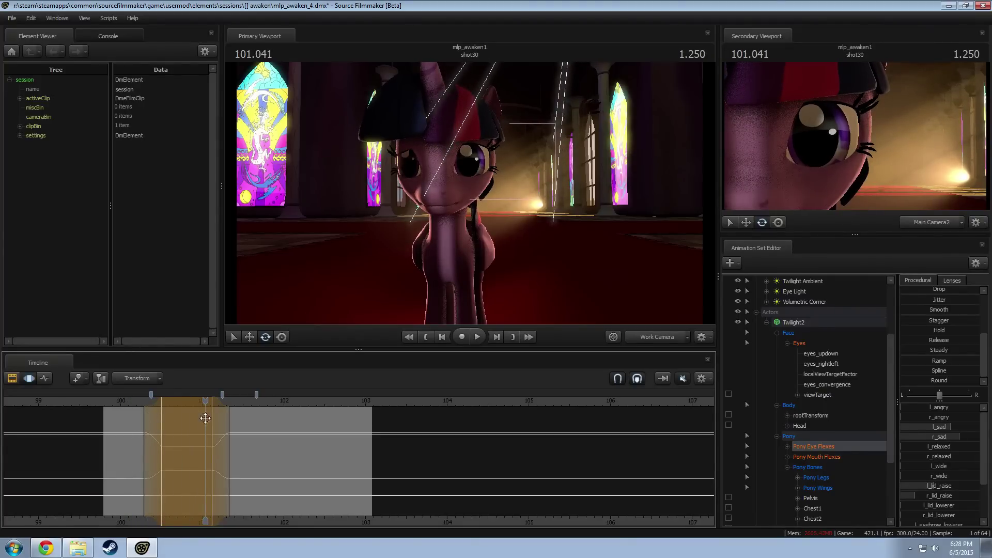
{"action": "key", "text": "space"}
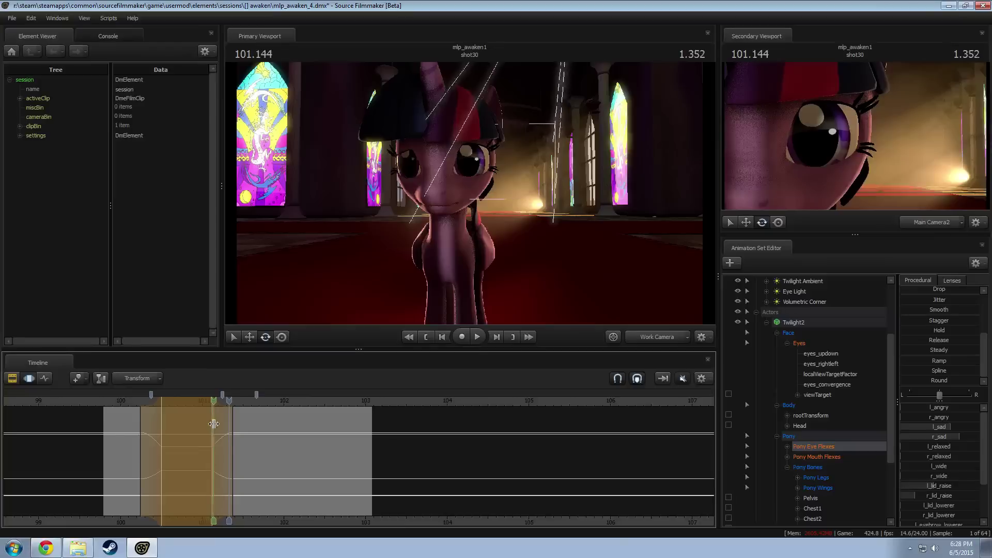
{"action": "key", "text": "space"}
Step: Set a time selection with falloff from about 101.6 to 102.3 s and raise the pony's eye_closer flexes slightly
{"action": "left_click_drag", "start_coordinate": [227, 425], "coordinate": [293, 441]}
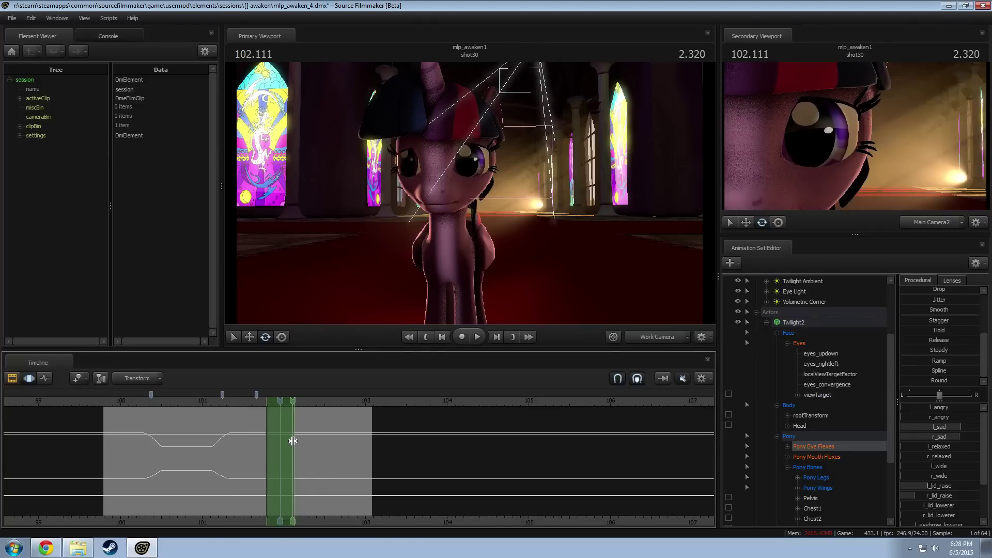
{"action": "scroll", "coordinate": [293, 441], "scroll_direction": "up", "scroll_amount": 5}
{"action": "left_click_drag", "start_coordinate": [293, 441], "coordinate": [397, 451]}
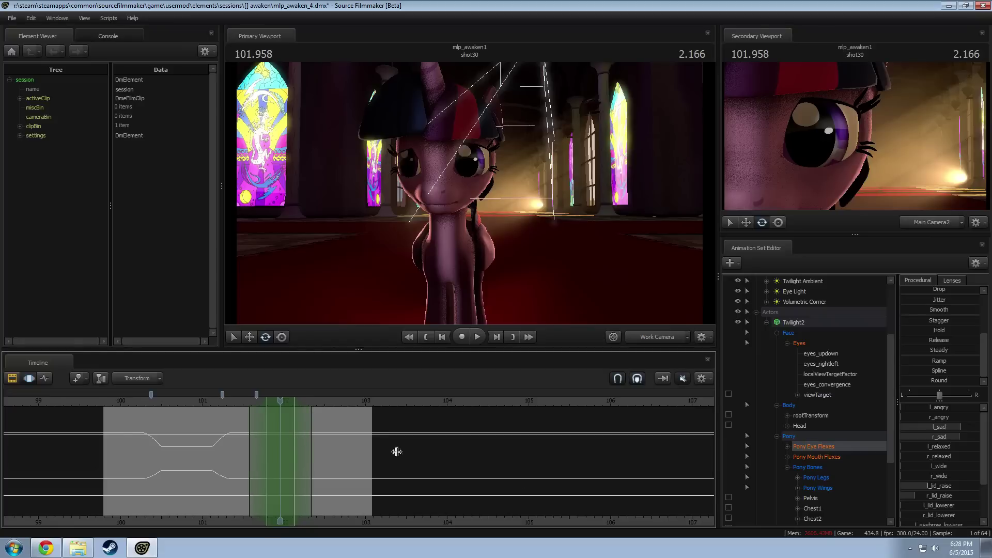
{"action": "scroll", "coordinate": [937, 511], "scroll_direction": "down", "scroll_amount": 3}
{"action": "left_click_drag", "start_coordinate": [932, 519], "coordinate": [932, 519]}
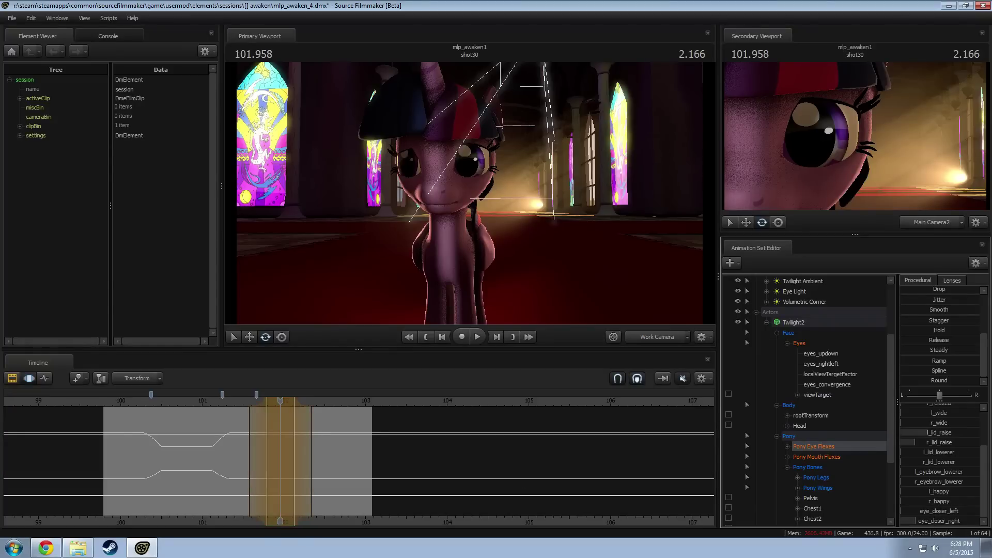
Step: Play back shot30 several times from its start to past 102 s to review both eyelid movements
{"action": "left_click", "coordinate": [225, 401]}
{"action": "key", "text": "space"}
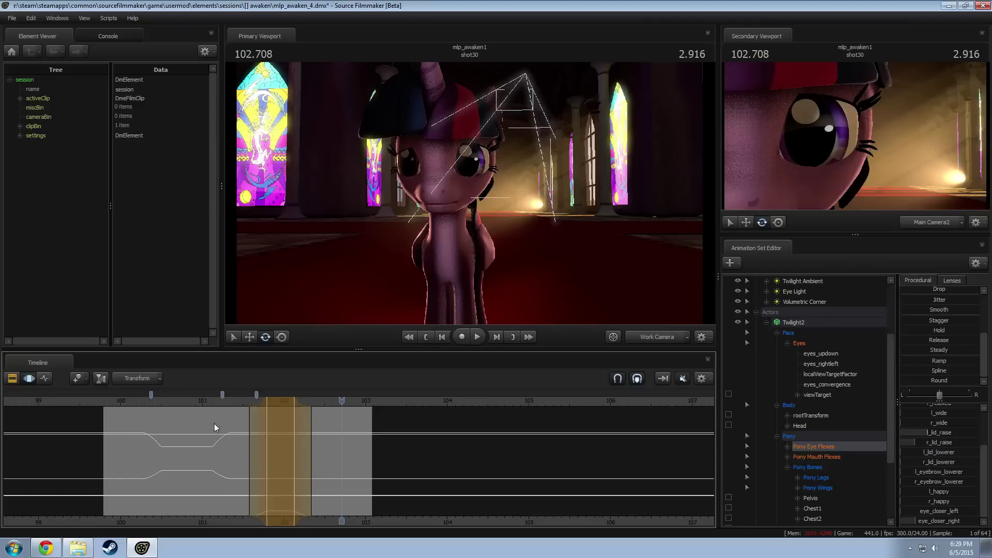
{"action": "left_click", "coordinate": [117, 401]}
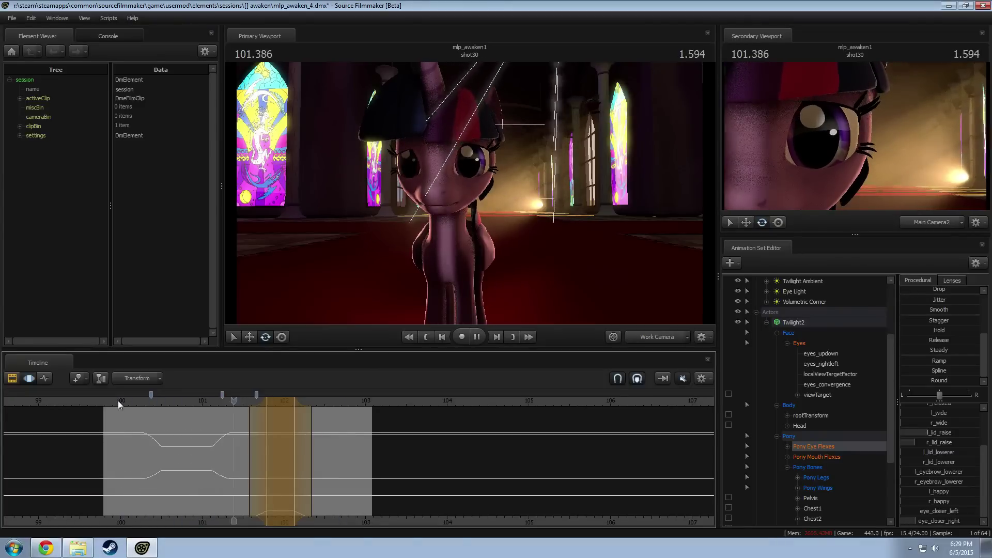
{"action": "key", "text": "space"}
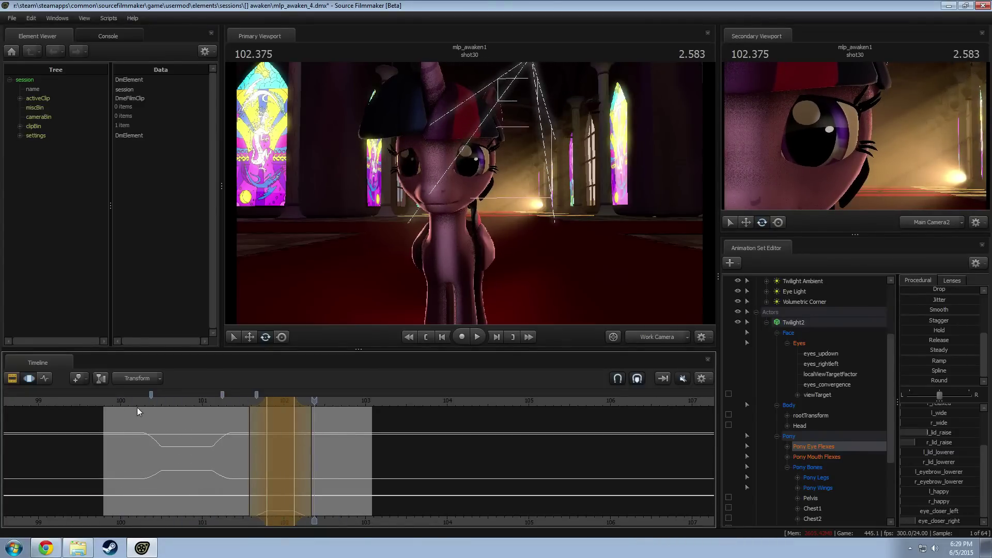
{"action": "key", "text": "space"}
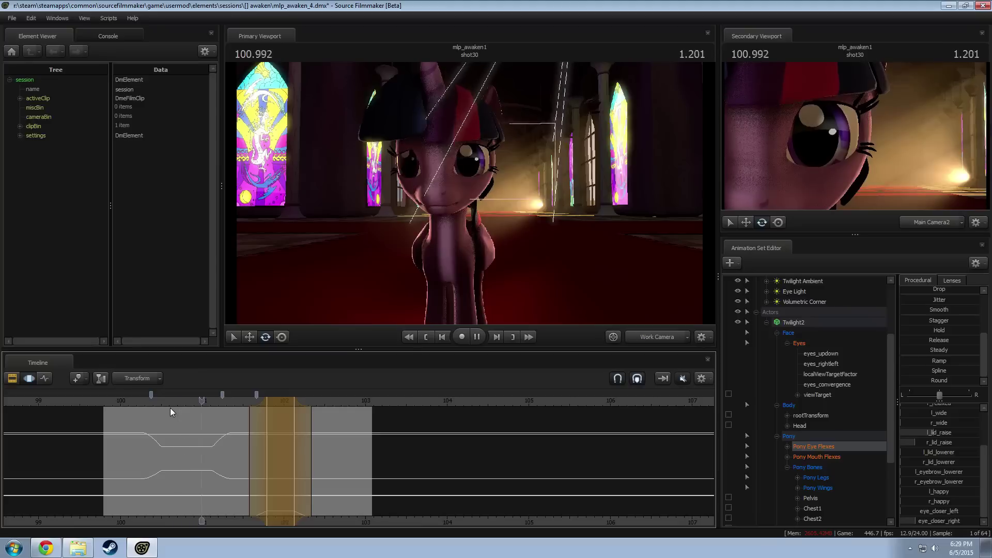
{"action": "key", "text": "space"}
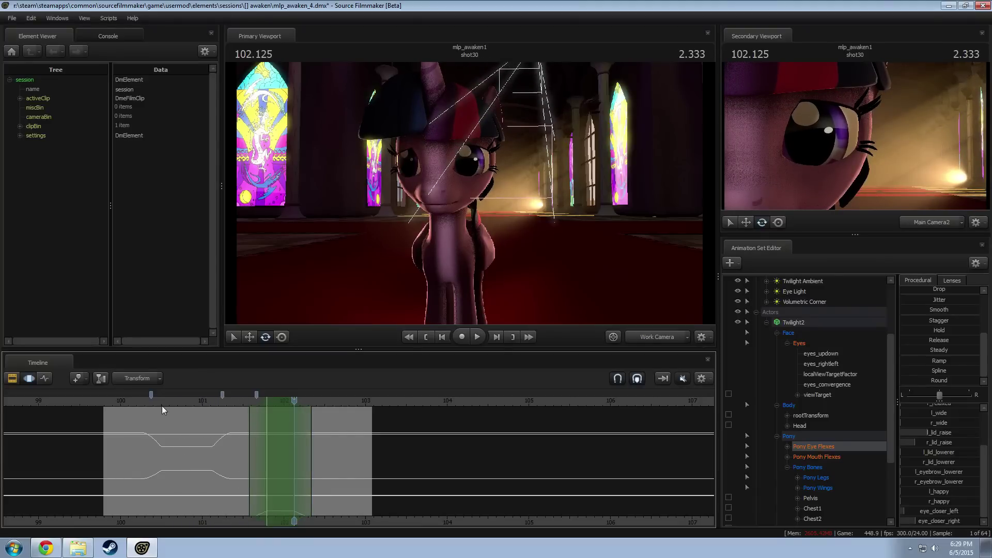
{"action": "key", "text": "space"}
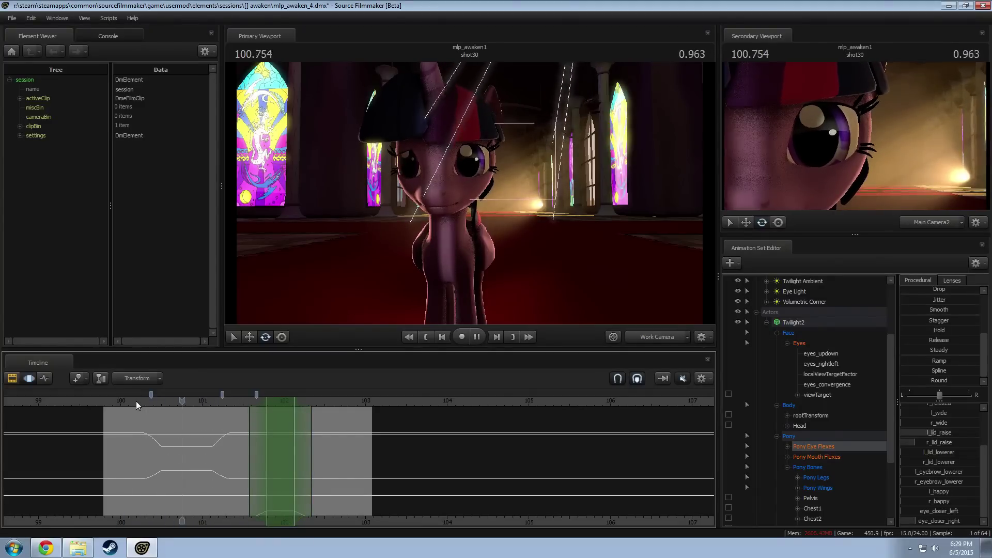
{"action": "key", "text": "space"}
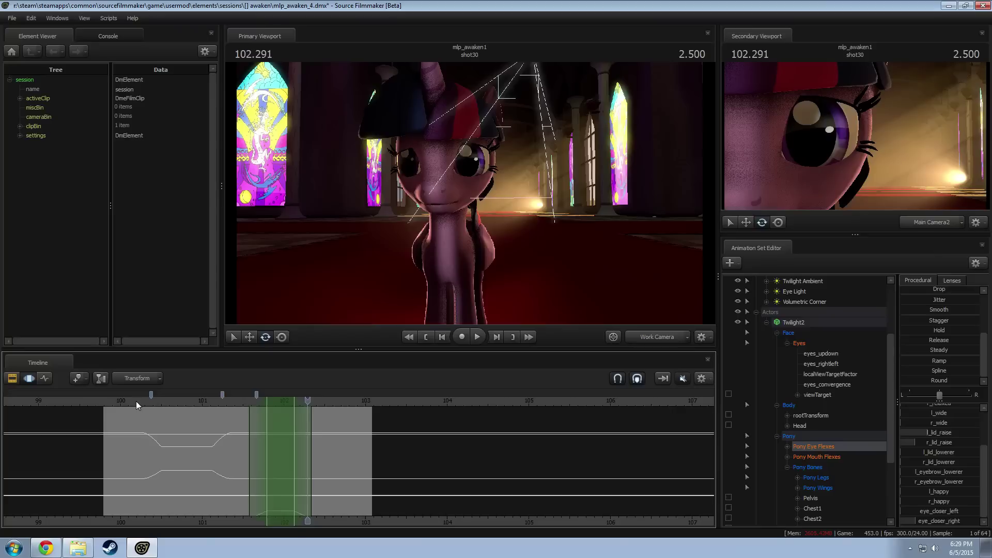
Step: Copy the Eye Light2 animation set and paste it into shot30 as Eye Light3
{"action": "key", "text": "F2"}
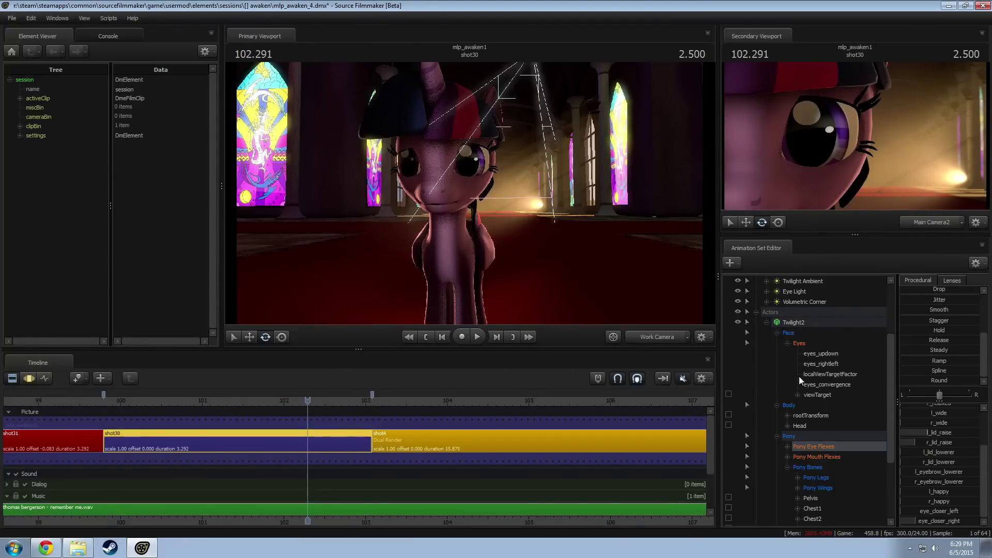
{"action": "left_click", "coordinate": [755, 312]}
{"action": "left_click", "coordinate": [785, 426]}
{"action": "right_click", "coordinate": [793, 426]}
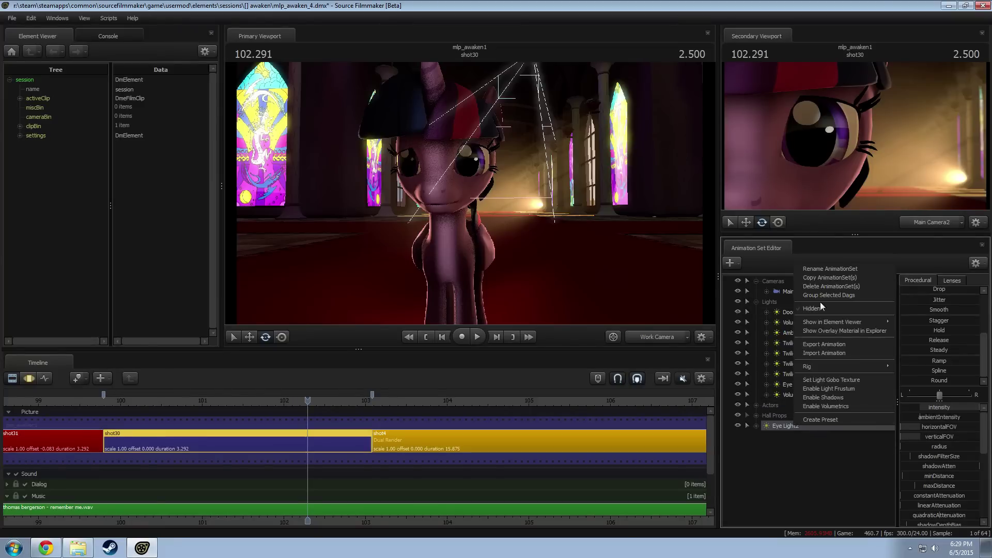
{"action": "left_click", "coordinate": [817, 281]}
{"action": "right_click", "coordinate": [774, 444]}
{"action": "left_click", "coordinate": [813, 498]}
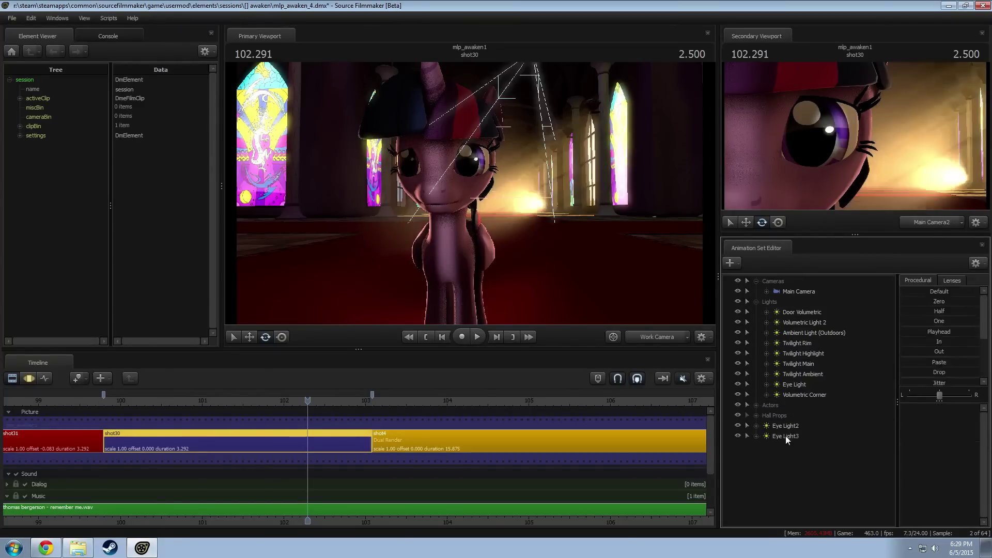
Step: Look through Eye Light3, aim it toward the inner corner of the pony's eye, and extend the time selection over the whole timeline
{"action": "left_click", "coordinate": [458, 274]}
{"action": "left_click", "coordinate": [477, 287]}
{"action": "key", "text": "F3"}
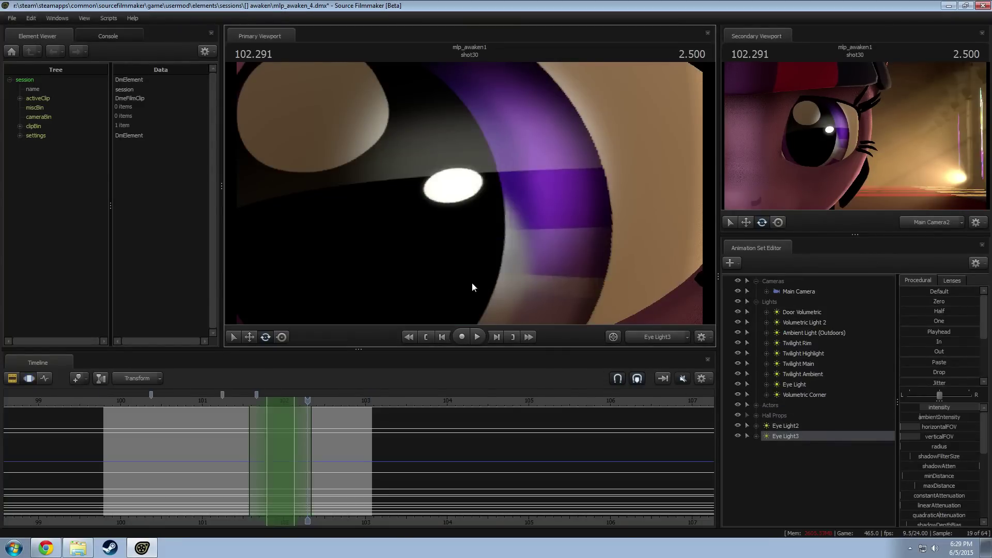
{"action": "mouse_move", "coordinate": [472, 284]}
{"action": "left_mouse_down"}
{"action": "mouse_move", "coordinate": [470, 196]}
{"action": "mouse_move", "coordinate": [444, 220]}
{"action": "mouse_move", "coordinate": [393, 204]}
{"action": "mouse_move", "coordinate": [326, 212]}
{"action": "mouse_move", "coordinate": [351, 191]}
{"action": "mouse_move", "coordinate": [364, 201]}
{"action": "mouse_move", "coordinate": [351, 197]}
{"action": "left_mouse_up"}
{"action": "key", "text": "ctrl+a"}
{"action": "key", "text": "w"}
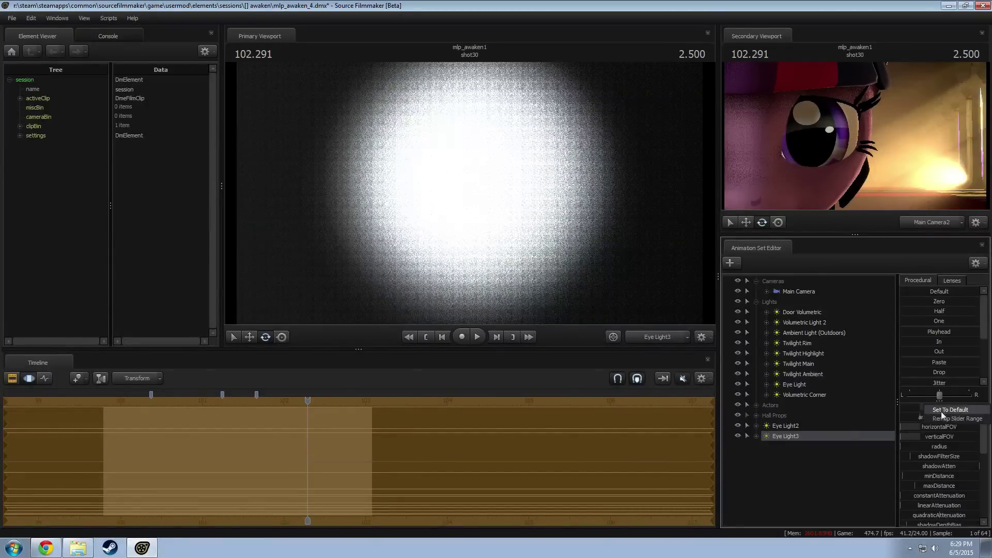
Step: Remap Eye Light3's intensity range with a new maximum and raise its intensity
{"action": "left_click", "coordinate": [941, 417]}
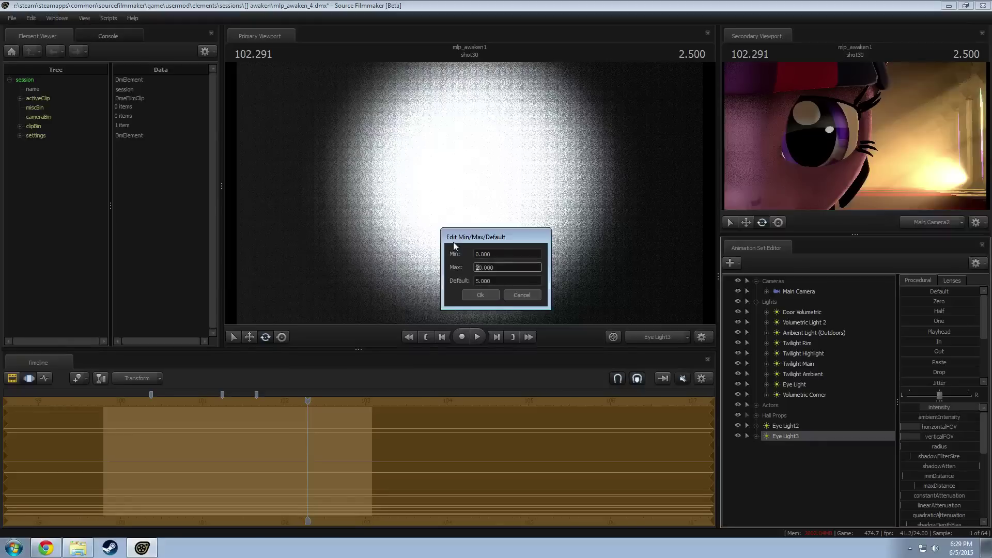
{"action": "key", "text": "Return"}
{"action": "left_click_drag", "start_coordinate": [927, 407], "coordinate": [960, 407]}
Step: Reposition Eye Light3 in front of the pony's eye and aim it at the pupil and inner edge of the iris
{"action": "left_click", "coordinate": [470, 193]}
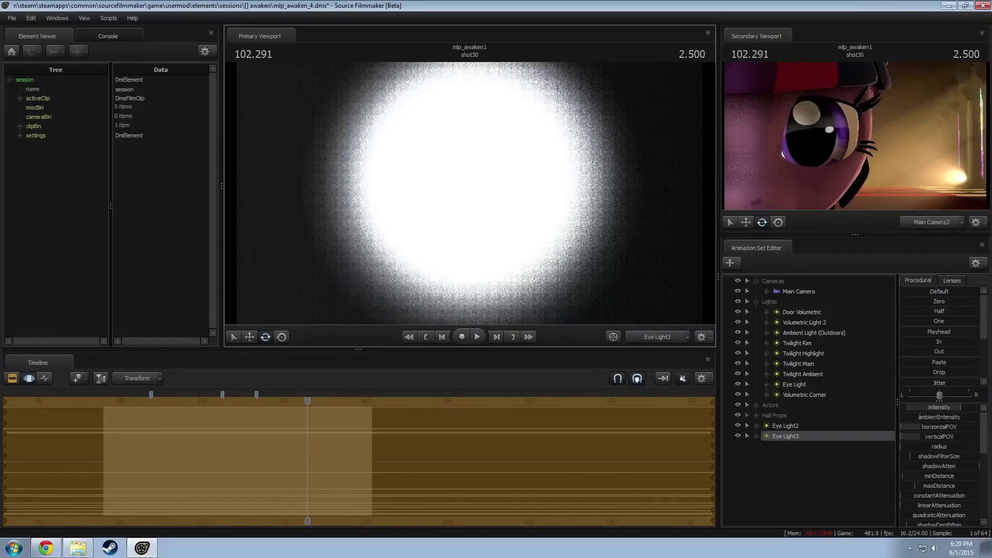
{"action": "key", "text": "s"}
{"action": "key", "text": "w"}
{"action": "key", "text": "w"}
{"action": "key", "text": "w"}
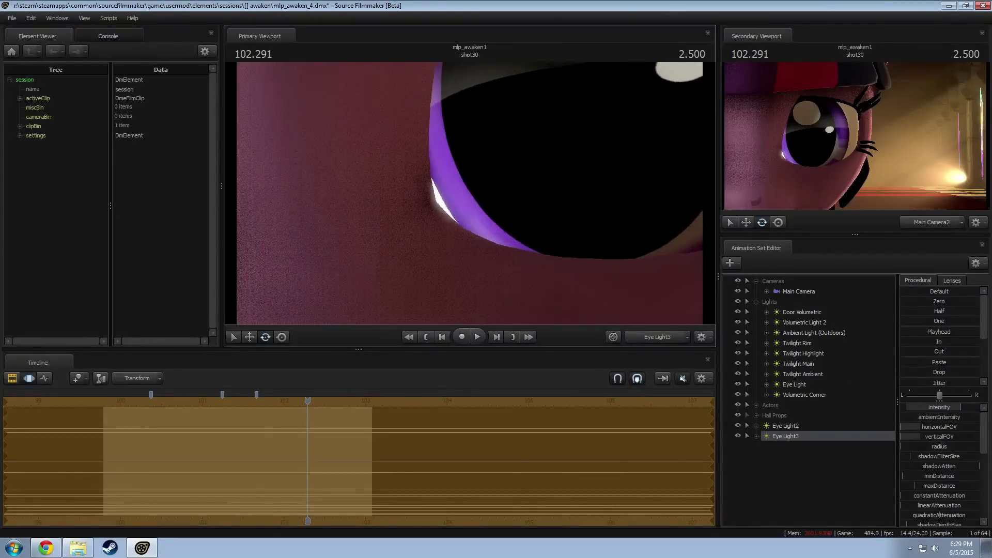
{"action": "left_click_drag", "start_coordinate": [469, 193], "coordinate": [537, 146]}
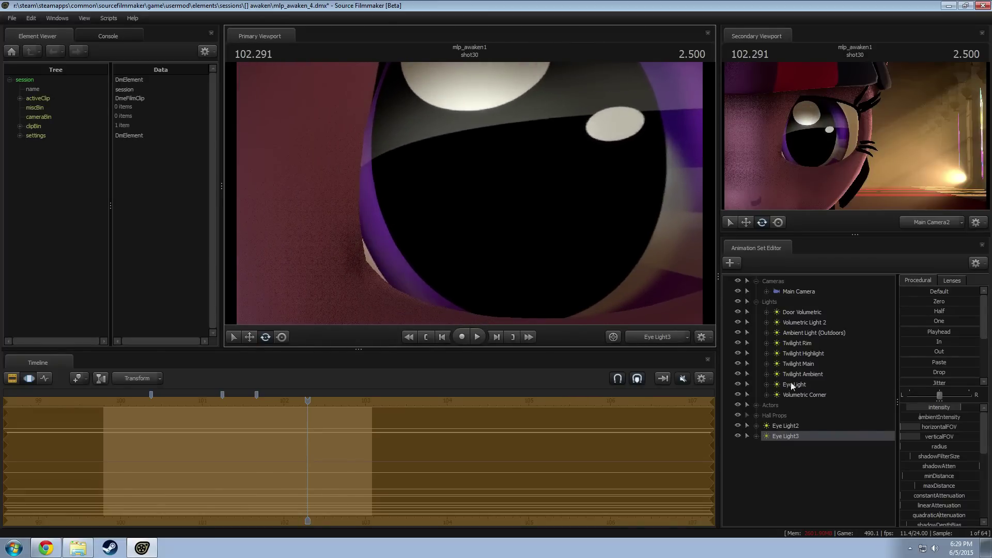
Step: Hide Eye Light3, remap Eye Light2's intensity range with a new maximum, and raise Eye Light2's intensity
{"action": "left_click", "coordinate": [738, 436]}
{"action": "left_click", "coordinate": [785, 425]}
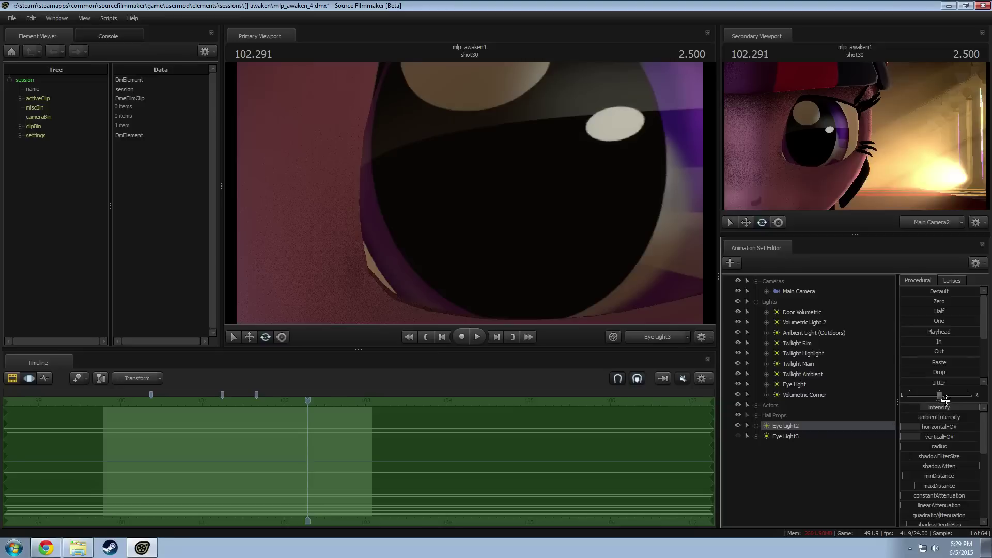
{"action": "left_click", "coordinate": [956, 421]}
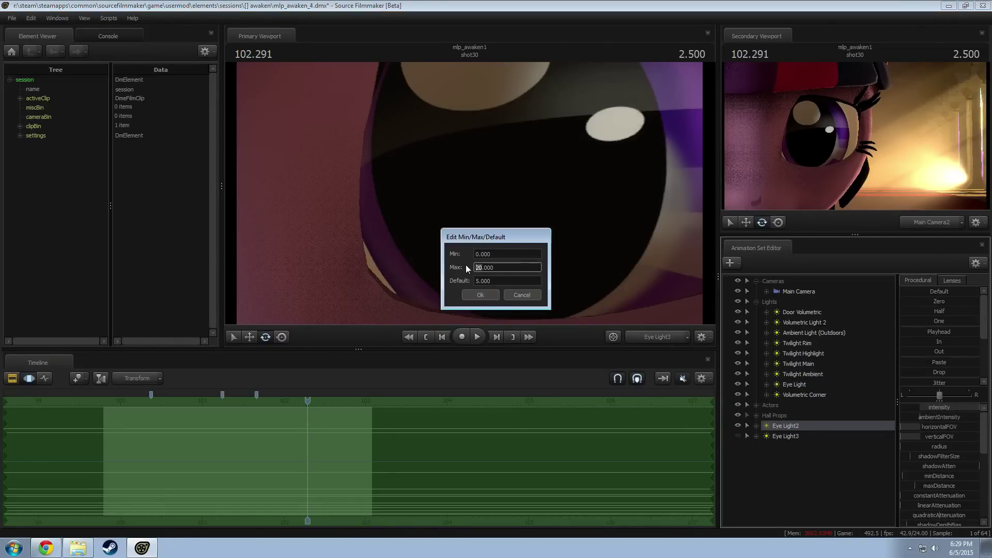
{"action": "key", "text": "Return"}
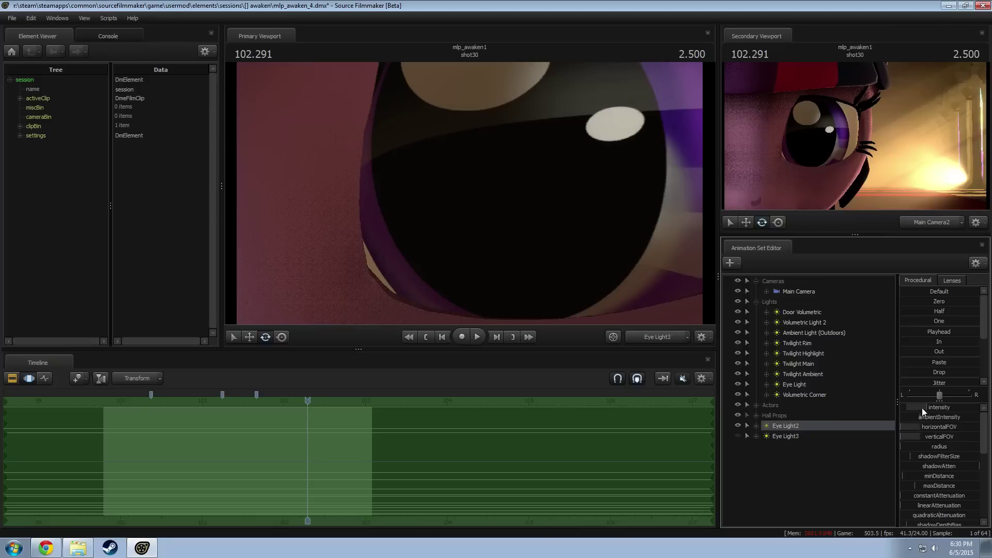
{"action": "left_click_drag", "start_coordinate": [924, 407], "coordinate": [945, 407]}
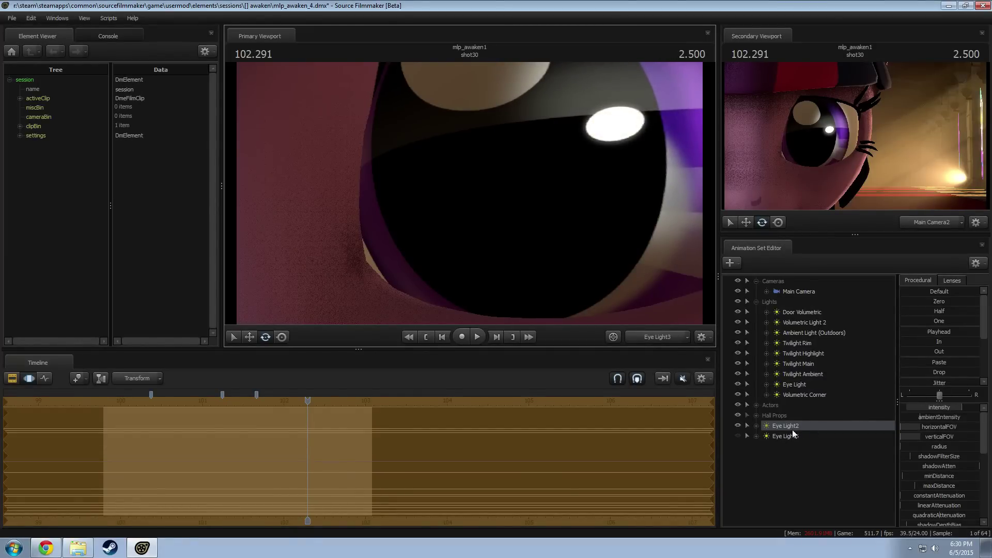
Step: Look through Eye Light2 in the primary viewport and undo the last three changes
{"action": "left_click_drag", "start_coordinate": [791, 429], "coordinate": [480, 210]}
{"action": "key", "text": "F2"}
{"action": "key", "text": "F3"}
{"action": "key", "text": "ctrl+z"}
{"action": "key", "text": "ctrl+z"}
{"action": "key", "text": "ctrl+z"}
{"action": "key", "text": "F2"}
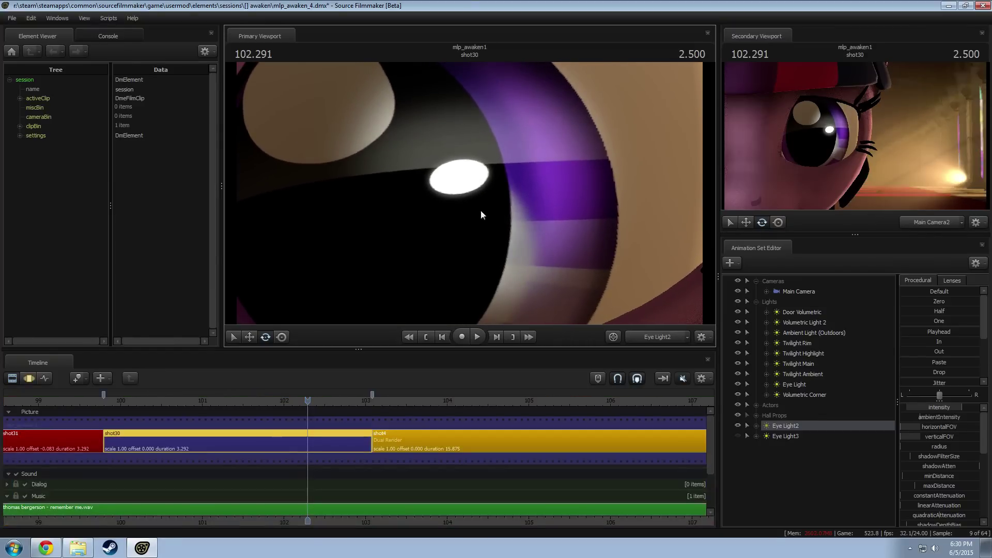
{"action": "key", "text": "F2"}
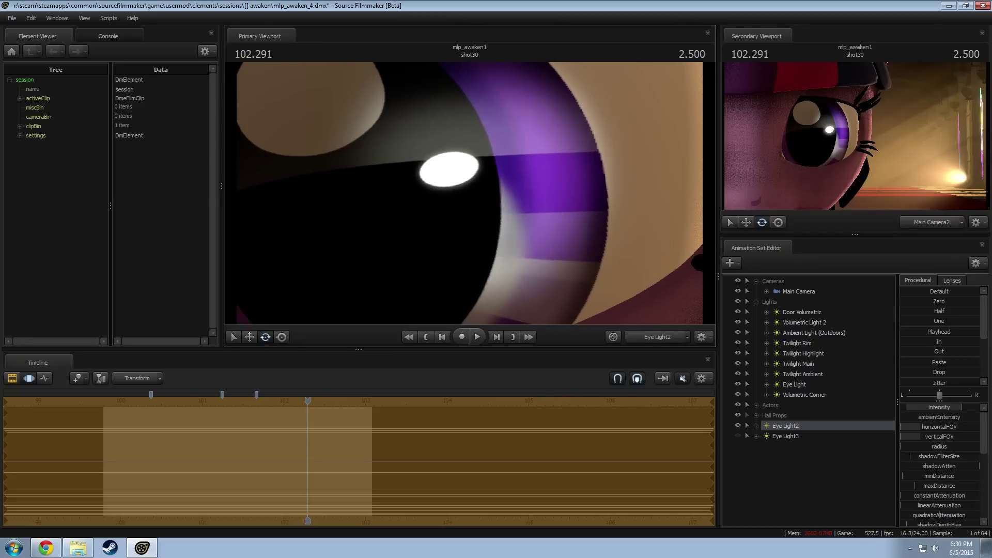
Step: Play back shot30 to review the eye highlight from Eye Light2
{"action": "key", "text": "F1"}
{"action": "key", "text": "space"}
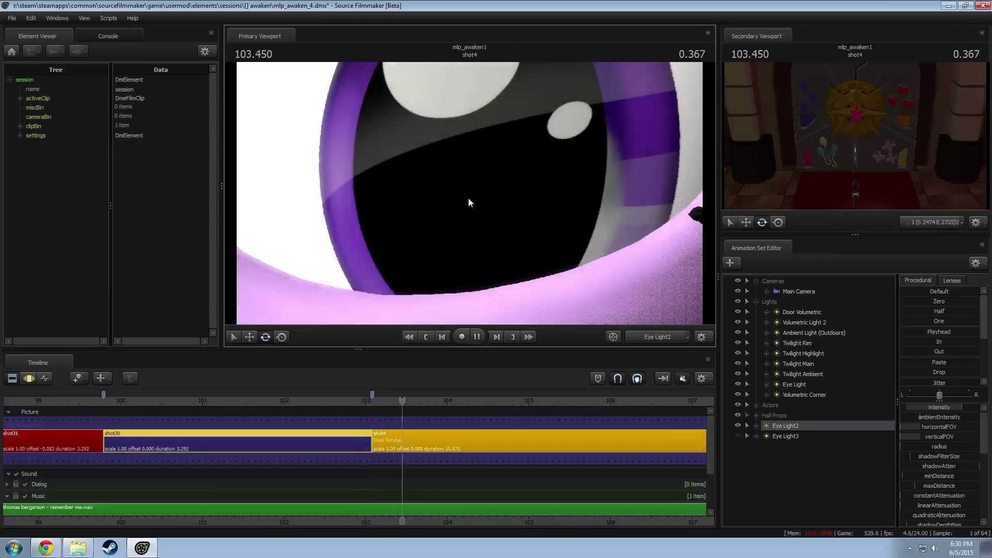
{"action": "left_click", "coordinate": [112, 398]}
{"action": "key", "text": "space"}
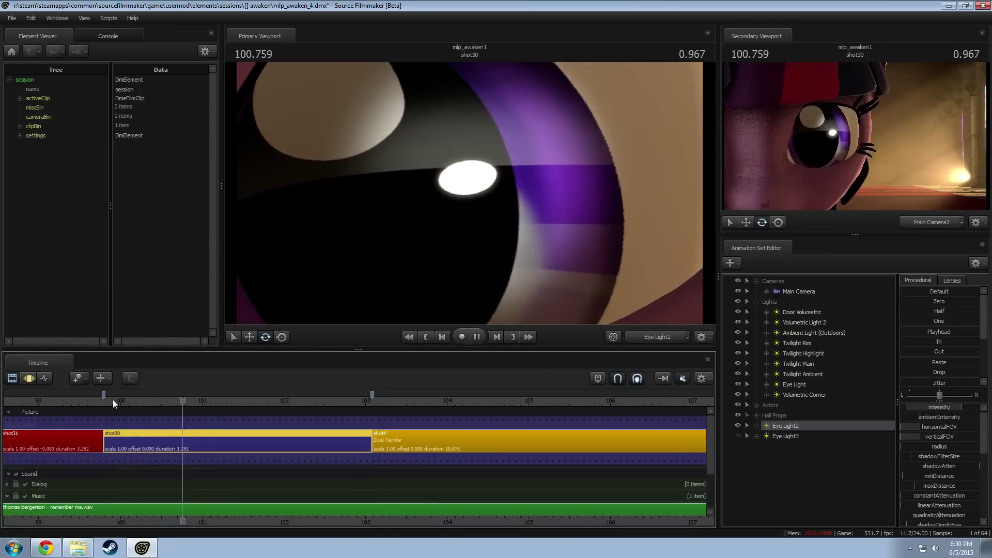
{"action": "key", "text": "space"}
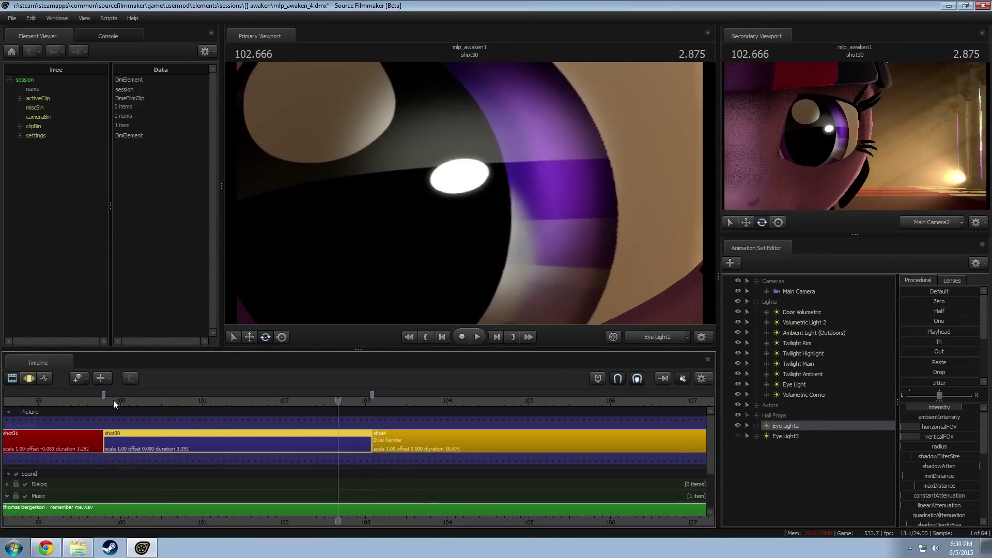
Step: Scrub through shot30 in the Motion Editor and select Twilight2's Face and Pony Eye Flexes controls
{"action": "key", "text": "F3"}
{"action": "key", "text": "shift"}
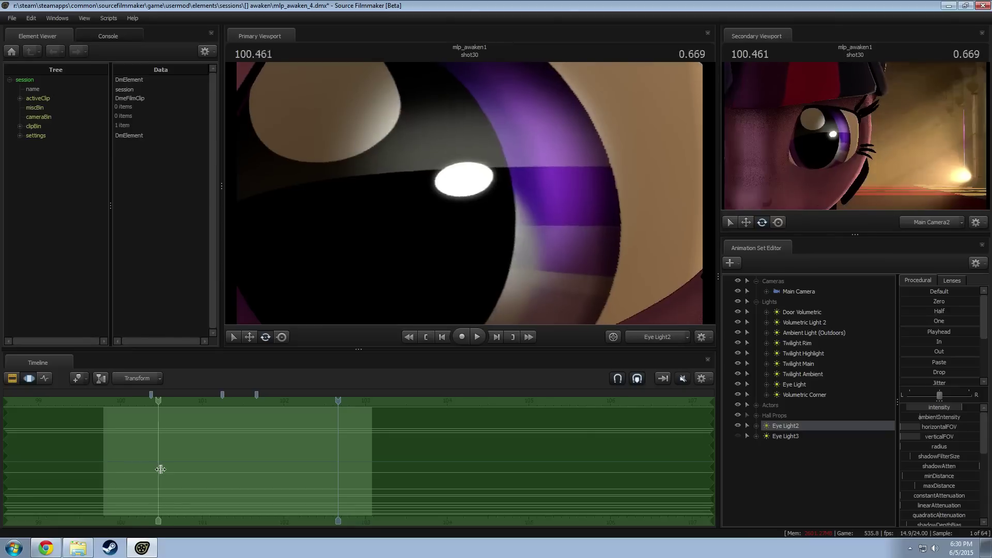
{"action": "middle_click_drag", "start_coordinate": [224, 476], "coordinate": [337, 482]}
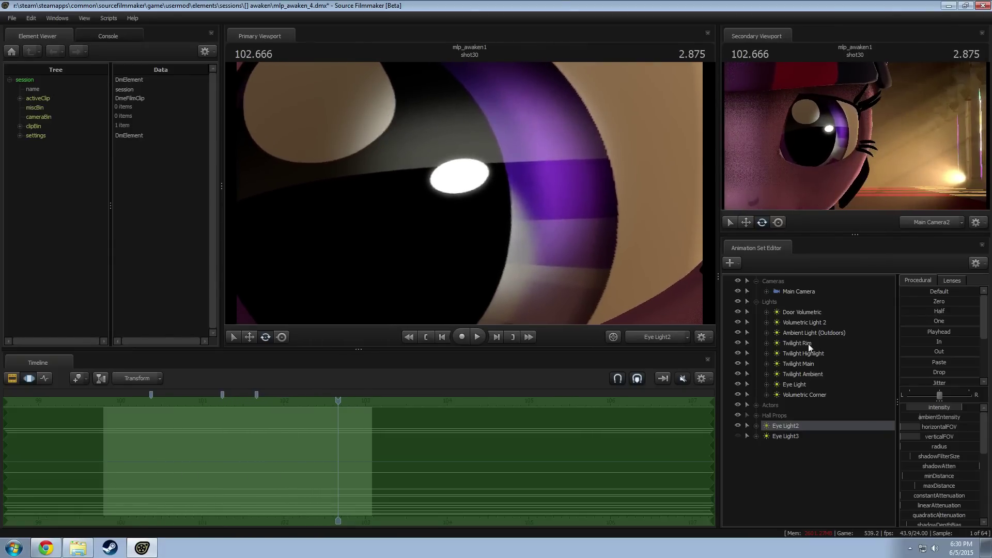
{"action": "left_click", "coordinate": [756, 405]}
{"action": "left_click", "coordinate": [771, 415]}
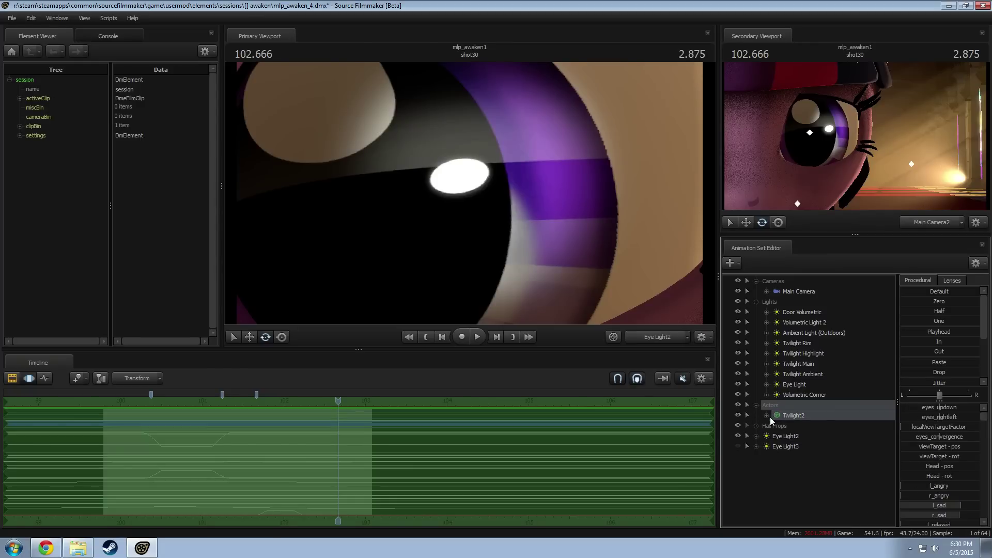
{"action": "left_click", "coordinate": [767, 416]}
{"action": "left_click", "coordinate": [780, 428]}
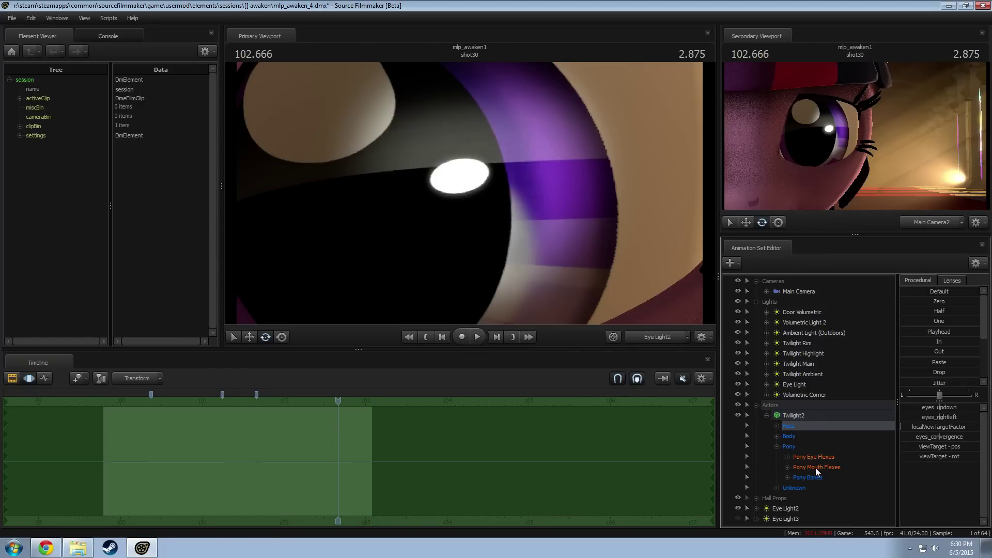
{"action": "left_click", "coordinate": [813, 457]}
Step: Slightly adjust Twilight2's eye_closer flexes within a falloff selection centred on 101.416 s, and preview the shot
{"action": "middle_click_drag", "start_coordinate": [392, 449], "coordinate": [253, 470]}
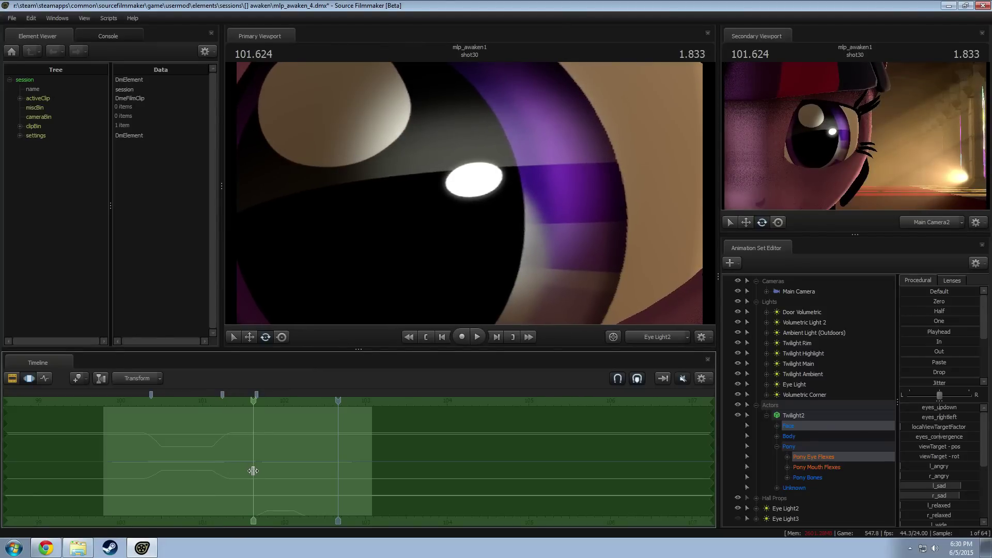
{"action": "left_click_drag", "start_coordinate": [253, 470], "coordinate": [235, 469]}
{"action": "left_click", "coordinate": [235, 470], "text": "shift"}
{"action": "scroll", "coordinate": [235, 469], "scroll_direction": "up", "scroll_amount": 4, "text": "shift"}
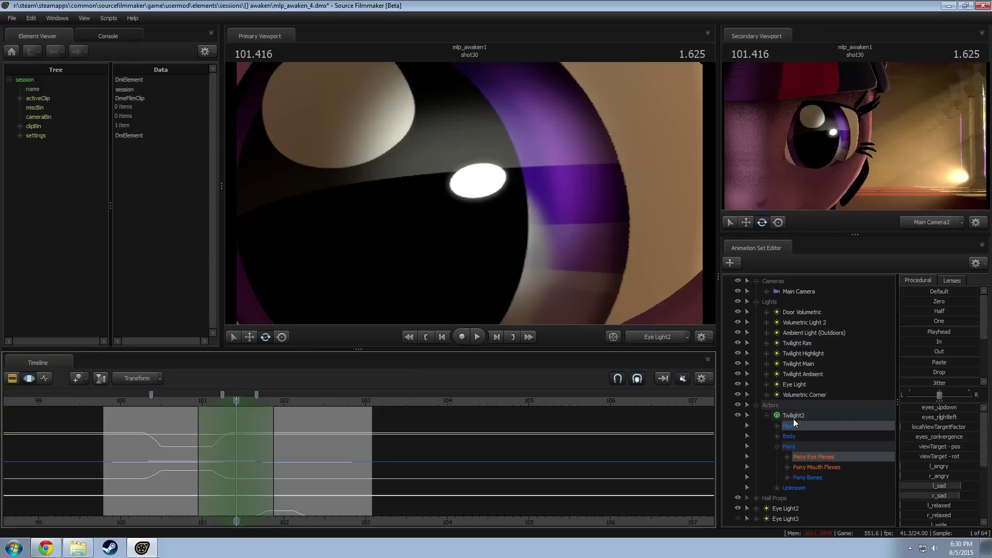
{"action": "scroll", "coordinate": [954, 498], "scroll_direction": "down", "scroll_amount": 4}
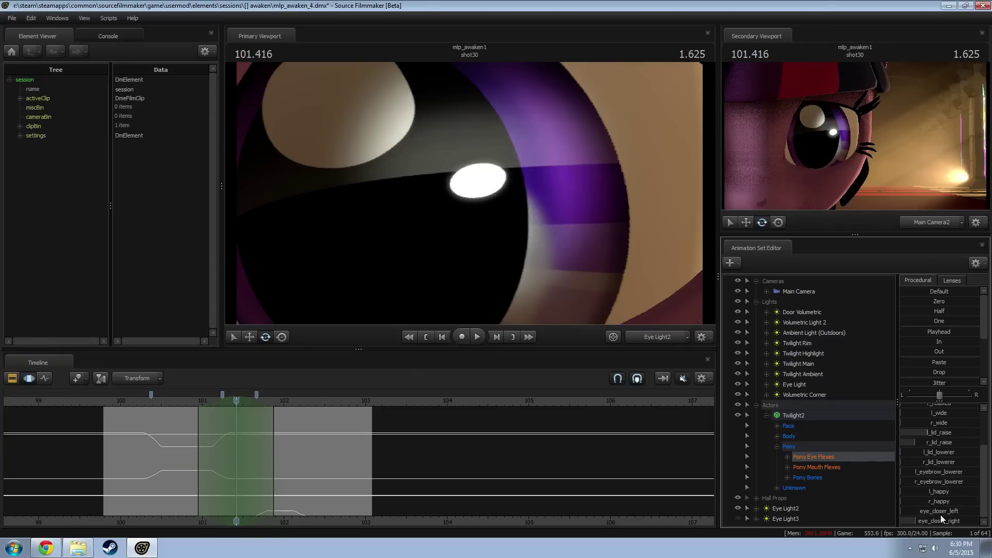
{"action": "left_click_drag", "start_coordinate": [931, 512], "coordinate": [933, 512]}
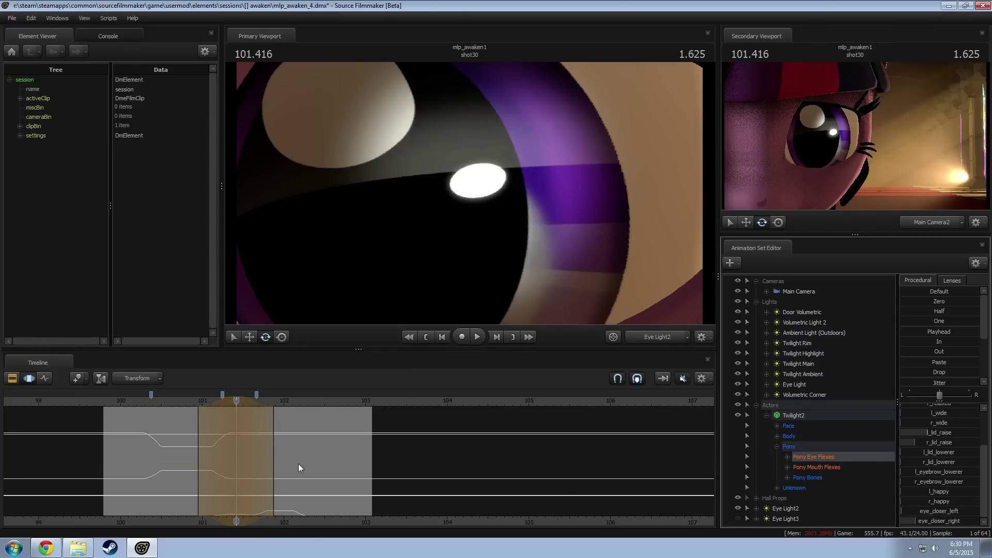
{"action": "key", "text": "space"}
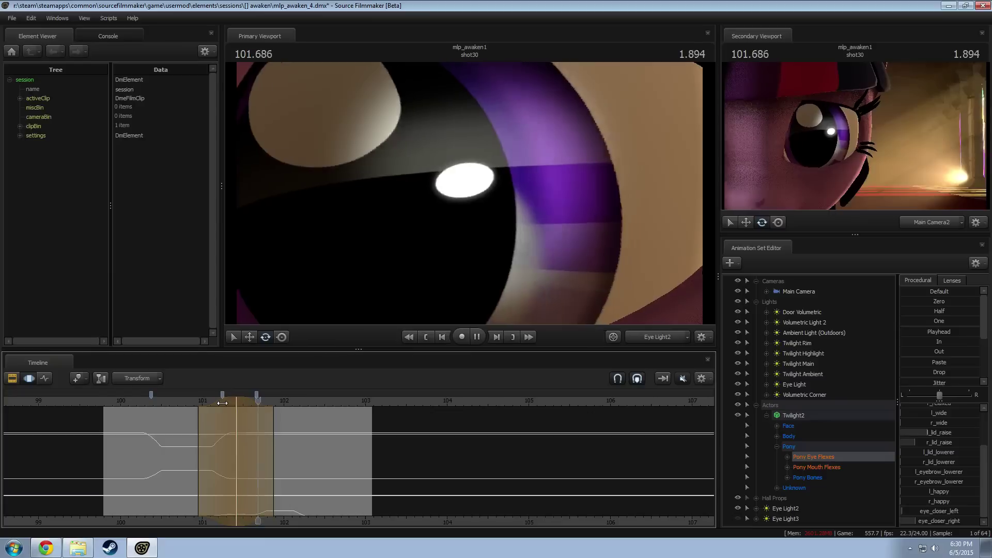
{"action": "key", "text": "space"}
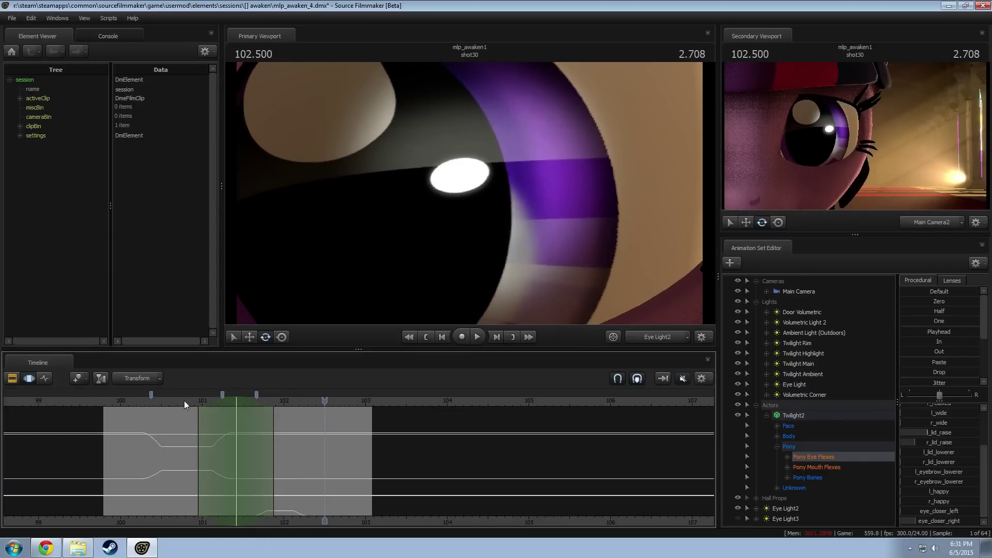
Step: Slightly adjust the eye_closer flexes from 100.541 s, extend the edit across about 100.4 to 101.3 s, and play it back
{"action": "mouse_move", "coordinate": [184, 401]}
{"action": "left_mouse_down"}
{"action": "mouse_move", "coordinate": [106, 413]}
{"action": "mouse_move", "coordinate": [189, 422]}
{"action": "mouse_move", "coordinate": [134, 420]}
{"action": "mouse_move", "coordinate": [206, 436]}
{"action": "left_mouse_up"}
{"action": "left_click", "coordinate": [171, 429], "text": "shift"}
{"action": "left_click", "coordinate": [164, 429], "text": "shift"}
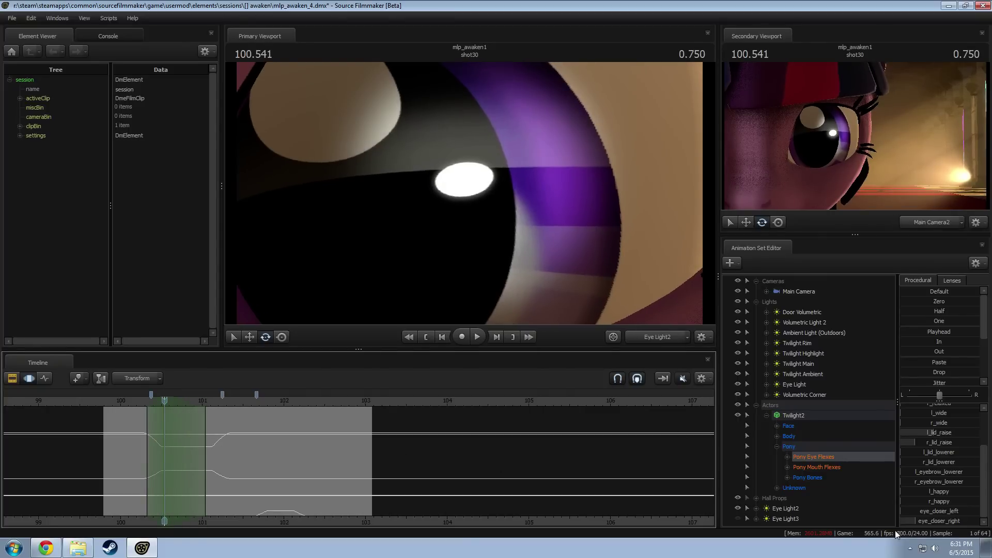
{"action": "left_click_drag", "start_coordinate": [922, 523], "coordinate": [924, 516]}
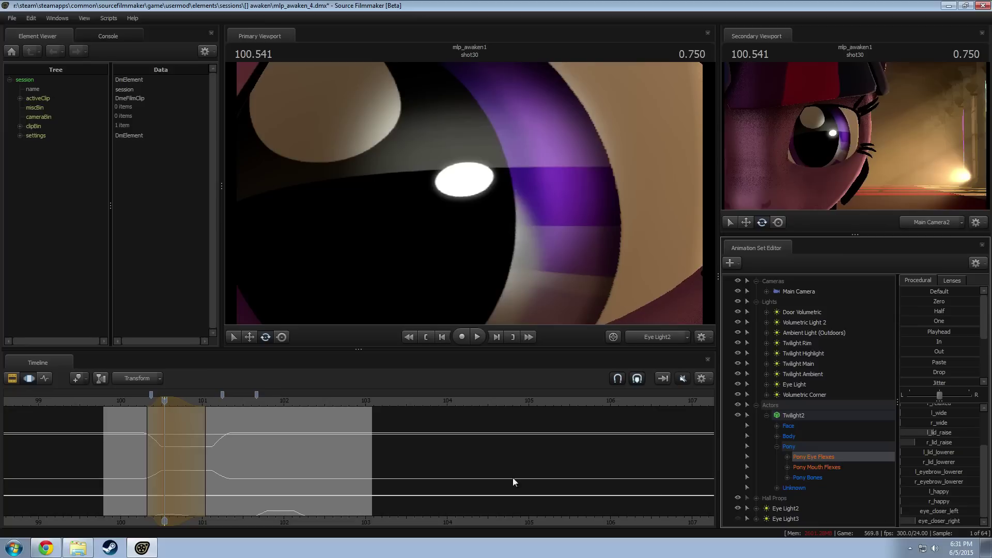
{"action": "left_click_drag", "start_coordinate": [159, 447], "coordinate": [202, 439]}
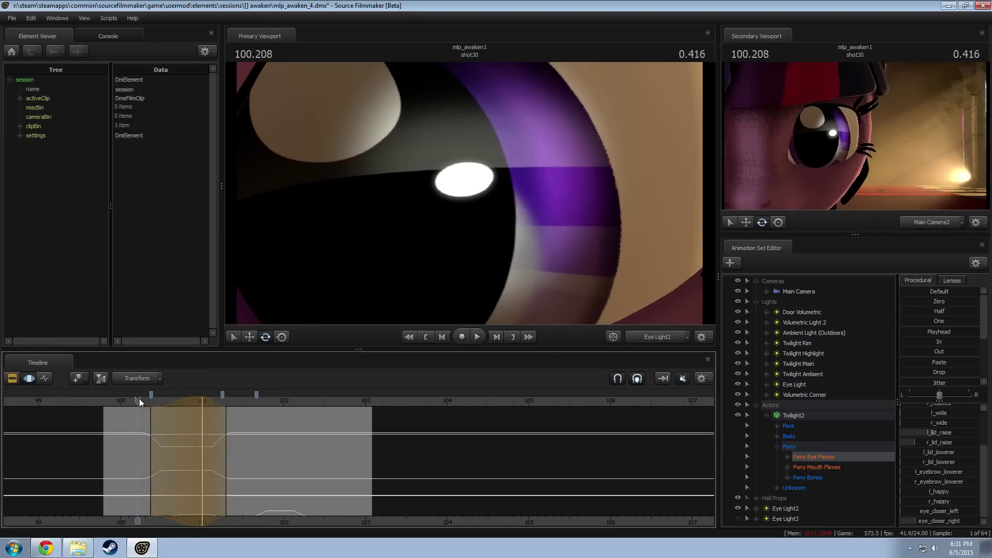
{"action": "key", "text": "space"}
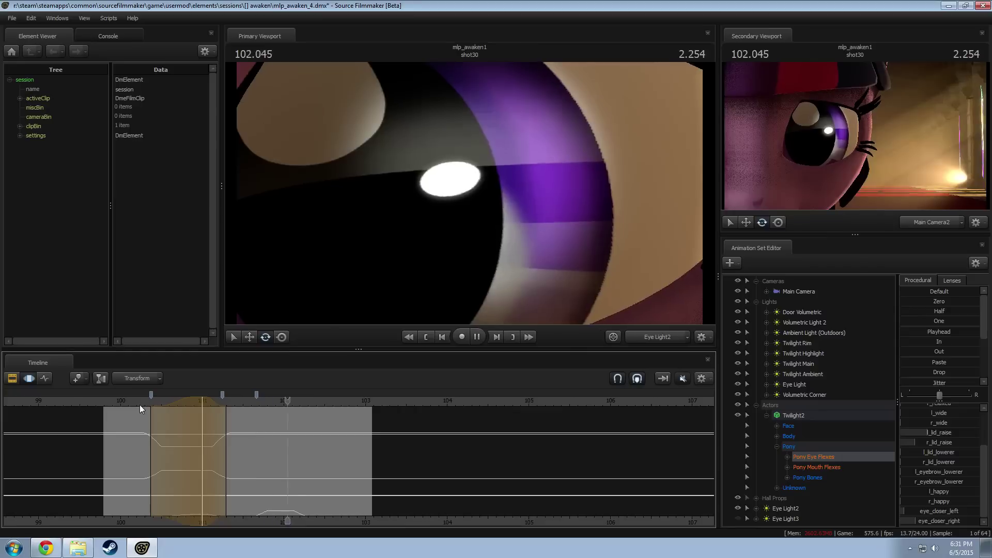
{"action": "key", "text": "space"}
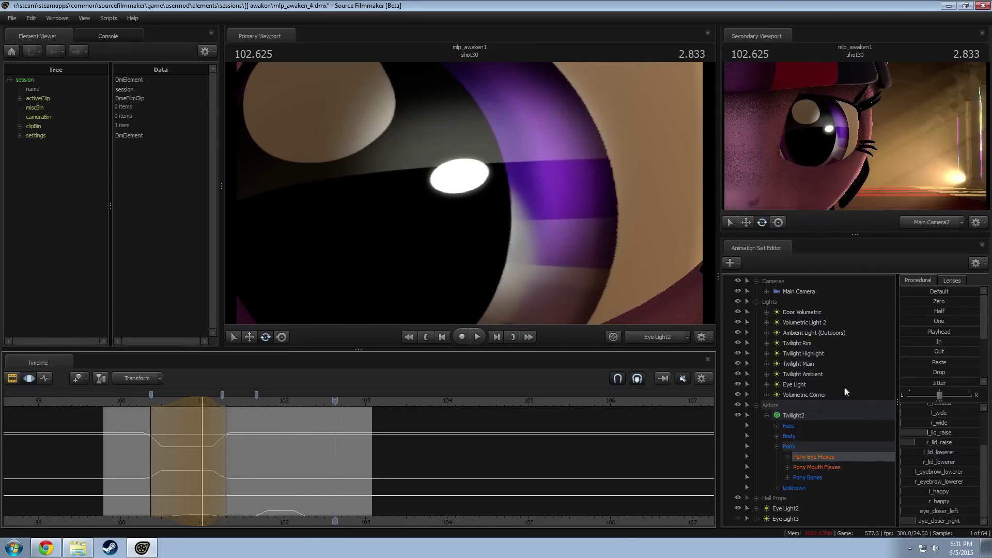
Step: Select Twilight2's Face and Pony Eye Flexes, move the time selection to about 101.7 to 102.2 s, and play back the shot
{"action": "left_click", "coordinate": [808, 458]}
{"action": "left_click", "coordinate": [789, 427], "text": "ctrl"}
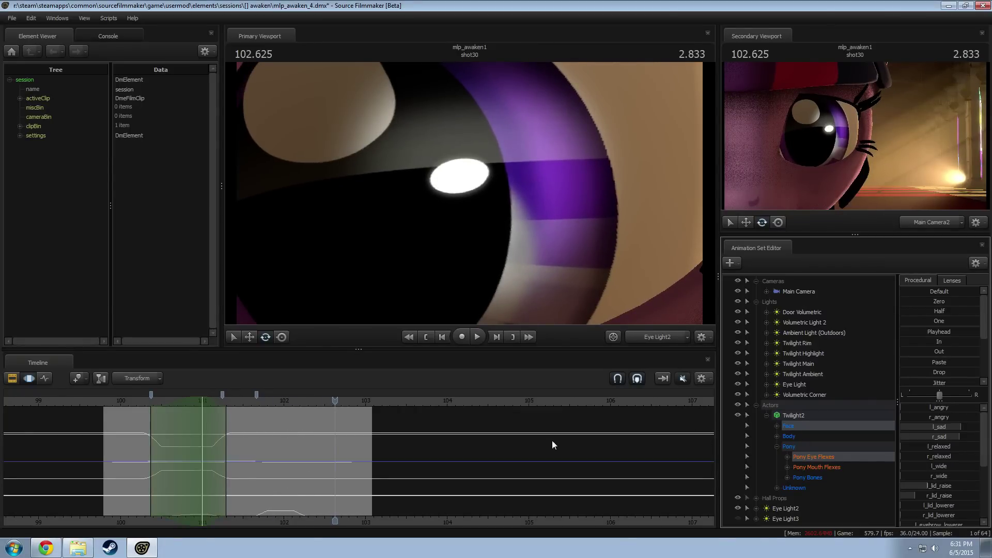
{"action": "left_click_drag", "start_coordinate": [195, 472], "coordinate": [295, 472]}
{"action": "key", "text": "space"}
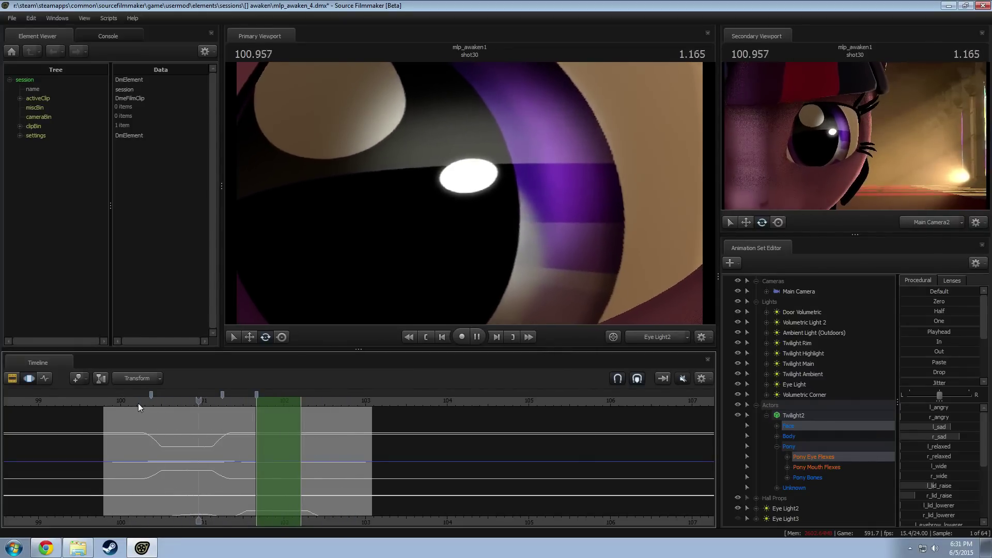
{"action": "key", "text": "space"}
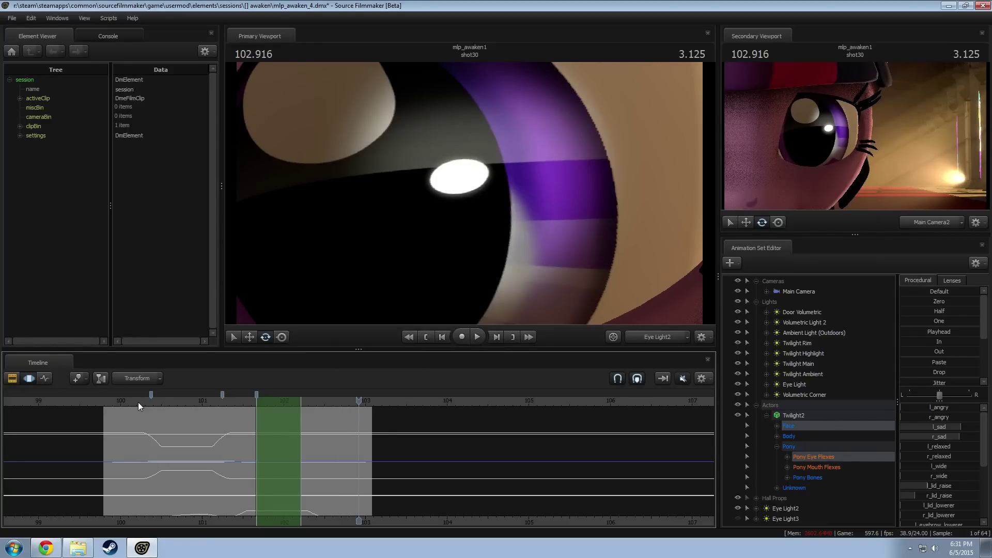
Step: Add a blink around 102.333 s by zeroing Twilight2's Pony Eye Flexes and fully raising eye_closer_left and eye_closer_right
{"action": "left_click", "coordinate": [221, 448]}
{"action": "left_click_drag", "start_coordinate": [210, 451], "coordinate": [314, 466]}
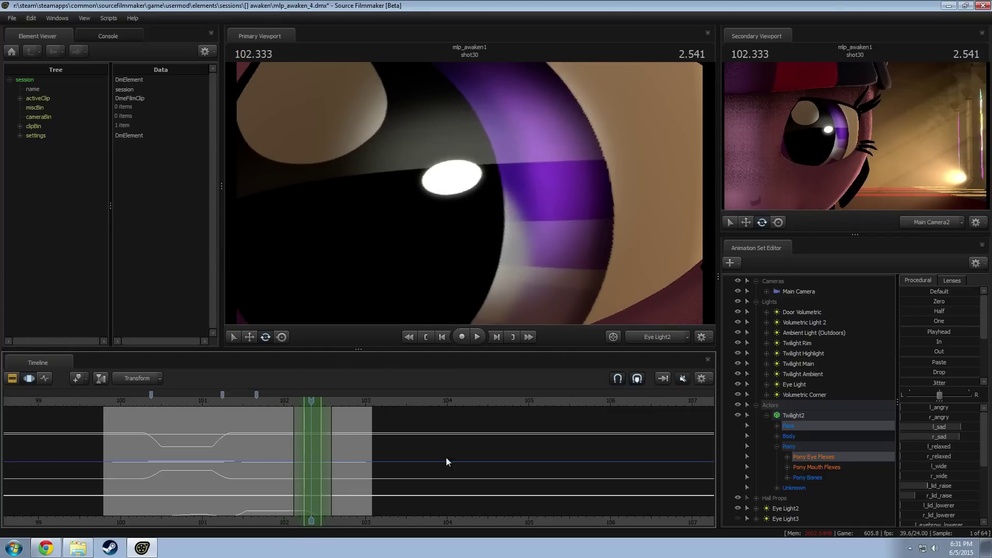
{"action": "scroll", "coordinate": [417, 461], "scroll_direction": "up", "scroll_amount": 3, "text": "shift"}
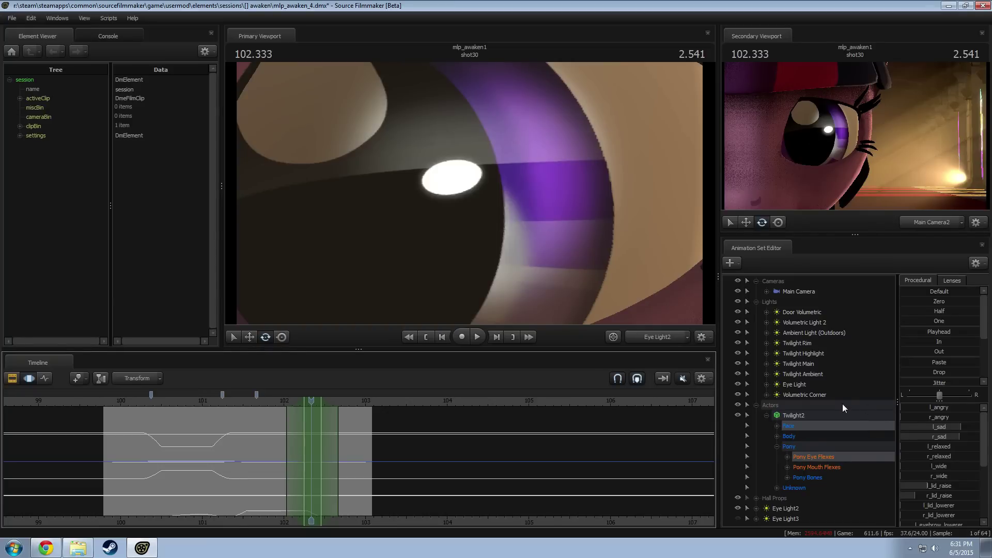
{"action": "left_click", "coordinate": [826, 457]}
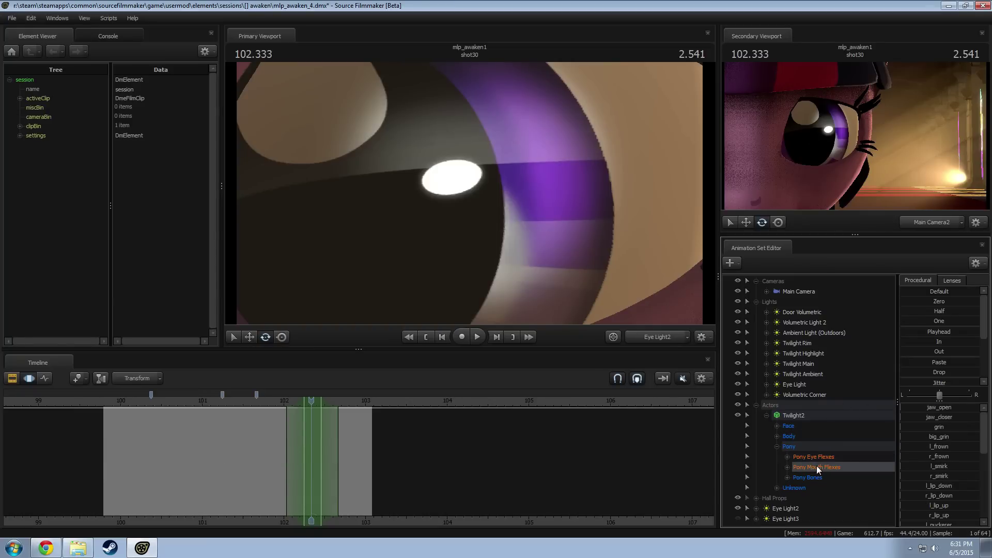
{"action": "left_click", "coordinate": [928, 298]}
{"action": "scroll", "coordinate": [927, 505], "scroll_direction": "down", "scroll_amount": 1}
{"action": "left_click_drag", "start_coordinate": [917, 509], "coordinate": [978, 519]}
{"action": "left_click", "coordinate": [159, 404]}
{"action": "key", "text": "space"}
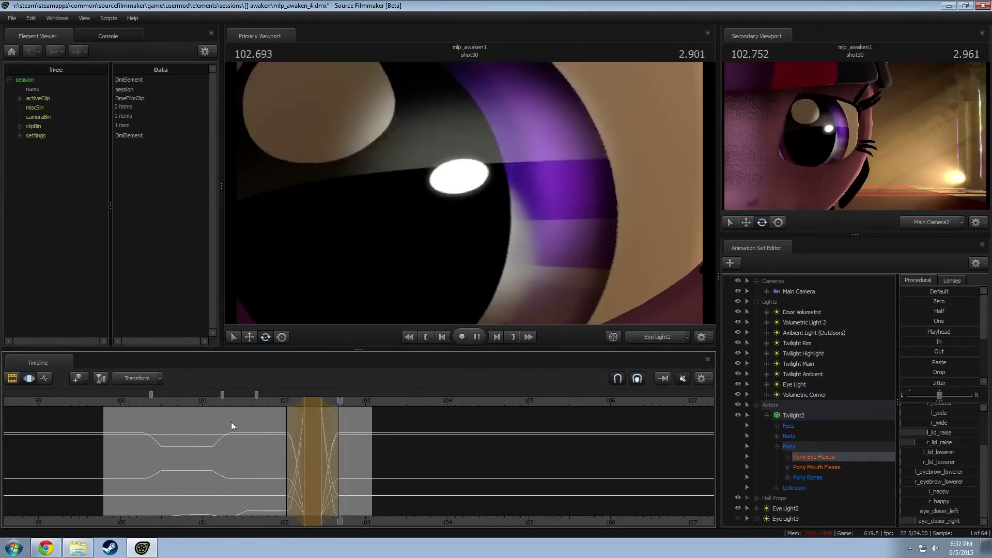
Step: Shorten the blink so its falloffs span about 102.2 to 102.5 s, and preview it
{"action": "left_click_drag", "start_coordinate": [334, 428], "coordinate": [304, 404], "text": "ctrl"}
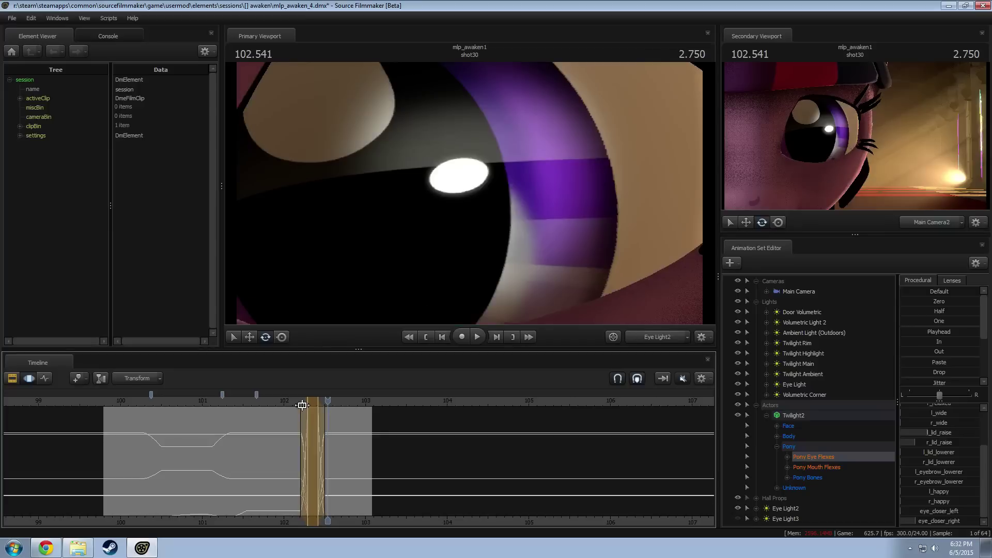
{"action": "left_click", "coordinate": [285, 400]}
{"action": "key", "text": "space"}
{"action": "key", "text": "space"}
{"action": "left_click", "coordinate": [288, 408]}
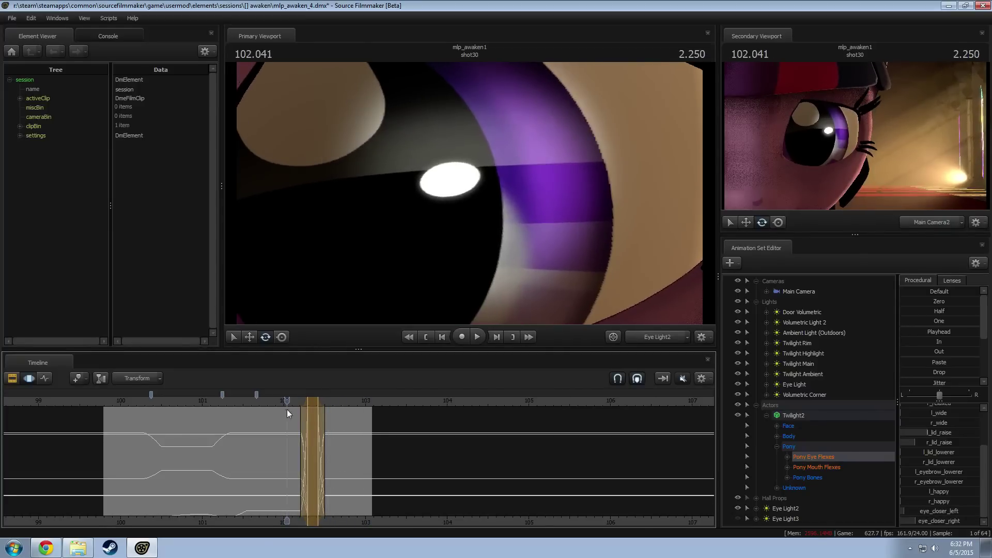
Step: Lengthen the blink's falloffs to span about 102.1 to 102.5 s, and play it back
{"action": "scroll", "coordinate": [315, 435], "scroll_direction": "up", "scroll_amount": 5}
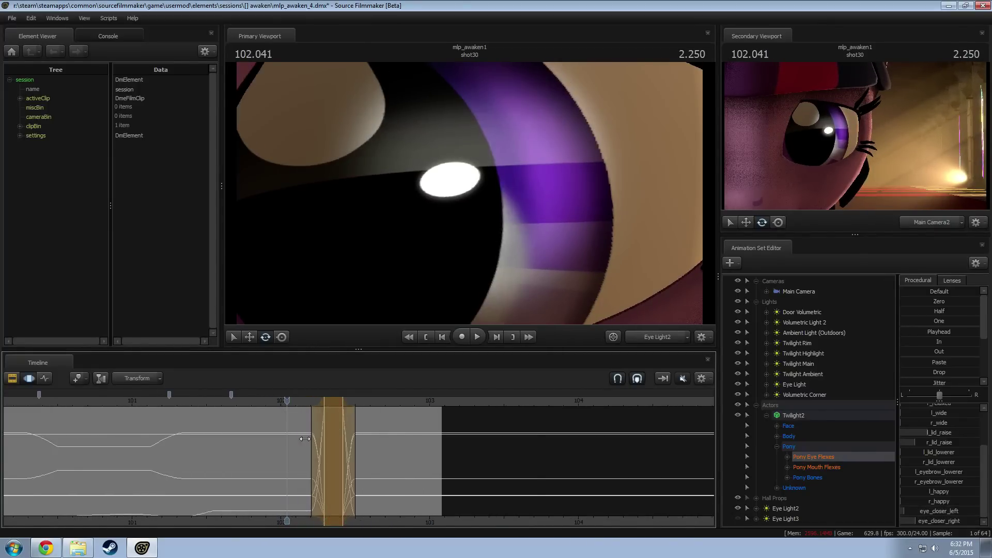
{"action": "left_click_drag", "start_coordinate": [368, 424], "coordinate": [372, 425], "text": "shift"}
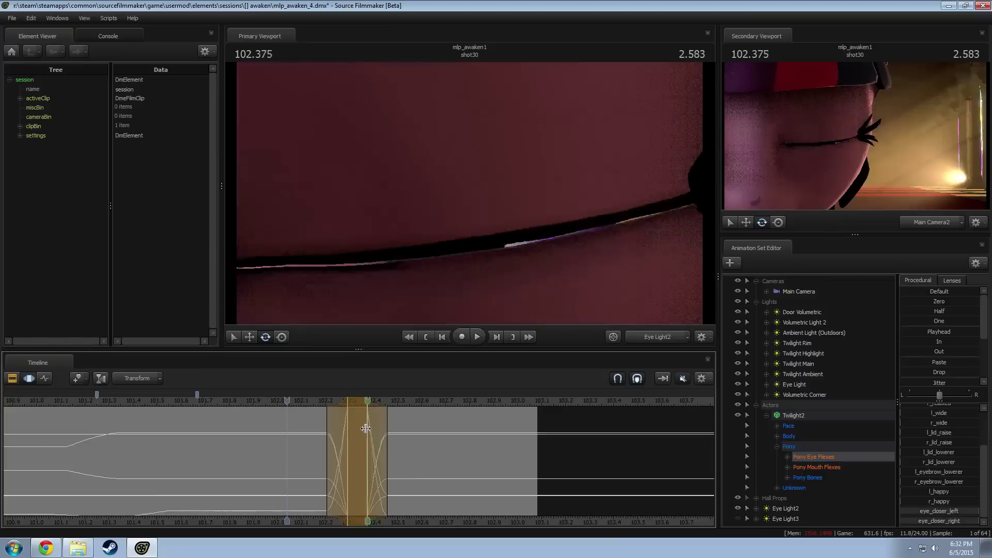
{"action": "scroll", "coordinate": [360, 429], "scroll_direction": "up", "scroll_amount": 2, "text": "shift"}
{"action": "key", "text": "space"}
{"action": "scroll", "coordinate": [285, 395], "scroll_direction": "down", "scroll_amount": 3}
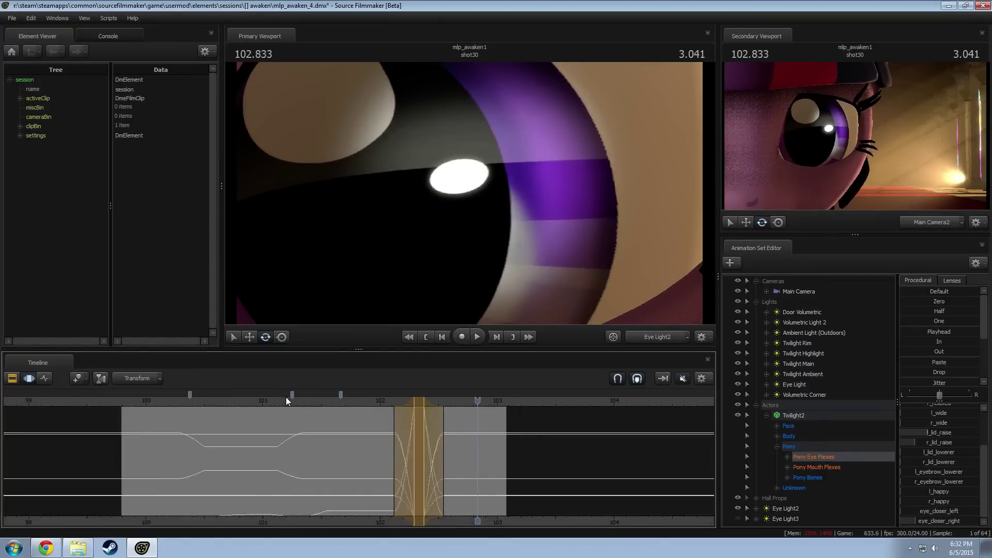
{"action": "key", "text": "space"}
{"action": "key", "text": "space"}
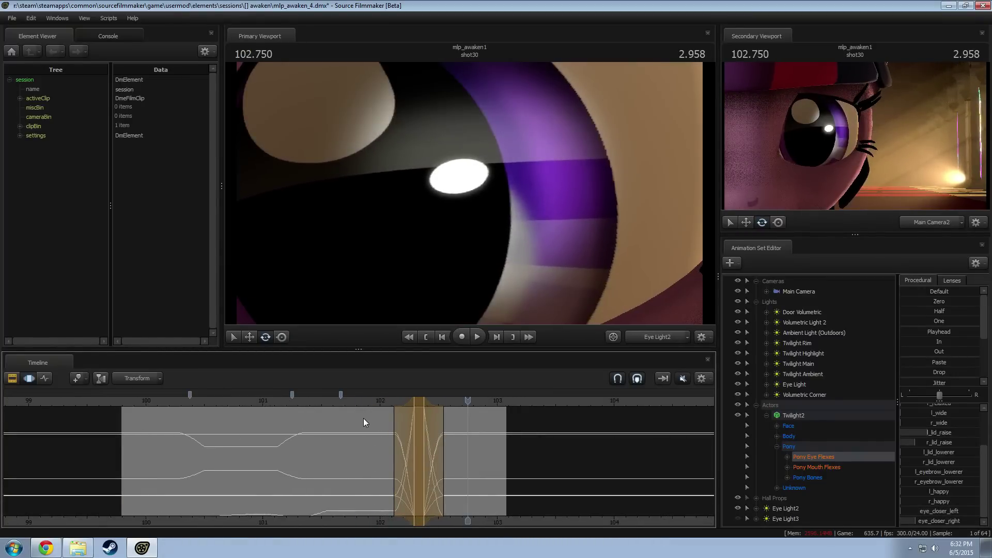
Step: Widen the blink's falloffs to span about 102.1 to 102.6 s, return the playhead to 102.333 s, and select Twilight2's Face
{"action": "key", "text": "shift"}
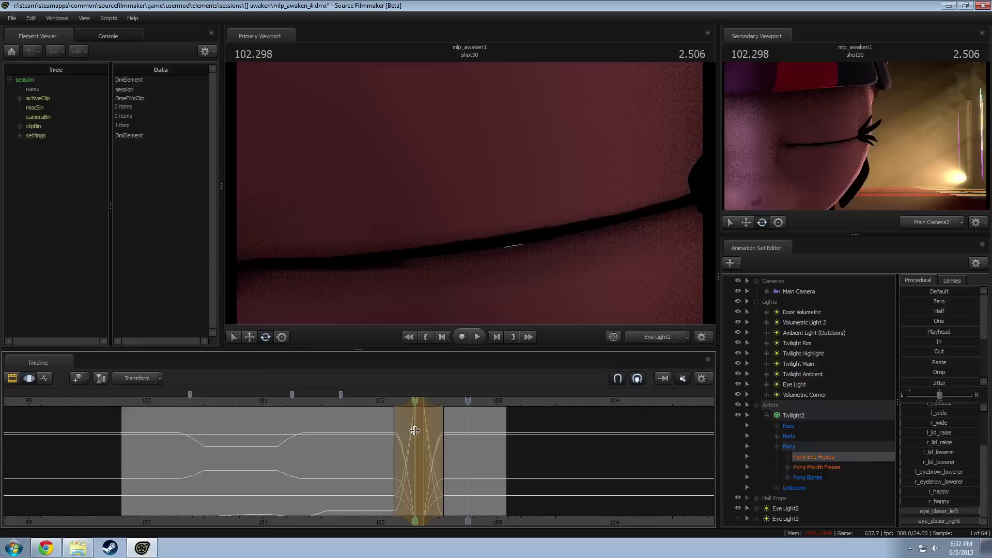
{"action": "scroll", "coordinate": [415, 431], "scroll_direction": "up", "scroll_amount": 1, "text": "shift"}
{"action": "left_click_drag", "start_coordinate": [415, 430], "coordinate": [414, 430]}
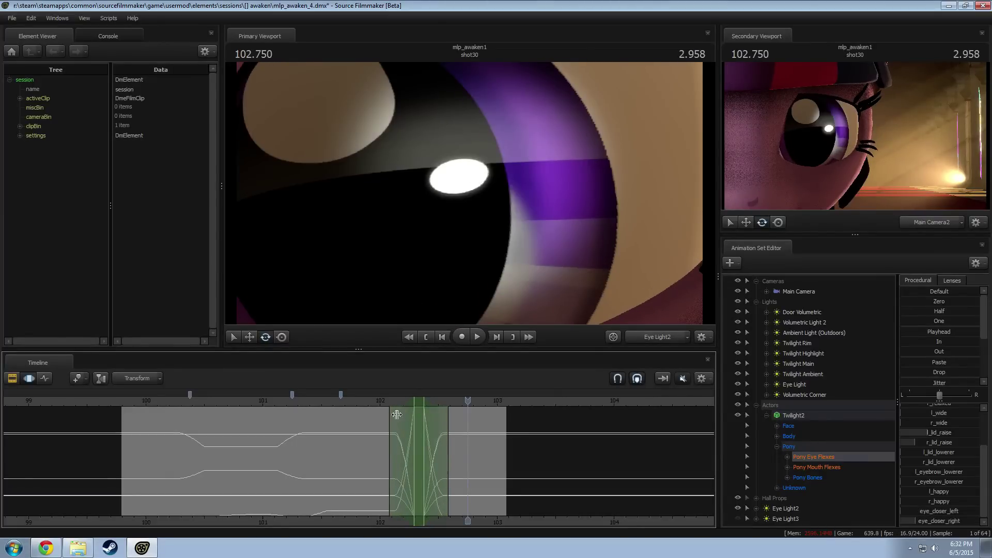
{"action": "left_click", "coordinate": [382, 401]}
{"action": "left_click_drag", "start_coordinate": [382, 401], "coordinate": [419, 401]}
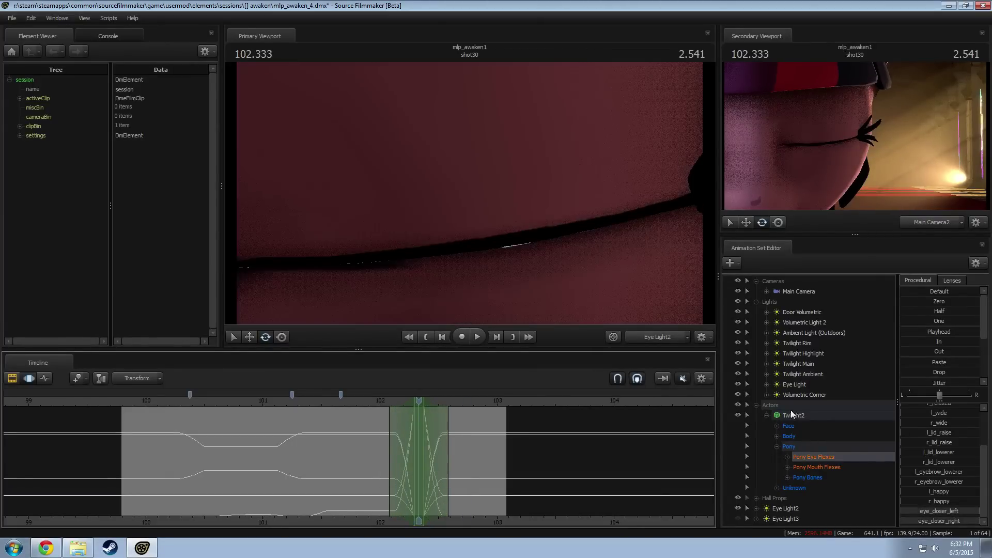
{"action": "left_click", "coordinate": [851, 426]}
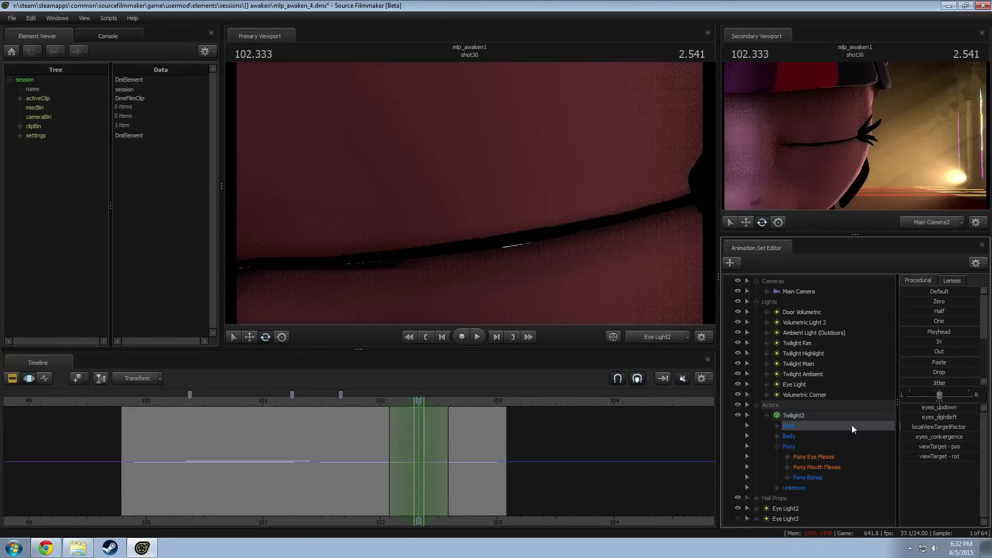
Step: Try a strong eyes_updown offset at the blink with adjusted falloffs, play it back, and undo it
{"action": "left_click_drag", "start_coordinate": [941, 408], "coordinate": [953, 408]}
{"action": "key", "text": "shift"}
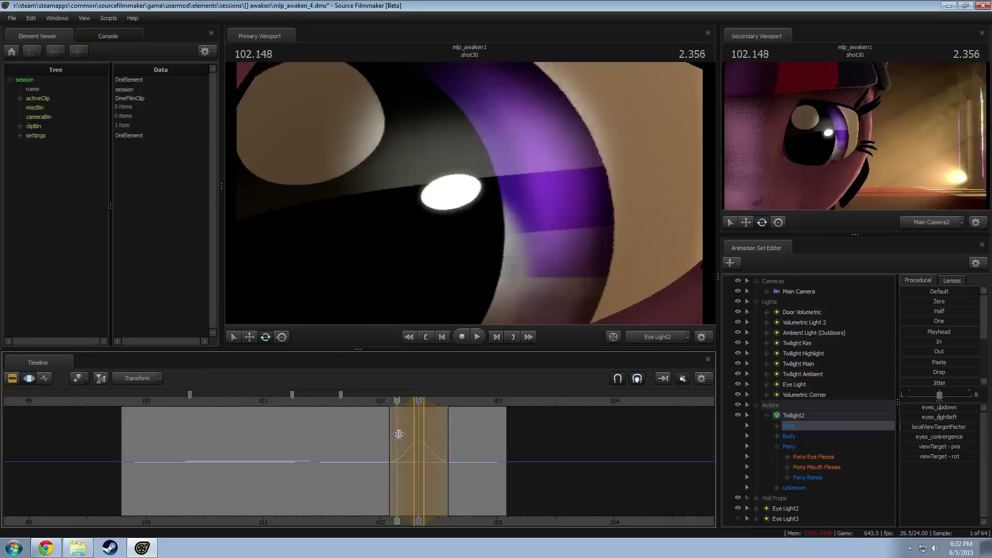
{"action": "scroll", "coordinate": [445, 441], "scroll_direction": "down", "scroll_amount": 2, "text": "shift"}
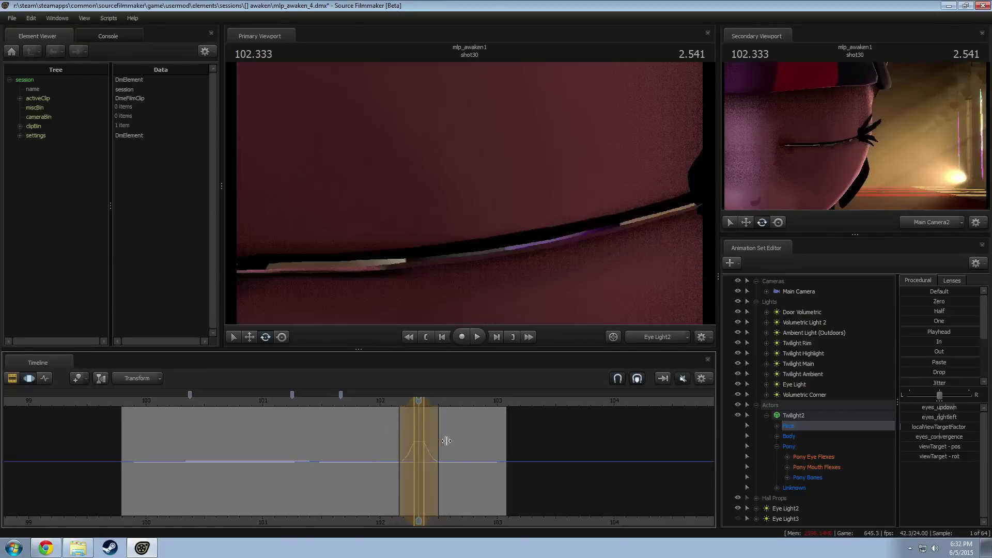
{"action": "left_click", "coordinate": [383, 403]}
{"action": "key", "text": "space"}
{"action": "key", "text": "space"}
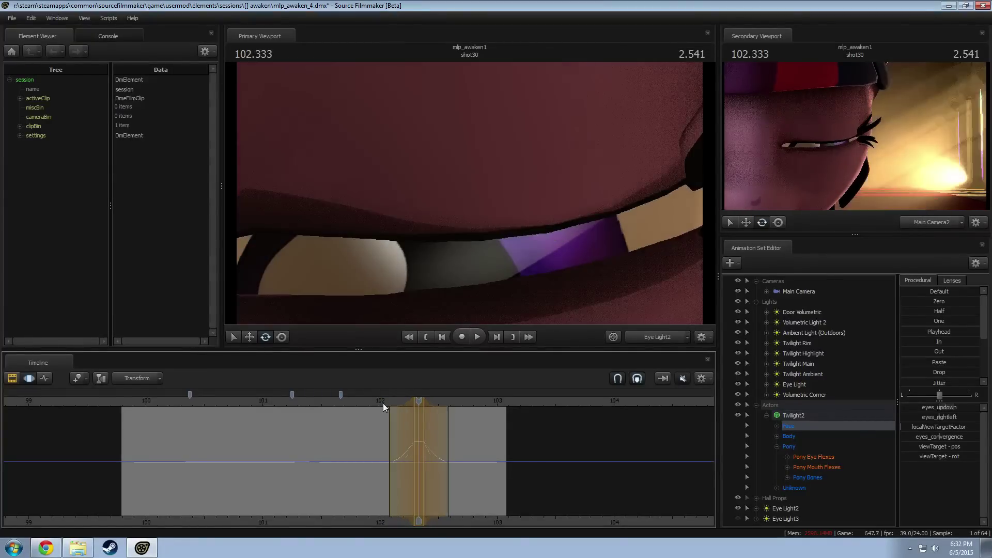
{"action": "key", "text": "ctrl+z"}
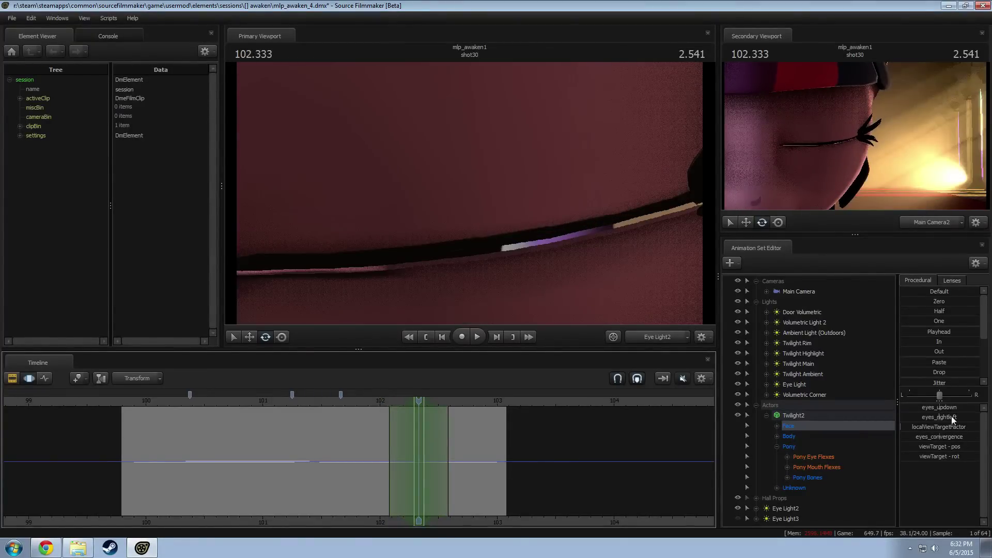
Step: Offset eyes_updown slightly at the blink, with falloffs spanning about 102.1 to 102.5 s, and play back the shot
{"action": "left_click_drag", "start_coordinate": [949, 408], "coordinate": [956, 408]}
{"action": "key", "text": "space"}
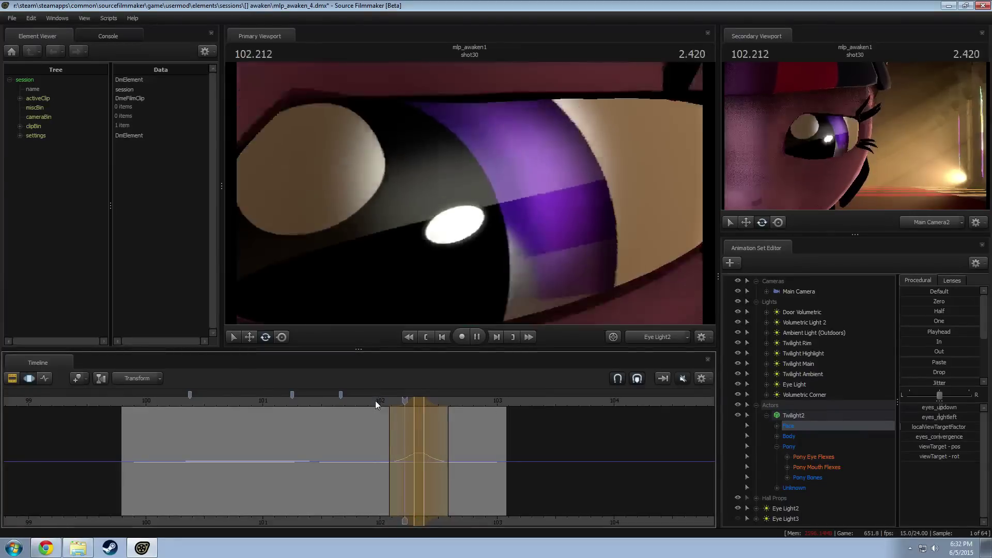
{"action": "left_click_drag", "start_coordinate": [397, 405], "coordinate": [402, 404]}
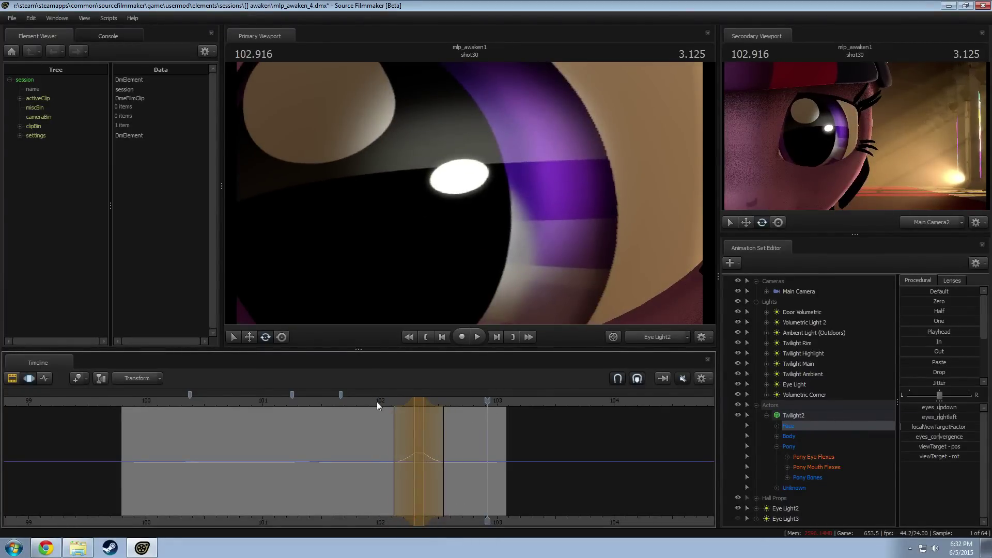
{"action": "left_click", "coordinate": [376, 402]}
{"action": "key", "text": "space"}
{"action": "key", "text": "space"}
{"action": "left_click", "coordinate": [179, 403]}
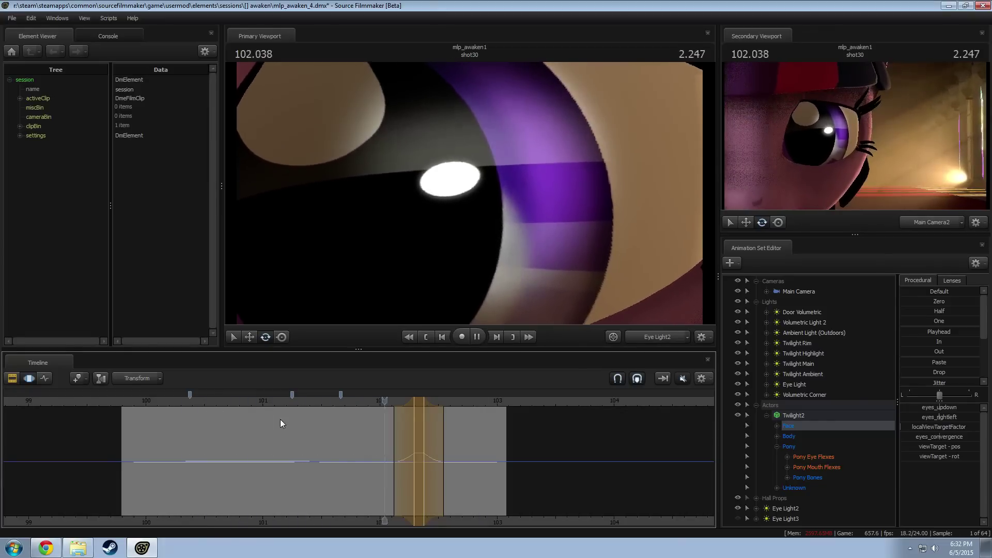
{"action": "key", "text": "space"}
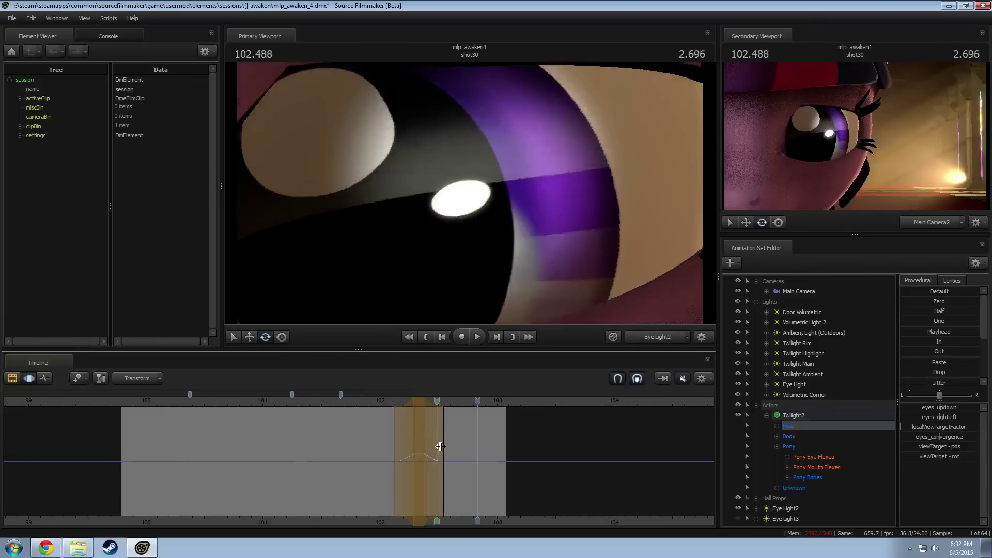
Step: Extend the time selection from 102.333 s past the shot's end and shift the eyes' gaze sideways with eyes_rightleft
{"action": "left_click_drag", "start_coordinate": [418, 448], "coordinate": [744, 429], "text": "shift"}
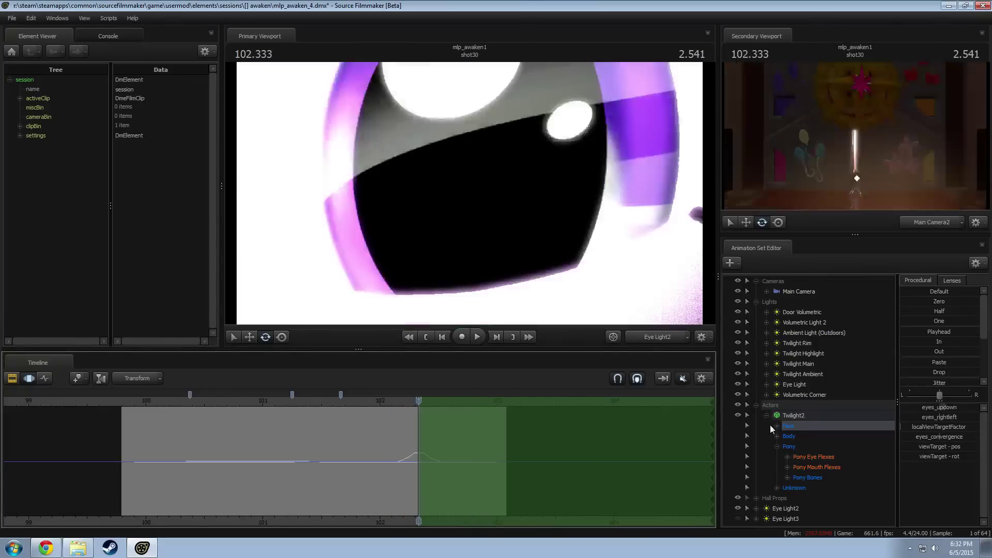
{"action": "left_click", "coordinate": [492, 401]}
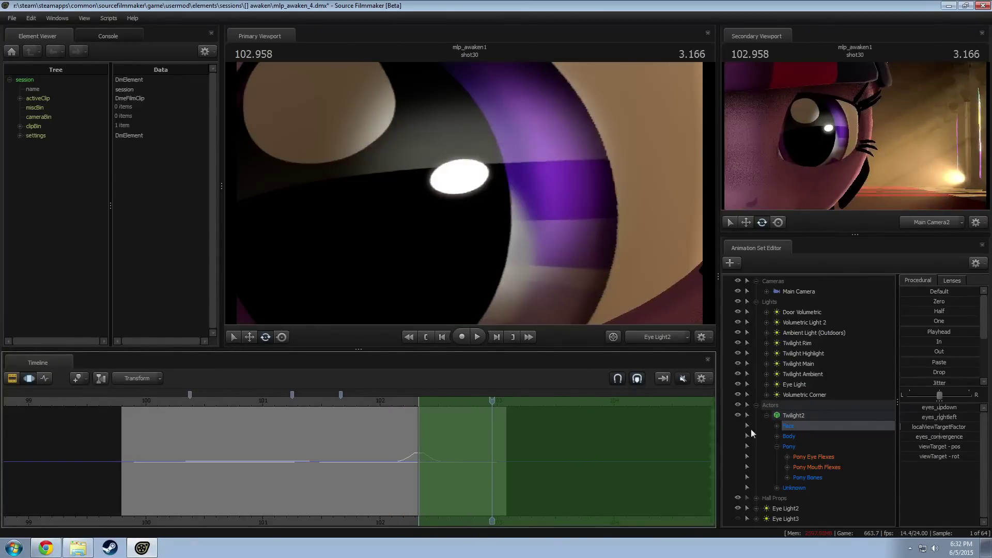
{"action": "left_click_drag", "start_coordinate": [950, 408], "coordinate": [951, 415]}
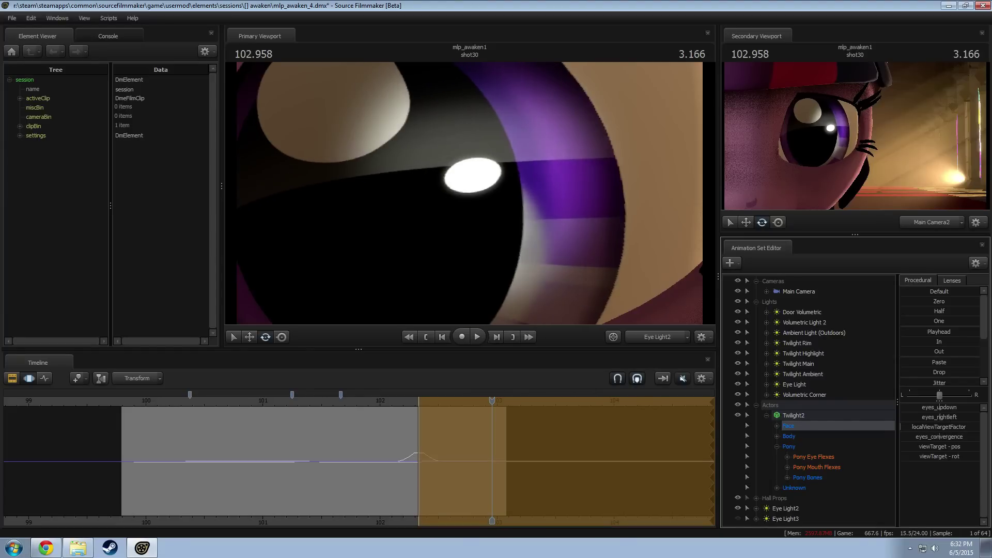
Step: From the Work Camera, rotate Twilight2's neck slightly from 102.5 s onward, with a falloff beginning at about 102.2 s
{"action": "left_click", "coordinate": [439, 401]}
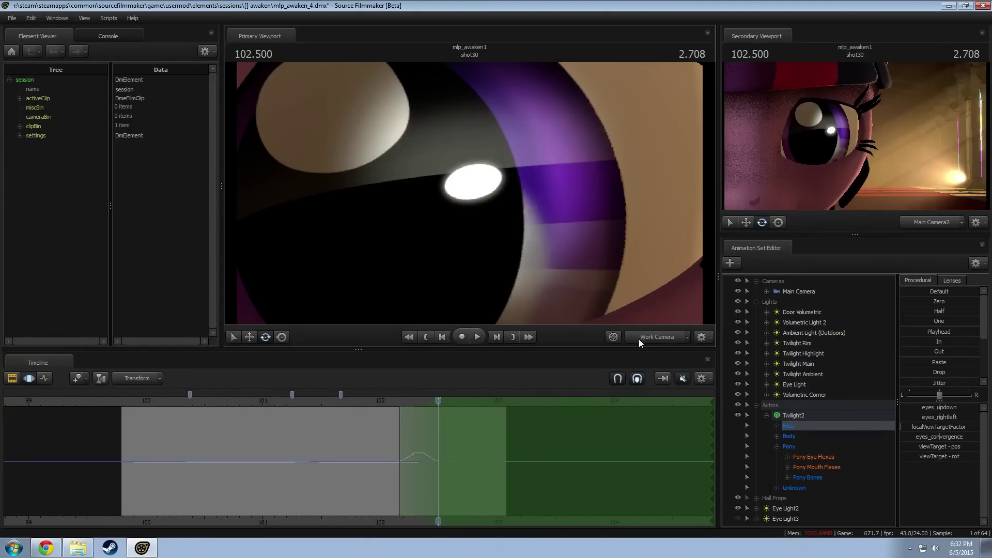
{"action": "left_click_drag", "start_coordinate": [480, 204], "coordinate": [480, 203]}
{"action": "key", "text": "w"}
{"action": "key", "text": "s"}
{"action": "left_click_drag", "start_coordinate": [495, 267], "coordinate": [494, 267]}
{"action": "key", "text": "ctrl"}
{"action": "left_click", "coordinate": [482, 280]}
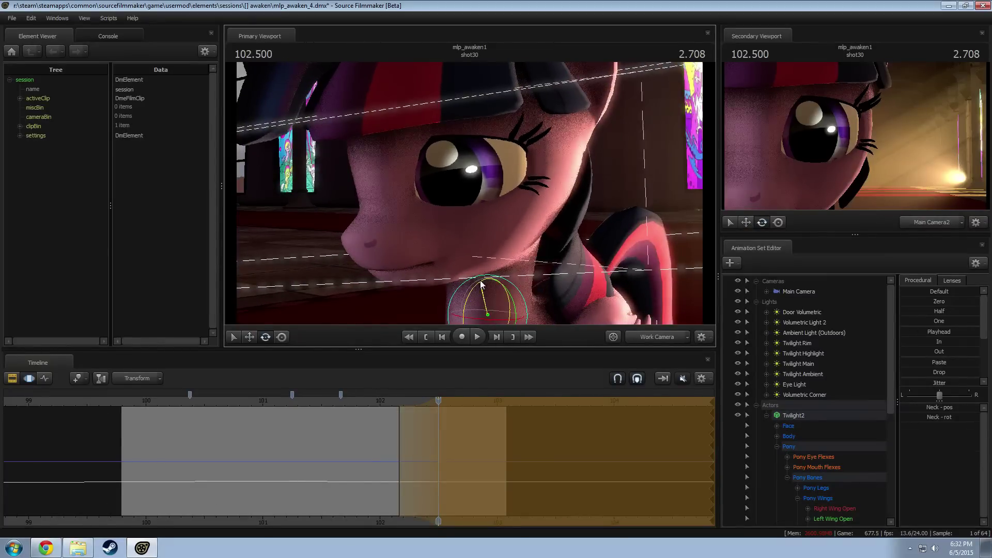
Step: Play back the neck movement through the blink, starting from about 102.1 s and again from about 101.7 s
{"action": "left_click", "coordinate": [394, 401]}
{"action": "key", "text": "space"}
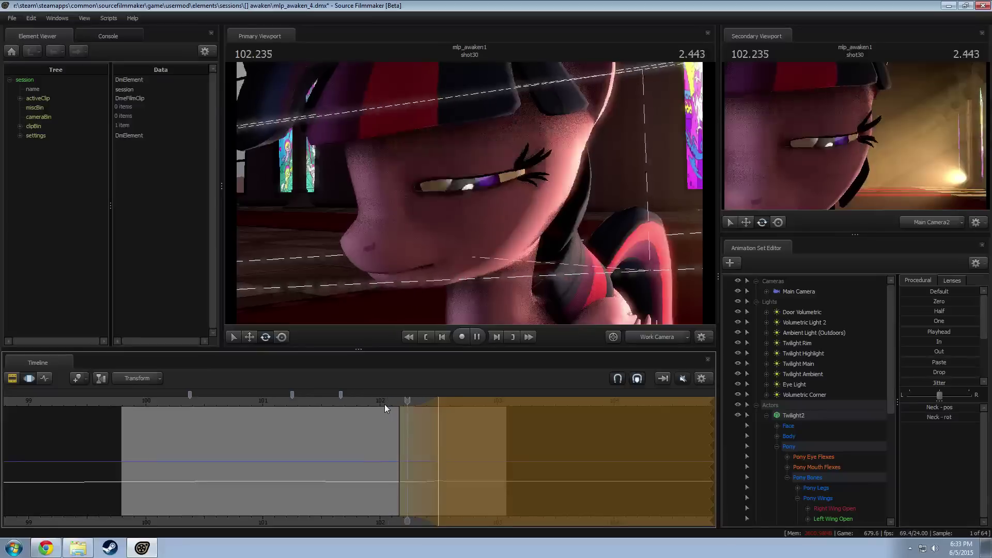
{"action": "key", "text": "space"}
{"action": "left_click", "coordinate": [338, 403]}
{"action": "key", "text": "space"}
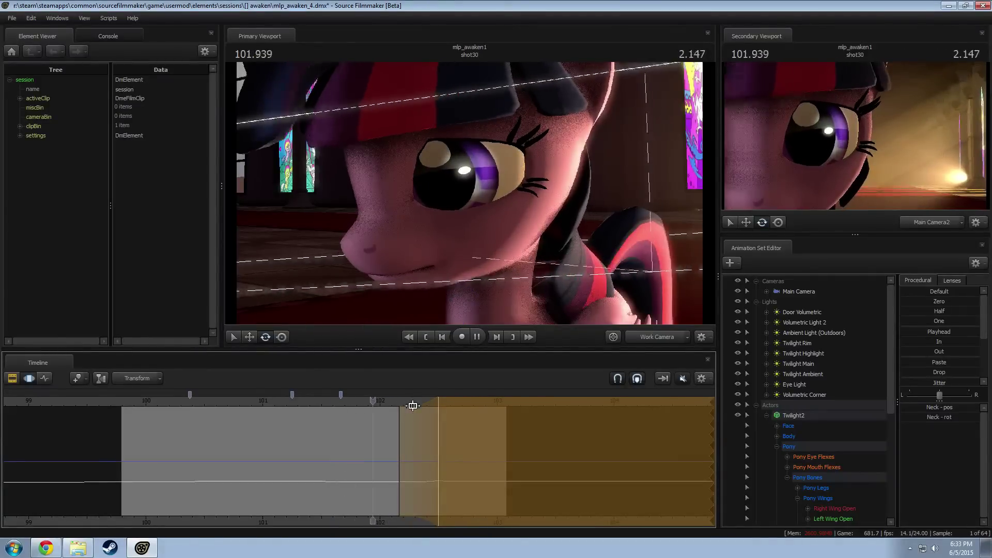
{"action": "key", "text": "space"}
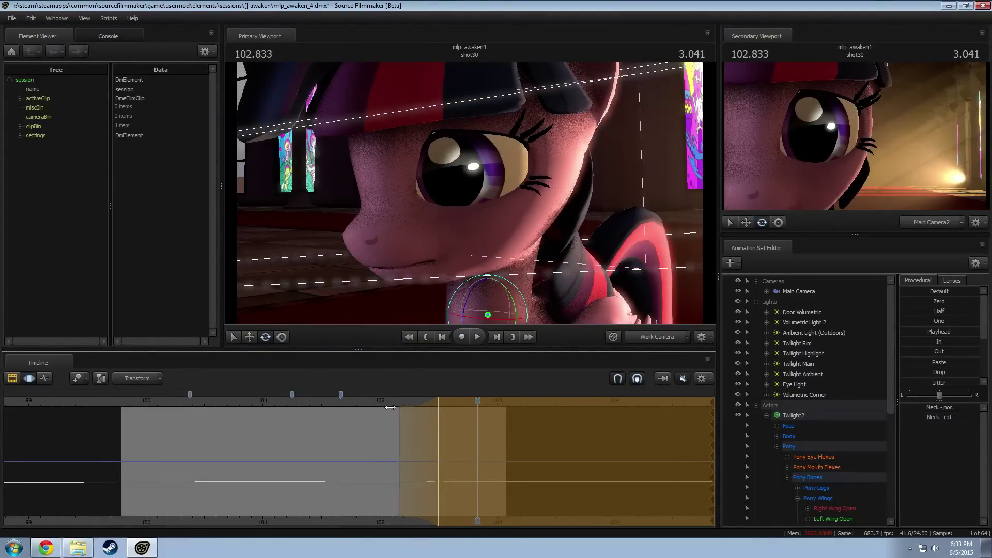
{"action": "key", "text": "Return"}
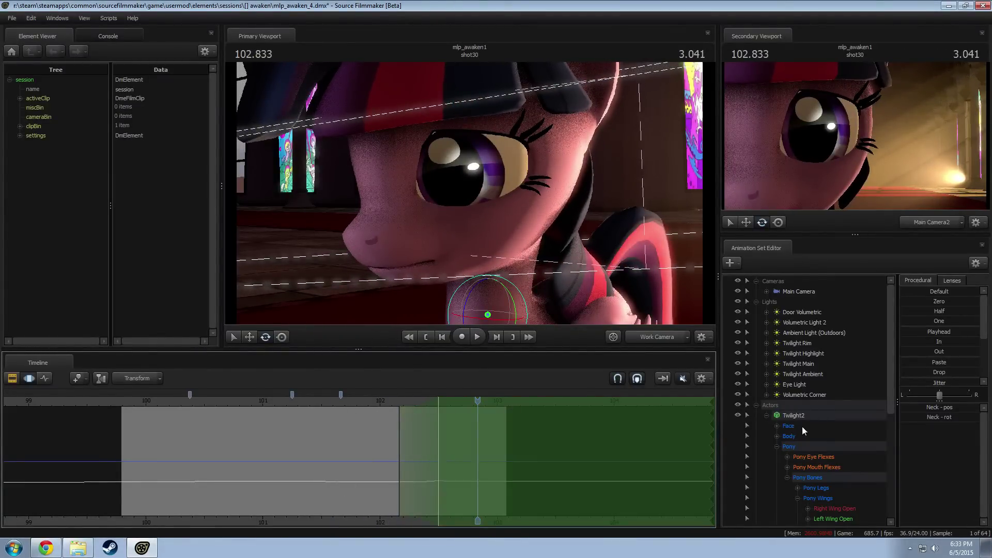
Step: Select Twilight2's Face, start the time selection at 102.333 s, and readjust the eyes' gaze after the blink with eyes_updown and eyes_rightleft
{"action": "left_click", "coordinate": [802, 426]}
{"action": "left_click_drag", "start_coordinate": [460, 443], "coordinate": [418, 444]}
{"action": "key", "text": "]"}
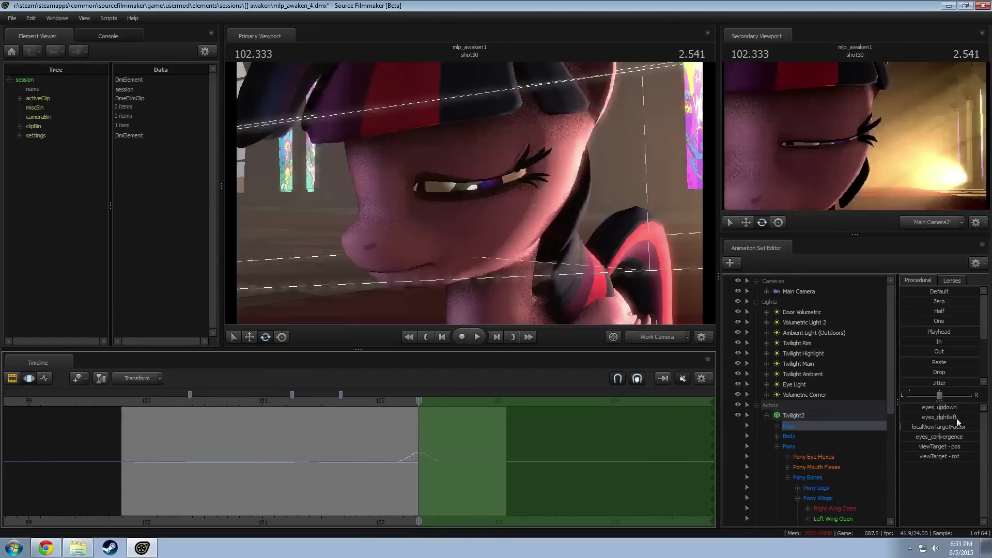
{"action": "left_click_drag", "start_coordinate": [955, 411], "coordinate": [949, 411]}
{"action": "left_click_drag", "start_coordinate": [420, 446], "coordinate": [462, 451]}
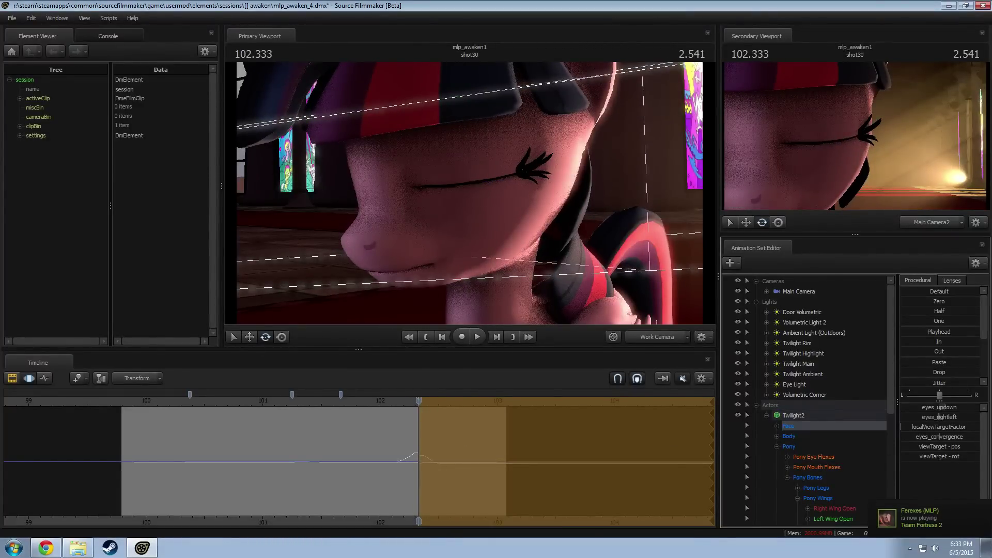
{"action": "middle_click_drag", "start_coordinate": [327, 456], "coordinate": [472, 426]}
{"action": "left_click_drag", "start_coordinate": [940, 416], "coordinate": [938, 417]}
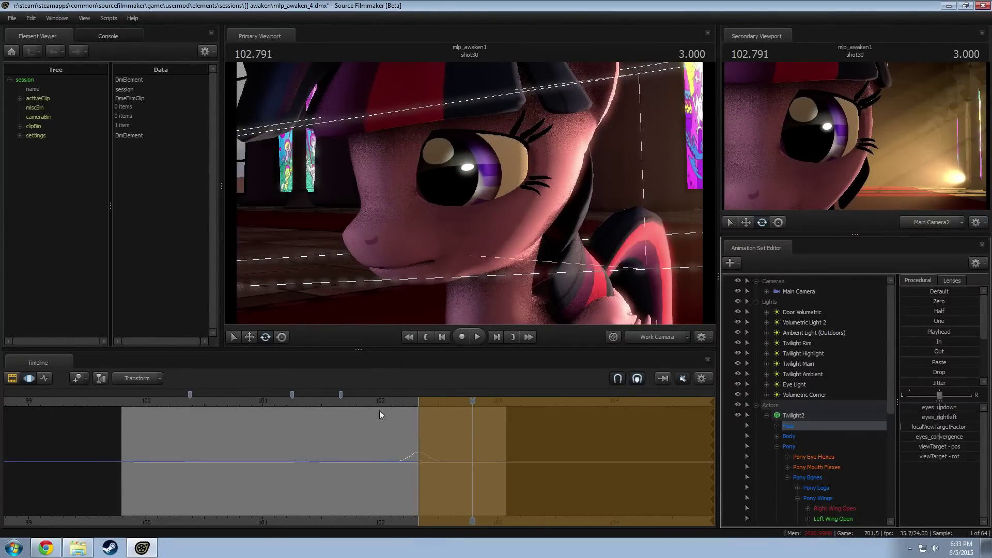
Step: Play back the whole of shot30 from its beginning to review the eye animation
{"action": "key", "text": "shift+space"}
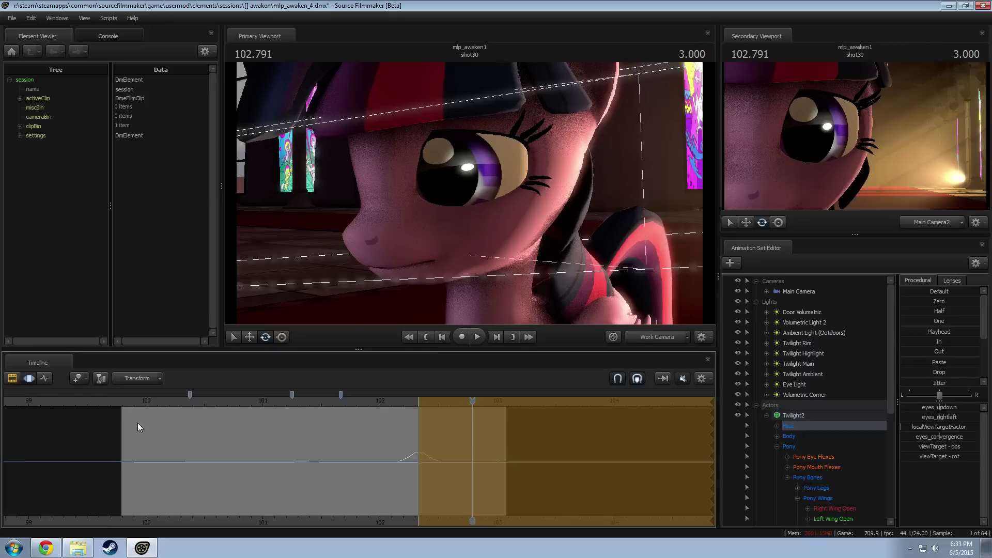
{"action": "left_click", "coordinate": [128, 401]}
{"action": "key", "text": "space"}
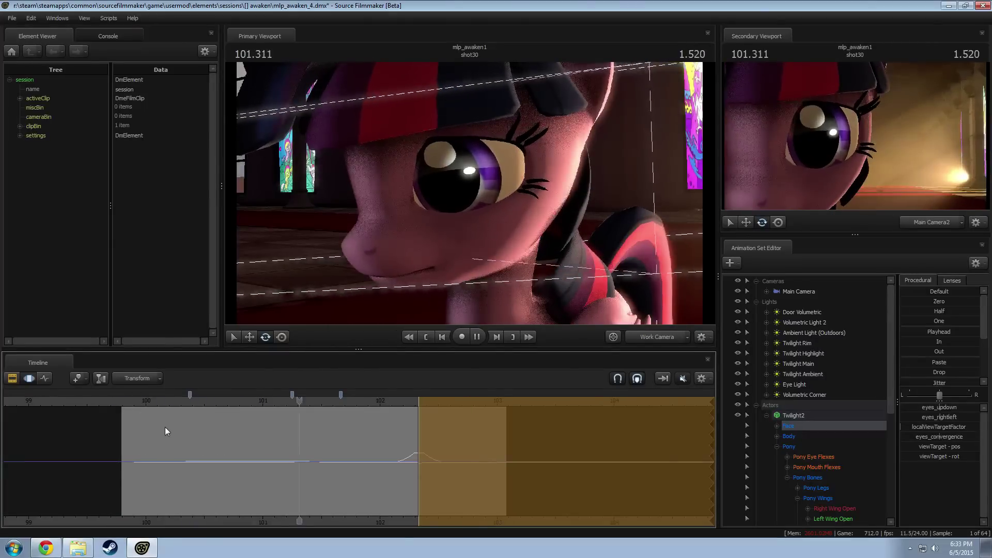
{"action": "key", "text": "space"}
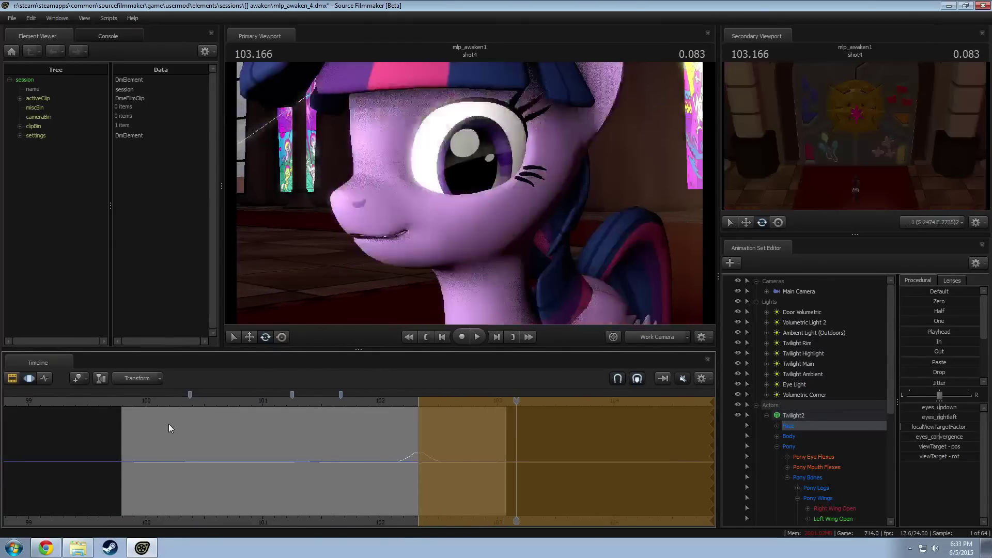
Step: Switch to the Clip Editor at 100.750 s in shot30 and start a movie export, continuing without saving
{"action": "left_click", "coordinate": [233, 401]}
{"action": "key", "text": "F2"}
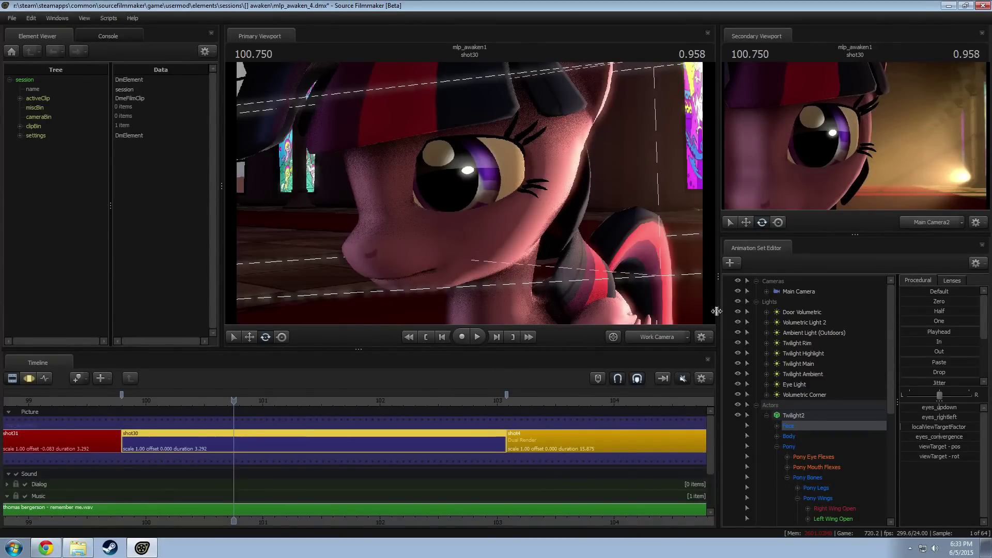
{"action": "left_click", "coordinate": [13, 18]}
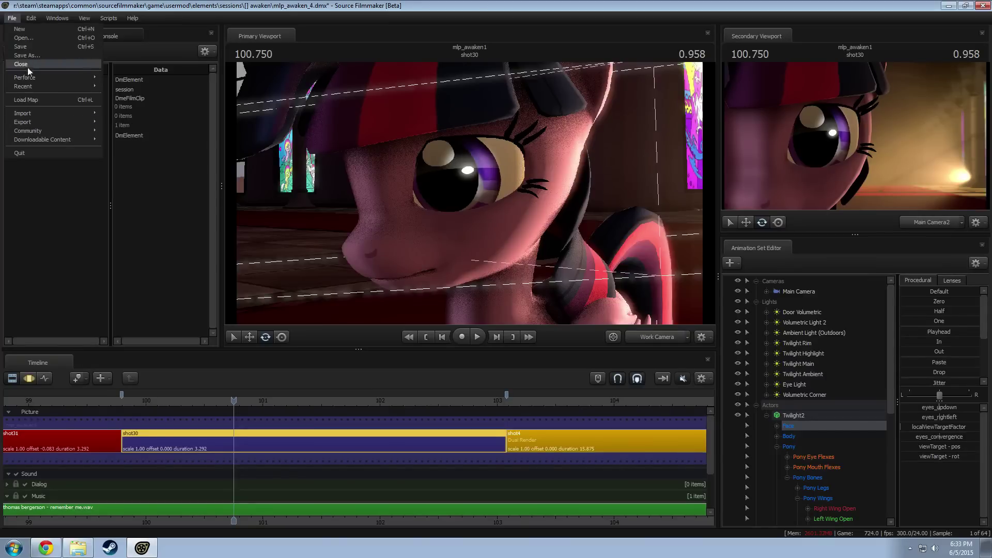
{"action": "mouse_move", "coordinate": [31, 125]}
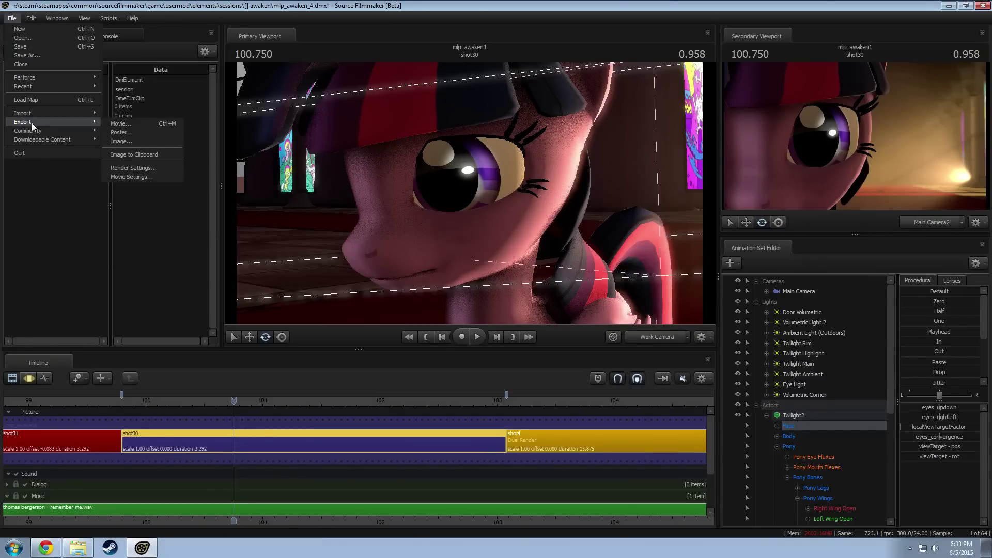
{"action": "left_click", "coordinate": [136, 128]}
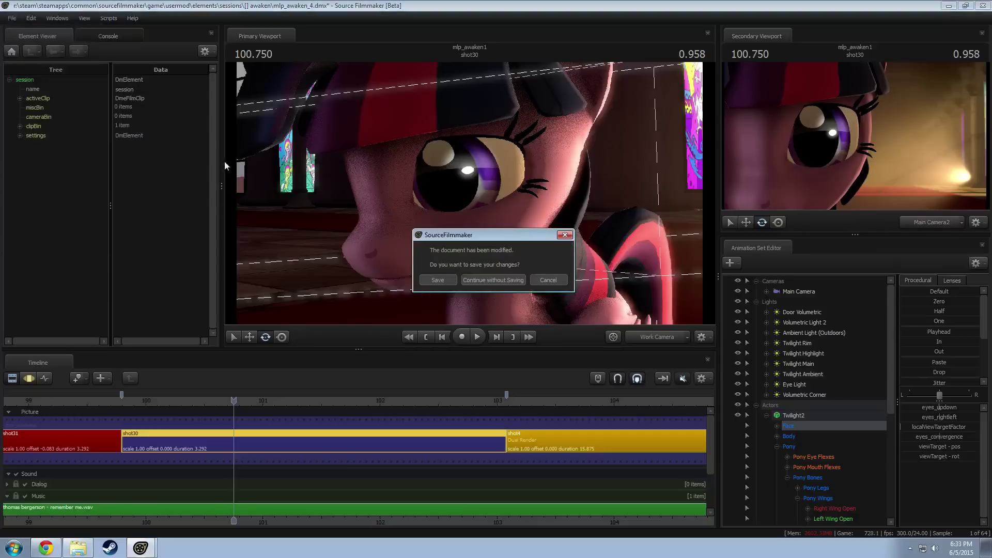
{"action": "left_click", "coordinate": [490, 281]}
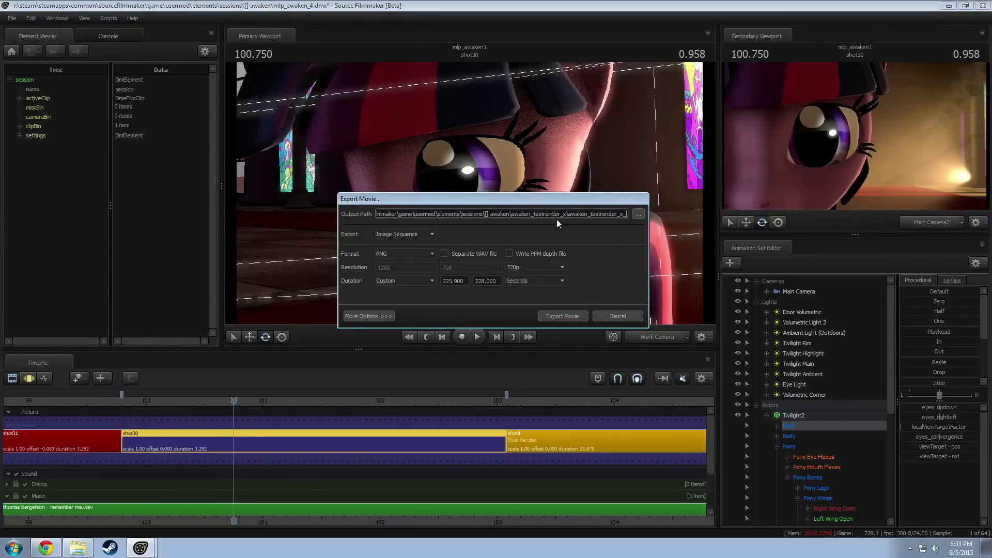
Step: Set the export duration to Selected Shots and rename the output folder in the path to awaken_eyetest
{"action": "left_click", "coordinate": [401, 281]}
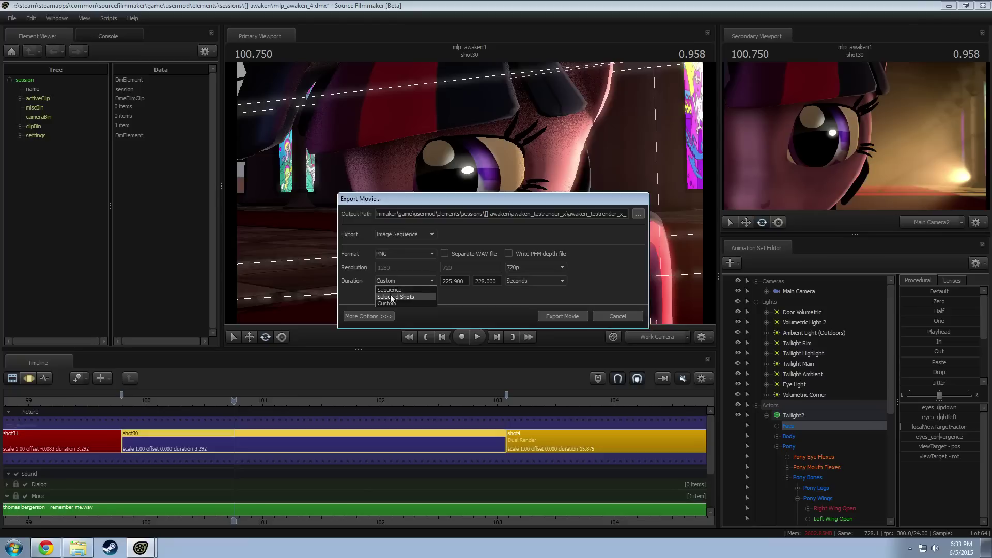
{"action": "left_click", "coordinate": [390, 295]}
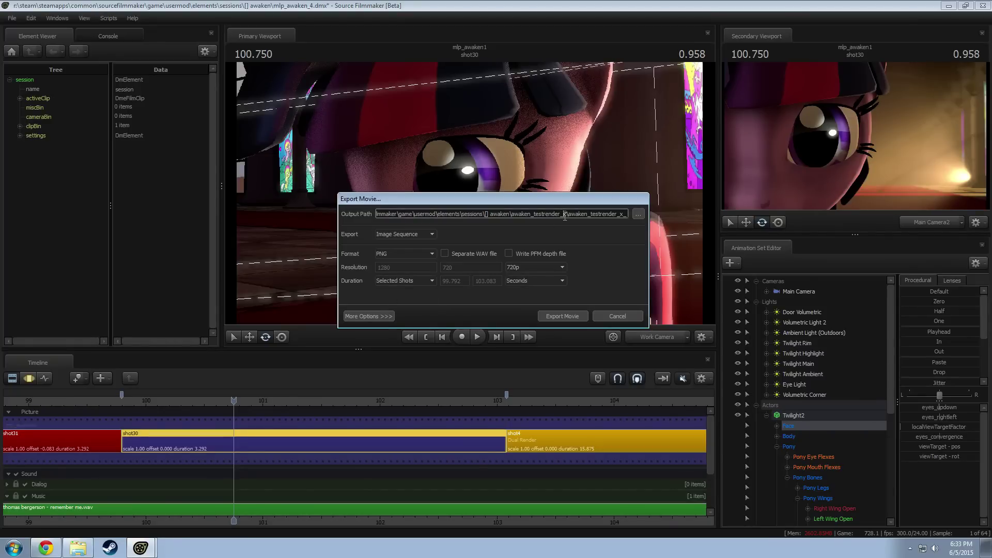
{"action": "left_click_drag", "start_coordinate": [534, 214], "coordinate": [560, 215]}
{"action": "type", "text": "eyetest"}
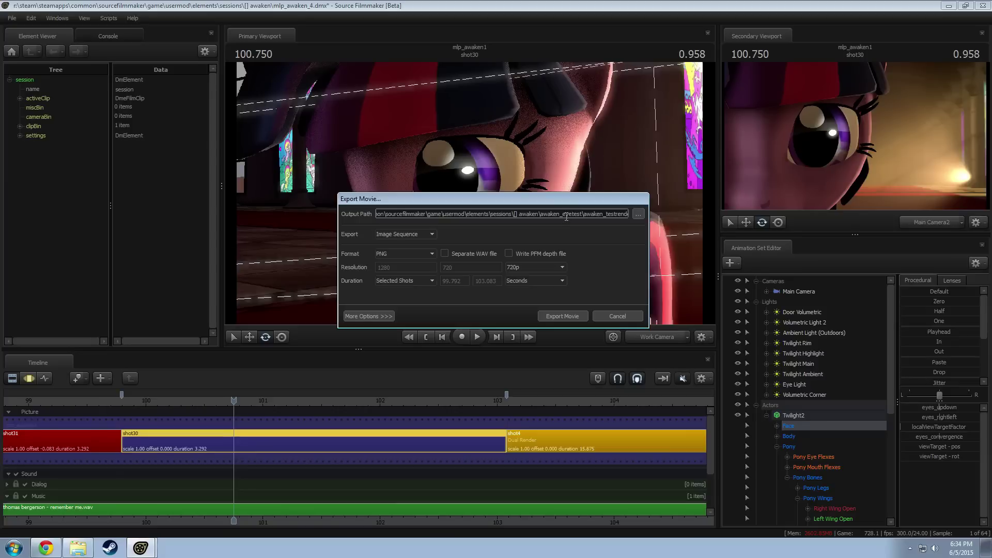
Step: Name the exported image files awaken_eyetest_ in the output path and keep the 720p resolution
{"action": "left_click_drag", "start_coordinate": [563, 214], "coordinate": [702, 217]}
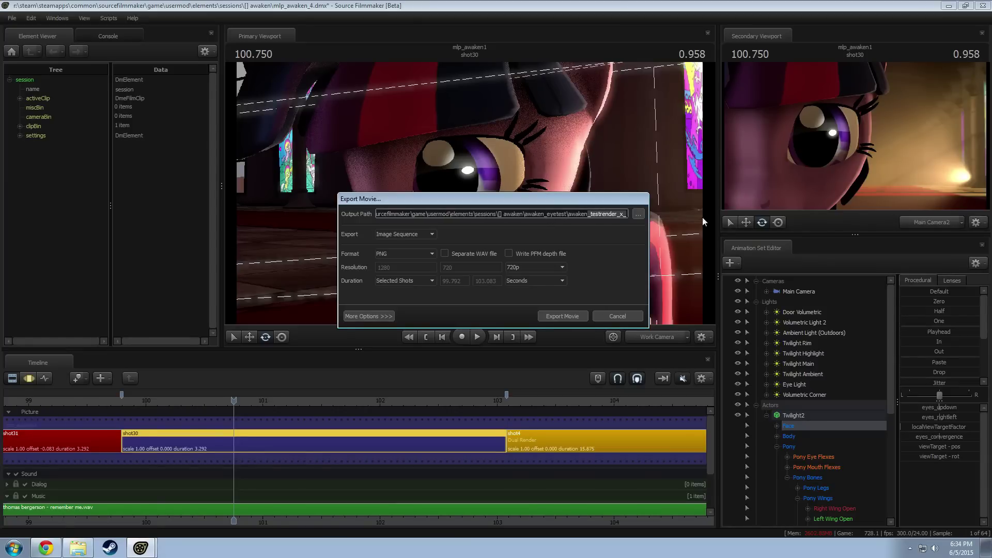
{"action": "type", "text": "_eyetest_"}
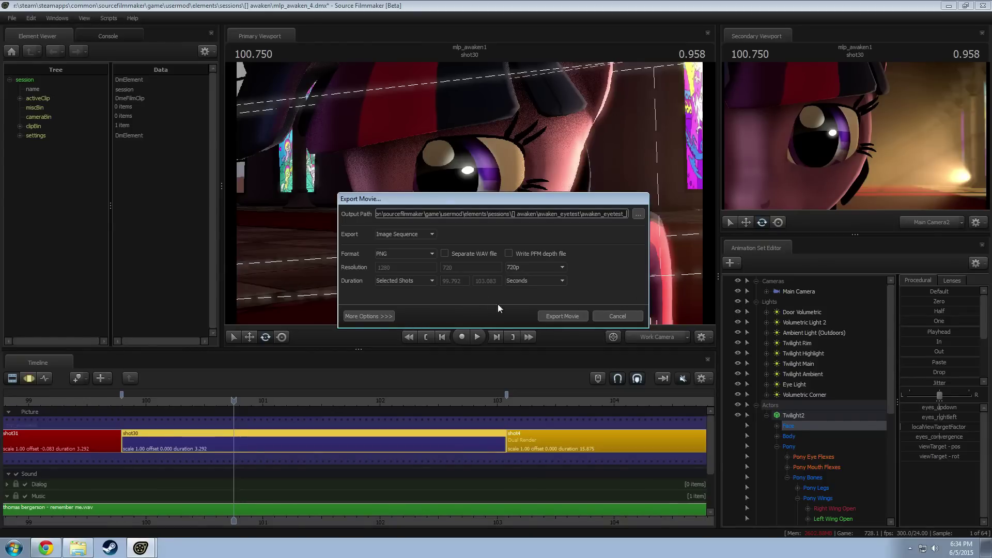
{"action": "left_click", "coordinate": [537, 265]}
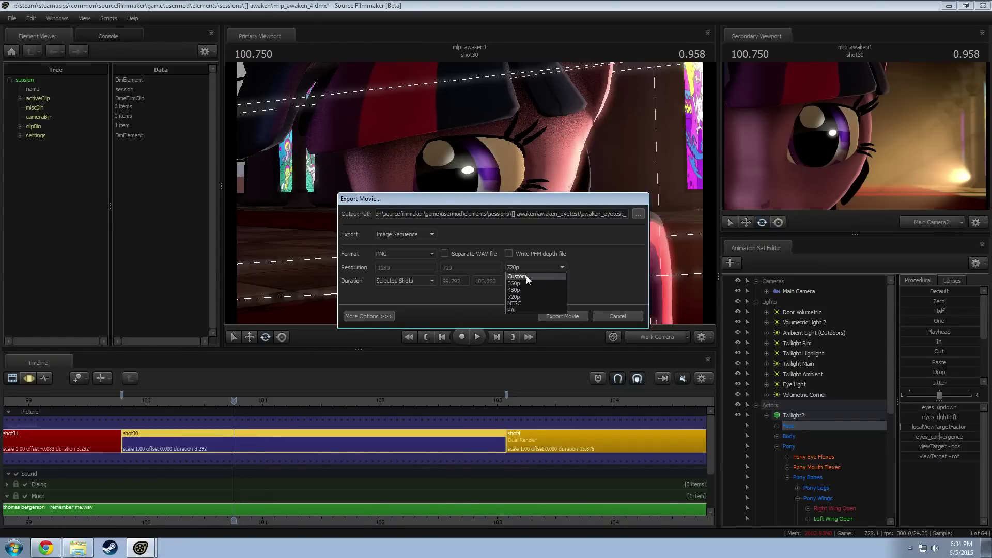
{"action": "left_click", "coordinate": [526, 275]}
Step: Set the depth of field and motion blur samples to 32 in the render settings and export the movie
{"action": "left_click", "coordinate": [367, 316]}
{"action": "left_click", "coordinate": [524, 345]}
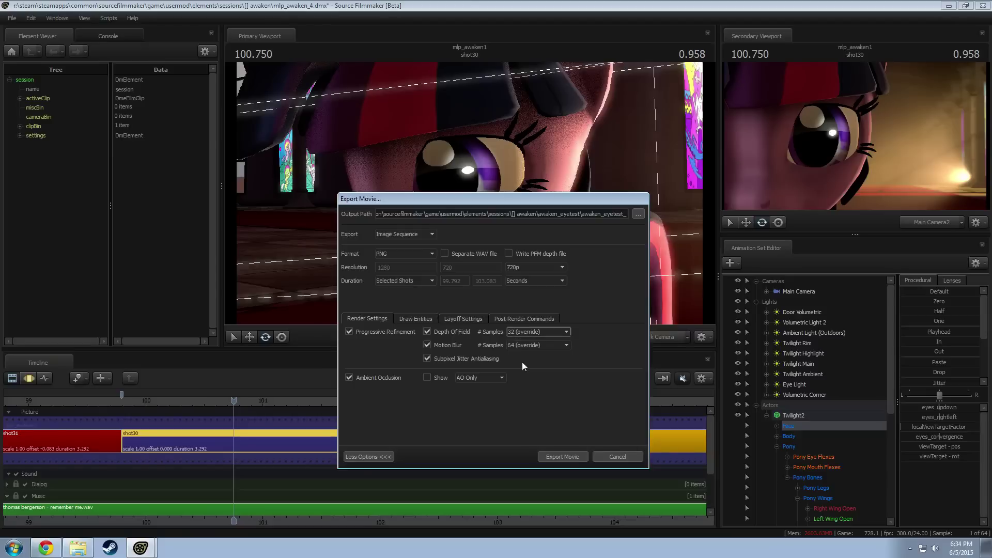
{"action": "left_click", "coordinate": [526, 375]}
{"action": "left_click", "coordinate": [377, 458]}
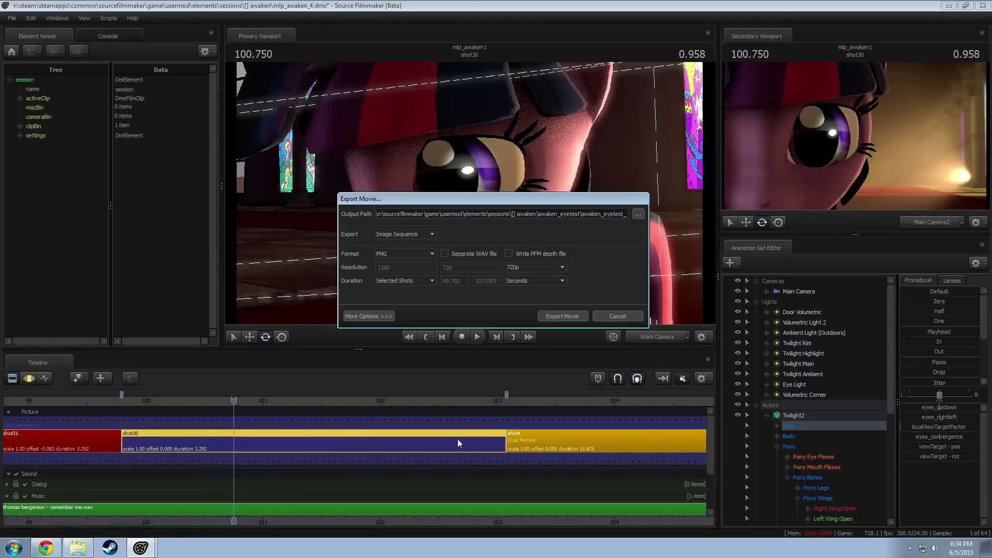
{"action": "left_click", "coordinate": [551, 315]}
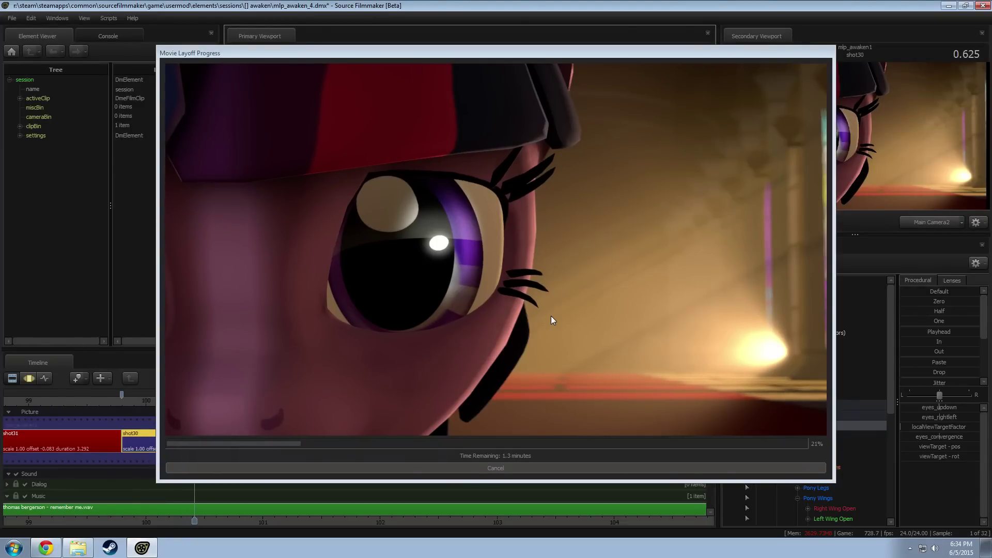
Step: Launch Adobe After Effects CC 2014, close its welcome screen, and switch back to Source Filmmaker's render progress
{"action": "key", "text": "super"}
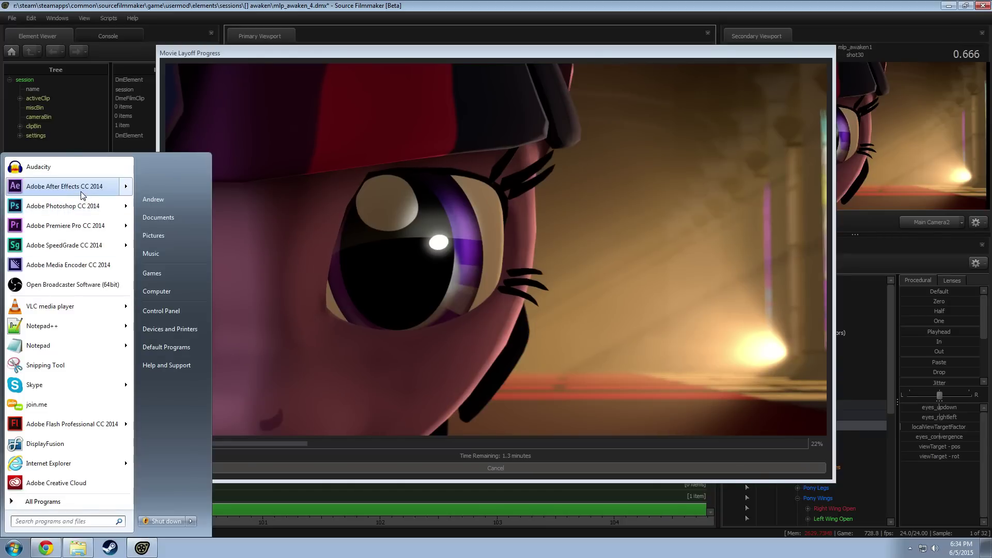
{"action": "left_click", "coordinate": [82, 187]}
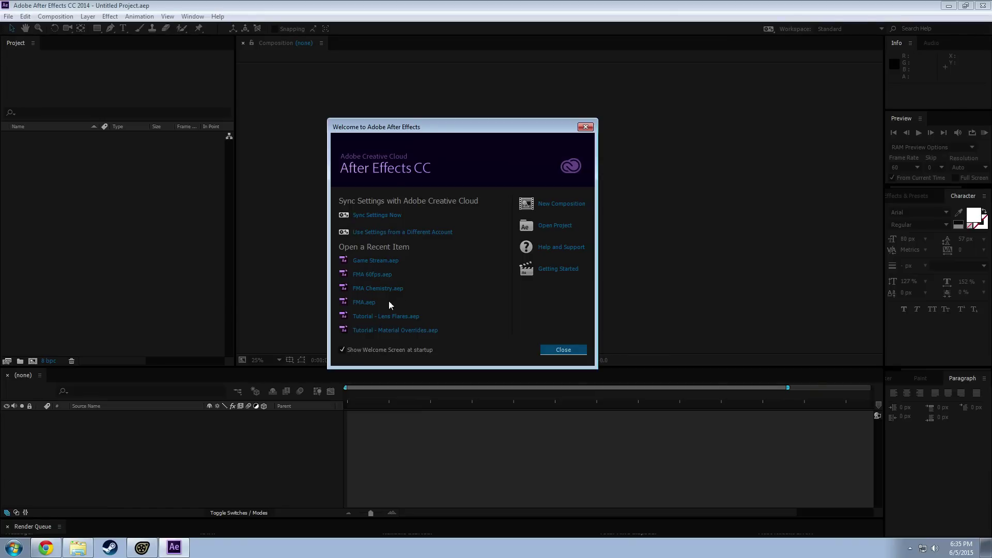
{"action": "left_click", "coordinate": [567, 350]}
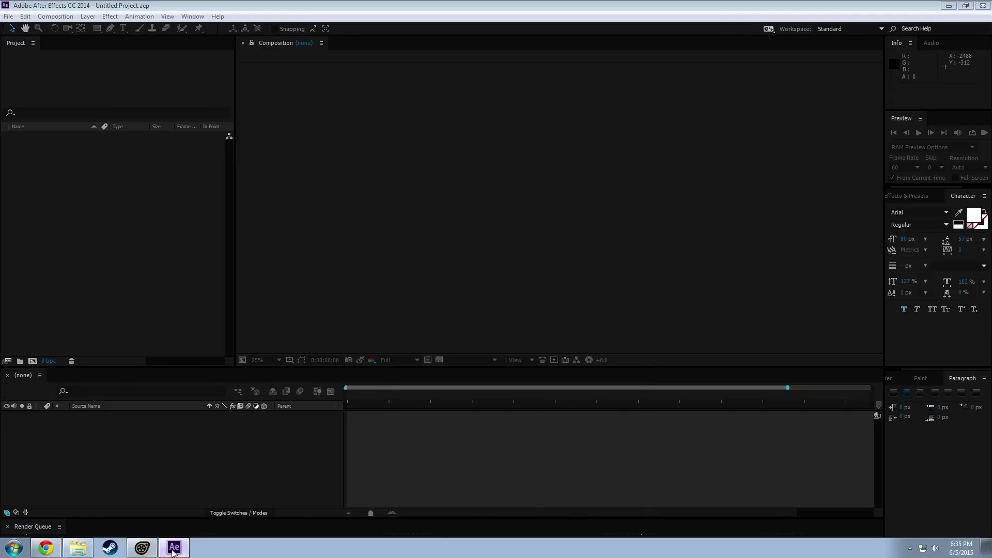
{"action": "left_click", "coordinate": [180, 551]}
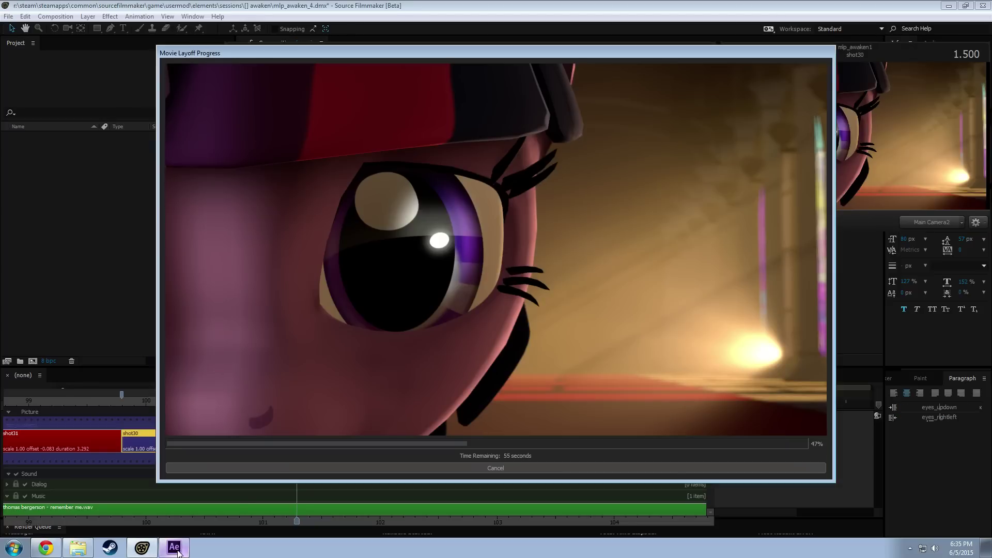
{"action": "left_click", "coordinate": [333, 449]}
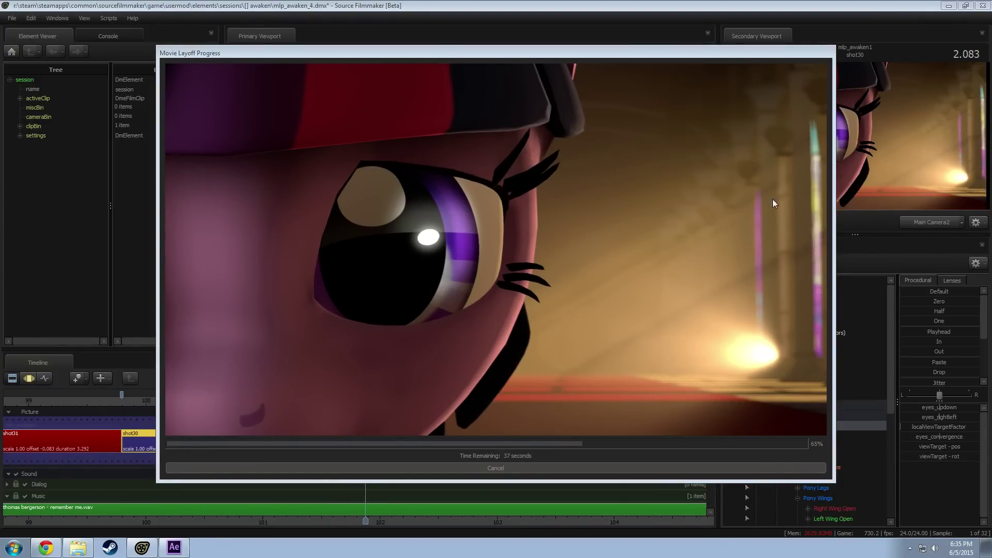
{"action": "left_click_drag", "start_coordinate": [532, 51], "coordinate": [491, 57]}
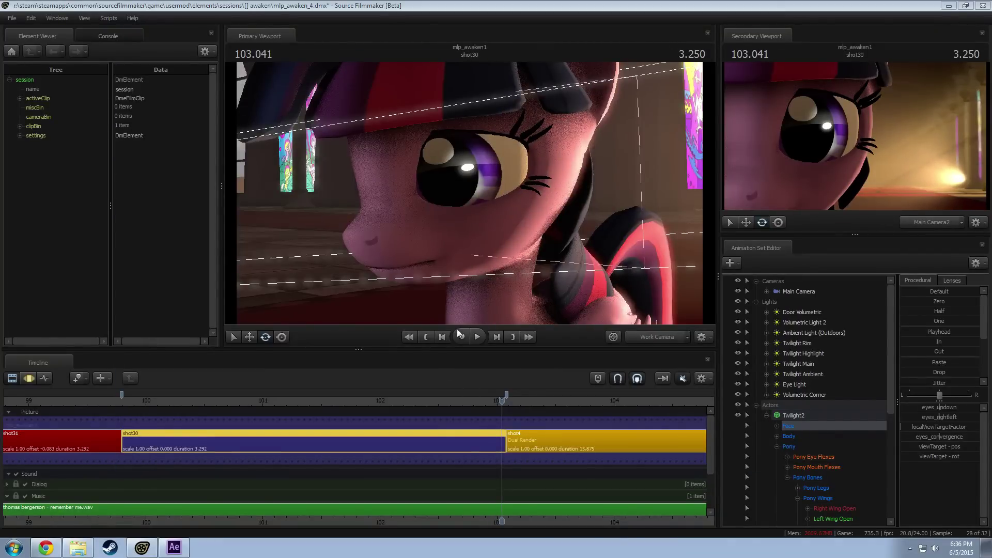
Step: Move the playhead to 99.916 s in shot30 and look through Main Camera2 in the primary viewport
{"action": "left_click_drag", "start_coordinate": [211, 395], "coordinate": [135, 398]}
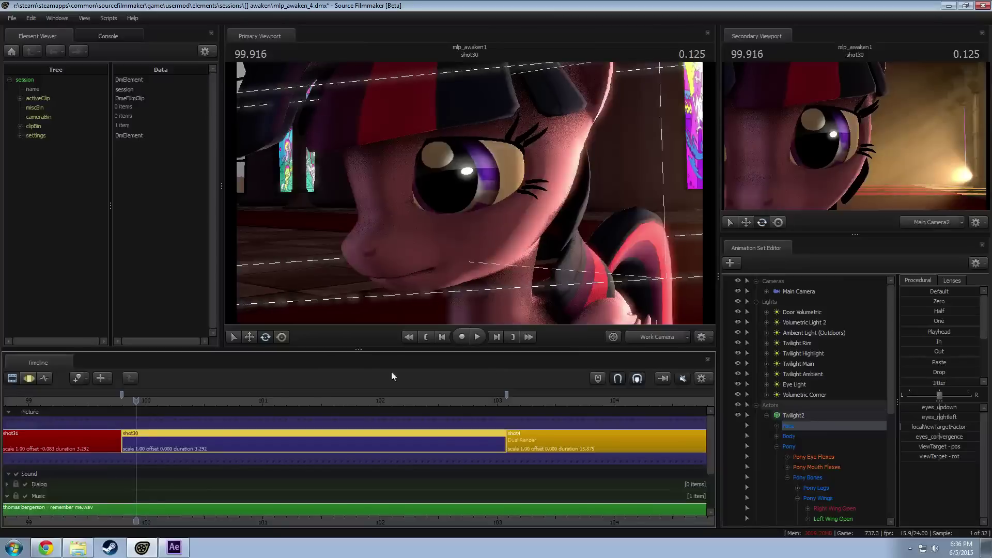
{"action": "left_click", "coordinate": [656, 337]}
{"action": "left_click", "coordinate": [786, 283]}
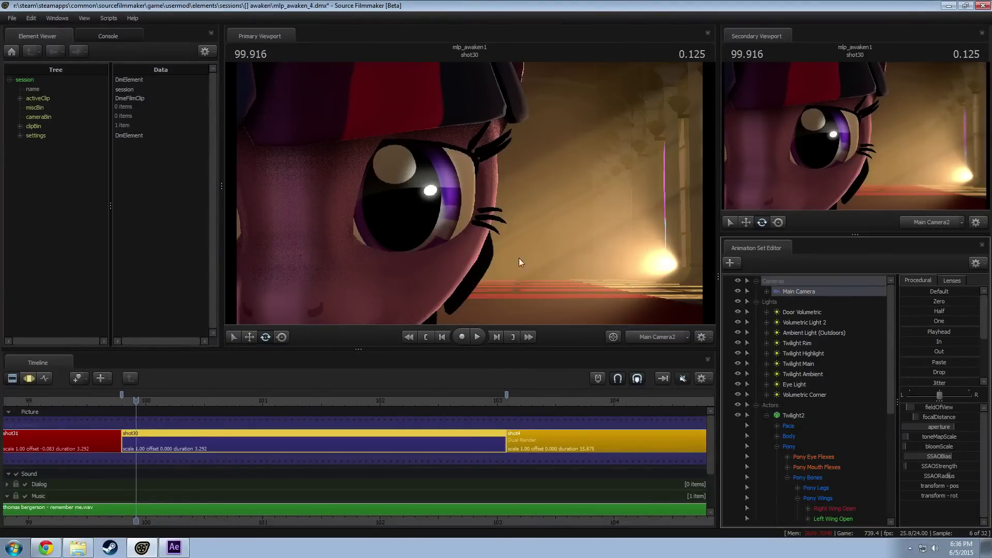
Step: Switch to the Motion Editor and collapse the Lights and Actors groups in the animation set list
{"action": "key", "text": "F2"}
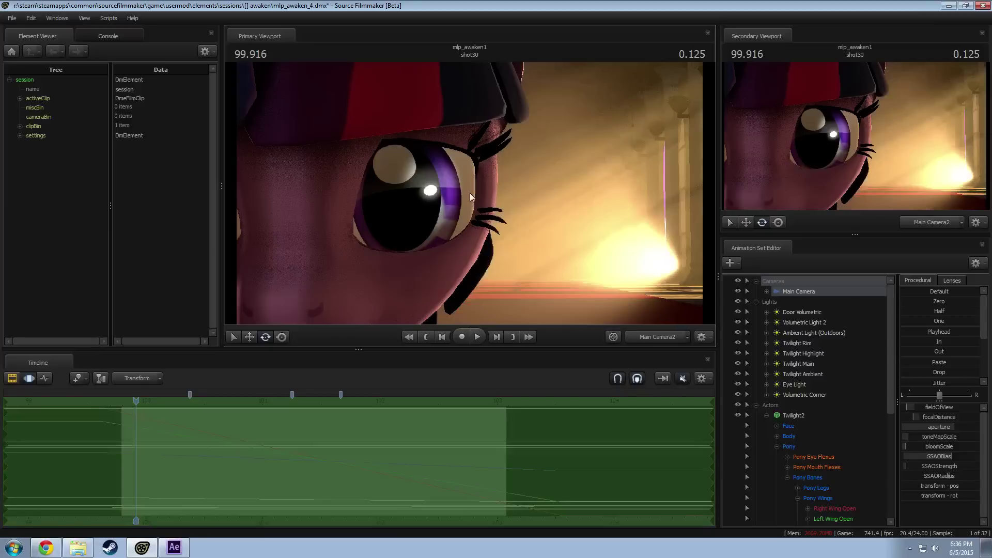
{"action": "right_click", "coordinate": [793, 293]}
{"action": "left_click", "coordinate": [811, 307]}
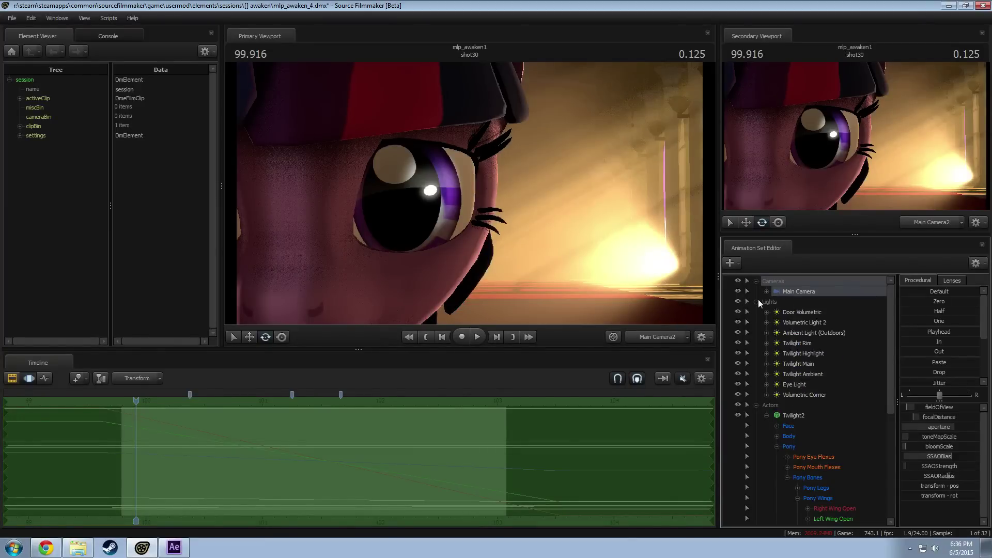
{"action": "left_click", "coordinate": [757, 301]}
{"action": "left_click", "coordinate": [757, 312]}
{"action": "left_click", "coordinate": [773, 388]}
{"action": "right_click", "coordinate": [773, 392]}
{"action": "left_click", "coordinate": [799, 434]}
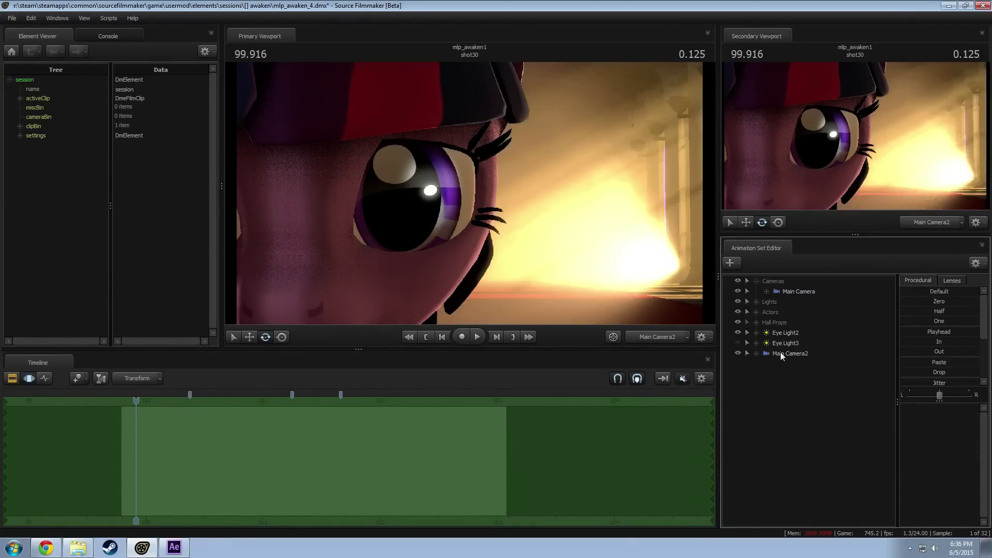
Step: Select Main Camera2 and reposition it behind Twilight so that it faces the decorated door
{"action": "left_click", "coordinate": [780, 353]}
{"action": "left_click_drag", "start_coordinate": [678, 293], "coordinate": [609, 253]}
{"action": "left_click_drag", "start_coordinate": [609, 253], "coordinate": [475, 232]}
{"action": "key", "text": "w"}
{"action": "key", "text": "w"}
{"action": "key", "text": "s"}
{"action": "key", "text": "space"}
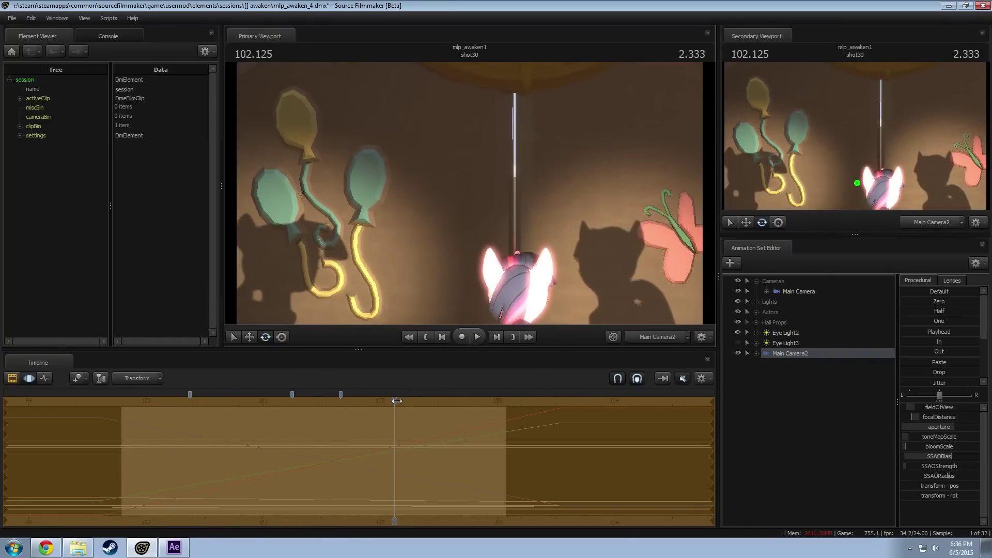
Step: Scrub between shot30 and shot4 in the Clip Editor, ending at 99.833 s in shot30
{"action": "left_click", "coordinate": [575, 403]}
{"action": "left_click_drag", "start_coordinate": [581, 405], "coordinate": [520, 458]}
{"action": "key", "text": "F2"}
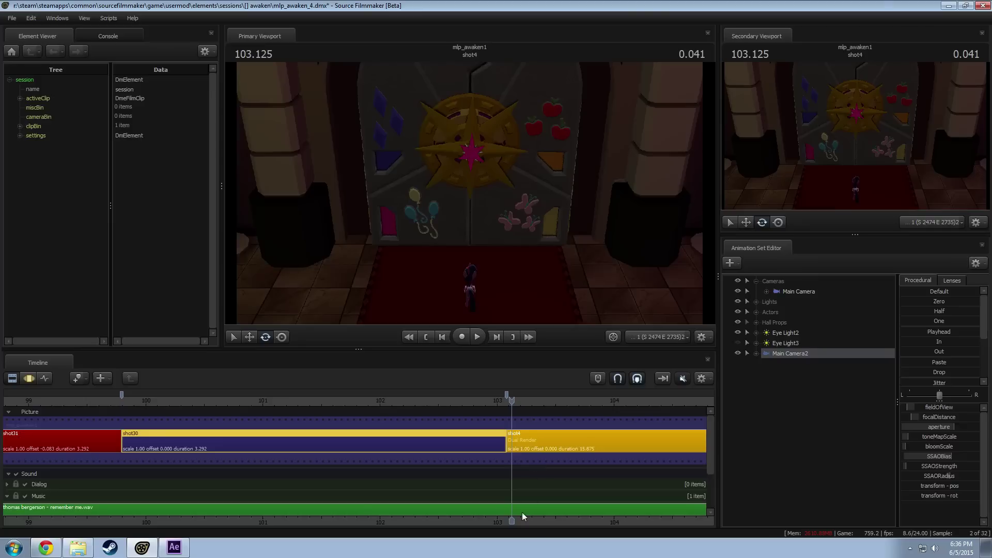
{"action": "left_click_drag", "start_coordinate": [368, 398], "coordinate": [86, 402]}
{"action": "scroll", "coordinate": [156, 503], "scroll_direction": "down", "scroll_amount": 3}
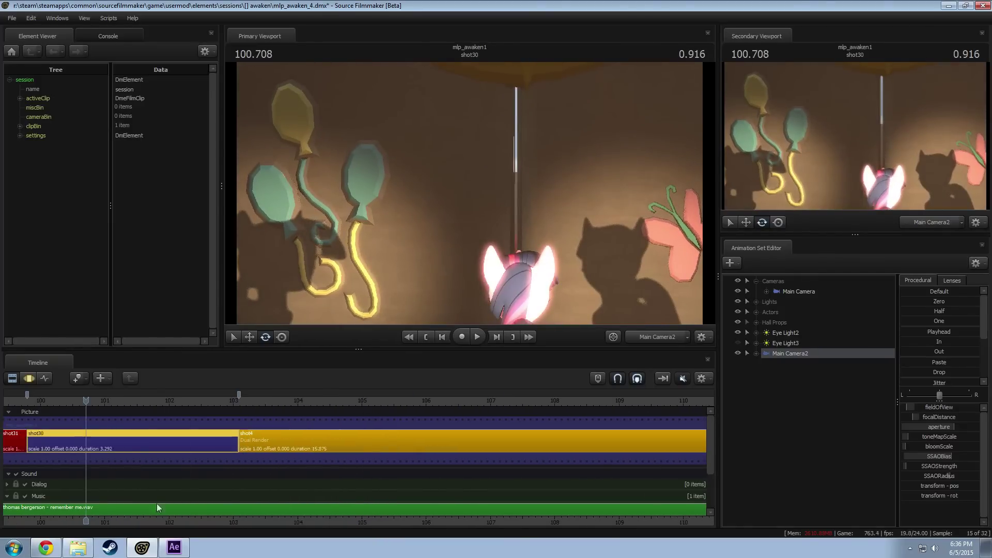
{"action": "middle_click_drag", "start_coordinate": [156, 505], "coordinate": [223, 501]}
{"action": "left_click_drag", "start_coordinate": [109, 401], "coordinate": [98, 419]}
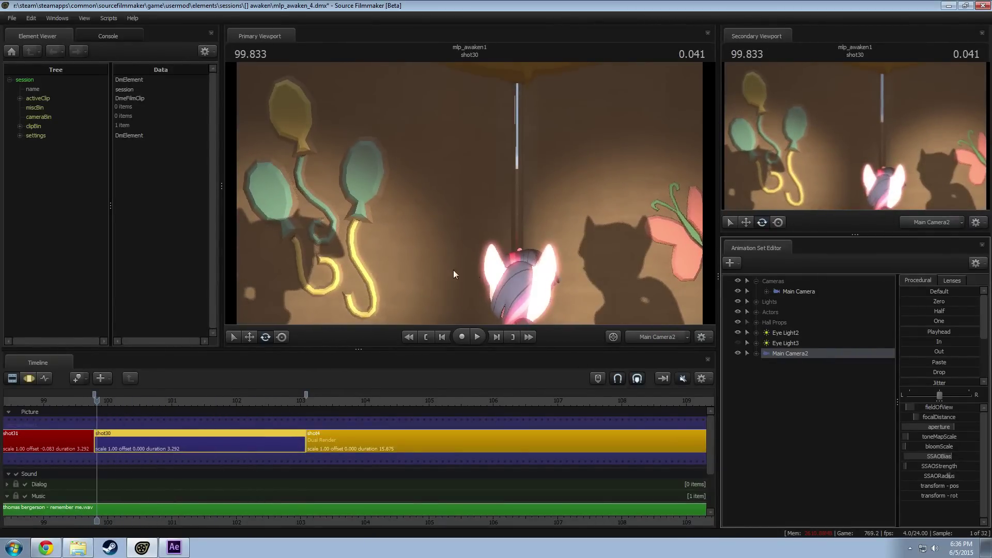
Step: Move Main Camera2 in the Motion Editor at 99.833 s to frame Twilight's back and her shadow on the door
{"action": "left_click", "coordinate": [454, 271]}
{"action": "left_click", "coordinate": [492, 293]}
{"action": "key", "text": "F3"}
{"action": "left_click_drag", "start_coordinate": [491, 289], "coordinate": [522, 312]}
{"action": "key", "text": "w"}
{"action": "key", "text": "w"}
{"action": "key", "text": "s"}
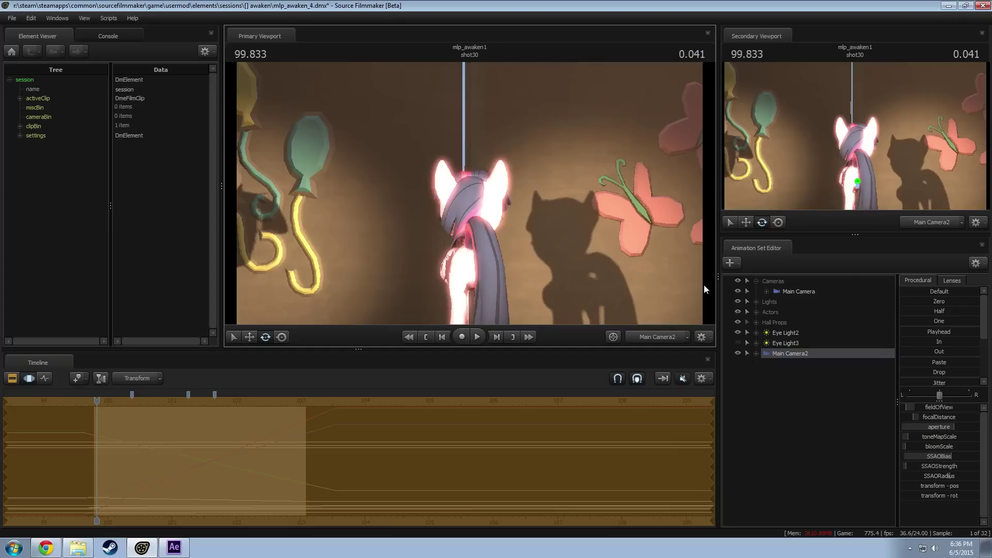
Step: Hide the Actors group and the Twilight Rim, Twilight Highlight, Twilight Main and Twilight Ambient lights
{"action": "left_click", "coordinate": [738, 311]}
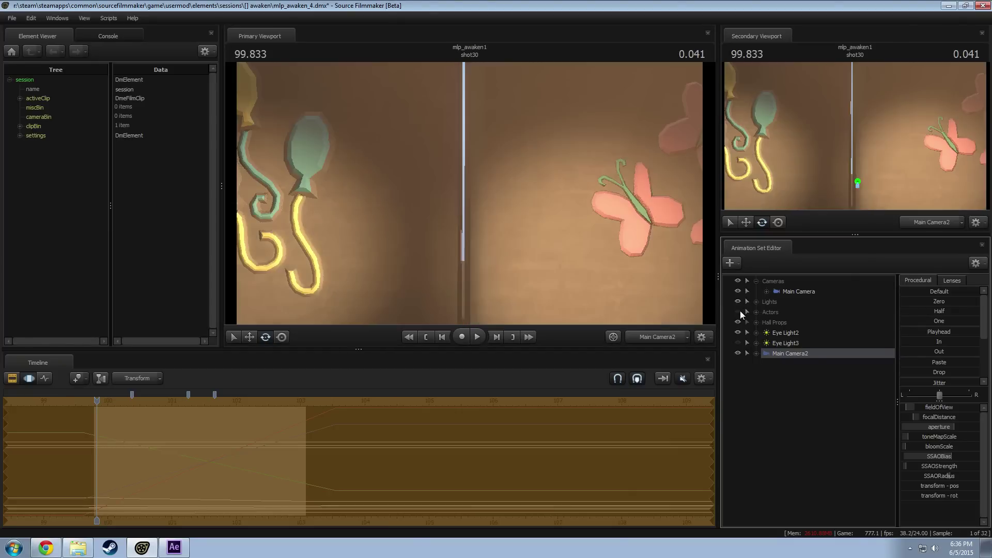
{"action": "left_click", "coordinate": [756, 302]}
{"action": "left_click", "coordinate": [736, 312]}
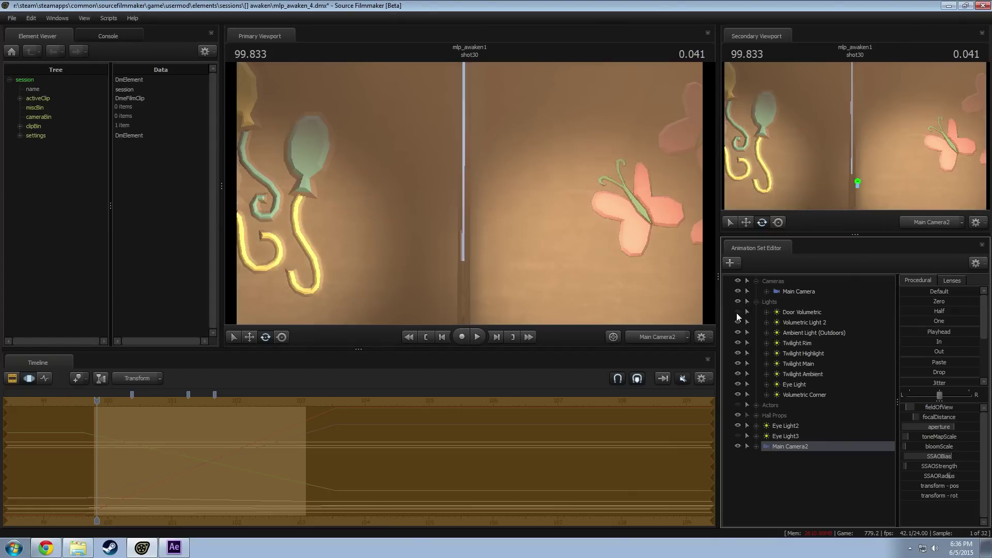
{"action": "left_click", "coordinate": [736, 312]}
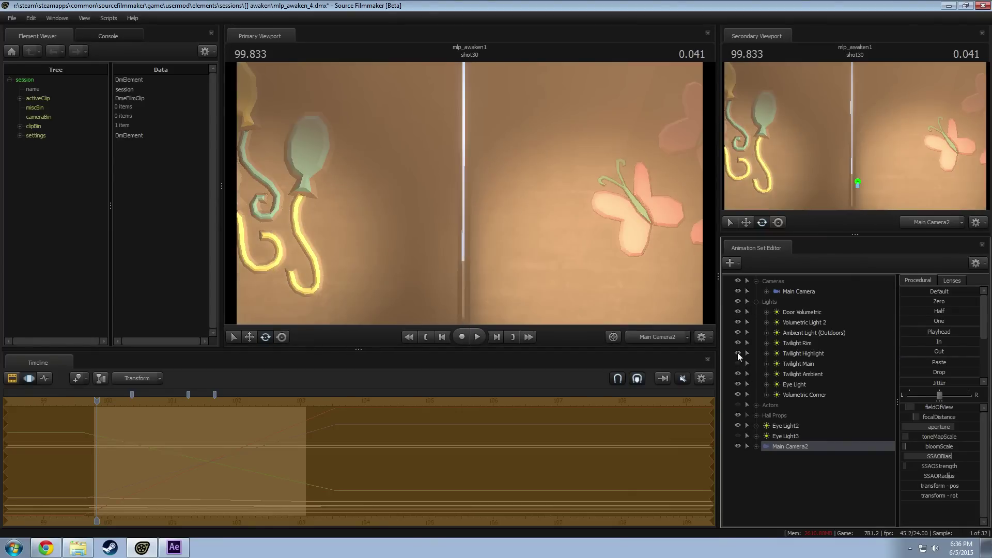
{"action": "left_click", "coordinate": [737, 353]}
{"action": "left_click", "coordinate": [738, 343]}
{"action": "left_click", "coordinate": [738, 395]}
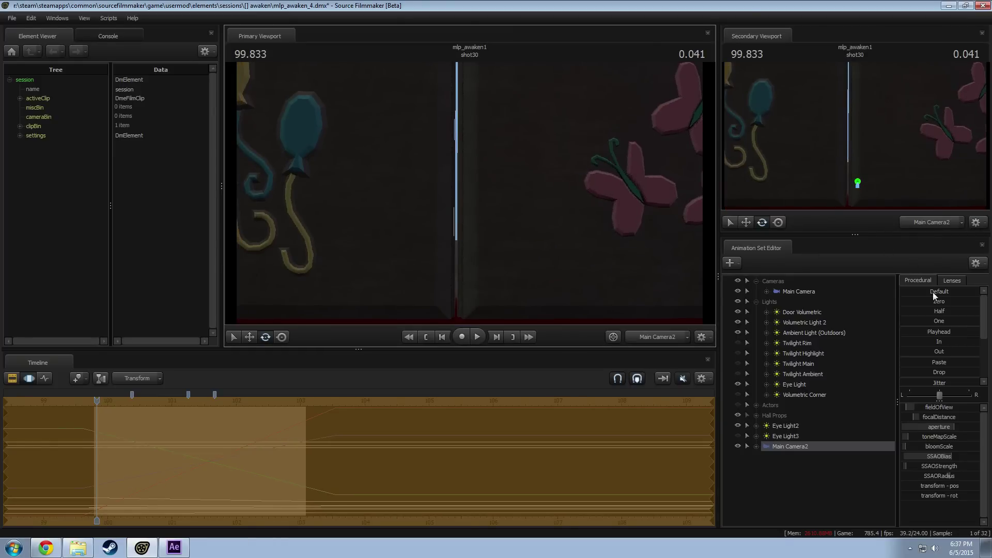
Step: Apply the 17 mm lens preset to Main Camera2 and move the camera in on the gap between the doors
{"action": "left_click", "coordinate": [951, 280]}
{"action": "left_click_drag", "start_coordinate": [932, 311], "coordinate": [975, 311]}
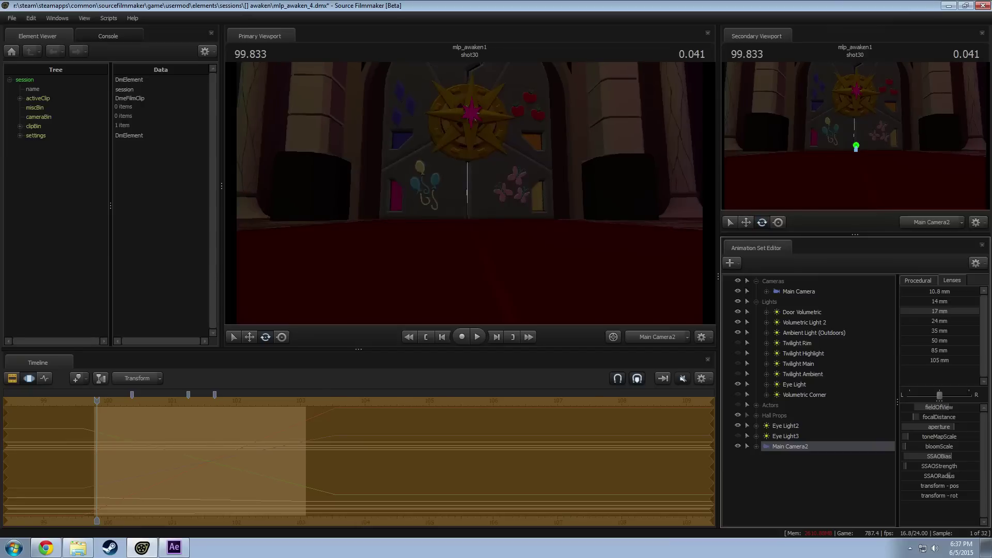
{"action": "left_click_drag", "start_coordinate": [594, 248], "coordinate": [594, 231]}
{"action": "key", "text": "w"}
{"action": "key", "text": "w"}
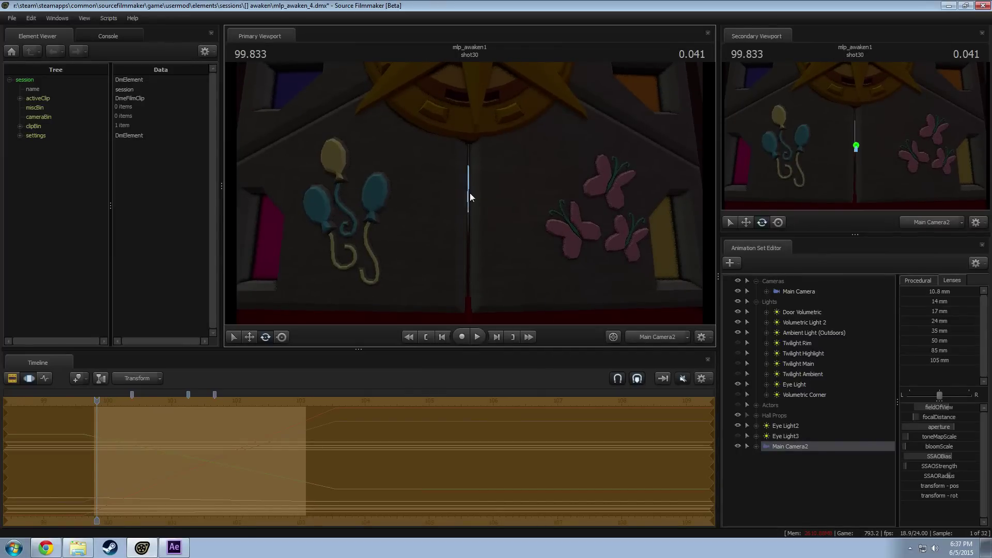
Step: Select Volumetric Light 2 and inspect its light cone through the Work Camera
{"action": "left_click", "coordinate": [820, 333]}
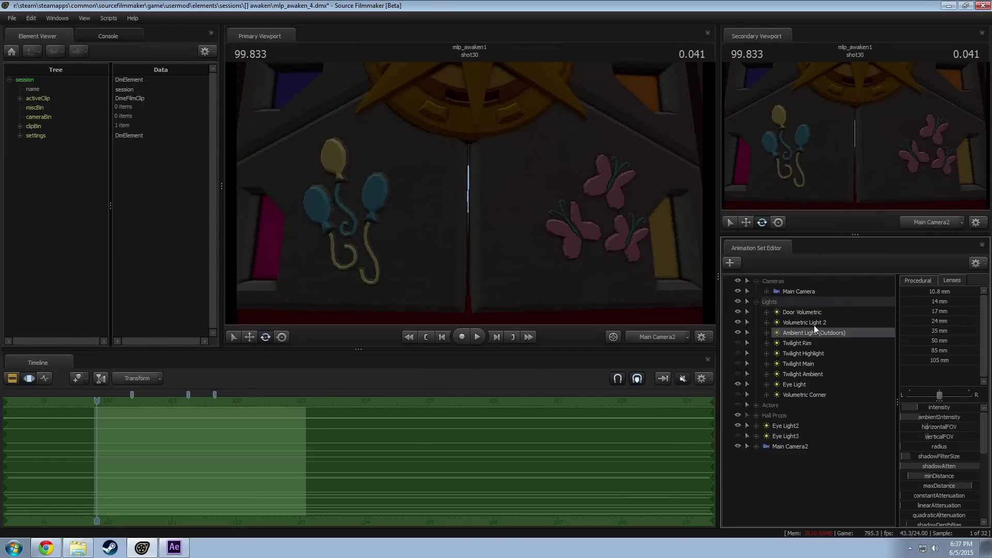
{"action": "left_click", "coordinate": [813, 323]}
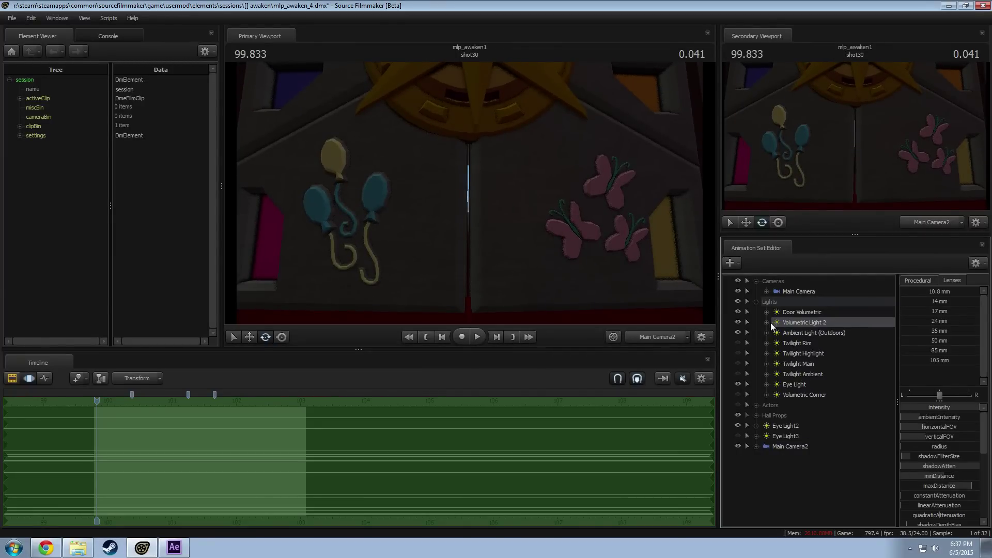
{"action": "left_click", "coordinate": [652, 338]}
{"action": "left_click_drag", "start_coordinate": [594, 253], "coordinate": [615, 292]}
{"action": "mouse_move", "coordinate": [612, 232]}
{"action": "left_mouse_down"}
{"action": "mouse_move", "coordinate": [563, 207]}
{"action": "mouse_move", "coordinate": [602, 216]}
{"action": "left_mouse_up"}
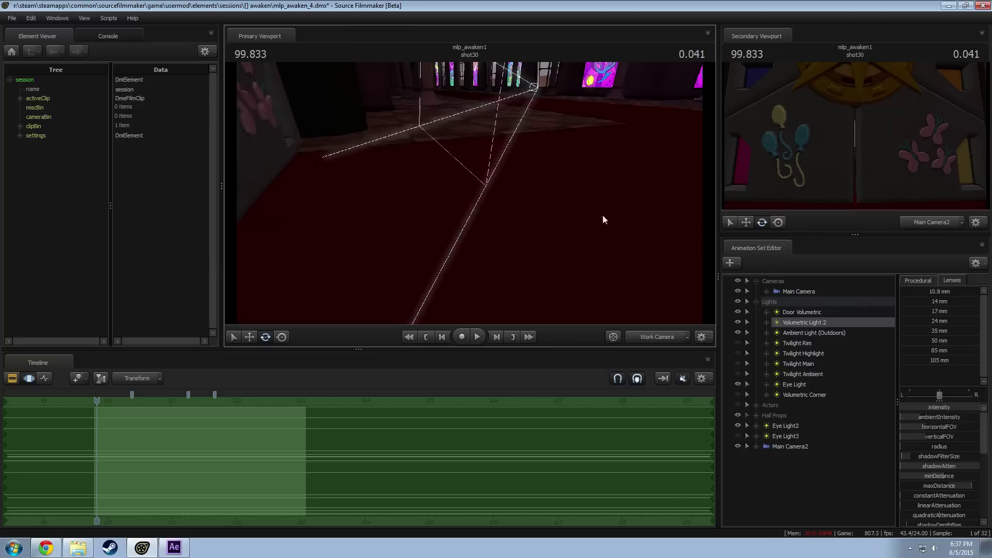
Step: Select Door Volumetric, face it at the door with the Work Camera, and raise the light's intensity
{"action": "left_click", "coordinate": [808, 313]}
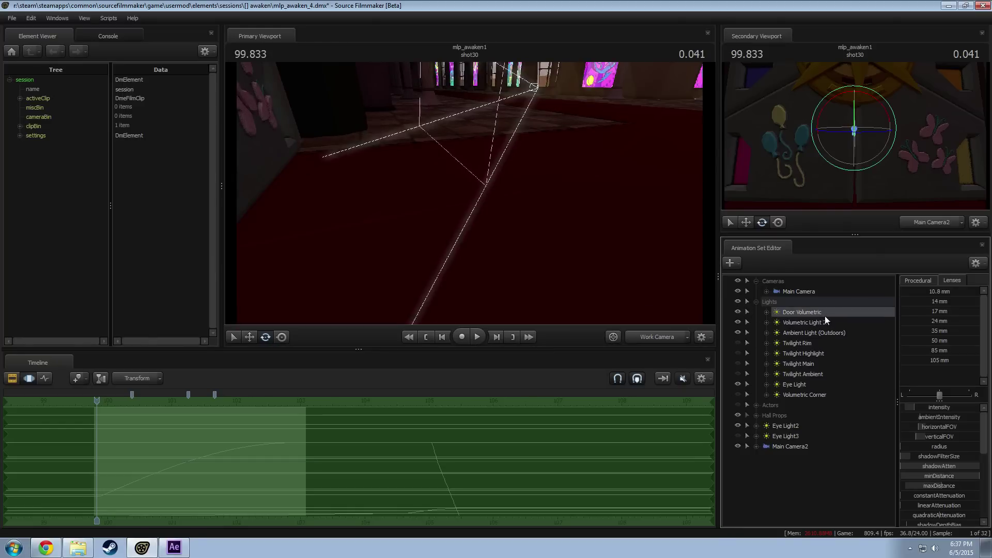
{"action": "scroll", "coordinate": [944, 482], "scroll_direction": "down", "scroll_amount": 4}
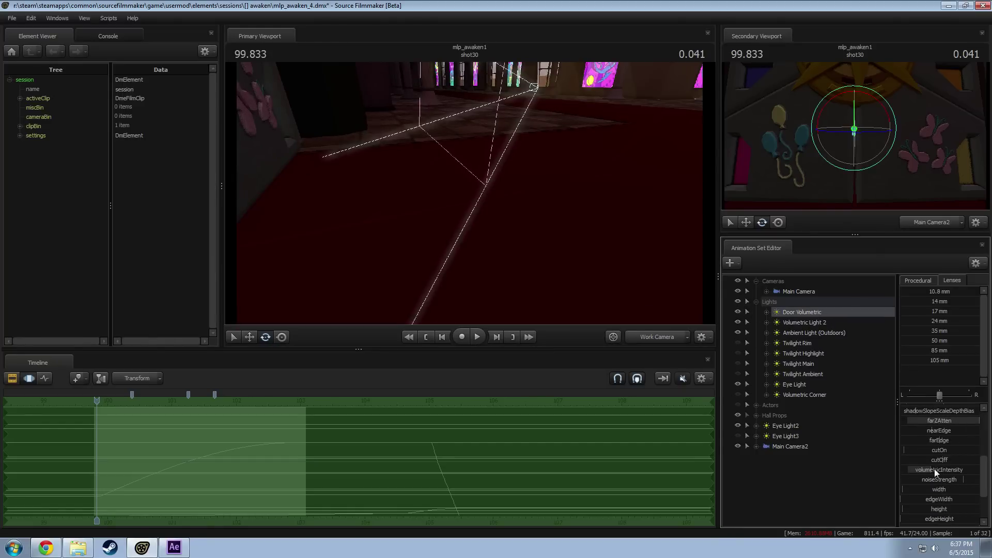
{"action": "left_click_drag", "start_coordinate": [583, 237], "coordinate": [518, 222]}
{"action": "scroll", "coordinate": [929, 424], "scroll_direction": "up", "scroll_amount": 4}
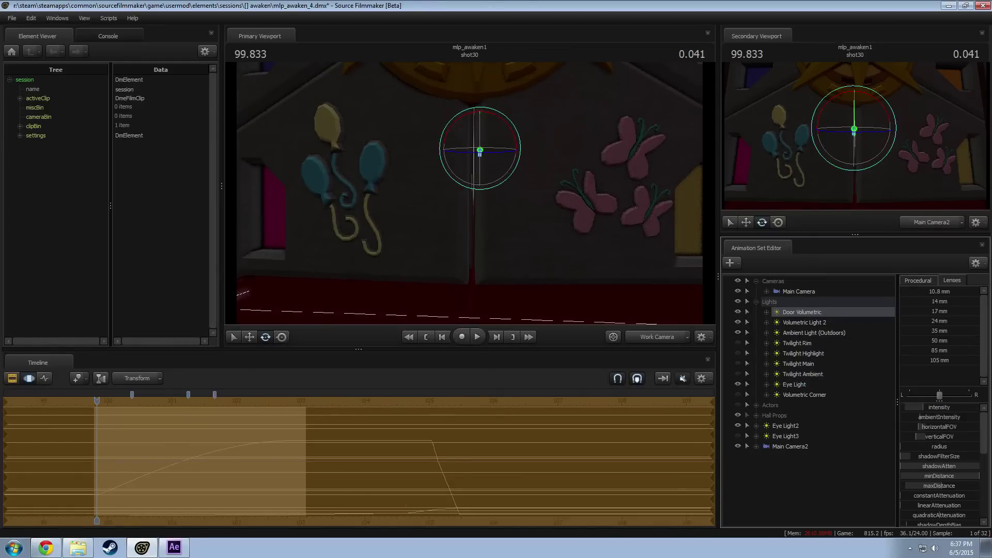
{"action": "key", "text": "d"}
{"action": "left_click_drag", "start_coordinate": [563, 279], "coordinate": [560, 252]}
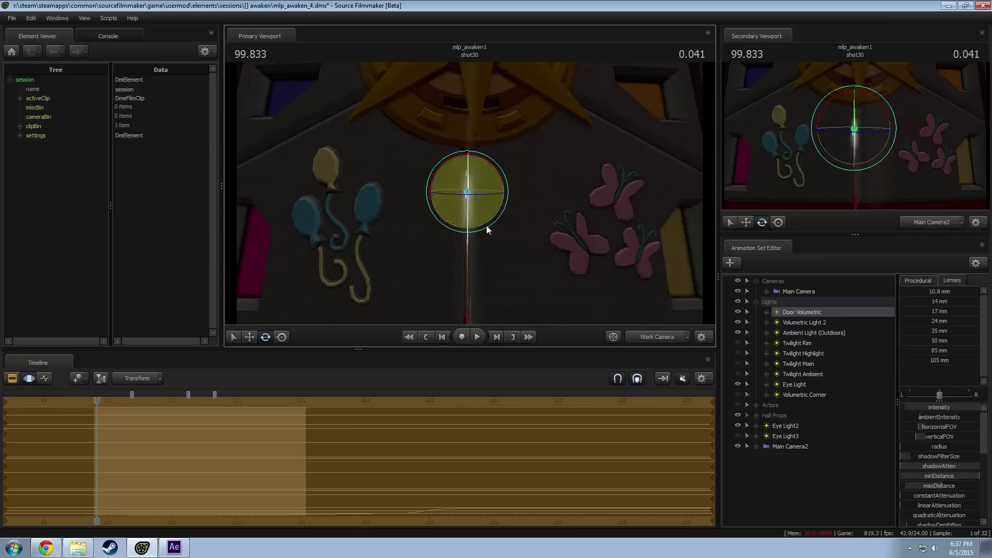
Step: Try widening Door Volumetric's horizontal and vertical field of view, and undo the change
{"action": "left_click_drag", "start_coordinate": [940, 425], "coordinate": [978, 434]}
{"action": "key", "text": "ctrl+z"}
{"action": "key", "text": "ctrl+z"}
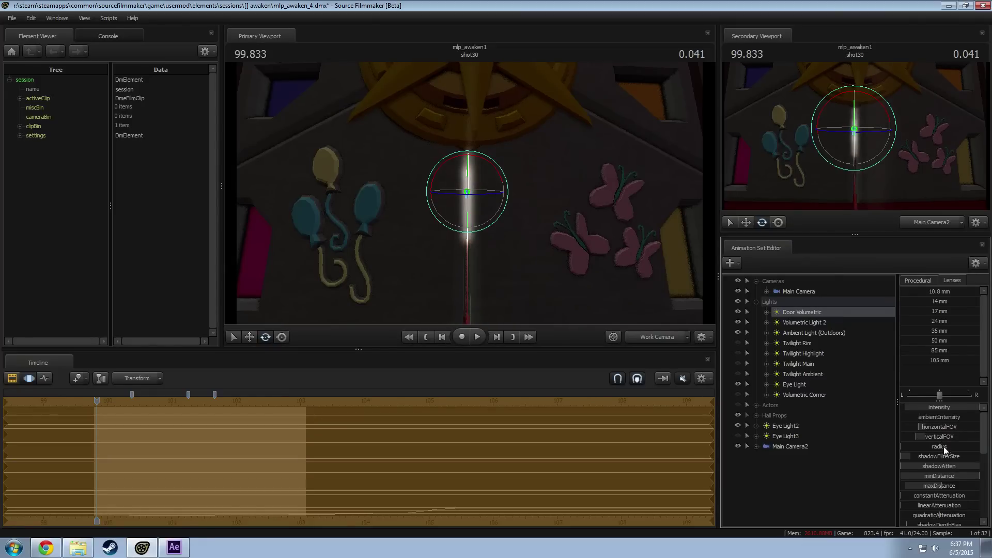
{"action": "key", "text": "ctrl+z"}
Step: Remap Door Volumetric's intensity range to a maximum of 80000 and raise the intensity to the full range
{"action": "right_click", "coordinate": [932, 410]}
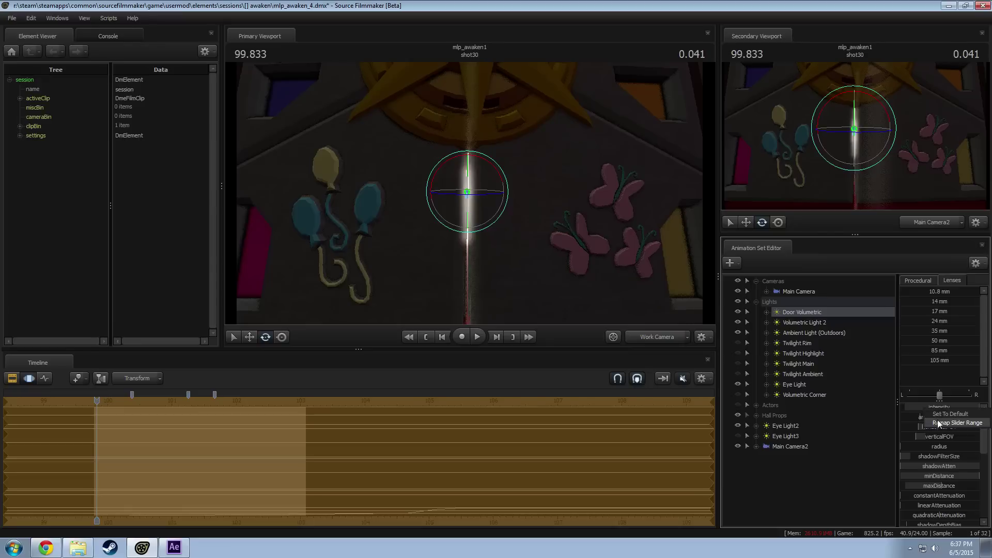
{"action": "left_click", "coordinate": [937, 420]}
{"action": "left_click", "coordinate": [479, 268]}
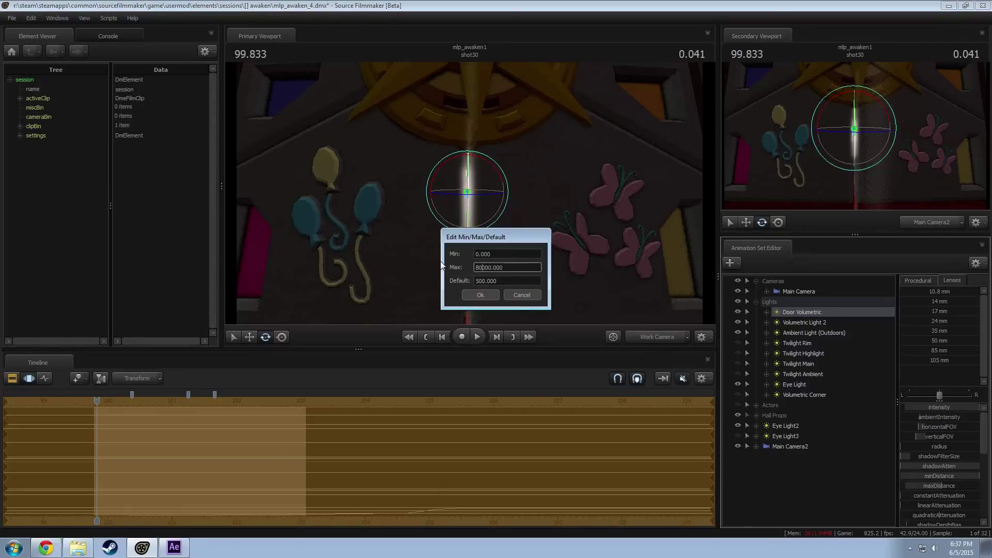
{"action": "key", "text": "Return"}
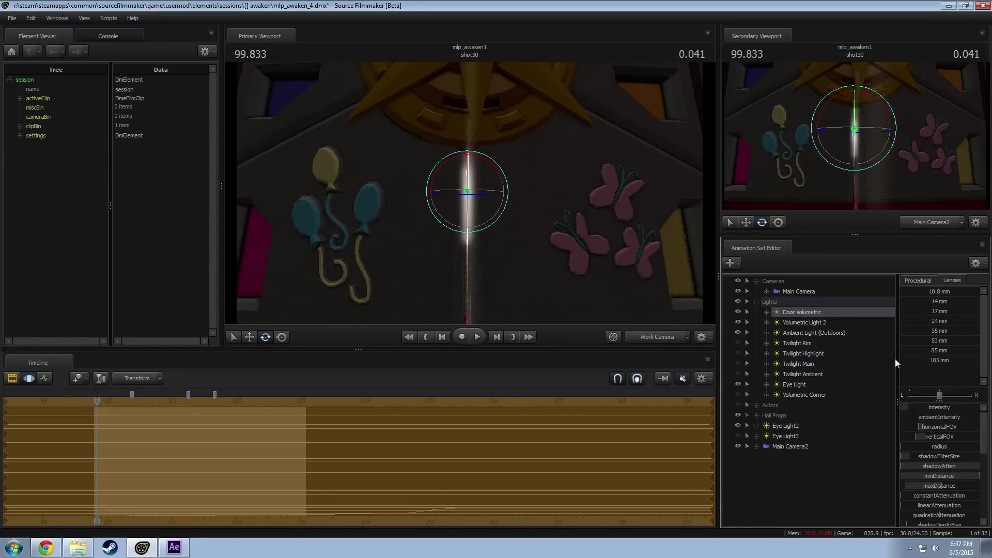
{"action": "left_click_drag", "start_coordinate": [930, 407], "coordinate": [971, 407]}
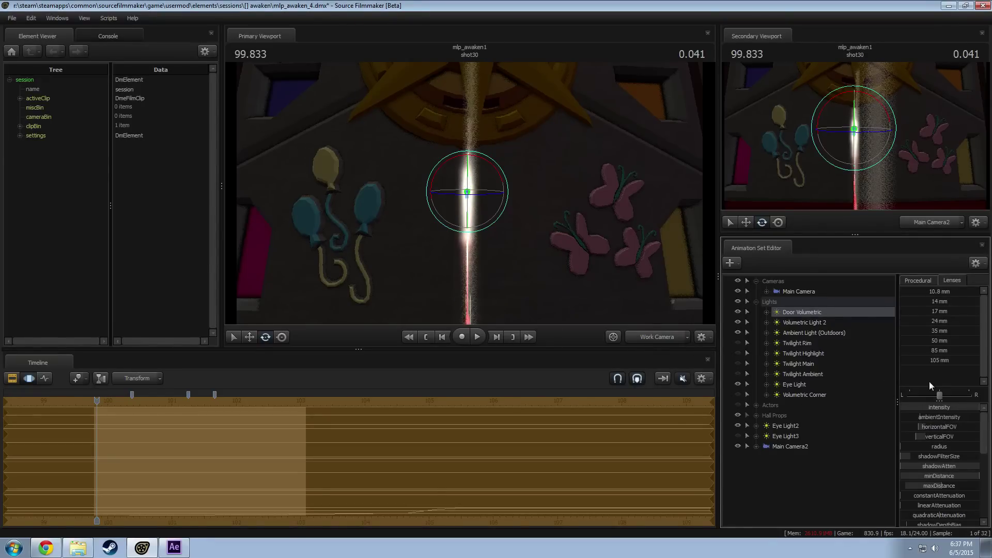
Step: Play back shot30 and examine Door Volumetric's light beam from several Work Camera angles in the clip and motion editors
{"action": "mouse_move", "coordinate": [522, 196]}
{"action": "left_mouse_down"}
{"action": "mouse_move", "coordinate": [526, 215]}
{"action": "mouse_move", "coordinate": [526, 200]}
{"action": "left_mouse_up"}
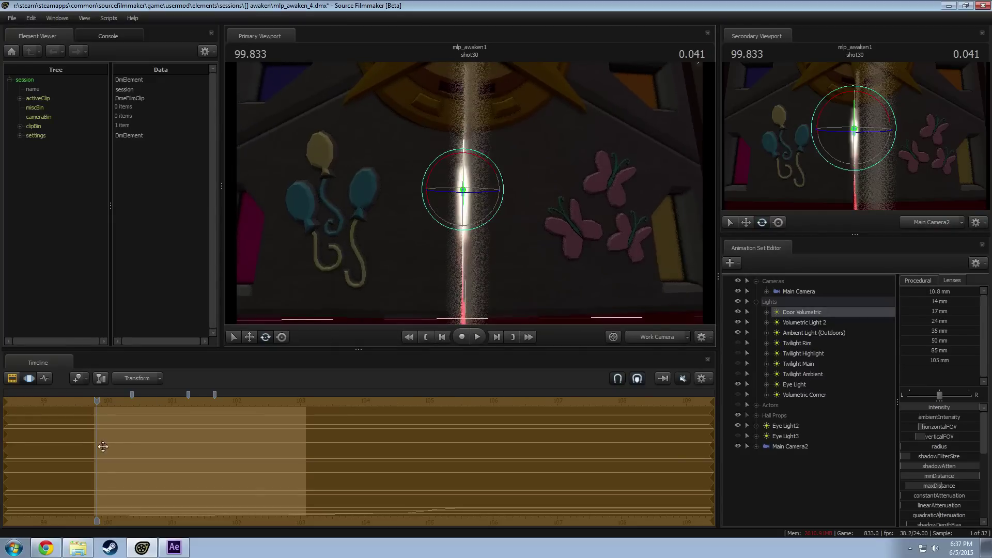
{"action": "key", "text": "space"}
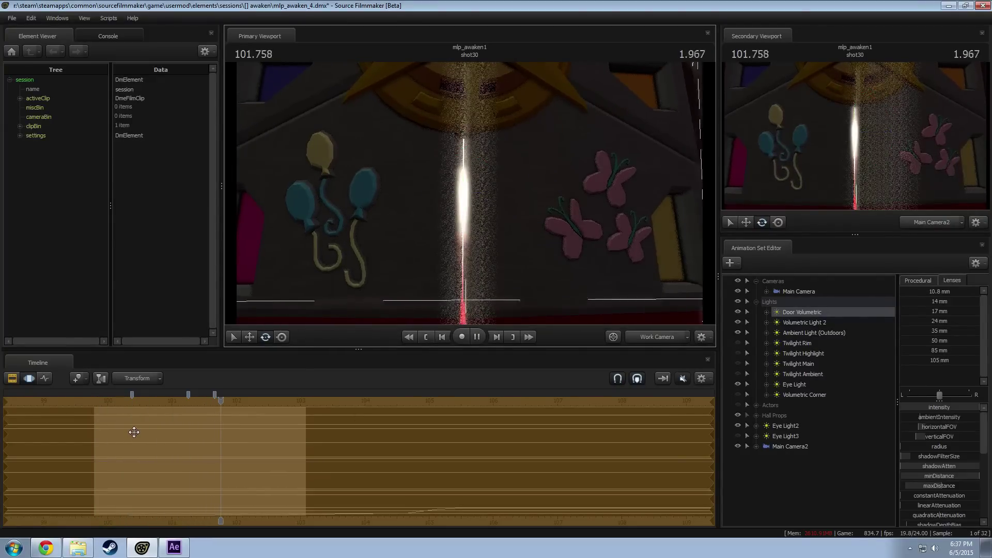
{"action": "key", "text": "space"}
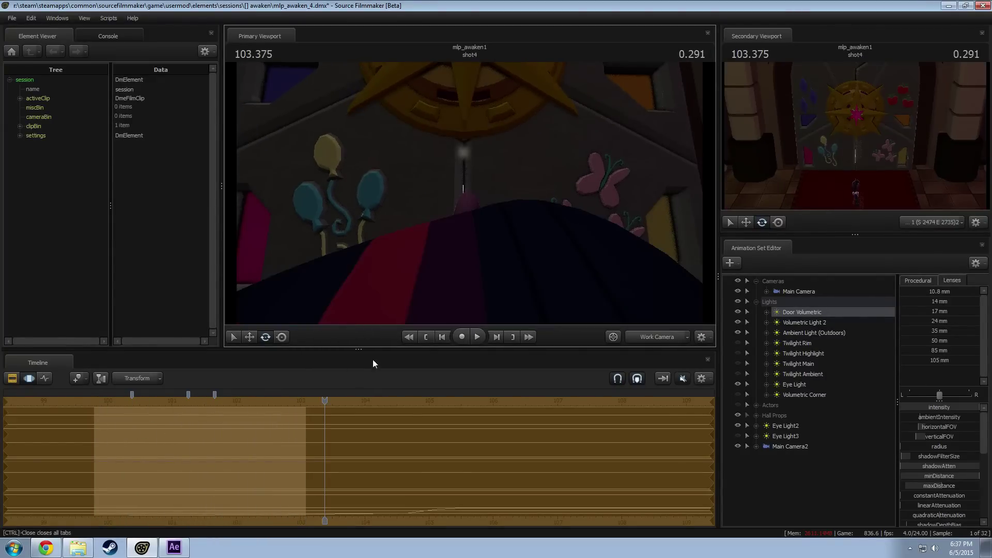
{"action": "left_click_drag", "start_coordinate": [320, 402], "coordinate": [105, 402]}
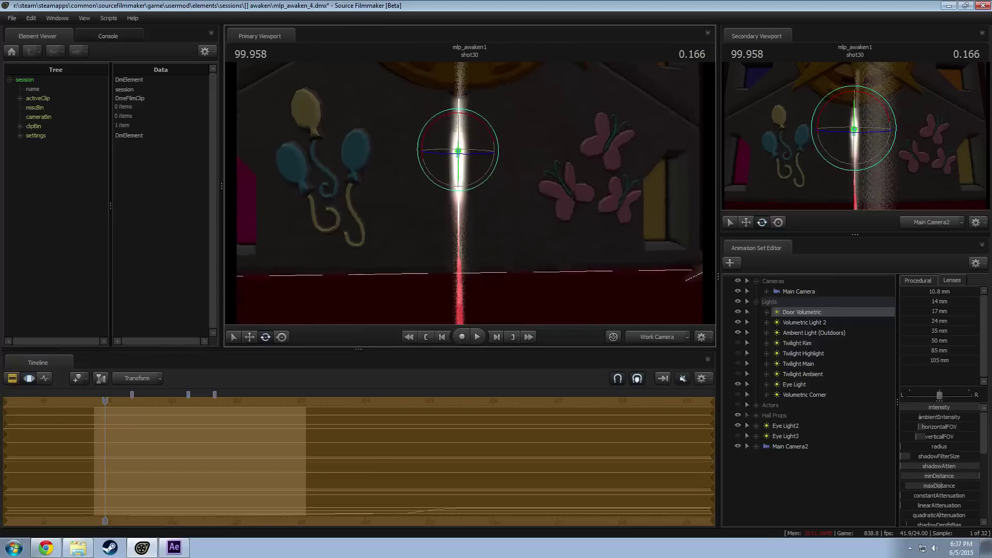
{"action": "left_click_drag", "start_coordinate": [469, 207], "coordinate": [468, 147]}
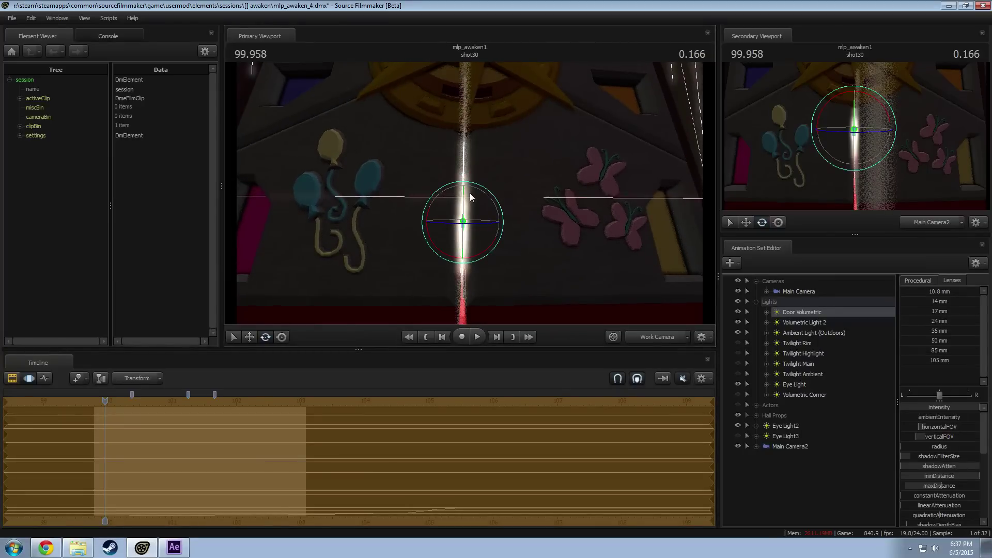
{"action": "left_click_drag", "start_coordinate": [464, 265], "coordinate": [470, 261]}
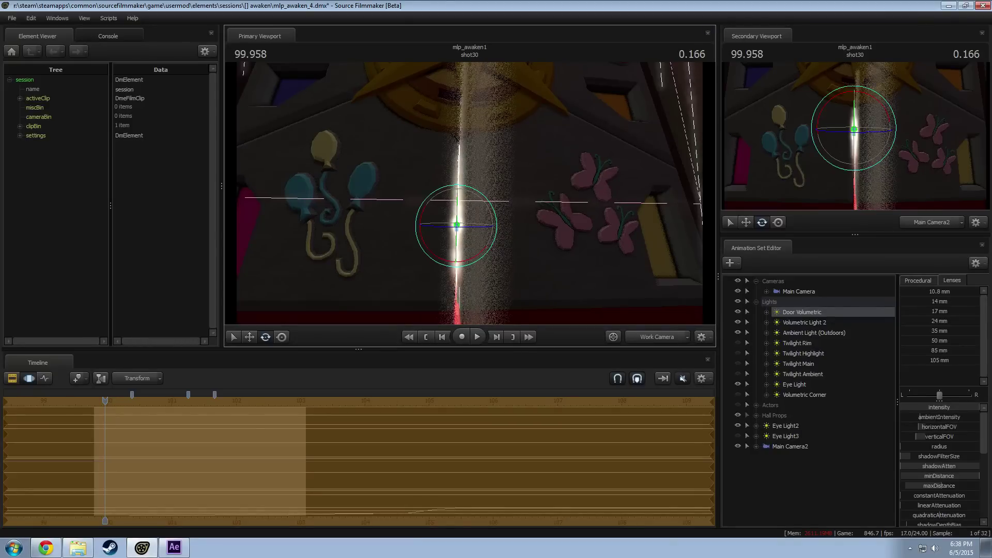
{"action": "left_click_drag", "start_coordinate": [471, 261], "coordinate": [475, 261]}
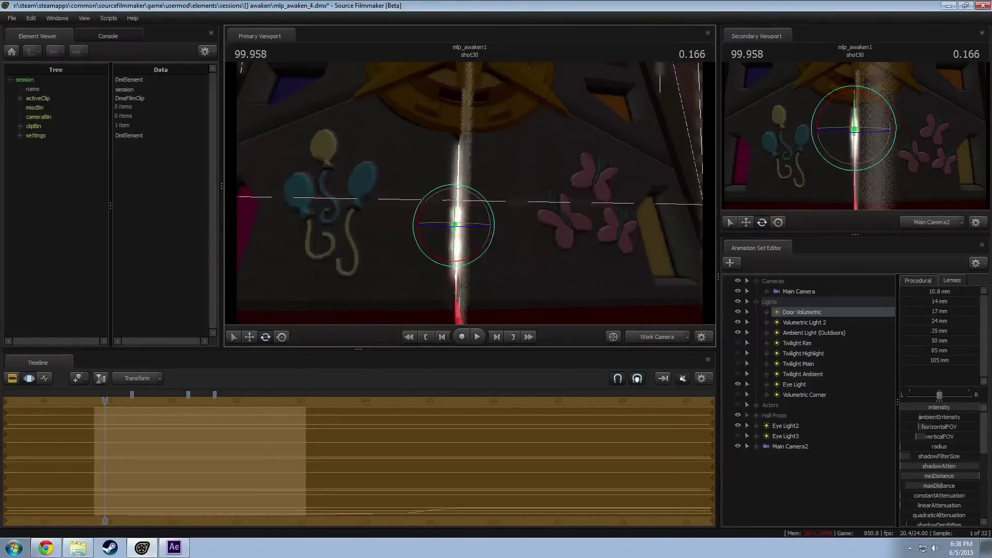
{"action": "key", "text": "F2"}
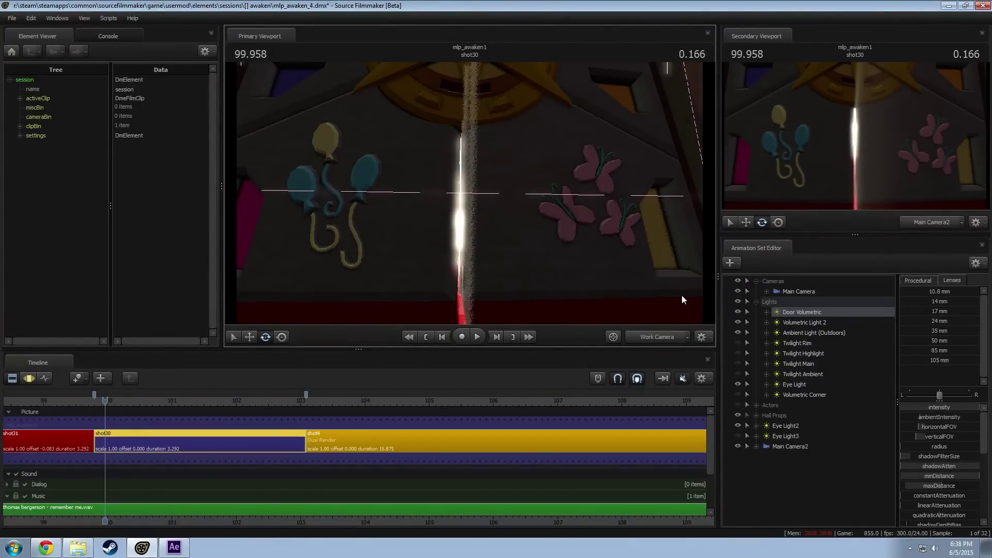
{"action": "key", "text": "F3"}
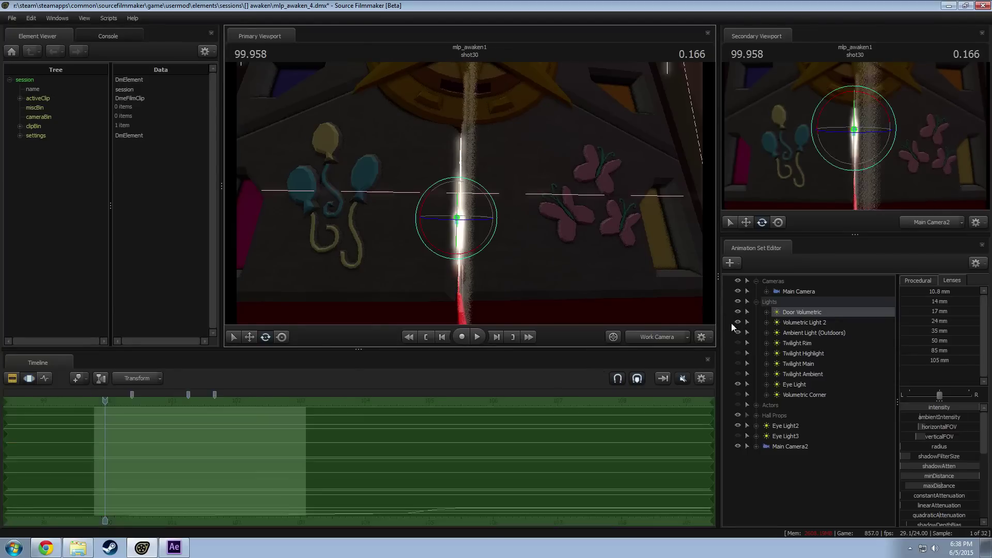
{"action": "key", "text": "F2"}
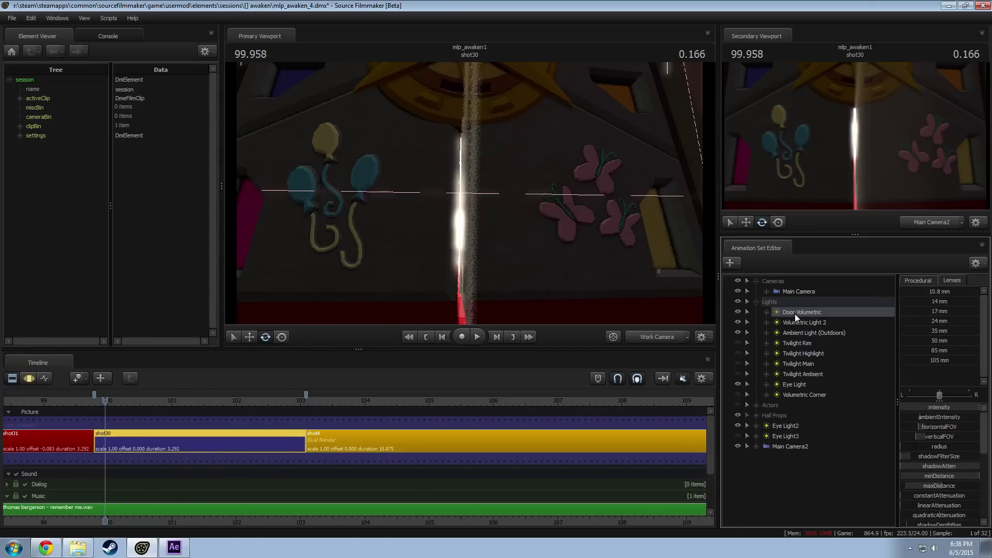
{"action": "key", "text": "F3"}
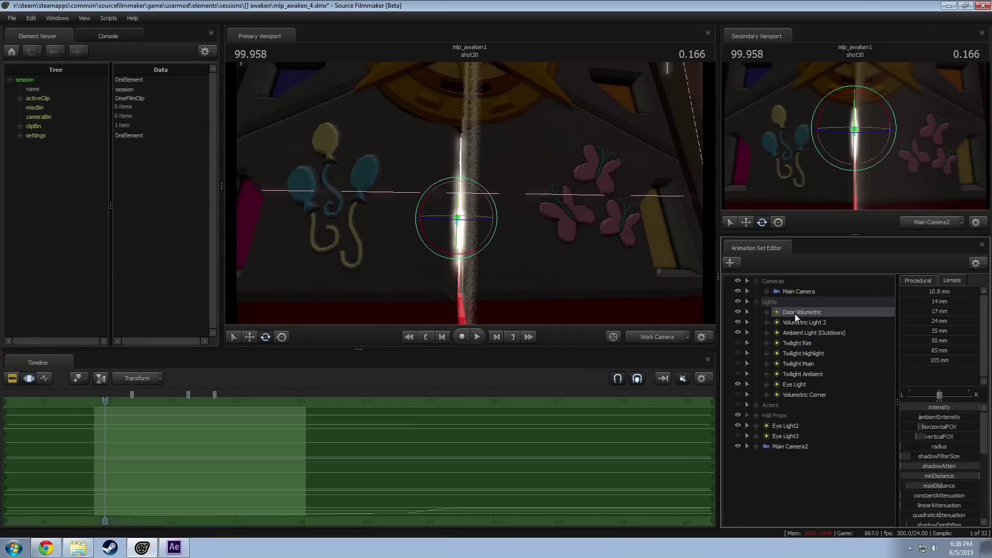
Step: Try a larger horizontal and vertical FOV on Door Volumetric and check the beam without the manipulator
{"action": "left_click_drag", "start_coordinate": [928, 428], "coordinate": [947, 435]}
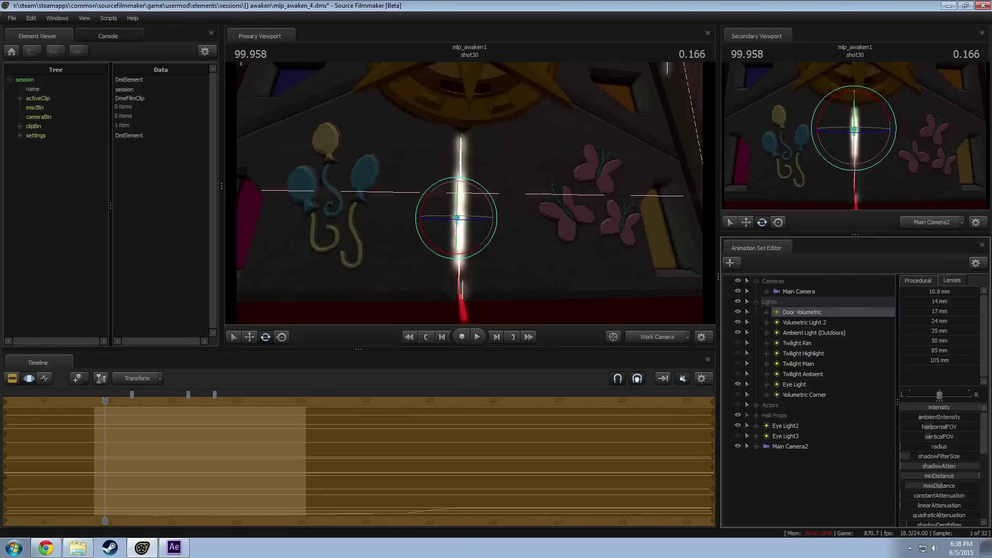
{"action": "key", "text": "F2"}
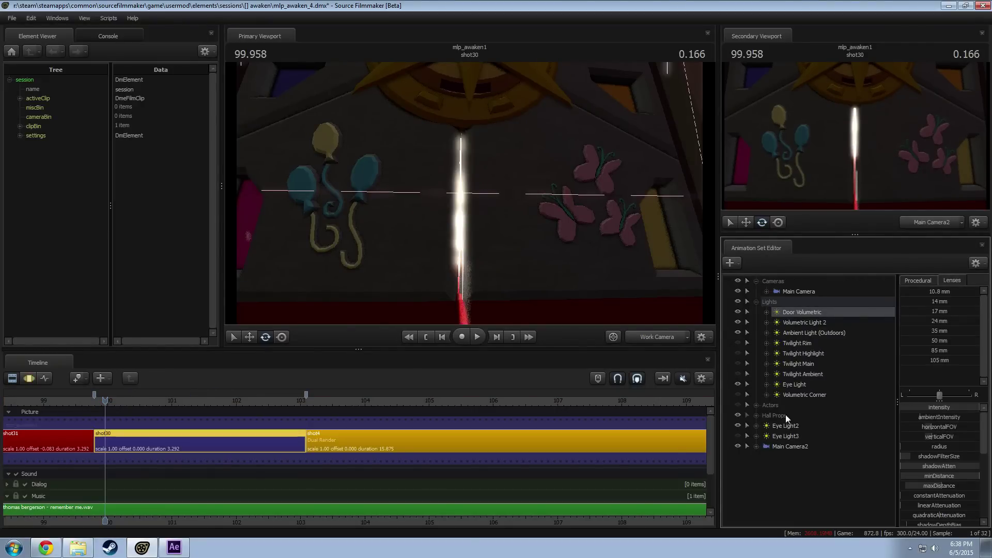
{"action": "key", "text": "F4"}
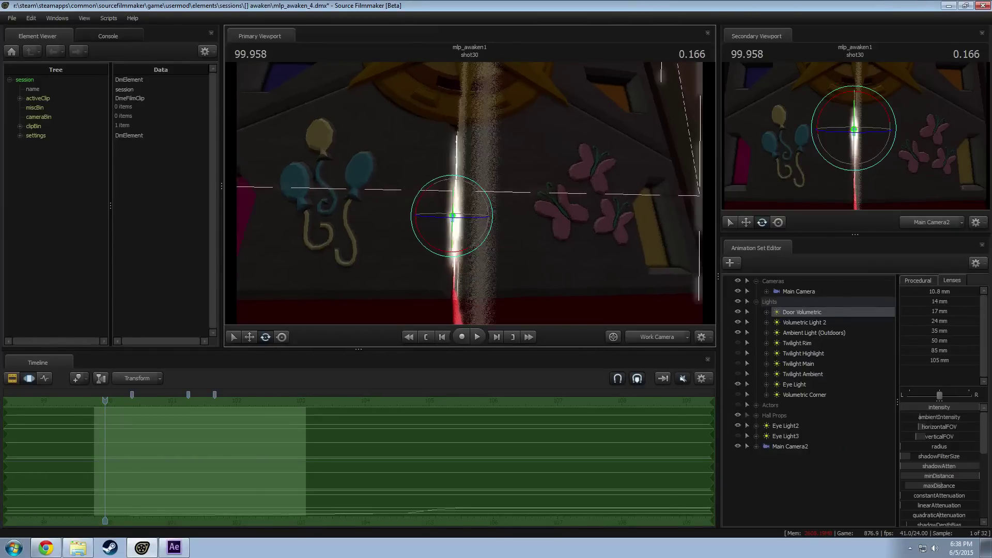
{"action": "key", "text": "F2"}
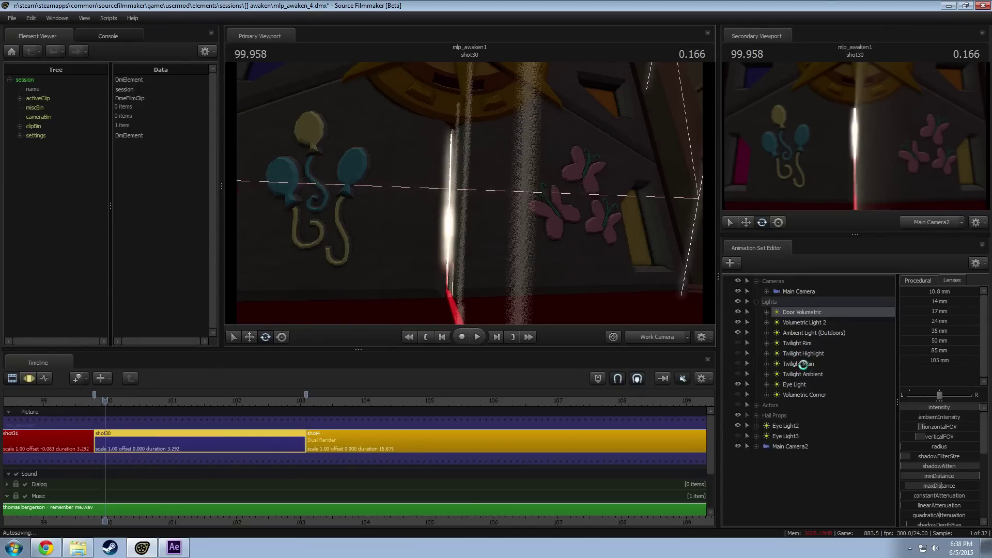
Step: Duplicate the Twilight Main light by copying its animation set and pasting it into shot30
{"action": "right_click", "coordinate": [804, 364]}
{"action": "left_click", "coordinate": [787, 509]}
{"action": "right_click", "coordinate": [787, 511]}
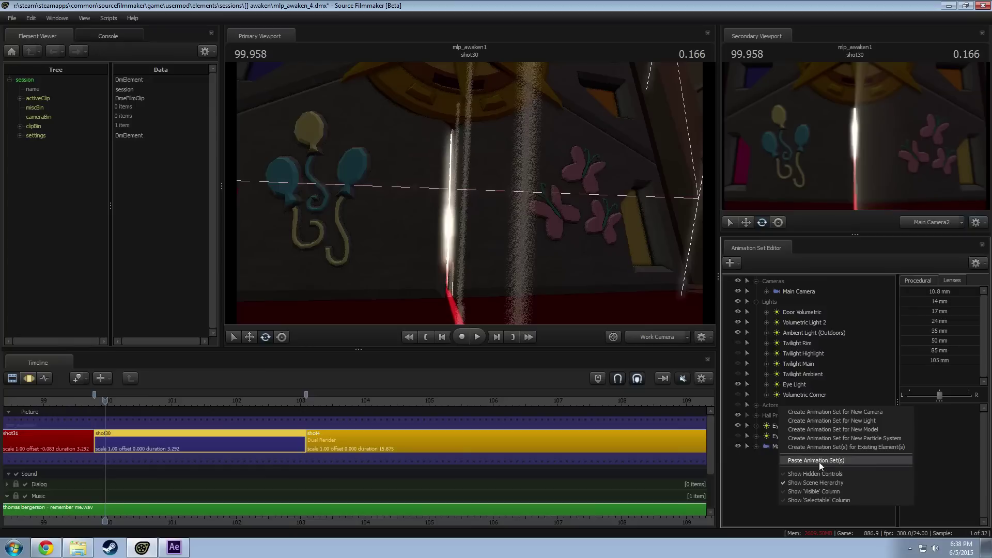
{"action": "left_click", "coordinate": [819, 462]}
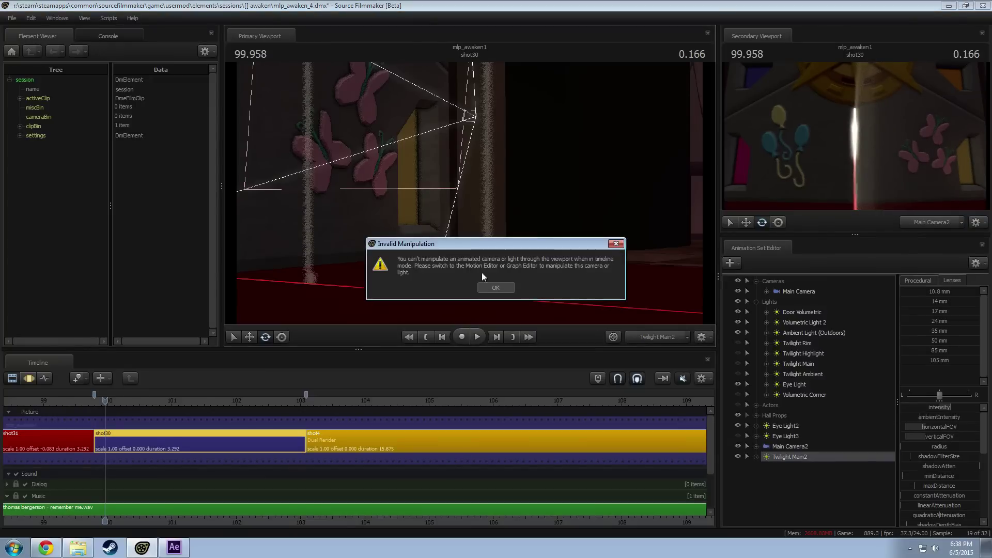
Step: Aim Twilight Main2 at the door in the motion editor and raise its intensity to the slider's maximum
{"action": "left_click", "coordinate": [500, 284]}
{"action": "mouse_move", "coordinate": [500, 234]}
{"action": "left_mouse_down"}
{"action": "mouse_move", "coordinate": [465, 234]}
{"action": "mouse_move", "coordinate": [509, 239]}
{"action": "mouse_move", "coordinate": [500, 235]}
{"action": "left_mouse_up"}
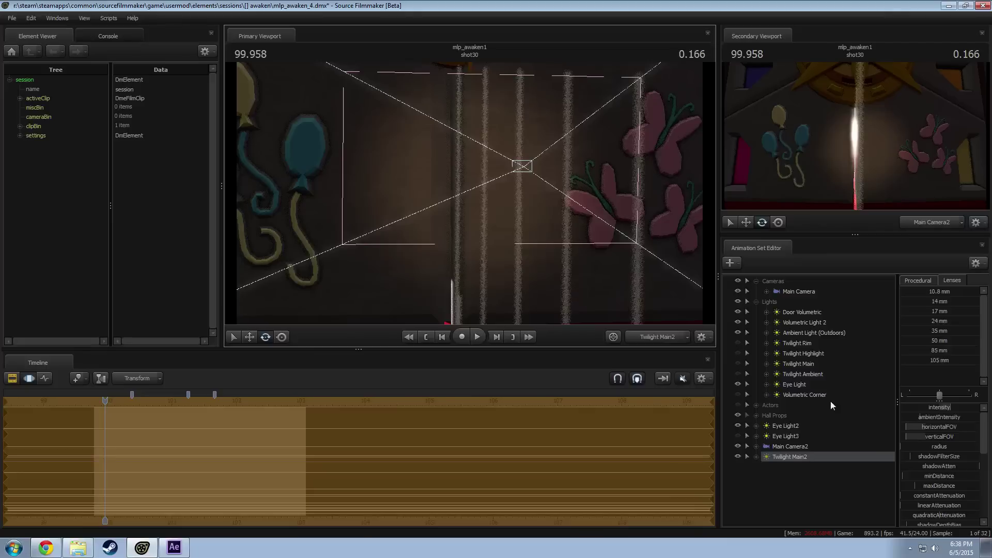
{"action": "left_click_drag", "start_coordinate": [945, 409], "coordinate": [976, 409]}
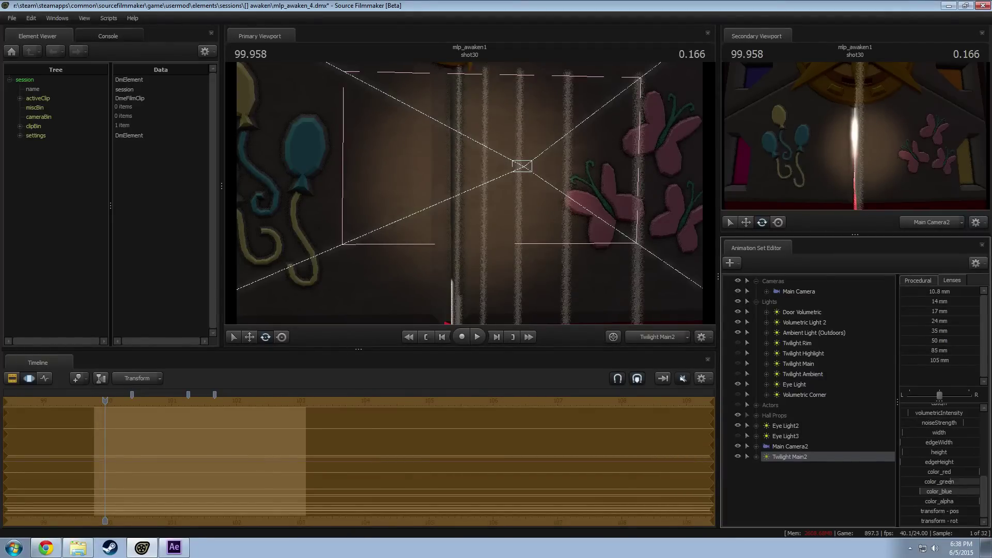
Step: Turn Twilight Main2's color white by raising its green and blue channels, and shift the light across the door
{"action": "left_click_drag", "start_coordinate": [951, 482], "coordinate": [978, 482]}
{"action": "left_click_drag", "start_coordinate": [919, 491], "coordinate": [924, 491]}
{"action": "left_click_drag", "start_coordinate": [488, 197], "coordinate": [469, 193]}
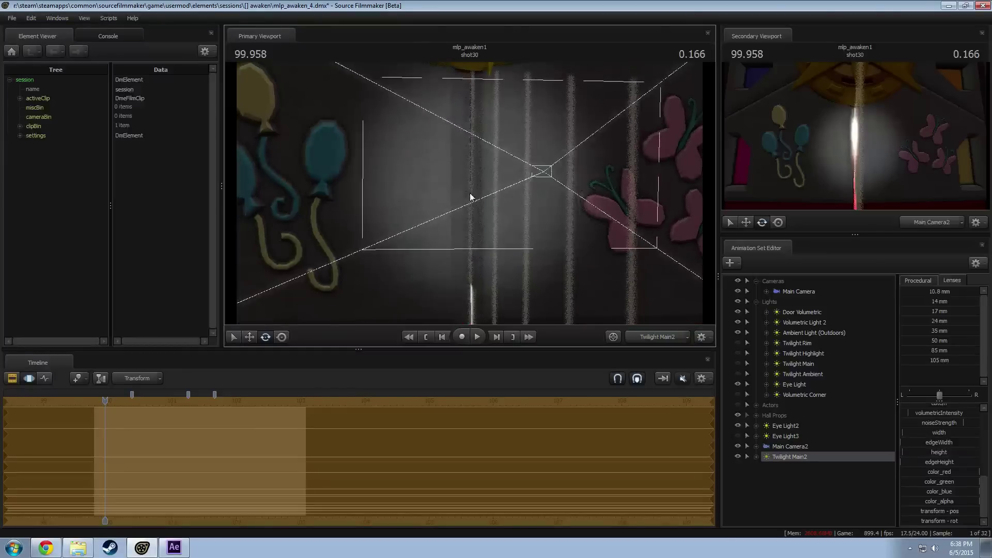
Step: Show Twilight Main2's Light element in the Element Viewer and enable its uberlight attribute
{"action": "right_click", "coordinate": [817, 460]}
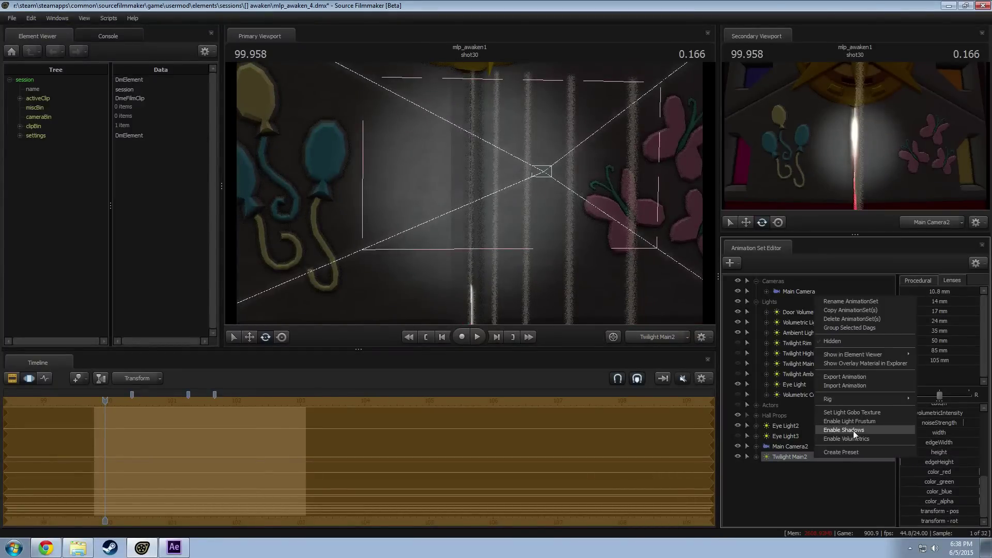
{"action": "mouse_move", "coordinate": [868, 356]}
{"action": "left_click", "coordinate": [857, 429]}
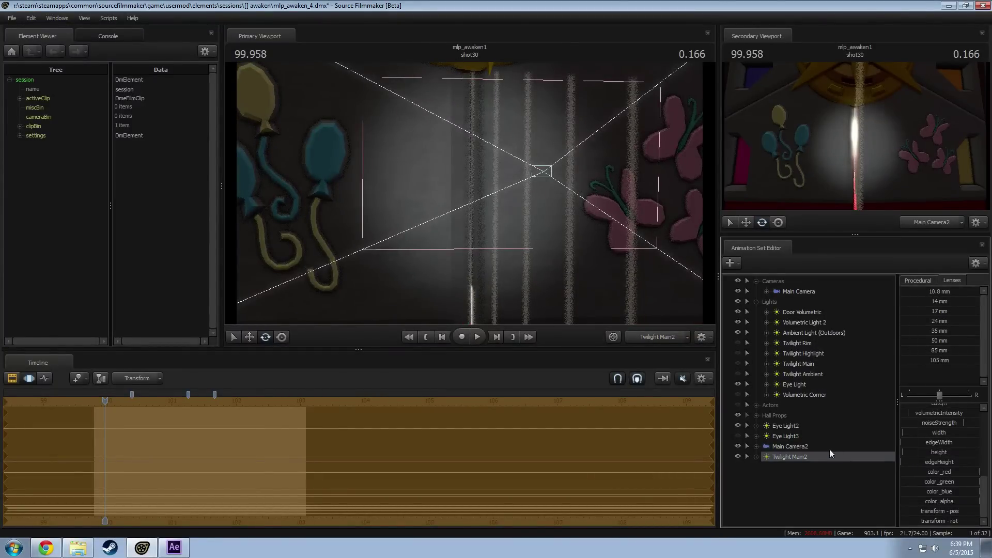
{"action": "right_click", "coordinate": [808, 461]}
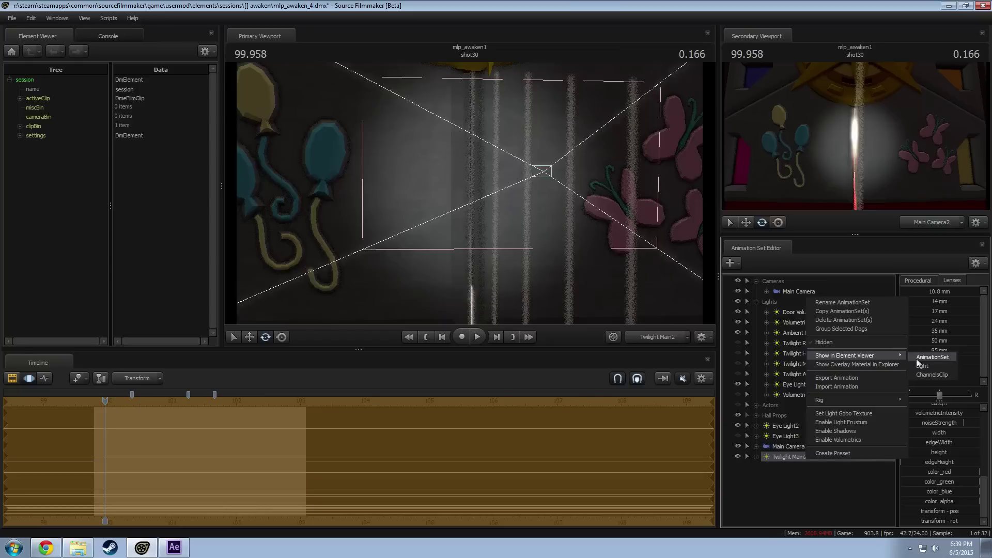
{"action": "left_click", "coordinate": [920, 367]}
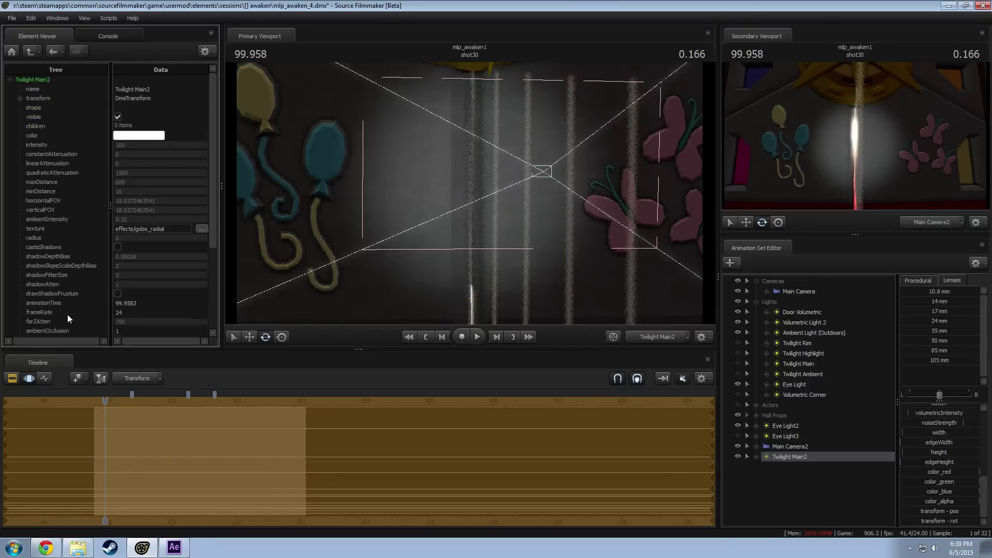
{"action": "scroll", "coordinate": [67, 314], "scroll_direction": "down", "scroll_amount": 2}
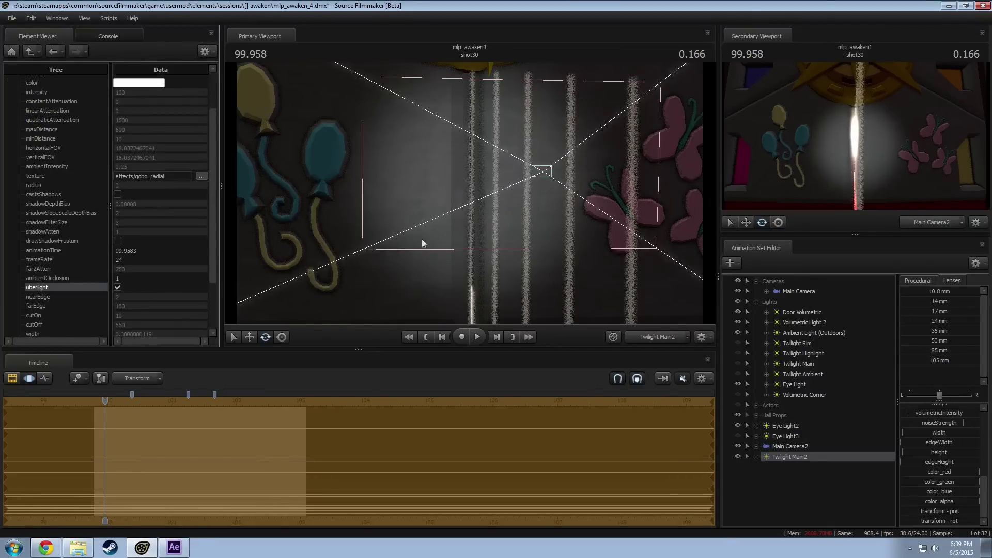
Step: Shape Twilight Main2 into a tall beam centred on the door gap, with width about 0.04 and a larger horizontal and vertical FOV
{"action": "mouse_move", "coordinate": [502, 214]}
{"action": "left_mouse_down"}
{"action": "mouse_move", "coordinate": [497, 224]}
{"action": "mouse_move", "coordinate": [502, 214]}
{"action": "left_mouse_up"}
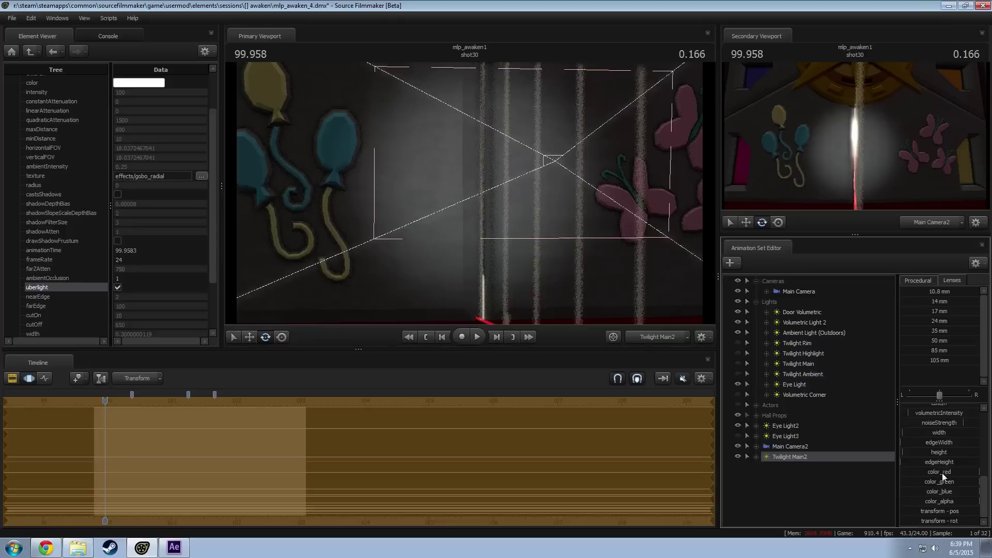
{"action": "scroll", "coordinate": [947, 488], "scroll_direction": "up", "scroll_amount": 2}
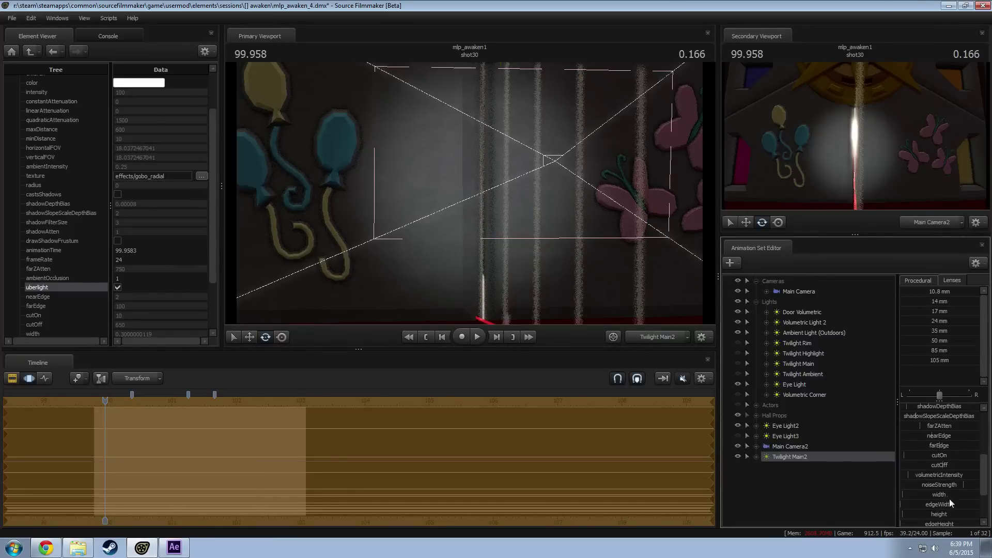
{"action": "left_click_drag", "start_coordinate": [947, 495], "coordinate": [944, 495]}
{"action": "scroll", "coordinate": [951, 482], "scroll_direction": "up", "scroll_amount": 4}
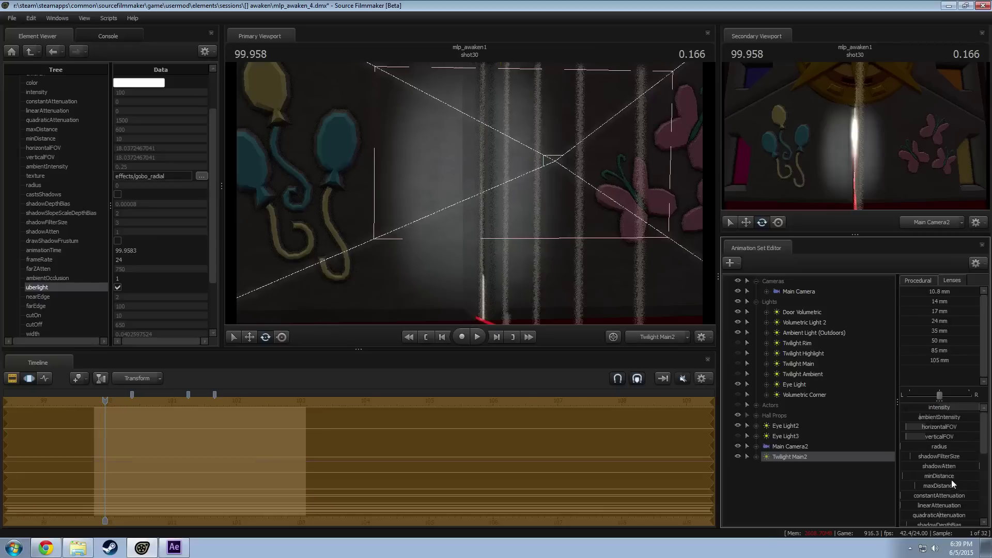
{"action": "left_click_drag", "start_coordinate": [939, 431], "coordinate": [943, 438]}
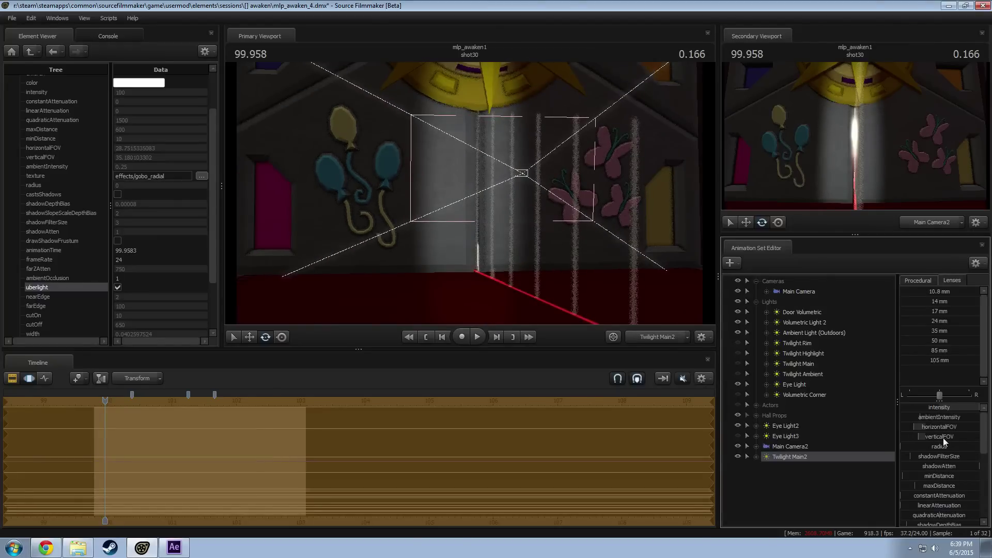
{"action": "left_click_drag", "start_coordinate": [522, 277], "coordinate": [469, 196]}
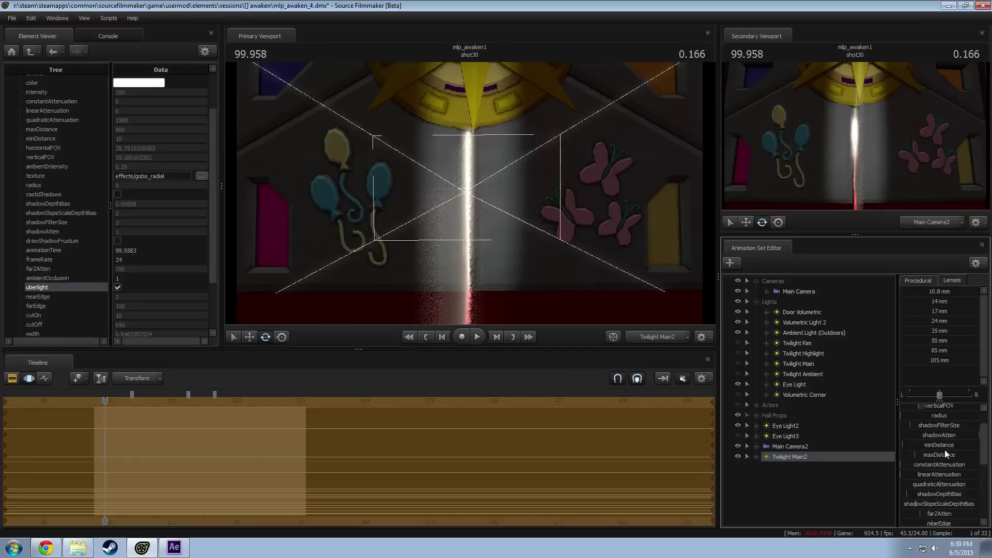
Step: Remap the range of Twilight Main2's width slider and narrow the light's width to about 0.008
{"action": "scroll", "coordinate": [944, 450], "scroll_direction": "down", "scroll_amount": 3}
{"action": "scroll", "coordinate": [931, 475], "scroll_direction": "down", "scroll_amount": 2}
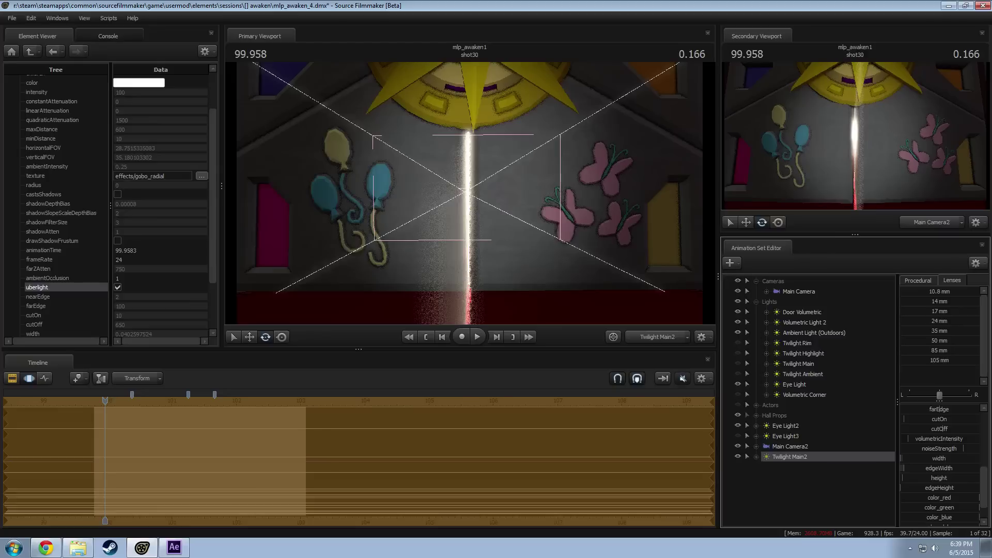
{"action": "right_click", "coordinate": [941, 458]}
{"action": "left_click", "coordinate": [950, 472]}
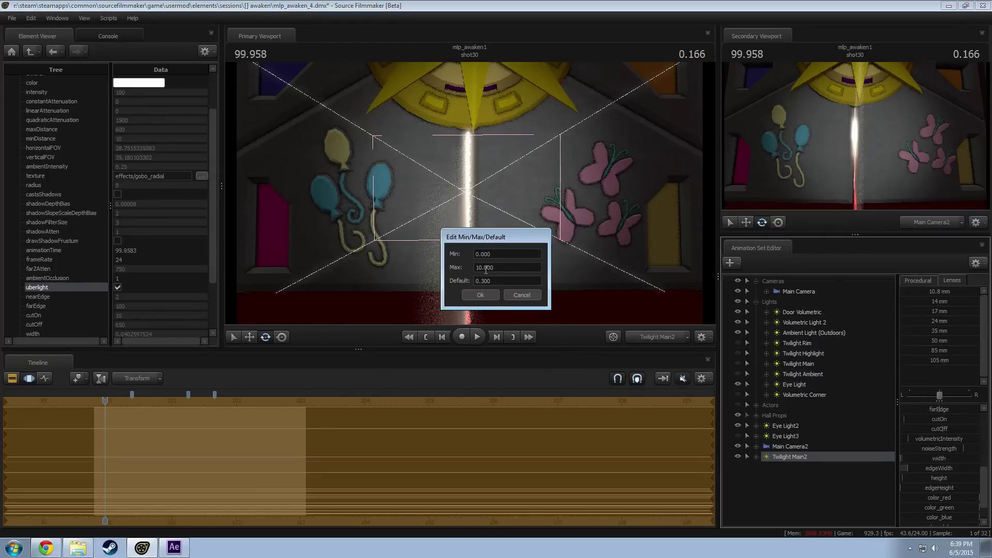
{"action": "left_click", "coordinate": [482, 298]}
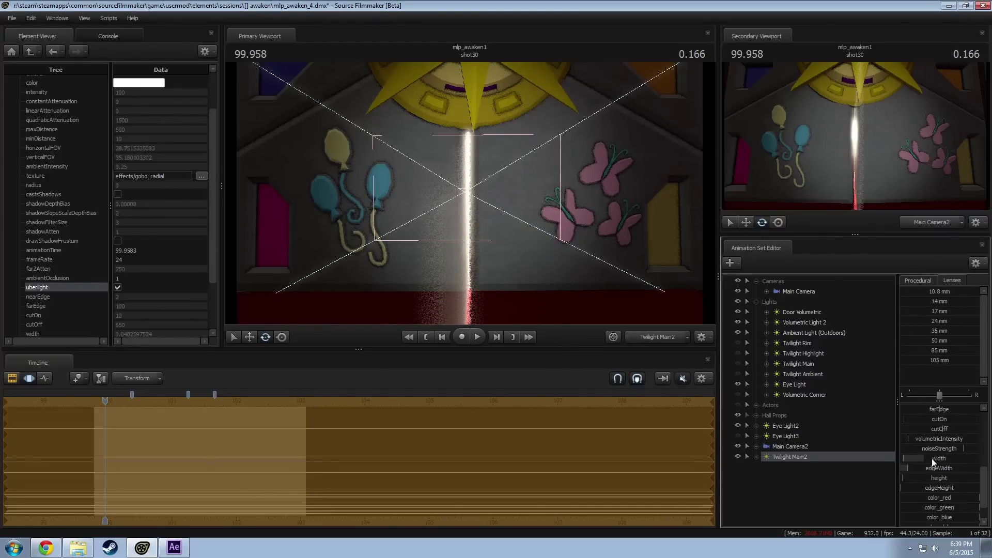
{"action": "left_click_drag", "start_coordinate": [932, 458], "coordinate": [925, 461]}
Step: Remap the range of Twilight Main2's intensity slider, raise the intensity to about 412, and re-aim the light near the door gap
{"action": "scroll", "coordinate": [937, 449], "scroll_direction": "up", "scroll_amount": 5}
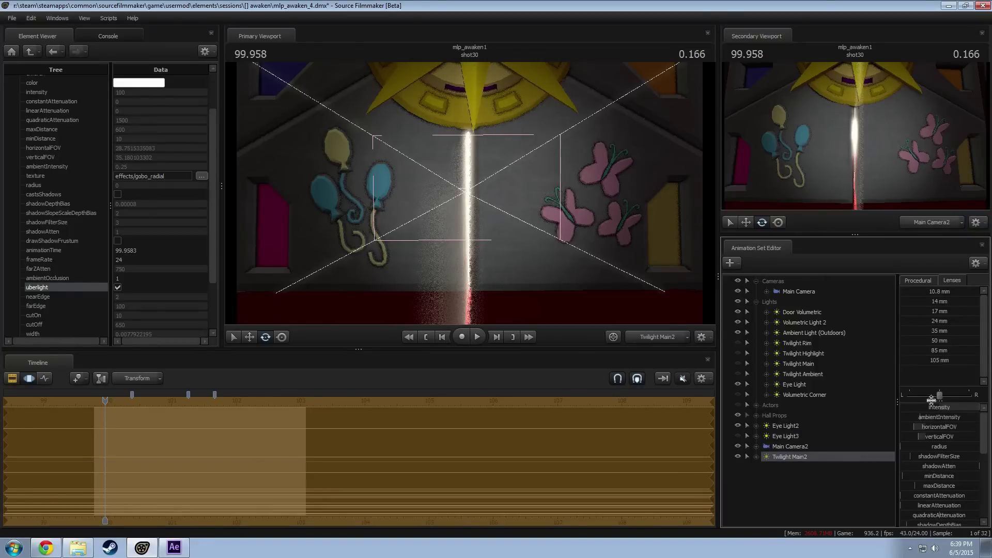
{"action": "left_click", "coordinate": [937, 420]}
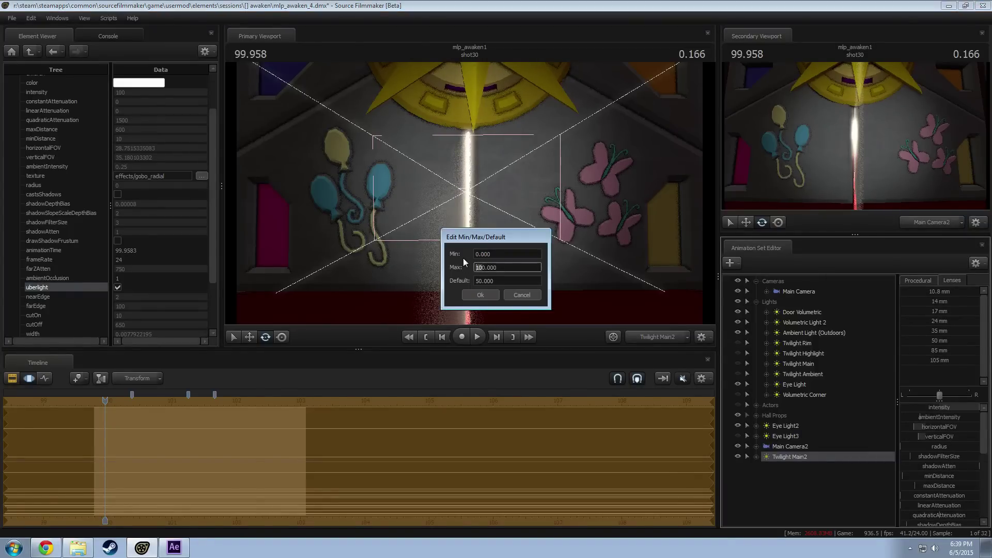
{"action": "key", "text": "Return"}
{"action": "left_click_drag", "start_coordinate": [909, 405], "coordinate": [934, 406]}
{"action": "mouse_move", "coordinate": [470, 194]}
{"action": "left_mouse_down"}
{"action": "mouse_move", "coordinate": [459, 222]}
{"action": "mouse_move", "coordinate": [393, 240]}
{"action": "mouse_move", "coordinate": [395, 216]}
{"action": "mouse_move", "coordinate": [455, 187]}
{"action": "left_mouse_up"}
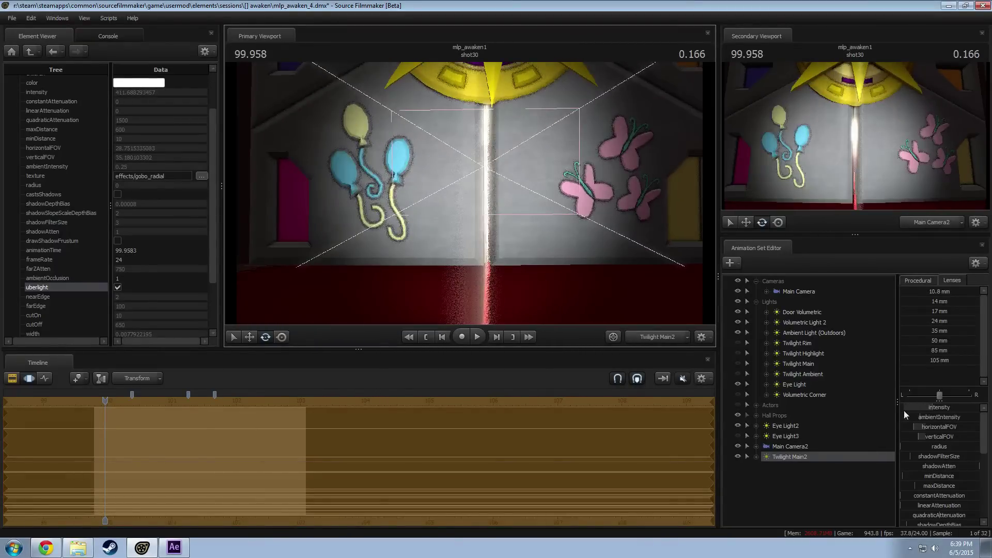
Step: Fine-tune Twilight Main2's edgeWidth and re-aim the beam vertically on the door gap
{"action": "scroll", "coordinate": [953, 470], "scroll_direction": "down", "scroll_amount": 5}
{"action": "left_click_drag", "start_coordinate": [906, 468], "coordinate": [903, 468]}
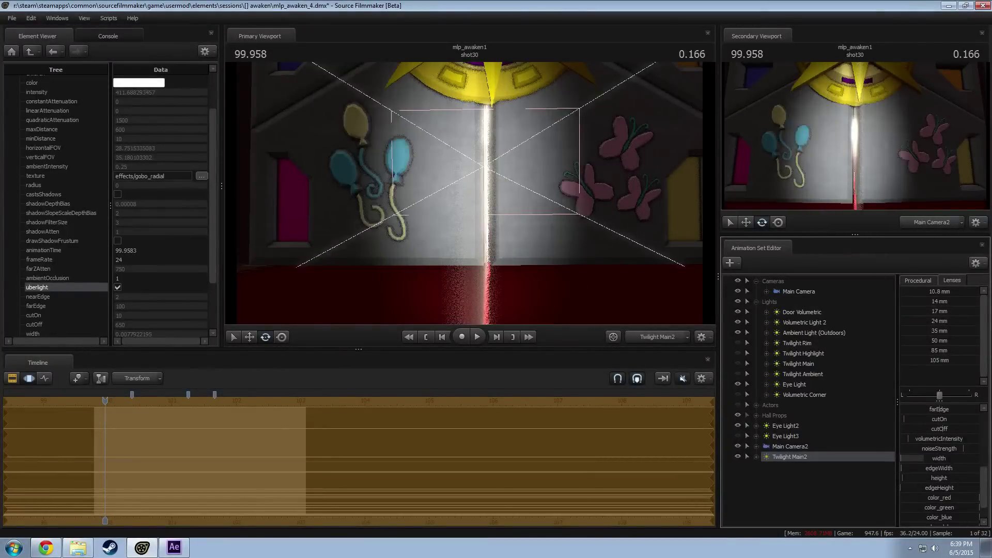
{"action": "left_click_drag", "start_coordinate": [505, 280], "coordinate": [517, 296]}
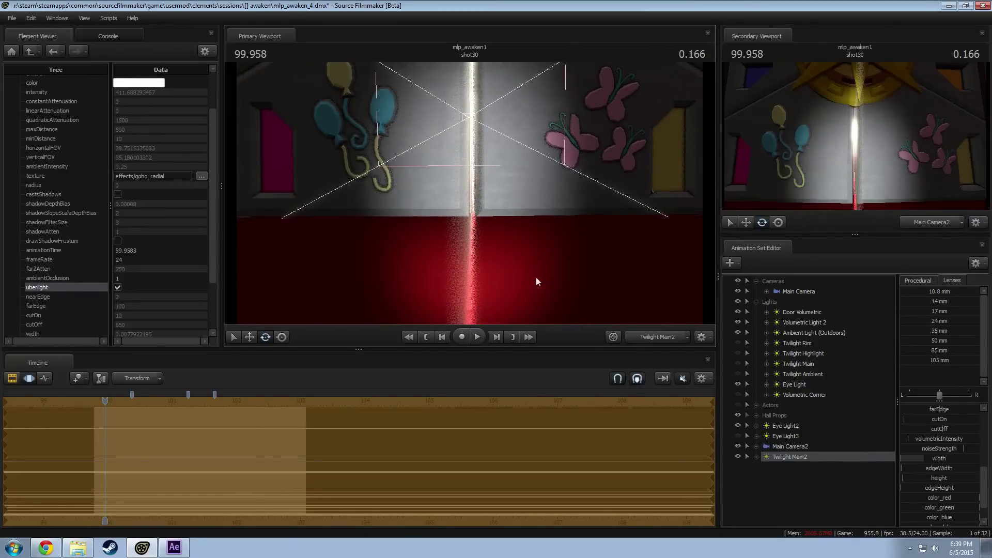
{"action": "mouse_move", "coordinate": [537, 282]}
{"action": "left_mouse_down"}
{"action": "mouse_move", "coordinate": [537, 263]}
{"action": "mouse_move", "coordinate": [537, 274]}
{"action": "left_mouse_up"}
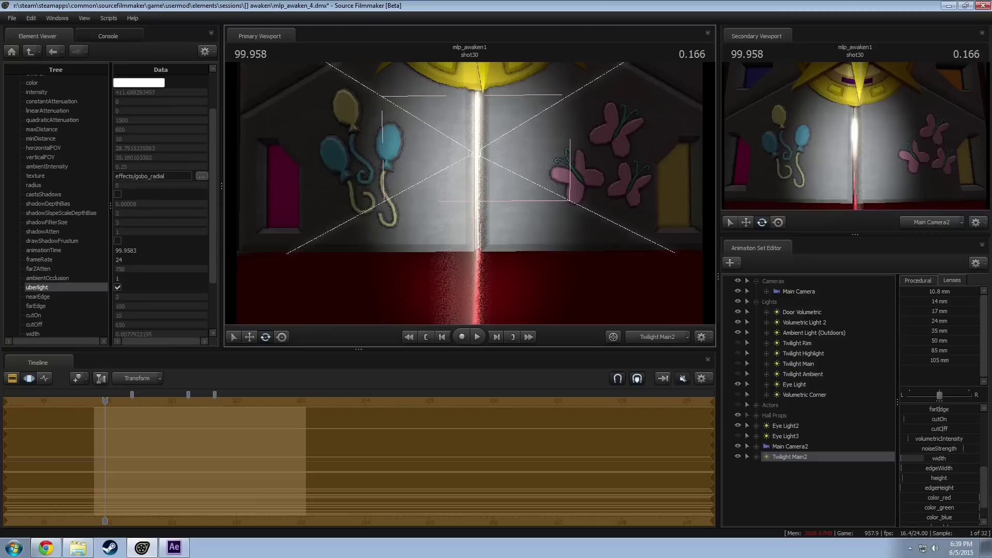
Step: Remap the ranges of Twilight Main2's edgeWidth and width sliders, and set the width to about 0.02
{"action": "right_click", "coordinate": [943, 467]}
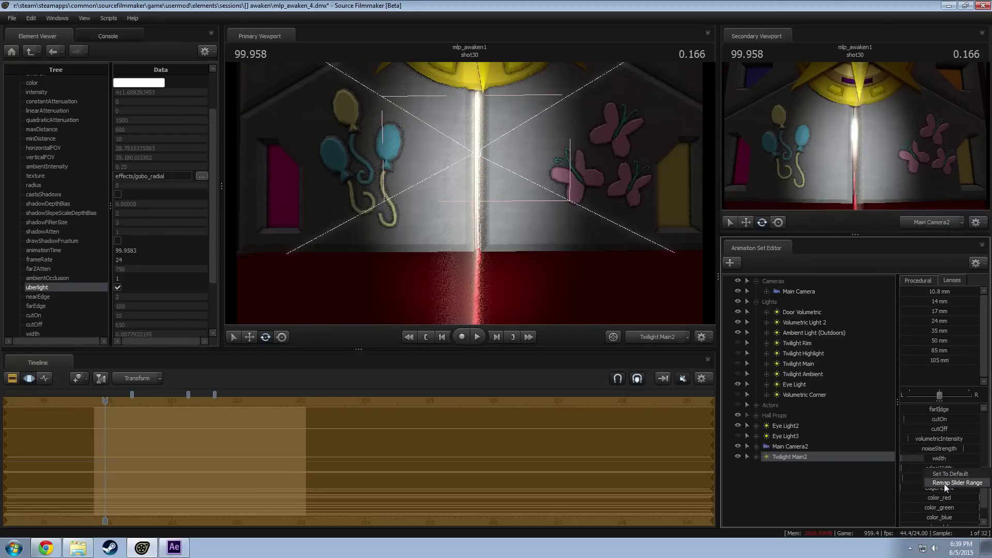
{"action": "left_click", "coordinate": [951, 479]}
{"action": "left_click", "coordinate": [485, 295]}
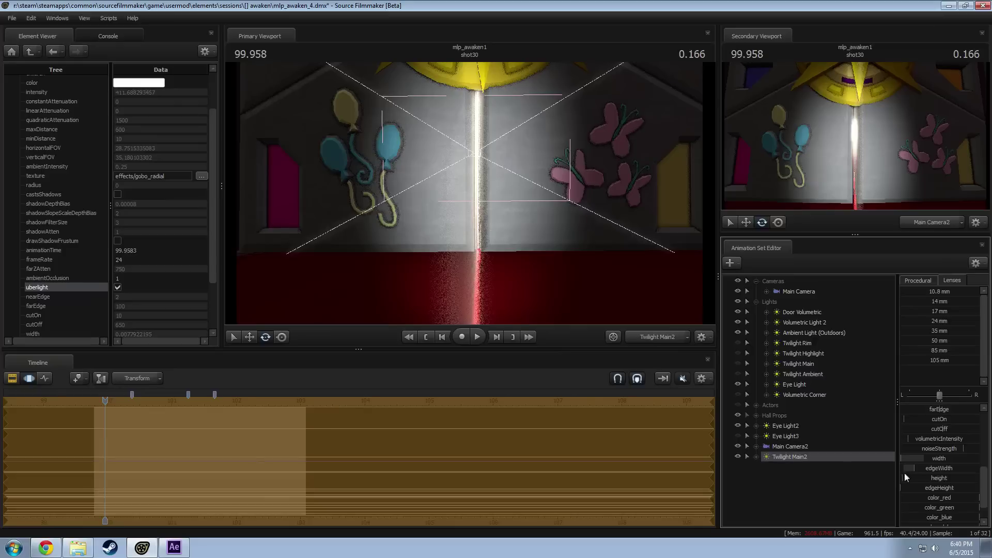
{"action": "right_click", "coordinate": [930, 460]}
{"action": "left_click", "coordinate": [937, 471]}
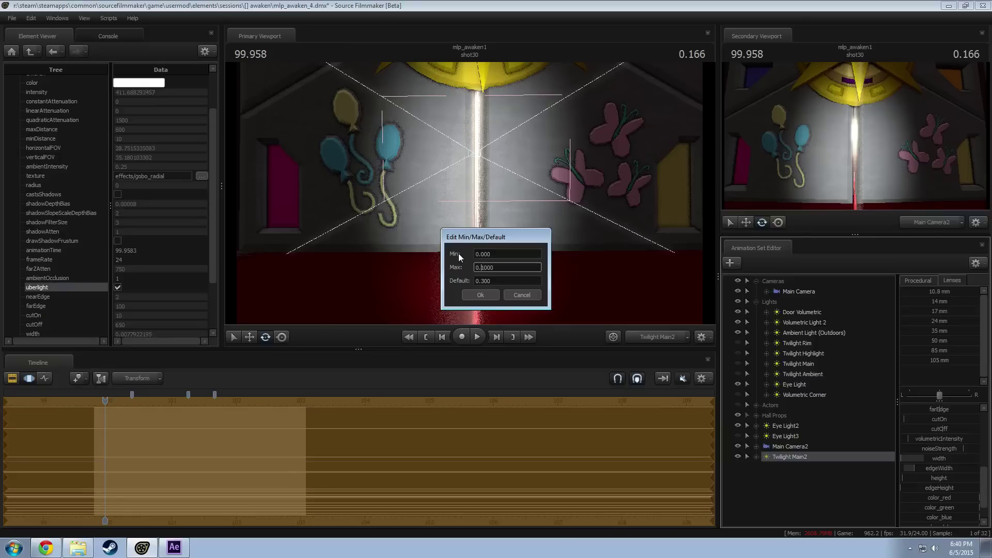
{"action": "left_click", "coordinate": [482, 281]}
{"action": "key", "text": "Return"}
{"action": "mouse_move", "coordinate": [943, 463]}
{"action": "left_mouse_down"}
{"action": "mouse_move", "coordinate": [933, 464]}
{"action": "mouse_move", "coordinate": [945, 463]}
{"action": "left_mouse_up"}
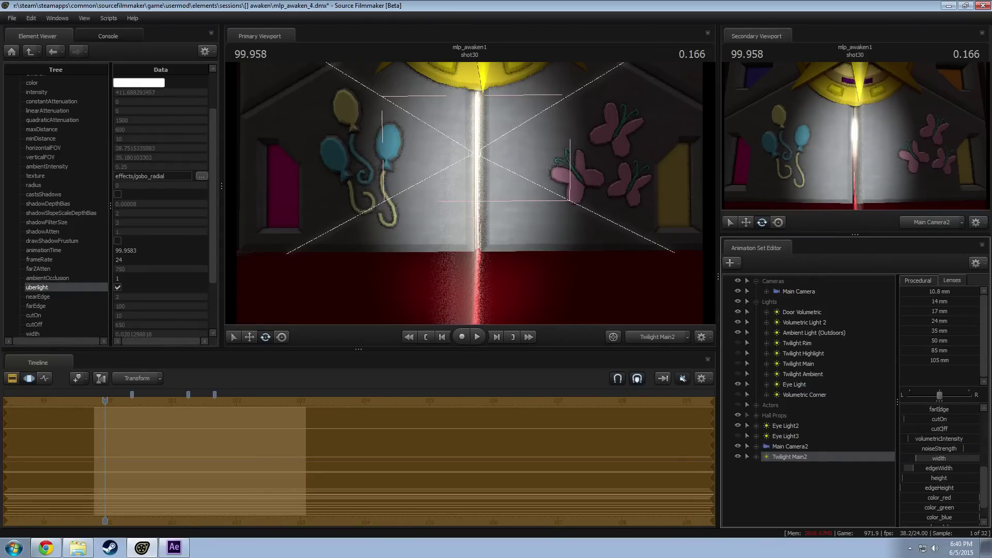
Step: Centre Twilight Main2's beam on the door gap and lower its intensity to about 74
{"action": "left_click_drag", "start_coordinate": [496, 232], "coordinate": [506, 223]}
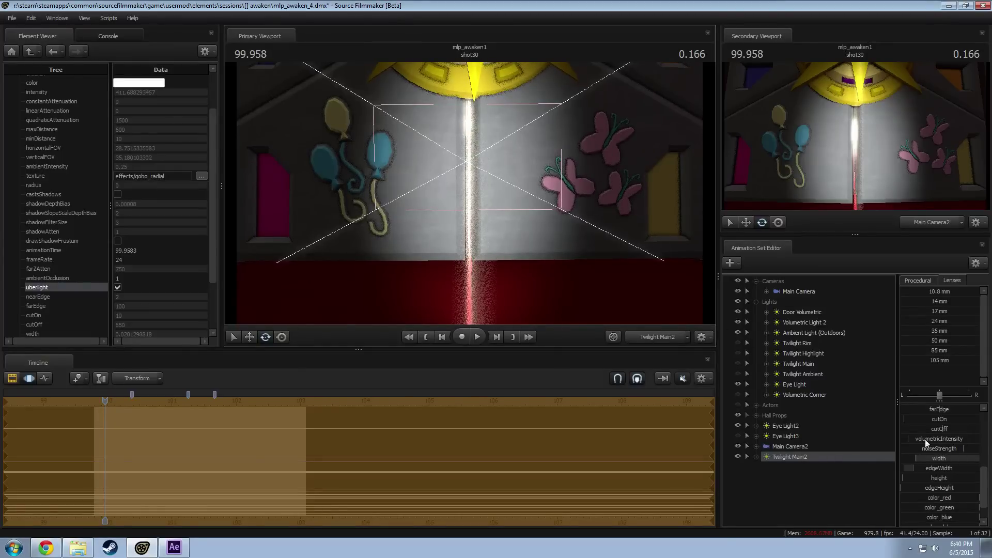
{"action": "scroll", "coordinate": [945, 417], "scroll_direction": "up", "scroll_amount": 5}
{"action": "left_click_drag", "start_coordinate": [947, 410], "coordinate": [907, 410]}
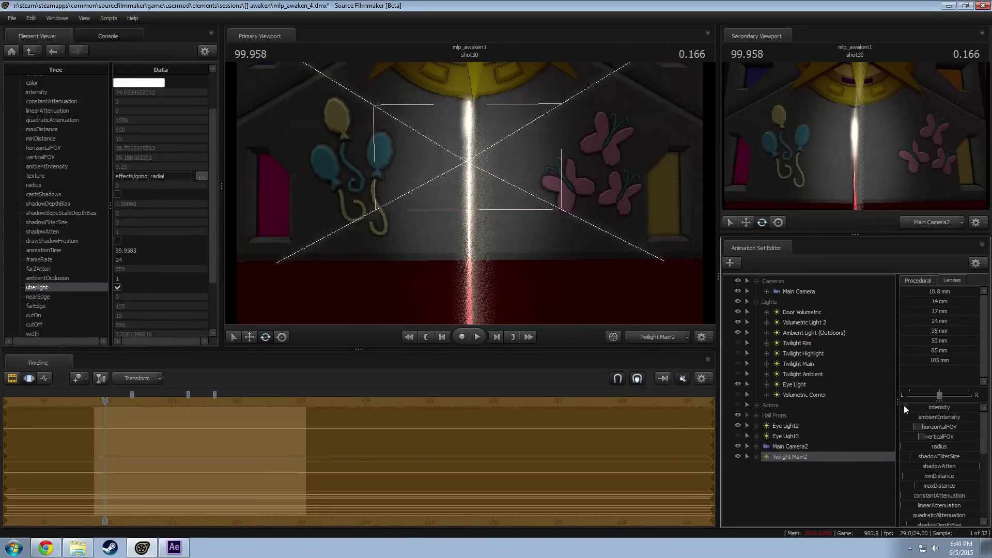
Step: Stretch a time selection ramp across shot30 and, at 103.041, raise Twilight Main2's intensity to about 158
{"action": "left_click_drag", "start_coordinate": [300, 450], "coordinate": [88, 459], "text": "shift"}
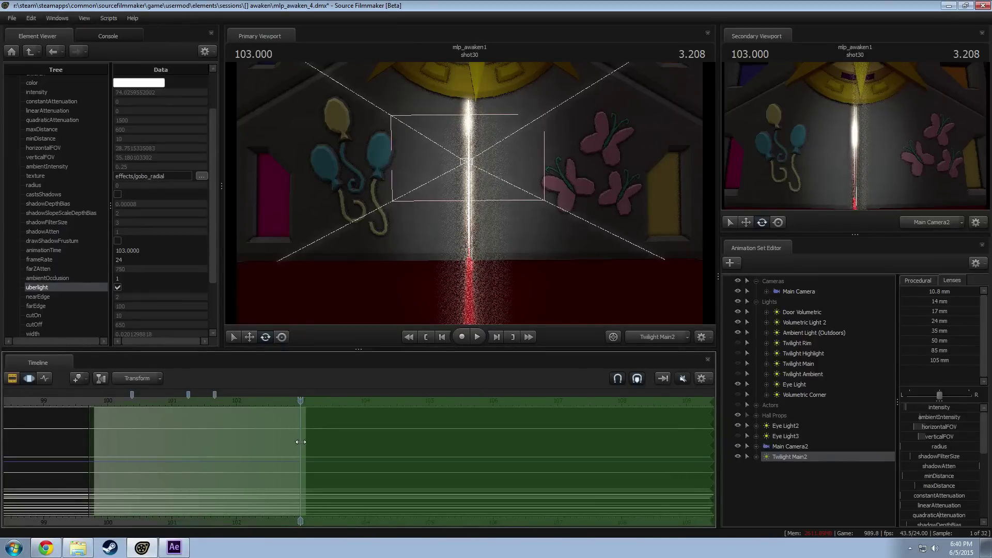
{"action": "left_click_drag", "start_coordinate": [303, 441], "coordinate": [306, 441]}
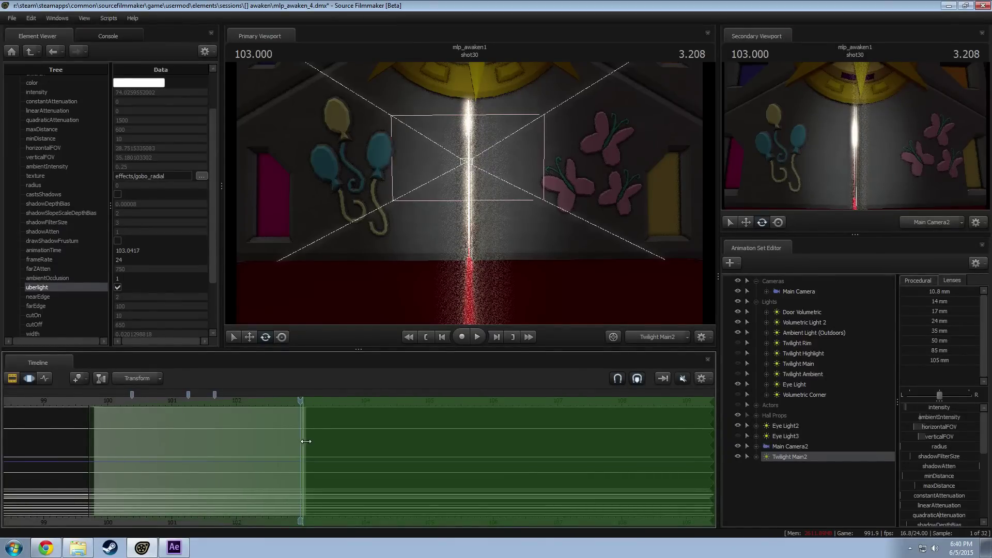
{"action": "left_click", "coordinate": [302, 402]}
{"action": "left_click_drag", "start_coordinate": [946, 408], "coordinate": [911, 408]}
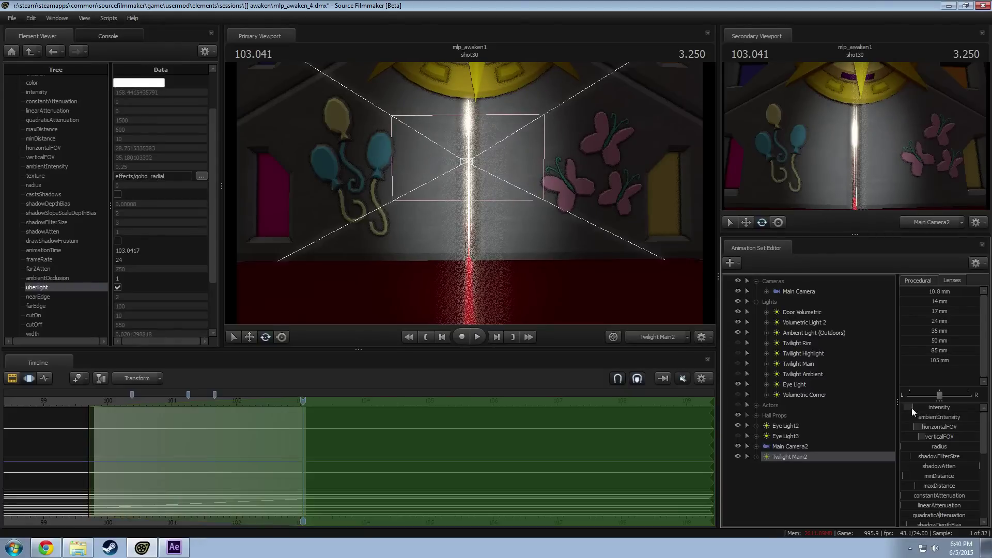
Step: Duplicate the Twilight Main2 light by copying and pasting its animation set
{"action": "right_click", "coordinate": [800, 452]}
{"action": "left_click", "coordinate": [790, 473]}
{"action": "right_click", "coordinate": [791, 473]}
{"action": "left_click", "coordinate": [829, 434]}
Step: Show Twilight Main3's Light element in the Element Viewer and disable its uberlight attribute
{"action": "right_click", "coordinate": [783, 467]}
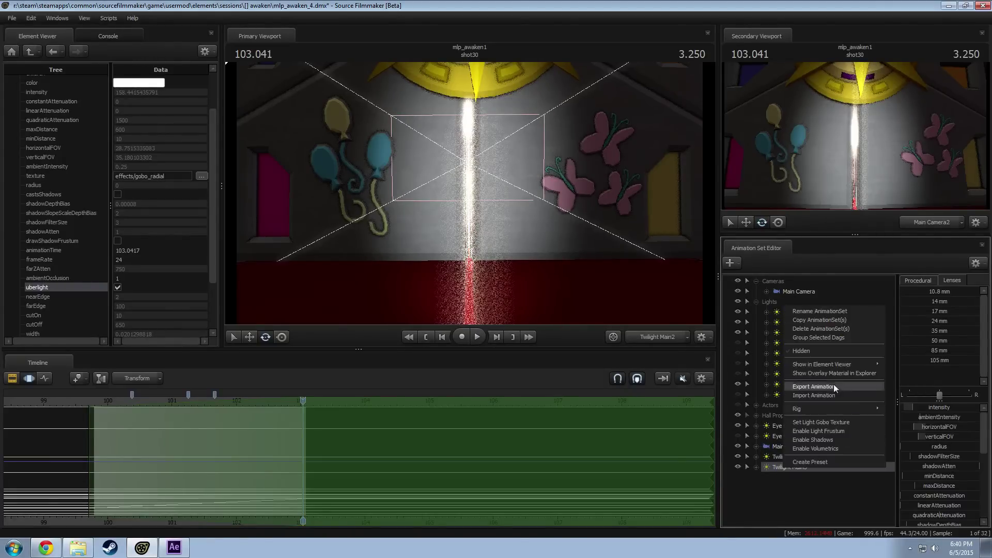
{"action": "mouse_move", "coordinate": [874, 364]}
{"action": "left_click", "coordinate": [901, 374]}
{"action": "scroll", "coordinate": [88, 294], "scroll_direction": "down", "scroll_amount": 1}
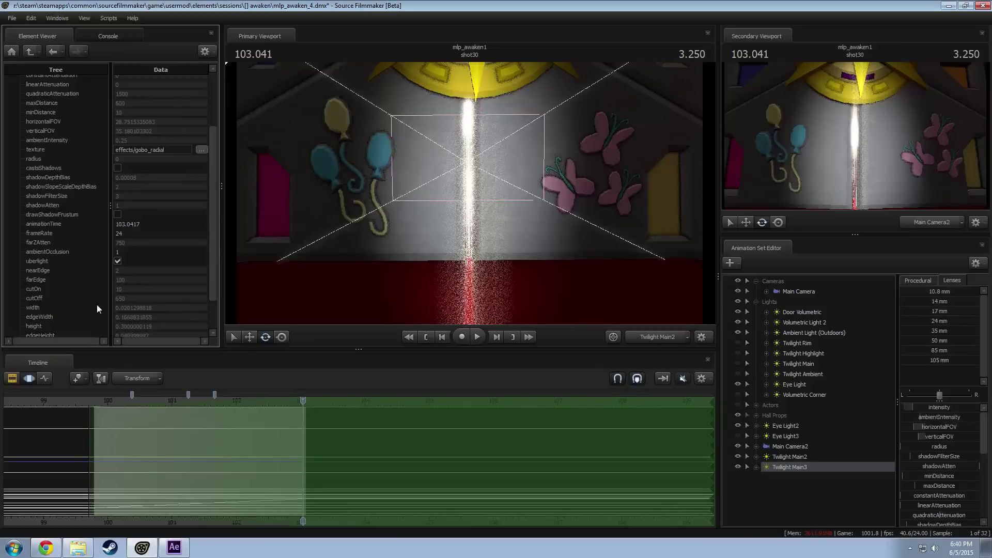
{"action": "left_click", "coordinate": [117, 261]}
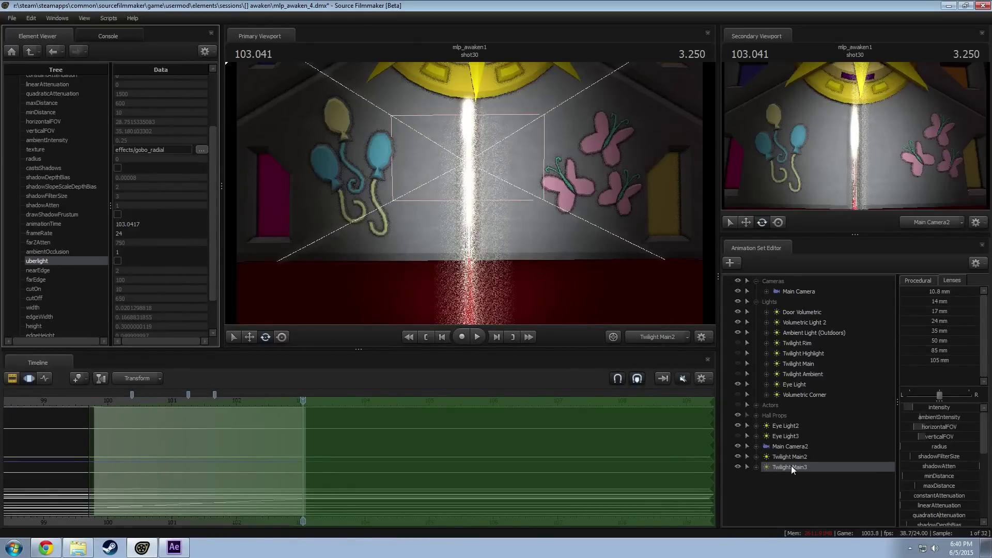
Step: Select all time for Twilight Main3 and move the light off to one side so it shines on the door at an angle
{"action": "left_click", "coordinate": [792, 466]}
{"action": "key", "text": "ctrl+a"}
{"action": "left_click_drag", "start_coordinate": [444, 232], "coordinate": [465, 224]}
{"action": "key", "text": "s"}
{"action": "key", "text": "w"}
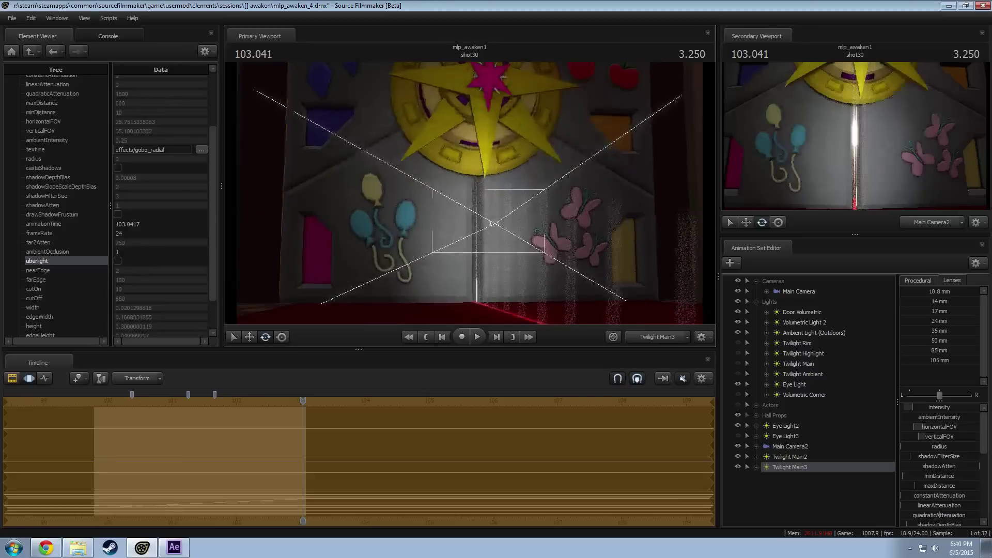
Step: Check the lighting in the clip editor through Main Camera and then Main Camera2
{"action": "key", "text": "F2"}
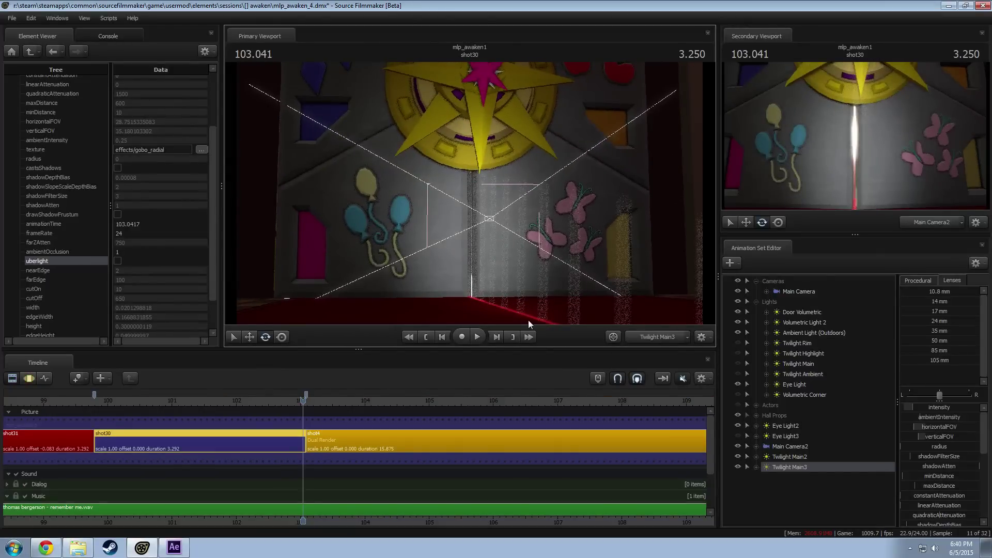
{"action": "left_click", "coordinate": [789, 290]}
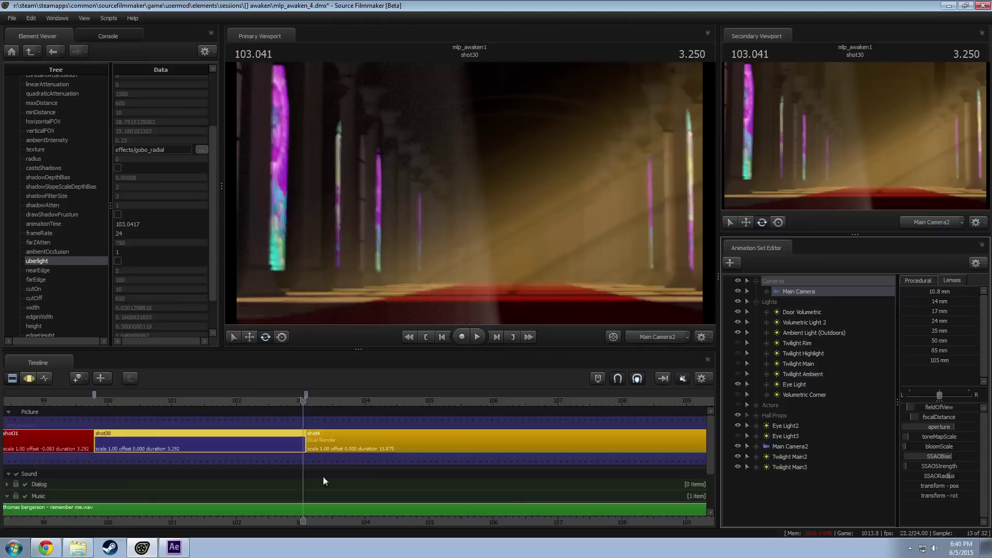
{"action": "left_click", "coordinate": [790, 446]}
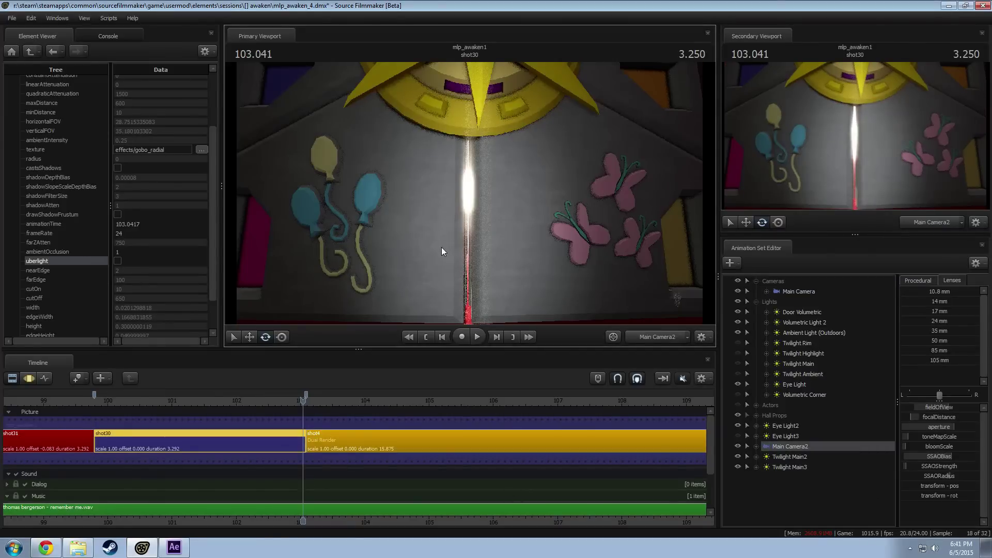
{"action": "left_click", "coordinate": [795, 493]}
Step: Move Main Camera2 off to one side in the motion editor so it views the door at a slight angle
{"action": "key", "text": "F3"}
{"action": "left_click", "coordinate": [454, 210]}
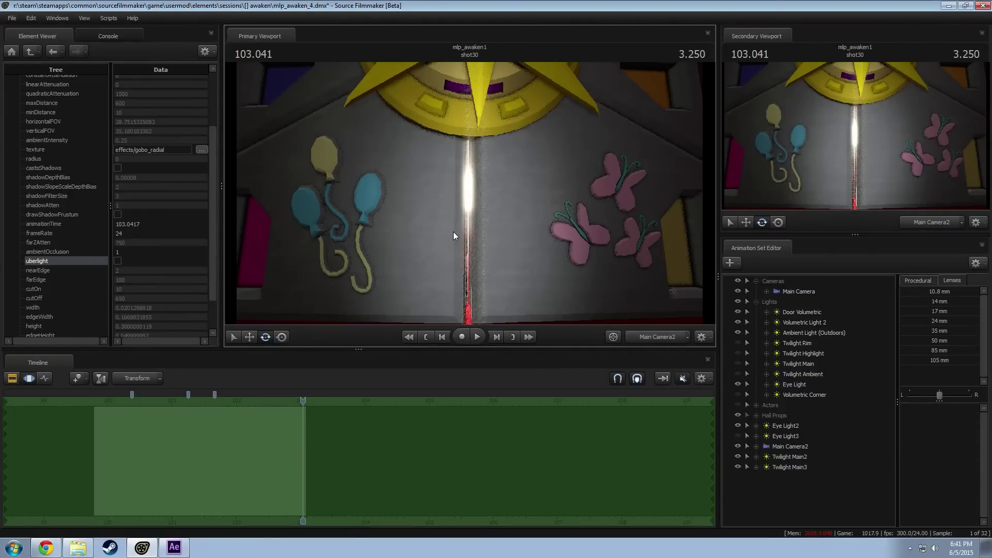
{"action": "left_click", "coordinate": [781, 447]}
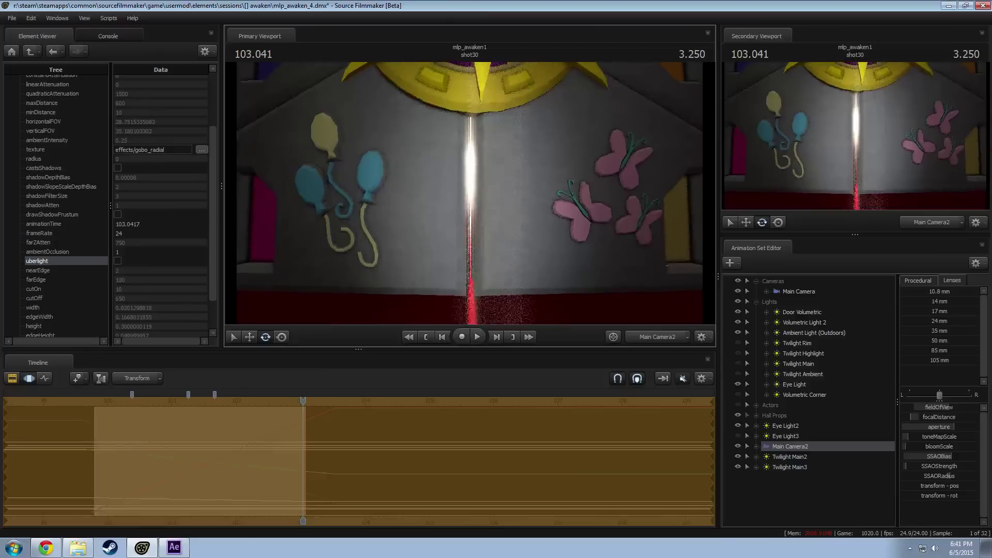
{"action": "key", "text": "a"}
{"action": "left_click_drag", "start_coordinate": [470, 193], "coordinate": [490, 191]}
{"action": "key", "text": "d"}
{"action": "left_click_drag", "start_coordinate": [534, 231], "coordinate": [531, 231]}
{"action": "key", "text": "w"}
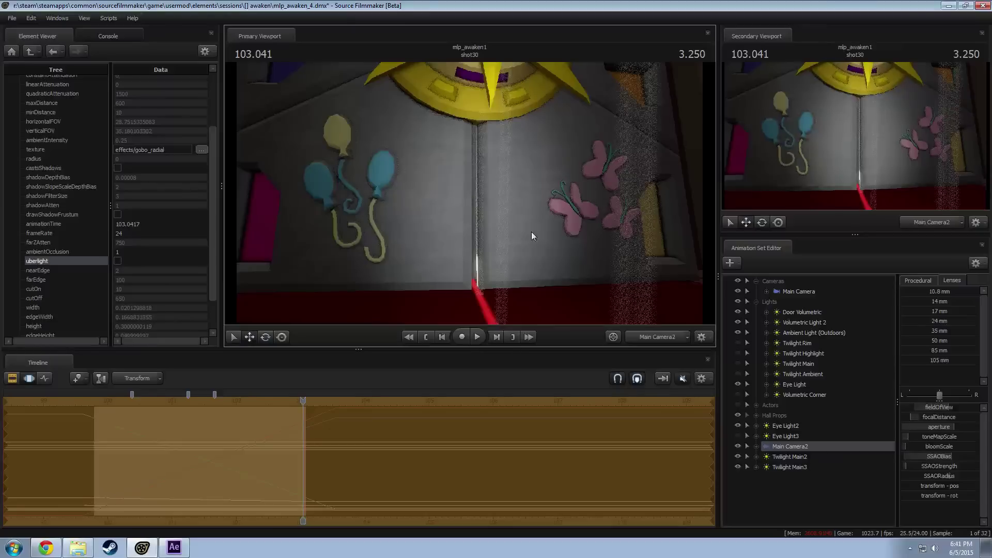
Step: Try wider lens presets on Main Camera2 and settle on the 14 mm lens
{"action": "double_click", "coordinate": [942, 321]}
{"action": "double_click", "coordinate": [944, 312]}
{"action": "double_click", "coordinate": [955, 302]}
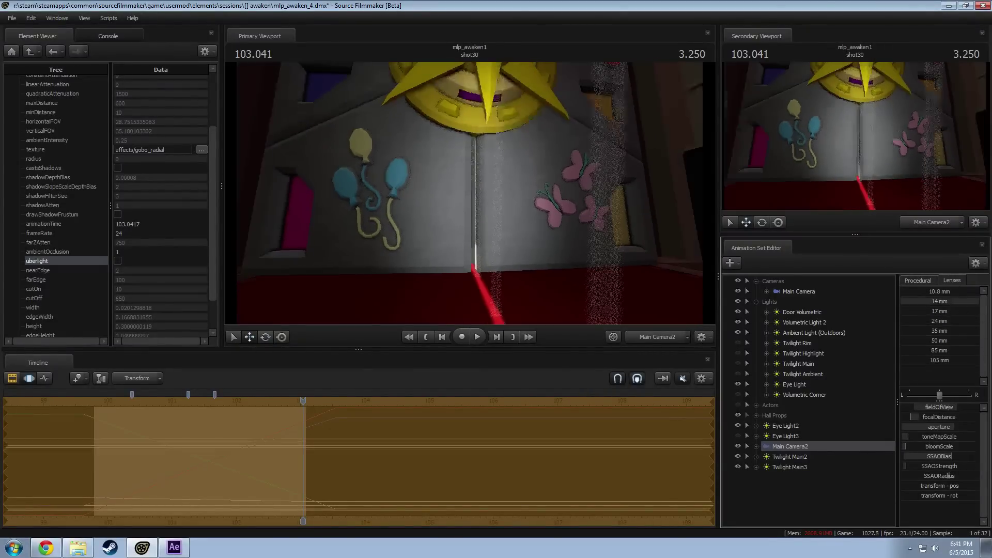
Step: Move Main Camera2 closer to the door and frame the glowing gap with a slight tilt
{"action": "key", "text": "w"}
{"action": "left_click_drag", "start_coordinate": [469, 193], "coordinate": [474, 188]}
{"action": "key", "text": "a"}
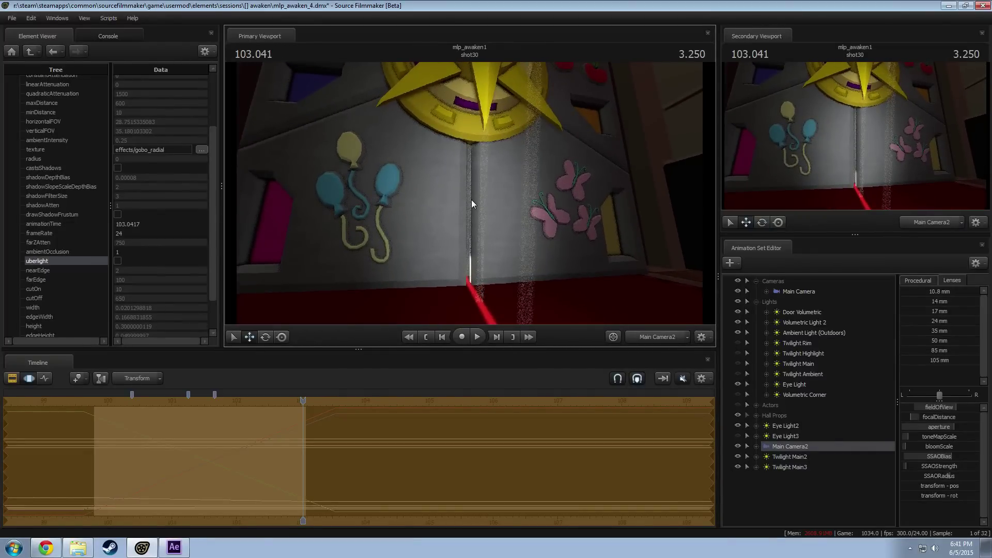
{"action": "right_click_drag", "start_coordinate": [471, 201], "coordinate": [470, 197]}
{"action": "key", "text": "F2"}
{"action": "key", "text": "F3"}
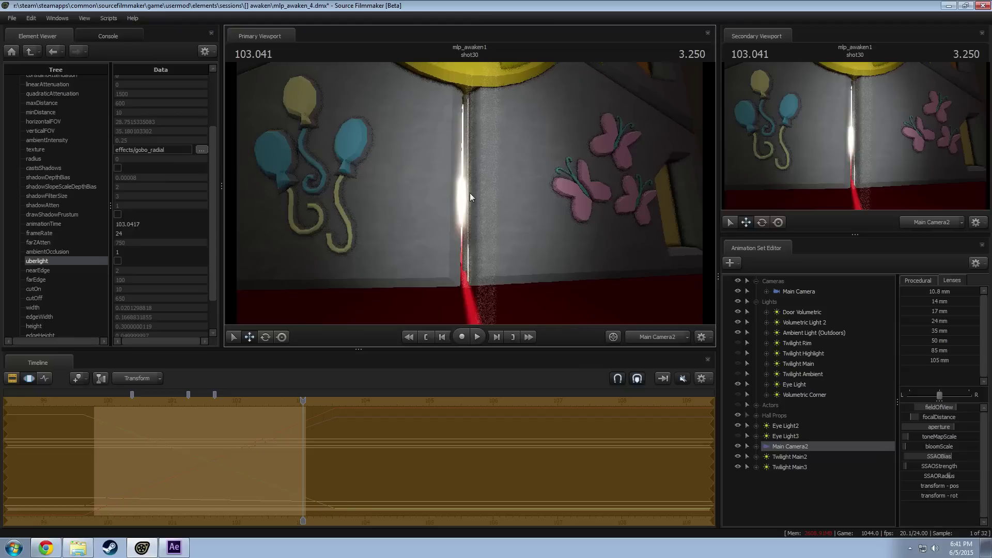
Step: Preview shot30 at 101.541 in the clip editor, and display the procedural presets for Main Camera2
{"action": "key", "text": "F2"}
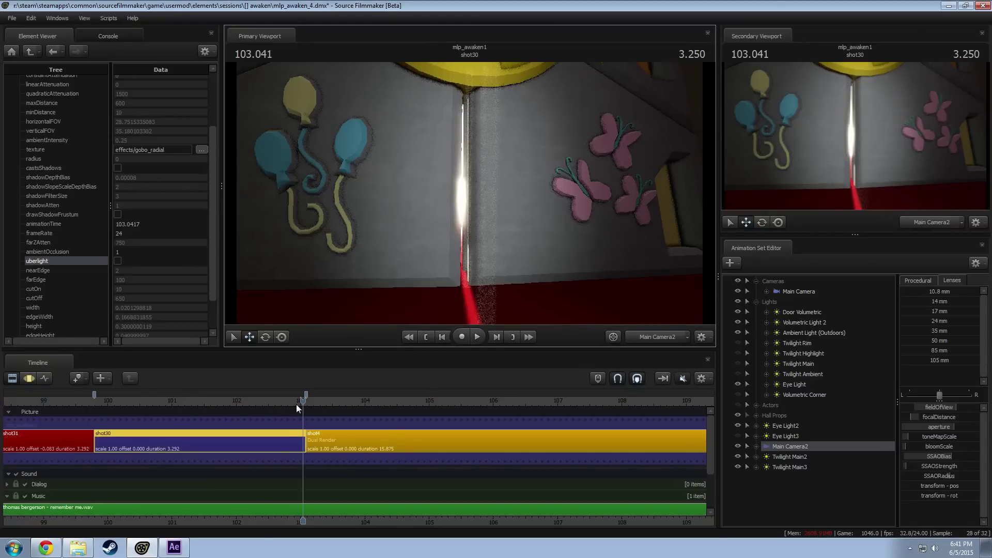
{"action": "left_click_drag", "start_coordinate": [296, 404], "coordinate": [207, 402]}
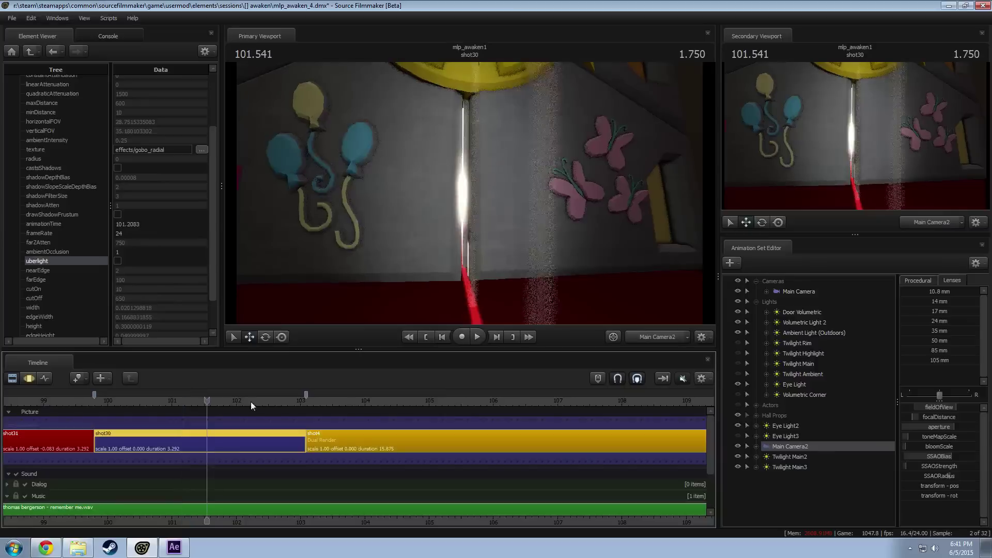
{"action": "left_click", "coordinate": [792, 291]}
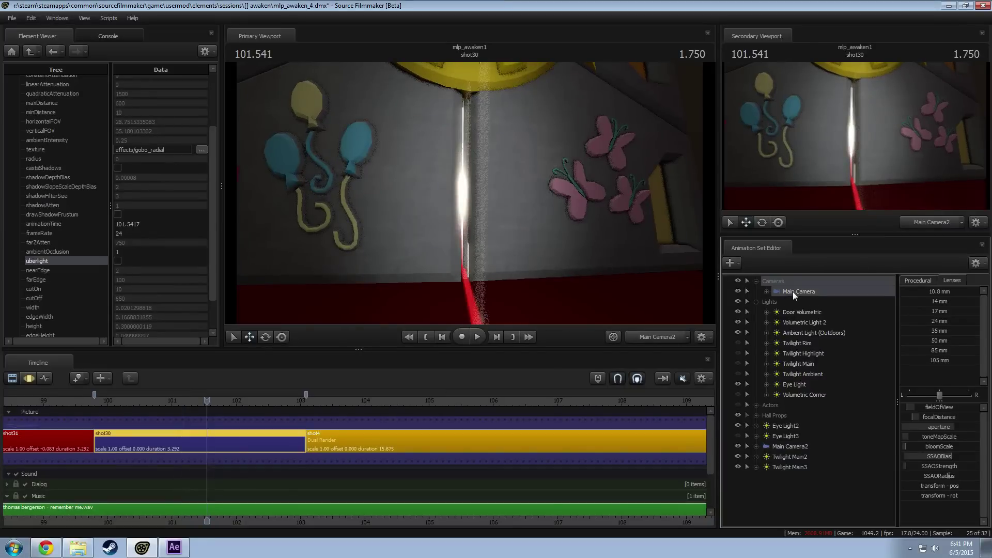
{"action": "left_click", "coordinate": [786, 444]}
{"action": "left_click", "coordinate": [922, 282]}
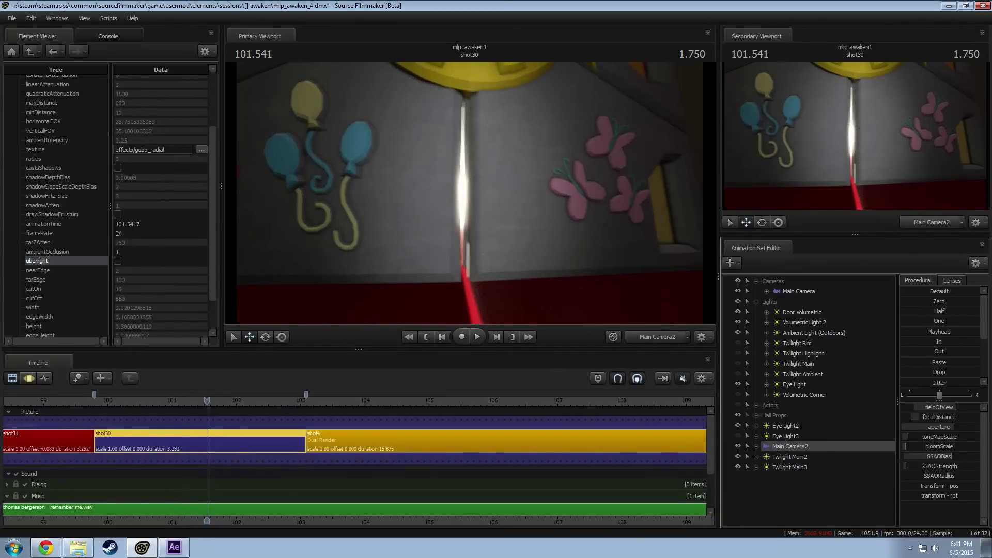
Step: Inspect Main Camera's channels in the motion editor, move the playhead to 102.500, and reselect Main Camera2
{"action": "left_click", "coordinate": [923, 331]}
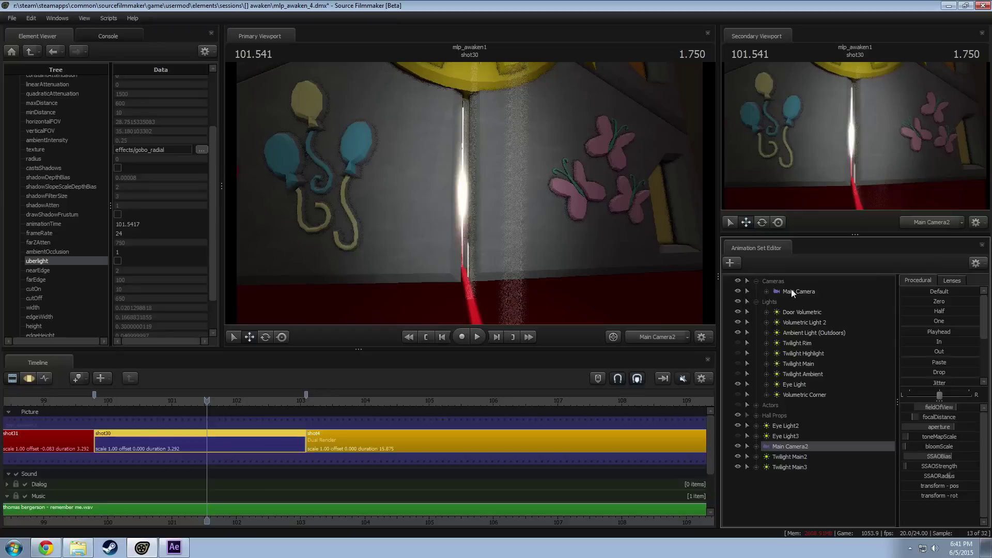
{"action": "left_click", "coordinate": [791, 290]}
{"action": "key", "text": "F3"}
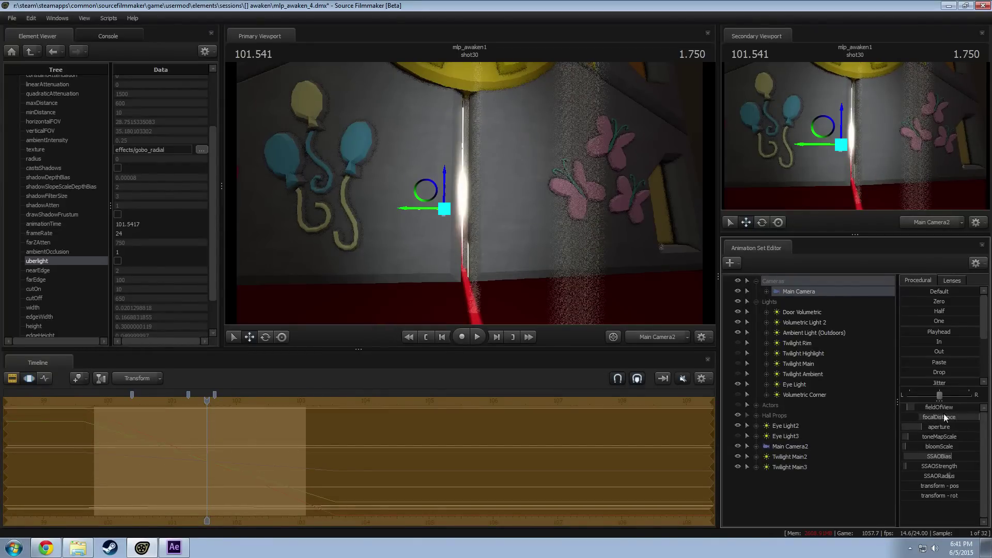
{"action": "key", "text": "F2"}
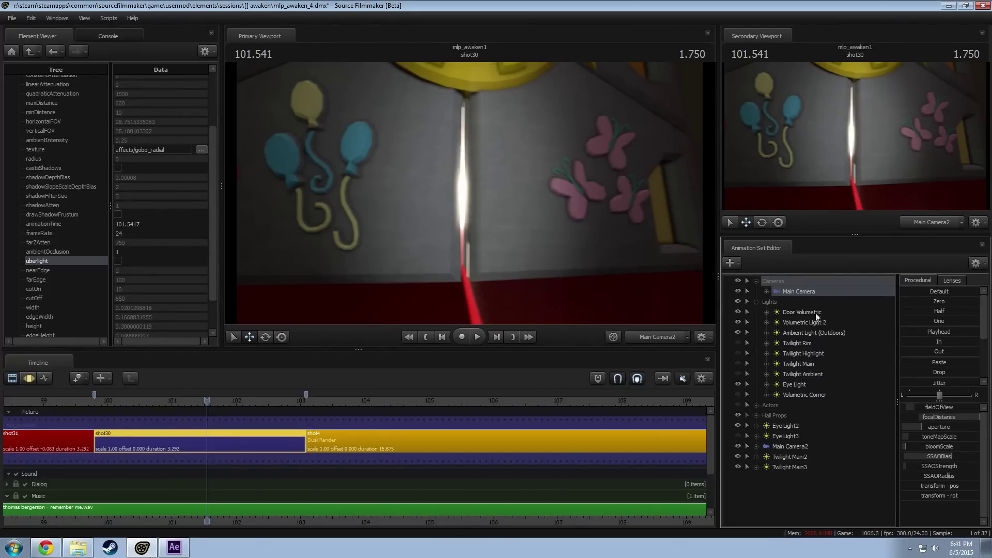
{"action": "key", "text": "F3"}
{"action": "left_click_drag", "start_coordinate": [210, 402], "coordinate": [268, 404]}
{"action": "left_click", "coordinate": [790, 446]}
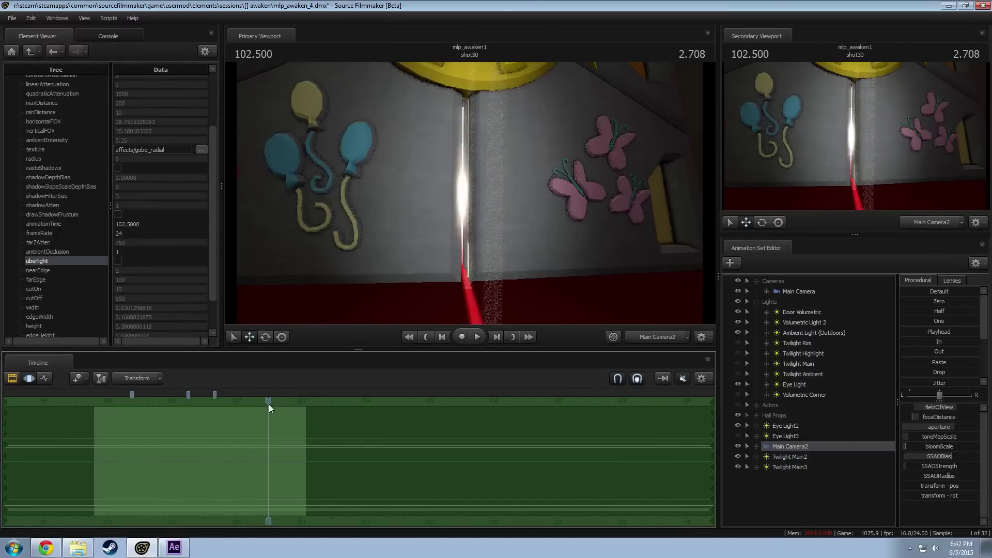
Step: Duplicate the Door Volumetric light by copying it and pasting it into shot30's animation sets
{"action": "left_click", "coordinate": [799, 395]}
{"action": "left_click", "coordinate": [799, 385]}
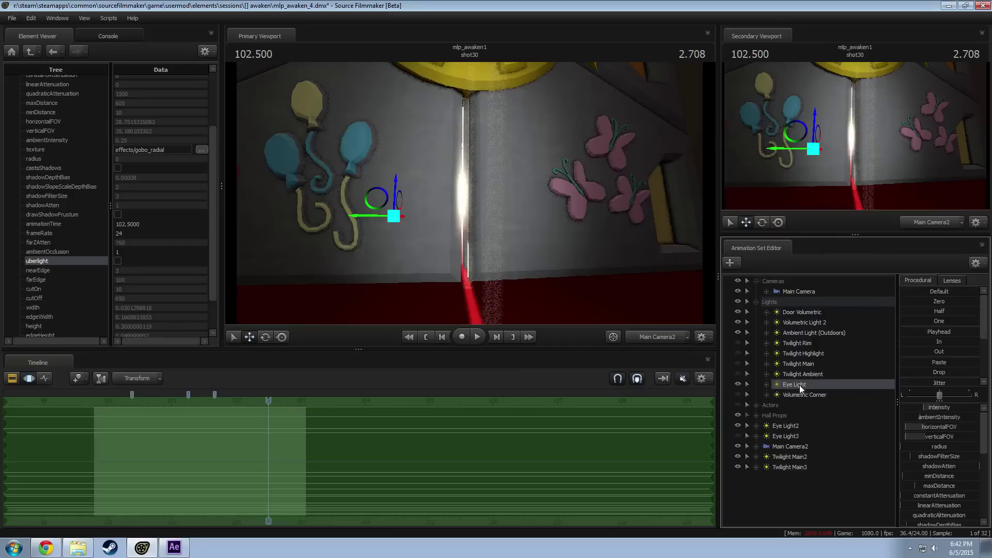
{"action": "right_click", "coordinate": [801, 312]}
{"action": "left_click", "coordinate": [814, 327]}
{"action": "right_click", "coordinate": [802, 500]}
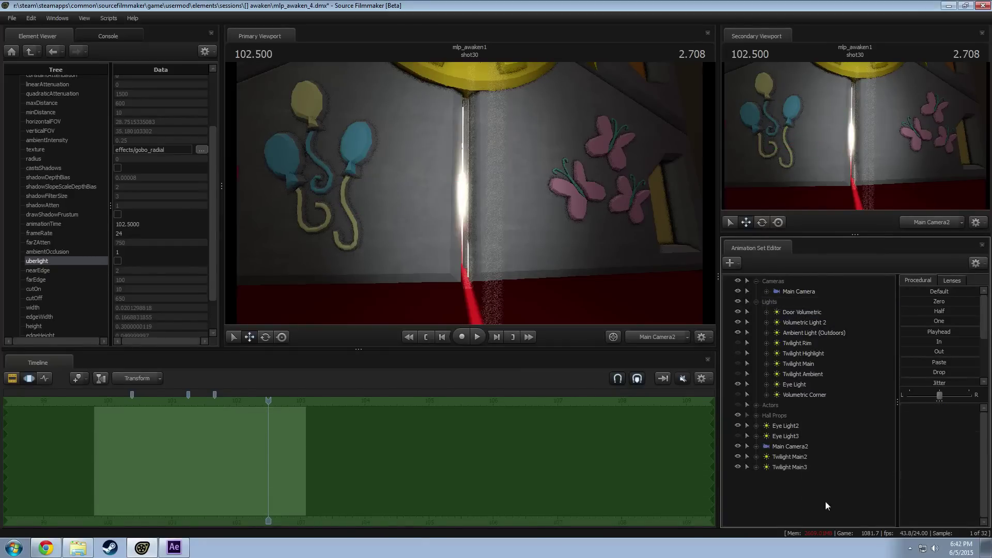
{"action": "left_click", "coordinate": [836, 454]}
Step: Raise the horizontal and vertical field of view of the duplicated door volumetric light to their maximum across the shot
{"action": "key", "text": "F2"}
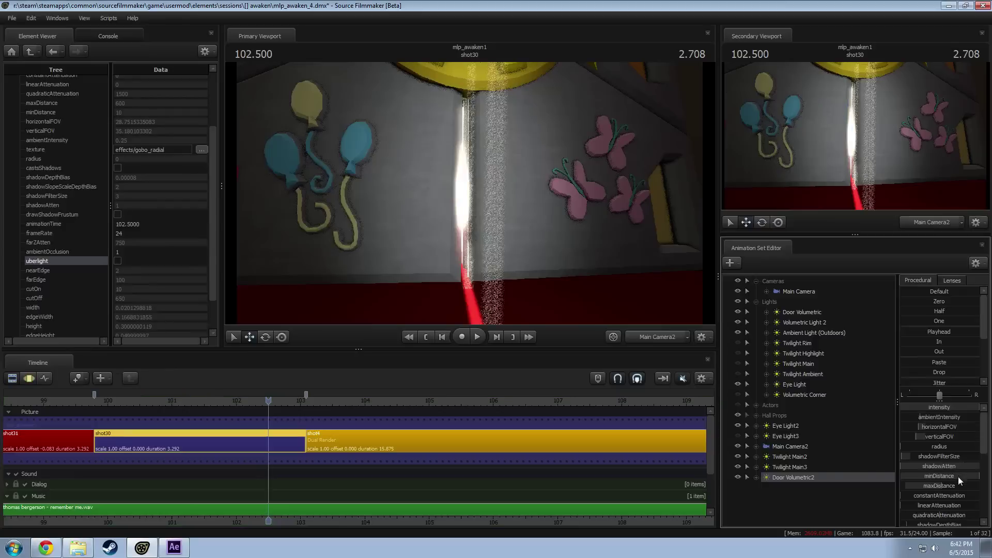
{"action": "key", "text": "F3"}
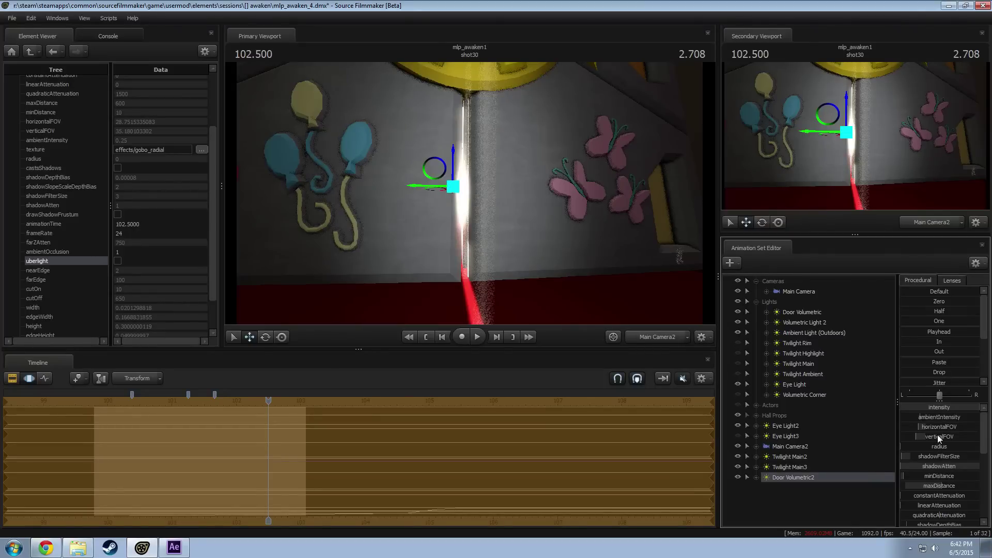
{"action": "left_click_drag", "start_coordinate": [936, 428], "coordinate": [978, 437]}
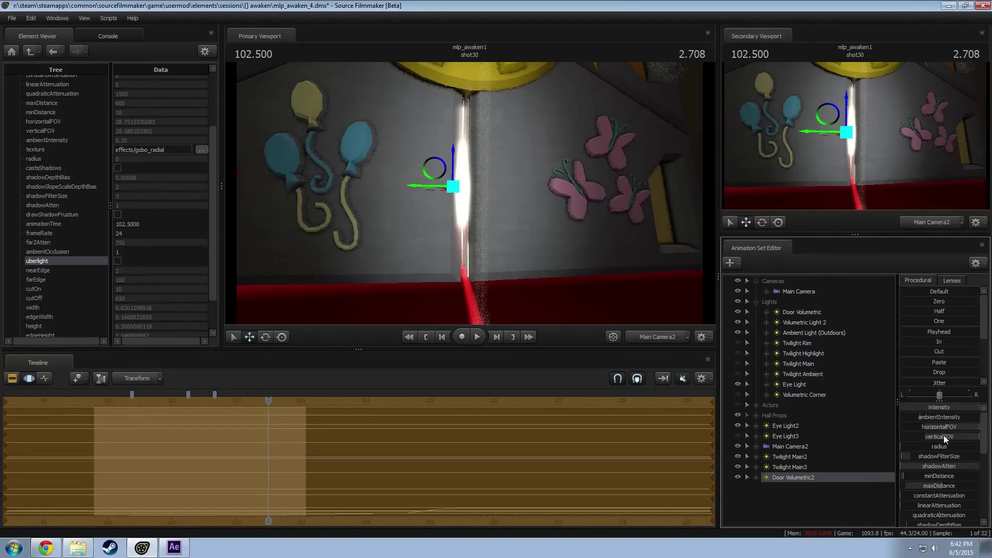
Step: Edit the maximum of the duplicated light's intensity range, entering 200, adjust its intensity, and preview the shot at 102.041
{"action": "right_click", "coordinate": [947, 412]}
{"action": "left_click", "coordinate": [951, 421]}
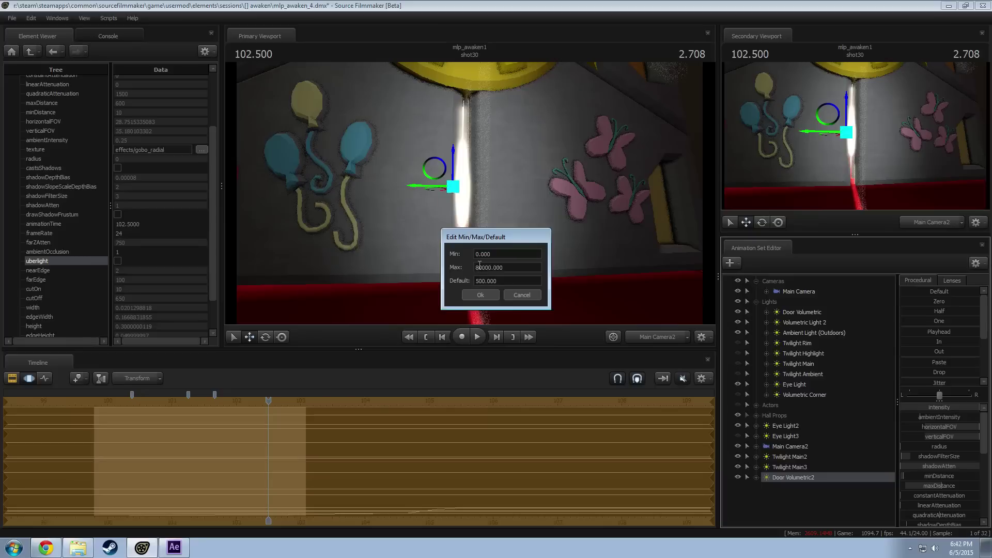
{"action": "left_click_drag", "start_coordinate": [479, 266], "coordinate": [437, 266]}
{"action": "type", "text": "200"}
{"action": "key", "text": "Return"}
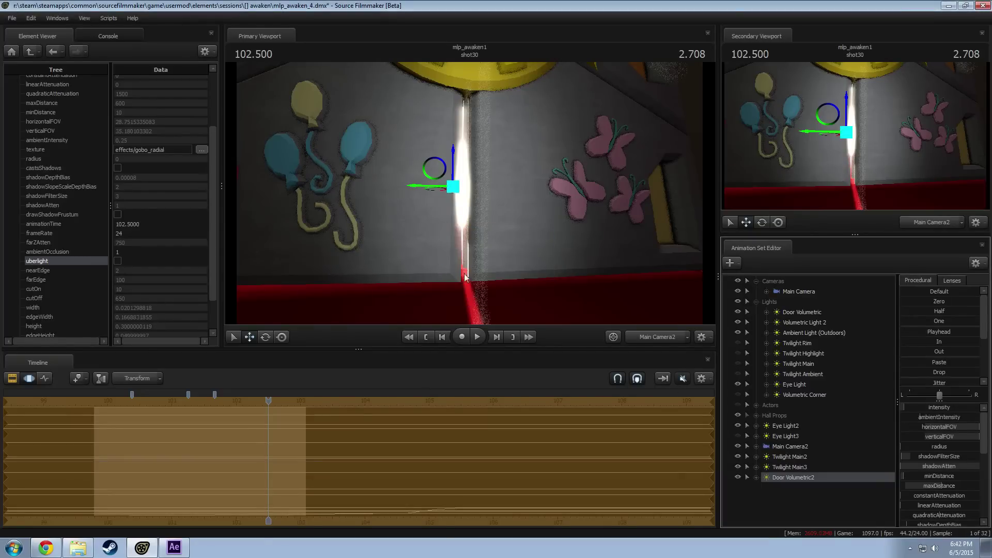
{"action": "mouse_move", "coordinate": [934, 408]}
{"action": "left_mouse_down"}
{"action": "mouse_move", "coordinate": [948, 408]}
{"action": "mouse_move", "coordinate": [934, 407]}
{"action": "left_mouse_up"}
{"action": "key", "text": "F2"}
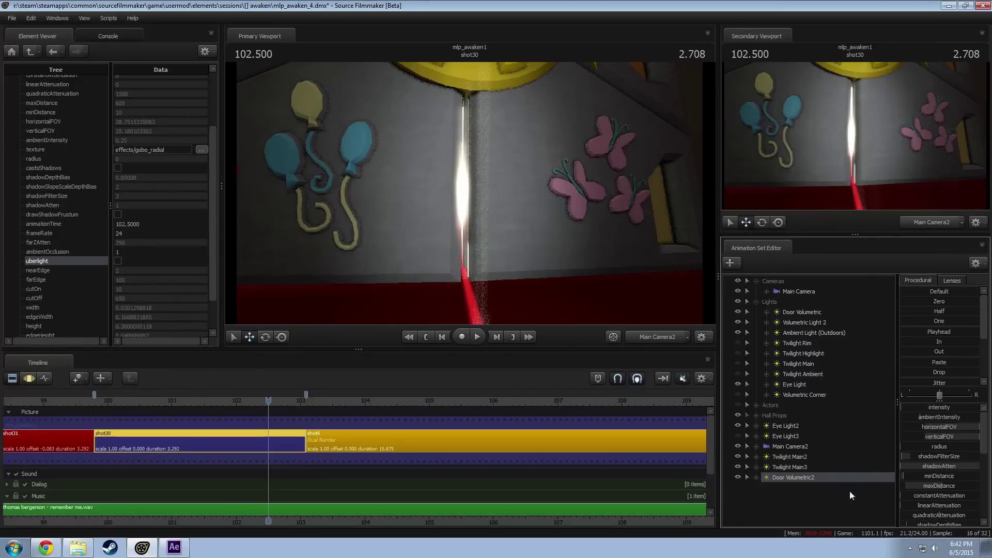
{"action": "mouse_move", "coordinate": [219, 411]}
{"action": "left_mouse_down"}
{"action": "mouse_move", "coordinate": [124, 411]}
{"action": "mouse_move", "coordinate": [274, 411]}
{"action": "mouse_move", "coordinate": [236, 410]}
{"action": "left_mouse_up"}
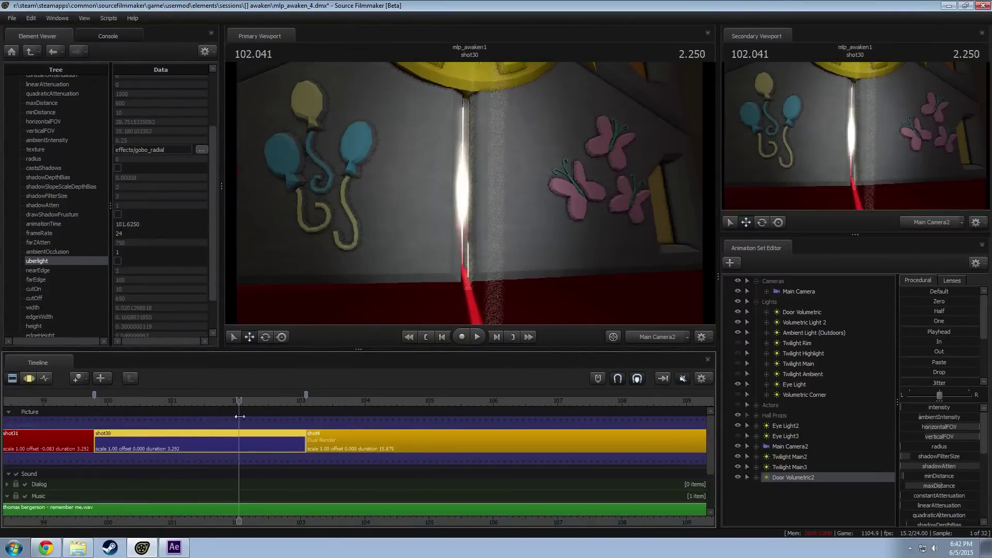
Step: Start a movie export of the selected shot without saving the session, and set the resolution to 480p
{"action": "left_click", "coordinate": [11, 18]}
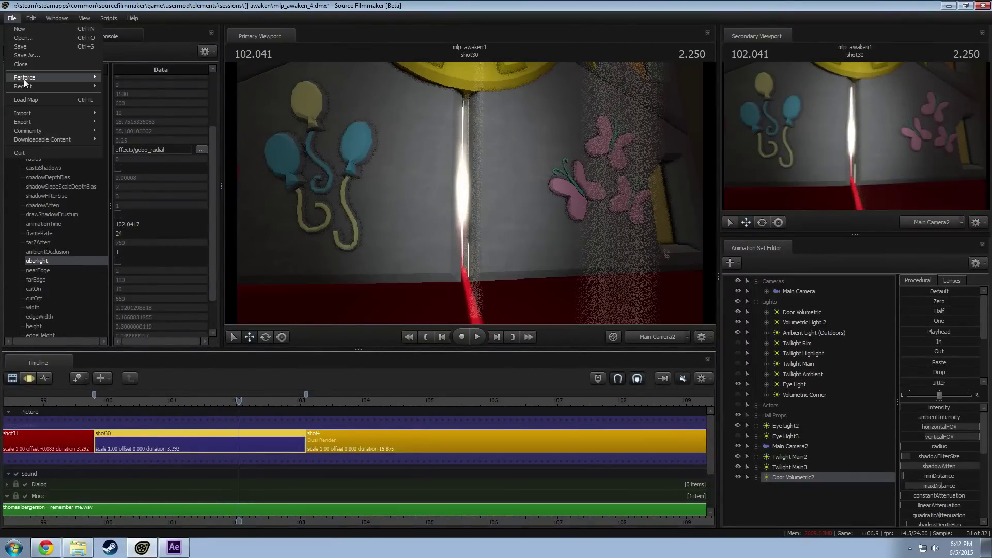
{"action": "mouse_move", "coordinate": [29, 80]}
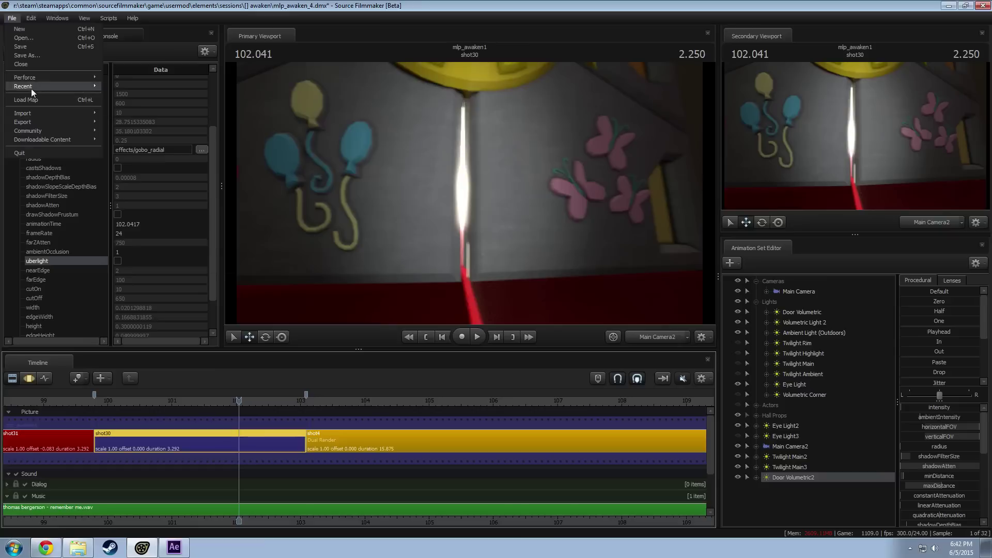
{"action": "mouse_move", "coordinate": [24, 123]}
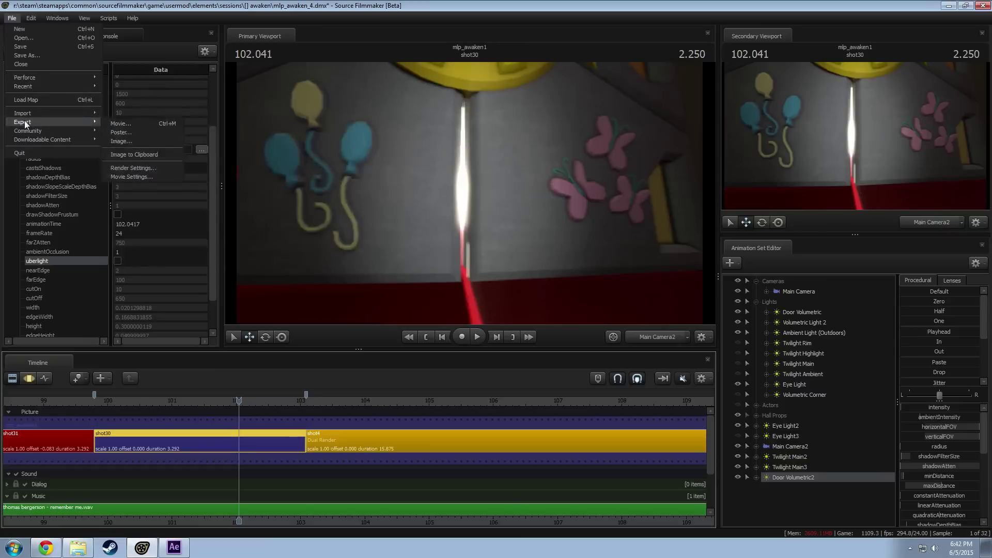
{"action": "left_click", "coordinate": [126, 125]}
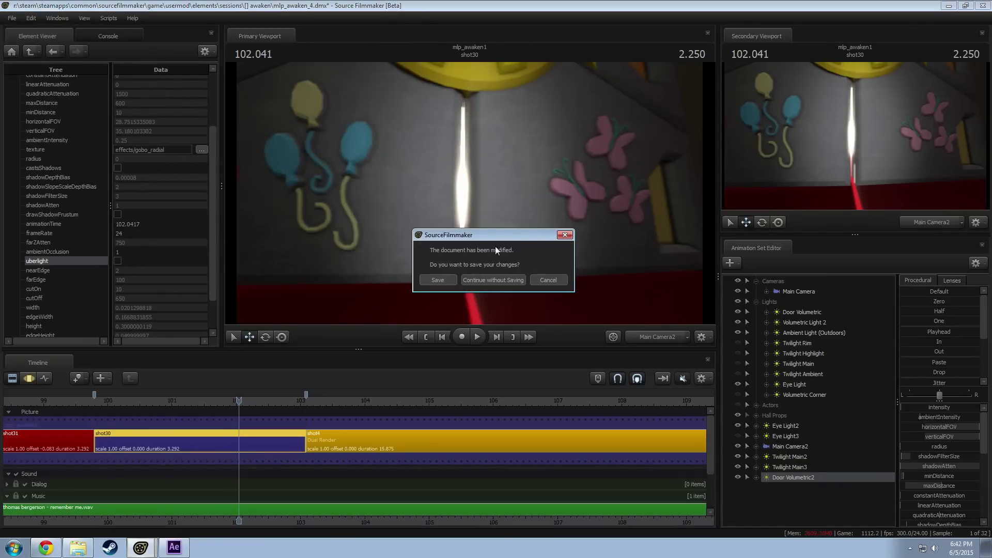
{"action": "left_click", "coordinate": [497, 280]}
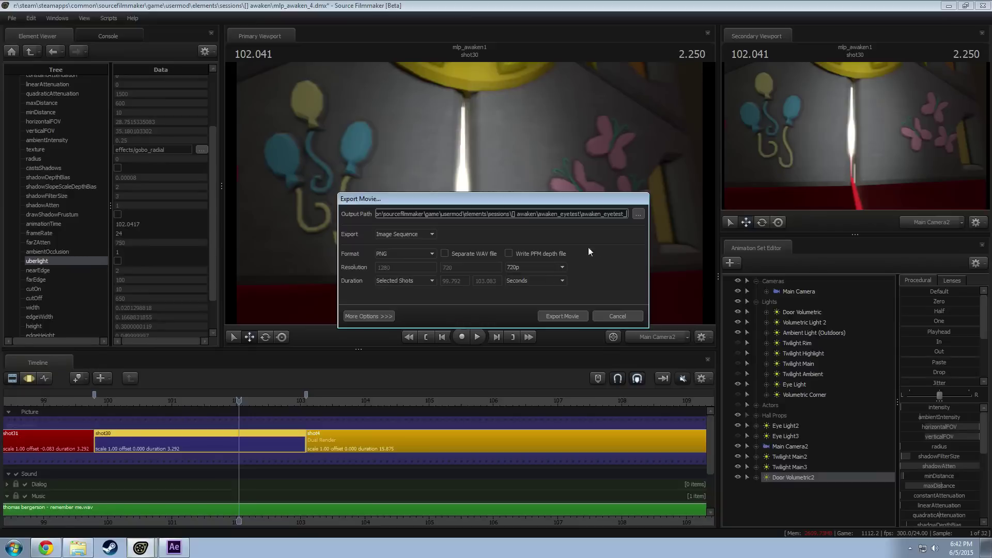
{"action": "left_click", "coordinate": [525, 268]}
{"action": "left_click", "coordinate": [519, 290]}
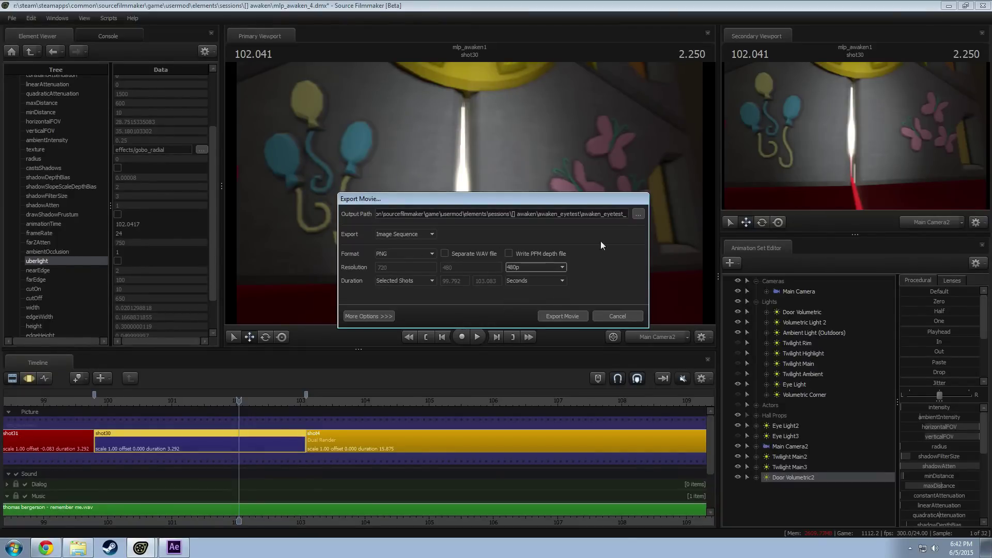
Step: Change the end of the export's output path to awaken_eyetest_door\awaken_eyetest_door_
{"action": "left_click", "coordinate": [625, 217]}
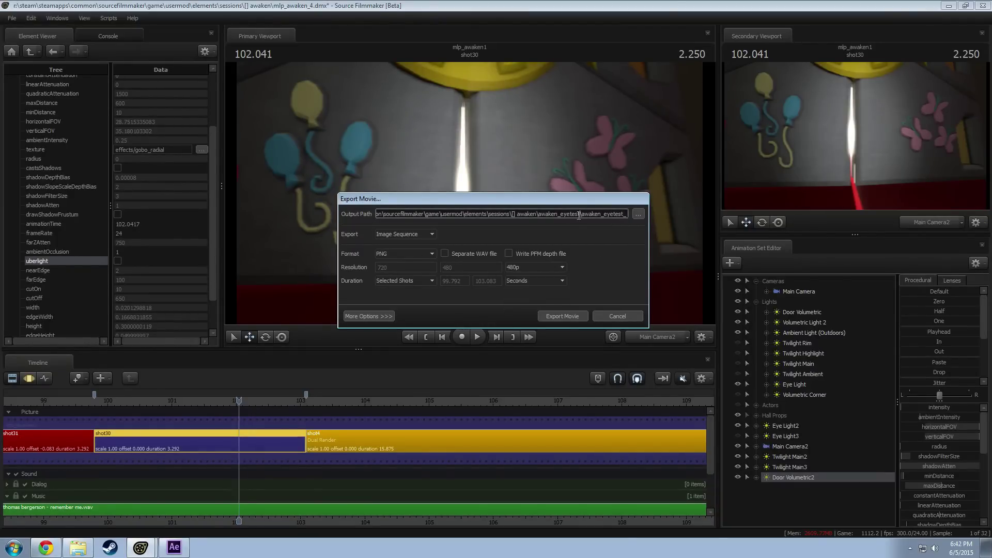
{"action": "key", "text": "Left"}
{"action": "key", "text": "Left"}
{"action": "key", "text": "Left"}
{"action": "key", "text": "Left"}
{"action": "key", "text": "Left"}
{"action": "key", "text": "Left"}
{"action": "key", "text": "Left"}
{"action": "key", "text": "Left"}
{"action": "key", "text": "Left"}
{"action": "key", "text": "Left"}
{"action": "key", "text": "Left"}
{"action": "key", "text": "Left"}
{"action": "key", "text": "Left"}
{"action": "key", "text": "Left"}
{"action": "key", "text": "Left"}
{"action": "key", "text": "Left"}
{"action": "type", "text": "_door"}
{"action": "key", "text": "ctrl+c"}
{"action": "left_click_drag", "start_coordinate": [599, 214], "coordinate": [641, 216]}
{"action": "left_click", "coordinate": [627, 215]}
{"action": "key", "text": "ctrl+v"}
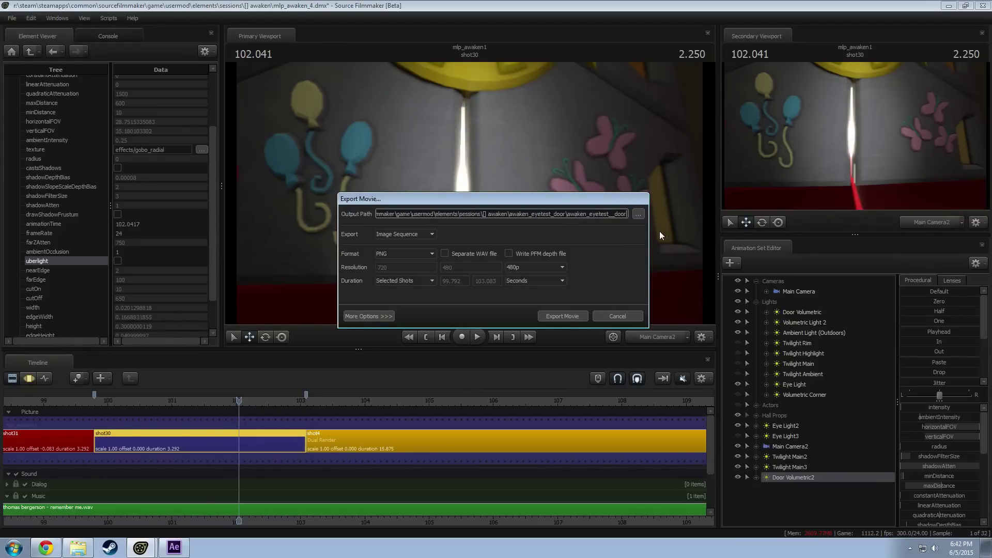
{"action": "type", "text": "_"}
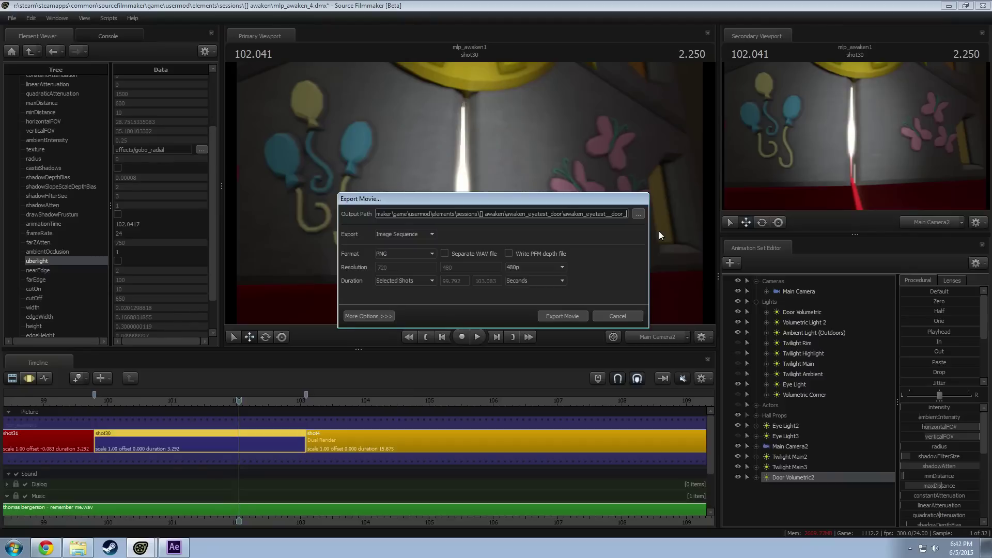
{"action": "key", "text": "Left"}
{"action": "key", "text": "Left"}
{"action": "key", "text": "BackSpace"}
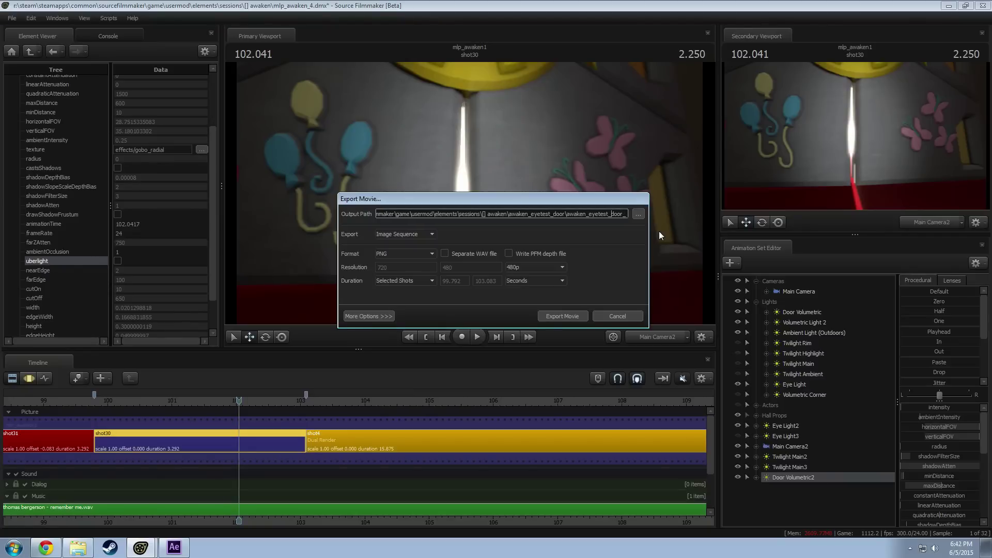
Step: Check the additional render settings and start exporting the shot as a PNG image sequence
{"action": "left_click", "coordinate": [382, 316]}
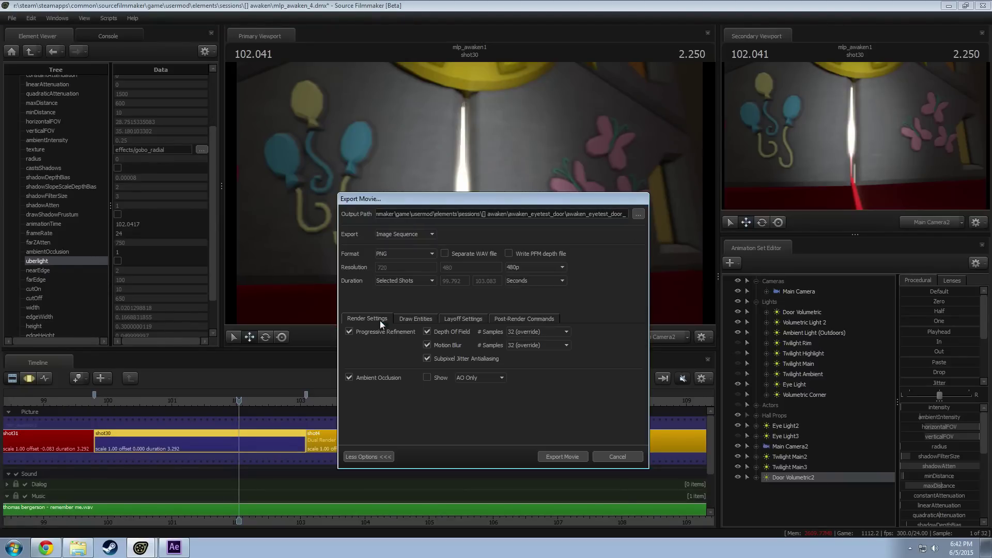
{"action": "left_click", "coordinate": [373, 459]}
{"action": "left_click", "coordinate": [556, 321]}
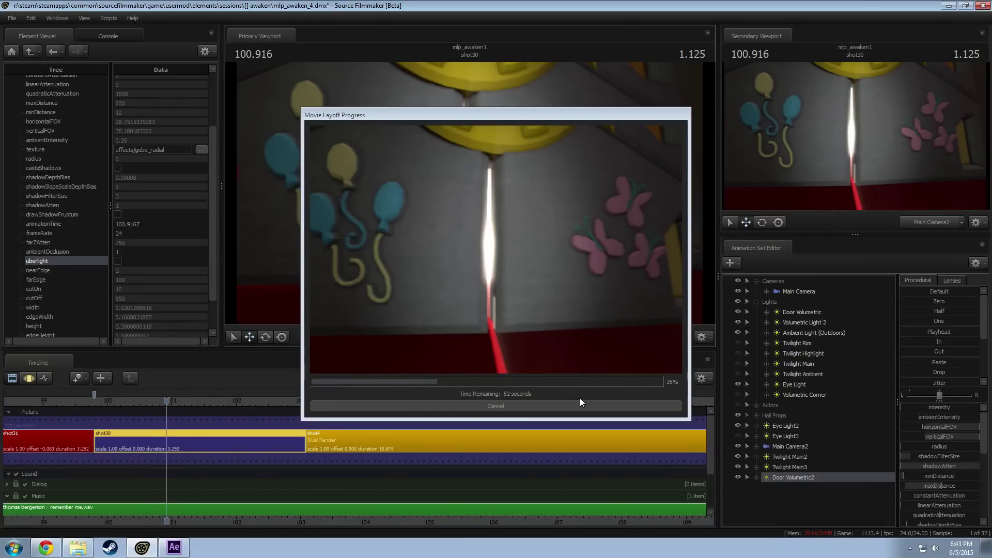
Step: Switch to After Effects and bring up the dialog for importing a file into the empty project
{"action": "left_click", "coordinate": [174, 547]}
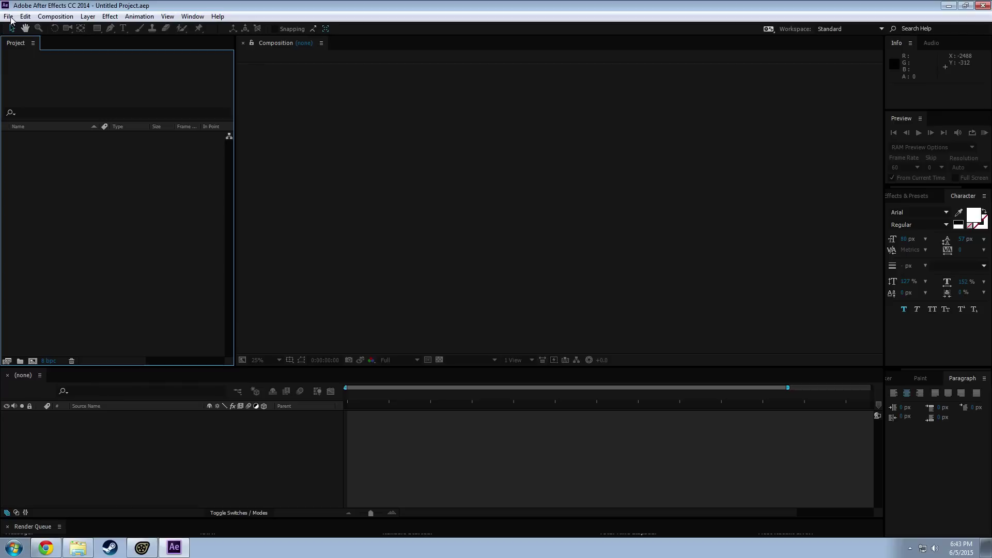
{"action": "key", "text": "super+Down"}
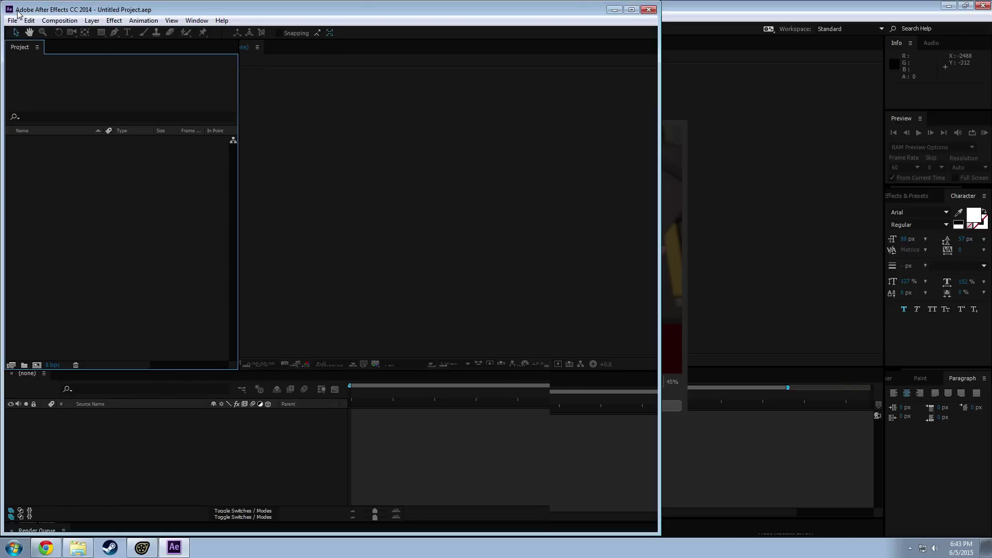
{"action": "left_click", "coordinate": [9, 16]}
{"action": "mouse_move", "coordinate": [138, 152]}
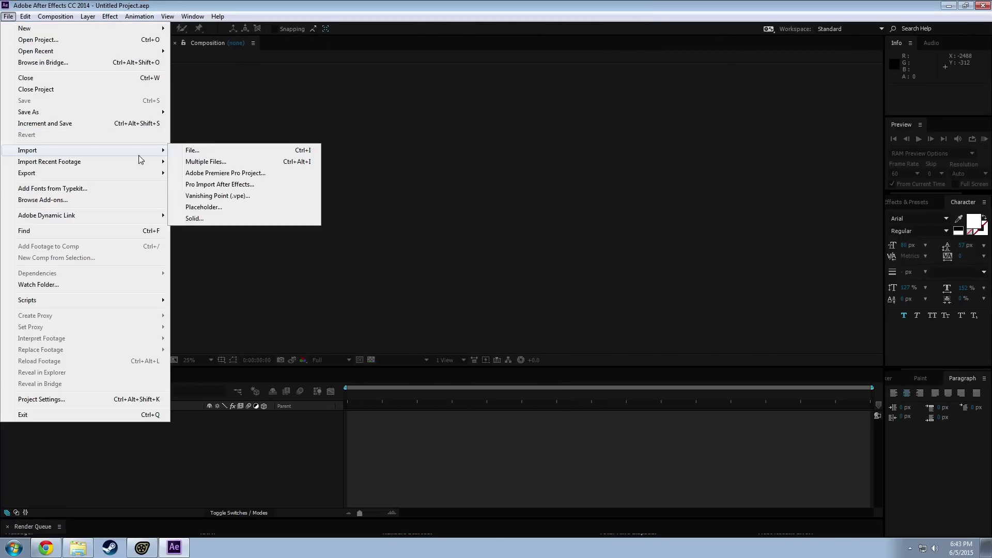
{"action": "left_click", "coordinate": [266, 150]}
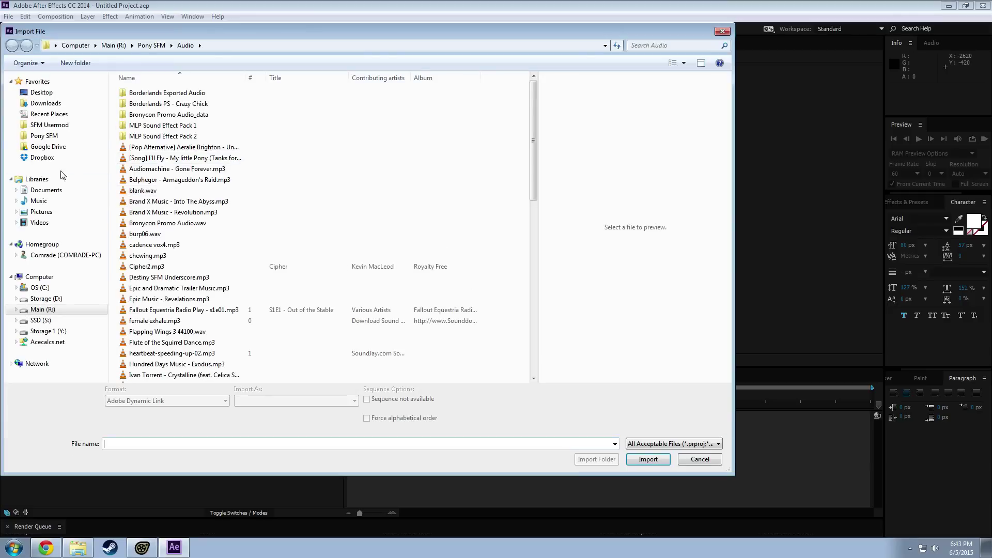
Step: Browse from the SFM Usermod favorite through elements and sessions to the [] awaken folder
{"action": "left_click", "coordinate": [42, 135]}
{"action": "left_click", "coordinate": [42, 125]}
{"action": "double_click", "coordinate": [161, 148]}
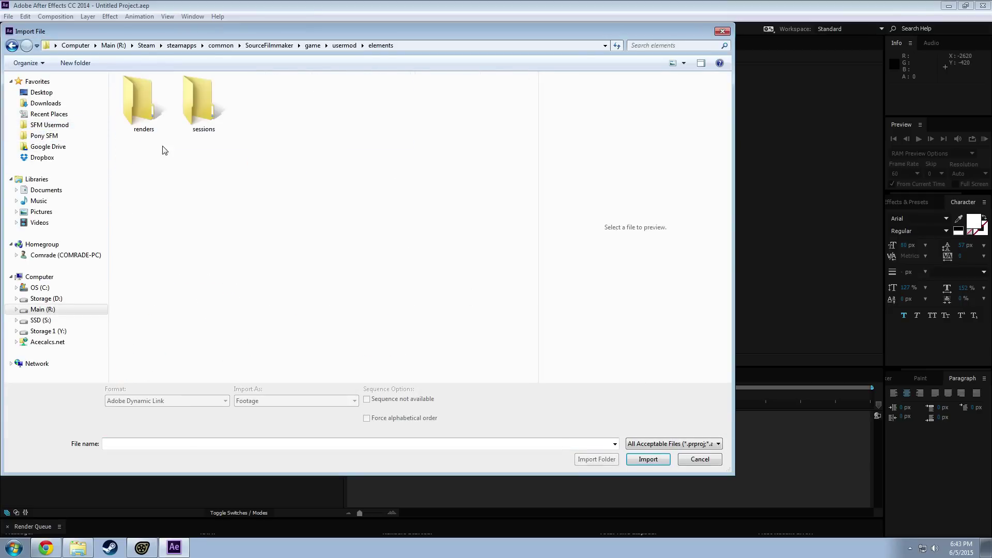
{"action": "double_click", "coordinate": [204, 121]}
{"action": "scroll", "coordinate": [258, 193], "scroll_direction": "down", "scroll_amount": 12}
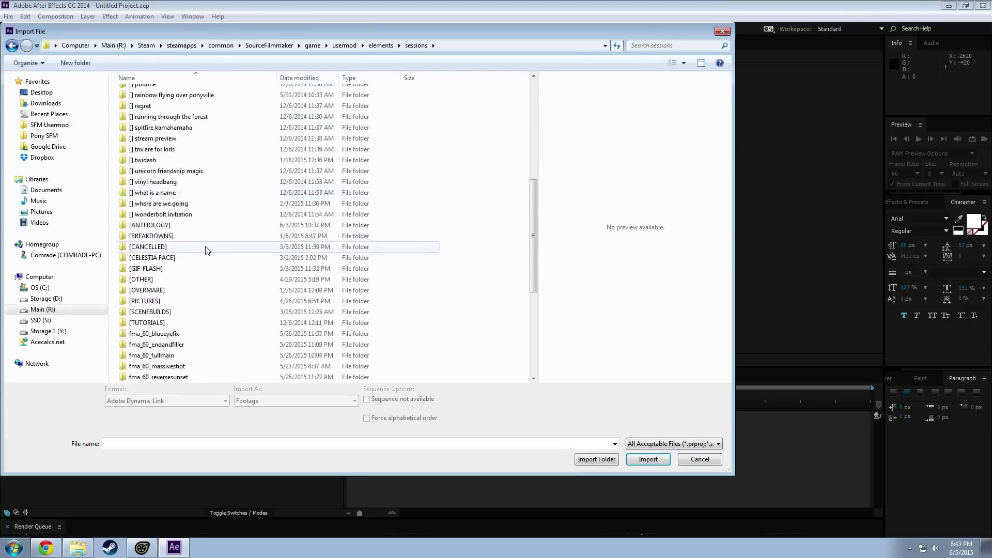
{"action": "scroll", "coordinate": [165, 347], "scroll_direction": "up", "scroll_amount": 6}
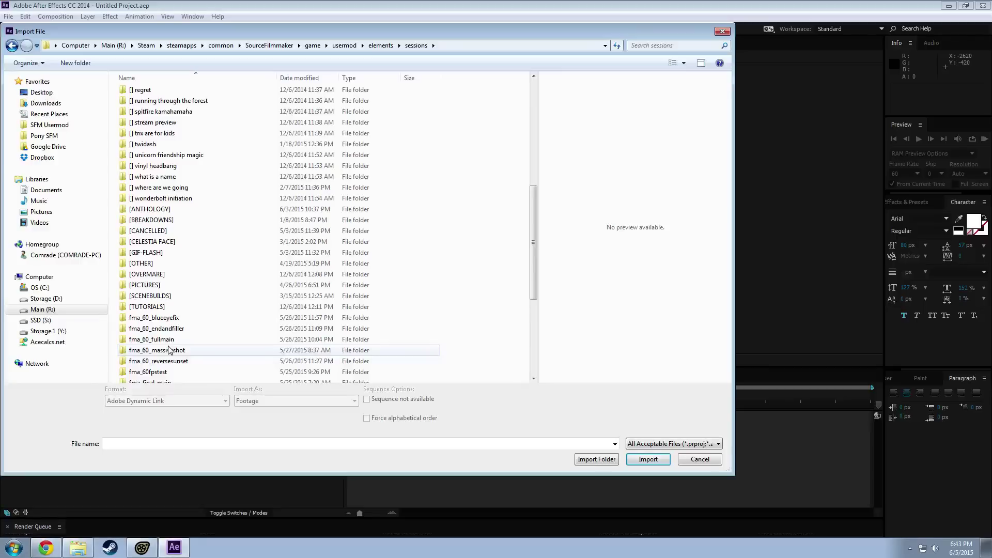
{"action": "scroll", "coordinate": [158, 314], "scroll_direction": "down", "scroll_amount": 6}
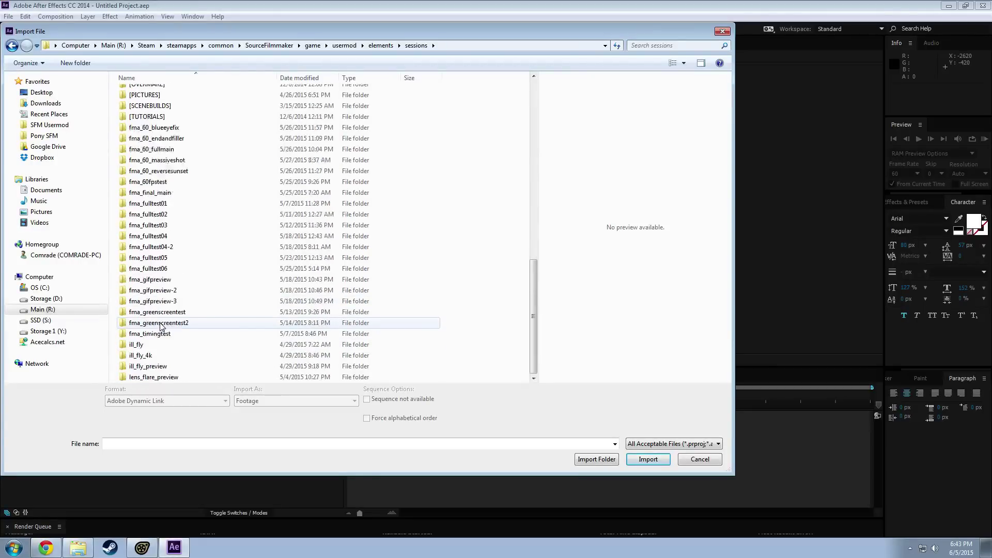
{"action": "scroll", "coordinate": [176, 347], "scroll_direction": "up", "scroll_amount": 15}
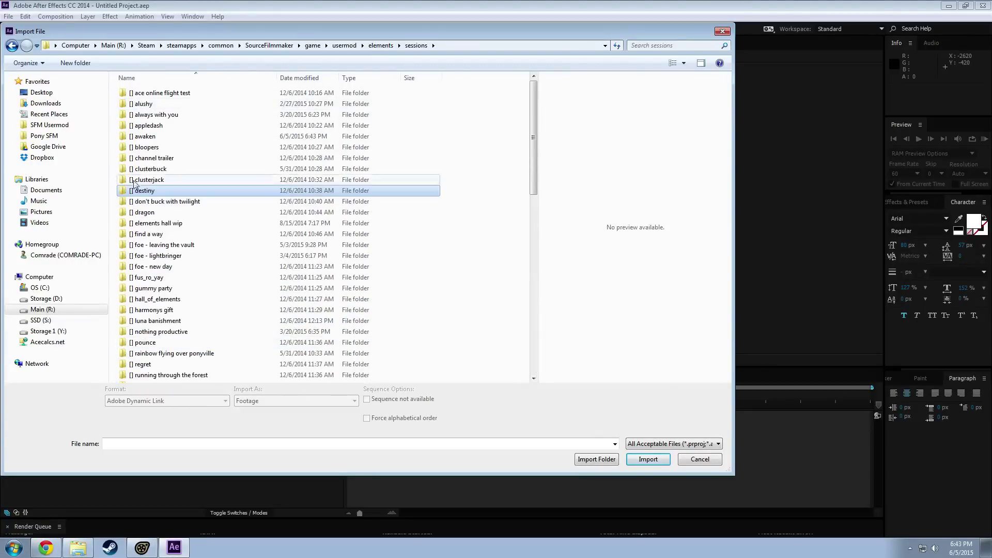
{"action": "double_click", "coordinate": [155, 137]}
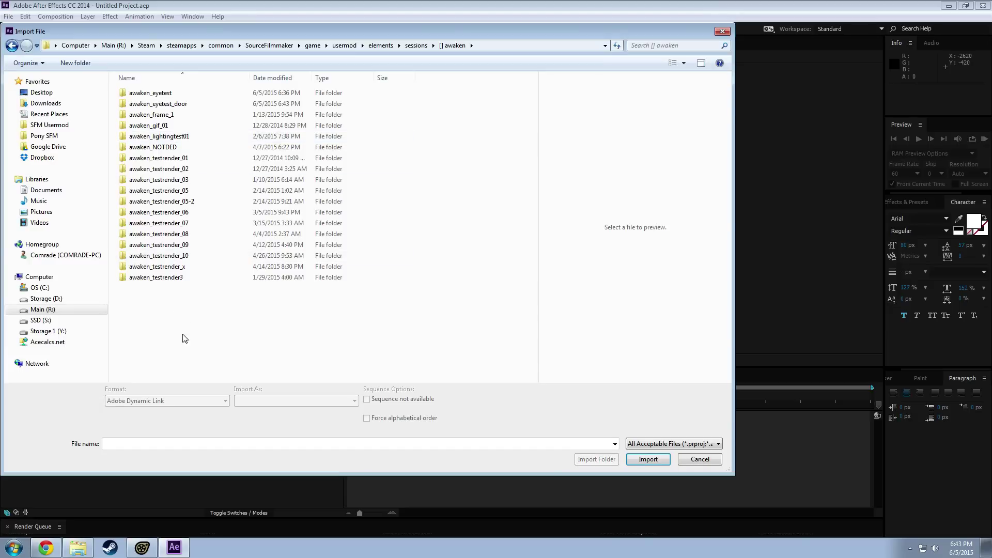
Step: Import the PNG sequence starting at awaken_eyetest_002395.png from the awaken_eyetest folder
{"action": "double_click", "coordinate": [150, 93]}
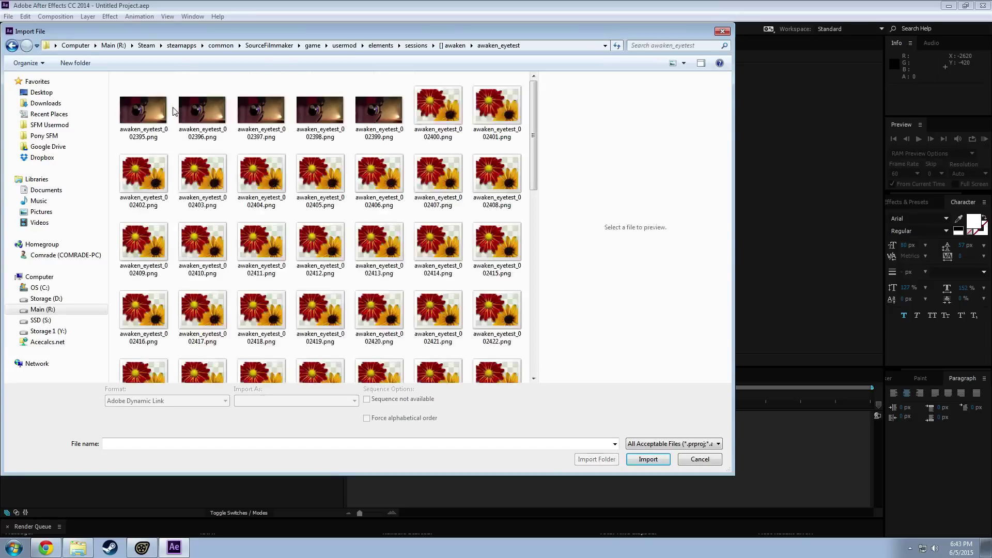
{"action": "left_click", "coordinate": [142, 120]}
{"action": "left_click", "coordinate": [651, 452]}
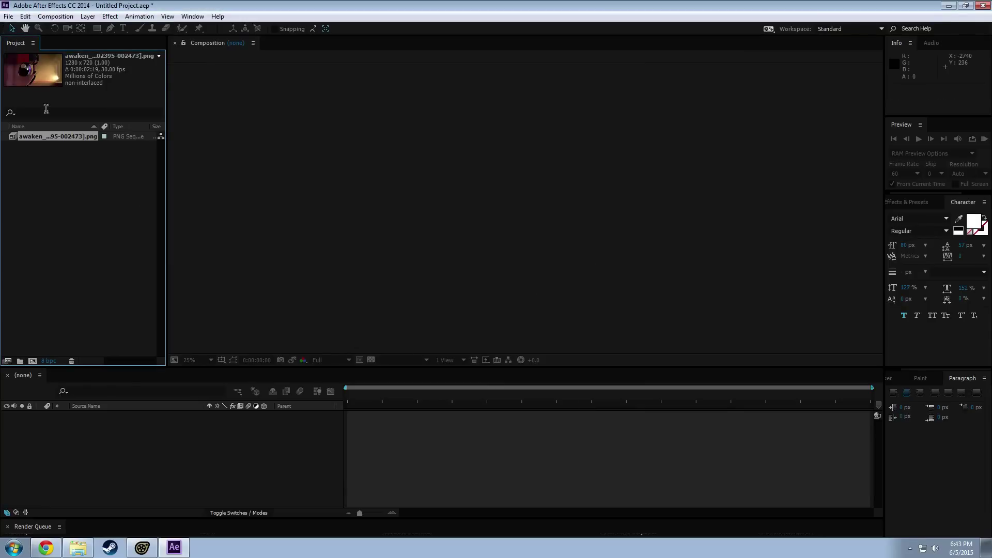
Step: Create a composition from the imported eye sequence and set its preview resolution to Full
{"action": "left_click_drag", "start_coordinate": [45, 138], "coordinate": [147, 437]}
{"action": "scroll", "coordinate": [543, 205], "scroll_direction": "up", "scroll_amount": 4}
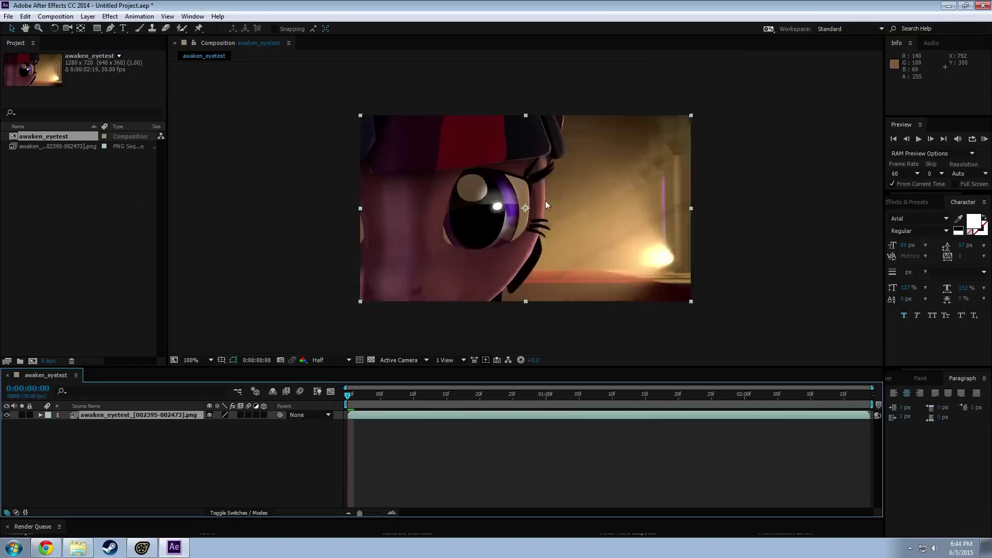
{"action": "left_click", "coordinate": [331, 360]}
{"action": "left_click", "coordinate": [327, 385]}
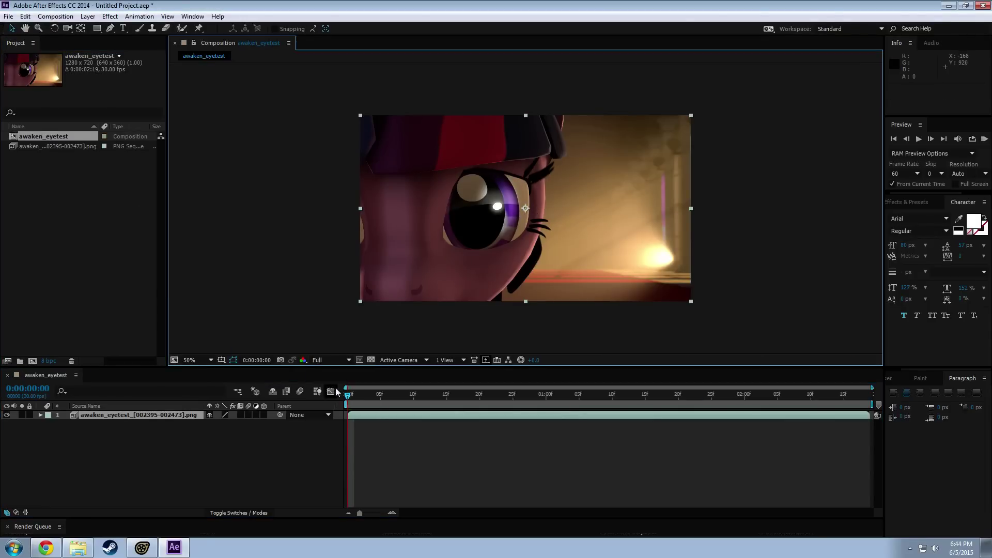
Step: Bring up the file import dialog again and check the door export's progress in Source Filmmaker before returning to After Effects
{"action": "left_click", "coordinate": [8, 16]}
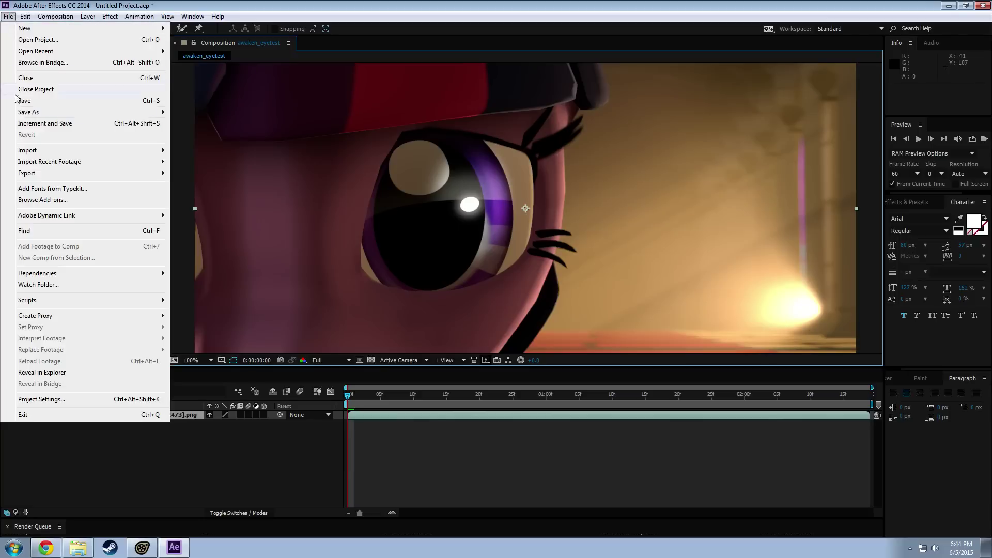
{"action": "mouse_move", "coordinate": [31, 155]}
{"action": "left_click", "coordinate": [196, 153]}
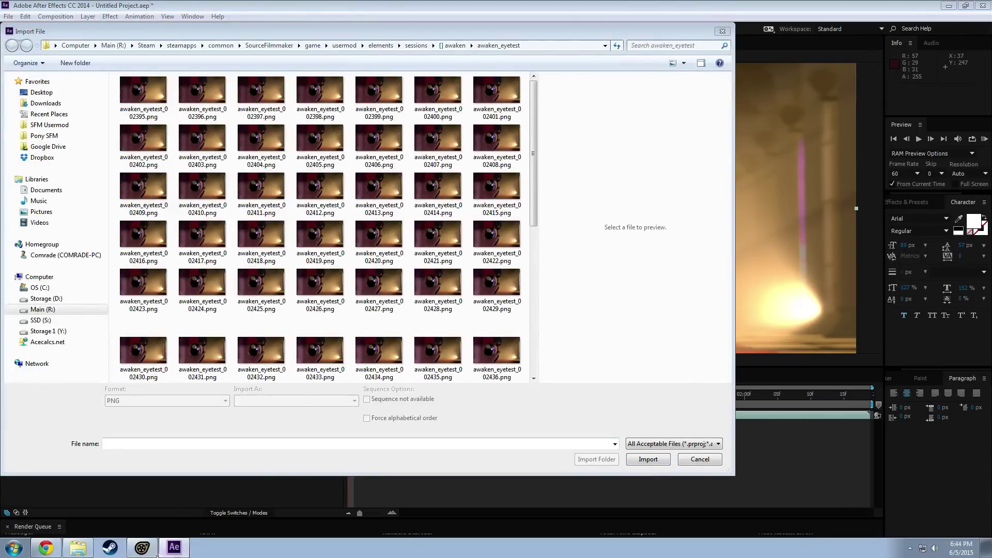
{"action": "left_click", "coordinate": [174, 550]}
{"action": "left_click", "coordinate": [175, 550]}
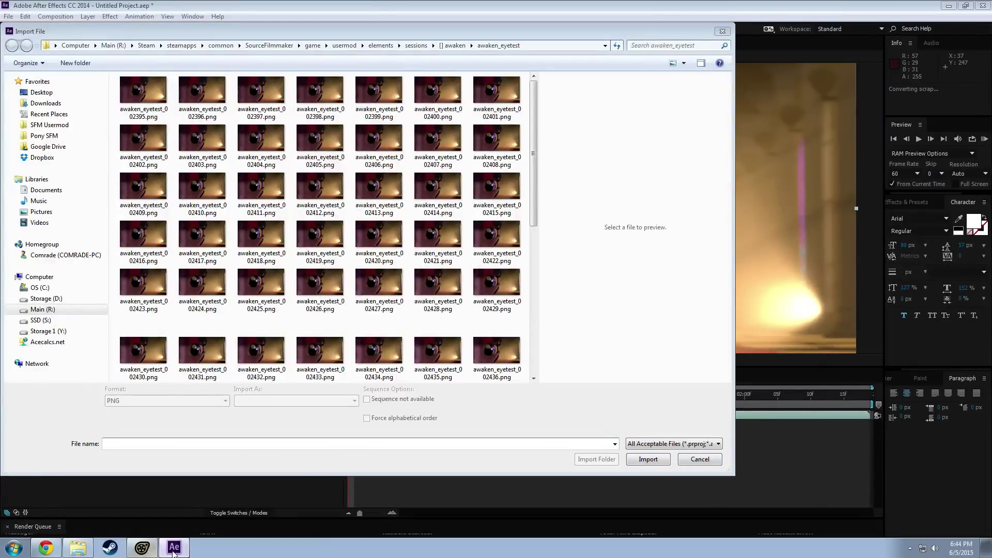
{"action": "left_click", "coordinate": [142, 549]}
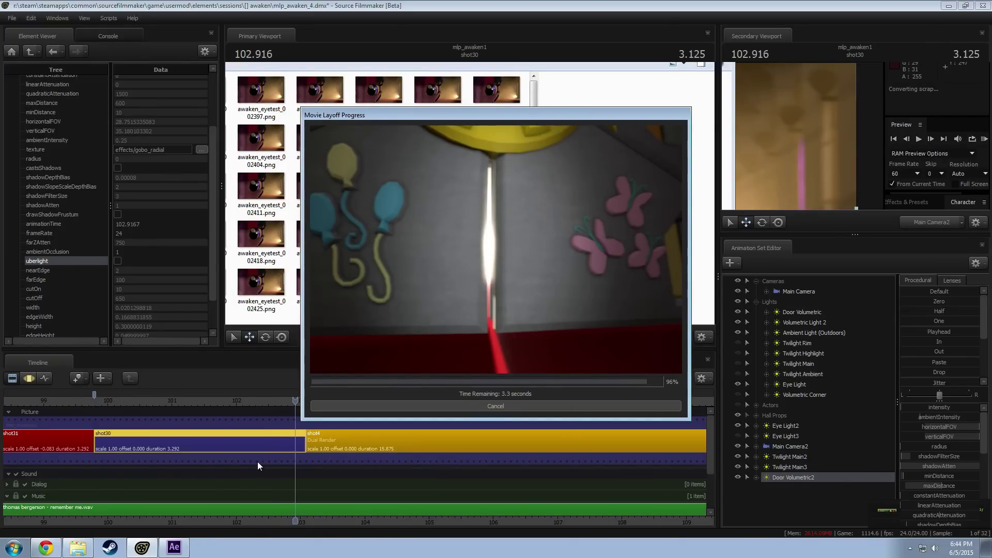
{"action": "left_click", "coordinate": [177, 550]}
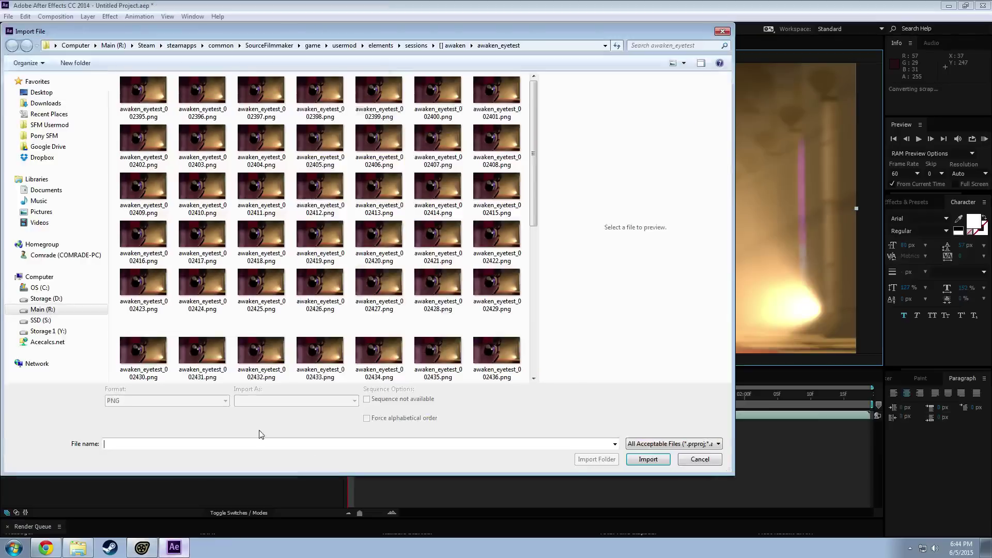
Step: Import the PNG sequence from the awaken_eyetest_door folder and add it to the composition above the eye layer
{"action": "left_click", "coordinate": [455, 45]}
{"action": "double_click", "coordinate": [158, 103]}
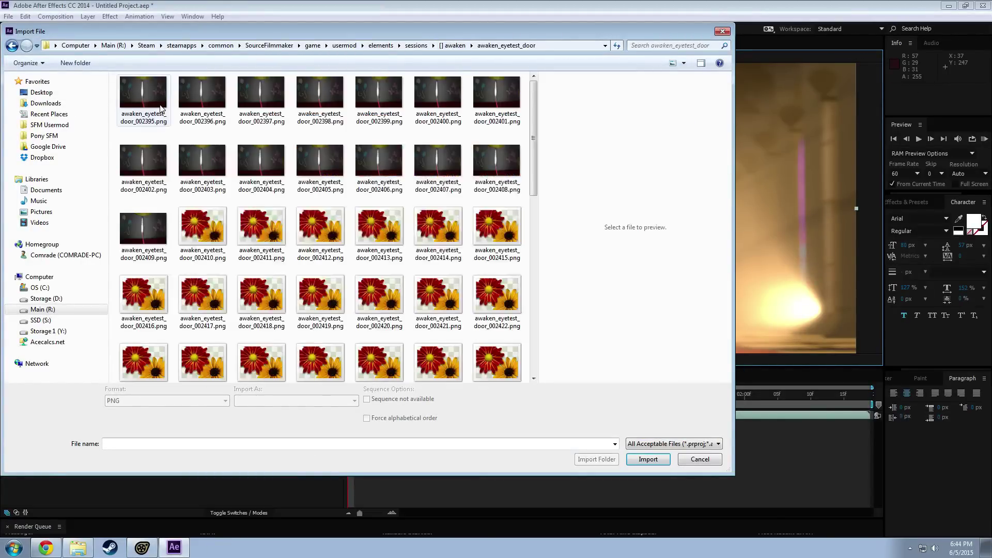
{"action": "left_click", "coordinate": [143, 98]}
{"action": "left_click", "coordinate": [661, 451]}
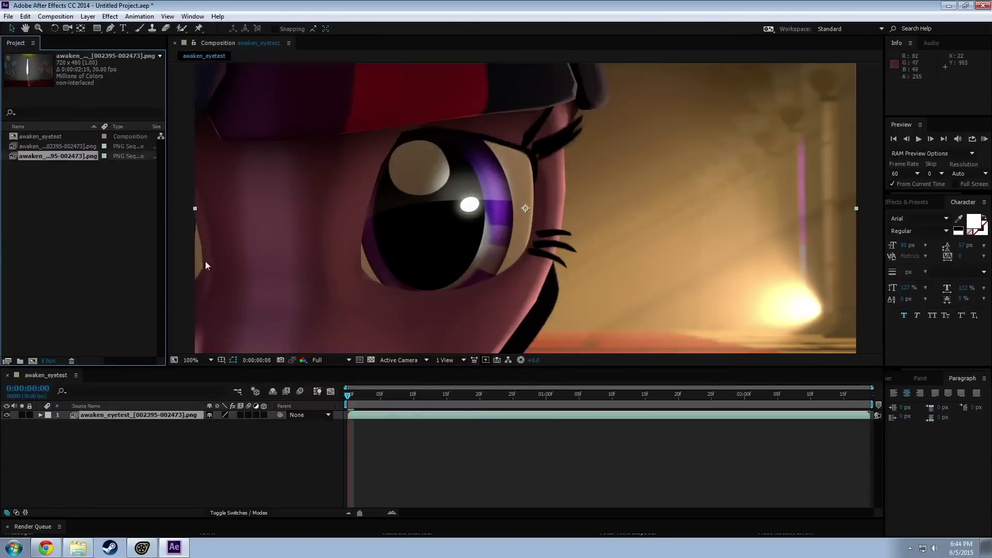
{"action": "left_click_drag", "start_coordinate": [77, 156], "coordinate": [200, 406]}
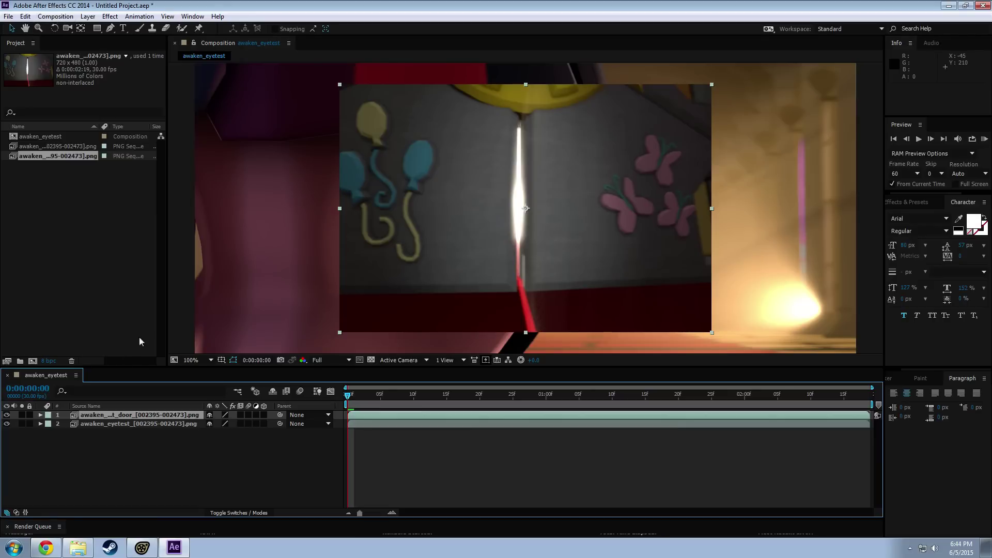
Step: Mirror the door layer horizontally by scaling it to about -106% width and 100% height
{"action": "left_click_drag", "start_coordinate": [339, 208], "coordinate": [712, 229]}
{"action": "key", "text": "ctrl+z"}
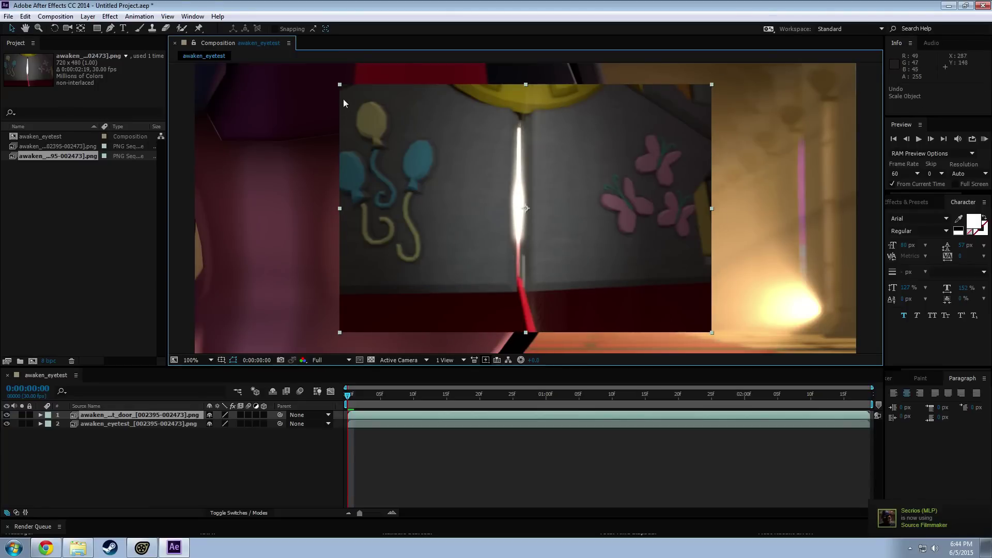
{"action": "left_click_drag", "start_coordinate": [339, 208], "coordinate": [723, 206], "text": "ctrl"}
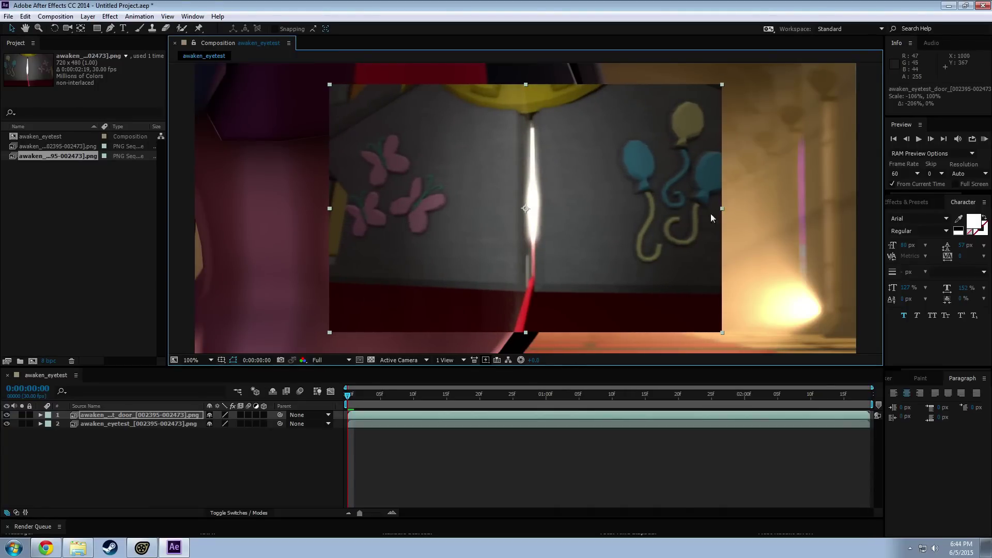
{"action": "scroll", "coordinate": [658, 242], "scroll_direction": "down", "scroll_amount": 2}
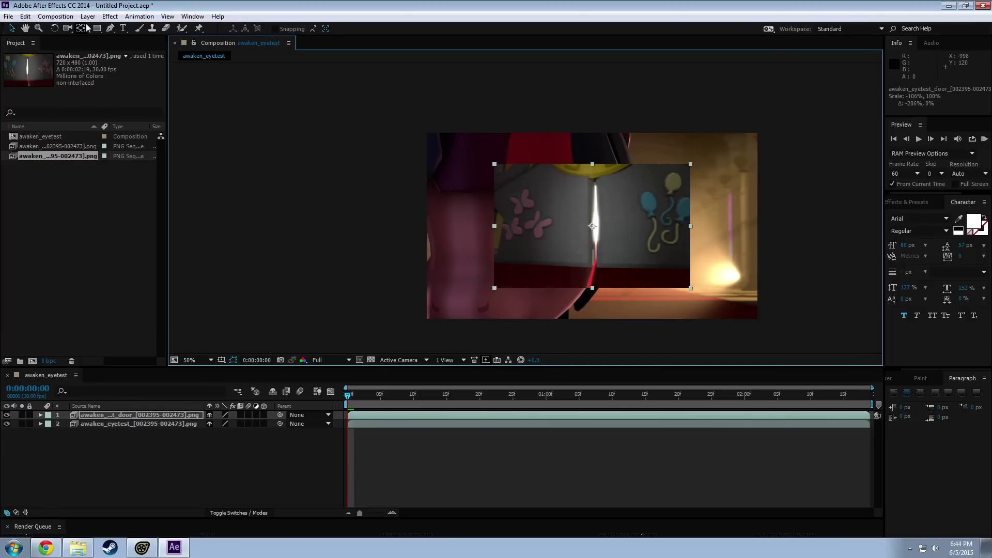
Step: Add an elliptical mask with the Ellipse Tool that fills the whole door layer
{"action": "left_click", "coordinate": [40, 415]}
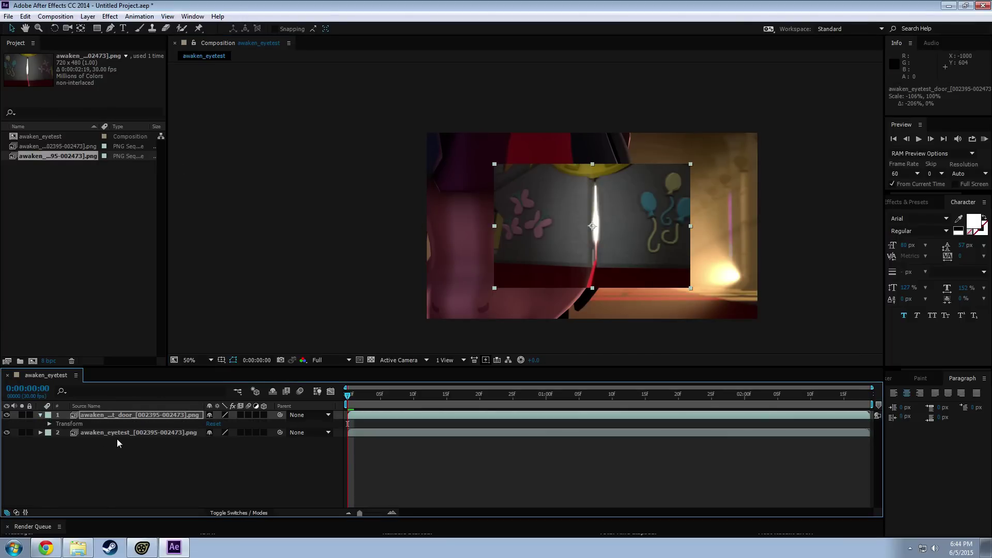
{"action": "left_click", "coordinate": [98, 30]}
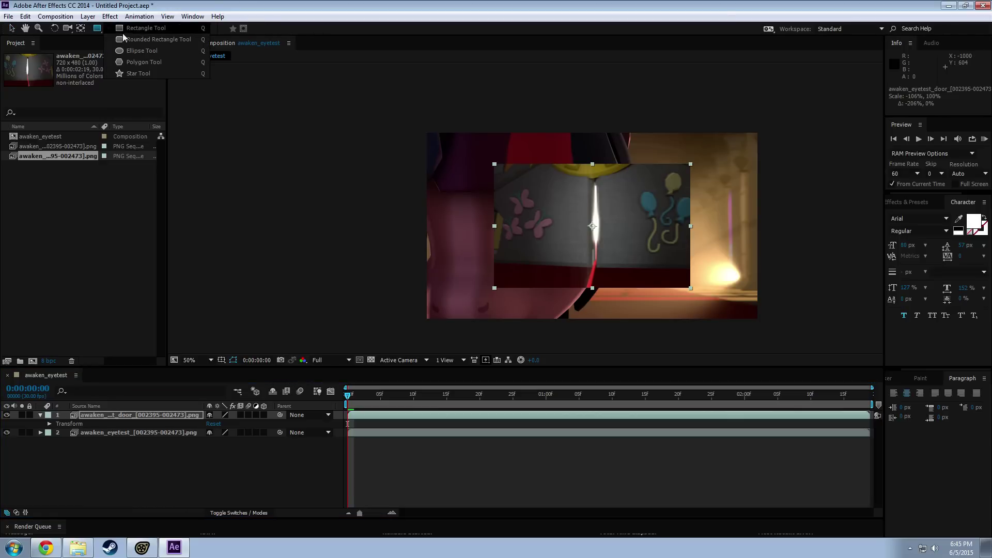
{"action": "left_click", "coordinate": [128, 49]}
{"action": "double_click", "coordinate": [97, 29]}
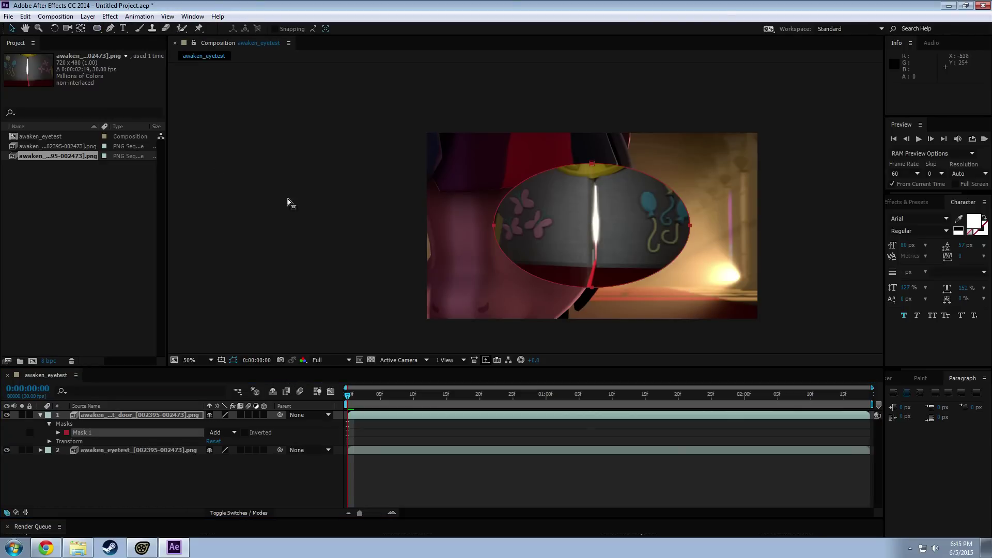
Step: Feather the door layer's mask by about 62 pixels and set its expansion to about -55 pixels
{"action": "left_click", "coordinate": [58, 432]}
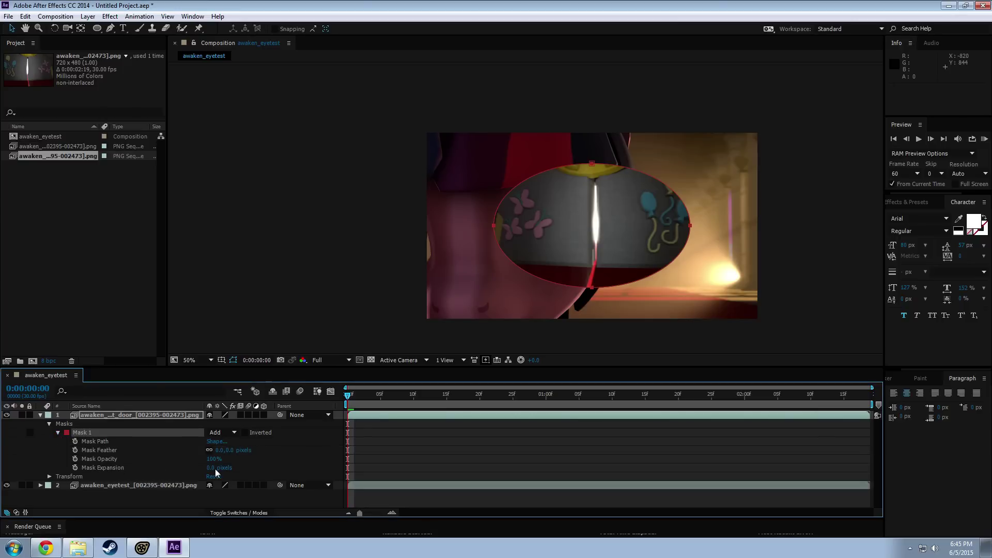
{"action": "left_click_drag", "start_coordinate": [213, 468], "coordinate": [166, 467]}
{"action": "left_click_drag", "start_coordinate": [228, 450], "coordinate": [269, 458]}
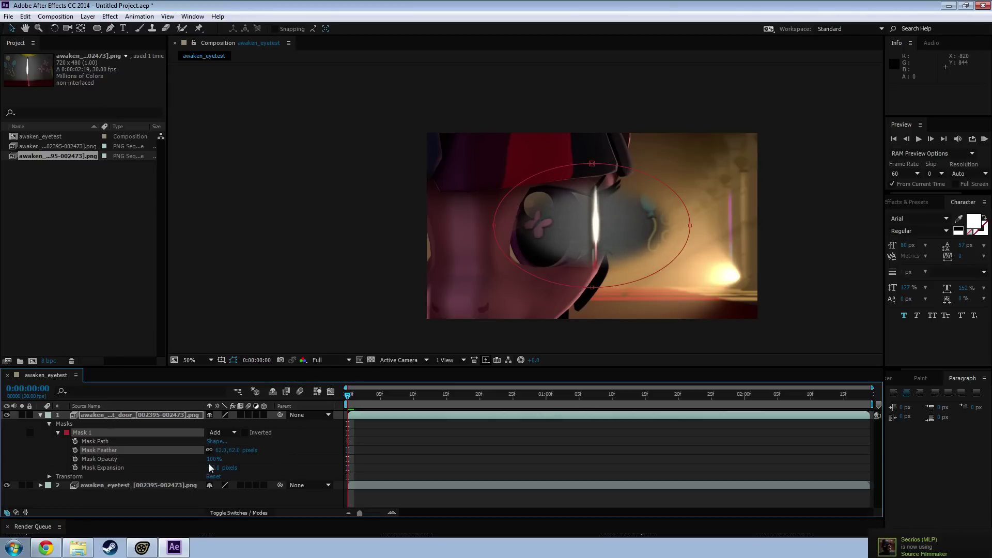
{"action": "left_click", "coordinate": [220, 459]}
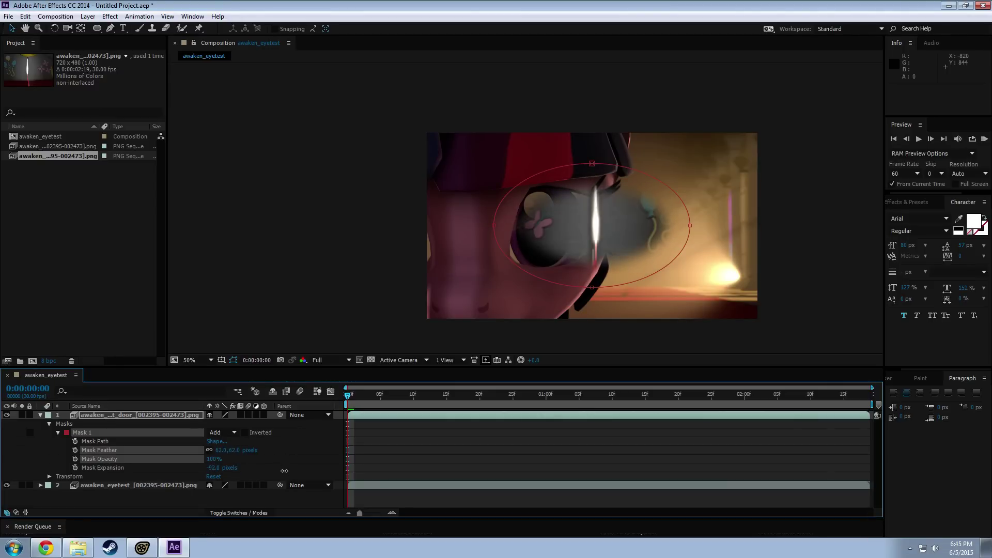
{"action": "left_click_drag", "start_coordinate": [214, 467], "coordinate": [240, 471]}
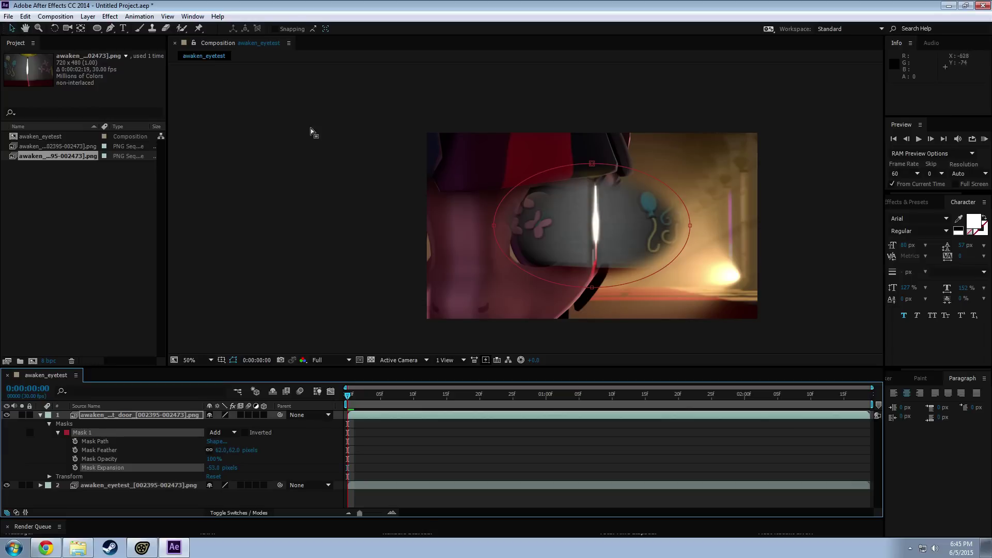
Step: Move the masked door layer over the eye, to about position 506, 374
{"action": "double_click", "coordinate": [614, 222]}
{"action": "left_click_drag", "start_coordinate": [614, 222], "coordinate": [585, 226]}
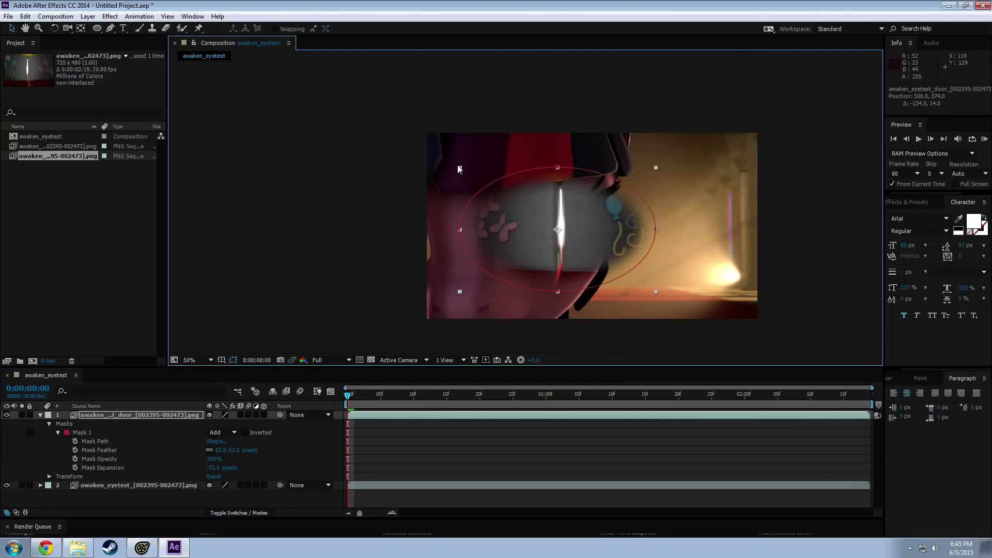
{"action": "left_click_drag", "start_coordinate": [459, 168], "coordinate": [473, 197]}
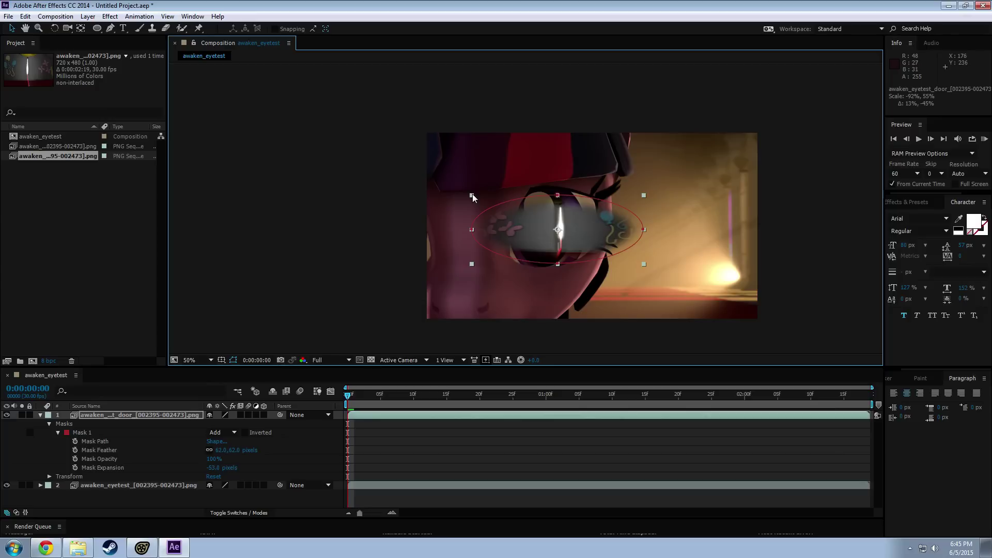
{"action": "key", "text": "ctrl+z"}
{"action": "left_click_drag", "start_coordinate": [462, 173], "coordinate": [482, 198]}
{"action": "key", "text": "ctrl+z"}
Step: Scale the mirrored door layer down to fit the eye and place it over the pupil at about position 488, 371
{"action": "scroll", "coordinate": [565, 270], "scroll_direction": "up", "scroll_amount": 4}
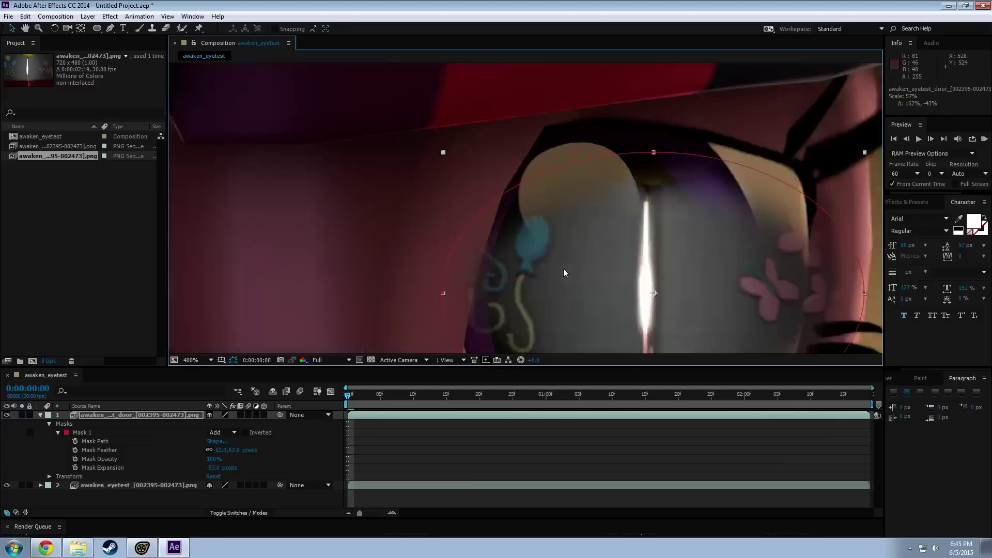
{"action": "scroll", "coordinate": [565, 271], "scroll_direction": "down", "scroll_amount": 4}
{"action": "scroll", "coordinate": [592, 277], "scroll_direction": "up", "scroll_amount": 2}
{"action": "scroll", "coordinate": [657, 275], "scroll_direction": "down", "scroll_amount": 2}
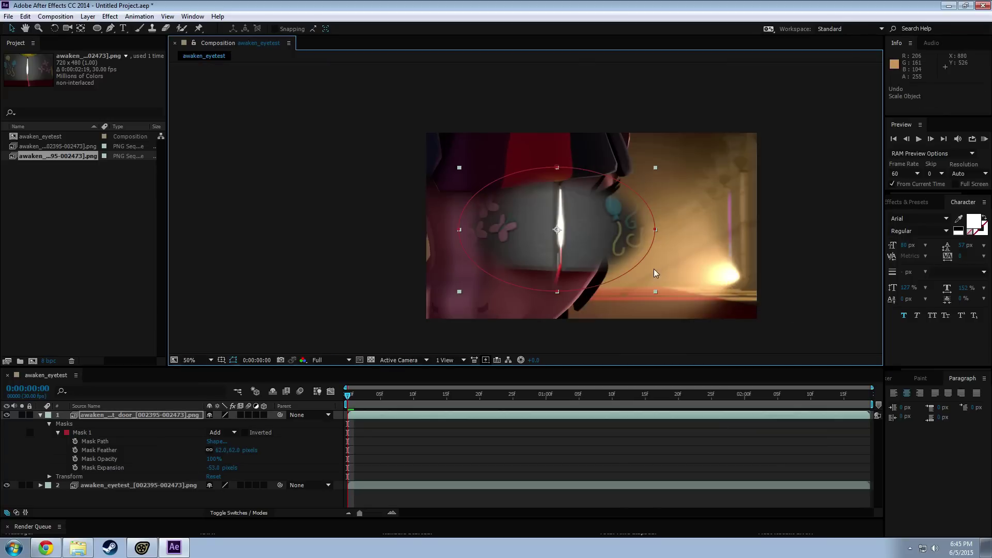
{"action": "left_click_drag", "start_coordinate": [460, 168], "coordinate": [508, 193]}
{"action": "scroll", "coordinate": [565, 224], "scroll_direction": "up", "scroll_amount": 1}
{"action": "mouse_move", "coordinate": [588, 223]}
{"action": "left_mouse_down"}
{"action": "mouse_move", "coordinate": [536, 258]}
{"action": "mouse_move", "coordinate": [574, 242]}
{"action": "mouse_move", "coordinate": [579, 226]}
{"action": "left_mouse_up"}
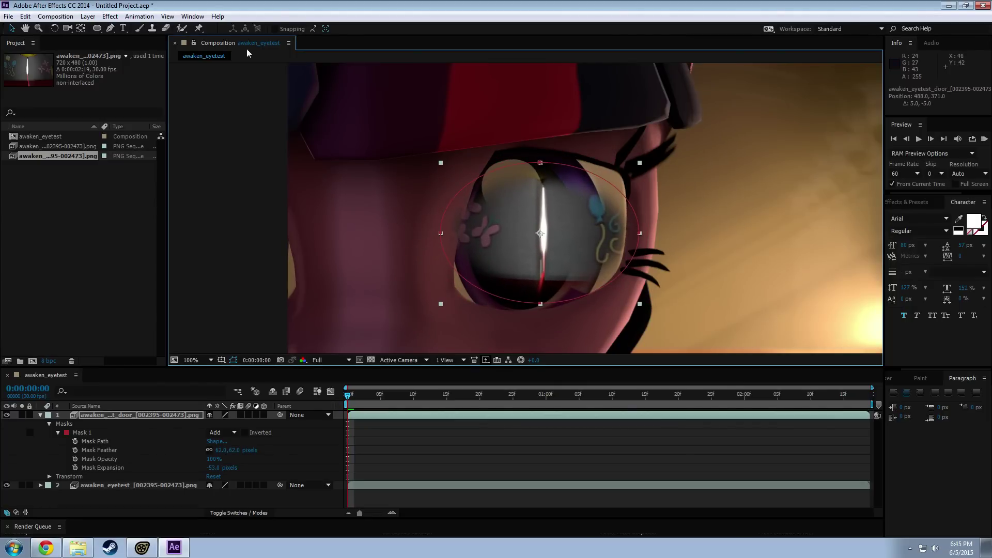
{"action": "double_click", "coordinate": [275, 206]}
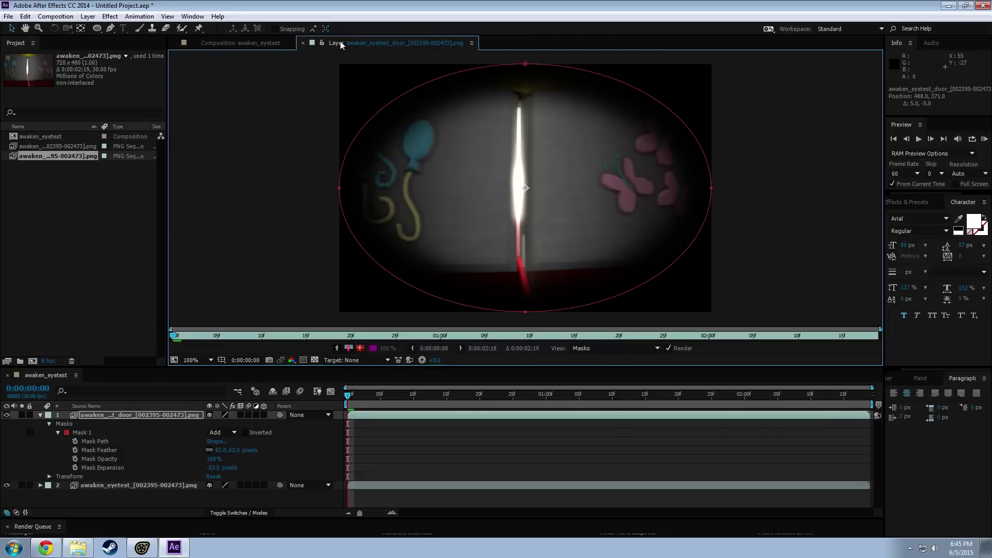
{"action": "left_click", "coordinate": [303, 43]}
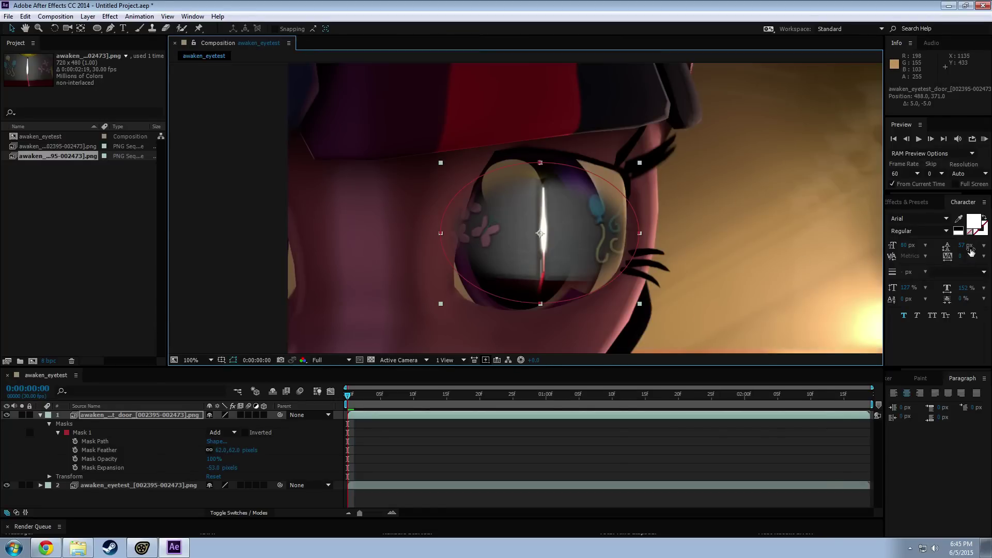
Step: Search the effects for "sph" and apply the Spherize effect to the door layer
{"action": "left_click", "coordinate": [911, 203]}
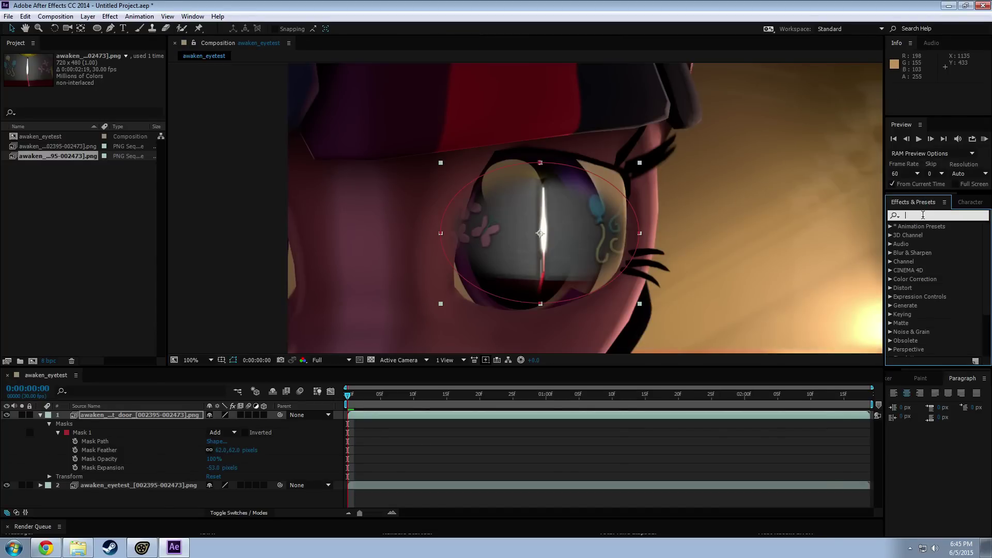
{"action": "left_click", "coordinate": [924, 214]}
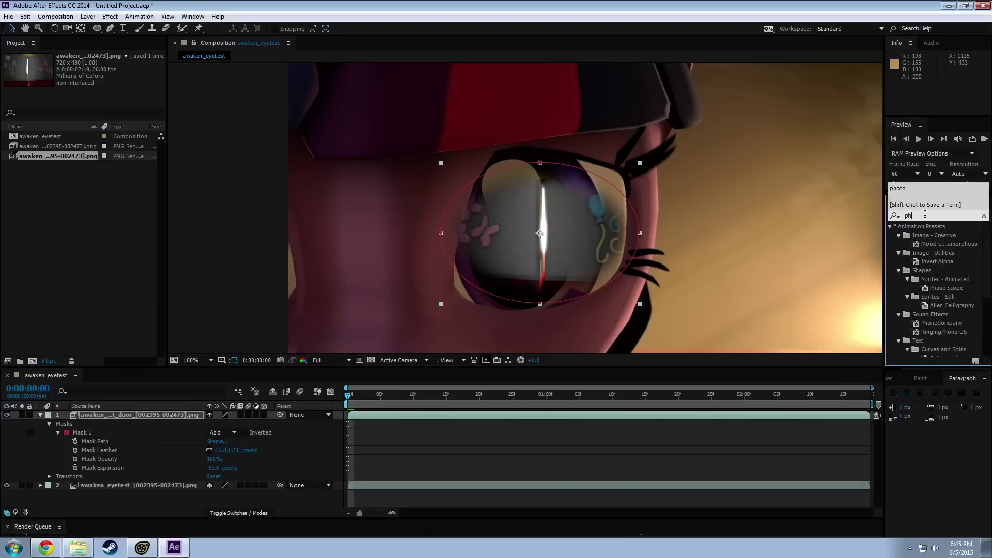
{"action": "type", "text": "sph"}
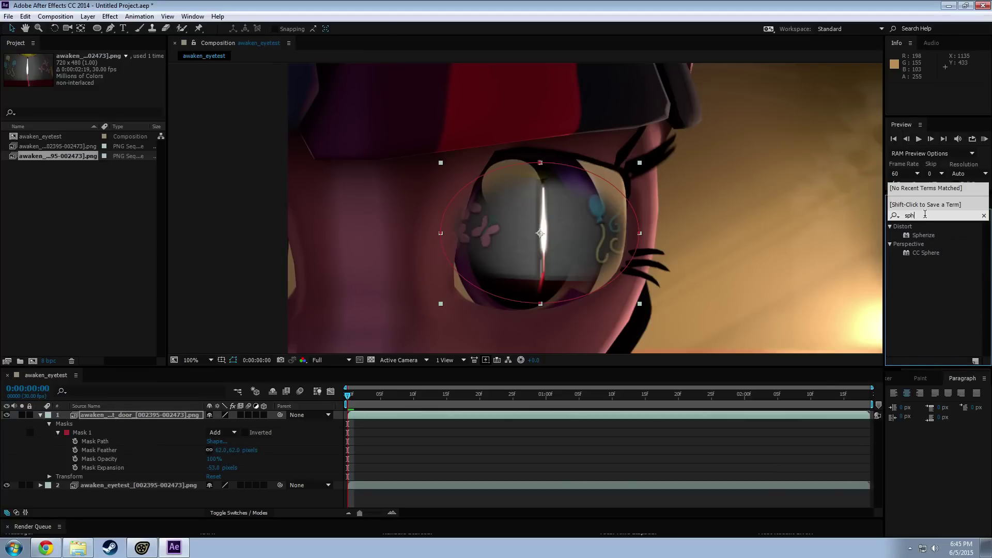
{"action": "double_click", "coordinate": [923, 235]}
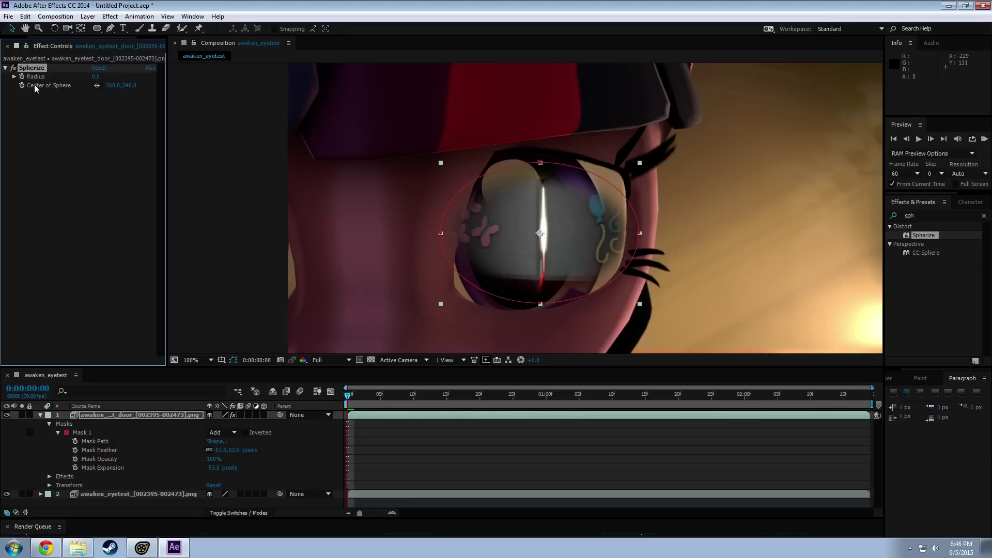
Step: Set the Spherize radius to about 250 and move its centre to about 448, 270 so the door bulges around the pupil
{"action": "left_click_drag", "start_coordinate": [540, 233], "coordinate": [563, 234]}
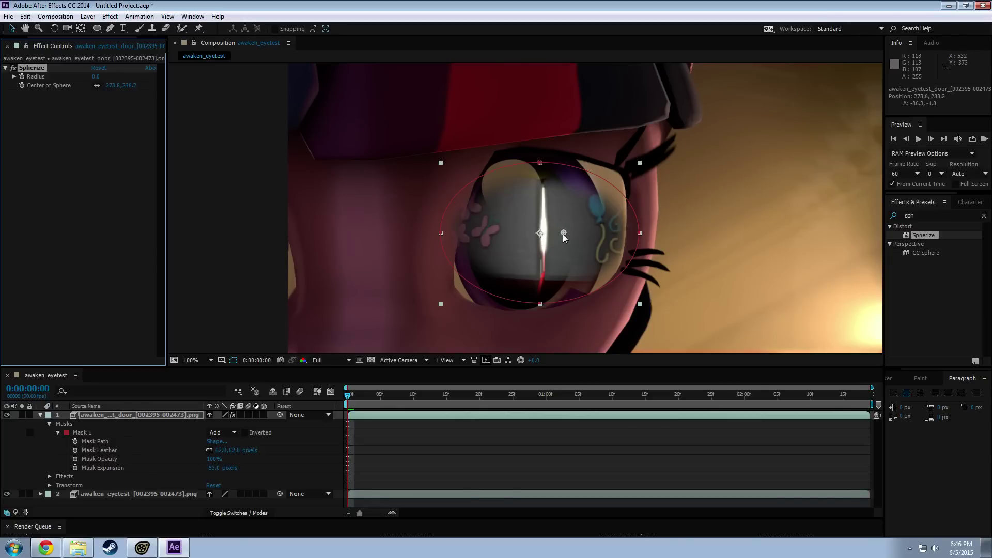
{"action": "left_click_drag", "start_coordinate": [111, 75], "coordinate": [258, 102]}
{"action": "left_click_drag", "start_coordinate": [563, 236], "coordinate": [516, 241]}
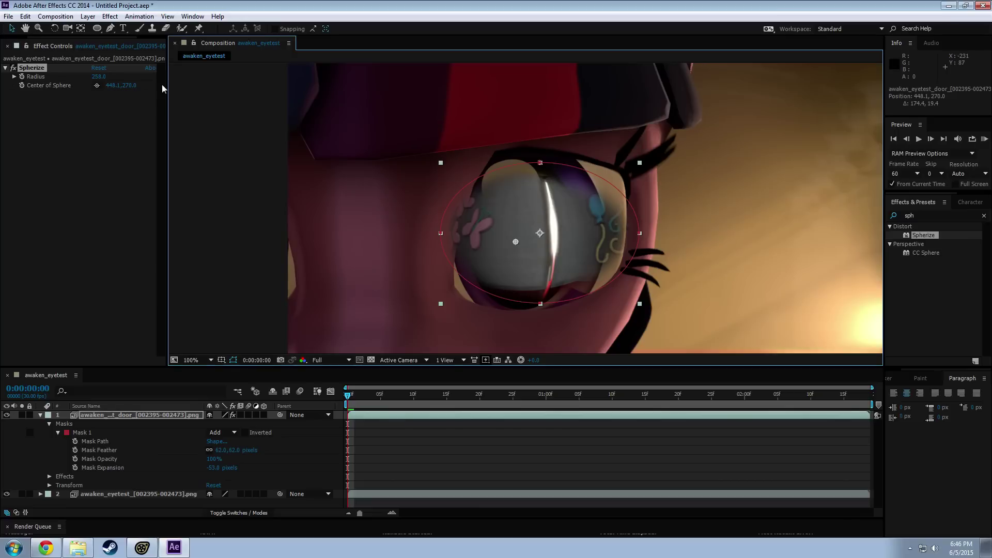
Step: Increase the Spherize radius to 477, move its centre toward the pupil's middle and nudge the door layer to about position 485, 368
{"action": "left_click_drag", "start_coordinate": [98, 76], "coordinate": [222, 88]}
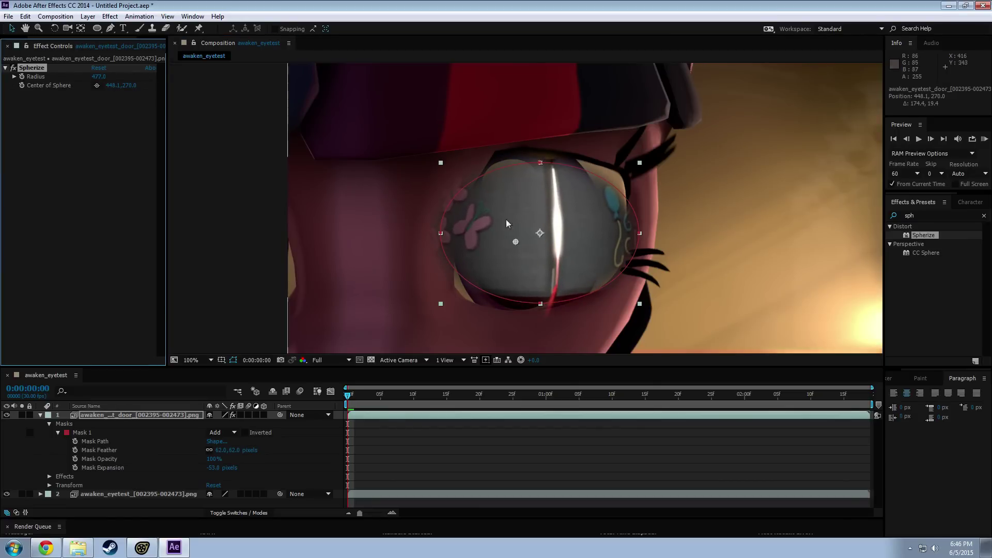
{"action": "left_click_drag", "start_coordinate": [521, 225], "coordinate": [511, 252]}
{"action": "left_click_drag", "start_coordinate": [360, 394], "coordinate": [334, 438]}
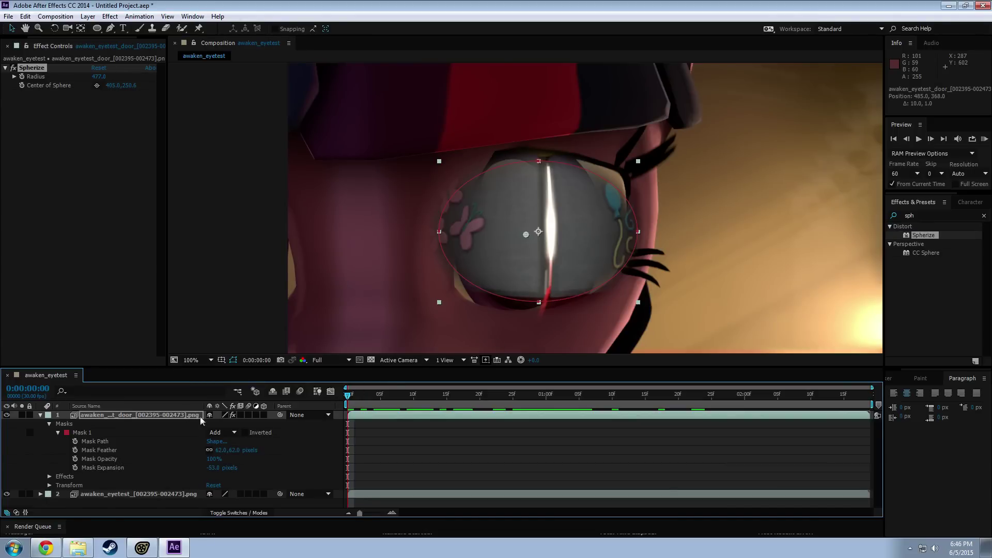
Step: Try the Darken, Multiply and Screen blending modes on the door layer
{"action": "right_click", "coordinate": [116, 417]}
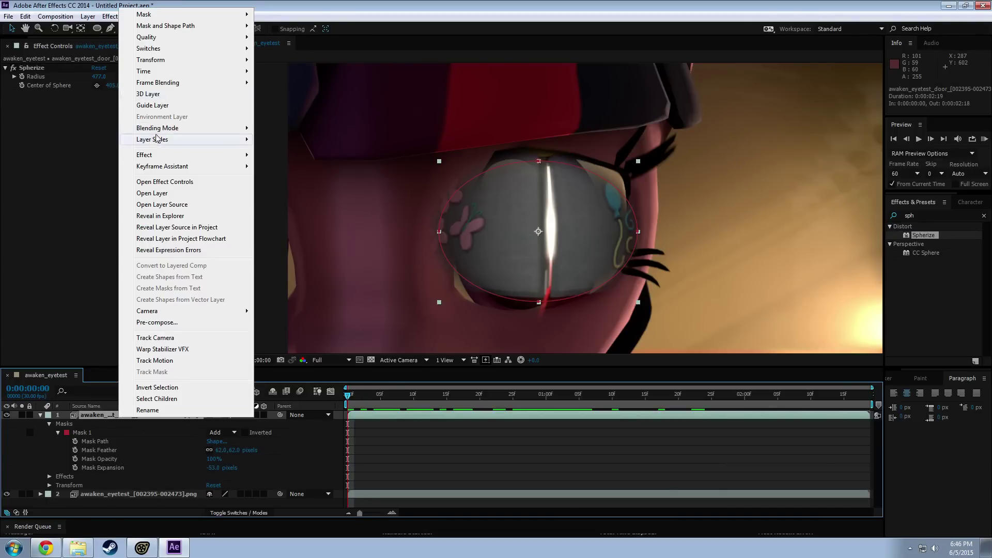
{"action": "mouse_move", "coordinate": [162, 130]}
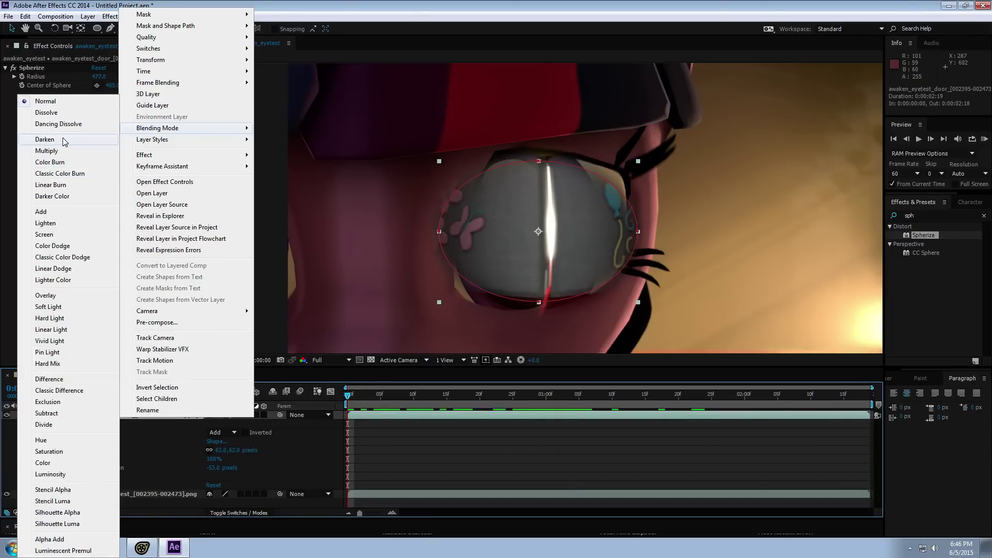
{"action": "left_click", "coordinate": [44, 140]}
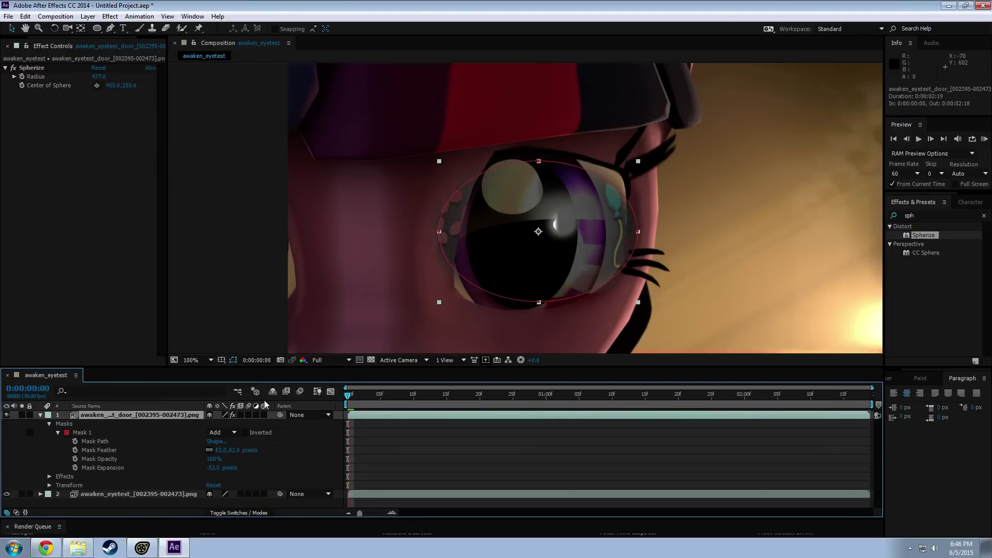
{"action": "right_click", "coordinate": [174, 415]}
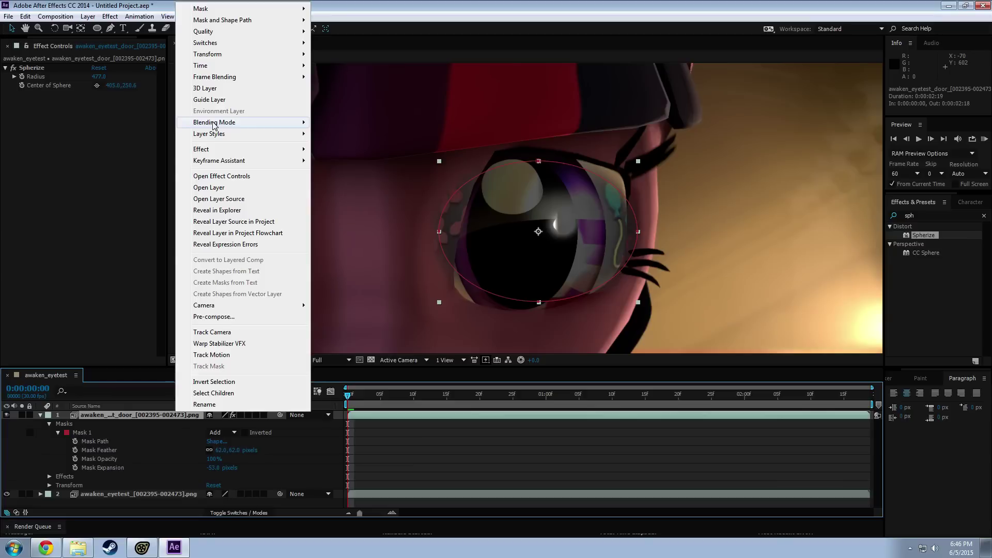
{"action": "mouse_move", "coordinate": [232, 122]}
{"action": "left_click", "coordinate": [107, 155]}
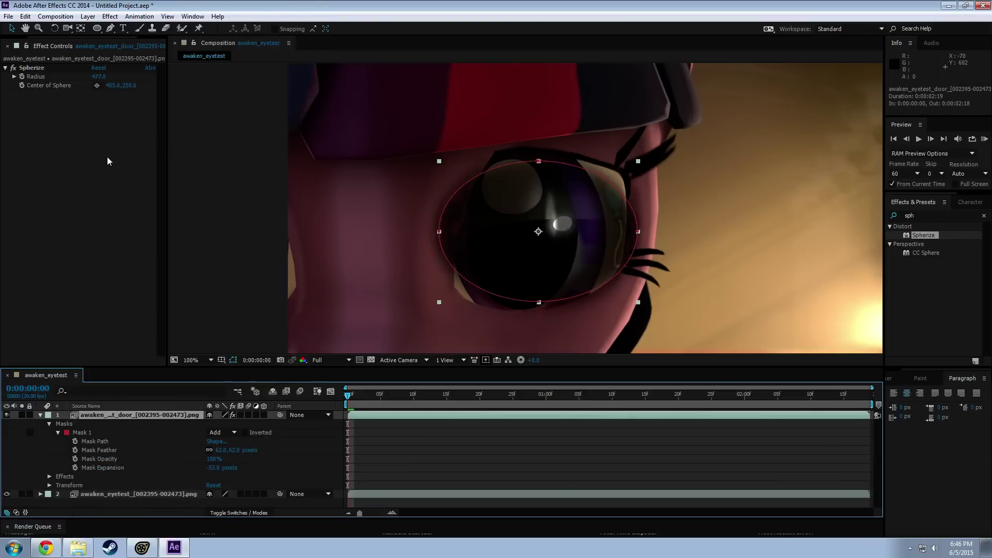
{"action": "right_click", "coordinate": [158, 416]}
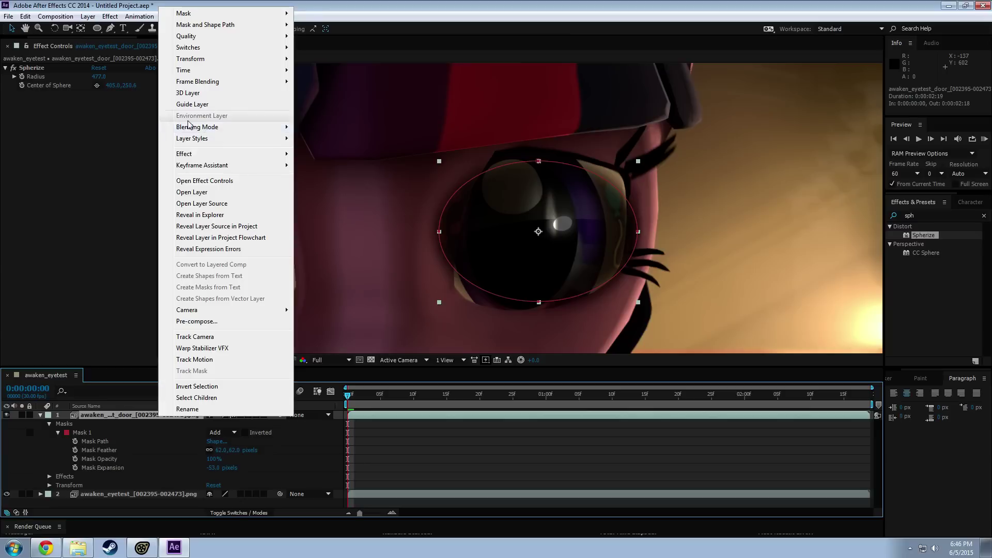
{"action": "mouse_move", "coordinate": [193, 129]}
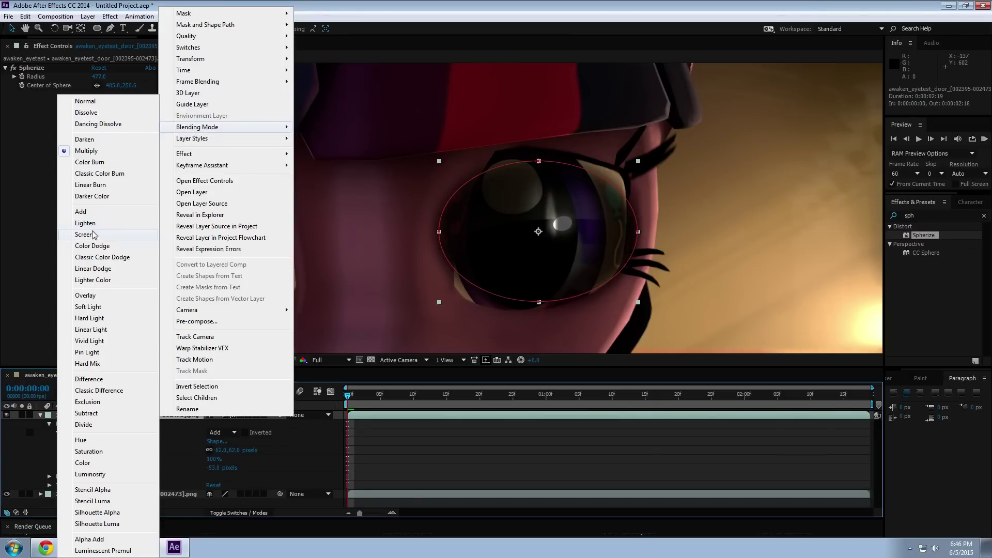
{"action": "left_click", "coordinate": [94, 235]}
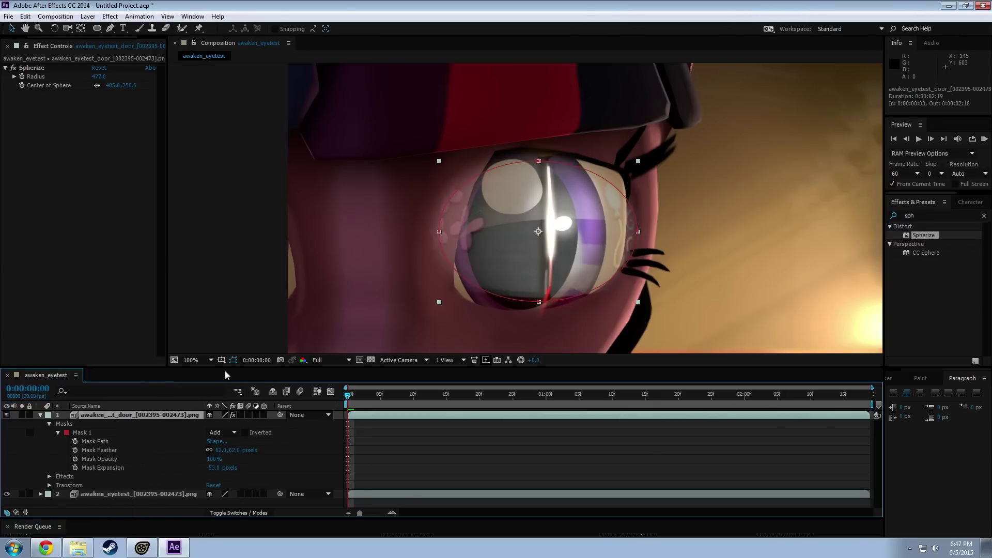
Step: Try the Add blending mode on the door layer and test a lower Mask 1 opacity before restoring it to 100%
{"action": "right_click", "coordinate": [155, 414]}
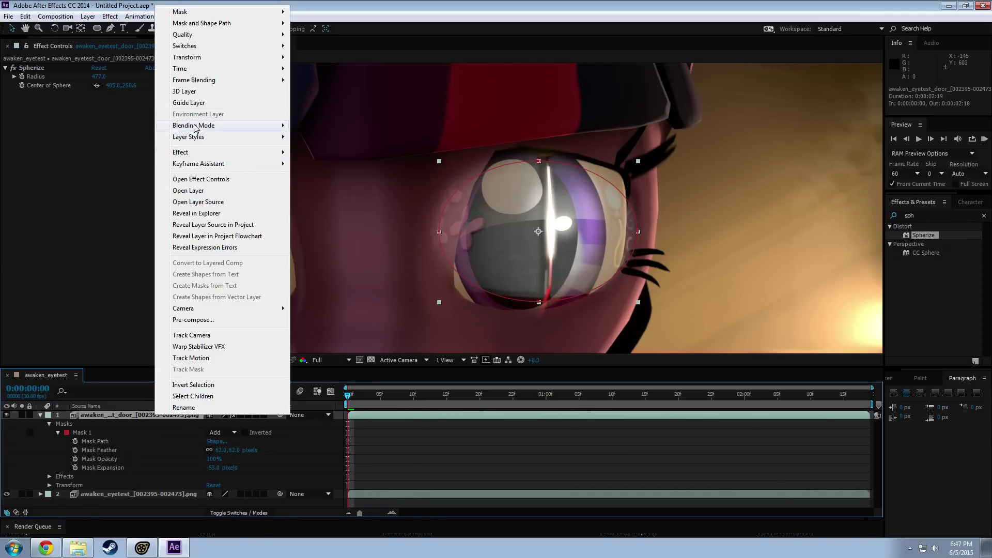
{"action": "mouse_move", "coordinate": [170, 125]}
{"action": "left_click", "coordinate": [81, 214]}
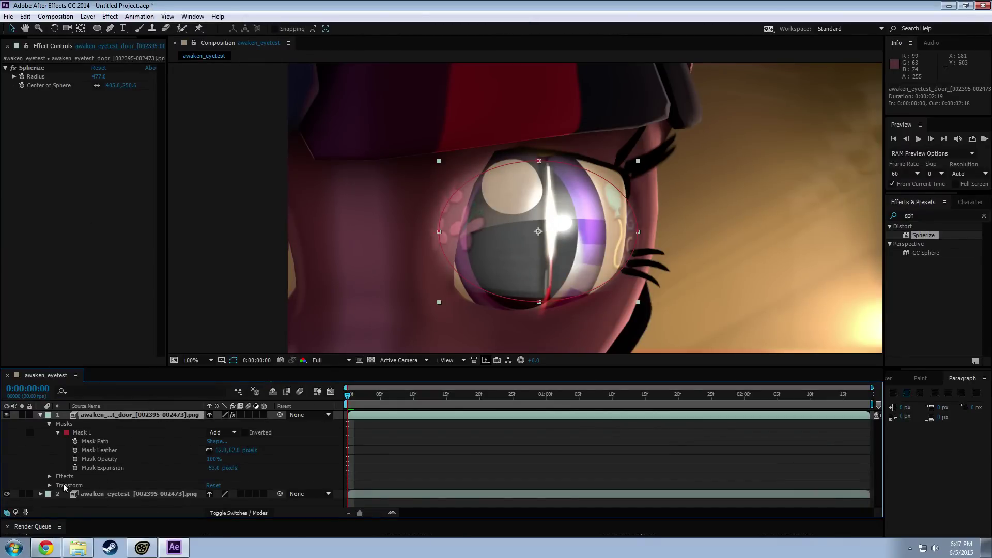
{"action": "left_click_drag", "start_coordinate": [212, 460], "coordinate": [235, 468]}
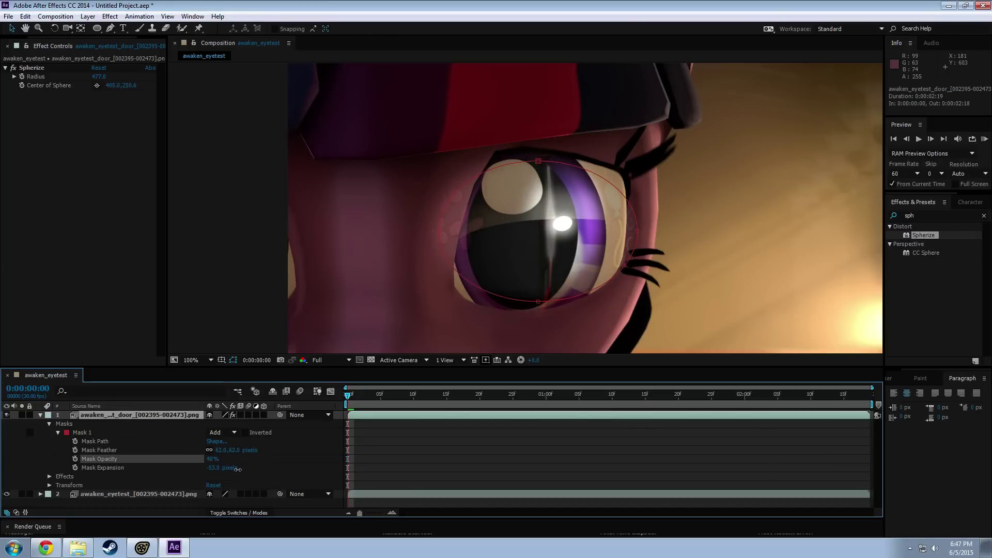
{"action": "left_click_drag", "start_coordinate": [236, 469], "coordinate": [320, 465]}
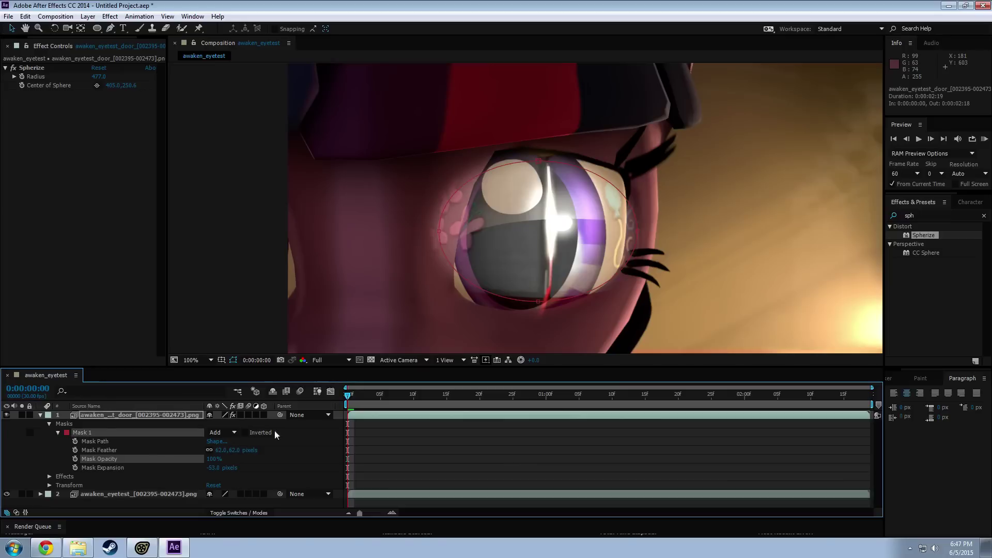
Step: Try the Color Dodge, Classic Color Dodge and Linear Dodge blending modes on the door layer
{"action": "right_click", "coordinate": [129, 414]}
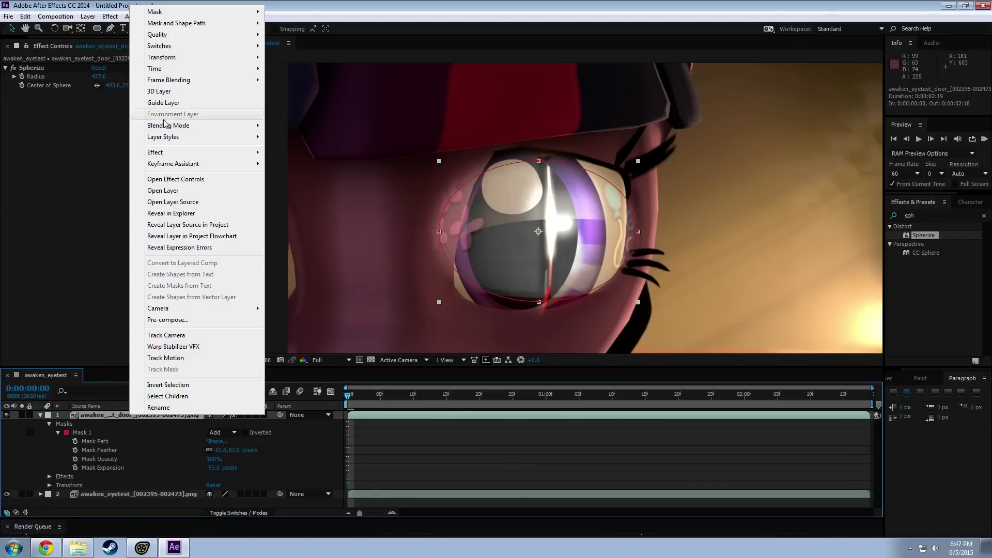
{"action": "mouse_move", "coordinate": [170, 125]}
{"action": "left_click", "coordinate": [52, 235]}
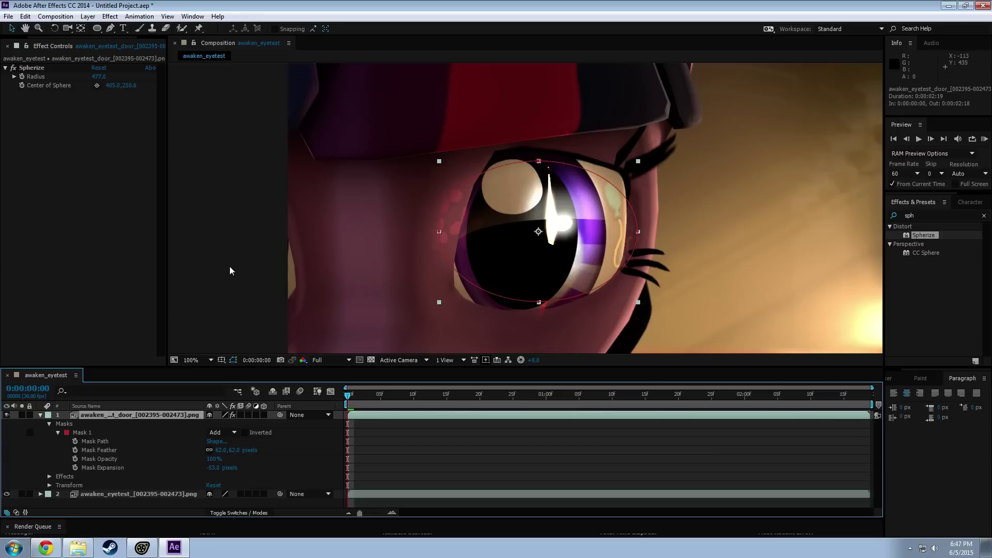
{"action": "right_click", "coordinate": [103, 414]}
{"action": "mouse_move", "coordinate": [138, 126]}
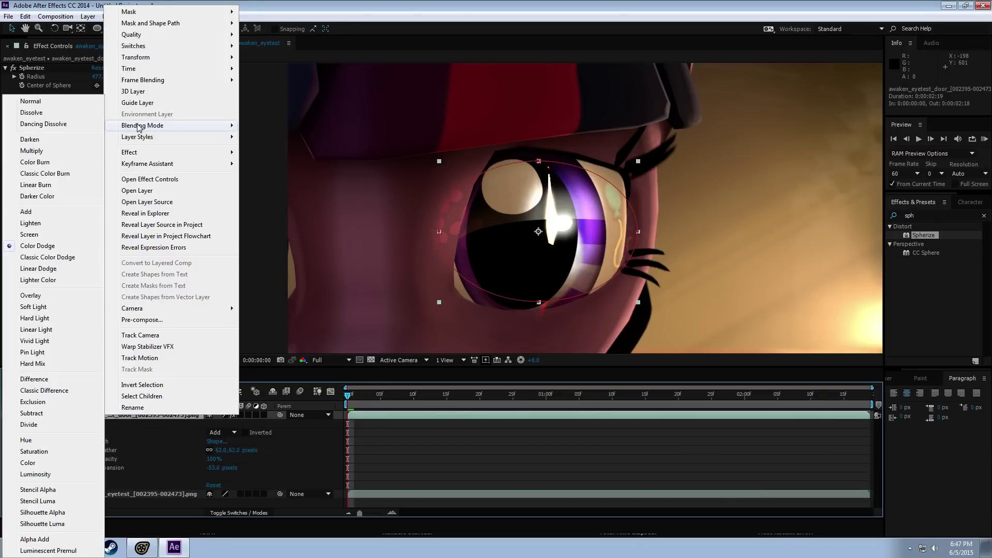
{"action": "left_click", "coordinate": [31, 260]}
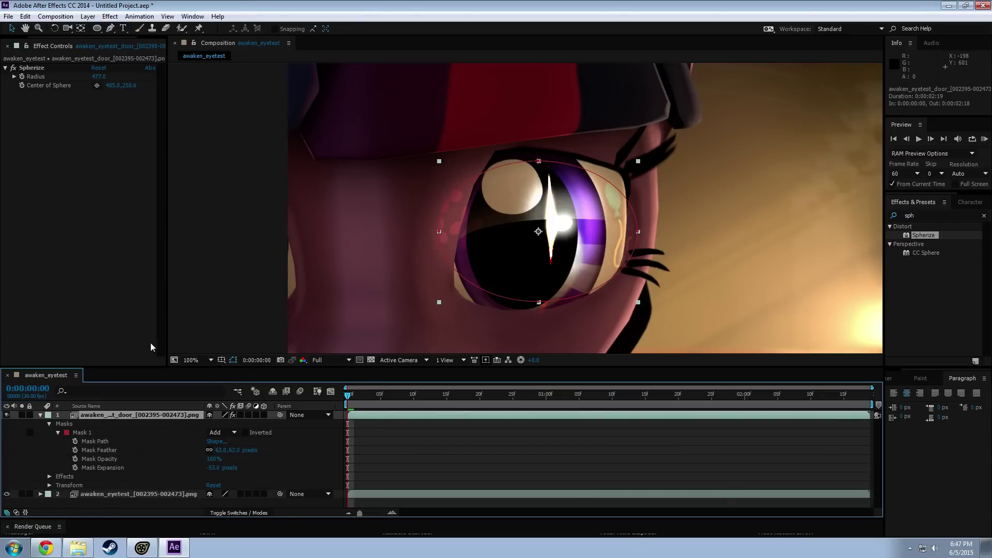
{"action": "right_click", "coordinate": [170, 412]}
{"action": "mouse_move", "coordinate": [207, 124]}
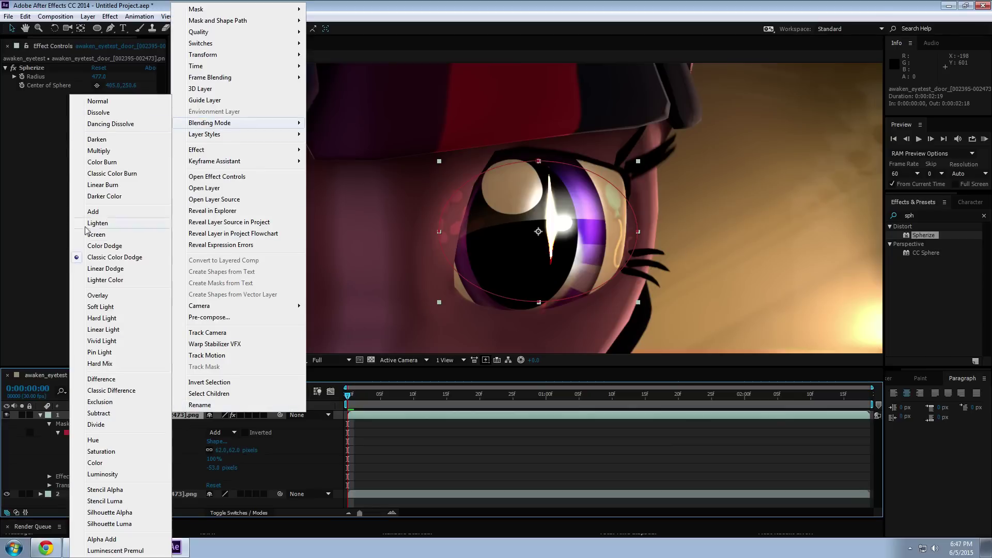
{"action": "left_click", "coordinate": [92, 273]}
Step: Try the Lighter Color and Soft Light blending modes on the door layer
{"action": "right_click", "coordinate": [139, 411]}
{"action": "right_click", "coordinate": [136, 417]}
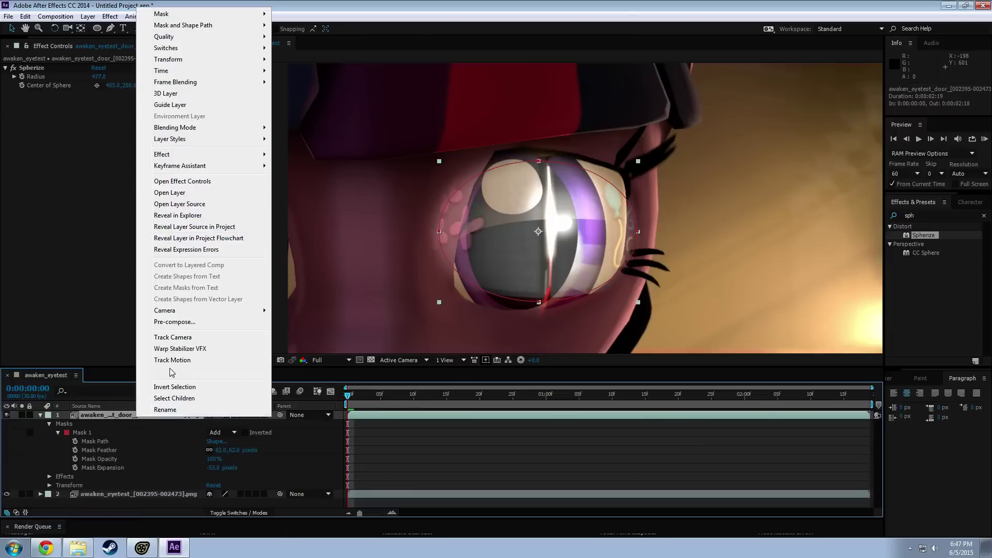
{"action": "mouse_move", "coordinate": [184, 129]}
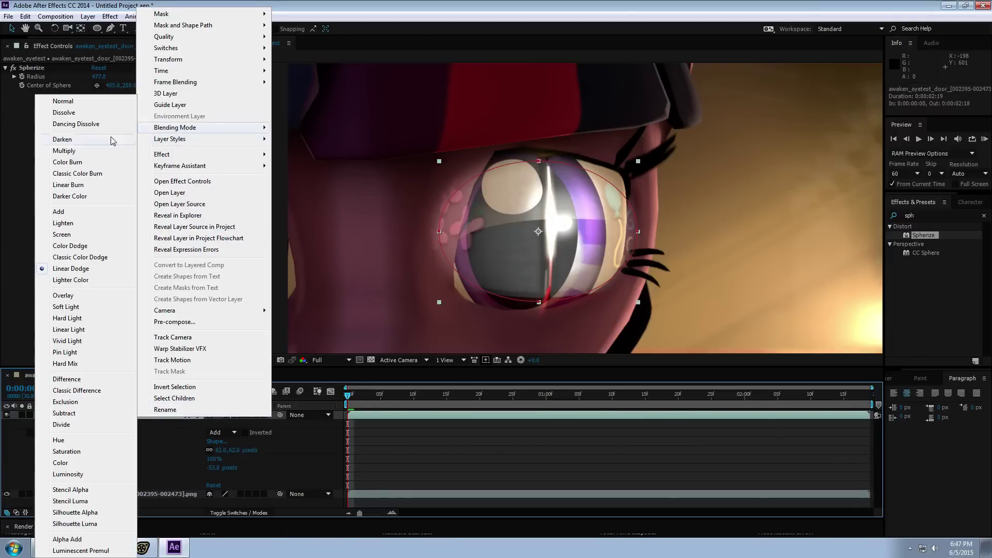
{"action": "left_click", "coordinate": [77, 277]}
{"action": "right_click", "coordinate": [147, 417]}
{"action": "right_click", "coordinate": [135, 416]}
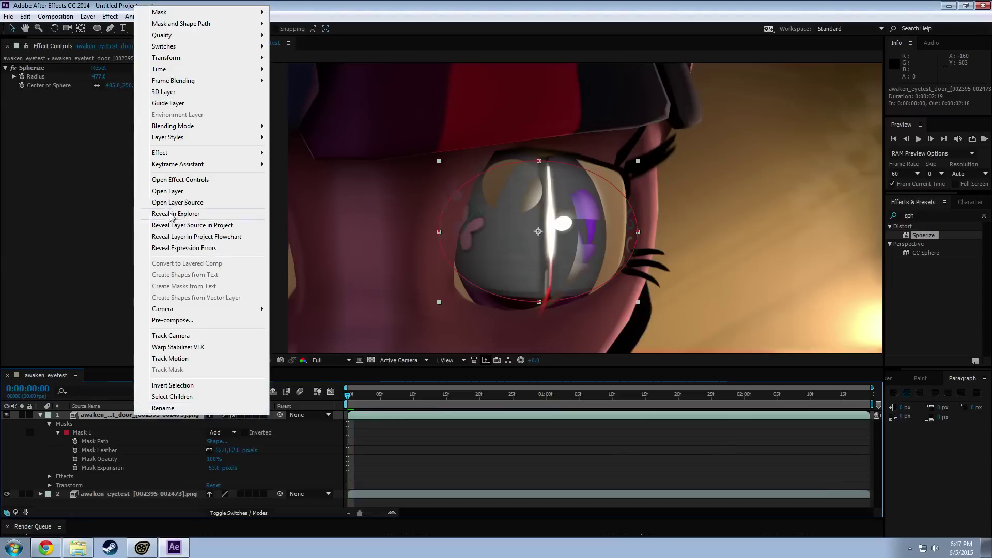
{"action": "mouse_move", "coordinate": [168, 129]}
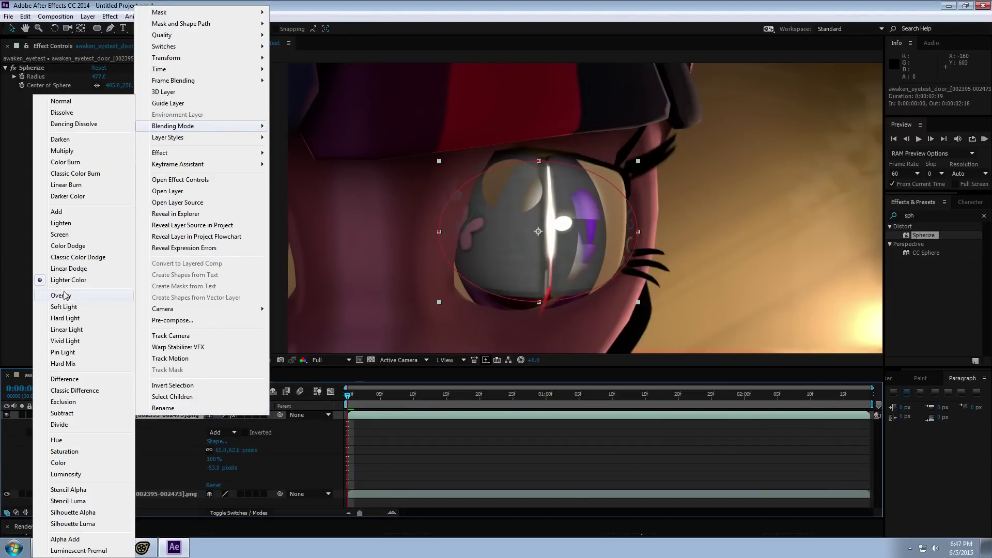
{"action": "left_click", "coordinate": [63, 307]}
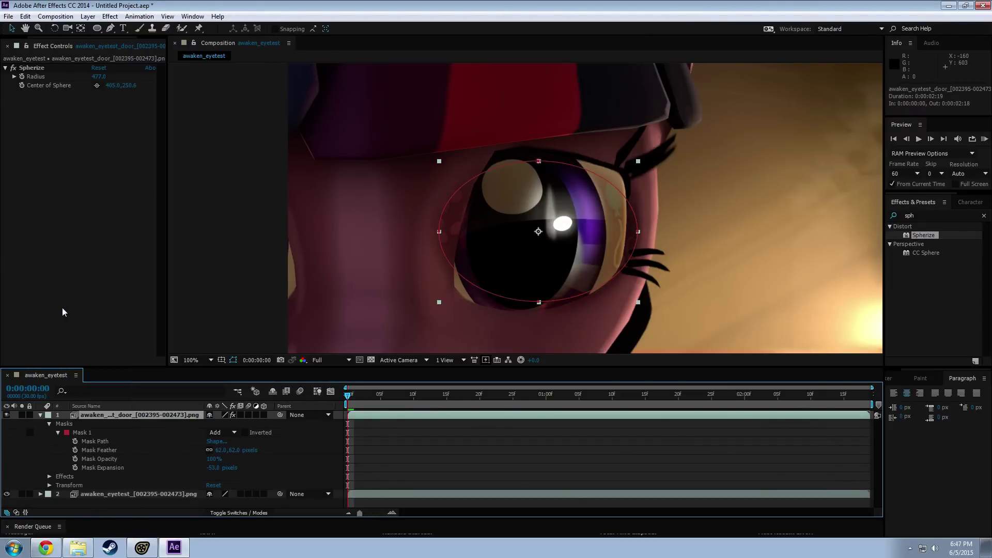
Step: Try the stronger light blending modes on the door layer, ending with Vivid Light
{"action": "right_click", "coordinate": [144, 415]}
{"action": "mouse_move", "coordinate": [184, 124]}
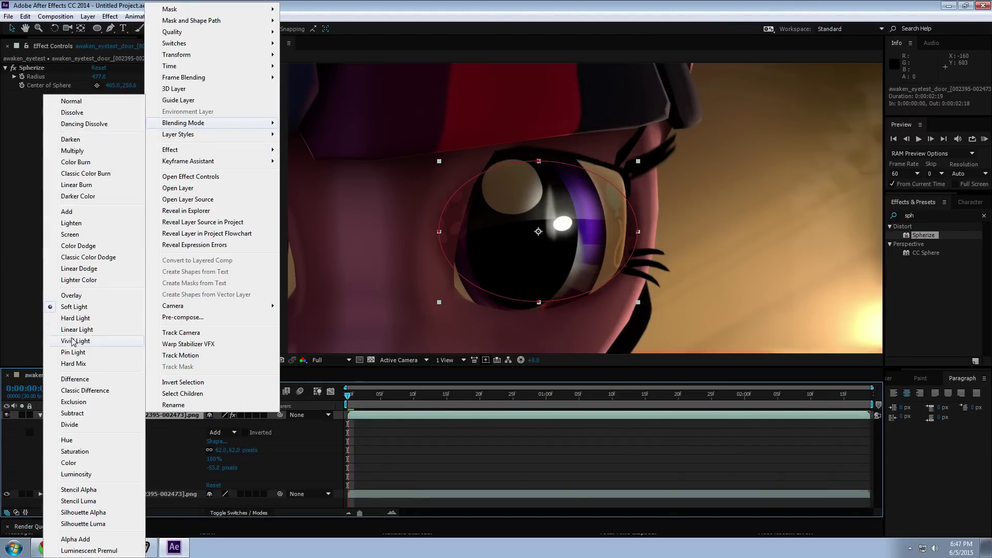
{"action": "left_click", "coordinate": [73, 340]}
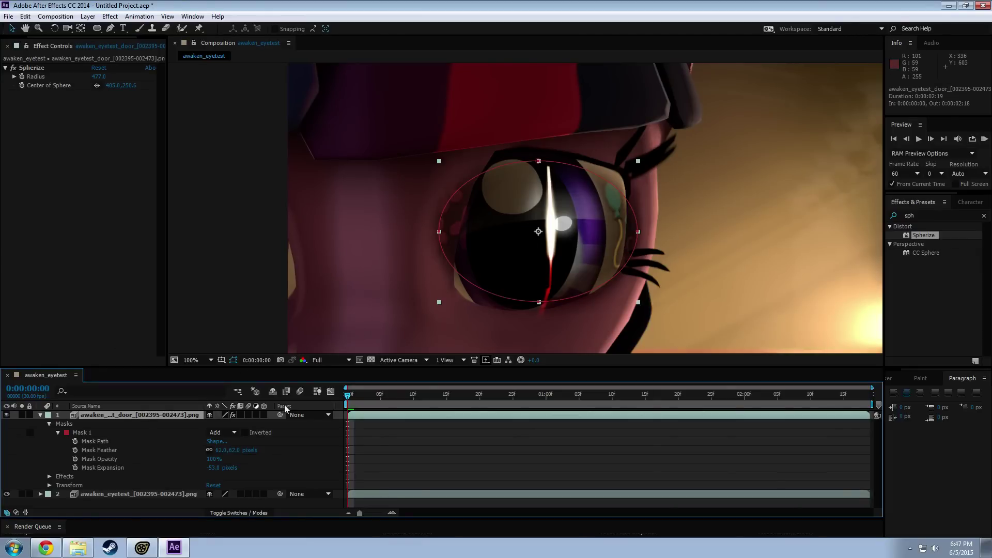
{"action": "right_click", "coordinate": [146, 417]}
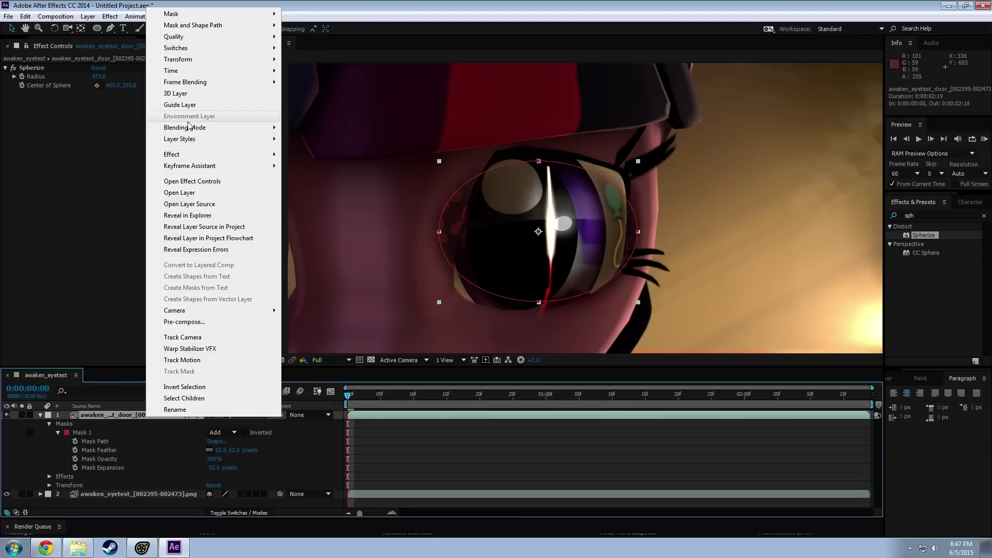
{"action": "mouse_move", "coordinate": [188, 130]}
{"action": "left_click", "coordinate": [80, 341]}
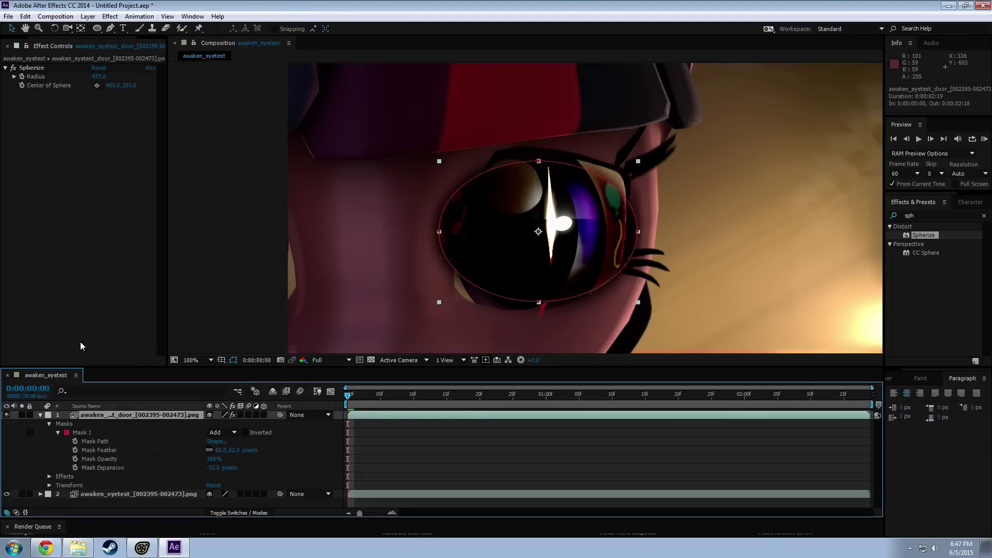
Step: Set the door layer's blending mode to Pin Light and nudge the layer slightly upward over the eye
{"action": "right_click", "coordinate": [138, 413]}
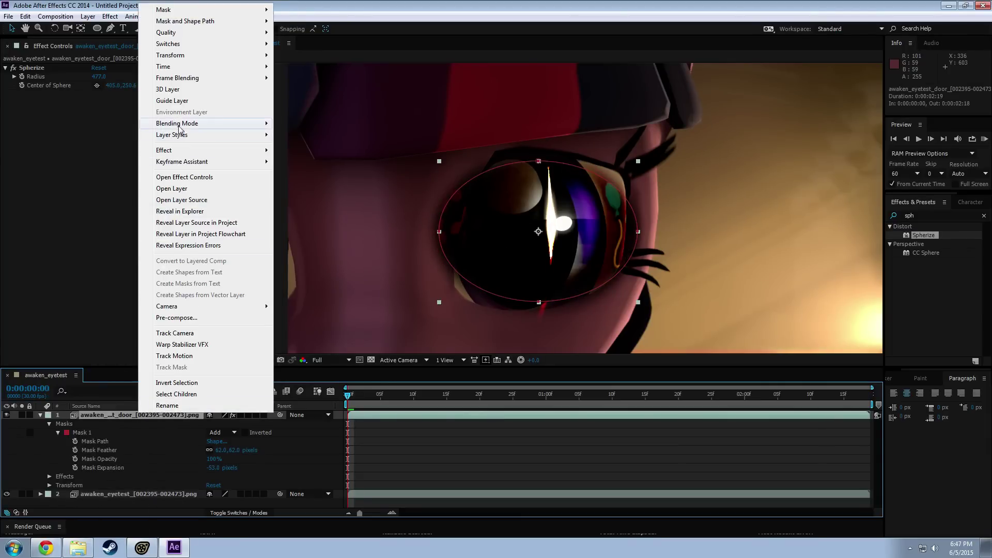
{"action": "mouse_move", "coordinate": [181, 125]}
{"action": "left_click", "coordinate": [66, 353]}
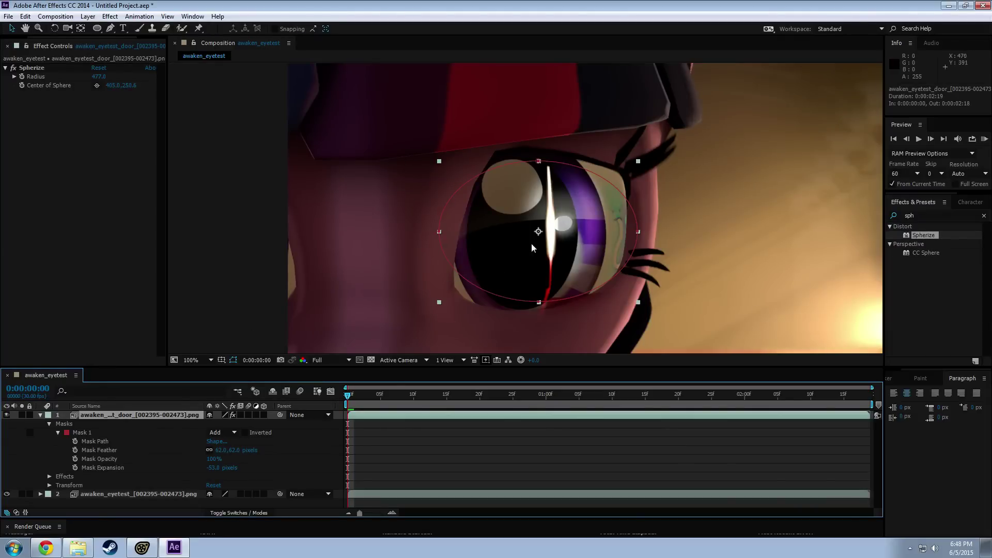
{"action": "mouse_move", "coordinate": [531, 245]}
{"action": "left_mouse_down"}
{"action": "mouse_move", "coordinate": [555, 247]}
{"action": "mouse_move", "coordinate": [548, 253]}
{"action": "mouse_move", "coordinate": [529, 243]}
{"action": "mouse_move", "coordinate": [557, 241]}
{"action": "mouse_move", "coordinate": [541, 255]}
{"action": "mouse_move", "coordinate": [490, 247]}
{"action": "mouse_move", "coordinate": [452, 259]}
{"action": "mouse_move", "coordinate": [539, 234]}
{"action": "mouse_move", "coordinate": [529, 238]}
{"action": "left_mouse_up"}
Step: Try the Hard Mix and Luminosity blending modes on the door layer
{"action": "right_click", "coordinate": [133, 424]}
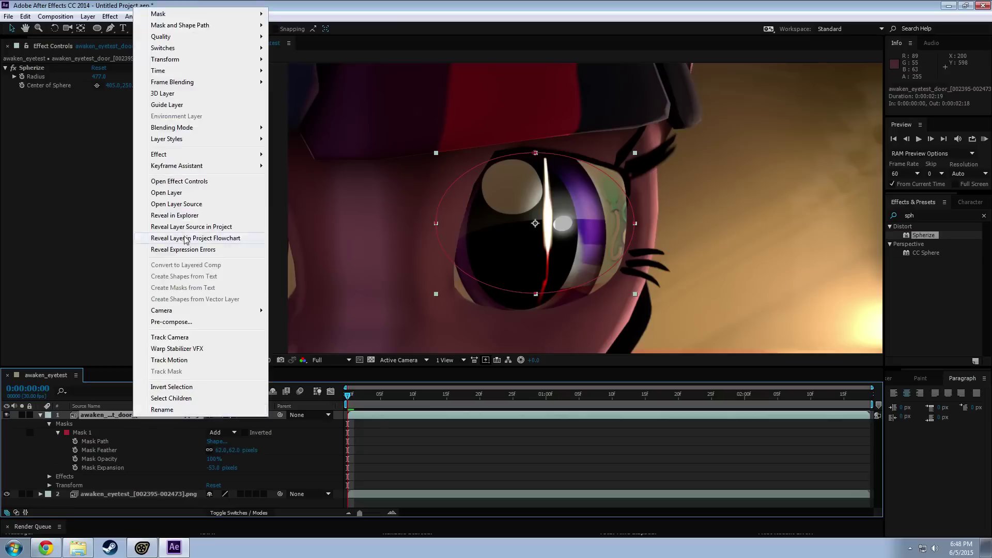
{"action": "mouse_move", "coordinate": [185, 132]}
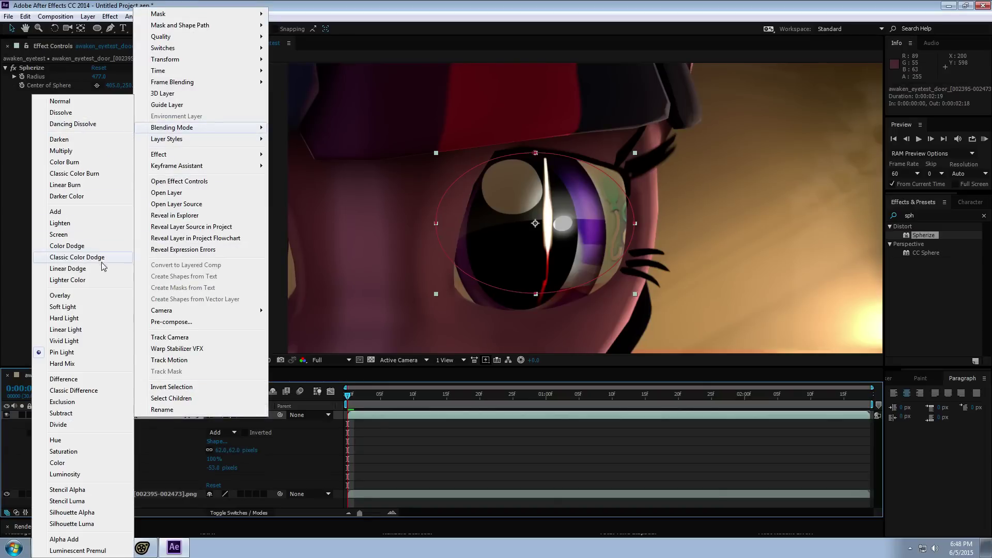
{"action": "left_click", "coordinate": [65, 364]}
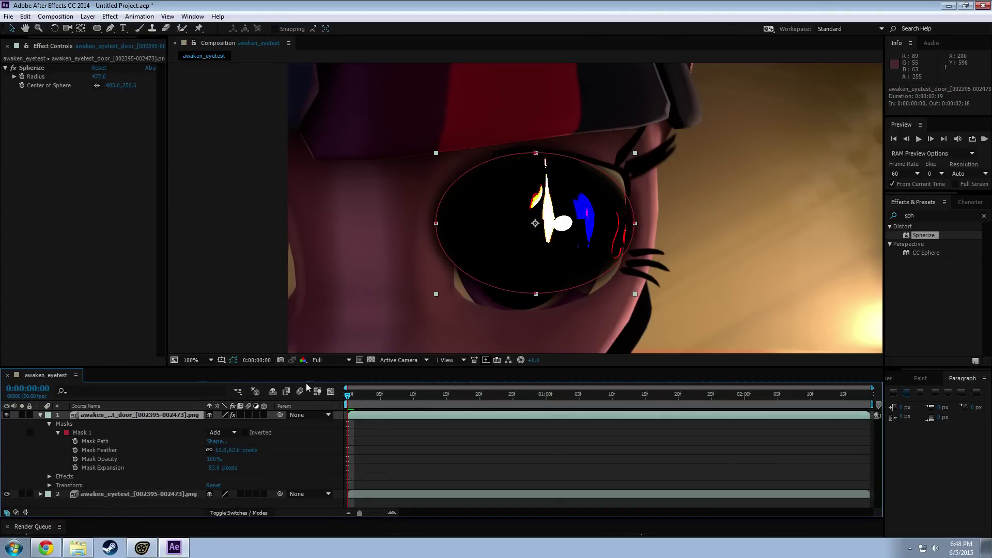
{"action": "right_click", "coordinate": [178, 413]}
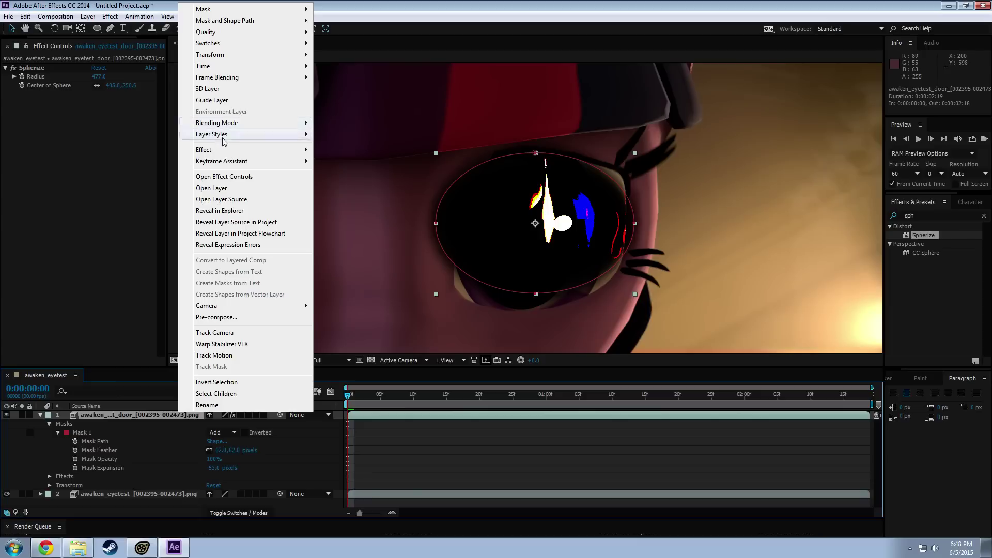
{"action": "mouse_move", "coordinate": [215, 123]}
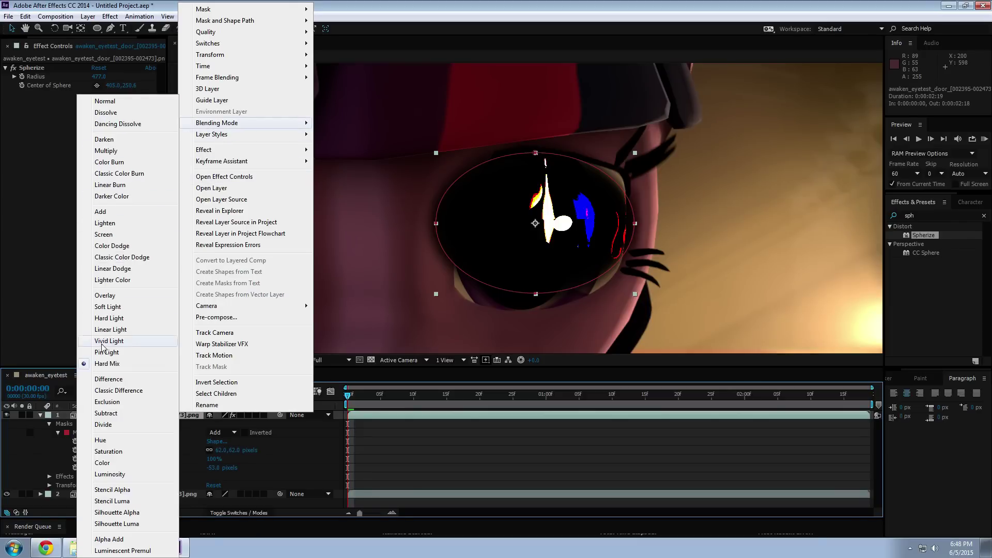
{"action": "left_click", "coordinate": [117, 475]}
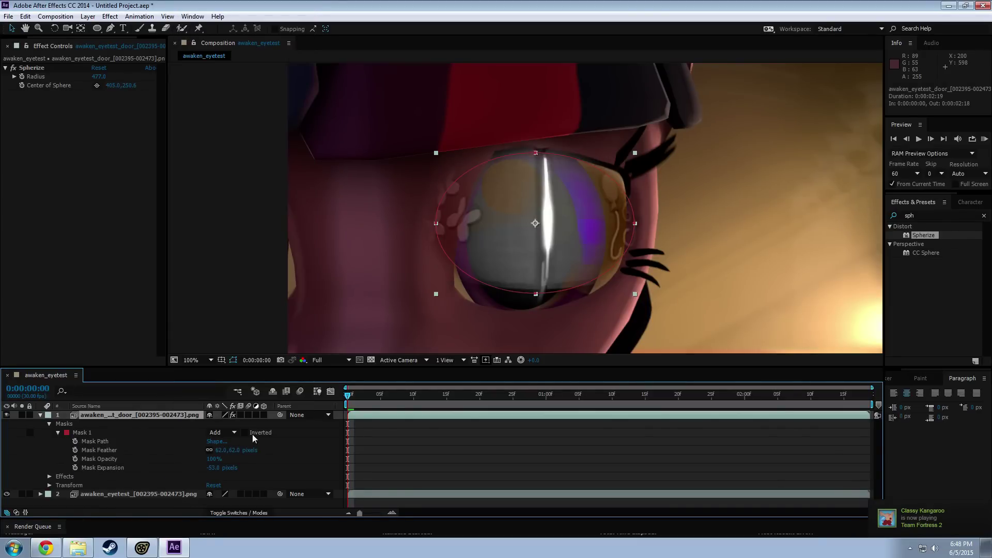
Step: Try Color Dodge blending on the door layer and shift the layer slightly around the eye to compare its placement
{"action": "right_click", "coordinate": [163, 418]}
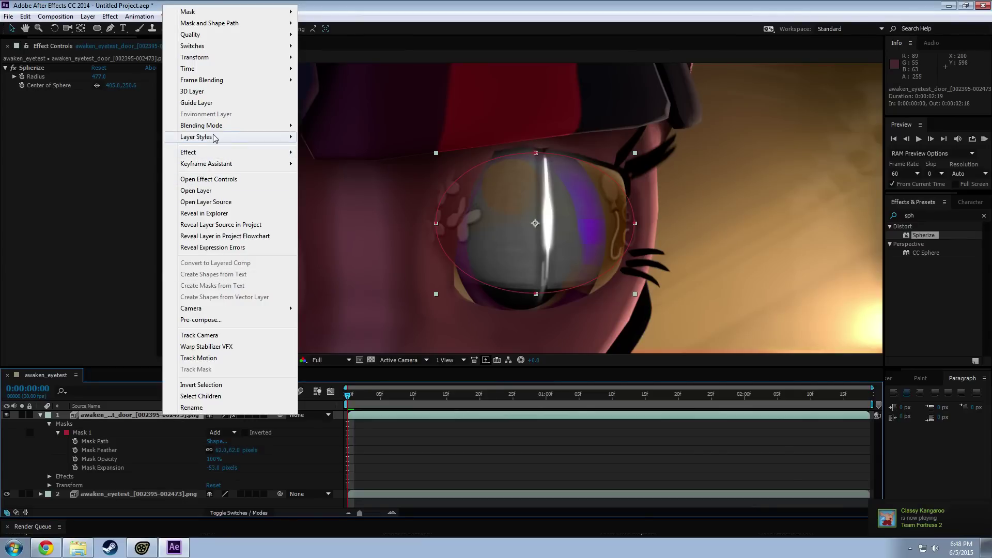
{"action": "mouse_move", "coordinate": [217, 127]}
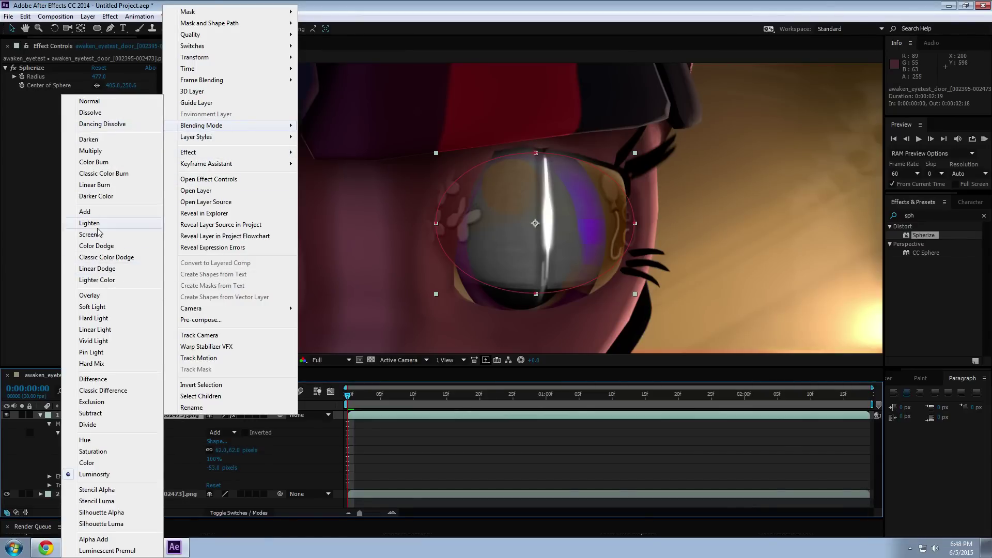
{"action": "left_click", "coordinate": [100, 250]}
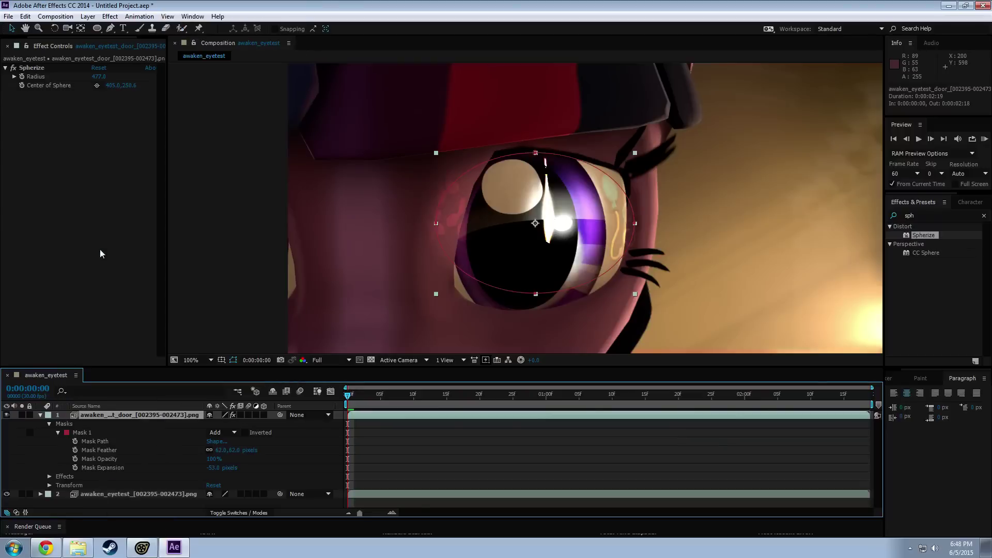
{"action": "mouse_move", "coordinate": [499, 225]}
{"action": "left_mouse_down"}
{"action": "mouse_move", "coordinate": [456, 238]}
{"action": "mouse_move", "coordinate": [510, 236]}
{"action": "mouse_move", "coordinate": [509, 228]}
{"action": "left_mouse_up"}
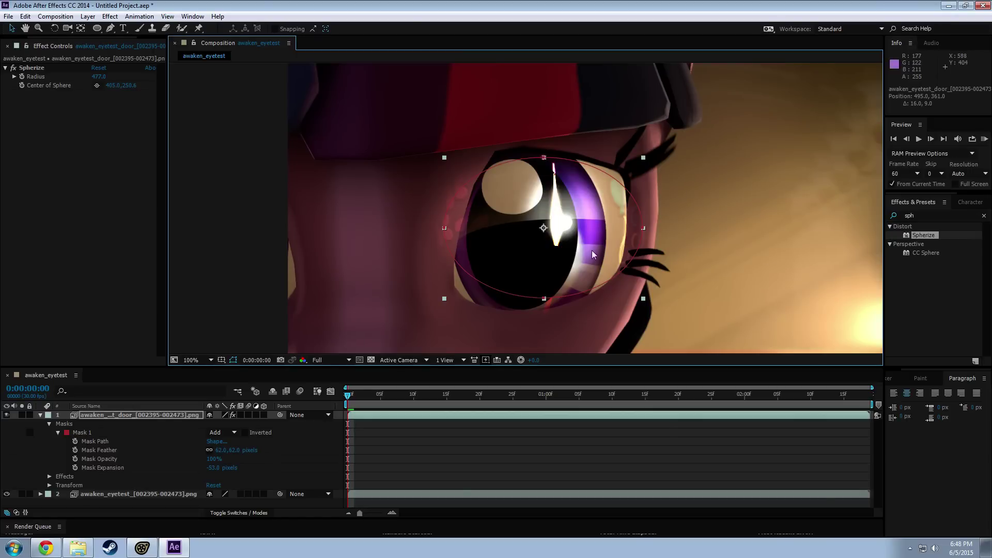
{"action": "mouse_move", "coordinate": [533, 237]}
{"action": "left_mouse_down"}
{"action": "mouse_move", "coordinate": [527, 269]}
{"action": "mouse_move", "coordinate": [490, 263]}
{"action": "mouse_move", "coordinate": [531, 240]}
{"action": "mouse_move", "coordinate": [508, 248]}
{"action": "mouse_move", "coordinate": [496, 291]}
{"action": "mouse_move", "coordinate": [435, 246]}
{"action": "mouse_move", "coordinate": [439, 180]}
{"action": "mouse_move", "coordinate": [502, 212]}
{"action": "mouse_move", "coordinate": [495, 257]}
{"action": "mouse_move", "coordinate": [466, 281]}
{"action": "mouse_move", "coordinate": [440, 270]}
{"action": "mouse_move", "coordinate": [514, 256]}
{"action": "mouse_move", "coordinate": [526, 238]}
{"action": "left_mouse_up"}
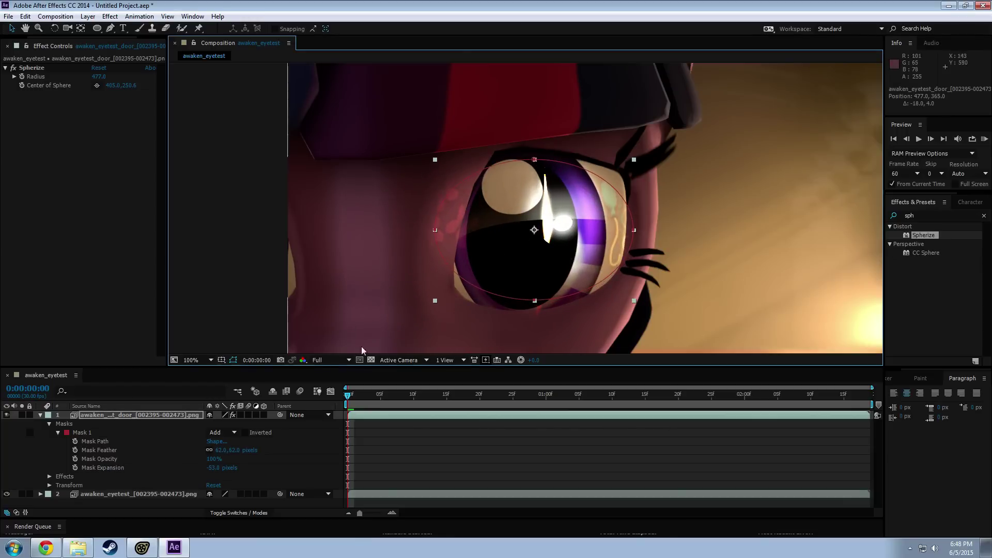
{"action": "left_click", "coordinate": [217, 463]}
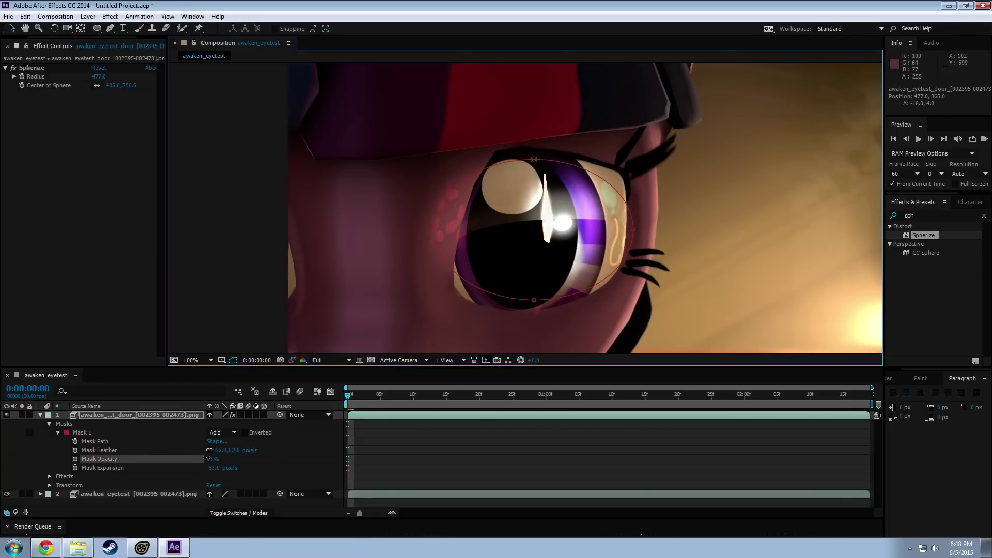
Step: Try Classic Color Dodge on the door layer, moving the layer off the eye across the face and back over the pupil
{"action": "right_click", "coordinate": [188, 418]}
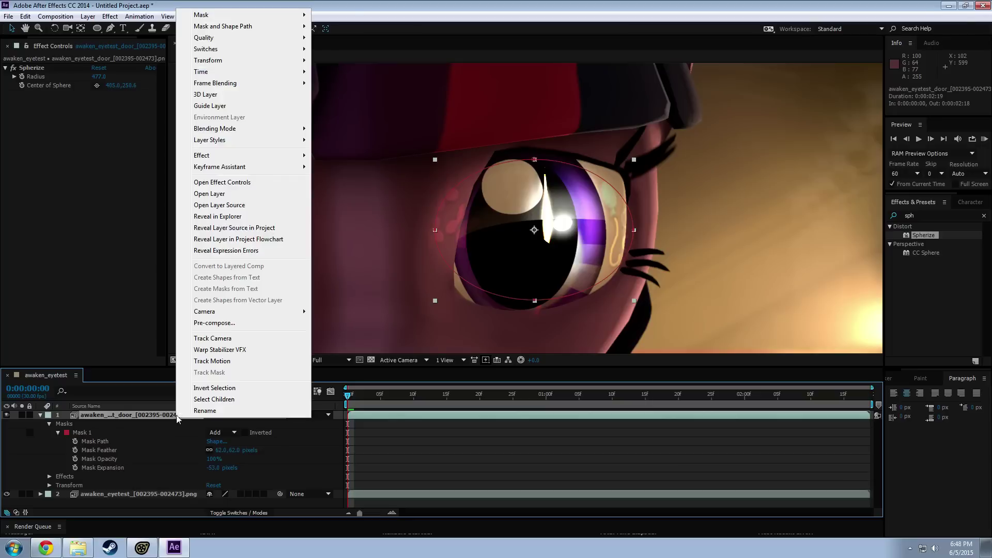
{"action": "mouse_move", "coordinate": [222, 128]}
{"action": "left_click", "coordinate": [107, 257]}
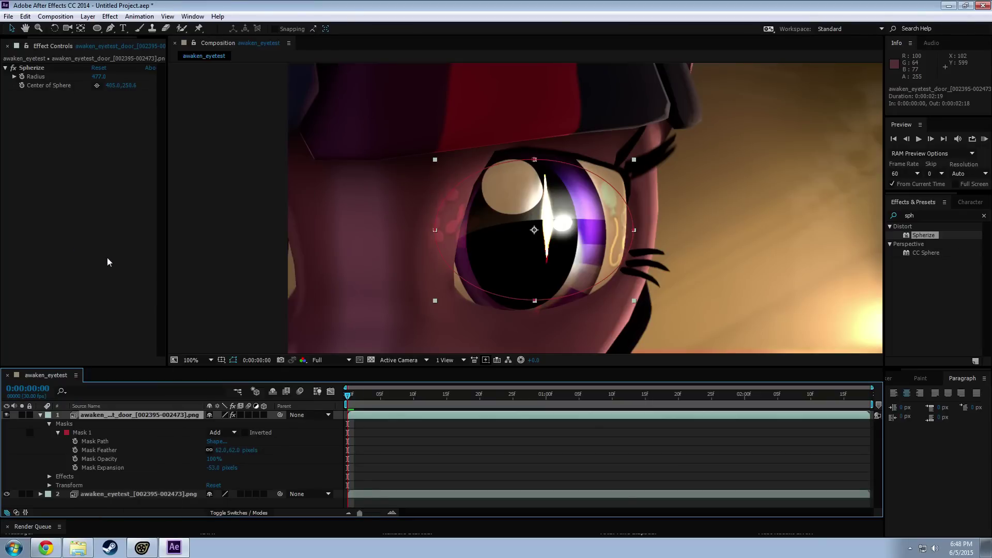
{"action": "left_click_drag", "start_coordinate": [490, 239], "coordinate": [348, 268]}
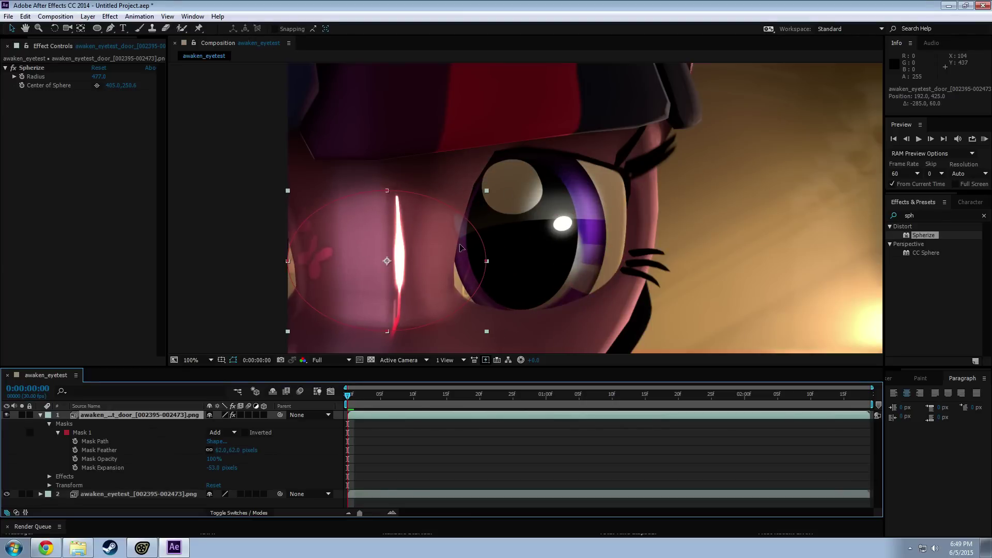
{"action": "left_click_drag", "start_coordinate": [461, 247], "coordinate": [437, 222]}
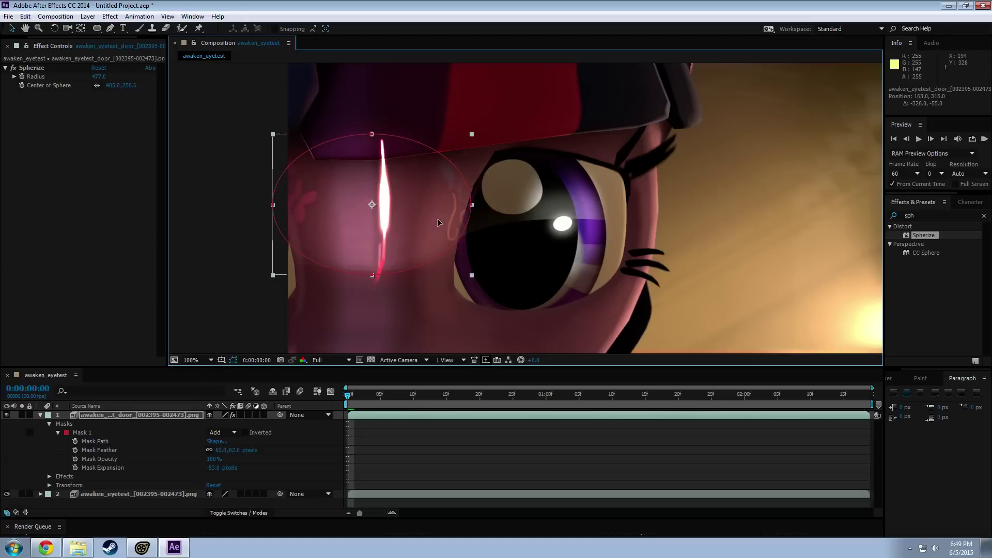
{"action": "left_click_drag", "start_coordinate": [533, 218], "coordinate": [548, 243]}
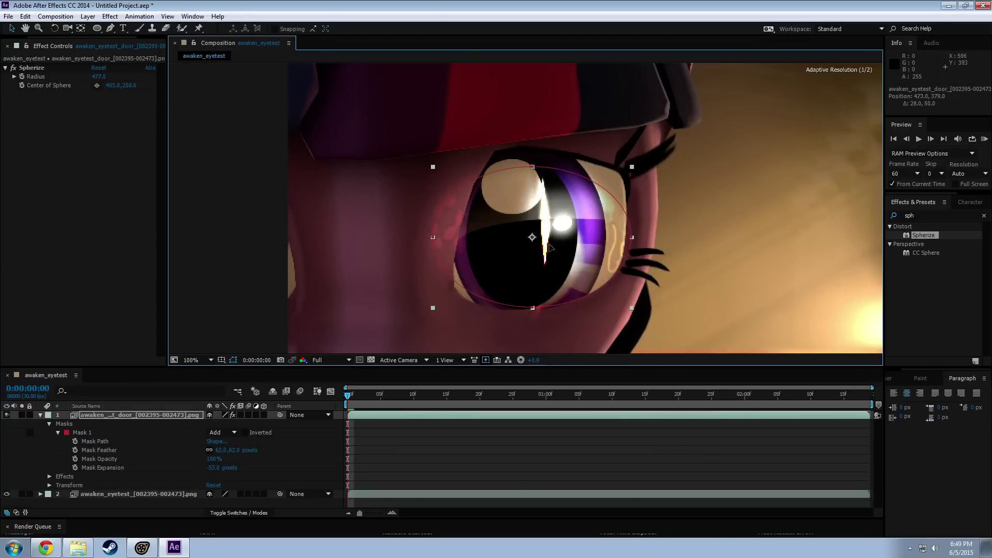
Step: Try the Screen blending mode on the door layer and nudge the layer slightly upward
{"action": "right_click", "coordinate": [163, 415]}
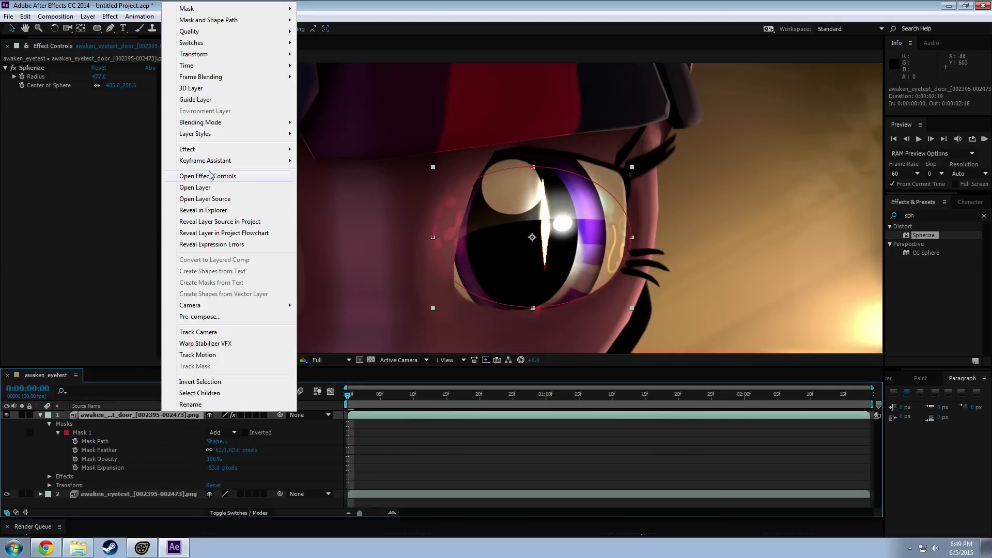
{"action": "mouse_move", "coordinate": [206, 122]}
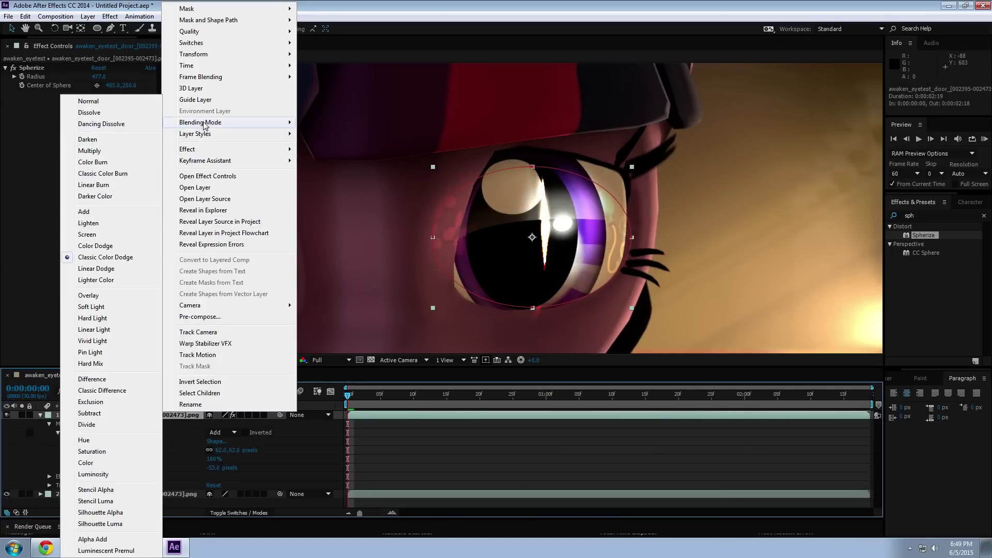
{"action": "left_click", "coordinate": [98, 240]}
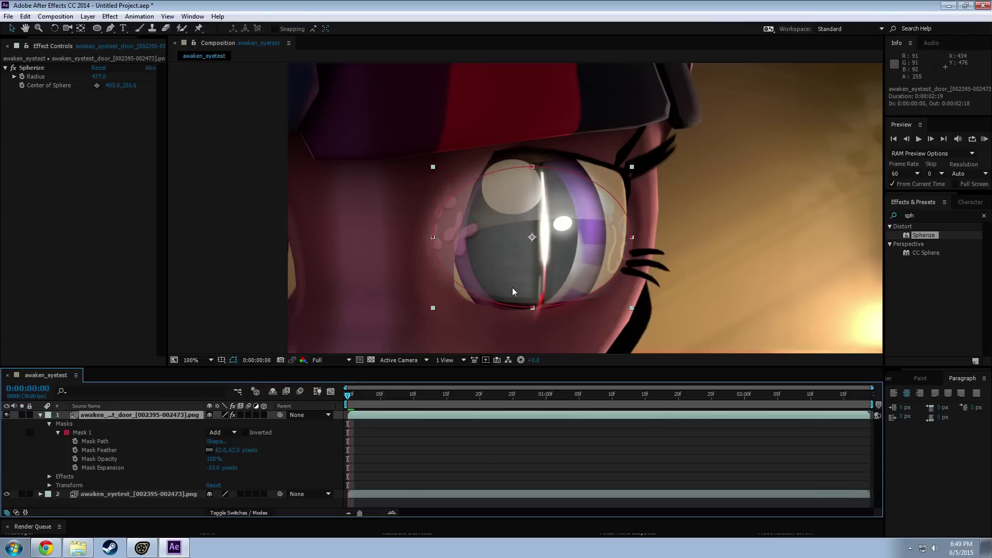
{"action": "mouse_move", "coordinate": [518, 280]}
{"action": "left_mouse_down"}
{"action": "mouse_move", "coordinate": [535, 265]}
{"action": "mouse_move", "coordinate": [519, 281]}
{"action": "mouse_move", "coordinate": [520, 271]}
{"action": "left_mouse_up"}
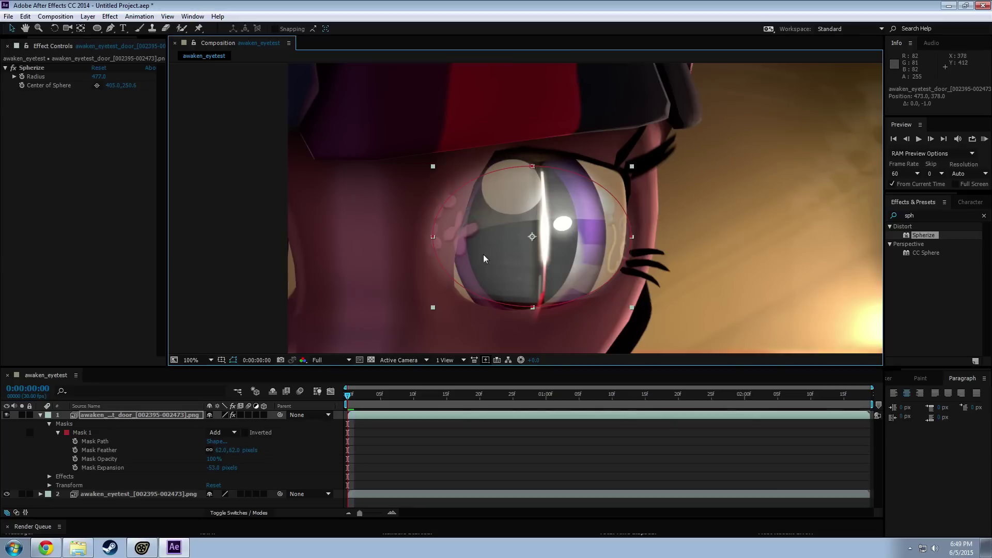
Step: Try Color Dodge, Linear Dodge and Lighter Color in turn as the door layer's blending mode
{"action": "right_click", "coordinate": [143, 417]}
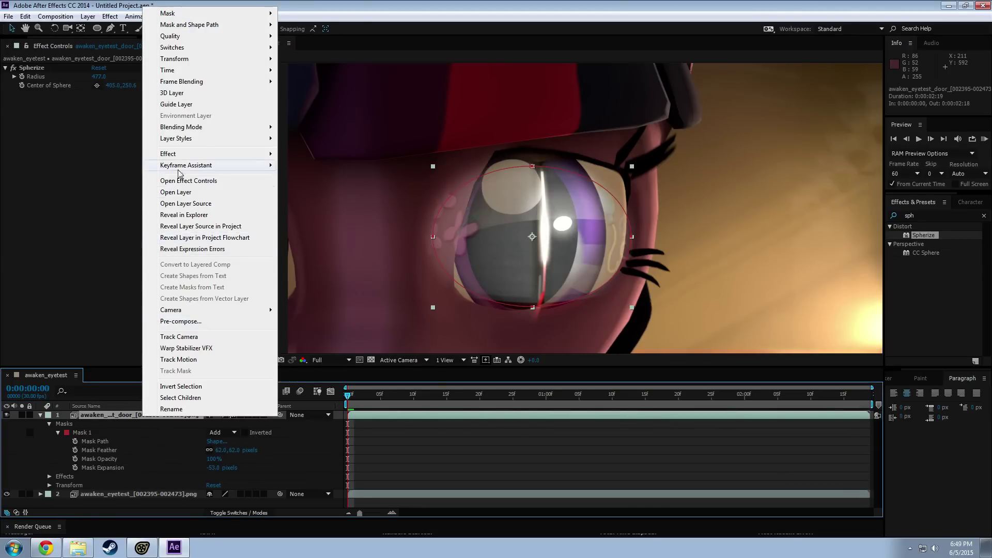
{"action": "mouse_move", "coordinate": [186, 128]}
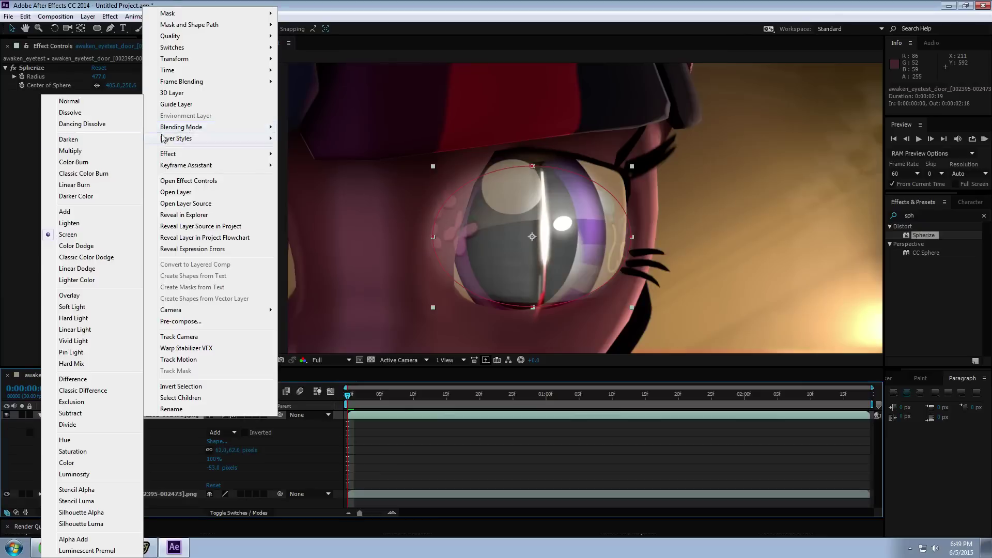
{"action": "left_click", "coordinate": [76, 245]}
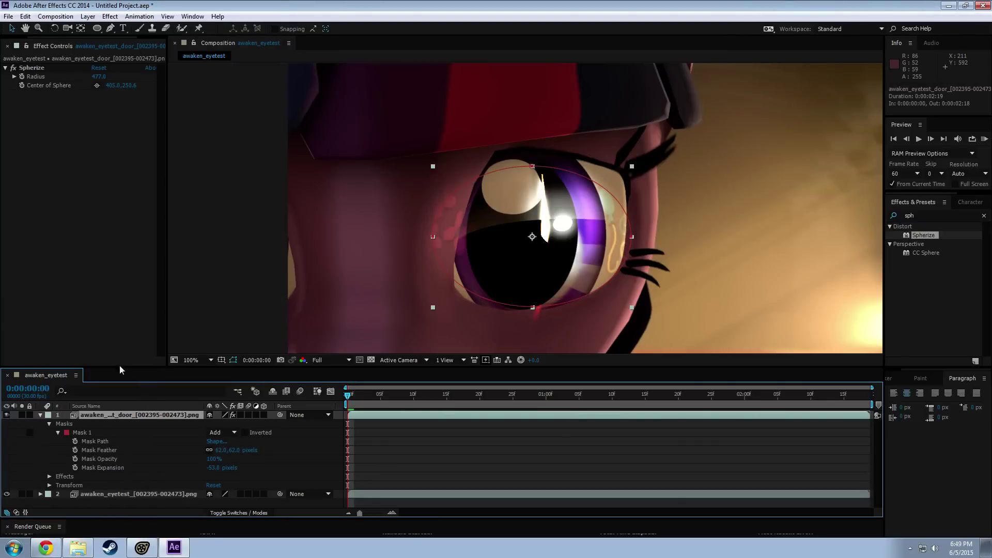
{"action": "right_click", "coordinate": [140, 417]}
{"action": "mouse_move", "coordinate": [179, 126]}
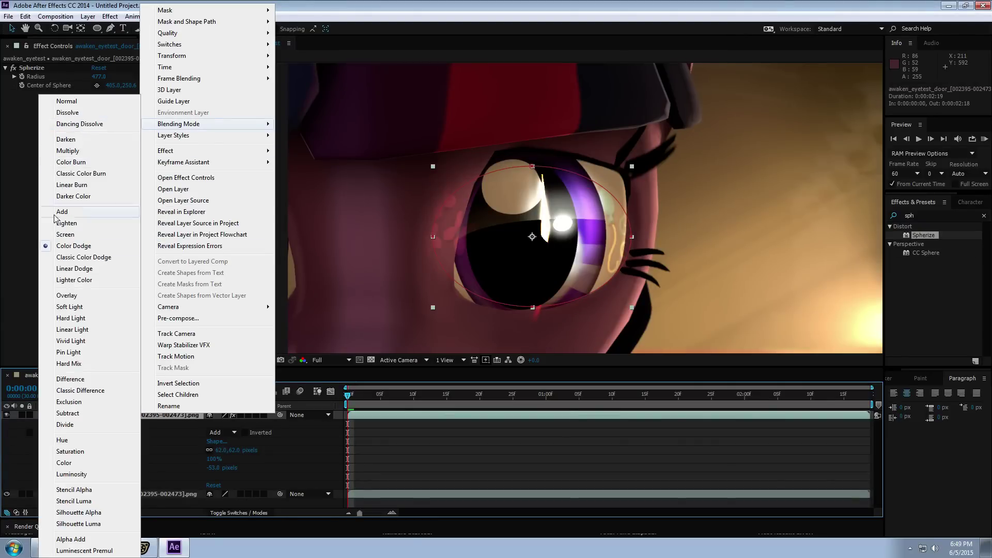
{"action": "left_click", "coordinate": [67, 270]}
{"action": "right_click", "coordinate": [155, 418]}
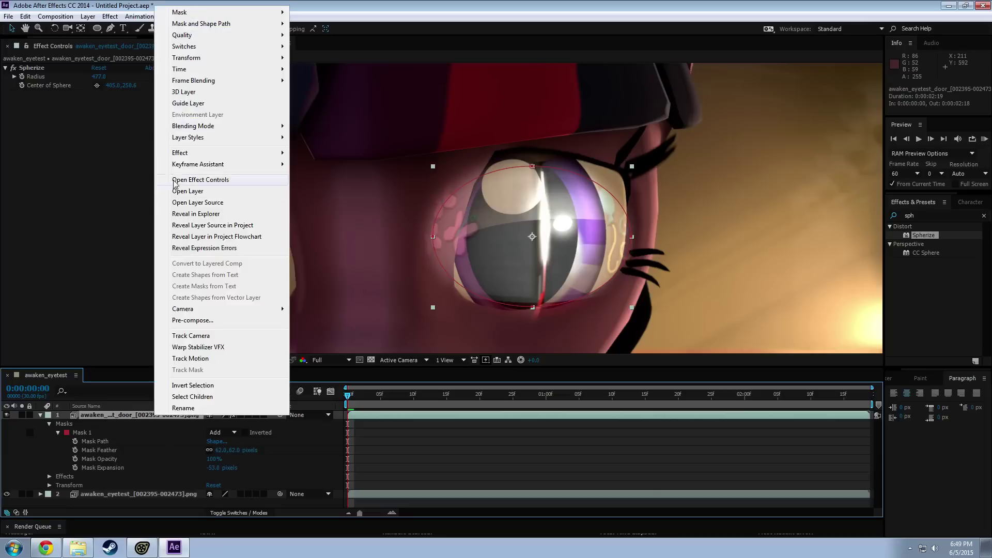
{"action": "mouse_move", "coordinate": [199, 128]}
{"action": "left_click", "coordinate": [81, 279]}
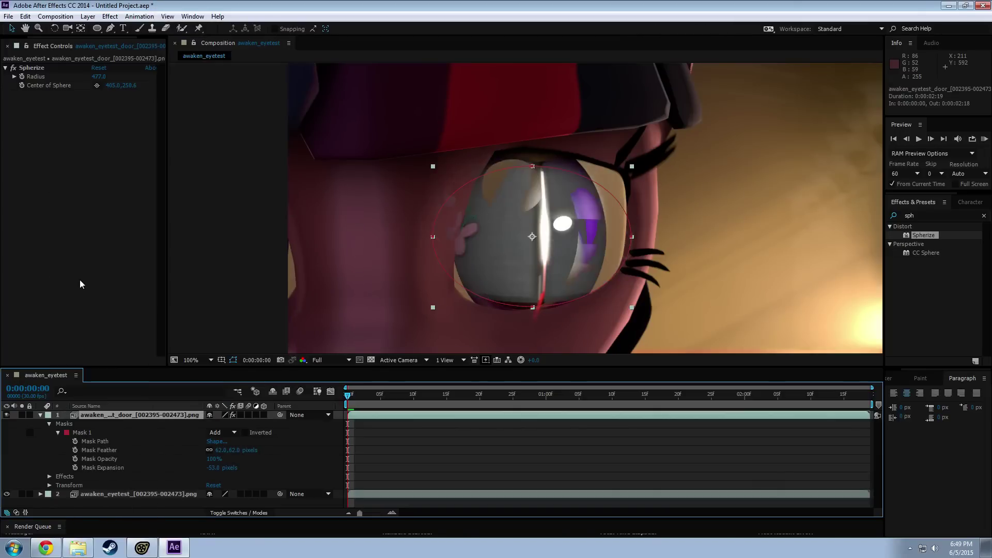
Step: Set the door layer's blending mode to Add and reposition the layer over the eye at about 483, 365
{"action": "right_click", "coordinate": [114, 417]}
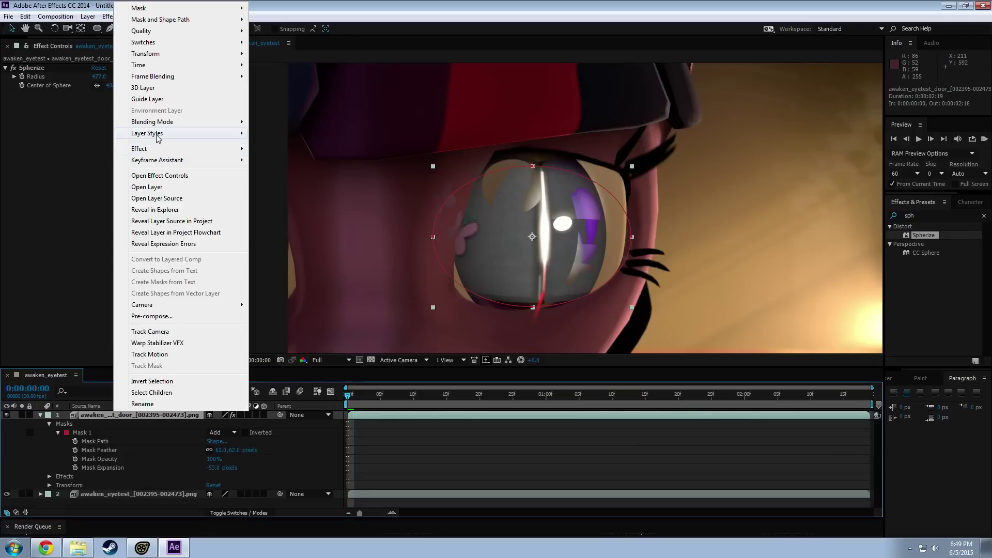
{"action": "mouse_move", "coordinate": [150, 124]}
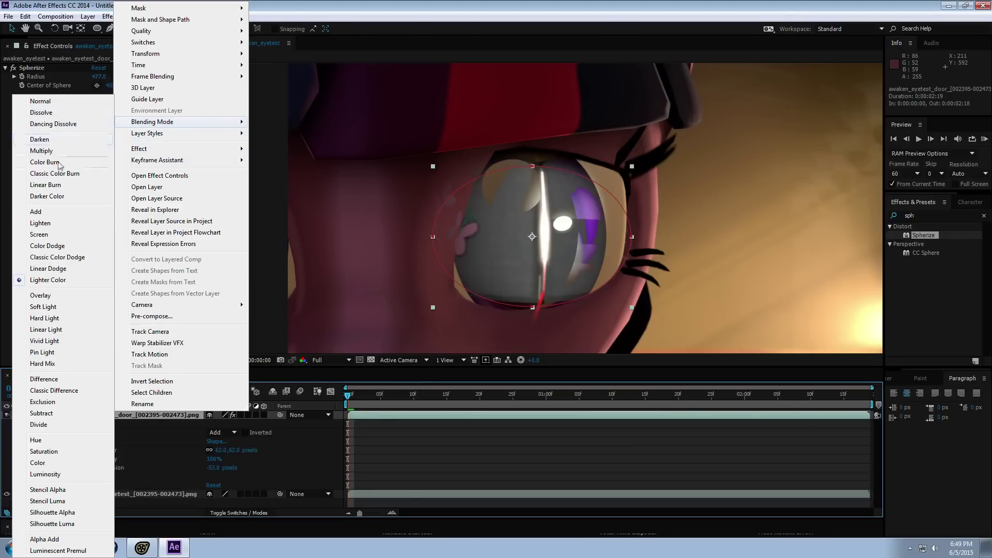
{"action": "left_click", "coordinate": [44, 213]}
{"action": "mouse_move", "coordinate": [505, 273]}
{"action": "left_mouse_down"}
{"action": "mouse_move", "coordinate": [545, 269]}
{"action": "mouse_move", "coordinate": [511, 266]}
{"action": "left_mouse_up"}
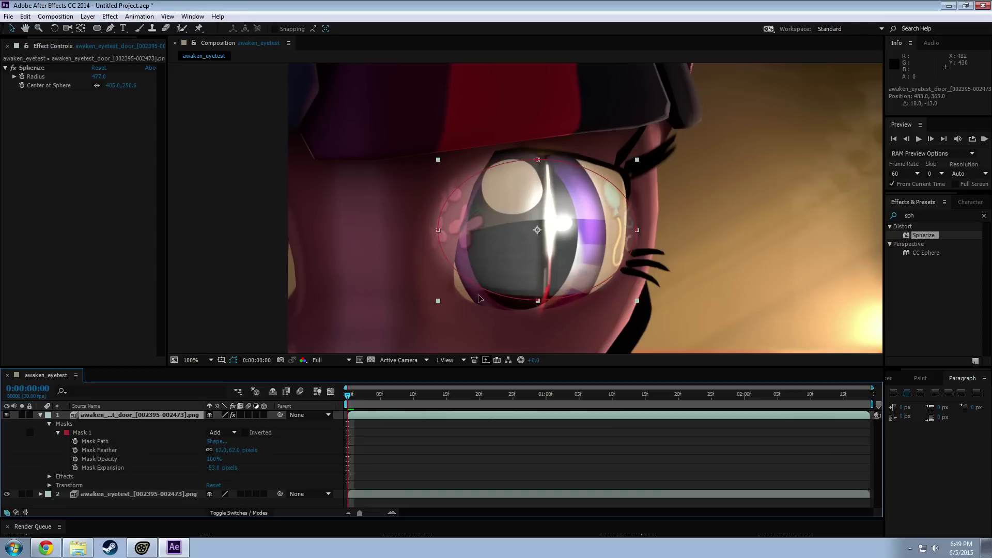
Step: Find the Brightness & Contrast effect by searching for "contrast", apply it to the door layer and raise its contrast
{"action": "left_click", "coordinate": [930, 215]}
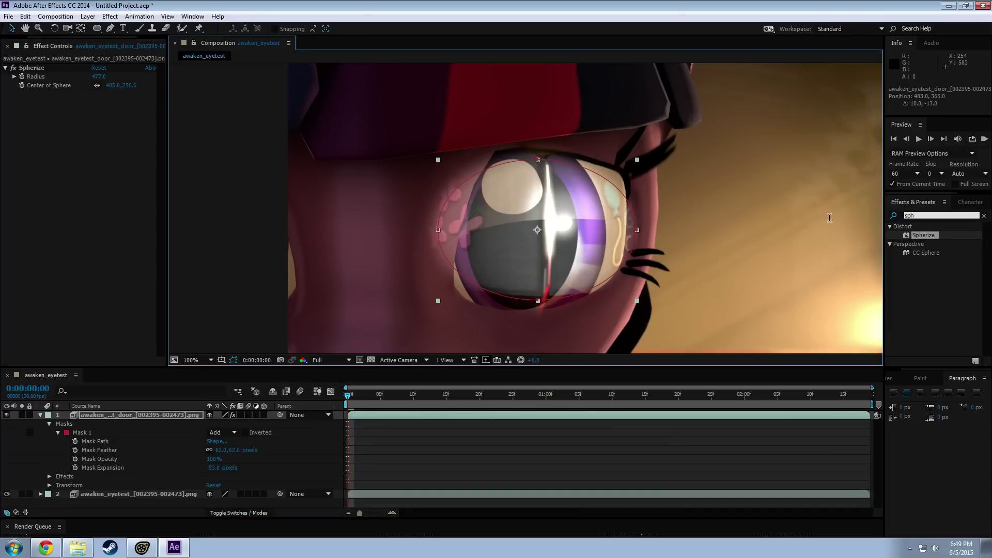
{"action": "type", "text": "contract"}
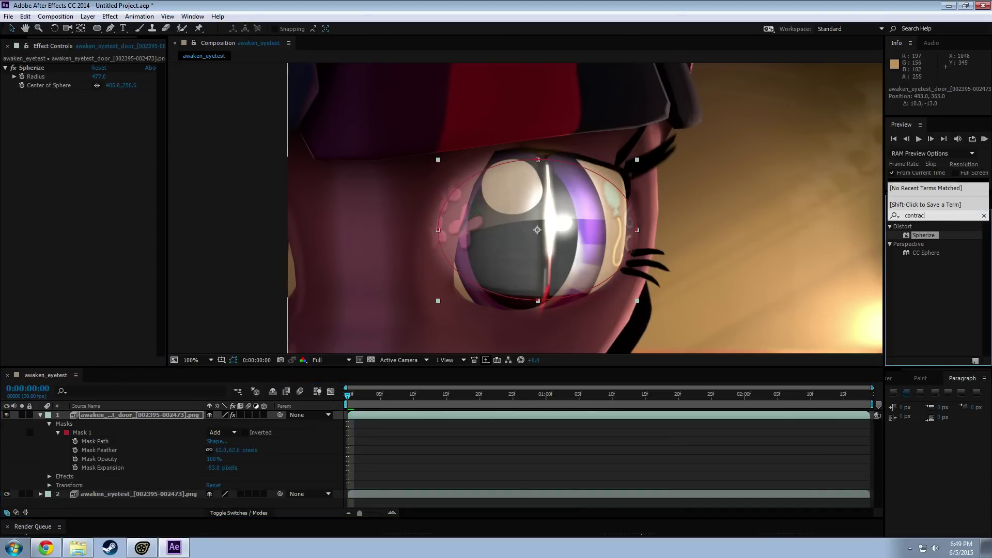
{"action": "key", "text": "BackSpace"}
{"action": "key", "text": "BackSpace"}
{"action": "type", "text": "st"}
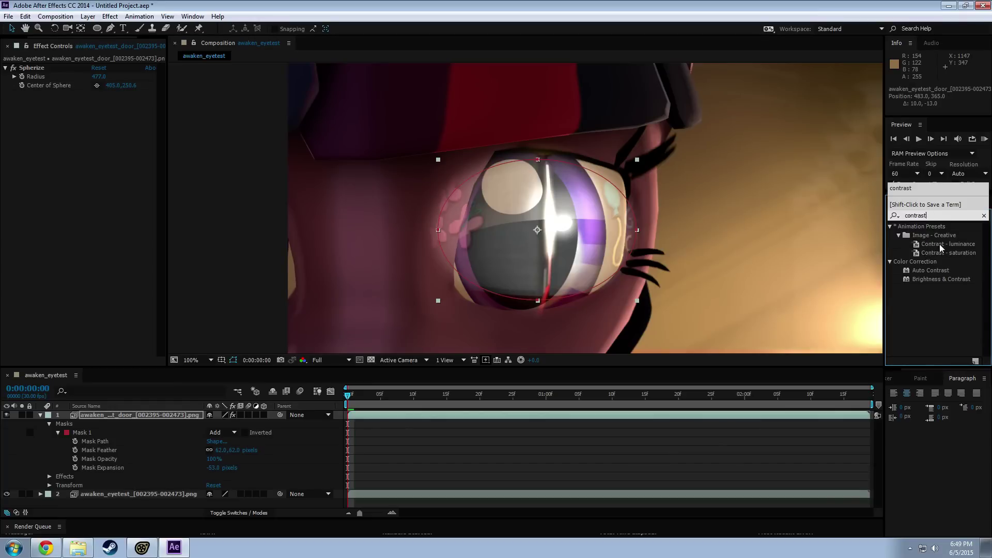
{"action": "double_click", "coordinate": [929, 279]}
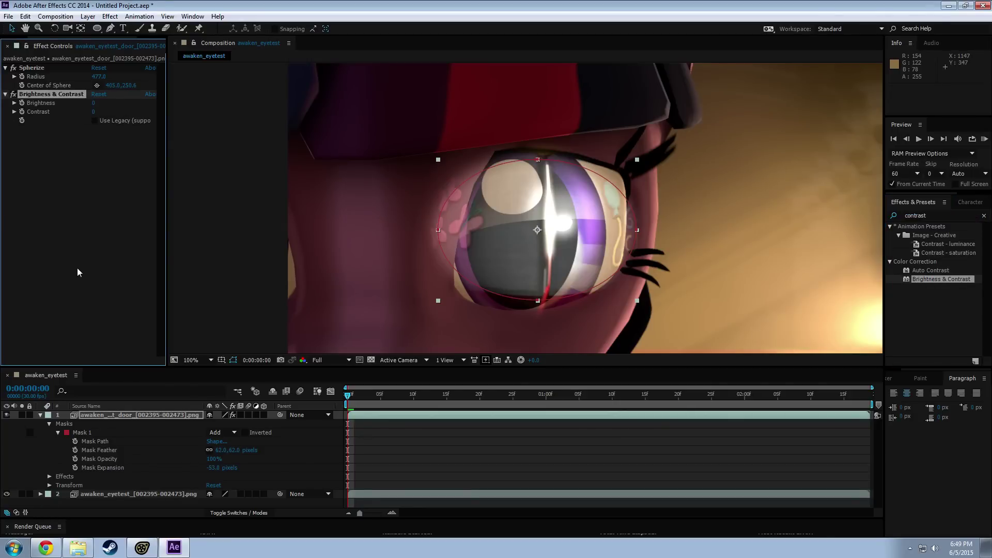
{"action": "left_click_drag", "start_coordinate": [96, 115], "coordinate": [157, 114]}
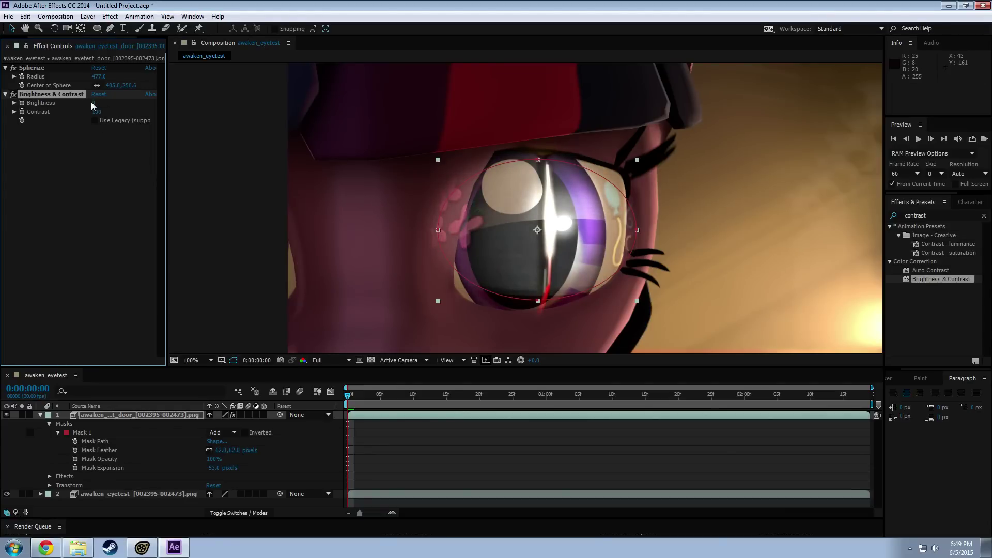
Step: Lower the door layer's brightness to -81 and nudge the layer up to about 485, 359
{"action": "left_click_drag", "start_coordinate": [95, 103], "coordinate": [39, 110]}
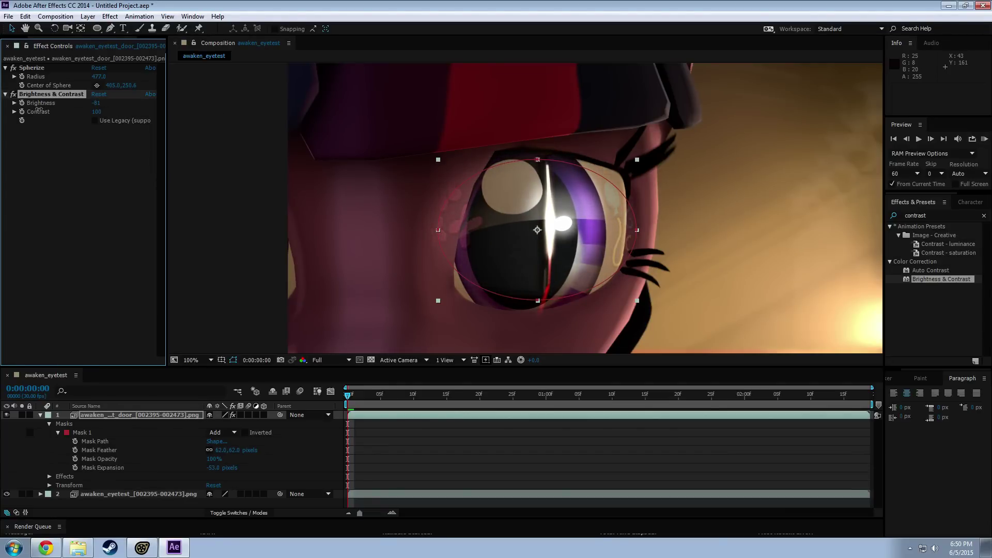
{"action": "mouse_move", "coordinate": [497, 255]}
{"action": "left_mouse_down"}
{"action": "mouse_move", "coordinate": [506, 254]}
{"action": "mouse_move", "coordinate": [497, 249]}
{"action": "left_mouse_up"}
Step: Find the Liquify effect in the Distort category and apply it to the door layer
{"action": "left_click", "coordinate": [945, 215]}
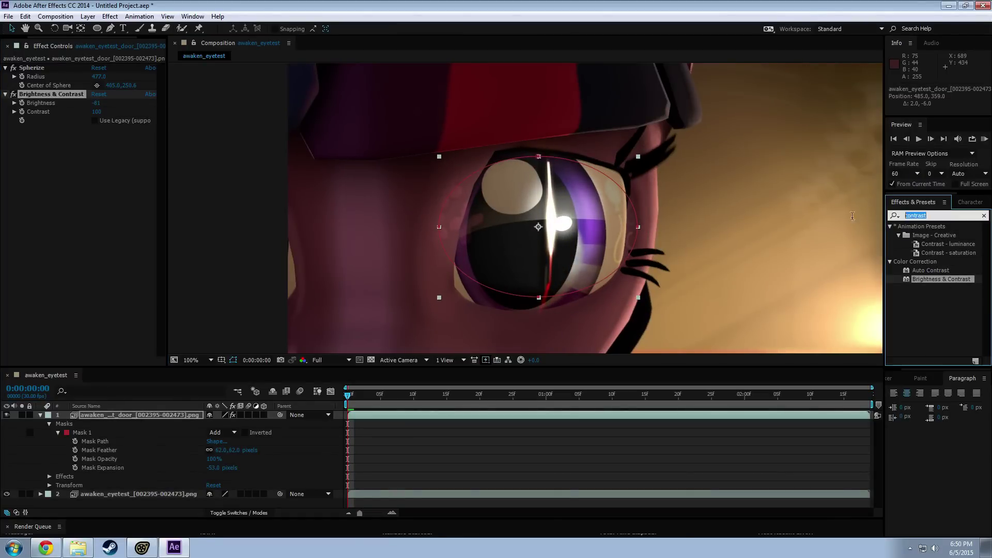
{"action": "type", "text": "distort"}
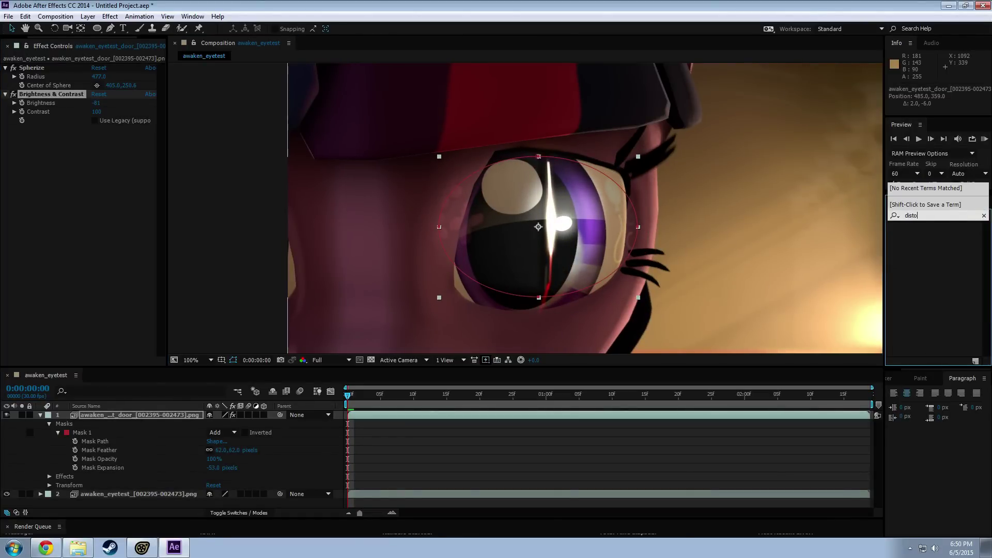
{"action": "left_click", "coordinate": [927, 251]}
{"action": "left_click", "coordinate": [984, 216]}
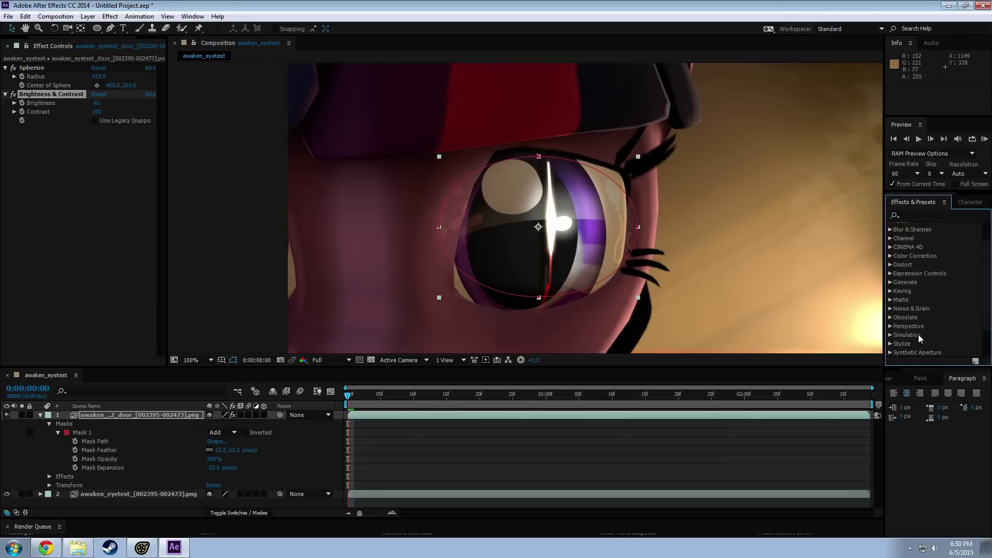
{"action": "left_click", "coordinate": [890, 242]}
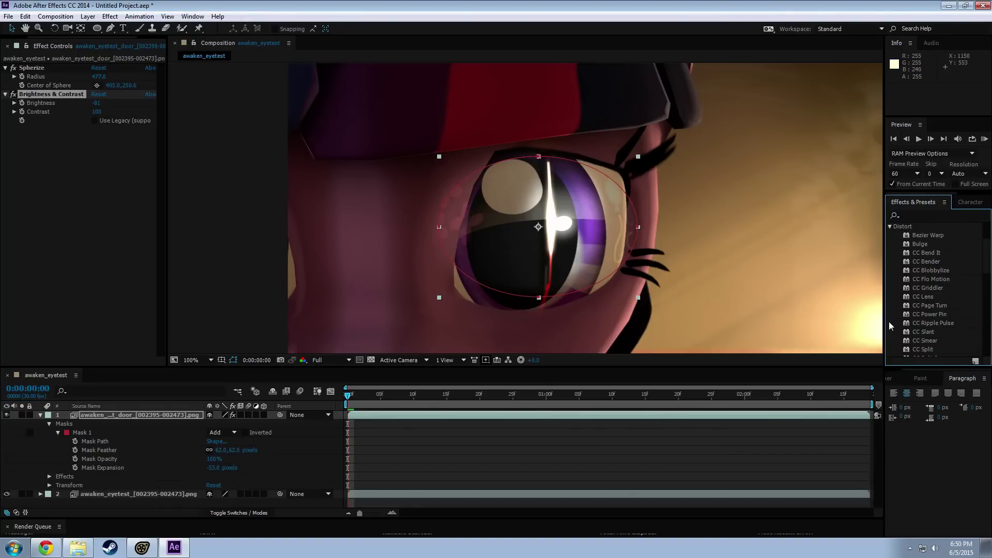
{"action": "scroll", "coordinate": [932, 334], "scroll_direction": "down", "scroll_amount": 4}
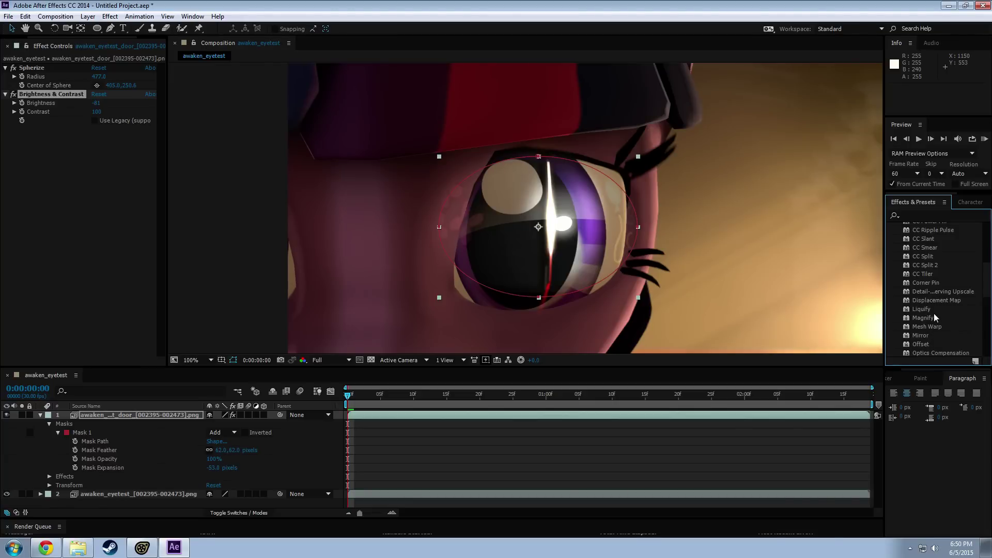
{"action": "left_click", "coordinate": [925, 311]}
{"action": "mouse_move", "coordinate": [918, 310]}
{"action": "left_mouse_down"}
{"action": "mouse_move", "coordinate": [672, 248]}
{"action": "mouse_move", "coordinate": [86, 163]}
{"action": "left_mouse_up"}
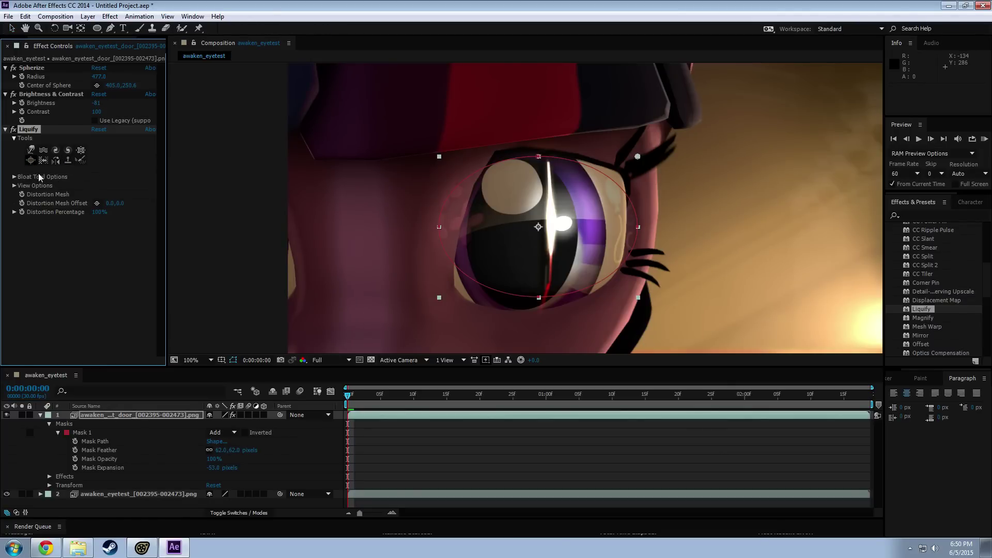
Step: Disable the Spherize effect, try a Liquify bloat on the door reflection and undo it
{"action": "left_click", "coordinate": [13, 68]}
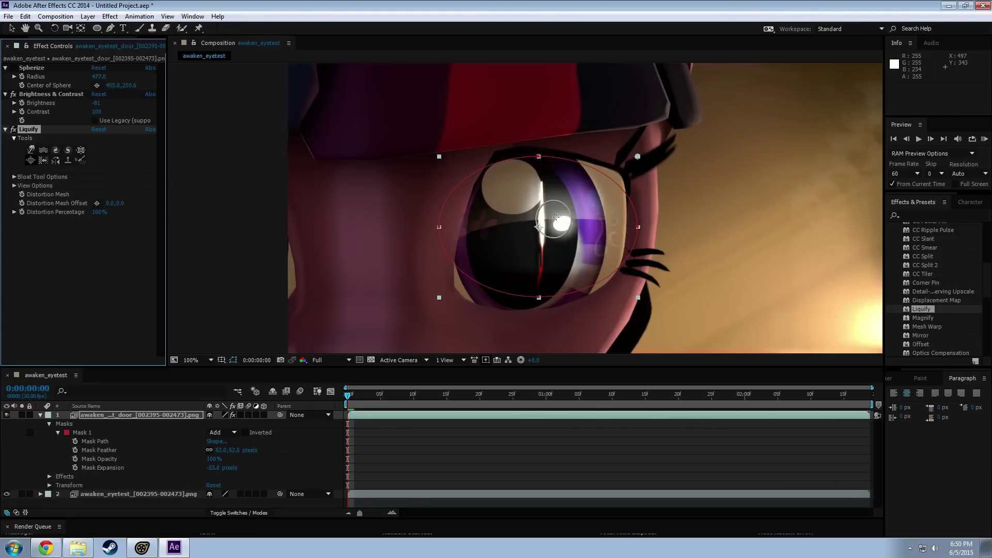
{"action": "left_click", "coordinate": [550, 254]}
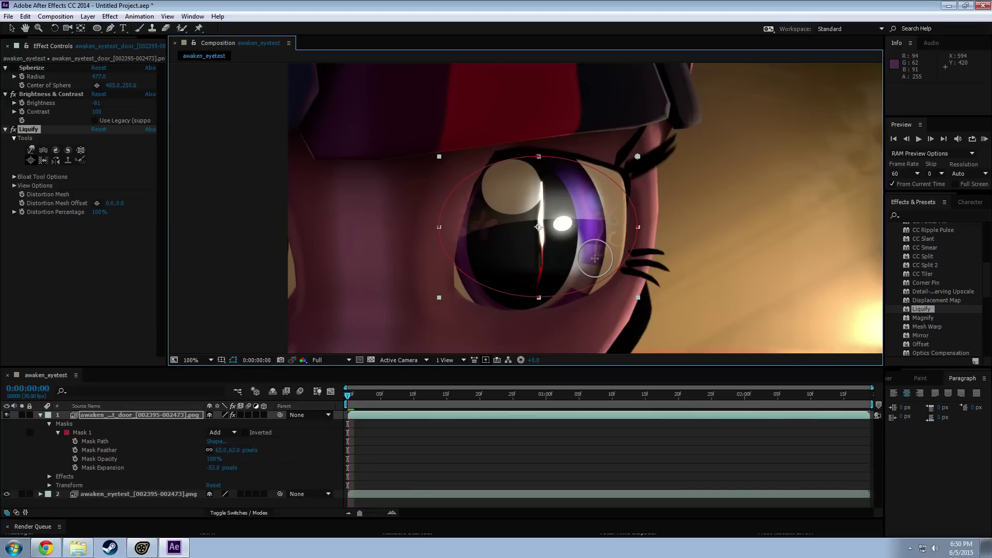
{"action": "key", "text": "ctrl+z"}
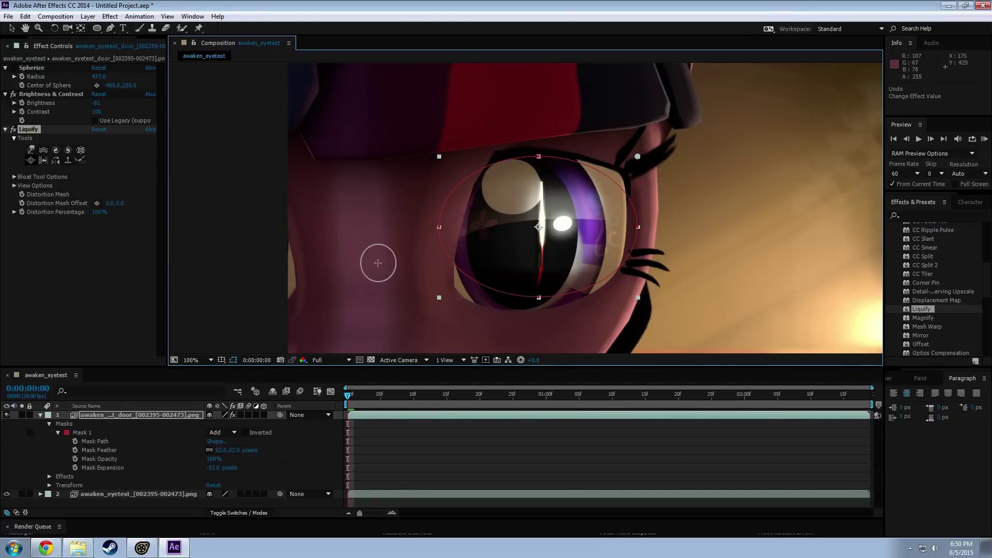
{"action": "scroll", "coordinate": [507, 263], "scroll_direction": "up", "scroll_amount": 4}
{"action": "scroll", "coordinate": [505, 261], "scroll_direction": "down", "scroll_amount": 4}
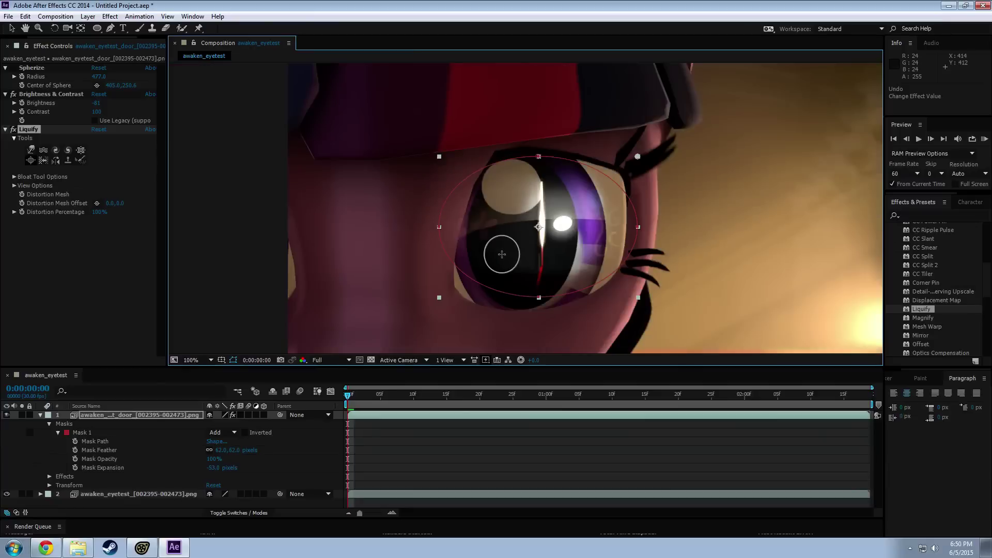
{"action": "scroll", "coordinate": [504, 258], "scroll_direction": "up", "scroll_amount": 4}
{"action": "scroll", "coordinate": [504, 259], "scroll_direction": "down", "scroll_amount": 4}
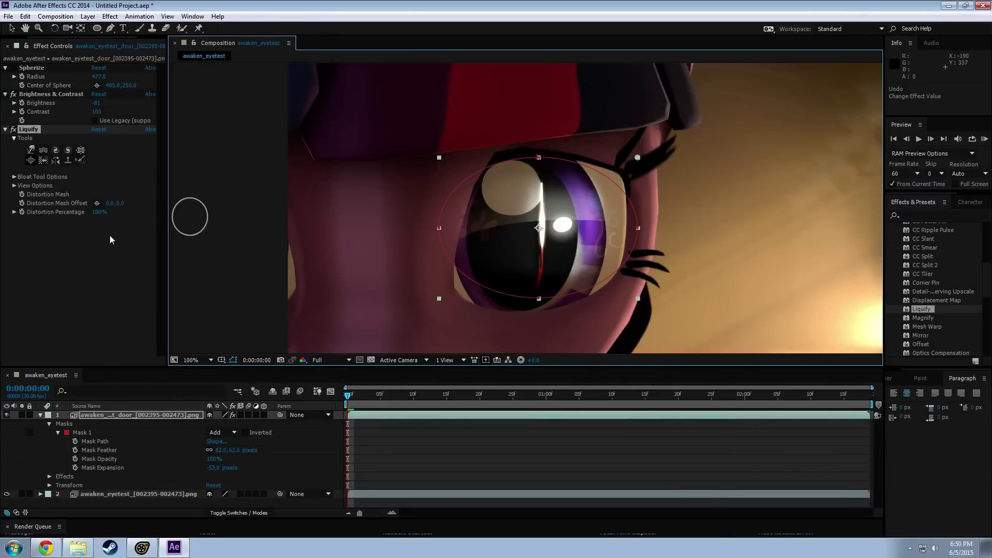
Step: Apply the Warp distortion effect to the door layer and remove its Liquify effect
{"action": "scroll", "coordinate": [949, 326], "scroll_direction": "down", "scroll_amount": 4}
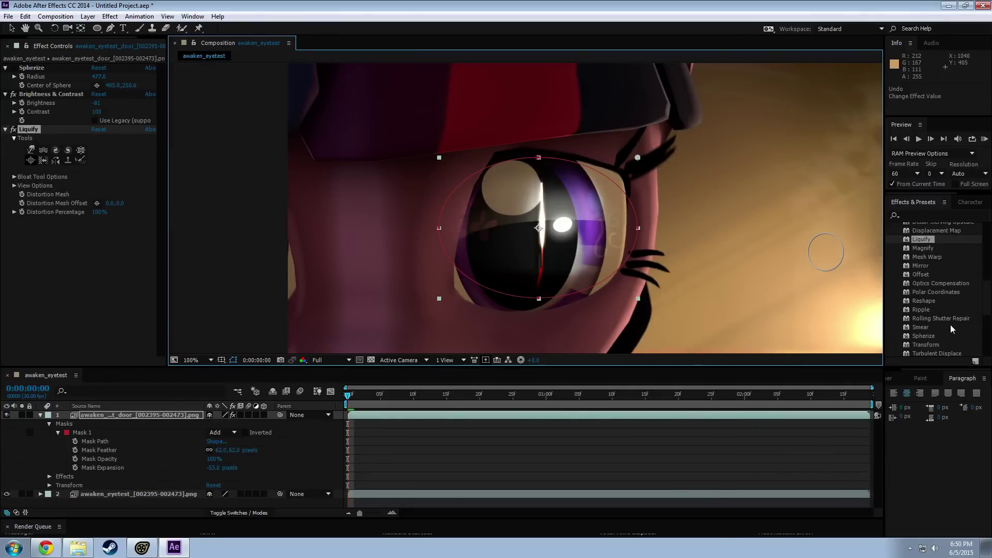
{"action": "scroll", "coordinate": [950, 325], "scroll_direction": "down", "scroll_amount": 1}
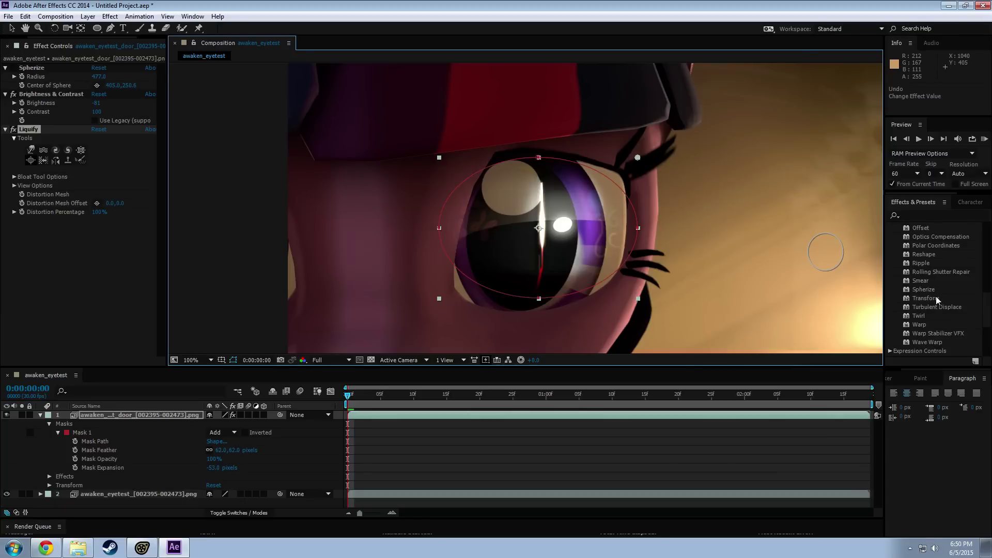
{"action": "left_click", "coordinate": [925, 325]}
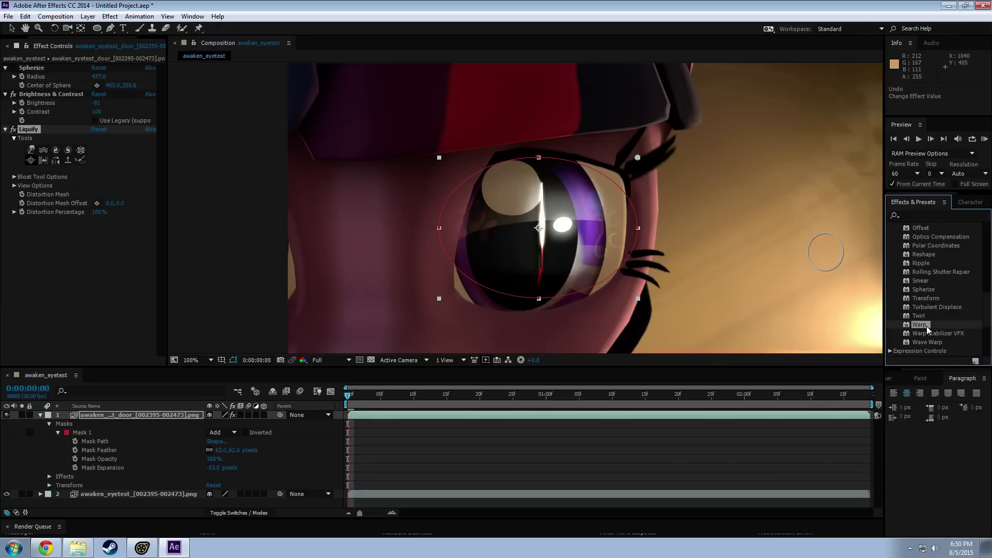
{"action": "double_click", "coordinate": [925, 325]}
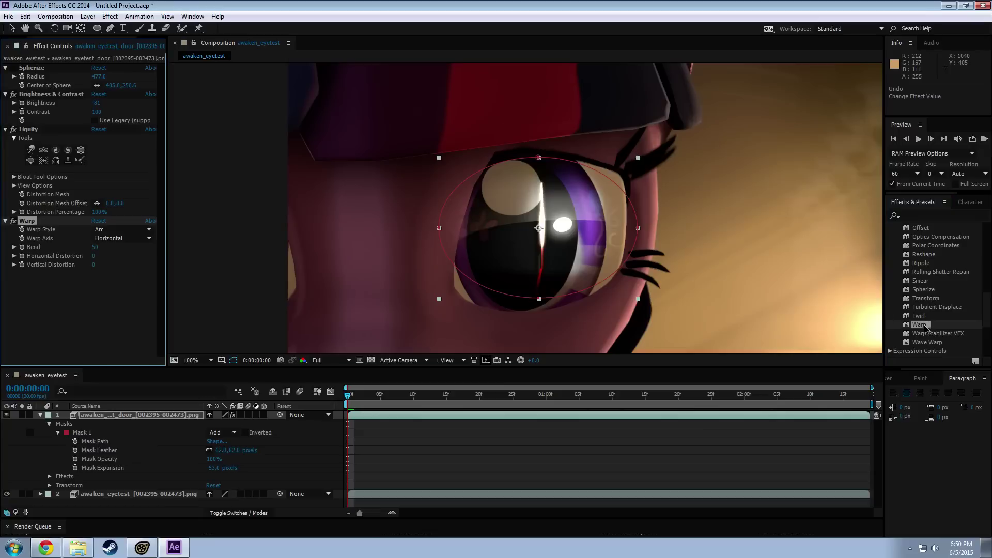
{"action": "right_click", "coordinate": [32, 133]}
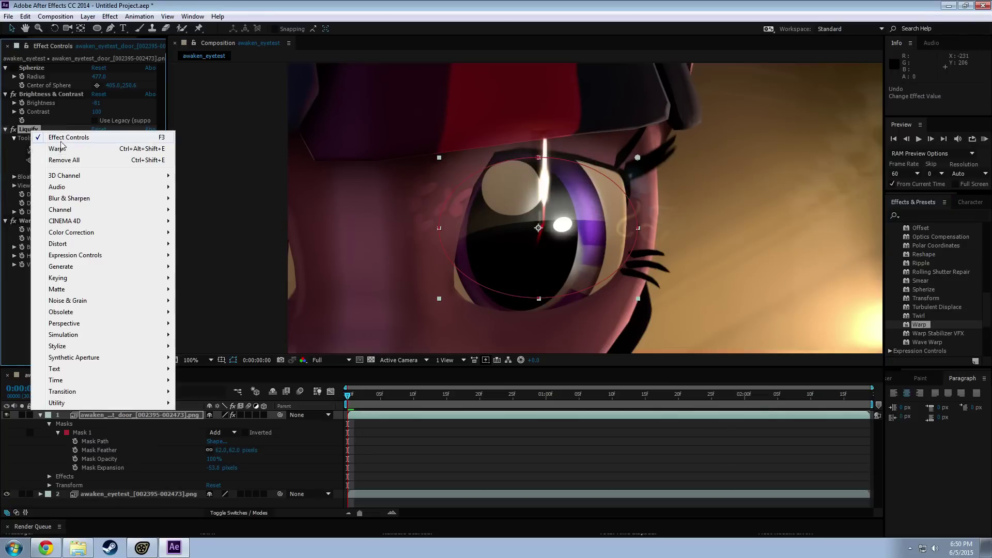
{"action": "left_click", "coordinate": [28, 131]}
{"action": "key", "text": "Delete"}
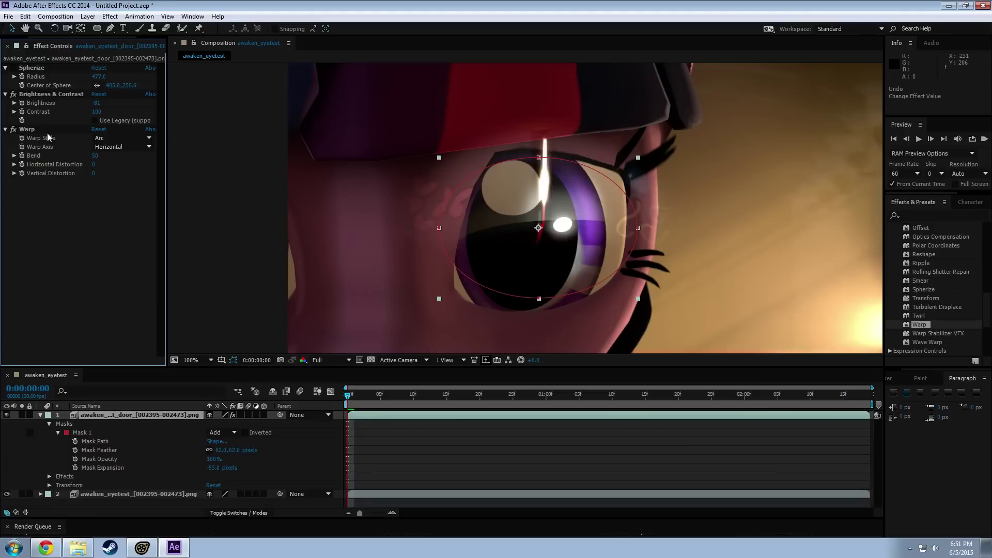
Step: Try the Bulge warp style on the door layer with a horizontal axis and a bend of 96
{"action": "left_click", "coordinate": [101, 138]}
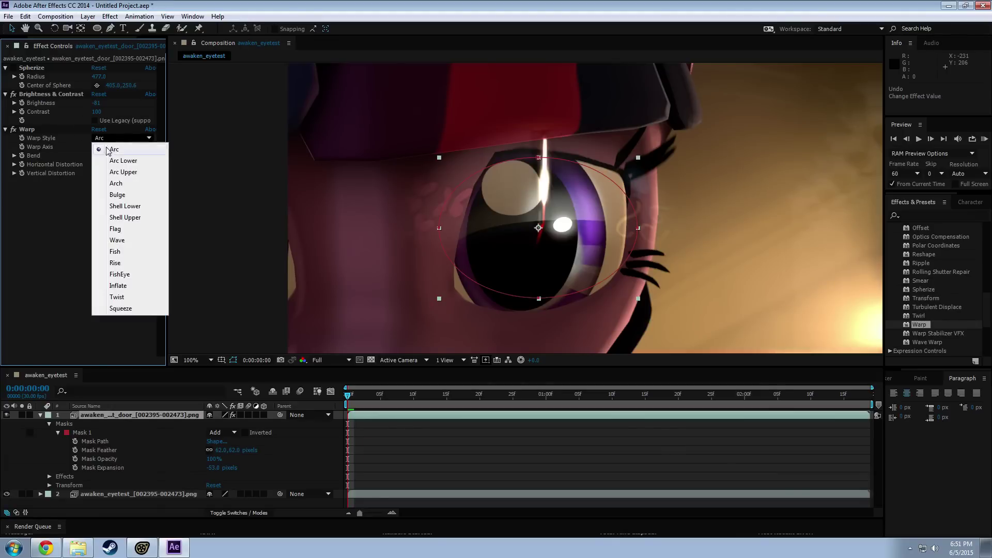
{"action": "left_click", "coordinate": [66, 274]}
{"action": "left_click", "coordinate": [111, 148]}
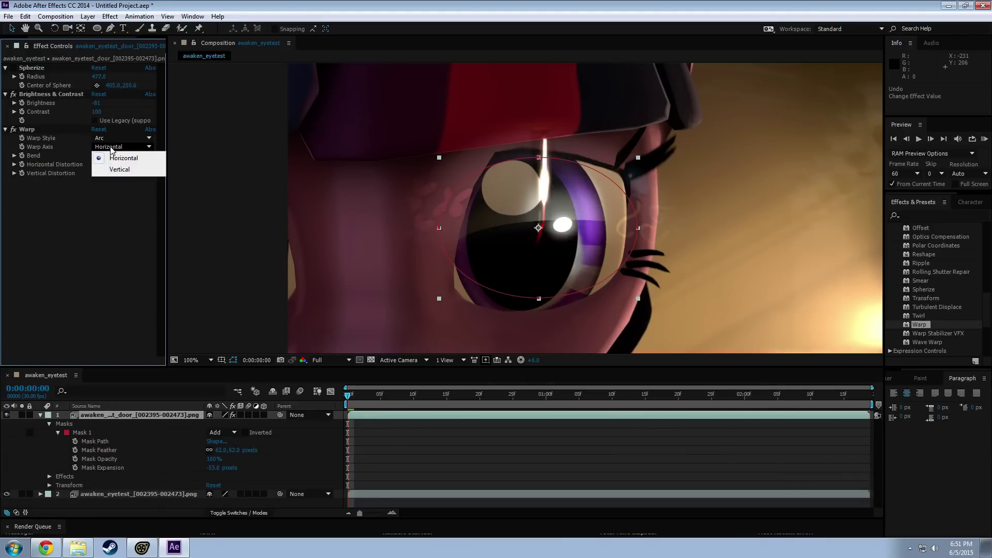
{"action": "left_click", "coordinate": [110, 145]}
{"action": "left_click", "coordinate": [110, 138]}
{"action": "left_click", "coordinate": [118, 194]}
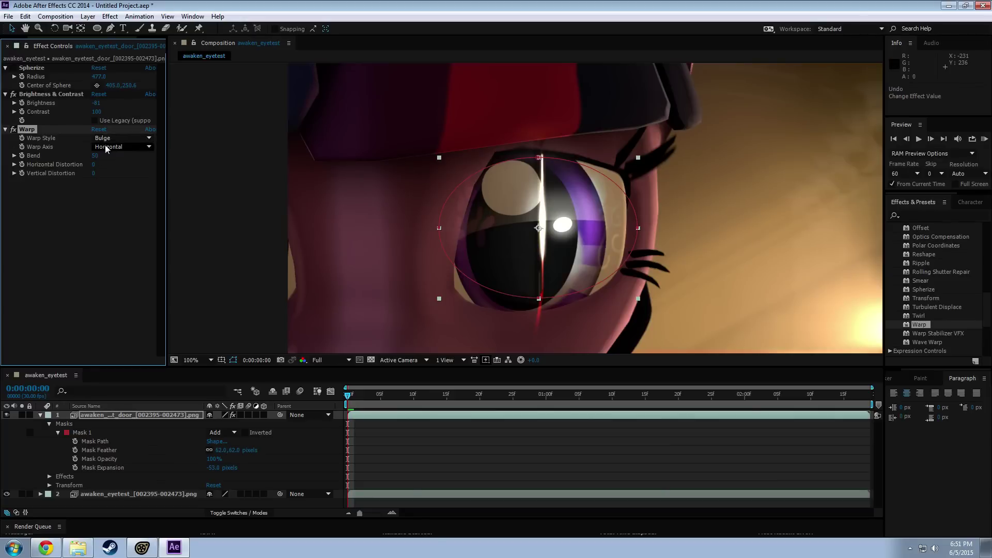
{"action": "left_click_drag", "start_coordinate": [91, 158], "coordinate": [194, 155]}
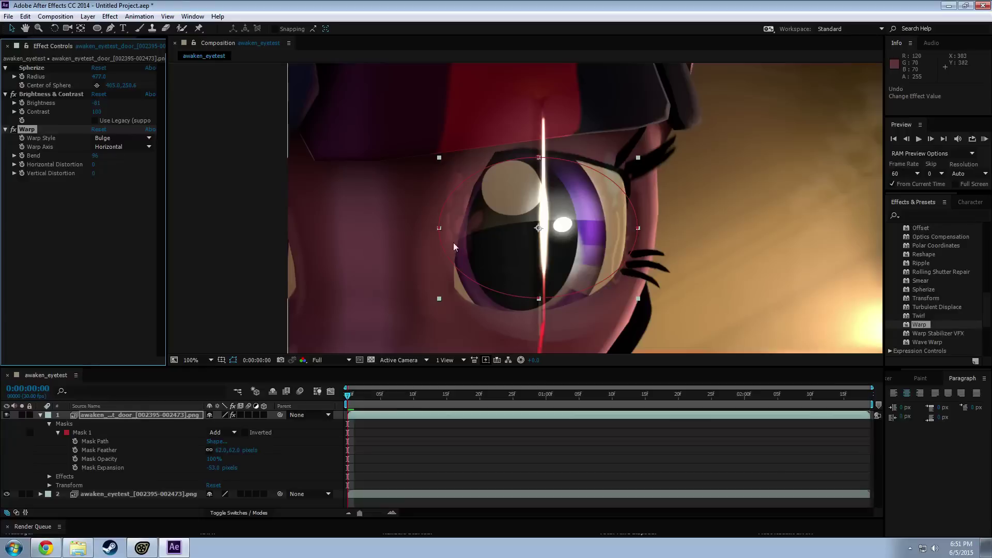
Step: Add a second Warp effect to the door layer, look through its warp styles and disable the effect
{"action": "left_click_drag", "start_coordinate": [919, 329], "coordinate": [100, 195]}
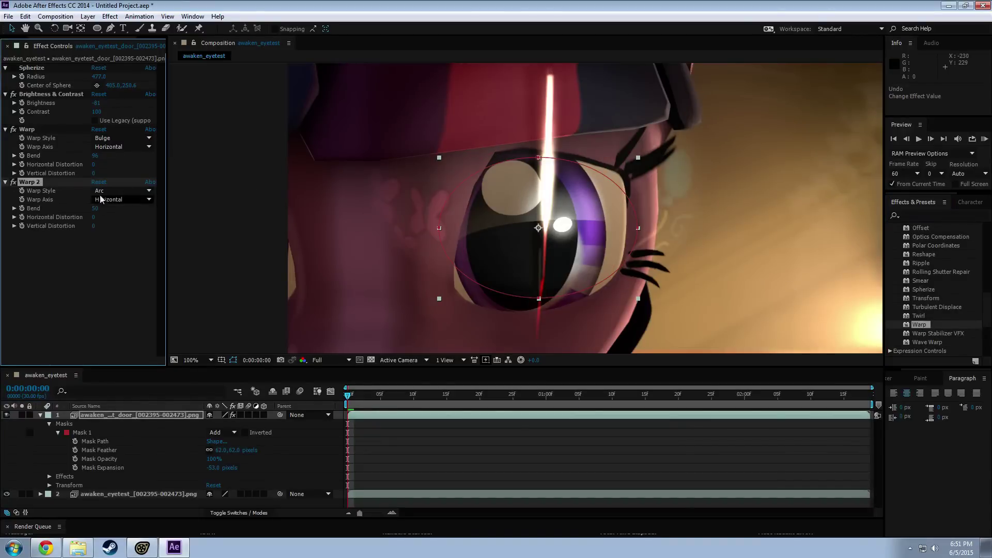
{"action": "left_click", "coordinate": [104, 192]}
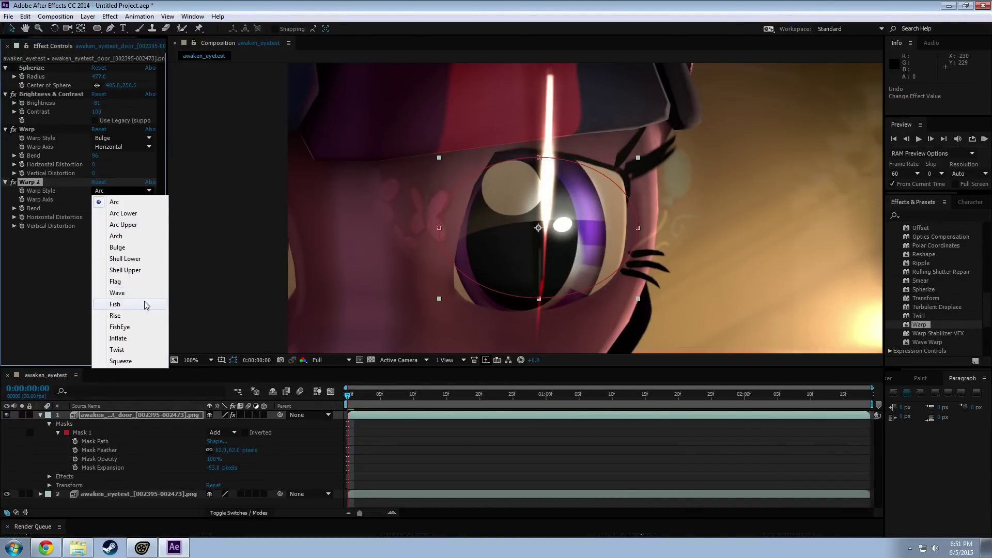
{"action": "left_click", "coordinate": [73, 294]}
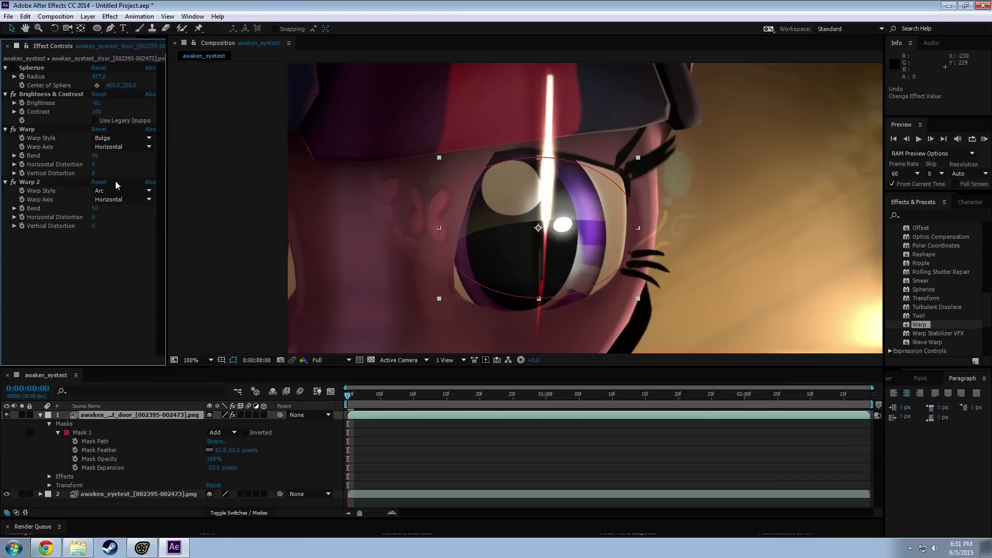
{"action": "left_click", "coordinate": [12, 182]}
Step: Set the first Warp effect's style to FishEye and its bend to 100
{"action": "left_click", "coordinate": [114, 138]}
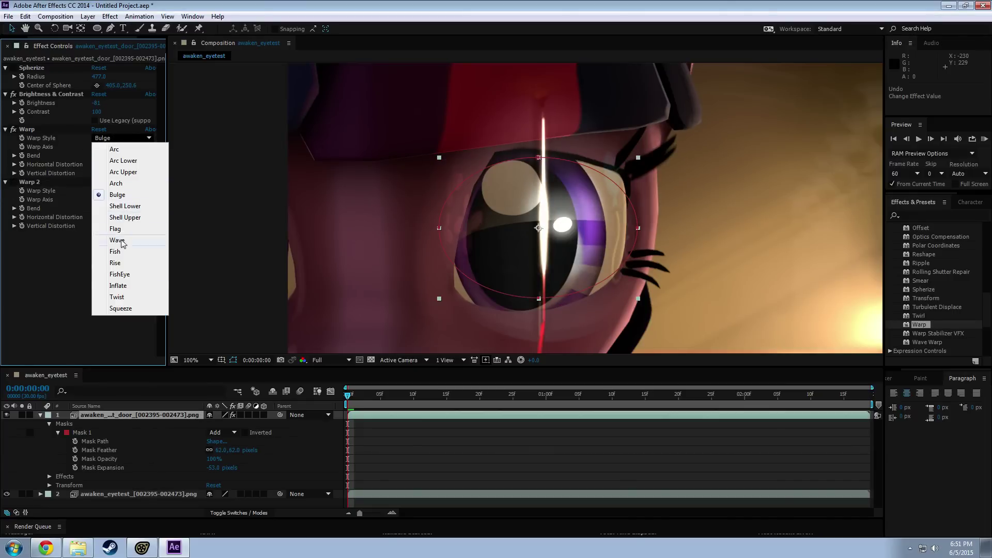
{"action": "left_click", "coordinate": [123, 275]}
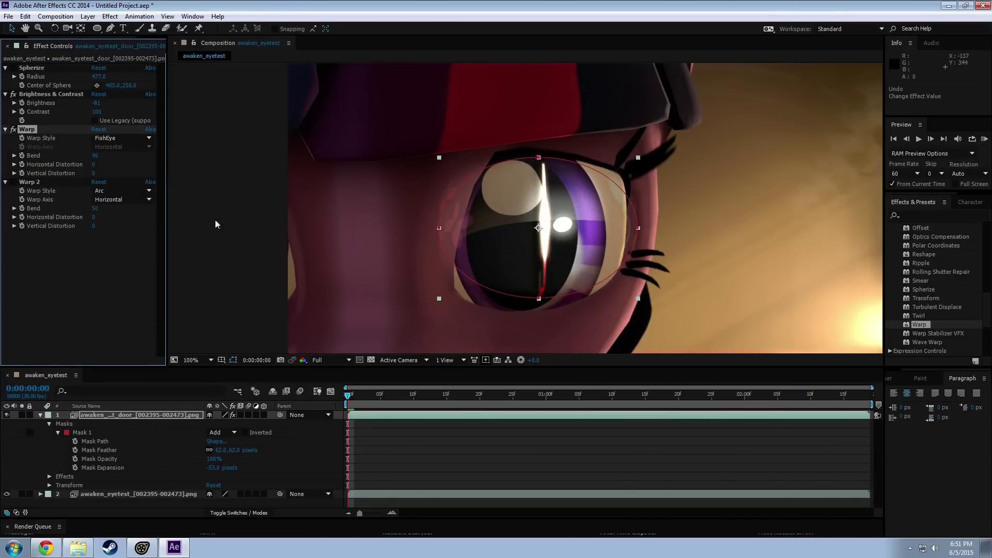
{"action": "left_click_drag", "start_coordinate": [97, 155], "coordinate": [131, 157]}
Step: Reposition the warped door reflection over the eye at about 488, 365
{"action": "left_click_drag", "start_coordinate": [506, 243], "coordinate": [557, 240]}
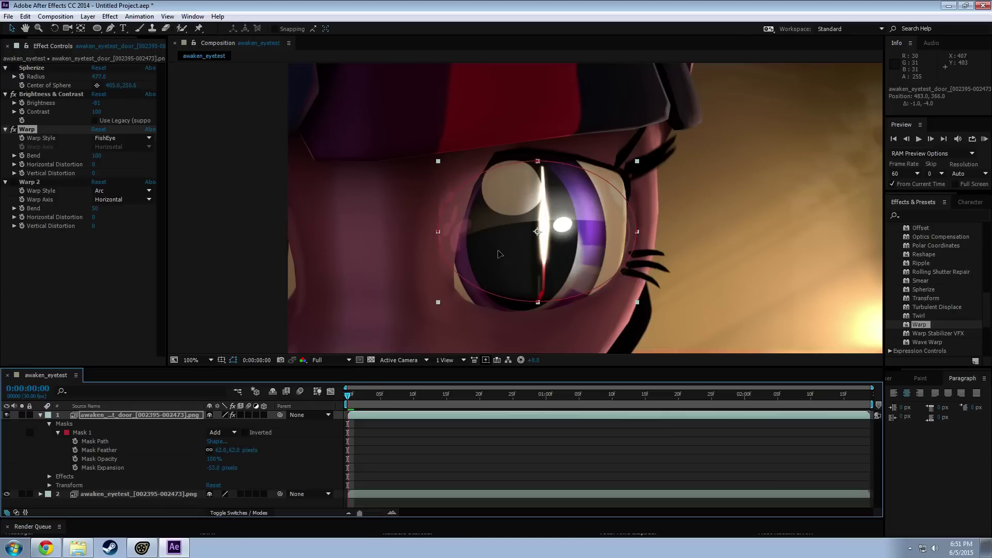
{"action": "left_click_drag", "start_coordinate": [500, 256], "coordinate": [468, 262]}
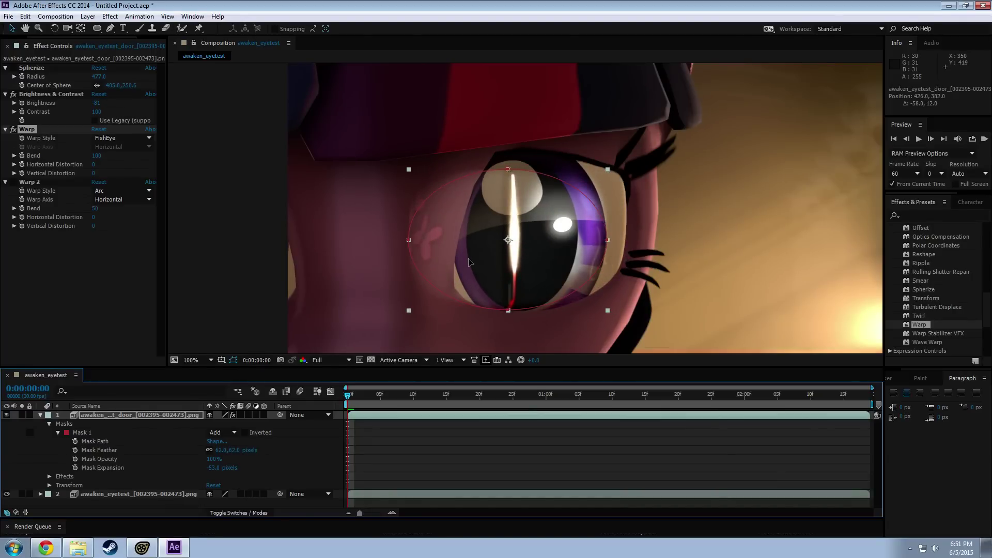
{"action": "left_click_drag", "start_coordinate": [469, 262], "coordinate": [501, 192]}
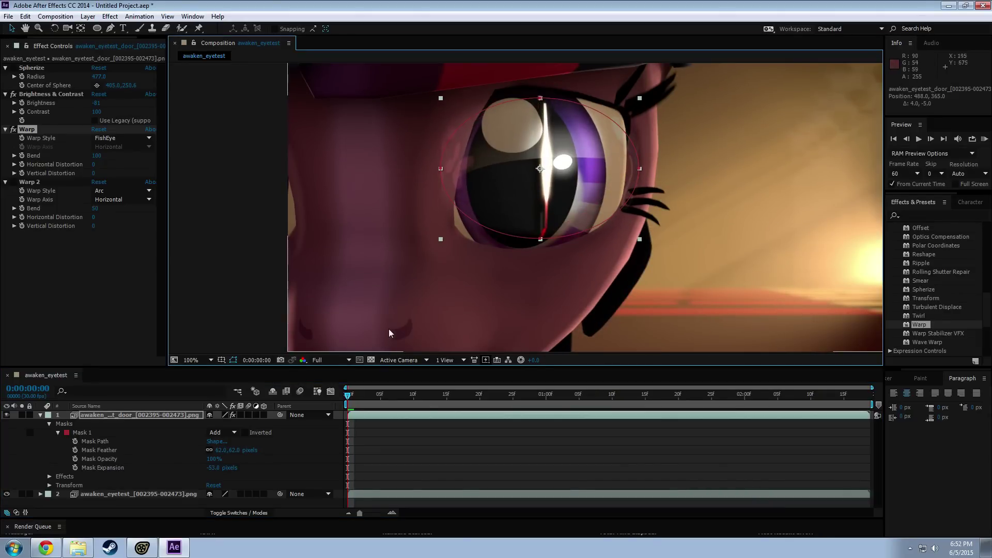
Step: Keyframe the door layer's position at the first frame, and move the layer to about 467, 317 at 0:00:02:18
{"action": "left_click", "coordinate": [49, 423]}
{"action": "left_click", "coordinate": [49, 441]}
{"action": "left_click", "coordinate": [93, 459]}
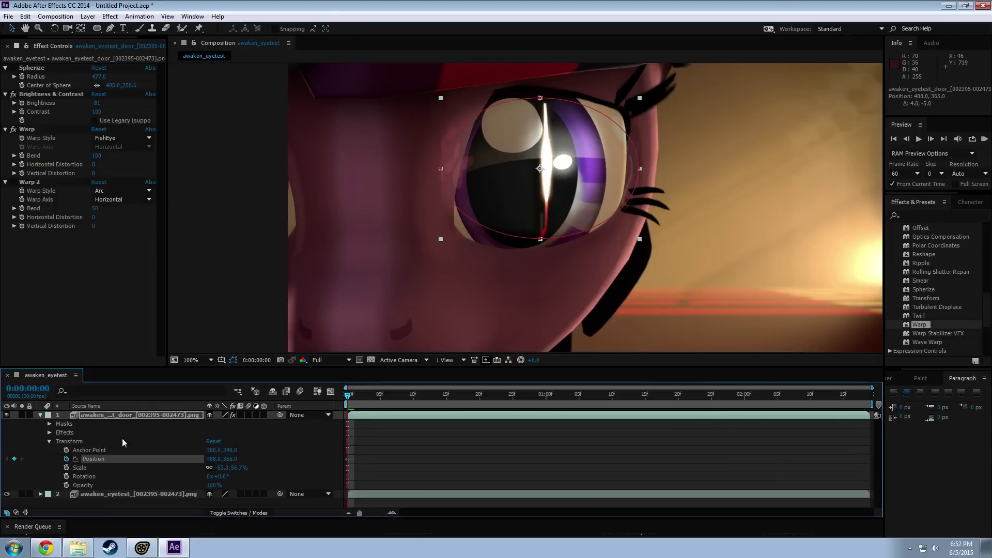
{"action": "left_click_drag", "start_coordinate": [809, 397], "coordinate": [875, 399]}
{"action": "middle_click_drag", "start_coordinate": [629, 225], "coordinate": [651, 266]}
{"action": "left_click_drag", "start_coordinate": [583, 216], "coordinate": [573, 195]}
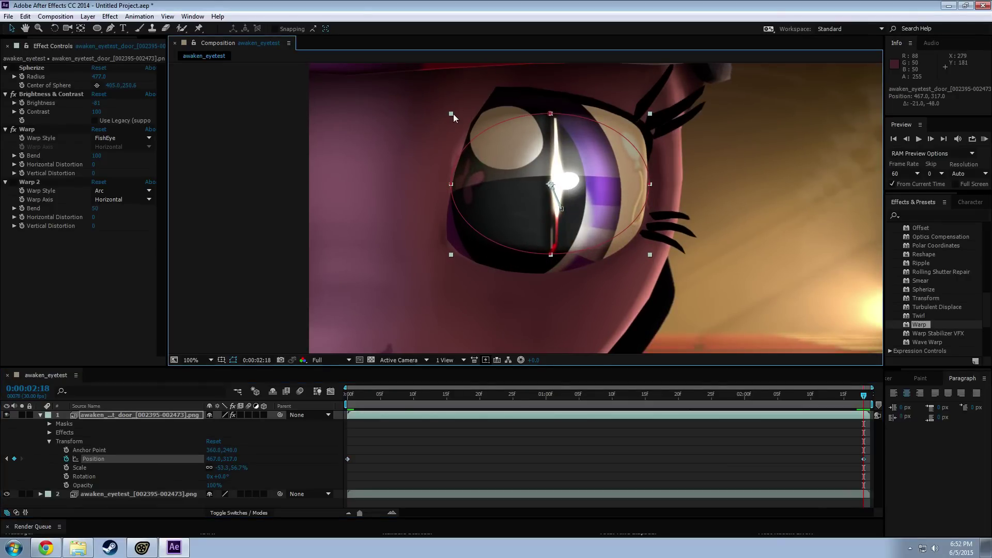
Step: Enlarge the door layer to a scale of about -58%, 63% so it covers the eye
{"action": "left_click_drag", "start_coordinate": [450, 113], "coordinate": [447, 111]}
{"action": "mouse_move", "coordinate": [440, 106]}
{"action": "left_mouse_down"}
{"action": "mouse_move", "coordinate": [479, 184]}
{"action": "mouse_move", "coordinate": [442, 105]}
{"action": "left_mouse_up"}
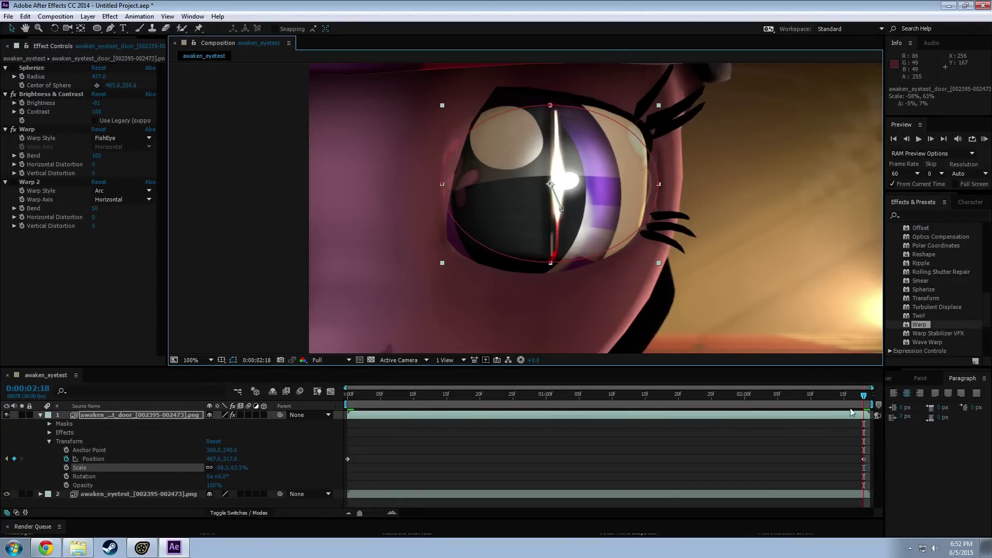
Step: Set the composition's preview resolution to Half and play back the middle section from about 0:00:01:09
{"action": "left_click_drag", "start_coordinate": [769, 397], "coordinate": [731, 395]}
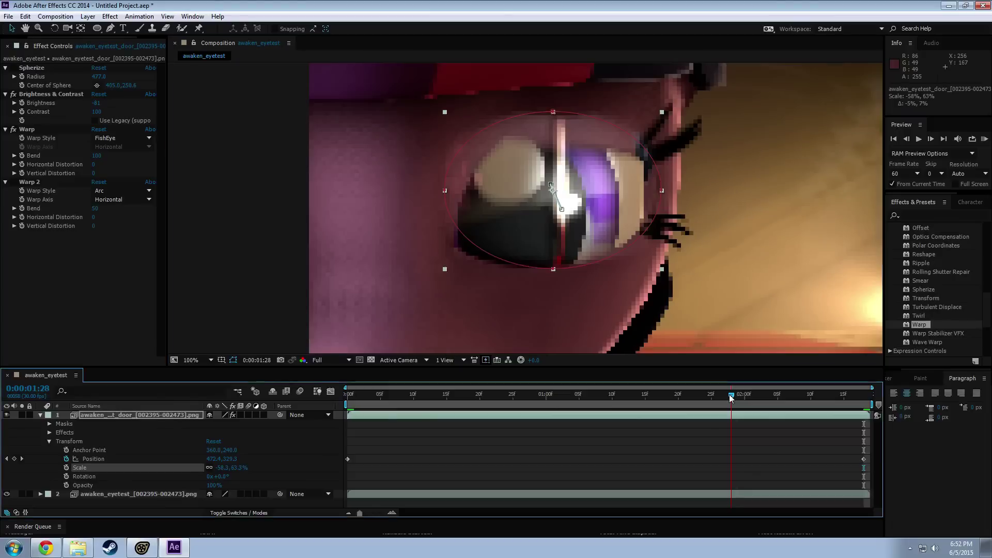
{"action": "left_click", "coordinate": [331, 360]}
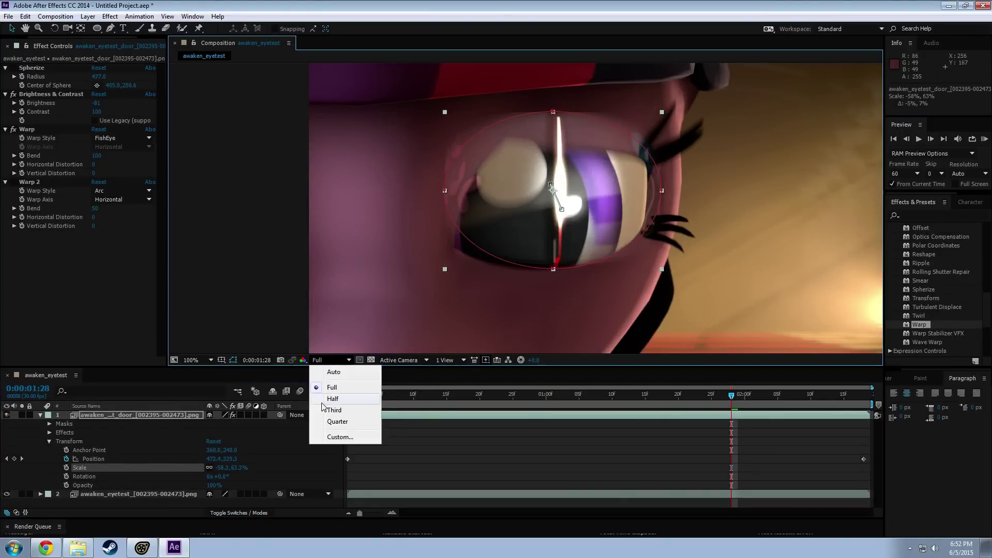
{"action": "left_click", "coordinate": [326, 400]}
{"action": "key", "text": "space"}
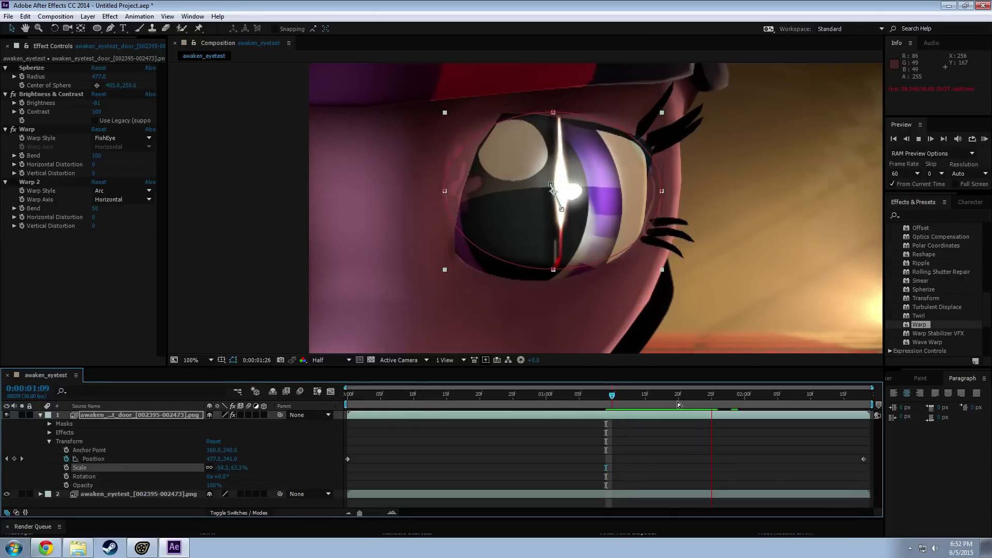
{"action": "left_click", "coordinate": [612, 396]}
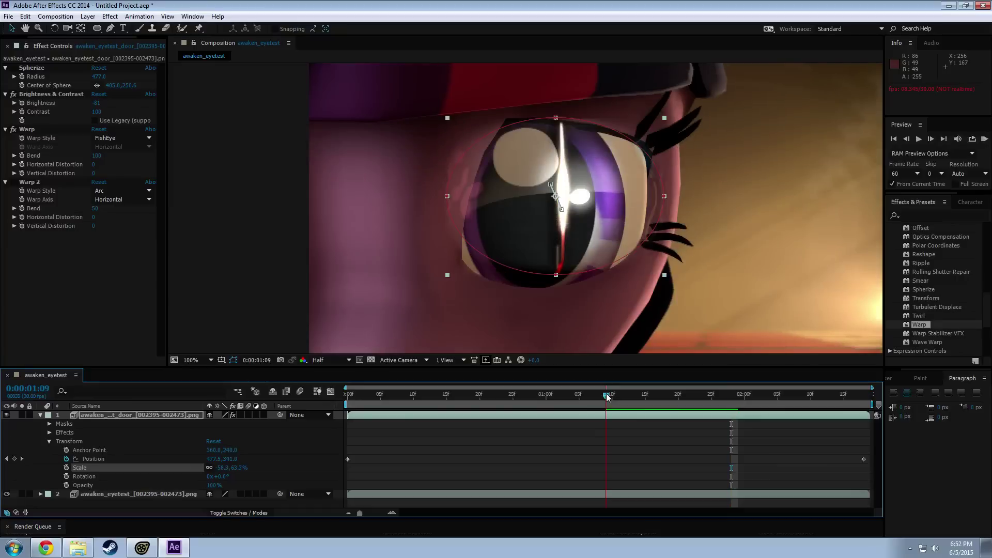
{"action": "key", "text": "space"}
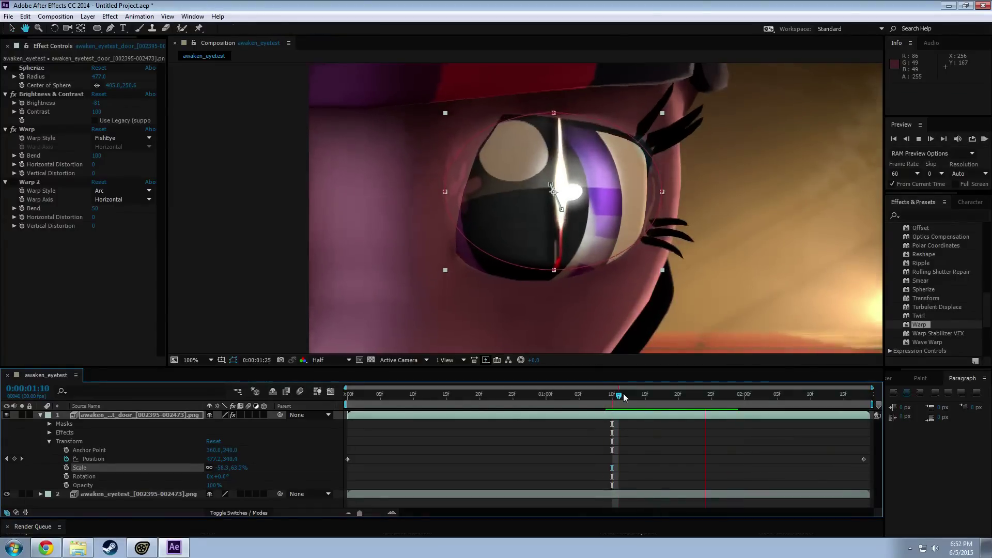
{"action": "key", "text": "space"}
Step: Play back the composition from its opening frames to check how the door reflection follows the eye
{"action": "left_click_drag", "start_coordinate": [498, 401], "coordinate": [381, 400]}
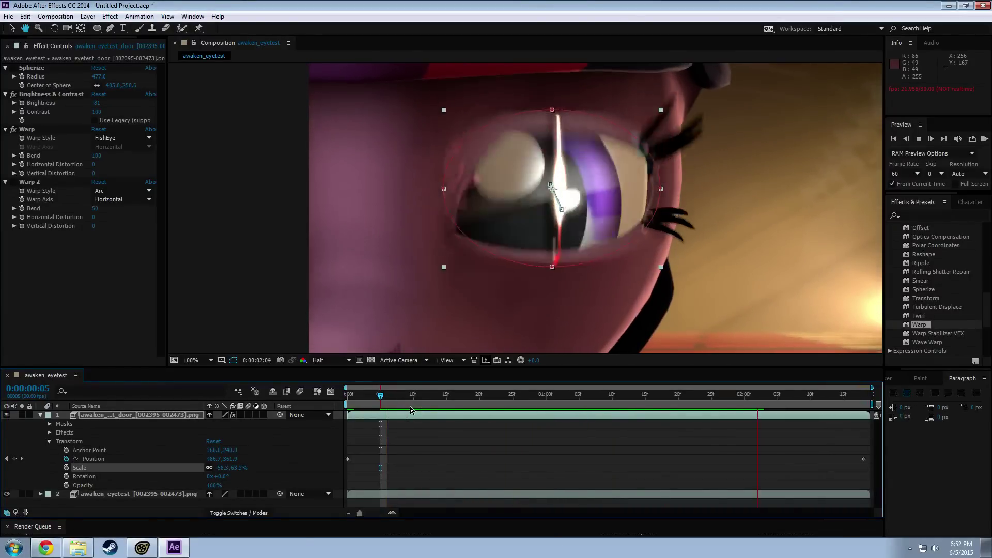
{"action": "key", "text": "space"}
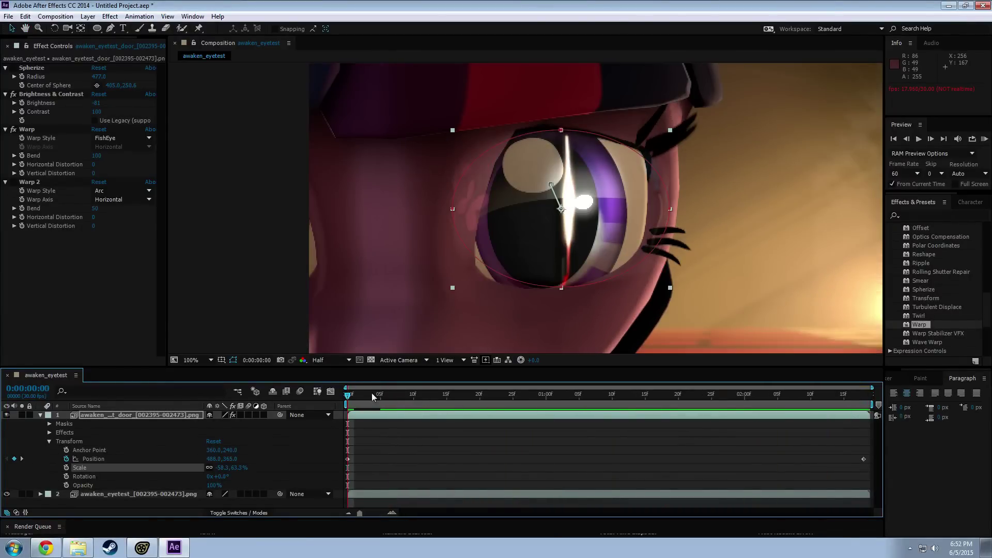
{"action": "left_click_drag", "start_coordinate": [349, 396], "coordinate": [362, 400]}
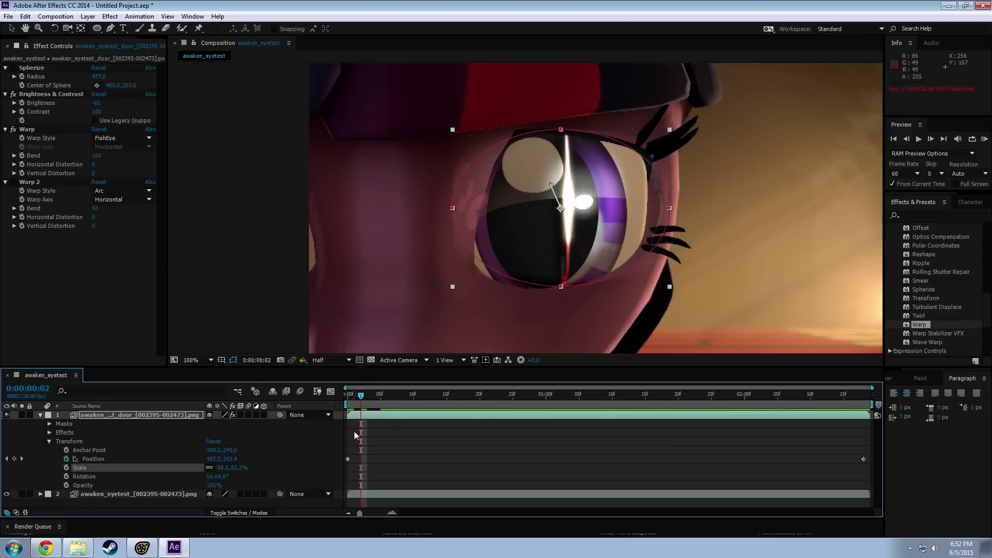
{"action": "left_click", "coordinate": [356, 396]}
{"action": "key", "text": "space"}
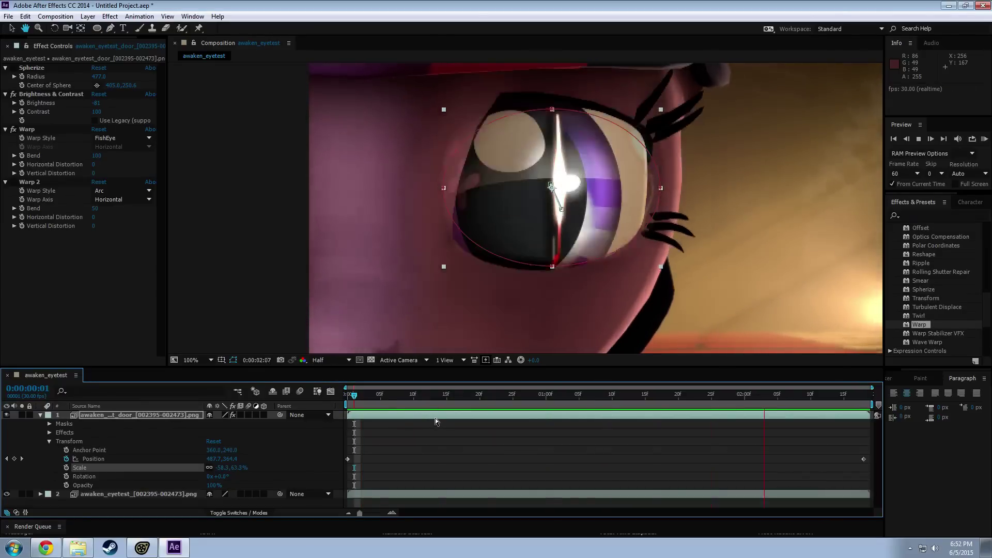
{"action": "key", "text": "space"}
Step: Add position keyframes to the door layer at 0:00:00:13 and 0:00:00:17
{"action": "left_click_drag", "start_coordinate": [358, 396], "coordinate": [434, 410]}
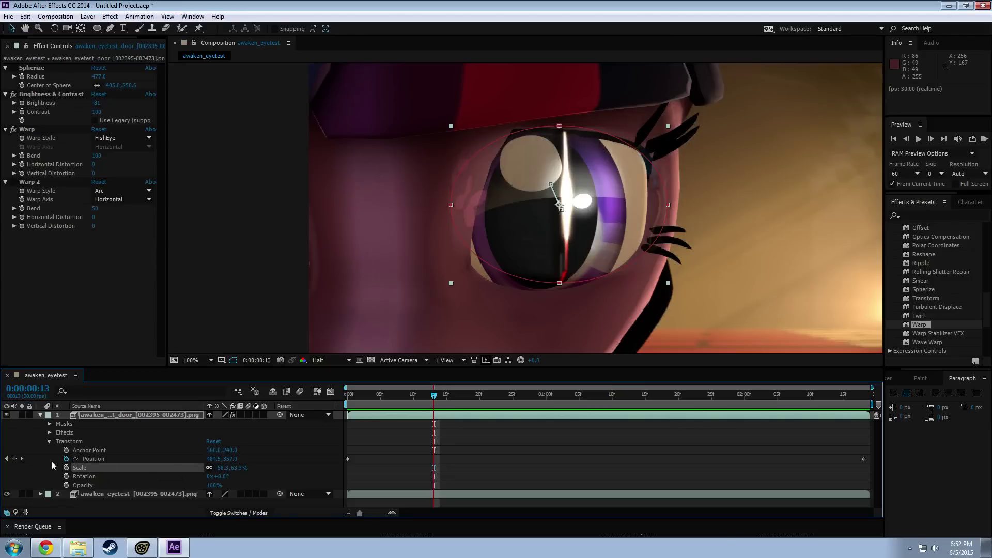
{"action": "left_click", "coordinate": [14, 459]}
{"action": "left_click_drag", "start_coordinate": [433, 396], "coordinate": [461, 400]}
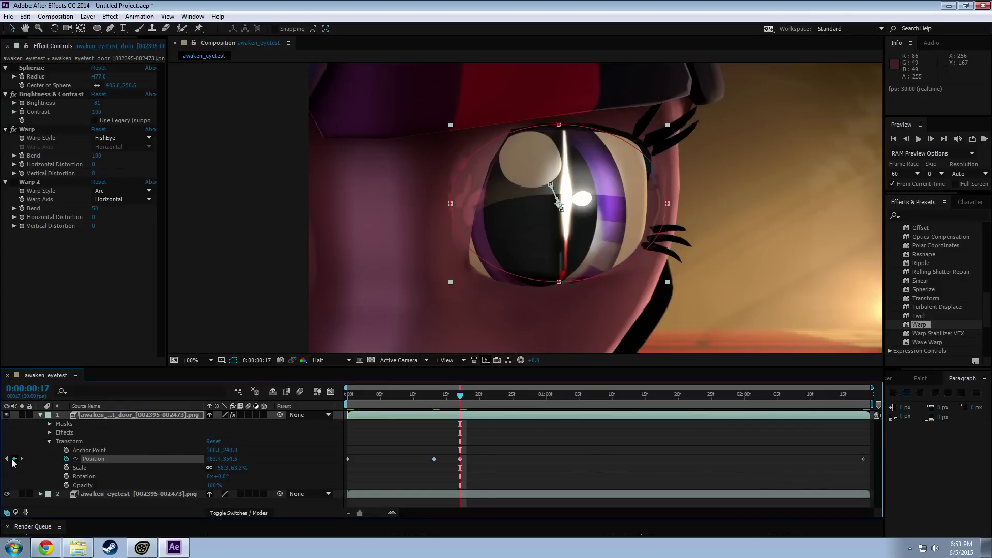
Step: Try moving the door layer to about 484, 346 at 0:00:00:17, preview the motion, and undo the move
{"action": "left_click_drag", "start_coordinate": [538, 221], "coordinate": [541, 218]}
{"action": "left_click", "coordinate": [413, 395]}
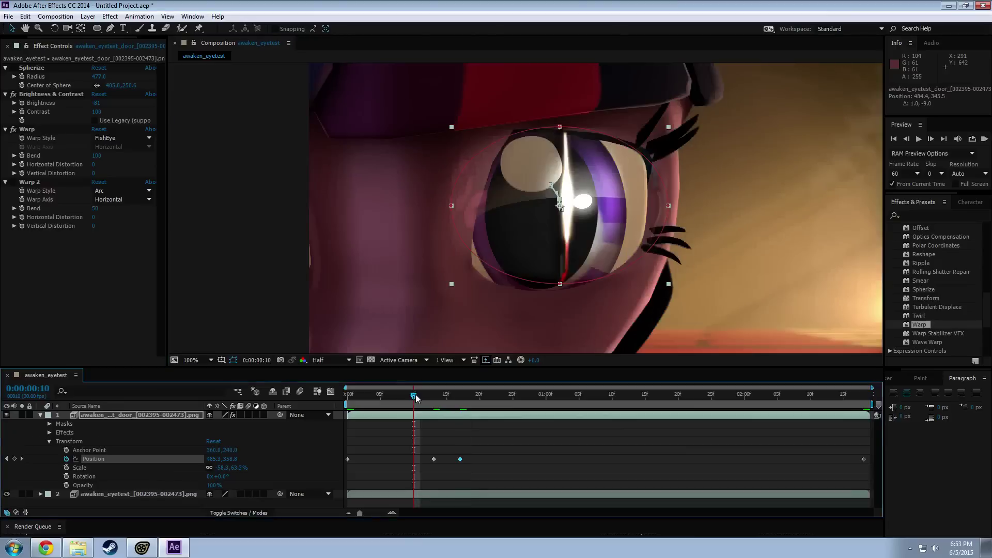
{"action": "key", "text": "space"}
{"action": "left_click", "coordinate": [460, 395]}
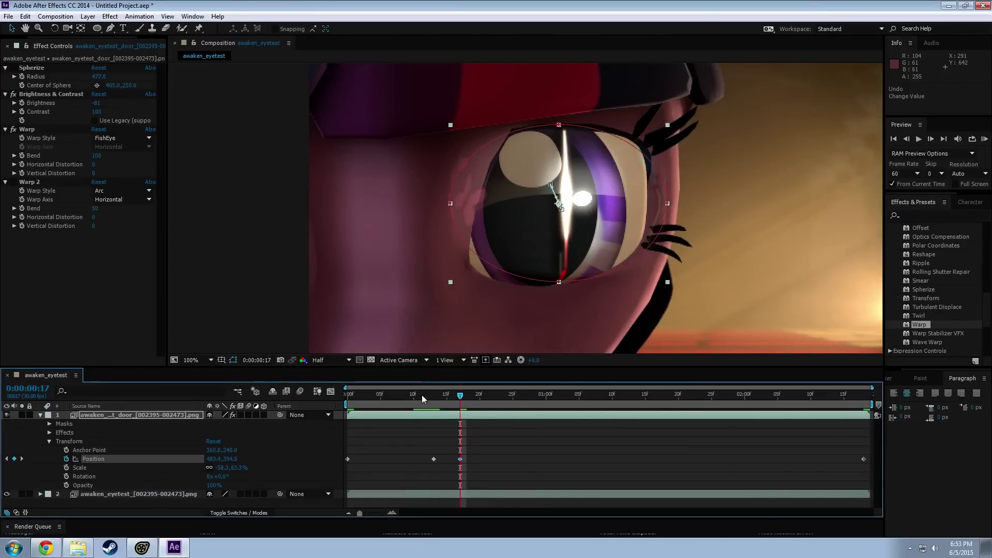
{"action": "key", "text": "ctrl+z"}
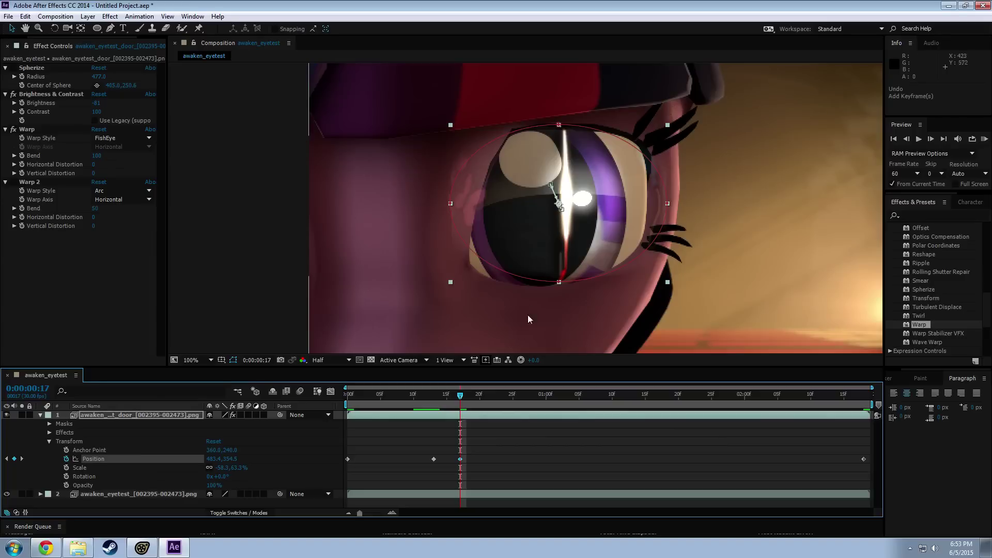
Step: Nudge the door reflection slightly upward at 0:00:00:17 and play back the motion from 0:00:00:10
{"action": "left_click_drag", "start_coordinate": [538, 233], "coordinate": [537, 230]}
{"action": "left_click", "coordinate": [413, 396]}
{"action": "key", "text": "space"}
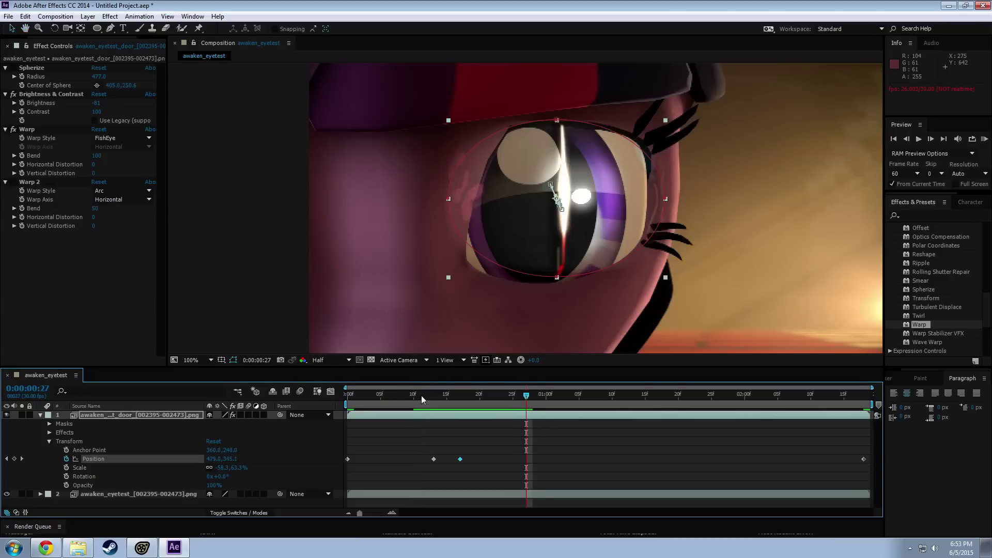
Step: Keyframe the door layer's position at 0:00:01:02, and set a keyframe at about 482, 346 at 0:00:01:07
{"action": "left_click_drag", "start_coordinate": [507, 398], "coordinate": [586, 402]}
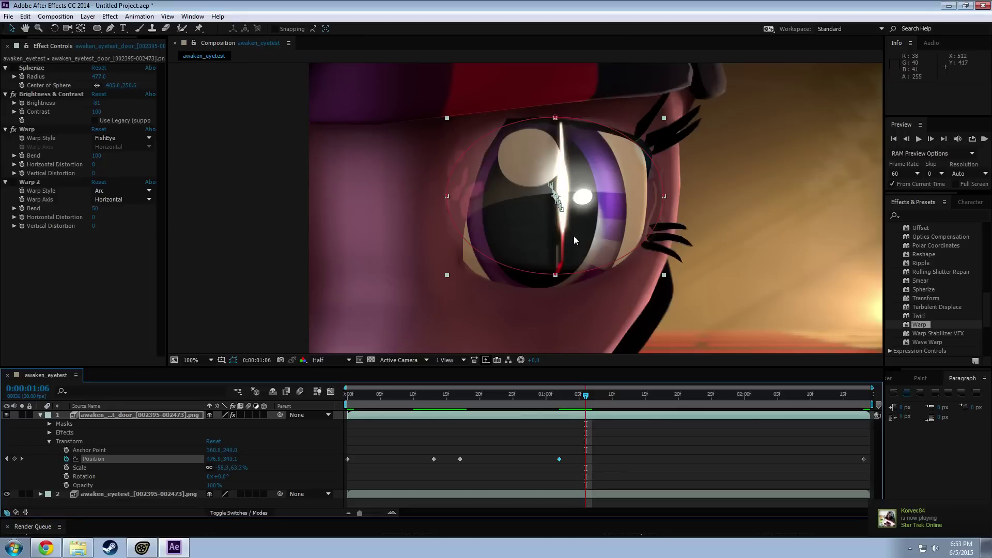
{"action": "left_click_drag", "start_coordinate": [574, 239], "coordinate": [577, 242]}
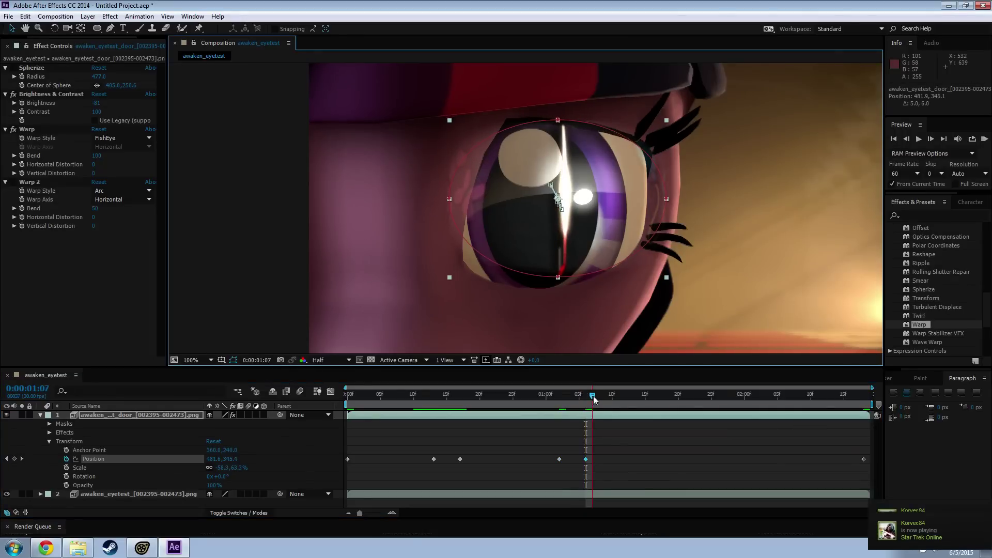
{"action": "mouse_move", "coordinate": [587, 400]}
{"action": "left_mouse_down"}
{"action": "mouse_move", "coordinate": [614, 402]}
{"action": "mouse_move", "coordinate": [587, 401]}
{"action": "mouse_move", "coordinate": [598, 403]}
{"action": "left_mouse_up"}
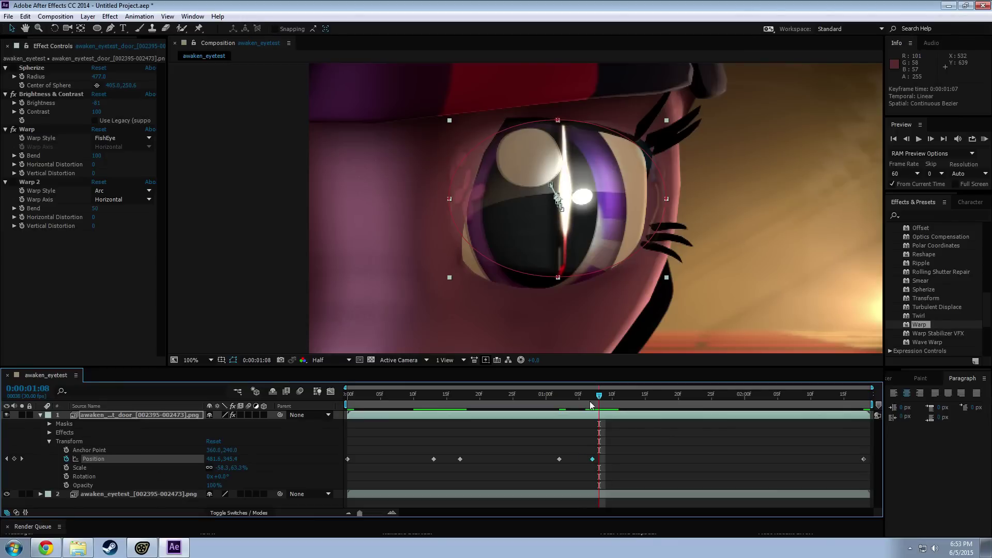
Step: Keyframe the door layer's position at 1:08, 1:12 and 1:26 to follow the eye, with about 467.3, 345.5 at 1:12
{"action": "mouse_move", "coordinate": [591, 405]}
{"action": "left_mouse_down"}
{"action": "mouse_move", "coordinate": [615, 402]}
{"action": "mouse_move", "coordinate": [601, 406]}
{"action": "left_mouse_up"}
{"action": "left_click_drag", "start_coordinate": [607, 407], "coordinate": [626, 404]}
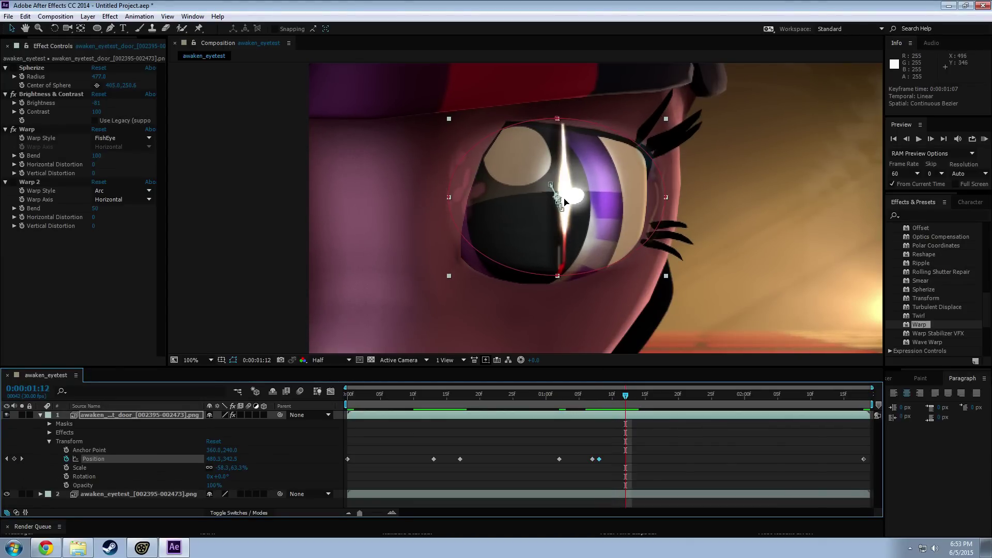
{"action": "left_click_drag", "start_coordinate": [563, 199], "coordinate": [558, 201]}
{"action": "left_click_drag", "start_coordinate": [578, 406], "coordinate": [784, 407]}
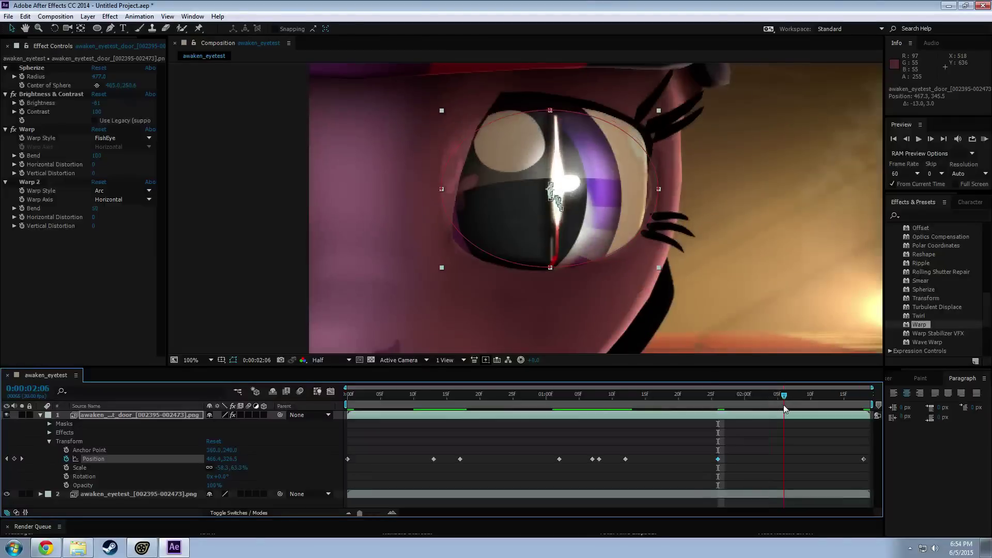
Step: Add a Position keyframe at 0:00:02:06 and lower the door layer to about 470.9, 399.5 at 0:00:02:01, where the eye is closed
{"action": "left_click", "coordinate": [14, 458]}
{"action": "left_click", "coordinate": [759, 395]}
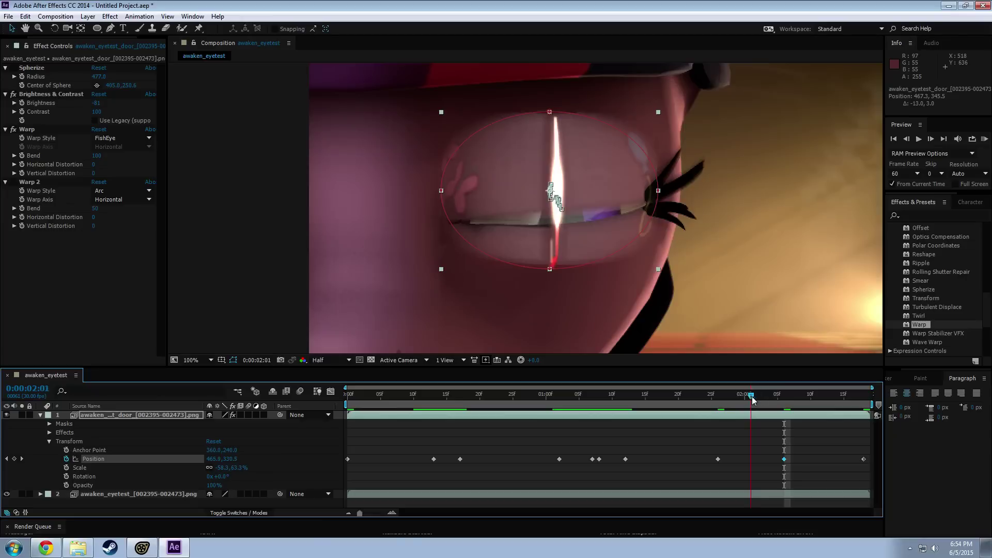
{"action": "mouse_move", "coordinate": [752, 397]}
{"action": "left_mouse_down"}
{"action": "mouse_move", "coordinate": [740, 403]}
{"action": "mouse_move", "coordinate": [749, 401]}
{"action": "left_mouse_up"}
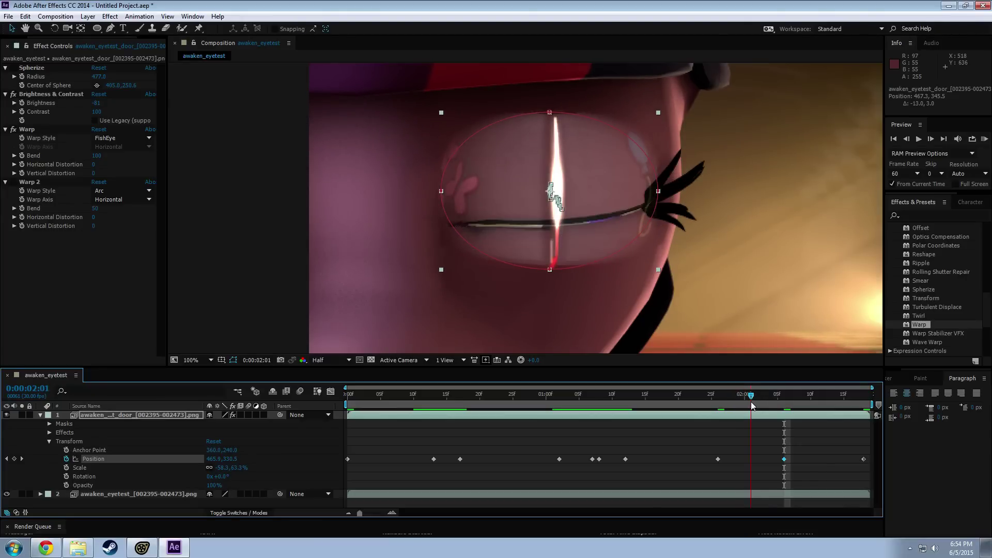
{"action": "left_click_drag", "start_coordinate": [526, 194], "coordinate": [528, 229]}
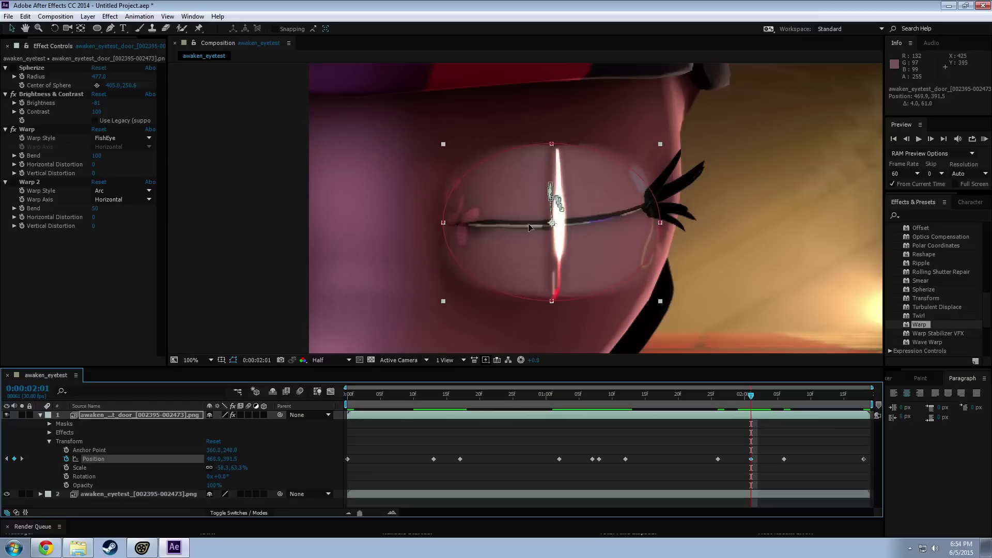
Step: Add a second, full-layer elliptical mask to the door layer with the playhead at 0:00:00:18
{"action": "left_click_drag", "start_coordinate": [750, 400], "coordinate": [592, 450]}
{"action": "mouse_move", "coordinate": [471, 461]}
{"action": "left_mouse_down"}
{"action": "mouse_move", "coordinate": [627, 453]}
{"action": "mouse_move", "coordinate": [645, 462]}
{"action": "mouse_move", "coordinate": [467, 454]}
{"action": "left_mouse_up"}
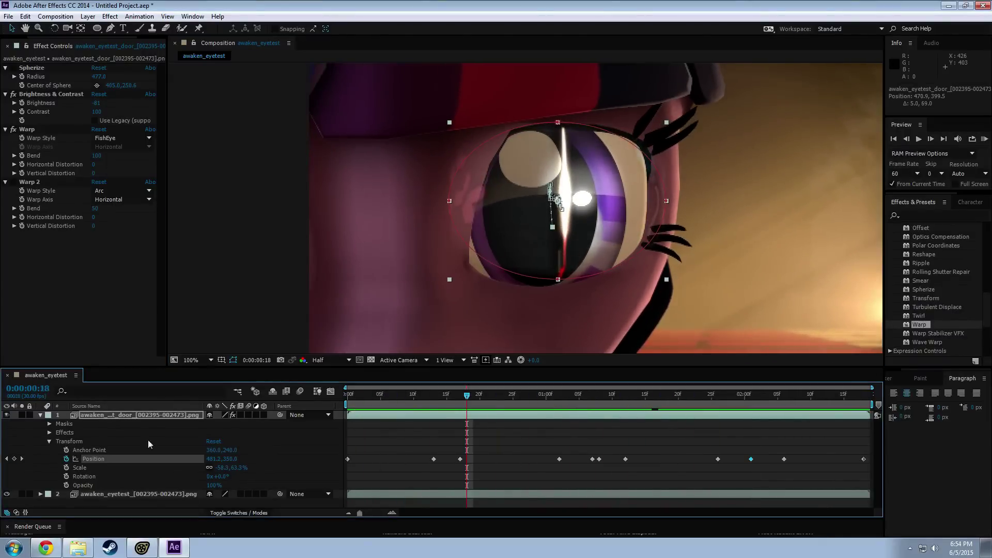
{"action": "left_click", "coordinate": [50, 424]}
{"action": "left_click", "coordinate": [127, 414]}
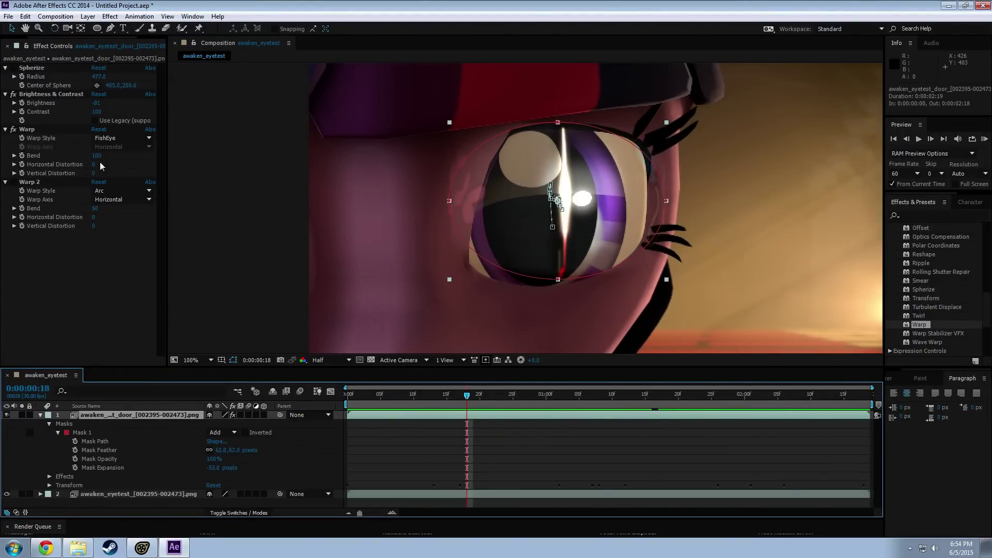
{"action": "left_click", "coordinate": [98, 28]}
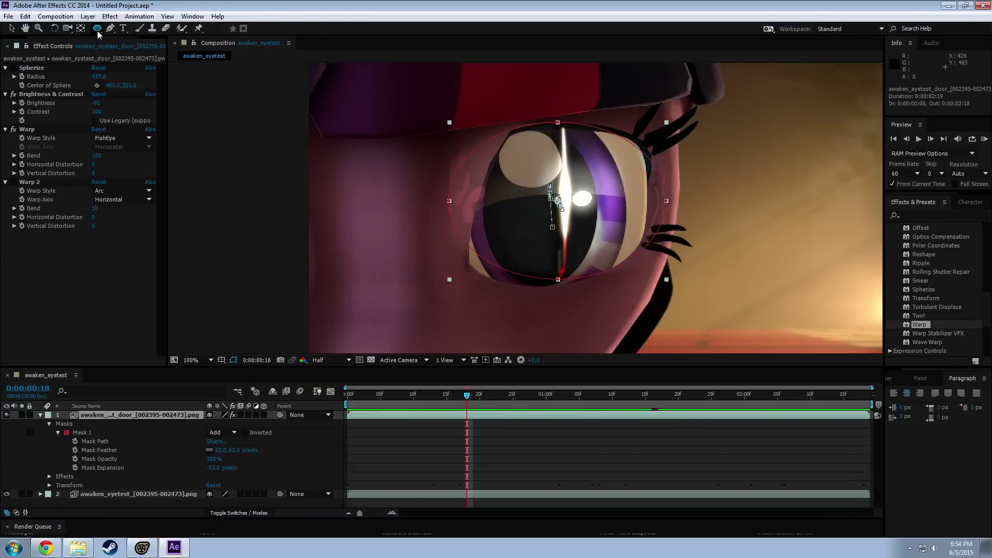
{"action": "double_click", "coordinate": [98, 29]}
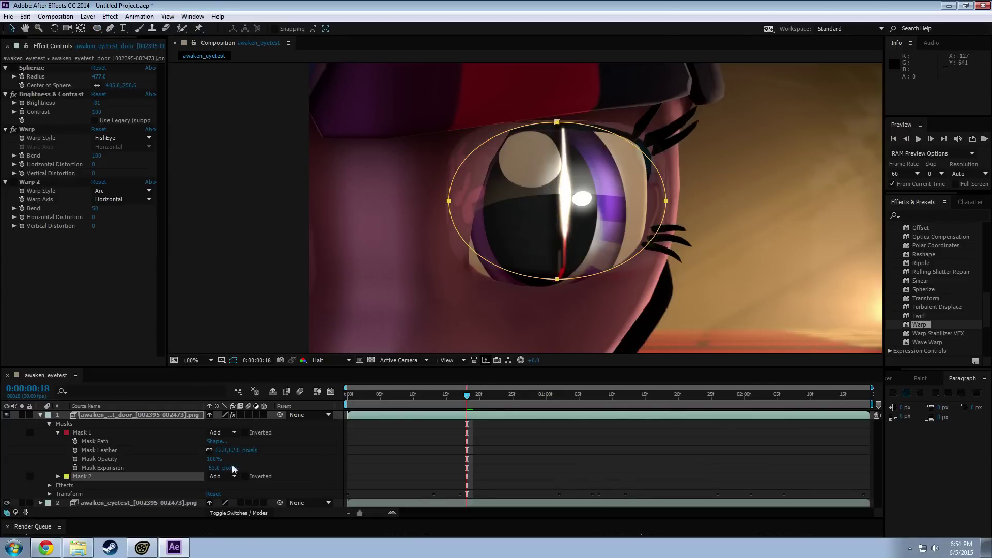
Step: Try Mask 2 in Subtract mode, moving it over the face beside the eye and pulling one vertex up onto the hair
{"action": "left_click", "coordinate": [225, 476]}
{"action": "left_click", "coordinate": [235, 413]}
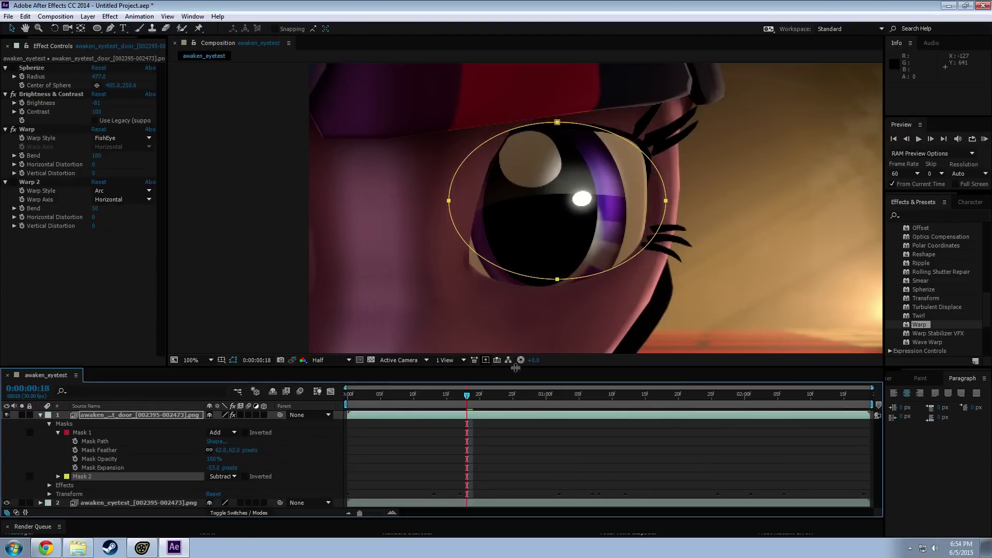
{"action": "left_click_drag", "start_coordinate": [449, 201], "coordinate": [430, 226]}
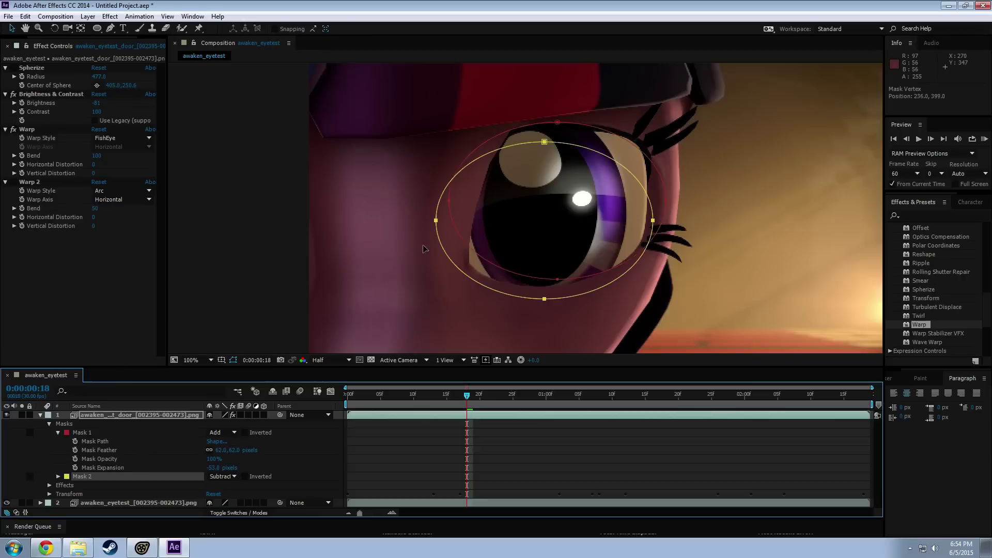
{"action": "left_click_drag", "start_coordinate": [375, 297], "coordinate": [304, 182]}
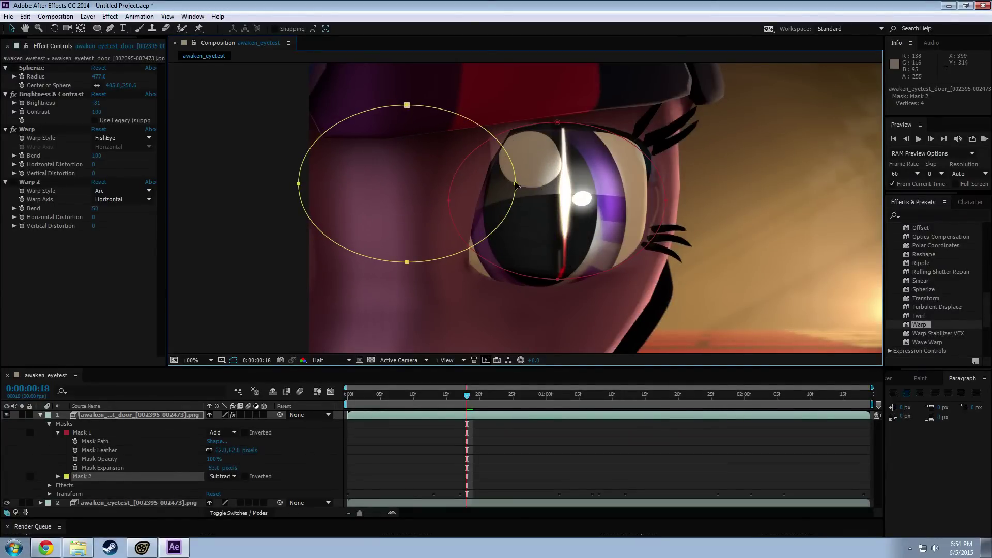
{"action": "mouse_move", "coordinate": [517, 185]}
{"action": "left_mouse_down"}
{"action": "mouse_move", "coordinate": [503, 143]}
{"action": "mouse_move", "coordinate": [502, 185]}
{"action": "left_mouse_up"}
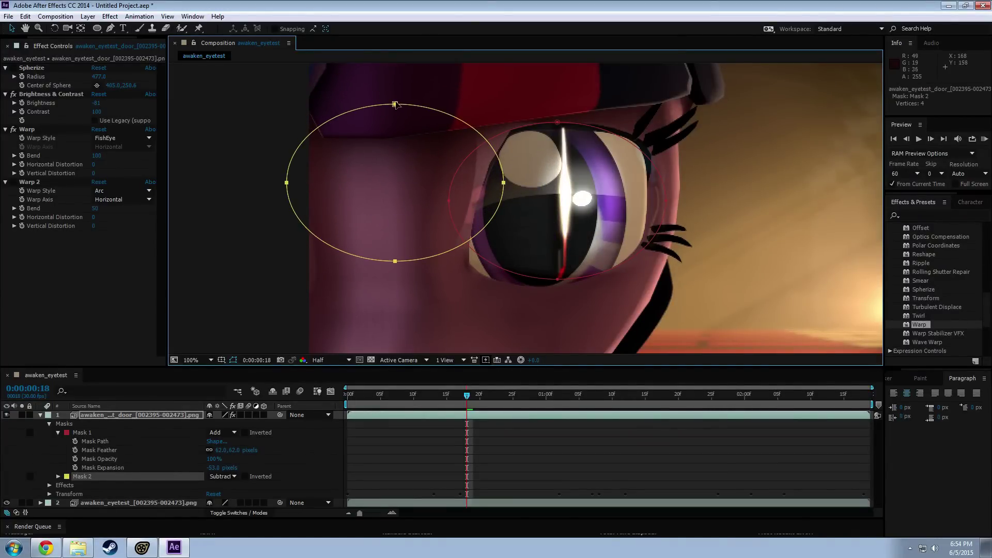
{"action": "left_click", "coordinate": [555, 209]}
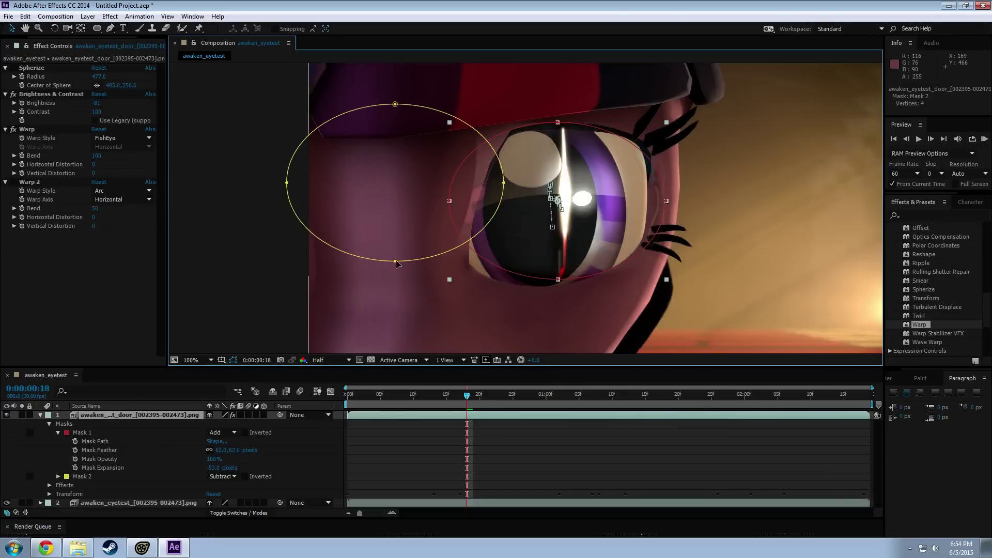
{"action": "left_click", "coordinate": [394, 261]}
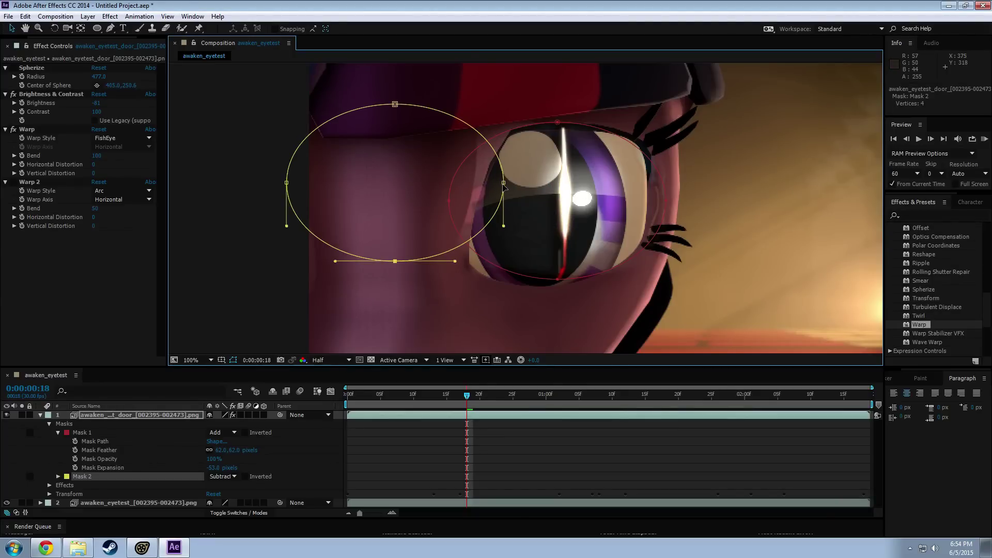
{"action": "left_click_drag", "start_coordinate": [503, 184], "coordinate": [500, 102]}
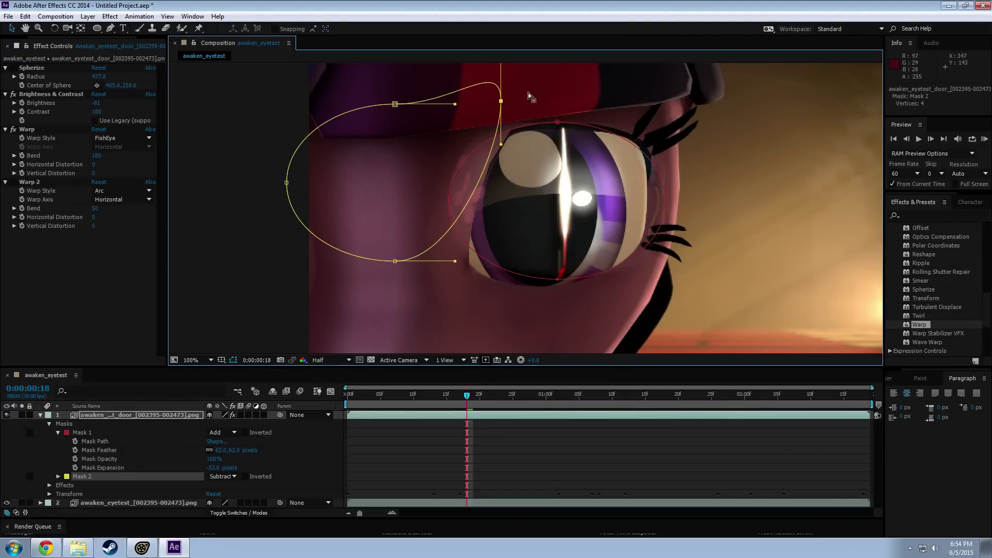
{"action": "left_click_drag", "start_coordinate": [641, 118], "coordinate": [588, 172]}
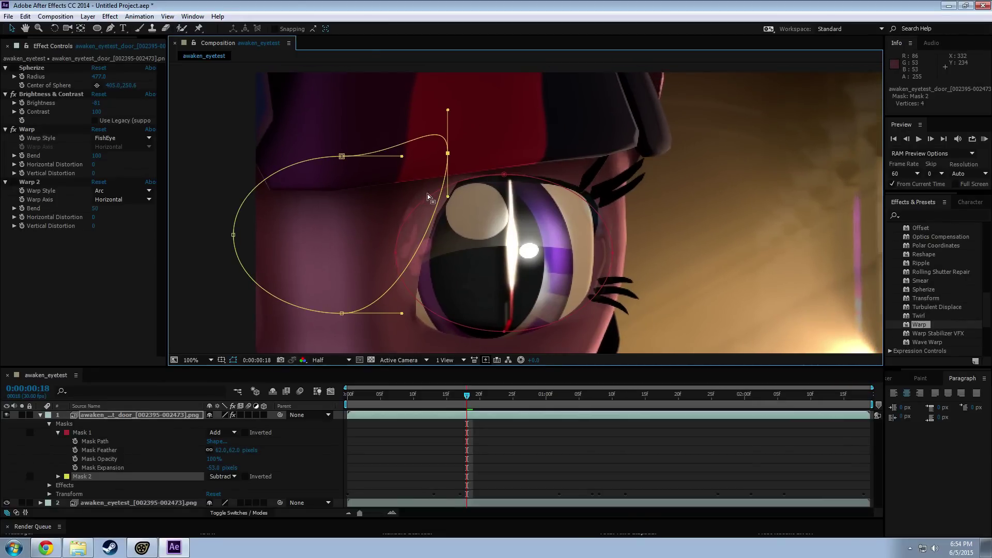
Step: Undo the path and mode changes made to Mask 2
{"action": "key", "text": "ctrl+z"}
{"action": "key", "text": "ctrl+z"}
{"action": "key", "text": "ctrl+z"}
{"action": "key", "text": "ctrl+z"}
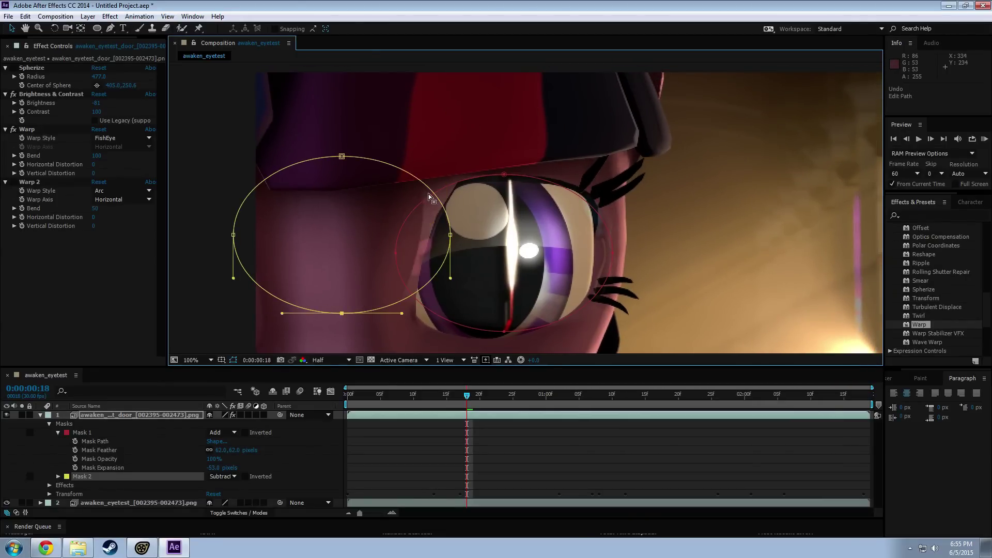
{"action": "key", "text": "ctrl+z"}
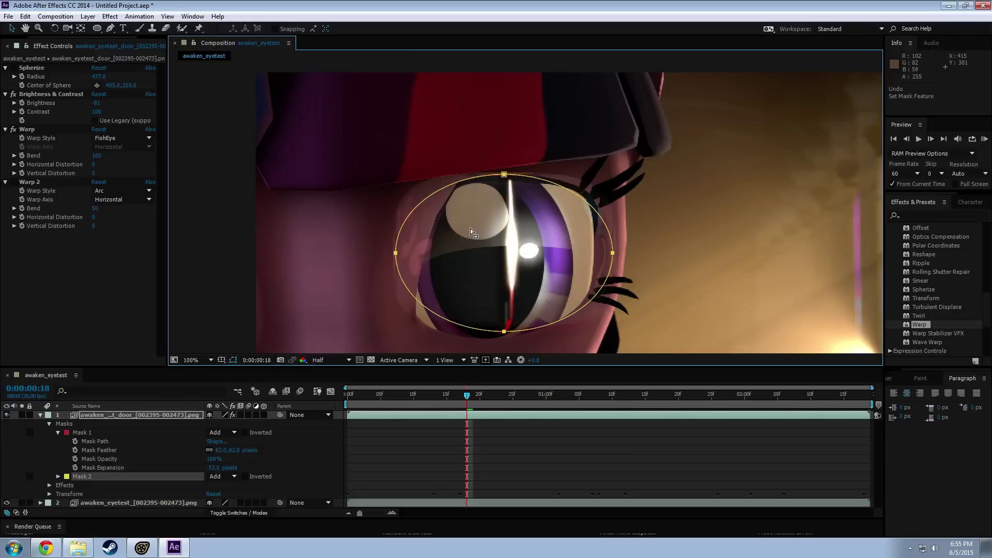
Step: Try inverting Mask 2 and moving it off the eye onto the sky background, and turn the inversion off again
{"action": "left_click", "coordinate": [245, 476]}
{"action": "left_click_drag", "start_coordinate": [418, 208], "coordinate": [202, 154]}
{"action": "left_click_drag", "start_coordinate": [116, 143], "coordinate": [651, 169]}
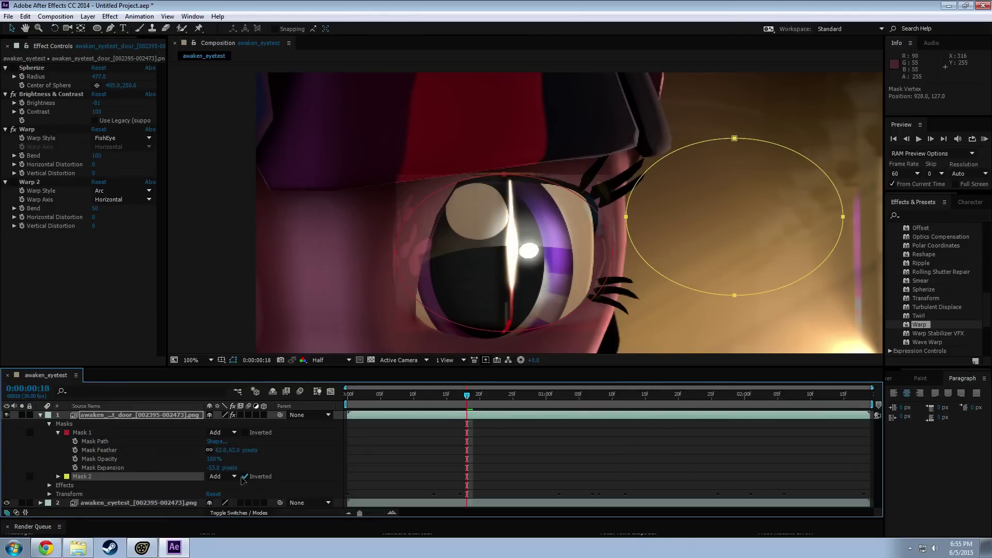
{"action": "left_click", "coordinate": [244, 476]}
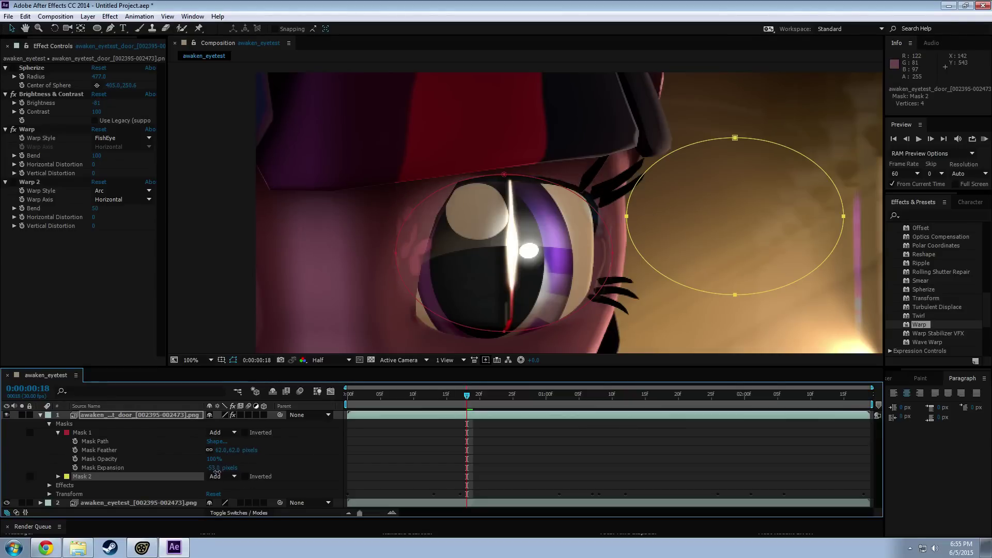
Step: Compare the Subtract, Intersect and Add modes for Mask 2 while positioning it over the eye
{"action": "left_click", "coordinate": [221, 476]}
{"action": "left_click", "coordinate": [239, 420]}
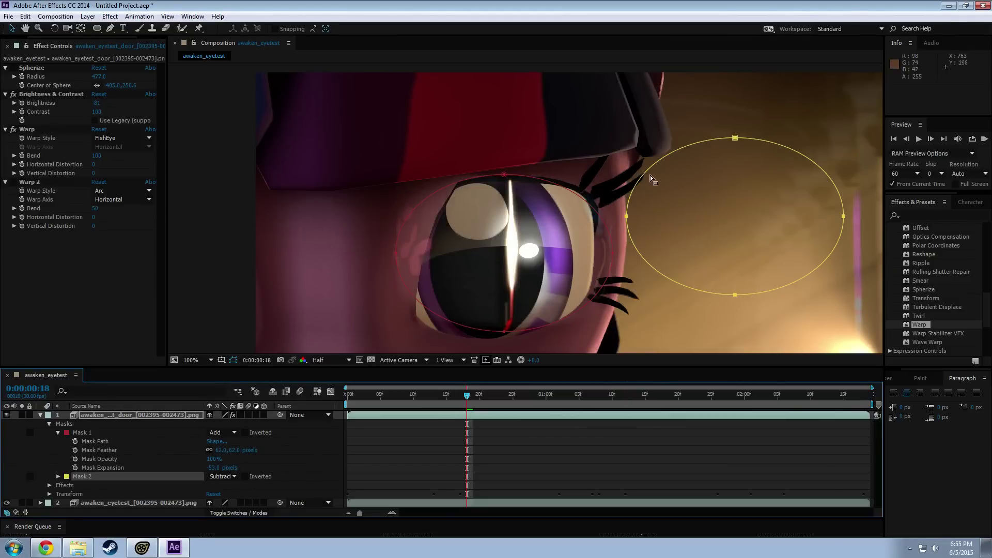
{"action": "left_click_drag", "start_coordinate": [629, 209], "coordinate": [429, 215]}
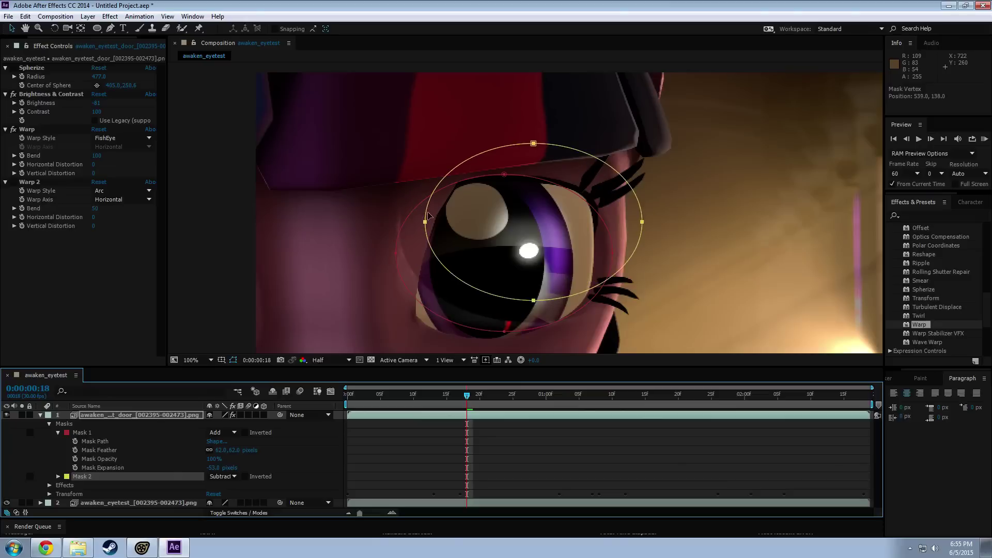
{"action": "left_click", "coordinate": [221, 476]}
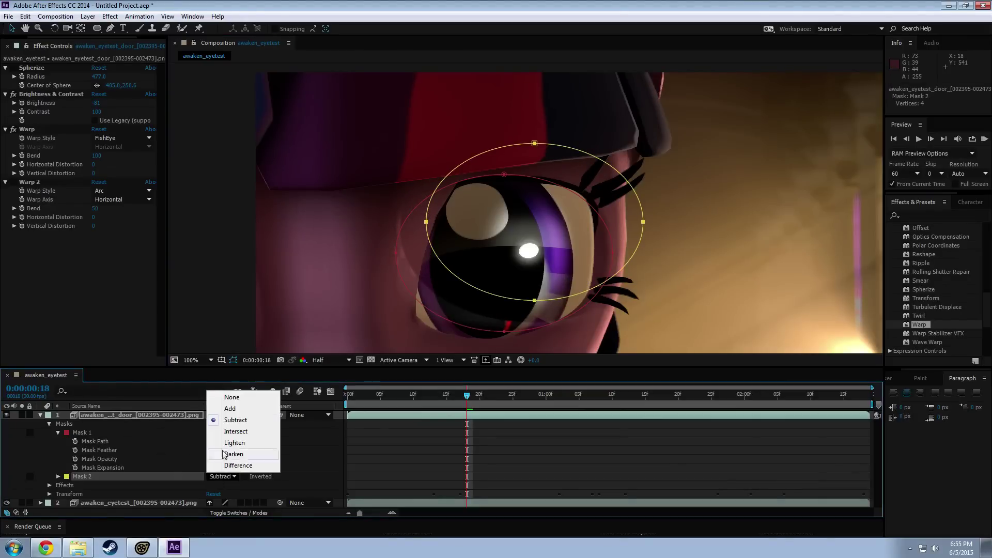
{"action": "left_click", "coordinate": [236, 433]}
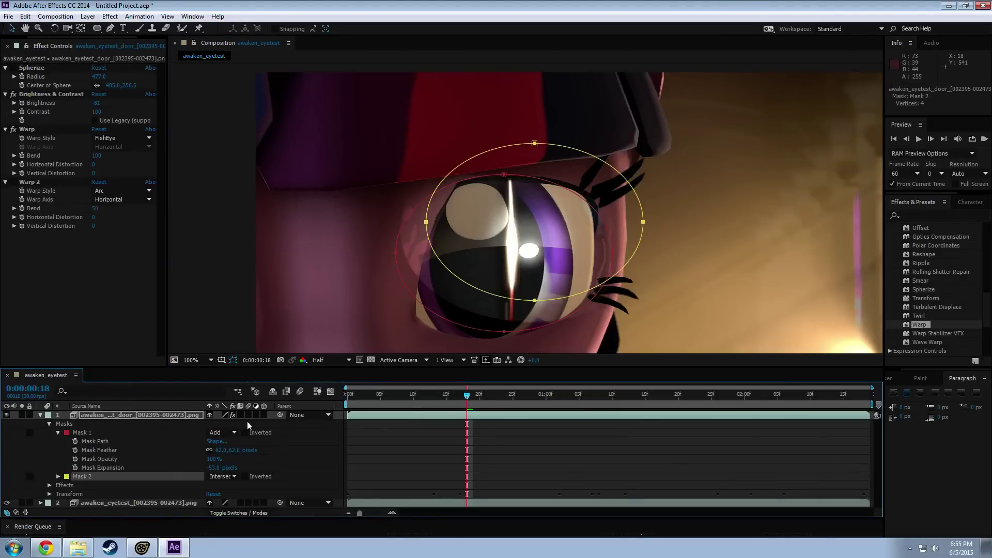
{"action": "left_click", "coordinate": [225, 476]}
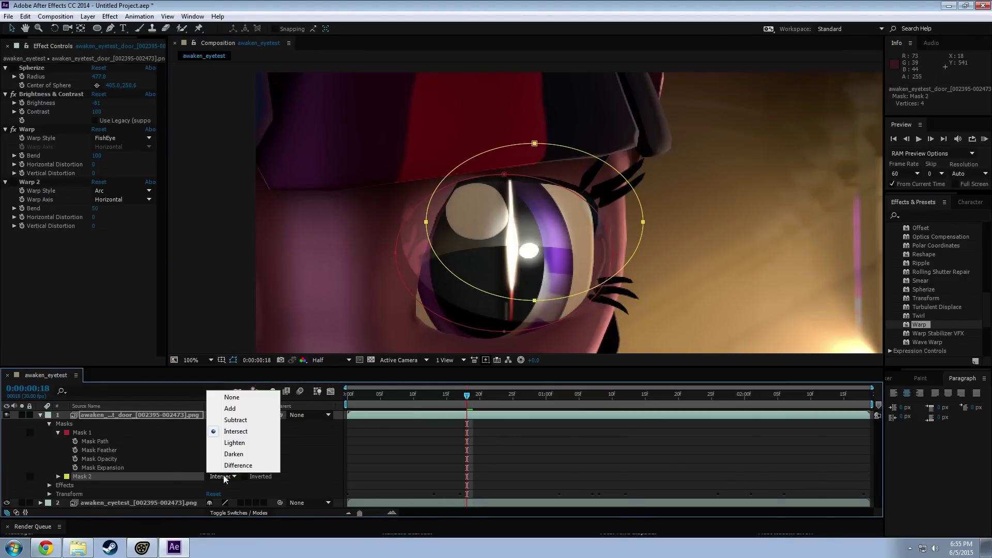
{"action": "left_click", "coordinate": [240, 409]}
{"action": "left_click_drag", "start_coordinate": [428, 224], "coordinate": [376, 244]}
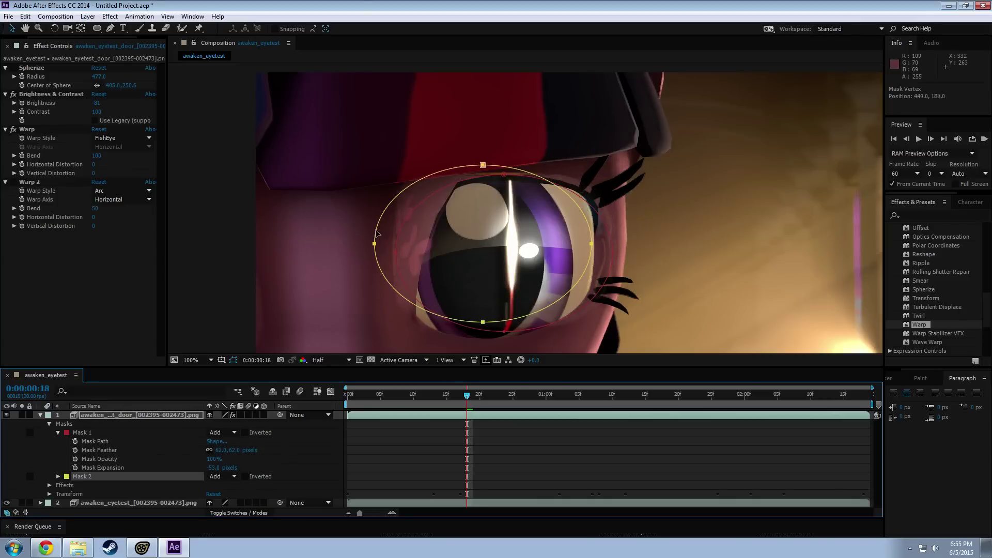
Step: Set Mask 2 to Subtract and move it up over the purple and red hair beside the eye
{"action": "left_click", "coordinate": [223, 477]}
{"action": "left_click", "coordinate": [233, 419]}
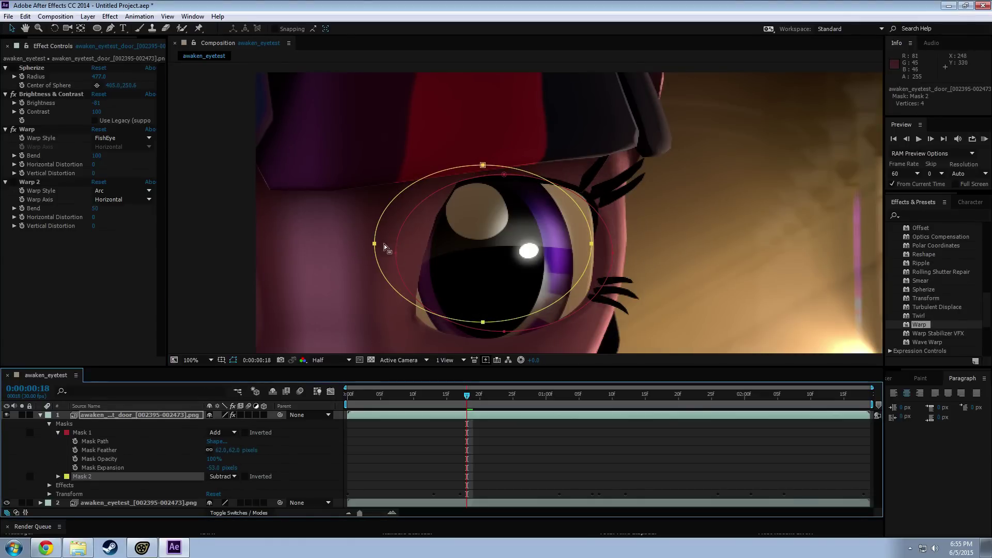
{"action": "left_click_drag", "start_coordinate": [482, 164], "coordinate": [366, 83]}
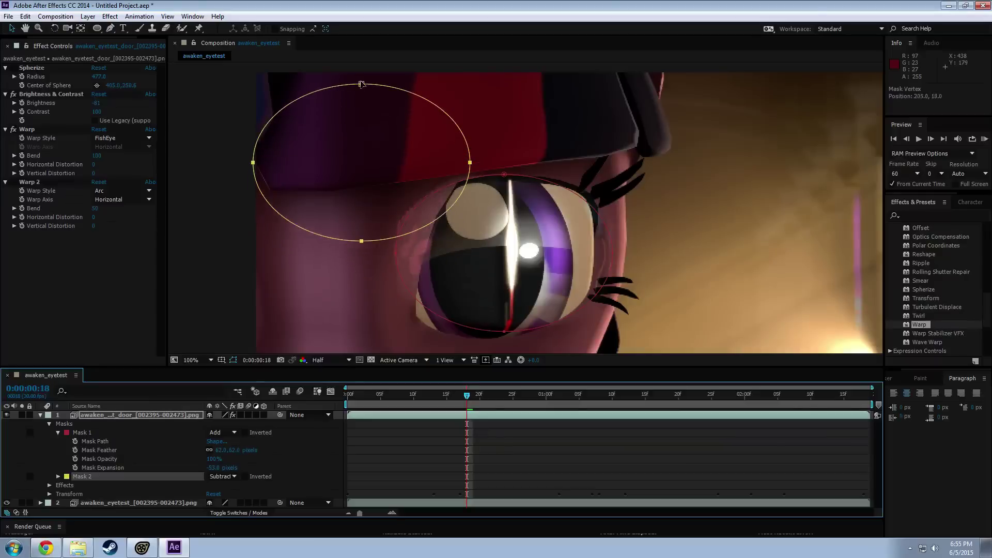
Step: Reshape Mask 2 by spreading its right and bottom vertices outward and angling their handles so its edge curves around the eye
{"action": "left_click", "coordinate": [471, 155]}
{"action": "left_click_drag", "start_coordinate": [470, 161], "coordinate": [514, 119]}
{"action": "left_click_drag", "start_coordinate": [361, 239], "coordinate": [326, 282]}
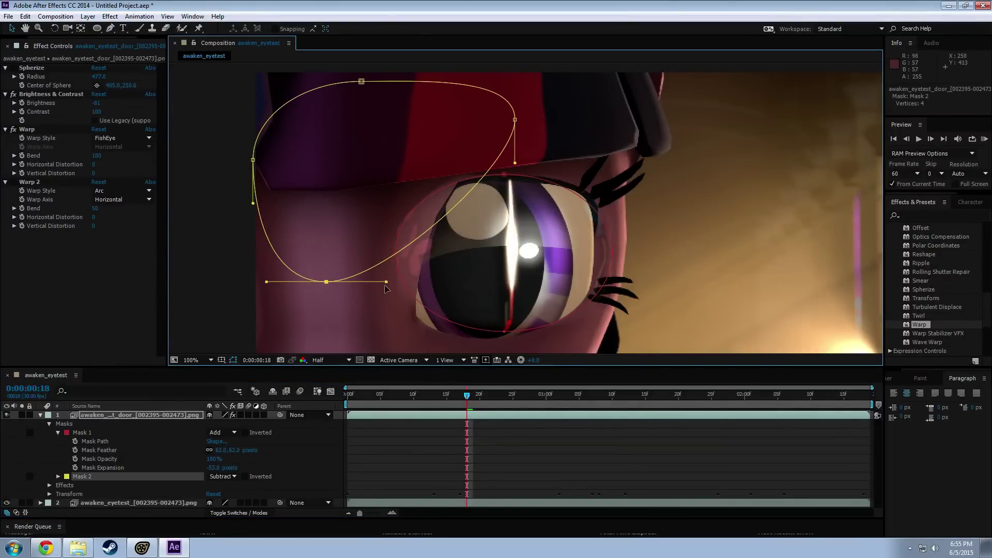
{"action": "left_click_drag", "start_coordinate": [386, 282], "coordinate": [337, 216]}
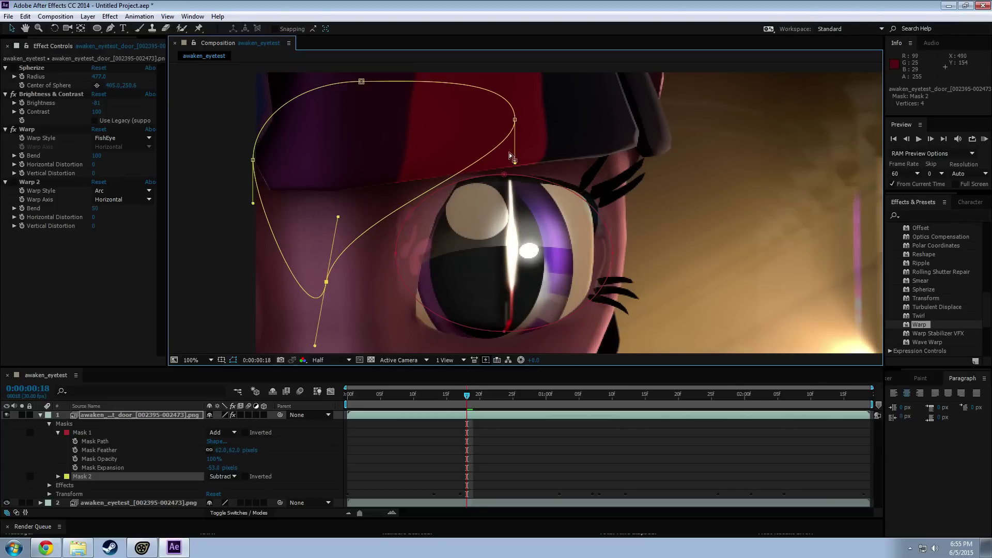
{"action": "left_click_drag", "start_coordinate": [515, 164], "coordinate": [459, 106]}
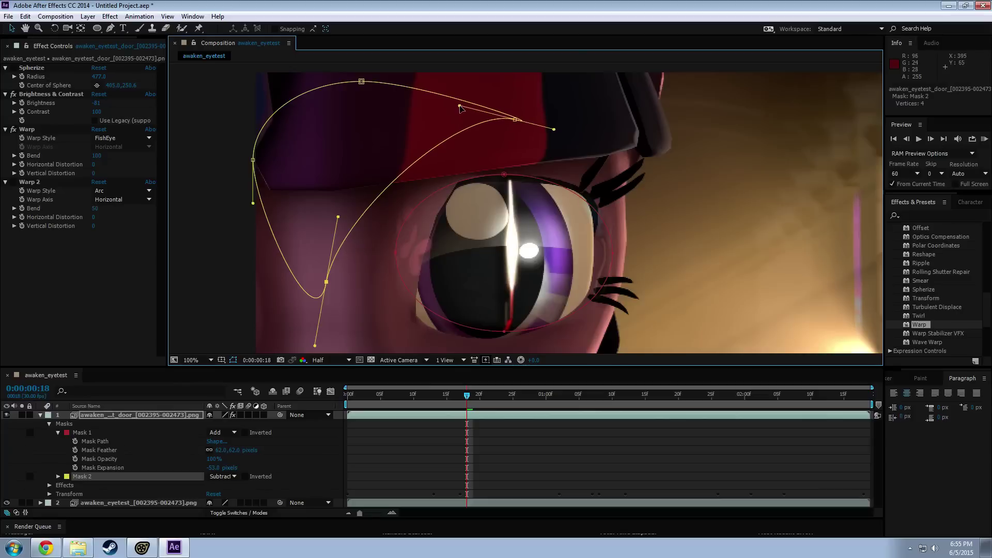
Step: Reshape Mask 2 by moving its top, bottom and right vertices and extending the bottom handle, so its right edge crosses the eye diagonally
{"action": "left_click_drag", "start_coordinate": [361, 82], "coordinate": [384, 72]}
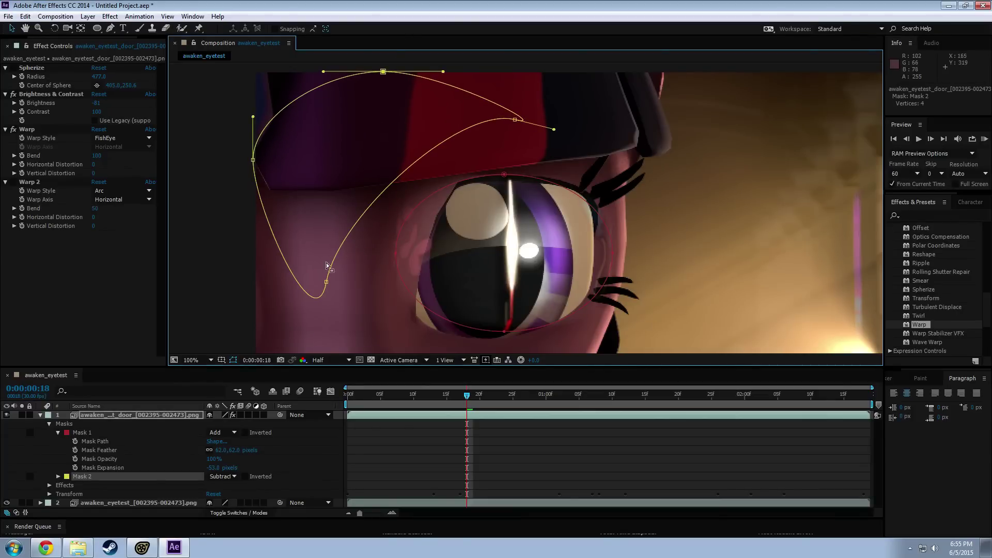
{"action": "left_click_drag", "start_coordinate": [326, 281], "coordinate": [417, 320]}
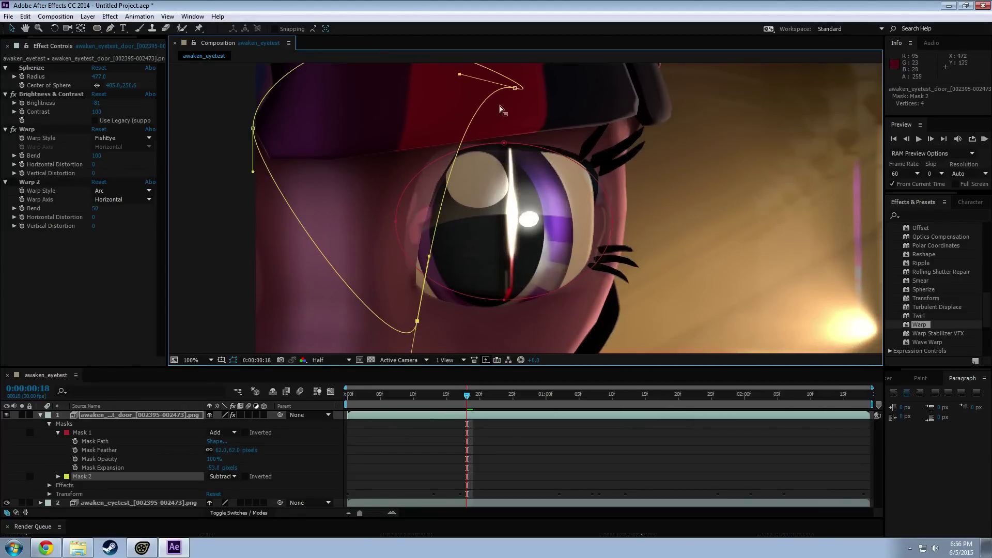
{"action": "left_click_drag", "start_coordinate": [517, 89], "coordinate": [568, 77]}
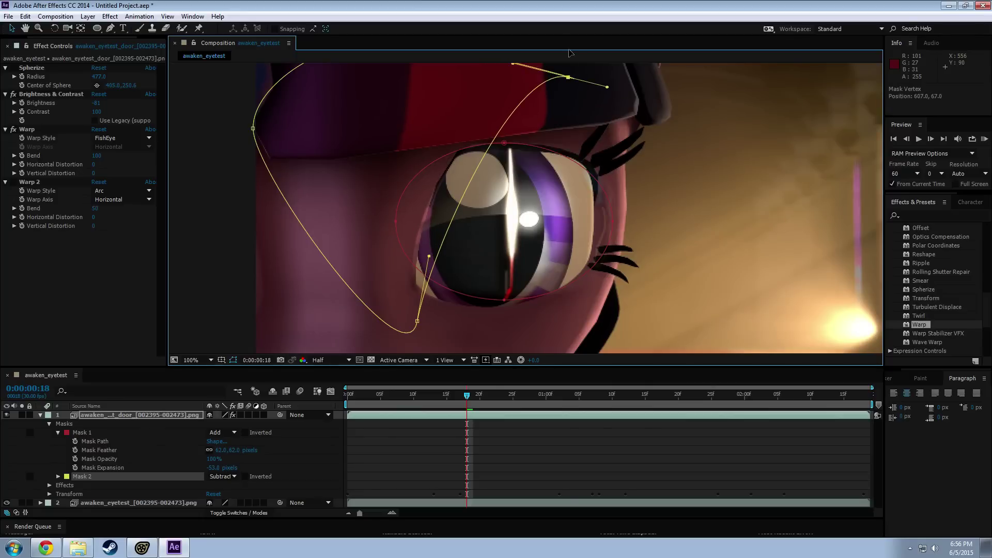
{"action": "left_click_drag", "start_coordinate": [417, 322], "coordinate": [422, 327]}
{"action": "left_click_drag", "start_coordinate": [433, 263], "coordinate": [482, 132]}
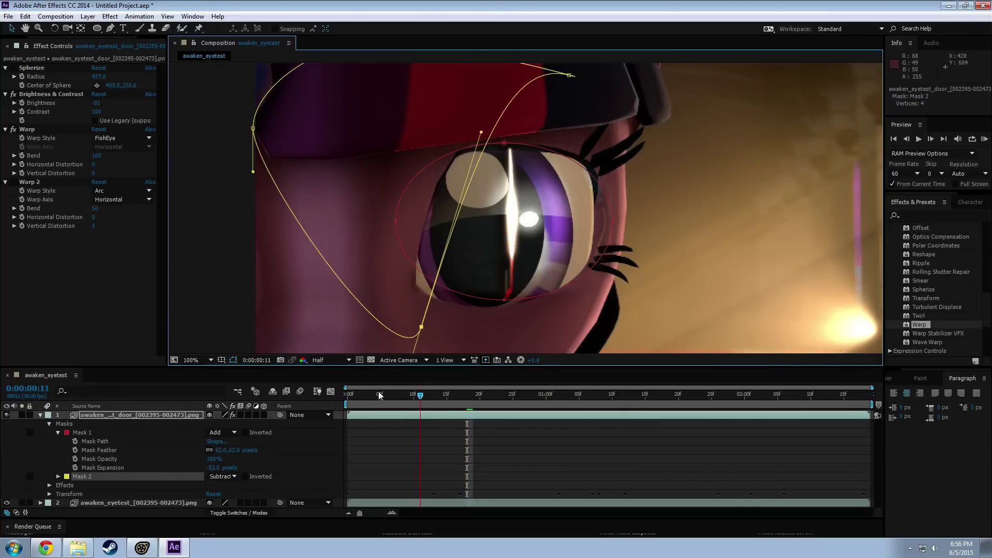
Step: At the first frame, nudge Mask 2's bottom and upper-right vertices slightly to refine its edge over the eye
{"action": "left_click_drag", "start_coordinate": [380, 396], "coordinate": [331, 394]}
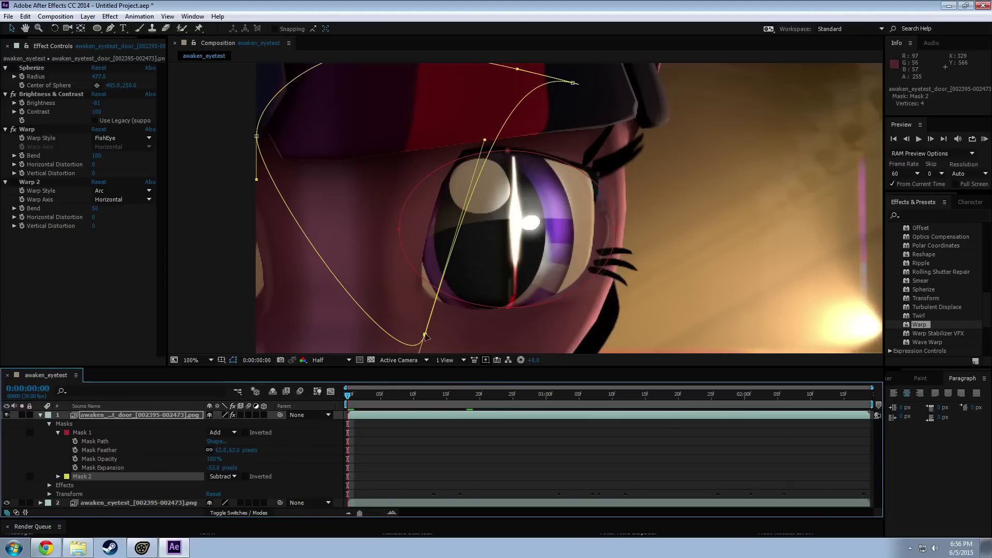
{"action": "left_click_drag", "start_coordinate": [424, 336], "coordinate": [422, 335]}
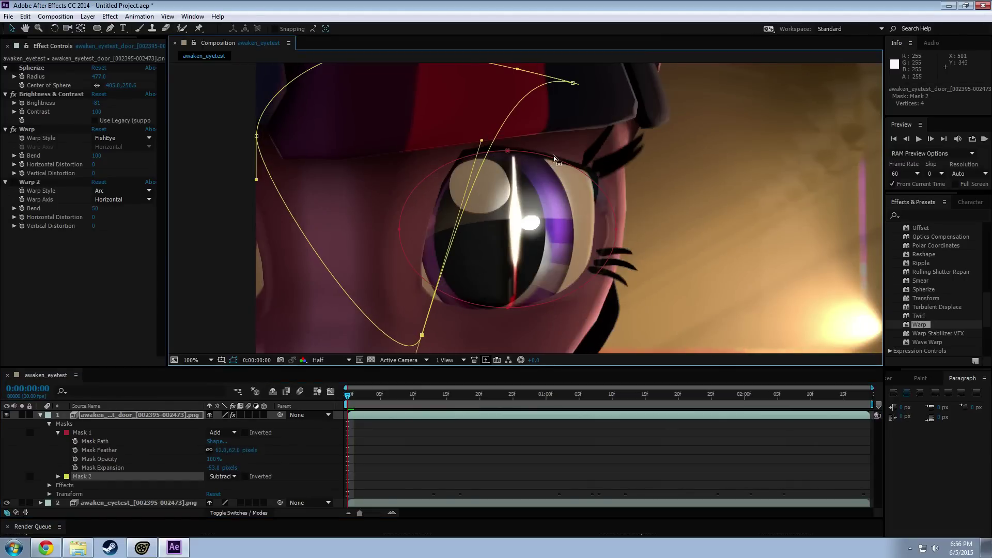
{"action": "left_click_drag", "start_coordinate": [572, 84], "coordinate": [567, 80]}
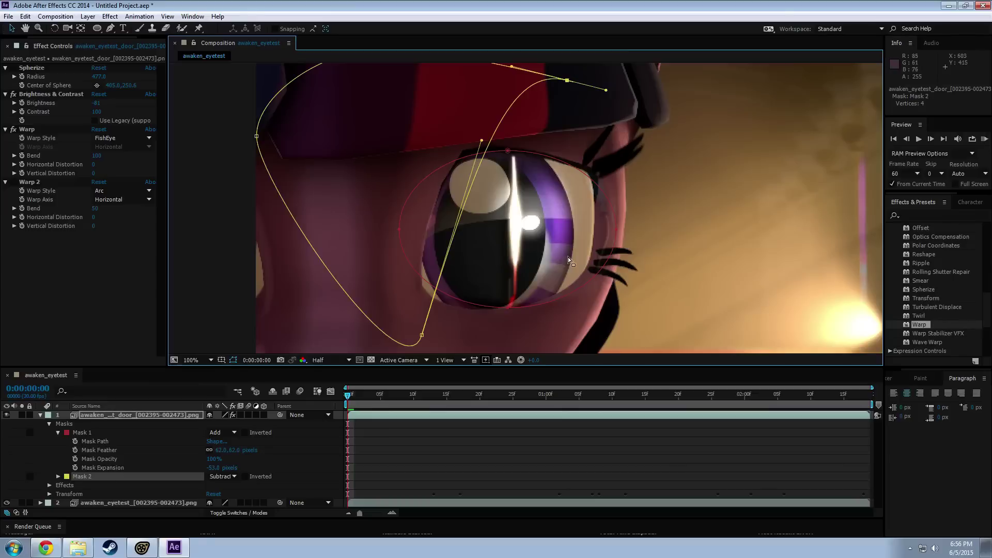
{"action": "scroll", "coordinate": [593, 267], "scroll_direction": "down", "scroll_amount": 2}
{"action": "scroll", "coordinate": [593, 267], "scroll_direction": "down", "scroll_amount": 2}
{"action": "scroll", "coordinate": [593, 267], "scroll_direction": "up", "scroll_amount": 2}
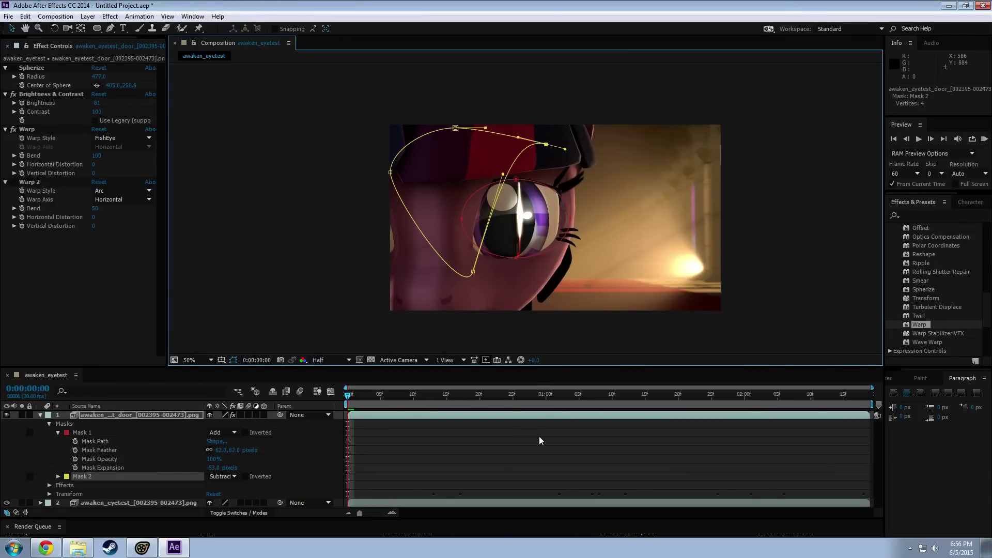
Step: Enable Mask Path keyframing for Mask 2 at 0:00:00:00, and shift the whole mask to follow the eye at 0:00:02:18
{"action": "double_click", "coordinate": [60, 476]}
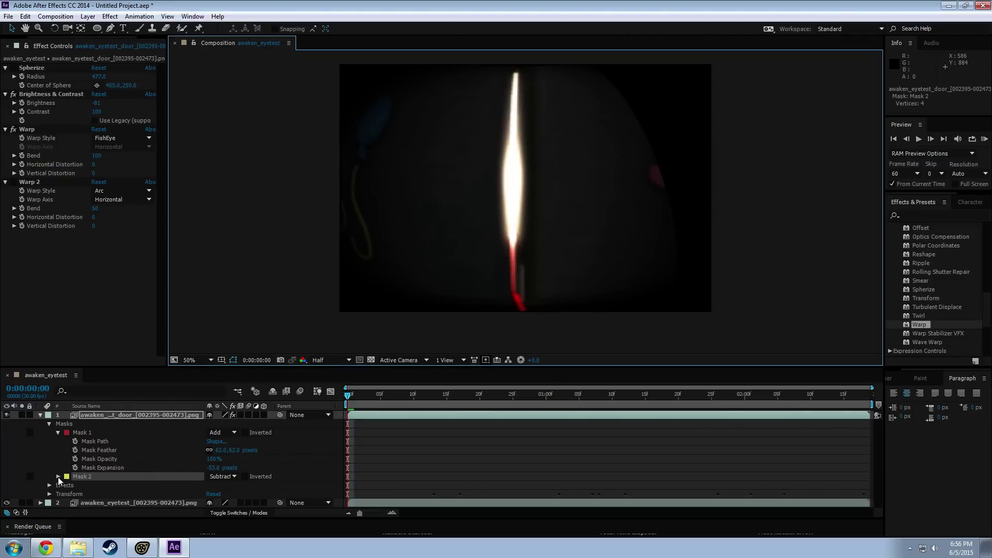
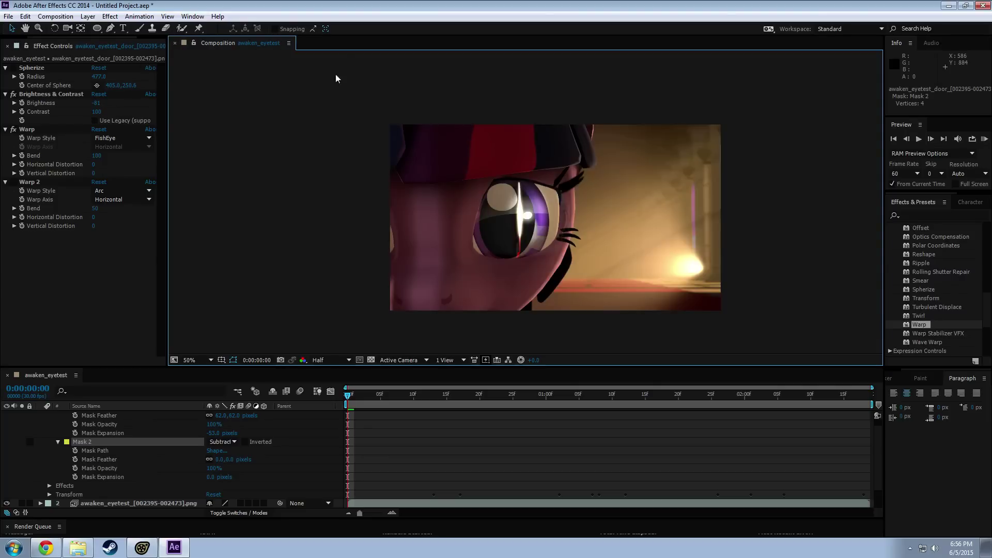
{"action": "left_click", "coordinate": [336, 74]}
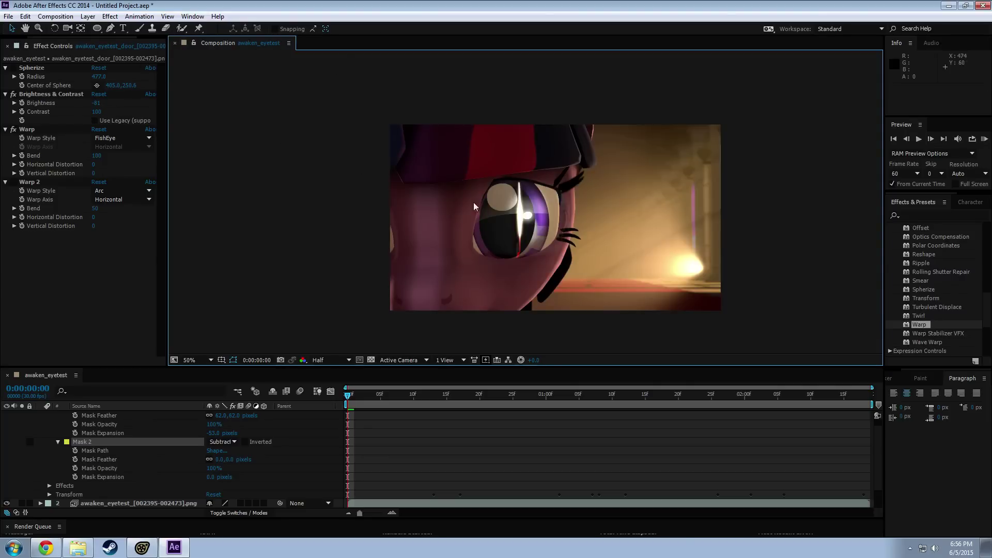
{"action": "left_click", "coordinate": [94, 450]}
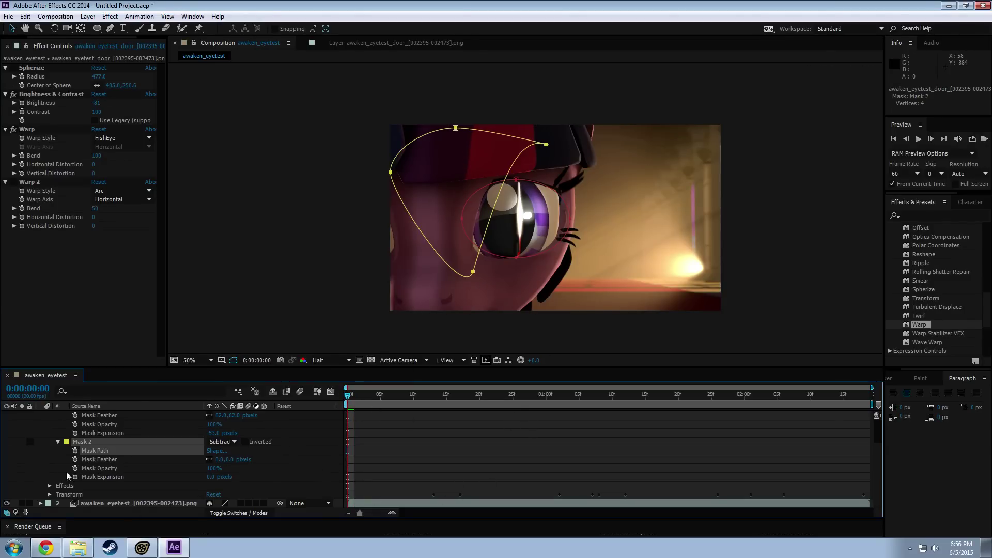
{"action": "left_click", "coordinate": [75, 450]}
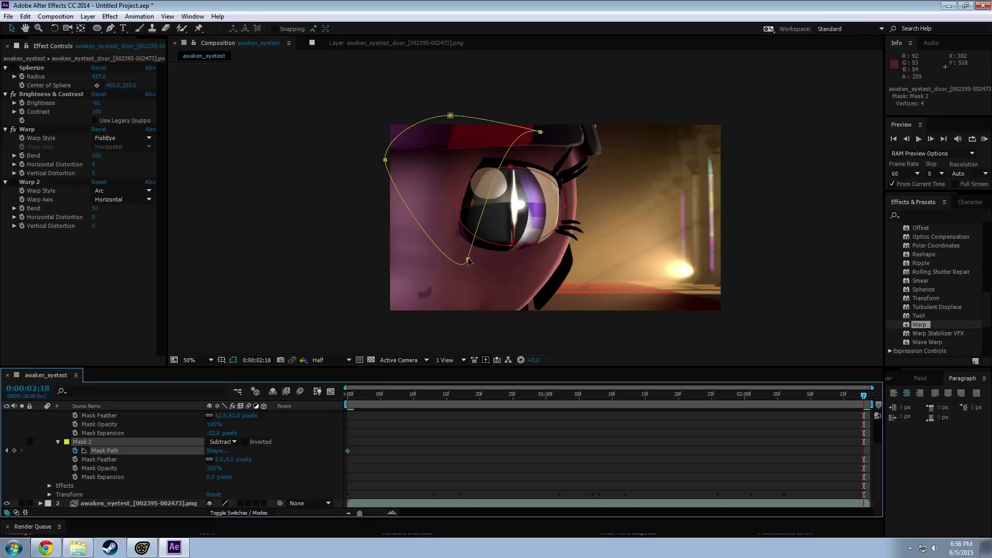
{"action": "left_click_drag", "start_coordinate": [468, 261], "coordinate": [459, 264]}
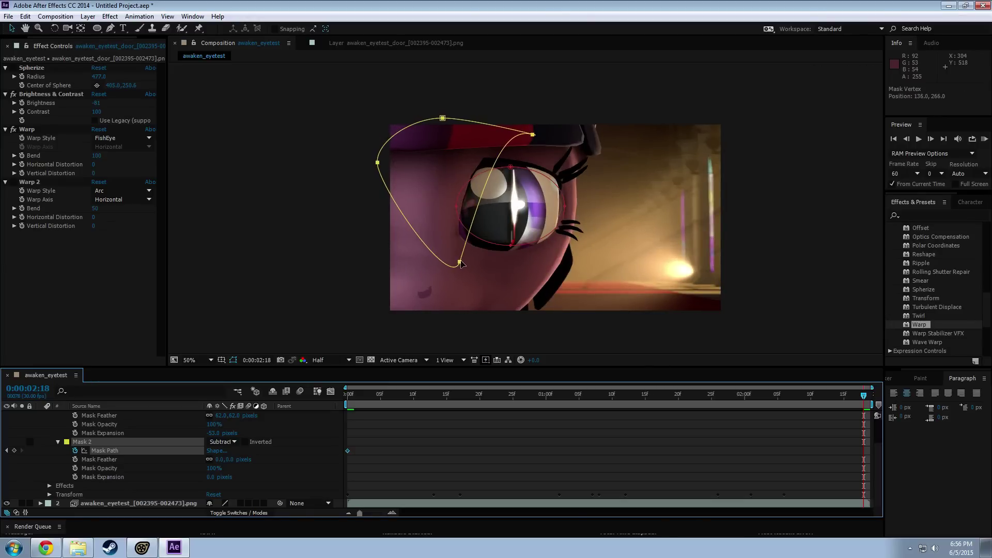
Step: Scrub and play back the shot from the first frame to check how Mask 2 follows the eye
{"action": "left_click", "coordinate": [784, 395]}
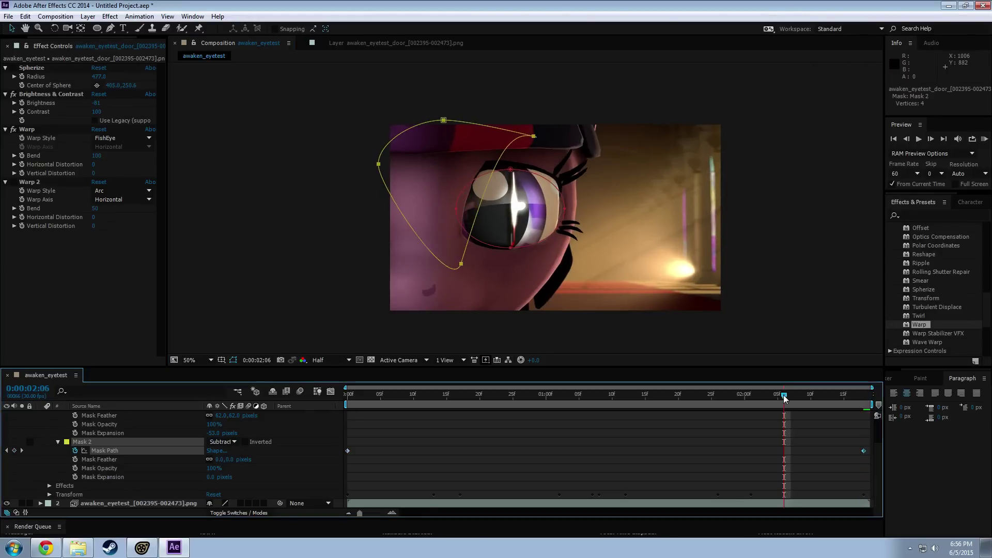
{"action": "left_click_drag", "start_coordinate": [600, 399], "coordinate": [347, 396]}
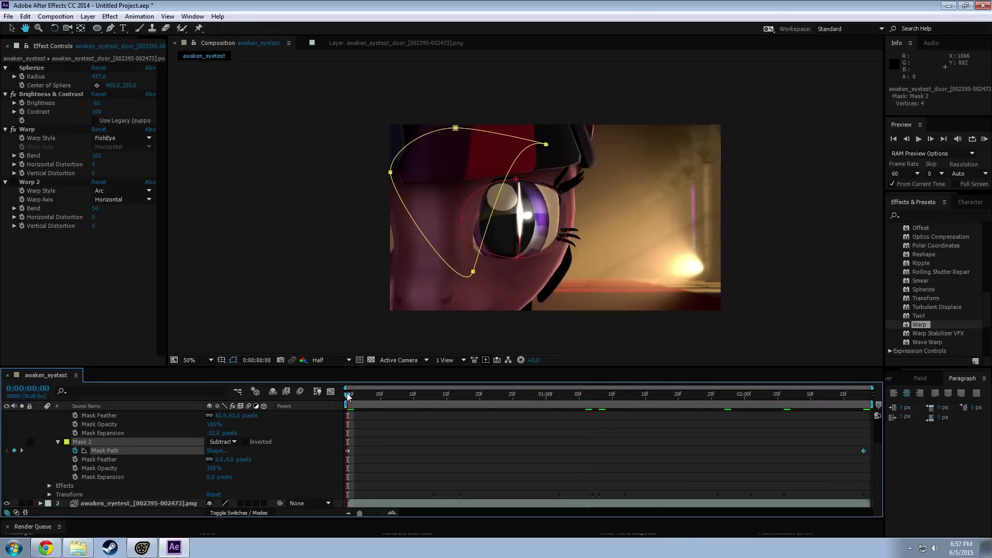
{"action": "key", "text": "space"}
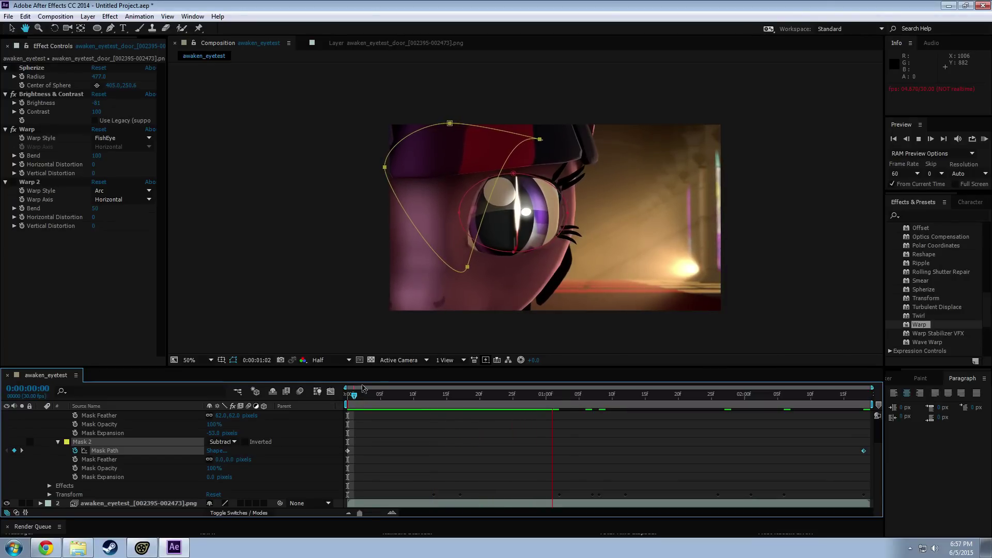
{"action": "key", "text": "space"}
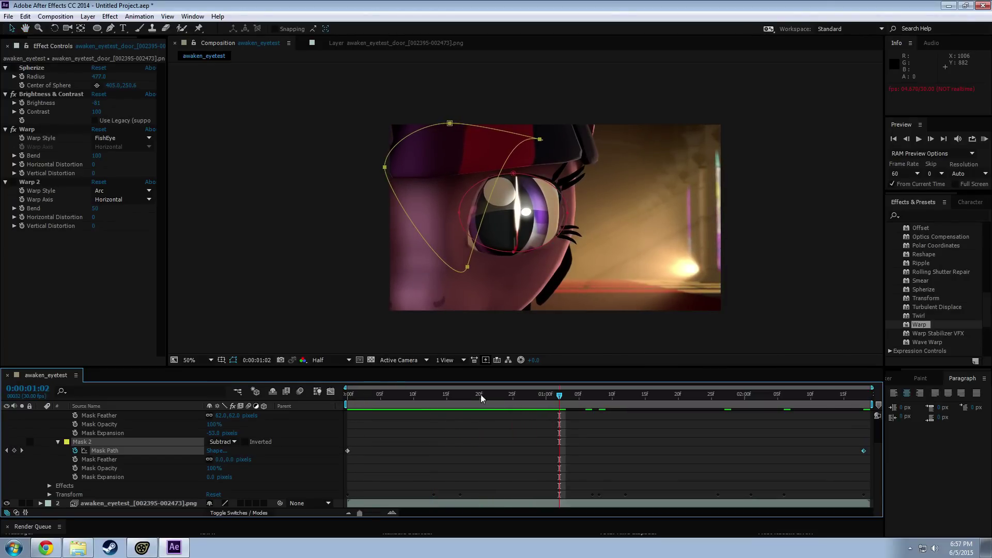
Step: Add a Mask Path keyframe to Mask 2 at 0:00:01:27 and shift the mask slightly down and right
{"action": "left_click_drag", "start_coordinate": [480, 395], "coordinate": [727, 401]}
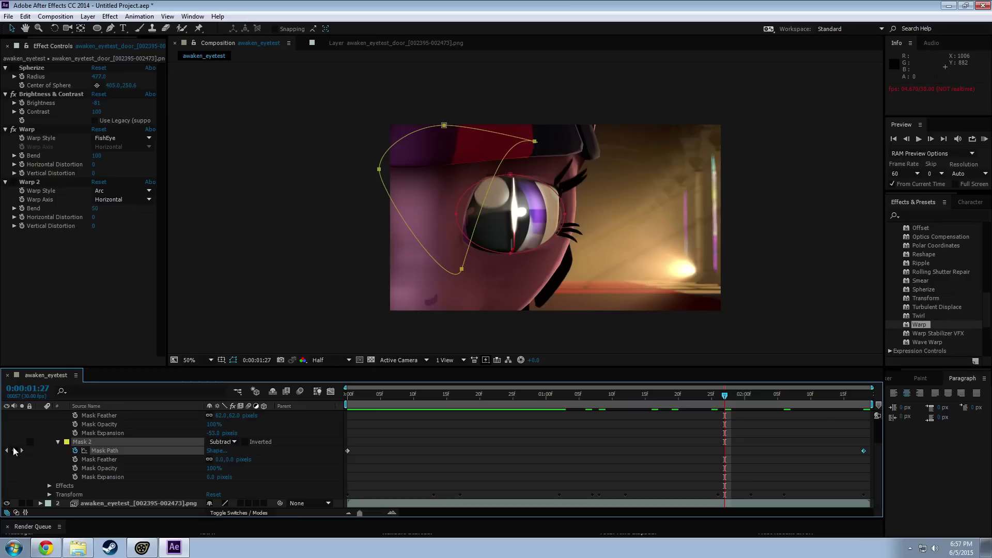
{"action": "left_click", "coordinate": [14, 450]}
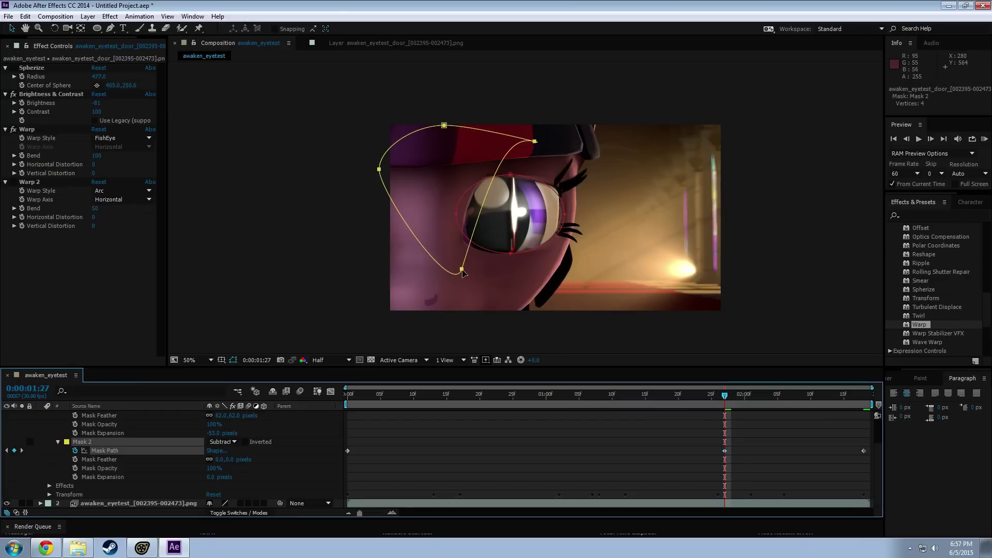
{"action": "left_click_drag", "start_coordinate": [462, 271], "coordinate": [464, 272]}
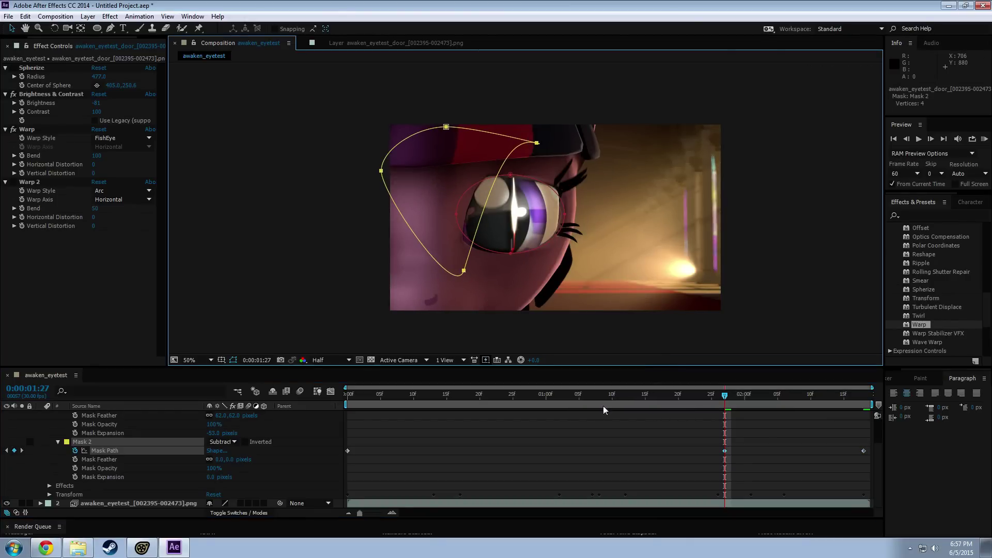
Step: Add Mask Path keyframes to Mask 2 at 0:00:01:25 and 0:00:02:06, on either side of the blink
{"action": "left_click_drag", "start_coordinate": [600, 395], "coordinate": [512, 395]}
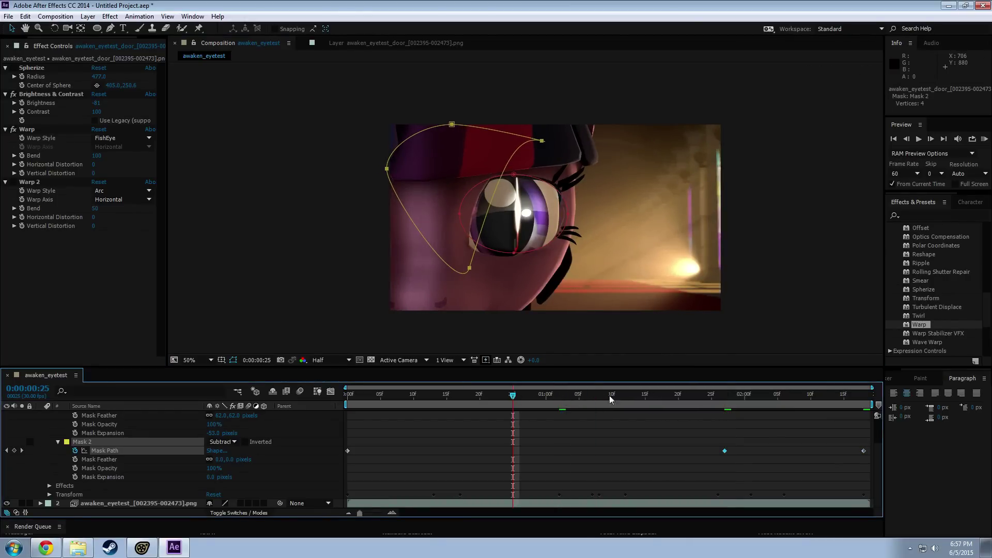
{"action": "left_click_drag", "start_coordinate": [752, 398], "coordinate": [712, 400]}
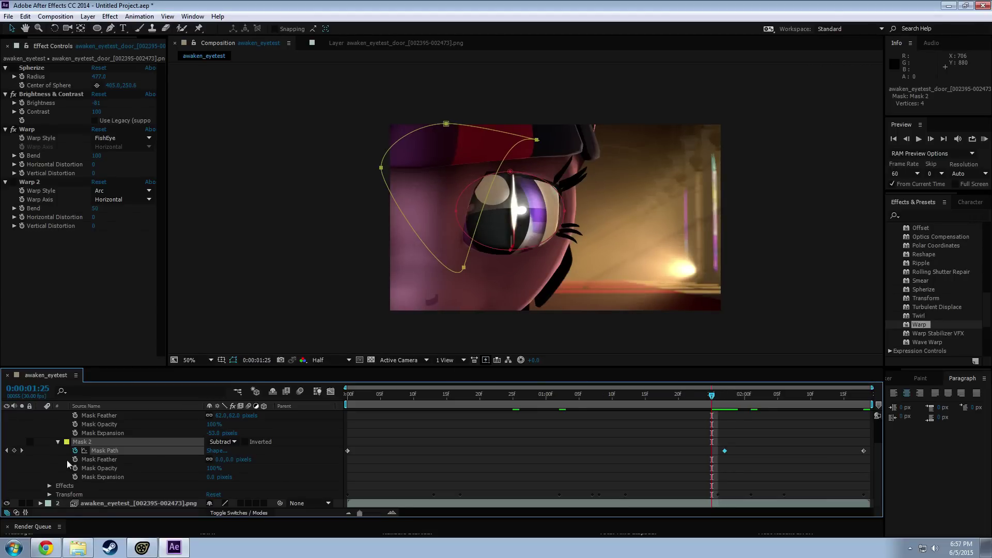
{"action": "left_click", "coordinate": [14, 450]}
{"action": "left_click_drag", "start_coordinate": [733, 399], "coordinate": [785, 398]}
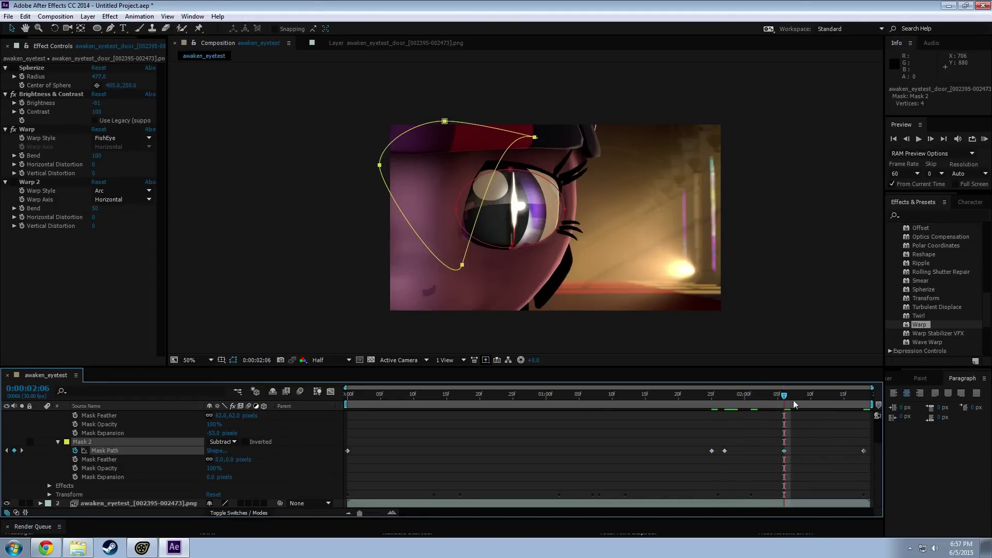
Step: At 0:00:02:01, where the eye is closed, add a fifth vertex to Mask 2's right edge with the Pen tool and return to the Selection tool
{"action": "left_click_drag", "start_coordinate": [792, 400], "coordinate": [749, 401]}
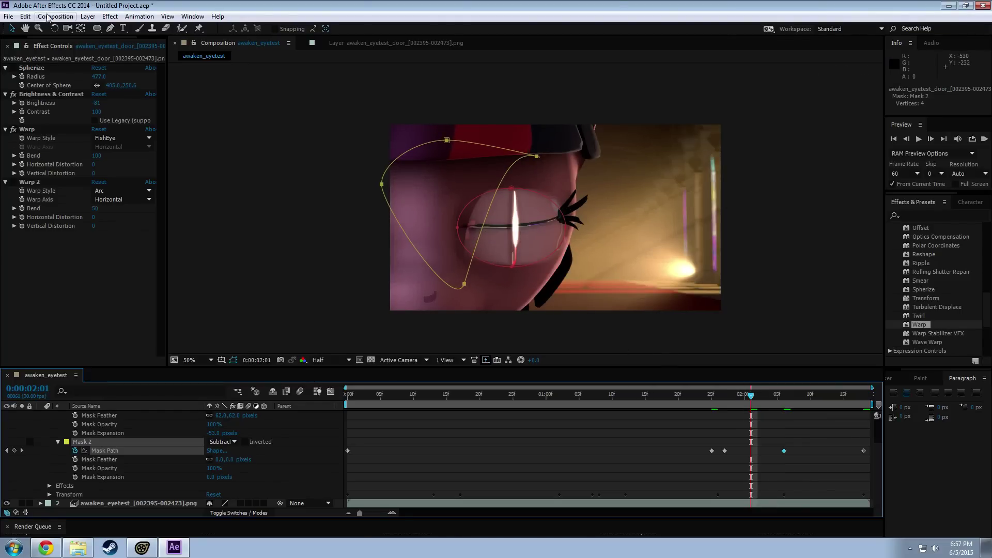
{"action": "left_click", "coordinate": [110, 28]}
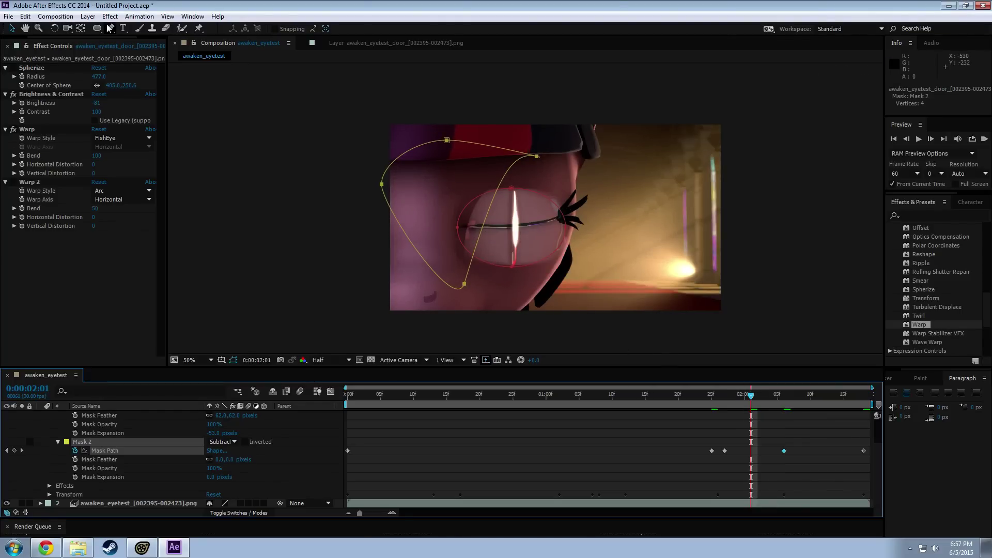
{"action": "left_click", "coordinate": [485, 222]}
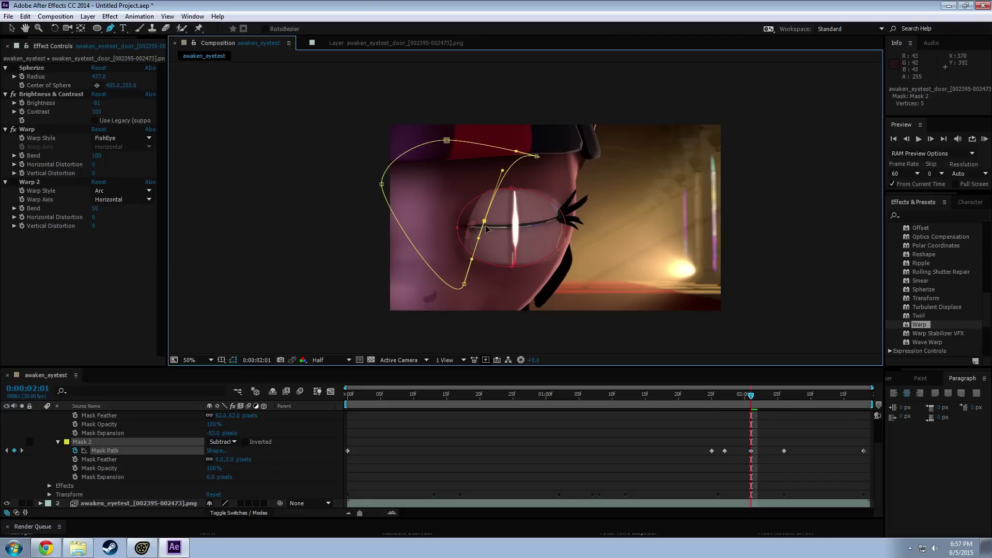
{"action": "left_click", "coordinate": [9, 17]}
{"action": "left_click", "coordinate": [9, 18]}
{"action": "left_click", "coordinate": [12, 29]}
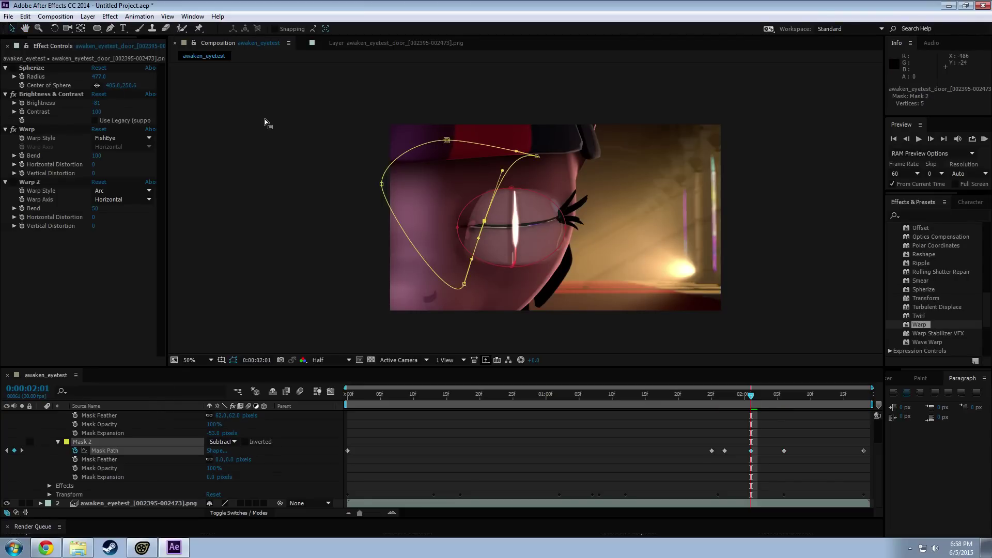
Step: Move Mask 2's vertices at 0:00:02:01 to the corners of the closed eyelid line and outward above and below the eye
{"action": "left_click_drag", "start_coordinate": [491, 229], "coordinate": [468, 235]}
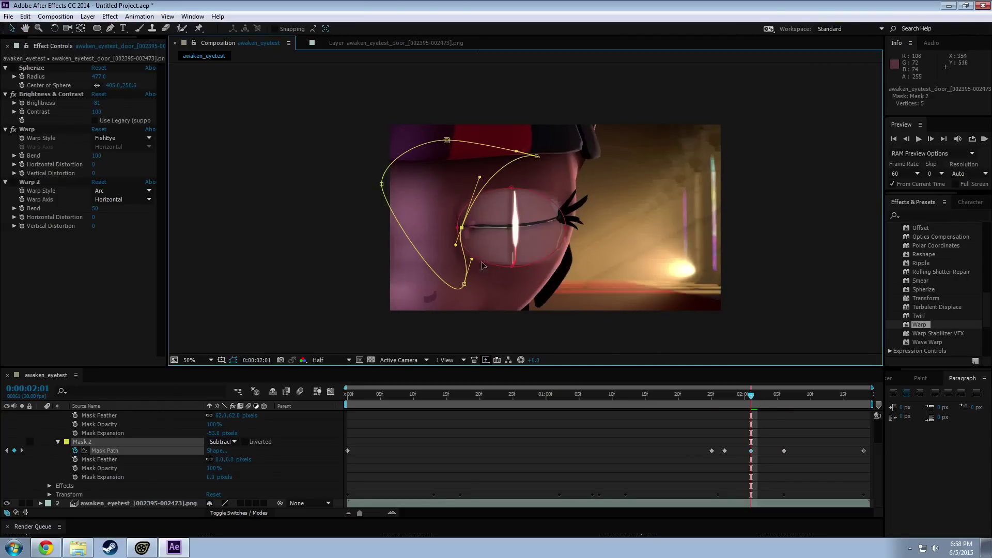
{"action": "left_click_drag", "start_coordinate": [464, 283], "coordinate": [585, 228]}
{"action": "left_click_drag", "start_coordinate": [381, 186], "coordinate": [445, 311]}
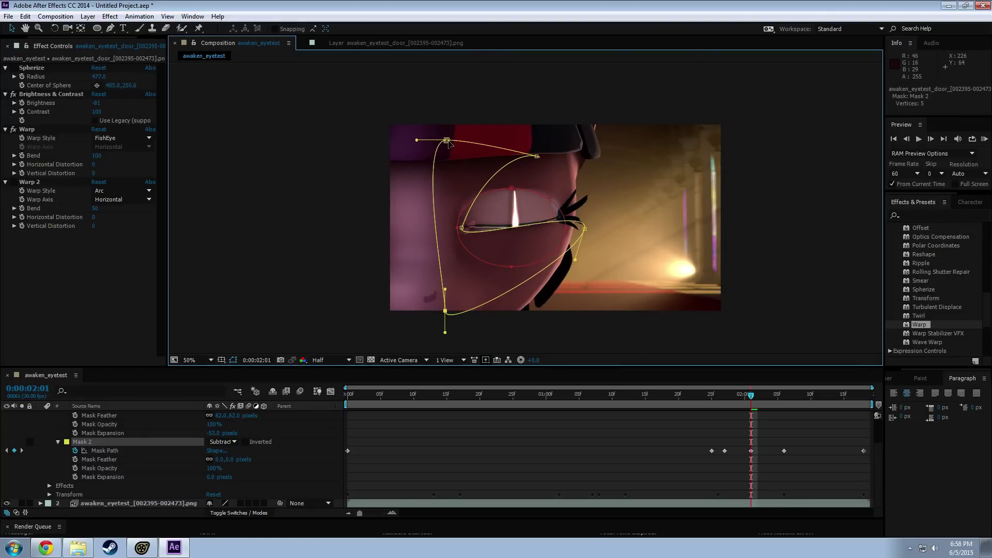
{"action": "left_click_drag", "start_coordinate": [447, 141], "coordinate": [420, 138]}
{"action": "left_click_drag", "start_coordinate": [537, 156], "coordinate": [586, 226]}
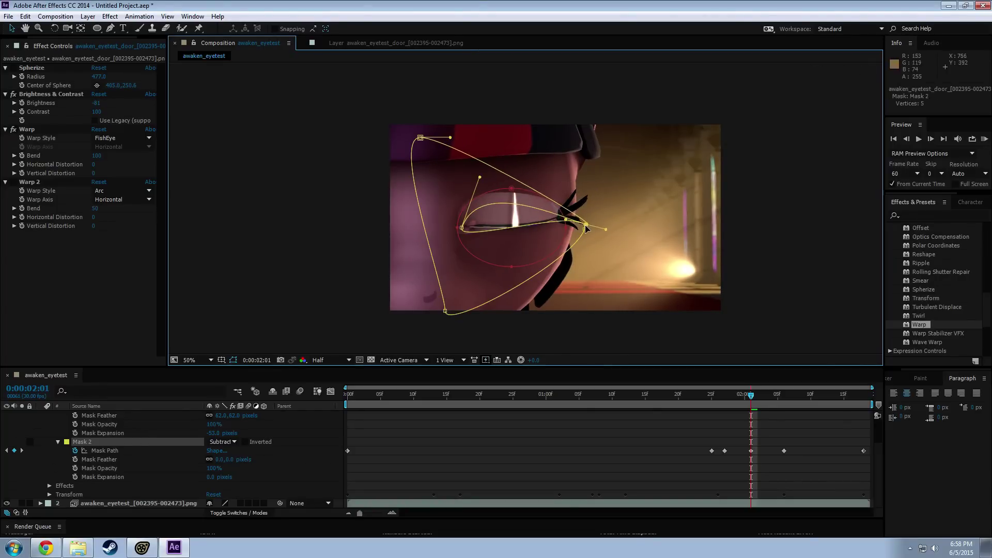
Step: Flatten Mask 2's inner handles along the closed eyelid line to hide the reflection, and play back the blink from 0:00:01:26
{"action": "left_click_drag", "start_coordinate": [480, 178], "coordinate": [504, 222]}
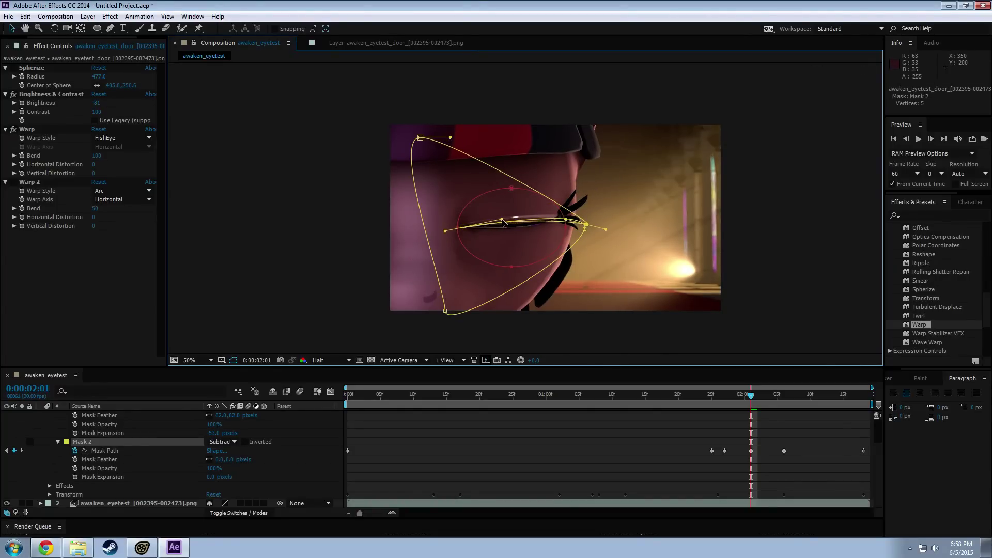
{"action": "left_click", "coordinate": [461, 228]}
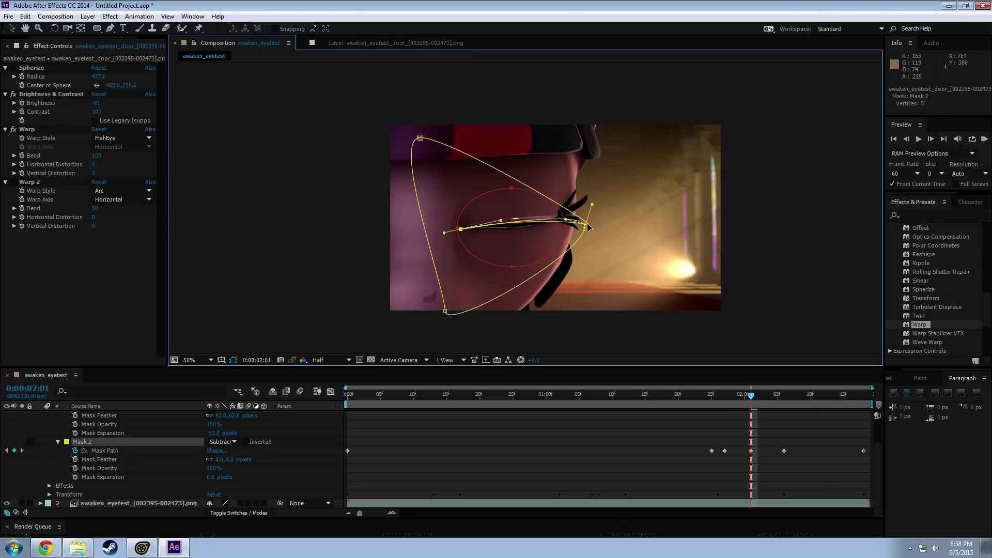
{"action": "left_click_drag", "start_coordinate": [592, 205], "coordinate": [561, 228]}
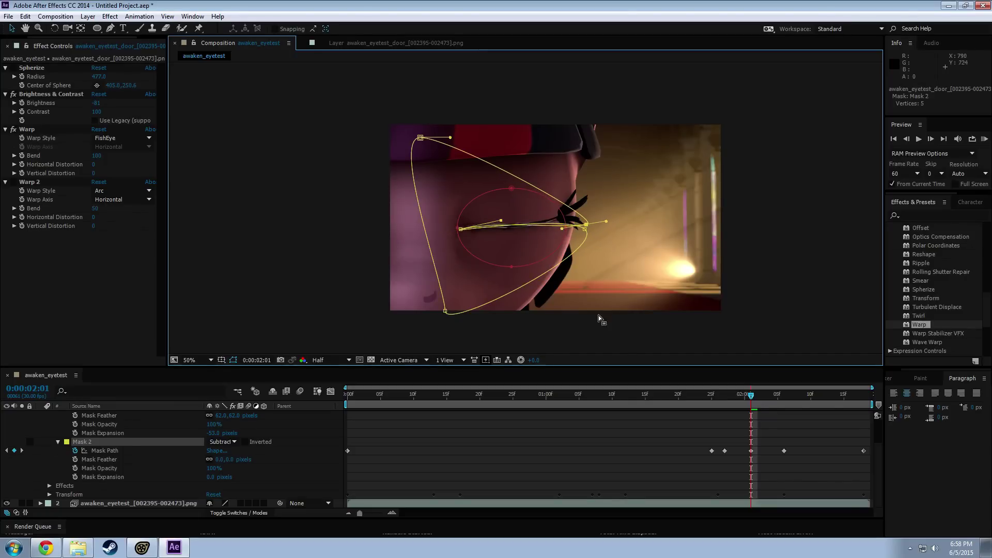
{"action": "left_click", "coordinate": [716, 398]}
{"action": "key", "text": "space"}
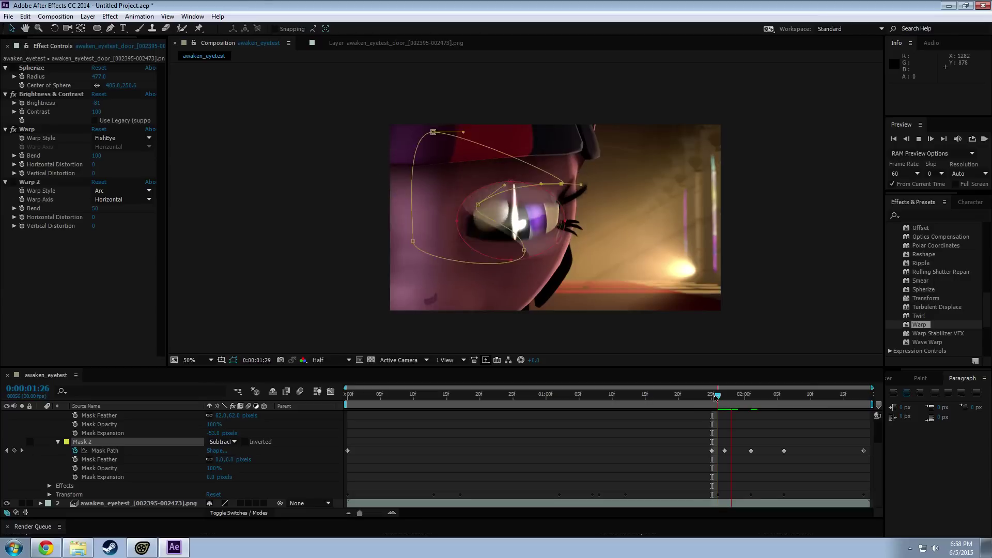
Step: Stop the blink playback and play the section from 0:00:00:23 to check the reflection before the blink
{"action": "key", "text": "space"}
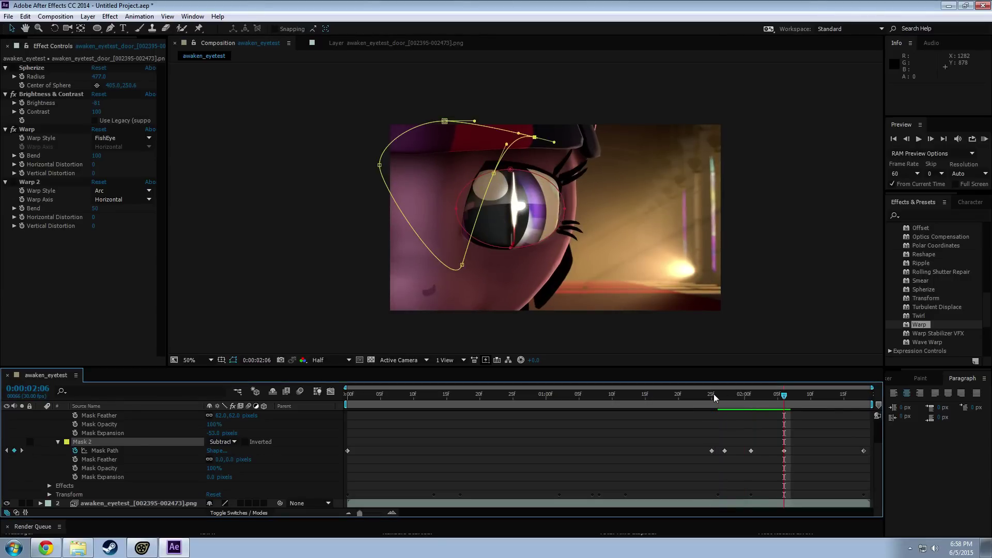
{"action": "mouse_move", "coordinate": [714, 393]}
{"action": "left_mouse_down"}
{"action": "mouse_move", "coordinate": [816, 406]}
{"action": "mouse_move", "coordinate": [705, 406]}
{"action": "left_mouse_up"}
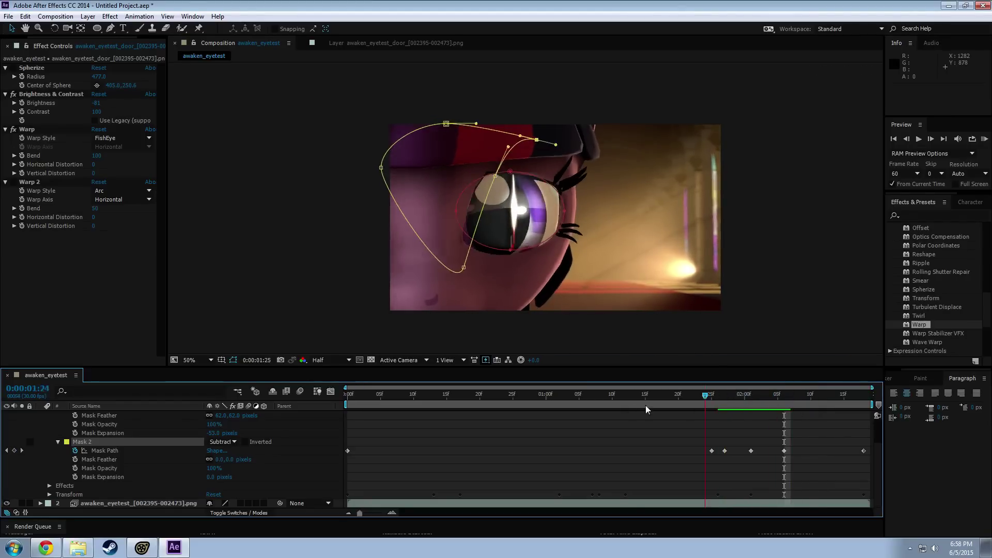
{"action": "left_click", "coordinate": [501, 412]}
{"action": "key", "text": "space"}
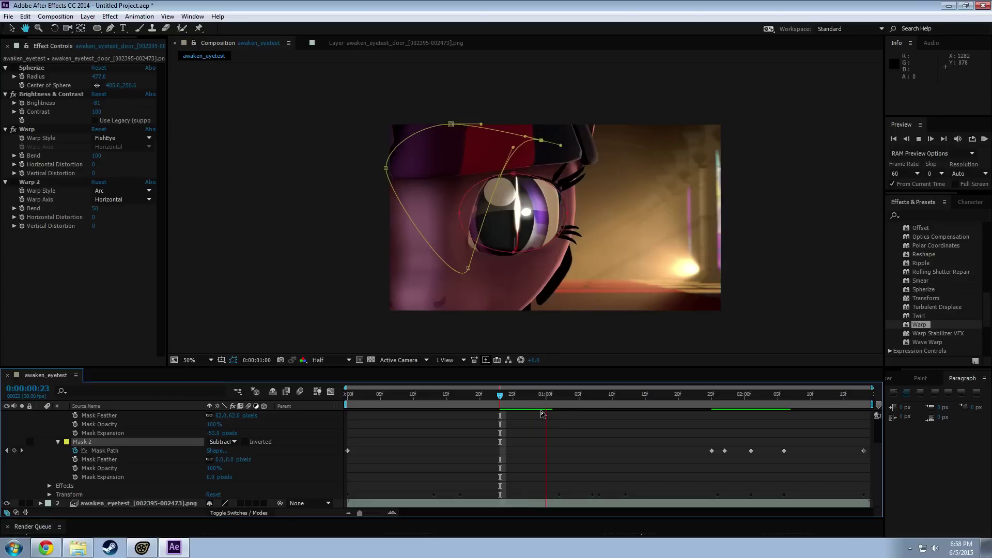
{"action": "key", "text": "space"}
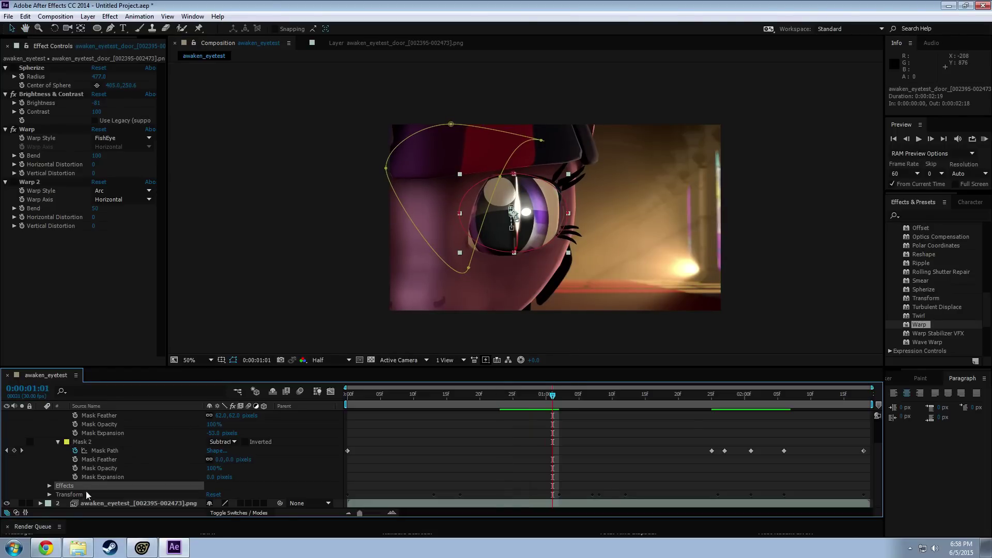
Step: Collapse the door layer, select the background eyetest layer to hide the mask outlines, and preview the composition from the first frame
{"action": "scroll", "coordinate": [86, 491], "scroll_direction": "up", "scroll_amount": 3}
{"action": "left_click", "coordinate": [91, 416]}
{"action": "left_click", "coordinate": [40, 416]}
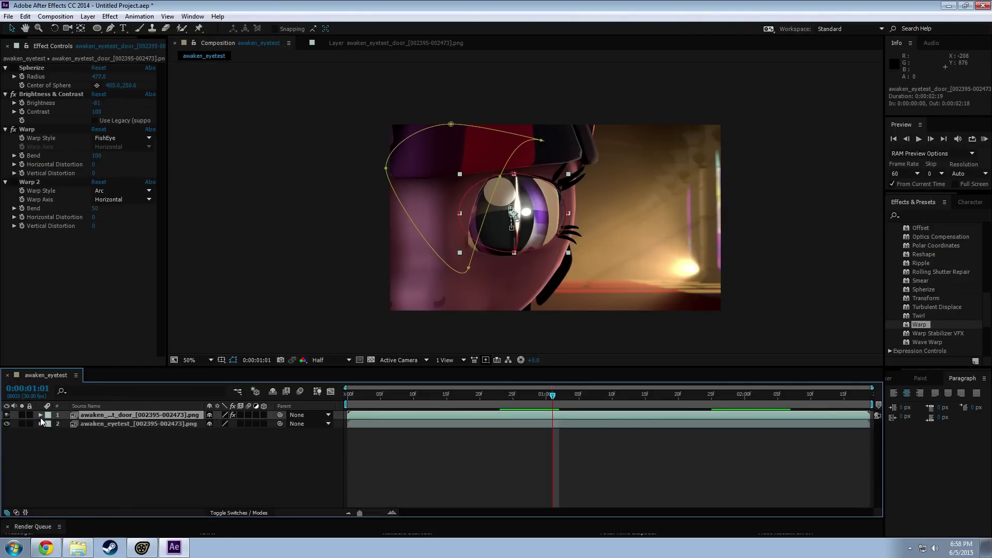
{"action": "left_click", "coordinate": [78, 424]}
{"action": "key", "text": "Home"}
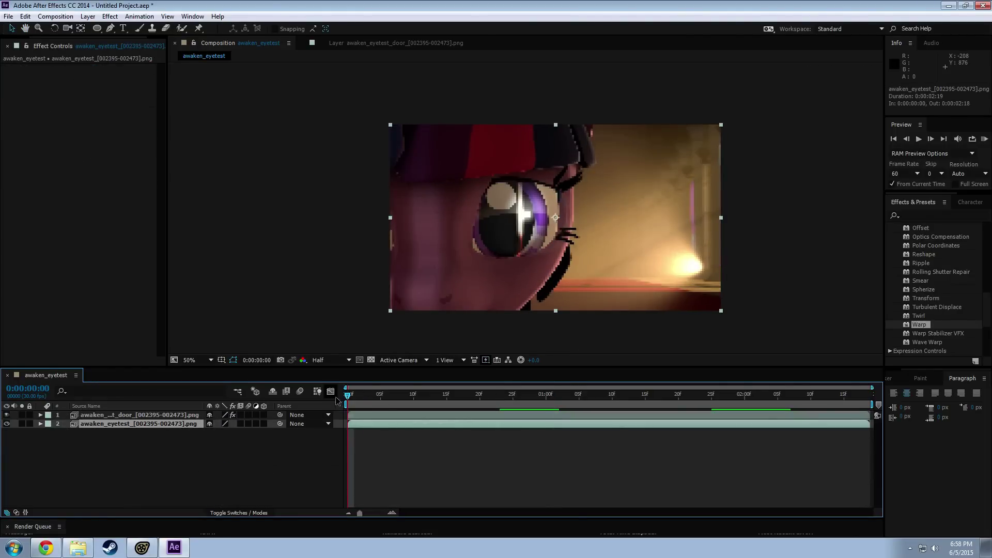
{"action": "key", "text": "space"}
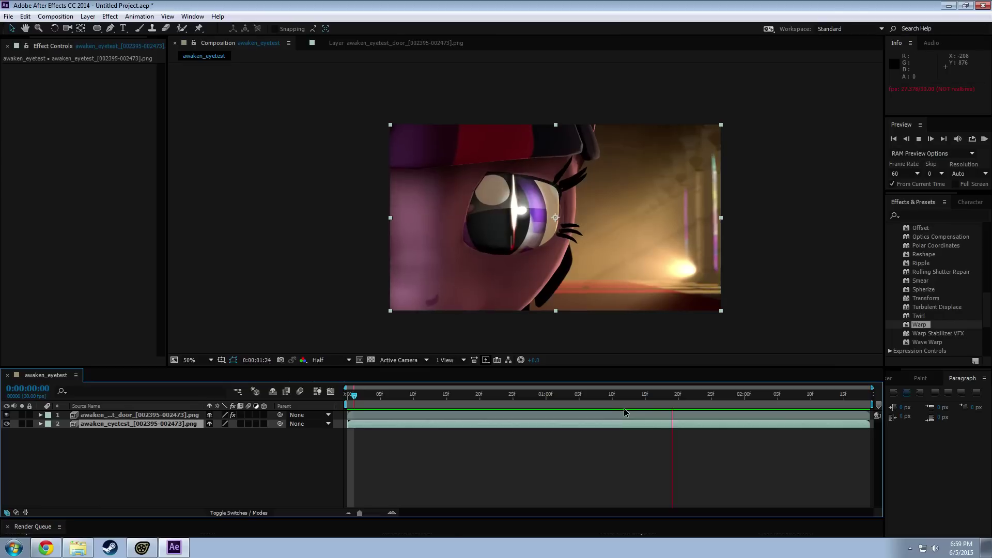
Step: Expand the door layer's masks and delete Mask 2's Mask Path keyframes between 0:00:01:25 and the final keyframe
{"action": "left_click", "coordinate": [713, 396]}
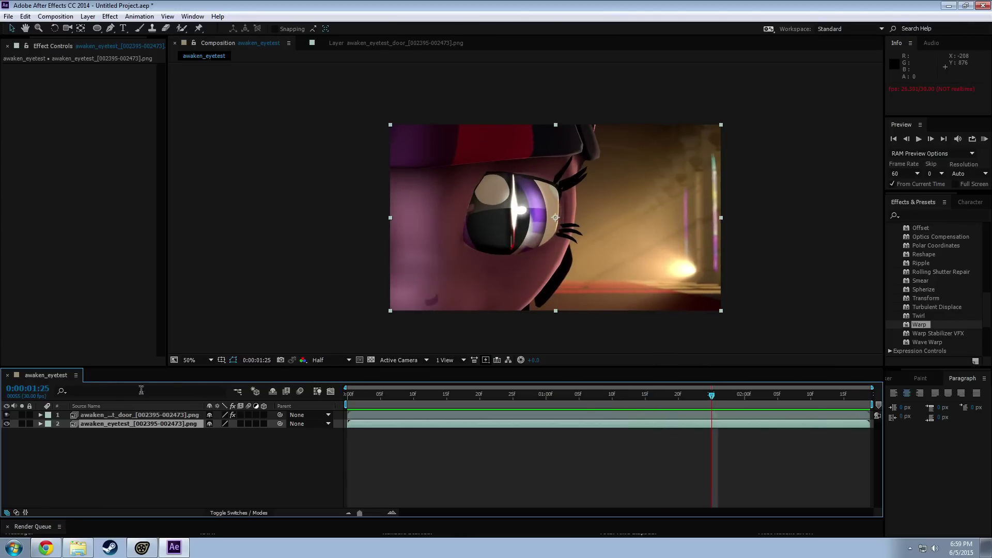
{"action": "left_click", "coordinate": [41, 415]}
{"action": "left_click", "coordinate": [85, 477]}
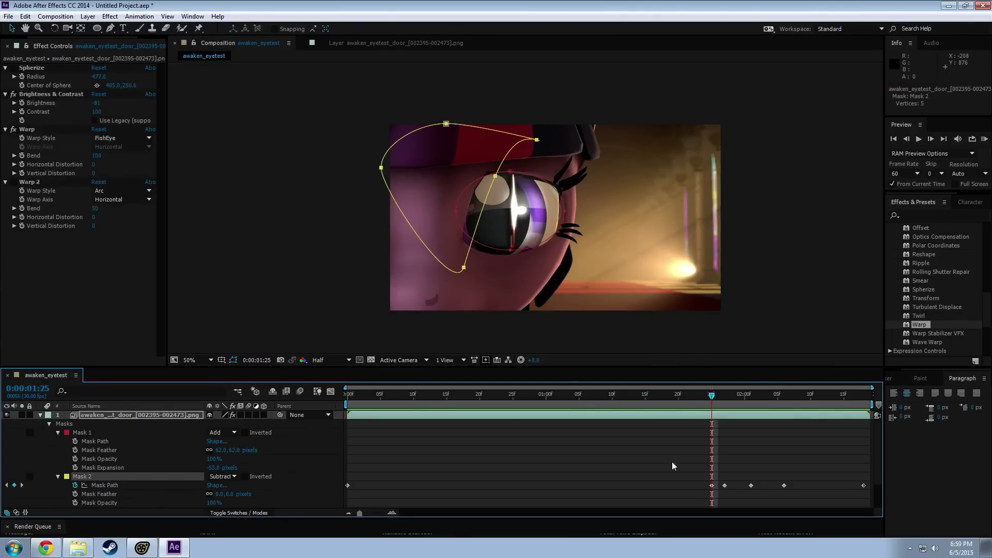
{"action": "left_click_drag", "start_coordinate": [816, 458], "coordinate": [720, 477]}
{"action": "key", "text": "Delete"}
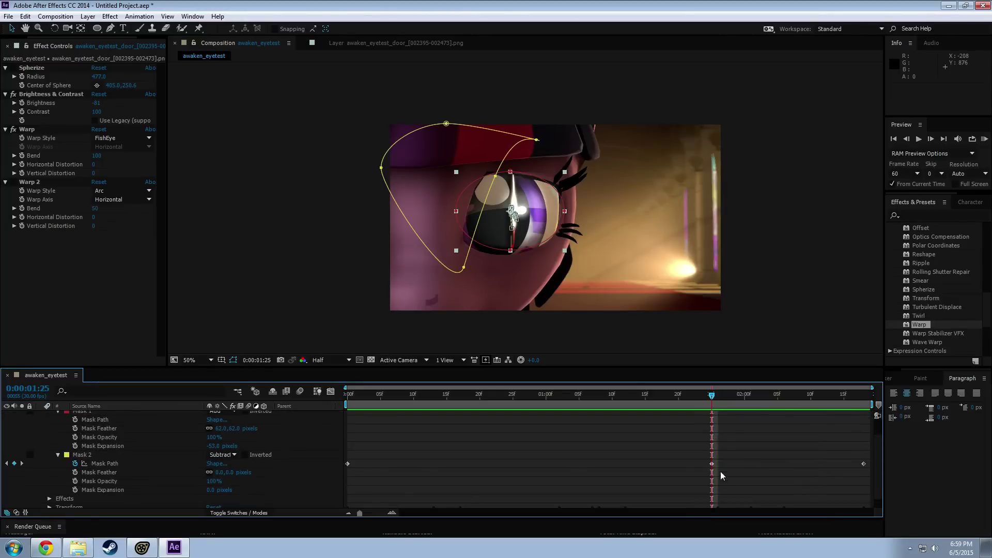
Step: Add Mask Expansion keyframes of -53 pixels to Mask 1 at 0:00:01:27 and 0:00:02:06, on either side of the blink
{"action": "left_click", "coordinate": [86, 438]}
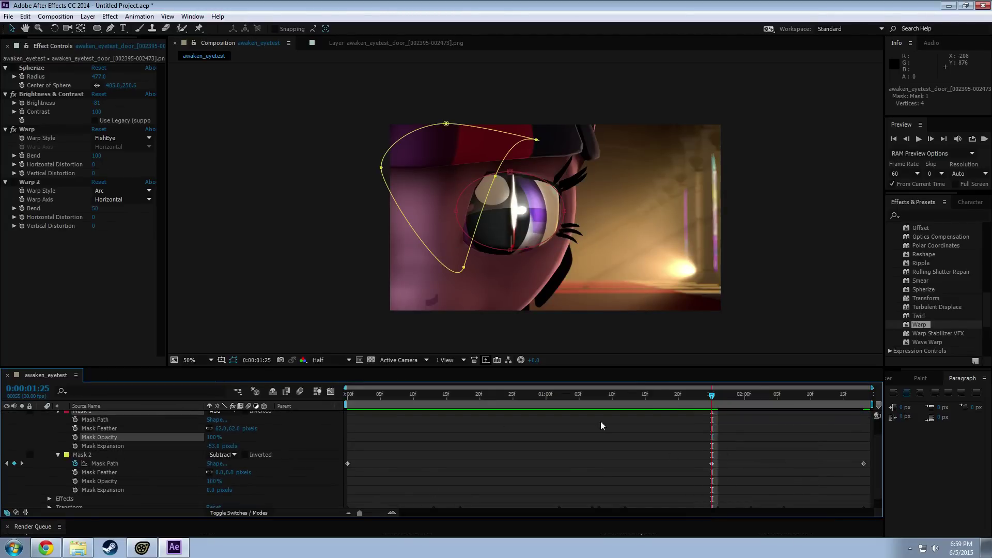
{"action": "left_click_drag", "start_coordinate": [664, 395], "coordinate": [725, 406]}
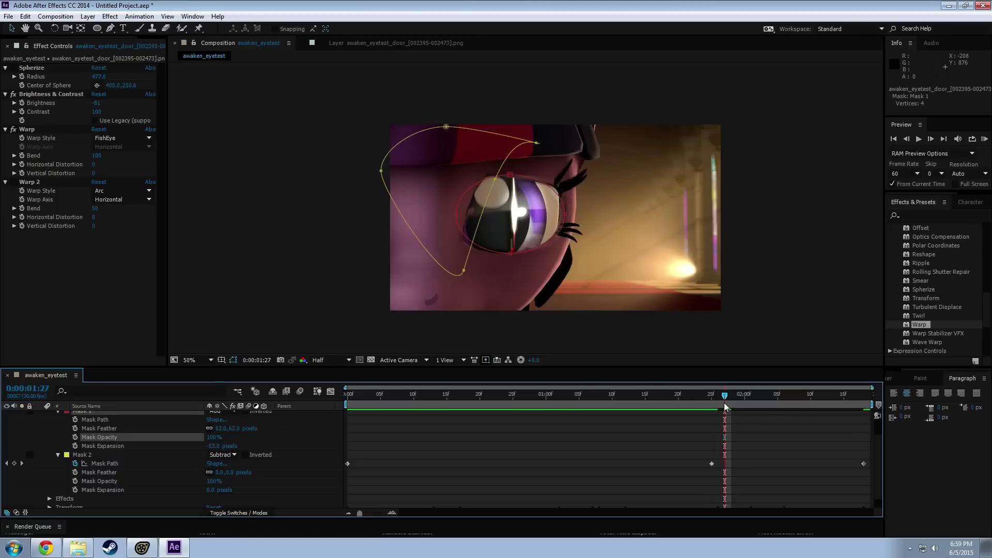
{"action": "left_click", "coordinate": [74, 446]}
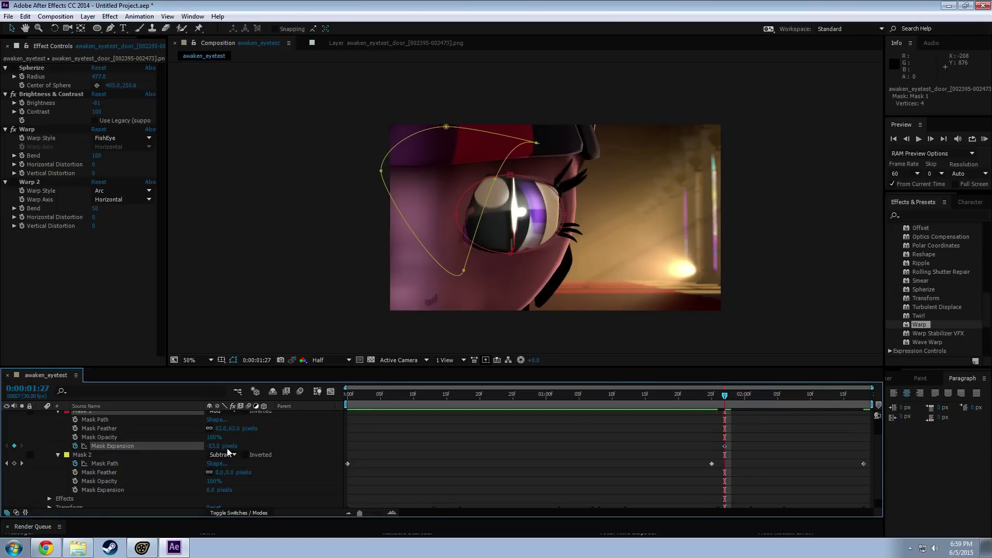
{"action": "left_click_drag", "start_coordinate": [722, 397], "coordinate": [783, 402]}
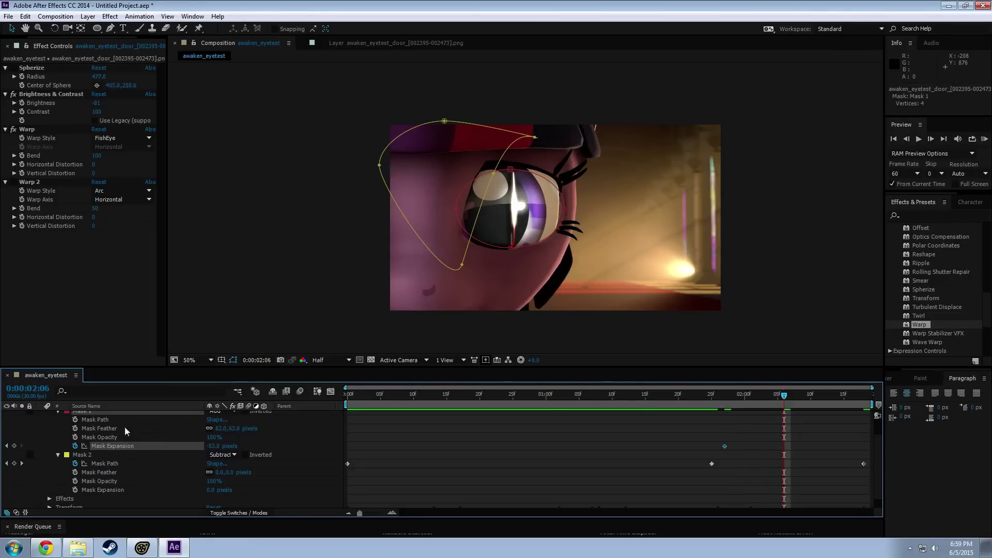
Step: Set Mask 1's Mask Expansion to -239 pixels at 0:00:02:01 and copy that keyframe to 0:00:02:02
{"action": "left_click", "coordinate": [748, 394]}
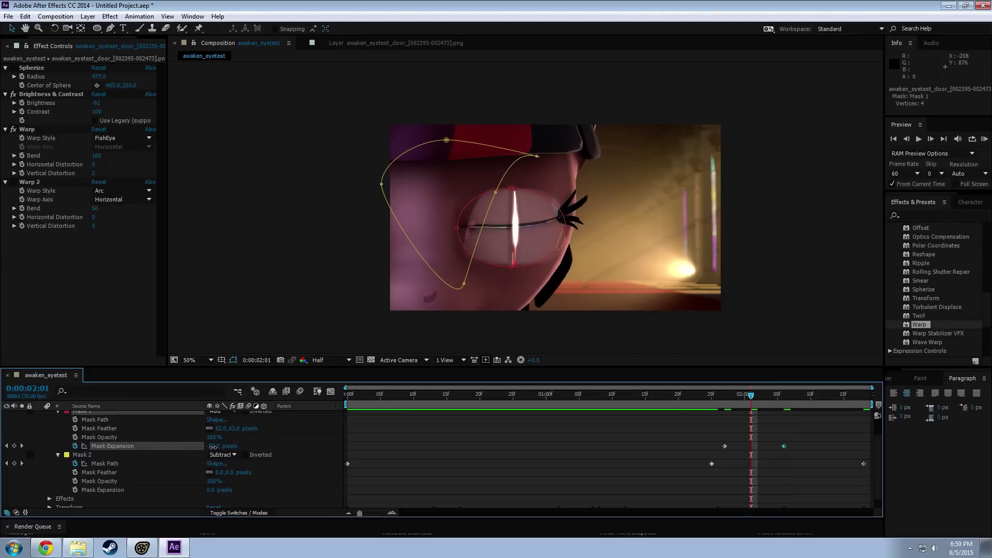
{"action": "left_click_drag", "start_coordinate": [213, 446], "coordinate": [114, 447]}
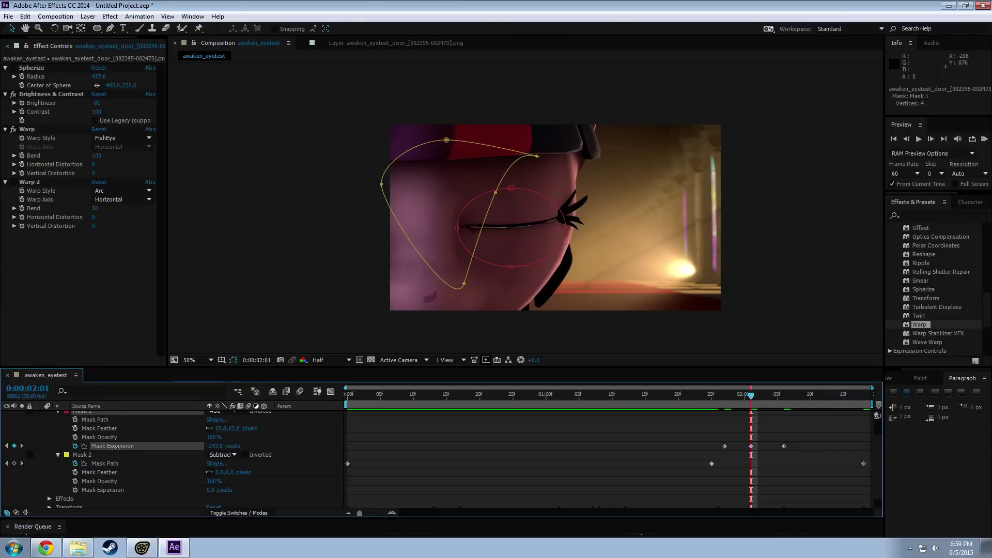
{"action": "left_click_drag", "start_coordinate": [121, 449], "coordinate": [120, 449]}
{"action": "left_click_drag", "start_coordinate": [752, 401], "coordinate": [761, 407]}
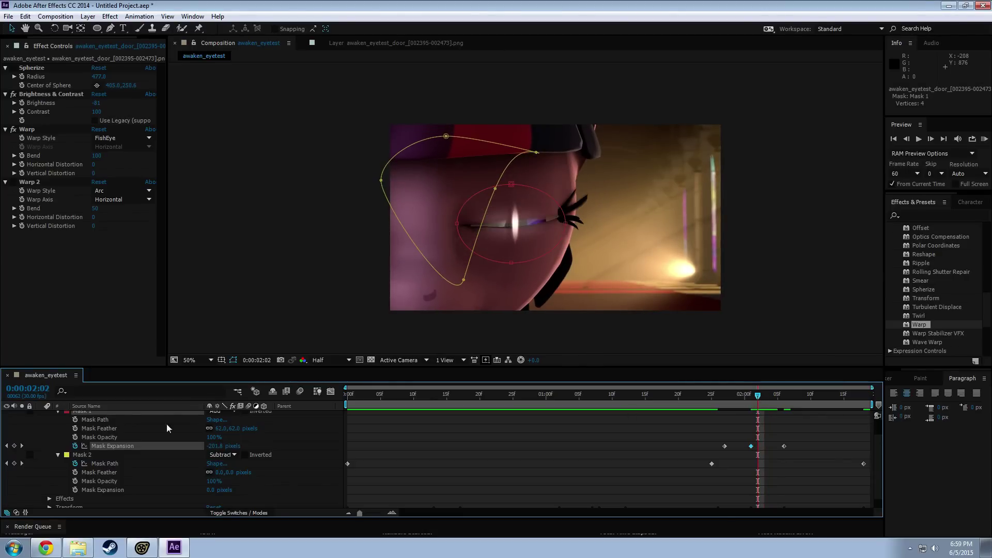
{"action": "left_click", "coordinate": [16, 446]}
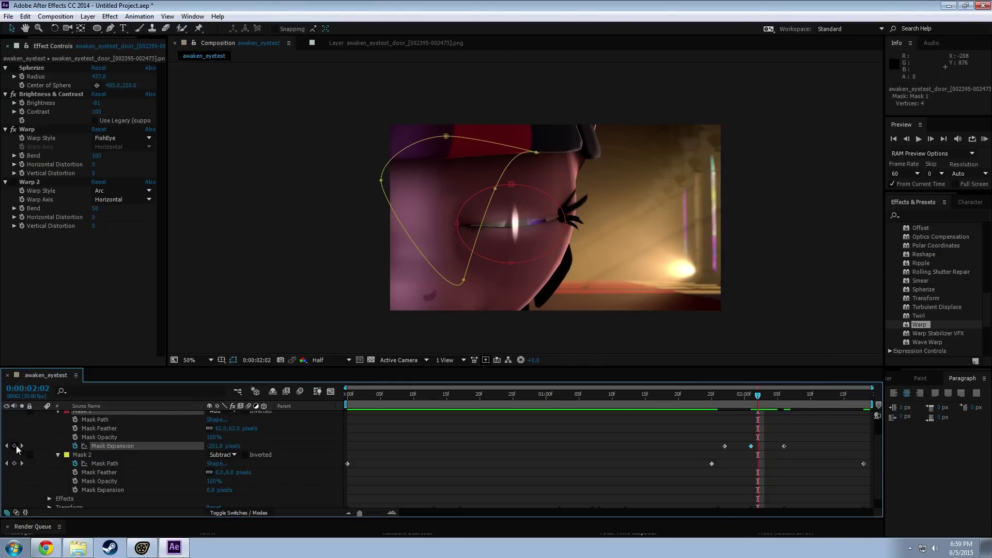
{"action": "left_click", "coordinate": [751, 446]}
{"action": "key", "text": "ctrl+v"}
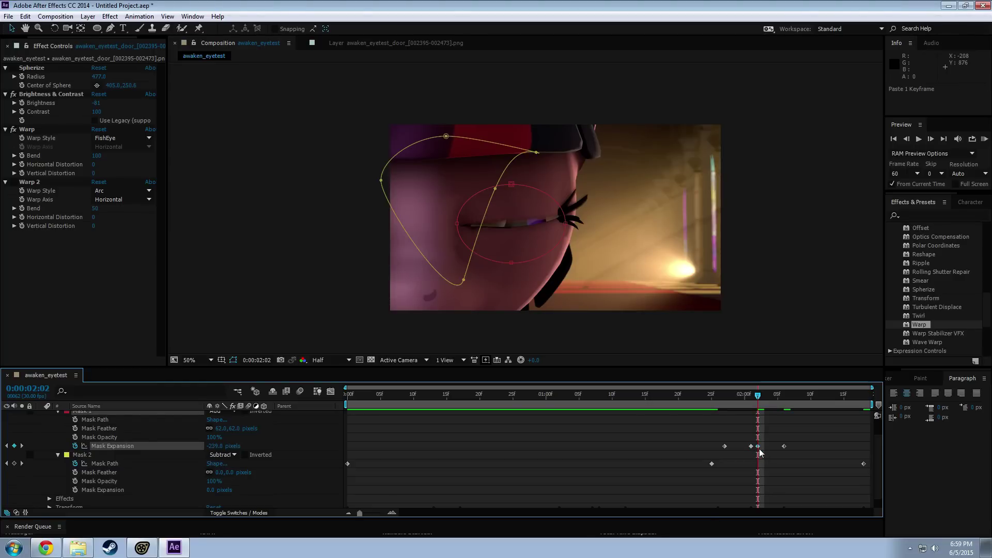
Step: Add Mask Opacity keyframes of 100% to Mask 1 at 0:00:01:27 and 0:00:02:06
{"action": "left_click_drag", "start_coordinate": [761, 395], "coordinate": [724, 405]}
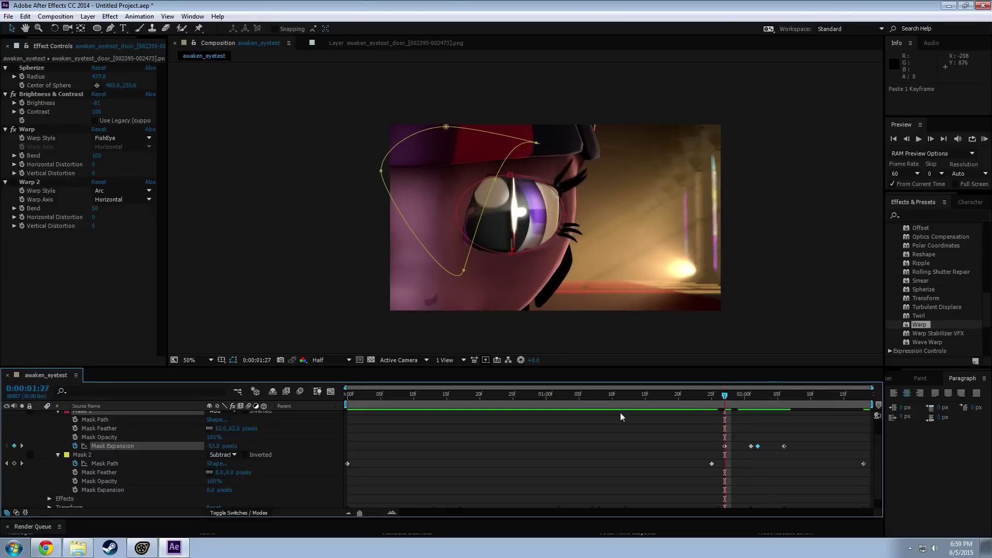
{"action": "left_click", "coordinate": [74, 437]}
{"action": "left_click", "coordinate": [783, 396]}
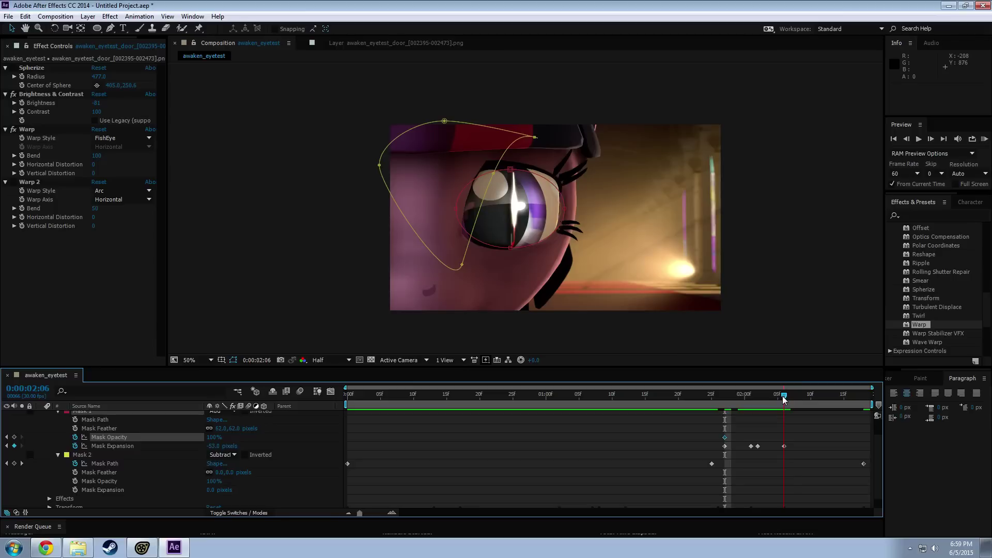
Step: Lower Mask 1's Mask Opacity to 39% at 0:00:02:01 and copy that keyframe to 0:00:02:02
{"action": "left_click", "coordinate": [752, 396]}
{"action": "left_click_drag", "start_coordinate": [213, 437], "coordinate": [199, 438]}
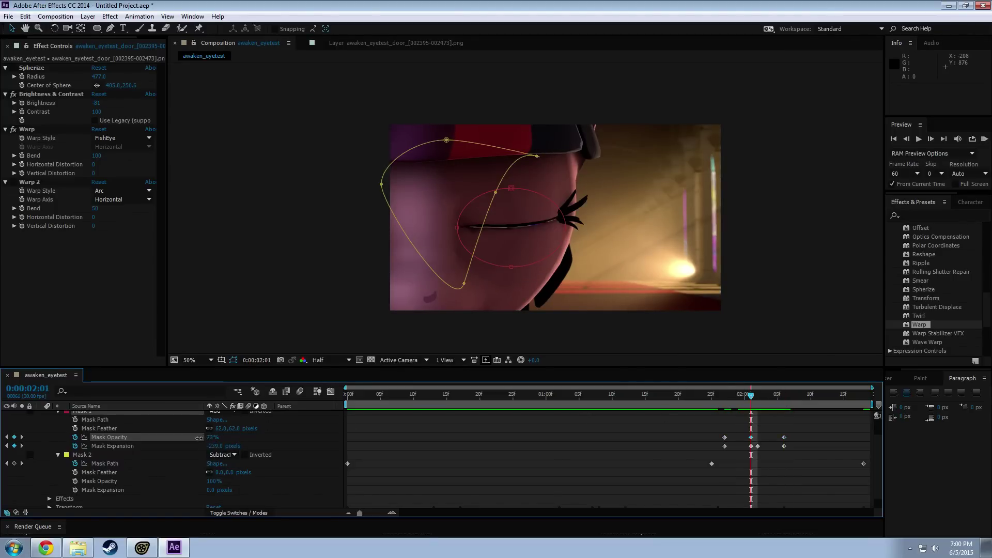
{"action": "left_click", "coordinate": [757, 396]}
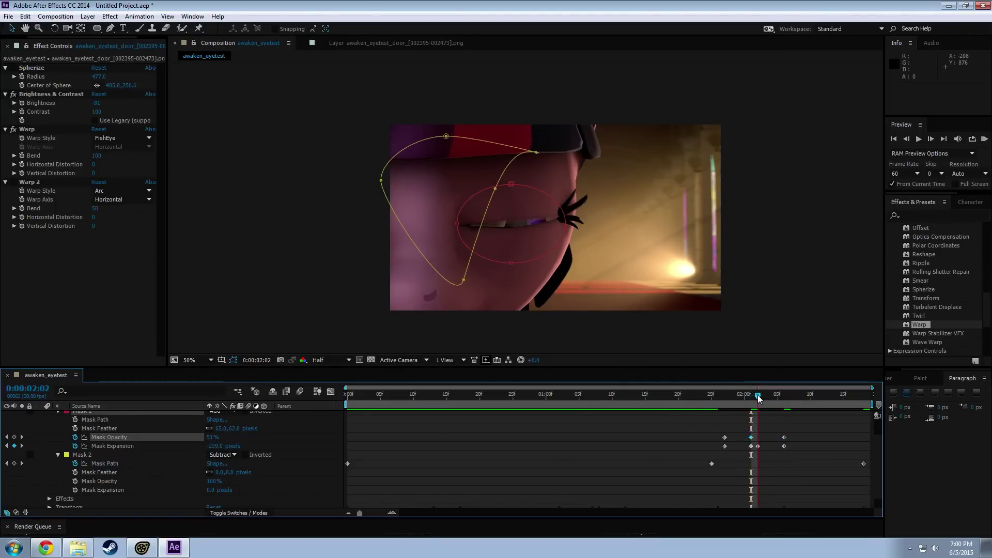
{"action": "key", "text": "ctrl+v"}
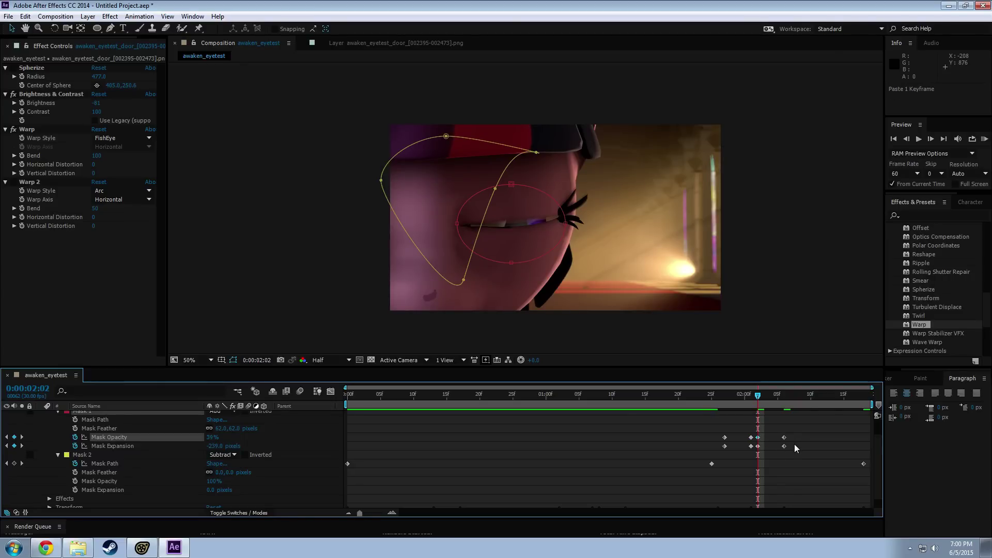
Step: Collapse the door layer, select the background eyetest layer, and play the composition from the start to check the reflection's fade
{"action": "left_click_drag", "start_coordinate": [715, 396], "coordinate": [691, 423]}
{"action": "scroll", "coordinate": [40, 434], "scroll_direction": "up", "scroll_amount": 2}
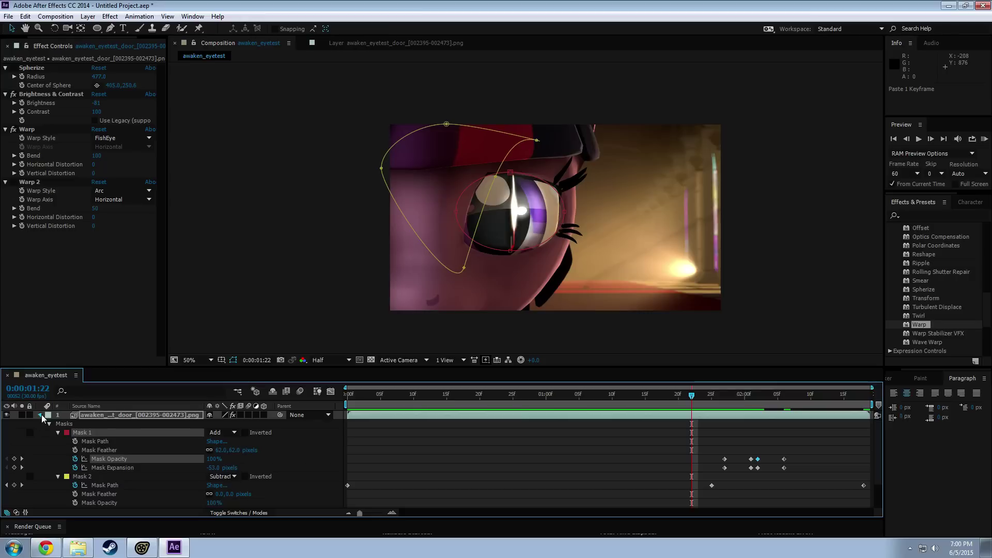
{"action": "left_click", "coordinate": [41, 414]}
{"action": "left_click", "coordinate": [123, 425]}
{"action": "left_click_drag", "start_coordinate": [370, 394], "coordinate": [337, 412]}
{"action": "key", "text": "space"}
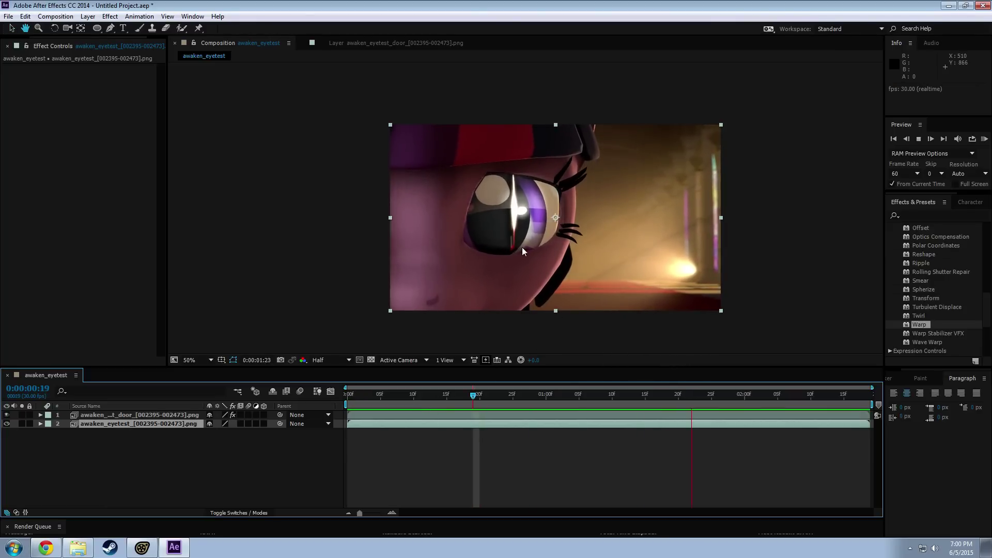
{"action": "key", "text": "space"}
{"action": "key", "text": "space"}
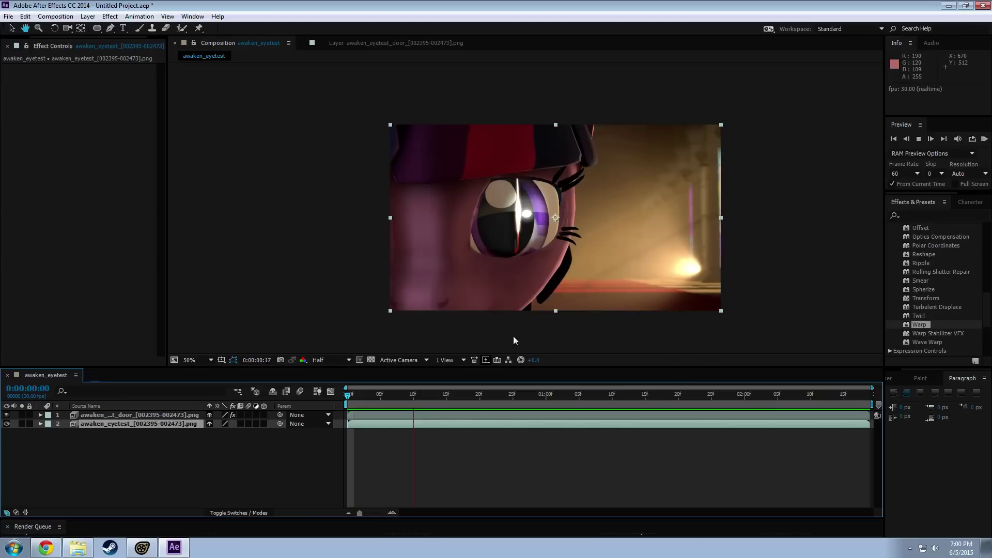
{"action": "key", "text": "space"}
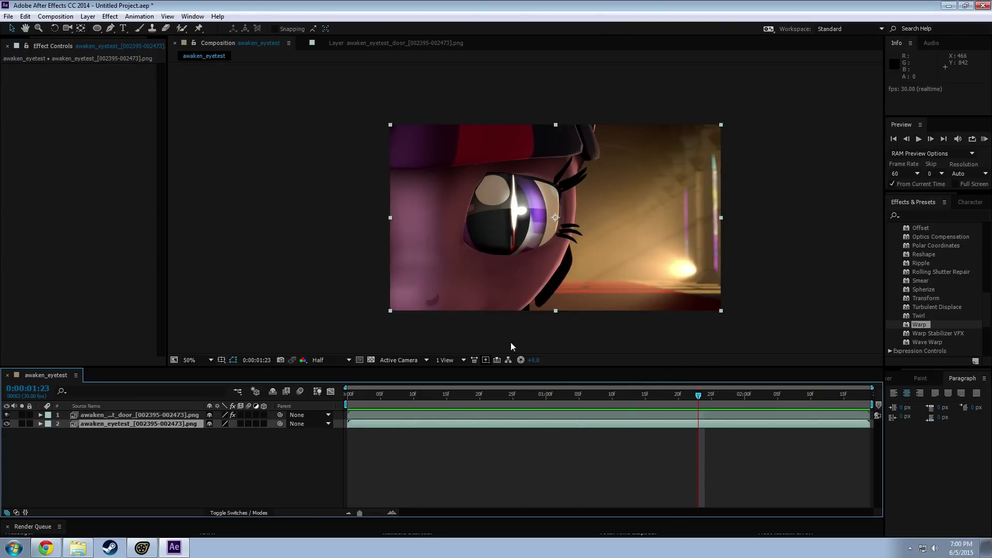
Step: Replay the blink from 0:00:01:23 and scrub through the composition to 0:00:02:18 to review the finished reflection
{"action": "key", "text": "space"}
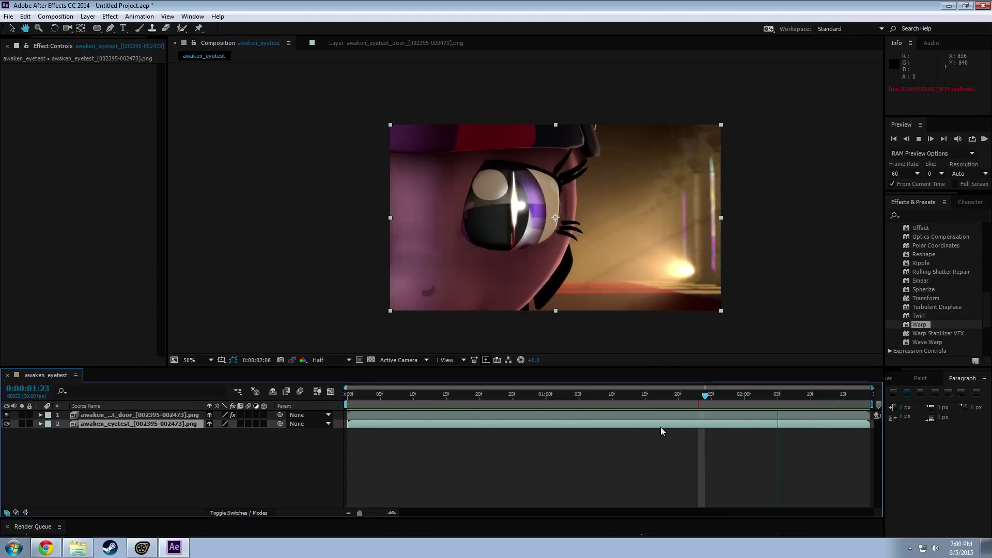
{"action": "key", "text": "space"}
{"action": "left_click_drag", "start_coordinate": [416, 395], "coordinate": [794, 480]}
{"action": "left_click_drag", "start_coordinate": [860, 479], "coordinate": [705, 463]}
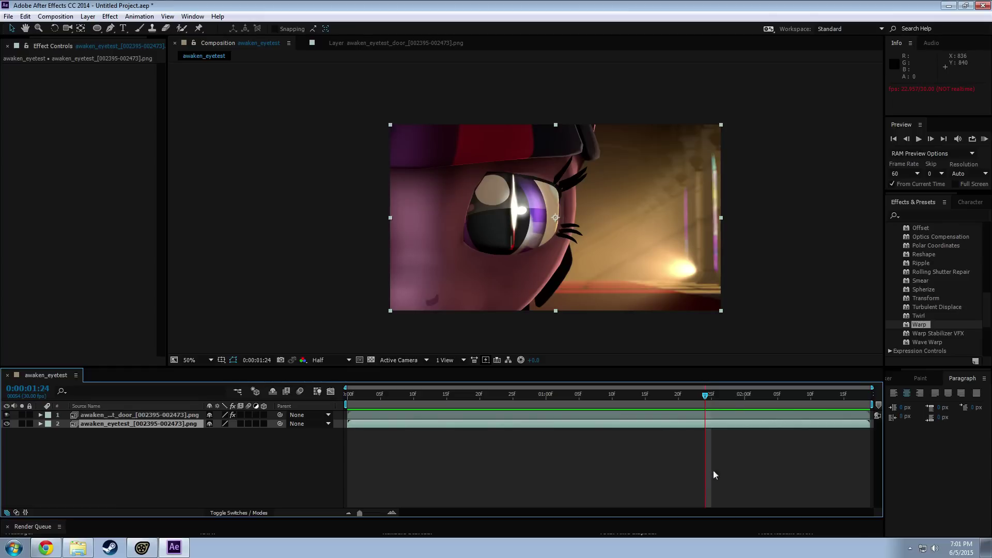
{"action": "left_click_drag", "start_coordinate": [705, 395], "coordinate": [863, 446]}
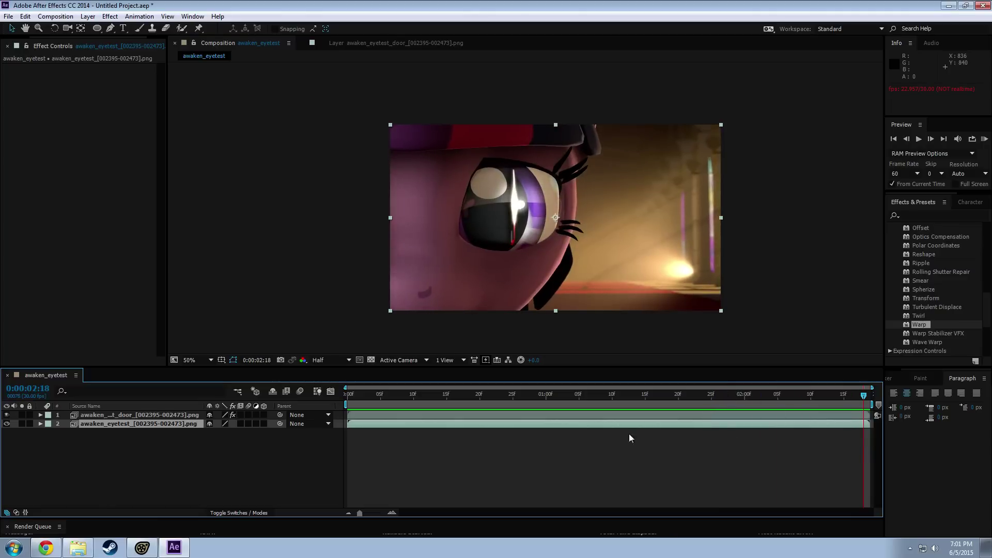
Step: Open the Save As dialog for the untitled After Effects project
{"action": "left_click", "coordinate": [8, 16]}
{"action": "mouse_move", "coordinate": [32, 113]}
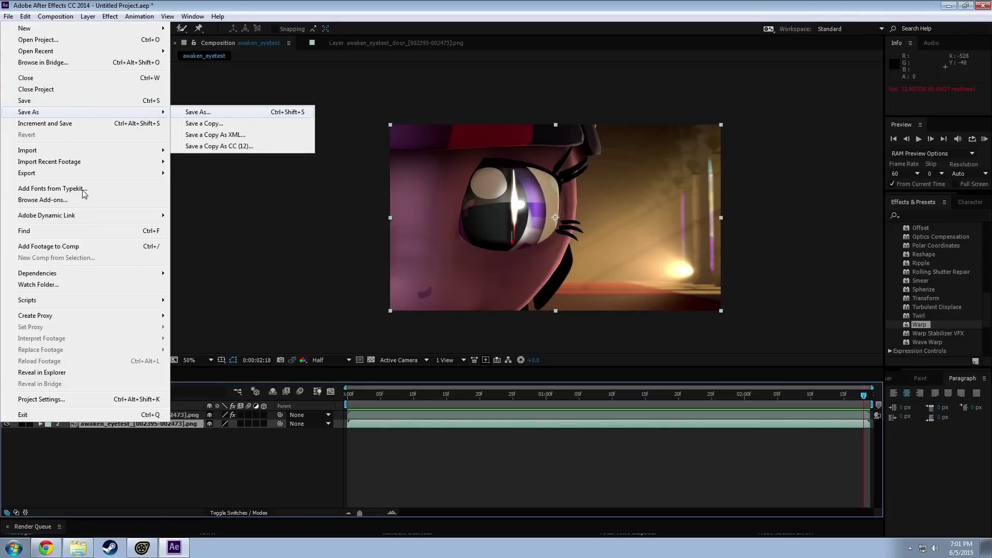
{"action": "left_click", "coordinate": [202, 113]}
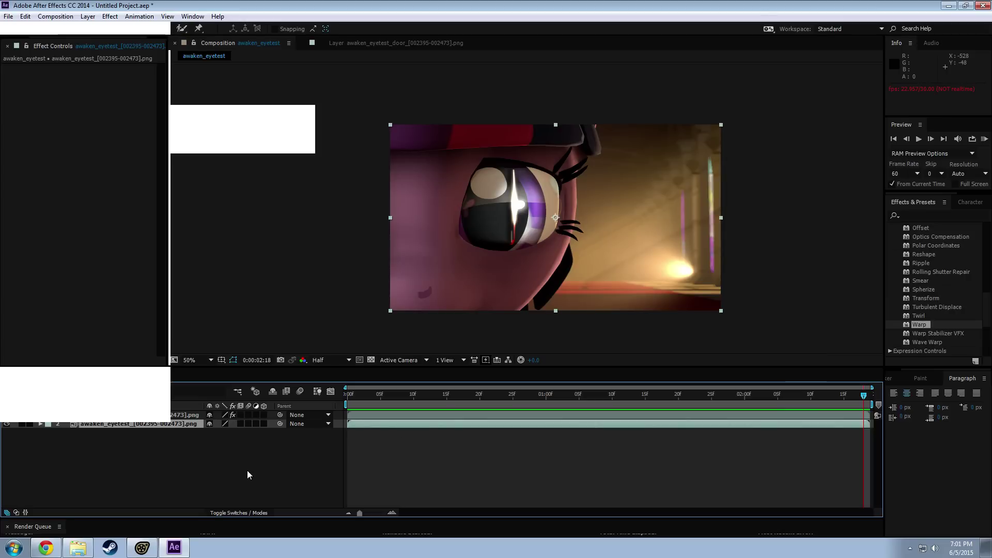
{"action": "left_click", "coordinate": [144, 550]}
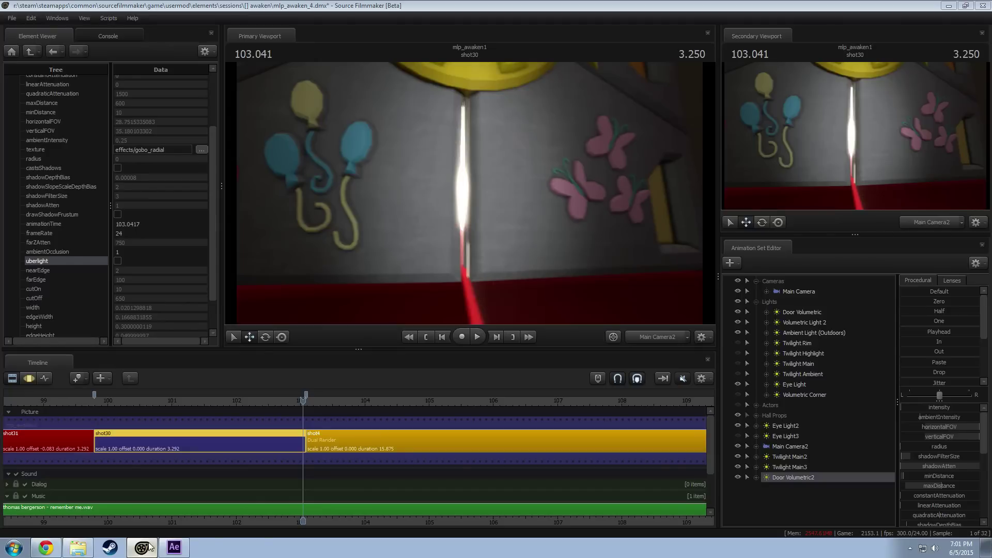
{"action": "left_click", "coordinate": [174, 549]}
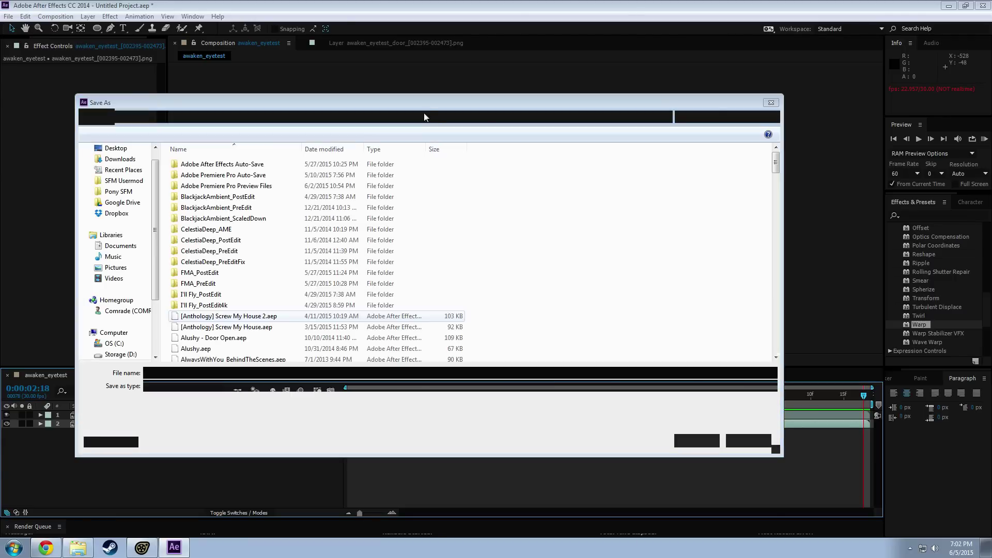
Step: Save the project in the After Effects Comp Files folder, basing its name on Awaken Test 10.aep with the number replaced
{"action": "left_click", "coordinate": [227, 338]}
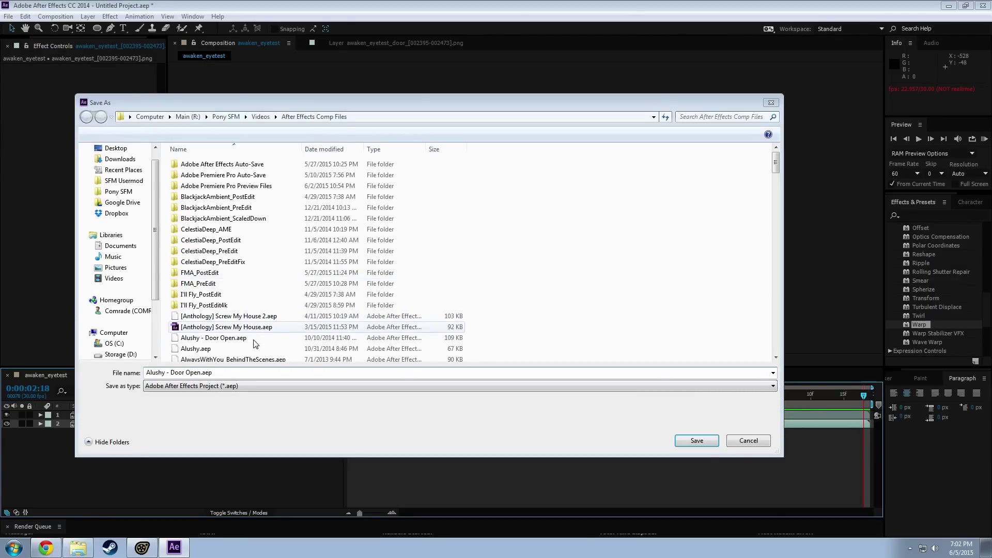
{"action": "scroll", "coordinate": [245, 344], "scroll_direction": "down", "scroll_amount": 5}
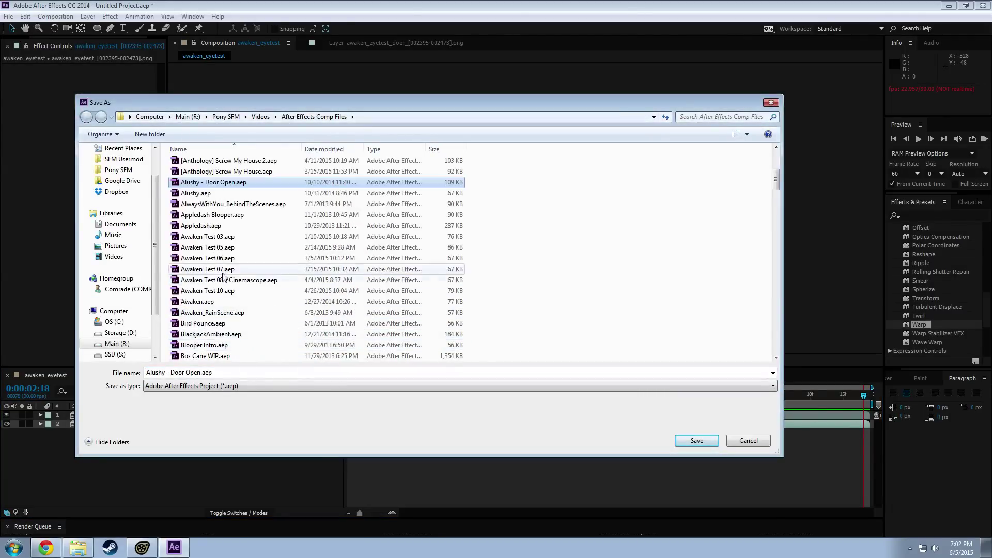
{"action": "left_click", "coordinate": [225, 291]}
{"action": "left_click", "coordinate": [192, 371]}
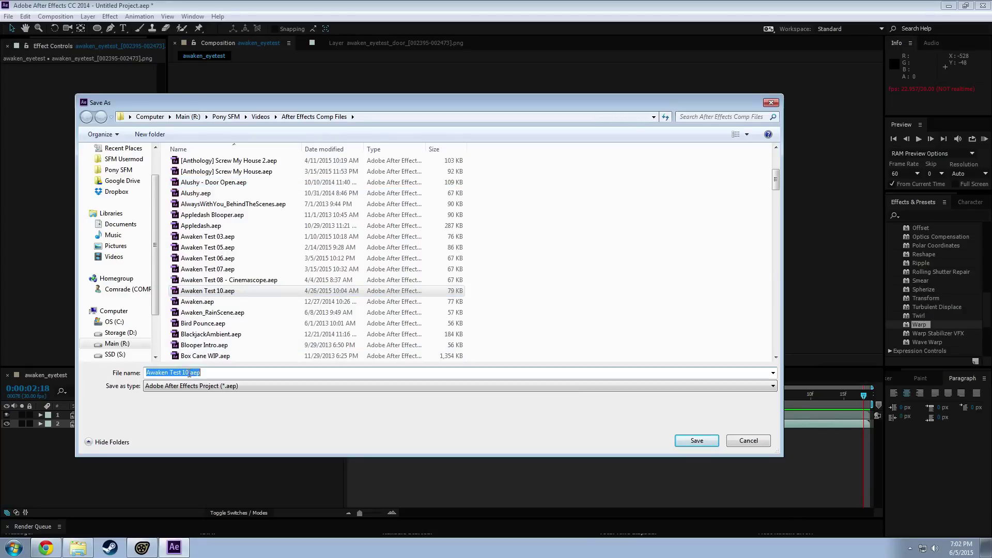
{"action": "left_click", "coordinate": [190, 371]}
{"action": "key", "text": "BackSpace"}
{"action": "key", "text": "BackSpace"}
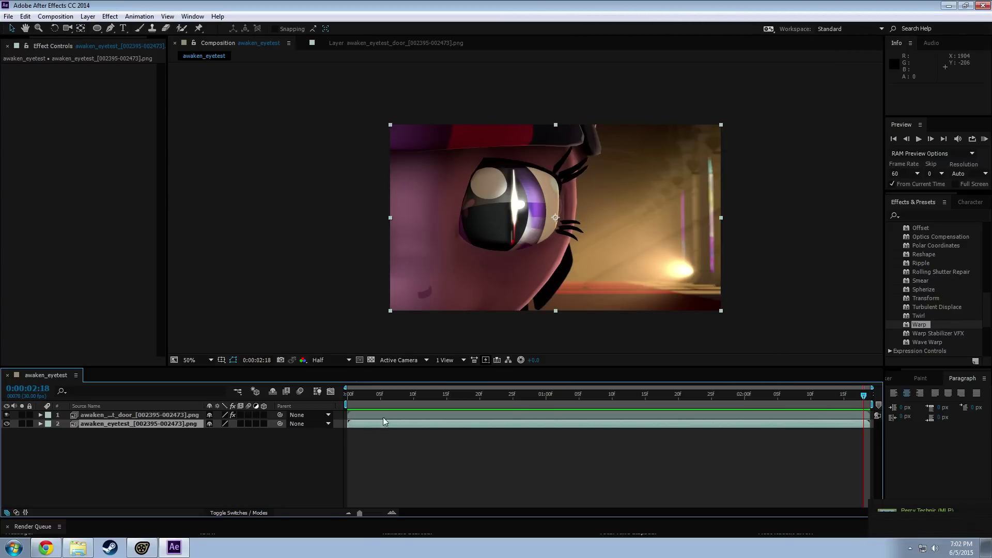
Step: Switch to Source Filmmaker and delete the Main Camera2, Twilight Main2, Twilight Main3 and Door Volumetric2 animation sets from shot30
{"action": "left_click", "coordinate": [143, 548]}
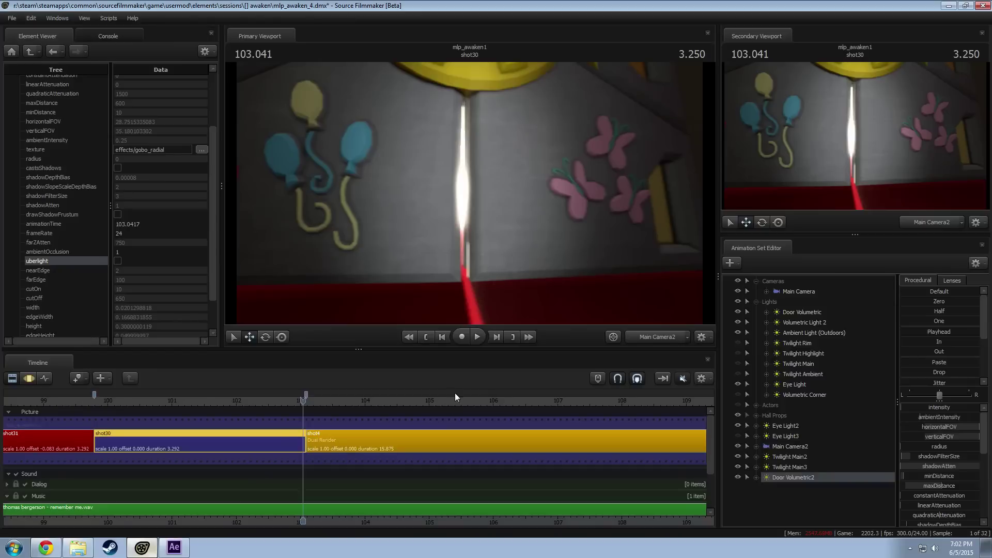
{"action": "left_click", "coordinate": [182, 401]}
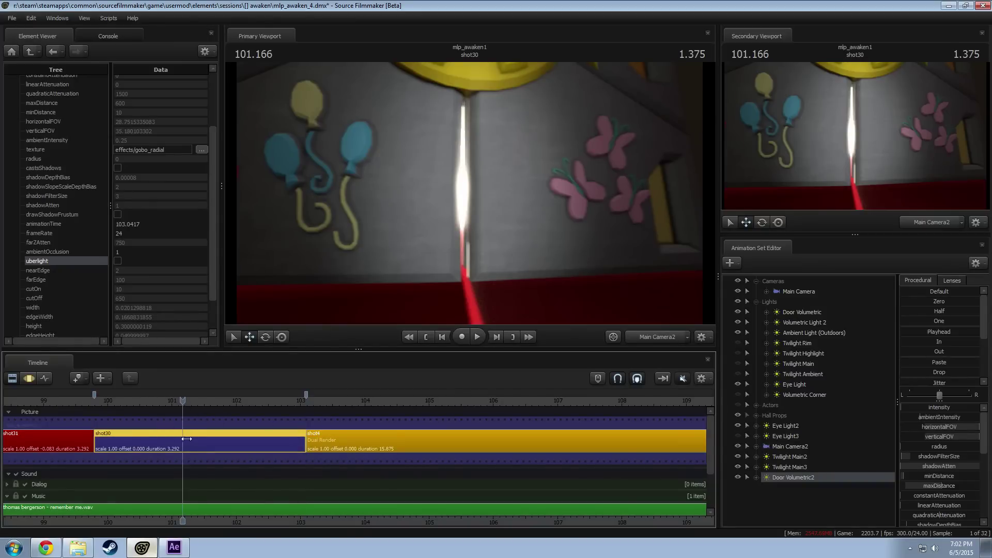
{"action": "left_click", "coordinate": [148, 521]}
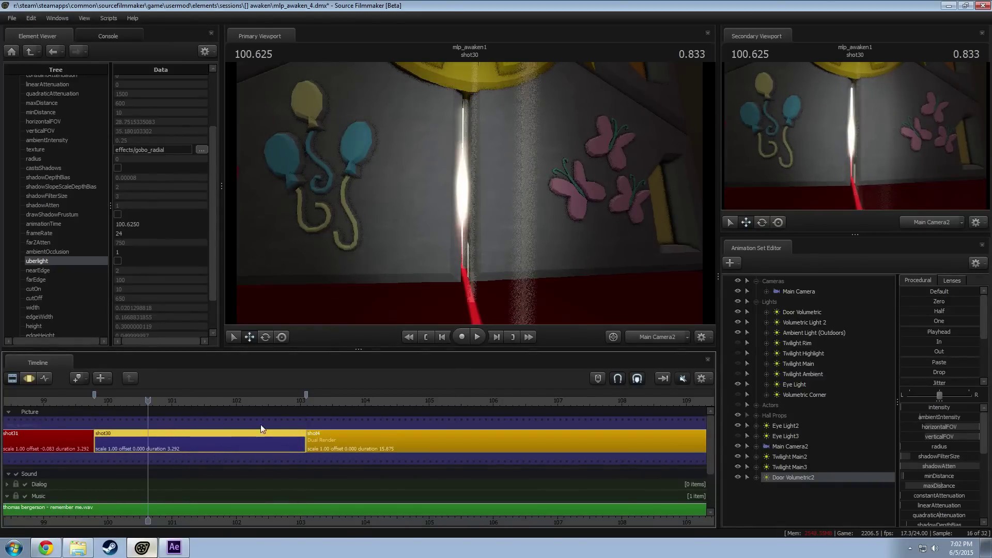
{"action": "left_click", "coordinate": [800, 291]}
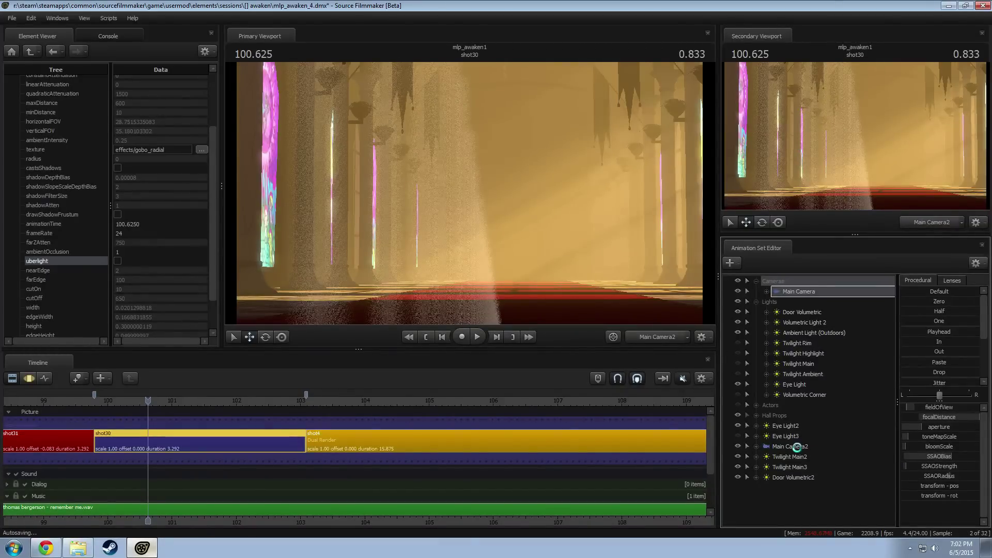
{"action": "left_click", "coordinate": [798, 448]}
{"action": "left_click", "coordinate": [799, 475], "text": "shift"}
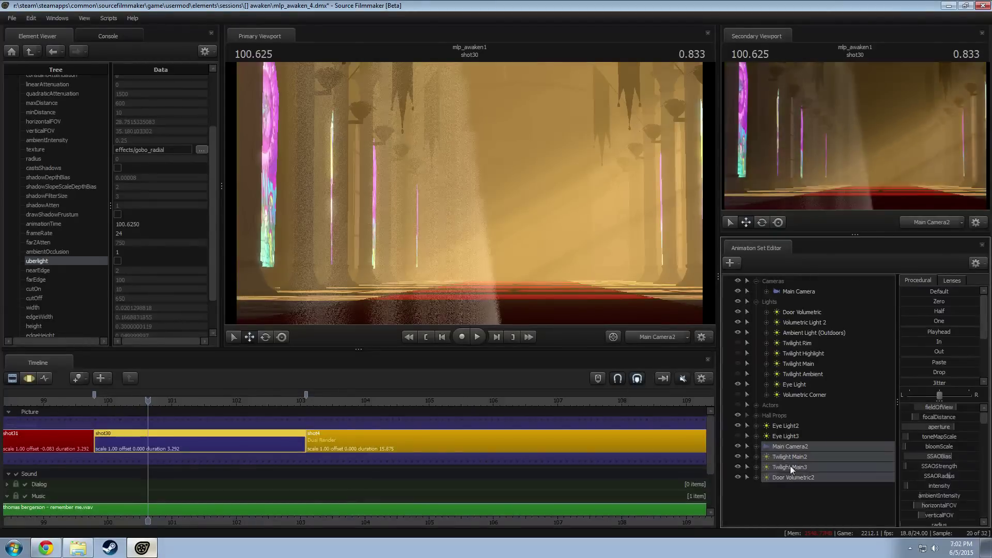
{"action": "right_click", "coordinate": [790, 456]}
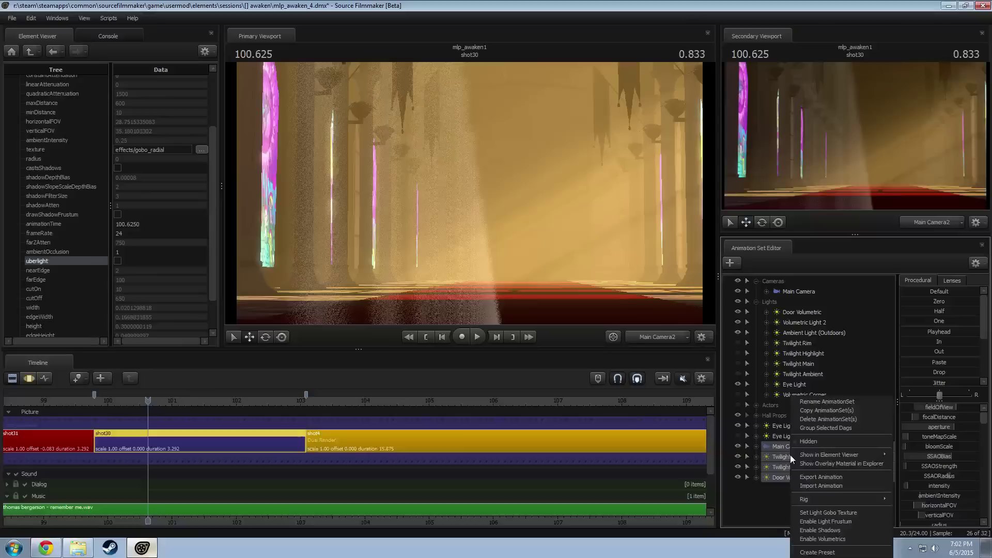
{"action": "left_click", "coordinate": [810, 419]}
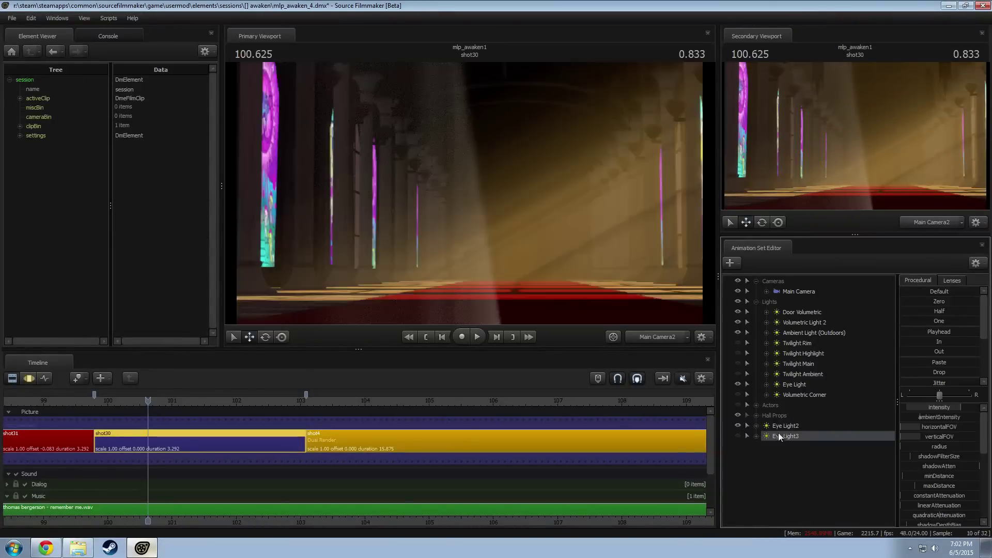
Step: Expand and unhide the Actors group, and unhide the Twilight Rim, Highlight, Main and Ambient lights
{"action": "left_click", "coordinate": [756, 405]}
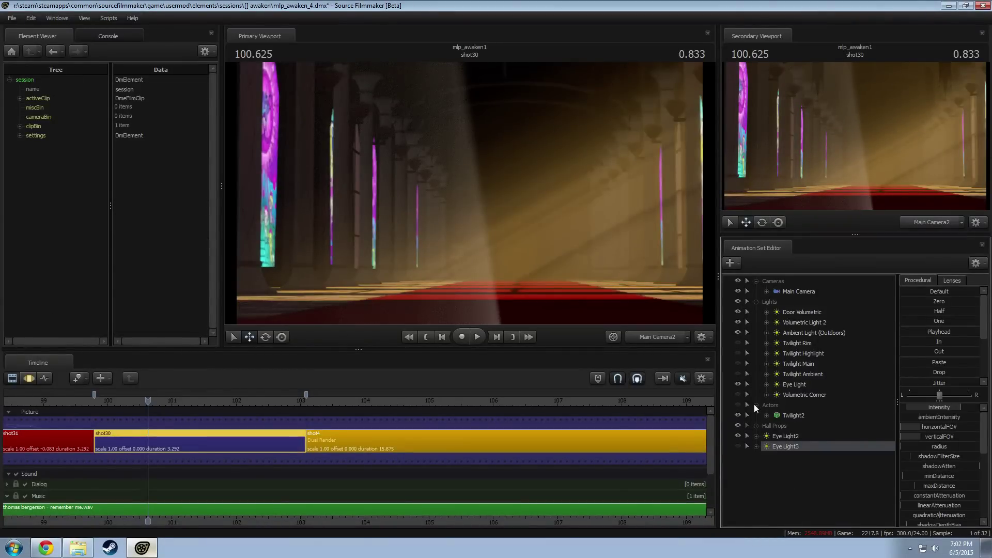
{"action": "left_click", "coordinate": [737, 404]}
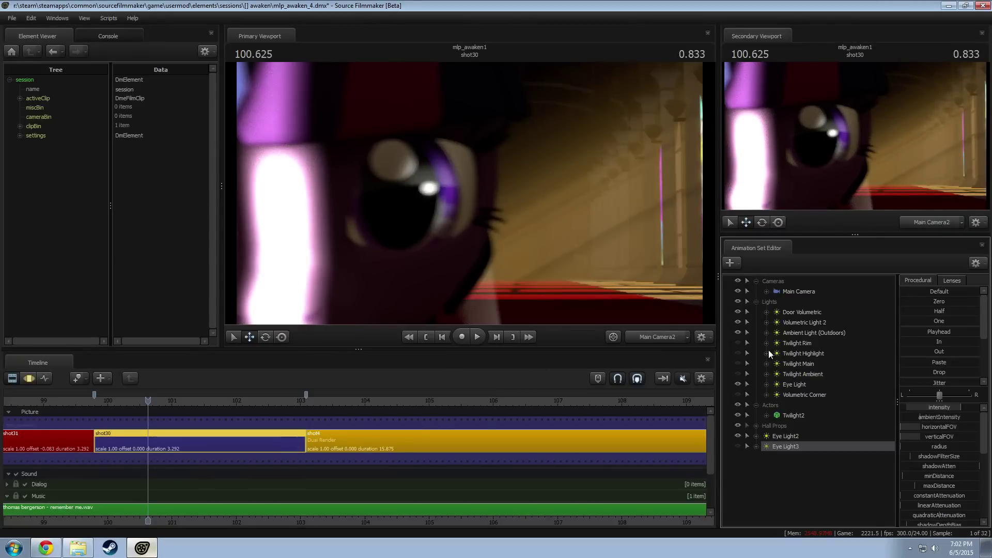
{"action": "left_click", "coordinate": [737, 343]}
{"action": "left_click", "coordinate": [738, 354]}
{"action": "left_click", "coordinate": [737, 364]}
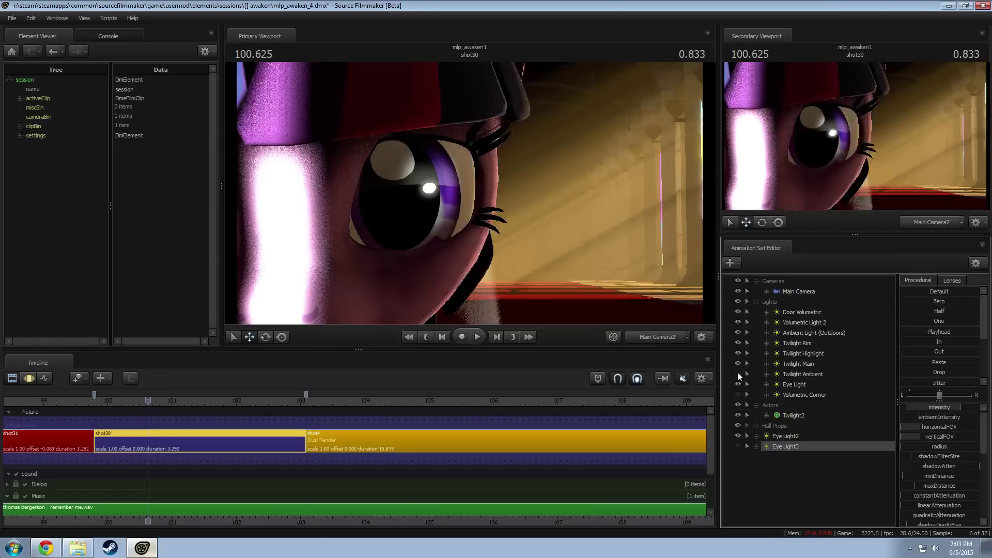
{"action": "left_click", "coordinate": [737, 373]}
{"action": "left_click", "coordinate": [737, 395]}
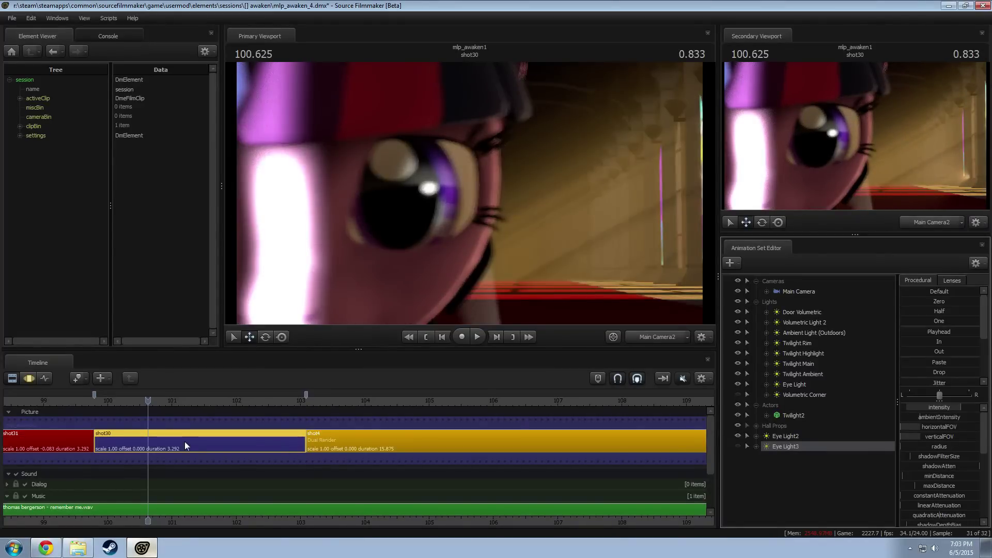
Step: At 100.375, select the Door Volumetric light in the Motion Editor and remove the bright glow from the character's face
{"action": "mouse_move", "coordinate": [148, 401]}
{"action": "left_mouse_down"}
{"action": "mouse_move", "coordinate": [119, 400]}
{"action": "mouse_move", "coordinate": [132, 401]}
{"action": "left_mouse_up"}
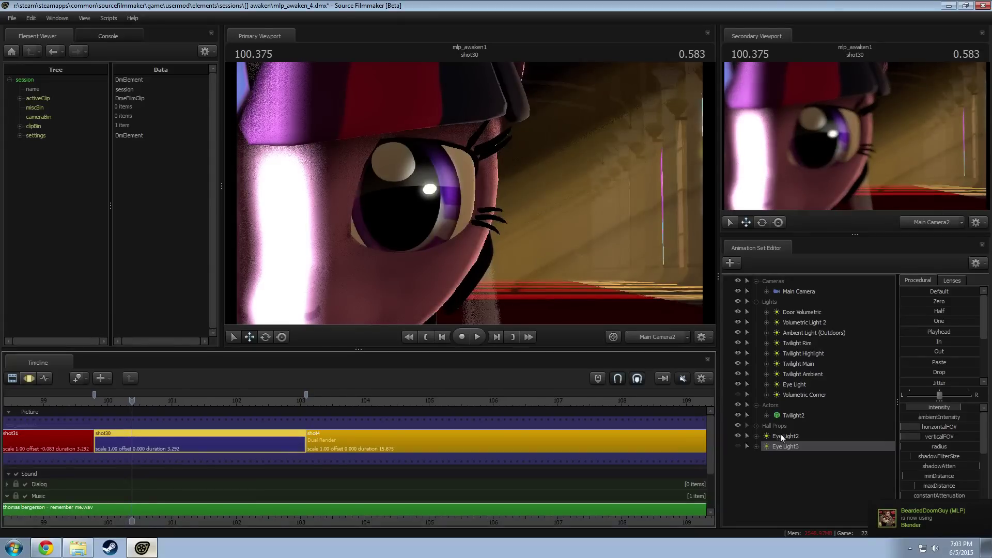
{"action": "left_click", "coordinate": [801, 394]}
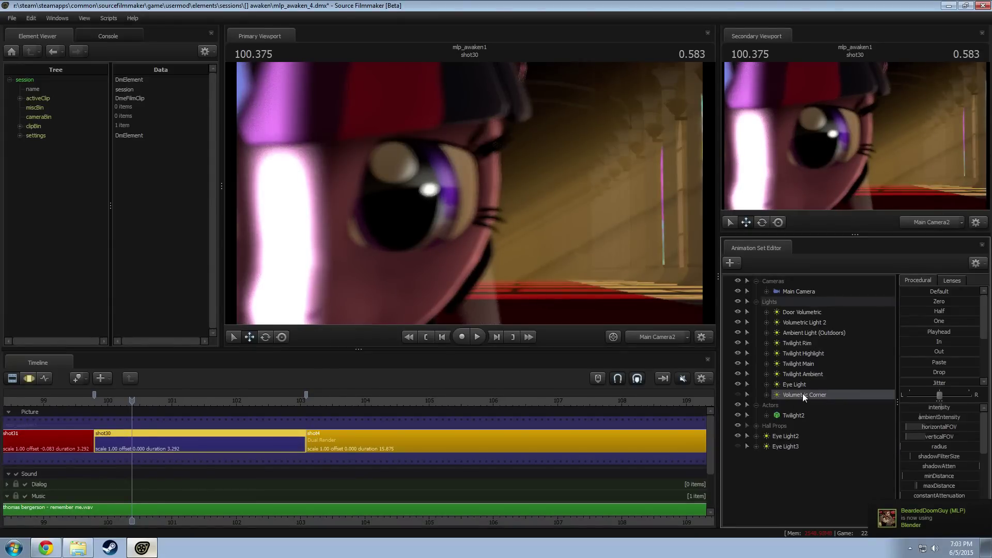
{"action": "left_click", "coordinate": [807, 313]}
{"action": "key", "text": "F3"}
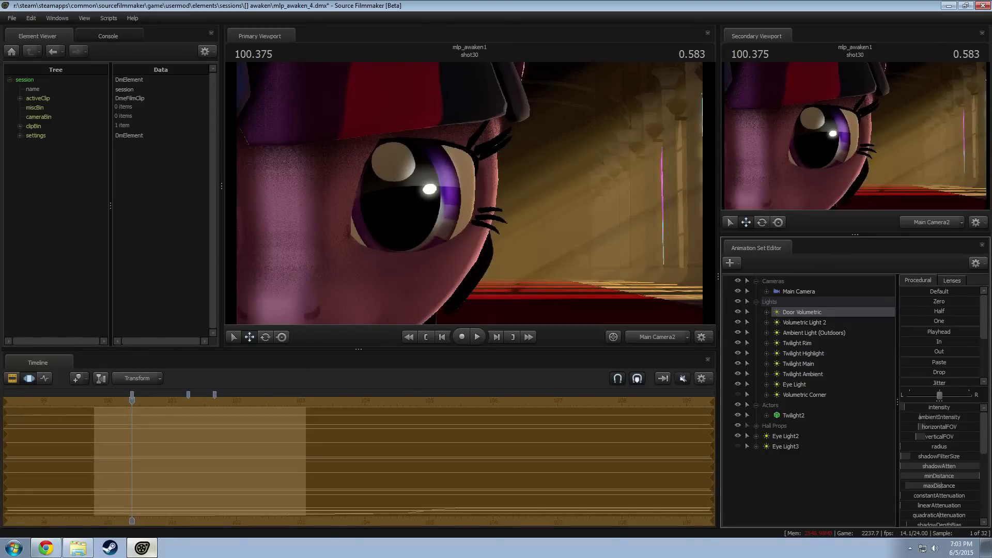
Step: Play back shot30 twice to check the lighting on the character's face and eye
{"action": "key", "text": "space"}
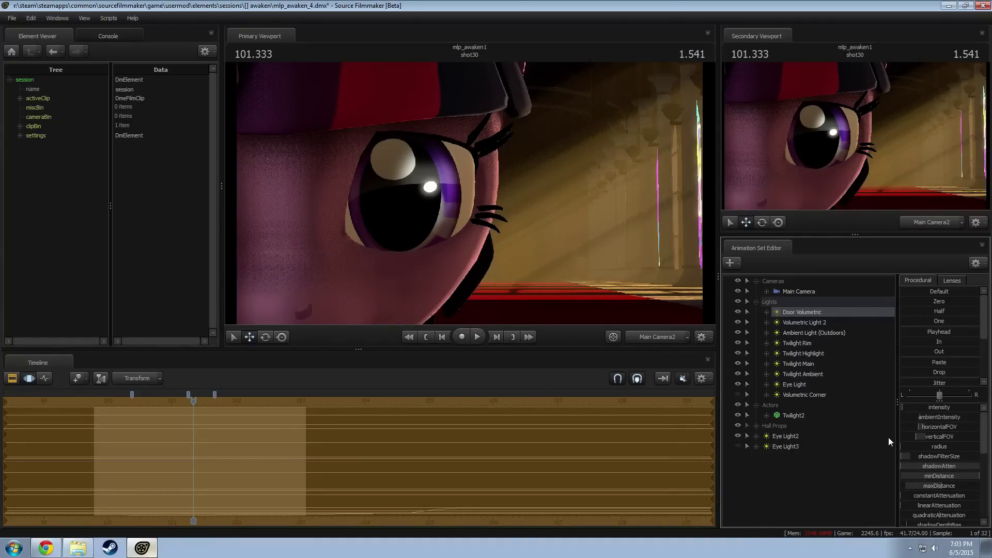
{"action": "scroll", "coordinate": [967, 461], "scroll_direction": "down", "scroll_amount": 5}
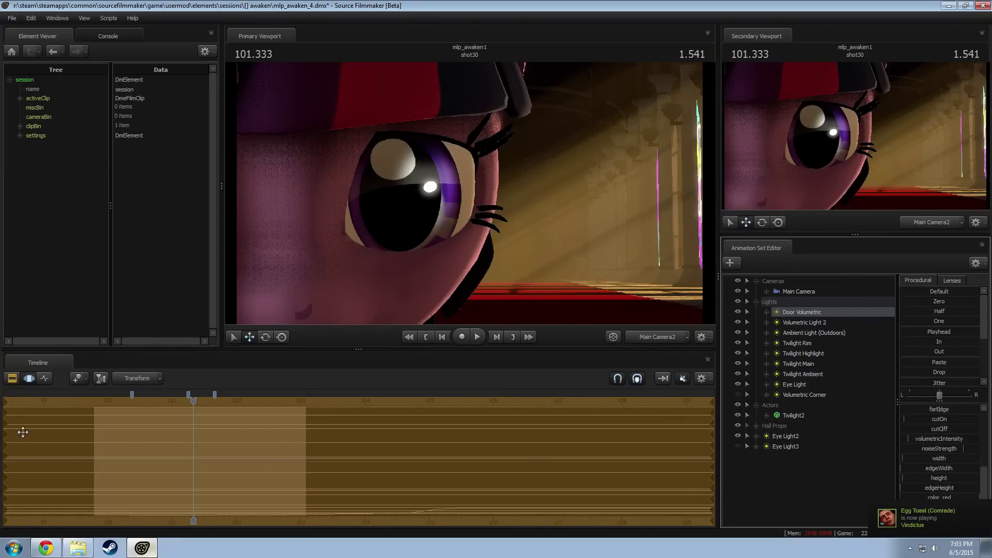
{"action": "left_click_drag", "start_coordinate": [167, 410], "coordinate": [116, 412]}
{"action": "key", "text": "space"}
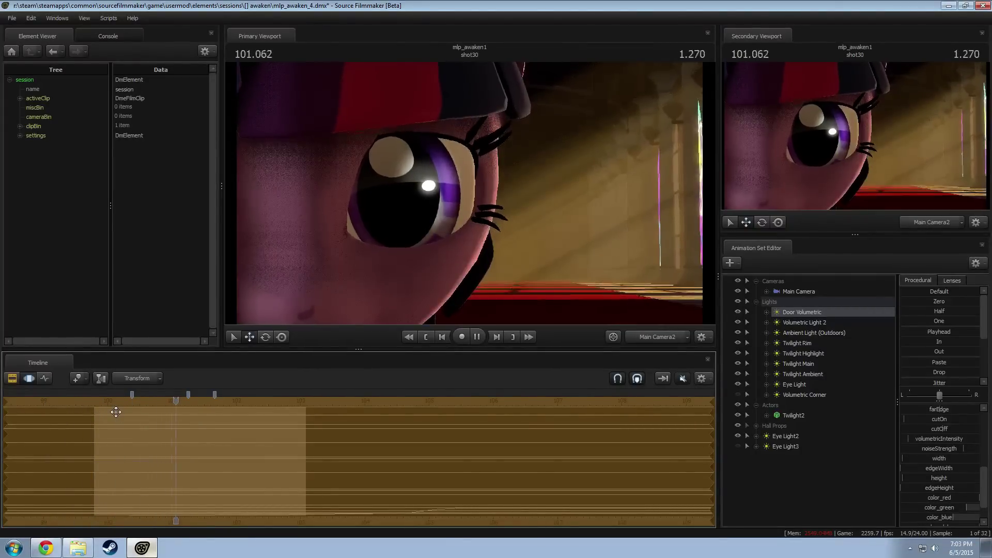
{"action": "key", "text": "space"}
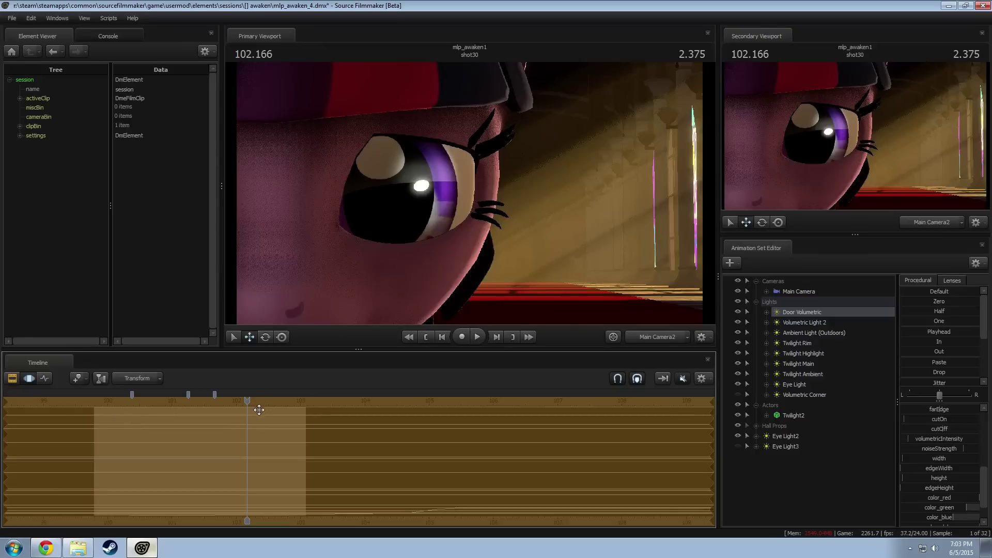
Step: Return to the Clip Editor, show the neighbouring shots on the timeline, and play part of shot77
{"action": "left_click_drag", "start_coordinate": [218, 406], "coordinate": [76, 408]}
{"action": "scroll", "coordinate": [162, 491], "scroll_direction": "down", "scroll_amount": 3}
{"action": "key", "text": "F2"}
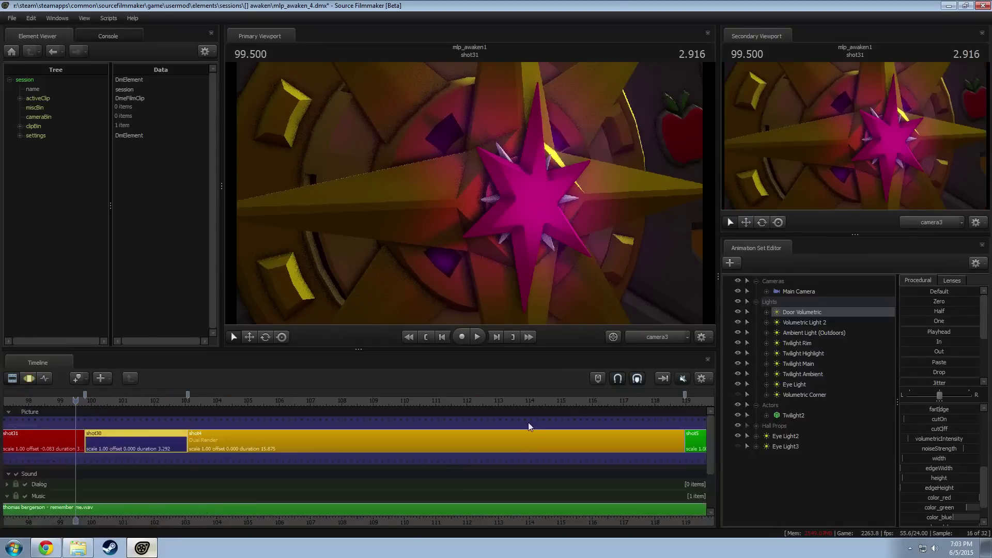
{"action": "scroll", "coordinate": [178, 429], "scroll_direction": "down", "scroll_amount": 5}
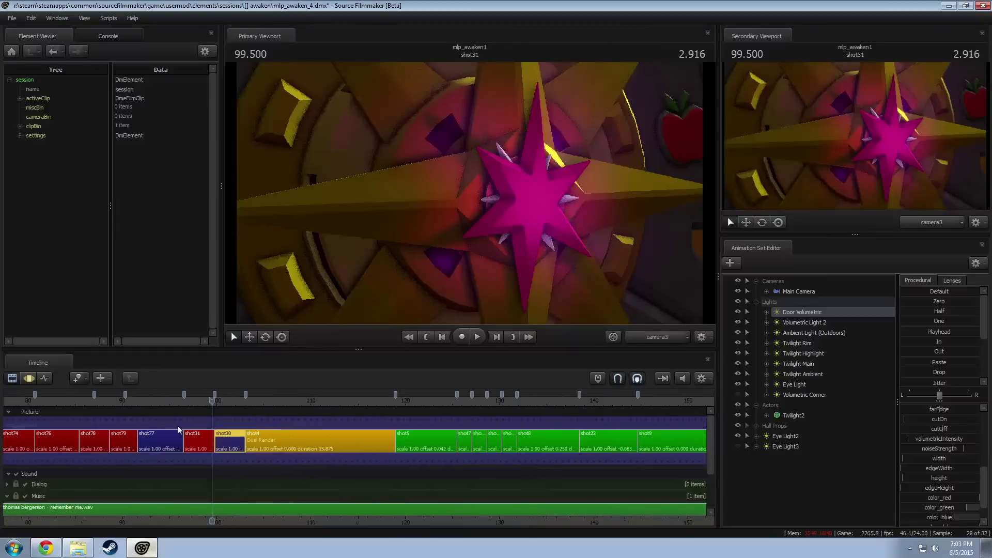
{"action": "left_click", "coordinate": [141, 404]}
{"action": "key", "text": "space"}
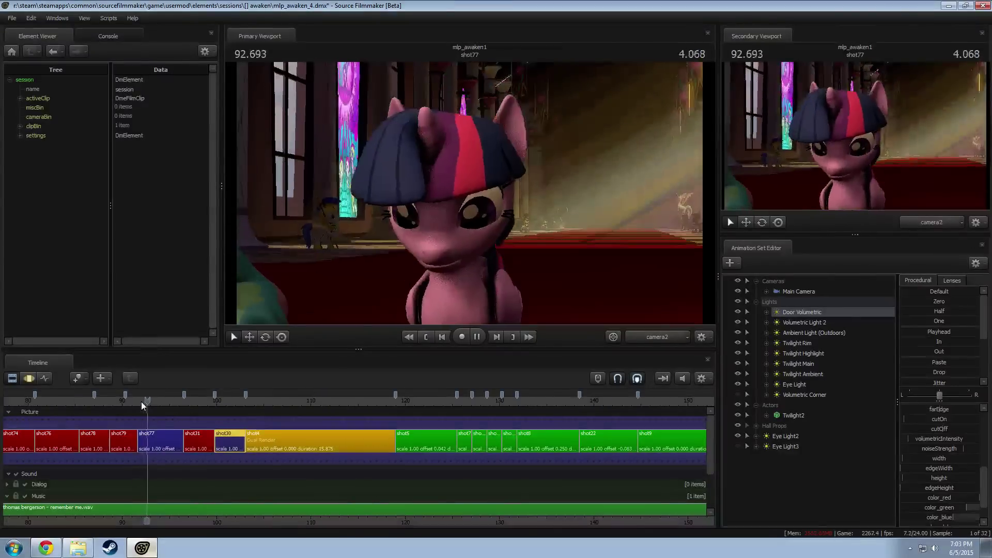
{"action": "key", "text": "space"}
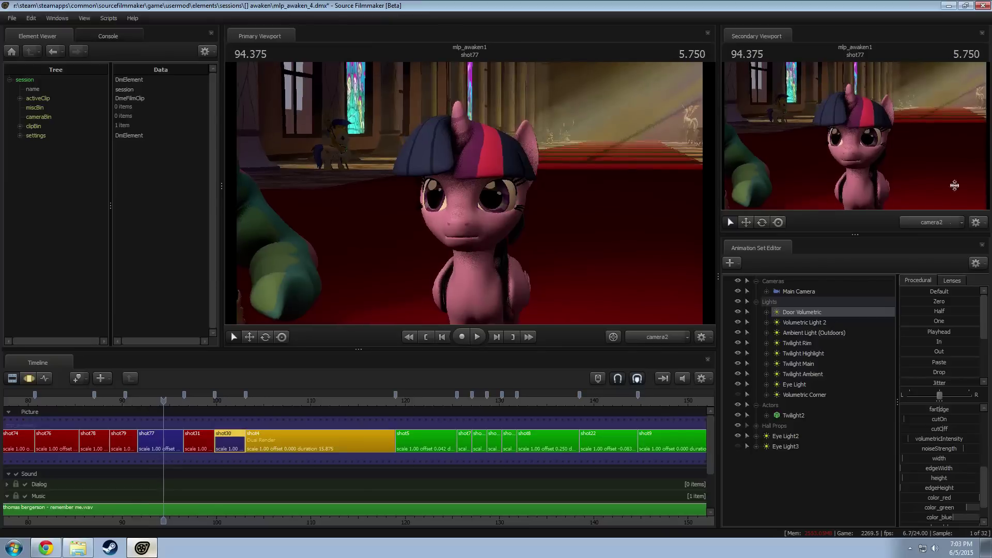
Step: Close the Secondary Viewport and play the sequence from shot77 through shot31 into shot30
{"action": "left_click", "coordinate": [982, 34]}
{"action": "key", "text": "space"}
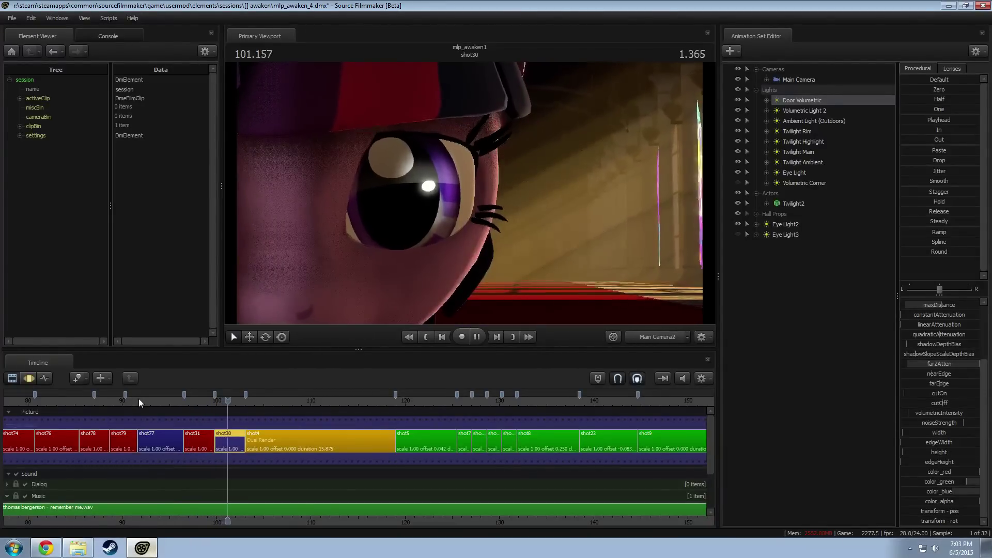
{"action": "key", "text": "space"}
Step: Compare the start of shot30 with shot77 by playing each from the timeline
{"action": "left_click", "coordinate": [143, 401]}
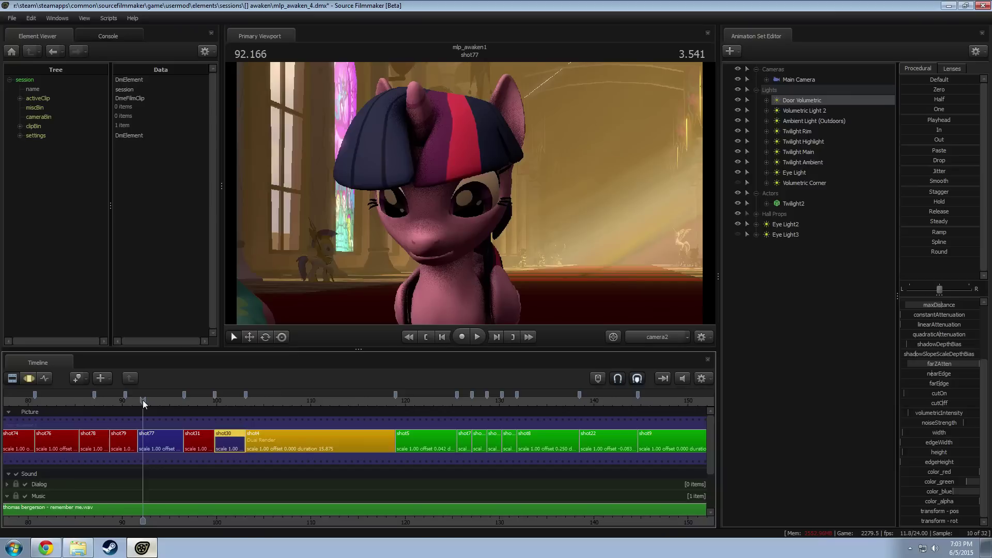
{"action": "left_click", "coordinate": [215, 402]}
{"action": "key", "text": "space"}
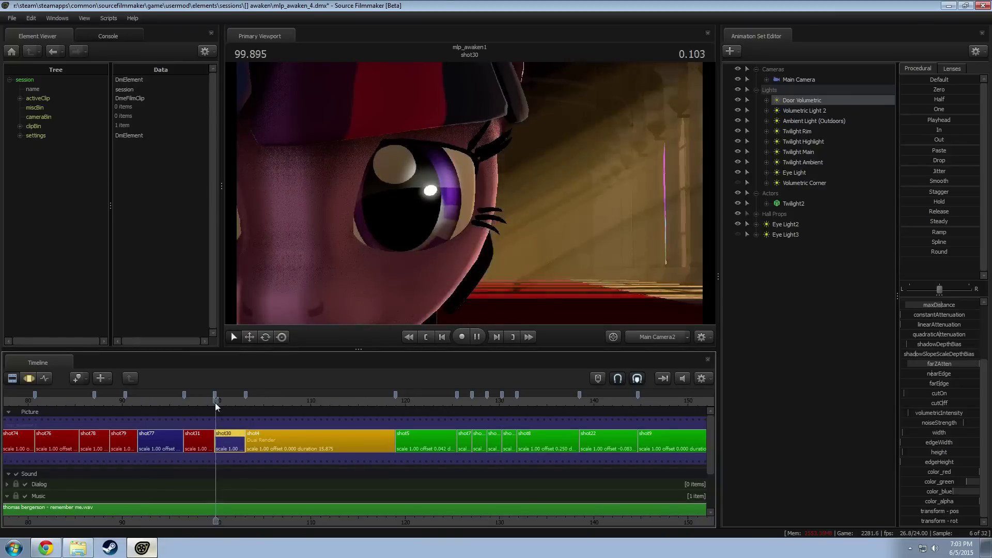
{"action": "left_click", "coordinate": [139, 402]}
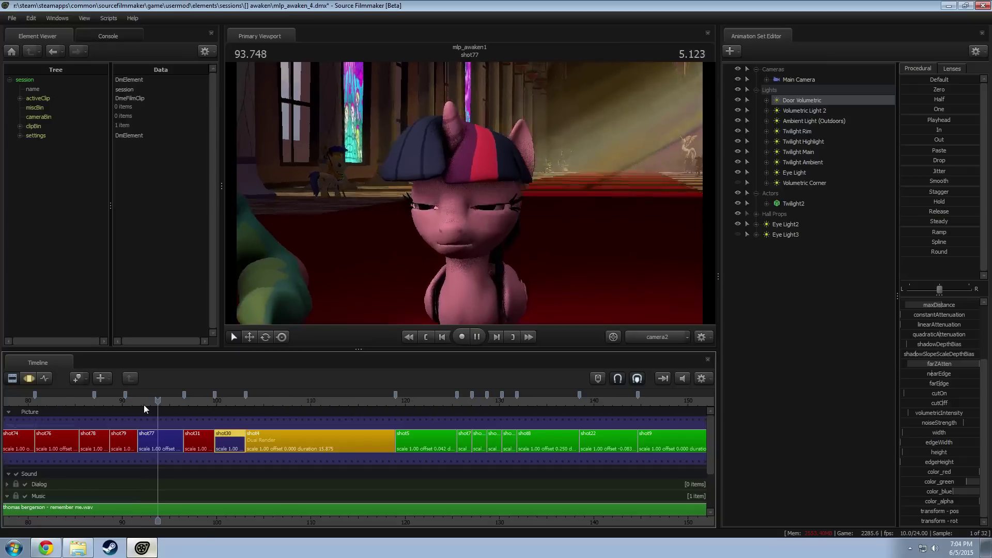
{"action": "key", "text": "space"}
{"action": "key", "text": "space"}
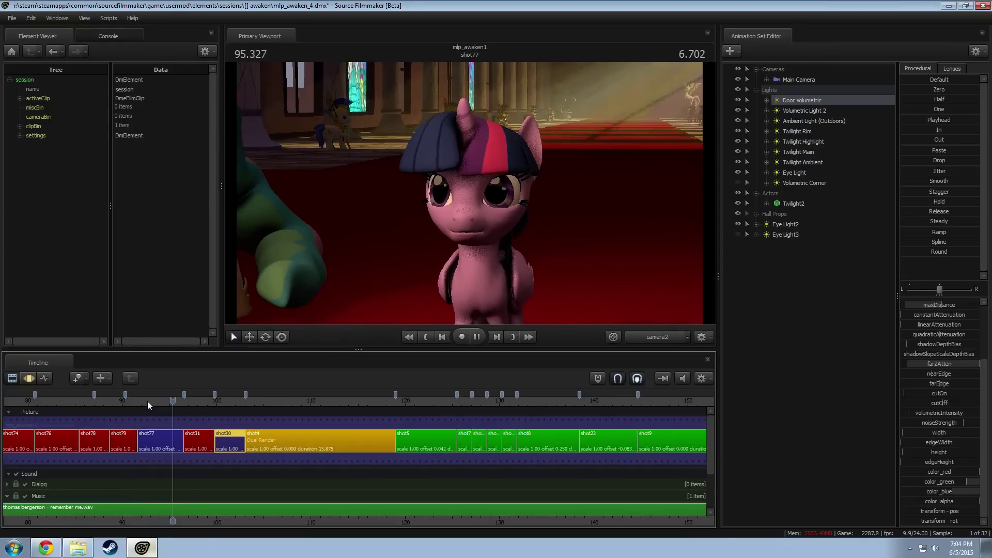
Step: Stop playback, widen the timeline to show the surrounding shots, and play from the end of shot74 into shot77
{"action": "key", "text": "space"}
{"action": "scroll", "coordinate": [124, 405], "scroll_direction": "down", "scroll_amount": 4}
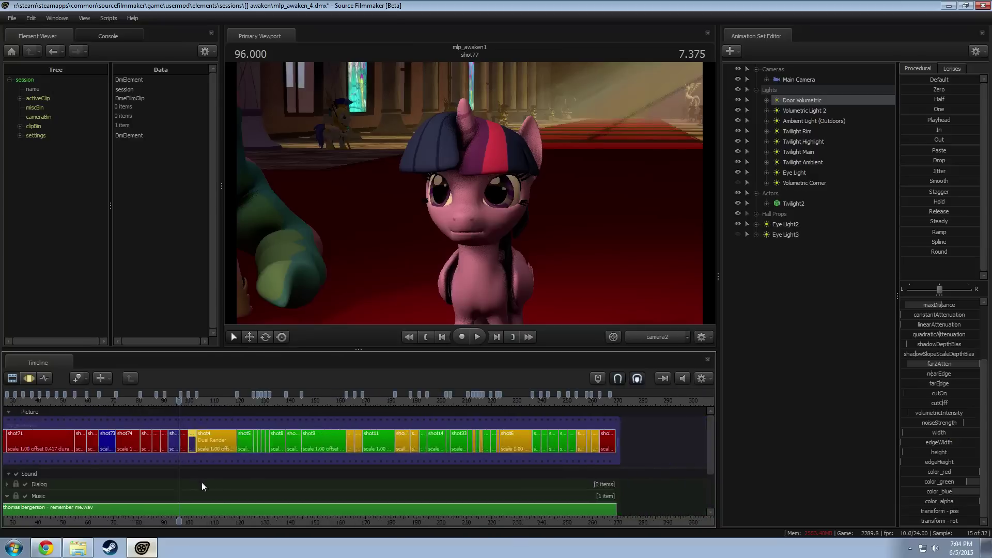
{"action": "middle_click_drag", "start_coordinate": [196, 519], "coordinate": [424, 493]}
{"action": "scroll", "coordinate": [385, 490], "scroll_direction": "down", "scroll_amount": 3}
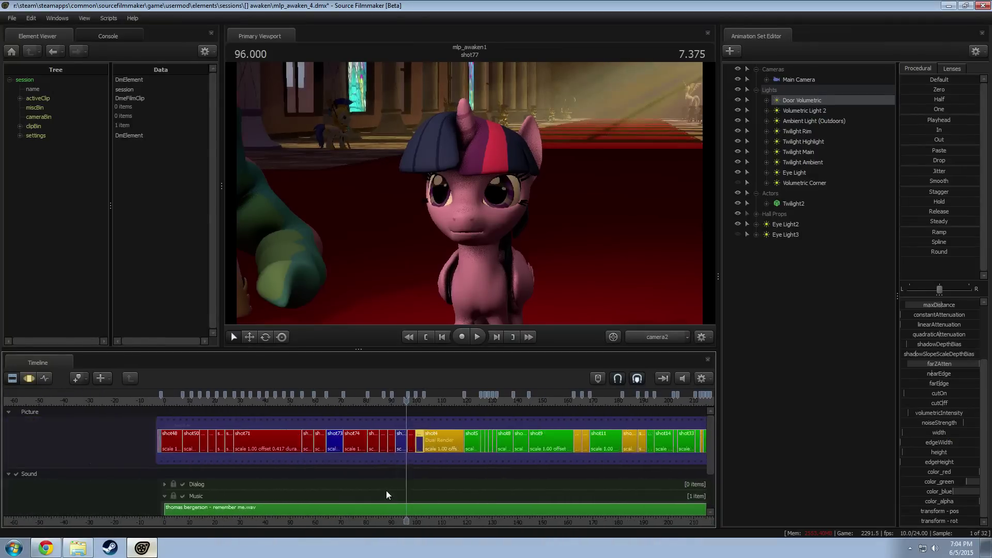
{"action": "scroll", "coordinate": [267, 470], "scroll_direction": "up", "scroll_amount": 1}
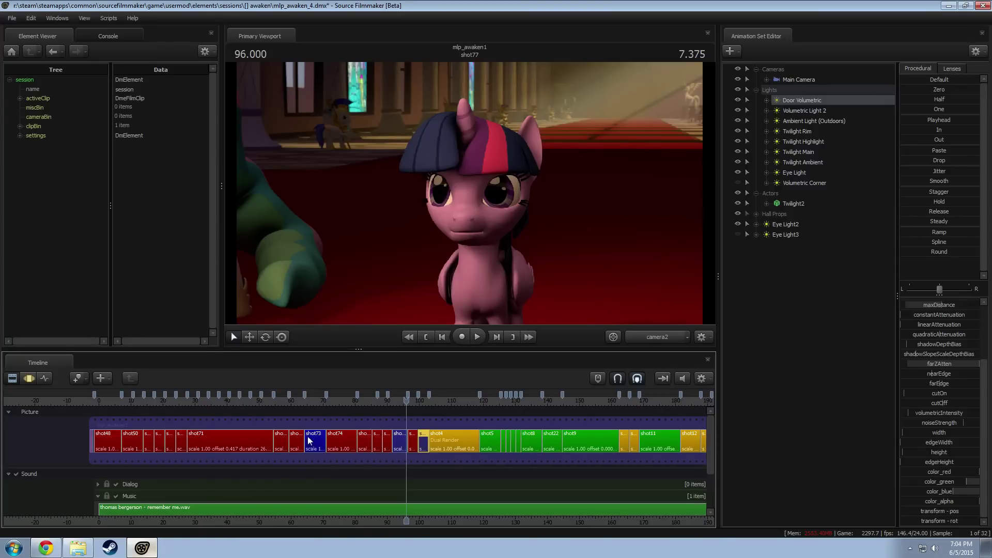
{"action": "left_click", "coordinate": [352, 402]}
{"action": "key", "text": "space"}
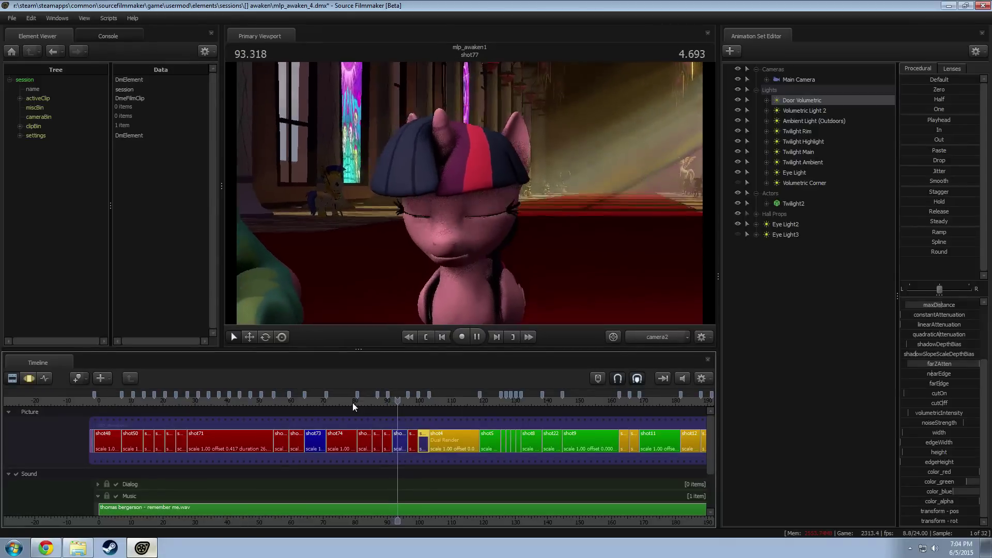
{"action": "key", "text": "space"}
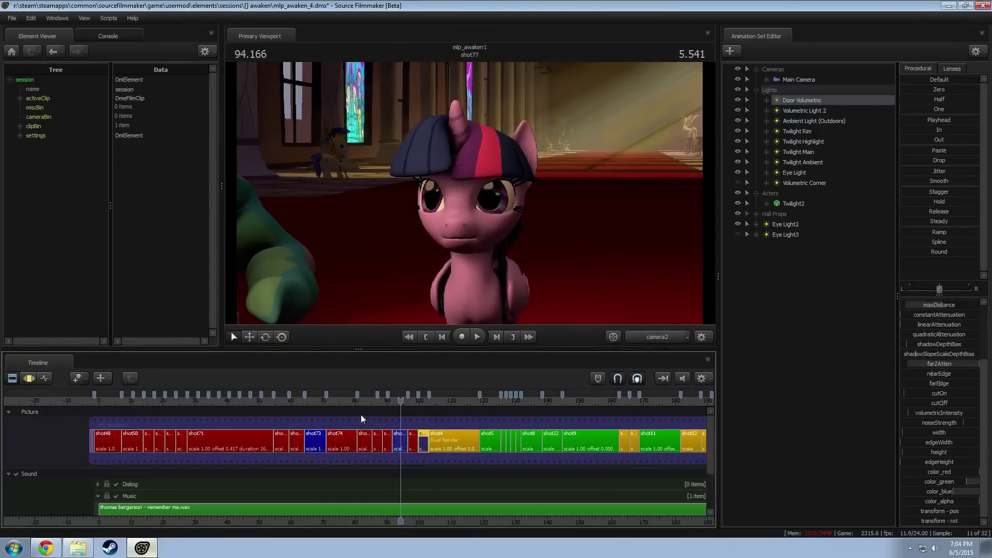
Step: Play the sequence from shot72 through shot73 into shot74 to review how the shots flow together
{"action": "left_click_drag", "start_coordinate": [371, 406], "coordinate": [292, 414]}
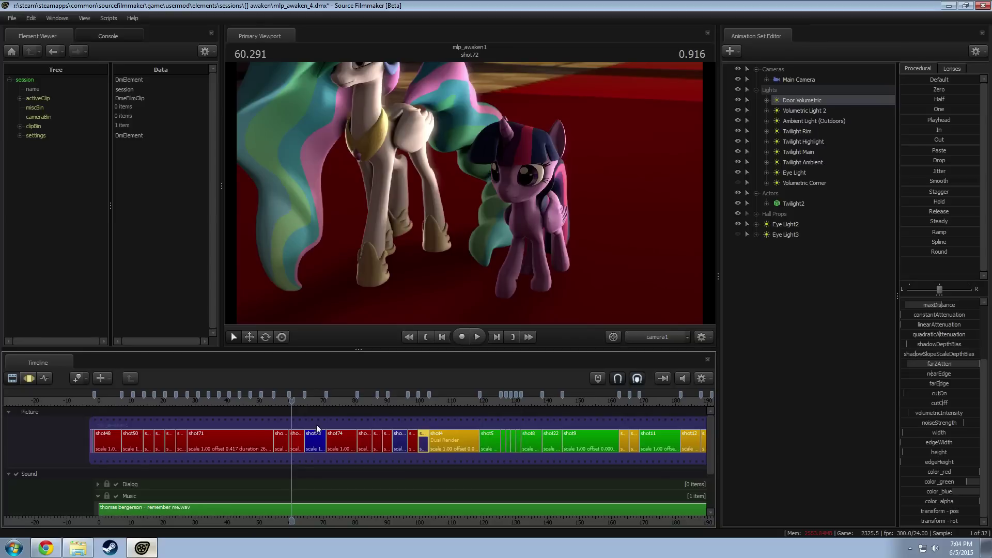
{"action": "key", "text": "space"}
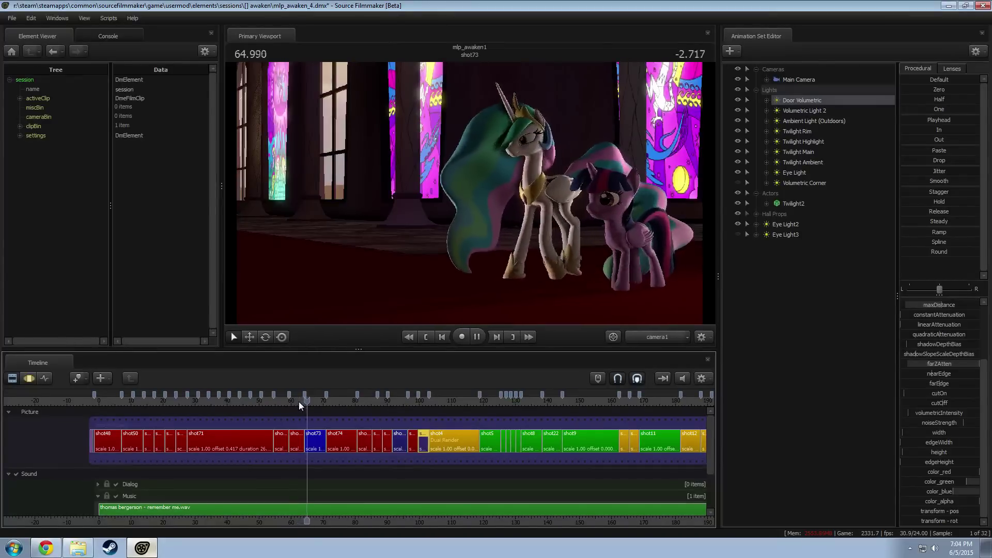
{"action": "key", "text": "space"}
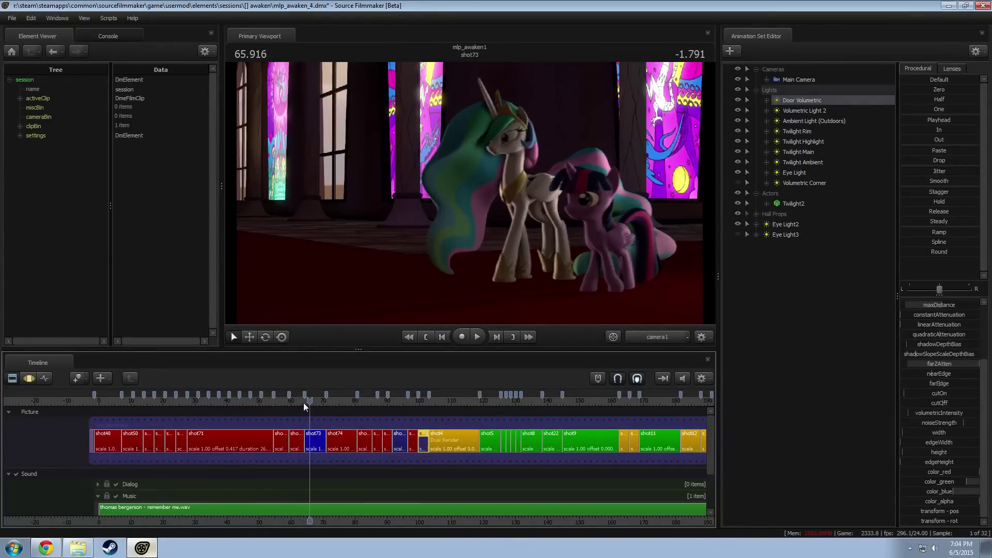
{"action": "left_click_drag", "start_coordinate": [309, 401], "coordinate": [289, 401]}
{"action": "key", "text": "space"}
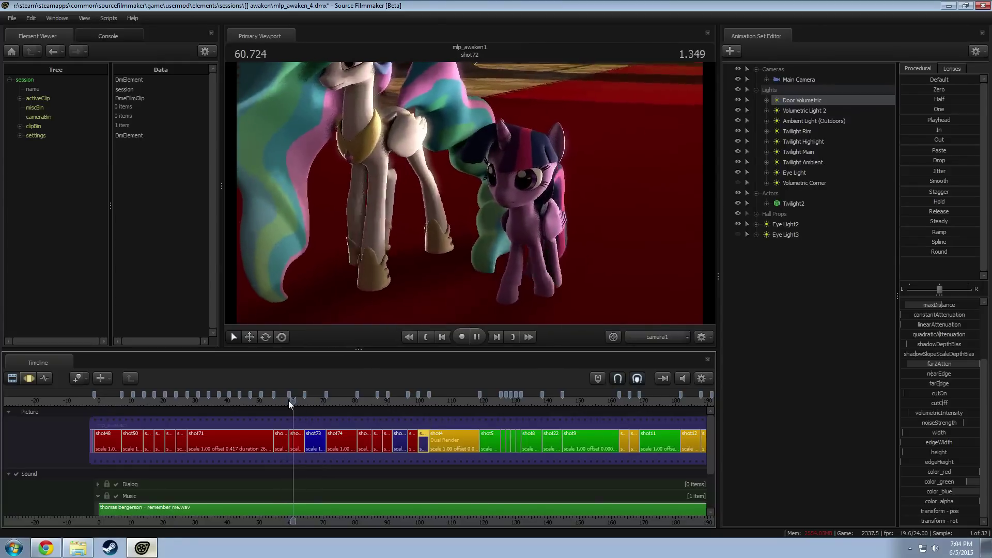
{"action": "scroll", "coordinate": [321, 446], "scroll_direction": "up", "scroll_amount": 5}
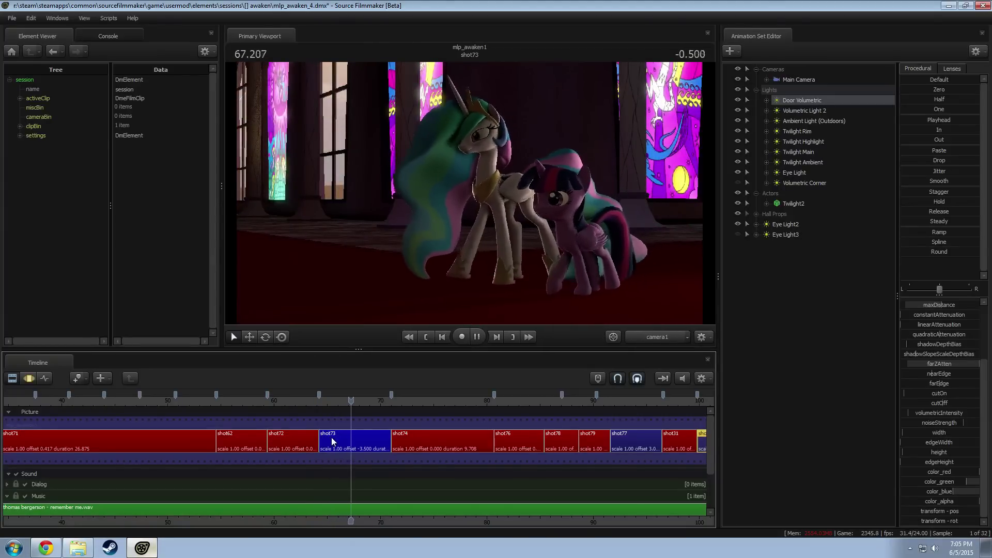
{"action": "key", "text": "space"}
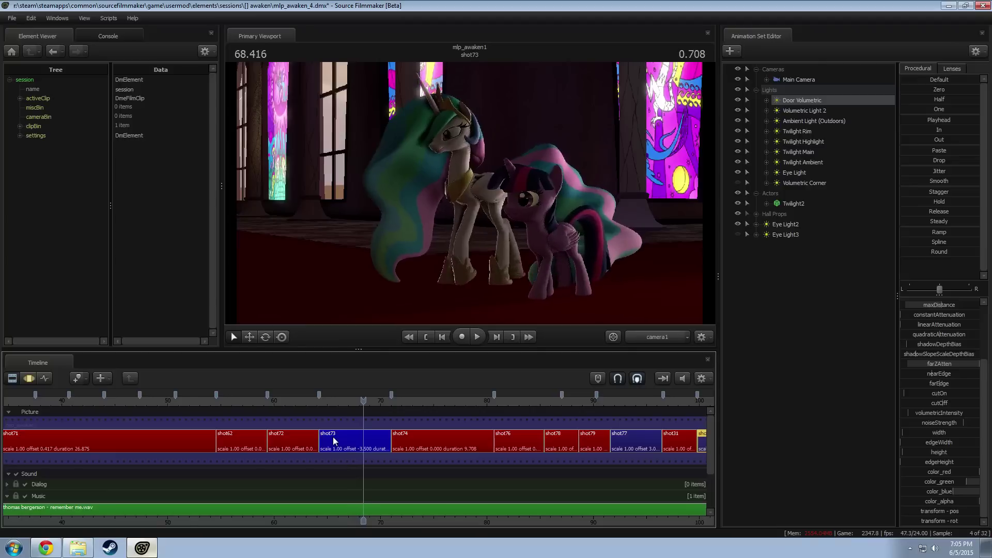
{"action": "key", "text": "space"}
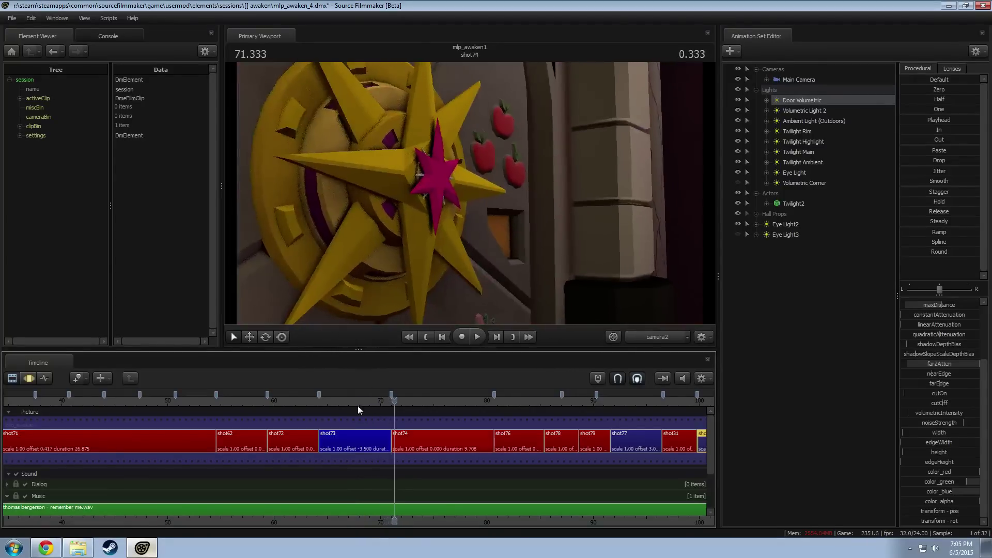
{"action": "key", "text": "space"}
Step: Select shot73, view it through camera1 in the Motion Editor, and reframe the camera behind the actors facing the door, then play it
{"action": "left_click", "coordinate": [354, 435]}
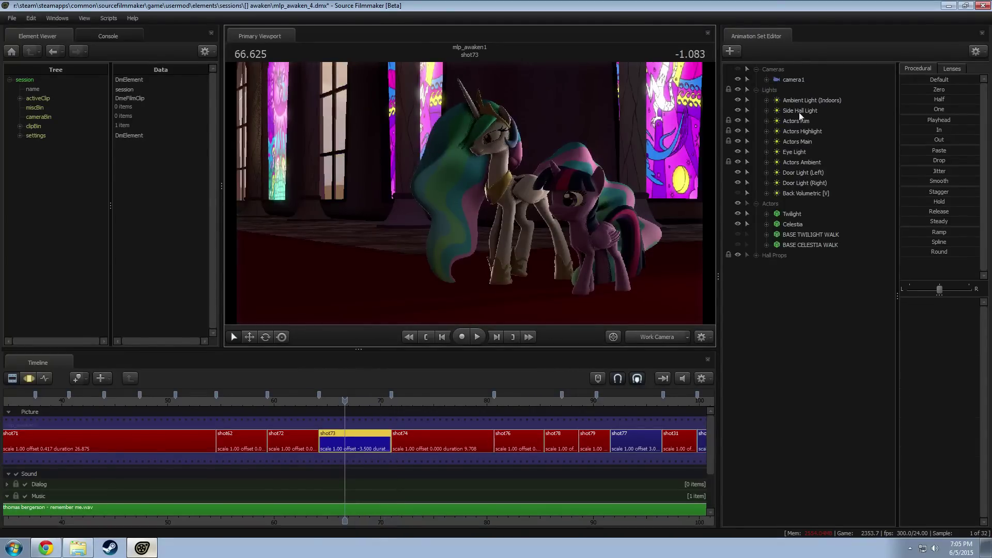
{"action": "left_click_drag", "start_coordinate": [794, 80], "coordinate": [405, 193]}
{"action": "key", "text": "F3"}
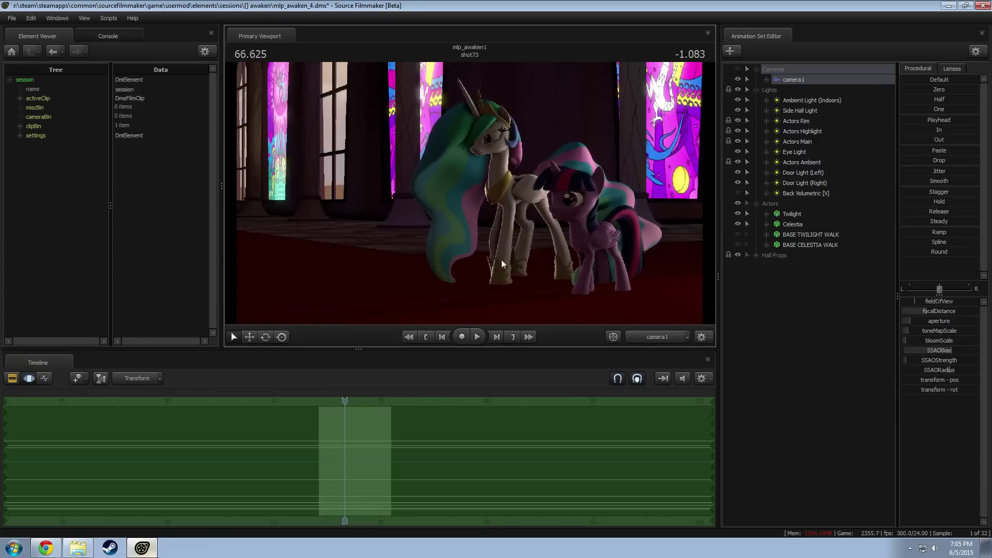
{"action": "left_click_drag", "start_coordinate": [578, 250], "coordinate": [469, 193]}
{"action": "key", "text": "space"}
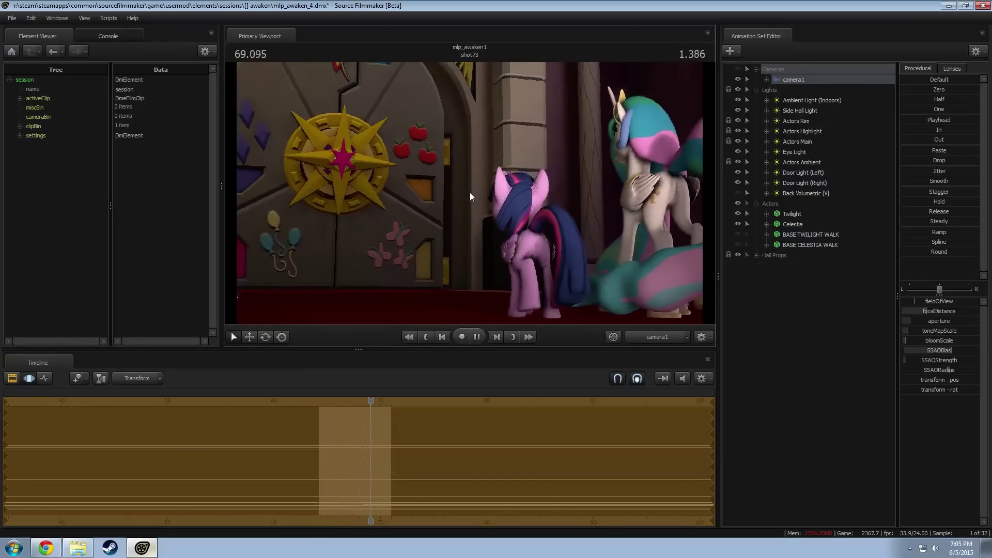
{"action": "key", "text": "space"}
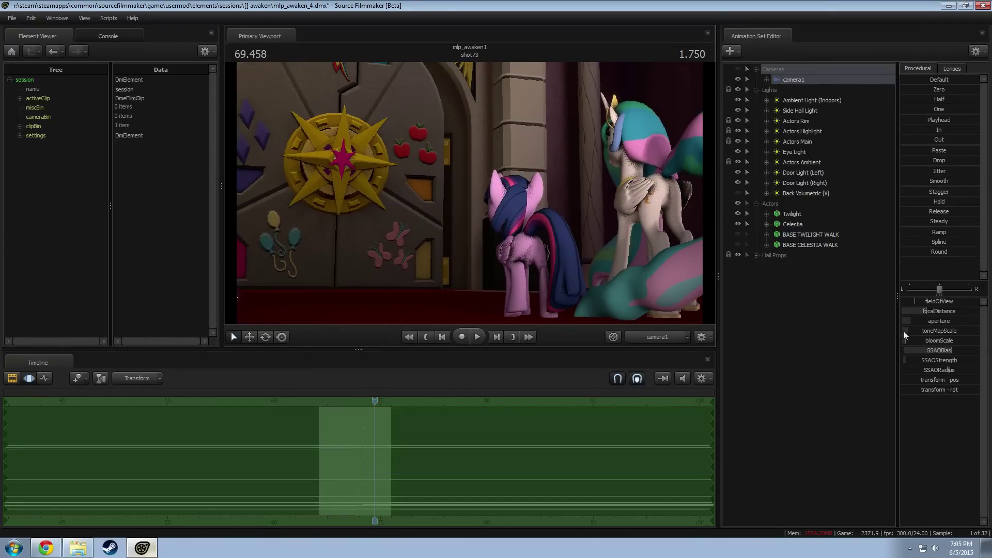
{"action": "left_click", "coordinate": [930, 117]}
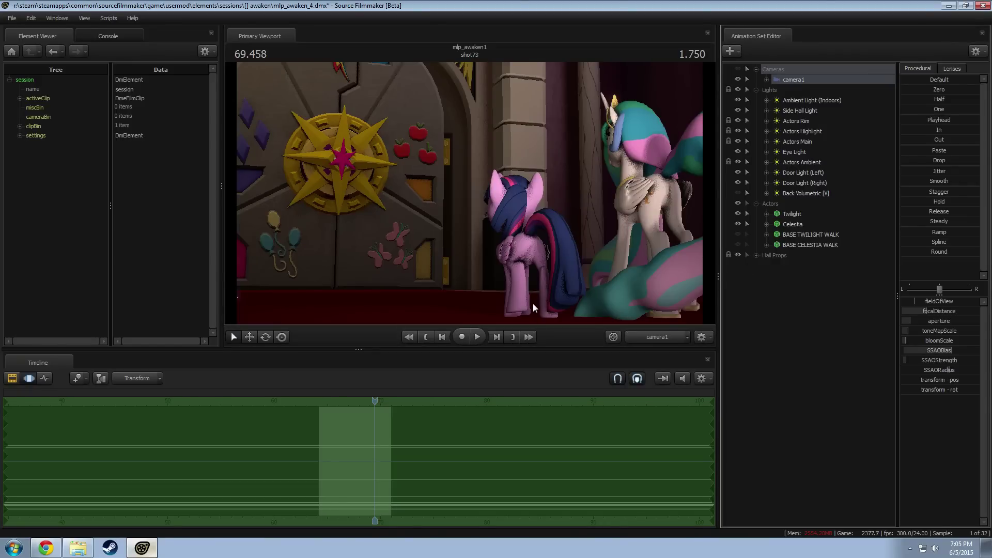
Step: Try a distant camera1 framing in shot73 with the door on one side and the small actors on the other, and play it
{"action": "left_click_drag", "start_coordinate": [533, 304], "coordinate": [513, 237]}
{"action": "scroll", "coordinate": [470, 193], "scroll_direction": "down", "scroll_amount": 5}
{"action": "scroll", "coordinate": [469, 193], "scroll_direction": "up", "scroll_amount": 5}
{"action": "key", "text": "s"}
{"action": "key", "text": "w"}
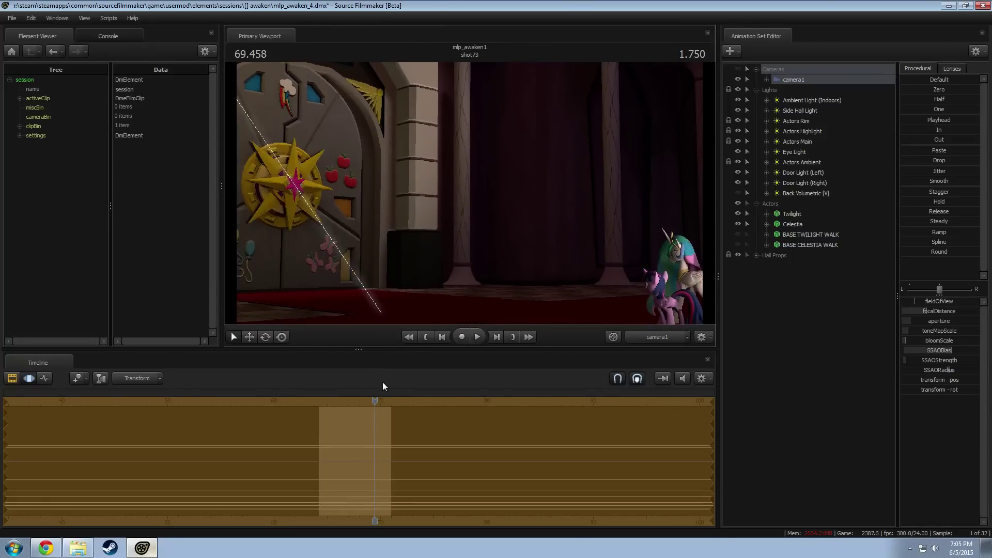
{"action": "left_click_drag", "start_coordinate": [375, 401], "coordinate": [231, 410]}
{"action": "key", "text": "space"}
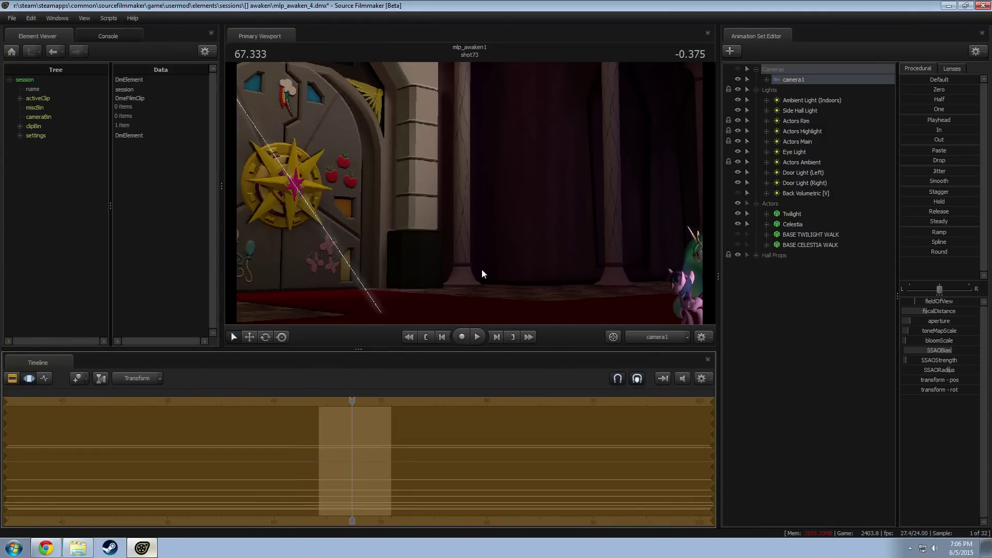
Step: Move camera1 close behind Twilight and Celestia in shot73 and play back the new framing
{"action": "key", "text": "w"}
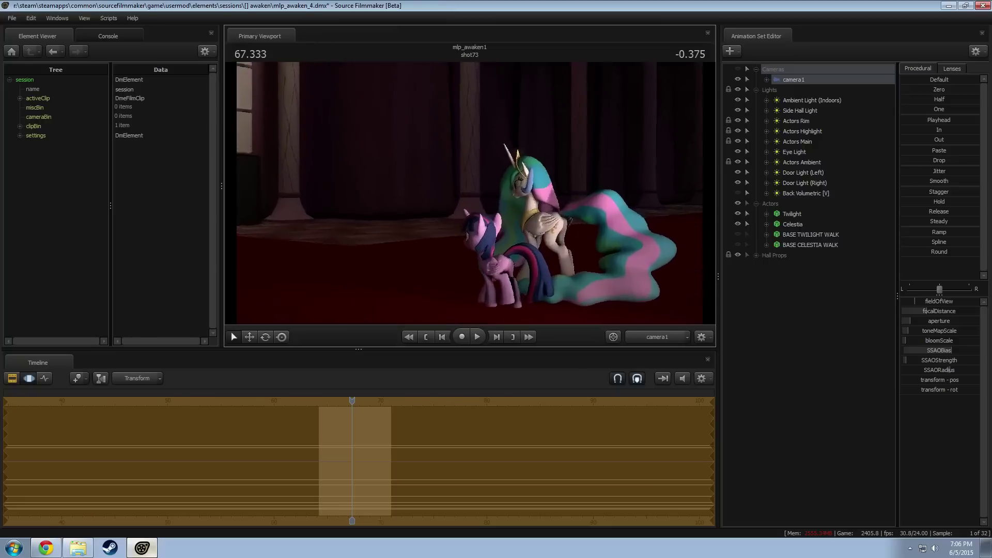
{"action": "key", "text": "d"}
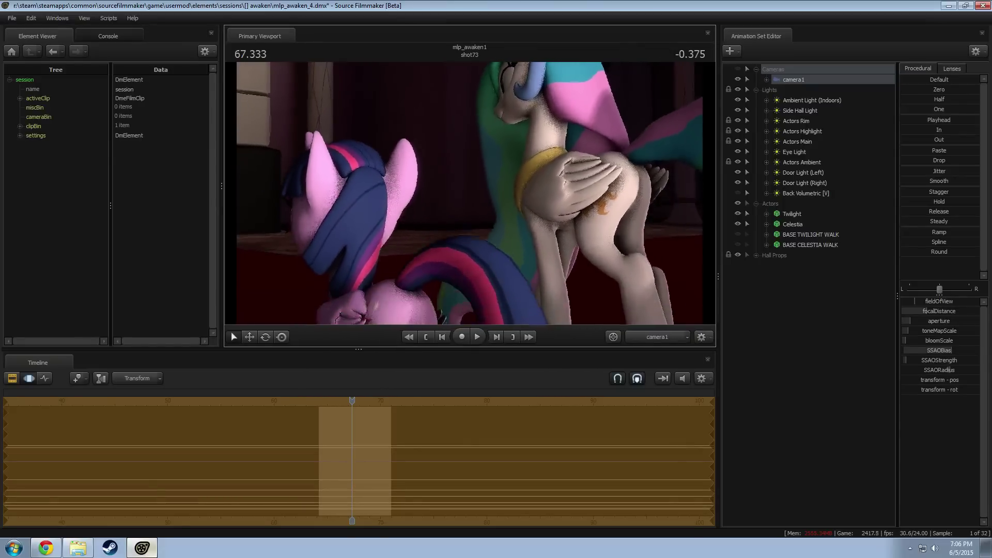
{"action": "key", "text": "space"}
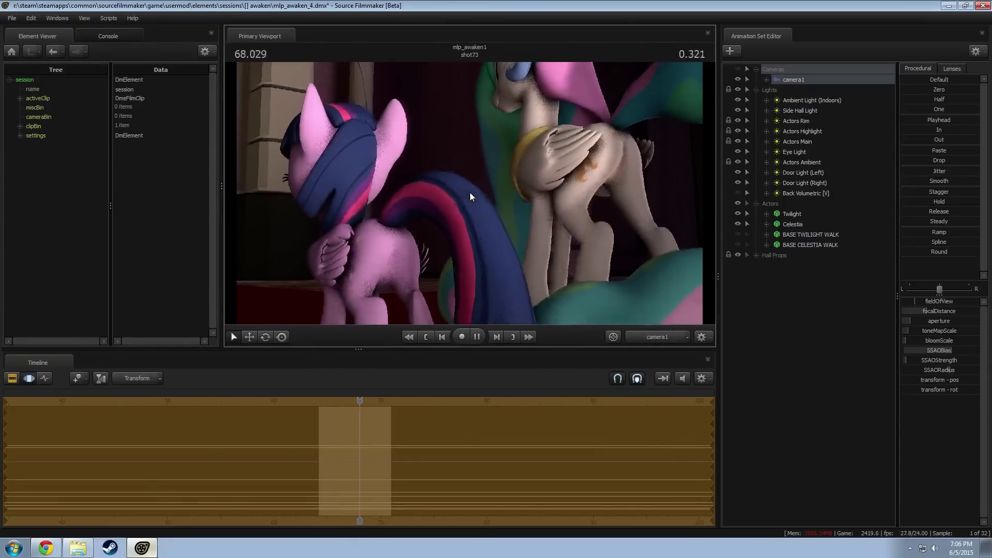
{"action": "left_click_drag", "start_coordinate": [360, 399], "coordinate": [319, 400]}
{"action": "key", "text": "space"}
Step: Replay the beginning of shot73 several times to check the actors' walk past the close camera1 framing
{"action": "left_click", "coordinate": [303, 406]}
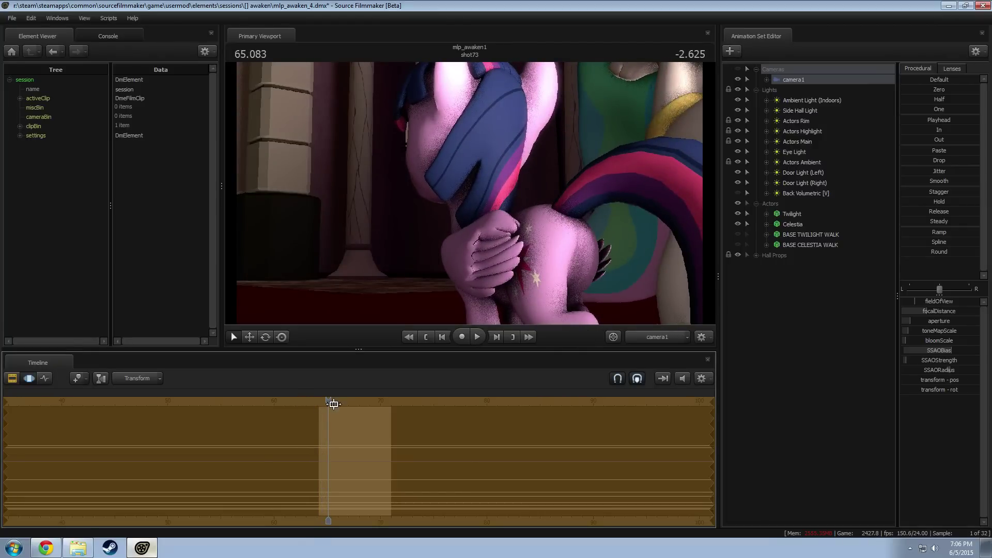
{"action": "left_click_drag", "start_coordinate": [317, 402], "coordinate": [366, 409]}
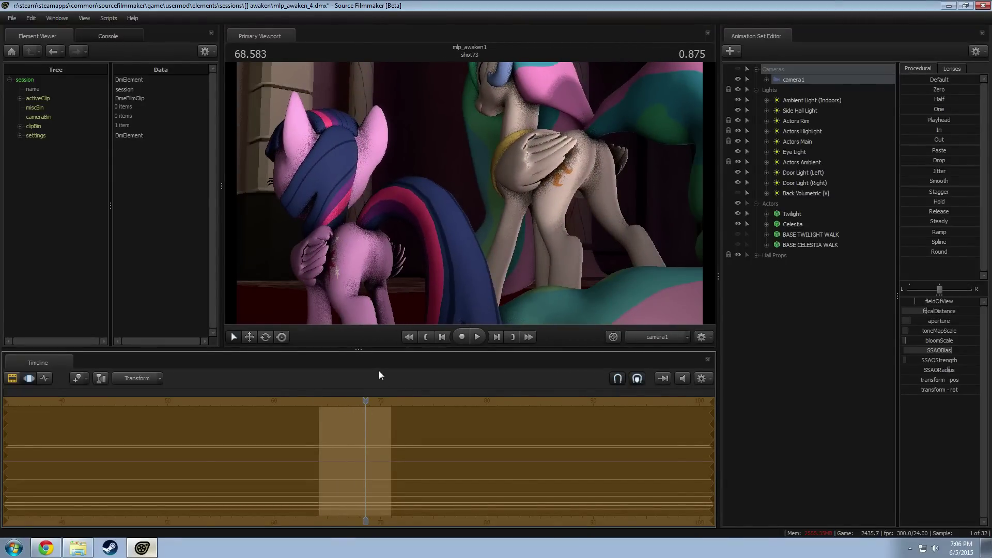
{"action": "key", "text": "space"}
{"action": "left_click_drag", "start_coordinate": [319, 402], "coordinate": [305, 403]}
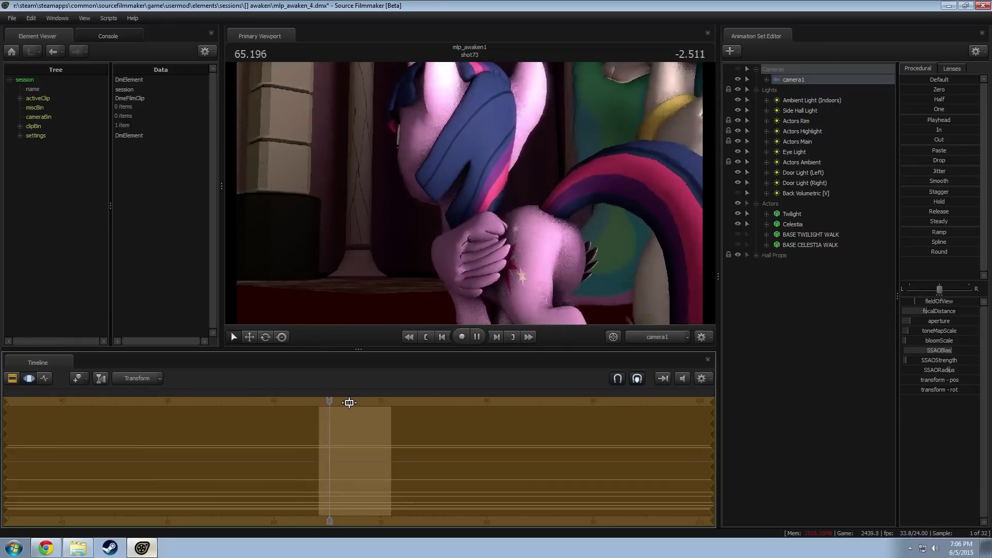
{"action": "key", "text": "space"}
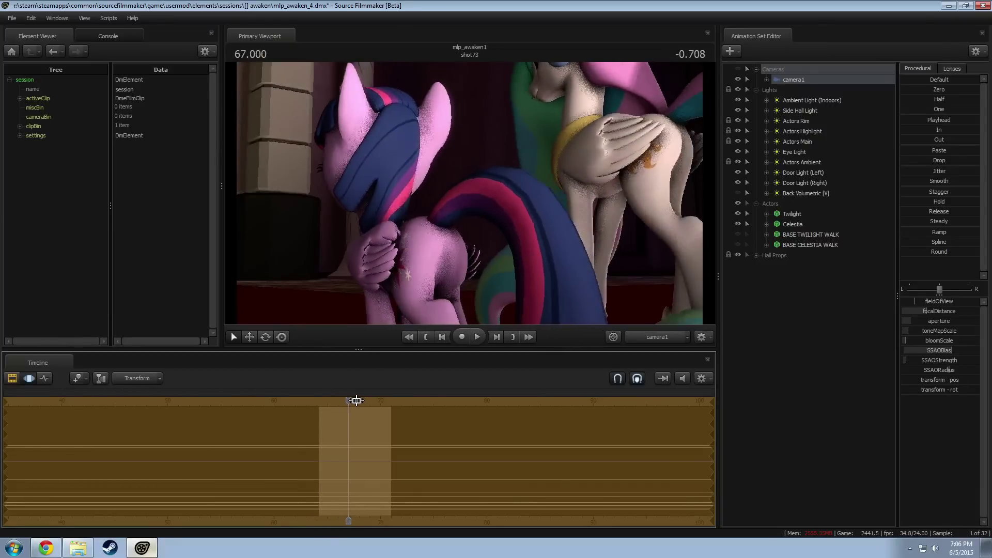
{"action": "left_click_drag", "start_coordinate": [351, 403], "coordinate": [312, 401]}
{"action": "key", "text": "space"}
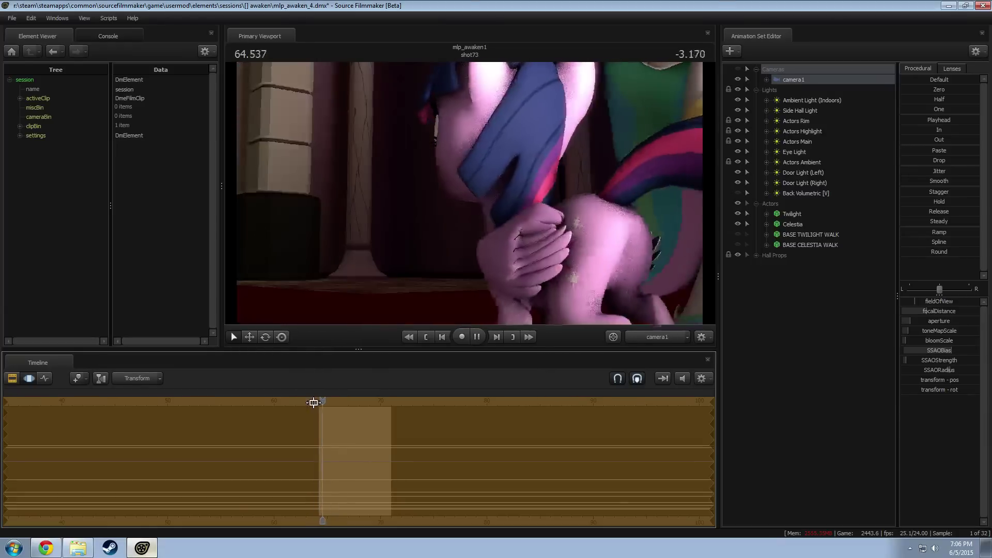
{"action": "key", "text": "space"}
{"action": "left_click_drag", "start_coordinate": [329, 400], "coordinate": [277, 404]}
{"action": "key", "text": "space"}
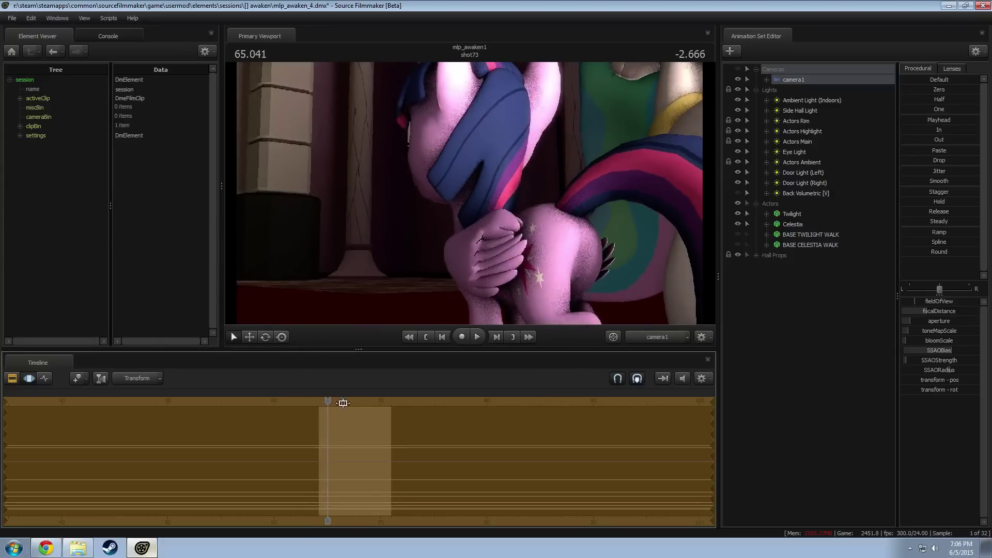
Step: Split shot73 in the Clip Editor at 67.708 seconds
{"action": "scroll", "coordinate": [351, 418], "scroll_direction": "up", "scroll_amount": 3}
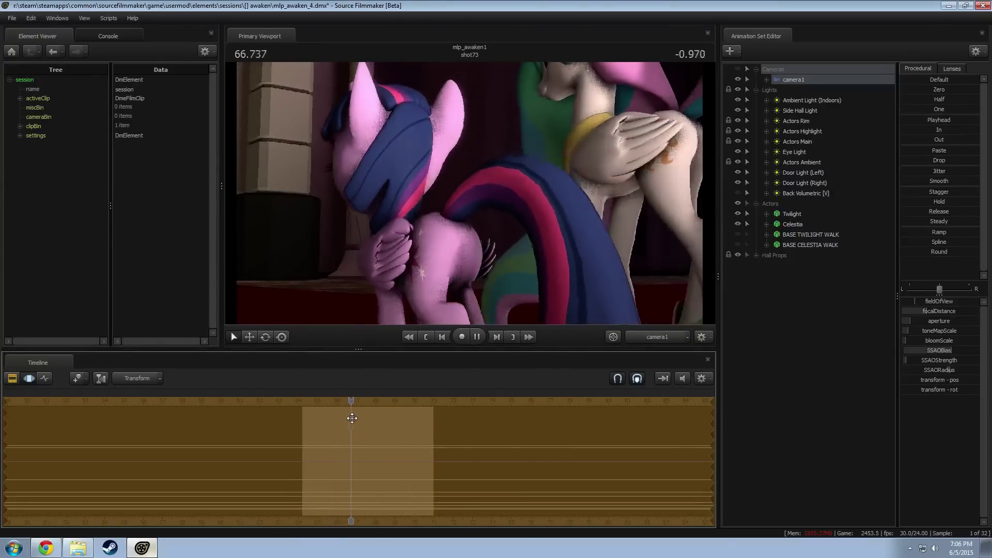
{"action": "key", "text": "space"}
{"action": "key", "text": "F2"}
{"action": "left_click_drag", "start_coordinate": [365, 407], "coordinate": [371, 402]}
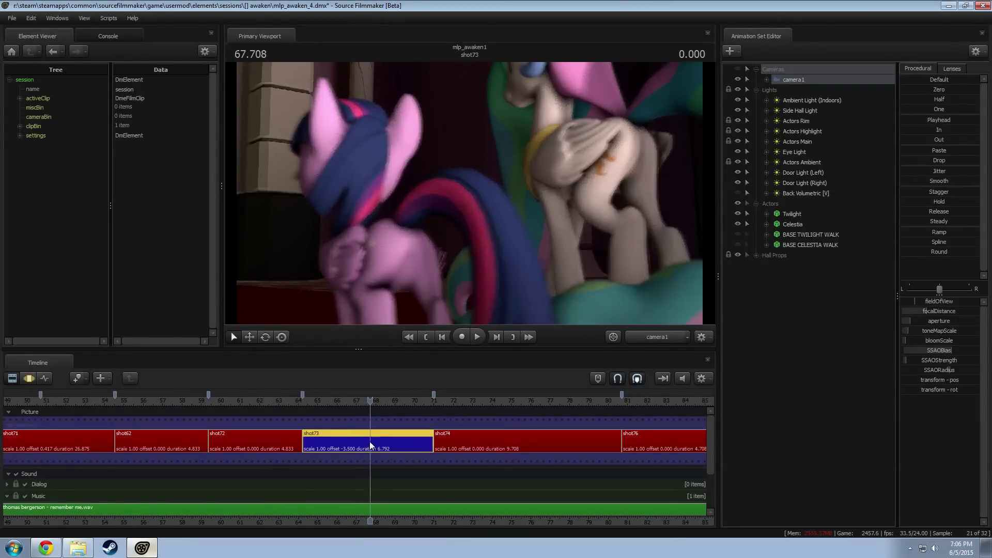
{"action": "key", "text": "b"}
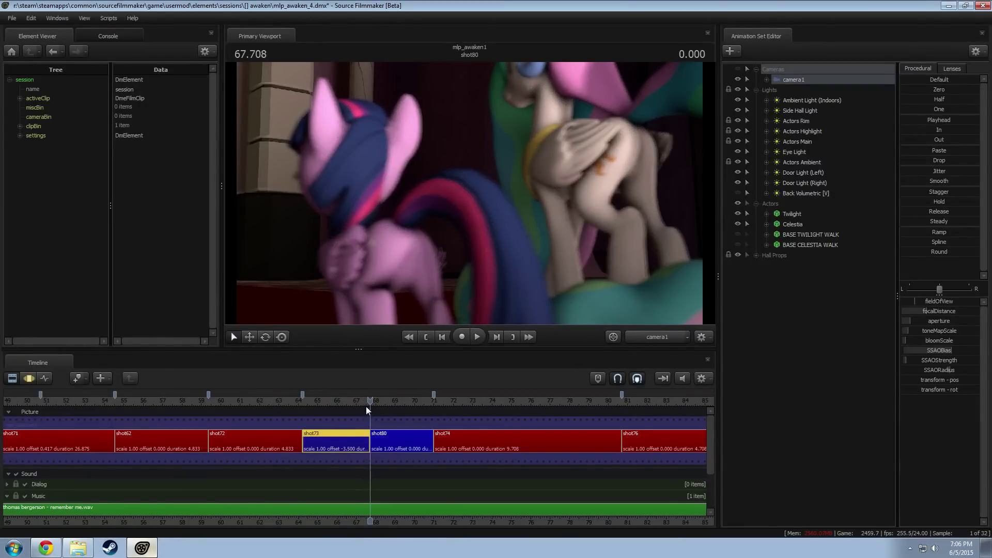
Step: Try to reposition camera1 in the newly split shot from the Motion Editor, dismiss the warning, and return the playhead to 67.125 in shot73
{"action": "key", "text": "F4"}
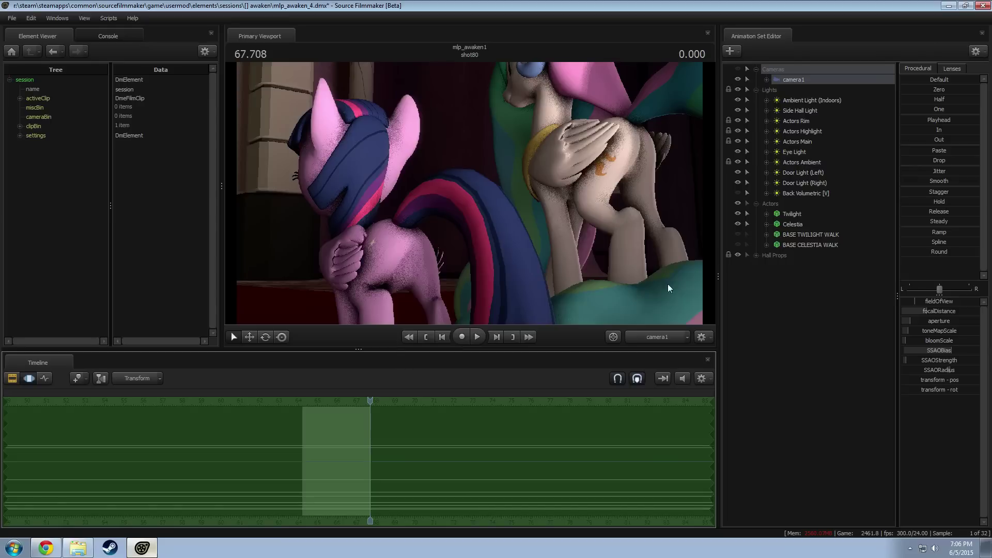
{"action": "left_click", "coordinate": [430, 312]}
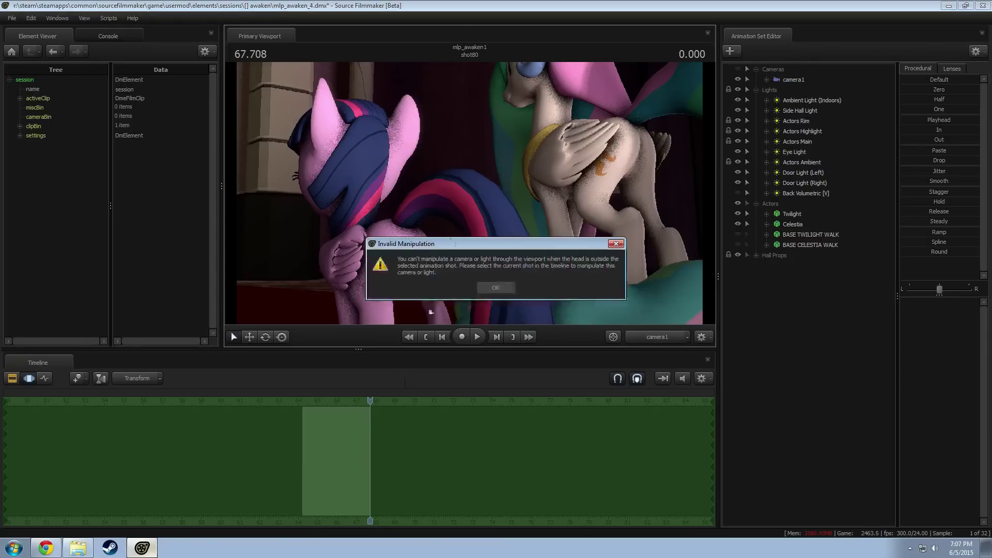
{"action": "left_click", "coordinate": [494, 288]}
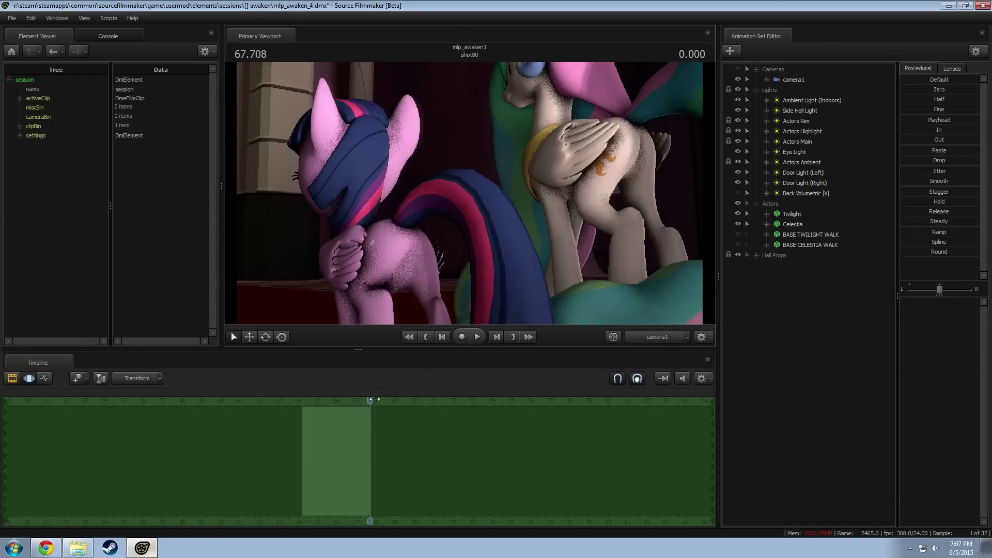
{"action": "left_click_drag", "start_coordinate": [371, 402], "coordinate": [326, 420]}
{"action": "key", "text": "space"}
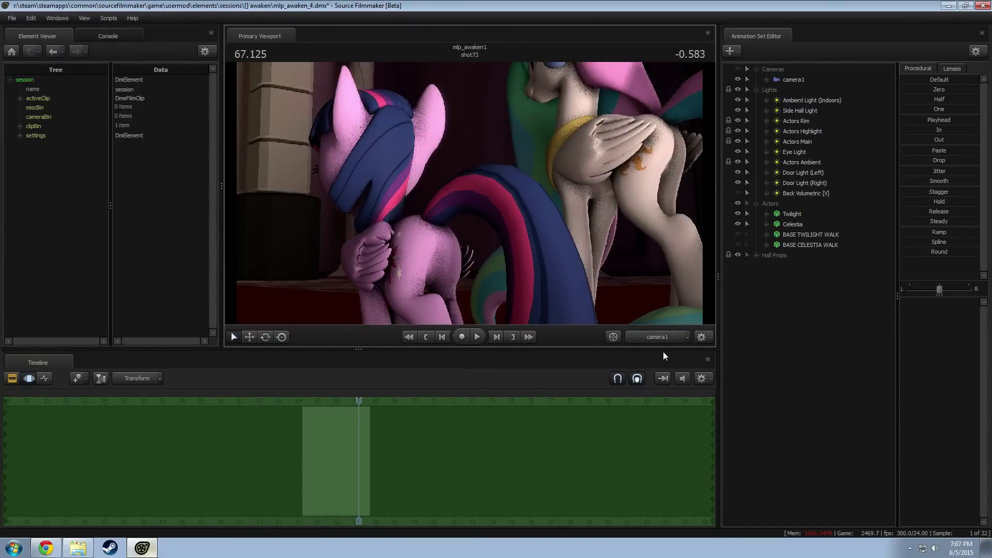
Step: Move camera1 in shot73 around to a close front view of Celestia and Twilight, refining the framing after a playback
{"action": "left_click", "coordinate": [793, 80]}
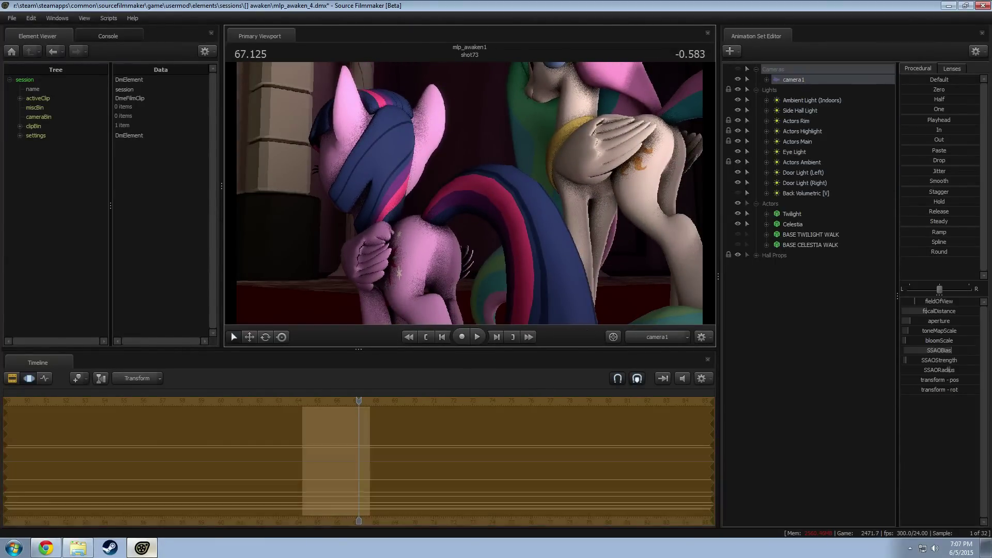
{"action": "left_click_drag", "start_coordinate": [470, 193], "coordinate": [569, 130]}
{"action": "key", "text": "s"}
{"action": "key", "text": "a"}
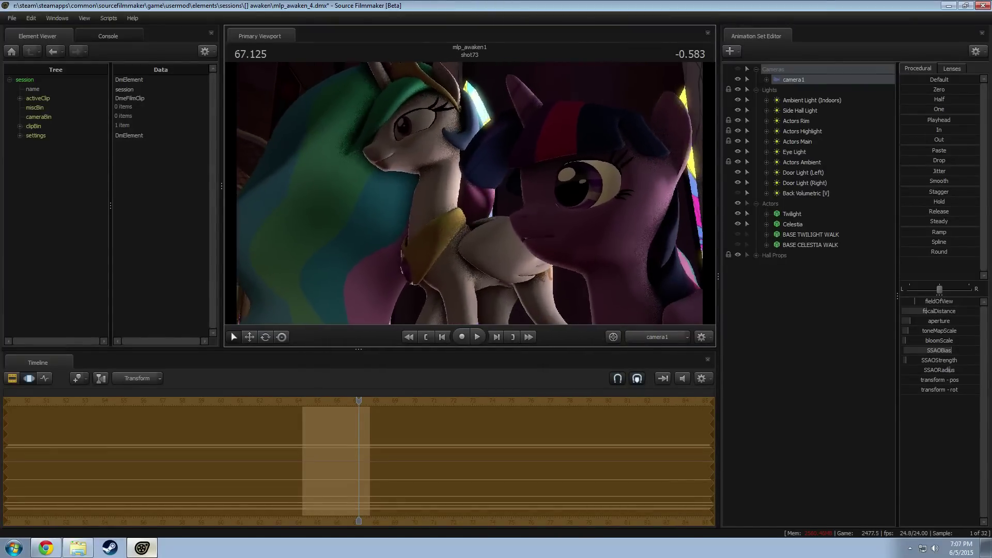
{"action": "left_click_drag", "start_coordinate": [358, 401], "coordinate": [292, 401]}
{"action": "key", "text": "space"}
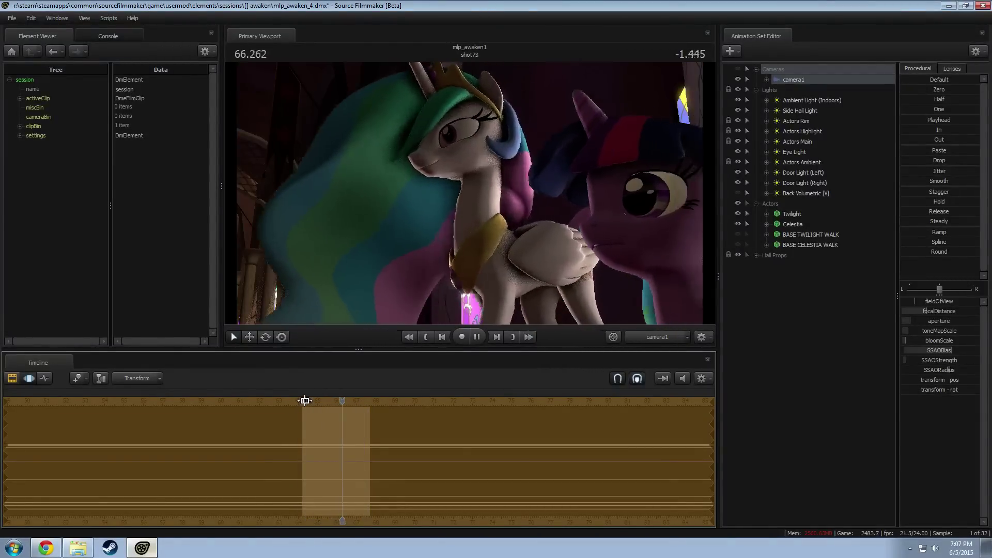
{"action": "key", "text": "space"}
{"action": "mouse_move", "coordinate": [488, 272]}
{"action": "left_mouse_down"}
{"action": "mouse_move", "coordinate": [478, 271]}
{"action": "mouse_move", "coordinate": [503, 273]}
{"action": "left_mouse_up"}
{"action": "key", "text": "s"}
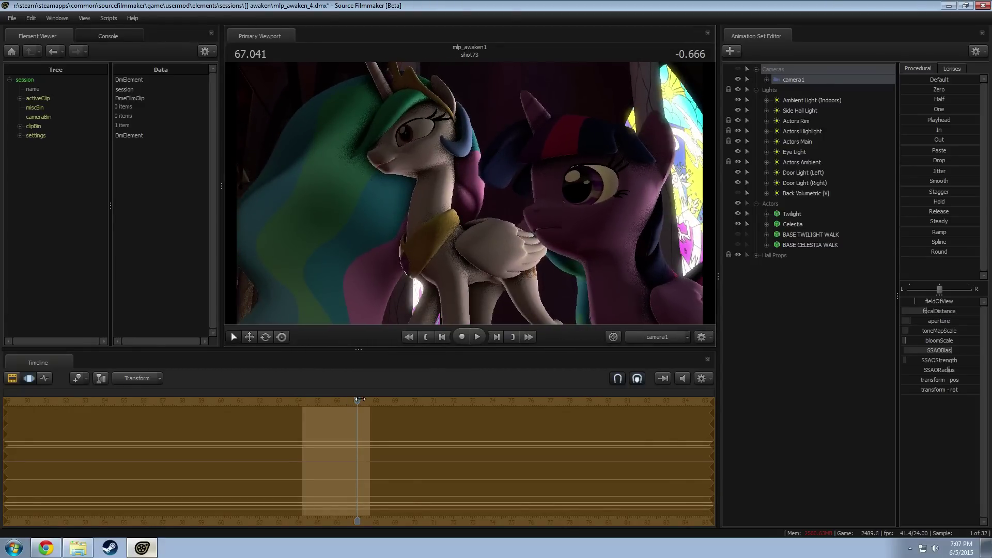
Step: Try to animate camera1 toward a new framing at the end of shot73, play it back, and undo the move
{"action": "mouse_move", "coordinate": [360, 400]}
{"action": "left_mouse_down"}
{"action": "mouse_move", "coordinate": [331, 399]}
{"action": "mouse_move", "coordinate": [368, 401]}
{"action": "mouse_move", "coordinate": [370, 420]}
{"action": "mouse_move", "coordinate": [295, 437]}
{"action": "mouse_move", "coordinate": [359, 439]}
{"action": "mouse_move", "coordinate": [301, 437]}
{"action": "left_mouse_up"}
{"action": "key", "text": "bracketright"}
{"action": "left_click_drag", "start_coordinate": [442, 292], "coordinate": [426, 283]}
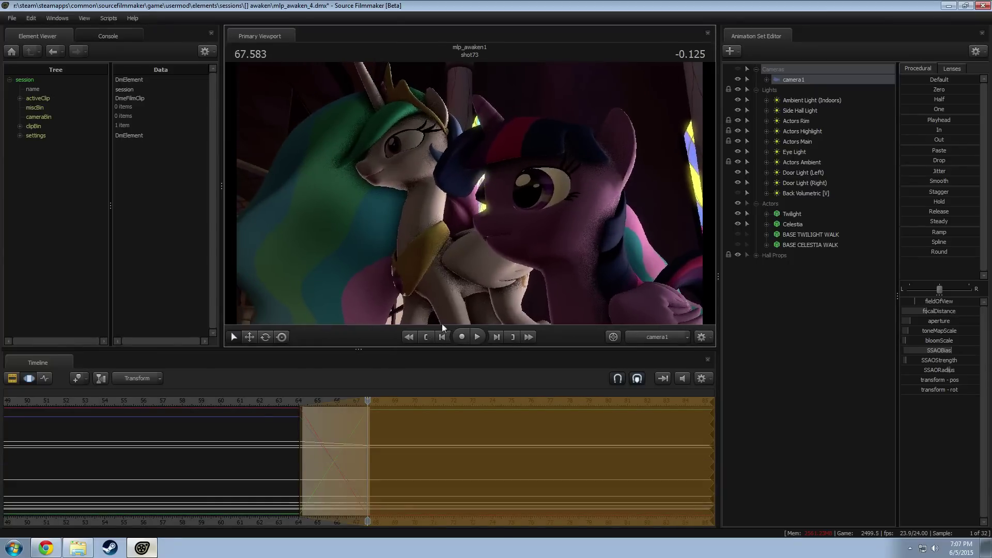
{"action": "left_click", "coordinate": [294, 401]}
{"action": "key", "text": "space"}
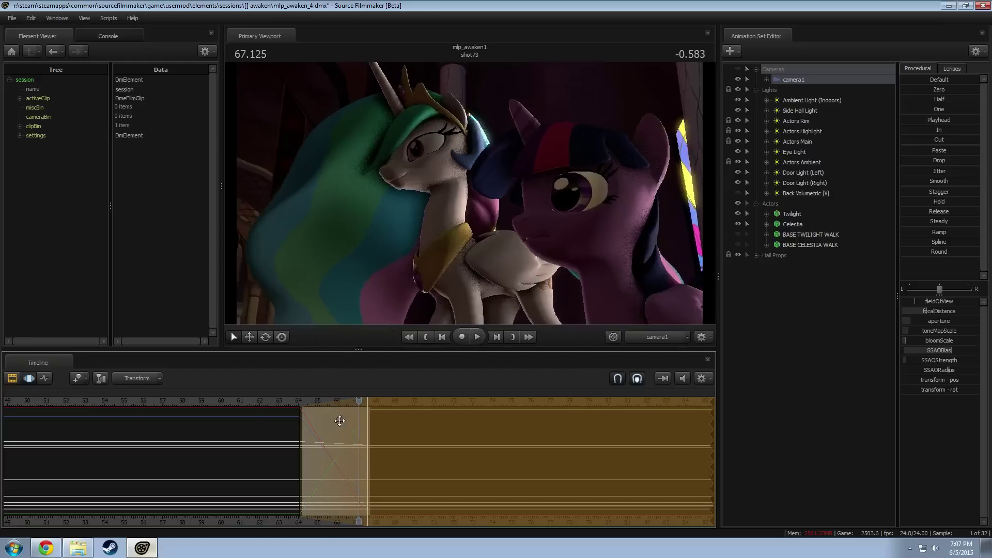
{"action": "key", "text": "space"}
{"action": "key", "text": "ctrl+z"}
{"action": "left_click_drag", "start_coordinate": [358, 401], "coordinate": [312, 414]}
{"action": "key", "text": "ctrl+z"}
Step: Reframe camera1 early in shot73, animate it to keep both faces framed at 67.583, and play back the move
{"action": "left_click_drag", "start_coordinate": [412, 289], "coordinate": [438, 291]}
{"action": "key", "text": "d"}
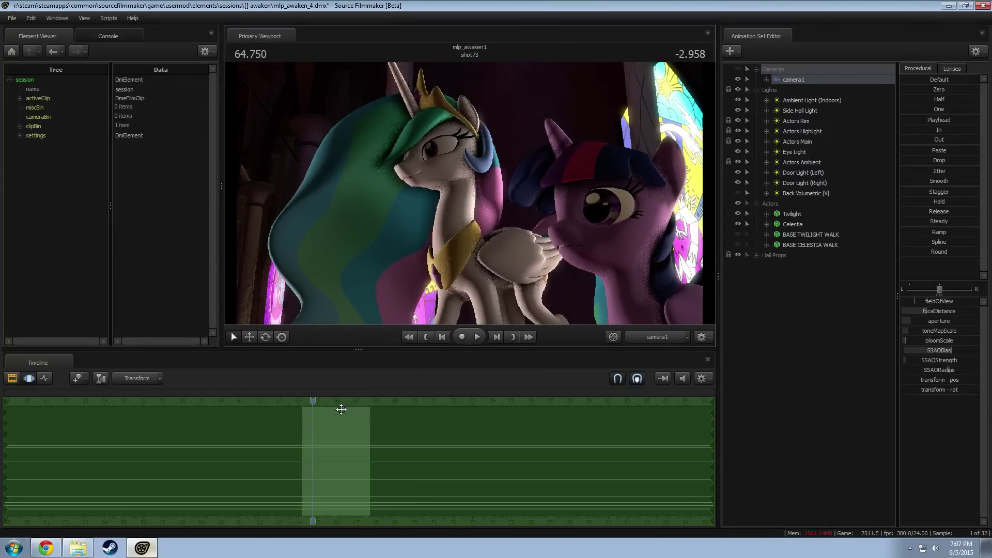
{"action": "left_click_drag", "start_coordinate": [341, 409], "coordinate": [527, 411]}
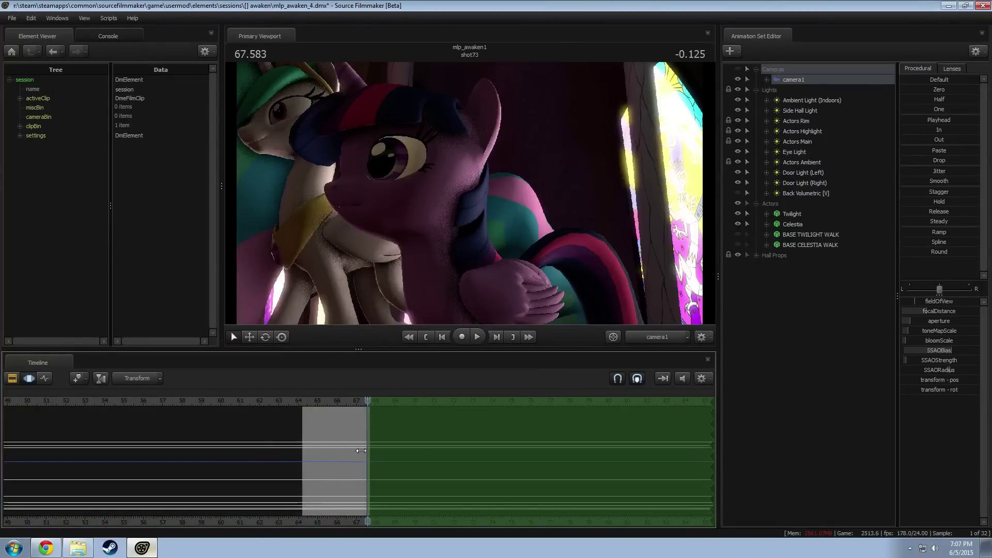
{"action": "left_click_drag", "start_coordinate": [361, 451], "coordinate": [292, 450]}
{"action": "key", "text": "a"}
{"action": "left_click_drag", "start_coordinate": [414, 259], "coordinate": [394, 252]}
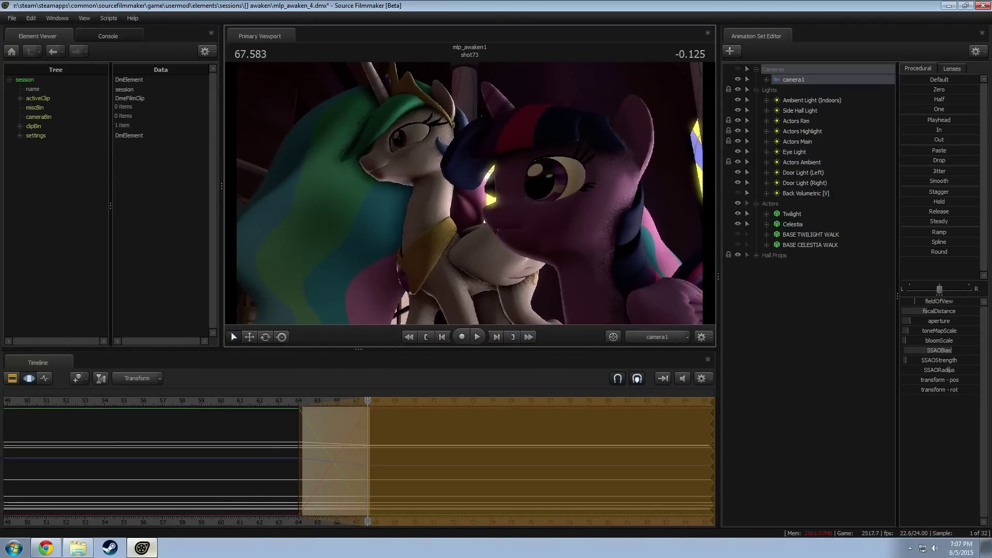
{"action": "left_click_drag", "start_coordinate": [301, 409], "coordinate": [304, 408]}
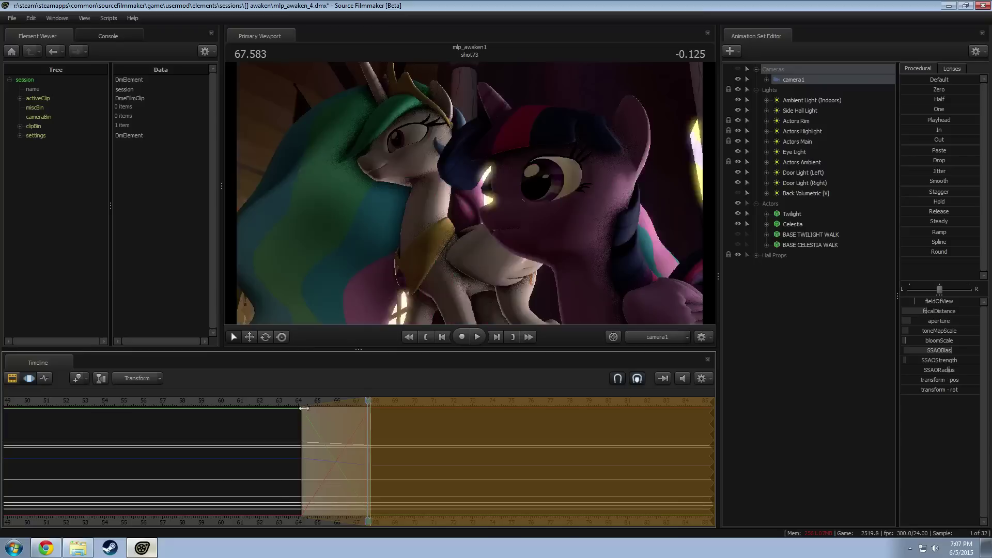
{"action": "left_click", "coordinate": [301, 401]}
{"action": "key", "text": "space"}
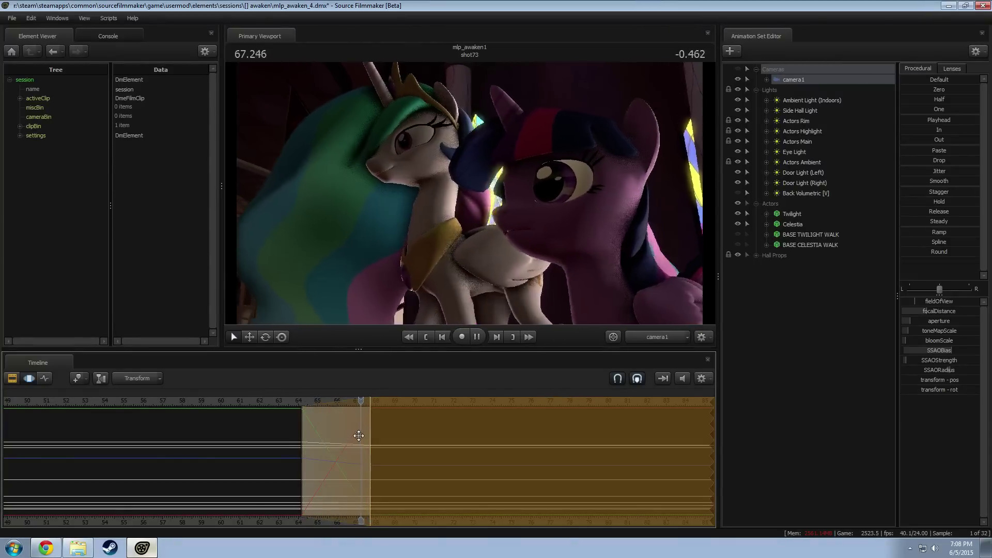
{"action": "key", "text": "space"}
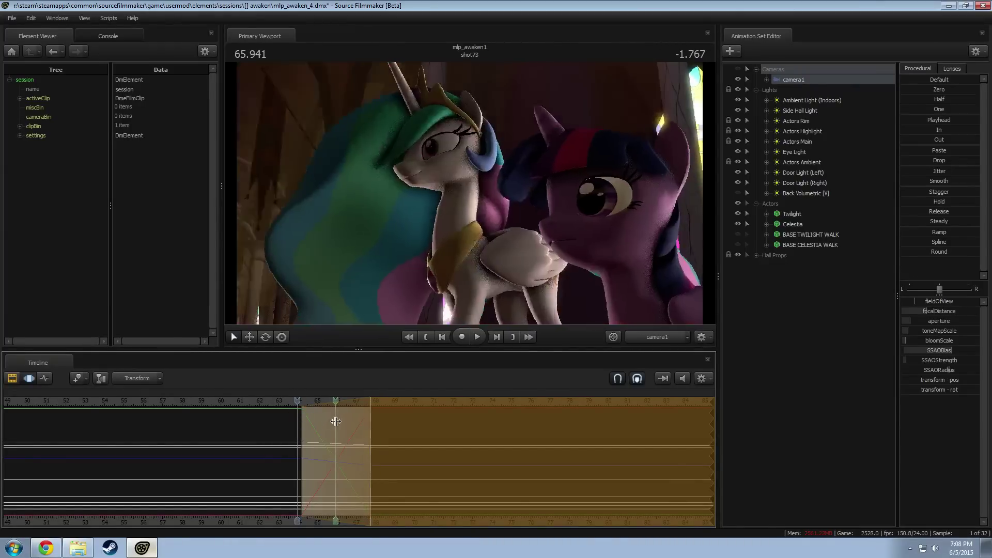
Step: Rotate Celestia's neck and head at 65.958 so that she turns toward Twilight
{"action": "left_click_drag", "start_coordinate": [335, 421], "coordinate": [731, 414]}
{"action": "left_click", "coordinate": [454, 237]}
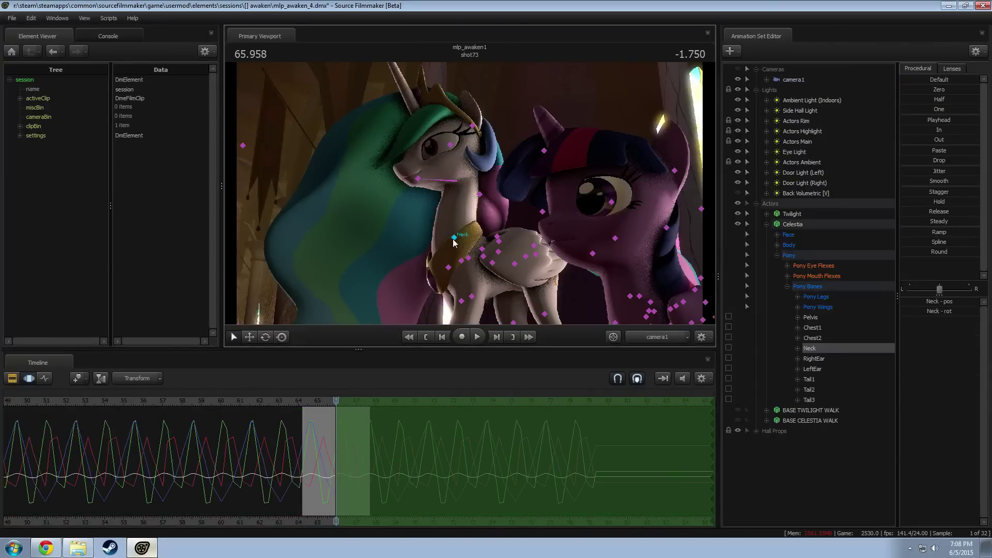
{"action": "key", "text": "e"}
{"action": "left_click_drag", "start_coordinate": [444, 262], "coordinate": [463, 240]}
{"action": "left_click", "coordinate": [446, 181]}
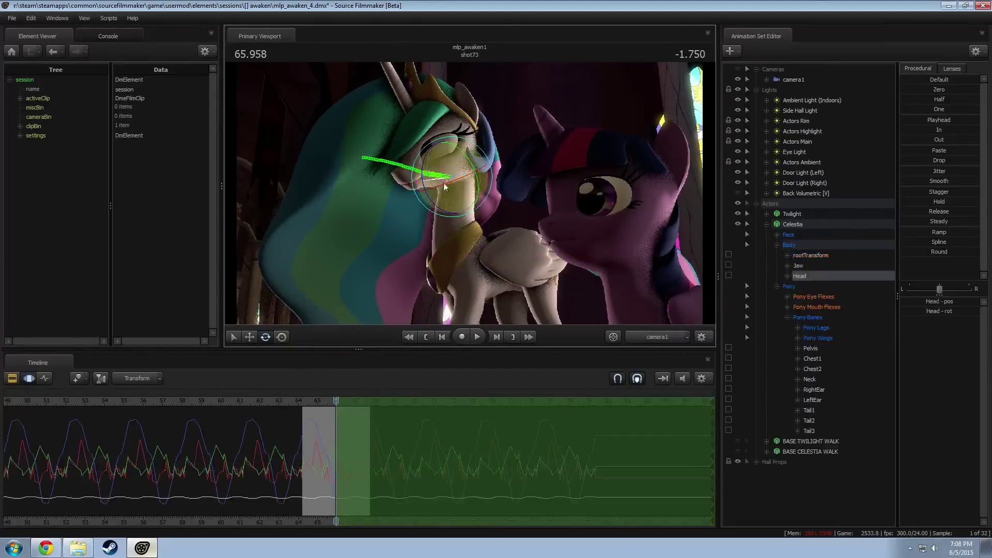
{"action": "mouse_move", "coordinate": [446, 181]}
{"action": "left_mouse_down"}
{"action": "mouse_move", "coordinate": [471, 193]}
{"action": "mouse_move", "coordinate": [471, 211]}
{"action": "left_mouse_up"}
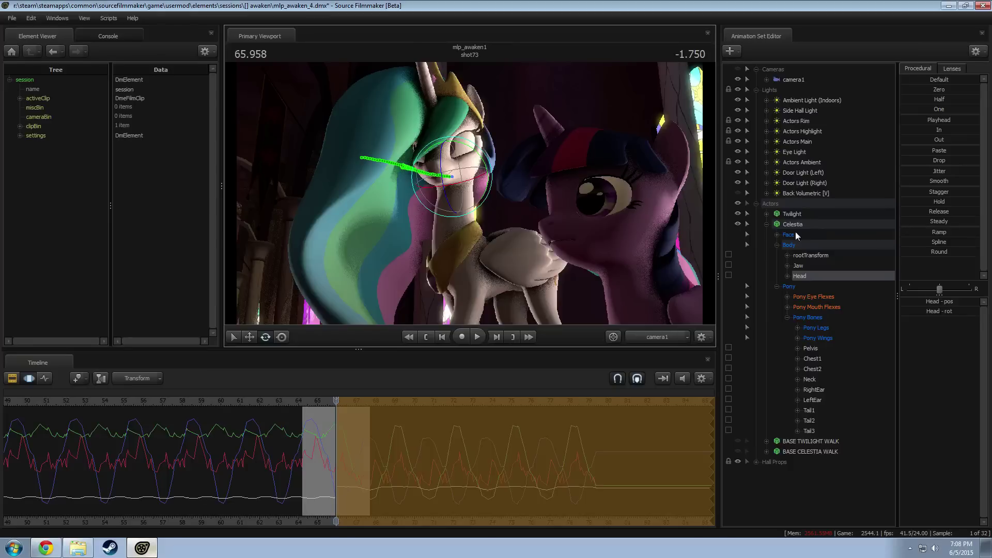
Step: Select Celestia's viewTarget and, using the Work Camera, move it from the hall onto Twilight's face
{"action": "left_click", "coordinate": [788, 235]}
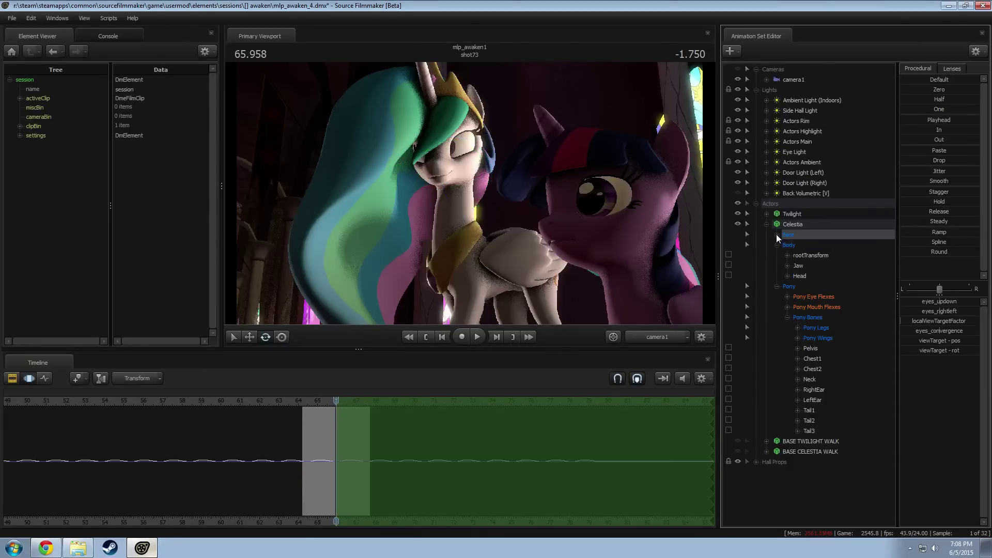
{"action": "left_click", "coordinate": [777, 234]}
{"action": "left_click", "coordinate": [788, 245]}
{"action": "left_click", "coordinate": [816, 297]}
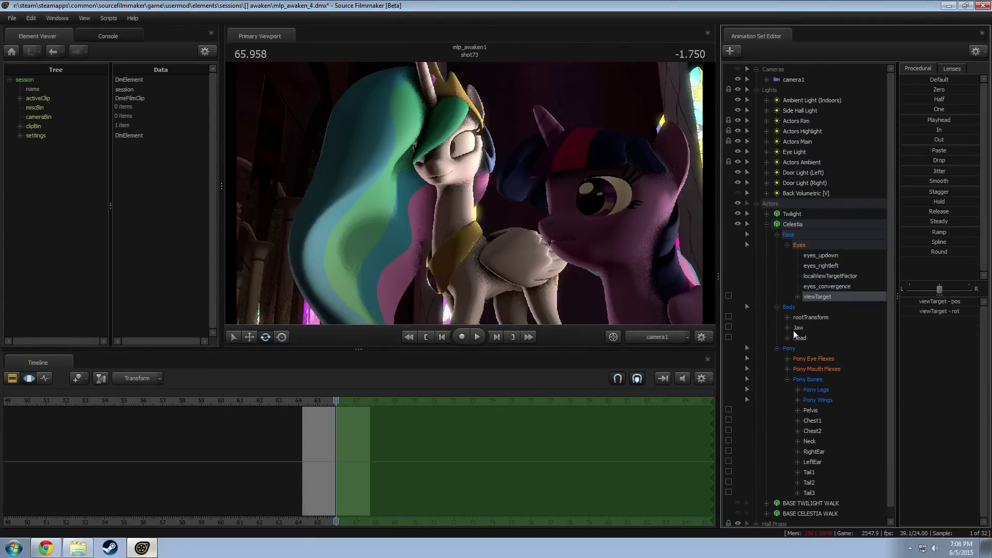
{"action": "left_click", "coordinate": [657, 338]}
{"action": "key", "text": "s"}
{"action": "mouse_move", "coordinate": [584, 259]}
{"action": "left_mouse_down"}
{"action": "mouse_move", "coordinate": [583, 279]}
{"action": "mouse_move", "coordinate": [584, 248]}
{"action": "mouse_move", "coordinate": [573, 243]}
{"action": "left_mouse_up"}
{"action": "left_click_drag", "start_coordinate": [469, 193], "coordinate": [418, 208]}
{"action": "key", "text": "w"}
{"action": "key", "text": "r"}
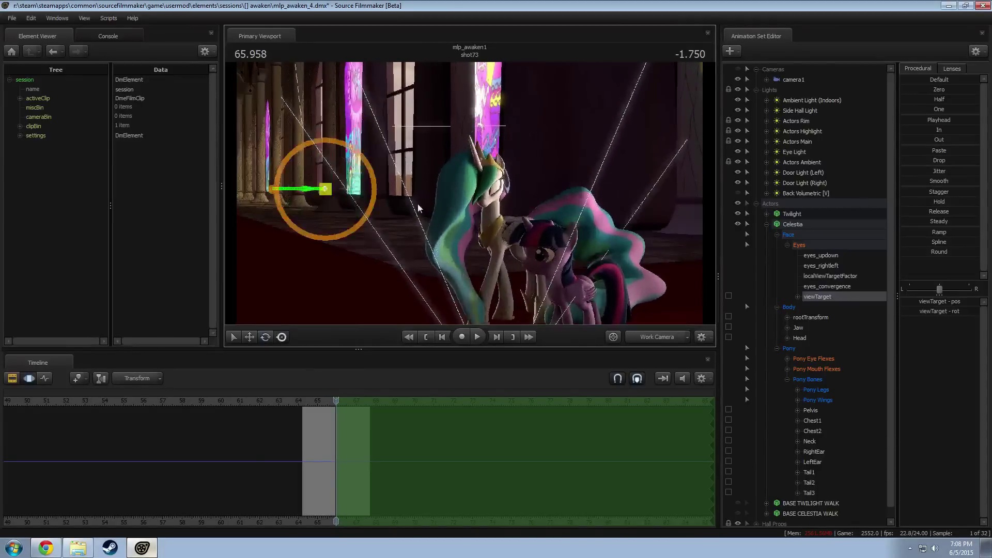
{"action": "left_click_drag", "start_coordinate": [335, 200], "coordinate": [478, 253]}
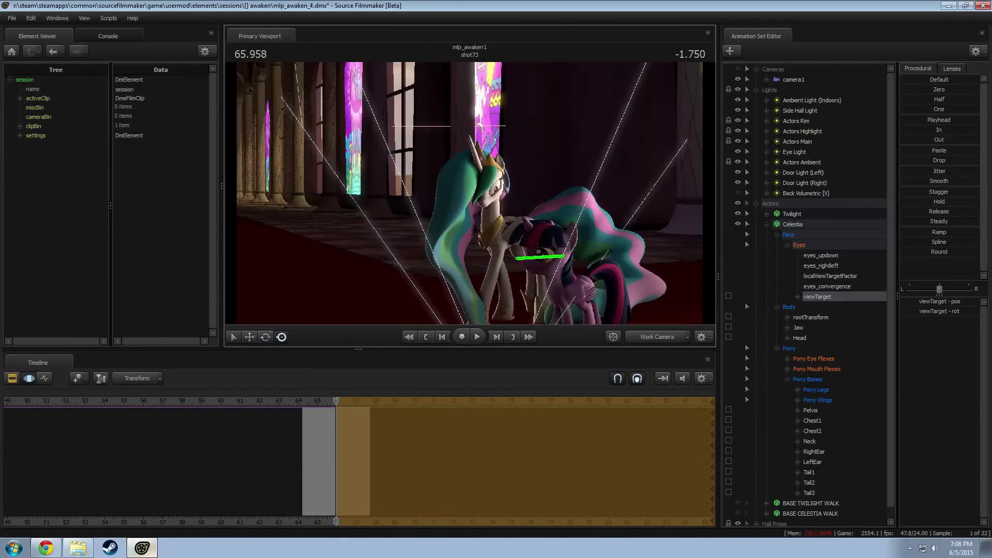
Step: Fine-tune the position of Celestia's viewTarget beside Twilight's face from a closer angle and return to the camera1 view
{"action": "left_click_drag", "start_coordinate": [358, 168], "coordinate": [345, 218]}
{"action": "key", "text": "w"}
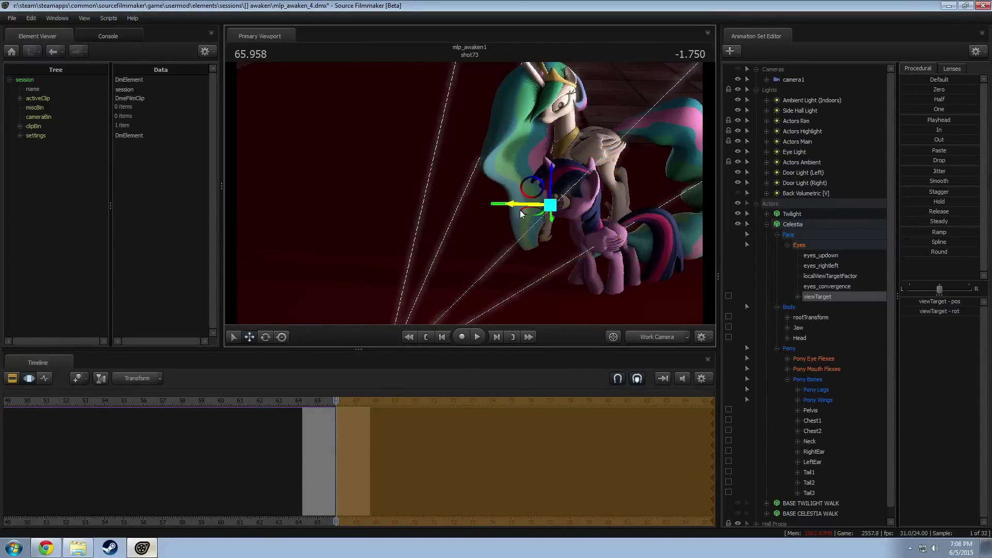
{"action": "mouse_move", "coordinate": [520, 210]}
{"action": "left_mouse_down"}
{"action": "mouse_move", "coordinate": [458, 212]}
{"action": "mouse_move", "coordinate": [508, 215]}
{"action": "left_mouse_up"}
{"action": "left_click", "coordinate": [816, 246]}
{"action": "left_click", "coordinate": [811, 295]}
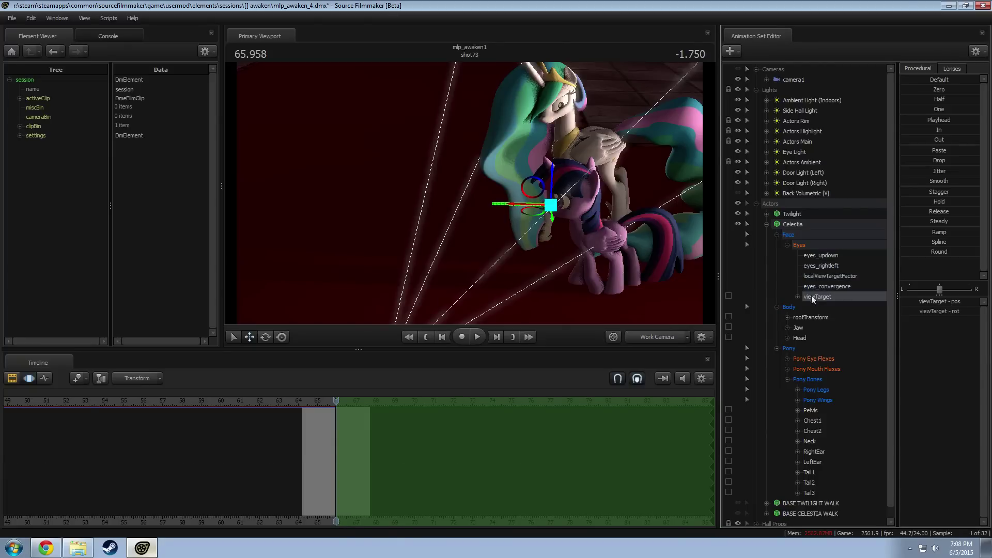
{"action": "left_click", "coordinate": [652, 336]}
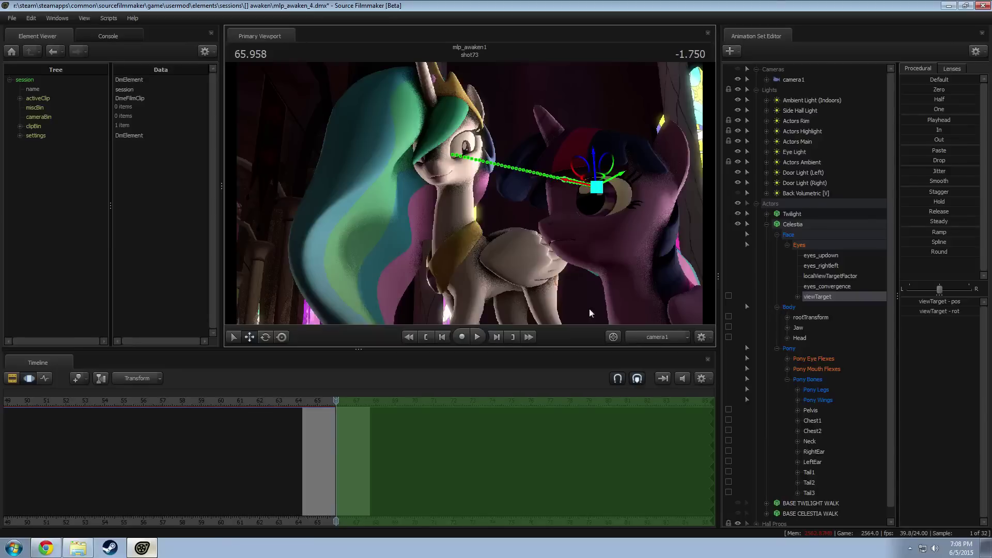
Step: Tilt Celestia's head further toward Twilight and play back shot73 to check her gaze
{"action": "left_click", "coordinate": [449, 179], "text": "ctrl"}
{"action": "key", "text": "e"}
{"action": "left_click_drag", "start_coordinate": [457, 193], "coordinate": [461, 188]}
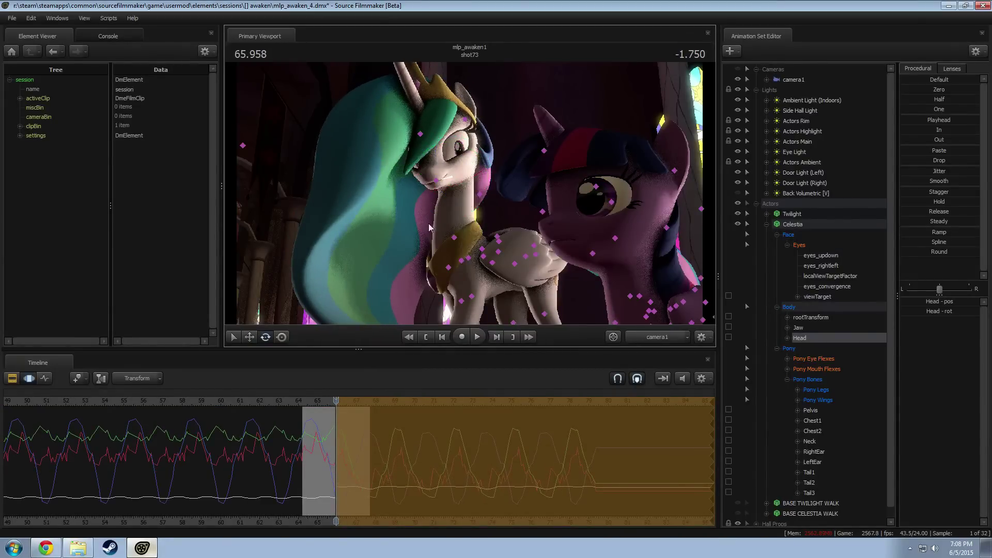
{"action": "left_click", "coordinate": [461, 236]}
{"action": "key", "text": "space"}
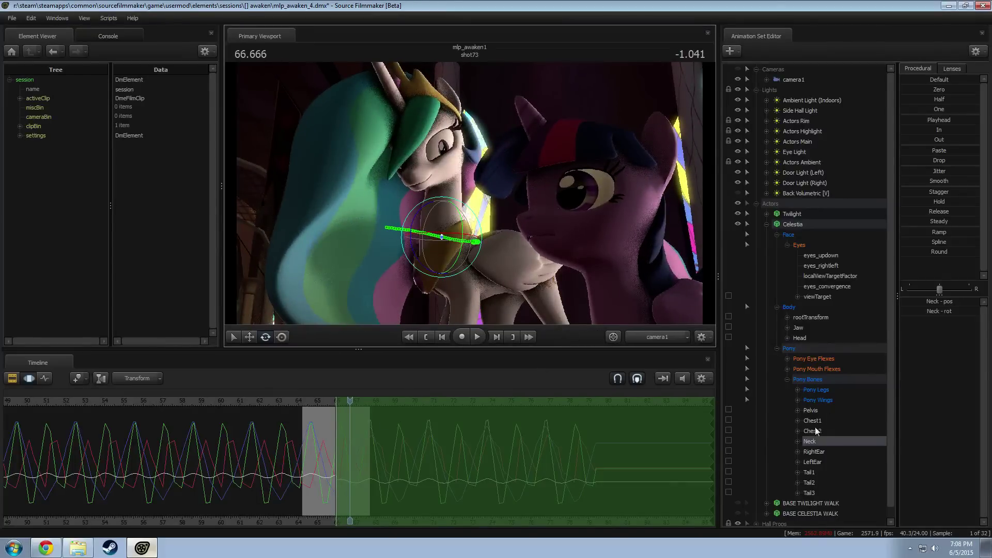
Step: Clear the time selection to cover all time and raise Celestia's mouth_neutral flex plus her left and right sad and frown flexes
{"action": "double_click", "coordinate": [379, 454]}
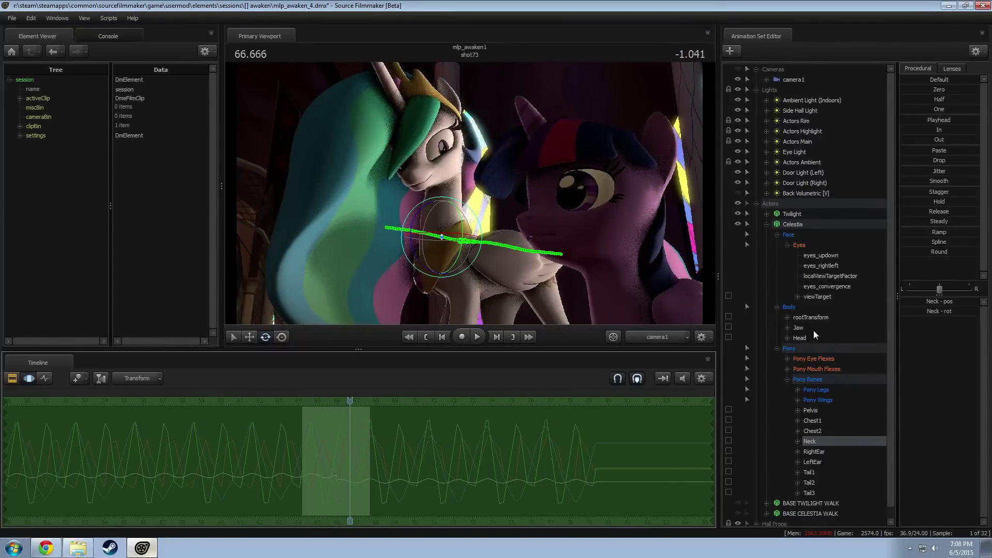
{"action": "left_click", "coordinate": [826, 368]}
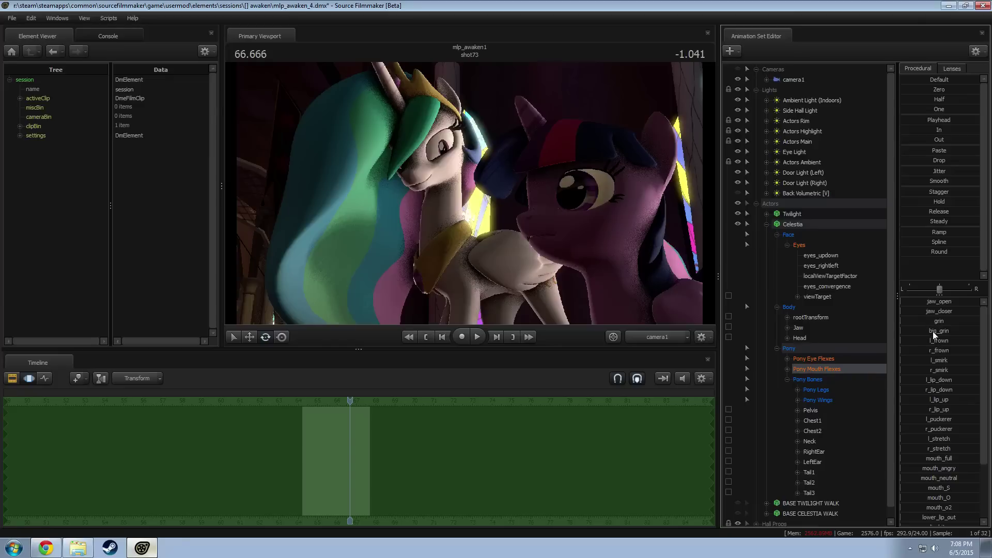
{"action": "left_click_drag", "start_coordinate": [944, 478], "coordinate": [979, 478]}
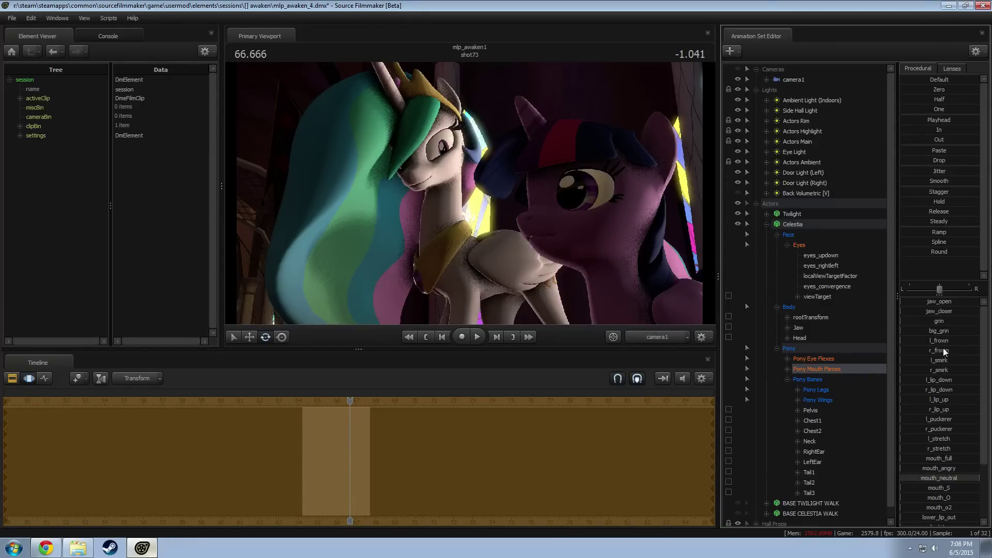
{"action": "left_click", "coordinate": [834, 358]}
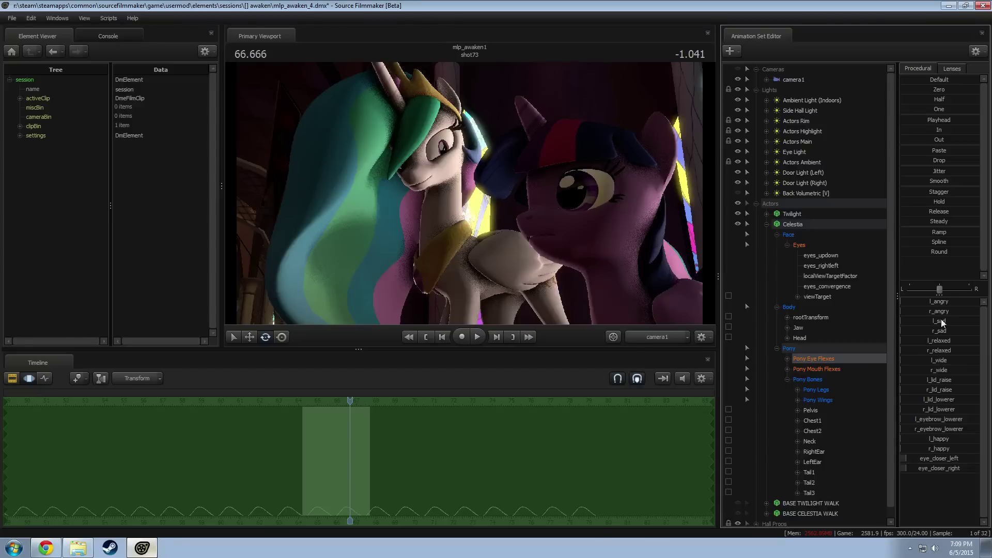
{"action": "left_click_drag", "start_coordinate": [942, 321], "coordinate": [929, 342]}
{"action": "left_click", "coordinate": [827, 366]}
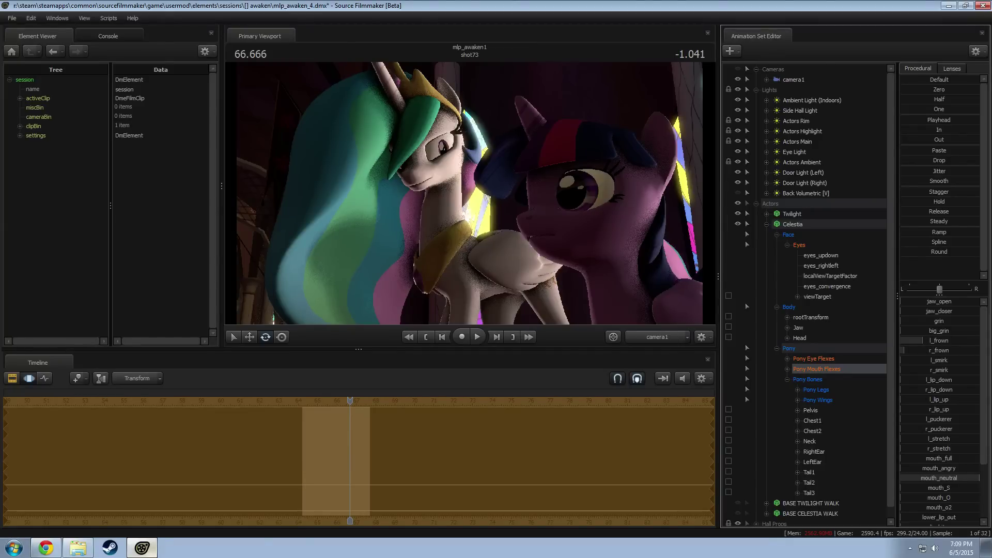
Step: Tilt Celestia's head strongly sideways above Twilight and switch her model to the small-pupil eye variant
{"action": "left_click", "coordinate": [444, 181]}
{"action": "left_click_drag", "start_coordinate": [444, 181], "coordinate": [468, 164]}
{"action": "right_click", "coordinate": [812, 224]}
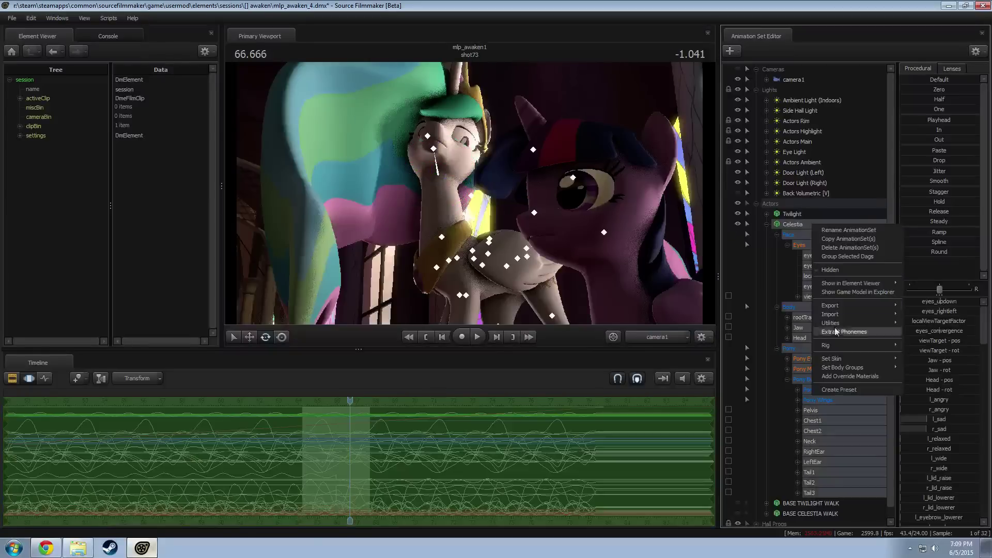
{"action": "left_click", "coordinate": [913, 369]}
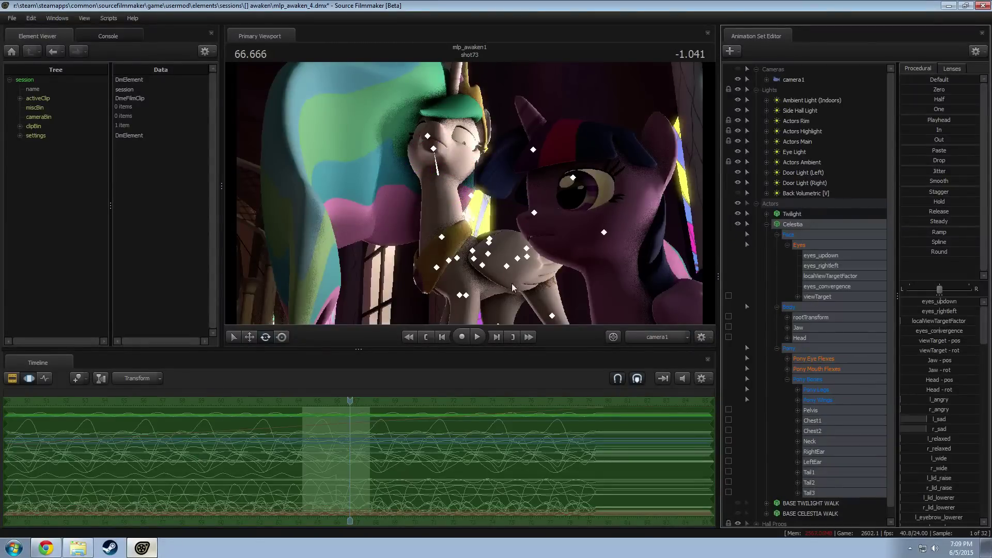
{"action": "left_click", "coordinate": [439, 172]}
{"action": "left_click_drag", "start_coordinate": [440, 172], "coordinate": [463, 162]}
{"action": "left_click_drag", "start_coordinate": [459, 196], "coordinate": [466, 195]}
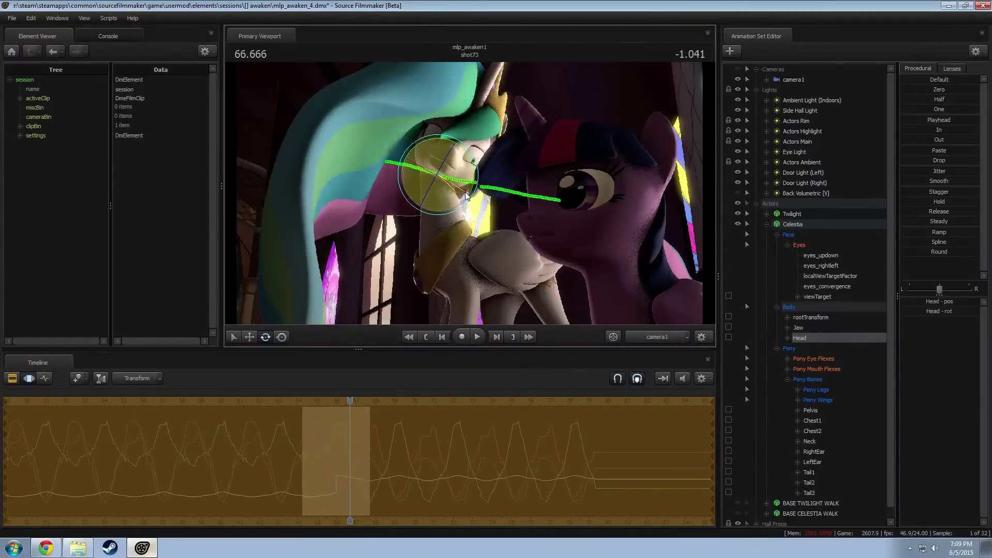
Step: Raise Celestia's big_grin mouth flex and play back through the cut into the following shot
{"action": "left_click", "coordinate": [824, 369]}
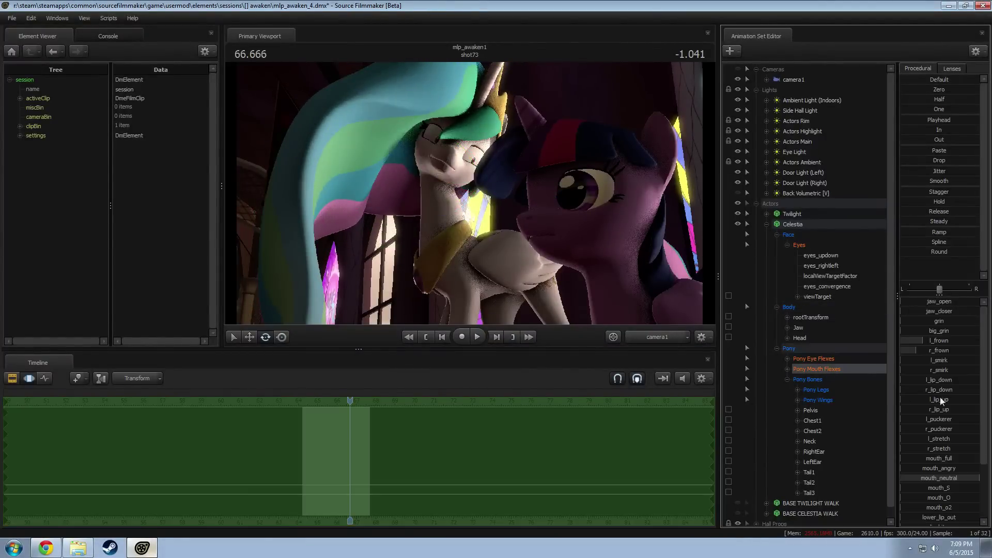
{"action": "left_click_drag", "start_coordinate": [941, 335], "coordinate": [955, 334]}
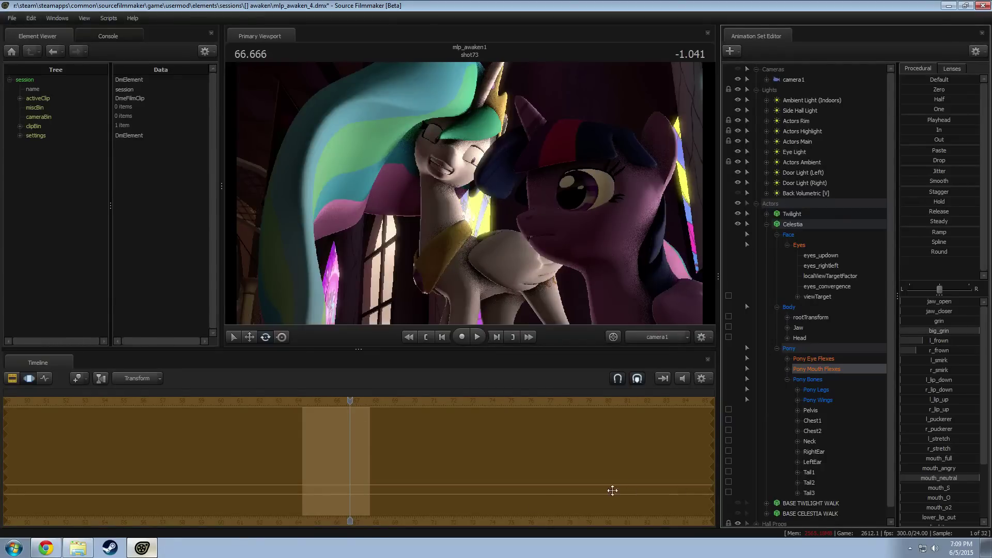
{"action": "key", "text": "space"}
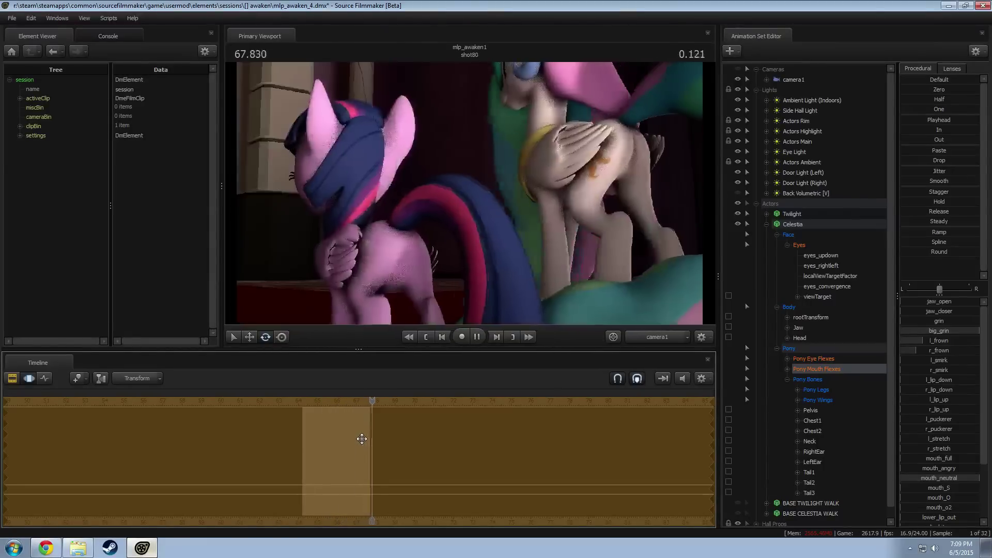
Step: Undo Celestia's exaggerated head tilt, small-pupil eye variant and last mouth flex changes in shot73, restoring her calmer pose
{"action": "key", "text": "space"}
{"action": "key", "text": "ctrl+z"}
{"action": "key", "text": "ctrl+z"}
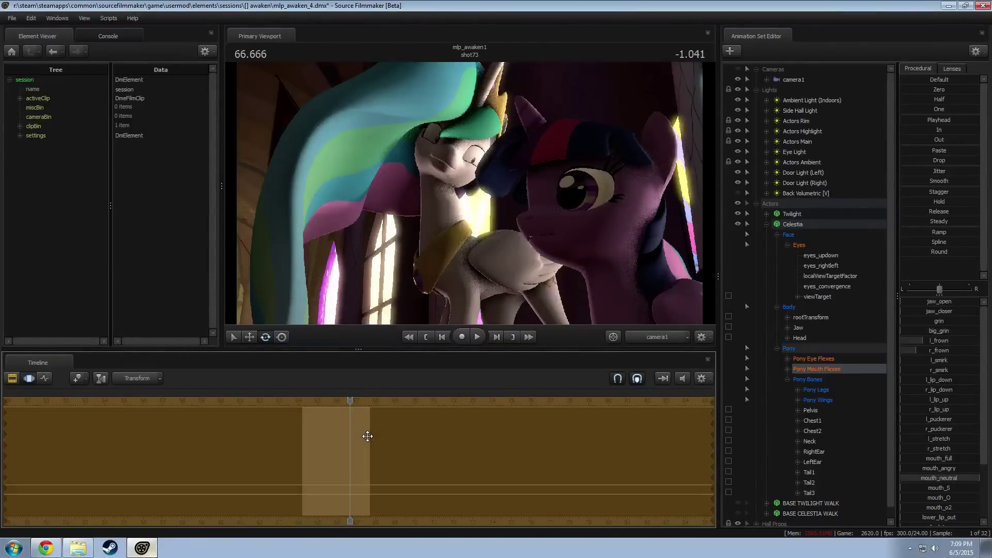
{"action": "key", "text": "ctrl+z"}
{"action": "key", "text": "ctrl+z"}
{"action": "key", "text": "ctrl+z"}
{"action": "key", "text": "ctrl+z"}
{"action": "key", "text": "ctrl+z"}
{"action": "key", "text": "ctrl+z"}
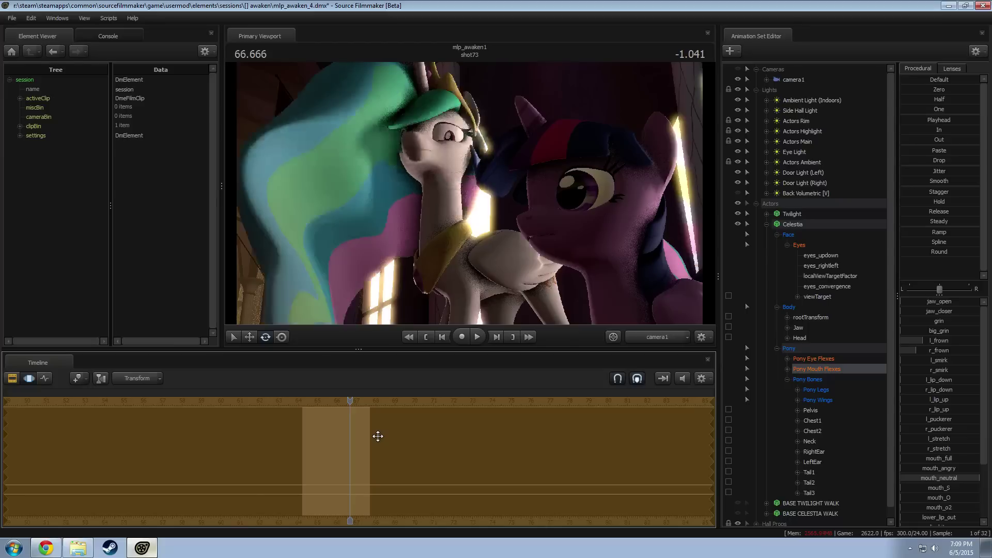
{"action": "key", "text": "space"}
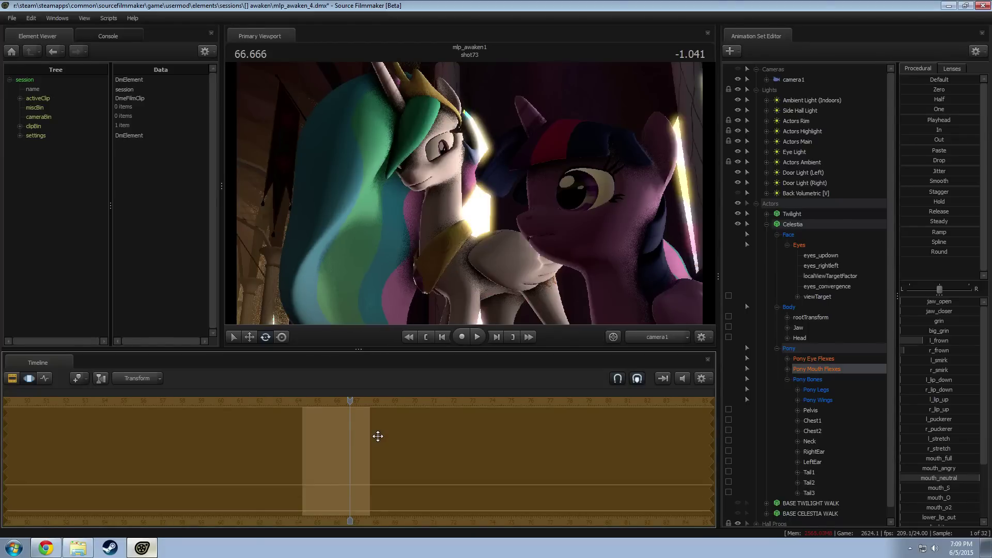
{"action": "key", "text": "space"}
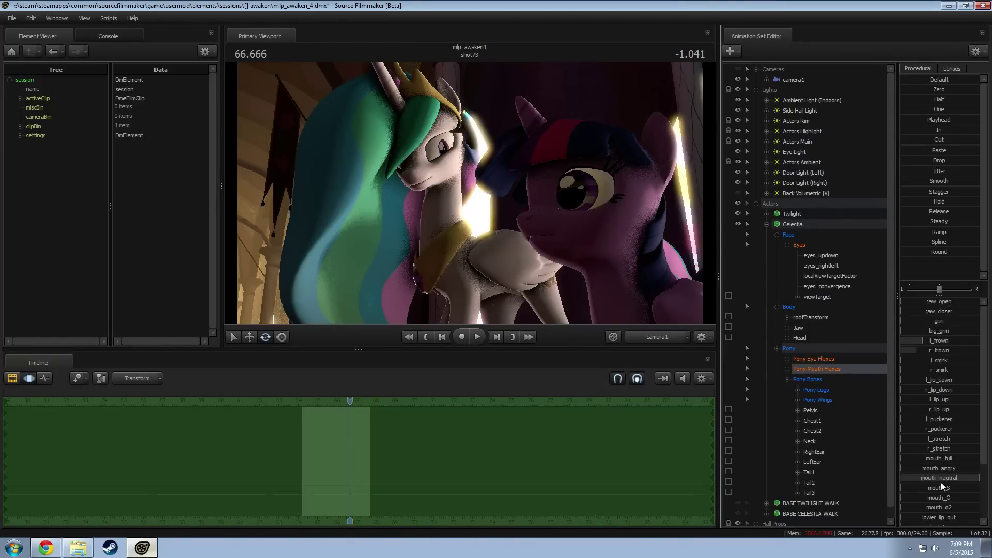
Step: Look through Celestia's mouth flexes and eye flexes, and preview shot73 with full depth of field
{"action": "scroll", "coordinate": [943, 465], "scroll_direction": "down", "scroll_amount": 1}
{"action": "scroll", "coordinate": [945, 475], "scroll_direction": "down", "scroll_amount": 2}
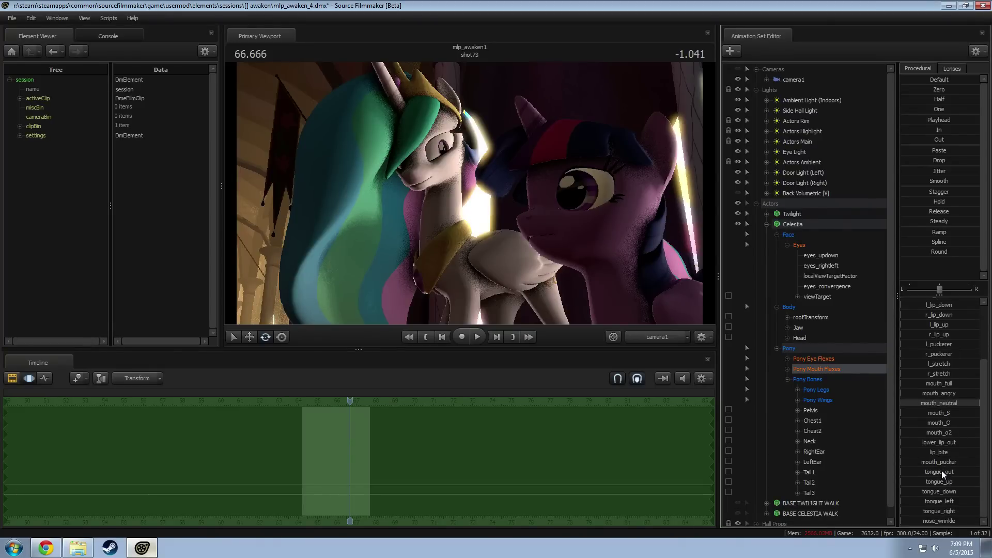
{"action": "scroll", "coordinate": [940, 458], "scroll_direction": "up", "scroll_amount": 1}
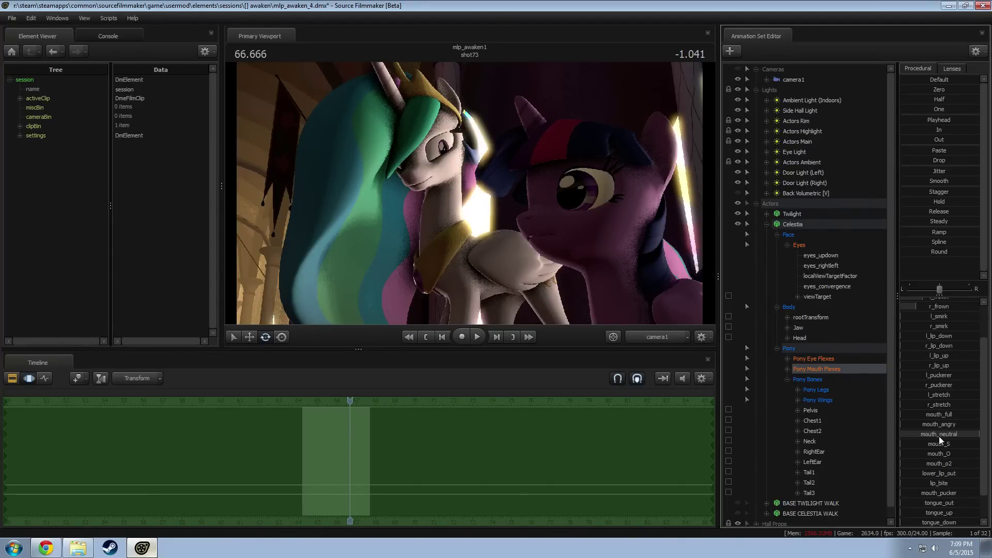
{"action": "scroll", "coordinate": [938, 436], "scroll_direction": "up", "scroll_amount": 1}
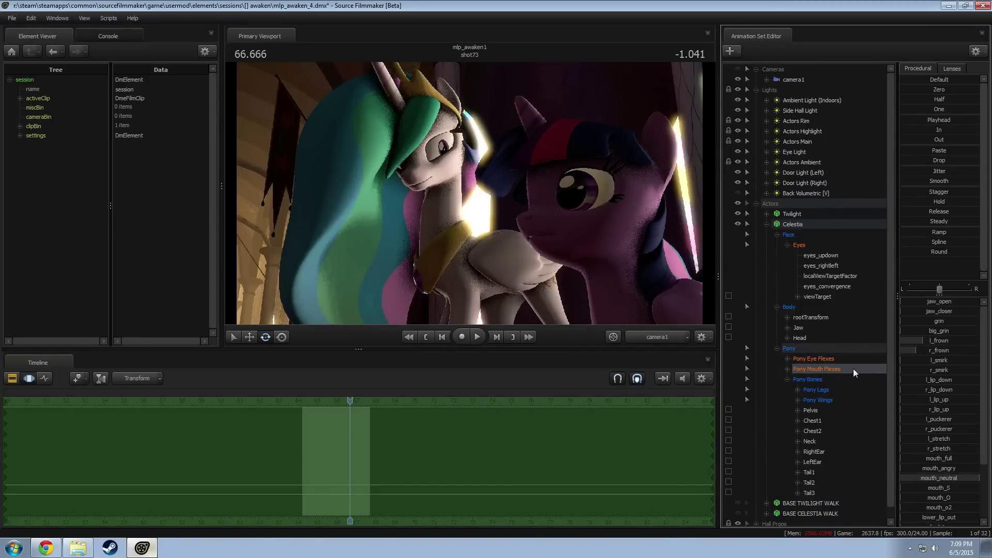
{"action": "left_click", "coordinate": [839, 360]}
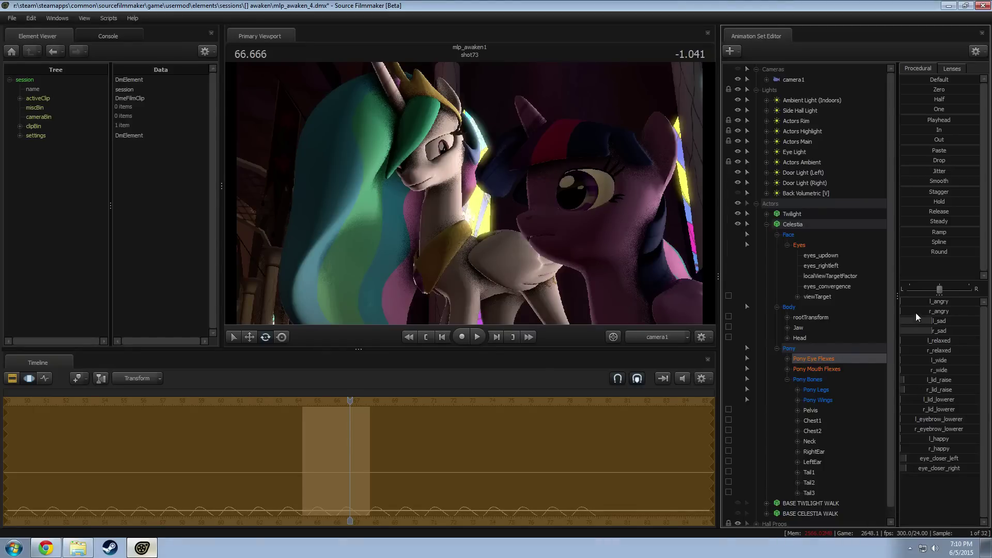
{"action": "key", "text": "F1"}
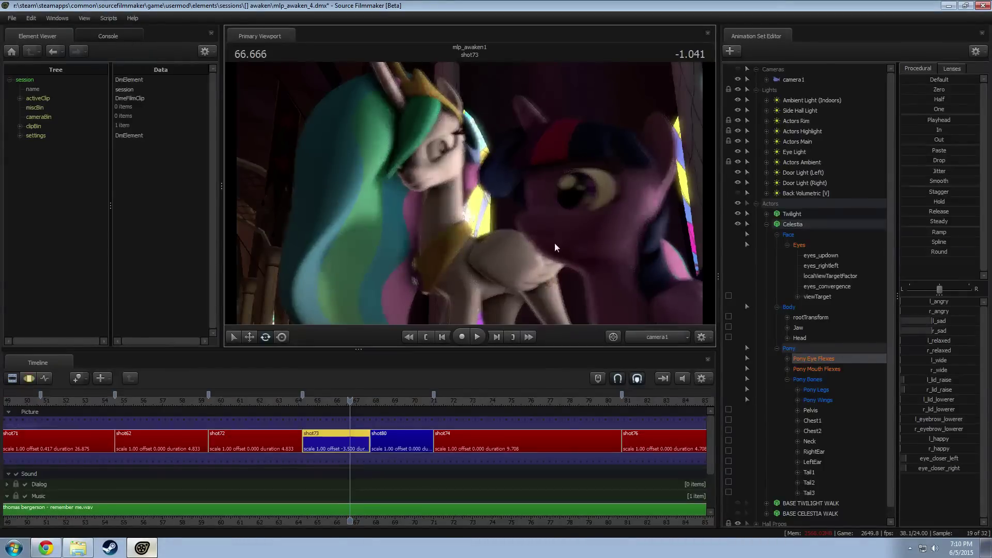
Step: Lower camera1's focalDistance in shot73 and check the resulting focus
{"action": "key", "text": "F2"}
{"action": "left_click", "coordinate": [793, 80]}
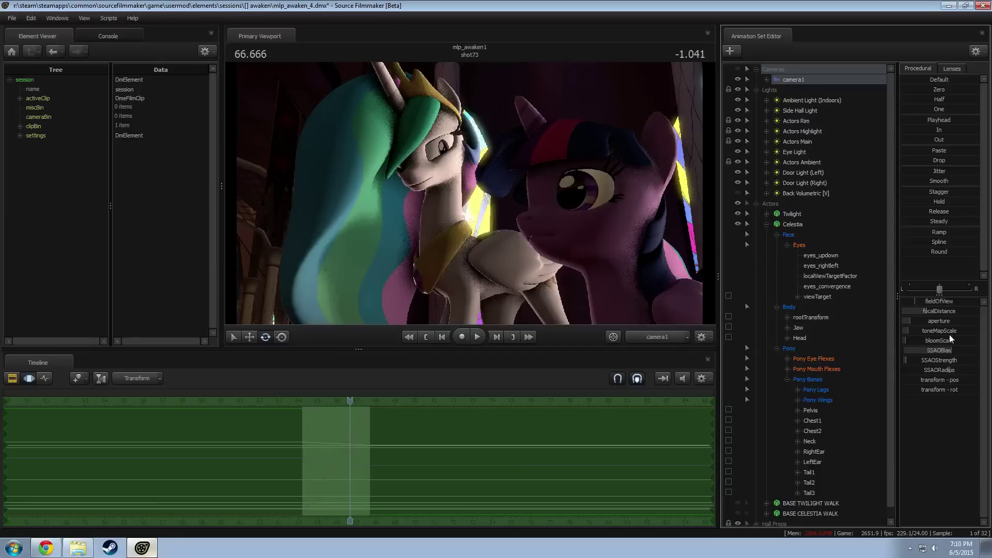
{"action": "left_click_drag", "start_coordinate": [938, 308], "coordinate": [891, 308]}
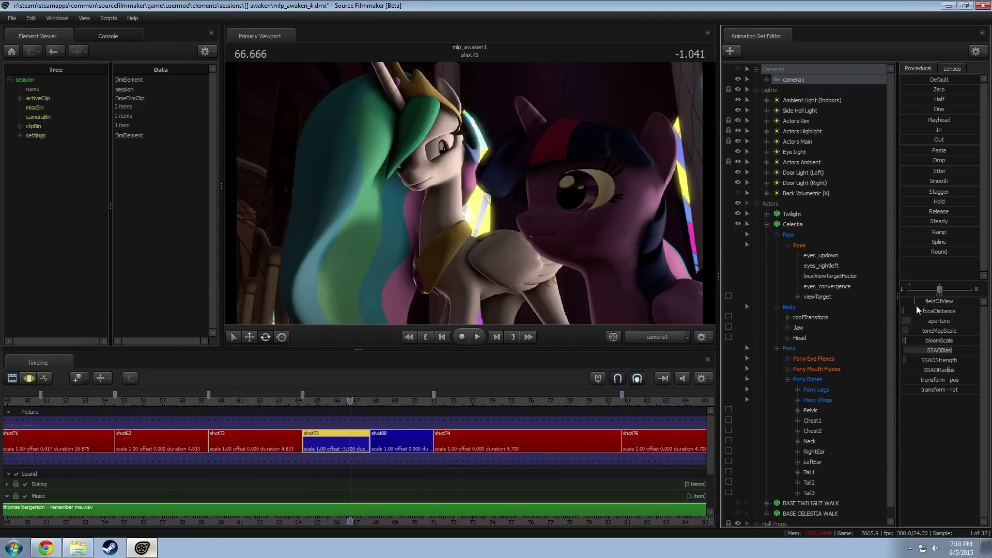
{"action": "key", "text": "F3"}
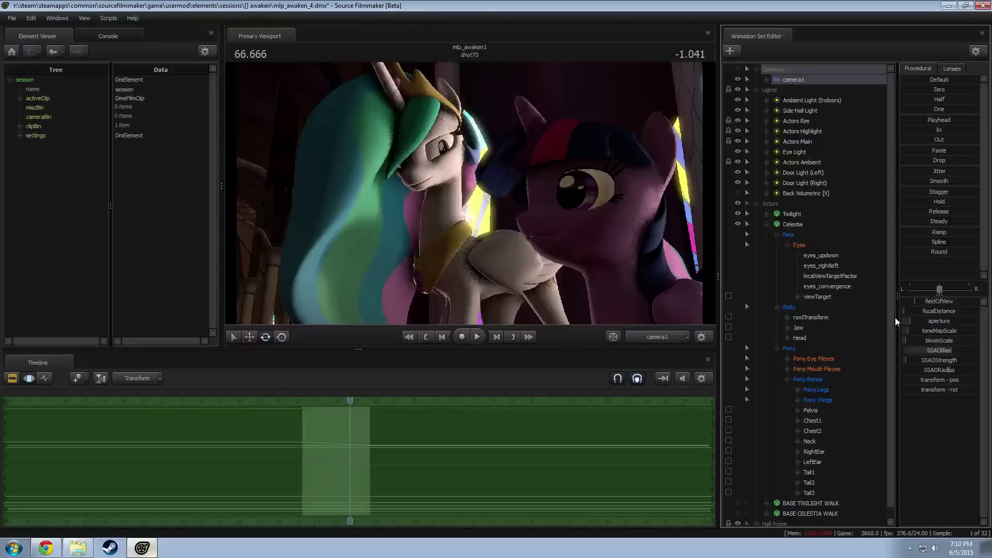
Step: Widen the slider area, lower the focalDistance slider's maximum, and raise camera1's aperture for stronger blur in shot73
{"action": "left_click_drag", "start_coordinate": [896, 317], "coordinate": [776, 314]}
{"action": "left_click", "coordinate": [852, 327]}
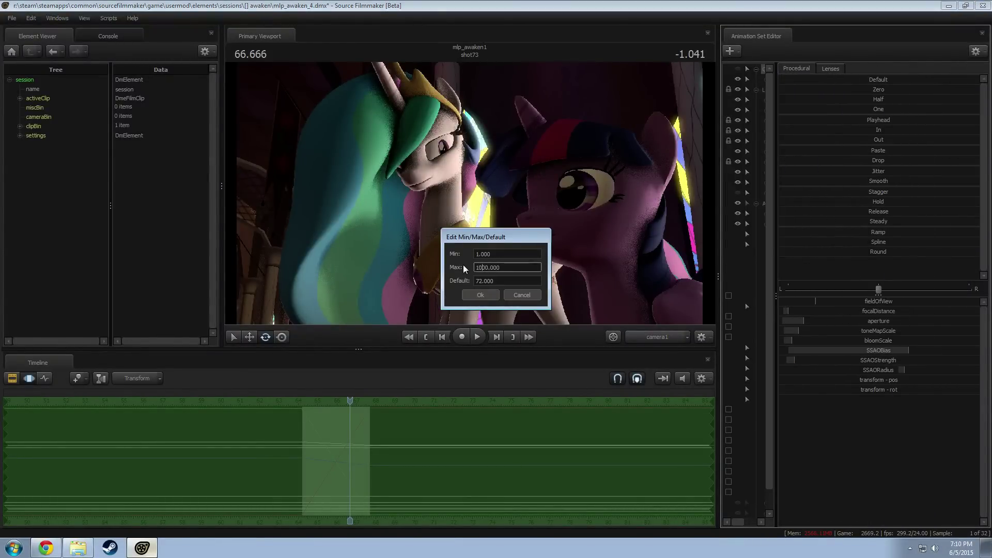
{"action": "key", "text": "Return"}
{"action": "left_click_drag", "start_coordinate": [824, 309], "coordinate": [873, 328]}
{"action": "key", "text": "ctrl+z"}
{"action": "key", "text": "F2"}
{"action": "key", "text": "F2"}
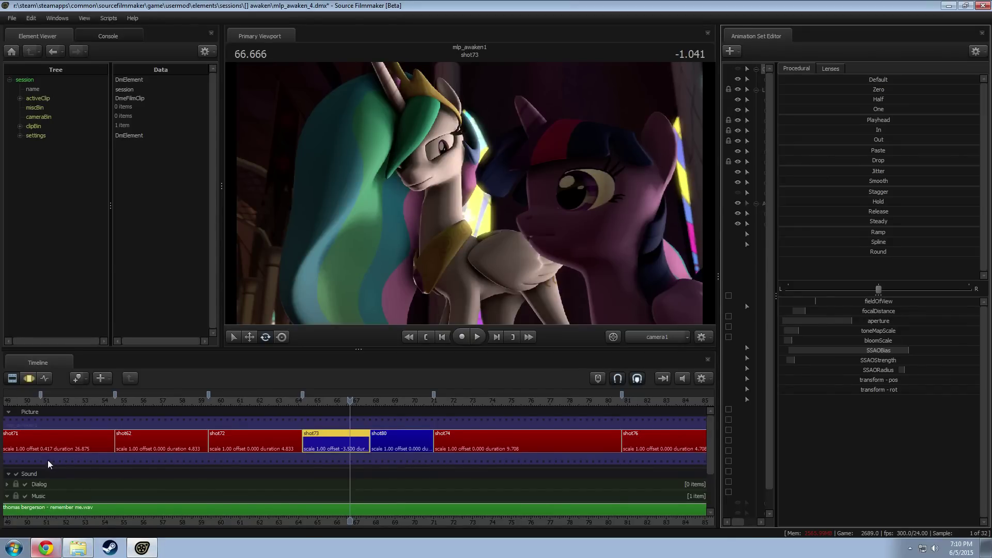
Step: Enable the overlay Effects track to show the letterbox bars
{"action": "scroll", "coordinate": [480, 489], "scroll_direction": "down", "scroll_amount": 2}
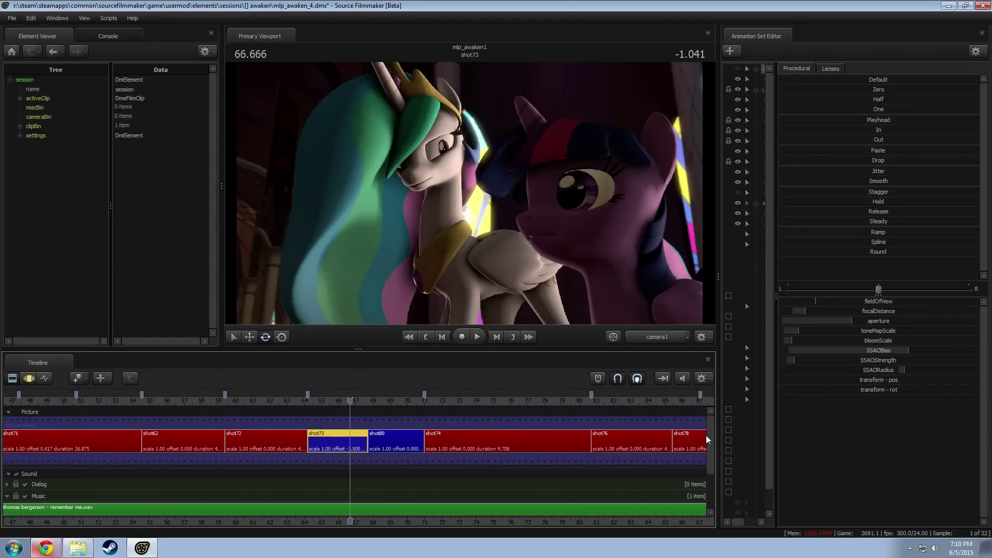
{"action": "left_click_drag", "start_coordinate": [709, 435], "coordinate": [712, 476]}
{"action": "left_click", "coordinate": [25, 492]}
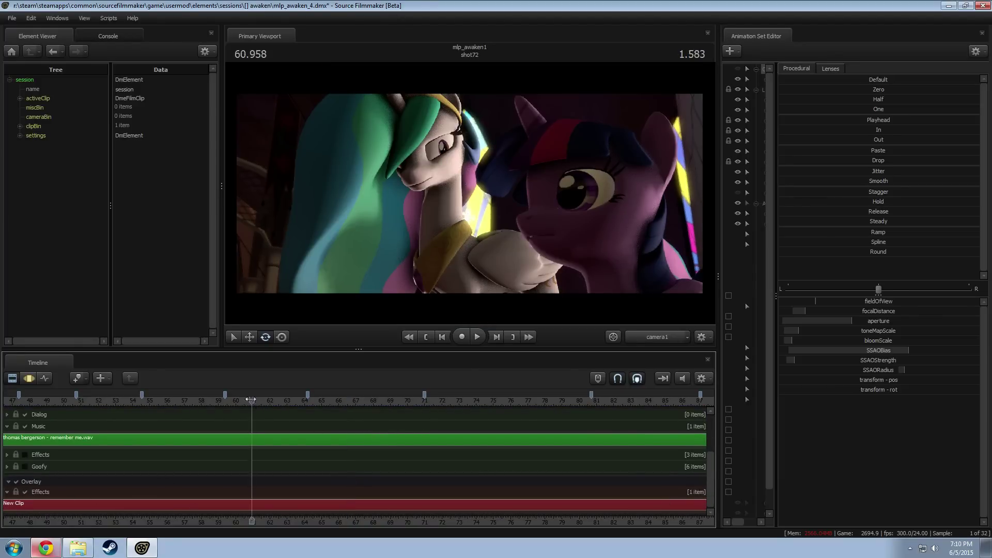
Step: Play back the letterboxed sequence from shot62 through shot73 into shot80
{"action": "left_click_drag", "start_coordinate": [251, 399], "coordinate": [157, 405]}
{"action": "key", "text": "space"}
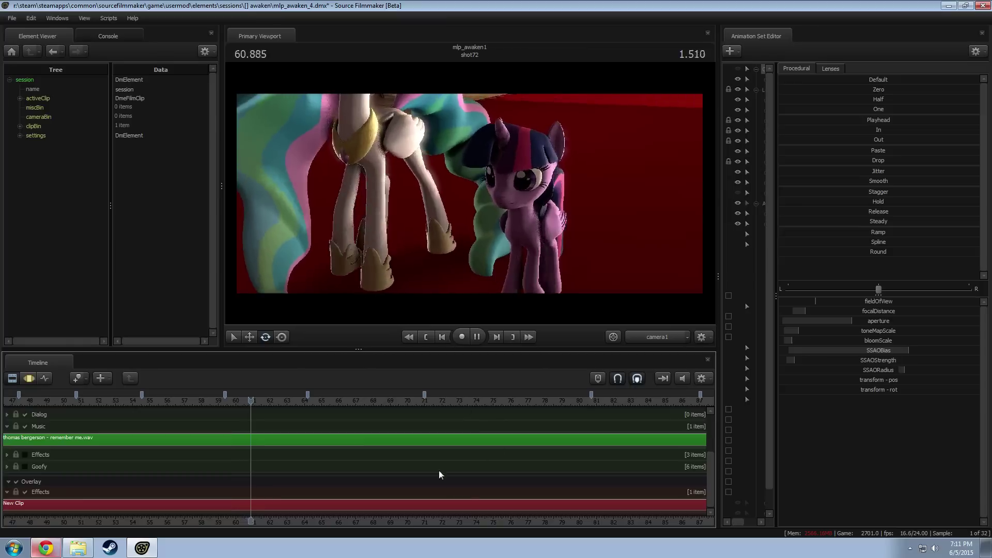
{"action": "key", "text": "F4"}
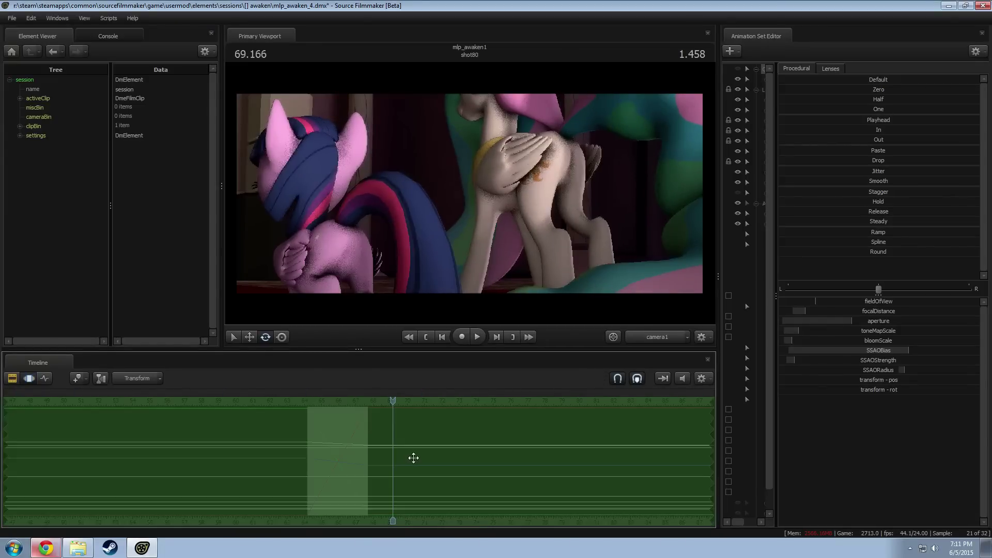
Step: Make shot80 the selected shot, widen the animation set tree, and move the playhead to 69.708
{"action": "key", "text": "F2"}
{"action": "left_click_drag", "start_coordinate": [709, 456], "coordinate": [717, 412]}
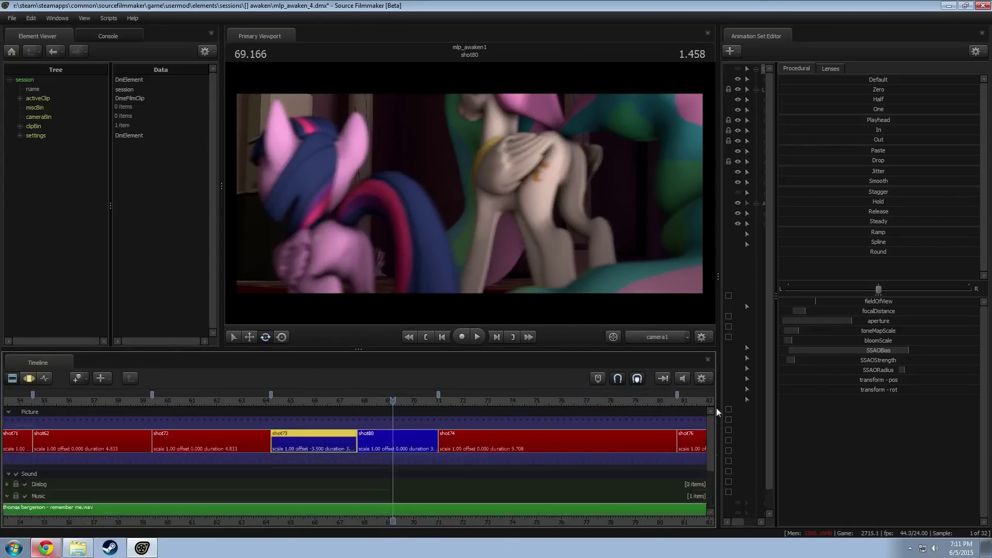
{"action": "left_click", "coordinate": [377, 439]}
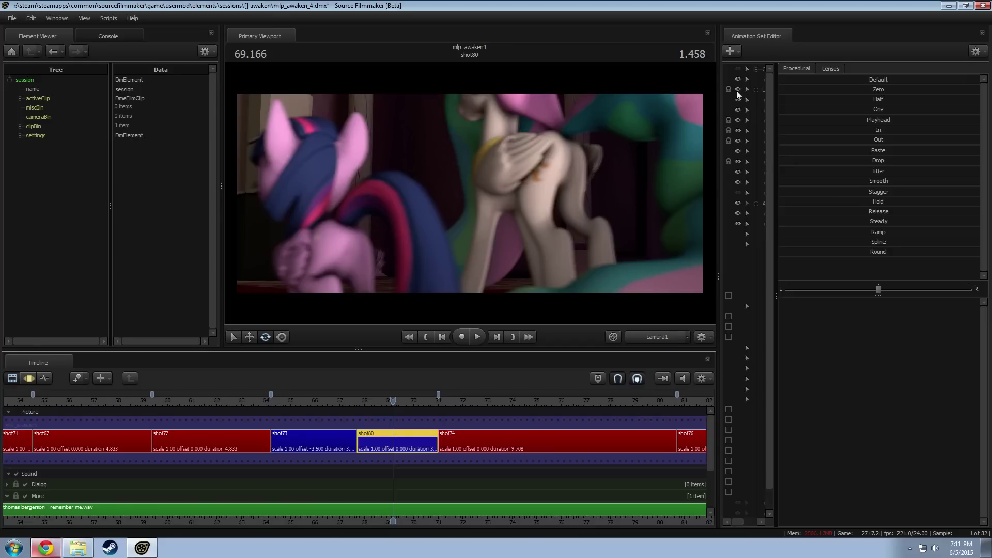
{"action": "left_click_drag", "start_coordinate": [777, 106], "coordinate": [842, 109]}
{"action": "left_click_drag", "start_coordinate": [720, 148], "coordinate": [668, 147]}
{"action": "left_click_drag", "start_coordinate": [271, 406], "coordinate": [407, 416]}
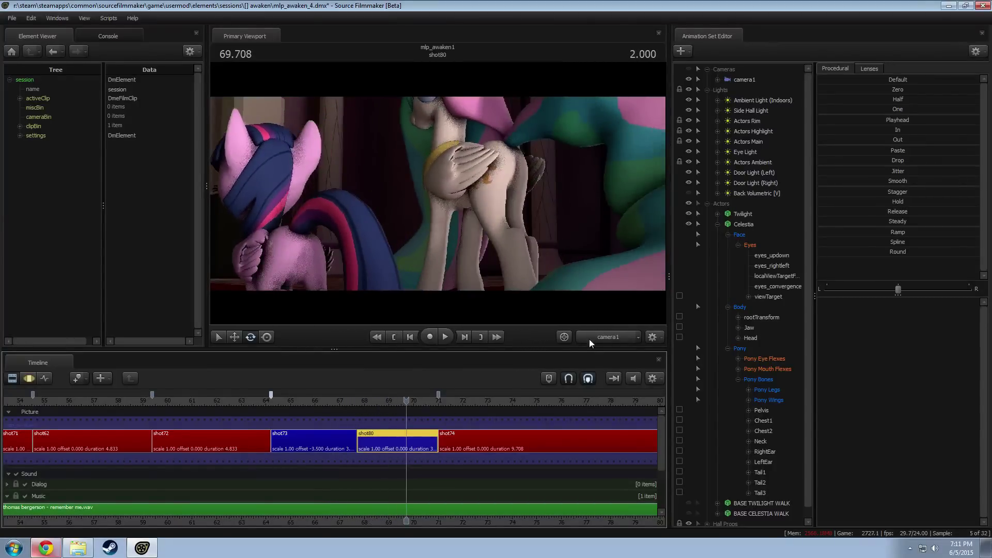
Step: Reframe shot80's camera1 in the Motion Editor, raising the view to Twilight's head and Celestia's upper body
{"action": "left_click", "coordinate": [736, 80]}
{"action": "left_click", "coordinate": [551, 165]}
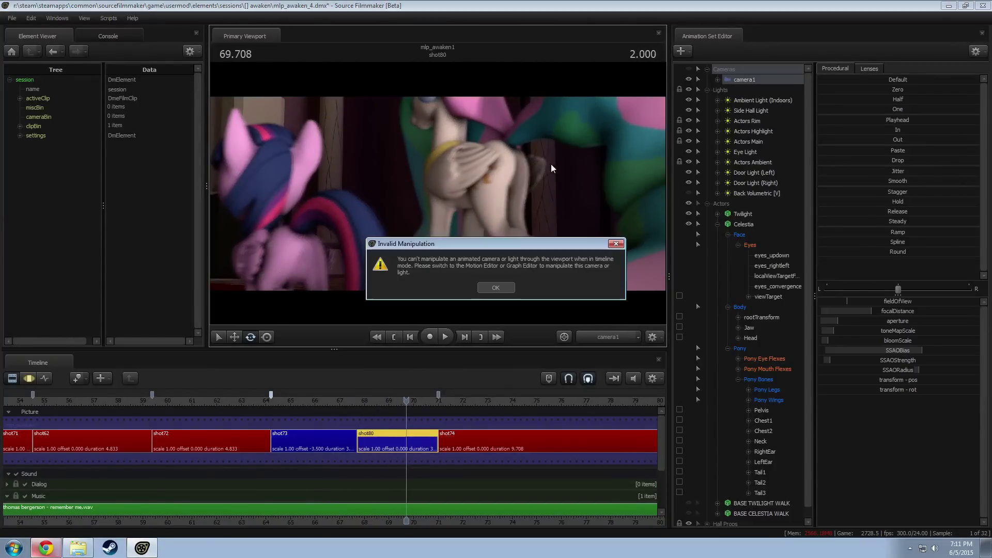
{"action": "left_click", "coordinate": [486, 288]}
{"action": "key", "text": "F3"}
{"action": "left_click_drag", "start_coordinate": [501, 268], "coordinate": [449, 290]}
{"action": "key", "text": "F2"}
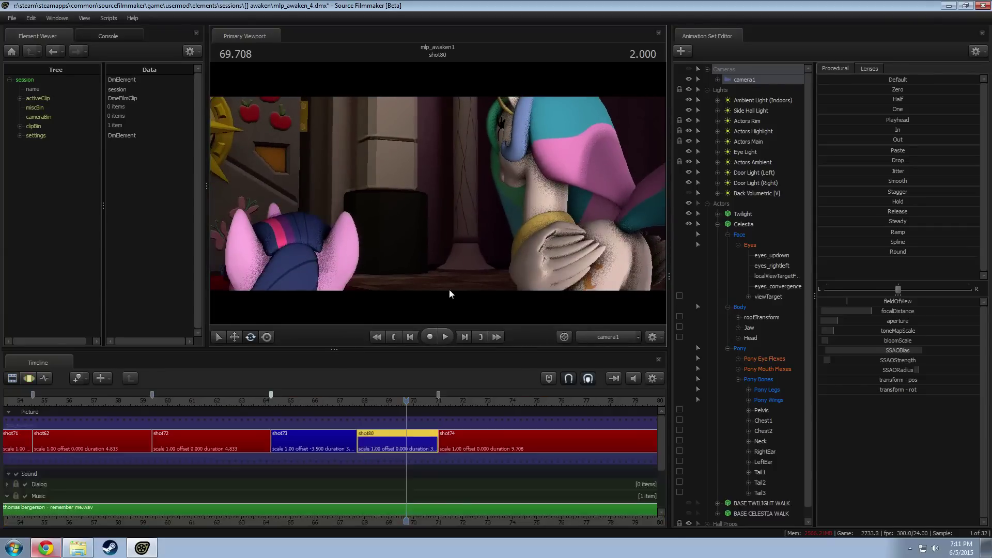
Step: Lower camera1's focalDistance in shot80 and pull the view back slightly to frame both ponies from behind
{"action": "key", "text": "F4"}
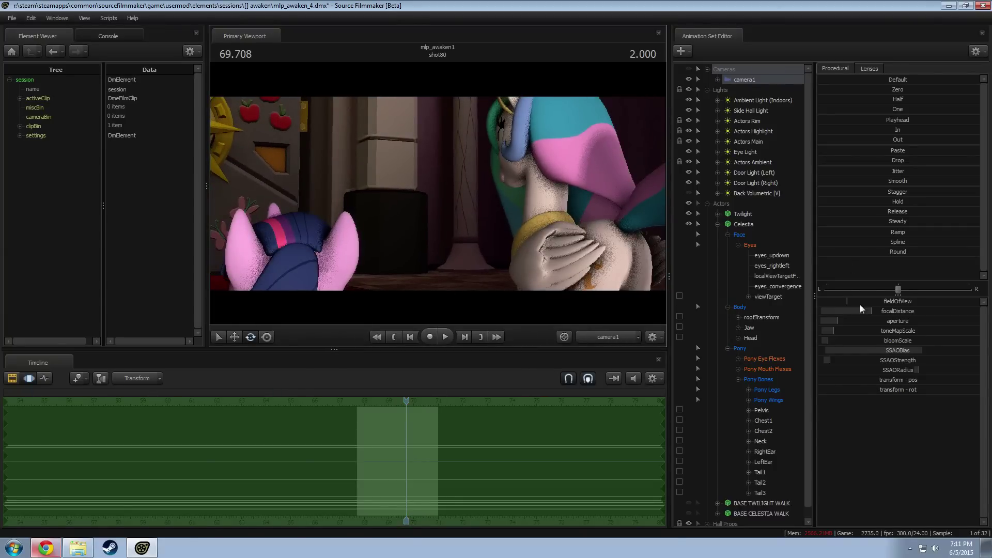
{"action": "left_click_drag", "start_coordinate": [860, 305], "coordinate": [823, 305]}
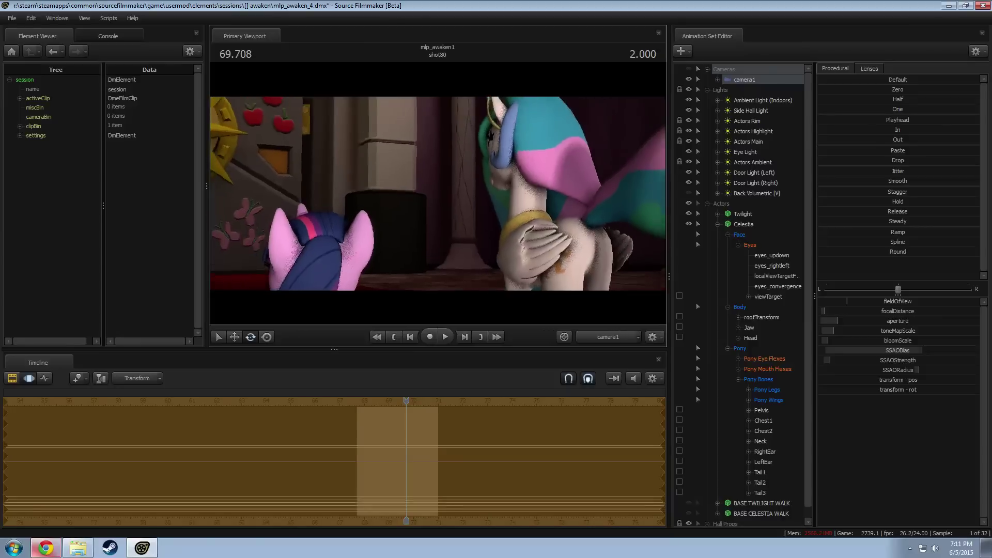
{"action": "mouse_move", "coordinate": [437, 194]}
{"action": "left_mouse_down"}
{"action": "mouse_move", "coordinate": [437, 212]}
{"action": "mouse_move", "coordinate": [445, 189]}
{"action": "left_mouse_up"}
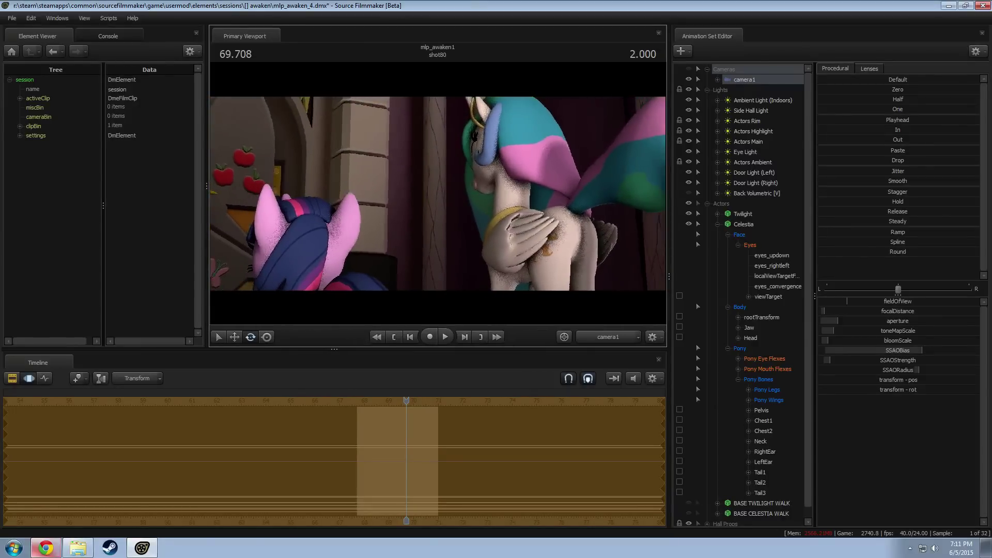
{"action": "key", "text": "F2"}
{"action": "key", "text": "F3"}
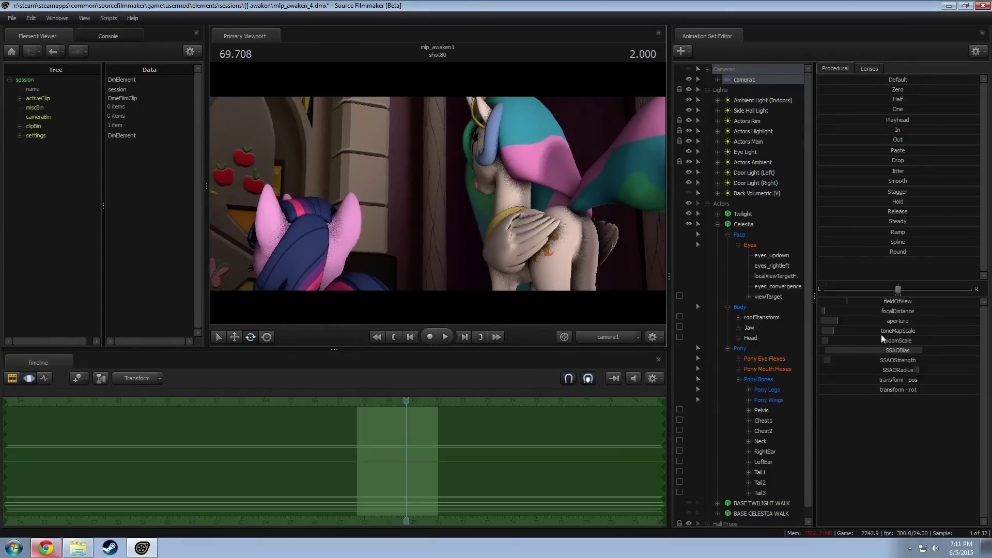
Step: Raise camera1's aperture almost to the maximum in shot80, then reduce it slightly while checking the background blur
{"action": "left_click_drag", "start_coordinate": [876, 322], "coordinate": [960, 325]}
{"action": "key", "text": "F2"}
{"action": "key", "text": "F3"}
{"action": "key", "text": "F2"}
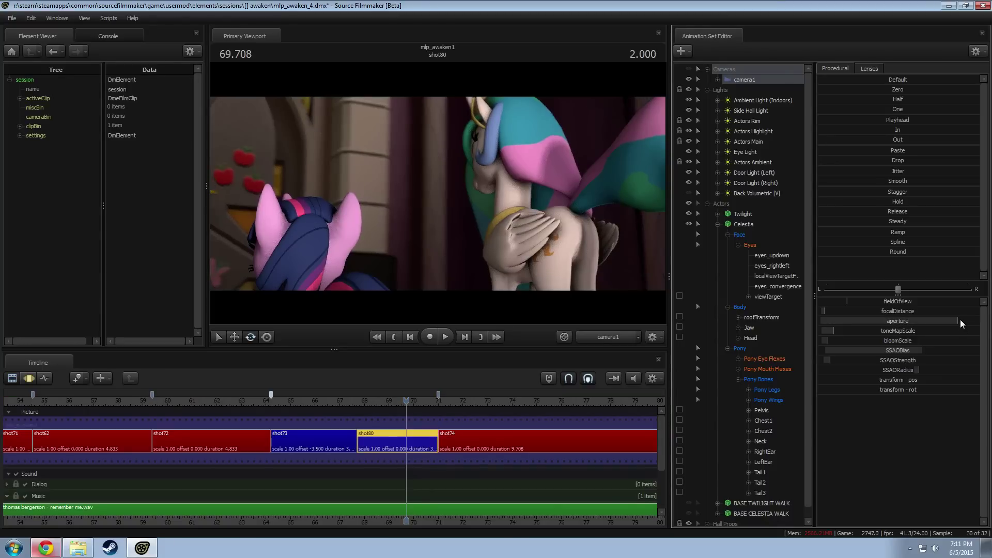
{"action": "key", "text": "F3"}
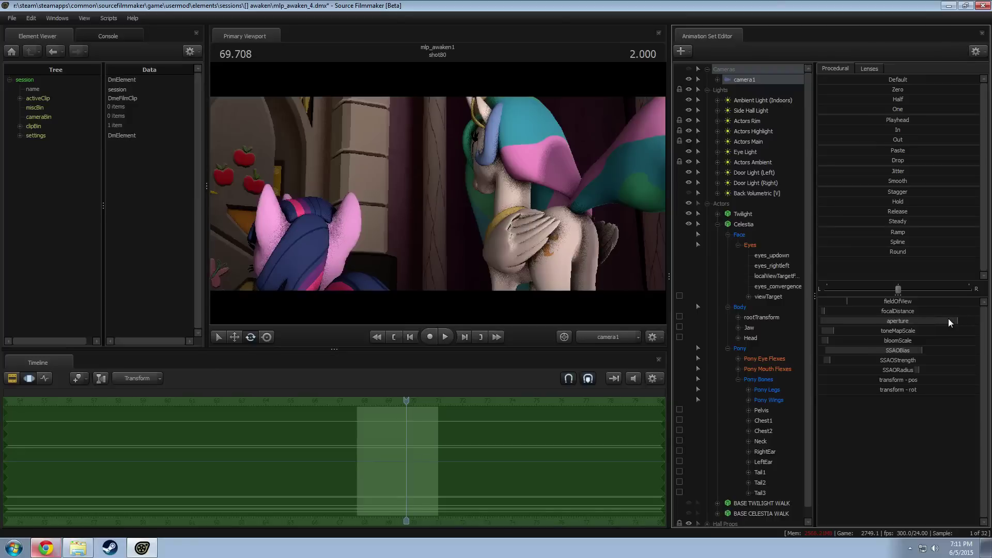
{"action": "left_click_drag", "start_coordinate": [948, 320], "coordinate": [934, 321]}
{"action": "key", "text": "F2"}
{"action": "left_click", "coordinate": [511, 258]}
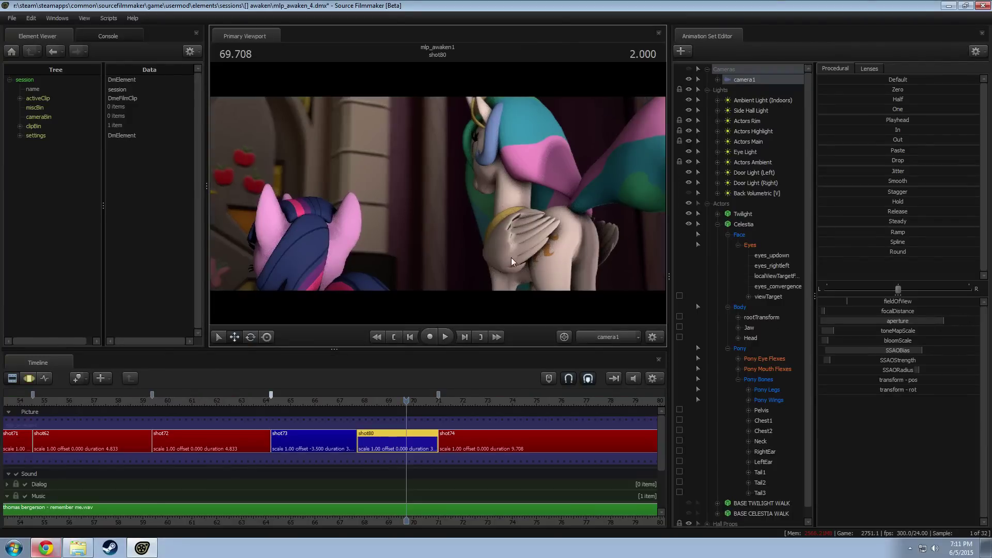
{"action": "left_click_drag", "start_coordinate": [511, 258], "coordinate": [522, 271]}
{"action": "left_click", "coordinate": [496, 287]}
Step: Play back shot80 from near its start to check the new camera framing
{"action": "key", "text": "F3"}
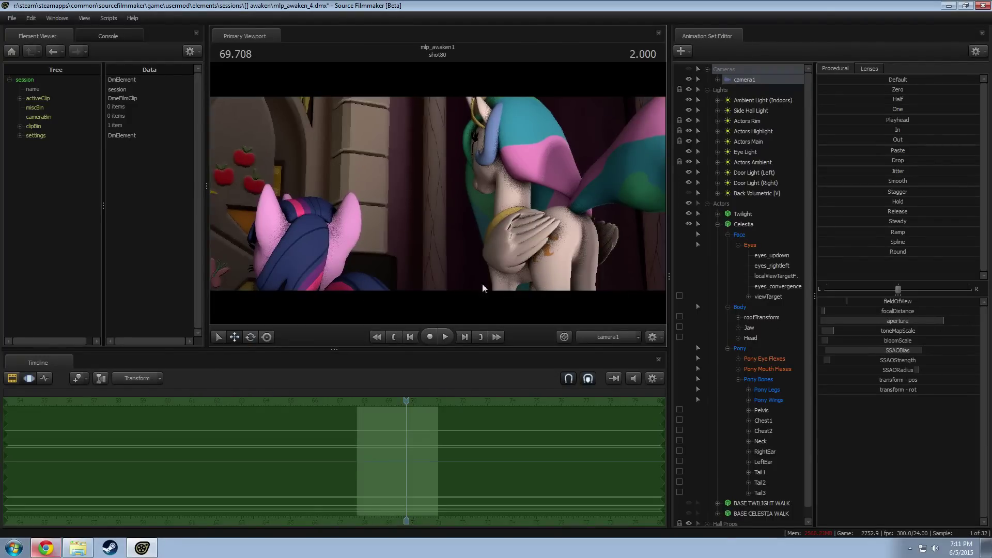
{"action": "mouse_move", "coordinate": [387, 434]}
{"action": "left_mouse_down"}
{"action": "mouse_move", "coordinate": [407, 438]}
{"action": "mouse_move", "coordinate": [380, 438]}
{"action": "left_mouse_up"}
{"action": "key", "text": "space"}
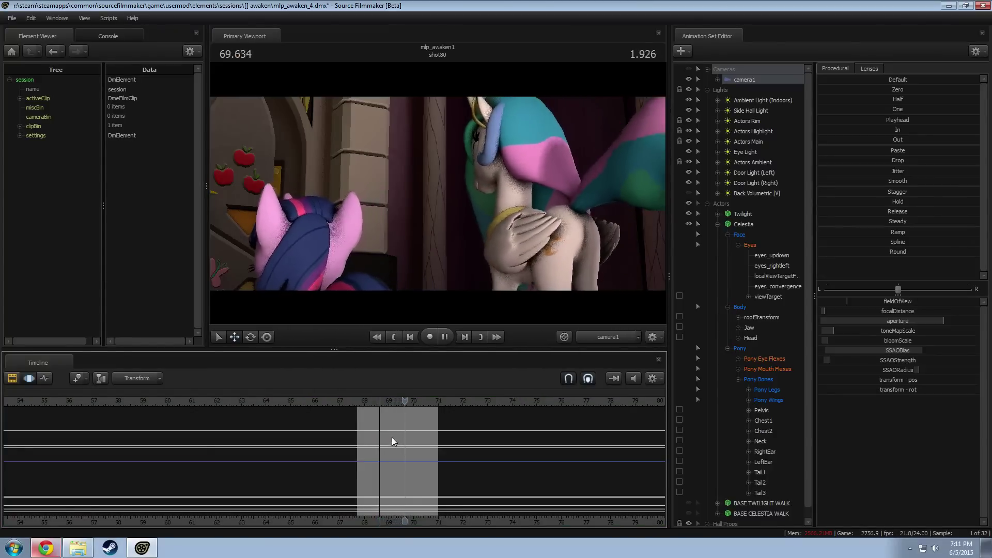
{"action": "key", "text": "space"}
{"action": "left_click", "coordinate": [361, 399]}
{"action": "key", "text": "space"}
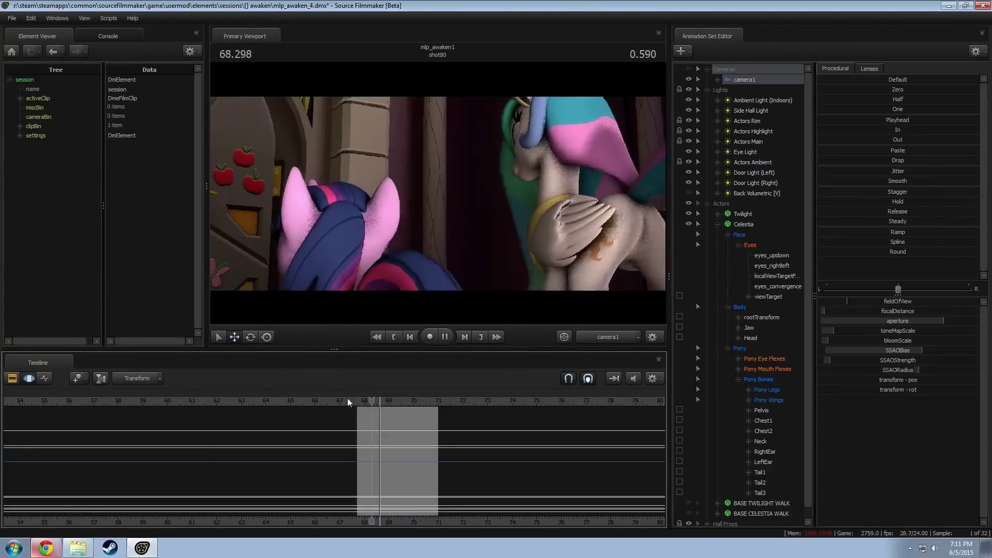
Step: Play from shot73 through shot80 and across the cut into shot74 to check the transitions
{"action": "left_click", "coordinate": [301, 403]}
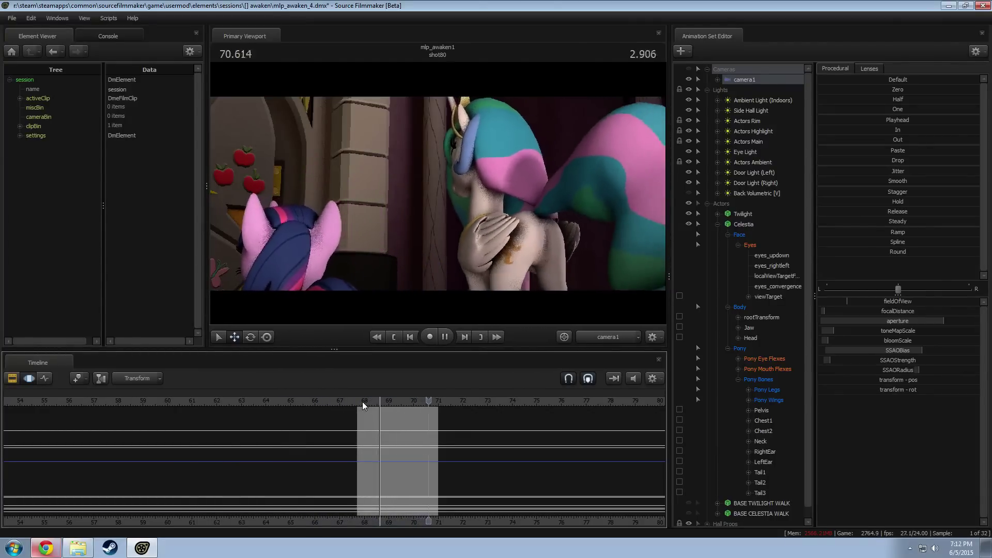
{"action": "key", "text": "space"}
{"action": "left_click_drag", "start_coordinate": [363, 403], "coordinate": [431, 403]}
{"action": "key", "text": "space"}
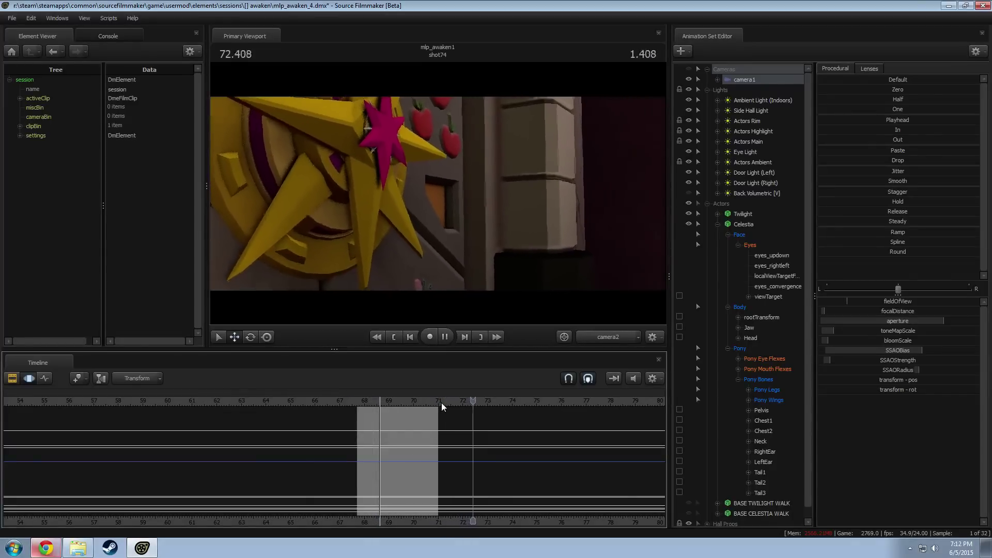
Step: Return to the start of shot80, select all time and reframe camera1 to show more of both ponies' bodies
{"action": "key", "text": "F2"}
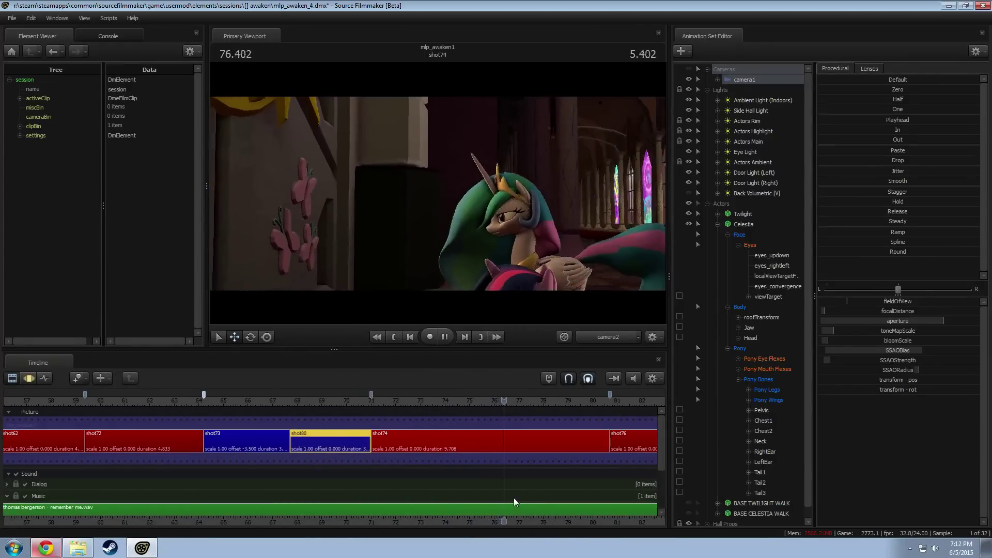
{"action": "left_click", "coordinate": [288, 401]}
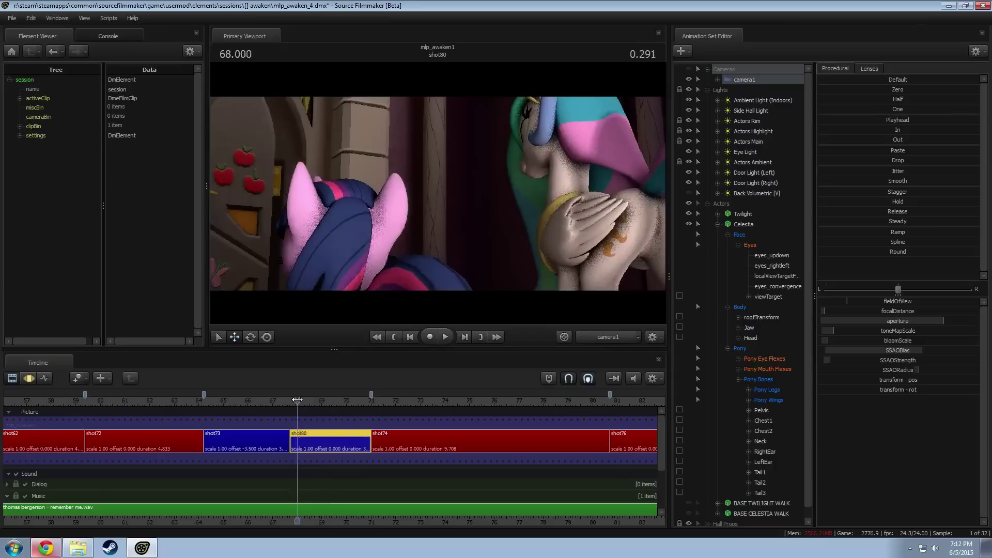
{"action": "key", "text": "F4"}
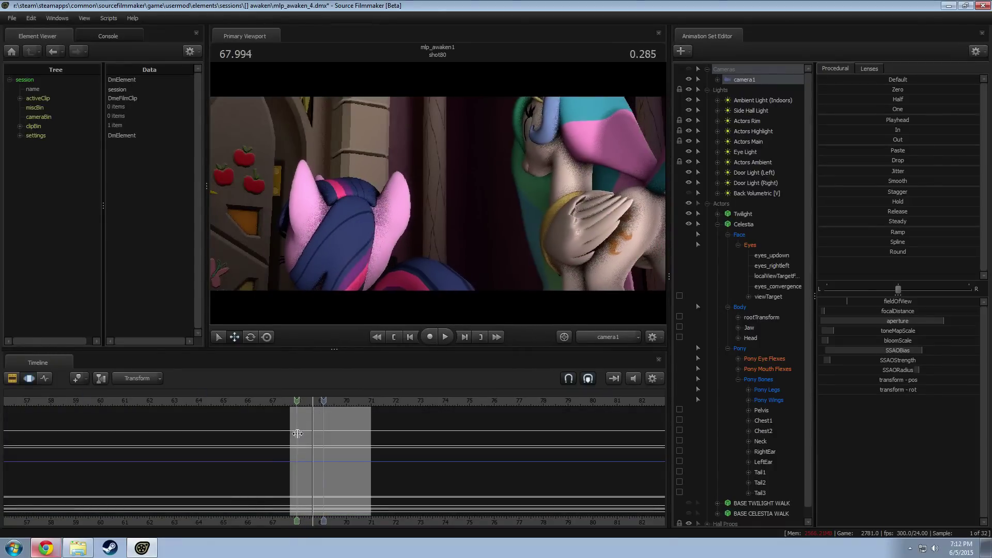
{"action": "key", "text": "ctrl+a"}
{"action": "left_click_drag", "start_coordinate": [330, 258], "coordinate": [336, 267]}
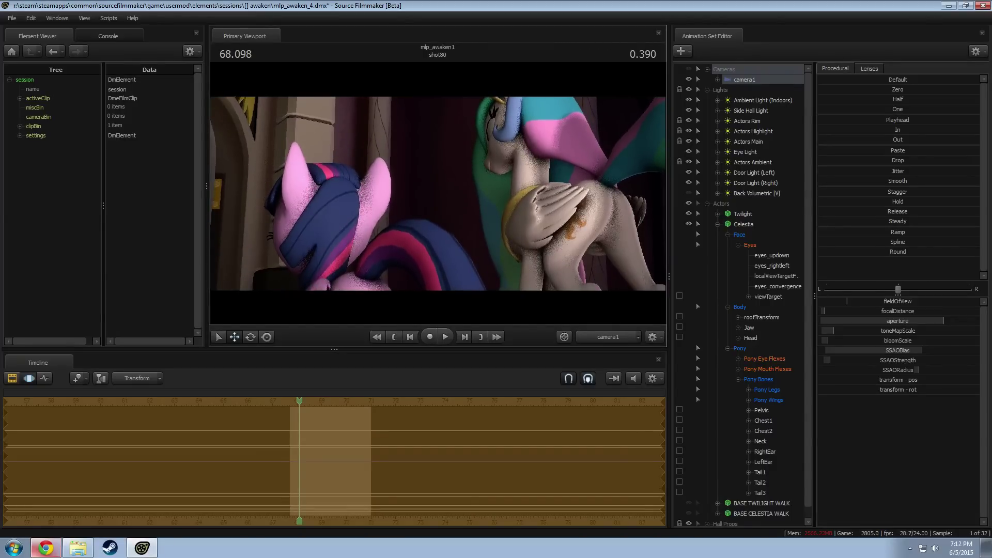
{"action": "mouse_move", "coordinate": [397, 256]}
{"action": "left_mouse_down"}
{"action": "mouse_move", "coordinate": [394, 267]}
{"action": "mouse_move", "coordinate": [397, 256]}
{"action": "left_mouse_up"}
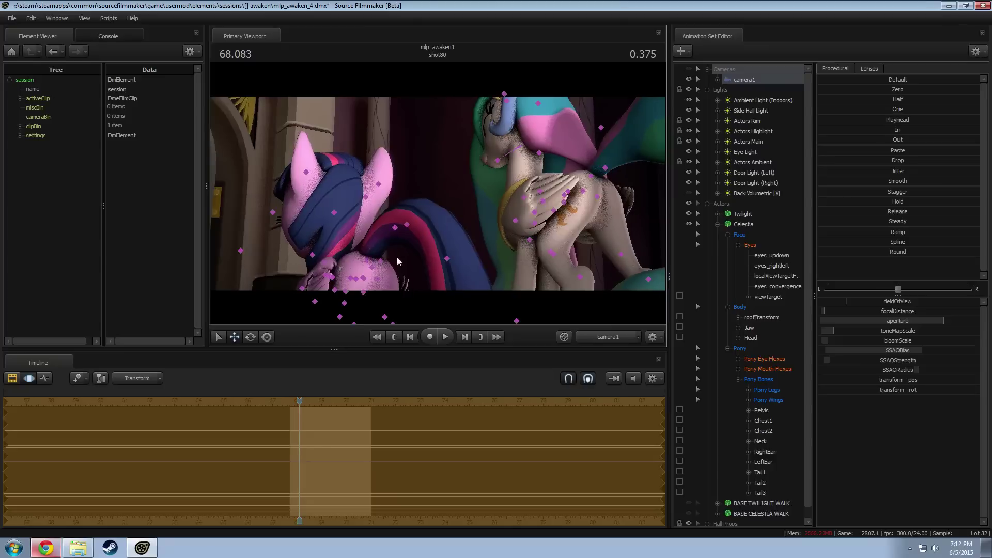
Step: Set the Twilight model's skin to 2
{"action": "left_click", "coordinate": [334, 212]}
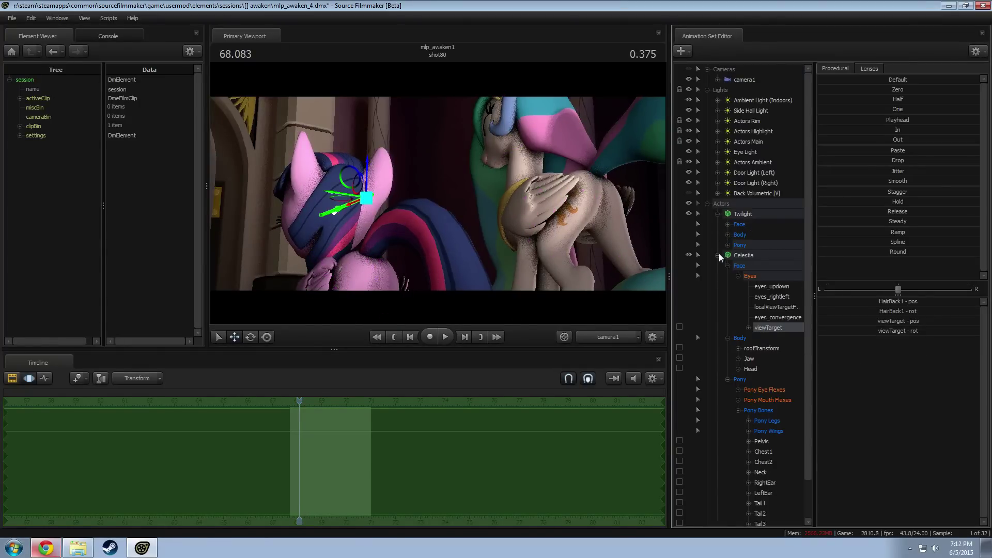
{"action": "left_click", "coordinate": [716, 213]}
{"action": "left_click", "coordinate": [727, 234]}
{"action": "right_click", "coordinate": [736, 218]}
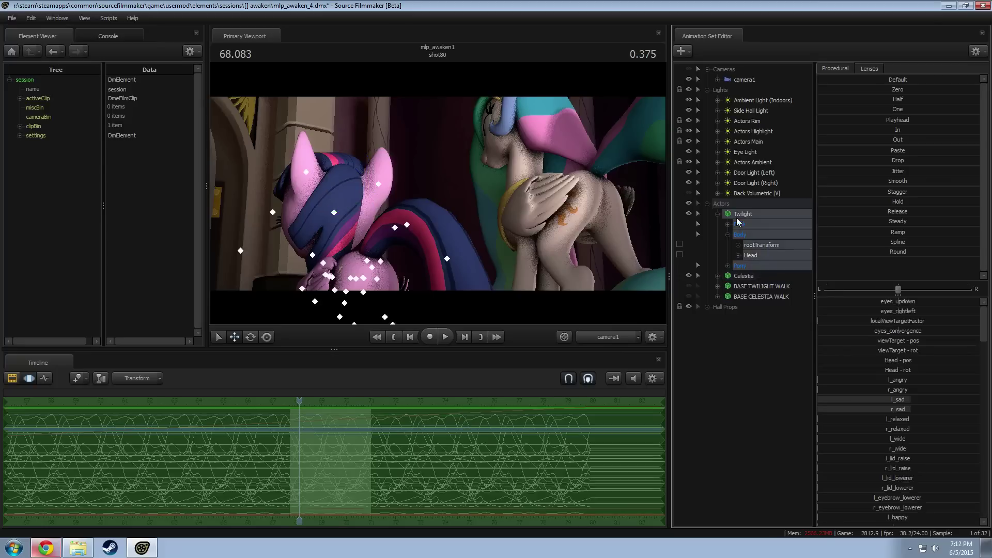
{"action": "mouse_move", "coordinate": [807, 356]}
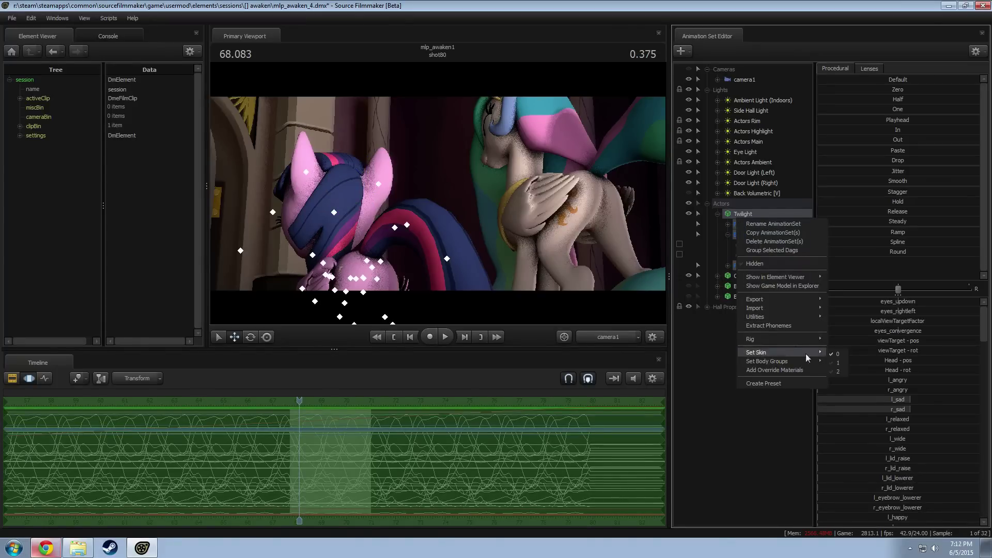
{"action": "left_click", "coordinate": [837, 372]}
Step: Zero Twilight's l_sad and r_sad eye flexes and raise l_wide to its maximum
{"action": "left_click", "coordinate": [729, 265]}
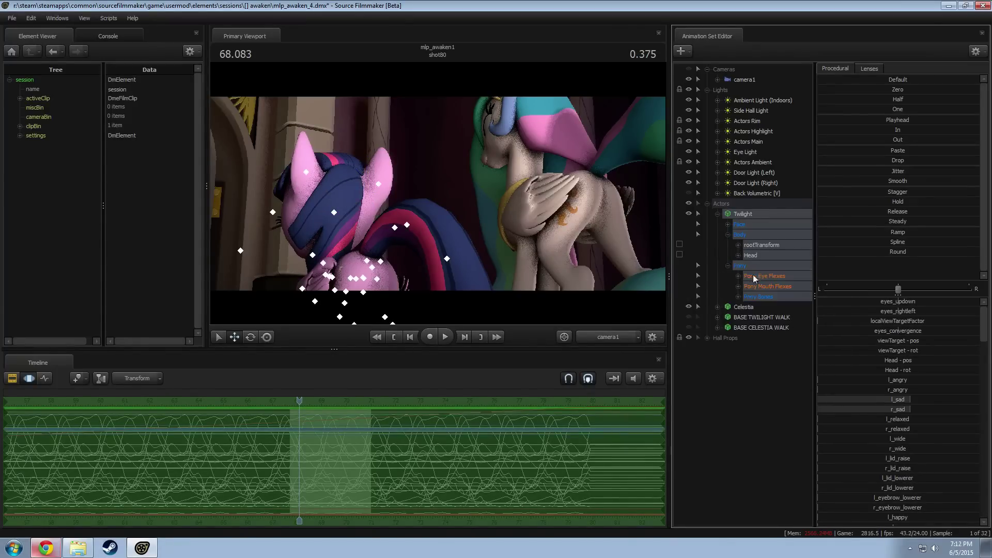
{"action": "left_click", "coordinate": [766, 275]}
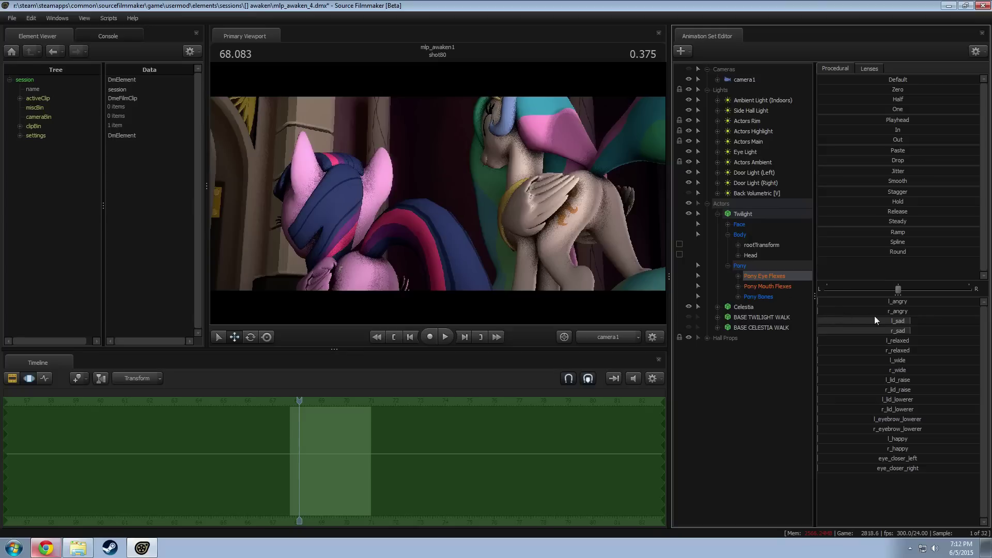
{"action": "double_click", "coordinate": [902, 324]}
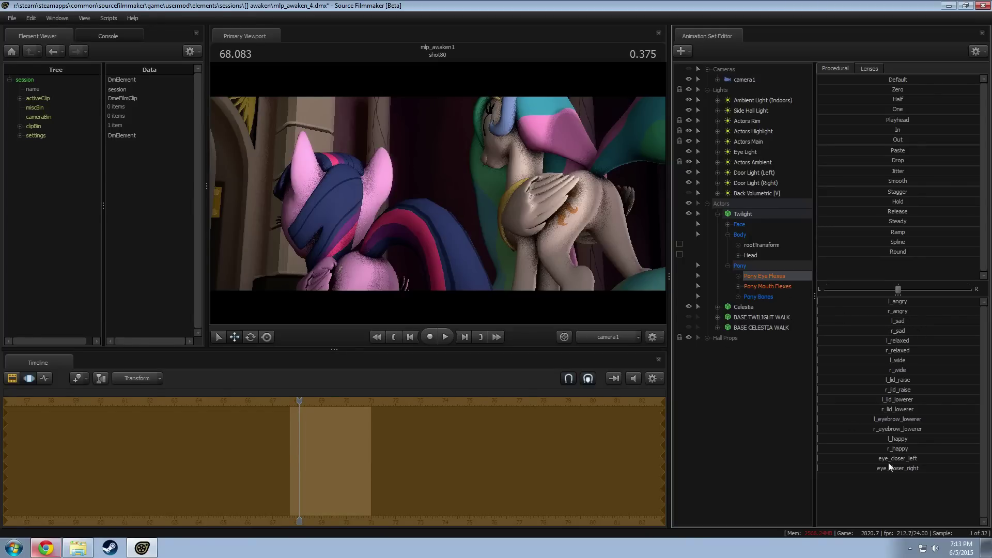
{"action": "left_click", "coordinate": [891, 361]}
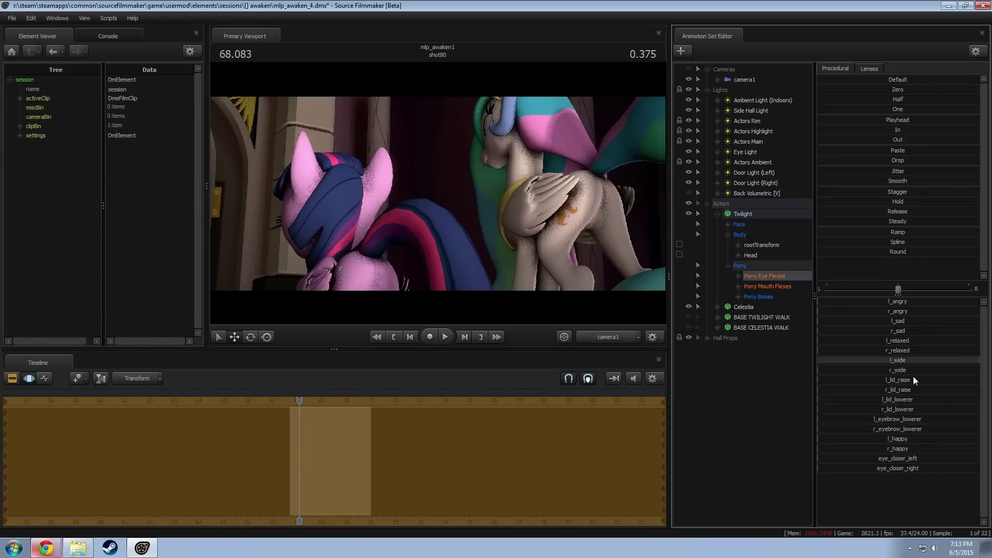
Step: Raise Twilight's grin flex almost fully, big_grin fully and jaw_open partway
{"action": "left_click", "coordinate": [782, 287]}
{"action": "left_click", "coordinate": [873, 322]}
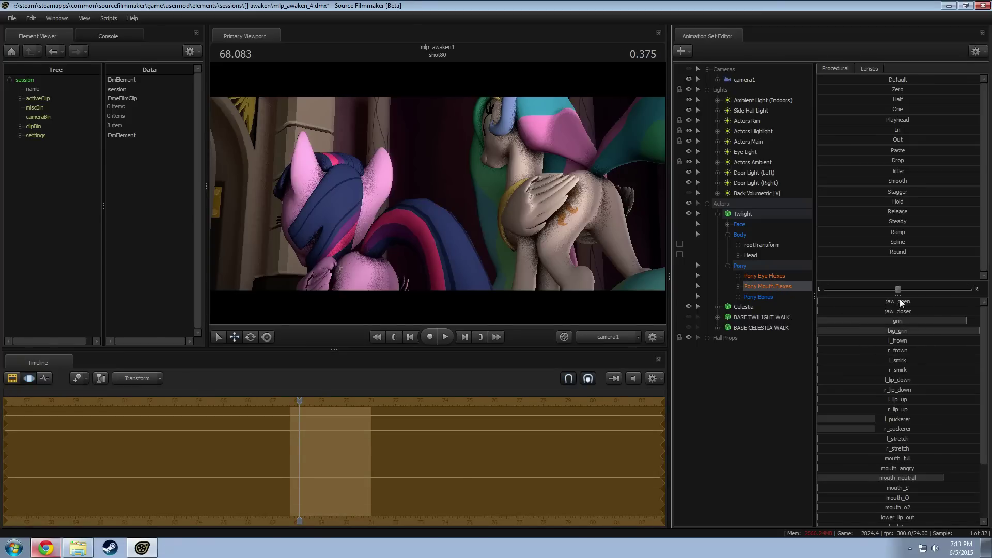
{"action": "left_click_drag", "start_coordinate": [874, 301], "coordinate": [884, 301]}
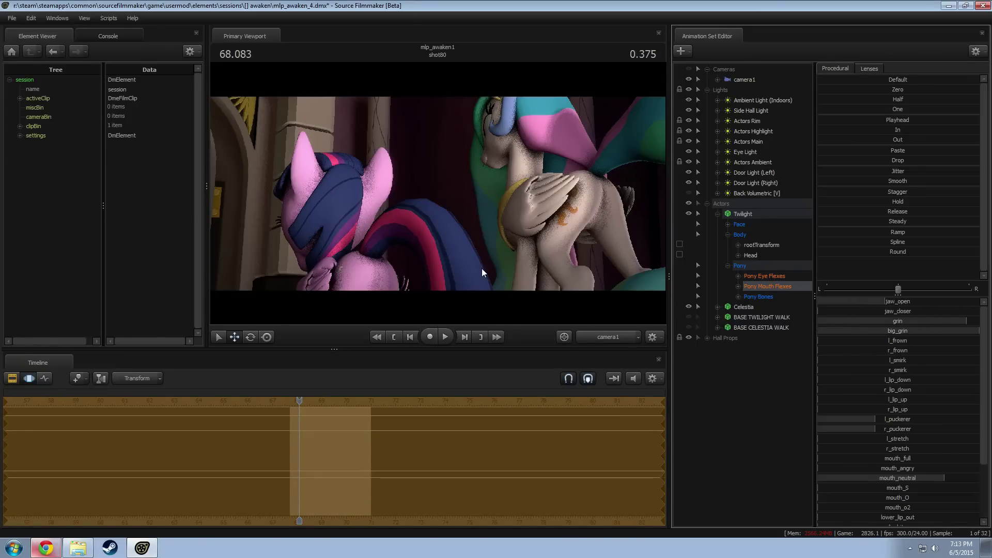
Step: Rotate Twilight's Head control so her face turns back toward camera1
{"action": "left_click", "coordinate": [327, 228]}
{"action": "left_click_drag", "start_coordinate": [314, 239], "coordinate": [602, 273]}
{"action": "mouse_move", "coordinate": [336, 256]}
{"action": "left_mouse_down"}
{"action": "mouse_move", "coordinate": [337, 243]}
{"action": "mouse_move", "coordinate": [335, 259]}
{"action": "mouse_move", "coordinate": [354, 241]}
{"action": "mouse_move", "coordinate": [335, 240]}
{"action": "mouse_move", "coordinate": [353, 247]}
{"action": "left_mouse_up"}
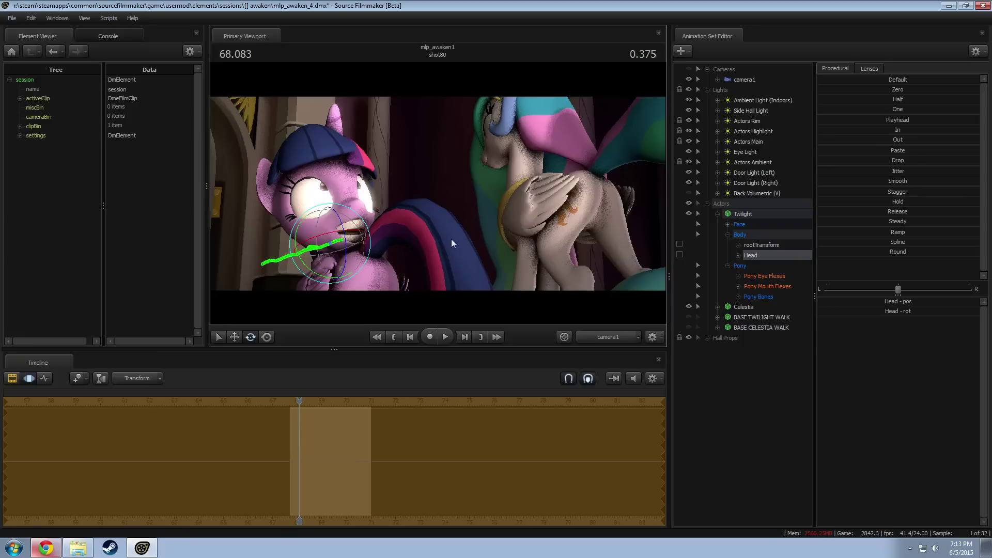
Step: Examine Twilight's face up close from the front through the work camera
{"action": "left_click", "coordinate": [603, 337], "text": "ctrl"}
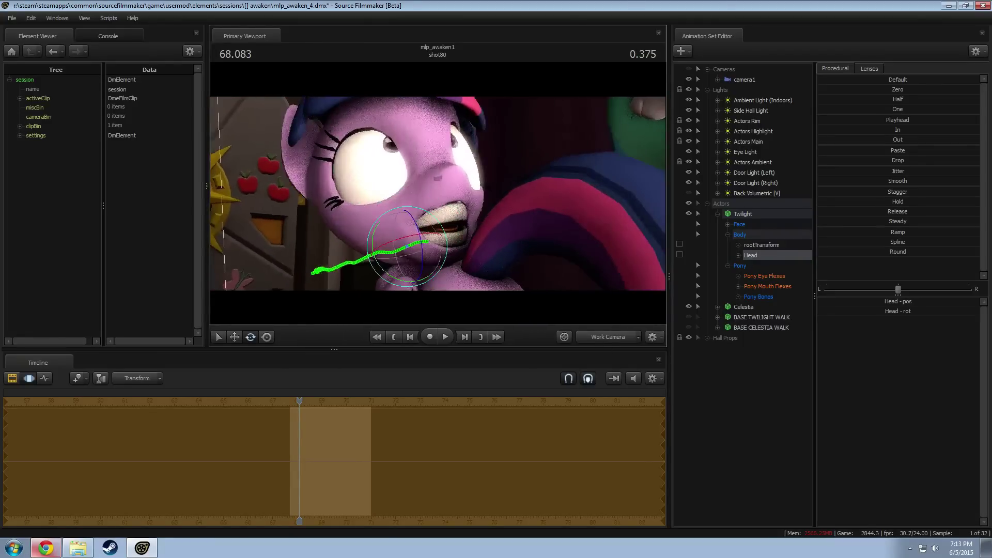
{"action": "left_click_drag", "start_coordinate": [437, 194], "coordinate": [368, 219]}
{"action": "key", "text": "s"}
{"action": "key", "text": "w"}
{"action": "key", "text": "d"}
{"action": "key", "text": "w"}
{"action": "key", "text": "z"}
{"action": "left_click_drag", "start_coordinate": [526, 214], "coordinate": [489, 207]}
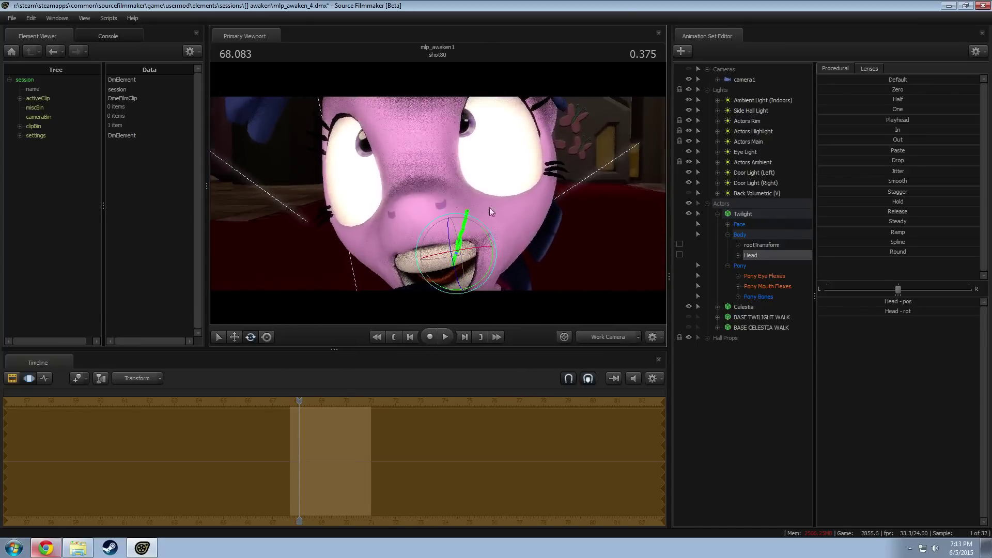
Step: Try zeroing the jaw_open, grin and big_grin flexes on Twilight's mouth
{"action": "left_click", "coordinate": [767, 287]}
{"action": "left_click", "coordinate": [738, 286]}
{"action": "left_click", "coordinate": [768, 295]}
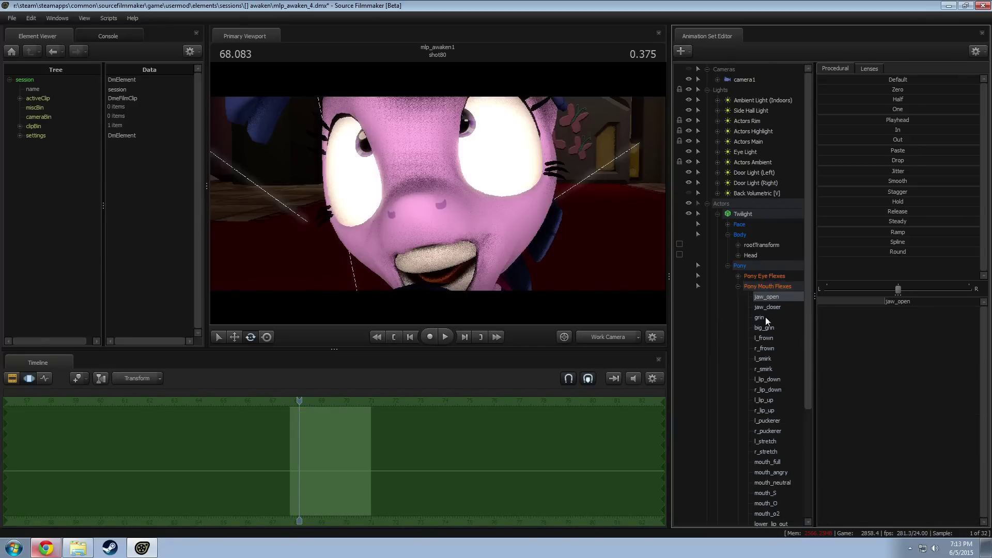
{"action": "left_click", "coordinate": [763, 318], "text": "ctrl"}
{"action": "left_click", "coordinate": [764, 327], "text": "ctrl"}
{"action": "left_click_drag", "start_coordinate": [898, 91], "coordinate": [817, 90]}
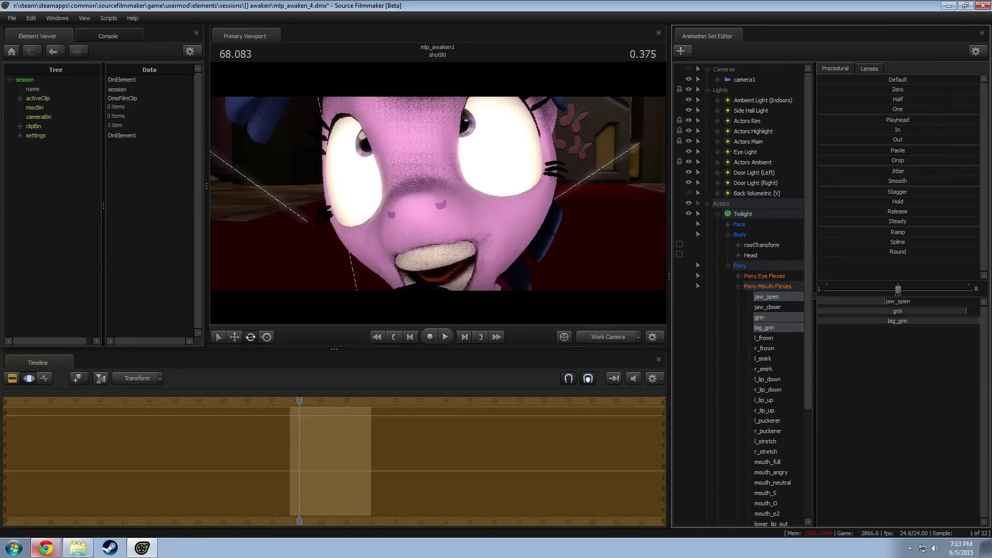
{"action": "double_click", "coordinate": [897, 90]}
Step: Widen the viewport and position the work camera for a frontal view of Twilight's face against the hall
{"action": "left_click_drag", "start_coordinate": [205, 275], "coordinate": [153, 275]}
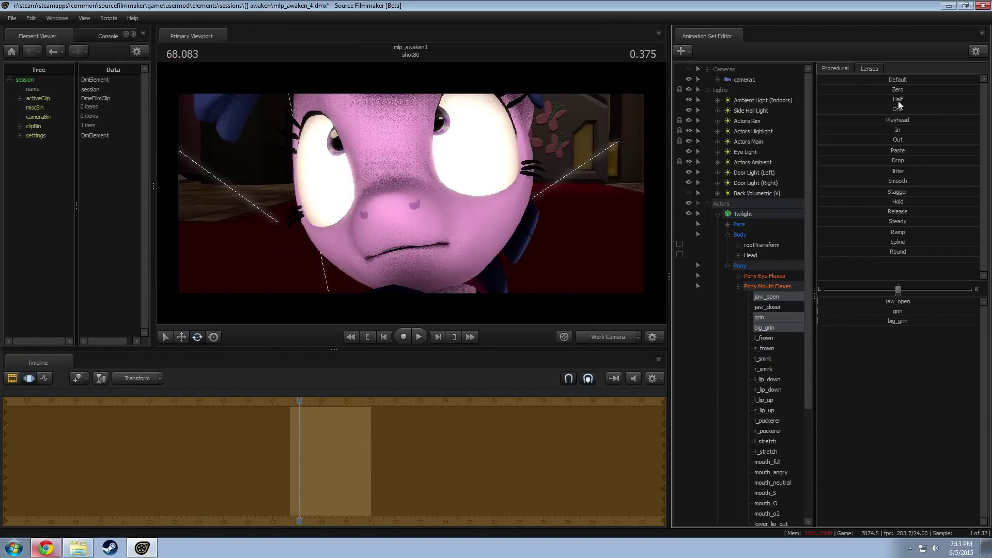
{"action": "left_click_drag", "start_coordinate": [893, 108], "coordinate": [818, 108]}
{"action": "key", "text": "space"}
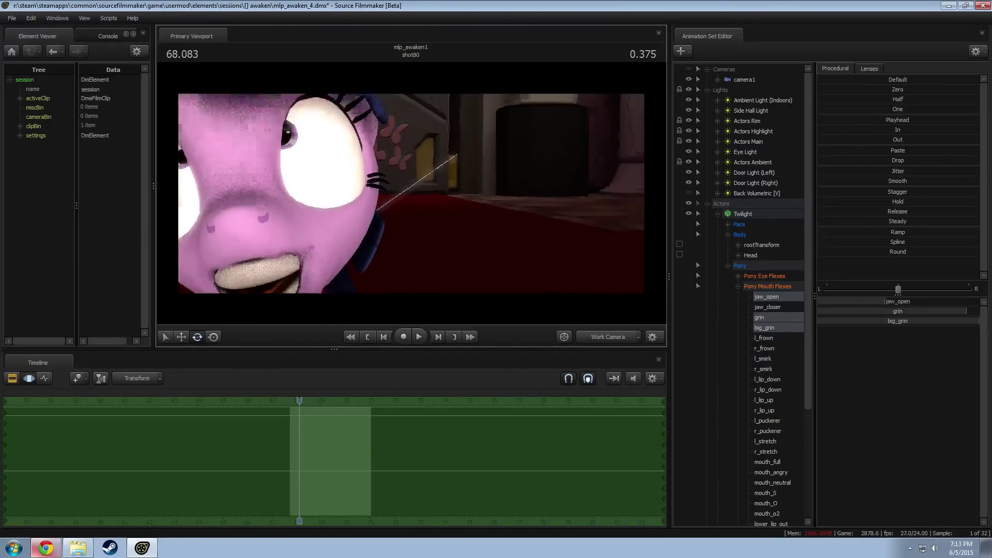
{"action": "left_click_drag", "start_coordinate": [411, 194], "coordinate": [411, 217]}
{"action": "key", "text": "w"}
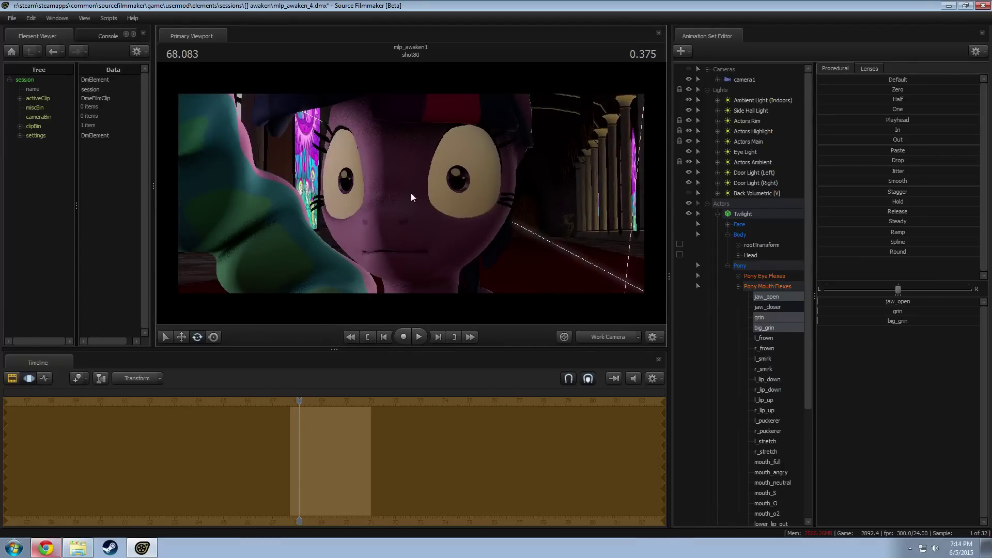
{"action": "left_click_drag", "start_coordinate": [503, 231], "coordinate": [504, 251]}
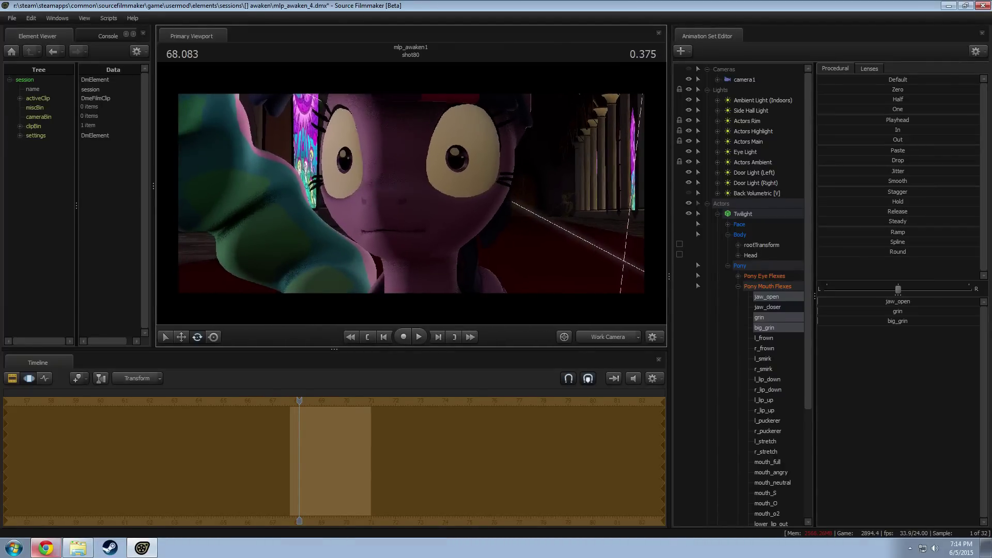
{"action": "key", "text": "s"}
{"action": "key", "text": "w"}
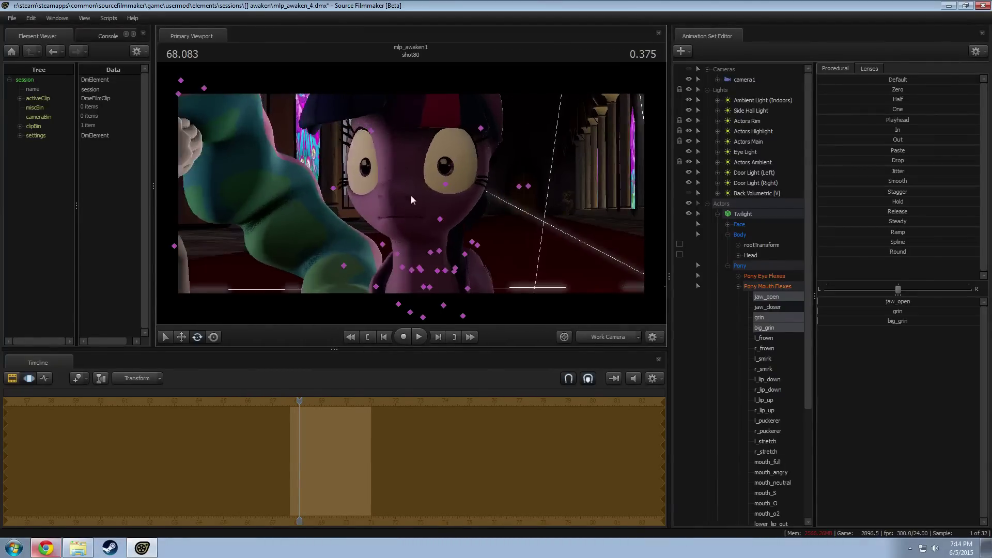
Step: Undo and redo Twilight's latest facial changes to compare them, ending with them undone
{"action": "key", "text": "ctrl+z"}
{"action": "key", "text": "ctrl+z"}
{"action": "key", "text": "ctrl+z"}
{"action": "key", "text": "ctrl+y"}
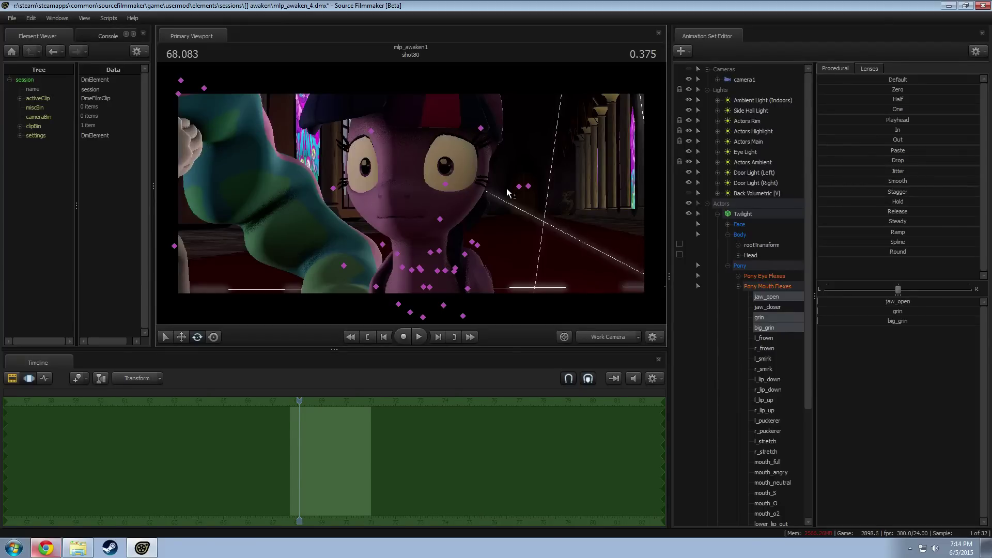
{"action": "key", "text": "ctrl+z"}
{"action": "key", "text": "ctrl+y"}
{"action": "key", "text": "ctrl+z"}
{"action": "key", "text": "ctrl+y"}
{"action": "key", "text": "ctrl+y"}
{"action": "key", "text": "ctrl+z"}
{"action": "key", "text": "ctrl+z"}
Step: Inspect both ponies from behind with the work camera while moving ahead through shot80
{"action": "left_click_drag", "start_coordinate": [408, 195], "coordinate": [408, 195]}
{"action": "middle_click_drag", "start_coordinate": [408, 195], "coordinate": [535, 186]}
{"action": "left_click_drag", "start_coordinate": [536, 186], "coordinate": [568, 199]}
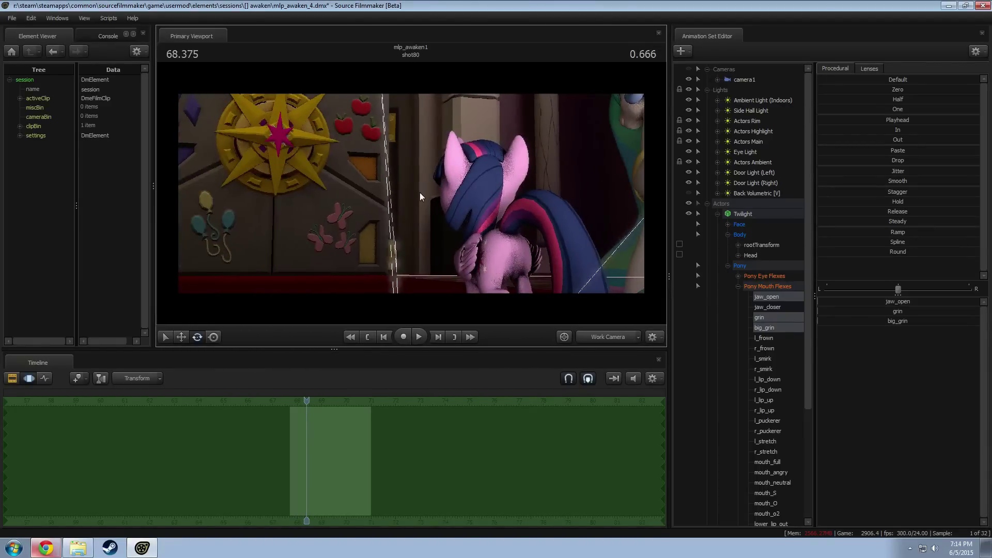
{"action": "left_click_drag", "start_coordinate": [423, 196], "coordinate": [400, 245]}
{"action": "key", "text": "space"}
{"action": "key", "text": "space"}
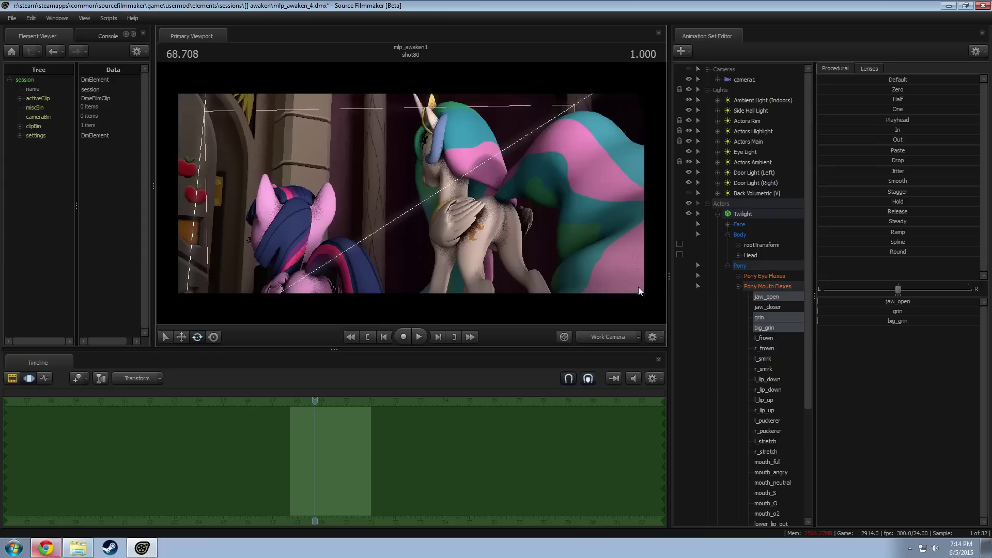
Step: Reframe camera1 in shot80 to include the decorated door beside both ponies, and play the shot to check it
{"action": "left_click", "coordinate": [738, 81]}
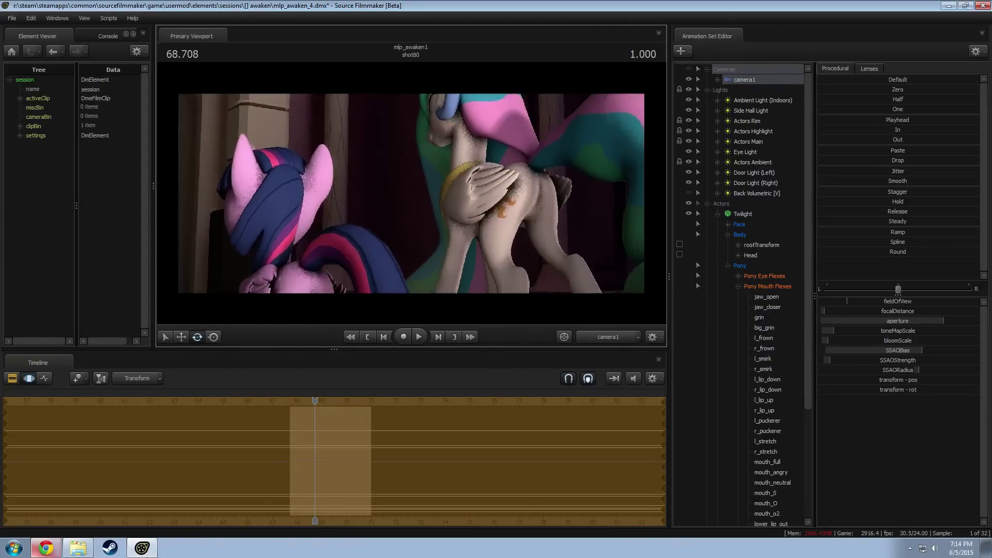
{"action": "mouse_move", "coordinate": [411, 194]}
{"action": "left_mouse_down"}
{"action": "mouse_move", "coordinate": [372, 174]}
{"action": "mouse_move", "coordinate": [404, 200]}
{"action": "left_mouse_up"}
{"action": "mouse_move", "coordinate": [291, 407]}
{"action": "left_mouse_down"}
{"action": "mouse_move", "coordinate": [269, 409]}
{"action": "mouse_move", "coordinate": [303, 418]}
{"action": "left_mouse_up"}
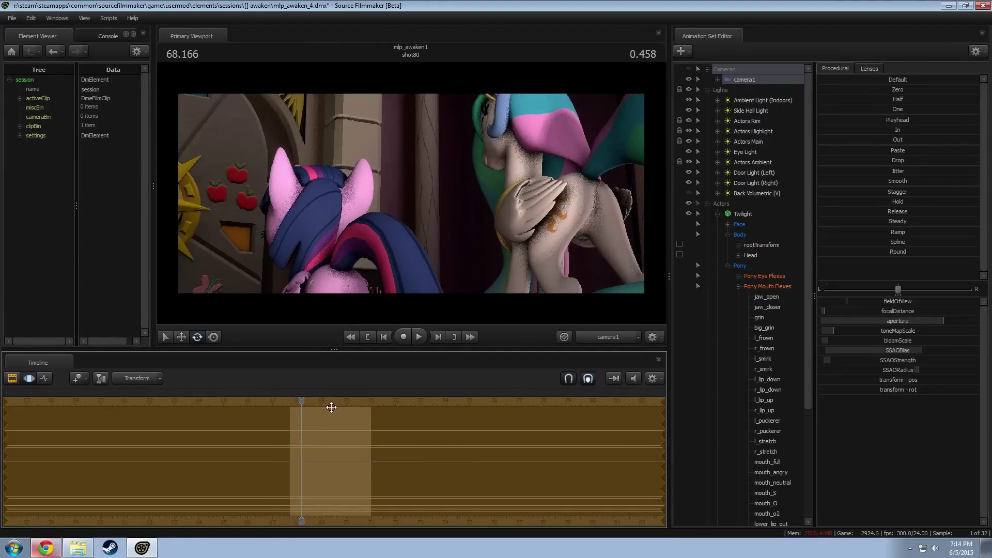
{"action": "key", "text": "space"}
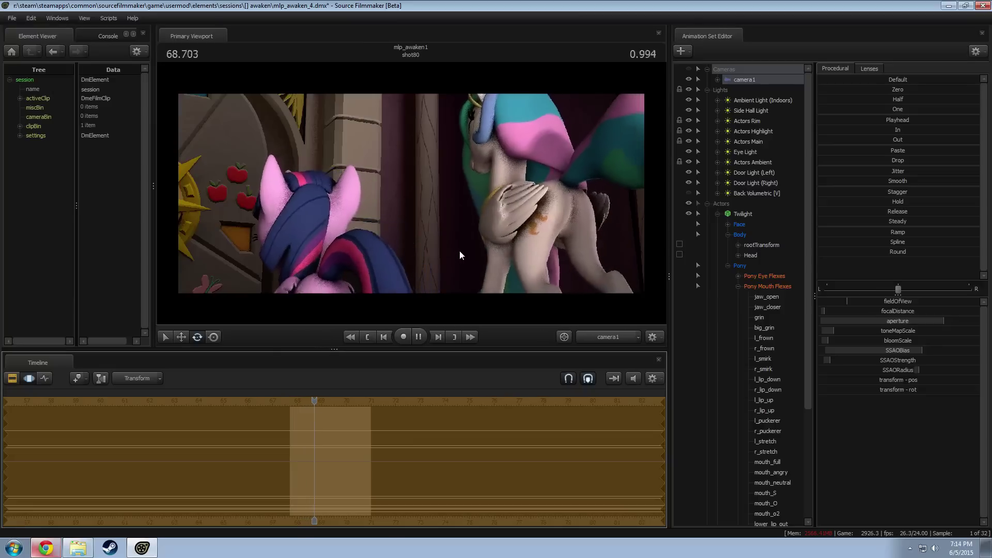
{"action": "key", "text": "space"}
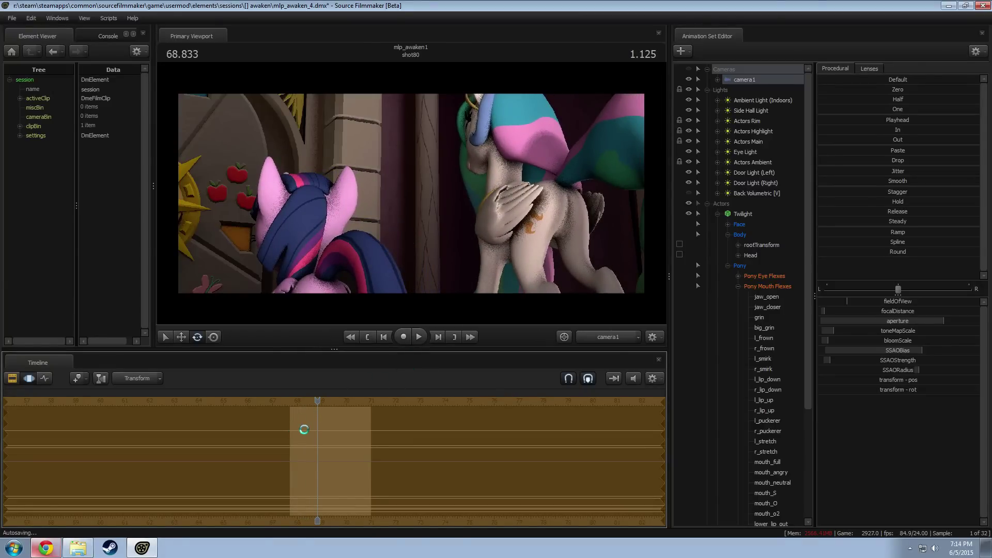
Step: Go back to the start of shot80 and shift camera1's framing slightly to bring the ponies closer to the door side
{"action": "left_click_drag", "start_coordinate": [318, 401], "coordinate": [292, 416]}
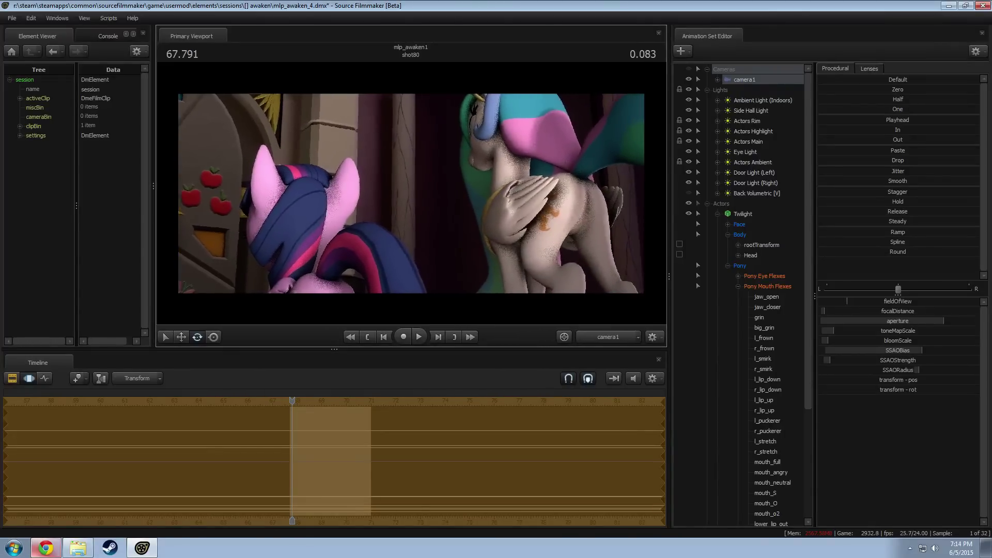
{"action": "left_click", "coordinate": [361, 427]}
{"action": "key", "text": "space"}
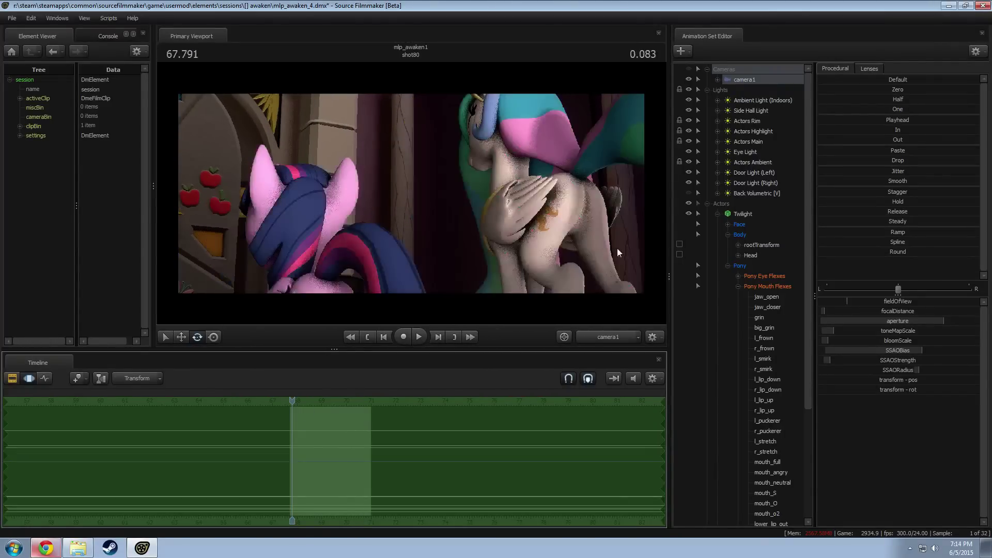
Step: Lock camera1's transform to Twilight's rootTransform so the camera follows her movement in shot80
{"action": "left_click", "coordinate": [718, 79]}
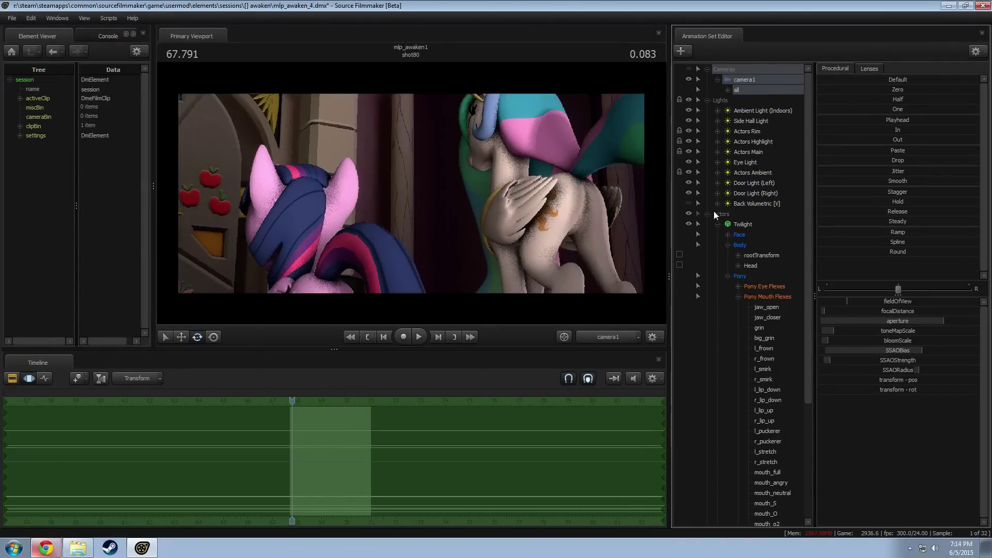
{"action": "left_click", "coordinate": [764, 255]}
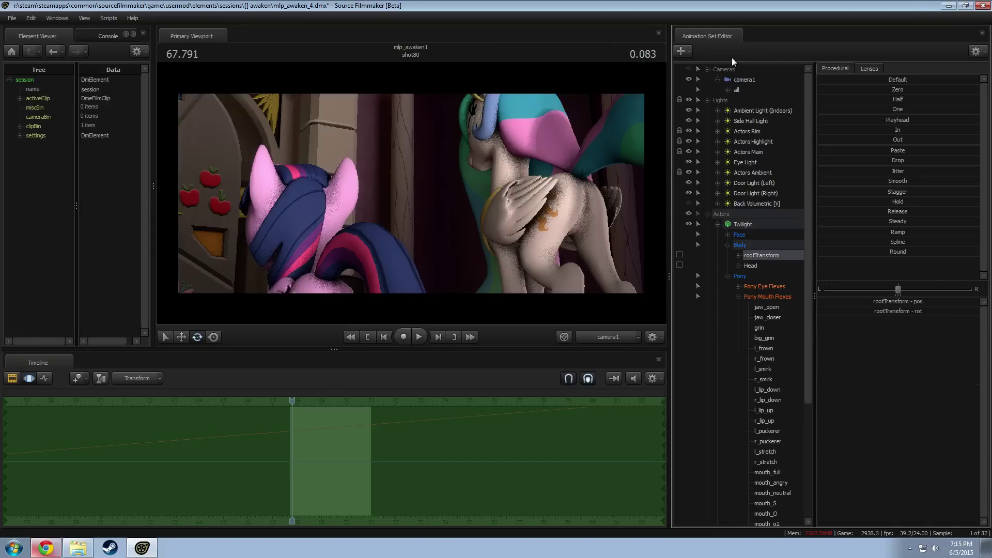
{"action": "left_click", "coordinate": [728, 90]}
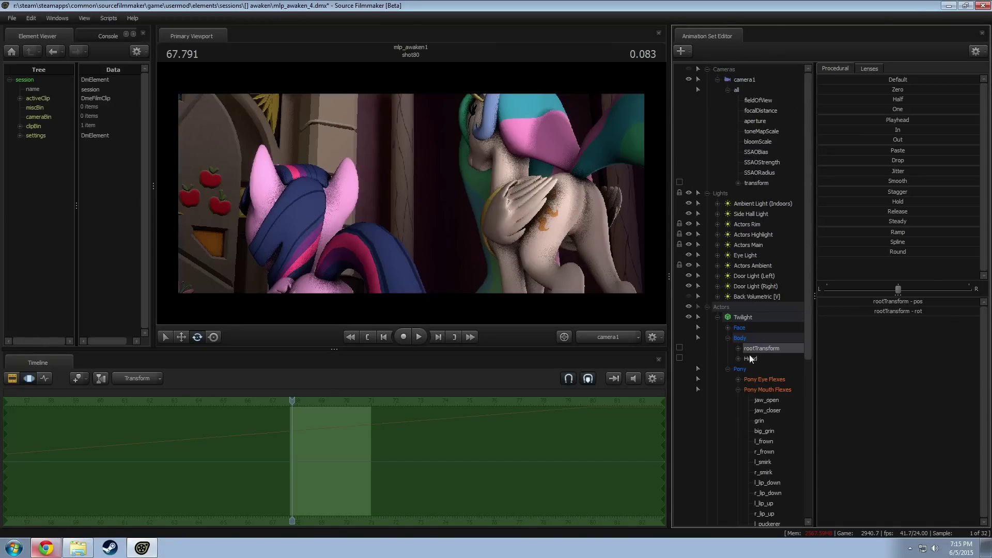
{"action": "left_click", "coordinate": [765, 184]}
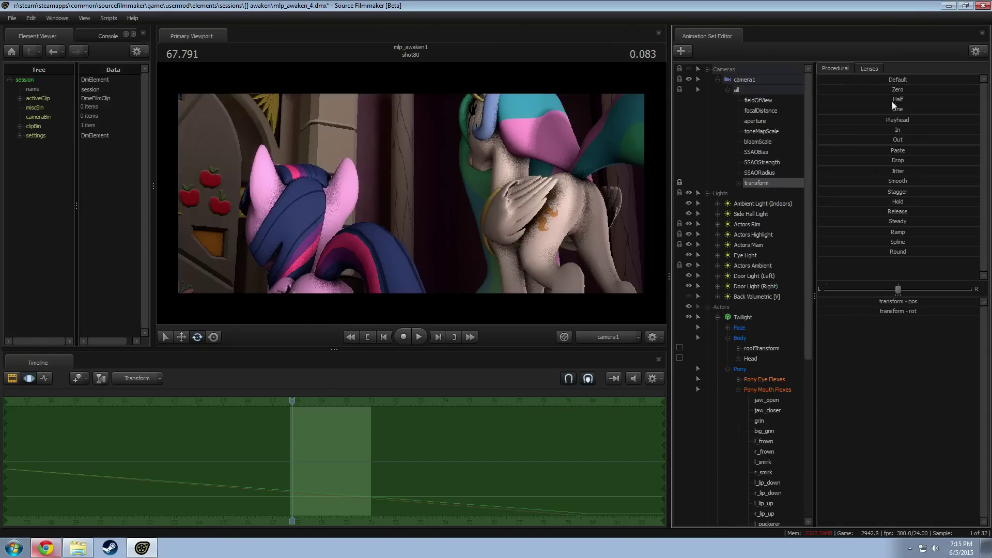
Step: Apply the Playhead preset to camera1's locked transform, play it briefly, and release the lock
{"action": "left_click_drag", "start_coordinate": [884, 119], "coordinate": [884, 120]}
{"action": "key", "text": "space"}
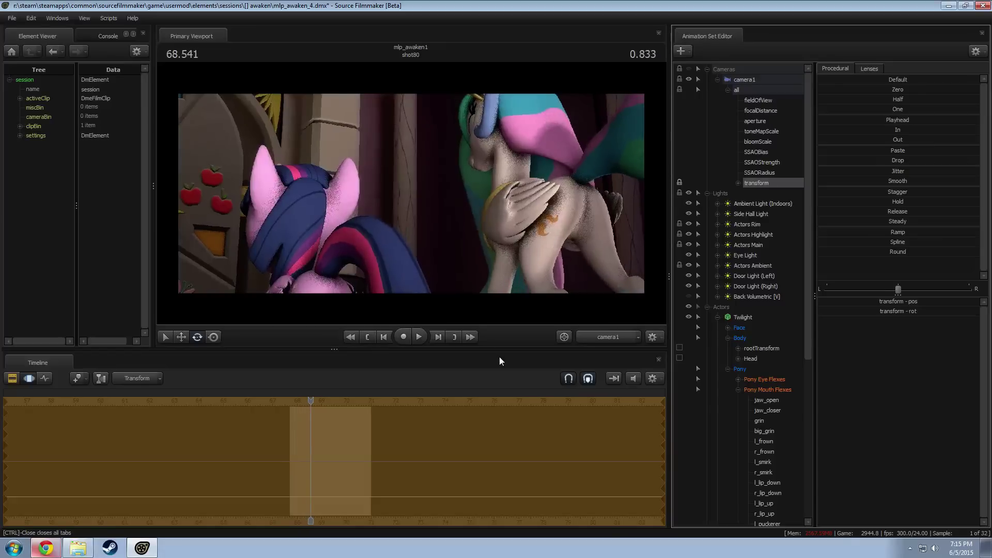
{"action": "left_click", "coordinate": [329, 453]}
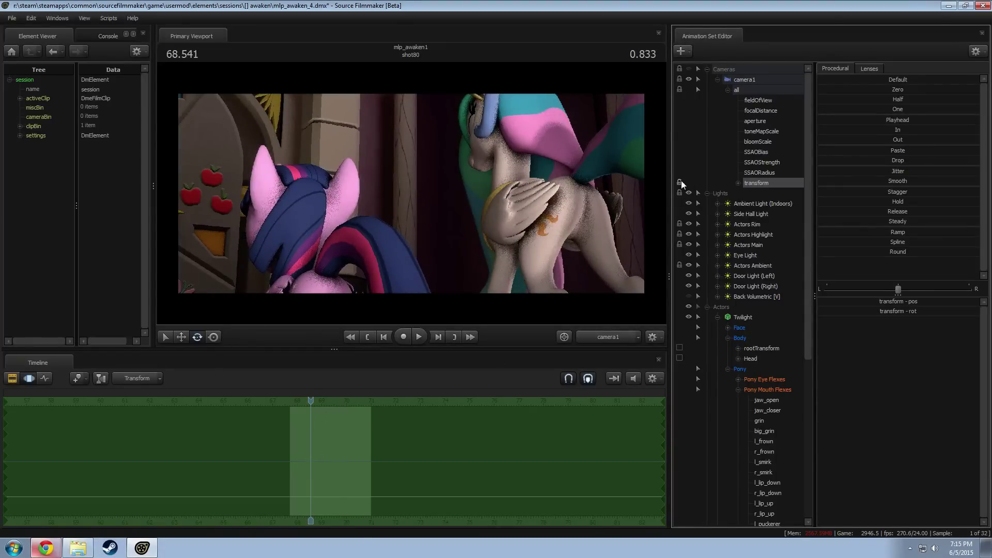
Step: Try freezing camera1's transform with the Playhead preset from about 70.67 s onward, play the cut into shot74, and undo it
{"action": "left_click", "coordinate": [365, 438]}
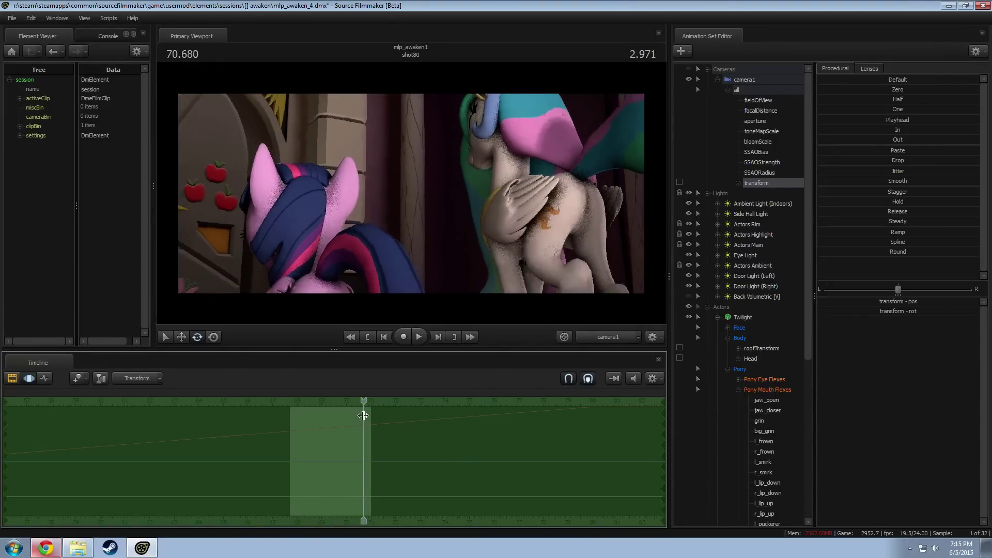
{"action": "left_click_drag", "start_coordinate": [364, 415], "coordinate": [485, 440], "text": "shift"}
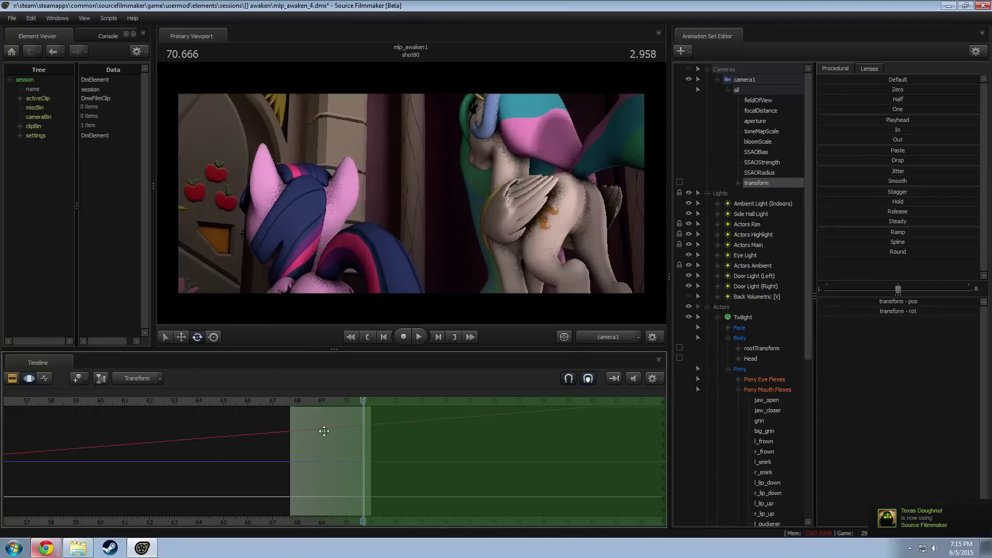
{"action": "left_click", "coordinate": [898, 122]}
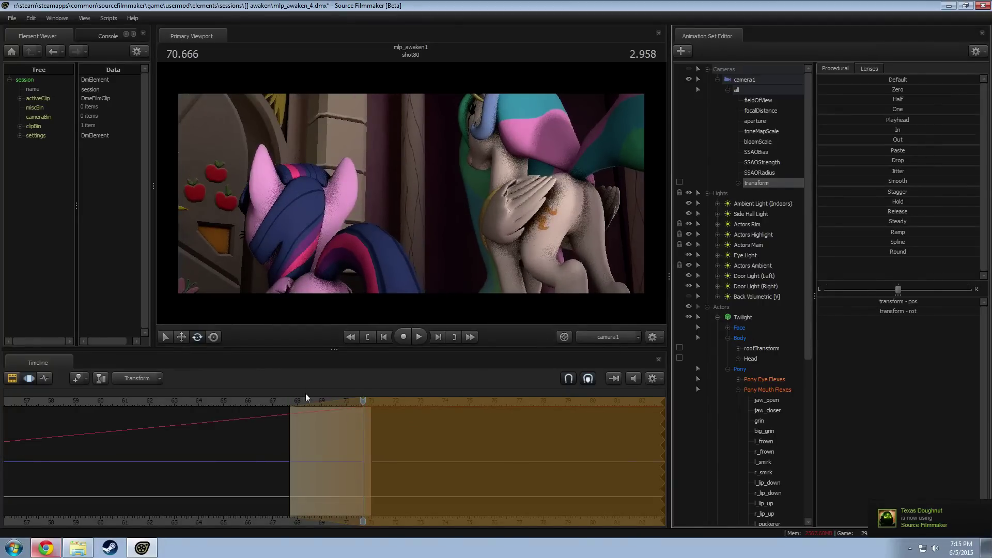
{"action": "key", "text": "space"}
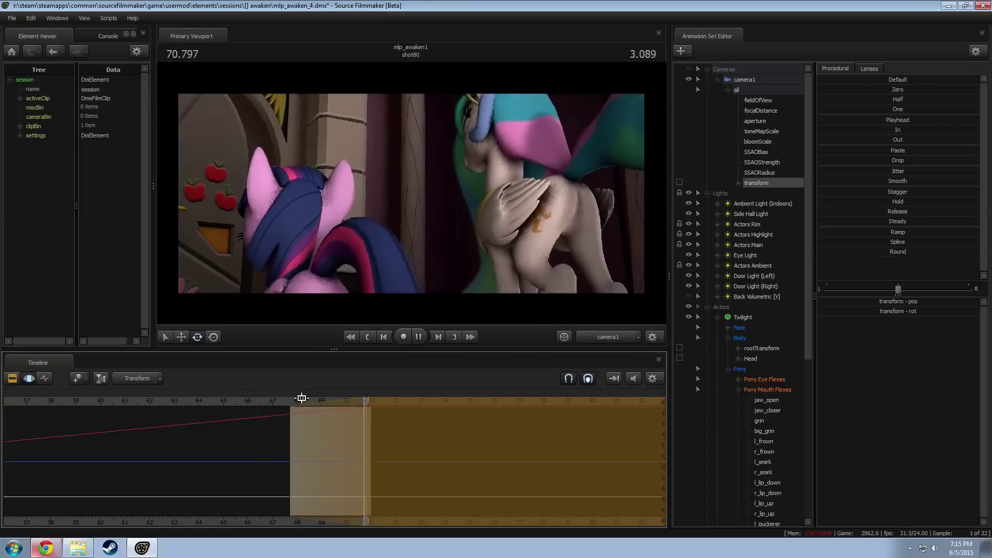
{"action": "key", "text": "space"}
{"action": "key", "text": "ctrl+z"}
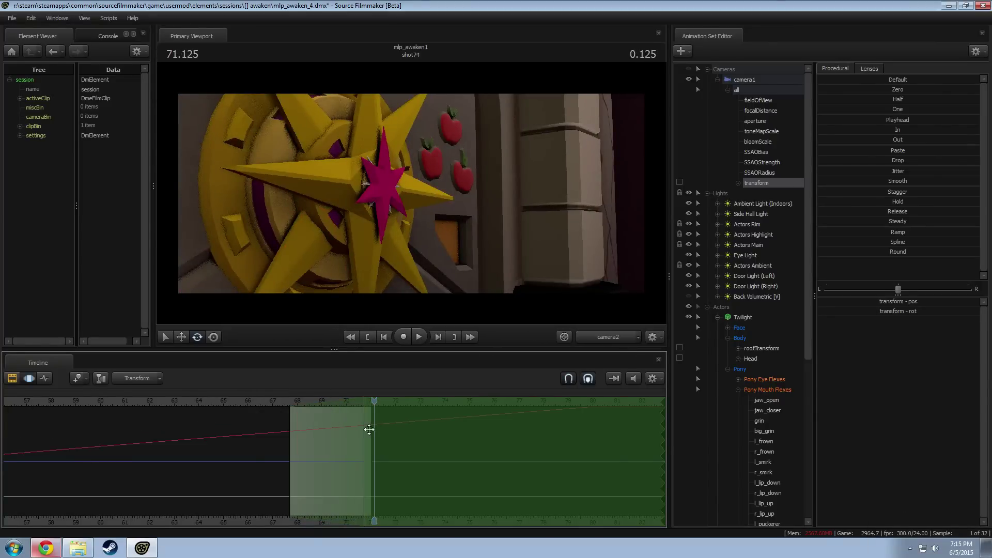
Step: Freeze camera1's transform with the Playhead preset from about 69.58 s onward so the camera stops earlier
{"action": "mouse_move", "coordinate": [369, 429]}
{"action": "left_mouse_down"}
{"action": "mouse_move", "coordinate": [332, 438]}
{"action": "mouse_move", "coordinate": [388, 453]}
{"action": "mouse_move", "coordinate": [327, 448]}
{"action": "mouse_move", "coordinate": [589, 441]}
{"action": "mouse_move", "coordinate": [664, 408]}
{"action": "left_mouse_up"}
{"action": "scroll", "coordinate": [355, 452], "scroll_direction": "up", "scroll_amount": 5}
{"action": "left_click", "coordinate": [897, 120]}
{"action": "key", "text": "Escape"}
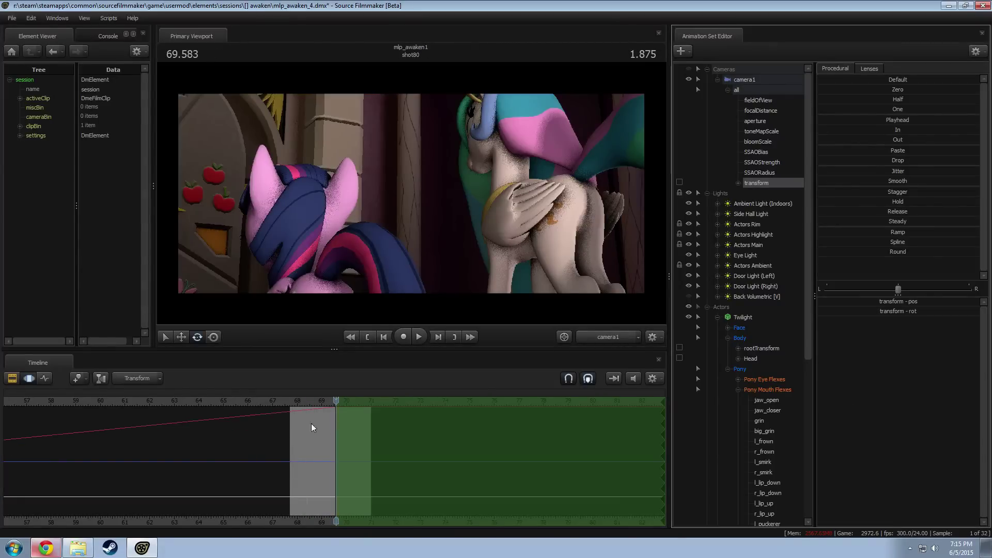
Step: Try smoothing camera1's stop between about 68.4 and 70.5 s, play it from just before shot80, and undo the smoothing
{"action": "left_click_drag", "start_coordinate": [306, 426], "coordinate": [358, 429], "text": "shift"}
{"action": "scroll", "coordinate": [351, 433], "scroll_direction": "up", "scroll_amount": 5, "text": "shift"}
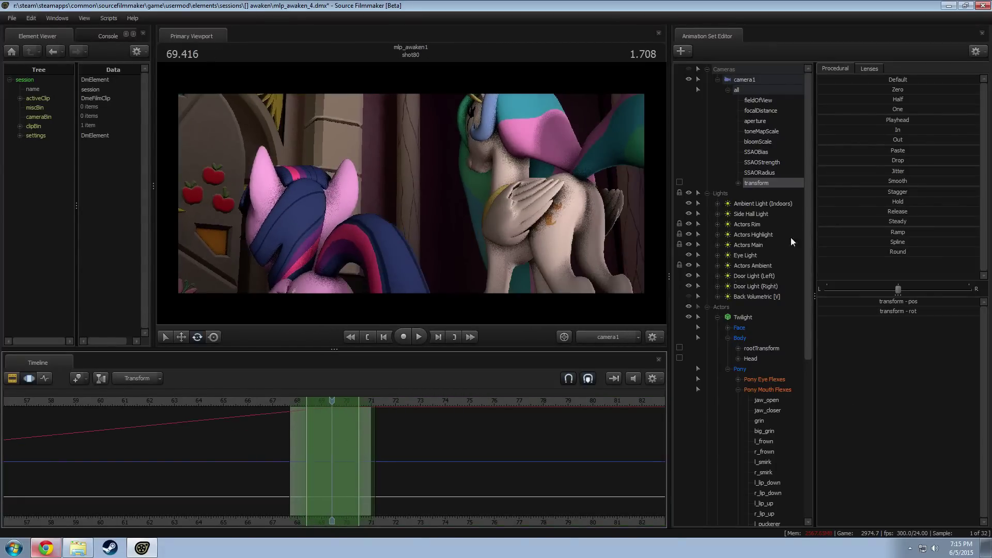
{"action": "left_click_drag", "start_coordinate": [887, 171], "coordinate": [901, 171]}
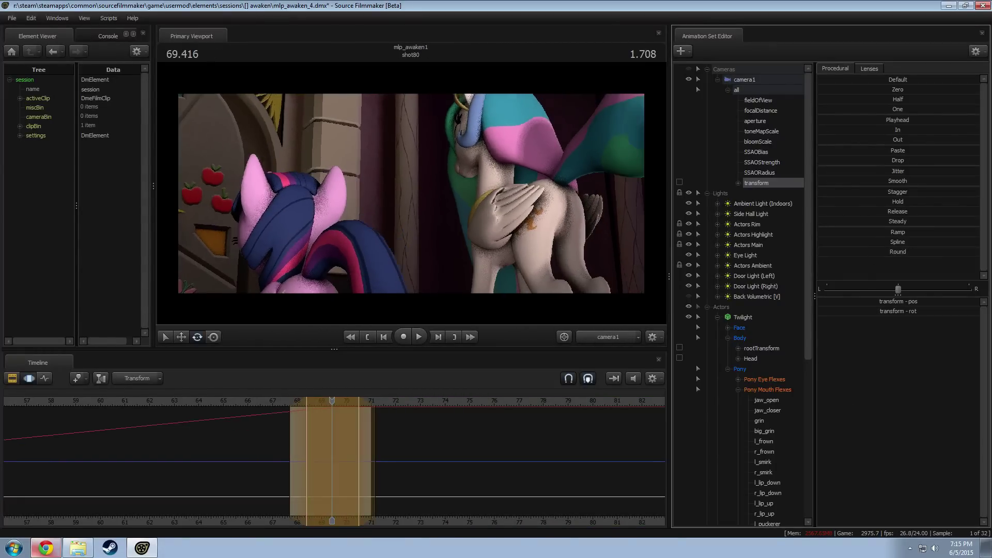
{"action": "left_click", "coordinate": [287, 401]}
{"action": "key", "text": "space"}
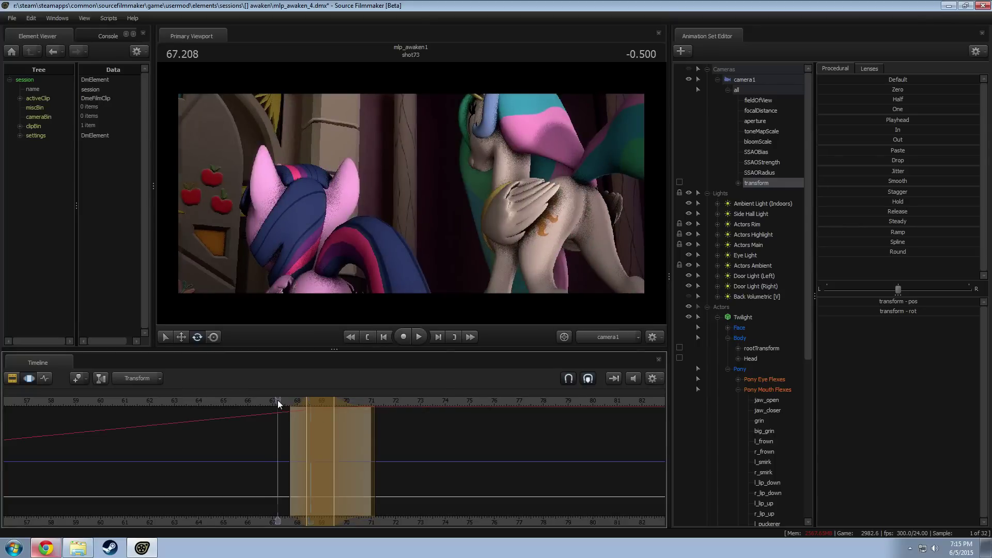
{"action": "key", "text": "space"}
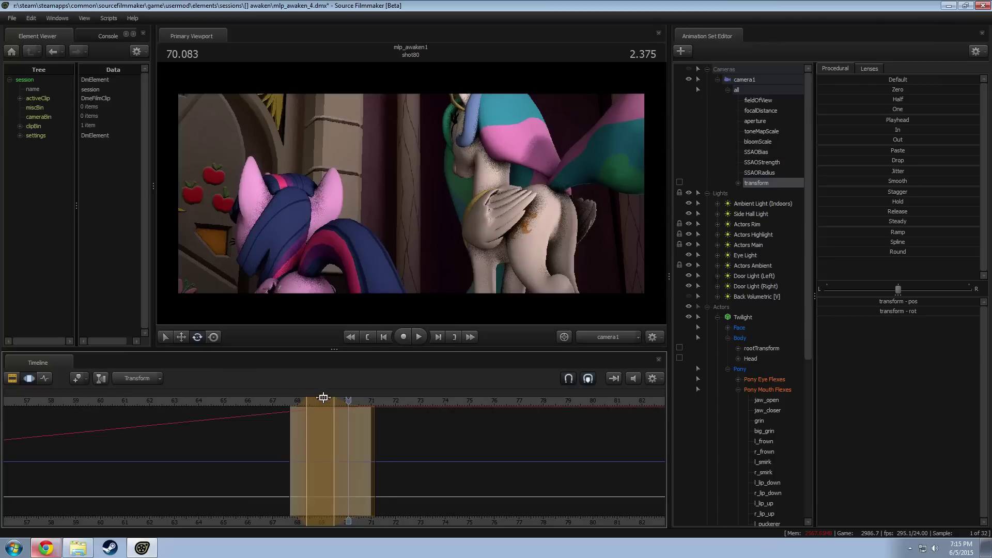
{"action": "left_click_drag", "start_coordinate": [323, 398], "coordinate": [326, 408]}
{"action": "key", "text": "ctrl+z"}
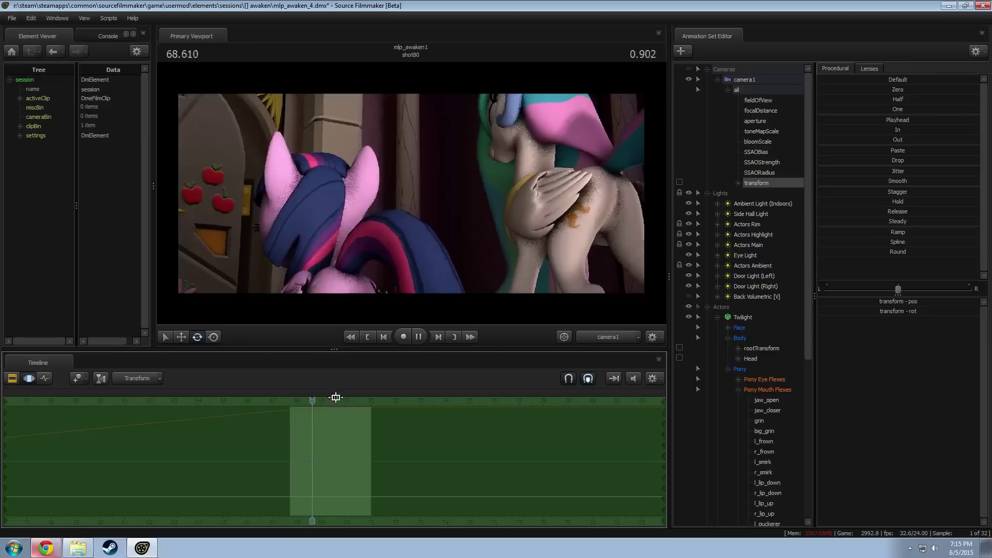
Step: Apply the Spline preset to camera1's transform between about 68 and 70.1 s, and replay shot80 to check the stop
{"action": "left_click_drag", "start_coordinate": [297, 425], "coordinate": [350, 426], "text": "shift"}
{"action": "key", "text": "space"}
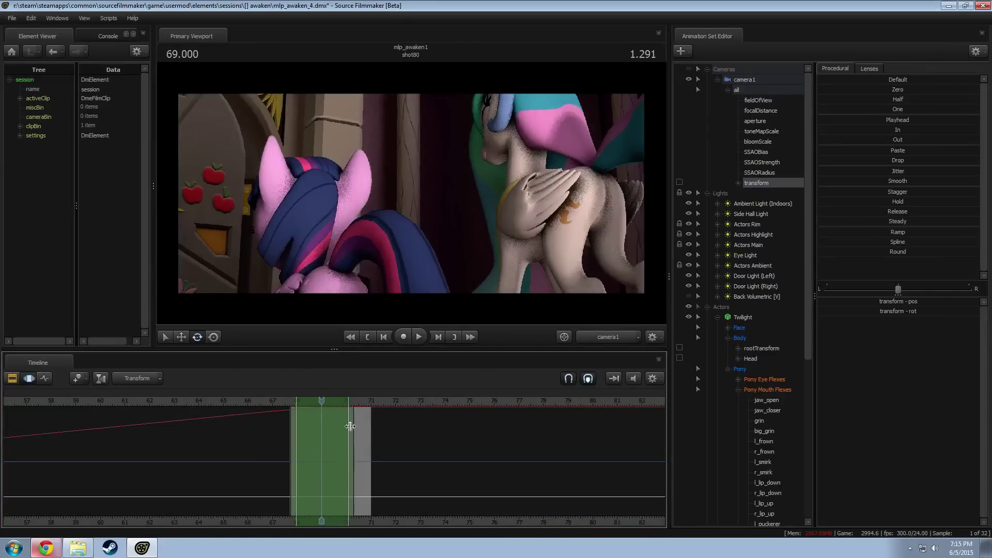
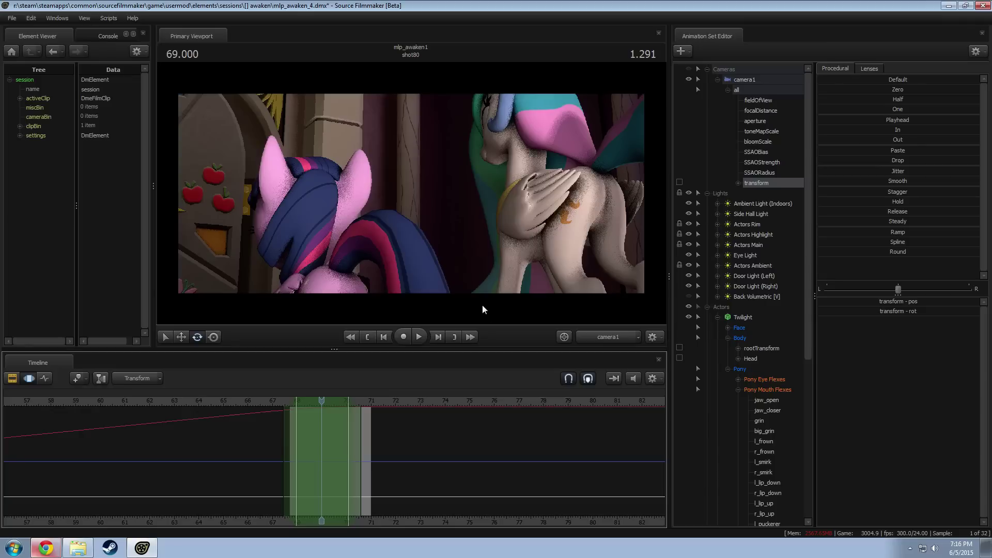
{"action": "left_click_drag", "start_coordinate": [895, 242], "coordinate": [971, 266]}
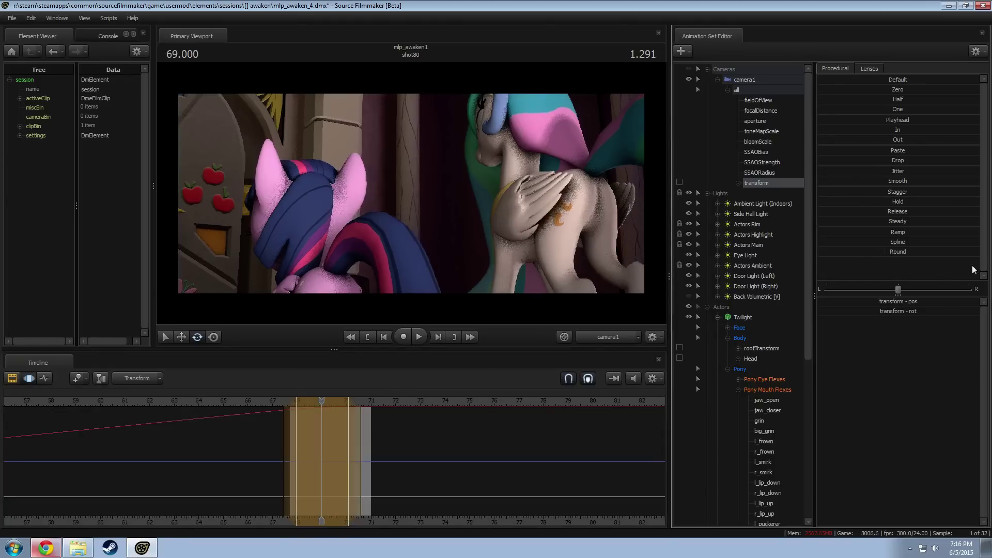
{"action": "left_click", "coordinate": [313, 412]}
{"action": "key", "text": "space"}
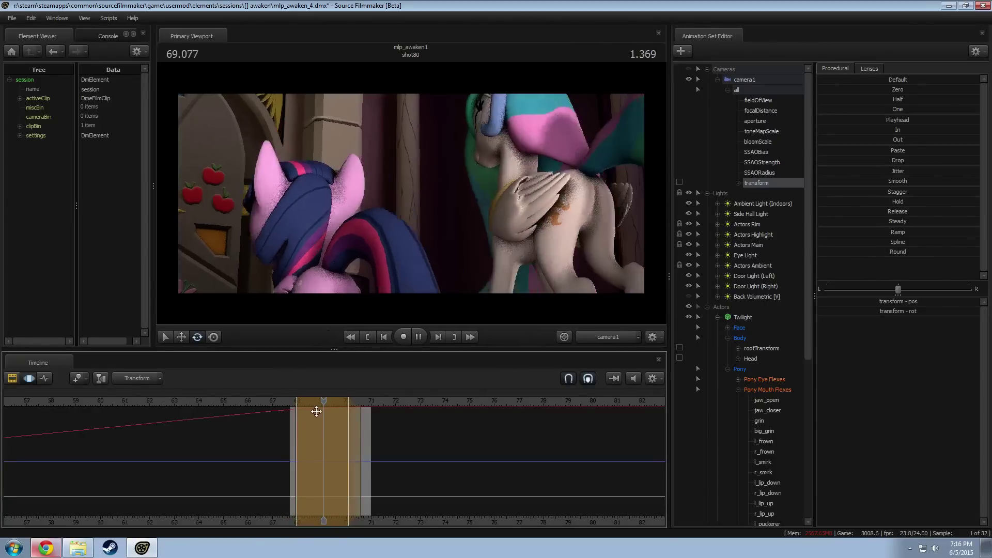
{"action": "key", "text": "space"}
{"action": "left_click", "coordinate": [287, 406]}
{"action": "key", "text": "space"}
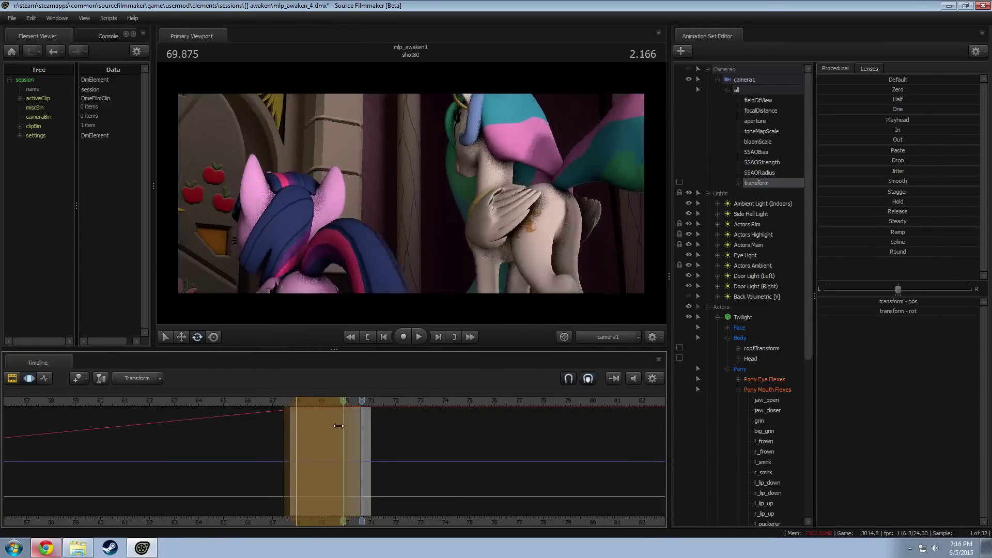
{"action": "left_click", "coordinate": [284, 406]}
{"action": "key", "text": "space"}
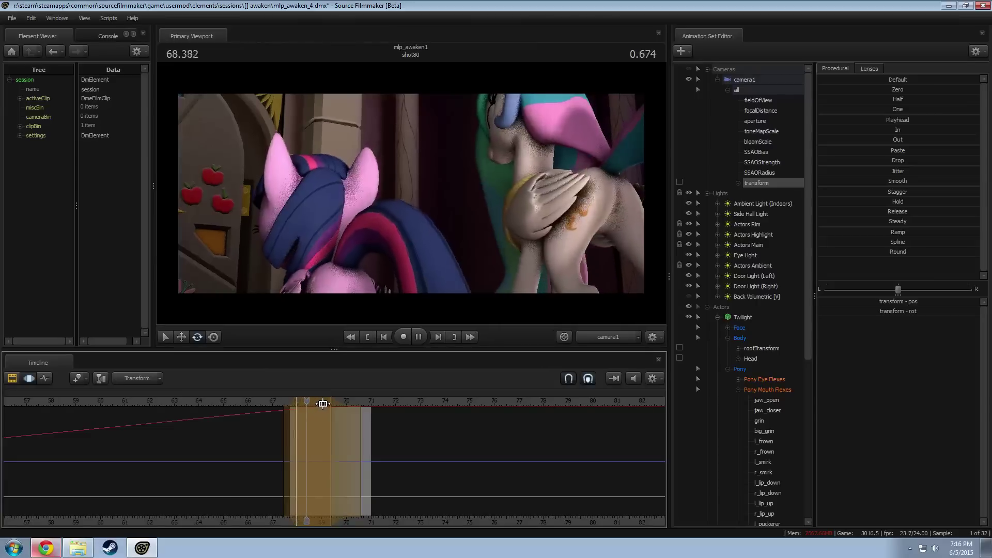
Step: Switch to the work camera, try moving Twilight's whole animation over to Celestia's position, and undo the move
{"action": "left_click", "coordinate": [624, 336], "text": "ctrl"}
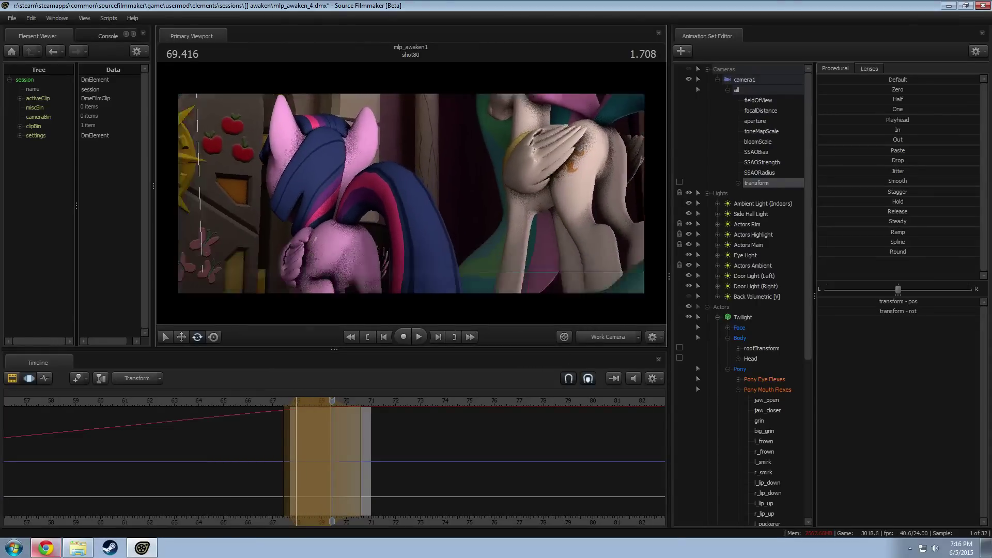
{"action": "left_click_drag", "start_coordinate": [410, 193], "coordinate": [624, 194]}
{"action": "left_click", "coordinate": [742, 317]}
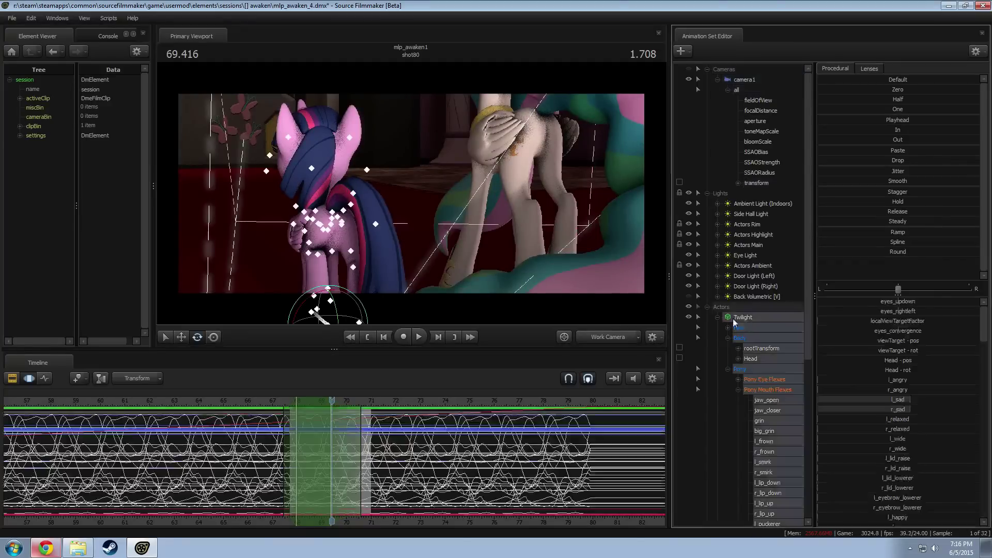
{"action": "key", "text": "ctrl+a"}
{"action": "key", "text": "w"}
{"action": "left_click_drag", "start_coordinate": [315, 311], "coordinate": [409, 225]}
{"action": "mouse_move", "coordinate": [404, 270]}
{"action": "left_mouse_down"}
{"action": "mouse_move", "coordinate": [389, 275]}
{"action": "mouse_move", "coordinate": [412, 280]}
{"action": "mouse_move", "coordinate": [403, 284]}
{"action": "left_mouse_up"}
{"action": "key", "text": "ctrl+z"}
{"action": "key", "text": "ctrl+z"}
{"action": "key", "text": "ctrl+z"}
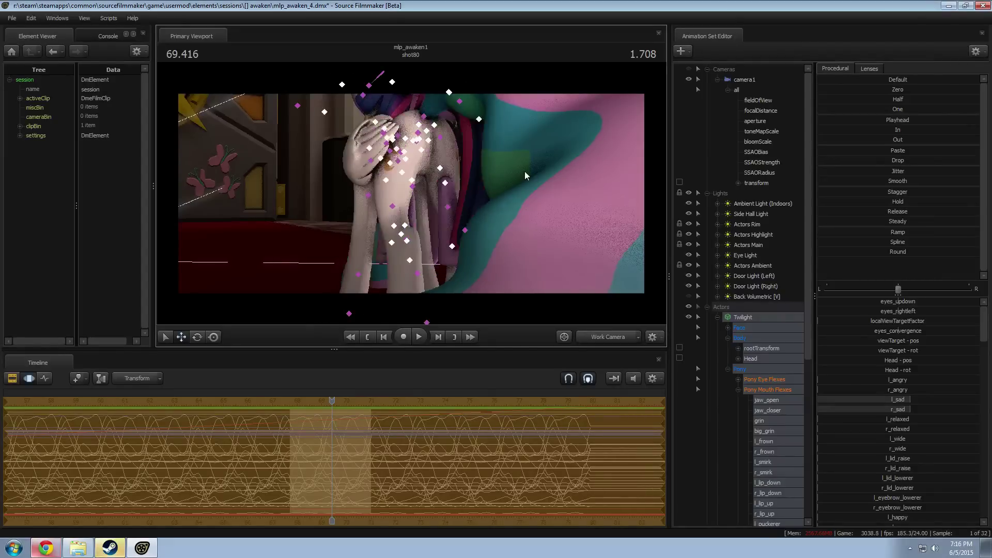
{"action": "left_click_drag", "start_coordinate": [525, 172], "coordinate": [491, 165]}
{"action": "left_click_drag", "start_coordinate": [412, 192], "coordinate": [499, 242]}
{"action": "key", "text": "s"}
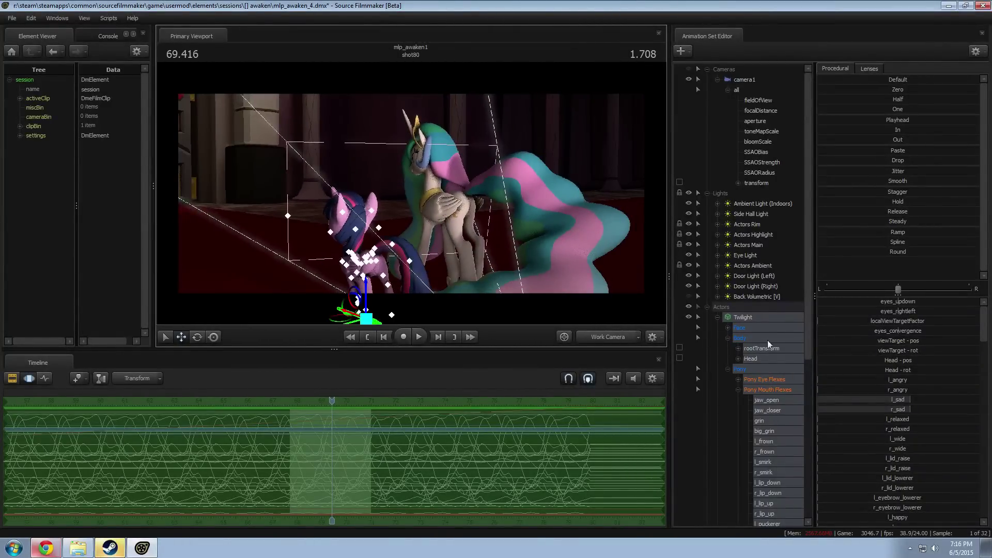
Step: Copy Celestia's whole animation and paste it onto Twilight
{"action": "left_click", "coordinate": [717, 318]}
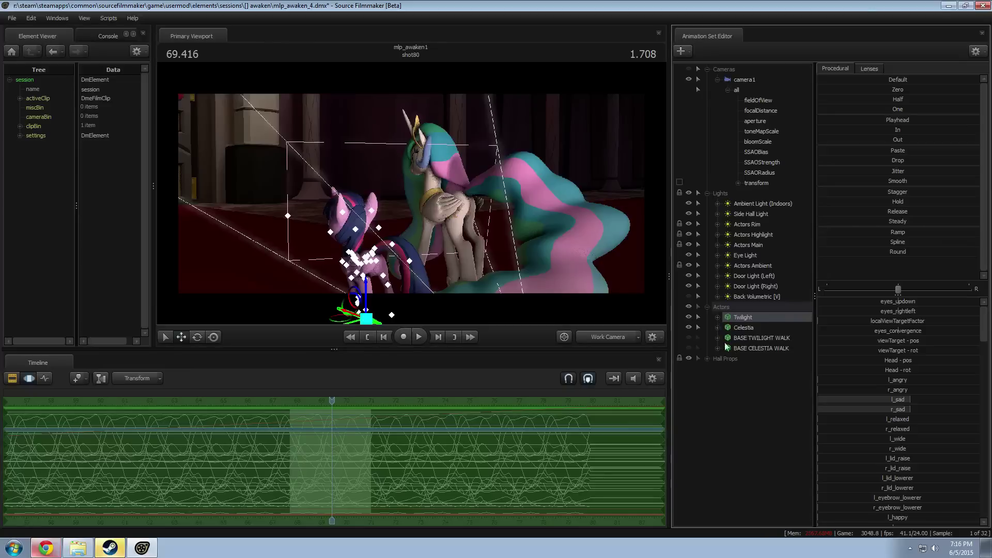
{"action": "left_click", "coordinate": [743, 328]}
{"action": "left_click", "coordinate": [774, 318]}
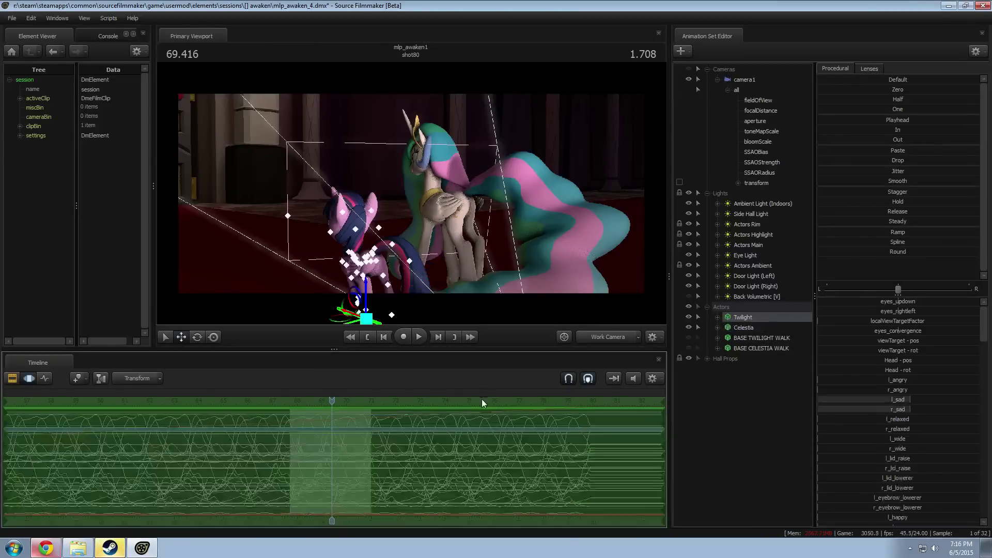
{"action": "key", "text": "ctrl+v"}
{"action": "left_click_drag", "start_coordinate": [439, 222], "coordinate": [412, 198]}
{"action": "key", "text": "w"}
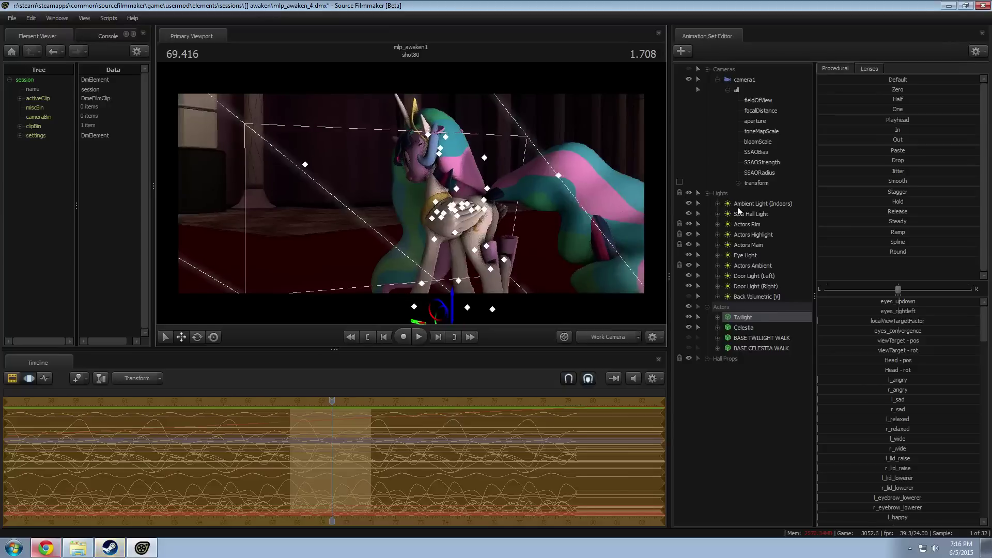
Step: Hide Celestia and replay shot80 through the work camera to examine Twilight with the pasted animation
{"action": "left_click", "coordinate": [688, 327]}
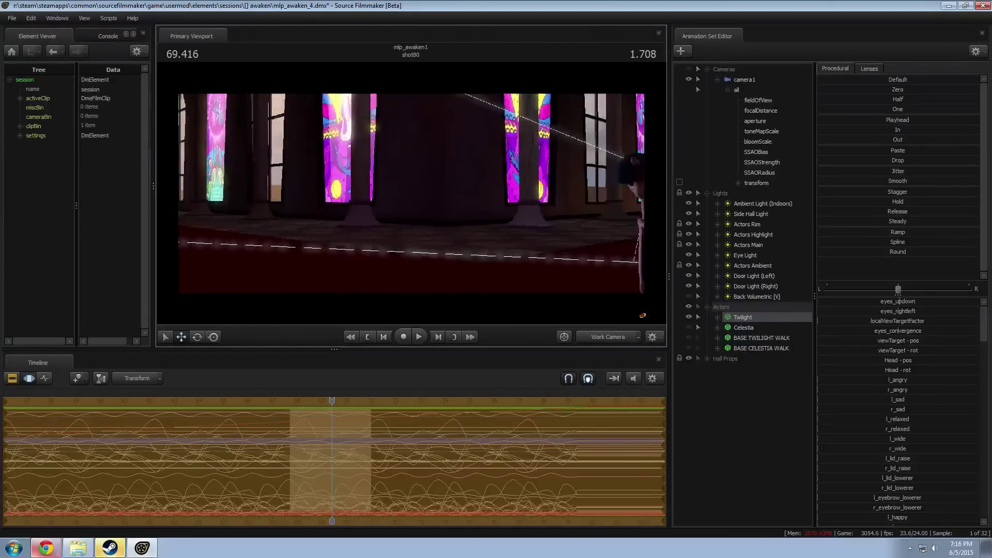
{"action": "left_click_drag", "start_coordinate": [412, 193], "coordinate": [362, 192]}
{"action": "key", "text": "w"}
{"action": "key", "text": "space"}
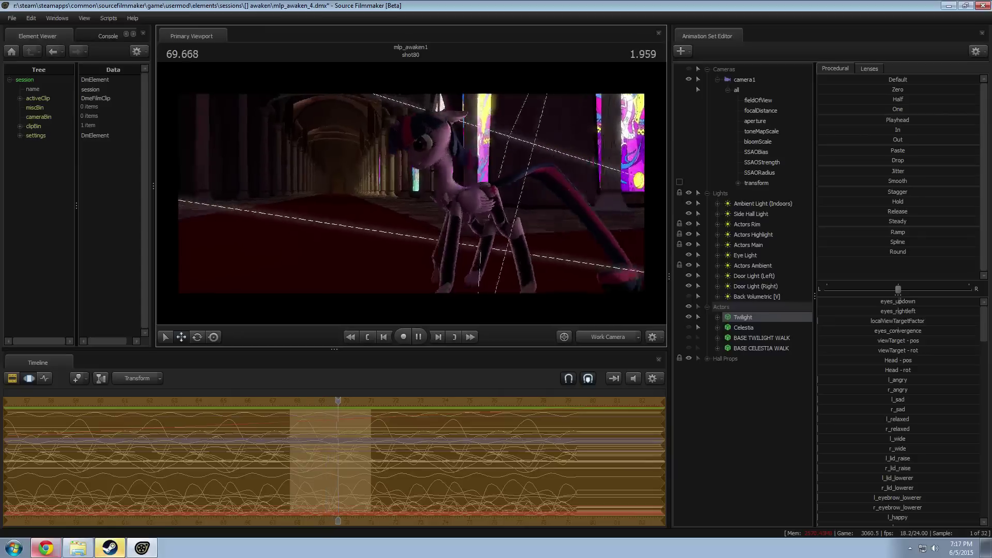
{"action": "key", "text": "space"}
{"action": "left_click_drag", "start_coordinate": [329, 403], "coordinate": [296, 406]}
{"action": "key", "text": "space"}
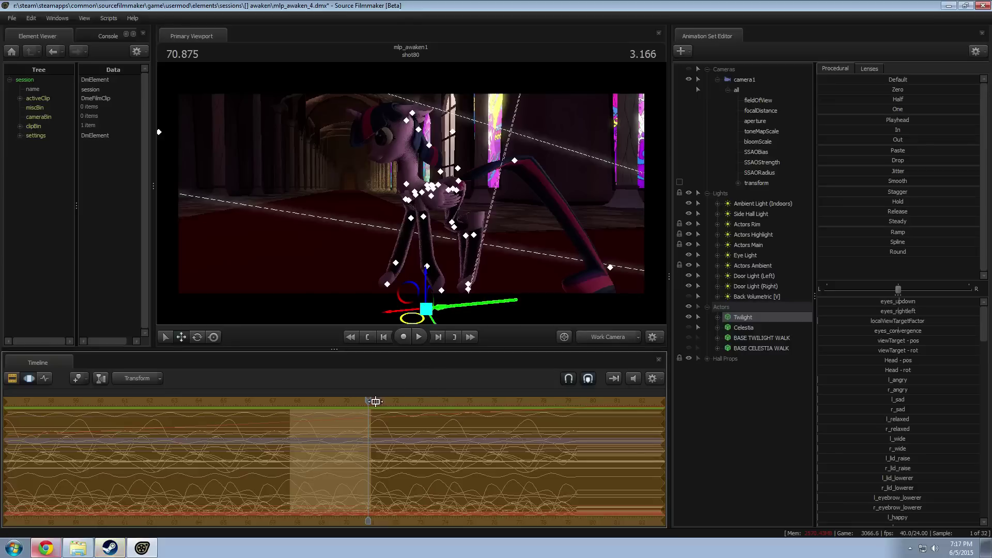
{"action": "left_click_drag", "start_coordinate": [375, 402], "coordinate": [297, 403]}
{"action": "key", "text": "space"}
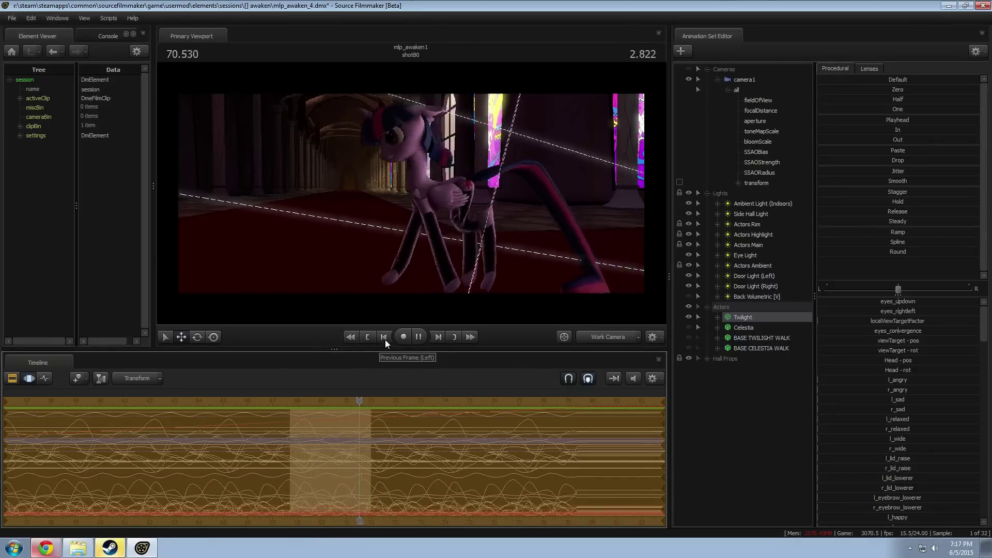
Step: Stop playback and undo pasting Celestia's animation onto Twilight
{"action": "key", "text": "space"}
{"action": "key", "text": "ctrl+z"}
{"action": "left_click", "coordinate": [568, 320]}
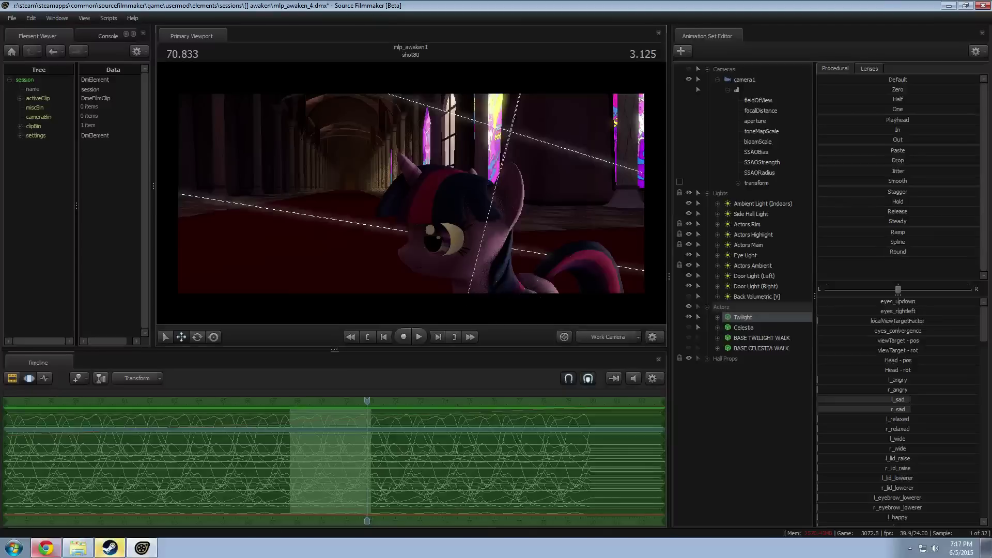
Step: Leave shot80 for the clip editor and select shot74 with the playhead at 72.125 s
{"action": "key", "text": "s"}
{"action": "left_click_drag", "start_coordinate": [413, 209], "coordinate": [470, 218]}
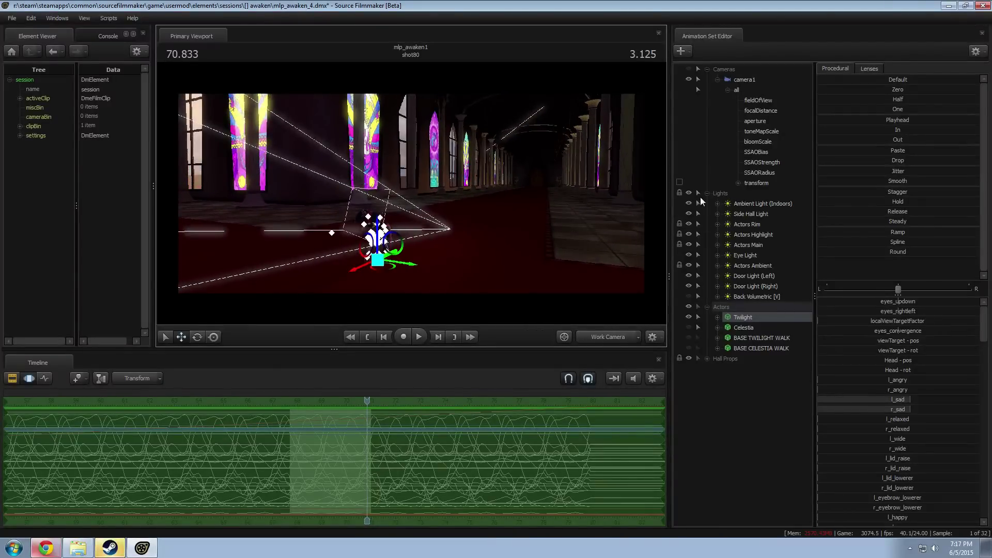
{"action": "right_click", "coordinate": [549, 228]}
{"action": "left_click", "coordinate": [570, 253]}
{"action": "left_click_drag", "start_coordinate": [571, 253], "coordinate": [614, 245]}
{"action": "key", "text": "w"}
{"action": "key", "text": "F2"}
{"action": "left_click", "coordinate": [399, 438]}
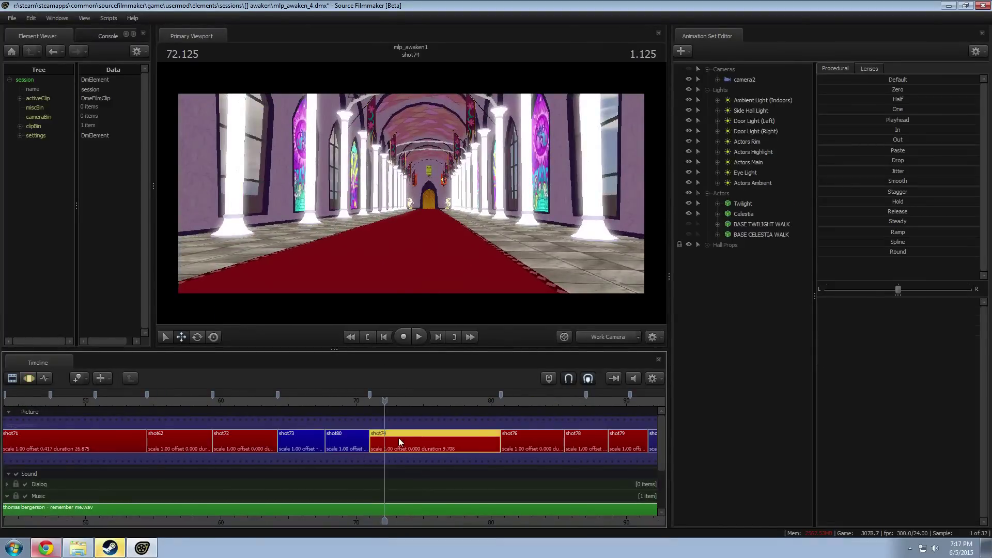
Step: Create a new animation set in shot74 from the model celestia_overhaul\vn_celestia.mdl
{"action": "right_click", "coordinate": [753, 347]}
{"action": "left_click", "coordinate": [809, 368]}
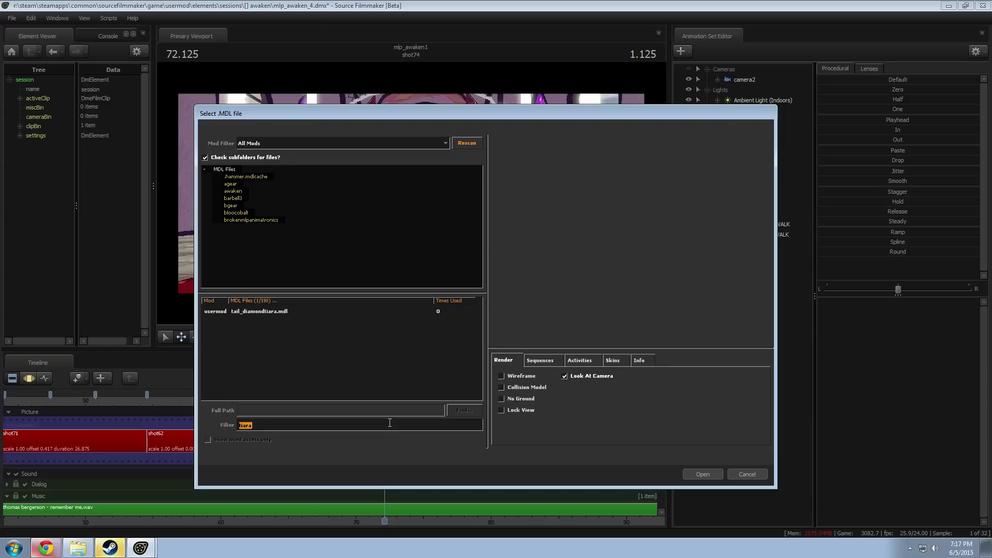
{"action": "type", "text": "celestia"}
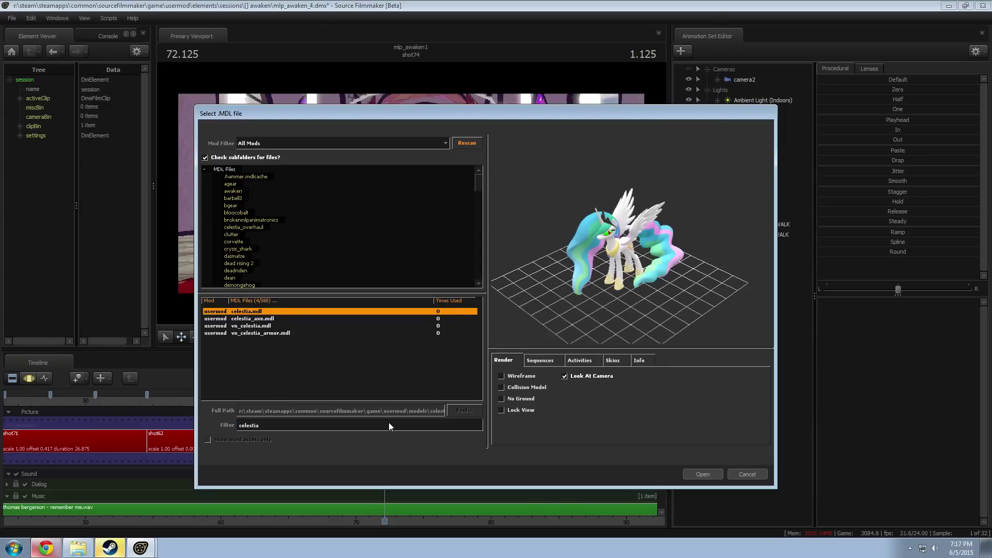
{"action": "left_click", "coordinate": [255, 327]}
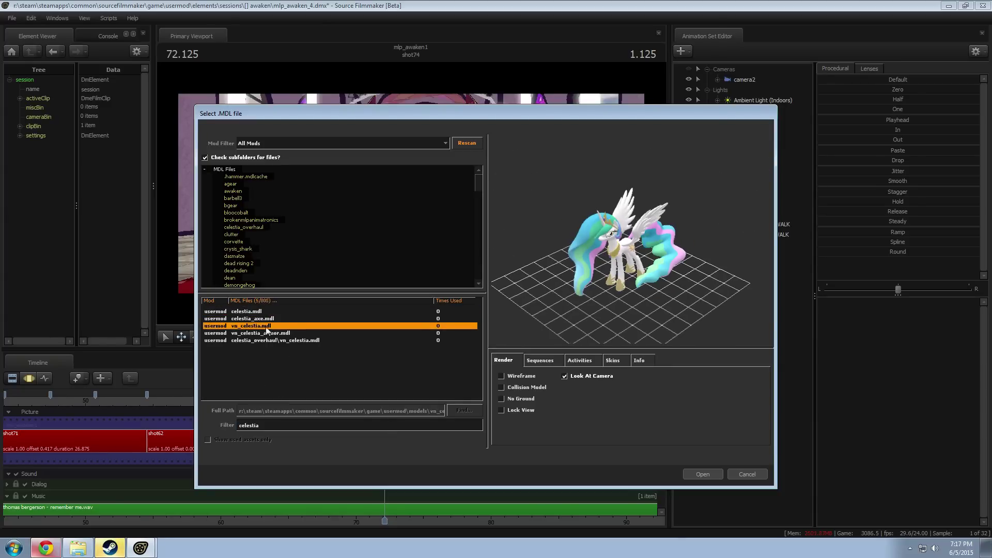
{"action": "left_click", "coordinate": [283, 340]}
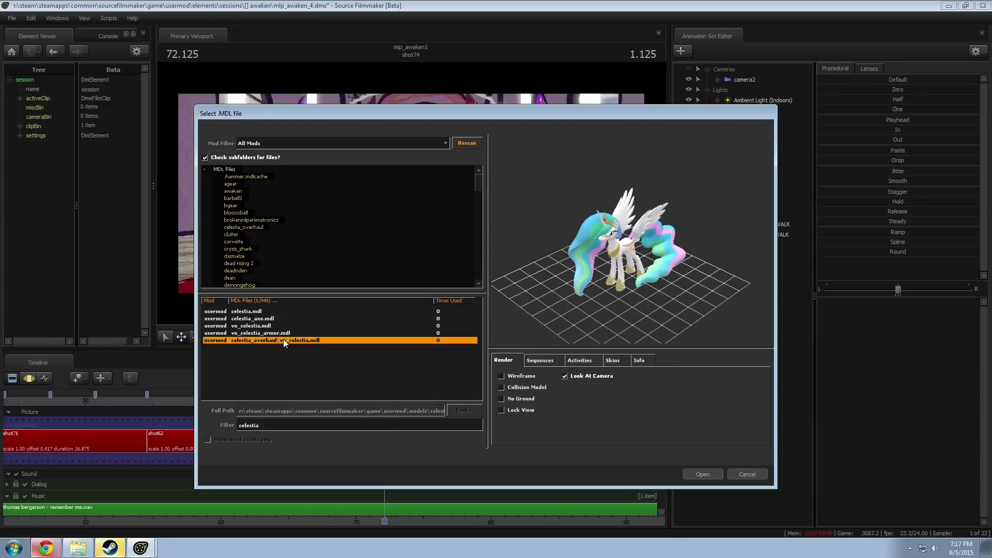
{"action": "left_click", "coordinate": [703, 474]}
{"action": "left_click", "coordinate": [746, 253]}
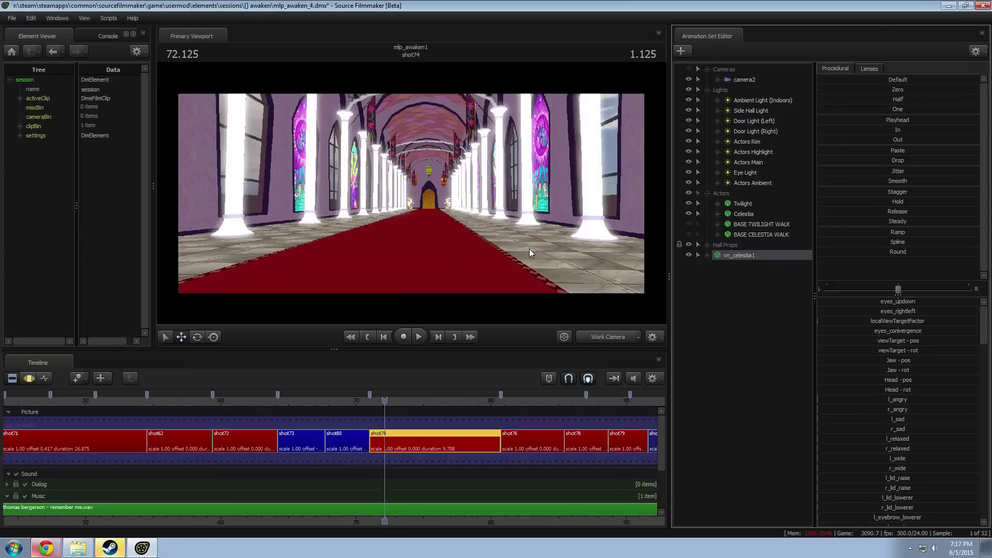
Step: In the motion editor, place vn_celestia1 on the open red carpet in the hall
{"action": "key", "text": "F3"}
{"action": "left_click_drag", "start_coordinate": [532, 238], "coordinate": [408, 195]}
{"action": "left_click_drag", "start_coordinate": [371, 162], "coordinate": [476, 238]}
{"action": "left_click_drag", "start_coordinate": [407, 195], "coordinate": [465, 204]}
{"action": "key", "text": "w"}
{"action": "left_click_drag", "start_coordinate": [391, 148], "coordinate": [380, 103]}
Step: Inspect the Jaw, Head and rootTransform controls in vn_celestia1's Body group
{"action": "left_click", "coordinate": [380, 179], "text": "ctrl"}
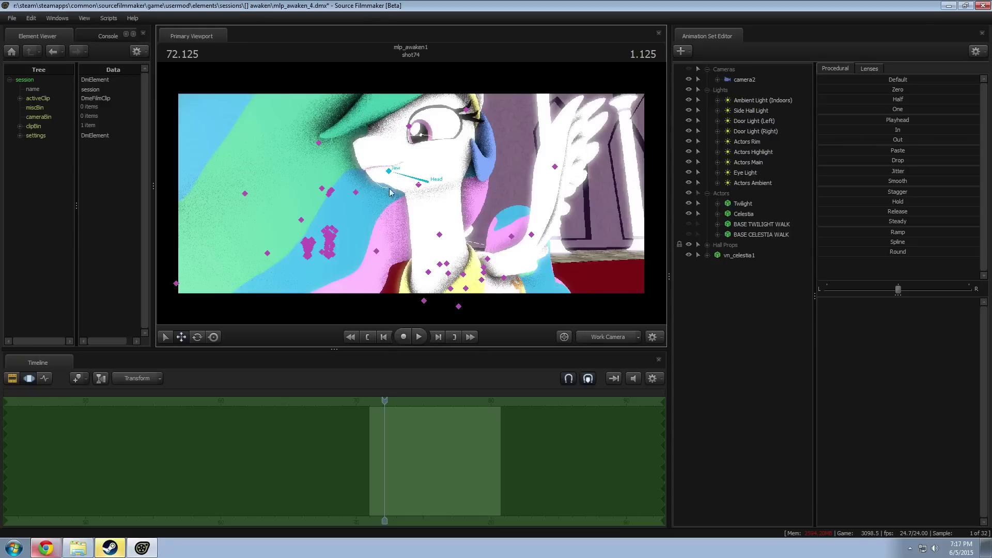
{"action": "left_click", "coordinate": [390, 190], "text": "ctrl"}
{"action": "key", "text": "s"}
{"action": "left_click_drag", "start_coordinate": [608, 238], "coordinate": [506, 206]}
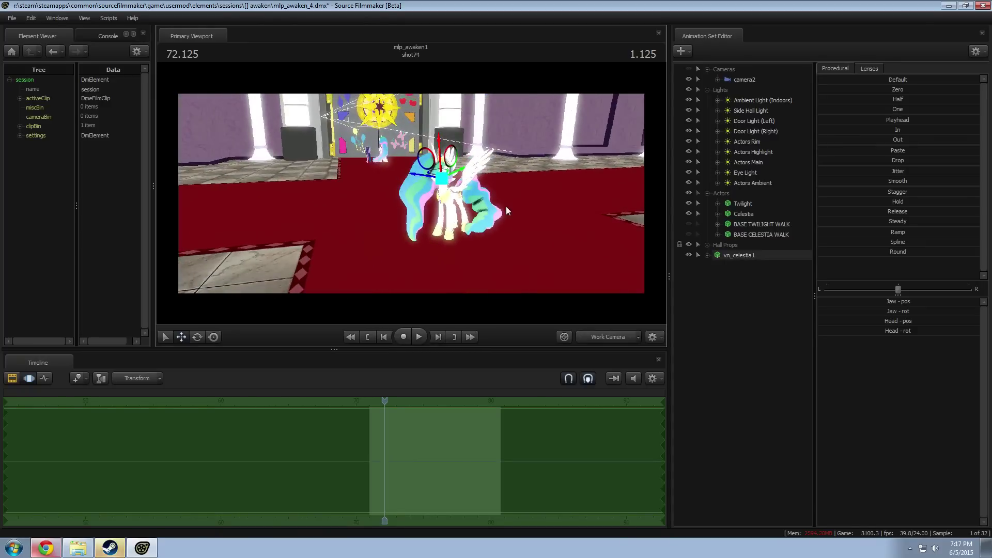
{"action": "left_click", "coordinate": [707, 255]}
{"action": "left_click", "coordinate": [717, 275]}
{"action": "left_click", "coordinate": [747, 287]}
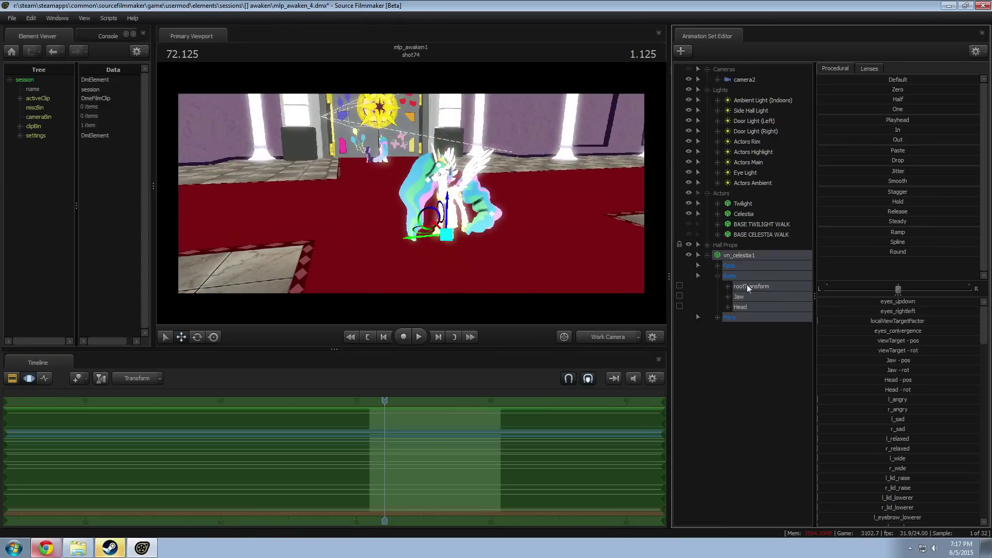
{"action": "left_click", "coordinate": [748, 299]}
{"action": "right_click", "coordinate": [748, 300]}
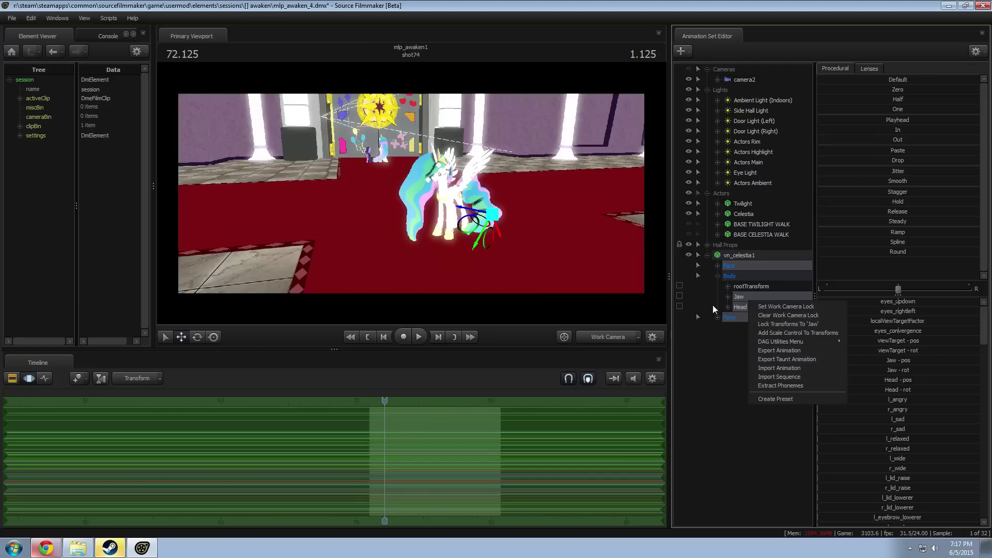
{"action": "left_click", "coordinate": [708, 255]}
Step: Create an animation set from vn_twilightalicorn.mdl and move it onto the red carpet beside vn_celestia1
{"action": "right_click", "coordinate": [723, 286]}
{"action": "left_click", "coordinate": [767, 308]}
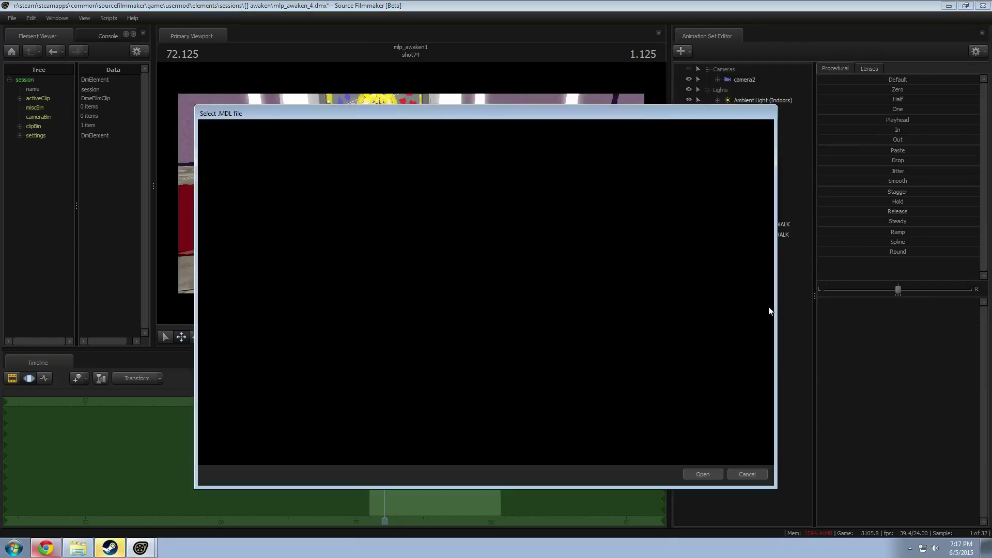
{"action": "type", "text": "tw"}
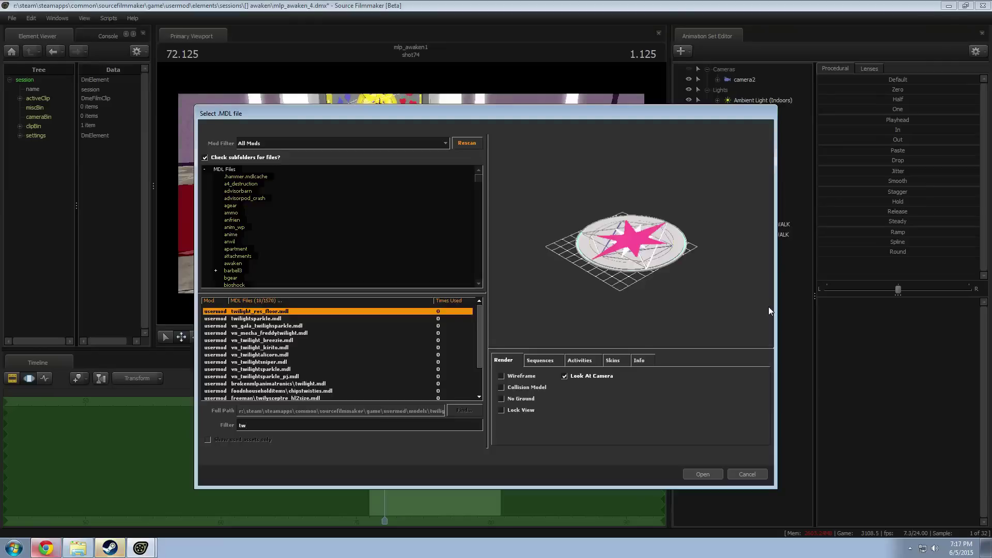
{"action": "type", "text": "ilight"}
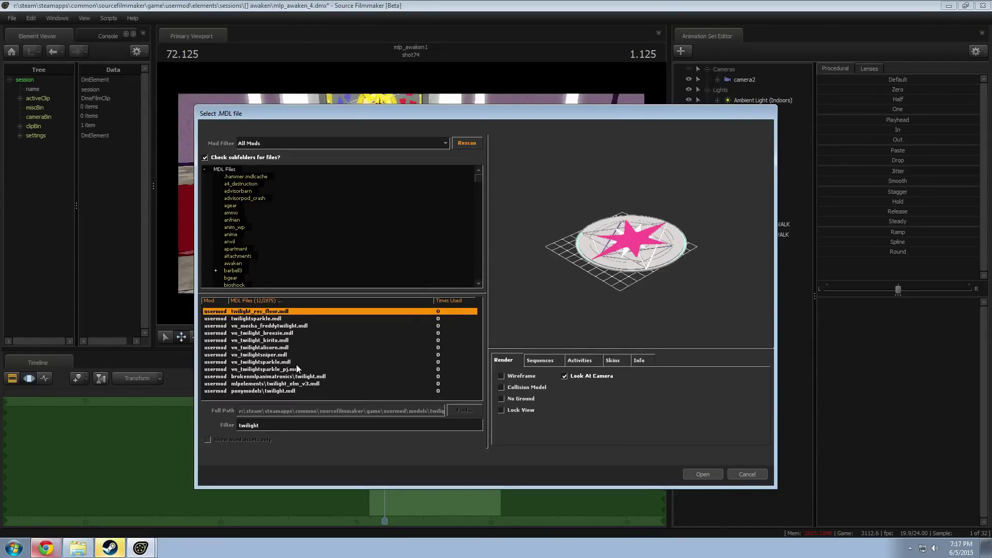
{"action": "double_click", "coordinate": [269, 348]}
{"action": "left_click", "coordinate": [746, 266]}
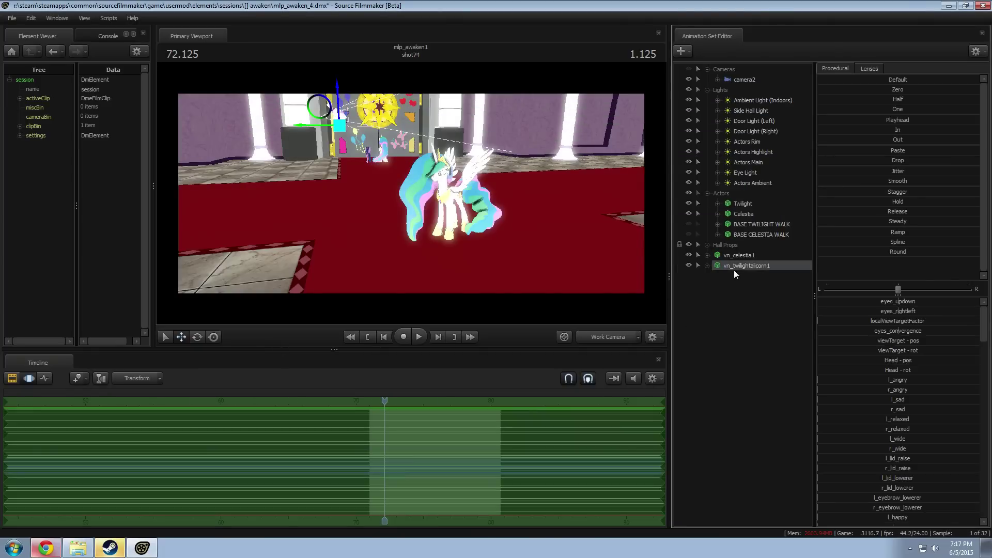
{"action": "left_click_drag", "start_coordinate": [340, 125], "coordinate": [522, 245]}
{"action": "left_click_drag", "start_coordinate": [664, 252], "coordinate": [713, 261]}
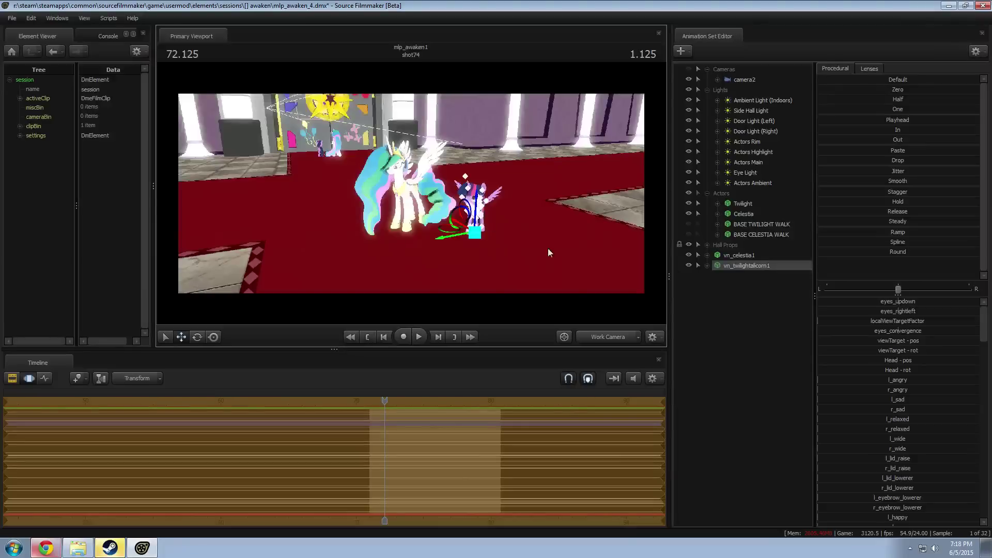
Step: Zero the rotation of vn_celestia1's rootTransform
{"action": "left_click", "coordinate": [706, 256]}
{"action": "left_click", "coordinate": [717, 276]}
{"action": "left_click", "coordinate": [744, 285]}
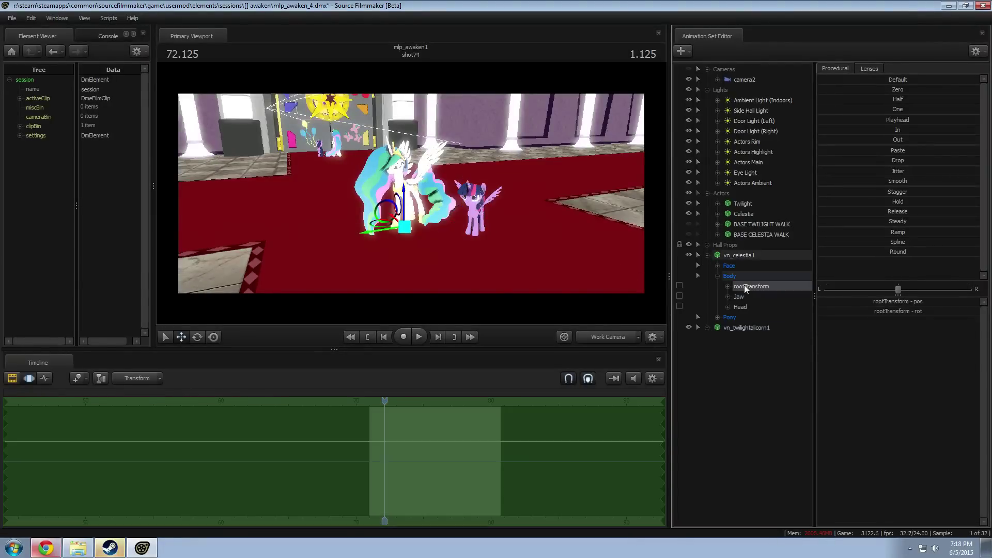
{"action": "left_click", "coordinate": [727, 287]}
{"action": "left_click", "coordinate": [752, 305]}
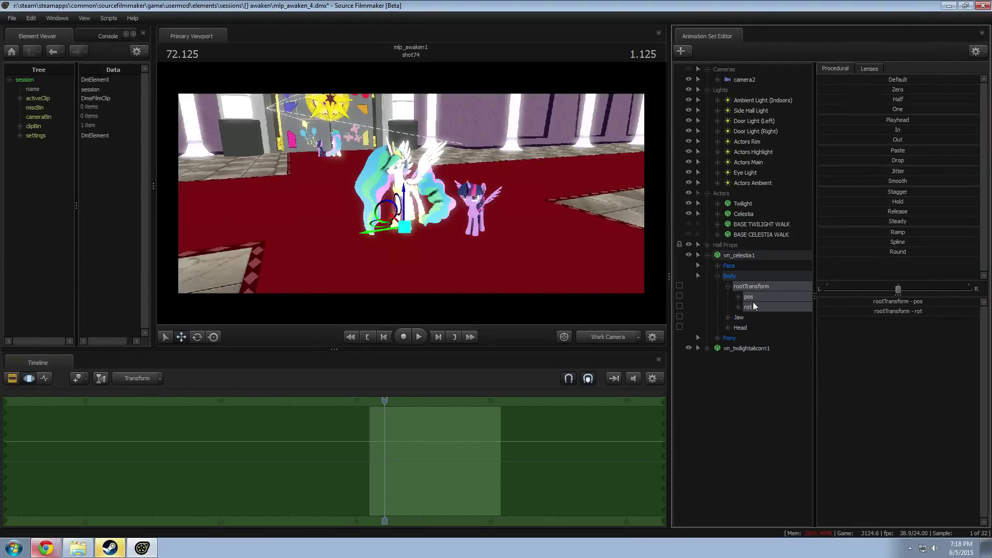
{"action": "left_click", "coordinate": [890, 90]}
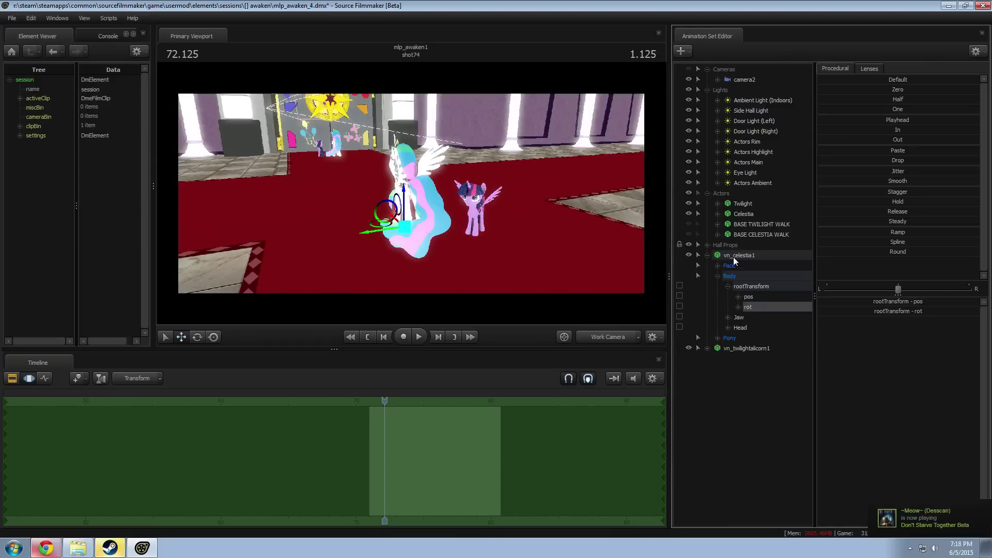
Step: Lock vn_twilightalicorn1 to vn_celestia1 and place it above vn_celestia1 in the animation set list
{"action": "left_click_drag", "start_coordinate": [733, 257], "coordinate": [744, 349]}
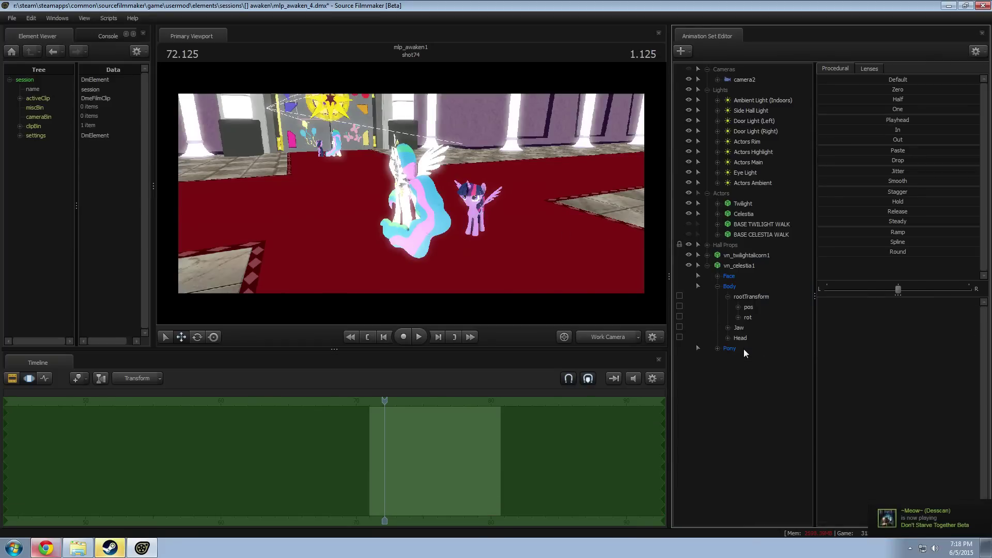
{"action": "left_click", "coordinate": [740, 264]}
{"action": "left_click", "coordinate": [755, 257]}
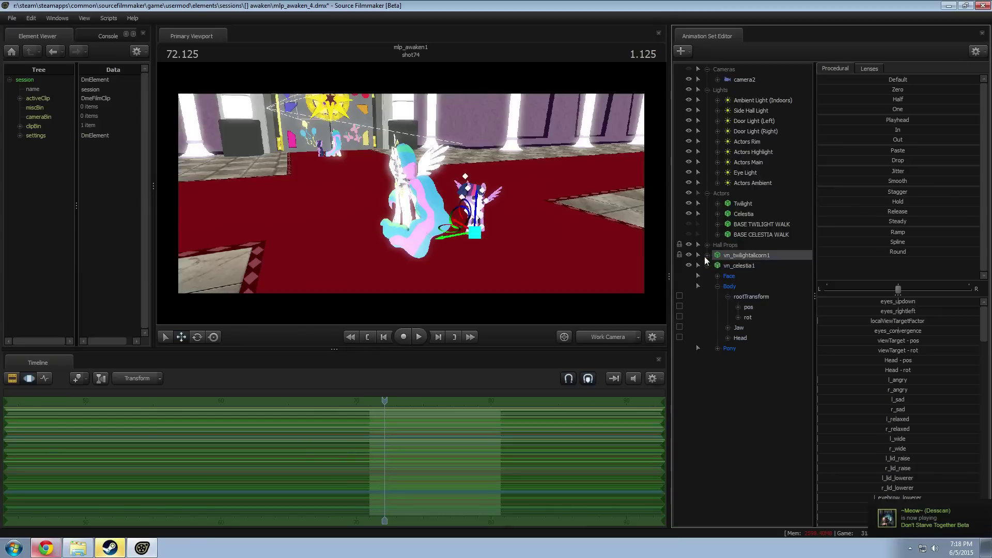
Step: Zero the transforms of vn_twilightalicorn1's Body and Pony Bones groups to snap its bones onto vn_celestia1
{"action": "left_click", "coordinate": [707, 255]}
{"action": "left_click", "coordinate": [717, 295]}
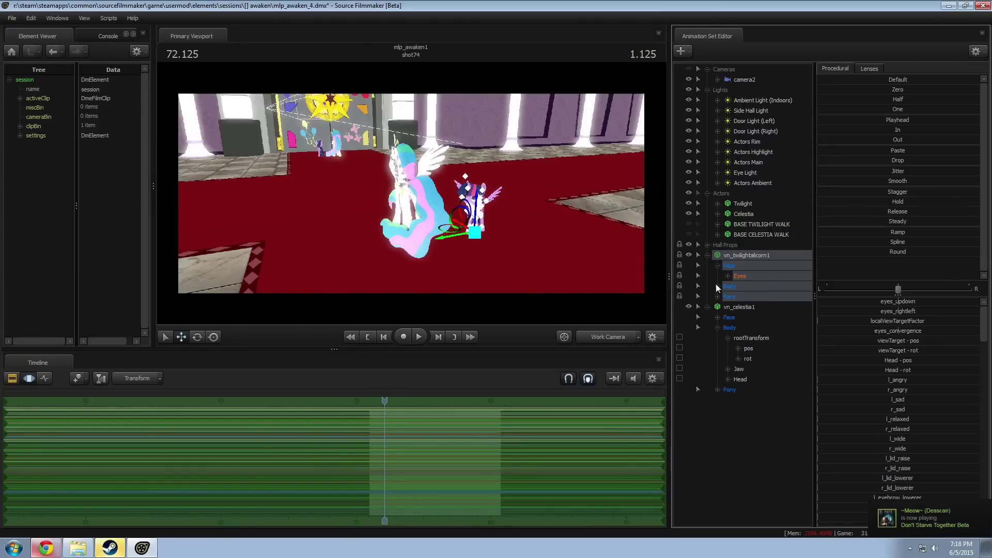
{"action": "left_click", "coordinate": [717, 285]}
{"action": "left_click", "coordinate": [718, 317]}
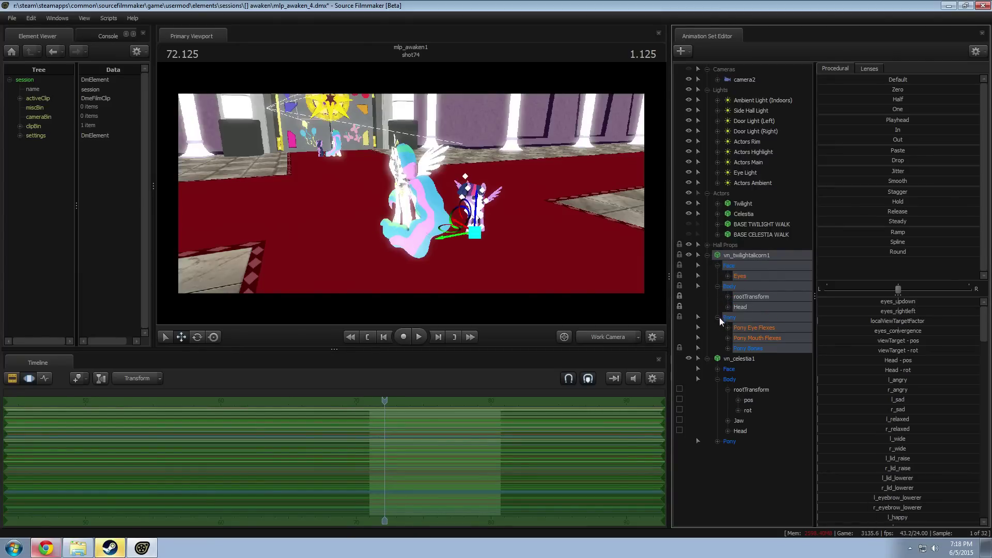
{"action": "left_click", "coordinate": [749, 298]}
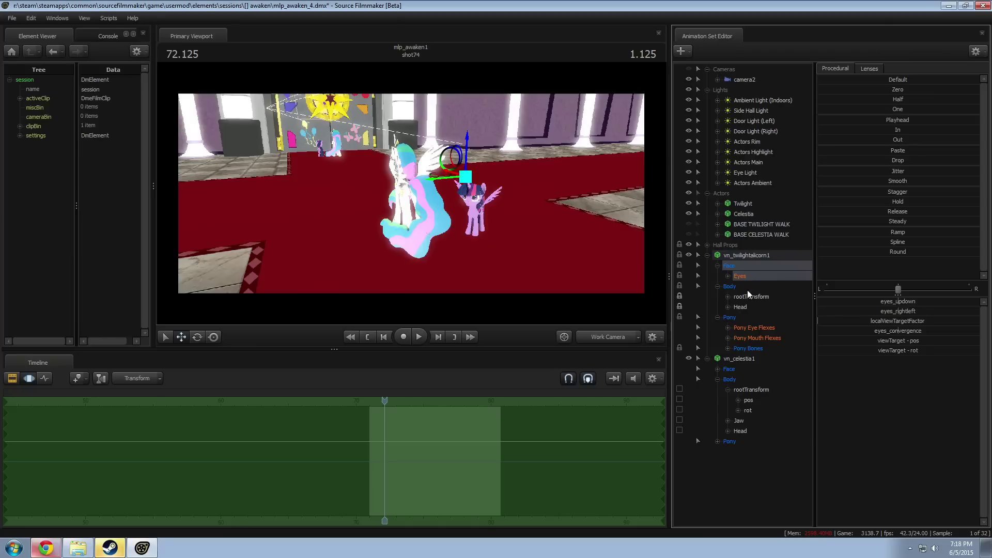
{"action": "left_click", "coordinate": [748, 288]}
{"action": "left_click", "coordinate": [727, 348]}
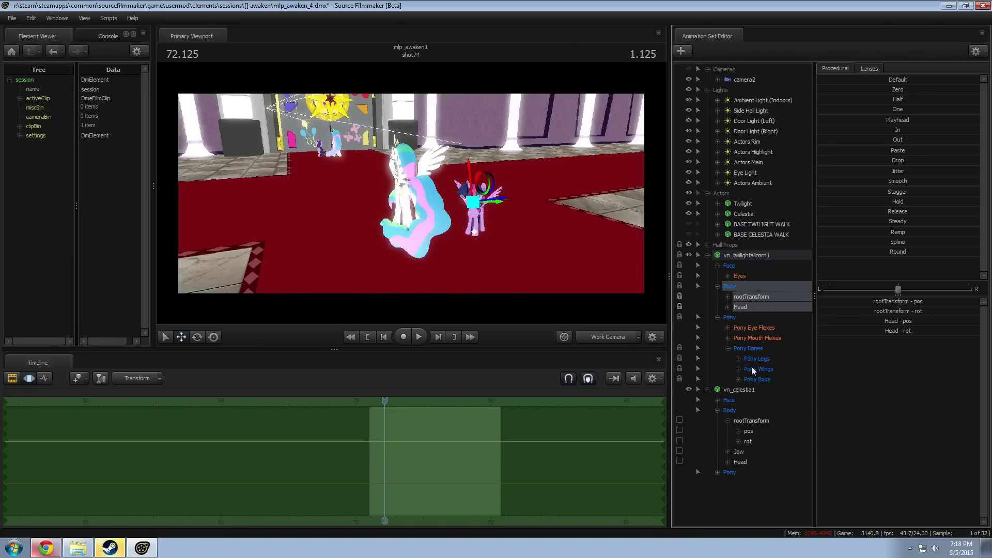
{"action": "left_click_drag", "start_coordinate": [747, 382], "coordinate": [757, 361], "text": "ctrl"}
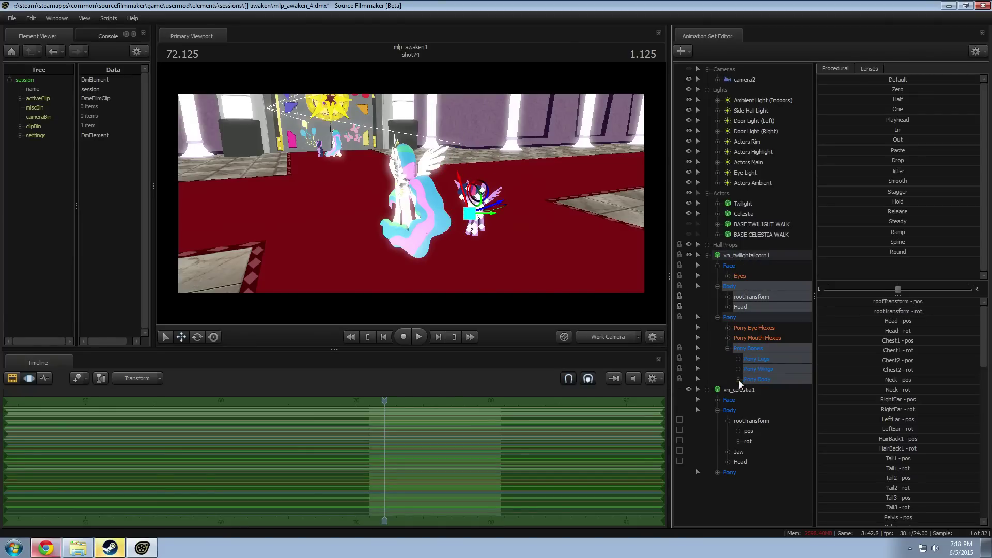
{"action": "left_click", "coordinate": [898, 91]}
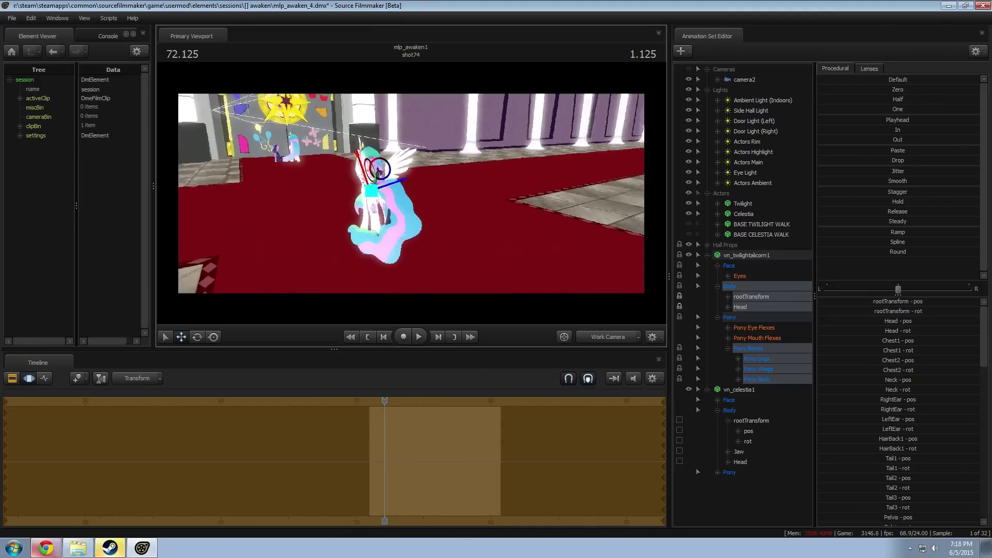
Step: Compare the overlapping models by showing and hiding vn_celestia1, and leave it hidden to inspect vn_twilightalicorn1's legs
{"action": "key", "text": "w"}
{"action": "key", "text": "a"}
{"action": "left_click_drag", "start_coordinate": [411, 193], "coordinate": [503, 199]}
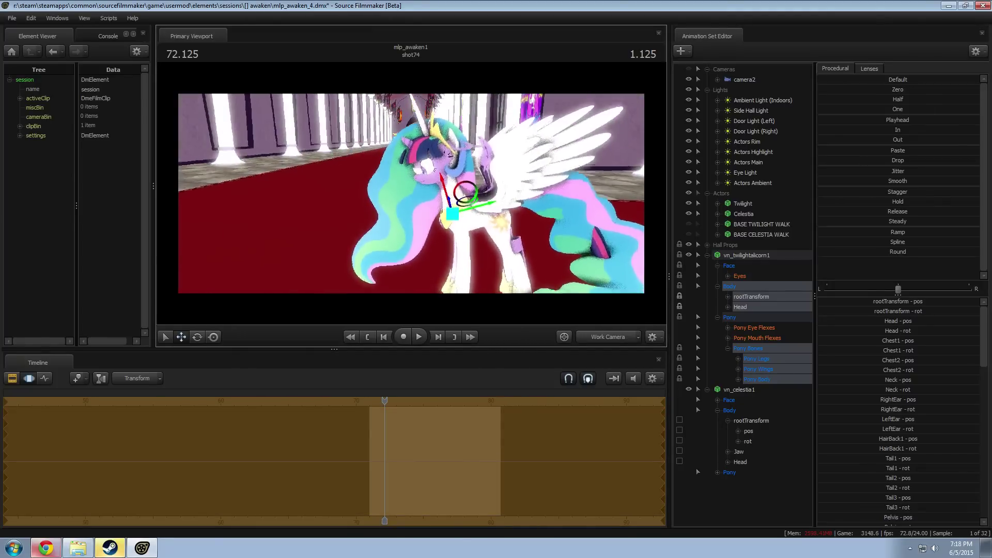
{"action": "right_click", "coordinate": [357, 236]}
{"action": "left_click", "coordinate": [547, 287]}
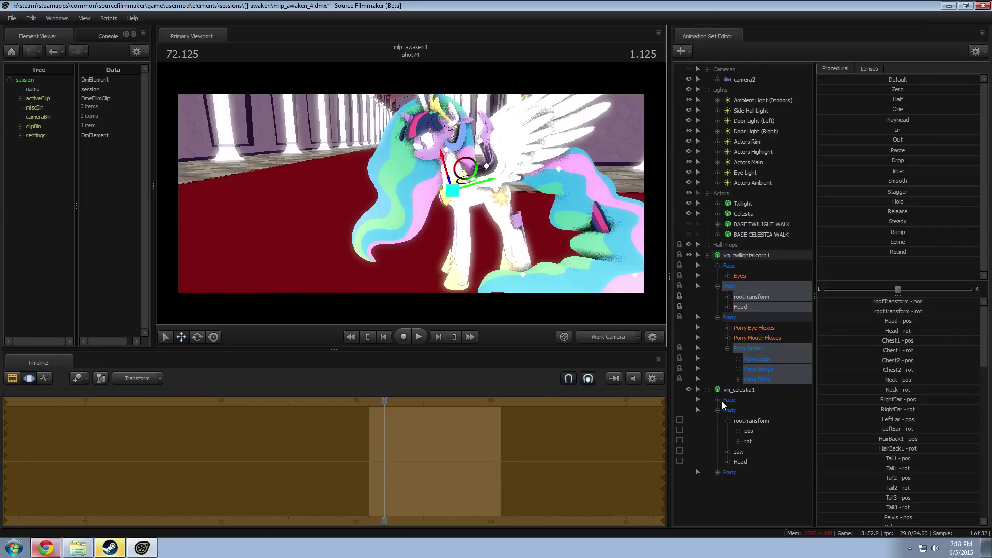
{"action": "left_click", "coordinate": [689, 389]}
{"action": "left_click_drag", "start_coordinate": [412, 193], "coordinate": [400, 208]}
{"action": "left_click", "coordinate": [740, 389]}
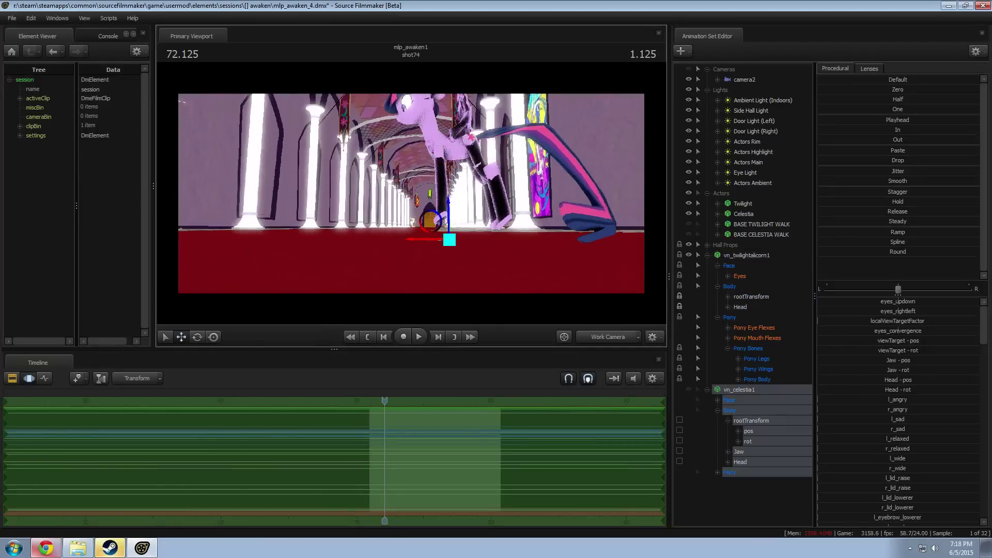
{"action": "left_click", "coordinate": [685, 389]}
{"action": "left_click", "coordinate": [686, 388]}
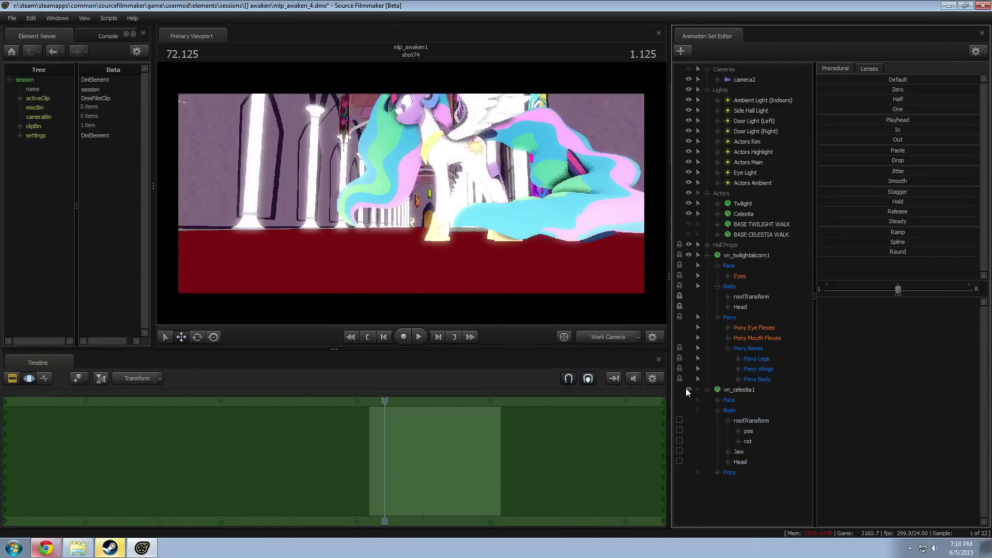
{"action": "left_click", "coordinate": [685, 389]}
{"action": "left_click_drag", "start_coordinate": [413, 197], "coordinate": [413, 197]}
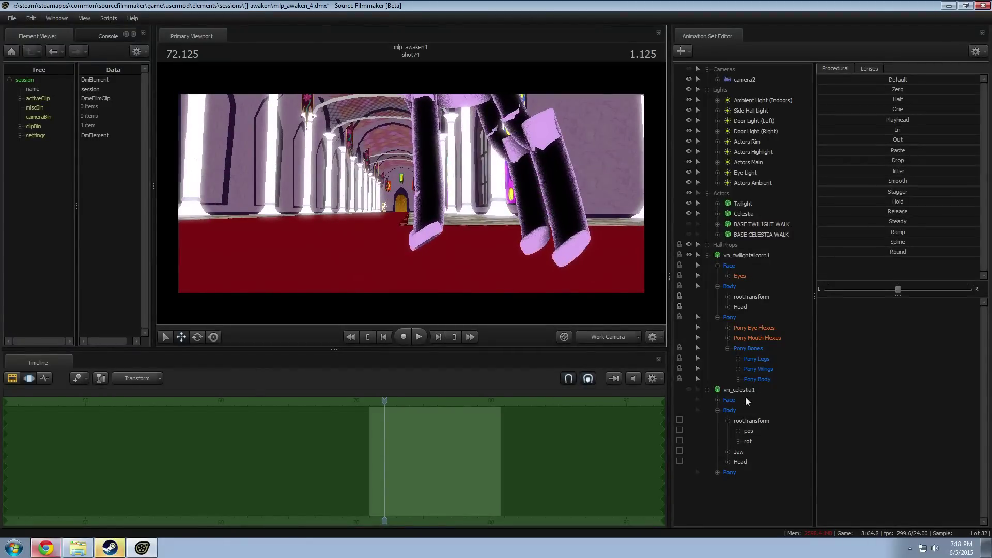
Step: Rotate the RightShoulder bone of vn_twilightalicorn1 to turn its twisted right front leg the correct way round
{"action": "left_click", "coordinate": [752, 327]}
{"action": "left_click", "coordinate": [739, 359]}
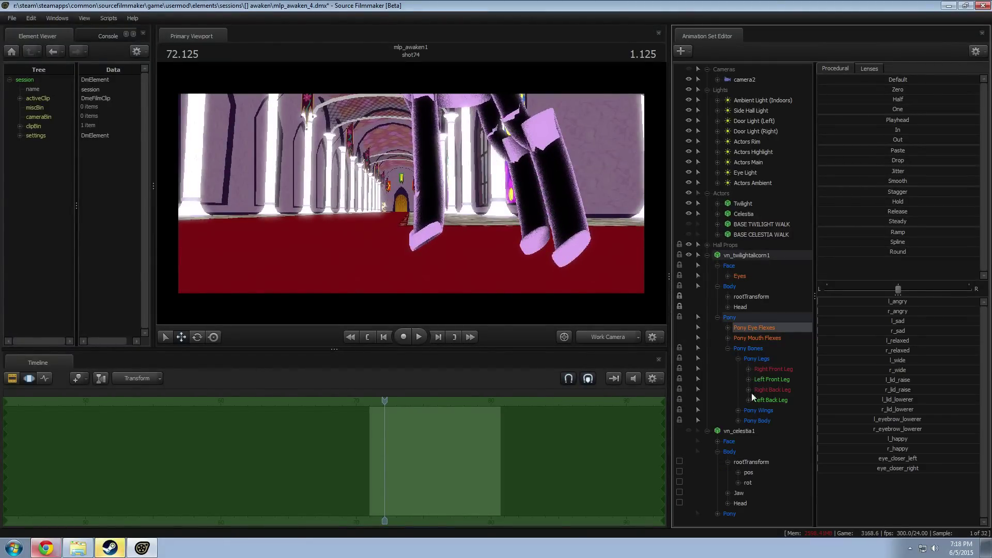
{"action": "mouse_move", "coordinate": [547, 227]}
{"action": "left_mouse_down"}
{"action": "mouse_move", "coordinate": [547, 212]}
{"action": "mouse_move", "coordinate": [558, 217]}
{"action": "left_mouse_up"}
{"action": "left_click_drag", "start_coordinate": [442, 223], "coordinate": [442, 223]}
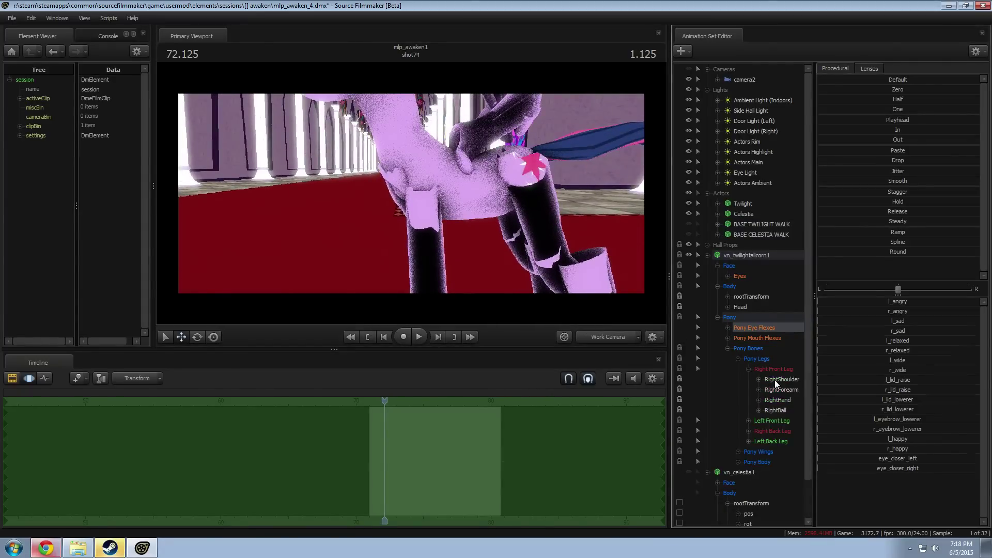
{"action": "left_click", "coordinate": [774, 380]}
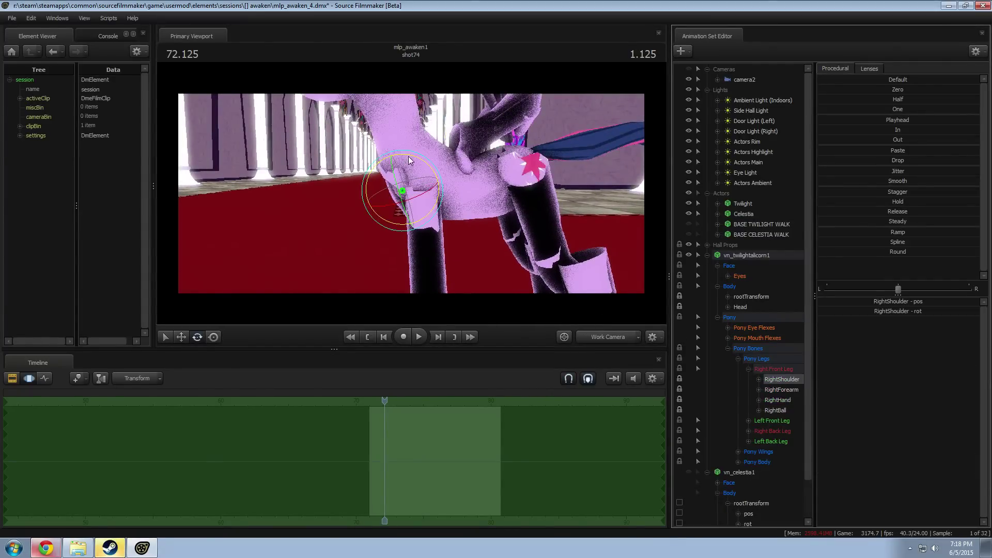
{"action": "left_click_drag", "start_coordinate": [408, 161], "coordinate": [357, 187]}
{"action": "left_click_drag", "start_coordinate": [358, 229], "coordinate": [307, 229], "text": "alt"}
{"action": "key", "text": "ctrl+z"}
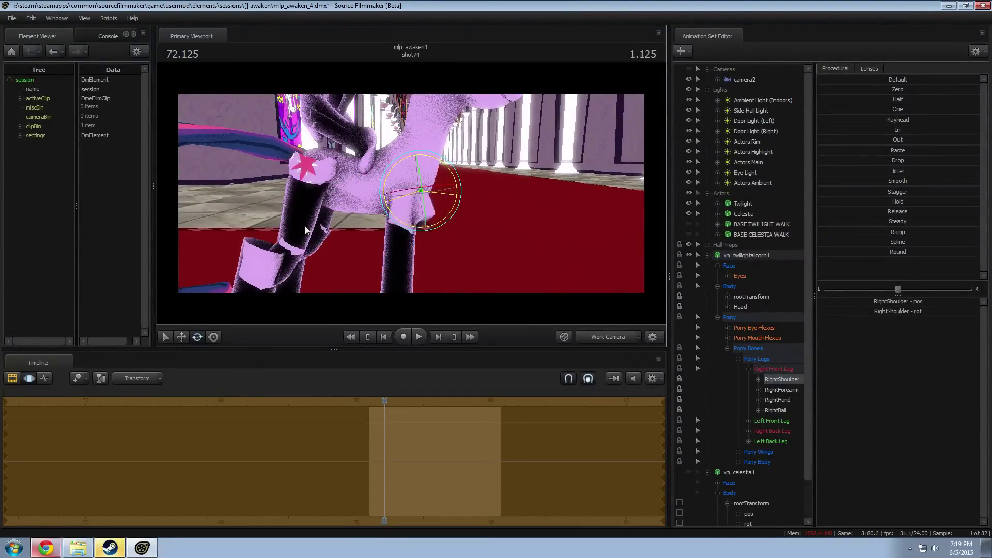
{"action": "left_click_drag", "start_coordinate": [298, 196], "coordinate": [302, 180]}
{"action": "left_click_drag", "start_coordinate": [459, 181], "coordinate": [338, 198], "text": "alt"}
Step: Rotate vn_twilightalicorn1's RightForearm and RightHand bones to straighten the middle of the right front leg
{"action": "left_click", "coordinate": [781, 390]}
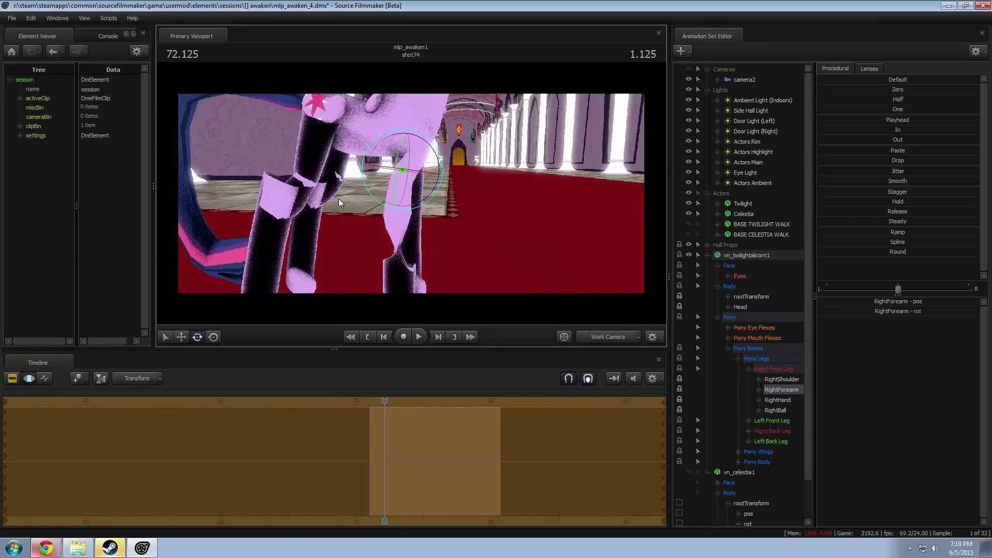
{"action": "left_click", "coordinate": [778, 399]}
{"action": "mouse_move", "coordinate": [413, 203]}
{"action": "left_mouse_down"}
{"action": "mouse_move", "coordinate": [408, 219]}
{"action": "mouse_move", "coordinate": [413, 203]}
{"action": "left_mouse_up"}
{"action": "key", "text": "e"}
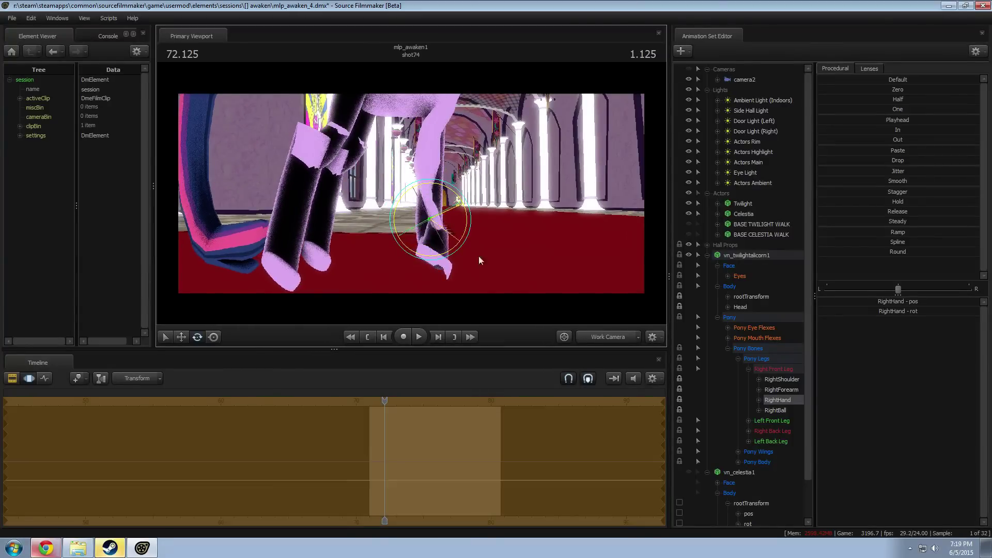
{"action": "mouse_move", "coordinate": [374, 257]}
{"action": "left_mouse_down"}
{"action": "mouse_move", "coordinate": [367, 246]}
{"action": "mouse_move", "coordinate": [375, 265]}
{"action": "left_mouse_up"}
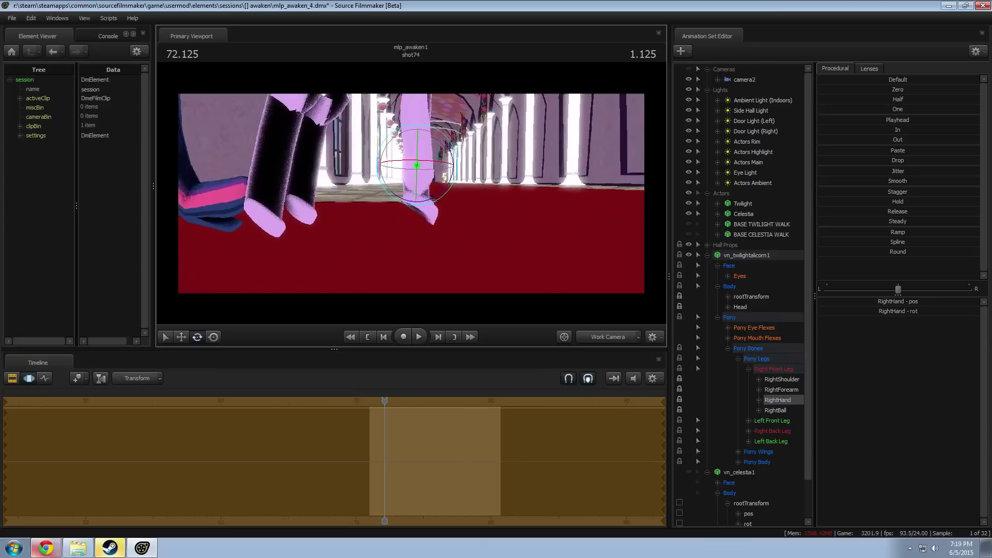
Step: Rotate the RightBall bone to align vn_twilightalicorn1's right front hoof with its leg
{"action": "left_click", "coordinate": [775, 410]}
{"action": "left_click_drag", "start_coordinate": [449, 240], "coordinate": [412, 267]}
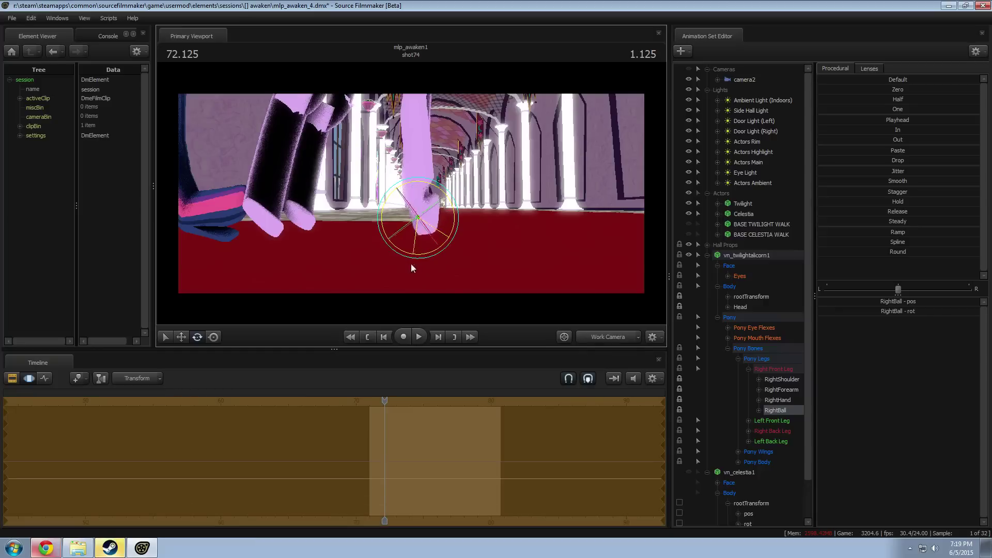
{"action": "left_click_drag", "start_coordinate": [354, 216], "coordinate": [238, 207]}
{"action": "left_click_drag", "start_coordinate": [522, 187], "coordinate": [412, 208], "text": "alt"}
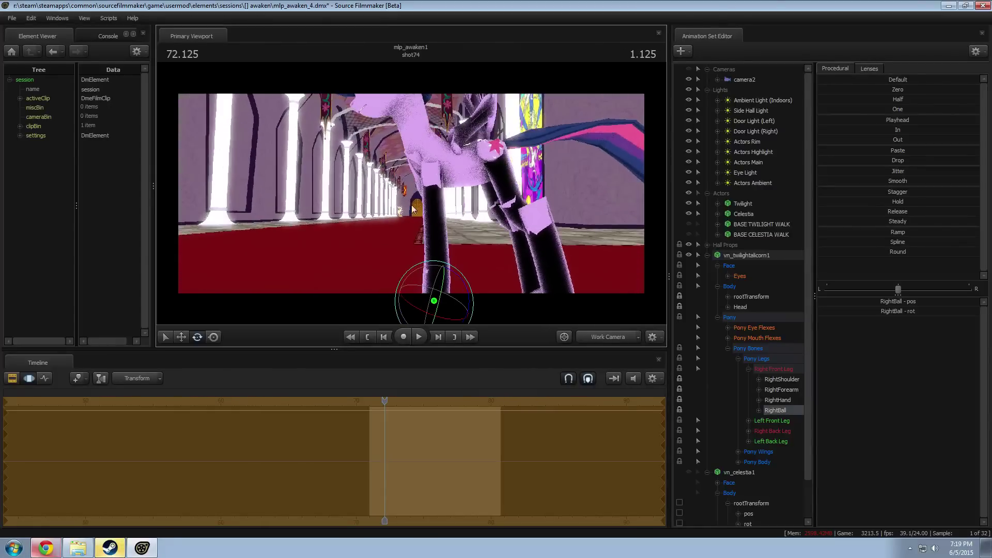
Step: Try to rotate all of vn_twilightalicorn1's Left Front Leg bones together to correct the twisted leg
{"action": "left_click", "coordinate": [749, 420]}
{"action": "right_click", "coordinate": [452, 316]}
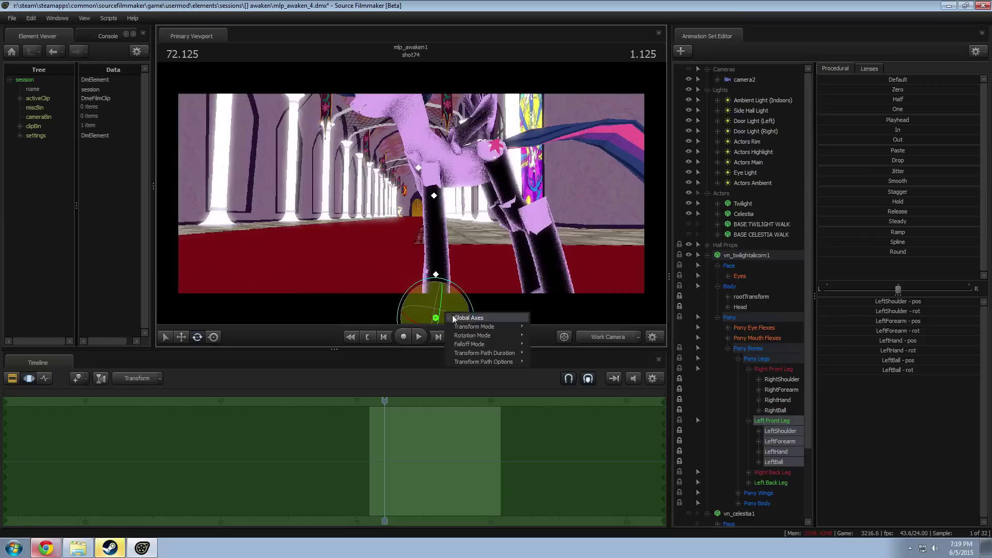
{"action": "left_click", "coordinate": [542, 346]}
{"action": "left_click_drag", "start_coordinate": [547, 262], "coordinate": [541, 285]}
{"action": "left_click_drag", "start_coordinate": [488, 251], "coordinate": [408, 259]}
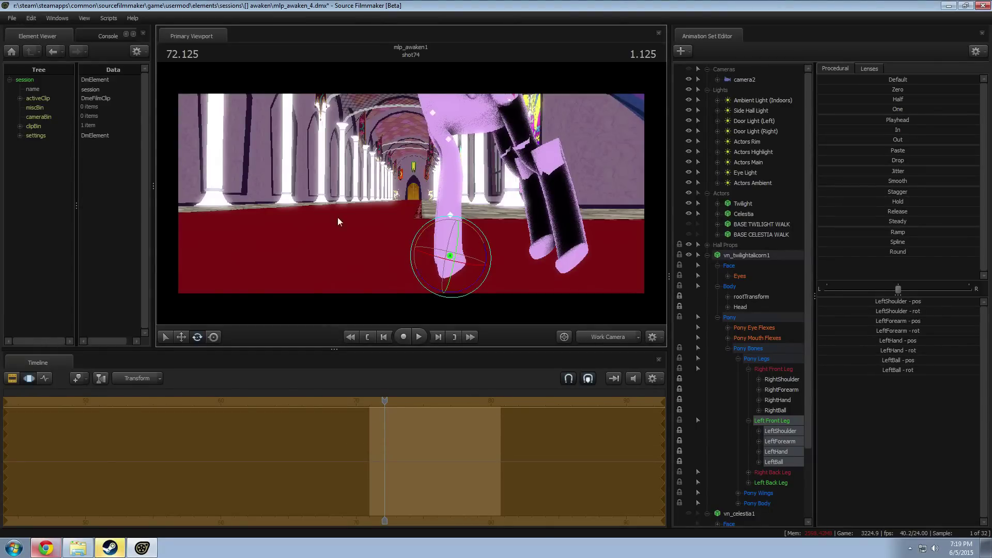
{"action": "left_click_drag", "start_coordinate": [339, 220], "coordinate": [412, 197]}
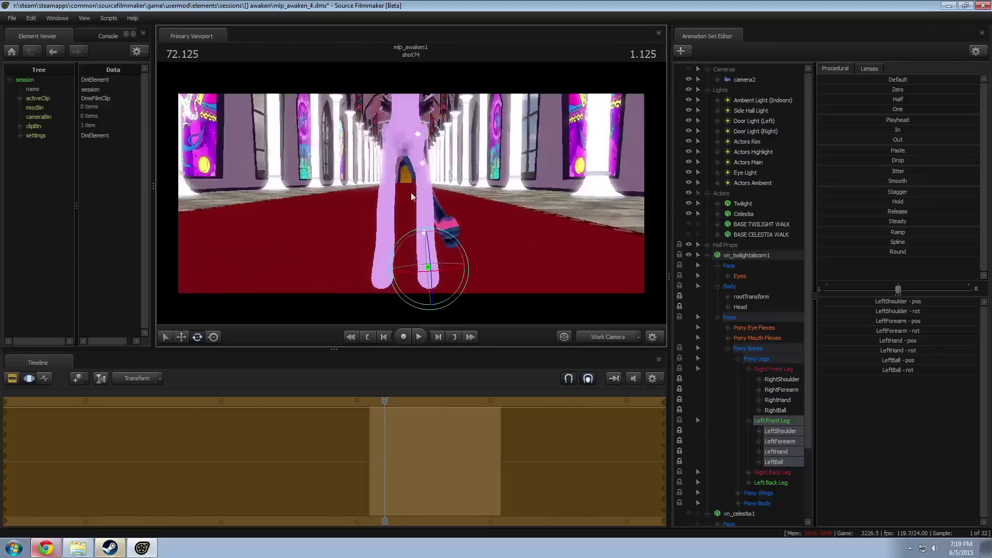
Step: Try to adjust the LeftShoulder bone alone so the left front leg lines up with the right one
{"action": "left_click", "coordinate": [418, 135], "text": "ctrl"}
{"action": "left_click_drag", "start_coordinate": [417, 136], "coordinate": [402, 104], "text": "alt"}
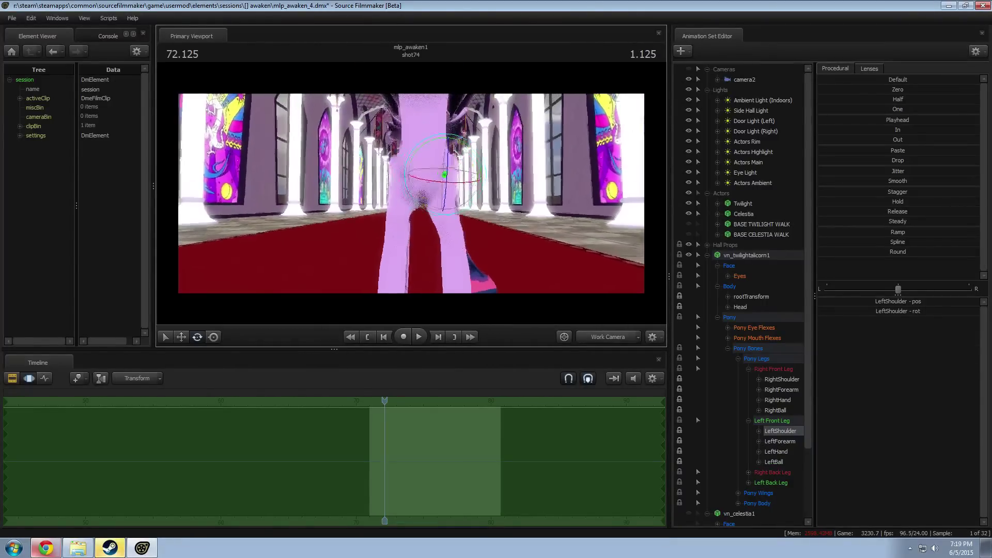
{"action": "key", "text": "w"}
{"action": "mouse_move", "coordinate": [427, 199]}
{"action": "left_mouse_down"}
{"action": "mouse_move", "coordinate": [436, 200]}
{"action": "mouse_move", "coordinate": [429, 195]}
{"action": "left_mouse_up"}
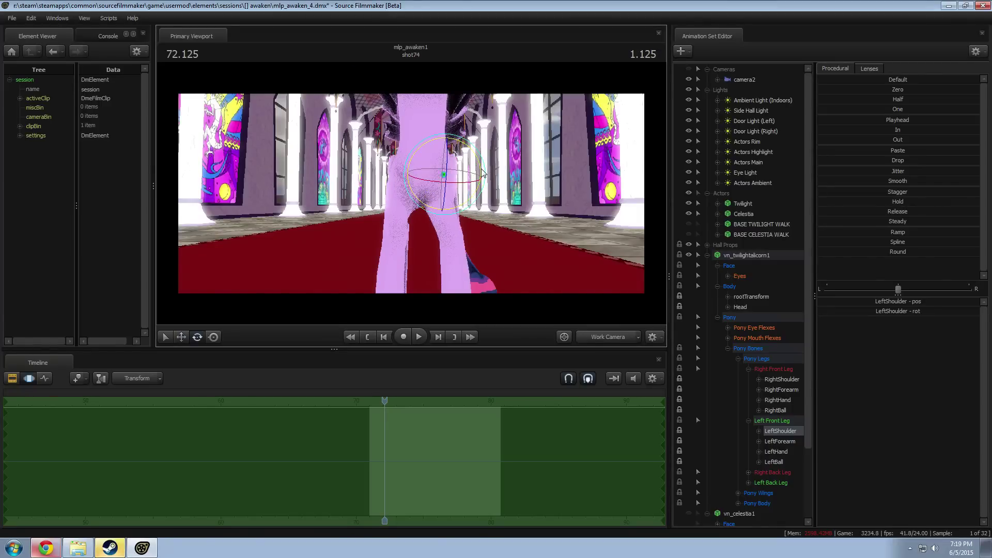
{"action": "left_click_drag", "start_coordinate": [484, 173], "coordinate": [484, 168]}
{"action": "left_click_drag", "start_coordinate": [444, 194], "coordinate": [420, 196]}
Step: Undo the trial rotations of vn_twilightalicorn1's left front leg
{"action": "left_click", "coordinate": [466, 225], "text": "ctrl"}
{"action": "left_click_drag", "start_coordinate": [491, 258], "coordinate": [485, 305]}
{"action": "key", "text": "ctrl+z"}
{"action": "key", "text": "ctrl+z"}
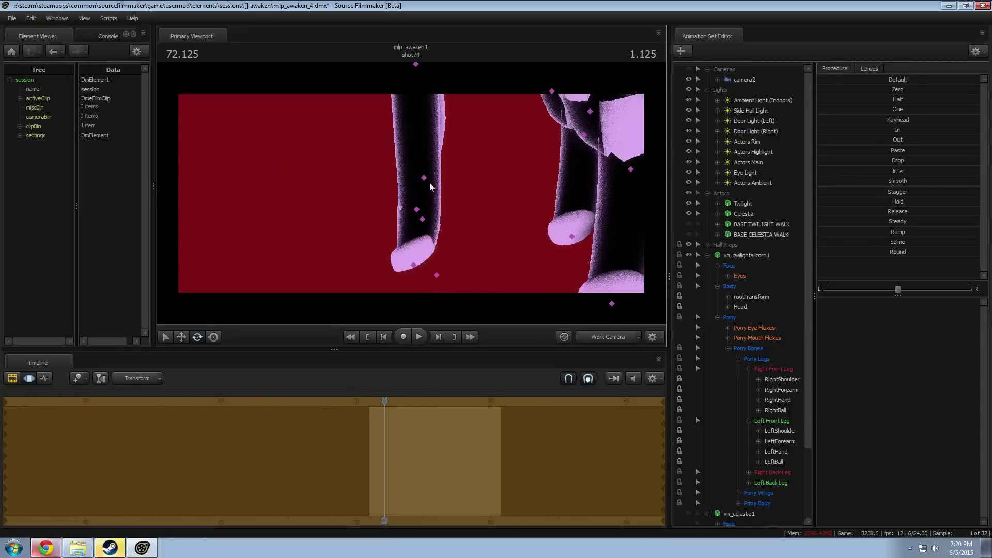
{"action": "left_click_drag", "start_coordinate": [507, 202], "coordinate": [365, 145]}
{"action": "key", "text": "ctrl+z"}
Step: Rotate the LeftShoulder and LeftForearm bones individually to untwist vn_twilightalicorn1's upper left front leg
{"action": "left_click", "coordinate": [777, 430]}
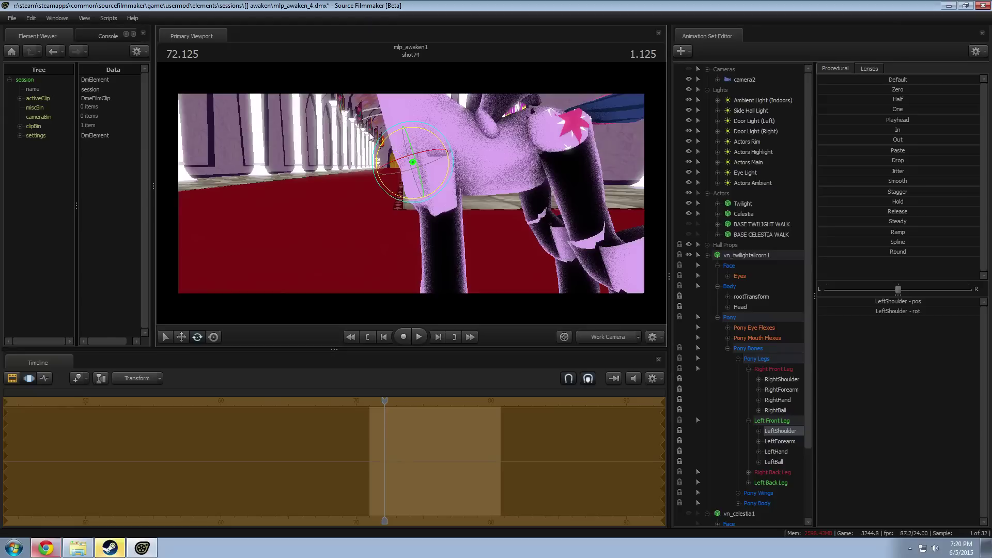
{"action": "left_click", "coordinate": [789, 444]}
{"action": "left_click_drag", "start_coordinate": [482, 164], "coordinate": [357, 265]}
Step: Rotate the LeftHand and LeftBall bones to straighten vn_twilightalicorn1's lower left front leg and hoof
{"action": "left_click", "coordinate": [776, 454]}
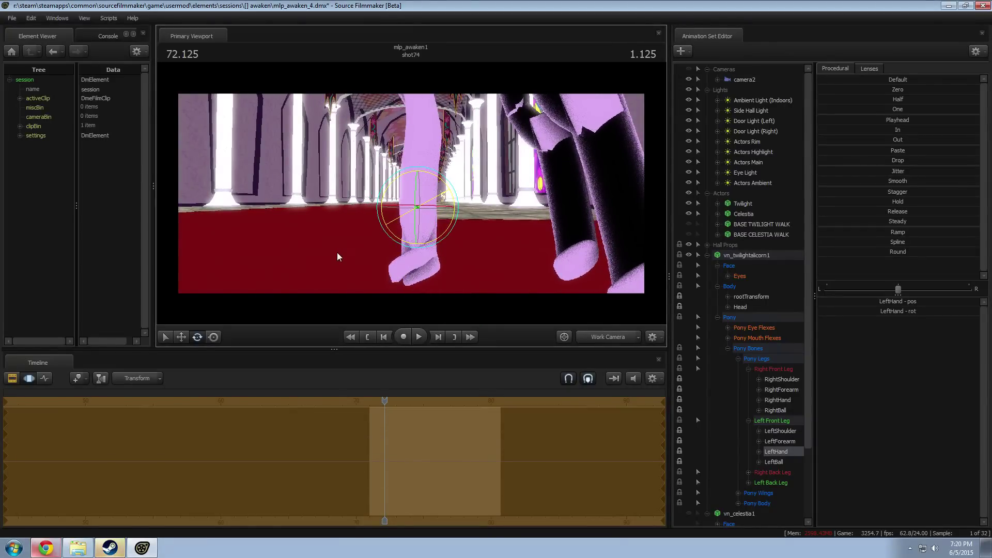
{"action": "left_click", "coordinate": [774, 463]}
{"action": "left_click_drag", "start_coordinate": [448, 219], "coordinate": [448, 218], "text": "alt"}
{"action": "left_click_drag", "start_coordinate": [494, 251], "coordinate": [411, 194]}
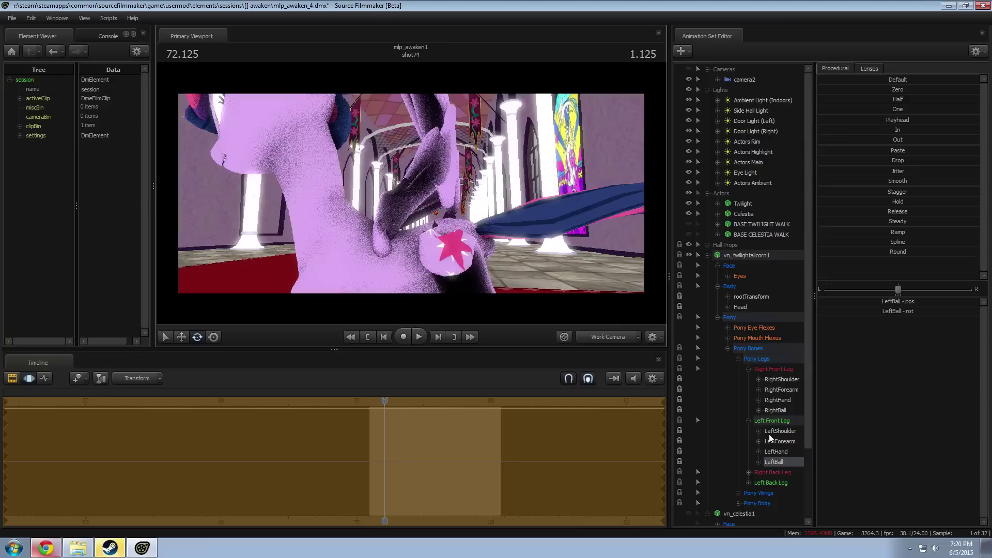
Step: Collapse vn_twilightalicorn1's front leg bone groups and expand its Right Back Leg and Left Back Leg groups
{"action": "left_click", "coordinate": [737, 359]}
{"action": "left_click", "coordinate": [737, 369]}
{"action": "left_click", "coordinate": [737, 369]}
{"action": "left_click", "coordinate": [737, 359]}
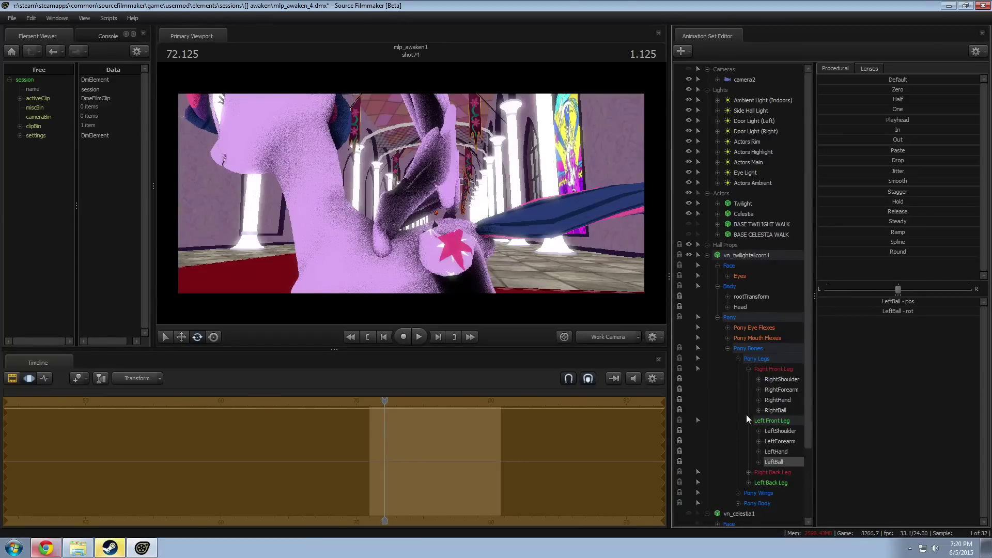
{"action": "left_click", "coordinate": [748, 420]}
{"action": "left_click", "coordinate": [756, 359]}
{"action": "left_click", "coordinate": [748, 369]}
{"action": "left_click", "coordinate": [748, 389]}
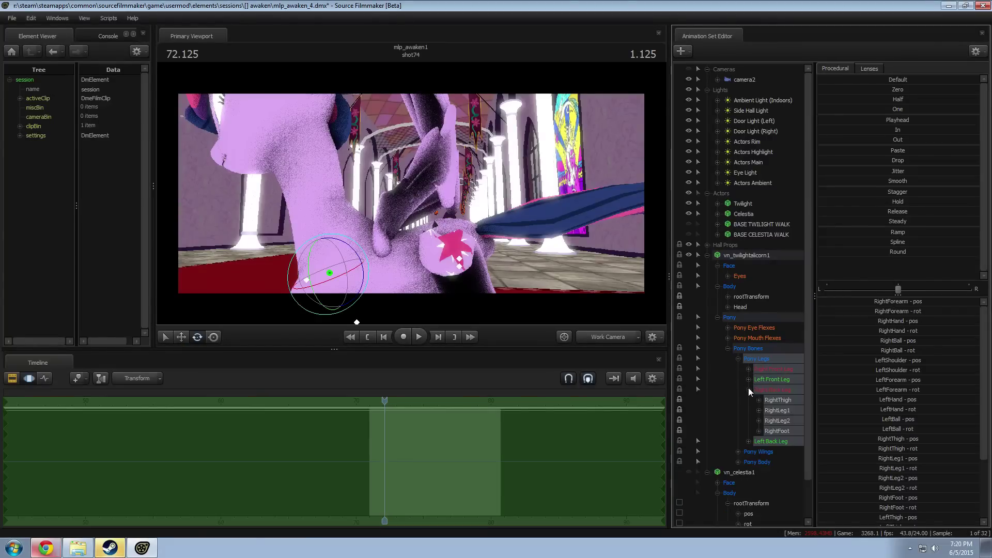
{"action": "left_click", "coordinate": [749, 440]}
Step: Rotate the RightThigh bone to correct the twisted upper part of vn_twilightalicorn1's right back leg
{"action": "left_click", "coordinate": [779, 391]}
{"action": "left_click_drag", "start_coordinate": [411, 194], "coordinate": [388, 195]}
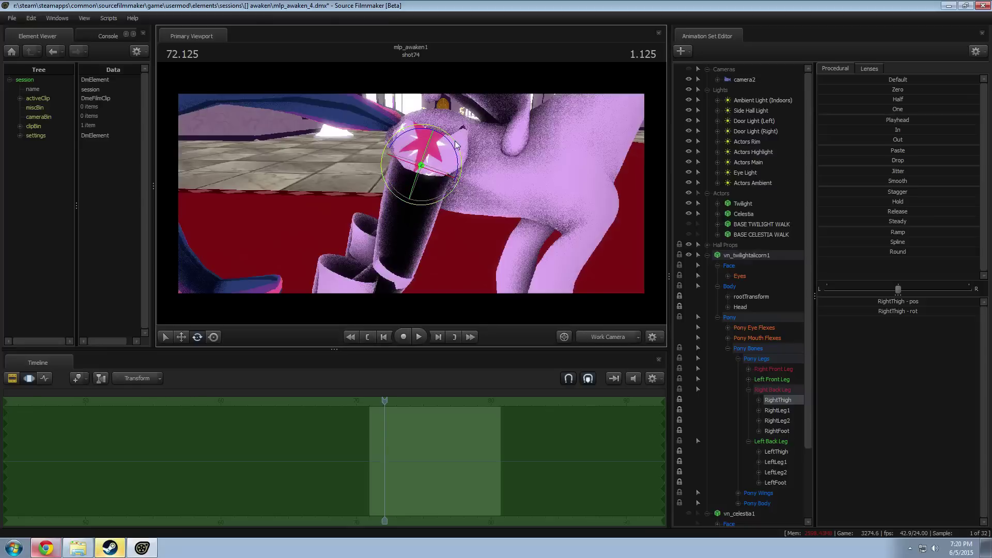
Step: Rotate the RightThigh and LeftThigh bones of vn_twilightalicorn1 to pose the upper back legs
{"action": "left_click_drag", "start_coordinate": [456, 145], "coordinate": [516, 195]}
{"action": "left_click", "coordinate": [786, 449]}
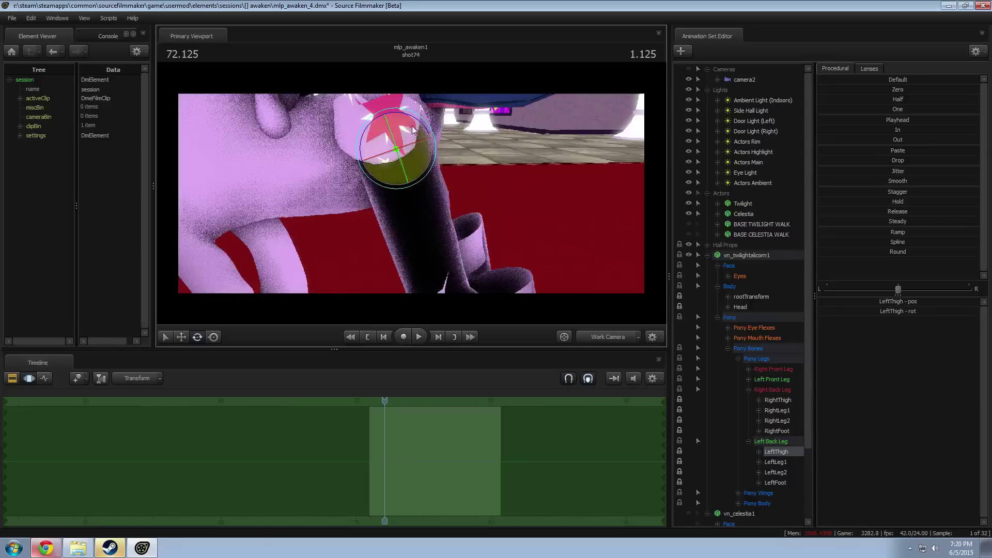
{"action": "left_click_drag", "start_coordinate": [418, 122], "coordinate": [362, 231]}
Step: Rotate the RightLeg1, RightLeg2 and RightFoot bones to shape the lower right back leg
{"action": "left_click", "coordinate": [780, 411]}
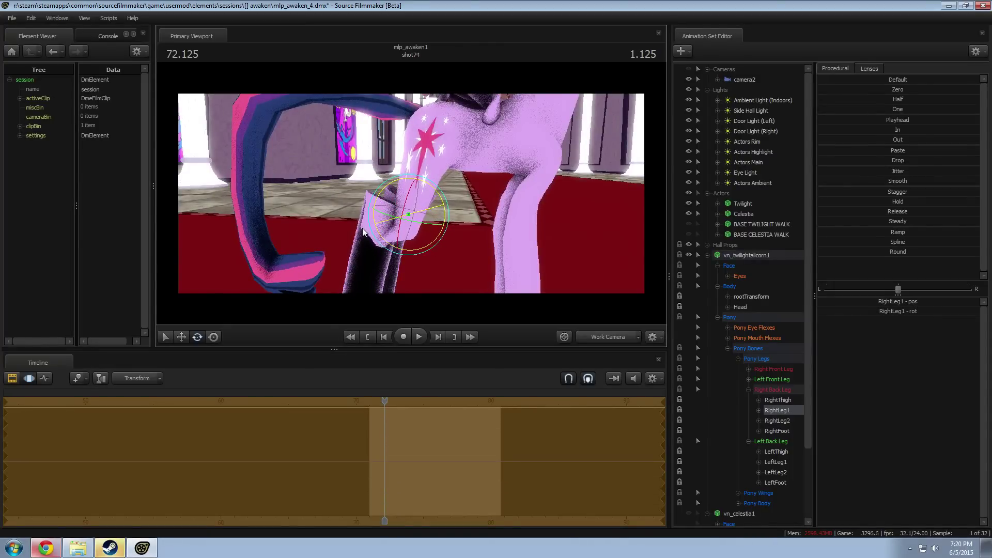
{"action": "left_click", "coordinate": [777, 421]}
{"action": "left_click_drag", "start_coordinate": [466, 192], "coordinate": [371, 231]}
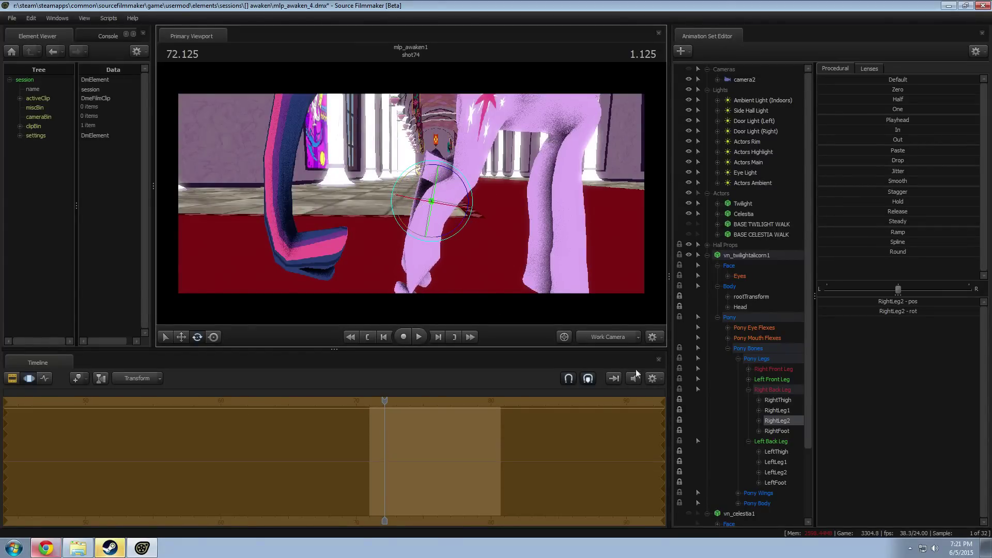
{"action": "left_click", "coordinate": [782, 429]}
{"action": "left_click_drag", "start_coordinate": [464, 218], "coordinate": [330, 209], "text": "alt"}
{"action": "left_click_drag", "start_coordinate": [411, 196], "coordinate": [411, 196]}
Step: Adjust the LeftThigh and LeftLeg1 bone rotations to pose the upper left back leg
{"action": "left_click", "coordinate": [780, 452]}
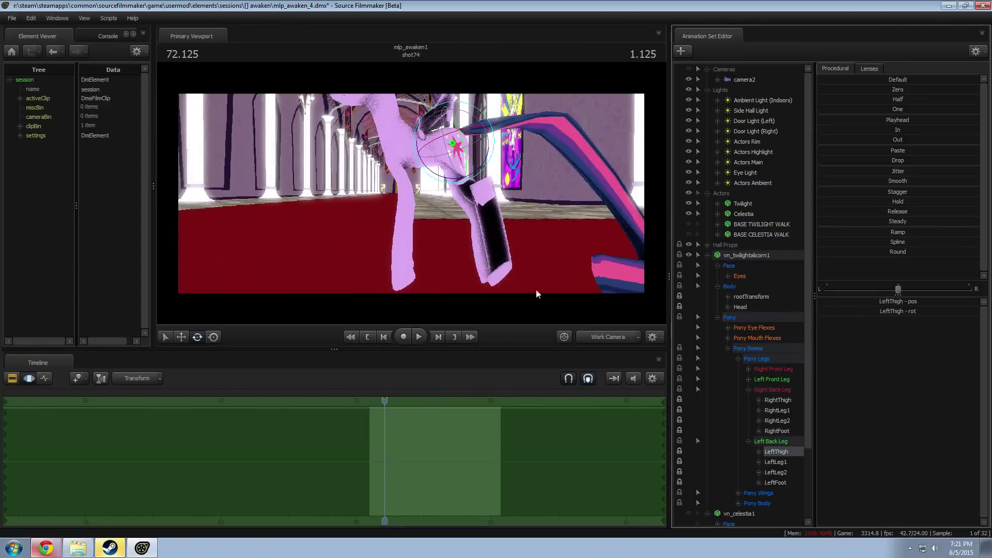
{"action": "left_click_drag", "start_coordinate": [536, 292], "coordinate": [516, 286]}
{"action": "left_click_drag", "start_coordinate": [411, 193], "coordinate": [411, 197]}
{"action": "left_click", "coordinate": [777, 462]}
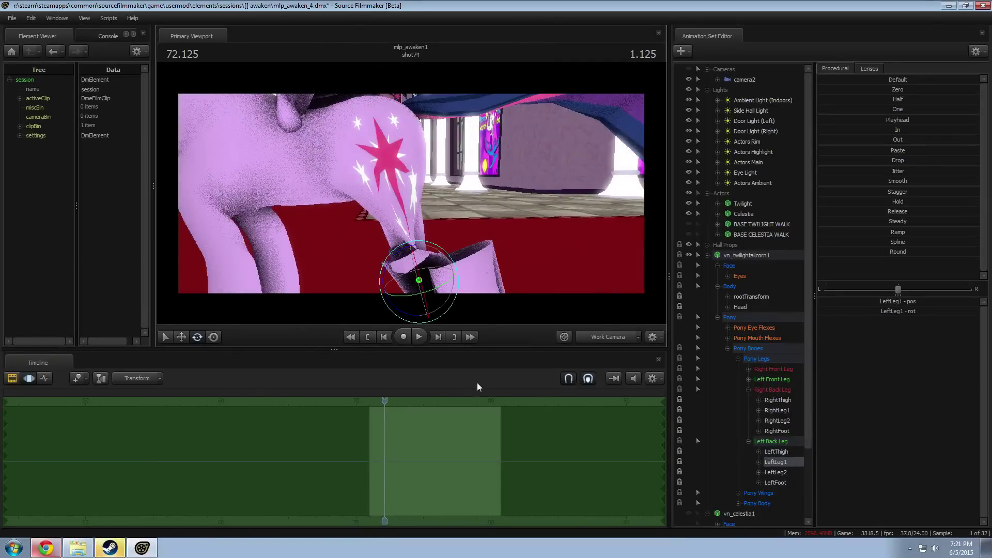
{"action": "left_click_drag", "start_coordinate": [561, 279], "coordinate": [542, 273]}
{"action": "left_click_drag", "start_coordinate": [409, 170], "coordinate": [390, 180], "text": "alt"}
{"action": "left_click_drag", "start_coordinate": [370, 216], "coordinate": [442, 117]}
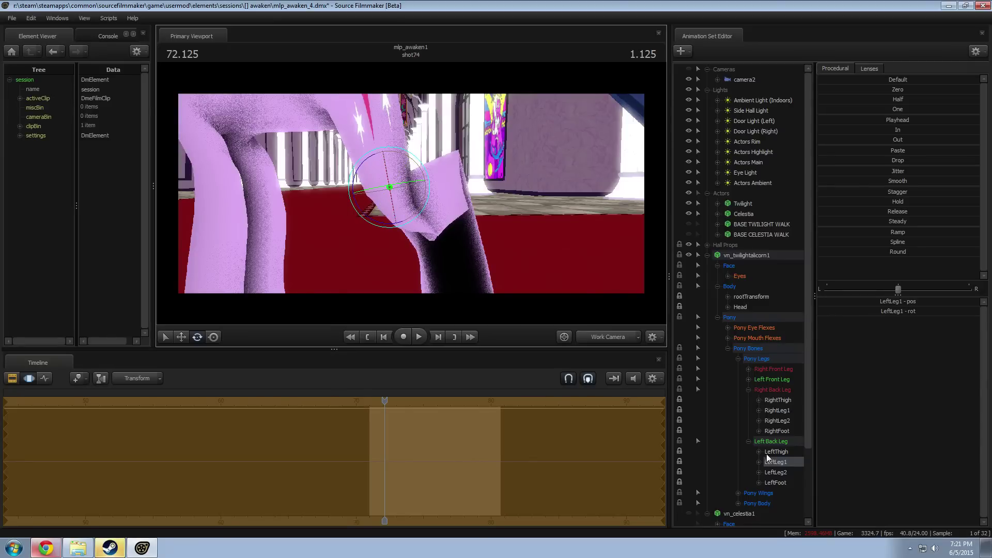
Step: Rotate the LeftLeg2 and LeftFoot bones to finish the pose of the left back leg
{"action": "left_click", "coordinate": [776, 472]}
{"action": "left_click_drag", "start_coordinate": [535, 224], "coordinate": [501, 218], "text": "alt"}
{"action": "left_click_drag", "start_coordinate": [426, 165], "coordinate": [407, 259]}
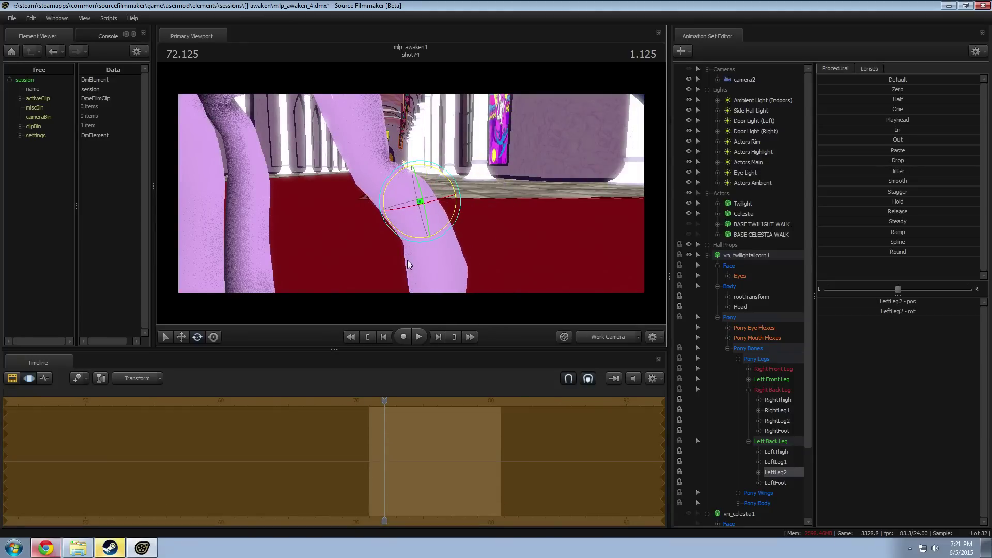
{"action": "left_click", "coordinate": [782, 482]}
{"action": "left_click_drag", "start_coordinate": [516, 248], "coordinate": [579, 222], "text": "alt"}
{"action": "key", "text": "w"}
{"action": "mouse_move", "coordinate": [411, 196]}
{"action": "left_mouse_down"}
{"action": "mouse_move", "coordinate": [455, 198]}
{"action": "mouse_move", "coordinate": [439, 209]}
{"action": "mouse_move", "coordinate": [411, 196]}
{"action": "left_mouse_up"}
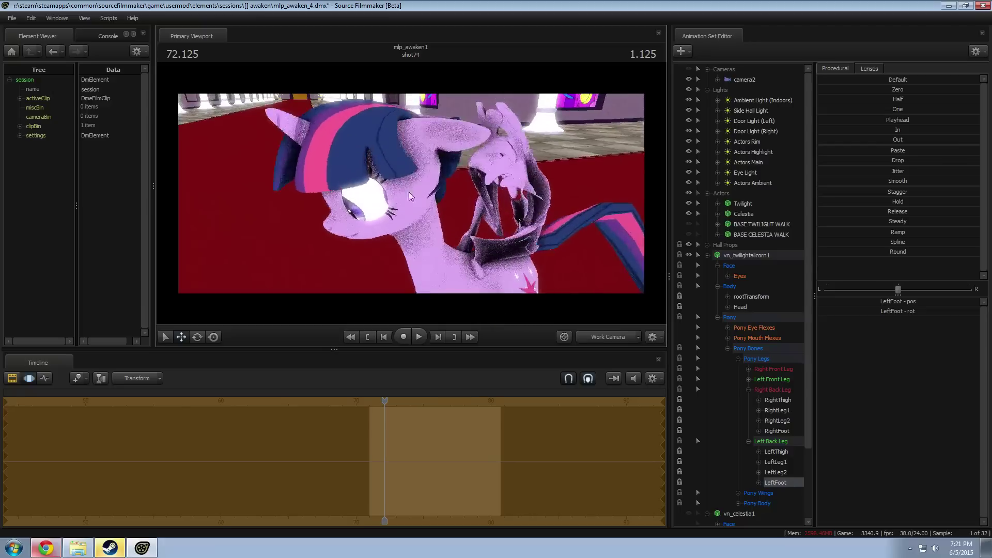
Step: Adjust the pony's ear pose by rotating the LeftEar bone
{"action": "left_click", "coordinate": [414, 133], "text": "ctrl"}
{"action": "mouse_move", "coordinate": [414, 133]}
{"action": "left_mouse_down"}
{"action": "mouse_move", "coordinate": [431, 166]}
{"action": "mouse_move", "coordinate": [496, 179]}
{"action": "mouse_move", "coordinate": [537, 168]}
{"action": "mouse_move", "coordinate": [407, 170]}
{"action": "mouse_move", "coordinate": [419, 162]}
{"action": "mouse_move", "coordinate": [410, 194]}
{"action": "mouse_move", "coordinate": [403, 175]}
{"action": "mouse_move", "coordinate": [417, 187]}
{"action": "mouse_move", "coordinate": [431, 173]}
{"action": "mouse_move", "coordinate": [372, 168]}
{"action": "mouse_move", "coordinate": [434, 183]}
{"action": "mouse_move", "coordinate": [403, 133]}
{"action": "left_mouse_up"}
{"action": "key", "text": "e"}
{"action": "left_click", "coordinate": [429, 154], "text": "ctrl"}
{"action": "key", "text": "e"}
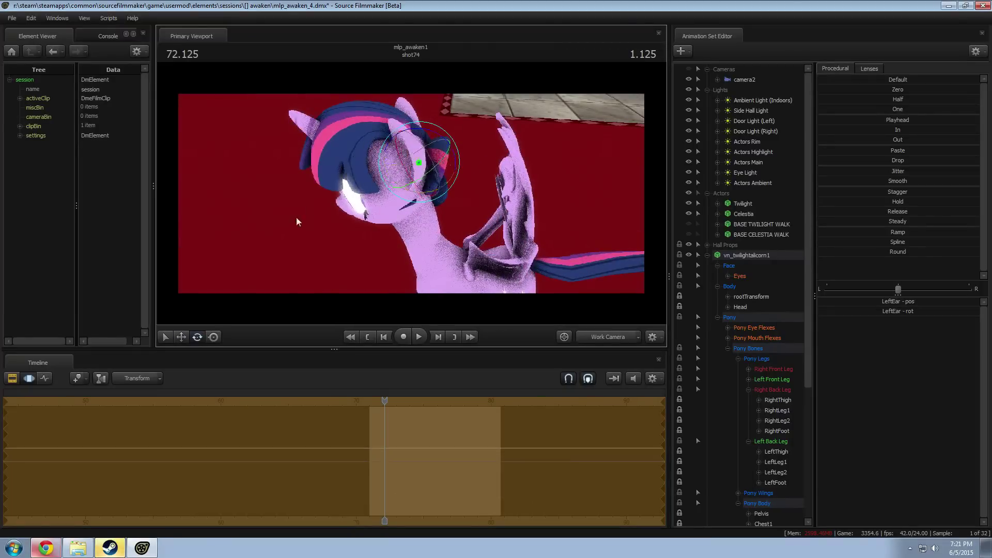
{"action": "left_click_drag", "start_coordinate": [296, 218], "coordinate": [411, 198], "text": "alt"}
{"action": "key", "text": "w"}
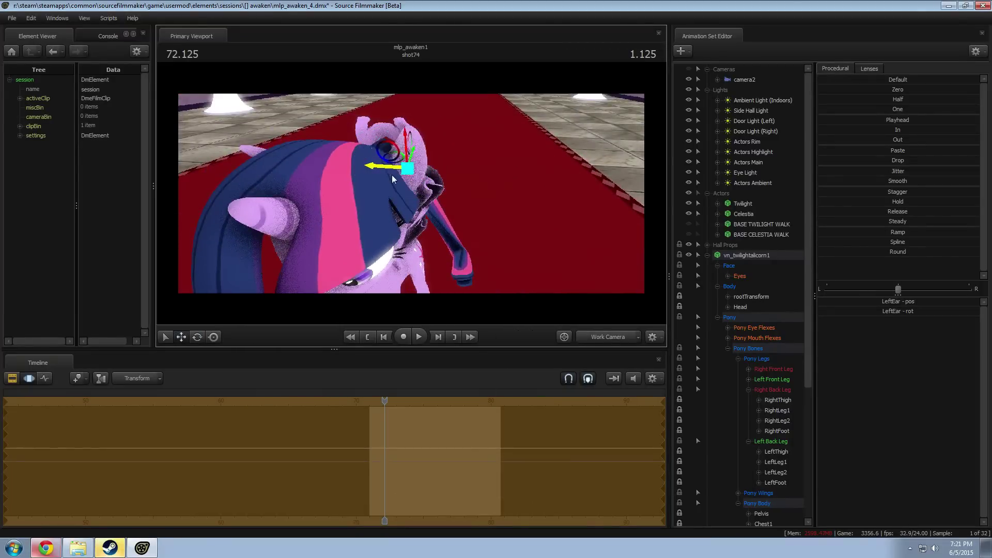
{"action": "mouse_move", "coordinate": [408, 193]}
{"action": "left_mouse_down", "text": "alt"}
{"action": "mouse_move", "coordinate": [414, 160]}
{"action": "mouse_move", "coordinate": [449, 202]}
{"action": "mouse_move", "coordinate": [431, 183]}
{"action": "mouse_move", "coordinate": [396, 191]}
{"action": "mouse_move", "coordinate": [400, 199]}
{"action": "mouse_move", "coordinate": [470, 199]}
{"action": "mouse_move", "coordinate": [467, 222]}
{"action": "mouse_move", "coordinate": [444, 183]}
{"action": "mouse_move", "coordinate": [379, 193]}
{"action": "mouse_move", "coordinate": [407, 197]}
{"action": "left_mouse_up", "text": "alt"}
Step: Rotate the right and left front leg bones, starting with RightShoulder, to pose the front legs
{"action": "left_click", "coordinate": [403, 153]}
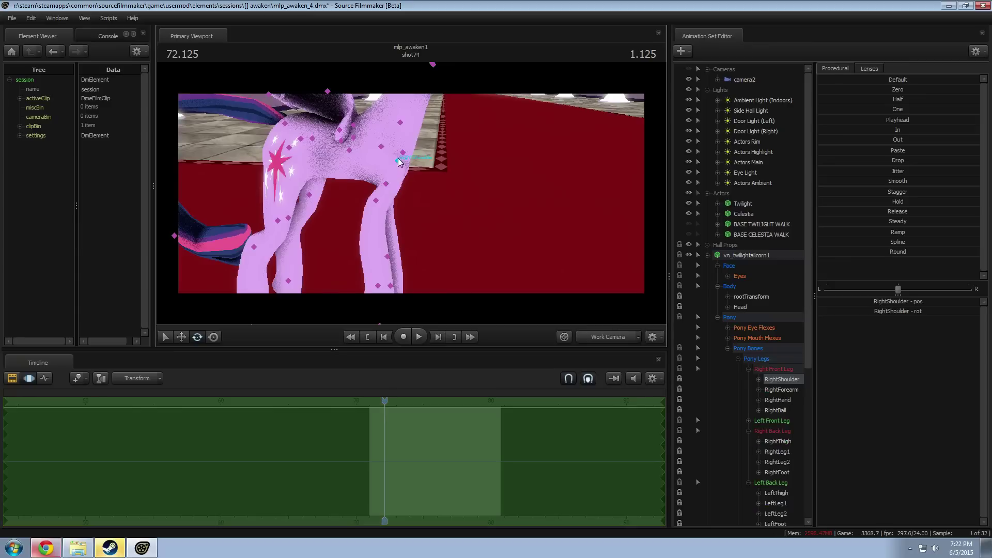
{"action": "left_click_drag", "start_coordinate": [425, 169], "coordinate": [414, 191], "text": "alt"}
{"action": "left_click_drag", "start_coordinate": [412, 194], "coordinate": [465, 193], "text": "alt"}
{"action": "left_click_drag", "start_coordinate": [412, 176], "coordinate": [407, 205]}
{"action": "left_click", "coordinate": [411, 244], "text": "ctrl"}
{"action": "left_click_drag", "start_coordinate": [411, 244], "coordinate": [411, 244], "text": "alt"}
{"action": "key", "text": "e"}
{"action": "left_click_drag", "start_coordinate": [427, 200], "coordinate": [360, 244]}
{"action": "left_click_drag", "start_coordinate": [361, 244], "coordinate": [360, 244], "text": "alt"}
{"action": "left_click", "coordinate": [442, 176], "text": "ctrl"}
{"action": "left_click_drag", "start_coordinate": [442, 178], "coordinate": [427, 230]}
Step: Select all Left Wing Open and Right Wing Open bones and unlock their transforms
{"action": "left_click", "coordinate": [284, 244], "text": "ctrl"}
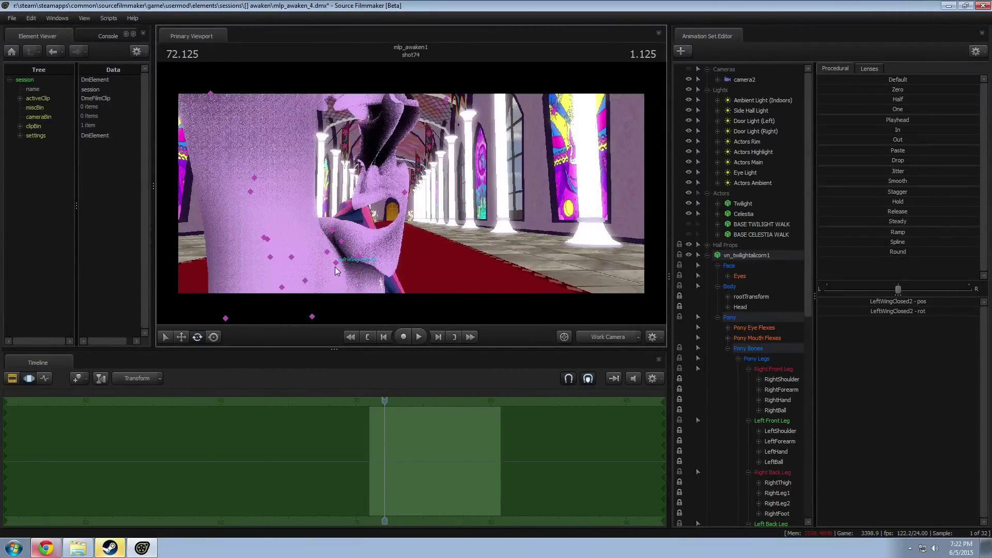
{"action": "left_click", "coordinate": [408, 200]}
{"action": "key", "text": "f"}
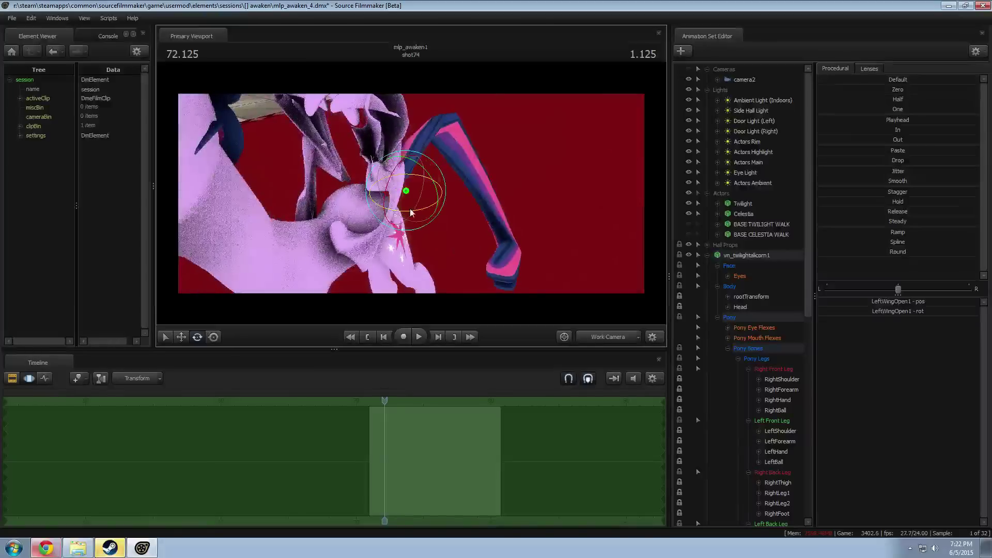
{"action": "left_click_drag", "start_coordinate": [411, 211], "coordinate": [361, 157]}
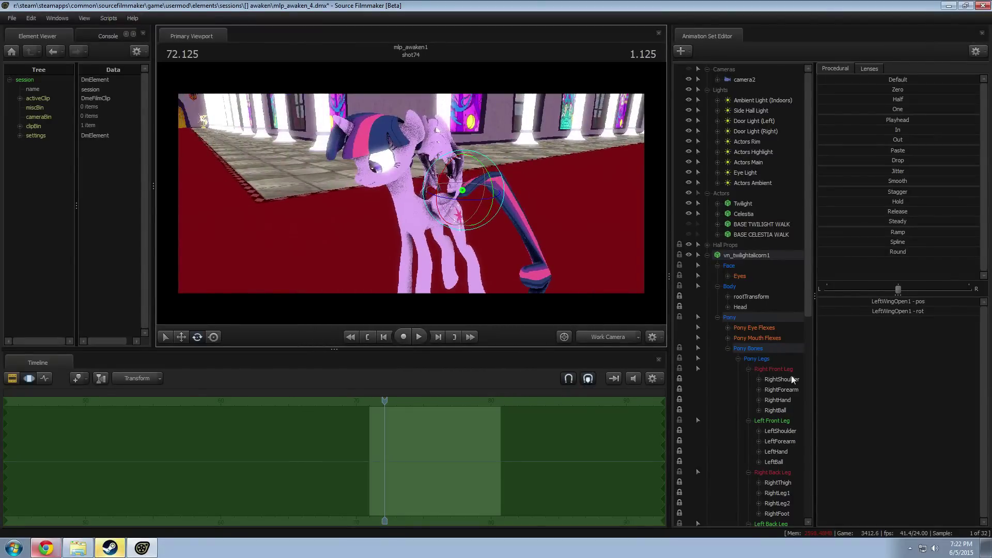
{"action": "scroll", "coordinate": [791, 377], "scroll_direction": "down", "scroll_amount": 8}
{"action": "left_click", "coordinate": [786, 347]}
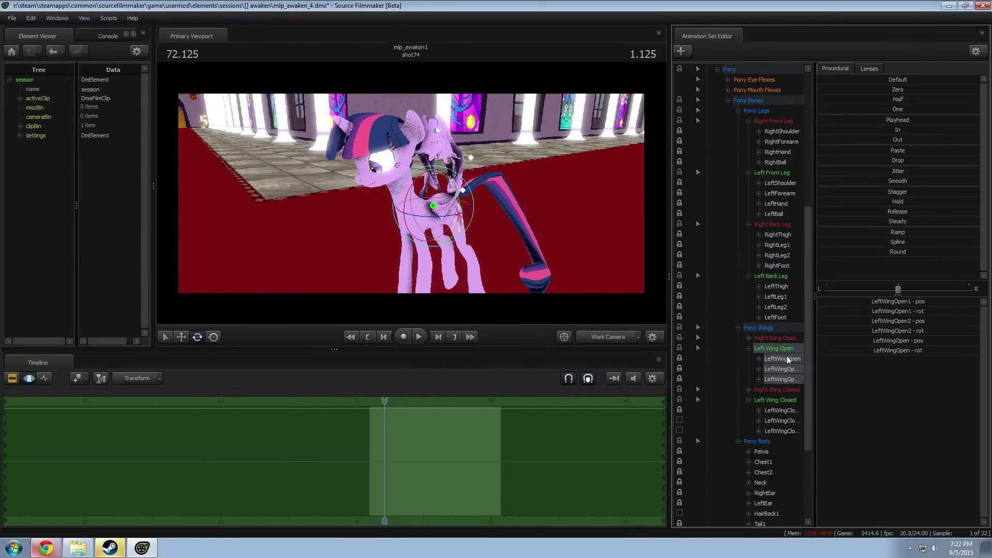
{"action": "left_click", "coordinate": [771, 339], "text": "ctrl"}
{"action": "right_click", "coordinate": [772, 340]}
{"action": "left_click", "coordinate": [800, 404]}
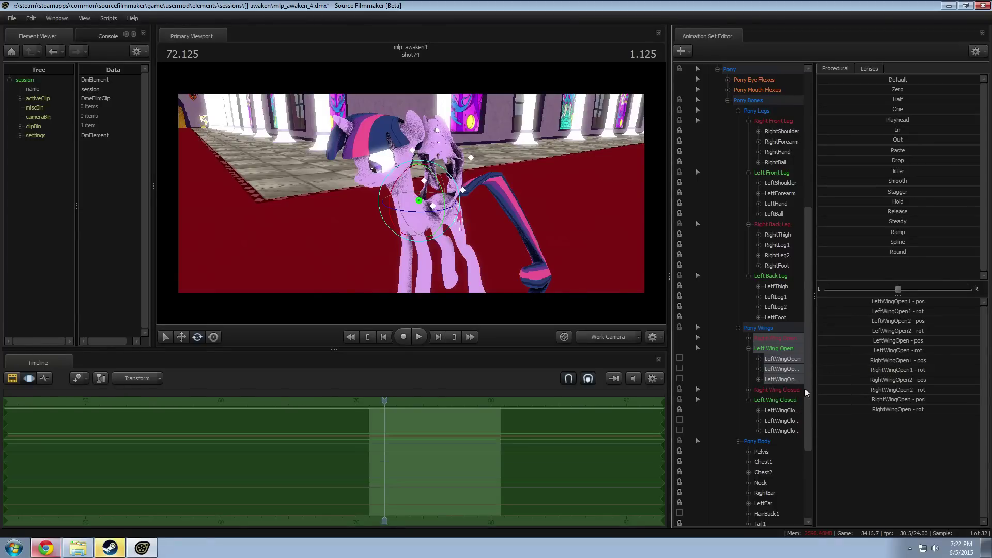
Step: Reset the selected open wing bones on both sides fully to their Default values
{"action": "left_click_drag", "start_coordinate": [895, 80], "coordinate": [960, 80]}
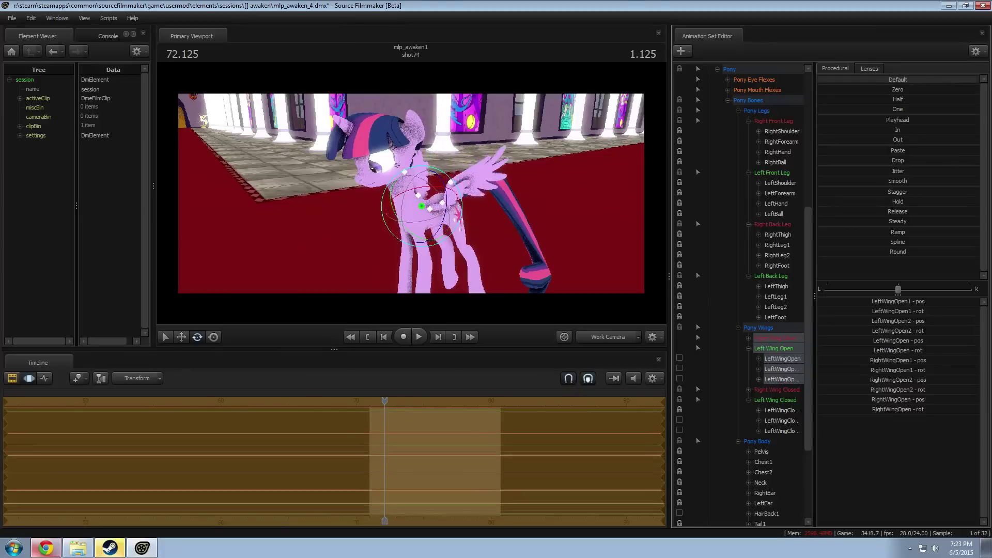
{"action": "left_click_drag", "start_coordinate": [478, 206], "coordinate": [420, 199]}
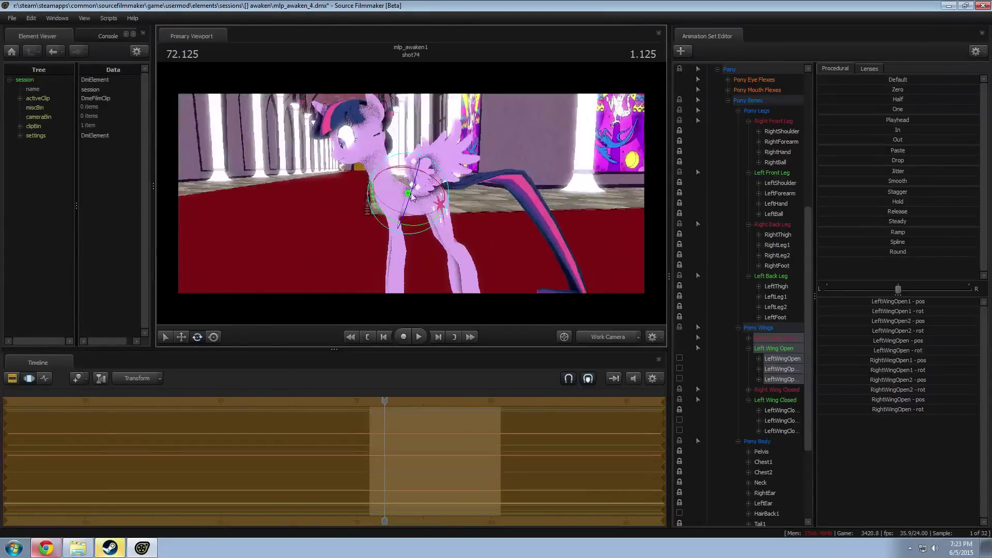
{"action": "left_click_drag", "start_coordinate": [471, 224], "coordinate": [449, 222]}
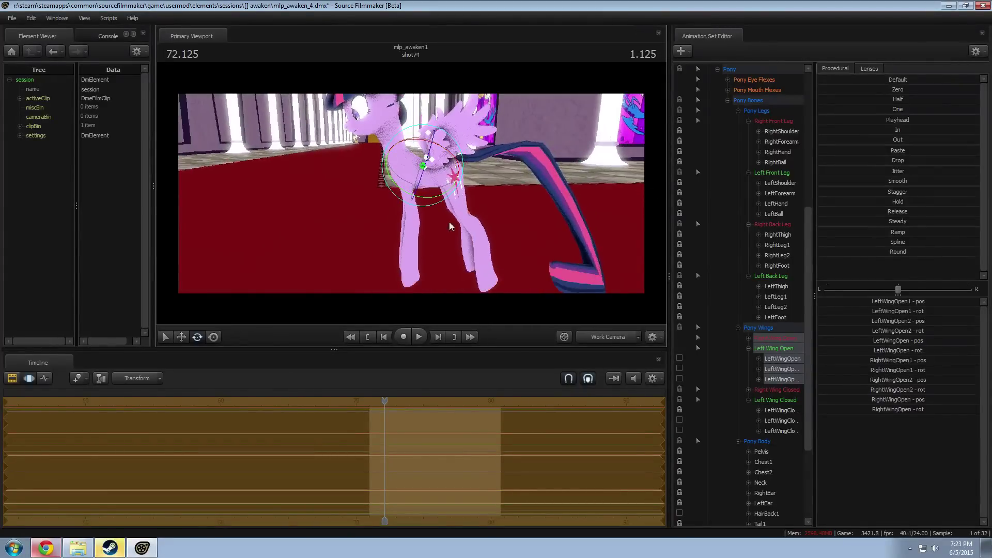
Step: Add a scale control to the LeftWingOpen bone's transforms
{"action": "right_click", "coordinate": [778, 358]}
{"action": "left_click", "coordinate": [764, 357]}
{"action": "right_click", "coordinate": [776, 359]}
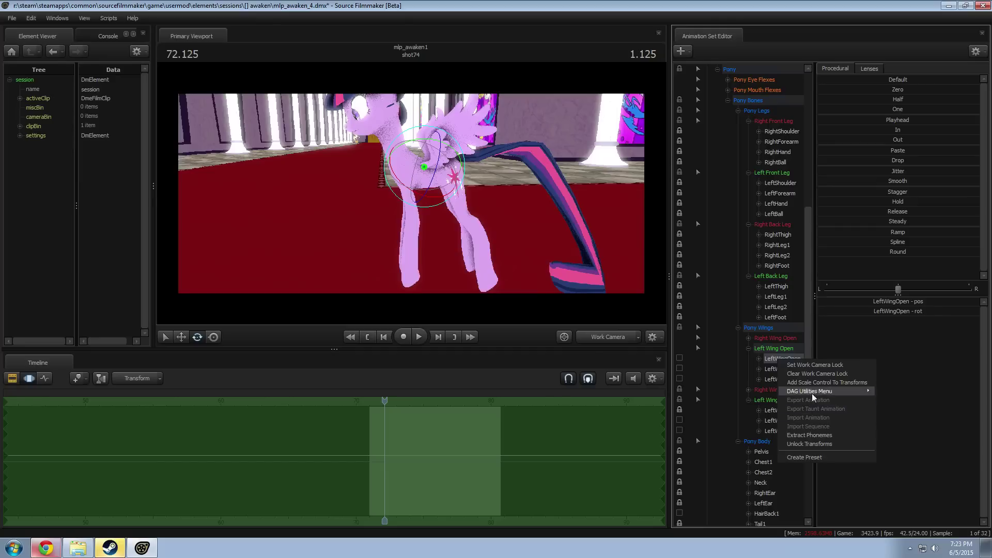
{"action": "left_click", "coordinate": [811, 383]}
{"action": "left_click", "coordinate": [783, 419]}
{"action": "right_click", "coordinate": [783, 420]}
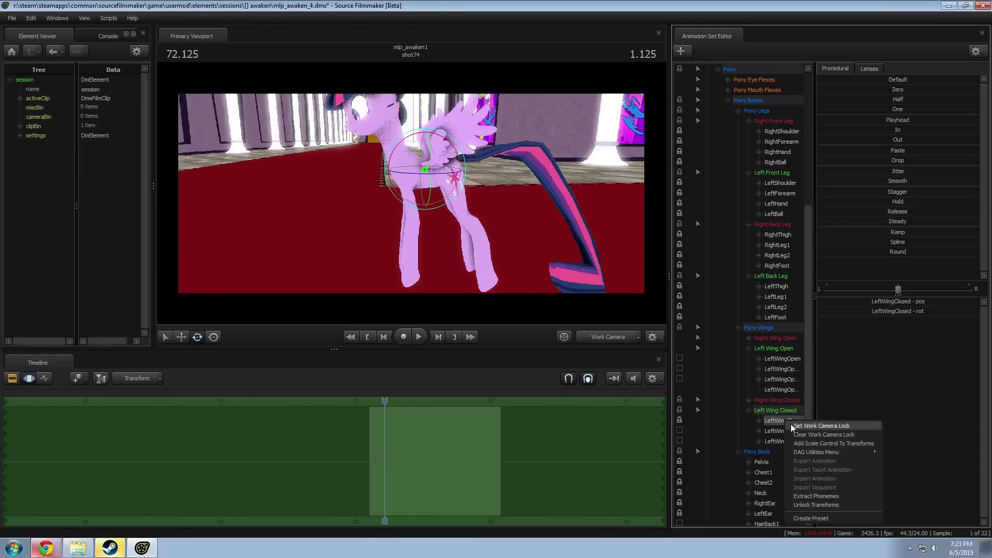
{"action": "left_click", "coordinate": [748, 410]}
{"action": "left_click", "coordinate": [748, 400]}
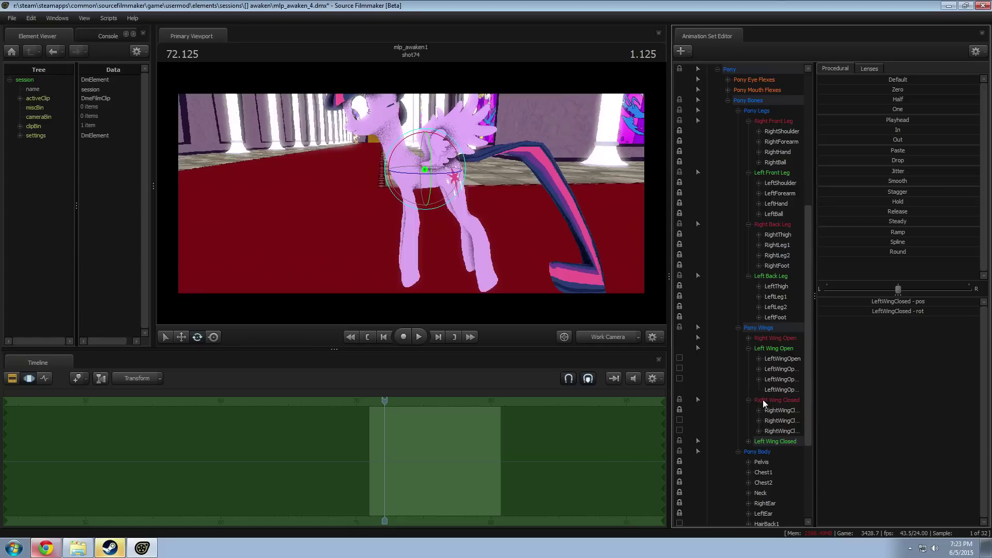
Step: Add a scale control to the RightWingOpen bone's transforms
{"action": "left_click", "coordinate": [748, 337]}
{"action": "left_click", "coordinate": [776, 349]}
{"action": "right_click", "coordinate": [776, 349]}
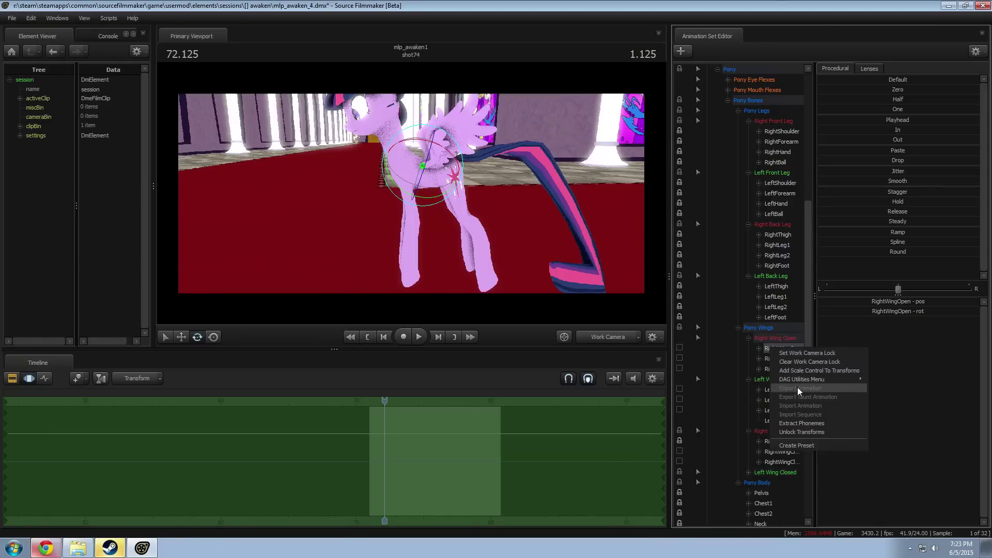
{"action": "left_click", "coordinate": [796, 371]}
Step: Enlarge both open wings by blending RightWingOpen_scale and LeftWingOpen_scale partway toward One
{"action": "left_click", "coordinate": [781, 431], "text": "ctrl"}
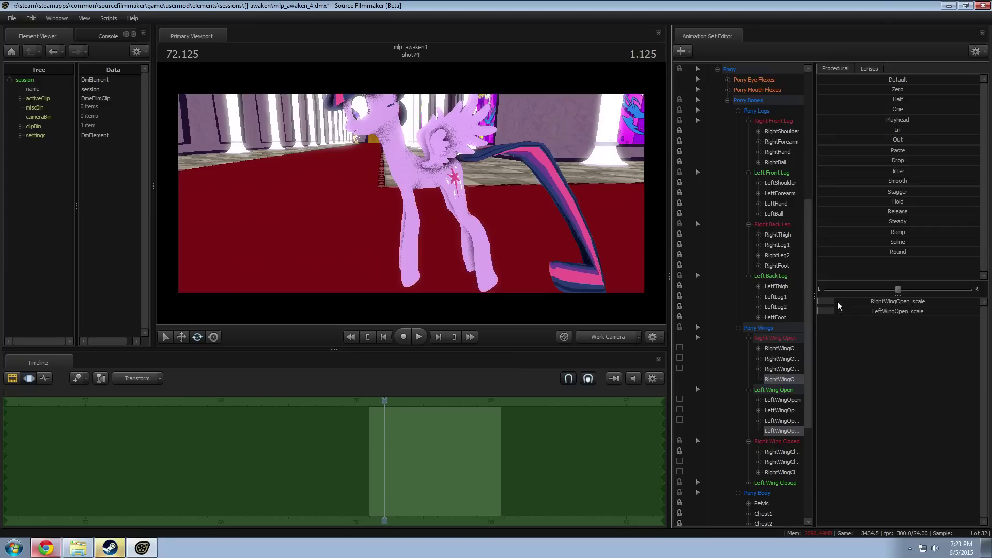
{"action": "left_click_drag", "start_coordinate": [891, 110], "coordinate": [908, 110]}
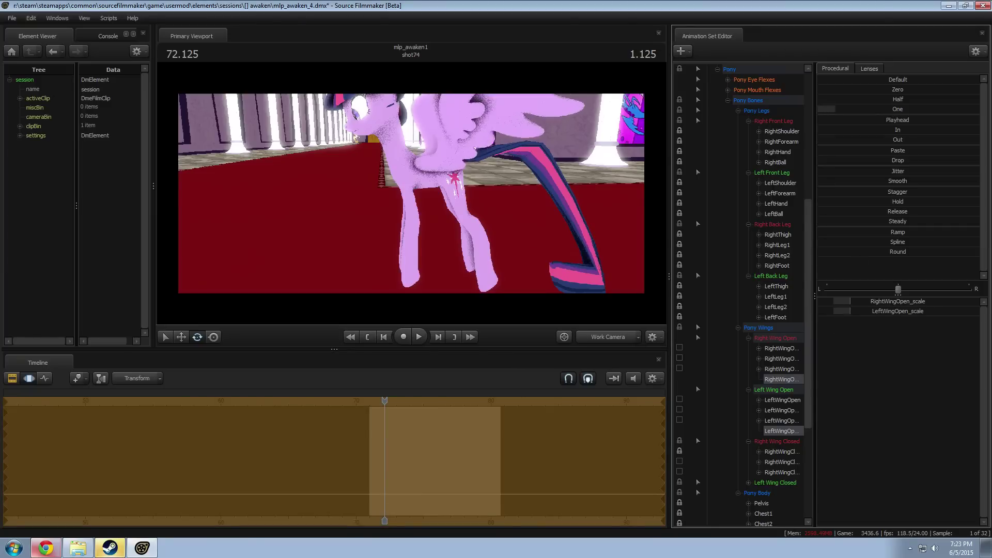
{"action": "left_click_drag", "start_coordinate": [517, 196], "coordinate": [558, 170]}
{"action": "left_click_drag", "start_coordinate": [419, 217], "coordinate": [411, 193]}
{"action": "key", "text": "w"}
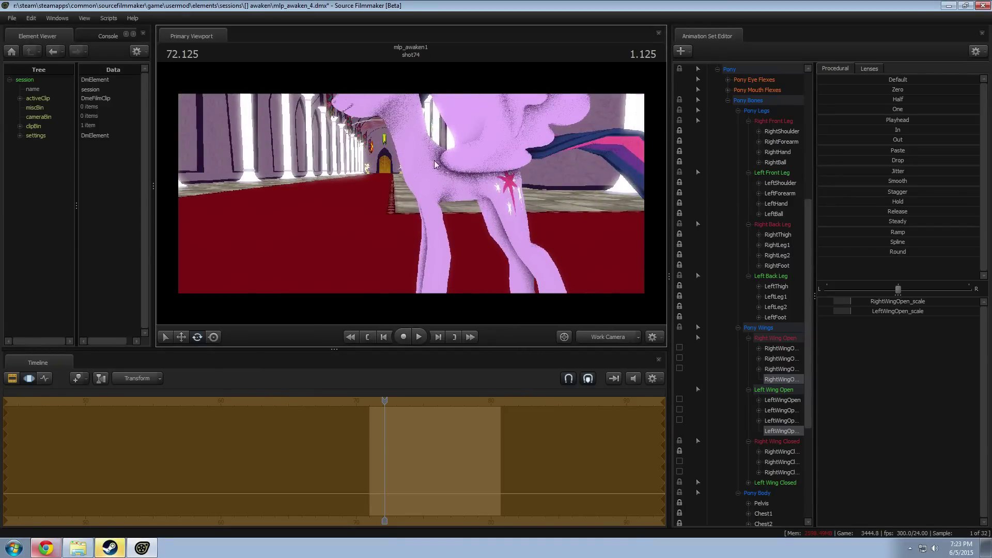
Step: Make the hidden vn_celestia1 model visible and add override materials to it
{"action": "left_click", "coordinate": [728, 100]}
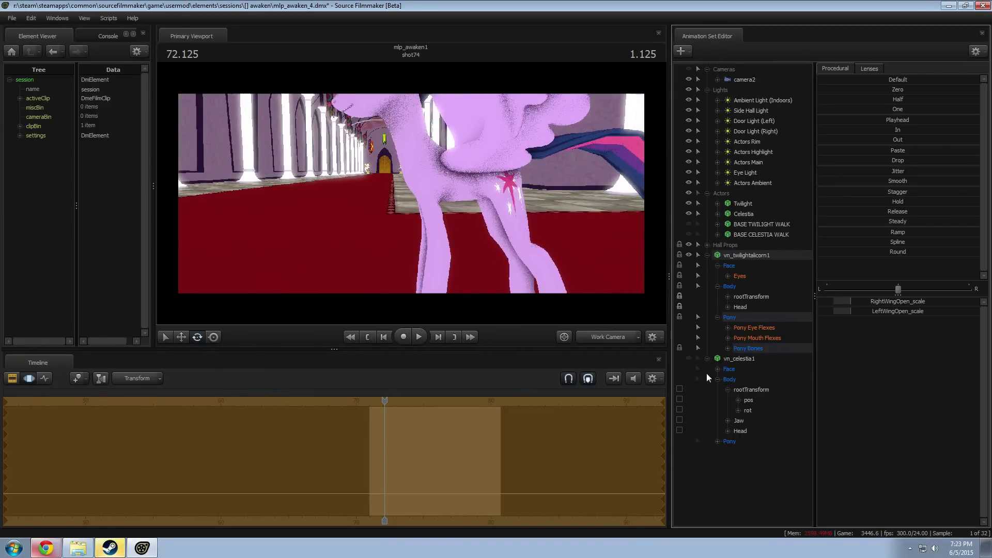
{"action": "left_click", "coordinate": [688, 358]}
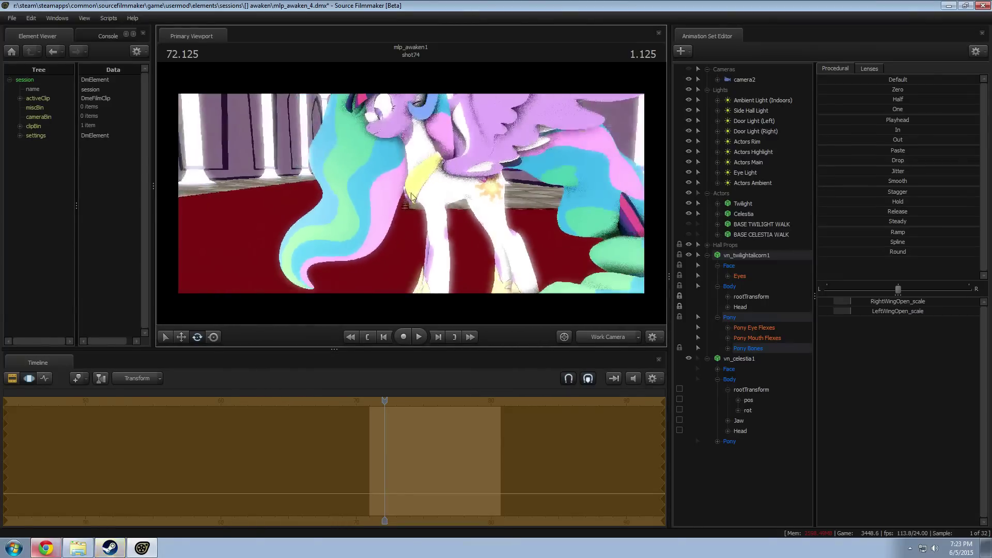
{"action": "right_click", "coordinate": [735, 358]}
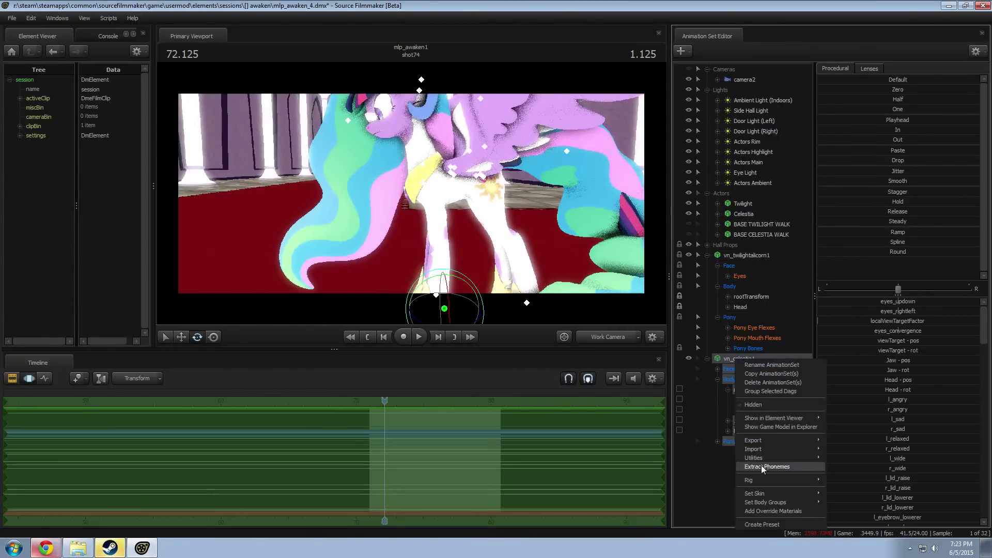
{"action": "left_click", "coordinate": [762, 511]}
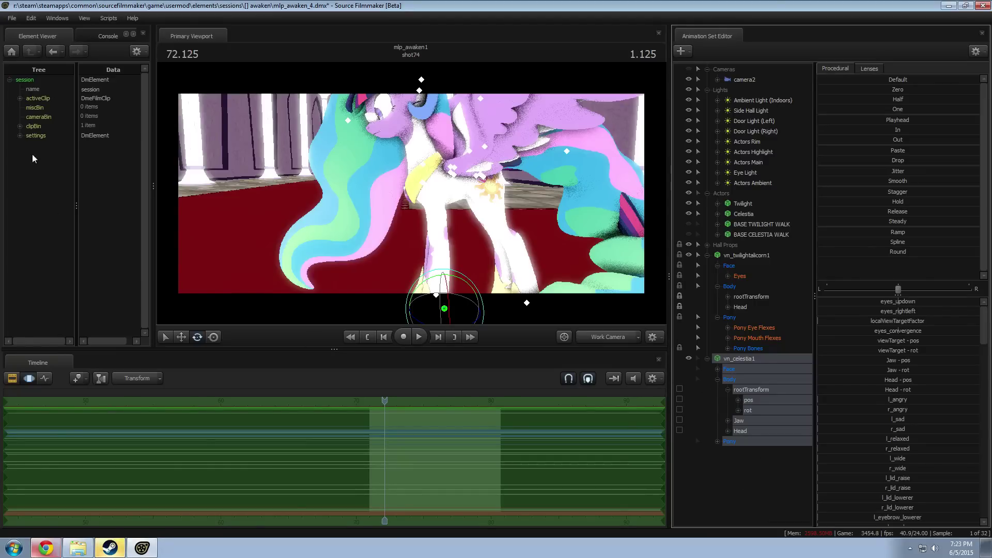
Step: Show the game model of vn_celestia1 in the Element Viewer
{"action": "right_click", "coordinate": [758, 359]}
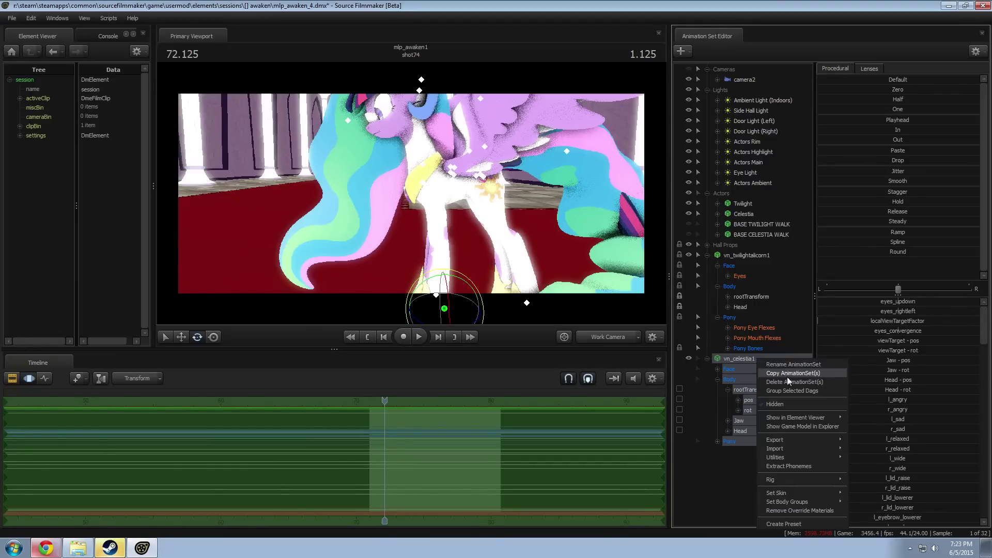
{"action": "mouse_move", "coordinate": [788, 420]}
{"action": "left_click", "coordinate": [862, 421]}
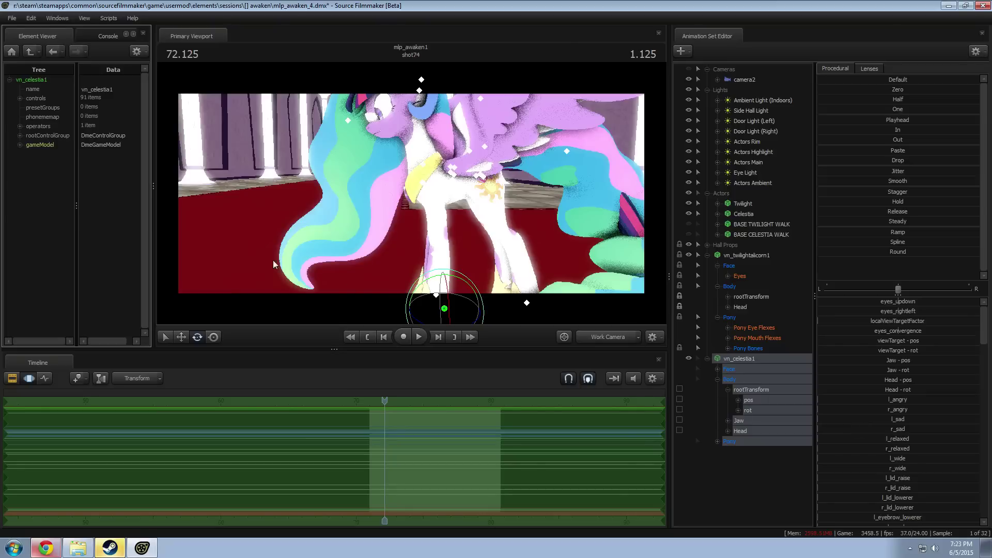
{"action": "right_click", "coordinate": [742, 358]}
{"action": "mouse_move", "coordinate": [788, 417]}
{"action": "left_click", "coordinate": [863, 427]}
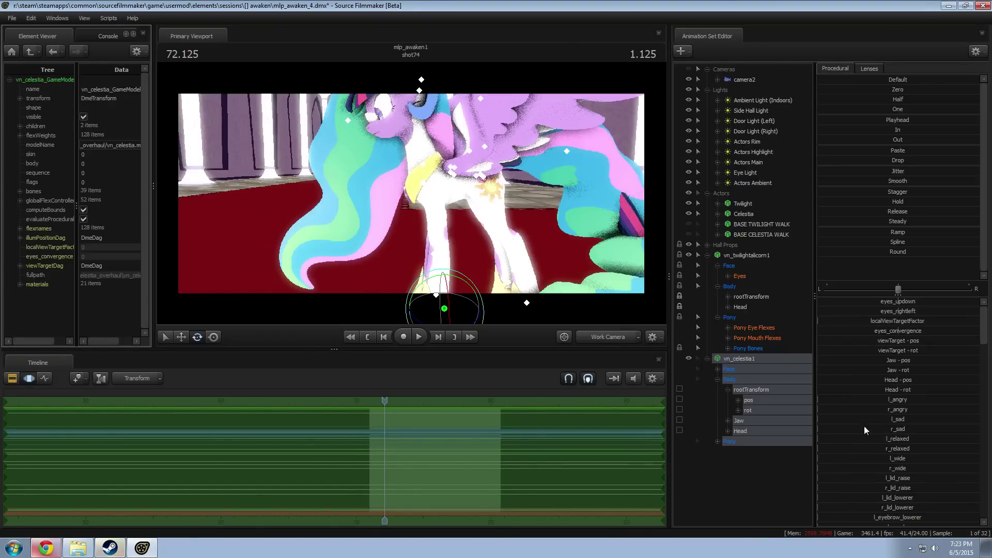
Step: Add a float attribute named $alpha to the body material of the vn_celestia1 game model
{"action": "left_click", "coordinate": [19, 284]}
{"action": "scroll", "coordinate": [41, 286], "scroll_direction": "down", "scroll_amount": 2}
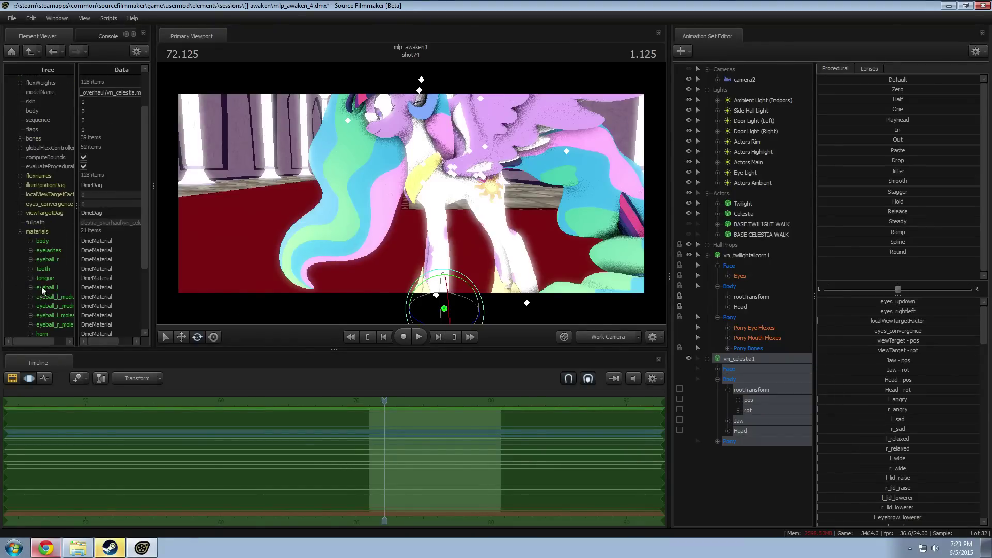
{"action": "right_click", "coordinate": [43, 245]}
{"action": "mouse_move", "coordinate": [82, 315]}
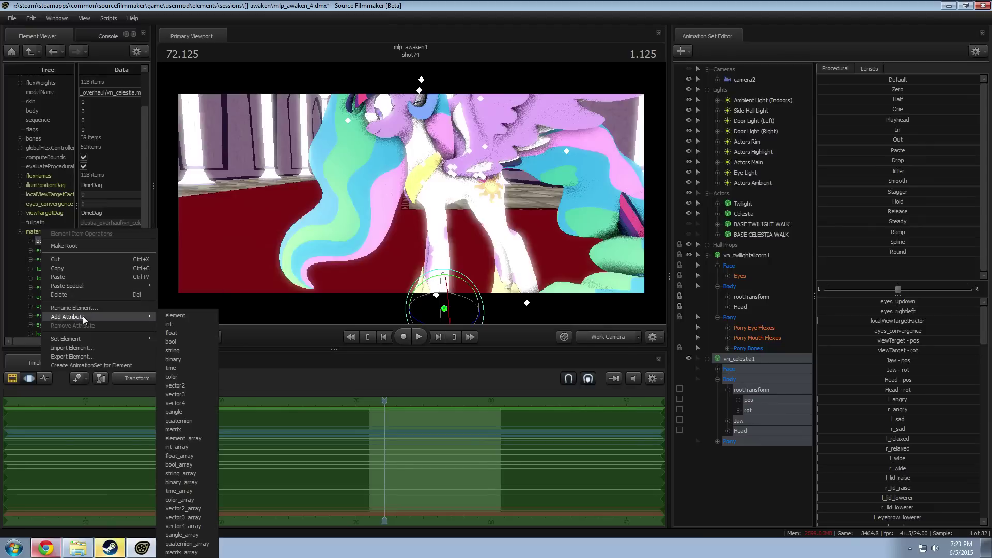
{"action": "left_click", "coordinate": [178, 334]}
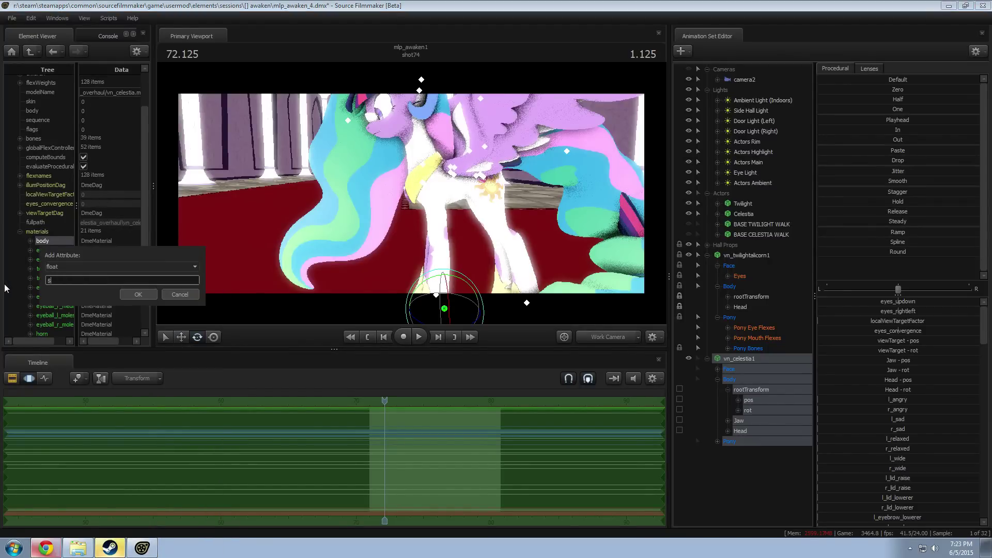
{"action": "type", "text": "$alpha"}
{"action": "key", "text": "Return"}
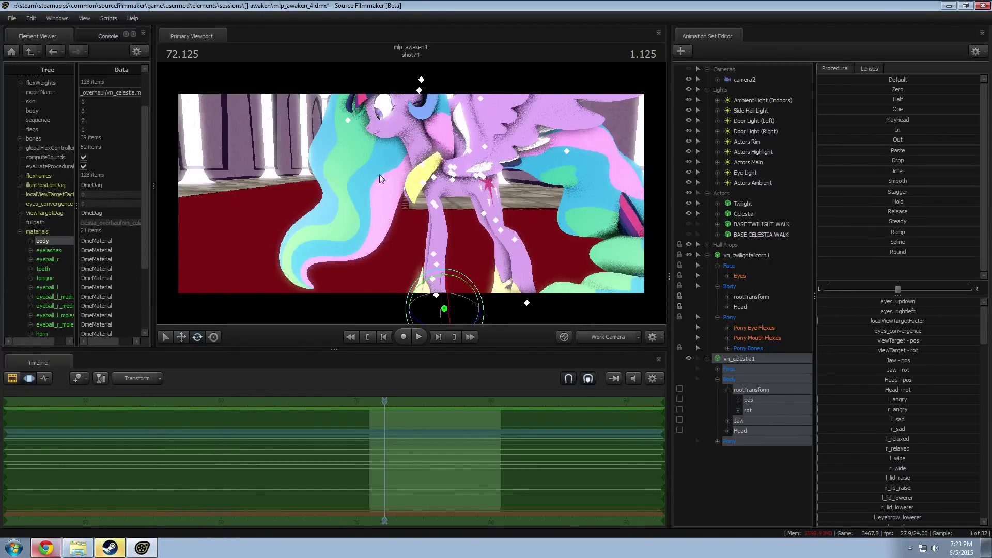
Step: Add a scale control to vn_twilightalicorn1's Chest2 bone and slightly enlarge the chest with Chest2_scale
{"action": "key", "text": "w"}
{"action": "left_click_drag", "start_coordinate": [379, 174], "coordinate": [416, 182]}
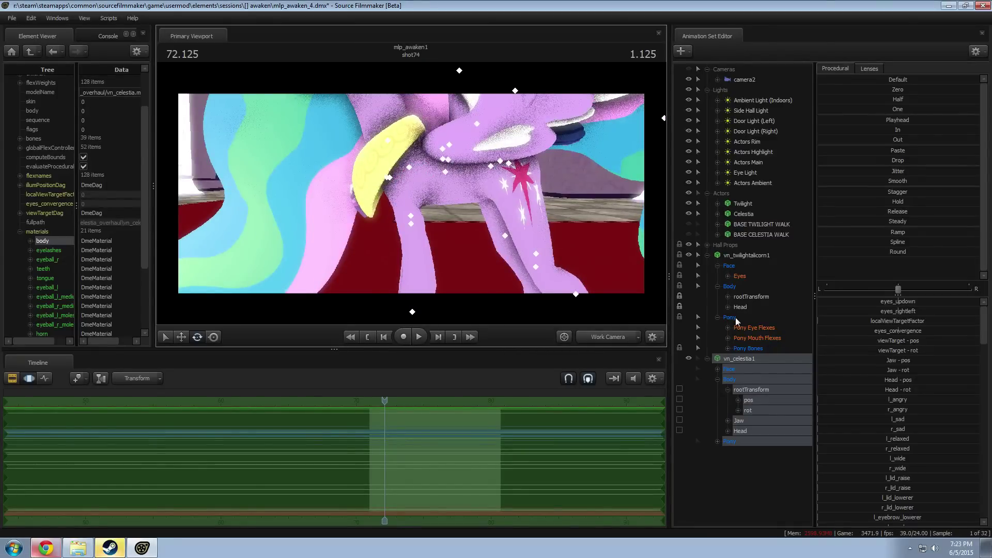
{"action": "left_click", "coordinate": [728, 348]}
{"action": "scroll", "coordinate": [789, 392], "scroll_direction": "down", "scroll_amount": 12}
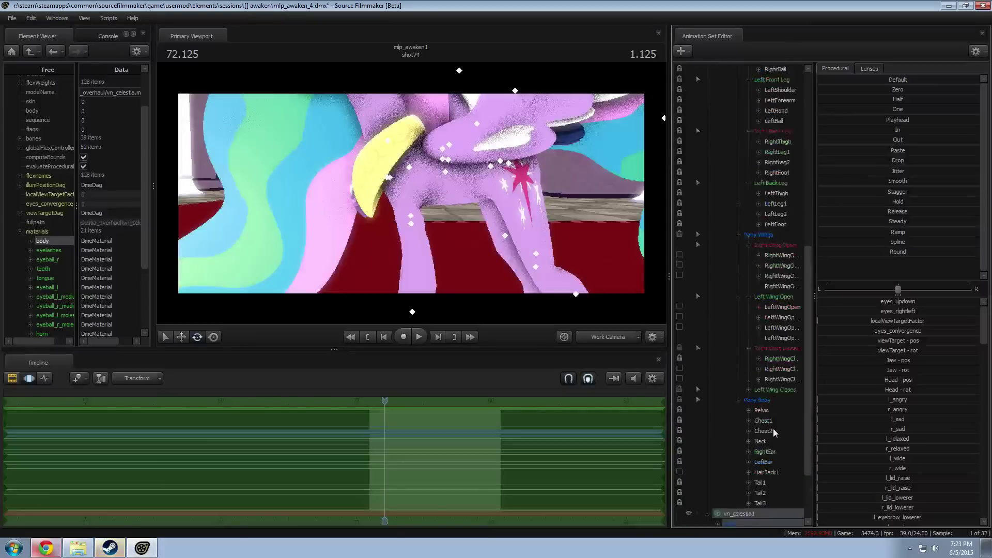
{"action": "left_click", "coordinate": [737, 203]}
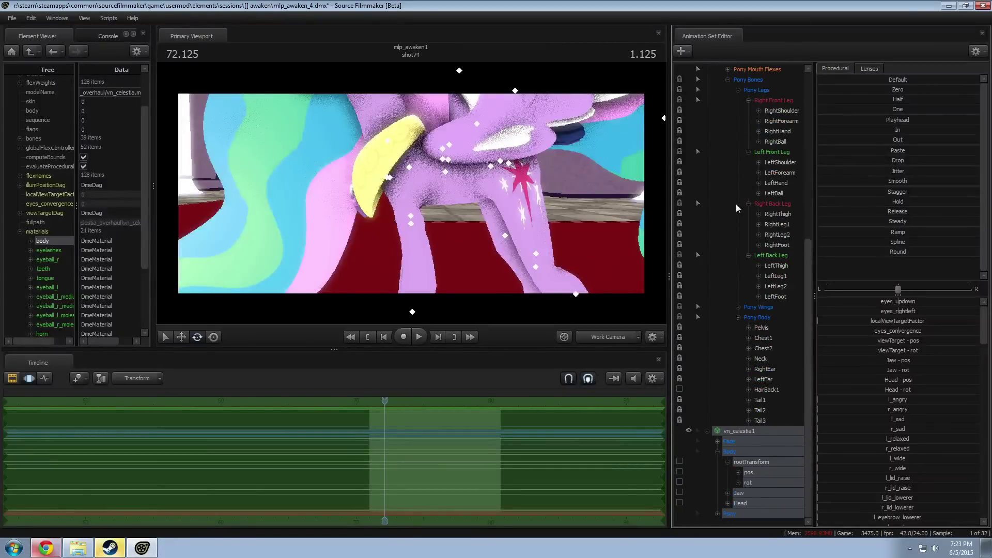
{"action": "right_click", "coordinate": [760, 346]}
{"action": "left_click", "coordinate": [786, 369]}
{"action": "left_click", "coordinate": [770, 431]}
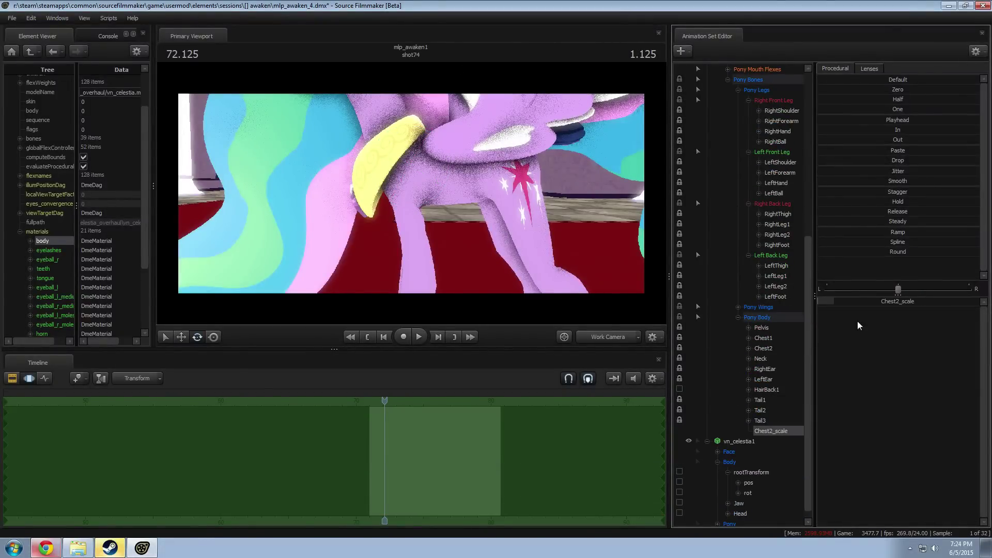
{"action": "left_click_drag", "start_coordinate": [881, 303], "coordinate": [887, 304]}
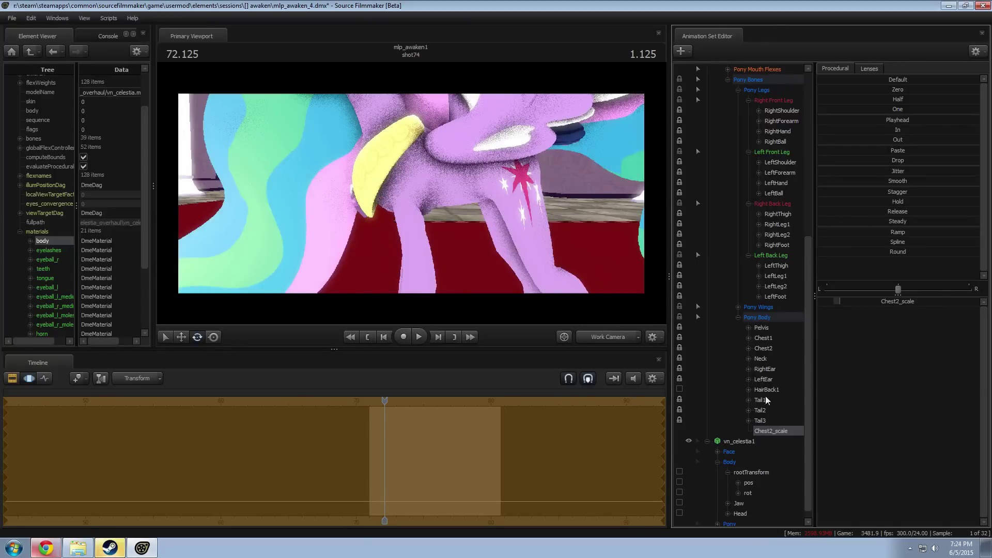
Step: Add scale controls to the RightShoulder and LeftShoulder bones of vn_twilightalicorn1
{"action": "scroll", "coordinate": [767, 261], "scroll_direction": "up", "scroll_amount": 2}
{"action": "left_click", "coordinate": [777, 171]}
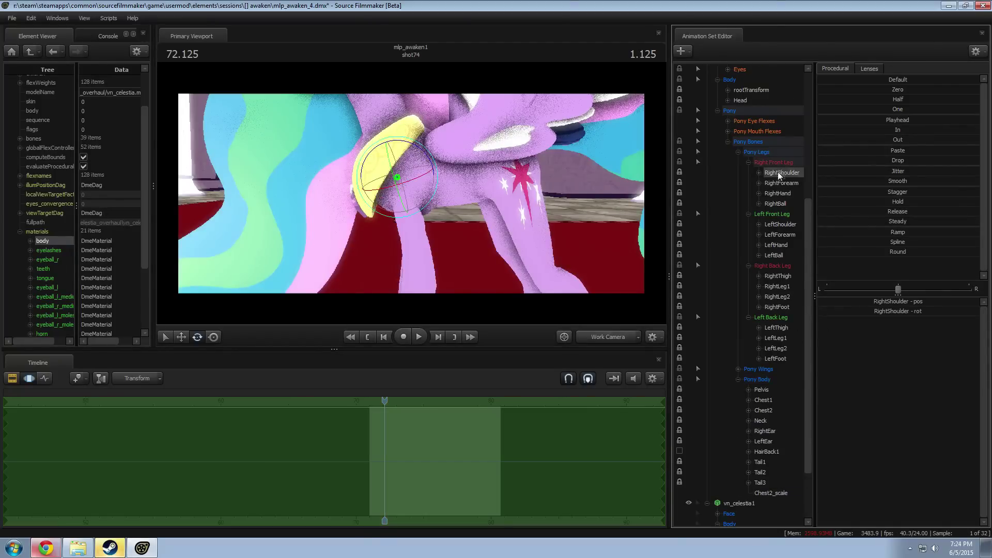
{"action": "right_click", "coordinate": [777, 172]}
{"action": "left_click", "coordinate": [799, 193]}
{"action": "left_click", "coordinate": [778, 226]}
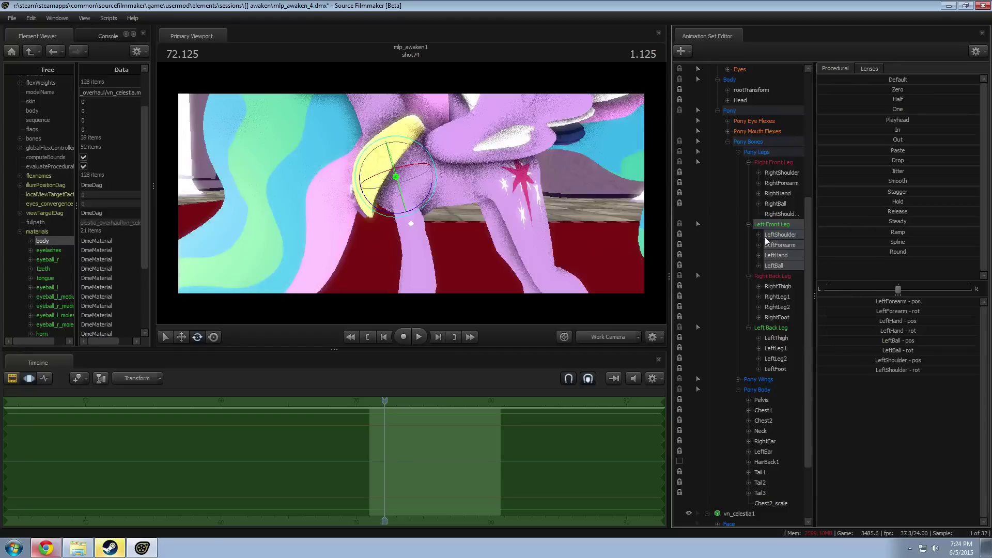
{"action": "left_click", "coordinate": [772, 235]}
{"action": "right_click", "coordinate": [781, 232]}
{"action": "left_click", "coordinate": [816, 255]}
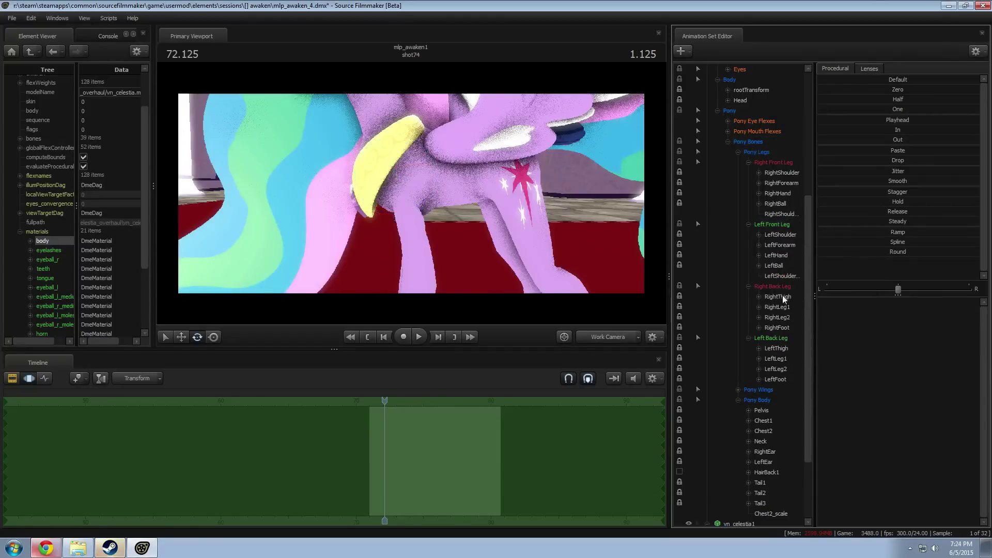
Step: Enlarge both shoulders by blending RightShoulder_scale and LeftShoulder_scale slightly toward One
{"action": "left_click", "coordinate": [780, 214]}
{"action": "left_click", "coordinate": [780, 276], "text": "ctrl"}
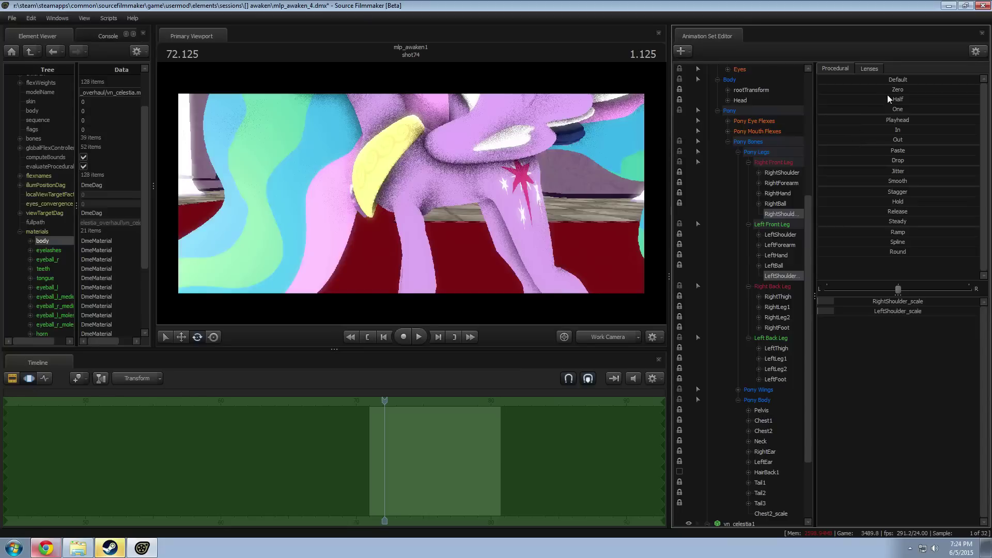
{"action": "left_click_drag", "start_coordinate": [898, 109], "coordinate": [905, 109]}
{"action": "key", "text": "s"}
{"action": "left_click_drag", "start_coordinate": [440, 223], "coordinate": [438, 217]}
Step: Add a scale control to the Neck bone and slightly enlarge the neck with Neck_scale
{"action": "scroll", "coordinate": [759, 417], "scroll_direction": "down", "scroll_amount": 1}
{"action": "left_click", "coordinate": [763, 412]}
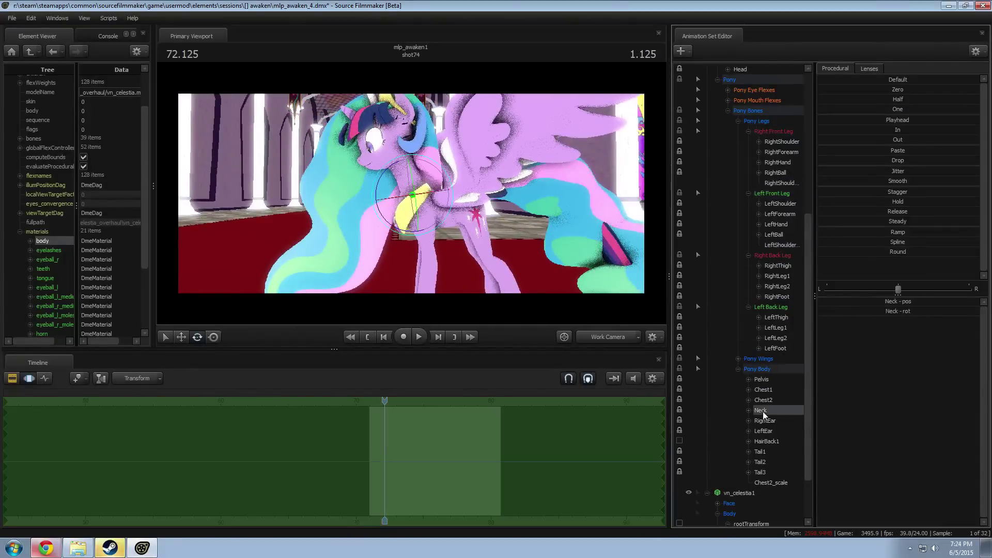
{"action": "right_click", "coordinate": [762, 411]}
{"action": "left_click", "coordinate": [789, 447]}
{"action": "left_click", "coordinate": [768, 493]}
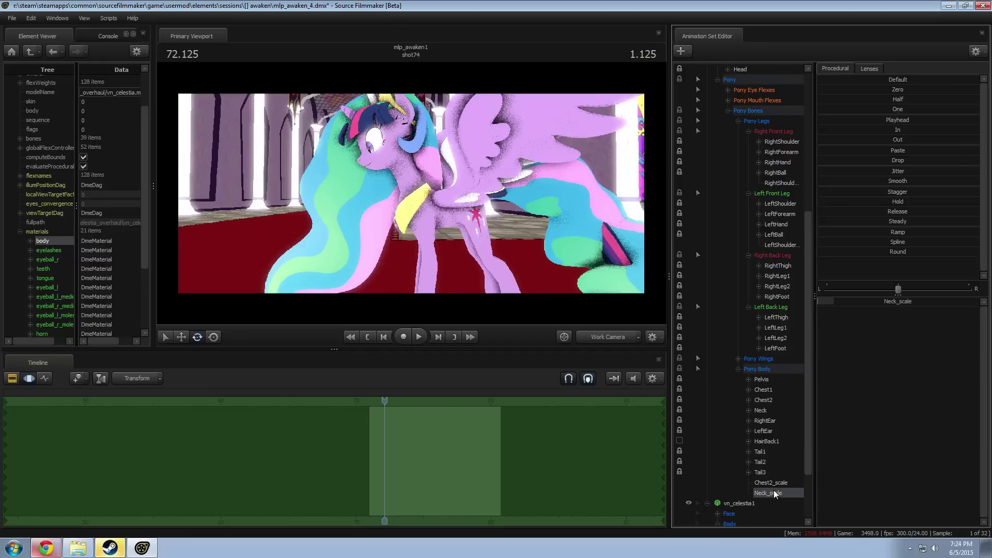
{"action": "left_click_drag", "start_coordinate": [869, 304], "coordinate": [871, 305]}
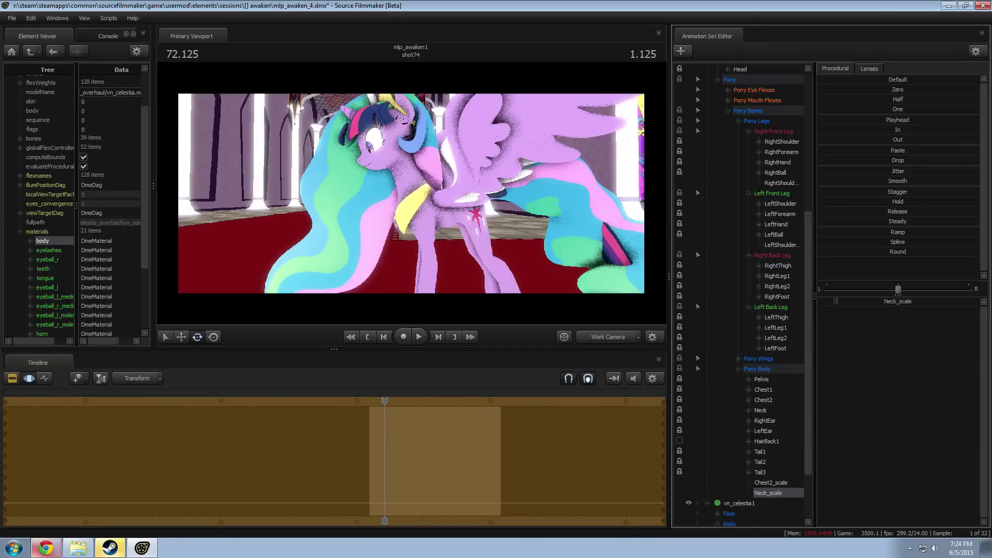
Step: Select the Chest2 bone on the pony's body and move it to adjust the chest's position
{"action": "left_click_drag", "start_coordinate": [448, 204], "coordinate": [441, 207]}
{"action": "key", "text": "w"}
{"action": "left_click", "coordinate": [468, 200]}
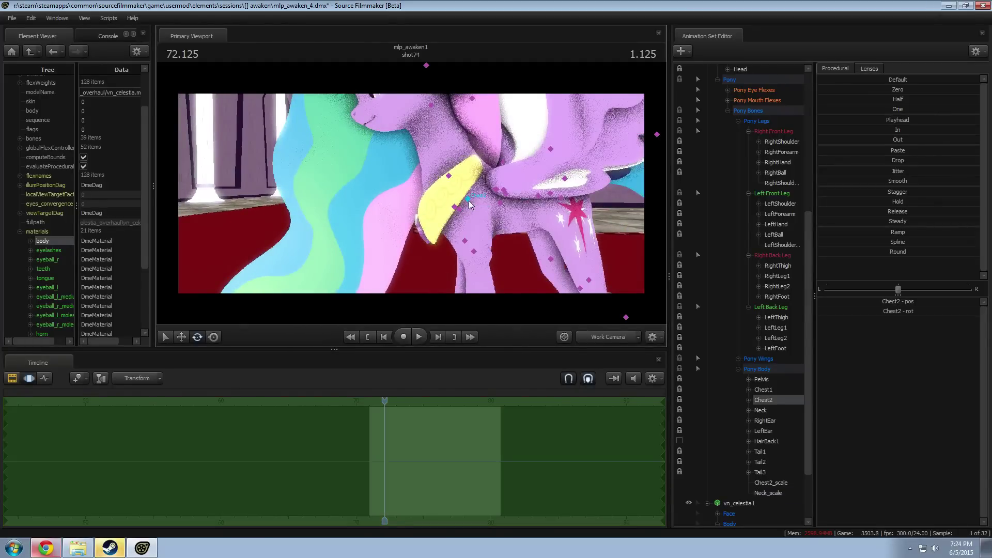
{"action": "left_click_drag", "start_coordinate": [463, 184], "coordinate": [413, 198]}
{"action": "key", "text": "a"}
{"action": "key", "text": "s"}
{"action": "key", "text": "d"}
{"action": "right_click_drag", "start_coordinate": [413, 196], "coordinate": [408, 204]}
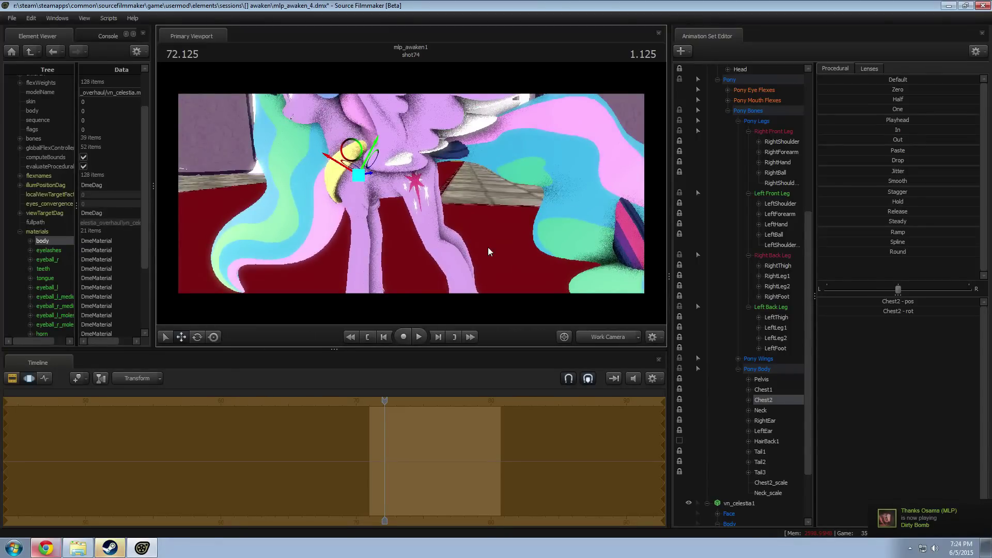
Step: Add a scale control to the RightThigh bone's transforms
{"action": "left_click", "coordinate": [777, 266]}
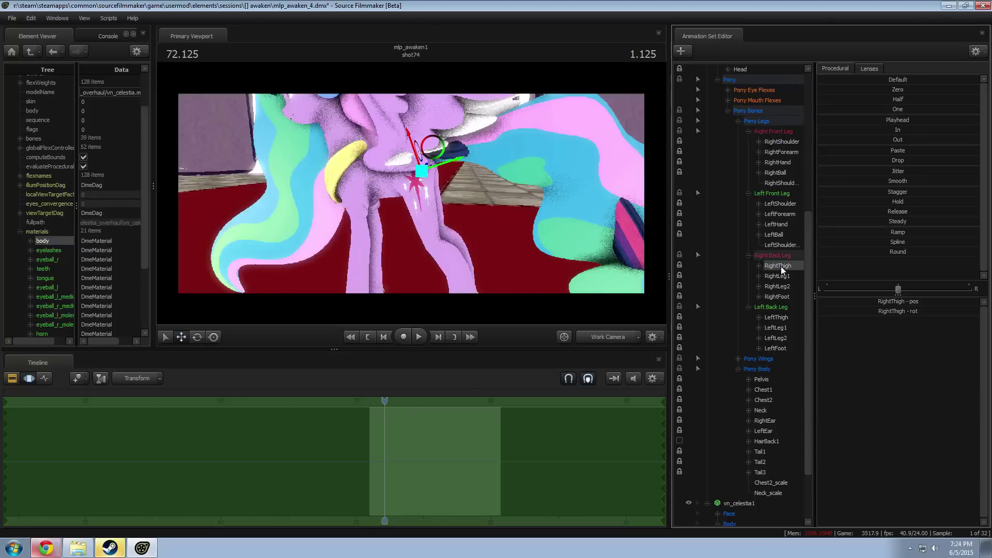
{"action": "right_click", "coordinate": [780, 266]}
{"action": "left_click", "coordinate": [799, 271]}
{"action": "right_click", "coordinate": [788, 264]}
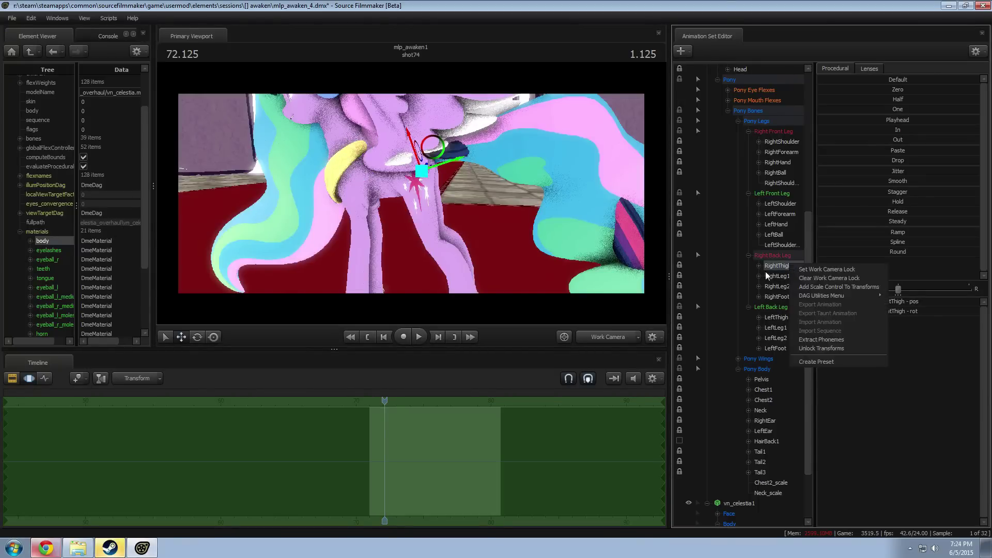
{"action": "left_click", "coordinate": [771, 275]}
{"action": "left_click", "coordinate": [783, 266]}
{"action": "right_click", "coordinate": [783, 265]}
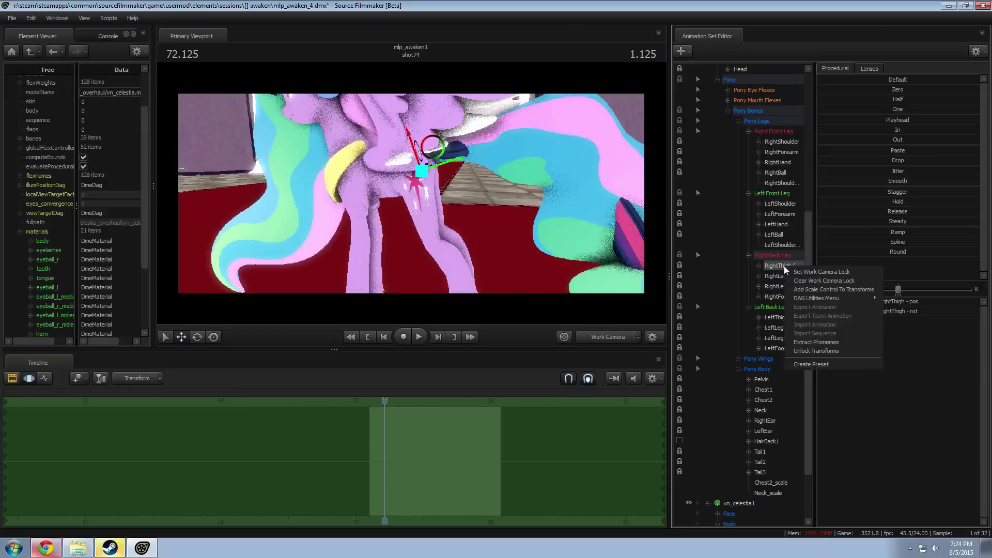
{"action": "left_click", "coordinate": [797, 282]}
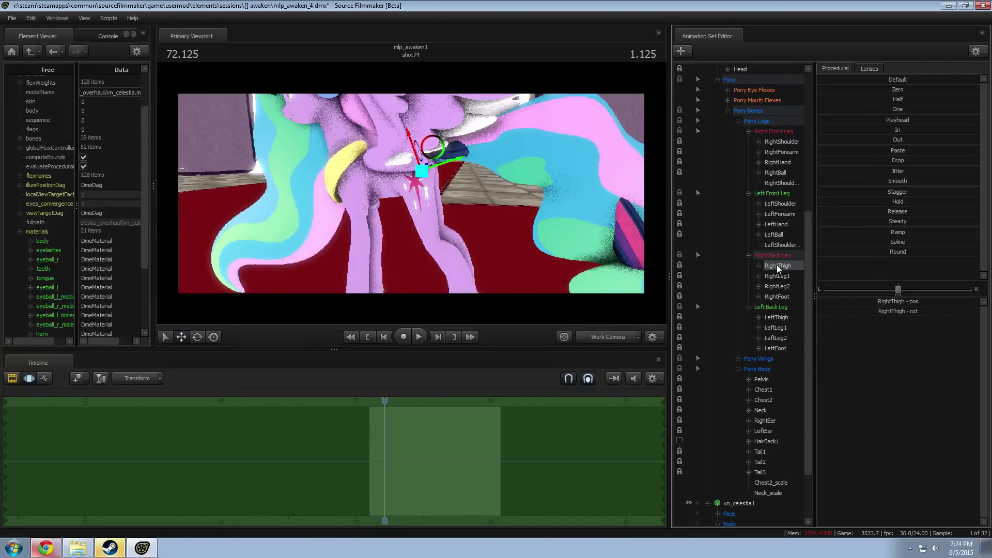
{"action": "right_click", "coordinate": [777, 264]}
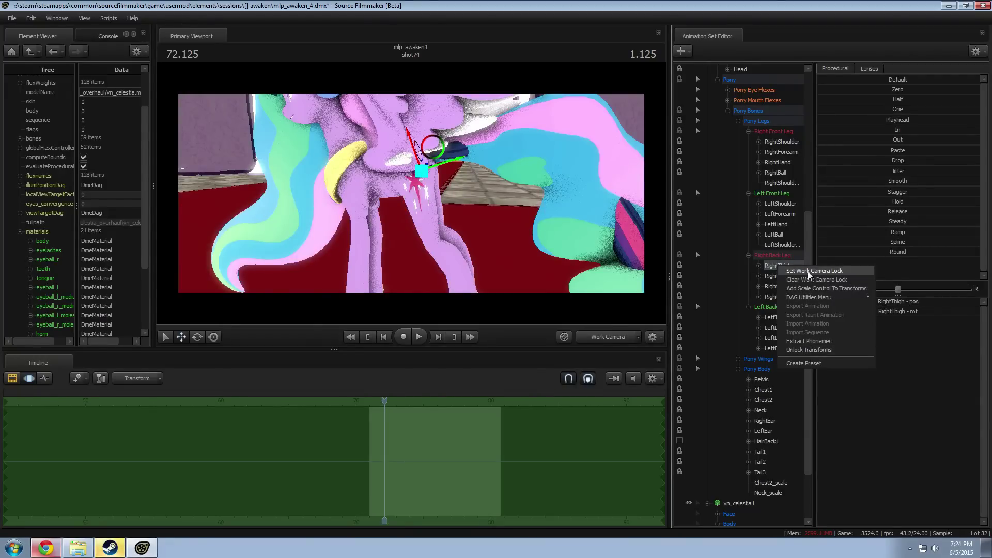
{"action": "left_click", "coordinate": [806, 288]}
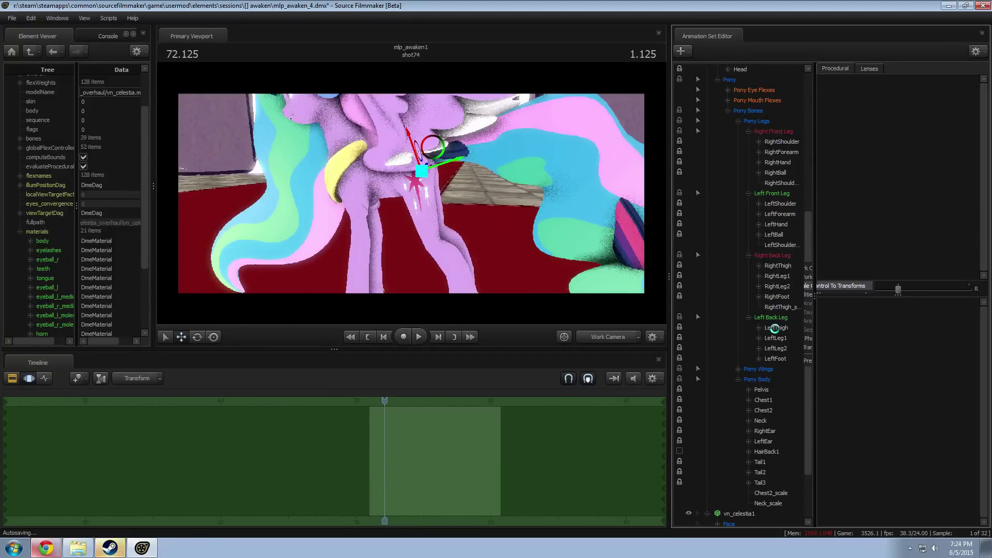
Step: Add a scale control to the LeftThigh bone and enlarge both thighs by blending their scale controls slightly toward One
{"action": "left_click", "coordinate": [776, 328]}
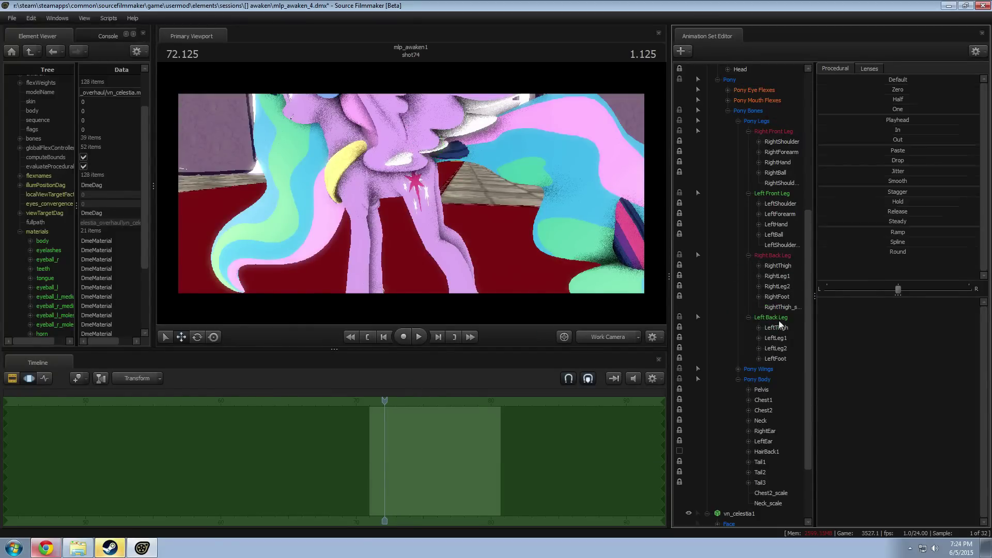
{"action": "right_click", "coordinate": [774, 329]}
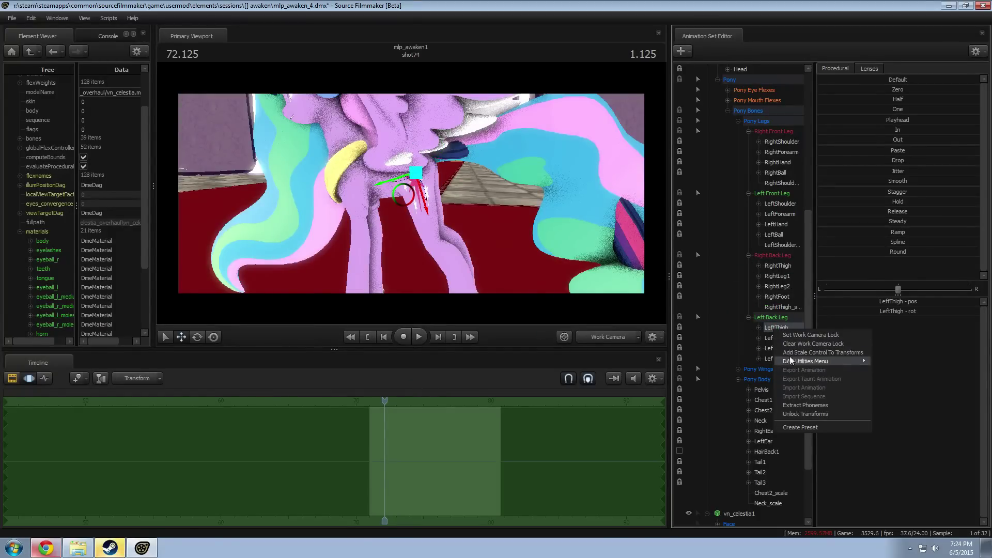
{"action": "left_click", "coordinate": [801, 352]}
{"action": "left_click", "coordinate": [781, 307], "text": "ctrl"}
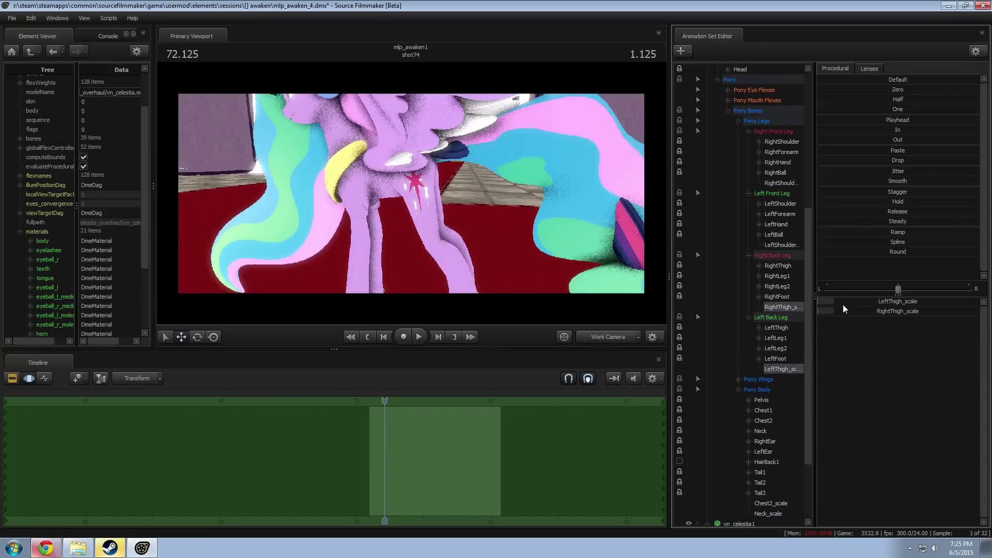
{"action": "left_click_drag", "start_coordinate": [888, 107], "coordinate": [896, 107]}
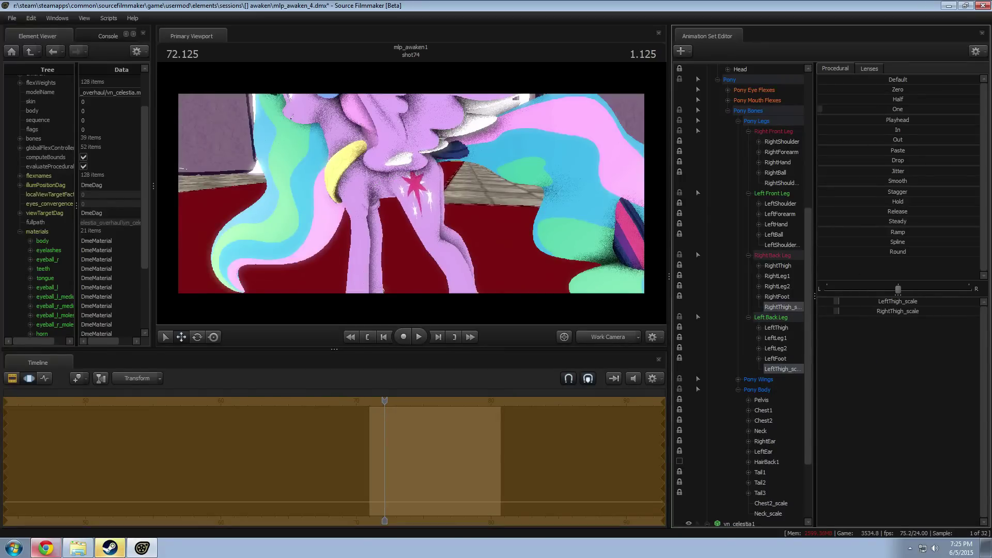
{"action": "mouse_move", "coordinate": [411, 207]}
{"action": "left_mouse_down"}
{"action": "mouse_move", "coordinate": [411, 170]}
{"action": "mouse_move", "coordinate": [403, 196]}
{"action": "mouse_move", "coordinate": [411, 197]}
{"action": "left_mouse_up"}
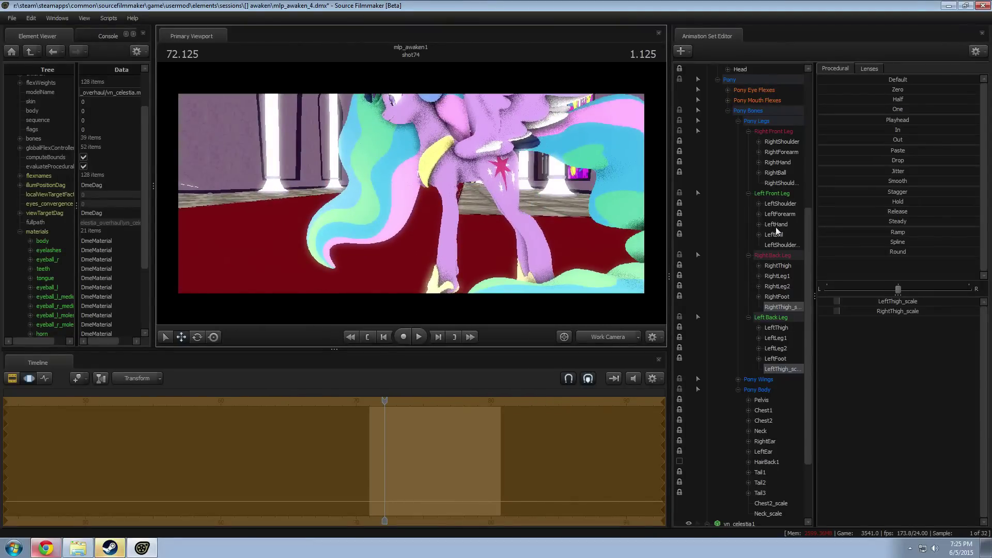
Step: Add scale controls to the LeftForearm and RightForearm bones
{"action": "left_click", "coordinate": [782, 213]}
{"action": "right_click", "coordinate": [782, 213]}
{"action": "left_click", "coordinate": [816, 237]}
{"action": "left_click", "coordinate": [782, 152]}
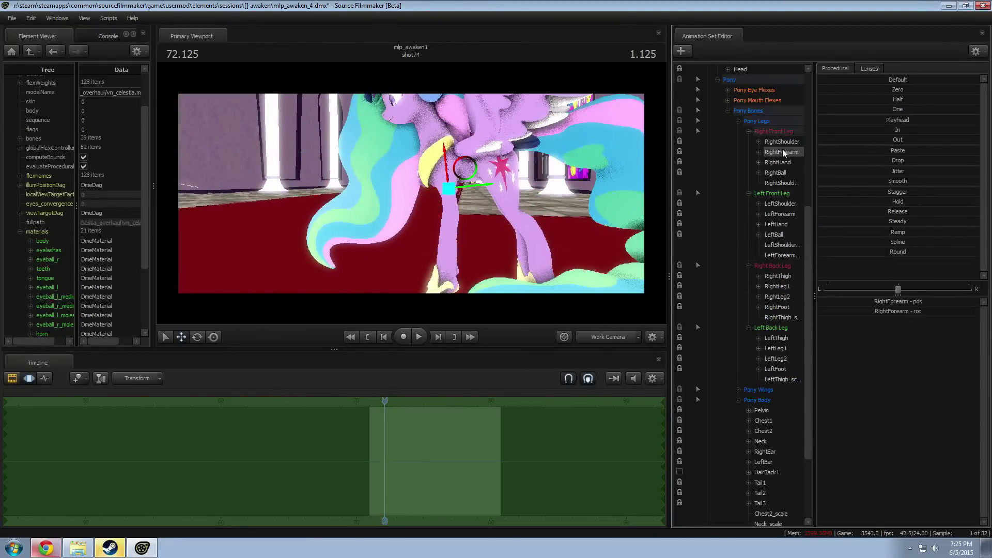
{"action": "right_click", "coordinate": [783, 153]}
{"action": "left_click", "coordinate": [816, 227]}
{"action": "left_click", "coordinate": [781, 221], "text": "ctrl"}
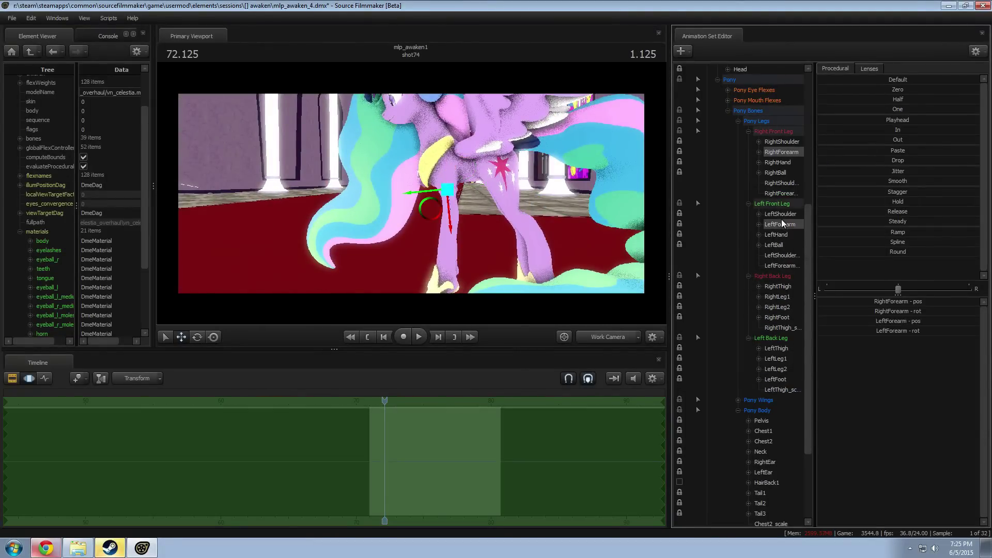
{"action": "left_click_drag", "start_coordinate": [897, 109], "coordinate": [941, 110]}
{"action": "key", "text": "ctrl+z"}
Step: Enlarge both forearms by blending LeftForearm_scale and RightForearm_scale slightly toward One
{"action": "left_click", "coordinate": [784, 265]}
{"action": "left_click", "coordinate": [782, 193], "text": "ctrl"}
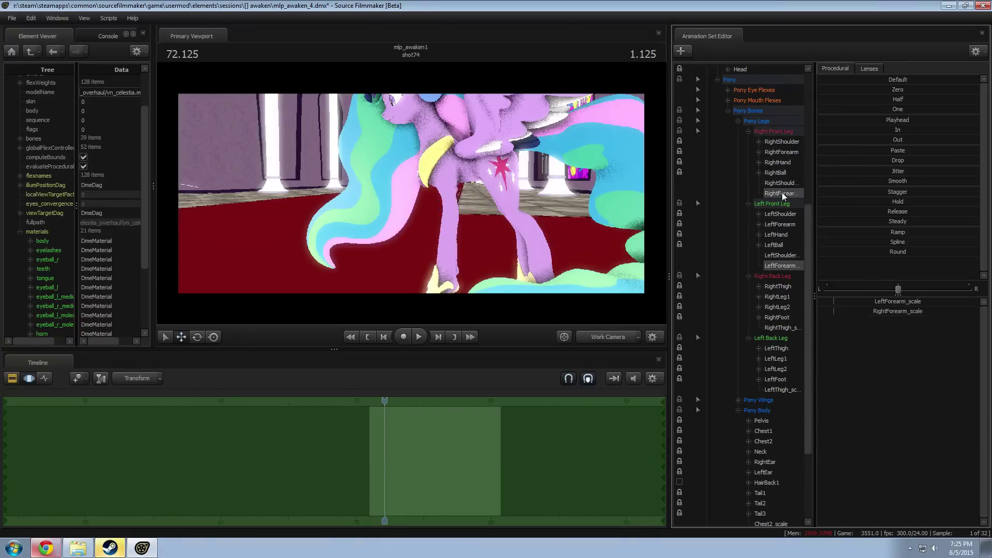
{"action": "left_click_drag", "start_coordinate": [897, 109], "coordinate": [898, 109]}
{"action": "left_click_drag", "start_coordinate": [568, 182], "coordinate": [409, 196]}
{"action": "key", "text": "s"}
{"action": "key", "text": "w"}
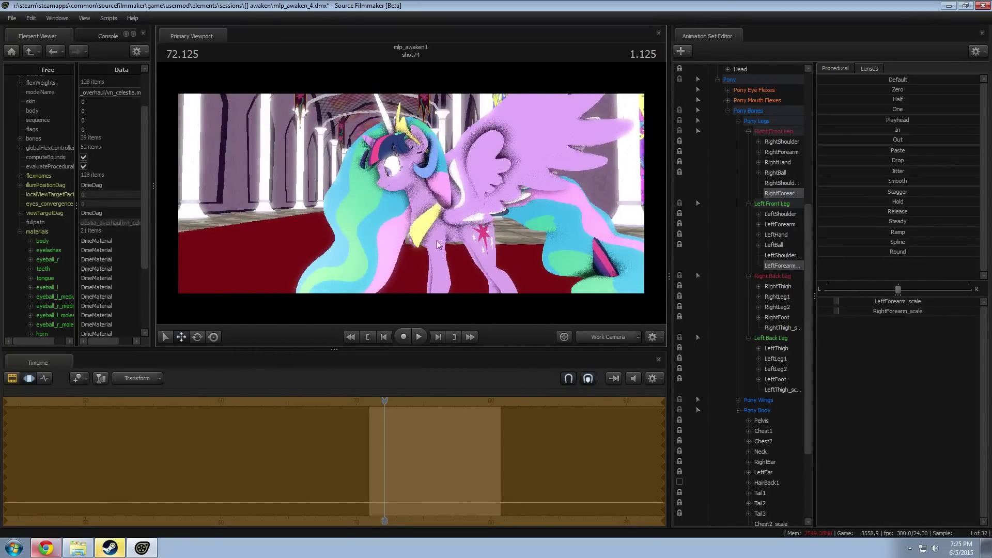
Step: Add a float attribute named $alpha to the teeth material and check it among the material's attributes
{"action": "right_click", "coordinate": [42, 271]}
{"action": "mouse_move", "coordinate": [75, 345]}
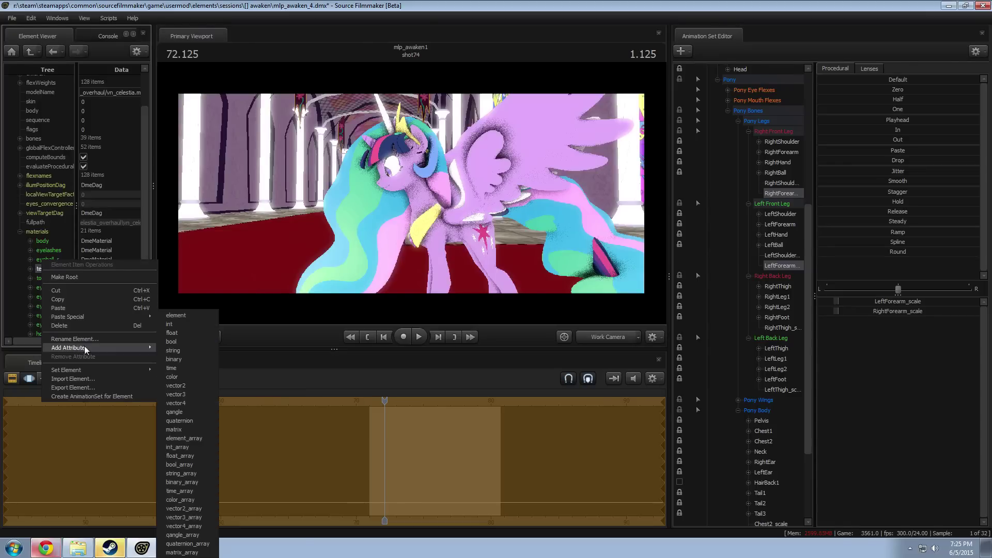
{"action": "left_click", "coordinate": [181, 332]}
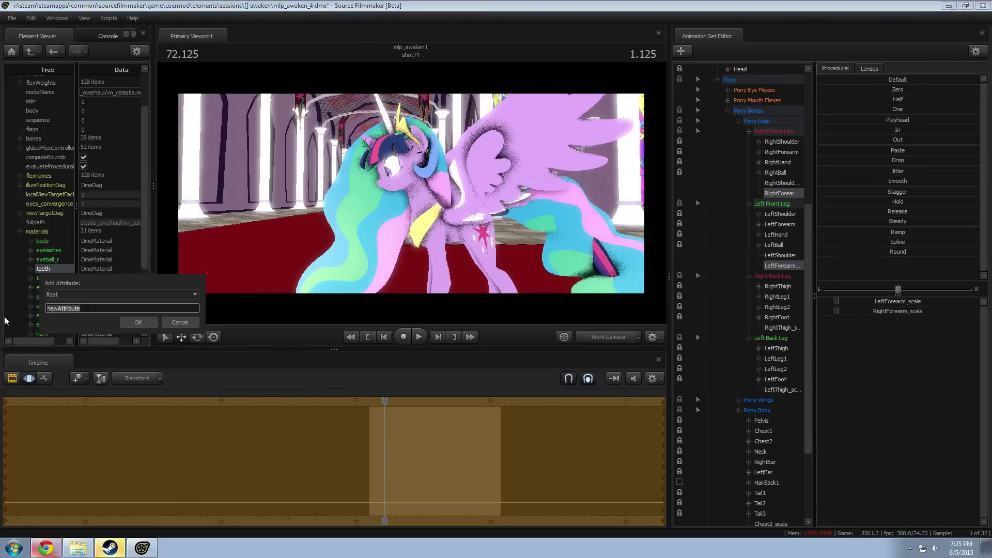
{"action": "type", "text": "ha"}
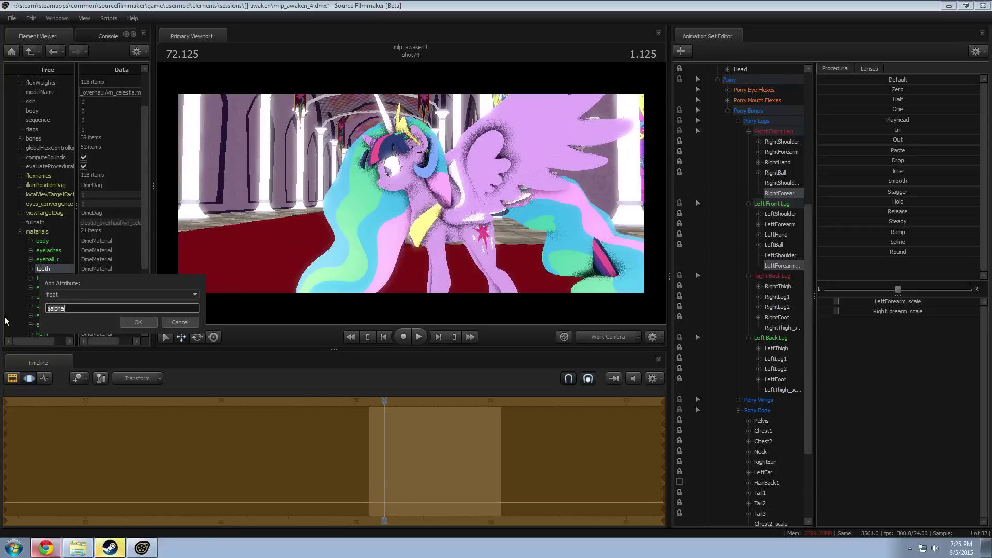
{"action": "left_click", "coordinate": [136, 322]}
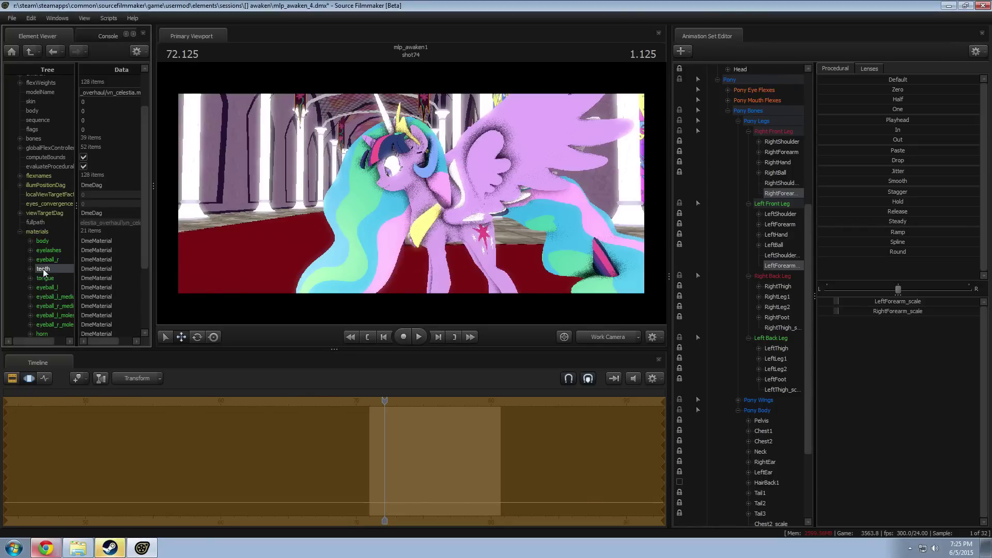
{"action": "left_click", "coordinate": [33, 268]}
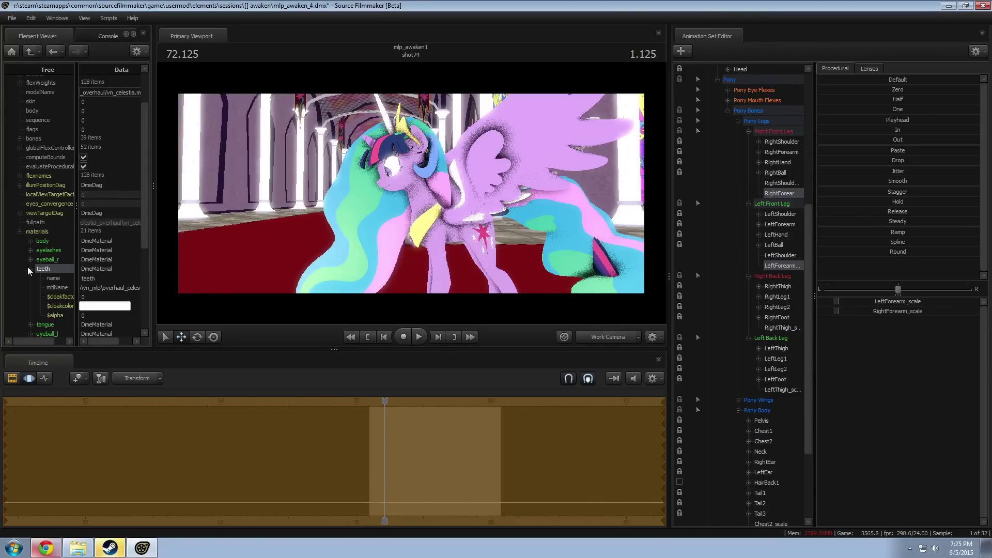
{"action": "left_click", "coordinate": [29, 269]}
Step: Add a float attribute named $alpha to the eyelashes material
{"action": "right_click", "coordinate": [45, 252]}
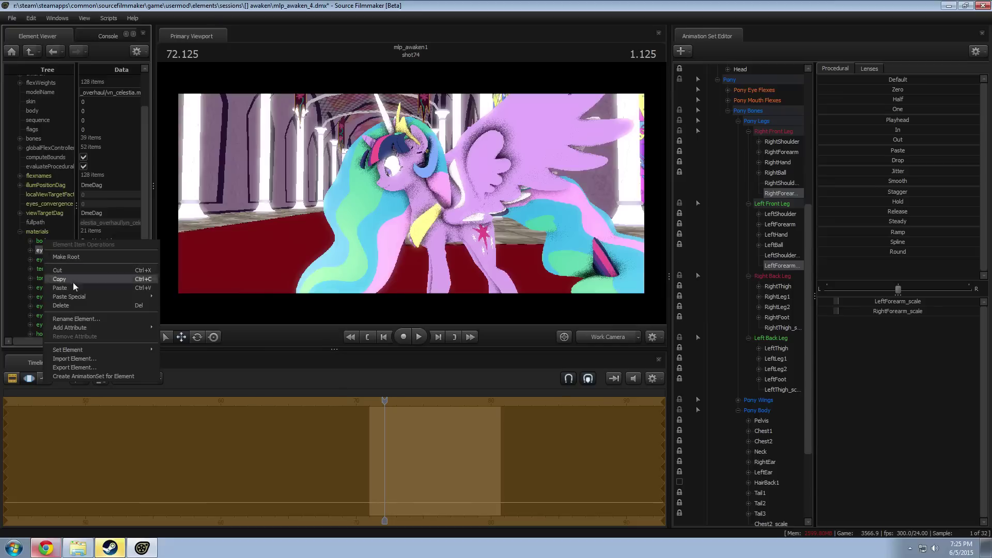
{"action": "mouse_move", "coordinate": [91, 327]}
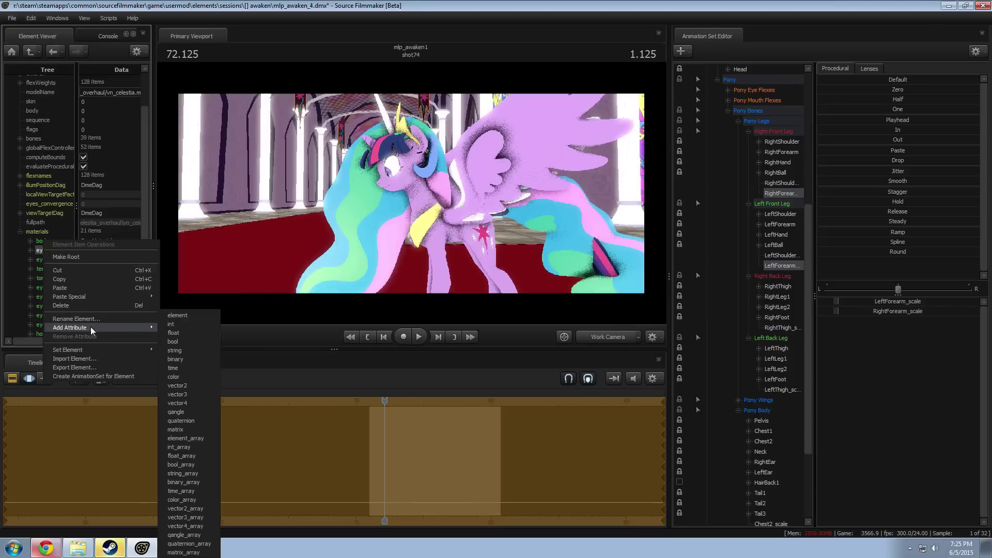
{"action": "left_click", "coordinate": [181, 334]}
{"action": "type", "text": "$alpha"}
{"action": "left_click", "coordinate": [144, 308]}
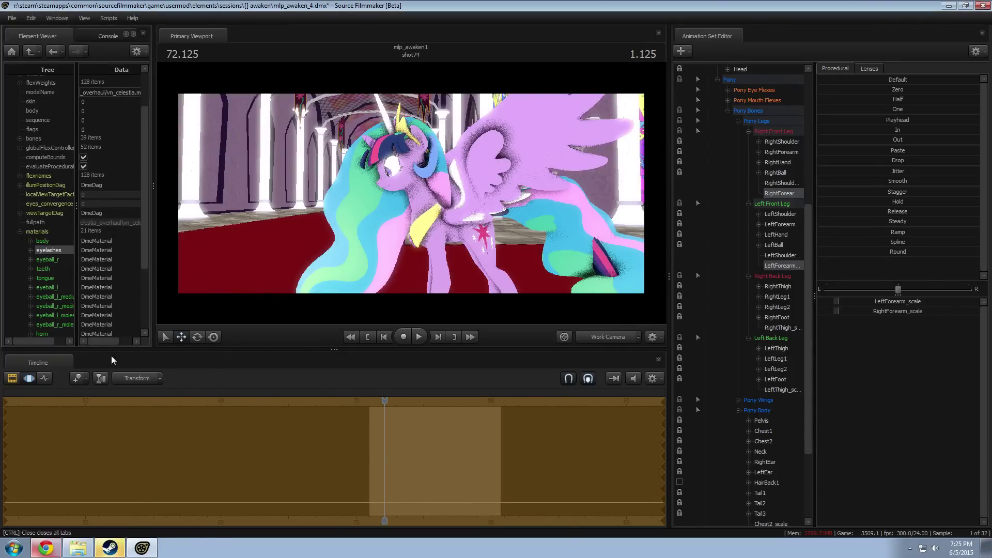
{"action": "scroll", "coordinate": [63, 325], "scroll_direction": "down", "scroll_amount": 2}
{"action": "right_click", "coordinate": [44, 281]}
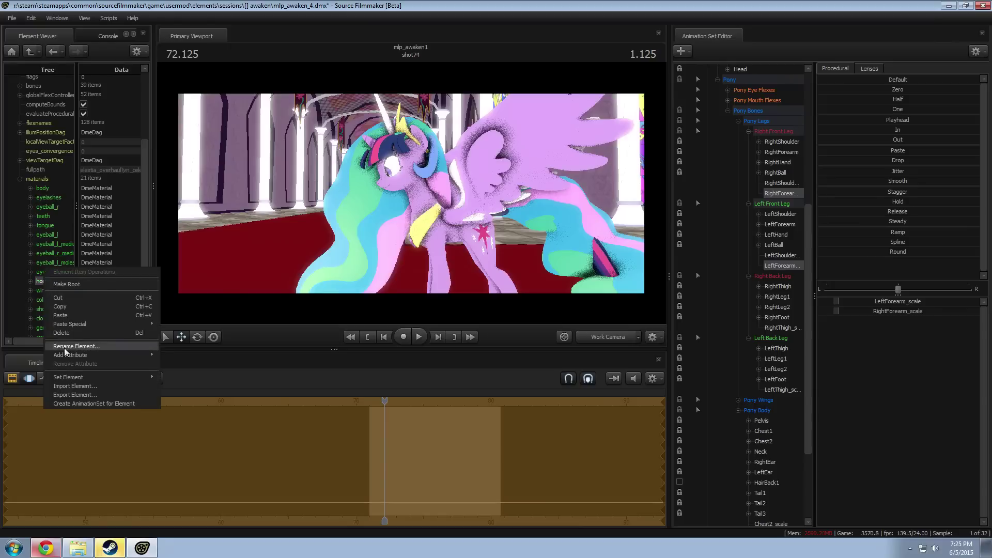
{"action": "mouse_move", "coordinate": [70, 354]}
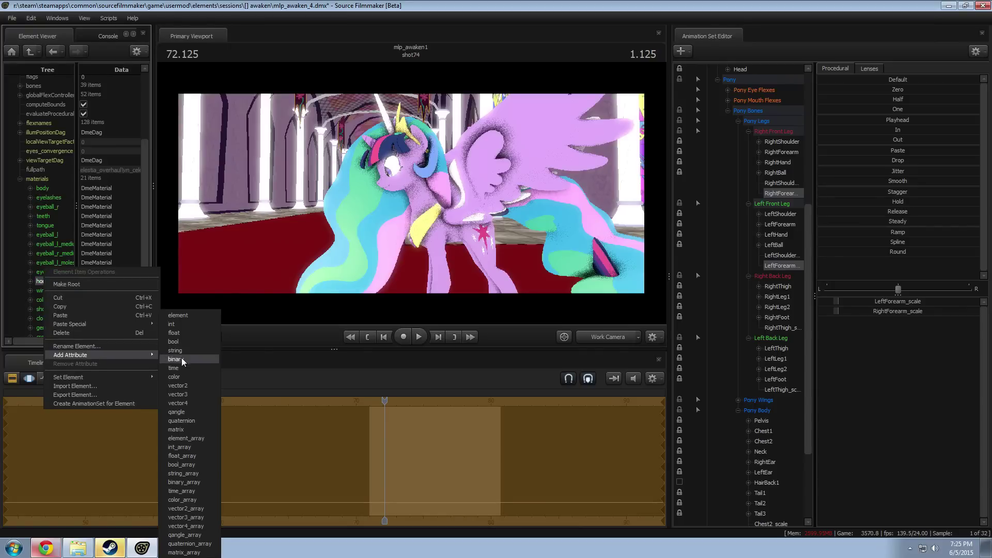
{"action": "left_click", "coordinate": [183, 395]}
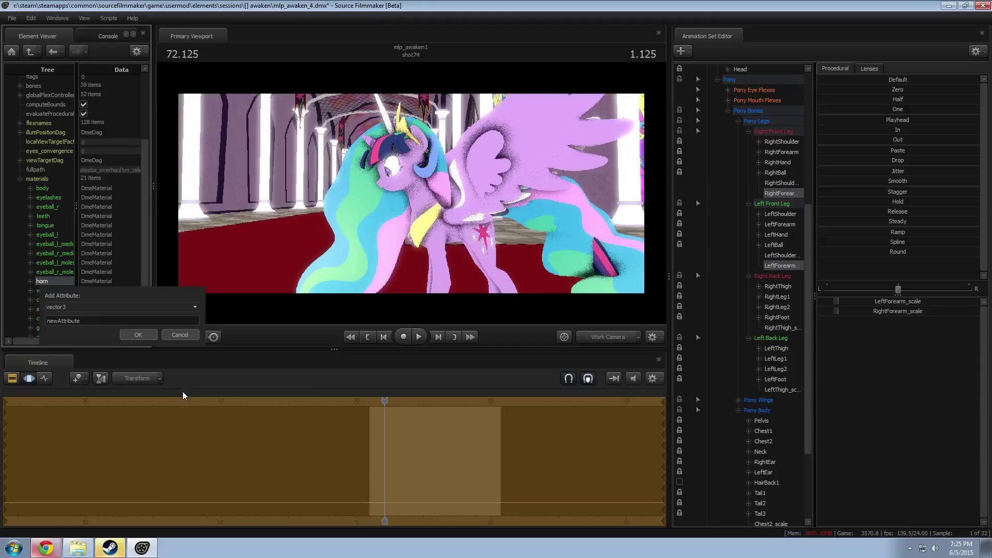
{"action": "left_click", "coordinate": [181, 335]}
Step: Add a string attribute named $basetexture to the horn material
{"action": "right_click", "coordinate": [54, 282]}
{"action": "mouse_move", "coordinate": [93, 358]}
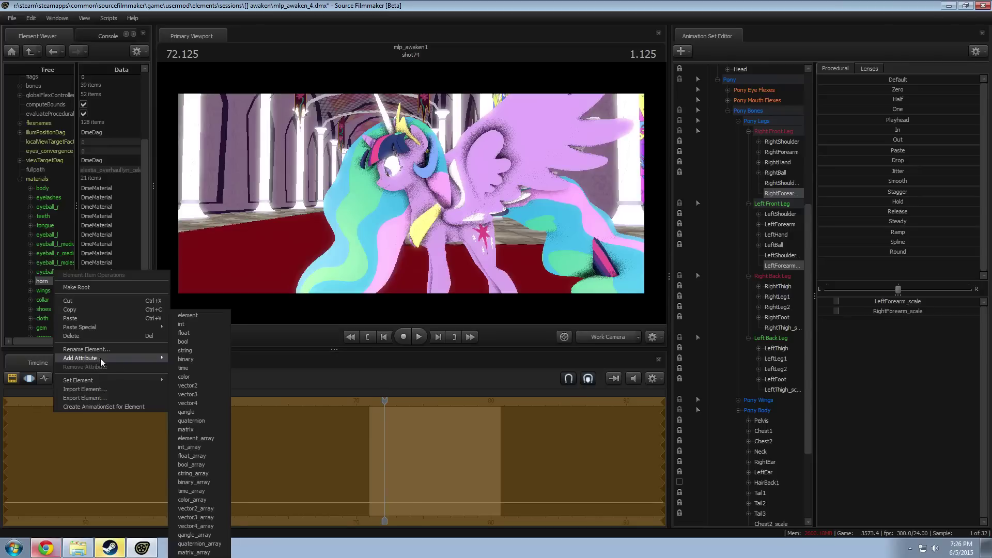
{"action": "mouse_move", "coordinate": [136, 359]}
{"action": "left_click", "coordinate": [194, 352]}
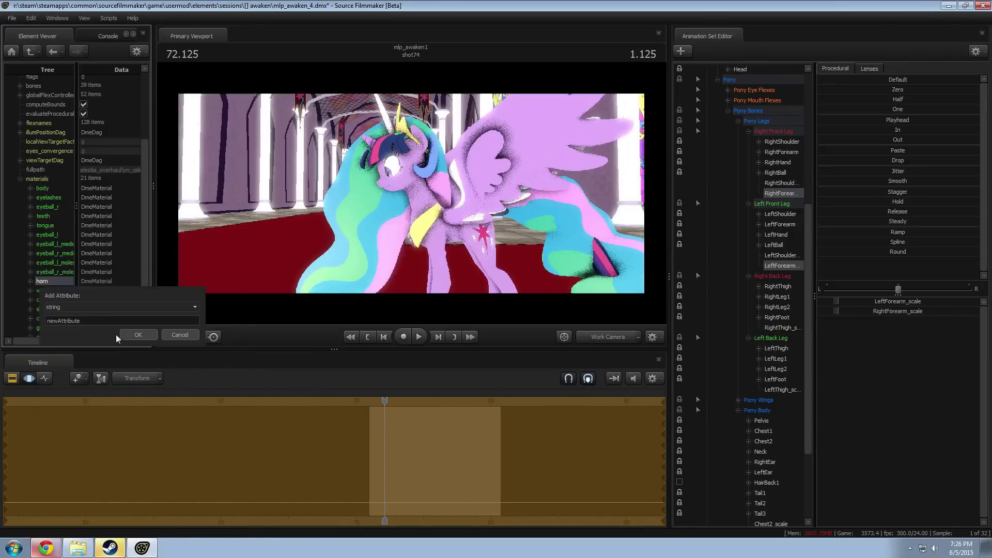
{"action": "type", "text": "$ba"}
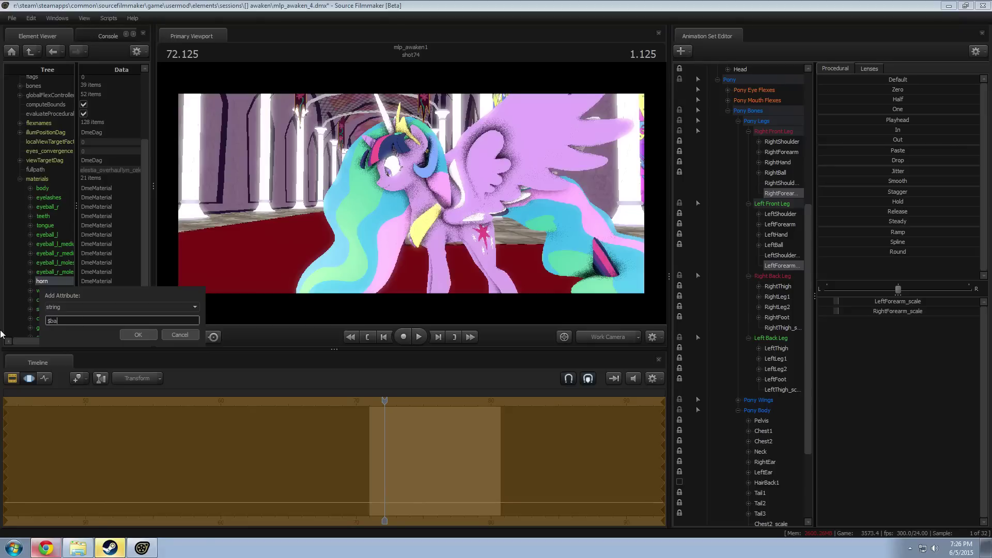
{"action": "type", "text": "seete"}
{"action": "key", "text": "BackSpace"}
{"action": "key", "text": "BackSpace"}
{"action": "key", "text": "BackSpace"}
{"action": "type", "text": "texture"}
{"action": "key", "text": "Return"}
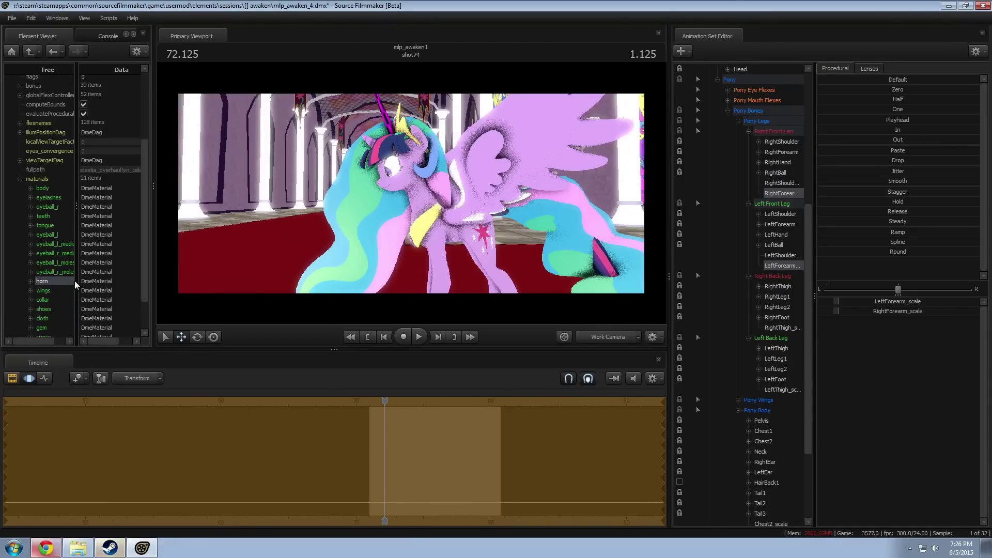
Step: Expand the horn material and change its mtlName path to models\vn_mlp\twilightsparkle\horn, widening the Element Viewer to see it
{"action": "scroll", "coordinate": [61, 285], "scroll_direction": "down", "scroll_amount": 2}
{"action": "left_click", "coordinate": [31, 239]}
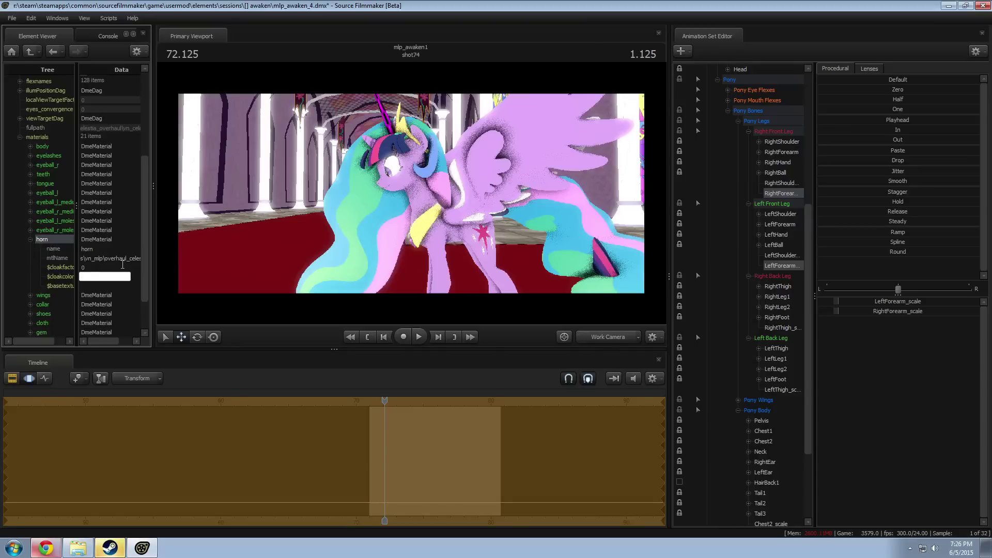
{"action": "left_click_drag", "start_coordinate": [152, 263], "coordinate": [127, 264]}
{"action": "double_click", "coordinate": [151, 258]}
{"action": "type", "text": "twila\\horn"}
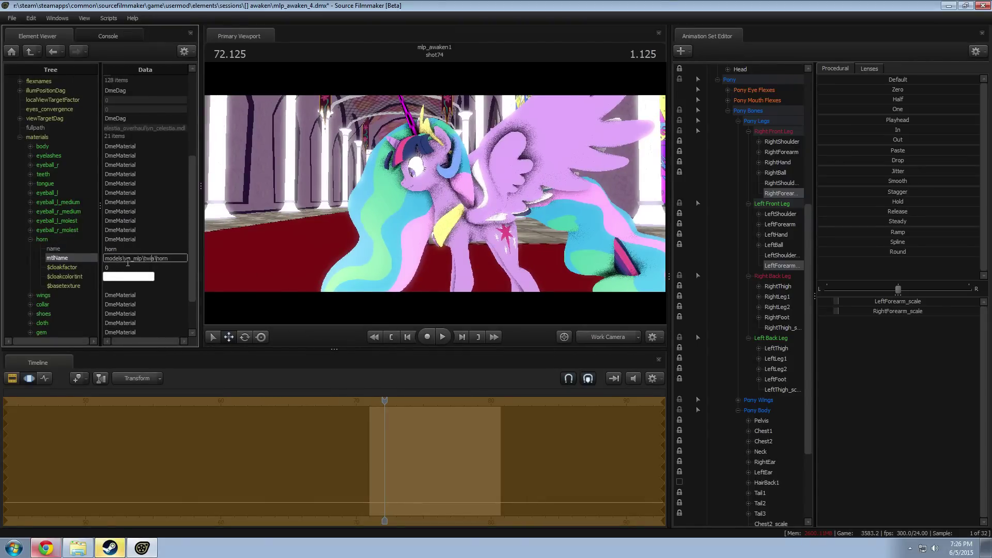
{"action": "type", "text": "ghtsparkle"}
{"action": "left_click", "coordinate": [106, 206]}
Step: Inspect the horn up close in the viewport and check the horn material's mtlName path
{"action": "left_click_drag", "start_coordinate": [407, 208], "coordinate": [380, 160]}
{"action": "key", "text": "w"}
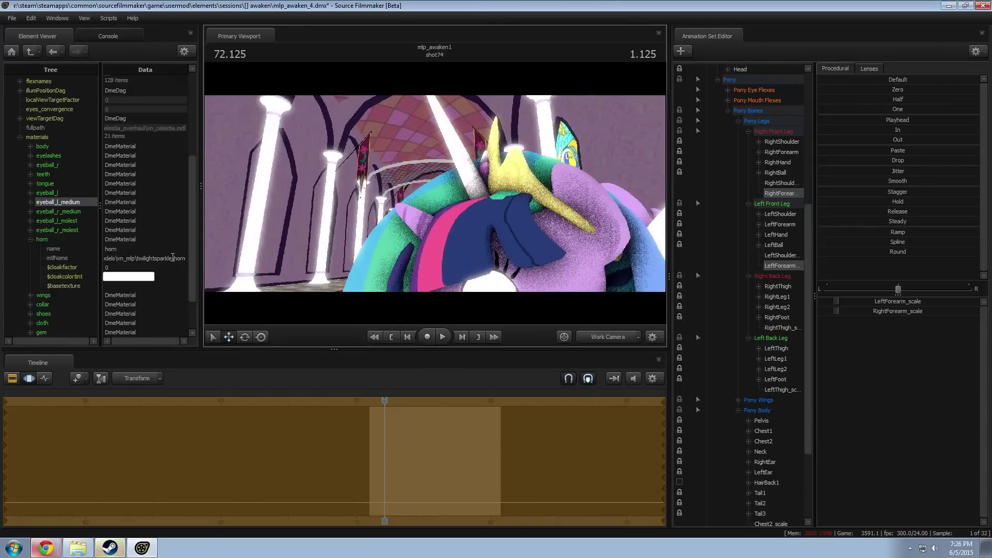
{"action": "left_click_drag", "start_coordinate": [172, 259], "coordinate": [155, 258]}
{"action": "left_click", "coordinate": [163, 258]}
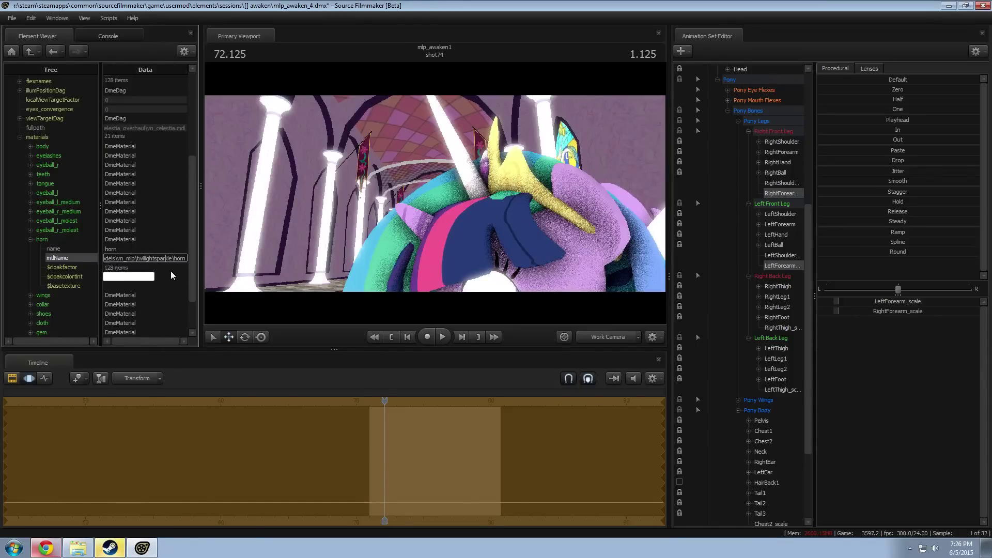
{"action": "scroll", "coordinate": [150, 239], "scroll_direction": "up", "scroll_amount": 4}
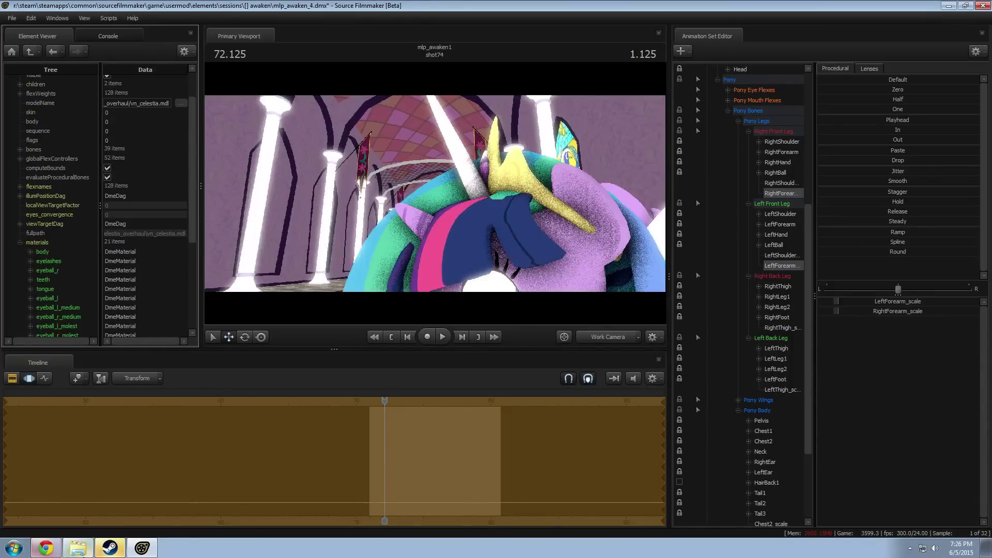
Step: Switch to Windows Explorer and browse usermod\materials\models\VN_mlp\twilightsparkle for the horn material and texture files
{"action": "left_click", "coordinate": [80, 548]}
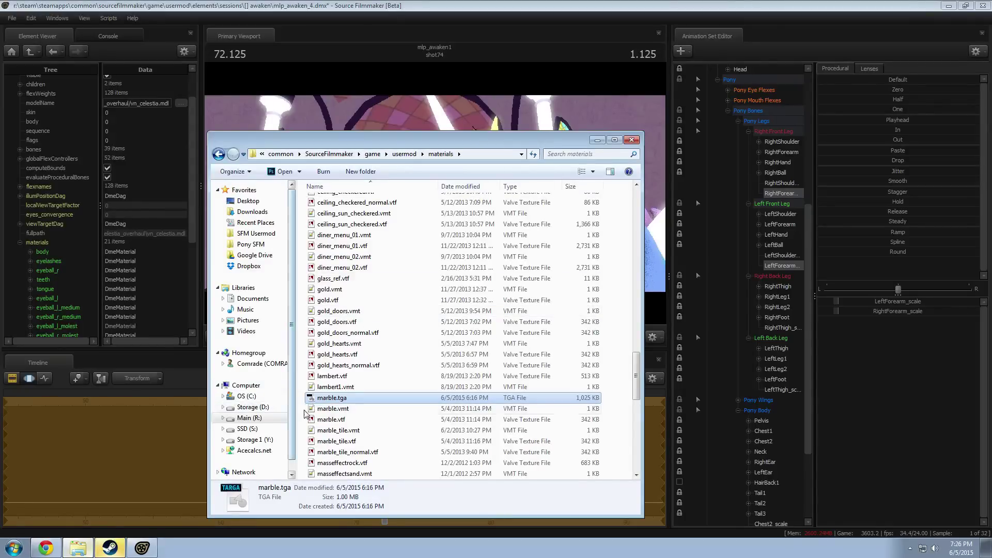
{"action": "scroll", "coordinate": [321, 413], "scroll_direction": "down", "scroll_amount": 1}
{"action": "left_click", "coordinate": [404, 153]}
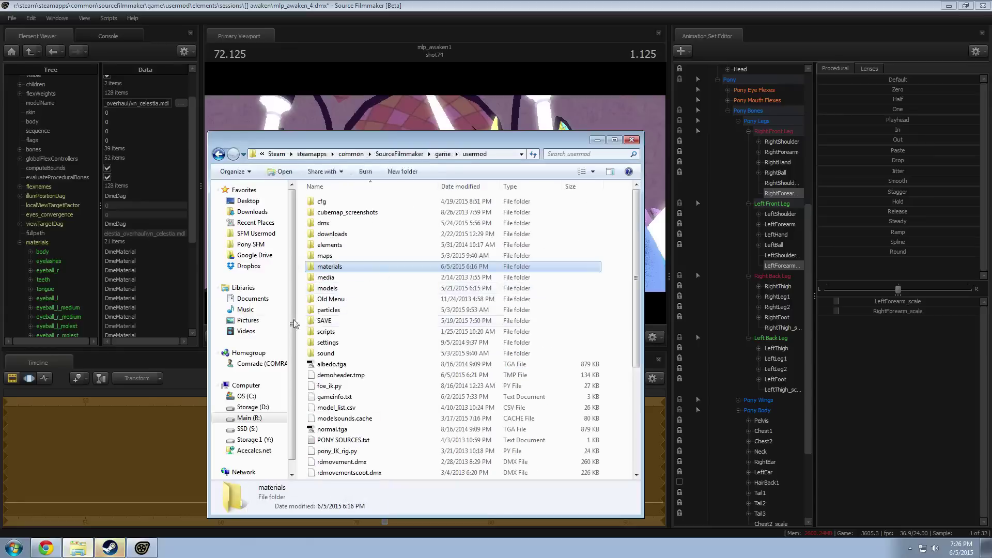
{"action": "double_click", "coordinate": [326, 267]}
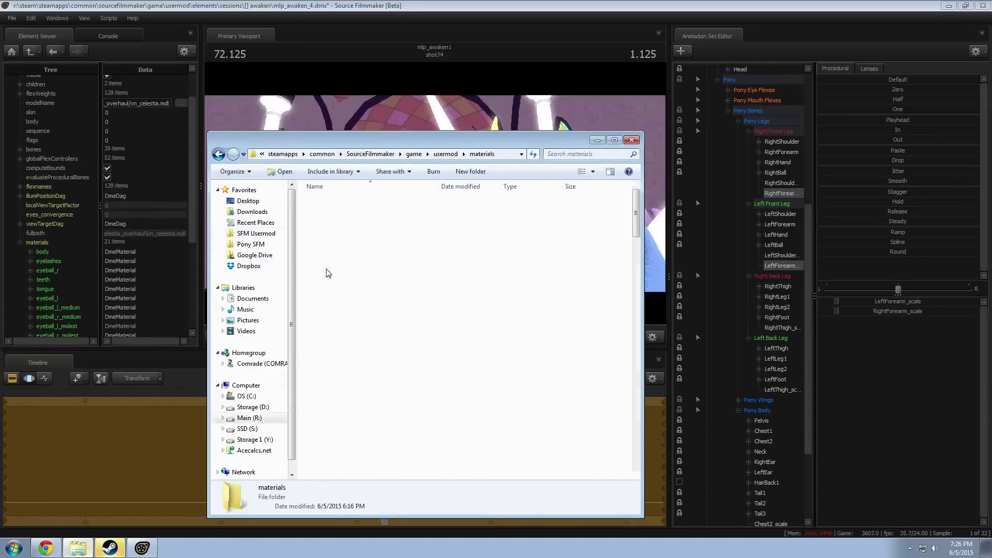
{"action": "scroll", "coordinate": [356, 336], "scroll_direction": "down", "scroll_amount": 8}
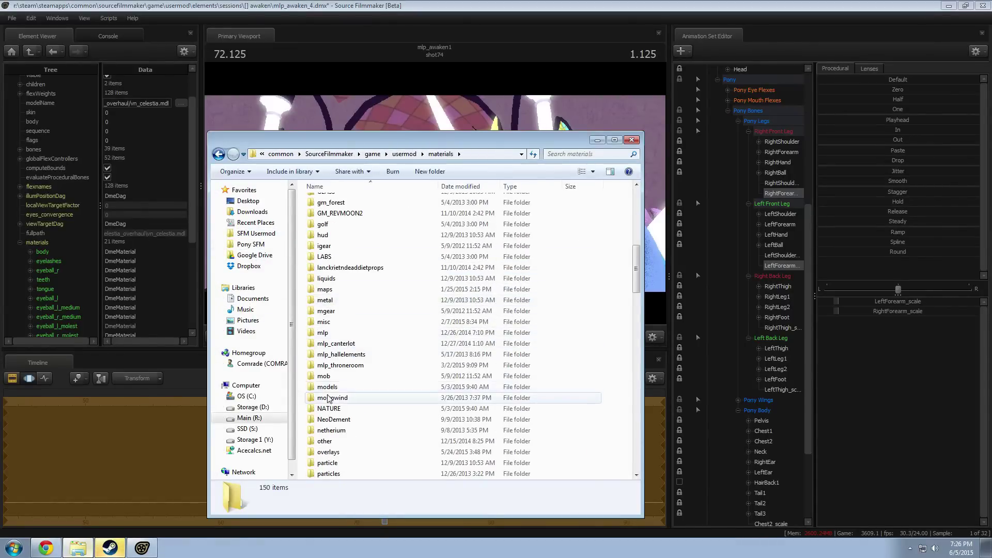
{"action": "double_click", "coordinate": [330, 392]}
{"action": "scroll", "coordinate": [331, 413], "scroll_direction": "down", "scroll_amount": 20}
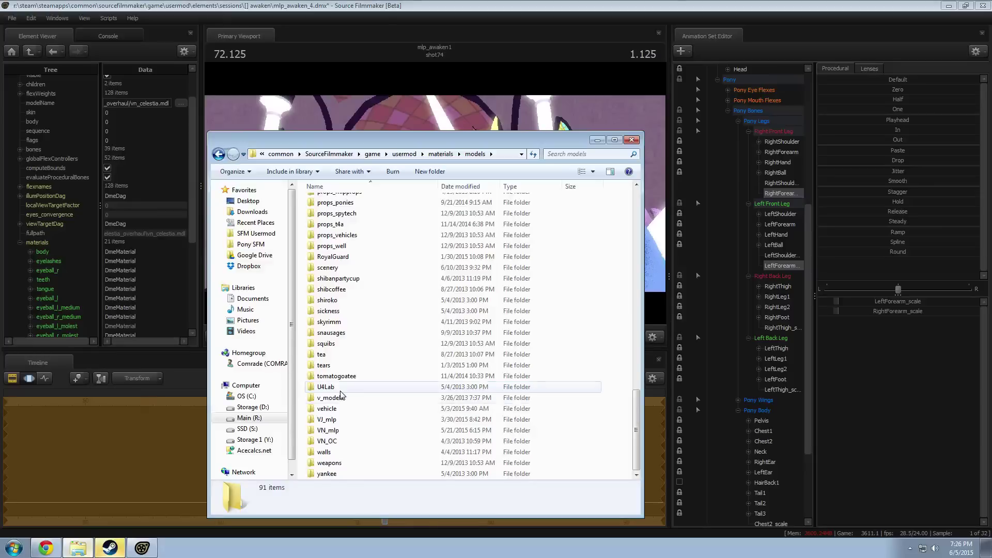
{"action": "double_click", "coordinate": [327, 430]}
{"action": "scroll", "coordinate": [394, 341], "scroll_direction": "down", "scroll_amount": 13}
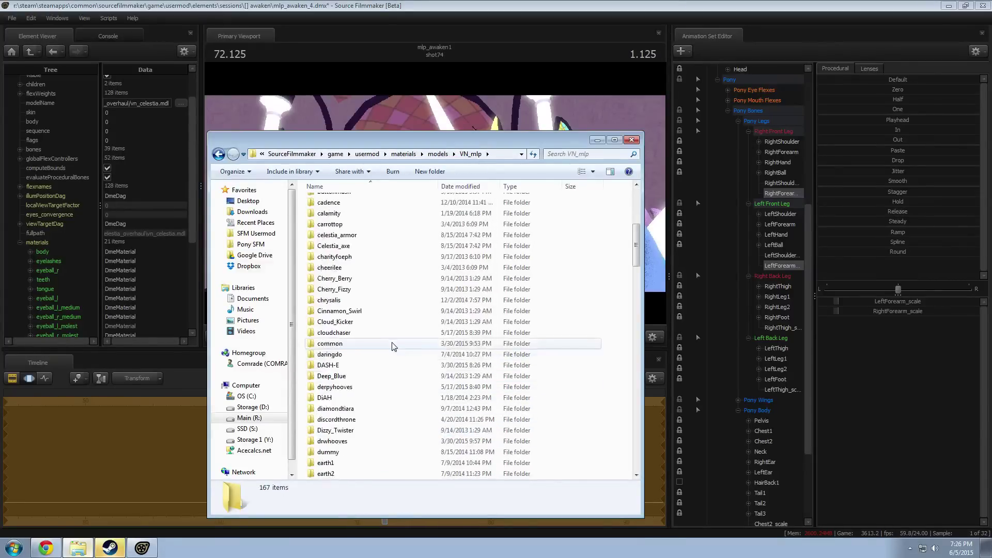
{"action": "scroll", "coordinate": [404, 337], "scroll_direction": "down", "scroll_amount": 20}
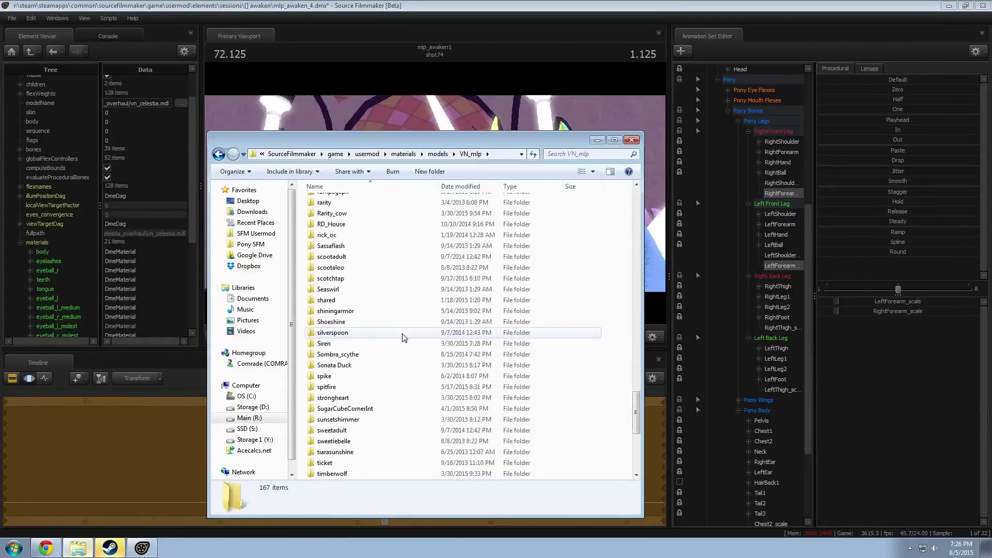
{"action": "double_click", "coordinate": [337, 300]}
{"action": "scroll", "coordinate": [376, 336], "scroll_direction": "down", "scroll_amount": 8}
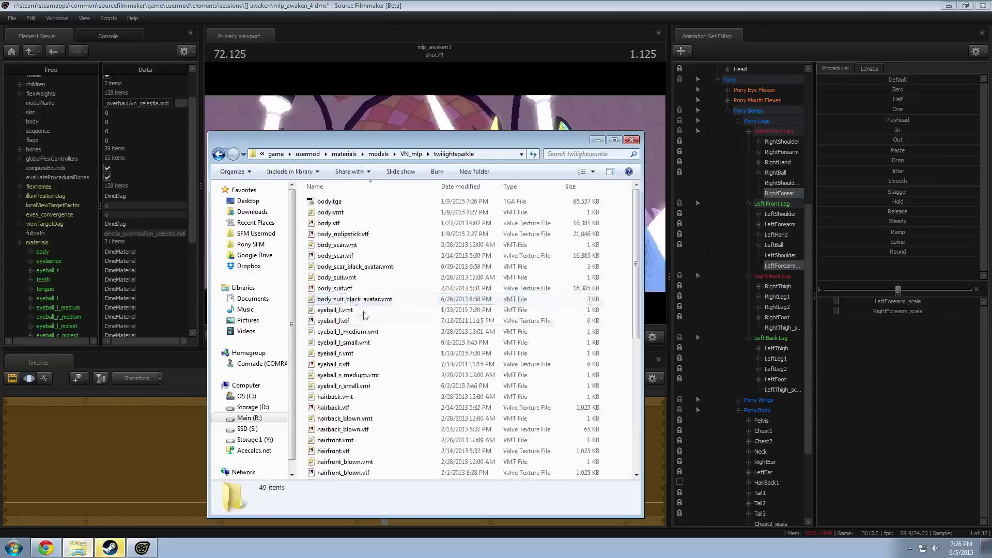
{"action": "scroll", "coordinate": [375, 339], "scroll_direction": "up", "scroll_amount": 1}
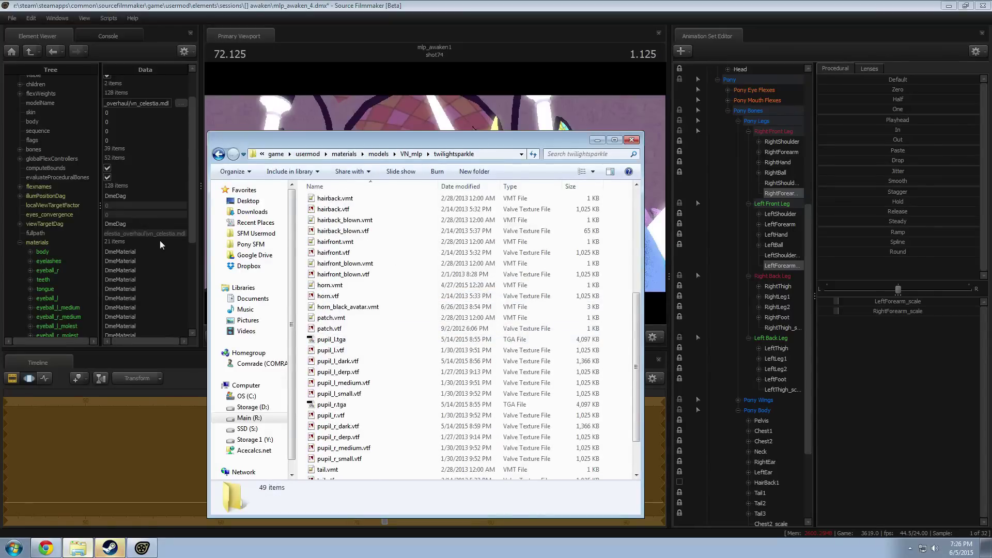
Step: Return to Source Filmmaker and check the horn material's mtlName path against the twilightsparkle folder
{"action": "left_click", "coordinate": [45, 275]}
{"action": "scroll", "coordinate": [40, 289], "scroll_direction": "down", "scroll_amount": 2}
{"action": "left_click", "coordinate": [30, 291]}
{"action": "scroll", "coordinate": [48, 293], "scroll_direction": "down", "scroll_amount": 2}
{"action": "left_click_drag", "start_coordinate": [157, 262], "coordinate": [192, 261]}
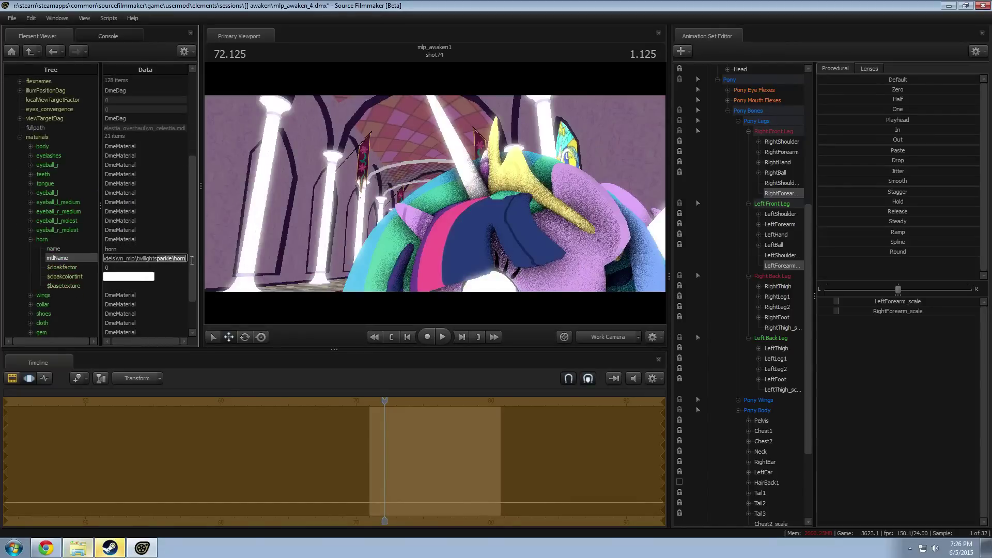
{"action": "left_click", "coordinate": [158, 262]}
Step: Copy the models\VN_mlp\twilightsparkle path from the Explorer folder address and paste it over the folder part of the horn material's mtlName
{"action": "key", "text": "alt+Tab"}
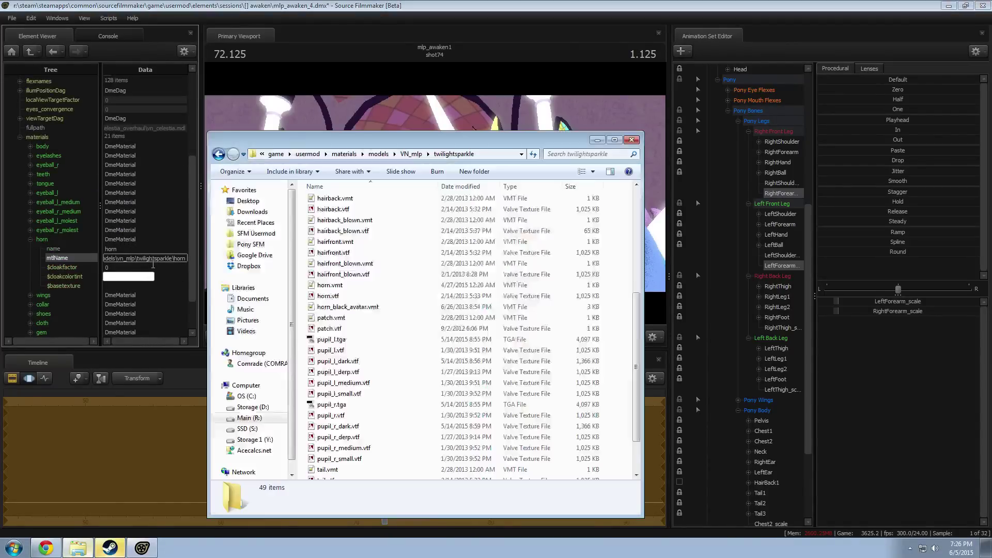
{"action": "left_click", "coordinate": [490, 158]}
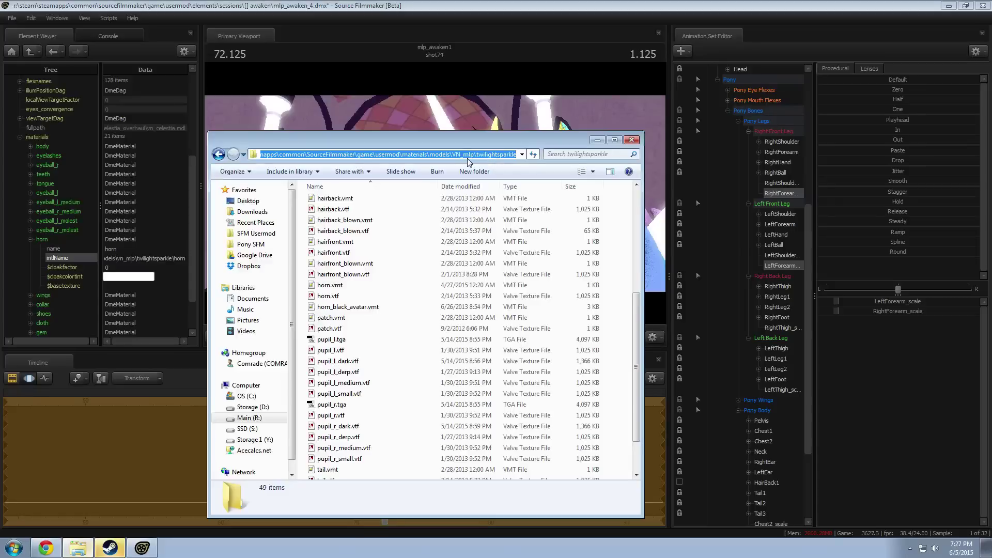
{"action": "left_click", "coordinate": [444, 155]}
{"action": "left_click_drag", "start_coordinate": [428, 155], "coordinate": [625, 149]}
{"action": "key", "text": "ctrl+c"}
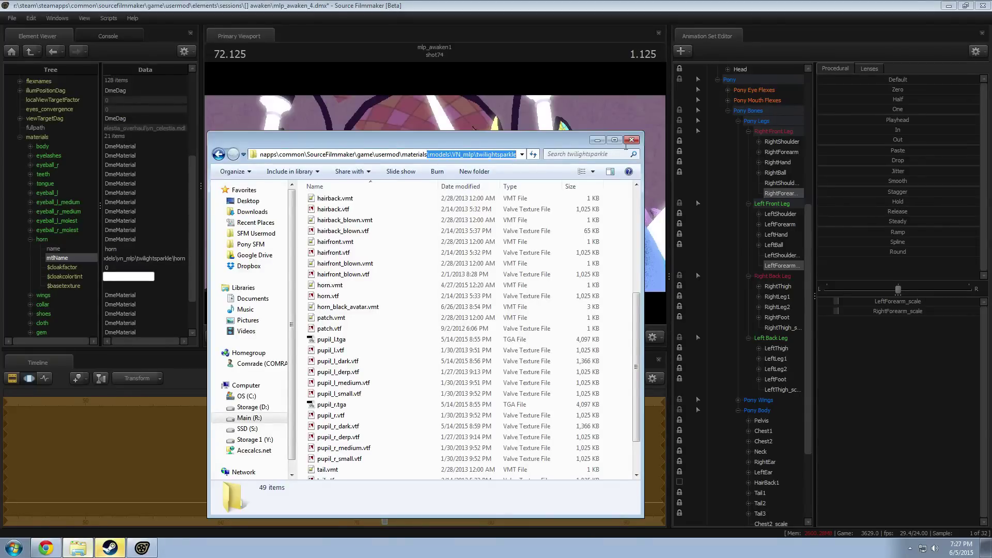
{"action": "left_click_drag", "start_coordinate": [172, 259], "coordinate": [88, 257]}
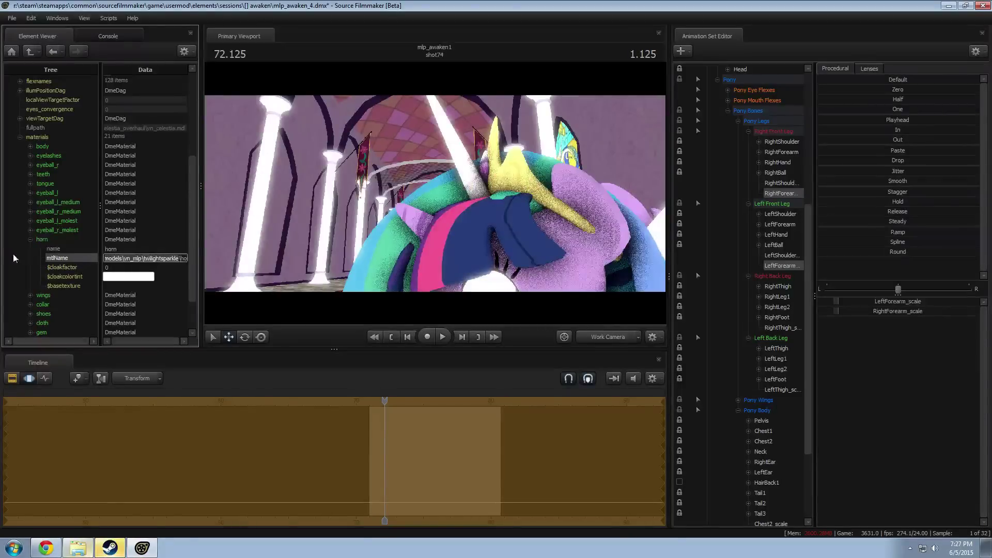
{"action": "key", "text": "ctrl+v"}
{"action": "key", "text": "Return"}
Step: Try pointing the horn material's $basetexture to models\VN_mlp\twilightsparkle\horn, pasting the copied folder path and removing the leading backslash
{"action": "left_click", "coordinate": [165, 286]}
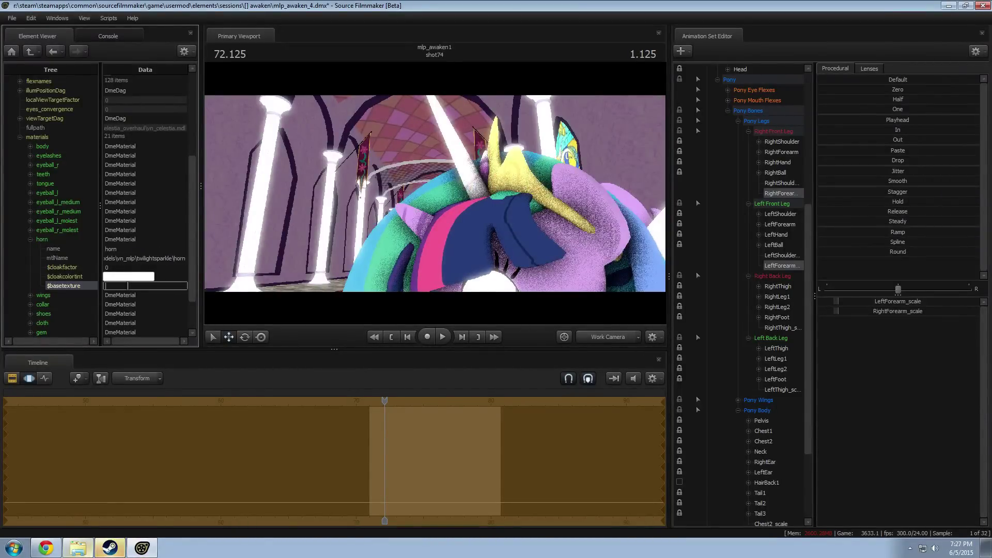
{"action": "key", "text": "ctrl+v"}
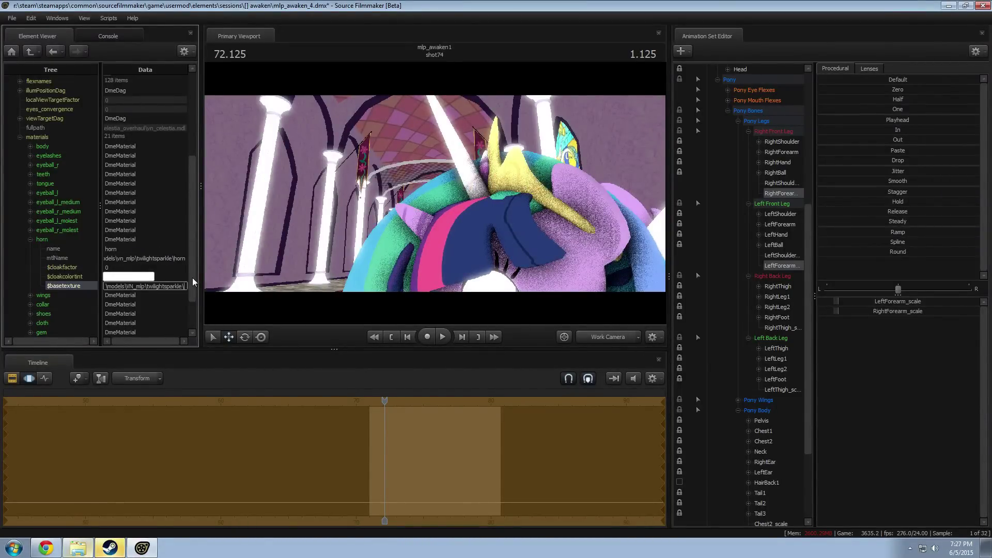
{"action": "key", "text": "Return"}
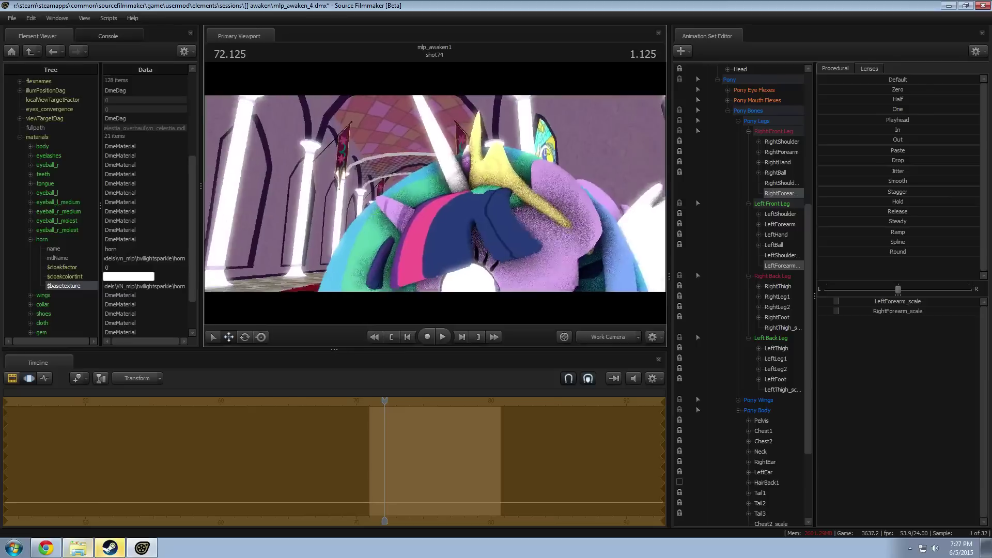
{"action": "double_click", "coordinate": [120, 286]}
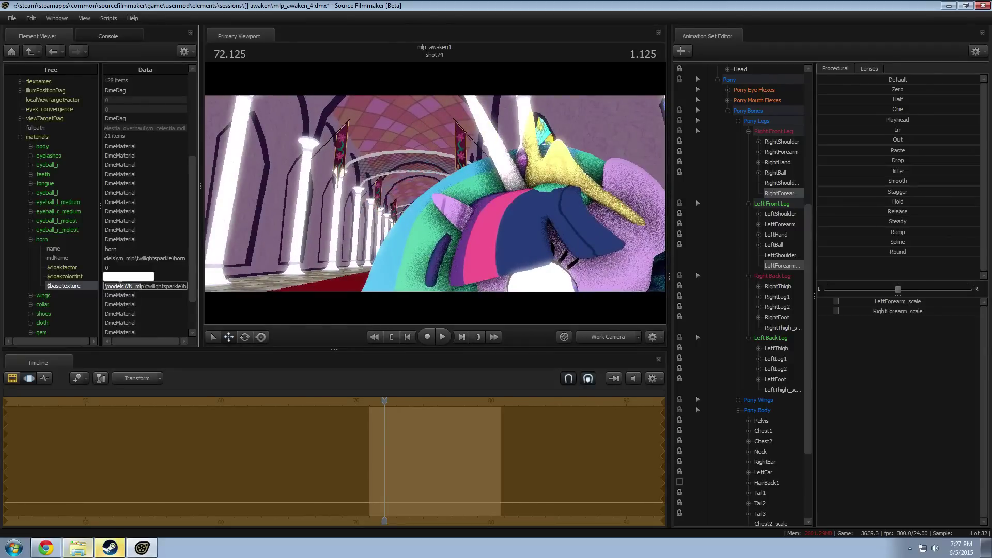
{"action": "left_click_drag", "start_coordinate": [120, 260], "coordinate": [74, 262]}
{"action": "left_click_drag", "start_coordinate": [123, 287], "coordinate": [97, 288]}
{"action": "left_click", "coordinate": [107, 285]}
{"action": "key", "text": "BackSpace"}
{"action": "left_click", "coordinate": [171, 268]}
Step: Inspect the horn in the viewport and compare the horn material's mtlName path with its $basetexture path
{"action": "left_click_drag", "start_coordinate": [254, 244], "coordinate": [222, 289]}
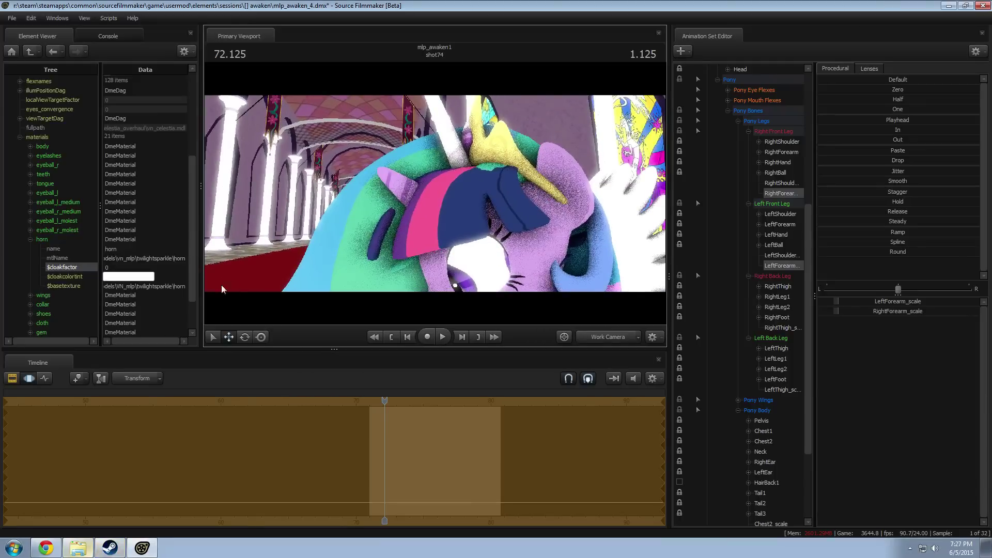
{"action": "left_click", "coordinate": [155, 287]}
{"action": "left_click", "coordinate": [174, 258]}
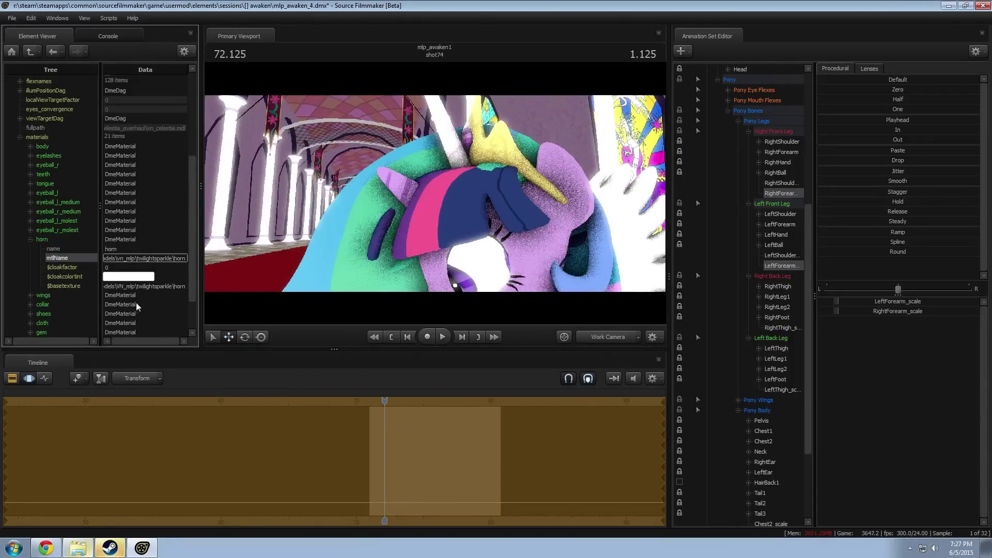
{"action": "left_click", "coordinate": [160, 287]}
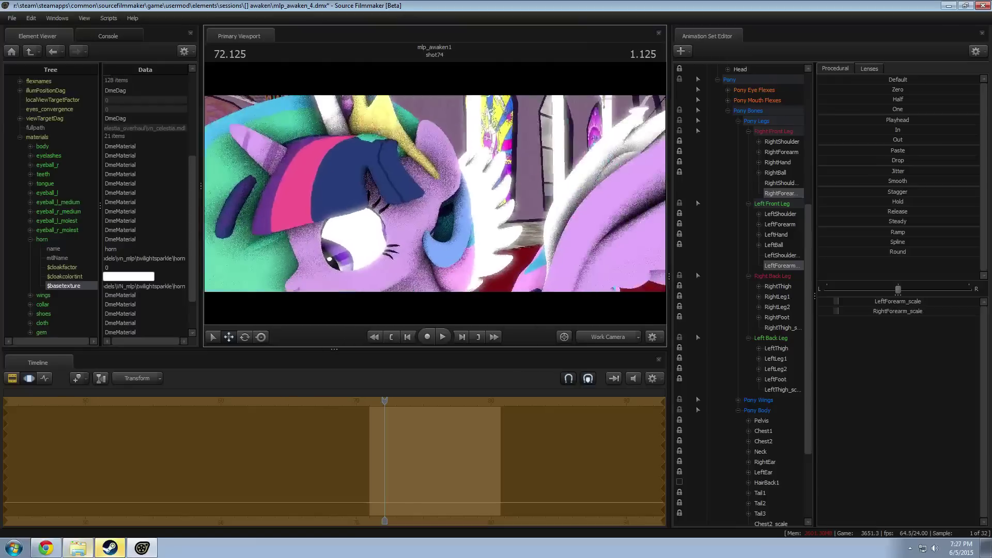
{"action": "key", "text": "s"}
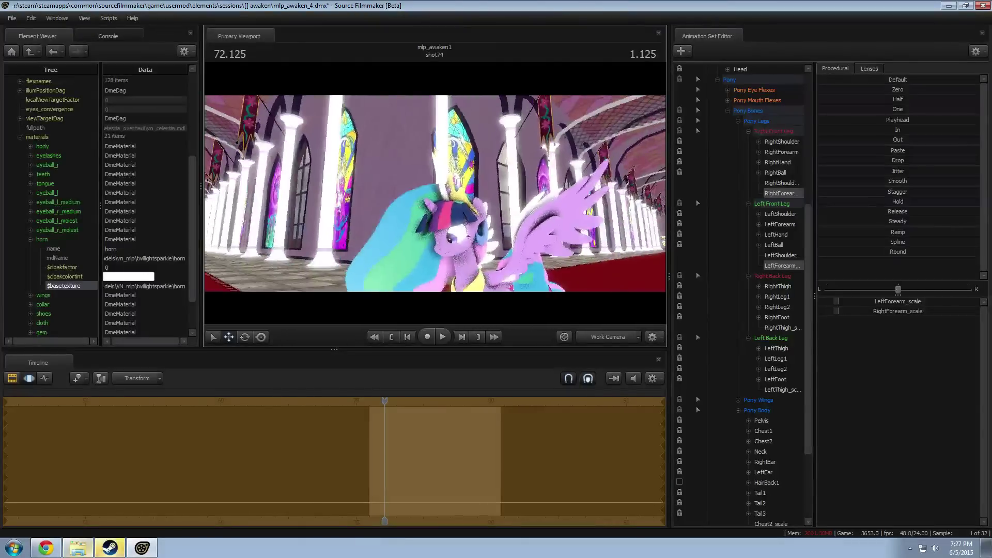
{"action": "key", "text": "w"}
Step: Delete the $basetexture attribute from Celestia's horn material and leave the wings material collapsed
{"action": "right_click", "coordinate": [52, 283]}
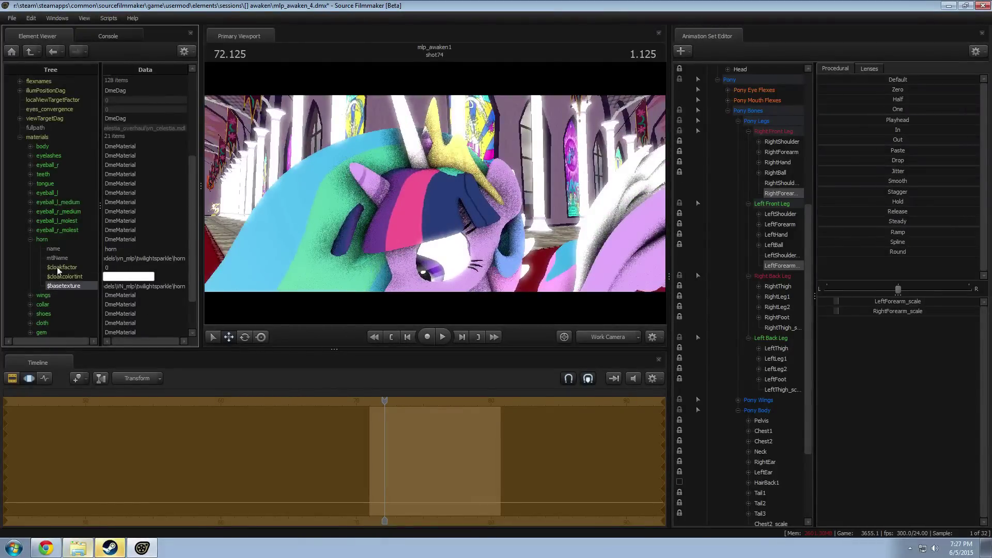
{"action": "right_click", "coordinate": [46, 240]}
{"action": "left_click", "coordinate": [31, 295]}
{"action": "right_click", "coordinate": [67, 286]}
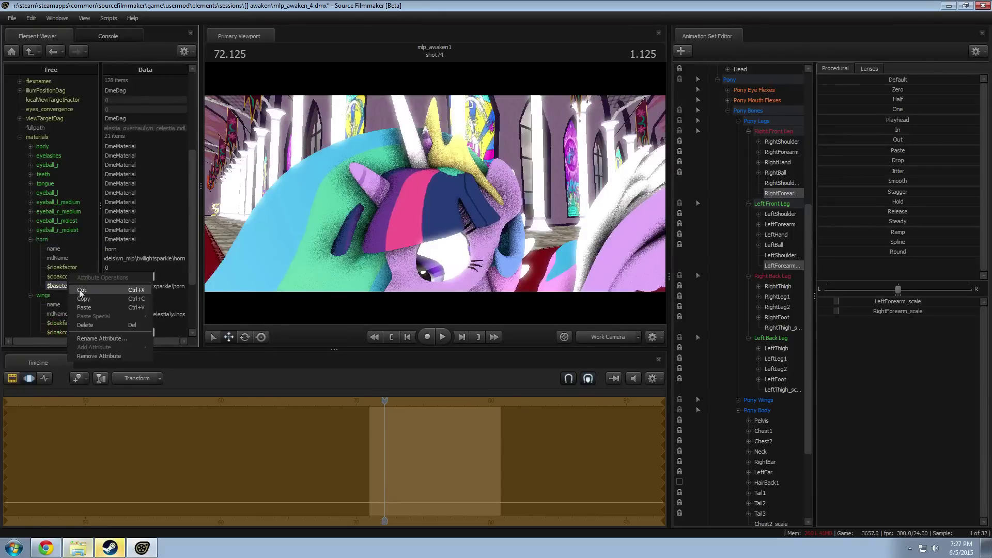
{"action": "left_click", "coordinate": [90, 328]}
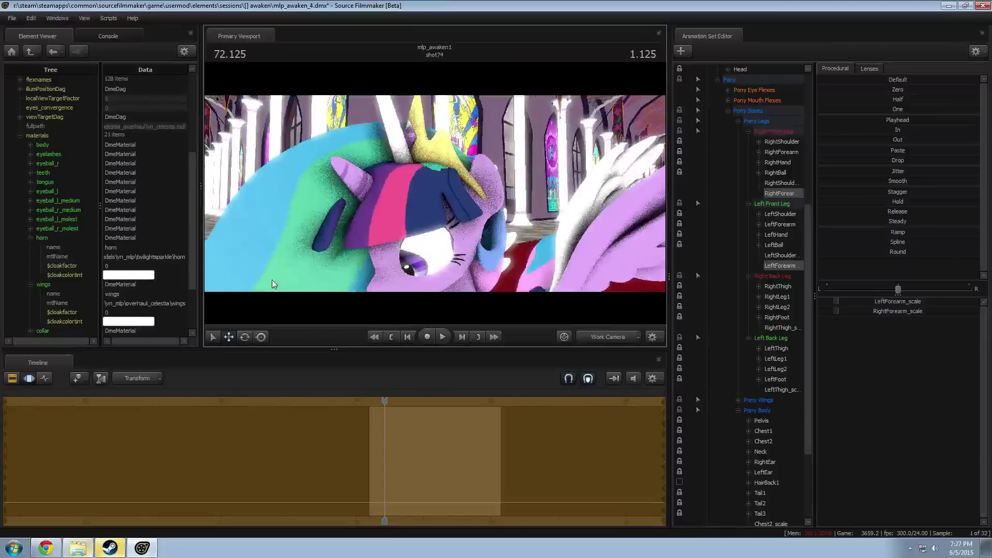
{"action": "left_click", "coordinate": [30, 284]}
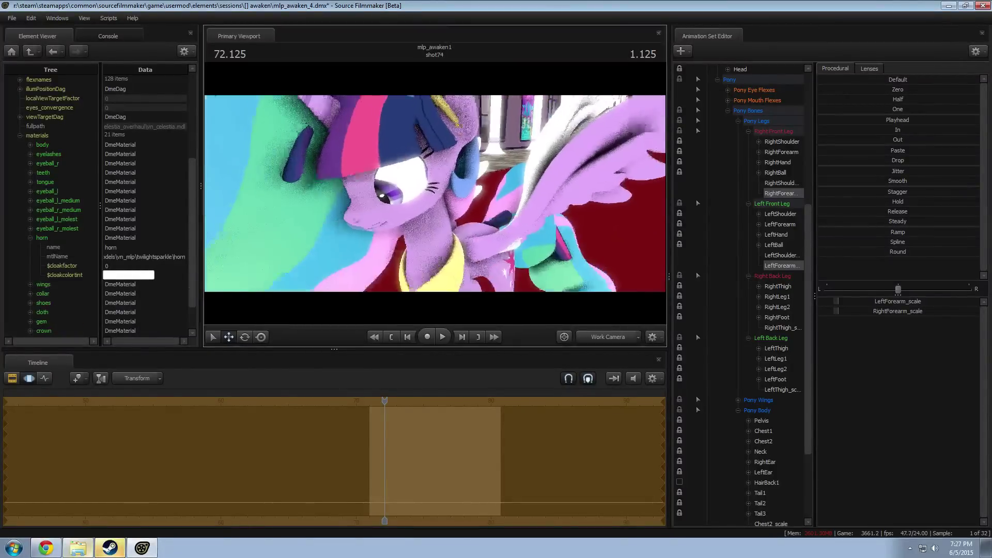
{"action": "right_click", "coordinate": [42, 275]}
{"action": "mouse_move", "coordinate": [73, 361]}
{"action": "key", "text": "s"}
{"action": "left_click_drag", "start_coordinate": [415, 223], "coordinate": [434, 193]}
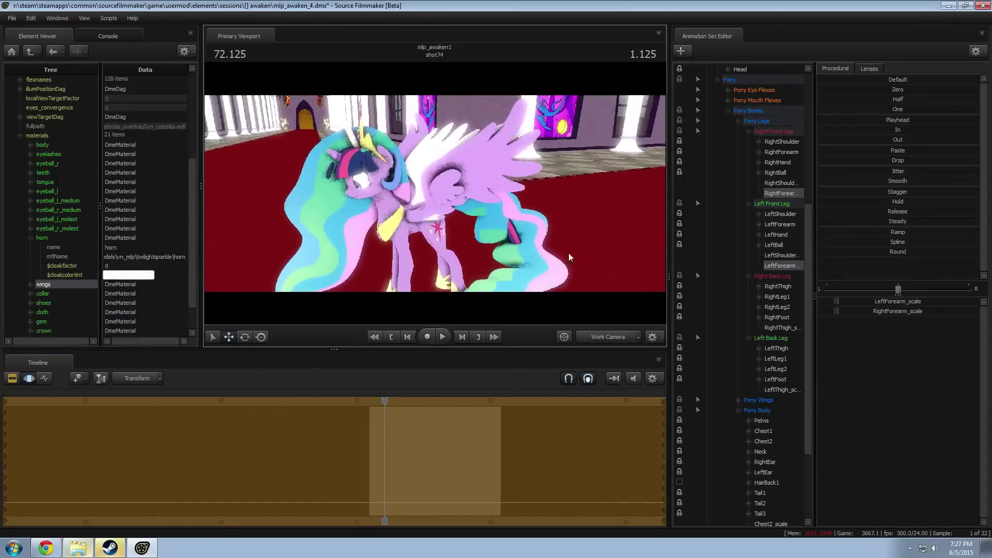
Step: Add override materials to the vn_twilightalicorn1 animation set
{"action": "left_click", "coordinate": [727, 110]}
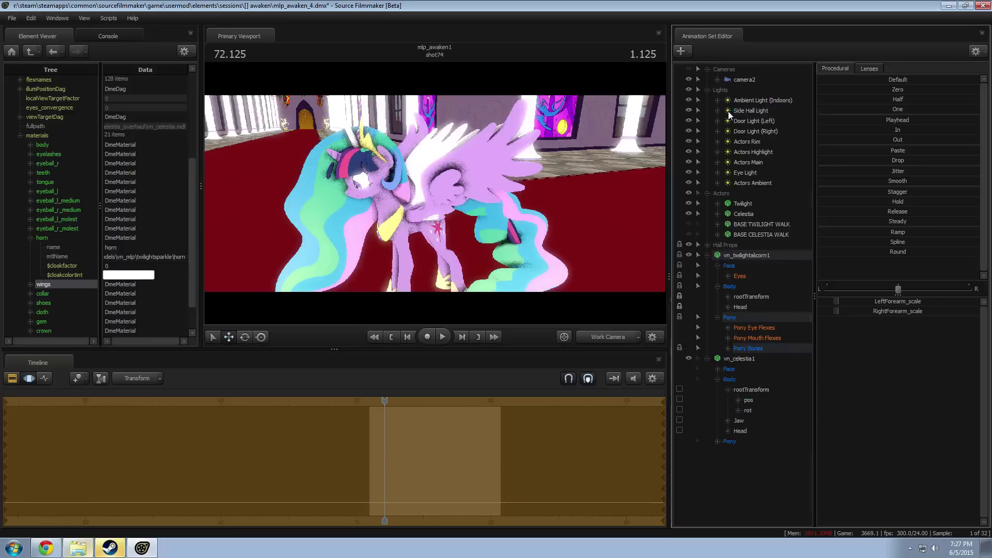
{"action": "right_click", "coordinate": [739, 358]}
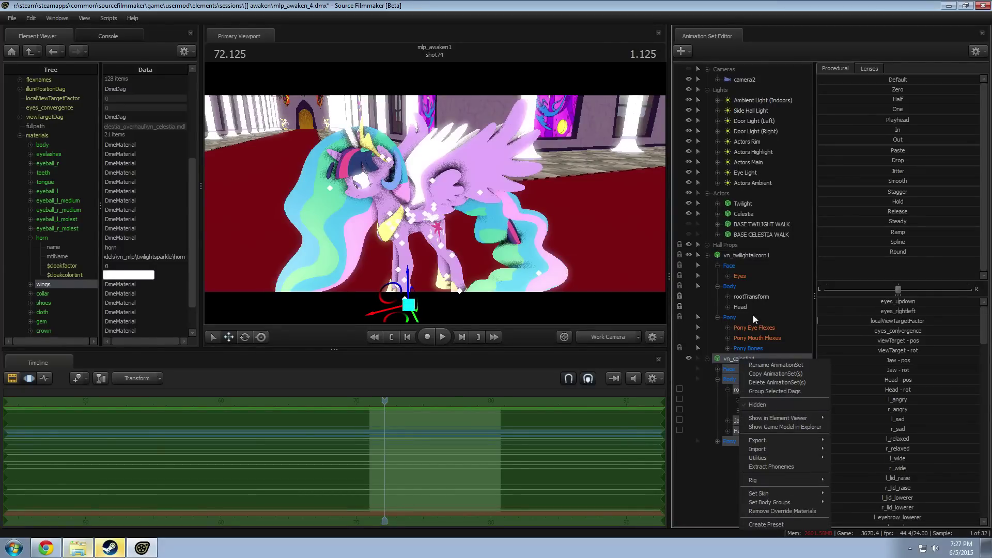
{"action": "left_click", "coordinate": [746, 255]}
{"action": "right_click", "coordinate": [746, 255]}
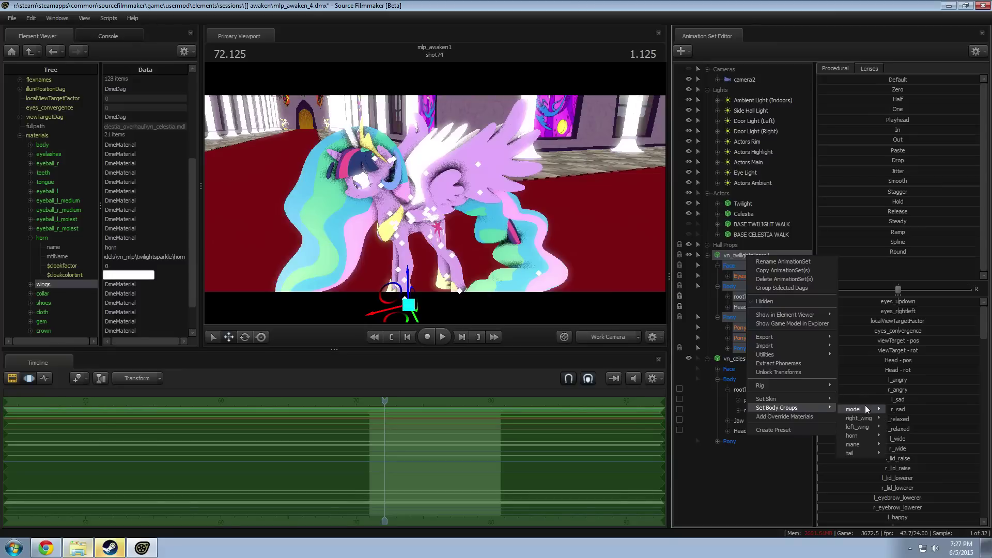
{"action": "left_click", "coordinate": [789, 420]}
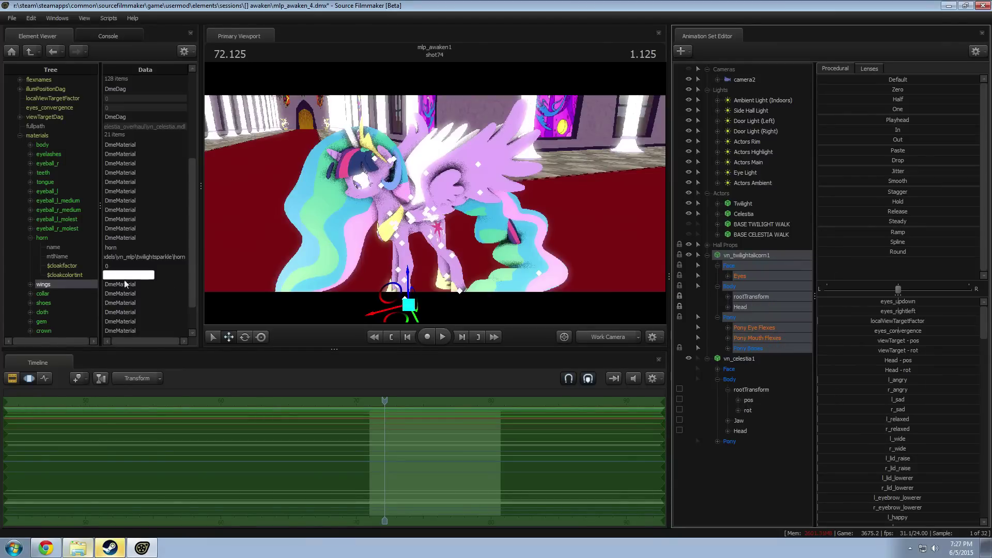
Step: Show vn_twilightalicorn1's game model in the Element Viewer and add a float attribute named $alpha to its wings material
{"action": "right_click", "coordinate": [753, 256]}
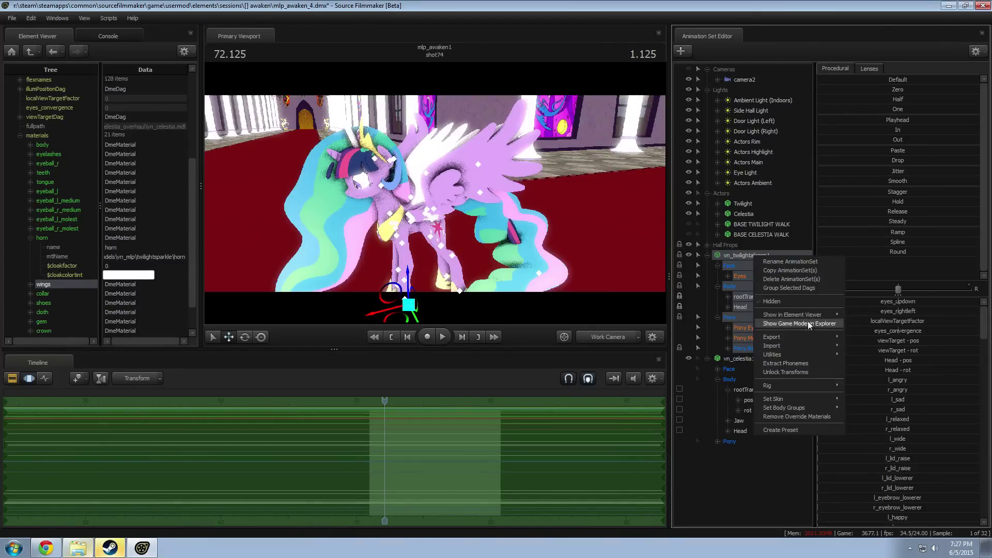
{"action": "left_click", "coordinate": [857, 321]}
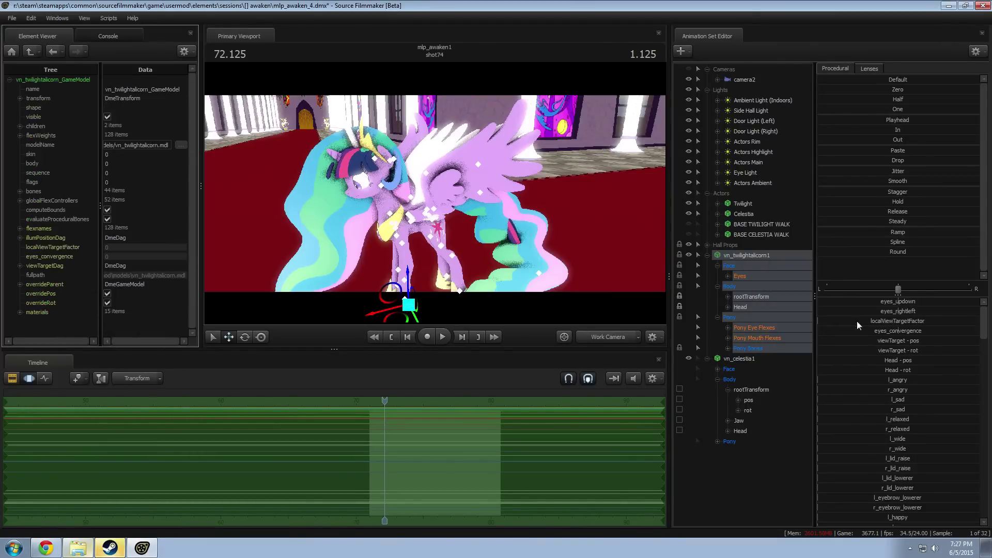
{"action": "left_click", "coordinate": [19, 312]}
{"action": "left_click", "coordinate": [30, 258]}
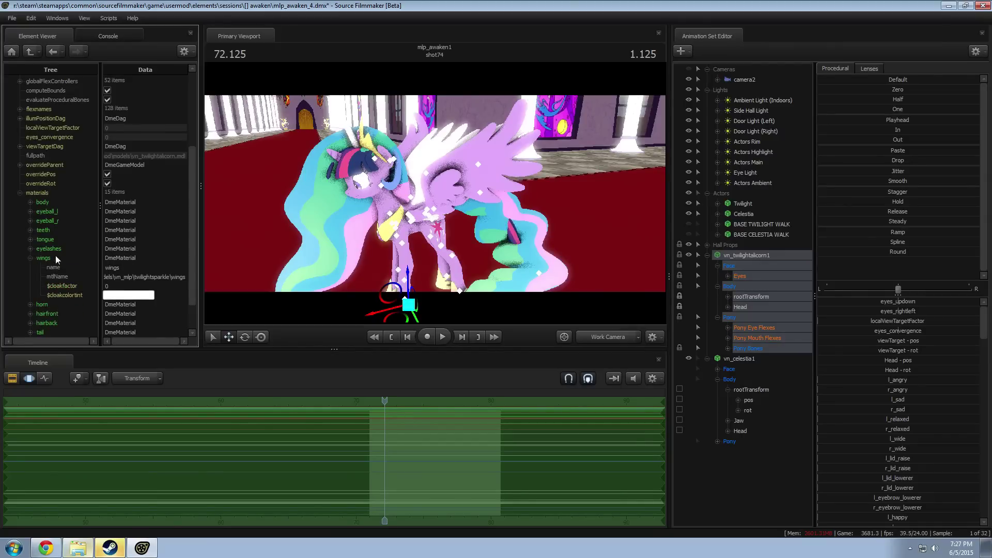
{"action": "right_click", "coordinate": [56, 258]}
{"action": "mouse_move", "coordinate": [129, 331]}
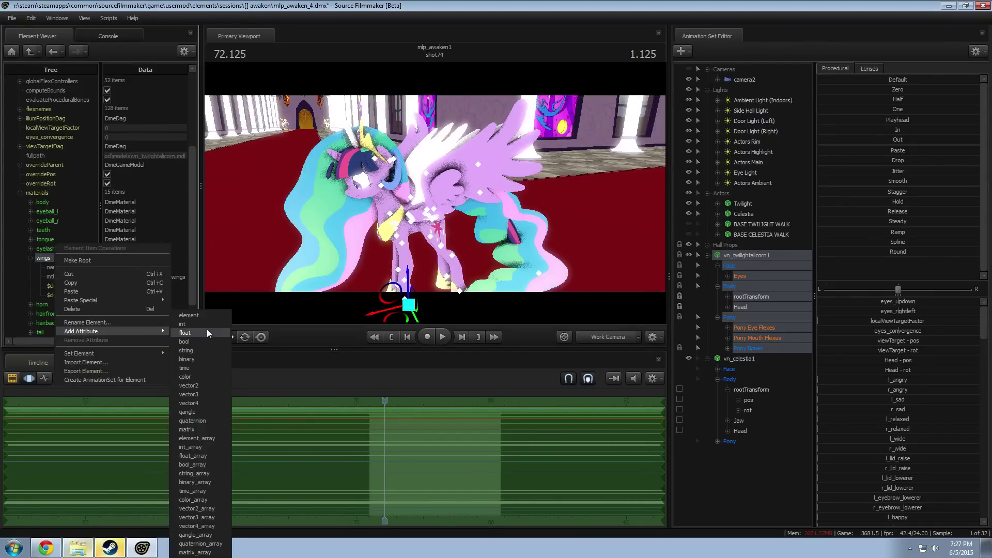
{"action": "left_click", "coordinate": [197, 333]}
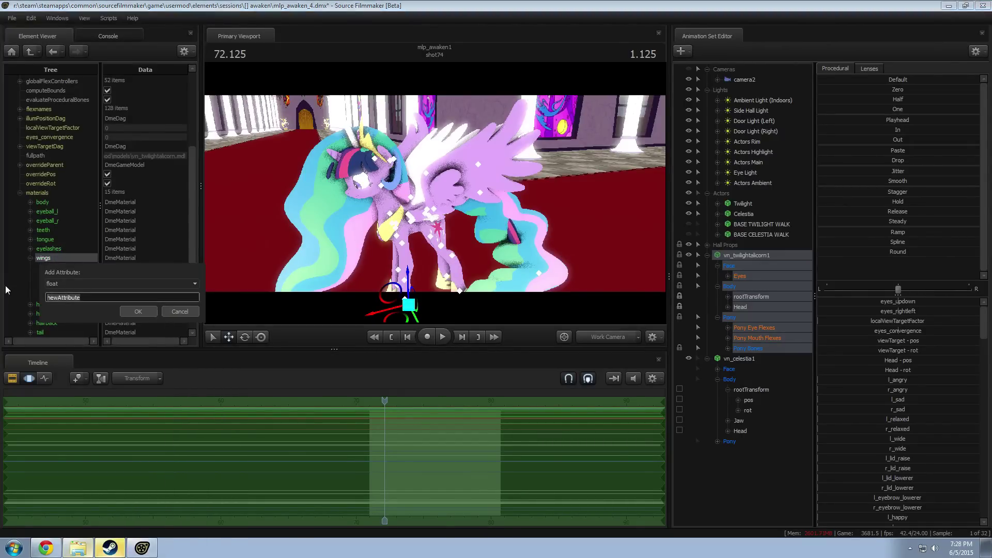
{"action": "type", "text": "$alpha"}
{"action": "key", "text": "Return"}
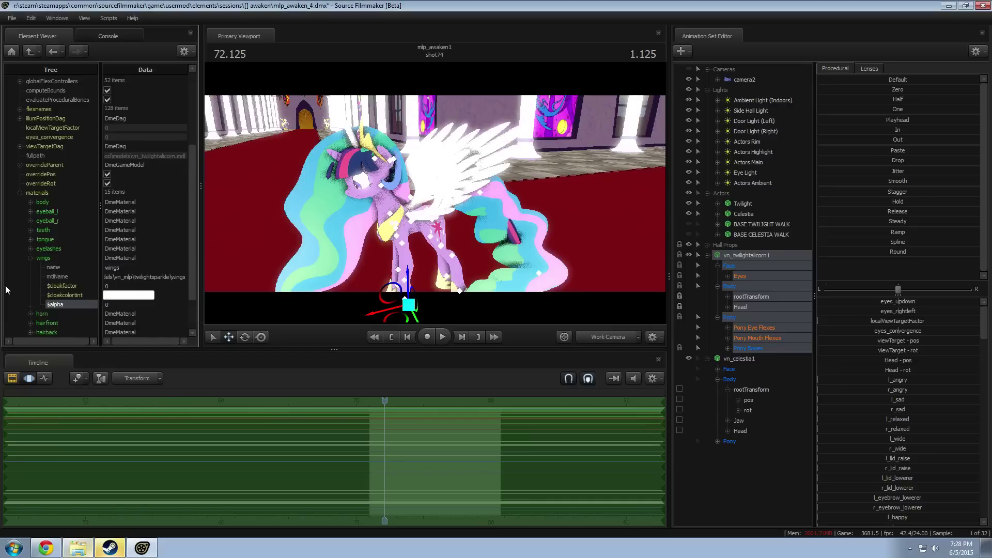
{"action": "left_click", "coordinate": [30, 258]}
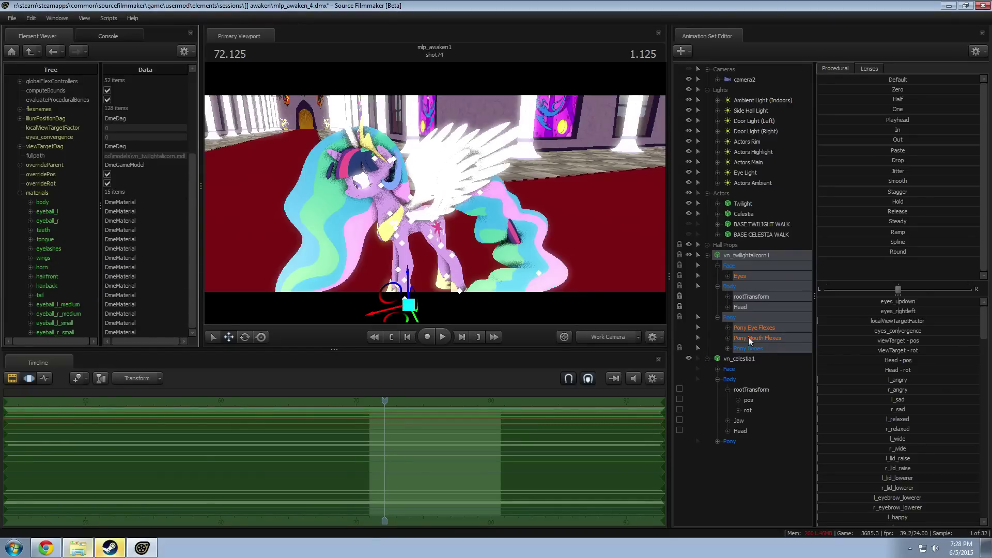
Step: Show vn_celestia1's game model in the Element Viewer and add a string attribute named $baseTexture to its wings material
{"action": "right_click", "coordinate": [742, 360]}
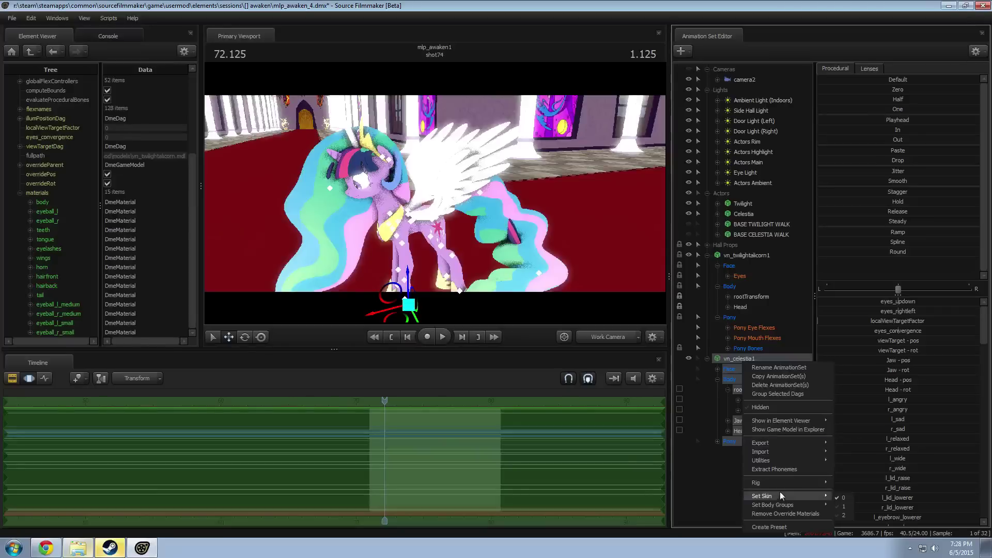
{"action": "mouse_move", "coordinate": [784, 421]}
{"action": "left_click", "coordinate": [848, 431]}
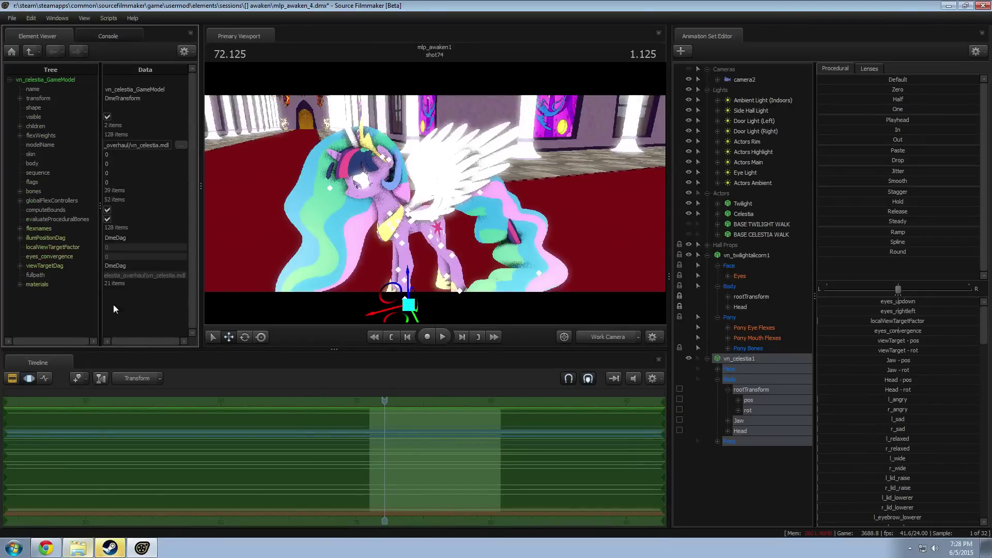
{"action": "left_click", "coordinate": [19, 284]}
{"action": "right_click", "coordinate": [41, 248]}
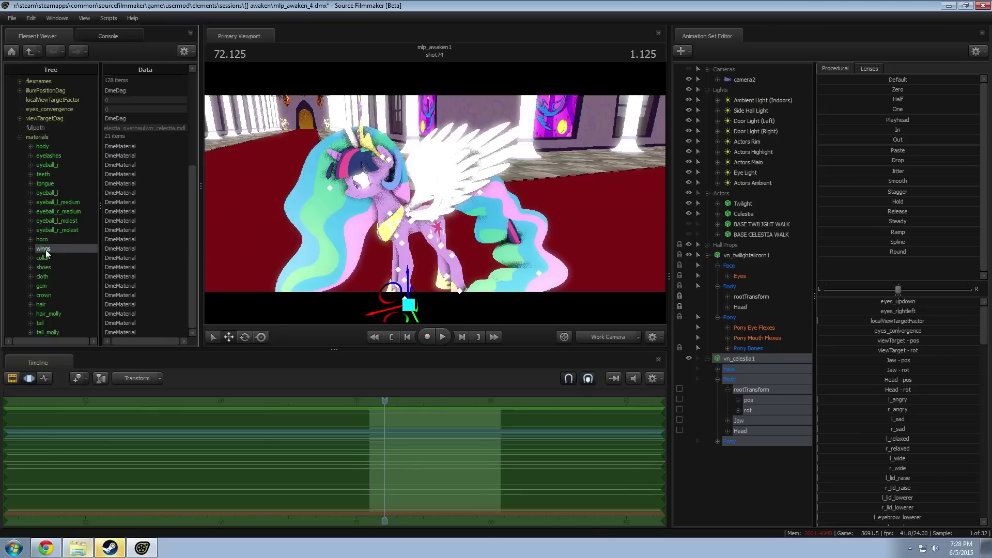
{"action": "mouse_move", "coordinate": [85, 325]}
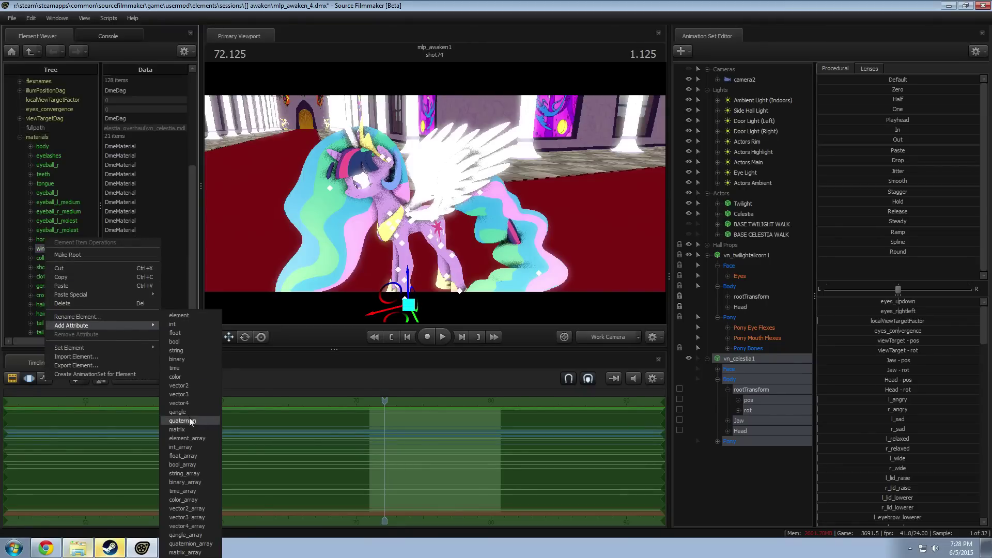
{"action": "left_click", "coordinate": [177, 350]}
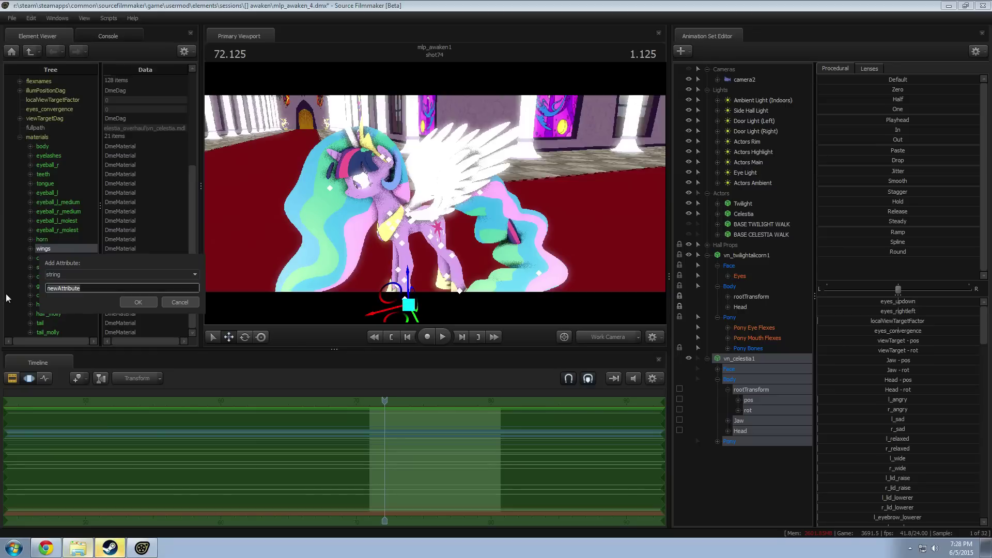
{"action": "type", "text": "$baseTexture"}
{"action": "key", "text": "Return"}
{"action": "left_click", "coordinate": [30, 249]}
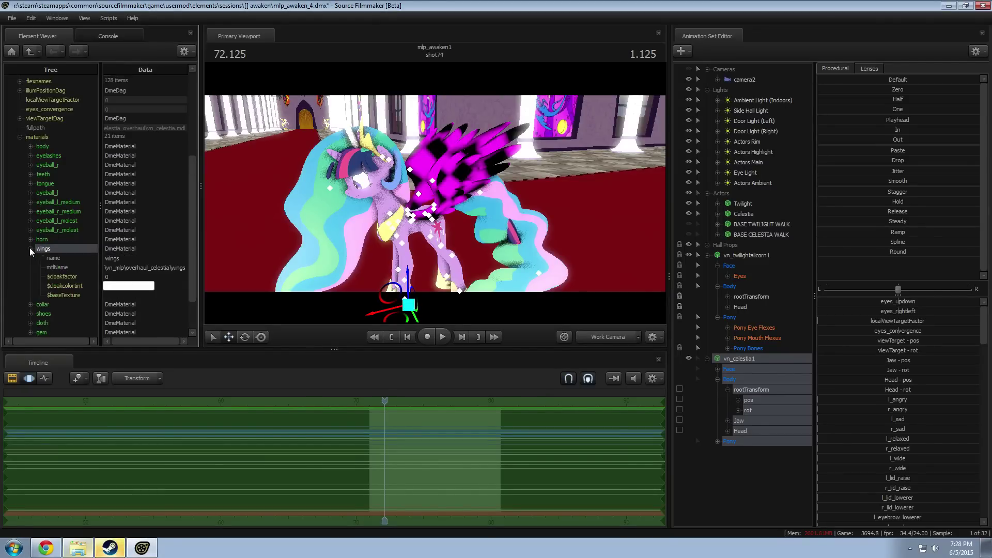
Step: Set the $baseTexture of Celestia's wings material to models\vn_mlp\twilightsparkle\wings, reusing the mtlName path, and check the wings in the viewport
{"action": "left_click", "coordinate": [97, 294]}
{"action": "left_click", "coordinate": [156, 267]}
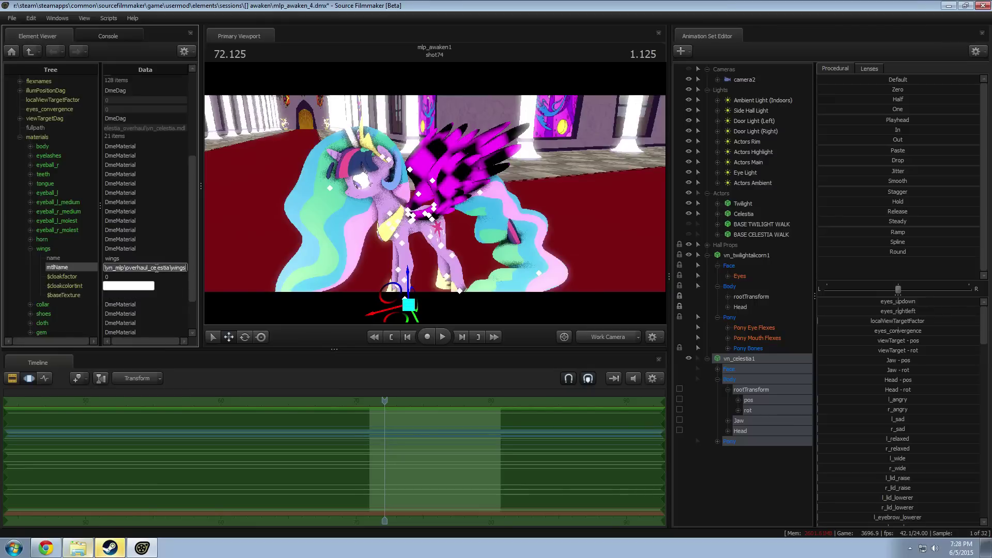
{"action": "left_click", "coordinate": [148, 296]}
{"action": "type", "text": "\\vn_mlp\\overhaul_celestia\\wings"}
{"action": "left_click_drag", "start_coordinate": [169, 295], "coordinate": [133, 298]}
{"action": "type", "text": "twilightspar"}
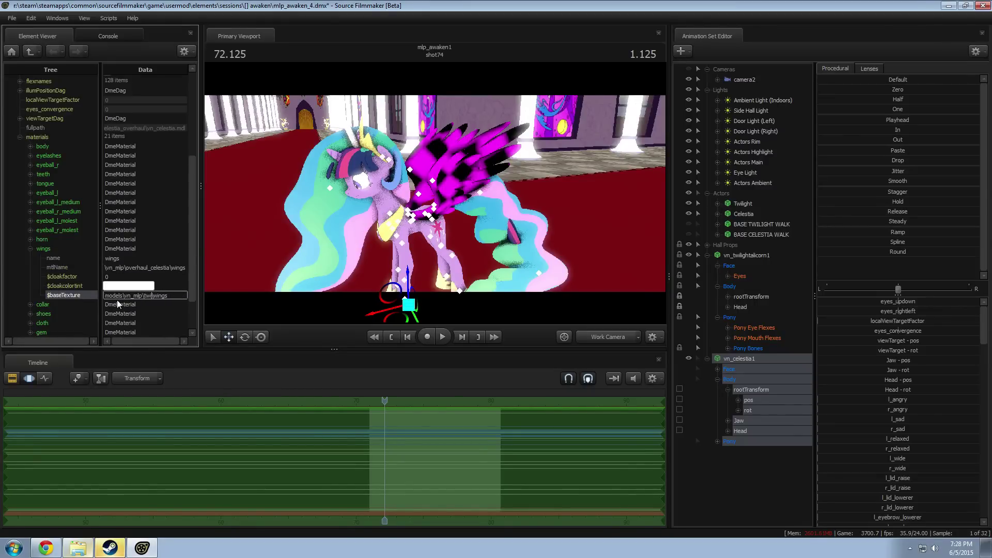
{"action": "type", "text": "kle"}
{"action": "key", "text": "Return"}
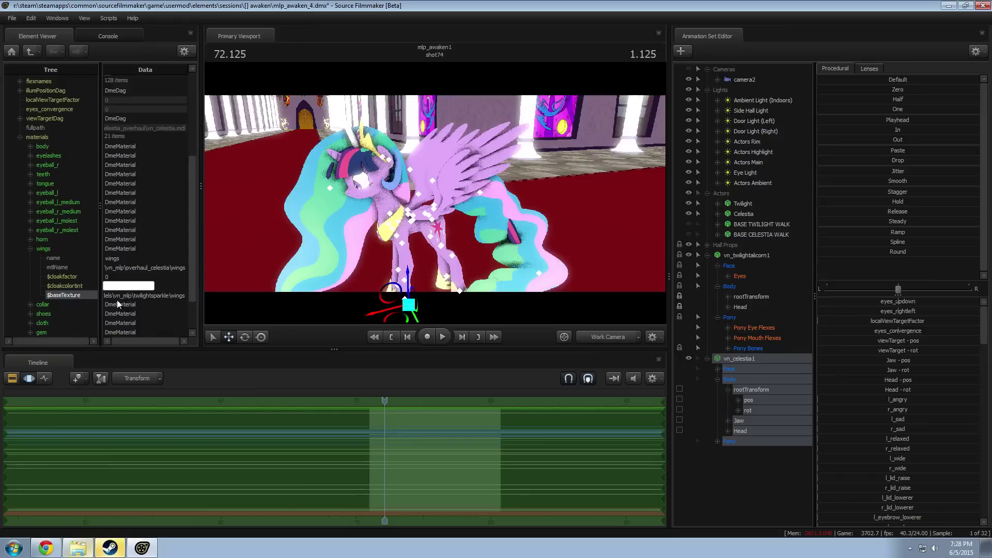
{"action": "left_click_drag", "start_coordinate": [461, 215], "coordinate": [435, 194]}
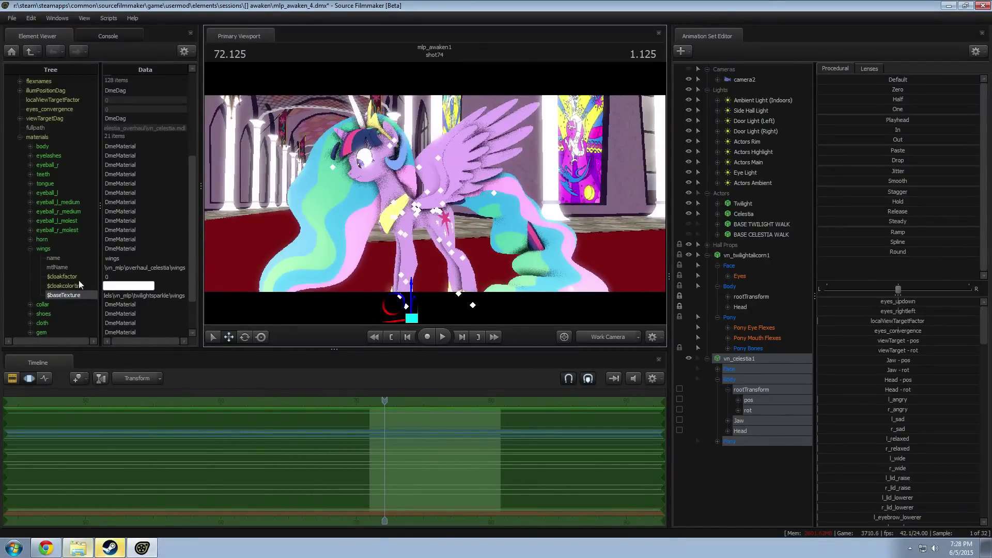
{"action": "left_click", "coordinate": [30, 248]}
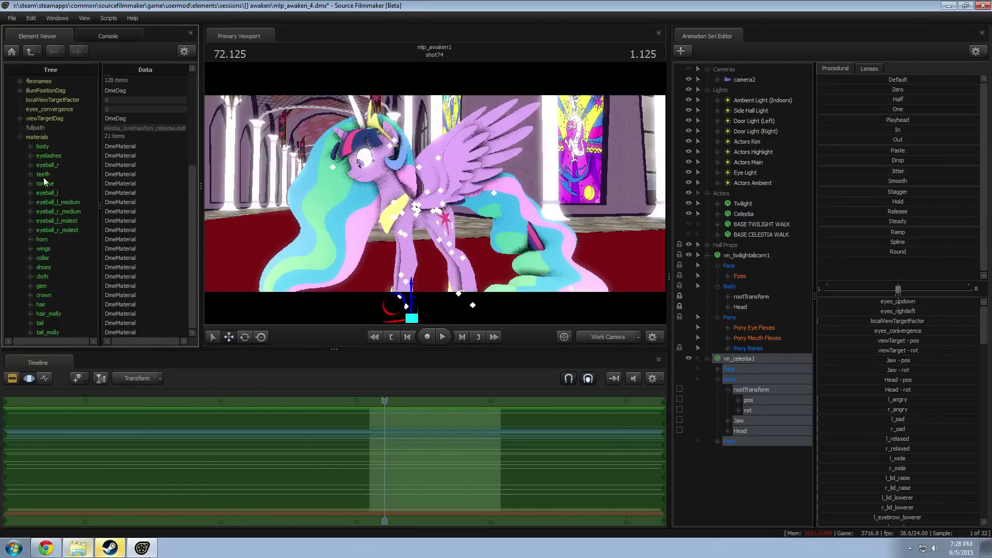
Step: Add a string attribute named $baseTexture to vn_celestia1's hair material
{"action": "right_click", "coordinate": [41, 304]}
{"action": "mouse_move", "coordinate": [78, 381]}
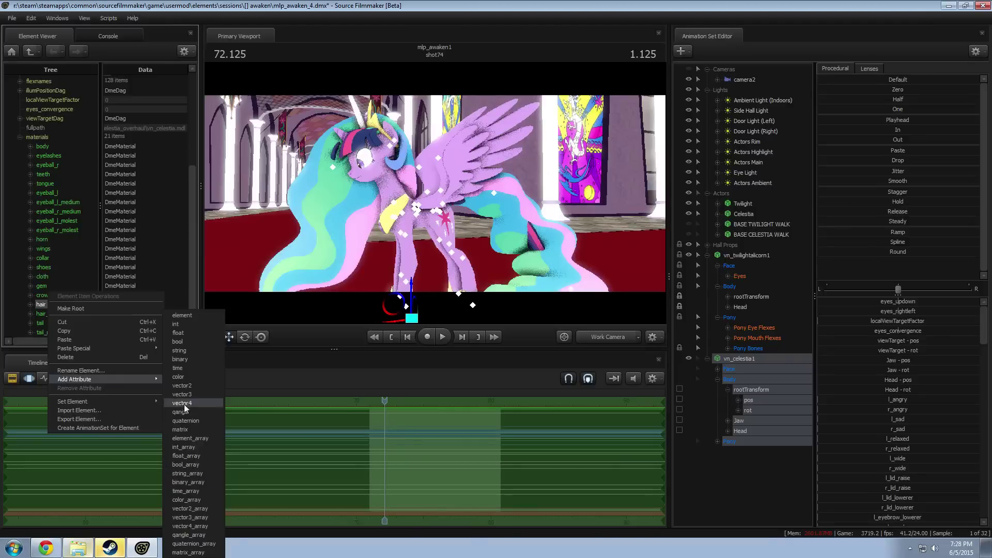
{"action": "left_click", "coordinate": [185, 352]}
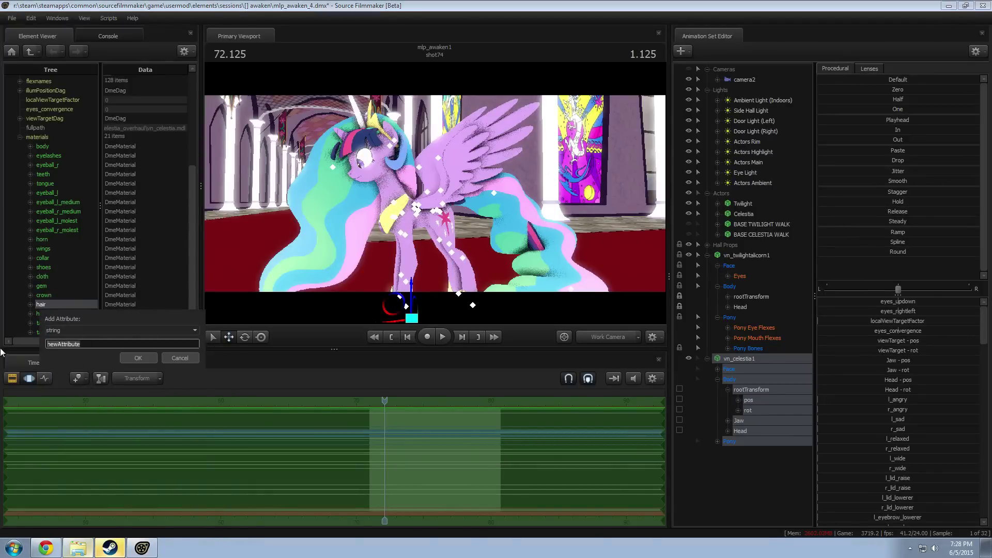
{"action": "type", "text": "$basetexture"}
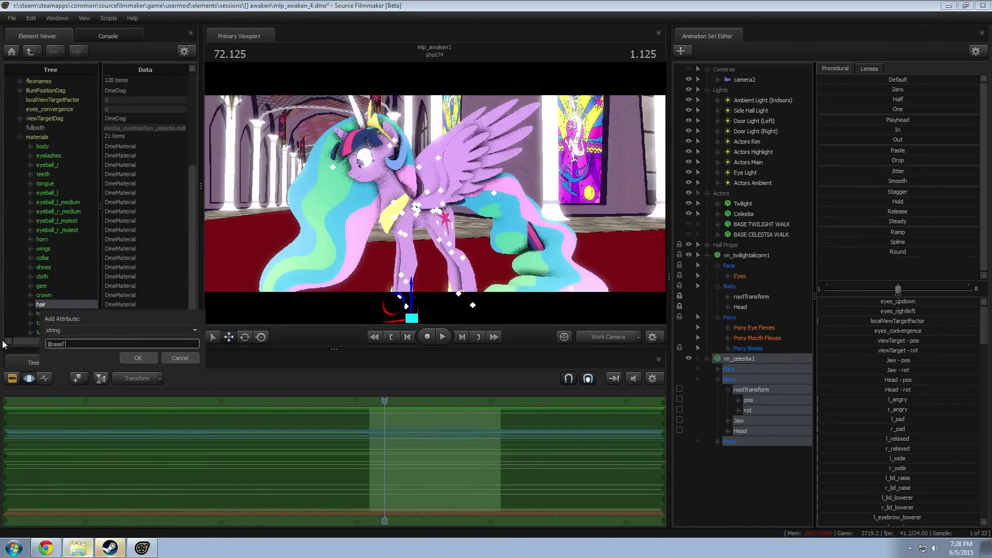
{"action": "key", "text": "Return"}
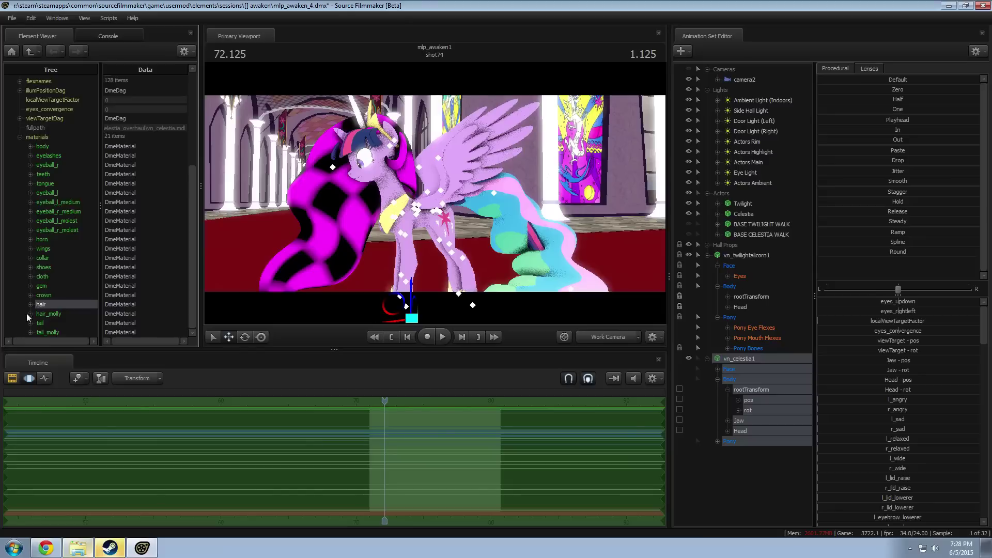
Step: Copy the hair material's mtlName path into its $baseTexture, replacing the overhaul_celestia folder with twilightsparkle
{"action": "left_click", "coordinate": [30, 305]}
{"action": "double_click", "coordinate": [127, 279]}
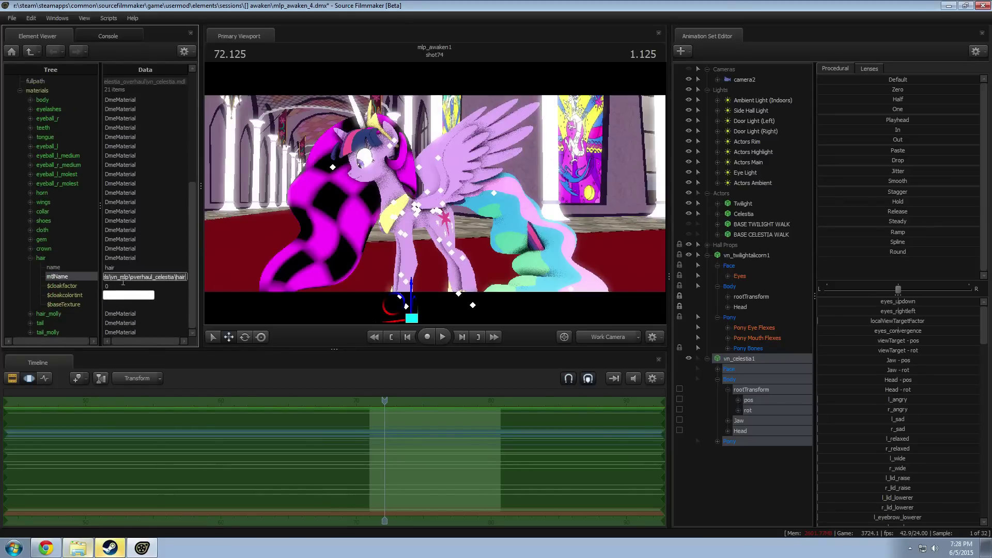
{"action": "left_click", "coordinate": [118, 305]}
{"action": "key", "text": "ctrl+v"}
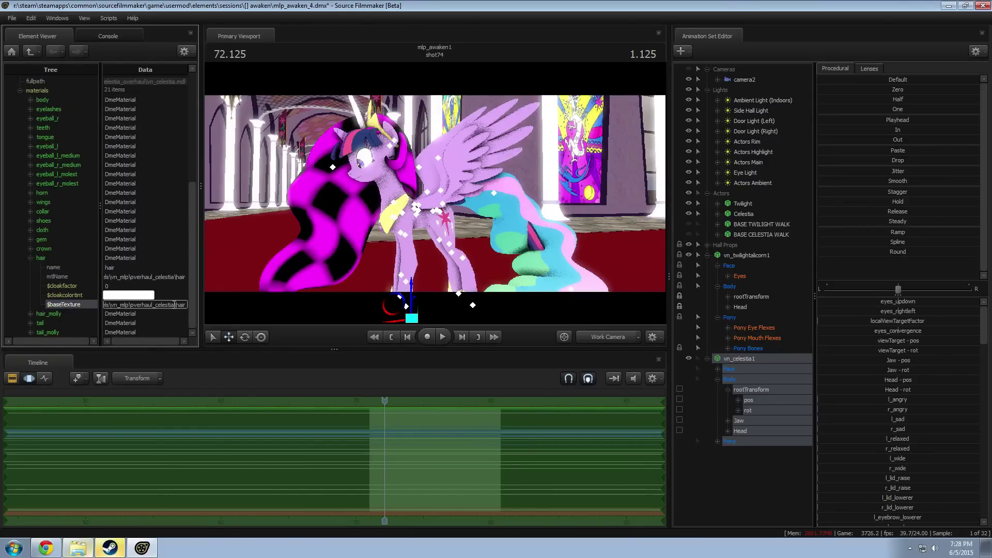
{"action": "left_click_drag", "start_coordinate": [174, 305], "coordinate": [132, 306]}
{"action": "double_click", "coordinate": [130, 305]}
{"action": "type", "text": "twilightsparkle"}
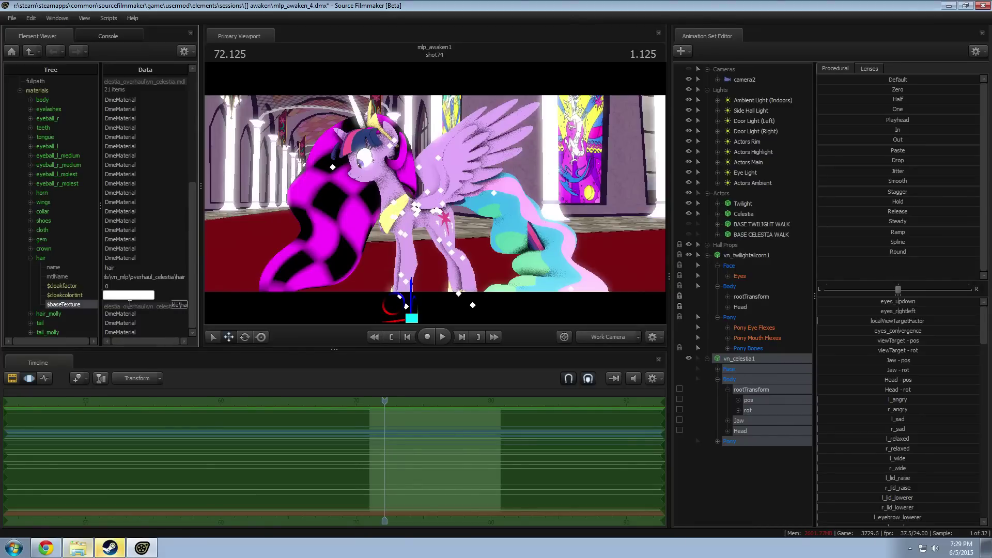
{"action": "key", "text": "Return"}
Step: Change the texture name at the end of the hair's $baseTexture path to hairfront
{"action": "left_click", "coordinate": [180, 305]}
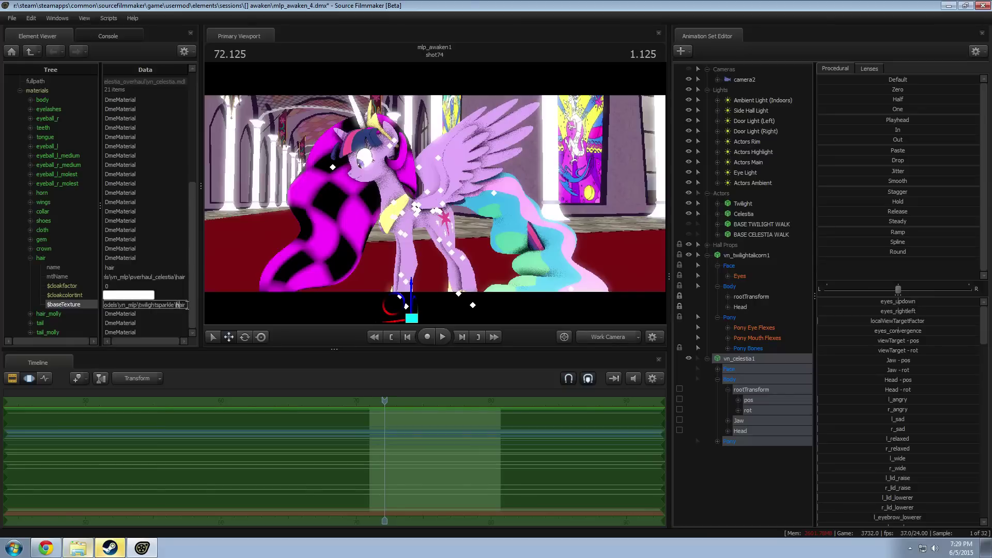
{"action": "left_click", "coordinate": [187, 306]}
{"action": "type", "text": "hair_front"}
{"action": "key", "text": "Return"}
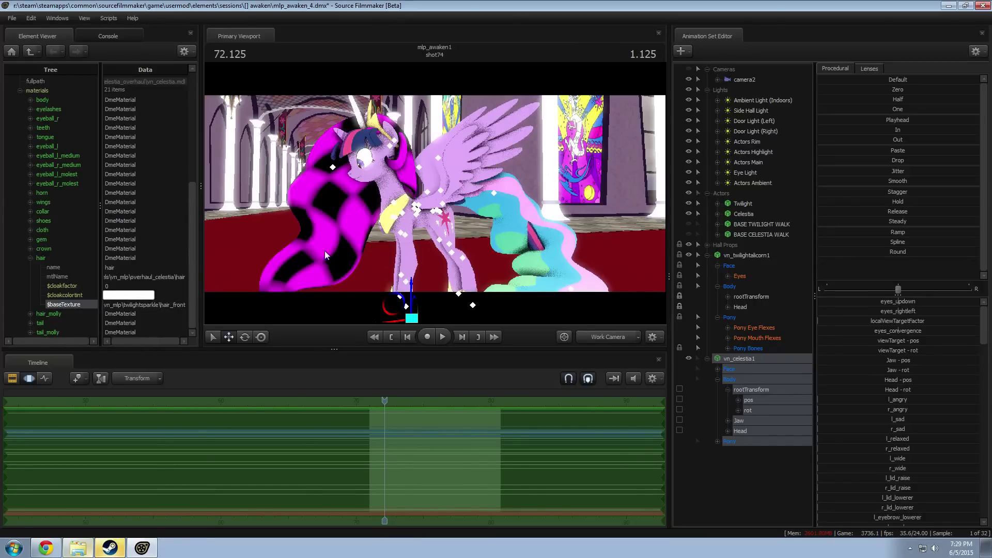
{"action": "left_click_drag", "start_coordinate": [327, 252], "coordinate": [297, 268]}
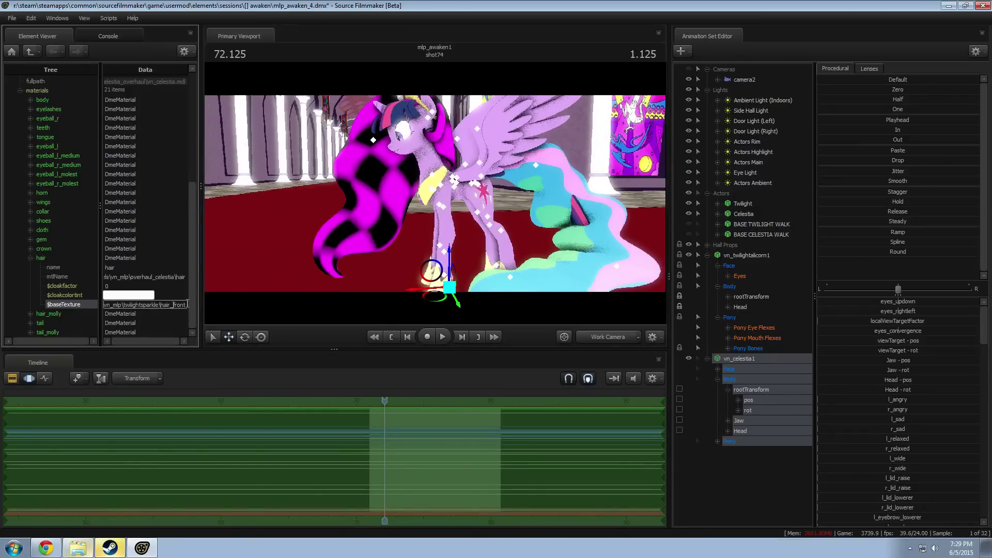
{"action": "left_click", "coordinate": [172, 293]}
Step: Examine Celestia's retextured mane from several angles in the viewport and collapse the hair material
{"action": "left_click_drag", "start_coordinate": [435, 193], "coordinate": [274, 193]}
{"action": "key", "text": "w"}
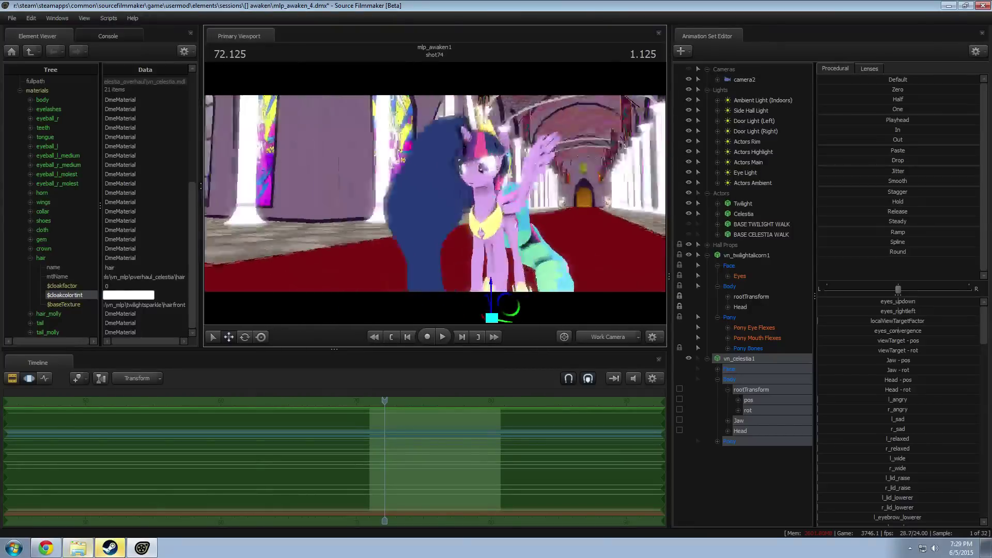
{"action": "key", "text": "w"}
{"action": "left_click_drag", "start_coordinate": [487, 214], "coordinate": [462, 216]}
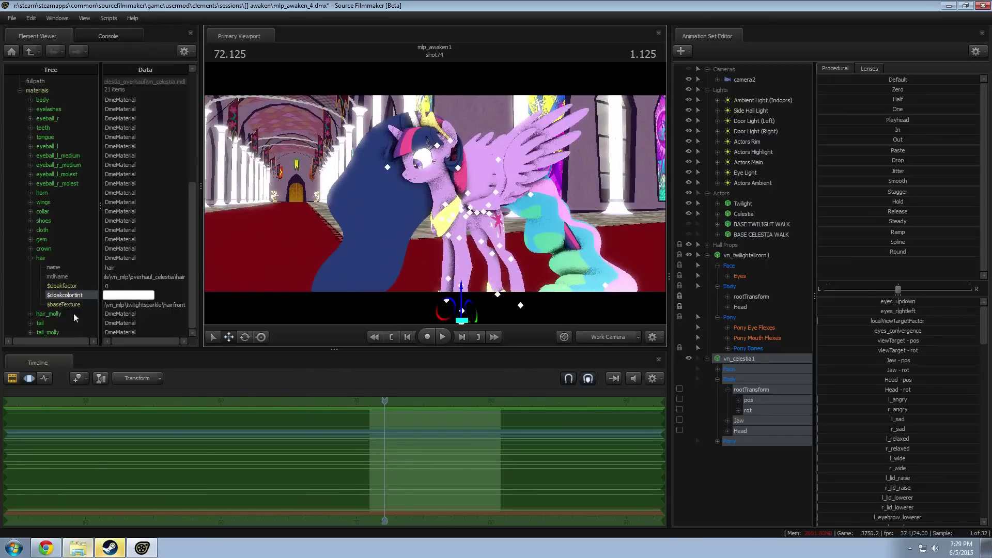
{"action": "key", "text": "d"}
{"action": "mouse_move", "coordinate": [403, 198]}
{"action": "left_mouse_down"}
{"action": "mouse_move", "coordinate": [344, 199]}
{"action": "mouse_move", "coordinate": [401, 204]}
{"action": "left_mouse_up"}
{"action": "key", "text": "a"}
{"action": "key", "text": "s"}
{"action": "left_click_drag", "start_coordinate": [205, 208], "coordinate": [205, 207]}
{"action": "left_click_drag", "start_coordinate": [271, 282], "coordinate": [272, 282]}
{"action": "left_click", "coordinate": [30, 257]}
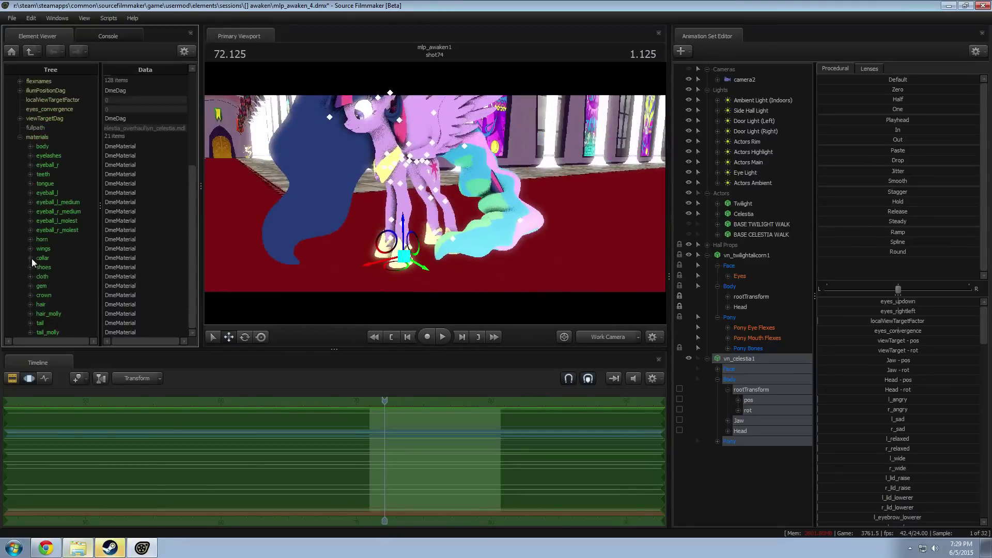
{"action": "right_click", "coordinate": [44, 324]}
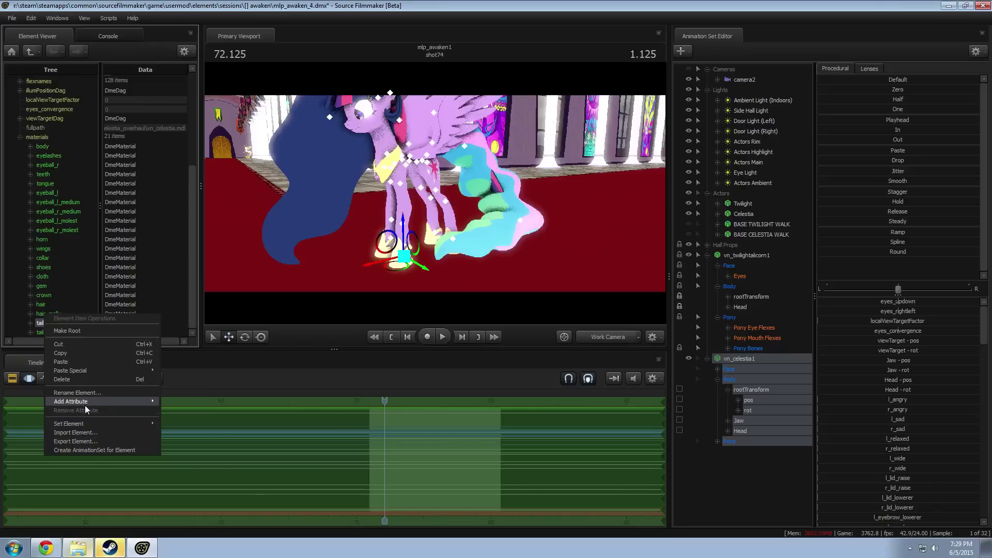
{"action": "mouse_move", "coordinate": [85, 402]}
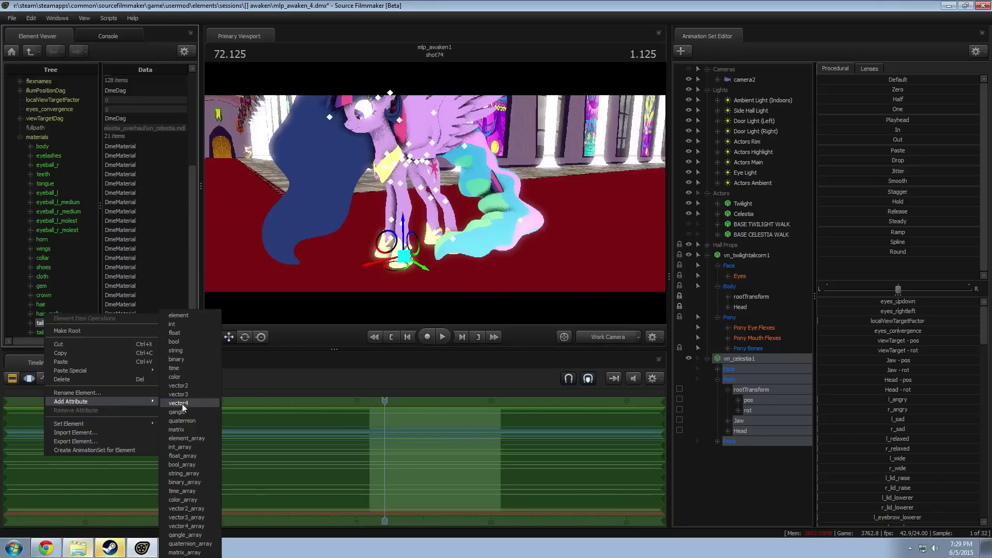
{"action": "left_click", "coordinate": [192, 354]}
{"action": "key", "text": "alt+Tab"}
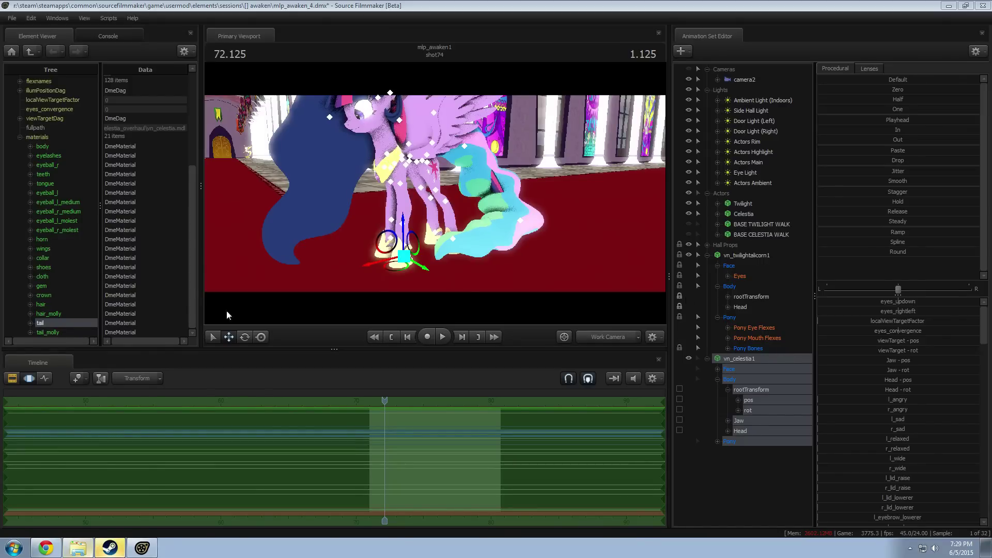
{"action": "left_click", "coordinate": [286, 330]}
{"action": "key", "text": "w"}
{"action": "left_click_drag", "start_coordinate": [406, 160], "coordinate": [372, 116]}
{"action": "left_click_drag", "start_coordinate": [362, 248], "coordinate": [335, 266]}
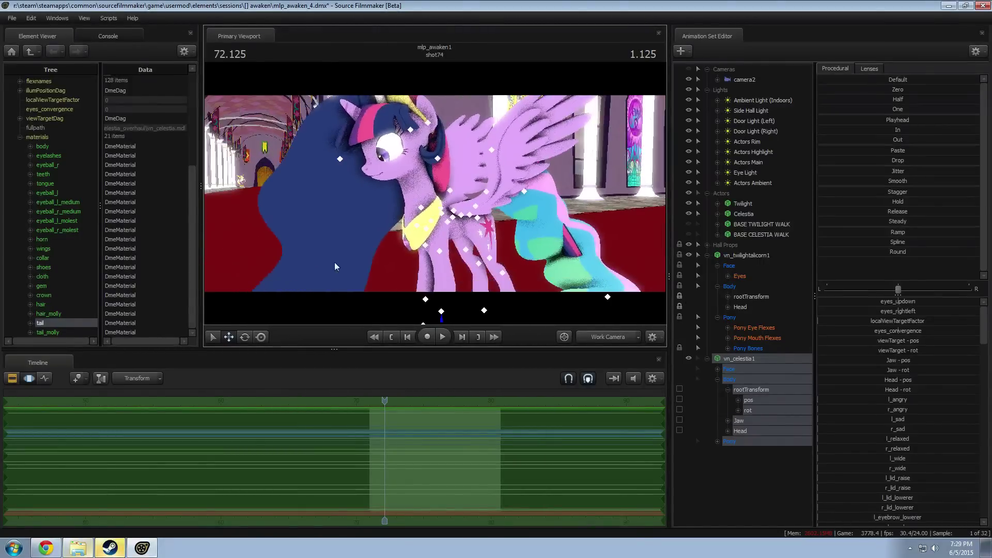
Step: Expand vn_celestia1's tail material and add a string attribute named $baseTexture to it
{"action": "left_click", "coordinate": [32, 324]}
{"action": "right_click", "coordinate": [52, 286]}
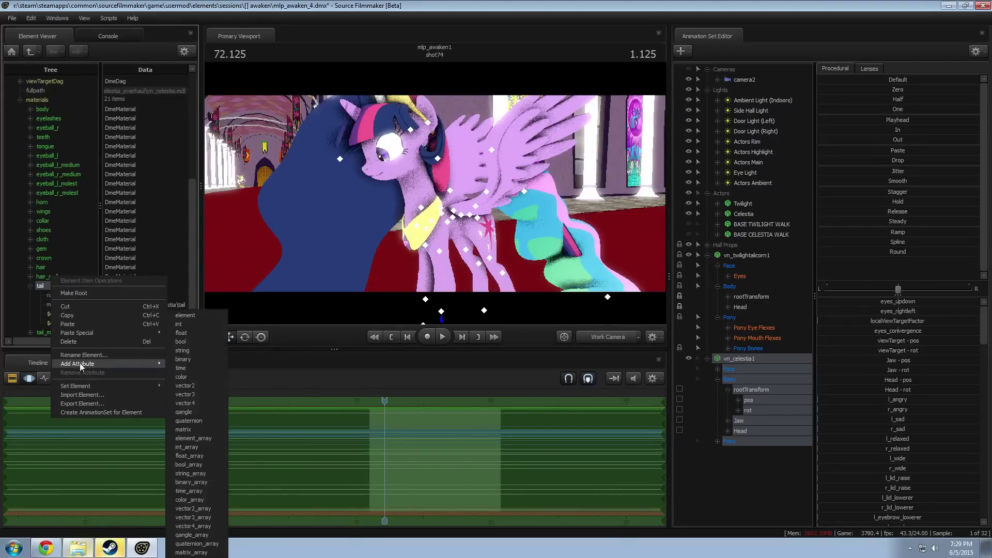
{"action": "mouse_move", "coordinate": [102, 365]}
{"action": "left_click", "coordinate": [192, 351]}
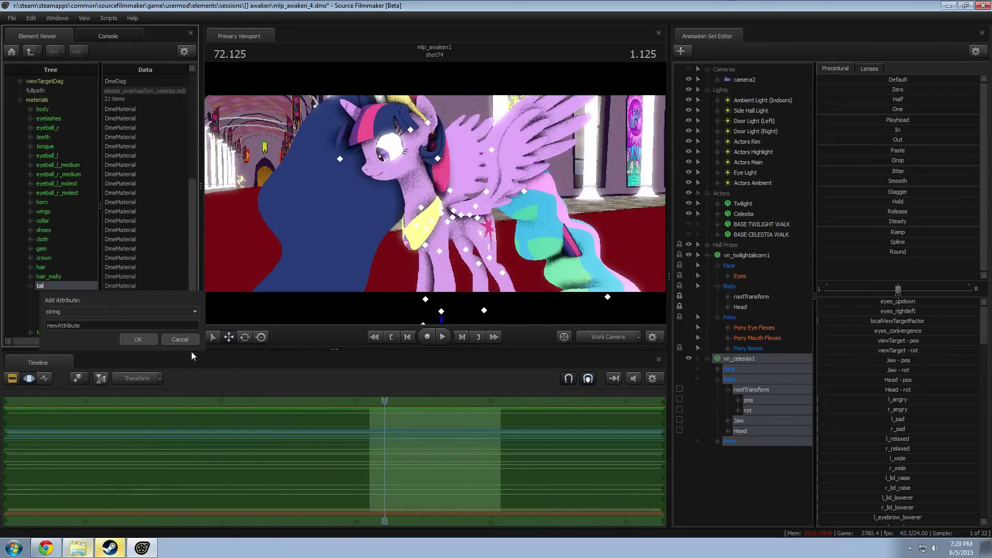
{"action": "type", "text": "s"}
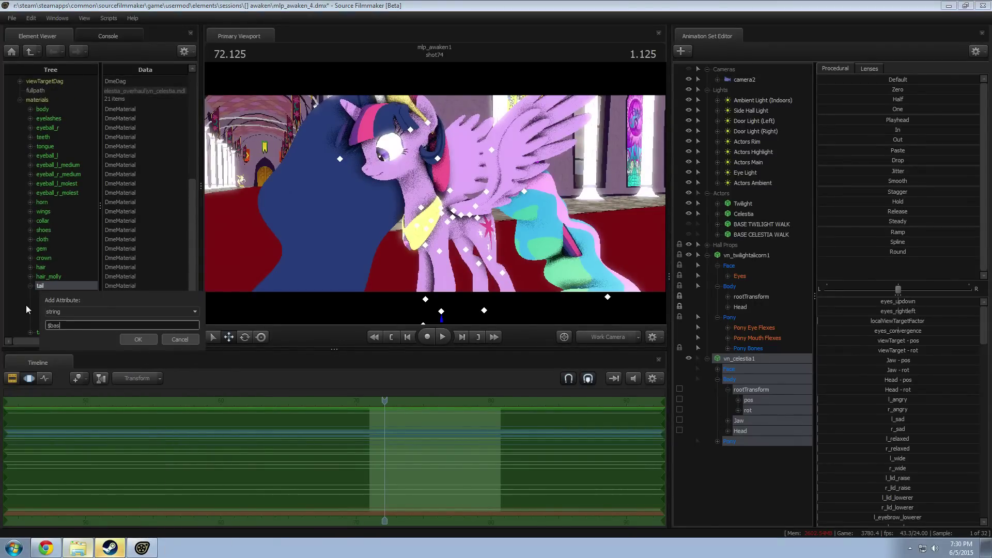
{"action": "type", "text": "baseTexture"}
{"action": "key", "text": "Return"}
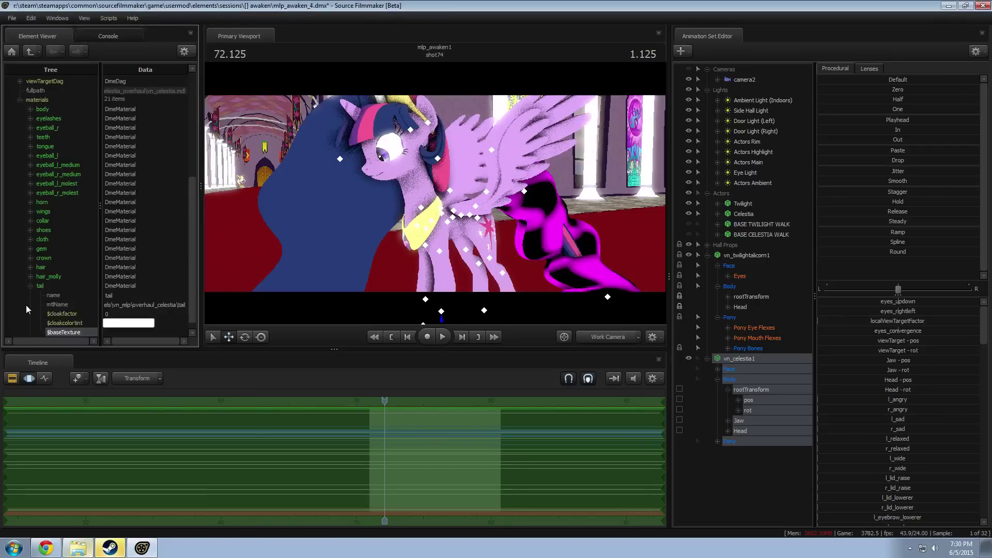
Step: Set the tail's $baseTexture to models\vn_mlp\twilightsparkle\tail, reusing the mtlName path, and check the tail in the viewport
{"action": "scroll", "coordinate": [109, 312], "scroll_direction": "down", "scroll_amount": 1}
{"action": "double_click", "coordinate": [140, 296]}
{"action": "left_click", "coordinate": [134, 323]}
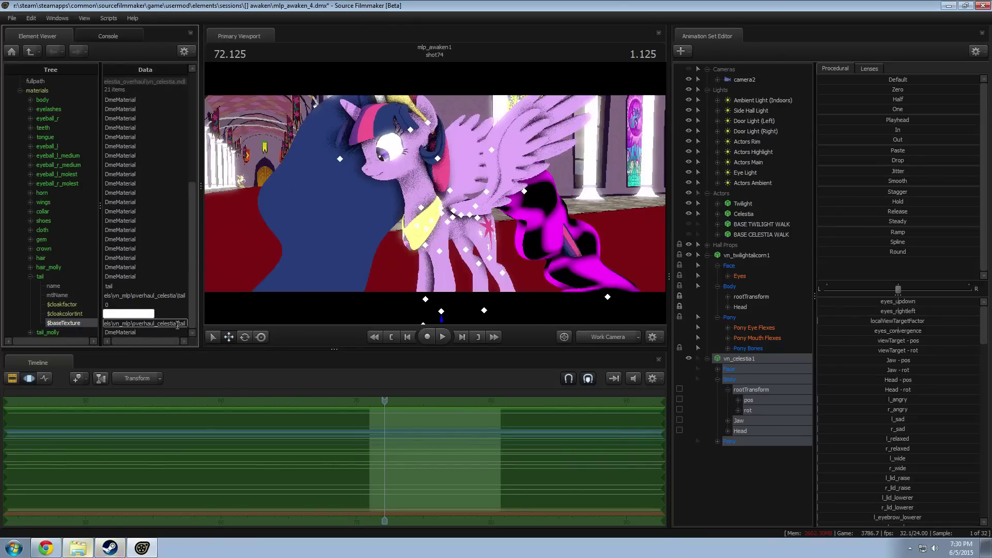
{"action": "left_click_drag", "start_coordinate": [177, 324], "coordinate": [138, 324]}
{"action": "type", "text": "tw"}
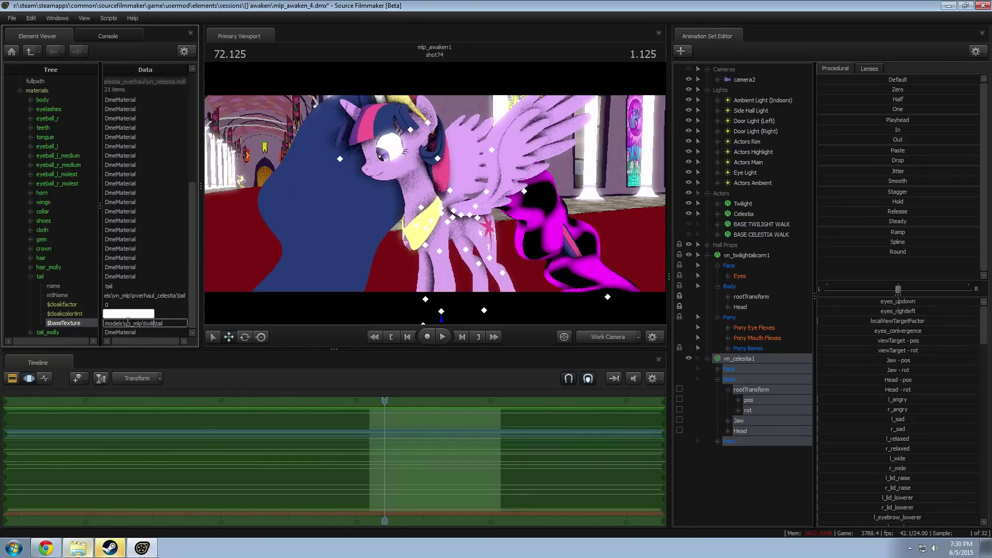
{"action": "type", "text": "ilightsparkle"}
{"action": "key", "text": "Return"}
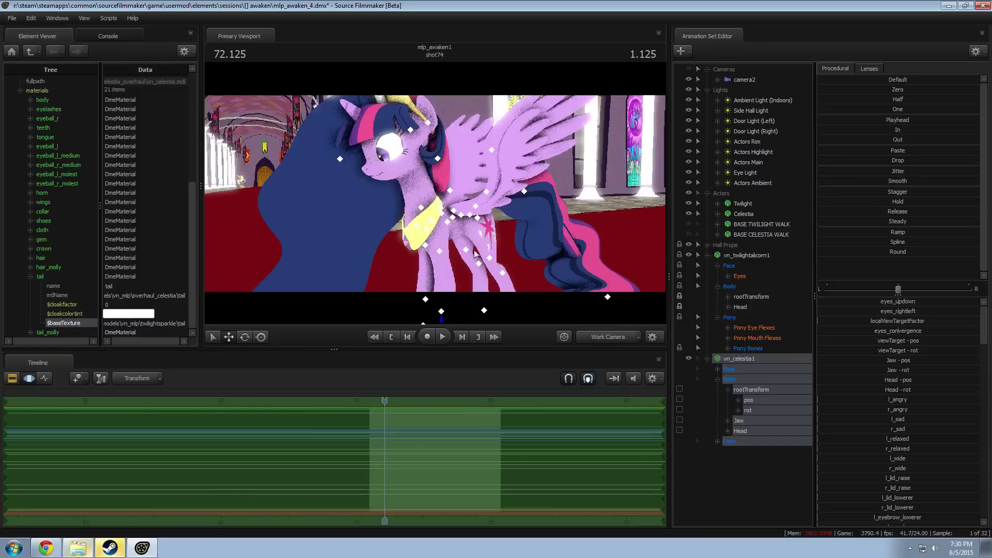
{"action": "mouse_move", "coordinate": [474, 250]}
{"action": "left_mouse_down"}
{"action": "mouse_move", "coordinate": [488, 266]}
{"action": "mouse_move", "coordinate": [483, 259]}
{"action": "left_mouse_up"}
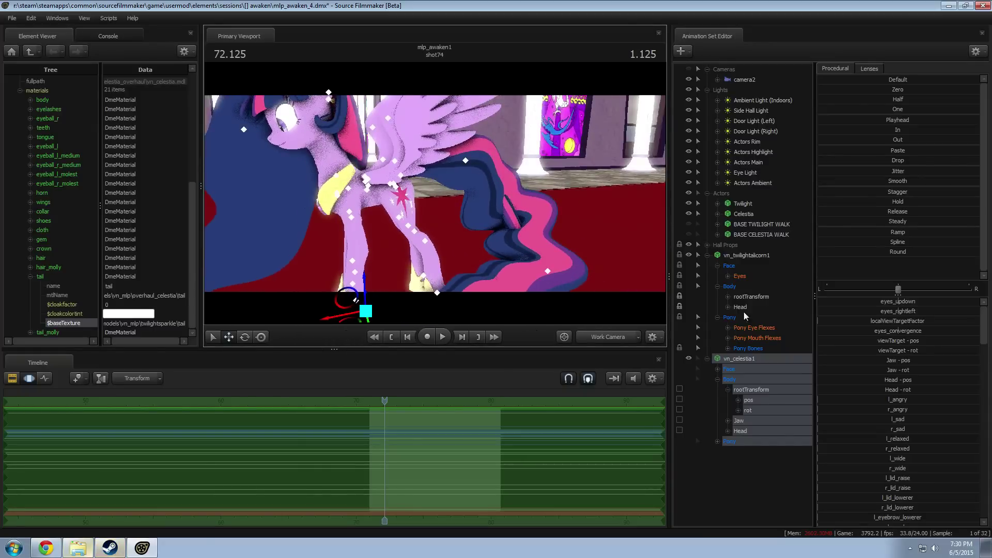
Step: Show vn_twilightalicorn1's game model in the Element Viewer and expand its materials
{"action": "right_click", "coordinate": [746, 255]}
{"action": "mouse_move", "coordinate": [773, 405]}
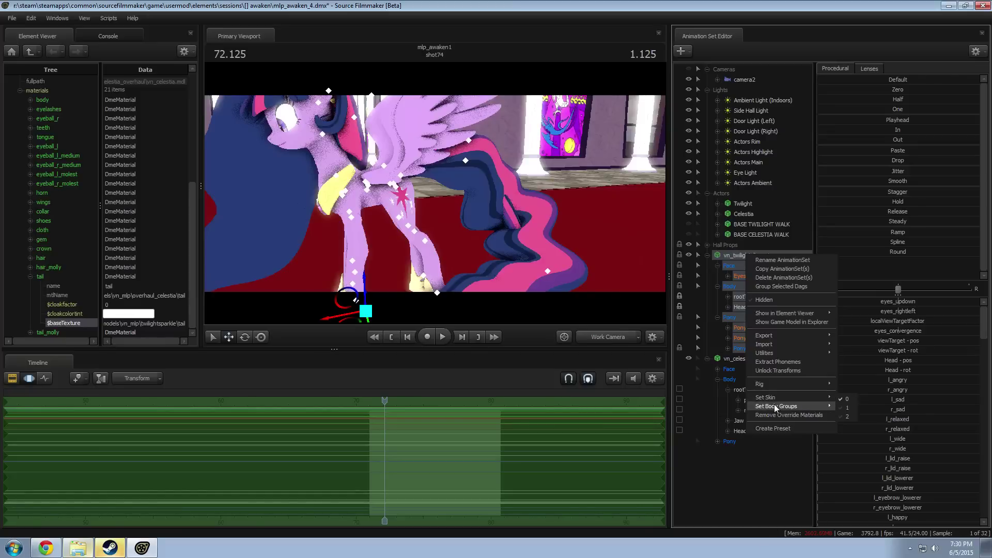
{"action": "mouse_move", "coordinate": [778, 354]}
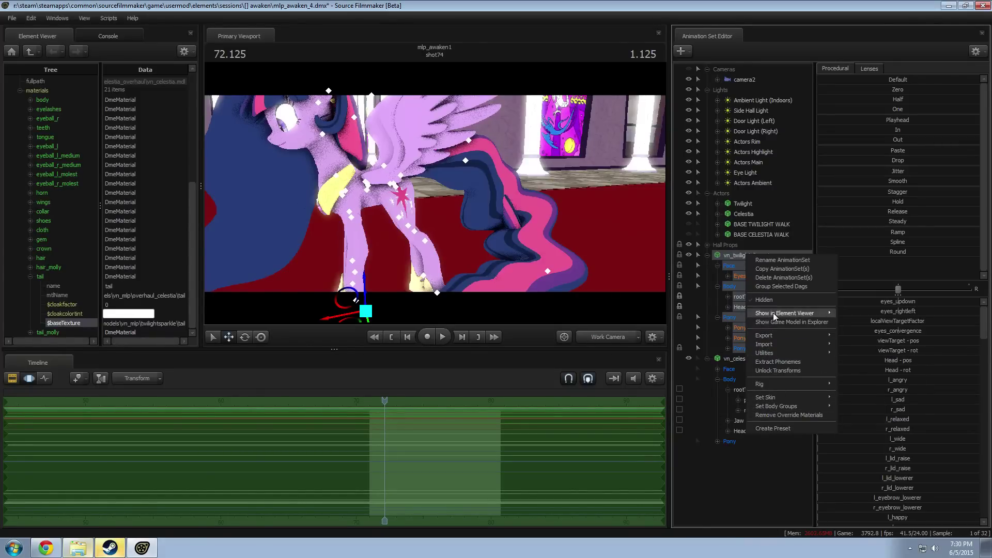
{"action": "mouse_move", "coordinate": [773, 312]}
{"action": "left_click", "coordinate": [852, 324]}
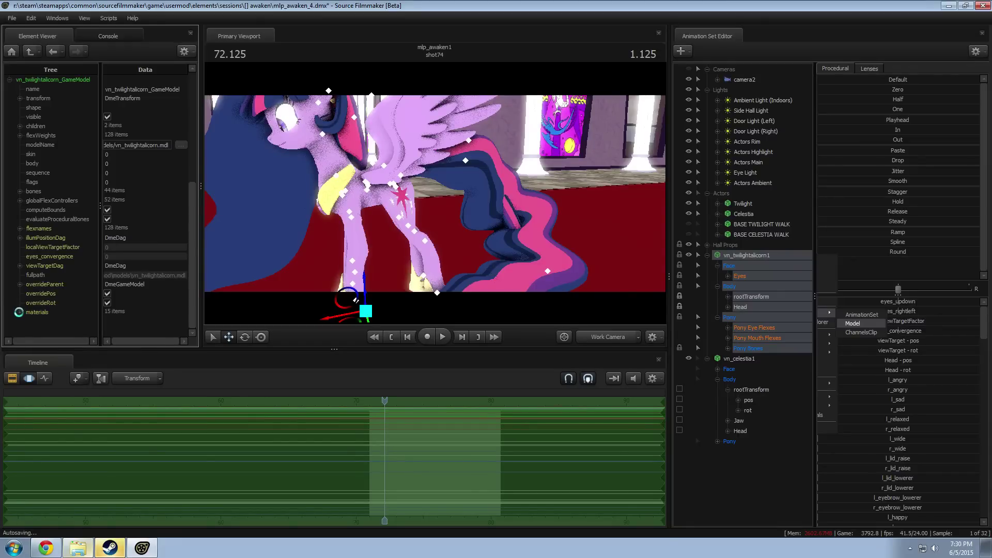
{"action": "left_click", "coordinate": [20, 312]}
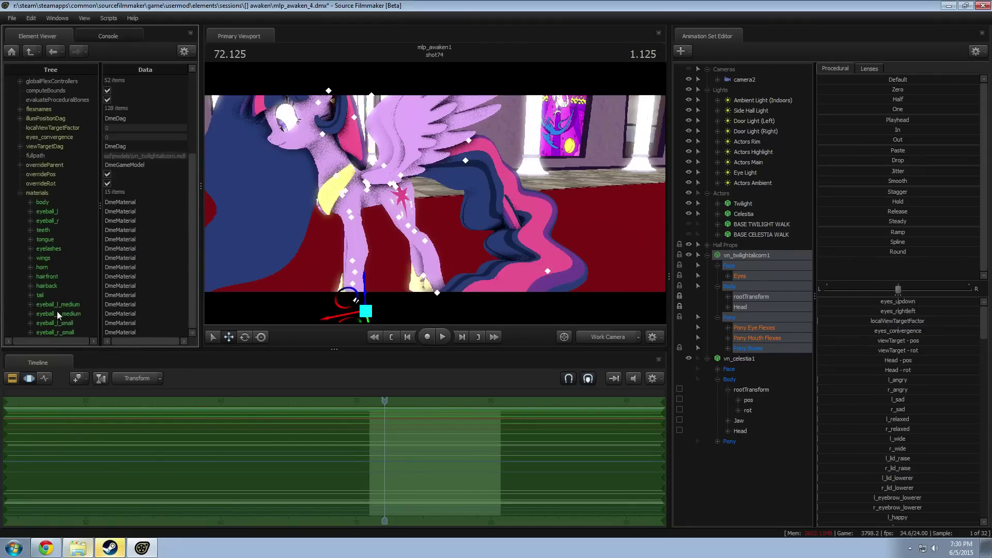
{"action": "right_click", "coordinate": [42, 295]}
{"action": "left_click", "coordinate": [63, 369]}
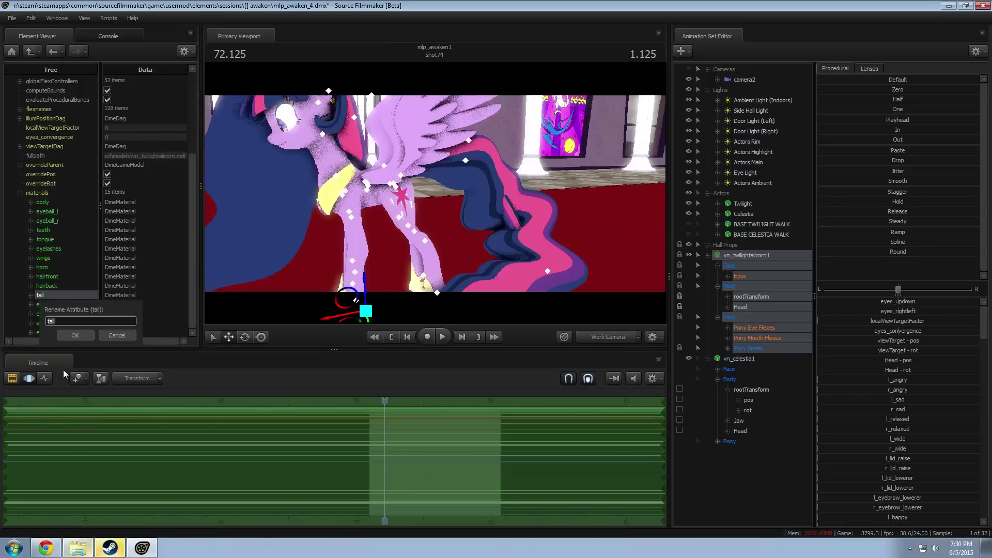
{"action": "left_click", "coordinate": [117, 334]}
{"action": "right_click", "coordinate": [45, 297]}
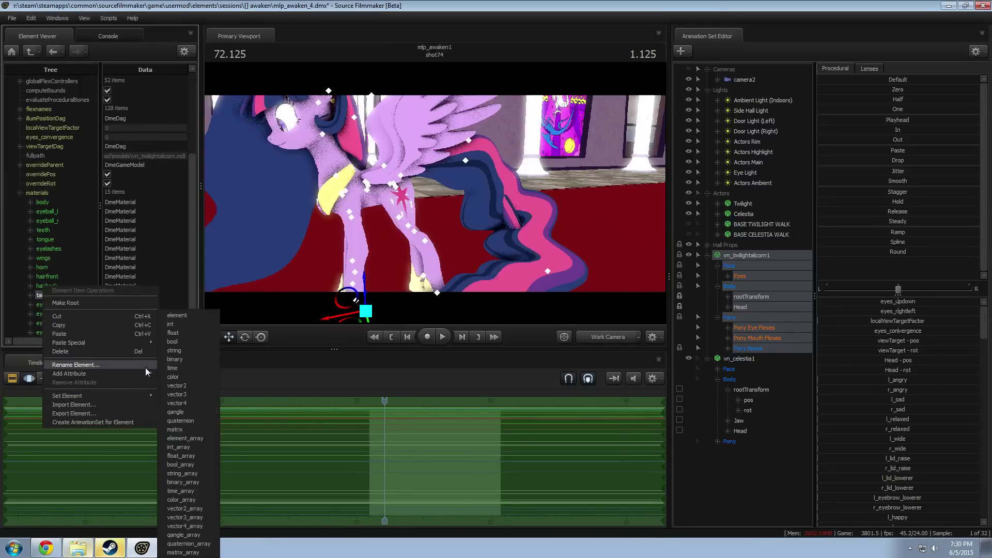
{"action": "mouse_move", "coordinate": [75, 372]}
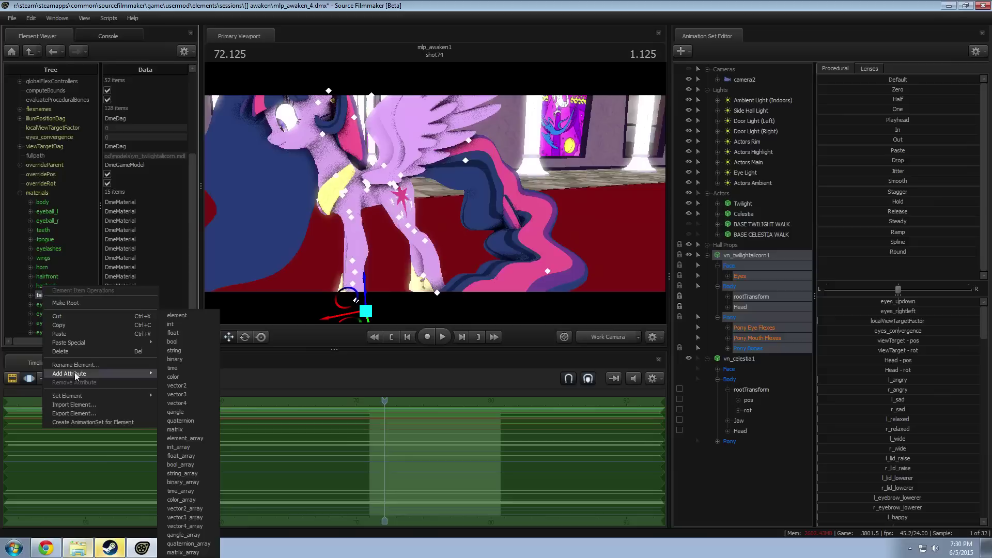
{"action": "left_click", "coordinate": [184, 342]}
Step: Add a float attribute named $alpha to vn_twilightalicorn1's tail material
{"action": "right_click", "coordinate": [49, 295]}
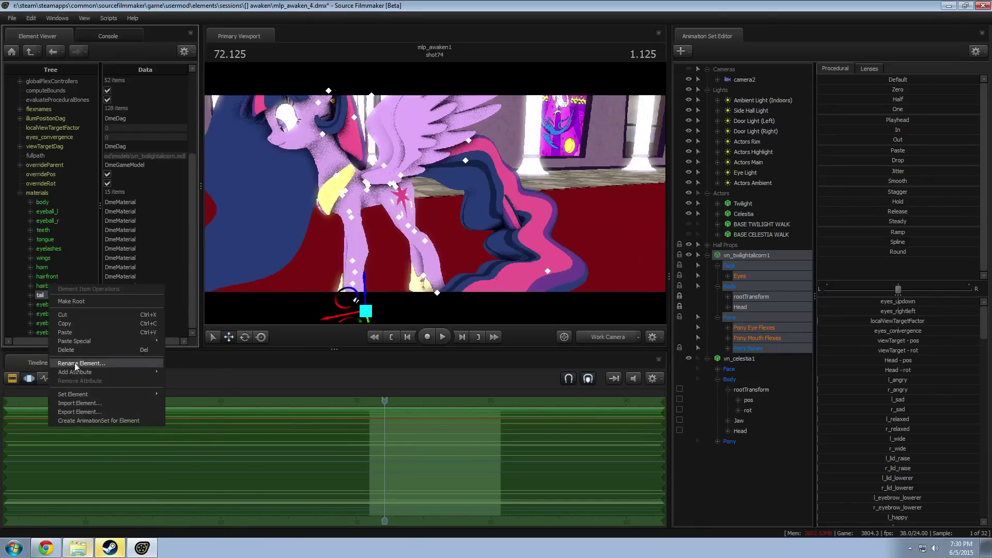
{"action": "mouse_move", "coordinate": [75, 370]}
{"action": "left_click", "coordinate": [181, 336]}
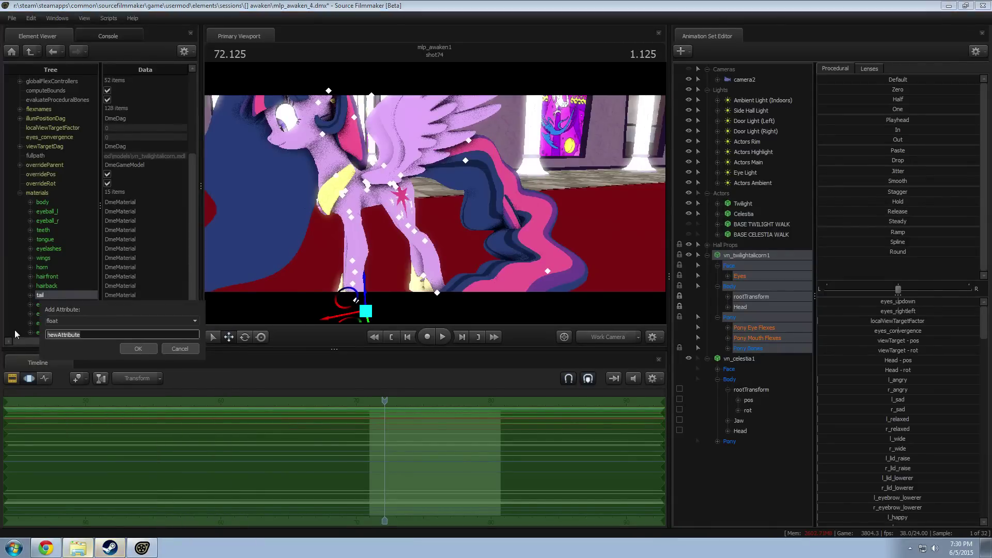
{"action": "type", "text": "$alpha"}
{"action": "key", "text": "Return"}
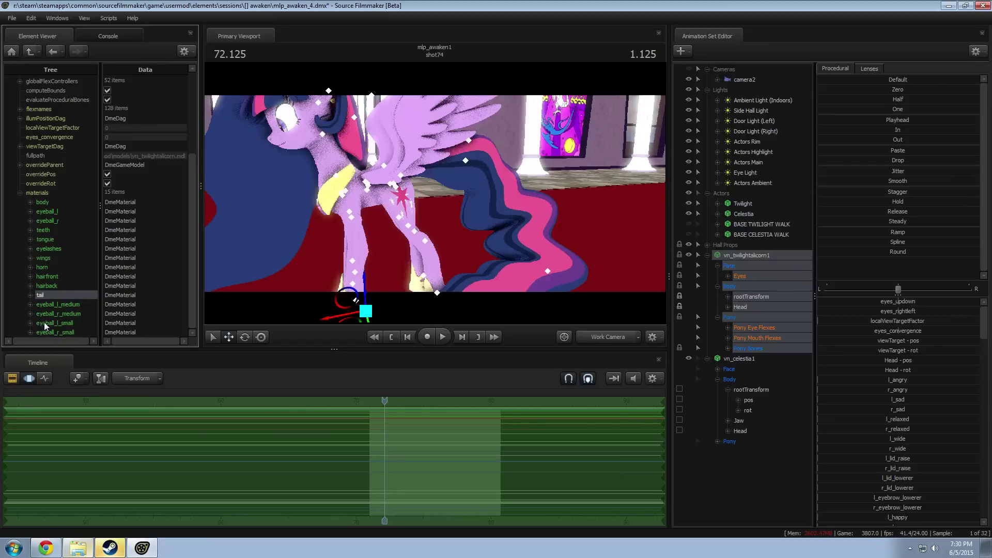
Step: Add a float attribute named $alpha to vn_twilightalicorn1's hairfront material
{"action": "right_click", "coordinate": [51, 294]}
{"action": "right_click", "coordinate": [42, 277]}
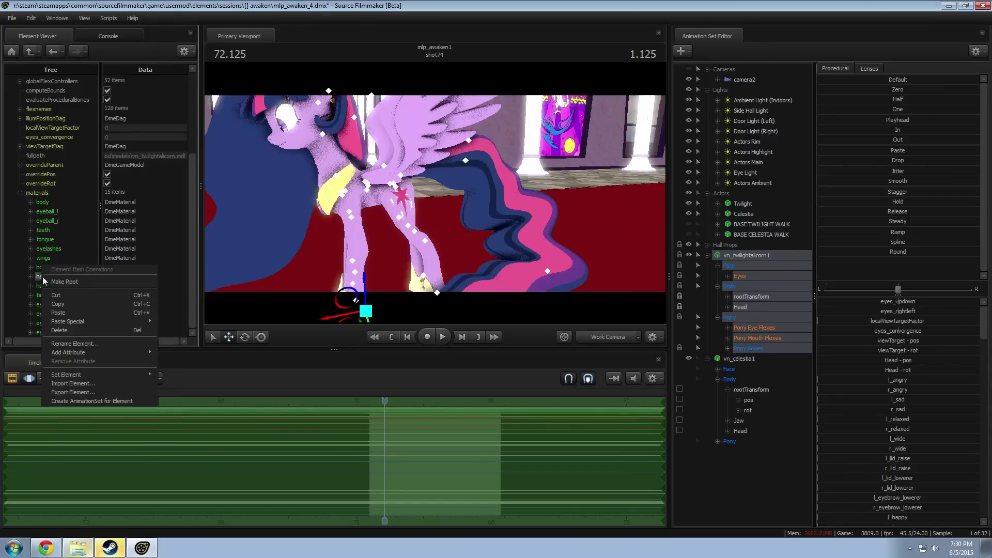
{"action": "mouse_move", "coordinate": [70, 352]}
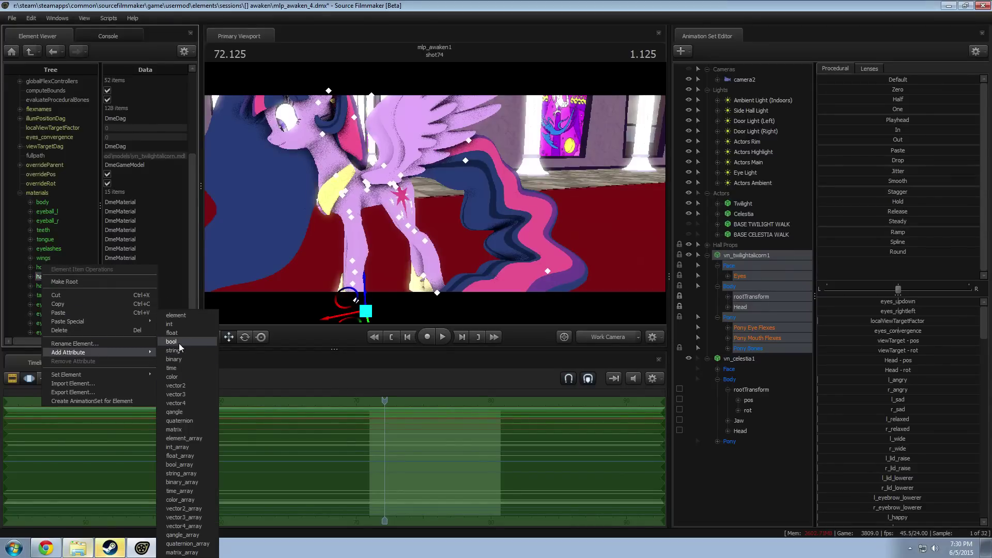
{"action": "left_click", "coordinate": [181, 335]}
{"action": "type", "text": "$alpha"}
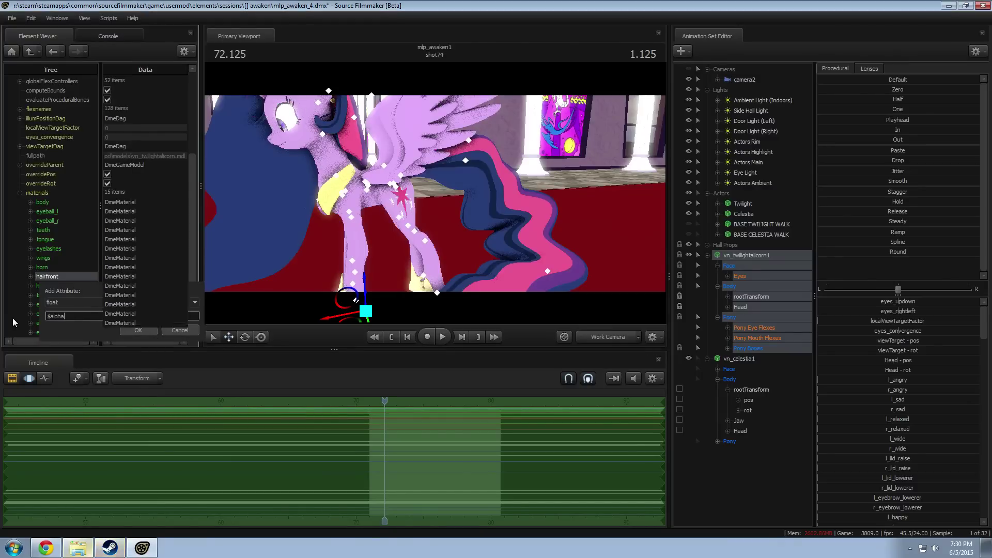
{"action": "key", "text": "Return"}
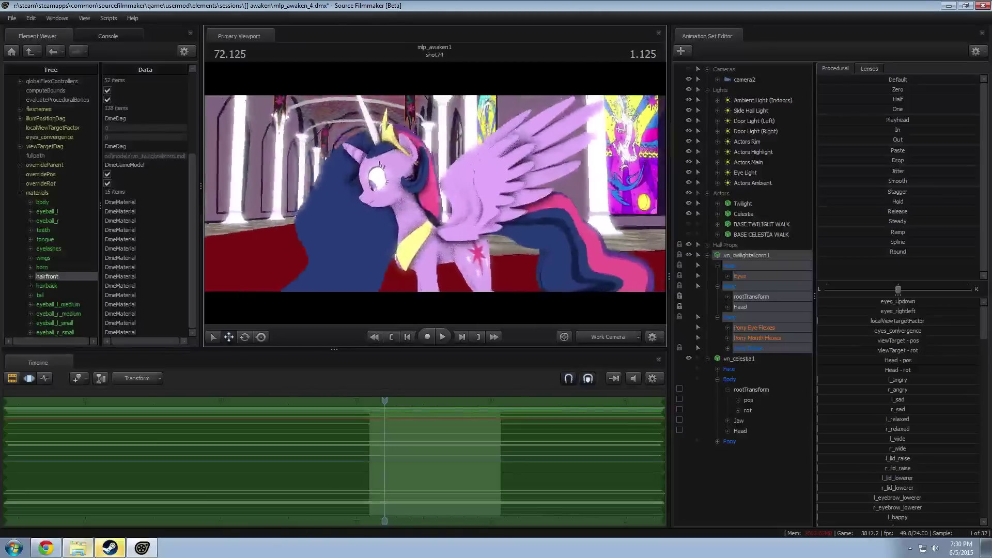
Step: Expand vn_celestia1's Pony group, then select vn_twilightalicorn1's Head control and shift the head slightly
{"action": "left_click_drag", "start_coordinate": [435, 194], "coordinate": [532, 194]}
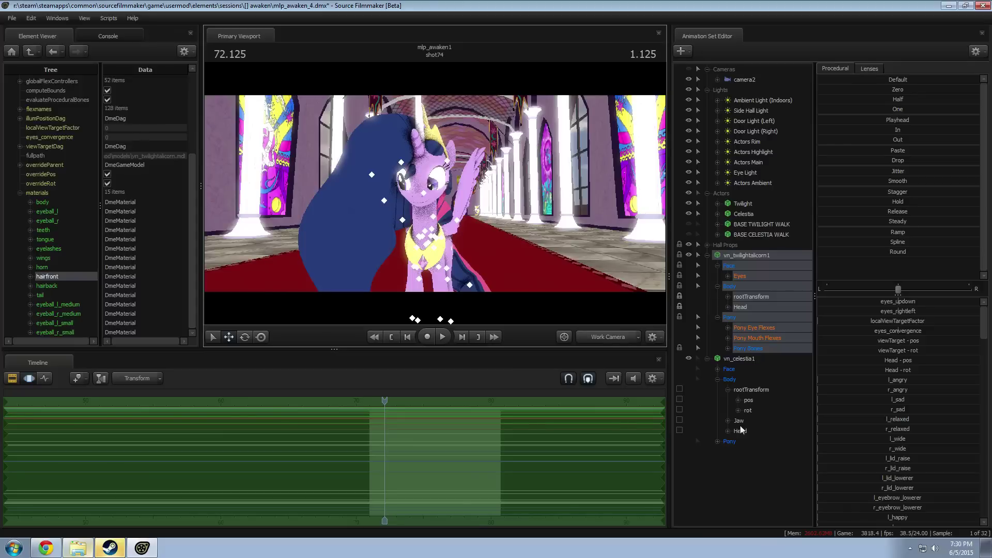
{"action": "left_click", "coordinate": [717, 442]}
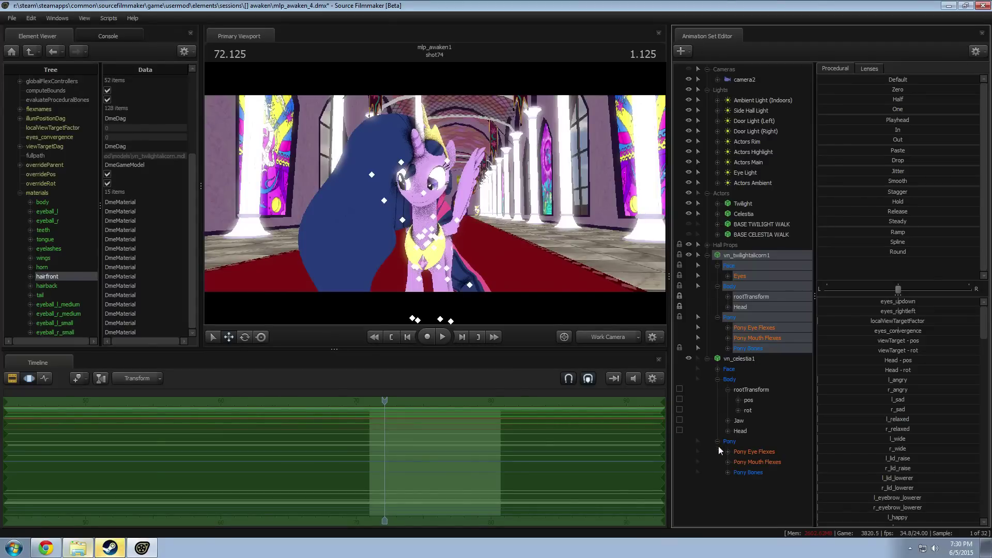
{"action": "left_click_drag", "start_coordinate": [486, 258], "coordinate": [433, 190]}
{"action": "key", "text": "w"}
{"action": "key", "text": "d"}
{"action": "key", "text": "a"}
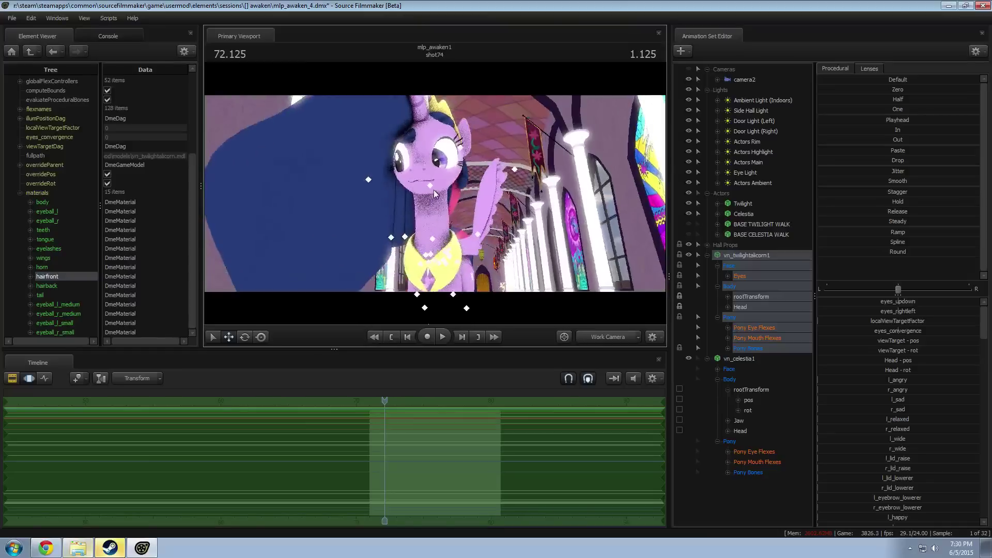
{"action": "left_click", "coordinate": [428, 185]}
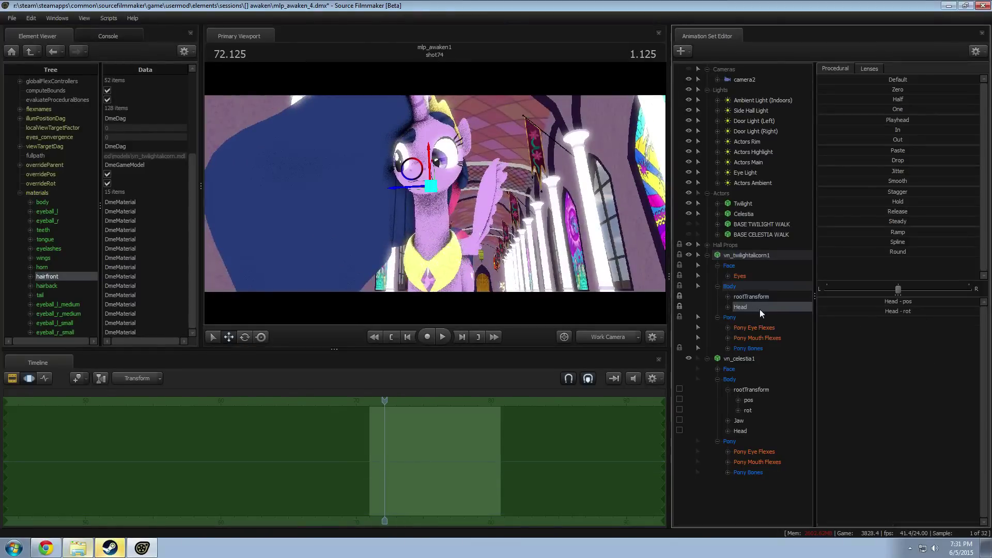
{"action": "left_click_drag", "start_coordinate": [431, 184], "coordinate": [451, 178]}
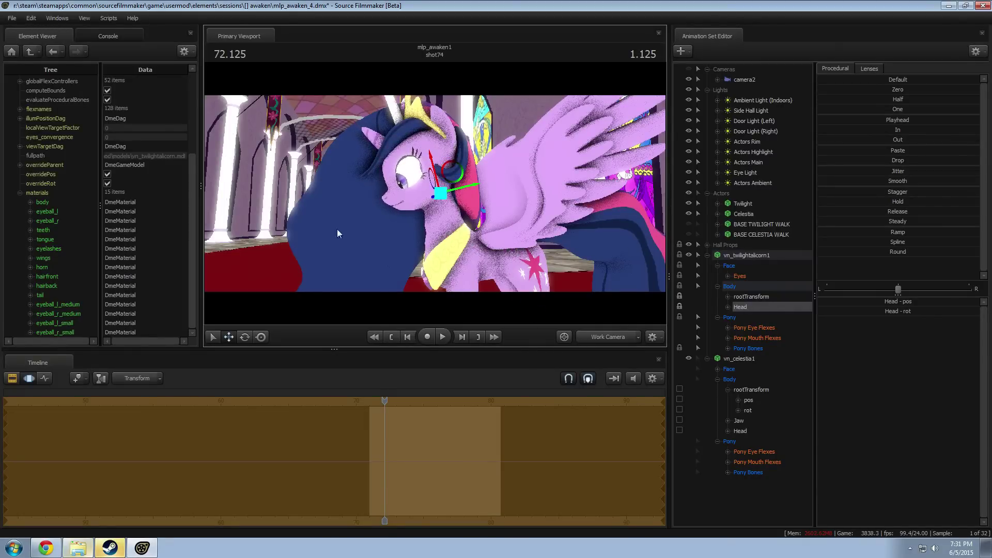
{"action": "mouse_move", "coordinate": [338, 233]}
{"action": "left_mouse_down", "text": "alt"}
{"action": "mouse_move", "coordinate": [388, 236]}
{"action": "mouse_move", "coordinate": [395, 224]}
{"action": "mouse_move", "coordinate": [326, 218]}
{"action": "mouse_move", "coordinate": [310, 233]}
{"action": "mouse_move", "coordinate": [333, 241]}
{"action": "mouse_move", "coordinate": [426, 232]}
{"action": "mouse_move", "coordinate": [356, 234]}
{"action": "left_mouse_up", "text": "alt"}
{"action": "left_click_drag", "start_coordinate": [344, 193], "coordinate": [335, 237]}
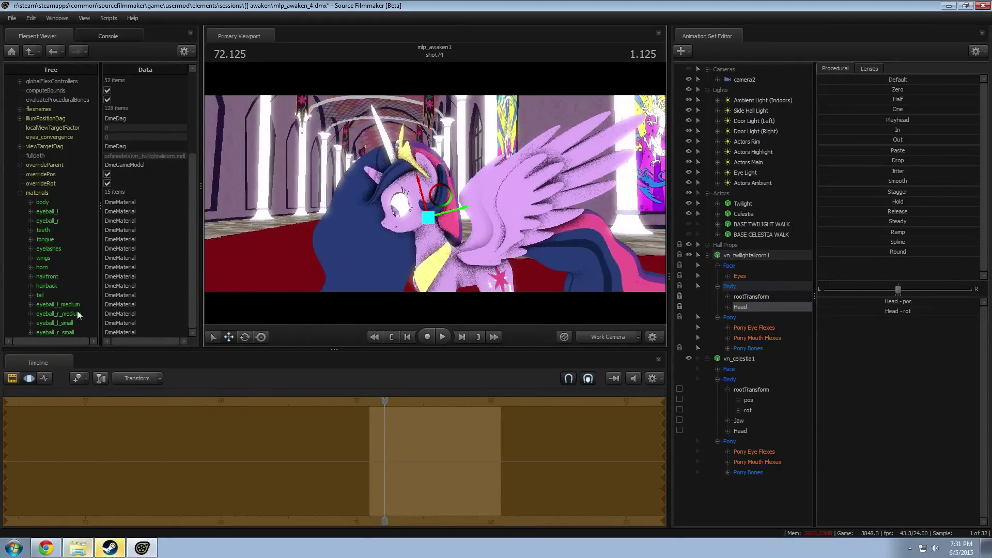
Step: Show vn_celestia1's game model in the Element Viewer and expand its materials down to the horn
{"action": "right_click", "coordinate": [741, 362]}
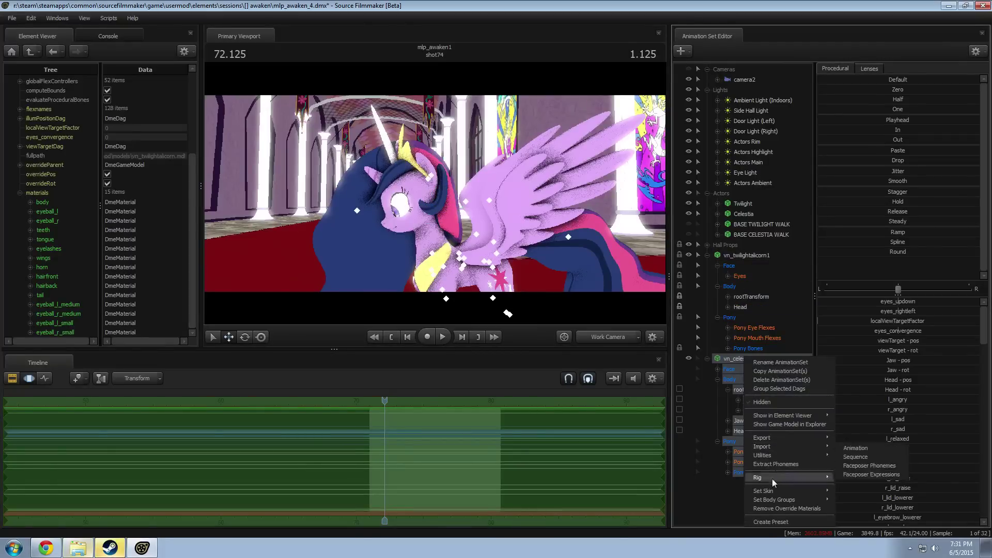
{"action": "mouse_move", "coordinate": [785, 414]}
{"action": "left_click", "coordinate": [850, 426]}
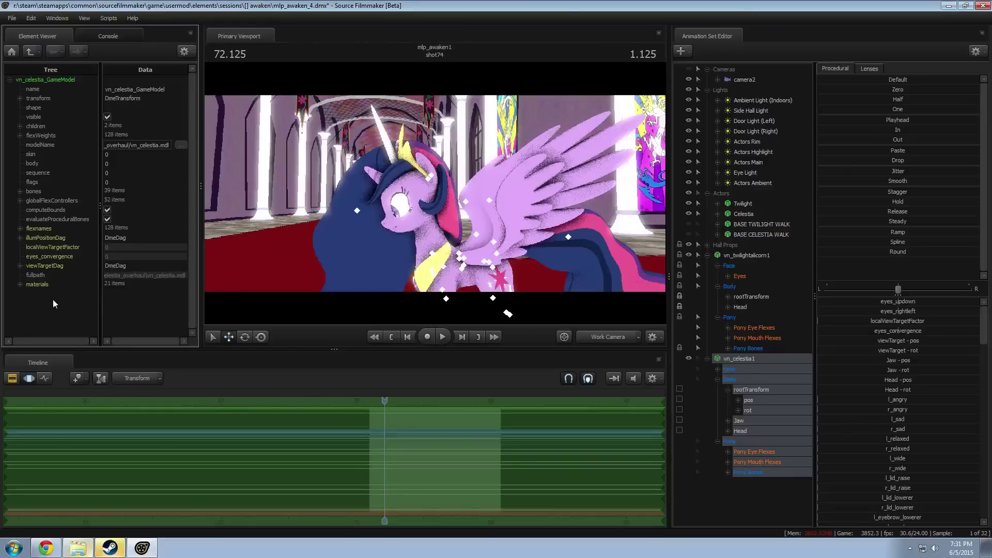
{"action": "left_click", "coordinate": [20, 284]}
{"action": "scroll", "coordinate": [22, 284], "scroll_direction": "down", "scroll_amount": 3}
{"action": "left_click", "coordinate": [30, 307]}
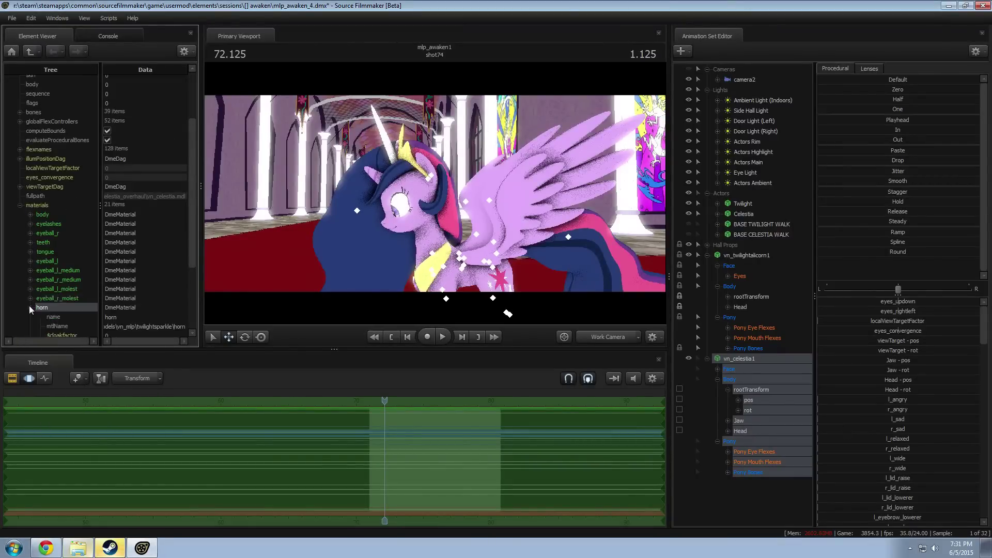
{"action": "scroll", "coordinate": [59, 262], "scroll_direction": "down", "scroll_amount": 3}
Step: Add a string attribute named $baseTexture to vn_celestia1's horn material
{"action": "right_click", "coordinate": [53, 226]}
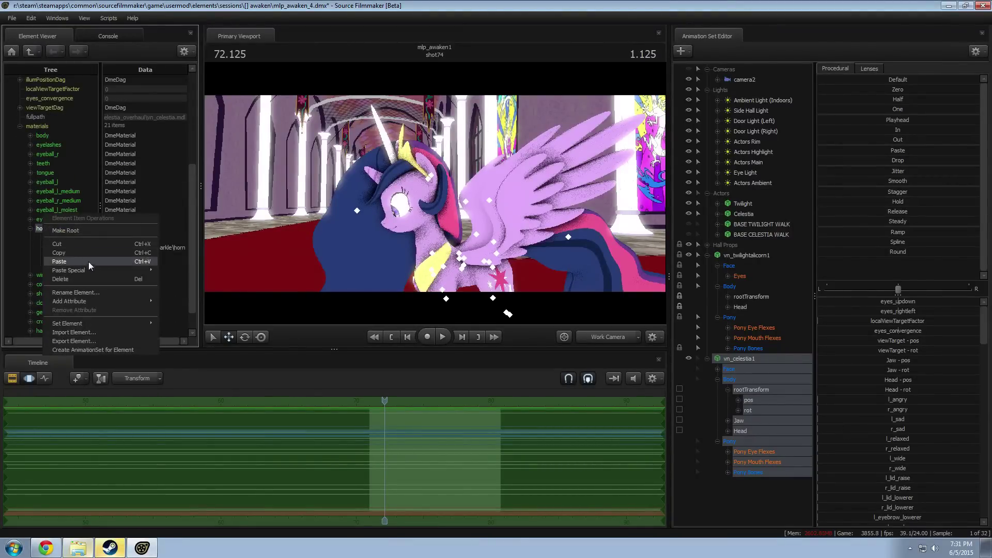
{"action": "mouse_move", "coordinate": [84, 271]}
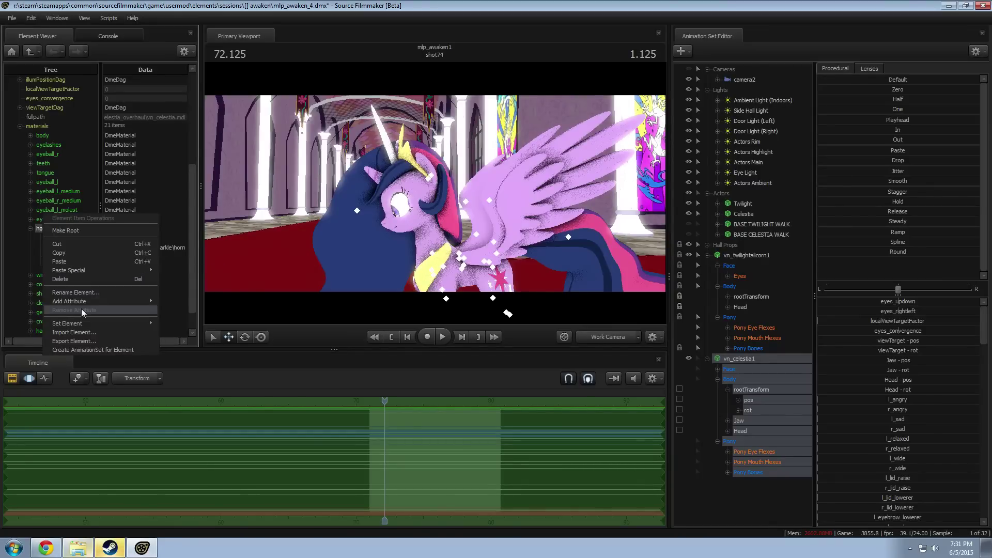
{"action": "mouse_move", "coordinate": [98, 302]}
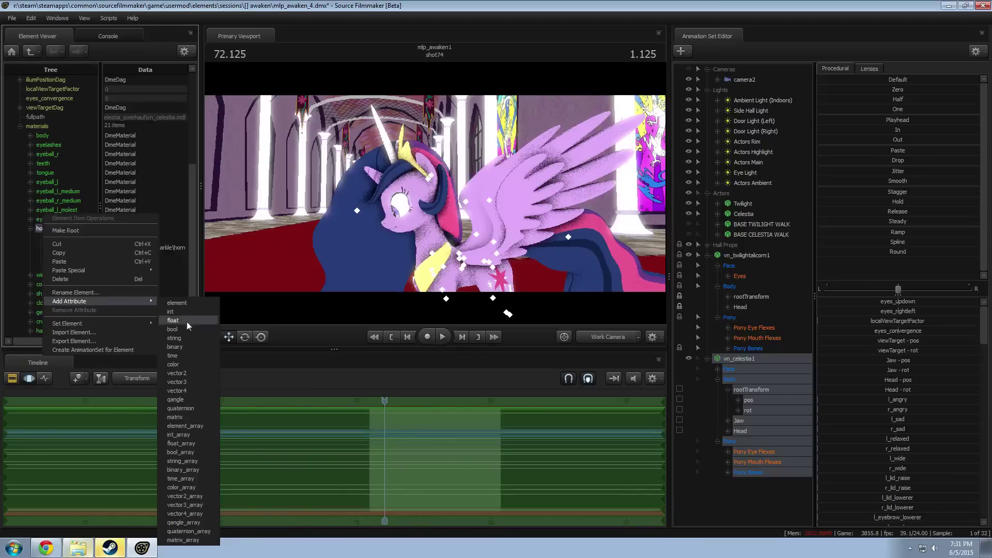
{"action": "left_click", "coordinate": [178, 338]}
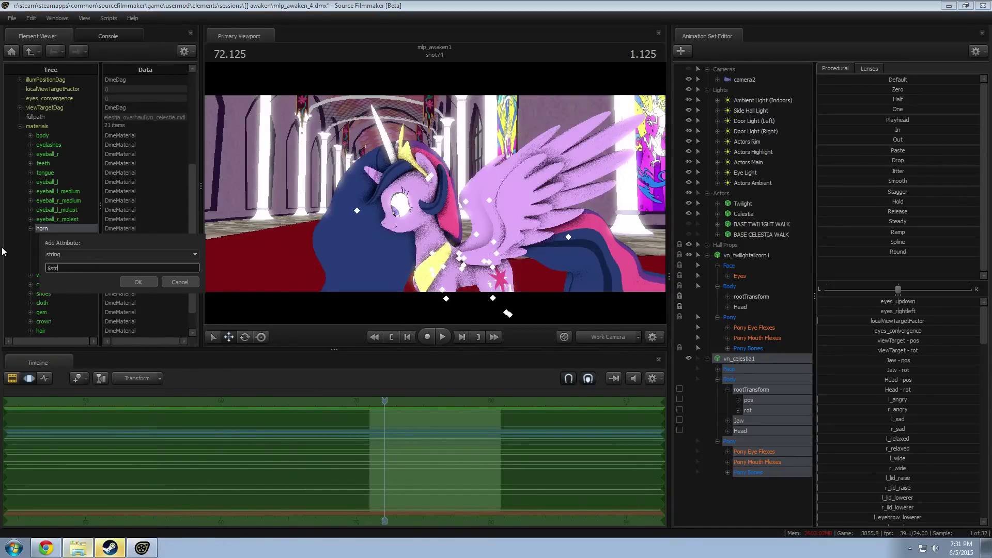
{"action": "type", "text": "$baseTexture"}
{"action": "key", "text": "Return"}
Step: Copy the horn's mtlName path, models\vn_mlp\twilightsparkle\horn, into its $baseTexture value
{"action": "double_click", "coordinate": [132, 247]}
{"action": "key", "text": "ctrl+c"}
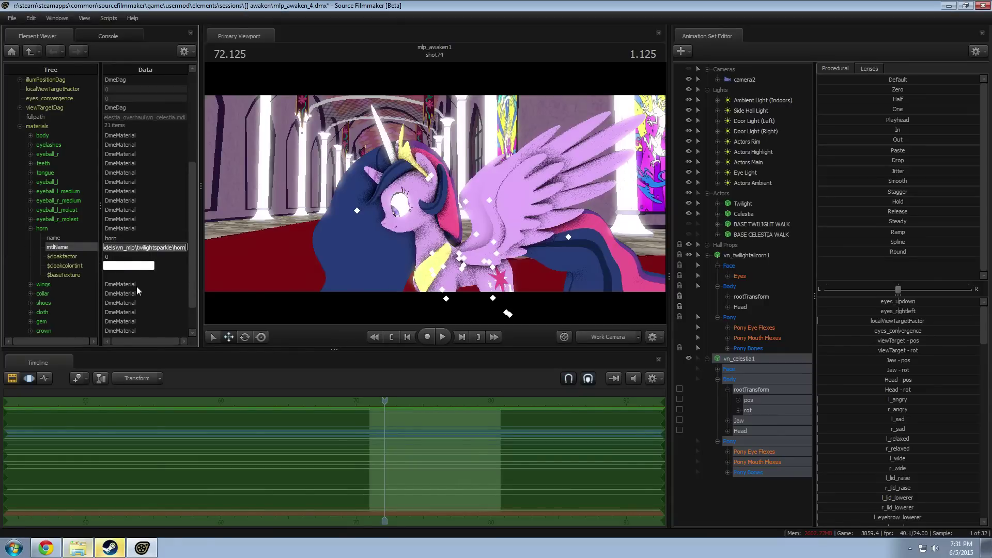
{"action": "left_click", "coordinate": [137, 275]}
{"action": "key", "text": "ctrl+v"}
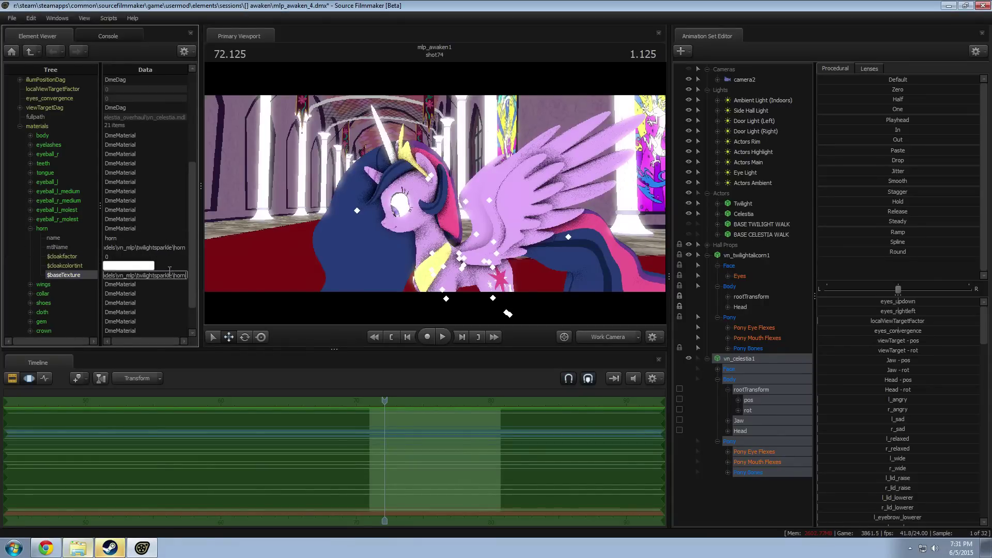
{"action": "left_click", "coordinate": [177, 257]}
{"action": "left_click", "coordinate": [355, 237]}
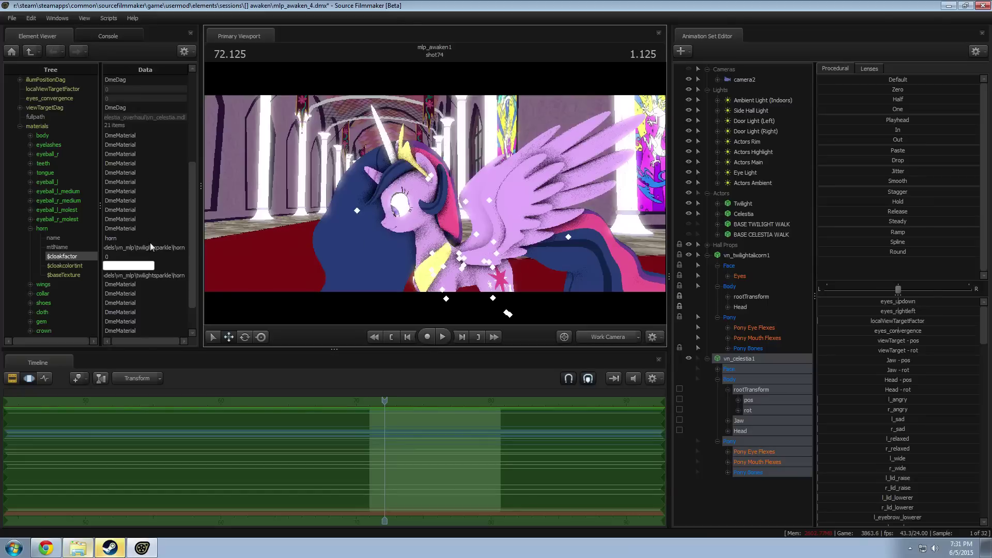
Step: Replace the folder in the horn's mtlName with overhaul_celestia, copied from the wings' mtlName, and check the horn in the viewport
{"action": "left_click_drag", "start_coordinate": [172, 247], "coordinate": [138, 245]}
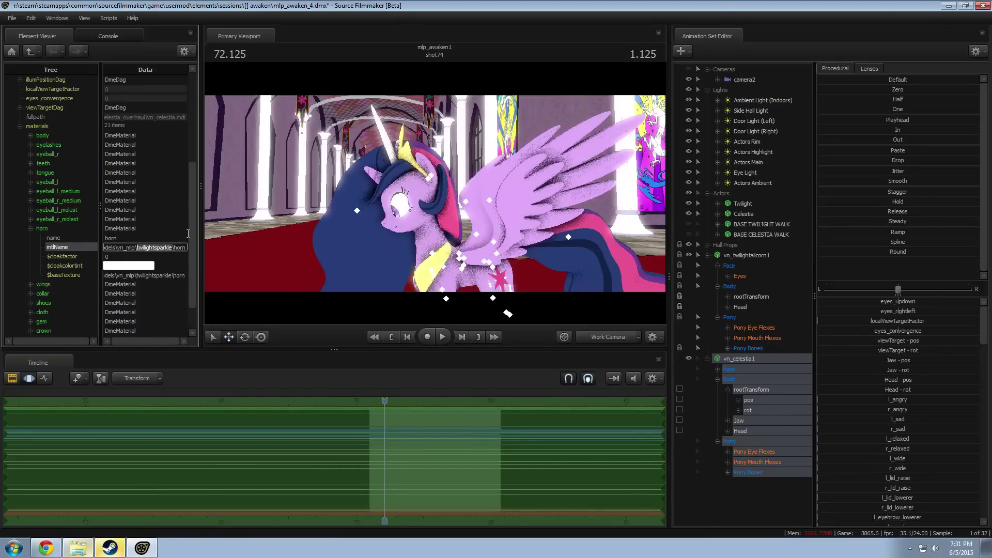
{"action": "left_click", "coordinate": [30, 284]}
{"action": "left_click", "coordinate": [169, 303]}
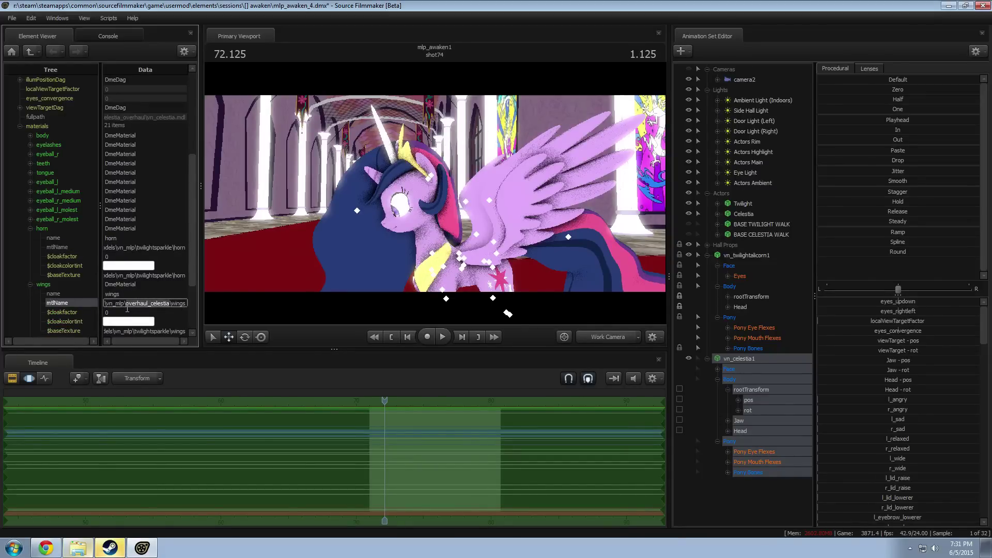
{"action": "left_click", "coordinate": [172, 247]}
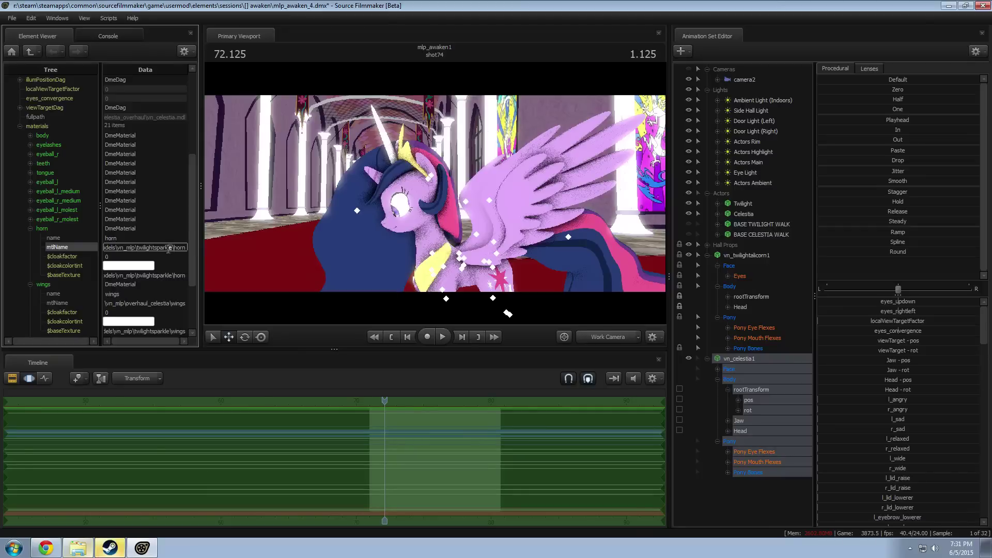
{"action": "left_click_drag", "start_coordinate": [172, 247], "coordinate": [142, 250]}
{"action": "key", "text": "ctrl+v"}
{"action": "left_click", "coordinate": [137, 229]}
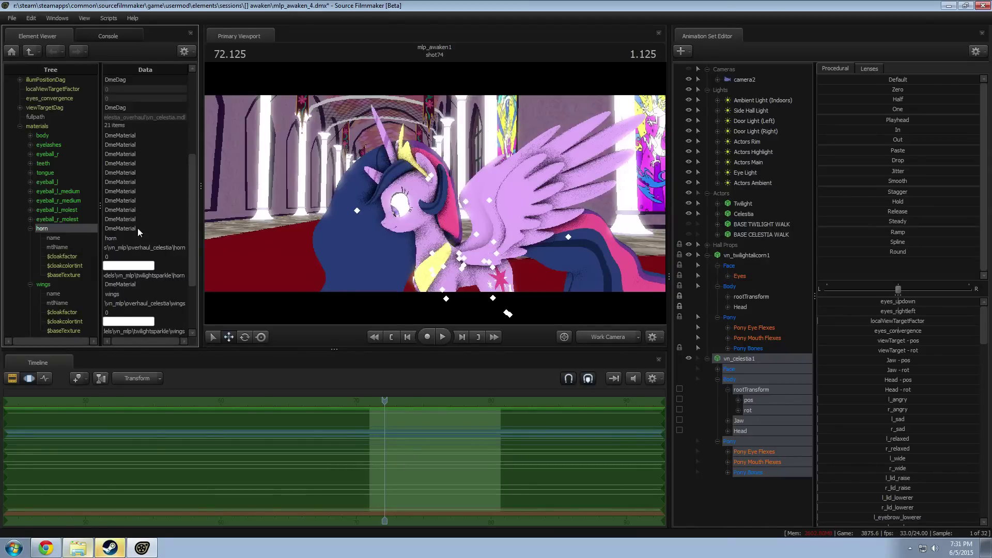
{"action": "left_click_drag", "start_coordinate": [331, 204], "coordinate": [387, 201]}
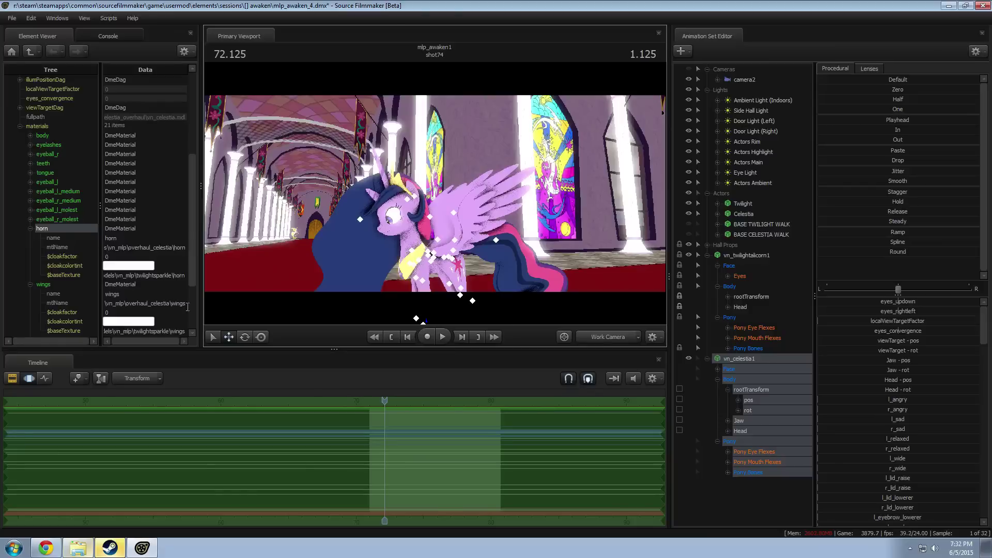
Step: Show vn_twilightalicorn1's game model in the Element Viewer and expand its materials list
{"action": "right_click", "coordinate": [737, 252]}
{"action": "mouse_move", "coordinate": [780, 314]}
{"action": "left_click", "coordinate": [841, 324]}
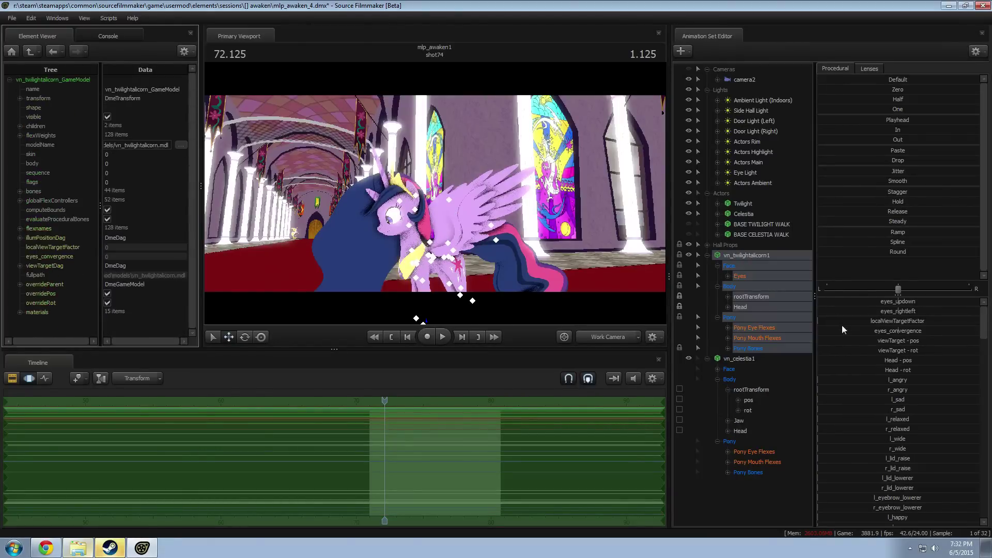
{"action": "left_click", "coordinate": [20, 312]}
Step: Add a float attribute named $alpha to vn_twilightalicorn1's horn material
{"action": "right_click", "coordinate": [42, 266]}
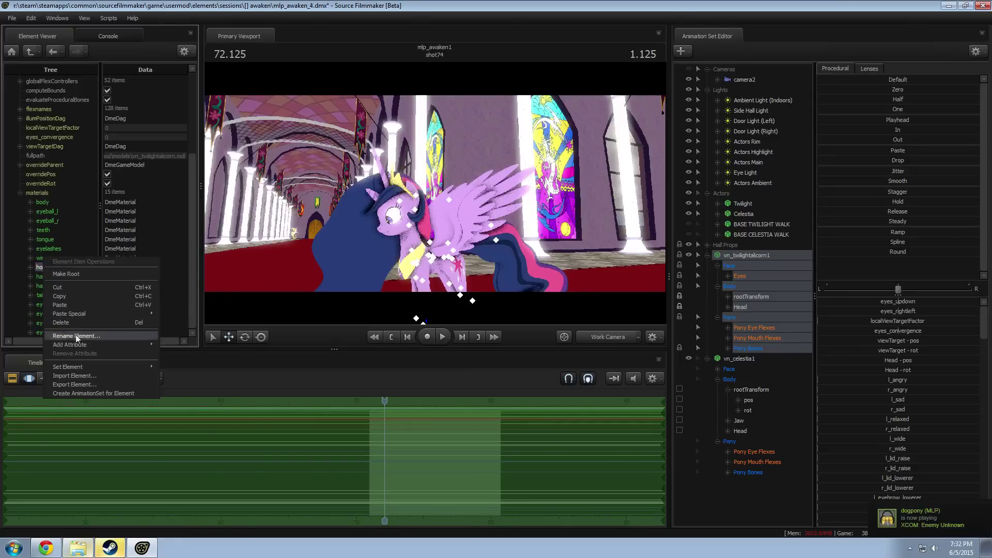
{"action": "mouse_move", "coordinate": [126, 345]}
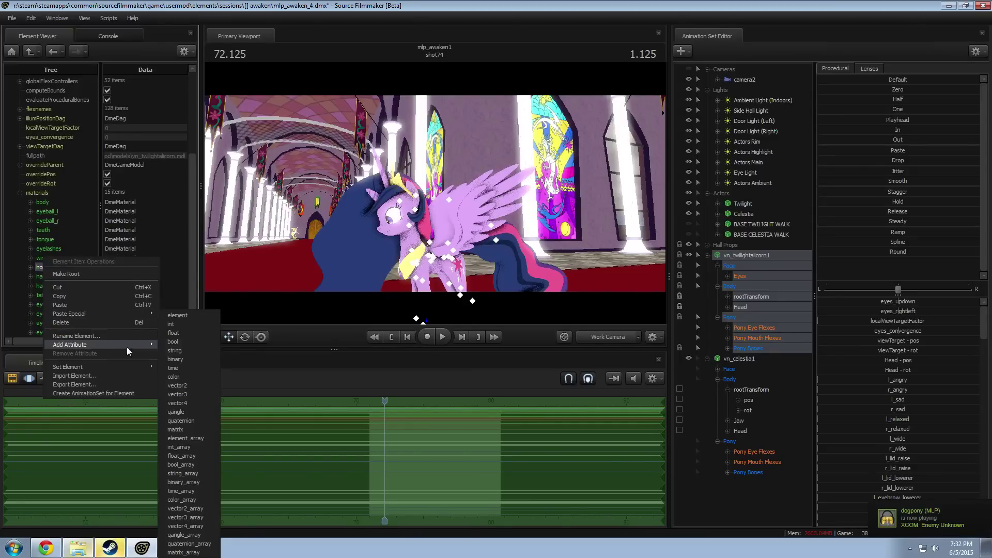
{"action": "left_click", "coordinate": [186, 333]}
{"action": "type", "text": "alpha"}
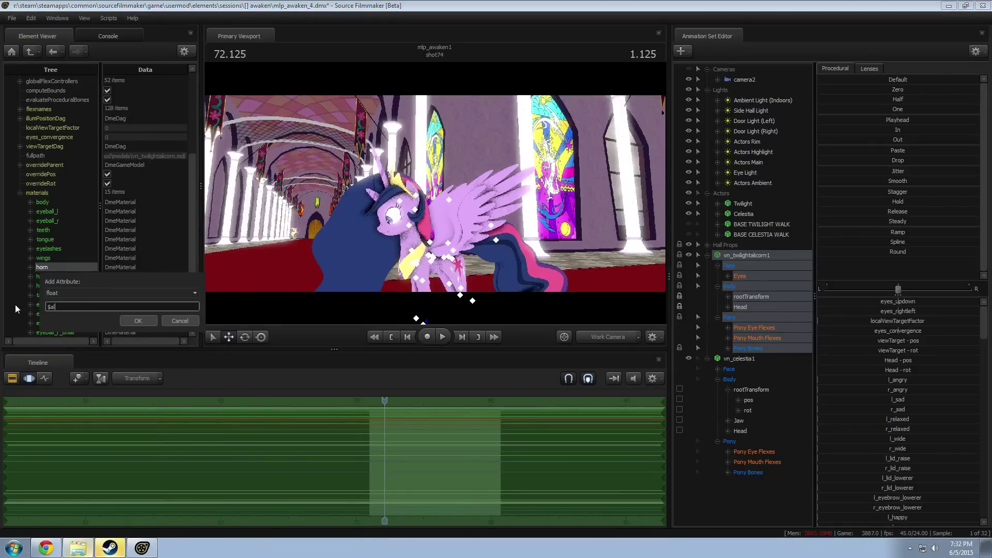
{"action": "key", "text": "Return"}
Step: Select vn_twilightalicorn1's RightForearm and LeftForearm controls and rotate them to adjust the front legs
{"action": "mouse_move", "coordinate": [408, 186]}
{"action": "left_mouse_down"}
{"action": "mouse_move", "coordinate": [432, 204]}
{"action": "mouse_move", "coordinate": [395, 206]}
{"action": "mouse_move", "coordinate": [388, 219]}
{"action": "mouse_move", "coordinate": [400, 201]}
{"action": "mouse_move", "coordinate": [417, 200]}
{"action": "left_mouse_up"}
{"action": "left_click_drag", "start_coordinate": [351, 196], "coordinate": [435, 195]}
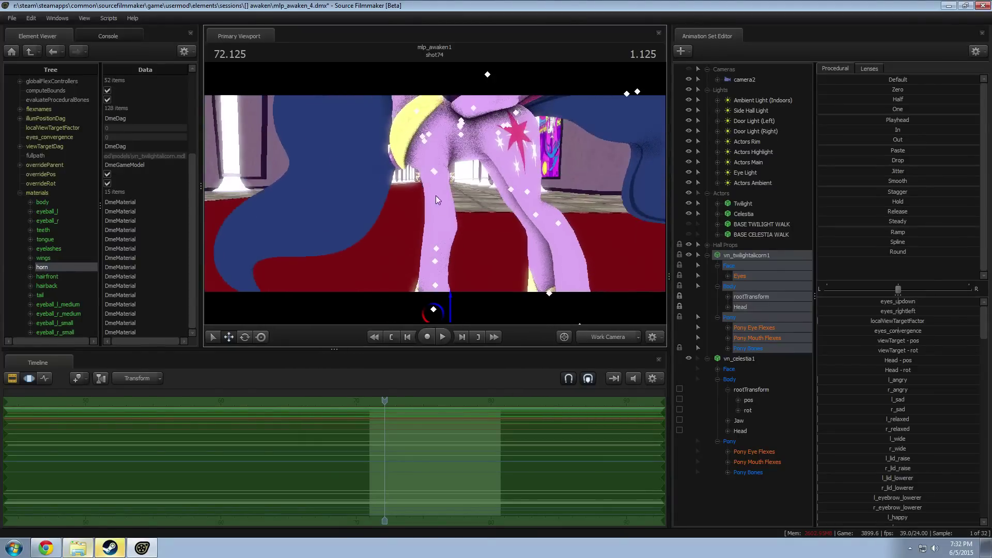
{"action": "left_click", "coordinate": [437, 168]}
{"action": "key", "text": "e"}
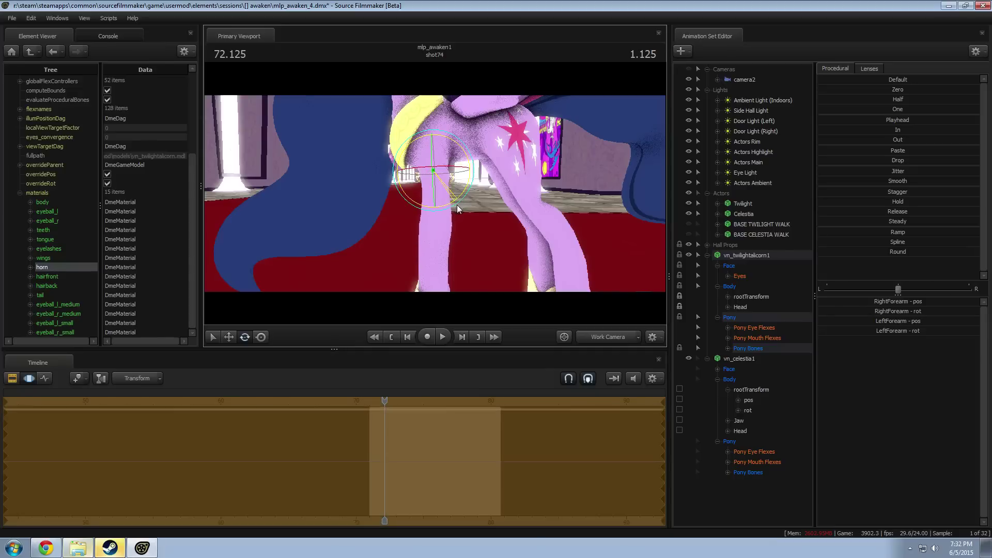
{"action": "left_click_drag", "start_coordinate": [457, 204], "coordinate": [462, 158]}
{"action": "left_click", "coordinate": [442, 190], "text": "ctrl"}
{"action": "mouse_move", "coordinate": [463, 208]}
{"action": "left_mouse_down"}
{"action": "mouse_move", "coordinate": [463, 218]}
{"action": "mouse_move", "coordinate": [461, 197]}
{"action": "mouse_move", "coordinate": [415, 222]}
{"action": "left_mouse_up"}
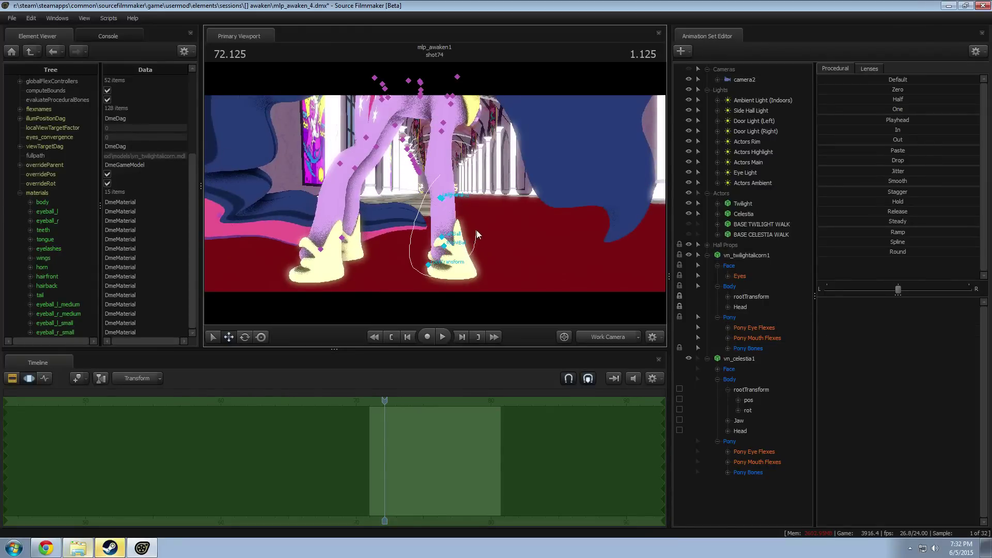
Step: Try rotating and moving vn_twilightalicorn1's lower front leg controls, undoing each change
{"action": "left_click_drag", "start_coordinate": [477, 230], "coordinate": [467, 184], "text": "ctrl"}
{"action": "mouse_move", "coordinate": [440, 176]}
{"action": "left_mouse_down", "text": "ctrl"}
{"action": "mouse_move", "coordinate": [450, 265]}
{"action": "mouse_move", "coordinate": [475, 187]}
{"action": "mouse_move", "coordinate": [494, 234]}
{"action": "mouse_move", "coordinate": [472, 190]}
{"action": "left_mouse_up", "text": "ctrl"}
{"action": "mouse_move", "coordinate": [471, 190]}
{"action": "left_mouse_down"}
{"action": "mouse_move", "coordinate": [469, 214]}
{"action": "mouse_move", "coordinate": [497, 220]}
{"action": "left_mouse_up"}
{"action": "key", "text": "ctrl+z"}
{"action": "key", "text": "w"}
{"action": "left_click_drag", "start_coordinate": [432, 174], "coordinate": [432, 179]}
{"action": "key", "text": "ctrl+z"}
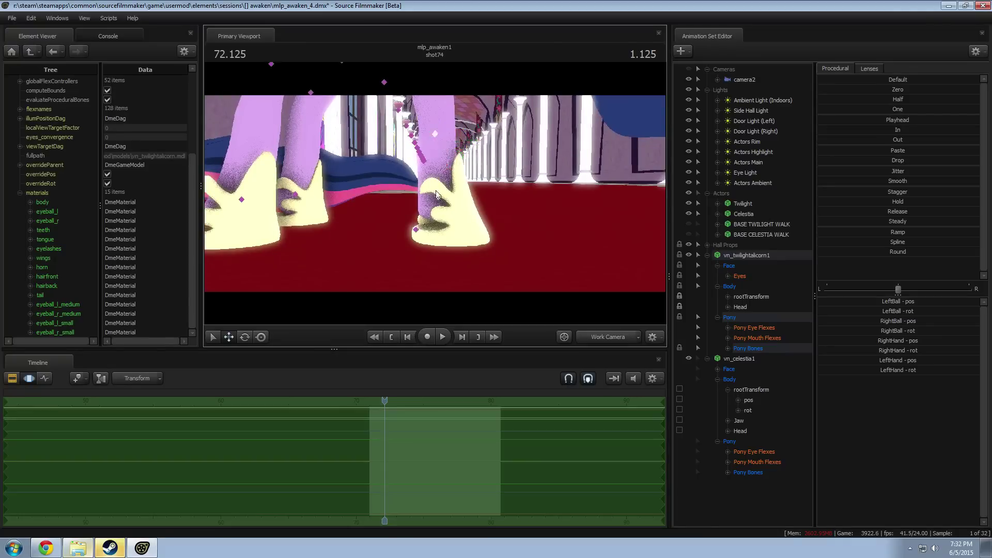
Step: Select vn_twilightalicorn1's RightBall and LeftBall controls and move them to adjust the front hooves, undoing the first attempt
{"action": "left_click_drag", "start_coordinate": [477, 151], "coordinate": [506, 151], "text": "alt"}
{"action": "left_click", "coordinate": [455, 100], "text": "ctrl"}
{"action": "left_click_drag", "start_coordinate": [455, 99], "coordinate": [414, 150], "text": "ctrl"}
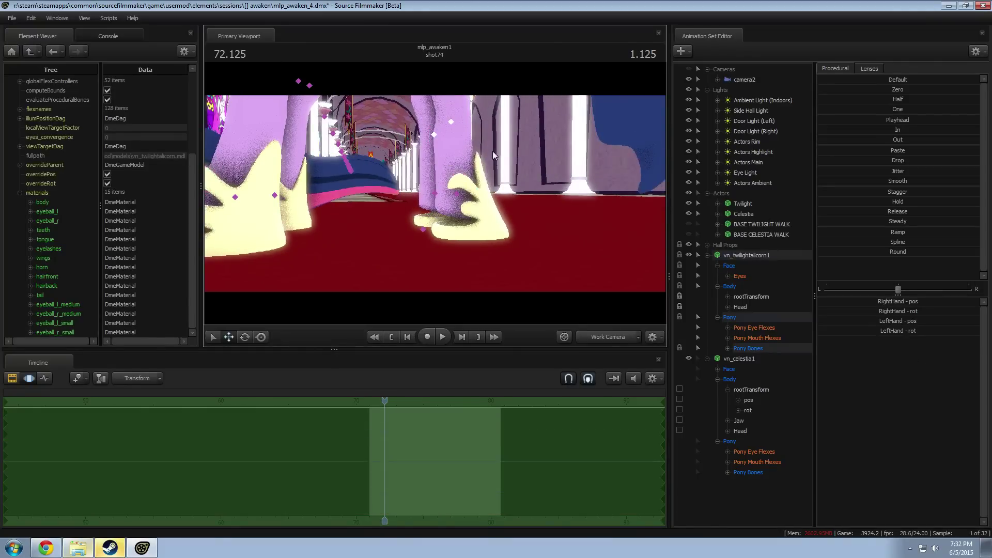
{"action": "mouse_move", "coordinate": [455, 219]}
{"action": "left_mouse_down", "text": "ctrl"}
{"action": "mouse_move", "coordinate": [469, 192]}
{"action": "mouse_move", "coordinate": [462, 213]}
{"action": "left_mouse_up", "text": "ctrl"}
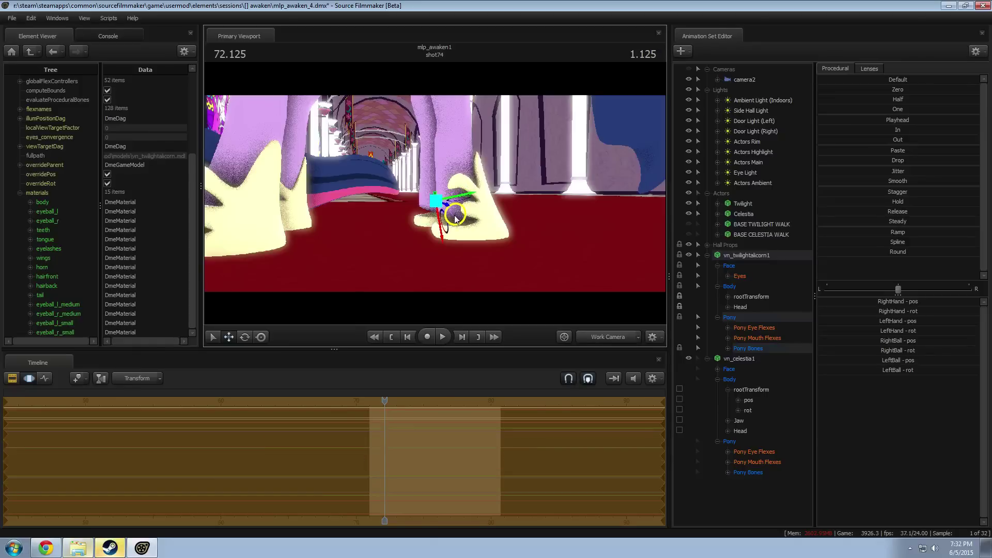
{"action": "key", "text": "ctrl+z"}
{"action": "left_click", "coordinate": [455, 214]}
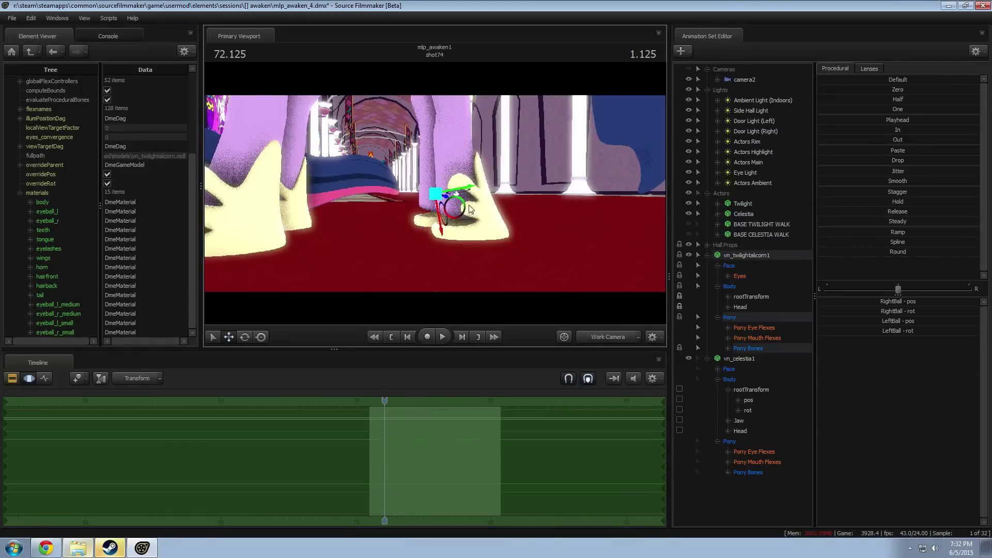
{"action": "left_click_drag", "start_coordinate": [456, 215], "coordinate": [435, 191]}
Step: Select vn_twilightalicorn1's RightHand and LeftHand controls and rotate them to realign the lower front legs
{"action": "mouse_move", "coordinate": [458, 140]}
{"action": "left_mouse_down", "text": "ctrl"}
{"action": "mouse_move", "coordinate": [439, 189]}
{"action": "mouse_move", "coordinate": [466, 181]}
{"action": "mouse_move", "coordinate": [461, 198]}
{"action": "mouse_move", "coordinate": [435, 193]}
{"action": "mouse_move", "coordinate": [407, 226]}
{"action": "left_mouse_up", "text": "ctrl"}
{"action": "key", "text": "e"}
{"action": "key", "text": "w"}
{"action": "key", "text": "ctrl+z"}
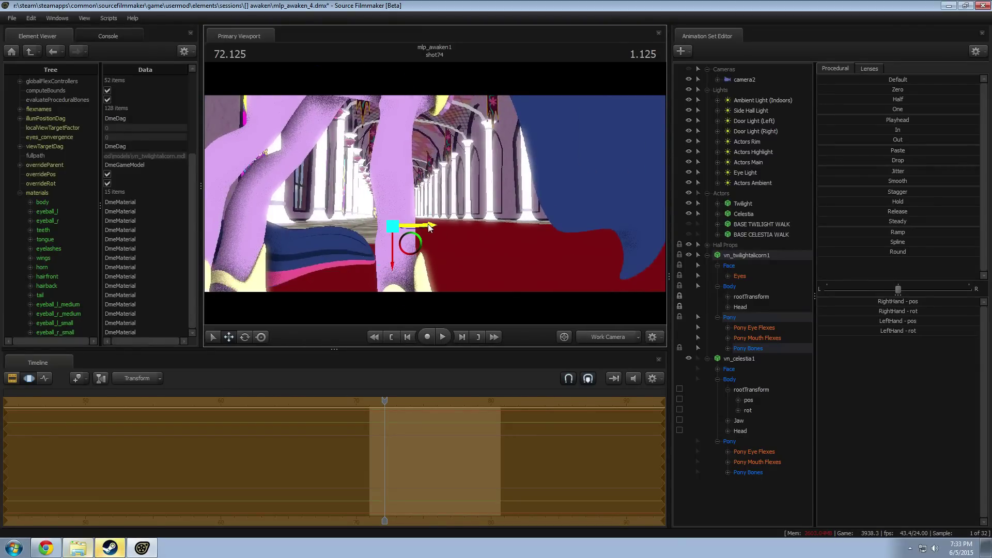
{"action": "left_click_drag", "start_coordinate": [381, 196], "coordinate": [374, 199]}
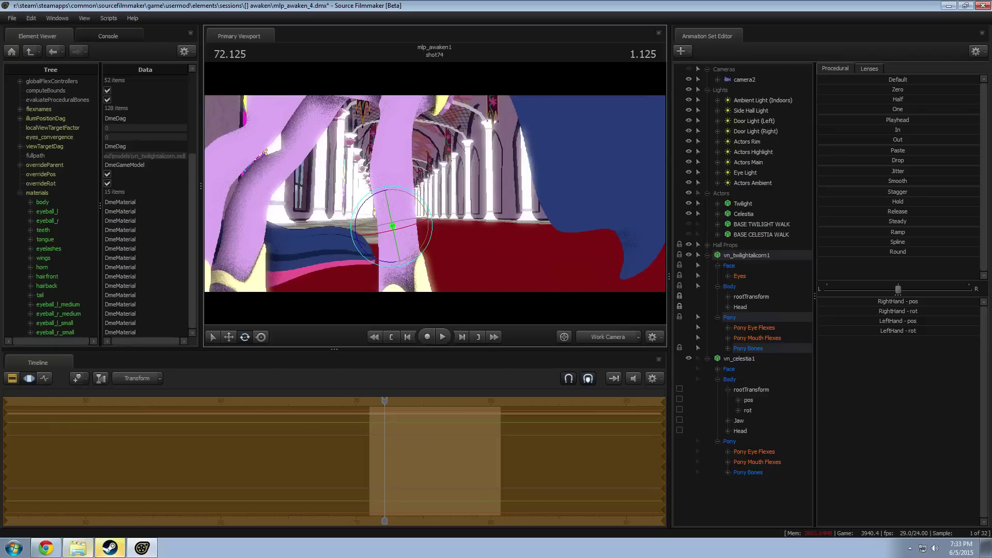
Step: Select vn_twilightalicorn1's RightLeg2 and LeftLeg2 controls and rotate them slightly to adjust the back legs
{"action": "key", "text": "s"}
{"action": "left_click_drag", "start_coordinate": [434, 194], "coordinate": [449, 186]}
{"action": "key", "text": "a"}
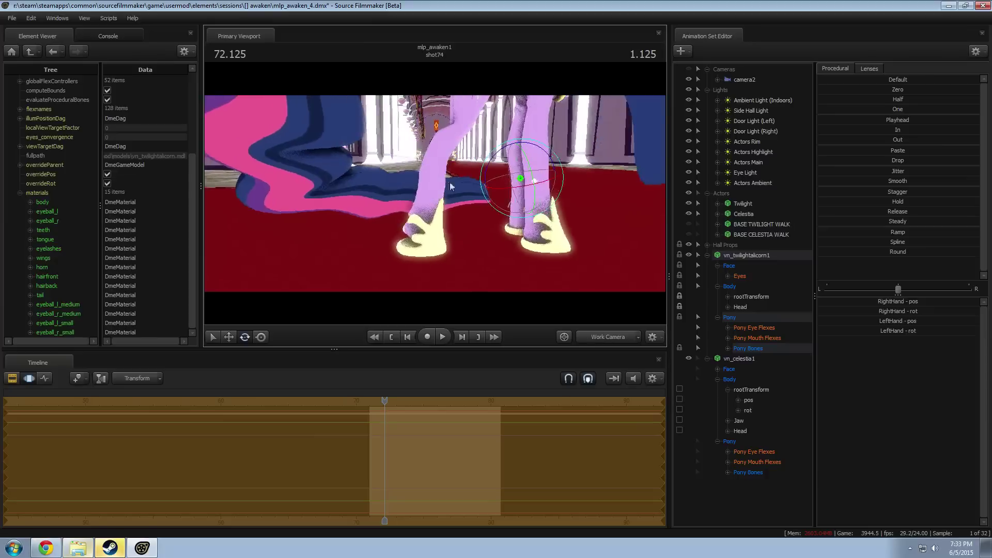
{"action": "left_click", "coordinate": [436, 133]}
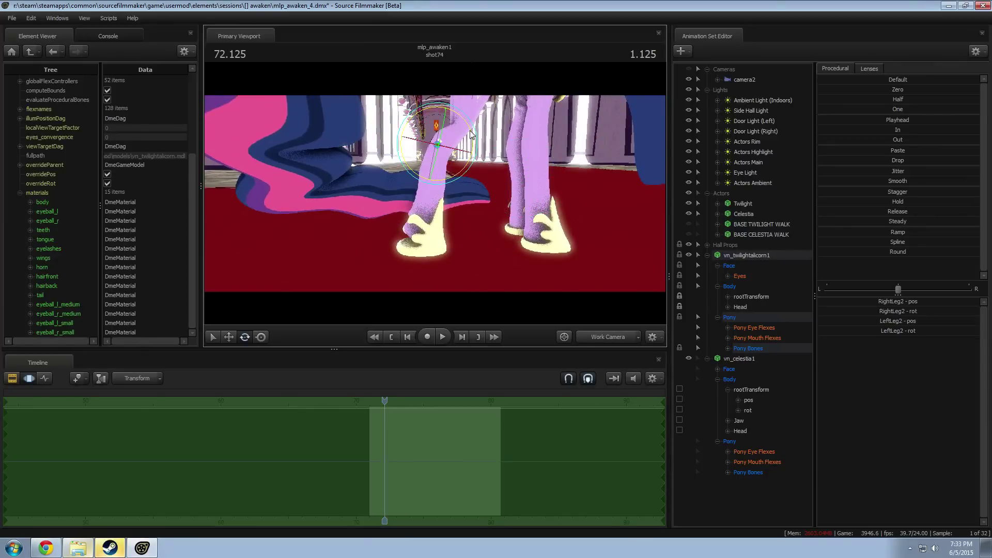
{"action": "left_click_drag", "start_coordinate": [471, 130], "coordinate": [470, 135]}
{"action": "left_click", "coordinate": [472, 133]}
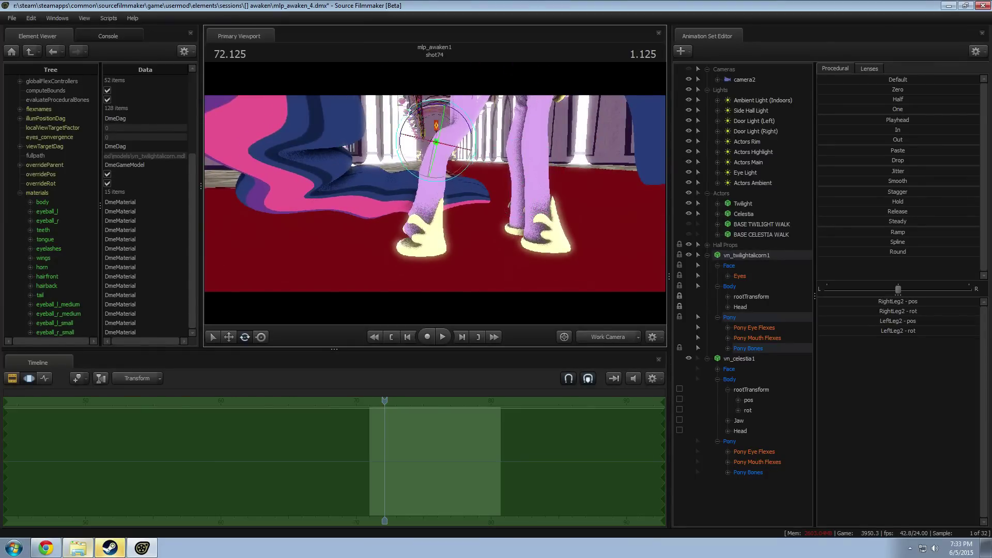
Step: Move vn_twilightalicorn1's RightFoot and LeftFoot controls to reposition the back hooves
{"action": "left_click_drag", "start_coordinate": [436, 142], "coordinate": [496, 178]}
{"action": "left_click", "coordinate": [416, 184], "text": "ctrl"}
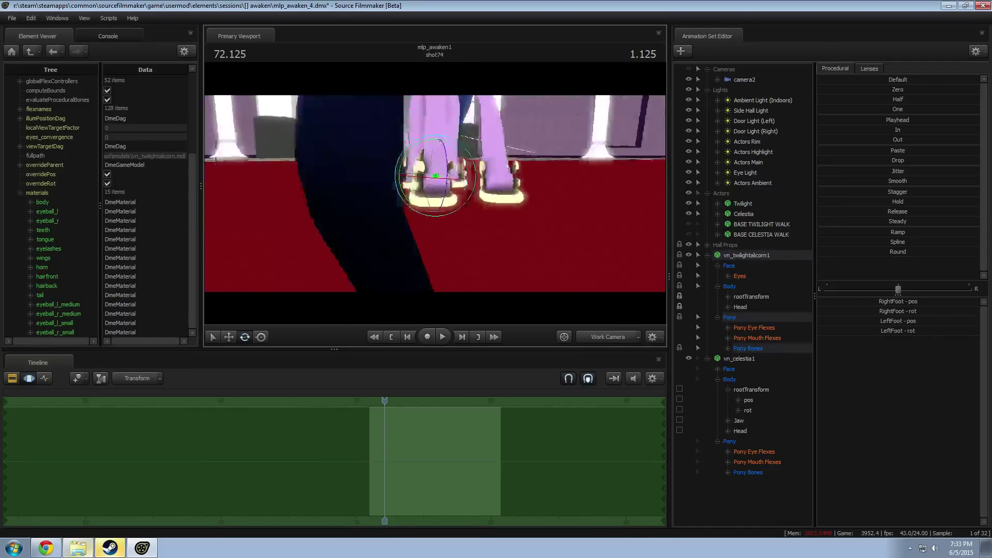
{"action": "left_click_drag", "start_coordinate": [435, 178], "coordinate": [692, 272], "text": "alt"}
{"action": "key", "text": "w"}
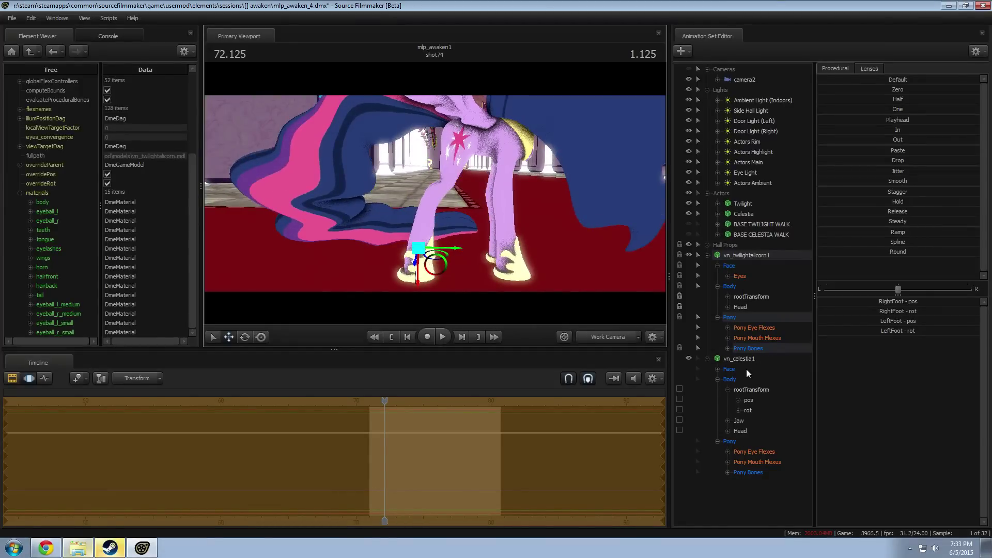
Step: Add scale controls to vn_twilightalicorn1's RightLeg1, RightLeg2, RightFoot, LeftLeg1, LeftLeg2 and LeftFoot transforms under Pony Bones
{"action": "left_click", "coordinate": [727, 348]}
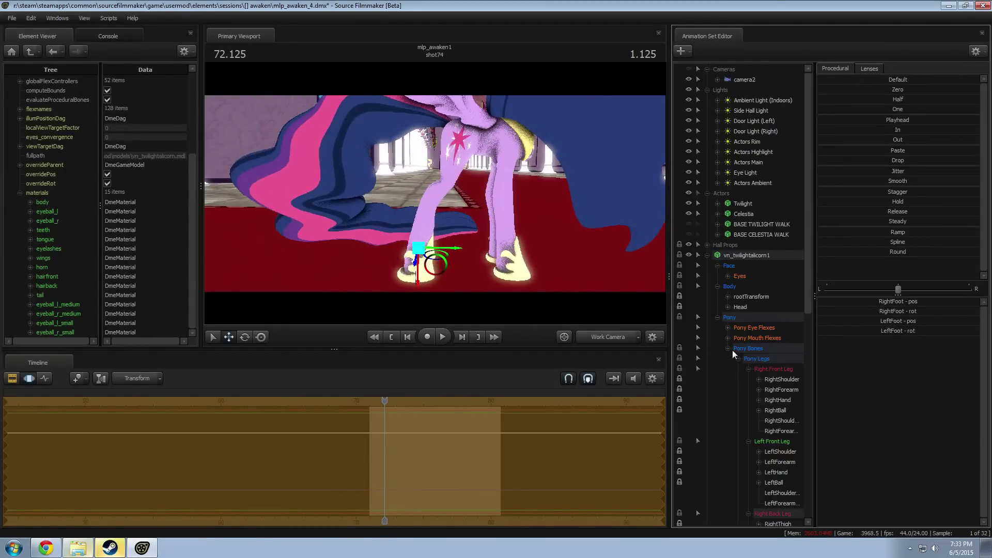
{"action": "scroll", "coordinate": [754, 357], "scroll_direction": "down", "scroll_amount": 1}
{"action": "scroll", "coordinate": [795, 296], "scroll_direction": "down", "scroll_amount": 4}
{"action": "left_click", "coordinate": [781, 317]}
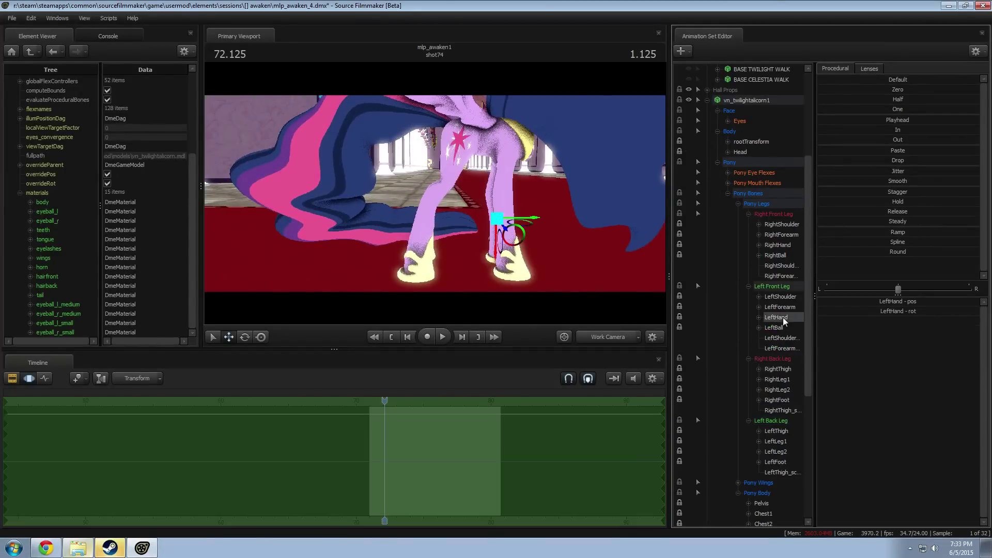
{"action": "left_click", "coordinate": [777, 328], "text": "ctrl"}
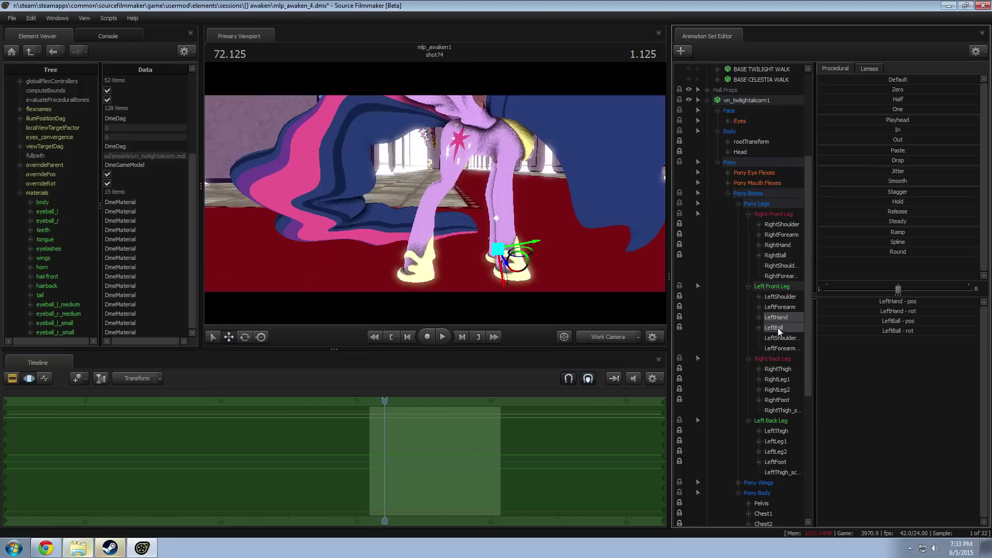
{"action": "left_click", "coordinate": [777, 389]}
{"action": "left_click", "coordinate": [777, 400], "text": "ctrl"}
{"action": "left_click", "coordinate": [776, 452], "text": "ctrl"}
{"action": "left_click", "coordinate": [775, 462], "text": "ctrl"}
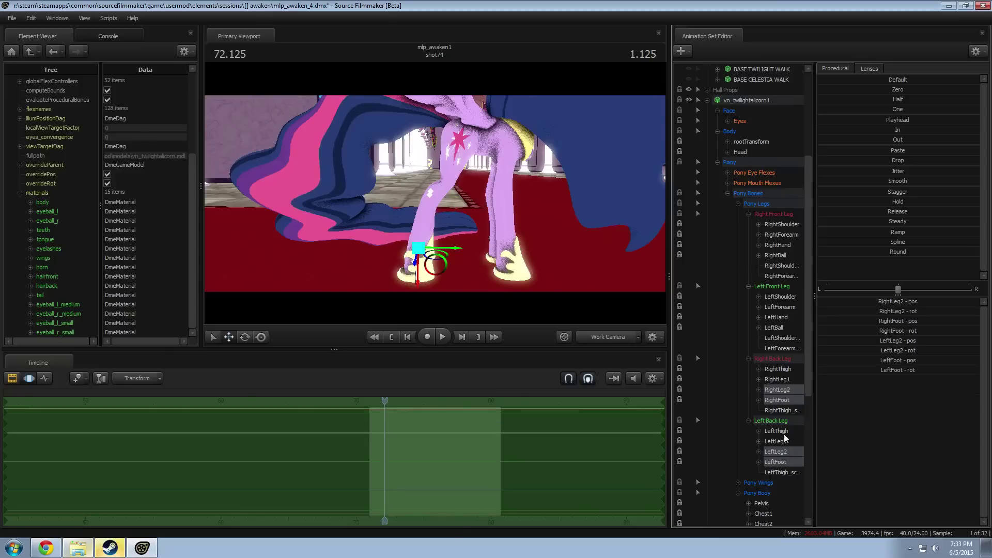
{"action": "left_click", "coordinate": [784, 435], "text": "ctrl"}
{"action": "left_click", "coordinate": [780, 438], "text": "ctrl"}
{"action": "left_click", "coordinate": [780, 434], "text": "ctrl"}
{"action": "left_click", "coordinate": [780, 381], "text": "ctrl"}
{"action": "right_click", "coordinate": [783, 380]}
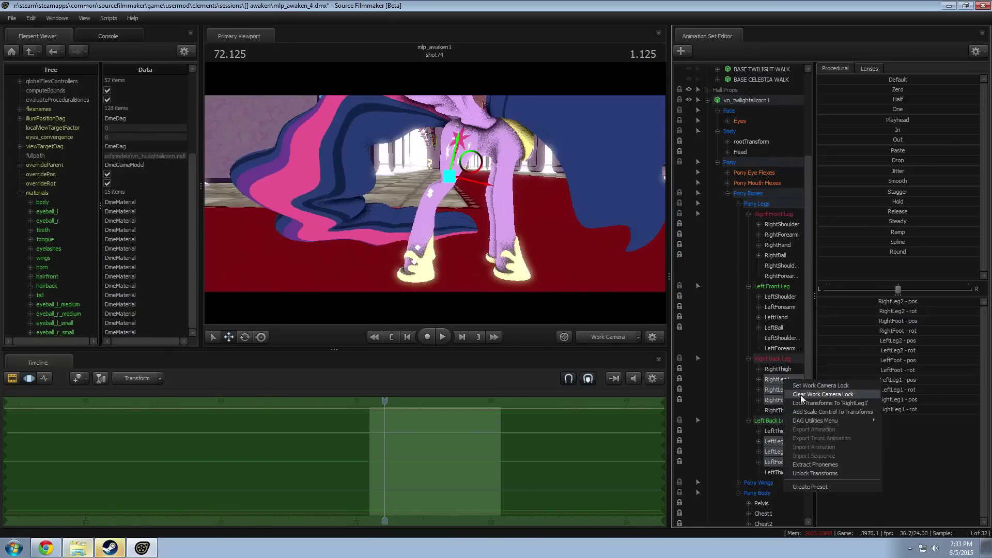
{"action": "left_click", "coordinate": [807, 412]}
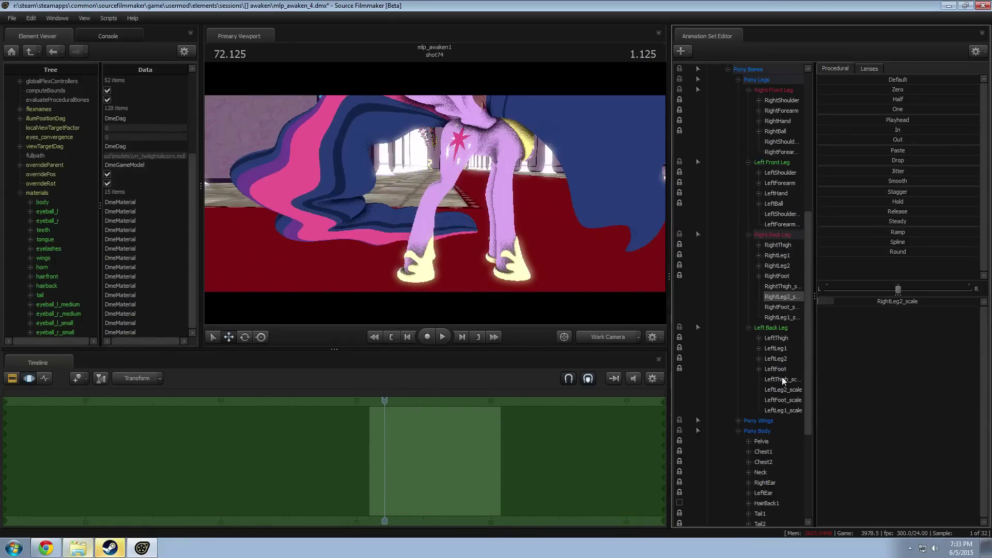
Step: Slightly increase RightLeg2_scale and LeftLeg2_scale, and RightFoot_scale and LeftFoot_scale, by partially blending toward the One preset
{"action": "left_click", "coordinate": [889, 110]}
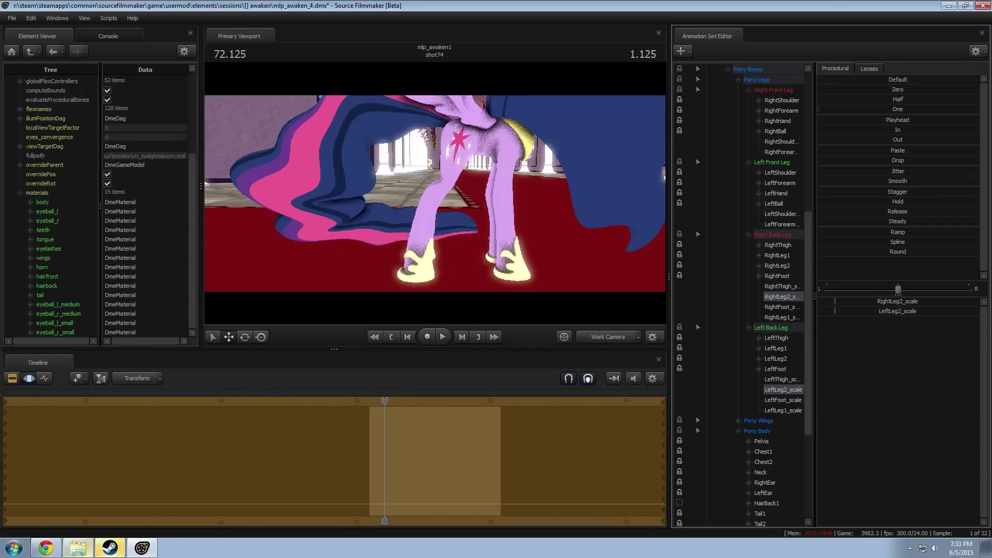
{"action": "left_click", "coordinate": [799, 399]}
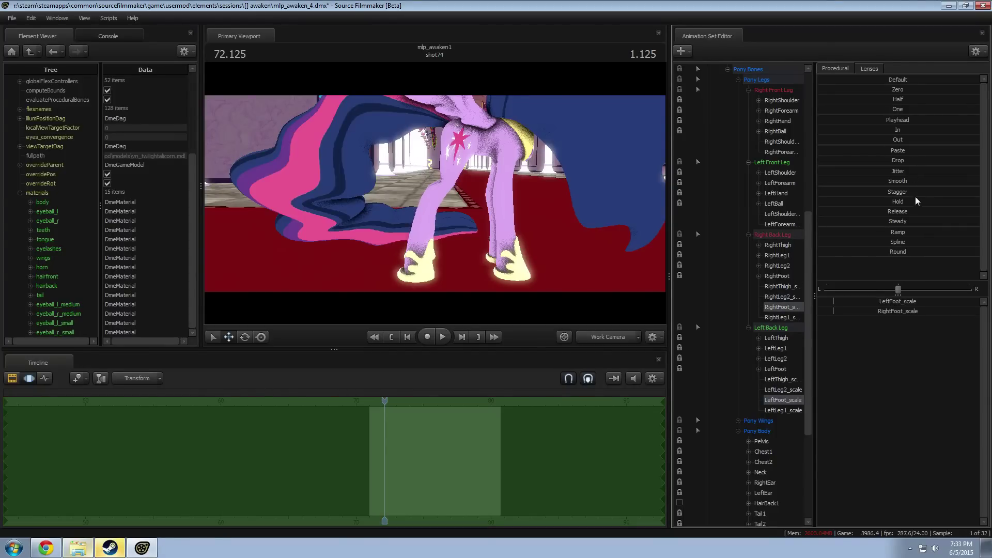
{"action": "left_click", "coordinate": [890, 98]}
{"action": "left_click_drag", "start_coordinate": [890, 109], "coordinate": [892, 109]}
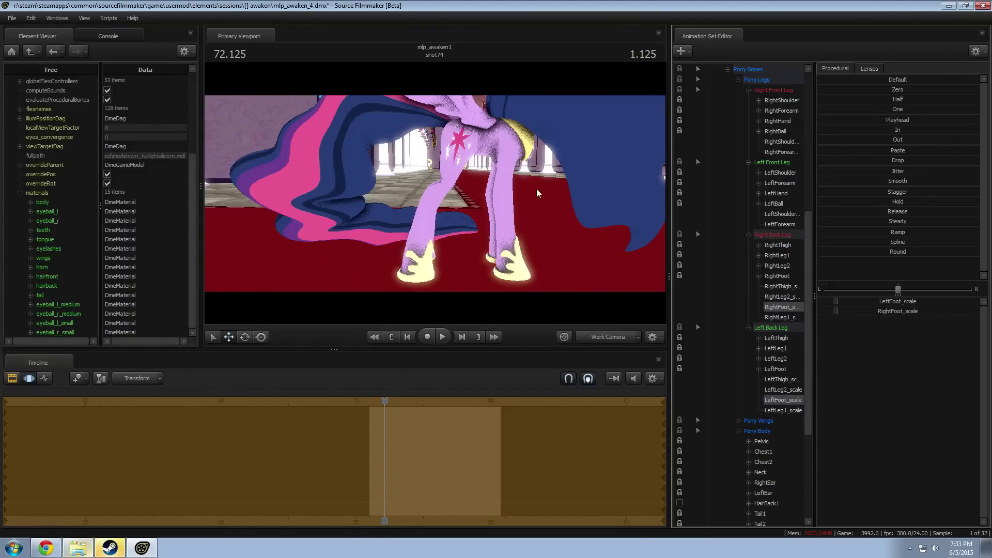
{"action": "key", "text": "w"}
{"action": "left_click_drag", "start_coordinate": [537, 193], "coordinate": [570, 341]}
Step: Select RightLeg1_scale and LeftLeg1_scale and increase them slightly by partially blending toward the One preset
{"action": "left_click", "coordinate": [794, 318]}
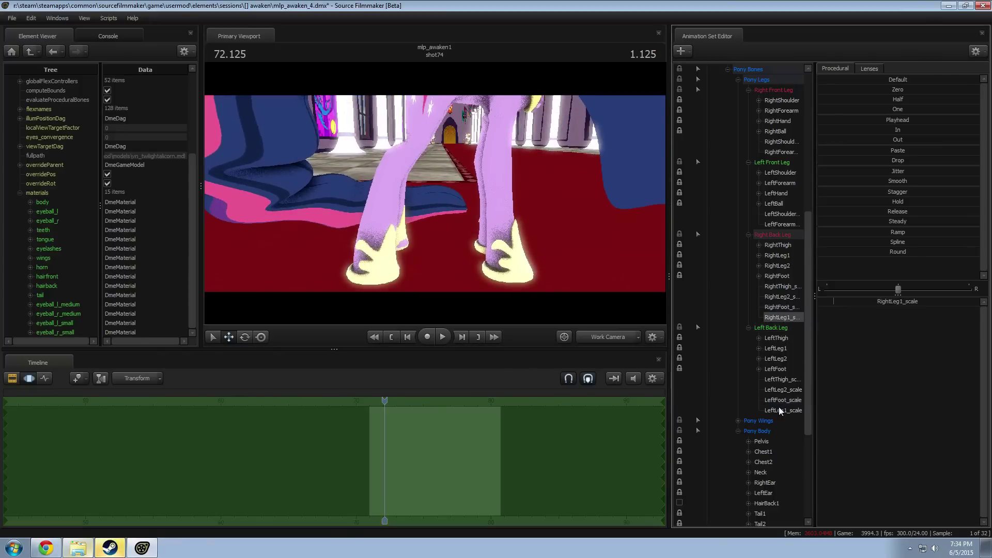
{"action": "left_click", "coordinate": [779, 410], "text": "ctrl"}
{"action": "left_click_drag", "start_coordinate": [594, 248], "coordinate": [583, 178]}
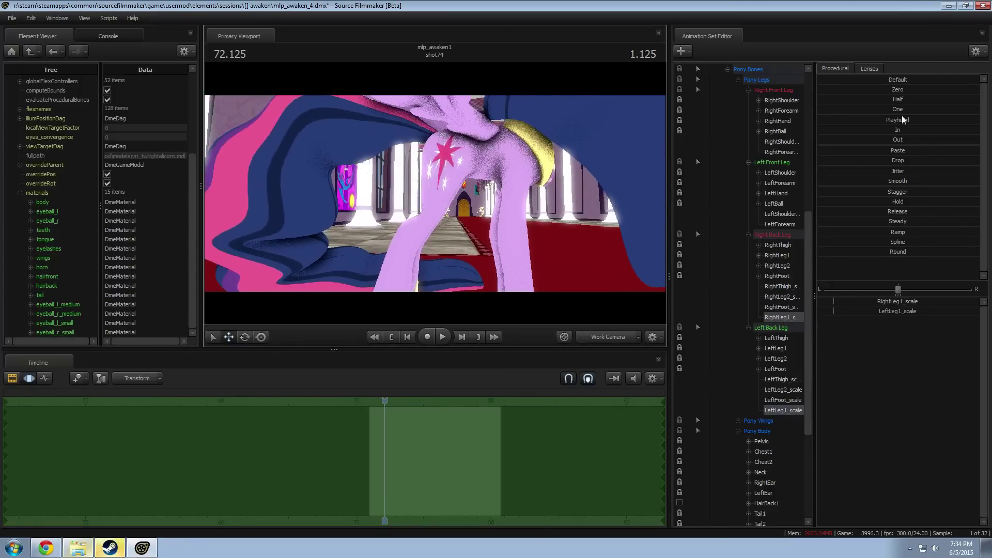
{"action": "left_click_drag", "start_coordinate": [898, 108], "coordinate": [903, 108]}
{"action": "left_click_drag", "start_coordinate": [448, 180], "coordinate": [426, 290]}
{"action": "key", "text": "w"}
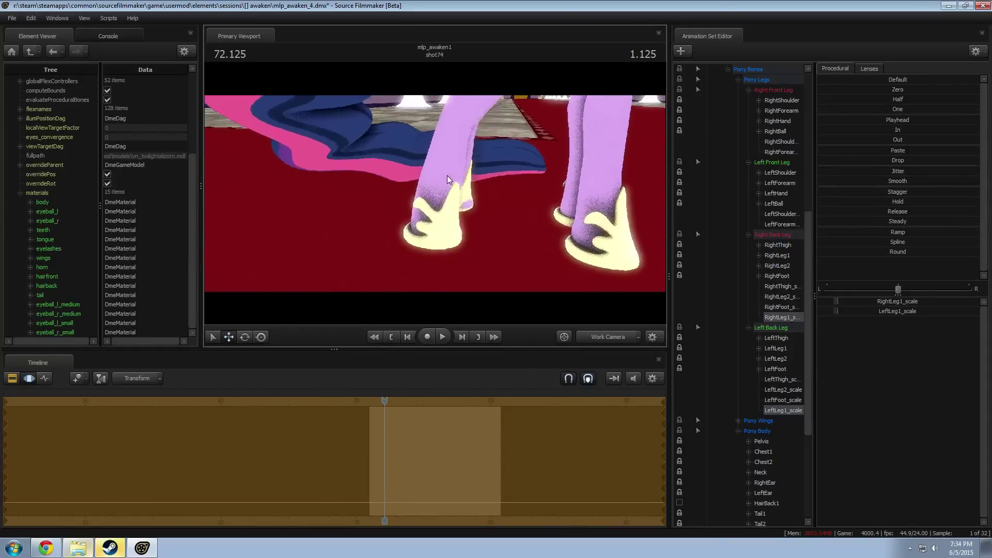
Step: Adjust vn_twilightalicorn1's RightFoot and LeftFoot controls and rotate LeftLeg2 to correct the rescaled back legs
{"action": "left_click", "coordinate": [785, 277]}
{"action": "left_click", "coordinate": [781, 369], "text": "ctrl"}
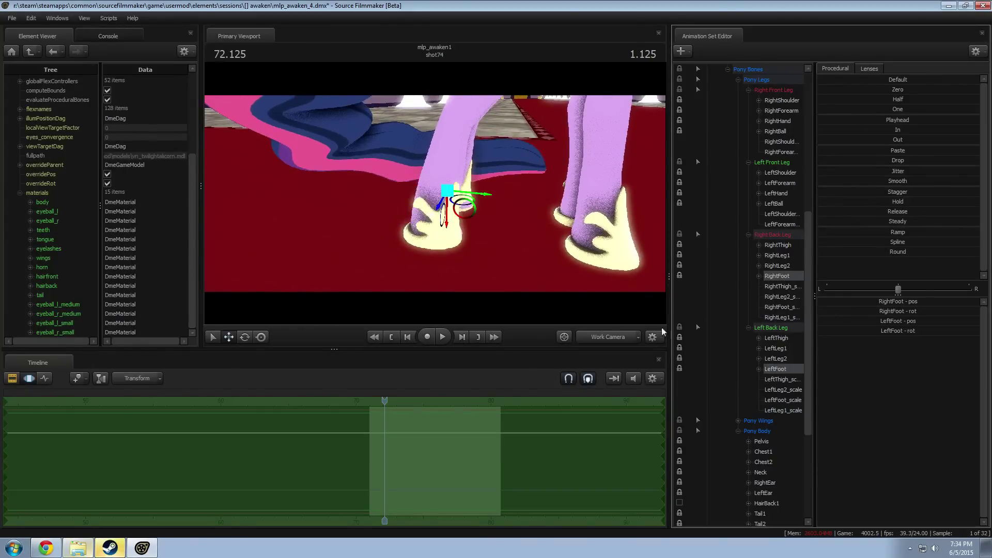
{"action": "left_click_drag", "start_coordinate": [507, 227], "coordinate": [456, 173], "text": "alt"}
{"action": "left_click", "coordinate": [461, 146]}
{"action": "left_click", "coordinate": [480, 149]}
{"action": "left_click_drag", "start_coordinate": [474, 236], "coordinate": [475, 236]}
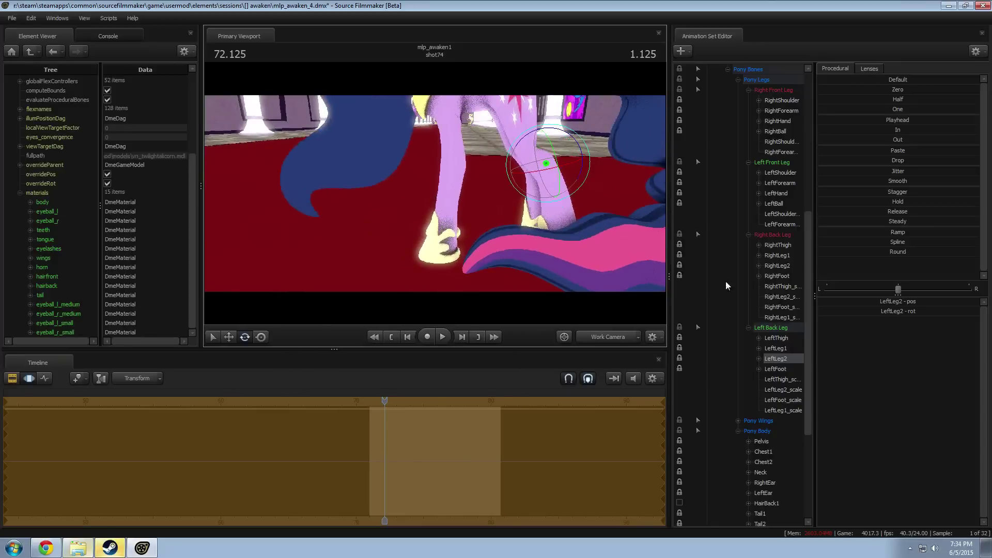
Step: Collapse the back leg groups and add scale controls to the LeftHand, LeftBall, RightBall and RightHand transforms
{"action": "left_click", "coordinate": [748, 328]}
{"action": "left_click", "coordinate": [748, 235]}
{"action": "scroll", "coordinate": [751, 236], "scroll_direction": "up", "scroll_amount": 3}
{"action": "left_click", "coordinate": [778, 286]}
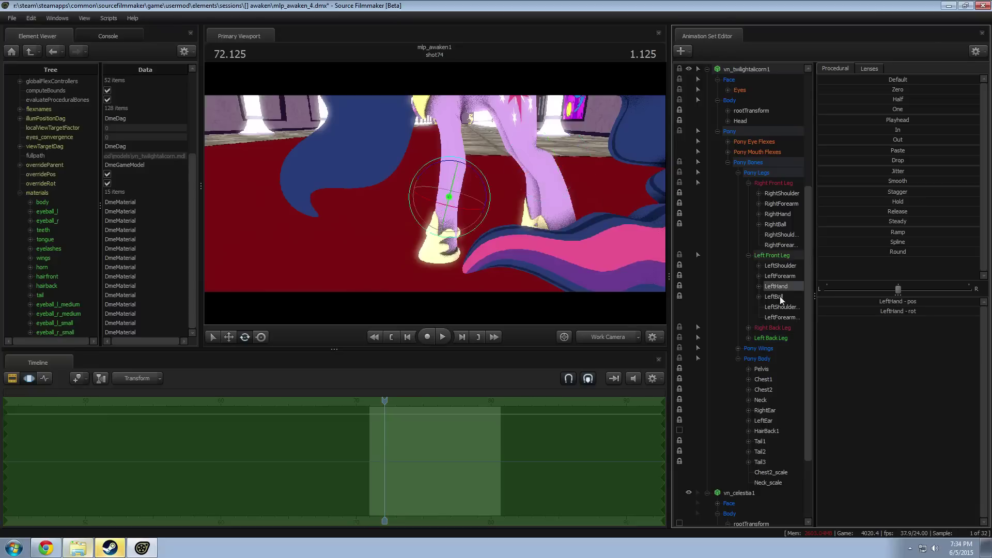
{"action": "left_click", "coordinate": [773, 296], "text": "ctrl"}
{"action": "left_click", "coordinate": [774, 224], "text": "ctrl"}
{"action": "left_click", "coordinate": [778, 213], "text": "ctrl"}
{"action": "right_click", "coordinate": [784, 217]}
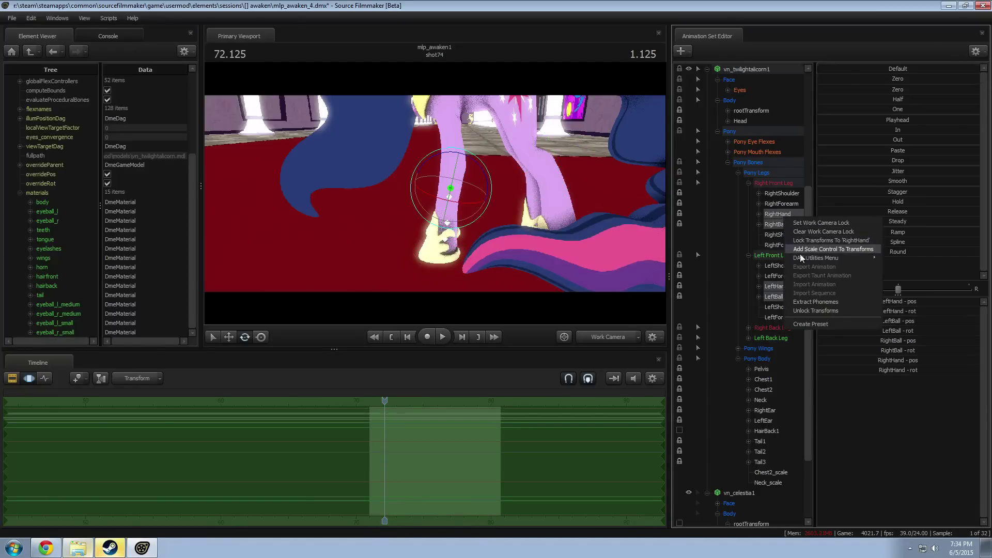
{"action": "left_click", "coordinate": [800, 250]}
Step: Slightly adjust RightHand_scale and LeftHand_scale, and RightBall_scale and LeftBall_scale, by partially blending toward a procedural preset
{"action": "left_click", "coordinate": [789, 257]}
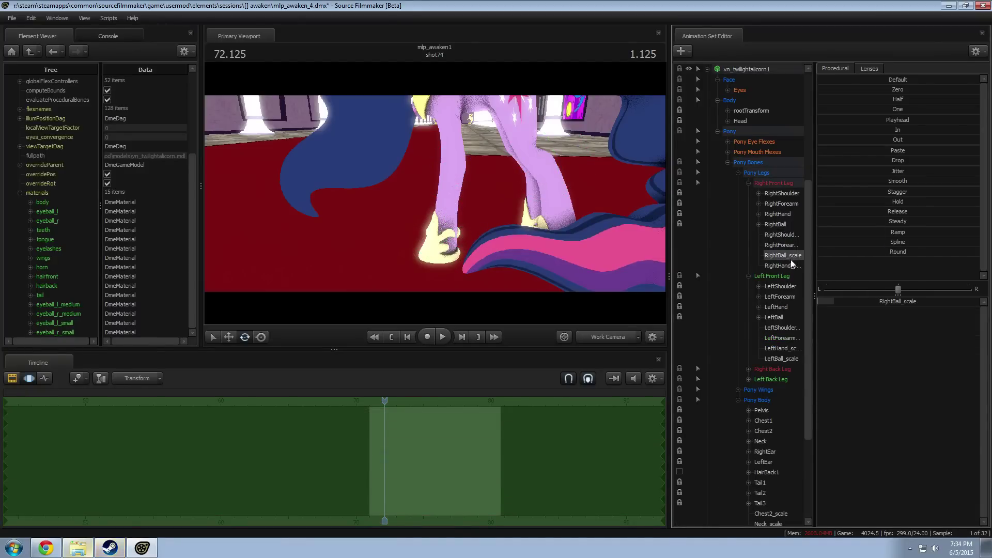
{"action": "left_click", "coordinate": [891, 113]}
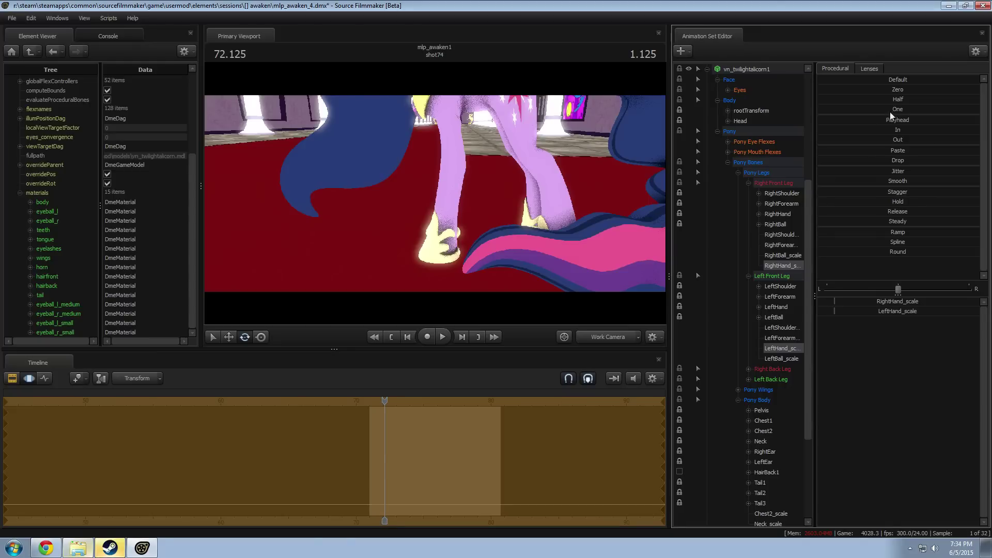
{"action": "left_click", "coordinate": [783, 257]}
{"action": "left_click", "coordinate": [786, 349], "text": "ctrl"}
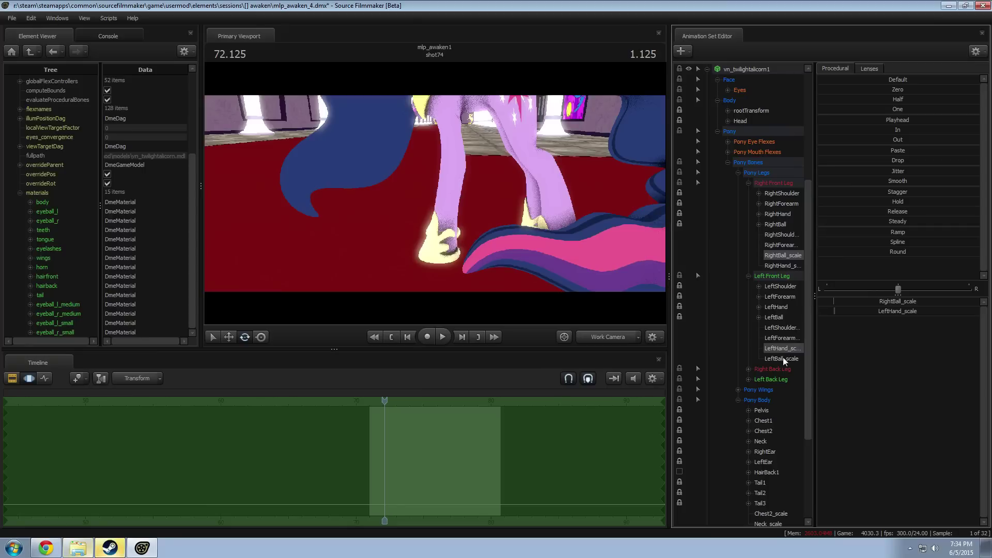
{"action": "left_click", "coordinate": [896, 129]}
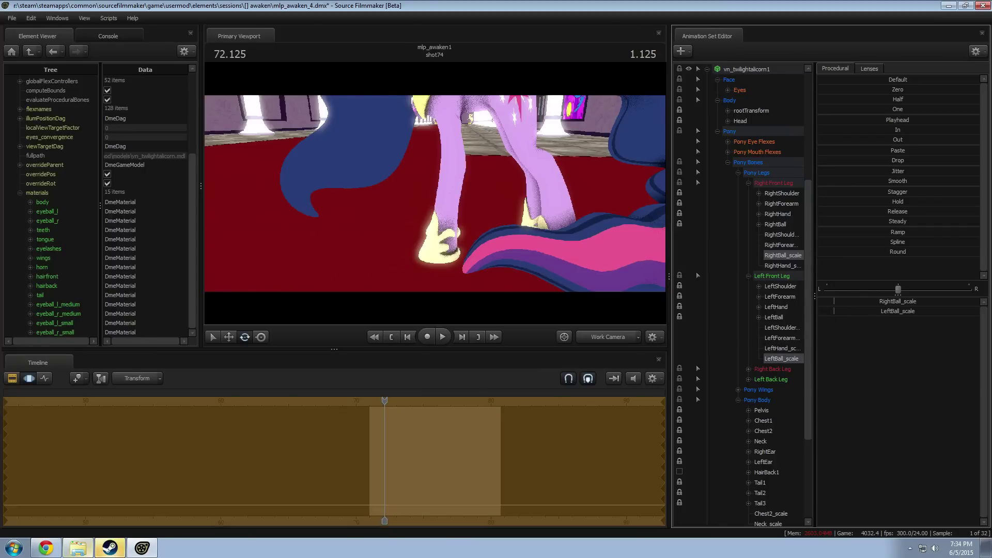
Step: Select vn_twilightalicorn1's RightHand and LeftHand controls and move them to correct the rescaled front legs
{"action": "left_click_drag", "start_coordinate": [624, 148], "coordinate": [610, 121]}
{"action": "key", "text": "s"}
{"action": "key", "text": "d"}
{"action": "left_click_drag", "start_coordinate": [446, 220], "coordinate": [480, 224]}
{"action": "key", "text": "a"}
{"action": "key", "text": "w"}
{"action": "mouse_move", "coordinate": [435, 194]}
{"action": "left_mouse_down"}
{"action": "mouse_move", "coordinate": [452, 231]}
{"action": "mouse_move", "coordinate": [440, 191]}
{"action": "mouse_move", "coordinate": [435, 199]}
{"action": "mouse_move", "coordinate": [491, 223]}
{"action": "mouse_move", "coordinate": [441, 212]}
{"action": "mouse_move", "coordinate": [425, 241]}
{"action": "mouse_move", "coordinate": [450, 235]}
{"action": "mouse_move", "coordinate": [463, 179]}
{"action": "mouse_move", "coordinate": [454, 135]}
{"action": "mouse_move", "coordinate": [428, 137]}
{"action": "mouse_move", "coordinate": [447, 170]}
{"action": "mouse_move", "coordinate": [432, 190]}
{"action": "mouse_move", "coordinate": [447, 203]}
{"action": "left_mouse_up"}
{"action": "key", "text": "d"}
{"action": "left_click", "coordinate": [469, 212], "text": "ctrl"}
{"action": "key", "text": "w"}
{"action": "key", "text": "s"}
{"action": "key", "text": "d"}
Step: Collapse vn_twilightalicorn1's Pony group and import the walk_celestia.dmx animation onto vn_celestia1
{"action": "left_click", "coordinate": [717, 132]}
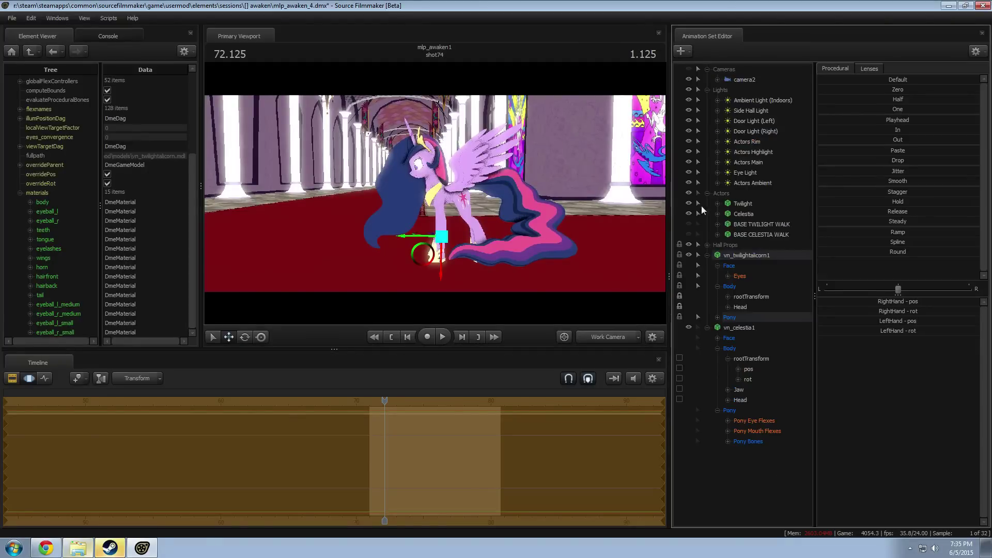
{"action": "left_click", "coordinate": [726, 328]}
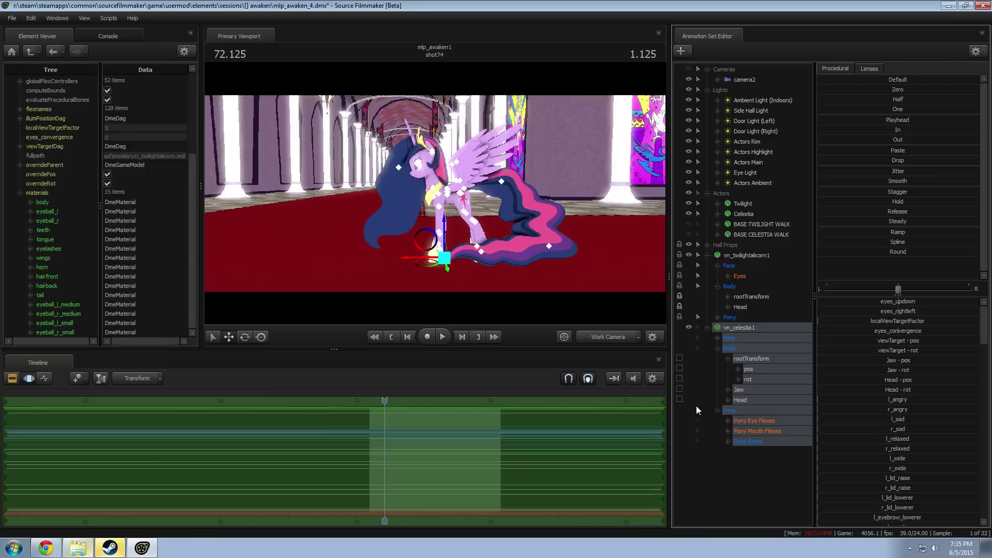
{"action": "right_click", "coordinate": [722, 331]}
{"action": "left_click", "coordinate": [719, 331]}
{"action": "right_click", "coordinate": [747, 338]}
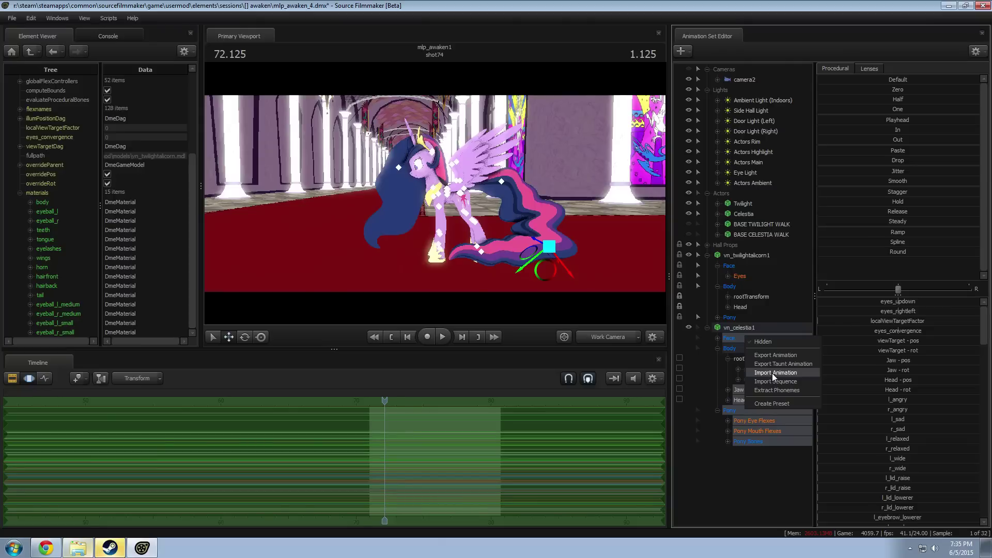
{"action": "left_click", "coordinate": [772, 373]}
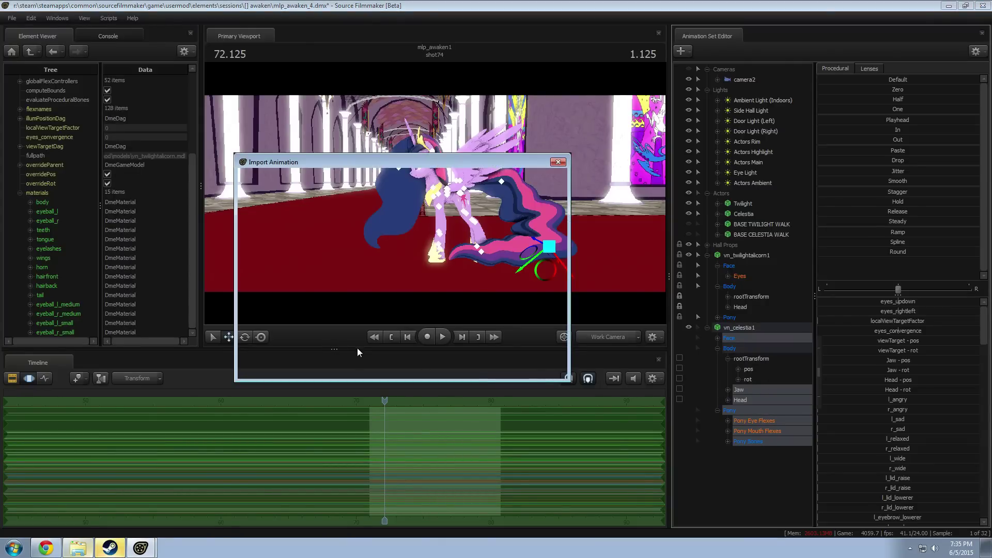
{"action": "left_click_drag", "start_coordinate": [379, 337], "coordinate": [520, 349]}
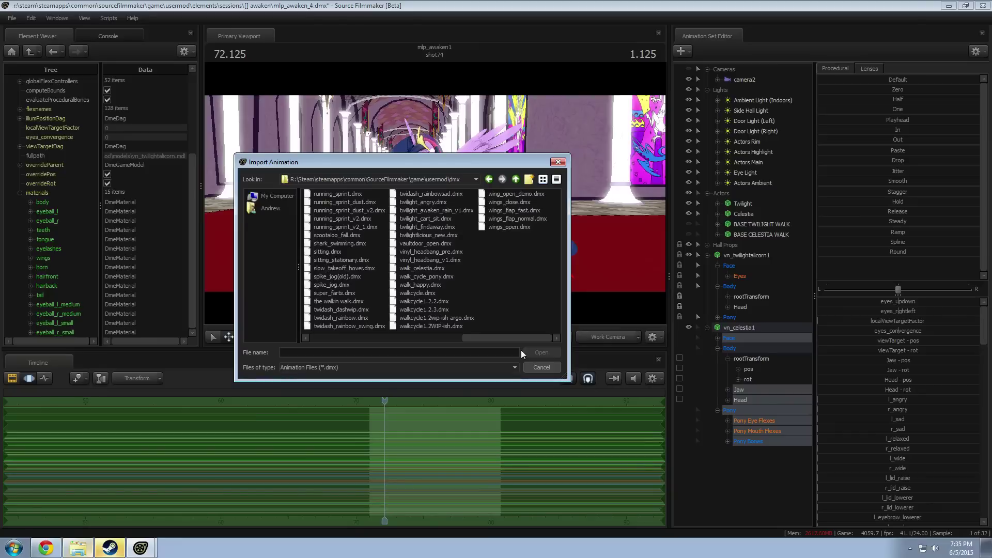
{"action": "double_click", "coordinate": [427, 269]}
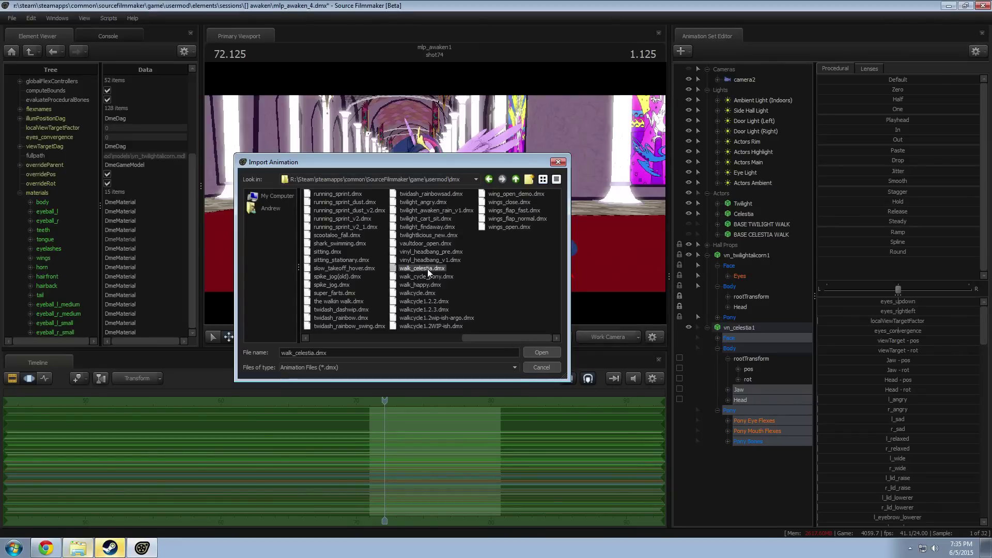
{"action": "left_click", "coordinate": [503, 321]}
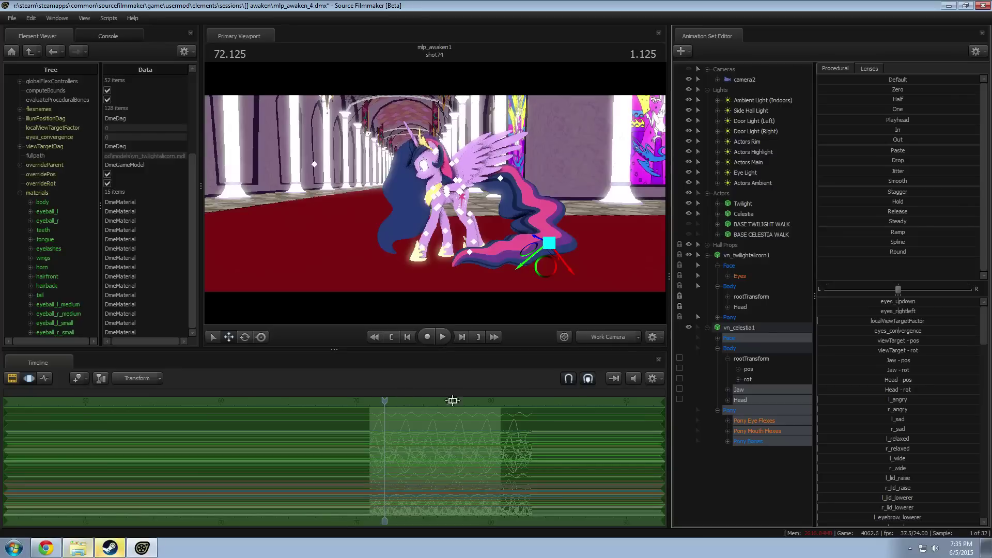
Step: Play back shot74 from near the start of the time selection to review the imported walk on the combined model
{"action": "left_click_drag", "start_coordinate": [385, 401], "coordinate": [376, 402]}
{"action": "key", "text": "w"}
{"action": "left_click_drag", "start_coordinate": [392, 258], "coordinate": [361, 248]}
{"action": "key", "text": "w"}
{"action": "mouse_move", "coordinate": [435, 194]}
{"action": "left_mouse_down"}
{"action": "mouse_move", "coordinate": [450, 187]}
{"action": "mouse_move", "coordinate": [454, 196]}
{"action": "mouse_move", "coordinate": [438, 203]}
{"action": "left_mouse_up"}
{"action": "key", "text": "space"}
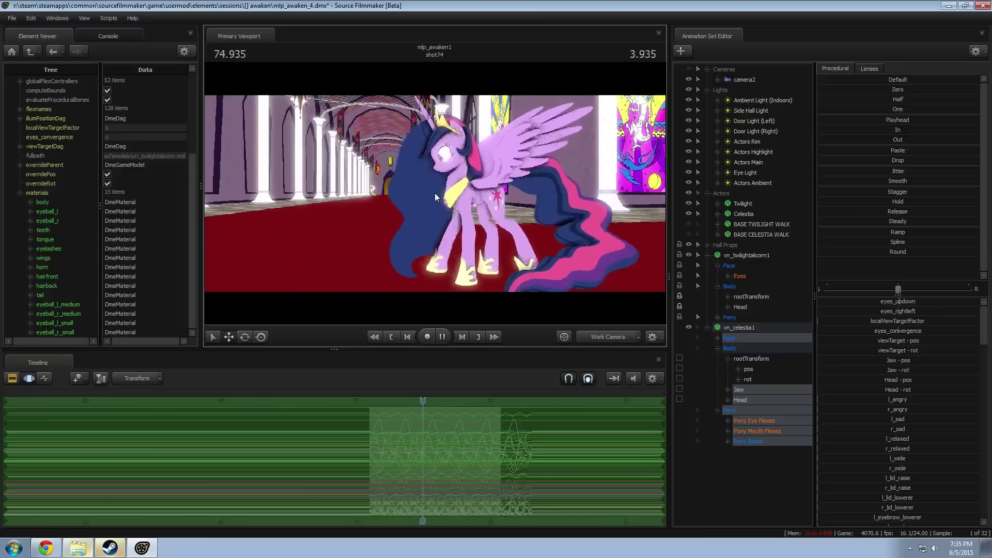
{"action": "key", "text": "space"}
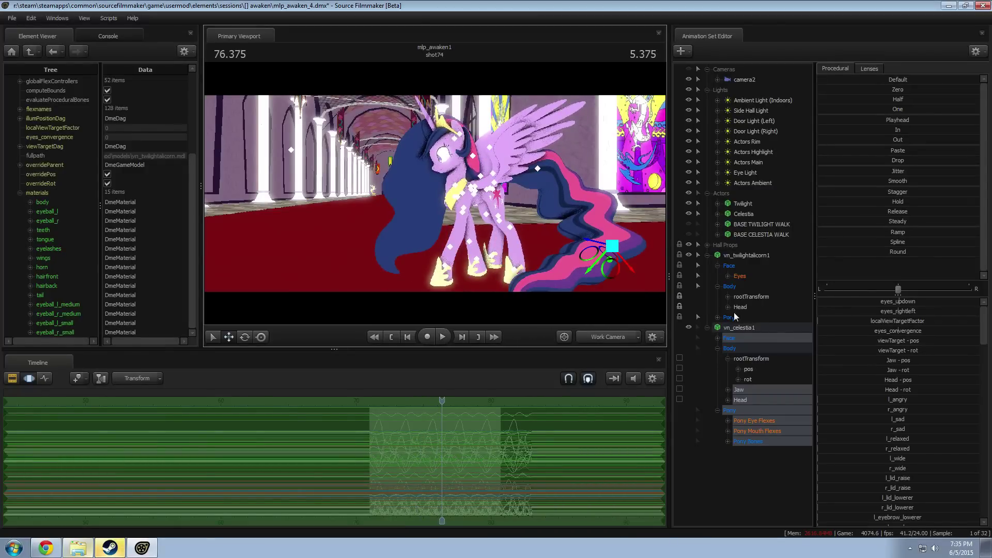
Step: Expand vn_twilightalicorn1's Pony group and slightly rotate its Neck control
{"action": "left_click", "coordinate": [718, 317]}
{"action": "scroll", "coordinate": [772, 432], "scroll_direction": "down", "scroll_amount": 7}
{"action": "left_click", "coordinate": [751, 412]}
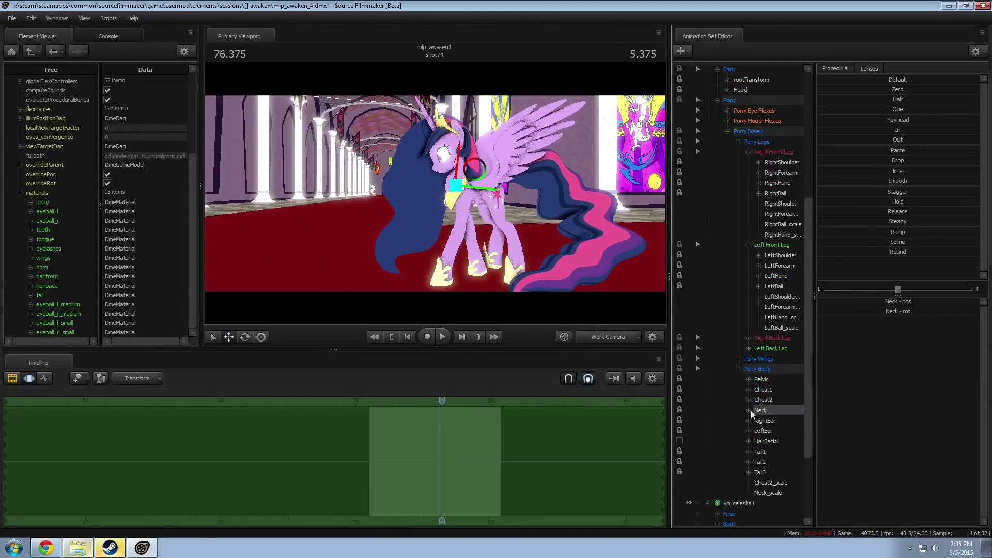
{"action": "left_click_drag", "start_coordinate": [499, 269], "coordinate": [435, 190]}
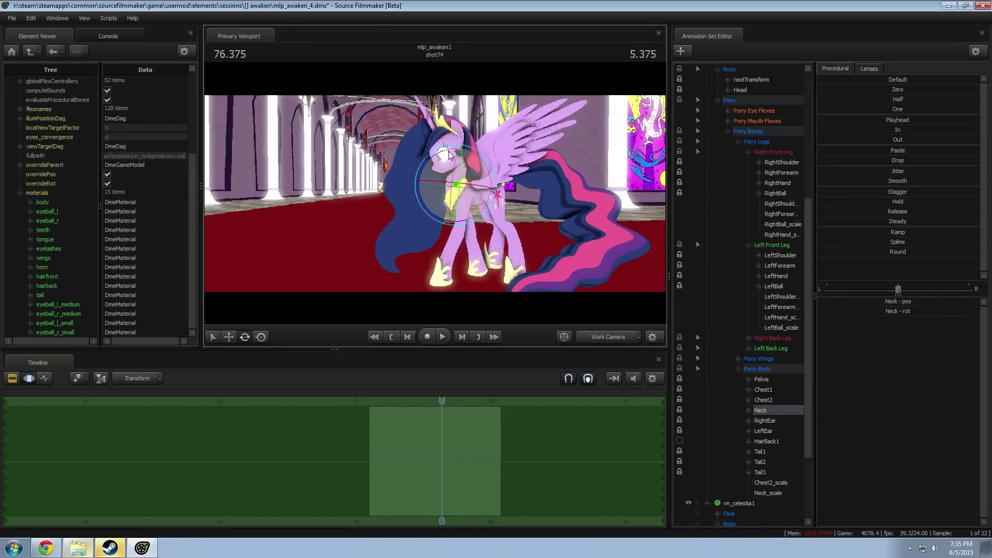
{"action": "left_click_drag", "start_coordinate": [438, 158], "coordinate": [432, 159]}
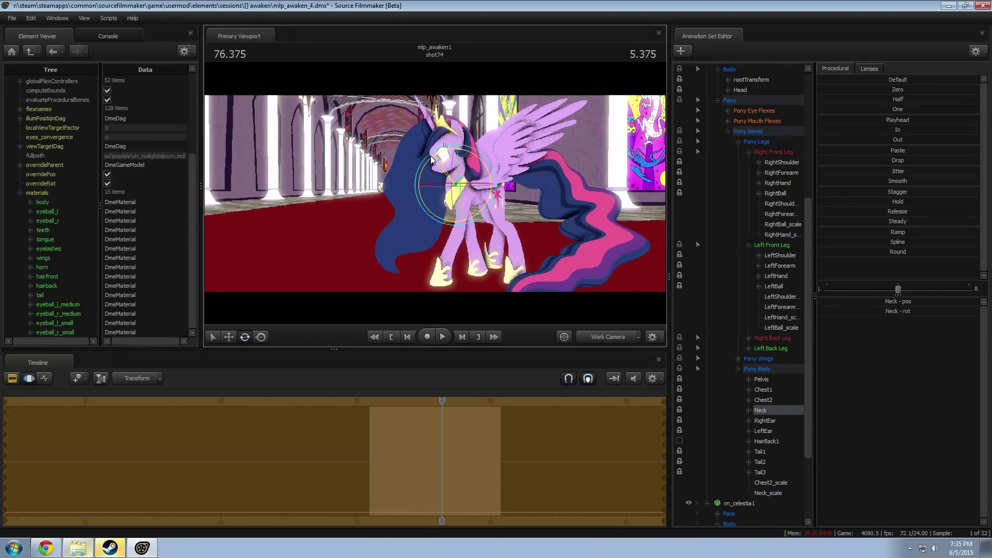
{"action": "scroll", "coordinate": [767, 214], "scroll_direction": "up", "scroll_amount": 1}
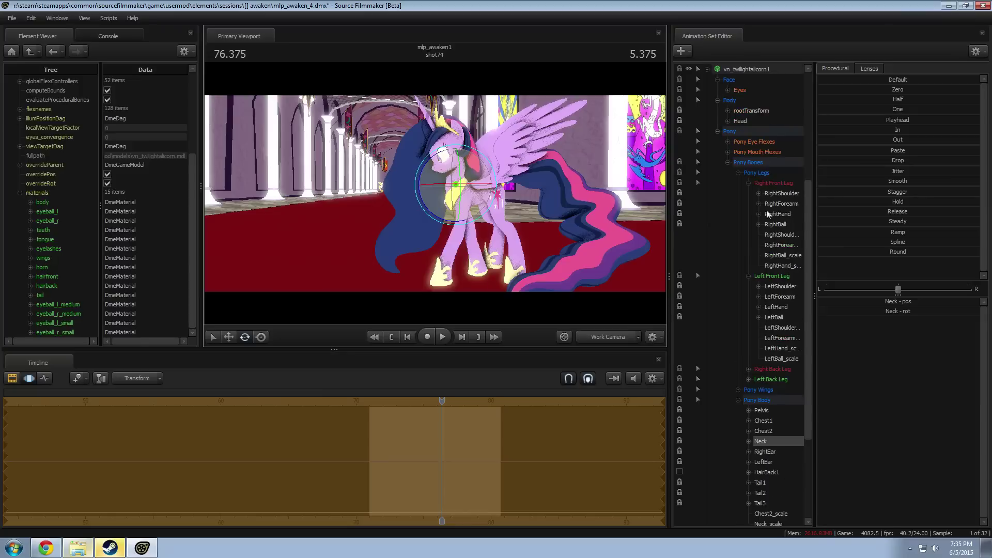
Step: Rotate vn_twilightalicorn1's Head control and inspect the pose up close
{"action": "left_click", "coordinate": [740, 121]}
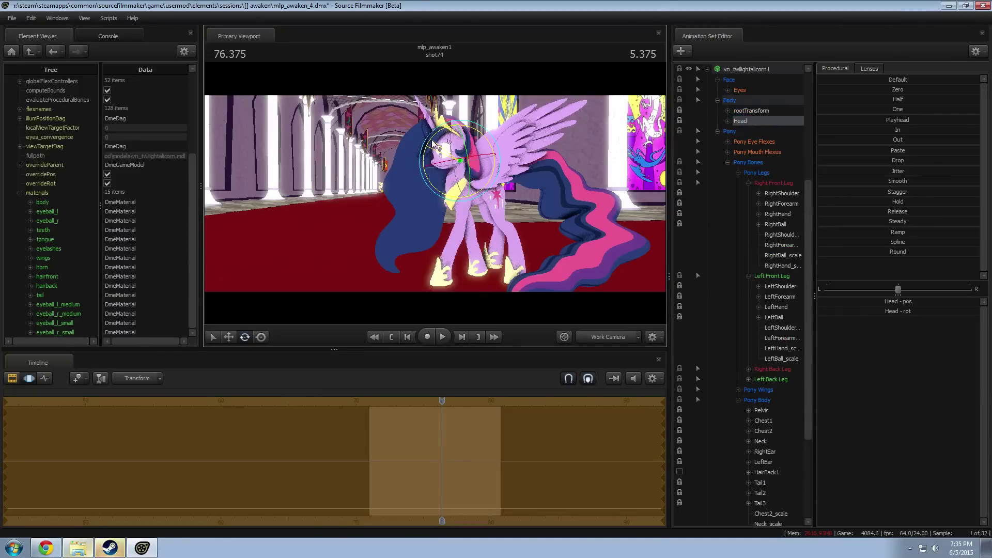
{"action": "left_click_drag", "start_coordinate": [503, 172], "coordinate": [435, 194]}
{"action": "key", "text": "w"}
{"action": "key", "text": "ctrl"}
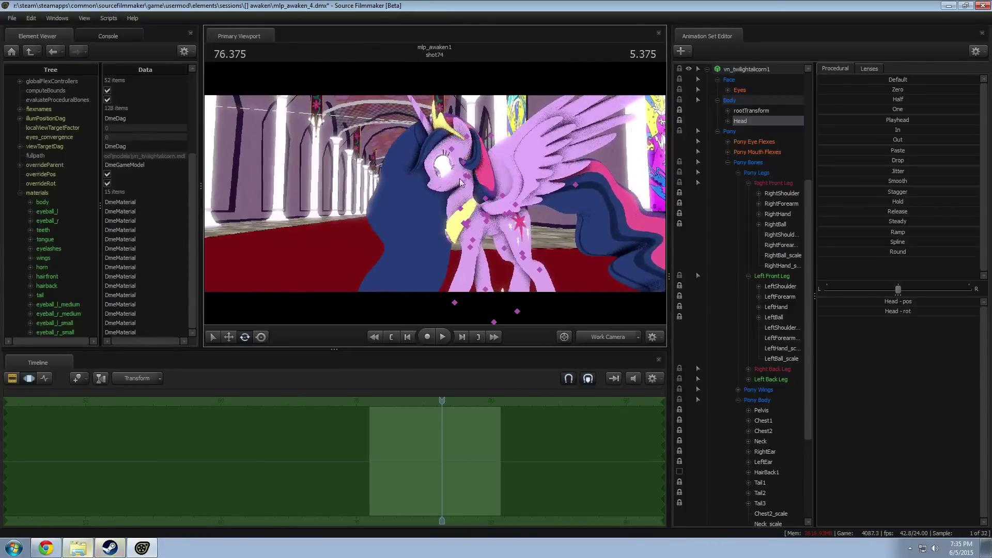
Step: Try adjusting vn_twilightalicorn1's Head control after selecting the neighbouring neck and ear controls, and undo the adjustment
{"action": "left_click", "coordinate": [483, 133], "text": "ctrl+shift"}
{"action": "left_click", "coordinate": [452, 149], "text": "ctrl+shift"}
{"action": "left_click_drag", "start_coordinate": [453, 148], "coordinate": [471, 177], "text": "alt"}
{"action": "key", "text": "ctrl"}
{"action": "left_click", "coordinate": [463, 185], "text": "ctrl"}
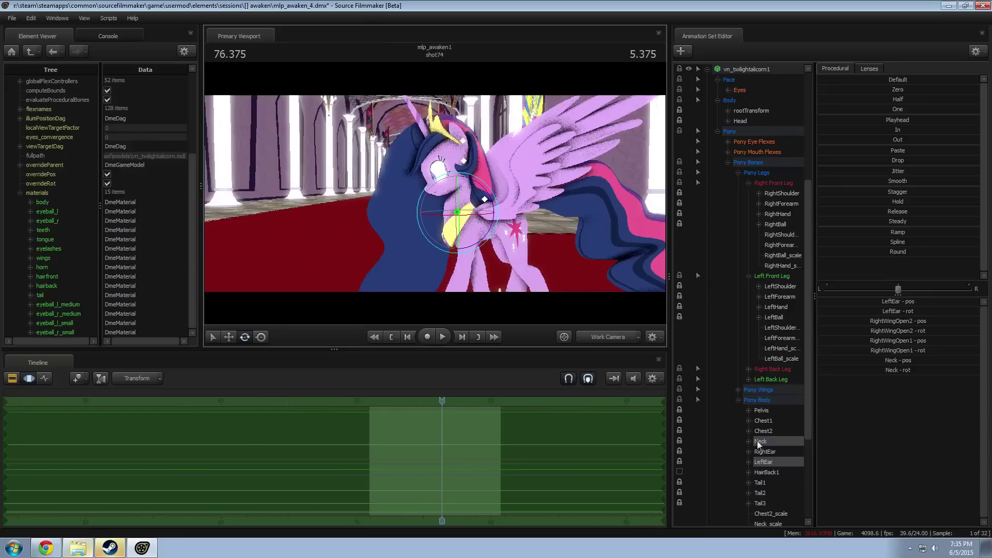
{"action": "left_click", "coordinate": [775, 452]}
{"action": "left_click", "coordinate": [742, 121]}
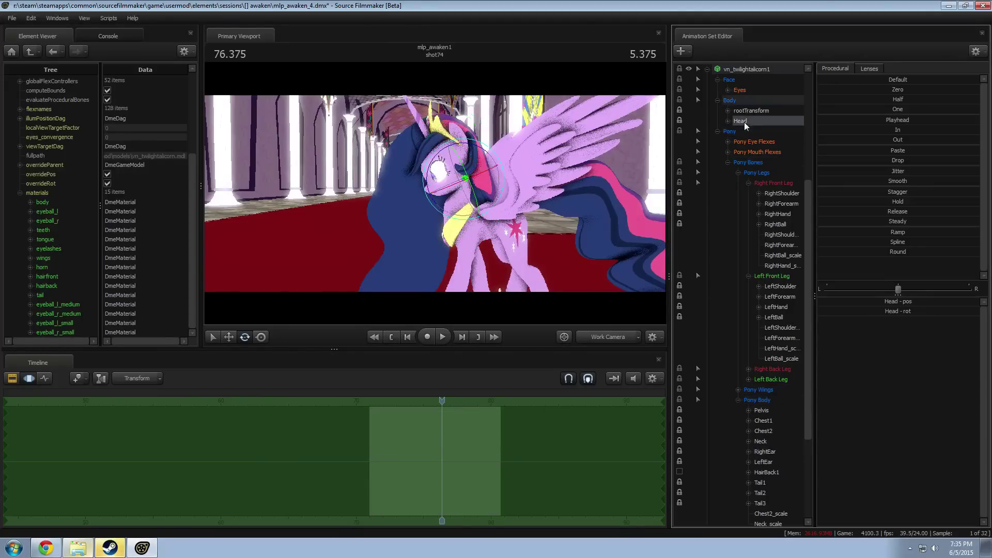
{"action": "left_click_drag", "start_coordinate": [465, 182], "coordinate": [436, 189], "text": "alt"}
{"action": "key", "text": "w"}
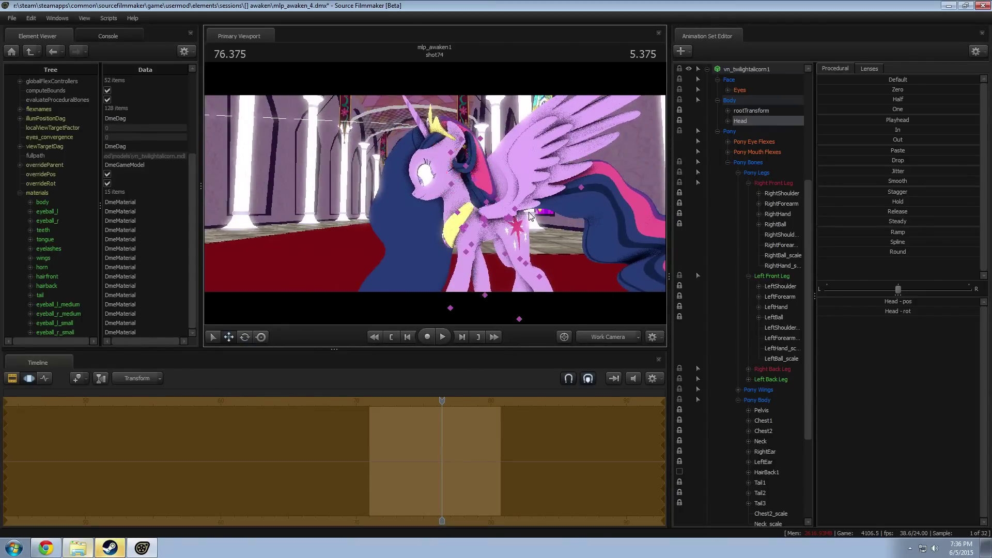
{"action": "key", "text": "ctrl+z"}
Step: Select vn_celestia1's Head control and move it slightly to reposition the head and mane
{"action": "scroll", "coordinate": [786, 391], "scroll_direction": "down", "scroll_amount": 1}
{"action": "scroll", "coordinate": [765, 417], "scroll_direction": "down", "scroll_amount": 3}
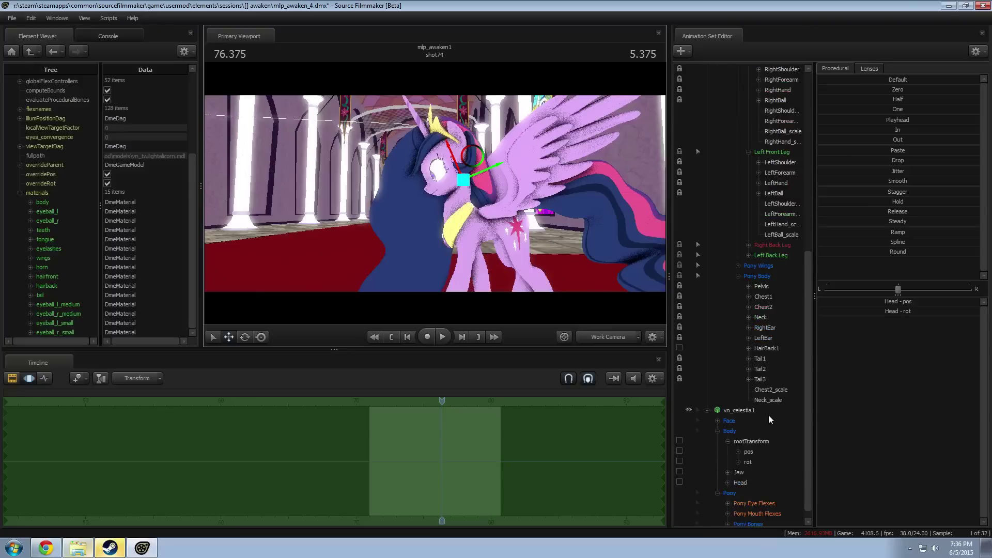
{"action": "left_click", "coordinate": [746, 471], "text": "ctrl"}
{"action": "left_click", "coordinate": [753, 471]}
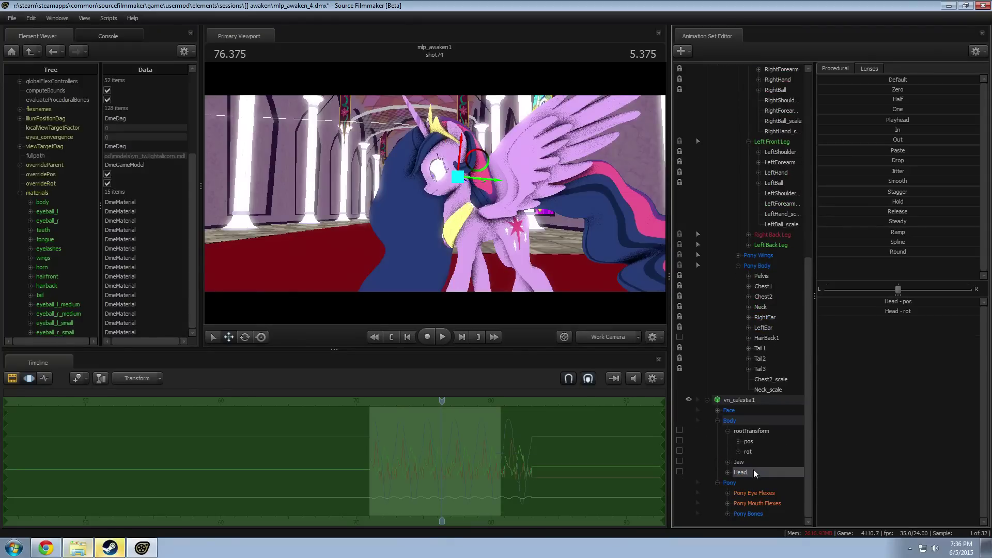
{"action": "left_click_drag", "start_coordinate": [471, 157], "coordinate": [468, 160]}
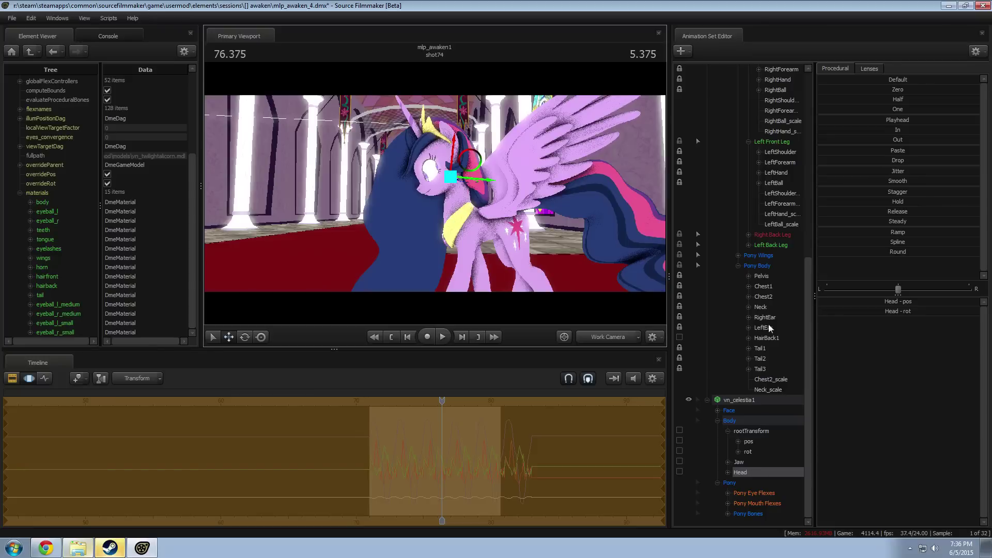
Step: Select vn_twilightalicorn1's Face group and move its view target in front of the face and lower to redirect the eyes
{"action": "scroll", "coordinate": [791, 359], "scroll_direction": "up", "scroll_amount": 8}
{"action": "left_click", "coordinate": [743, 193]}
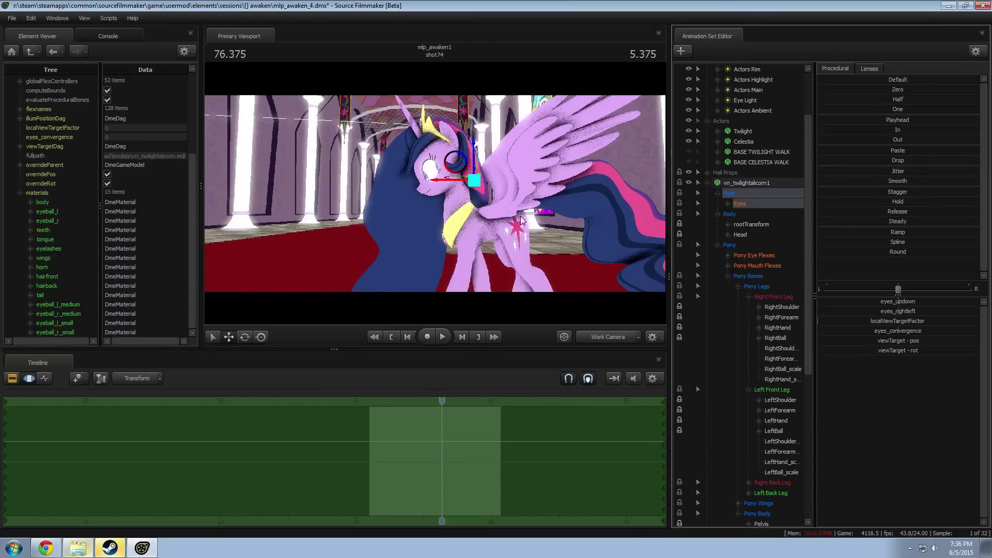
{"action": "left_click_drag", "start_coordinate": [457, 216], "coordinate": [454, 217], "text": "alt"}
{"action": "left_click_drag", "start_coordinate": [461, 182], "coordinate": [434, 179]}
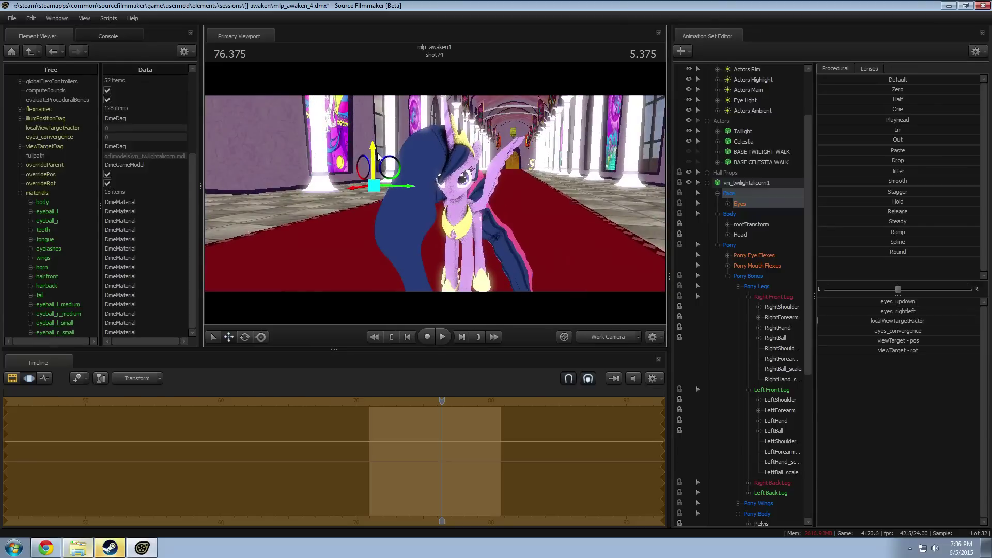
{"action": "left_click_drag", "start_coordinate": [378, 154], "coordinate": [377, 249]}
{"action": "left_click_drag", "start_coordinate": [471, 242], "coordinate": [471, 234], "text": "alt"}
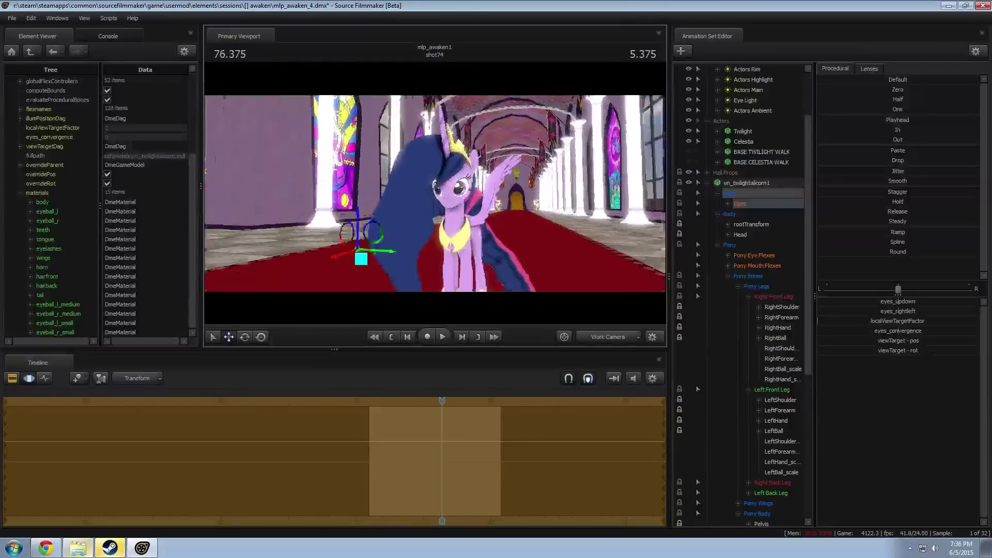
Step: Play back the walk in shot74 and replay it from the start of the time selection to check the motion
{"action": "key", "text": "space"}
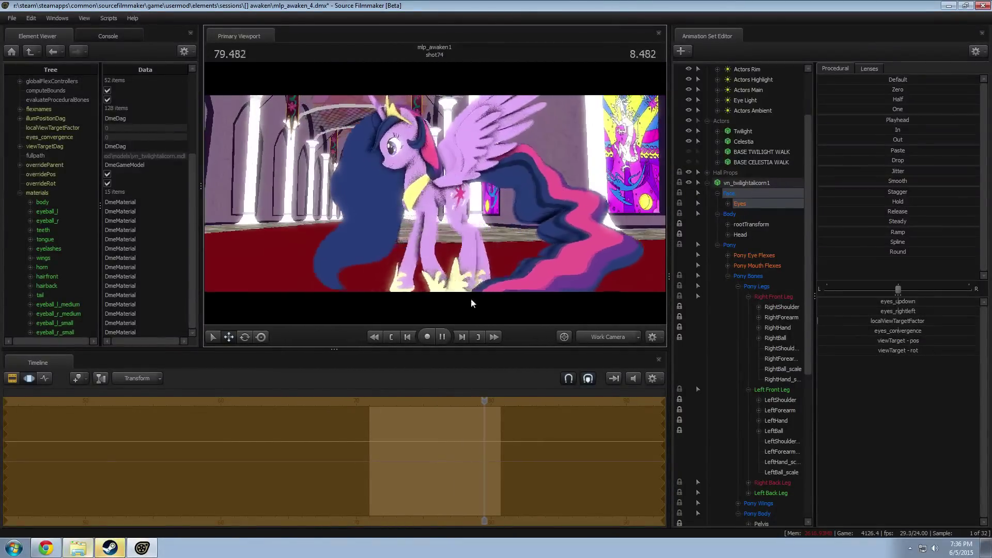
{"action": "key", "text": "space"}
{"action": "left_click_drag", "start_coordinate": [491, 400], "coordinate": [373, 427]}
{"action": "key", "text": "space"}
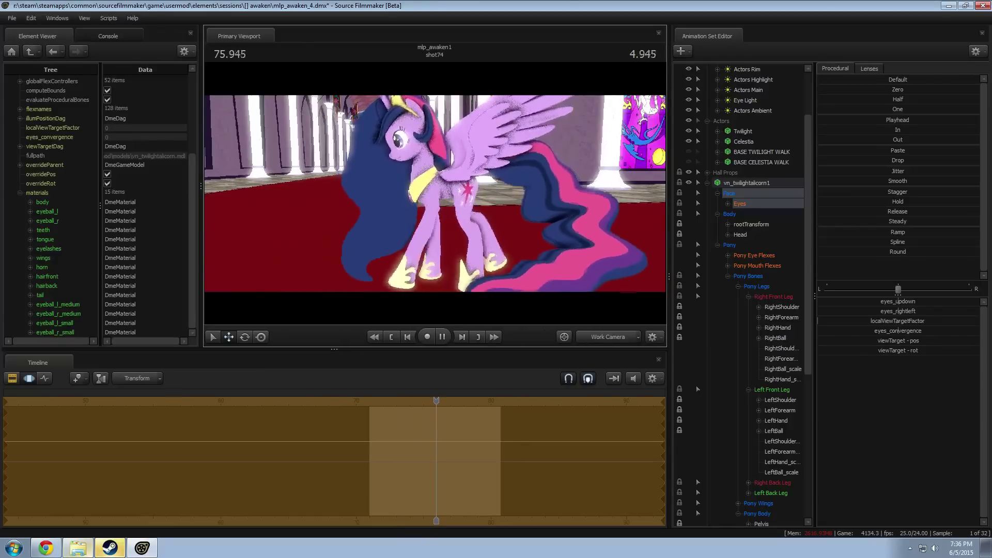
{"action": "key", "text": "space"}
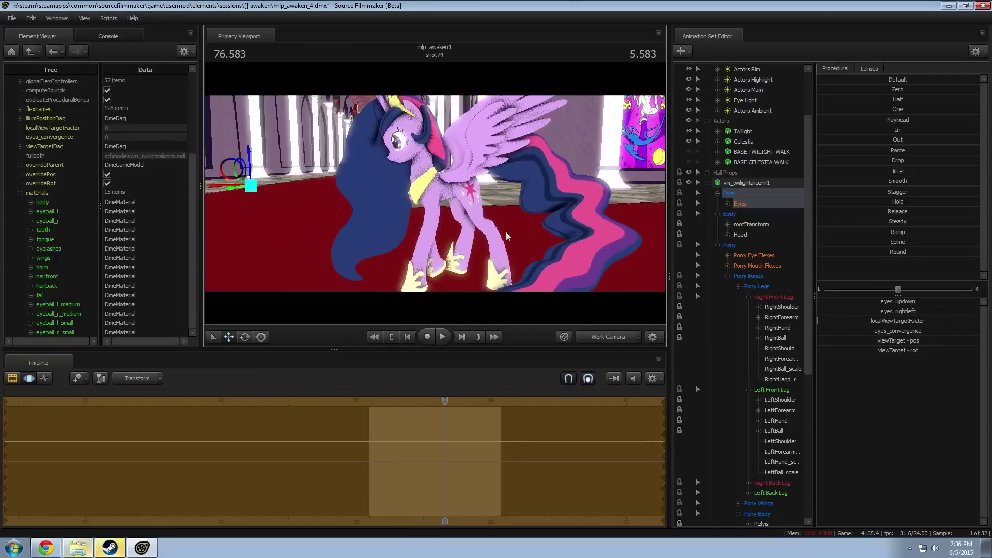
Step: Collapse vn_twilightalicorn1, show vn_celestia1's game model in the Element Viewer and expand its materials
{"action": "left_click", "coordinate": [707, 183]}
{"action": "right_click", "coordinate": [748, 265]}
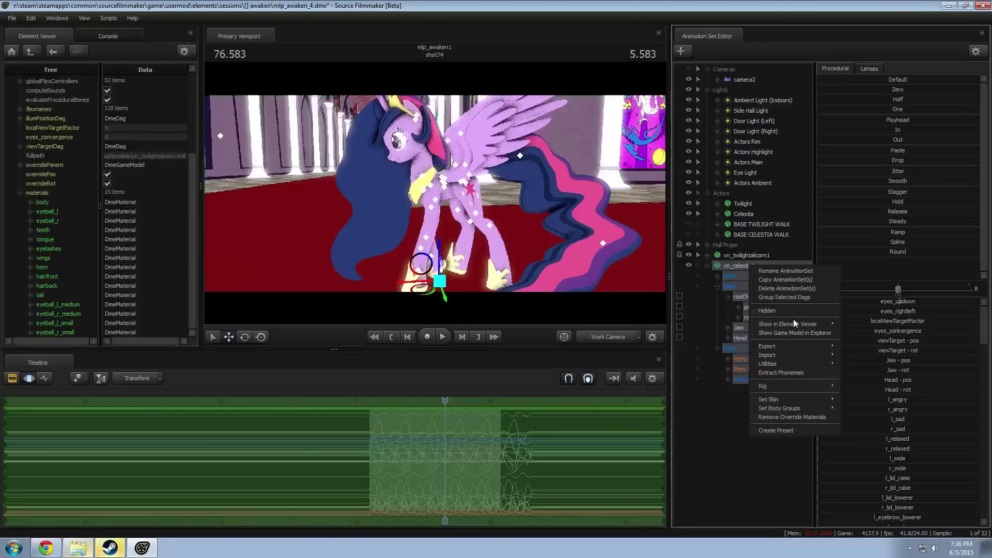
{"action": "mouse_move", "coordinate": [798, 324]}
{"action": "left_click", "coordinate": [859, 337]}
{"action": "left_click", "coordinate": [19, 284]}
{"action": "scroll", "coordinate": [27, 302], "scroll_direction": "down", "scroll_amount": 5}
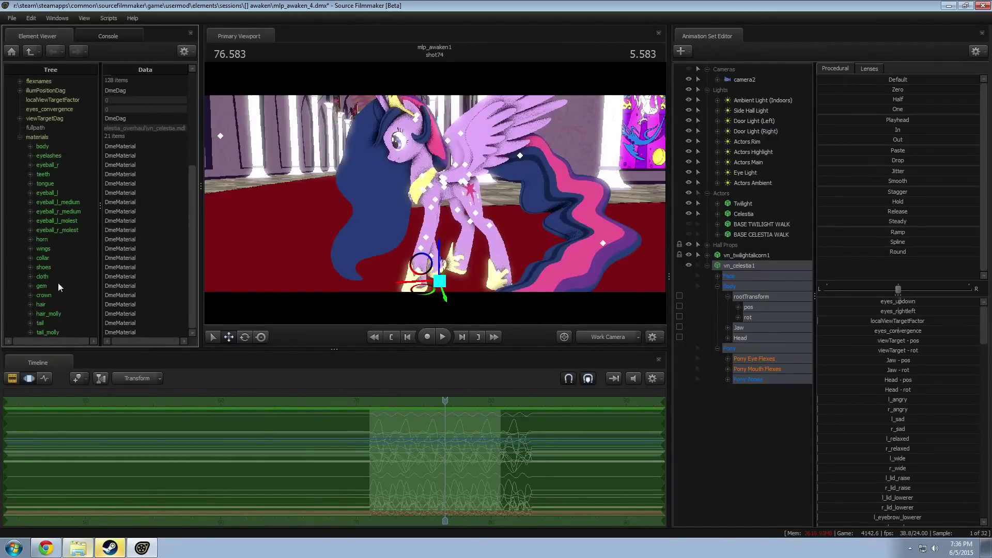
{"action": "right_click", "coordinate": [45, 256]}
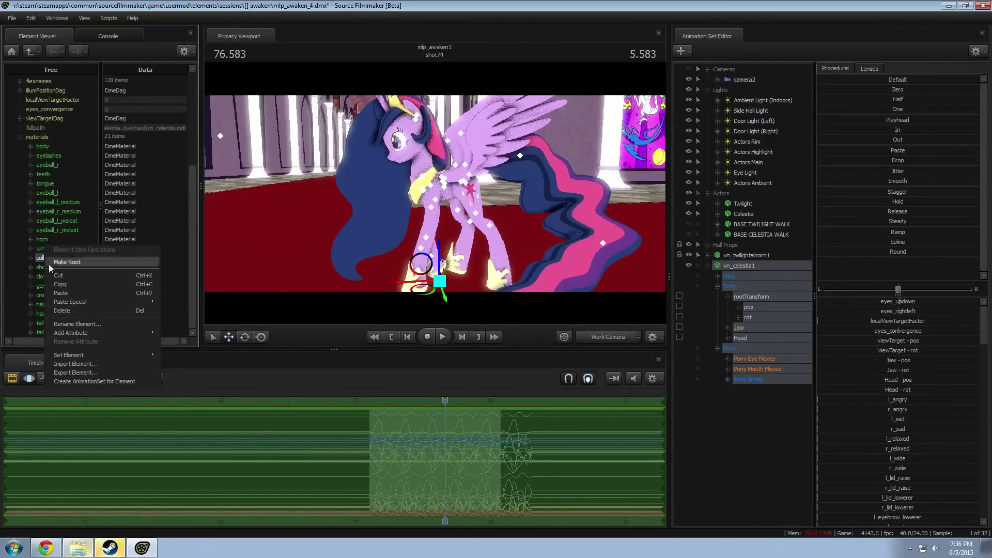
{"action": "left_click", "coordinate": [43, 239]}
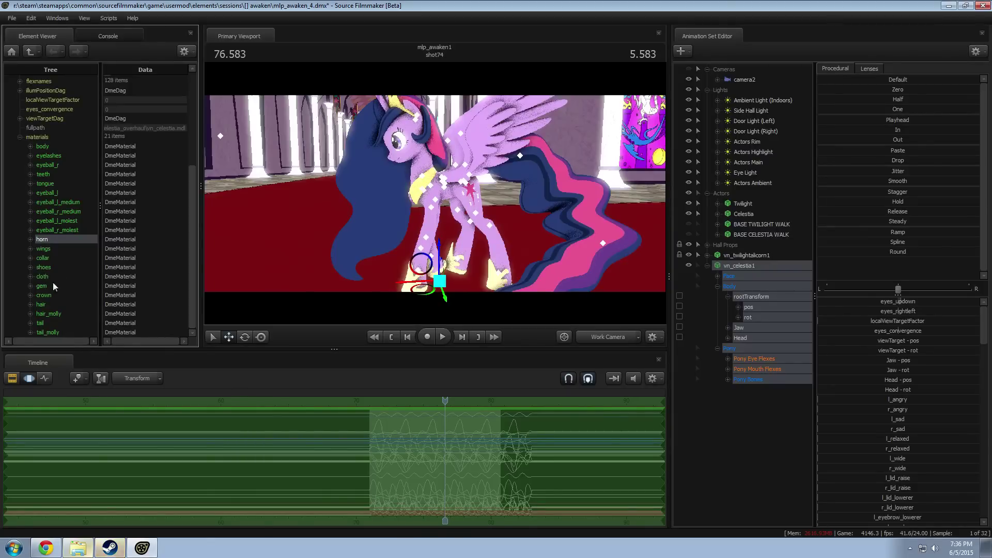
{"action": "right_click", "coordinate": [46, 267]}
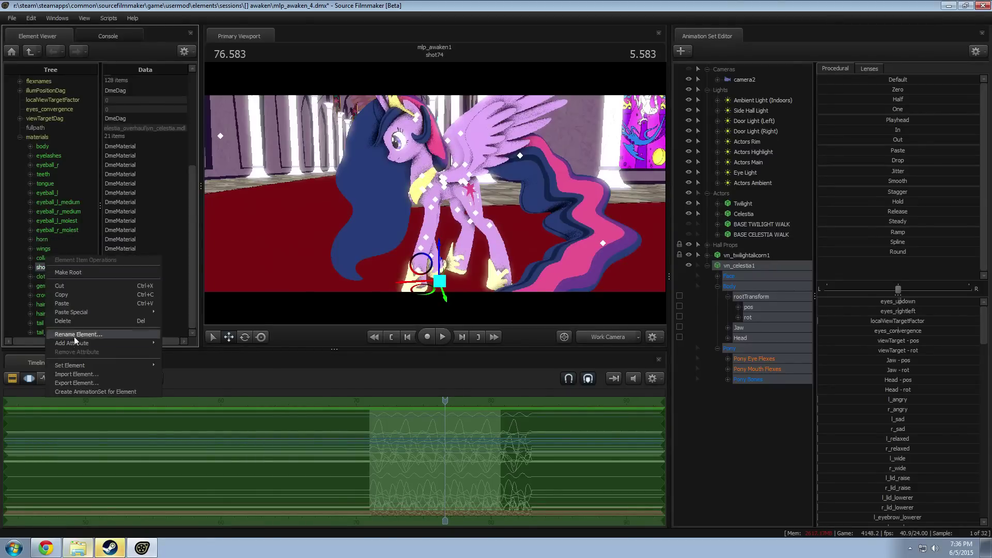
{"action": "mouse_move", "coordinate": [77, 341]}
{"action": "left_click", "coordinate": [180, 394]}
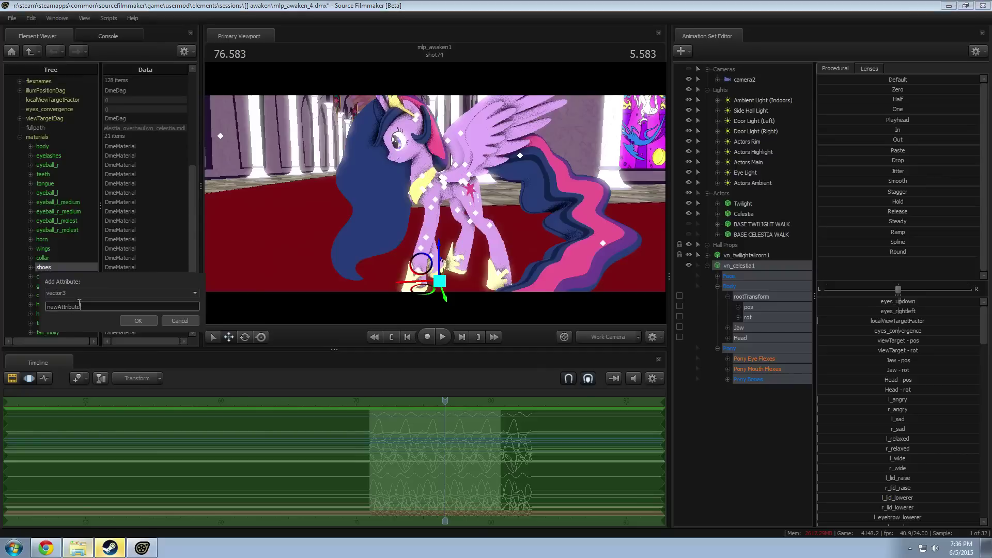
{"action": "key", "text": "BackSpace"}
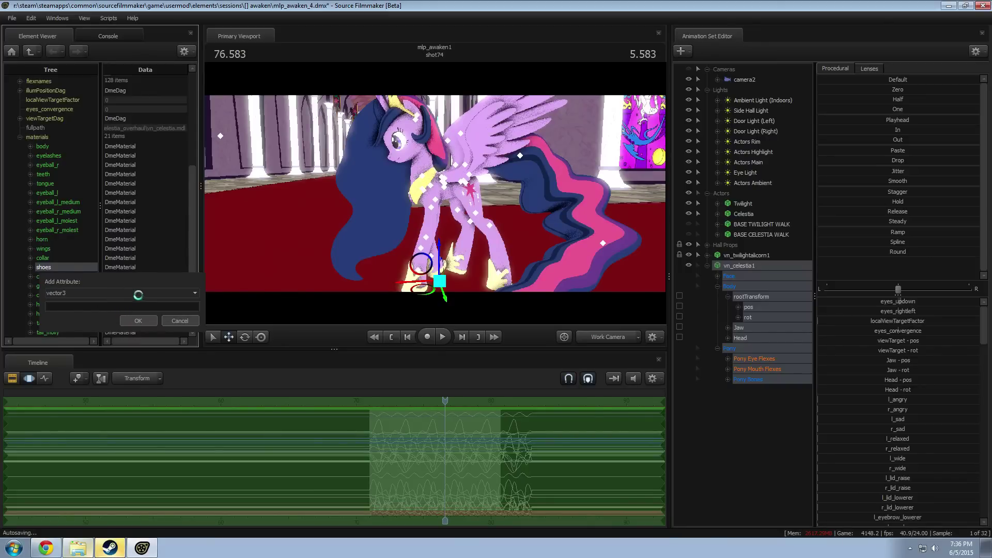
{"action": "key", "text": "Return"}
Step: Add a string attribute named $baseTexture to vn_celestia1's shoes material
{"action": "right_click", "coordinate": [50, 266]}
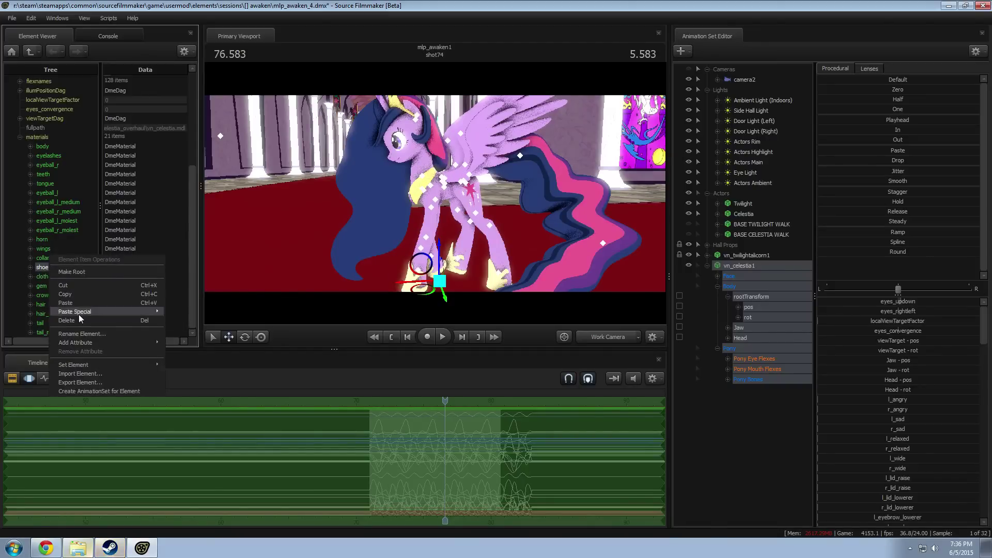
{"action": "mouse_move", "coordinate": [77, 342]}
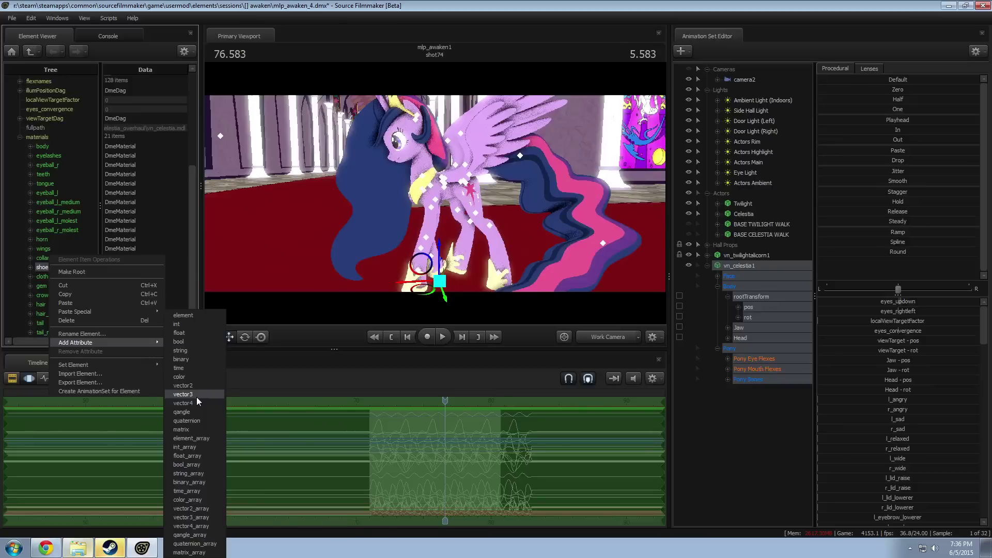
{"action": "left_click", "coordinate": [188, 351]}
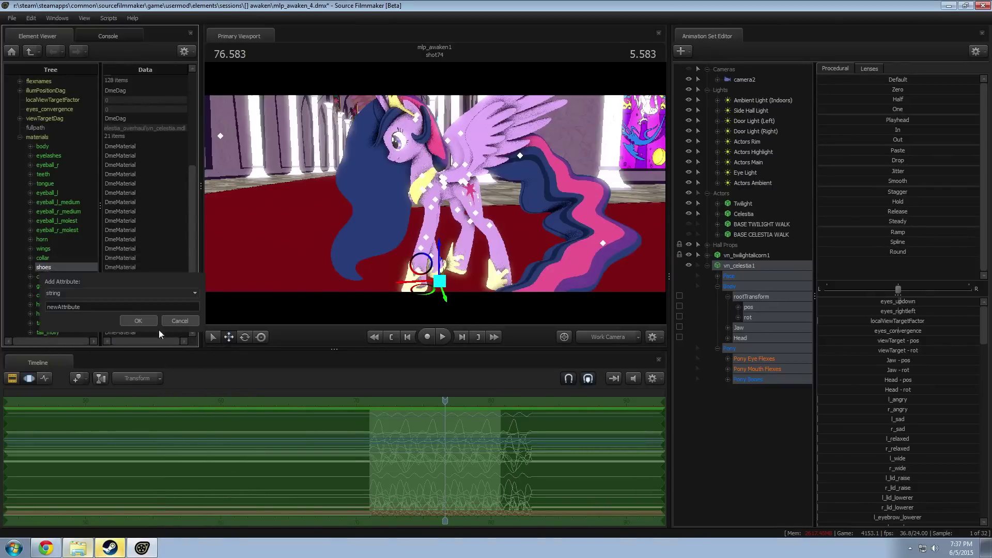
{"action": "left_click_drag", "start_coordinate": [122, 307], "coordinate": [1, 301]}
{"action": "type", "text": "$b"}
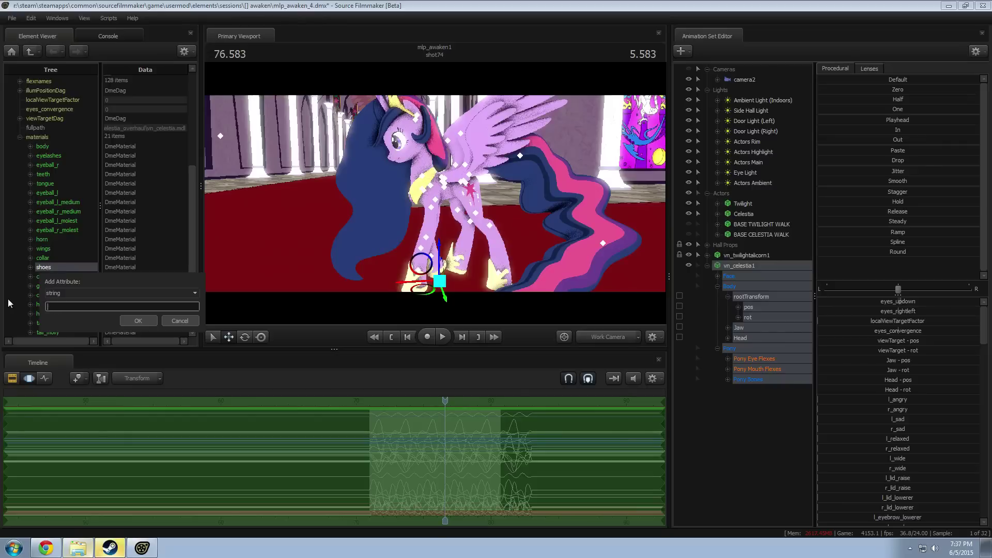
{"action": "type", "text": "asetexture"}
{"action": "key", "text": "Return"}
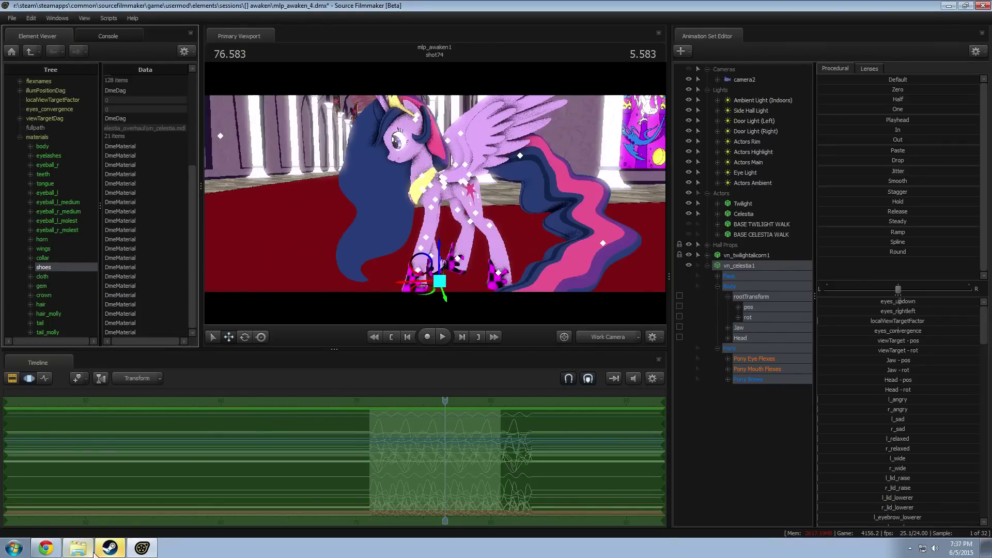
Step: Switch to Windows Explorer and look through the VN_mlp materials folder for another character's texture folder
{"action": "left_click", "coordinate": [78, 547]}
{"action": "left_click", "coordinate": [408, 154]}
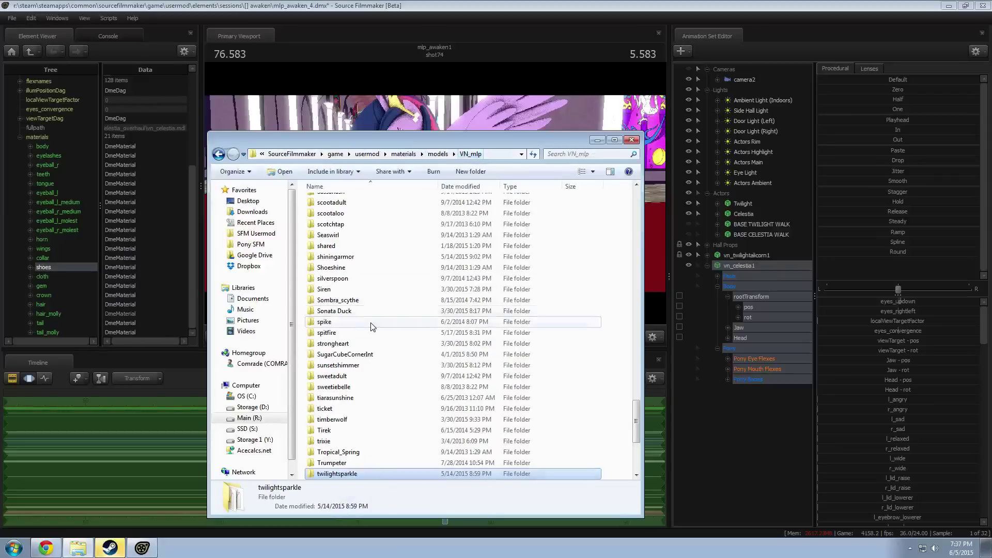
{"action": "left_click", "coordinate": [373, 321]}
{"action": "scroll", "coordinate": [373, 322], "scroll_direction": "down", "scroll_amount": 5}
{"action": "scroll", "coordinate": [374, 323], "scroll_direction": "up", "scroll_amount": 5}
{"action": "scroll", "coordinate": [375, 327], "scroll_direction": "up", "scroll_amount": 13}
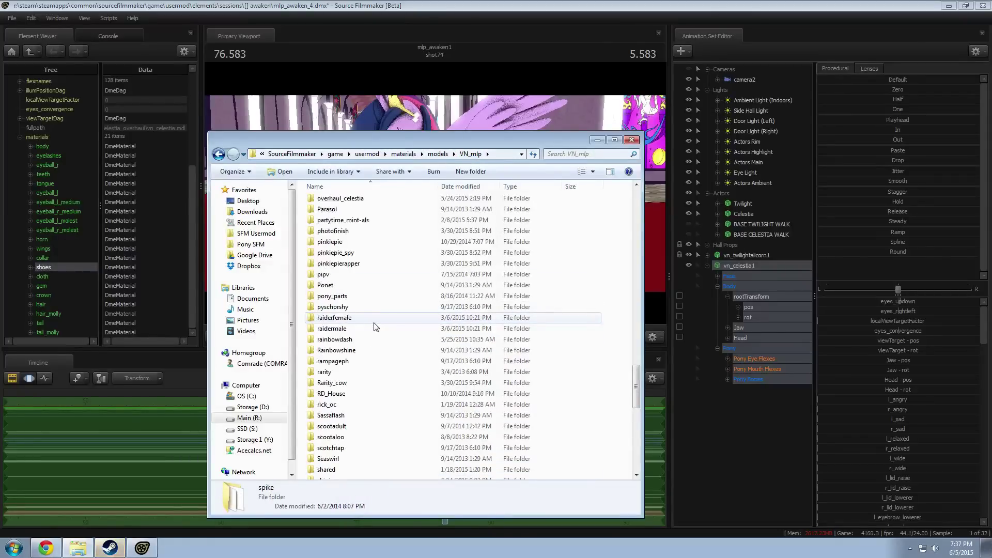
{"action": "scroll", "coordinate": [376, 327], "scroll_direction": "up", "scroll_amount": 2}
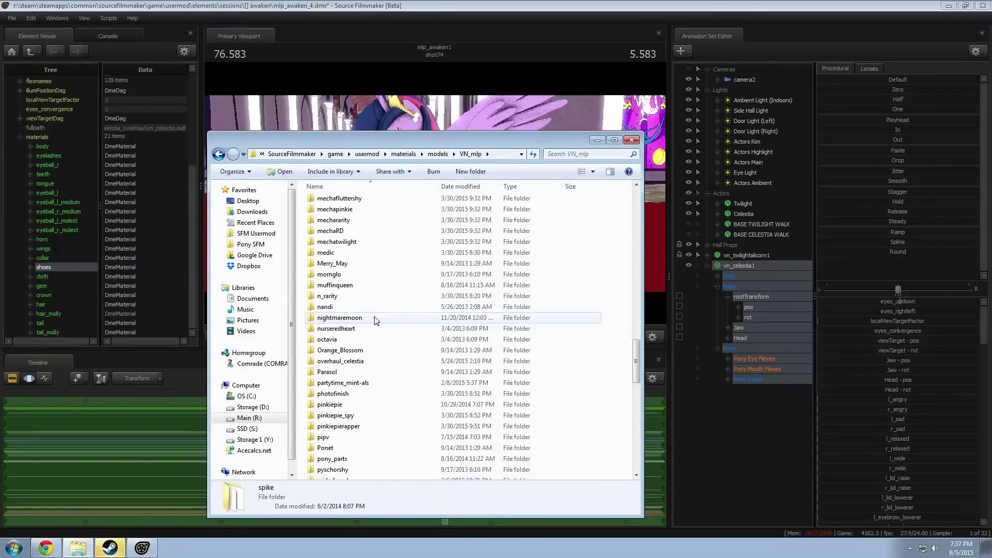
{"action": "key", "text": "alt+Tab"}
Step: Set the shoes' $baseTexture to a copy of their mtlName path with overhaul_celestia replaced by nightmaremoon
{"action": "left_click", "coordinate": [30, 277]}
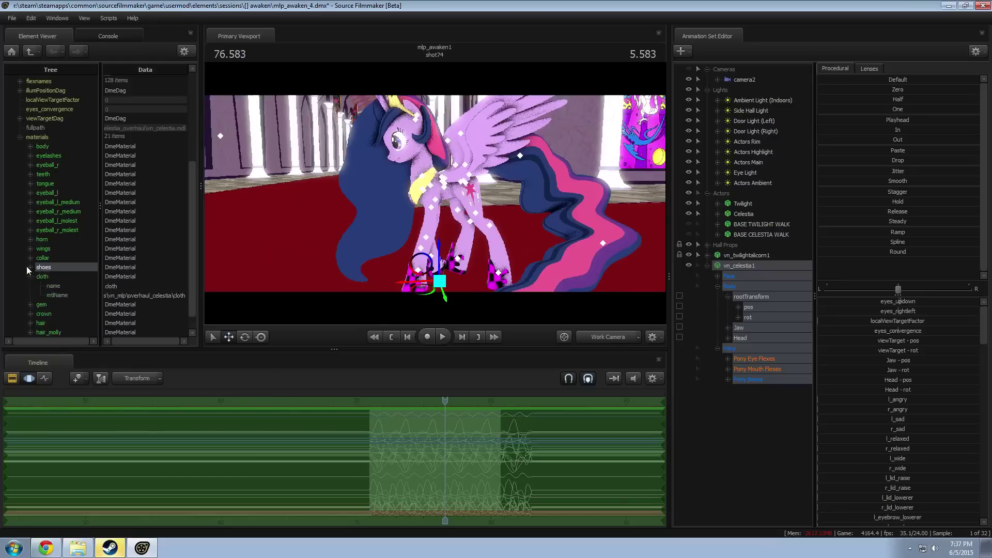
{"action": "left_click", "coordinate": [29, 267]}
{"action": "left_click", "coordinate": [142, 287]}
{"action": "key", "text": "ctrl+a"}
{"action": "key", "text": "ctrl+c"}
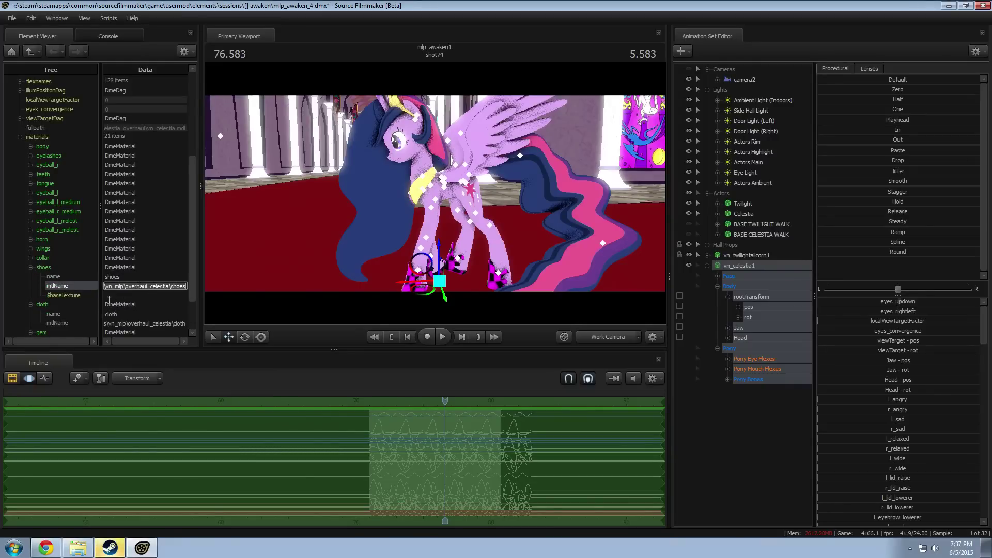
{"action": "left_click", "coordinate": [30, 304]}
{"action": "left_click", "coordinate": [168, 297]}
{"action": "key", "text": "ctrl+v"}
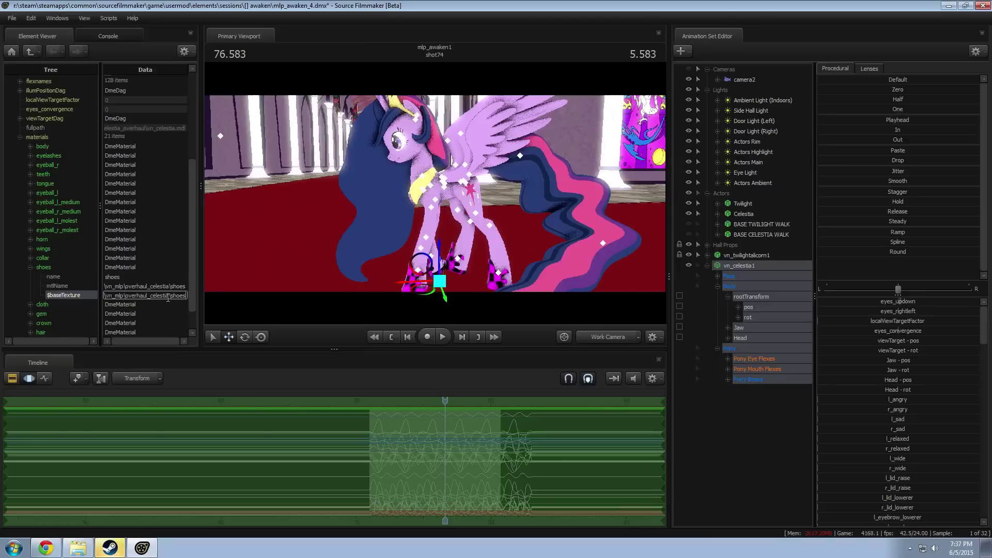
{"action": "left_click_drag", "start_coordinate": [170, 296], "coordinate": [124, 296]}
{"action": "type", "text": "nightmaremoon"}
{"action": "left_click", "coordinate": [138, 288]}
{"action": "mouse_move", "coordinate": [344, 217]}
{"action": "left_mouse_down"}
{"action": "mouse_move", "coordinate": [354, 269]}
{"action": "mouse_move", "coordinate": [321, 254]}
{"action": "mouse_move", "coordinate": [331, 192]}
{"action": "mouse_move", "coordinate": [341, 201]}
{"action": "left_mouse_up"}
{"action": "key", "text": "w"}
{"action": "key", "text": "s"}
Step: Open the nightmaremoon materials folder in Windows Explorer and examine its texture files for shoes and collar names
{"action": "left_click", "coordinate": [82, 547]}
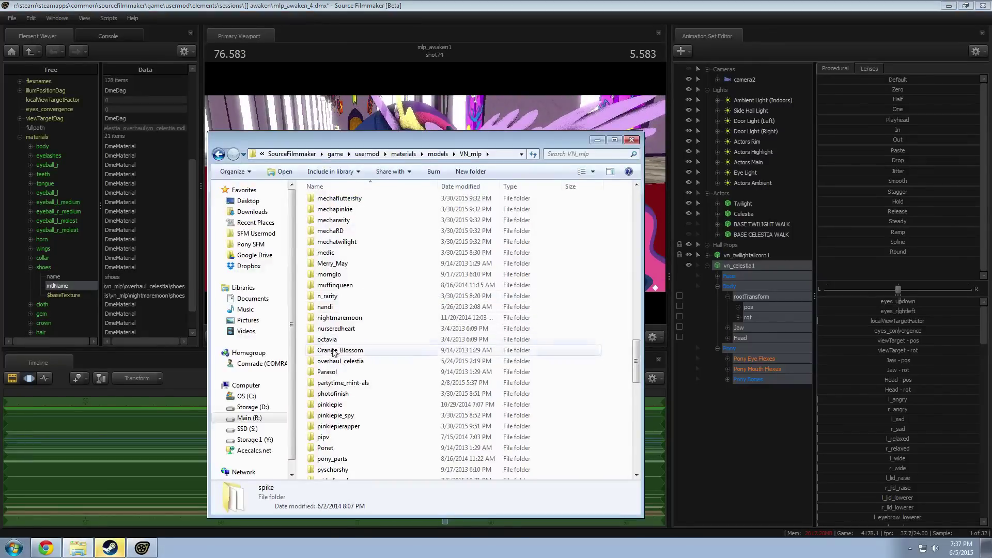
{"action": "left_click", "coordinate": [345, 321]}
{"action": "double_click", "coordinate": [344, 321]}
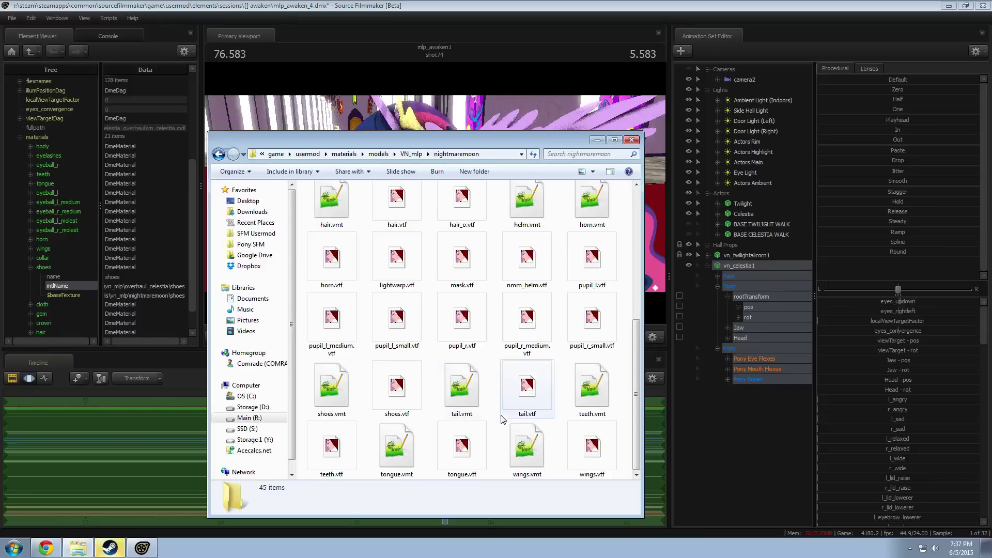
{"action": "scroll", "coordinate": [499, 420], "scroll_direction": "down", "scroll_amount": 5}
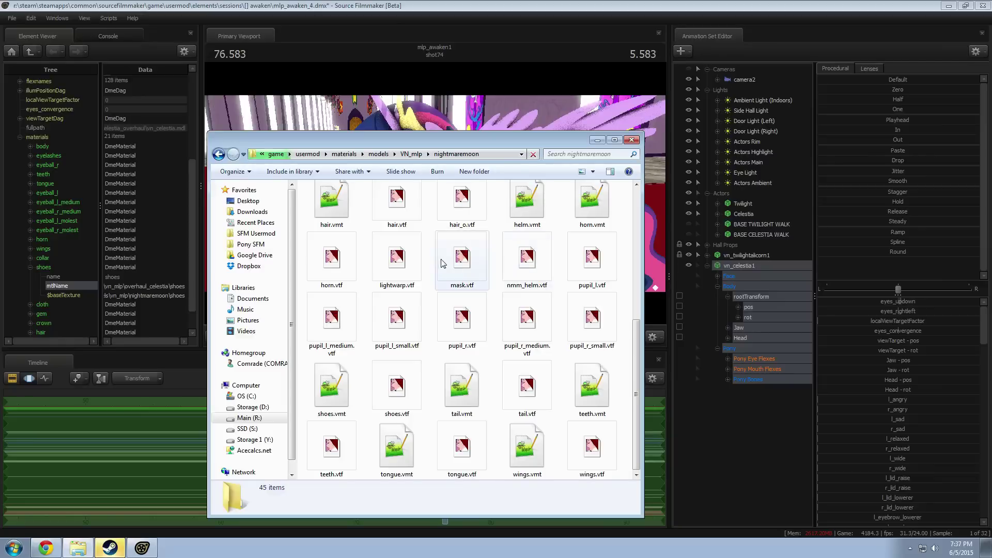
{"action": "scroll", "coordinate": [571, 429], "scroll_direction": "up", "scroll_amount": 2}
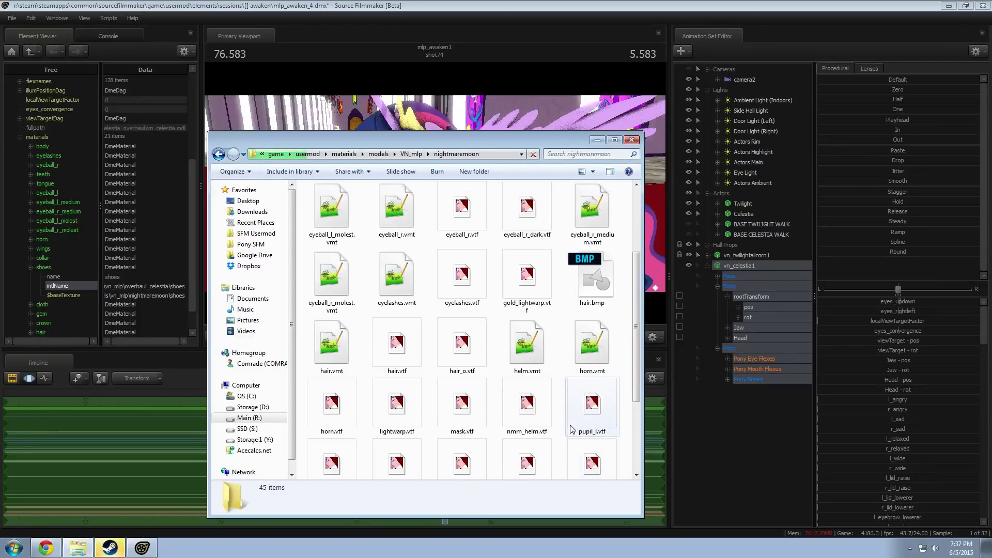
{"action": "scroll", "coordinate": [572, 429], "scroll_direction": "up", "scroll_amount": 2}
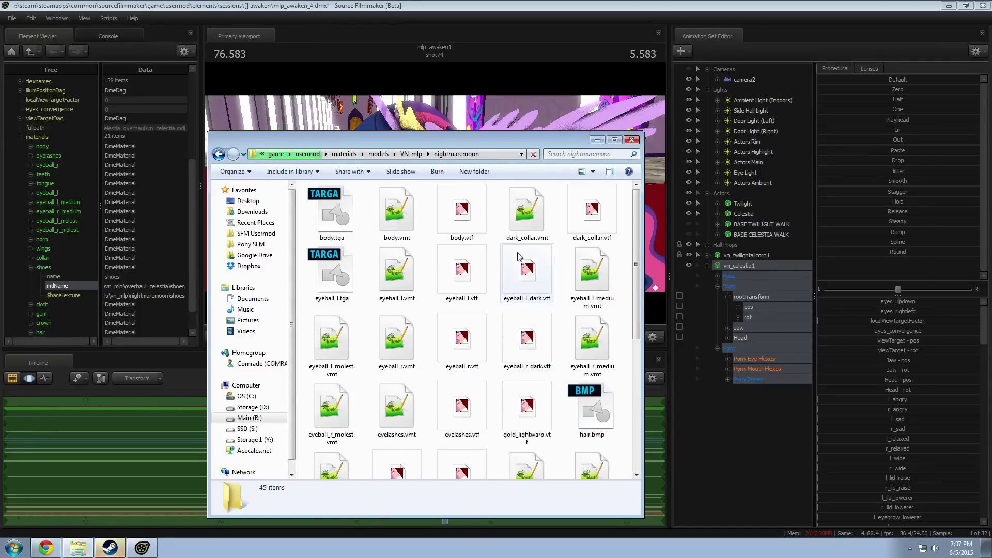
{"action": "left_click", "coordinate": [164, 352]}
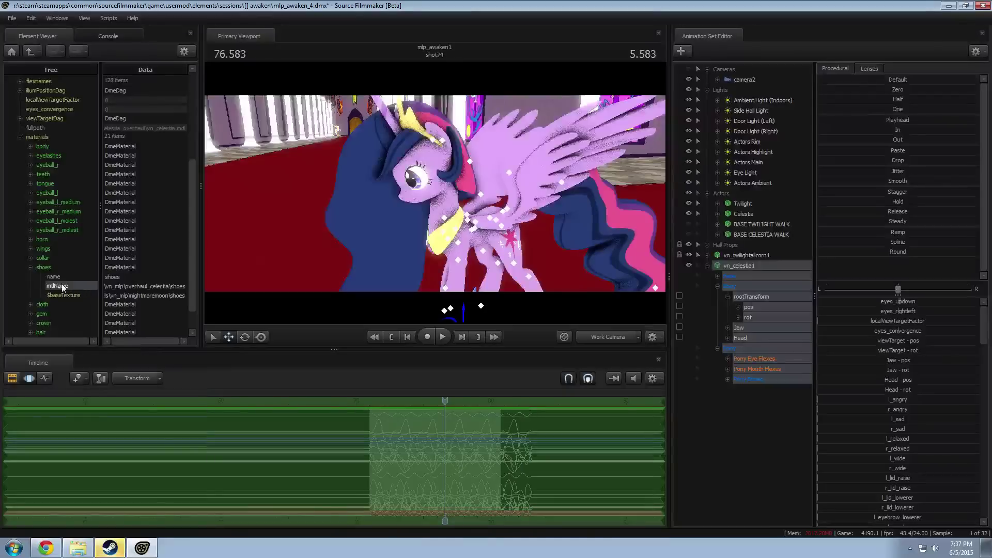
Step: Add a string attribute named $baseTexture to the collar material and expand the material
{"action": "right_click", "coordinate": [39, 258]}
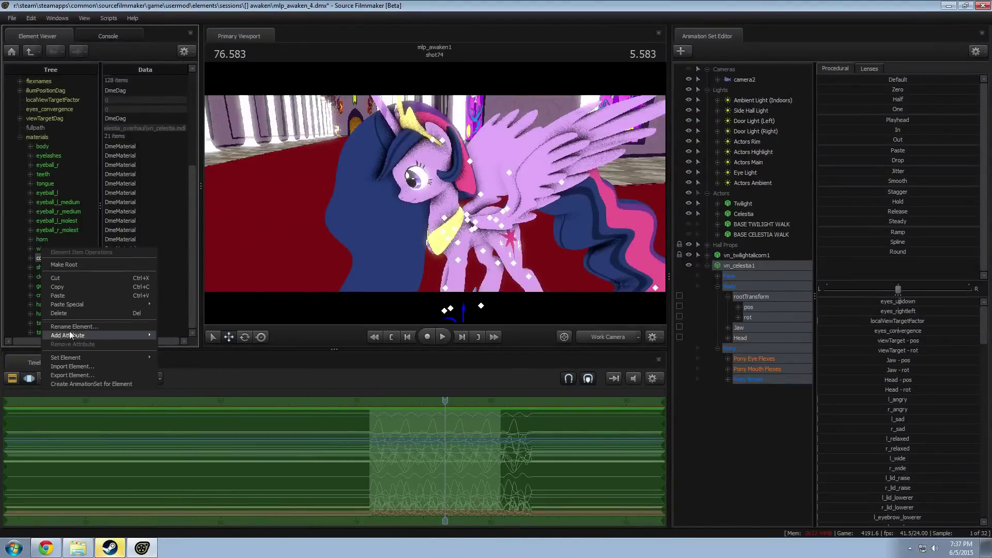
{"action": "mouse_move", "coordinate": [154, 335]}
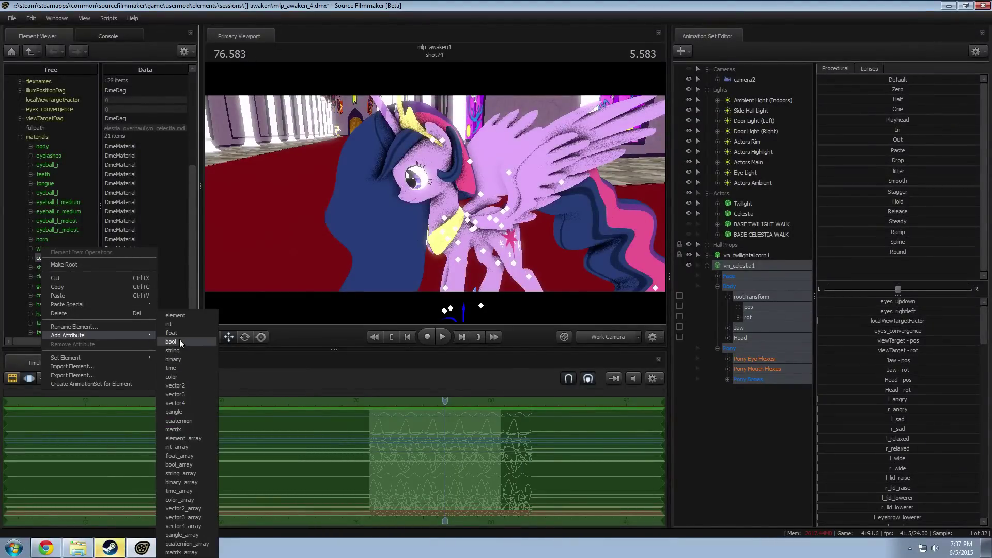
{"action": "left_click", "coordinate": [171, 350]}
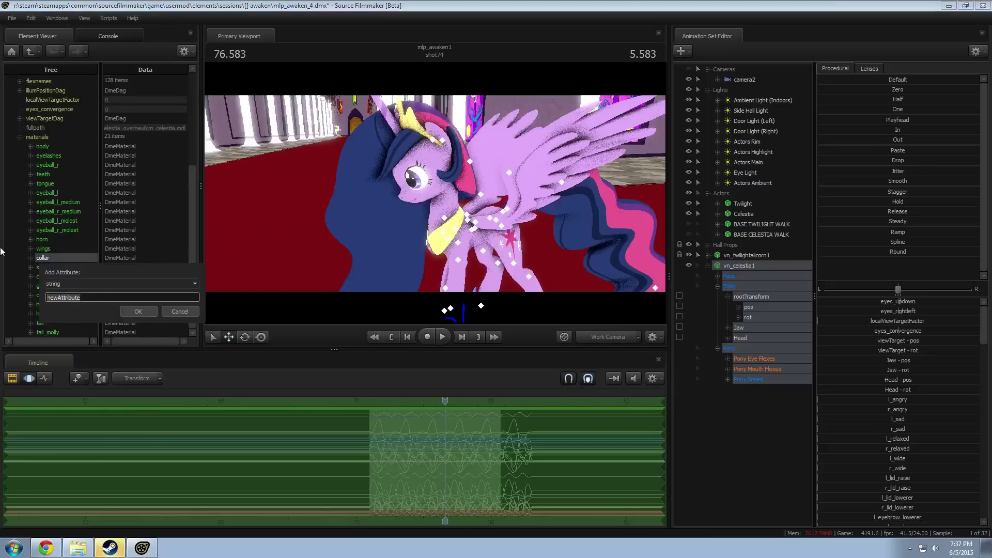
{"action": "type", "text": "$baseTexture"}
{"action": "key", "text": "Return"}
{"action": "left_click", "coordinate": [31, 258]}
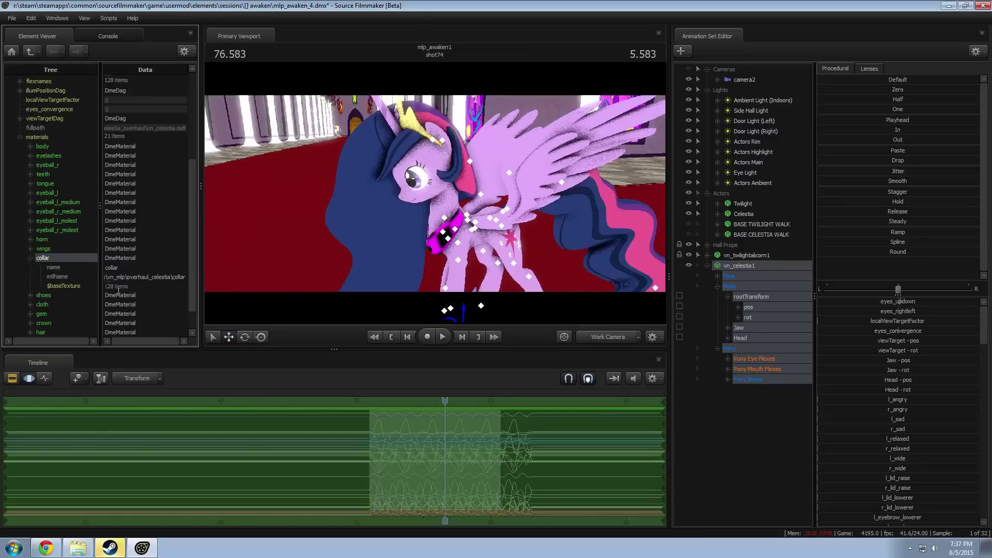
Step: Set the collar's $baseTexture to its copied mtlName path, changed to end in nightmaremoon\dark_collar
{"action": "left_click", "coordinate": [135, 277]}
{"action": "key", "text": "ctrl+a"}
{"action": "key", "text": "ctrl+c"}
{"action": "left_click", "coordinate": [138, 286]}
{"action": "key", "text": "ctrl+v"}
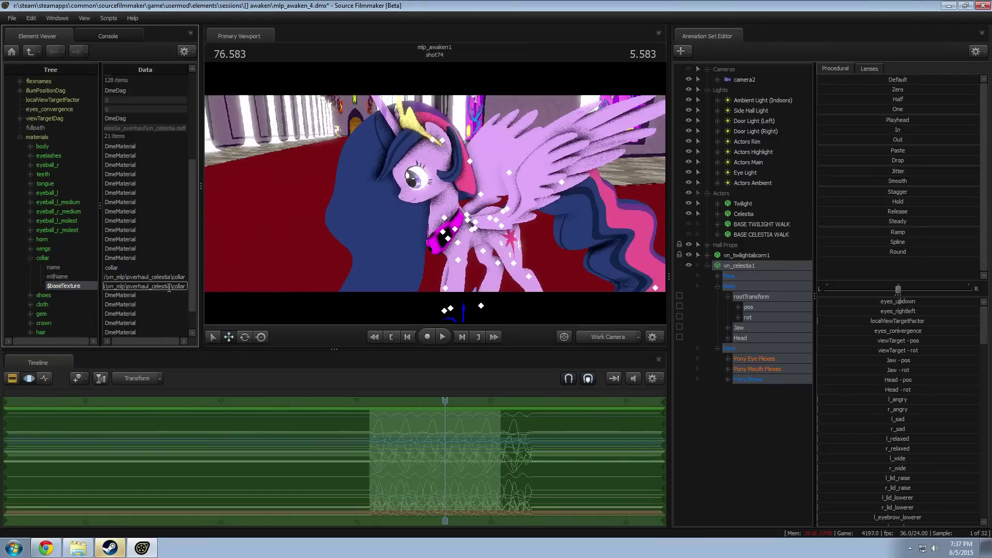
{"action": "left_click_drag", "start_coordinate": [163, 288], "coordinate": [129, 291]}
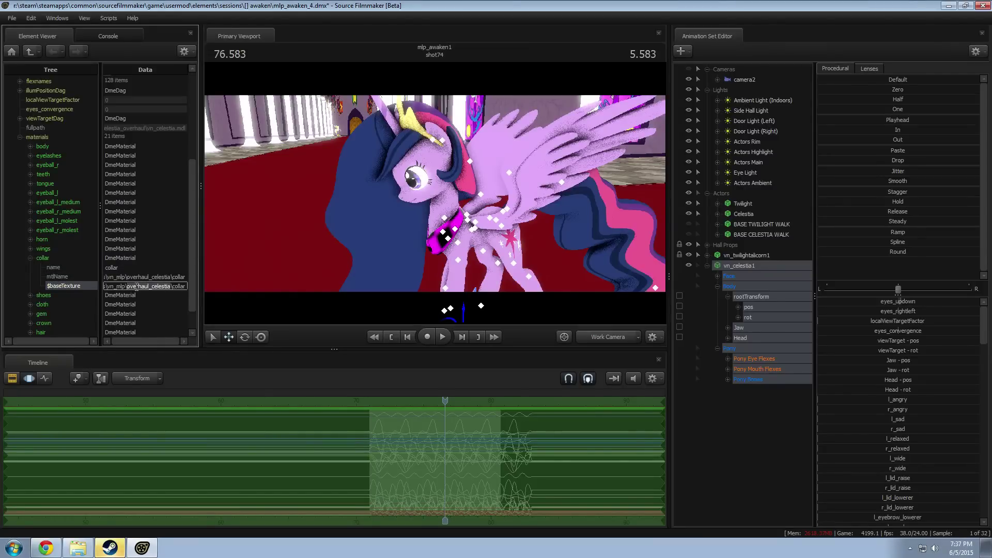
{"action": "type", "text": "nightmaremoon\\dark_c"}
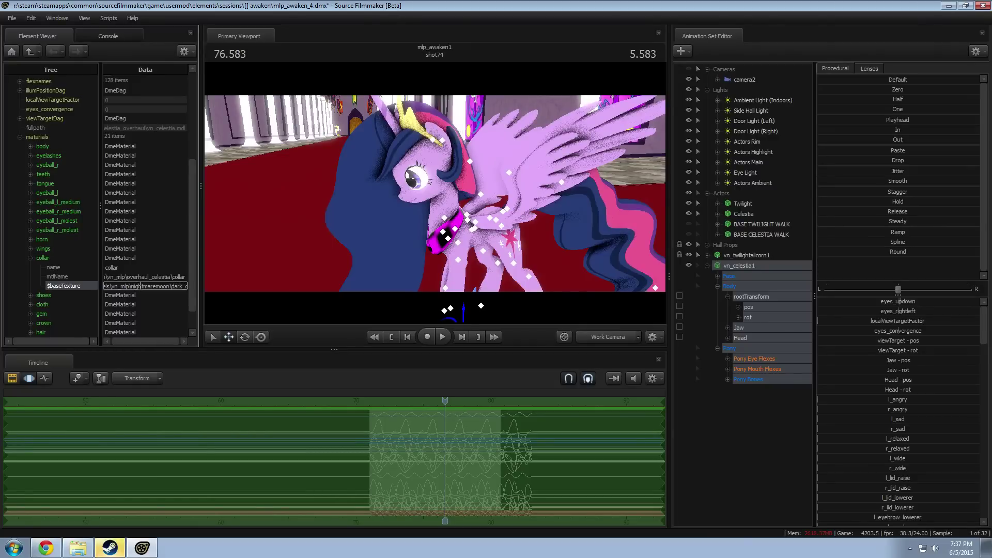
{"action": "left_click", "coordinate": [150, 277]}
Step: Undo the collar's $baseTexture path and the addition of that attribute
{"action": "left_click_drag", "start_coordinate": [435, 206], "coordinate": [509, 201]}
{"action": "left_click_drag", "start_coordinate": [460, 284], "coordinate": [464, 261]}
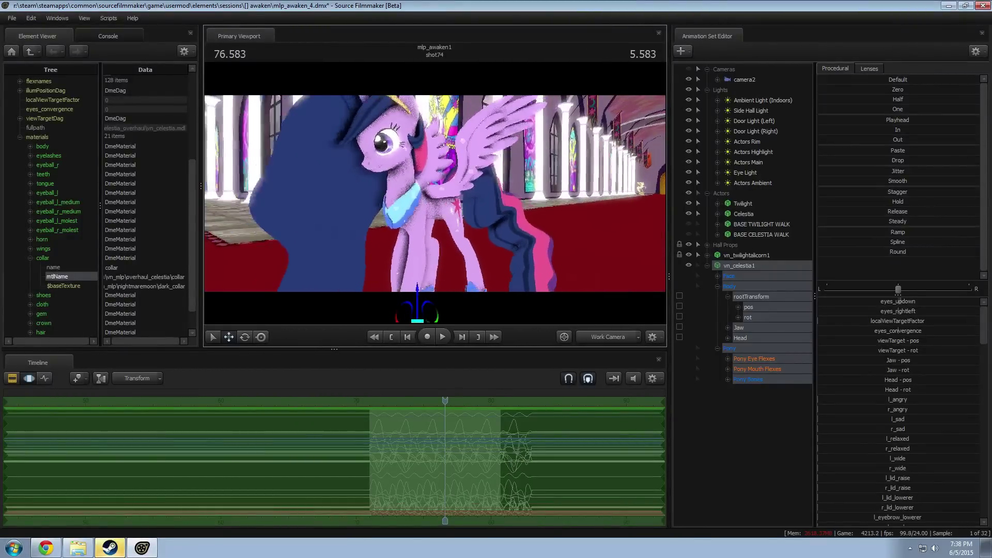
{"action": "key", "text": "ctrl+z"}
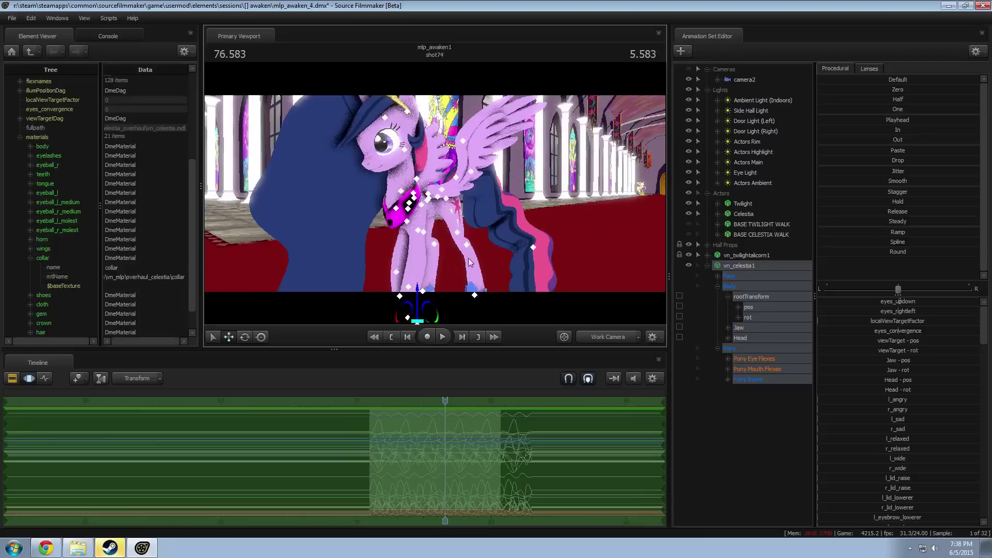
{"action": "key", "text": "ctrl+z"}
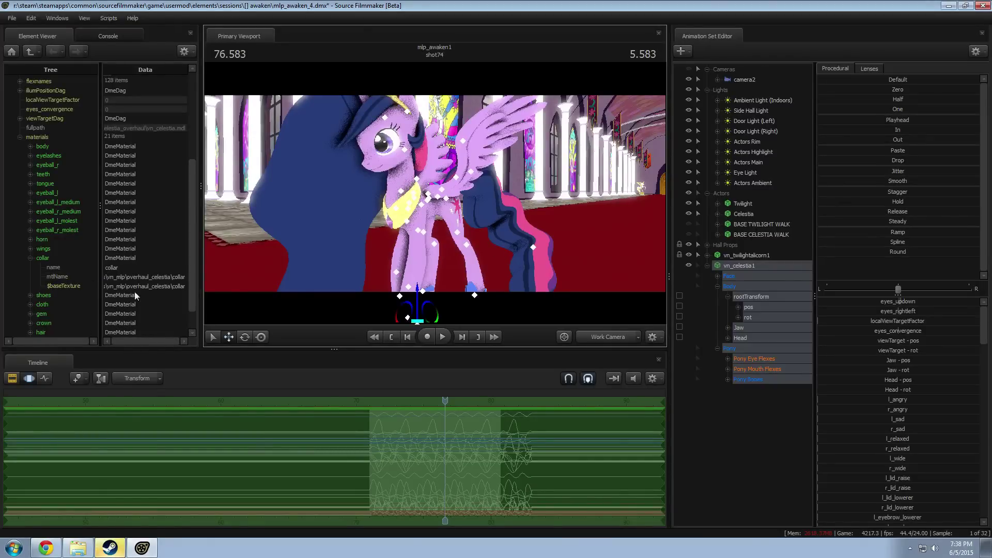
Step: Add a vector3 attribute named $color to the collar material
{"action": "right_click", "coordinate": [41, 258]}
{"action": "mouse_move", "coordinate": [93, 329]}
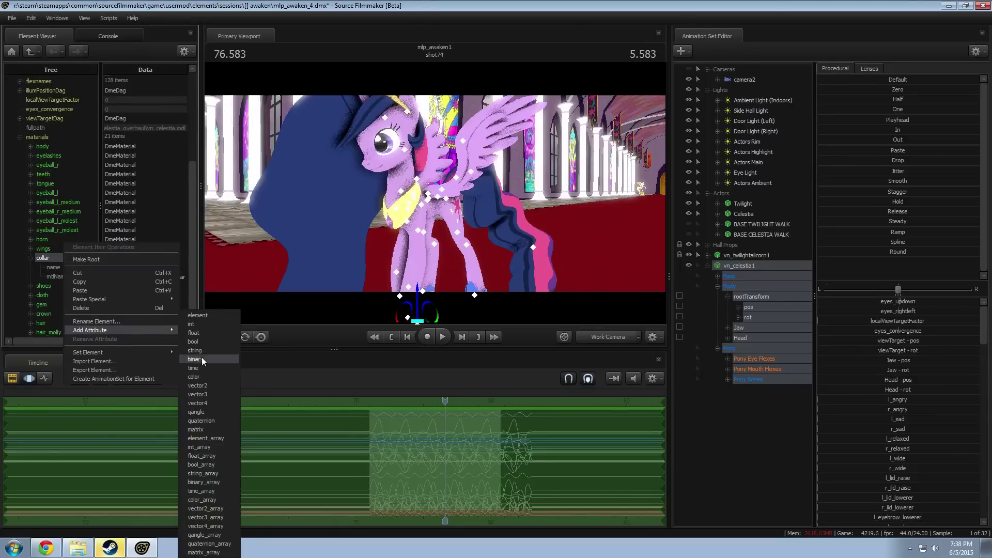
{"action": "left_click", "coordinate": [207, 398]}
{"action": "type", "text": "$color"}
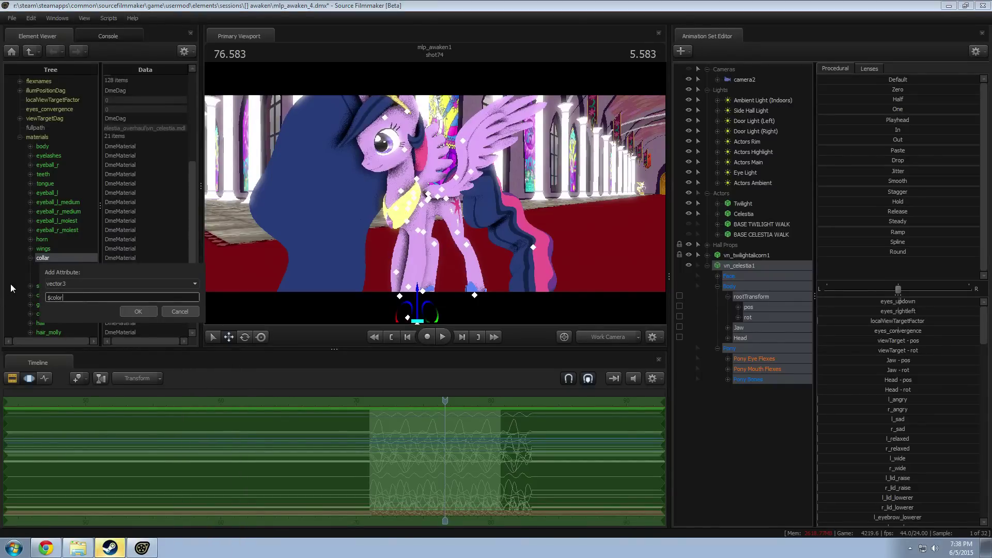
{"action": "key", "text": "Return"}
Step: Set the collar's $color to 0.8 0.8 2 and check the collar from another angle
{"action": "left_click", "coordinate": [123, 285]}
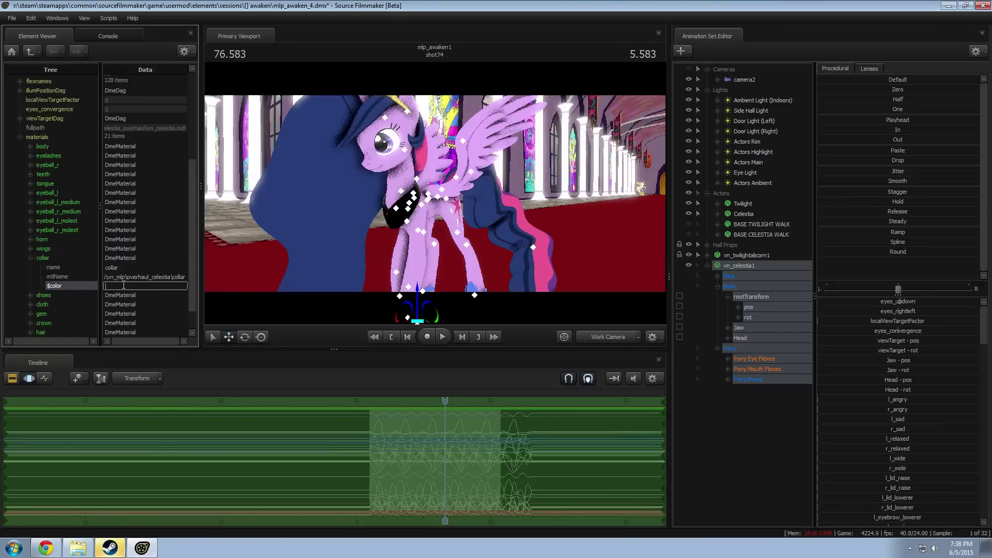
{"action": "type", "text": "0.8 0.8 2"}
{"action": "key", "text": "Return"}
{"action": "left_click_drag", "start_coordinate": [304, 266], "coordinate": [403, 263]}
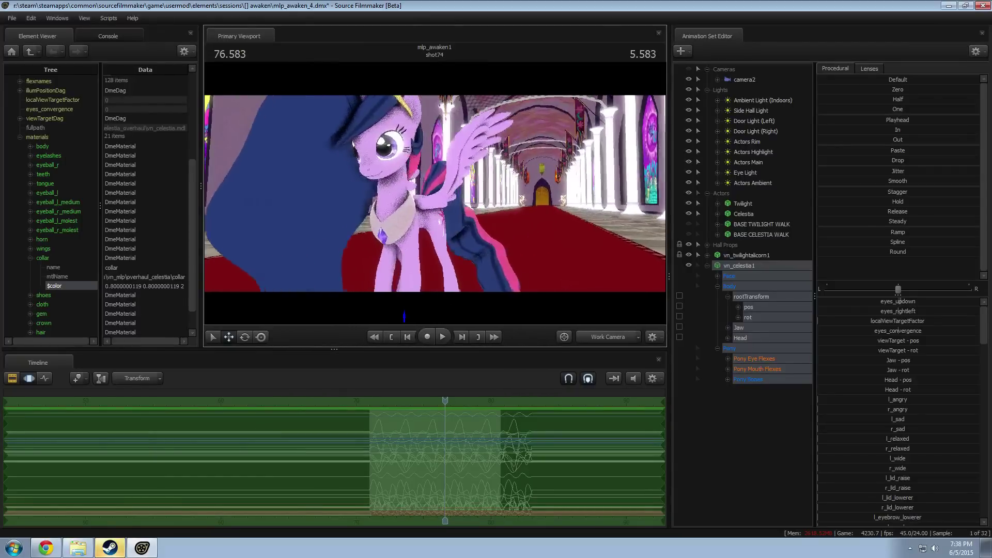
Step: Raise the third value of the collar's $color to 10 and check the tint on the model
{"action": "left_click", "coordinate": [180, 287]}
{"action": "type", "text": "10"}
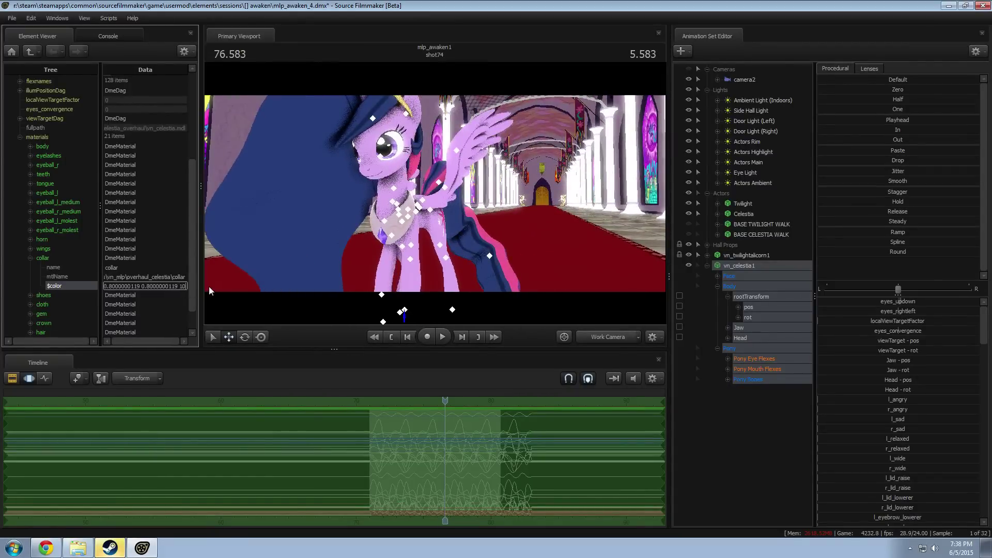
{"action": "key", "text": "Return"}
{"action": "left_click_drag", "start_coordinate": [342, 234], "coordinate": [333, 243]}
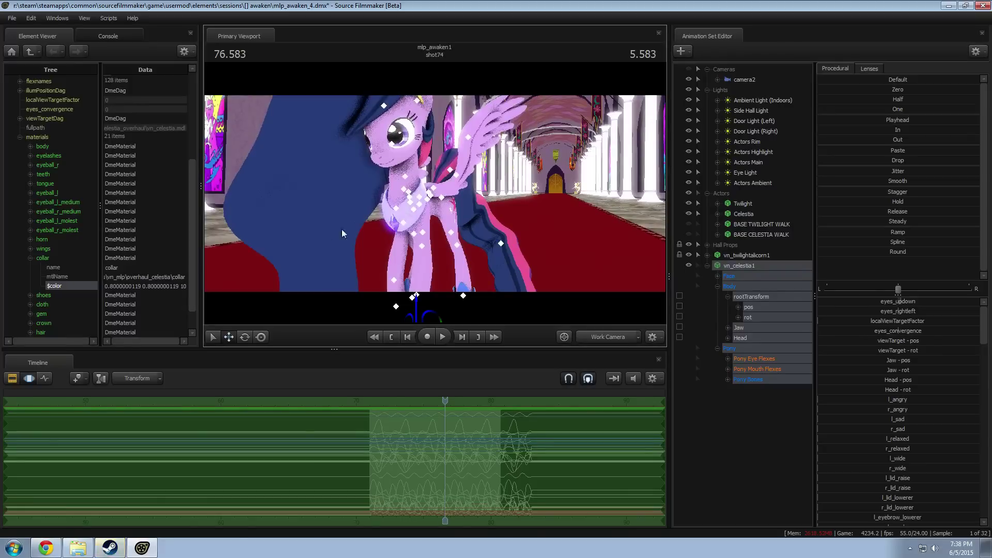
Step: Set the first value of the collar's $color to 0.4 and view the collar from the side
{"action": "left_click", "coordinate": [151, 285]}
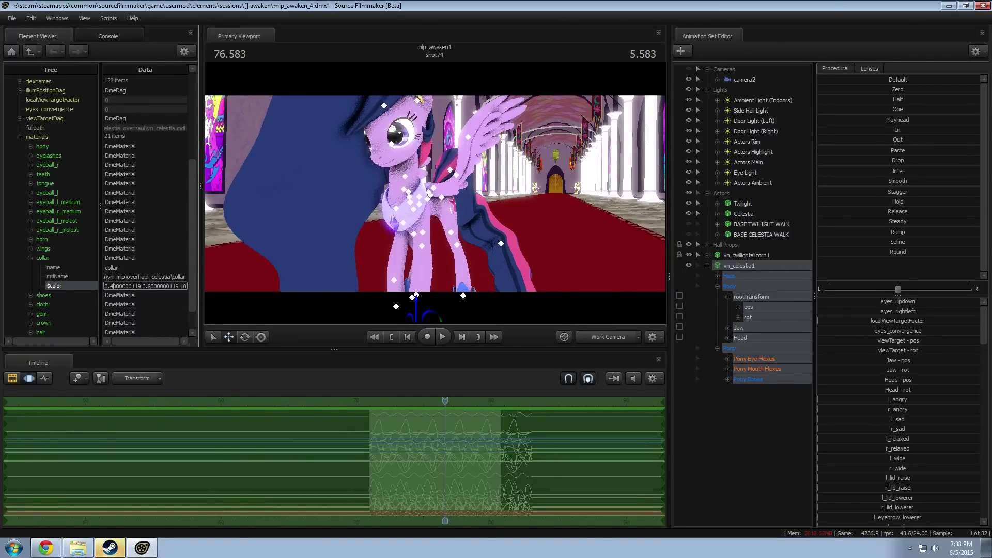
{"action": "left_click", "coordinate": [137, 271]}
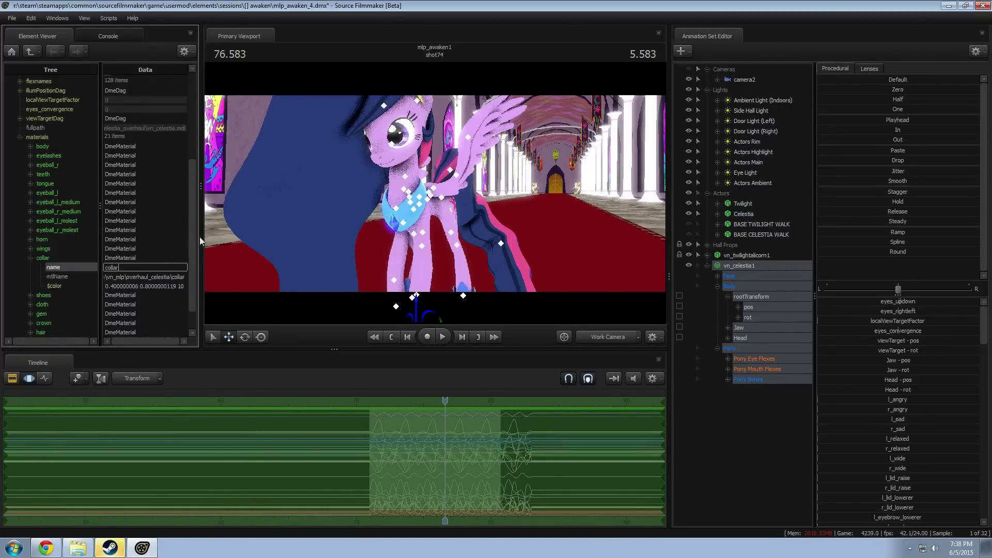
{"action": "key", "text": "d"}
{"action": "left_click_drag", "start_coordinate": [353, 252], "coordinate": [352, 252]}
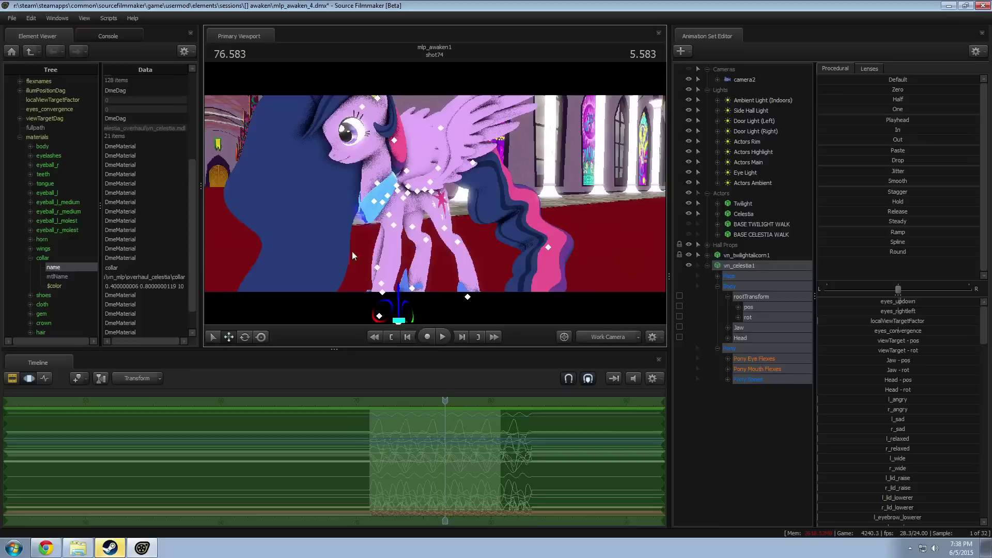
Step: Set the third value of the collar's $color to 3 and inspect the collar up close
{"action": "double_click", "coordinate": [179, 287]}
{"action": "type", "text": "3"}
{"action": "key", "text": "Return"}
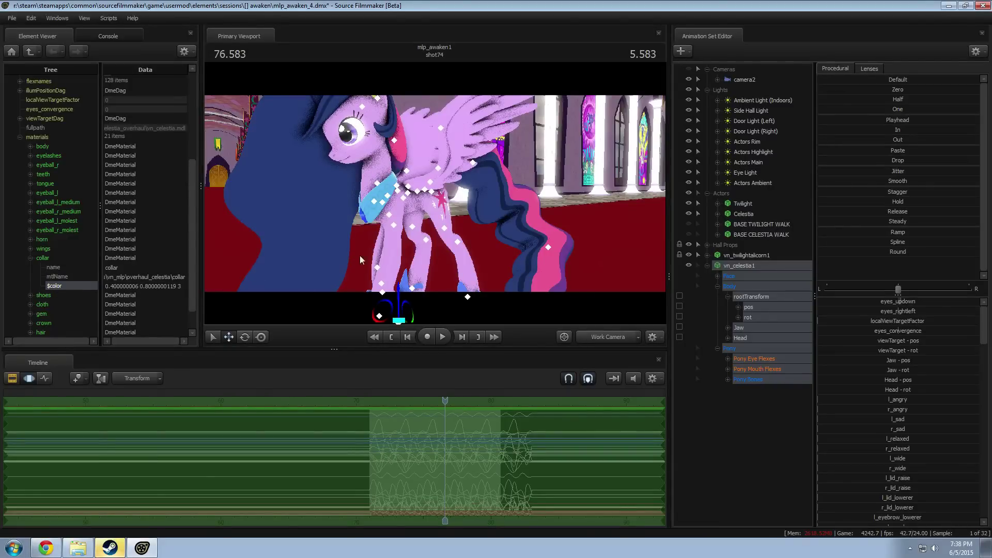
{"action": "left_click_drag", "start_coordinate": [360, 256], "coordinate": [355, 192]}
{"action": "key", "text": "w"}
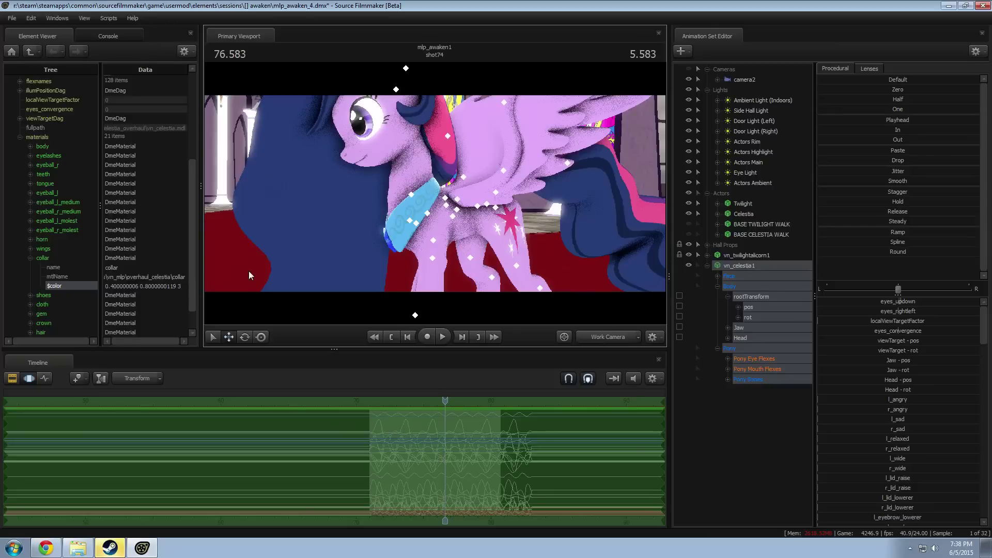
Step: Set the third value of the collar's $color to 0.8 and the second value to 0.2
{"action": "double_click", "coordinate": [181, 287]}
{"action": "type", "text": "0.8"}
{"action": "key", "text": "Return"}
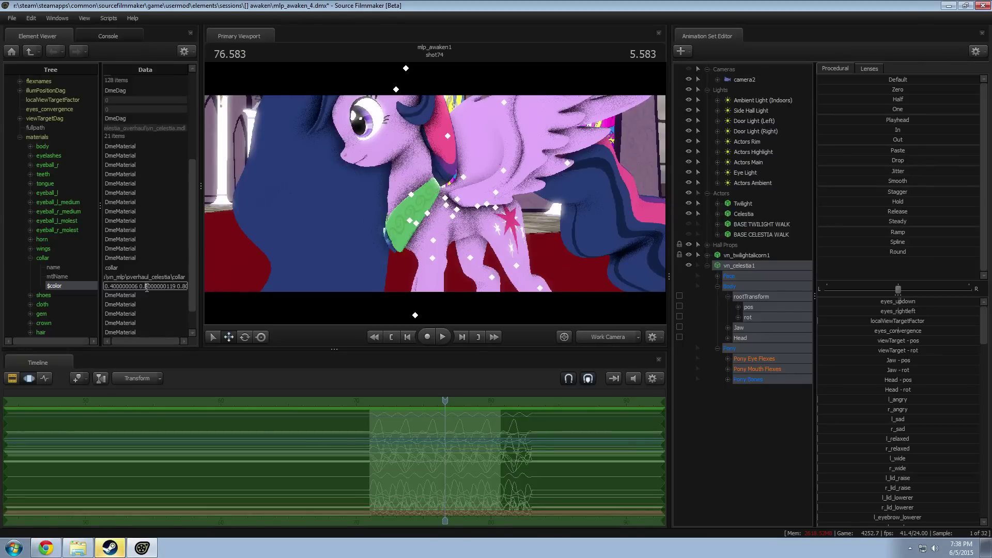
{"action": "type", "text": "2"}
{"action": "key", "text": "Return"}
{"action": "mouse_move", "coordinate": [296, 305]}
{"action": "left_mouse_down"}
{"action": "mouse_move", "coordinate": [298, 315]}
{"action": "mouse_move", "coordinate": [296, 305]}
{"action": "left_mouse_up"}
Step: Set the third value of the collar's $color to 0.9 and check the whole character
{"action": "left_click", "coordinate": [184, 289]}
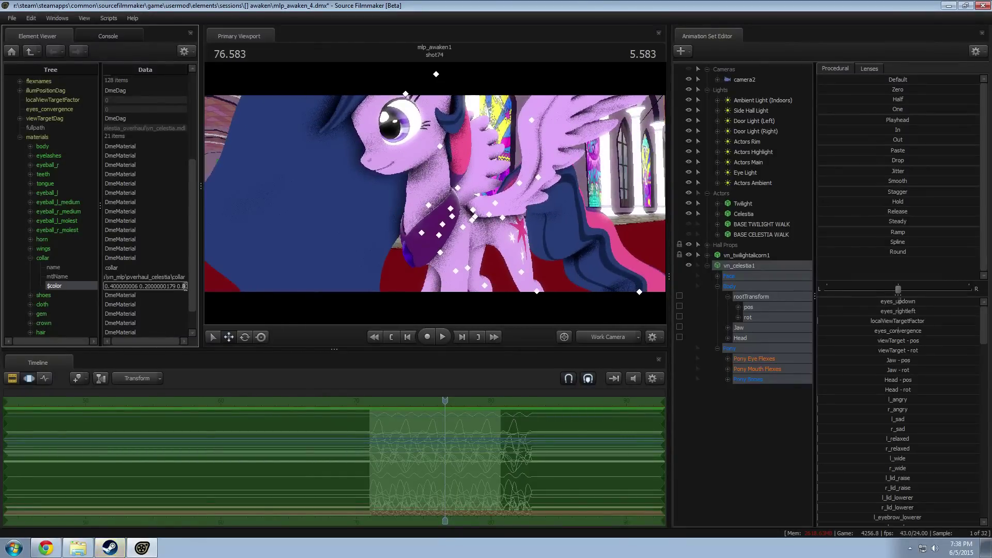
{"action": "key", "text": "BackSpace"}
{"action": "type", "text": "9"}
{"action": "key", "text": "Return"}
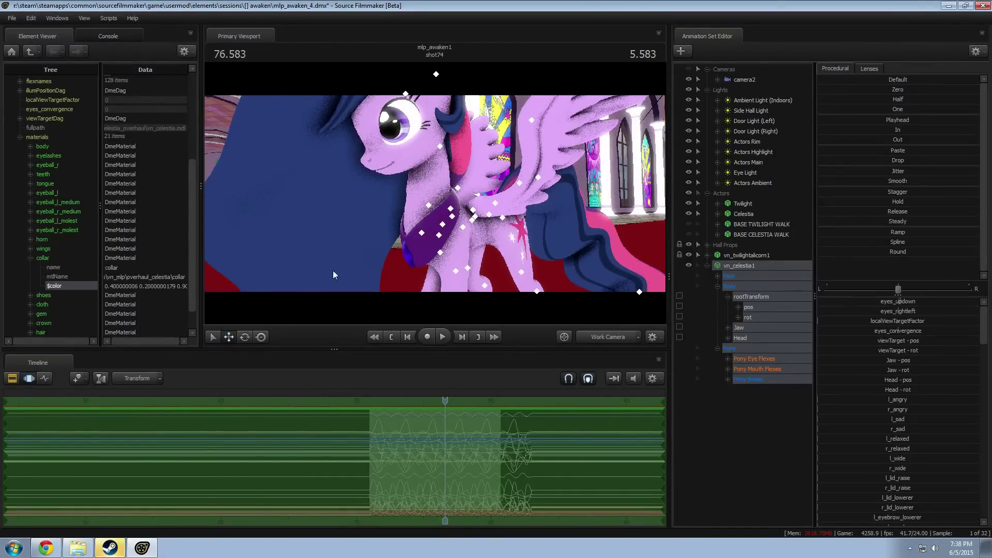
{"action": "mouse_move", "coordinate": [382, 258]}
{"action": "left_mouse_down"}
{"action": "mouse_move", "coordinate": [385, 269]}
{"action": "mouse_move", "coordinate": [391, 258]}
{"action": "left_mouse_up"}
{"action": "key", "text": "s"}
Step: Copy the collar's complete $color value and collapse the collar material
{"action": "double_click", "coordinate": [135, 286]}
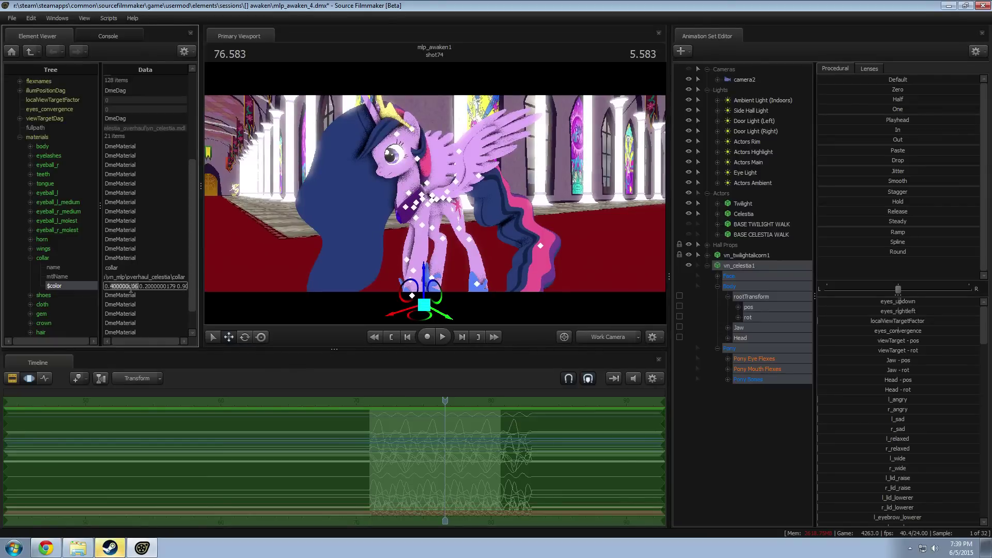
{"action": "left_click", "coordinate": [158, 286]}
{"action": "left_click", "coordinate": [30, 258]}
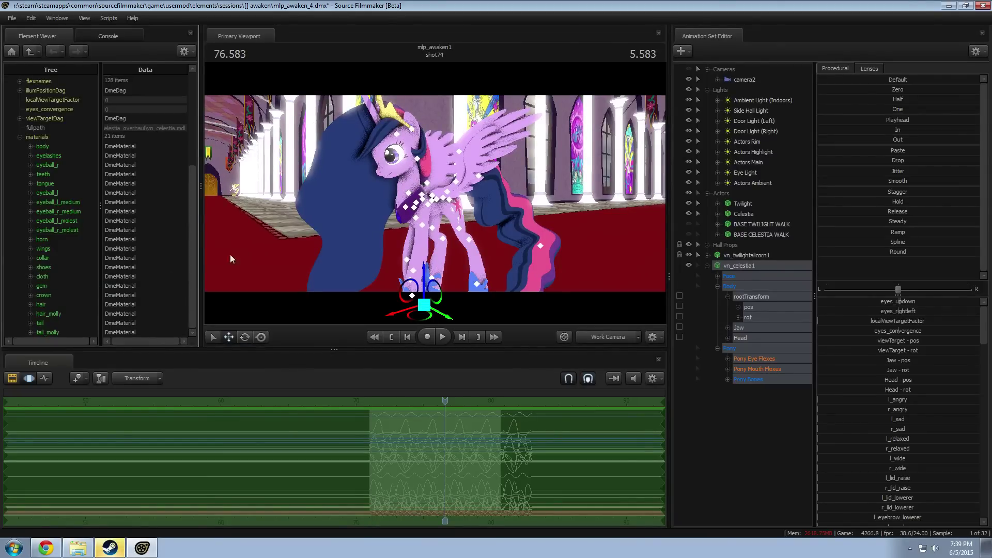
Step: Find the shoes material in the materials list and expand it
{"action": "left_click_drag", "start_coordinate": [431, 222], "coordinate": [506, 222]}
{"action": "key", "text": "a"}
{"action": "key", "text": "w"}
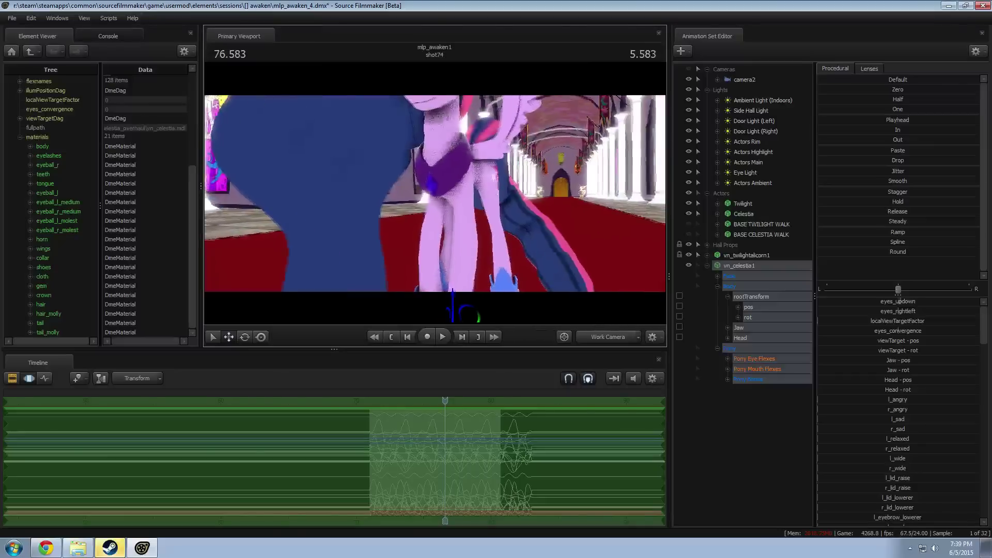
{"action": "left_click_drag", "start_coordinate": [435, 193], "coordinate": [447, 192]}
{"action": "left_click", "coordinate": [43, 287]}
{"action": "left_click", "coordinate": [91, 174]}
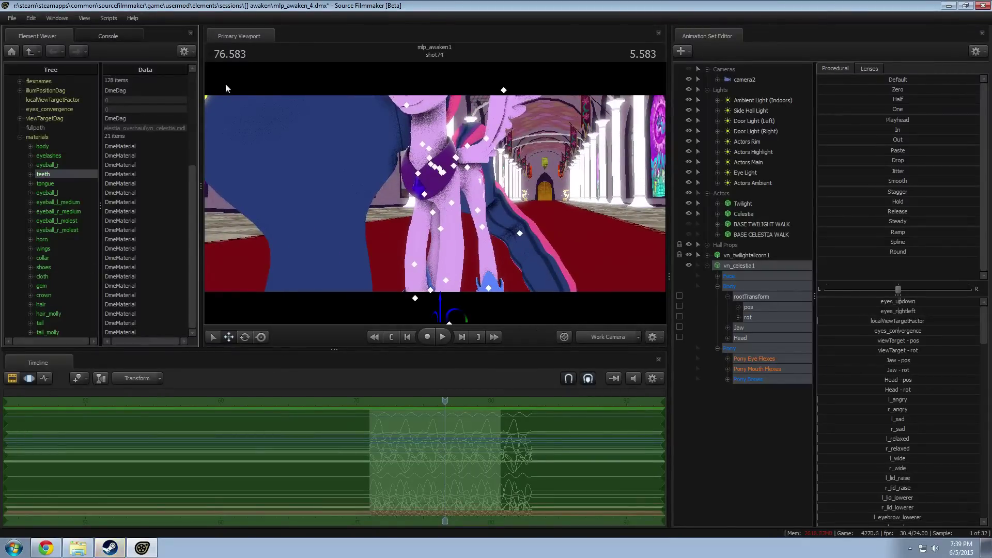
{"action": "left_click", "coordinate": [42, 293]}
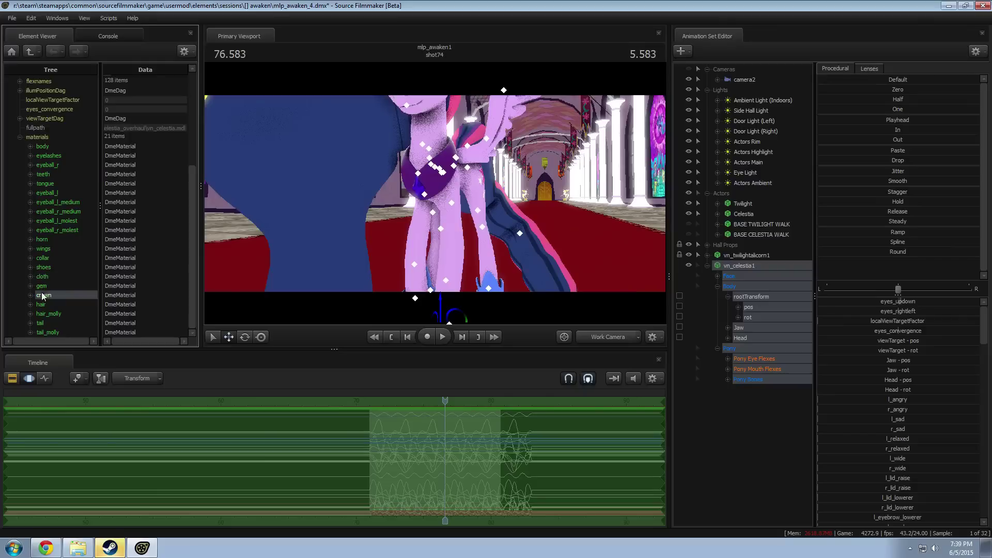
{"action": "left_click", "coordinate": [44, 275]}
{"action": "left_click", "coordinate": [46, 266]}
{"action": "right_click", "coordinate": [47, 267]}
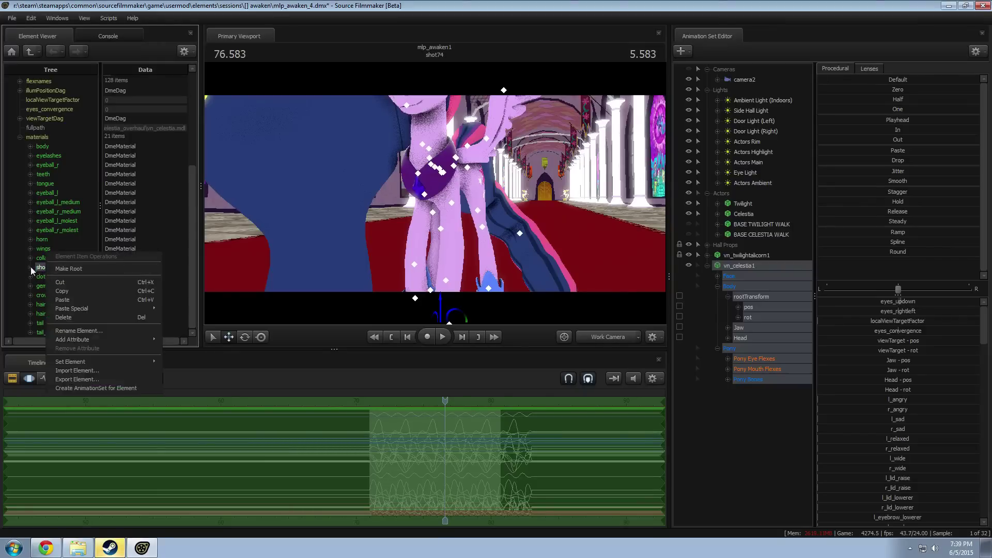
{"action": "left_click", "coordinate": [30, 267]}
Step: Add a vector3 attribute named $color to the shoes material
{"action": "right_click", "coordinate": [78, 296]}
{"action": "left_click", "coordinate": [95, 337]}
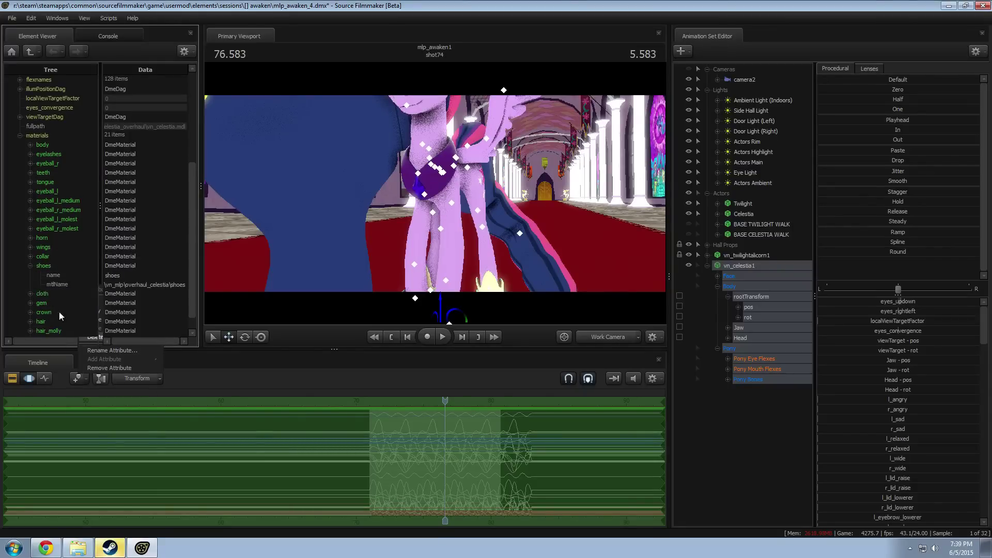
{"action": "right_click", "coordinate": [39, 265]}
{"action": "mouse_move", "coordinate": [64, 339]}
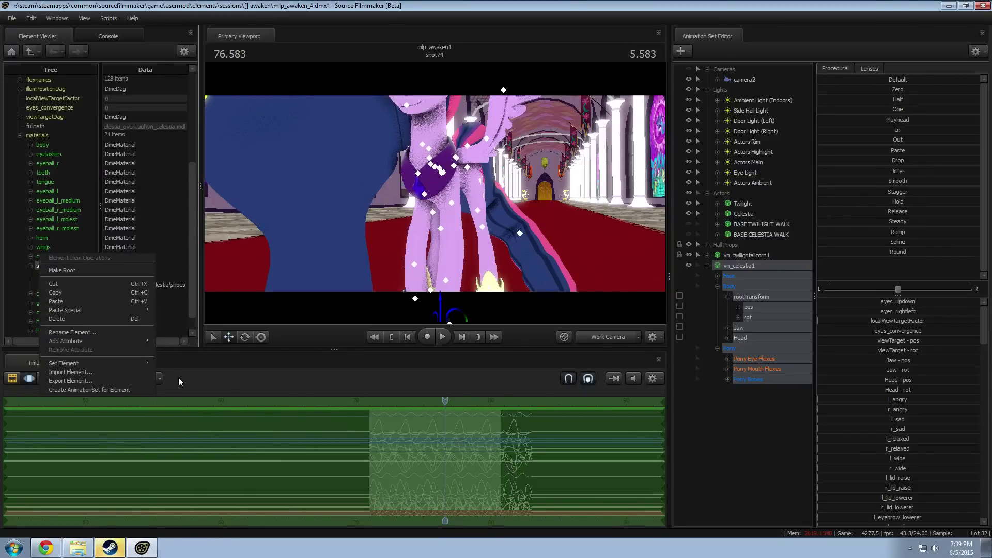
{"action": "left_click", "coordinate": [181, 396]}
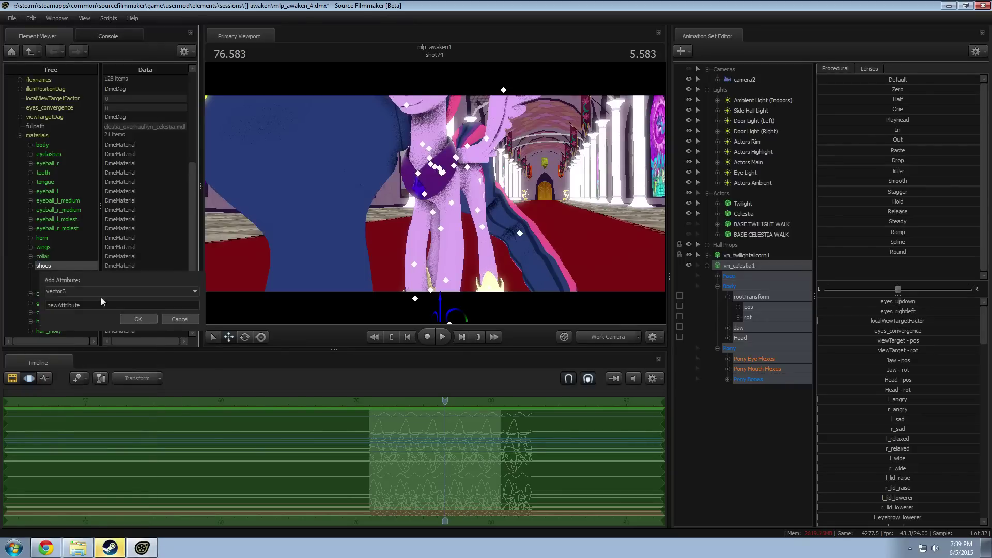
{"action": "left_click", "coordinate": [114, 307]}
{"action": "type", "text": "$color"}
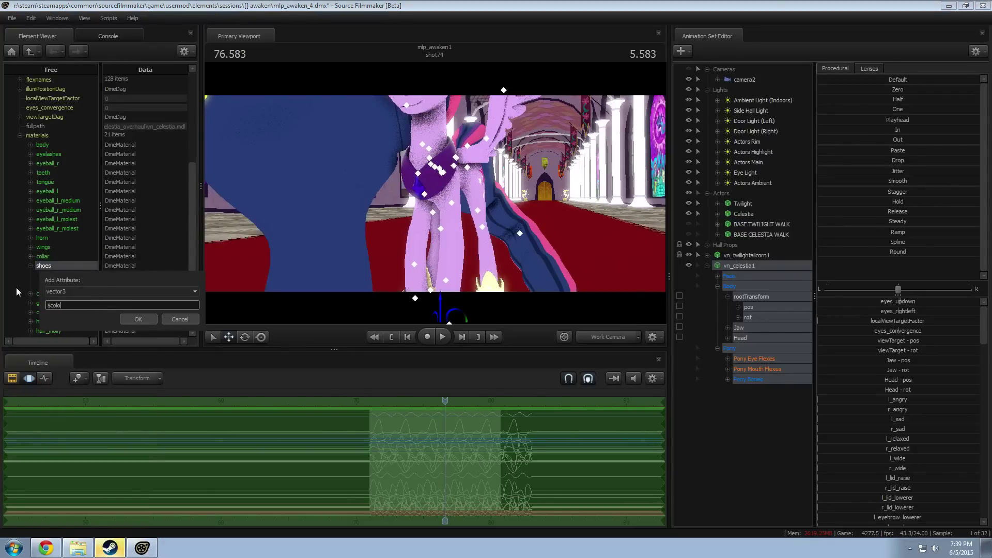
{"action": "key", "text": "Return"}
Step: Paste the copied collar color, 0.4 0.2 0.9, into the shoes' $color and collapse the shoes material
{"action": "key", "text": "ctrl+v"}
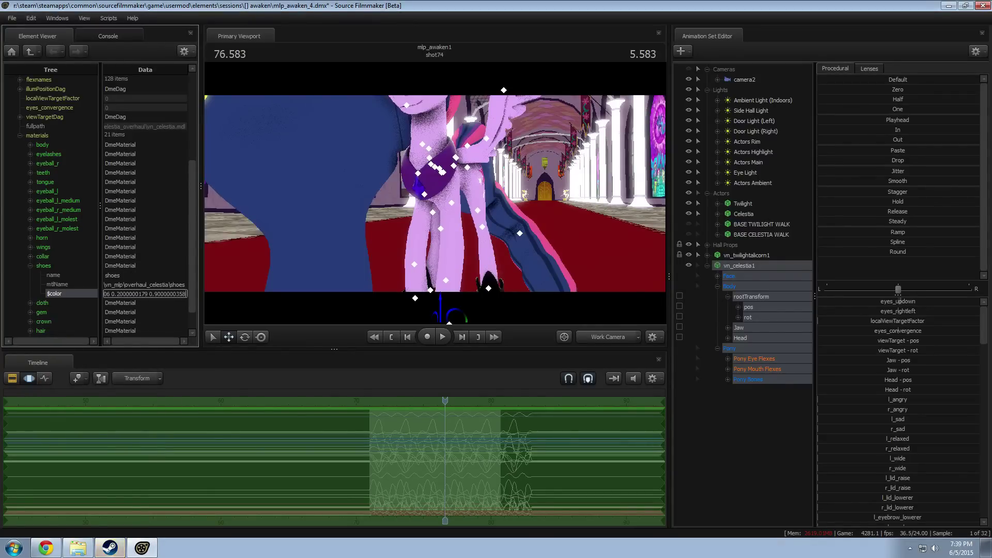
{"action": "left_click_drag", "start_coordinate": [361, 227], "coordinate": [321, 199]}
{"action": "key", "text": "w"}
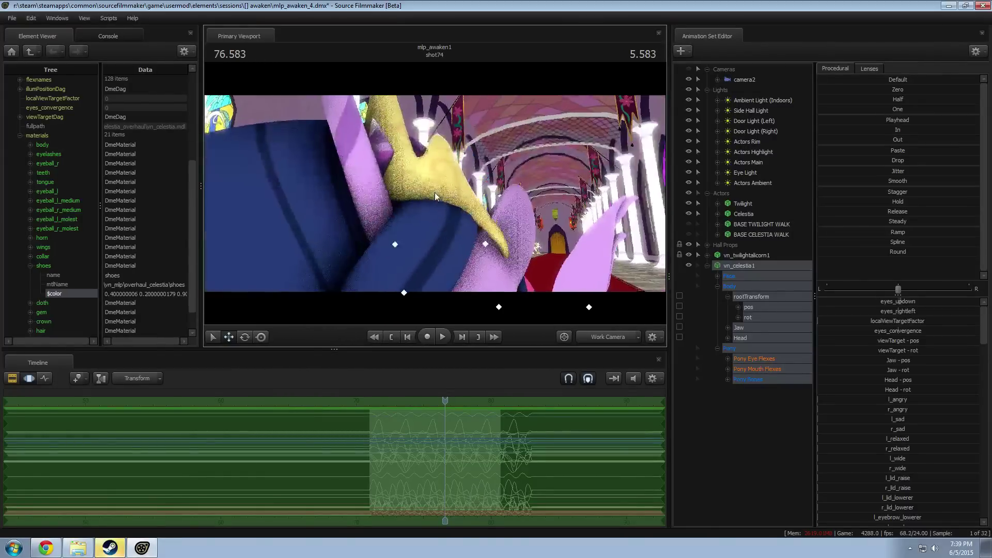
{"action": "left_click", "coordinate": [30, 266]}
Step: Expand the crown material and add a vector3 attribute named $color to it
{"action": "left_click", "coordinate": [30, 295]}
{"action": "right_click", "coordinate": [44, 295]}
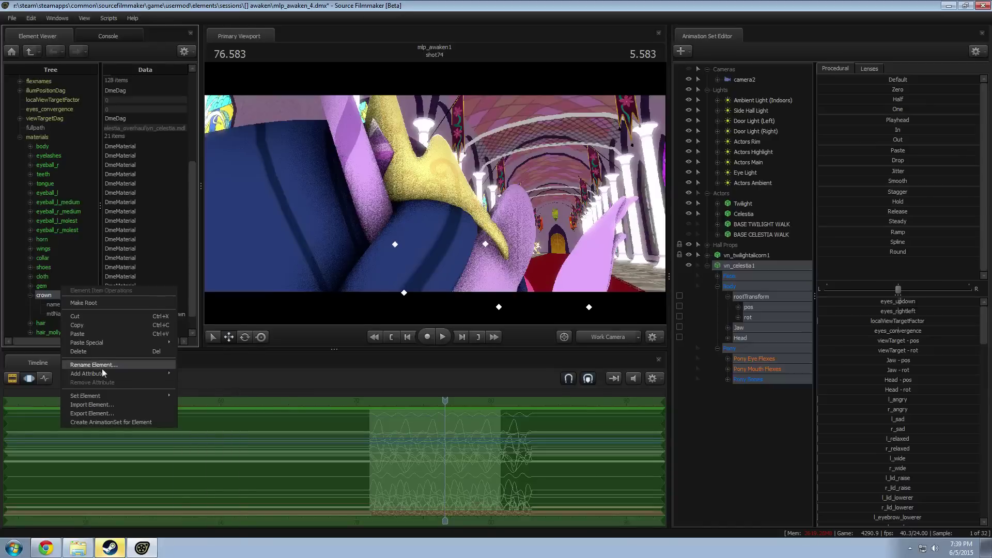
{"action": "mouse_move", "coordinate": [103, 372]}
{"action": "left_click", "coordinate": [202, 397]}
{"action": "type", "text": "s"}
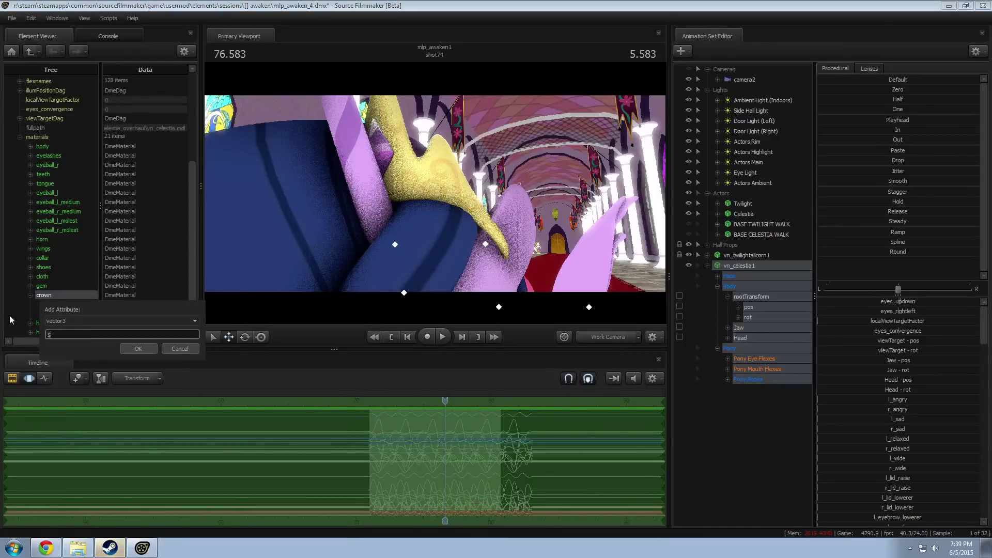
{"action": "type", "text": "color"}
{"action": "key", "text": "Return"}
Step: Paste the copied color, 0.4 0.2 0.9, into the crown's $color and collapse the crown material
{"action": "double_click", "coordinate": [122, 323]}
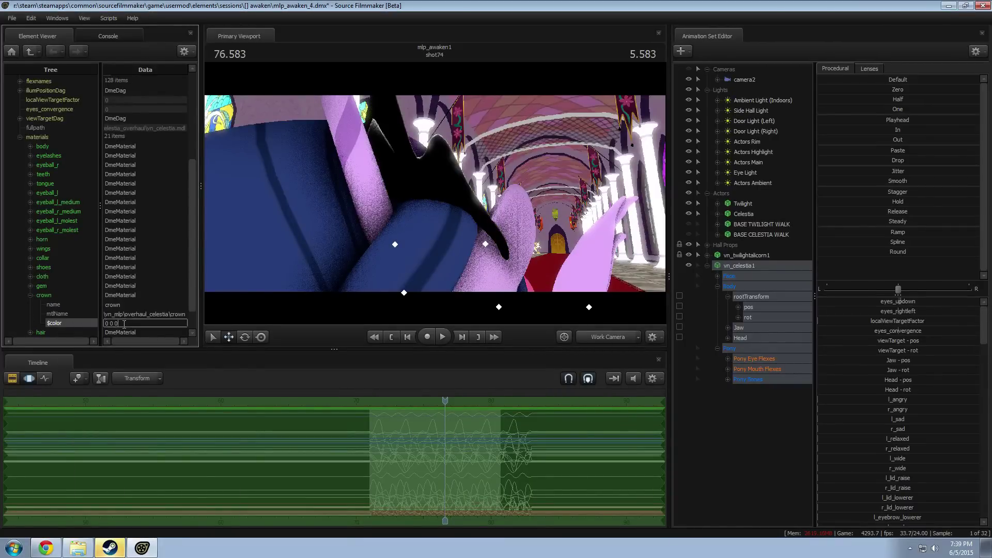
{"action": "key", "text": "ctrl+v"}
{"action": "key", "text": "s"}
{"action": "left_click_drag", "start_coordinate": [383, 206], "coordinate": [382, 238]}
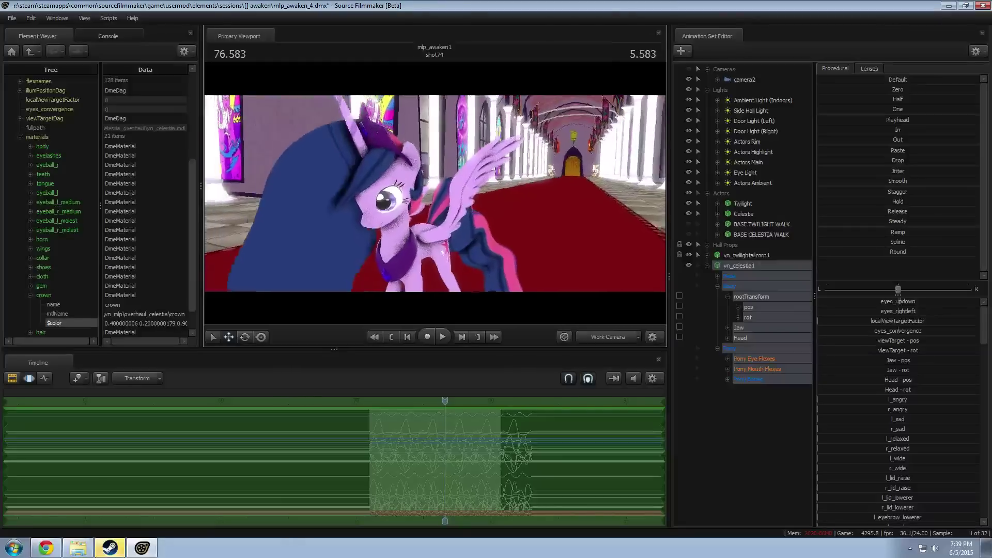
{"action": "left_click", "coordinate": [30, 295]}
Step: Expand the gem material and add a vector3 attribute named $color to it
{"action": "left_click", "coordinate": [31, 286]}
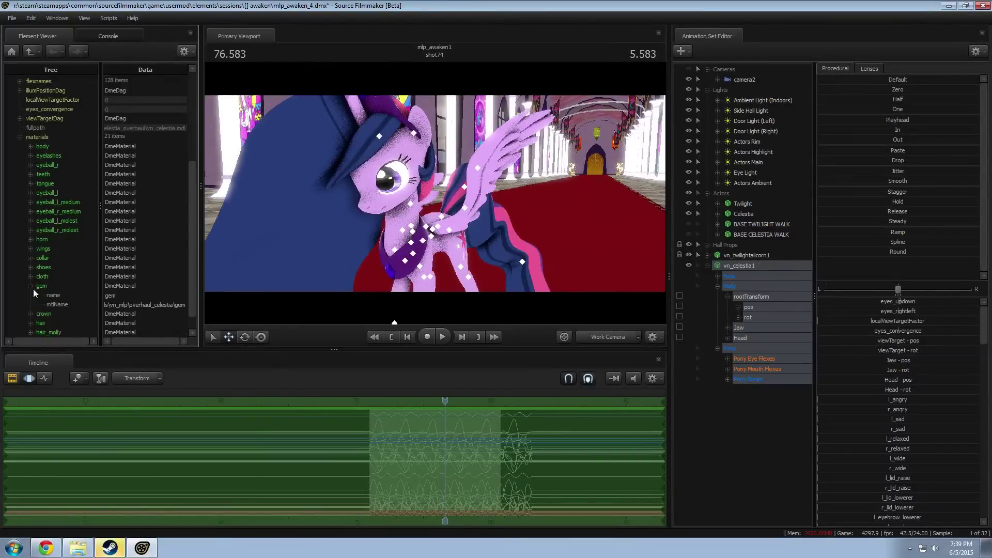
{"action": "left_click", "coordinate": [42, 285]}
{"action": "right_click", "coordinate": [52, 285]}
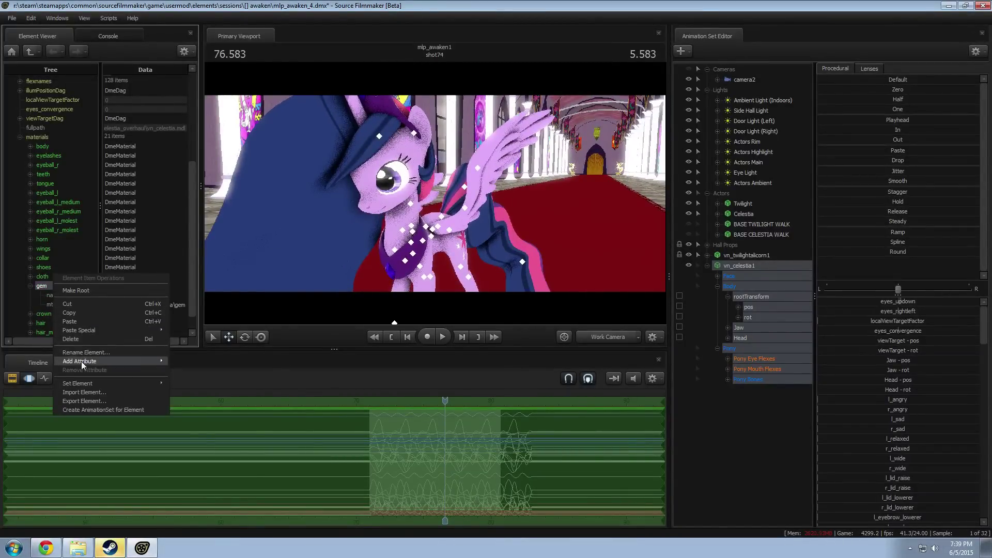
{"action": "mouse_move", "coordinate": [81, 361]}
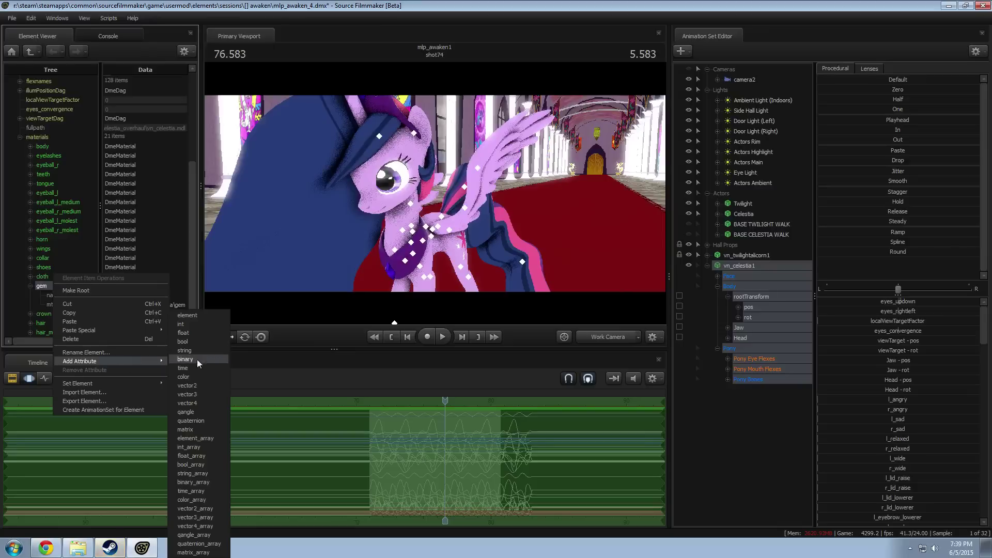
{"action": "left_click", "coordinate": [200, 394]}
{"action": "type", "text": "$color"}
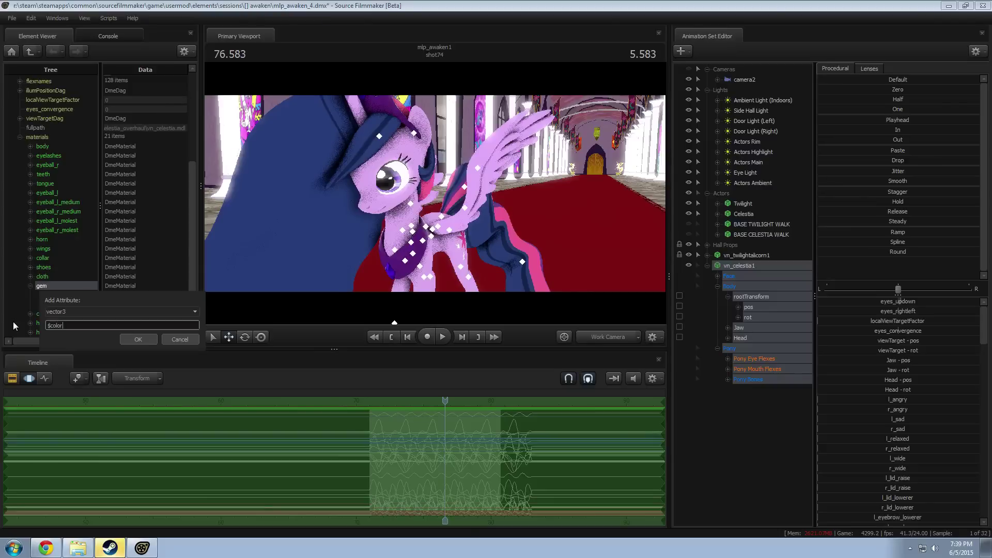
{"action": "key", "text": "Return"}
{"action": "left_click_drag", "start_coordinate": [299, 163], "coordinate": [420, 192]}
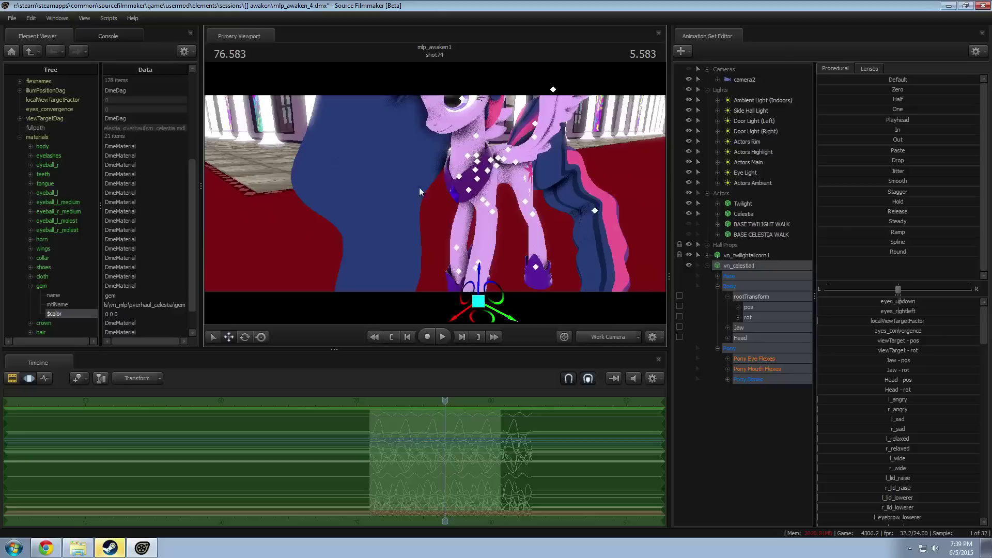
Step: Set the gem material's $color to 50 50 50
{"action": "left_click", "coordinate": [108, 313]}
{"action": "type", "text": "50 50 50"}
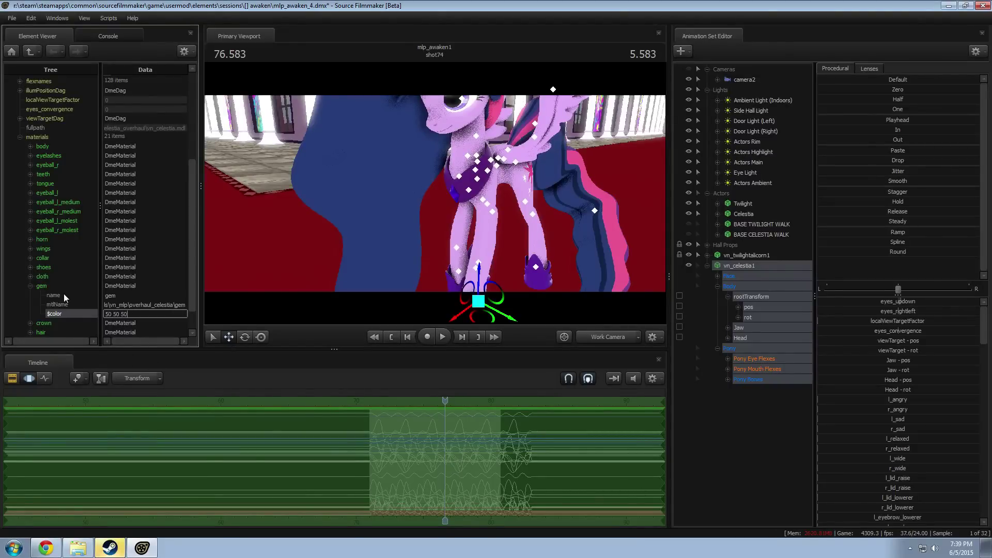
{"action": "key", "text": "Return"}
{"action": "left_click_drag", "start_coordinate": [490, 161], "coordinate": [462, 104]}
{"action": "left_click_drag", "start_coordinate": [413, 212], "coordinate": [488, 181]}
Step: Toggle the viewport lighting and back again to examine the recolored gem and armor on the blended model
{"action": "right_click", "coordinate": [493, 224]}
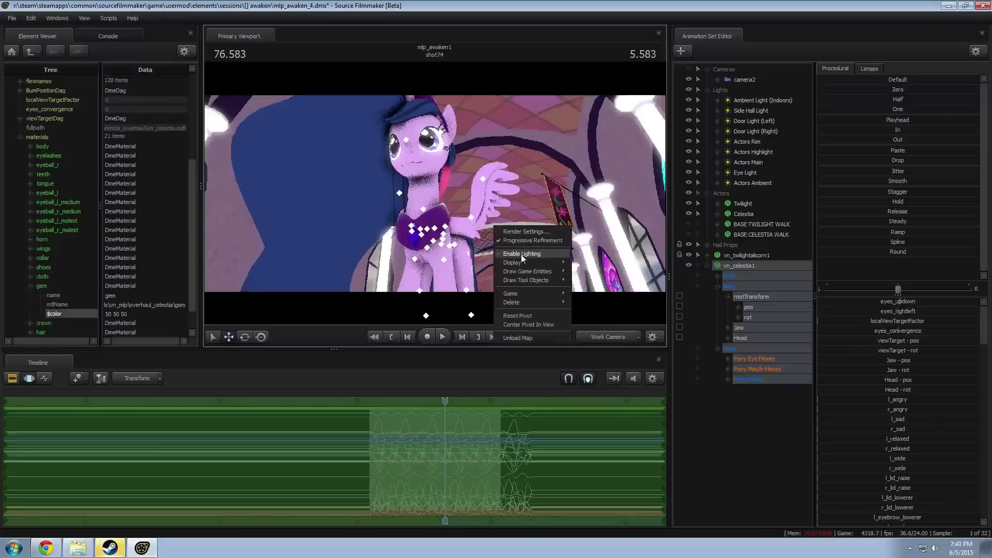
{"action": "left_click", "coordinate": [523, 252]}
{"action": "left_click_drag", "start_coordinate": [523, 253], "coordinate": [530, 262]}
{"action": "mouse_move", "coordinate": [435, 194]}
{"action": "left_mouse_down"}
{"action": "mouse_move", "coordinate": [438, 213]}
{"action": "mouse_move", "coordinate": [435, 193]}
{"action": "left_mouse_up"}
{"action": "right_click", "coordinate": [468, 196]}
{"action": "left_click", "coordinate": [488, 223]}
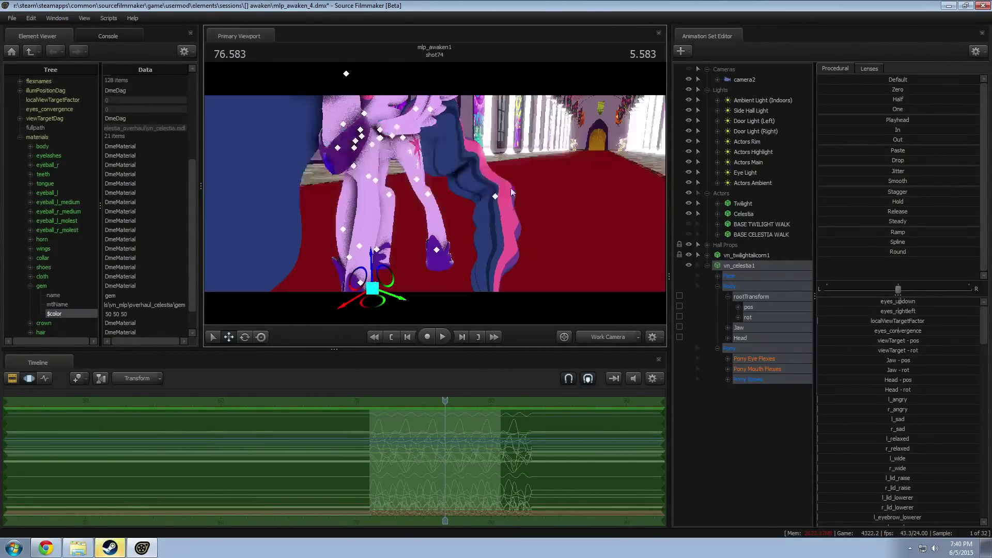
{"action": "left_click_drag", "start_coordinate": [488, 223], "coordinate": [426, 211]}
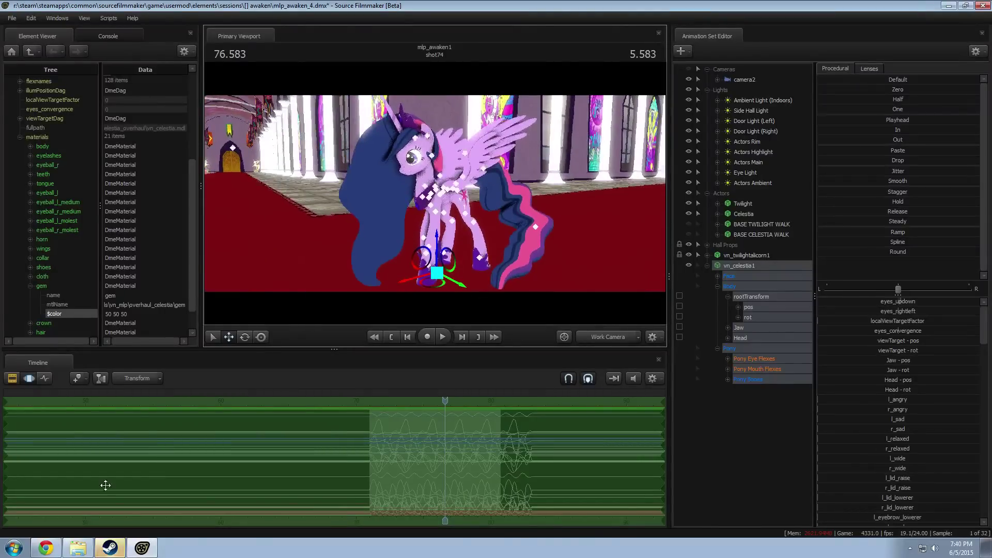
Step: Turn off the letterbox overlay effect in the Clip Editor and return to the Motion Editor
{"action": "key", "text": "F2"}
{"action": "scroll", "coordinate": [659, 457], "scroll_direction": "down", "scroll_amount": 5}
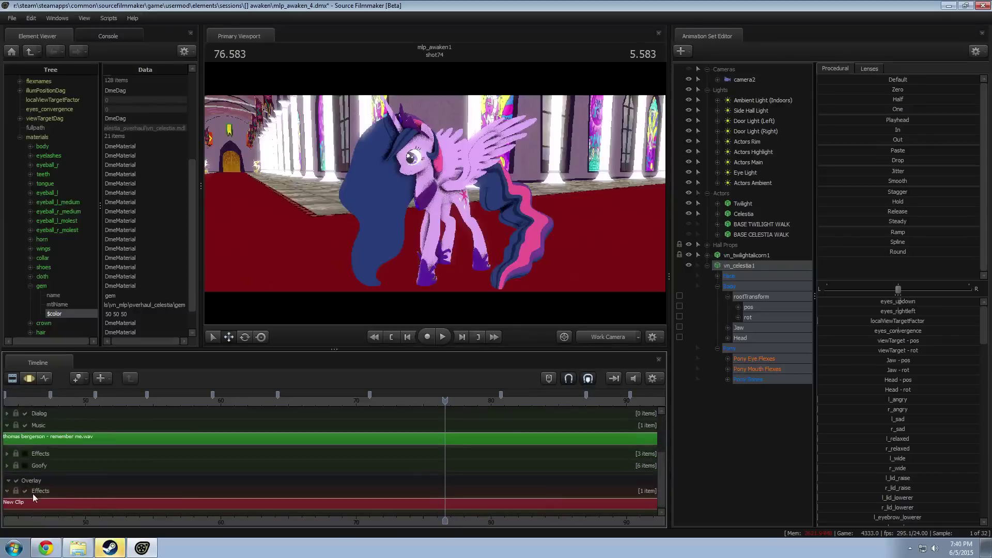
{"action": "scroll", "coordinate": [659, 439], "scroll_direction": "up", "scroll_amount": 5}
{"action": "key", "text": "F3"}
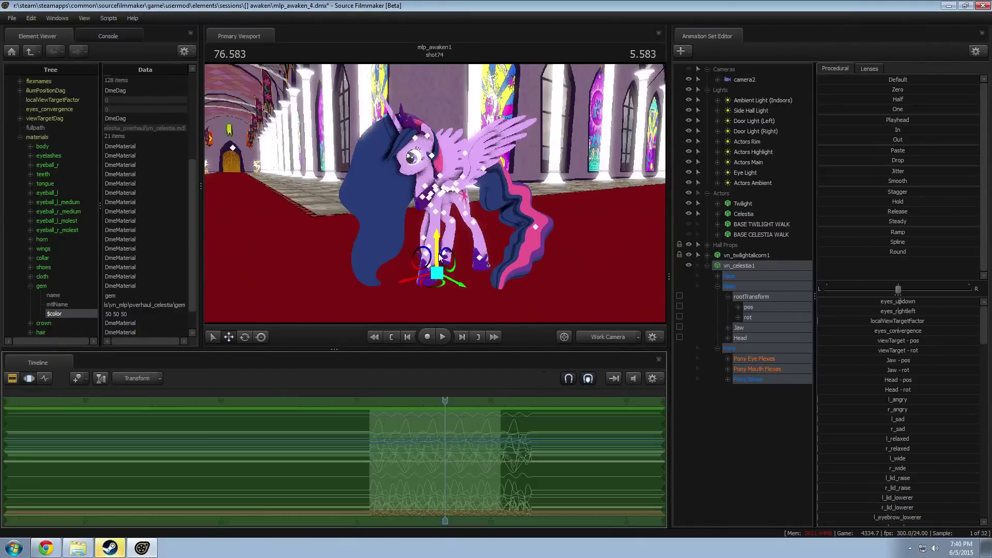
{"action": "mouse_move", "coordinate": [535, 275]}
{"action": "left_mouse_down"}
{"action": "mouse_move", "coordinate": [537, 292]}
{"action": "mouse_move", "coordinate": [530, 258]}
{"action": "left_mouse_up"}
{"action": "key", "text": "w"}
Step: Collapse the gem material and the vn_celestia1 animation set, and clear the selection
{"action": "left_click", "coordinate": [30, 286]}
{"action": "left_click", "coordinate": [44, 276]}
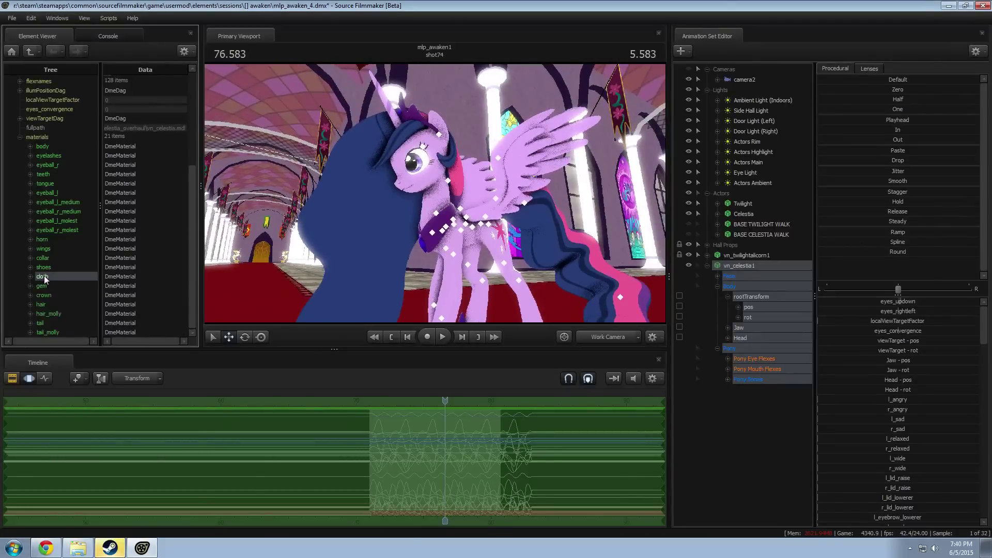
{"action": "left_click_drag", "start_coordinate": [330, 233], "coordinate": [374, 270]}
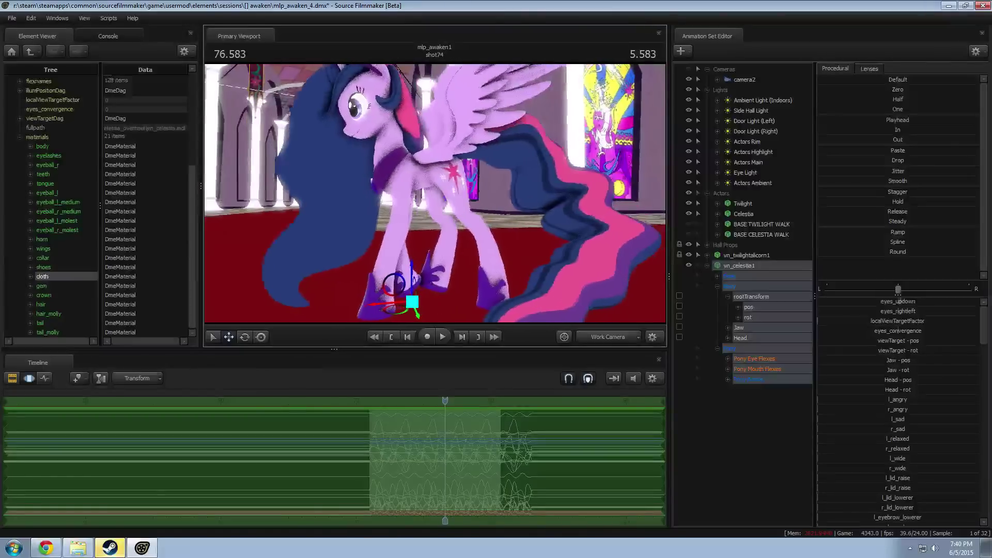
{"action": "left_click_drag", "start_coordinate": [442, 194], "coordinate": [465, 171]}
{"action": "left_click_drag", "start_coordinate": [401, 199], "coordinate": [452, 203]}
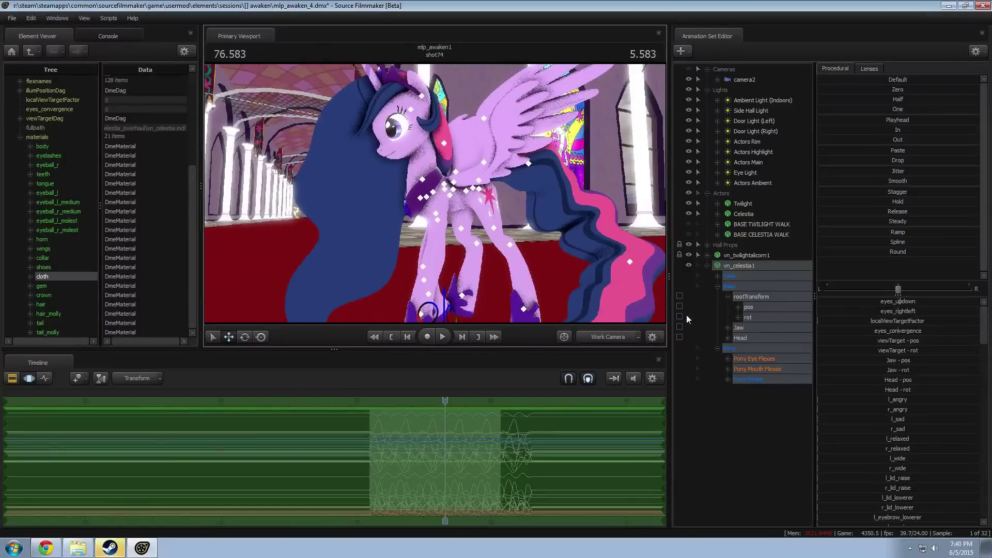
{"action": "left_click", "coordinate": [707, 266]}
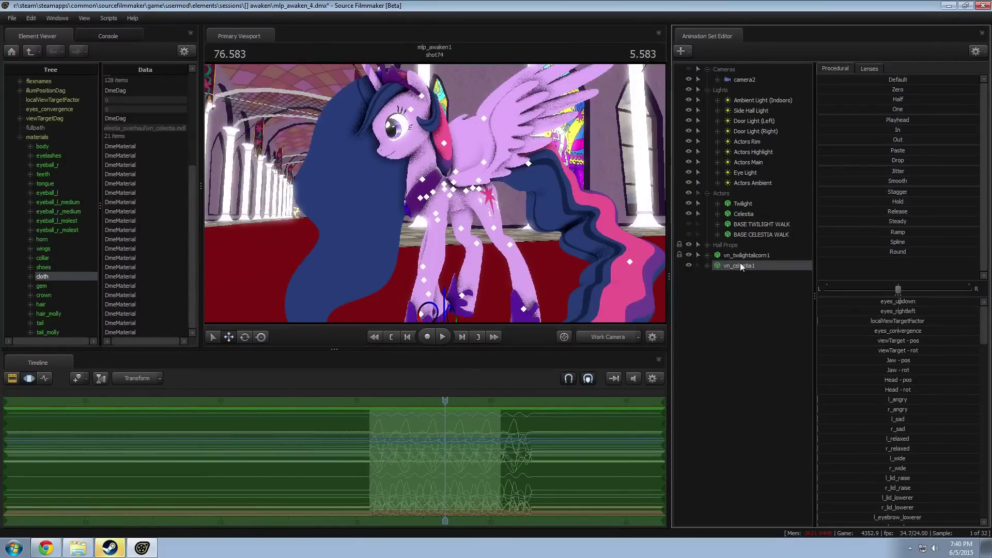
{"action": "left_click", "coordinate": [738, 289]}
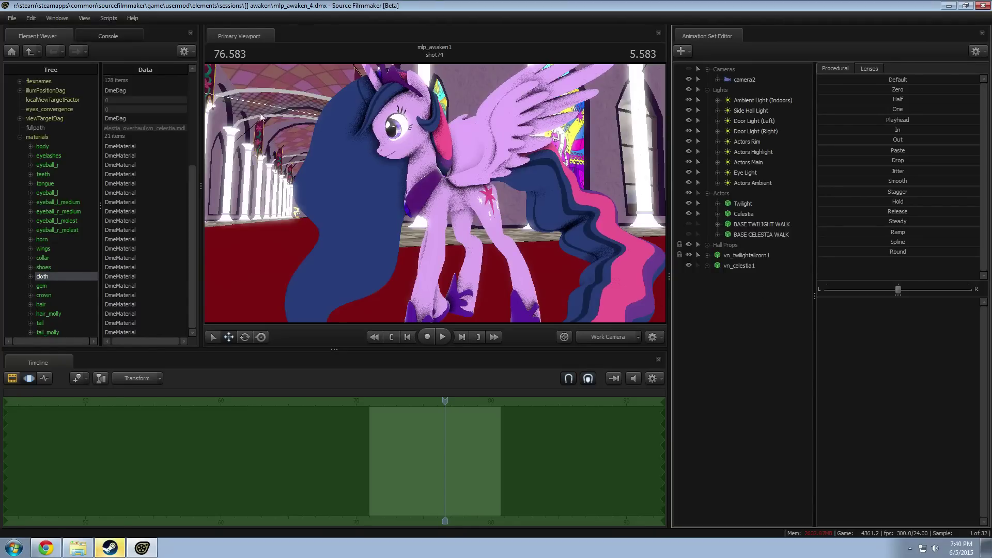
Step: Try to open the session celestiadeep_3.dmx from the luna banishment sessions folder
{"action": "left_click", "coordinate": [12, 18]}
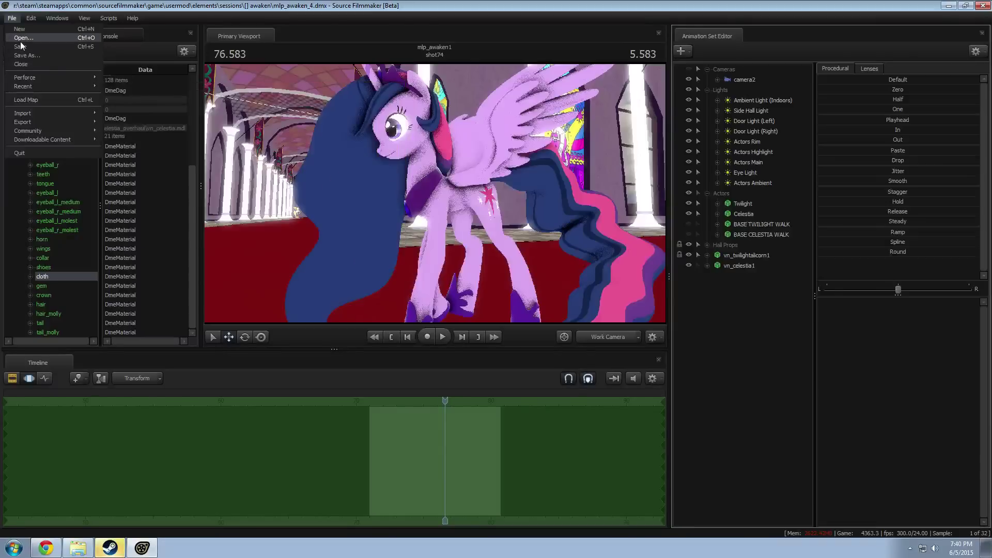
{"action": "left_click", "coordinate": [21, 39]}
{"action": "left_click", "coordinate": [561, 247]}
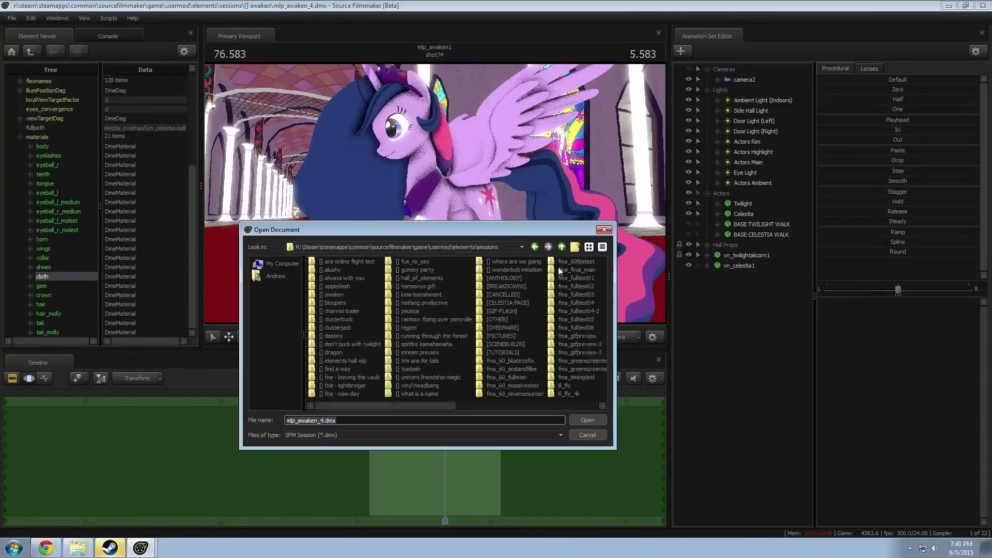
{"action": "mouse_move", "coordinate": [431, 408]}
{"action": "left_mouse_down"}
{"action": "mouse_move", "coordinate": [528, 408]}
{"action": "mouse_move", "coordinate": [418, 403]}
{"action": "left_mouse_up"}
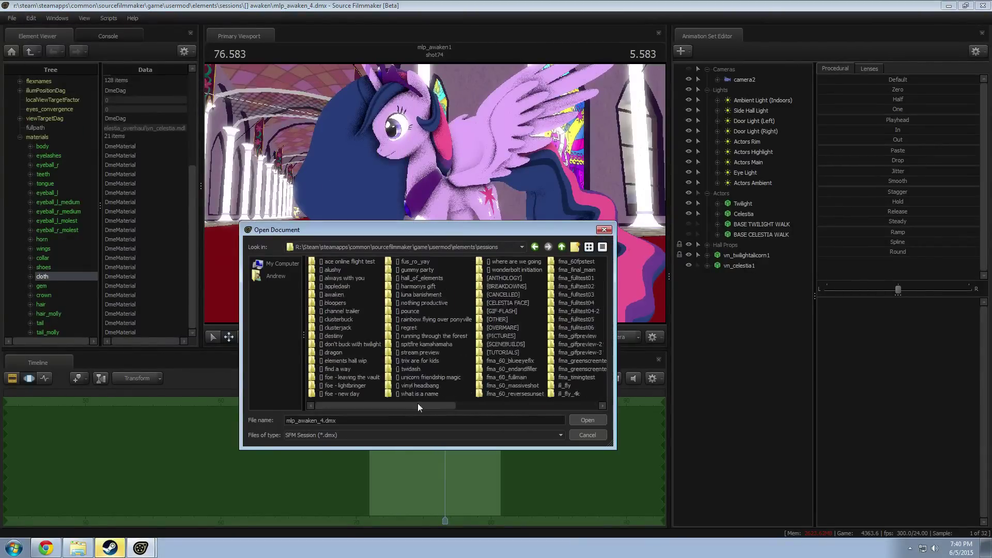
{"action": "double_click", "coordinate": [416, 296]}
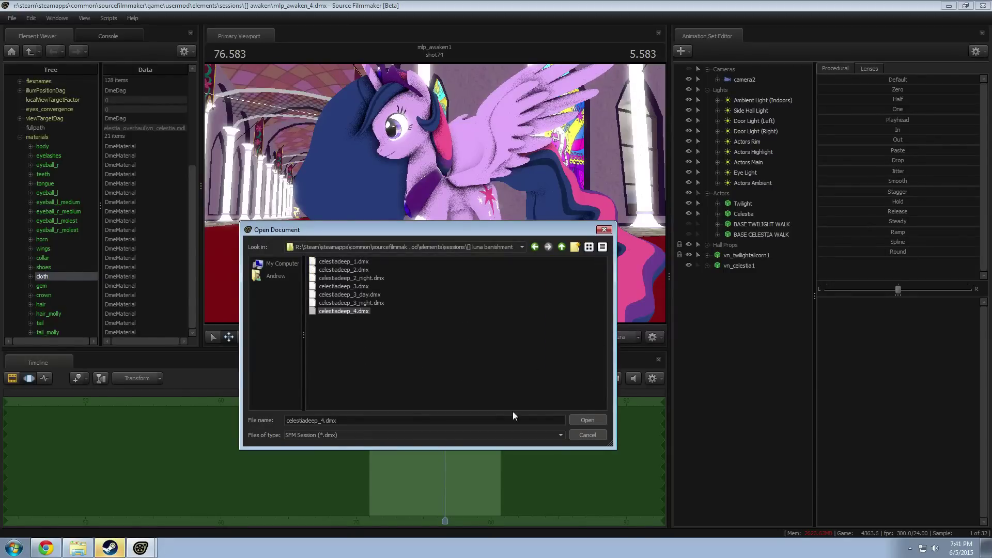
{"action": "left_click", "coordinate": [359, 287]}
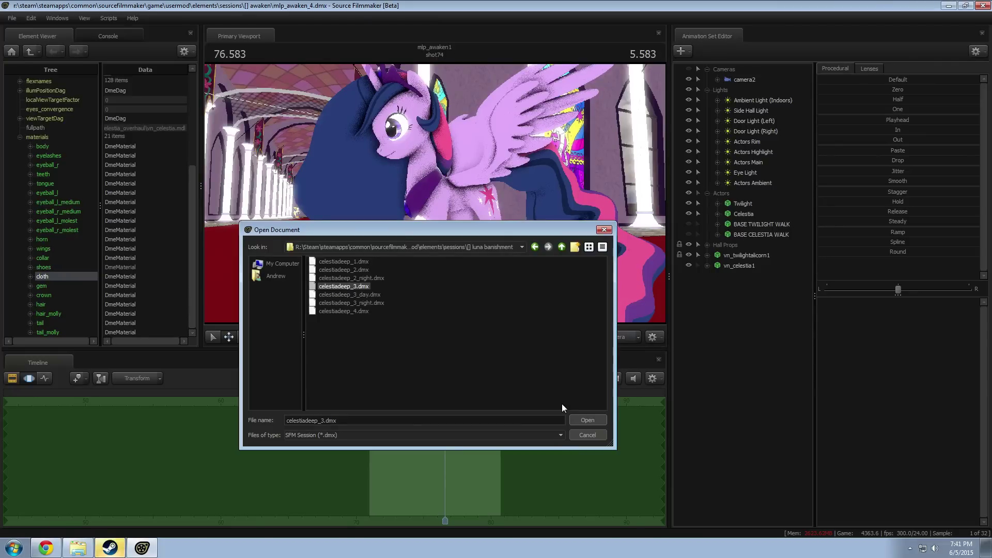
{"action": "key", "text": "Return"}
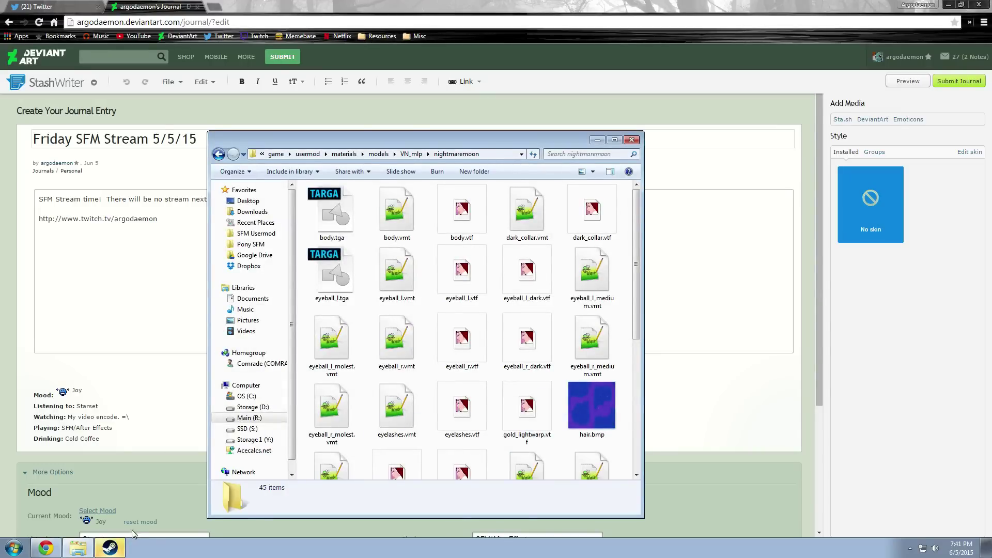
Step: Relaunch Source Filmmaker, close the browser window, and try to reopen the recent session celestiadeep_3.dmx
{"action": "left_click", "coordinate": [114, 551]}
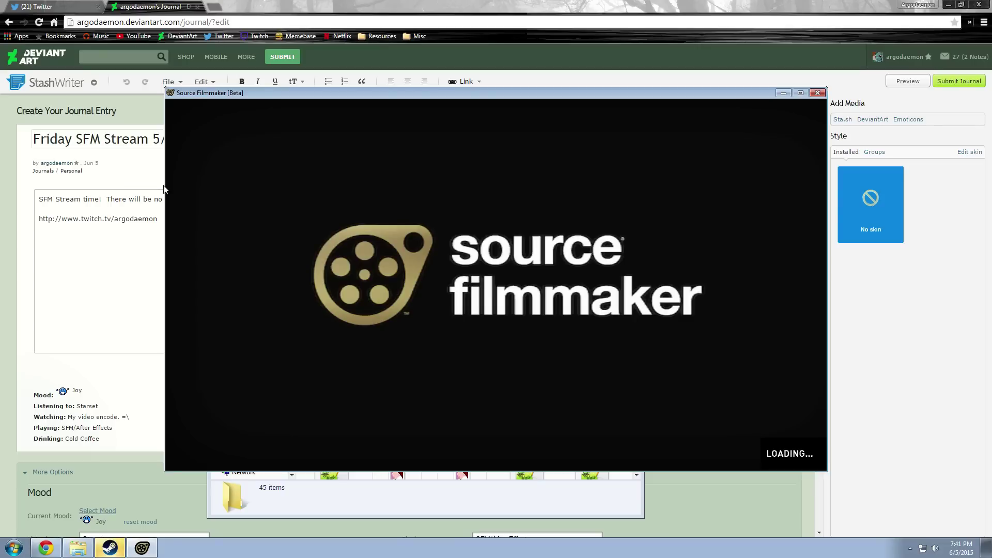
{"action": "left_click", "coordinate": [124, 4]}
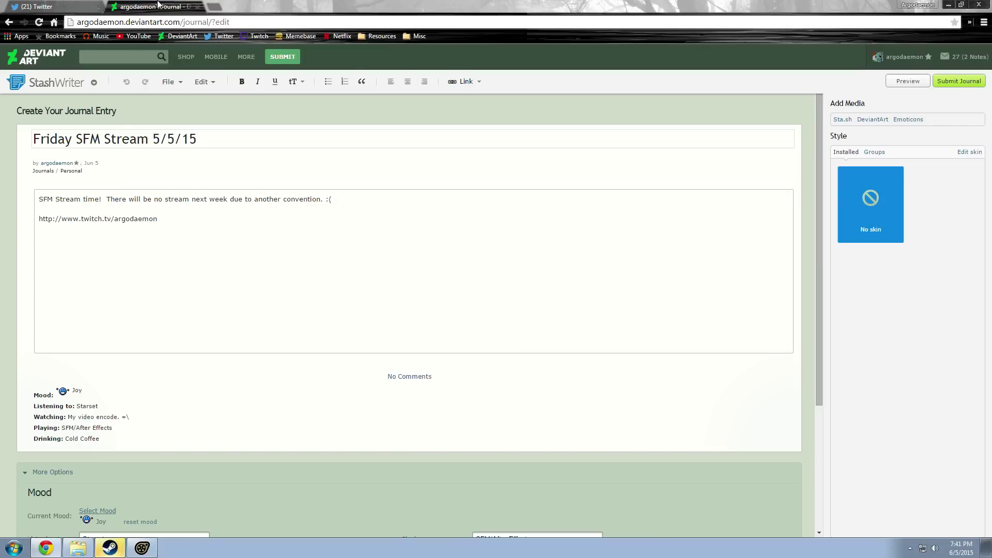
{"action": "left_click", "coordinate": [73, 5]}
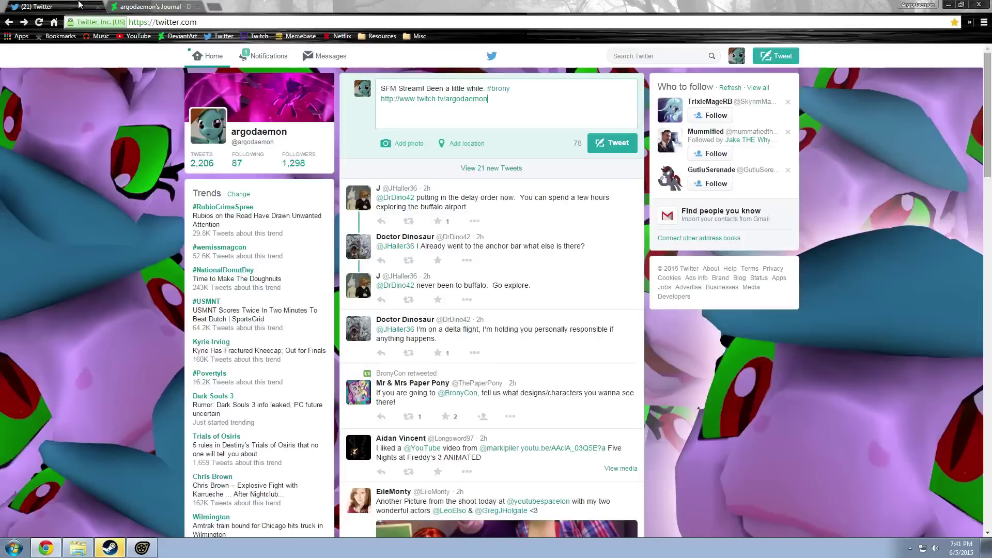
{"action": "left_click", "coordinate": [147, 6]}
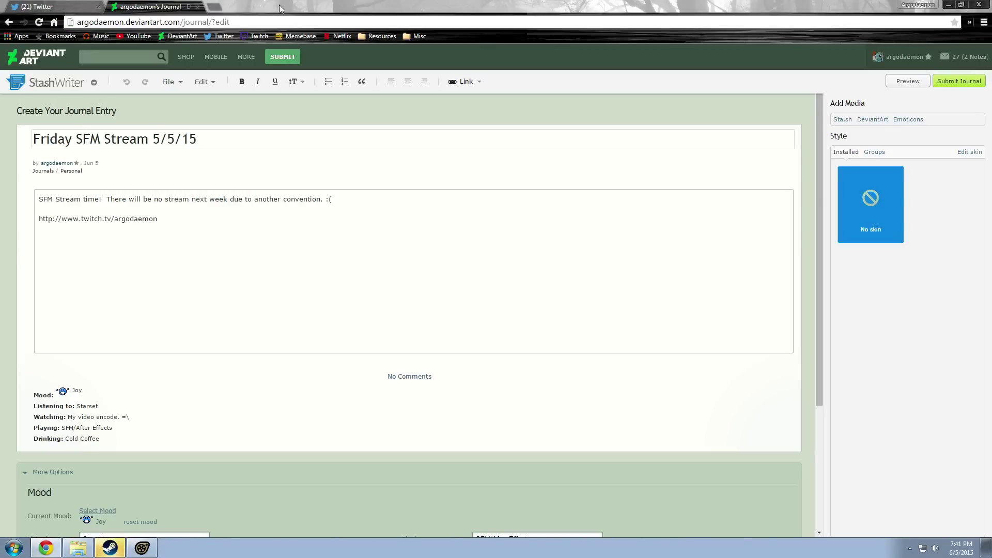
{"action": "left_click", "coordinate": [975, 5]}
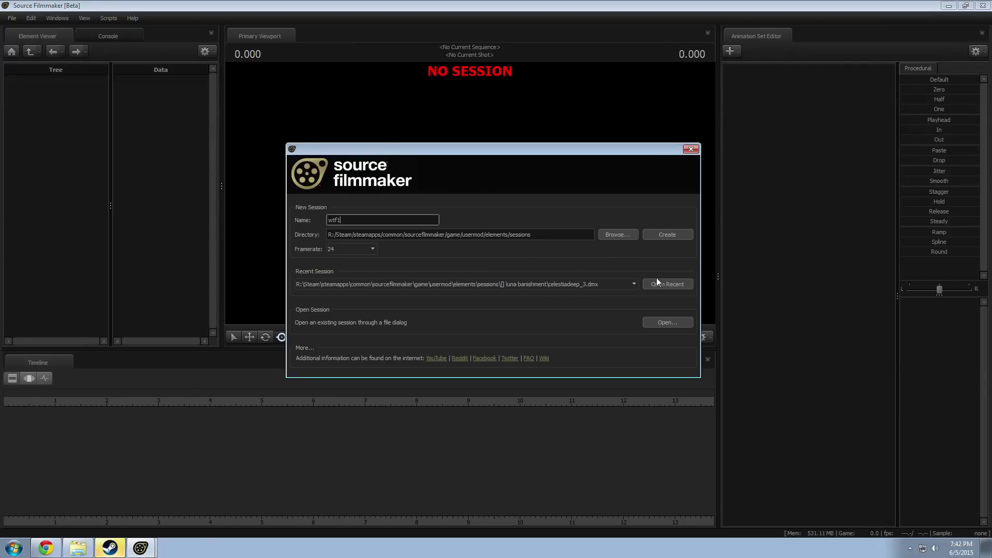
{"action": "left_click", "coordinate": [662, 284]}
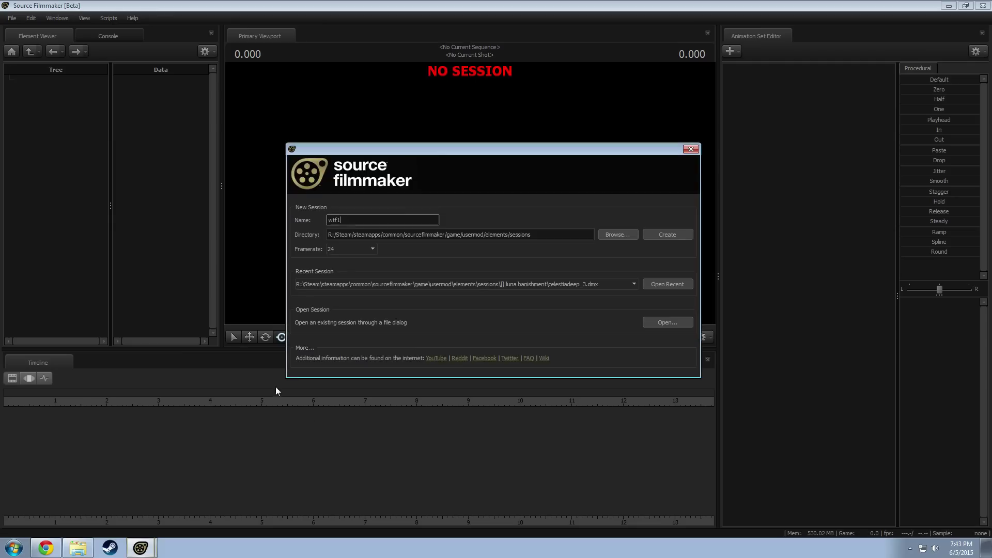
Step: Open the session celestiadeep_1.dmx from the luna banishment sessions folder
{"action": "left_click", "coordinate": [564, 286]}
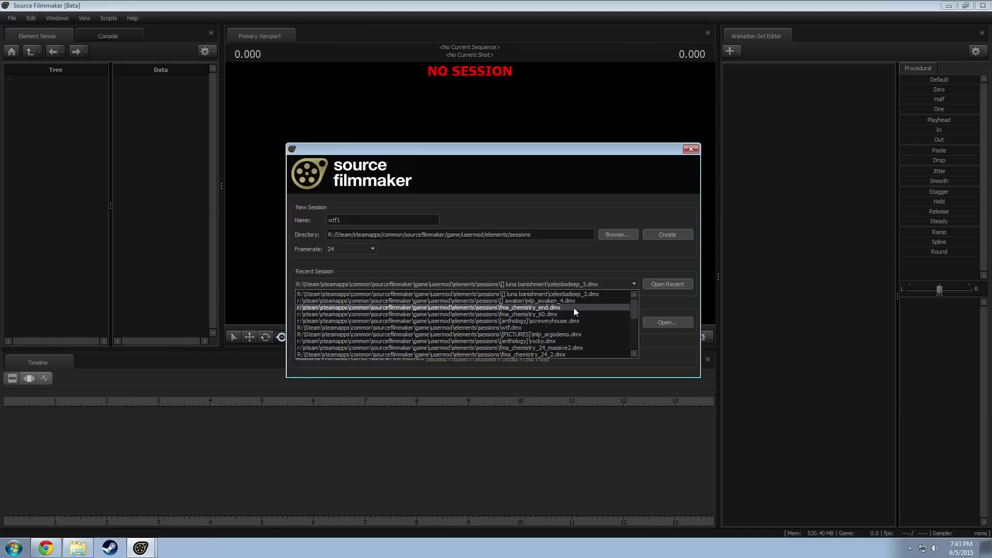
{"action": "left_click", "coordinate": [667, 322]}
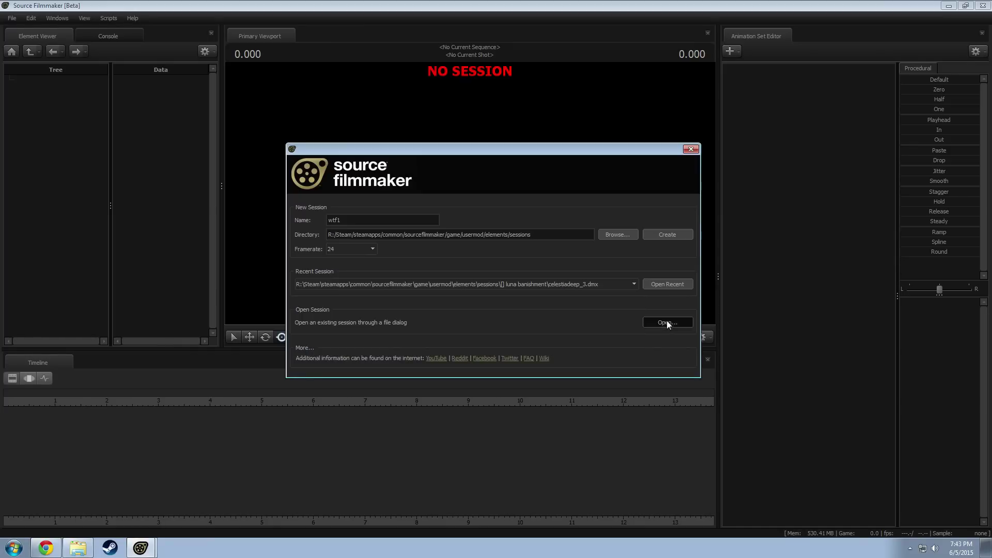
{"action": "left_click", "coordinate": [667, 322]}
{"action": "mouse_move", "coordinate": [403, 405]}
{"action": "left_mouse_down"}
{"action": "mouse_move", "coordinate": [493, 402]}
{"action": "mouse_move", "coordinate": [384, 404]}
{"action": "left_mouse_up"}
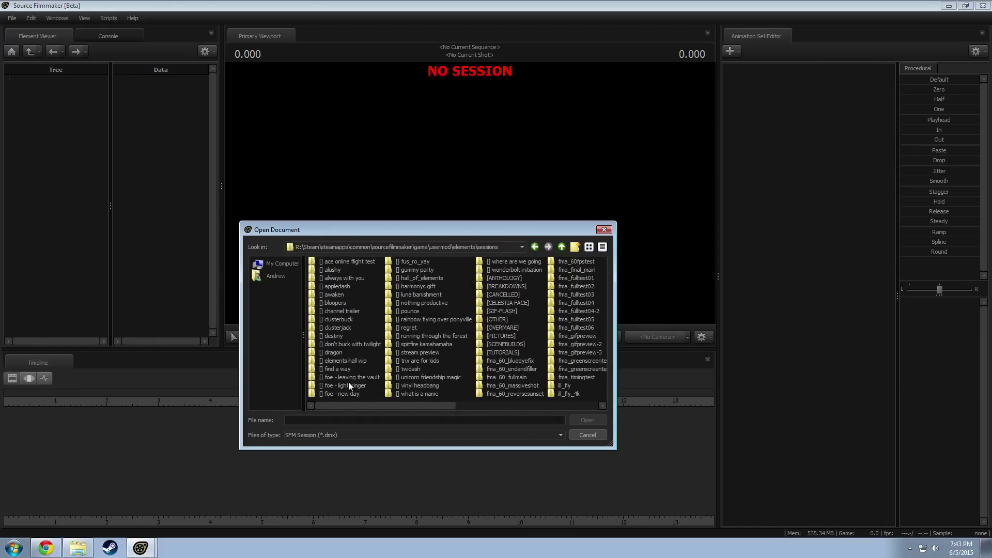
{"action": "double_click", "coordinate": [418, 295]}
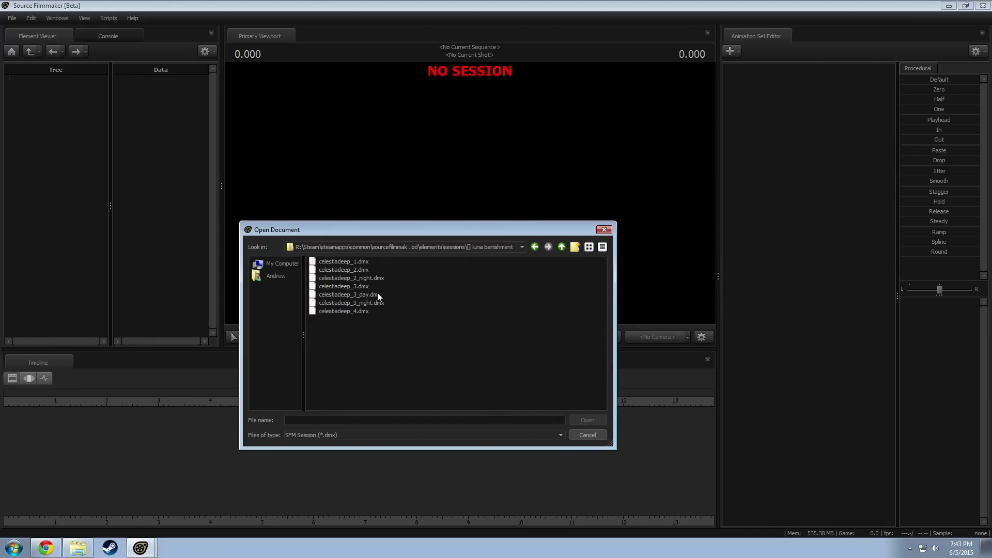
{"action": "double_click", "coordinate": [350, 264]}
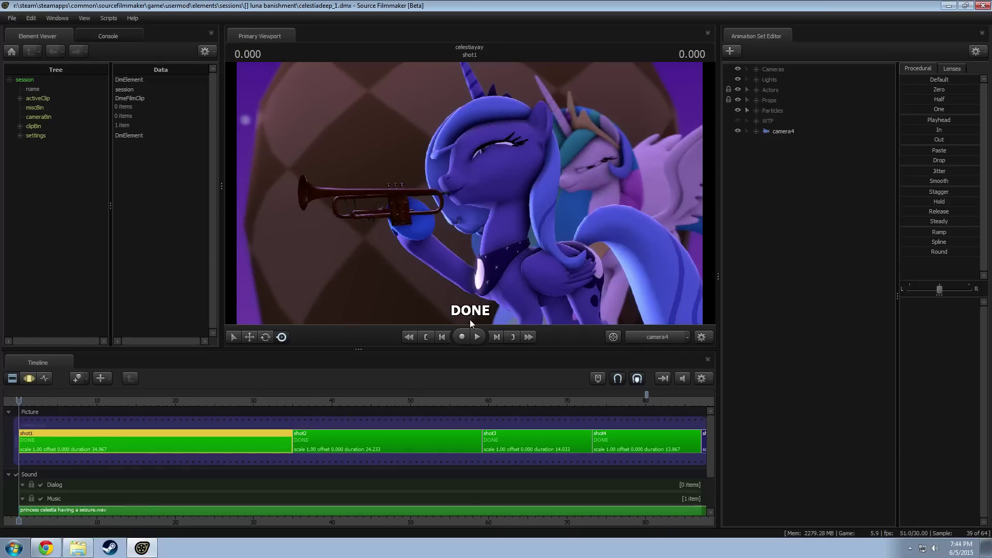
Step: Expand the Actors group and open the available actions for the Celestia animation set
{"action": "left_click", "coordinate": [757, 90]}
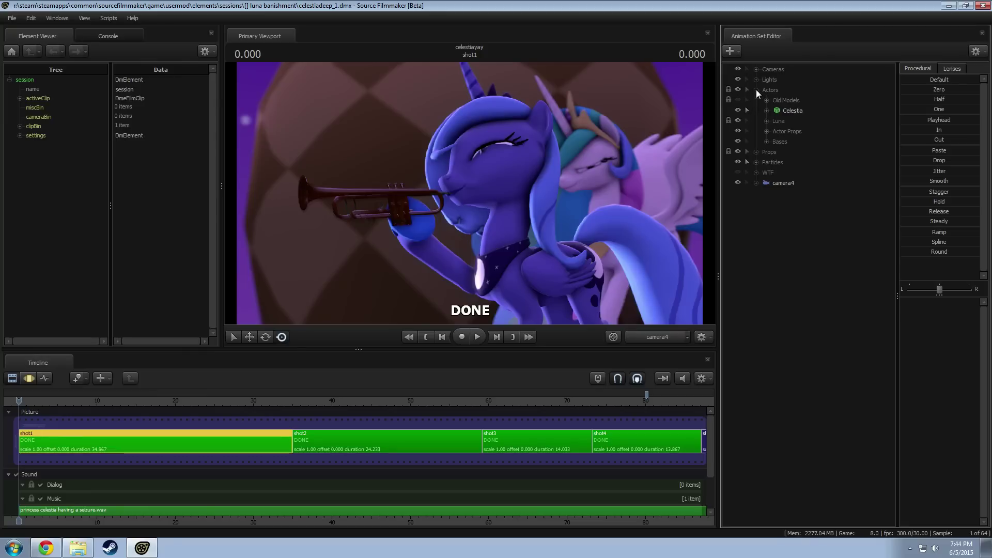
{"action": "left_click", "coordinate": [789, 109]}
{"action": "right_click", "coordinate": [786, 109]}
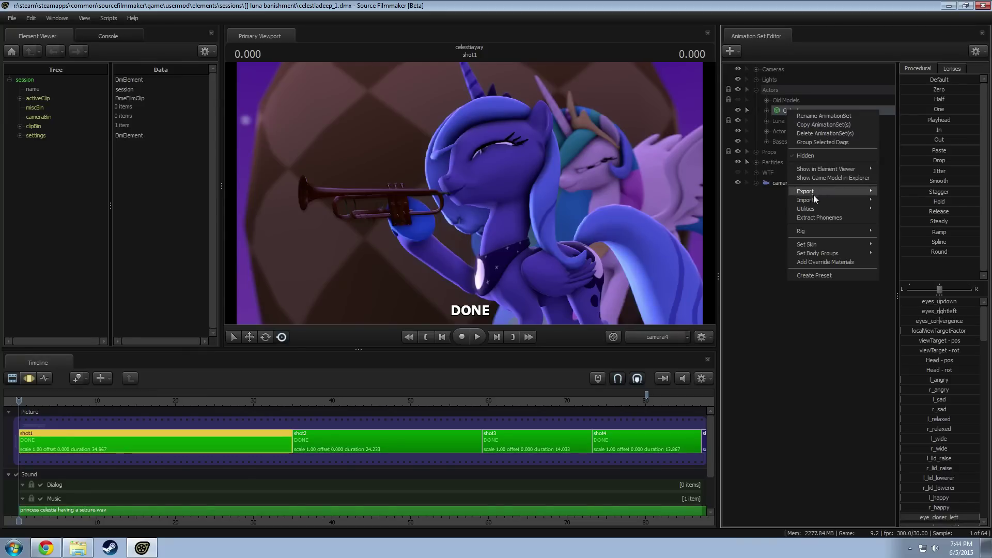
Step: Export the Celestia model's animation untrimmed, overwriting the existing celestia_deep_sing.dmx
{"action": "mouse_move", "coordinate": [817, 170]}
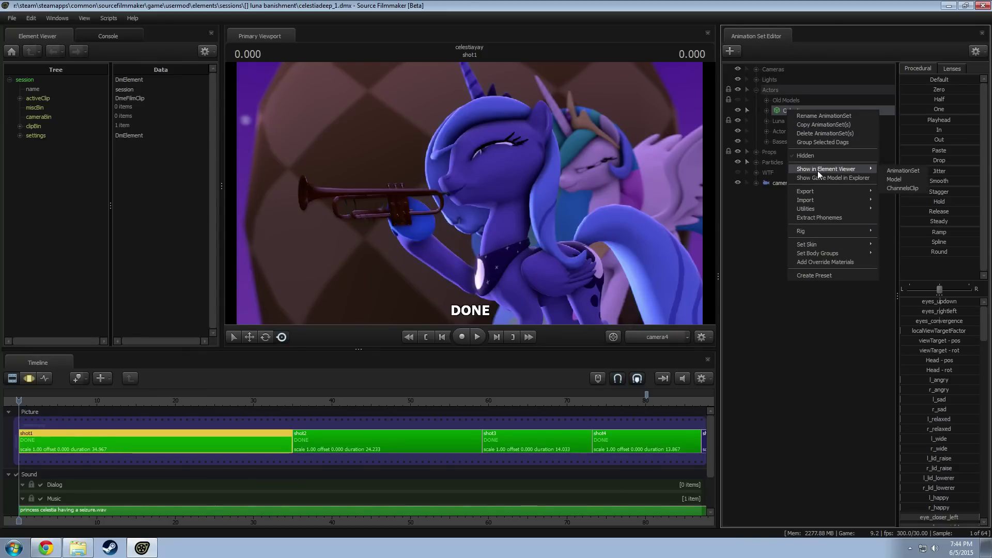
{"action": "mouse_move", "coordinate": [820, 194]}
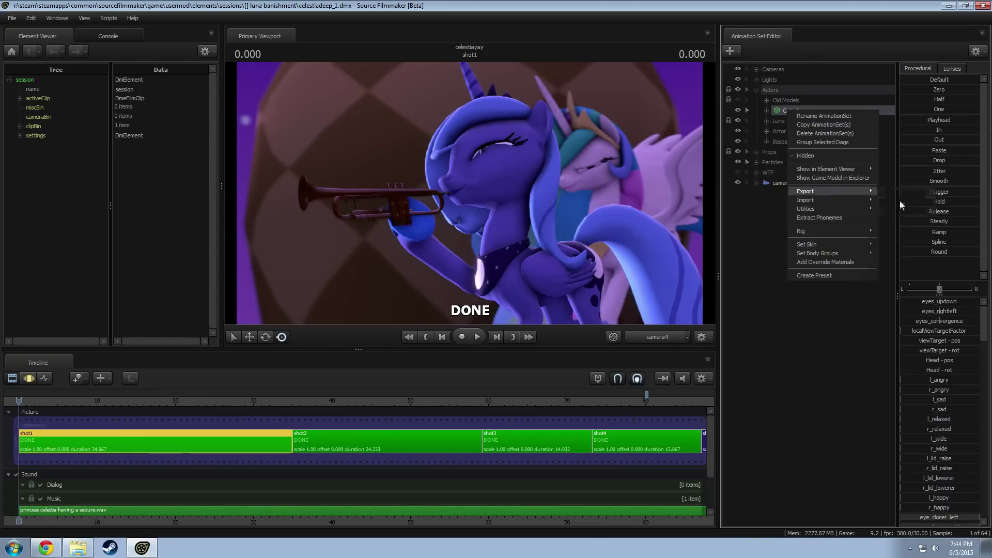
{"action": "left_click", "coordinate": [899, 200]}
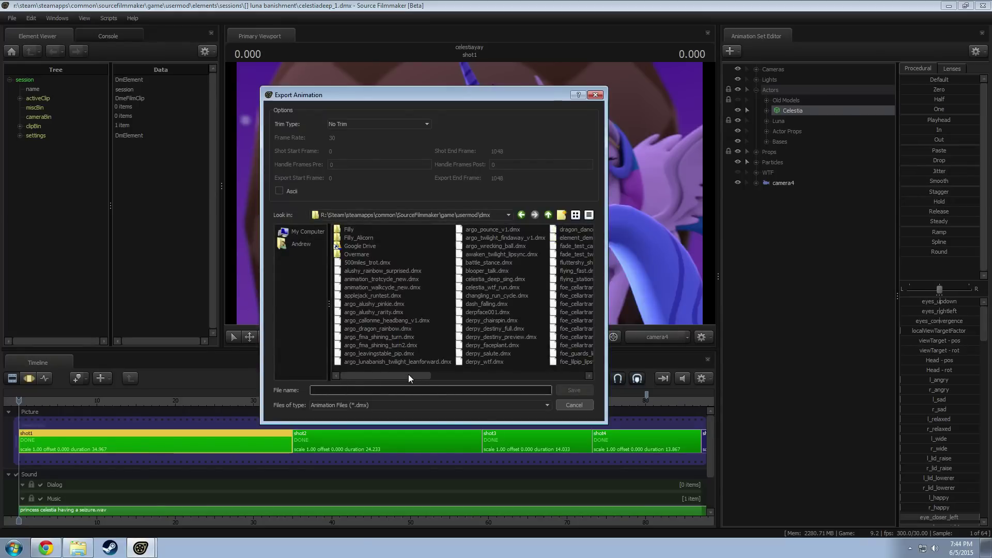
{"action": "left_click", "coordinate": [503, 279]}
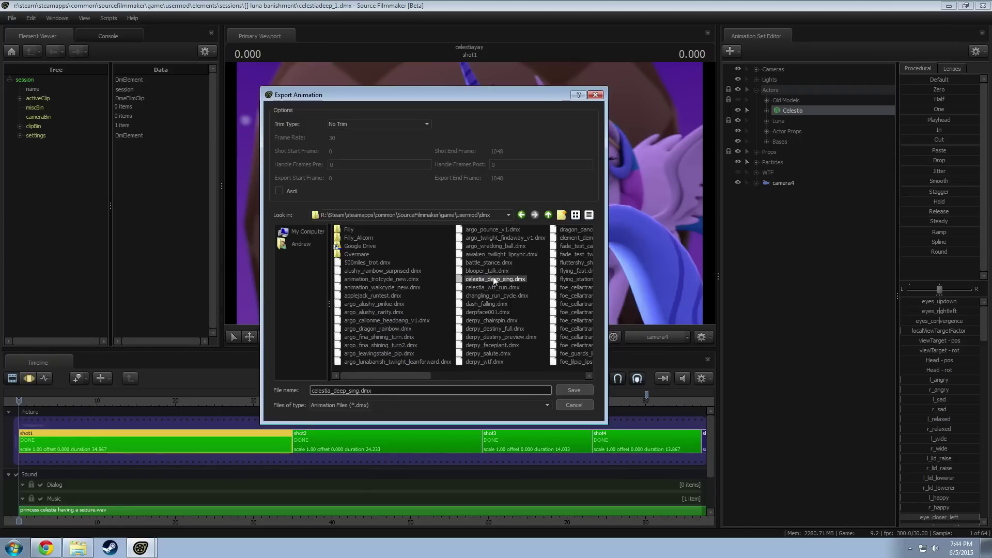
{"action": "left_click", "coordinate": [573, 390]}
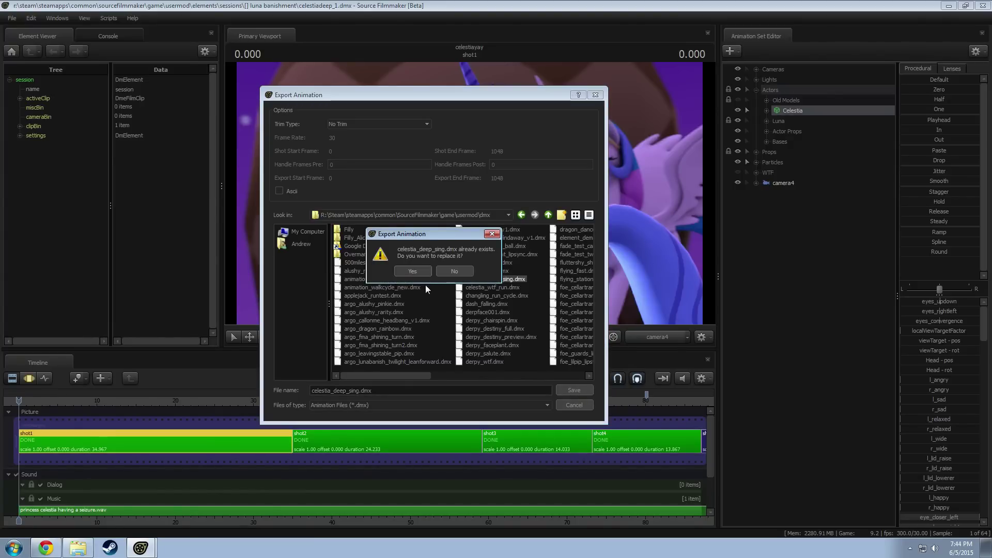
{"action": "left_click_drag", "start_coordinate": [427, 232], "coordinate": [384, 219]}
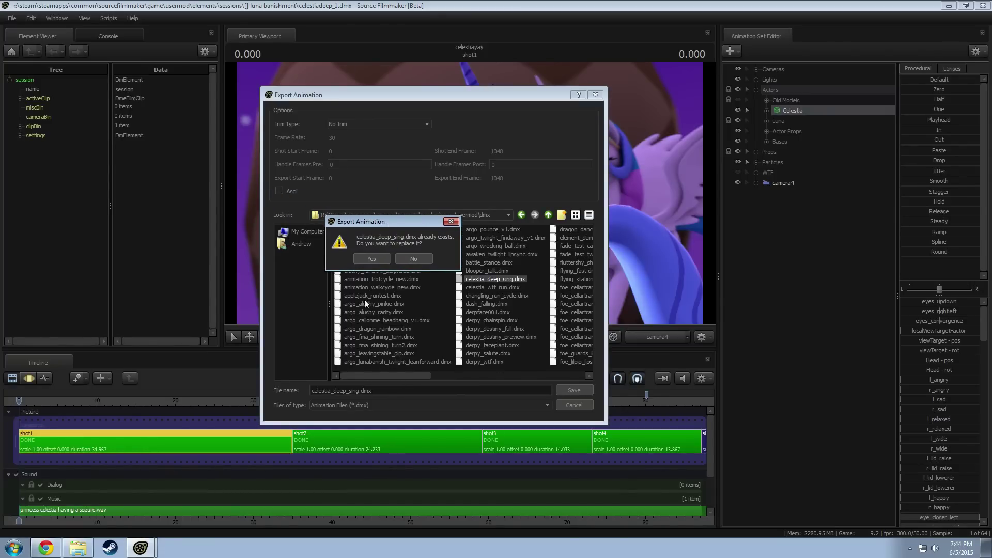
{"action": "left_click", "coordinate": [371, 259]}
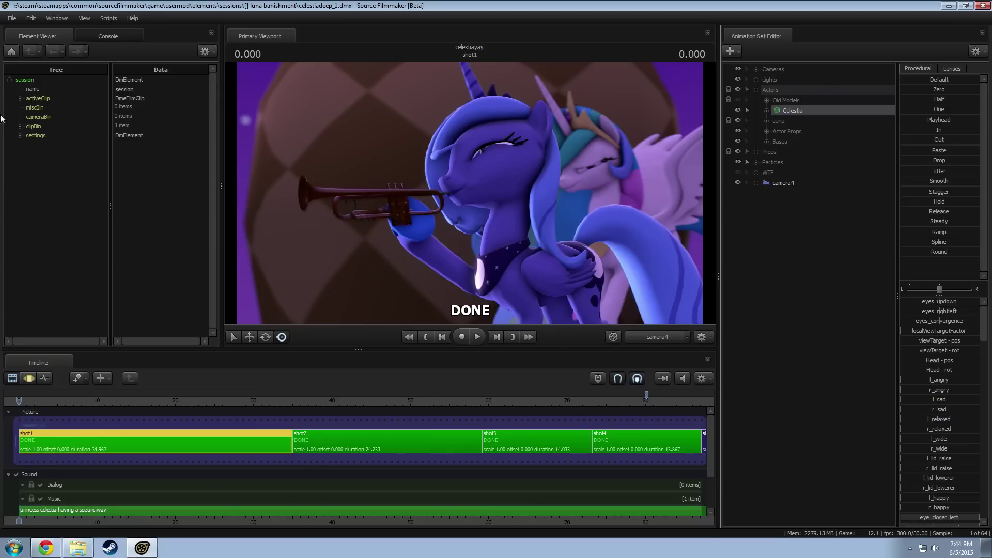
Step: Open the recent session mlp_awaken_4.dmx
{"action": "left_click", "coordinate": [10, 18]}
{"action": "mouse_move", "coordinate": [36, 87]}
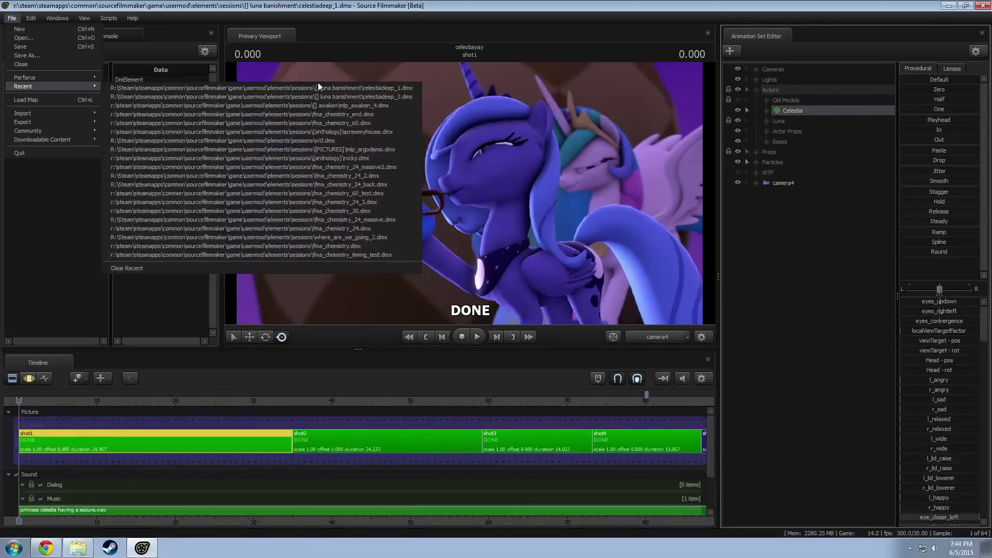
{"action": "left_click", "coordinate": [310, 104]}
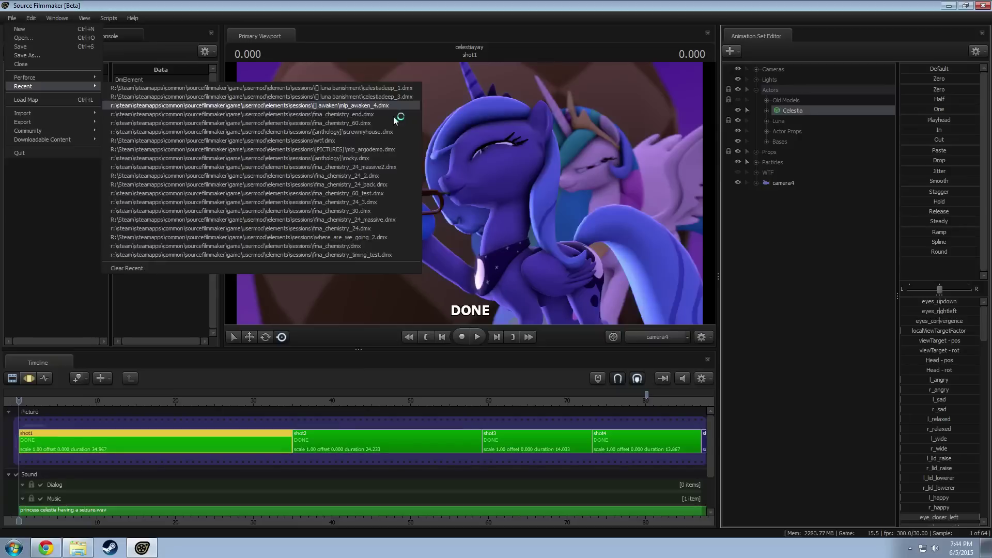
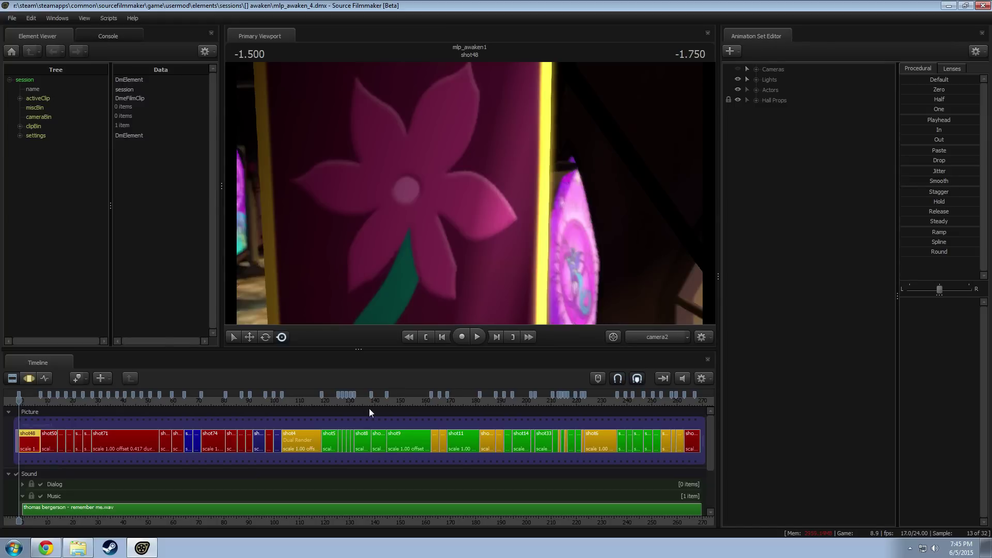
Step: Go to 76.708 seconds, view the scene through the work camera, and select shot74 in the clip timeline
{"action": "left_click", "coordinate": [215, 401]}
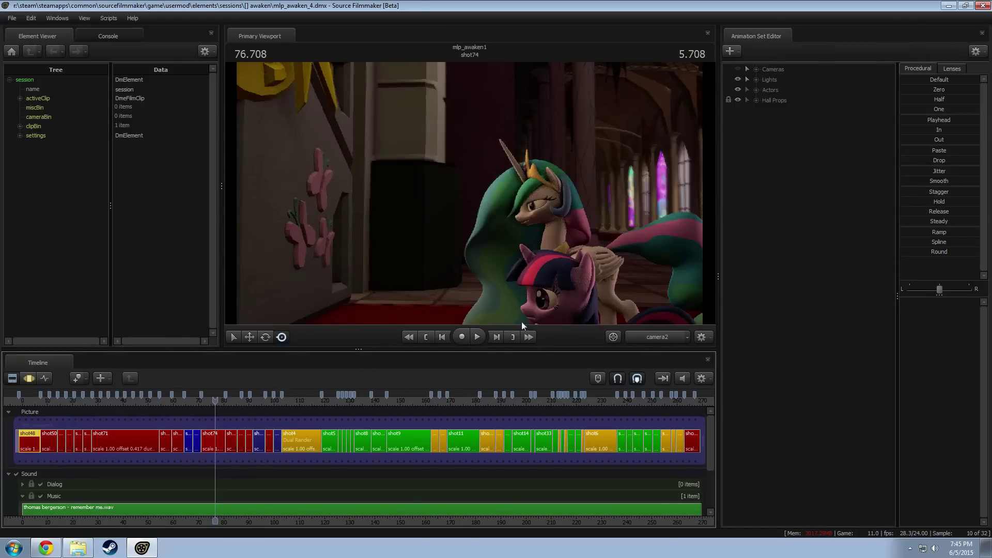
{"action": "left_click", "coordinate": [647, 331]}
{"action": "left_click_drag", "start_coordinate": [584, 258], "coordinate": [614, 253]}
{"action": "mouse_move", "coordinate": [467, 193]}
{"action": "left_mouse_down"}
{"action": "mouse_move", "coordinate": [457, 193]}
{"action": "mouse_move", "coordinate": [467, 193]}
{"action": "left_mouse_up"}
{"action": "key", "text": "F3"}
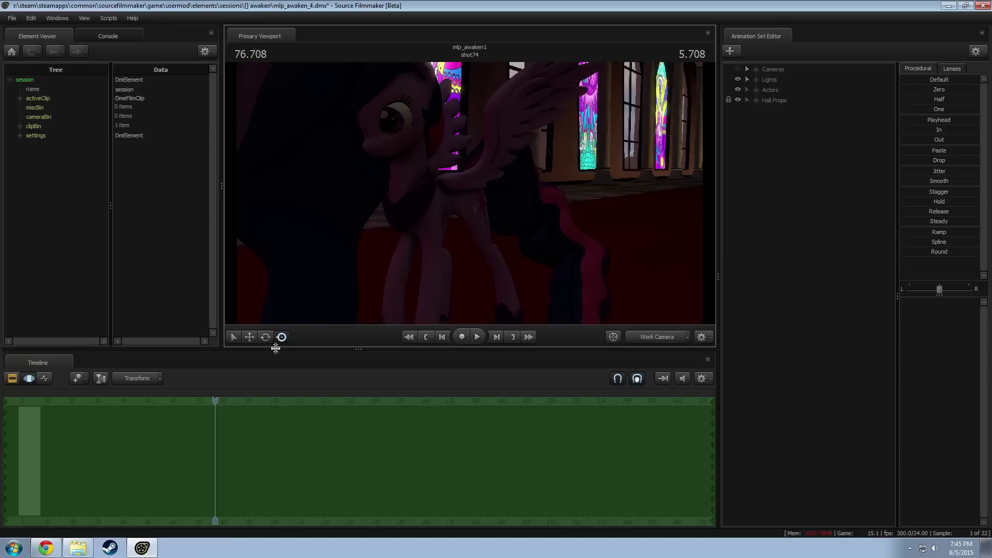
{"action": "key", "text": "F2"}
{"action": "left_click", "coordinate": [215, 447]}
{"action": "scroll", "coordinate": [215, 447], "scroll_direction": "up", "scroll_amount": 5}
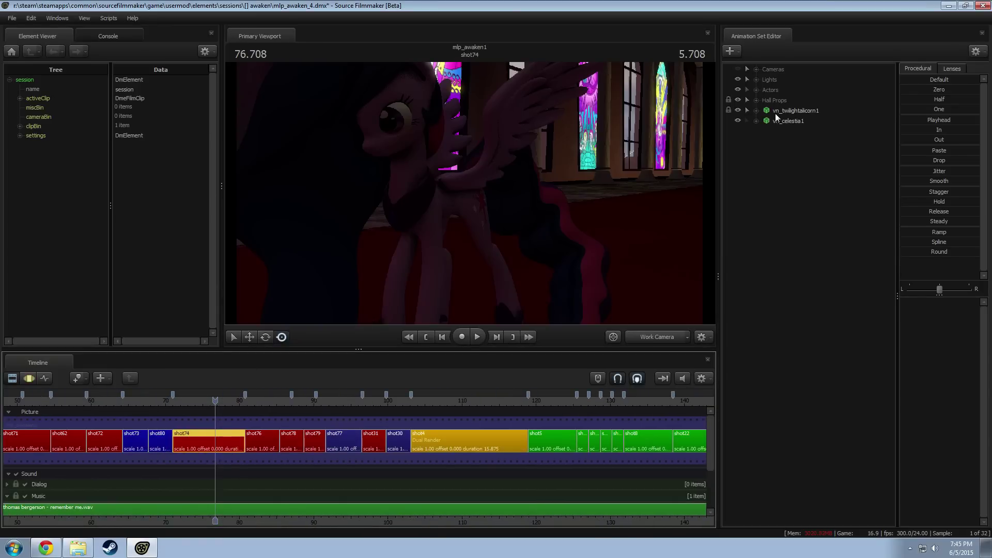
Step: Import celestia_deep_sing.dmx onto all vn_celestia1 controls except rootTransform, and show the resulting curves in the motion timeline
{"action": "left_click", "coordinate": [792, 123]}
{"action": "left_click", "coordinate": [755, 122]}
{"action": "left_click", "coordinate": [766, 142]}
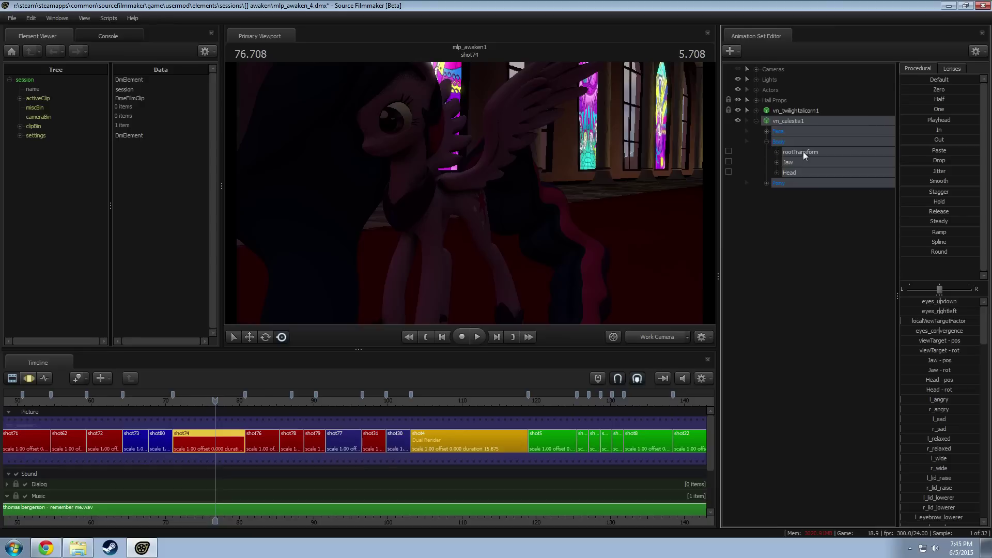
{"action": "left_click", "coordinate": [801, 152], "text": "ctrl"}
{"action": "right_click", "coordinate": [797, 173]}
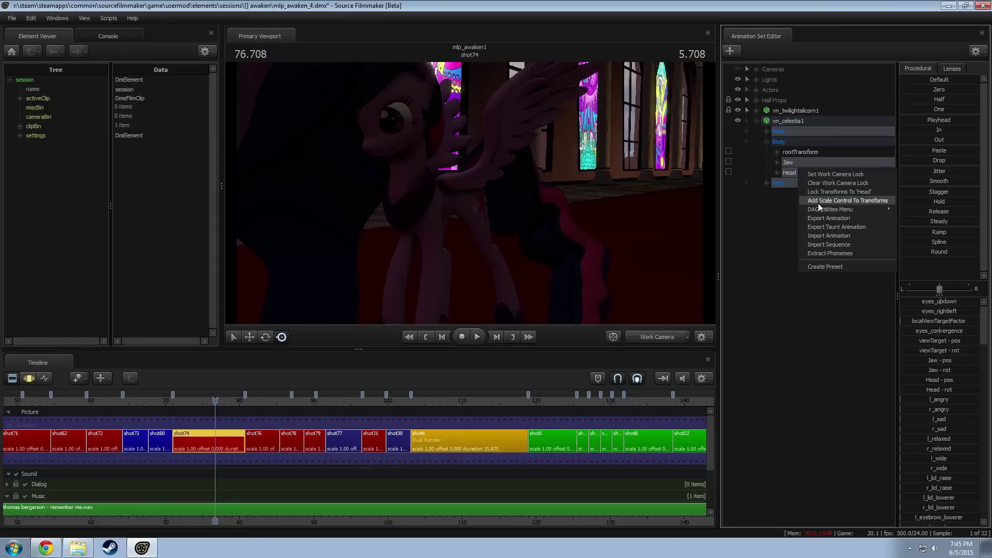
{"action": "left_click", "coordinate": [822, 236]}
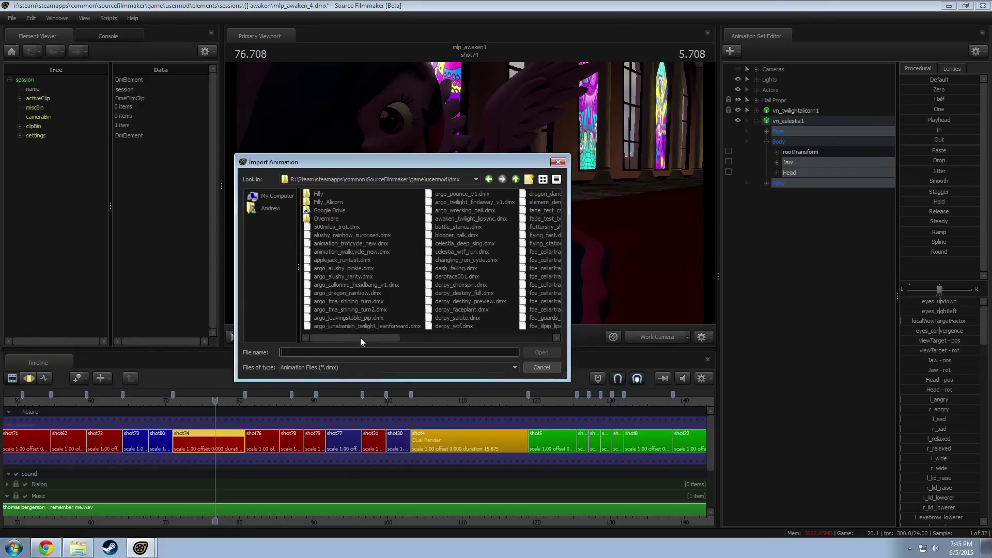
{"action": "left_click_drag", "start_coordinate": [361, 336], "coordinate": [388, 336]}
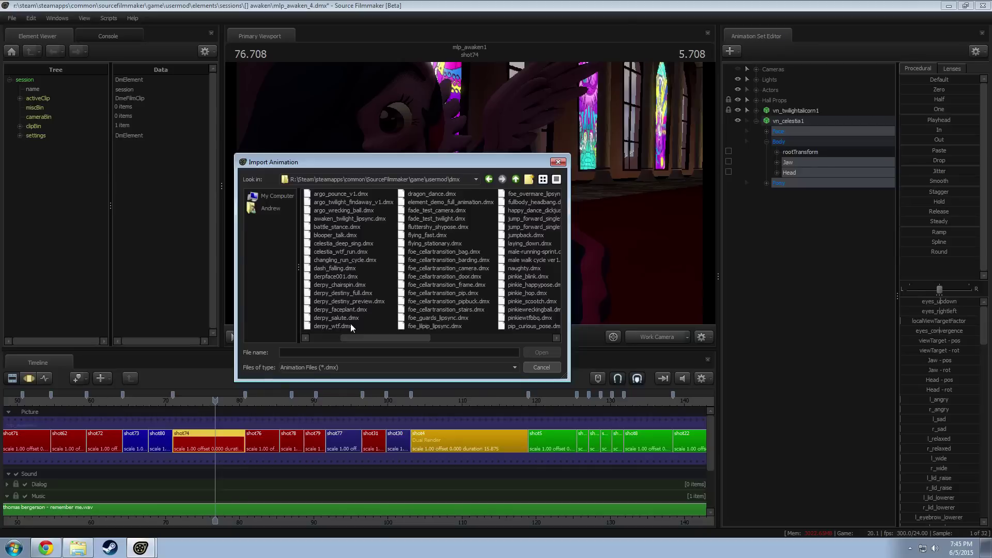
{"action": "double_click", "coordinate": [345, 244]}
{"action": "left_click", "coordinate": [500, 314]}
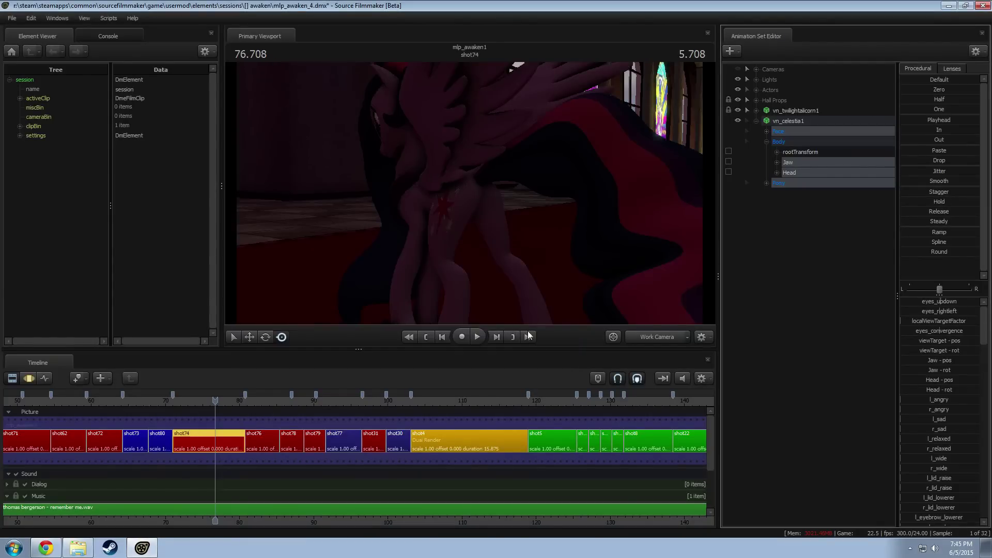
{"action": "key", "text": "F3"}
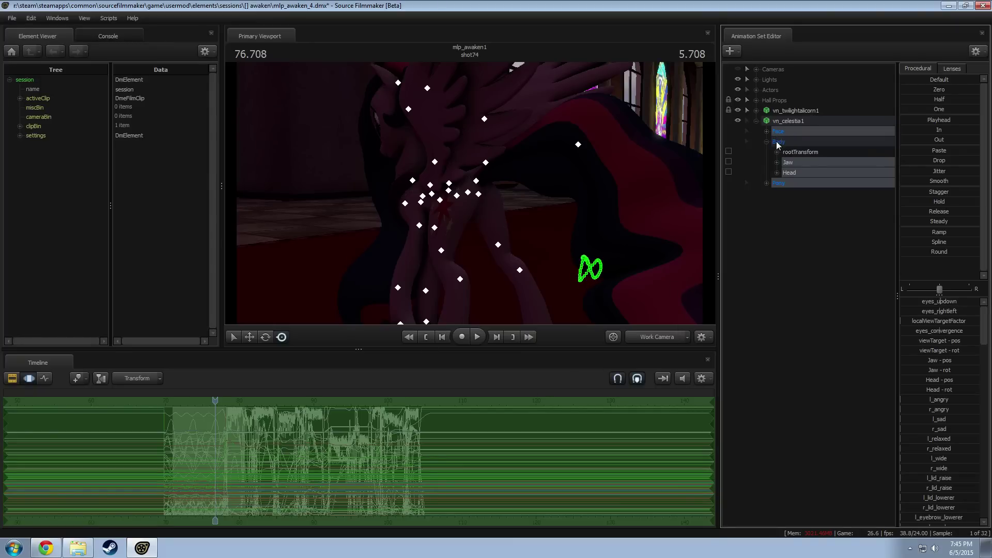
{"action": "left_click", "coordinate": [755, 121]}
Step: Try to import an animation onto vn_twilightalicorn1's Face, Pony Eye Flexes and Pony Mouth Flexes
{"action": "left_click", "coordinate": [756, 110]}
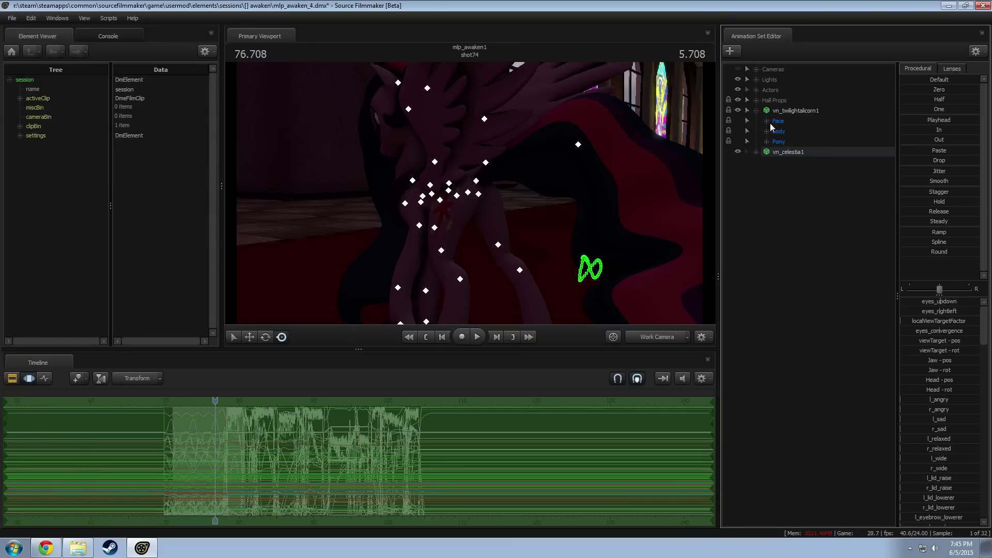
{"action": "left_click", "coordinate": [766, 141]}
{"action": "left_click", "coordinate": [806, 151]}
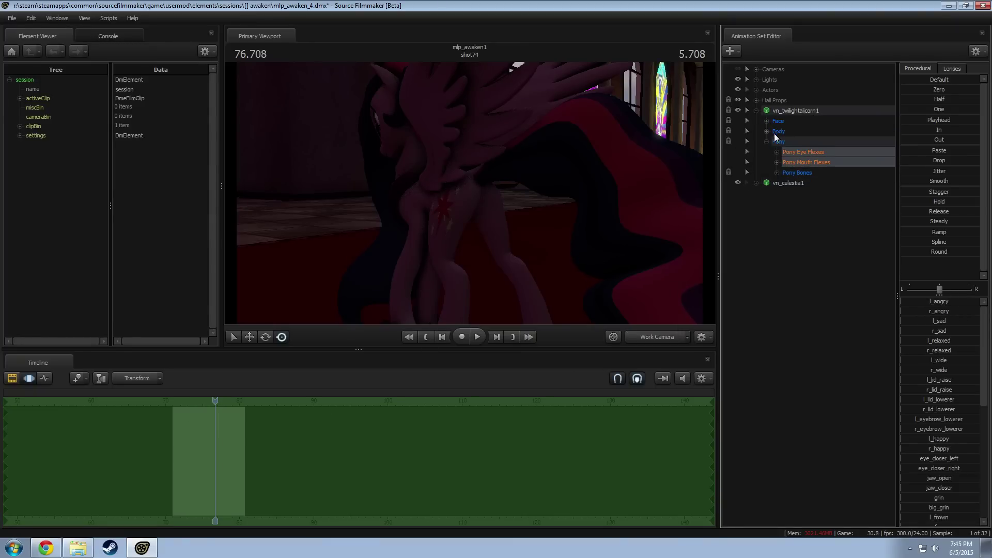
{"action": "left_click", "coordinate": [779, 124], "text": "ctrl"}
{"action": "right_click", "coordinate": [797, 156]}
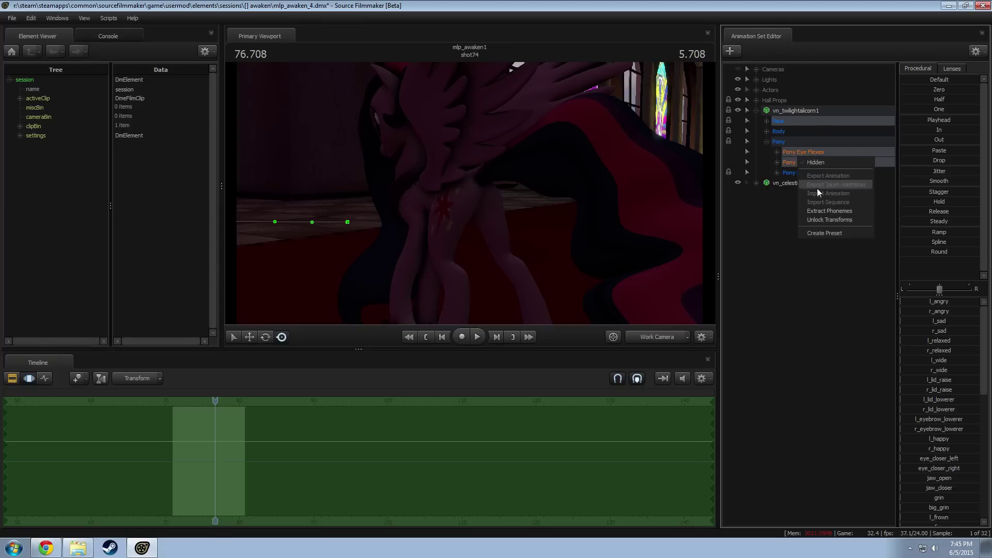
Step: Check whether animation import is available from vn_twilightalicorn1's individual mouth flexes and Eyes group
{"action": "left_click", "coordinate": [776, 162]}
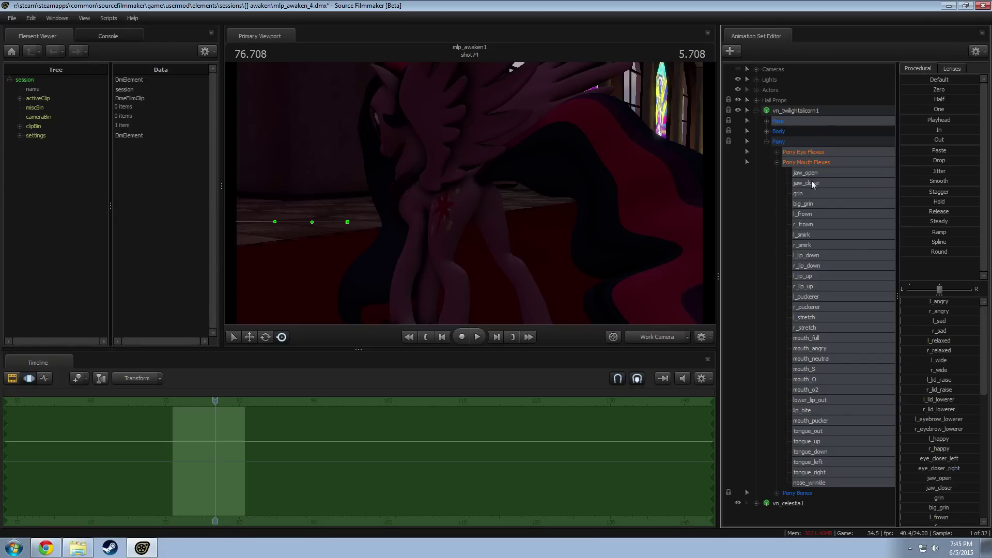
{"action": "right_click", "coordinate": [811, 181]}
{"action": "left_click", "coordinate": [778, 163]}
{"action": "left_click", "coordinate": [766, 121]}
{"action": "right_click", "coordinate": [789, 129]}
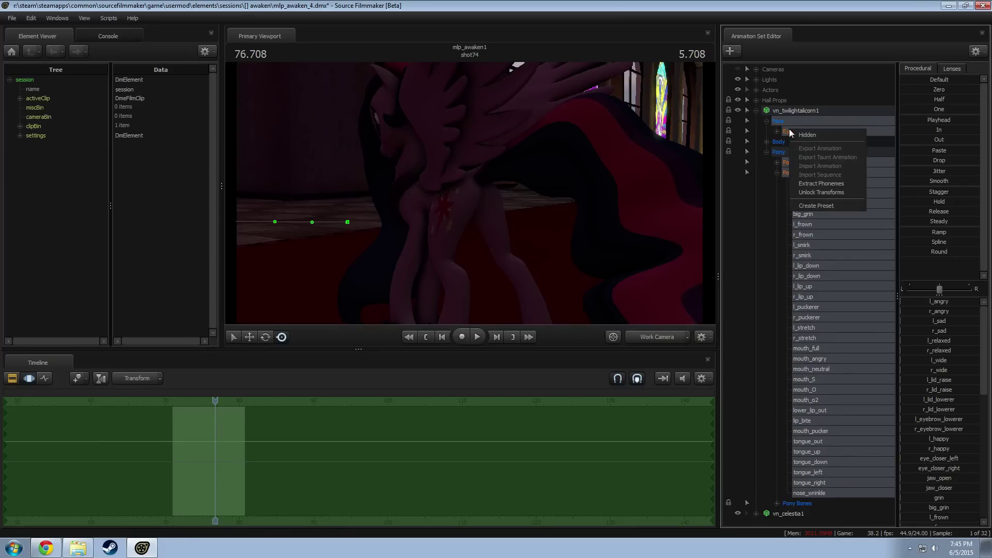
{"action": "left_click", "coordinate": [829, 220]}
{"action": "right_click", "coordinate": [848, 245]}
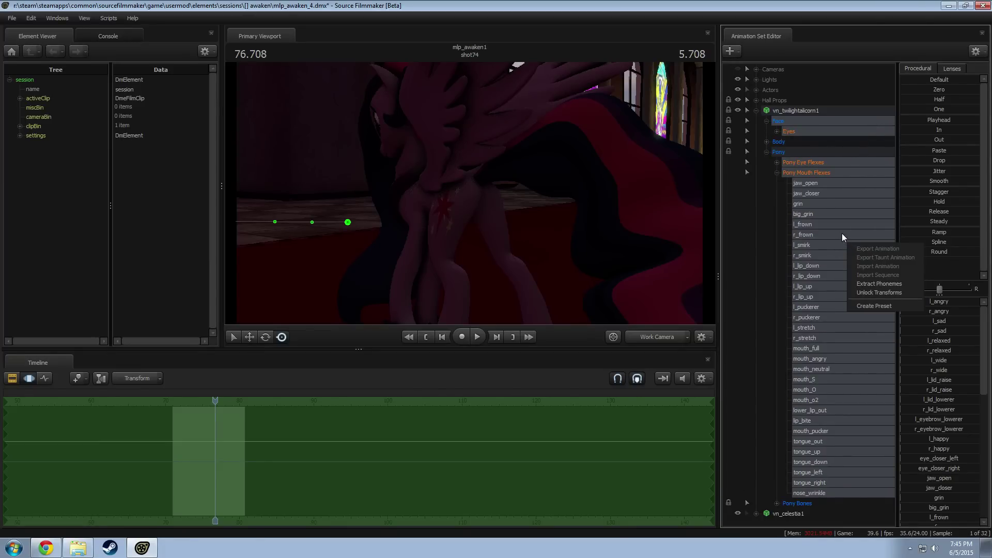
Step: Unlock the transforms of vn_twilightalicorn1's Eyes group
{"action": "left_click", "coordinate": [779, 131]}
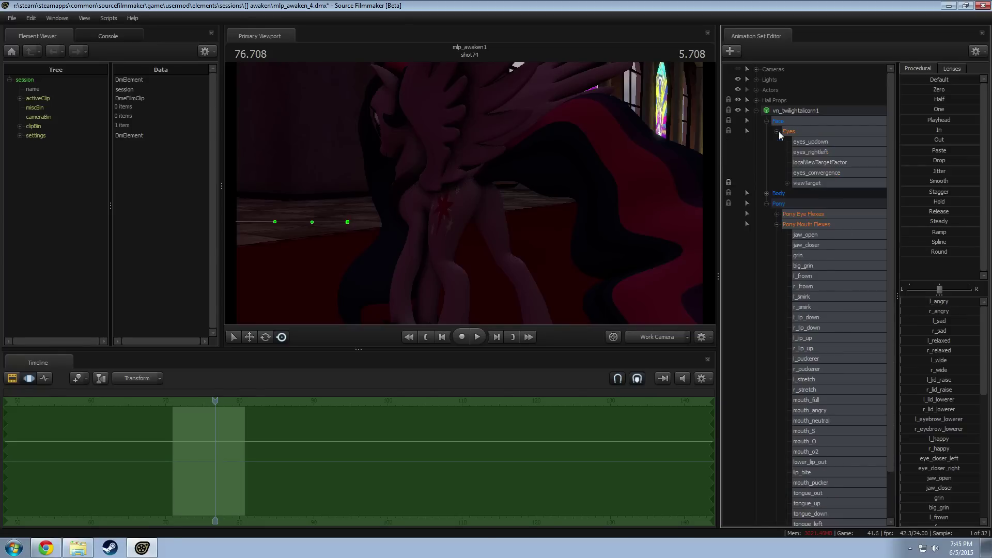
{"action": "left_click", "coordinate": [777, 132]}
{"action": "right_click", "coordinate": [797, 135]}
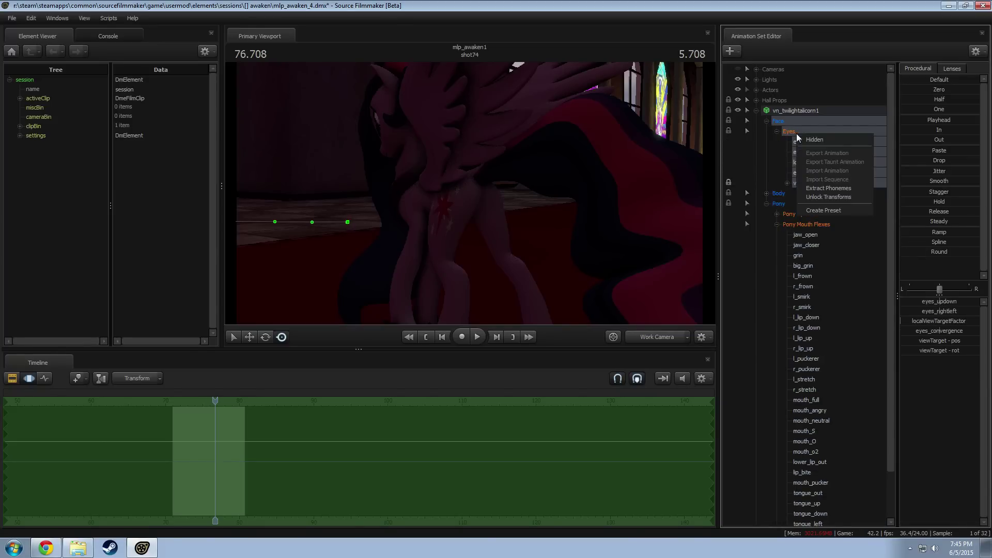
{"action": "left_click", "coordinate": [826, 197]}
Step: Retry the animation import on vn_twilightalicorn1's selected face and mouth controls, starting from the Pony Mouth Flexes
{"action": "left_click", "coordinate": [805, 224]}
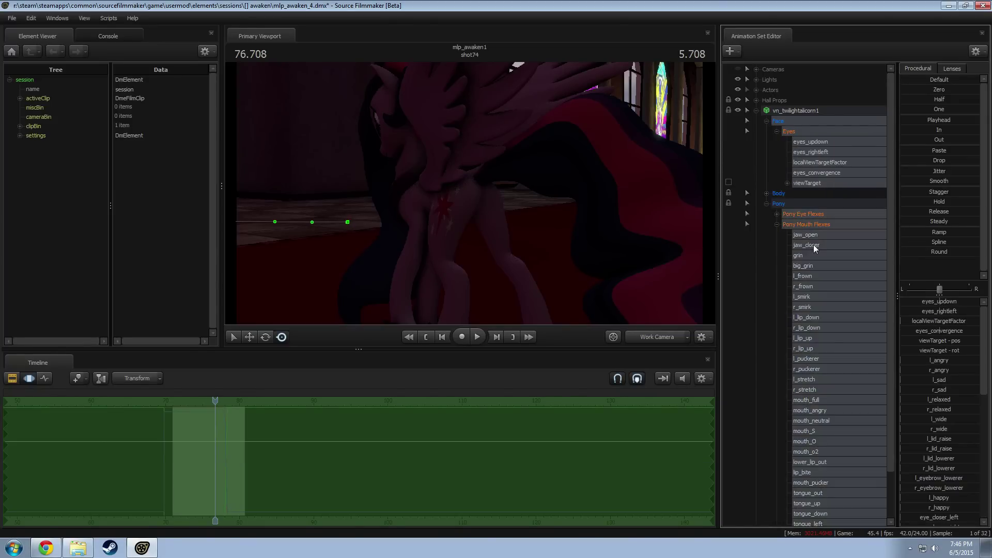
{"action": "right_click", "coordinate": [813, 244]}
{"action": "left_click", "coordinate": [804, 235]}
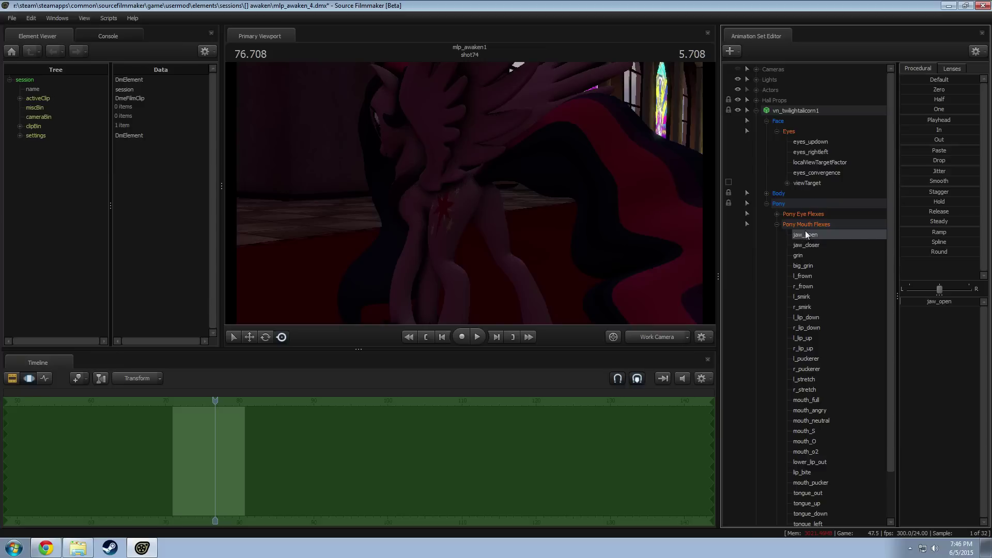
Step: Select vn_celestia1's Face, Pony Eye Flexes and Pony Mouth Flexes and copy their animation in the motion timeline
{"action": "key", "text": "F2"}
{"action": "left_click", "coordinate": [766, 121]}
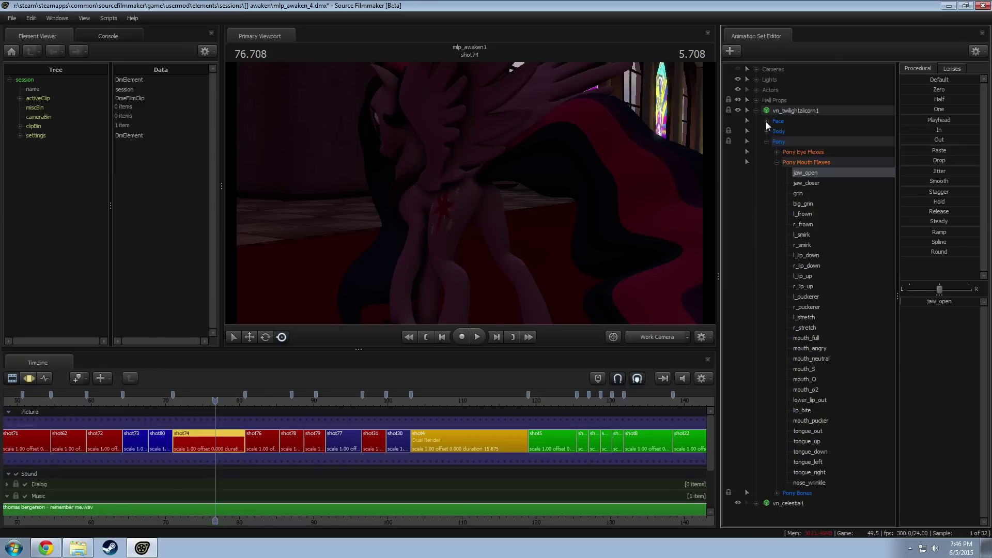
{"action": "left_click", "coordinate": [766, 142]}
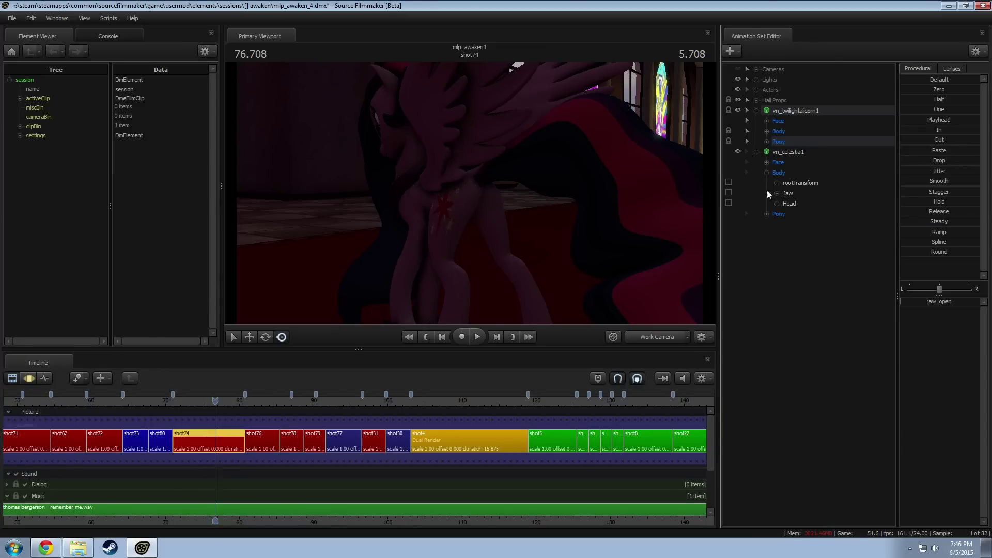
{"action": "left_click", "coordinate": [787, 233]}
{"action": "left_click", "coordinate": [796, 227], "text": "ctrl"}
{"action": "left_click", "coordinate": [783, 165], "text": "ctrl"}
{"action": "key", "text": "F3"}
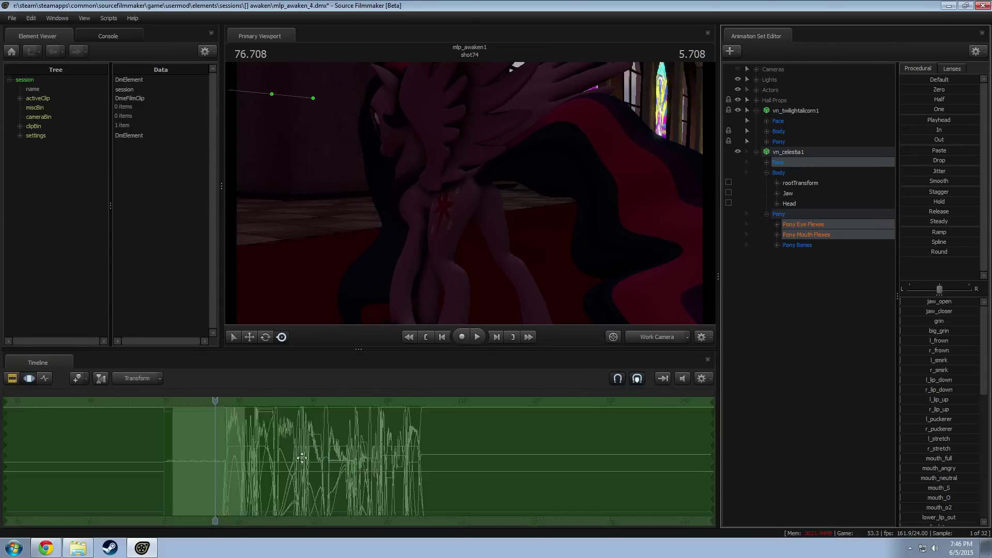
Step: Paste the copied facial animation onto vn_twilightalicorn1's Eyes, Pony Eye Flexes and Pony Mouth Flexes
{"action": "left_click", "coordinate": [767, 121]}
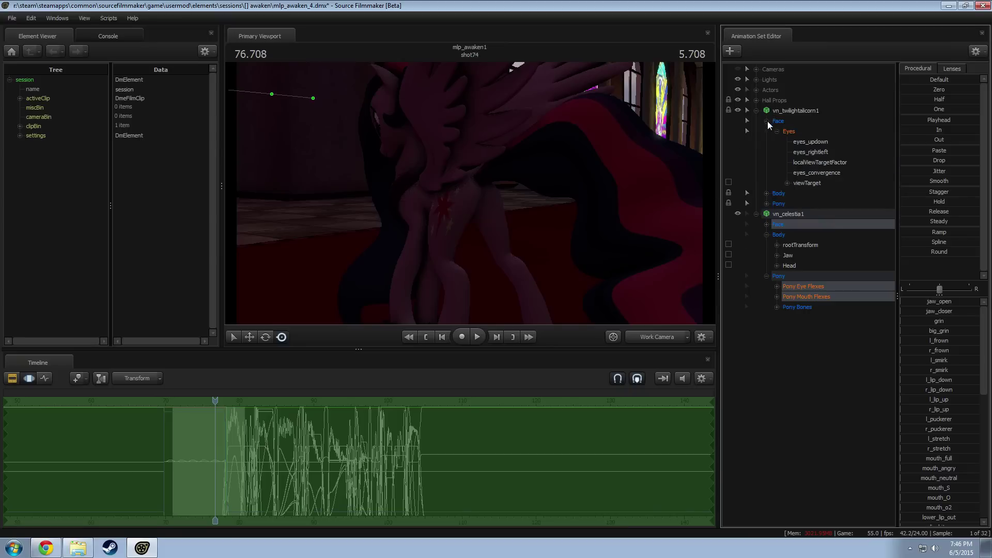
{"action": "left_click", "coordinate": [806, 132], "text": "ctrl"}
{"action": "left_click", "coordinate": [766, 203]}
{"action": "left_click", "coordinate": [814, 215], "text": "ctrl"}
{"action": "left_click", "coordinate": [818, 224], "text": "ctrl"}
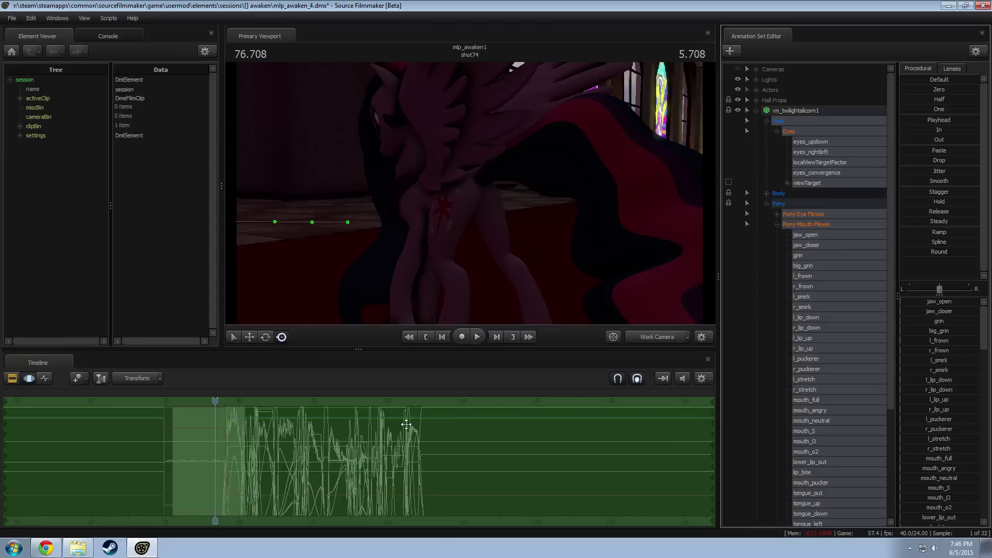
{"action": "left_click", "coordinate": [327, 454]}
{"action": "key", "text": "ctrl+v"}
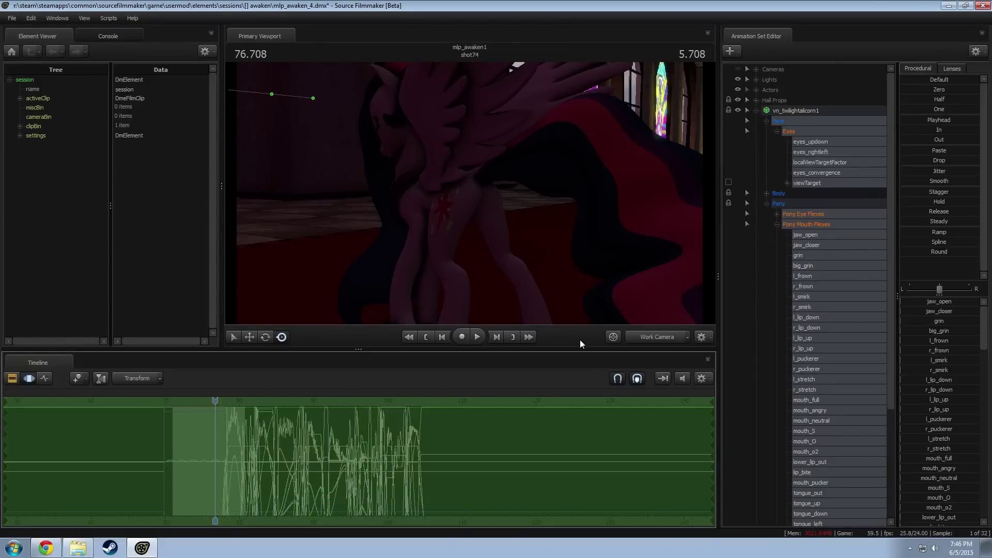
Step: Collapse vn_twilightalicorn1's control list and switch the viewport to display the scene without lighting
{"action": "left_click", "coordinate": [756, 110]}
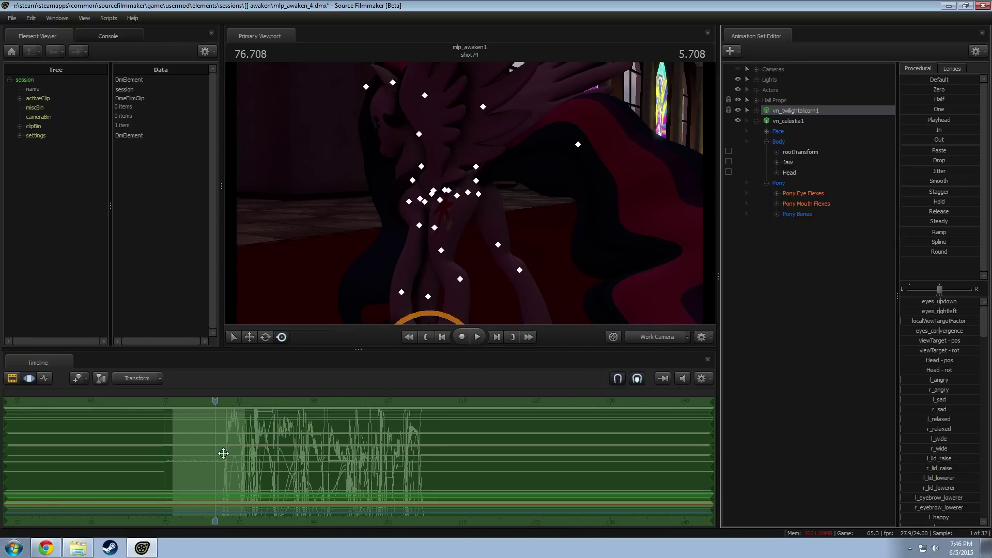
{"action": "left_click", "coordinate": [653, 337]}
{"action": "left_click", "coordinate": [652, 340]}
{"action": "left_click_drag", "start_coordinate": [468, 259], "coordinate": [469, 193]}
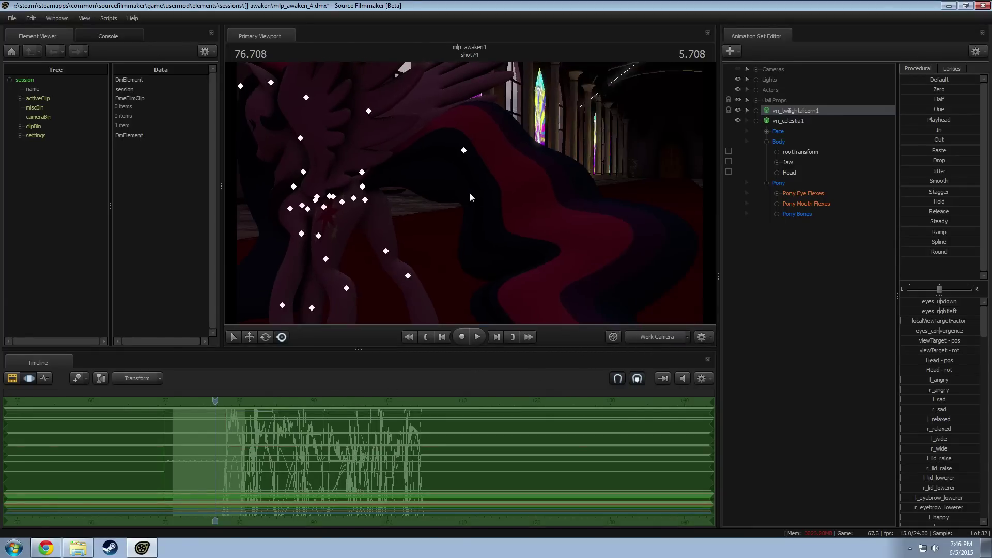
{"action": "right_click", "coordinate": [470, 194]}
{"action": "left_click", "coordinate": [497, 221]}
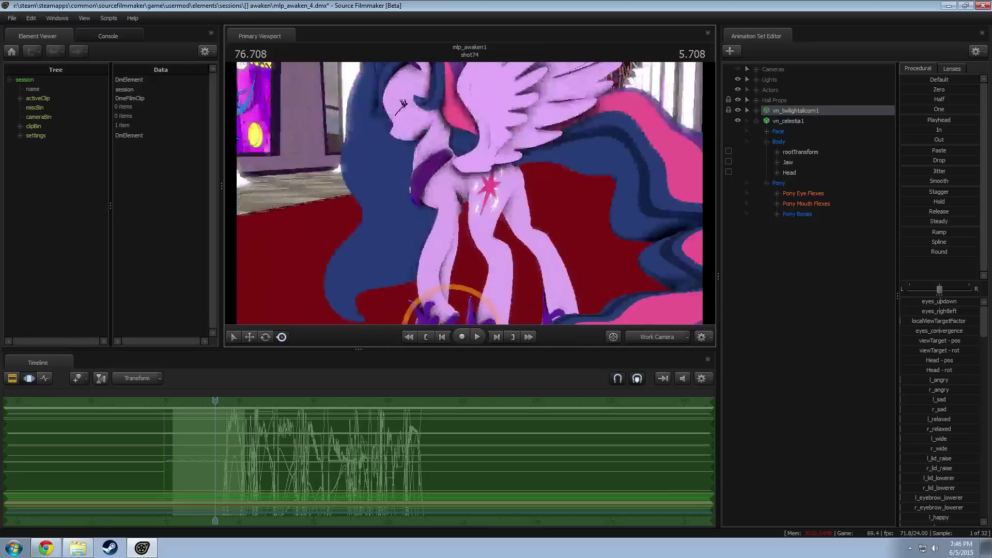
Step: Play shot74 from near its start to review vn_twilightalicorn1's pasted facial animation
{"action": "left_click_drag", "start_coordinate": [470, 193], "coordinate": [229, 333]}
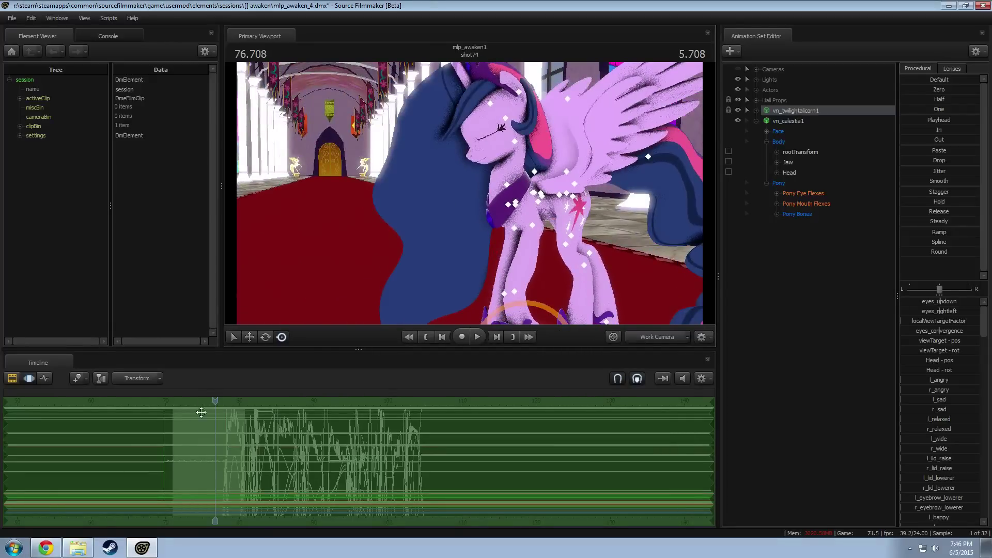
{"action": "left_click_drag", "start_coordinate": [201, 412], "coordinate": [177, 414]}
{"action": "key", "text": "space"}
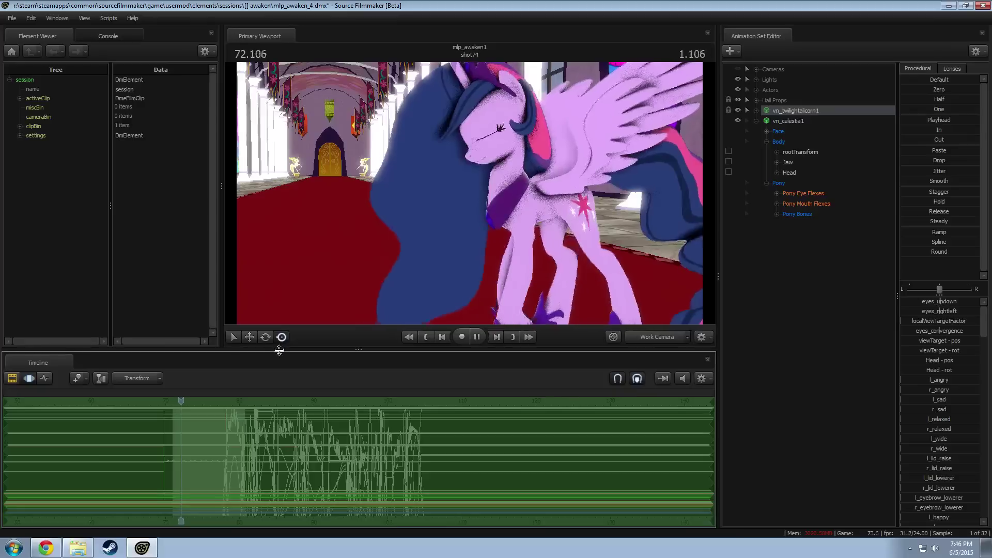
{"action": "key", "text": "space"}
Step: Try to shift only vn_twilightalicorn1's animation earlier in time and play shot74 to check the timing
{"action": "left_click_drag", "start_coordinate": [257, 479], "coordinate": [193, 441]}
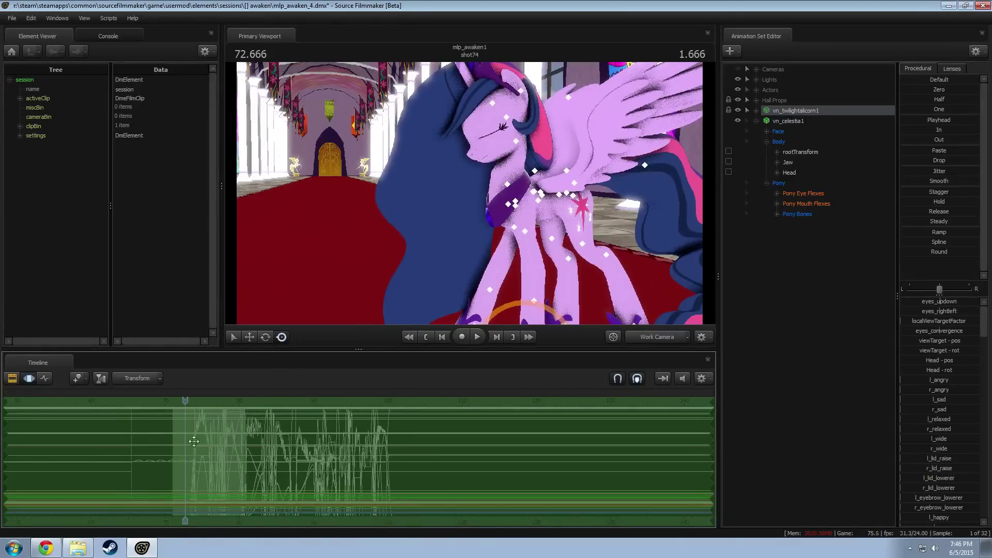
{"action": "left_click_drag", "start_coordinate": [184, 401], "coordinate": [201, 431]}
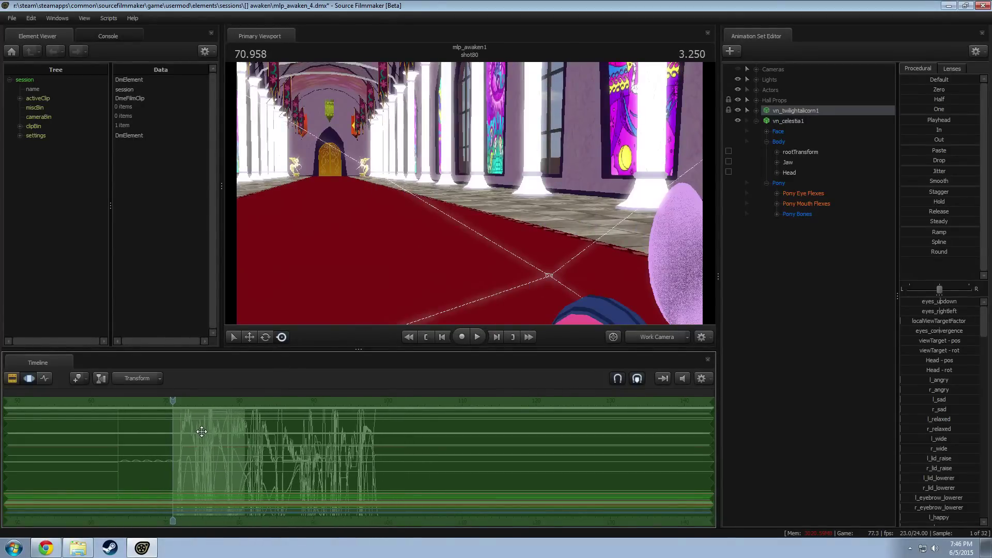
{"action": "key", "text": "space"}
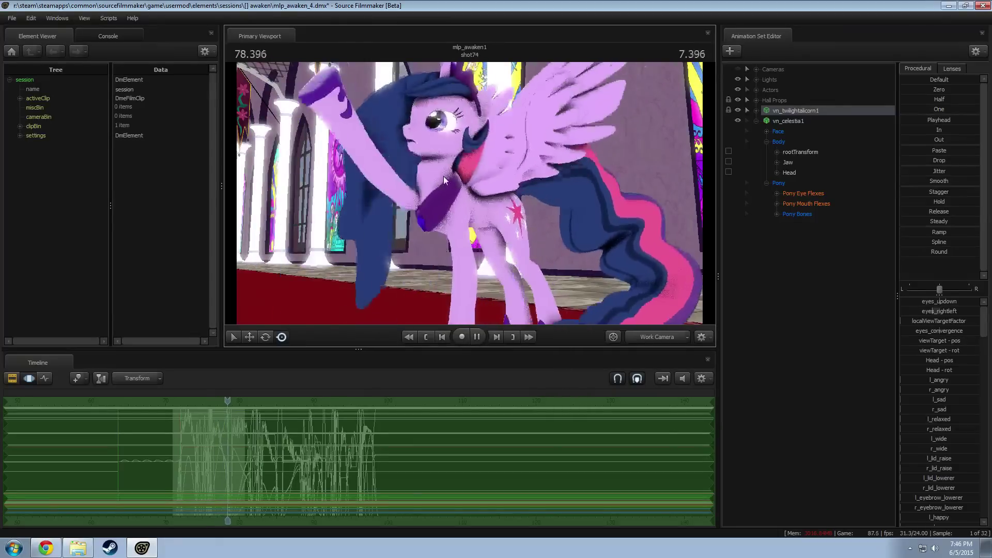
{"action": "key", "text": "space"}
Step: Undo the time shifts applied to vn_twilightalicorn1's animation
{"action": "mouse_move", "coordinate": [245, 440]}
{"action": "left_mouse_down"}
{"action": "mouse_move", "coordinate": [253, 430]}
{"action": "mouse_move", "coordinate": [250, 449]}
{"action": "left_mouse_up"}
{"action": "key", "text": "shift"}
{"action": "key", "text": "ctrl+z"}
{"action": "key", "text": "BackSpace"}
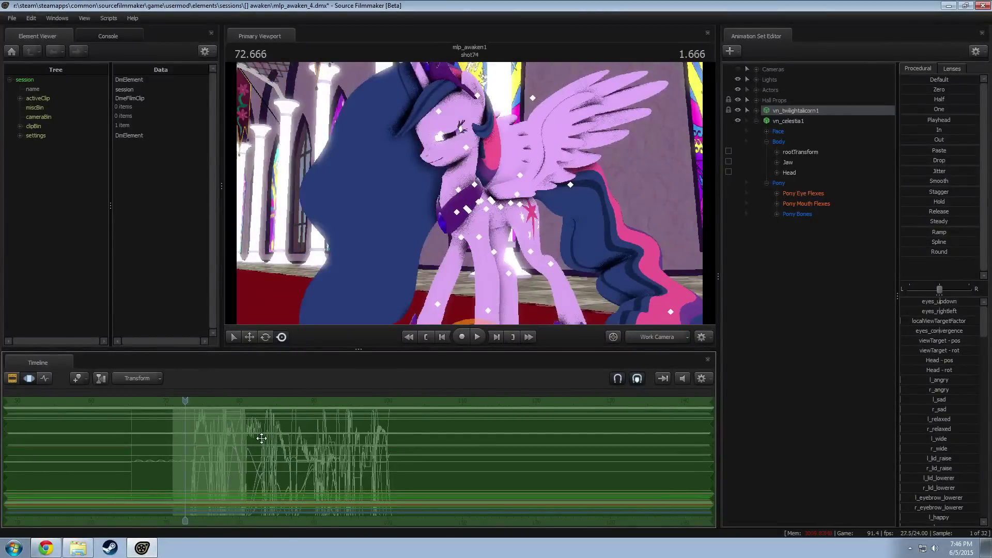
{"action": "key", "text": "ctrl+z"}
{"action": "key", "text": "ctrl+z"}
{"action": "key", "text": "shift"}
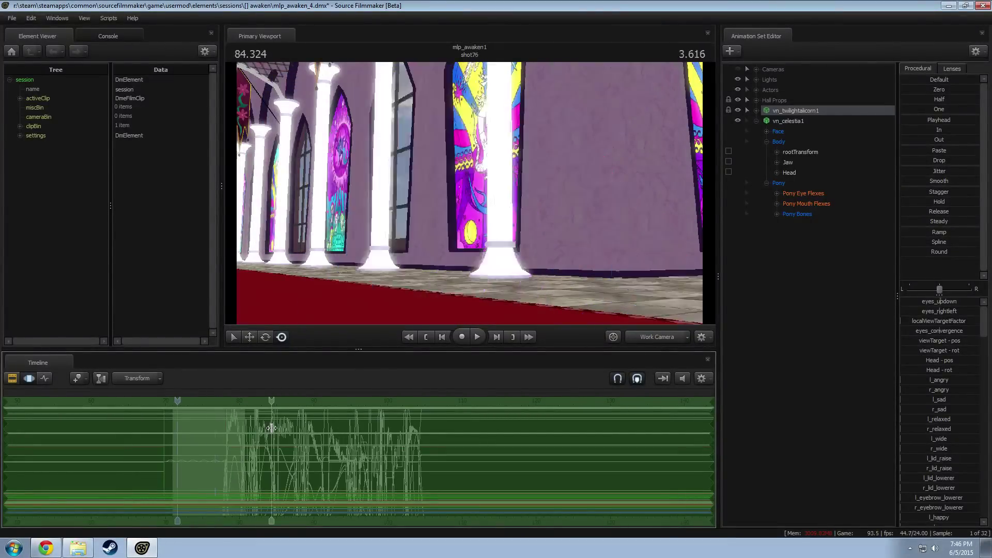
Step: Add vn_celestia1 to the vn_twilightalicorn1 selection, shift both models' animation earlier in time, and play shot74 to check it
{"action": "left_click", "coordinate": [797, 122]}
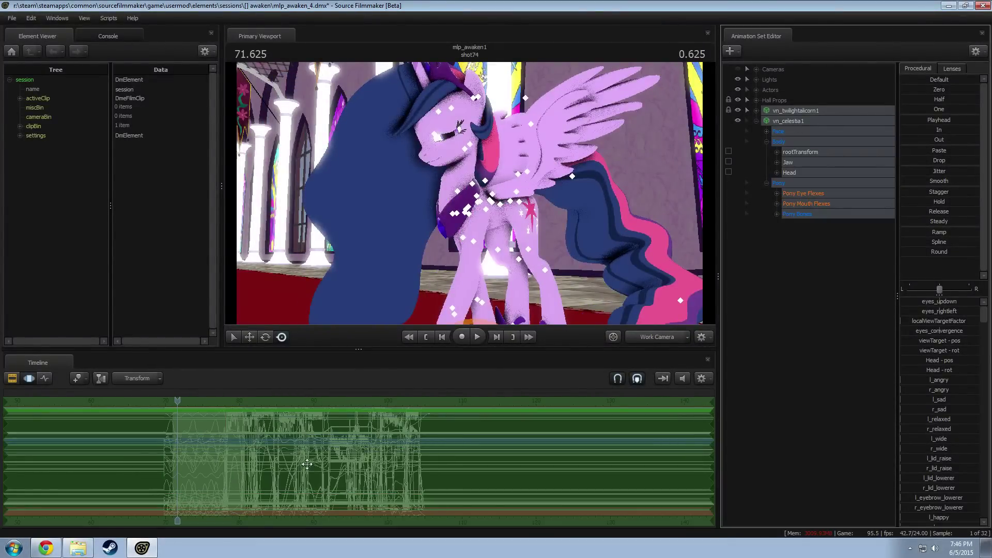
{"action": "left_click_drag", "start_coordinate": [307, 464], "coordinate": [272, 460]}
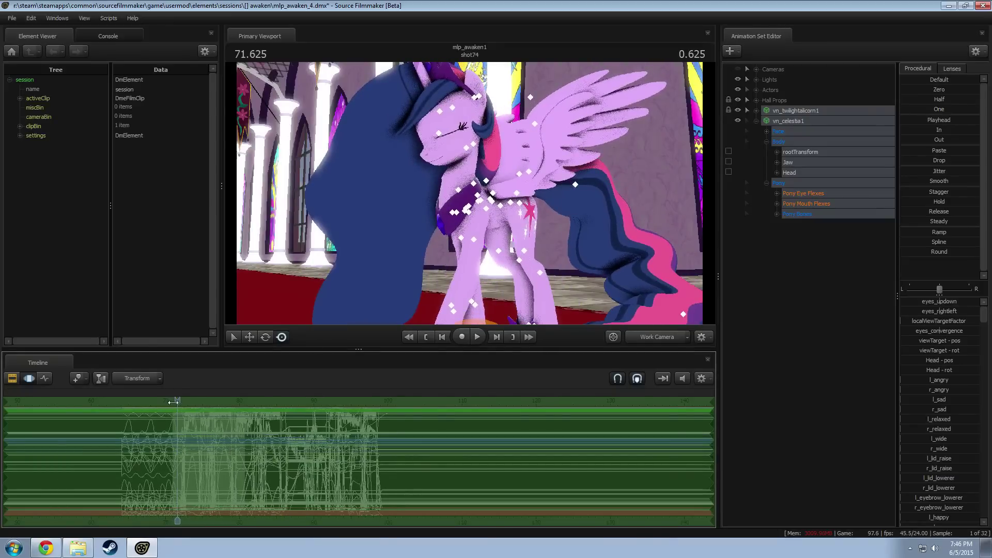
{"action": "key", "text": "space"}
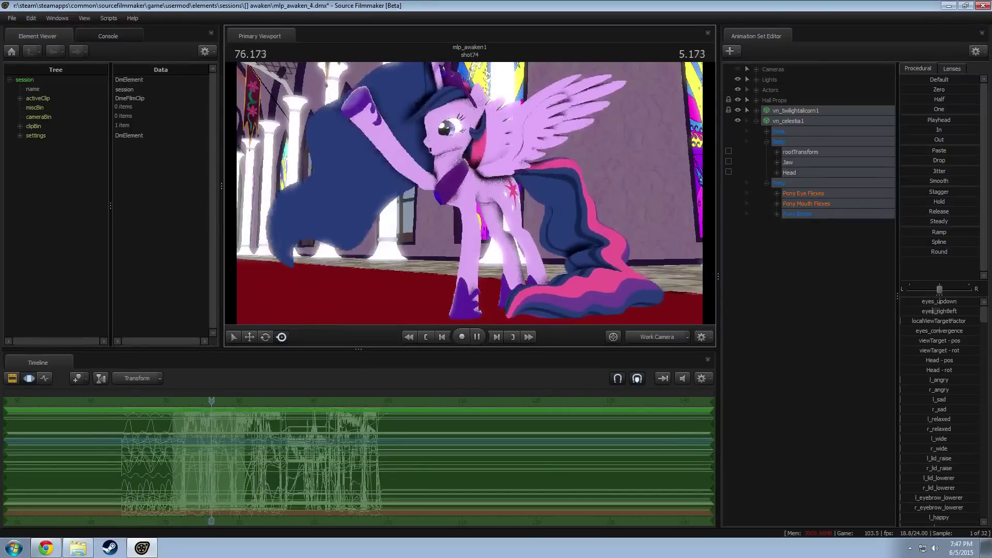
{"action": "key", "text": "space"}
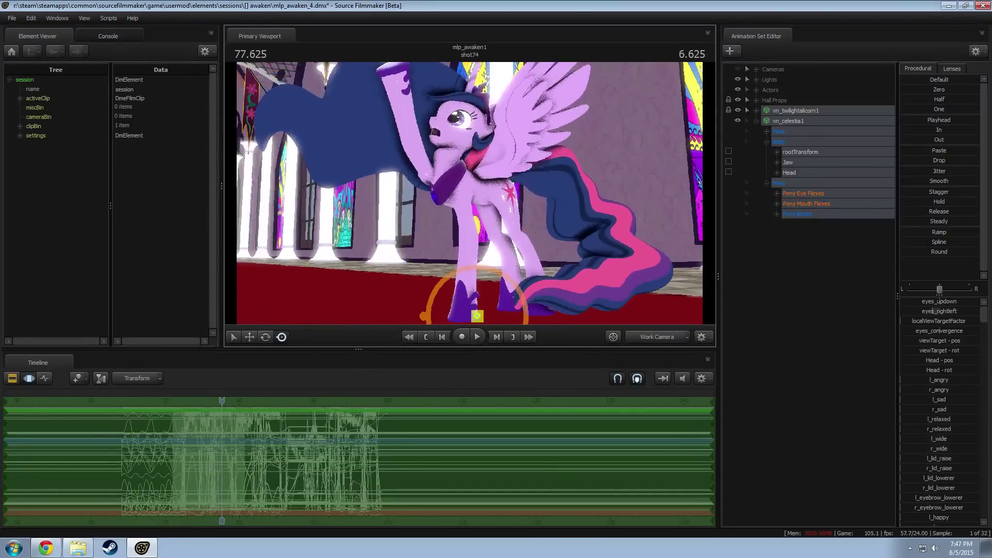
Step: Select vn_celestia1's Head control, frame the pony more closely, and play through the rest of shot74
{"action": "left_click", "coordinate": [458, 140]}
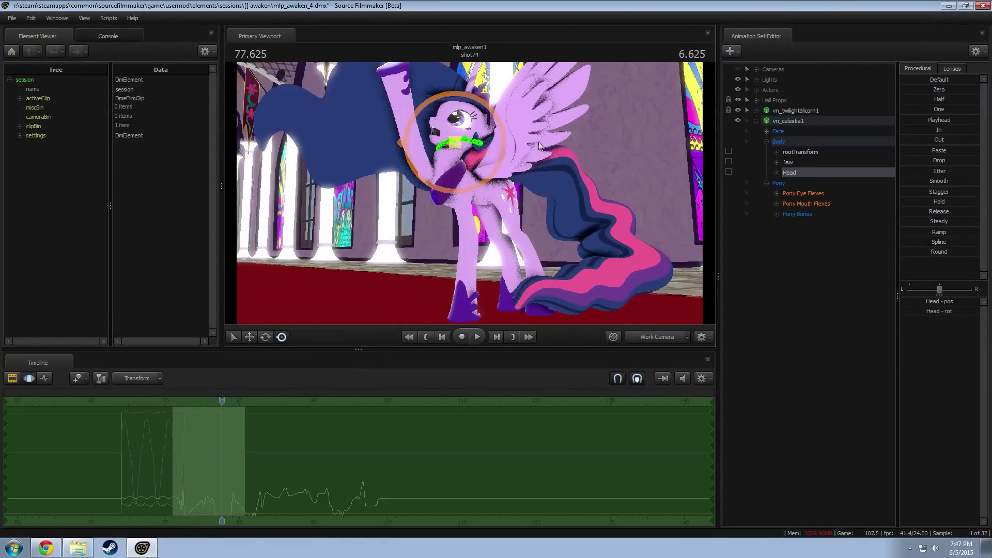
{"action": "left_click_drag", "start_coordinate": [539, 145], "coordinate": [469, 196]}
{"action": "left_click_drag", "start_coordinate": [482, 141], "coordinate": [487, 127]}
{"action": "left_click_drag", "start_coordinate": [454, 284], "coordinate": [509, 291], "text": "alt"}
{"action": "key", "text": "space"}
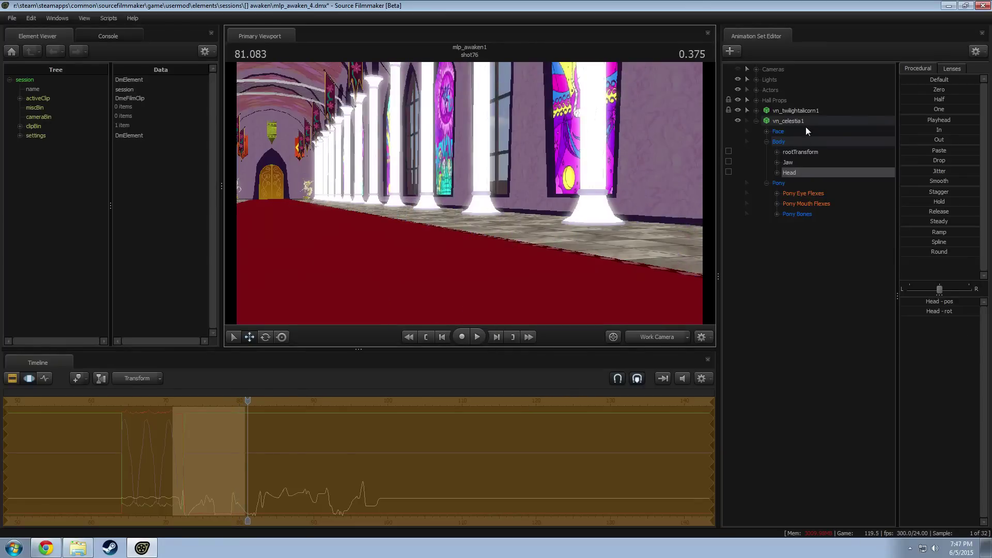
Step: Reselect vn_twilightalicorn1 and vn_celestia1, shift their animation further earlier, and replay shot74 from near its start
{"action": "left_click_drag", "start_coordinate": [805, 127], "coordinate": [808, 114]}
{"action": "left_click_drag", "start_coordinate": [273, 467], "coordinate": [194, 464]}
{"action": "left_click_drag", "start_coordinate": [251, 400], "coordinate": [179, 418]}
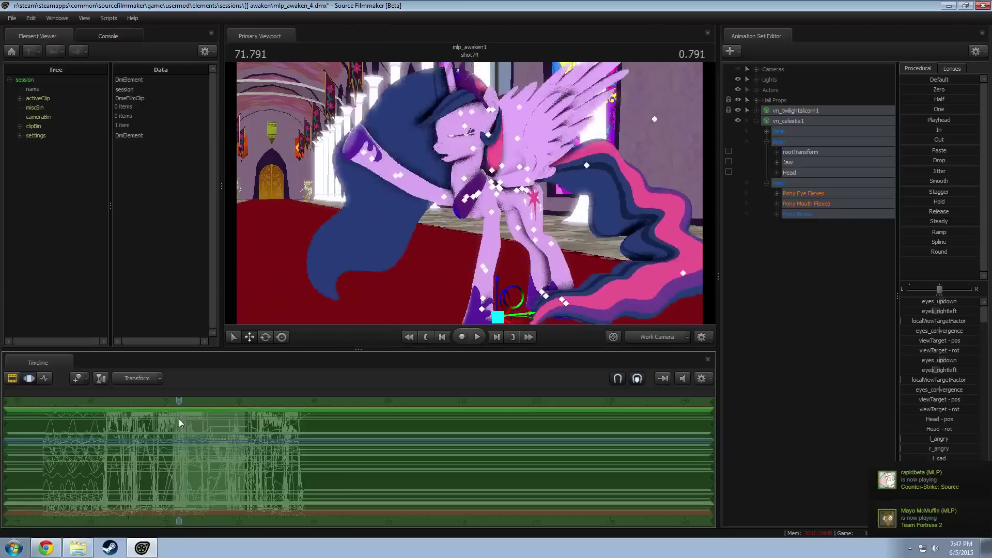
{"action": "key", "text": "space"}
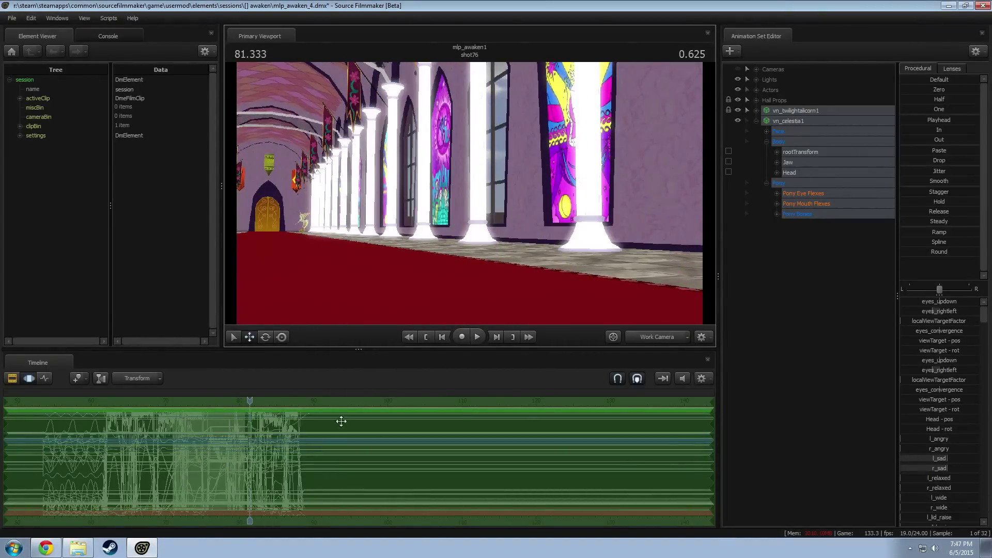
Step: Shift both models' animation still earlier so its final section ends with shot74, and play the shot to check it
{"action": "left_click_drag", "start_coordinate": [256, 398], "coordinate": [177, 418]}
{"action": "middle_click_drag", "start_coordinate": [258, 434], "coordinate": [200, 436]}
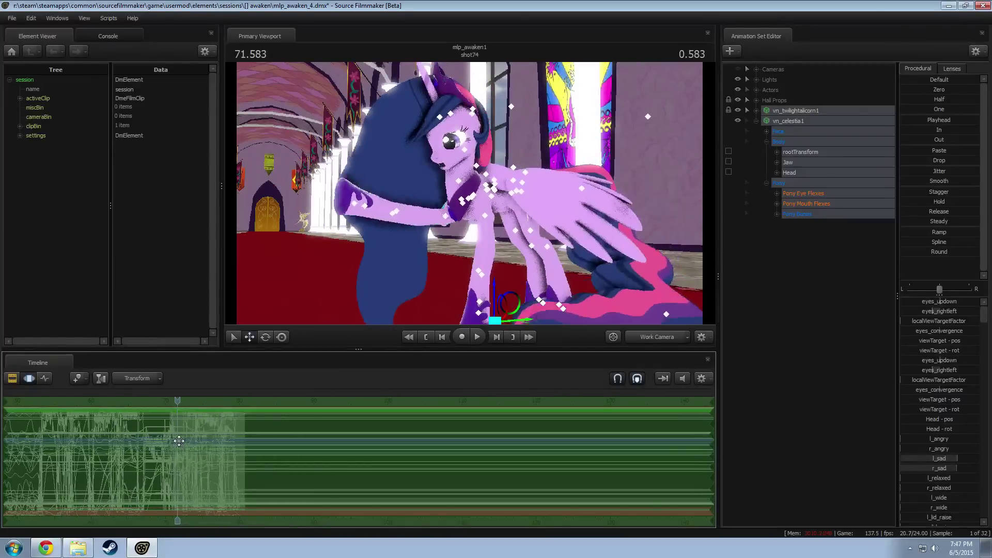
{"action": "key", "text": "space"}
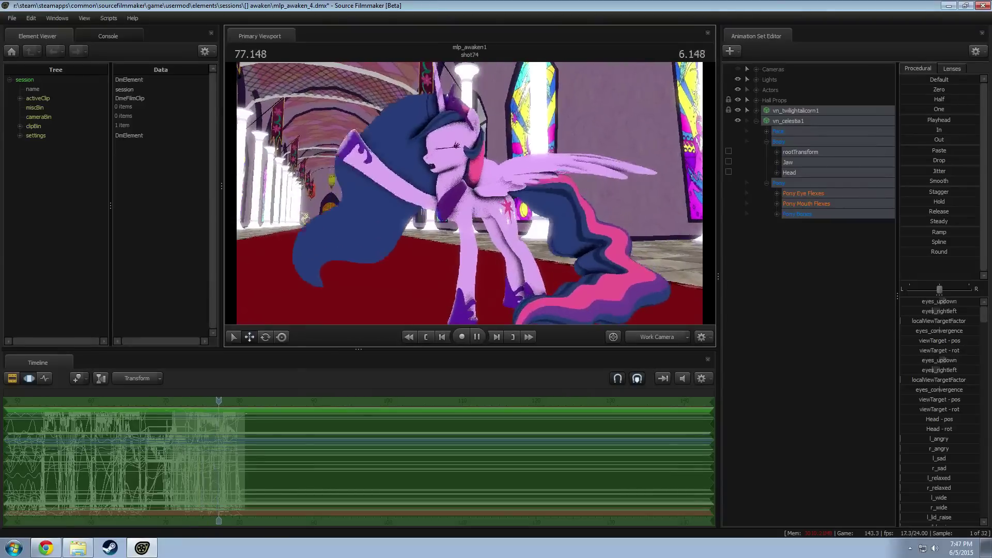
{"action": "key", "text": "space"}
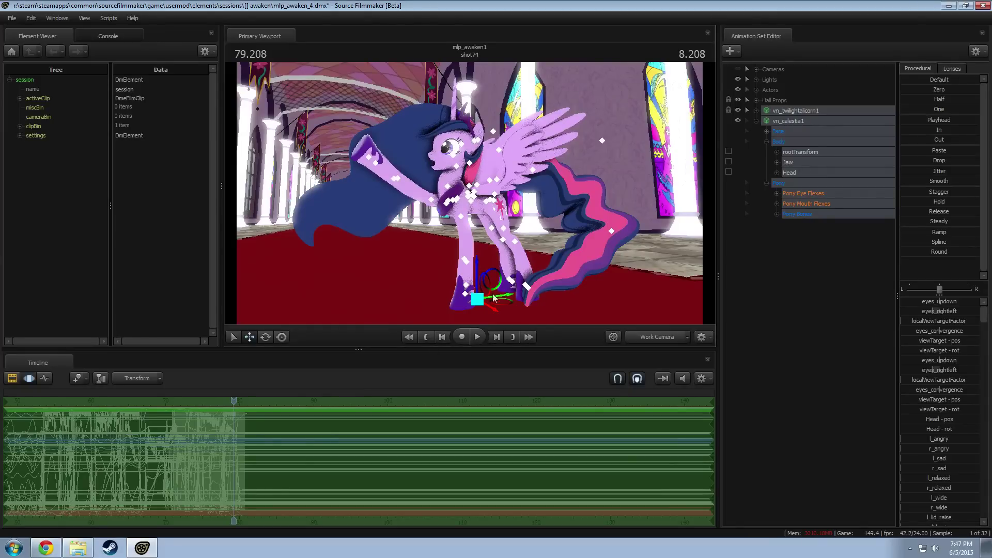
Step: Change the selected pony models' skin to the glowing-eyes variant and play shot74 to review it
{"action": "right_click", "coordinate": [801, 121]}
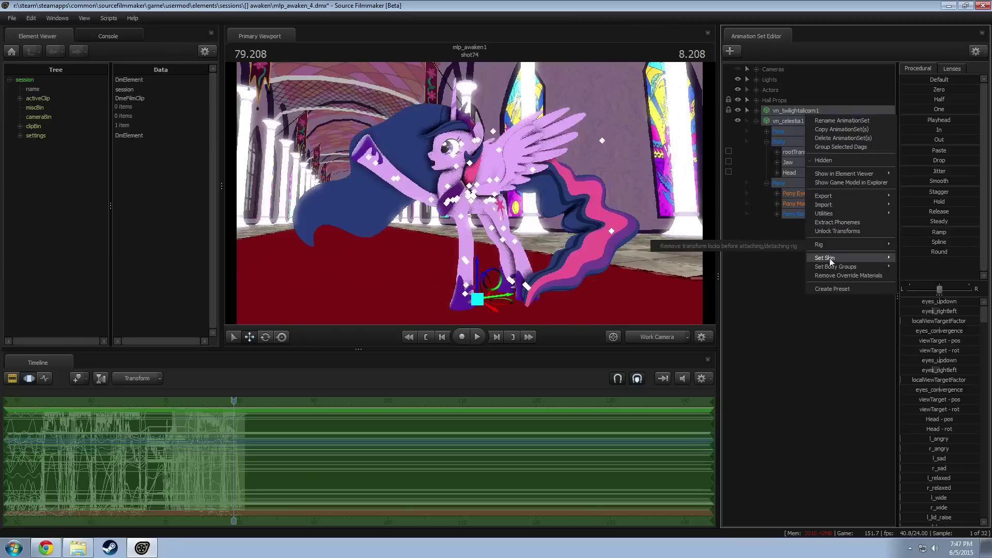
{"action": "left_click", "coordinate": [907, 276]}
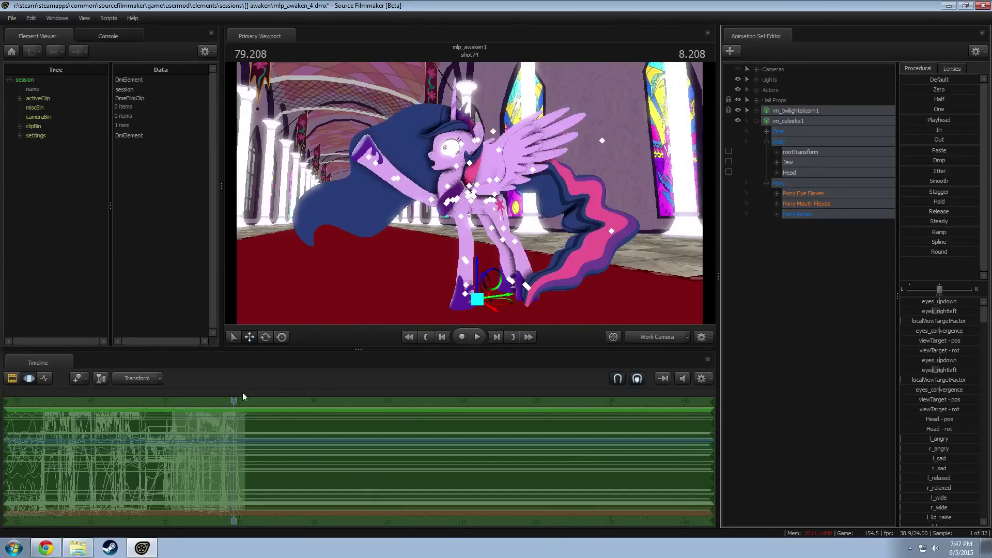
{"action": "key", "text": "space"}
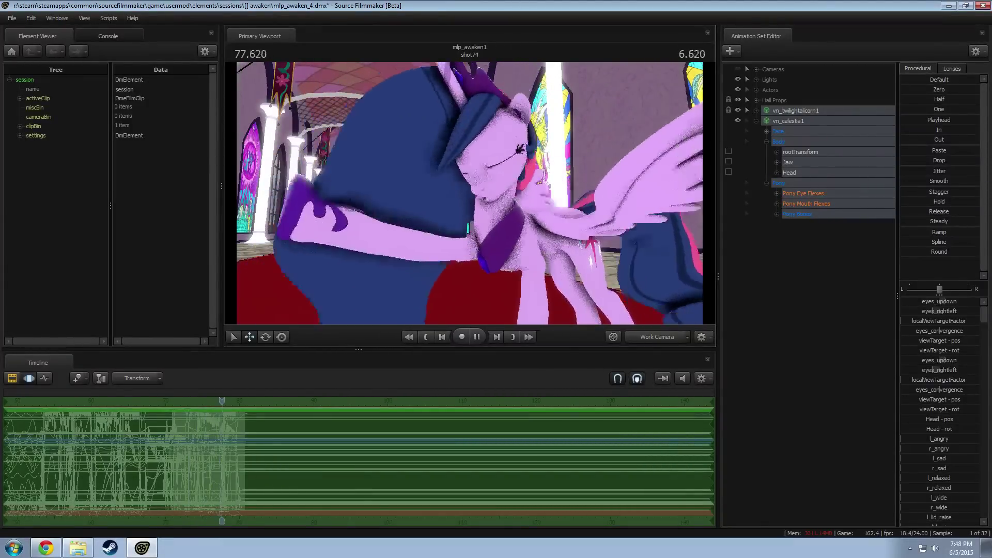
{"action": "key", "text": "space"}
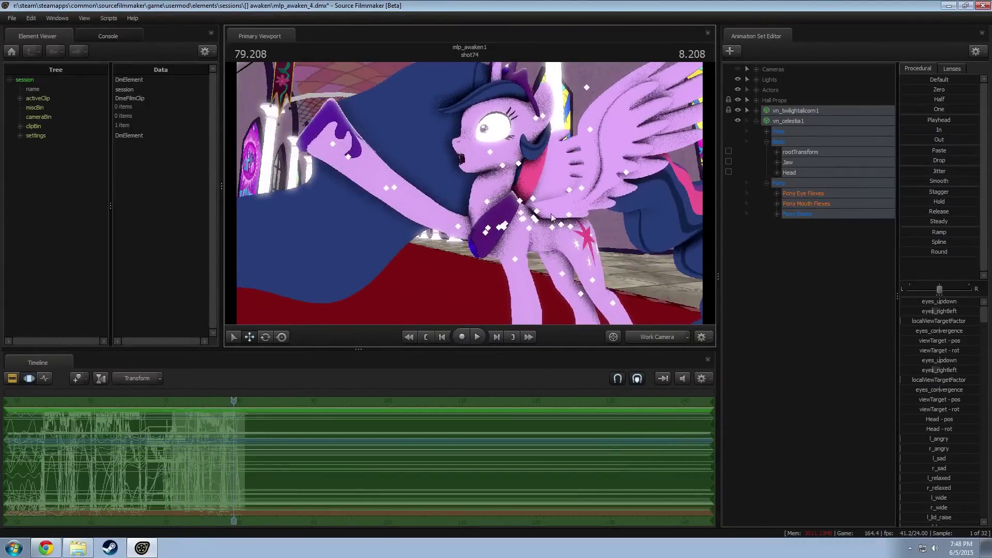
Step: Examine Twilight's glowing eyes and open mouth close up from the front
{"action": "left_click_drag", "start_coordinate": [551, 217], "coordinate": [604, 213]}
{"action": "key", "text": "s"}
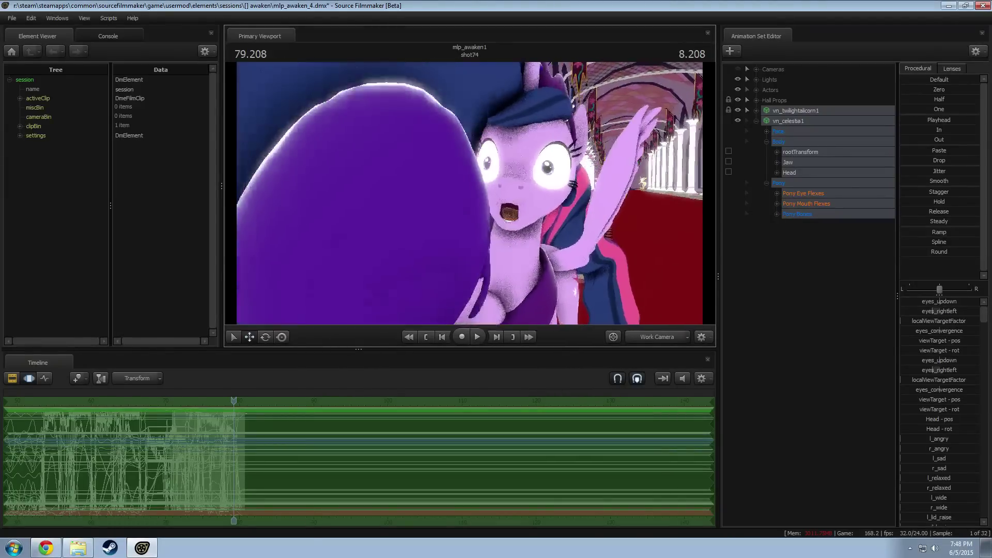
{"action": "left_click_drag", "start_coordinate": [482, 217], "coordinate": [477, 207]}
{"action": "key", "text": "w"}
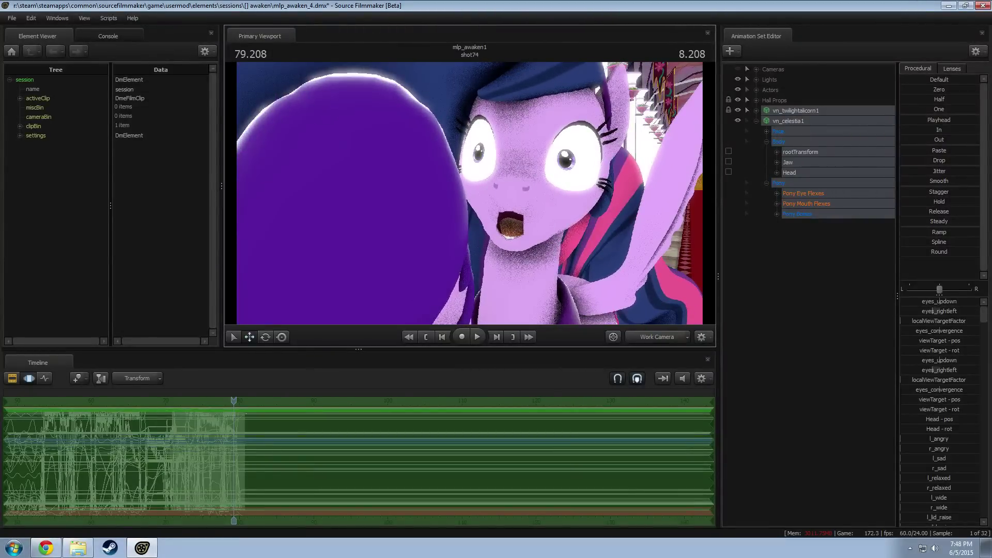
{"action": "left_click_drag", "start_coordinate": [477, 207], "coordinate": [454, 202]}
{"action": "key", "text": "w"}
{"action": "key", "text": "s"}
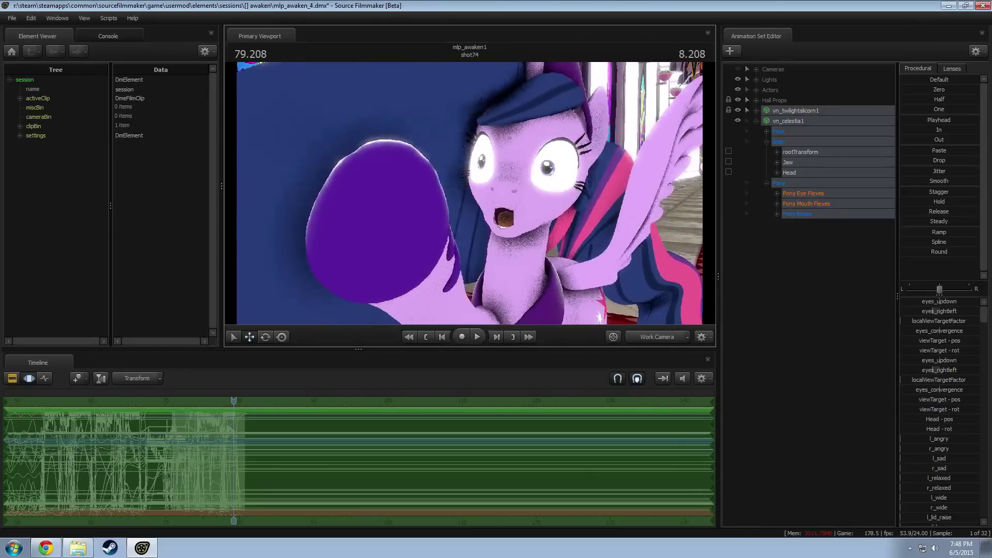
{"action": "key", "text": "x"}
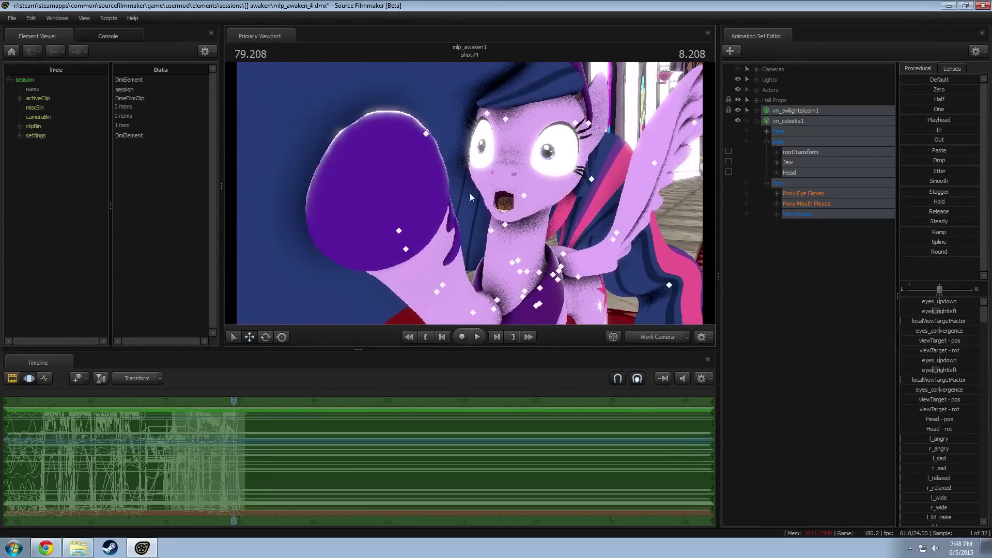
{"action": "left_click_drag", "start_coordinate": [461, 181], "coordinate": [464, 185]}
Step: Show the sequence of shots, move the playhead to 251.583 in shot40, and view the scene through camera5
{"action": "key", "text": "F2"}
{"action": "scroll", "coordinate": [470, 425], "scroll_direction": "down", "scroll_amount": 3}
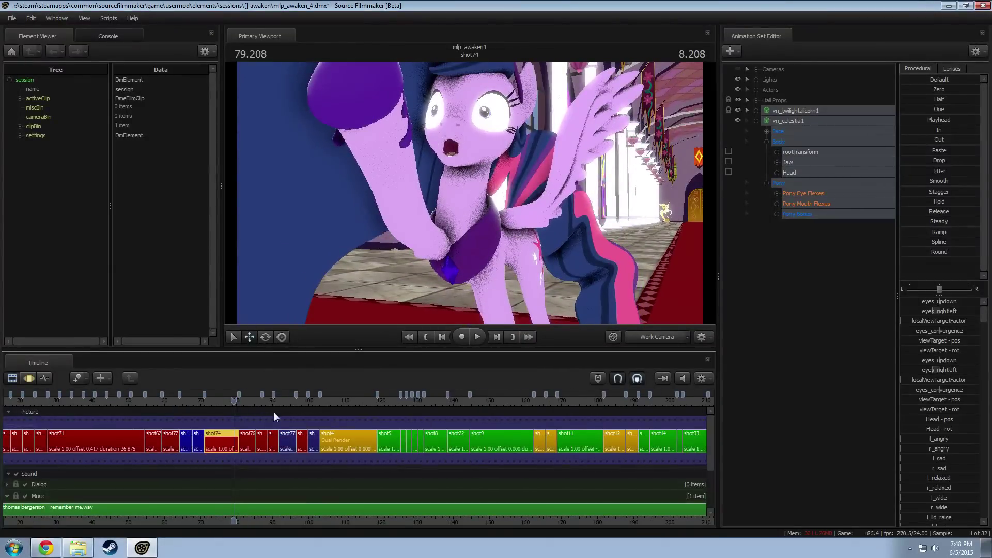
{"action": "scroll", "coordinate": [366, 432], "scroll_direction": "down", "scroll_amount": 3}
{"action": "left_click", "coordinate": [575, 401]}
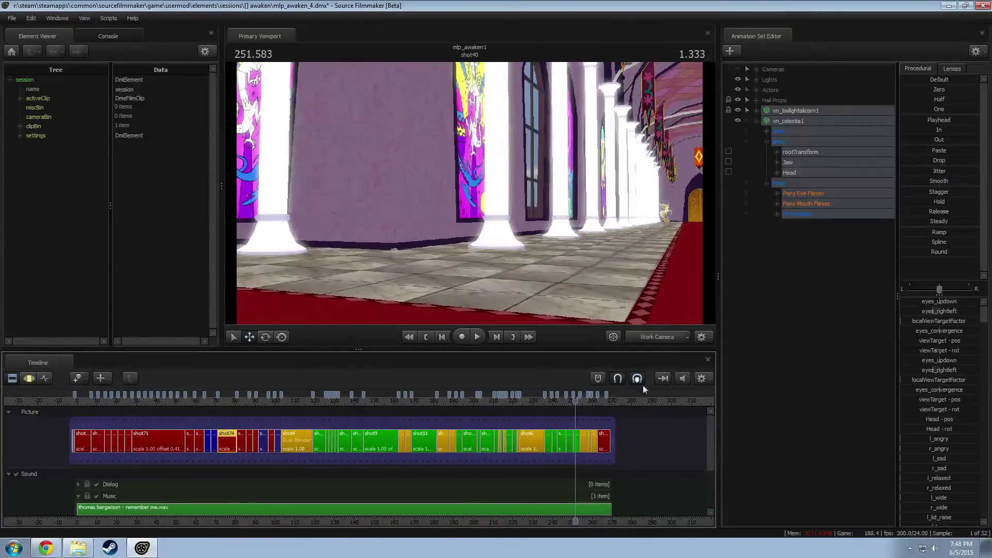
{"action": "left_click", "coordinate": [631, 337]}
{"action": "left_click", "coordinate": [599, 300]}
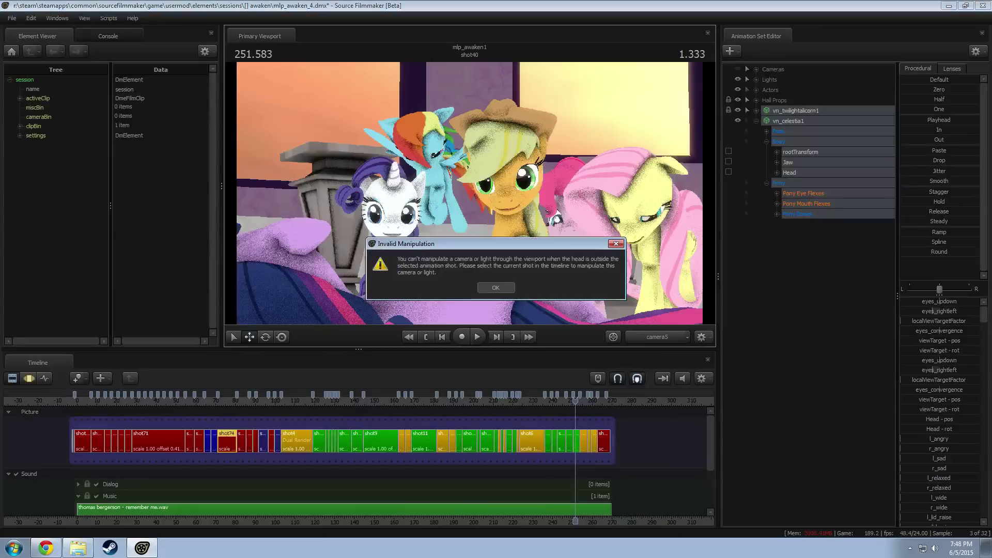
{"action": "left_click", "coordinate": [495, 288]}
Step: Return to the work camera, move the playhead to 265.666, and select shot44 at the end of the sequence
{"action": "key", "text": "F4"}
{"action": "left_click_drag", "start_coordinate": [469, 193], "coordinate": [250, 203]}
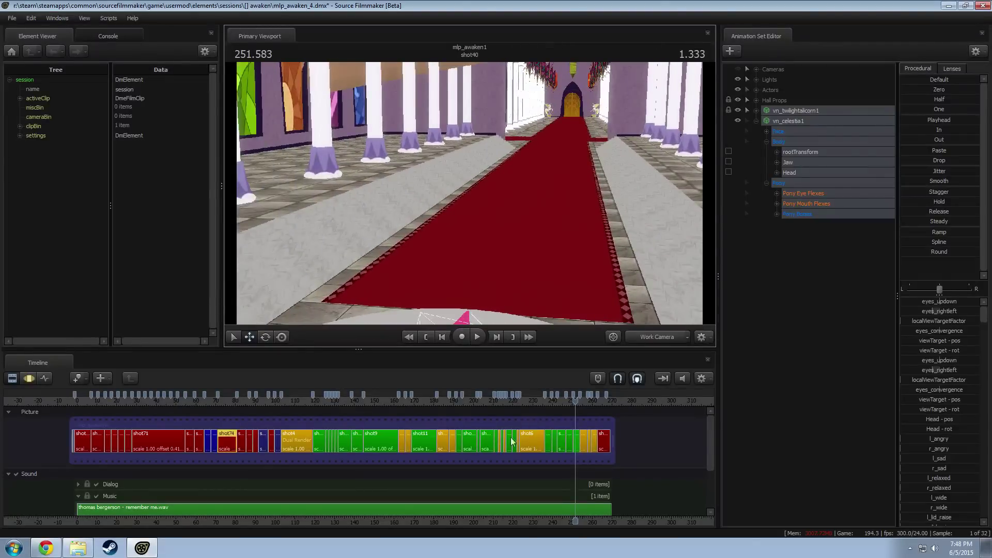
{"action": "left_click_drag", "start_coordinate": [608, 404], "coordinate": [604, 401]}
{"action": "left_click", "coordinate": [607, 446]}
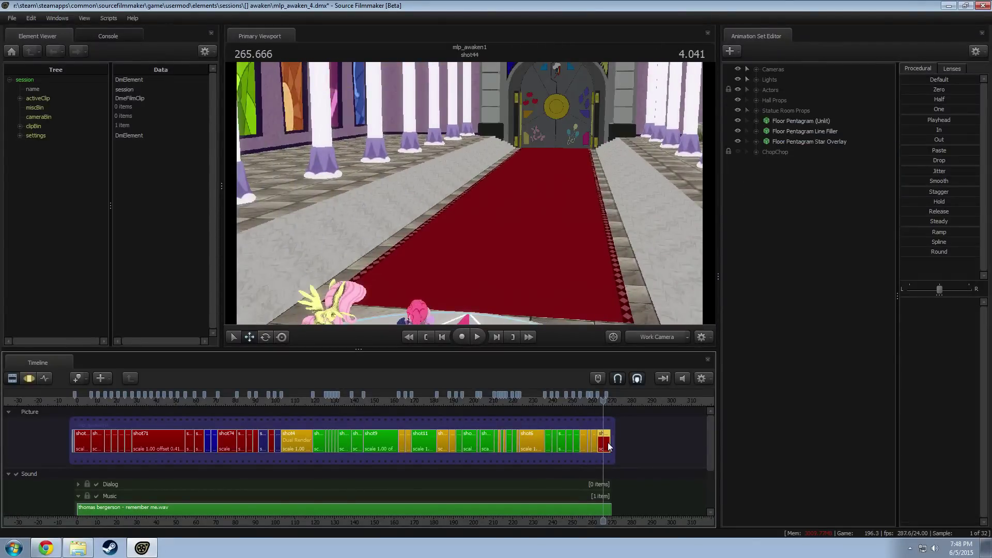
{"action": "scroll", "coordinate": [654, 391], "scroll_direction": "up", "scroll_amount": 5}
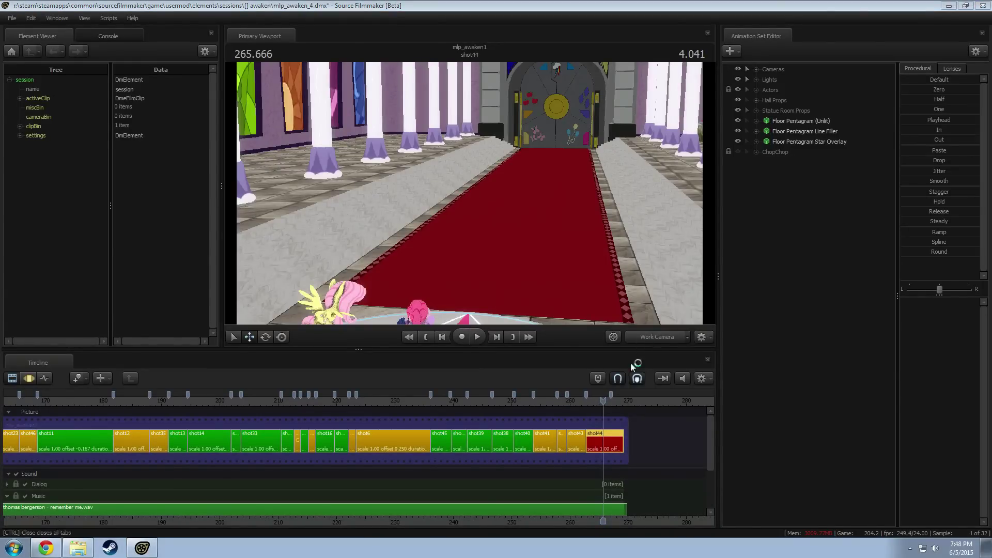
Step: Select shot41, move the playhead to 255.208, and show its hidden WTF group
{"action": "left_click", "coordinate": [578, 443]}
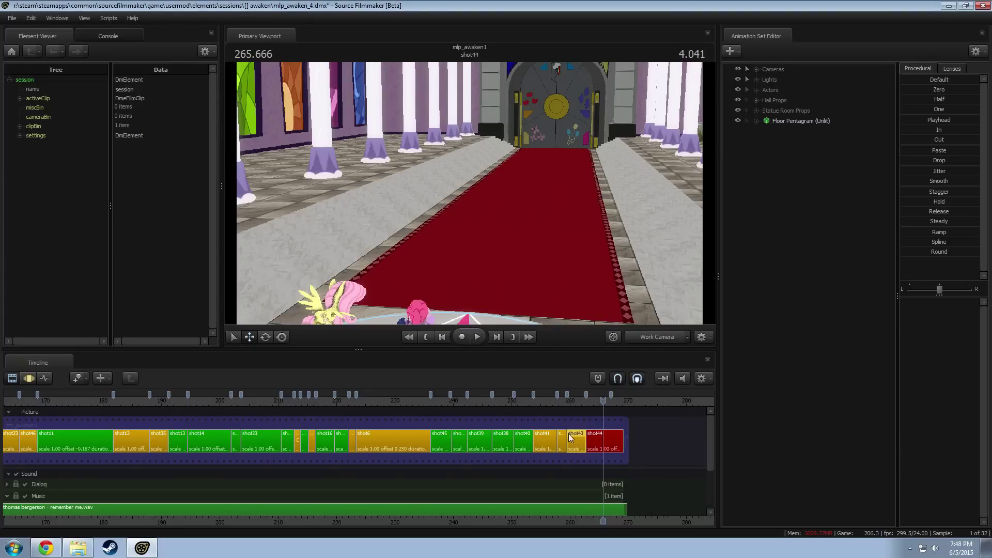
{"action": "left_click", "coordinate": [546, 450]}
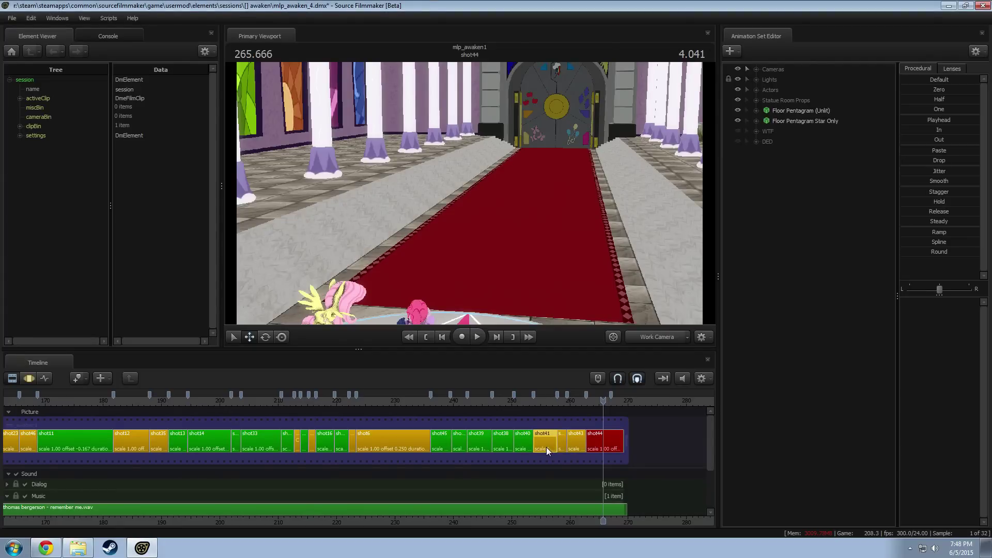
{"action": "left_click", "coordinate": [542, 403]}
{"action": "left_click", "coordinate": [737, 131]}
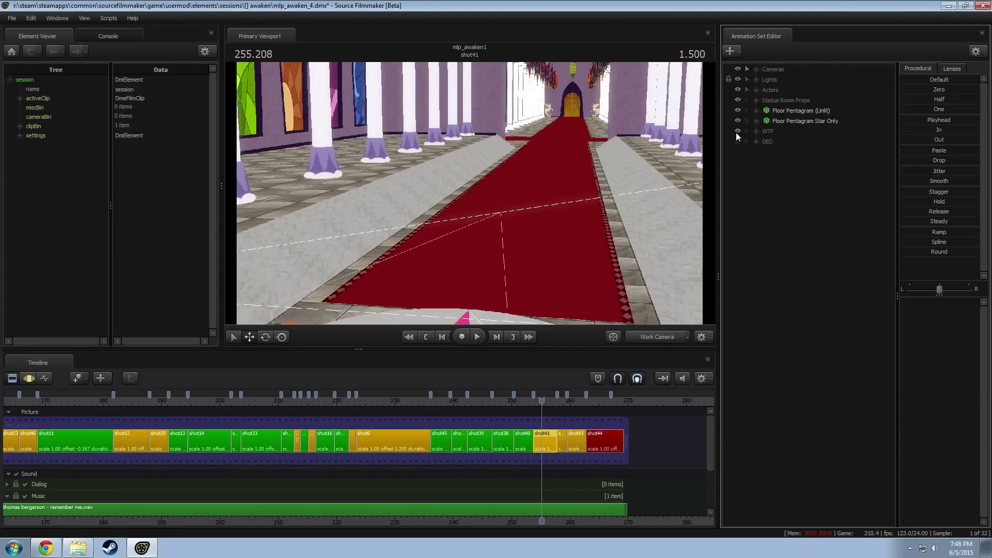
Step: View the floor star and the ponies from above and play shot41 up to 256.041
{"action": "left_click_drag", "start_coordinate": [573, 249], "coordinate": [536, 304]}
{"action": "key", "text": "s"}
{"action": "key", "text": "w"}
{"action": "key", "text": "a"}
{"action": "left_click_drag", "start_coordinate": [445, 193], "coordinate": [470, 185]}
{"action": "key", "text": "space"}
{"action": "key", "text": "space"}
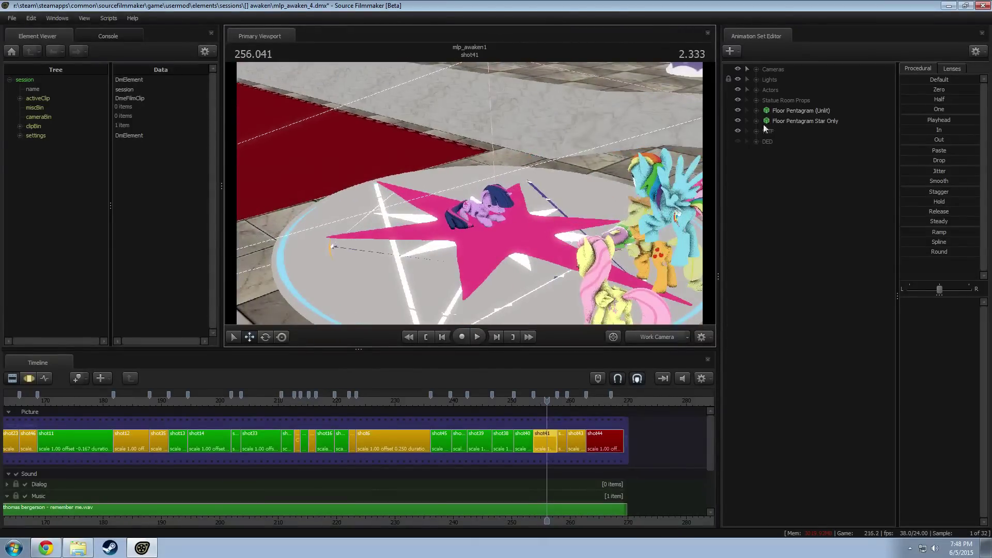
Step: Hide shot41's WTF group again, and briefly toggle the visibility of its DED group
{"action": "left_click", "coordinate": [737, 131]}
{"action": "left_click", "coordinate": [737, 141]}
{"action": "left_click", "coordinate": [736, 142]}
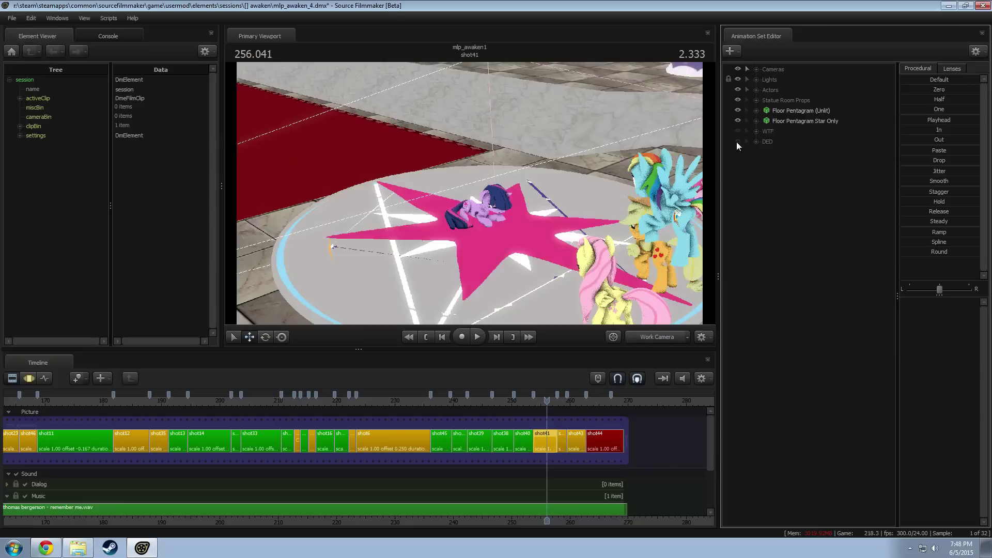
Step: Check the animation sets of the shots from shot40 back to shot45, ending with shot6 selected
{"action": "left_click", "coordinate": [521, 439]}
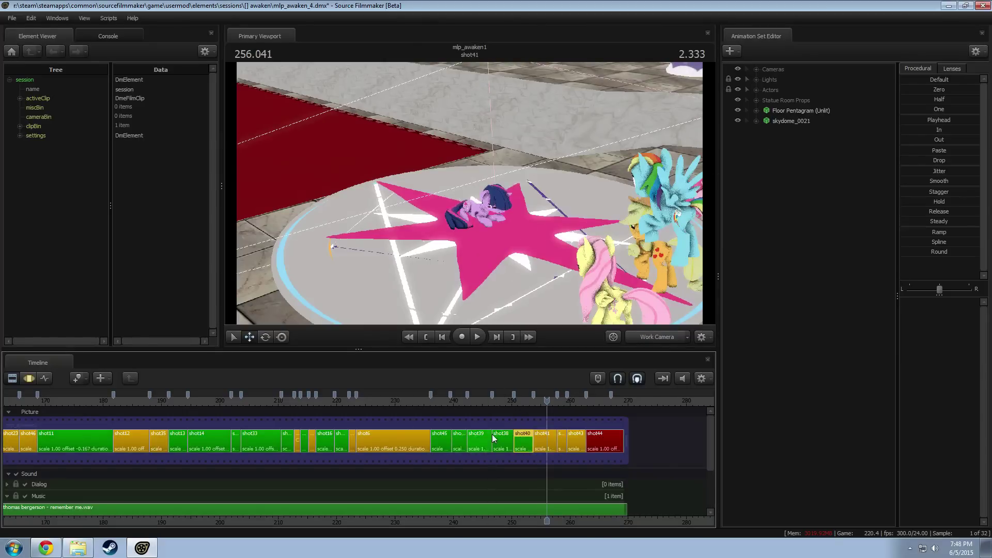
{"action": "left_click", "coordinate": [507, 443]}
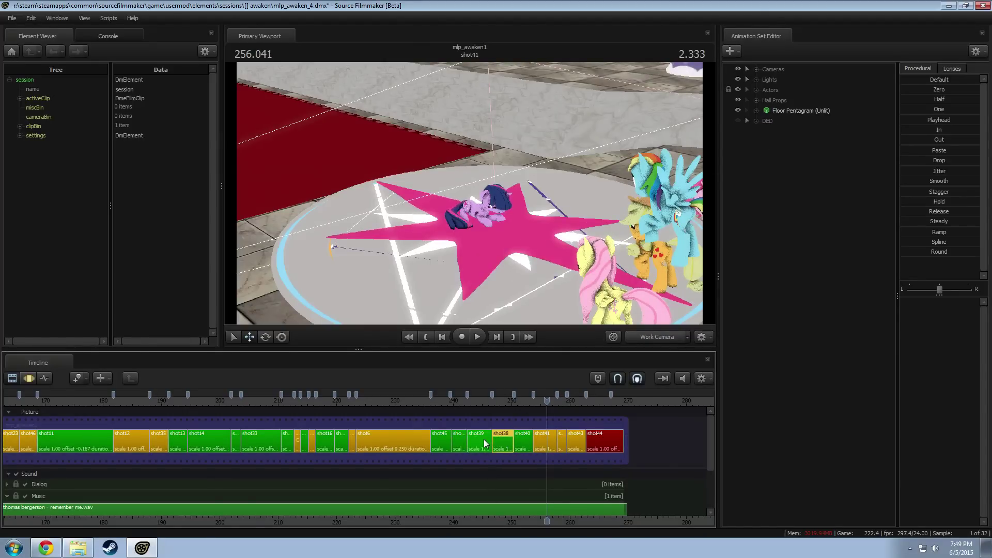
{"action": "left_click", "coordinate": [483, 443]}
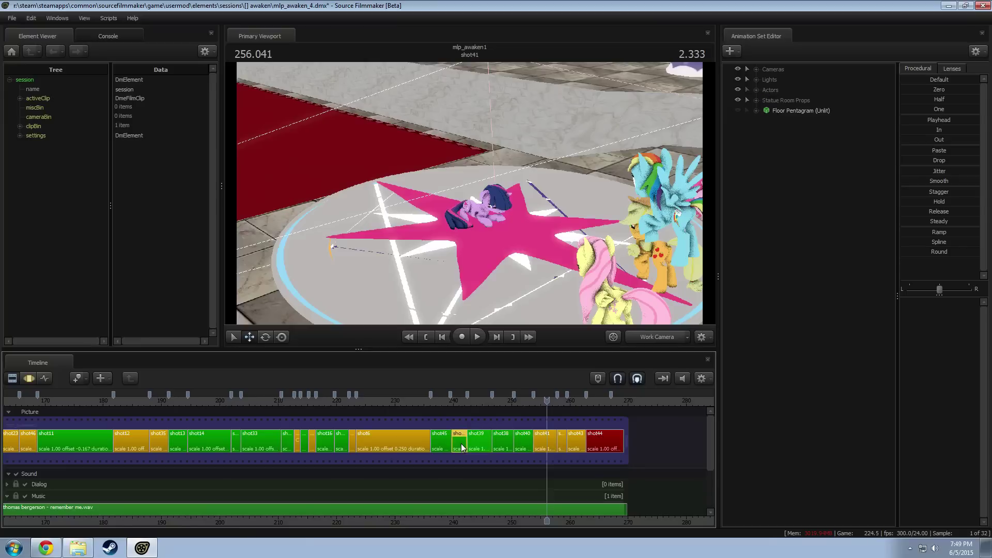
{"action": "left_click", "coordinate": [441, 443]}
{"action": "left_click", "coordinate": [392, 440]}
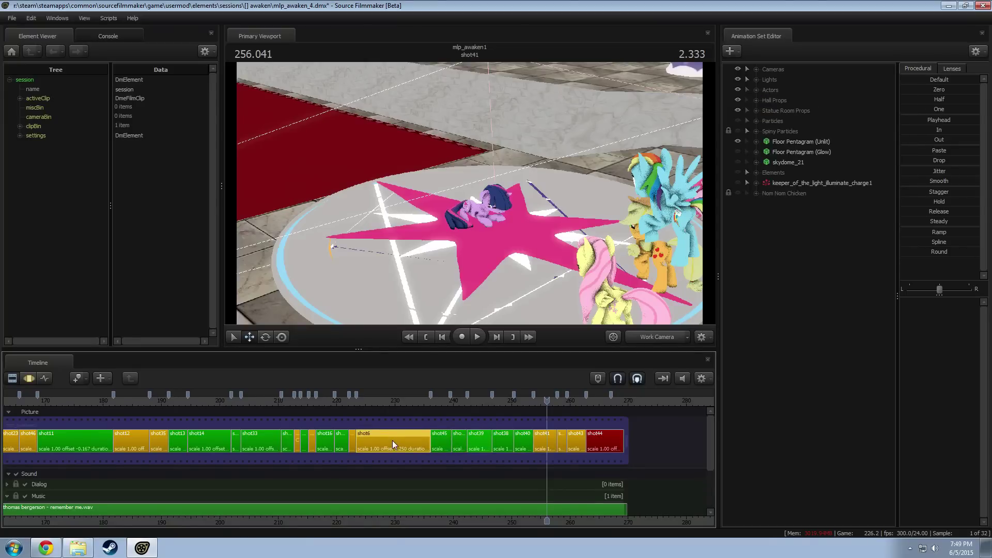
Step: Show shot6's Nom Nom Chicken group for a playback of the shot up to 233.458, and hide it again
{"action": "left_click", "coordinate": [737, 193]}
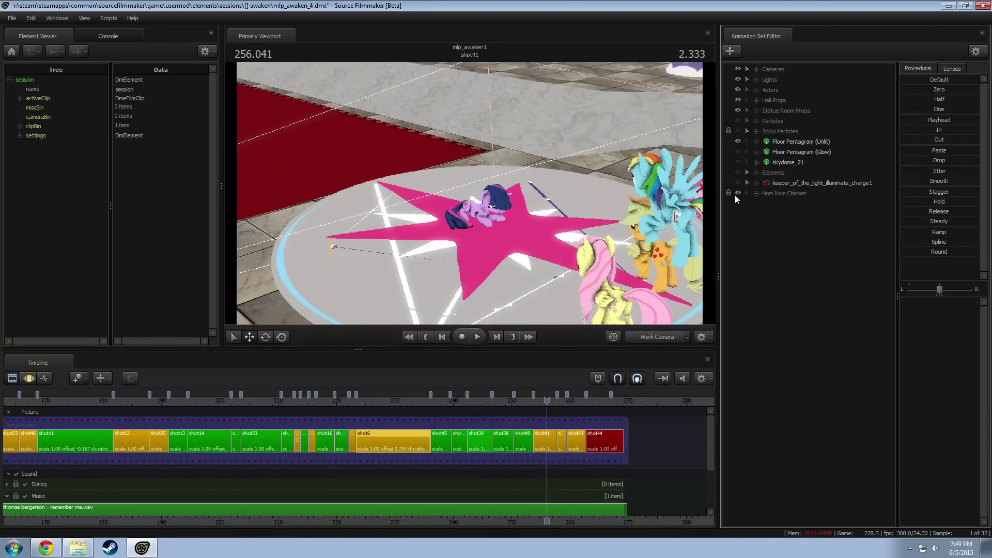
{"action": "left_click", "coordinate": [365, 401]}
{"action": "left_click_drag", "start_coordinate": [511, 282], "coordinate": [584, 214]}
{"action": "key", "text": "w"}
{"action": "key", "text": "a"}
{"action": "key", "text": "space"}
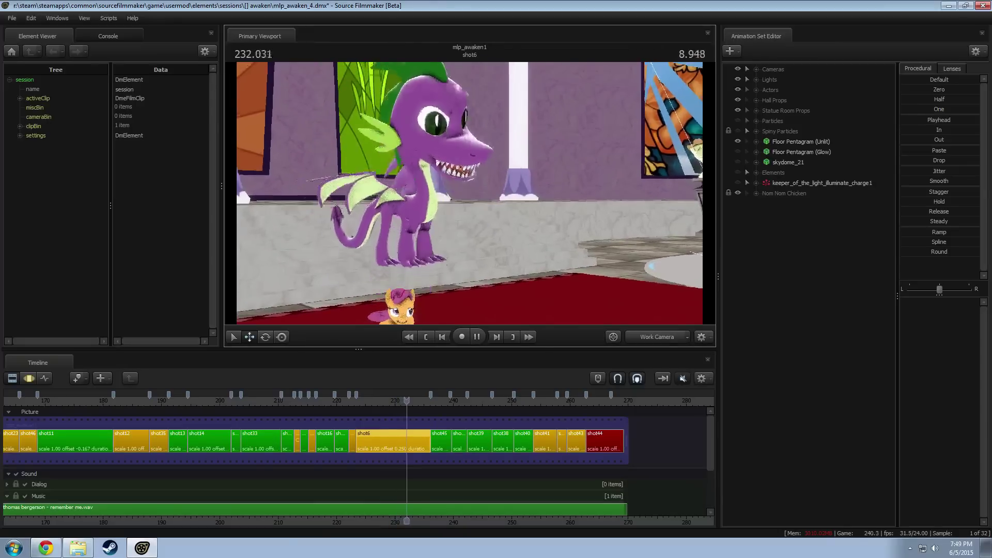
{"action": "left_click_drag", "start_coordinate": [470, 258], "coordinate": [510, 320]}
{"action": "key", "text": "space"}
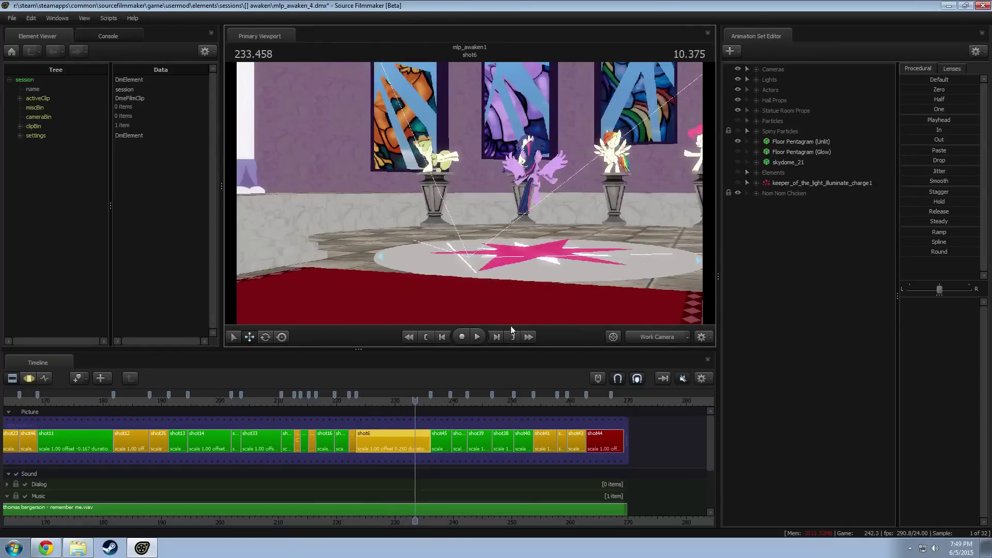
{"action": "left_click", "coordinate": [738, 192]}
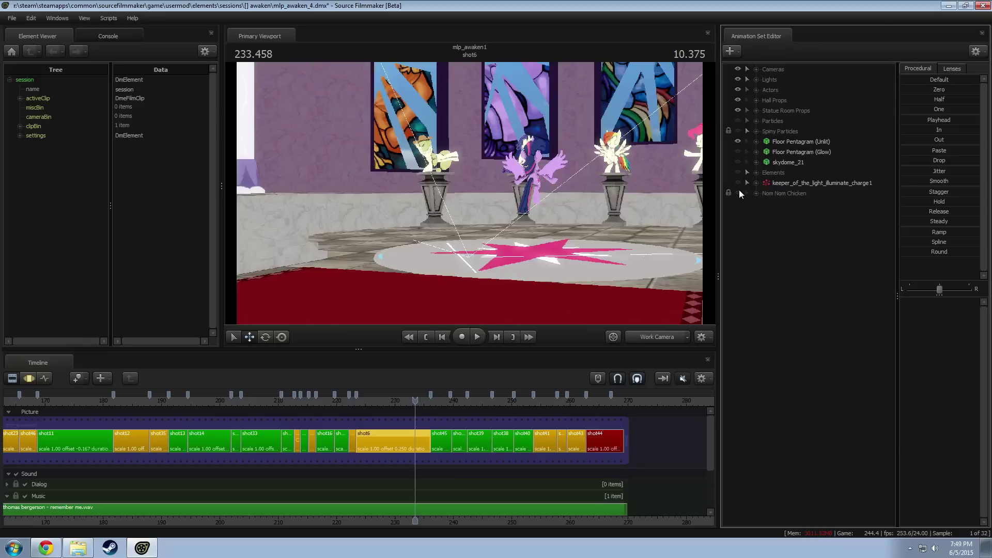
Step: Check the animation sets of the short shots before shot6, going back through shot16 to shot33
{"action": "left_click", "coordinate": [347, 443]}
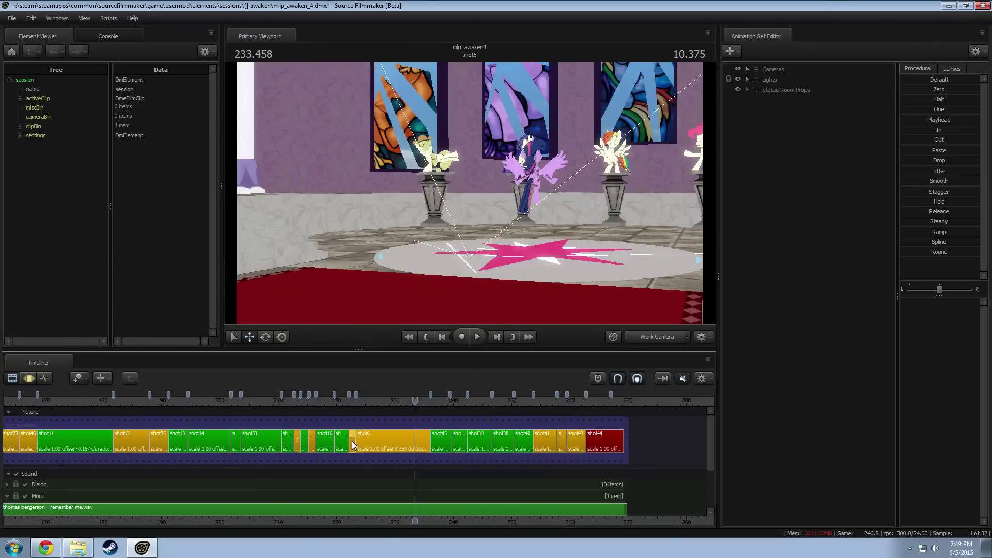
{"action": "left_click", "coordinate": [320, 445]}
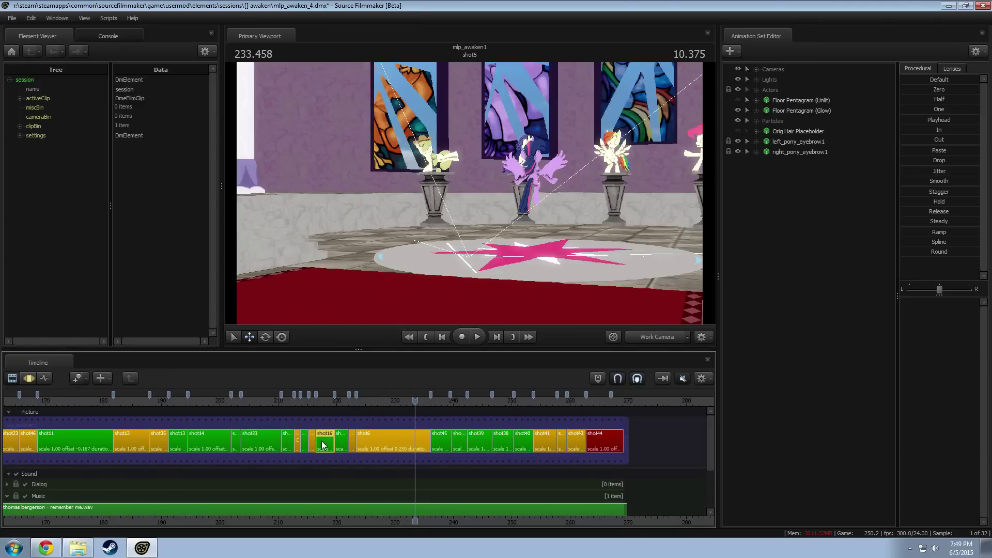
{"action": "left_click", "coordinate": [311, 443]}
{"action": "left_click", "coordinate": [305, 441]}
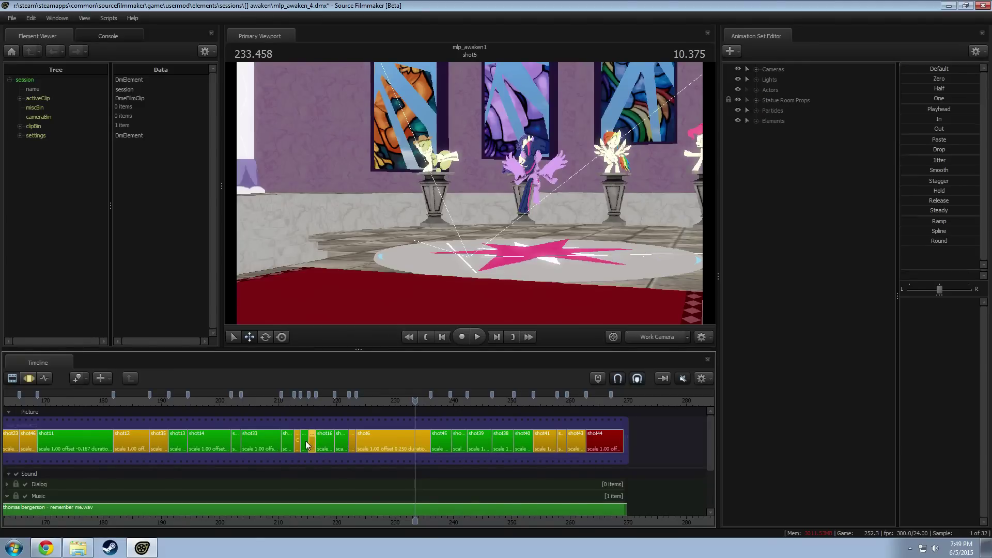
{"action": "left_click", "coordinate": [290, 442]}
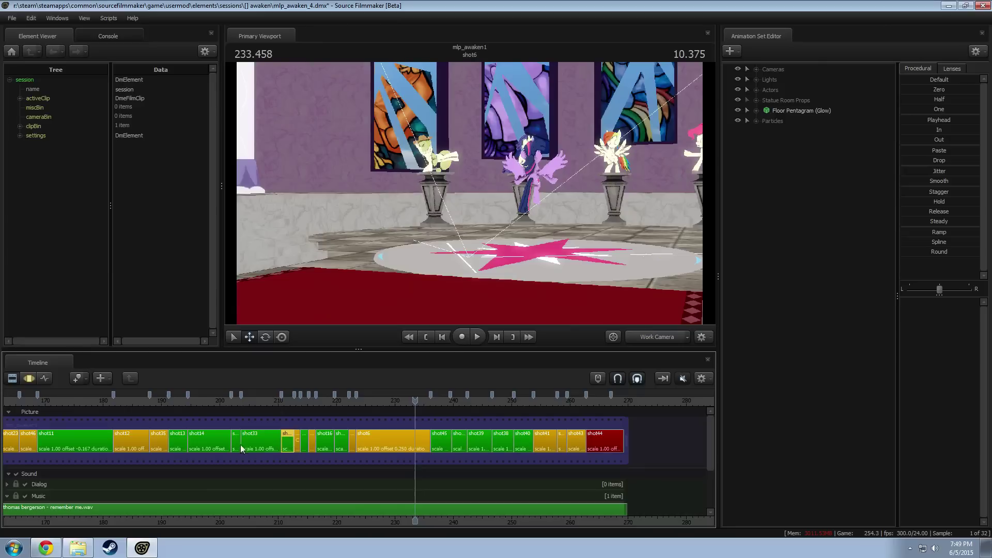
{"action": "left_click", "coordinate": [261, 442]}
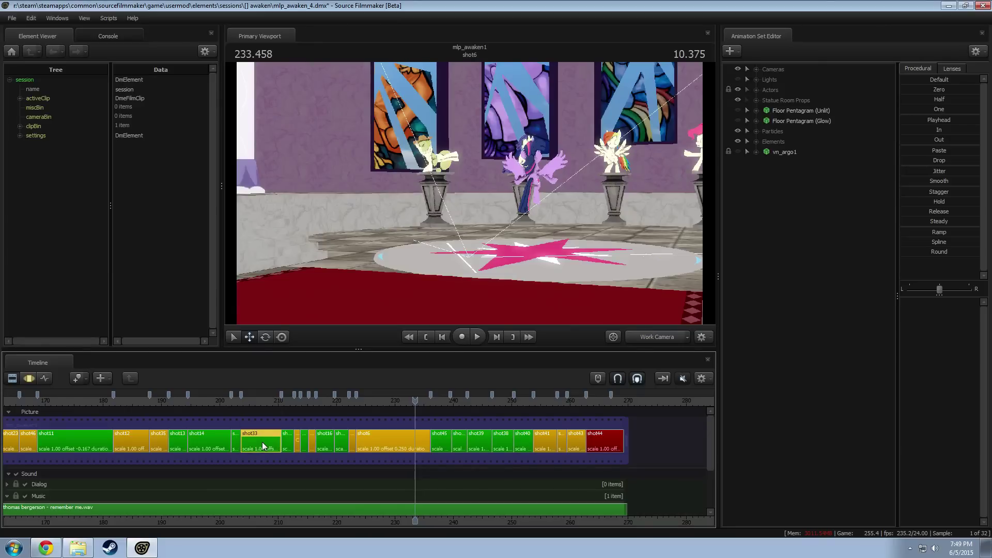
{"action": "left_click", "coordinate": [296, 443]}
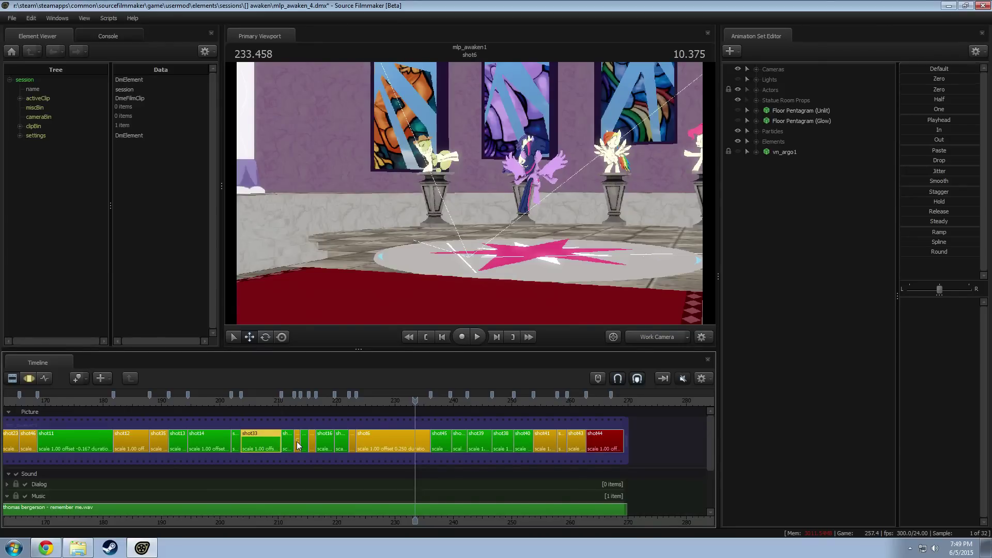
{"action": "left_click", "coordinate": [266, 443]}
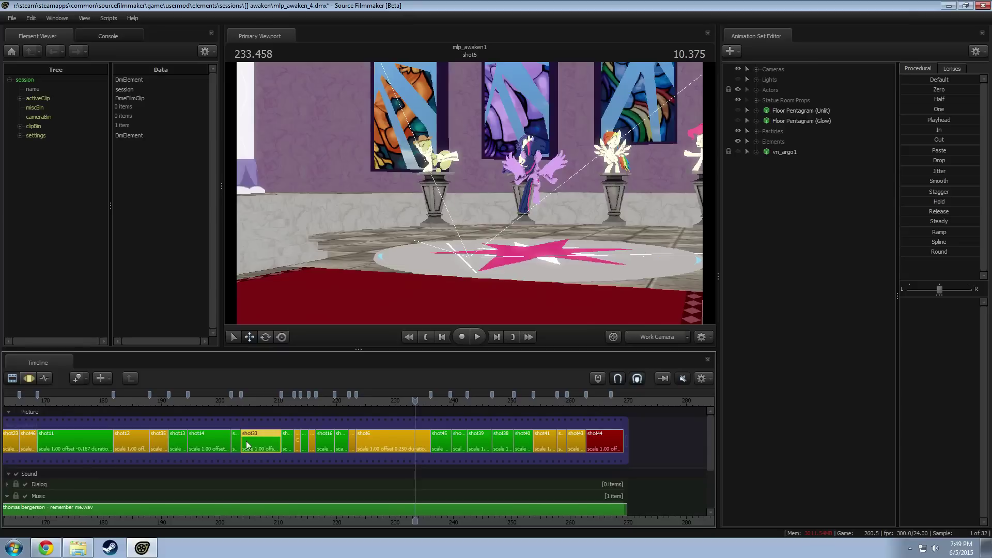
Step: Check the animation sets from shot14 back to shot11, and expand the WTF group in shot12
{"action": "left_click", "coordinate": [219, 439]}
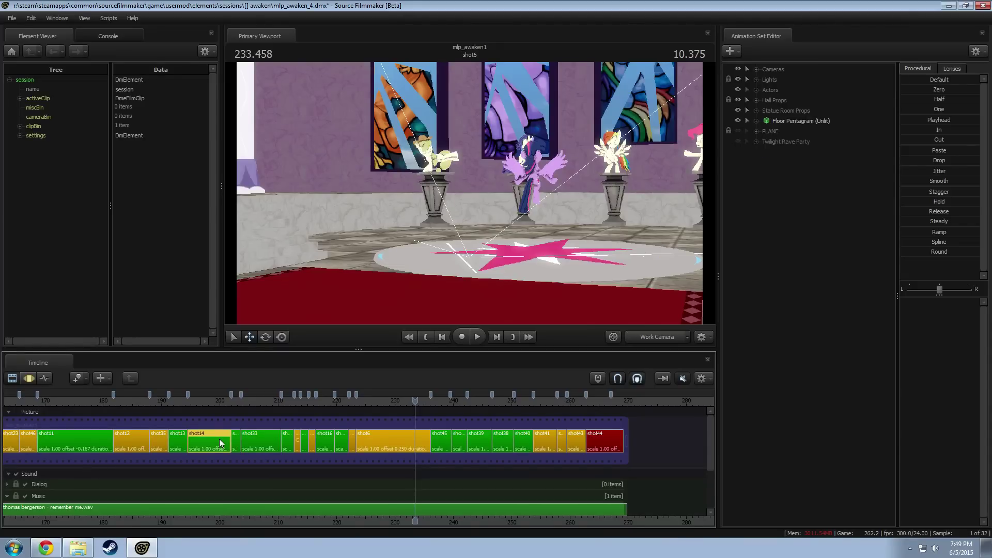
{"action": "left_click", "coordinate": [178, 445]}
{"action": "left_click", "coordinate": [159, 445]}
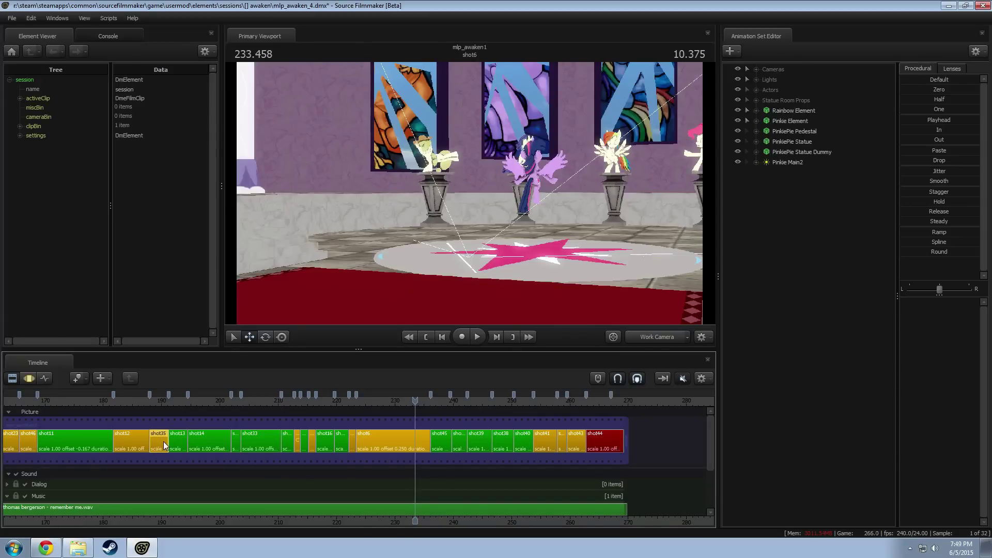
{"action": "left_click", "coordinate": [134, 444]}
{"action": "left_click", "coordinate": [79, 436]}
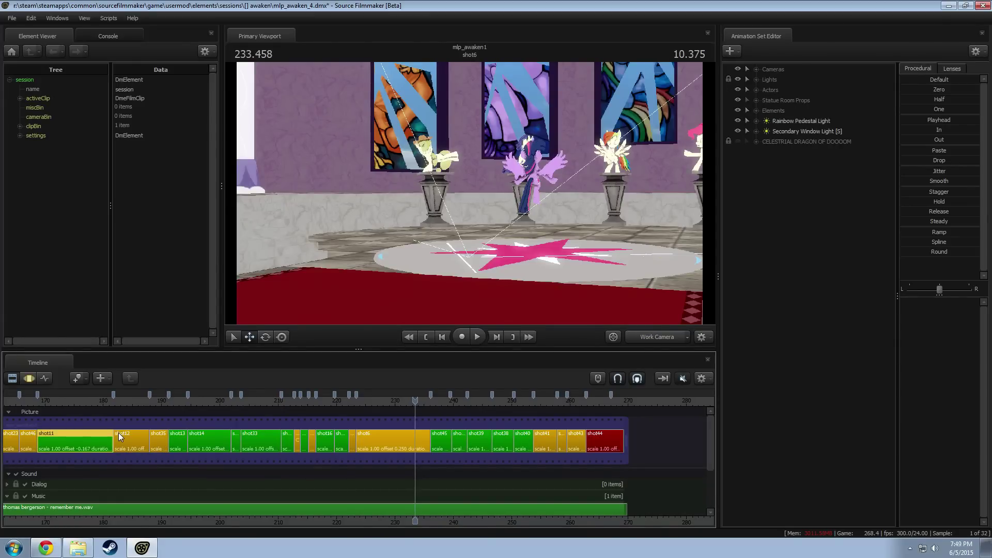
{"action": "left_click", "coordinate": [133, 434]}
{"action": "left_click", "coordinate": [755, 111]}
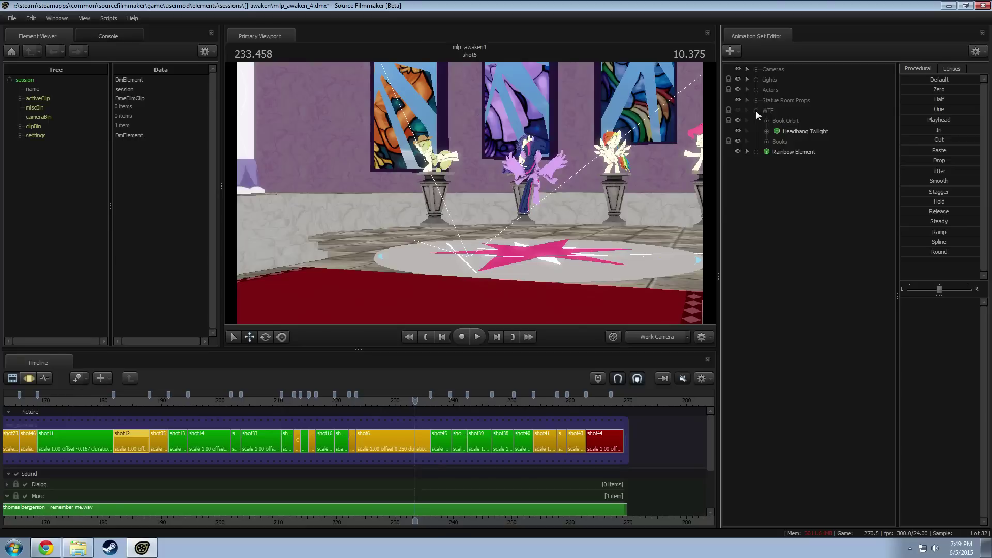
Step: Inspect the contents of the ChopChop group in shot44 and collapse it again
{"action": "left_click", "coordinate": [609, 440]}
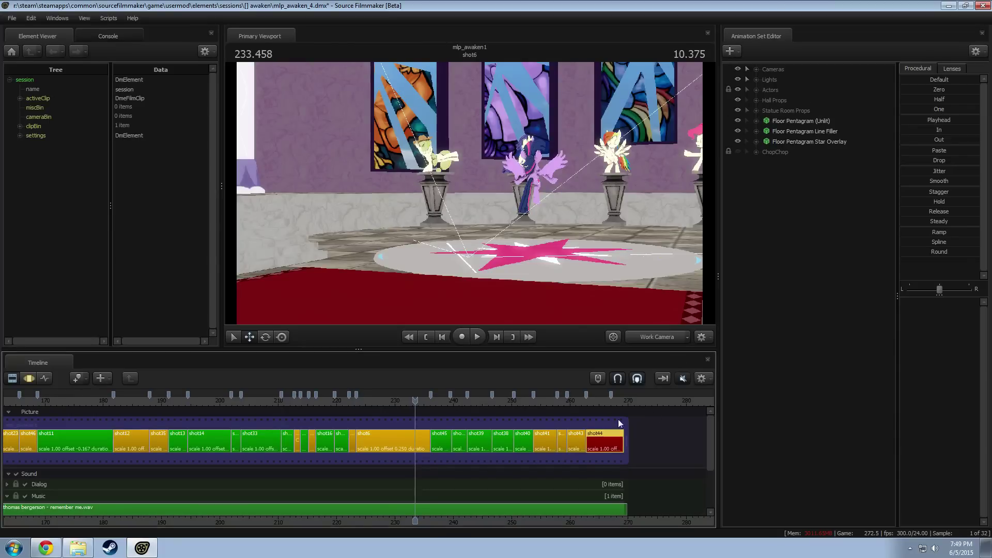
{"action": "left_click", "coordinate": [756, 151]}
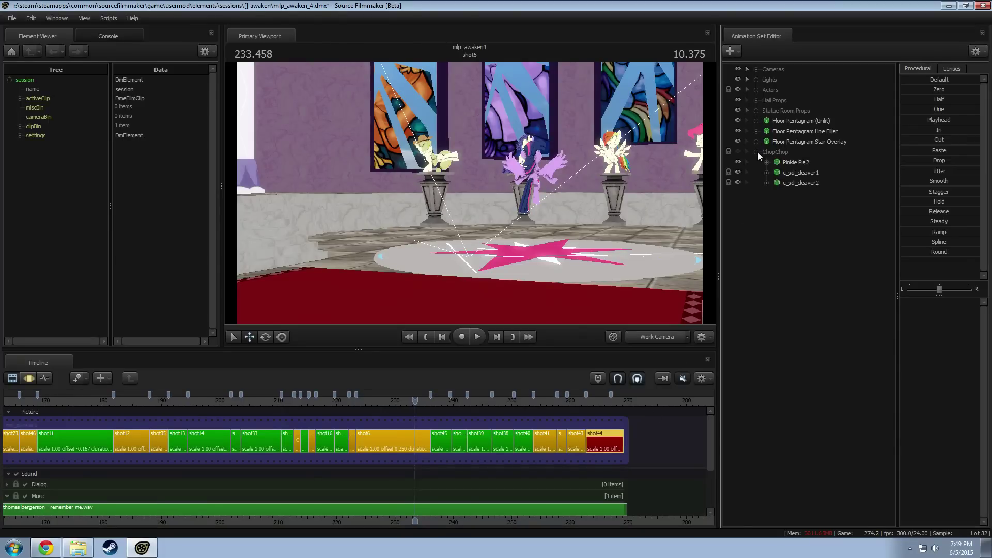
{"action": "left_click", "coordinate": [756, 152]}
Step: Check the animation sets of shot43 and its preceding shots, and inspect shot41's DED group
{"action": "left_click", "coordinate": [579, 441]}
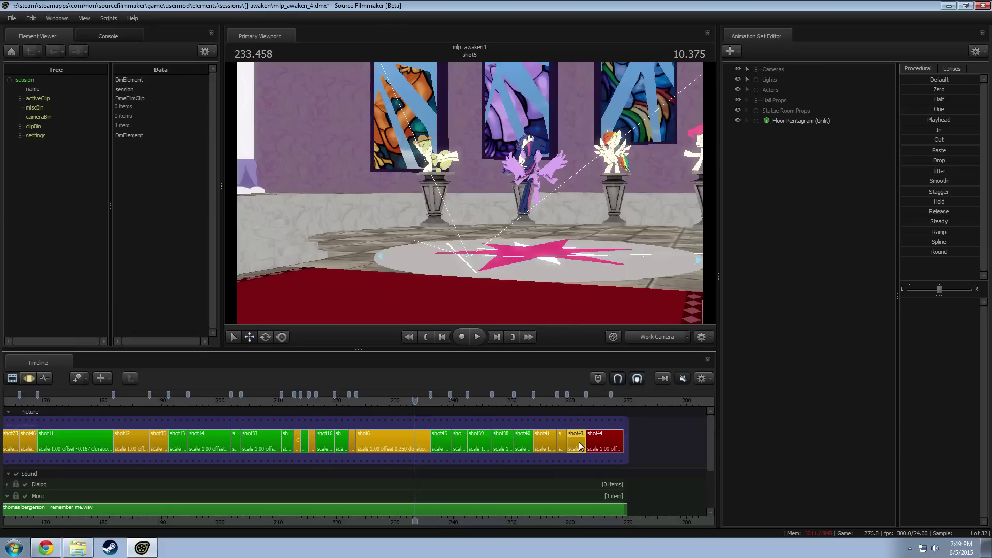
{"action": "left_click", "coordinate": [561, 442]}
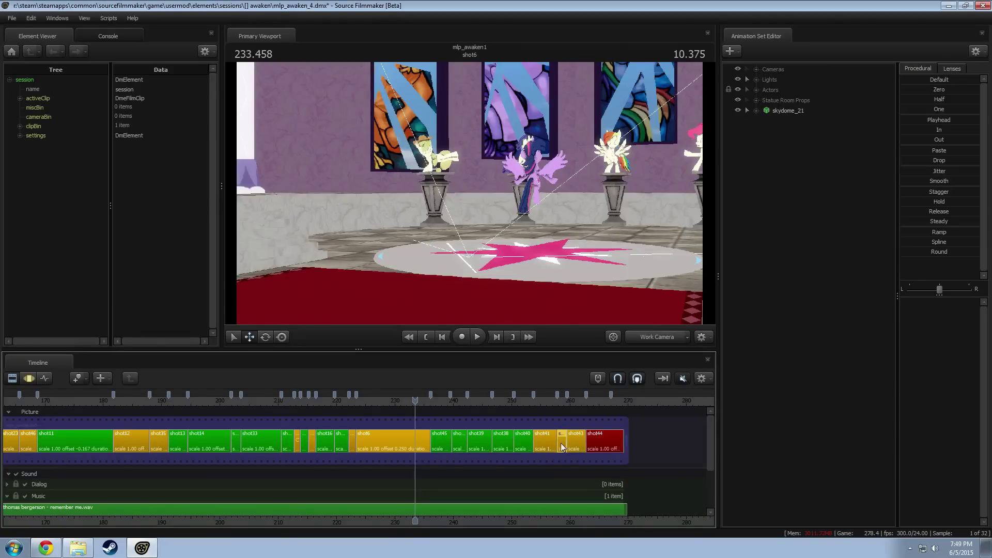
{"action": "left_click", "coordinate": [575, 445]}
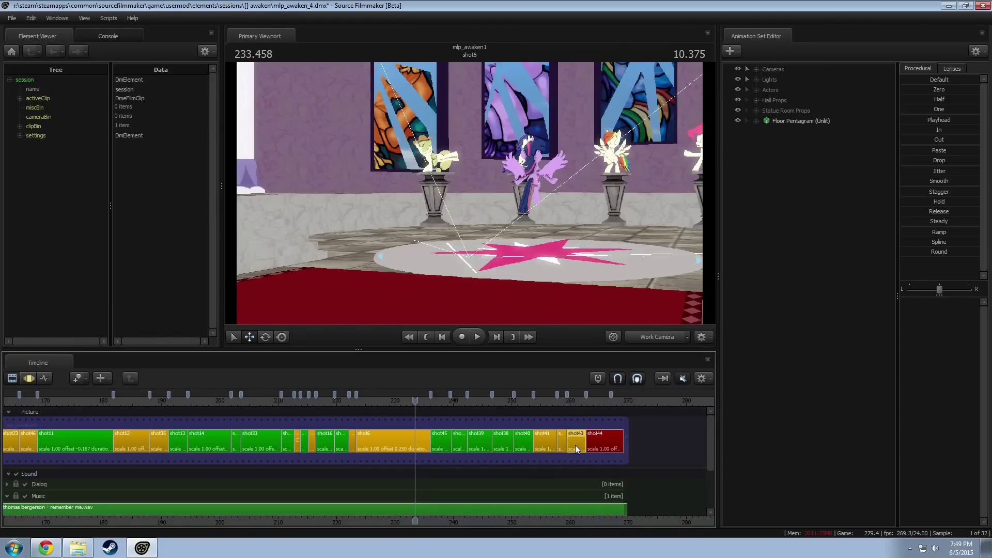
{"action": "left_click", "coordinate": [548, 443]}
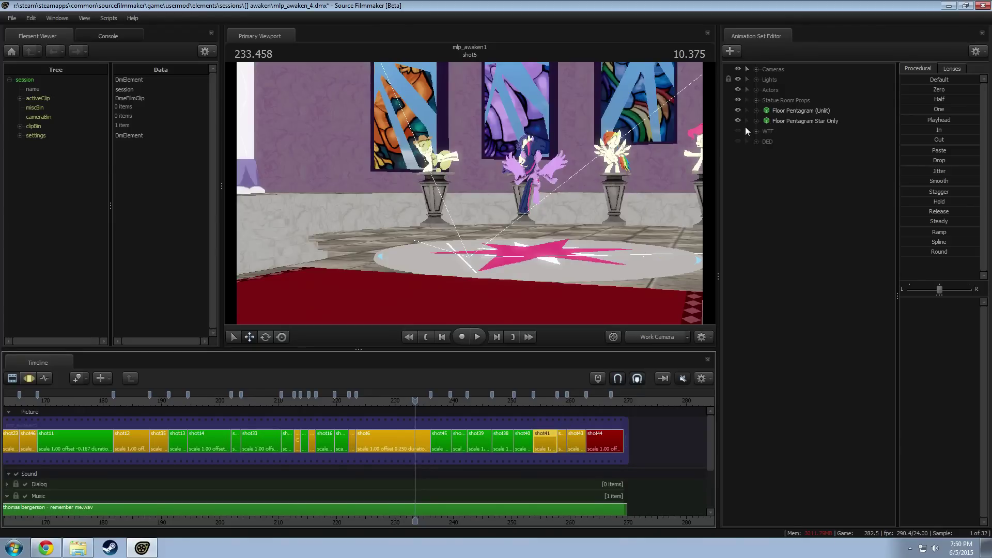
{"action": "left_click", "coordinate": [756, 142]}
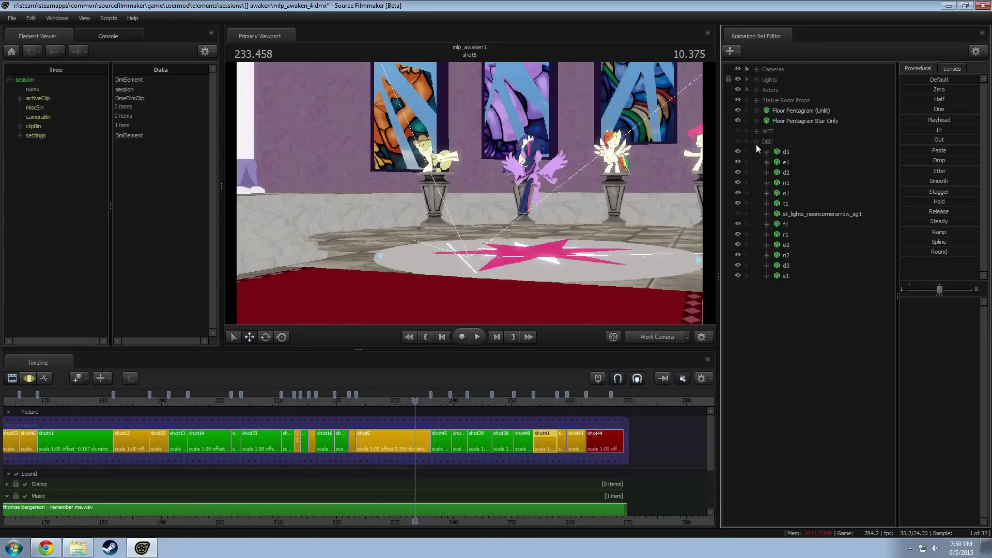
Step: Inspect shot40 with the playhead at 251.500, and select shot9 with the playhead at 153.166
{"action": "left_click", "coordinate": [520, 401]}
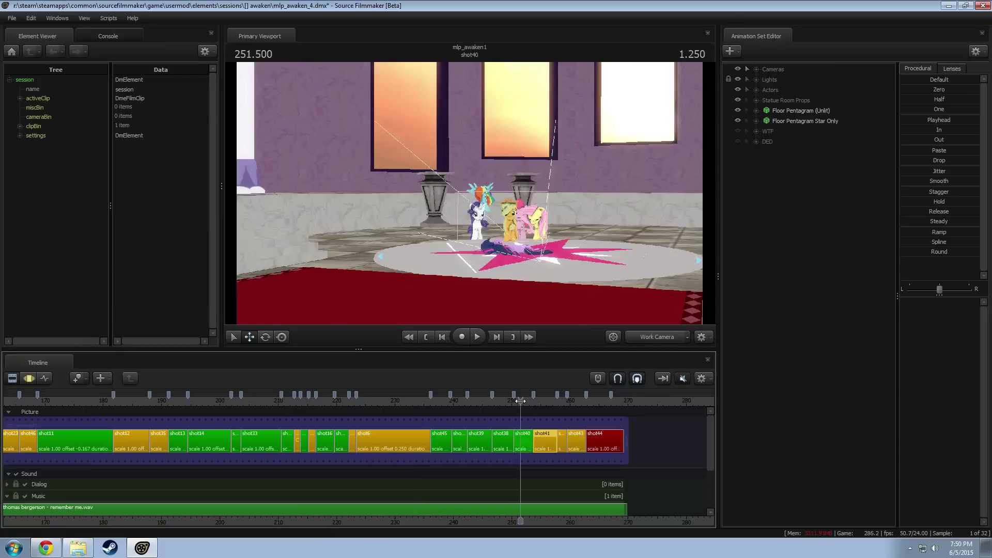
{"action": "left_click", "coordinate": [522, 440]}
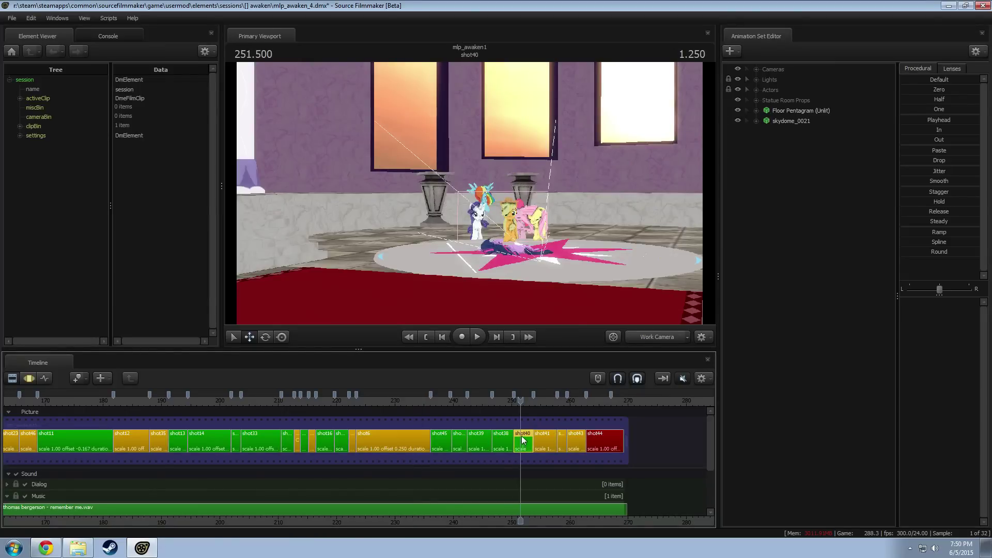
{"action": "scroll", "coordinate": [302, 425], "scroll_direction": "down", "scroll_amount": 5}
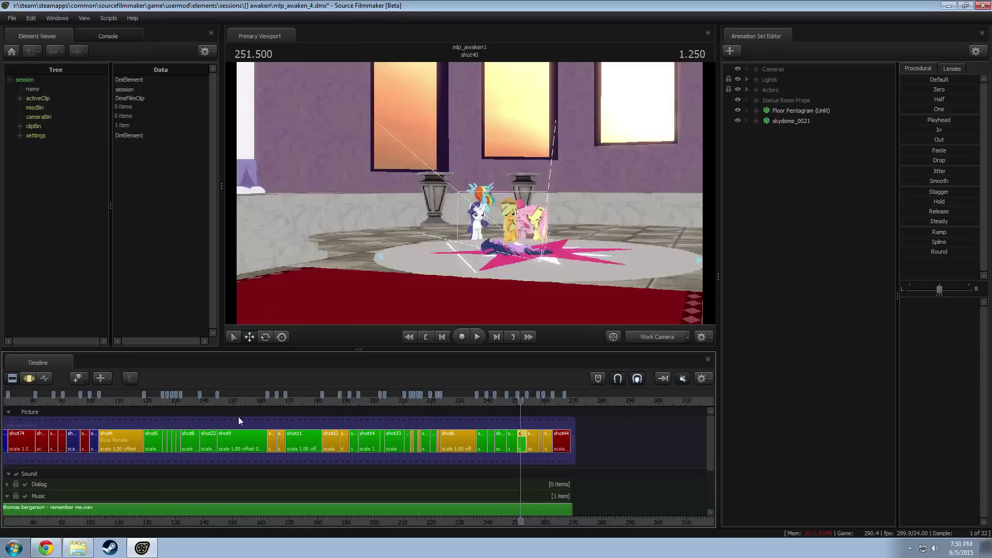
{"action": "left_click", "coordinate": [240, 401]}
{"action": "left_click", "coordinate": [242, 442]}
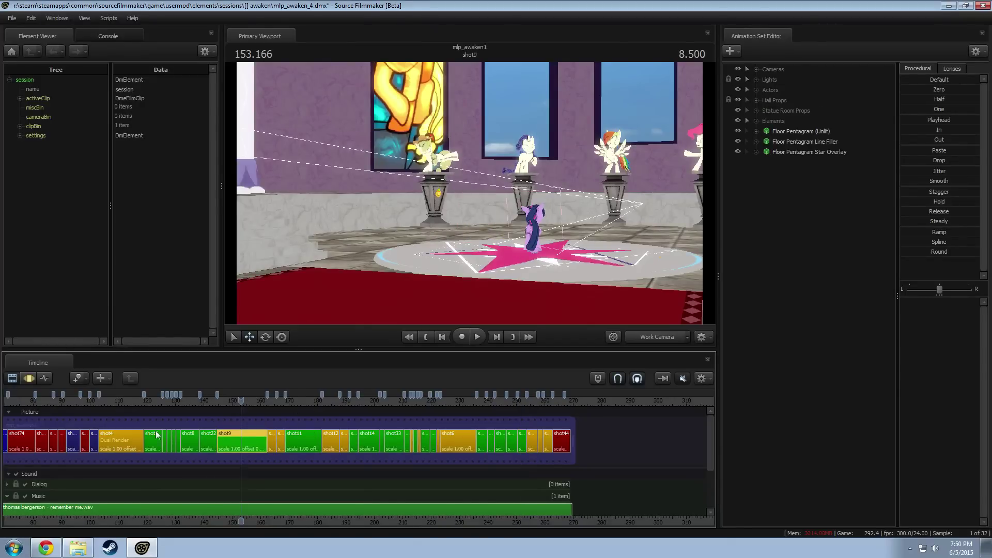
Step: Check the animation sets of shot4, shot5, shot8, shot22 and shot9, and look across the statues in shot9
{"action": "left_click", "coordinate": [122, 441]}
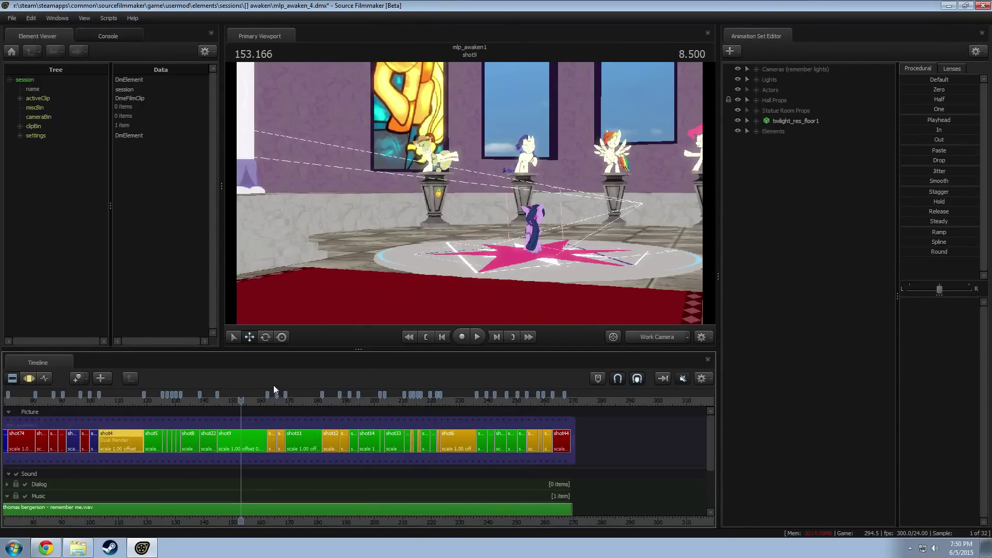
{"action": "left_click", "coordinate": [157, 438]}
{"action": "left_click", "coordinate": [189, 445]}
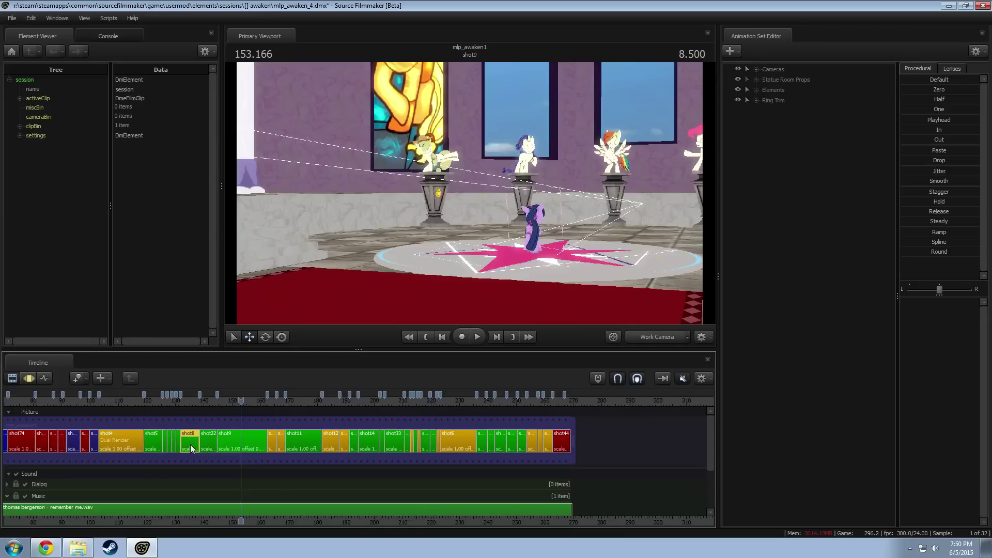
{"action": "left_click", "coordinate": [208, 445]}
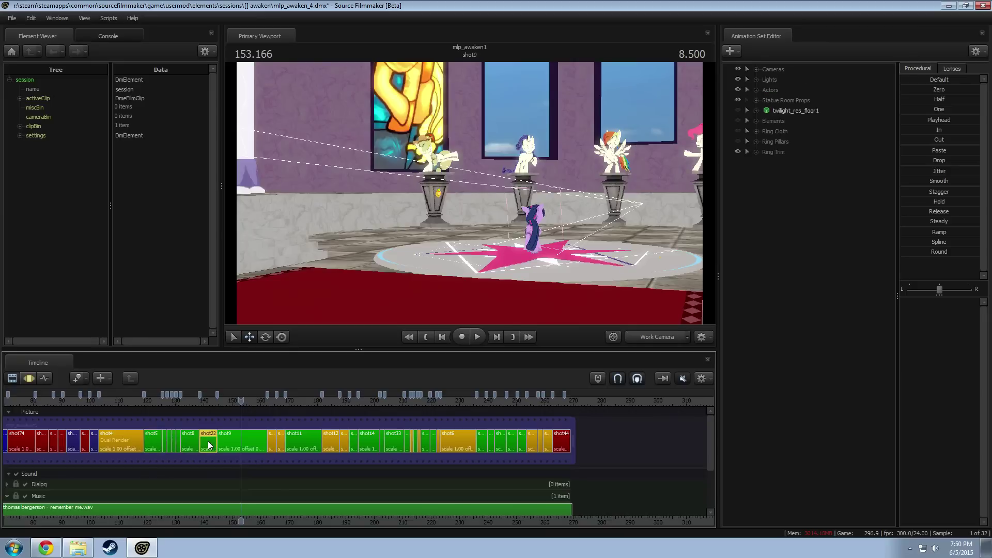
{"action": "left_click", "coordinate": [257, 441]}
{"action": "left_click_drag", "start_coordinate": [580, 297], "coordinate": [679, 289]}
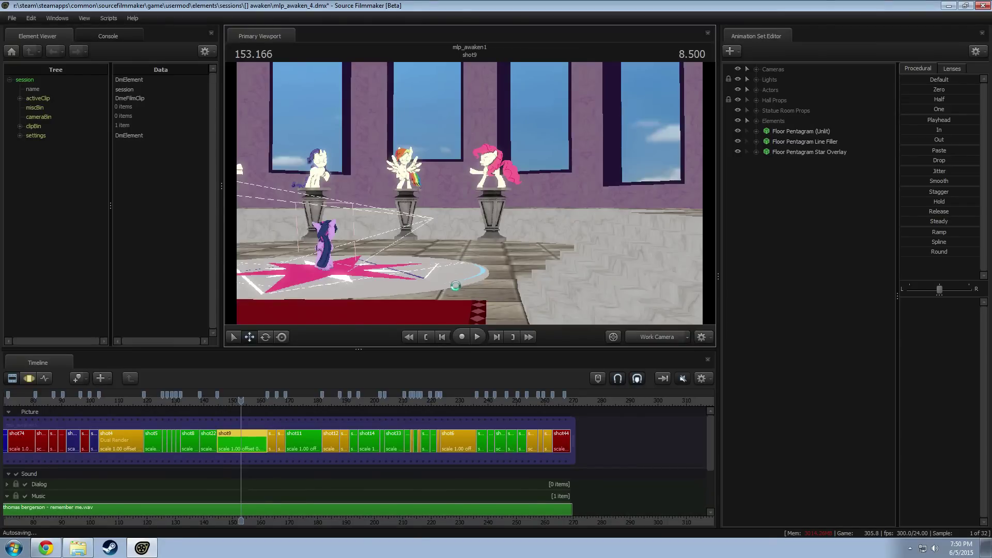
Step: View shot11 at 175.000 through its scene camera, and scrub forward to 194.125 in shot13
{"action": "left_click", "coordinate": [304, 400]}
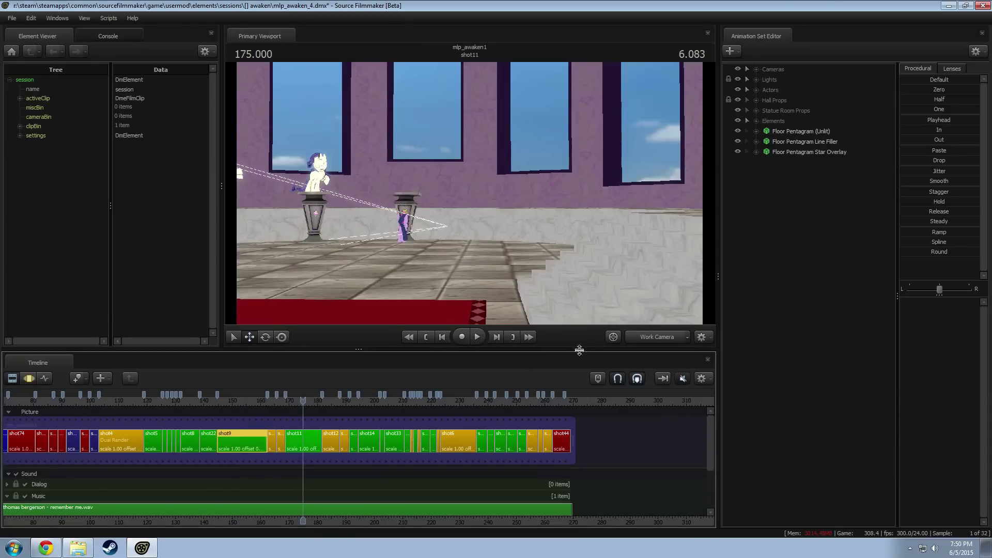
{"action": "left_click", "coordinate": [638, 334]}
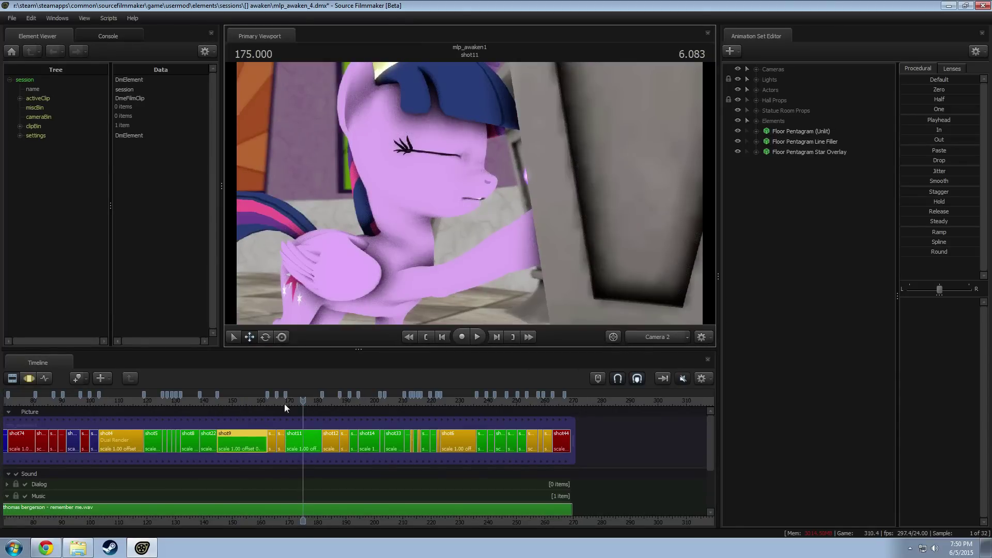
{"action": "left_click", "coordinate": [242, 408]}
{"action": "left_click_drag", "start_coordinate": [302, 401], "coordinate": [358, 401]}
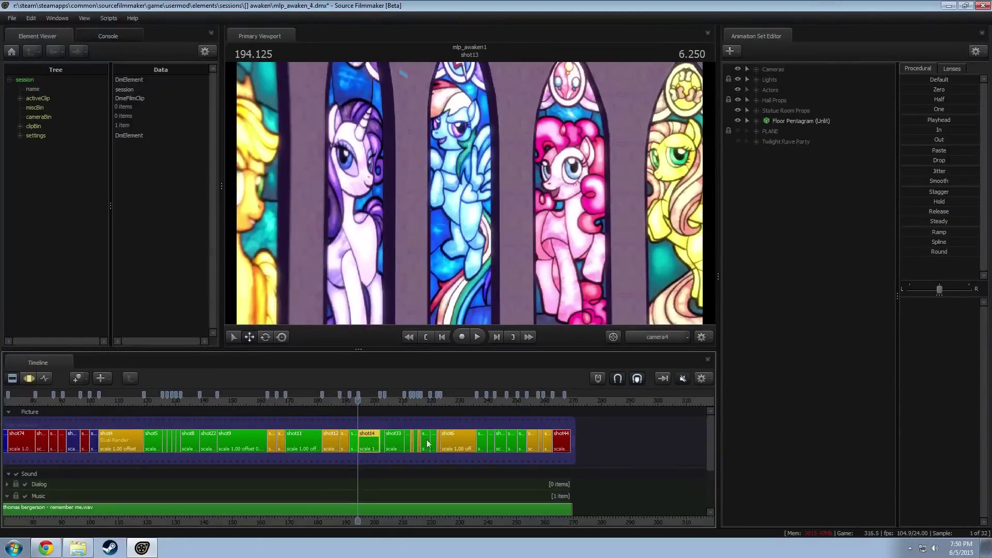
{"action": "scroll", "coordinate": [705, 447], "scroll_direction": "down", "scroll_amount": 3}
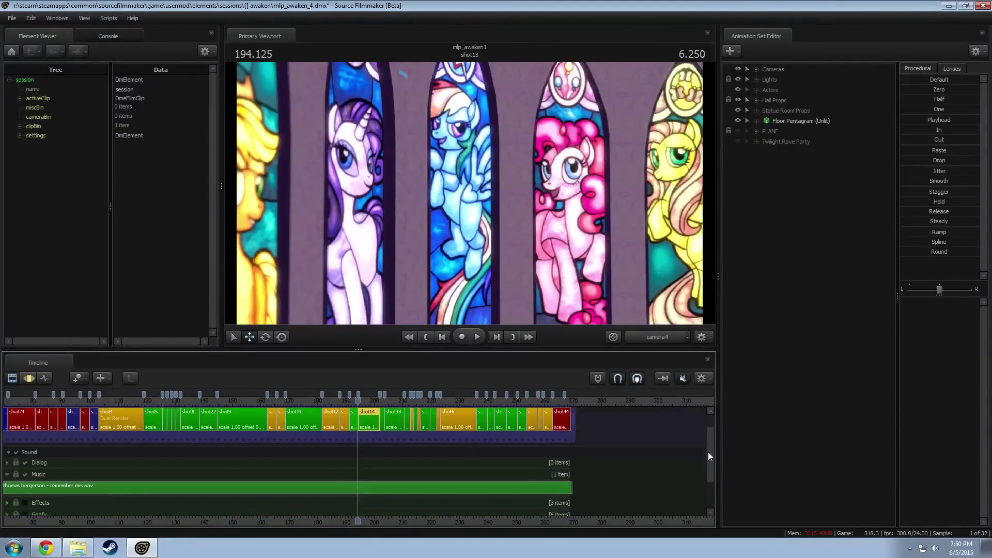
{"action": "left_click", "coordinate": [30, 474]}
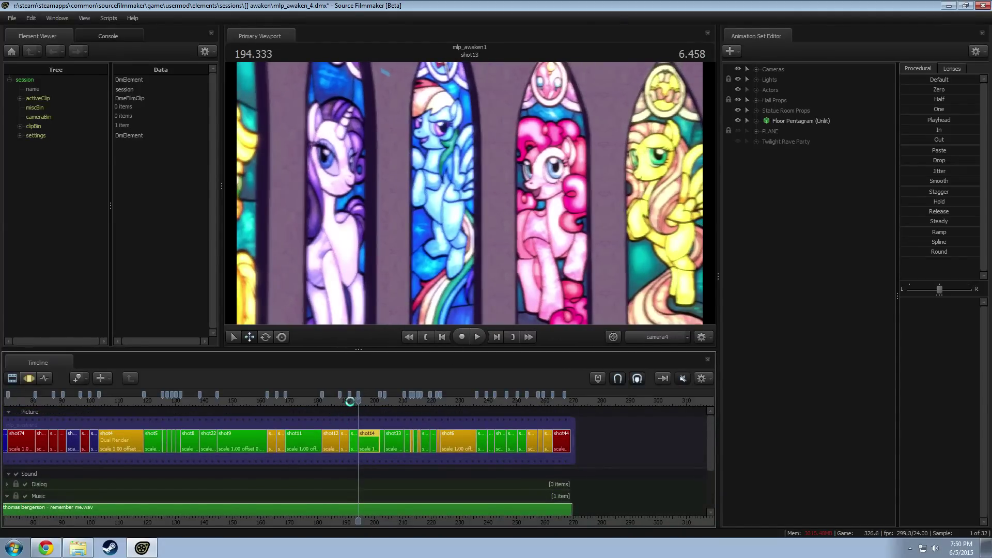
Step: Show the PLANE group in shot14, turn the timeline sound on, and play the shot from 195.041
{"action": "left_click", "coordinate": [349, 398]}
{"action": "left_click_drag", "start_coordinate": [354, 401], "coordinate": [360, 401]}
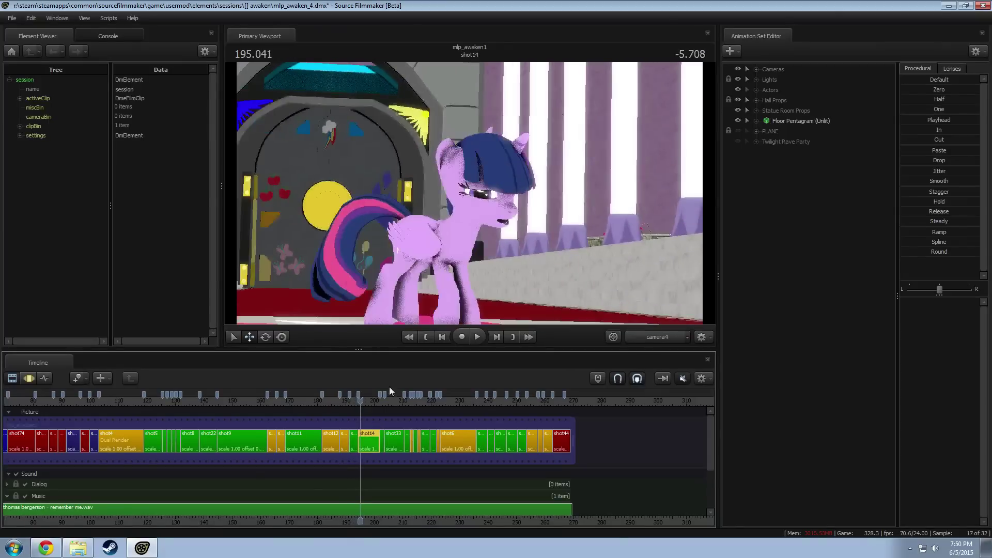
{"action": "left_click", "coordinate": [738, 131]}
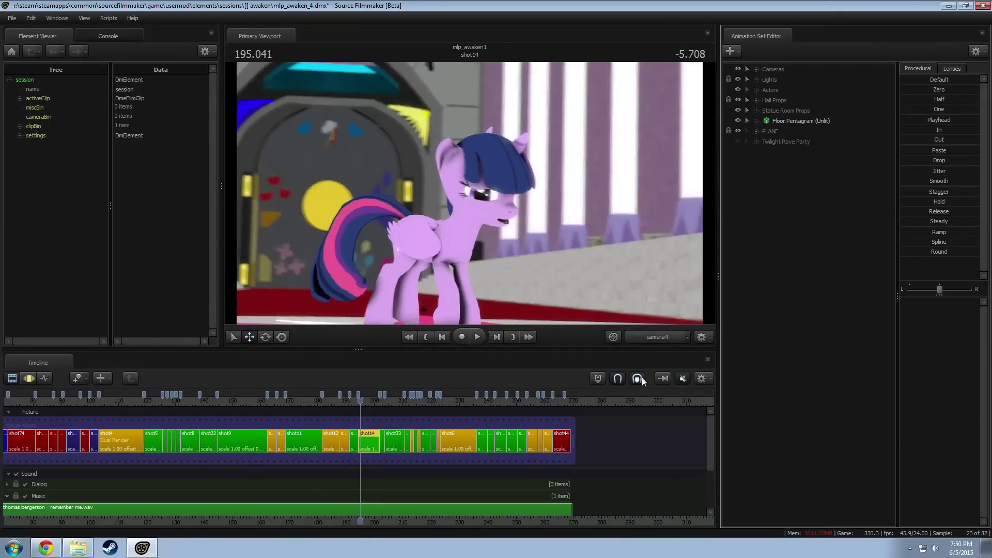
{"action": "key", "text": "space"}
{"action": "left_click", "coordinate": [682, 378]}
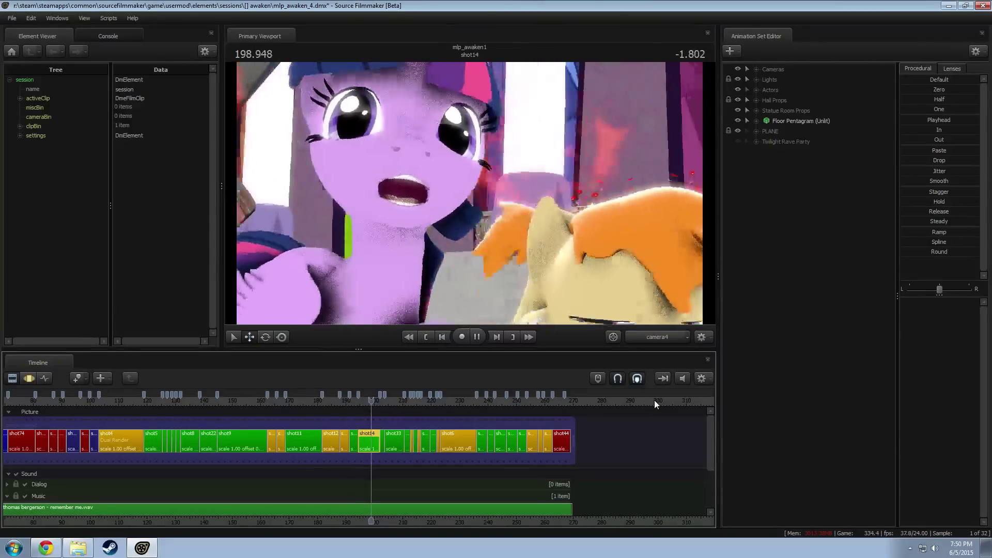
{"action": "key", "text": "space"}
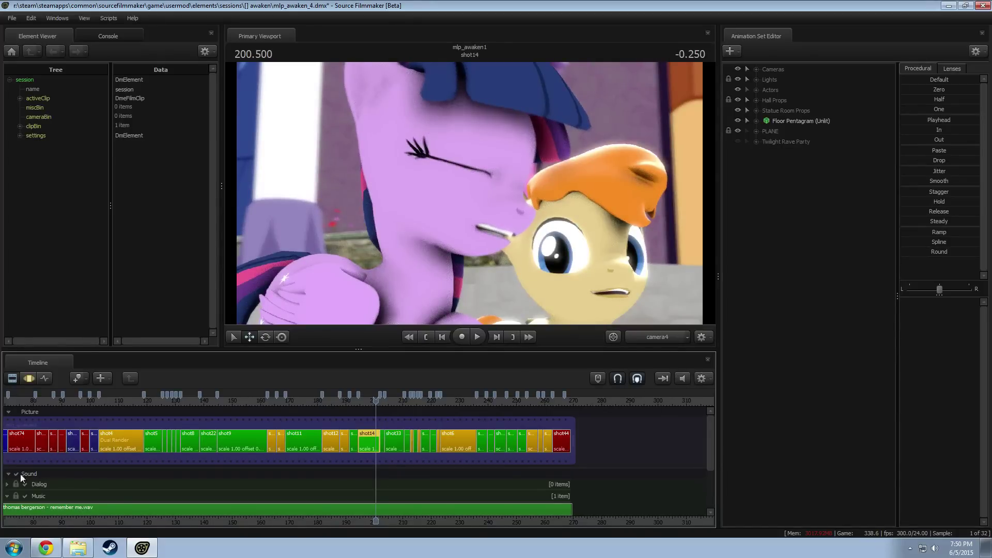
Step: Mute the Music track and replay the end of shot14 from about 198
{"action": "left_click", "coordinate": [368, 402]}
{"action": "key", "text": "space"}
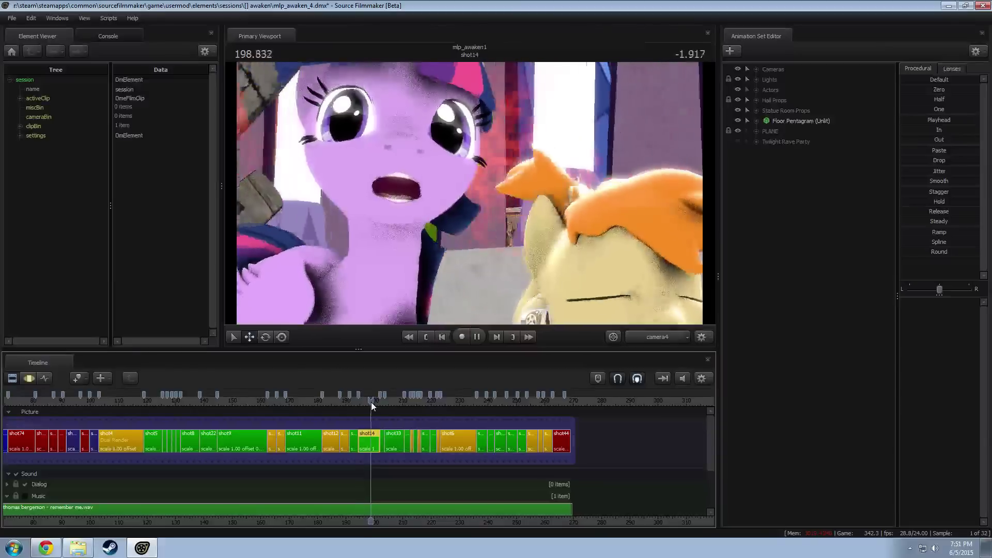
{"action": "key", "text": "space"}
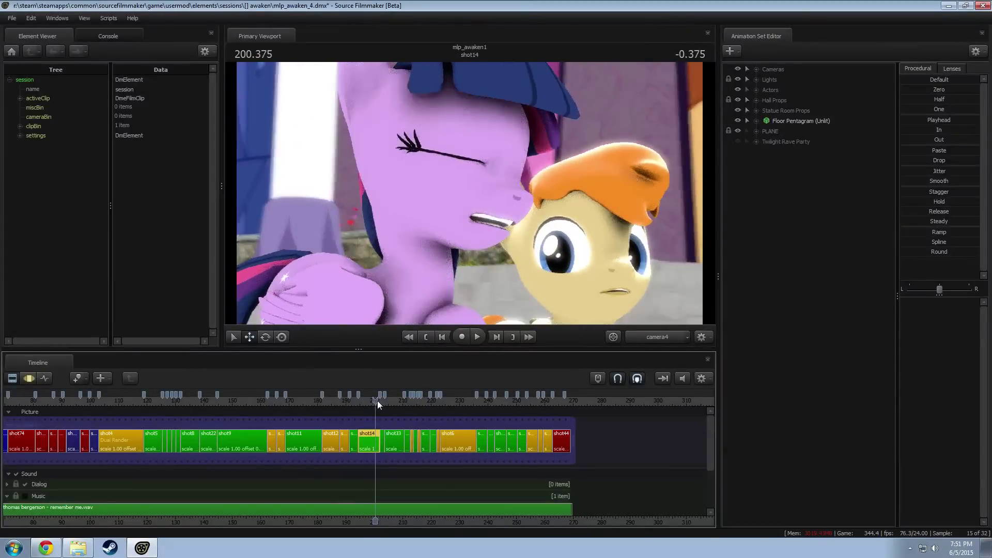
{"action": "left_click", "coordinate": [372, 400]}
{"action": "key", "text": "space"}
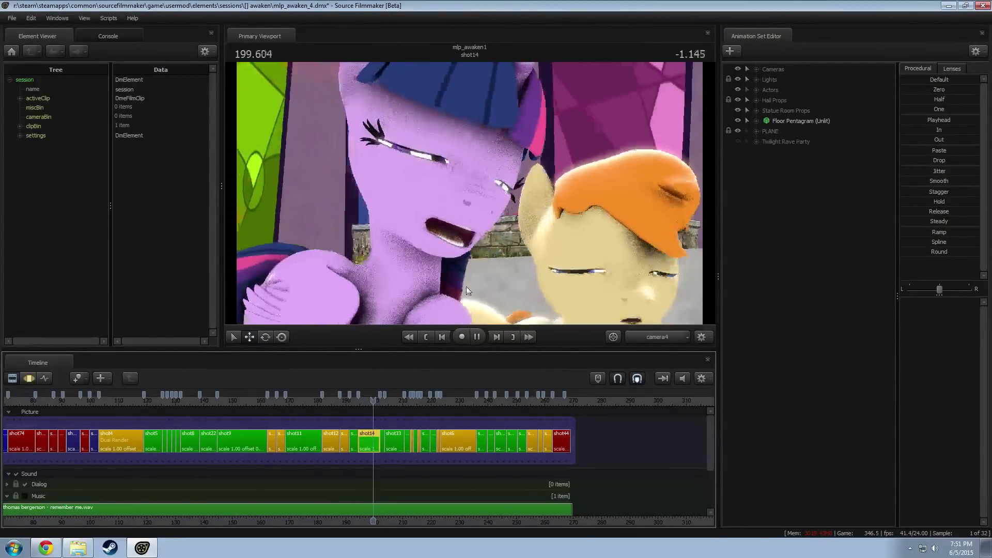
Step: Turn on lighting in the viewport and replay the end of shot14 several times, stopping at 200.291
{"action": "right_click", "coordinate": [476, 271]}
{"action": "left_click", "coordinate": [497, 296]}
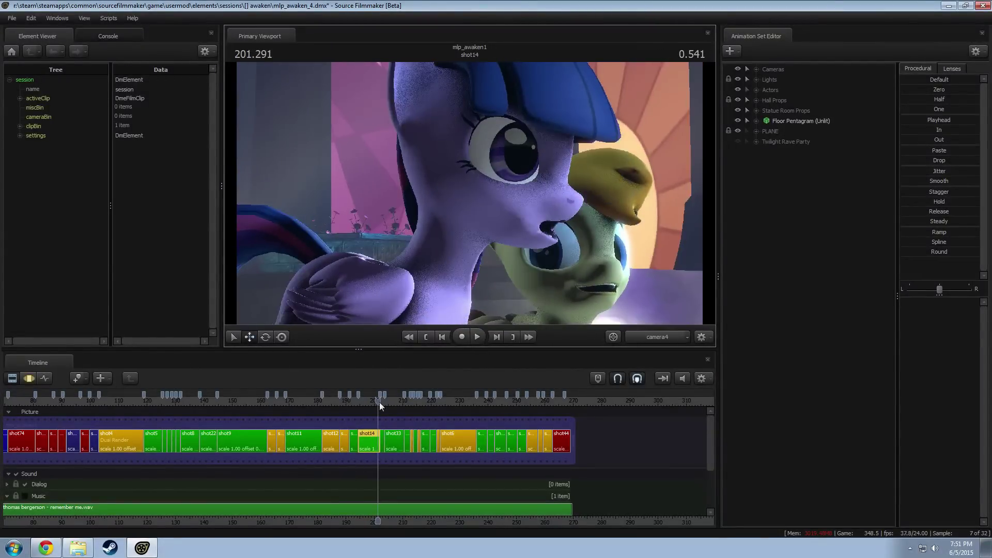
{"action": "left_click", "coordinate": [369, 402]}
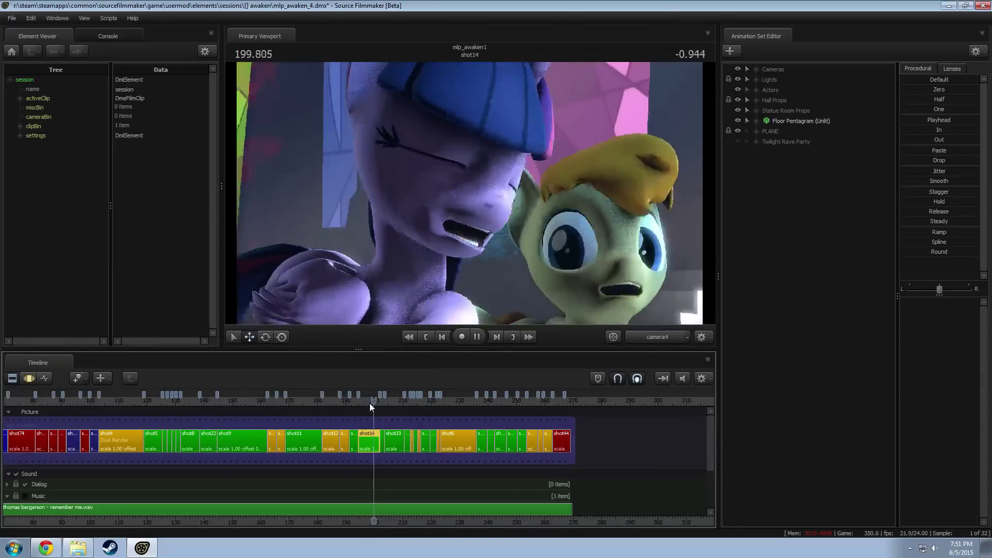
{"action": "key", "text": "space"}
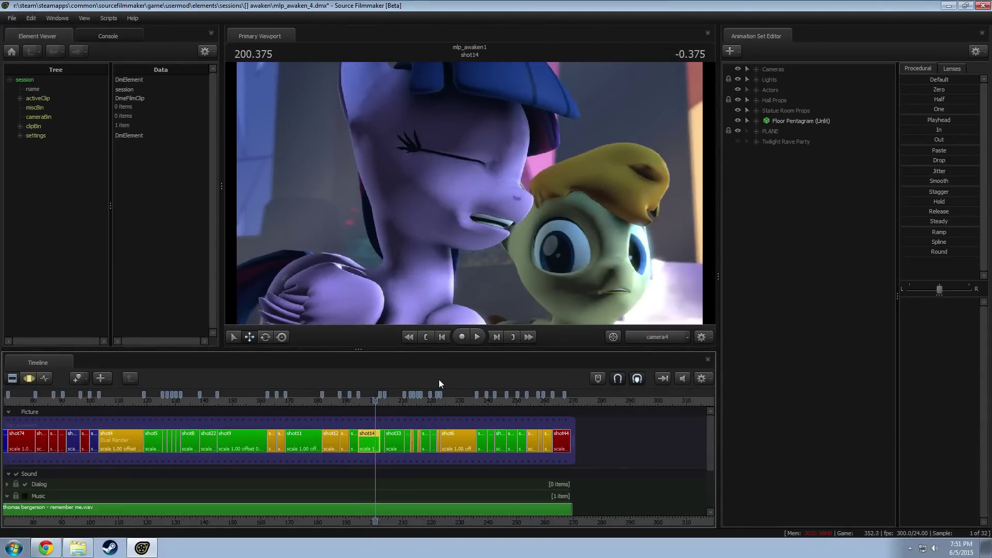
{"action": "left_click", "coordinate": [374, 402]}
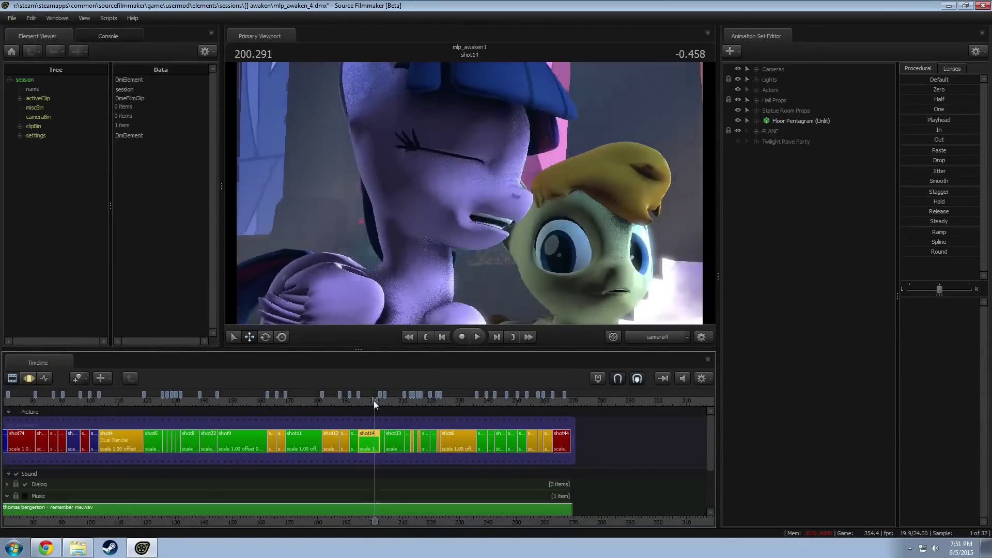
{"action": "key", "text": "space"}
{"action": "left_click", "coordinate": [370, 401]}
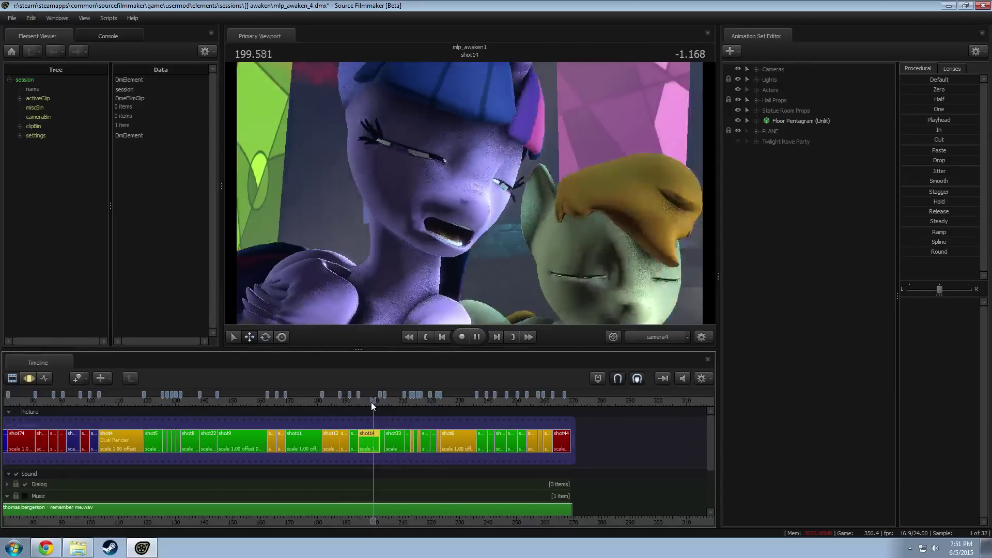
{"action": "key", "text": "space"}
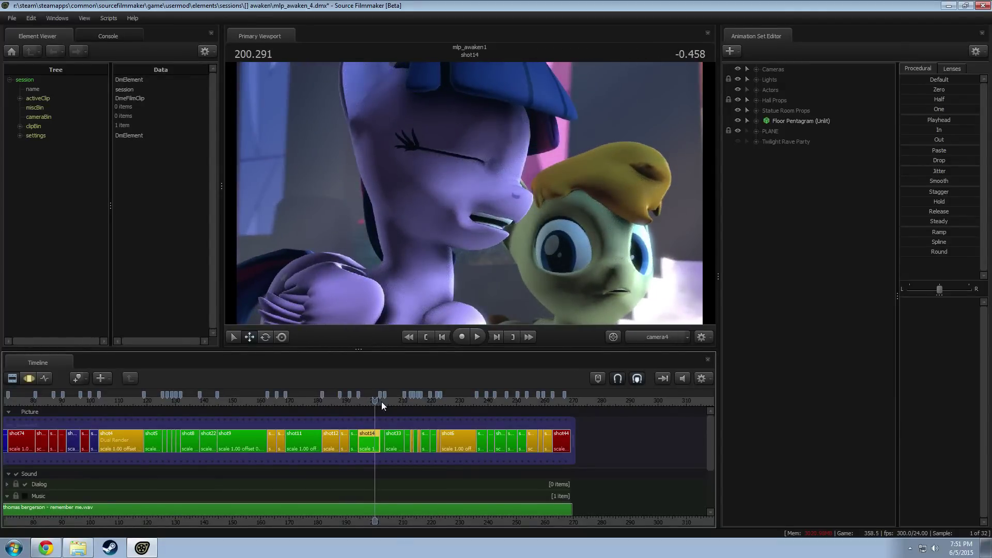
Step: Scrub shot14 to 198.250 and hide the PLANE group again
{"action": "scroll", "coordinate": [328, 417], "scroll_direction": "down", "scroll_amount": 3}
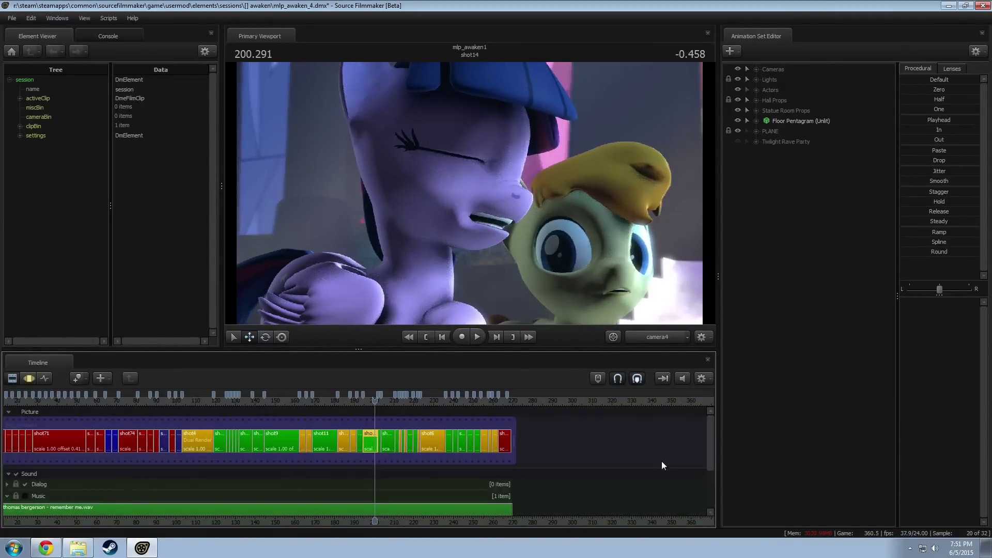
{"action": "left_click_drag", "start_coordinate": [712, 447], "coordinate": [712, 417]}
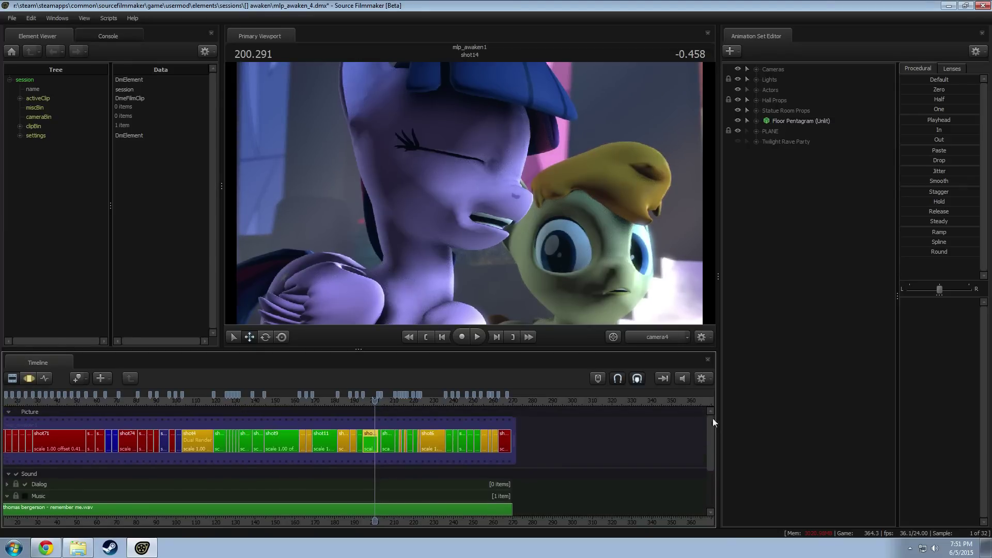
{"action": "scroll", "coordinate": [359, 453], "scroll_direction": "up", "scroll_amount": 3}
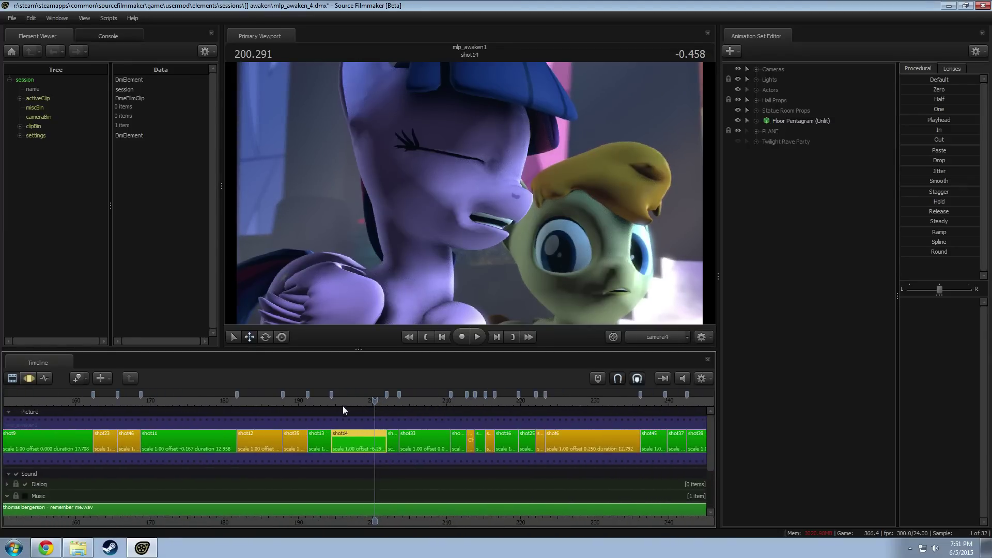
{"action": "left_click_drag", "start_coordinate": [342, 405], "coordinate": [359, 404]}
{"action": "left_click", "coordinate": [737, 131]}
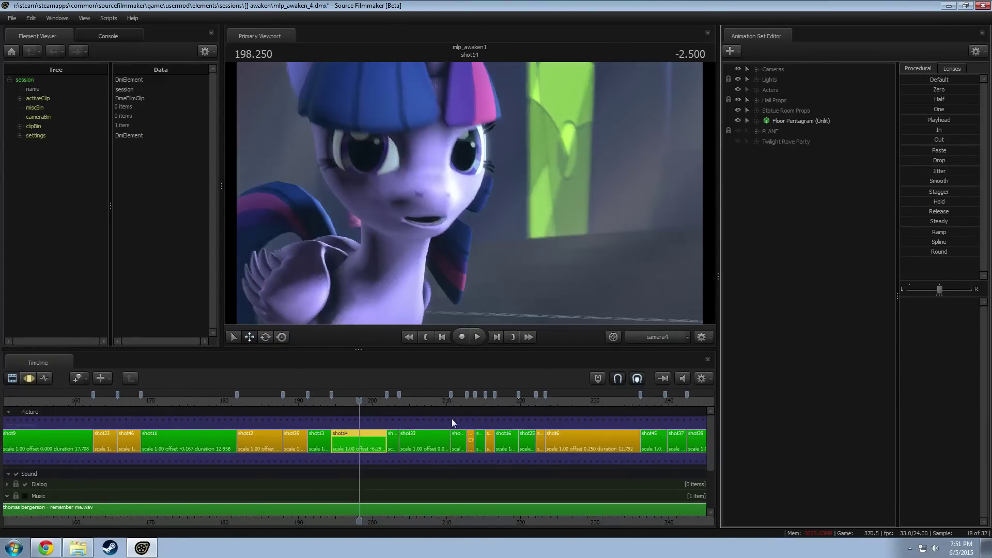
Step: View shot44 at 265.791, and scrub through the earlier shots to shot22 at 141.708
{"action": "scroll", "coordinate": [504, 420], "scroll_direction": "down", "scroll_amount": 2}
{"action": "left_click", "coordinate": [550, 399]}
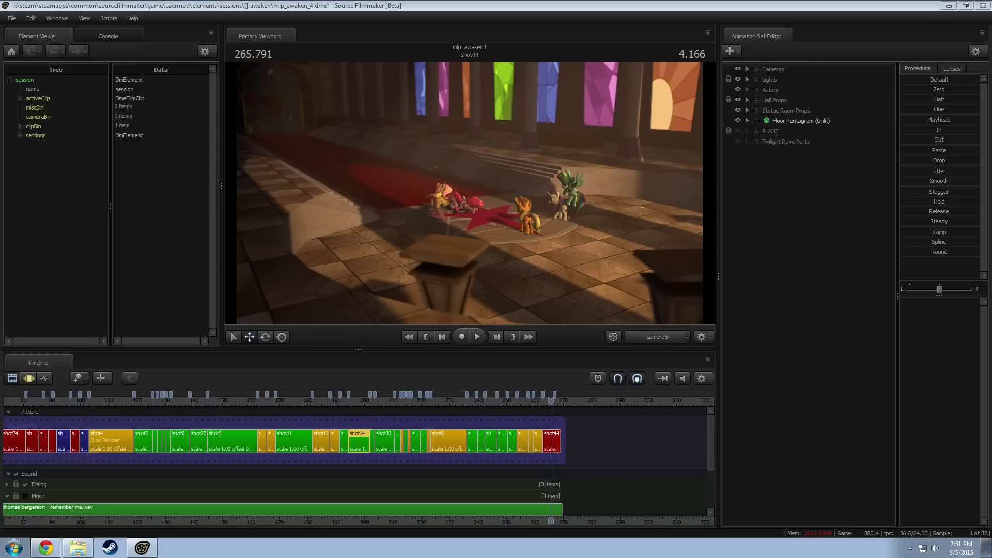
{"action": "mouse_move", "coordinate": [991, 265]}
{"action": "left_mouse_down"}
{"action": "mouse_move", "coordinate": [939, 262]}
{"action": "mouse_move", "coordinate": [940, 251]}
{"action": "mouse_move", "coordinate": [991, 257]}
{"action": "left_mouse_up"}
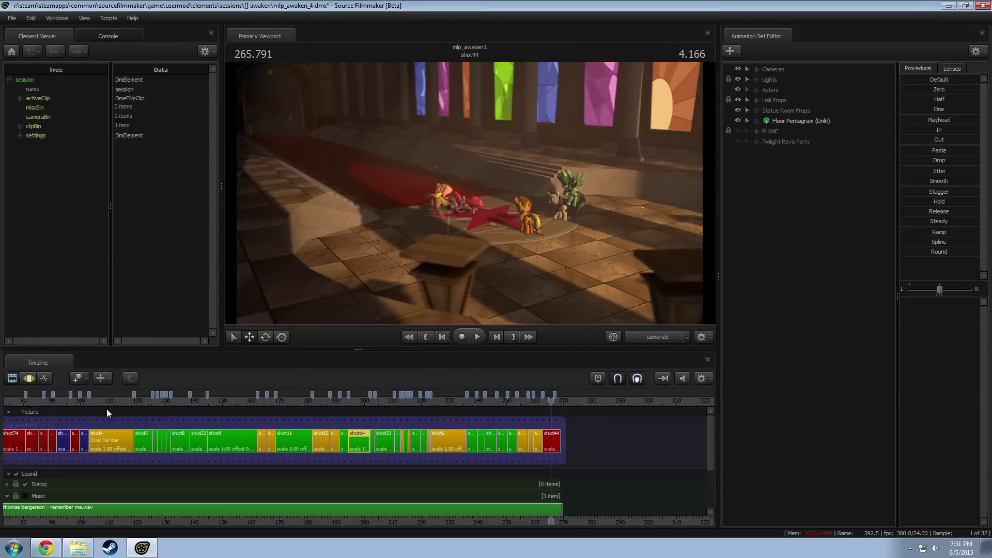
{"action": "left_click_drag", "start_coordinate": [102, 402], "coordinate": [199, 411]}
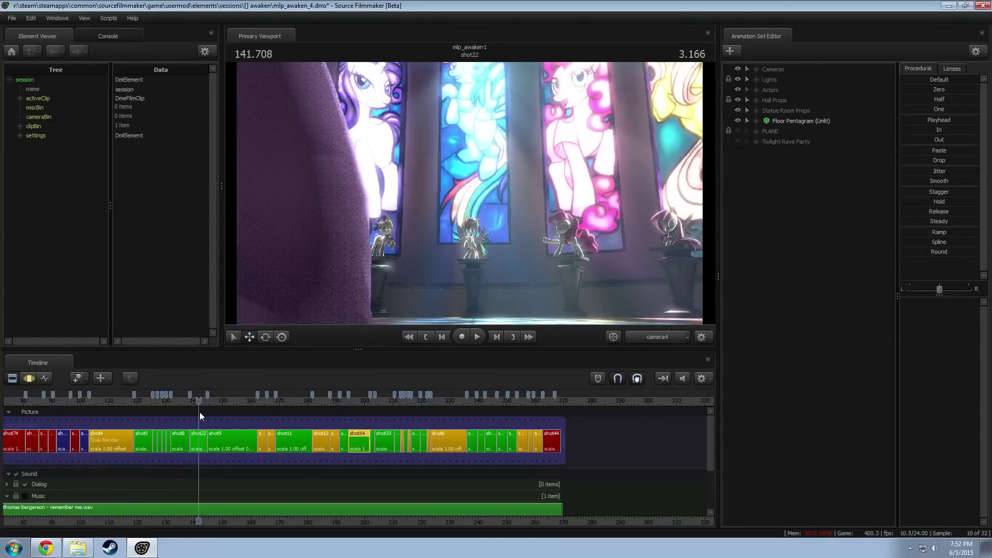
{"action": "scroll", "coordinate": [310, 429], "scroll_direction": "down", "scroll_amount": 5}
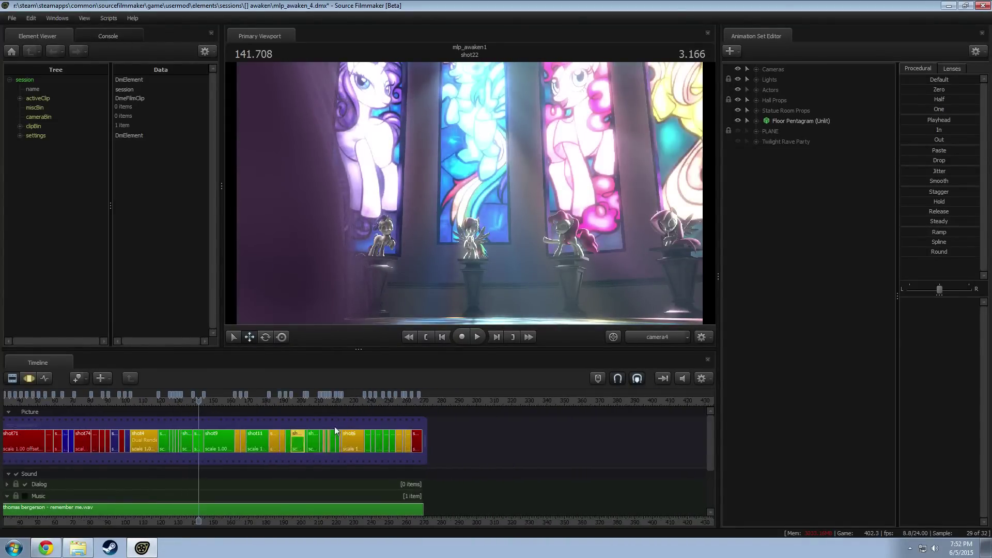
{"action": "scroll", "coordinate": [336, 444], "scroll_direction": "up", "scroll_amount": 4}
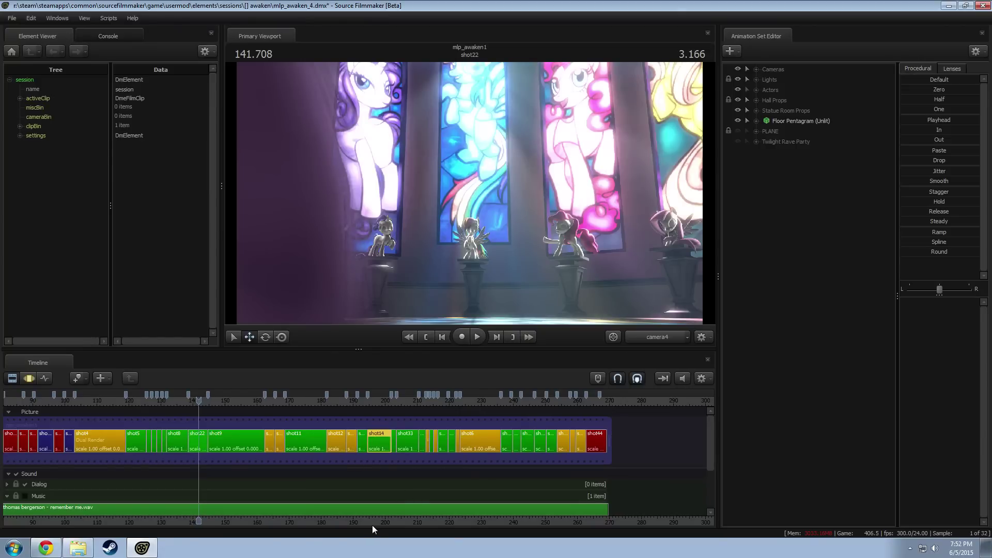
Step: Scrub from shot48 near the start of the film to 75.833, and select shot74
{"action": "middle_click_drag", "start_coordinate": [374, 524], "coordinate": [580, 506]}
{"action": "scroll", "coordinate": [336, 450], "scroll_direction": "down", "scroll_amount": 5}
{"action": "left_click", "coordinate": [158, 401]}
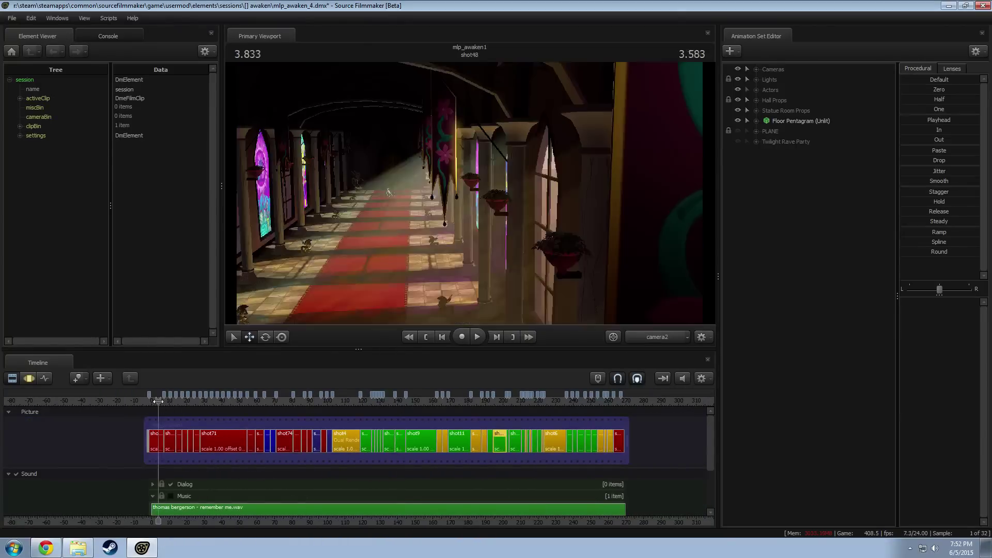
{"action": "left_click_drag", "start_coordinate": [158, 401], "coordinate": [290, 414]}
{"action": "left_click_drag", "start_coordinate": [285, 415], "coordinate": [284, 419]}
{"action": "left_click", "coordinate": [286, 436]}
Step: Move the Work Camera close to Twilight in shot74, play the animation to 78.625, and examine her pose
{"action": "left_click", "coordinate": [662, 340]}
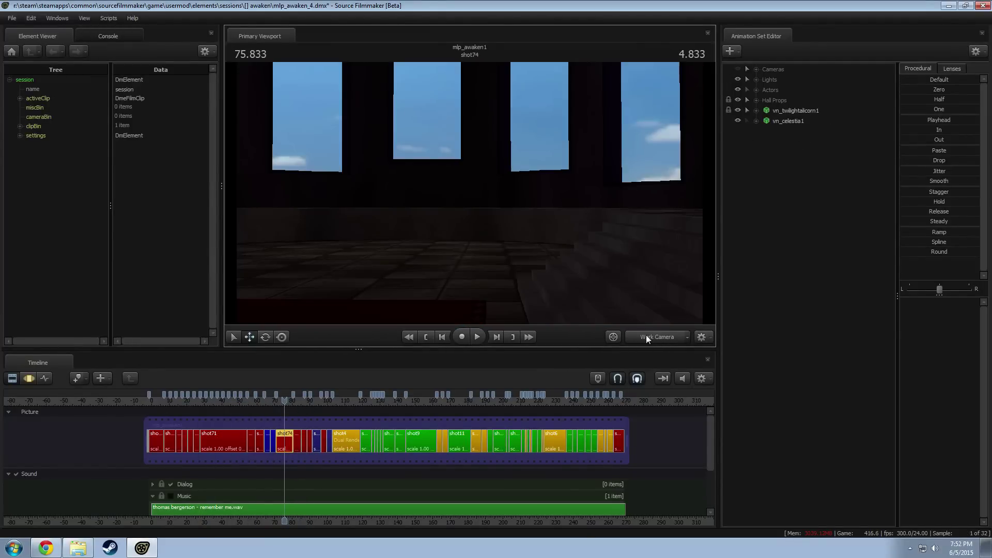
{"action": "left_click", "coordinate": [648, 337]}
{"action": "left_click", "coordinate": [651, 338], "text": "ctrl"}
{"action": "left_click_drag", "start_coordinate": [609, 279], "coordinate": [687, 284]}
{"action": "key", "text": "w"}
{"action": "mouse_move", "coordinate": [469, 193]}
{"action": "left_mouse_down"}
{"action": "mouse_move", "coordinate": [486, 194]}
{"action": "mouse_move", "coordinate": [470, 192]}
{"action": "left_mouse_up"}
{"action": "key", "text": "space"}
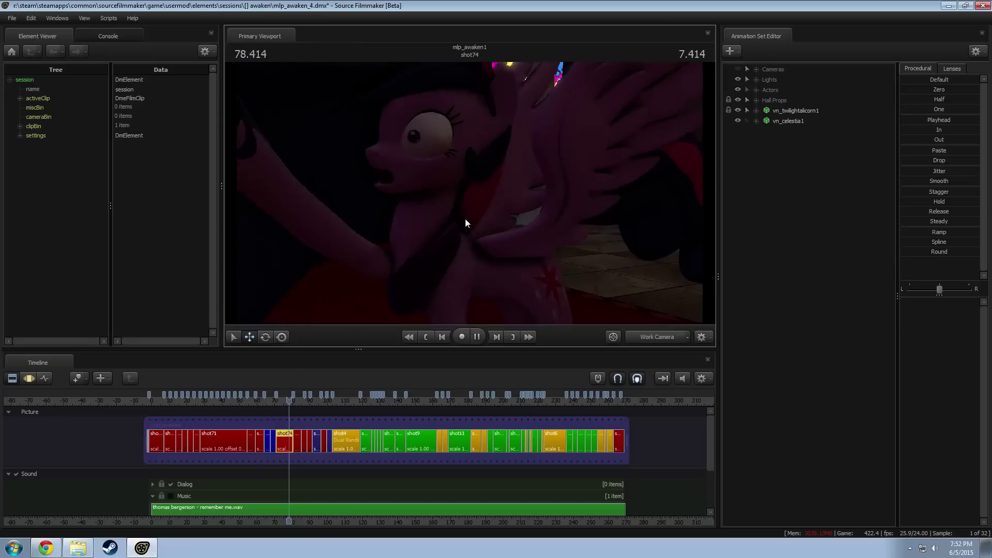
{"action": "key", "text": "space"}
{"action": "left_click_drag", "start_coordinate": [450, 277], "coordinate": [401, 258]}
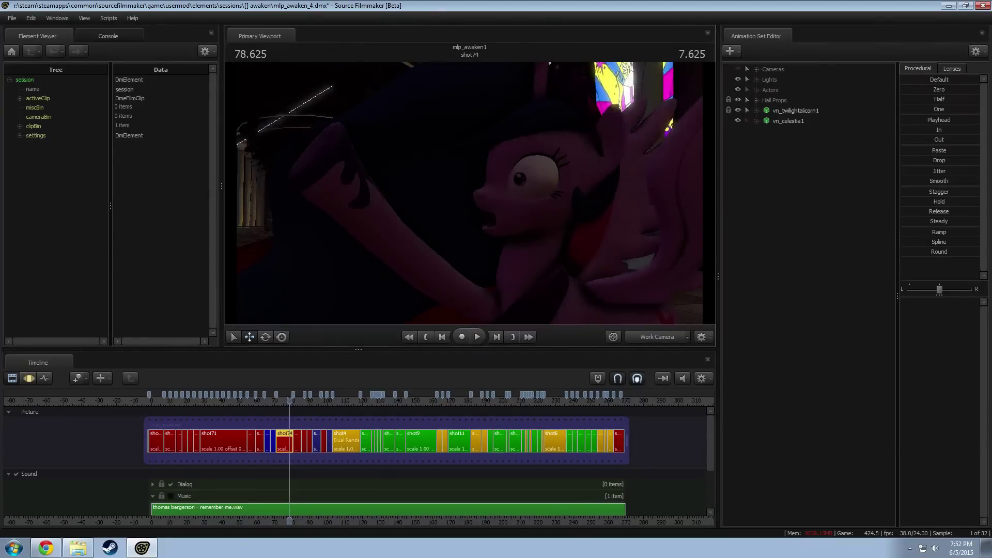
Step: Frame Twilight's body in shot74 and group vn_twilightalicorn1 and vn_celestia1 together in the Animation Set Editor
{"action": "right_click", "coordinate": [488, 195]}
{"action": "left_click", "coordinate": [520, 212]}
{"action": "left_click_drag", "start_coordinate": [519, 195], "coordinate": [470, 194]}
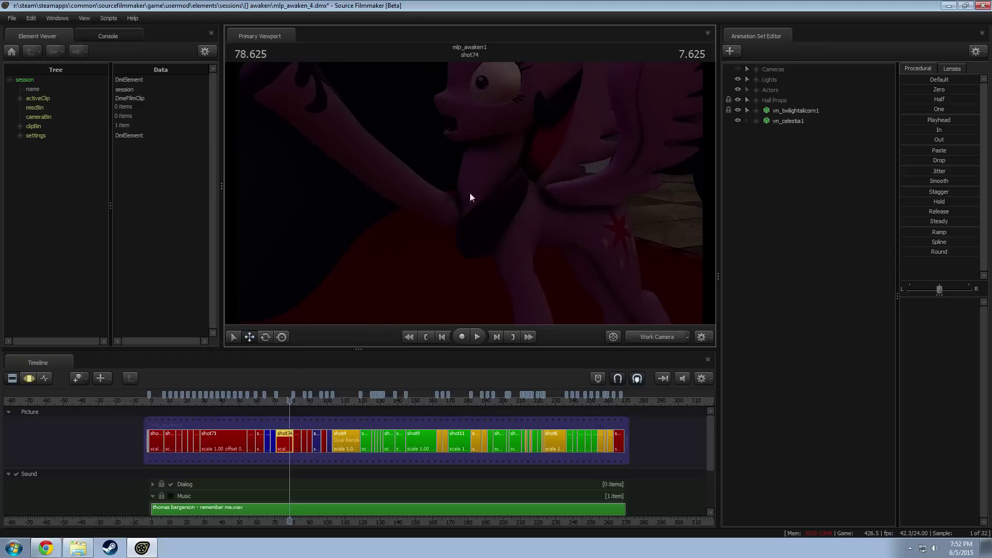
{"action": "left_click", "coordinate": [795, 110]}
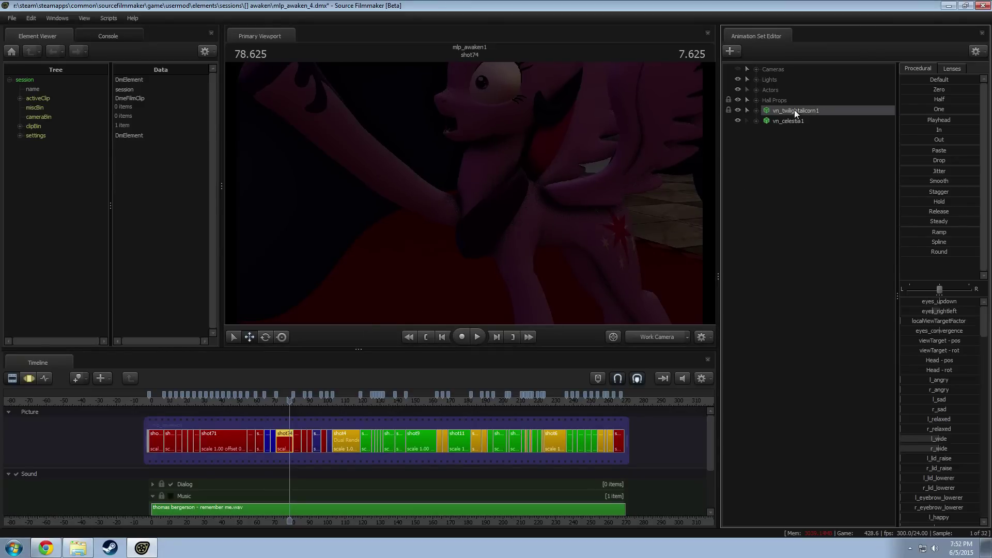
{"action": "left_click", "coordinate": [792, 121], "text": "ctrl"}
{"action": "right_click", "coordinate": [792, 120]}
{"action": "left_click", "coordinate": [820, 154]}
{"action": "right_click", "coordinate": [772, 112]}
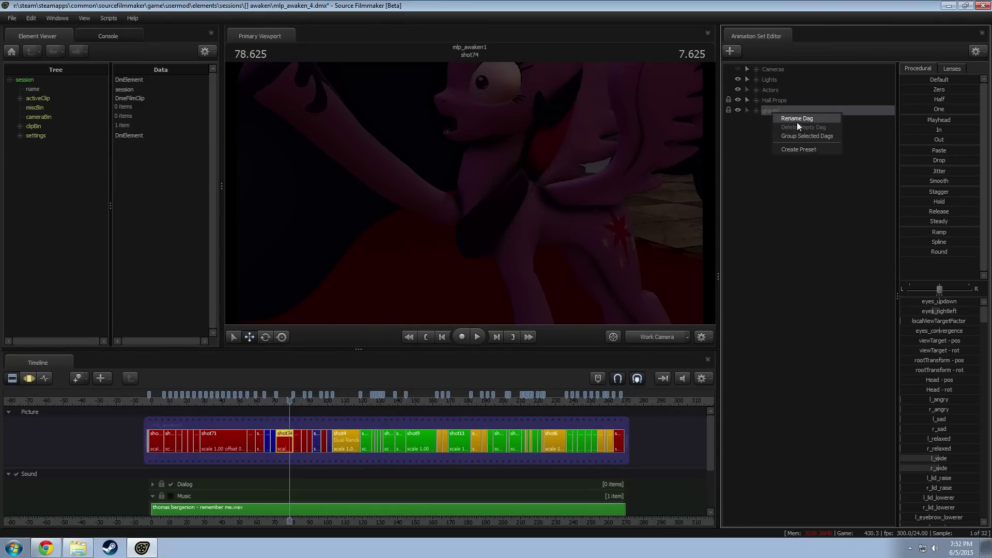
{"action": "left_click", "coordinate": [797, 122]}
{"action": "type", "text": "WTF2"}
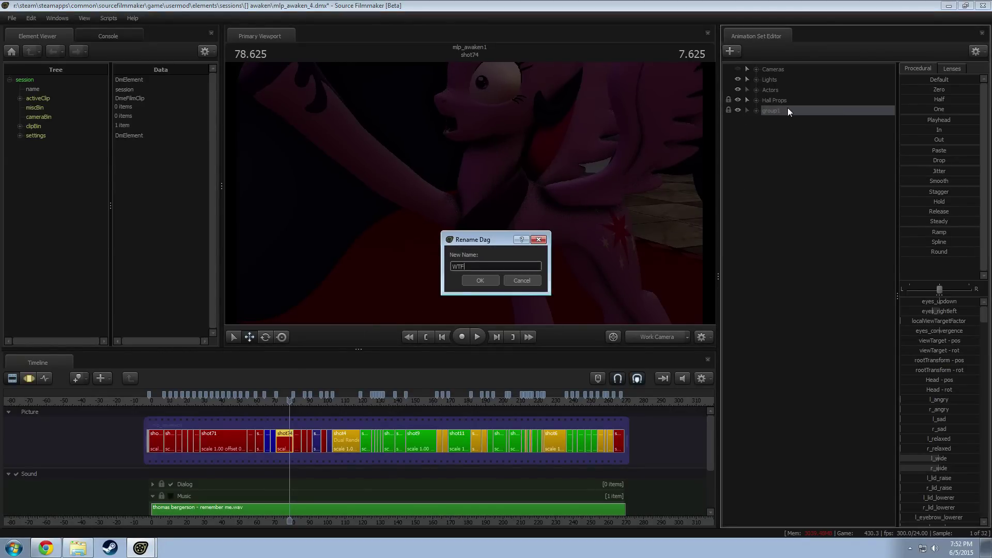
{"action": "left_click", "coordinate": [531, 278]}
Step: Show the hidden controls in shot74's animation set list and delete one empty hidden group together with its nested group
{"action": "right_click", "coordinate": [773, 161]}
{"action": "left_click", "coordinate": [812, 229]}
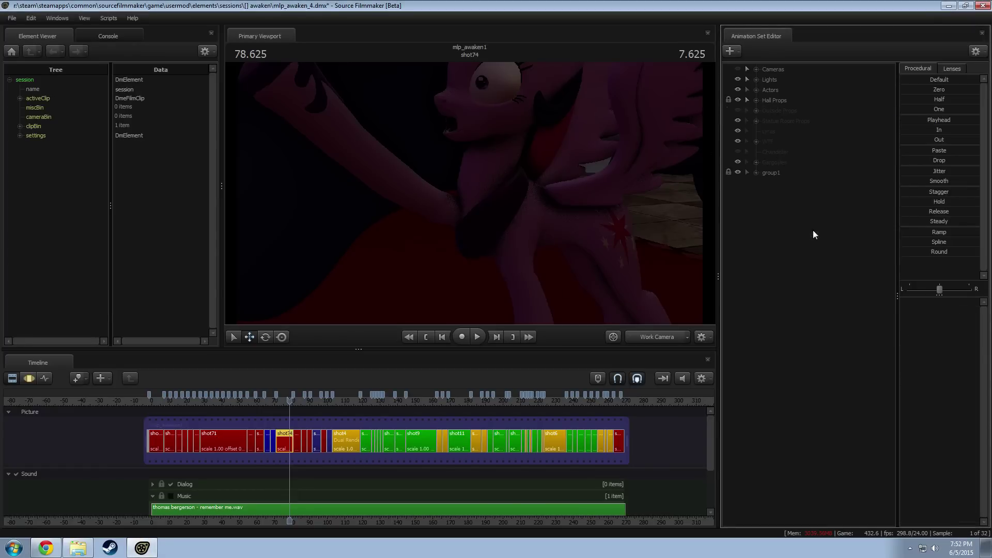
{"action": "left_click", "coordinate": [756, 141]}
{"action": "right_click", "coordinate": [769, 141]}
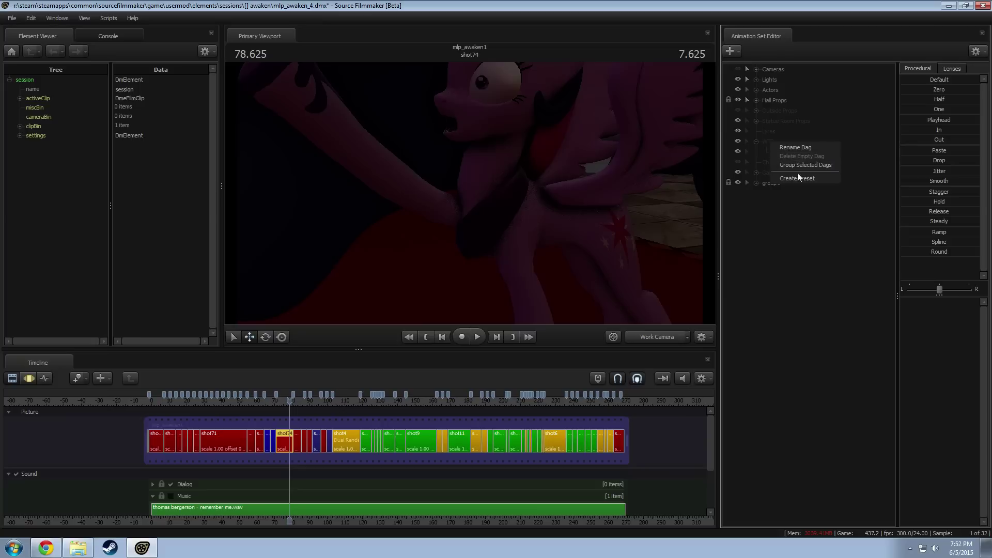
{"action": "left_click", "coordinate": [757, 151]}
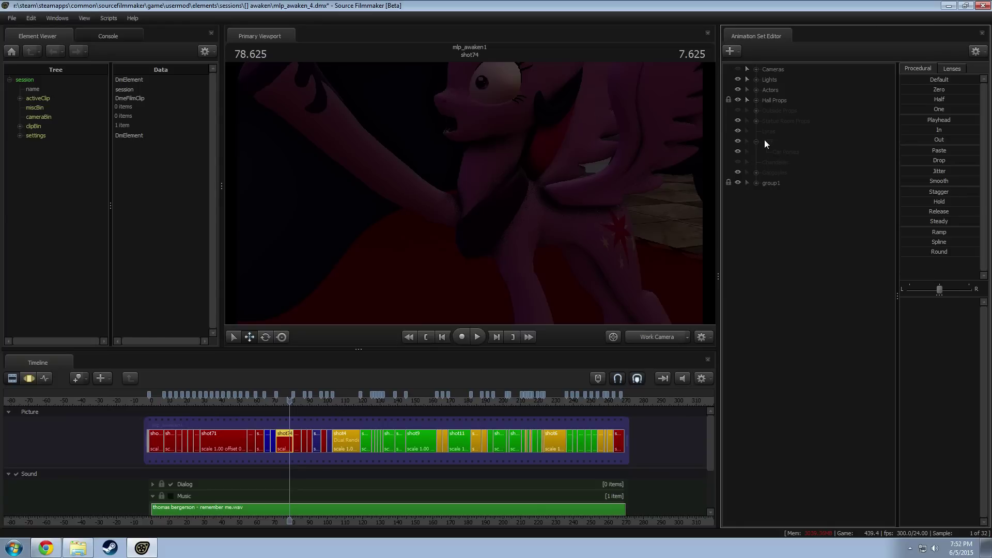
{"action": "right_click", "coordinate": [794, 154]}
{"action": "left_click", "coordinate": [812, 170]}
{"action": "right_click", "coordinate": [773, 144]}
{"action": "left_click", "coordinate": [796, 162]}
Step: Delete two more empty top-level groups listed below the hidden prop groups
{"action": "right_click", "coordinate": [769, 133]}
{"action": "left_click", "coordinate": [791, 148]}
{"action": "right_click", "coordinate": [775, 132]}
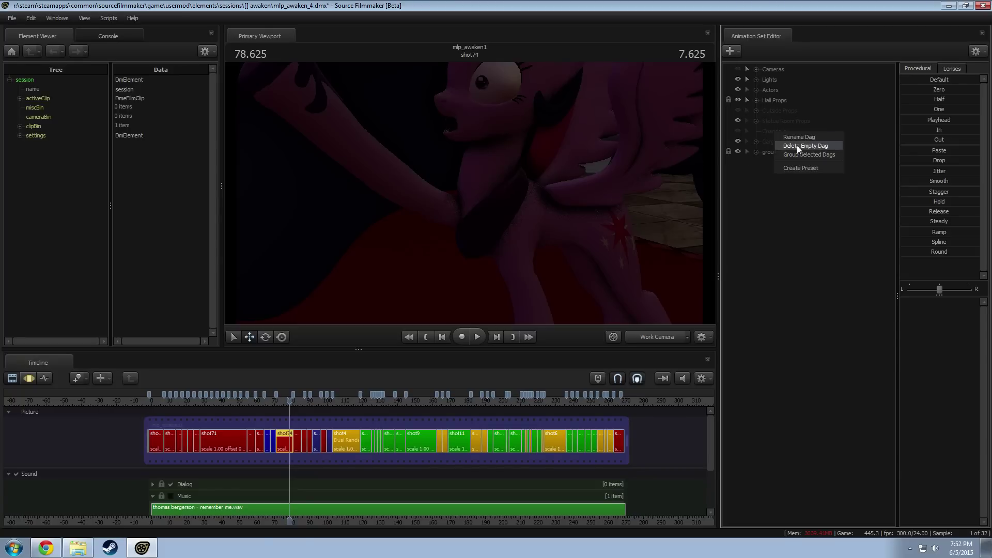
{"action": "left_click", "coordinate": [798, 146]}
Step: Delete the first branch of empty groups nested in the second hidden prop group, innermost group first
{"action": "right_click", "coordinate": [783, 129]}
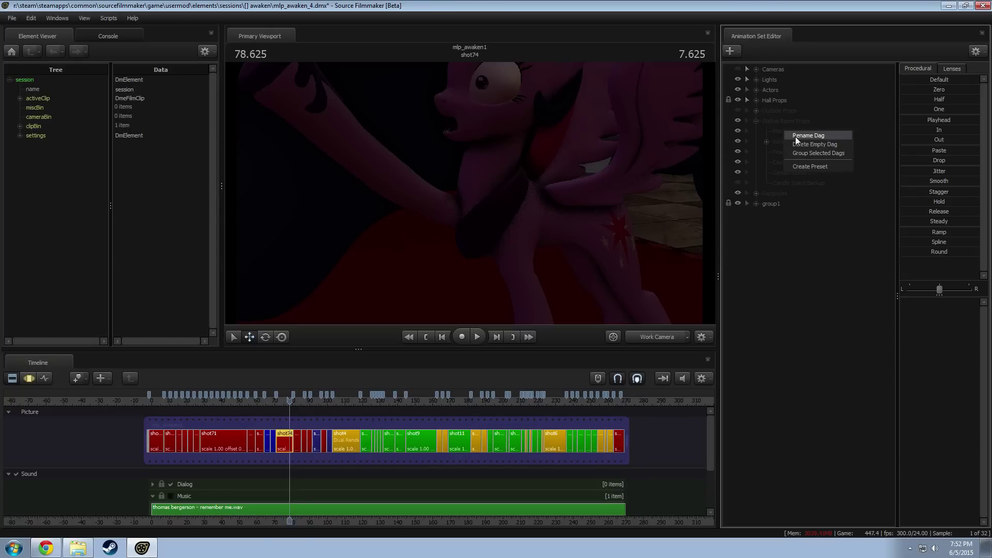
{"action": "left_click", "coordinate": [784, 140]}
{"action": "left_click", "coordinate": [766, 133]}
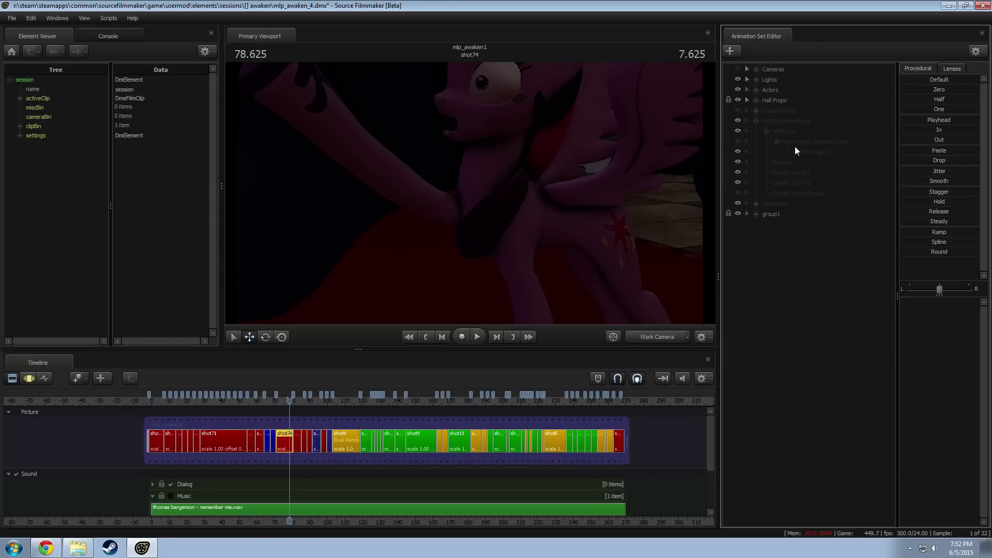
{"action": "right_click", "coordinate": [800, 149]}
{"action": "left_click", "coordinate": [810, 160]}
{"action": "right_click", "coordinate": [787, 141]}
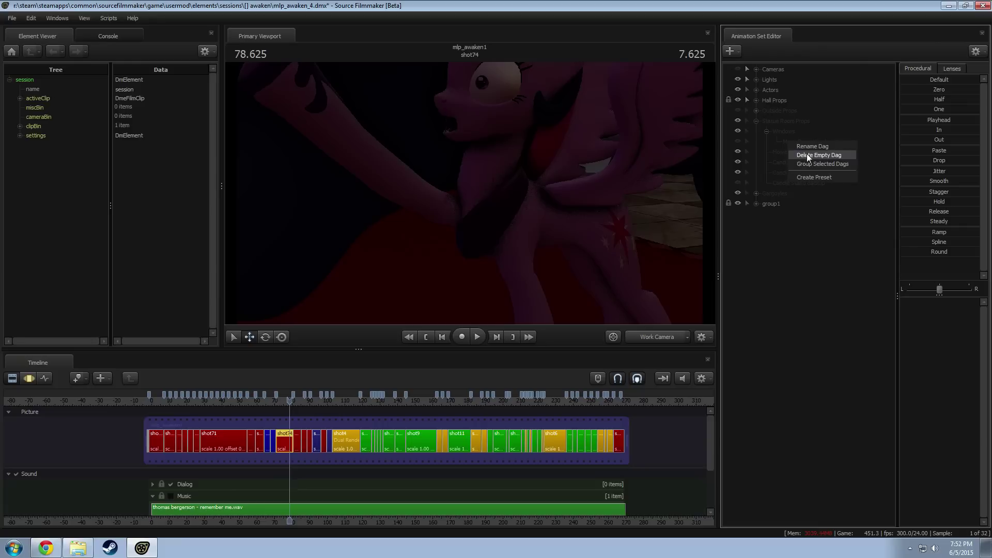
{"action": "left_click", "coordinate": [806, 154]}
{"action": "right_click", "coordinate": [782, 131]}
{"action": "left_click", "coordinate": [804, 144]}
Step: Delete the remaining empty groups nested in that hidden prop group, and the emptied parent group itself
{"action": "right_click", "coordinate": [782, 129]}
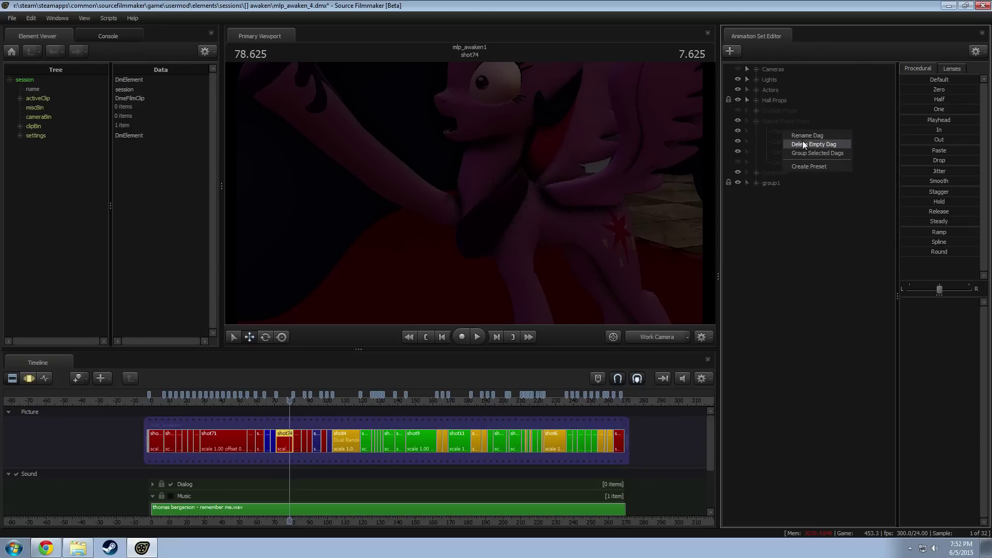
{"action": "left_click", "coordinate": [801, 142]}
{"action": "right_click", "coordinate": [776, 129]}
{"action": "left_click", "coordinate": [801, 142]}
{"action": "right_click", "coordinate": [782, 133]}
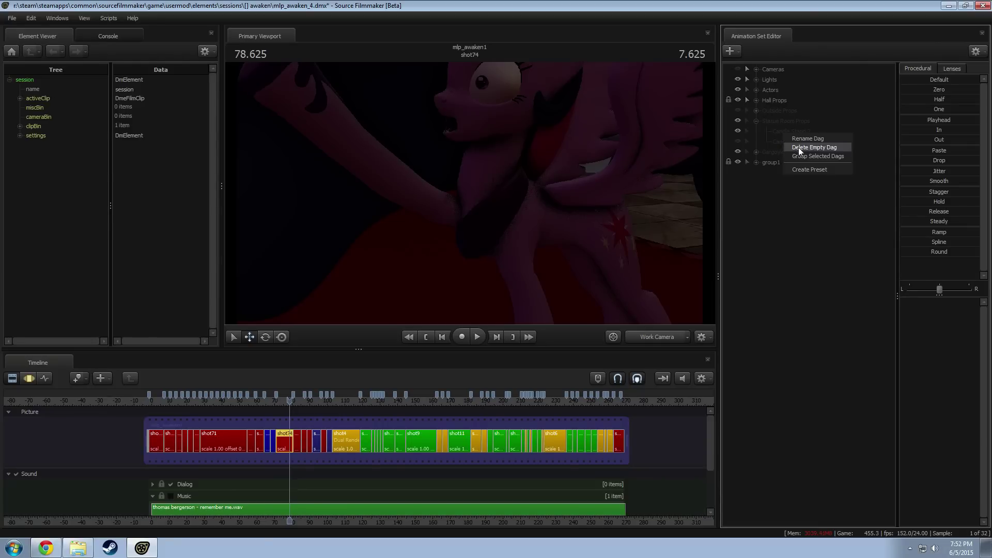
{"action": "left_click", "coordinate": [798, 147]}
{"action": "right_click", "coordinate": [774, 129]}
{"action": "left_click", "coordinate": [799, 144]}
{"action": "right_click", "coordinate": [777, 122]}
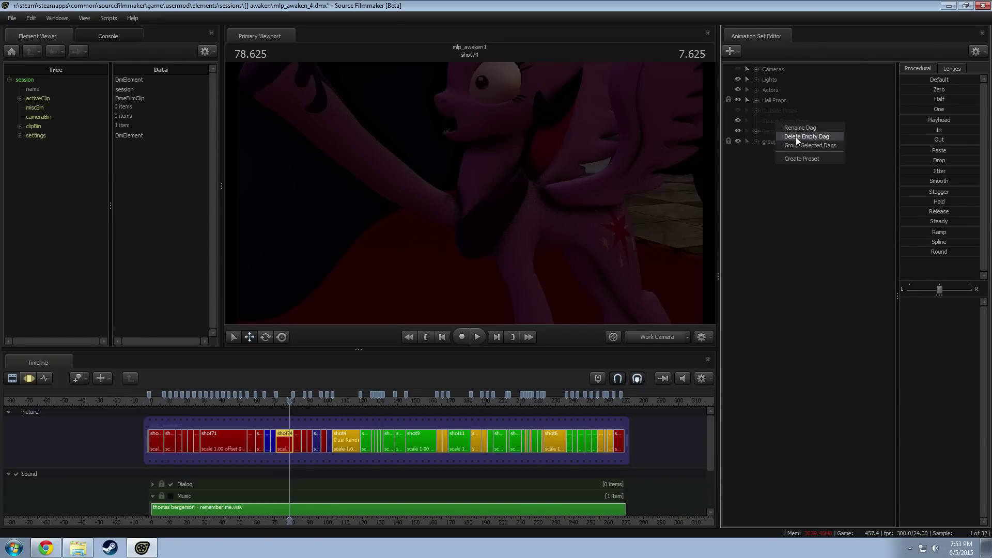
{"action": "left_click", "coordinate": [788, 137]}
Step: Expand the hidden group directly above group1 and delete the four empty groups nested in it
{"action": "left_click", "coordinate": [755, 120]}
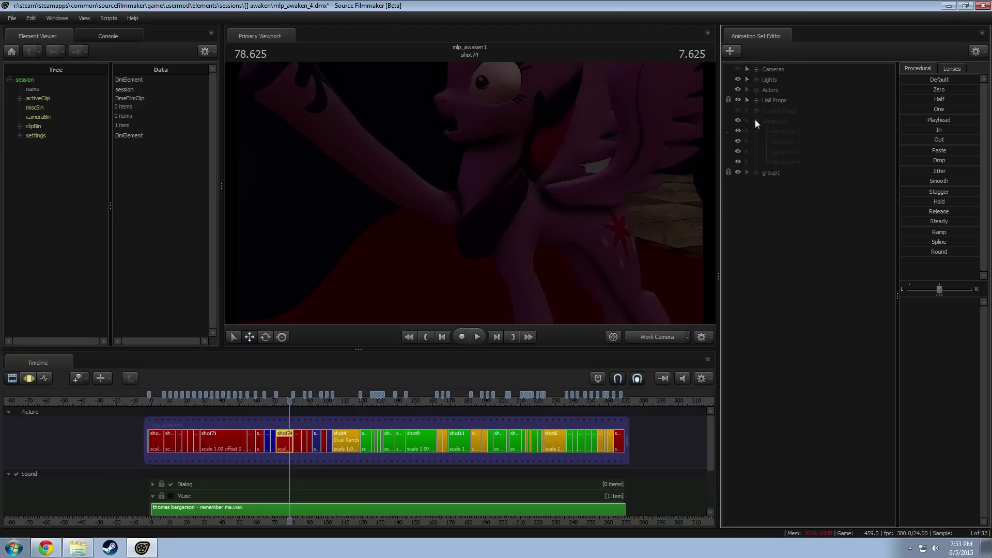
{"action": "right_click", "coordinate": [780, 128]}
{"action": "left_click", "coordinate": [795, 140]}
{"action": "right_click", "coordinate": [784, 129]}
{"action": "left_click", "coordinate": [798, 141]}
{"action": "right_click", "coordinate": [783, 132]}
{"action": "left_click", "coordinate": [804, 145]}
{"action": "right_click", "coordinate": [782, 131]}
{"action": "left_click", "coordinate": [801, 143]}
Step: Check inside the remaining hidden prop group and delete the emptied parent group directly above group1
{"action": "left_click", "coordinate": [755, 111]}
{"action": "right_click", "coordinate": [781, 120]}
{"action": "left_click", "coordinate": [801, 128]}
{"action": "left_click", "coordinate": [756, 111]}
{"action": "right_click", "coordinate": [773, 126]}
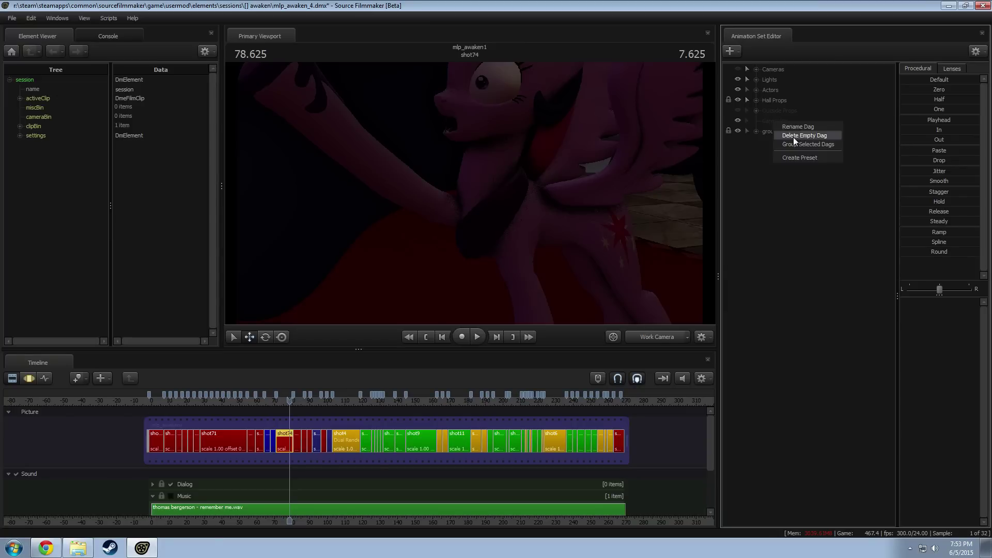
{"action": "left_click", "coordinate": [796, 136]}
Step: Rename group1 as WTF and turn off the display of hidden controls
{"action": "right_click", "coordinate": [777, 147]}
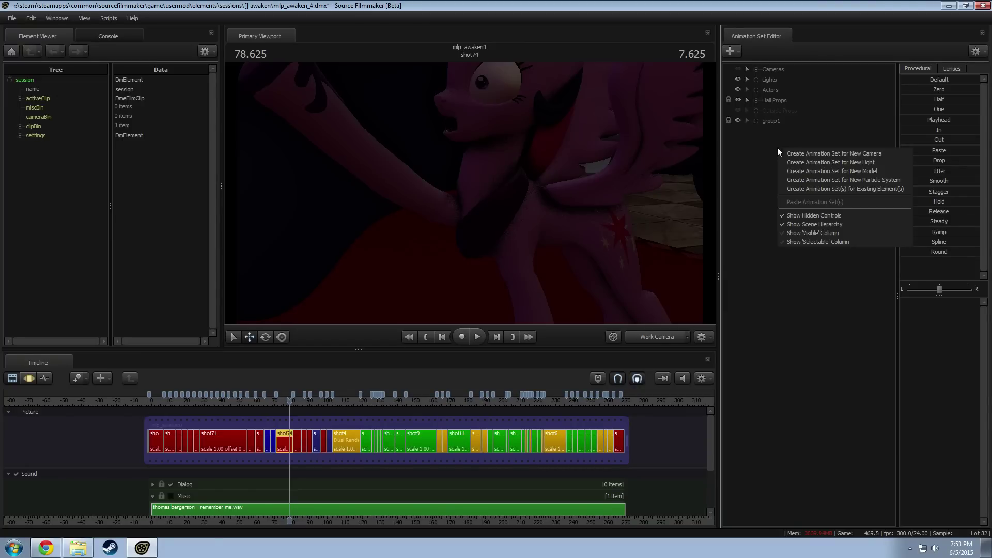
{"action": "left_click", "coordinate": [767, 138]}
{"action": "left_click", "coordinate": [756, 122]}
{"action": "right_click", "coordinate": [771, 122]}
{"action": "left_click", "coordinate": [782, 125]}
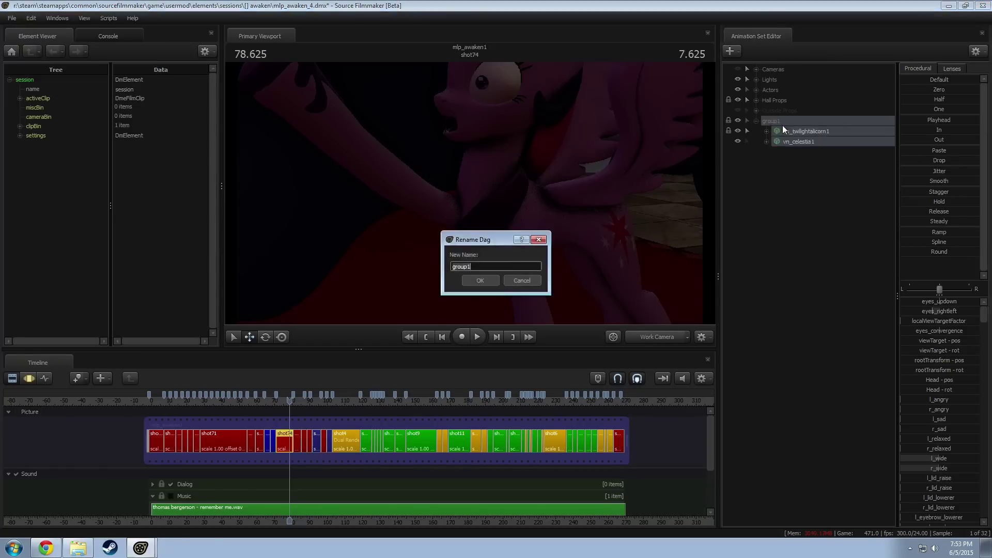
{"action": "type", "text": "WTF"}
{"action": "key", "text": "Return"}
{"action": "right_click", "coordinate": [783, 203]}
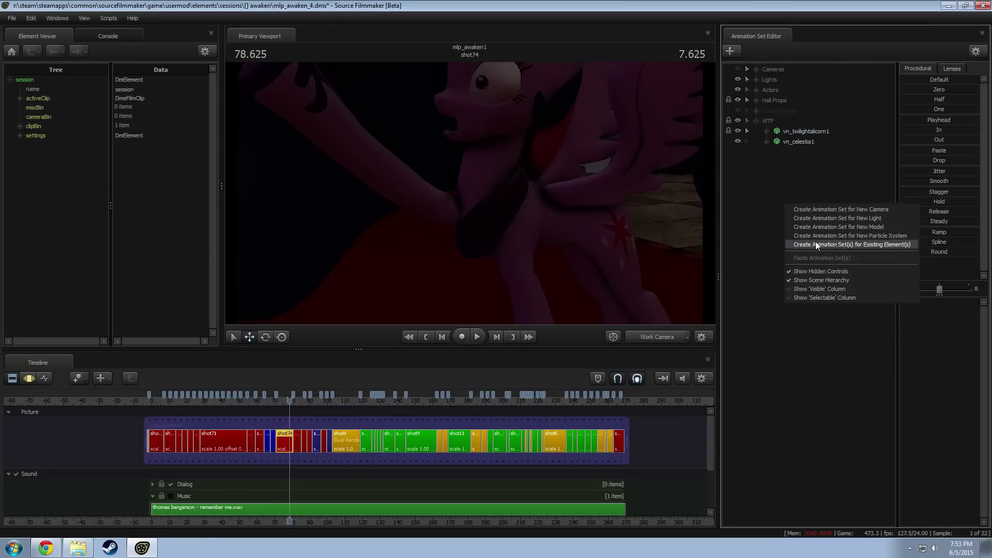
{"action": "left_click", "coordinate": [816, 271]}
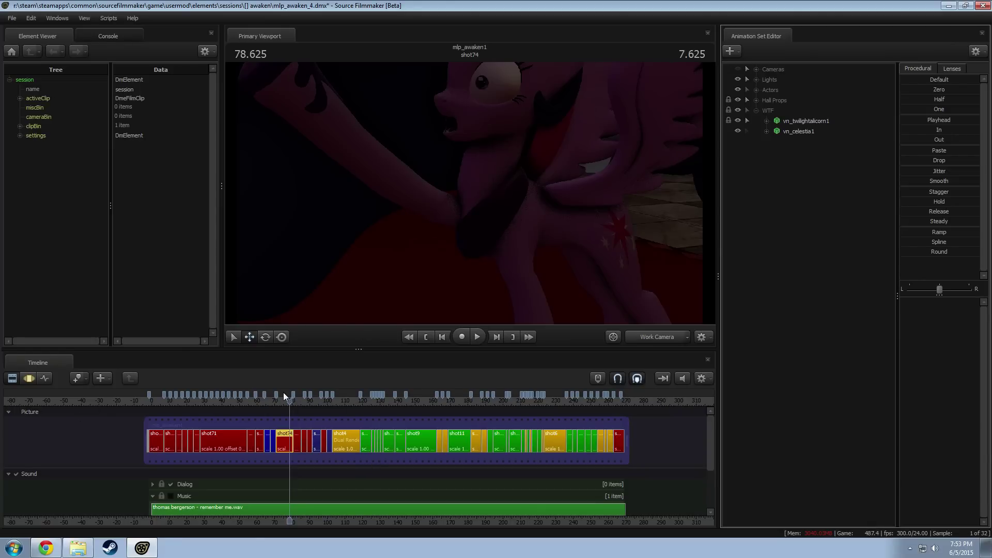
Step: Scrub back to 64.666, view the scene through camera1, and select shot73 on the timeline
{"action": "left_click_drag", "start_coordinate": [288, 400], "coordinate": [266, 402]}
{"action": "left_click", "coordinate": [656, 336]}
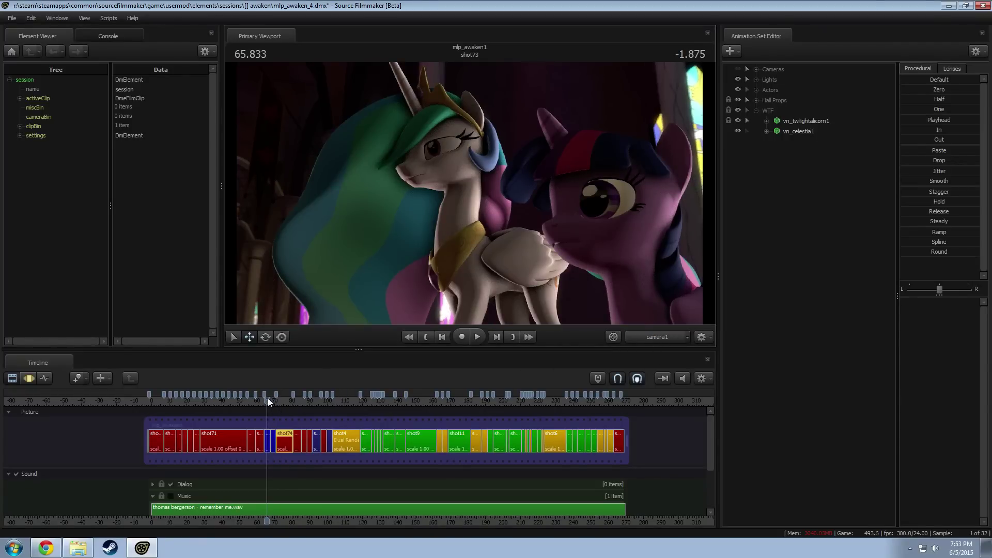
{"action": "left_click_drag", "start_coordinate": [268, 401], "coordinate": [265, 402]}
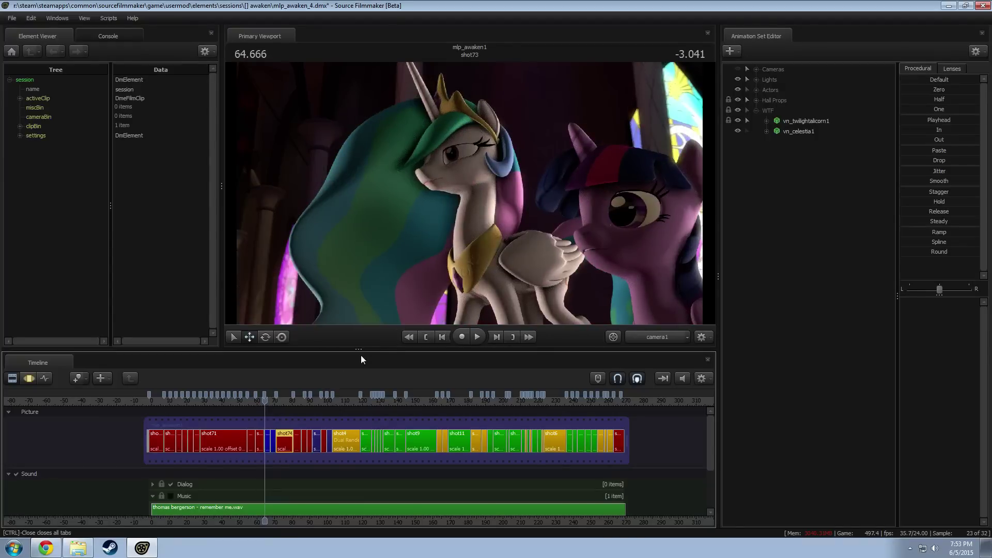
{"action": "scroll", "coordinate": [376, 353], "scroll_direction": "up", "scroll_amount": 5}
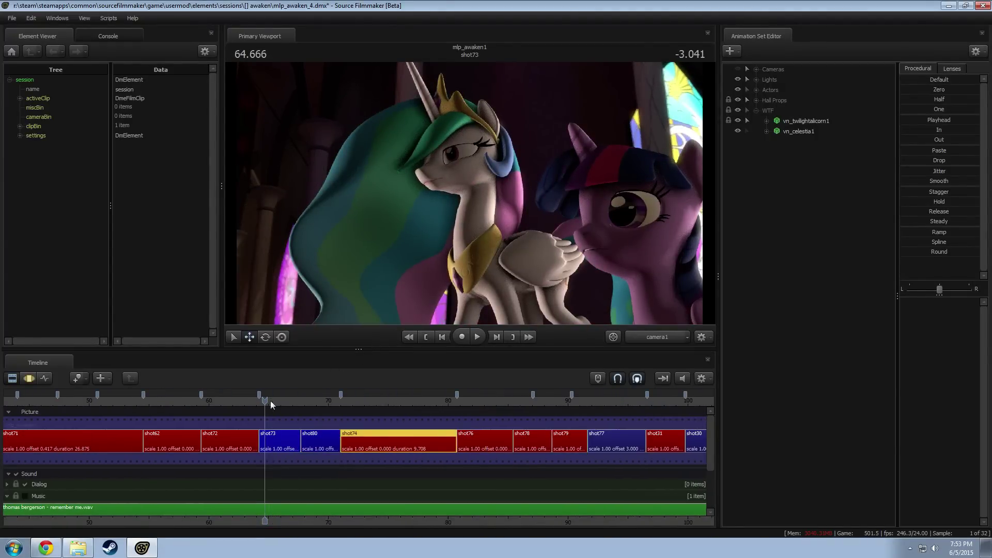
{"action": "left_click_drag", "start_coordinate": [270, 401], "coordinate": [264, 402]}
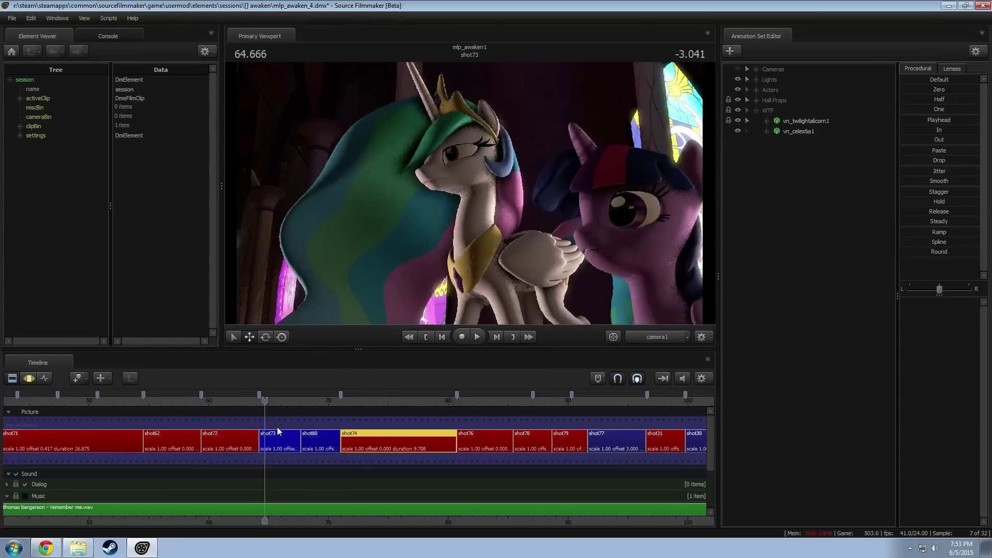
{"action": "left_click", "coordinate": [281, 438]}
Step: Look through shot73's Actors Highlight light in the primary viewport, and dock a secondary viewport showing camera1 above the Animation Set Editor
{"action": "left_click", "coordinate": [746, 80]}
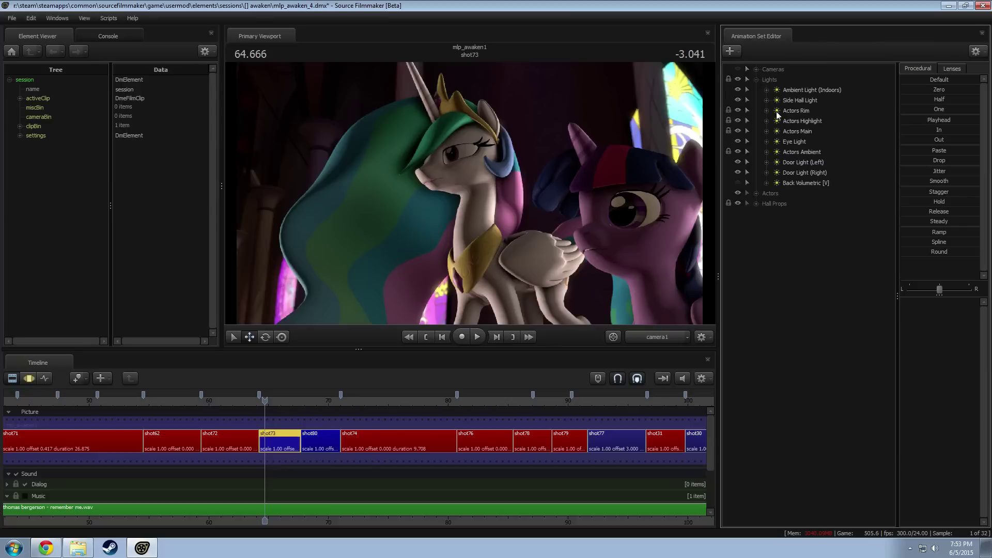
{"action": "double_click", "coordinate": [802, 121]}
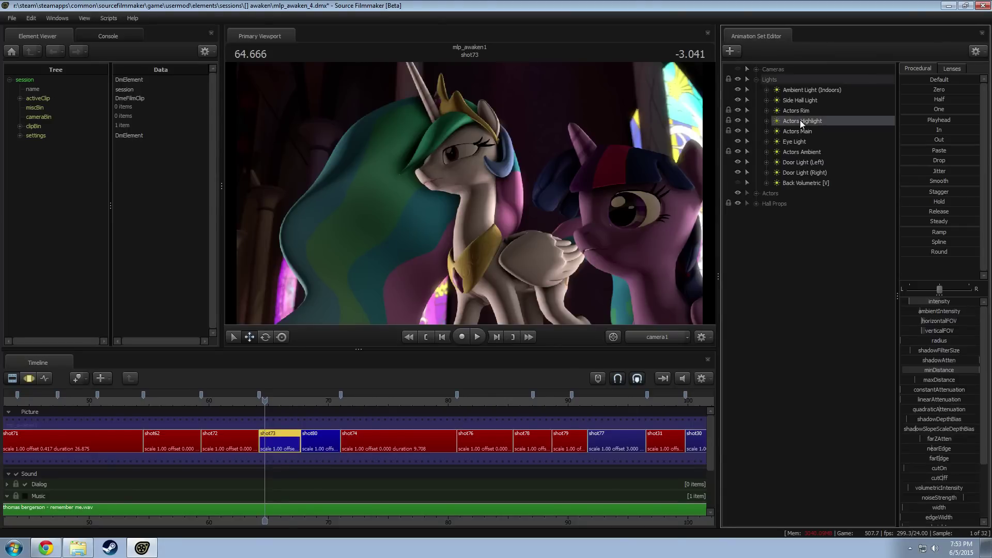
{"action": "key", "text": "F6"}
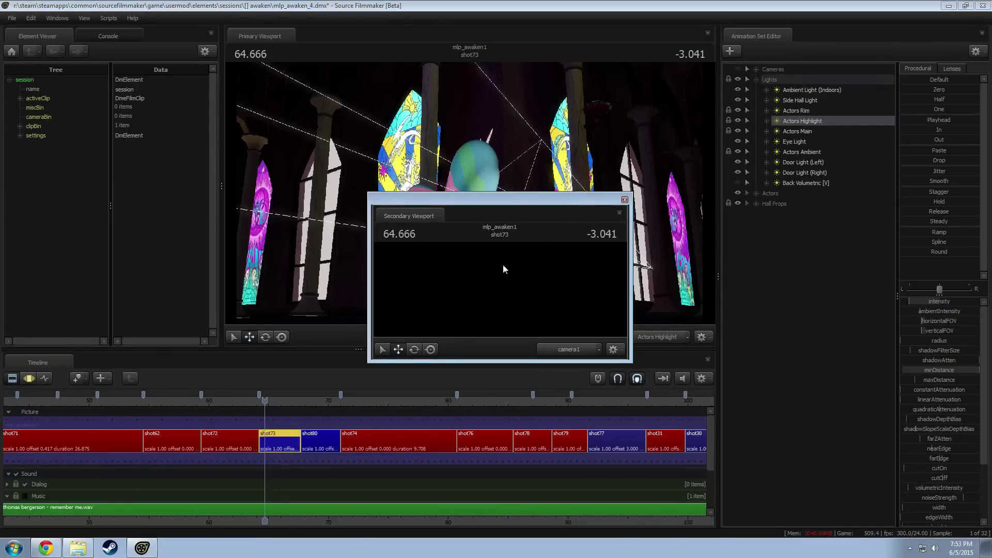
{"action": "left_click_drag", "start_coordinate": [452, 216], "coordinate": [863, 253]}
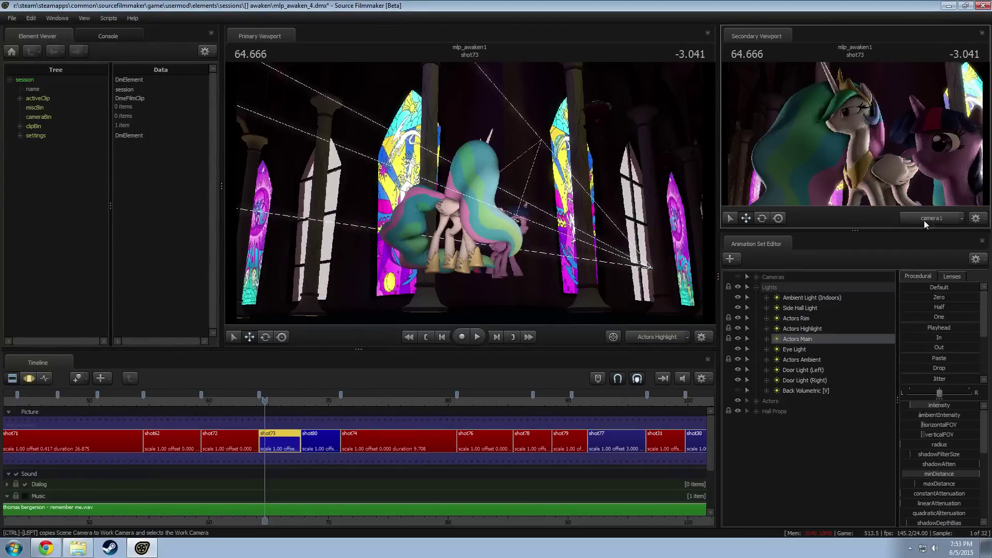
Step: Reposition and re-aim the Actors Highlight light around Celestia and Twilight in the Motion Editor
{"action": "key", "text": "F3"}
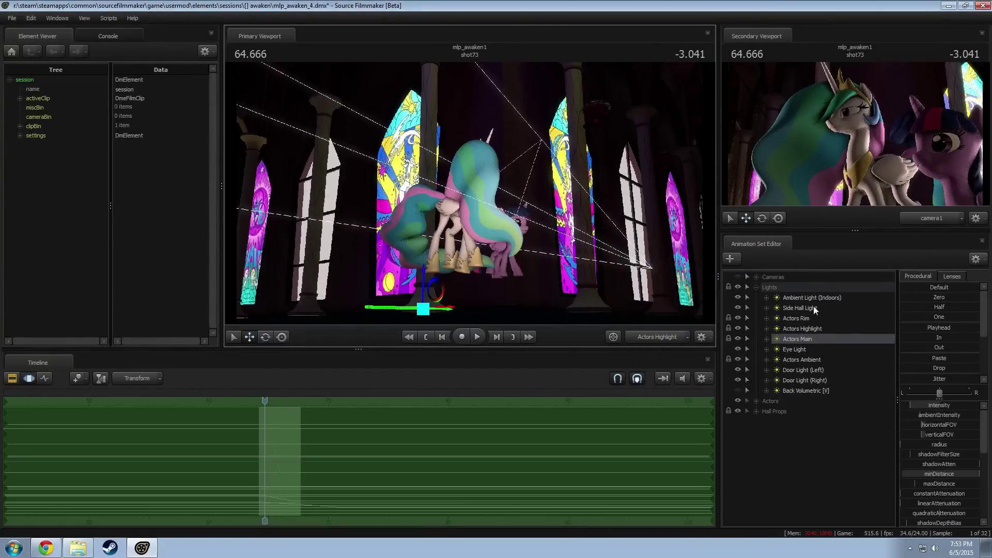
{"action": "left_click", "coordinate": [809, 332]}
{"action": "left_click_drag", "start_coordinate": [494, 222], "coordinate": [651, 218]}
{"action": "left_click_drag", "start_coordinate": [361, 196], "coordinate": [470, 193]}
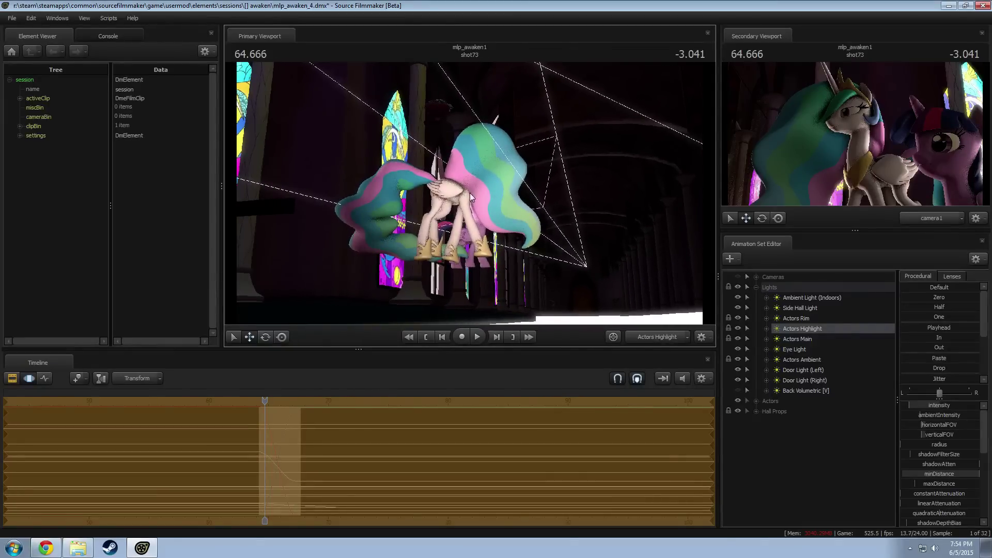
Step: Play shot73 repeatedly from about 64.625, and scrub back to 65.166 to check the Actors Highlight lighting
{"action": "key", "text": "space"}
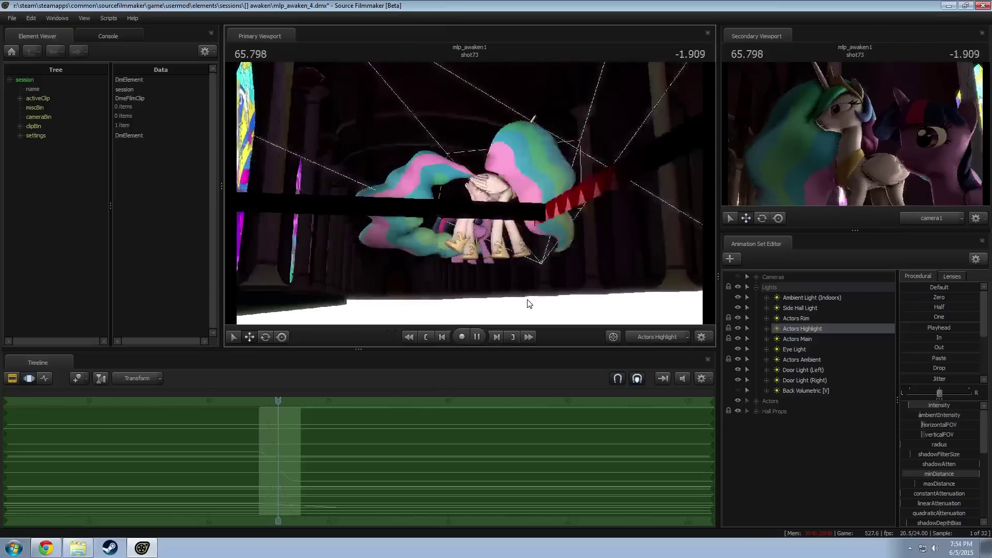
{"action": "key", "text": "space"}
{"action": "left_click_drag", "start_coordinate": [288, 404], "coordinate": [263, 404]}
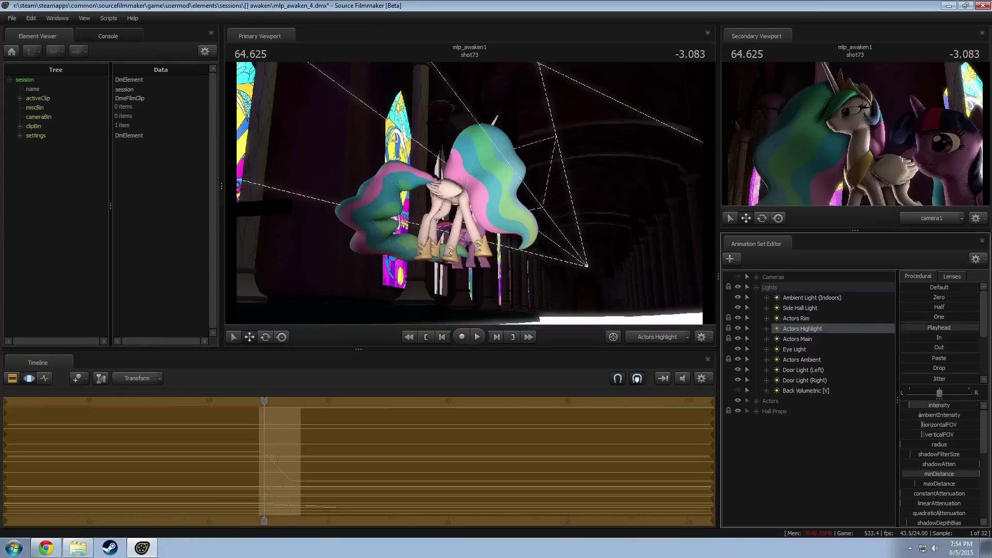
{"action": "key", "text": "space"}
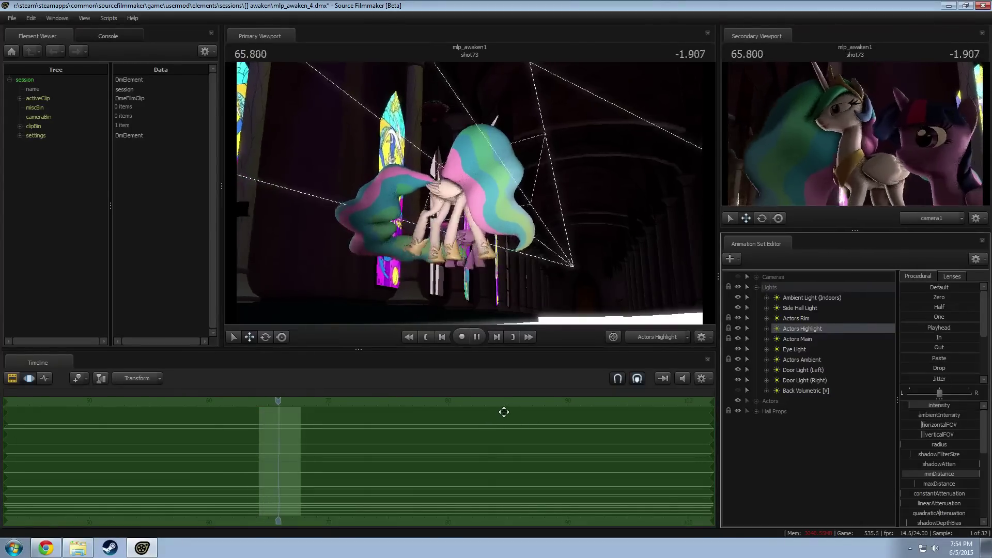
{"action": "key", "text": "space"}
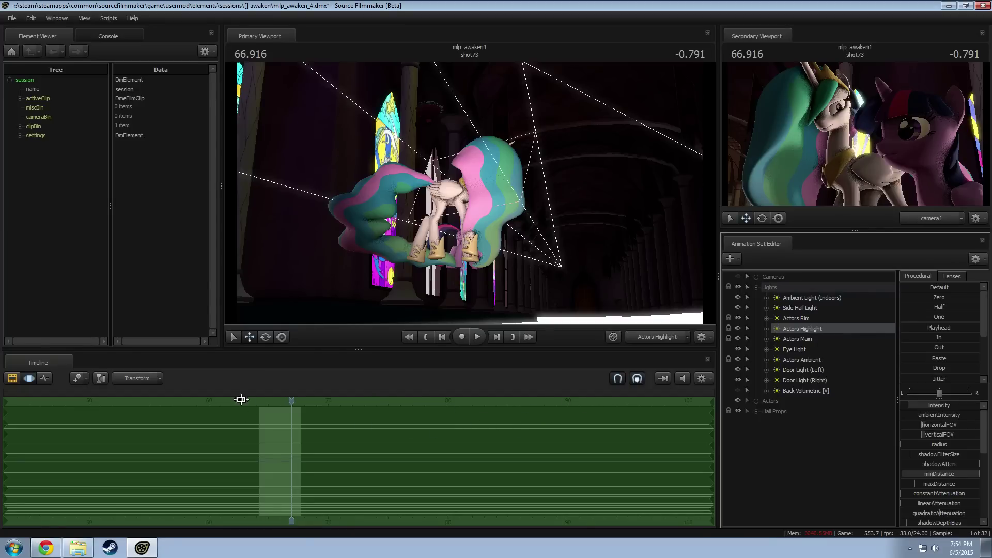
{"action": "left_click_drag", "start_coordinate": [291, 400], "coordinate": [271, 415]}
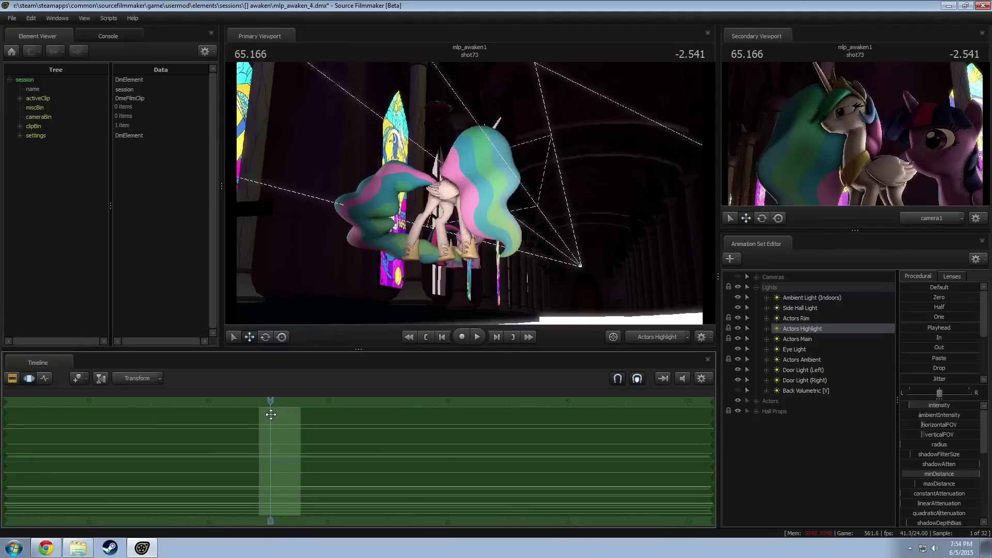
Step: Look through the Actors Main light, reposition it around Celestia and Twilight, and check the lighting up to 66.333
{"action": "left_click", "coordinate": [806, 340]}
{"action": "left_click_drag", "start_coordinate": [469, 201], "coordinate": [566, 212]}
{"action": "key", "text": "a"}
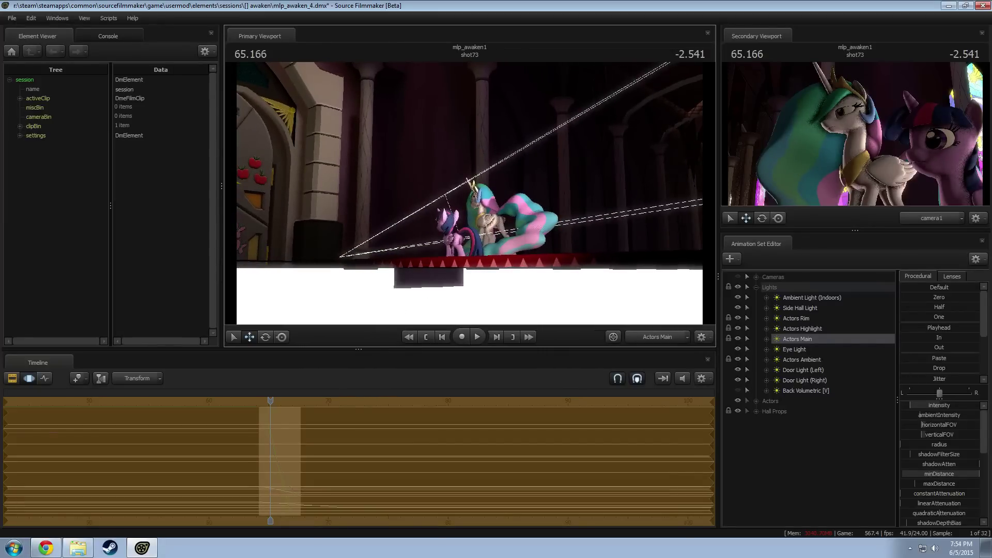
{"action": "key", "text": "d"}
{"action": "left_click_drag", "start_coordinate": [470, 201], "coordinate": [437, 200]}
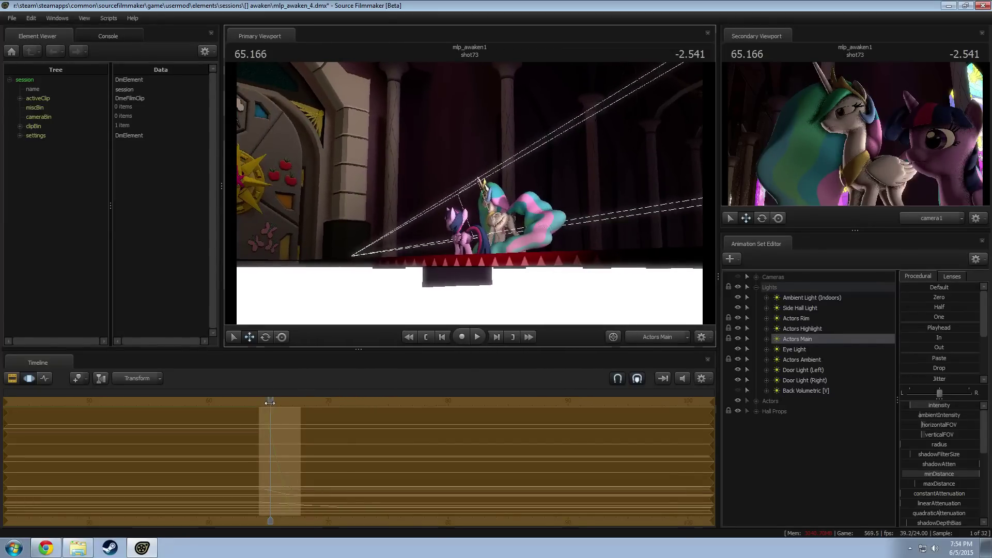
{"action": "mouse_move", "coordinate": [269, 402]}
{"action": "left_mouse_down"}
{"action": "mouse_move", "coordinate": [256, 400]}
{"action": "mouse_move", "coordinate": [285, 407]}
{"action": "left_mouse_up"}
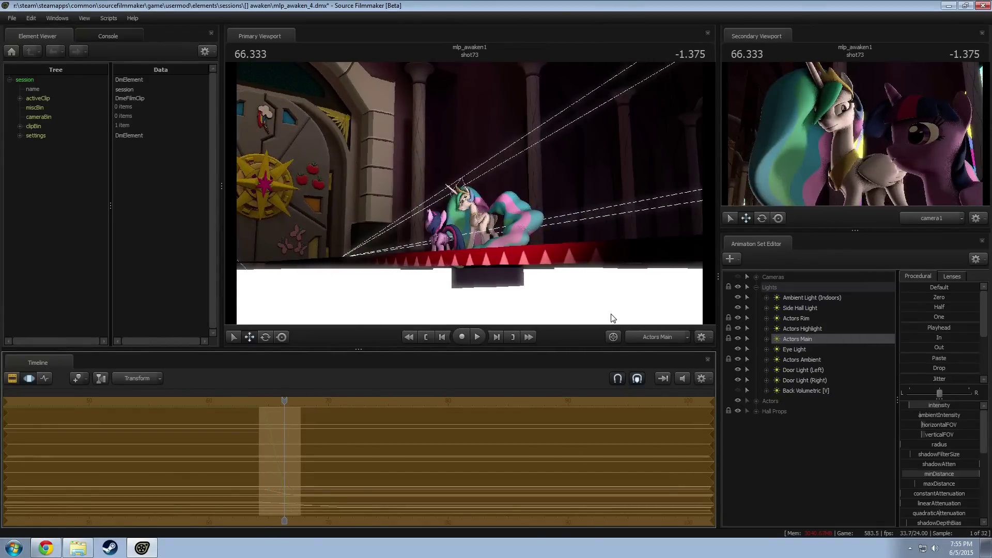
Step: Reposition and re-aim the Actors Rim light behind Celestia and Twilight, and check the result in playback and back at 65.625
{"action": "left_click", "coordinate": [806, 319]}
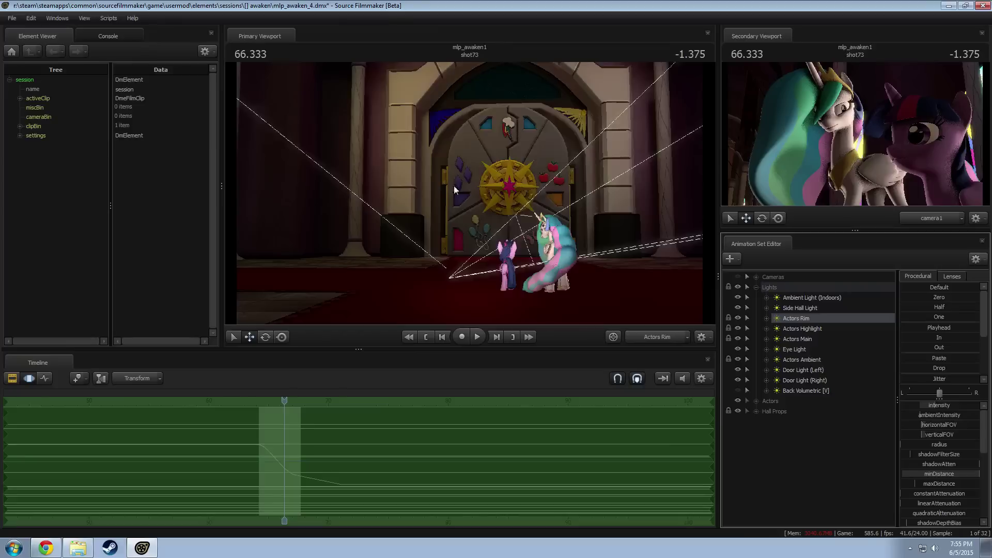
{"action": "mouse_move", "coordinate": [471, 193]}
{"action": "left_mouse_down"}
{"action": "mouse_move", "coordinate": [455, 207]}
{"action": "mouse_move", "coordinate": [480, 217]}
{"action": "mouse_move", "coordinate": [454, 211]}
{"action": "mouse_move", "coordinate": [478, 210]}
{"action": "left_mouse_up"}
{"action": "left_click_drag", "start_coordinate": [443, 178], "coordinate": [471, 196]}
{"action": "key", "text": "w"}
{"action": "left_click_drag", "start_coordinate": [285, 403], "coordinate": [277, 404]}
{"action": "key", "text": "a"}
{"action": "left_click_drag", "start_coordinate": [469, 193], "coordinate": [489, 191]}
{"action": "key", "text": "a"}
{"action": "left_click_drag", "start_coordinate": [443, 219], "coordinate": [438, 220]}
{"action": "key", "text": "space"}
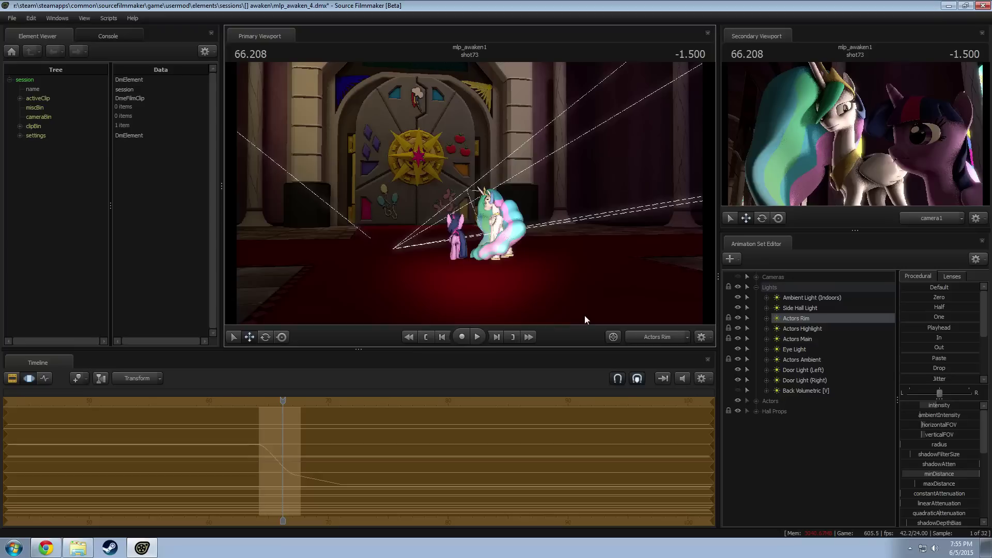
{"action": "left_click_drag", "start_coordinate": [286, 402], "coordinate": [276, 403]}
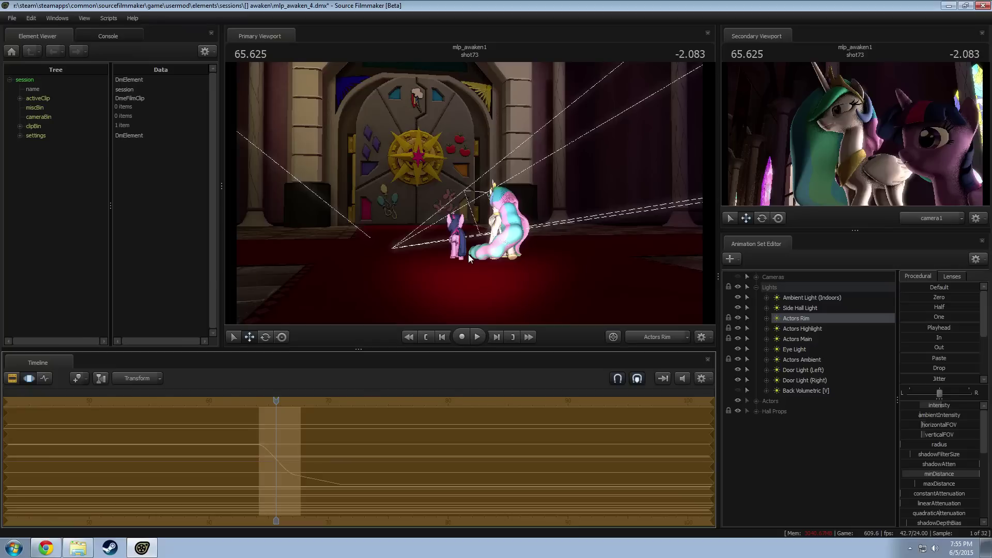
Step: Readjust the position and aim of the Actors Main light at 65.000, and play shot73 to check it
{"action": "mouse_move", "coordinate": [273, 399]}
{"action": "left_mouse_down"}
{"action": "mouse_move", "coordinate": [198, 411]}
{"action": "mouse_move", "coordinate": [268, 411]}
{"action": "left_mouse_up"}
{"action": "left_click", "coordinate": [807, 339]}
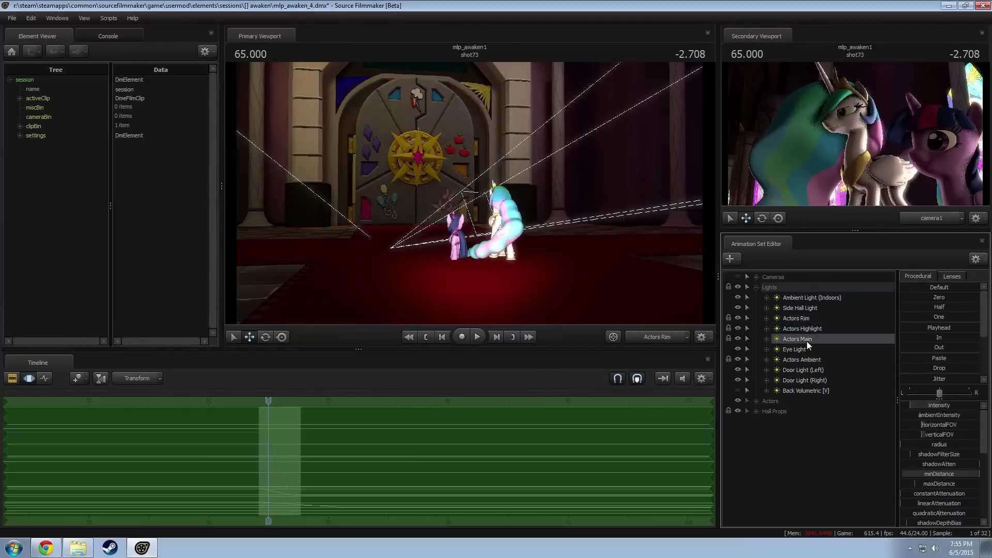
{"action": "key", "text": "a"}
{"action": "mouse_move", "coordinate": [470, 193]}
{"action": "left_mouse_down"}
{"action": "mouse_move", "coordinate": [480, 197]}
{"action": "mouse_move", "coordinate": [470, 197]}
{"action": "left_mouse_up"}
{"action": "key", "text": "space"}
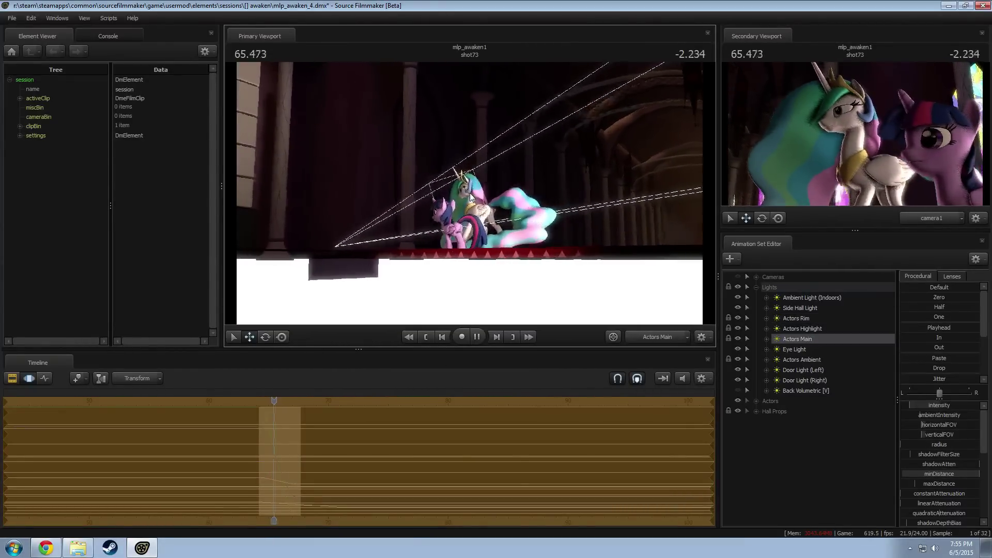
Step: Look through the Eye Light at 64.958 in the Motion Editor, re-aim it toward Celestia and Twilight, and play the shot
{"action": "key", "text": "ctrl+1"}
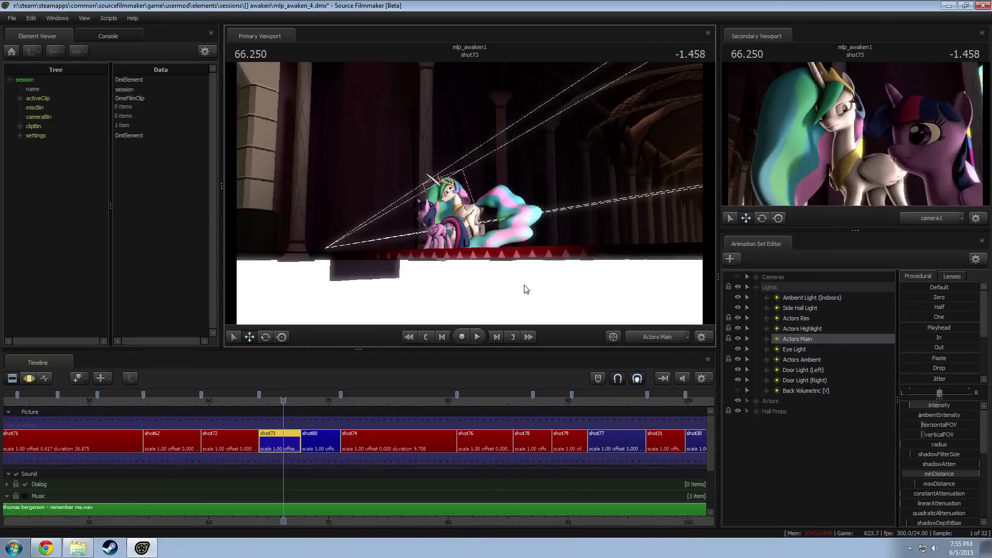
{"action": "key", "text": "ctrl+2"}
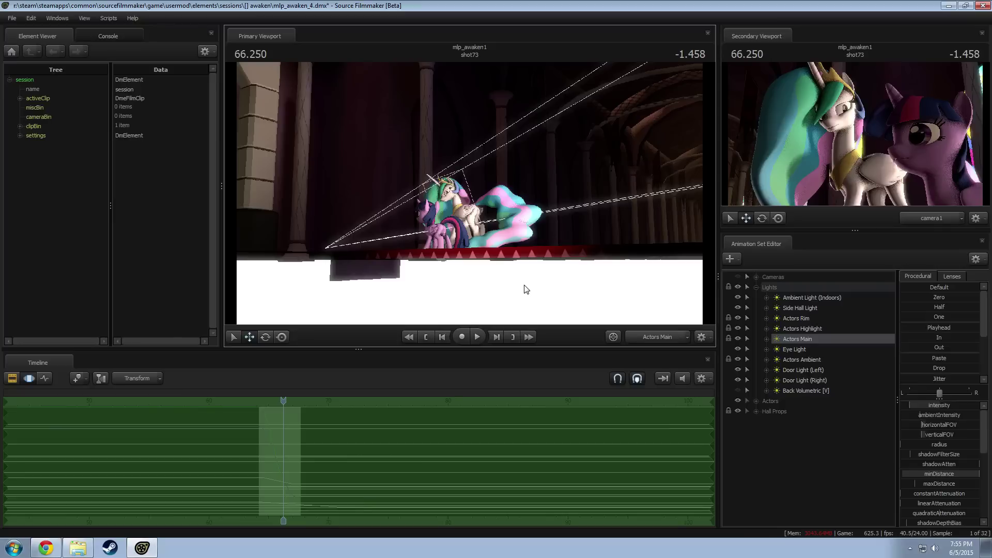
{"action": "key", "text": "ctrl+1"}
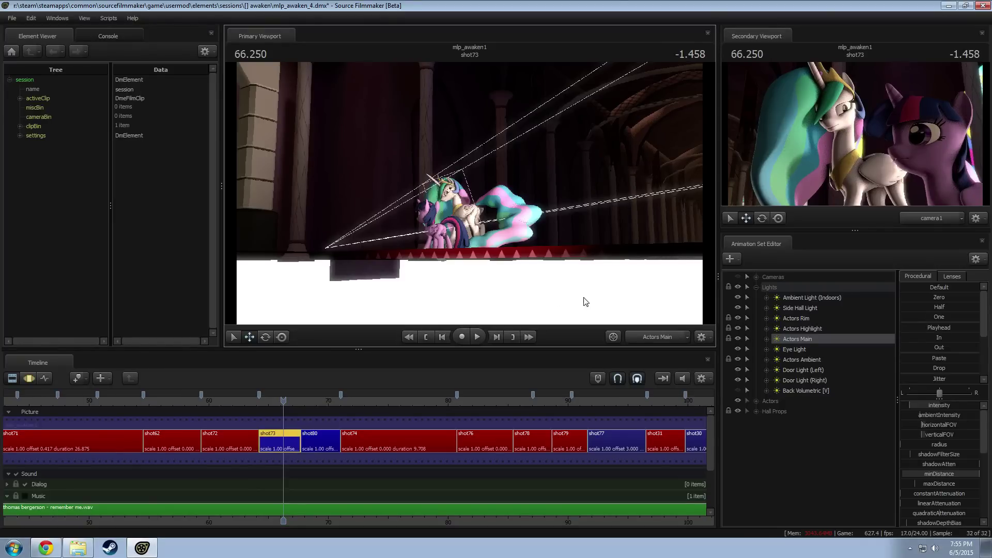
{"action": "key", "text": "F3"}
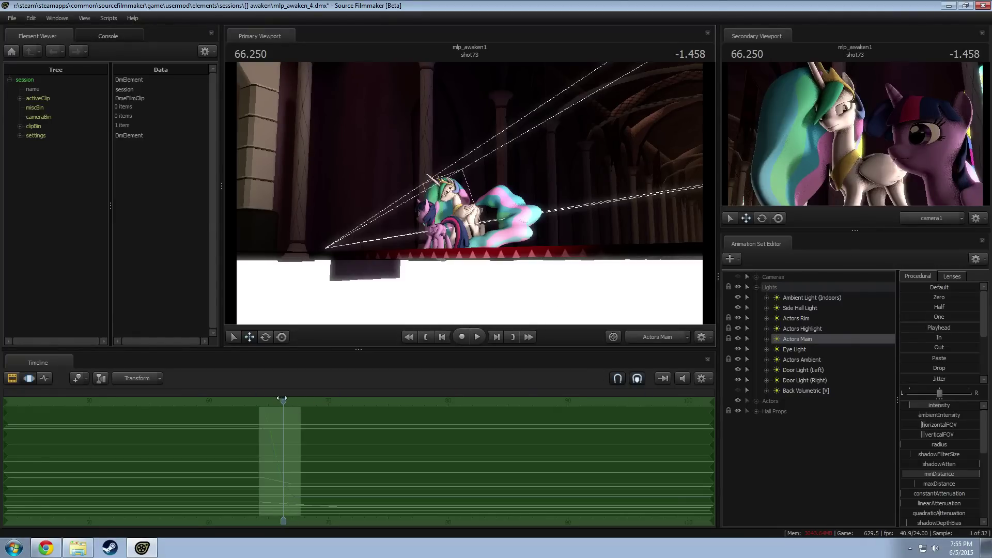
{"action": "left_click_drag", "start_coordinate": [283, 401], "coordinate": [268, 401]}
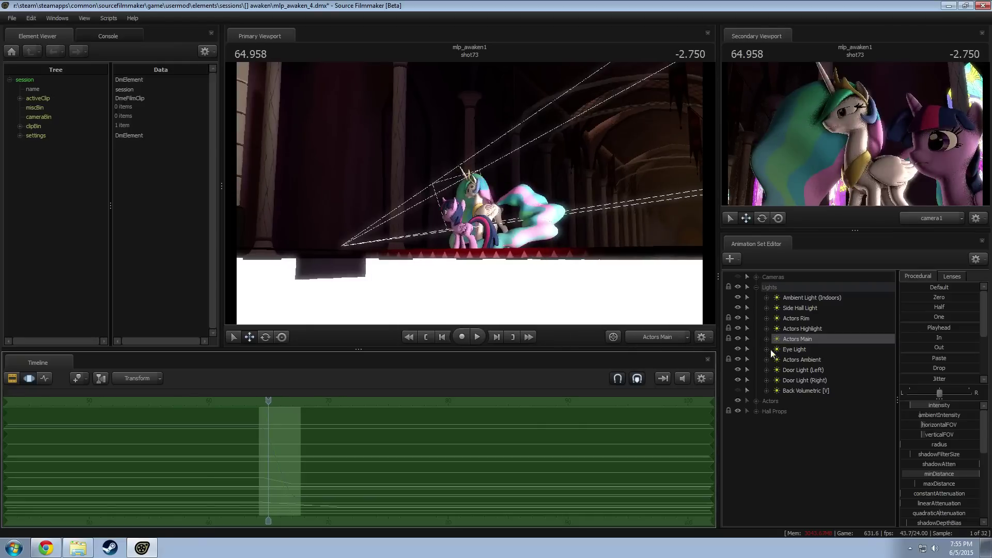
{"action": "left_click", "coordinate": [795, 348]}
{"action": "right_click", "coordinate": [795, 348]}
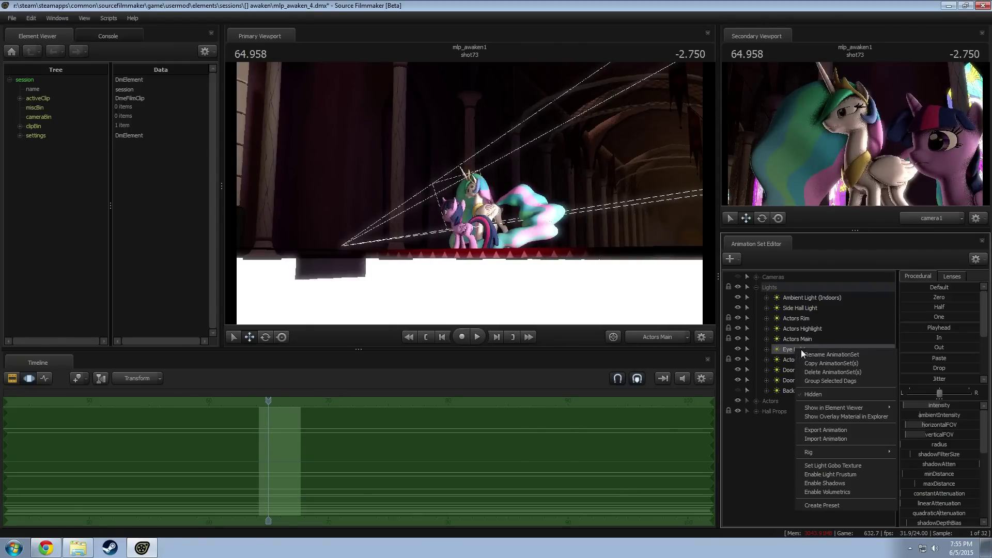
{"action": "left_click", "coordinate": [788, 349]}
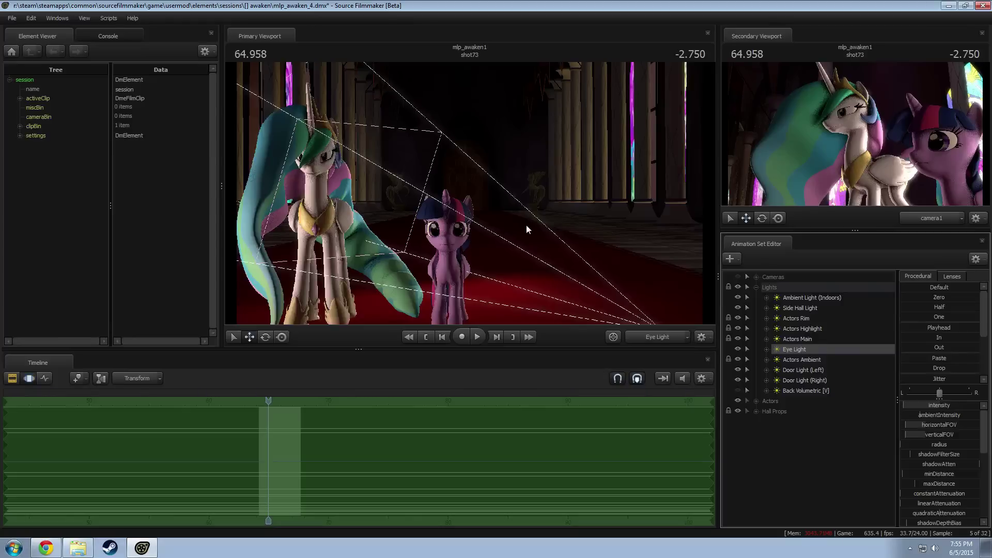
{"action": "left_click_drag", "start_coordinate": [526, 225], "coordinate": [490, 228]}
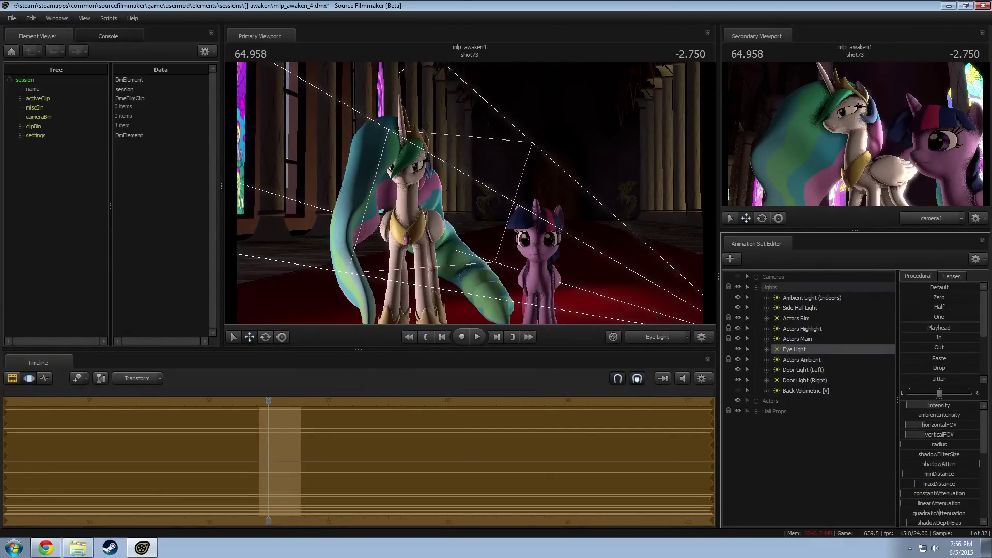
{"action": "key", "text": "space"}
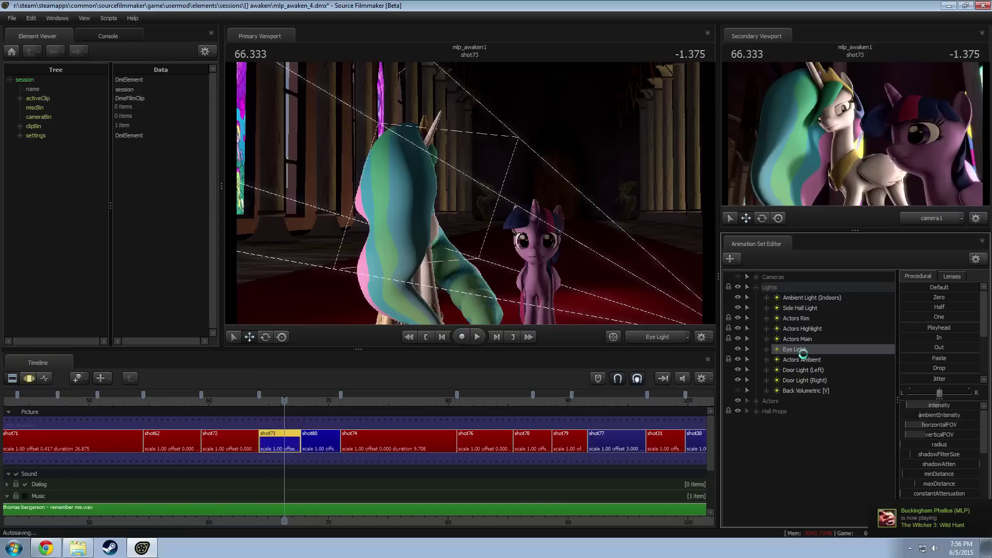
Step: Collapse the Lights group, and expand the Actors group and Celestia's control groups in the Animation Set Editor
{"action": "left_click", "coordinate": [757, 287]}
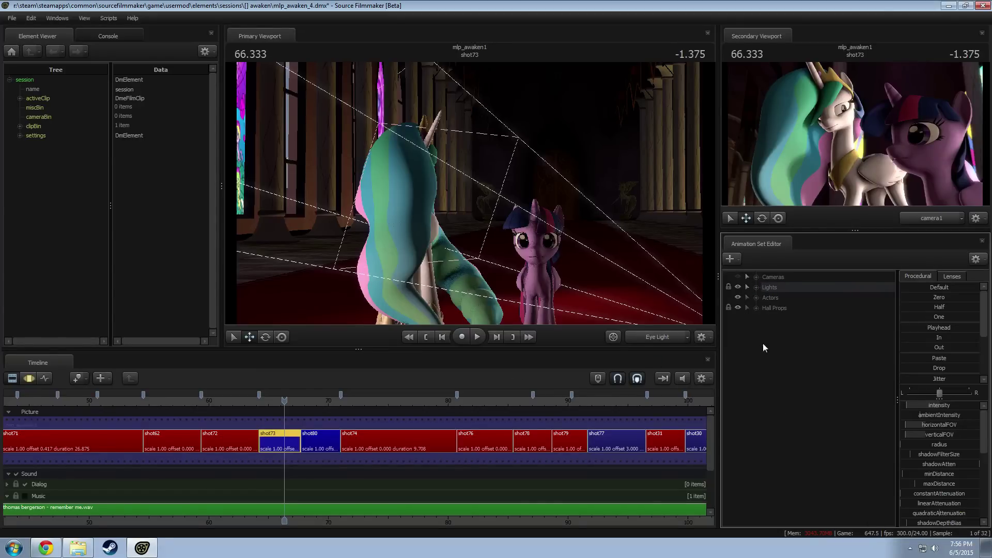
{"action": "left_click", "coordinate": [757, 298]}
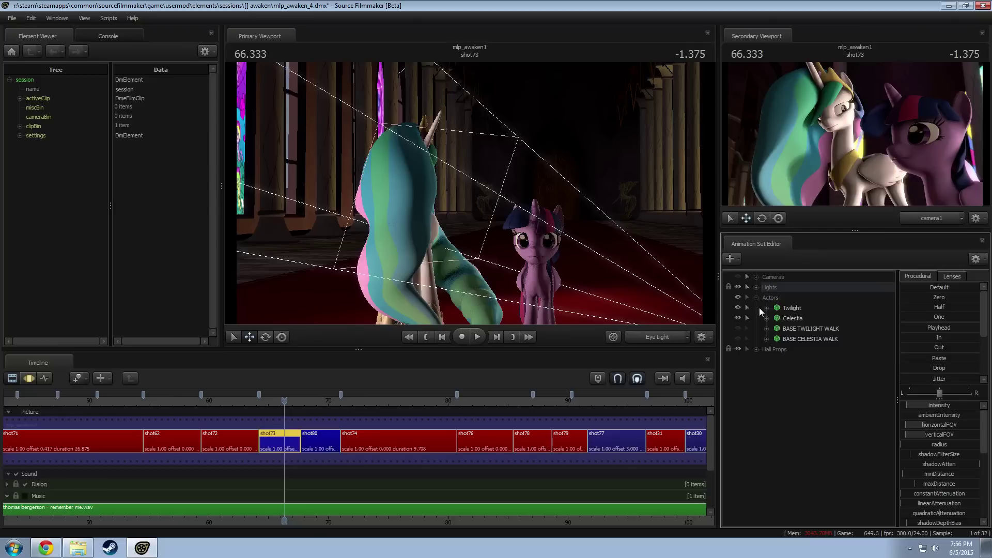
{"action": "left_click", "coordinate": [793, 316]}
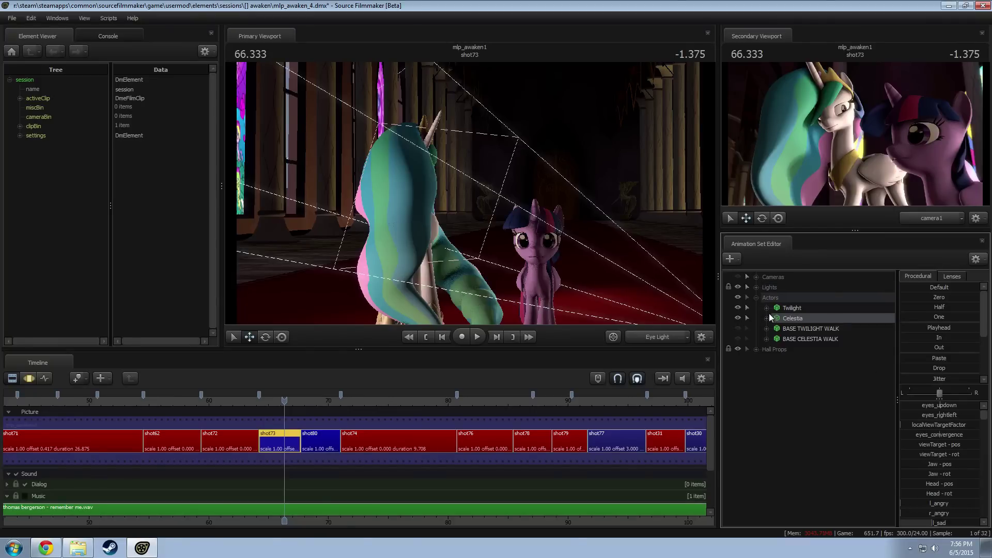
{"action": "left_click", "coordinate": [767, 317]}
{"action": "left_click", "coordinate": [776, 350]}
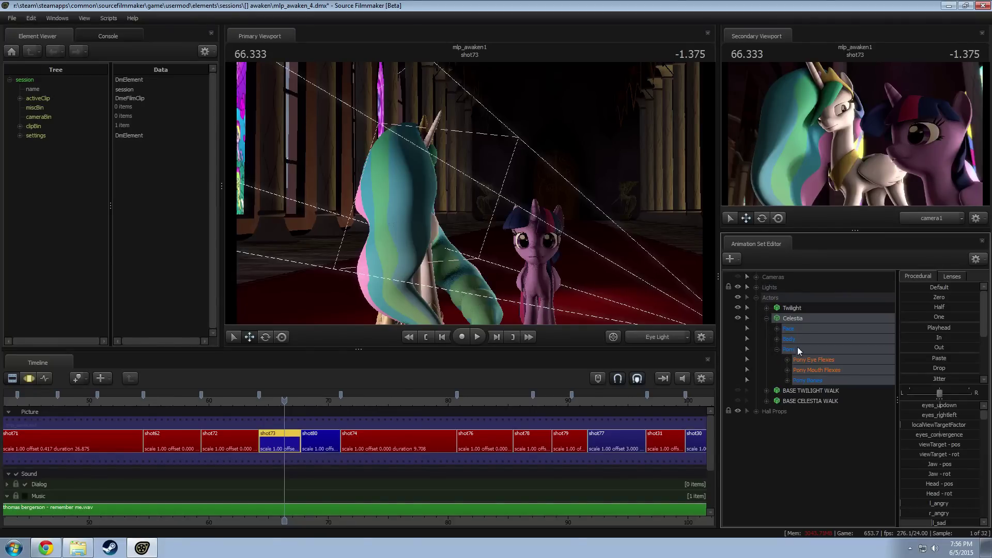
Step: Try skin 1 on Celestia's model, and set it back to skin 0
{"action": "right_click", "coordinate": [800, 317]}
{"action": "mouse_move", "coordinate": [822, 451]}
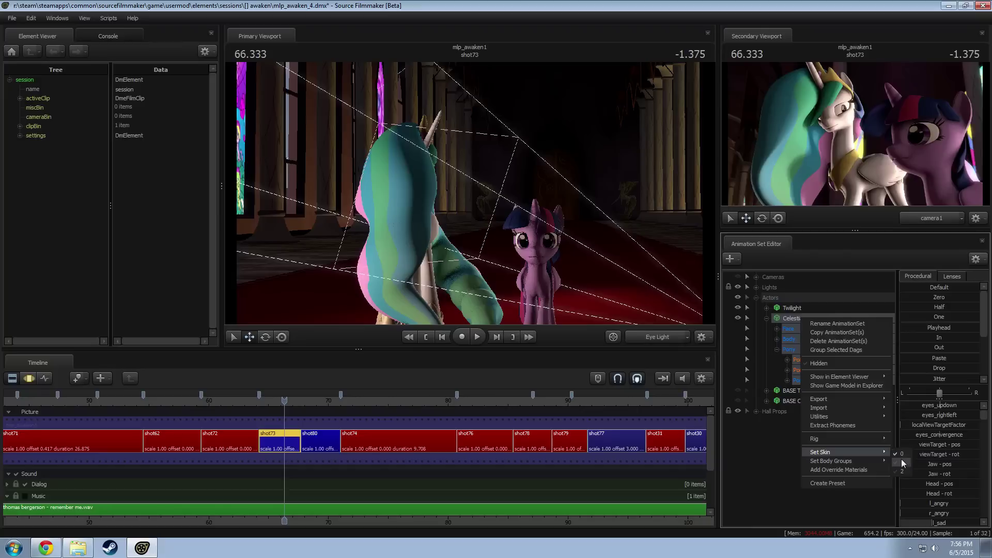
{"action": "left_click", "coordinate": [900, 459]}
{"action": "right_click", "coordinate": [798, 322]}
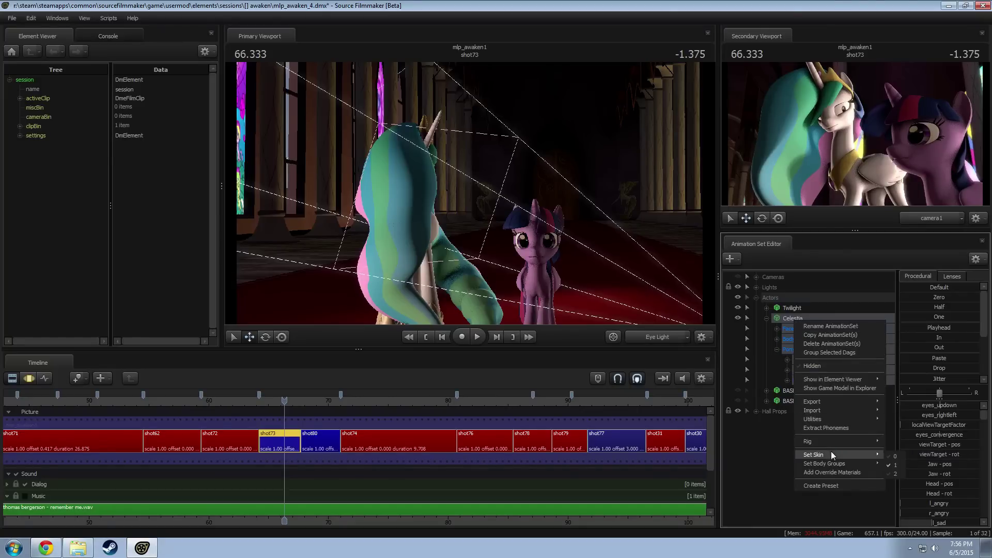
{"action": "left_click", "coordinate": [903, 456]}
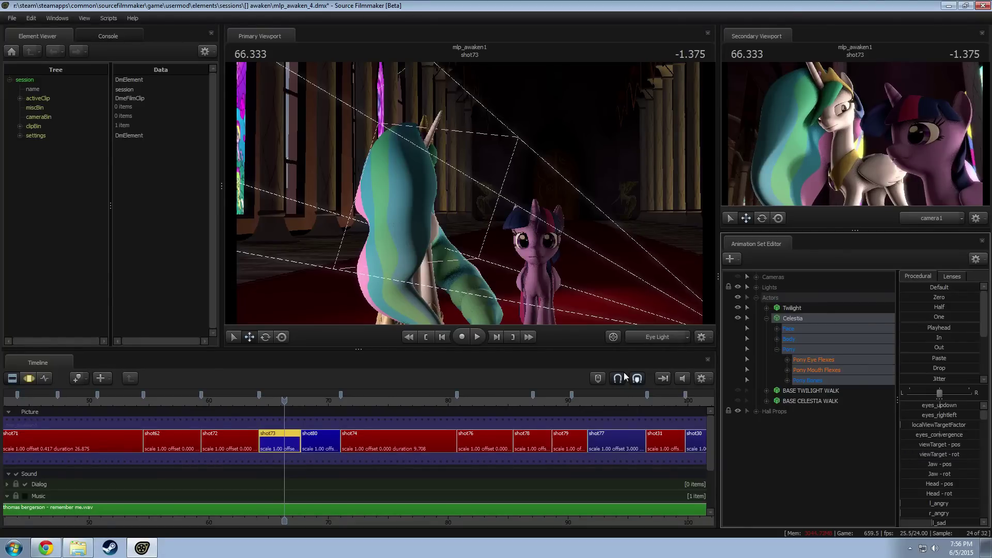
Step: Switch to Windows Explorer and open the overhaul_celestia folder in the VN_mlp model materials
{"action": "left_click", "coordinate": [77, 548]}
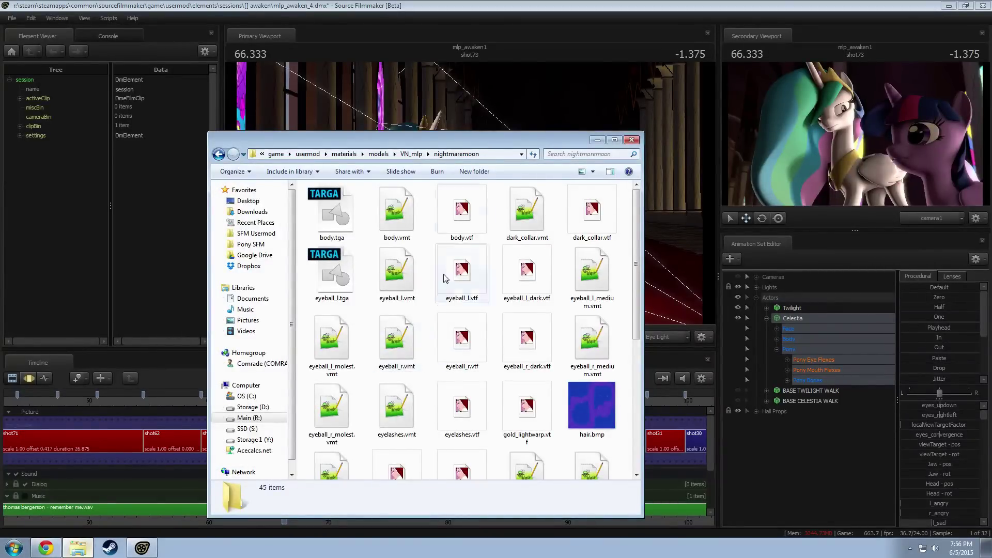
{"action": "left_click", "coordinate": [406, 155]}
{"action": "left_click", "coordinate": [340, 294]}
{"action": "scroll", "coordinate": [341, 300], "scroll_direction": "up", "scroll_amount": 3}
{"action": "scroll", "coordinate": [341, 303], "scroll_direction": "up", "scroll_amount": 10}
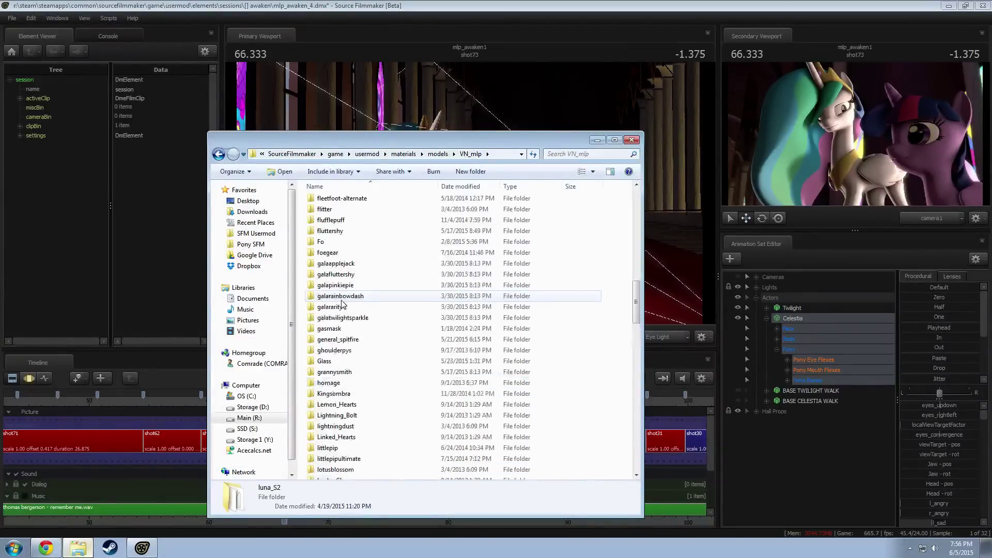
{"action": "scroll", "coordinate": [346, 293], "scroll_direction": "up", "scroll_amount": 4}
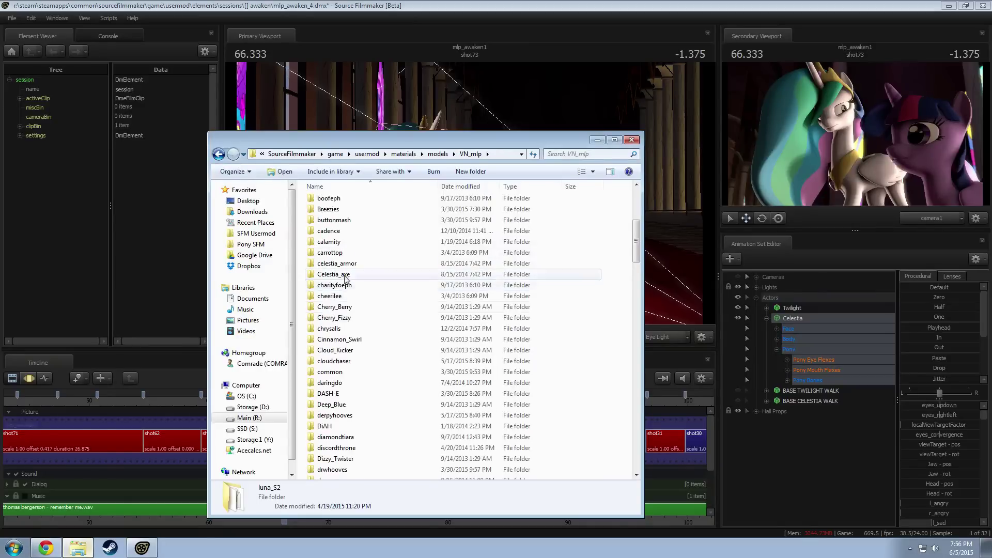
{"action": "scroll", "coordinate": [356, 310], "scroll_direction": "down", "scroll_amount": 20}
{"action": "scroll", "coordinate": [371, 341], "scroll_direction": "up", "scroll_amount": 12}
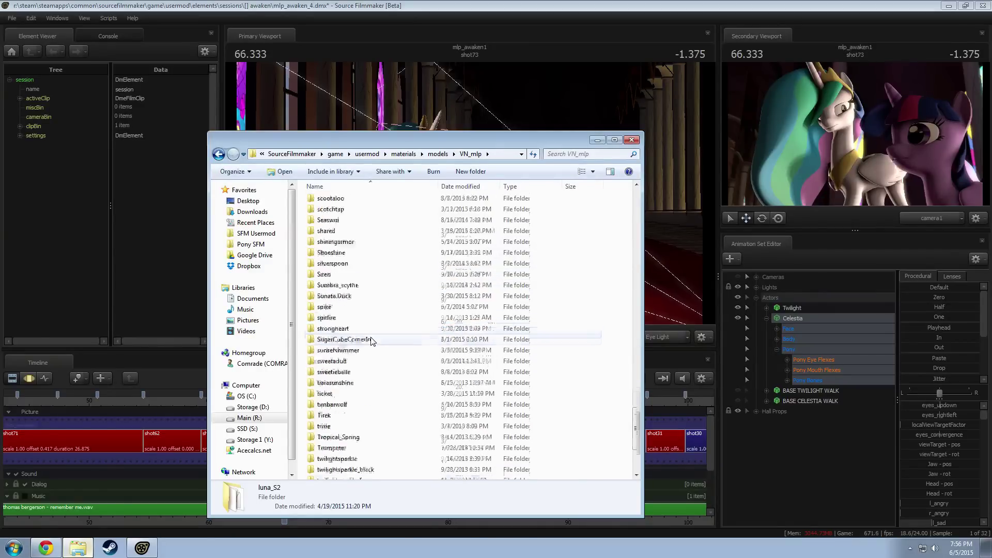
{"action": "double_click", "coordinate": [351, 222]}
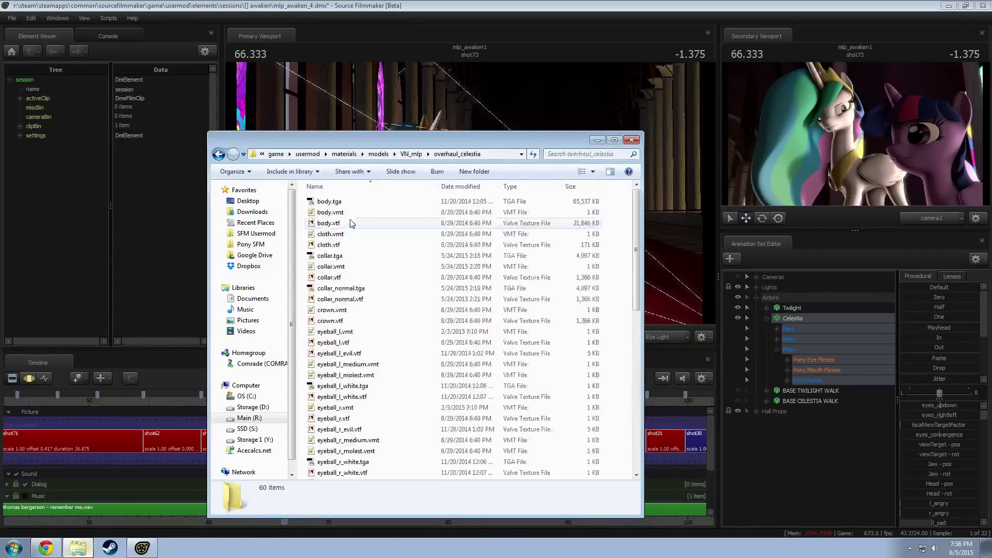
Step: Open Celestia's pupil_l.vtf texture in VTFEdit to examine it, and return to Source Filmmaker
{"action": "scroll", "coordinate": [347, 310], "scroll_direction": "down", "scroll_amount": 6}
{"action": "scroll", "coordinate": [349, 311], "scroll_direction": "down", "scroll_amount": 4}
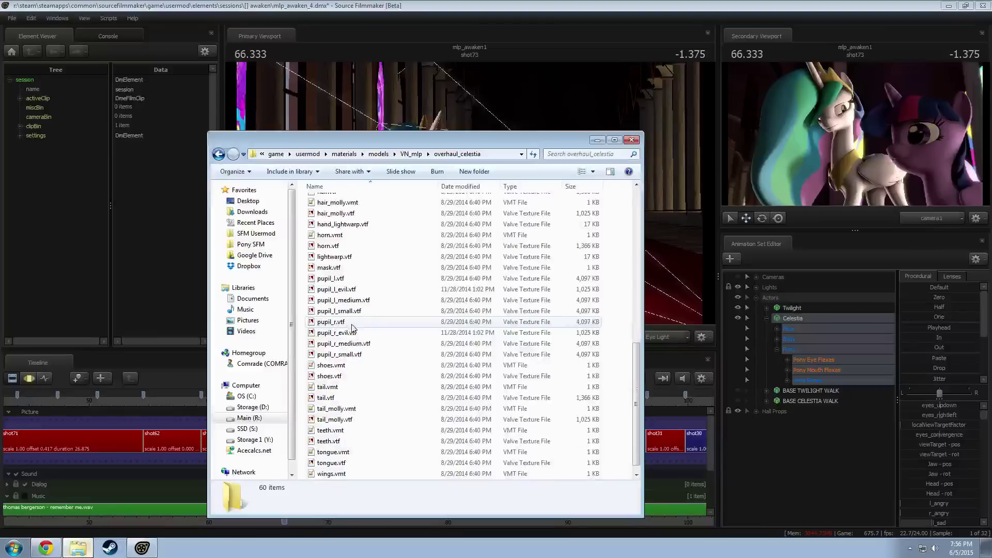
{"action": "left_click", "coordinate": [344, 281]}
{"action": "double_click", "coordinate": [344, 283]}
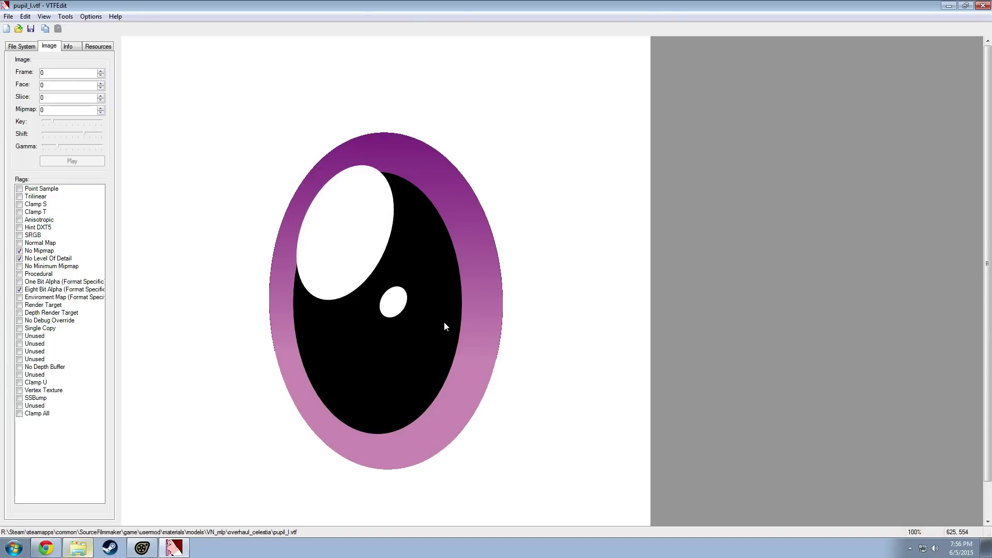
{"action": "key", "text": "alt+Tab"}
{"action": "key", "text": "alt+Tab"}
{"action": "key", "text": "alt+Tab"}
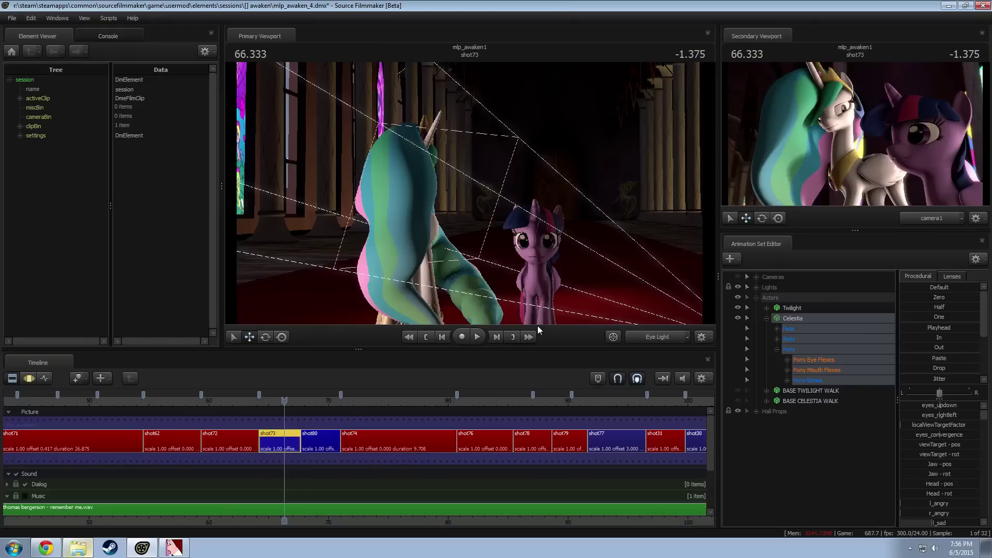
Step: Inspect Celestia's eye up close through the Work Camera, and add override materials to her animation set
{"action": "key", "text": "w"}
{"action": "left_click_drag", "start_coordinate": [469, 193], "coordinate": [421, 194]}
{"action": "key", "text": "s"}
{"action": "key", "text": "w"}
{"action": "key", "text": "s"}
{"action": "key", "text": "w"}
{"action": "key", "text": "w"}
{"action": "key", "text": "d"}
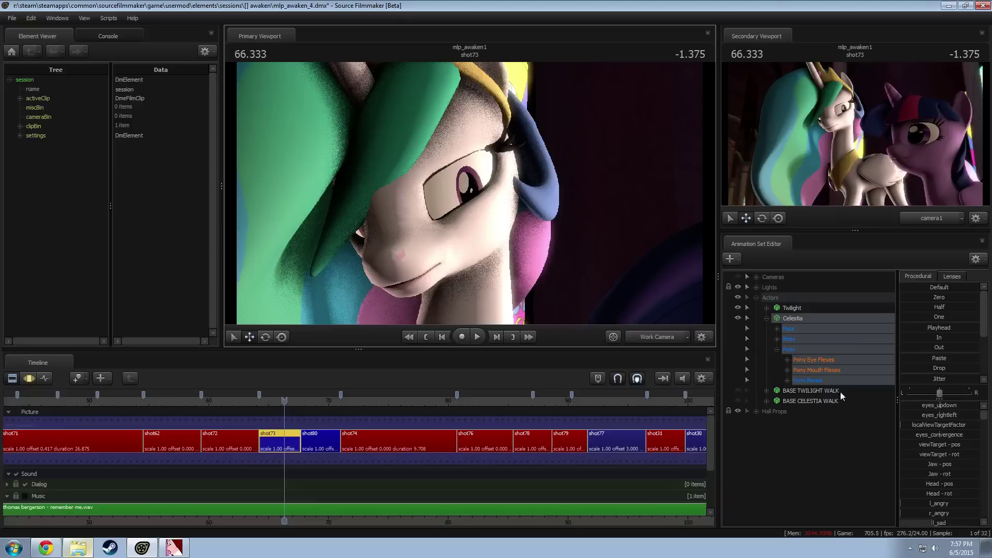
{"action": "right_click", "coordinate": [792, 322]}
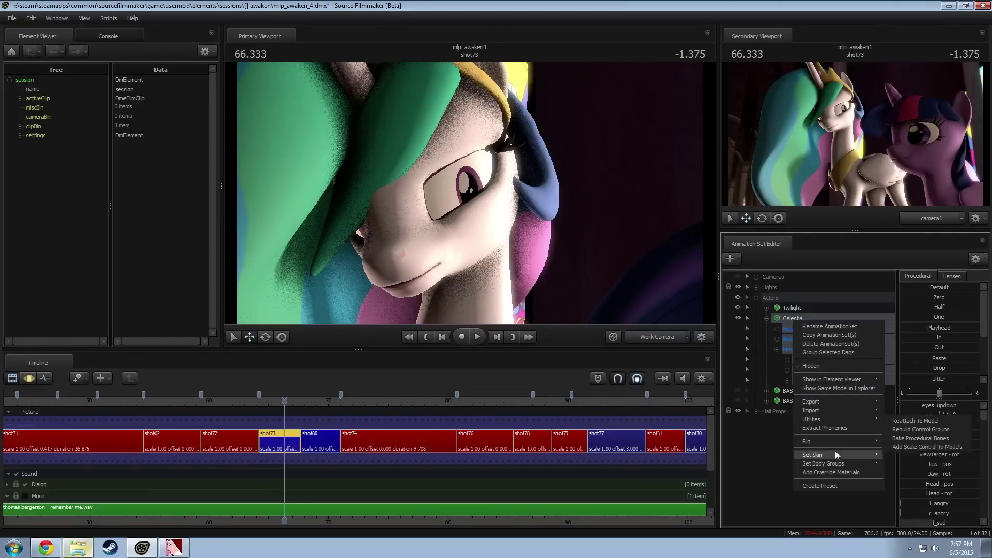
{"action": "left_click", "coordinate": [829, 471]}
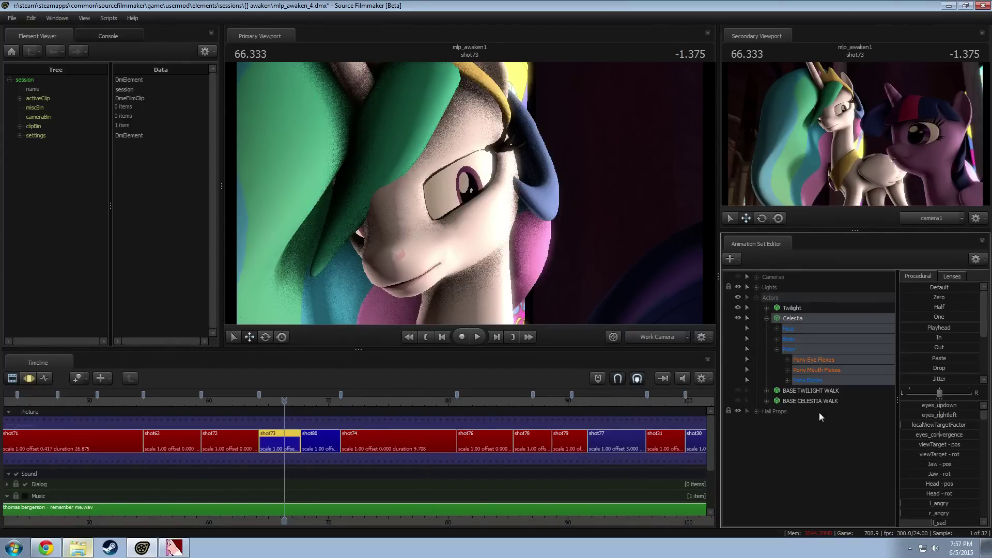
Step: Show Celestia's model in the Element Viewer and expand its materials list
{"action": "left_click", "coordinate": [795, 318]}
{"action": "right_click", "coordinate": [795, 318]}
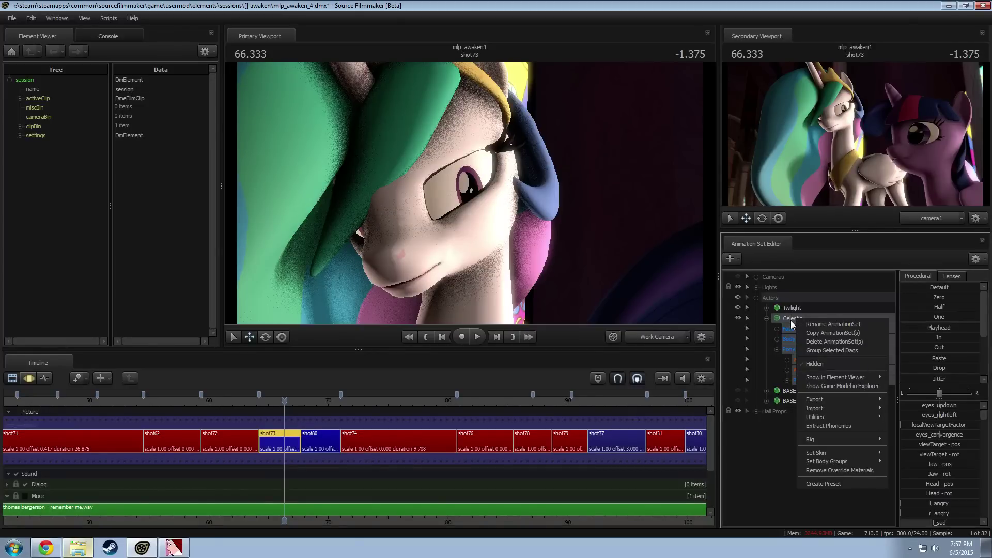
{"action": "mouse_move", "coordinate": [835, 460]}
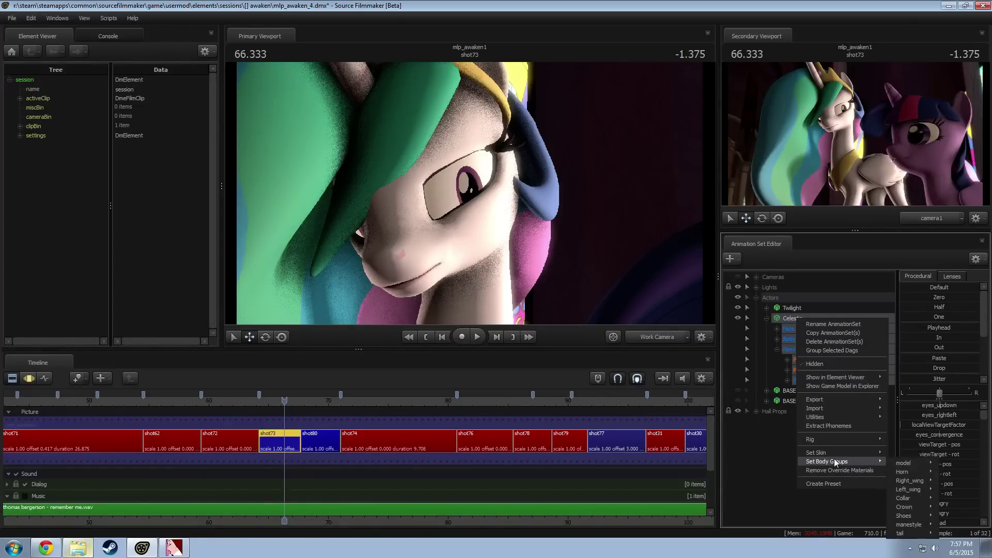
{"action": "mouse_move", "coordinate": [832, 376]}
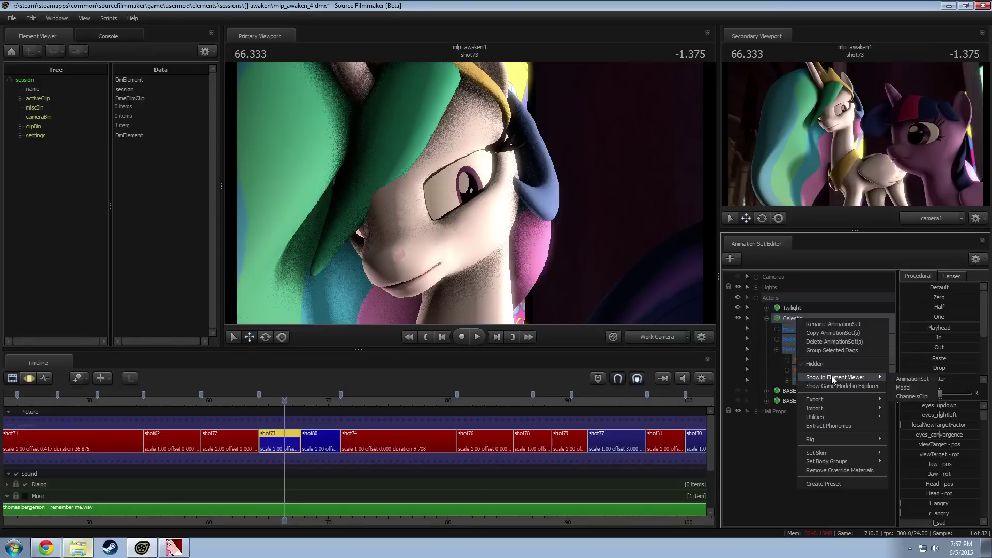
{"action": "left_click", "coordinate": [913, 388]}
{"action": "left_click", "coordinate": [19, 284]}
{"action": "scroll", "coordinate": [20, 286], "scroll_direction": "down", "scroll_amount": 4}
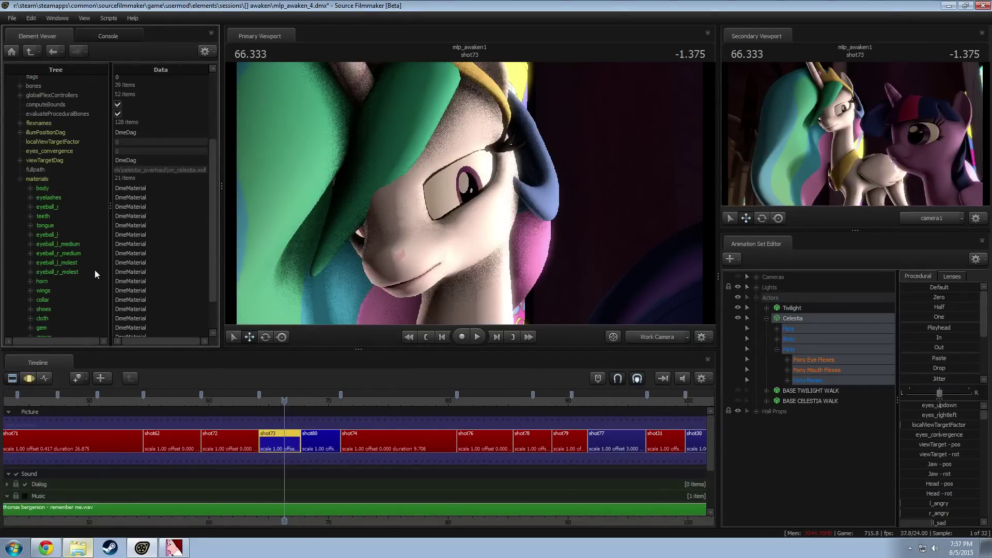
Step: Add a string attribute named $baseTexture to Celestia's body material
{"action": "right_click", "coordinate": [47, 187]}
{"action": "mouse_move", "coordinate": [103, 265]}
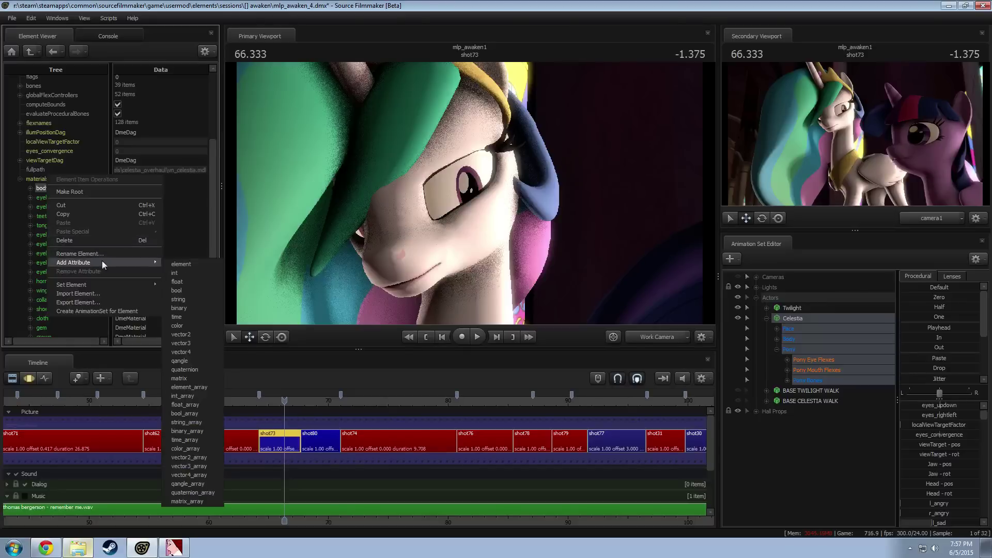
{"action": "left_click", "coordinate": [184, 300]}
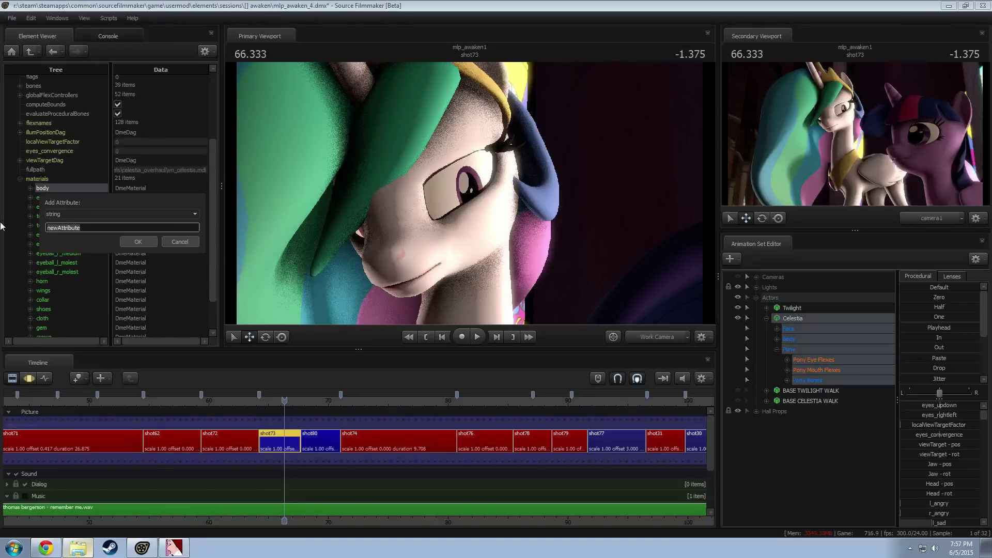
{"action": "type", "text": "$baseTexture"}
{"action": "key", "text": "Return"}
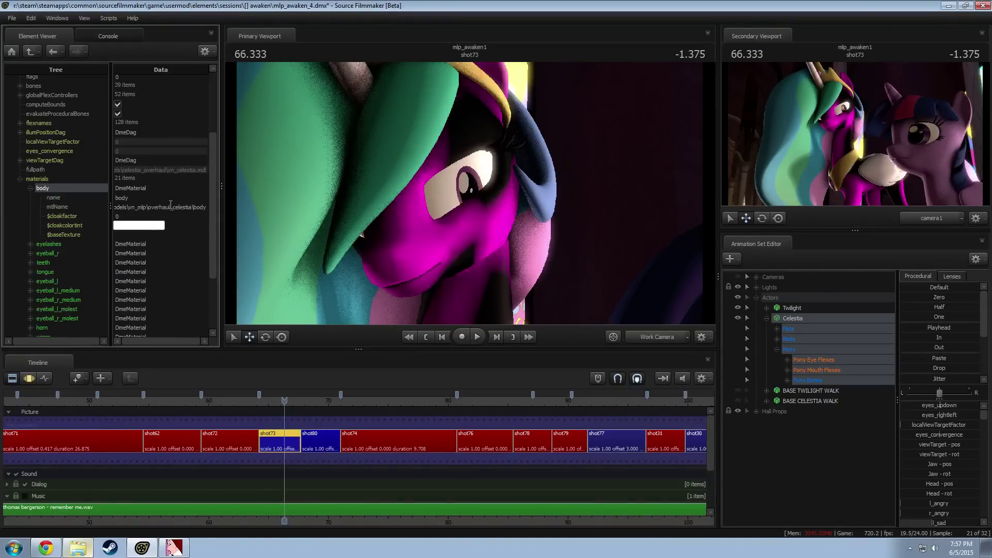
Step: Copy the body material's mtlName path into its $baseTexture value
{"action": "left_click_drag", "start_coordinate": [206, 207], "coordinate": [118, 208]}
{"action": "key", "text": "ctrl+c"}
{"action": "left_click", "coordinate": [132, 234]}
{"action": "key", "text": "ctrl+v"}
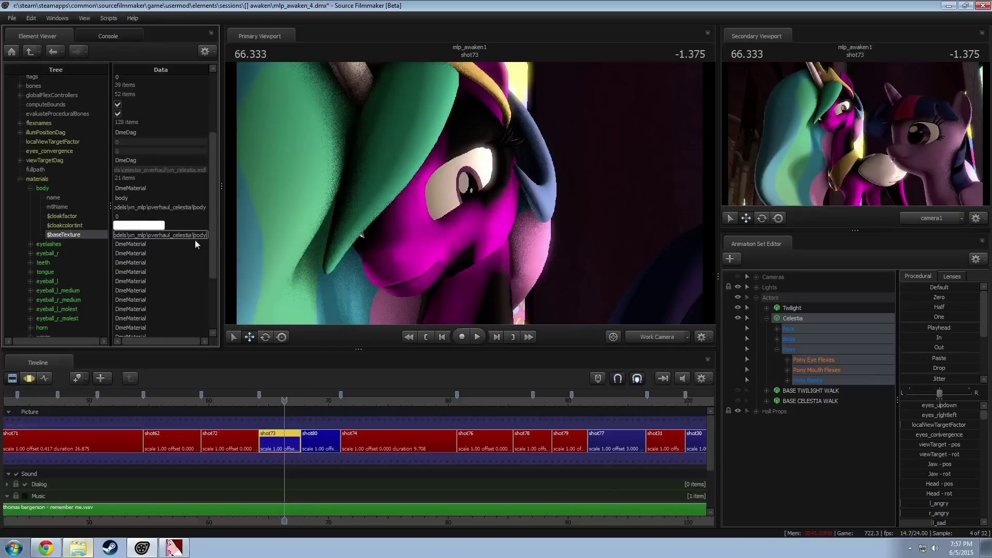
Step: Change the body material's $baseTexture path to models\vn_mlp\twilightsparkle\body
{"action": "key", "text": "BackSpace"}
{"action": "key", "text": "BackSpace"}
{"action": "key", "text": "BackSpace"}
{"action": "key", "text": "BackSpace"}
{"action": "key", "text": "BackSpace"}
{"action": "key", "text": "BackSpace"}
{"action": "key", "text": "BackSpace"}
{"action": "key", "text": "BackSpace"}
{"action": "key", "text": "BackSpace"}
{"action": "key", "text": "BackSpace"}
{"action": "key", "text": "BackSpace"}
{"action": "key", "text": "BackSpace"}
{"action": "key", "text": "BackSpace"}
{"action": "key", "text": "BackSpace"}
{"action": "key", "text": "BackSpace"}
{"action": "key", "text": "BackSpace"}
{"action": "key", "text": "BackSpace"}
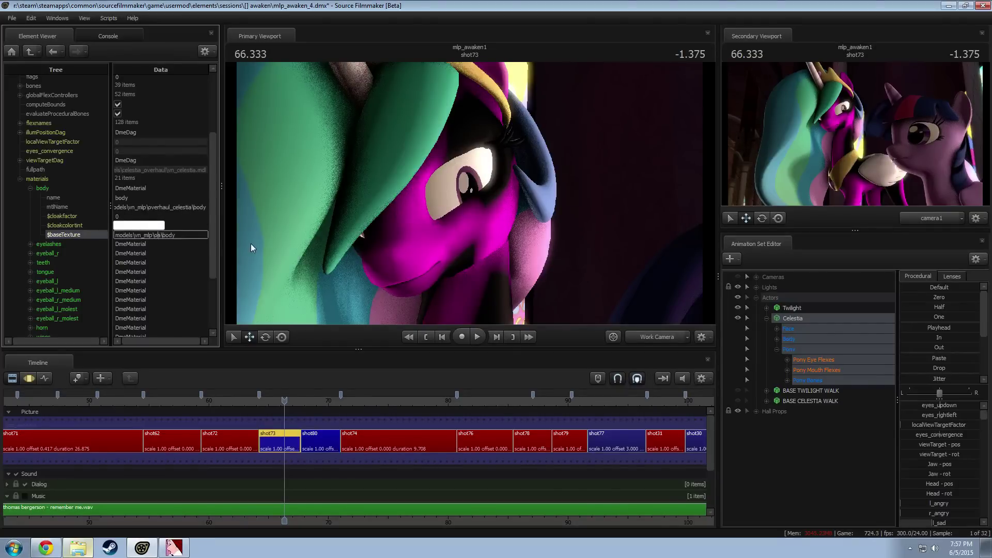
{"action": "type", "text": "a"}
{"action": "key", "text": "Delete"}
{"action": "middle_click", "coordinate": [251, 244]}
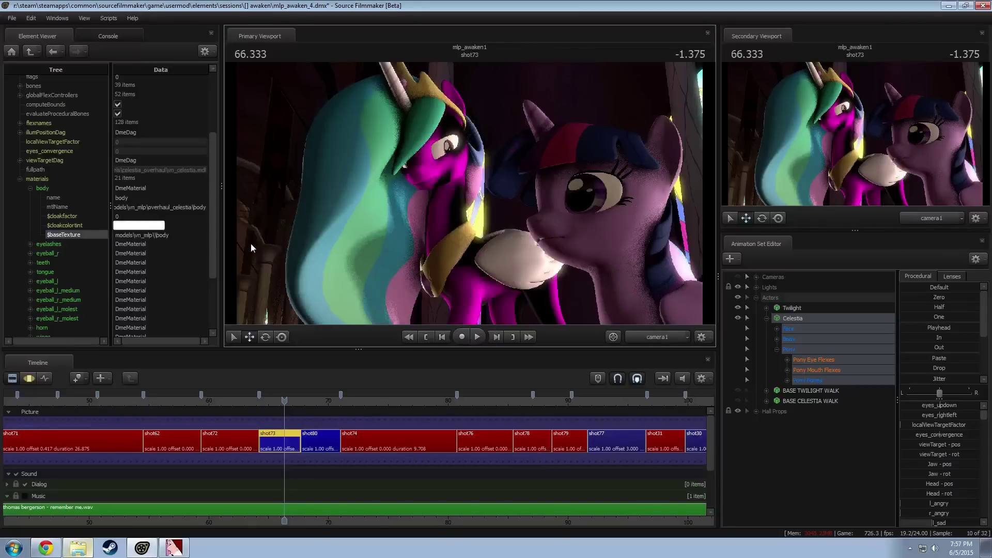
{"action": "left_click", "coordinate": [155, 235]}
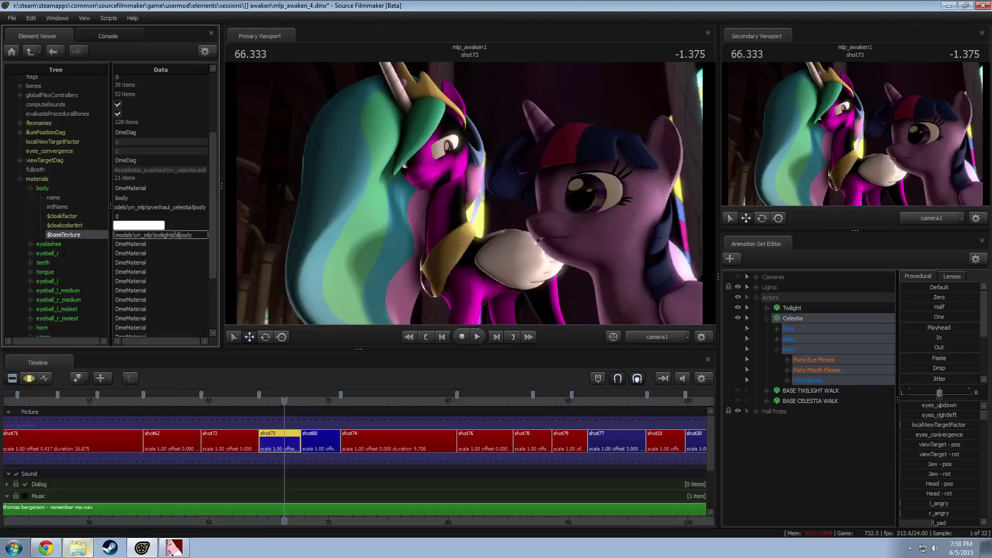
{"action": "key", "text": "Return"}
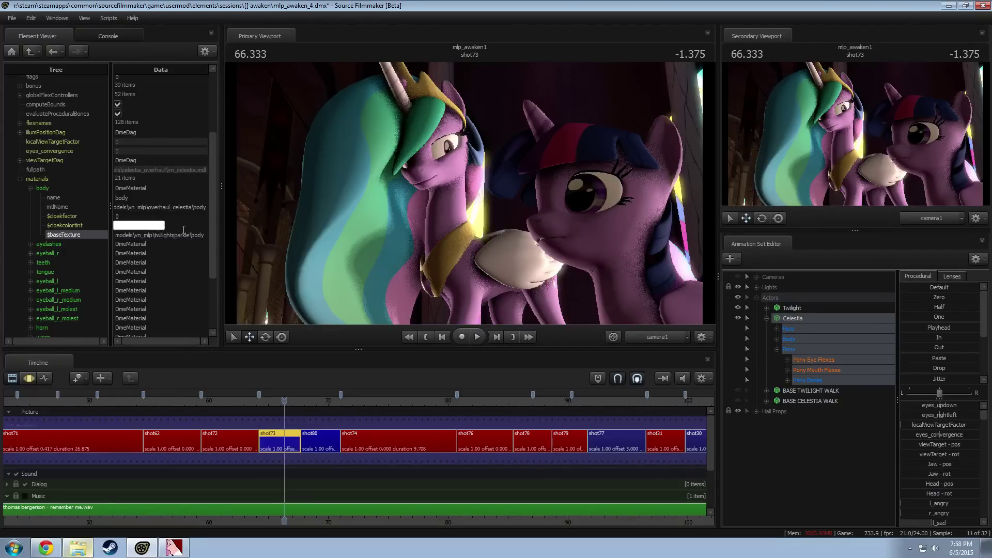
Step: Examine the substituted body texture on Celestia's face, wings and flank from several angles through the Work Camera
{"action": "left_click", "coordinate": [639, 339]}
{"action": "left_click_drag", "start_coordinate": [525, 253], "coordinate": [470, 222]}
{"action": "key", "text": "w"}
{"action": "key", "text": "s"}
{"action": "key", "text": "a"}
{"action": "key", "text": "d"}
{"action": "key", "text": "d"}
{"action": "key", "text": "s"}
{"action": "key", "text": "a"}
{"action": "key", "text": "s"}
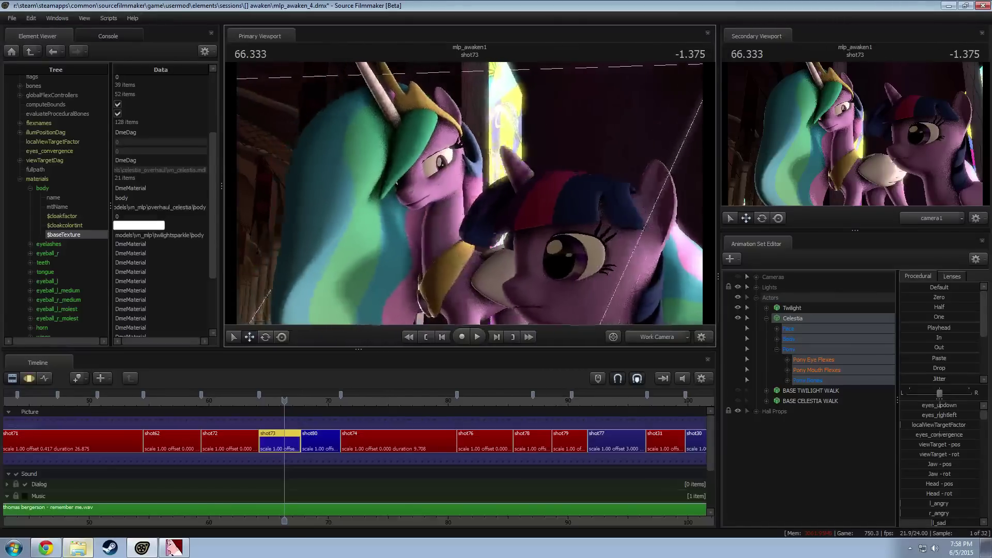
{"action": "key", "text": "x"}
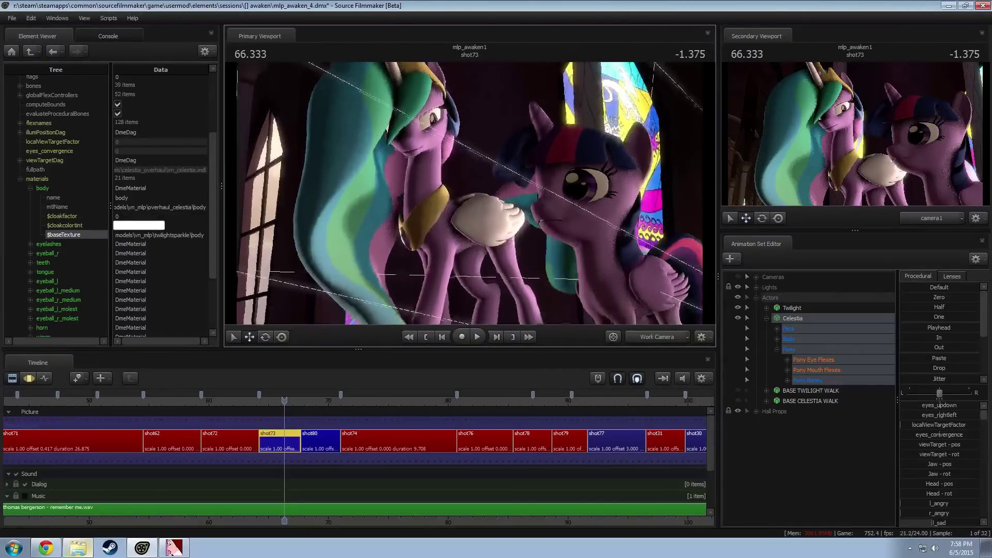
{"action": "key", "text": "w"}
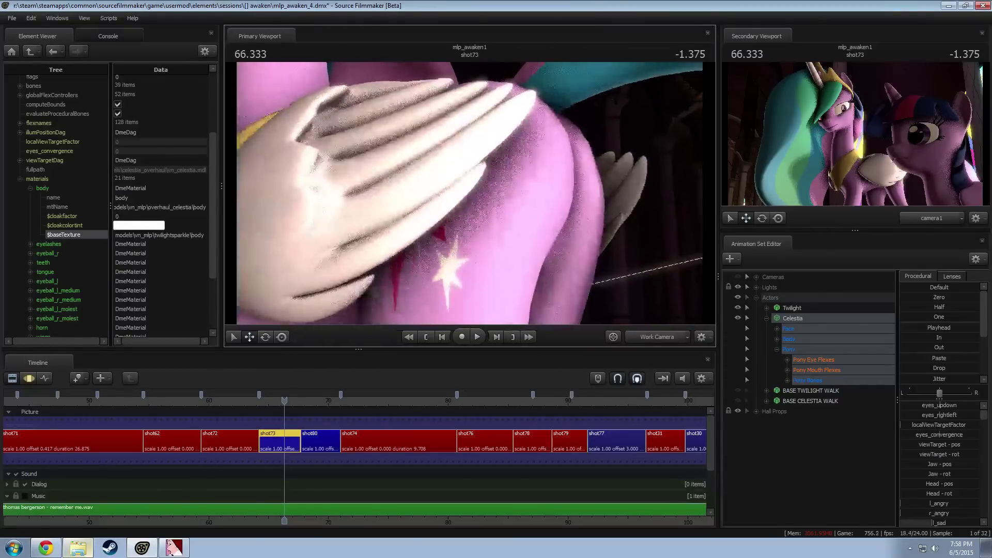
{"action": "key", "text": "d"}
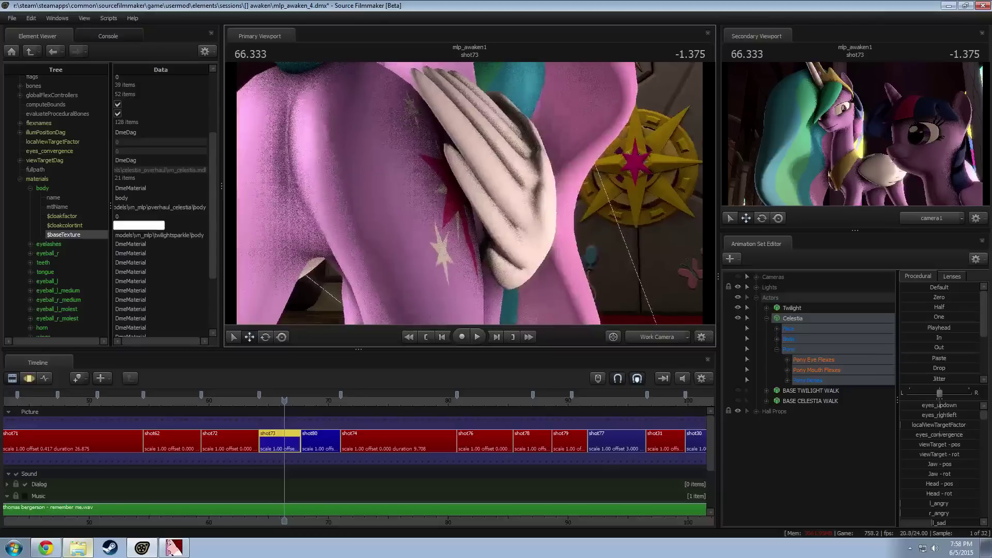
{"action": "key", "text": "a"}
{"action": "key", "text": "w"}
{"action": "key", "text": "d"}
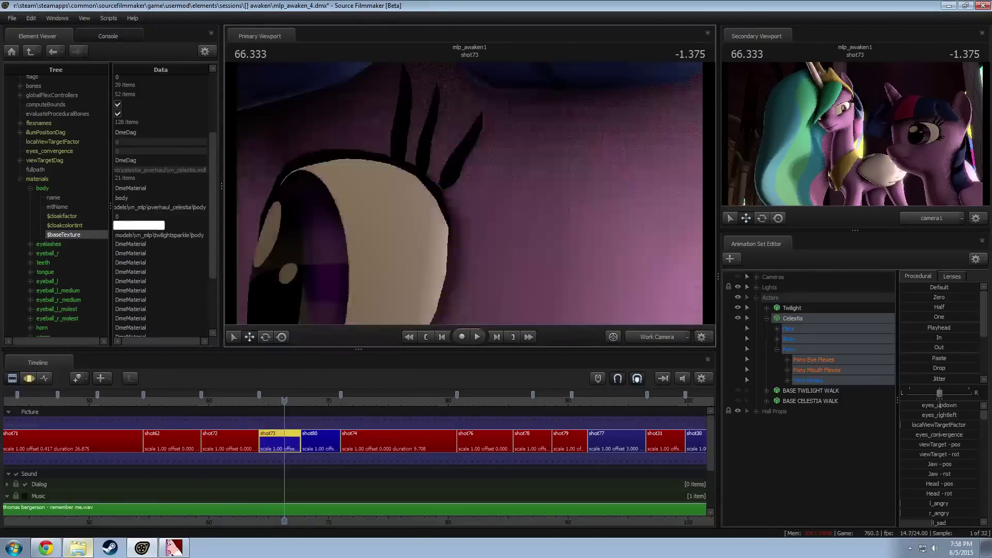
{"action": "key", "text": "s"}
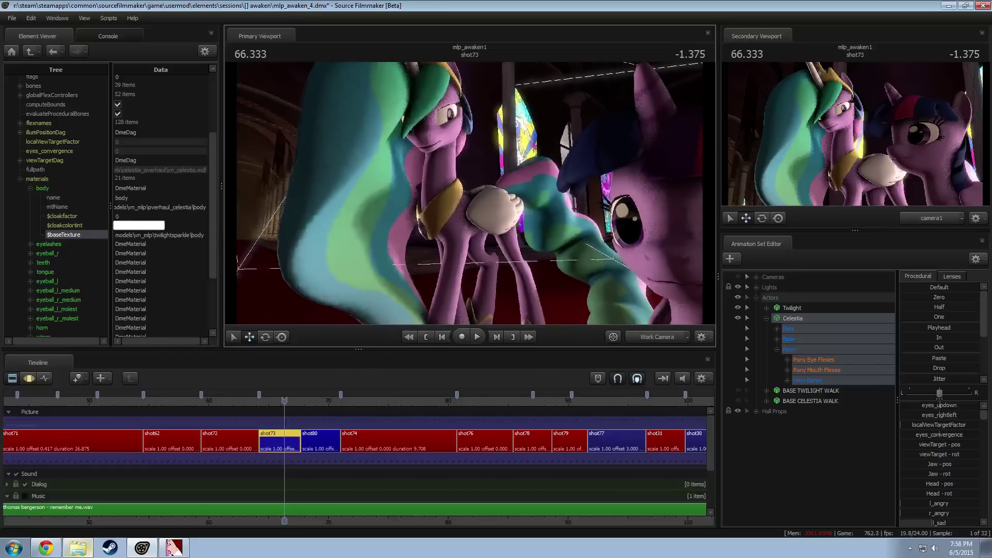
{"action": "key", "text": "w"}
Step: Delete the $baseTexture attribute from Celestia's body material and collapse the material's entry
{"action": "left_click", "coordinate": [71, 236]}
{"action": "right_click", "coordinate": [71, 236]}
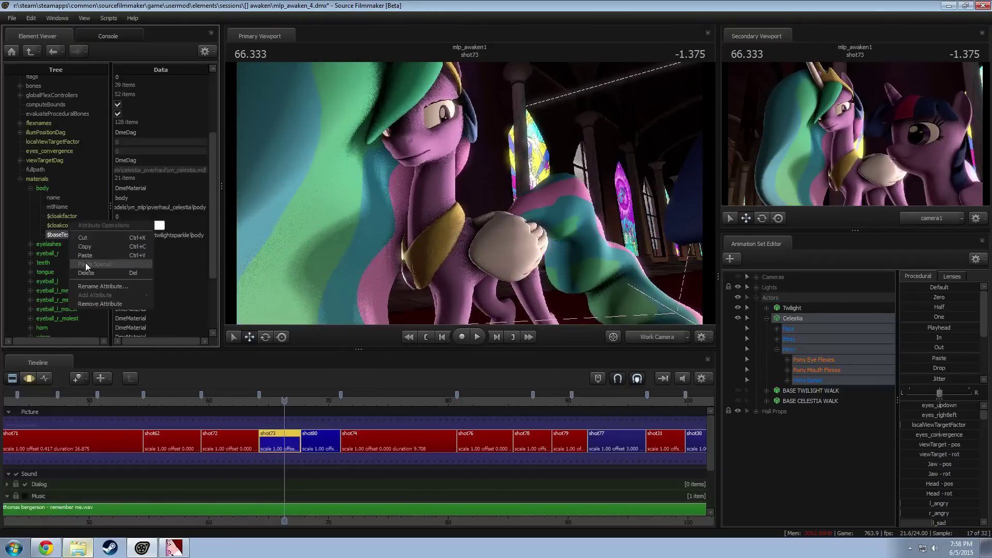
{"action": "left_click", "coordinate": [88, 272]}
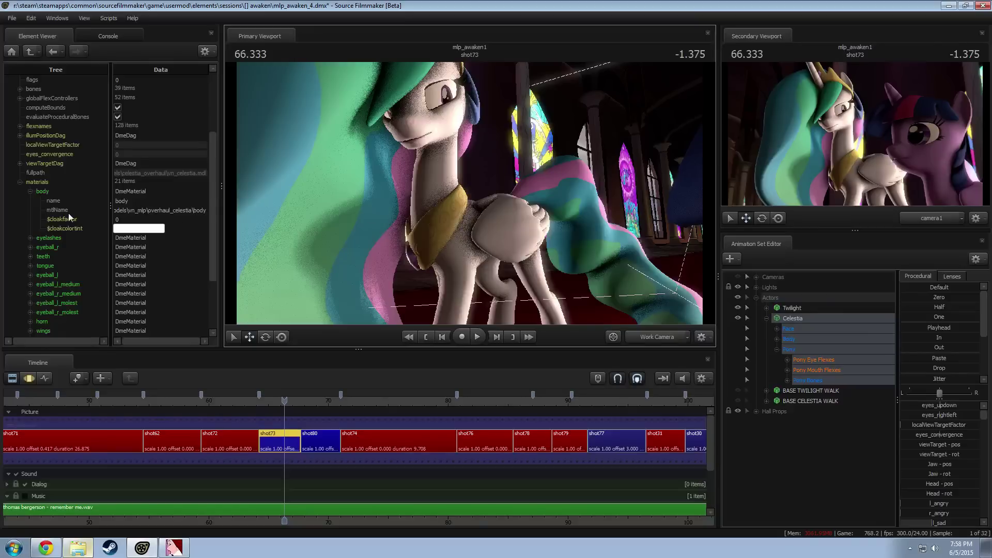
{"action": "left_click", "coordinate": [30, 194]}
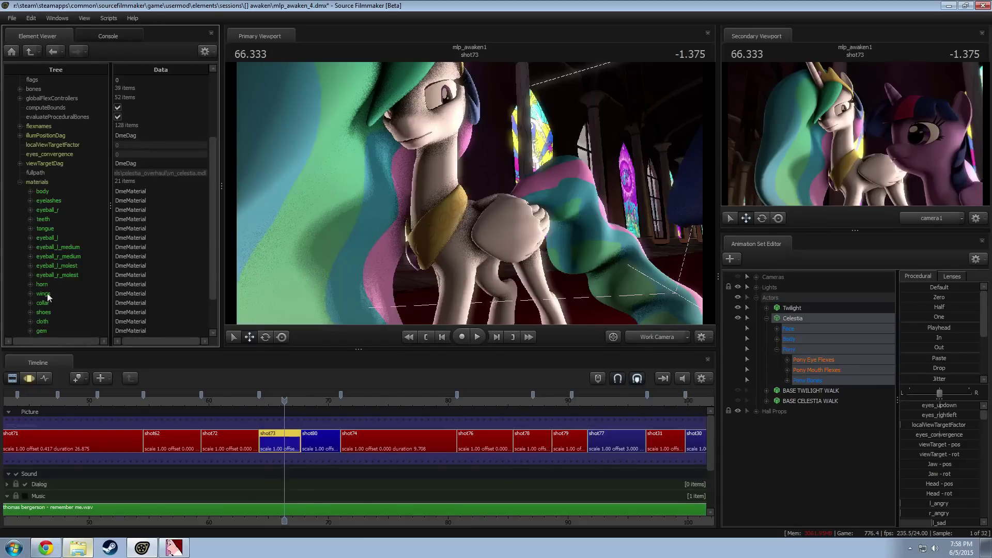
Step: Look at Celestia's eye up close and check the left and right eyeball entries in her materials list
{"action": "scroll", "coordinate": [66, 307], "scroll_direction": "down", "scroll_amount": 2}
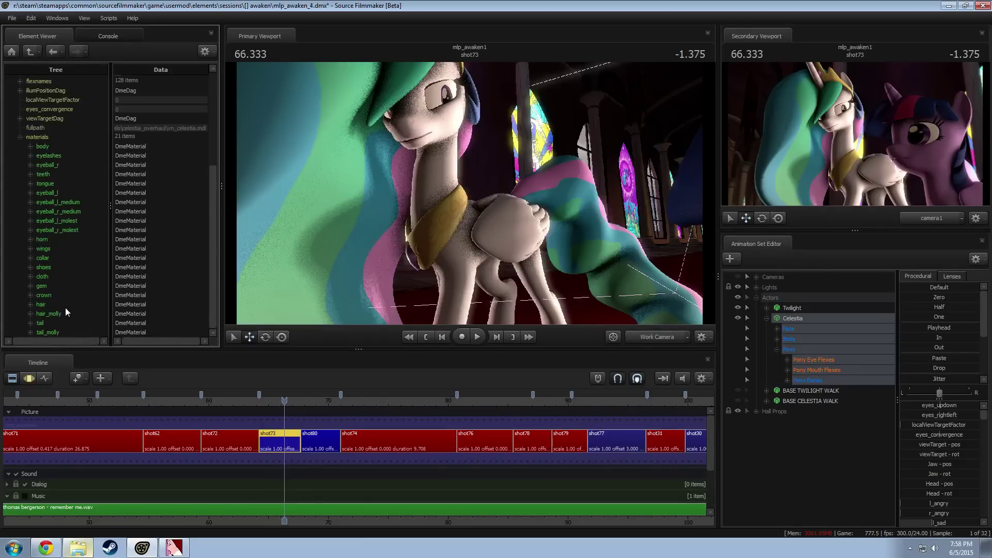
{"action": "left_click", "coordinate": [67, 220]}
{"action": "key", "text": "w"}
{"action": "mouse_move", "coordinate": [370, 203]}
{"action": "left_mouse_down"}
{"action": "mouse_move", "coordinate": [375, 191]}
{"action": "mouse_move", "coordinate": [370, 203]}
{"action": "left_mouse_up"}
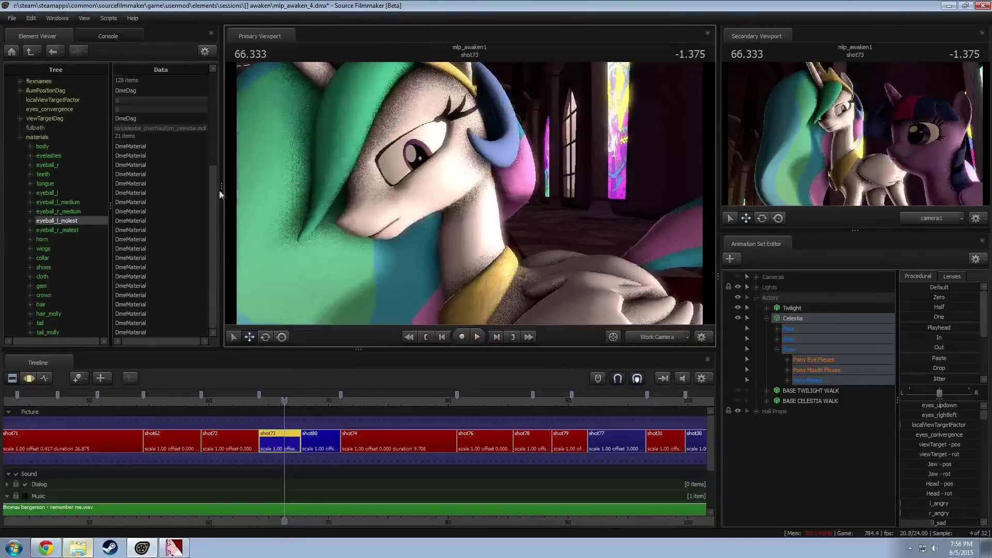
{"action": "left_click", "coordinate": [61, 167]}
{"action": "left_click", "coordinate": [63, 211]}
{"action": "left_click", "coordinate": [68, 222]}
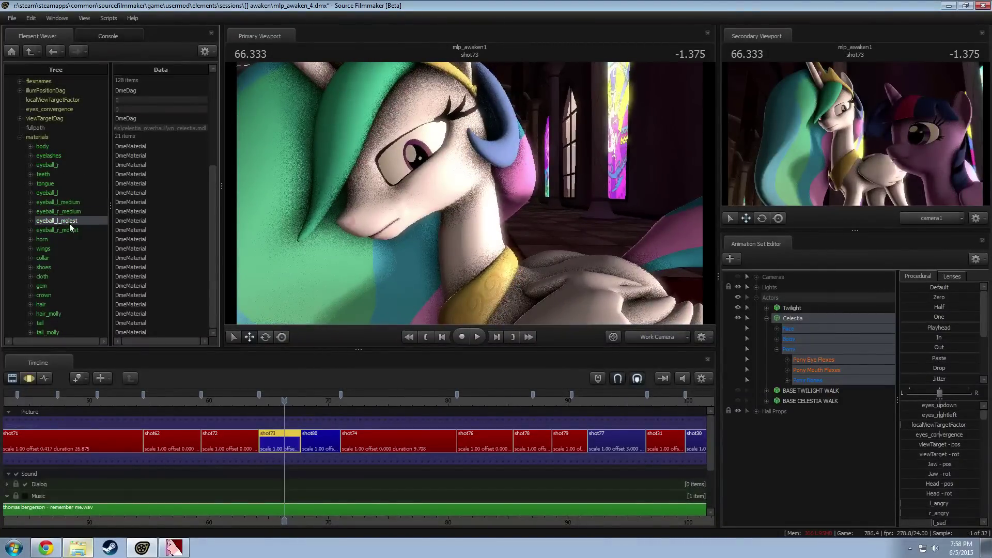
{"action": "left_click", "coordinate": [72, 228]}
Step: Try a different skin on Celestia's model, and restore the original skin
{"action": "left_click", "coordinate": [787, 317]}
{"action": "right_click", "coordinate": [787, 317]}
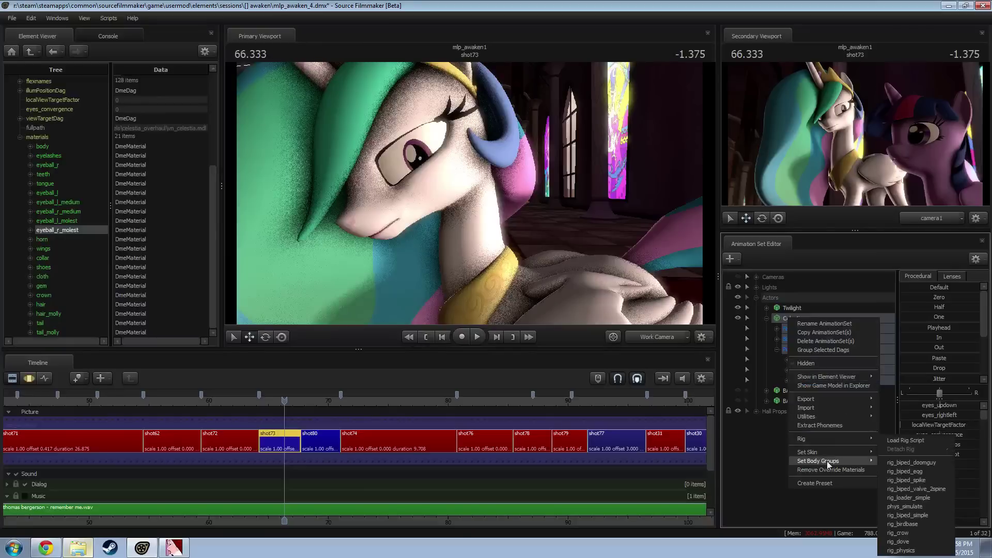
{"action": "mouse_move", "coordinate": [854, 448]}
{"action": "left_click", "coordinate": [888, 469]}
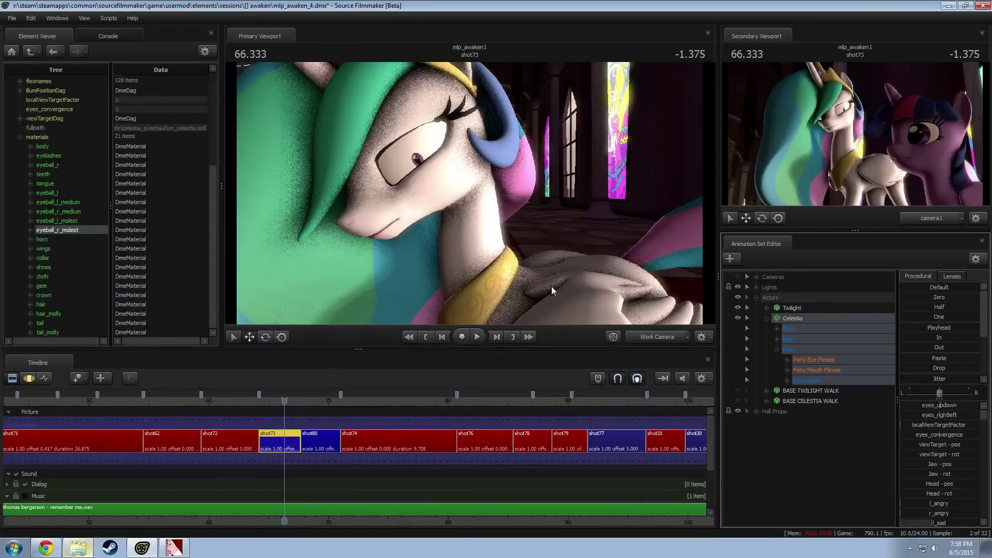
{"action": "right_click", "coordinate": [805, 319]}
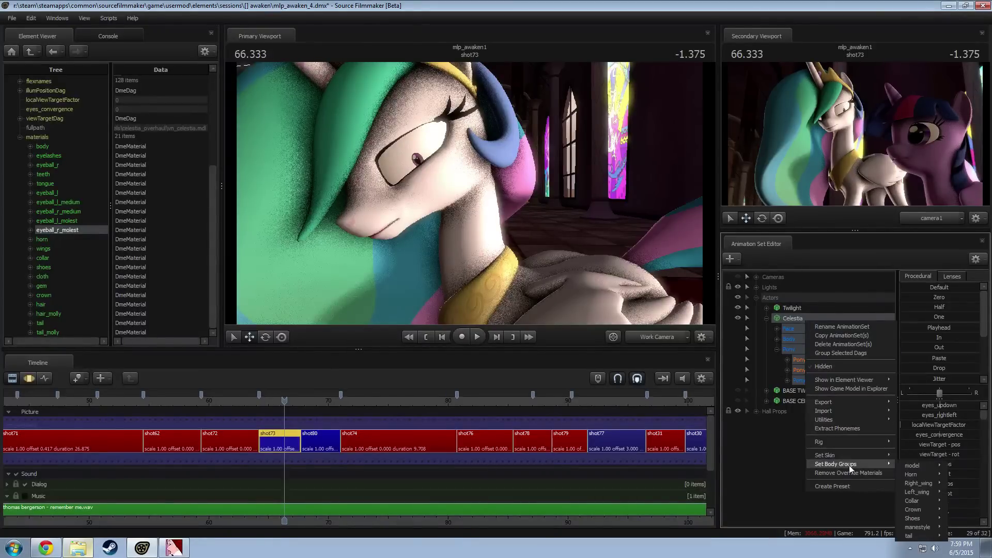
{"action": "mouse_move", "coordinate": [848, 455]}
{"action": "left_click", "coordinate": [912, 457]}
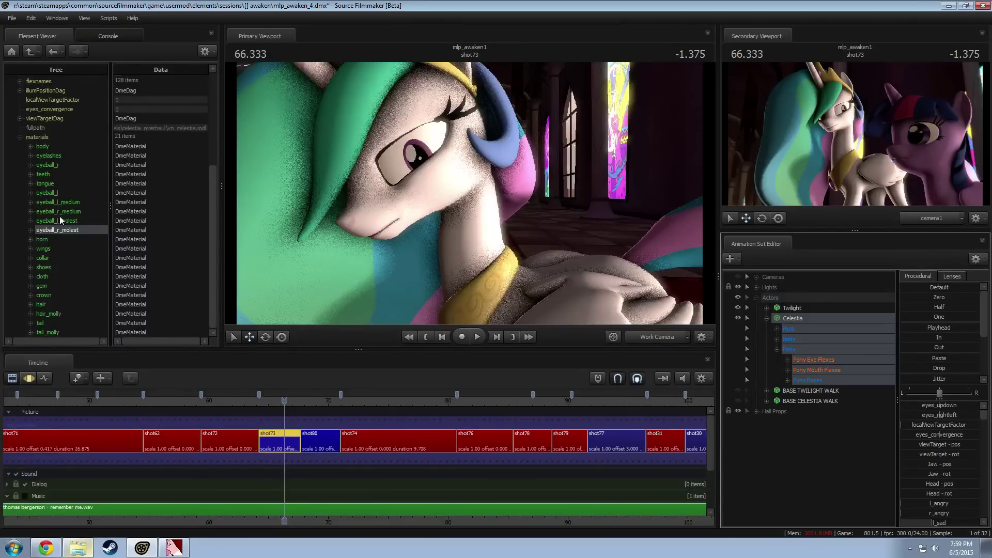
Step: Add a string attribute named $iris to Celestia's eyeball_l material
{"action": "right_click", "coordinate": [54, 151]}
{"action": "left_click", "coordinate": [46, 185]}
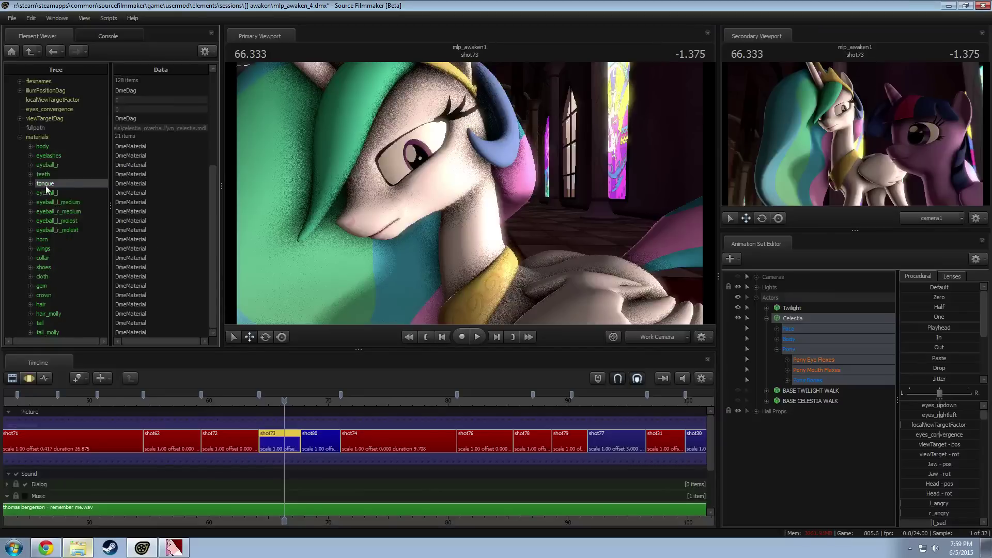
{"action": "right_click", "coordinate": [41, 187]}
{"action": "left_click", "coordinate": [32, 193]}
{"action": "right_click", "coordinate": [34, 192]}
{"action": "left_click", "coordinate": [31, 193]}
{"action": "right_click", "coordinate": [53, 194]}
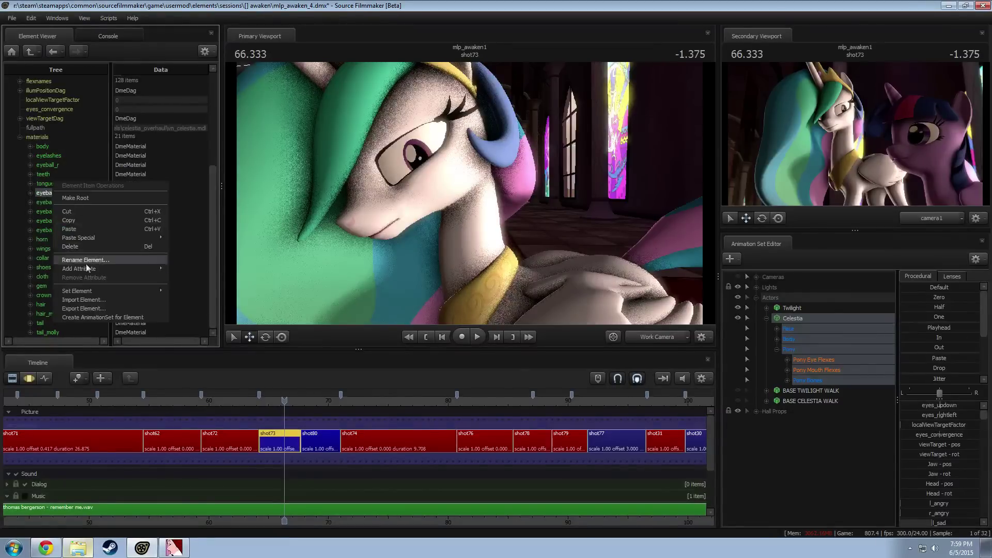
{"action": "mouse_move", "coordinate": [102, 269]}
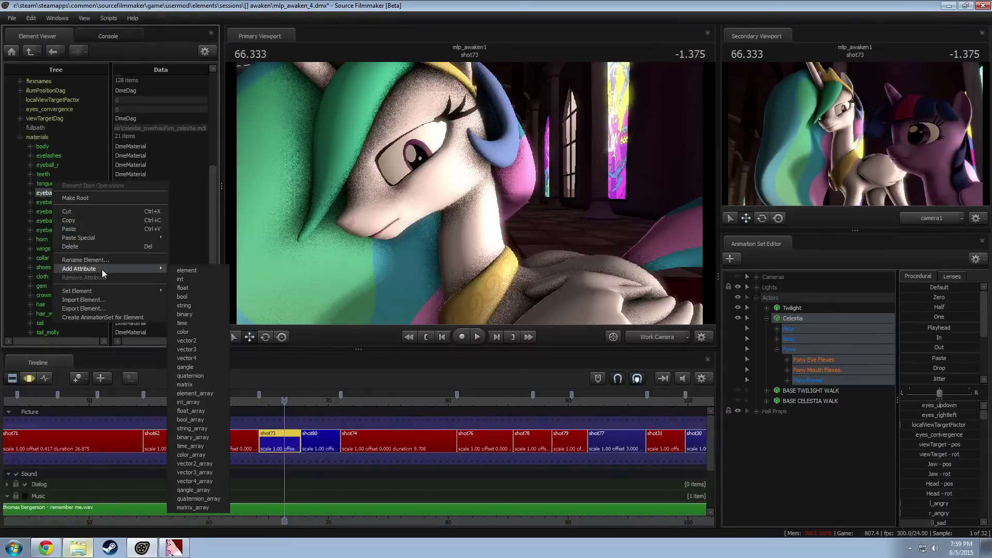
{"action": "left_click", "coordinate": [195, 309]}
{"action": "type", "text": "$"}
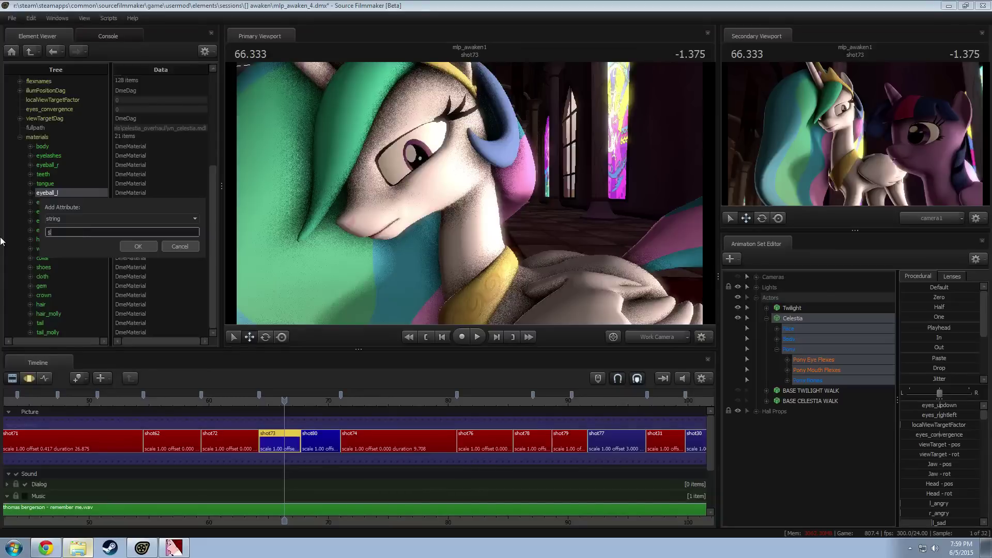
{"action": "type", "text": "iris"}
{"action": "key", "text": "Return"}
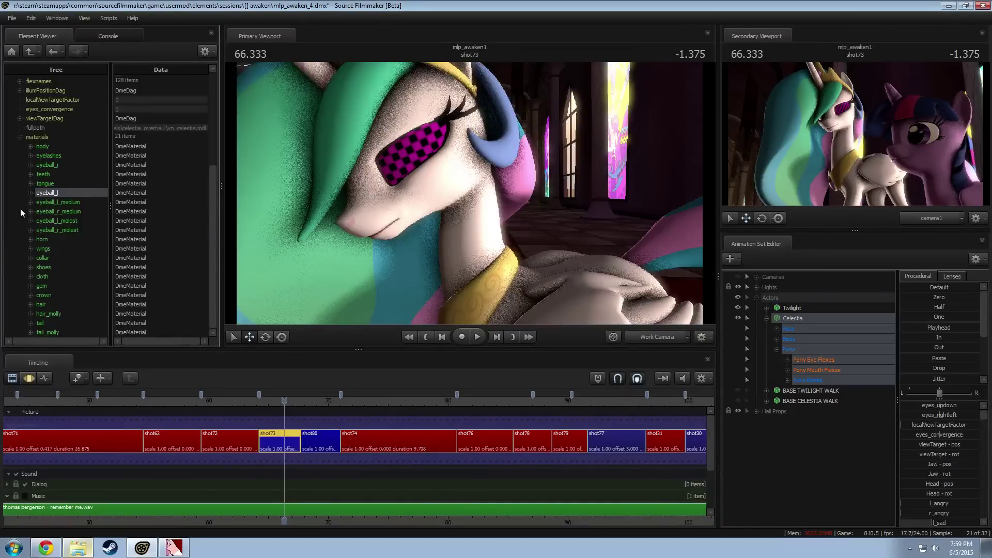
Step: Expand Celestia's eyeball_l material and copy its mtlName path into the $iris attribute's value
{"action": "left_click", "coordinate": [30, 193]}
{"action": "left_click", "coordinate": [130, 220]}
{"action": "left_click", "coordinate": [175, 213]}
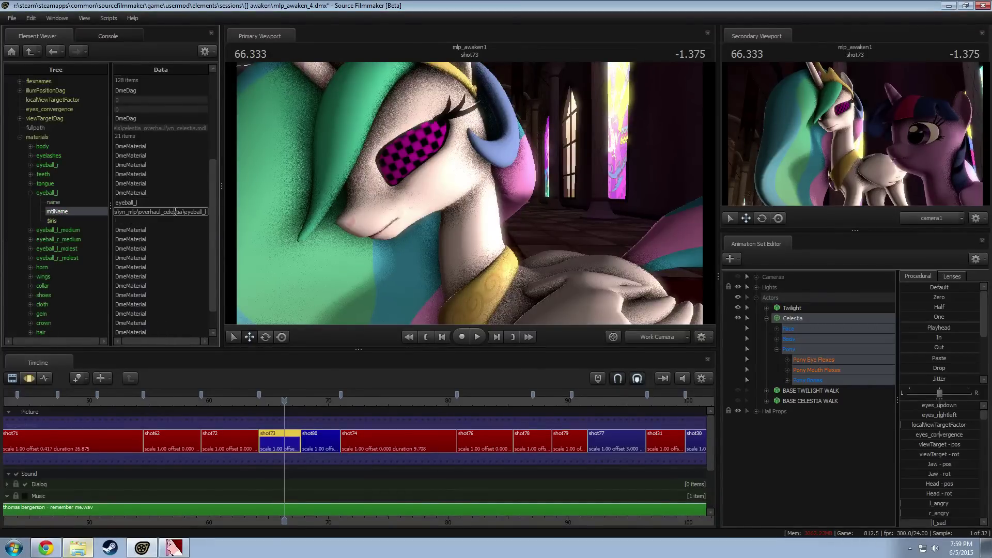
{"action": "left_click", "coordinate": [168, 220]}
{"action": "key", "text": "ctrl+v"}
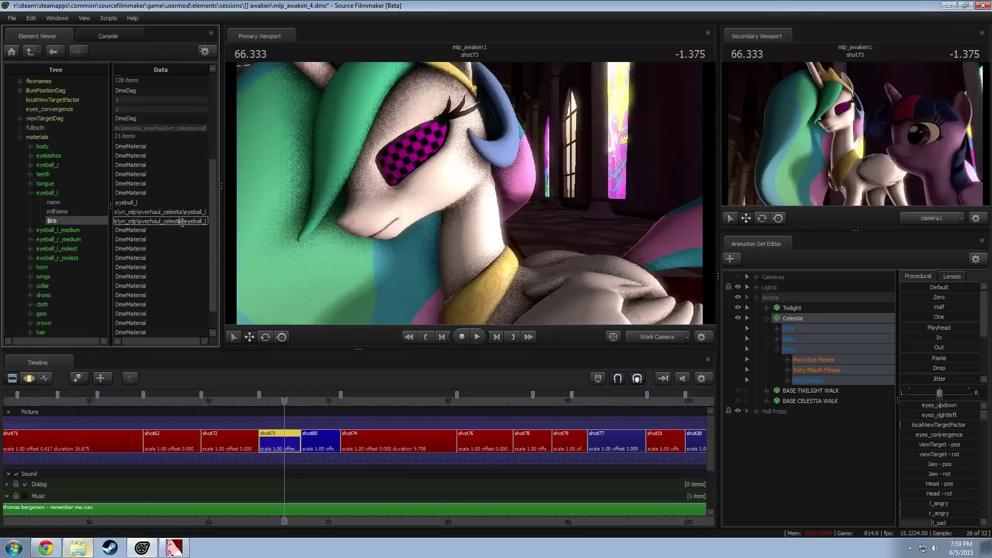
Step: Set the $iris value of eyeball_l to models\vn_mlp\lunar\pupil_l and inspect Celestia's eye up close
{"action": "left_click_drag", "start_coordinate": [158, 222], "coordinate": [140, 222]}
{"action": "type", "text": "lunar"}
{"action": "left_click_drag", "start_coordinate": [168, 221], "coordinate": [191, 221]}
{"action": "type", "text": "pupil"}
{"action": "key", "text": "Return"}
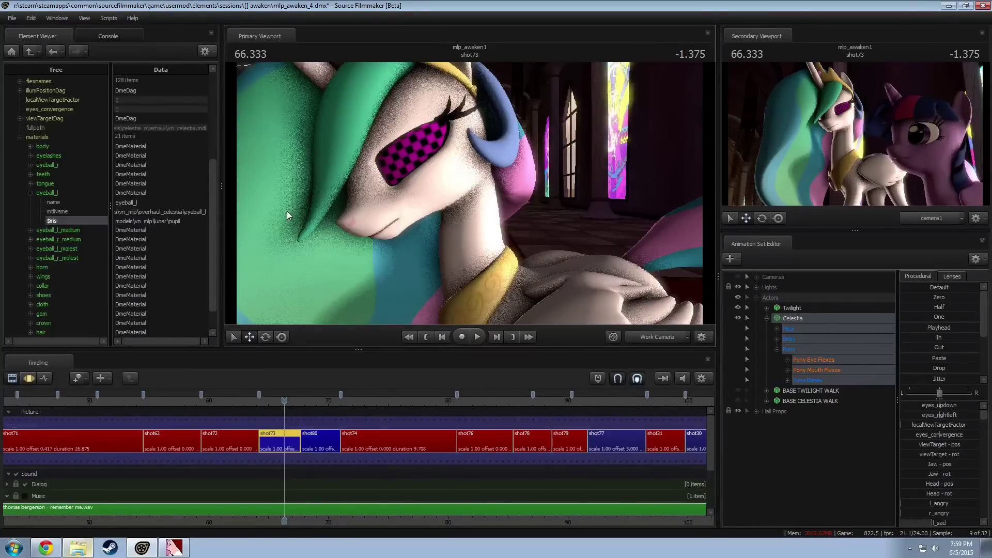
{"action": "left_click", "coordinate": [191, 221]}
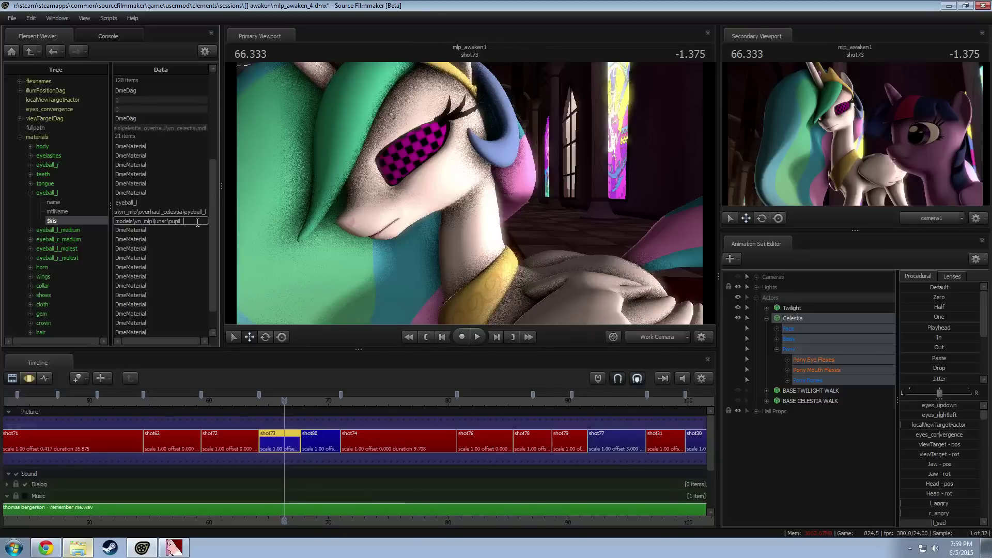
{"action": "left_click", "coordinate": [189, 212]}
{"action": "left_click_drag", "start_coordinate": [393, 181], "coordinate": [357, 162]}
{"action": "key", "text": "w"}
{"action": "key", "text": "s"}
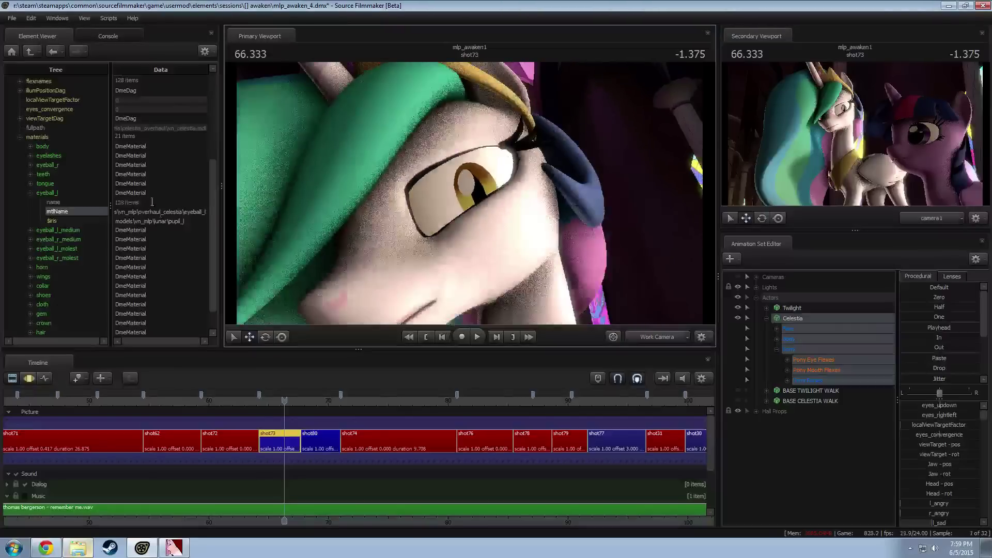
Step: Browse the character folders in the VN_mlp materials folder for another pupil texture source
{"action": "left_click", "coordinate": [169, 221]}
{"action": "left_click", "coordinate": [77, 545]}
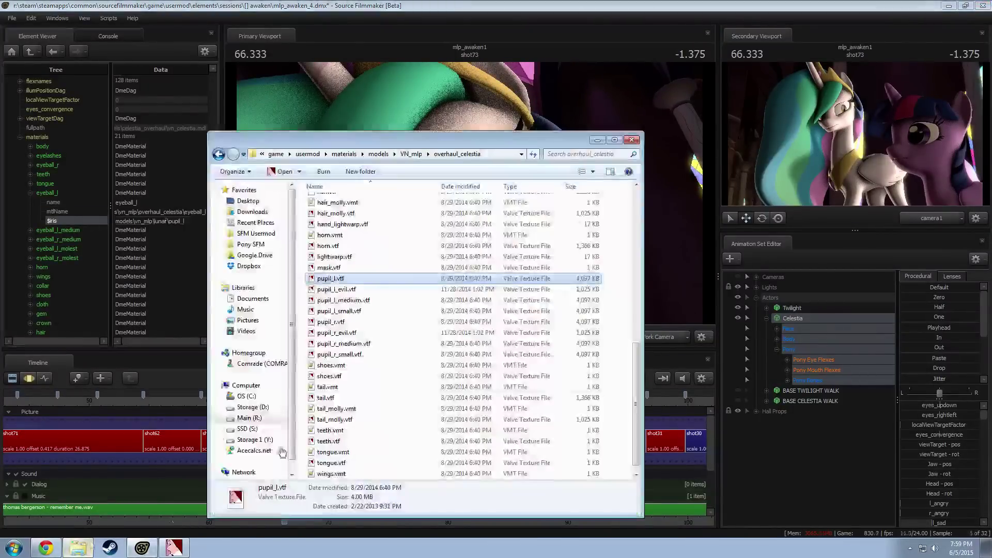
{"action": "left_click", "coordinate": [430, 304]}
{"action": "scroll", "coordinate": [432, 307], "scroll_direction": "up", "scroll_amount": 5}
{"action": "scroll", "coordinate": [359, 237], "scroll_direction": "down", "scroll_amount": 5}
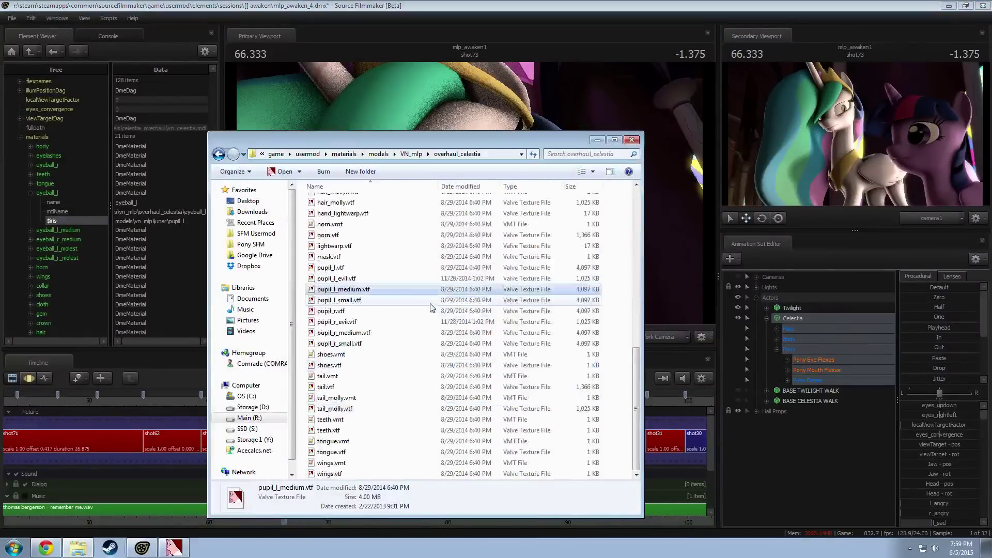
{"action": "left_click", "coordinate": [409, 153]}
{"action": "left_click", "coordinate": [420, 312]}
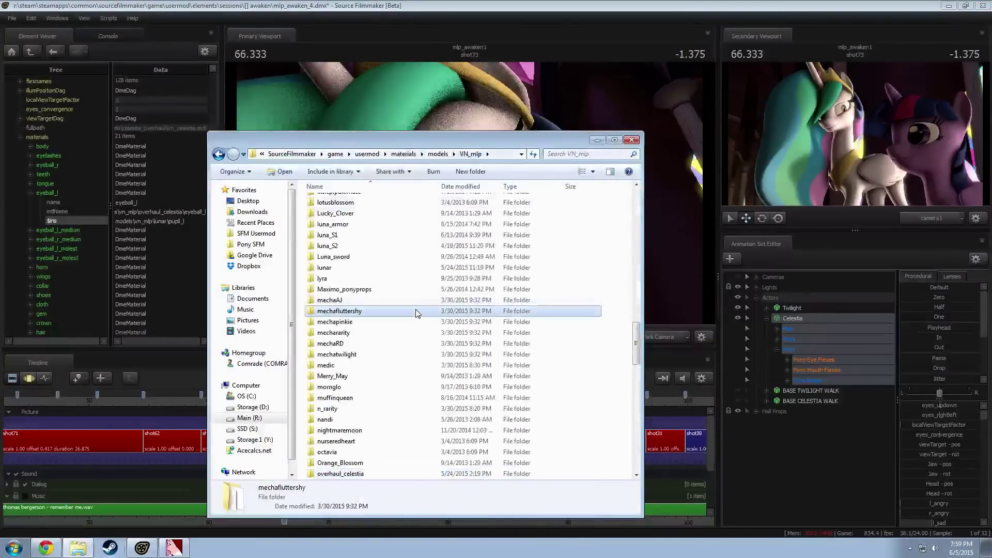
{"action": "scroll", "coordinate": [419, 313], "scroll_direction": "up", "scroll_amount": 5}
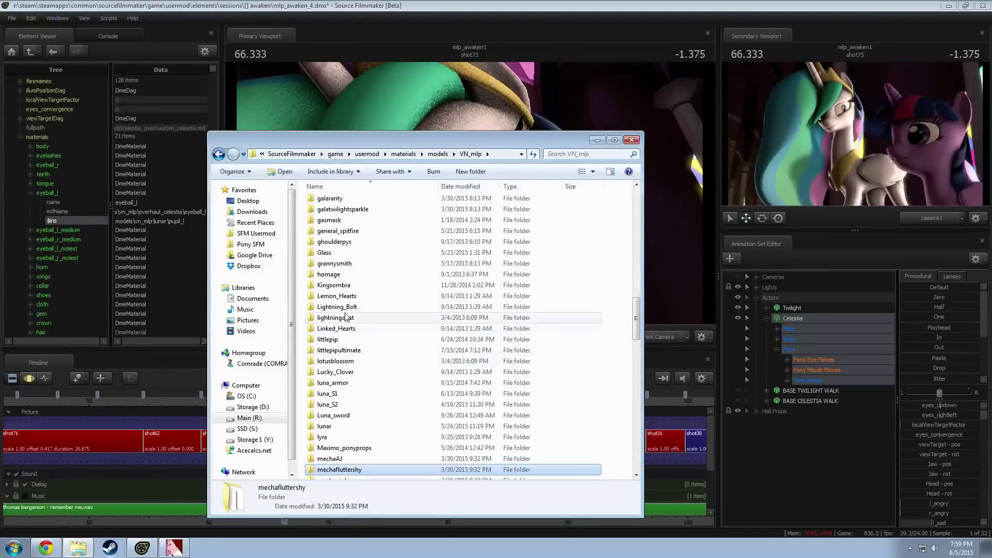
{"action": "key", "text": "alt+Tab"}
Step: Set the $iris value of eyeball_l to models\vn_mlp\Kingsombra\pupil_l and view Celestia's eye from a new angle
{"action": "left_click", "coordinate": [152, 221]}
{"action": "left_click", "coordinate": [169, 221]}
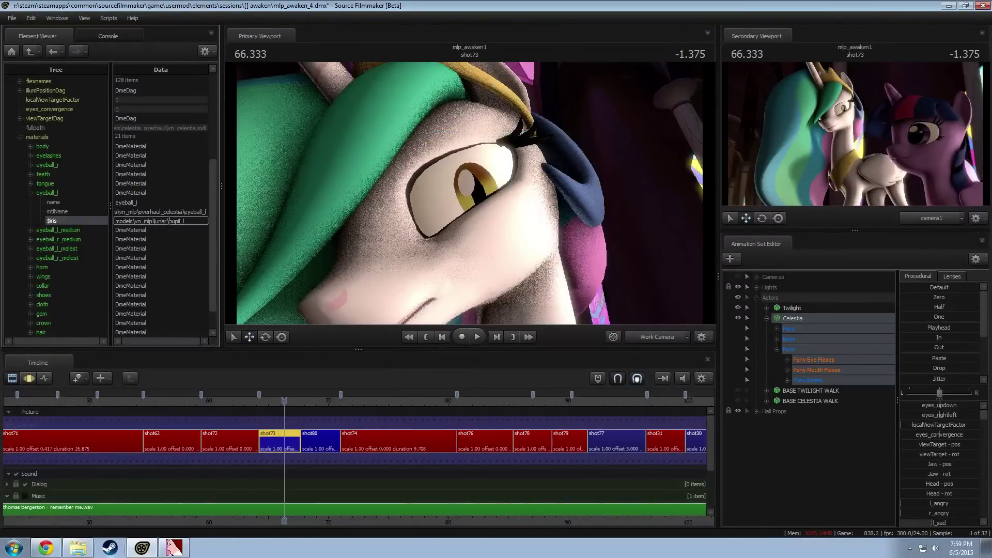
{"action": "key", "text": "BackSpace"}
{"action": "key", "text": "Return"}
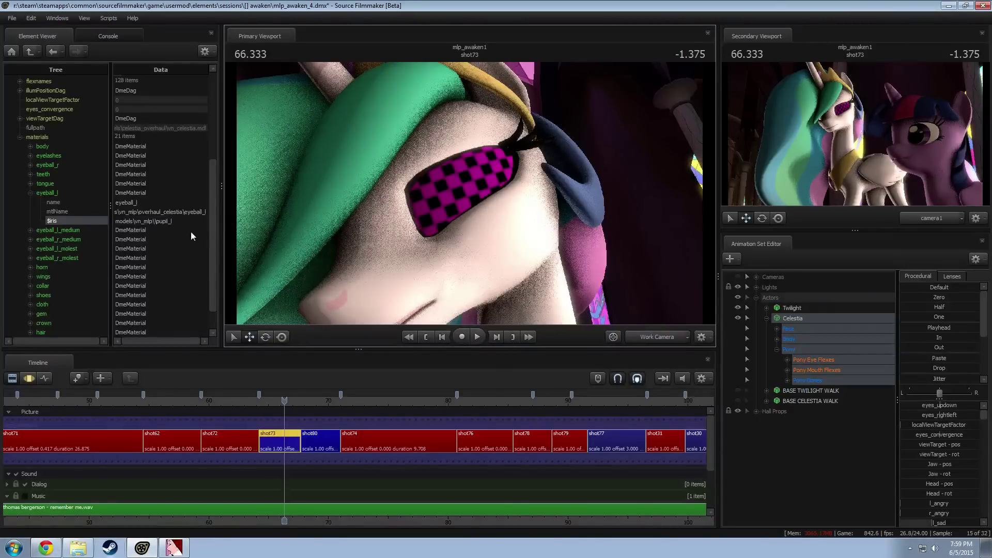
{"action": "double_click", "coordinate": [156, 221]}
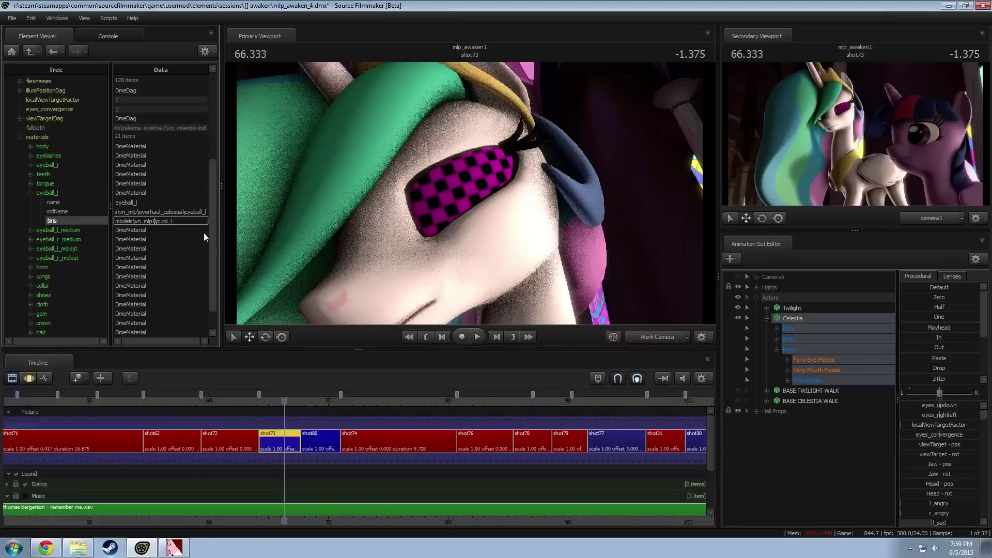
{"action": "type", "text": "Kingsombra"}
{"action": "double_click", "coordinate": [187, 212]}
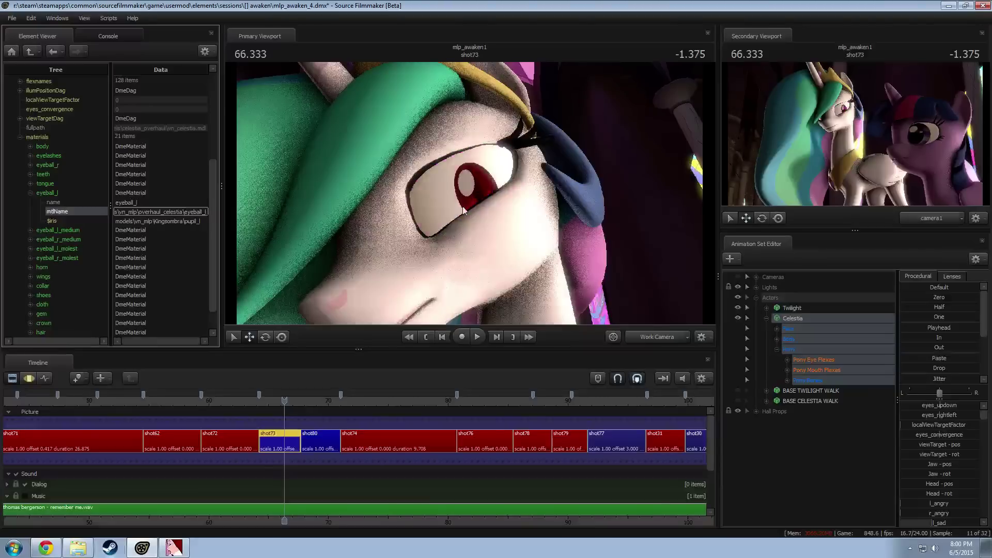
{"action": "key", "text": "s"}
{"action": "mouse_move", "coordinate": [463, 210]}
{"action": "left_mouse_down"}
{"action": "mouse_move", "coordinate": [449, 218]}
{"action": "mouse_move", "coordinate": [467, 196]}
{"action": "left_mouse_up"}
{"action": "key", "text": "w"}
Step: Open the Kingsombra materials folder and check the texture paths in eyeball_l_evil.vmt, closing the file again
{"action": "left_click", "coordinate": [84, 549]}
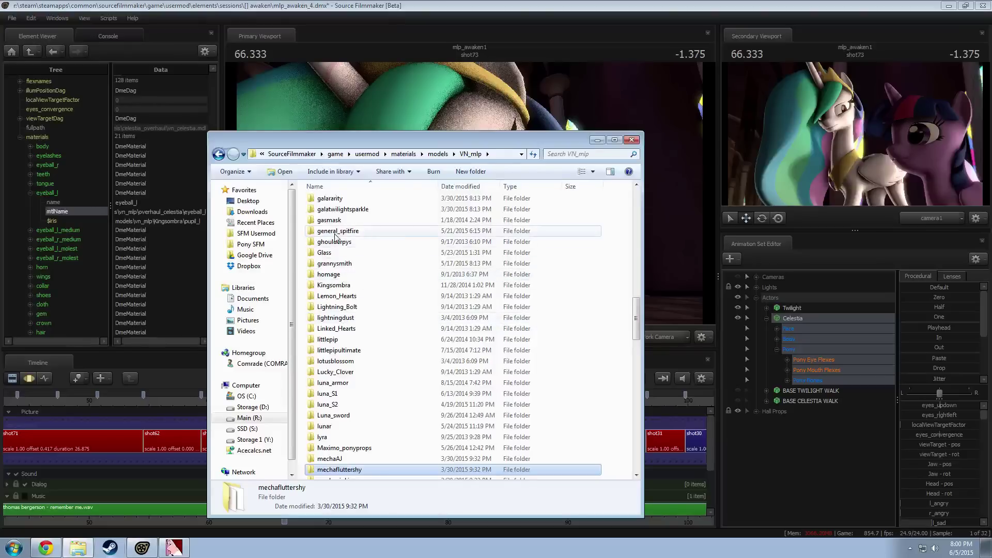
{"action": "scroll", "coordinate": [335, 259], "scroll_direction": "up", "scroll_amount": 1}
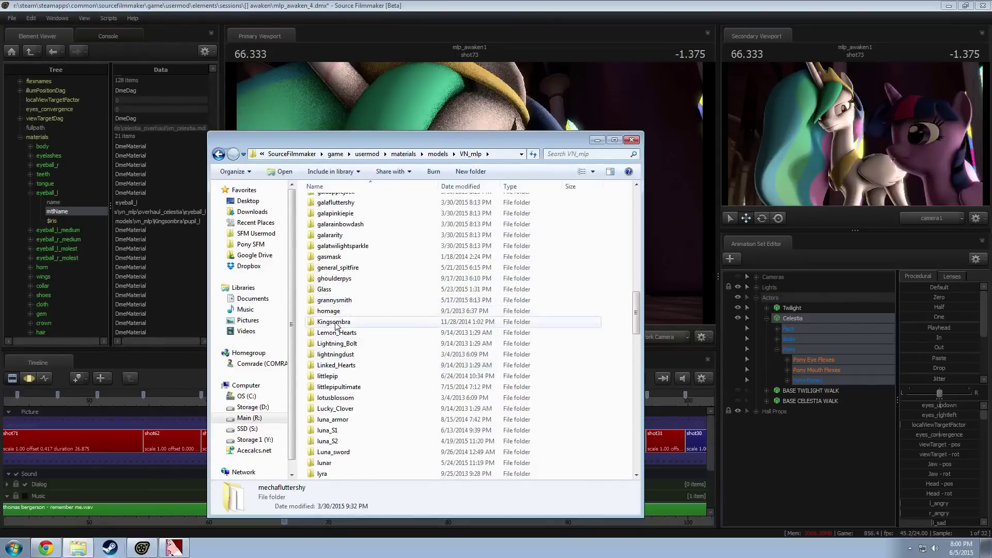
{"action": "double_click", "coordinate": [333, 321]}
{"action": "scroll", "coordinate": [336, 324], "scroll_direction": "down", "scroll_amount": 3}
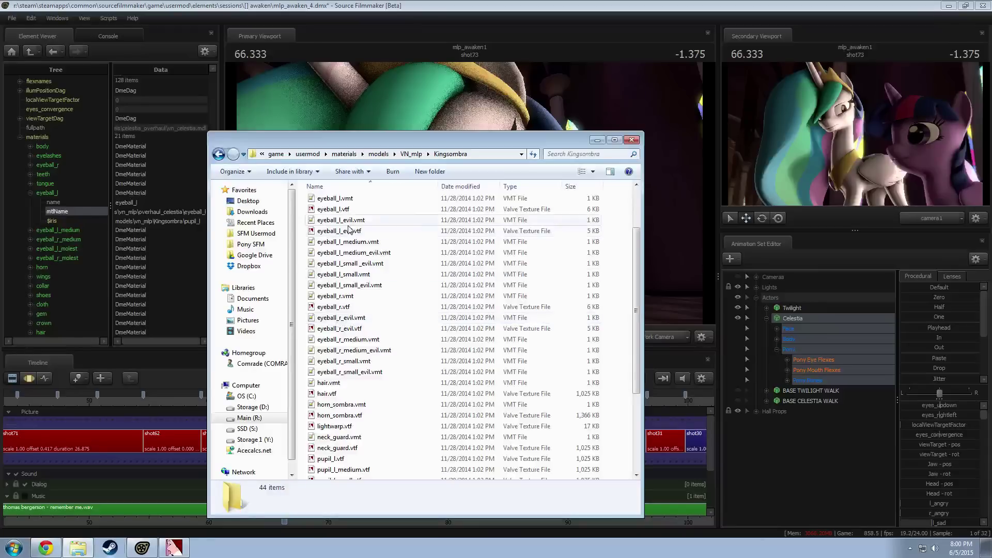
{"action": "left_click", "coordinate": [330, 232]}
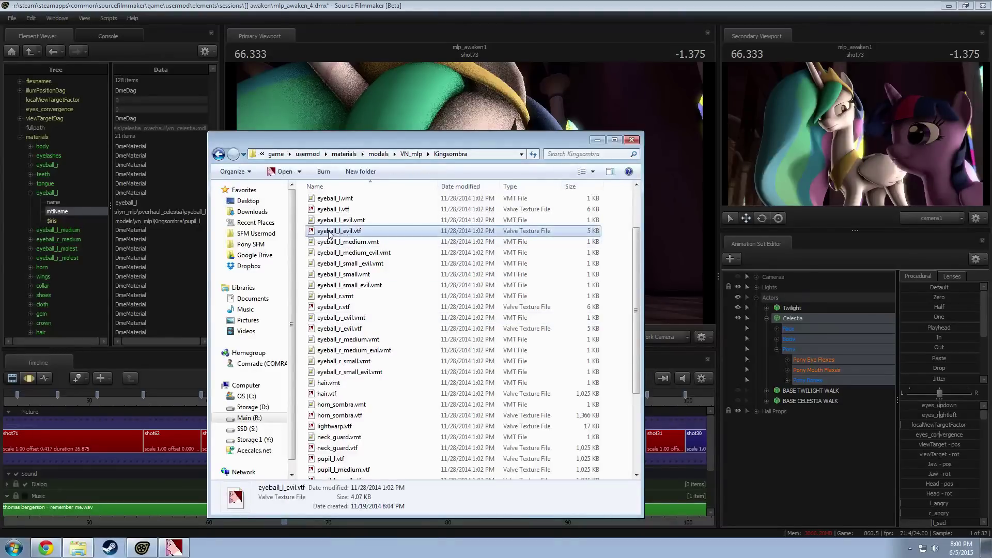
{"action": "double_click", "coordinate": [333, 220]}
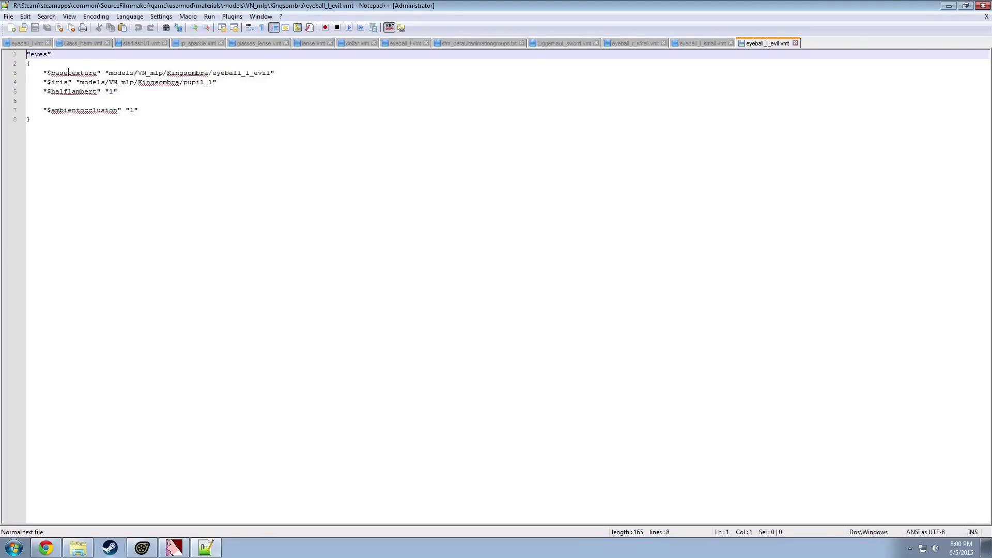
{"action": "left_click", "coordinate": [795, 43]}
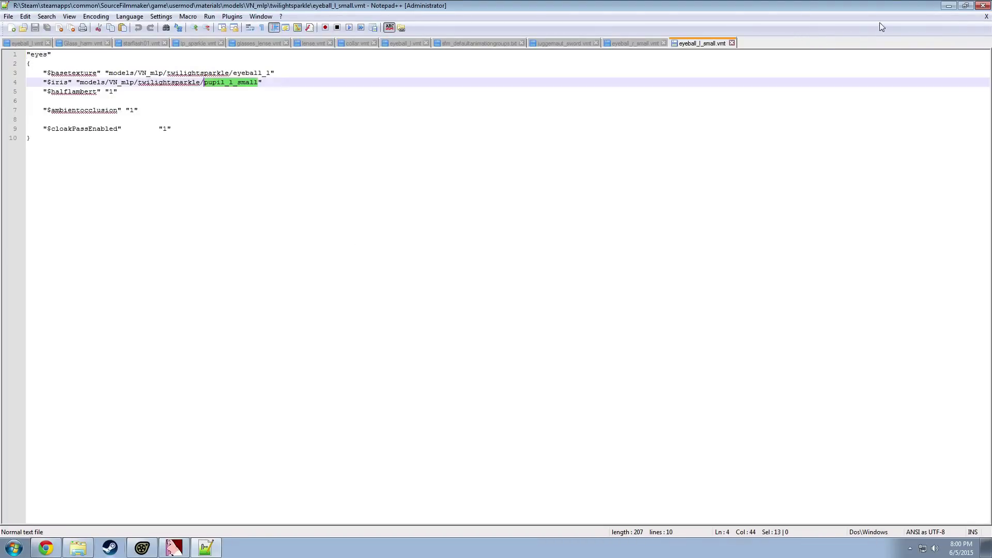
{"action": "left_click", "coordinate": [949, 6]}
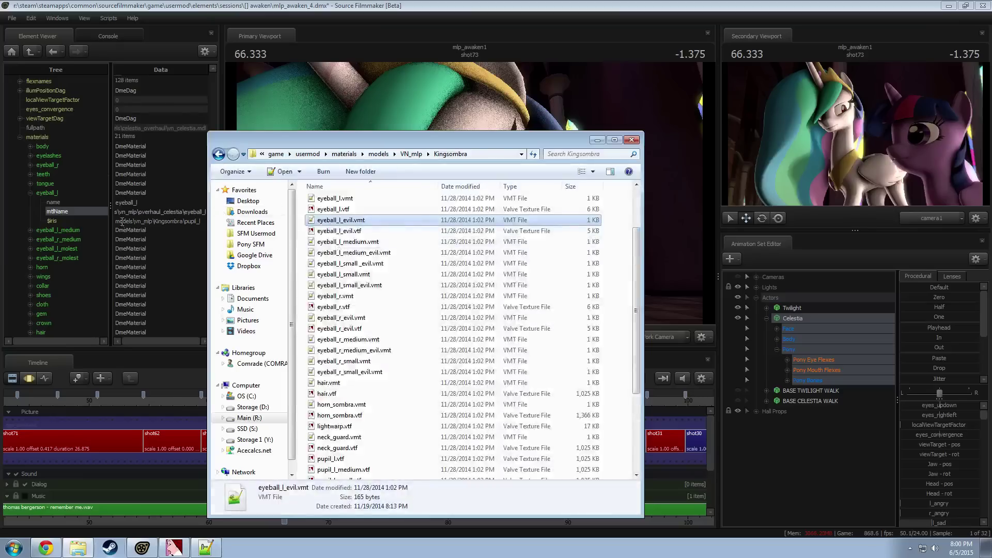
Step: Add a string attribute named $baseTexture to Celestia's eyeball_l material
{"action": "left_click", "coordinate": [68, 220]}
{"action": "right_click", "coordinate": [47, 192]}
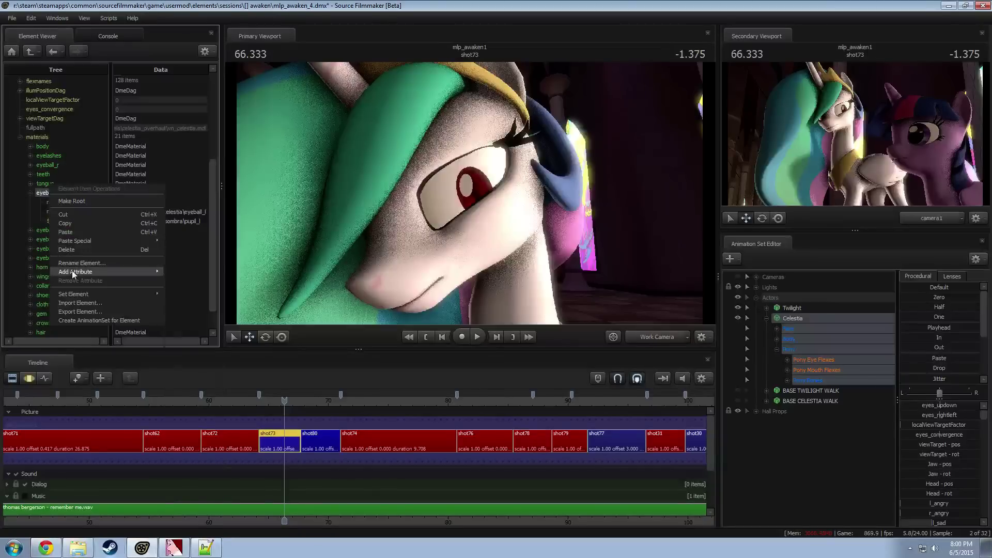
{"action": "mouse_move", "coordinate": [129, 271]}
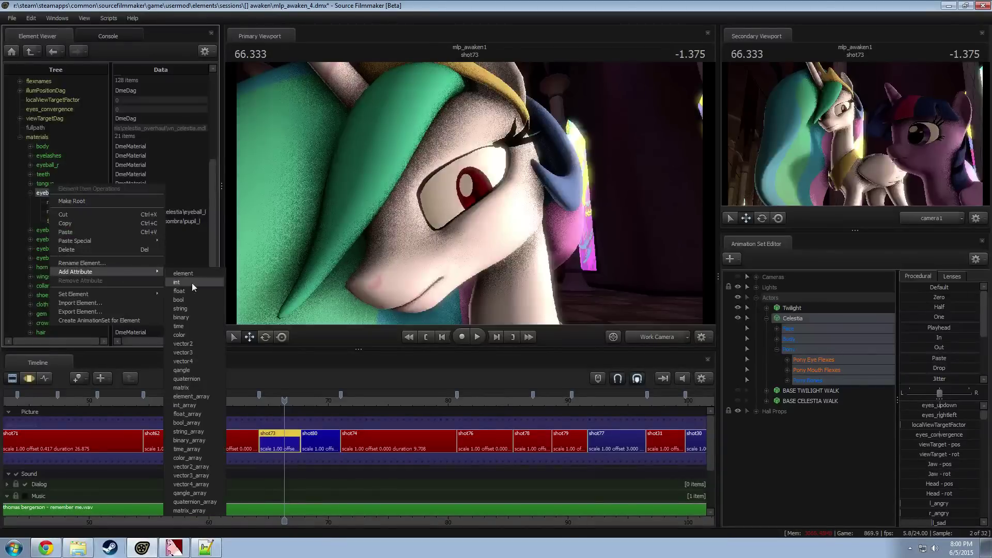
{"action": "left_click", "coordinate": [185, 308]}
{"action": "type", "text": "$base"}
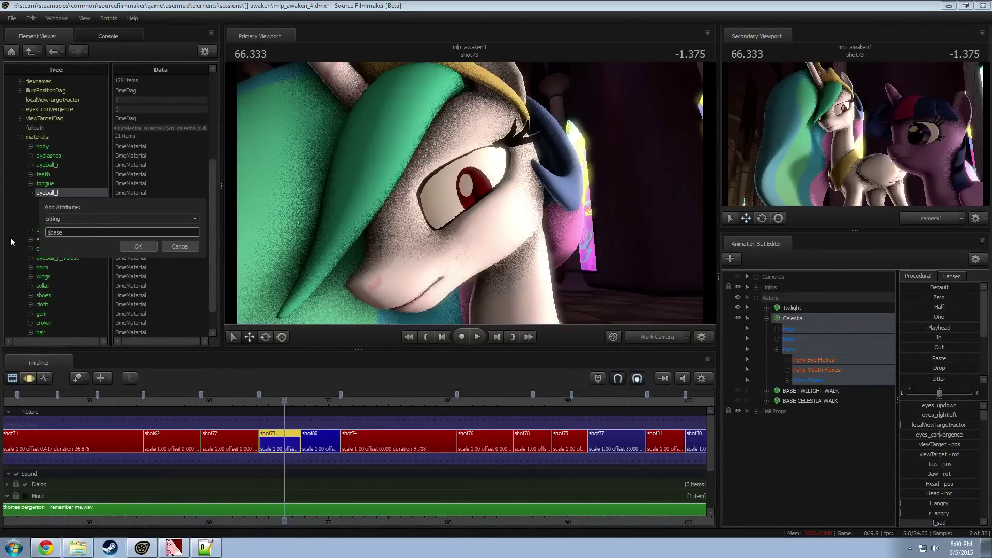
{"action": "type", "text": "Texture"}
{"action": "key", "text": "Return"}
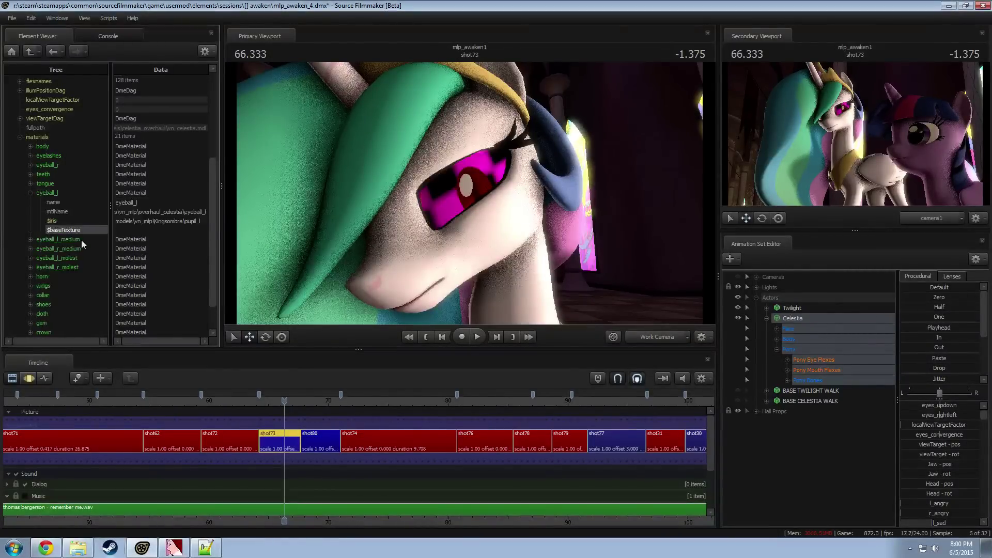
Step: Copy the $iris path of eyeball_l into its $baseTexture value
{"action": "left_click", "coordinate": [131, 229]}
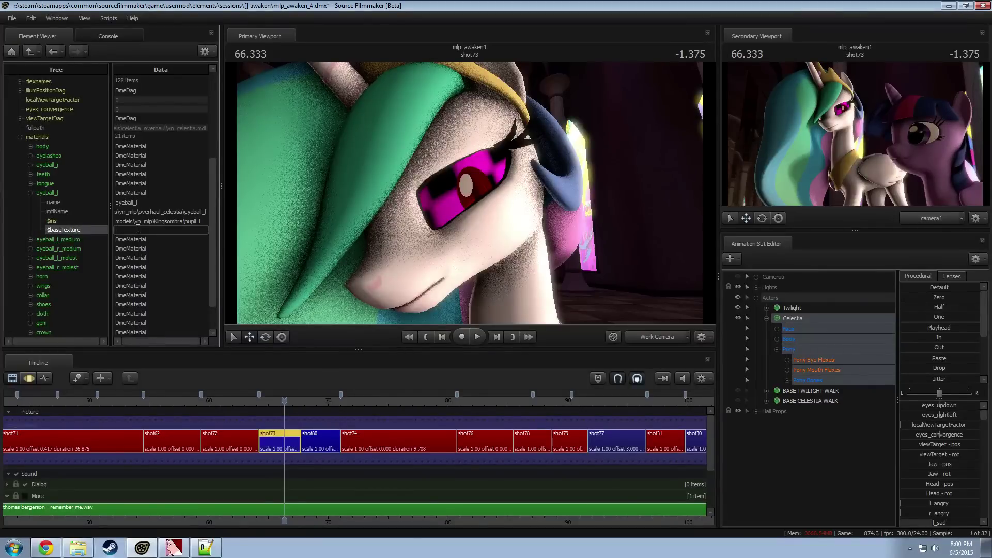
{"action": "left_click", "coordinate": [166, 222]}
{"action": "key", "text": "ctrl+c"}
{"action": "left_click", "coordinate": [166, 231]}
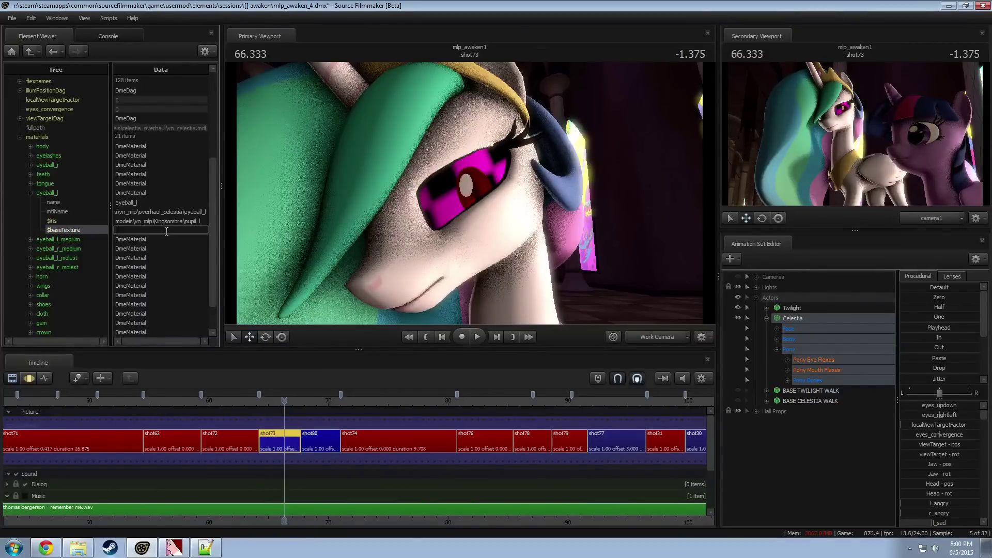
{"action": "key", "text": "ctrl+v"}
Step: Replace pupil_l in the $baseTexture path with eyeball_l_evil, copying the file name from the Kingsombra folder
{"action": "key", "text": "alt+Tab"}
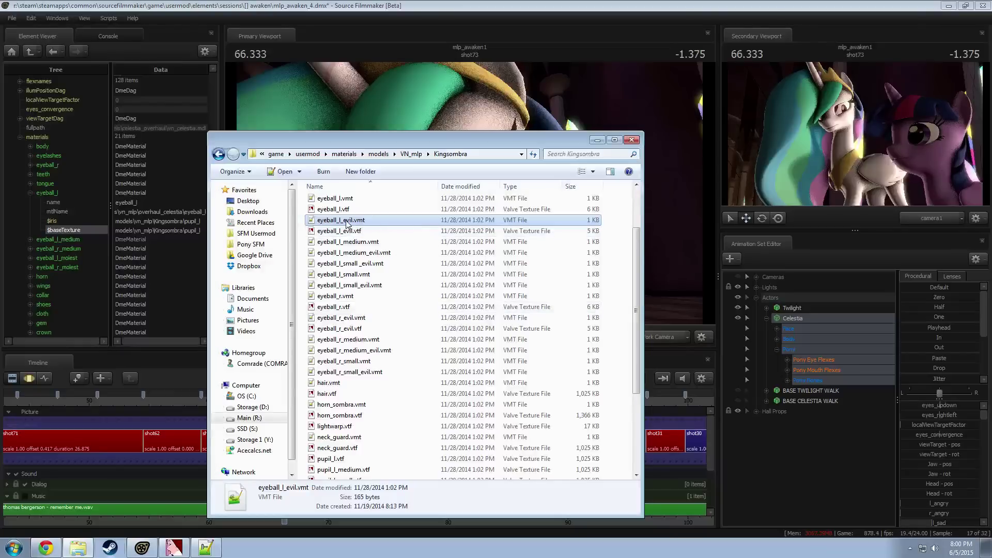
{"action": "left_click", "coordinate": [346, 223]}
{"action": "key", "text": "ctrl+c"}
{"action": "key", "text": "alt+Tab"}
{"action": "left_click_drag", "start_coordinate": [201, 230], "coordinate": [186, 230]}
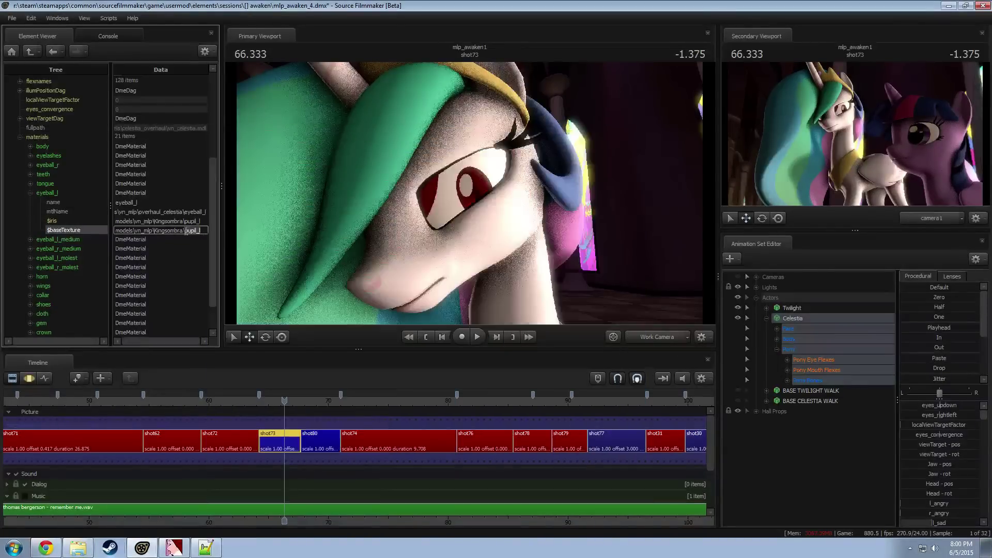
{"action": "left_click", "coordinate": [192, 231]}
{"action": "key", "text": "ctrl+v"}
{"action": "left_click", "coordinate": [186, 213]}
Step: Examine Celestia's retextured eye from several angles in the primary viewport
{"action": "key", "text": "s"}
{"action": "mouse_move", "coordinate": [555, 227]}
{"action": "left_mouse_down"}
{"action": "mouse_move", "coordinate": [560, 243]}
{"action": "mouse_move", "coordinate": [556, 228]}
{"action": "left_mouse_up"}
{"action": "key", "text": "w"}
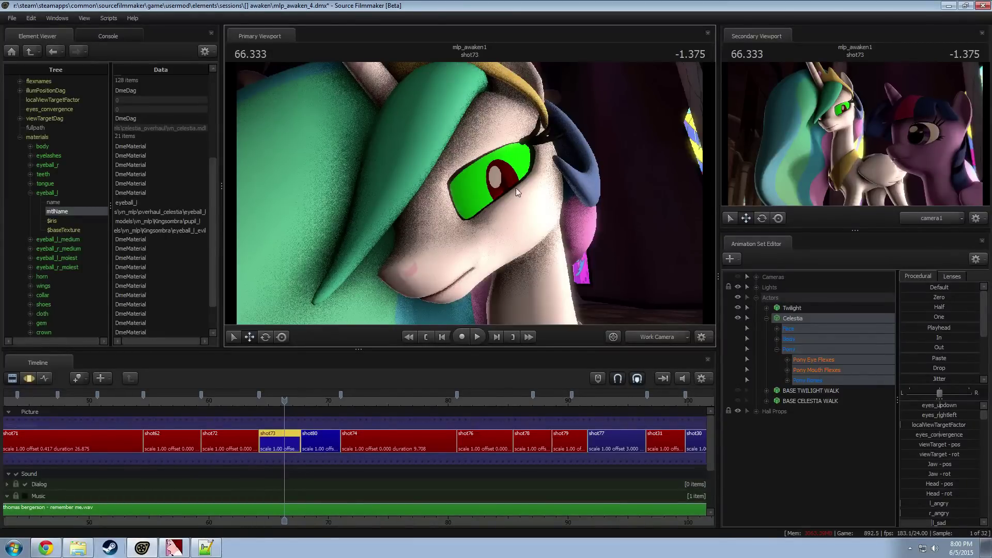
{"action": "key", "text": "s"}
{"action": "left_click_drag", "start_coordinate": [516, 187], "coordinate": [469, 193]}
{"action": "key", "text": "w"}
{"action": "key", "text": "a"}
{"action": "key", "text": "d"}
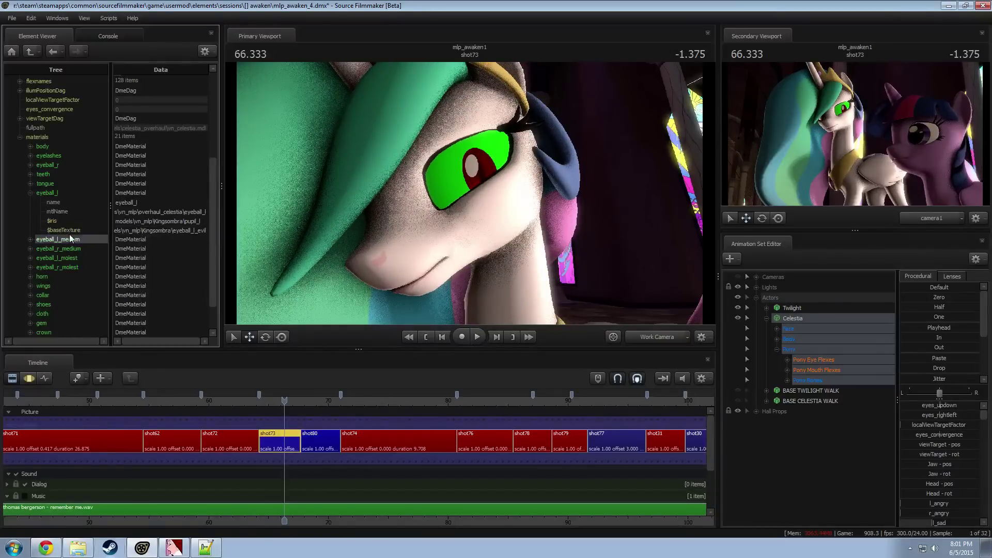
{"action": "left_click", "coordinate": [56, 231]}
{"action": "right_click", "coordinate": [45, 193]}
{"action": "mouse_move", "coordinate": [125, 270]}
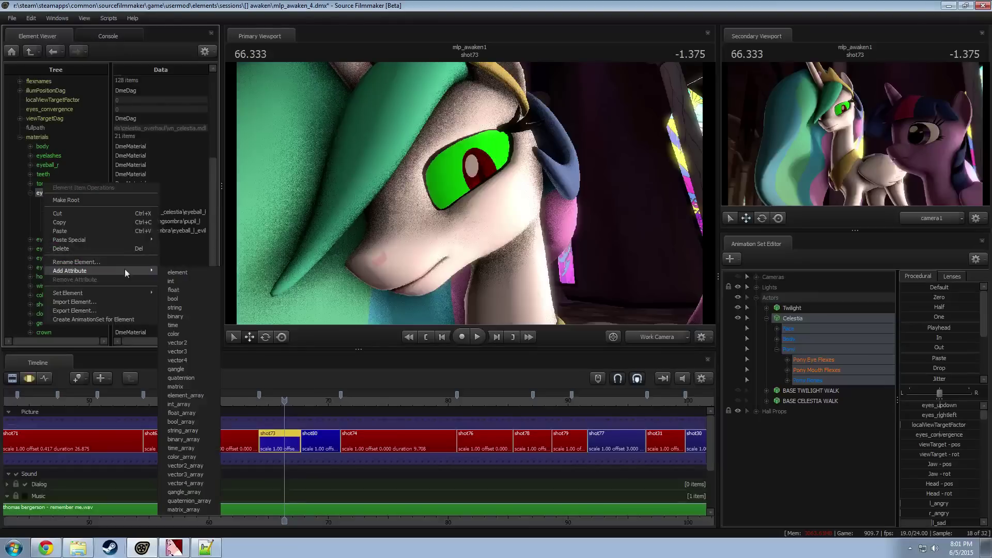
Step: Switch to Notepad++ and examine the $iris and $basetexture lines in twilightsparkle's eyeball_l_small.vmt
{"action": "key", "text": "alt+Tab"}
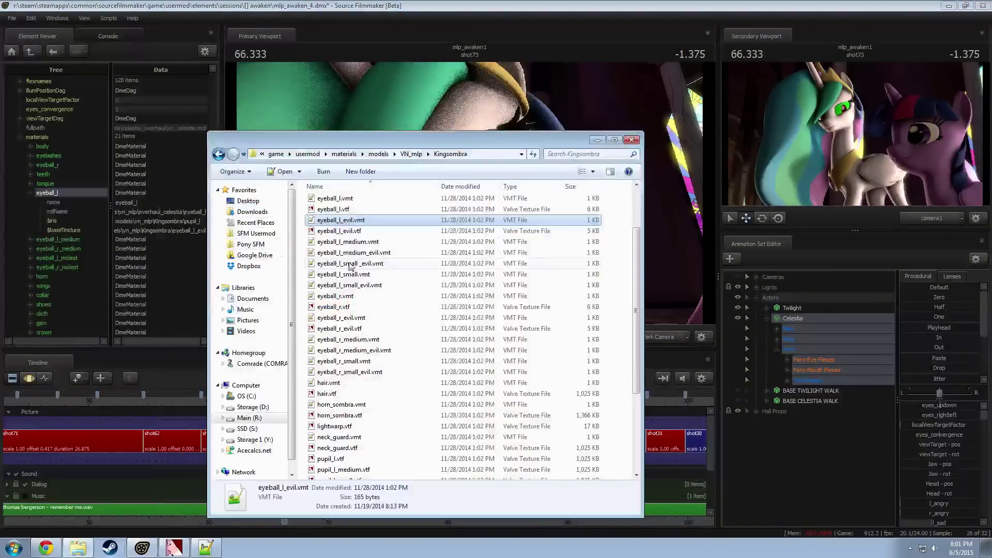
{"action": "key", "text": "alt+Tab"}
{"action": "key", "text": "alt+Tab"}
{"action": "key", "text": "alt+Tab"}
{"action": "key", "text": "alt+Tab"}
{"action": "key", "text": "alt+Tab"}
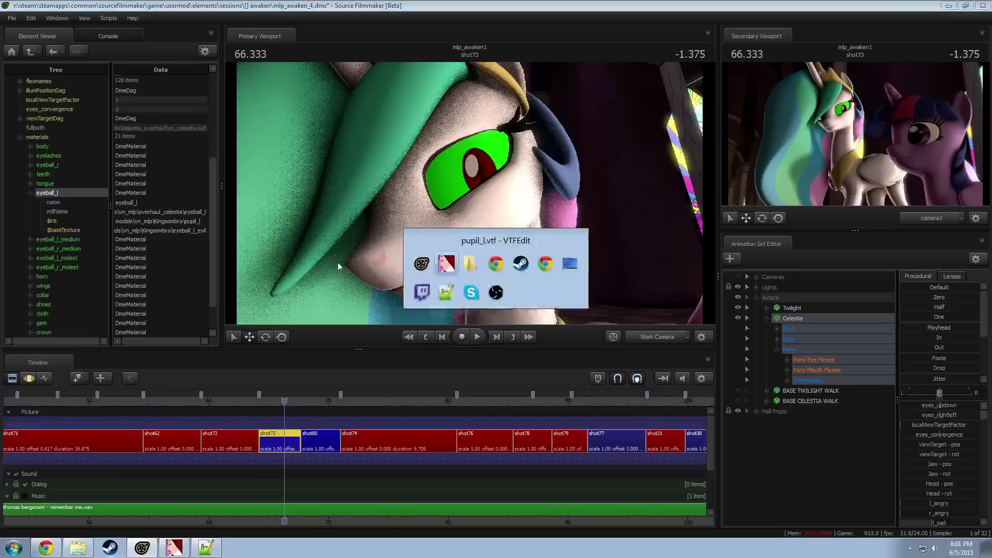
{"action": "left_click", "coordinate": [445, 292]}
{"action": "left_click", "coordinate": [152, 87]}
{"action": "left_click", "coordinate": [56, 84]}
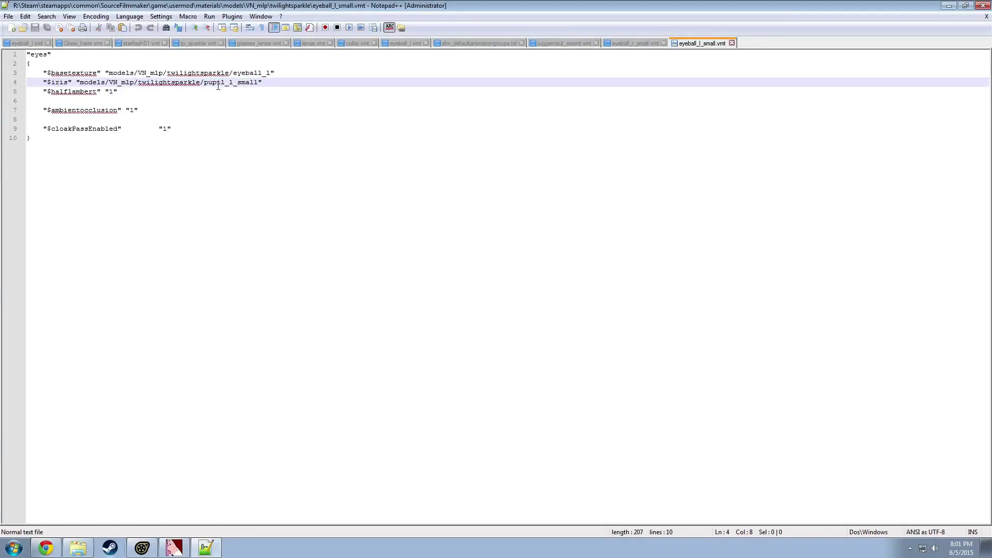
{"action": "left_click", "coordinate": [62, 73]}
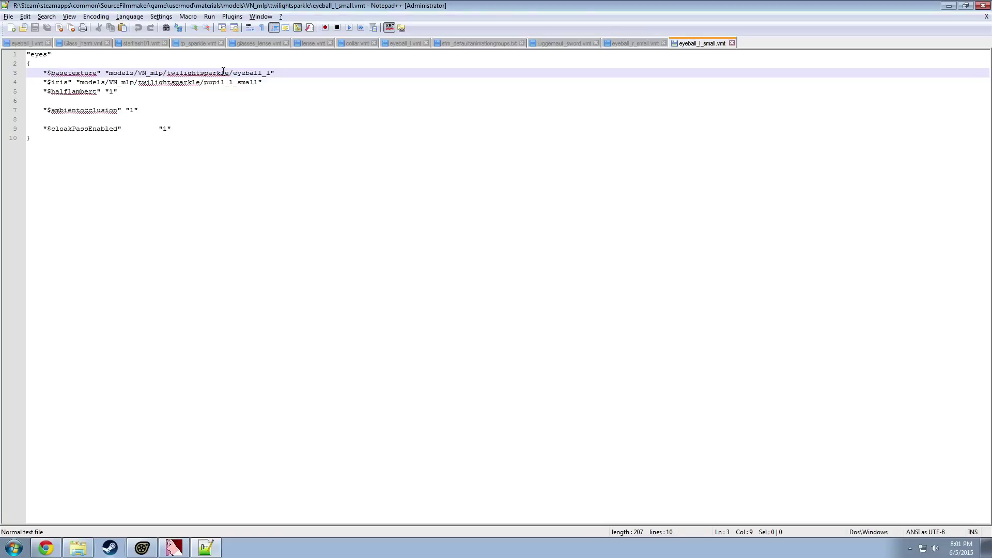
Step: Switch back to Source Filmmaker and remove the $baseTexture attribute from Celestia's eyeball_l material
{"action": "left_click", "coordinate": [33, 64]}
{"action": "left_click", "coordinate": [39, 147]}
{"action": "left_click", "coordinate": [53, 54]}
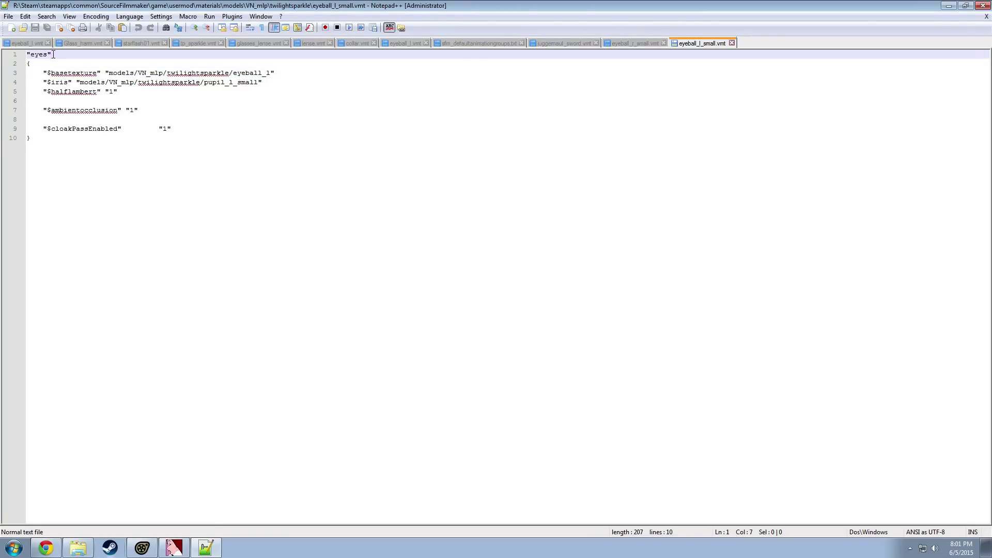
{"action": "key", "text": "alt+Tab"}
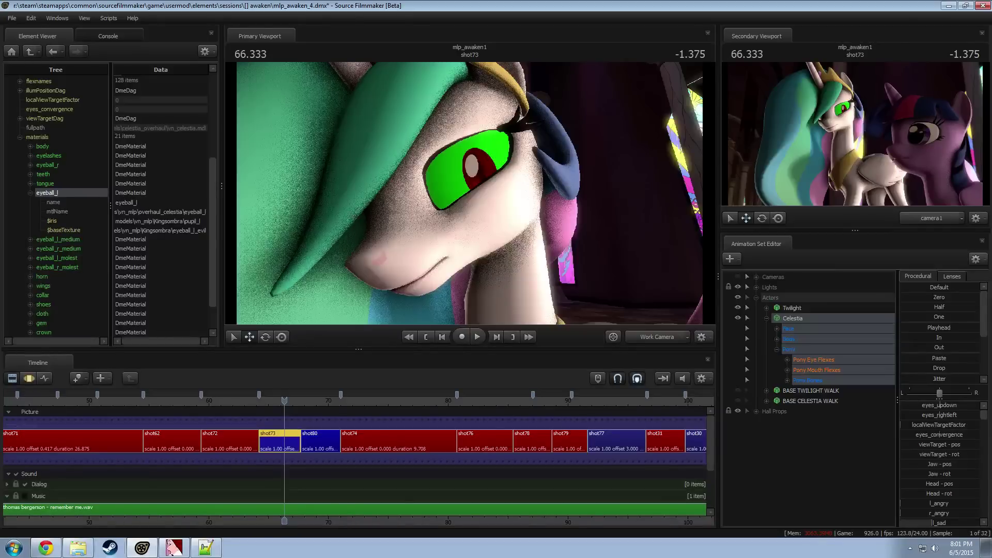
{"action": "right_click", "coordinate": [77, 234]}
{"action": "left_click", "coordinate": [130, 269]}
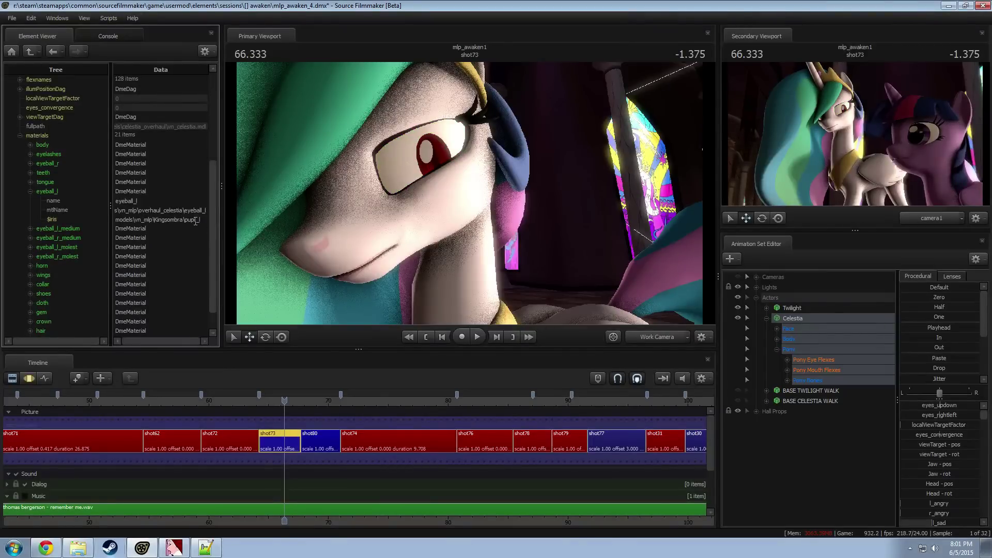
Step: Replace Kingsombra with twilightsparkle in the $iris path of eyeball_l
{"action": "left_click_drag", "start_coordinate": [183, 220], "coordinate": [154, 222]}
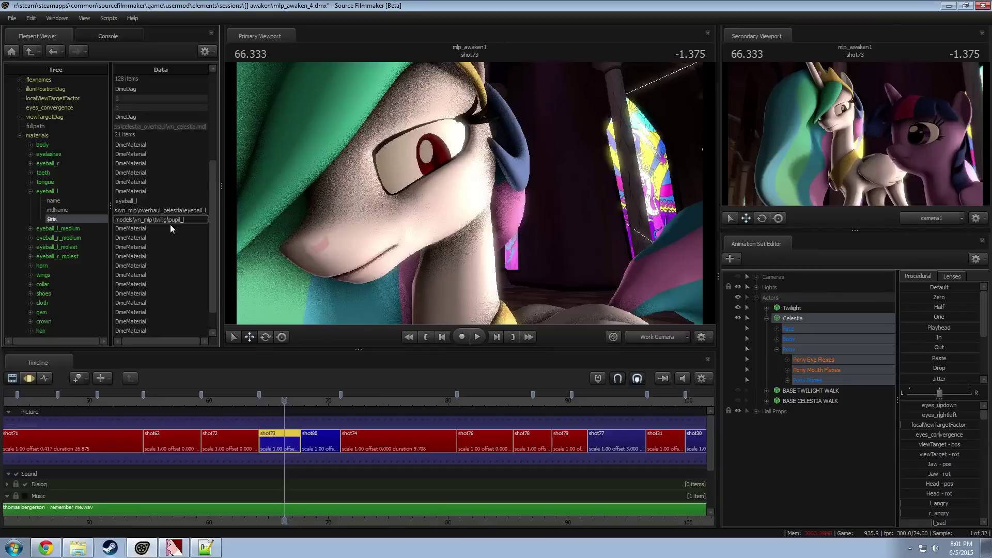
{"action": "type", "text": "twilightsparkle"}
{"action": "key", "text": "Return"}
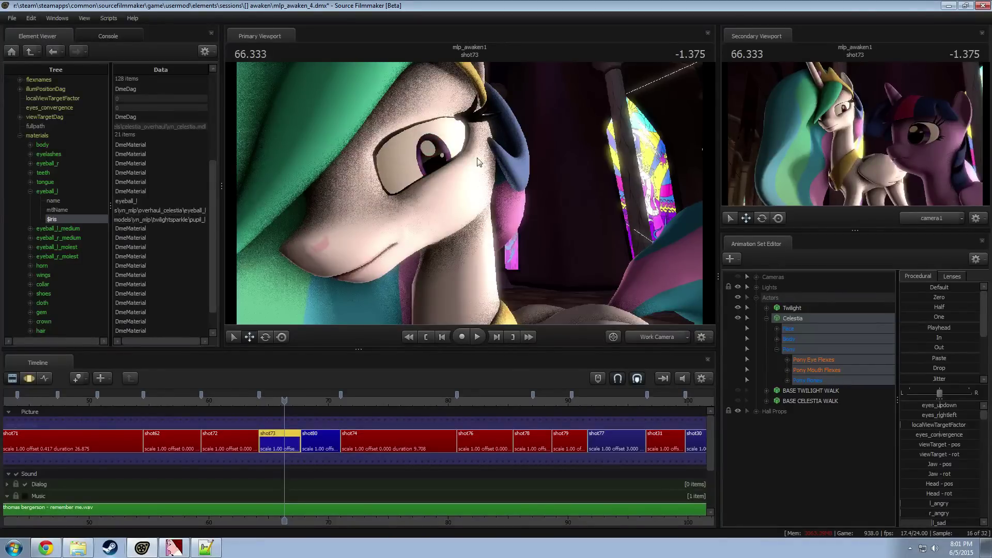
Step: Examine Celestia's eye with its changed iris in the primary viewport, both close up and from farther away
{"action": "key", "text": "w"}
{"action": "key", "text": "s"}
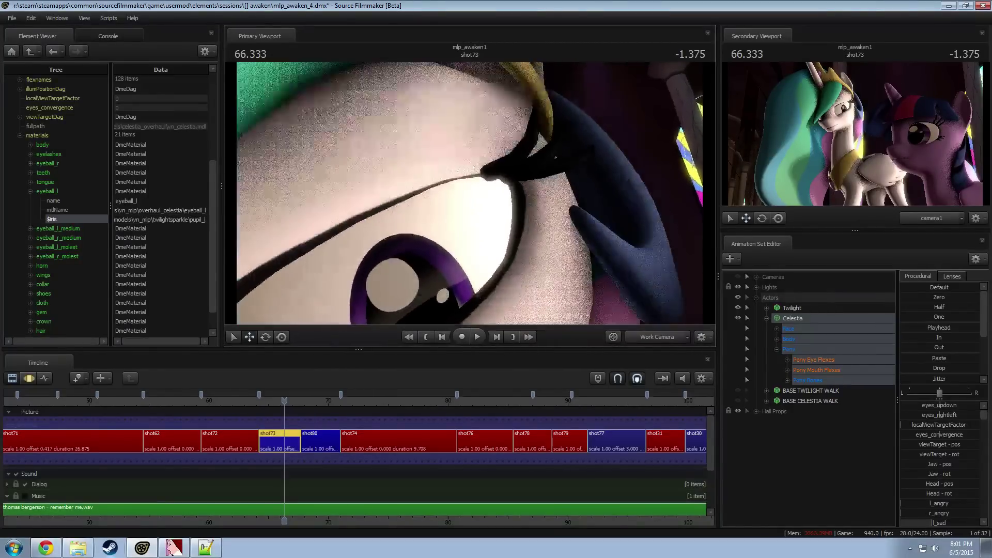
{"action": "key", "text": "s"}
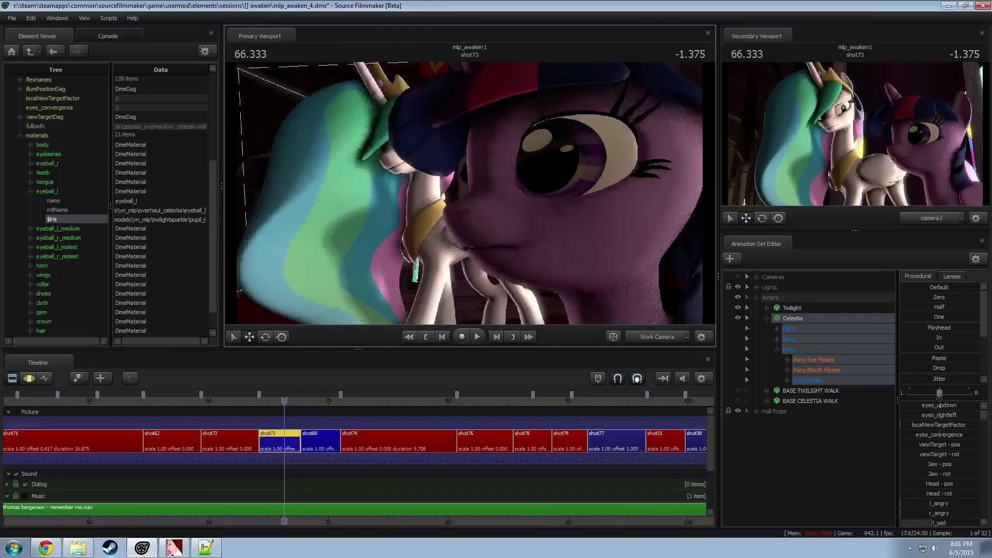
{"action": "key", "text": "a"}
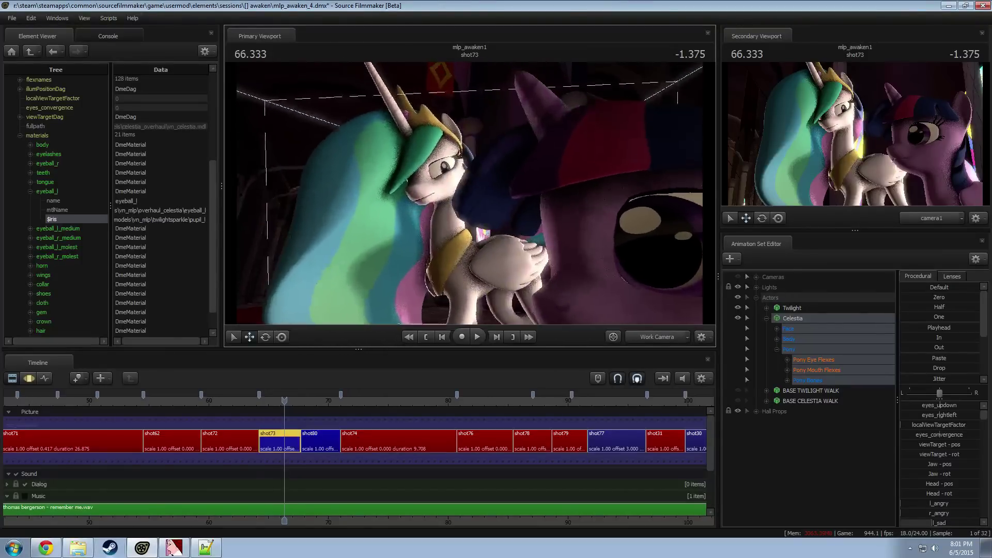
{"action": "key", "text": "w"}
{"action": "key", "text": "s"}
{"action": "key", "text": "w"}
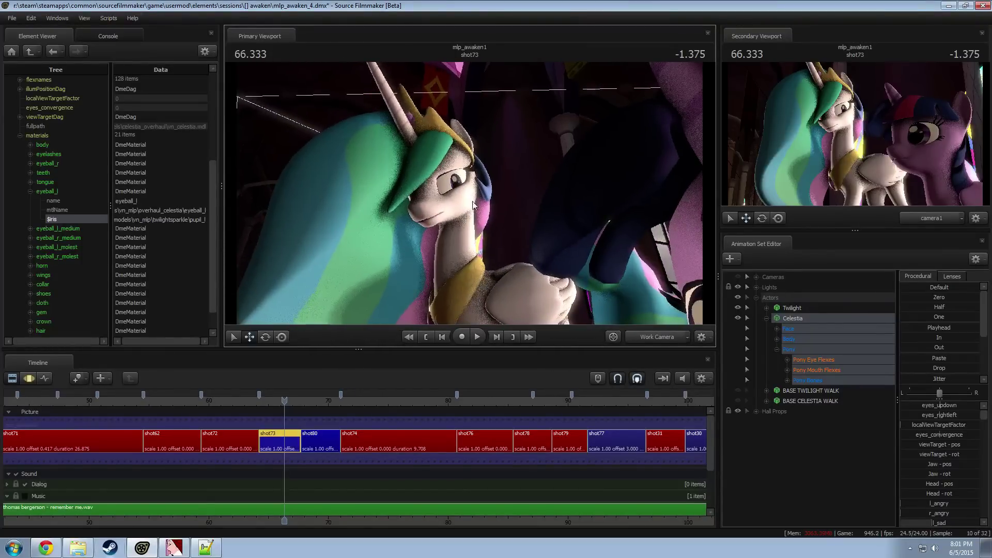
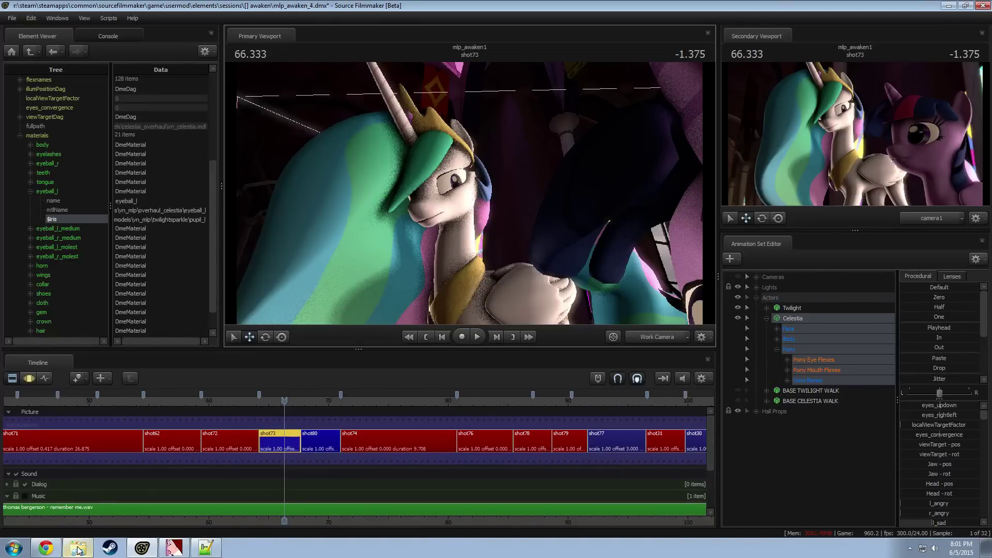
Step: Switch to the file explorer and open the rainbowdash folder inside VN_mlp
{"action": "left_click", "coordinate": [77, 550]}
{"action": "left_click", "coordinate": [413, 153]}
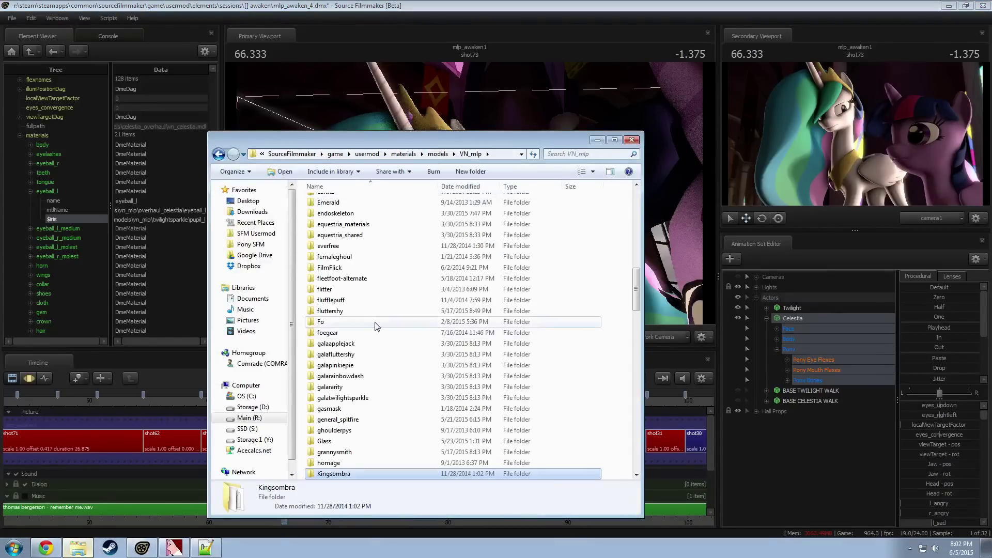
{"action": "scroll", "coordinate": [380, 320], "scroll_direction": "down", "scroll_amount": 10}
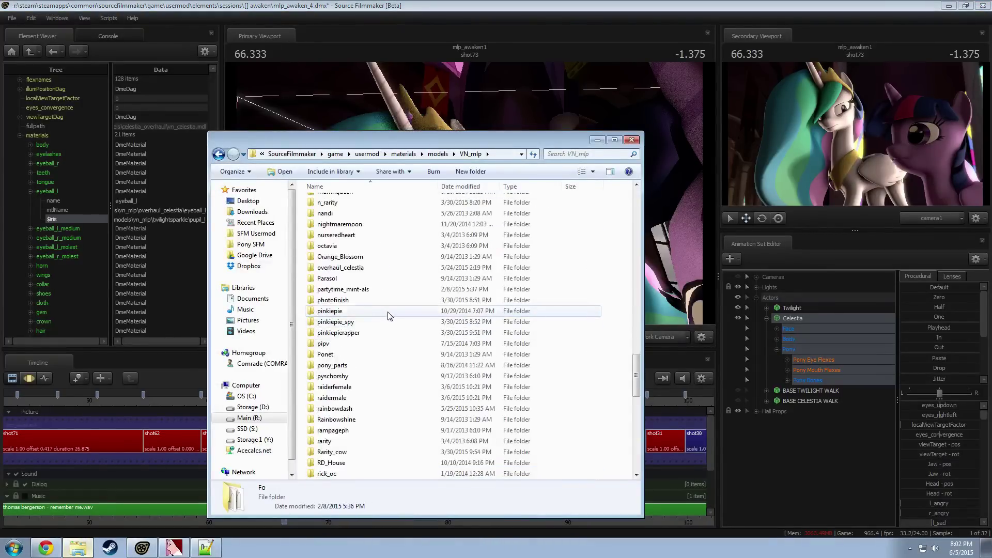
{"action": "scroll", "coordinate": [389, 315], "scroll_direction": "up", "scroll_amount": 10}
{"action": "scroll", "coordinate": [390, 315], "scroll_direction": "down", "scroll_amount": 10}
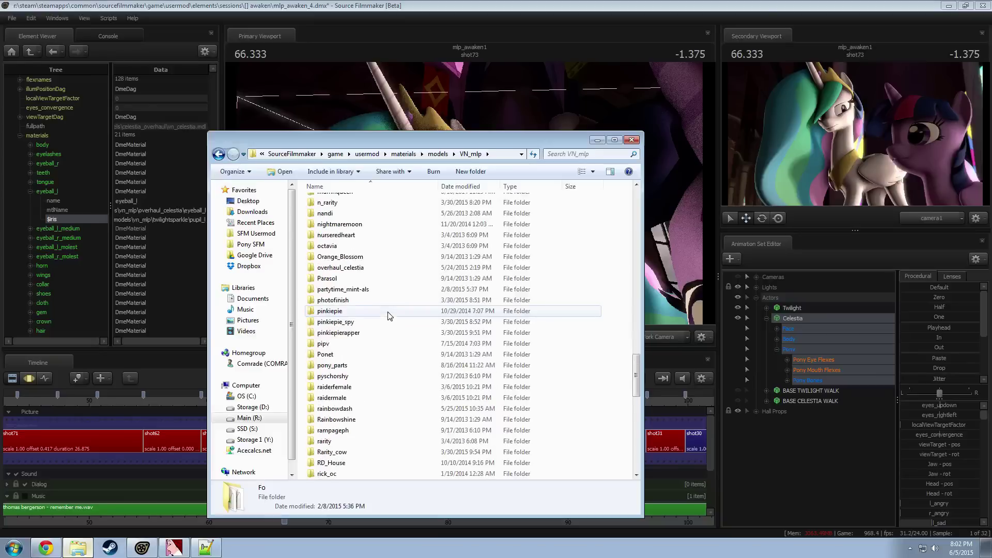
{"action": "scroll", "coordinate": [389, 316], "scroll_direction": "down", "scroll_amount": 2}
{"action": "double_click", "coordinate": [362, 343]}
Step: Look through the rainbowdash texture files, view eyeball_l.vtf in VTFEdit, and close the viewer
{"action": "scroll", "coordinate": [362, 322], "scroll_direction": "down", "scroll_amount": 5}
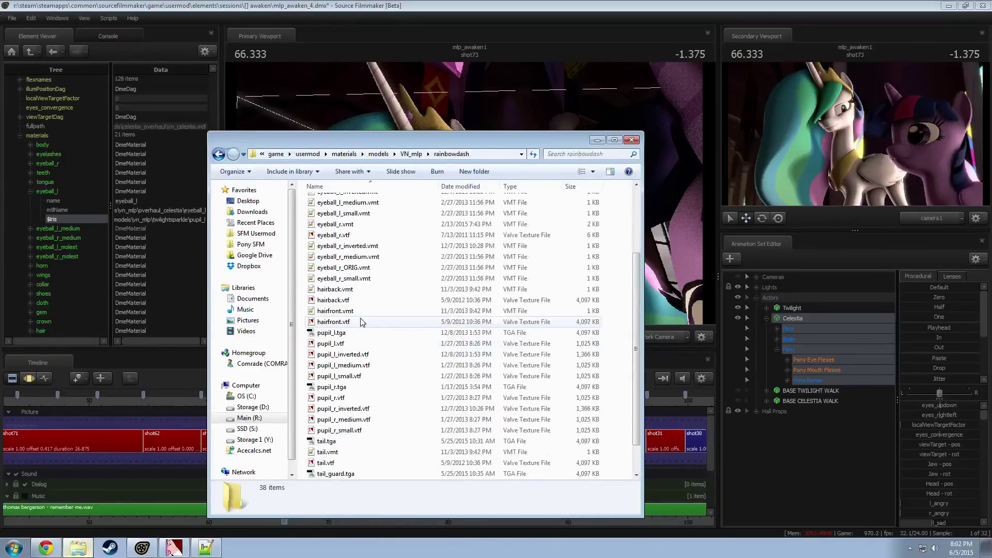
{"action": "scroll", "coordinate": [362, 321], "scroll_direction": "up", "scroll_amount": 3}
{"action": "scroll", "coordinate": [365, 317], "scroll_direction": "down", "scroll_amount": 4}
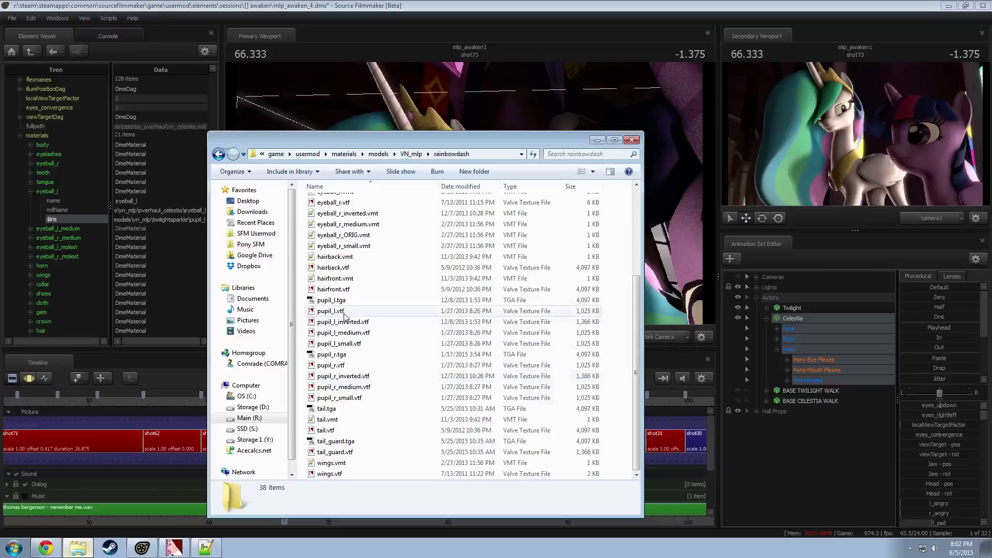
{"action": "scroll", "coordinate": [344, 316], "scroll_direction": "up", "scroll_amount": 3}
{"action": "scroll", "coordinate": [345, 323], "scroll_direction": "down", "scroll_amount": 3}
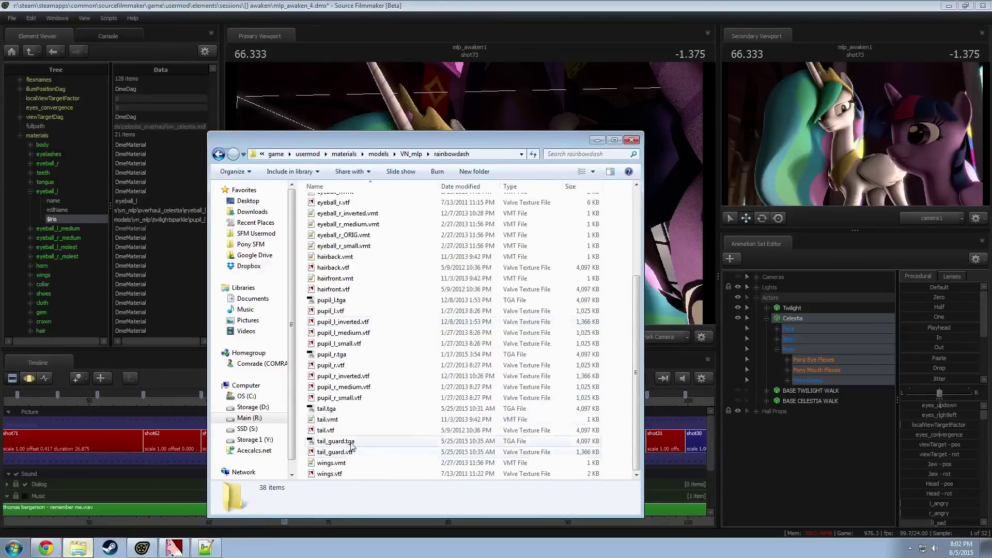
{"action": "scroll", "coordinate": [351, 444], "scroll_direction": "up", "scroll_amount": 5}
{"action": "left_click", "coordinate": [341, 277]}
{"action": "double_click", "coordinate": [341, 277]}
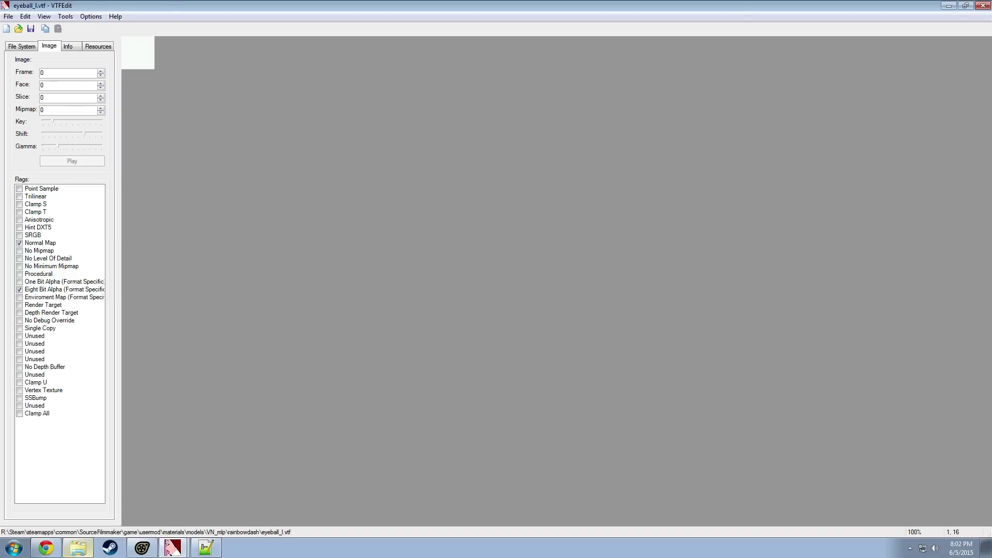
{"action": "left_click", "coordinate": [982, 5]}
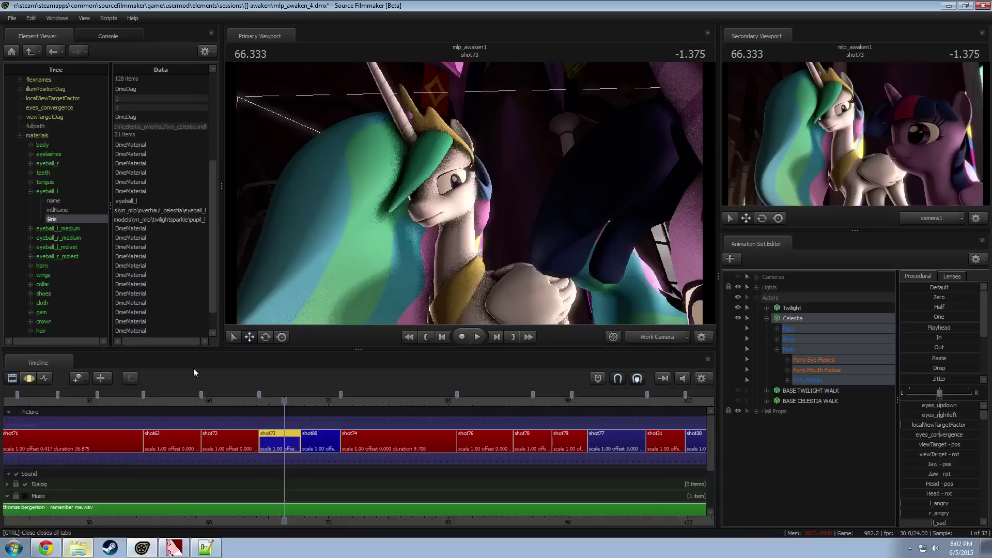
Step: Open rainbowdash's eyeball_l.vmt and eyeball_r.vmt in Notepad++ and return to the file explorer
{"action": "double_click", "coordinate": [334, 266]}
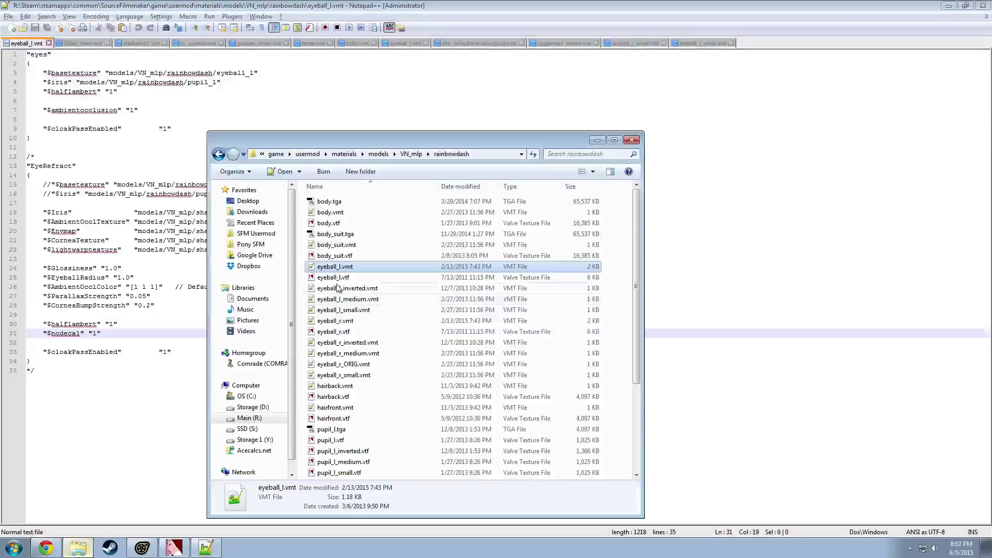
{"action": "key", "text": "alt+Tab"}
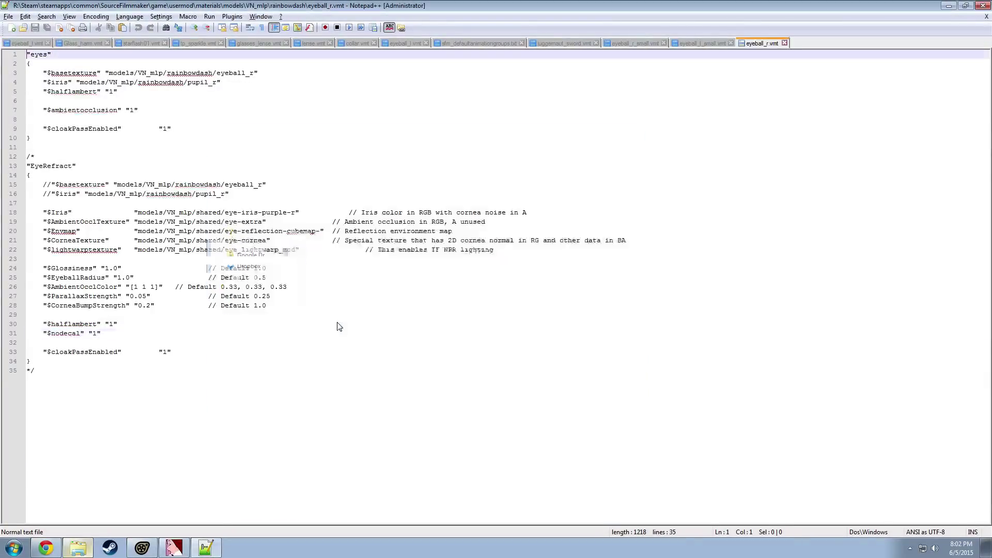
{"action": "key", "text": "alt+Tab"}
{"action": "key", "text": "Tab"}
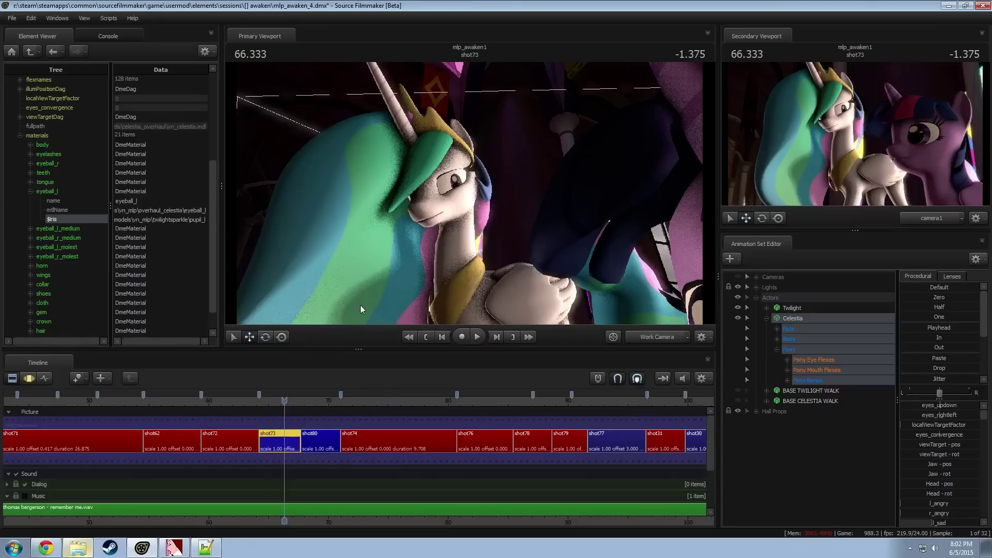
{"action": "key", "text": "alt+Tab"}
{"action": "key", "text": "alt+Tab"}
{"action": "key", "text": "Tab"}
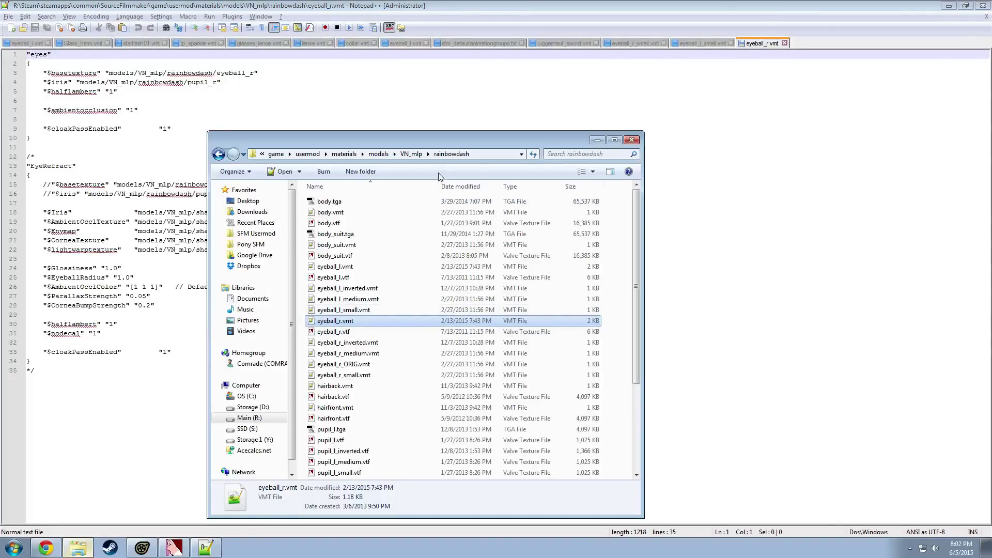
Step: Open eyeball_r.vmt and eyeball_l.vmt from the overhaul_celestia folder in Notepad++
{"action": "left_click", "coordinate": [411, 154]}
{"action": "left_click", "coordinate": [341, 281]}
{"action": "scroll", "coordinate": [351, 295], "scroll_direction": "up", "scroll_amount": 8}
{"action": "scroll", "coordinate": [351, 296], "scroll_direction": "up", "scroll_amount": 10}
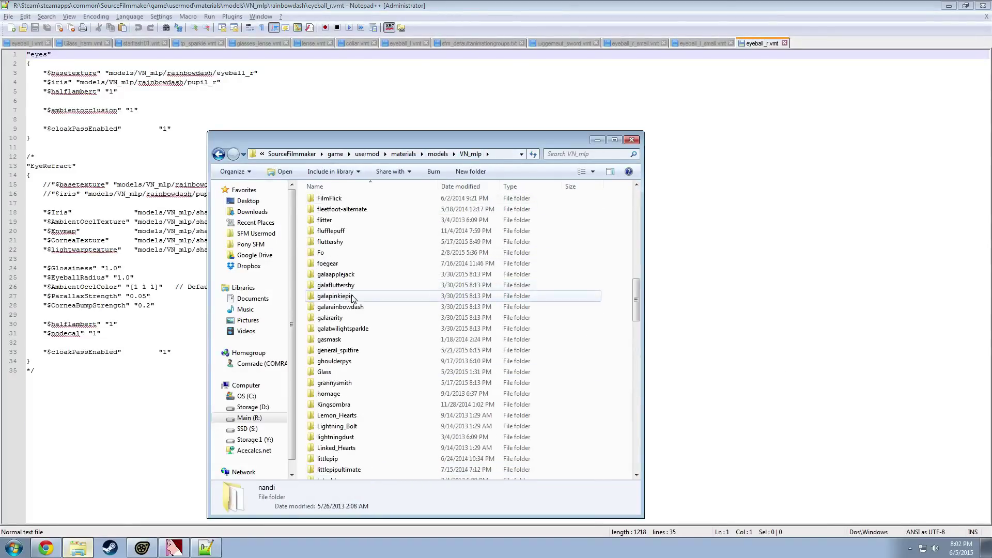
{"action": "scroll", "coordinate": [350, 315], "scroll_direction": "down", "scroll_amount": 20}
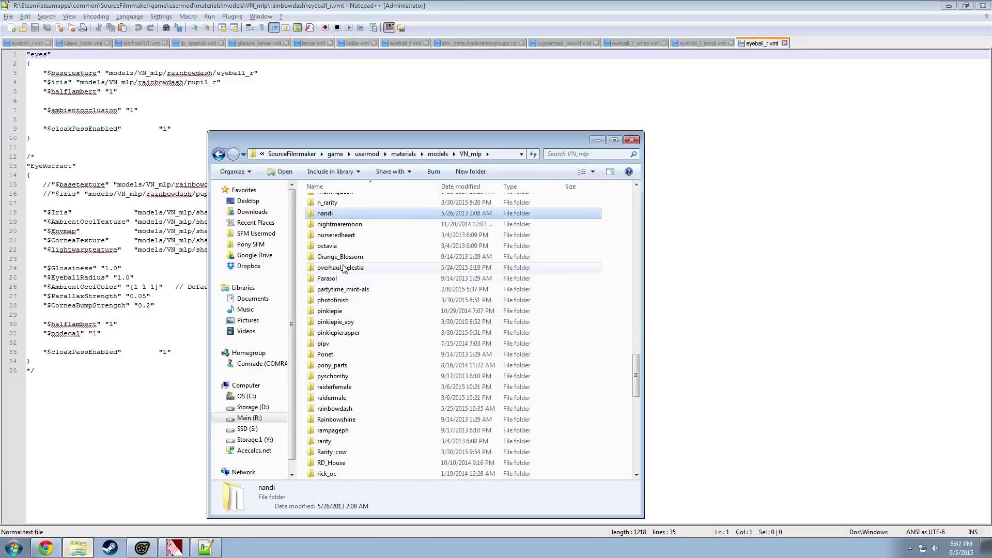
{"action": "double_click", "coordinate": [339, 267]}
{"action": "scroll", "coordinate": [399, 303], "scroll_direction": "down", "scroll_amount": 6}
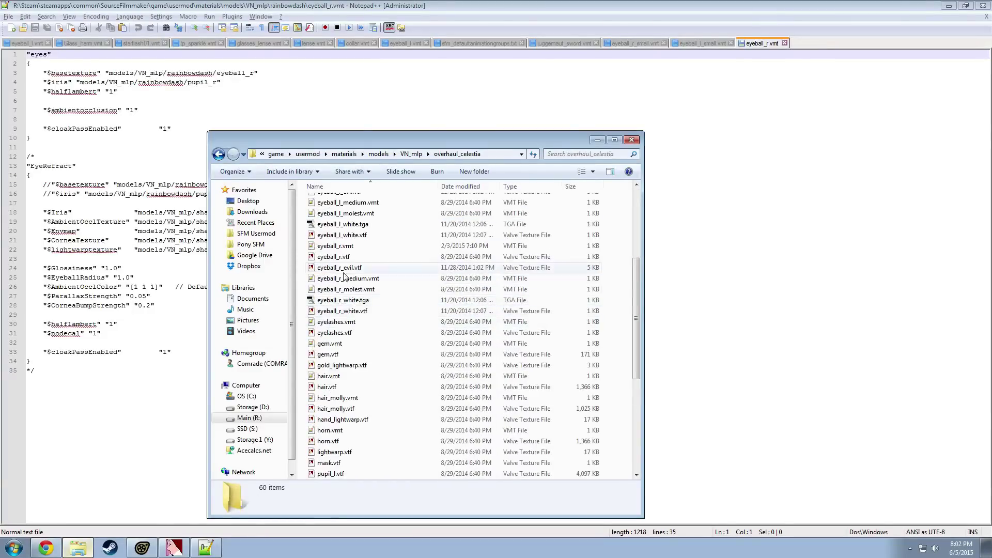
{"action": "double_click", "coordinate": [352, 246]}
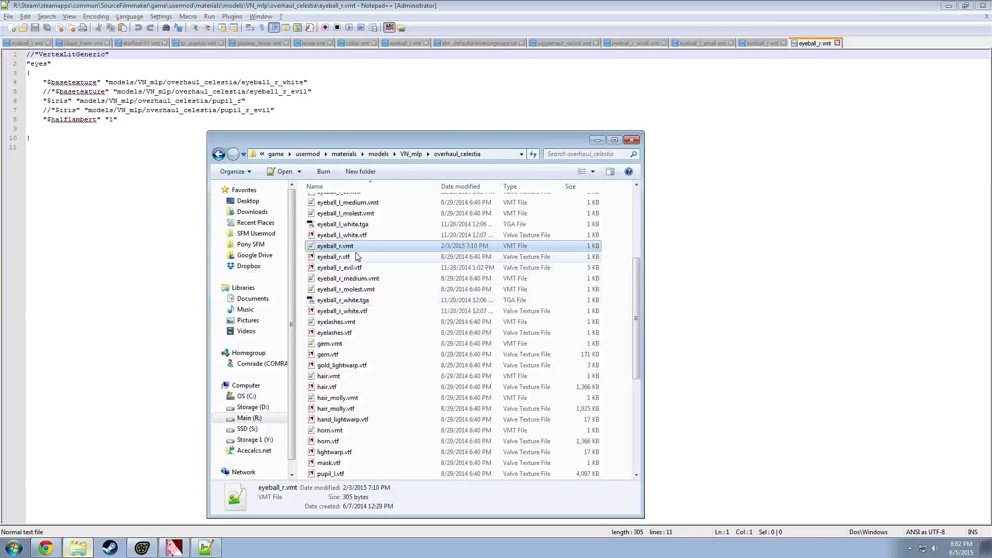
{"action": "scroll", "coordinate": [352, 261], "scroll_direction": "up", "scroll_amount": 1}
{"action": "left_click", "coordinate": [345, 199]}
{"action": "double_click", "coordinate": [345, 202]}
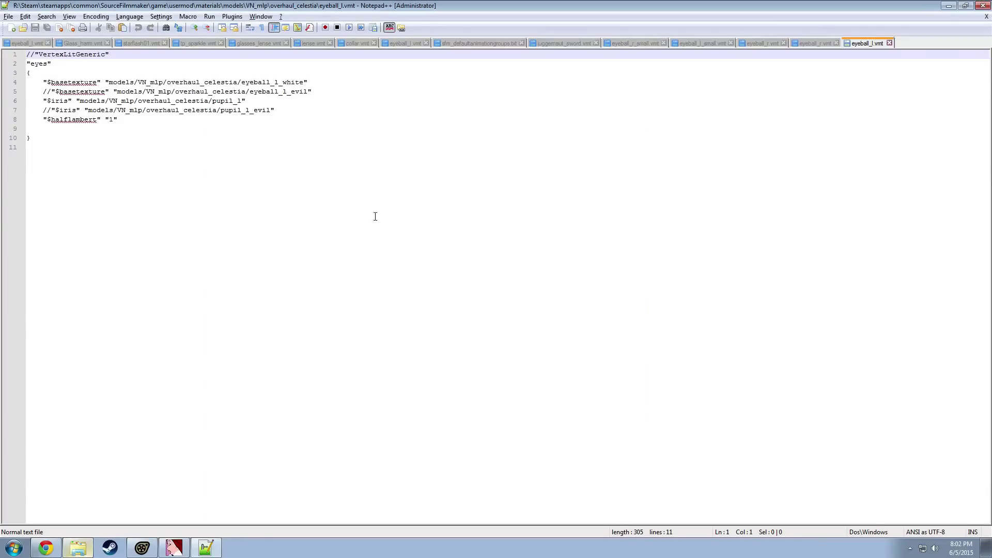
Step: Compare the $basetexture and $iris lines in the open eyeball .vmt files of twilightsparkle, rainbowdash and overhaul_celestia
{"action": "left_click", "coordinate": [765, 45]}
{"action": "left_click", "coordinate": [708, 44]}
{"action": "left_click", "coordinate": [760, 44]}
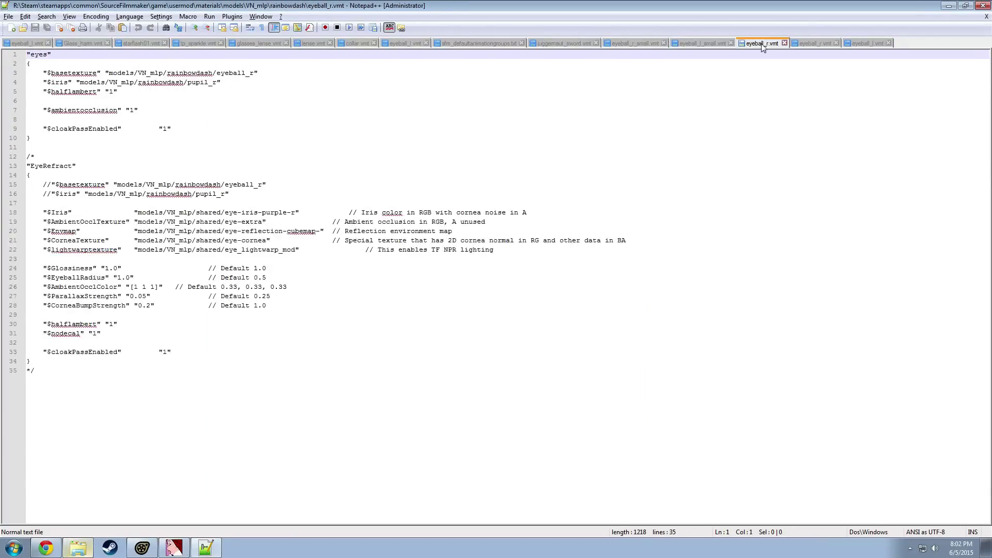
{"action": "left_click", "coordinate": [815, 43]}
{"action": "left_click", "coordinate": [762, 44]}
{"action": "left_click", "coordinate": [686, 44]}
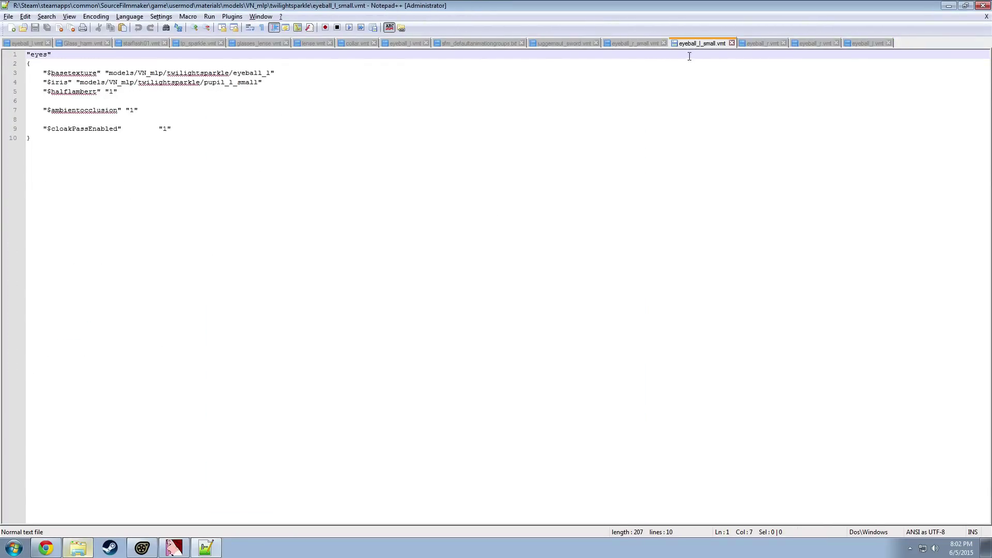
{"action": "left_click", "coordinate": [760, 45]}
{"action": "left_click", "coordinate": [815, 44]}
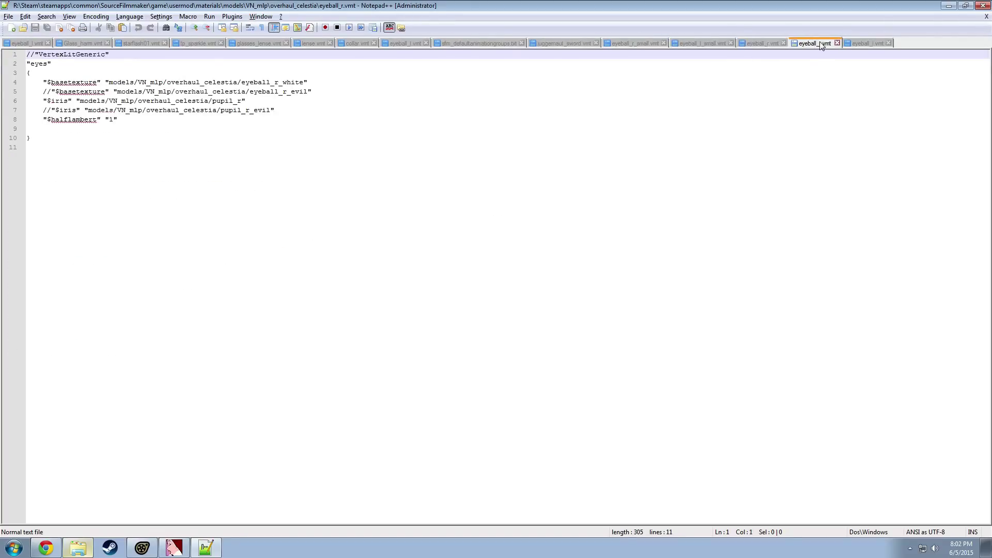
{"action": "left_click", "coordinate": [762, 45]}
Step: Bring up eyeball_l.vmt from the rainbowdash folder and place its document just before rainbowdash's eyeball_r.vmt in Notepad++
{"action": "key", "text": "alt+Tab"}
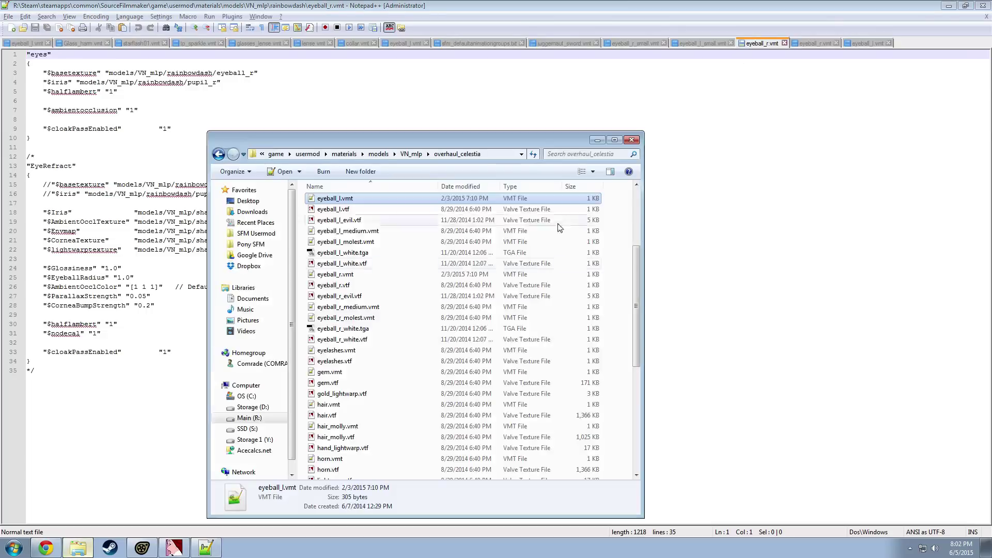
{"action": "left_click", "coordinate": [422, 154]}
{"action": "scroll", "coordinate": [376, 344], "scroll_direction": "down", "scroll_amount": 15}
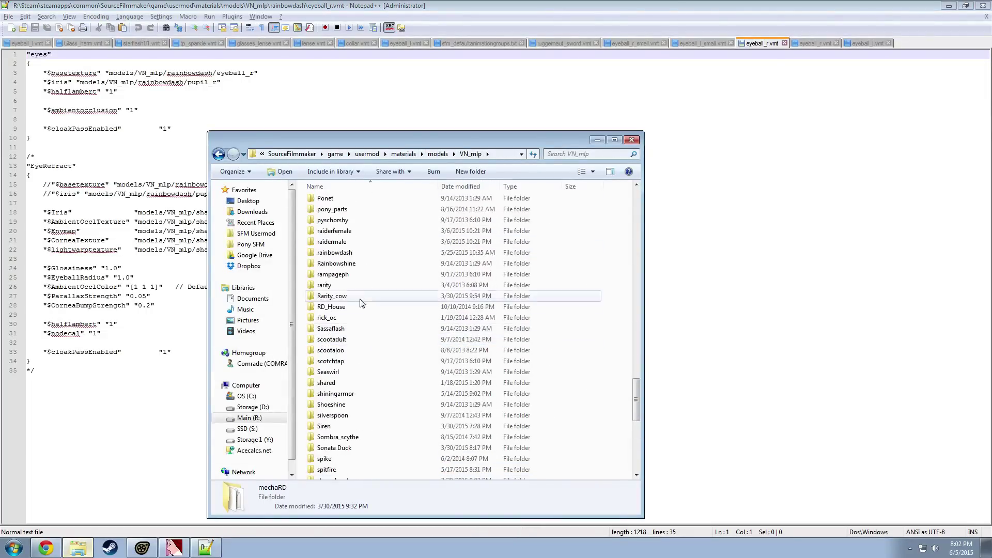
{"action": "double_click", "coordinate": [334, 253]}
{"action": "scroll", "coordinate": [349, 296], "scroll_direction": "down", "scroll_amount": 4}
{"action": "scroll", "coordinate": [349, 296], "scroll_direction": "up", "scroll_amount": 2}
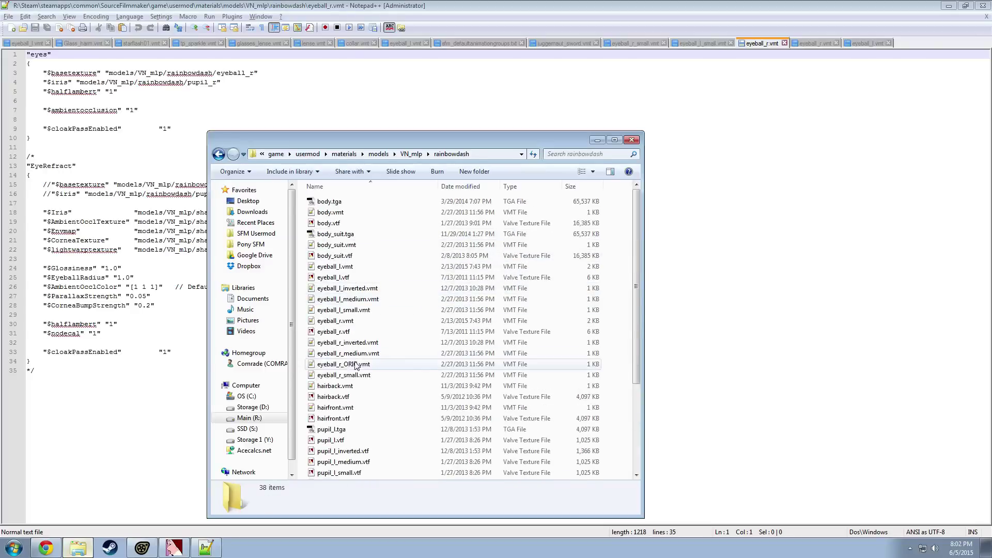
{"action": "double_click", "coordinate": [341, 270]}
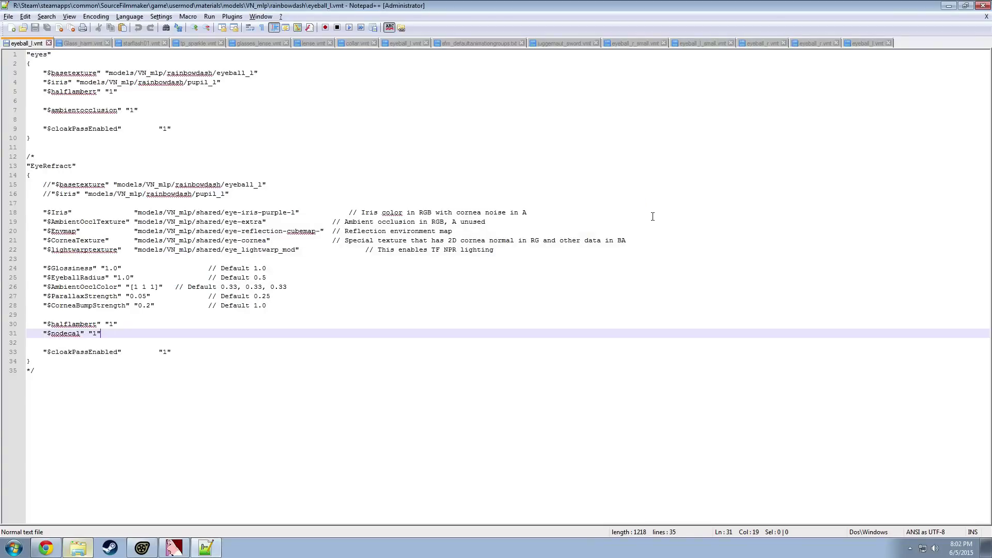
{"action": "left_click_drag", "start_coordinate": [34, 44], "coordinate": [718, 49]}
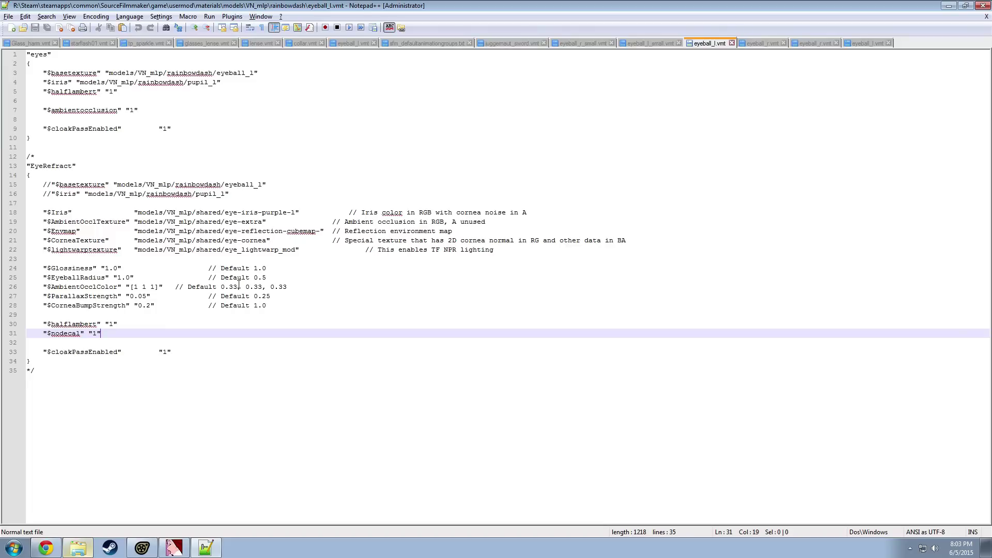
Step: Copy the commented-out EyeRefract block from rainbowdash's eyeball_l.vmt and paste it at the end of overhaul_celestia's eyeball_l.vmt
{"action": "left_click", "coordinate": [815, 43]}
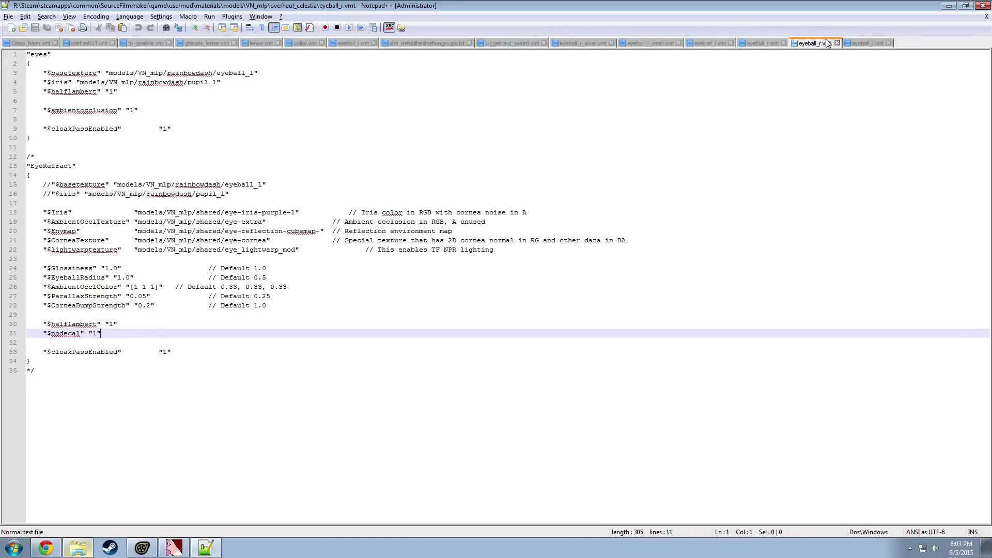
{"action": "left_click", "coordinate": [713, 43]}
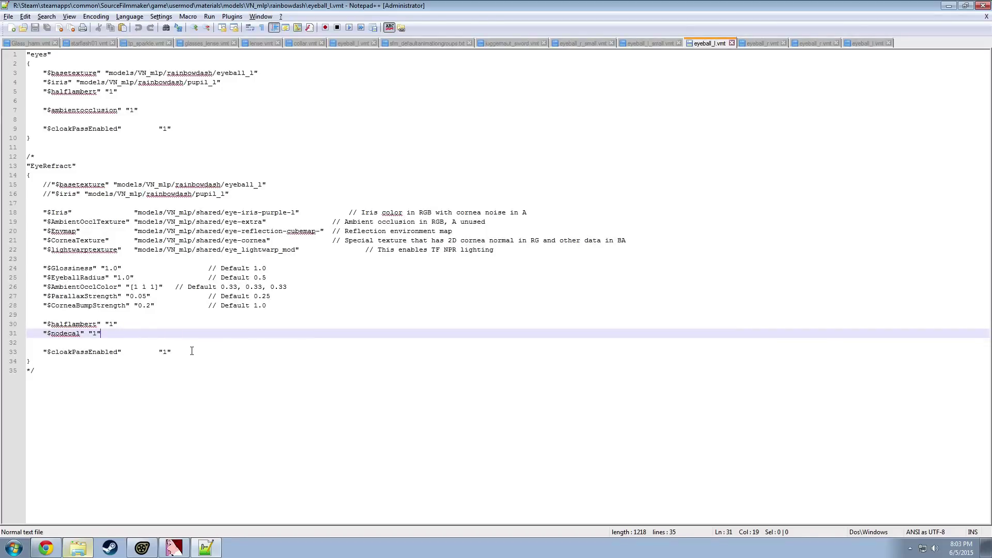
{"action": "left_click_drag", "start_coordinate": [193, 352], "coordinate": [42, 209]}
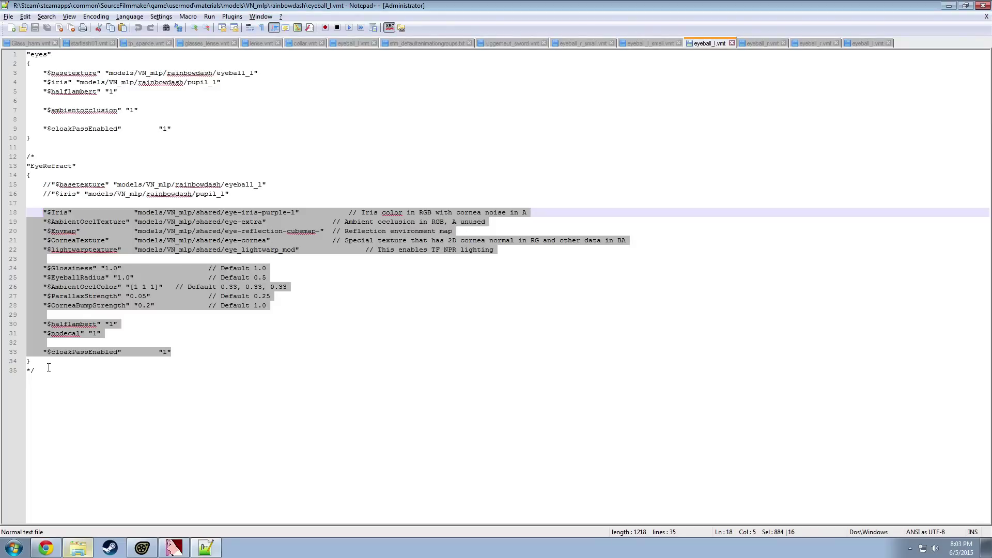
{"action": "left_click_drag", "start_coordinate": [48, 369], "coordinate": [27, 157]}
{"action": "key", "text": "ctrl+c"}
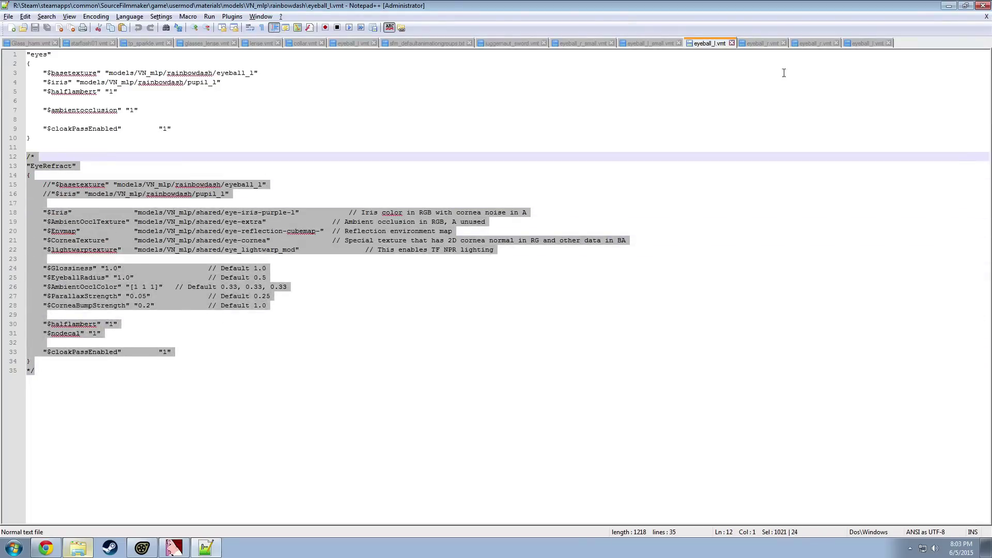
{"action": "left_click", "coordinate": [867, 43]}
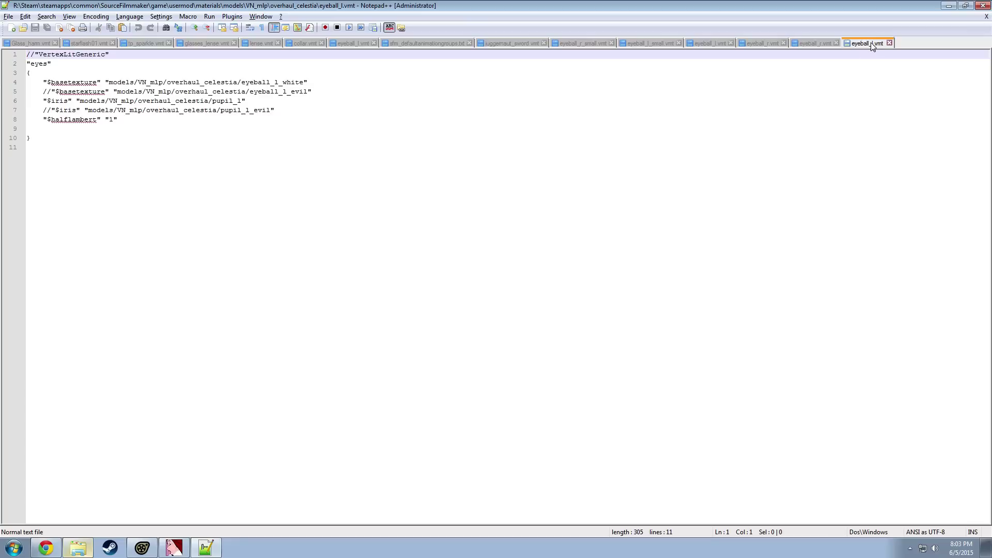
{"action": "left_click", "coordinate": [72, 158]}
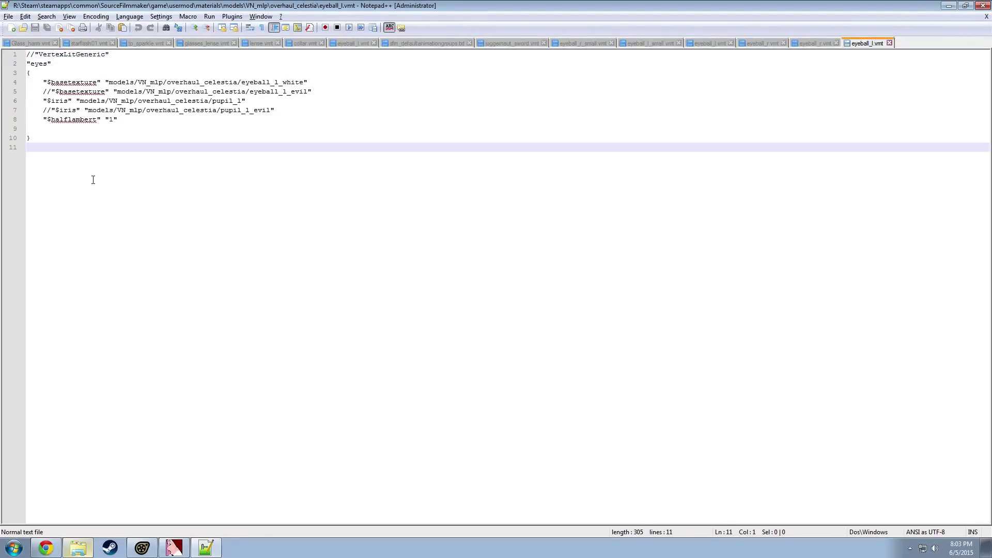
{"action": "key", "text": "ctrl+v"}
Step: Comment out the "eyes" block with /* and */, remove the comment markers around the EyeRefract block, and save eyeball_l.vmt
{"action": "left_click", "coordinate": [155, 54]}
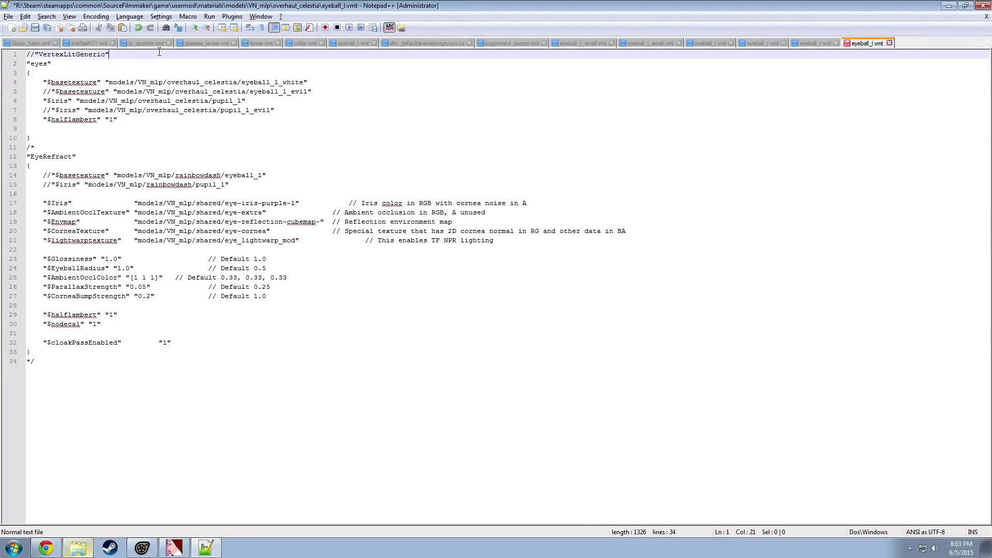
{"action": "key", "text": "Return"}
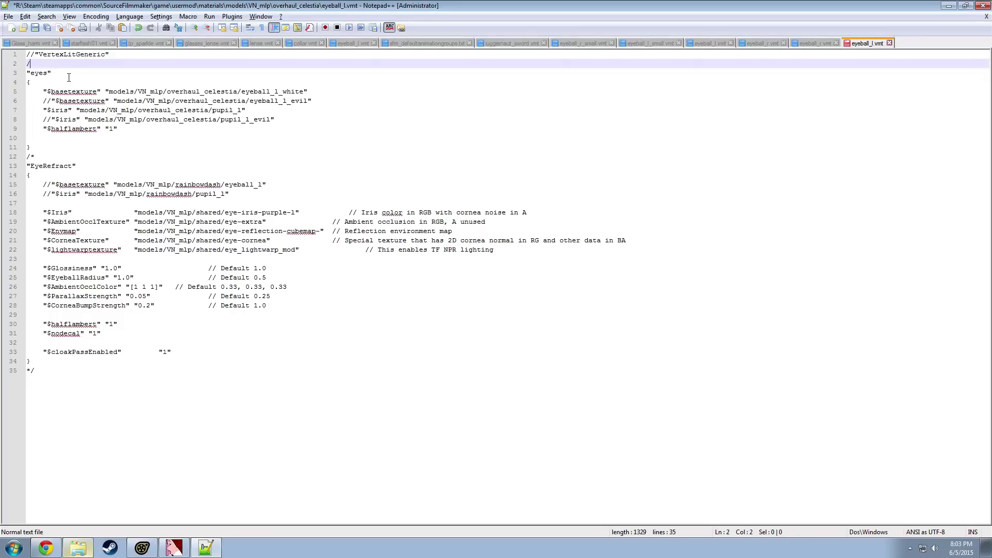
{"action": "left_click", "coordinate": [39, 146]}
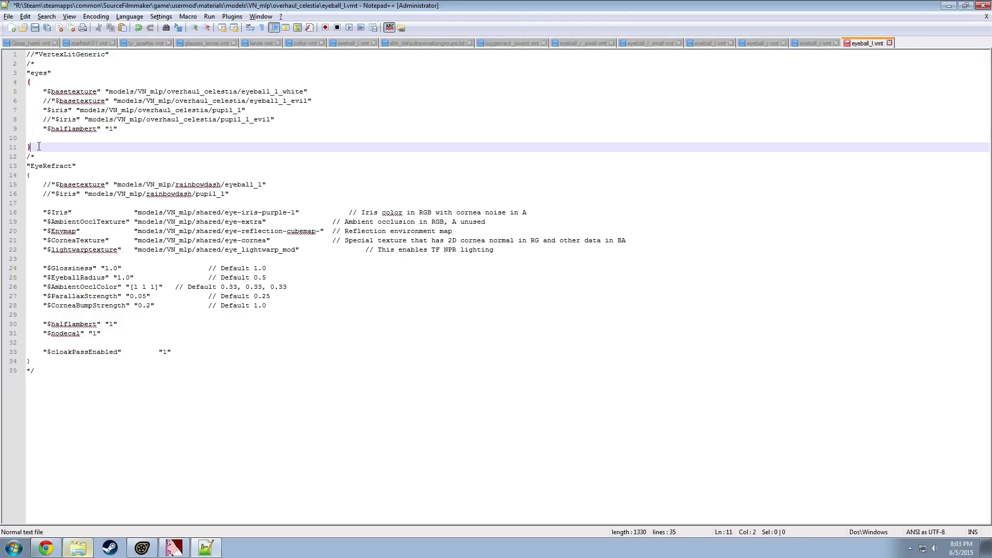
{"action": "key", "text": "Return"}
{"action": "type", "text": "*"}
{"action": "left_click", "coordinate": [40, 166]}
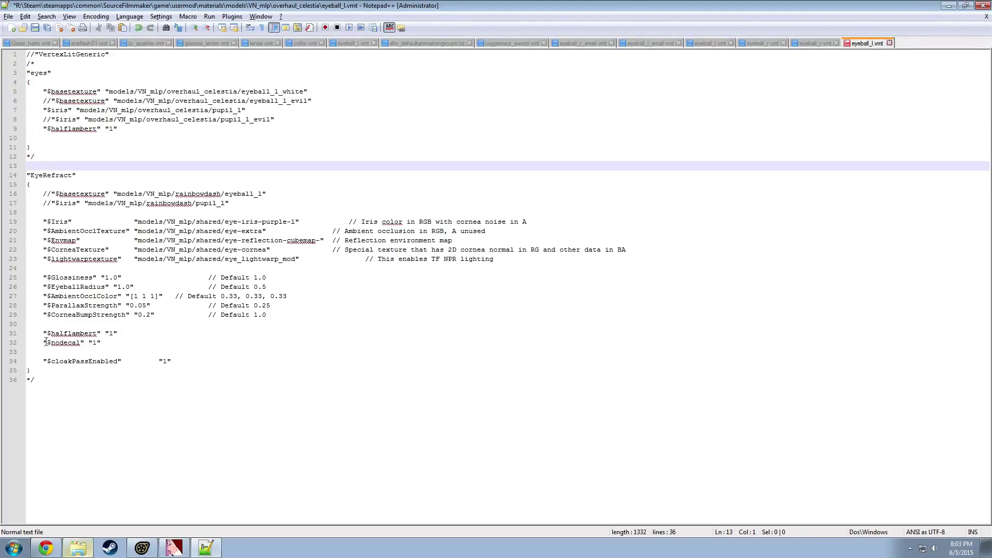
{"action": "left_click", "coordinate": [41, 380]}
{"action": "key", "text": "BackSpace"}
{"action": "key", "text": "BackSpace"}
{"action": "key", "text": "ctrl+s"}
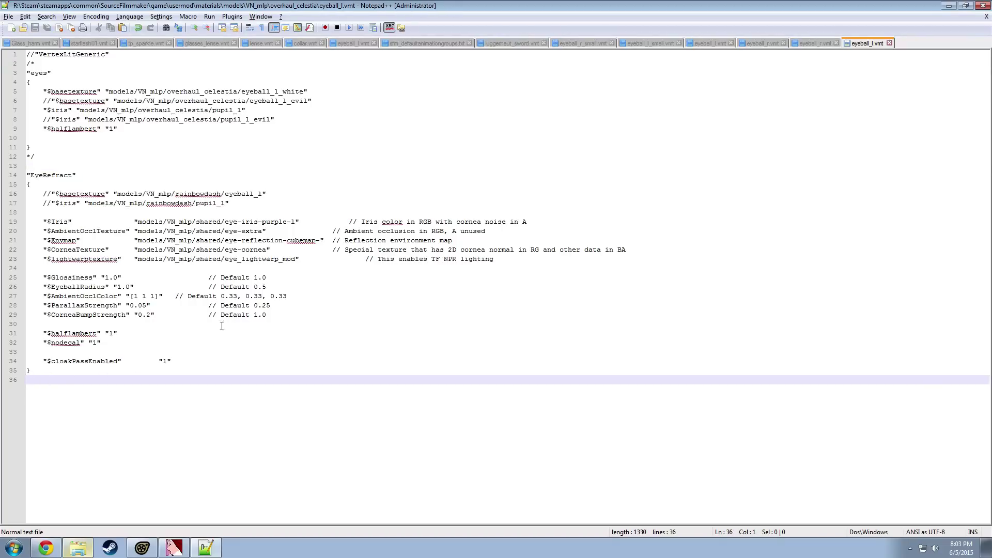
{"action": "left_click", "coordinate": [49, 175]}
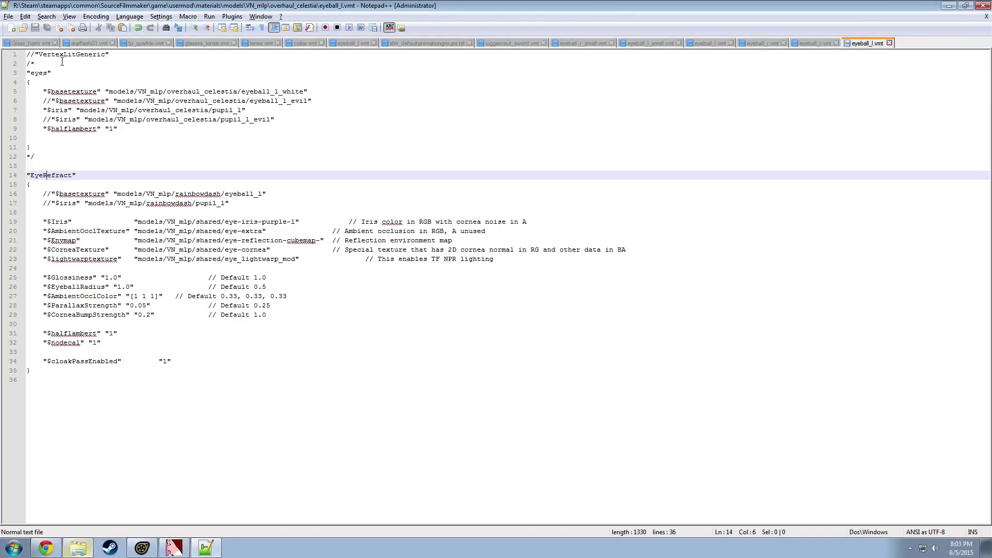
Step: Switch to Source Filmmaker, reload all materials and examine Celestia's left eye up close in the primary viewport
{"action": "key", "text": "alt+Tab"}
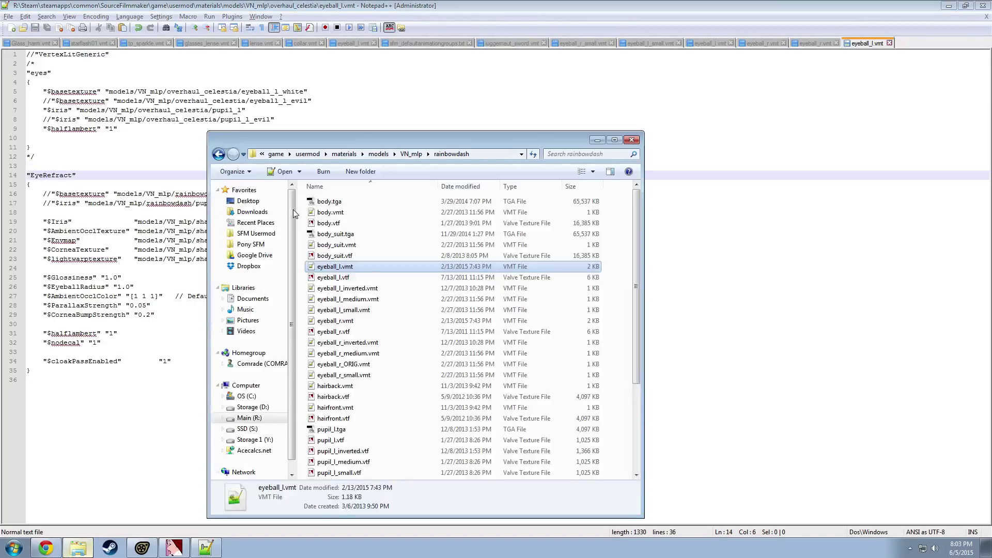
{"action": "key", "text": "alt+Tab"}
{"action": "left_click", "coordinate": [142, 548]}
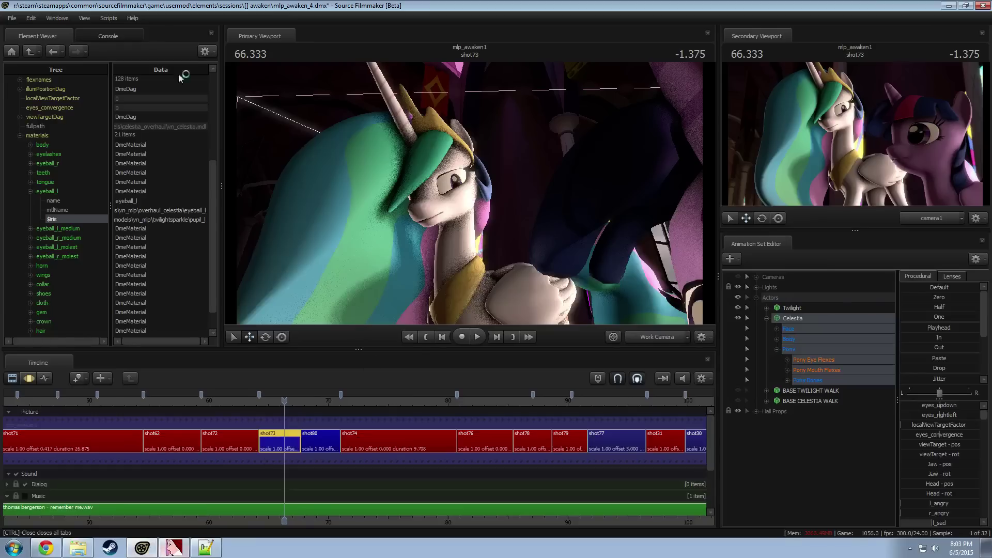
{"action": "left_click", "coordinate": [109, 19]}
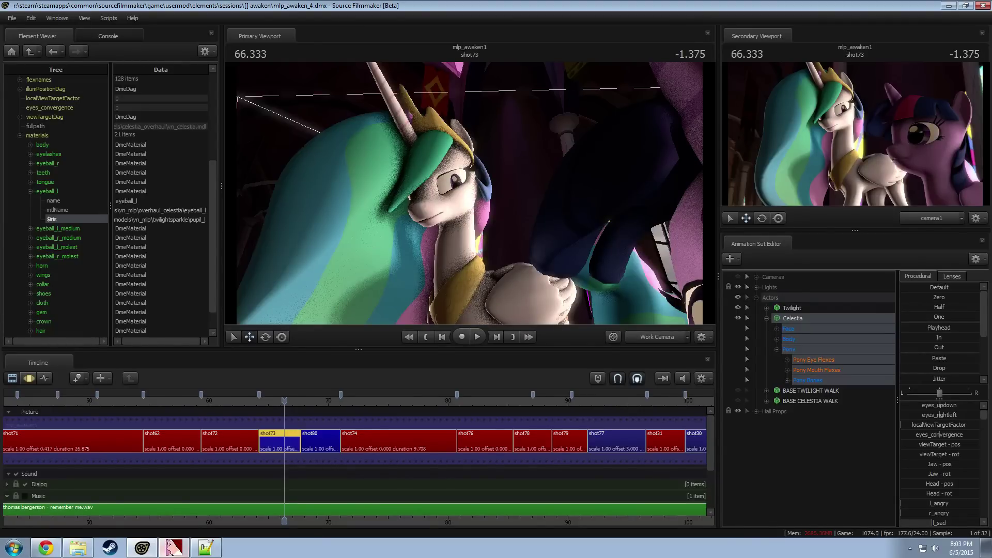
{"action": "mouse_move", "coordinate": [469, 206]}
{"action": "left_mouse_down"}
{"action": "mouse_move", "coordinate": [499, 199]}
{"action": "mouse_move", "coordinate": [462, 202]}
{"action": "mouse_move", "coordinate": [464, 217]}
{"action": "mouse_move", "coordinate": [470, 197]}
{"action": "left_mouse_up"}
{"action": "key", "text": "w"}
{"action": "key", "text": "s"}
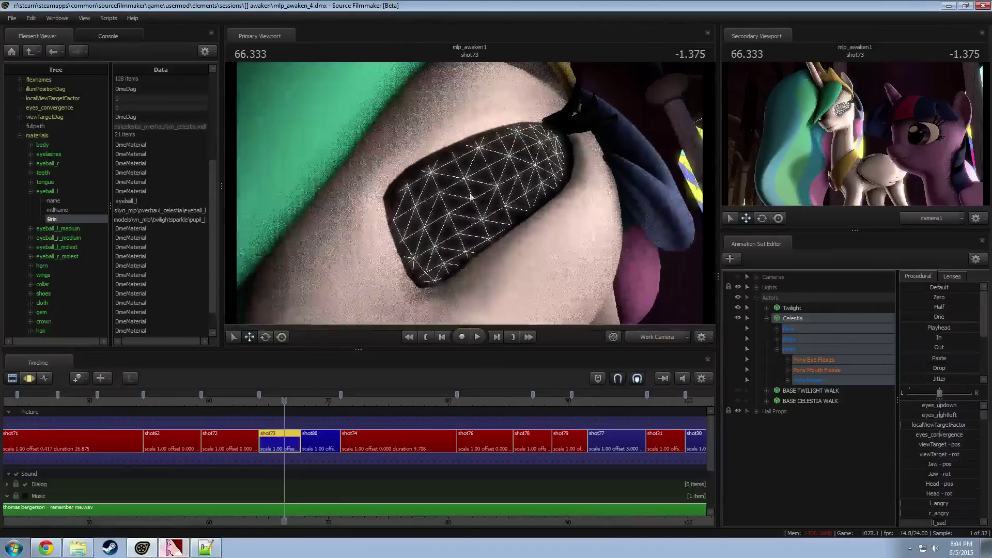
Step: Return to eyeball_l.vmt in Notepad++ and try to uncomment the $basetexture line in the EyeRefract block
{"action": "key", "text": "alt+Tab"}
{"action": "left_click", "coordinate": [51, 194]}
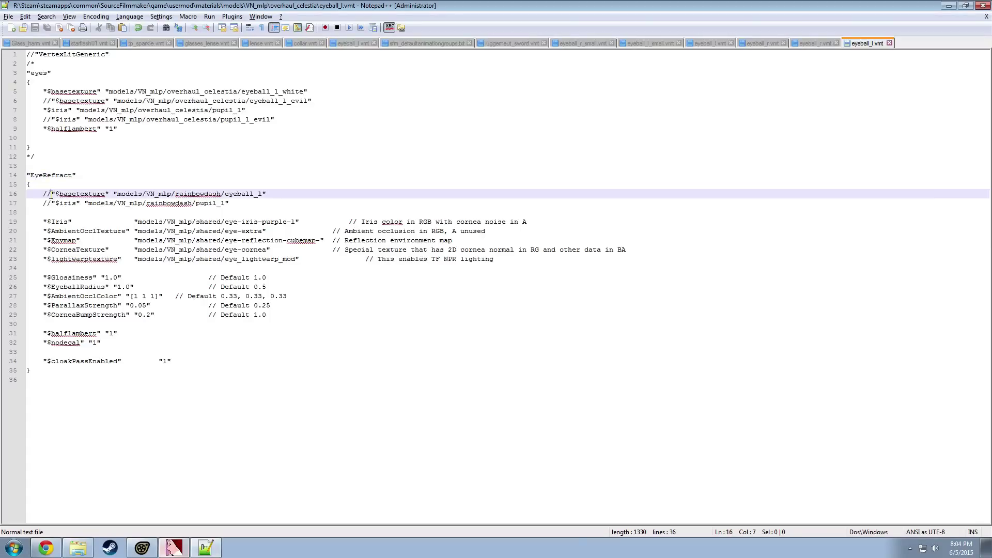
{"action": "key", "text": "BackSpace"}
{"action": "key", "text": "BackSpace"}
{"action": "left_click", "coordinate": [52, 203]}
{"action": "key", "text": "ctrl+z"}
Step: Replace rainbowdash with overhaul_celestia in the EyeRefract block's commented $basetexture and $iris paths, and save the file
{"action": "double_click", "coordinate": [207, 193]}
{"action": "left_click", "coordinate": [281, 198]}
{"action": "double_click", "coordinate": [197, 194]}
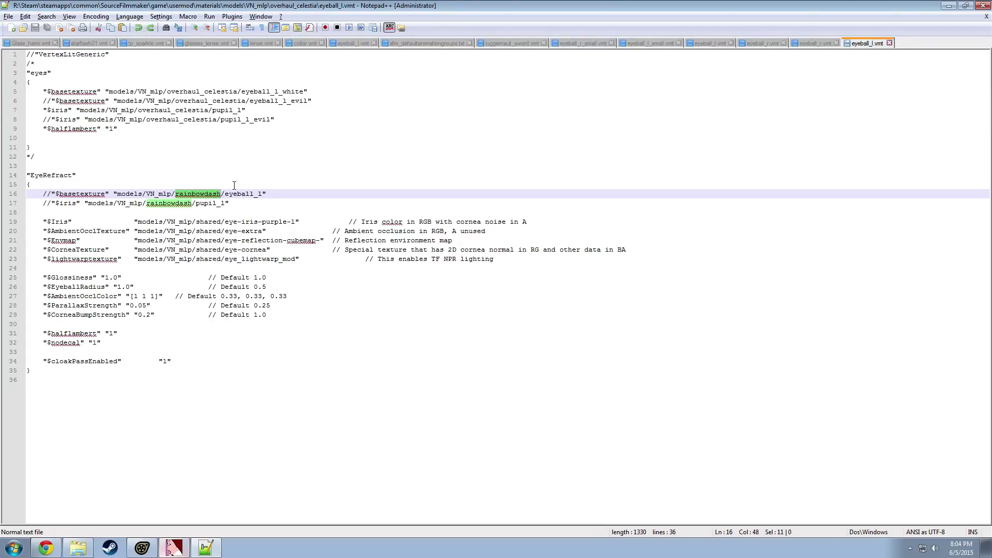
{"action": "type", "text": "over"}
{"action": "type", "text": "haul_ce"}
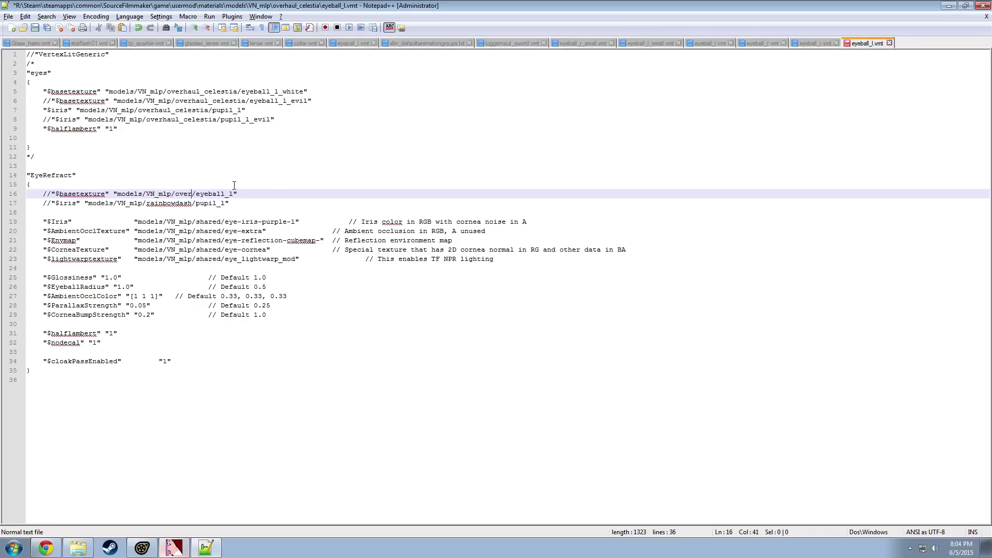
{"action": "type", "text": "lestia"}
{"action": "double_click", "coordinate": [219, 194]}
{"action": "key", "text": "ctrl+c"}
{"action": "double_click", "coordinate": [168, 203]}
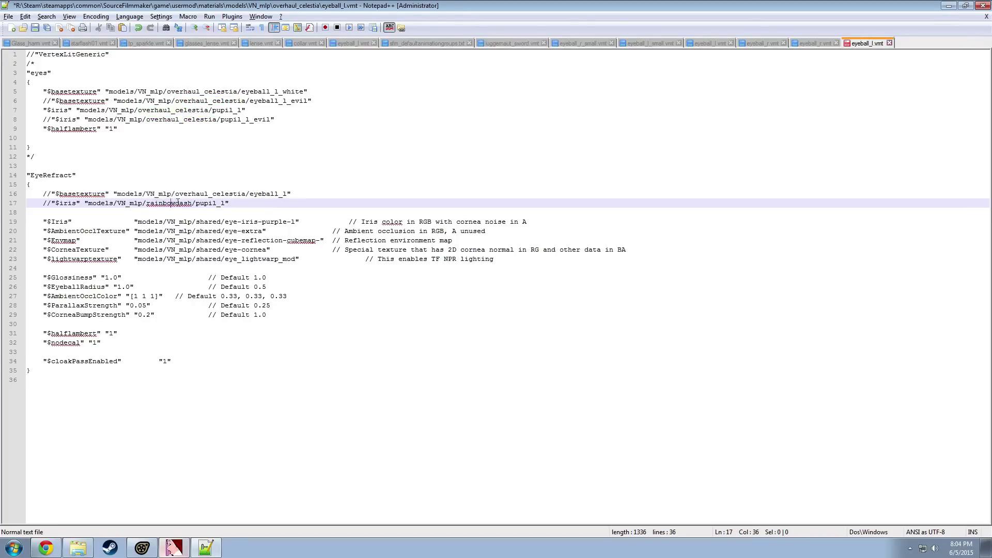
{"action": "key", "text": "ctrl+v"}
{"action": "left_click", "coordinate": [313, 200]}
{"action": "key", "text": "ctrl+s"}
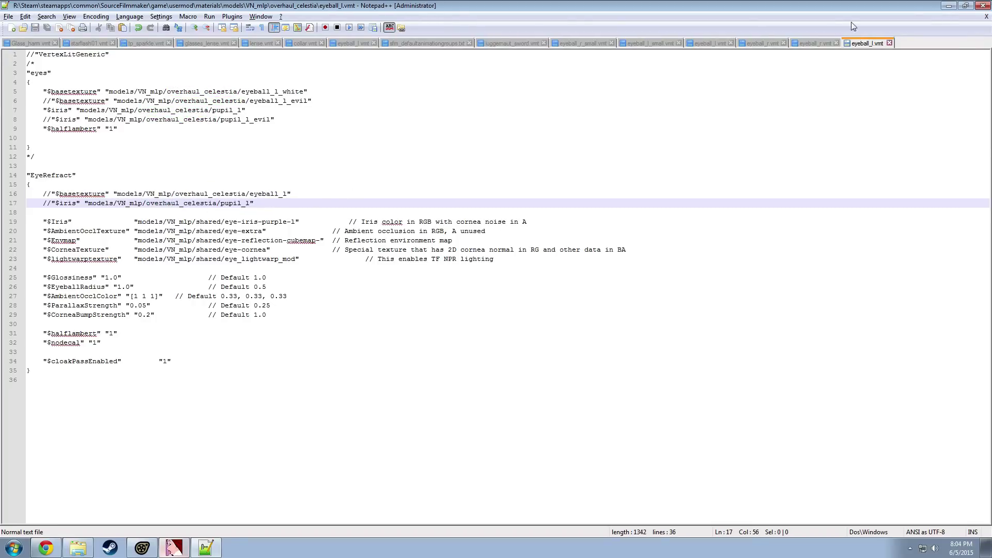
Step: Check overhaul_celestia's eyeball_r.vmt against eyeball_l.vmt and locate the $Iris path in the EyeRefract block
{"action": "left_click", "coordinate": [835, 43]}
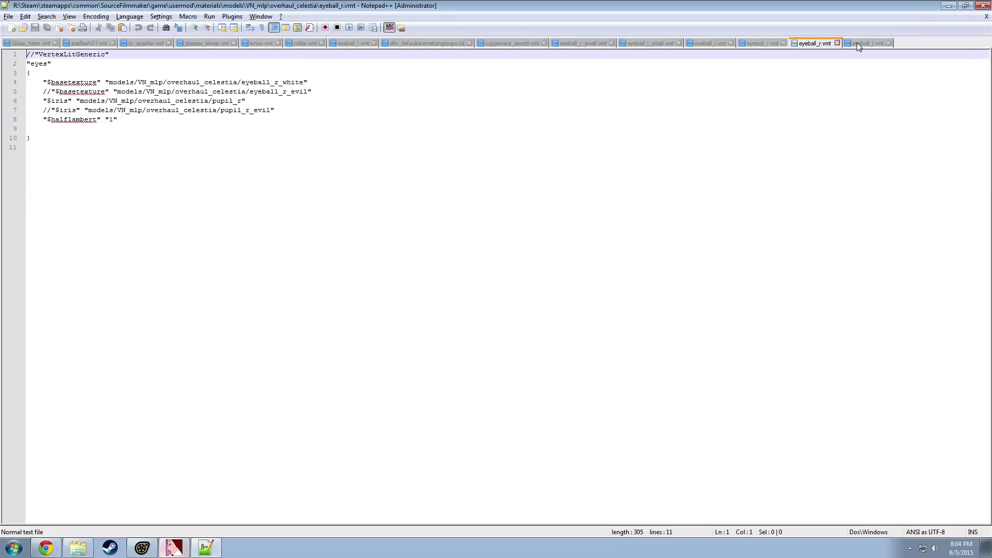
{"action": "left_click", "coordinate": [857, 43]}
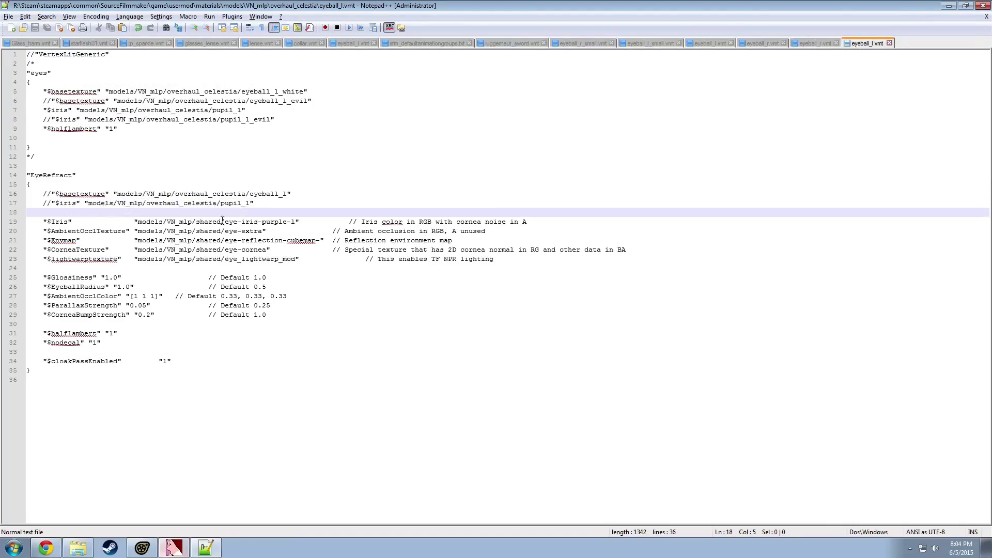
{"action": "left_click", "coordinate": [165, 221]}
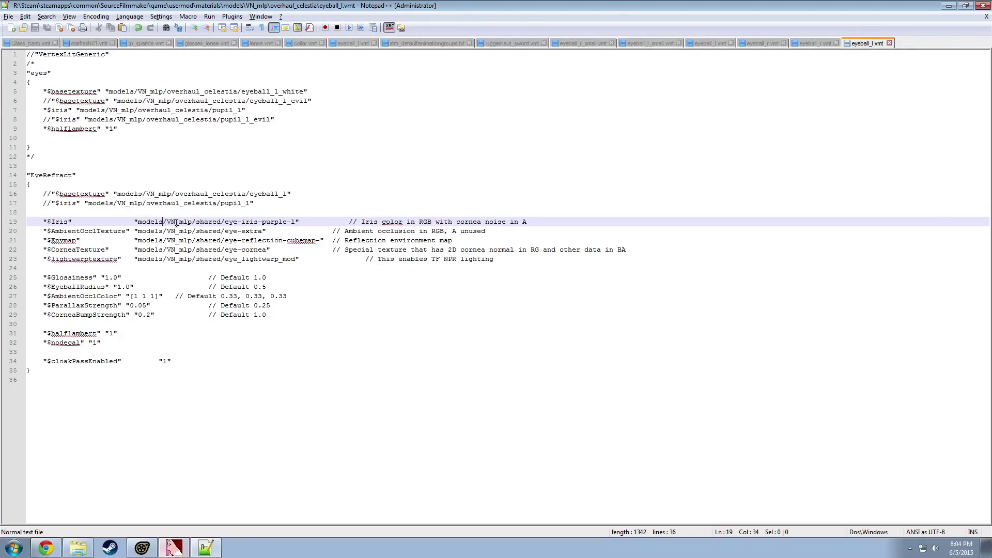
Step: Open the shared folder under VN_mlp in the file explorer and move its window clear of the EyeRefract paths
{"action": "left_click", "coordinate": [78, 548]}
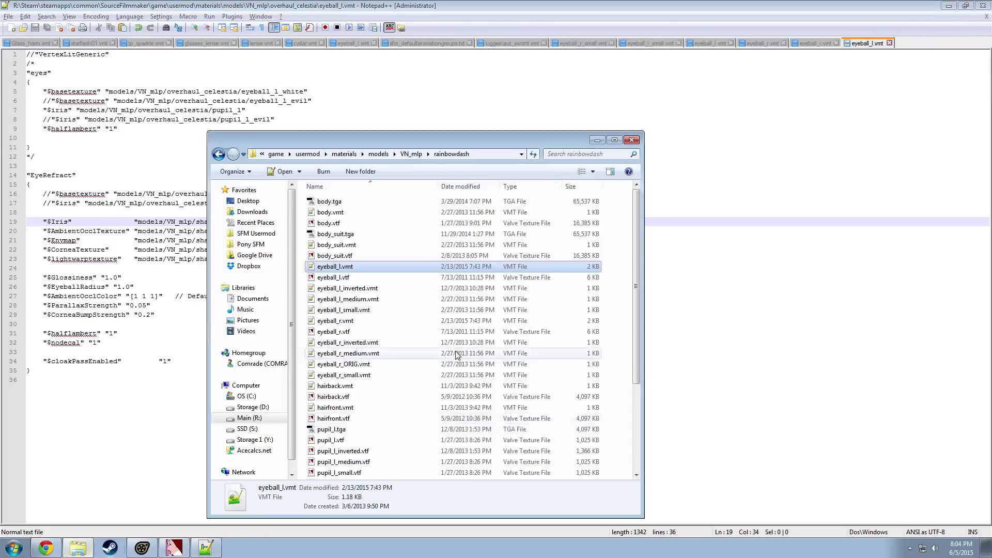
{"action": "left_click", "coordinate": [408, 154]}
{"action": "scroll", "coordinate": [362, 336], "scroll_direction": "down", "scroll_amount": 3}
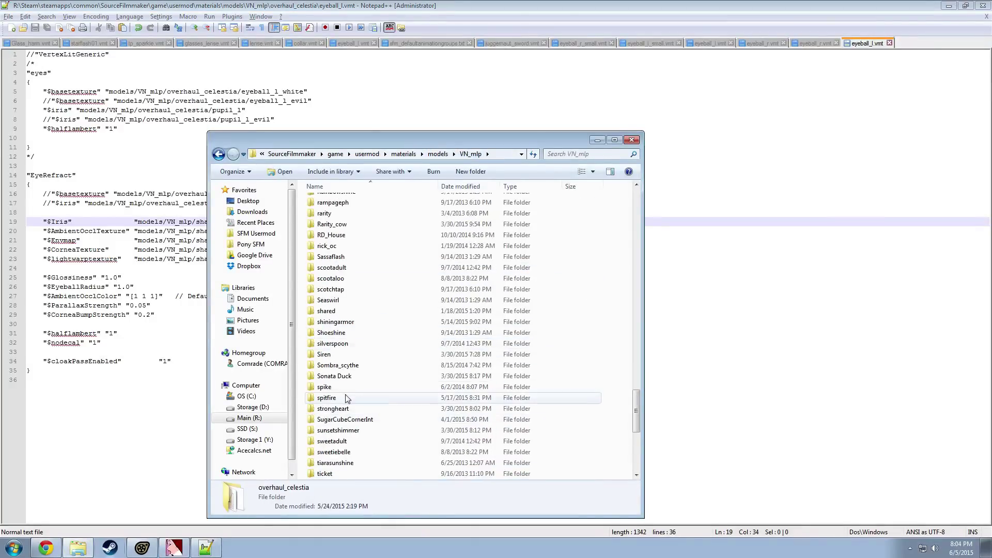
{"action": "left_click", "coordinate": [329, 312]}
{"action": "double_click", "coordinate": [329, 311]}
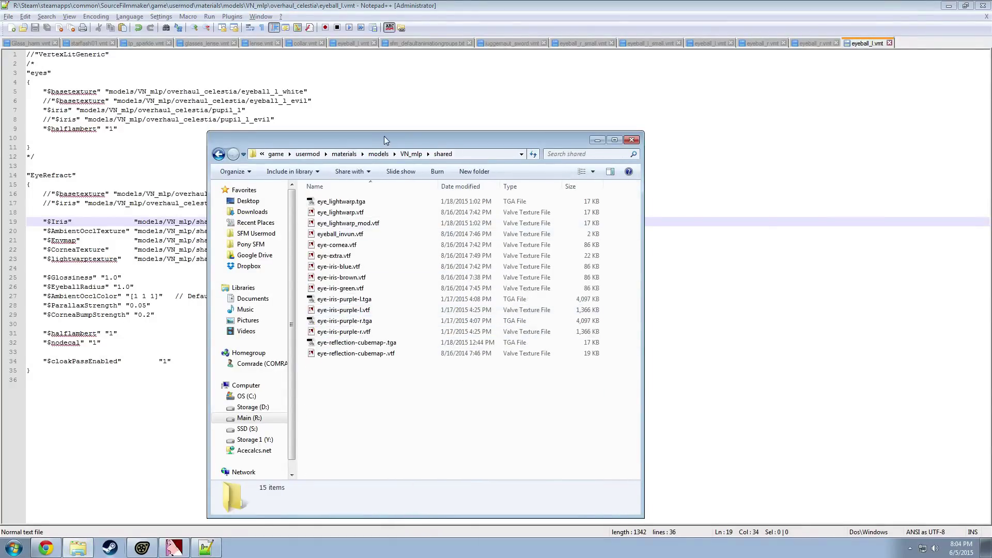
{"action": "left_click_drag", "start_coordinate": [385, 138], "coordinate": [574, 106]}
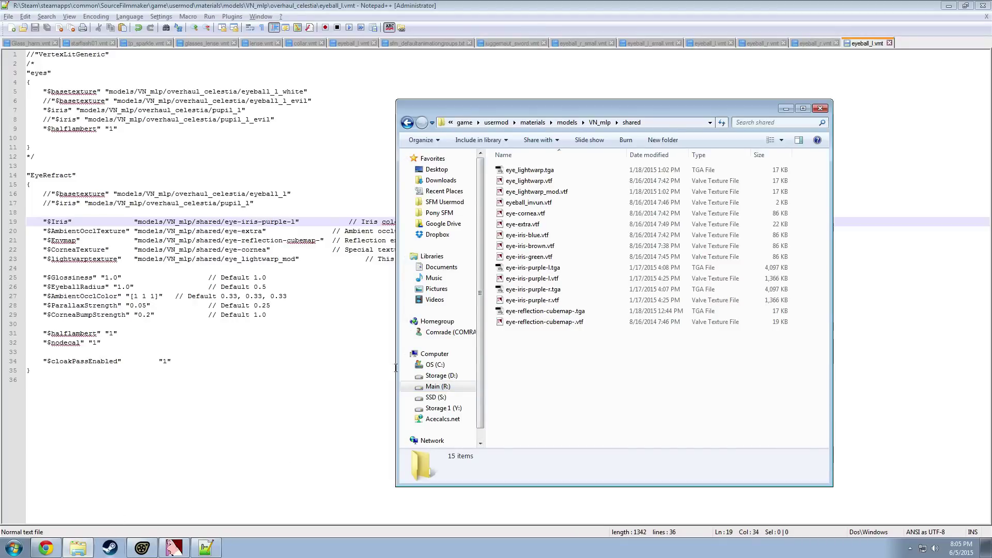
Step: Switch to Source Filmmaker and reload all materials again
{"action": "left_click", "coordinate": [142, 547]}
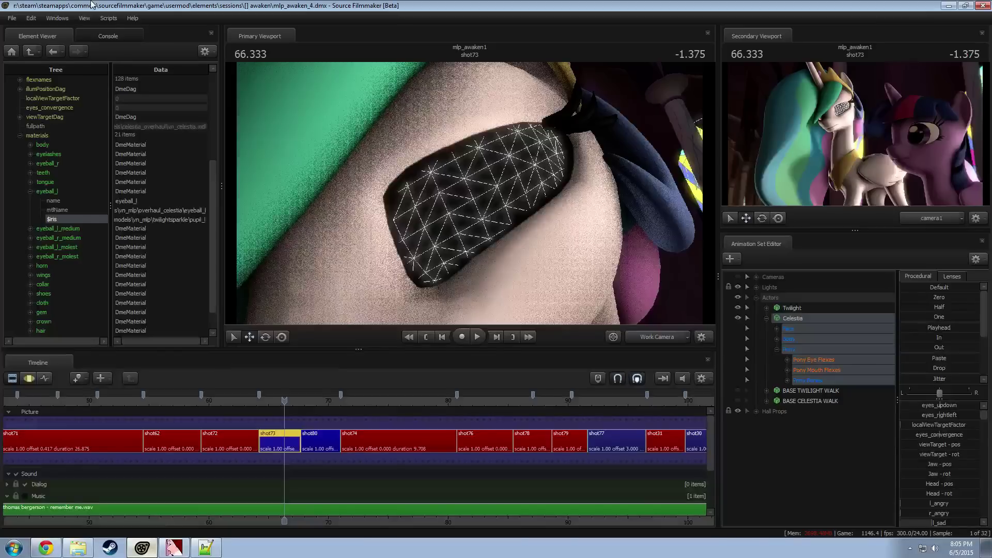
{"action": "left_click", "coordinate": [109, 18]}
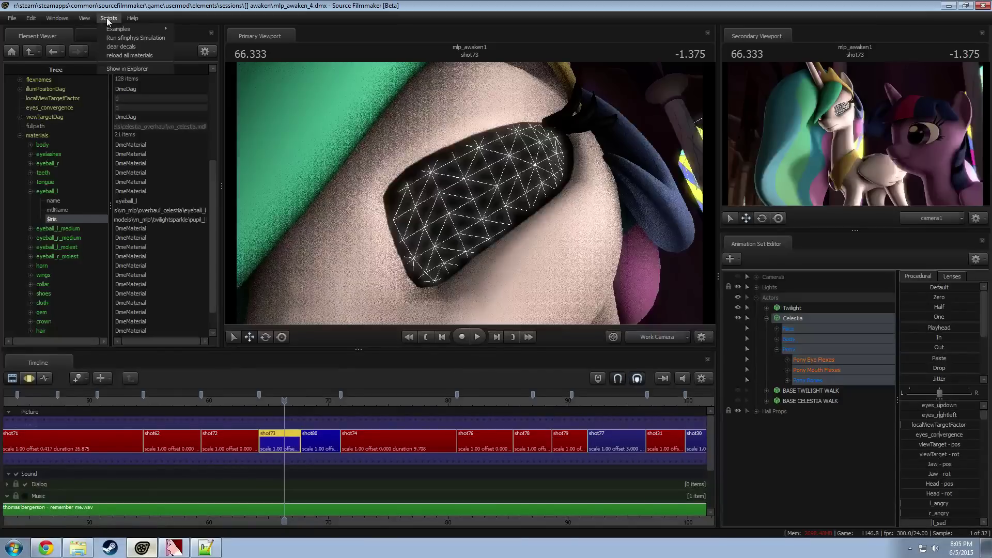
{"action": "left_click", "coordinate": [124, 56]}
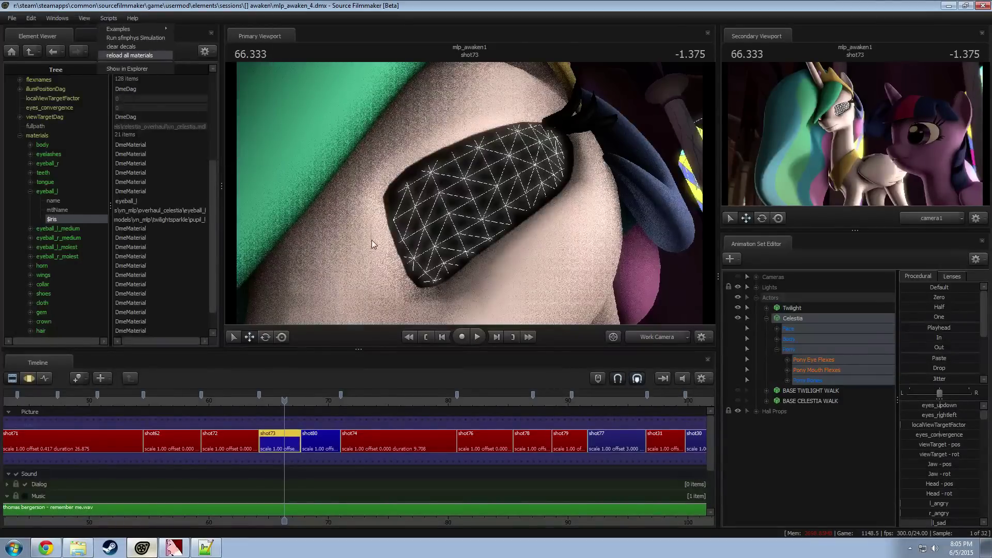
{"action": "left_click", "coordinate": [85, 551]}
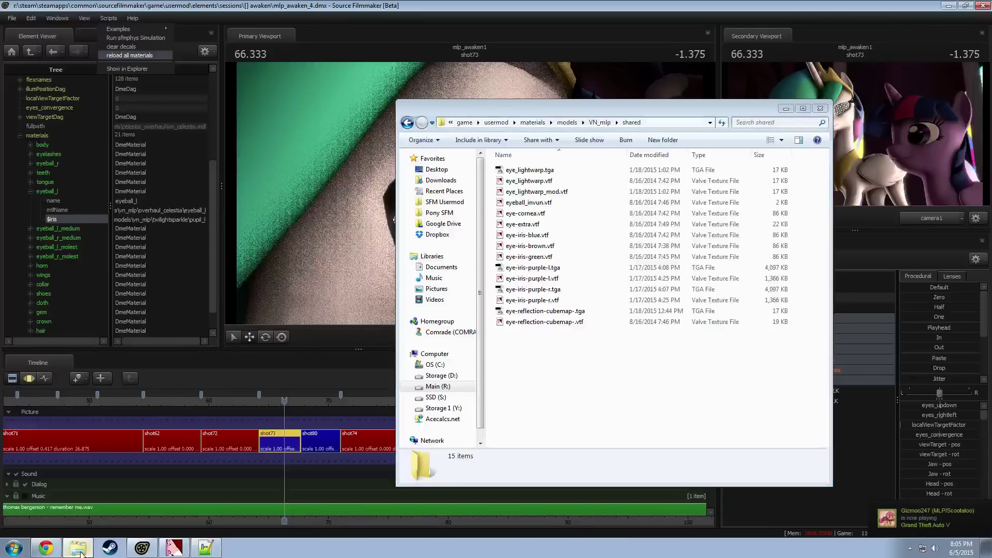
{"action": "left_click", "coordinate": [219, 487]}
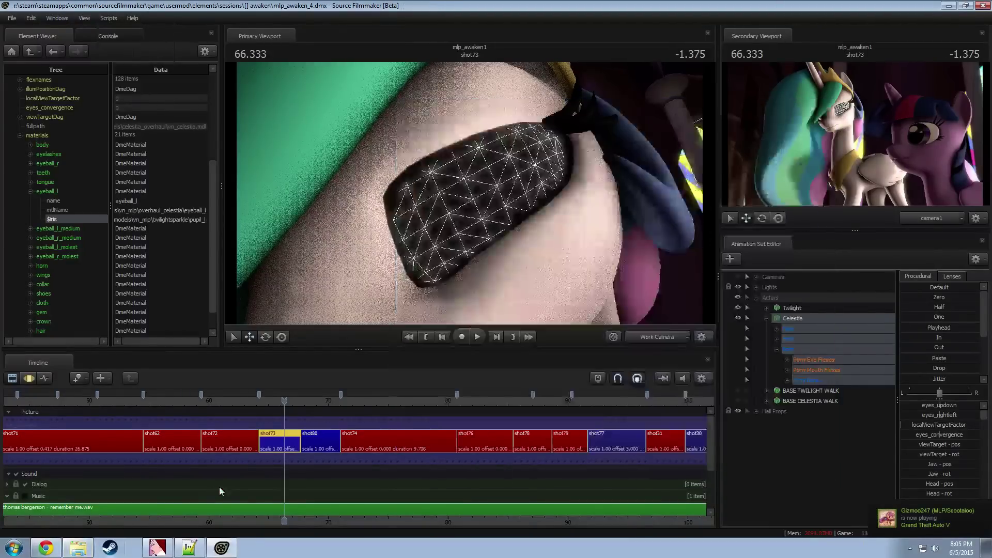
Step: Remove the $iris override attribute from Celestia's eyeball_l material in the element tree
{"action": "left_click_drag", "start_coordinate": [452, 188], "coordinate": [408, 157]}
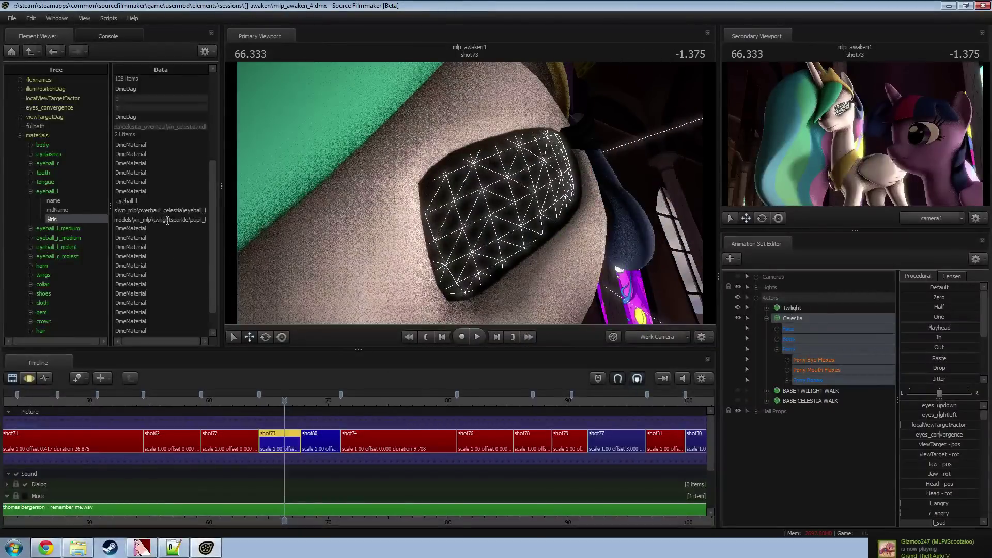
{"action": "right_click", "coordinate": [70, 220]}
{"action": "left_click", "coordinate": [86, 259]}
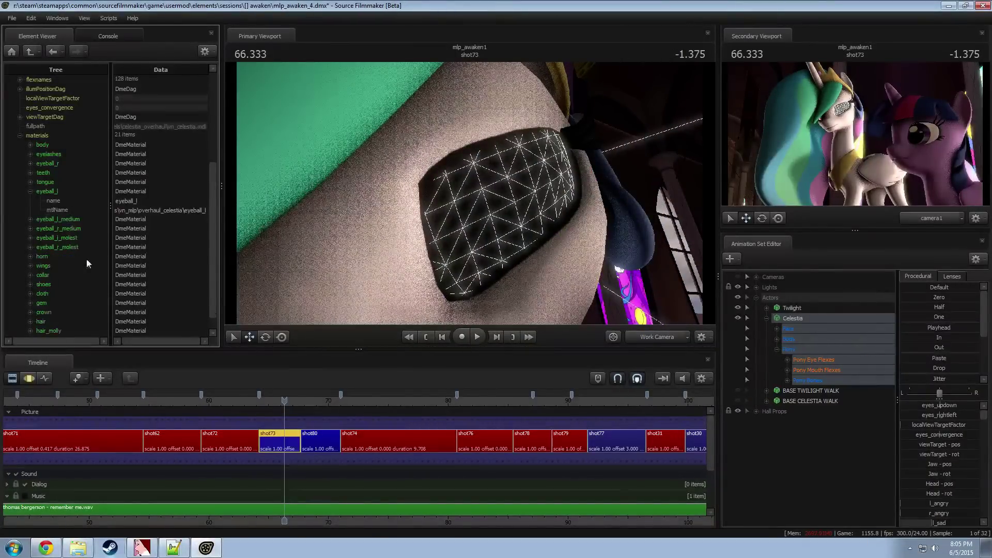
Step: Inspect Celestia's eye up close, glance at the shared eye textures and eyeball_l.vmt, and return to Source Filmmaker
{"action": "key", "text": "s"}
{"action": "mouse_move", "coordinate": [465, 191]}
{"action": "left_mouse_down"}
{"action": "mouse_move", "coordinate": [483, 200]}
{"action": "mouse_move", "coordinate": [471, 197]}
{"action": "left_mouse_up"}
{"action": "key", "text": "s"}
{"action": "key", "text": "w"}
{"action": "key", "text": "s"}
{"action": "key", "text": "alt+Tab"}
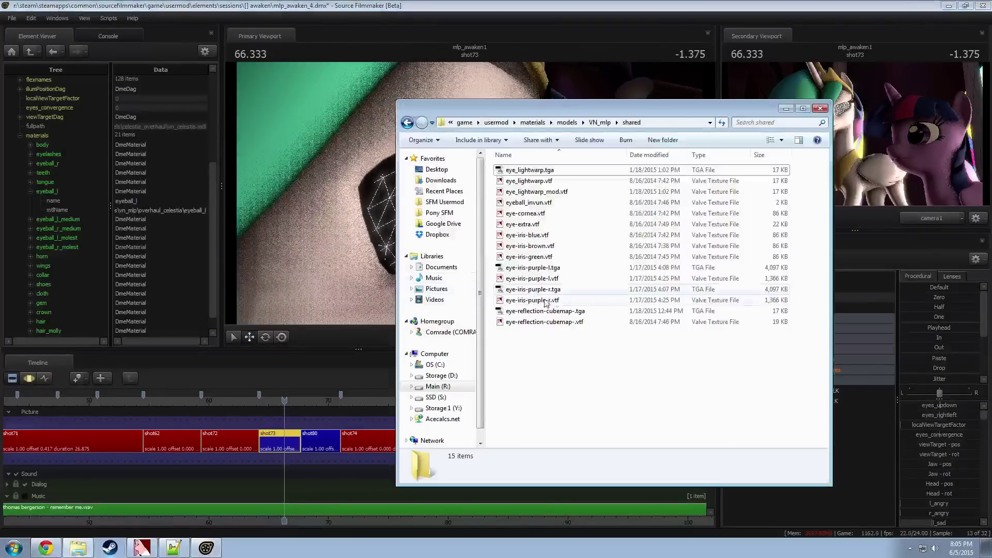
{"action": "key", "text": "alt+Tab"}
{"action": "key", "text": "alt+Tab"}
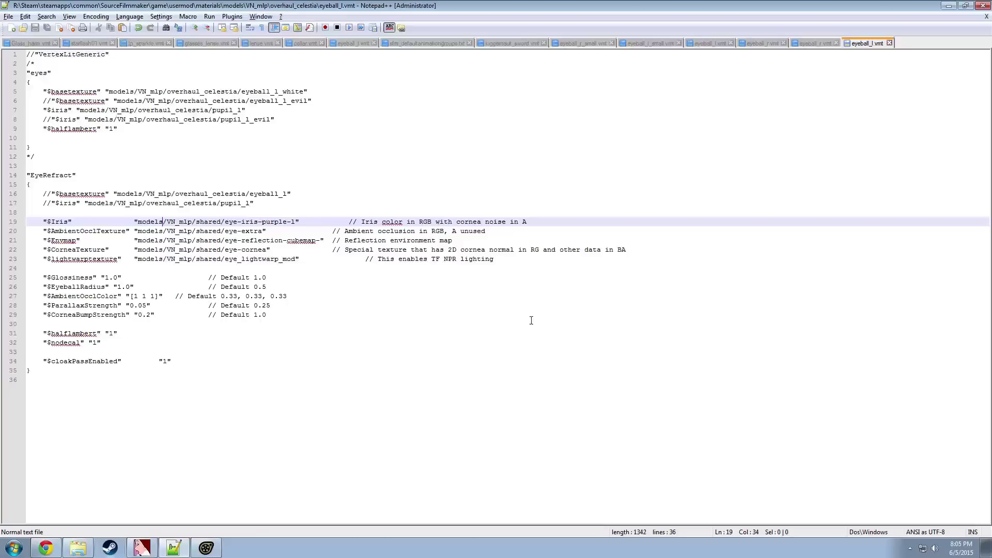
{"action": "key", "text": "alt+Tab"}
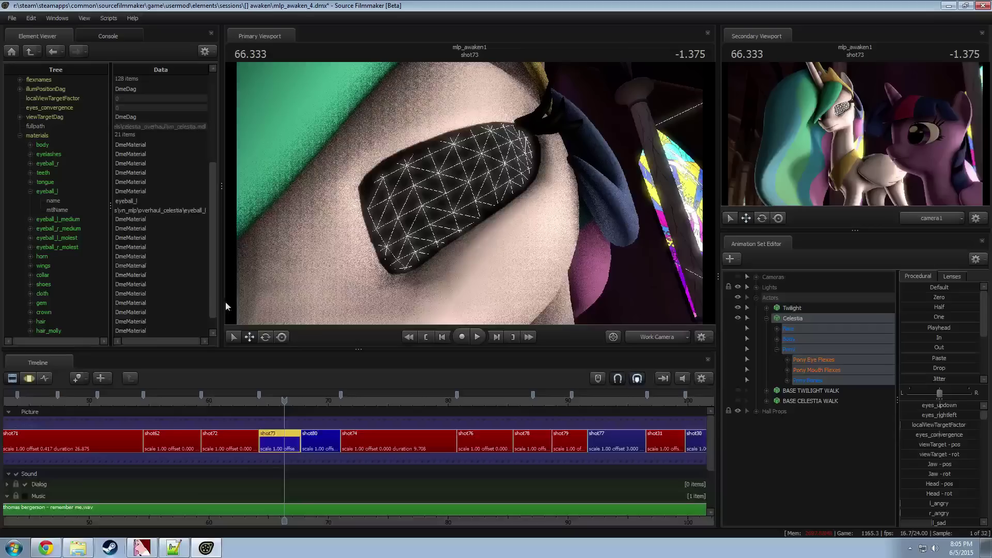
Step: Remove the override materials from Celestia and recheck the EyeRefract block in eyeball_l.vmt
{"action": "right_click", "coordinate": [795, 320]}
{"action": "left_click", "coordinate": [835, 473]}
{"action": "key", "text": "s"}
{"action": "left_click_drag", "start_coordinate": [338, 264], "coordinate": [338, 264]}
{"action": "key", "text": "alt+Tab"}
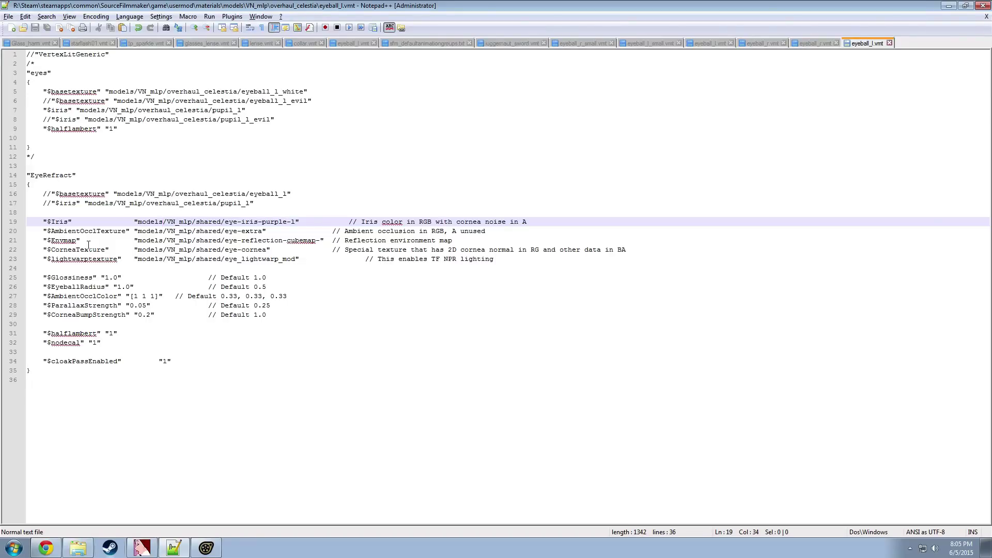
{"action": "key", "text": "alt+Tab"}
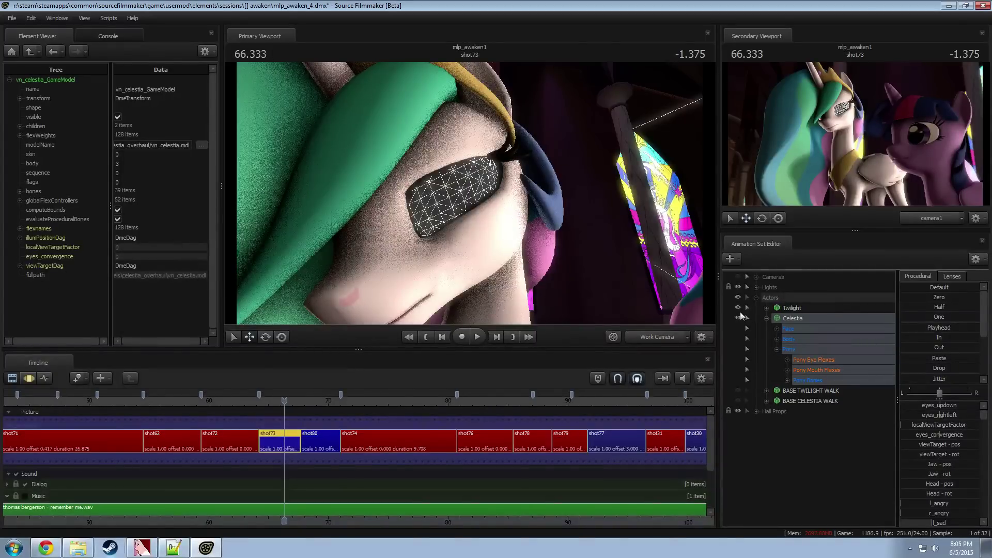
Step: Add override materials to Celestia again and expand the materials list of her model in the element viewer
{"action": "right_click", "coordinate": [796, 317]}
{"action": "left_click", "coordinate": [839, 468]}
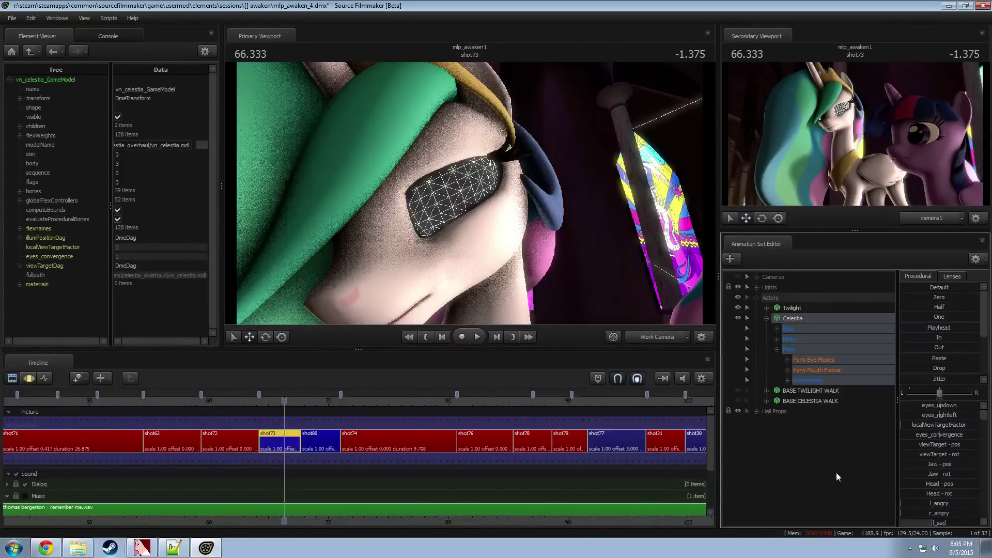
{"action": "right_click", "coordinate": [791, 322]}
{"action": "mouse_move", "coordinate": [832, 380]}
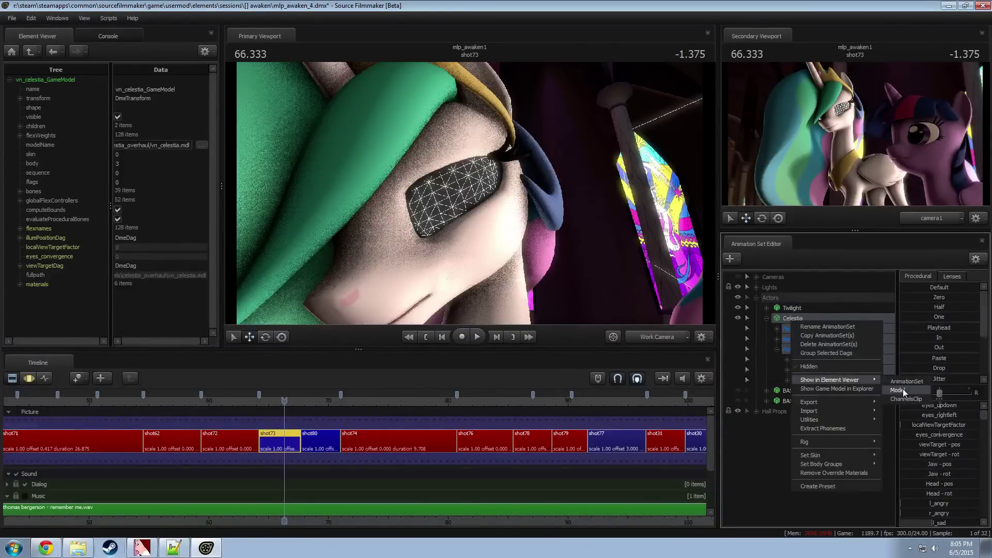
{"action": "left_click", "coordinate": [901, 389]}
{"action": "left_click_drag", "start_coordinate": [305, 312], "coordinate": [341, 344]}
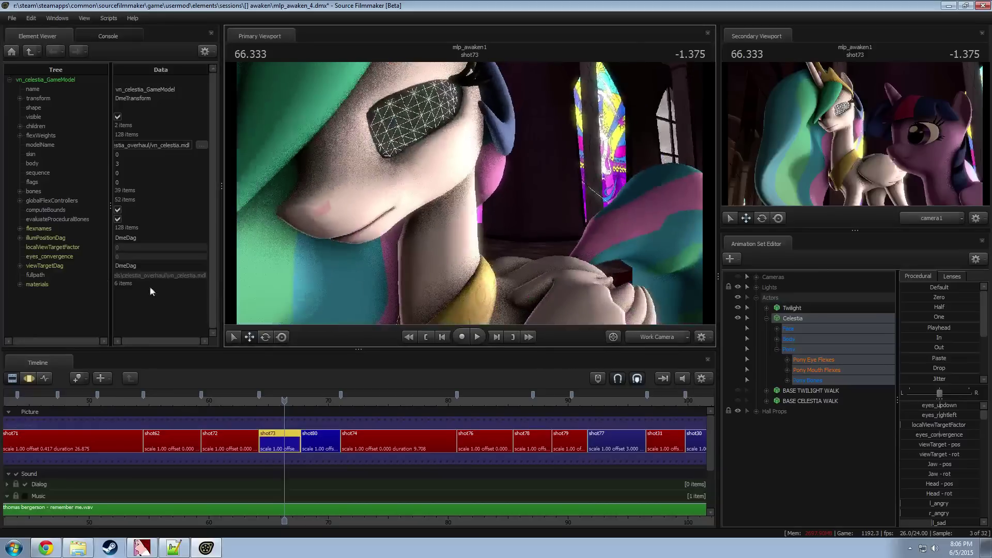
{"action": "left_click", "coordinate": [20, 284]}
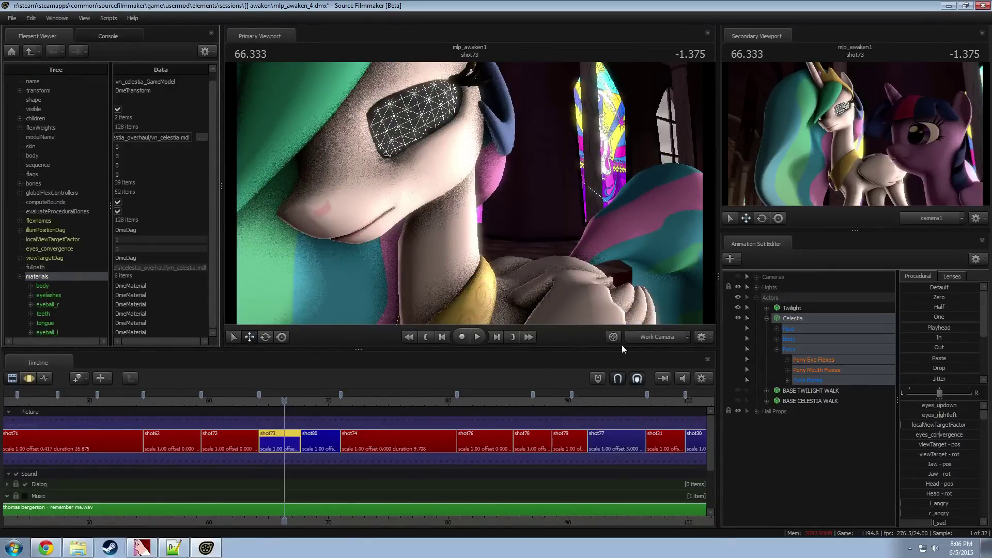
{"action": "right_click", "coordinate": [798, 316]}
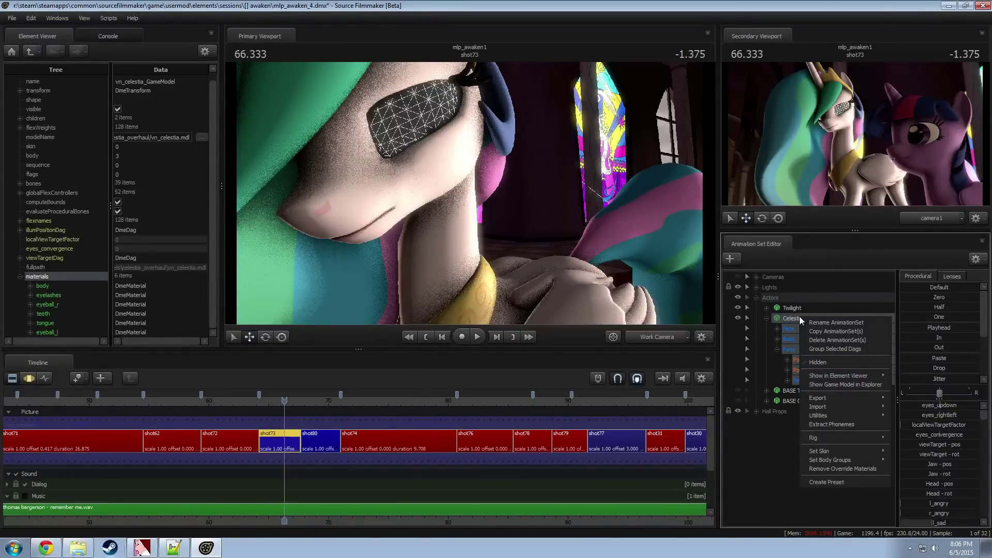
{"action": "left_click", "coordinate": [413, 193]}
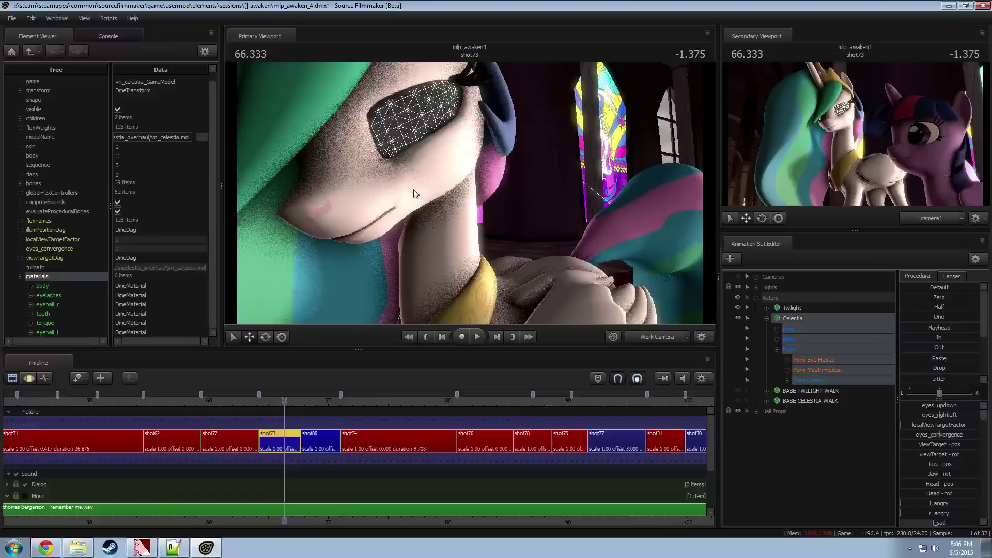
{"action": "left_click_drag", "start_coordinate": [414, 192], "coordinate": [478, 208]}
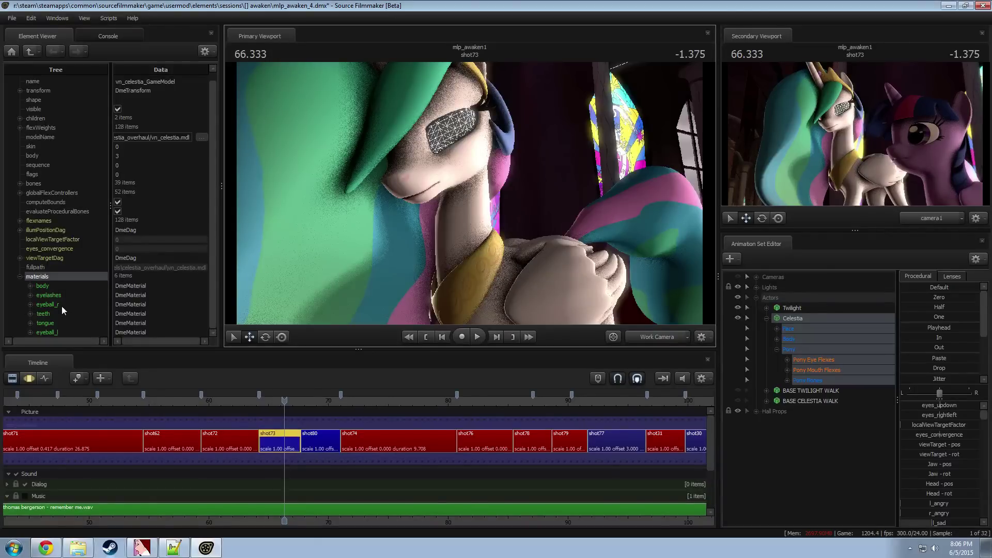
Step: Remove Celestia's override materials, add them again, and expand the model's materials list
{"action": "left_click_drag", "start_coordinate": [469, 194], "coordinate": [443, 233]}
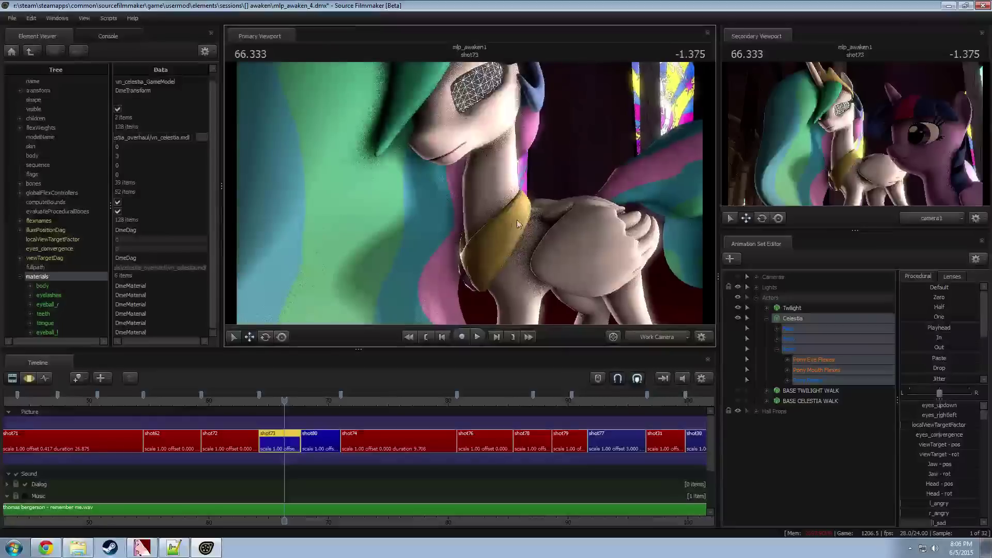
{"action": "right_click", "coordinate": [819, 321]}
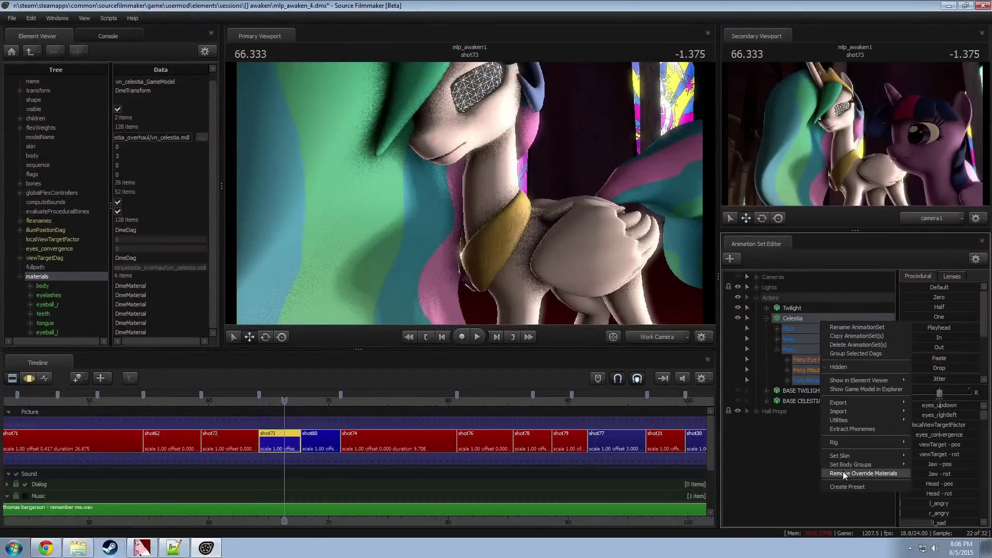
{"action": "left_click", "coordinate": [842, 471]}
{"action": "right_click", "coordinate": [802, 325]}
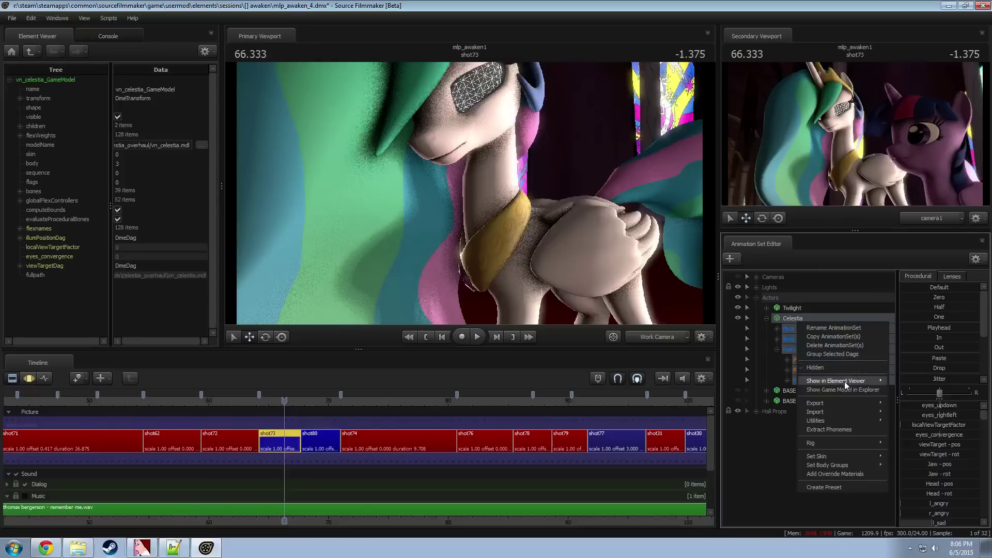
{"action": "left_click", "coordinate": [829, 472]}
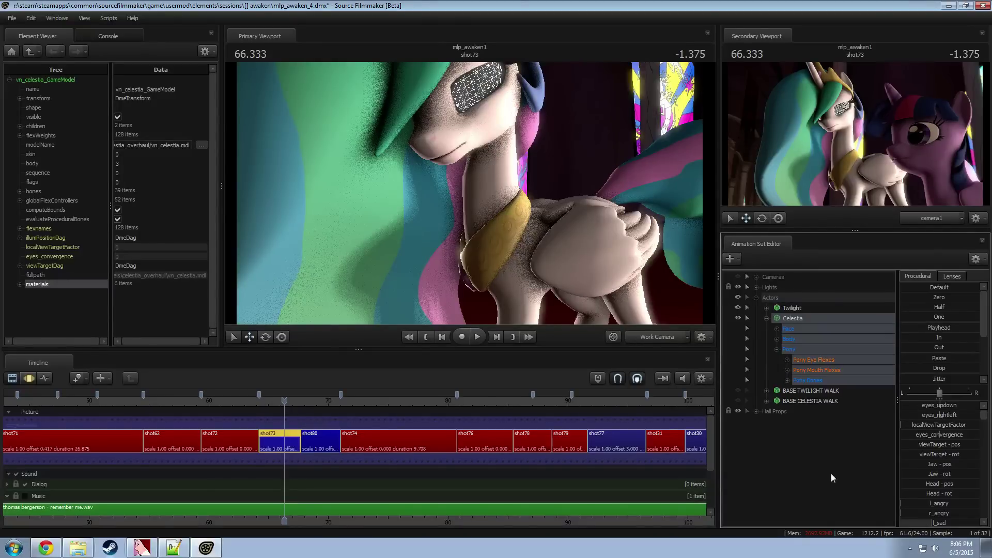
{"action": "left_click", "coordinate": [20, 284]}
{"action": "left_click_drag", "start_coordinate": [484, 232], "coordinate": [503, 236]}
{"action": "key", "text": "s"}
Step: Switch to eyeball_l.vmt in Notepad++ and enclose the whole EyeRefract block in /* */ comment marks
{"action": "key", "text": "alt+Tab"}
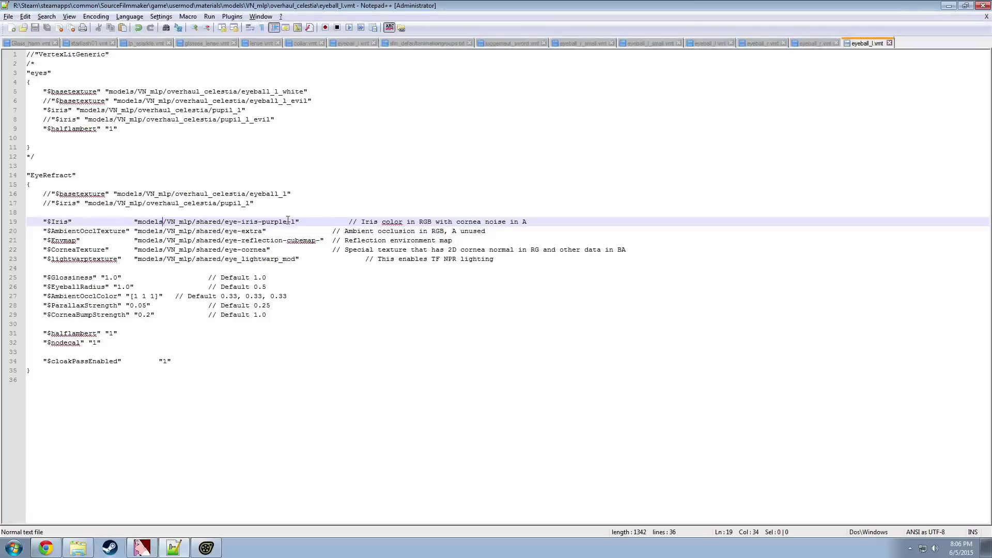
{"action": "left_click", "coordinate": [106, 164]}
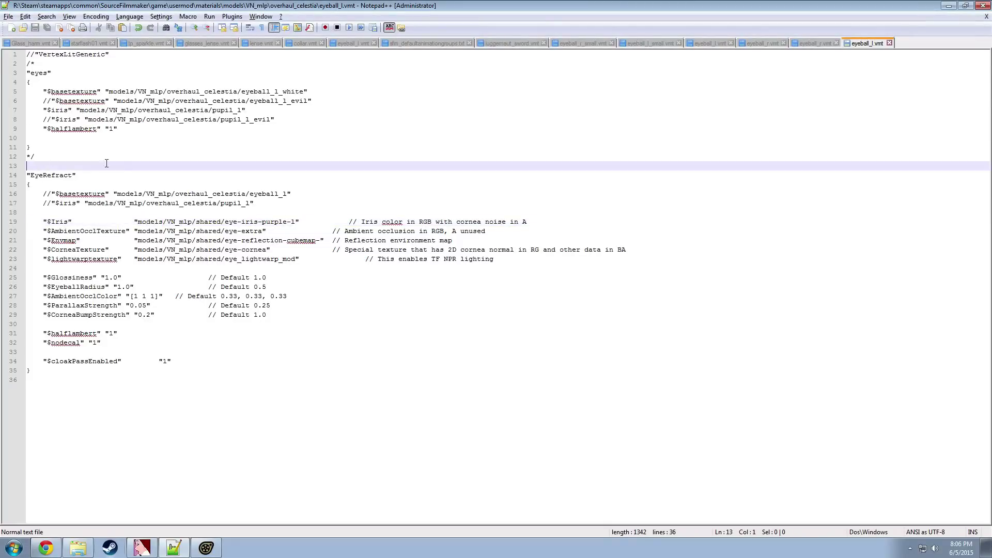
{"action": "type", "text": "/*"}
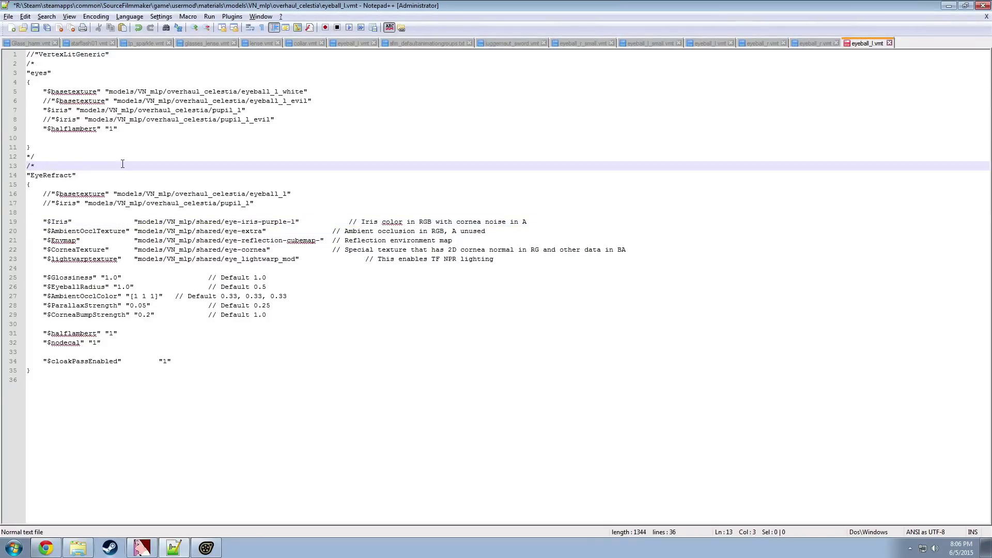
{"action": "left_click", "coordinate": [98, 405]}
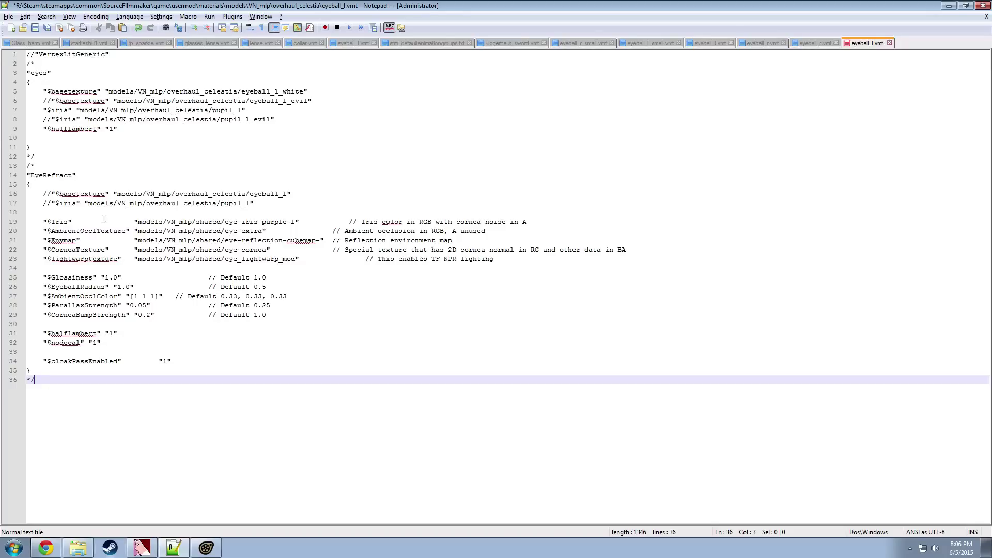
Step: Remove the comment marks around the "eyes" block and save eyeball_l.vmt
{"action": "left_click", "coordinate": [39, 155]}
{"action": "key", "text": "BackSpace"}
{"action": "left_click", "coordinate": [63, 66]}
{"action": "key", "text": "BackSpace"}
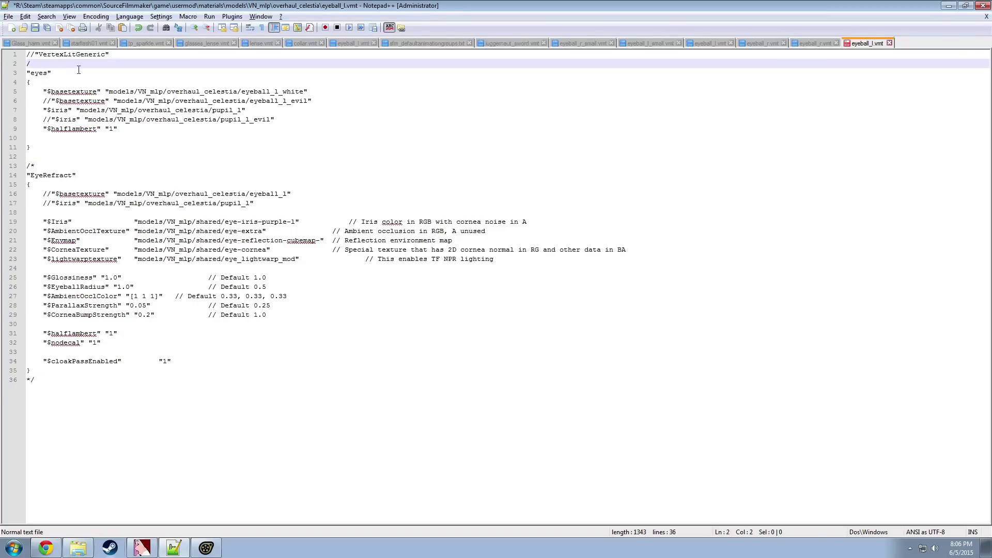
{"action": "key", "text": "ctrl+s"}
Step: Switch back to Source Filmmaker and run the script that reloads the edited materials, viewing Celestia's face from the front
{"action": "key", "text": "alt+Tab"}
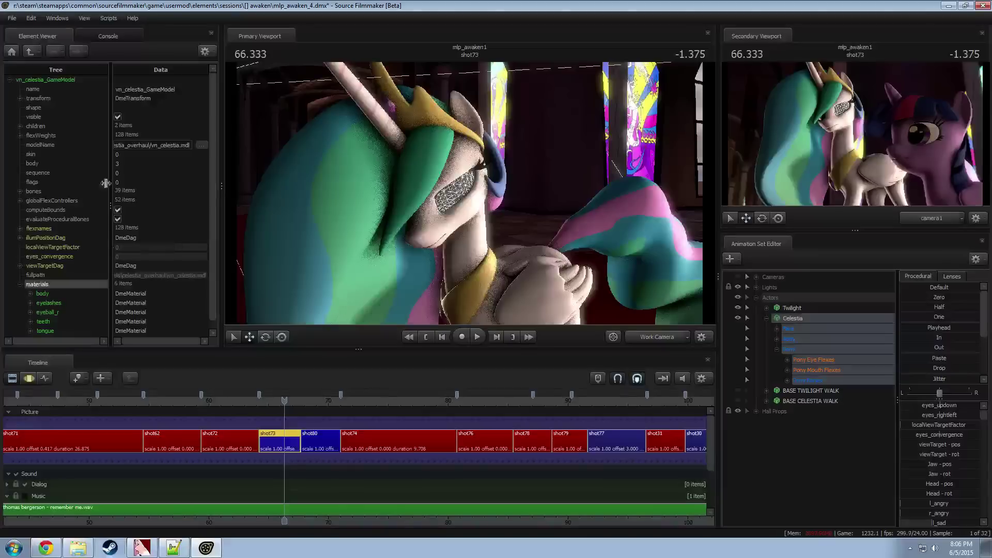
{"action": "left_click", "coordinate": [102, 19]}
{"action": "left_click", "coordinate": [115, 56]}
{"action": "left_click_drag", "start_coordinate": [469, 194], "coordinate": [527, 166]}
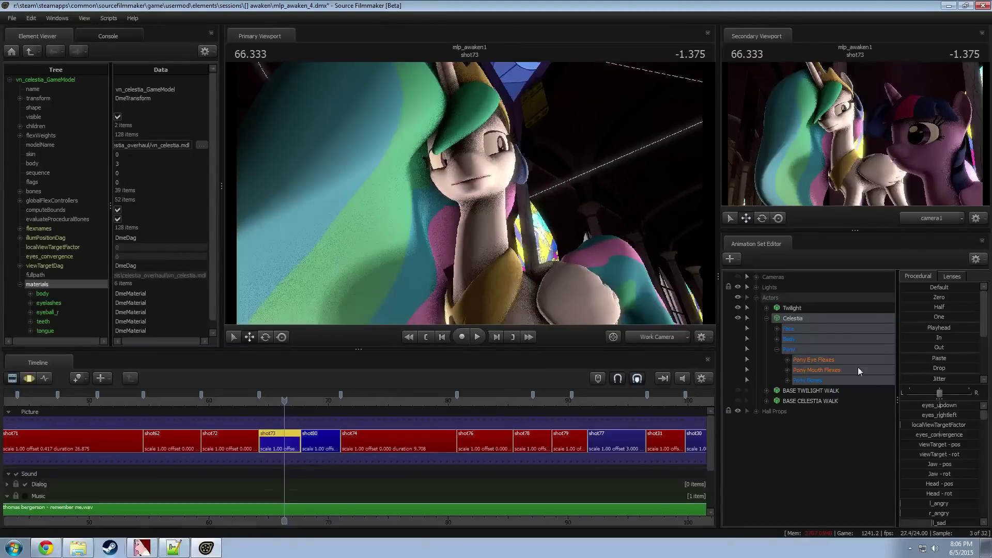
Step: Remove and re-add Celestia's override materials, with her model shown in the Element Viewer and its materials list expanded
{"action": "right_click", "coordinate": [810, 316]}
{"action": "left_click", "coordinate": [851, 467]}
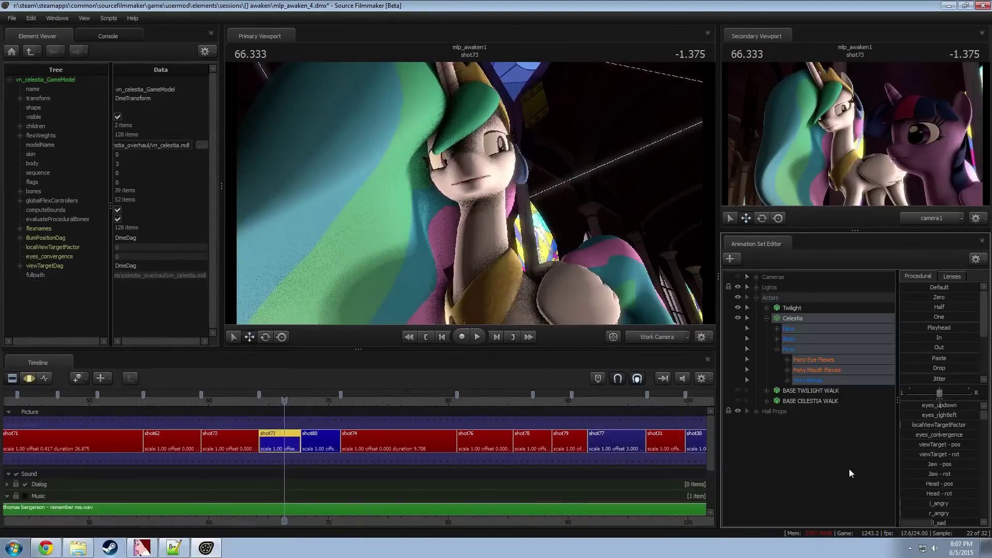
{"action": "right_click", "coordinate": [805, 316]}
{"action": "mouse_move", "coordinate": [858, 375]}
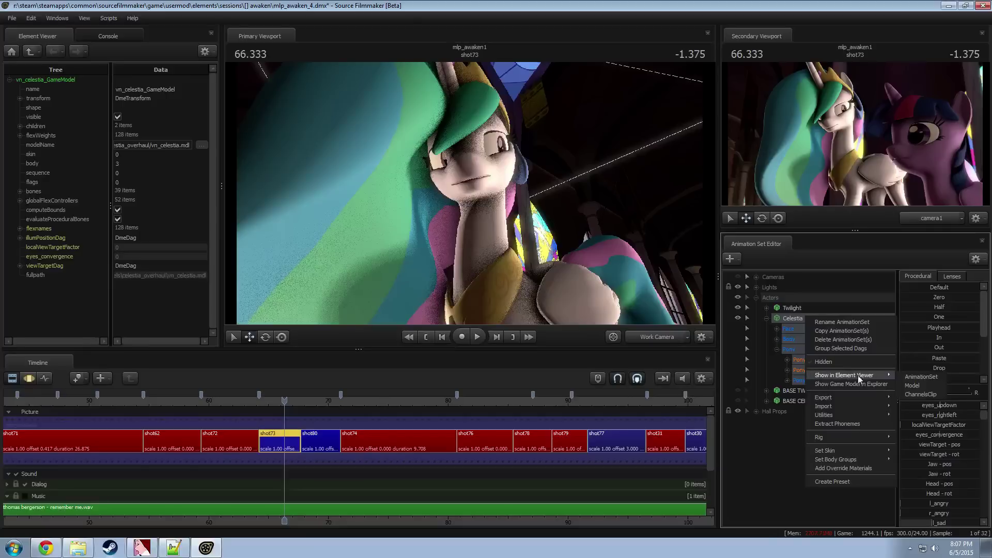
{"action": "left_click", "coordinate": [913, 385]}
{"action": "right_click", "coordinate": [781, 318]}
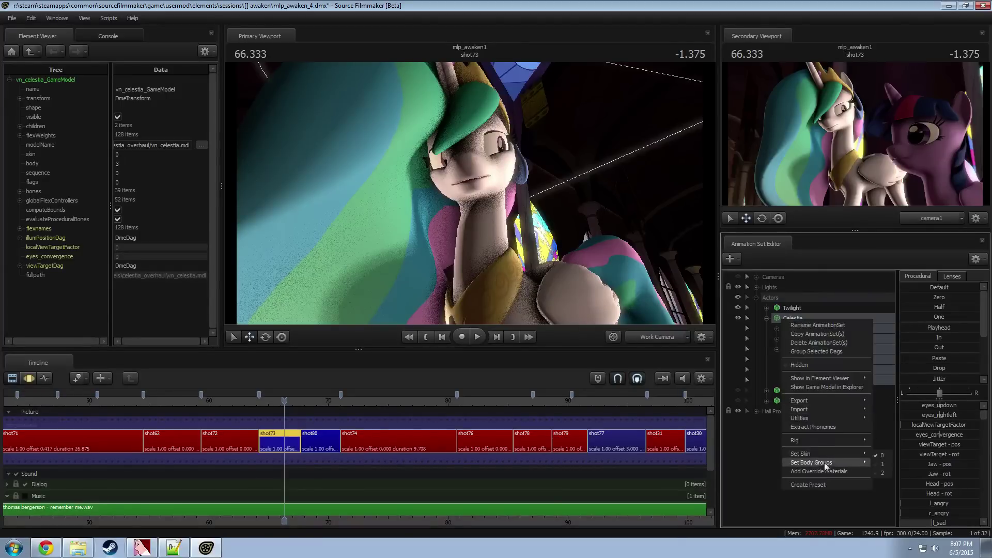
{"action": "left_click", "coordinate": [820, 470]}
{"action": "double_click", "coordinate": [37, 284]}
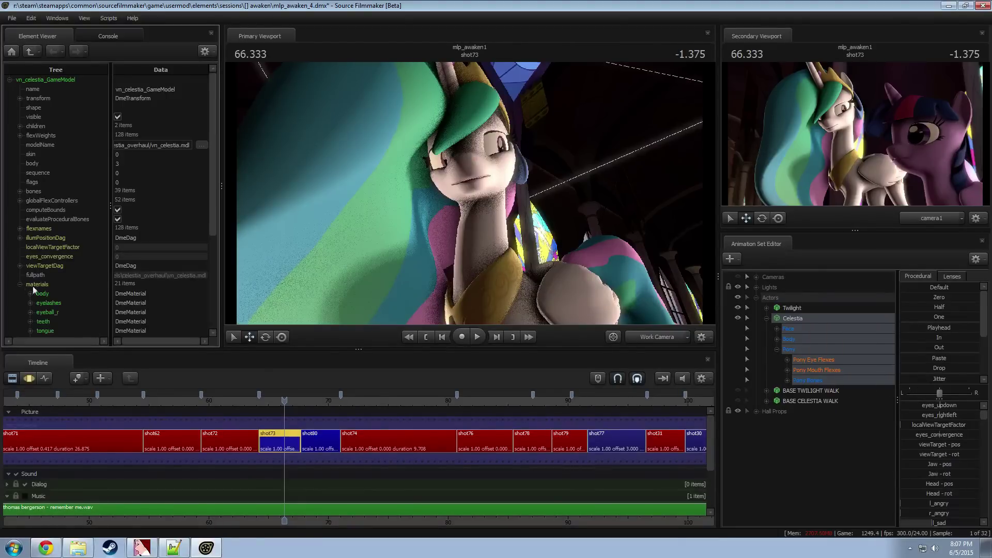
{"action": "scroll", "coordinate": [134, 297], "scroll_direction": "down", "scroll_amount": 5}
{"action": "key", "text": "w"}
{"action": "left_click_drag", "start_coordinate": [470, 193], "coordinate": [460, 193]}
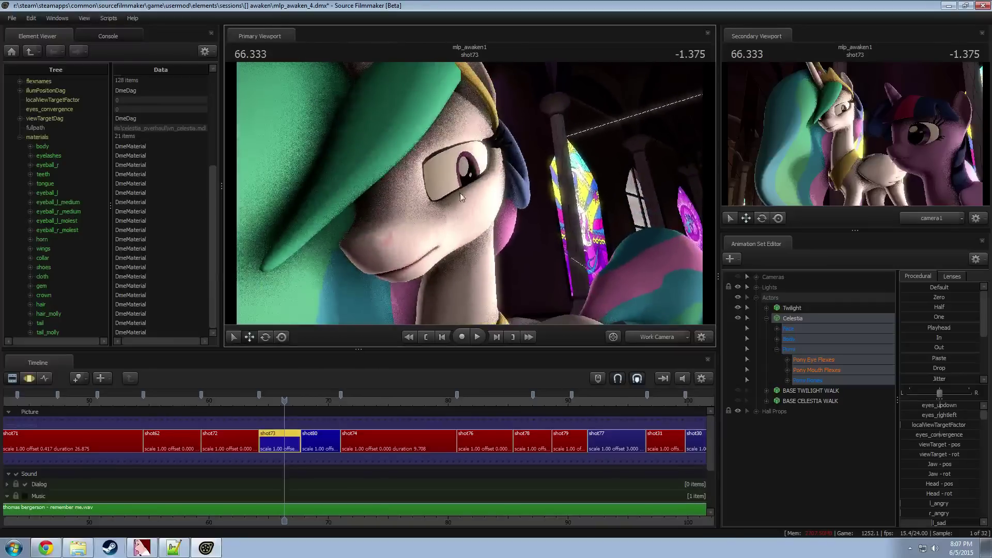
Step: Add a string attribute named $basetexture to Celestia's body material and expand that material's attributes
{"action": "right_click", "coordinate": [38, 136]}
{"action": "mouse_move", "coordinate": [93, 222]}
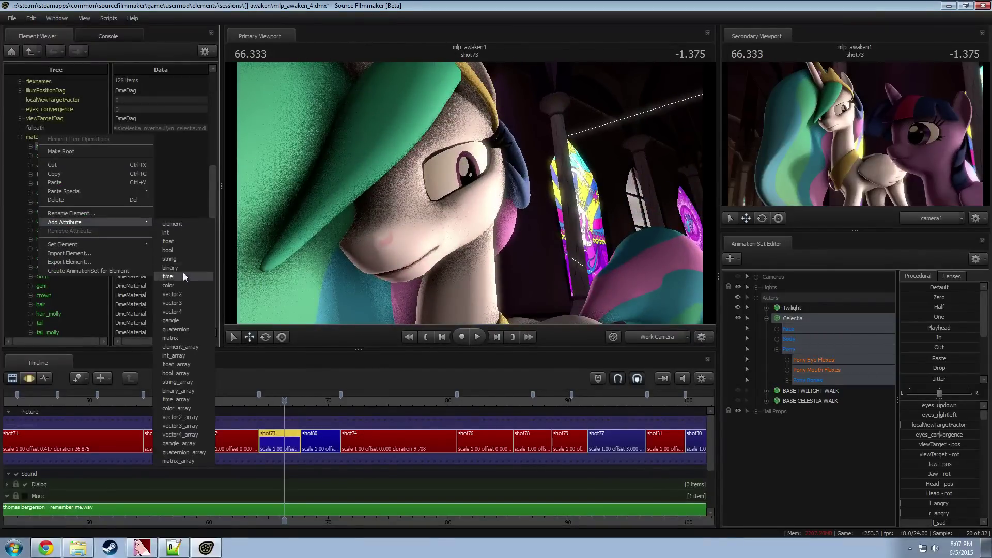
{"action": "left_click", "coordinate": [183, 258]}
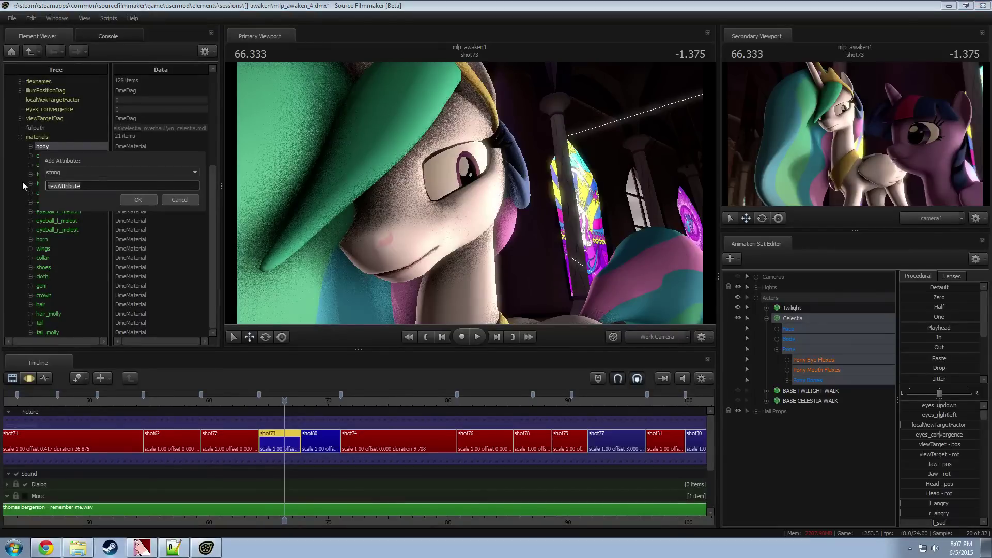
{"action": "type", "text": "sbasetexture"}
{"action": "key", "text": "Return"}
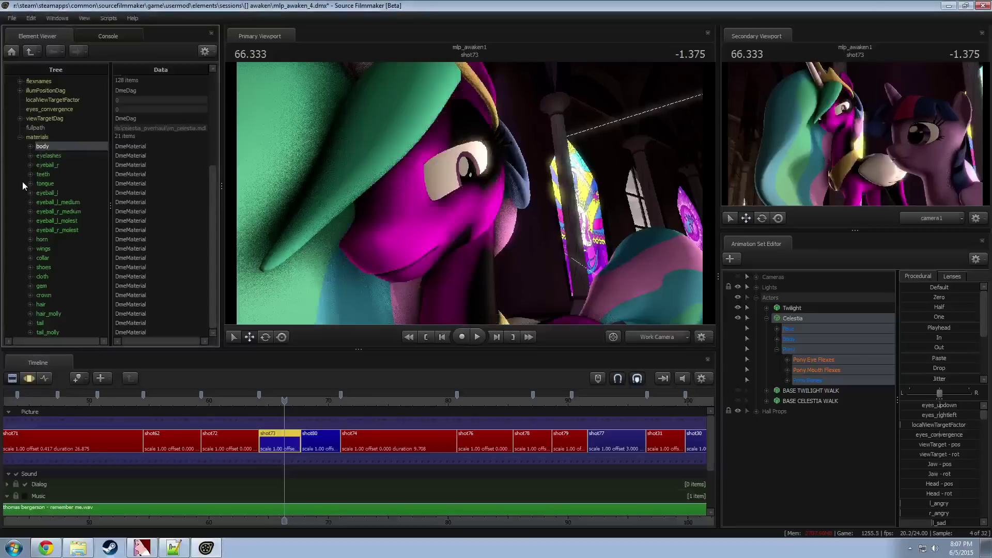
{"action": "left_click", "coordinate": [30, 146]}
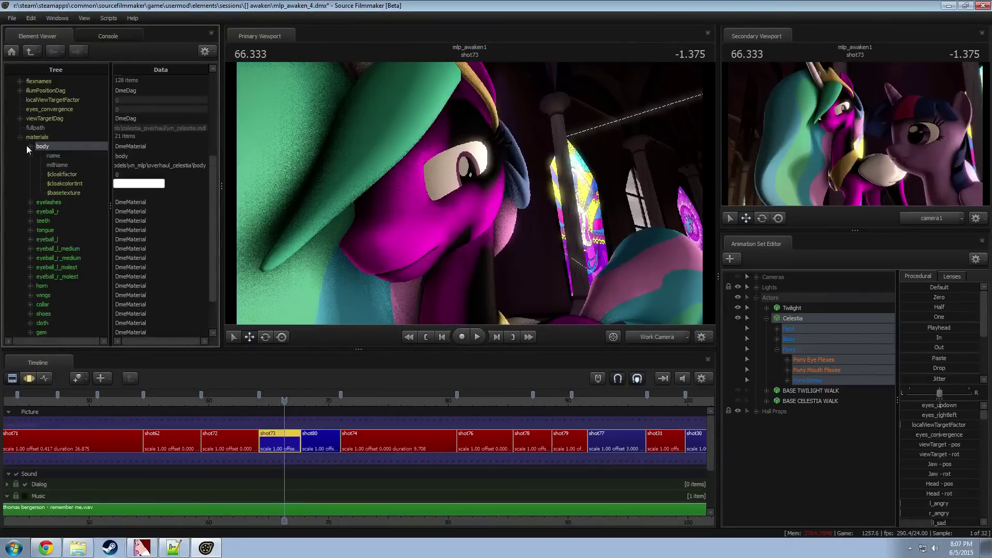
Step: Examine how Celestia's body renders with the empty $basetexture override from several camera angles
{"action": "left_click_drag", "start_coordinate": [413, 198], "coordinate": [330, 241]}
{"action": "key", "text": "s"}
{"action": "key", "text": "d"}
{"action": "key", "text": "w"}
{"action": "key", "text": "w"}
{"action": "key", "text": "s"}
{"action": "key", "text": "a"}
{"action": "key", "text": "s"}
{"action": "key", "text": "s"}
Step: Set the body material's $basetexture to models\vn_mlp\rainbowdash\body, reusing the path copied from mtlName
{"action": "left_click", "coordinate": [119, 192]}
{"action": "left_click", "coordinate": [177, 166]}
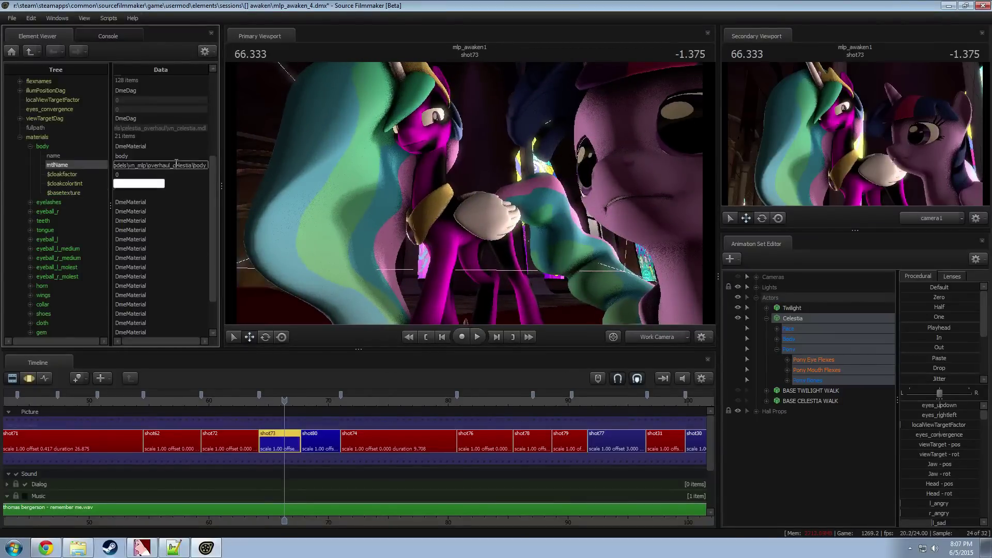
{"action": "key", "text": "ctrl+a"}
{"action": "key", "text": "ctrl+c"}
{"action": "left_click", "coordinate": [144, 192]}
{"action": "key", "text": "ctrl+v"}
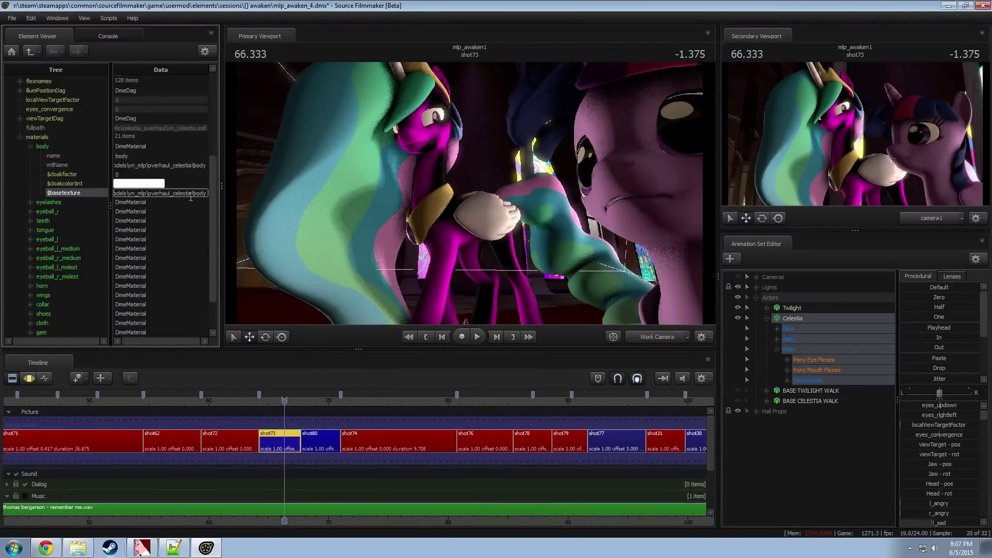
{"action": "left_click_drag", "start_coordinate": [192, 193], "coordinate": [149, 198]}
{"action": "type", "text": "rainbowdash"}
{"action": "key", "text": "Return"}
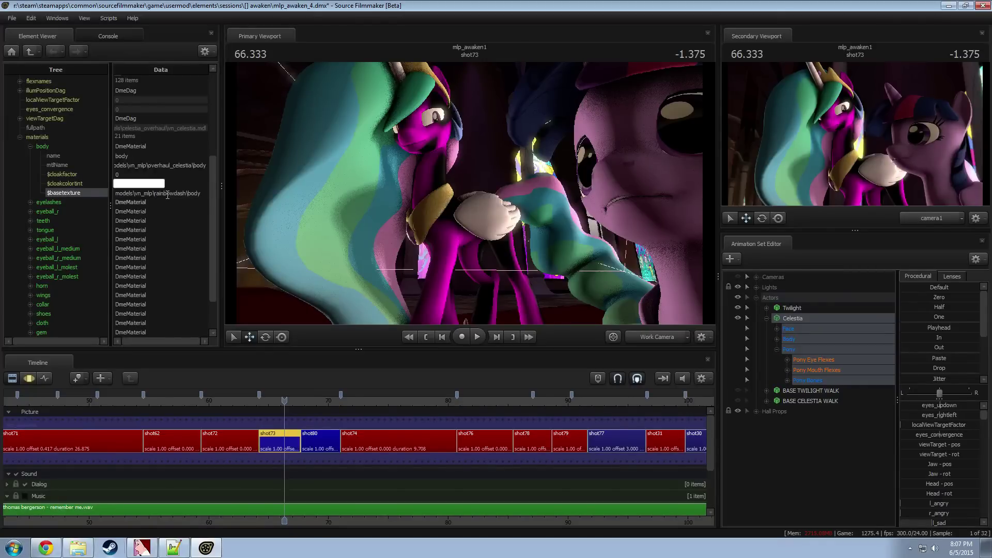
{"action": "mouse_move", "coordinate": [469, 193]}
{"action": "left_mouse_down"}
{"action": "mouse_move", "coordinate": [482, 206]}
{"action": "mouse_move", "coordinate": [496, 201]}
{"action": "mouse_move", "coordinate": [475, 181]}
{"action": "mouse_move", "coordinate": [532, 180]}
{"action": "mouse_move", "coordinate": [521, 173]}
{"action": "mouse_move", "coordinate": [534, 157]}
{"action": "mouse_move", "coordinate": [465, 196]}
{"action": "left_mouse_up"}
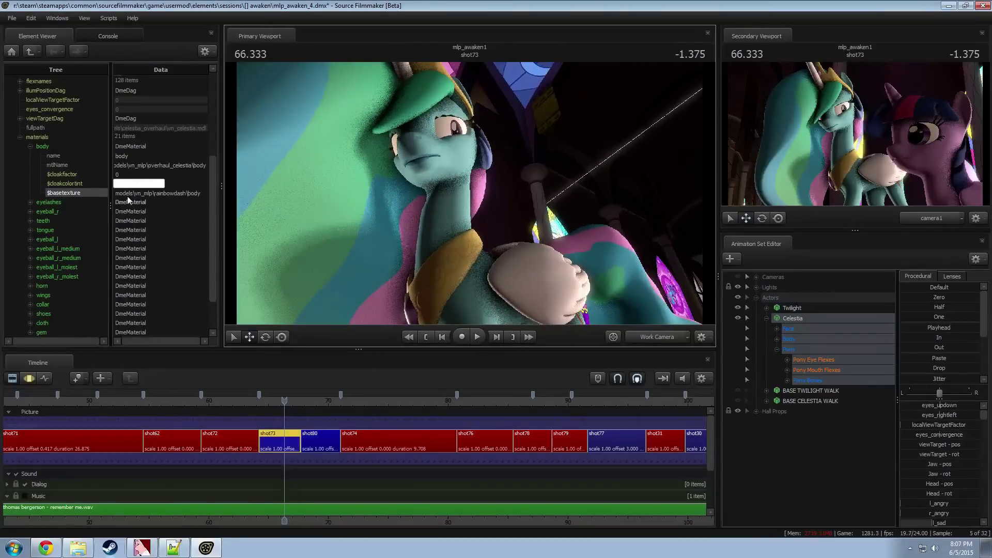
Step: Change the body material's $basetexture path to models\vn_mlp\bonbon\body and view Celestia's whole figure
{"action": "left_click", "coordinate": [186, 193]}
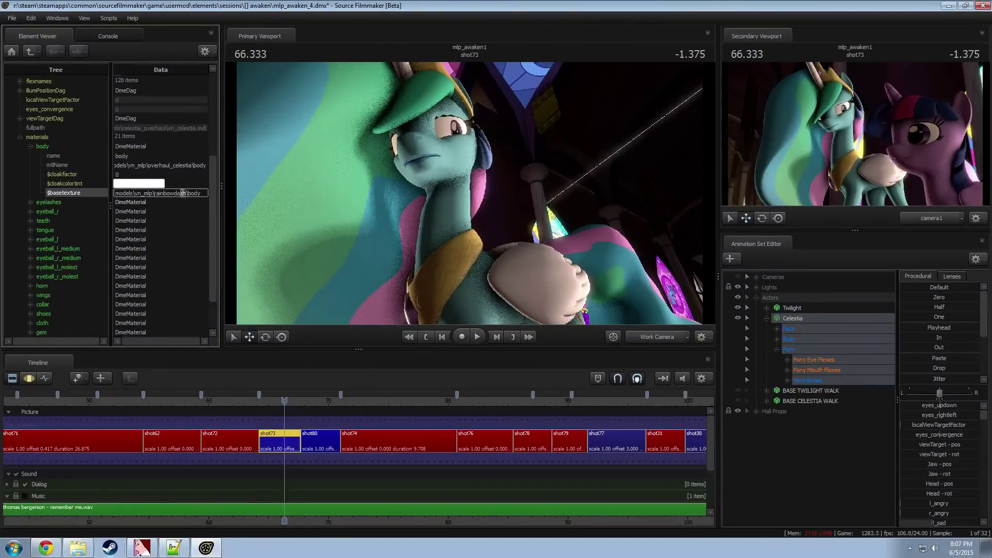
{"action": "left_click_drag", "start_coordinate": [186, 193], "coordinate": [158, 195]}
{"action": "key", "text": "BackSpace"}
{"action": "type", "text": "bonbon"}
{"action": "key", "text": "Return"}
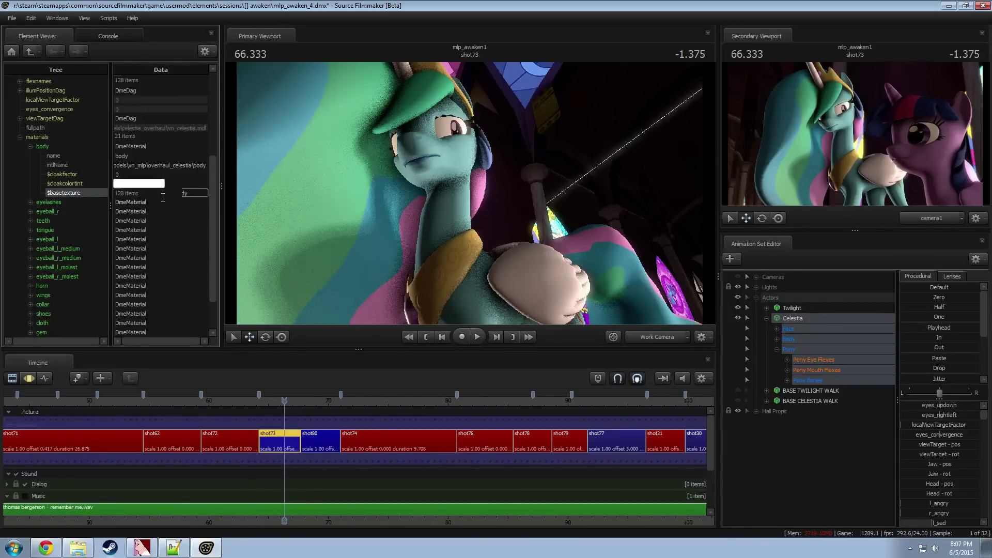
{"action": "left_click_drag", "start_coordinate": [518, 265], "coordinate": [309, 187]}
Step: Delete the $basetexture attribute from Celestia's body material
{"action": "right_click", "coordinate": [64, 196]}
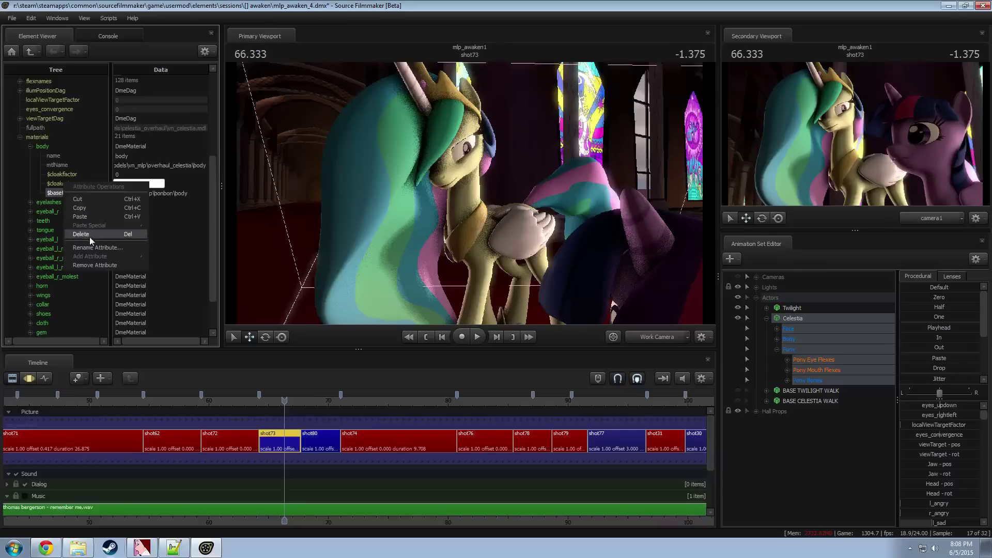
{"action": "left_click", "coordinate": [91, 235]}
{"action": "mouse_move", "coordinate": [492, 160]}
{"action": "left_mouse_down"}
{"action": "mouse_move", "coordinate": [493, 181]}
{"action": "mouse_move", "coordinate": [477, 142]}
{"action": "mouse_move", "coordinate": [491, 166]}
{"action": "left_mouse_up"}
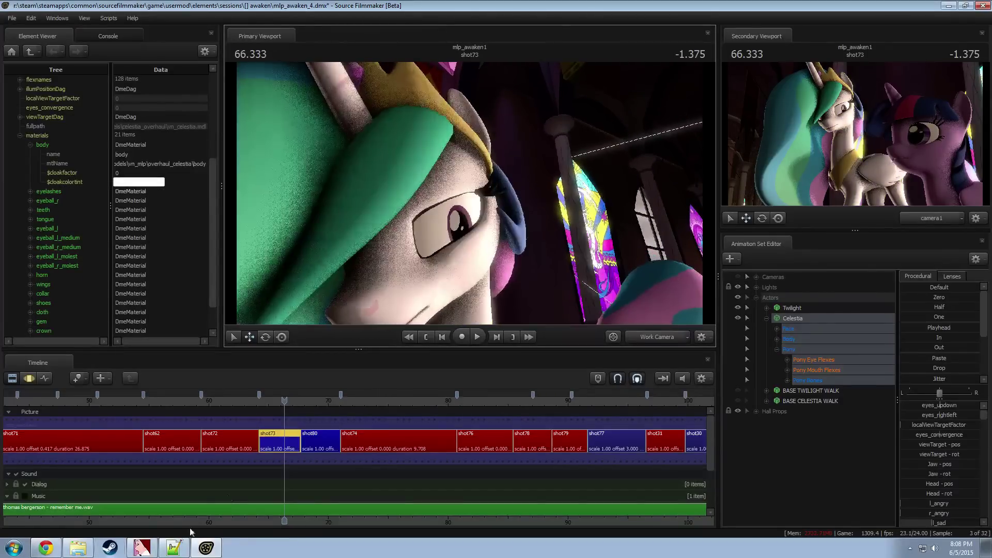
Step: Switch to Chrome and search Google in a new tab for "valve eyes", refining the search to "valve eyes vmt"
{"action": "left_click", "coordinate": [77, 548]}
{"action": "left_click", "coordinate": [46, 548]}
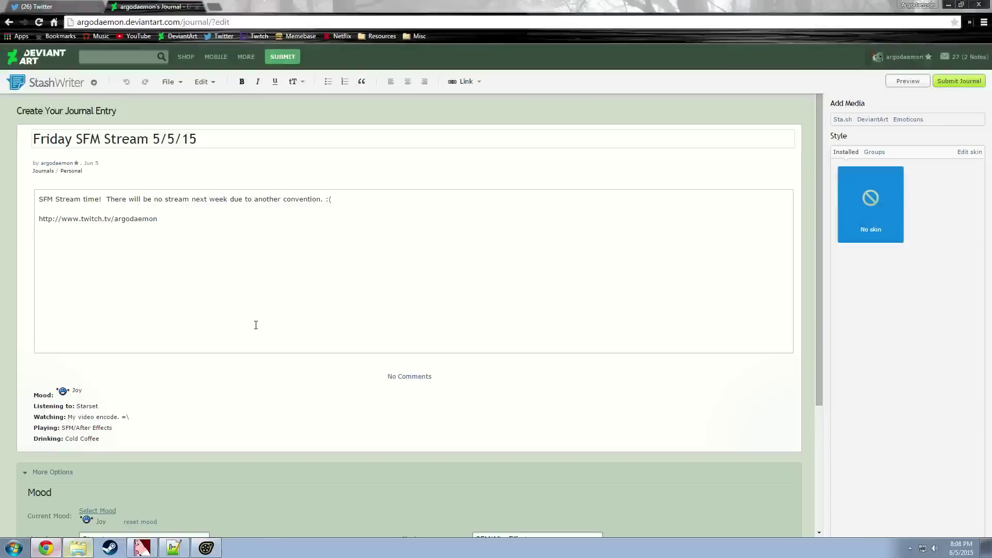
{"action": "left_click", "coordinate": [219, 8]}
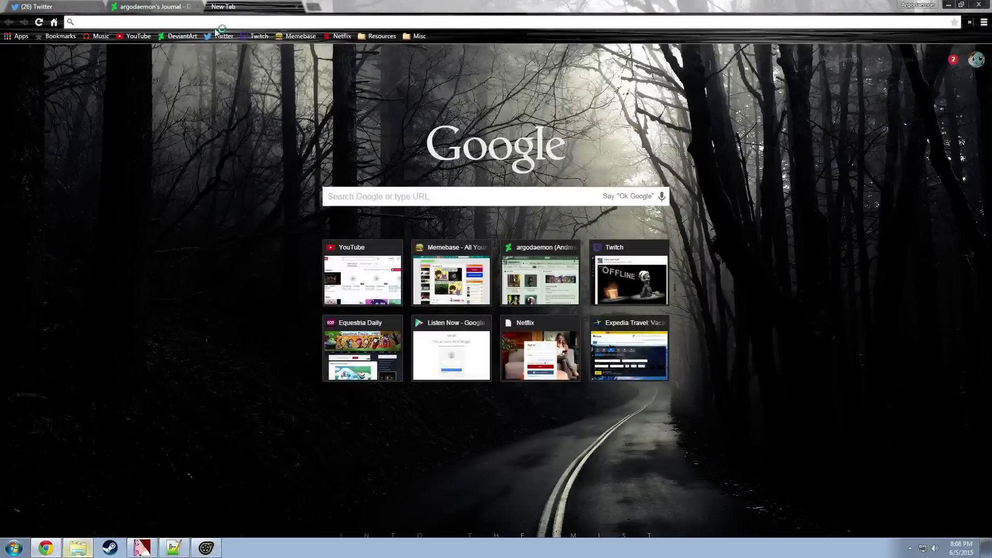
{"action": "type", "text": "valve eyes"}
{"action": "key", "text": "Return"}
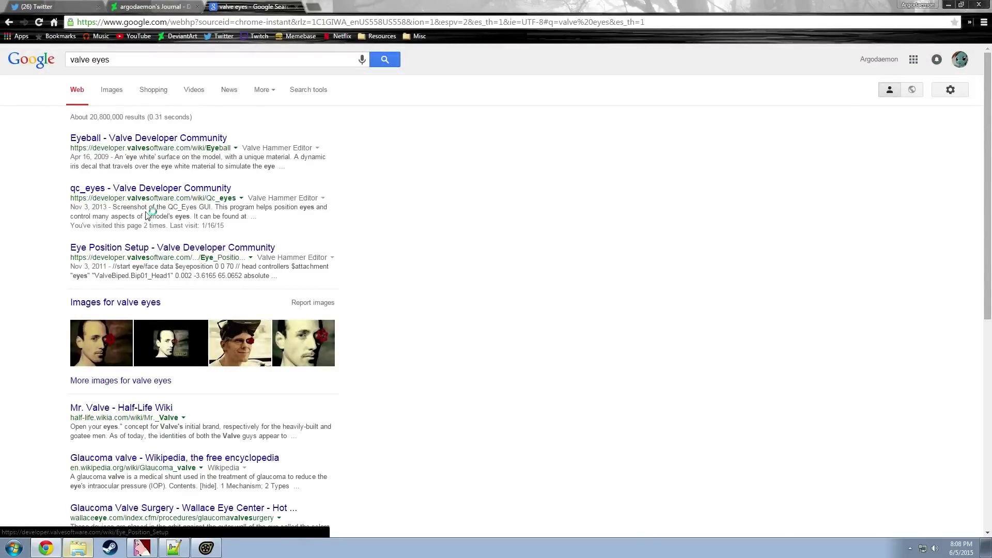
{"action": "left_click", "coordinate": [120, 59]}
{"action": "type", "text": "vmt"}
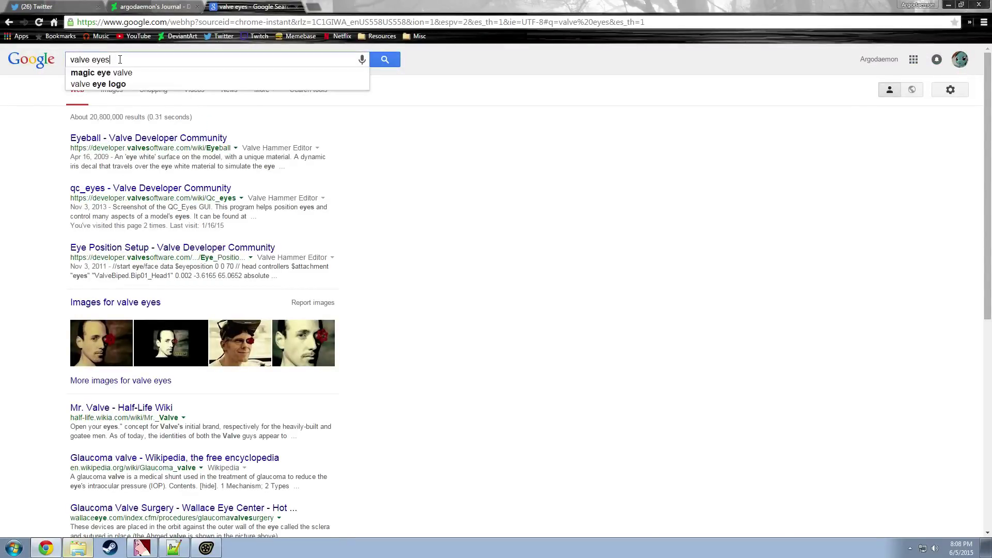
{"action": "key", "text": "Return"}
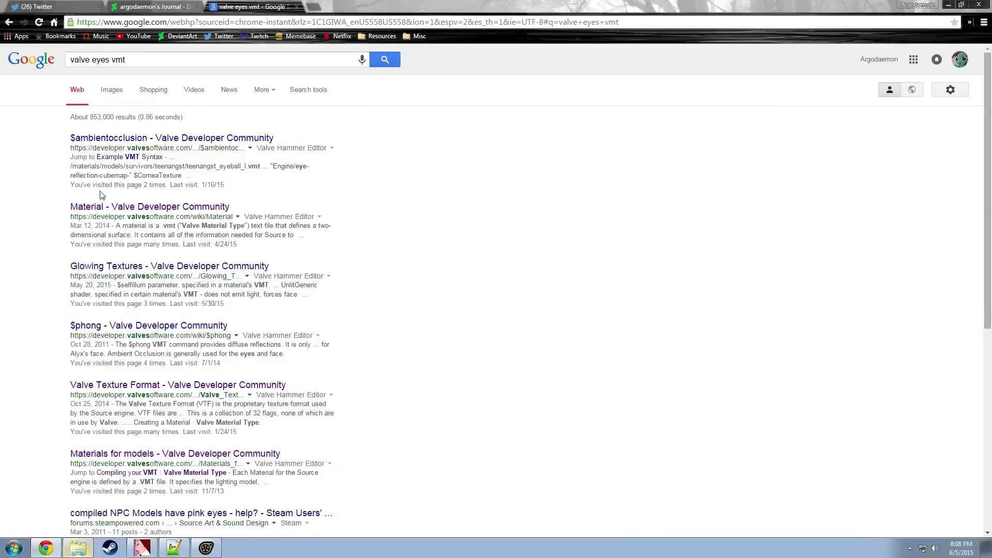
Step: Open the Valve Developer Community's Material page from the results and look through its sections
{"action": "left_click", "coordinate": [131, 207]}
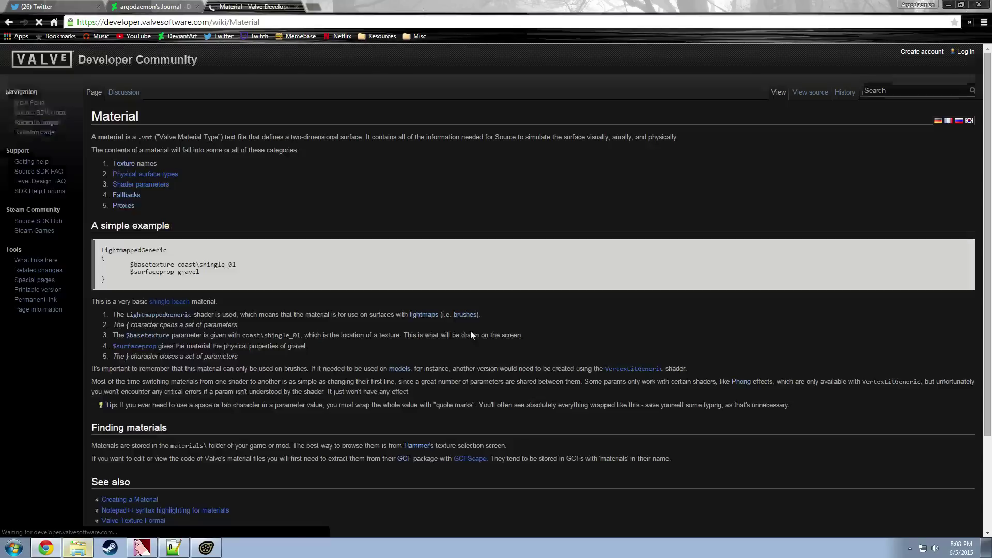
{"action": "scroll", "coordinate": [240, 376], "scroll_direction": "down", "scroll_amount": 4}
{"action": "scroll", "coordinate": [256, 373], "scroll_direction": "up", "scroll_amount": 3}
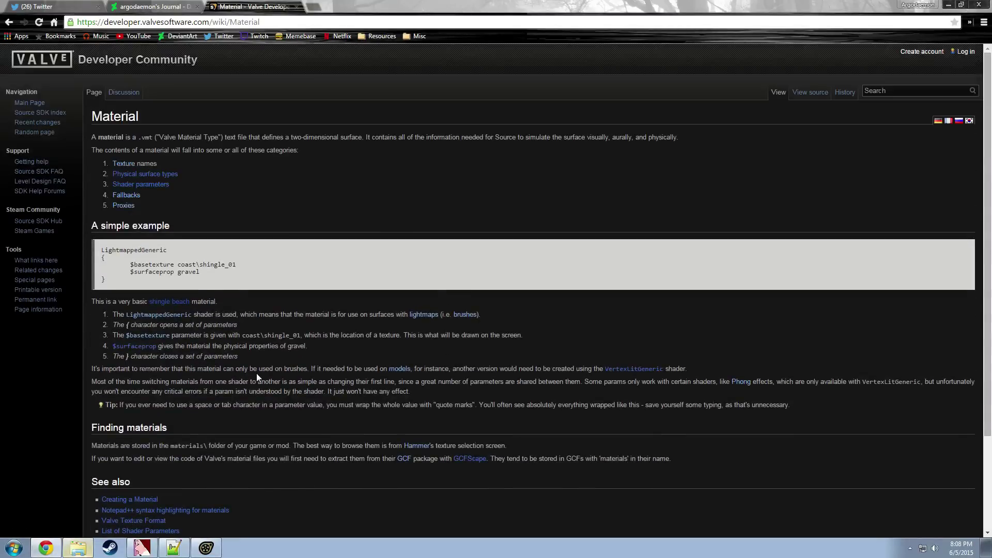
Step: Look through the Texture and LightmappedGeneric pages linked from the Material article, returning to the article after each
{"action": "left_click", "coordinate": [9, 22]}
{"action": "left_click", "coordinate": [24, 22]}
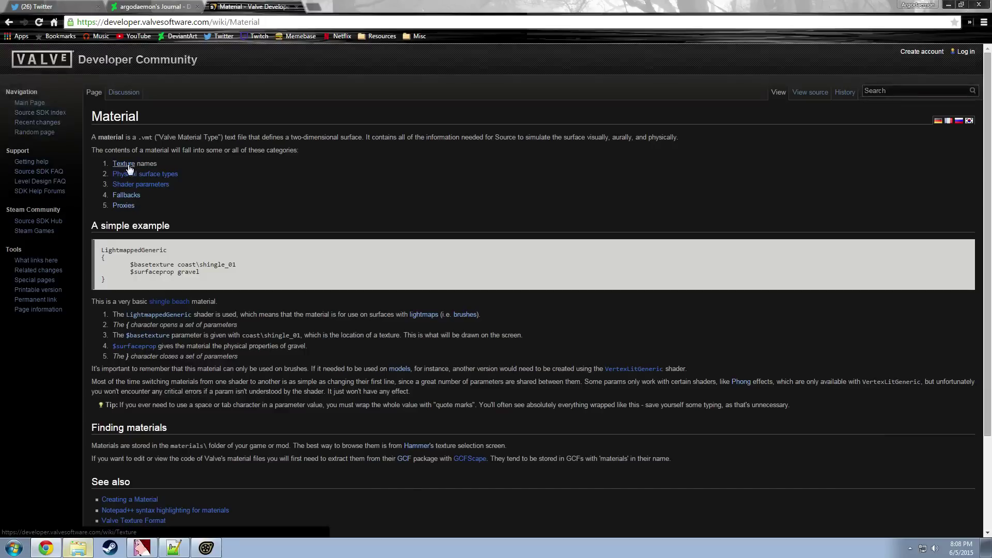
{"action": "left_click", "coordinate": [129, 165]}
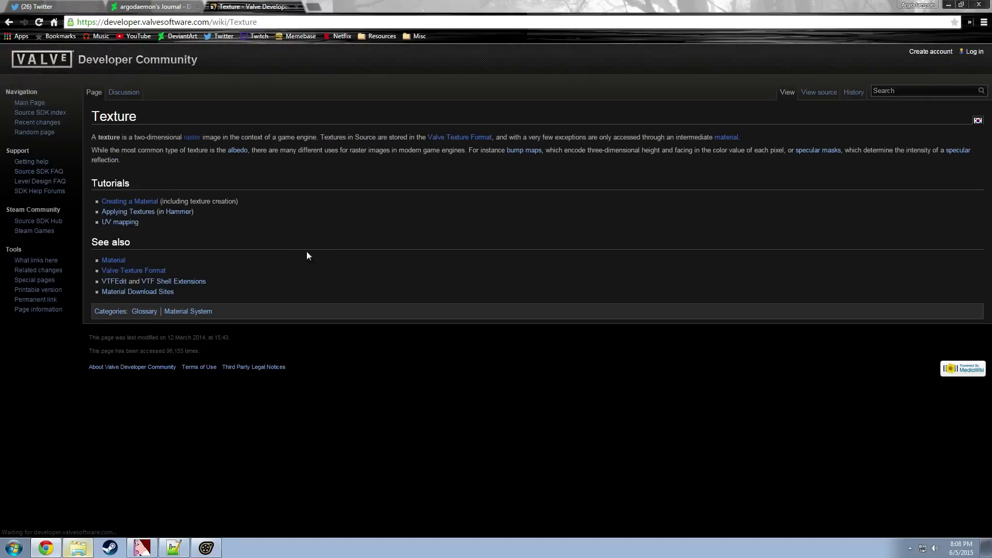
{"action": "left_click", "coordinate": [7, 23]}
{"action": "scroll", "coordinate": [242, 327], "scroll_direction": "down", "scroll_amount": 1}
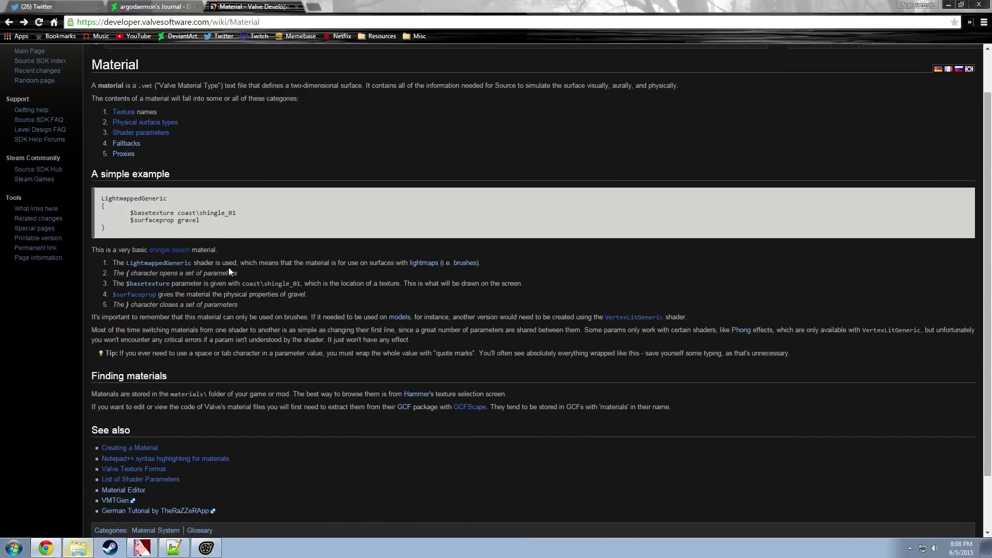
{"action": "left_click", "coordinate": [153, 264]}
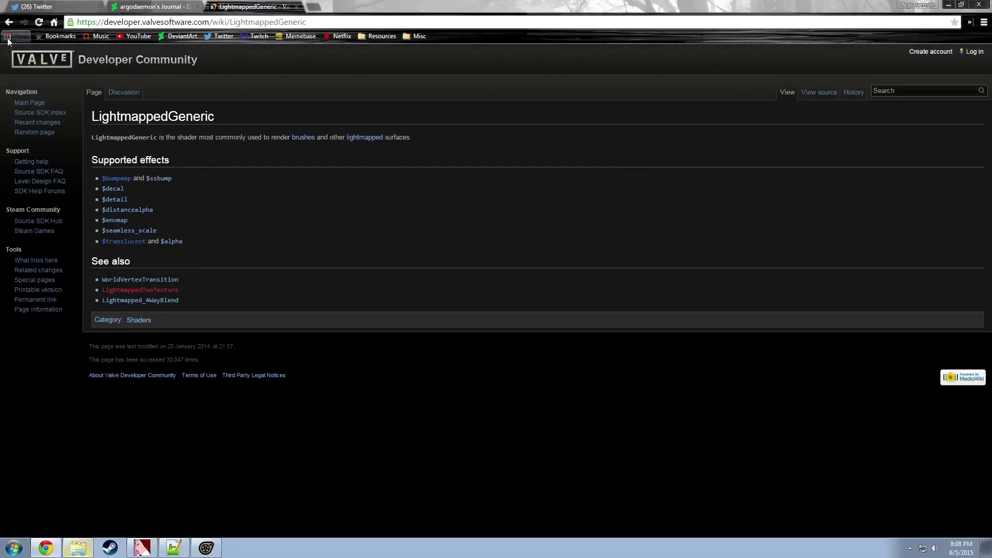
{"action": "left_click", "coordinate": [8, 22]}
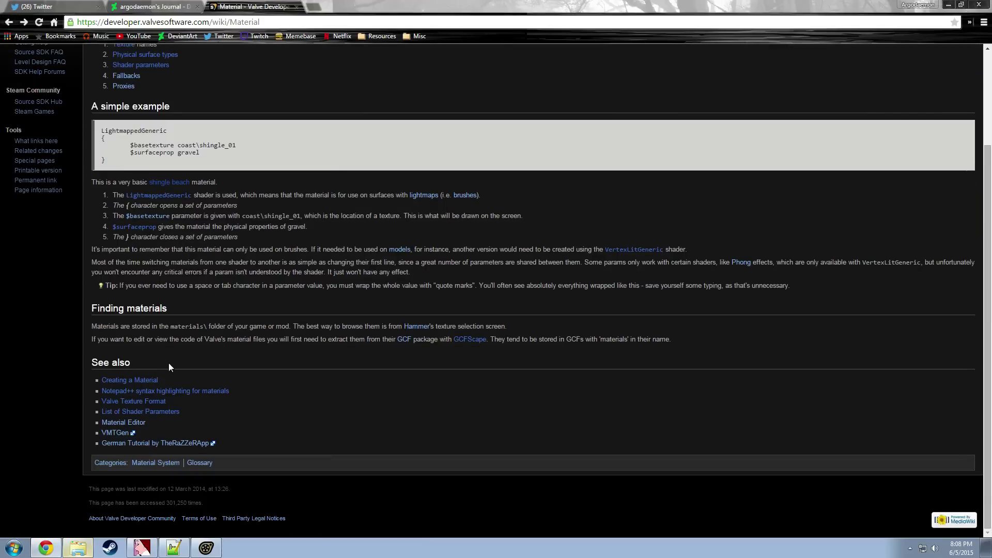
Step: Open the List of Shader Parameters page, look over its parameter entries, and return to the Google results
{"action": "left_click", "coordinate": [151, 411]}
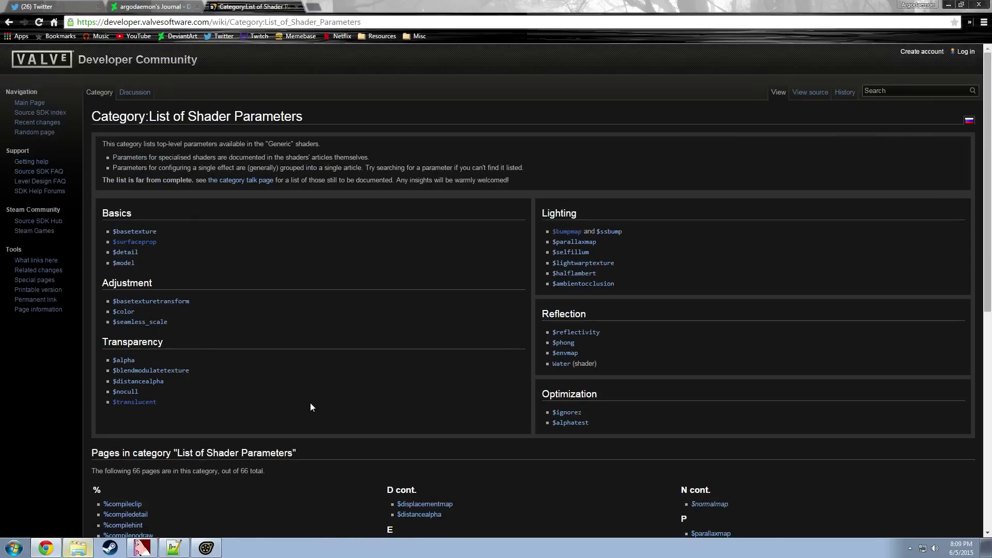
{"action": "scroll", "coordinate": [310, 404], "scroll_direction": "down", "scroll_amount": 7}
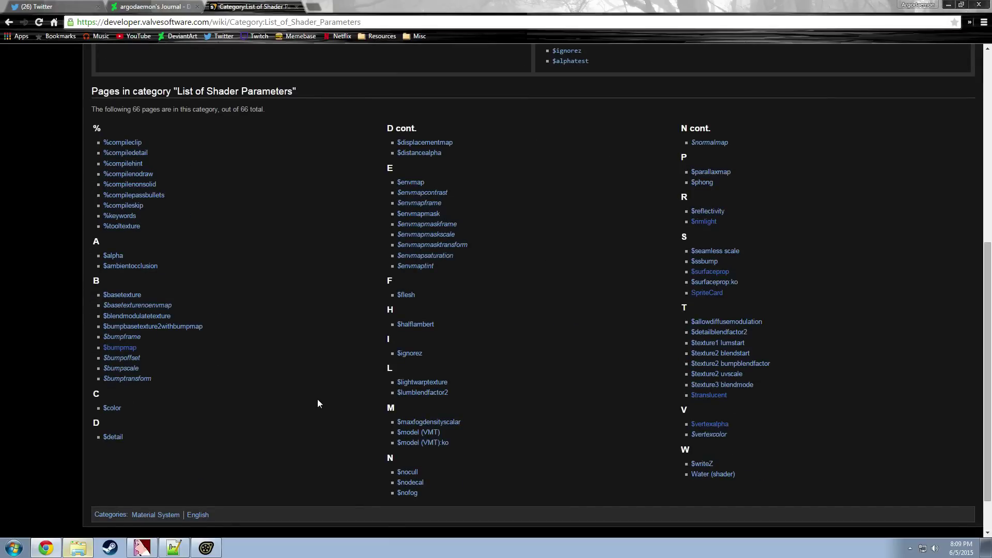
{"action": "scroll", "coordinate": [318, 404], "scroll_direction": "up", "scroll_amount": 7}
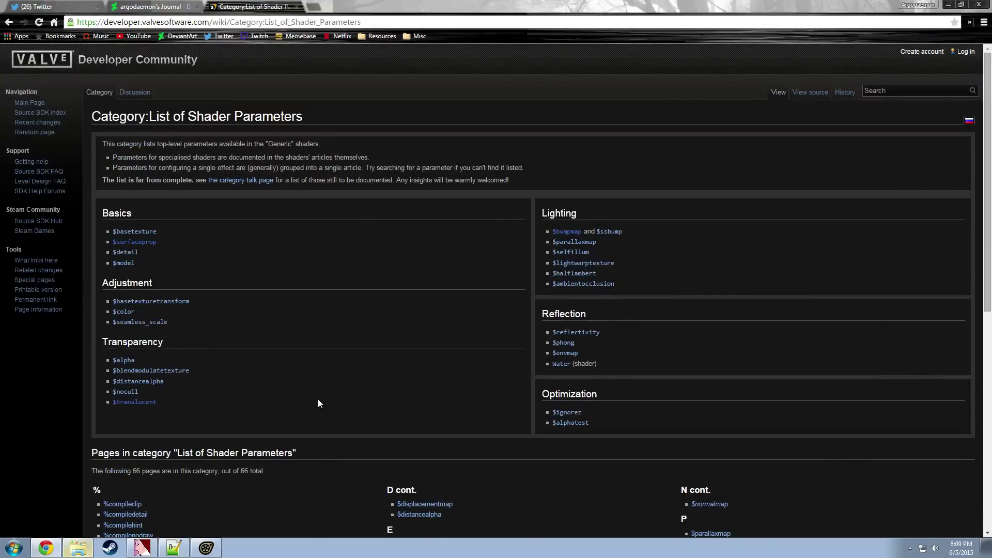
{"action": "key", "text": "alt+Left"}
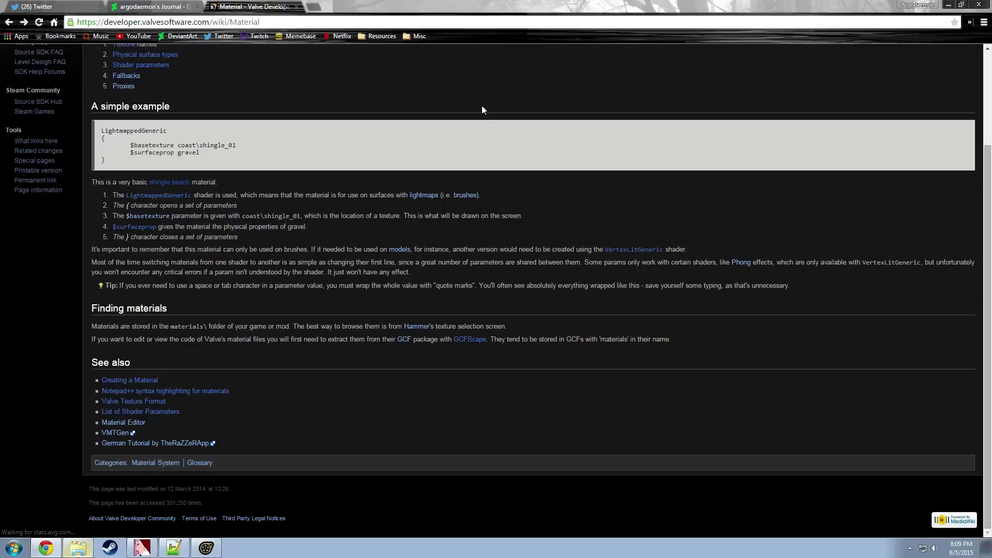
{"action": "key", "text": "alt+Left"}
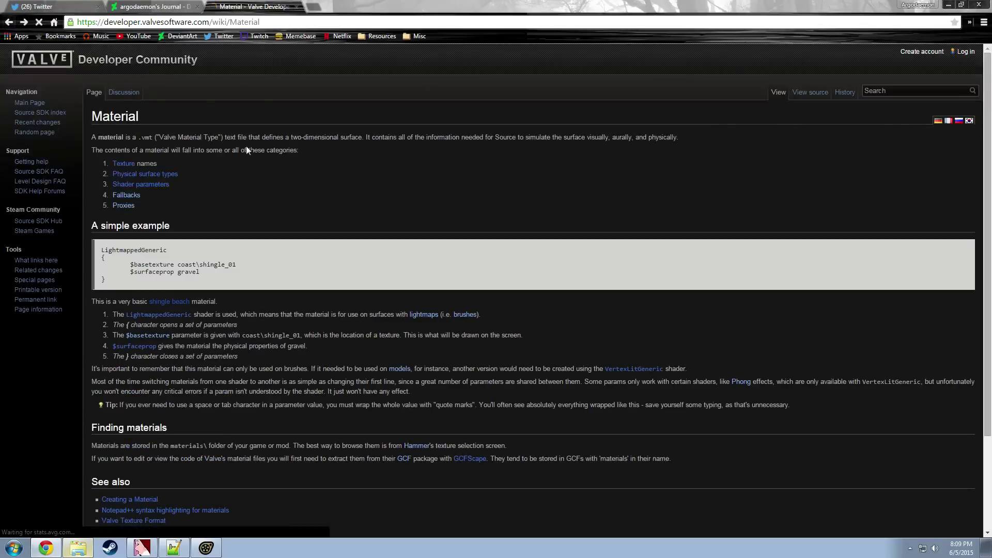
Step: Change the Google search to "valve eyes iris" and open the Valve Developer Community's Eyeball page
{"action": "double_click", "coordinate": [116, 61]}
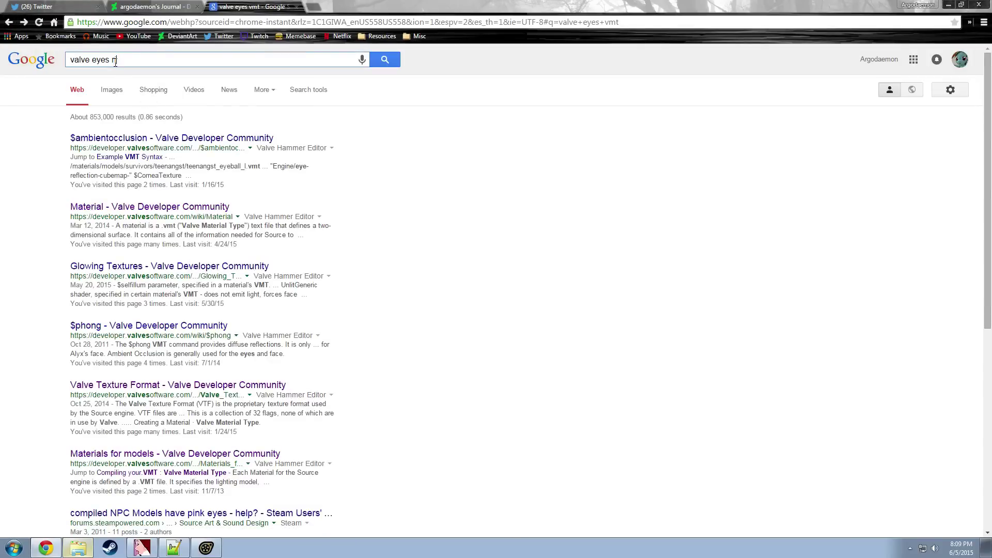
{"action": "type", "text": "iris"}
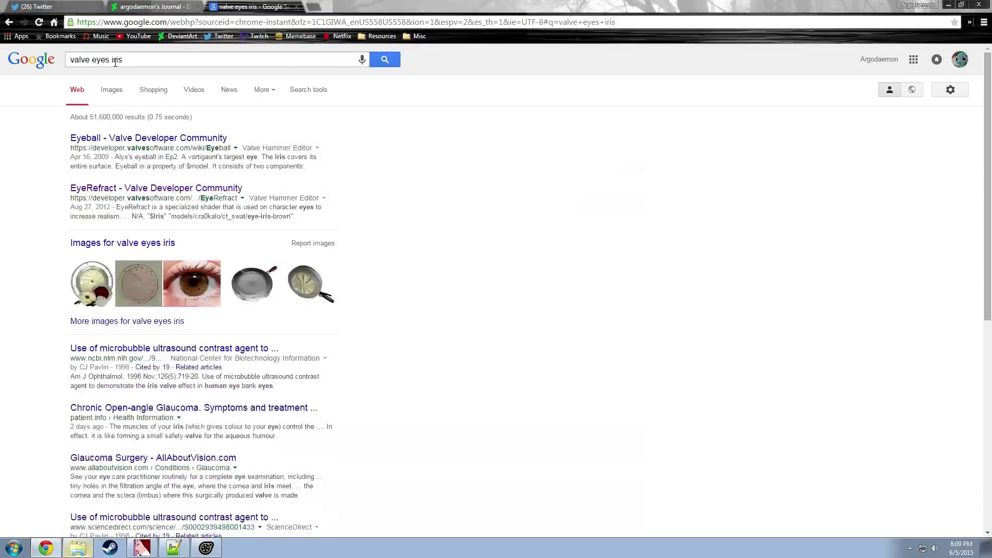
{"action": "left_click", "coordinate": [105, 139]}
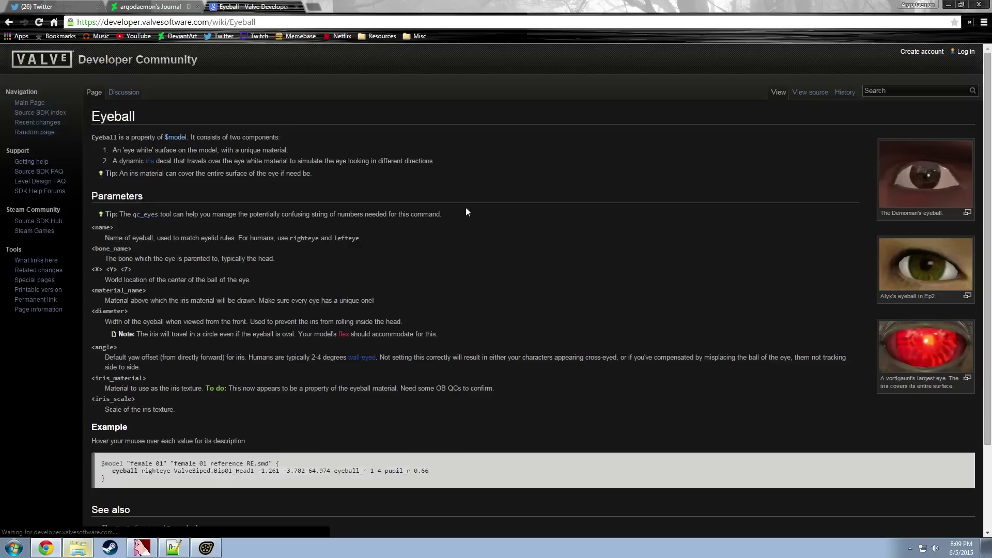
Step: Examine the Eyeball page's parameters and example, checking its iris link and the Eyes shader link
{"action": "scroll", "coordinate": [410, 281], "scroll_direction": "down", "scroll_amount": 2}
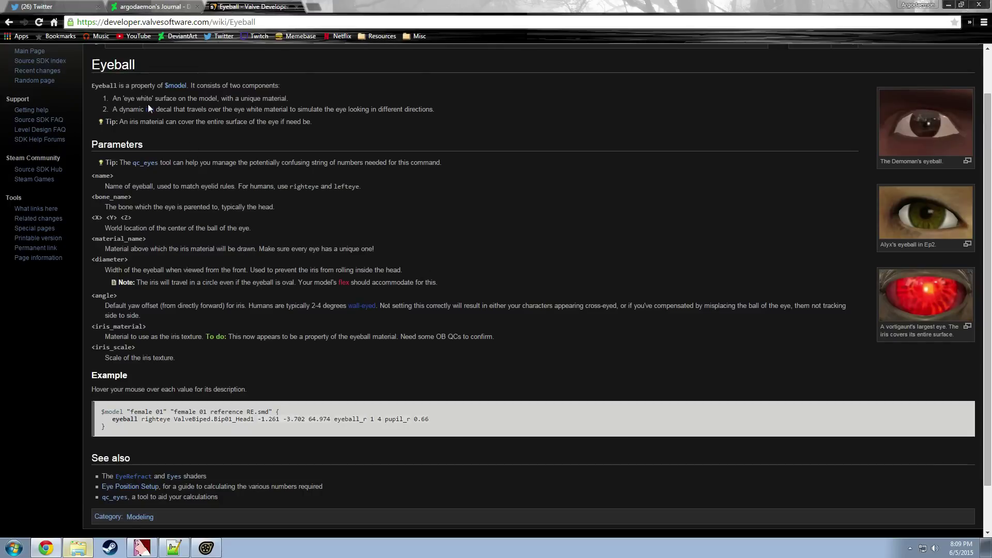
{"action": "left_click", "coordinate": [150, 109]}
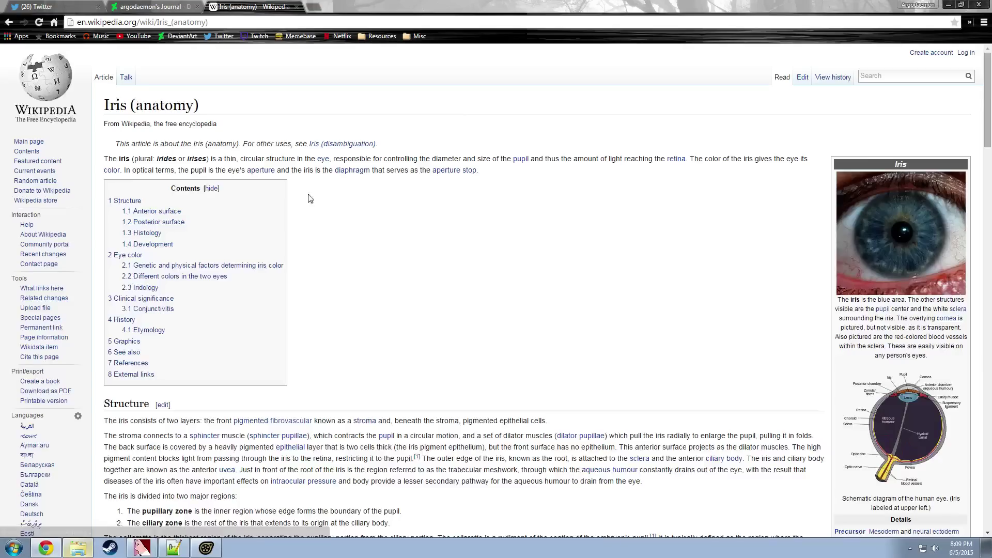
{"action": "left_click", "coordinate": [9, 22]}
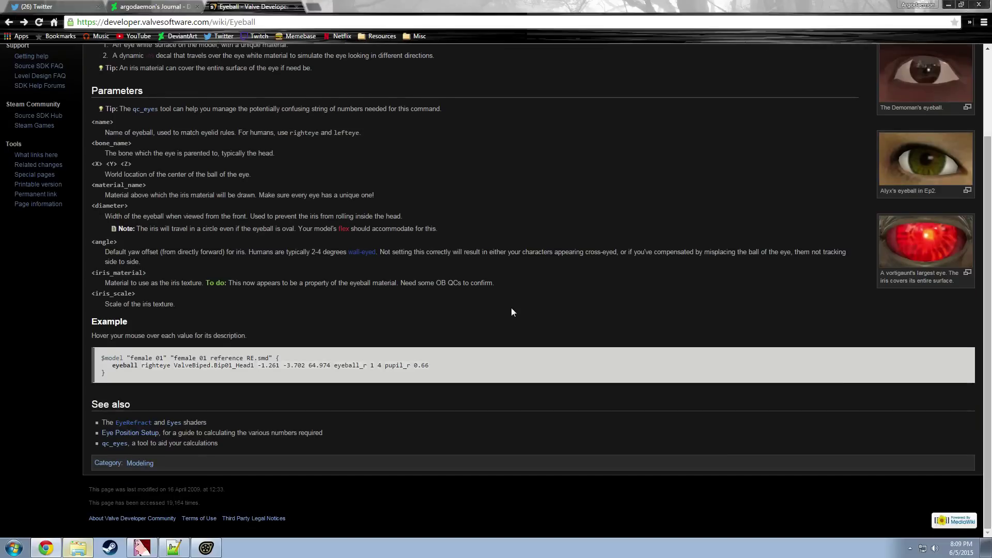
{"action": "left_click", "coordinate": [180, 423]}
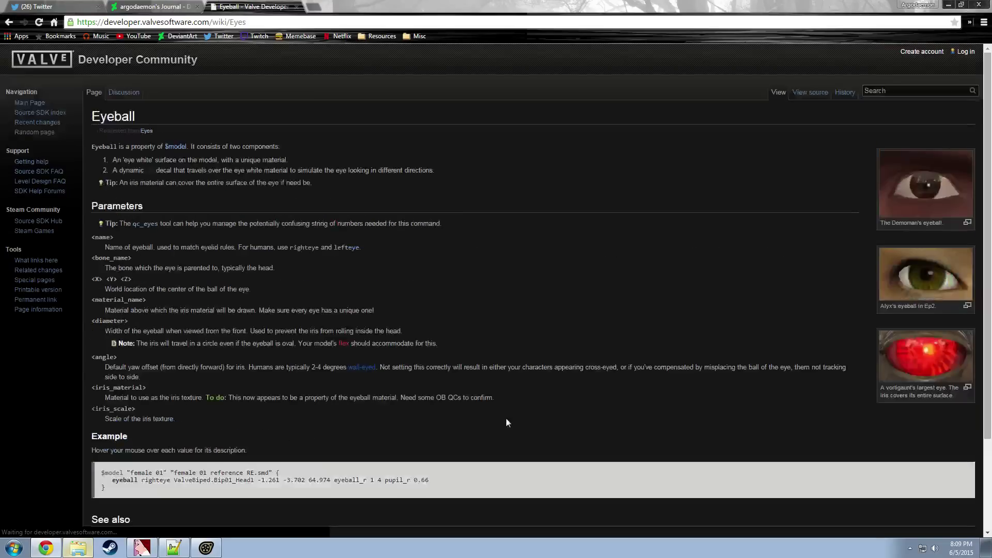
{"action": "scroll", "coordinate": [267, 368], "scroll_direction": "down", "scroll_amount": 1}
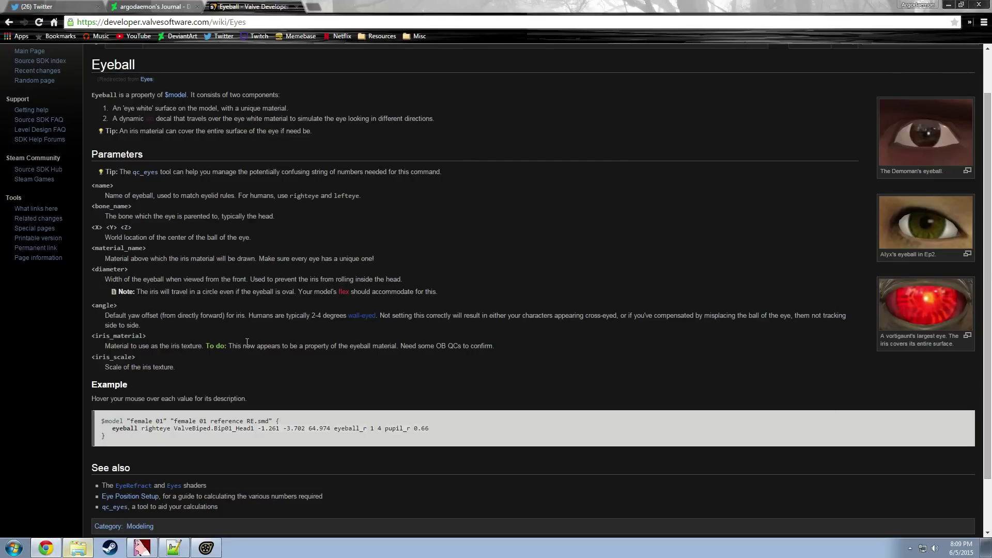
{"action": "scroll", "coordinate": [114, 247], "scroll_direction": "up", "scroll_amount": 1}
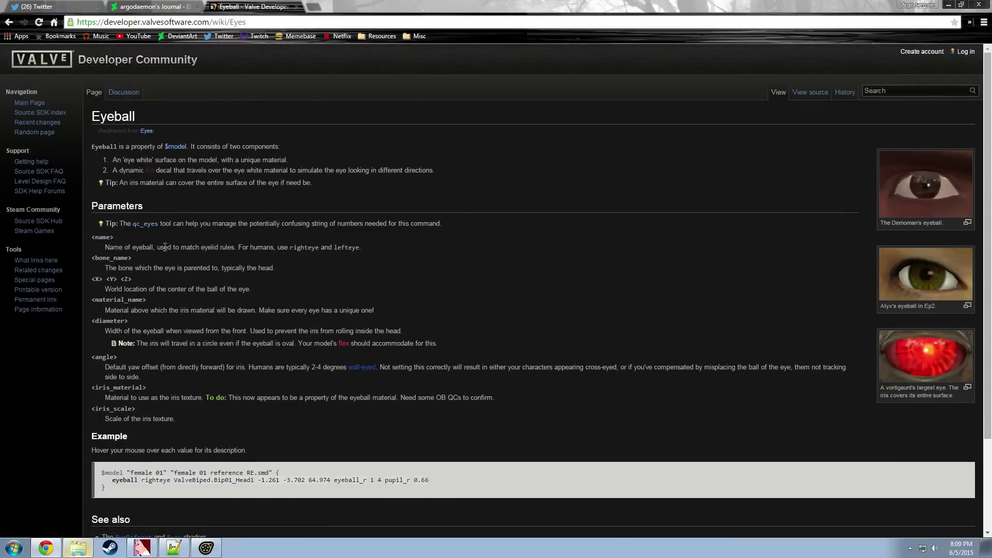
{"action": "scroll", "coordinate": [173, 283], "scroll_direction": "down", "scroll_amount": 3}
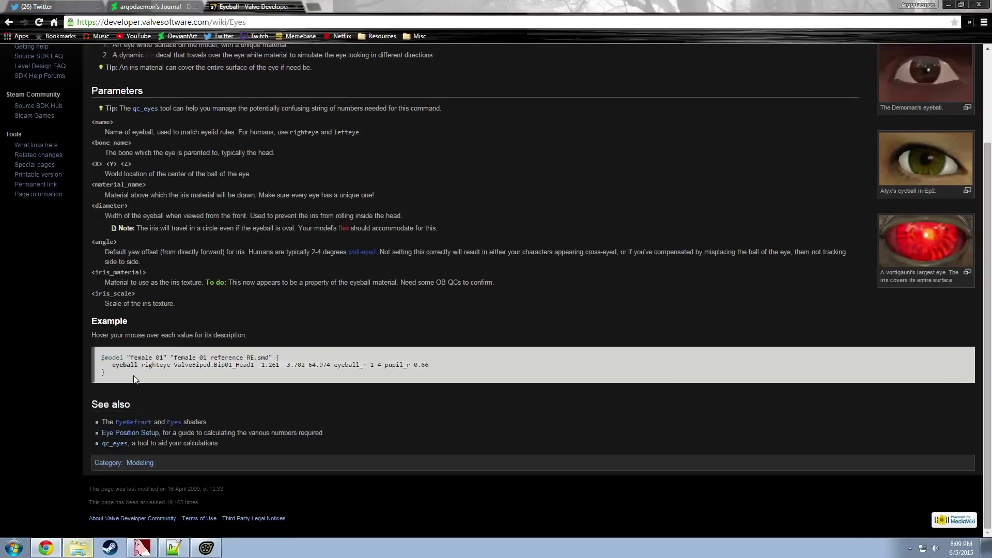
{"action": "left_click", "coordinate": [178, 421]}
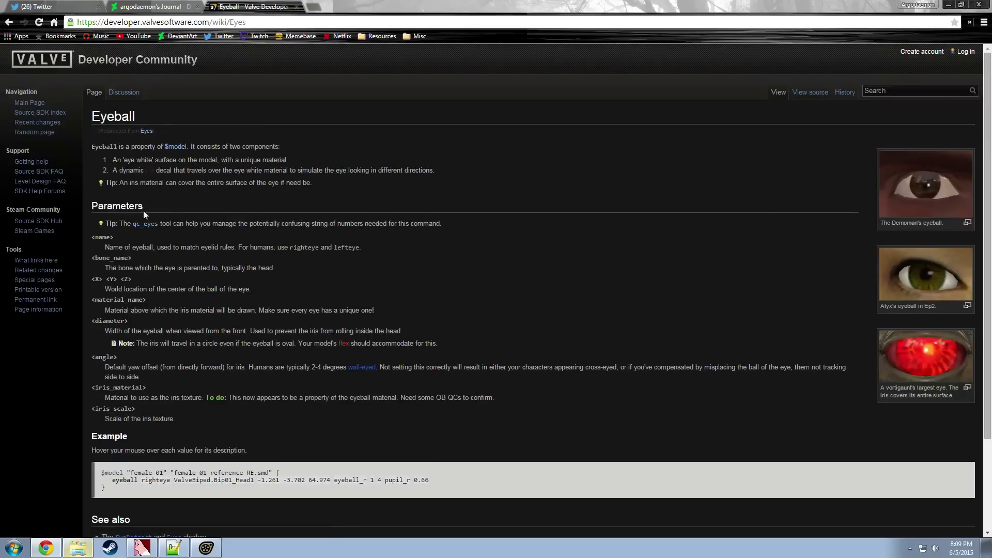
{"action": "scroll", "coordinate": [265, 365], "scroll_direction": "down", "scroll_amount": 3}
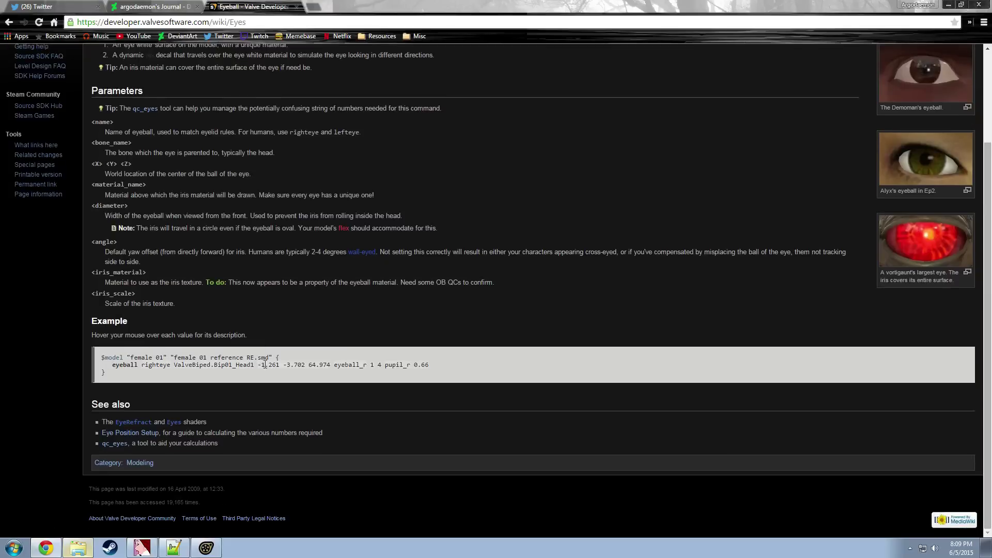
{"action": "left_click", "coordinate": [179, 421]}
{"action": "scroll", "coordinate": [231, 411], "scroll_direction": "down", "scroll_amount": 3}
Step: Open the EyeRefract shader page and examine its shader parameter table and example code
{"action": "left_click", "coordinate": [143, 425]}
{"action": "scroll", "coordinate": [336, 389], "scroll_direction": "down", "scroll_amount": 5}
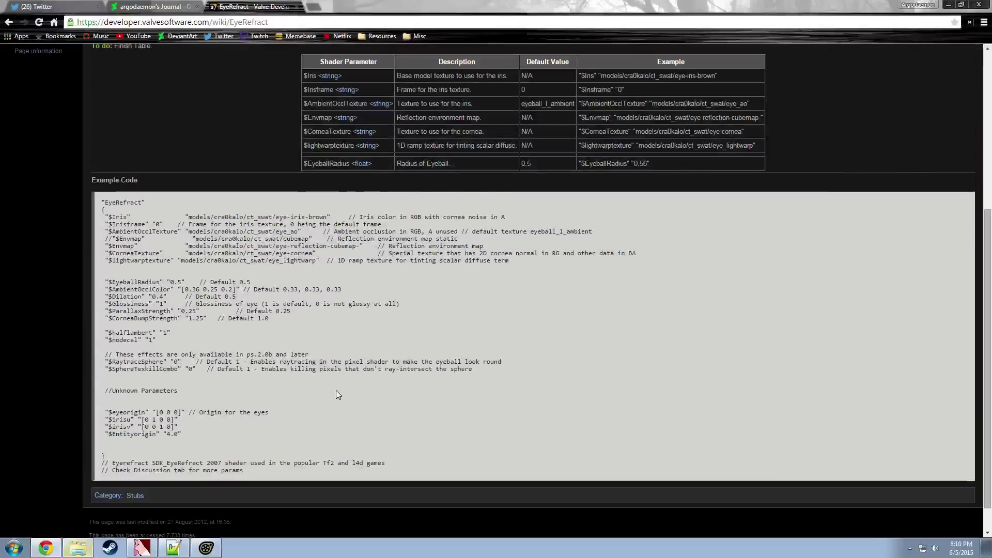
{"action": "scroll", "coordinate": [335, 390], "scroll_direction": "up", "scroll_amount": 4}
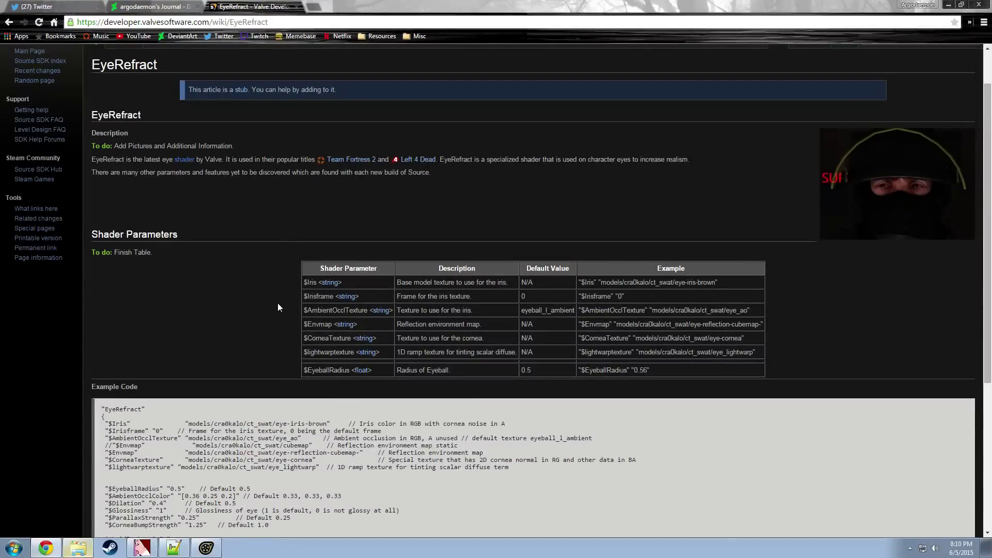
{"action": "scroll", "coordinate": [602, 224], "scroll_direction": "down", "scroll_amount": 5}
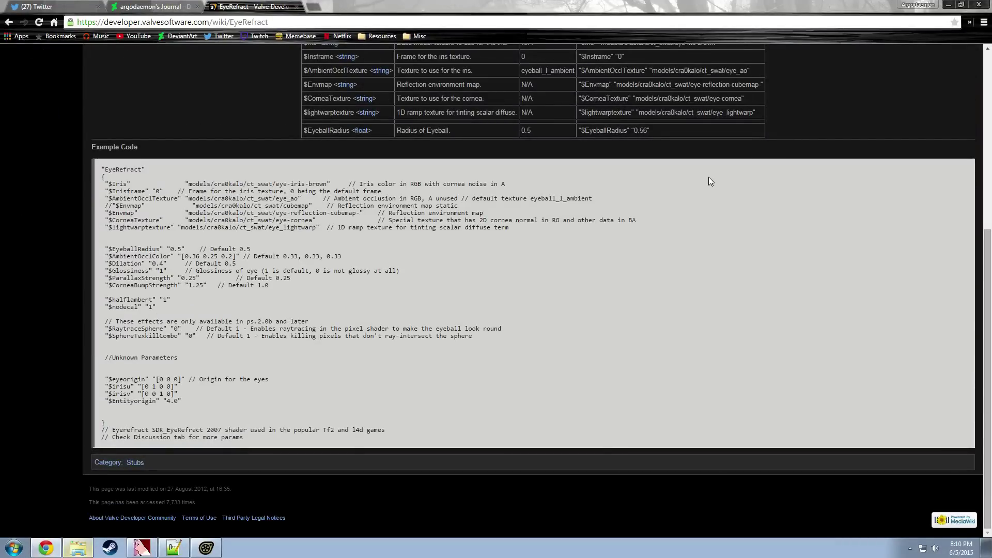
Step: Switch back to Source Filmmaker and view Celestia and Twilight in shot73 through the work camera
{"action": "left_click", "coordinate": [948, 4]}
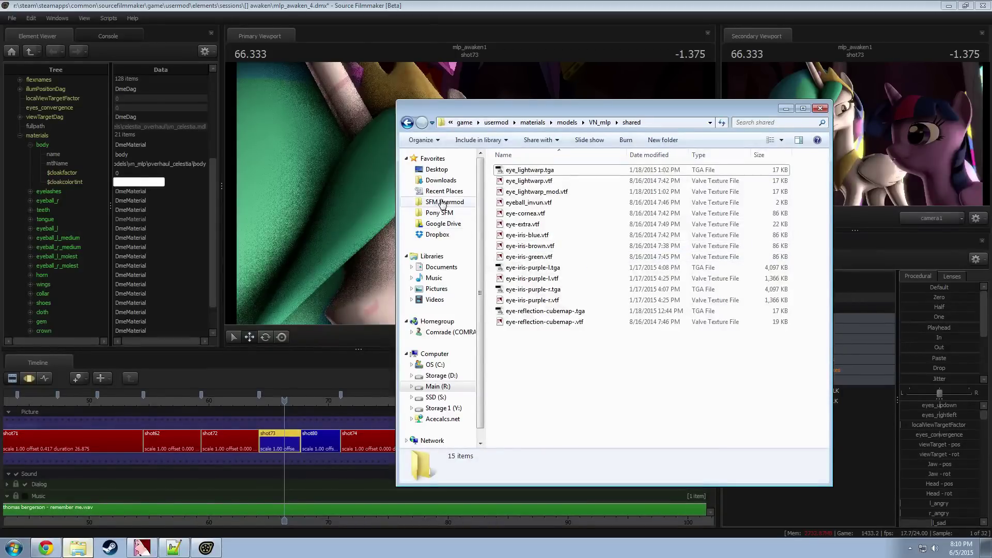
{"action": "left_click", "coordinate": [516, 6]}
{"action": "left_click_drag", "start_coordinate": [511, 92], "coordinate": [519, 121]}
{"action": "key", "text": "w"}
{"action": "key", "text": "s"}
{"action": "key", "text": "w"}
{"action": "key", "text": "s"}
{"action": "key", "text": "w"}
{"action": "key", "text": "s"}
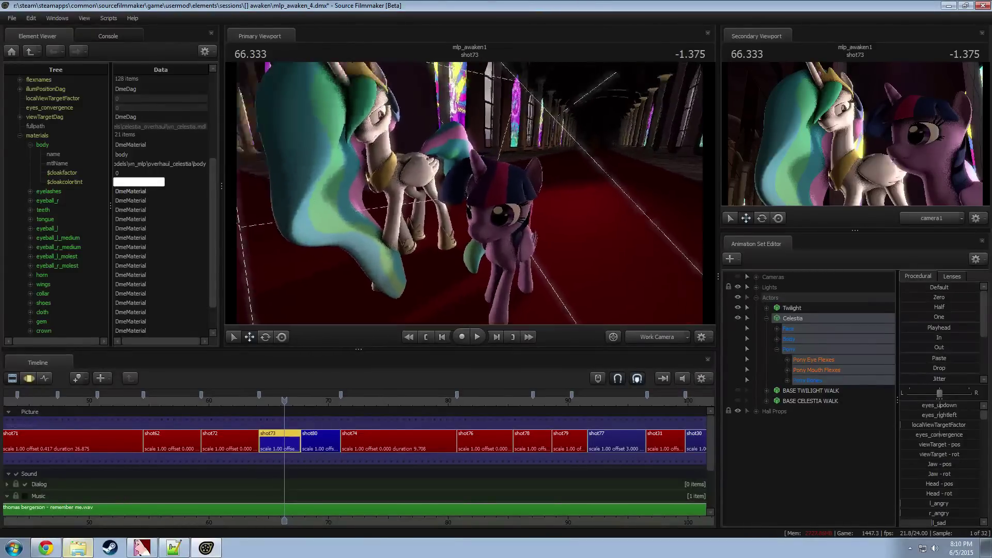
{"action": "mouse_move", "coordinate": [470, 194]}
{"action": "left_mouse_down"}
{"action": "mouse_move", "coordinate": [470, 175]}
{"action": "mouse_move", "coordinate": [469, 193]}
{"action": "left_mouse_up"}
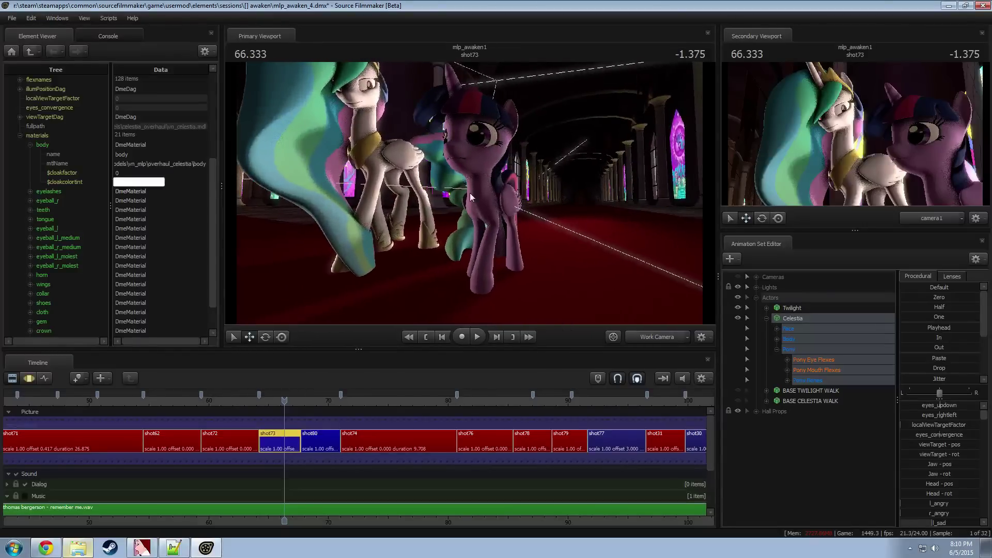
Step: Move the playhead to the start of shot73 and play the animation through into shot80 from the work camera
{"action": "left_click_drag", "start_coordinate": [267, 400], "coordinate": [262, 402]}
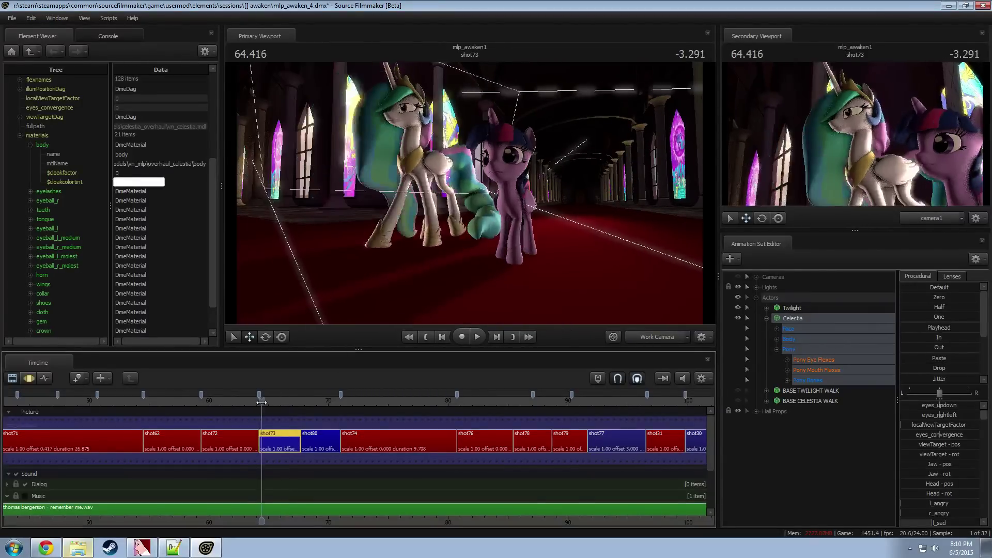
{"action": "key", "text": "w"}
{"action": "left_click_drag", "start_coordinate": [470, 194], "coordinate": [470, 193]}
{"action": "key", "text": "a"}
{"action": "key", "text": "s"}
{"action": "key", "text": "space"}
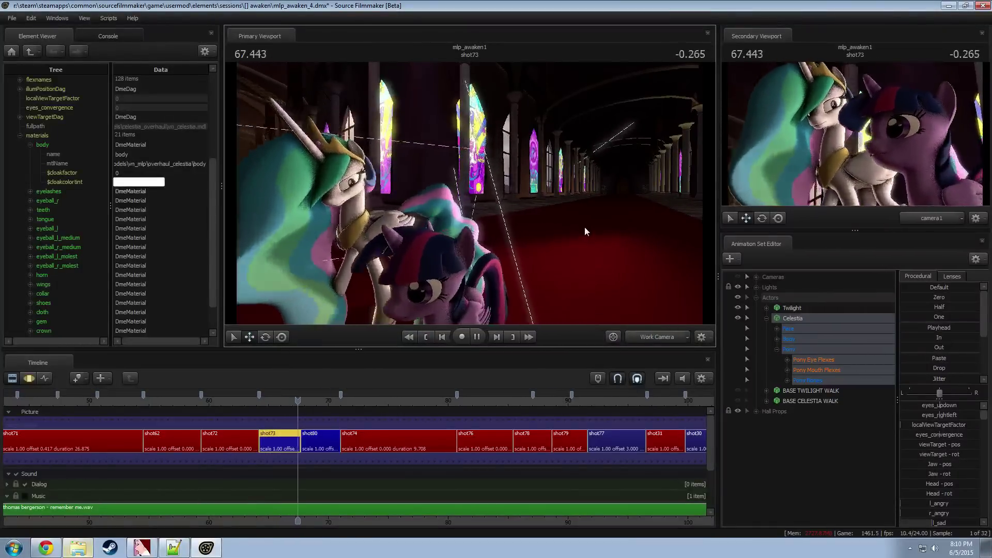
{"action": "key", "text": "space"}
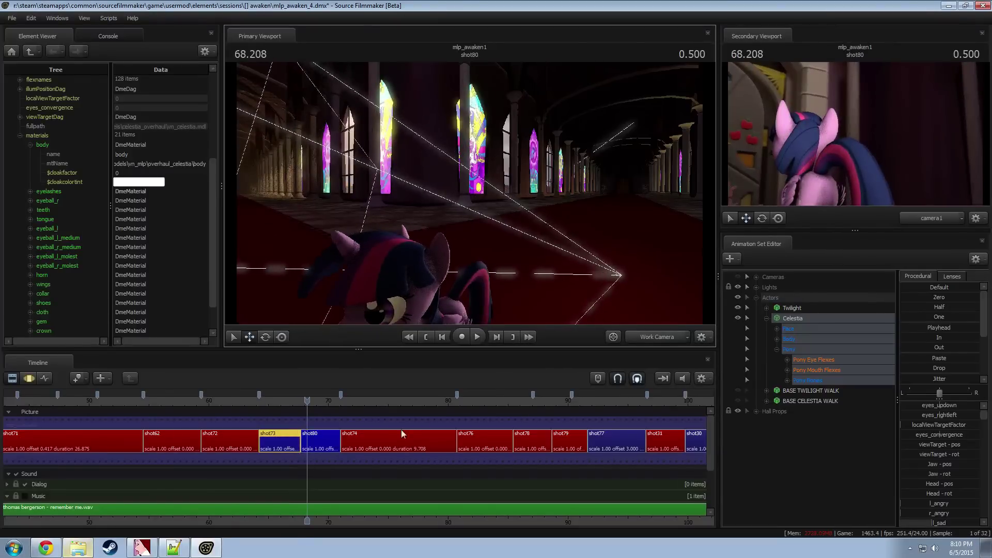
Step: Select shot80 in the timeline and make the Celestia model visible in it
{"action": "left_click", "coordinate": [320, 445]}
{"action": "left_click", "coordinate": [737, 318]}
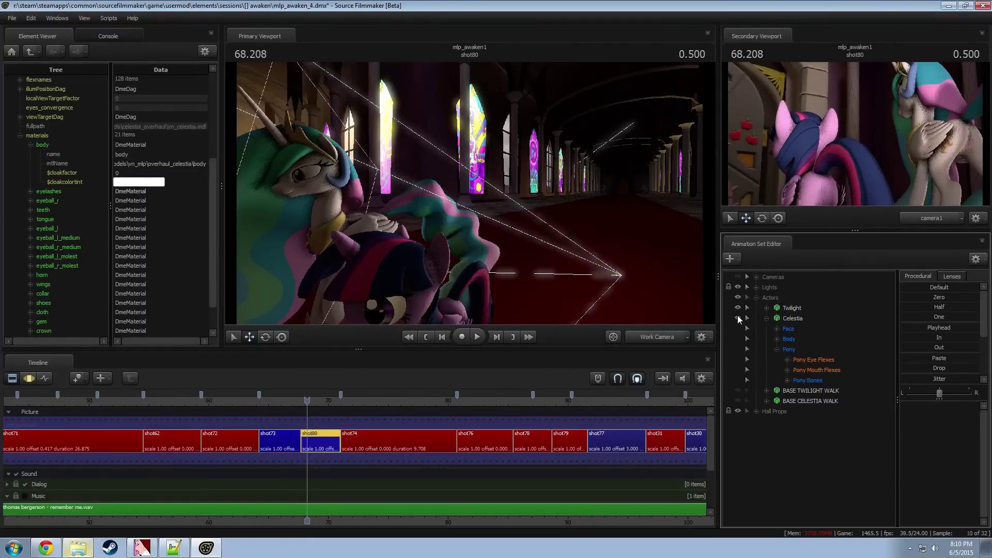
Step: Switch the primary viewport to camera1, show the Motion Editor, and preview the playback of shot80
{"action": "scroll", "coordinate": [342, 426], "scroll_direction": "up", "scroll_amount": 3}
{"action": "left_click", "coordinate": [667, 337]}
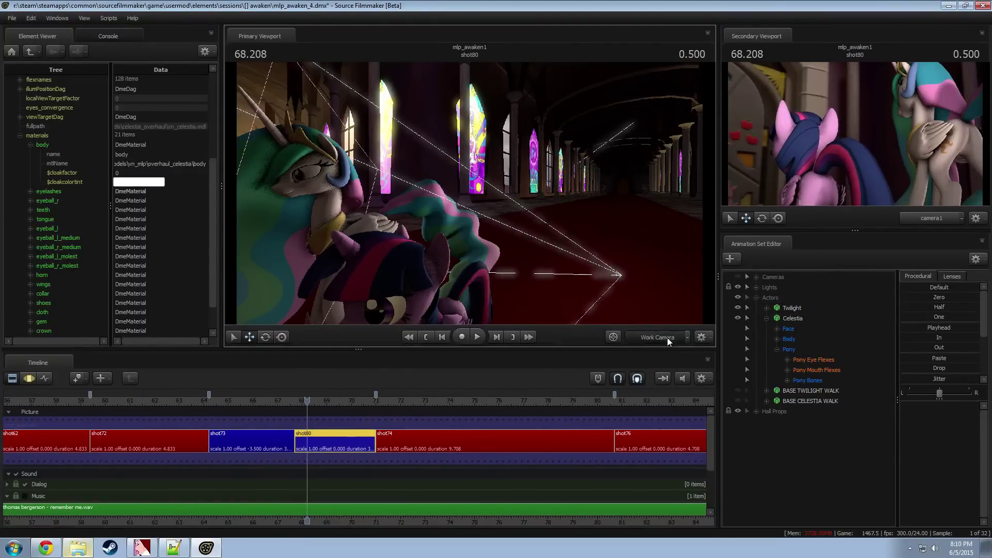
{"action": "left_click", "coordinate": [607, 408]}
{"action": "key", "text": "F3"}
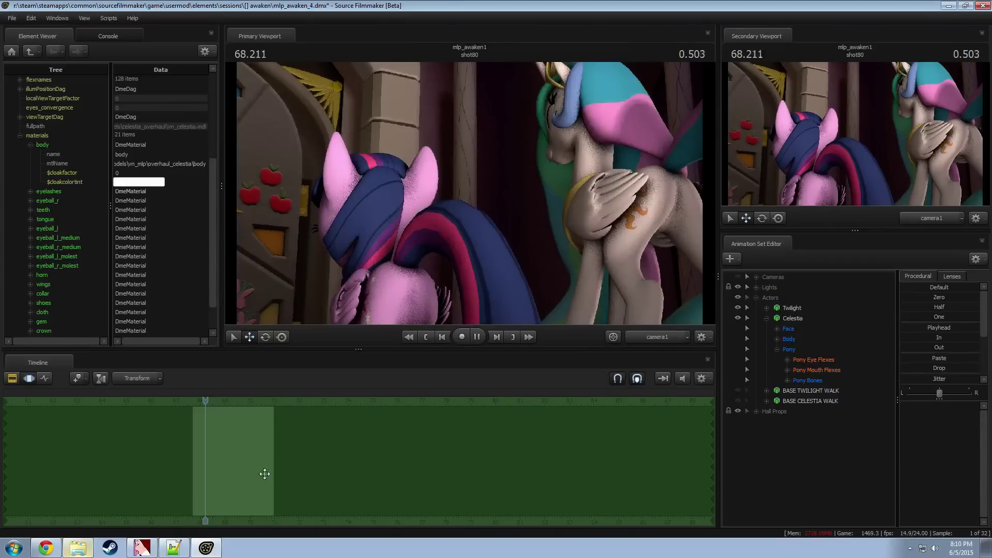
{"action": "key", "text": "space"}
{"action": "key", "text": "space"}
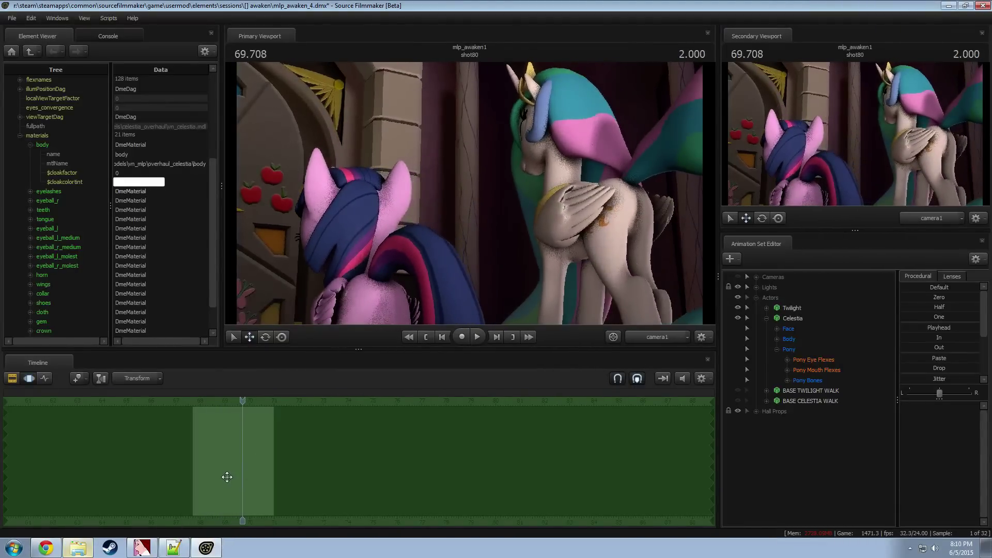
Step: Play the animation across the cut from the end of shot73 into shot80 in the Clip Editor
{"action": "key", "text": "F2"}
{"action": "key", "text": "F3"}
{"action": "left_click_drag", "start_coordinate": [189, 439], "coordinate": [212, 441]}
{"action": "key", "text": "Escape"}
{"action": "left_click", "coordinate": [183, 401]}
{"action": "key", "text": "space"}
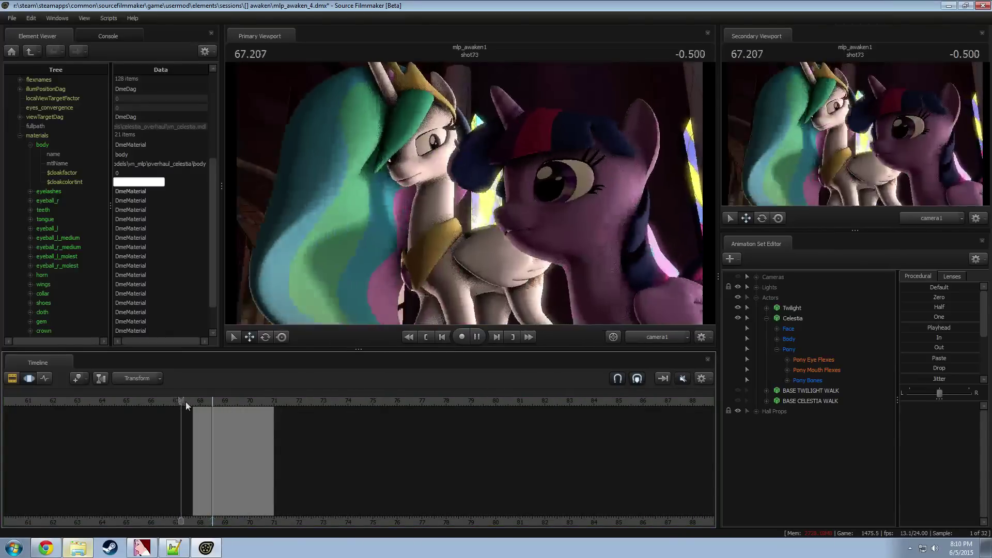
{"action": "key", "text": "F2"}
{"action": "key", "text": "space"}
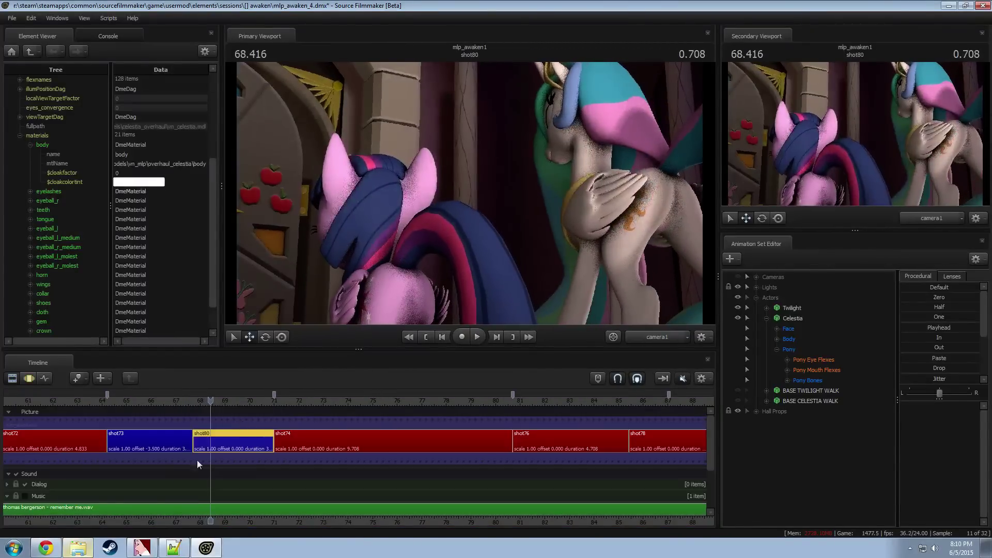
Step: Enable the Music track and toggle the timeline's audio muting while replaying shot73 into shot80
{"action": "left_click", "coordinate": [26, 496]}
{"action": "key", "text": "space"}
{"action": "key", "text": "F3"}
{"action": "key", "text": "F2"}
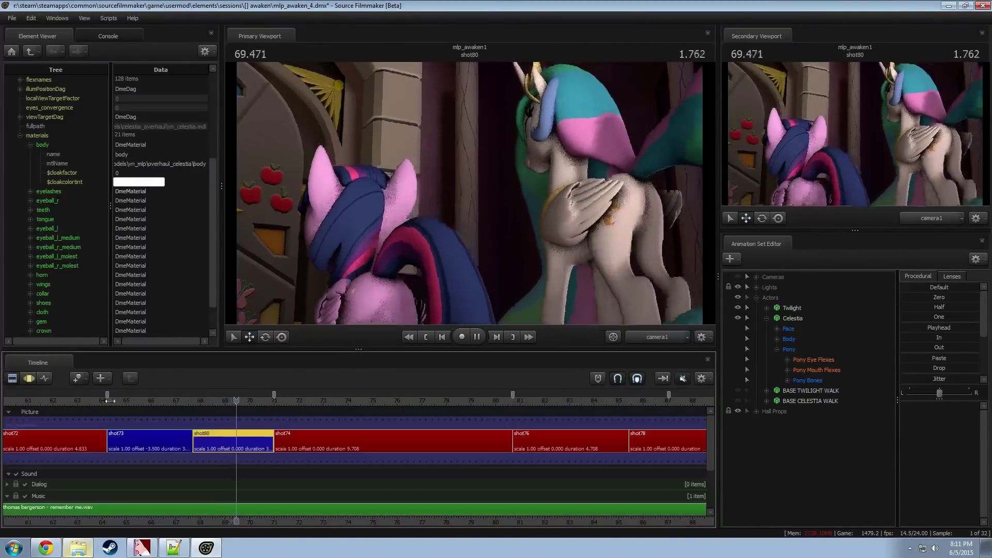
{"action": "left_click", "coordinate": [108, 402]}
{"action": "left_click", "coordinate": [682, 379]}
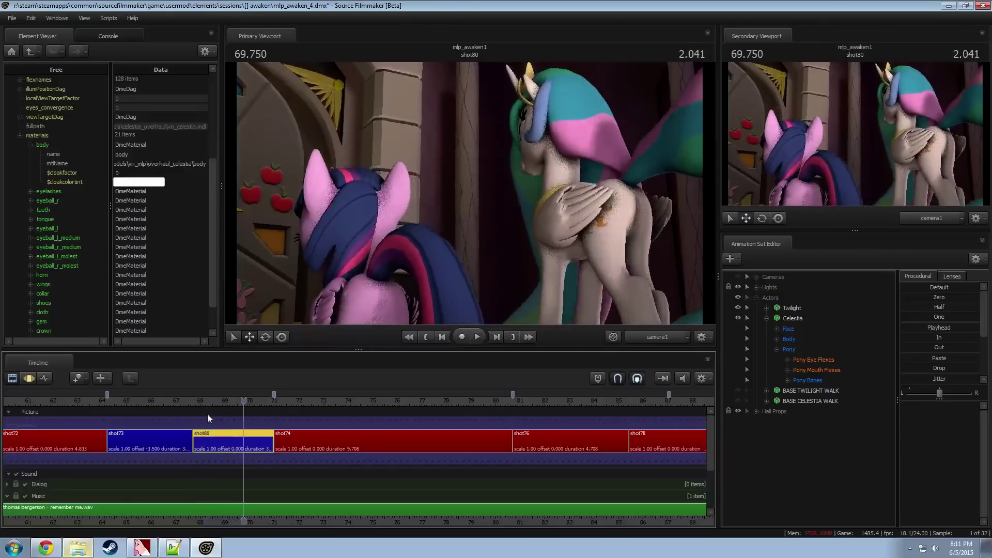
Step: Replay shot73 from near its start several times to judge the timing of its cut to shot80
{"action": "left_click", "coordinate": [118, 401]}
{"action": "key", "text": "space"}
{"action": "left_click", "coordinate": [81, 401]}
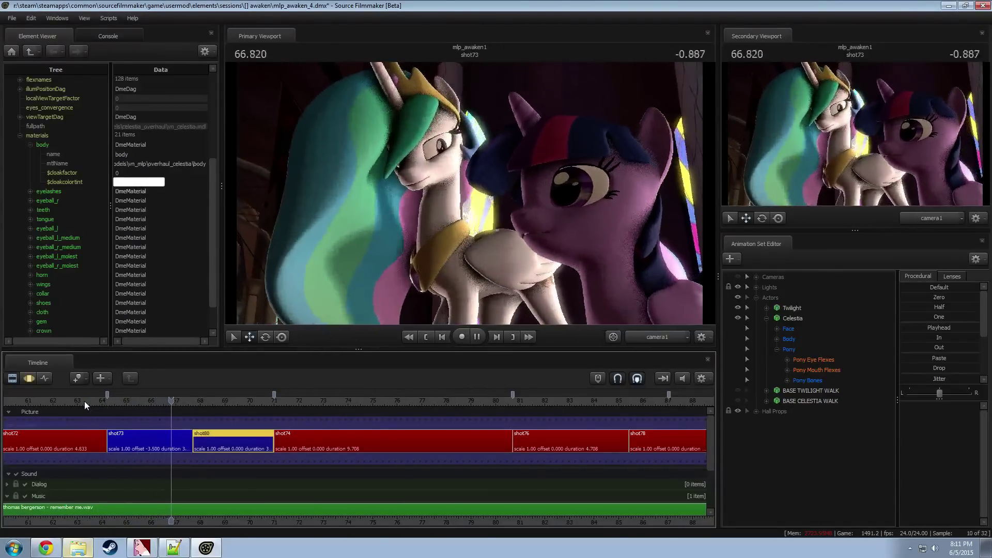
{"action": "key", "text": "space"}
{"action": "left_click", "coordinate": [119, 402]}
{"action": "key", "text": "space"}
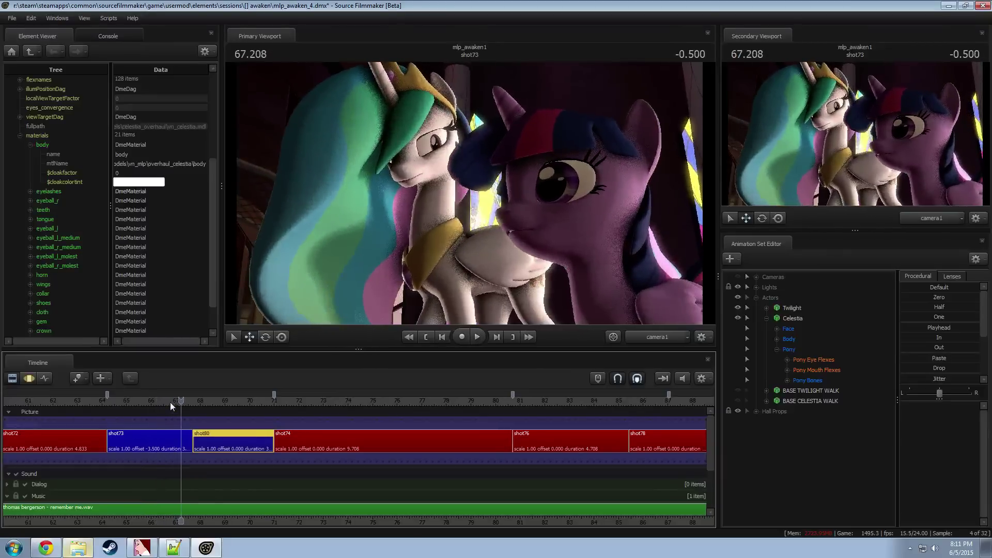
Step: Select shot73 and shot80, move their shared cut earlier so shot80 has offset -0.667 and duration 3.958, and replay the transition
{"action": "left_click", "coordinate": [172, 402]}
{"action": "left_click", "coordinate": [183, 446]}
{"action": "left_click", "coordinate": [214, 440], "text": "ctrl"}
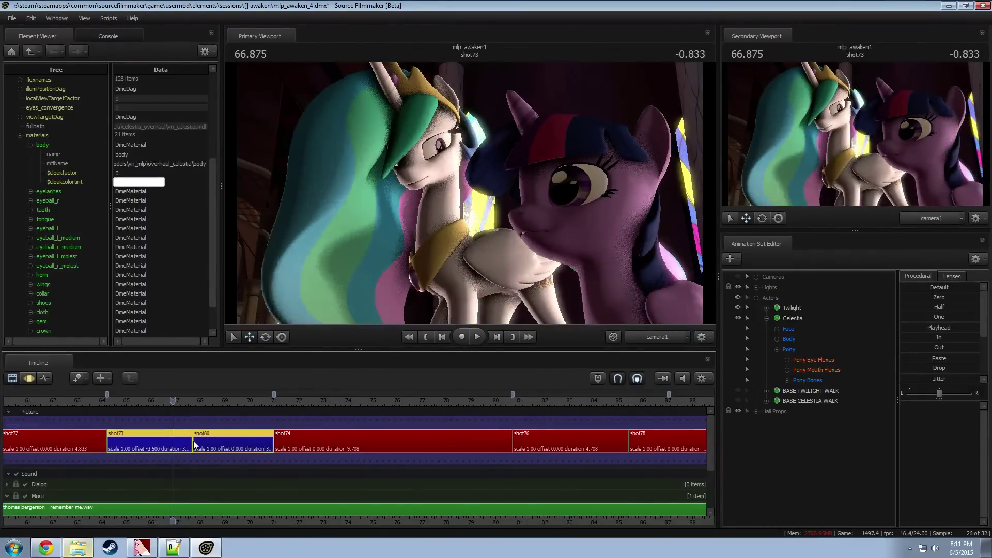
{"action": "left_click_drag", "start_coordinate": [193, 444], "coordinate": [177, 444]}
{"action": "left_click", "coordinate": [135, 401]}
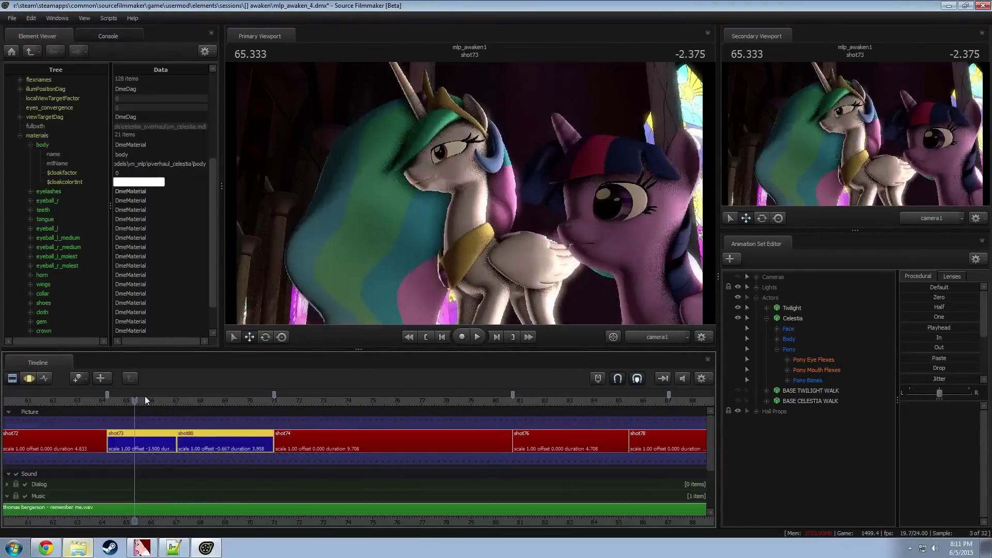
{"action": "key", "text": "space"}
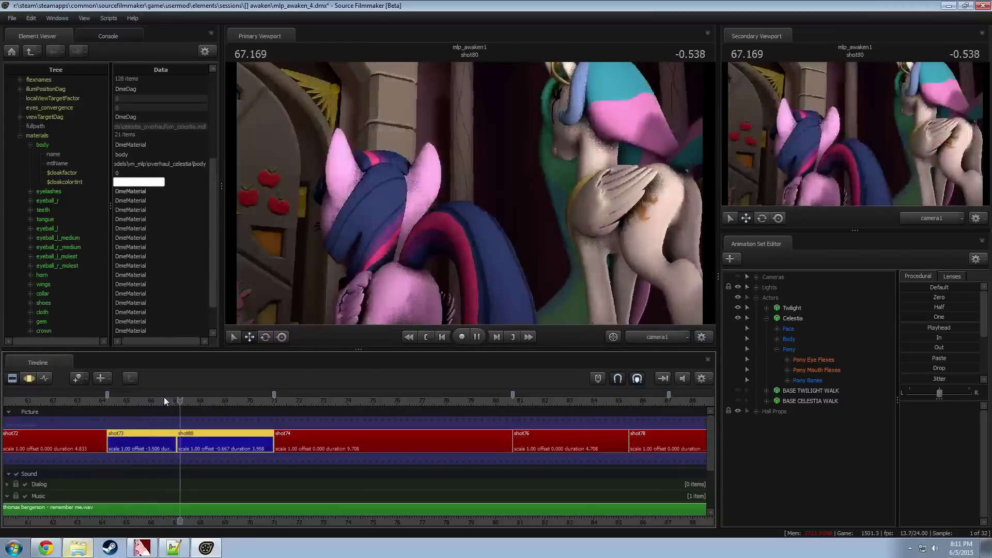
{"action": "key", "text": "space"}
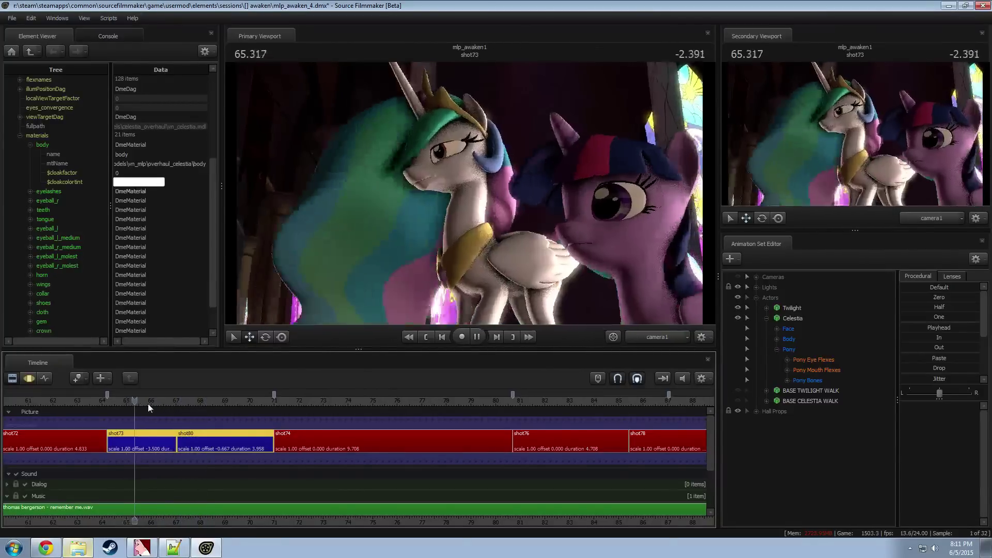
{"action": "key", "text": "space"}
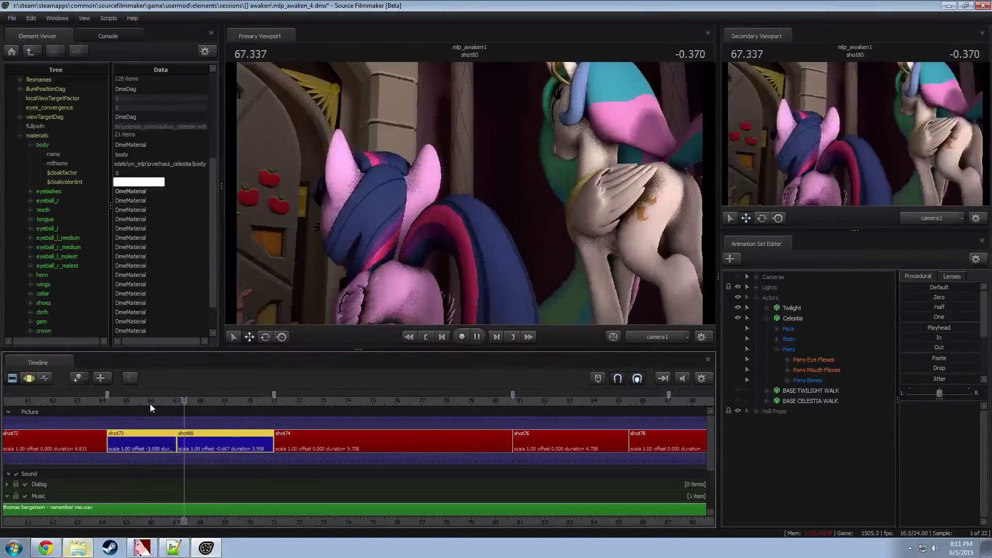
{"action": "key", "text": "space"}
Step: Move the cut between shot73 and shot80 earlier, giving shot80 offset -1.000 and duration 4.292, and replay the transition
{"action": "left_click_drag", "start_coordinate": [177, 446], "coordinate": [169, 445]}
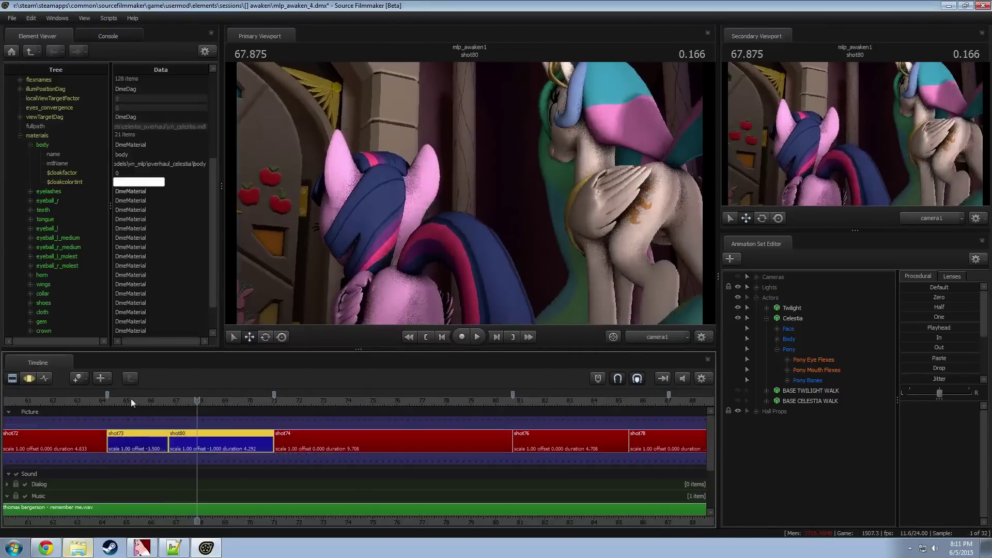
{"action": "left_click_drag", "start_coordinate": [131, 398], "coordinate": [165, 402]}
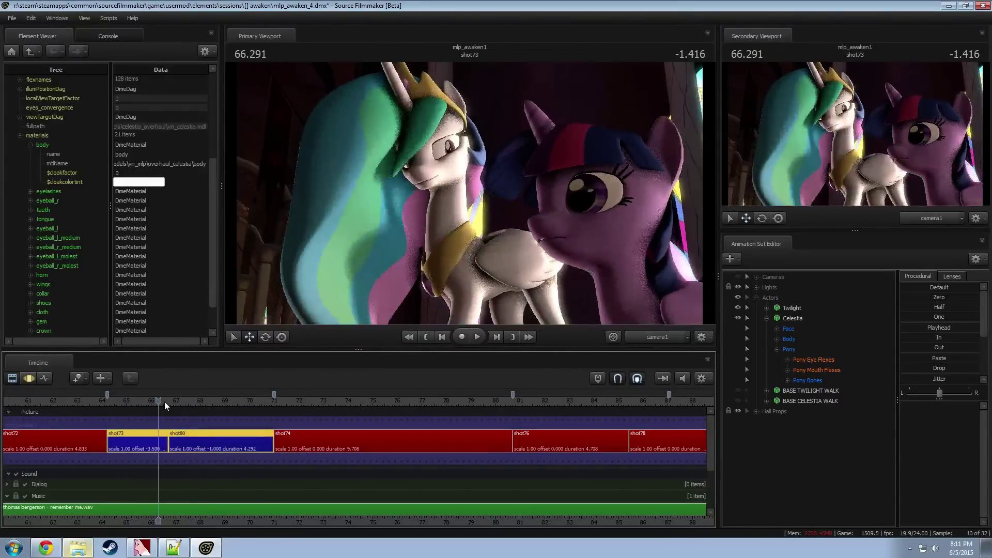
{"action": "left_click", "coordinate": [110, 402]}
{"action": "key", "text": "space"}
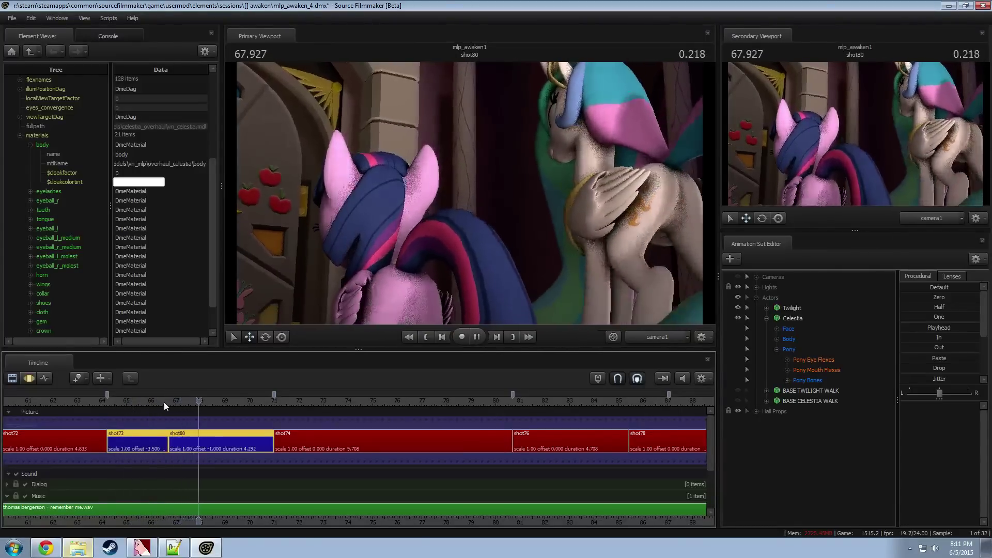
{"action": "left_click", "coordinate": [110, 402]}
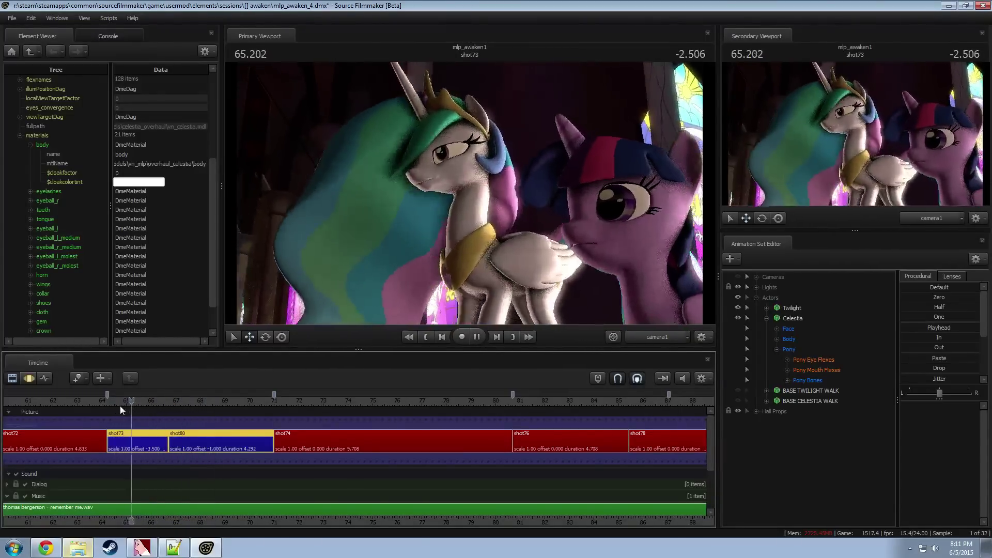
{"action": "left_click", "coordinate": [54, 401]}
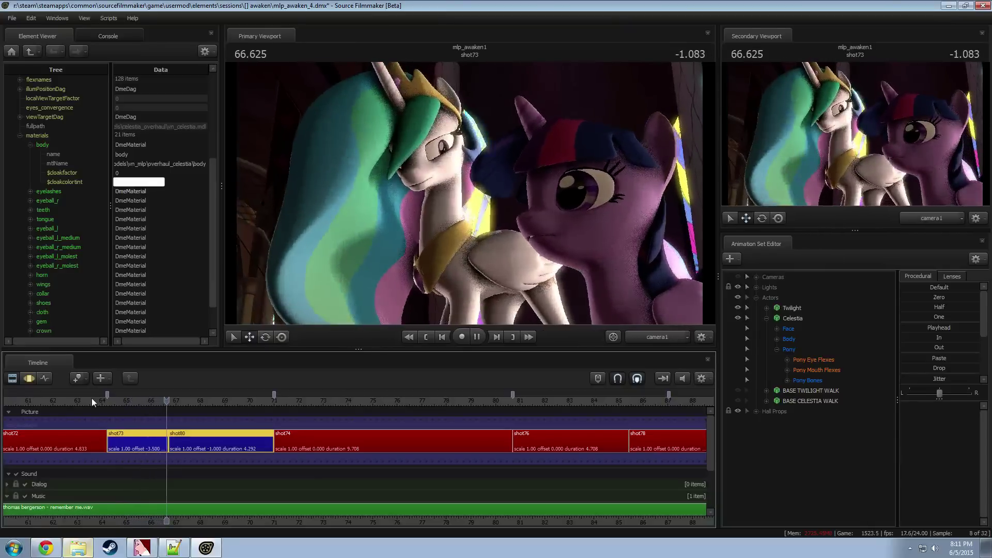
{"action": "left_click", "coordinate": [122, 399]}
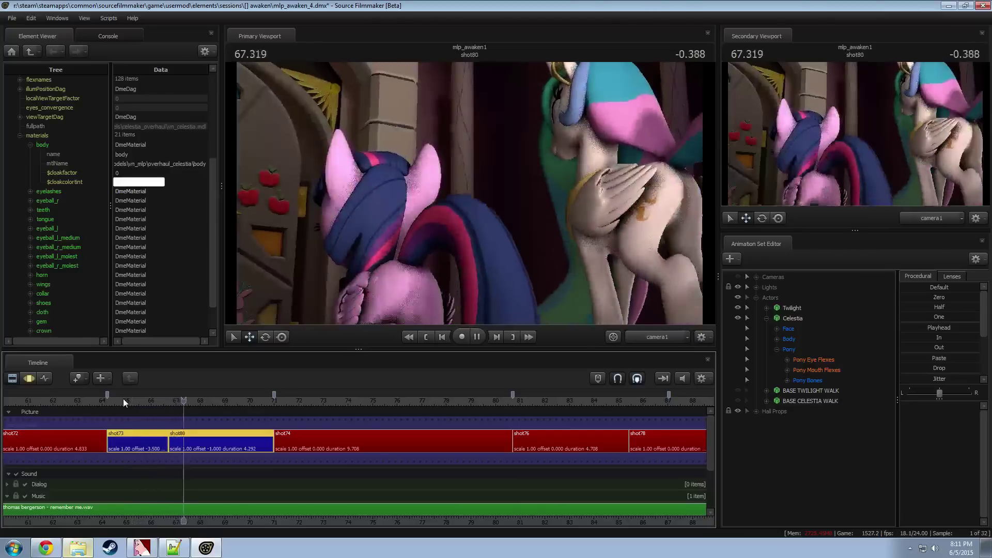
{"action": "key", "text": "space"}
{"action": "left_click_drag", "start_coordinate": [139, 401], "coordinate": [152, 401]}
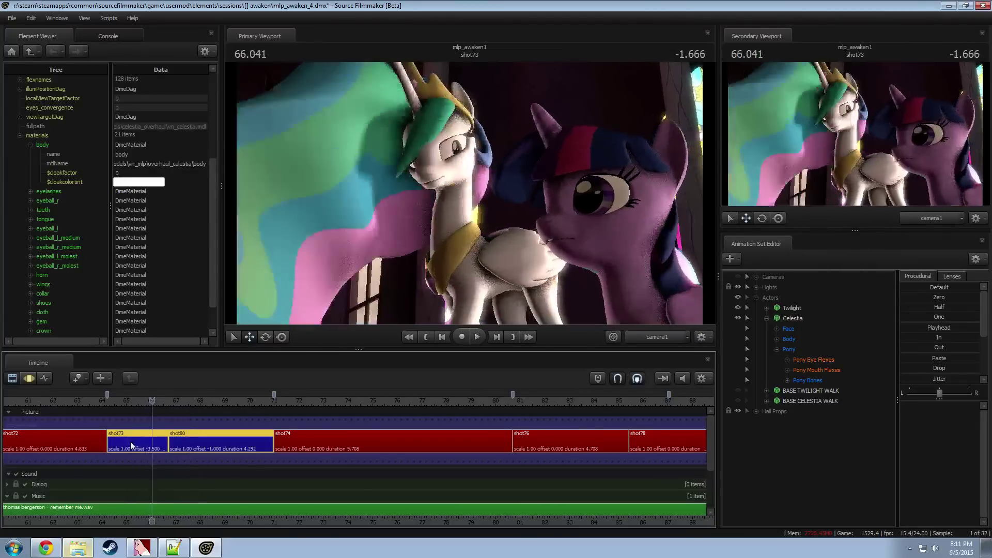
Step: Select only shot73 and play it up close to review Celestia's movement before the cut
{"action": "left_click", "coordinate": [135, 446]}
{"action": "left_click", "coordinate": [135, 401]}
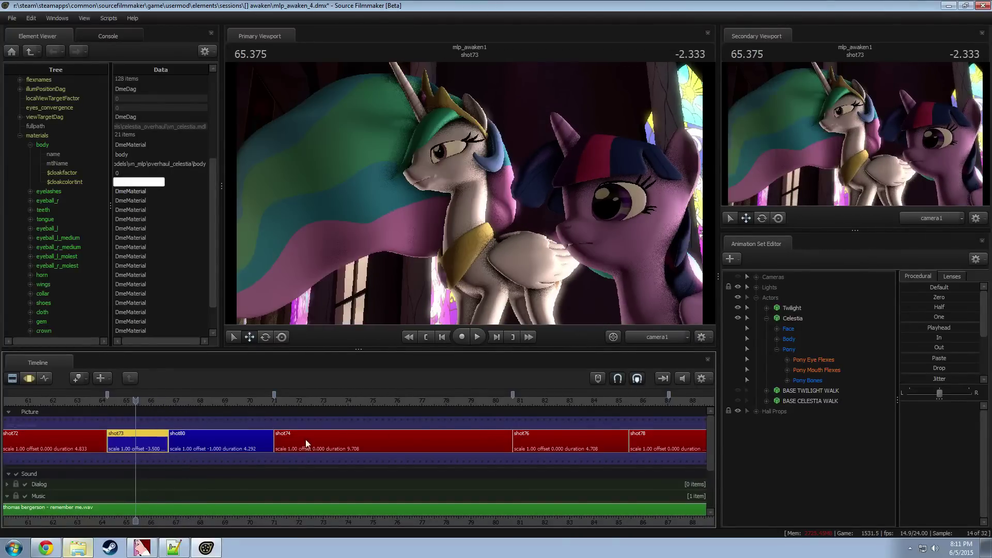
{"action": "scroll", "coordinate": [123, 408], "scroll_direction": "up", "scroll_amount": 4}
{"action": "left_click_drag", "start_coordinate": [110, 401], "coordinate": [103, 400]}
{"action": "key", "text": "space"}
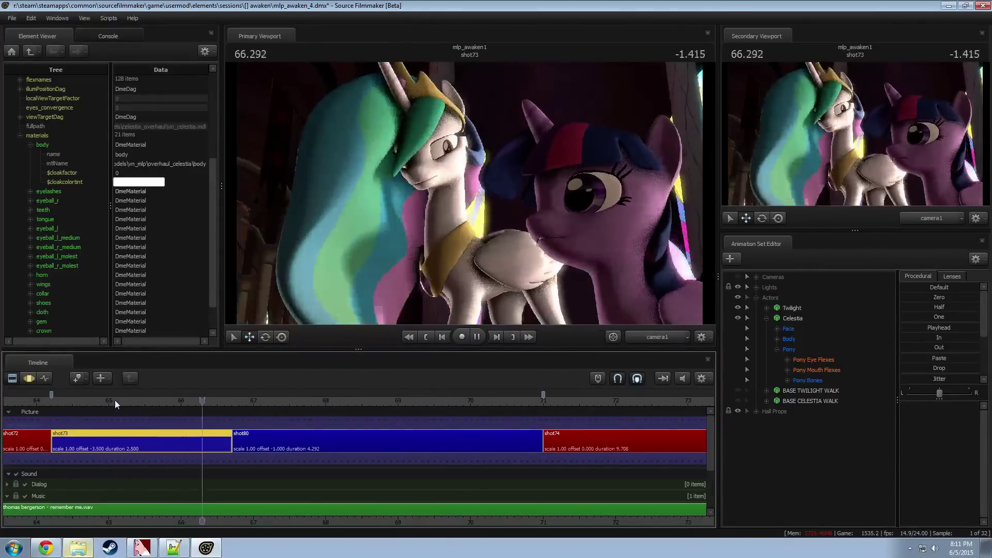
{"action": "key", "text": "space"}
{"action": "key", "text": "F3"}
{"action": "key", "text": "F2"}
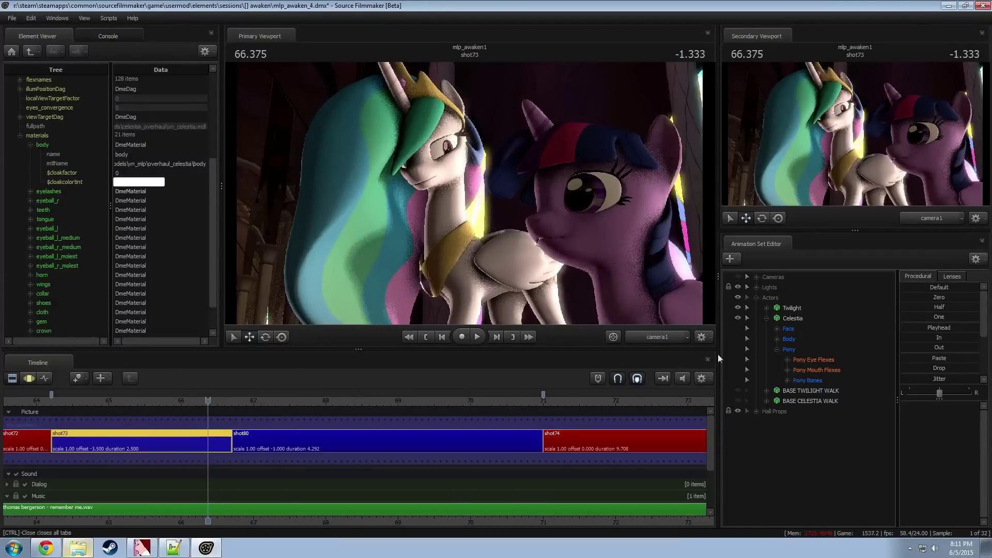
Step: Select Celestia's controls except the Body rootTransform in the Motion Editor, with the time selection covering the whole animation
{"action": "left_click", "coordinate": [792, 318]}
{"action": "key", "text": "F4"}
{"action": "scroll", "coordinate": [196, 463], "scroll_direction": "down", "scroll_amount": 3}
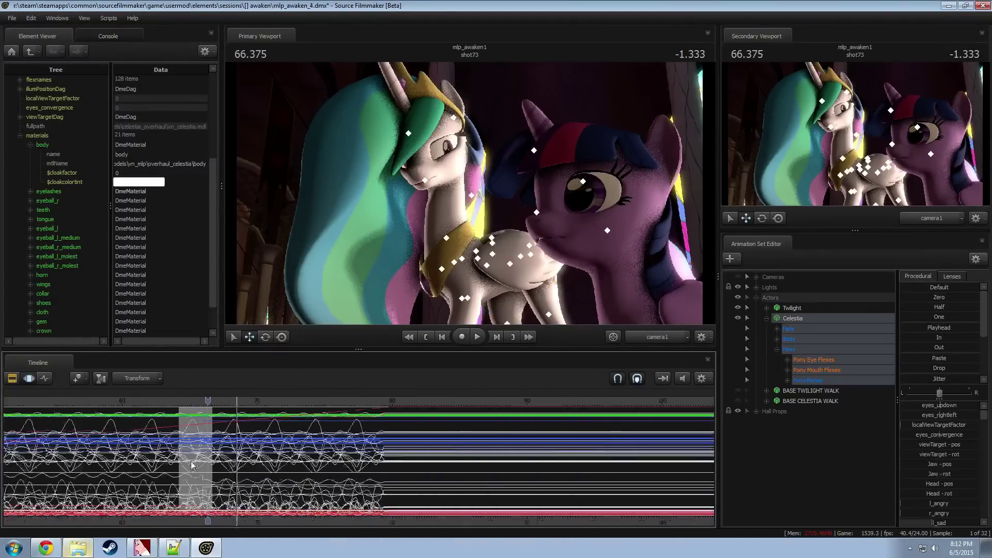
{"action": "key", "text": "ctrl+a"}
{"action": "left_click_drag", "start_coordinate": [207, 402], "coordinate": [181, 428]}
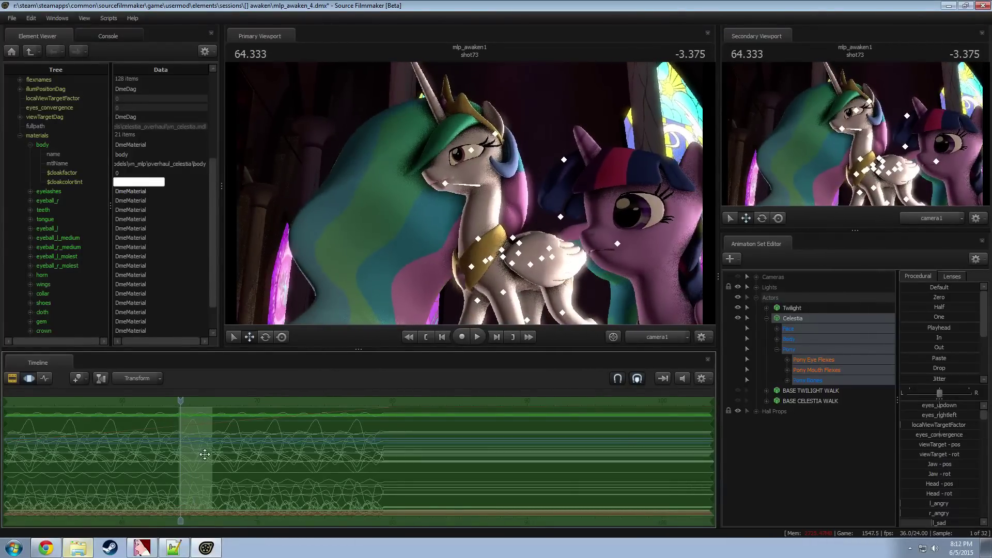
{"action": "left_click", "coordinate": [778, 339]}
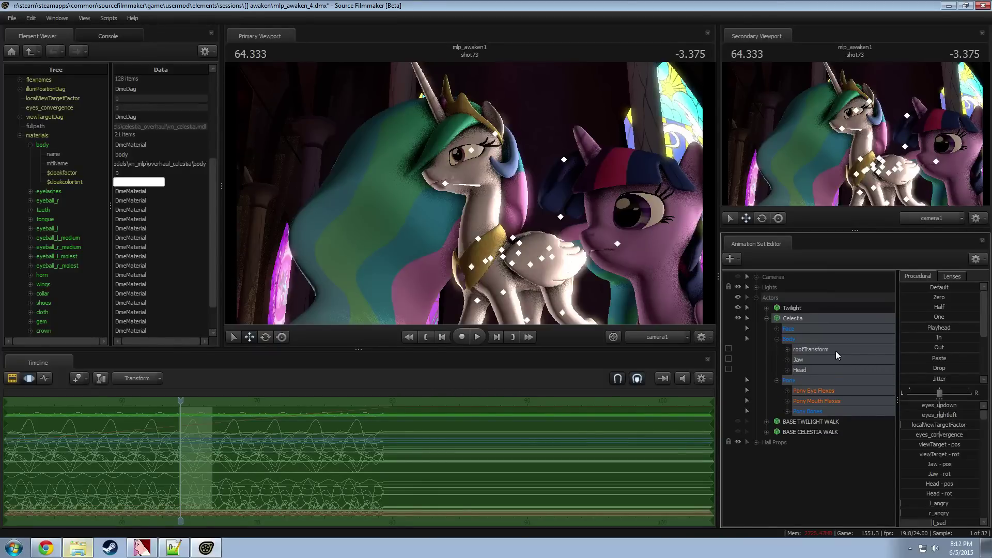
{"action": "left_click", "coordinate": [818, 350], "text": "ctrl"}
Step: Shift Celestia's selected animation earlier in time and replay shot73 to check the movement against the cut to shot80
{"action": "left_click_drag", "start_coordinate": [286, 474], "coordinate": [260, 472]}
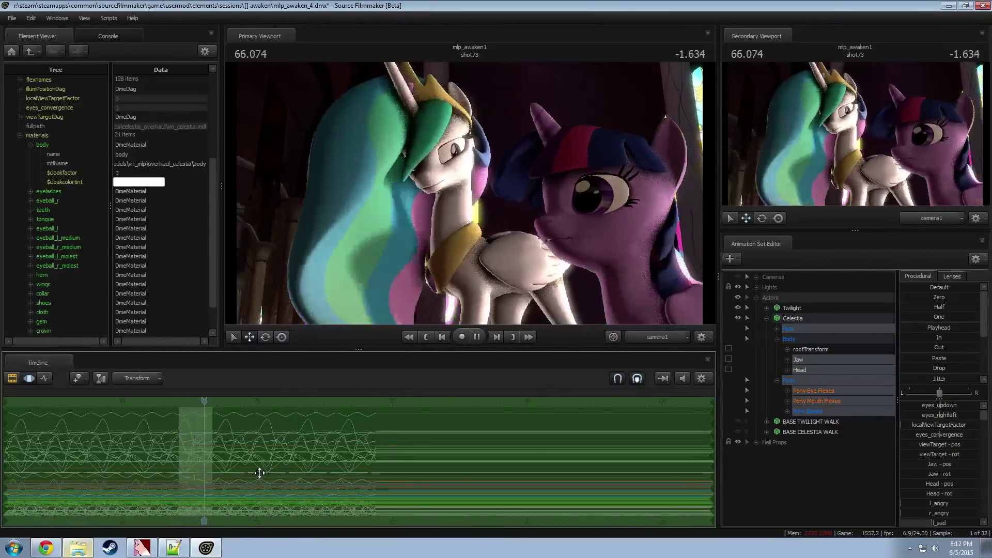
{"action": "key", "text": "space"}
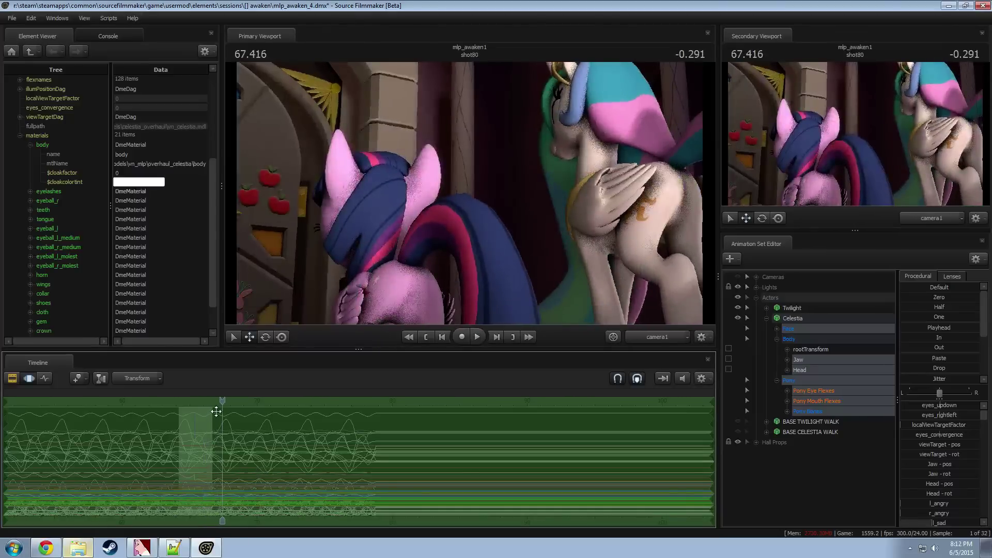
{"action": "left_click_drag", "start_coordinate": [222, 402], "coordinate": [172, 399]}
{"action": "key", "text": "space"}
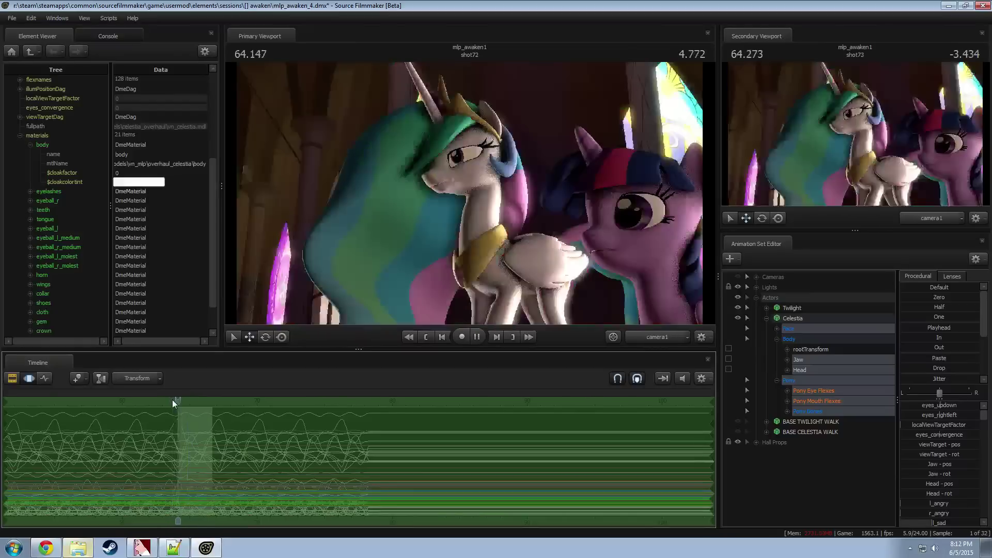
{"action": "key", "text": "space"}
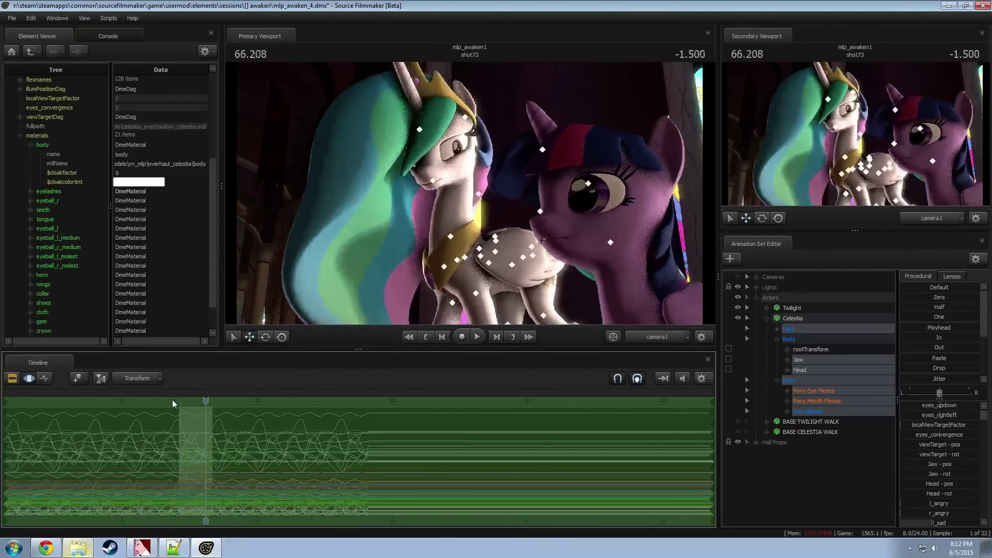
{"action": "key", "text": "space"}
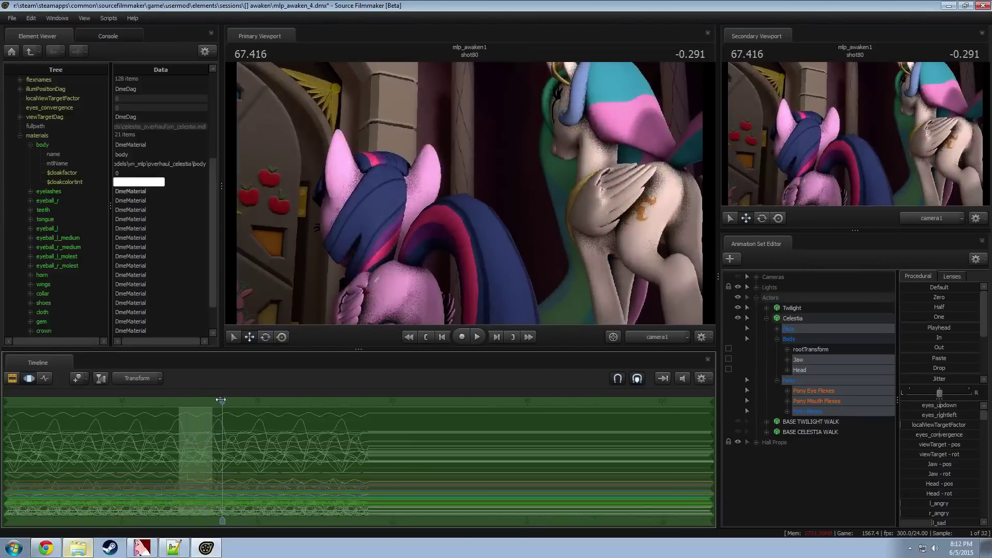
{"action": "left_click_drag", "start_coordinate": [221, 399], "coordinate": [166, 411]}
{"action": "key", "text": "space"}
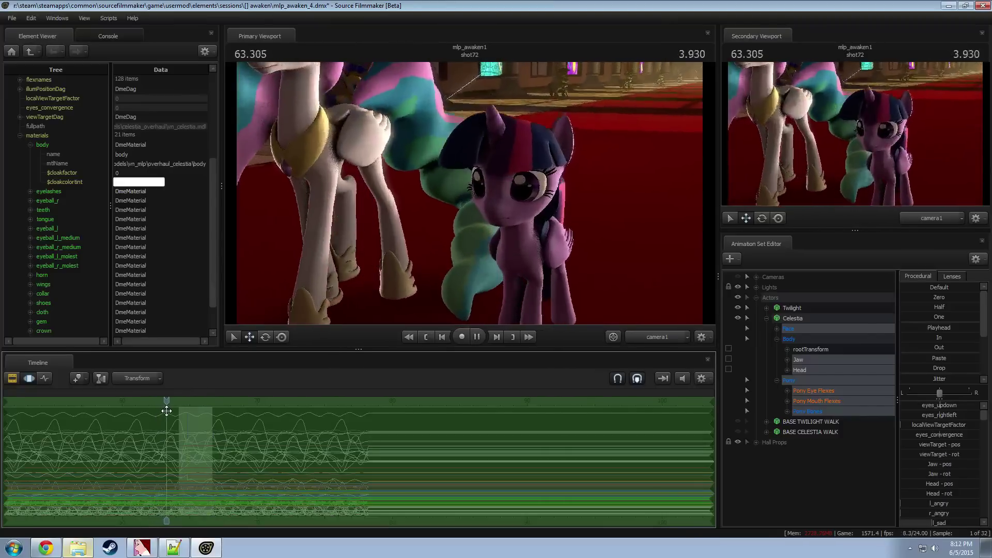
{"action": "key", "text": "space"}
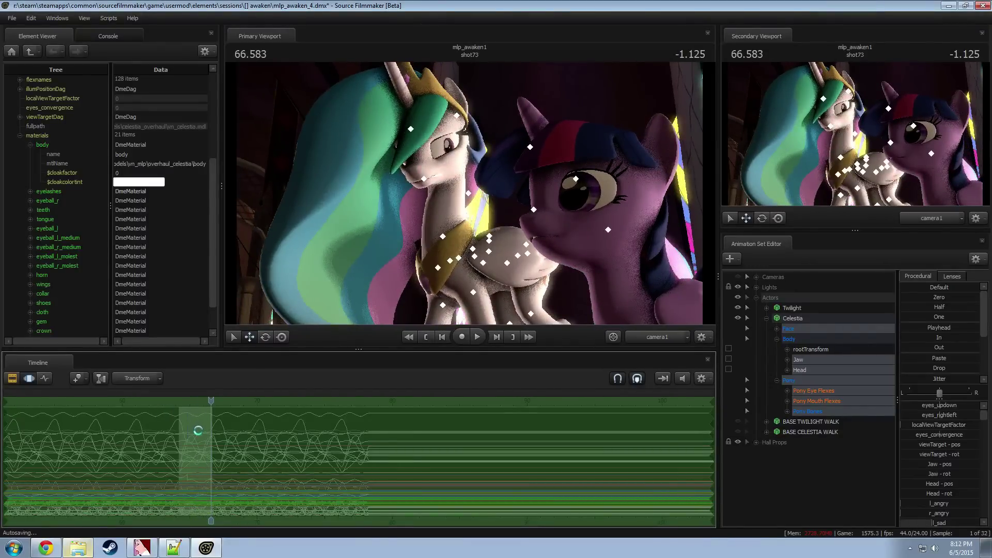
Step: Select shot80 together with shot73 in the Clip Editor and move their shared cut earlier to 66.208, giving shot80 offset -1.500
{"action": "key", "text": "F2"}
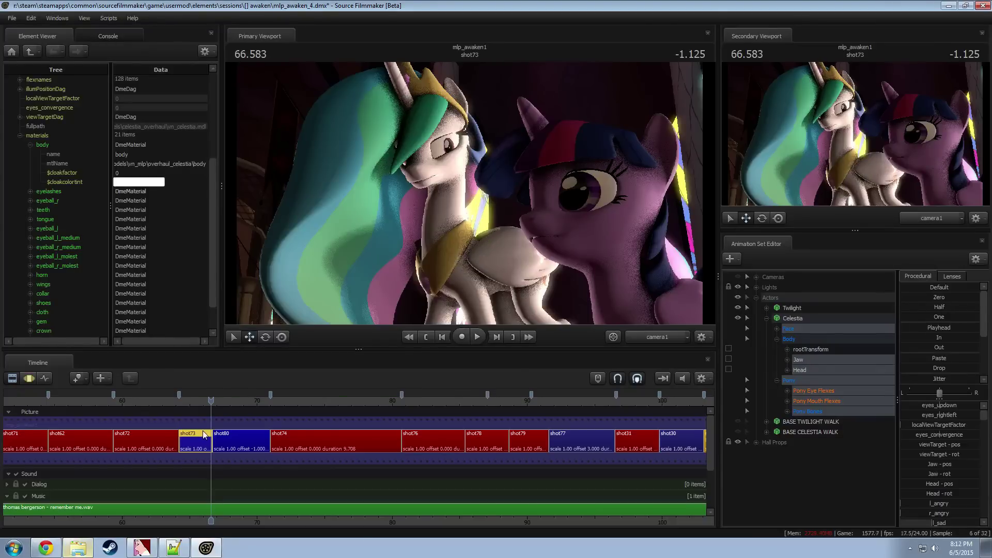
{"action": "left_click_drag", "start_coordinate": [193, 401], "coordinate": [207, 401]}
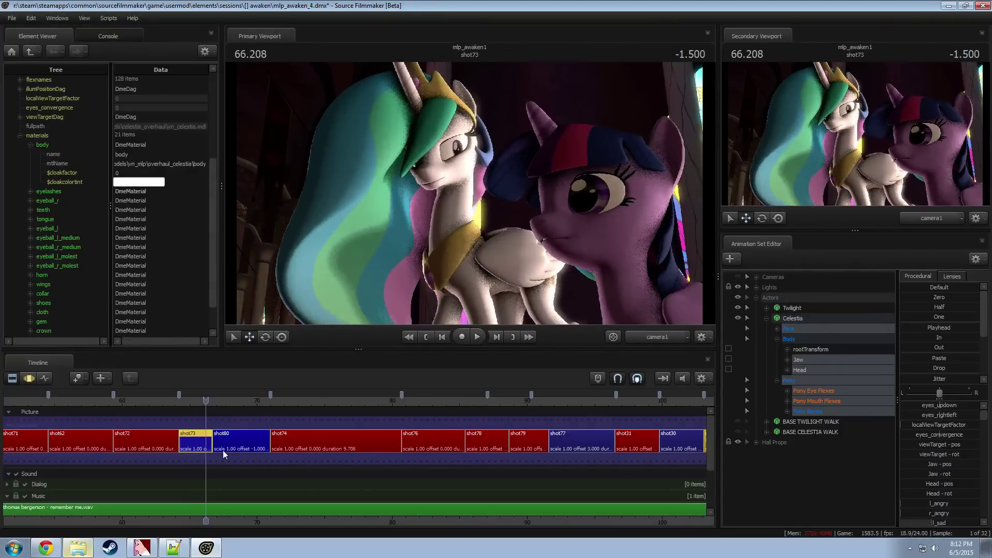
{"action": "left_click", "coordinate": [214, 442]}
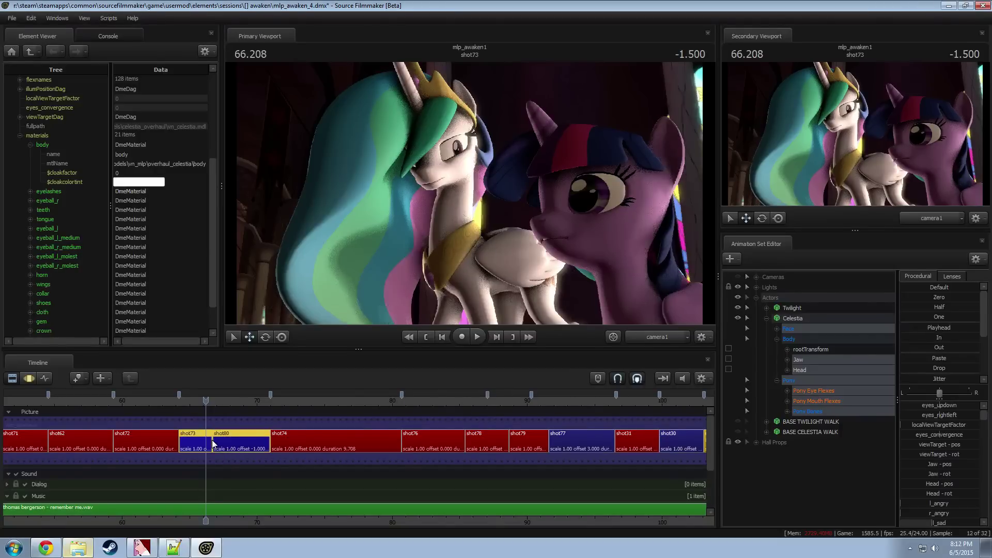
{"action": "left_click_drag", "start_coordinate": [212, 443], "coordinate": [205, 439]}
{"action": "left_click", "coordinate": [187, 402]}
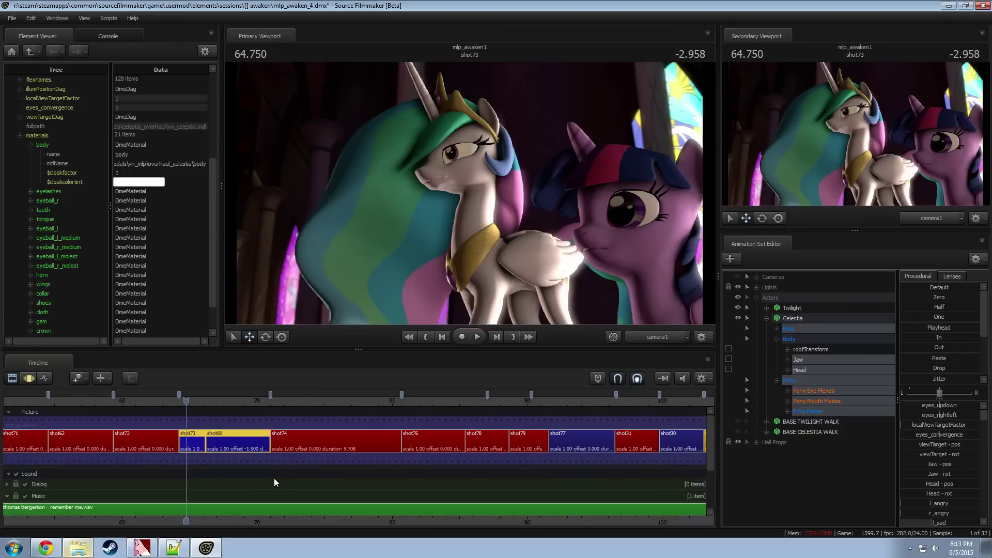
Step: Replay shot73 from its start into shot80 to check Celestia's movement against the new cut
{"action": "left_click_drag", "start_coordinate": [183, 399], "coordinate": [180, 399]}
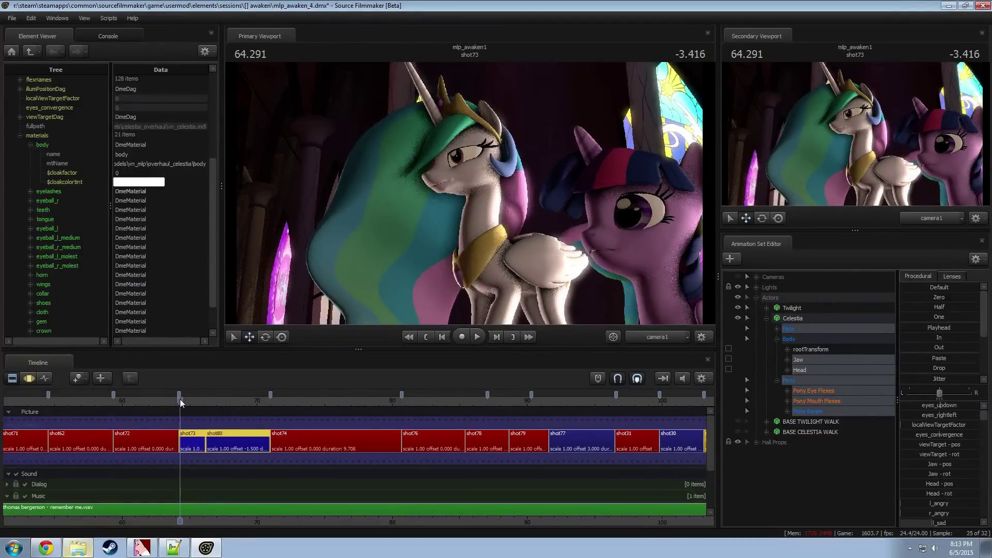
{"action": "key", "text": "space"}
{"action": "key", "text": "space"}
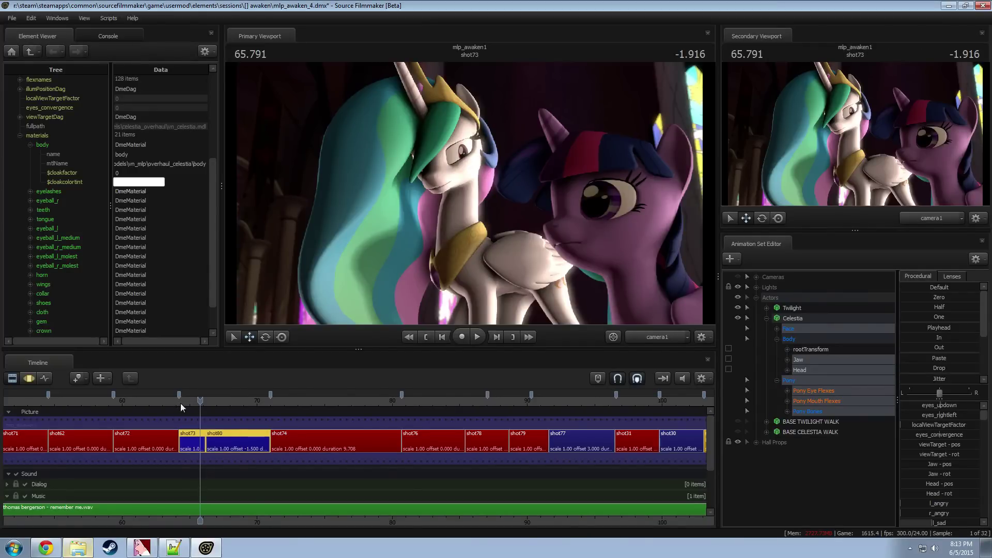
{"action": "left_click", "coordinate": [180, 403]}
{"action": "key", "text": "space"}
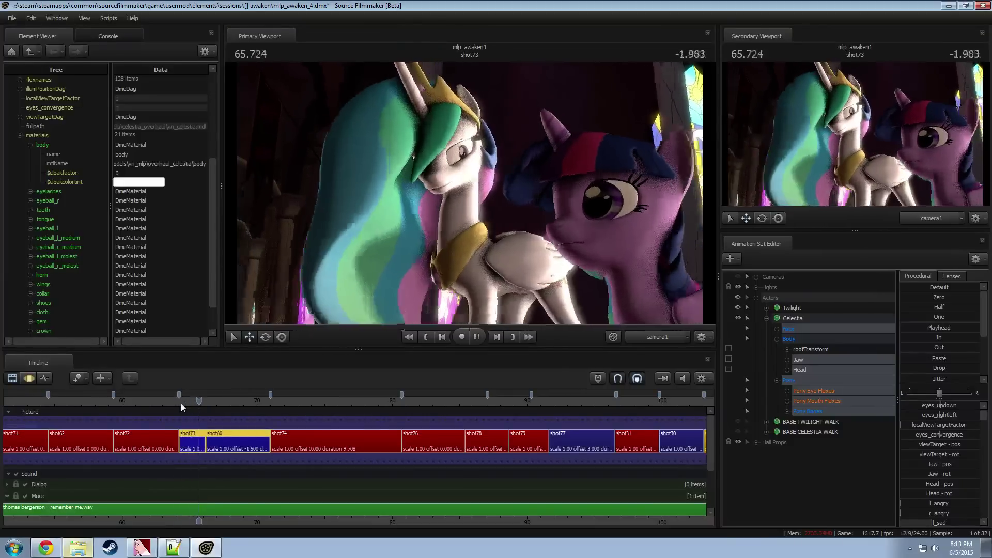
{"action": "key", "text": "space"}
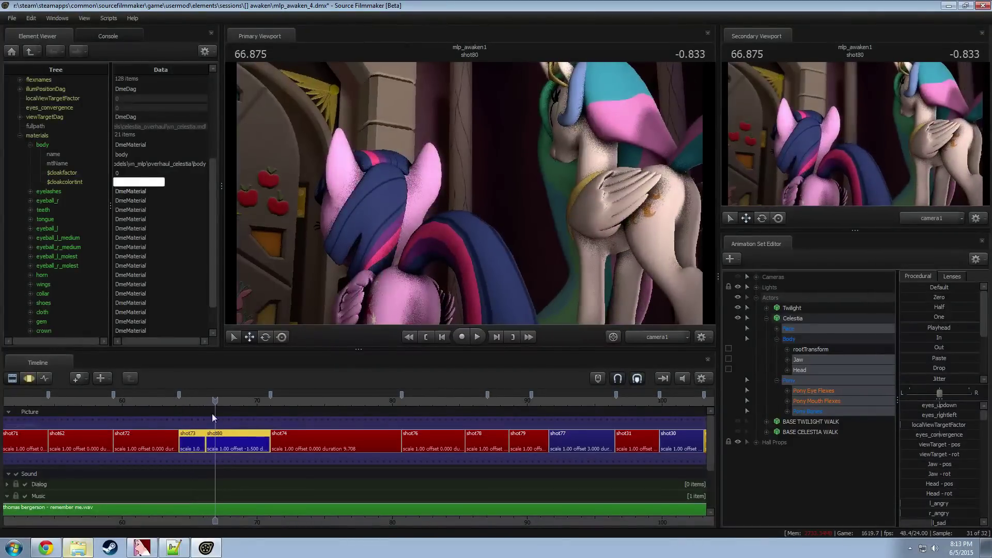
{"action": "left_click_drag", "start_coordinate": [214, 400], "coordinate": [218, 399]}
Step: Try adjusting the camera animation over shot73's time range in the Motion Editor and play the result
{"action": "key", "text": "F3"}
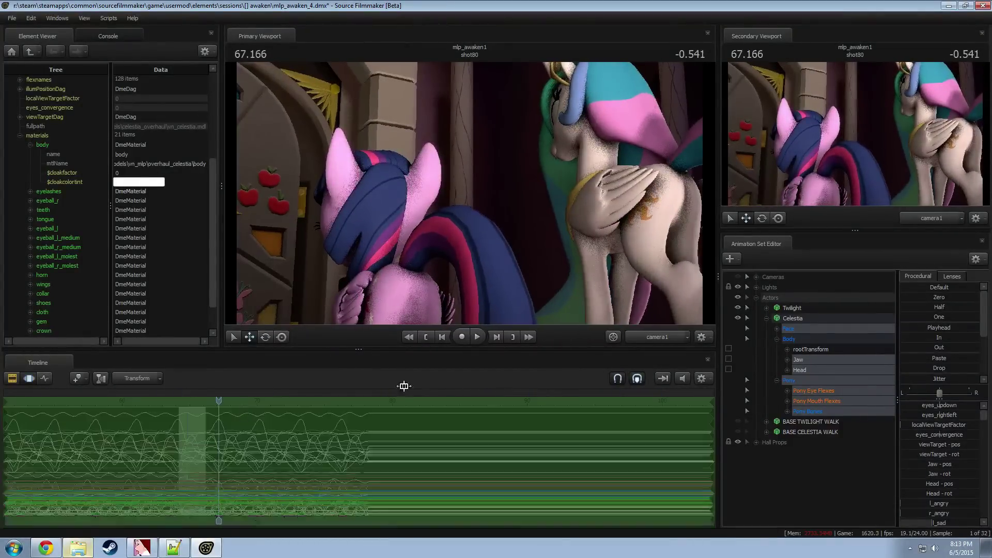
{"action": "left_click", "coordinate": [777, 279]}
{"action": "key", "text": "F2"}
{"action": "key", "text": "F3"}
{"action": "scroll", "coordinate": [186, 471], "scroll_direction": "up", "scroll_amount": 4}
{"action": "left_click", "coordinate": [186, 458]}
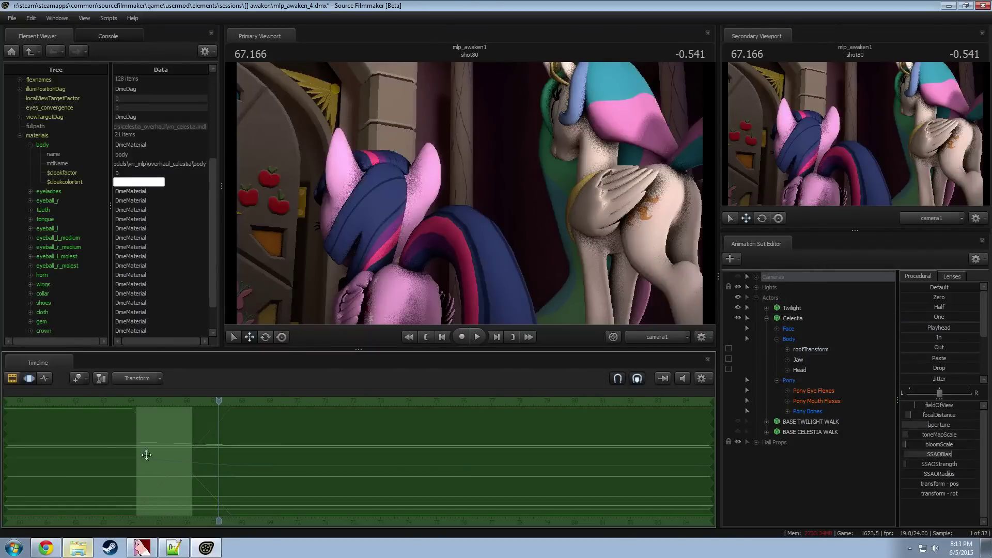
{"action": "mouse_move", "coordinate": [146, 454]}
{"action": "left_mouse_down", "text": "shift"}
{"action": "mouse_move", "coordinate": [137, 452]}
{"action": "mouse_move", "coordinate": [178, 451]}
{"action": "mouse_move", "coordinate": [125, 446]}
{"action": "mouse_move", "coordinate": [148, 448]}
{"action": "left_mouse_up", "text": "shift"}
{"action": "left_click", "coordinate": [149, 448], "text": "shift"}
{"action": "key", "text": "space"}
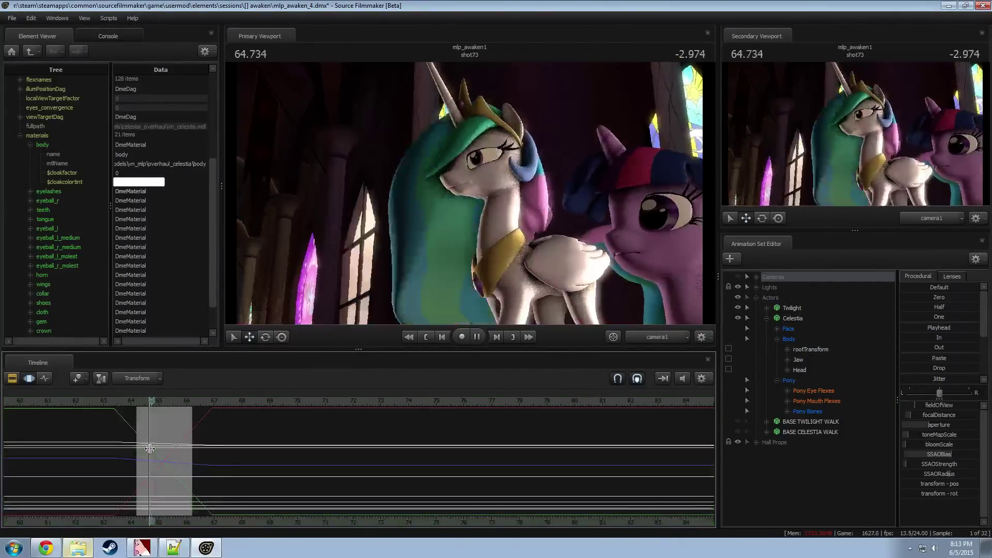
{"action": "key", "text": "space"}
Step: Select only shot80, adjust its camera animation in the Motion Editor, and play across the cut from shot73
{"action": "key", "text": "F2"}
{"action": "key", "text": "F3"}
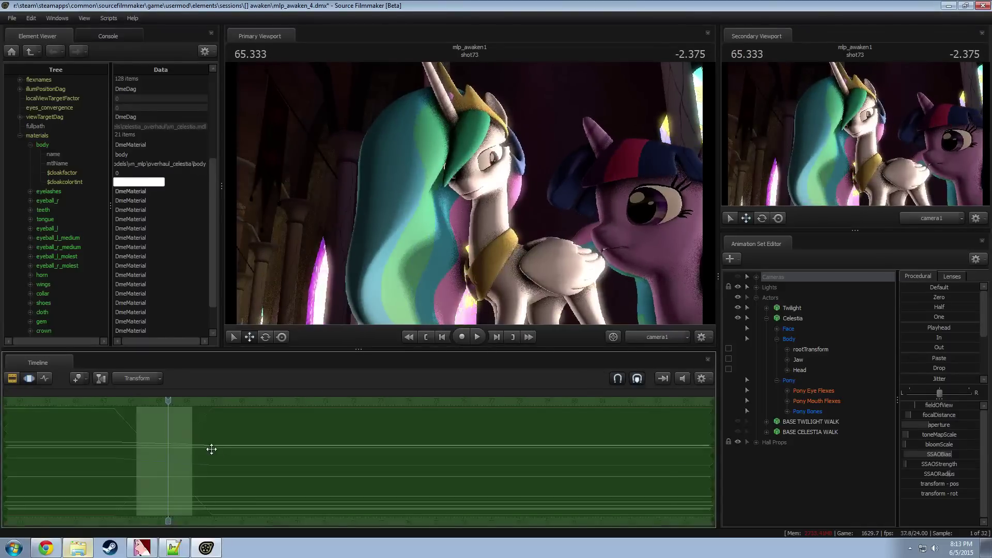
{"action": "key", "text": "F2"}
{"action": "key", "text": "F4"}
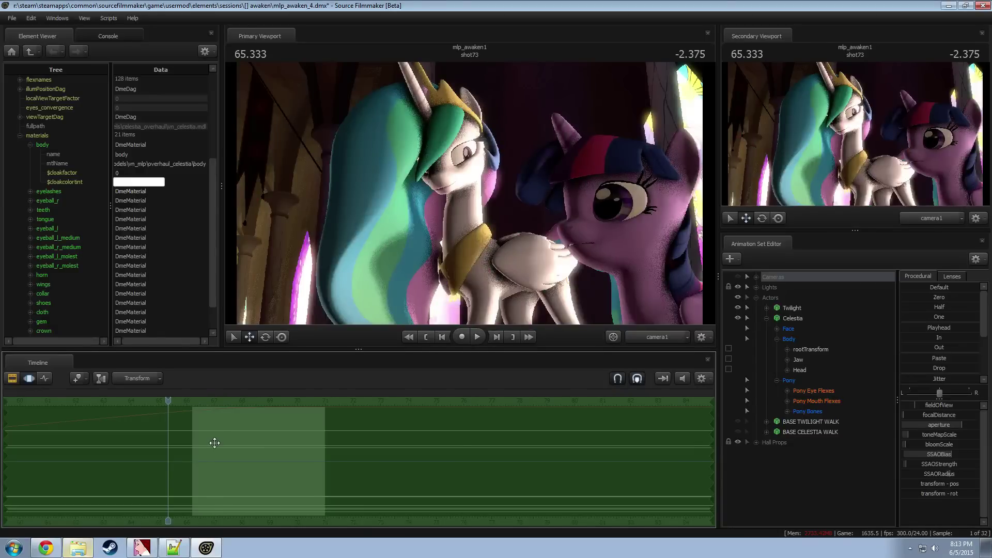
{"action": "key", "text": "F2"}
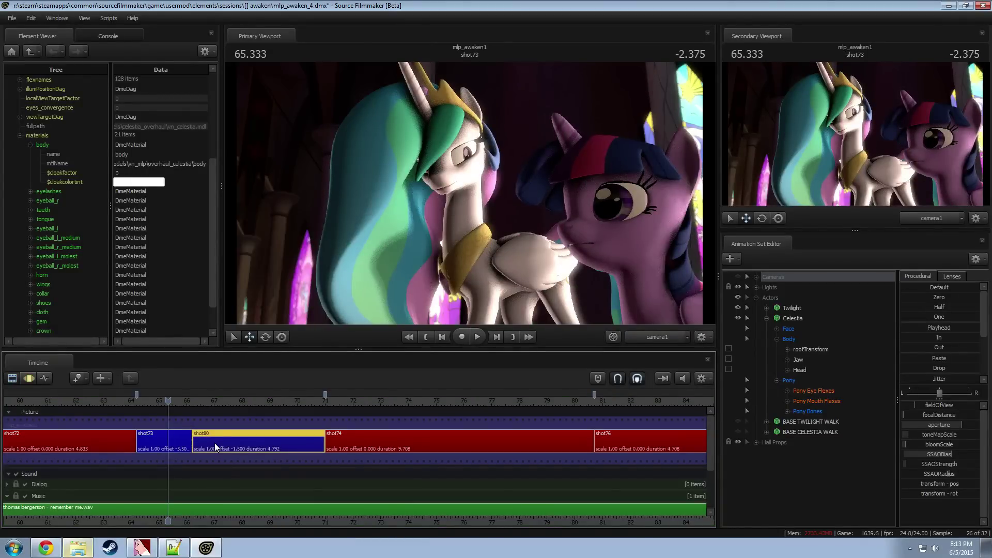
{"action": "key", "text": "F3"}
{"action": "key", "text": "F2"}
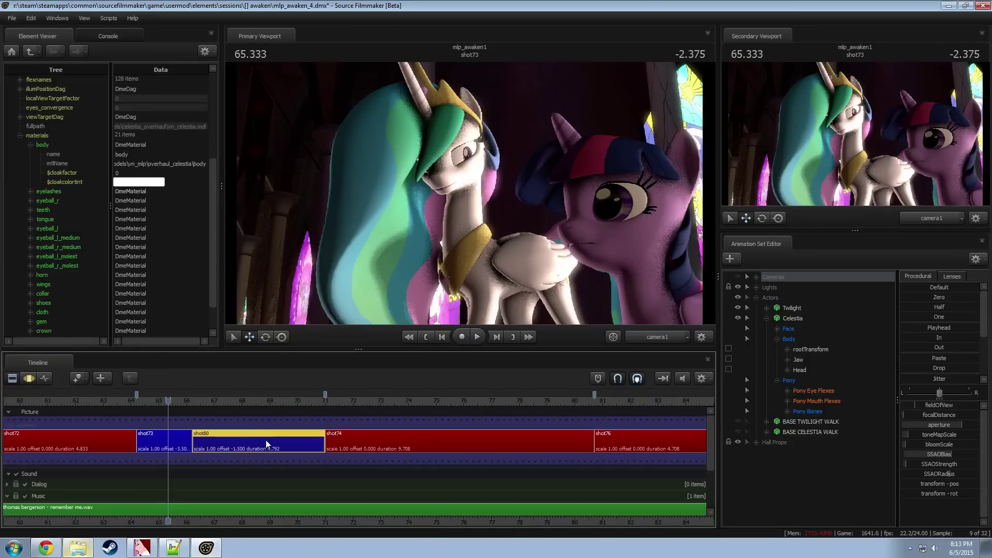
{"action": "middle_click_drag", "start_coordinate": [267, 444], "coordinate": [289, 438]}
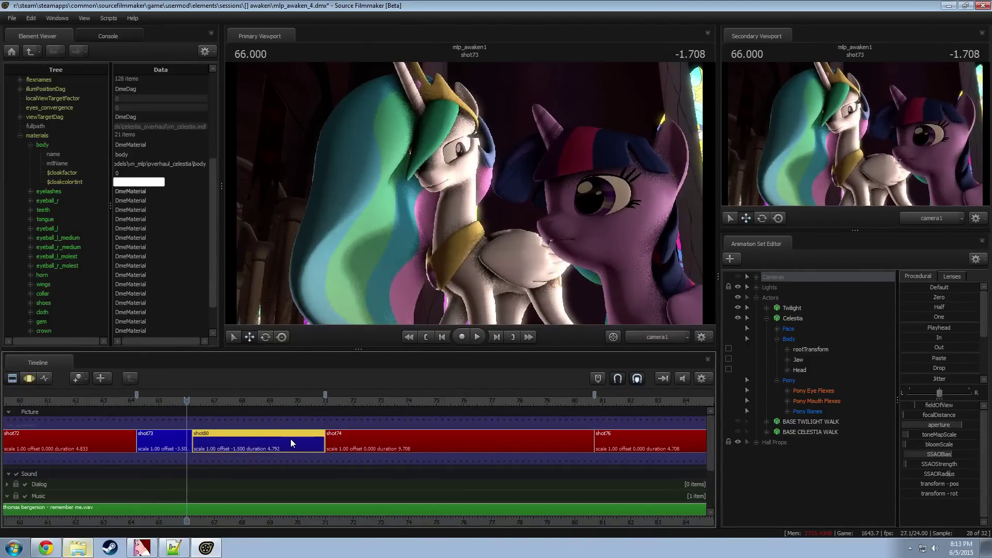
{"action": "key", "text": "space"}
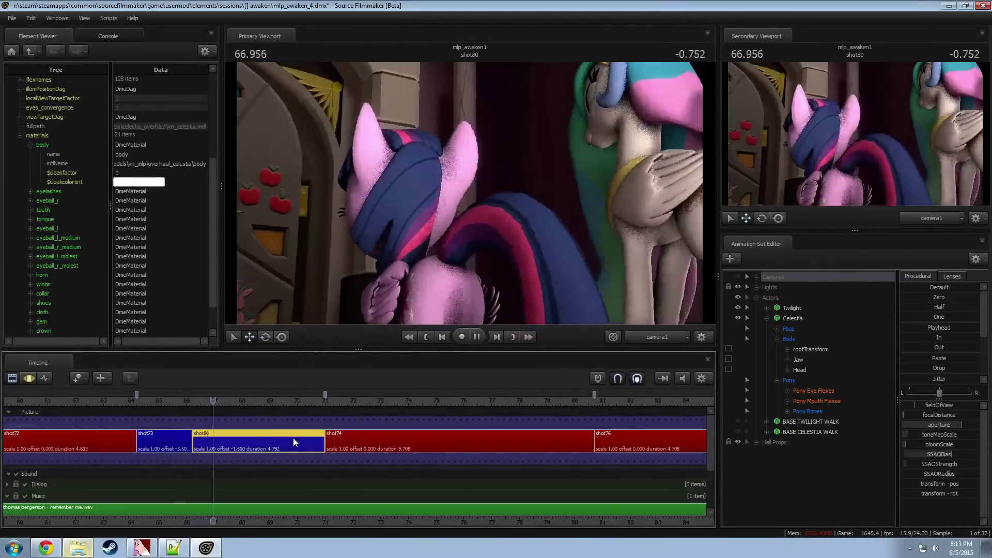
{"action": "key", "text": "space"}
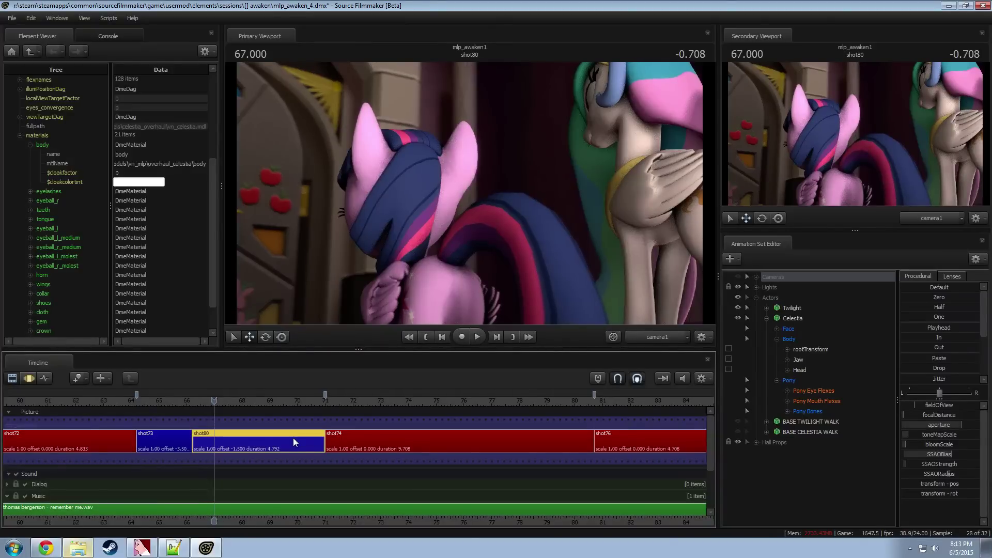
Step: Try reframing shot80 with camera1 at 66.625
{"action": "left_click_drag", "start_coordinate": [197, 401], "coordinate": [205, 399]}
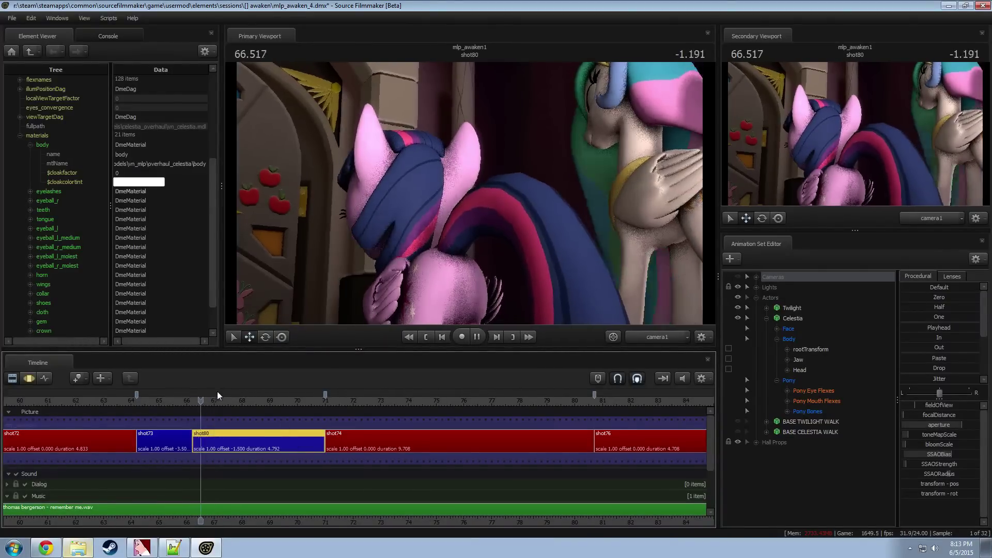
{"action": "key", "text": "F3"}
{"action": "key", "text": "F2"}
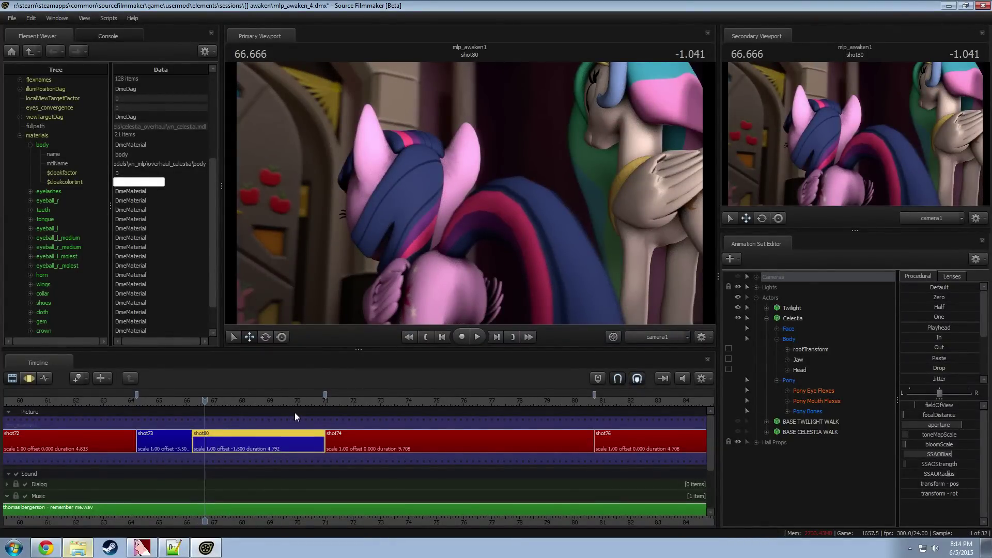
{"action": "key", "text": "Left"}
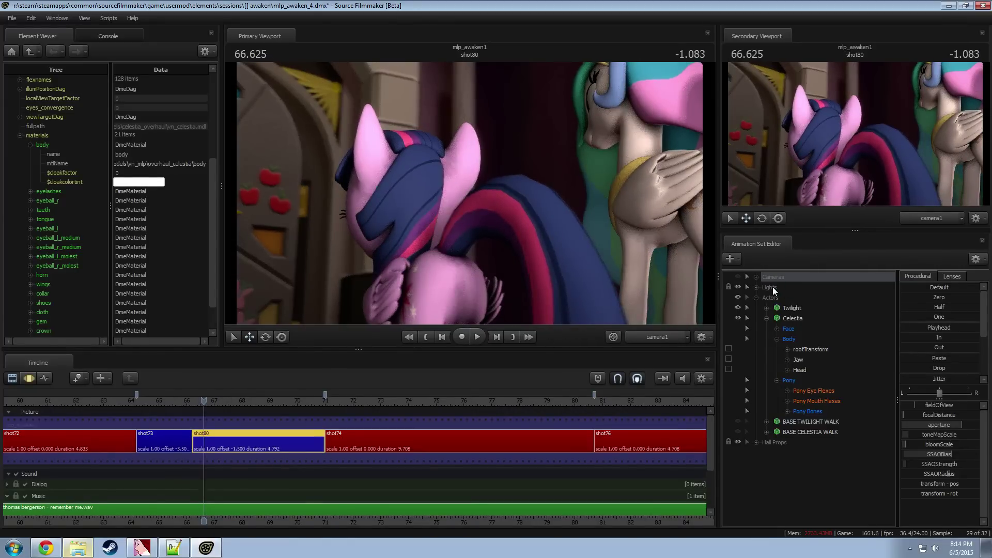
{"action": "left_click", "coordinate": [756, 277]}
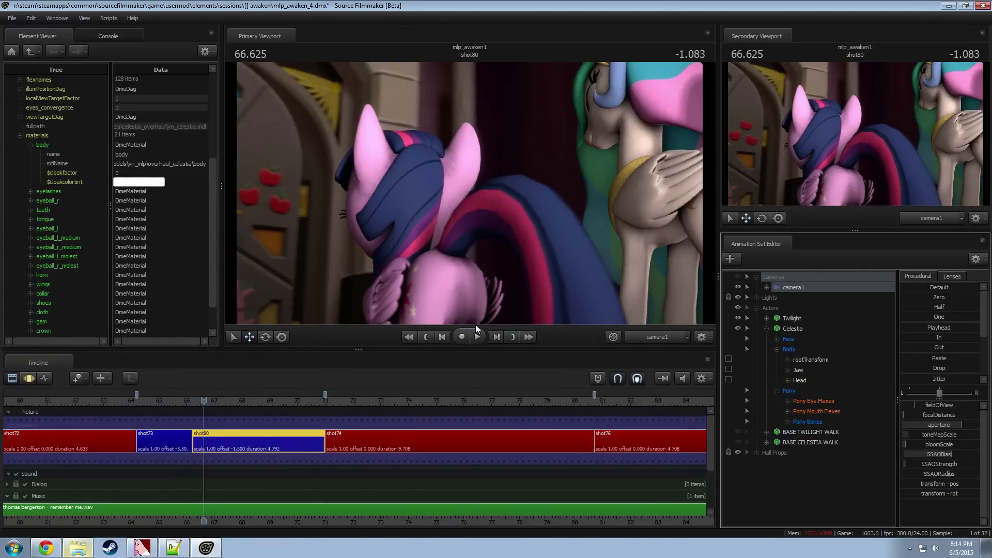
{"action": "key", "text": "F3"}
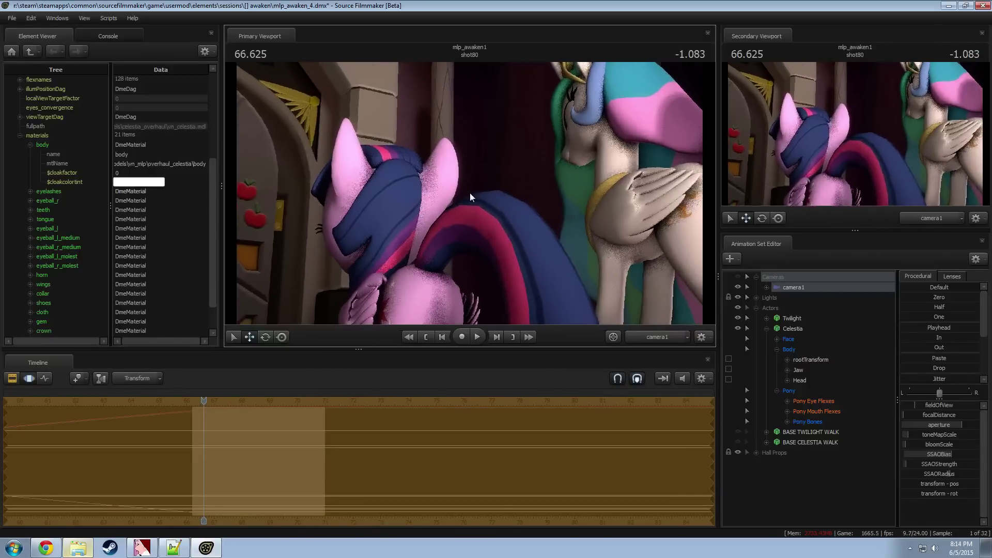
{"action": "key", "text": "space"}
{"action": "mouse_move", "coordinate": [470, 193]}
{"action": "left_mouse_down"}
{"action": "mouse_move", "coordinate": [465, 181]}
{"action": "mouse_move", "coordinate": [479, 190]}
{"action": "left_mouse_up"}
{"action": "key", "text": "x"}
{"action": "key", "text": "F2"}
Step: Enable the Overlay Effects track to letterbox the picture
{"action": "scroll", "coordinate": [41, 499], "scroll_direction": "down", "scroll_amount": 3}
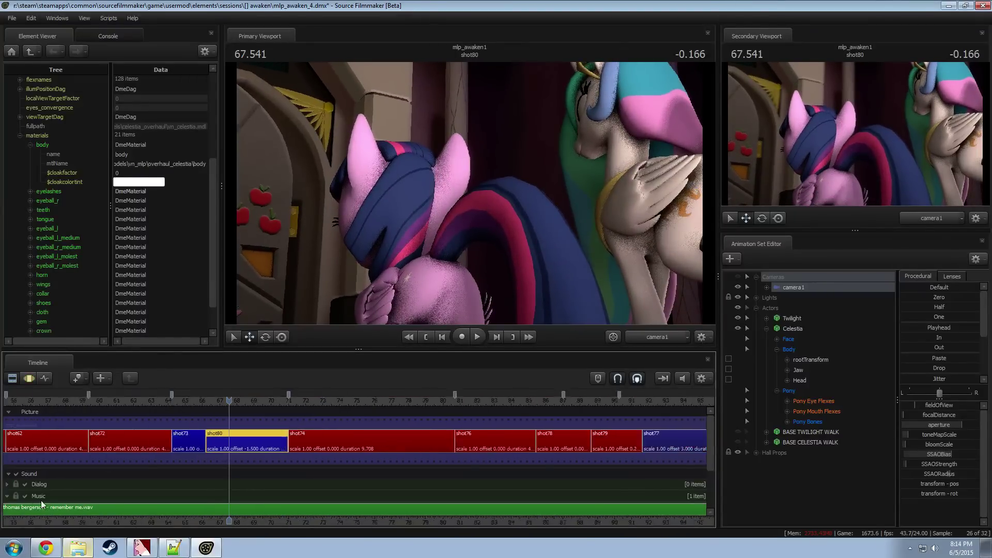
{"action": "scroll", "coordinate": [51, 497], "scroll_direction": "up", "scroll_amount": 3}
{"action": "scroll", "coordinate": [714, 443], "scroll_direction": "down", "scroll_amount": 3}
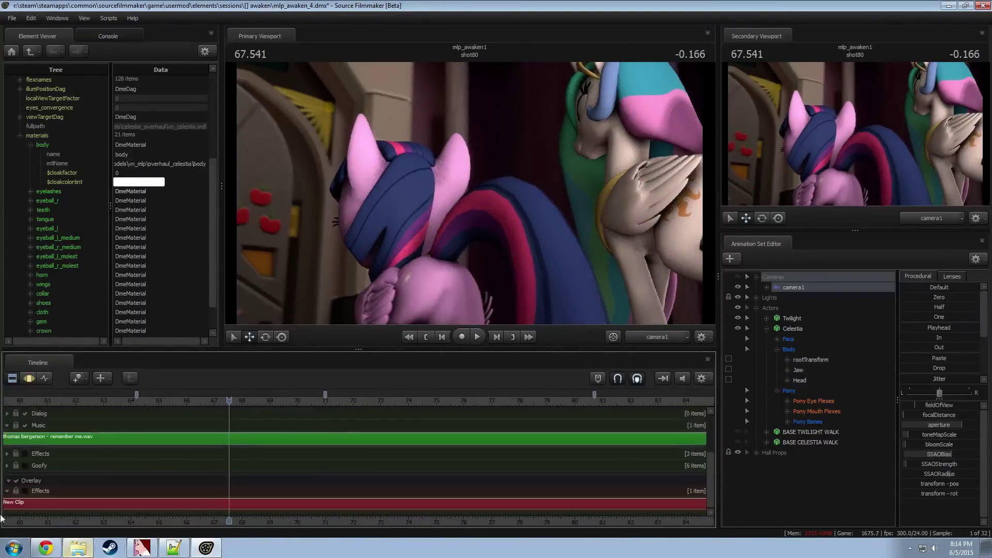
{"action": "left_click", "coordinate": [25, 490]}
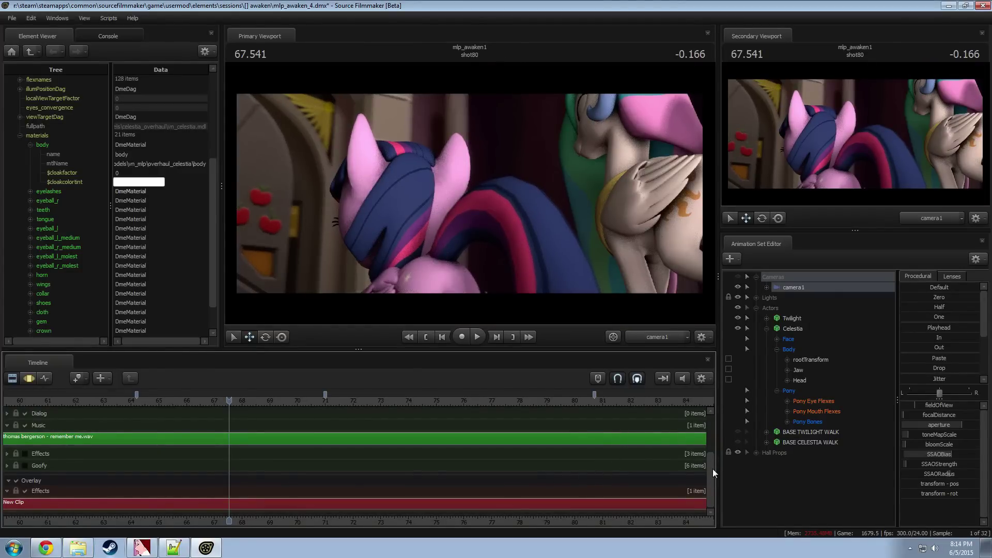
{"action": "left_click_drag", "start_coordinate": [711, 464], "coordinate": [706, 420]}
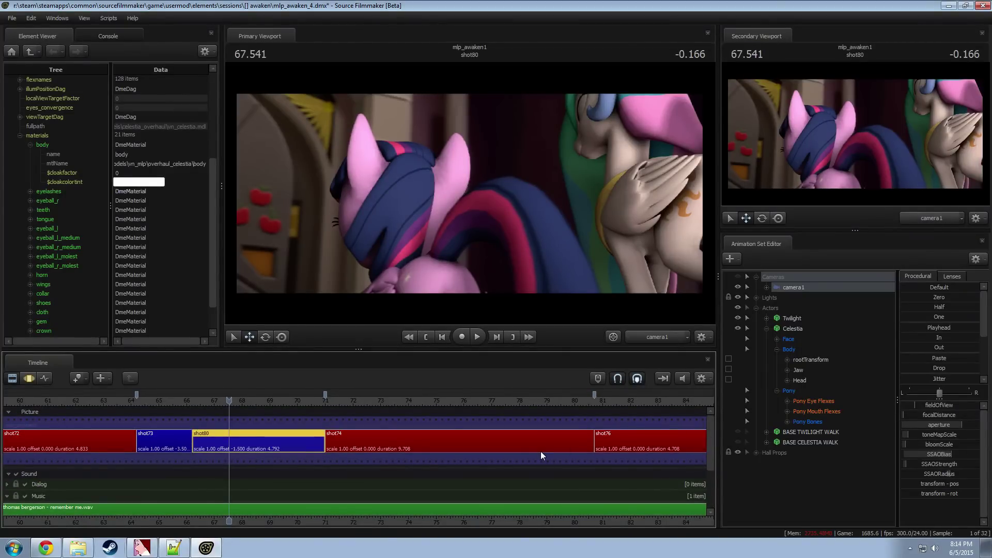
Step: Play from before the cut into shot80 to check the transition with the letterbox overlay applied
{"action": "key", "text": "F3"}
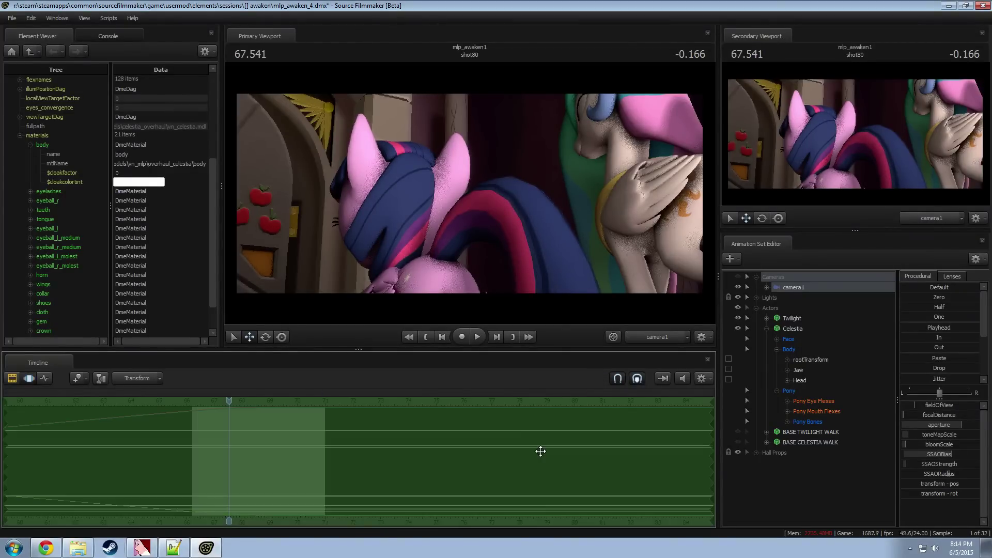
{"action": "key", "text": "F2"}
{"action": "left_click_drag", "start_coordinate": [191, 399], "coordinate": [118, 405]}
{"action": "key", "text": "space"}
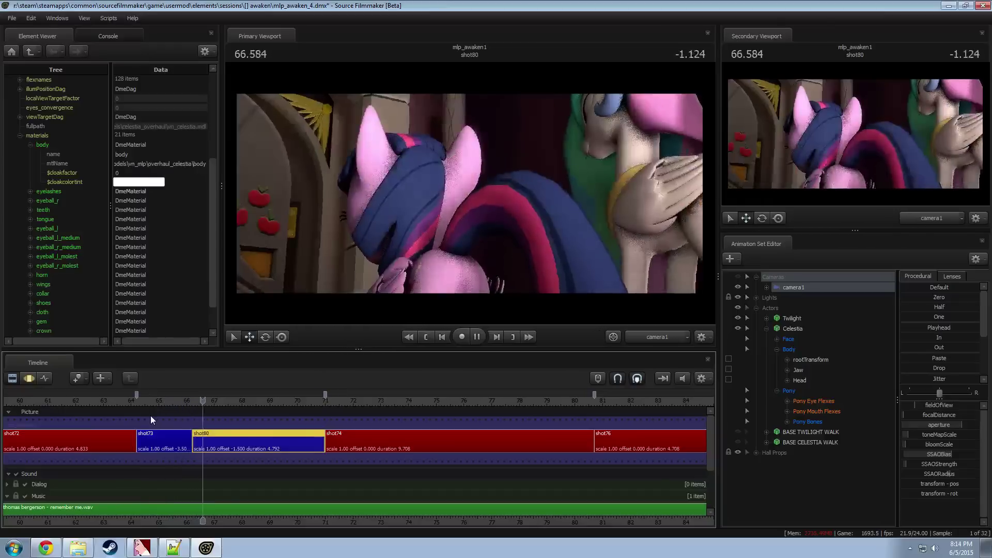
{"action": "key", "text": "space"}
{"action": "left_click", "coordinate": [177, 398]}
{"action": "key", "text": "space"}
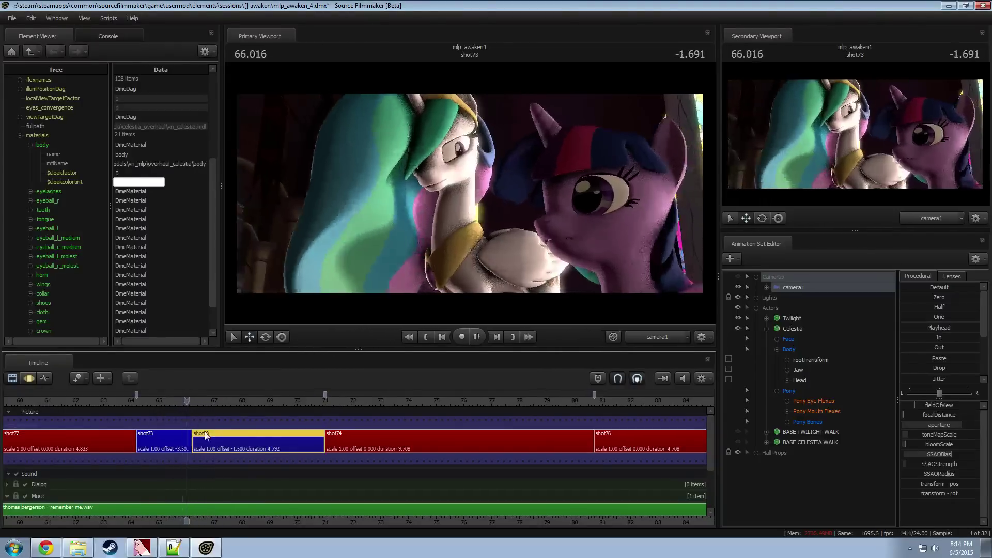
{"action": "key", "text": "space"}
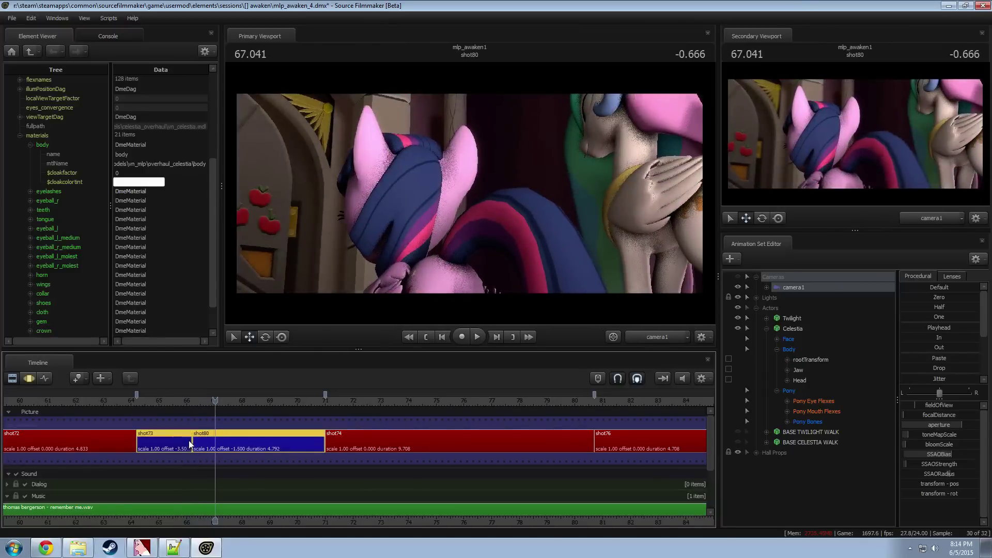
Step: Move the shared cut between shot73 and shot80 later, giving shot80 offset -0.917 and duration 4.208, and replay the transition
{"action": "left_click_drag", "start_coordinate": [191, 443], "coordinate": [208, 443]}
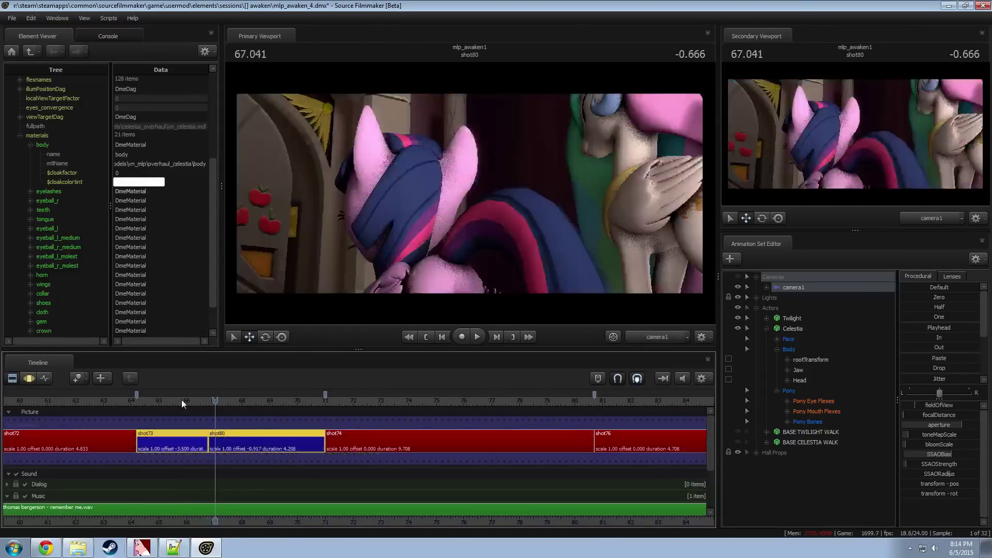
{"action": "left_click", "coordinate": [176, 400]}
{"action": "key", "text": "space"}
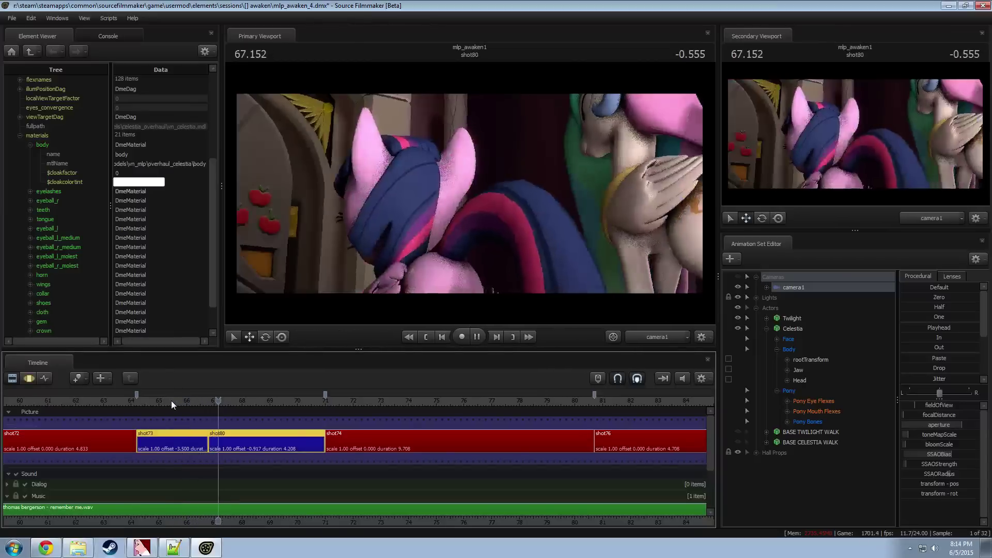
{"action": "left_click", "coordinate": [157, 401]}
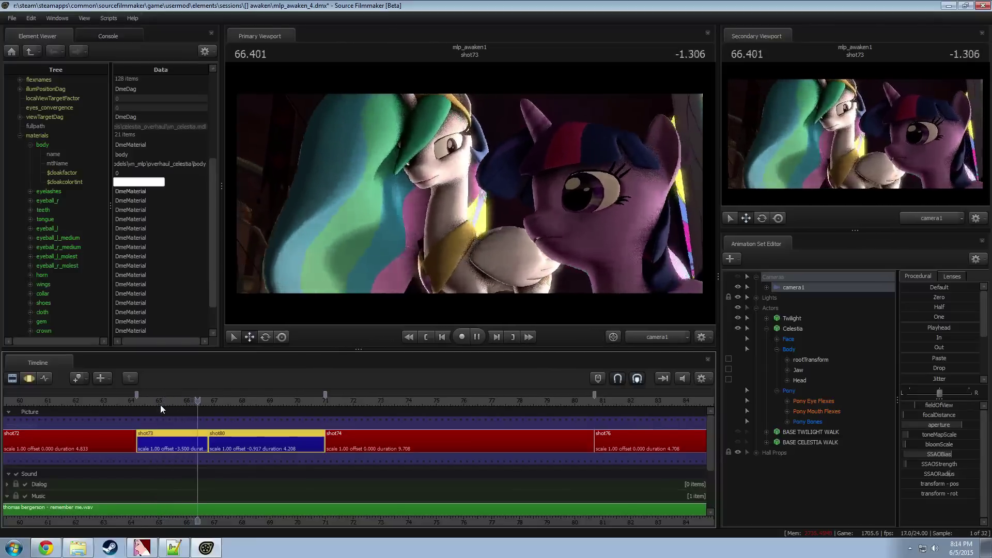
{"action": "key", "text": "space"}
{"action": "key", "text": "space"}
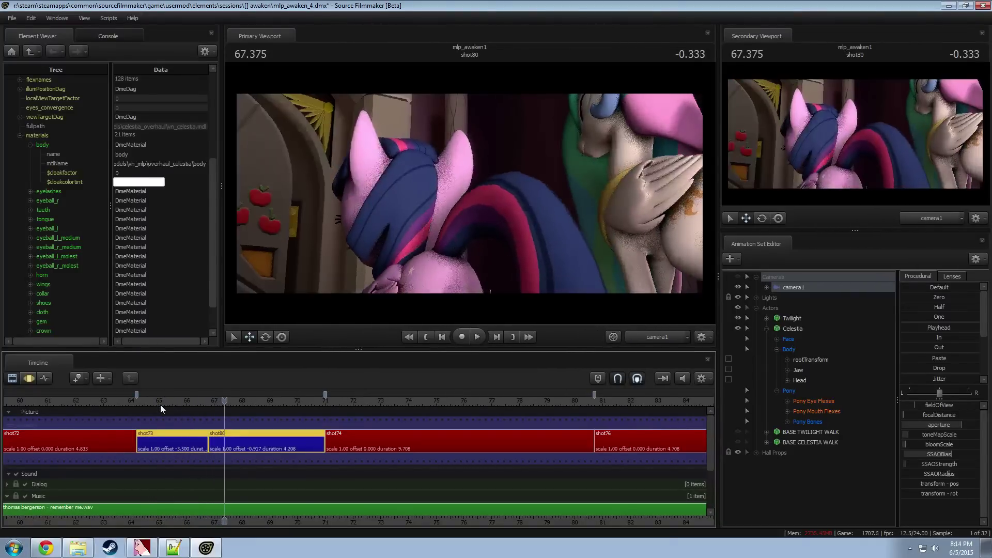
{"action": "left_click", "coordinate": [134, 397]}
{"action": "key", "text": "space"}
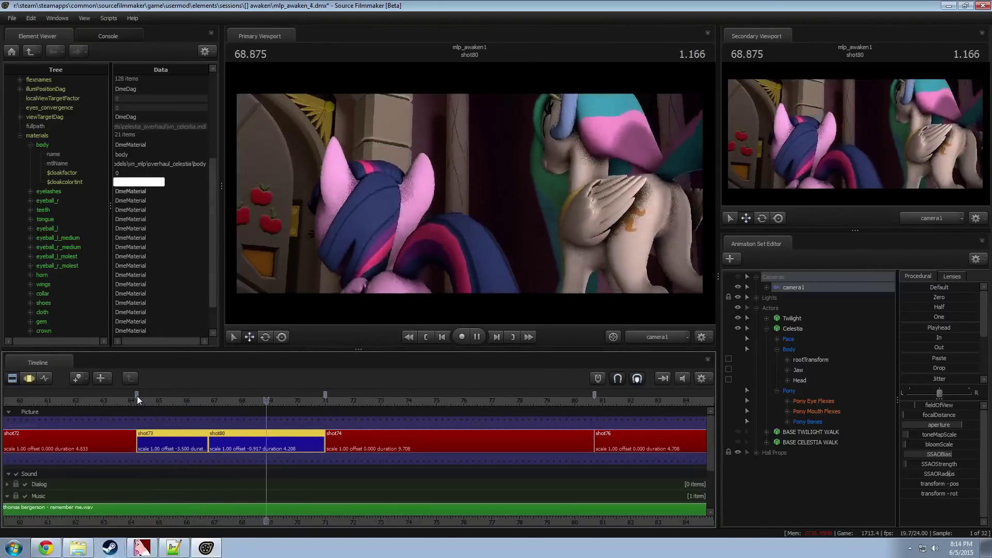
{"action": "key", "text": "space"}
Step: Select only shot80, play it from 66.875, and show its camera animation in the Motion Editor
{"action": "left_click_drag", "start_coordinate": [218, 398], "coordinate": [210, 398]}
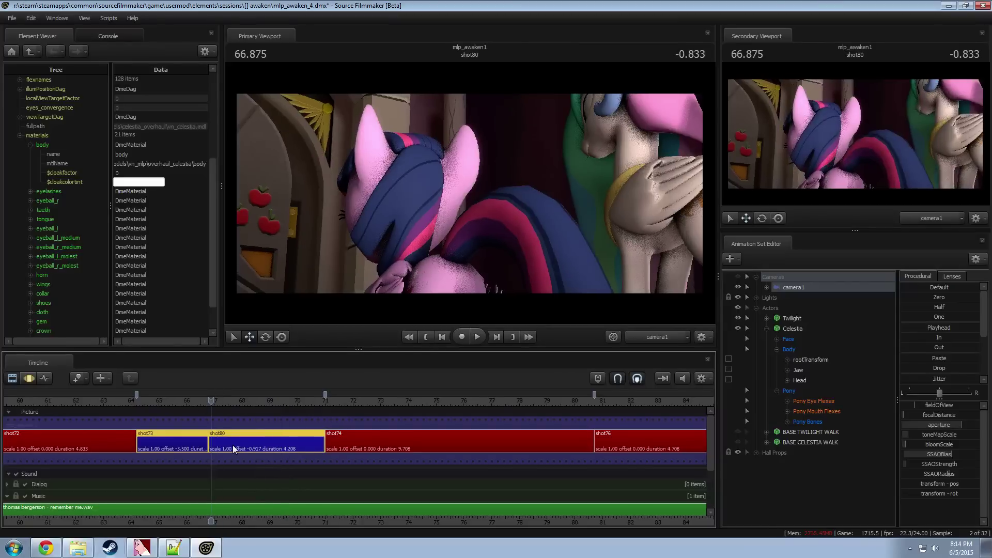
{"action": "left_click", "coordinate": [232, 445]}
{"action": "key", "text": "space"}
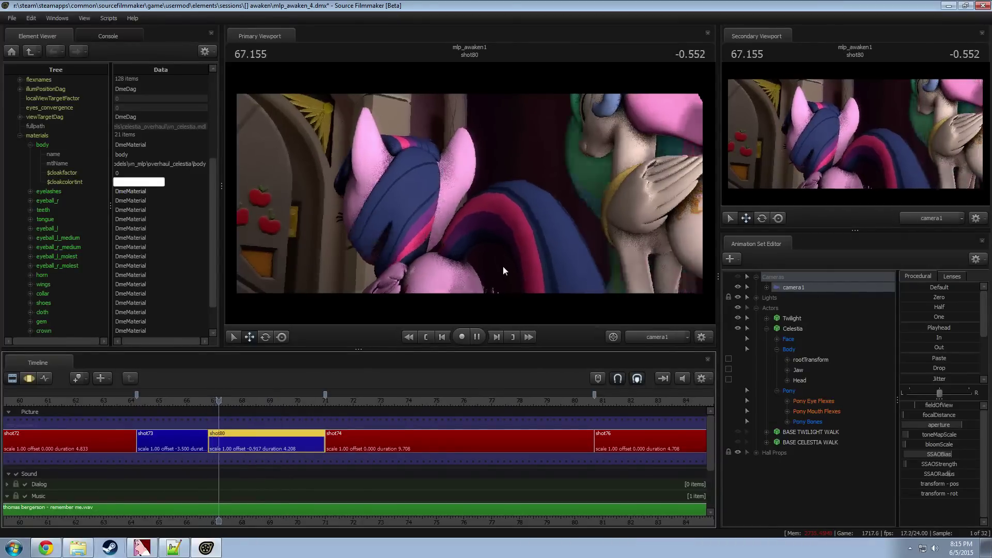
{"action": "key", "text": "space"}
{"action": "key", "text": "F3"}
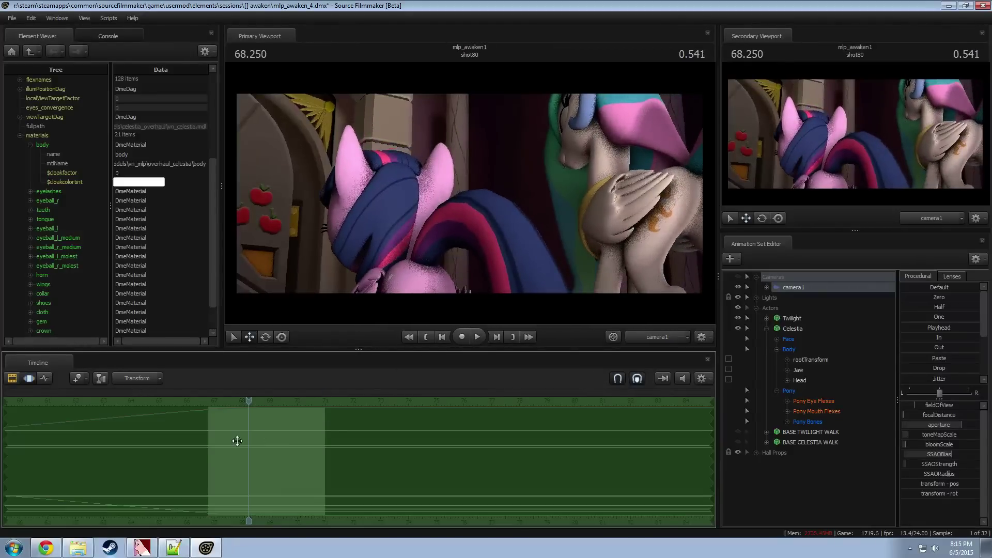
Step: Try reframing shot80's camera toward the star door, easing in from about 67.7 to a held selection starting at 70.000
{"action": "left_click_drag", "start_coordinate": [249, 440], "coordinate": [297, 442]}
{"action": "left_click_drag", "start_coordinate": [297, 442], "coordinate": [460, 429], "text": "shift"}
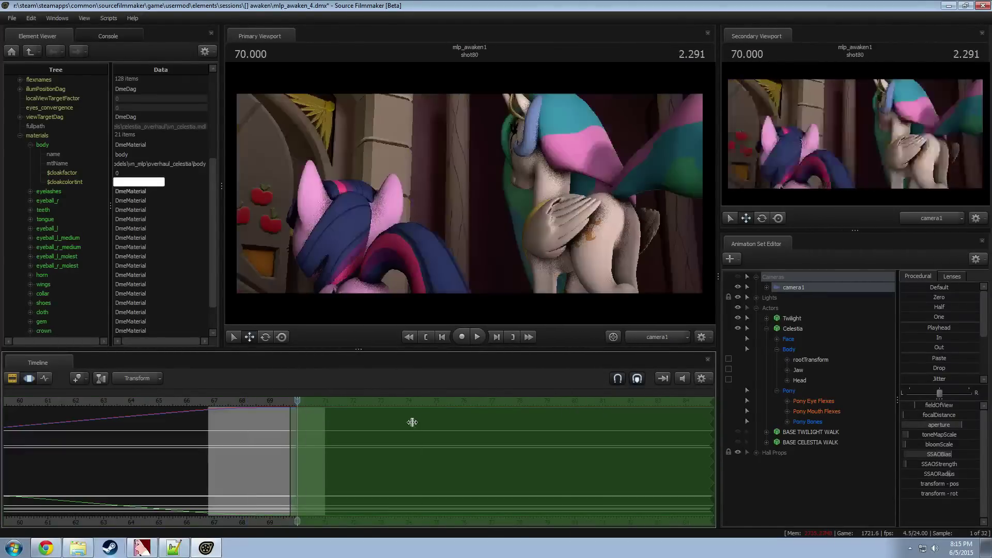
{"action": "left_click_drag", "start_coordinate": [281, 445], "coordinate": [232, 444]}
{"action": "left_click_drag", "start_coordinate": [454, 217], "coordinate": [376, 212]}
{"action": "right_click_drag", "start_coordinate": [470, 194], "coordinate": [470, 194]}
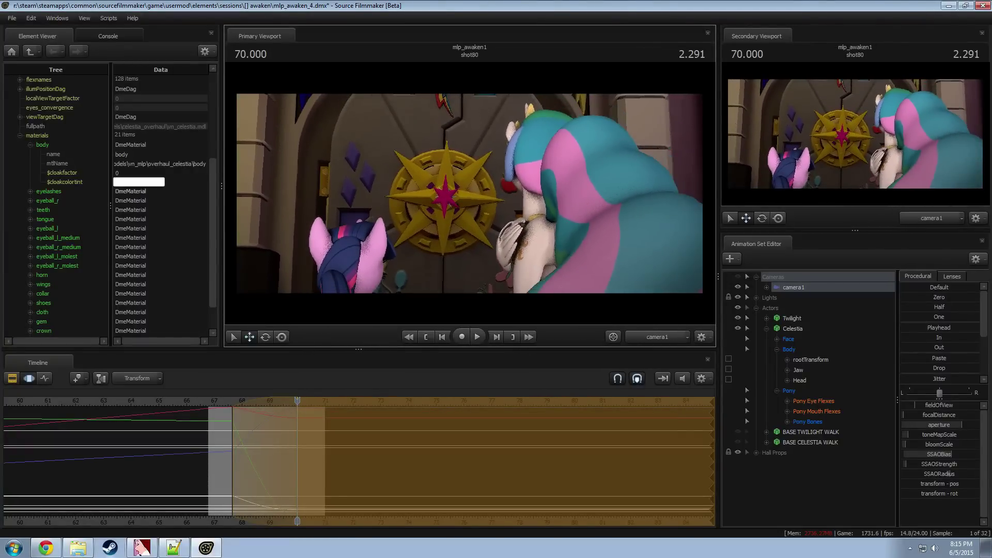
Step: Try a different falloff on the camera transition, shift it to run from about 67.4 to 69, and replay shot80
{"action": "left_click", "coordinate": [215, 395]}
{"action": "key", "text": "space"}
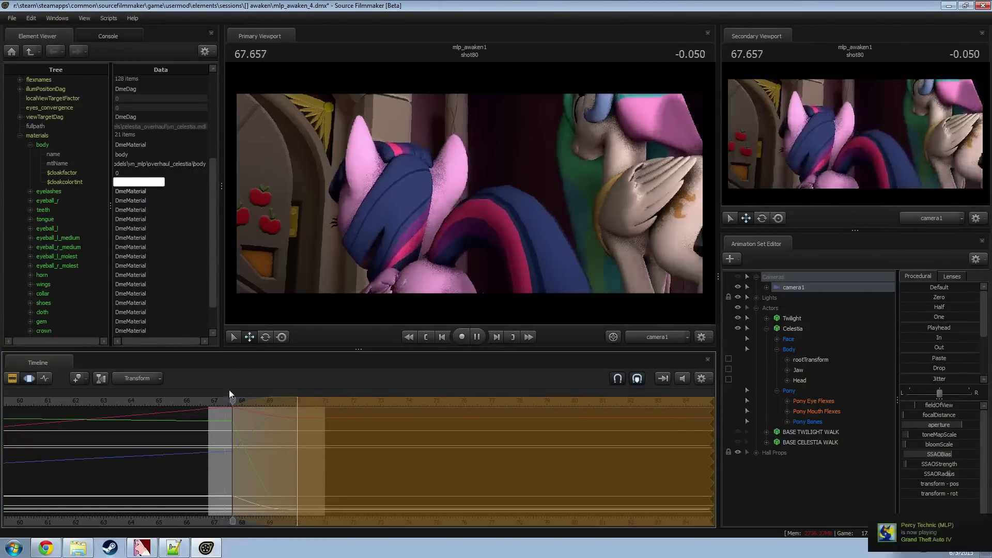
{"action": "key", "text": "space"}
{"action": "key", "text": "4"}
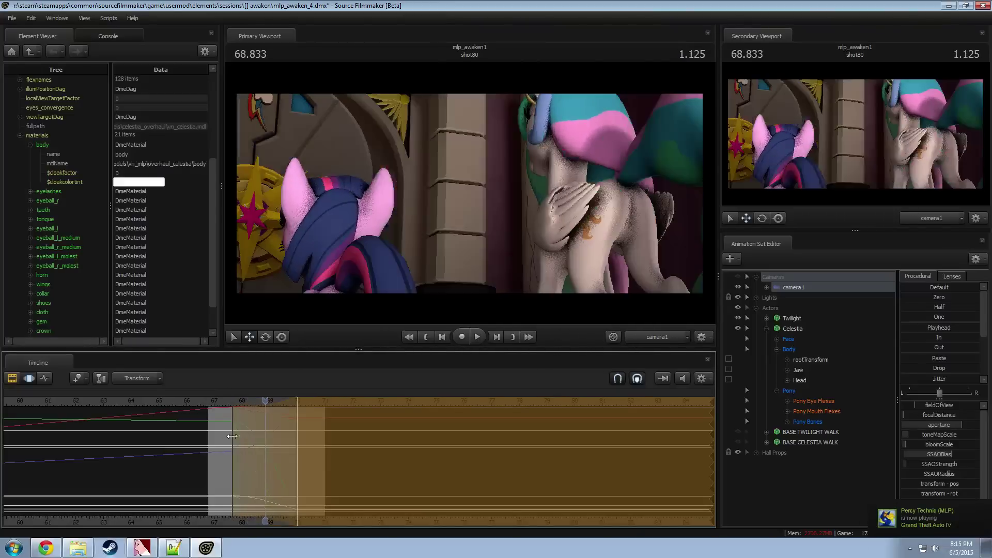
{"action": "left_click_drag", "start_coordinate": [233, 428], "coordinate": [225, 426]}
{"action": "left_click", "coordinate": [214, 401]}
{"action": "key", "text": "space"}
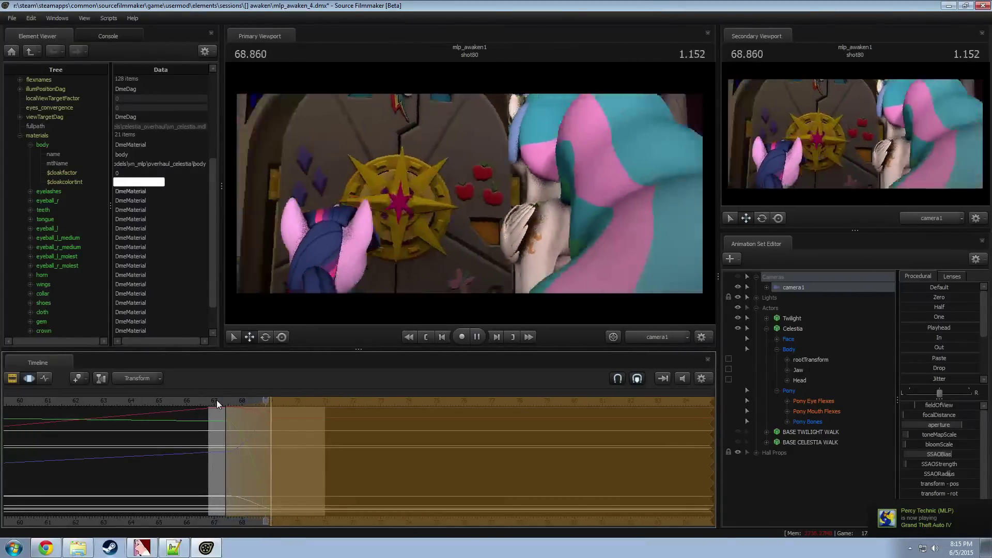
{"action": "key", "text": "space"}
Step: Try the camera transition from about 67 to 68.6, replay it, and undo the camera reframing
{"action": "left_click_drag", "start_coordinate": [248, 427], "coordinate": [238, 429]}
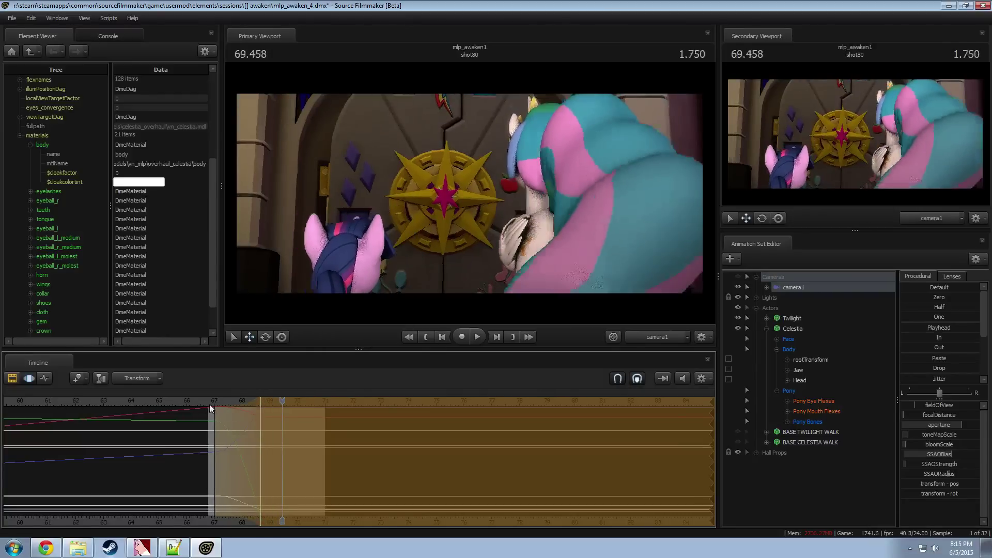
{"action": "left_click", "coordinate": [209, 404]}
{"action": "key", "text": "space"}
{"action": "key", "text": "space"}
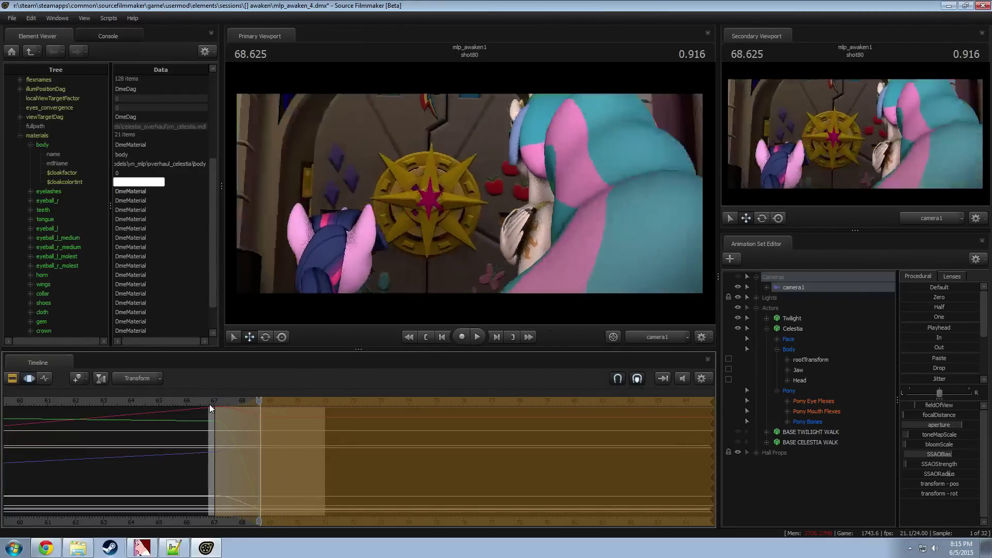
{"action": "key", "text": "ctrl+z"}
{"action": "key", "text": "space"}
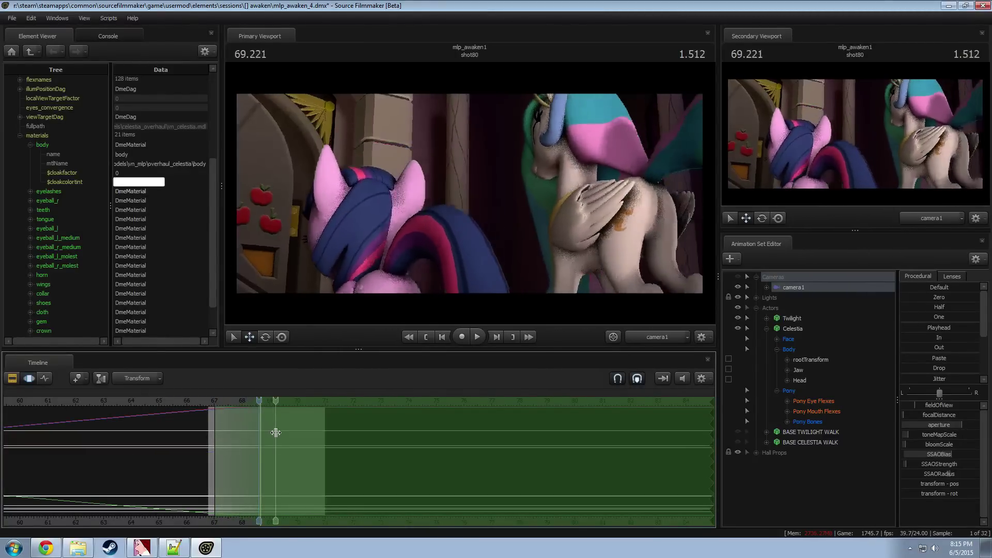
Step: Select shot80's camera animation from 69.208 onward and reframe the camera on Twilight, Celestia and the star door
{"action": "left_click", "coordinate": [203, 440]}
{"action": "left_click_drag", "start_coordinate": [203, 440], "coordinate": [410, 433]}
{"action": "left_click_drag", "start_coordinate": [275, 454], "coordinate": [507, 423], "text": "shift"}
{"action": "left_click_drag", "start_coordinate": [398, 258], "coordinate": [399, 255]}
{"action": "key", "text": "s"}
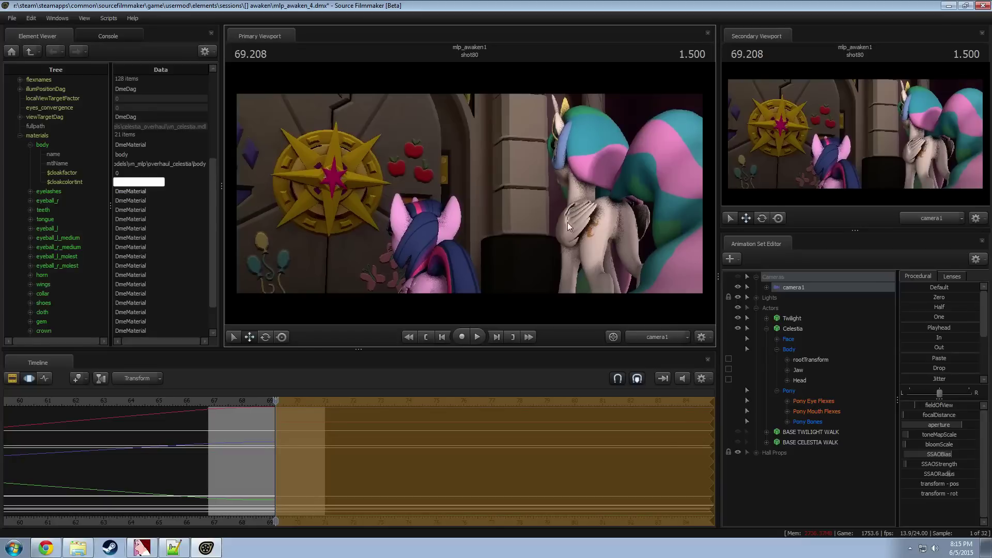
Step: Apply the 35 mm lens to camera1 in the selection and adjust the framing of the door and both ponies
{"action": "left_click", "coordinate": [959, 276]}
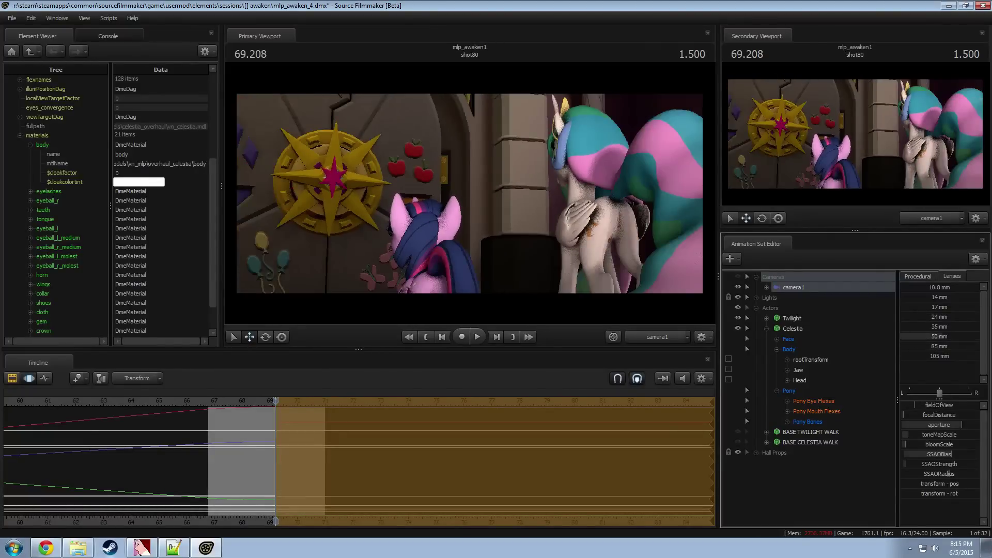
{"action": "left_click", "coordinate": [918, 327]}
{"action": "left_click_drag", "start_coordinate": [470, 194], "coordinate": [470, 194]}
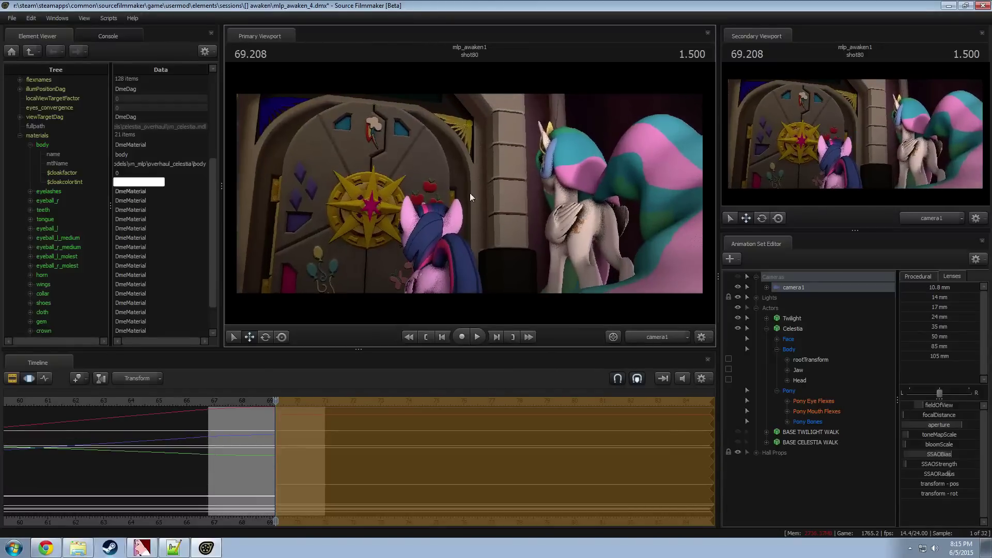
Step: Retime the selection earlier, ease the camera move from about 68.2 to 69.1, and replay the move
{"action": "left_click", "coordinate": [239, 397]}
{"action": "key", "text": "space"}
{"action": "key", "text": "space"}
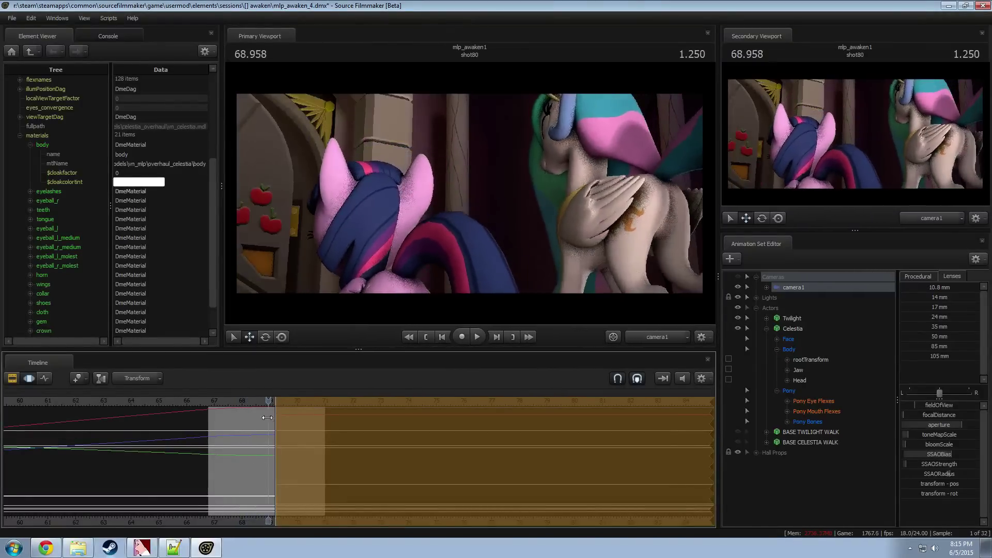
{"action": "mouse_move", "coordinate": [267, 418]}
{"action": "left_mouse_down"}
{"action": "mouse_move", "coordinate": [229, 396]}
{"action": "mouse_move", "coordinate": [267, 401]}
{"action": "left_mouse_up"}
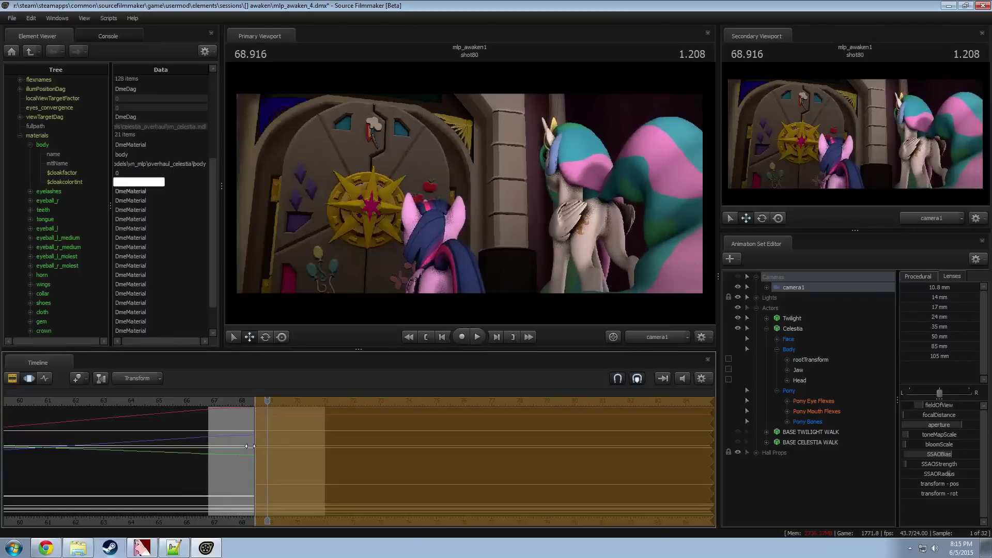
{"action": "left_click", "coordinate": [232, 399]}
{"action": "key", "text": "space"}
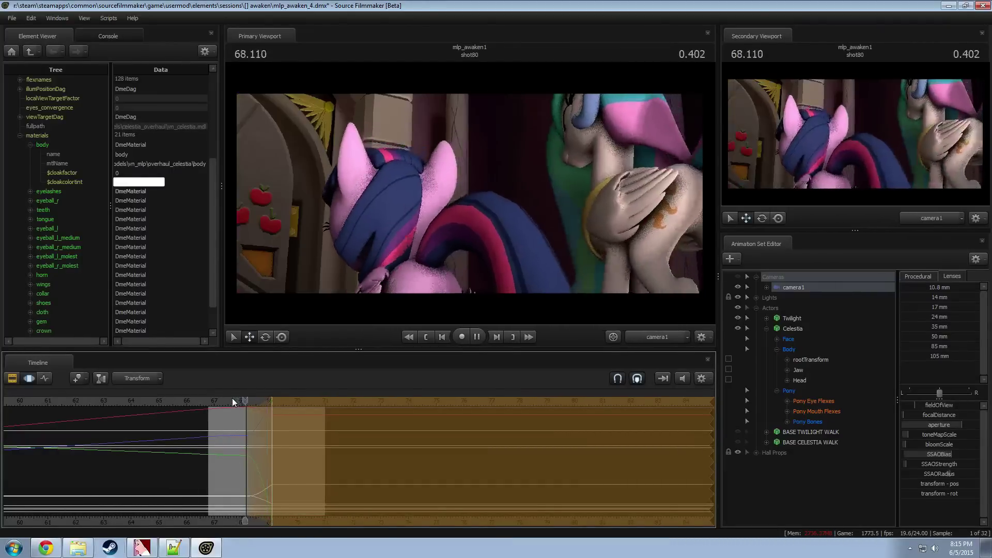
{"action": "key", "text": "space"}
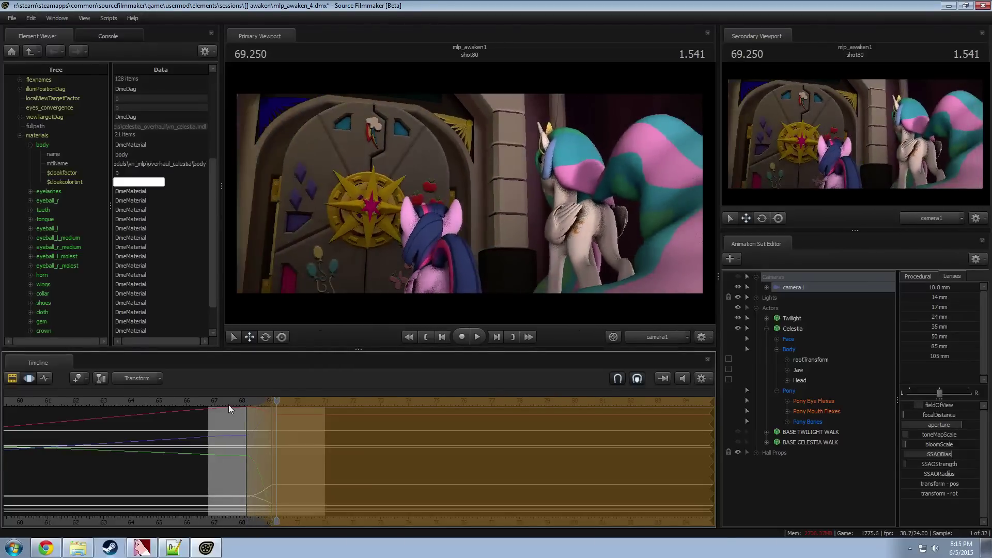
Step: Stretch the camera transition to run from about 67.5 to 70 and replay it from 67.041
{"action": "mouse_move", "coordinate": [225, 401]}
{"action": "left_mouse_down"}
{"action": "mouse_move", "coordinate": [246, 402]}
{"action": "mouse_move", "coordinate": [237, 403]}
{"action": "left_mouse_up"}
{"action": "left_click_drag", "start_coordinate": [246, 431], "coordinate": [298, 434]}
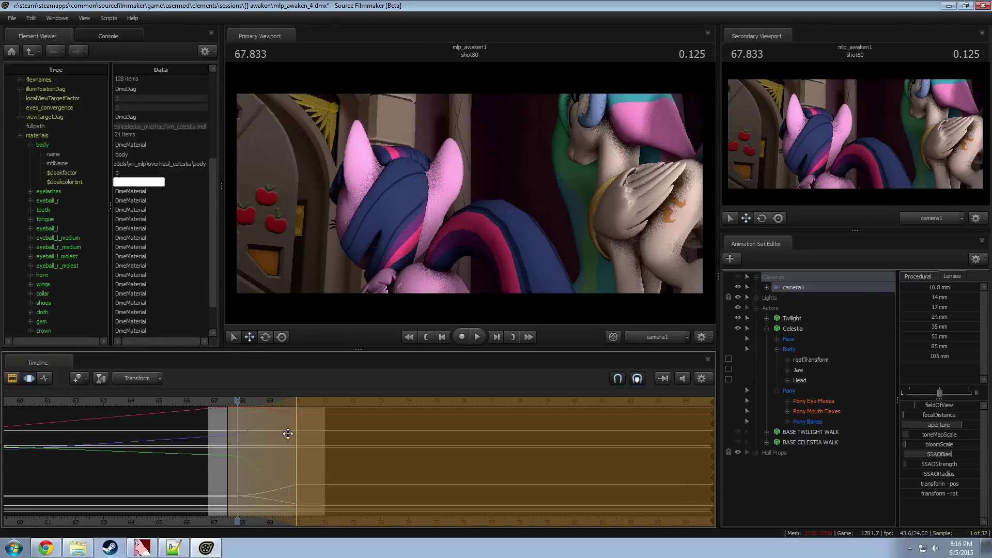
{"action": "left_click", "coordinate": [215, 402]}
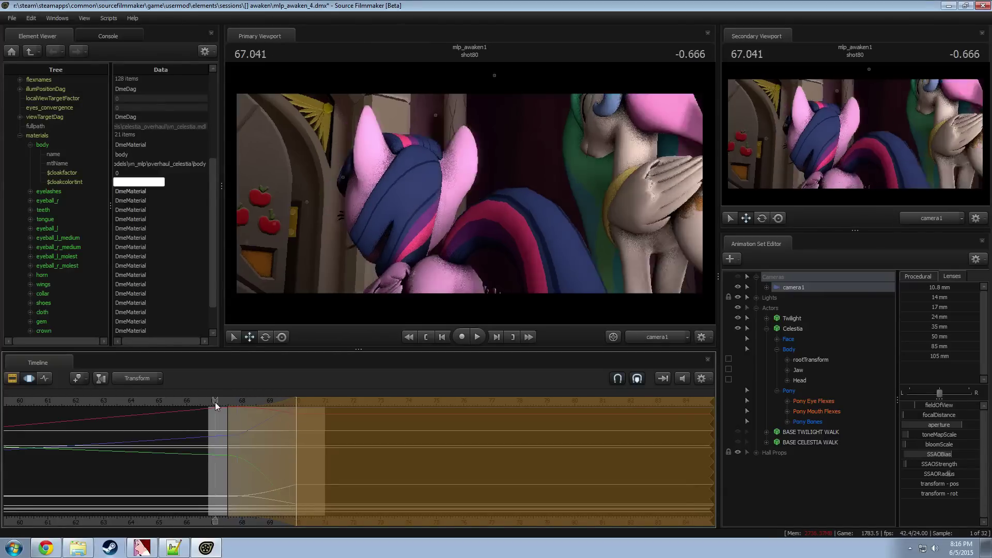
{"action": "key", "text": "space"}
{"action": "key", "text": "space"}
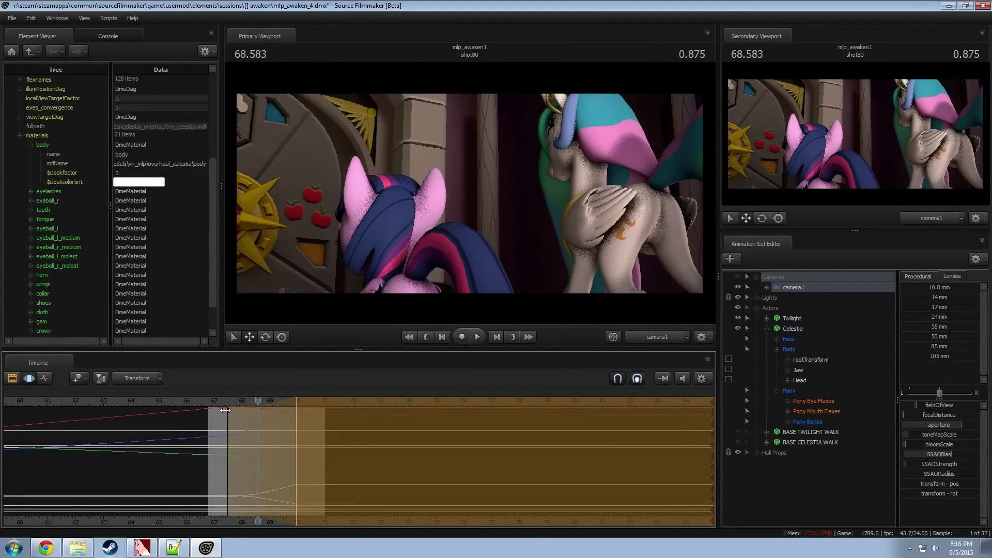
Step: Try starting the camera transition at shot80's opening, about 66.8, and replay it across the cut from shot73
{"action": "left_click_drag", "start_coordinate": [226, 407], "coordinate": [211, 416]}
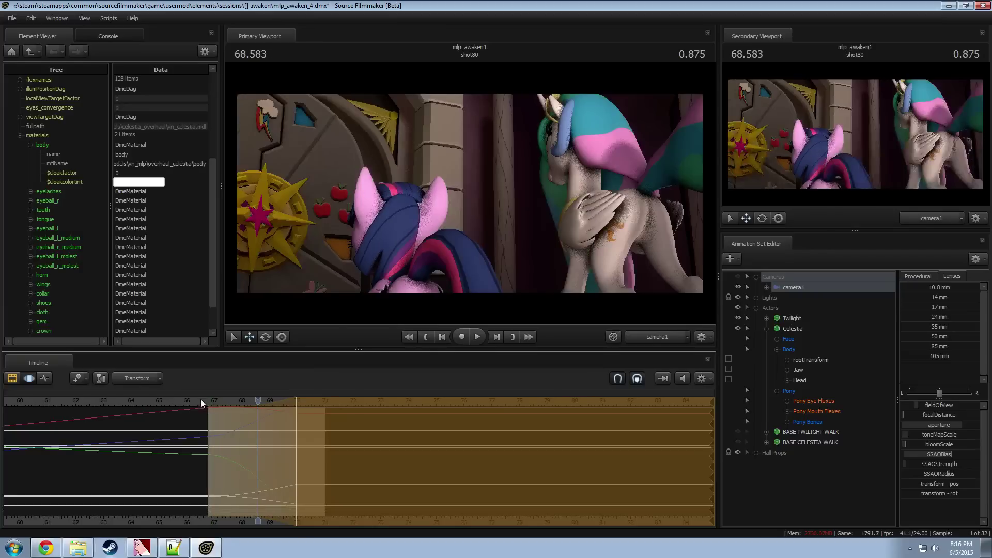
{"action": "left_click", "coordinate": [212, 401]}
{"action": "key", "text": "space"}
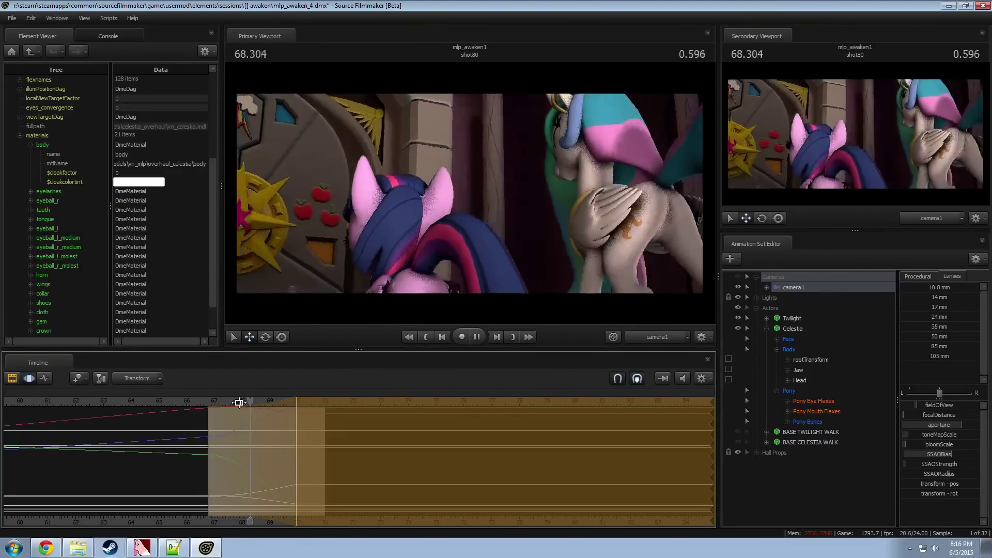
{"action": "key", "text": "space"}
{"action": "left_click_drag", "start_coordinate": [196, 403], "coordinate": [206, 402]}
{"action": "key", "text": "space"}
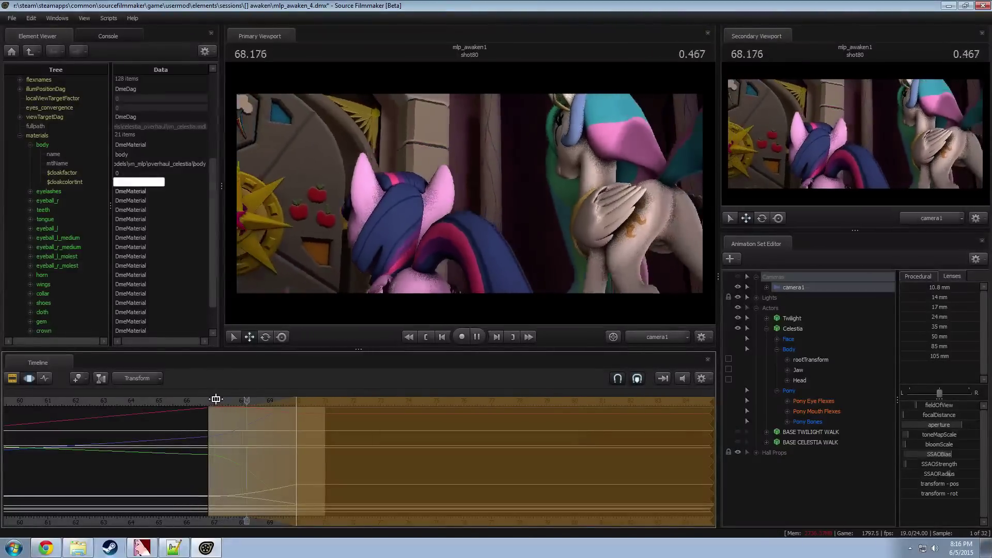
{"action": "key", "text": "space"}
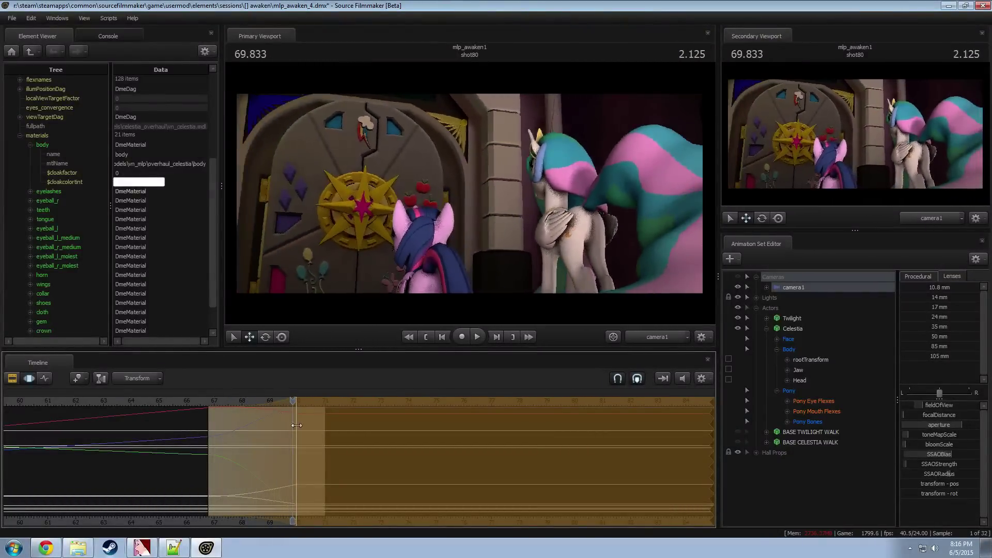
Step: Shorten the camera transition to run from about 67.3 to 69.25 and replay shot80
{"action": "left_click_drag", "start_coordinate": [296, 430], "coordinate": [252, 428]}
{"action": "left_click", "coordinate": [210, 404]}
{"action": "key", "text": "space"}
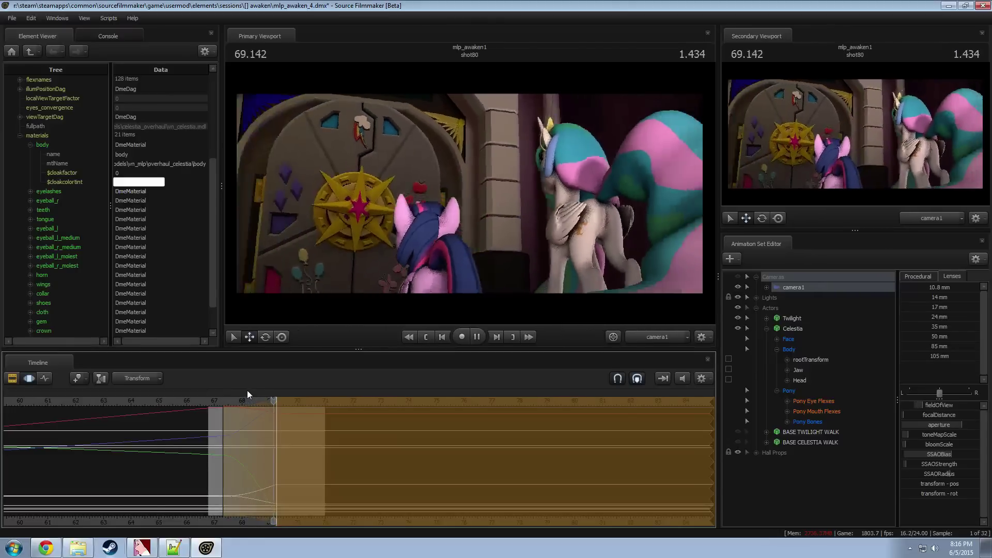
{"action": "key", "text": "space"}
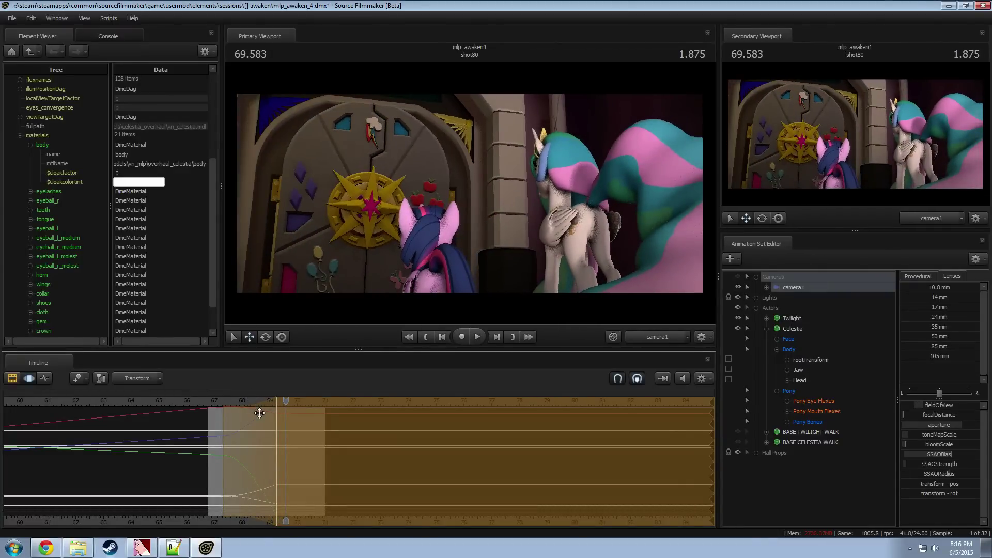
Step: Select a short range with falloff around 67.458 and apply the Round procedural preset to the camera motion
{"action": "left_click_drag", "start_coordinate": [211, 401], "coordinate": [286, 422]}
{"action": "key", "text": "space"}
{"action": "key", "text": "space"}
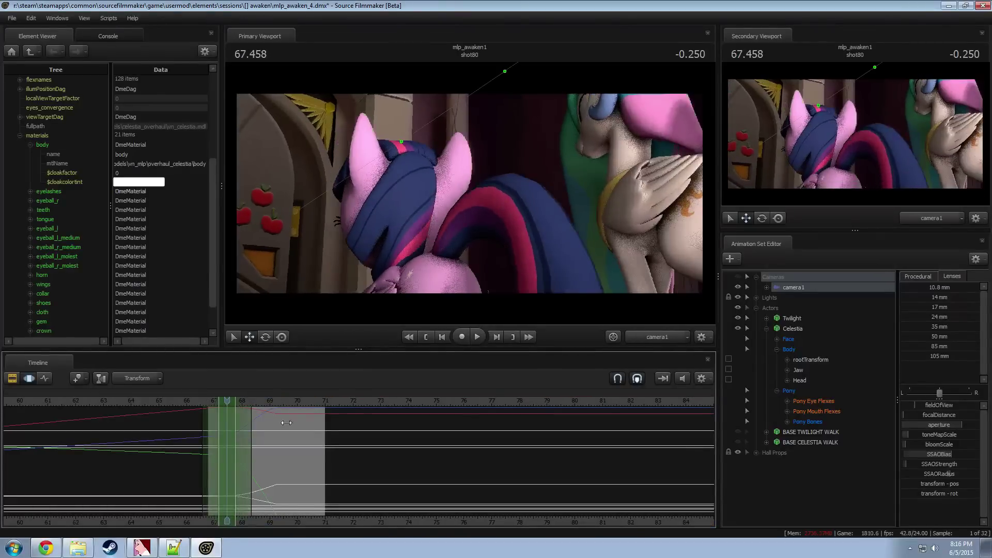
{"action": "left_click", "coordinate": [924, 278]}
{"action": "scroll", "coordinate": [942, 370], "scroll_direction": "down", "scroll_amount": 3}
{"action": "left_click_drag", "start_coordinate": [937, 377], "coordinate": [977, 376]}
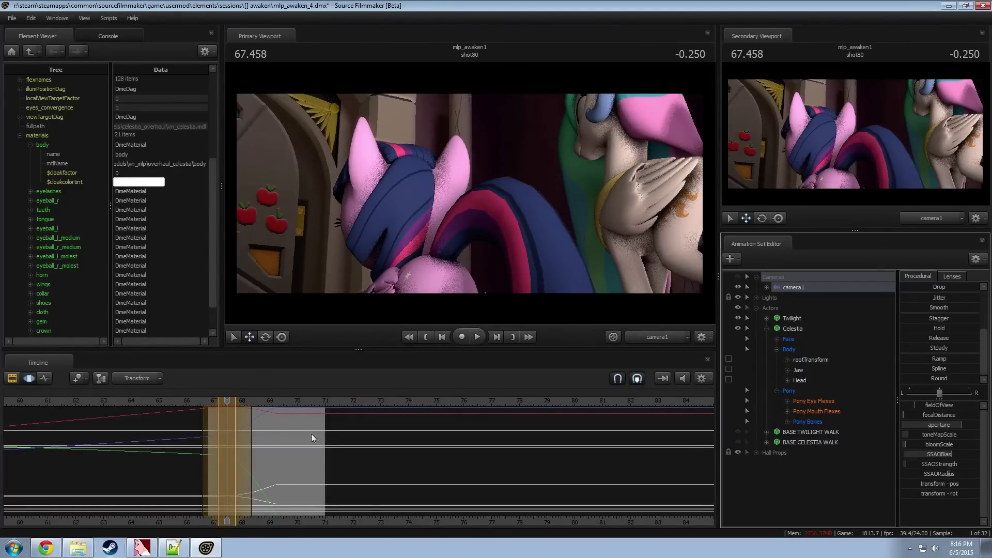
Step: Extend the selection's outgoing falloff to about 68.7 and replay the camera move
{"action": "left_click_drag", "start_coordinate": [240, 438], "coordinate": [246, 438]}
{"action": "left_click_drag", "start_coordinate": [235, 403], "coordinate": [202, 403]}
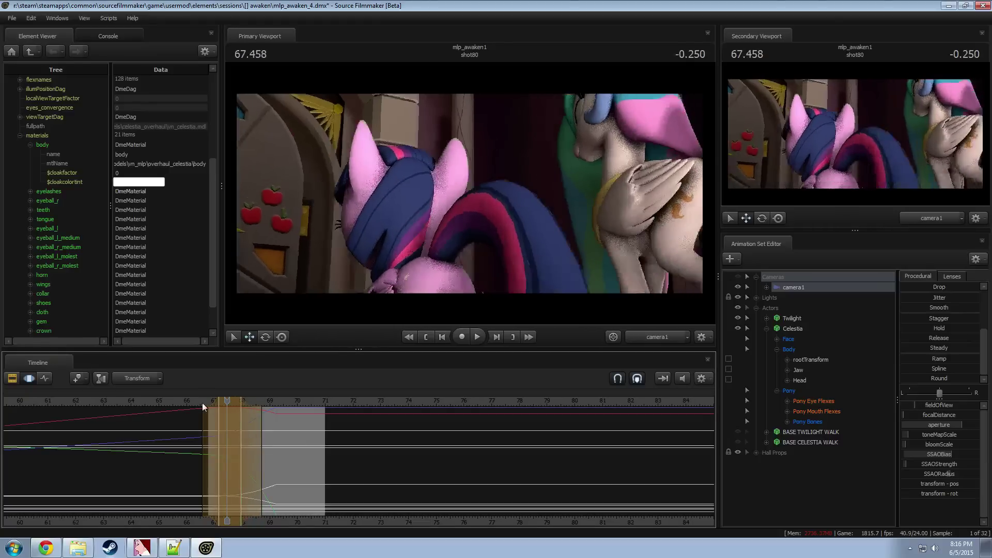
{"action": "key", "text": "space"}
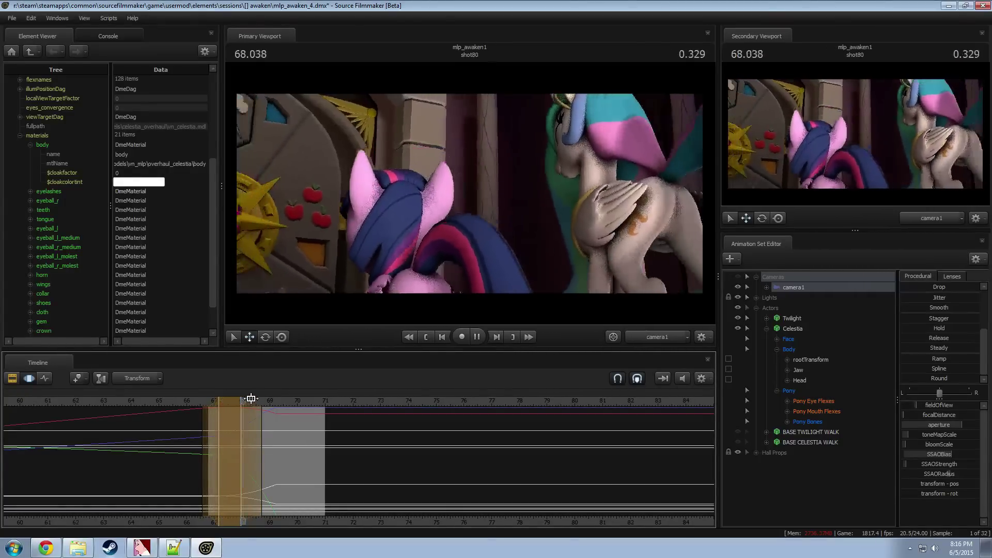
{"action": "key", "text": "space"}
Step: Extend the selection's incoming falloff back to about 65.6 and play across the cut from shot73 at 66.666
{"action": "left_click_drag", "start_coordinate": [207, 434], "coordinate": [191, 435]}
{"action": "left_click", "coordinate": [164, 402]}
{"action": "left_click_drag", "start_coordinate": [164, 402], "coordinate": [206, 400]}
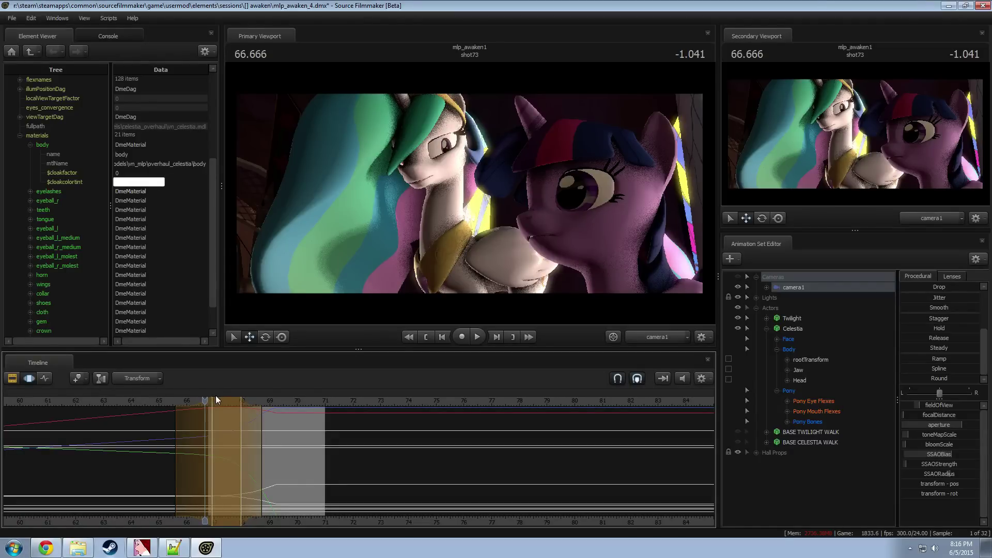
{"action": "key", "text": "space"}
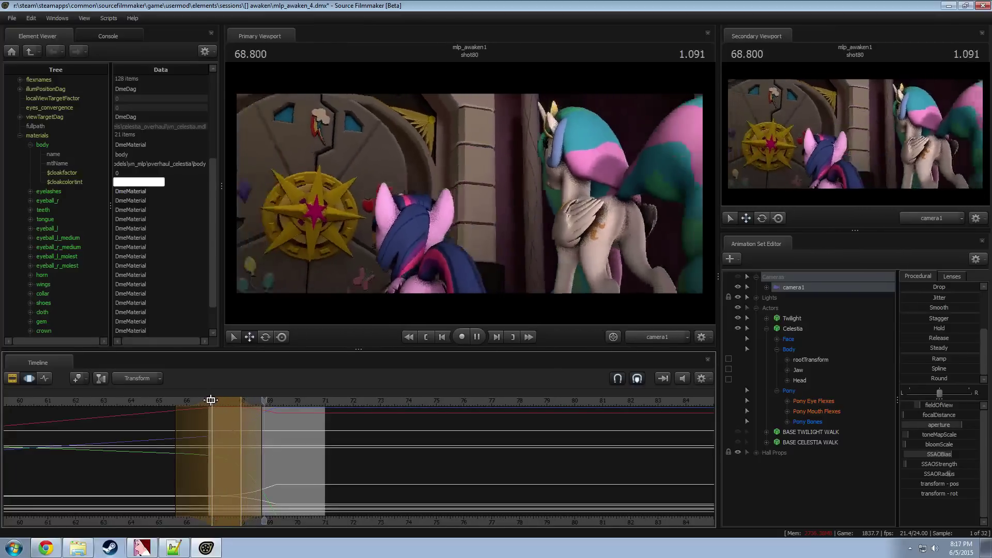
{"action": "key", "text": "space"}
Step: Narrow the selection's hold region to about 67.0–67.9 and replay the cut into shot80
{"action": "left_click_drag", "start_coordinate": [241, 422], "coordinate": [222, 414]}
{"action": "key", "text": "space"}
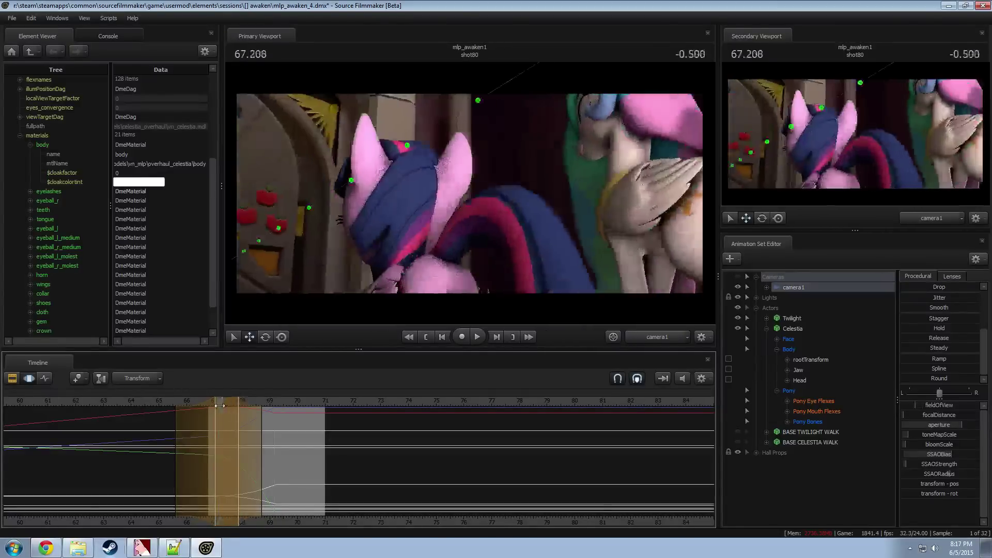
{"action": "left_click", "coordinate": [211, 405]}
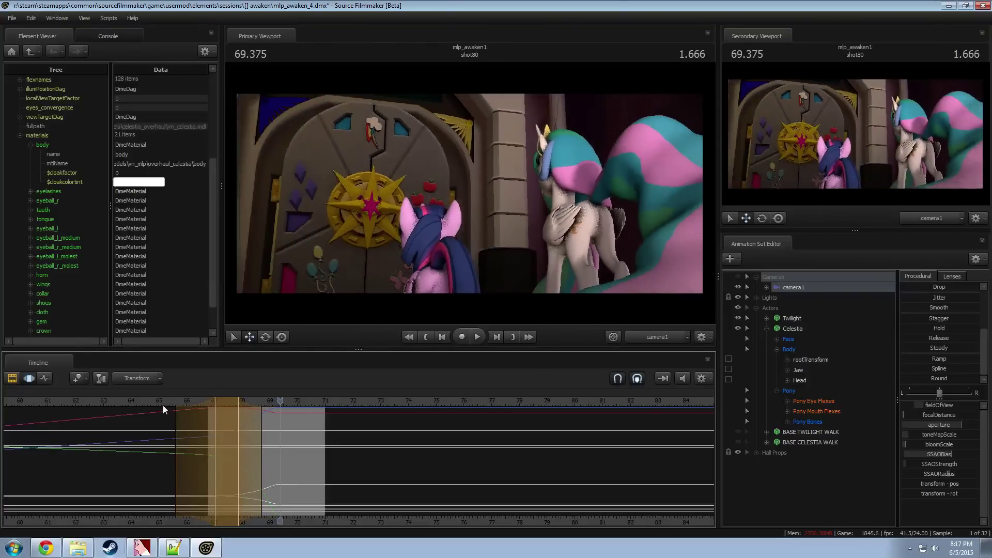
{"action": "left_click_drag", "start_coordinate": [164, 402], "coordinate": [212, 397]}
{"action": "key", "text": "space"}
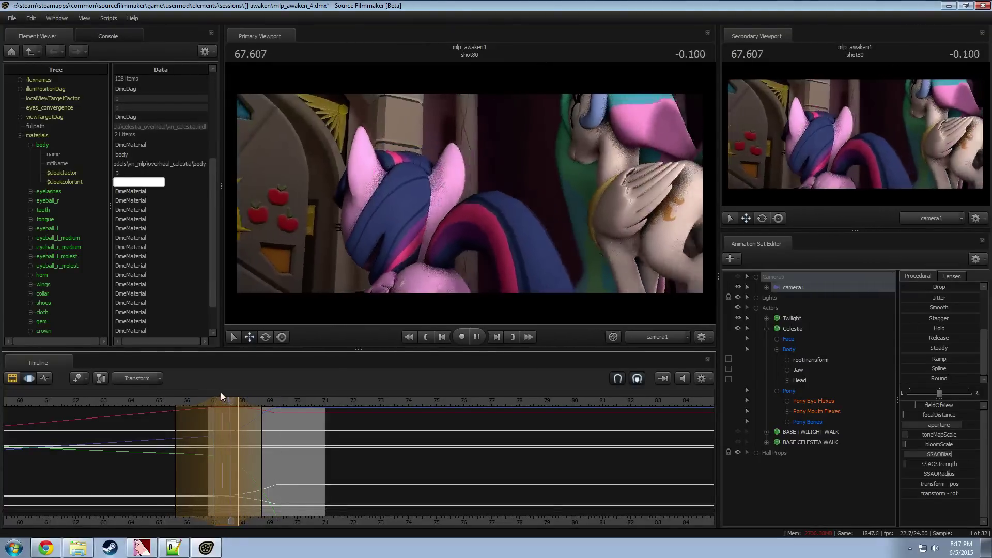
Step: Reduce the selection to a hard-edged range of about 67.0–67.9 and replay the cut from shot73 at 66.708
{"action": "left_click", "coordinate": [221, 421]}
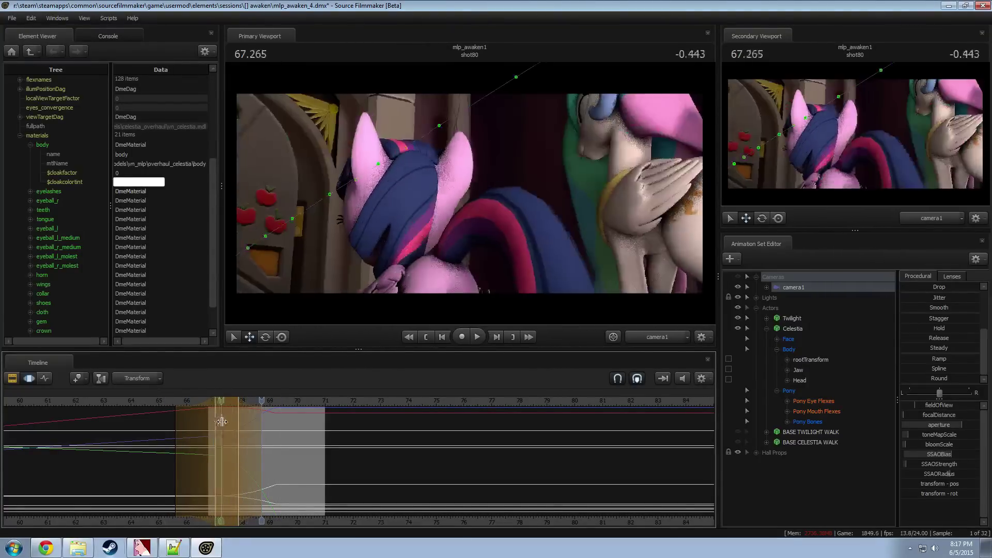
{"action": "left_click_drag", "start_coordinate": [221, 421], "coordinate": [244, 426]}
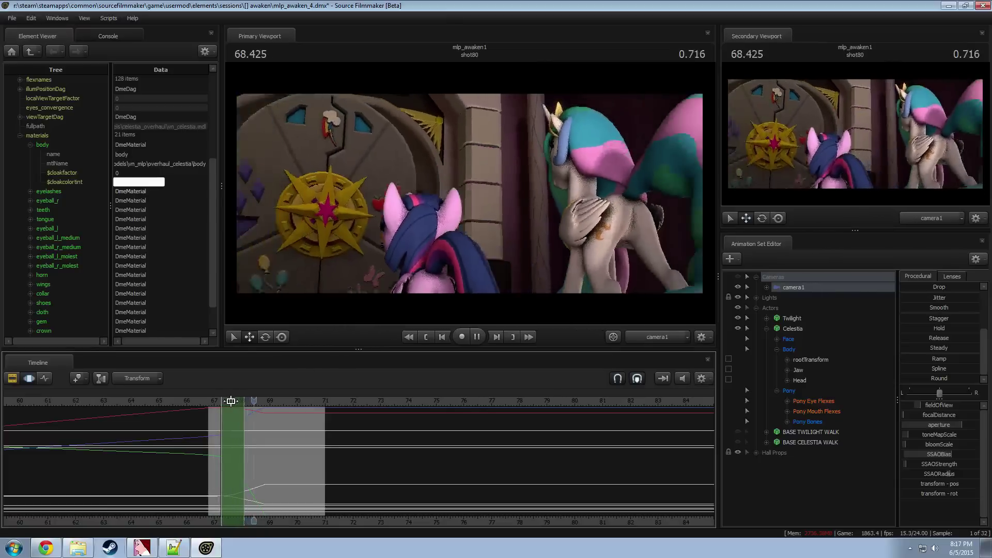
{"action": "key", "text": "space"}
{"action": "mouse_move", "coordinate": [244, 436]}
{"action": "left_mouse_down"}
{"action": "mouse_move", "coordinate": [215, 436]}
{"action": "mouse_move", "coordinate": [238, 433]}
{"action": "left_mouse_up"}
{"action": "key", "text": "ctrl+z"}
{"action": "left_click", "coordinate": [206, 404]}
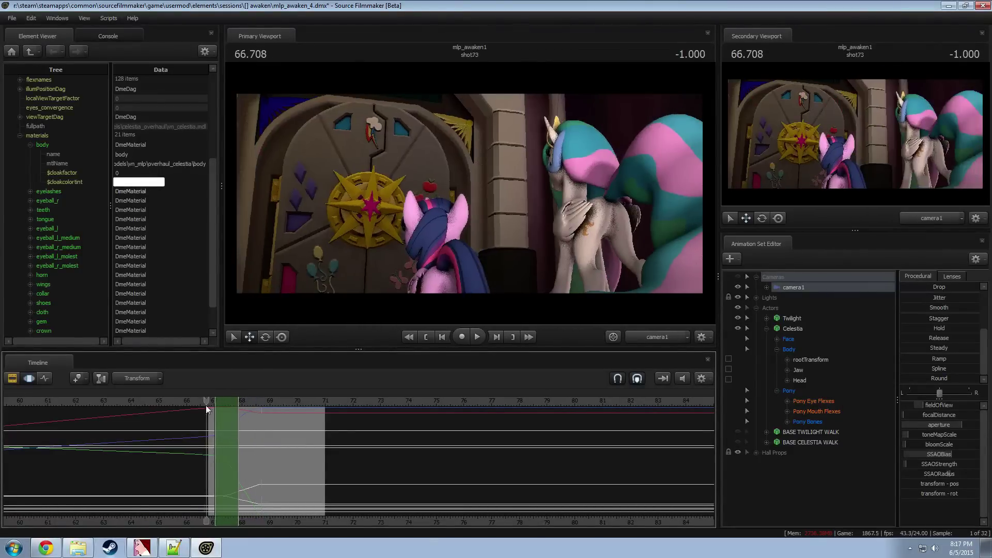
{"action": "key", "text": "space"}
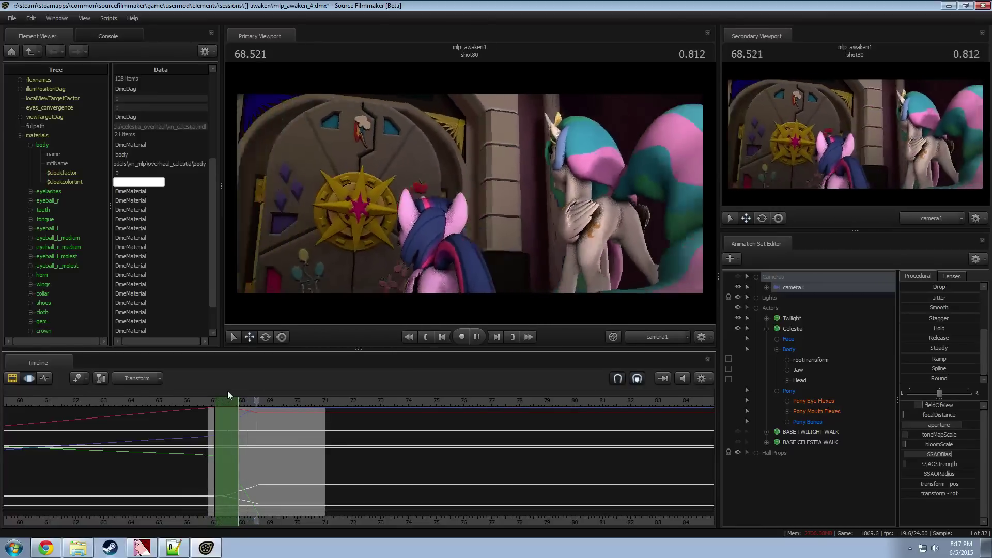
Step: Select about 68.3–69.9 with falloff reaching 67.8 and 71.5, apply the Spline preset to the camera motion and replay it
{"action": "left_click_drag", "start_coordinate": [231, 410], "coordinate": [295, 429]}
{"action": "scroll", "coordinate": [301, 417], "scroll_direction": "up", "scroll_amount": 6, "text": "shift"}
{"action": "left_click_drag", "start_coordinate": [925, 369], "coordinate": [951, 370]}
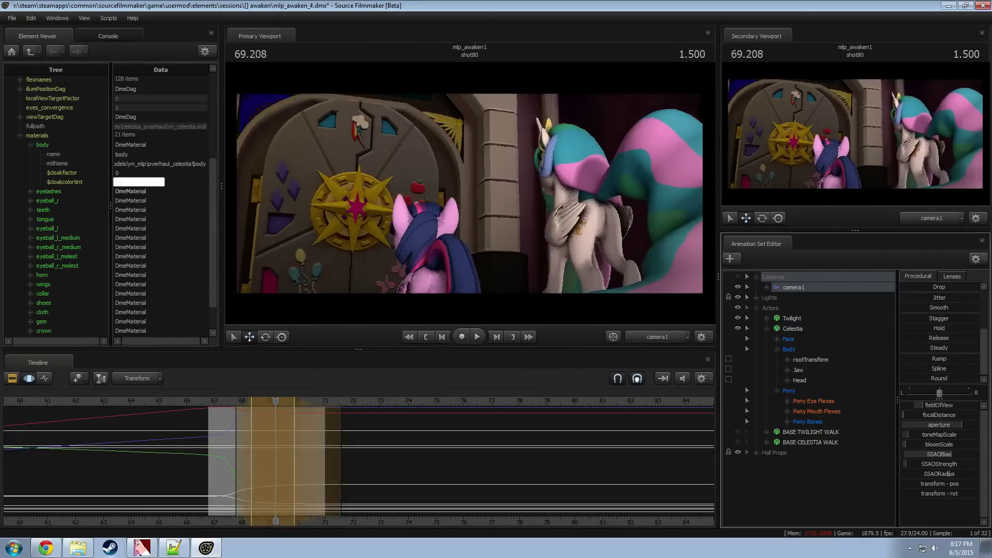
{"action": "key", "text": "space"}
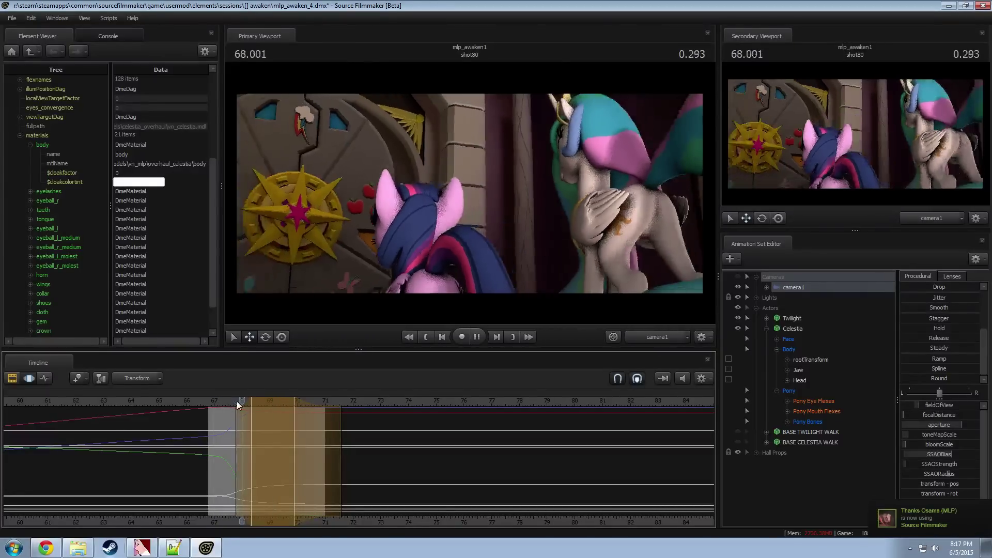
{"action": "left_click", "coordinate": [224, 405]}
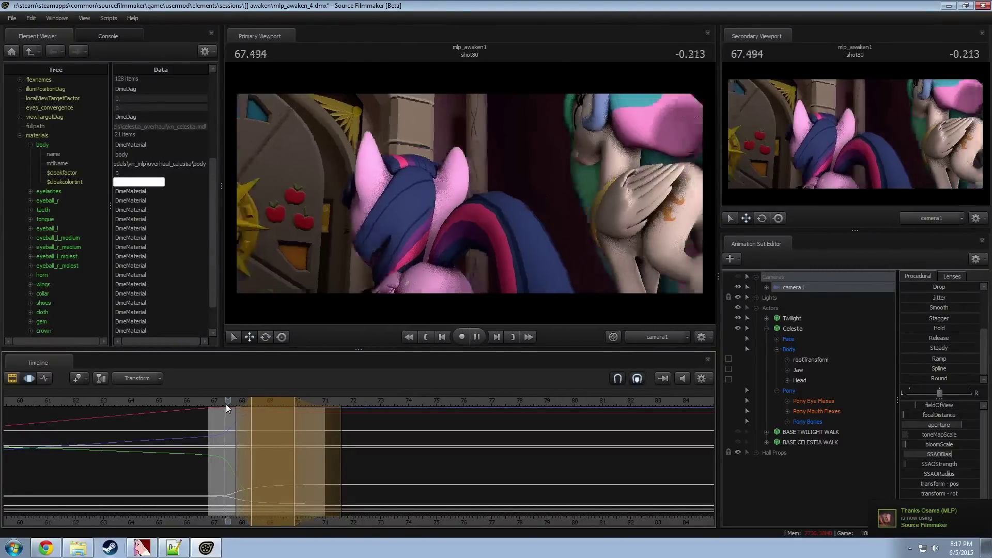
{"action": "key", "text": "space"}
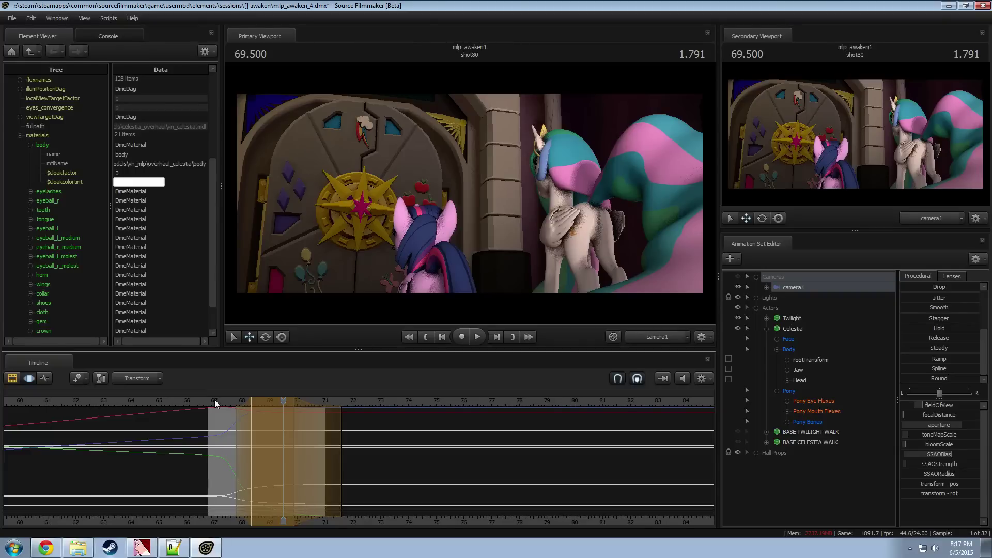
Step: Select a short range of about 67.3–67.7 with falloff to 66.9 and 68.5, and apply the Round preset to the camera motion
{"action": "left_click_drag", "start_coordinate": [215, 399], "coordinate": [255, 426]}
{"action": "key", "text": "space"}
{"action": "key", "text": "space"}
{"action": "scroll", "coordinate": [223, 428], "scroll_direction": "up", "scroll_amount": 4}
{"action": "left_click_drag", "start_coordinate": [929, 378], "coordinate": [941, 377]}
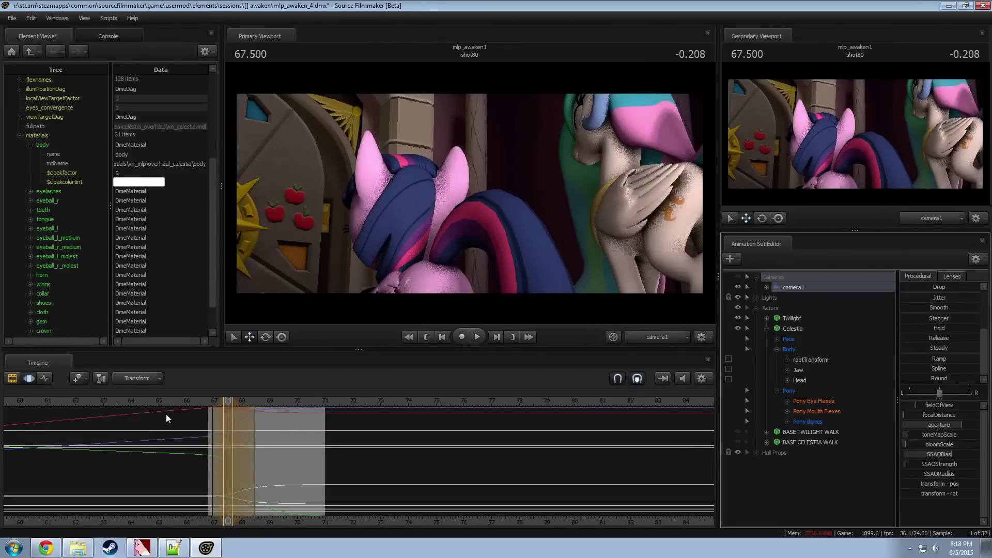
{"action": "key", "text": "space"}
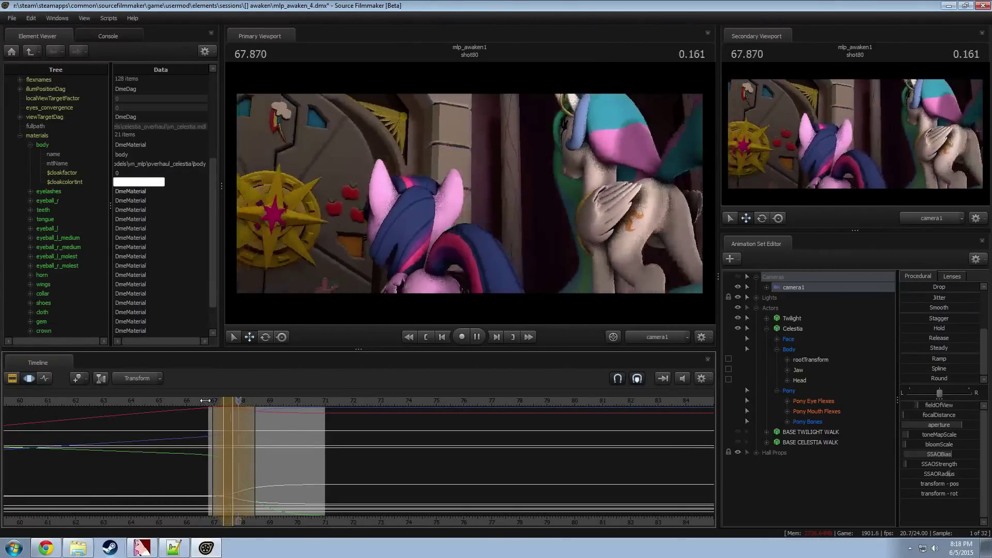
Step: Extend the selection's incoming falloff back to about 66.8 and replay the camera pull-out
{"action": "key", "text": "space"}
{"action": "left_click_drag", "start_coordinate": [213, 426], "coordinate": [219, 427]}
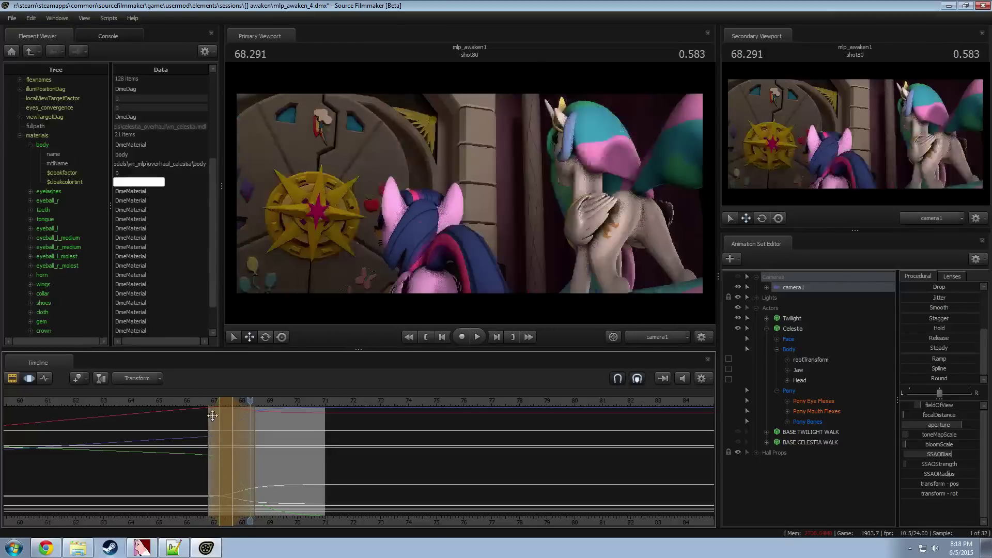
{"action": "key", "text": "space"}
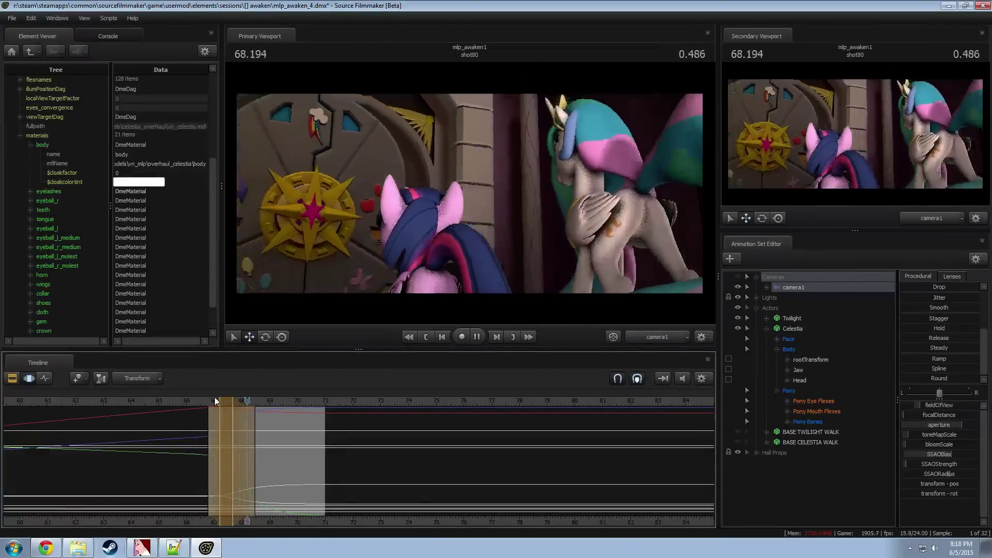
{"action": "key", "text": "space"}
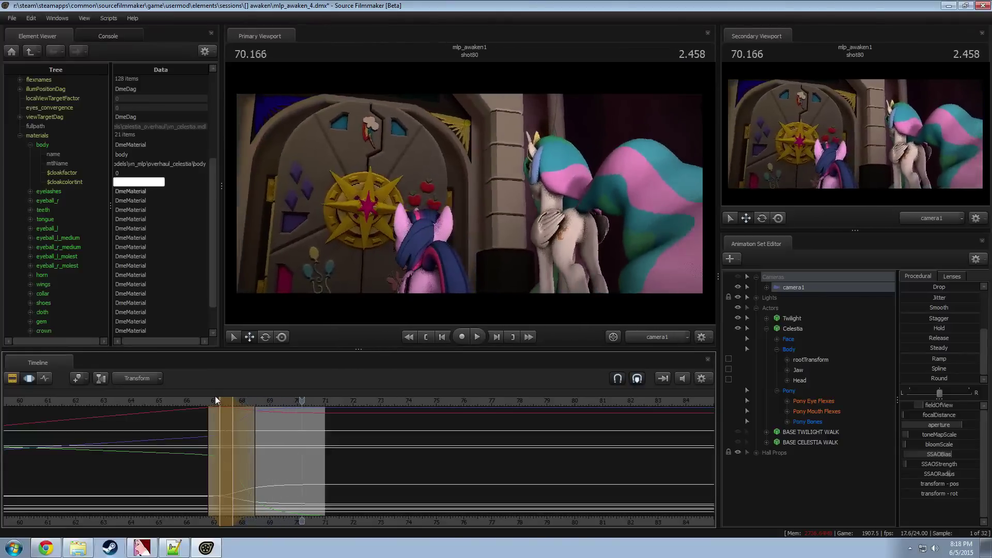
Step: Make a soft selection over about 67.1–69.4 with its peak near 67.9 and replay the camera move
{"action": "left_click_drag", "start_coordinate": [212, 397], "coordinate": [282, 428]}
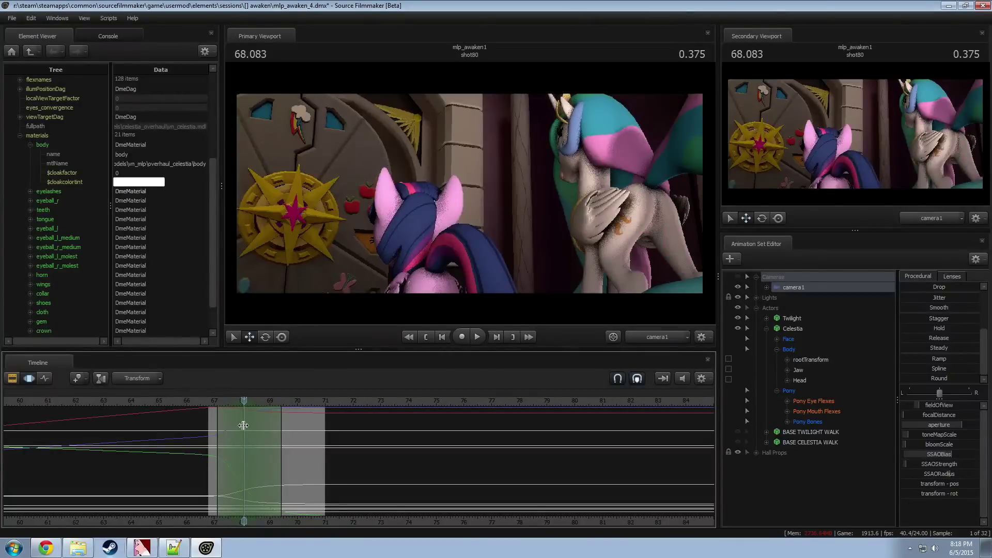
{"action": "left_click_drag", "start_coordinate": [354, 227], "coordinate": [354, 249]}
{"action": "key", "text": "space"}
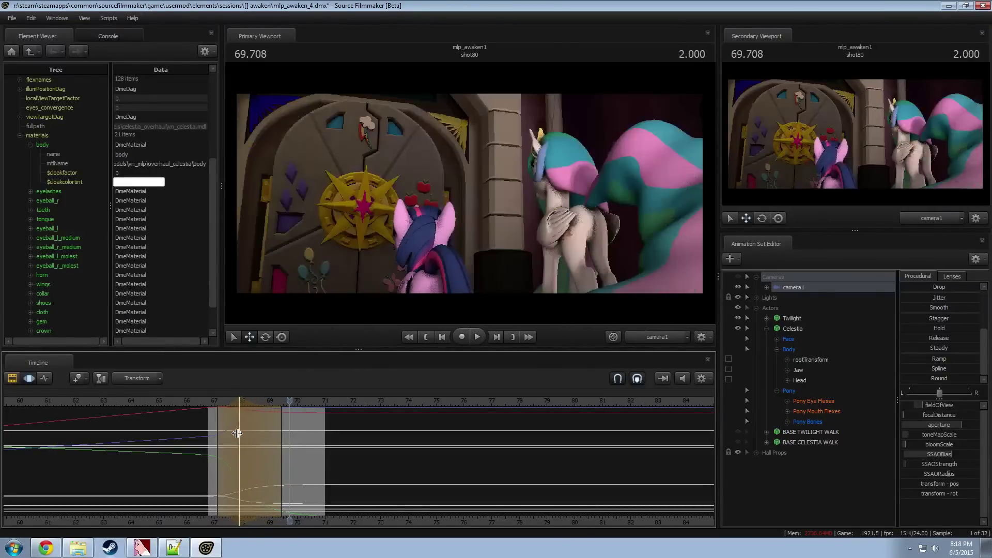
{"action": "key", "text": "space"}
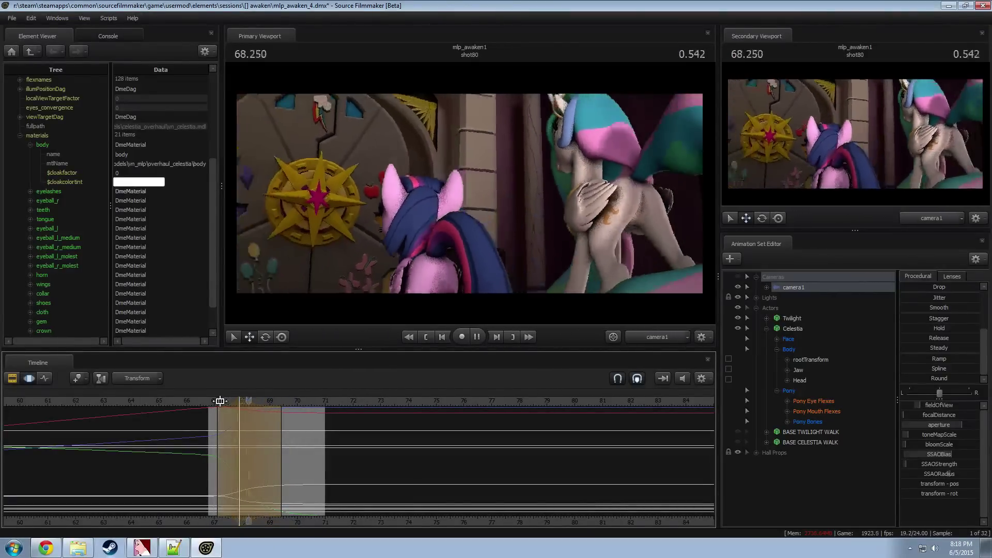
{"action": "key", "text": "space"}
Step: Select about 67.0–70.1, apply the Smooth preset to the camera motion and play across the cut
{"action": "key", "text": "shift"}
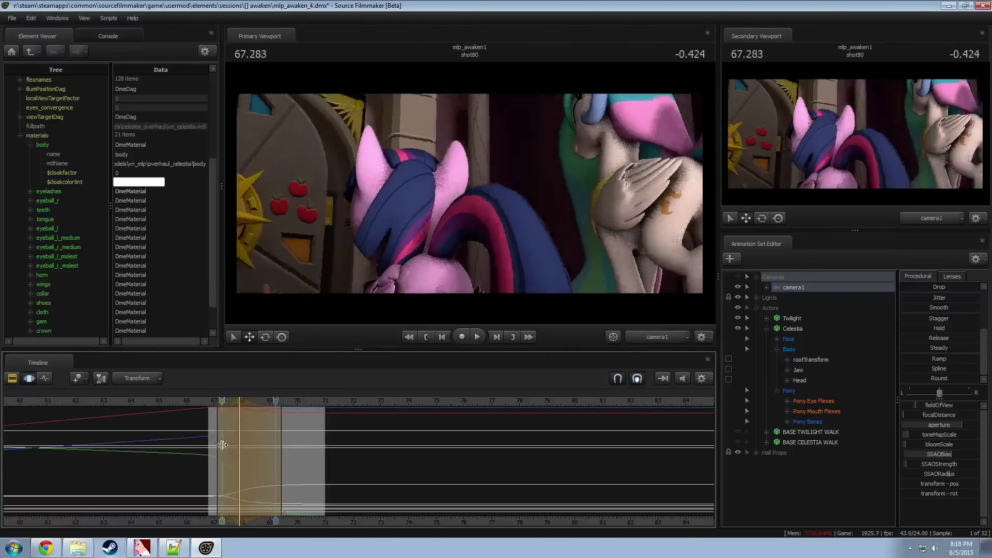
{"action": "key", "text": "space"}
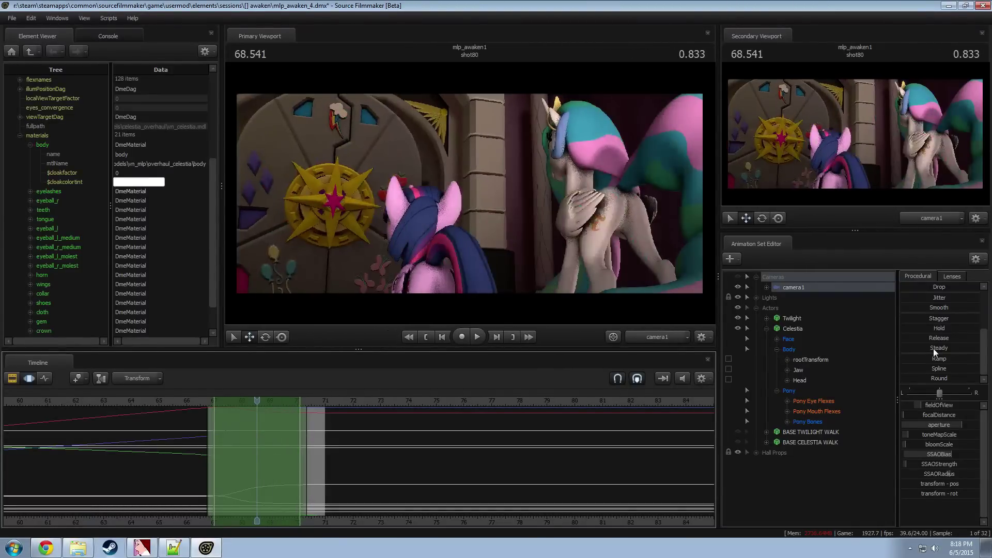
{"action": "left_click", "coordinate": [941, 308]}
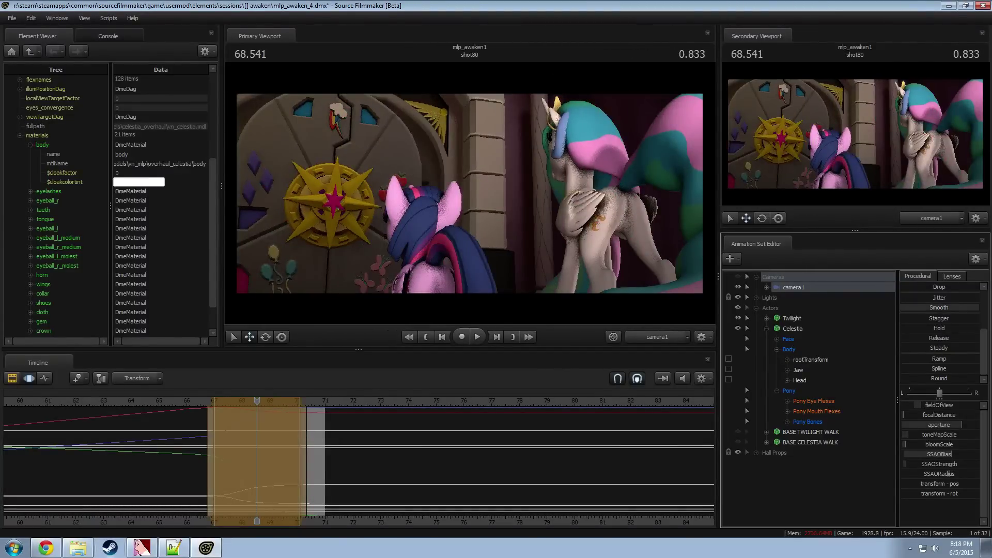
{"action": "left_click", "coordinate": [200, 401]}
{"action": "key", "text": "space"}
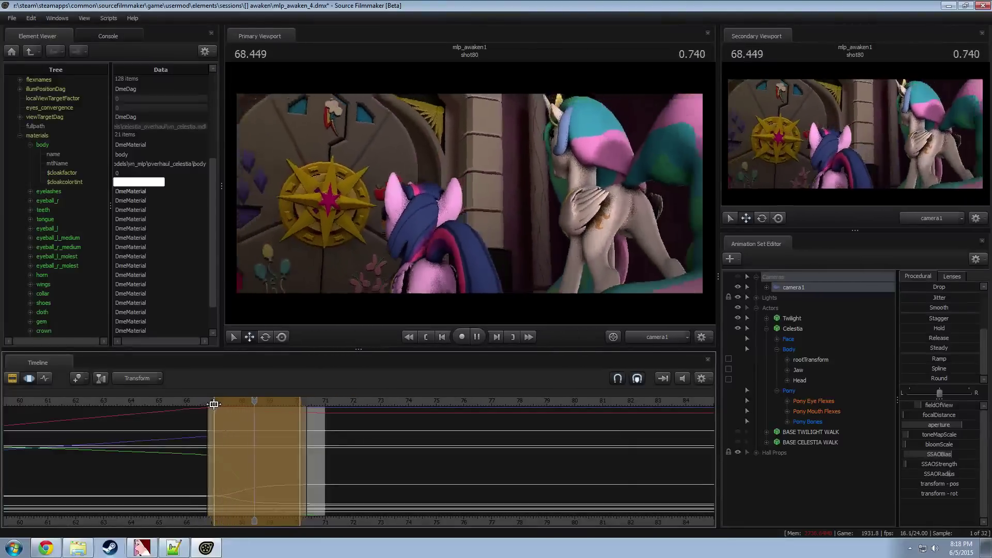
{"action": "key", "text": "space"}
Step: Apply the Round preset to a narrow range around 67.875, extend its outgoing falloff to about 68.5 and replay the move
{"action": "left_click_drag", "start_coordinate": [209, 429], "coordinate": [238, 431]}
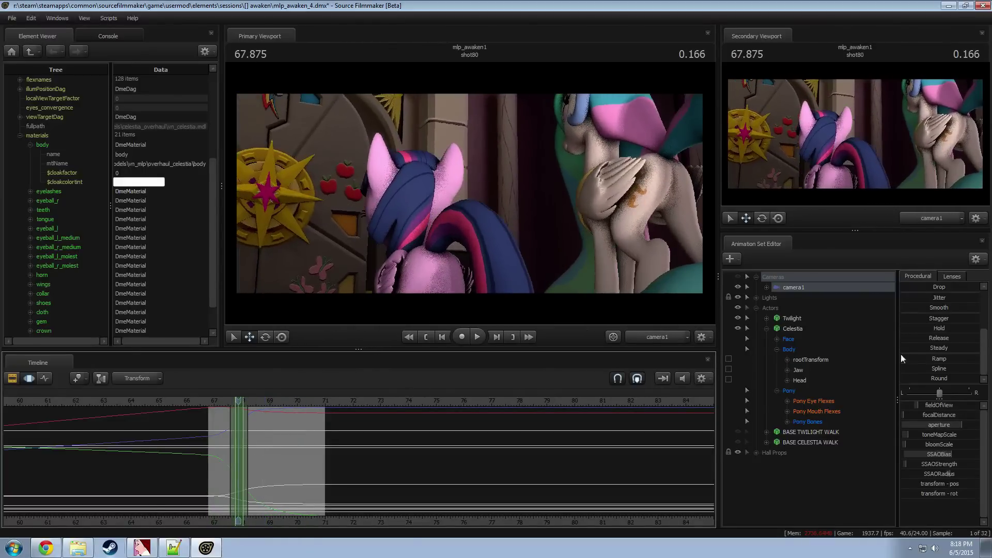
{"action": "left_click", "coordinate": [934, 377]}
{"action": "key", "text": "space"}
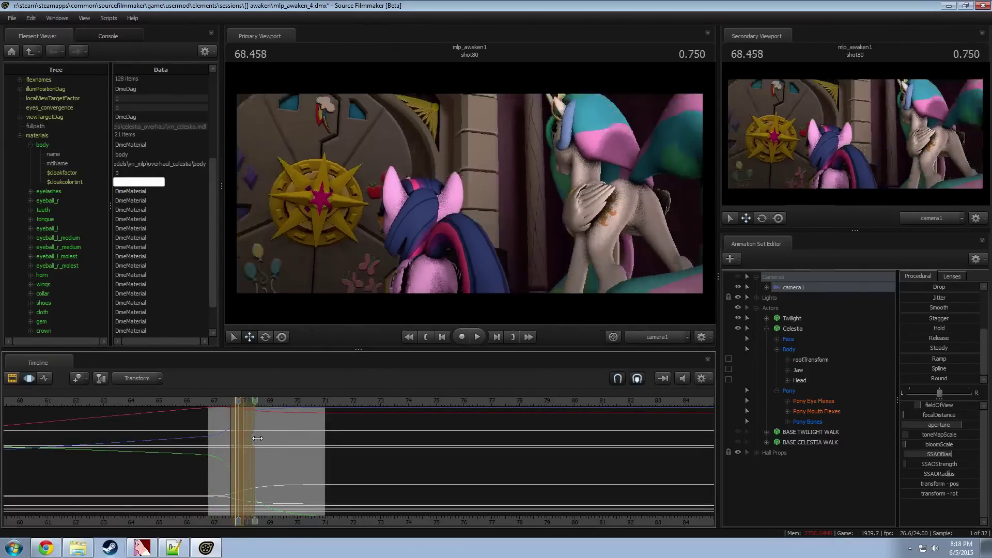
{"action": "left_click", "coordinate": [218, 406]}
{"action": "key", "text": "space"}
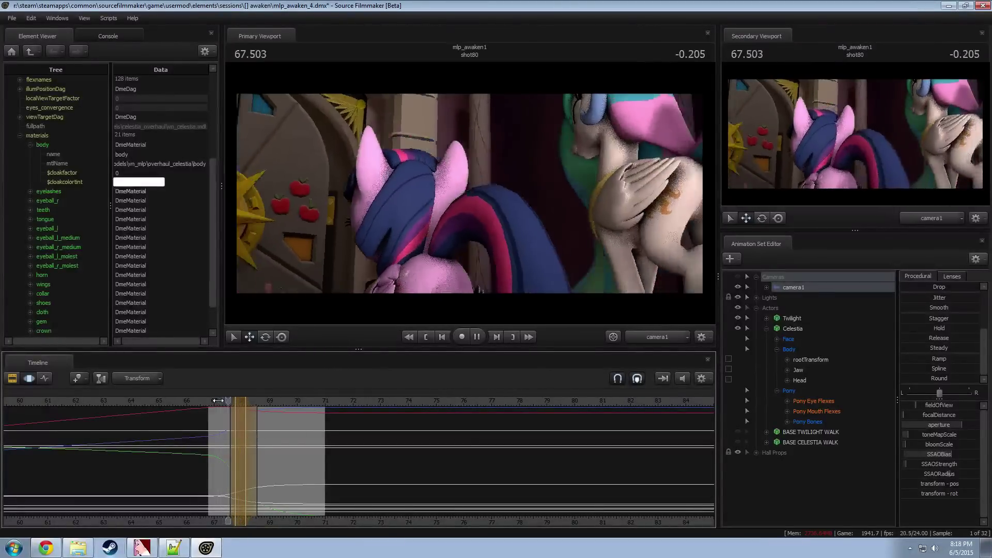
{"action": "key", "text": "space"}
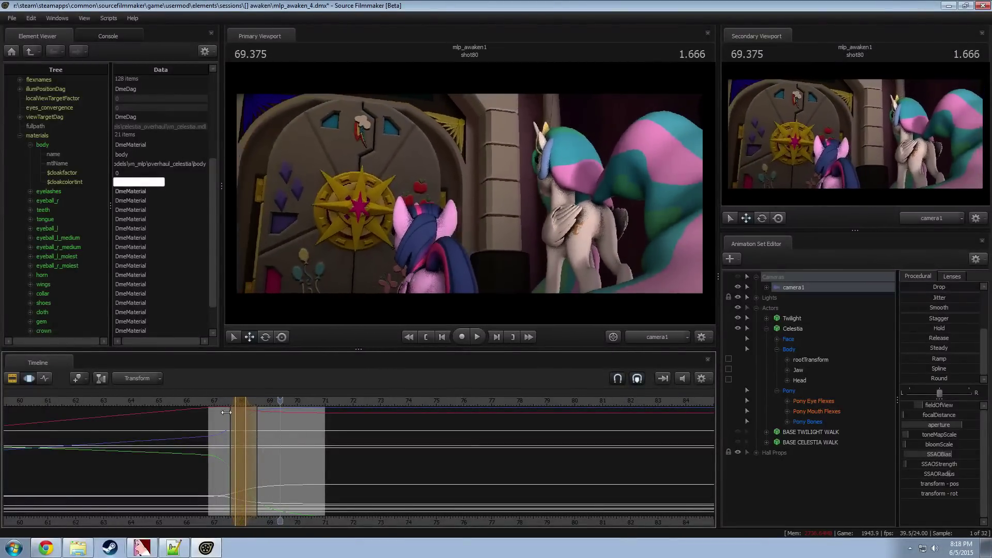
{"action": "left_click_drag", "start_coordinate": [220, 401], "coordinate": [230, 403]}
{"action": "key", "text": "space"}
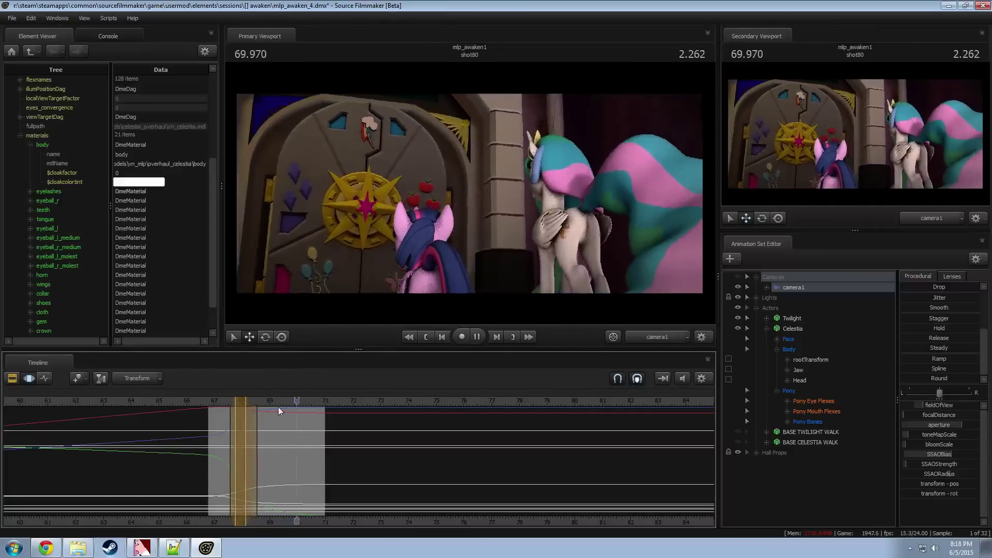
Step: Select about 68.3–70.5 with falloff to 67.6 and 71.2, apply the Smooth preset to the camera motion and replay it
{"action": "left_click_drag", "start_coordinate": [313, 409], "coordinate": [265, 420], "text": "shift"}
{"action": "scroll", "coordinate": [251, 422], "scroll_direction": "up", "scroll_amount": 4}
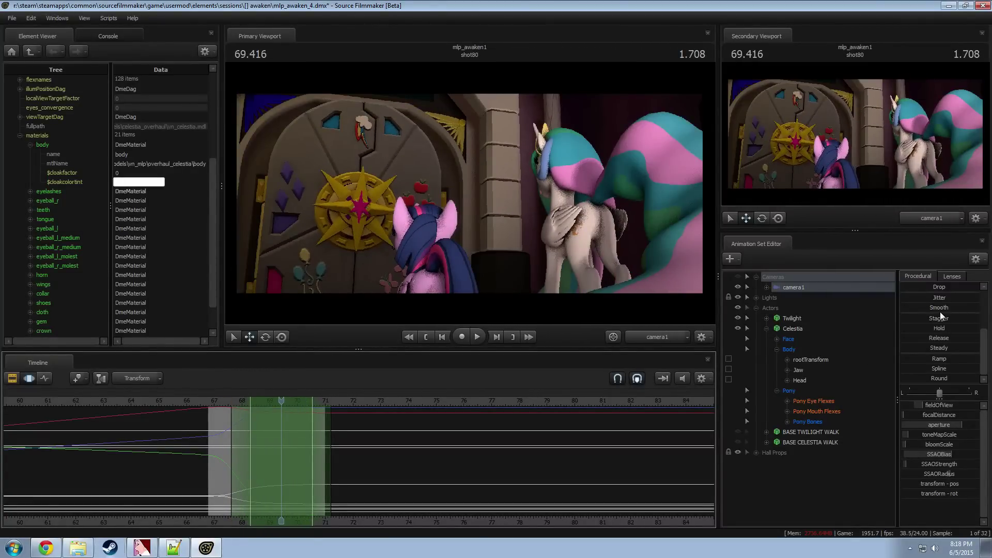
{"action": "left_click_drag", "start_coordinate": [940, 311], "coordinate": [951, 313]}
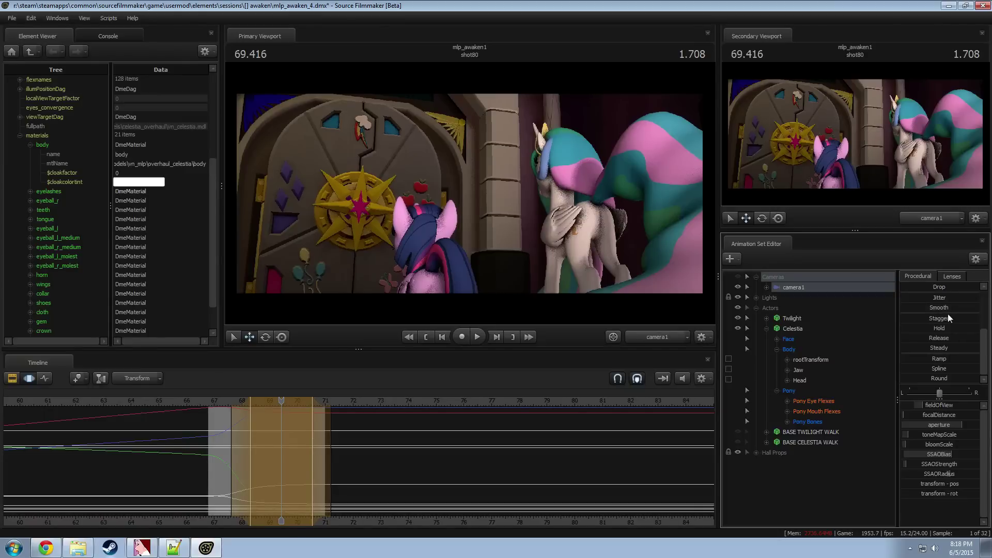
{"action": "left_click", "coordinate": [215, 402]}
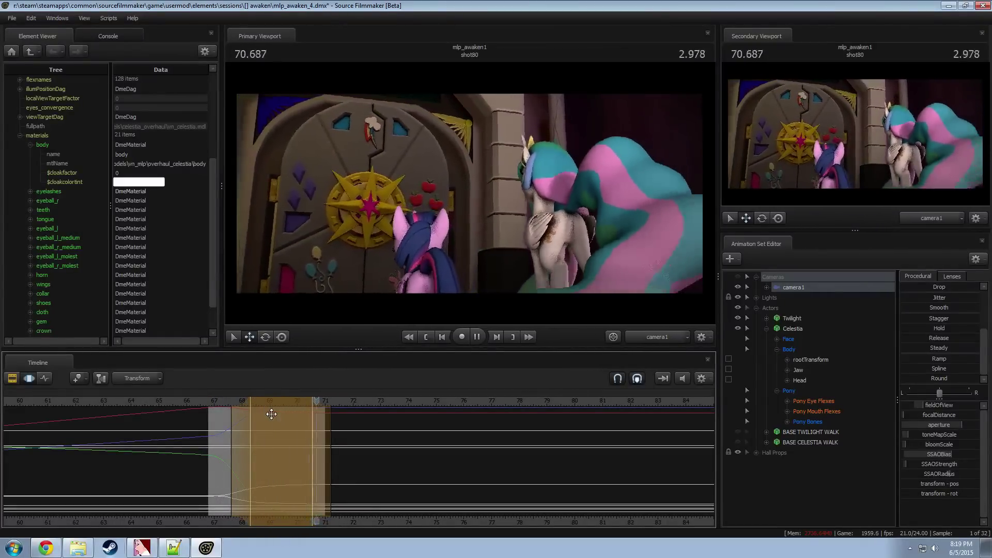
{"action": "key", "text": "space"}
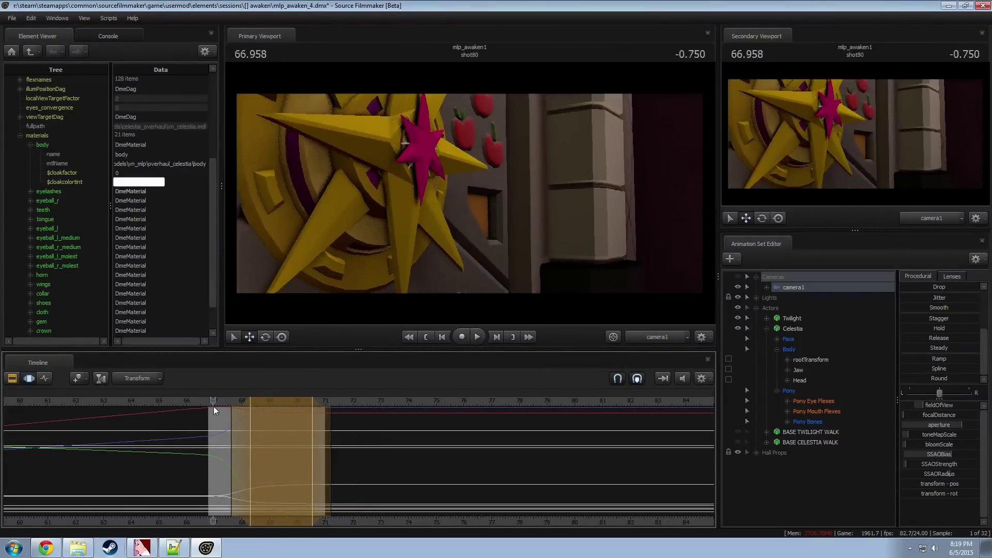
Step: Play across the cut from shot73 at 65.958, check the shot layout in the Clip Editor and return to the Motion Editor
{"action": "left_click_drag", "start_coordinate": [213, 406], "coordinate": [185, 430]}
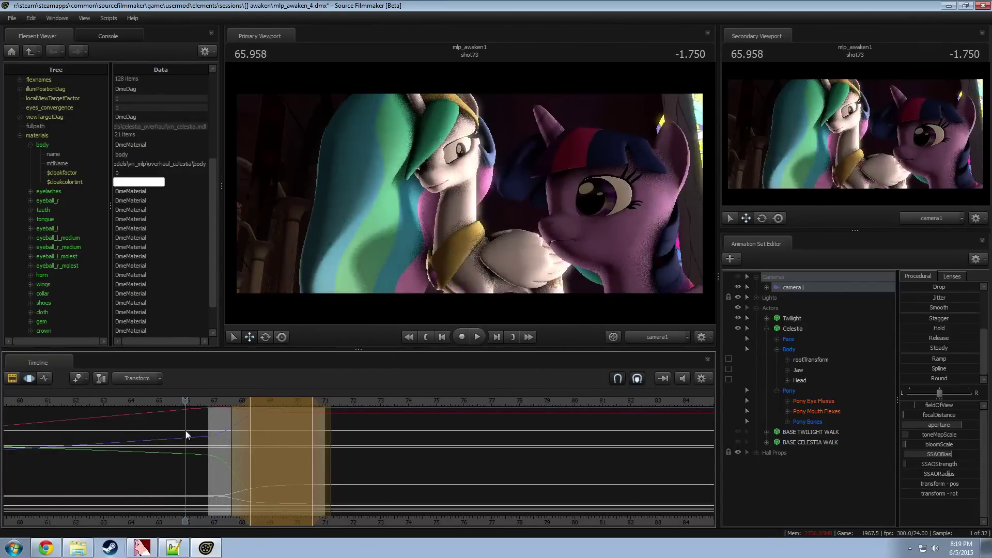
{"action": "key", "text": "space"}
{"action": "key", "text": "space"}
{"action": "key", "text": "F2"}
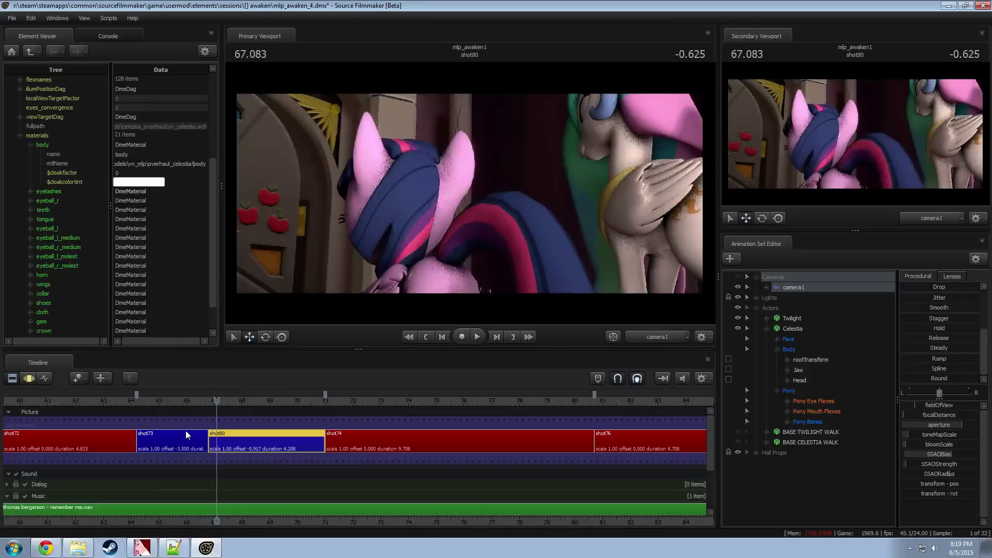
{"action": "key", "text": "space"}
{"action": "key", "text": "F3"}
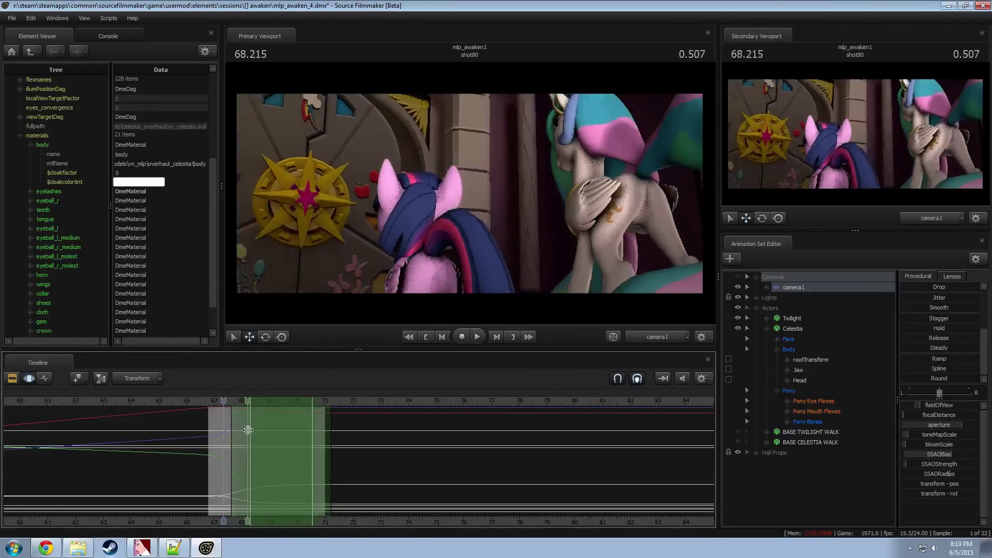
Step: Clear the time selection and select everything before 68.041 in shot80
{"action": "key", "text": "Escape"}
{"action": "left_click_drag", "start_coordinate": [248, 429], "coordinate": [243, 430]}
{"action": "key", "text": "bracketleft"}
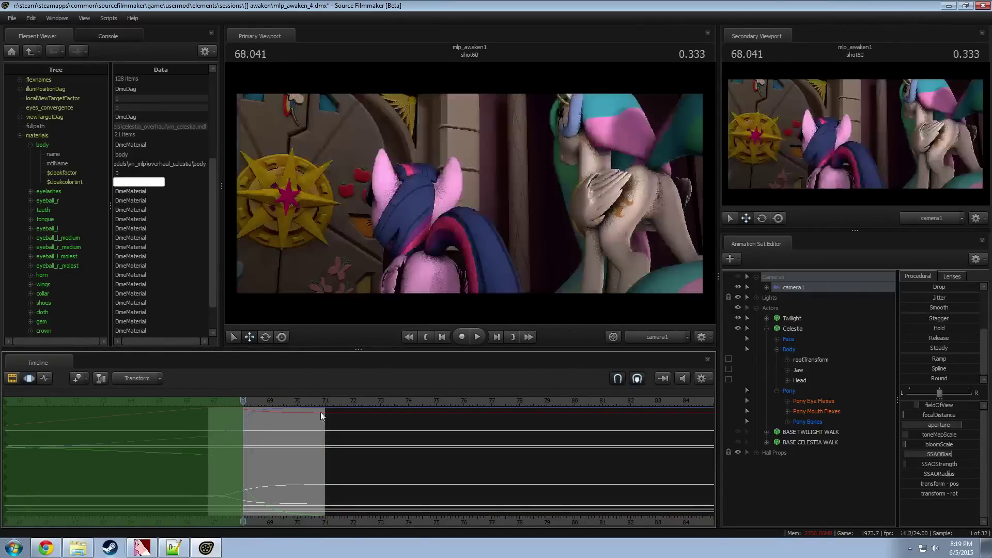
Step: Switch the primary viewport to the work camera and rotate Celestia's Neck bone at 67.541 over the selected time
{"action": "left_click", "coordinate": [646, 333]}
{"action": "left_click", "coordinate": [593, 190], "text": "ctrl"}
{"action": "key", "text": "e"}
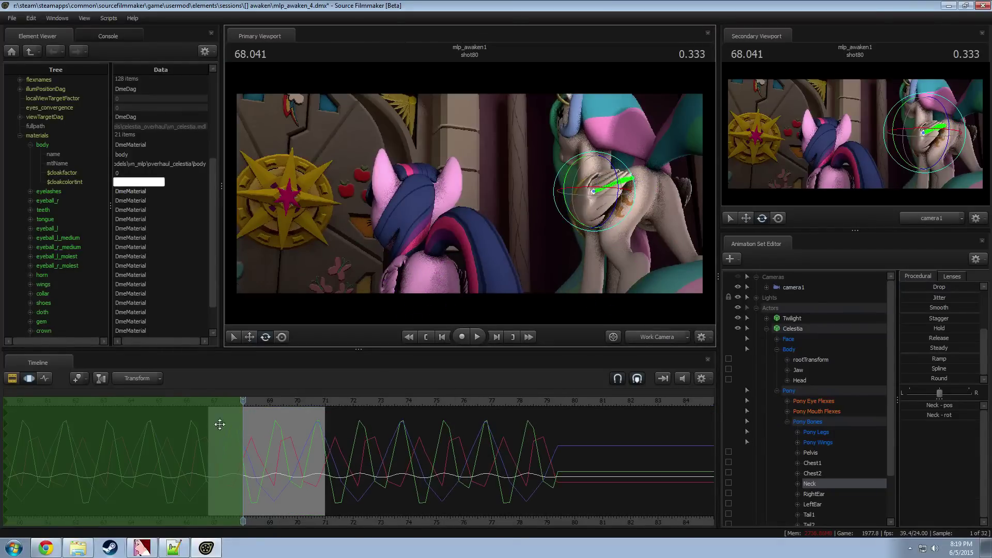
{"action": "left_click_drag", "start_coordinate": [243, 402], "coordinate": [229, 403]}
{"action": "left_click_drag", "start_coordinate": [619, 201], "coordinate": [605, 194]}
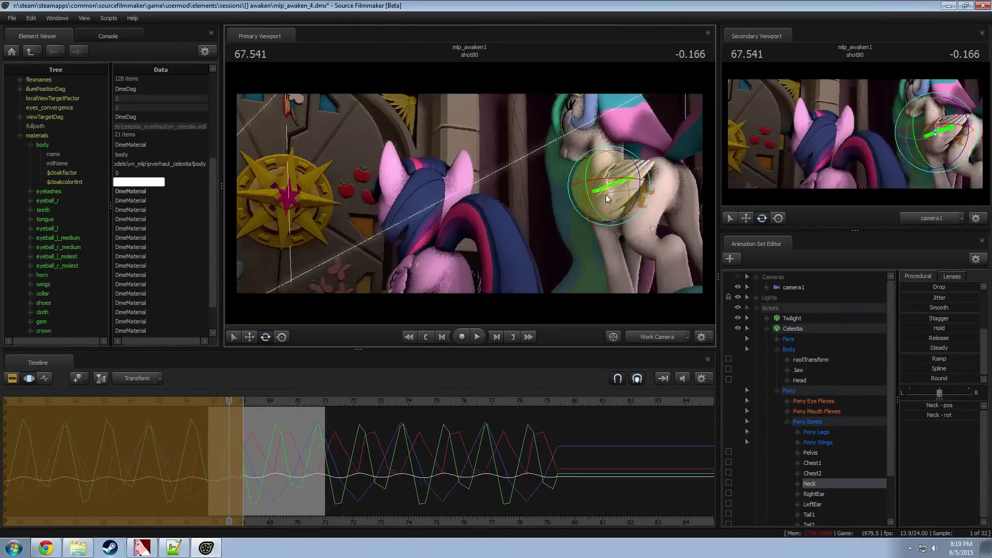
Step: Rotate Celestia's Head and Neck bones at 67.541 to turn her face toward Twilight at the start of shot80
{"action": "left_click", "coordinate": [580, 124]}
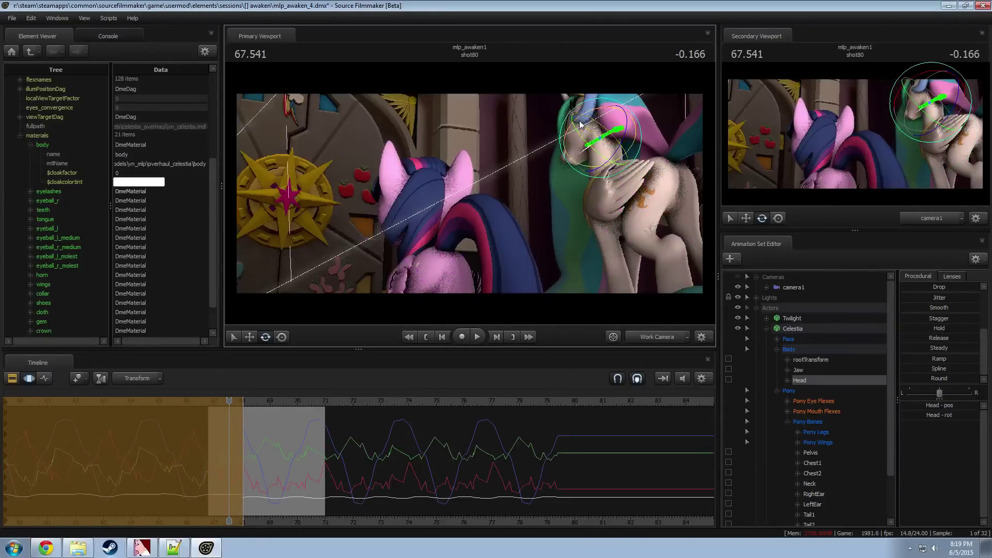
{"action": "left_click_drag", "start_coordinate": [580, 124], "coordinate": [614, 127]}
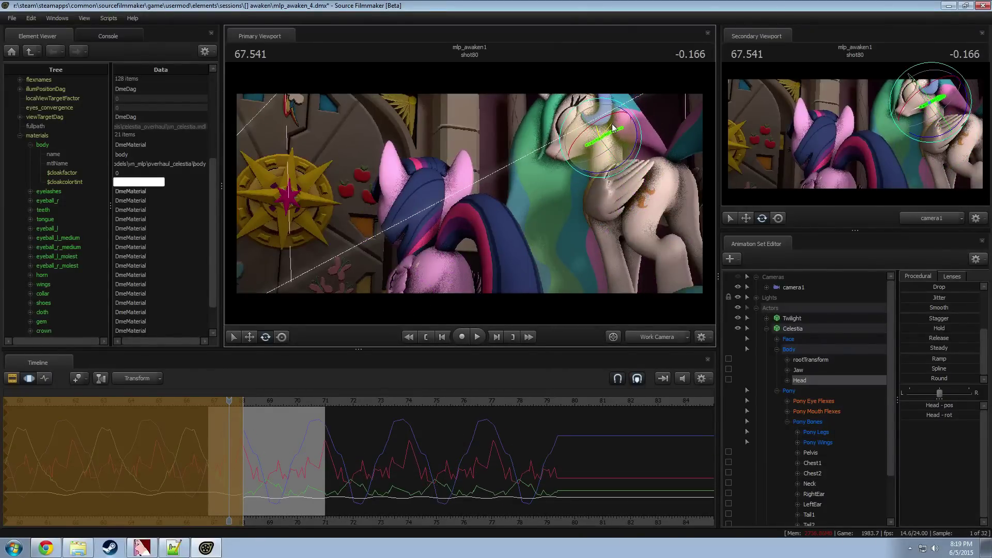
{"action": "left_click", "coordinate": [614, 177], "text": "ctrl"}
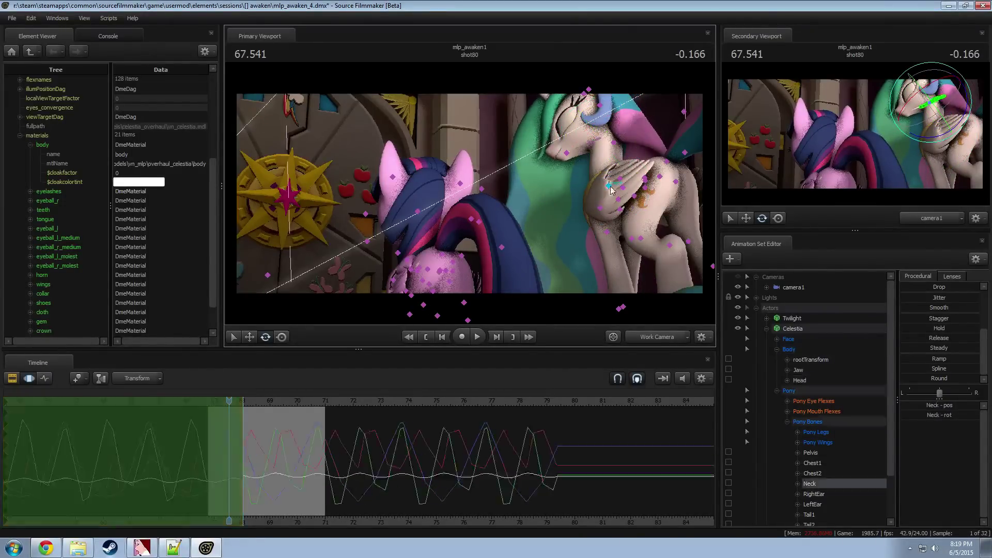
{"action": "left_click_drag", "start_coordinate": [637, 177], "coordinate": [599, 111]}
{"action": "left_click", "coordinate": [631, 131]}
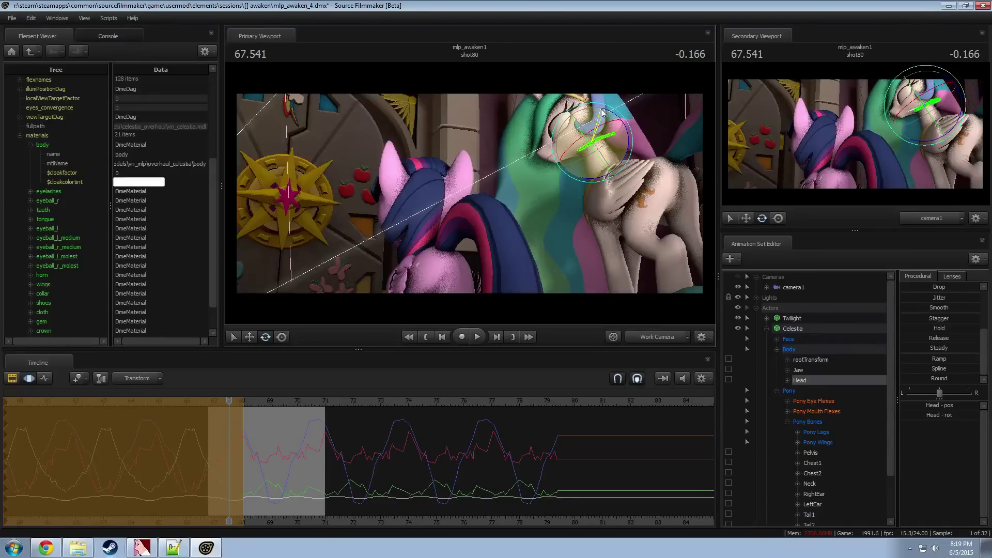
Step: Select Celestia's Face controls and move her view target to redirect her gaze at 67.541
{"action": "left_click", "coordinate": [798, 338]}
{"action": "key", "text": "w"}
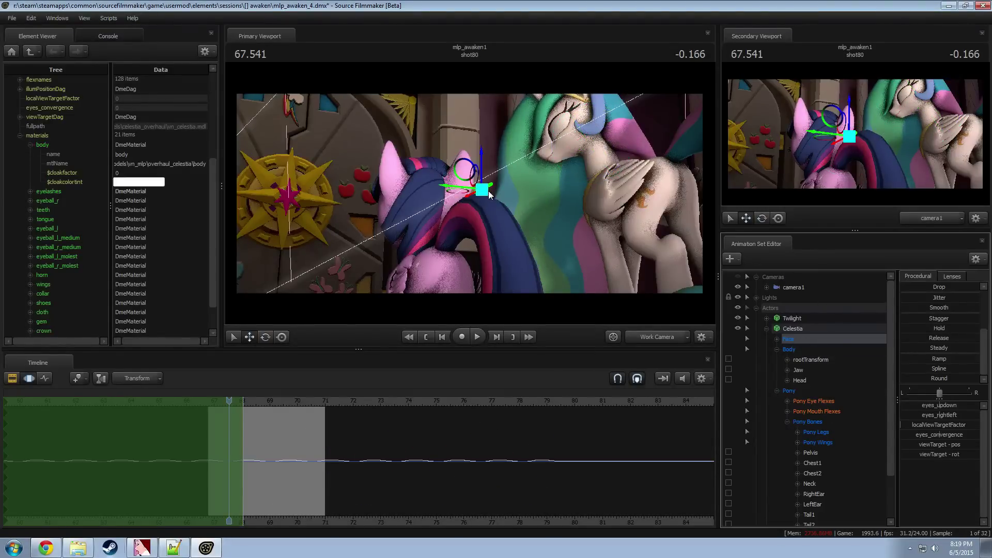
{"action": "left_click_drag", "start_coordinate": [488, 190], "coordinate": [420, 236]}
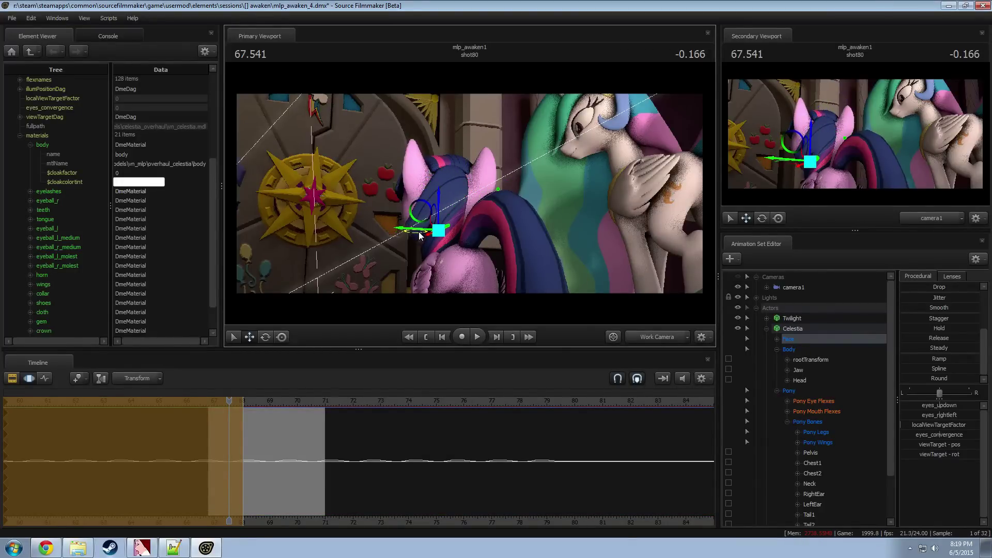
Step: Copy Celestia's Pony Eye Flexes and Pony Mouth Flexes animation across all time in shot73
{"action": "key", "text": "F1"}
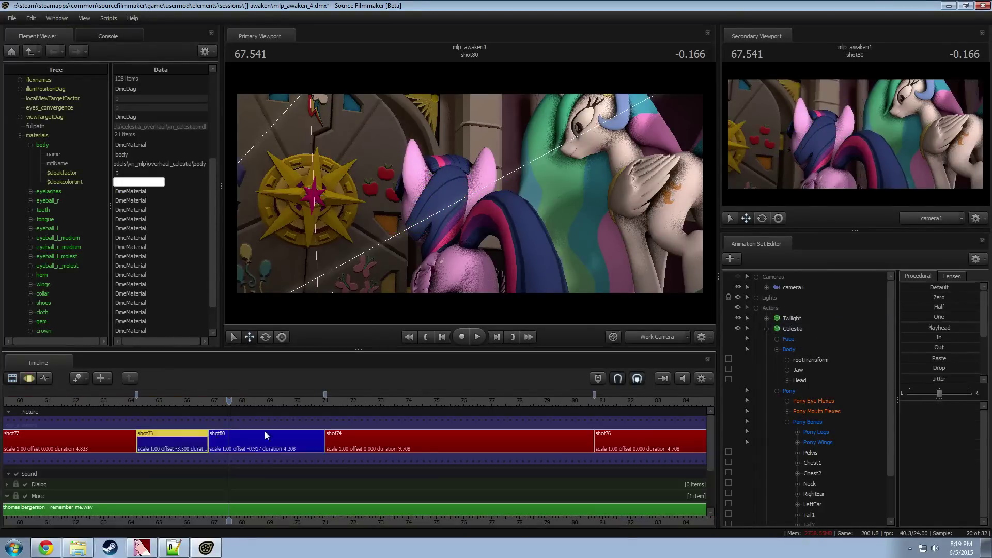
{"action": "left_click", "coordinate": [823, 411]}
{"action": "key", "text": "F2"}
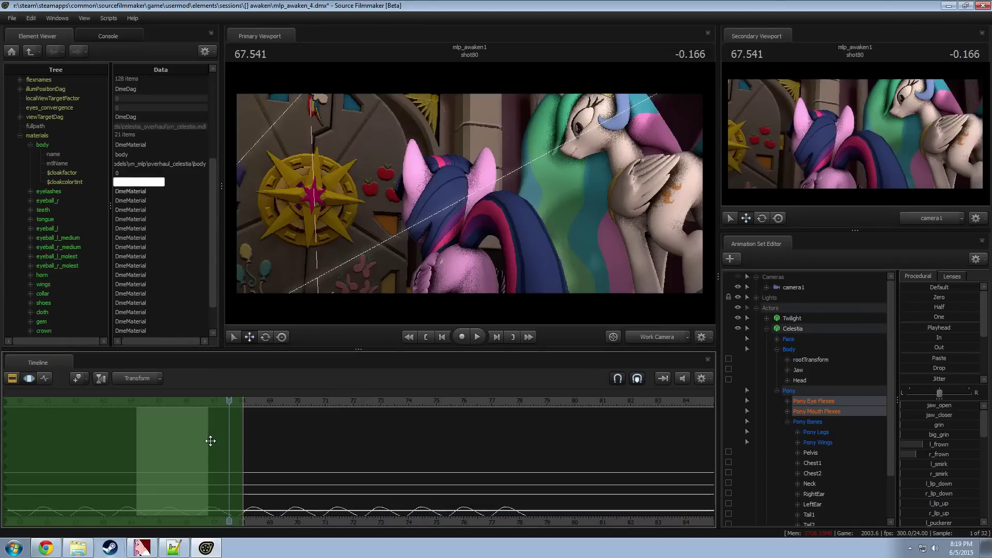
{"action": "key", "text": "F1"}
{"action": "key", "text": "F2"}
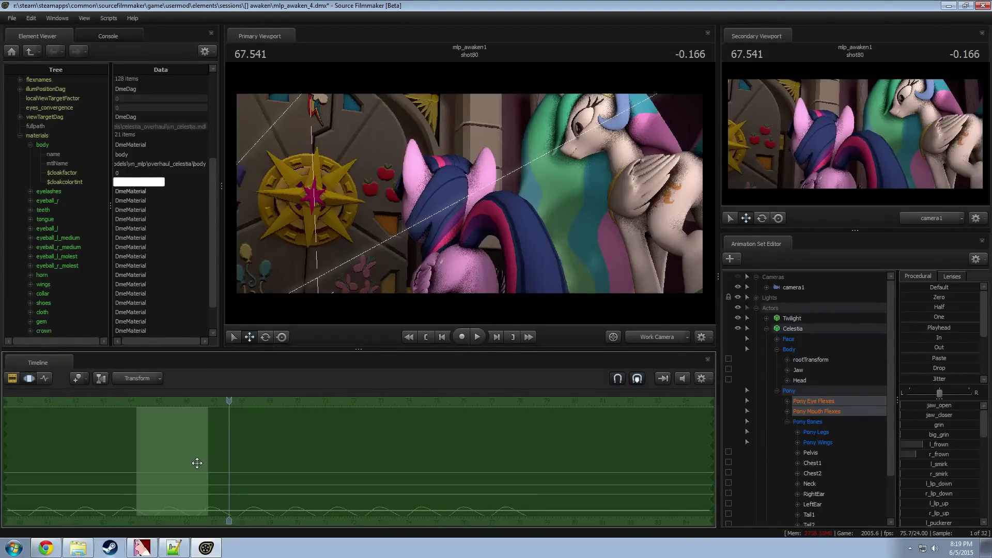
Step: Paste the copied eye and mouth flex animation onto Celestia across all time in shot80
{"action": "key", "text": "F1"}
{"action": "key", "text": "F2"}
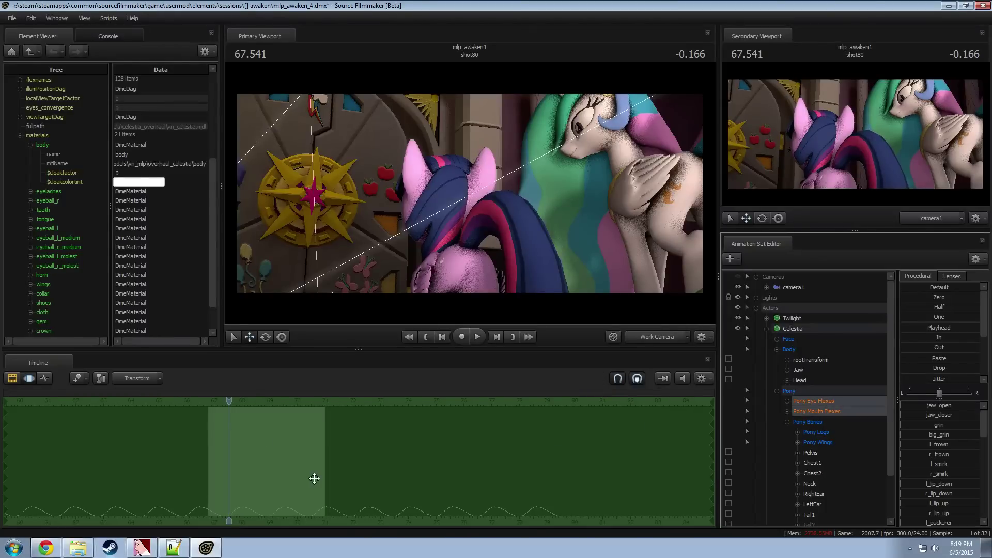
{"action": "key", "text": "F3"}
{"action": "key", "text": "F2"}
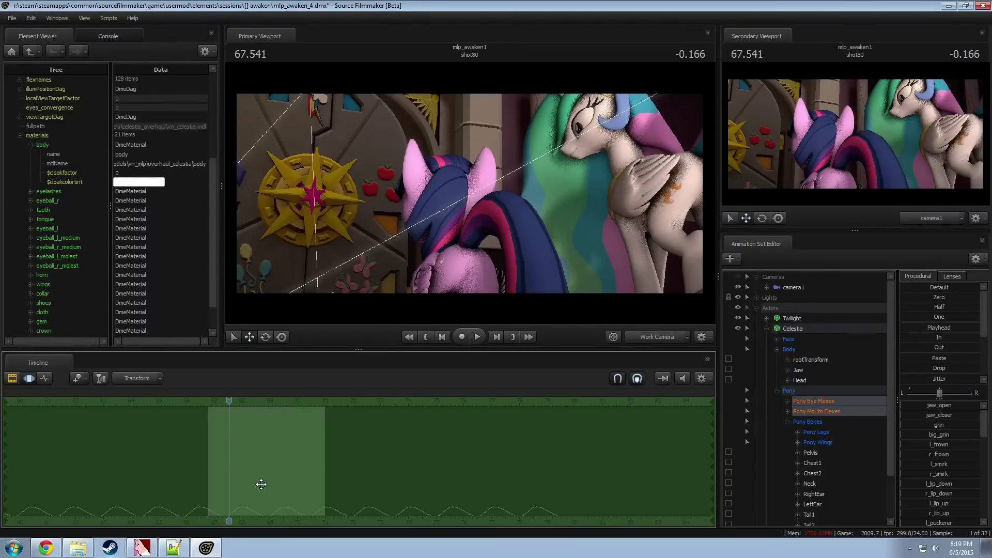
{"action": "key", "text": "F3"}
{"action": "key", "text": "F2"}
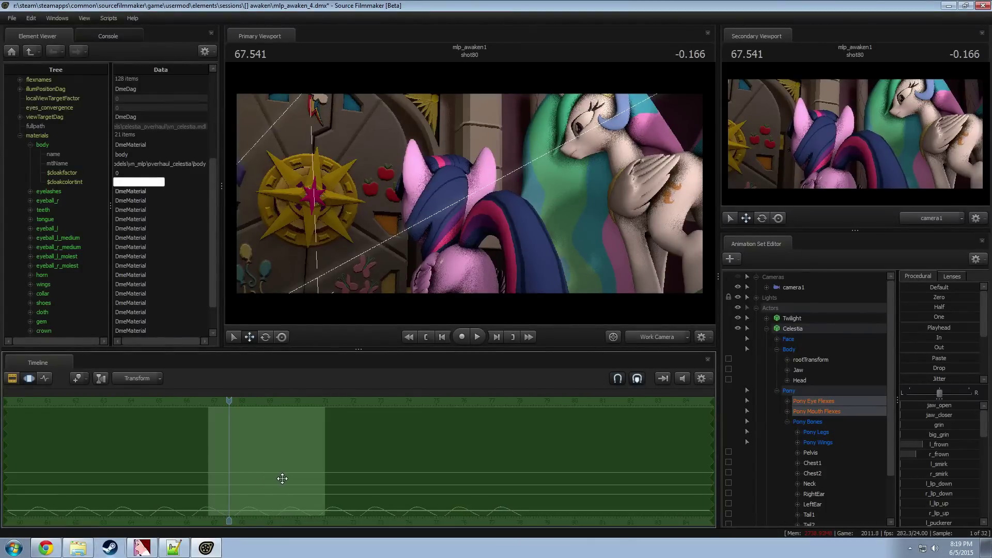
Step: Replay the start of shot80 from the cut to examine Celestia's face and head motion
{"action": "key", "text": "space"}
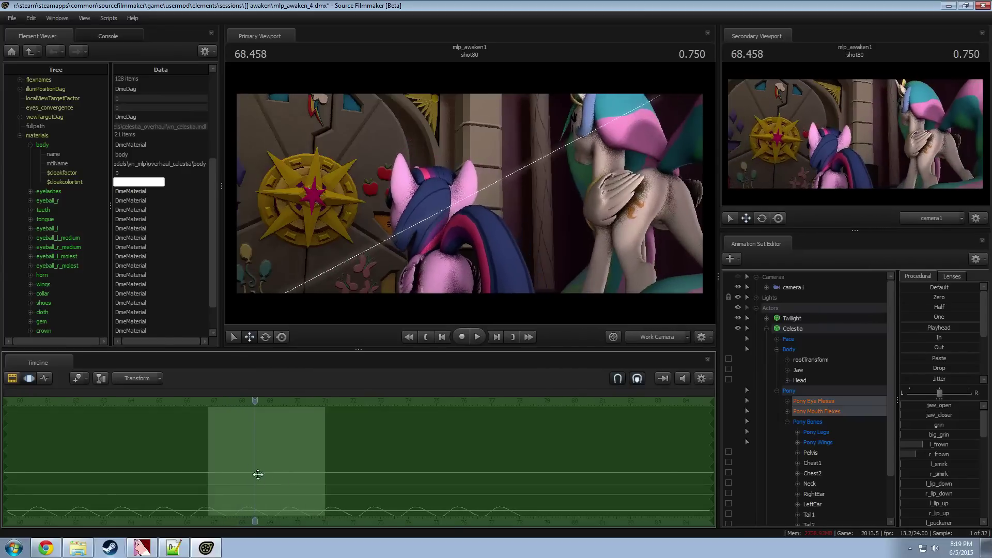
{"action": "left_click_drag", "start_coordinate": [257, 400], "coordinate": [188, 400]}
{"action": "key", "text": "space"}
{"action": "key", "text": "space"}
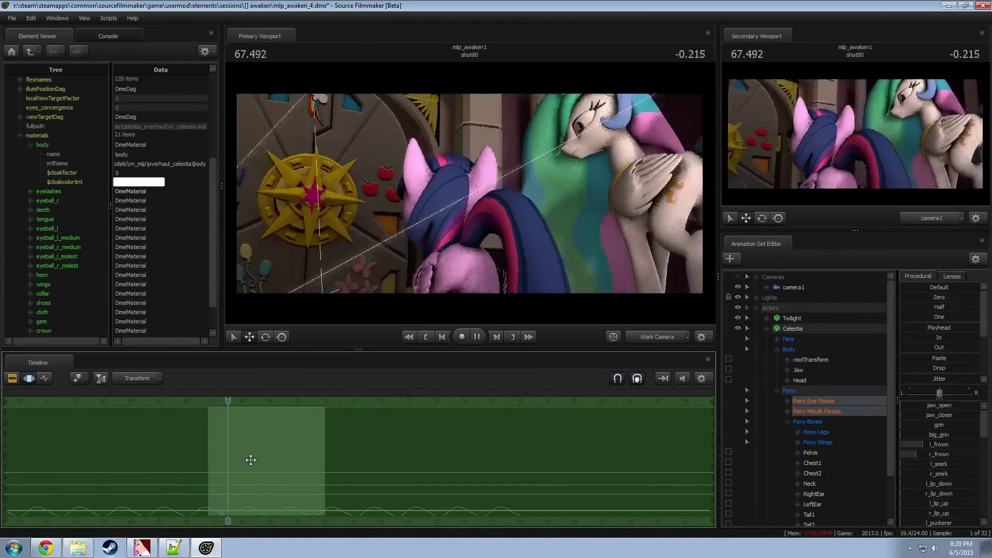
{"action": "key", "text": "space"}
{"action": "key", "text": "space"}
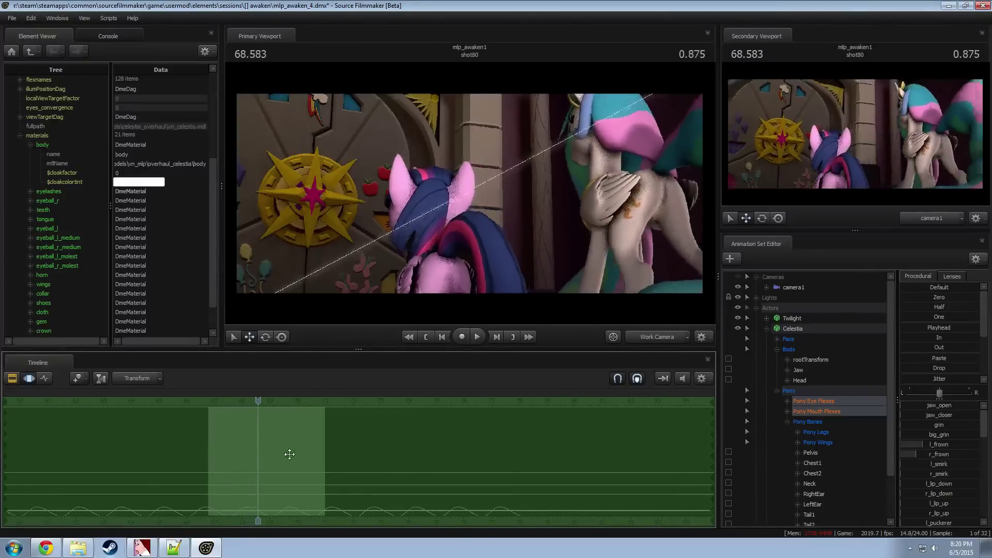
Step: Select Celestia's Head and Neck controls together and show their curves in the Motion Editor
{"action": "key", "text": "F2"}
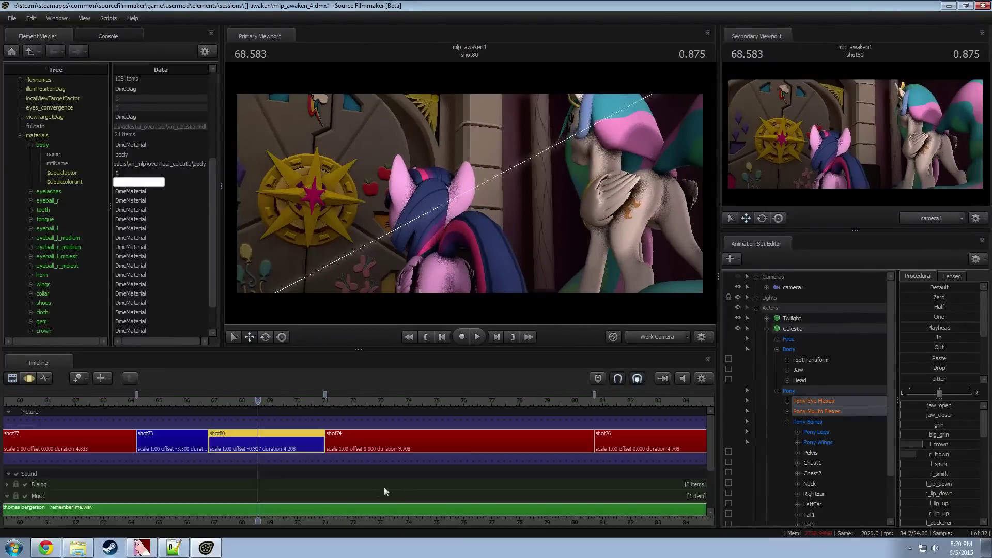
{"action": "left_click", "coordinate": [808, 380]}
{"action": "scroll", "coordinate": [809, 444], "scroll_direction": "down", "scroll_amount": 2}
{"action": "left_click", "coordinate": [817, 432], "text": "ctrl"}
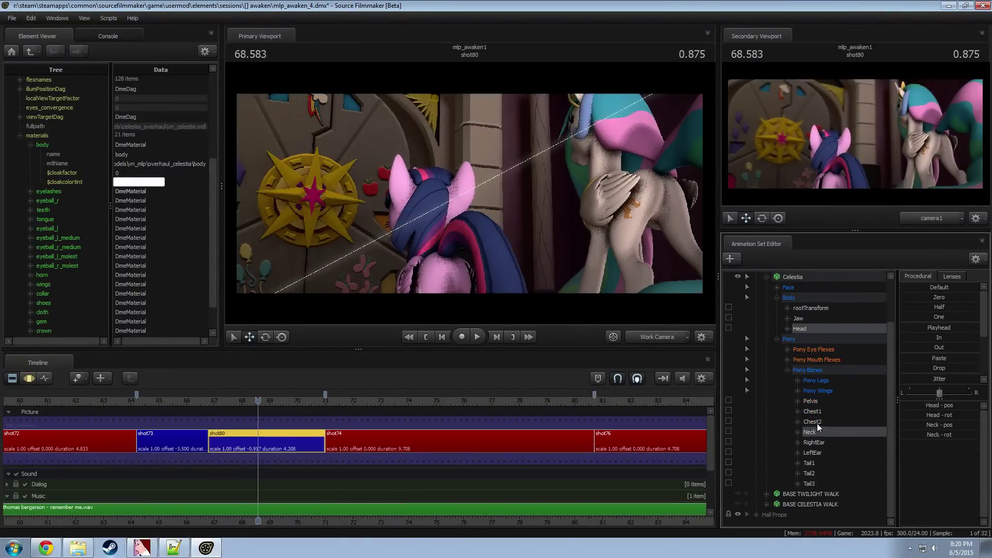
{"action": "key", "text": "F3"}
Step: Try the Spline preset on Celestia's Head and Neck over about 67.8–68.8 with falloff to 67.25 and 69.6, and replay it
{"action": "scroll", "coordinate": [283, 474], "scroll_direction": "up", "scroll_amount": 4}
{"action": "left_click_drag", "start_coordinate": [226, 486], "coordinate": [270, 493], "text": "shift"}
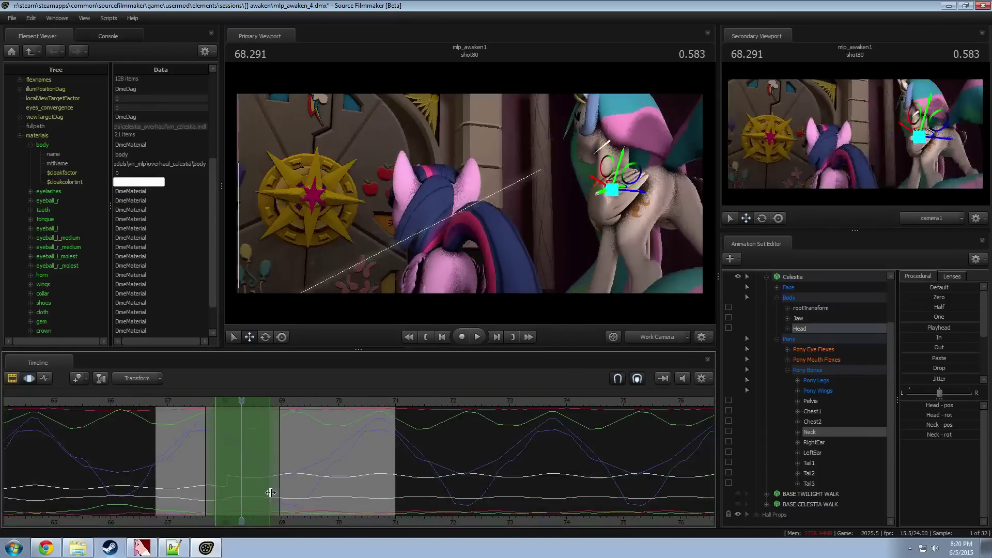
{"action": "scroll", "coordinate": [270, 493], "scroll_direction": "up", "scroll_amount": 5}
{"action": "left_click_drag", "start_coordinate": [304, 462], "coordinate": [318, 462]}
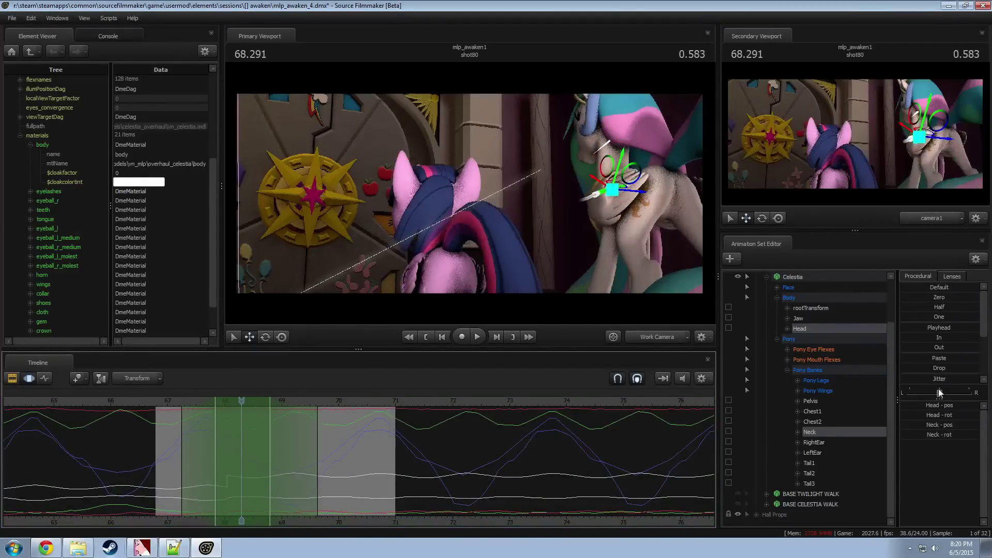
{"action": "scroll", "coordinate": [937, 370], "scroll_direction": "down", "scroll_amount": 3}
{"action": "left_click_drag", "start_coordinate": [938, 369], "coordinate": [941, 369]}
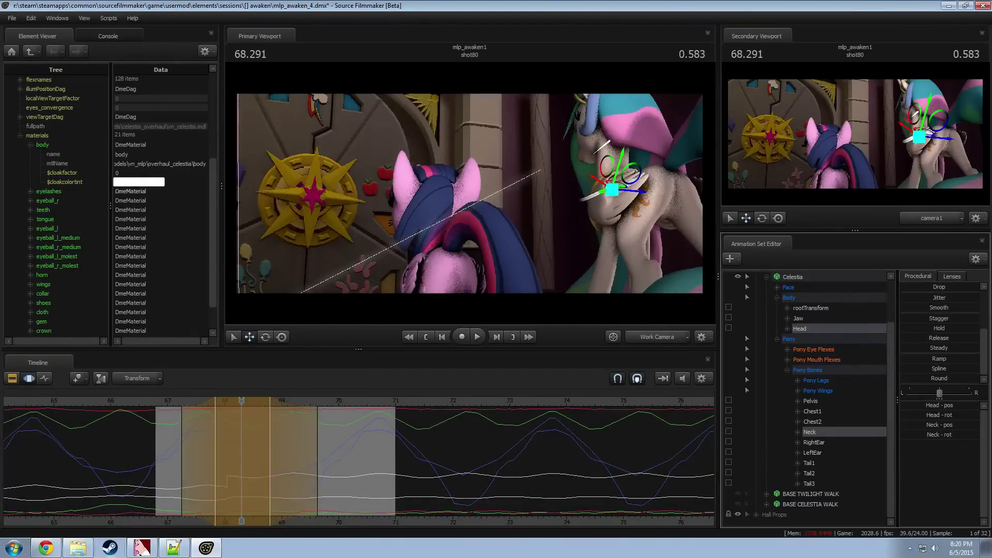
{"action": "left_click", "coordinate": [178, 400]}
{"action": "key", "text": "space"}
{"action": "key", "text": "space"}
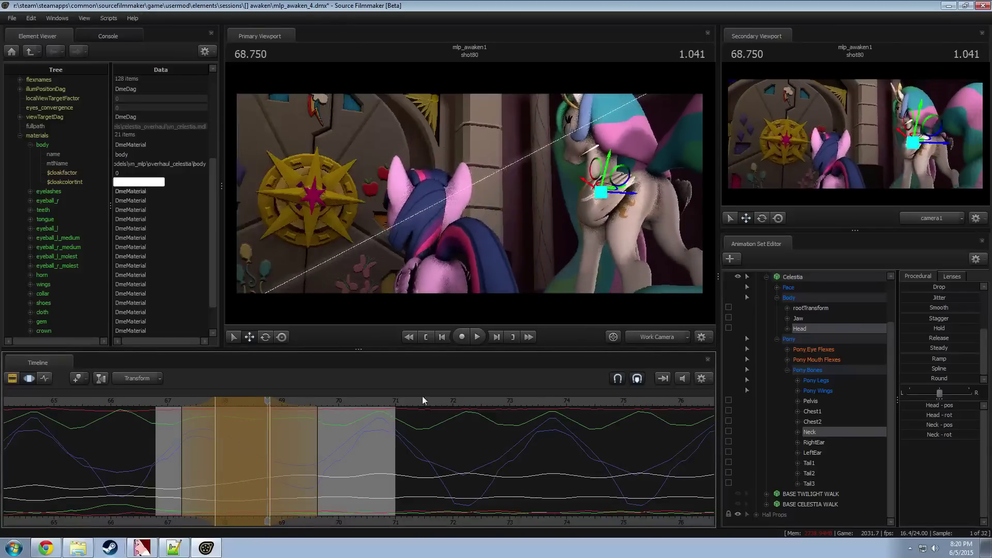
Step: Switch the primary viewport to camera1 and replay Celestia's head turn at the start of shot80
{"action": "left_click", "coordinate": [649, 337]}
{"action": "left_click", "coordinate": [175, 402]}
{"action": "key", "text": "space"}
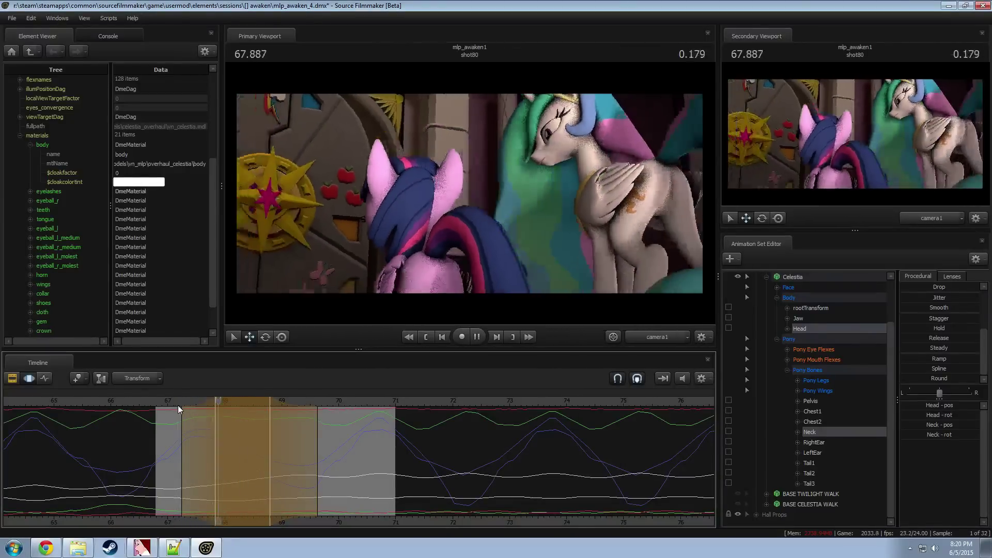
{"action": "key", "text": "space"}
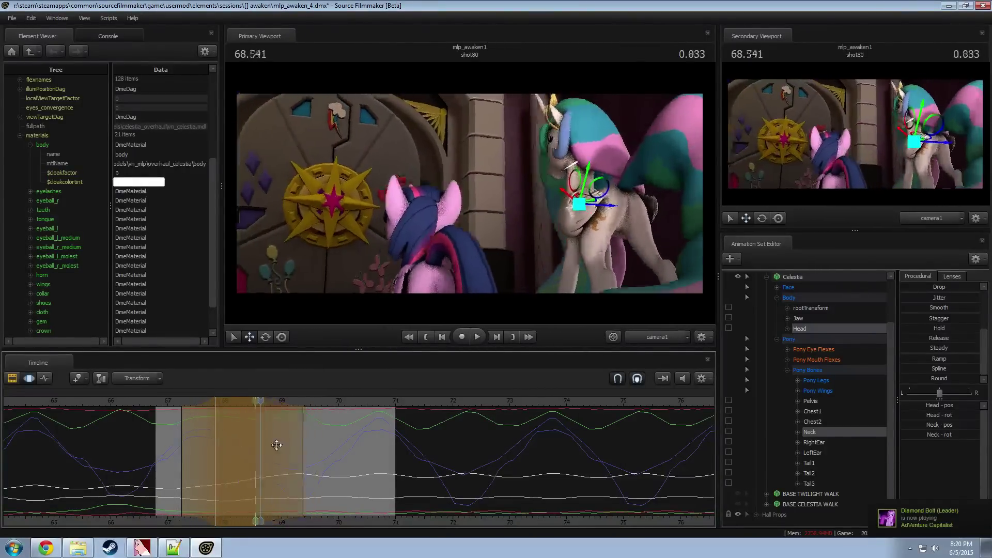
Step: Try extending the blend's trailing falloff to about 69.6 and 70.2 with replays, and undo the Head and Neck blend
{"action": "mouse_move", "coordinate": [303, 441]}
{"action": "left_mouse_down"}
{"action": "mouse_move", "coordinate": [336, 437]}
{"action": "mouse_move", "coordinate": [314, 444]}
{"action": "left_mouse_up"}
{"action": "left_click", "coordinate": [166, 401]}
{"action": "key", "text": "space"}
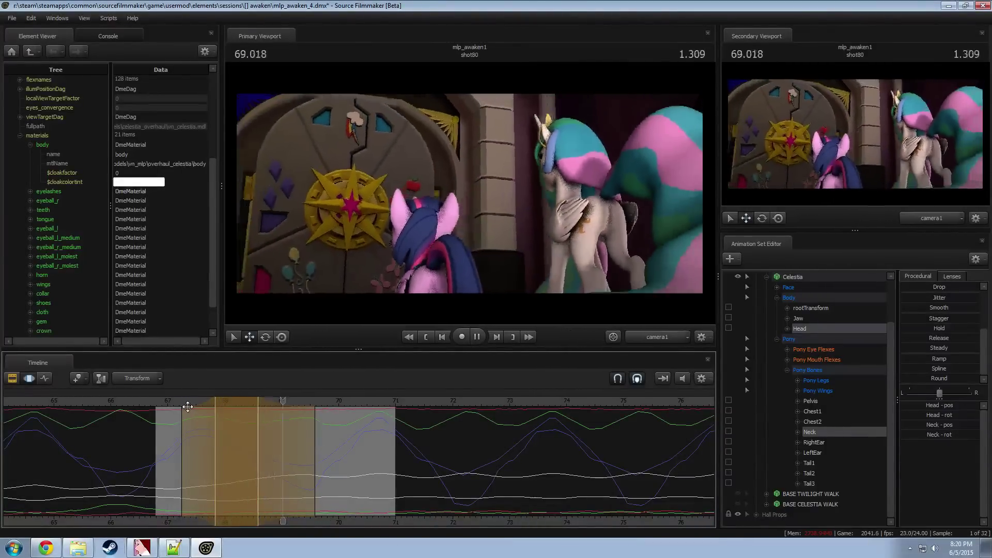
{"action": "left_click_drag", "start_coordinate": [321, 459], "coordinate": [355, 459]}
{"action": "left_click", "coordinate": [181, 401]}
{"action": "key", "text": "space"}
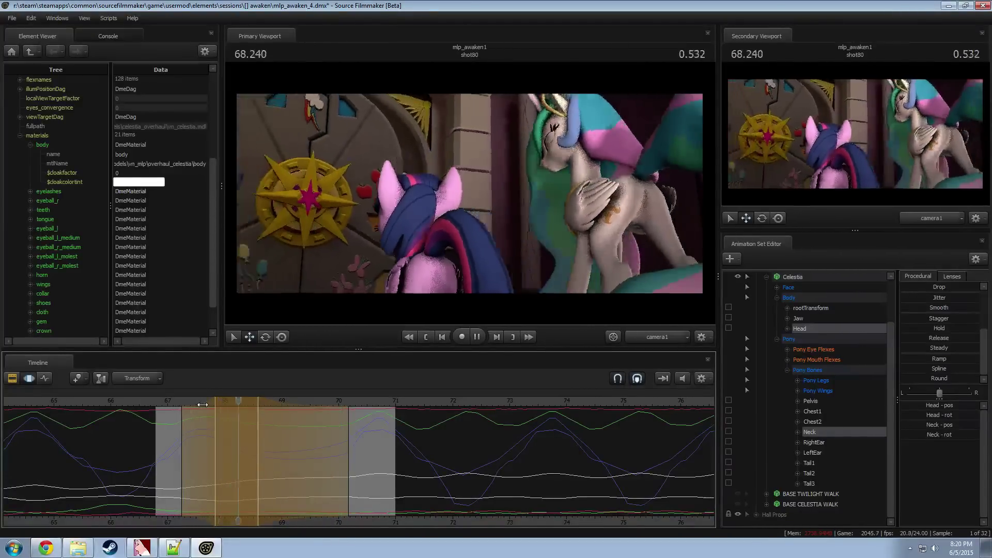
{"action": "key", "text": "space"}
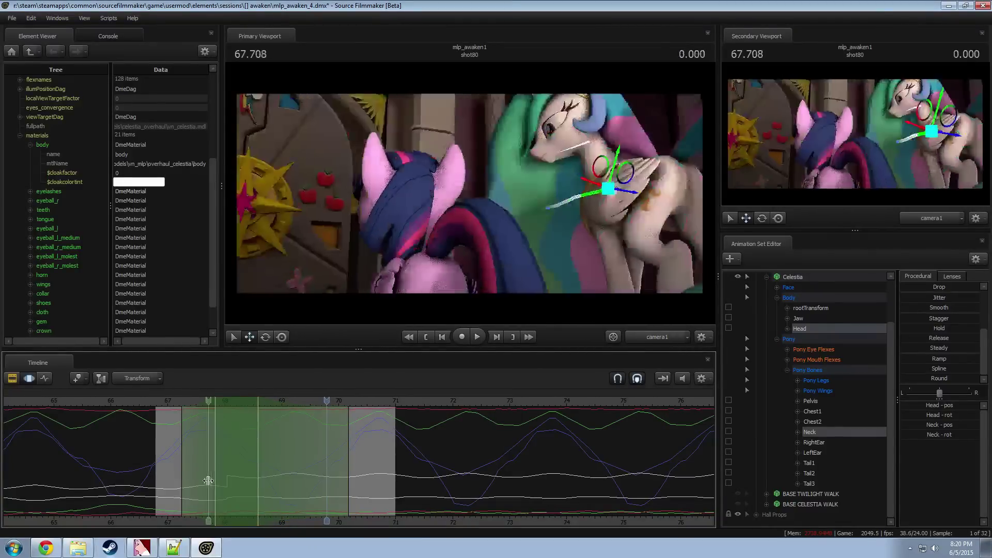
Step: Reblend Celestia's Head and Neck over about 67.9–68.4 with falloff to about 67.4 and 69.0, replaying the head turn
{"action": "left_click_drag", "start_coordinate": [207, 480], "coordinate": [262, 485]}
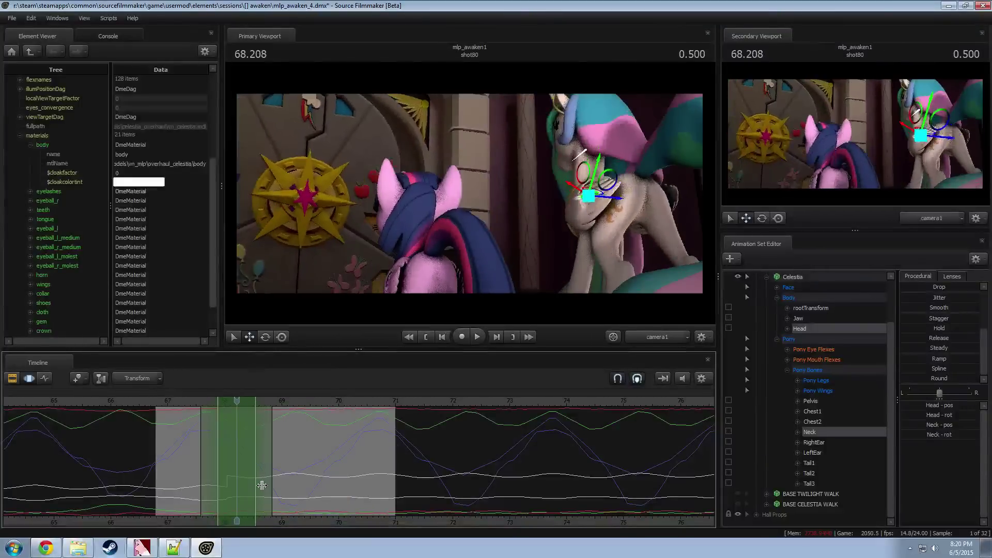
{"action": "left_click", "coordinate": [933, 378]}
{"action": "left_click", "coordinate": [253, 435]}
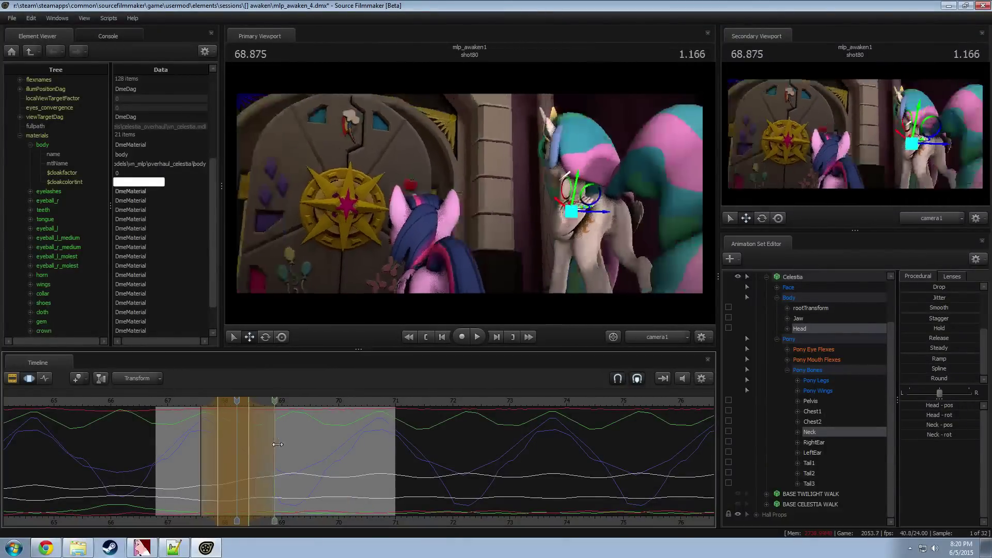
{"action": "left_click_drag", "start_coordinate": [277, 445], "coordinate": [279, 444]}
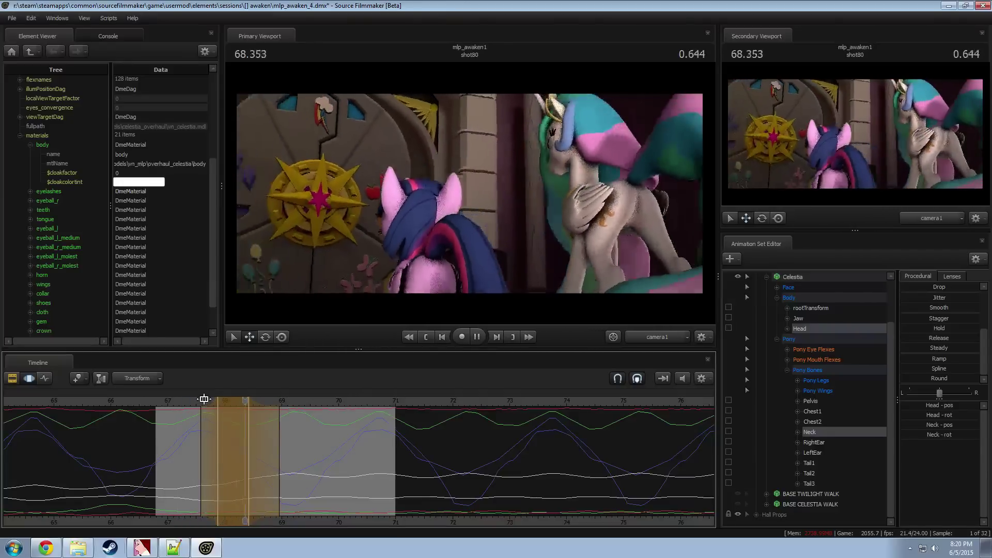
{"action": "left_click", "coordinate": [193, 423]}
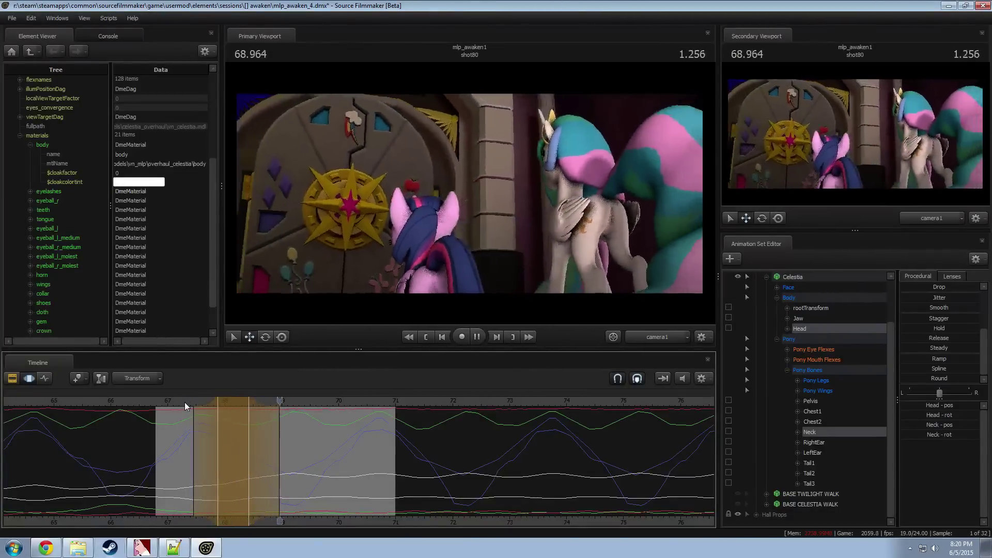
{"action": "key", "text": "space"}
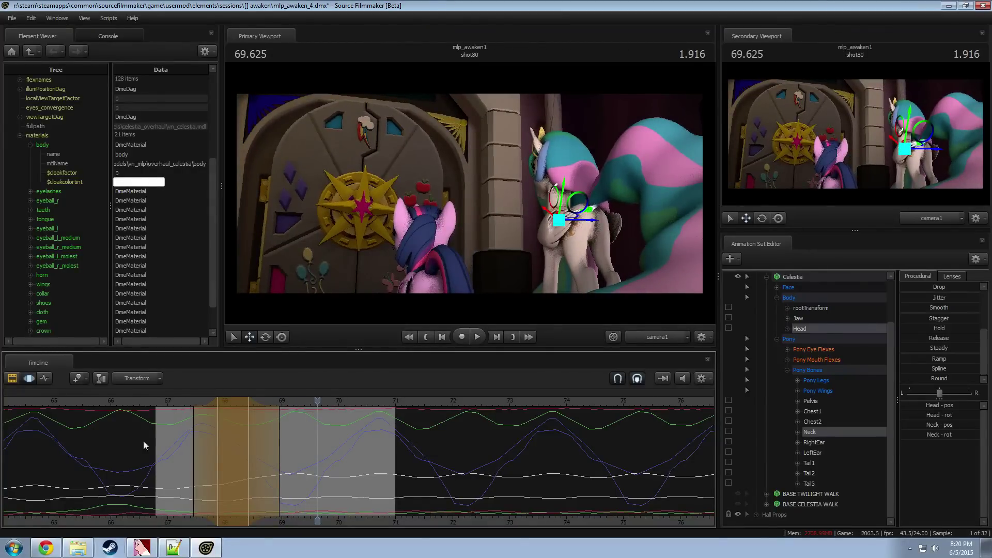
Step: Scrub through shot80, clear the time selection, play on into shot74 and return to the Clip Editor
{"action": "left_click_drag", "start_coordinate": [169, 425], "coordinate": [186, 426]}
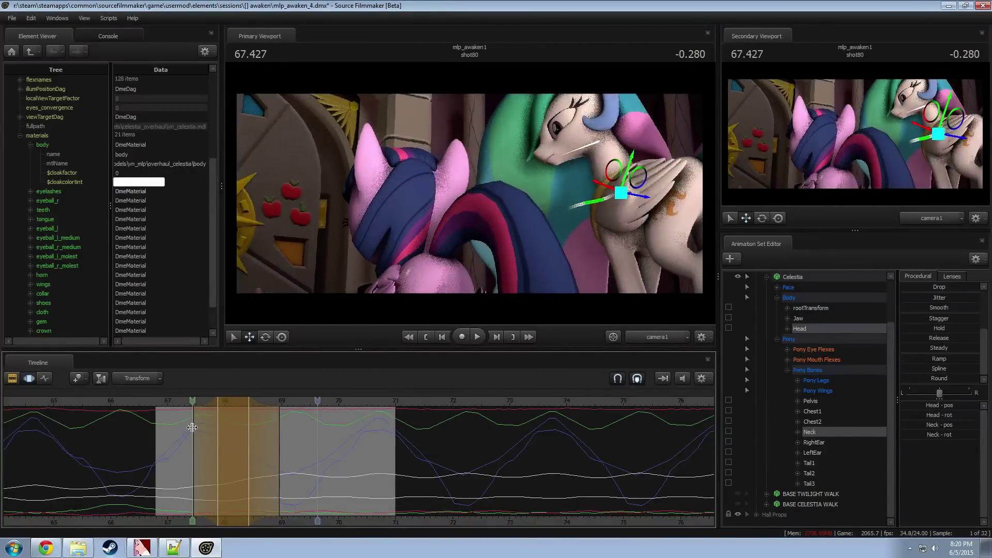
{"action": "left_click_drag", "start_coordinate": [216, 425], "coordinate": [297, 424]}
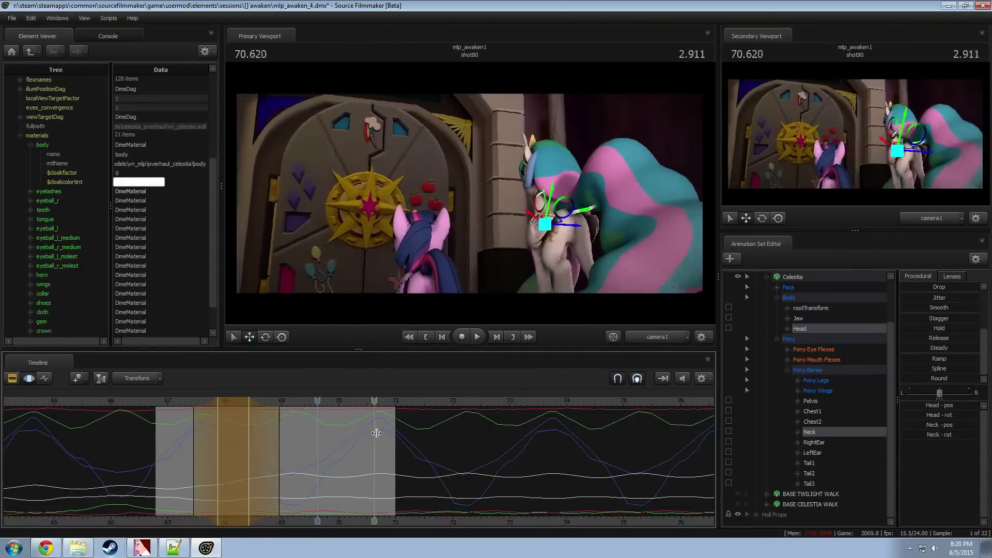
{"action": "key", "text": "space"}
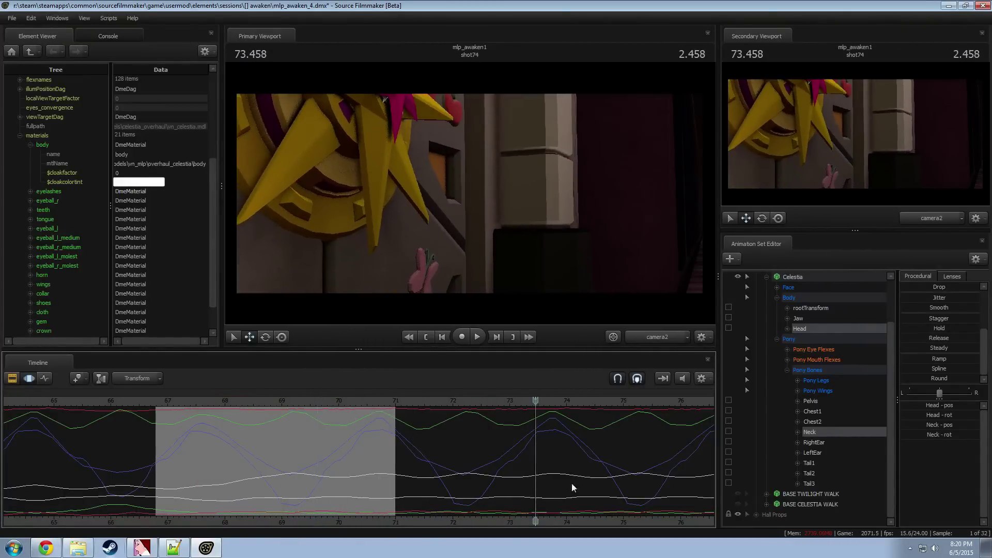
{"action": "key", "text": "F3"}
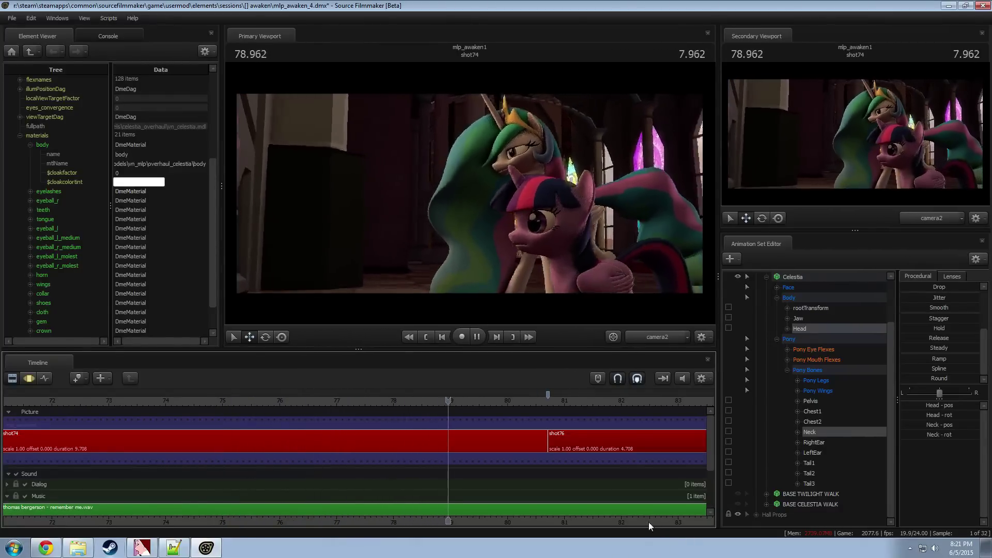
Step: Replay shot77 from its start and examine Twilight's close-up
{"action": "scroll", "coordinate": [497, 517], "scroll_direction": "down", "scroll_amount": 5}
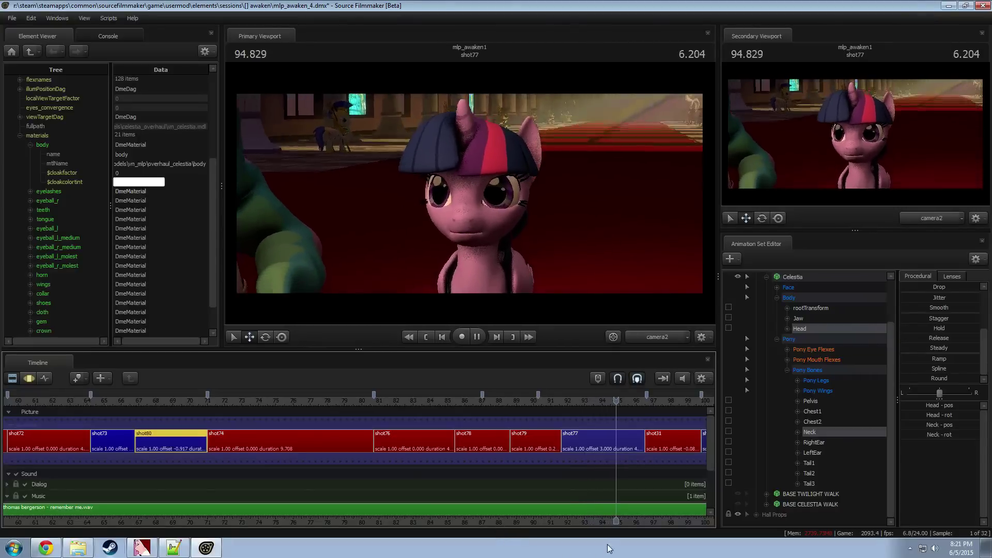
{"action": "middle_click_drag", "start_coordinate": [587, 522], "coordinate": [372, 505]}
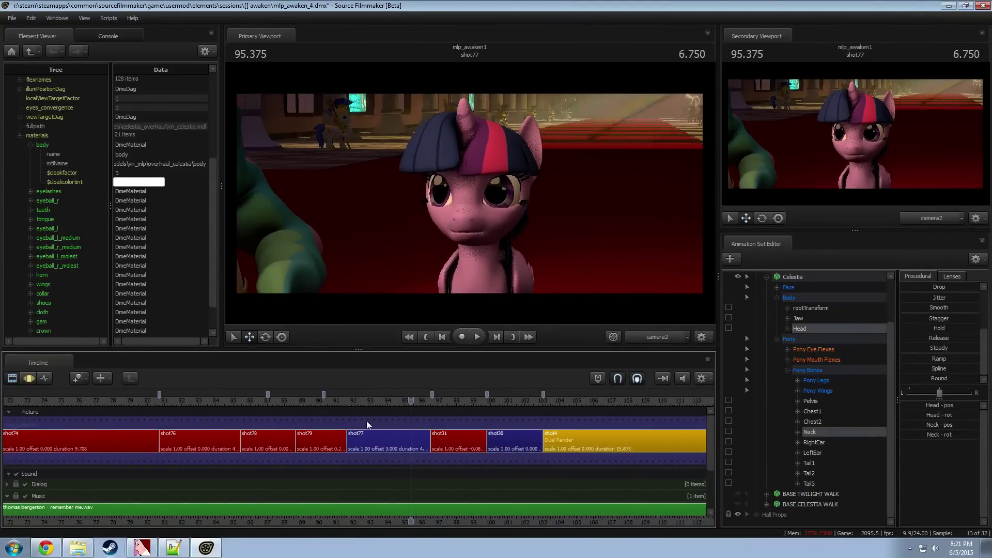
{"action": "left_click", "coordinate": [352, 401]}
{"action": "key", "text": "space"}
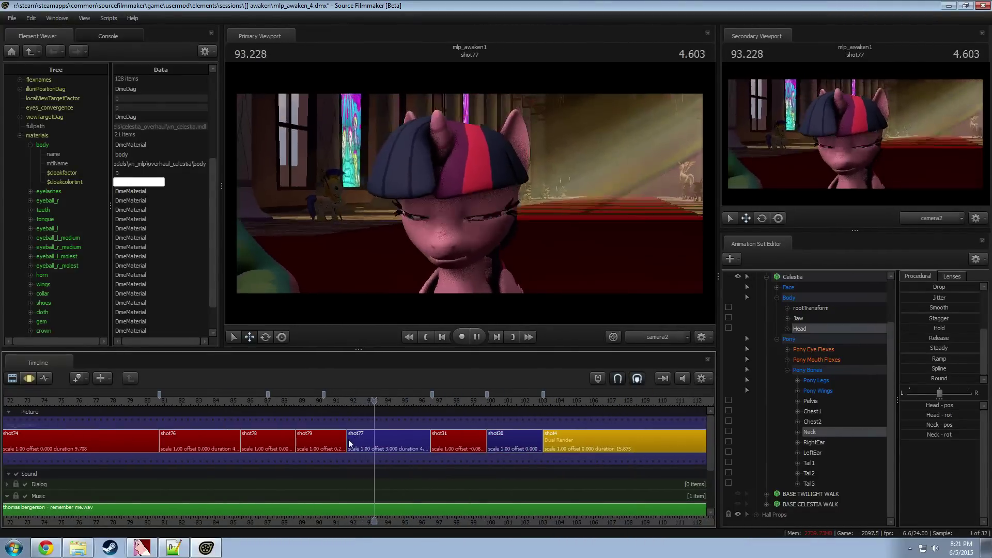
{"action": "key", "text": "space"}
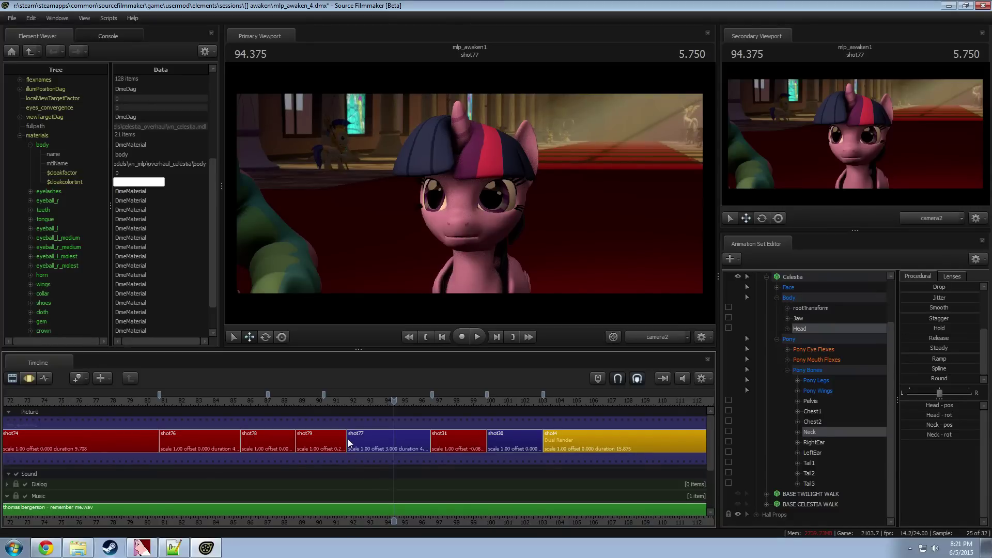
{"action": "key", "text": "F3"}
{"action": "key", "text": "F2"}
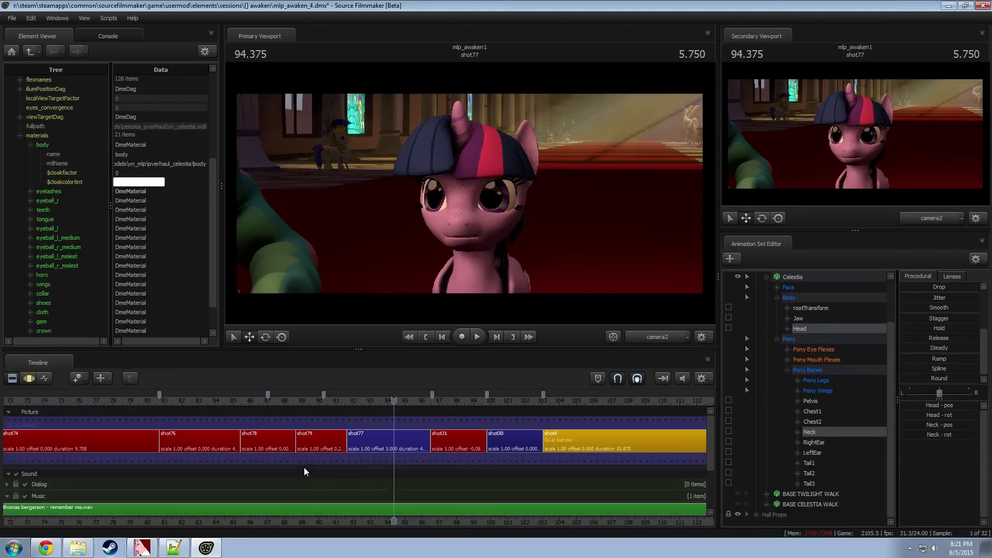
{"action": "scroll", "coordinate": [371, 519], "scroll_direction": "down", "scroll_amount": 4}
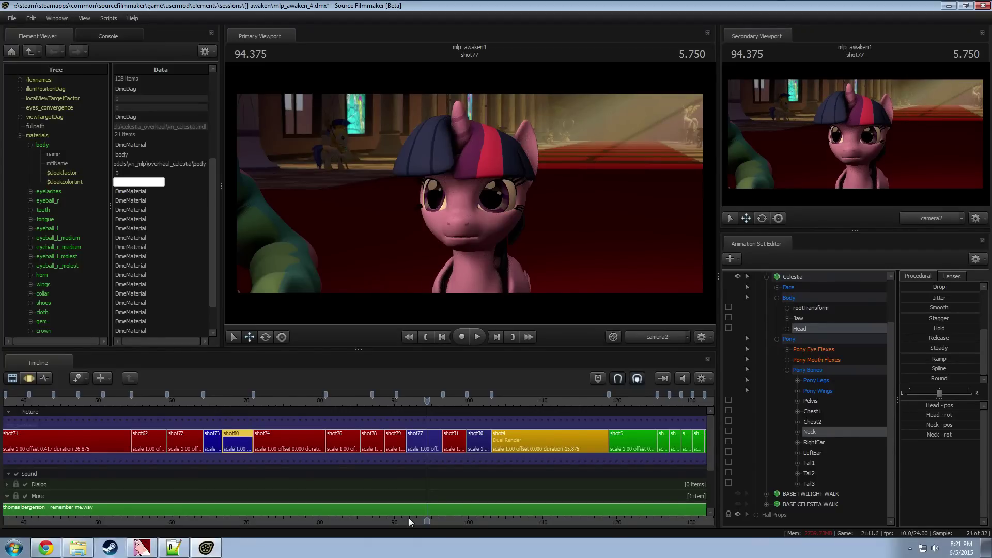
Step: Replay the start of shot73, then scrub back through shot72 to about 61.2
{"action": "scroll", "coordinate": [408, 518], "scroll_direction": "down", "scroll_amount": 2}
{"action": "mouse_move", "coordinate": [278, 400]}
{"action": "left_mouse_down"}
{"action": "mouse_move", "coordinate": [305, 406]}
{"action": "mouse_move", "coordinate": [272, 401]}
{"action": "left_mouse_up"}
{"action": "key", "text": "space"}
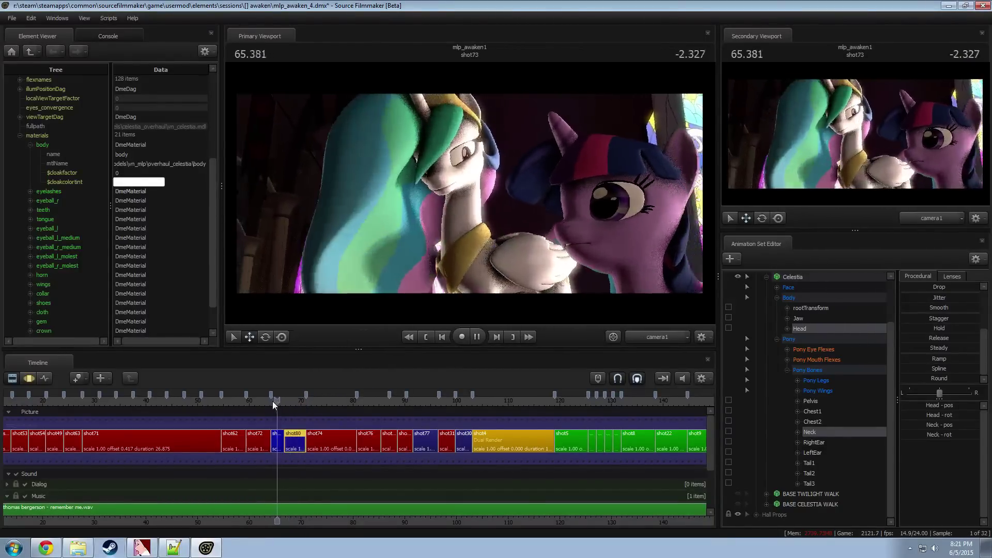
{"action": "key", "text": "space"}
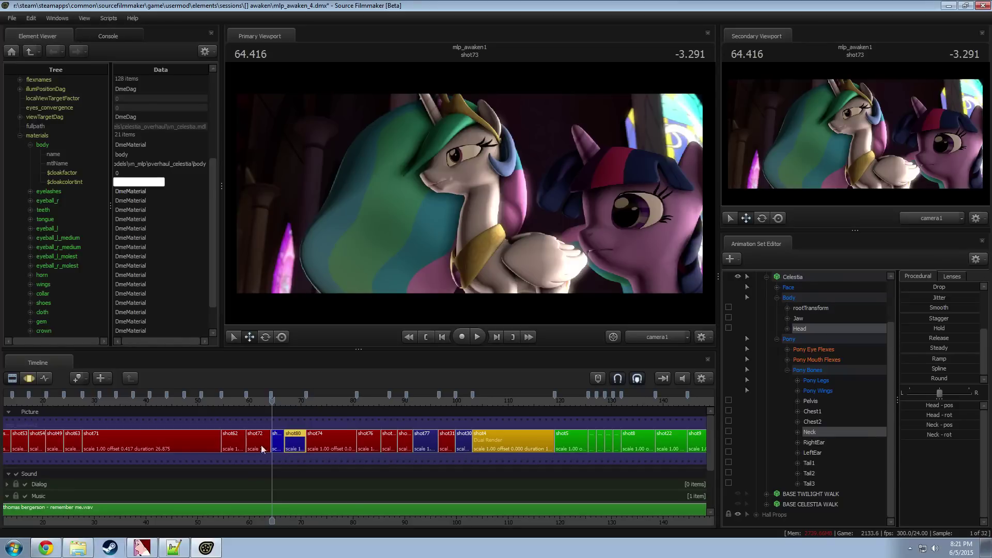
{"action": "left_click_drag", "start_coordinate": [227, 404], "coordinate": [256, 411]}
{"action": "scroll", "coordinate": [252, 421], "scroll_direction": "up", "scroll_amount": 5}
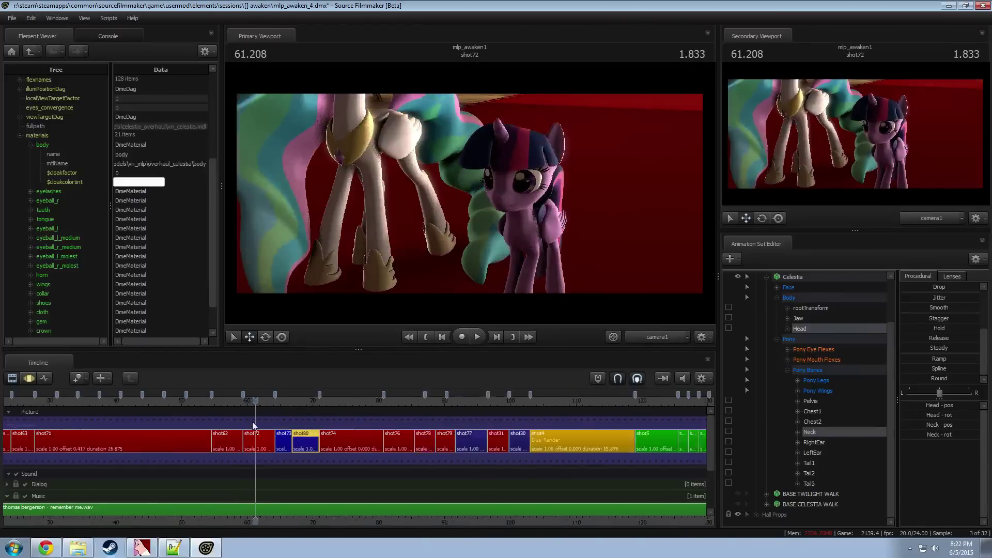
Step: Open shot72 in the Motion Editor and set a time selection centred at 61.0 with falloff reaching both ends of the shot
{"action": "left_click", "coordinate": [257, 447]}
{"action": "key", "text": "F3"}
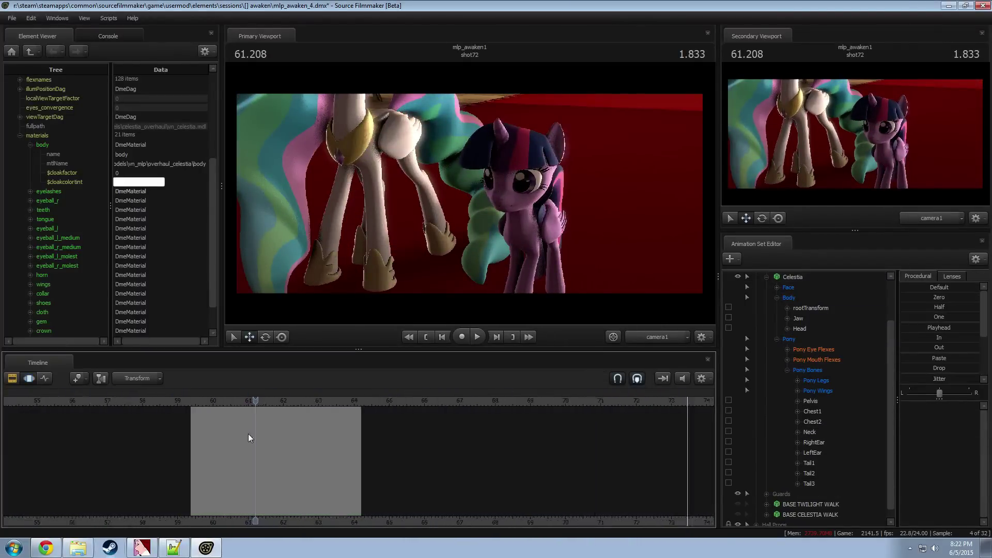
{"action": "left_click", "coordinate": [247, 434]}
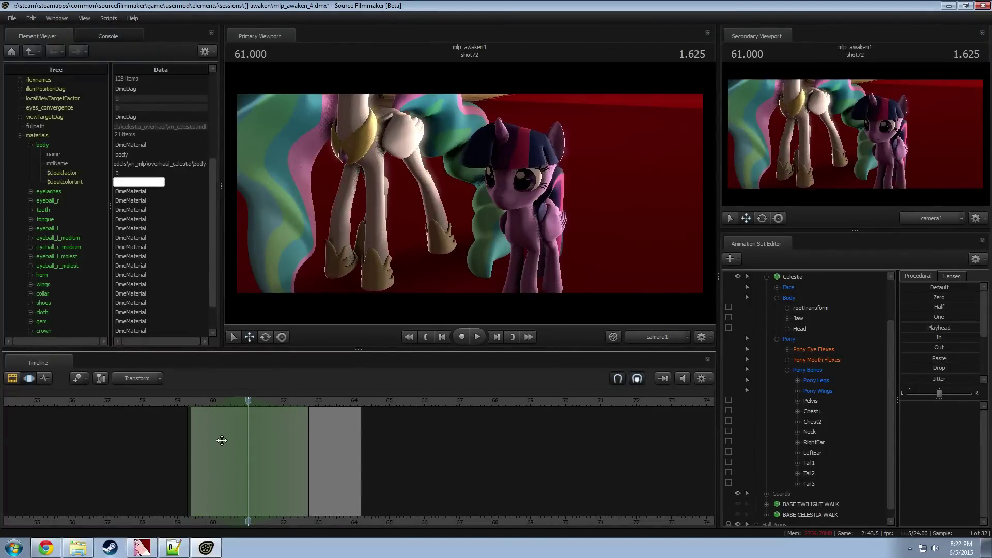
{"action": "left_click_drag", "start_coordinate": [315, 442], "coordinate": [361, 452]}
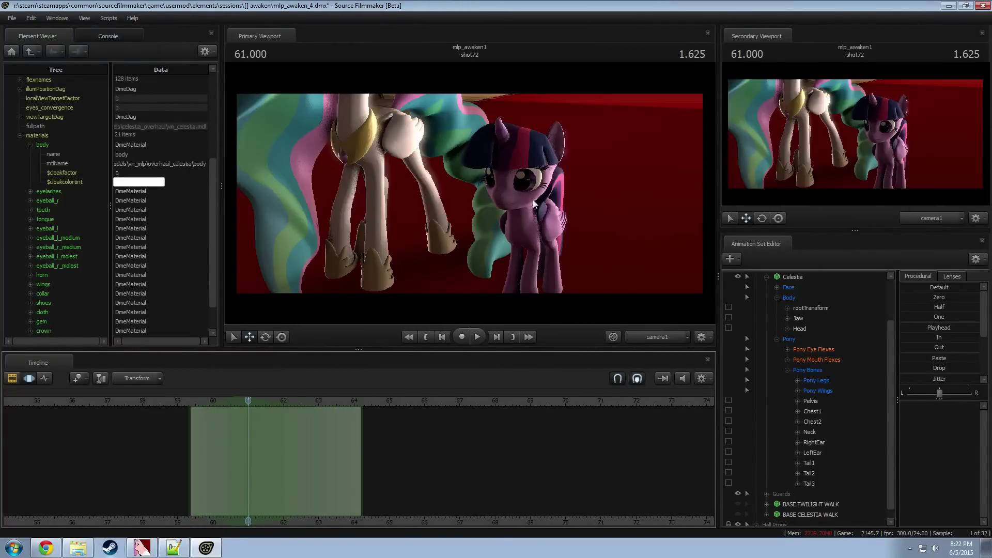
Step: Inspect shot72 from the Work Camera and replay it, returning the viewport to camera1
{"action": "left_click", "coordinate": [533, 200]}
{"action": "left_click", "coordinate": [668, 341]}
{"action": "left_click_drag", "start_coordinate": [540, 165], "coordinate": [470, 193]}
{"action": "key", "text": "space"}
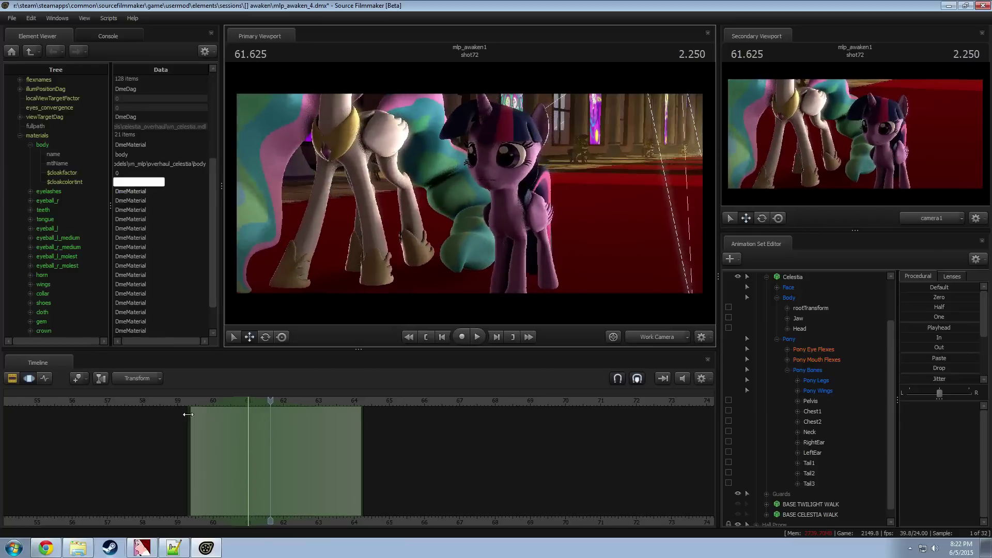
{"action": "left_click", "coordinate": [653, 339]}
{"action": "key", "text": "space"}
{"action": "key", "text": "space"}
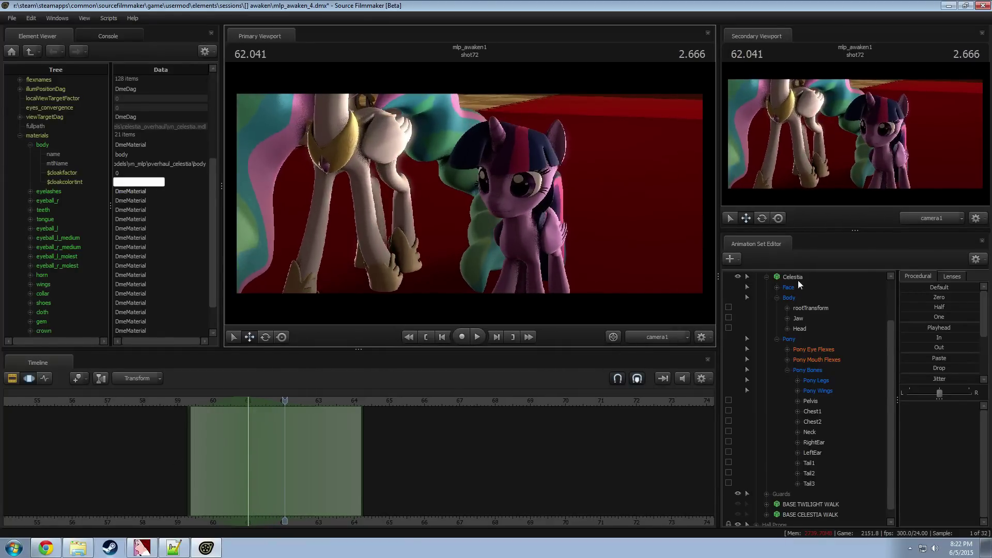
Step: Try reframing shot72's camera1 at 61.0 within the falloff selection
{"action": "left_click", "coordinate": [791, 279]}
{"action": "scroll", "coordinate": [790, 279], "scroll_direction": "up", "scroll_amount": 2}
{"action": "left_click", "coordinate": [795, 288]}
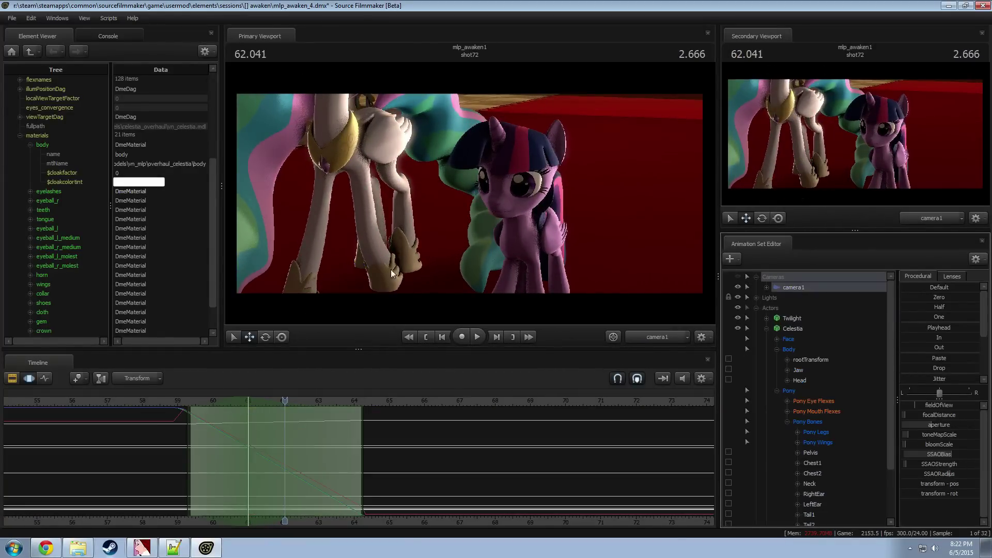
{"action": "left_click_drag", "start_coordinate": [288, 403], "coordinate": [248, 404]}
{"action": "left_click_drag", "start_coordinate": [524, 258], "coordinate": [469, 193]}
{"action": "key", "text": "ctrl+z"}
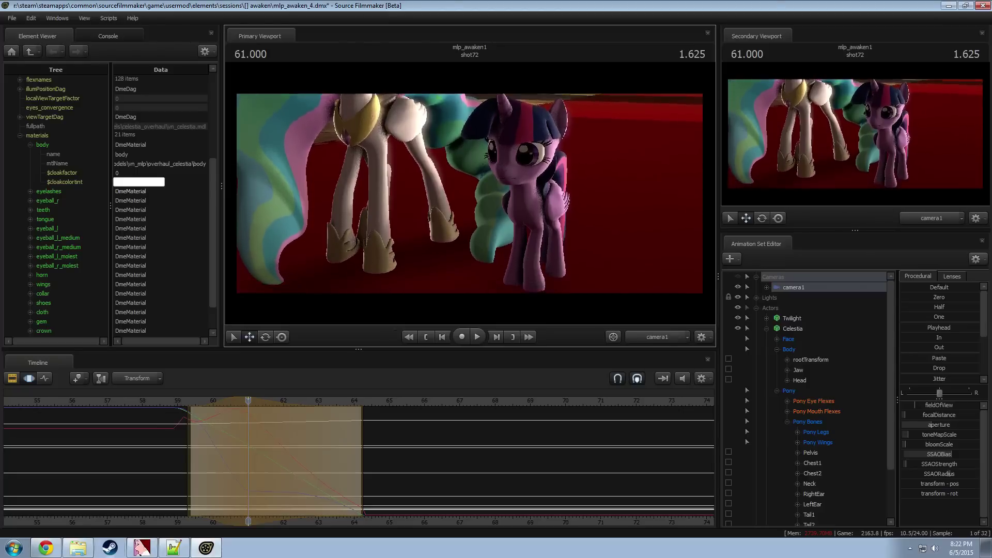
Step: Replay shot72 with the adjusted camera1 framing and undo the camera change
{"action": "key", "text": "space"}
{"action": "key", "text": "space"}
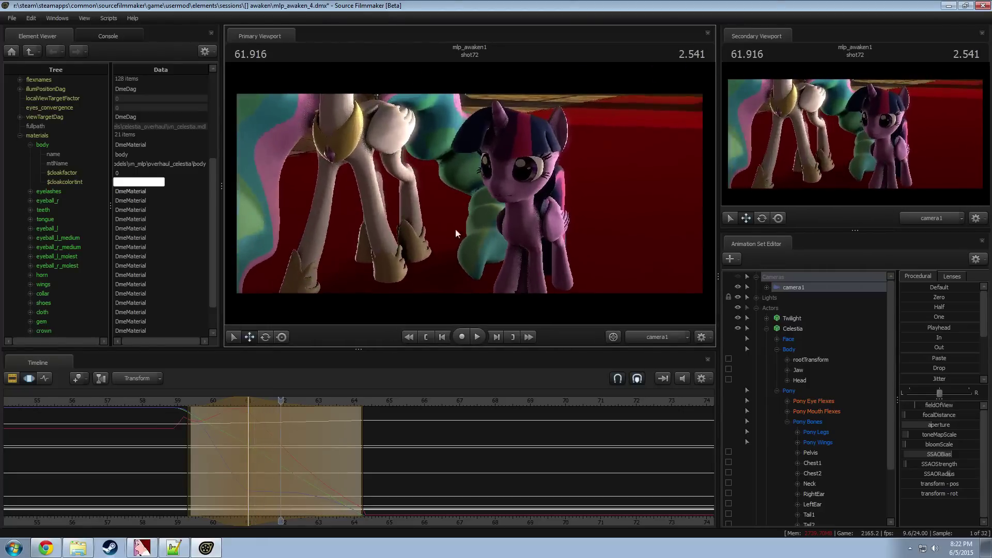
{"action": "left_click", "coordinate": [185, 401]}
{"action": "key", "text": "space"}
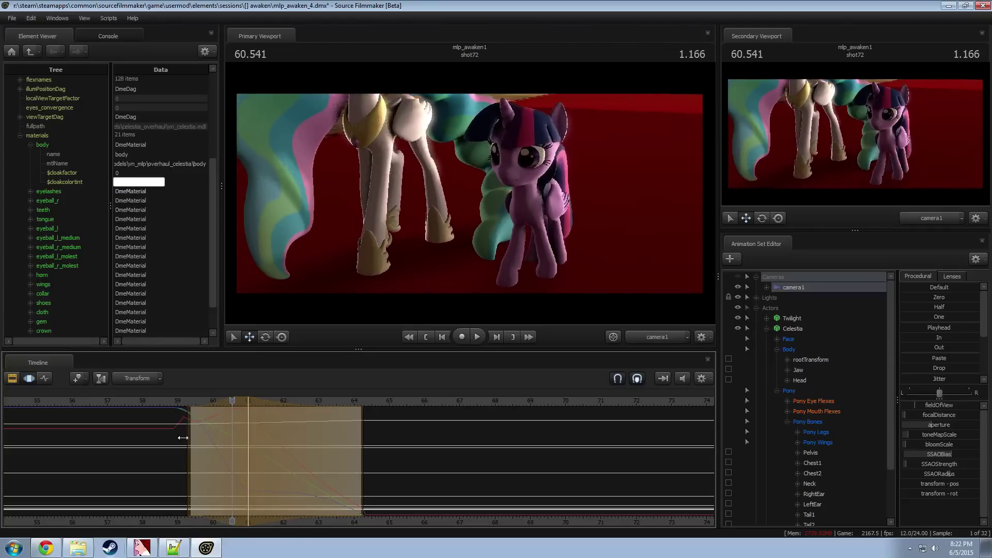
{"action": "left_click", "coordinate": [180, 405]}
{"action": "key", "text": "space"}
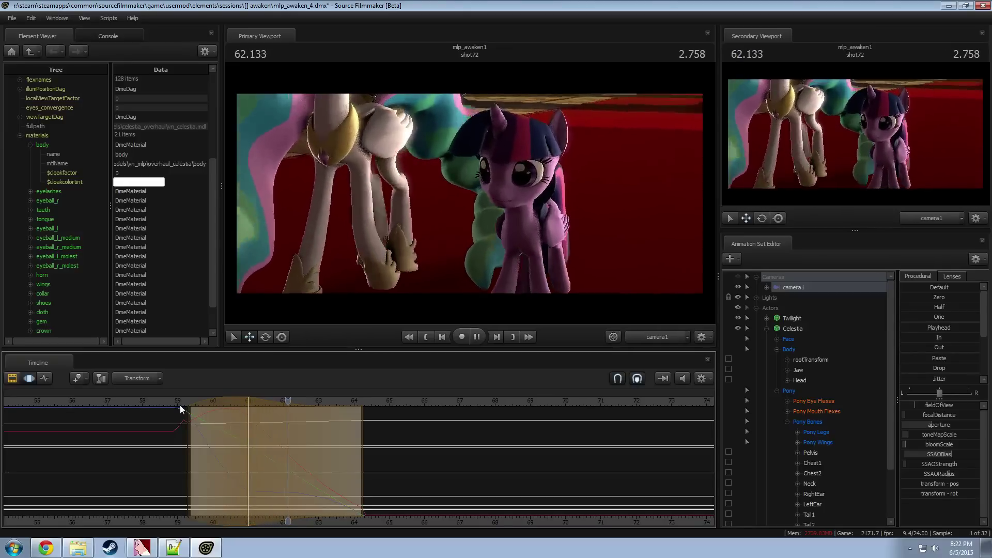
{"action": "key", "text": "ctrl+z"}
Step: Replay the cut from shot62 into shot72 with the original camera motion
{"action": "left_click", "coordinate": [179, 405]}
{"action": "key", "text": "space"}
{"action": "left_click", "coordinate": [162, 405]}
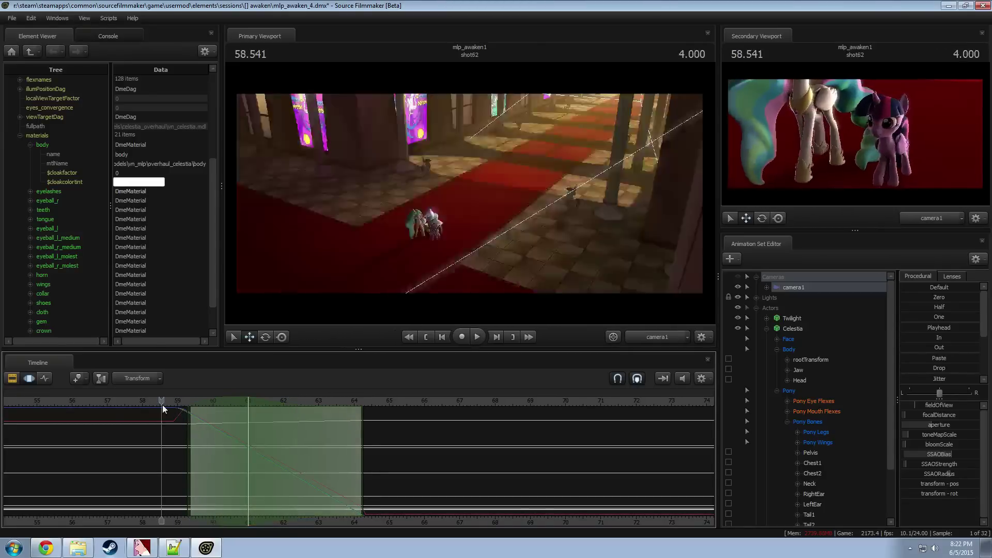
{"action": "key", "text": "space"}
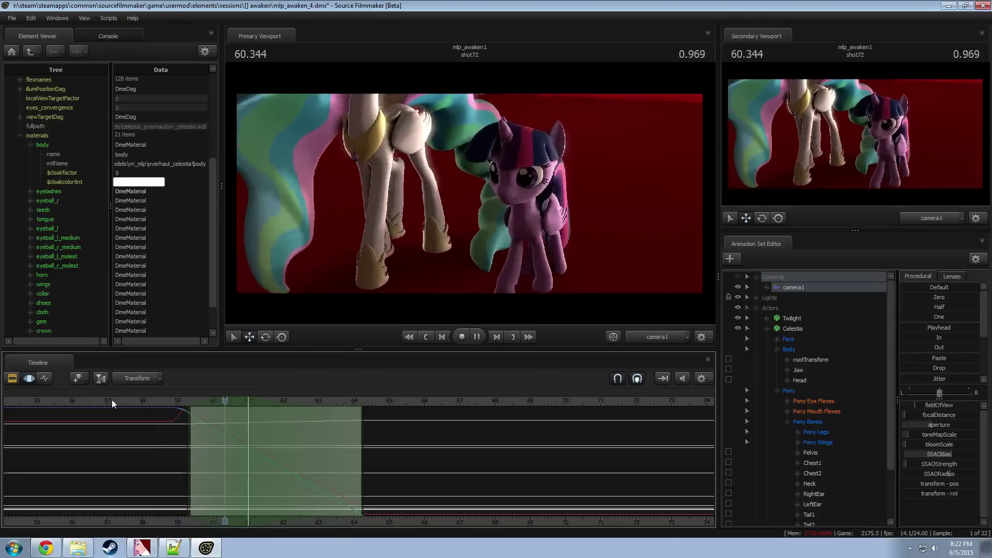
Step: Return to the Clip Editor and close the Secondary Viewport while replaying the cut into shot72
{"action": "left_click", "coordinate": [112, 399]}
{"action": "key", "text": "F2"}
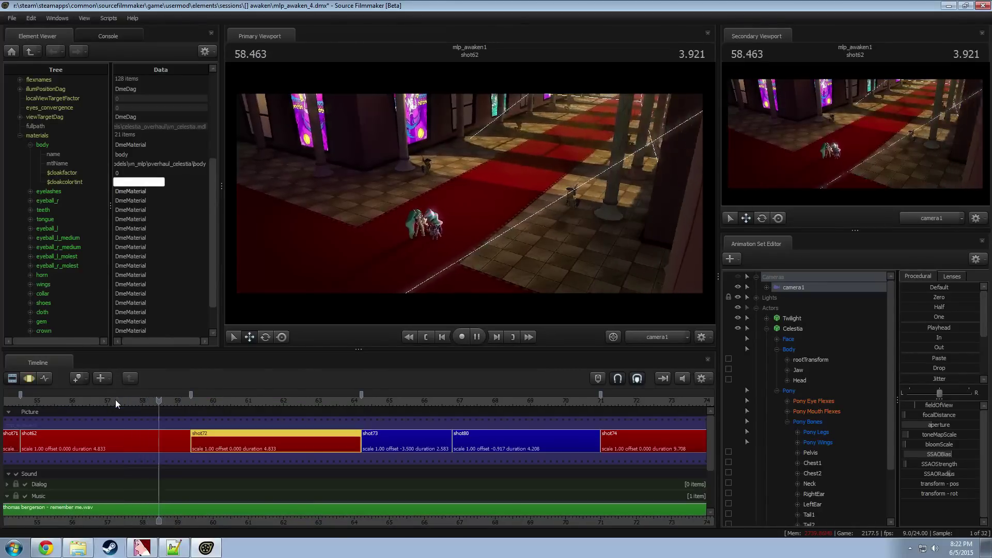
{"action": "left_click", "coordinate": [982, 33]}
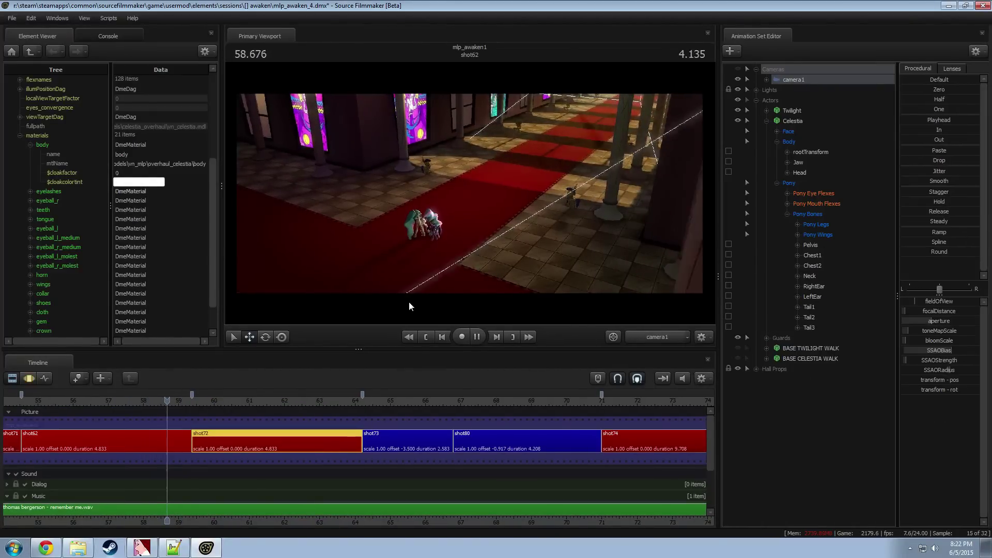
{"action": "key", "text": "space"}
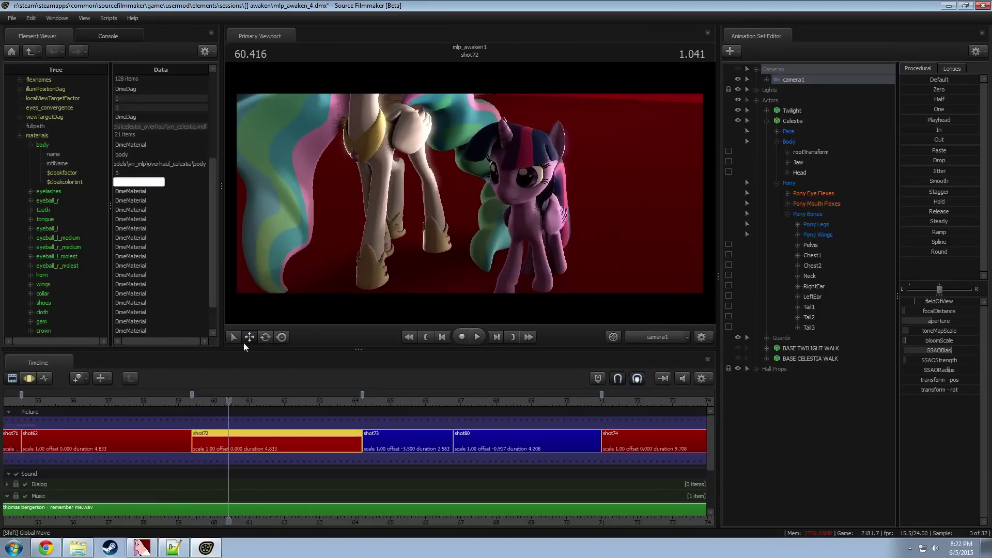
Step: Scrub and replay shot72 from its opening frames to examine the camera move and walk
{"action": "left_click_drag", "start_coordinate": [188, 399], "coordinate": [160, 384]}
{"action": "key", "text": "space"}
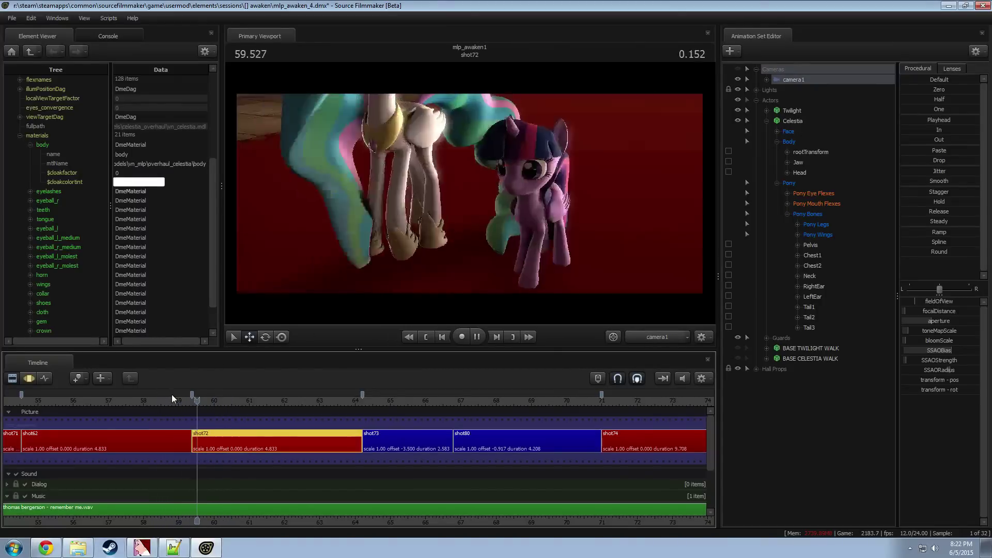
{"action": "key", "text": "space"}
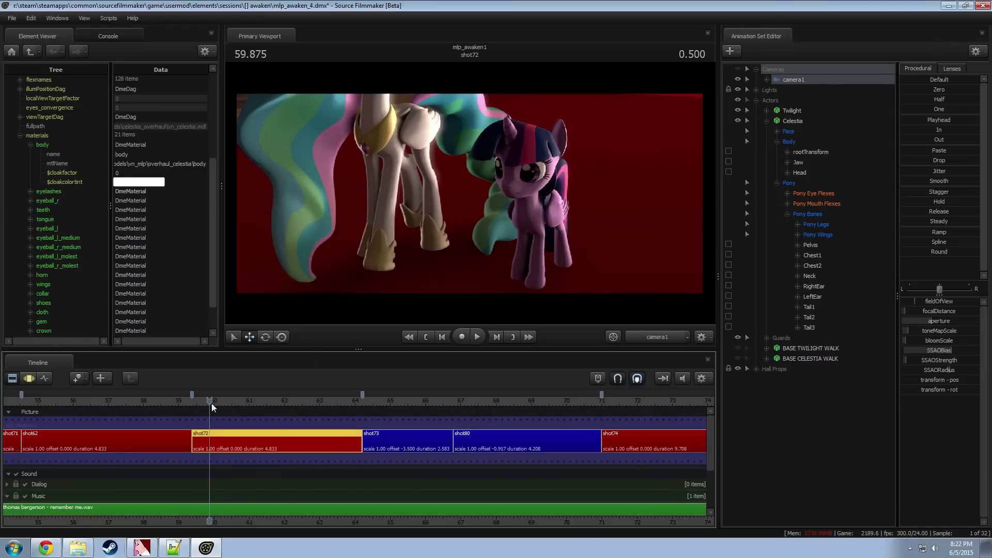
{"action": "left_click_drag", "start_coordinate": [211, 406], "coordinate": [190, 417]}
{"action": "key", "text": "space"}
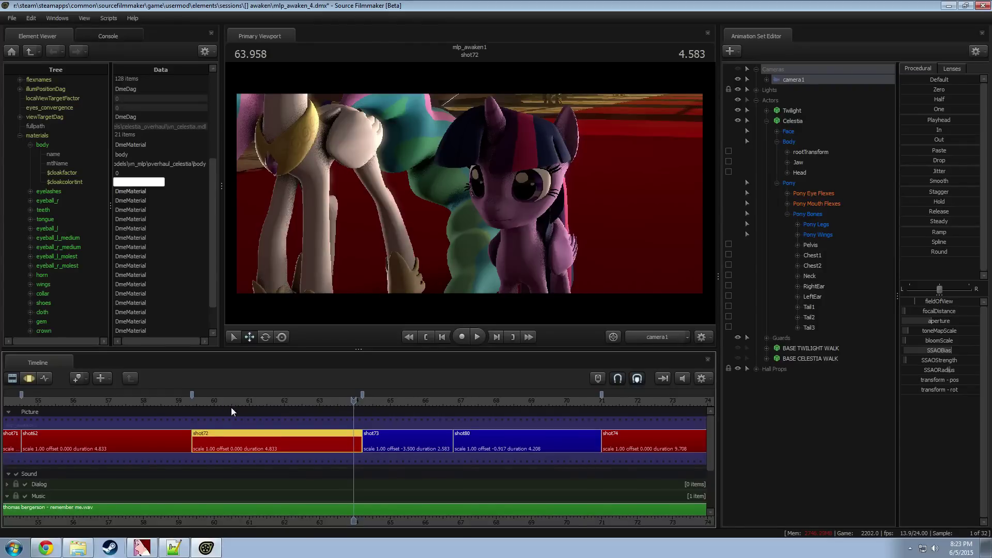
{"action": "left_click", "coordinate": [196, 401]}
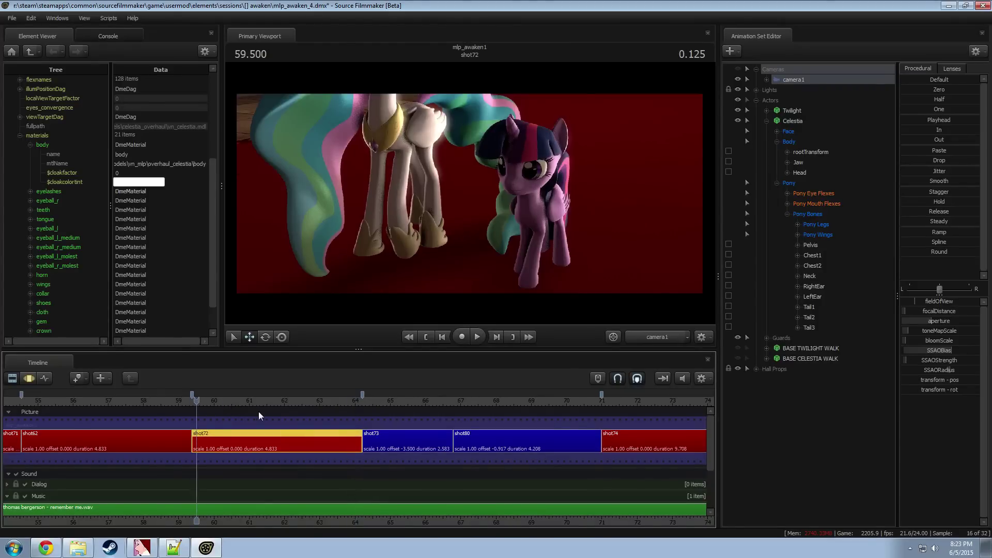
Step: Play shot80 and its cut into shot74 to examine how the camera move ends
{"action": "scroll", "coordinate": [284, 419], "scroll_direction": "down", "scroll_amount": 2}
{"action": "left_click_drag", "start_coordinate": [277, 402], "coordinate": [329, 414]}
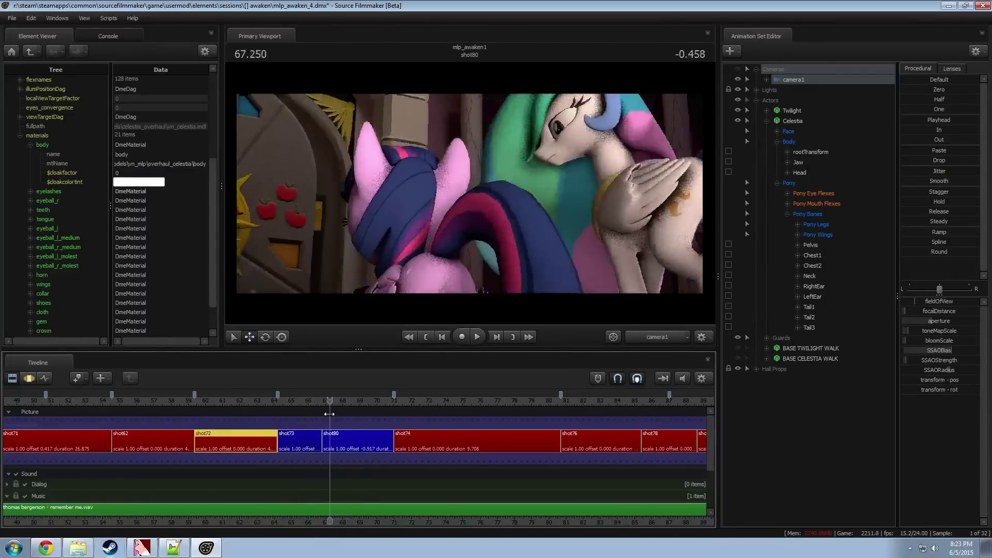
{"action": "key", "text": "space"}
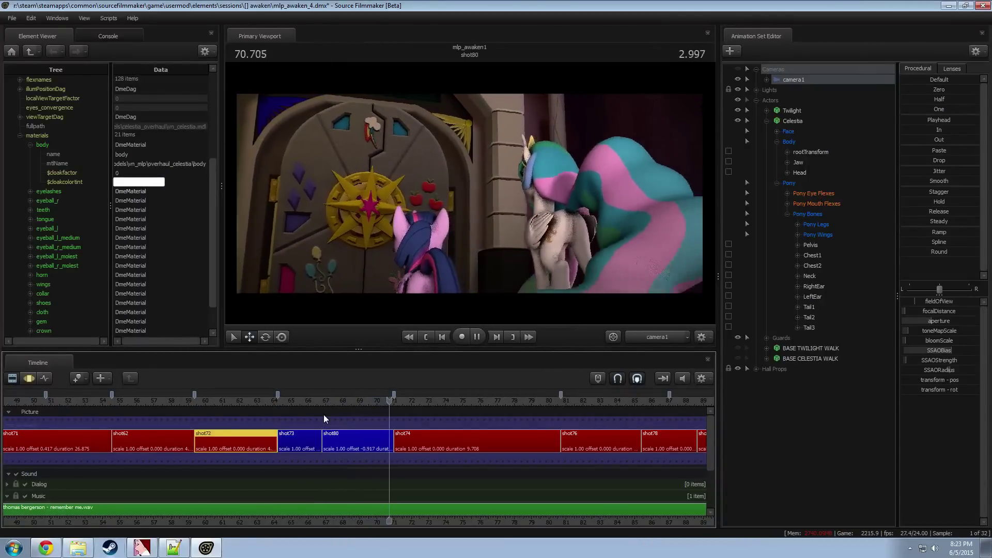
{"action": "key", "text": "space"}
{"action": "left_click_drag", "start_coordinate": [356, 401], "coordinate": [372, 400]}
{"action": "key", "text": "space"}
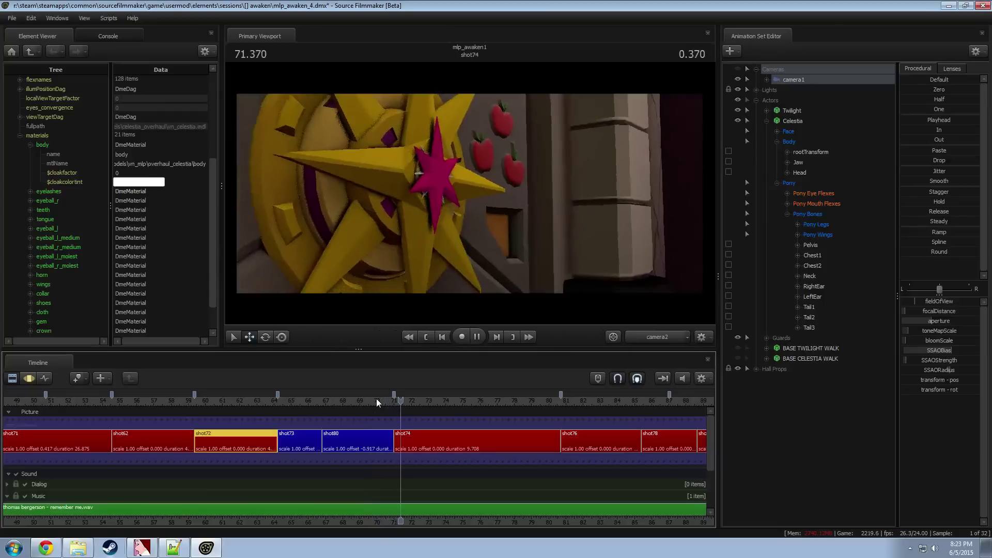
{"action": "key", "text": "space"}
Step: Blend shot80's camera1 in the Motion Editor over about 70.2–71.7 with falloff to about 69.2 and 72.7
{"action": "left_click", "coordinate": [383, 438]}
{"action": "left_click", "coordinate": [795, 81]}
{"action": "key", "text": "F3"}
{"action": "scroll", "coordinate": [377, 392], "scroll_direction": "up", "scroll_amount": 4}
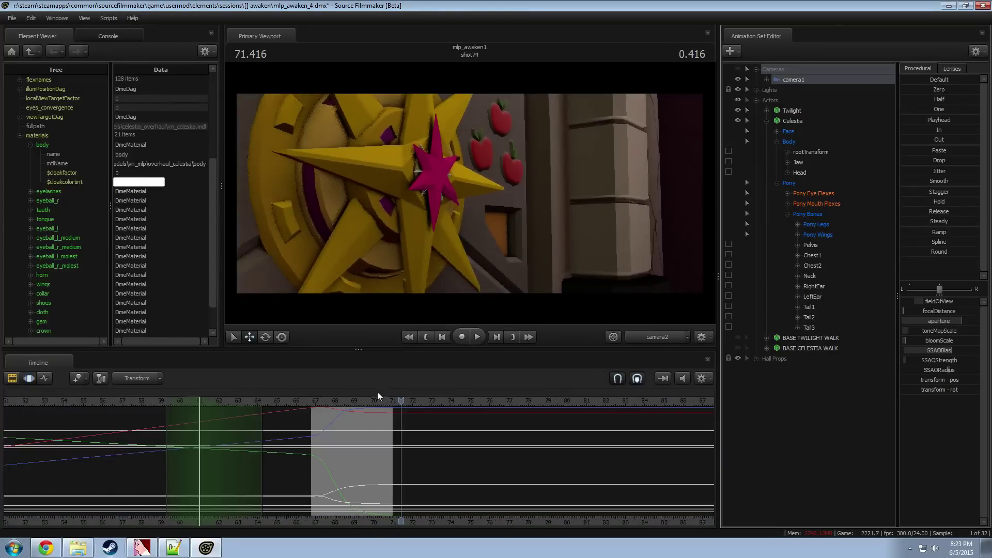
{"action": "left_click_drag", "start_coordinate": [367, 432], "coordinate": [391, 444], "text": "shift"}
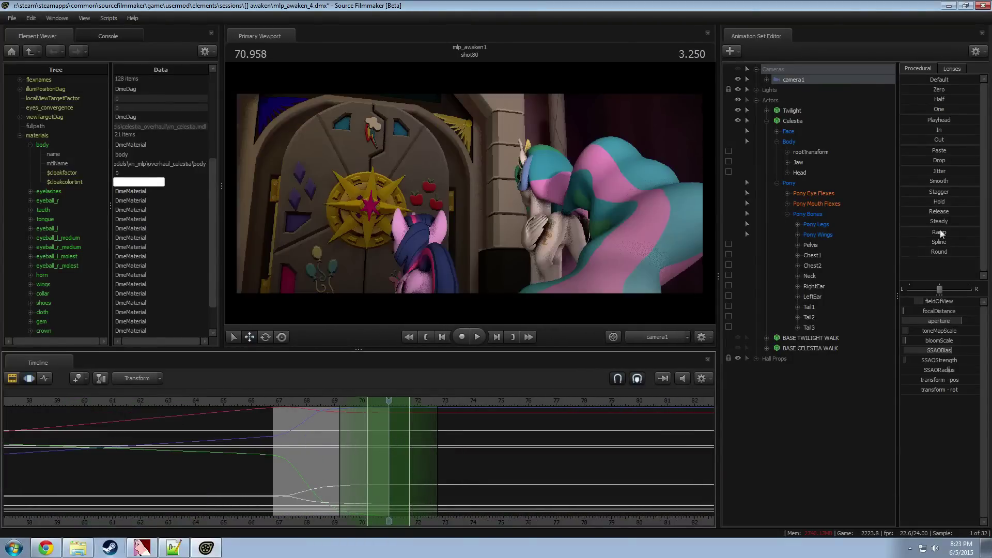
{"action": "key", "text": "8"}
Step: Extend the camera1 blend's leading edge to about 69.7 with falloff to about 68.5, replaying the end of shot80
{"action": "left_click", "coordinate": [366, 402]}
{"action": "key", "text": "space"}
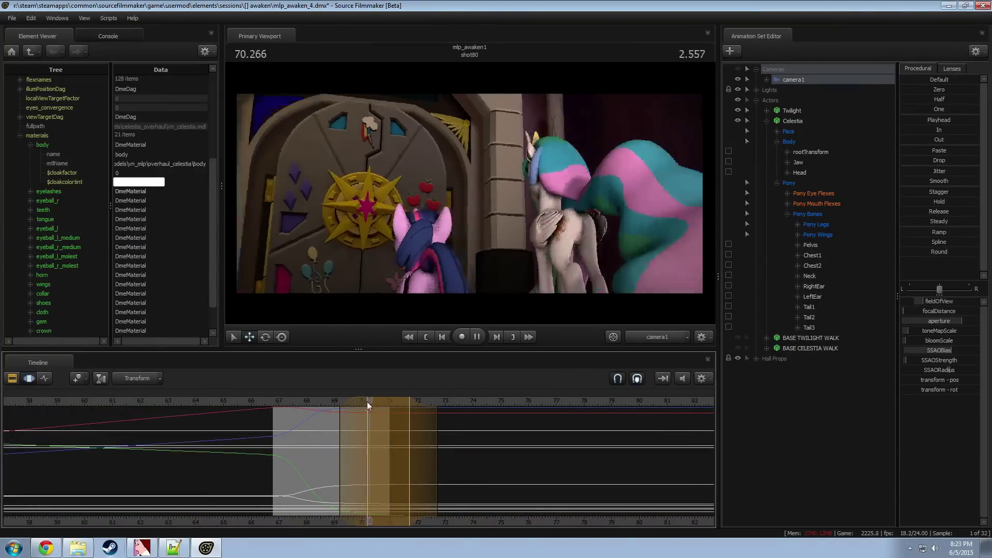
{"action": "key", "text": "space"}
{"action": "left_click_drag", "start_coordinate": [359, 434], "coordinate": [317, 432]}
{"action": "left_click", "coordinate": [309, 400]}
{"action": "key", "text": "space"}
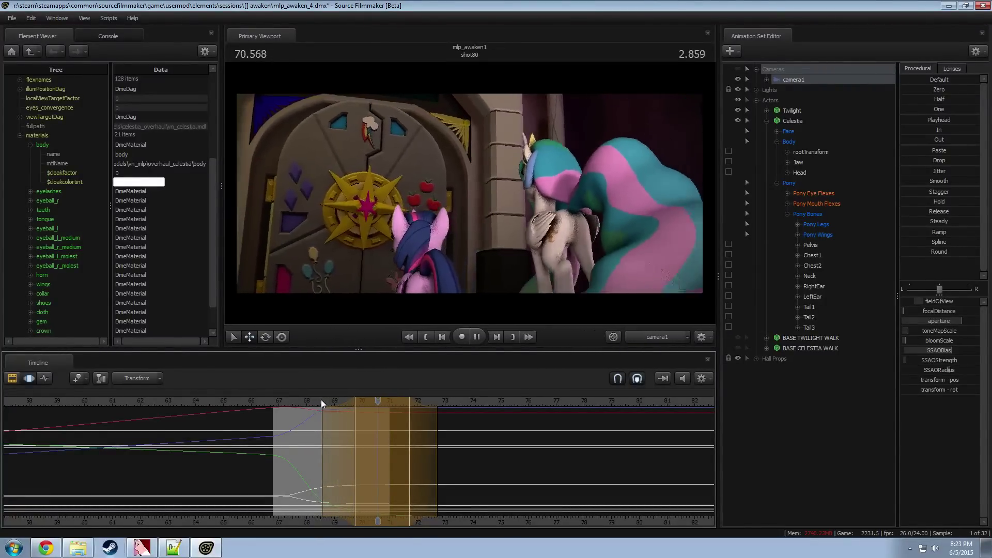
Step: Play from the end of shot80 through shot74 and into shot76 to examine the camera moves and the cuts
{"action": "key", "text": "space"}
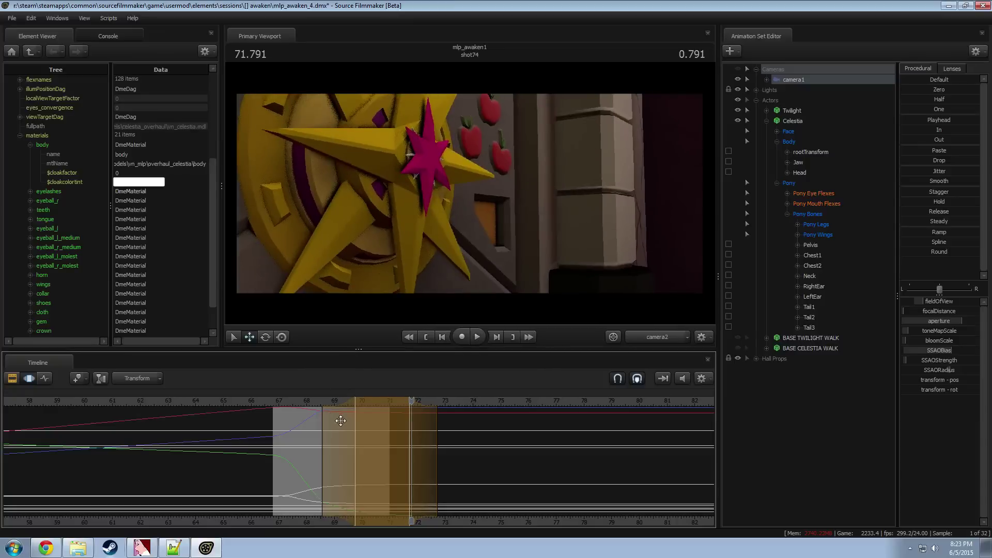
{"action": "left_click", "coordinate": [320, 402]}
{"action": "key", "text": "space"}
{"action": "key", "text": "F2"}
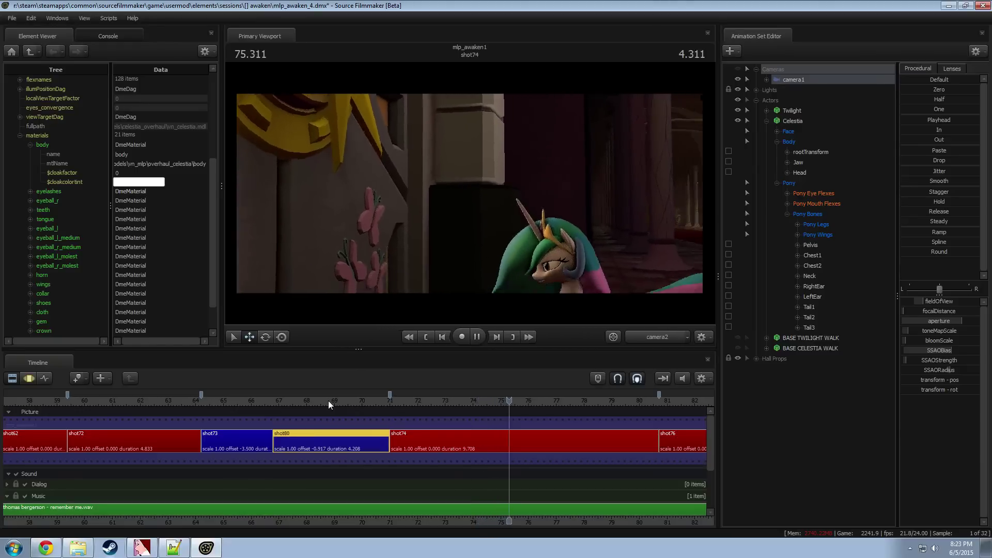
{"action": "key", "text": "space"}
{"action": "key", "text": "F3"}
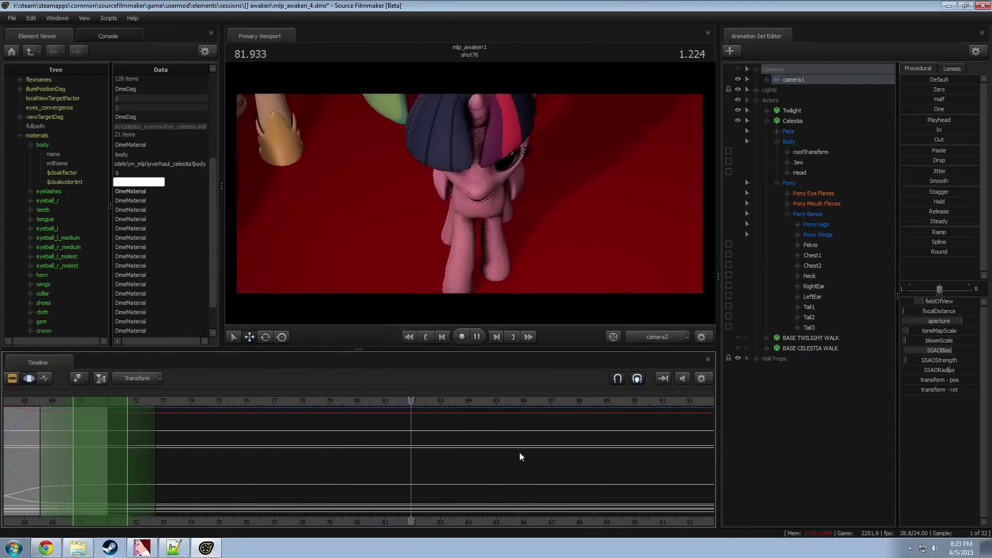
{"action": "scroll", "coordinate": [525, 457], "scroll_direction": "down", "scroll_amount": 6}
{"action": "key", "text": "F2"}
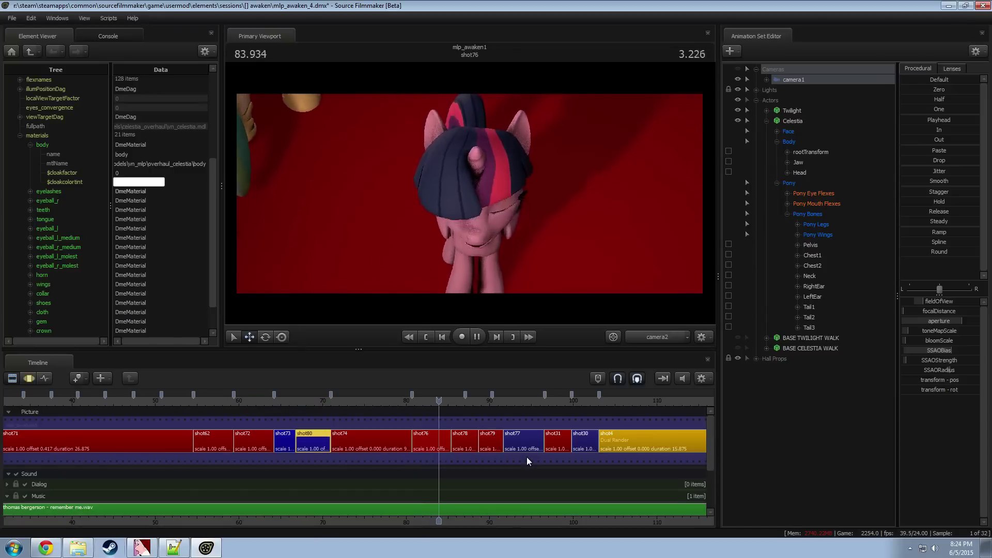
{"action": "key", "text": "space"}
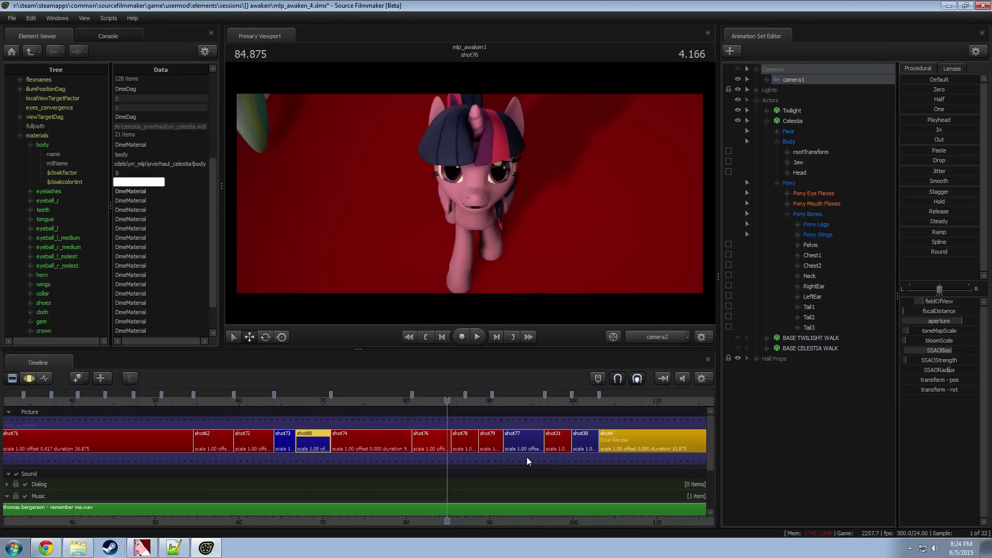
Step: Set shot78's camera2 lens to 24 mm and move the camera closer to Twilight
{"action": "scroll", "coordinate": [525, 457], "scroll_direction": "down", "scroll_amount": 4}
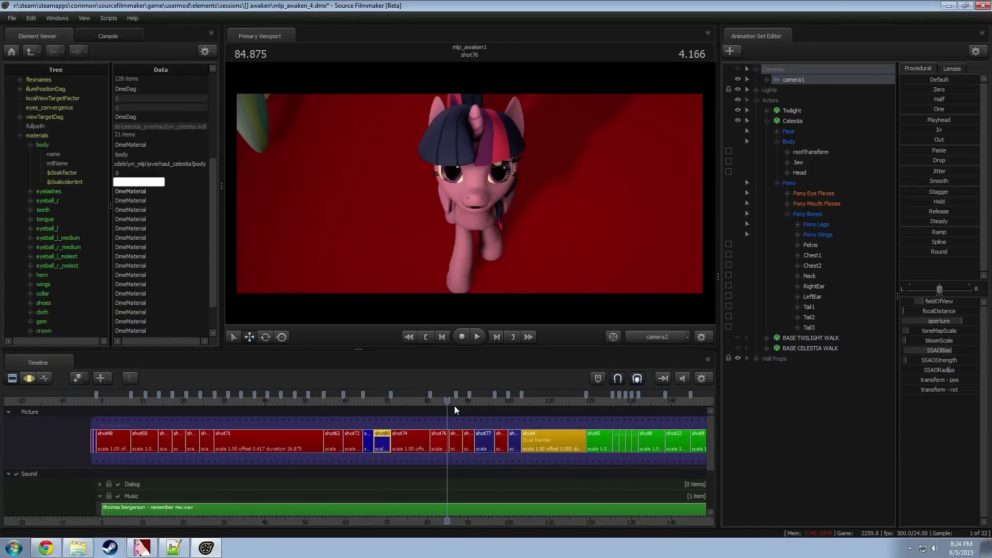
{"action": "left_click_drag", "start_coordinate": [456, 401], "coordinate": [460, 401]}
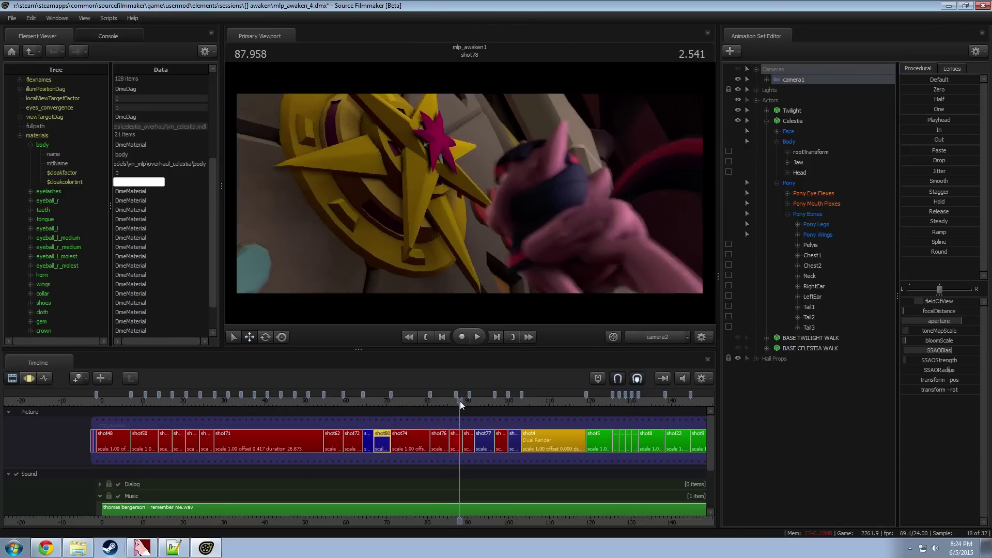
{"action": "key", "text": "space"}
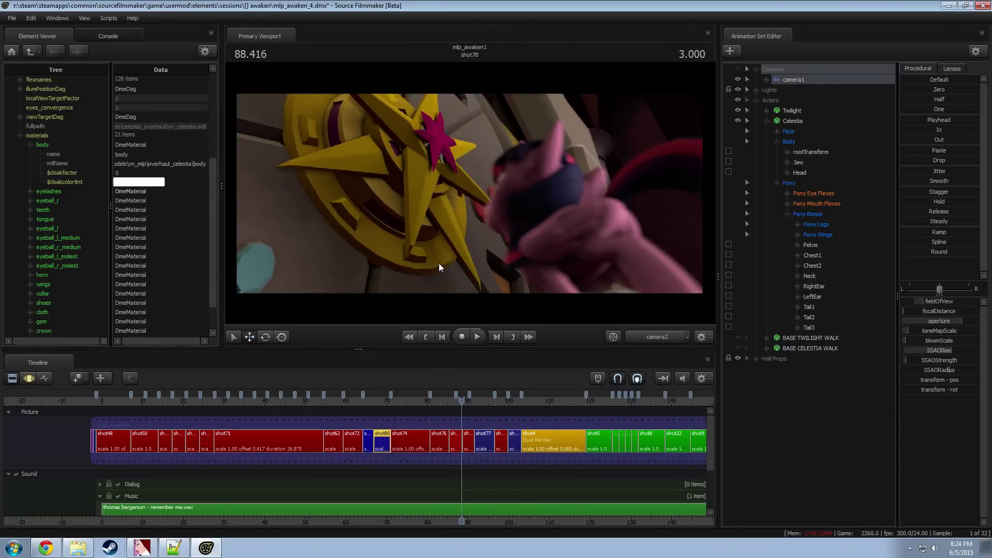
{"action": "double_click", "coordinate": [455, 447]}
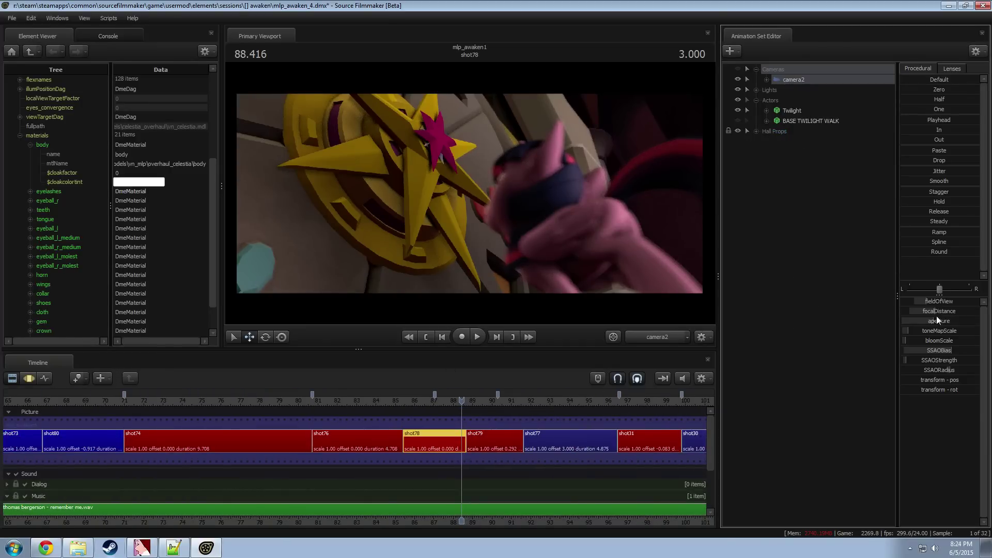
{"action": "key", "text": "F3"}
{"action": "left_click", "coordinate": [420, 447]}
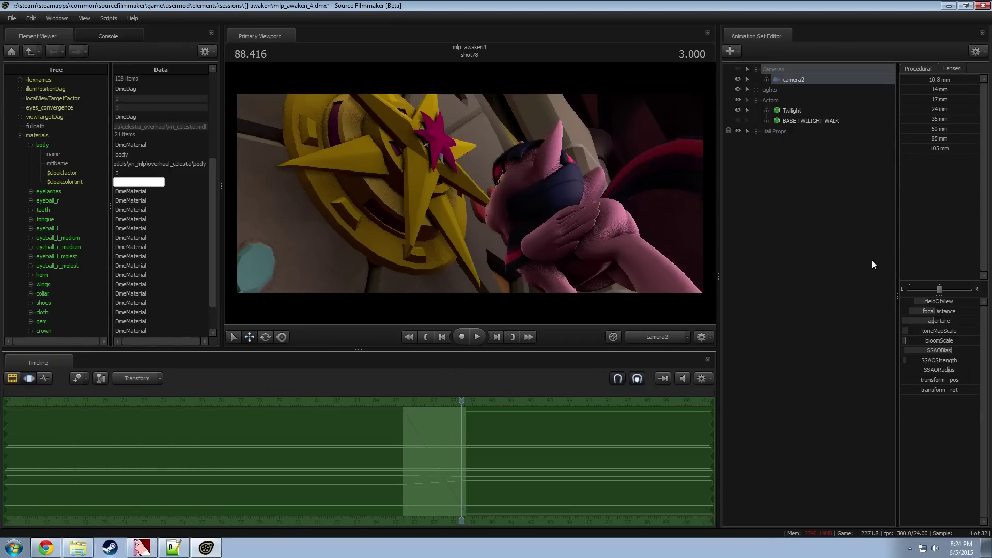
{"action": "scroll", "coordinate": [546, 429], "scroll_direction": "up", "scroll_amount": 3}
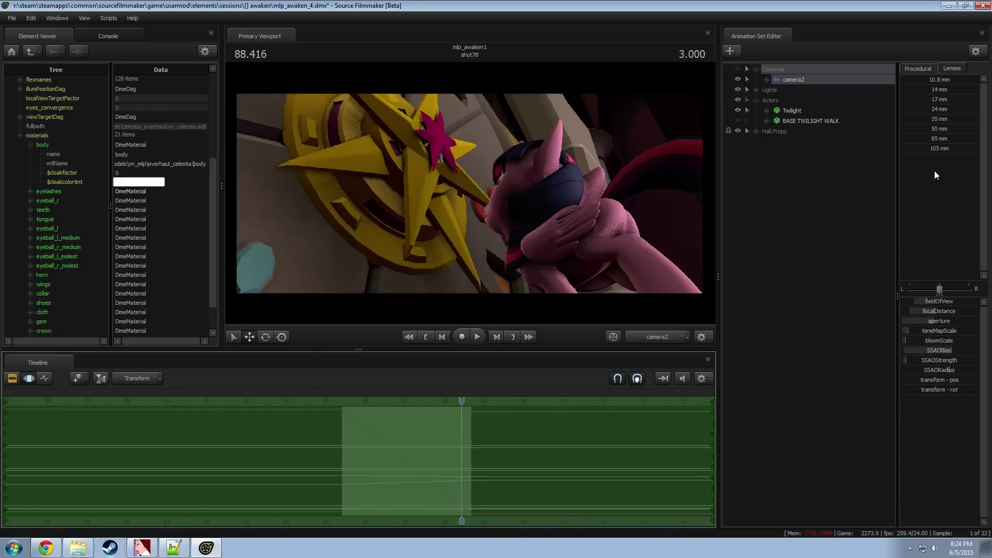
{"action": "key", "text": "space"}
{"action": "left_click_drag", "start_coordinate": [462, 410], "coordinate": [442, 427]}
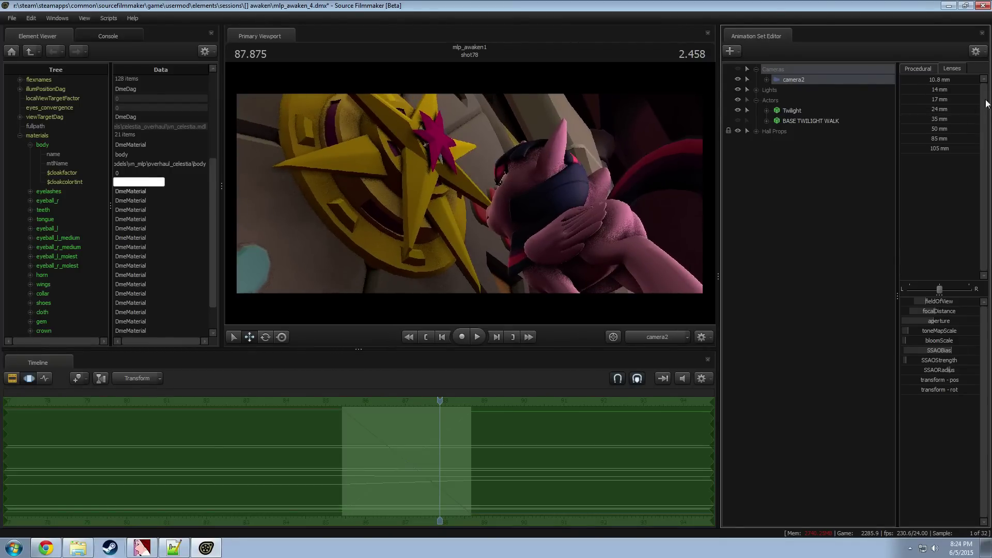
{"action": "left_click", "coordinate": [937, 108]}
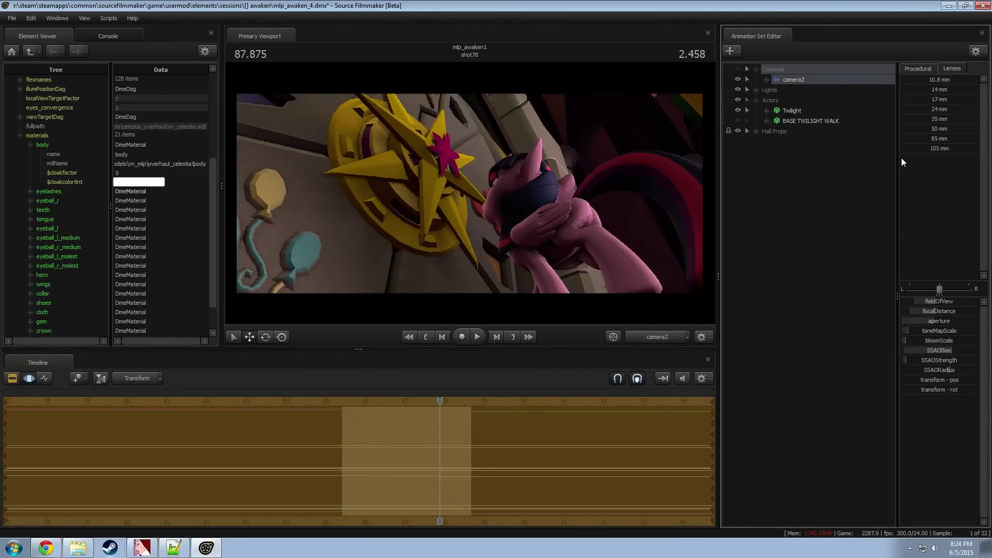
{"action": "left_click_drag", "start_coordinate": [470, 193], "coordinate": [469, 193]}
{"action": "key", "text": "w"}
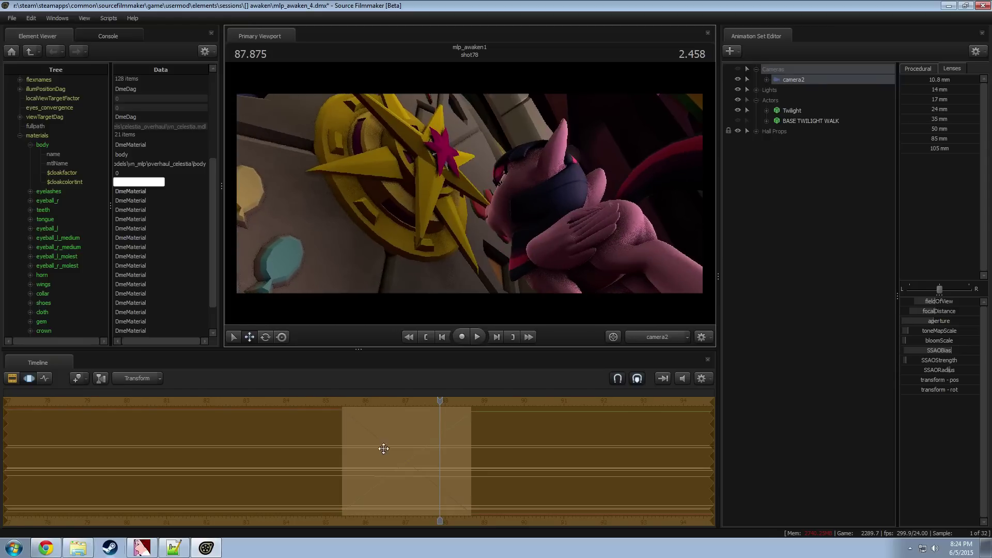
Step: Replay shot78 into shot79 to check the wider lens and the new camera framing
{"action": "left_click_drag", "start_coordinate": [435, 404], "coordinate": [319, 409]}
{"action": "key", "text": "space"}
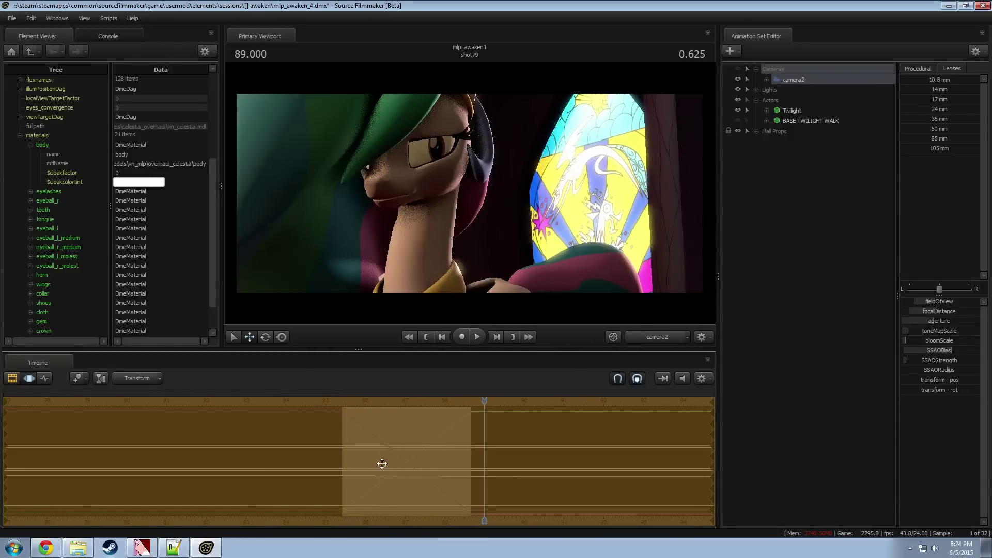
{"action": "left_click_drag", "start_coordinate": [486, 401], "coordinate": [371, 408]}
{"action": "key", "text": "F2"}
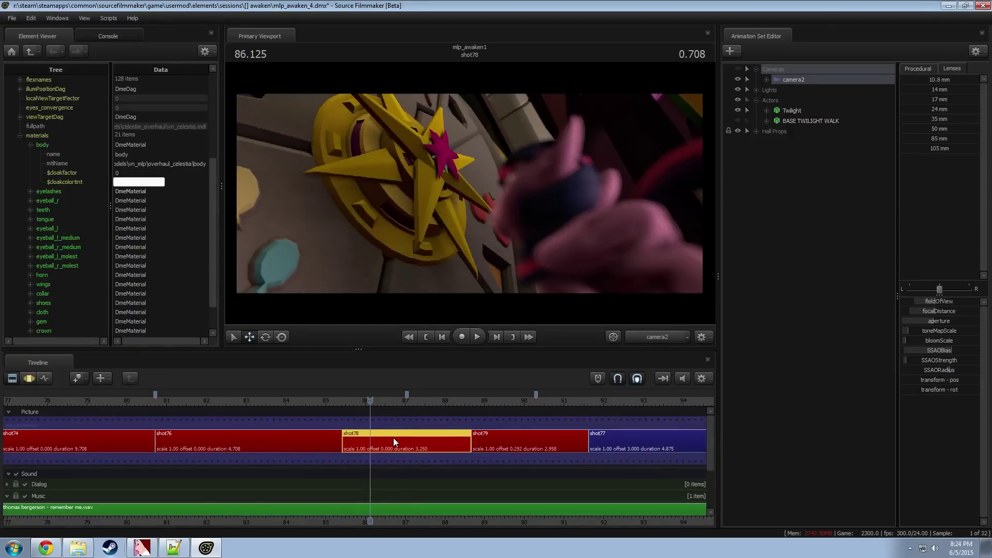
{"action": "key", "text": "space"}
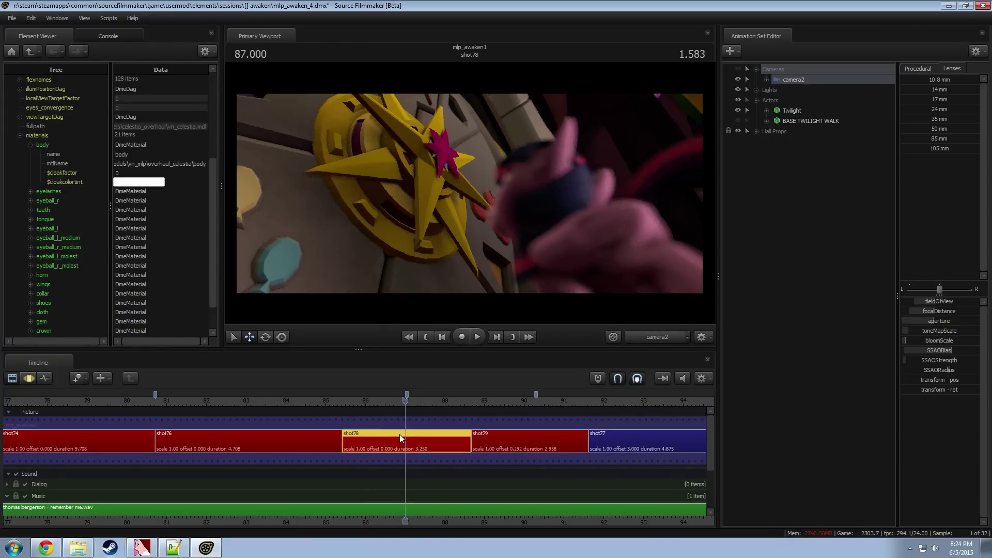
Step: Reframe shot78's camera2 slightly at 87.000 and replay the shot through shot79 into shot77
{"action": "double_click", "coordinate": [424, 431]}
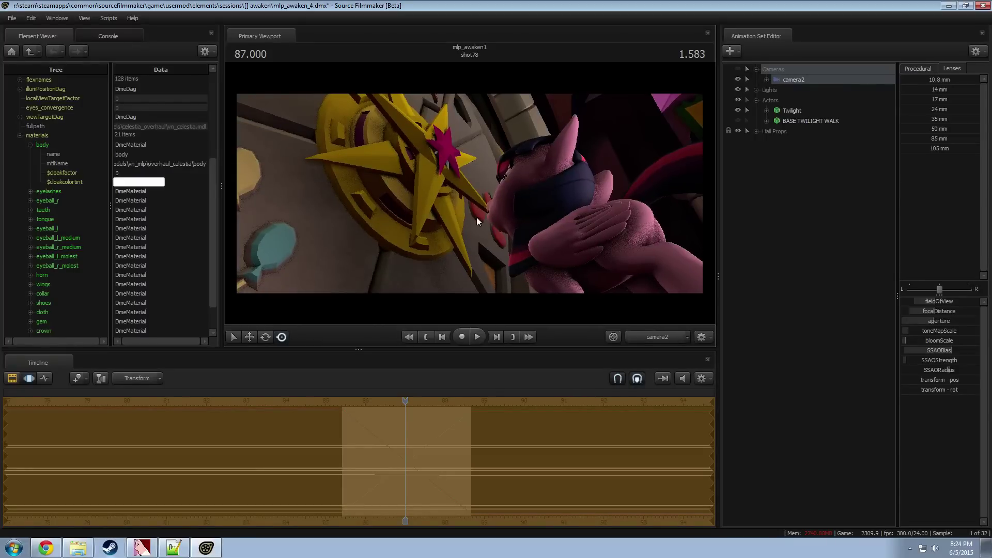
{"action": "left_click_drag", "start_coordinate": [405, 400], "coordinate": [348, 402]}
{"action": "key", "text": "F2"}
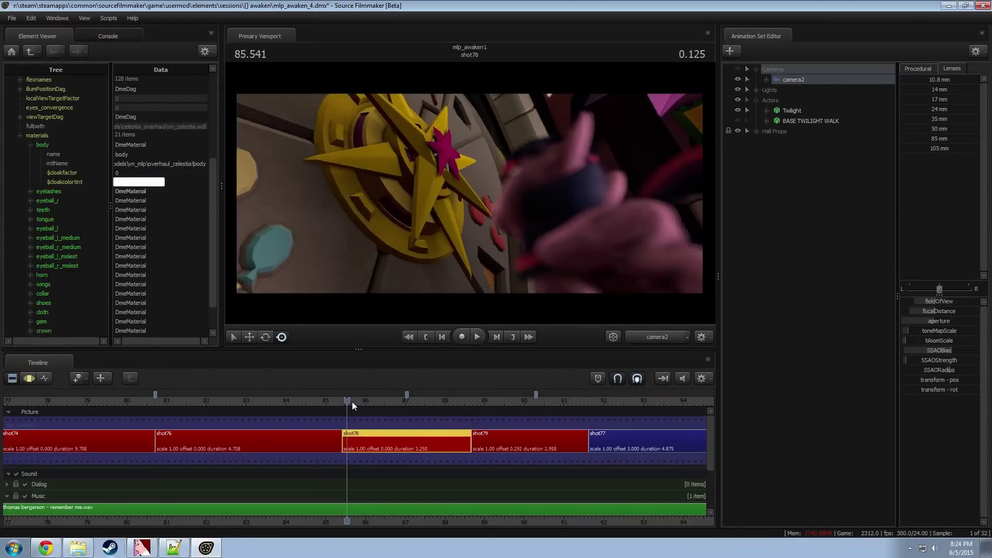
{"action": "key", "text": "space"}
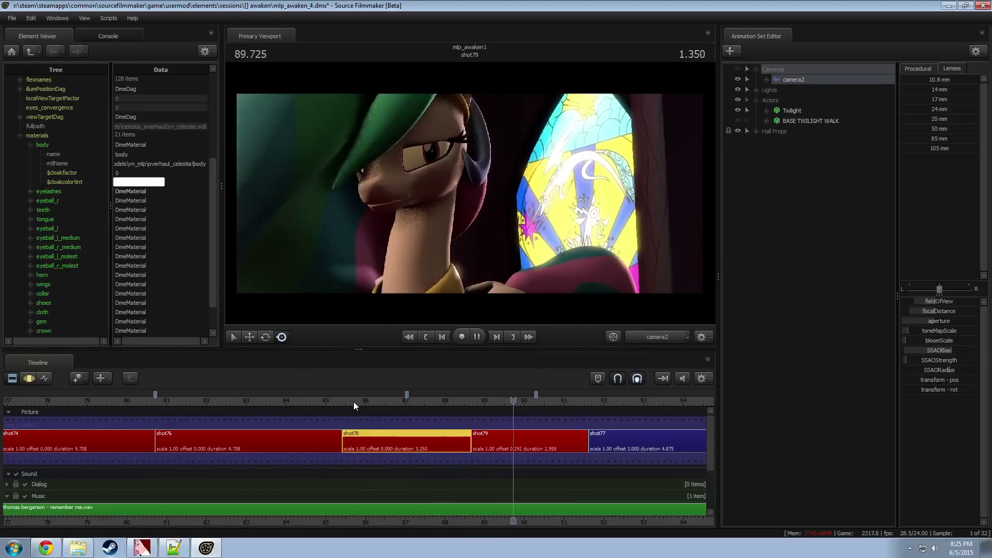
{"action": "left_click", "coordinate": [360, 400]}
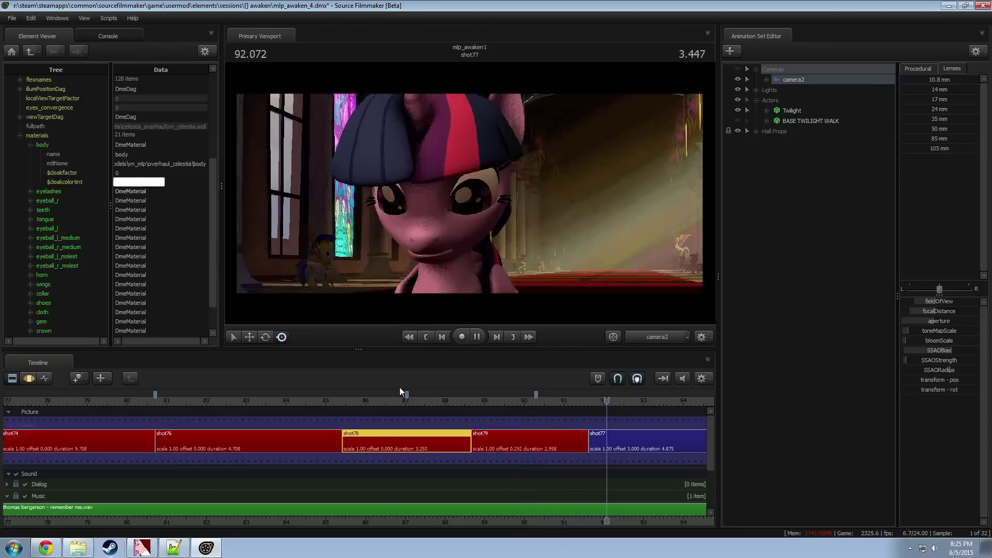
{"action": "key", "text": "space"}
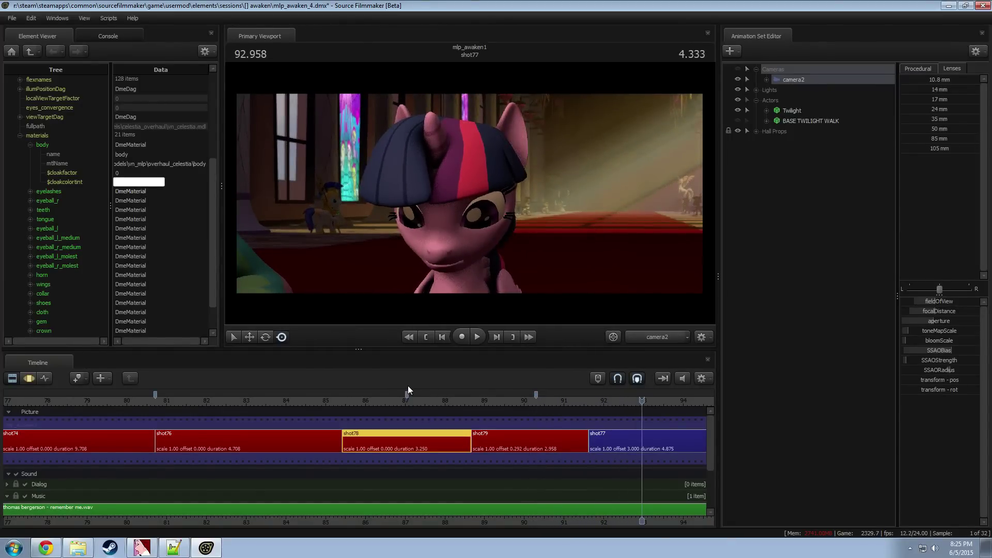
Step: Change the background color of the shot73 clip to red 150, green 0, blue 0
{"action": "scroll", "coordinate": [424, 411], "scroll_direction": "down", "scroll_amount": 5}
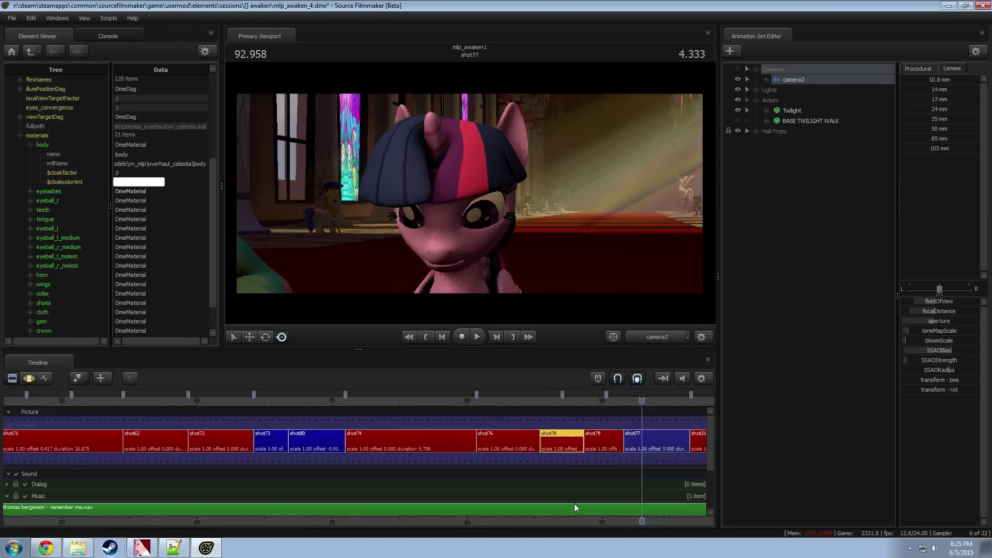
{"action": "middle_click_drag", "start_coordinate": [547, 520], "coordinate": [473, 516]}
{"action": "left_click_drag", "start_coordinate": [186, 400], "coordinate": [214, 401]}
{"action": "right_click", "coordinate": [181, 438]}
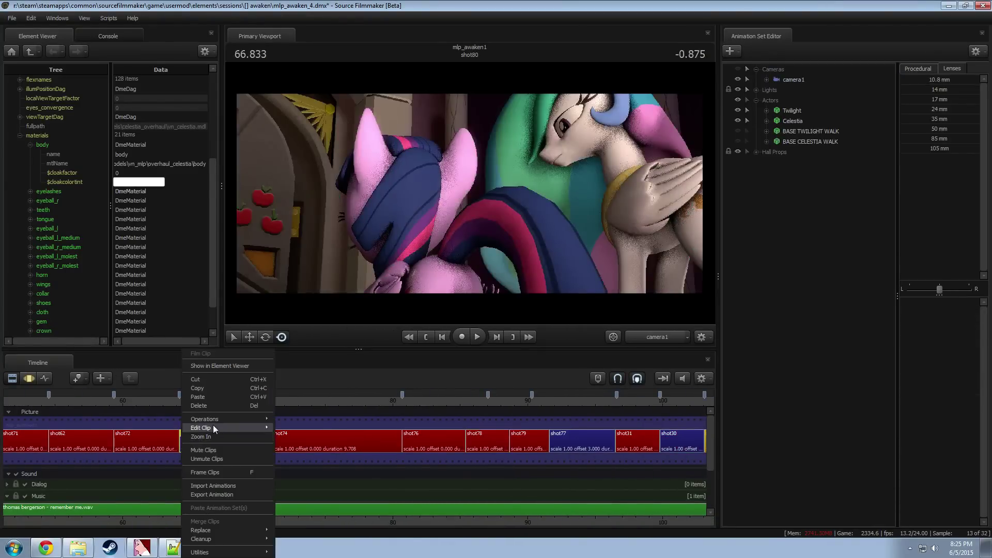
{"action": "mouse_move", "coordinate": [213, 427]}
{"action": "left_click", "coordinate": [299, 438]}
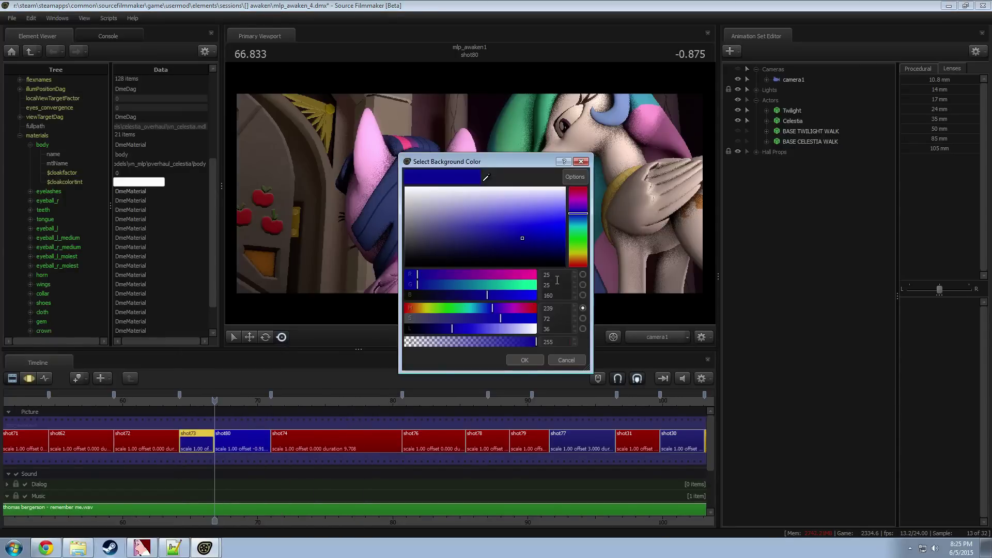
{"action": "key", "text": "BackSpace"}
{"action": "key", "text": "BackSpace"}
{"action": "type", "text": "150"}
{"action": "key", "text": "Tab"}
{"action": "type", "text": "0"}
{"action": "key", "text": "Tab"}
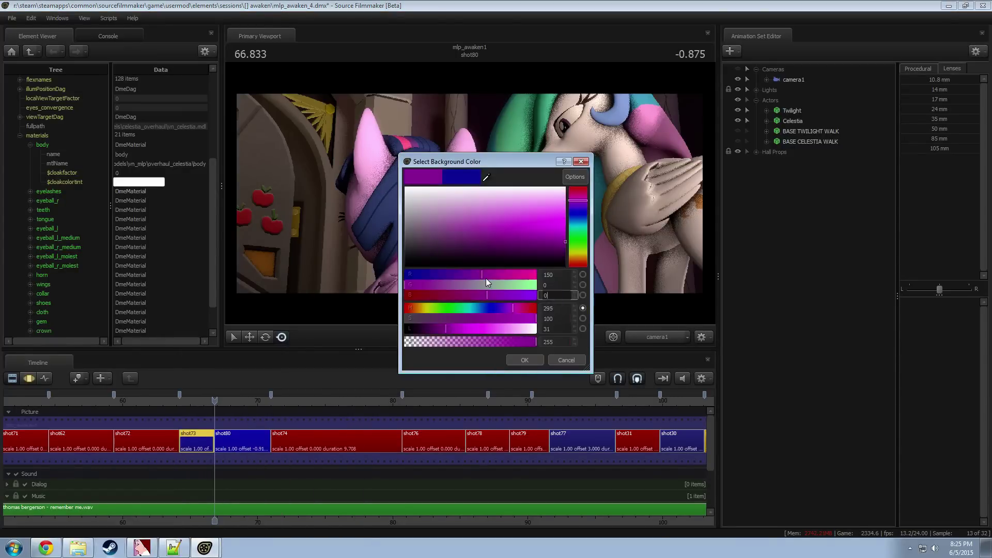
{"action": "type", "text": "0"}
{"action": "key", "text": "Tab"}
{"action": "key", "text": "Tab"}
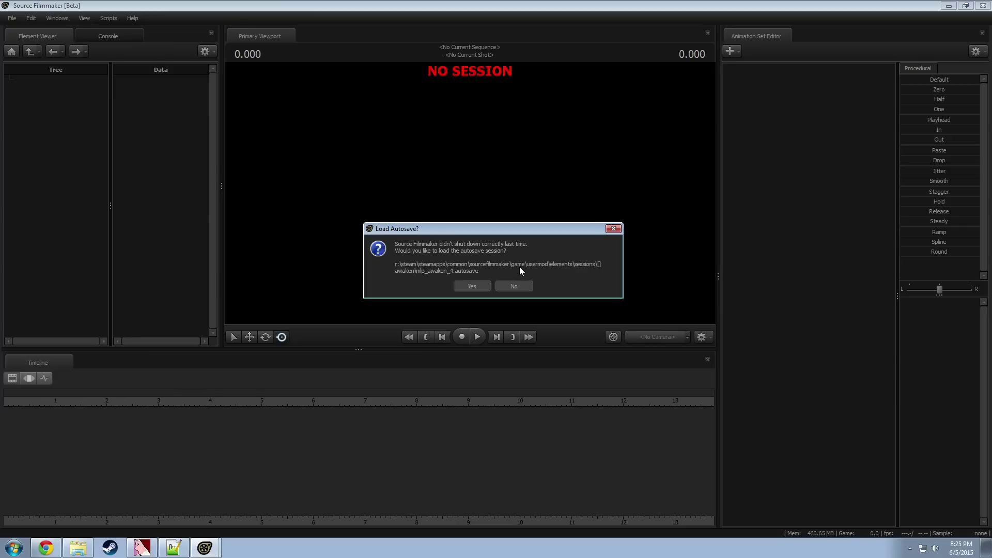
Step: Load the mlp_awaken_4 autosave session and move the playhead to about 87.9 in shot78
{"action": "left_click", "coordinate": [480, 286]}
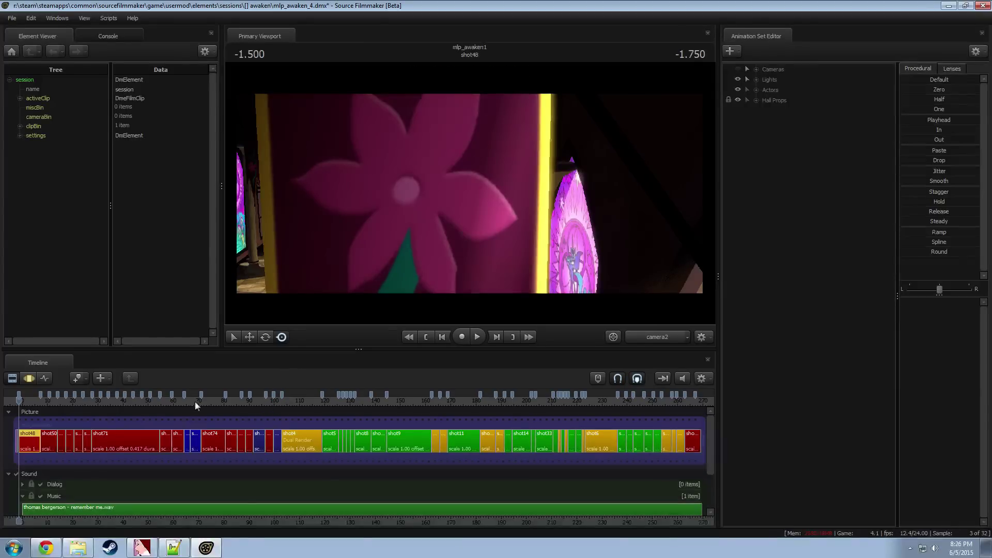
{"action": "left_click_drag", "start_coordinate": [195, 401], "coordinate": [244, 404]}
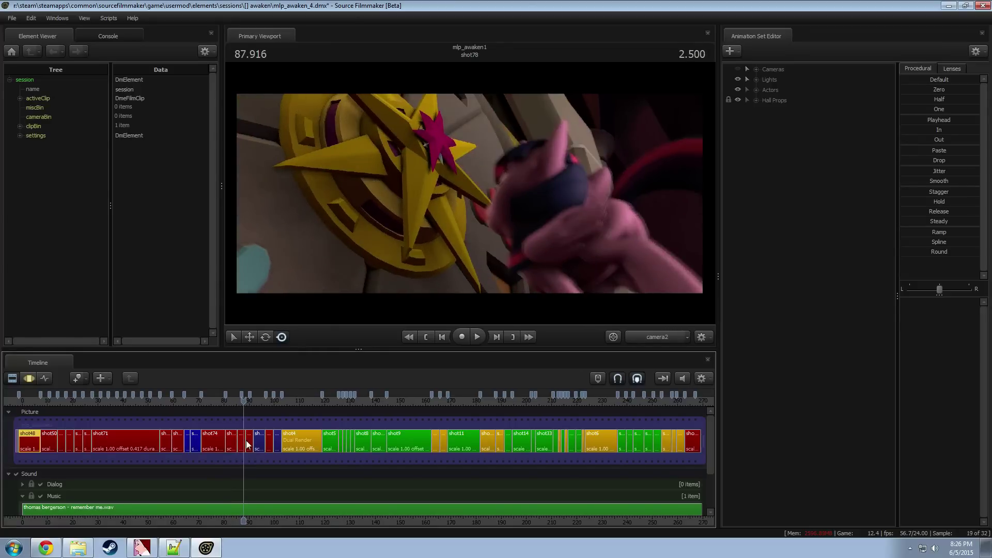
{"action": "scroll", "coordinate": [245, 445], "scroll_direction": "up", "scroll_amount": 5}
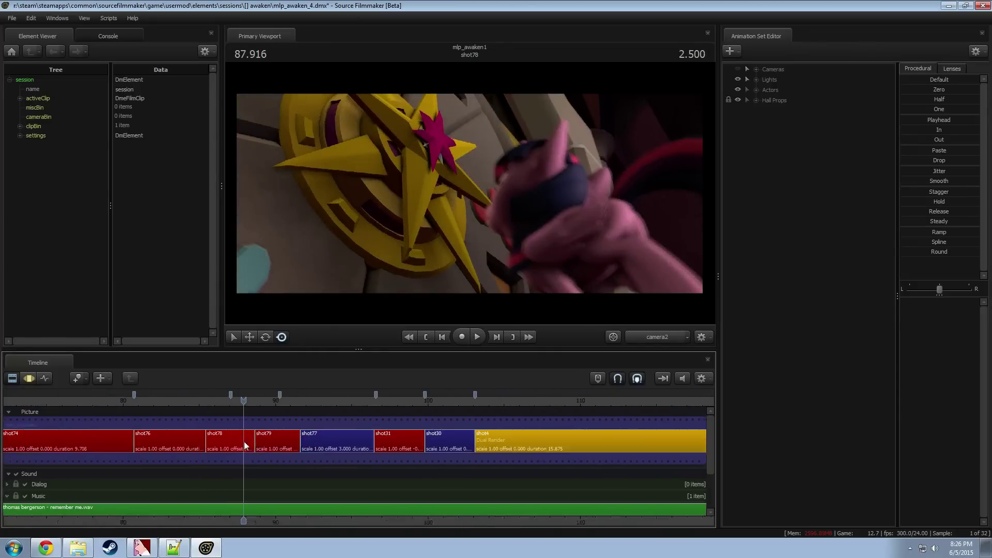
Step: Set the lens of shot78's camera to 24 mm in the Motion Editor with the playhead at about 86.4
{"action": "left_click", "coordinate": [947, 68]}
{"action": "key", "text": "F3"}
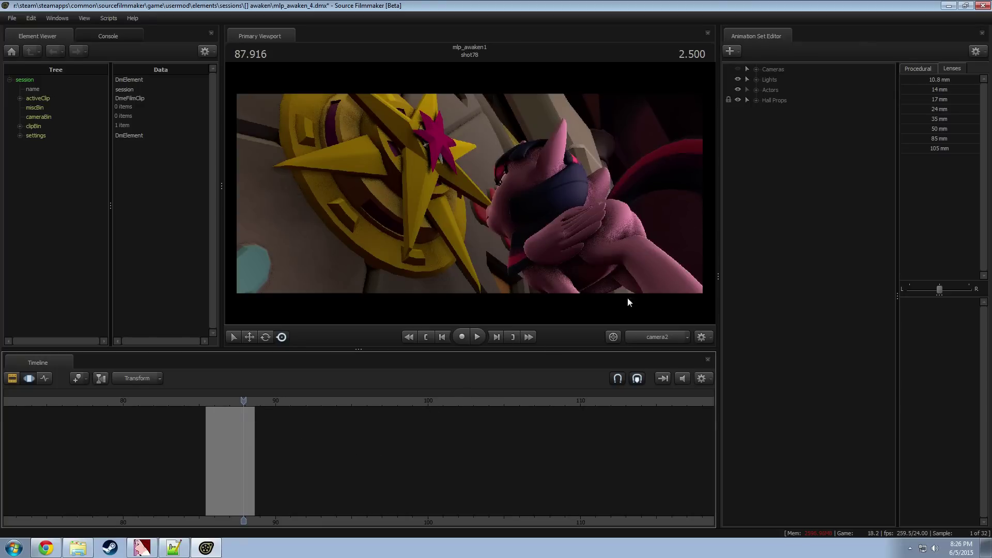
{"action": "left_click", "coordinate": [770, 69]}
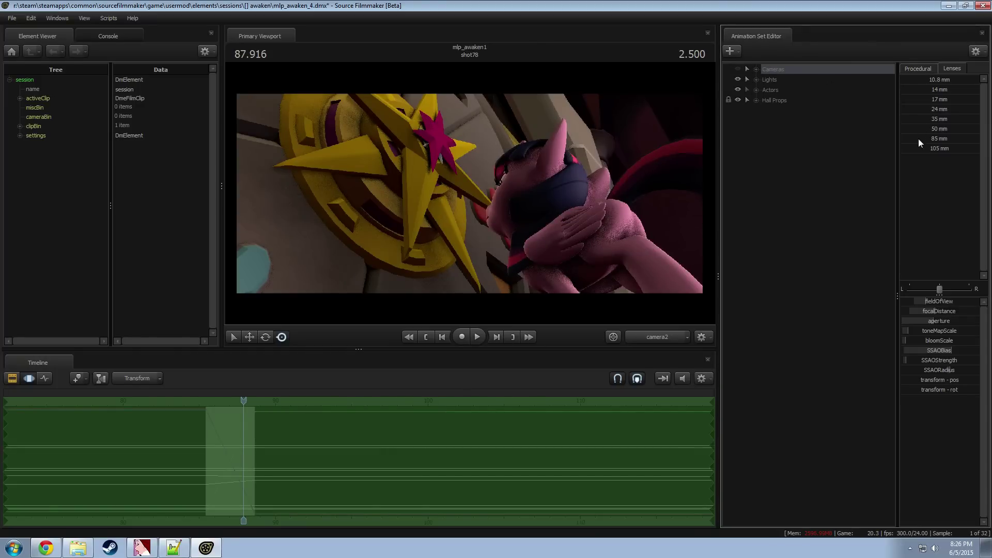
{"action": "left_click", "coordinate": [939, 109]}
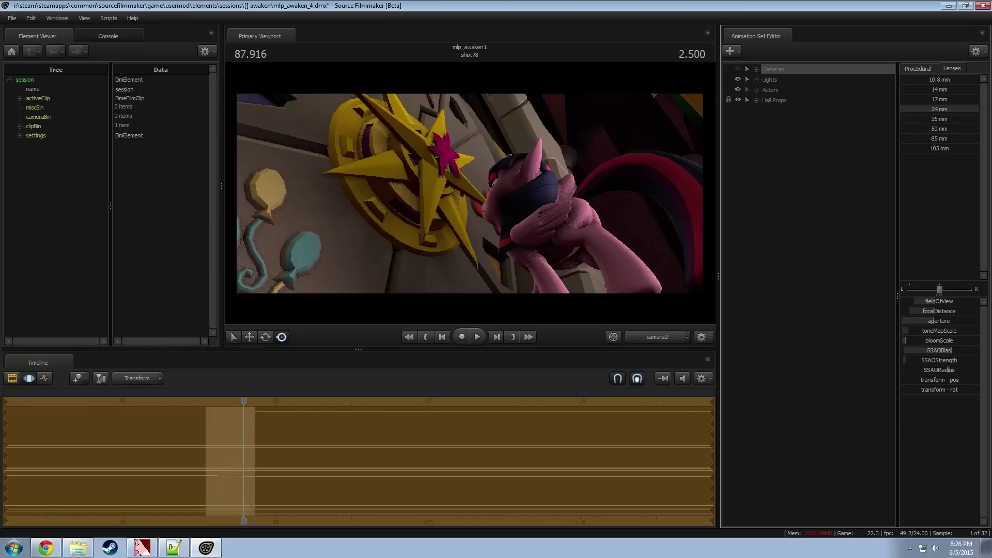
{"action": "left_click_drag", "start_coordinate": [243, 401], "coordinate": [221, 402]}
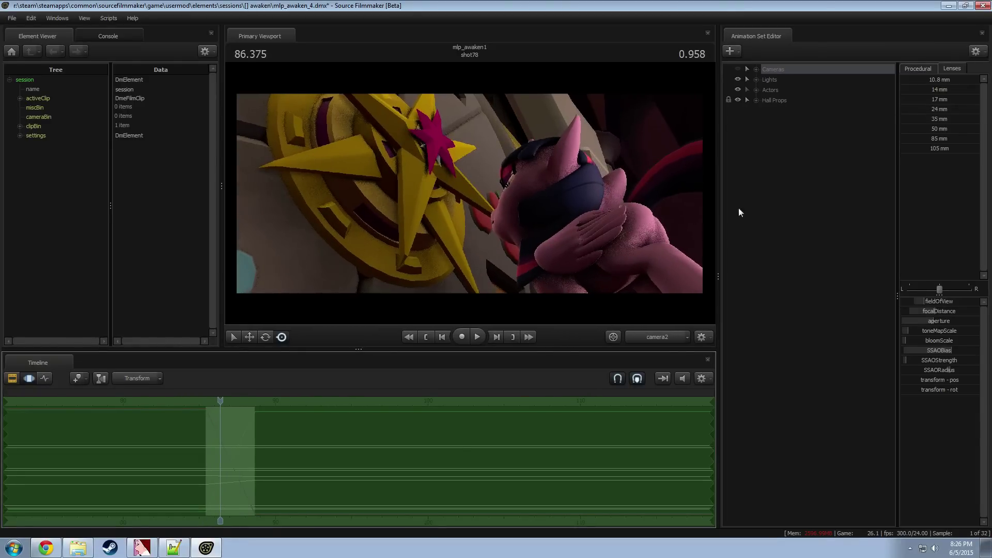
{"action": "left_click", "coordinate": [934, 110]}
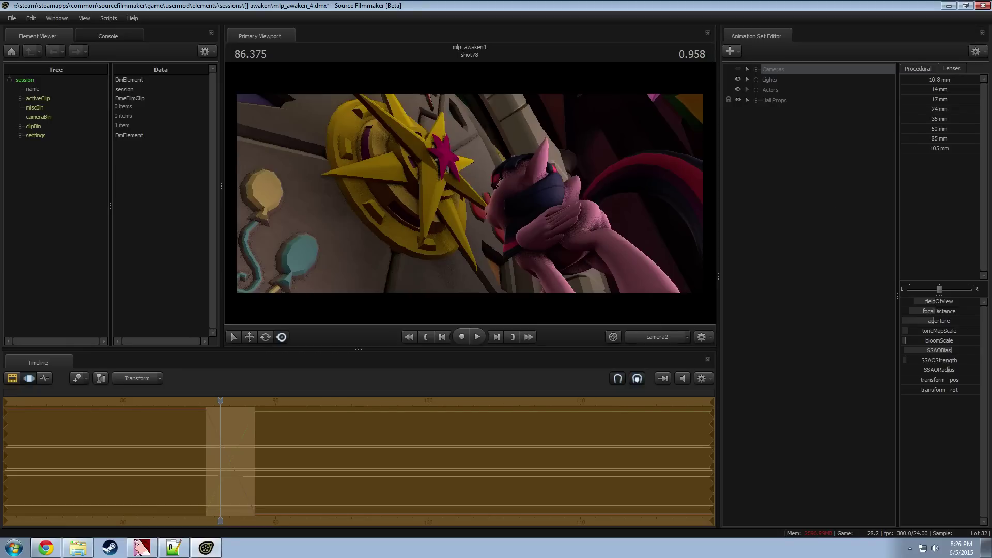
Step: Play shot78 into shot79, and replay the cut from the end of shot76 into shot78 to check the camera framing
{"action": "key", "text": "space"}
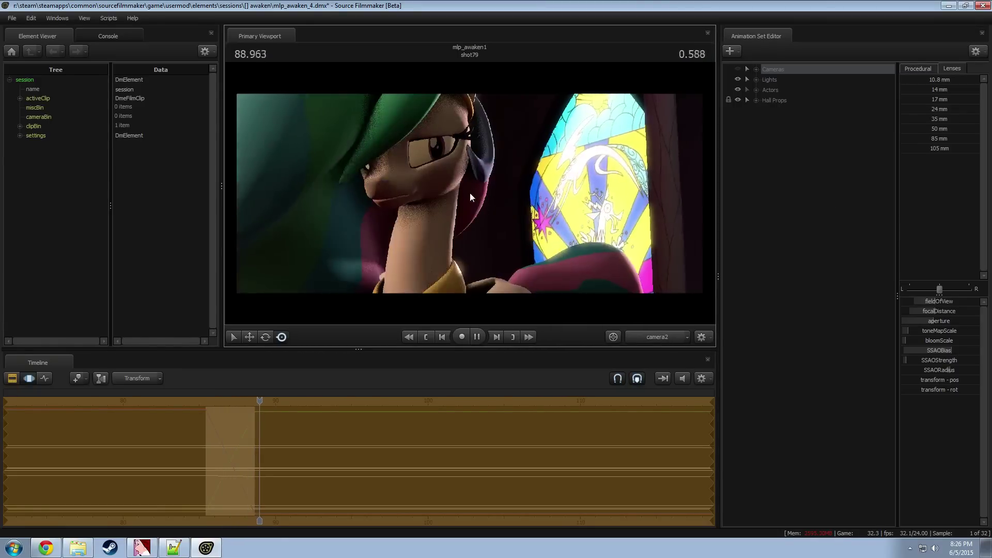
{"action": "key", "text": "space"}
{"action": "left_click_drag", "start_coordinate": [260, 403], "coordinate": [204, 410]}
{"action": "key", "text": "F2"}
{"action": "key", "text": "space"}
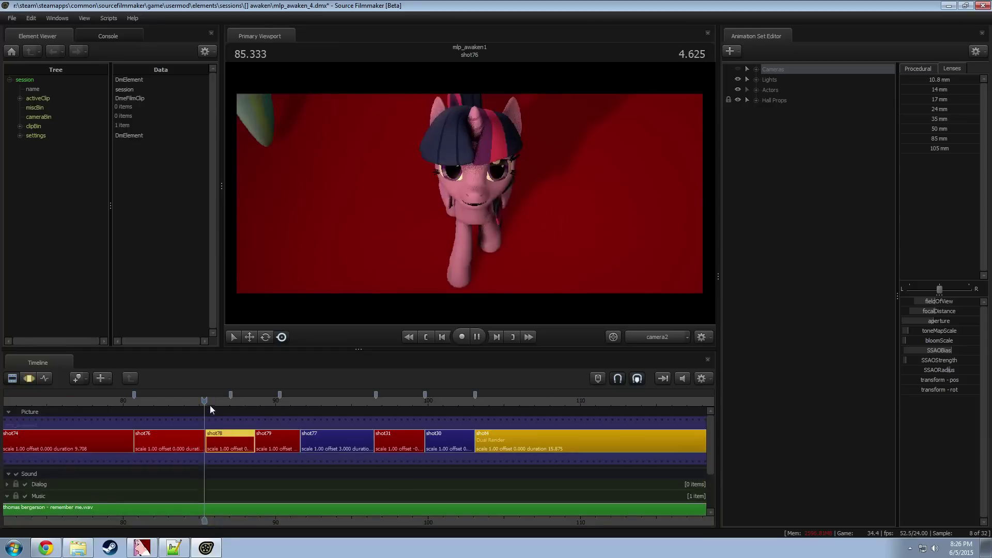
{"action": "key", "text": "space"}
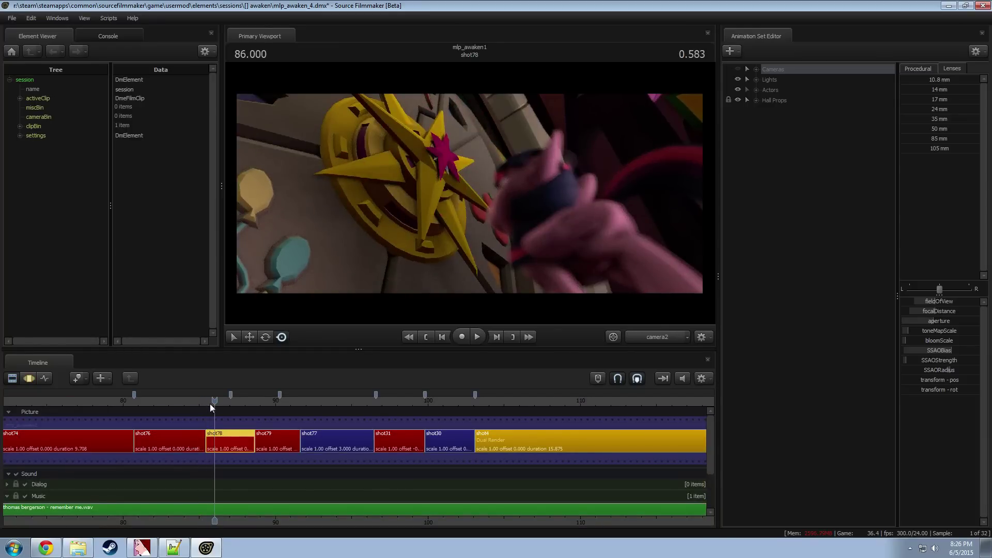
{"action": "key", "text": "space"}
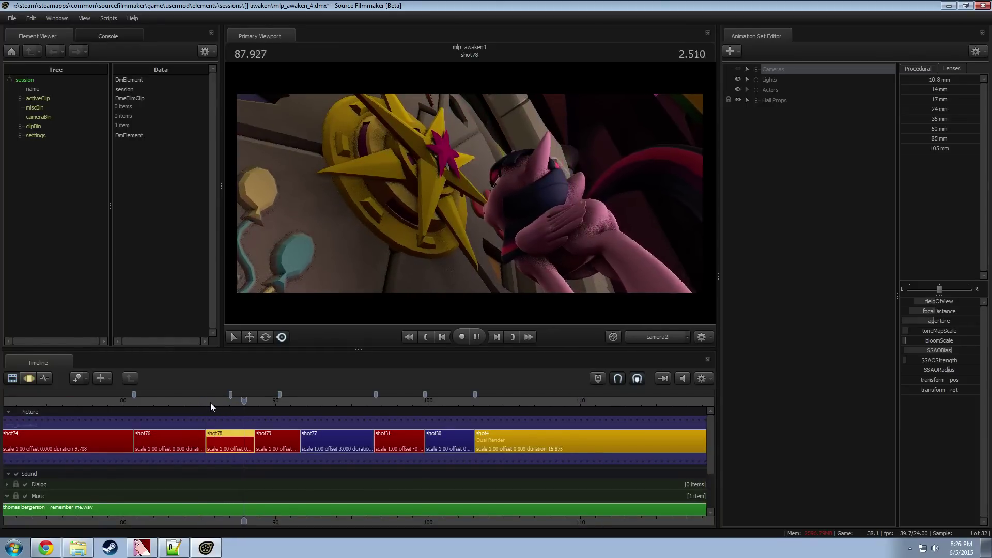
{"action": "key", "text": "space"}
Step: Scrub and replay between the end of shot76 and shot79, parking the playhead at 87.583 in shot78
{"action": "left_click", "coordinate": [250, 399]}
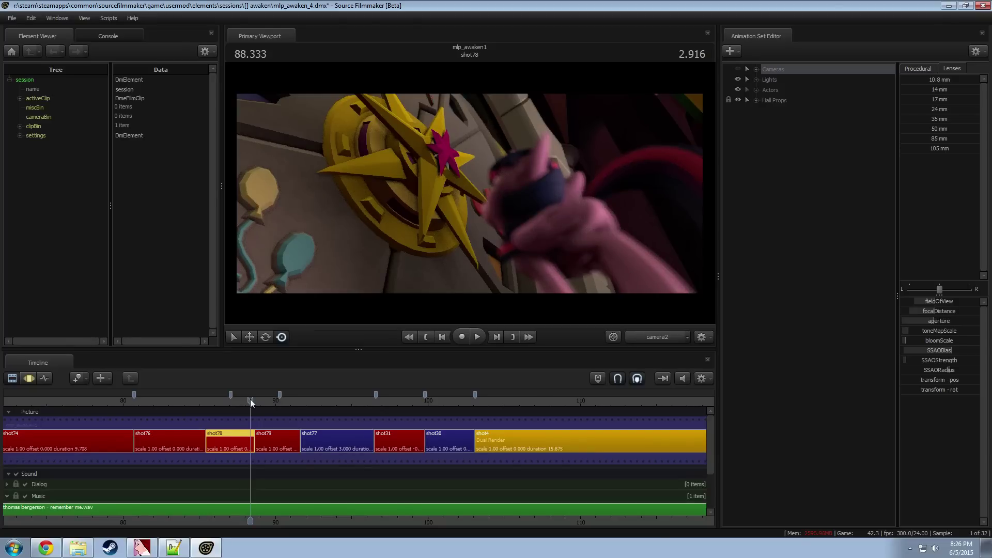
{"action": "left_click_drag", "start_coordinate": [251, 399], "coordinate": [190, 411]}
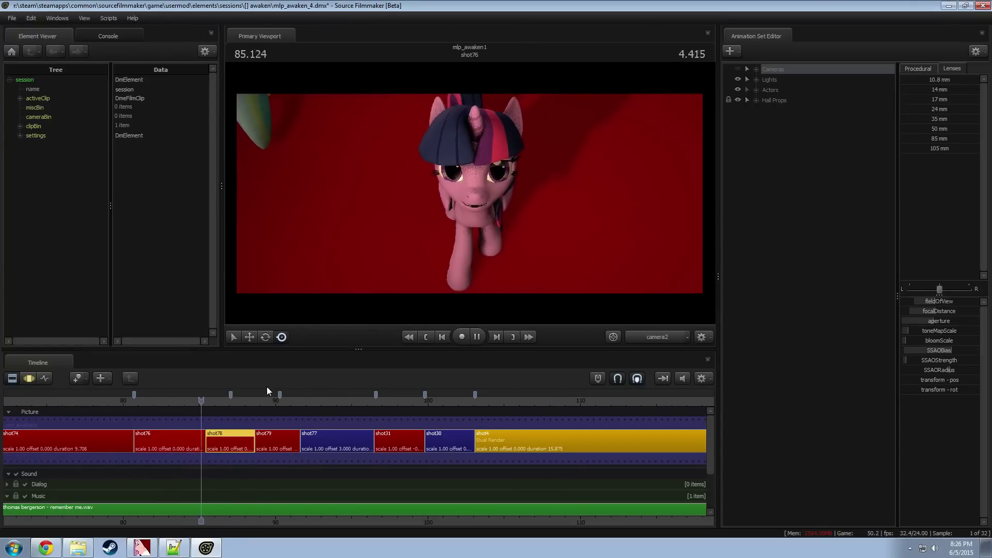
{"action": "key", "text": "space"}
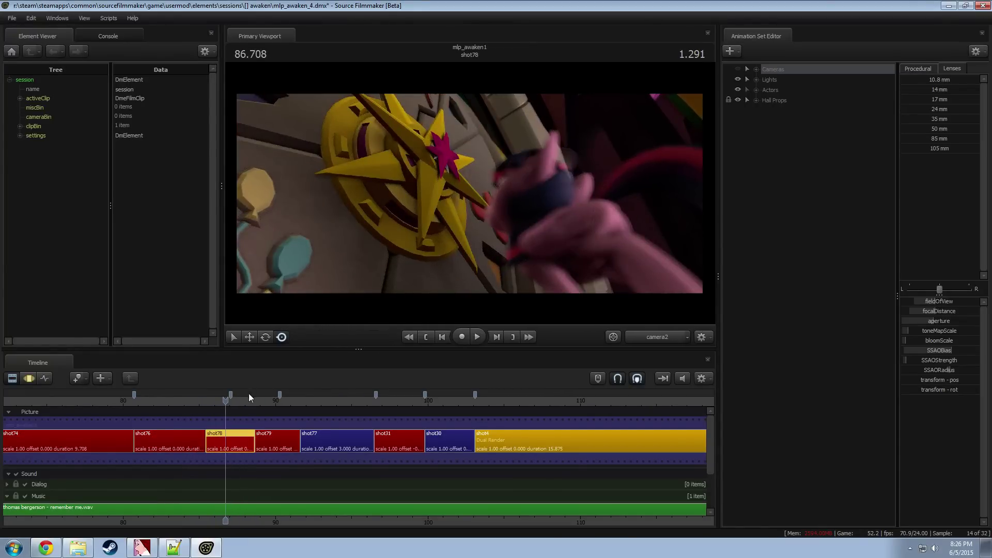
{"action": "left_click", "coordinate": [212, 403]}
{"action": "mouse_move", "coordinate": [227, 401]}
{"action": "left_mouse_down"}
{"action": "mouse_move", "coordinate": [179, 401]}
{"action": "mouse_move", "coordinate": [283, 396]}
{"action": "mouse_move", "coordinate": [233, 396]}
{"action": "left_mouse_up"}
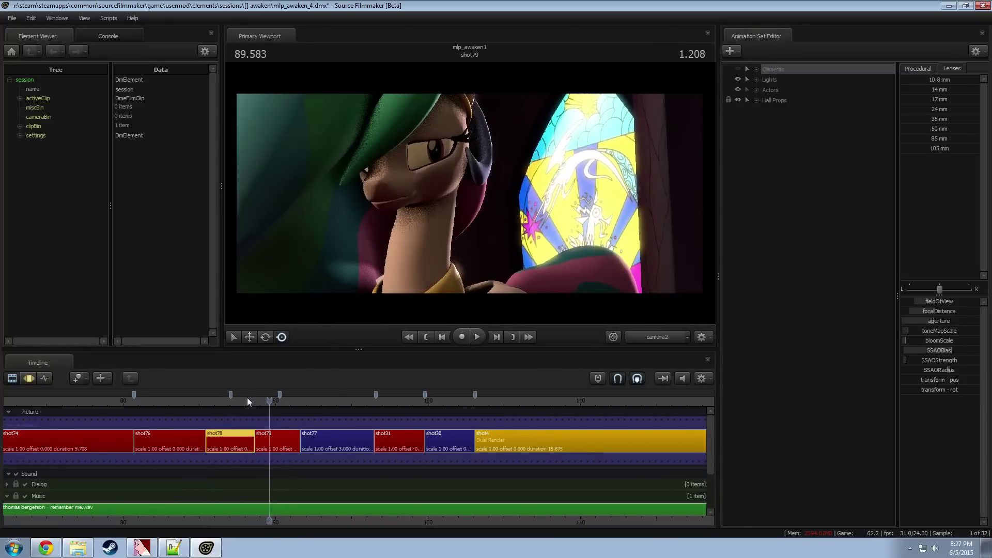
{"action": "key", "text": "space"}
{"action": "mouse_move", "coordinate": [247, 397]}
{"action": "left_mouse_down"}
{"action": "mouse_move", "coordinate": [258, 400]}
{"action": "mouse_move", "coordinate": [205, 412]}
{"action": "mouse_move", "coordinate": [248, 412]}
{"action": "mouse_move", "coordinate": [187, 409]}
{"action": "mouse_move", "coordinate": [239, 409]}
{"action": "left_mouse_up"}
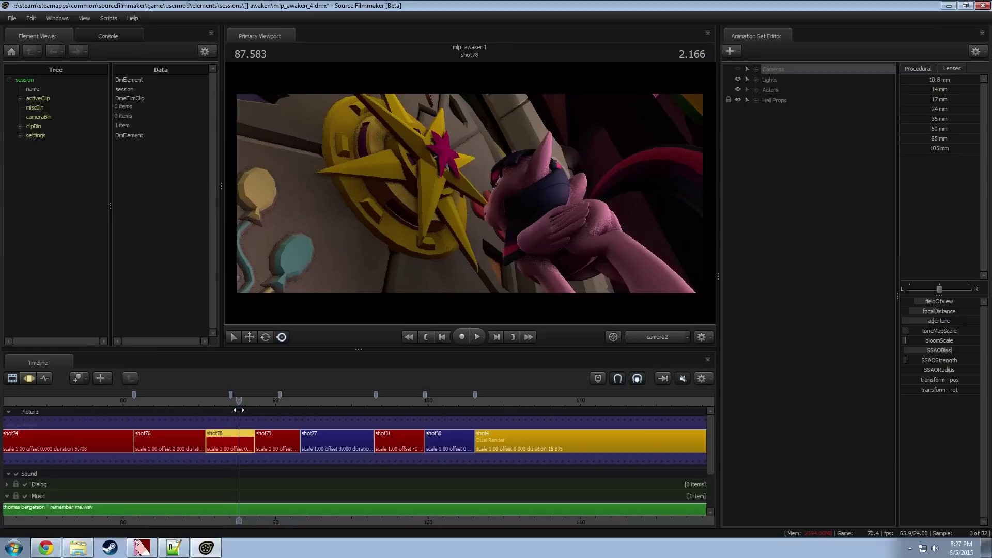
Step: Increase the fieldOfView of shot78's camera2 in the Motion Editor at 87.583 and play the shot
{"action": "key", "text": "F3"}
{"action": "scroll", "coordinate": [222, 449], "scroll_direction": "up", "scroll_amount": 5}
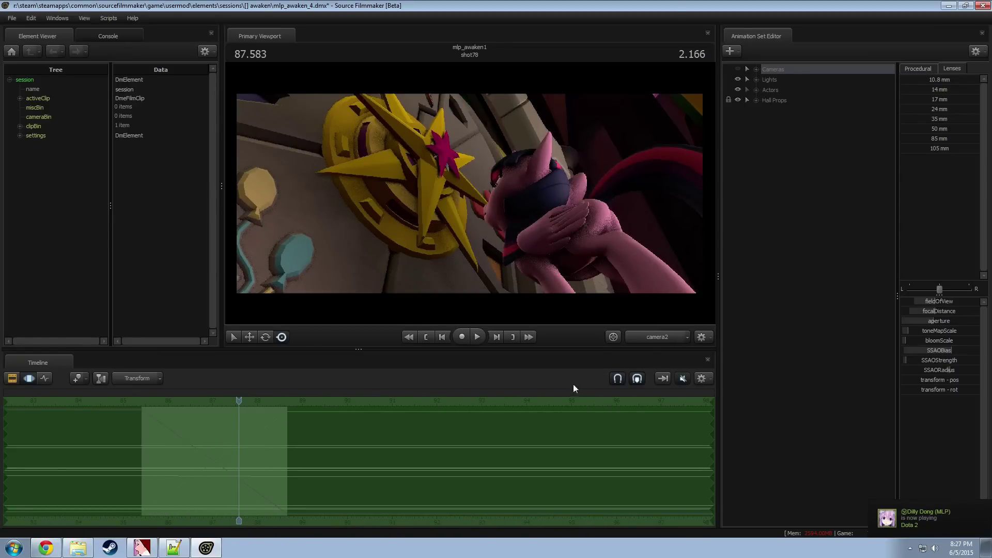
{"action": "mouse_move", "coordinate": [264, 463]}
{"action": "left_mouse_down", "text": "shift"}
{"action": "mouse_move", "coordinate": [184, 460]}
{"action": "mouse_move", "coordinate": [279, 455]}
{"action": "mouse_move", "coordinate": [197, 459]}
{"action": "mouse_move", "coordinate": [250, 460]}
{"action": "left_mouse_up", "text": "shift"}
{"action": "middle_click_drag", "start_coordinate": [250, 460], "coordinate": [222, 452]}
{"action": "key", "text": "F2"}
{"action": "key", "text": "F3"}
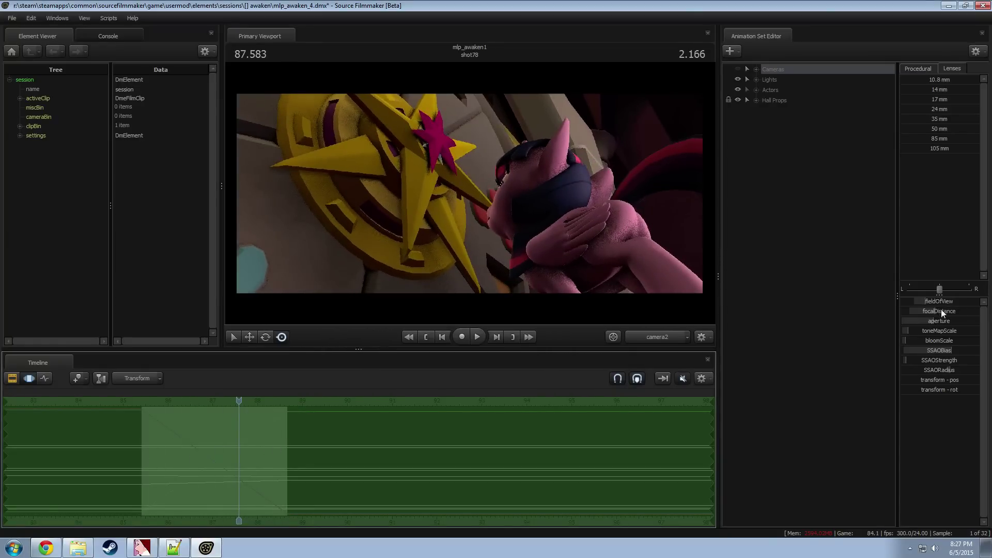
{"action": "left_click_drag", "start_coordinate": [939, 302], "coordinate": [950, 305]}
{"action": "key", "text": "space"}
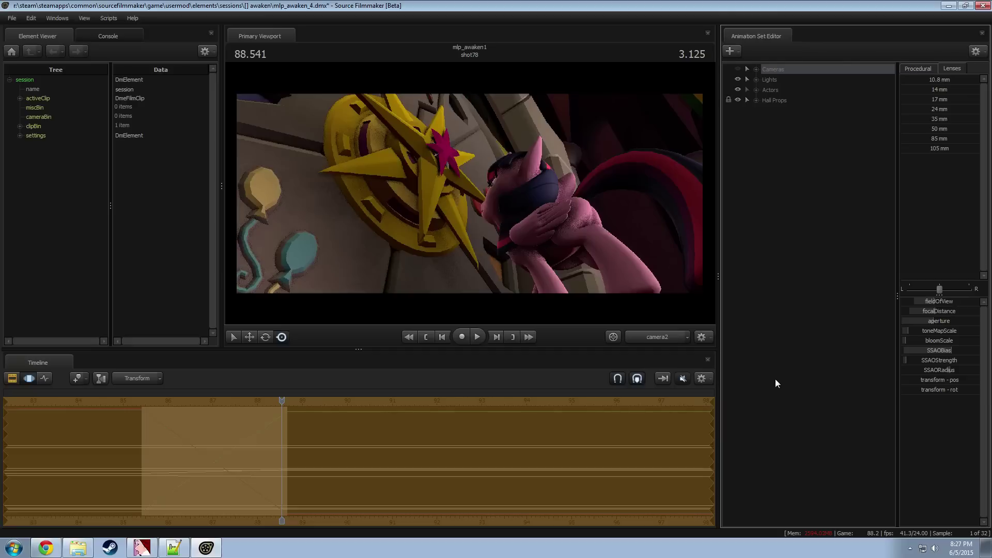
Step: Place the playhead at 88.625 and shape the time selection to ramp from shot78's start up to that point
{"action": "mouse_move", "coordinate": [281, 401]}
{"action": "left_mouse_down"}
{"action": "mouse_move", "coordinate": [132, 408]}
{"action": "mouse_move", "coordinate": [285, 420]}
{"action": "left_mouse_up"}
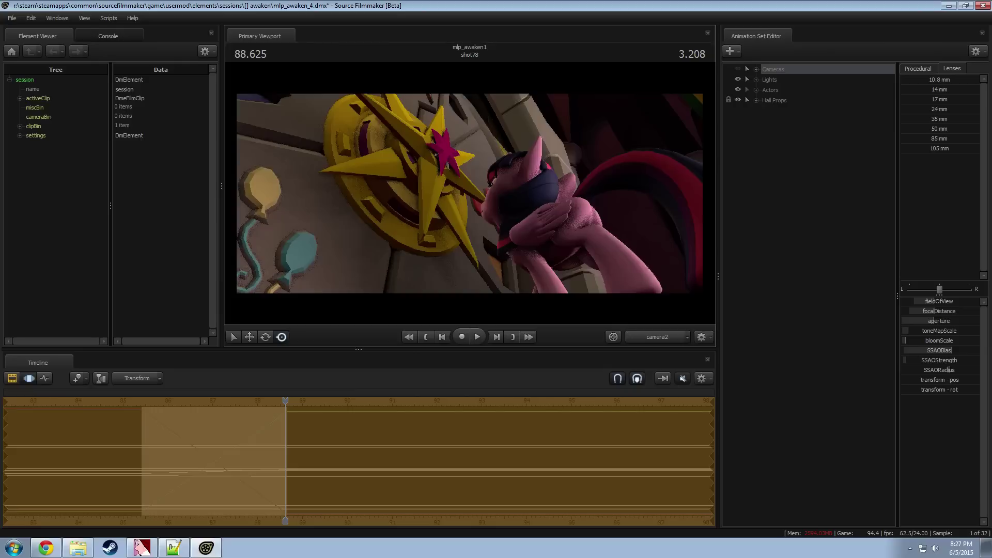
{"action": "mouse_move", "coordinate": [328, 422]}
{"action": "left_mouse_down"}
{"action": "mouse_move", "coordinate": [147, 452]}
{"action": "mouse_move", "coordinate": [301, 460]}
{"action": "mouse_move", "coordinate": [217, 473]}
{"action": "mouse_move", "coordinate": [491, 414]}
{"action": "left_mouse_up"}
{"action": "scroll", "coordinate": [266, 461], "scroll_direction": "up", "scroll_amount": 3}
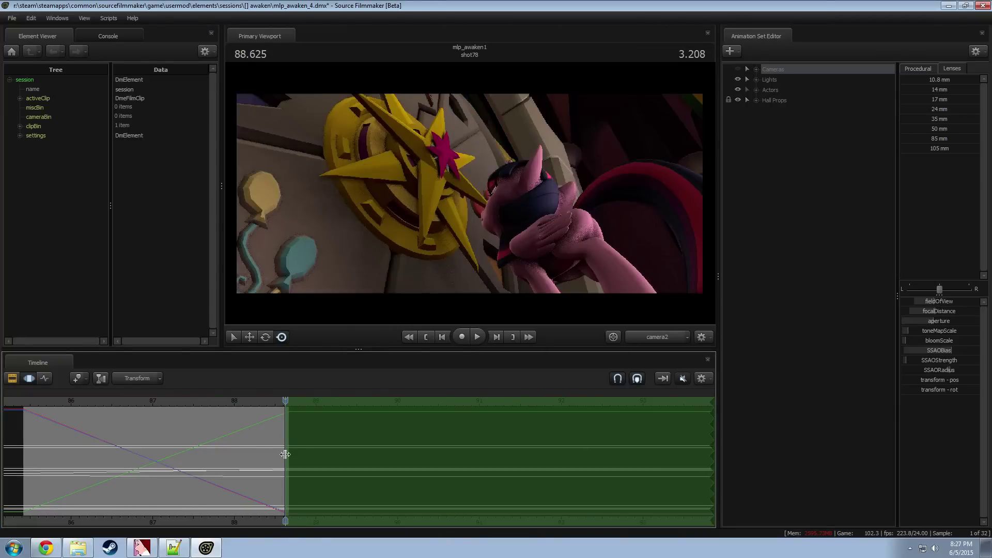
{"action": "left_click_drag", "start_coordinate": [281, 455], "coordinate": [16, 478]}
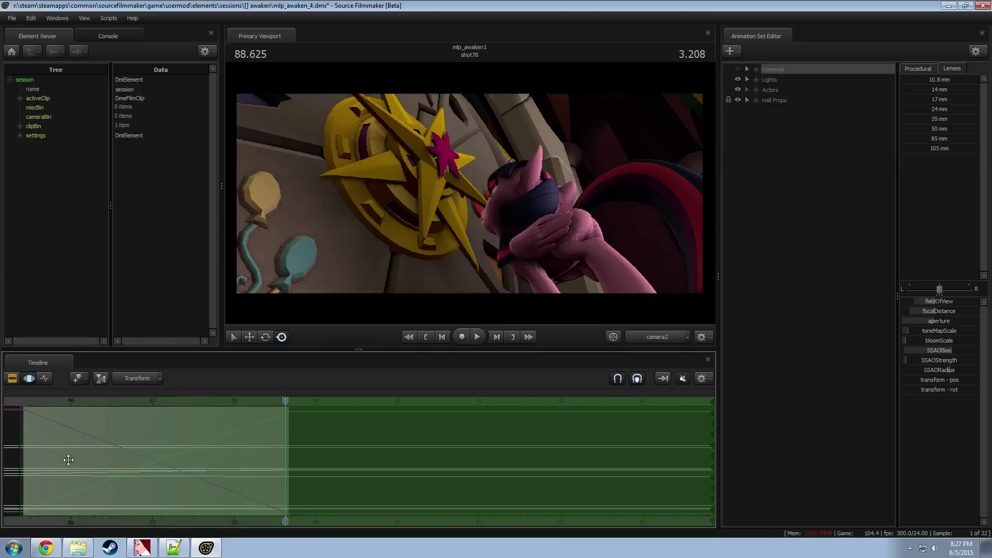
Step: Try reframing shot78's camera2 at 88.625 to shift the star door and pony in frame, and replay the shot
{"action": "left_click_drag", "start_coordinate": [499, 239], "coordinate": [512, 239]}
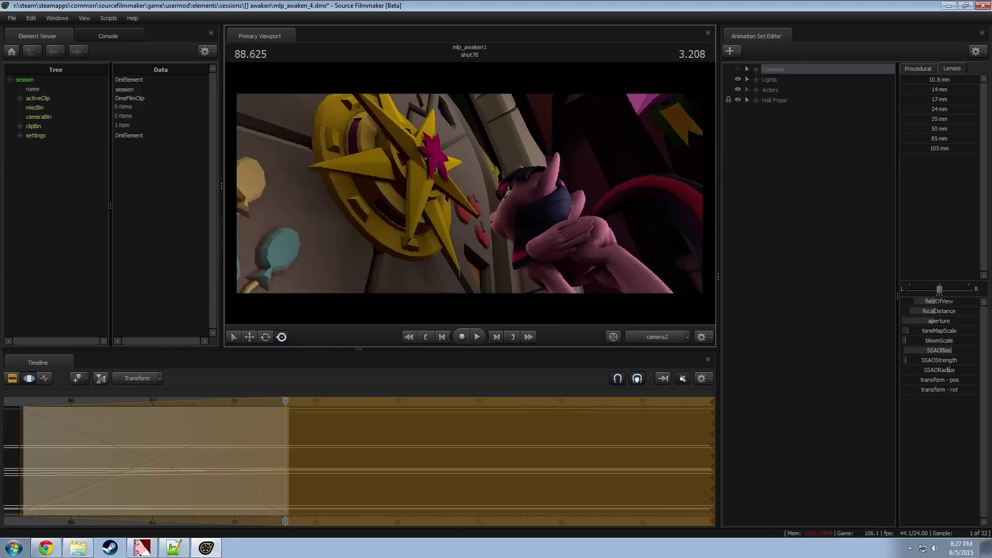
{"action": "left_click_drag", "start_coordinate": [469, 197], "coordinate": [470, 197]}
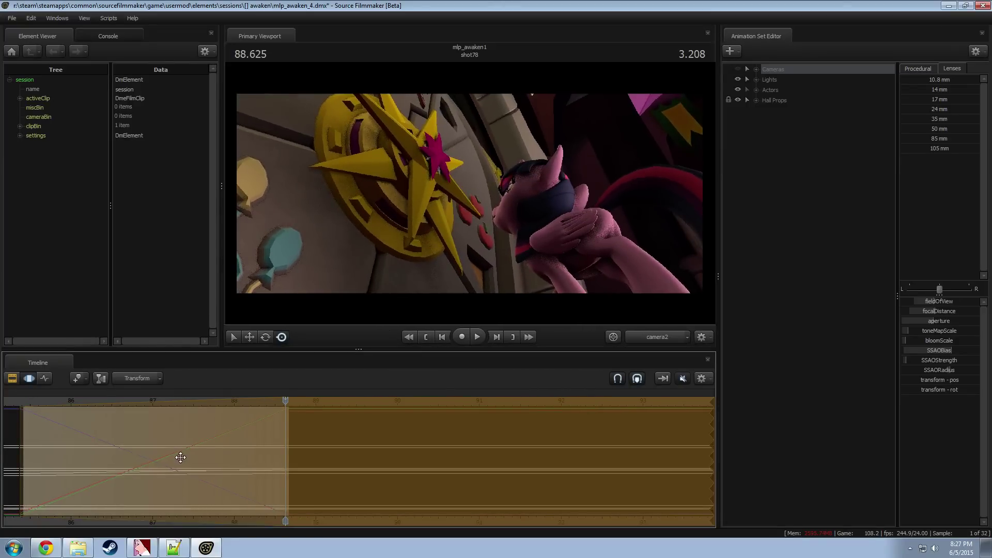
{"action": "left_click", "coordinate": [22, 403]}
{"action": "key", "text": "space"}
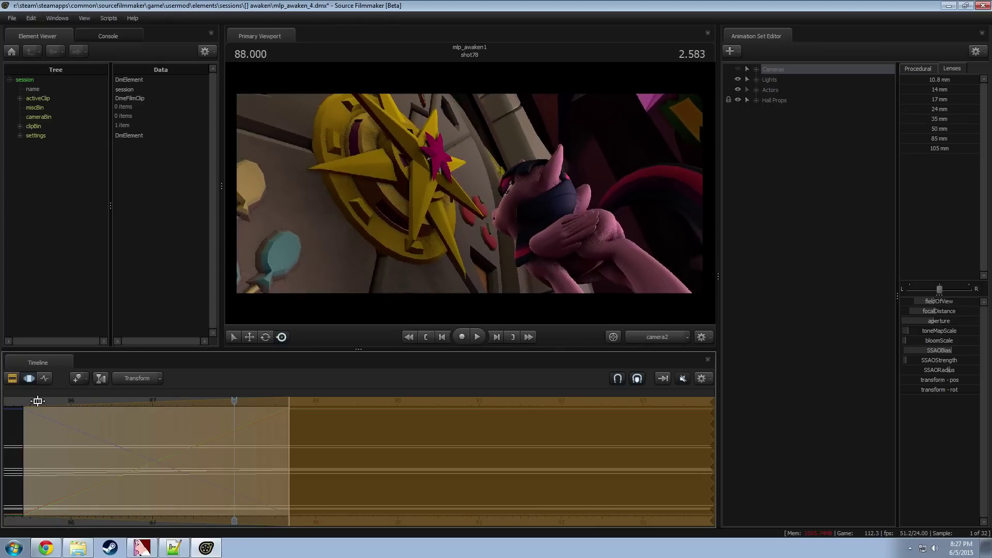
{"action": "key", "text": "space"}
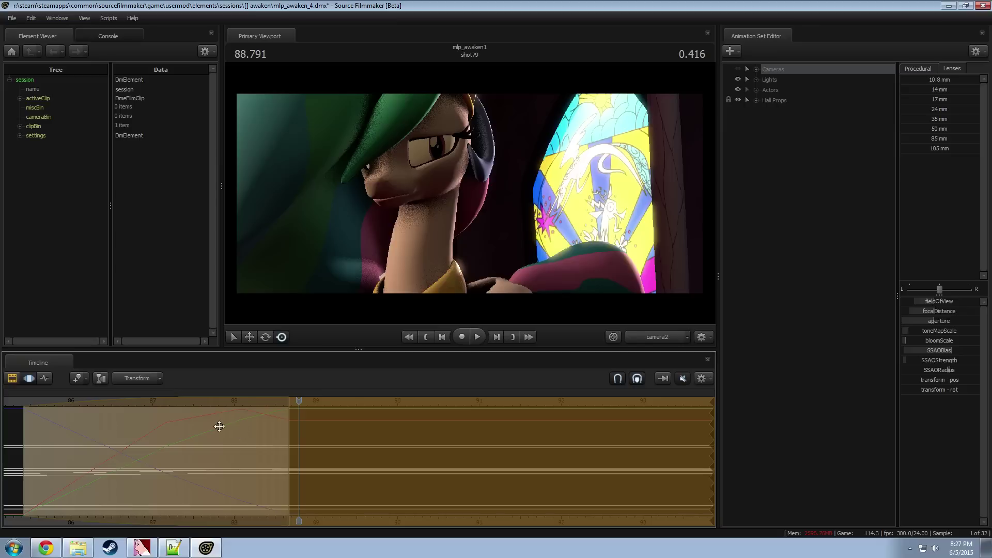
{"action": "key", "text": "space"}
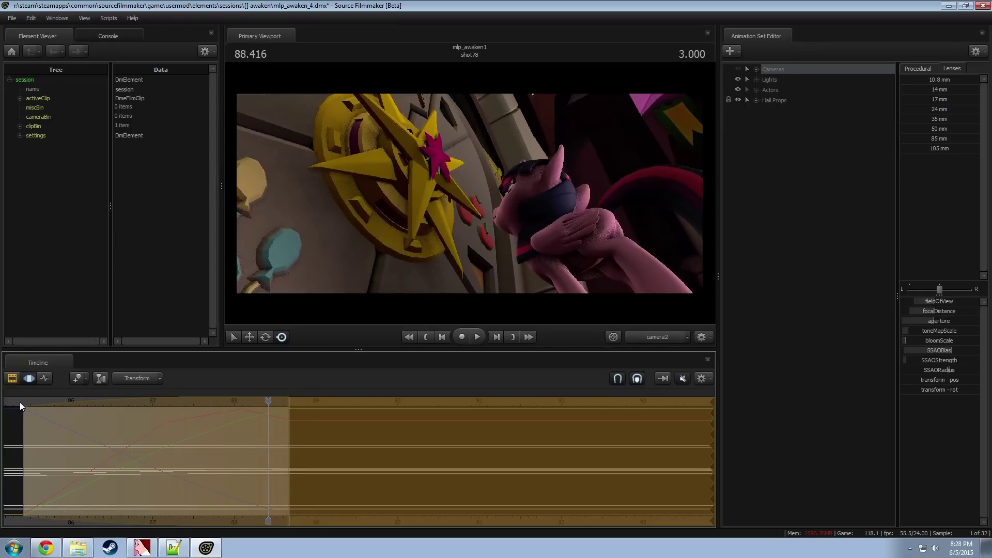
Step: Compare shot78 with and without the camera2 reframing by undoing, redoing and replaying, and undo the reframing
{"action": "key", "text": "ctrl+z"}
{"action": "key", "text": "ctrl+y"}
{"action": "key", "text": "ctrl+z"}
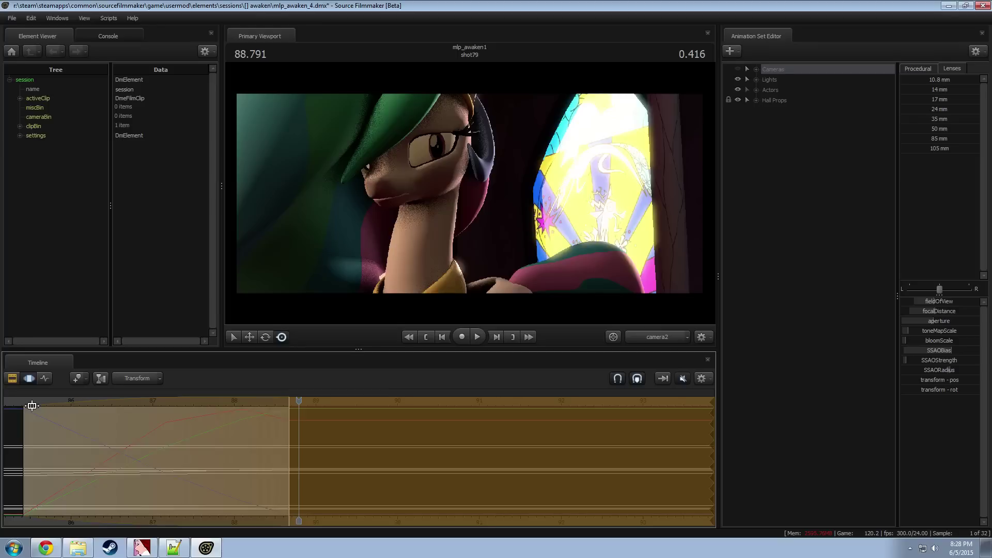
{"action": "key", "text": "ctrl+z"}
{"action": "left_click", "coordinate": [20, 410], "text": "ctrl"}
{"action": "key", "text": "space"}
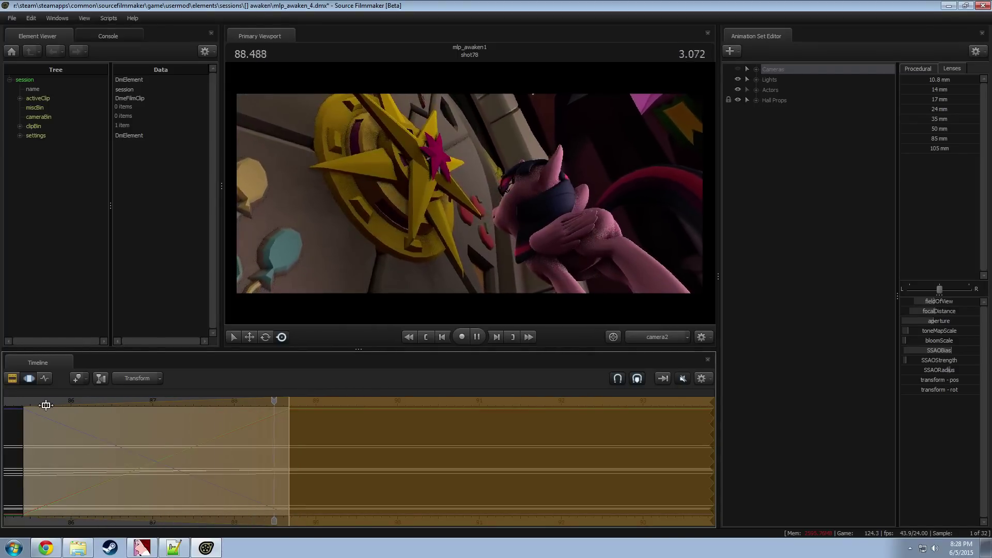
{"action": "left_click", "coordinate": [16, 402]}
{"action": "key", "text": "space"}
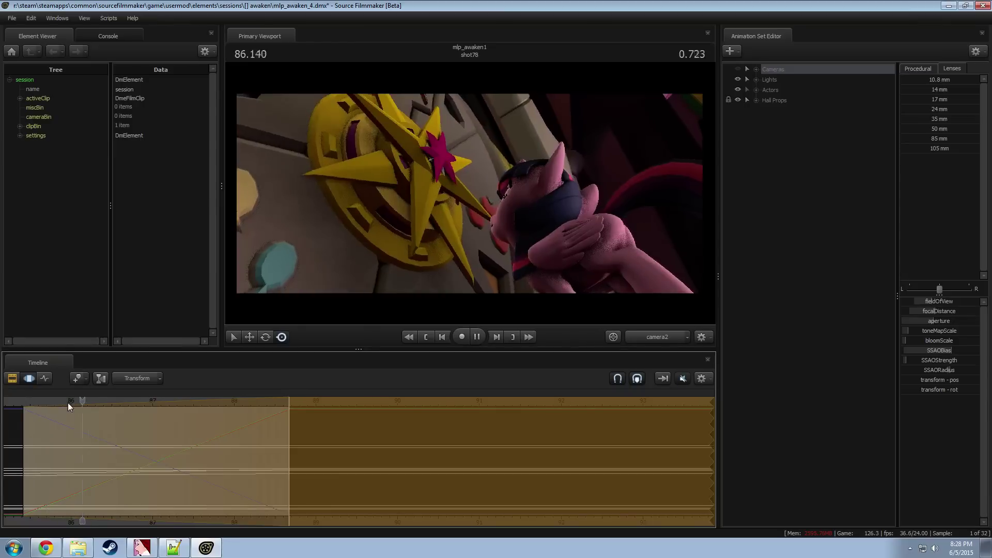
{"action": "key", "text": "space"}
{"action": "key", "text": "space"}
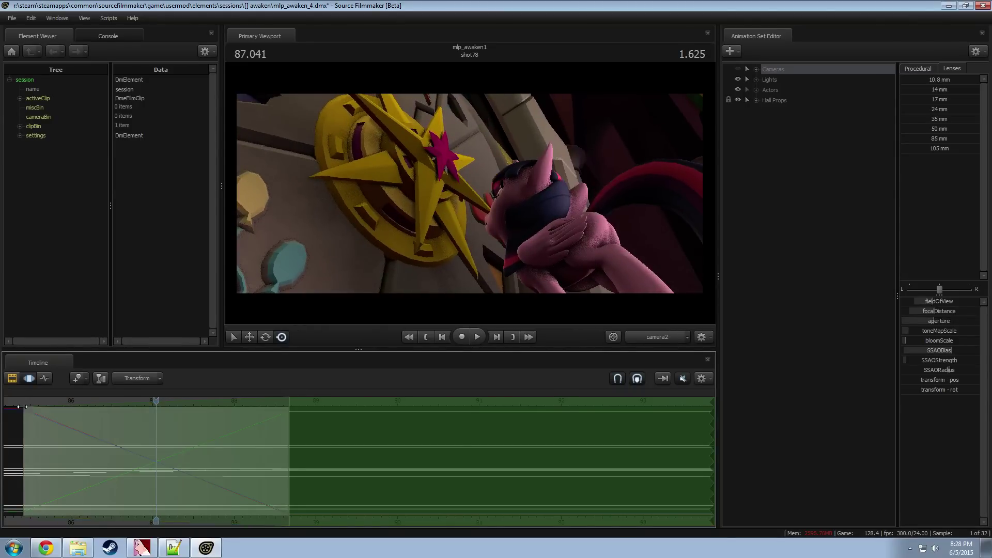
Step: Try a different camera2 reframing at 88.625 in shot78, and scrub and replay the shot to judge the move
{"action": "left_click", "coordinate": [21, 406]}
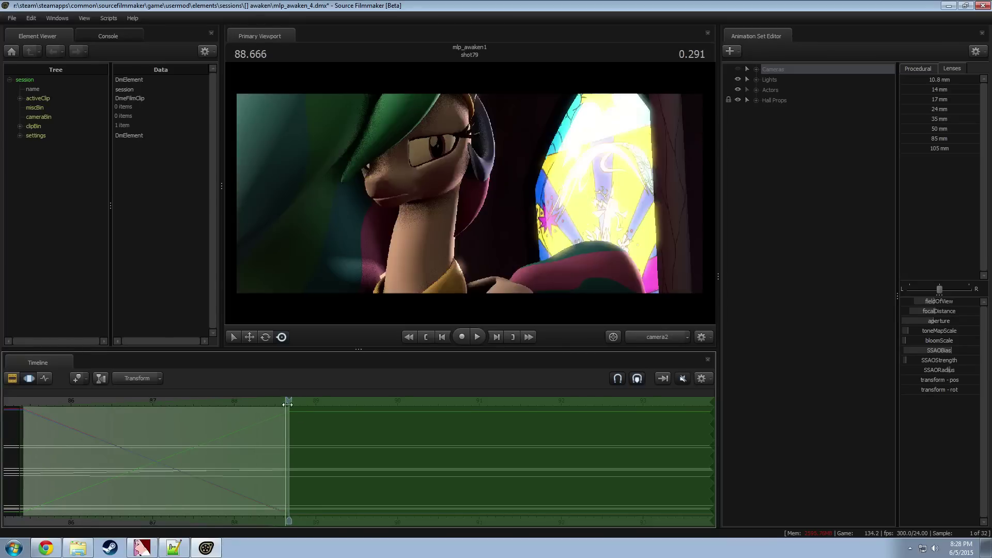
{"action": "left_click_drag", "start_coordinate": [288, 405], "coordinate": [286, 405]}
{"action": "left_click_drag", "start_coordinate": [415, 252], "coordinate": [434, 247]}
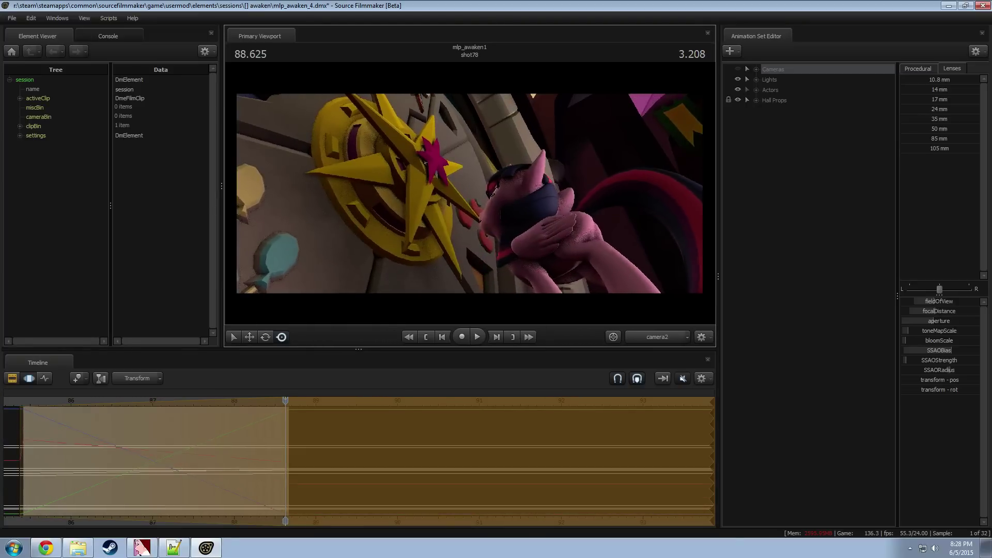
{"action": "left_click_drag", "start_coordinate": [473, 194], "coordinate": [470, 194]}
{"action": "left_click_drag", "start_coordinate": [16, 401], "coordinate": [215, 404]}
{"action": "key", "text": "space"}
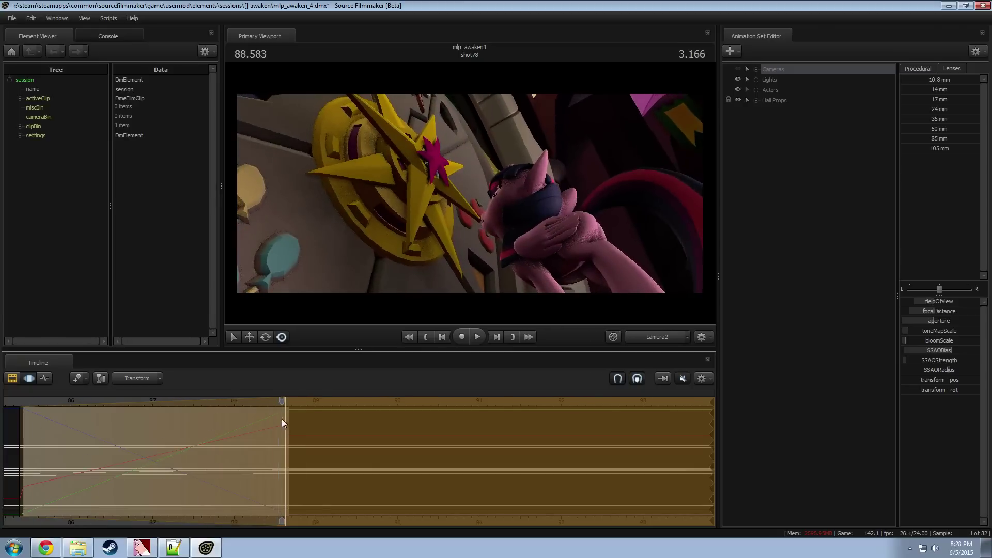
{"action": "left_click_drag", "start_coordinate": [386, 259], "coordinate": [401, 268]}
{"action": "middle_click_drag", "start_coordinate": [85, 414], "coordinate": [245, 476]}
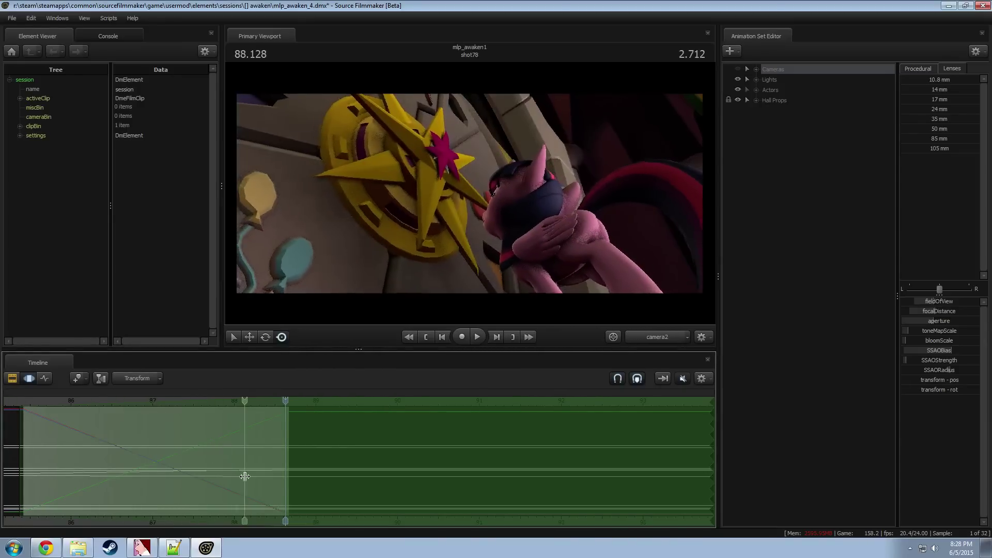
Step: Review shot78 through shot79 into shot77 in the Clip Editor and show the whole sequence on the timeline
{"action": "key", "text": "F2"}
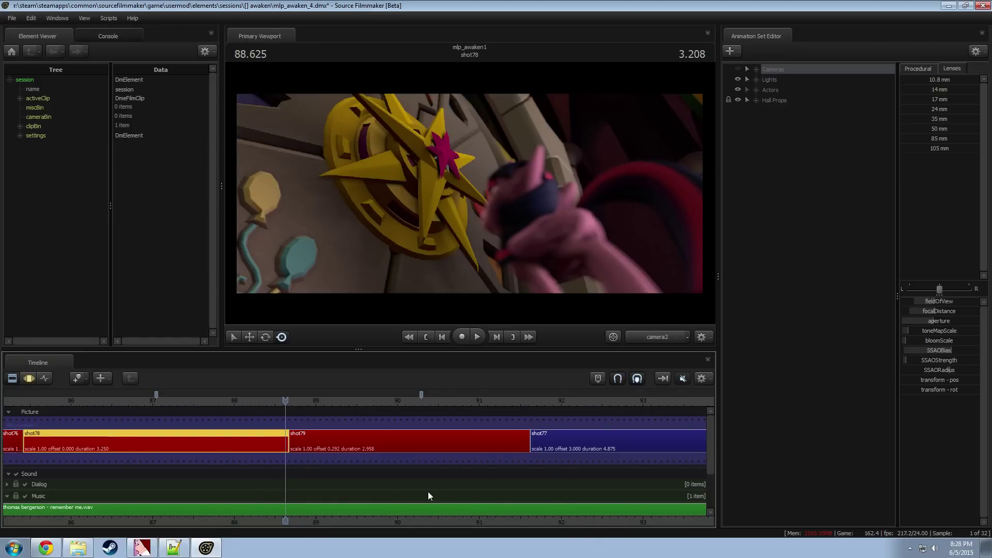
{"action": "key", "text": "F3"}
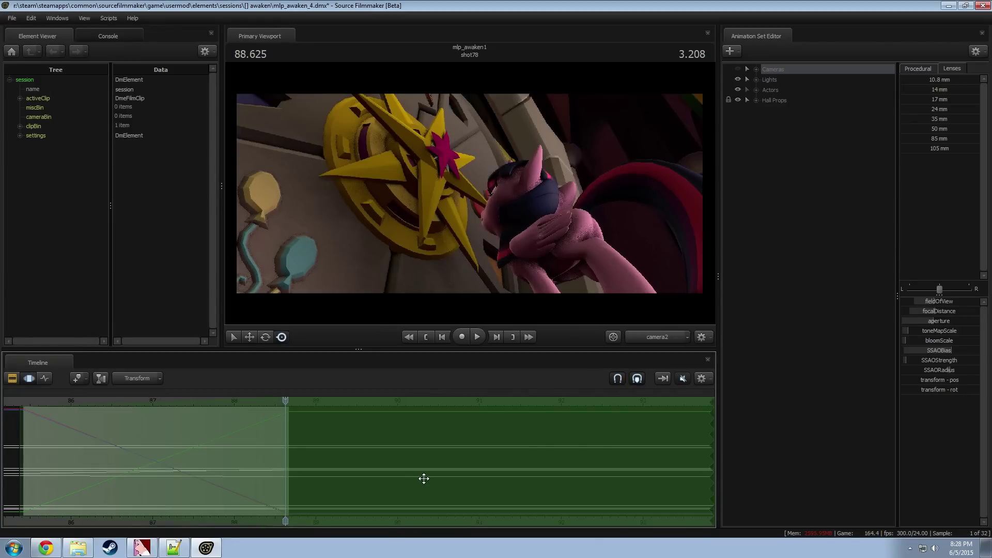
{"action": "key", "text": "F2"}
{"action": "middle_click_drag", "start_coordinate": [267, 417], "coordinate": [585, 472]}
{"action": "scroll", "coordinate": [458, 511], "scroll_direction": "down", "scroll_amount": 5}
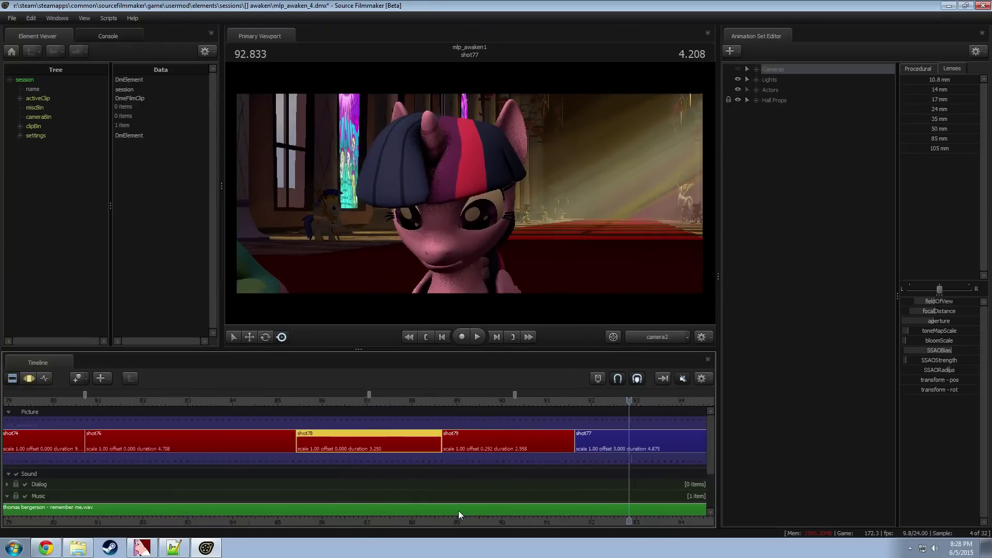
{"action": "left_click_drag", "start_coordinate": [341, 400], "coordinate": [580, 470]}
{"action": "scroll", "coordinate": [593, 473], "scroll_direction": "down", "scroll_amount": 4}
{"action": "scroll", "coordinate": [593, 472], "scroll_direction": "down", "scroll_amount": 4}
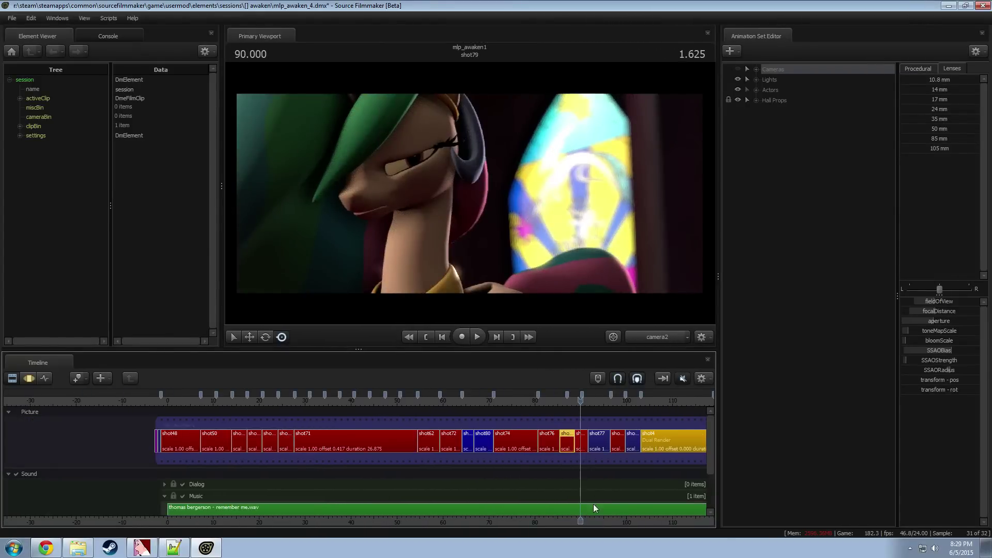
Step: Try to set shot73's clip color to red 150, green 0, blue 0
{"action": "left_click", "coordinate": [467, 403]}
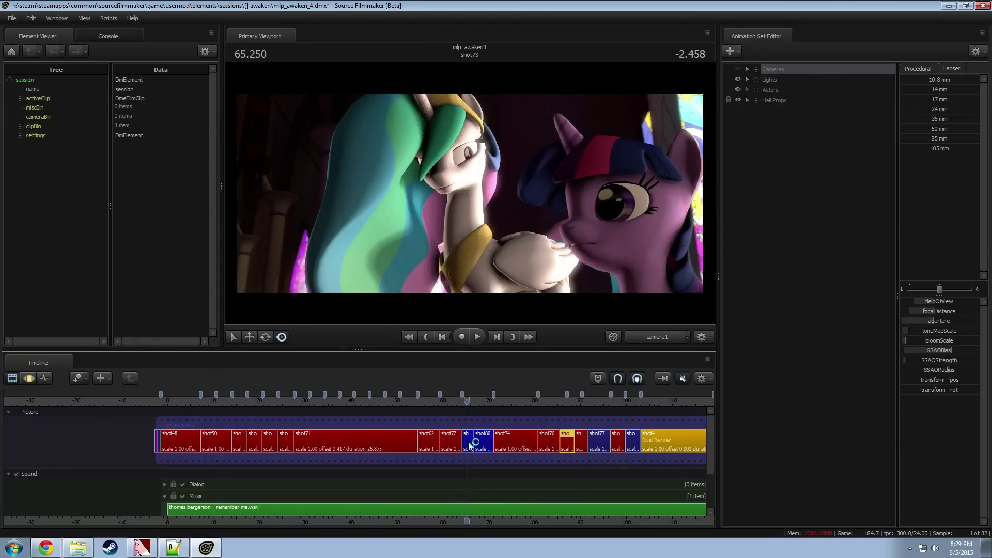
{"action": "scroll", "coordinate": [468, 443], "scroll_direction": "up", "scroll_amount": 5}
{"action": "right_click", "coordinate": [468, 442]}
{"action": "mouse_move", "coordinate": [509, 308]}
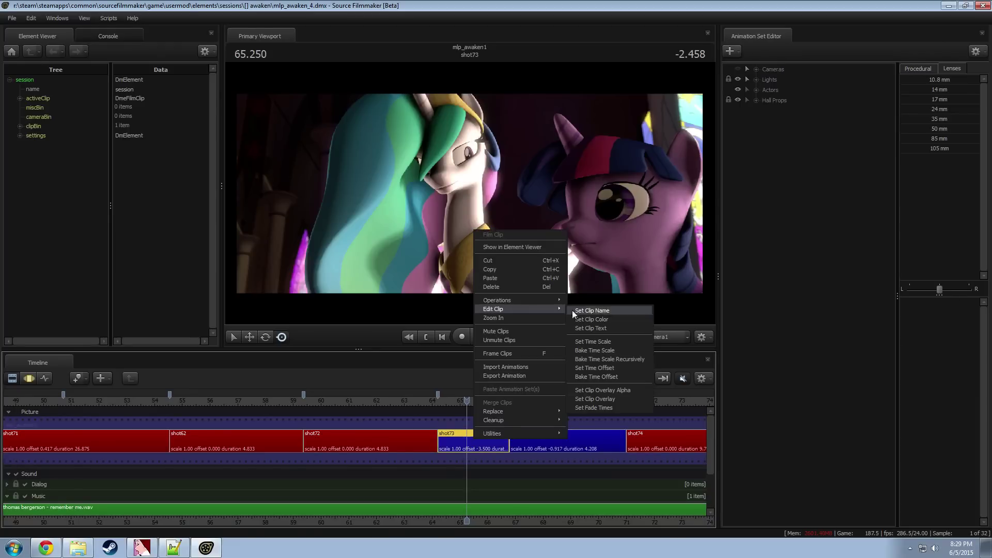
{"action": "left_click", "coordinate": [621, 318]}
{"action": "left_click_drag", "start_coordinate": [555, 274], "coordinate": [501, 278]}
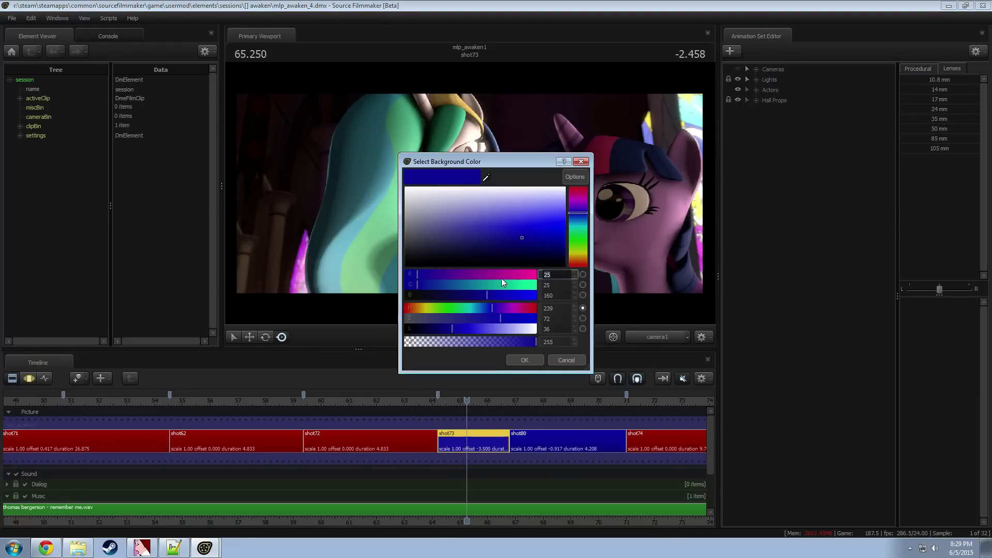
{"action": "type", "text": "150"}
{"action": "key", "text": "Tab"}
{"action": "type", "text": "0"}
{"action": "key", "text": "Tab"}
{"action": "type", "text": "0"}
{"action": "key", "text": "Tab"}
{"action": "type", "text": "0"}
{"action": "key", "text": "Tab"}
{"action": "type", "text": "0"}
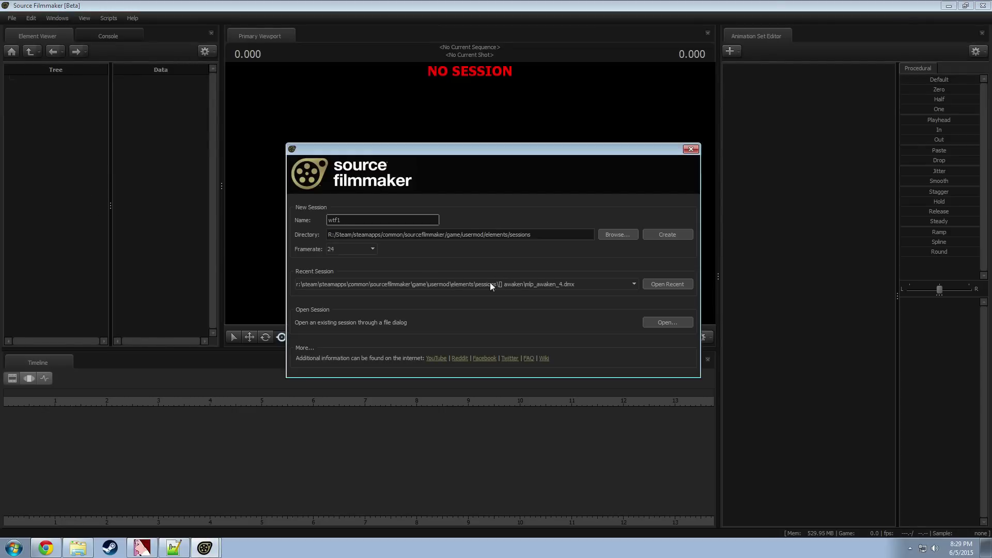
Step: Reopen the recent session mlp_awaken_4.dmx and place the playhead in shot73
{"action": "left_click", "coordinate": [668, 283]}
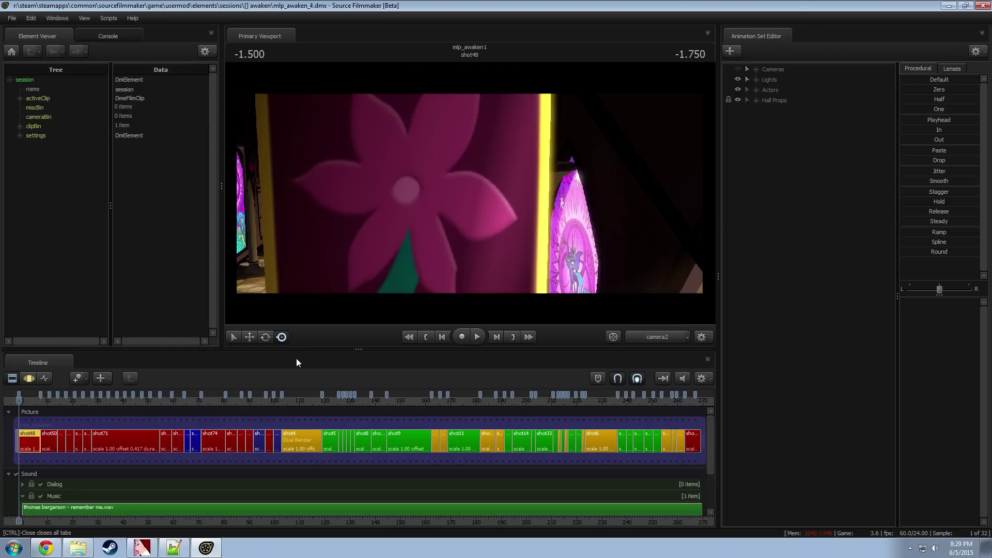
{"action": "left_click", "coordinate": [190, 397]}
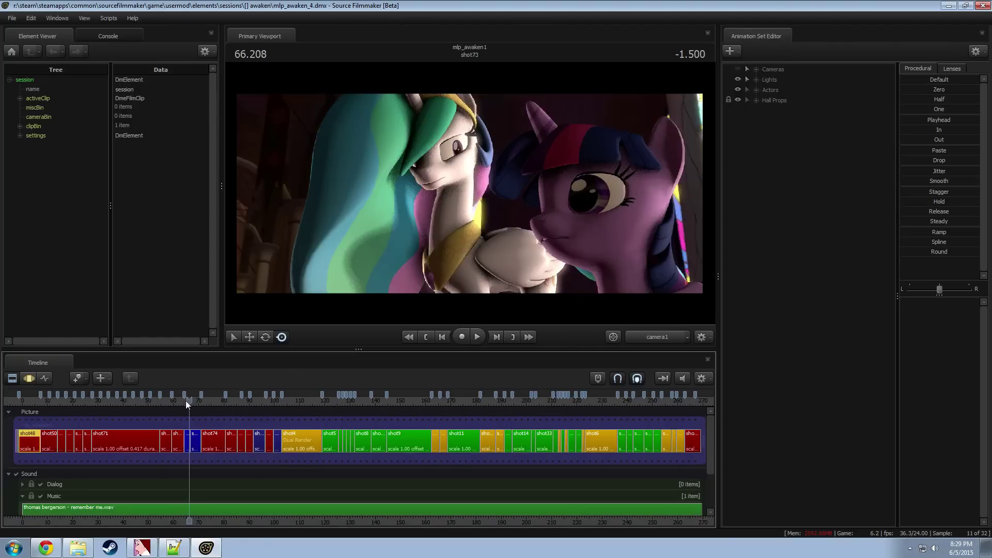
{"action": "scroll", "coordinate": [185, 401], "scroll_direction": "up", "scroll_amount": 4}
Step: Set shot73's clip color to red 150, green 0, blue 0
{"action": "right_click", "coordinate": [184, 458]}
{"action": "mouse_move", "coordinate": [218, 305]}
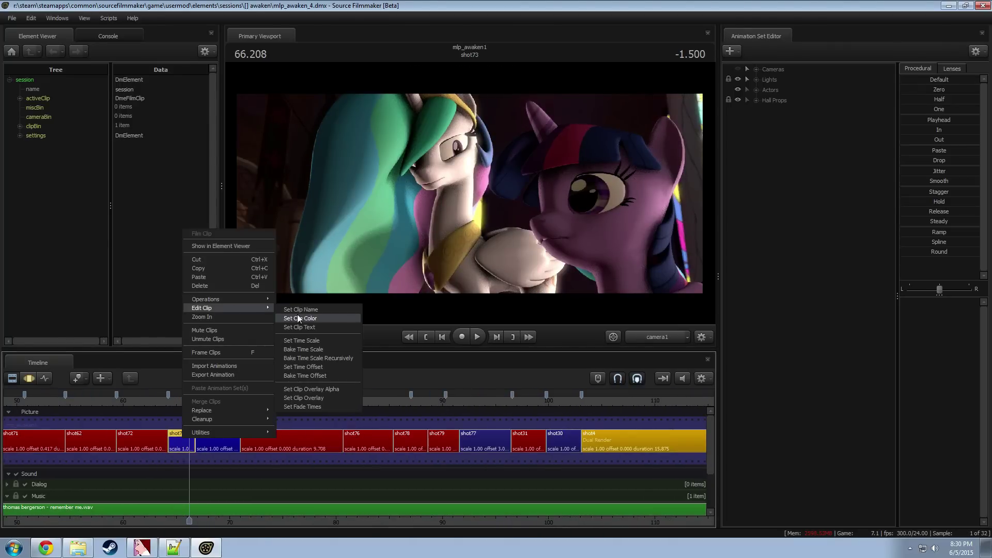
{"action": "left_click", "coordinate": [297, 314]}
{"action": "double_click", "coordinate": [551, 275]}
{"action": "type", "text": "15"}
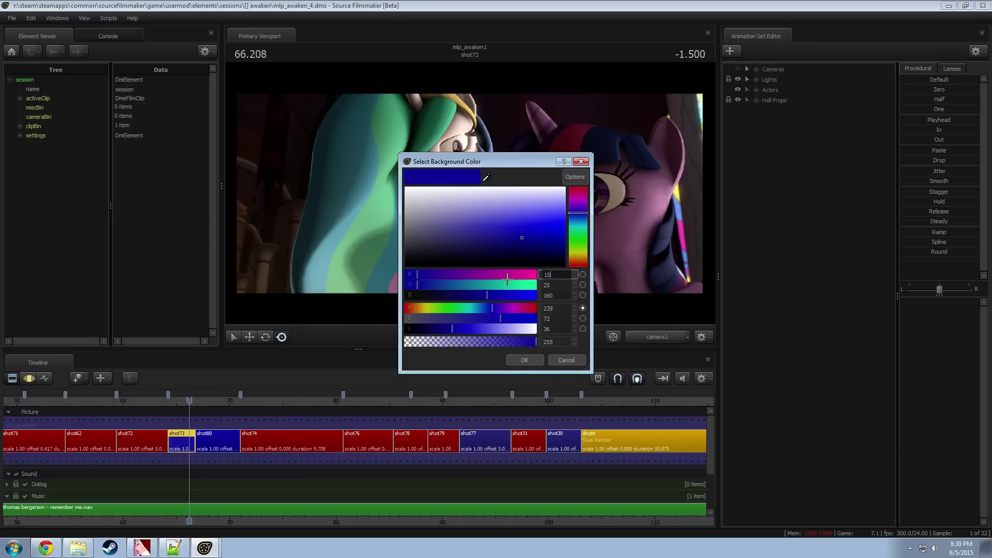
{"action": "type", "text": "0"}
{"action": "key", "text": "Tab"}
{"action": "type", "text": "0"}
{"action": "key", "text": "Tab"}
{"action": "type", "text": "0"}
{"action": "key", "text": "Tab"}
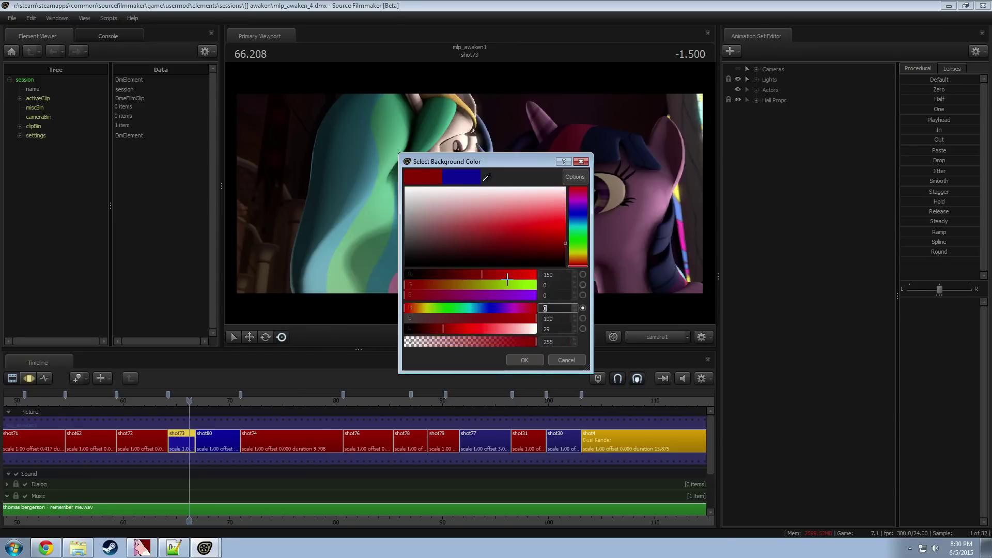
{"action": "key", "text": "Tab"}
{"action": "key", "text": "Tab"}
{"action": "type", "text": "0"}
{"action": "key", "text": "Tab"}
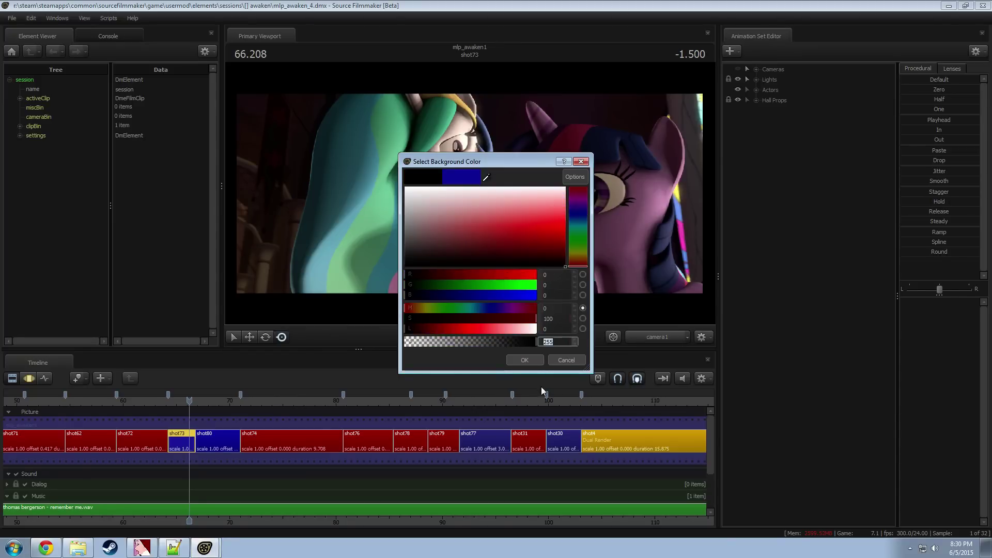
{"action": "left_click", "coordinate": [549, 274]}
{"action": "type", "text": "150"}
{"action": "key", "text": "Tab"}
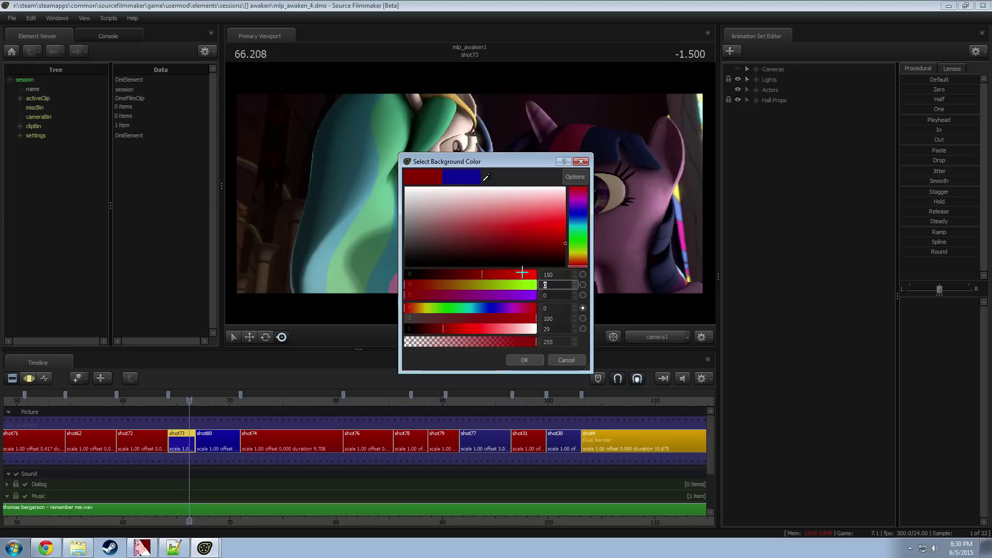
{"action": "left_click", "coordinate": [533, 363]}
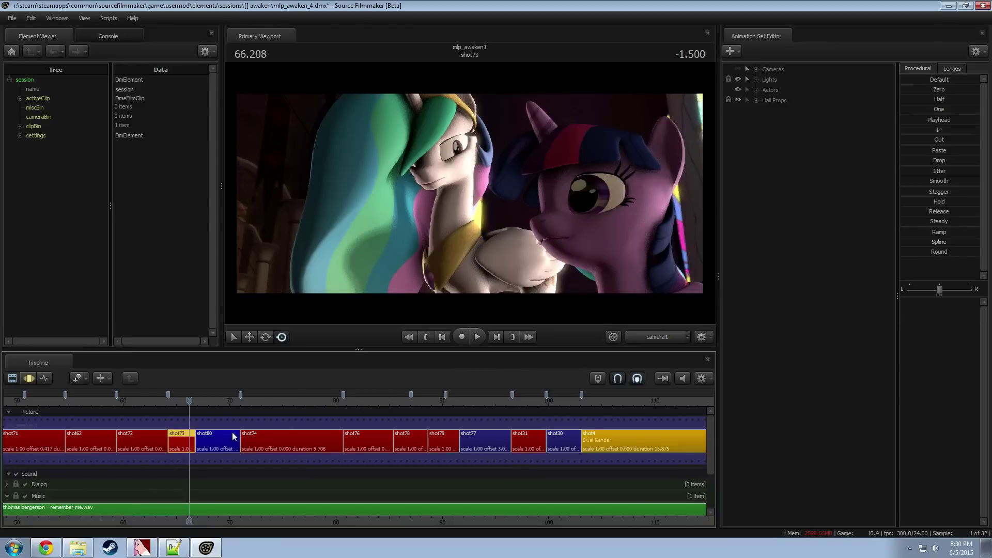
Step: Open shot80's clip color for editing, with its red value selected
{"action": "right_click", "coordinate": [215, 440]}
{"action": "mouse_move", "coordinate": [243, 309]}
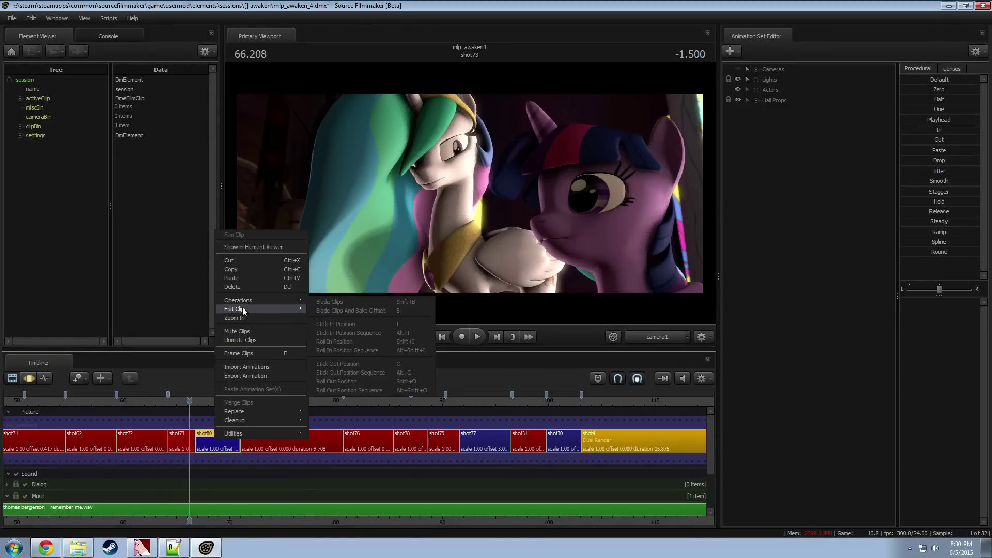
{"action": "left_click", "coordinate": [386, 312]}
{"action": "left_click_drag", "start_coordinate": [557, 276], "coordinate": [507, 270]}
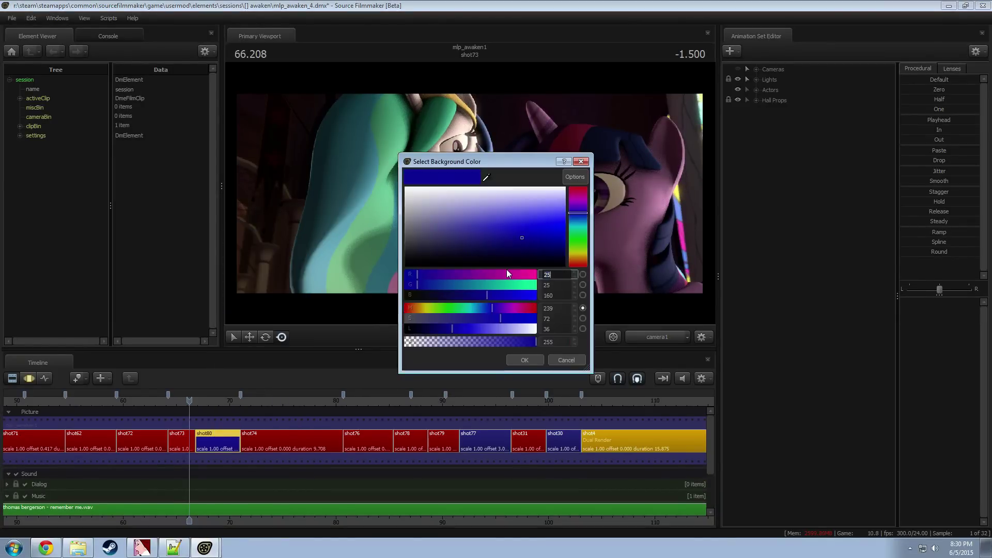
Step: Set the background color of the shot80 clip to red with RGB 150, 0, 0
{"action": "type", "text": "14"}
{"action": "key", "text": "Tab"}
{"action": "type", "text": "0"}
{"action": "key", "text": "Tab"}
{"action": "key", "text": "Tab"}
{"action": "key", "text": "shift+Tab"}
{"action": "type", "text": "0"}
{"action": "key", "text": "Tab"}
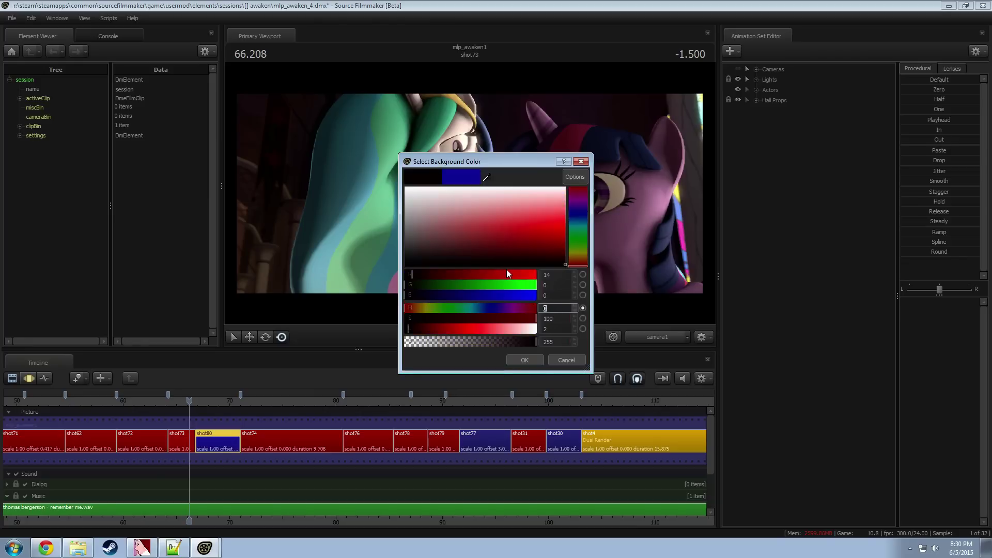
{"action": "key", "text": "shift+Tab"}
{"action": "key", "text": "shift+Tab"}
{"action": "key", "text": "shift+Tab"}
{"action": "type", "text": "150"}
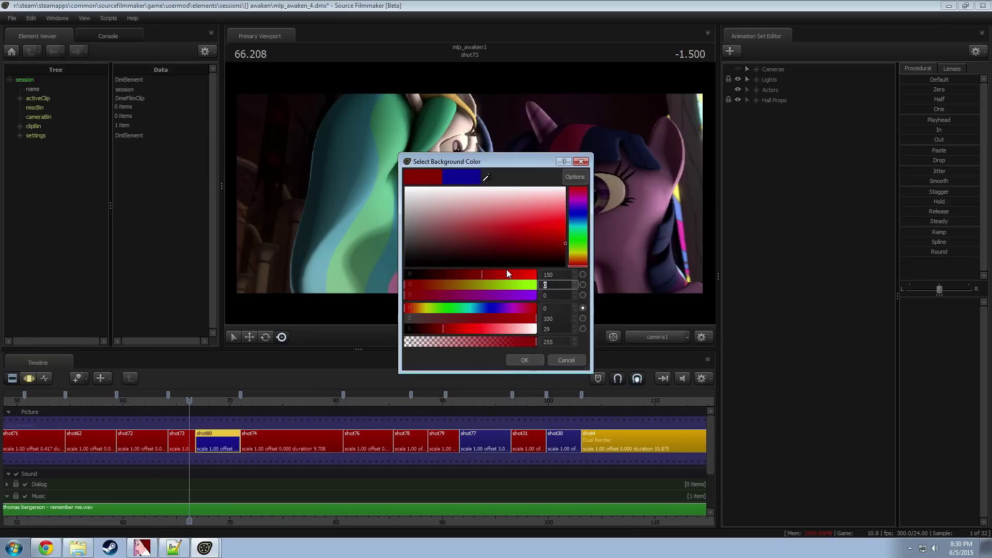
{"action": "left_click", "coordinate": [525, 360]}
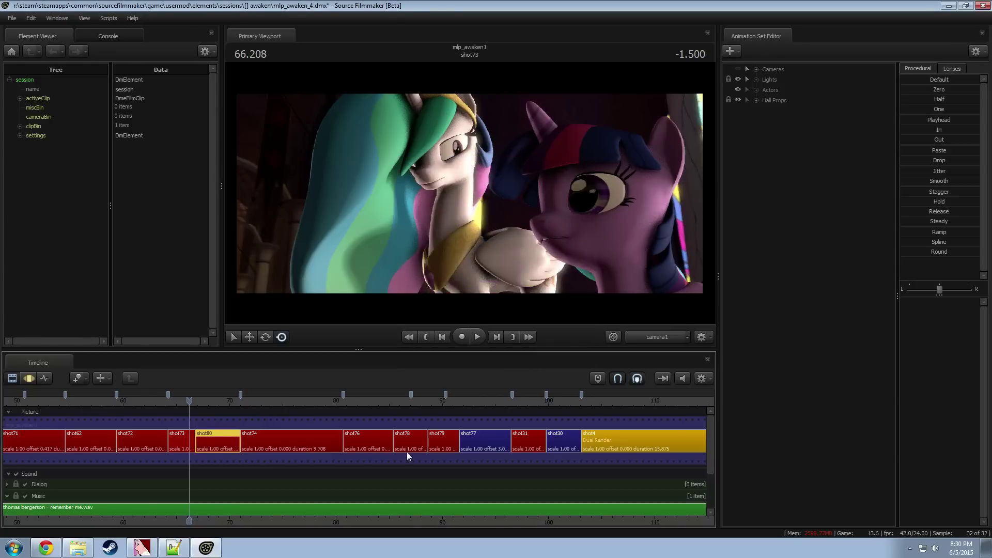
Step: Play back the sequence around shot77 to review how the shot's camera move looks
{"action": "scroll", "coordinate": [398, 449], "scroll_direction": "down", "scroll_amount": 2}
{"action": "scroll", "coordinate": [204, 414], "scroll_direction": "down", "scroll_amount": 4}
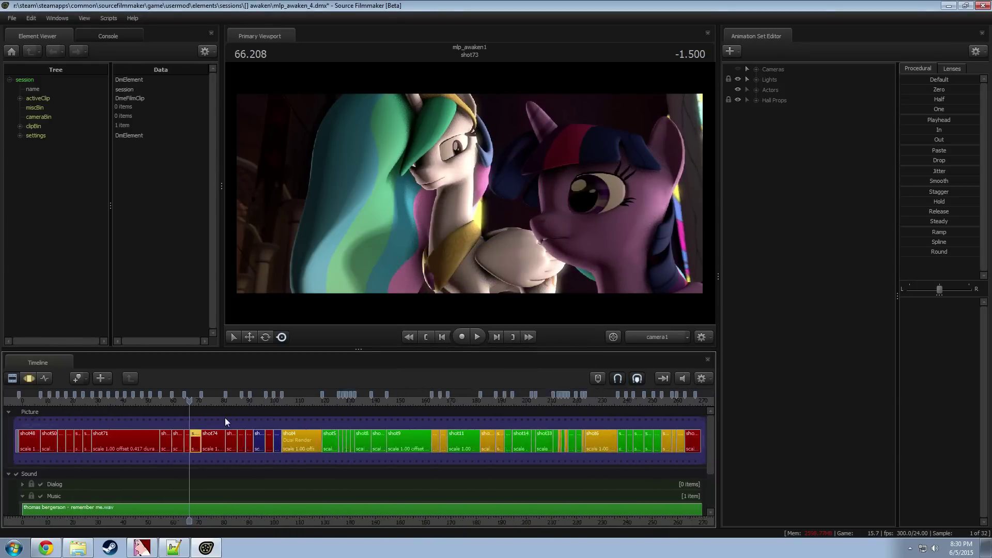
{"action": "left_click", "coordinate": [283, 403]}
{"action": "left_click_drag", "start_coordinate": [283, 402], "coordinate": [314, 401]}
{"action": "key", "text": "space"}
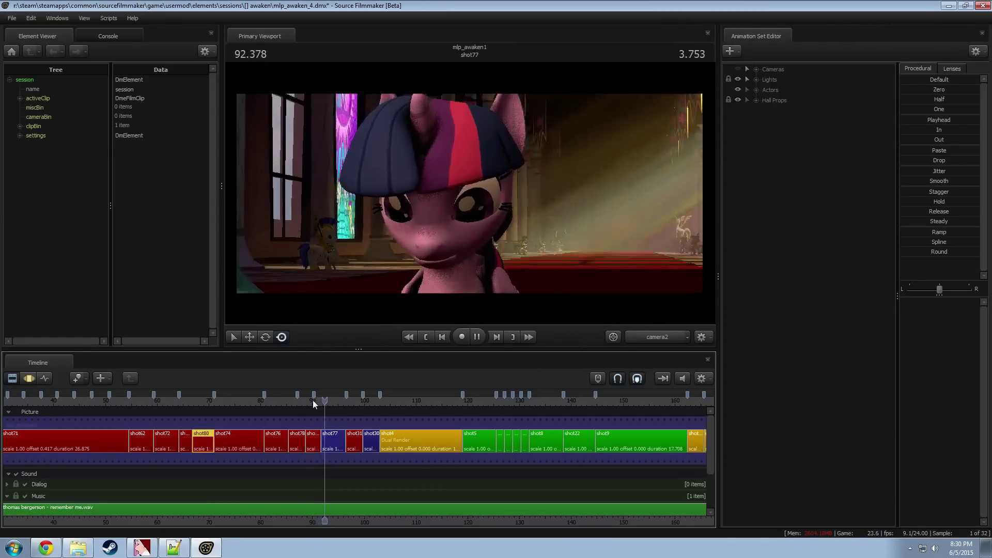
{"action": "key", "text": "space"}
{"action": "scroll", "coordinate": [313, 401], "scroll_direction": "up", "scroll_amount": 4}
{"action": "scroll", "coordinate": [314, 403], "scroll_direction": "up", "scroll_amount": 1}
{"action": "key", "text": "space"}
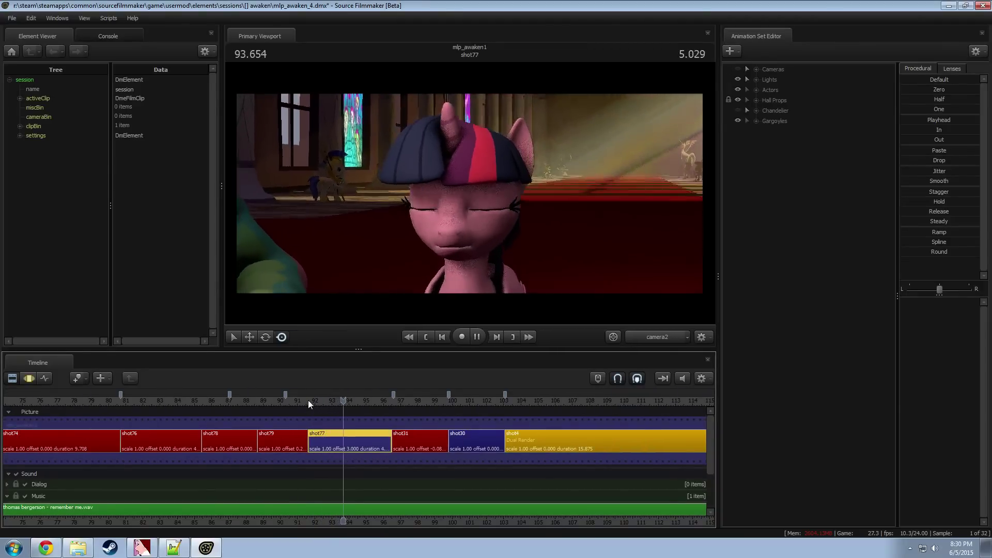
{"action": "key", "text": "space"}
Step: Open the Cameras group of shot77 for motion editing and centre a time selection at 93, with falloff from about 91.5 to 95
{"action": "left_click", "coordinate": [774, 69]}
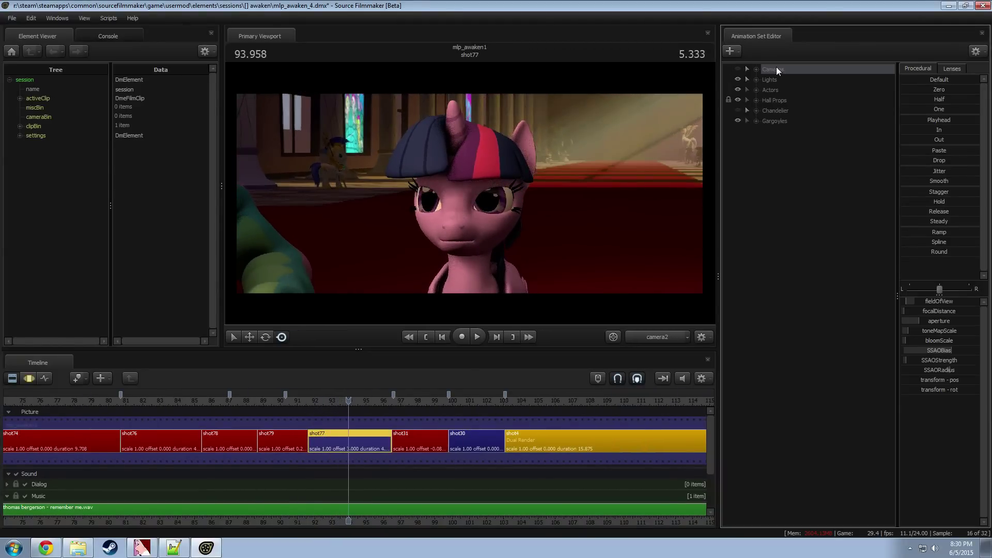
{"action": "key", "text": "F3"}
{"action": "scroll", "coordinate": [373, 417], "scroll_direction": "up", "scroll_amount": 4}
{"action": "left_click_drag", "start_coordinate": [257, 471], "coordinate": [290, 477]}
{"action": "left_click", "coordinate": [306, 478]}
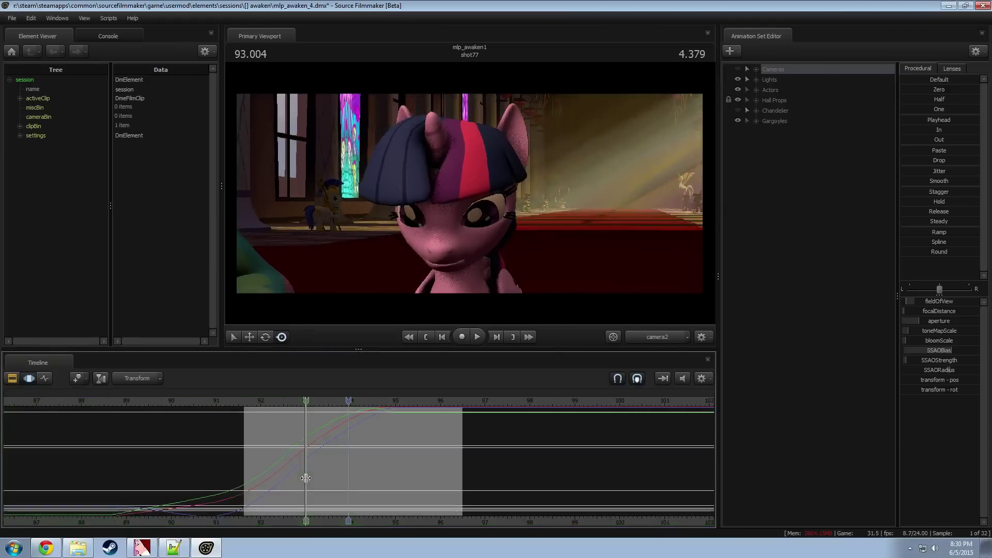
{"action": "scroll", "coordinate": [305, 478], "scroll_direction": "up", "scroll_amount": 2, "text": "shift"}
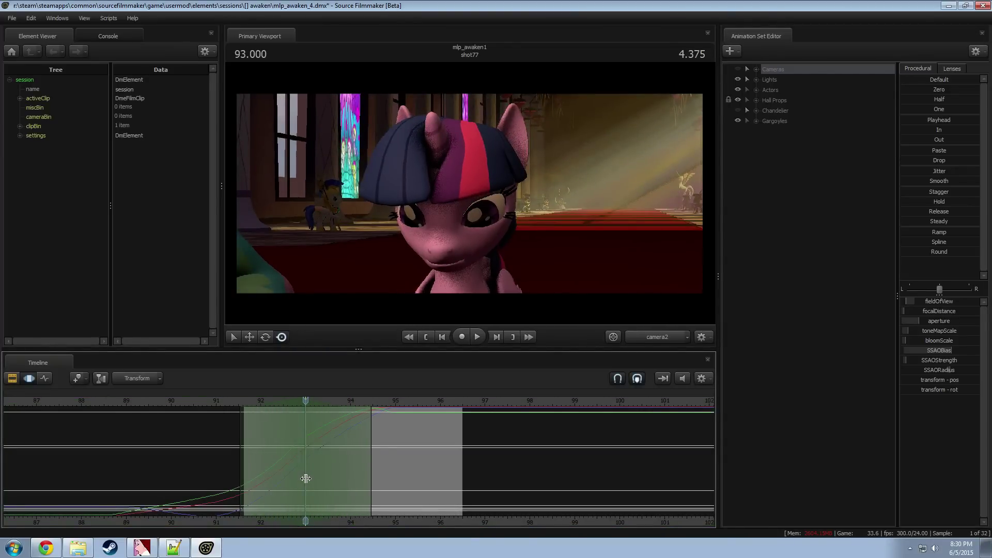
{"action": "left_click_drag", "start_coordinate": [374, 452], "coordinate": [399, 447]}
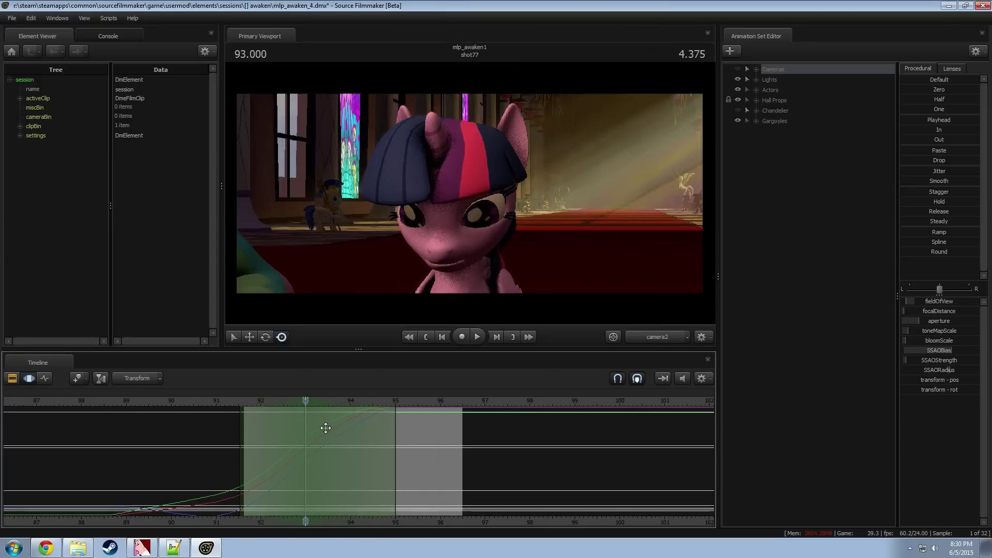
Step: Apply a procedural preset to the camera motion, shift the selection's centre to about 92.5 with falloff starting at 91, and replay it
{"action": "key", "text": "grave"}
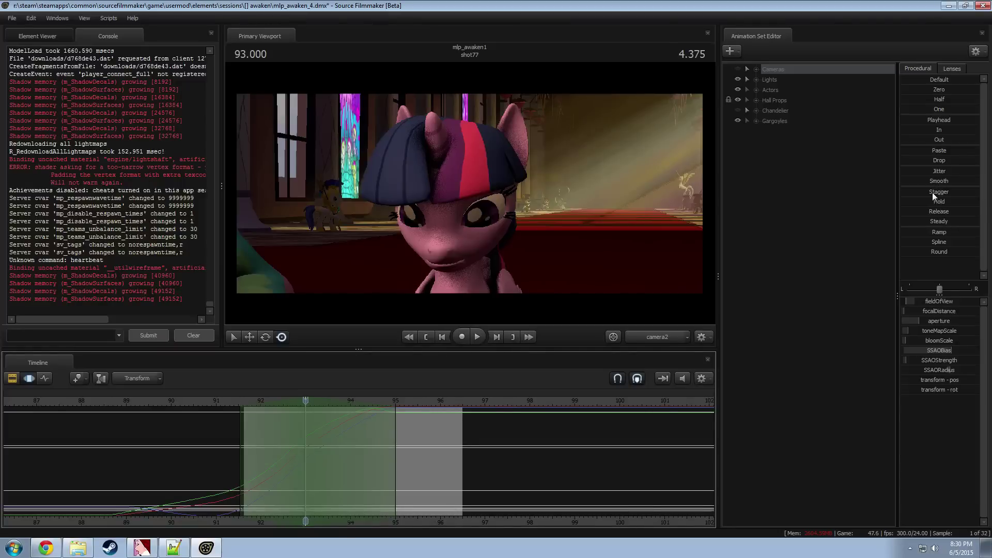
{"action": "left_click_drag", "start_coordinate": [932, 202], "coordinate": [952, 203]}
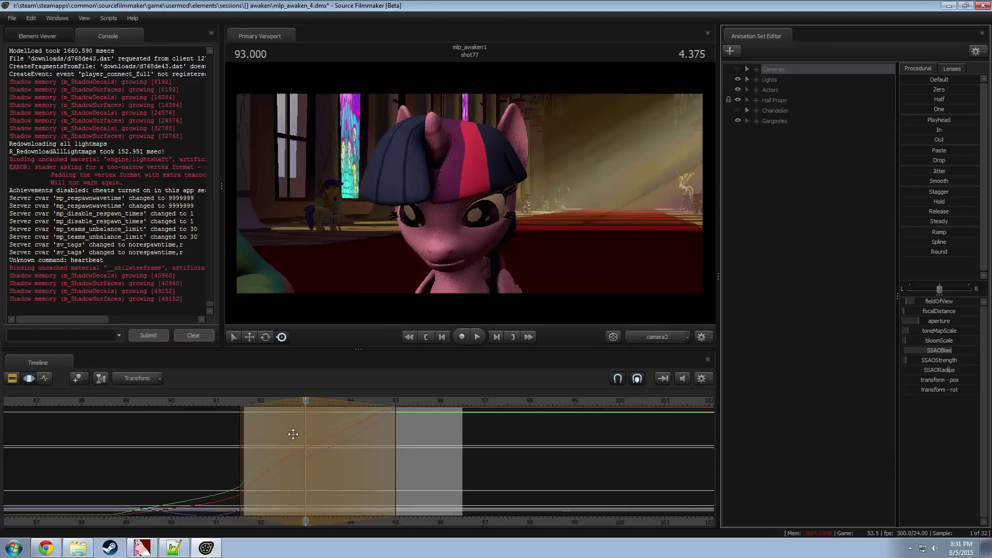
{"action": "left_click_drag", "start_coordinate": [293, 434], "coordinate": [245, 421]}
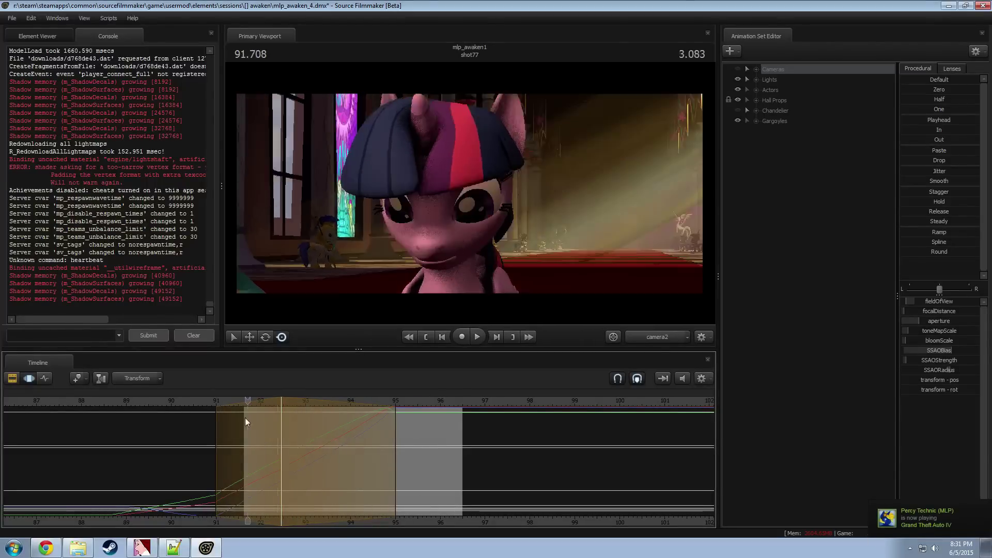
{"action": "key", "text": "space"}
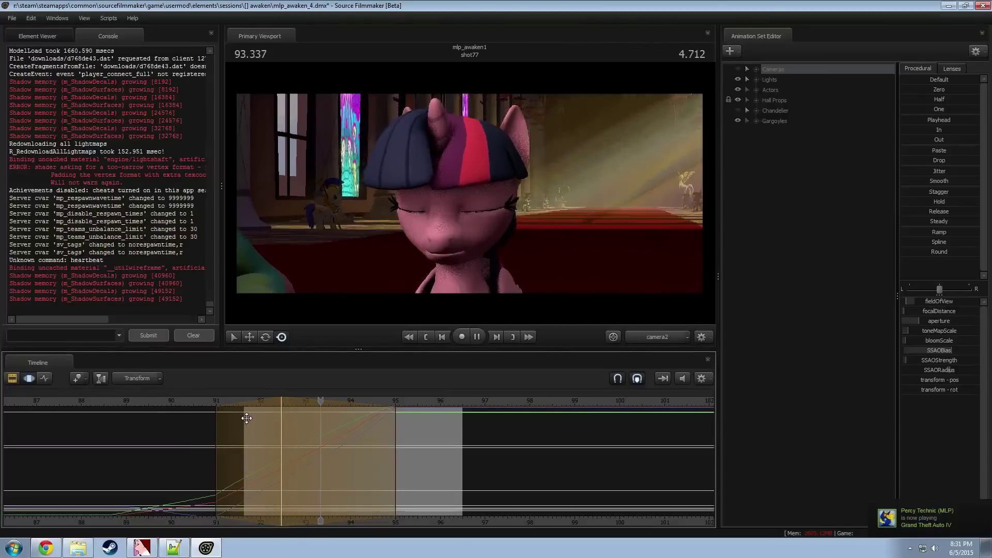
{"action": "key", "text": "space"}
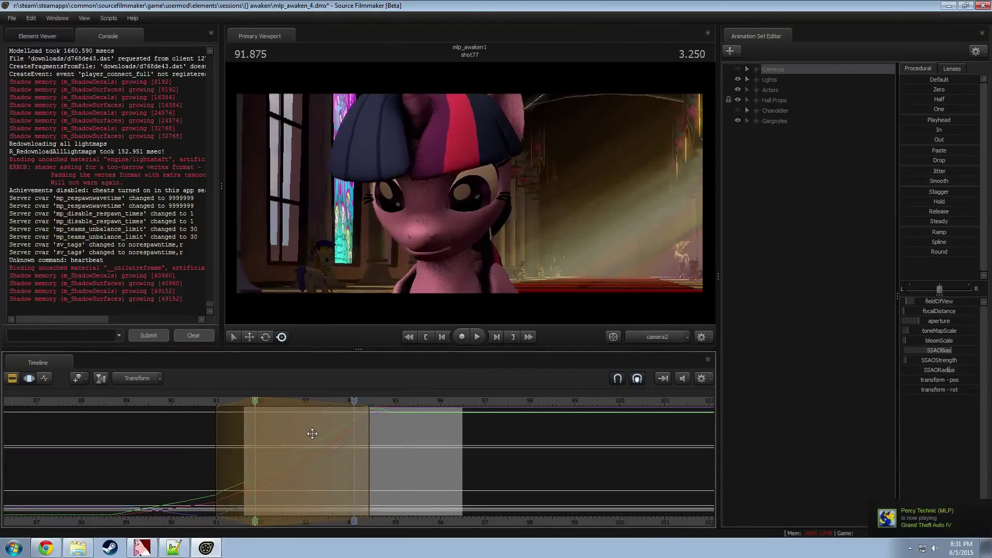
Step: Move the selection's centre to about 91.9, shorten its ending falloff to about 93.6, and replay the camera move
{"action": "left_click_drag", "start_coordinate": [312, 434], "coordinate": [240, 421]}
{"action": "key", "text": "space"}
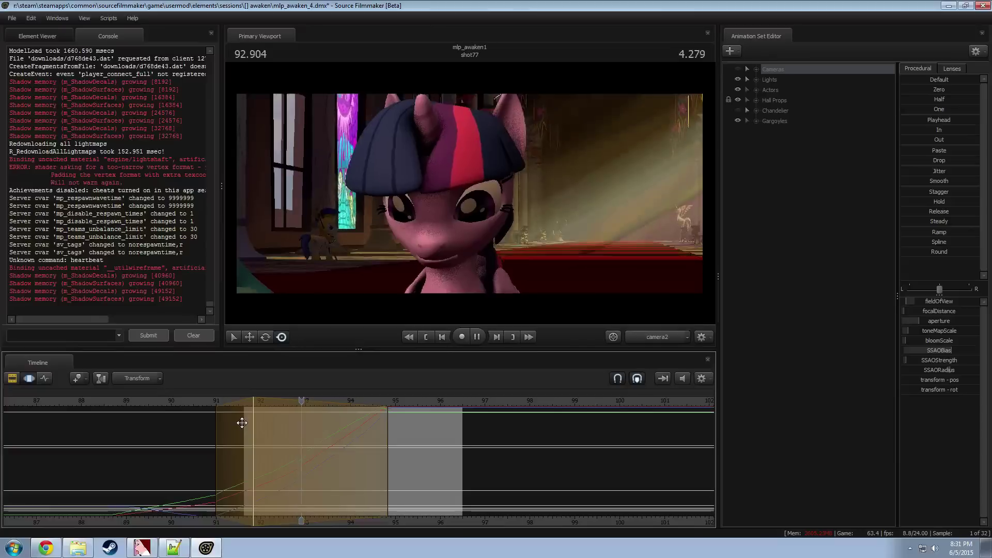
{"action": "key", "text": "space"}
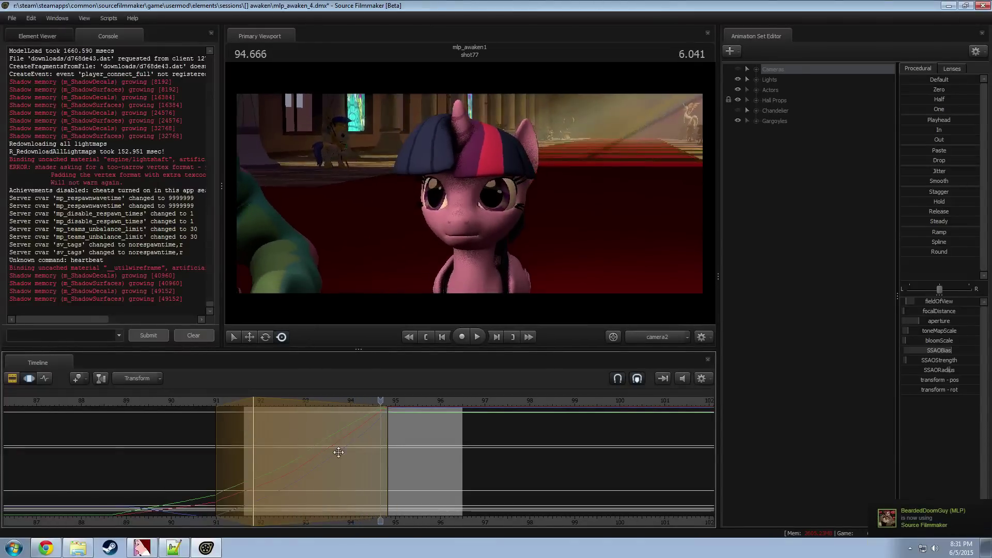
{"action": "left_click_drag", "start_coordinate": [390, 453], "coordinate": [329, 457]}
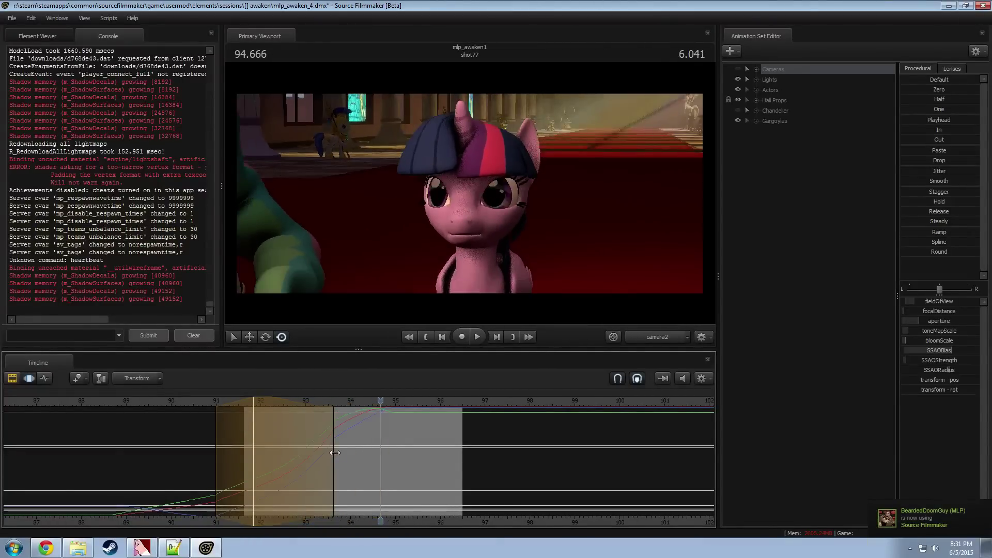
{"action": "left_click", "coordinate": [231, 419]}
{"action": "key", "text": "space"}
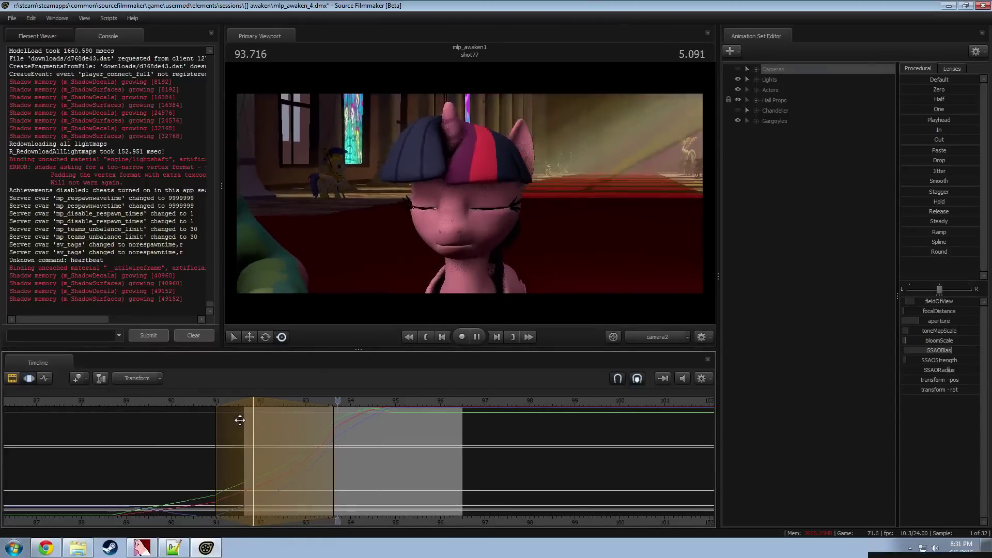
{"action": "key", "text": "space"}
Step: Adjust the camera selection's falloff to span about 90.4 to 93.1 and replay the shot
{"action": "left_click_drag", "start_coordinate": [333, 457], "coordinate": [307, 460]}
{"action": "left_click_drag", "start_coordinate": [218, 471], "coordinate": [188, 472]}
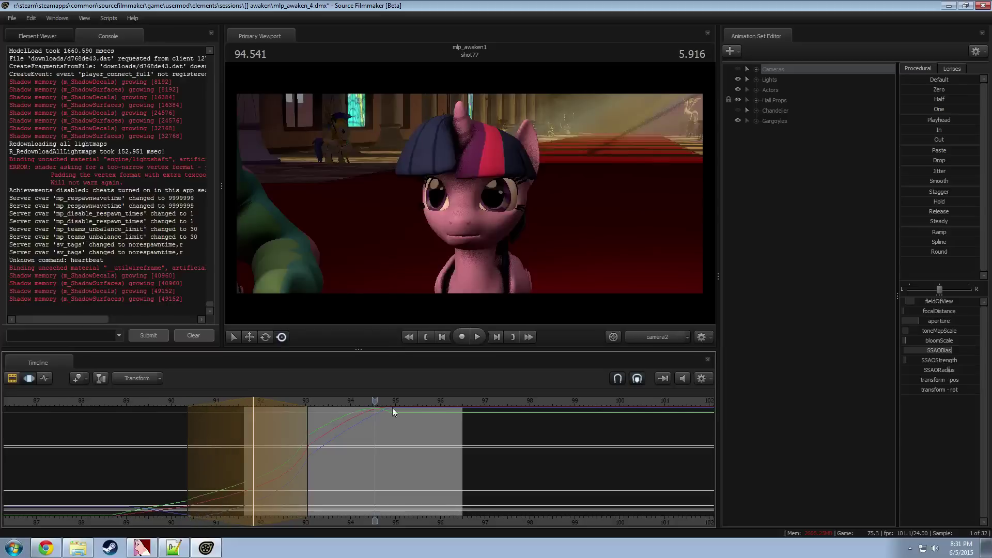
{"action": "left_click", "coordinate": [214, 410]}
{"action": "key", "text": "space"}
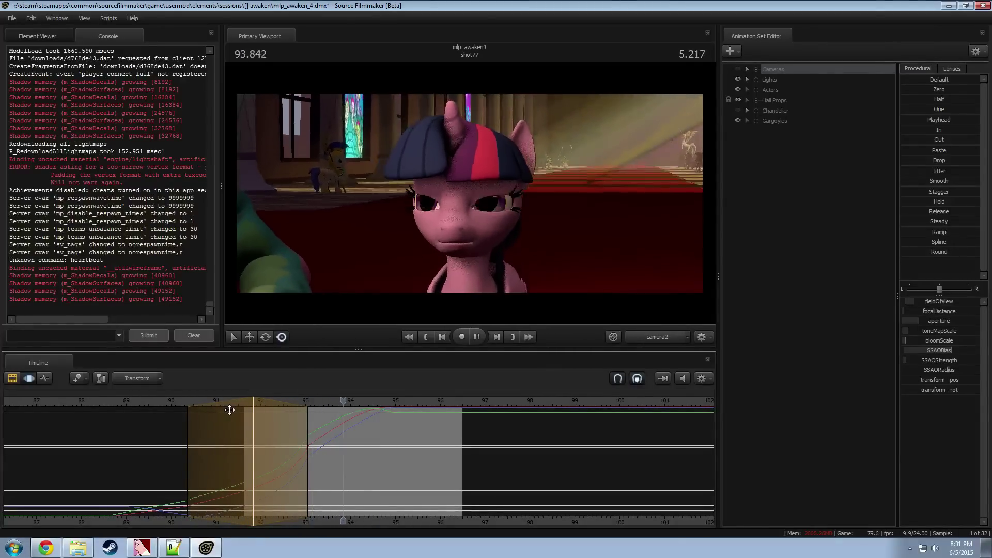
{"action": "key", "text": "space"}
Step: Smooth the middle of the camera move with a selection from about 92.9 to 93.4, falloff from 92.5 to 94, and replay it
{"action": "mouse_move", "coordinate": [309, 456]}
{"action": "left_mouse_down"}
{"action": "mouse_move", "coordinate": [339, 456]}
{"action": "mouse_move", "coordinate": [316, 458]}
{"action": "left_mouse_up"}
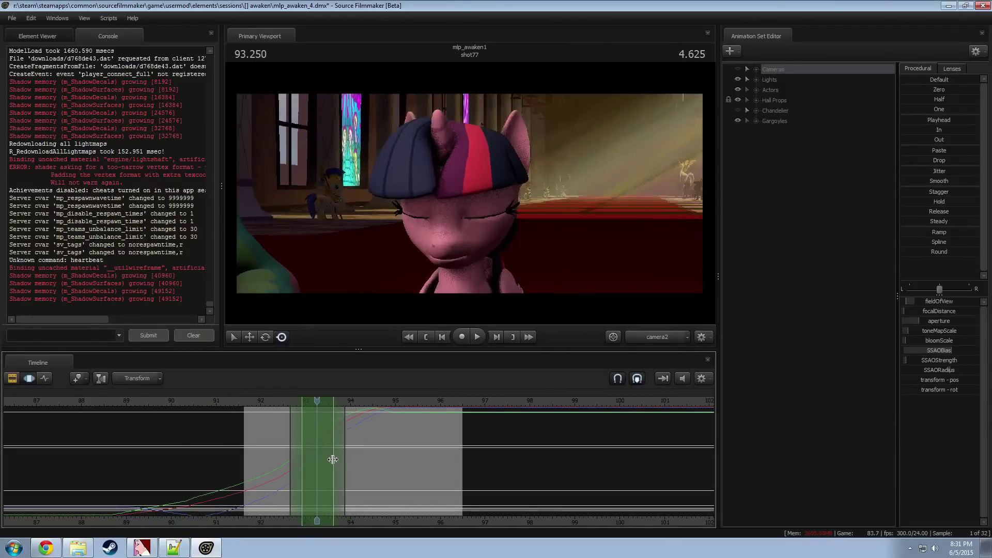
{"action": "key", "text": "space"}
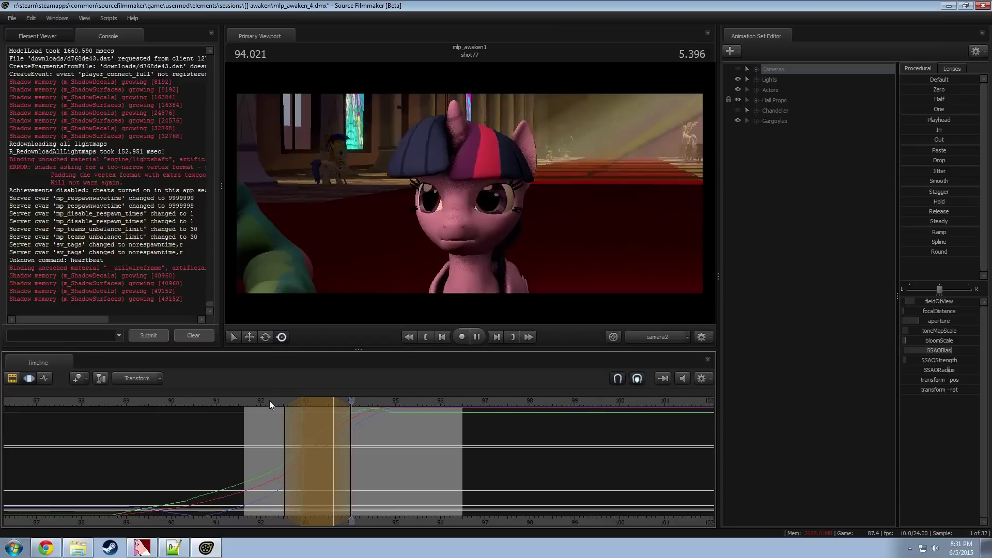
{"action": "left_click_drag", "start_coordinate": [334, 435], "coordinate": [325, 435]}
{"action": "left_click", "coordinate": [257, 401]}
{"action": "key", "text": "space"}
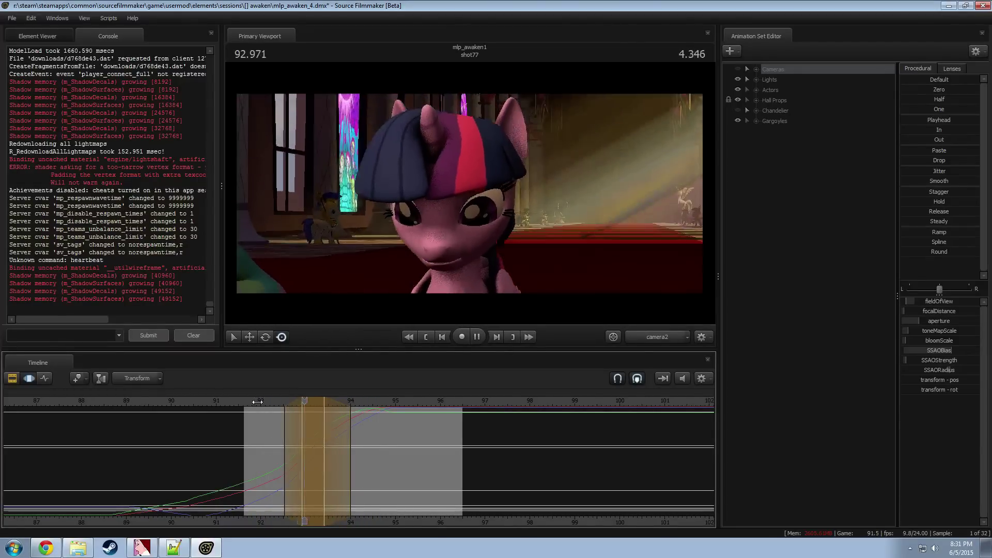
{"action": "key", "text": "space"}
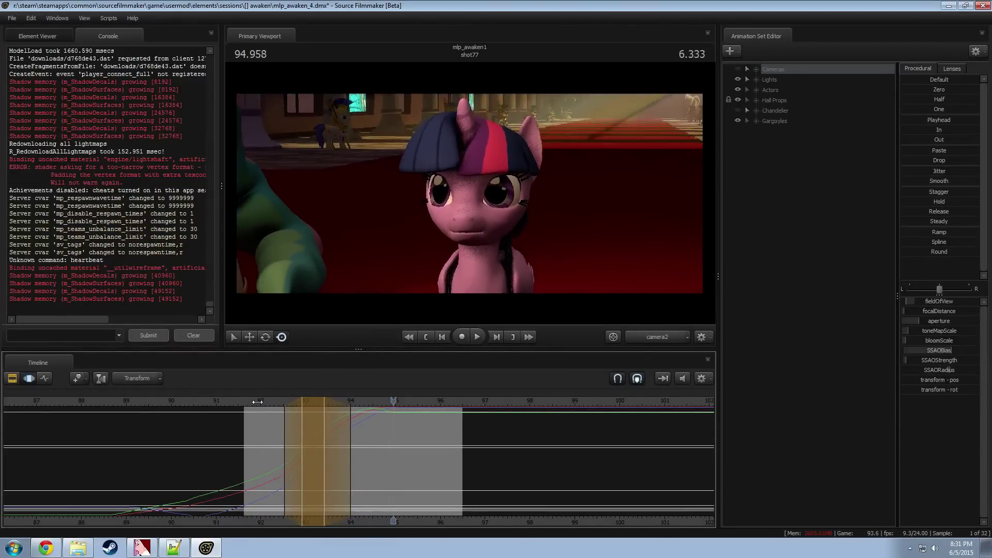
{"action": "key", "text": "space"}
{"action": "left_click", "coordinate": [246, 401]}
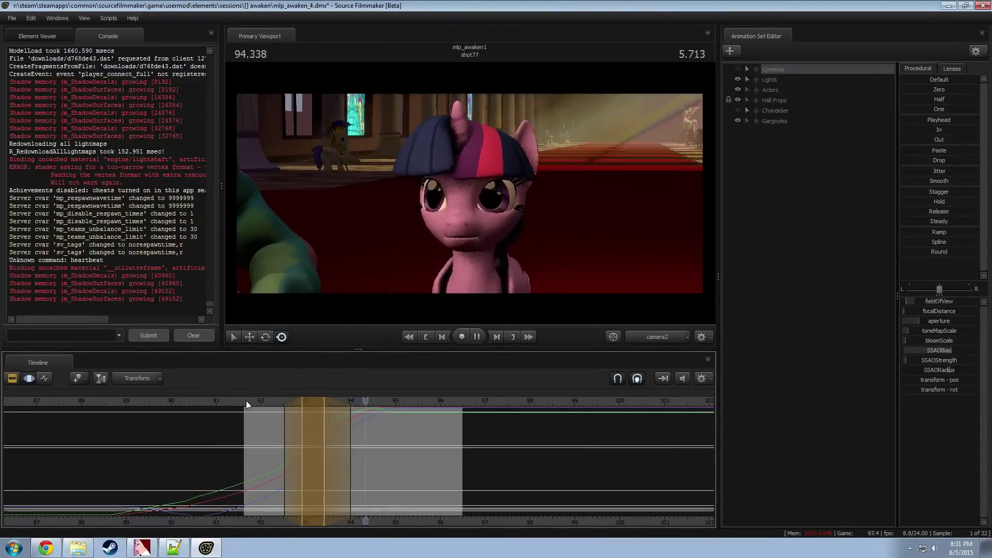
{"action": "key", "text": "space"}
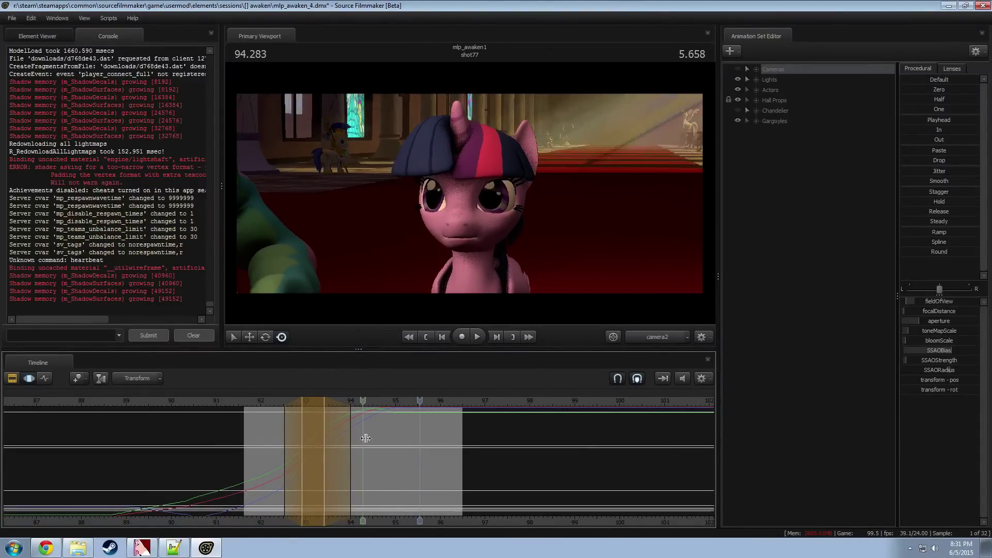
Step: Apply a procedural preset to the end of the camera move, selecting about 94.7 to 95.9 with falloff from 94 to 96.6
{"action": "left_click_drag", "start_coordinate": [380, 439], "coordinate": [436, 438], "text": "shift"}
{"action": "scroll", "coordinate": [435, 438], "scroll_direction": "up", "scroll_amount": 8, "text": "shift"}
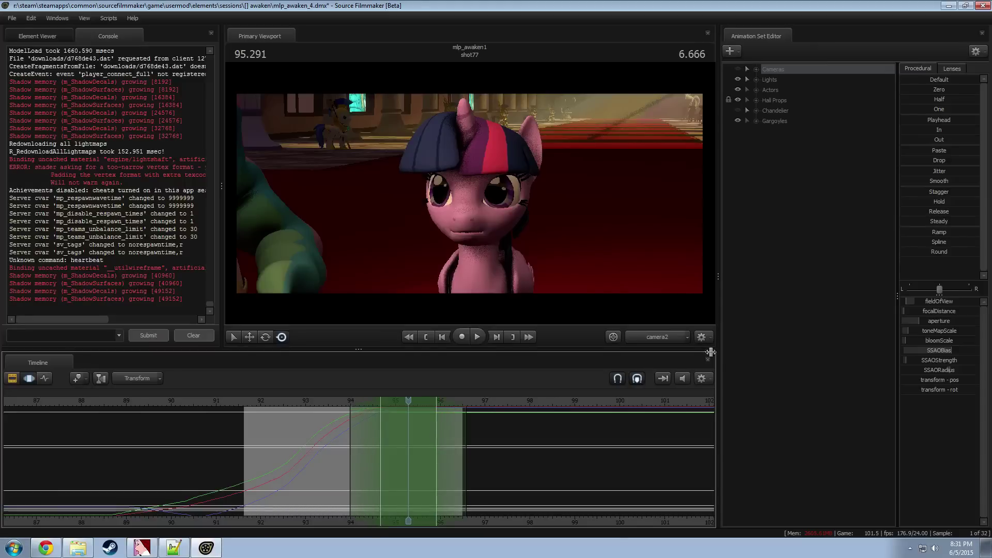
{"action": "left_click", "coordinate": [923, 253]}
{"action": "key", "text": "space"}
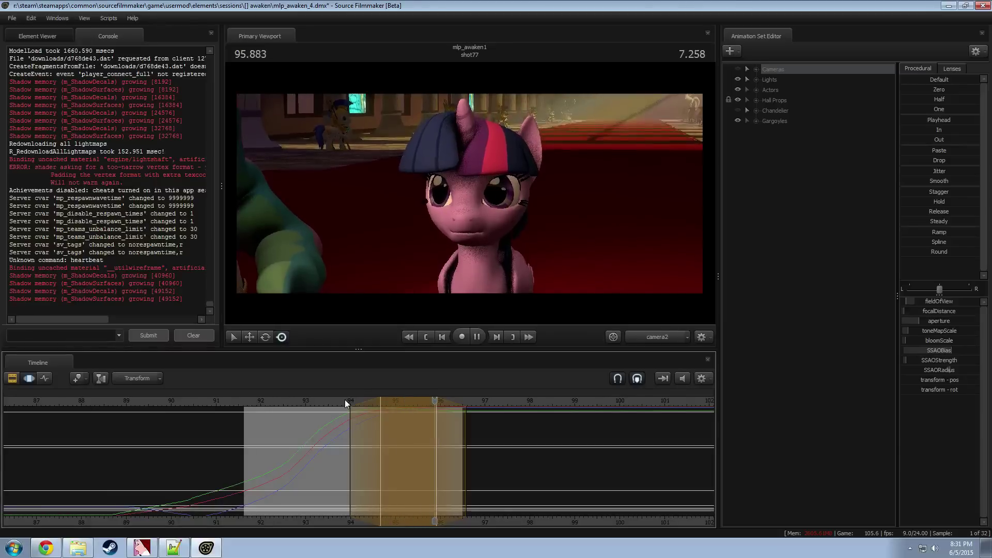
{"action": "key", "text": "space"}
Step: Extend the selection's start to about 94.2 with falloff from about 93.7, and replay shot77's camera move
{"action": "left_click_drag", "start_coordinate": [361, 434], "coordinate": [339, 434]}
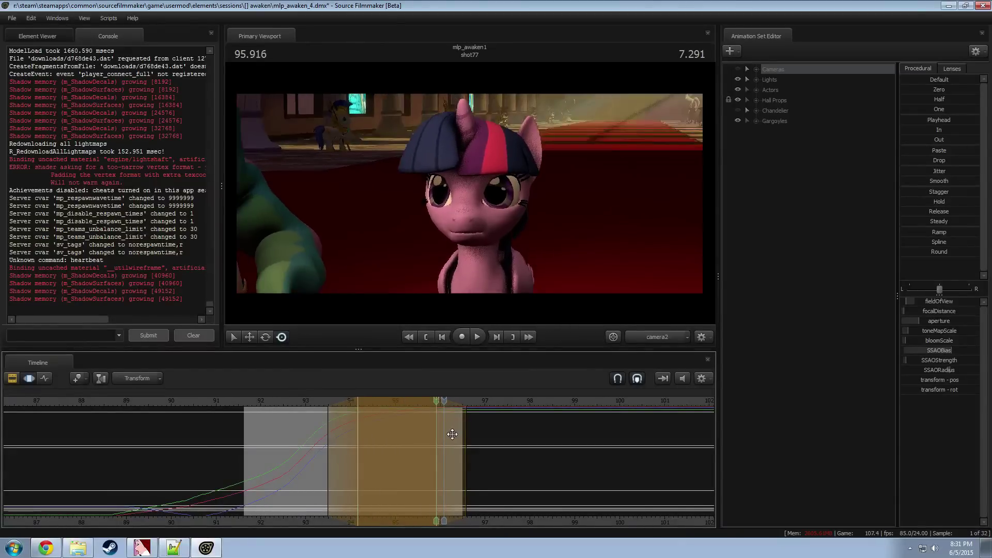
{"action": "key", "text": "space"}
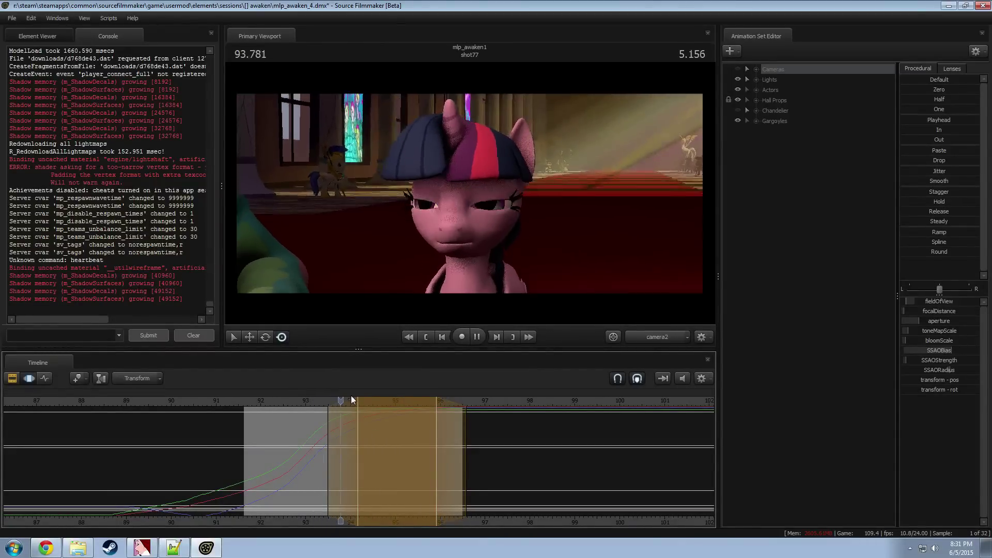
{"action": "left_click_drag", "start_coordinate": [328, 411], "coordinate": [337, 411]}
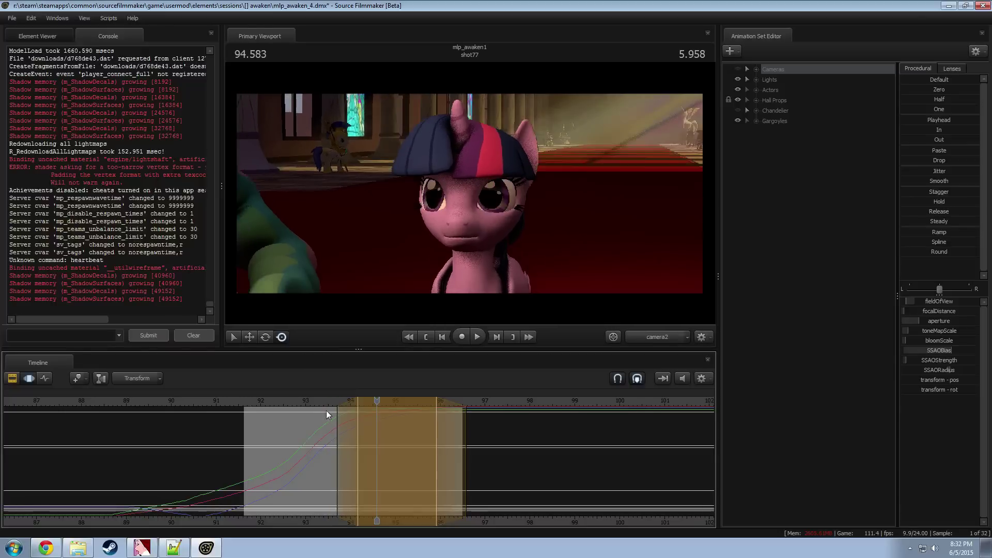
{"action": "left_click", "coordinate": [328, 403]}
{"action": "key", "text": "space"}
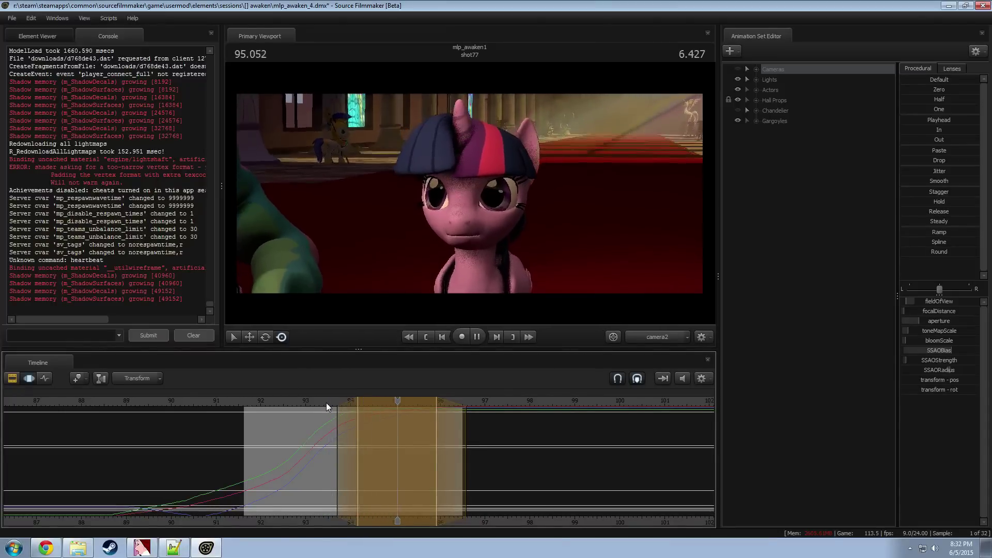
{"action": "left_click", "coordinate": [256, 400]}
{"action": "key", "text": "space"}
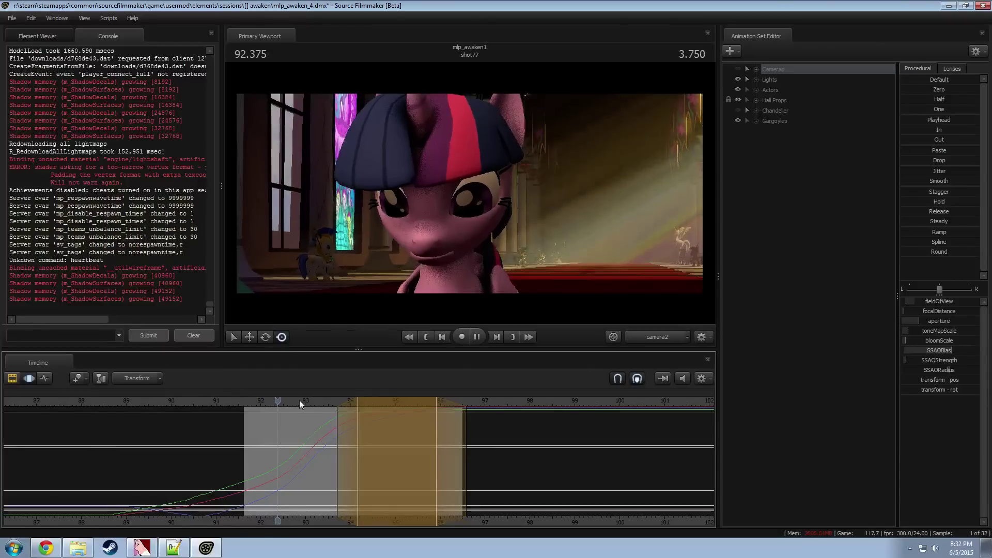
{"action": "key", "text": "space"}
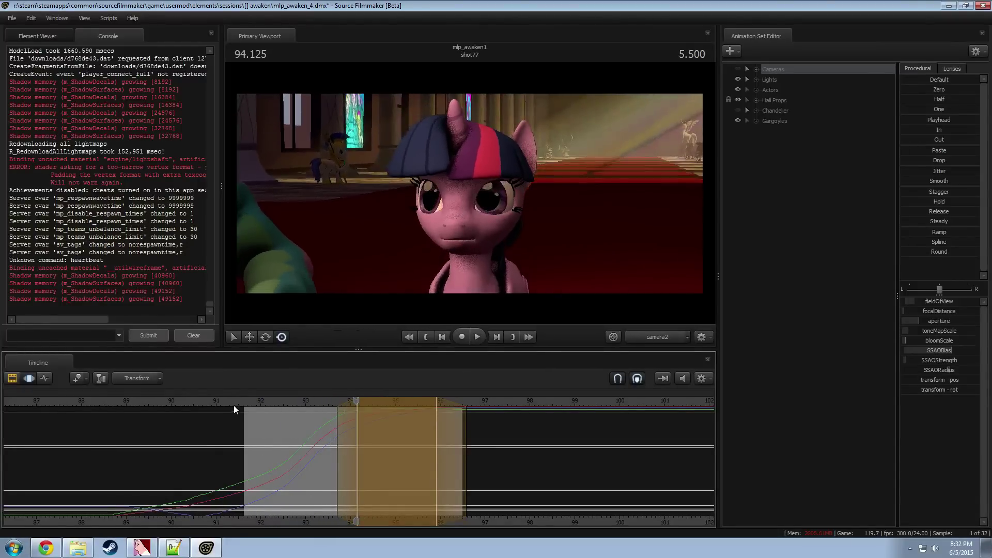
Step: Replay the camera move from about 90.1 through shot77 and scrub across the middle of the shot
{"action": "left_click", "coordinate": [176, 402]}
{"action": "key", "text": "space"}
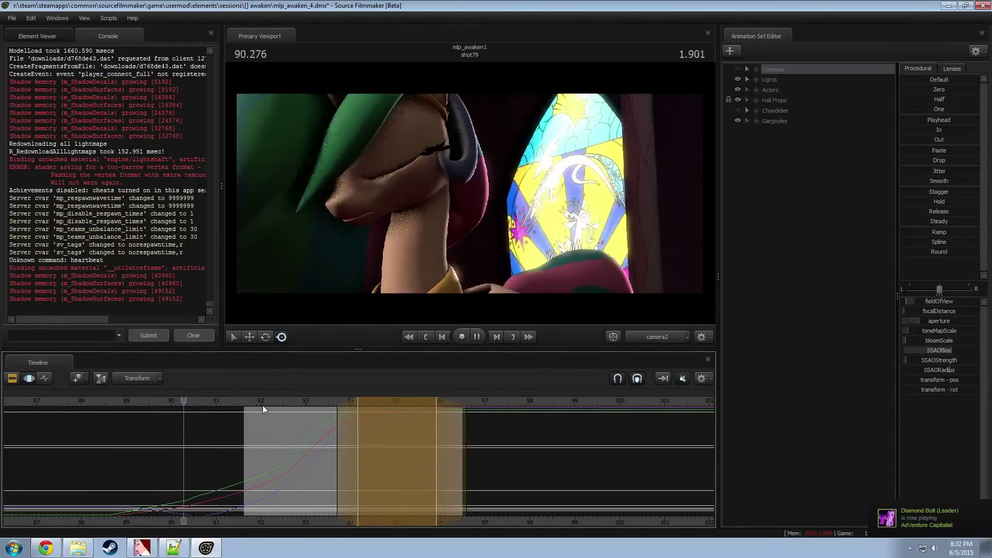
{"action": "key", "text": "space"}
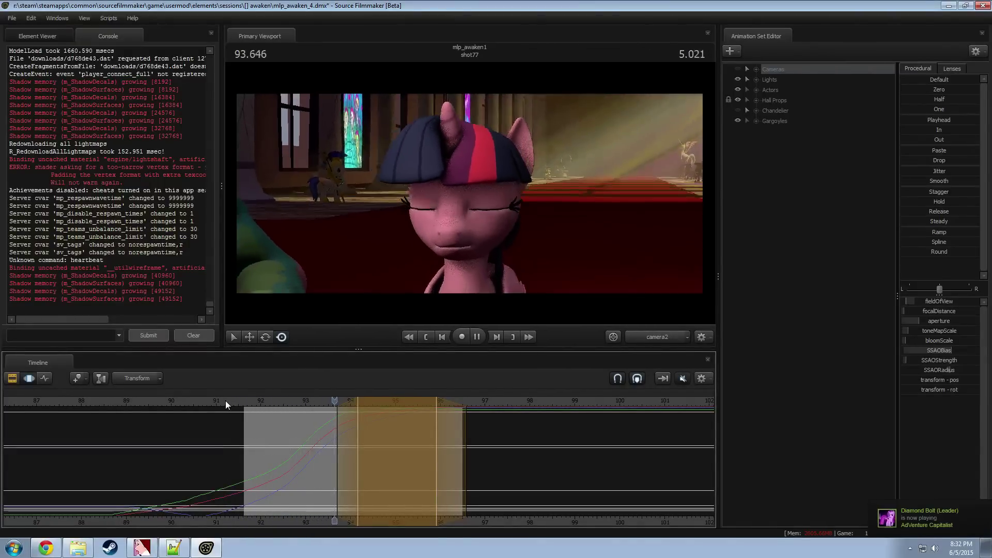
{"action": "left_click_drag", "start_coordinate": [225, 400], "coordinate": [266, 401]}
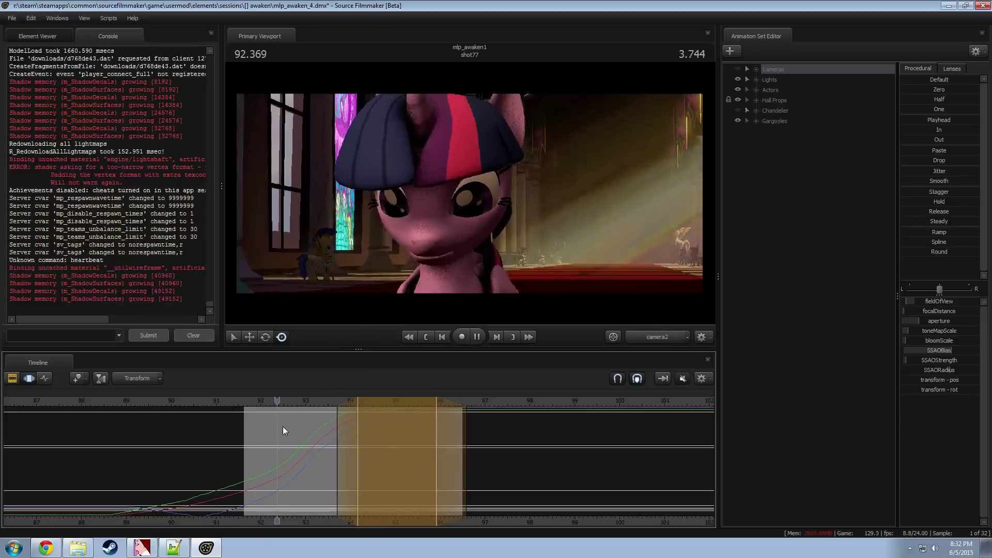
{"action": "key", "text": "space"}
Step: Try retiming the camera motion with a selection starting at about 93.1 and moved to span about 93.4 to 94.1, and replay it
{"action": "left_click_drag", "start_coordinate": [283, 474], "coordinate": [312, 480], "text": "shift"}
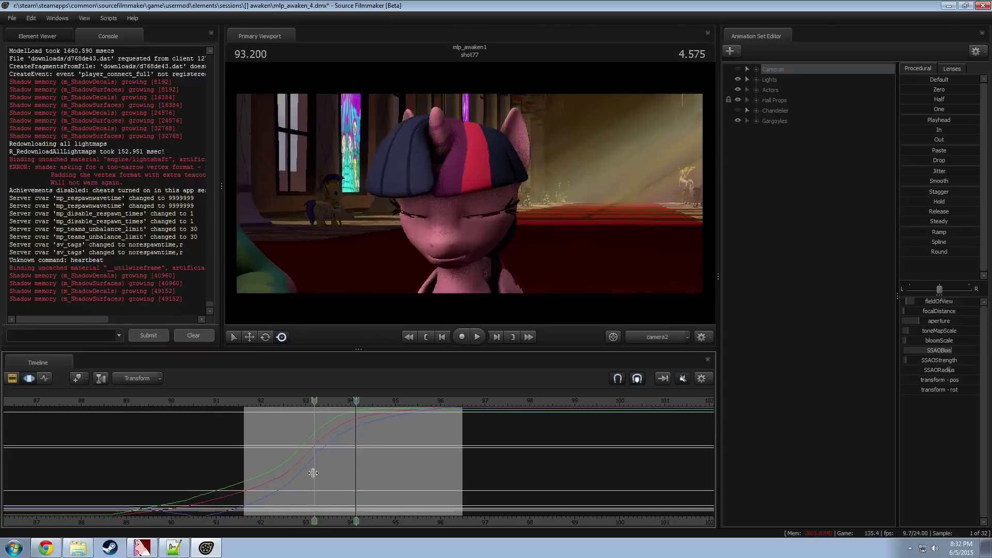
{"action": "left_click", "coordinate": [308, 474], "text": "shift"}
{"action": "scroll", "coordinate": [309, 473], "scroll_direction": "up", "scroll_amount": 6}
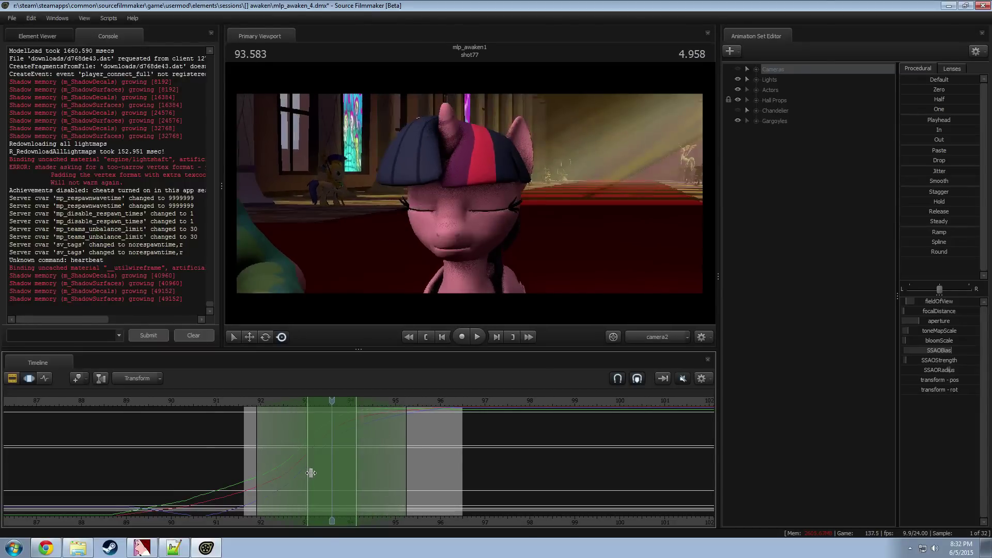
{"action": "left_click_drag", "start_coordinate": [310, 473], "coordinate": [304, 472]}
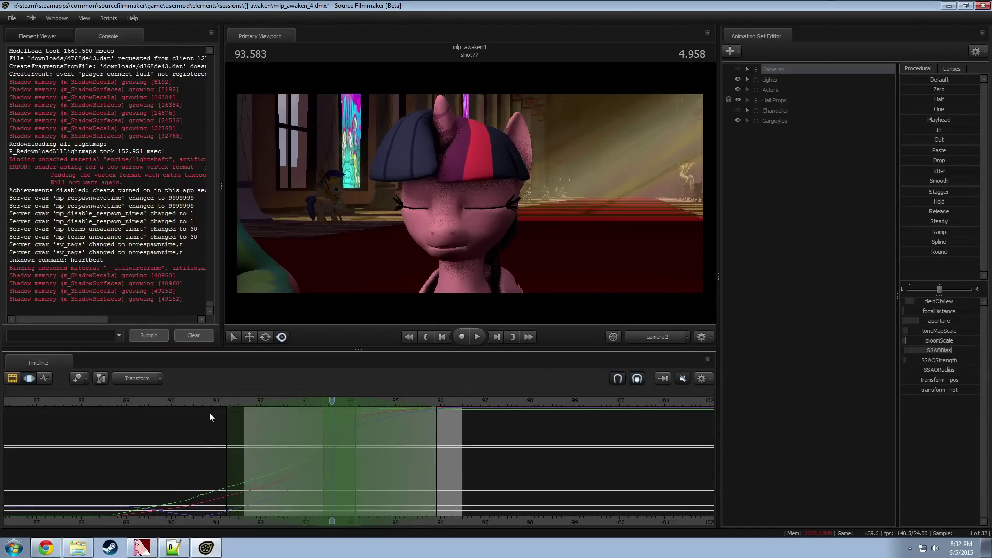
{"action": "key", "text": "space"}
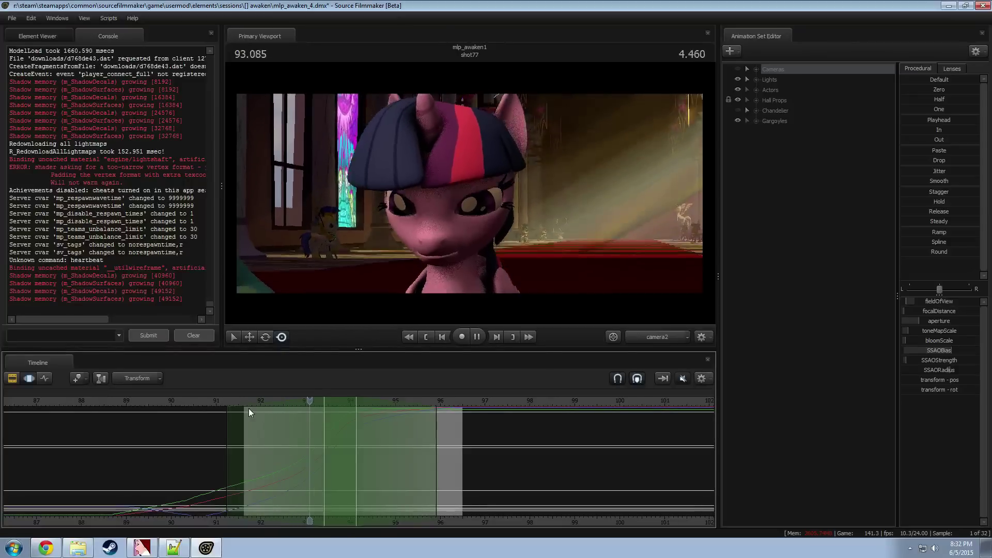
{"action": "key", "text": "space"}
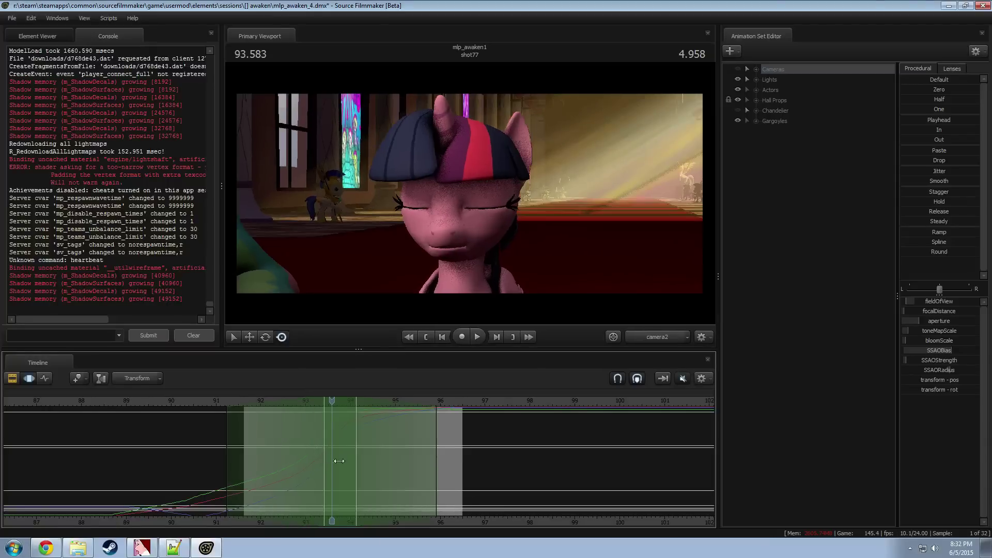
Step: Try shifting the retimed camera selection earlier to span about 93.1 to 93.7, and replay it
{"action": "left_click_drag", "start_coordinate": [352, 457], "coordinate": [326, 447]}
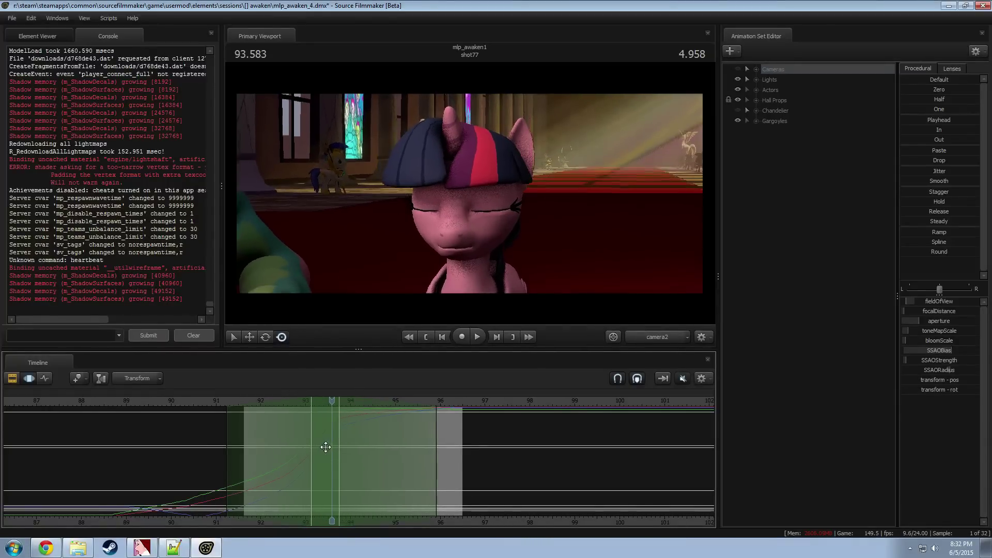
{"action": "left_click", "coordinate": [252, 403]}
{"action": "key", "text": "space"}
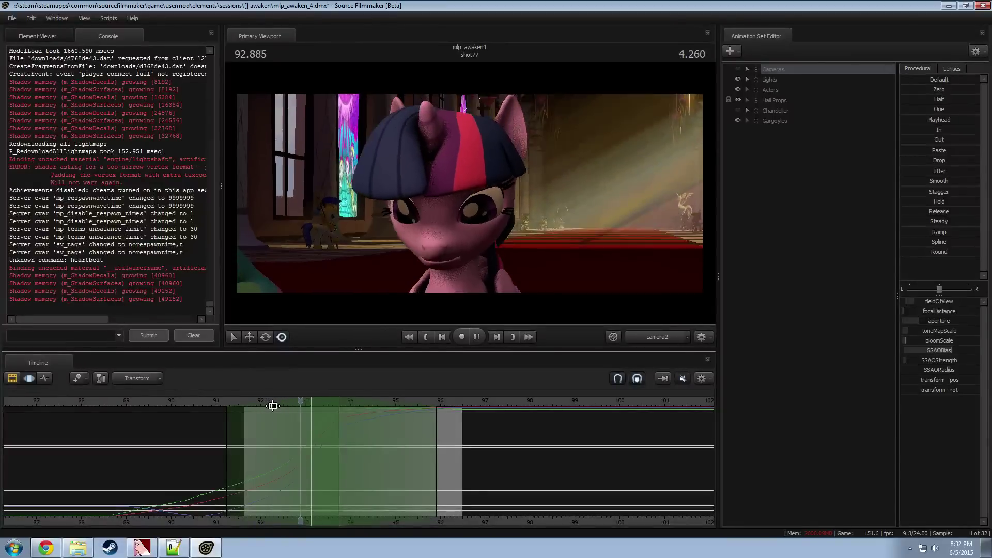
{"action": "key", "text": "space"}
Step: Undo the last retiming changes to the camera selection, replaying shot77's camera move between them
{"action": "key", "text": "ctrl+z"}
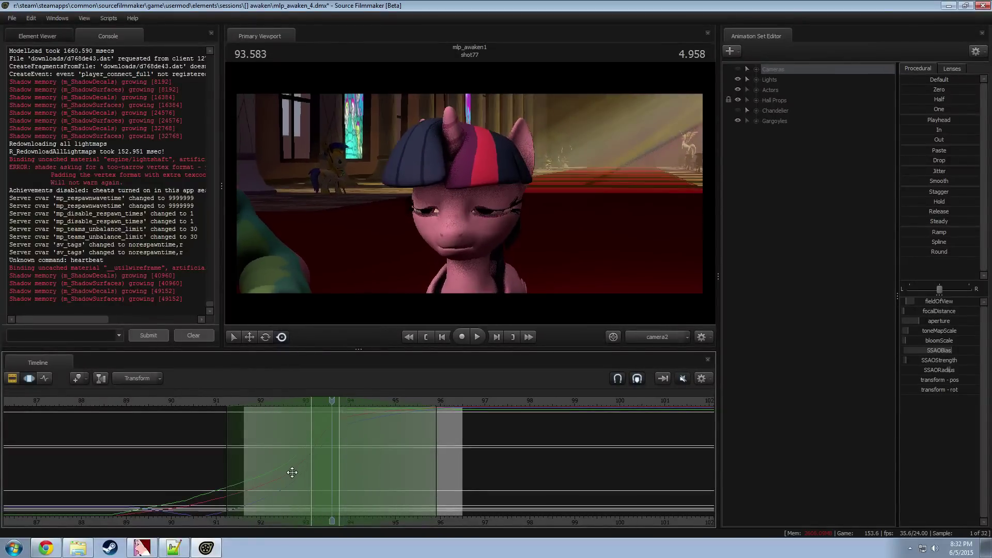
{"action": "key", "text": "ctrl+z"}
{"action": "key", "text": "space"}
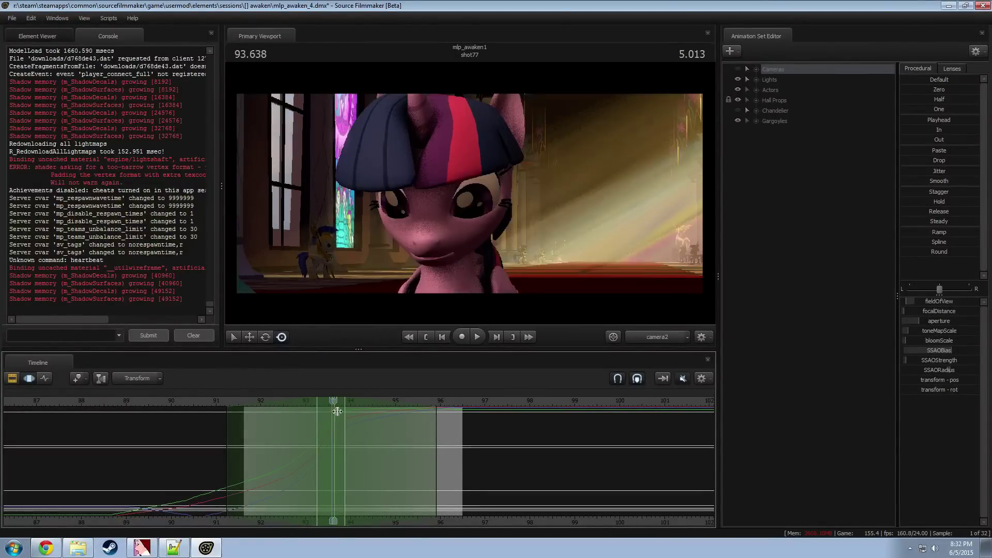
{"action": "left_click", "coordinate": [282, 402]}
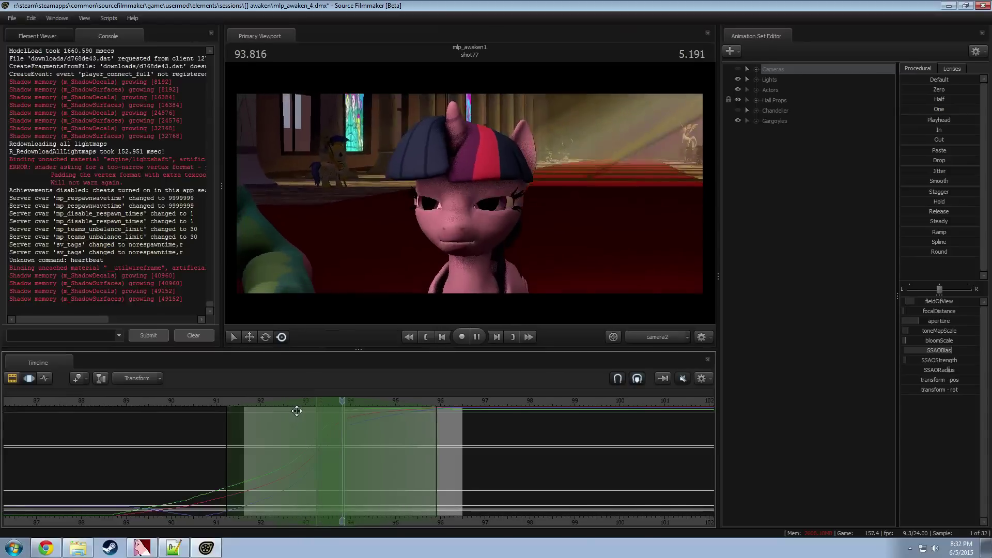
{"action": "key", "text": "space"}
{"action": "left_click_drag", "start_coordinate": [338, 440], "coordinate": [342, 443], "text": "shift"}
{"action": "key", "text": "ctrl+z"}
{"action": "key", "text": "ctrl+z"}
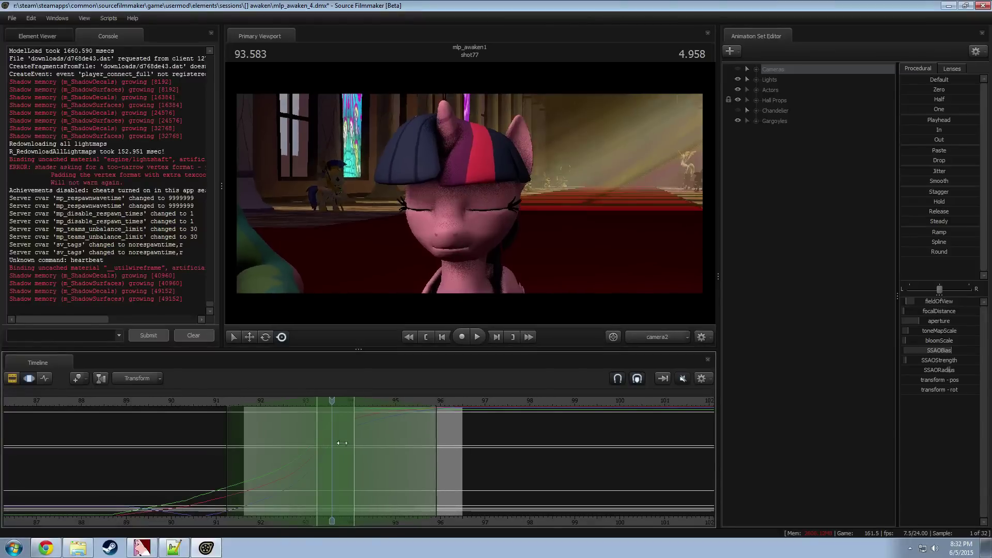
{"action": "key", "text": "space"}
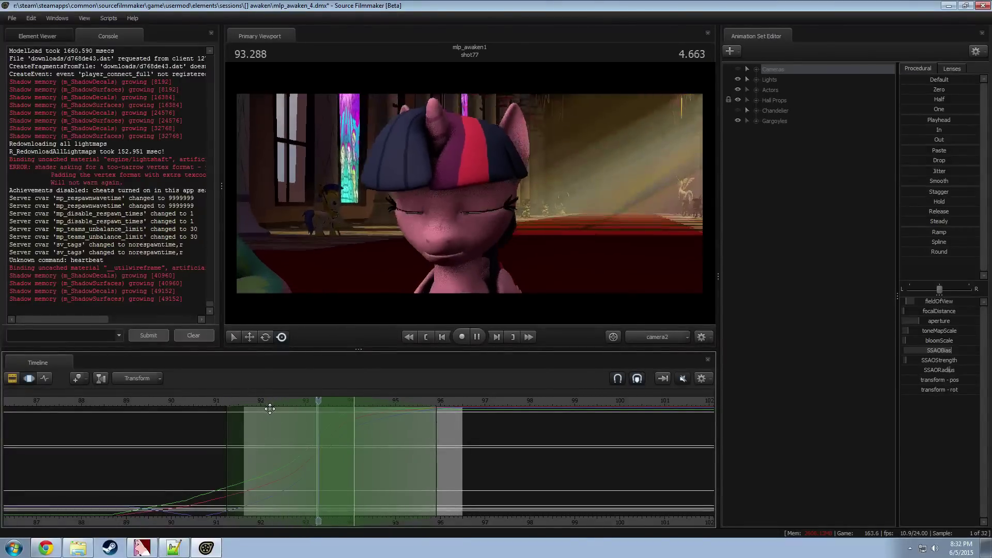
Step: Tilt the camera down slightly at about 93.7, with falloff from about 92.5 to 95, and replay the shot
{"action": "left_click_drag", "start_coordinate": [323, 444], "coordinate": [337, 450]}
{"action": "scroll", "coordinate": [337, 449], "scroll_direction": "up", "scroll_amount": 10, "text": "shift"}
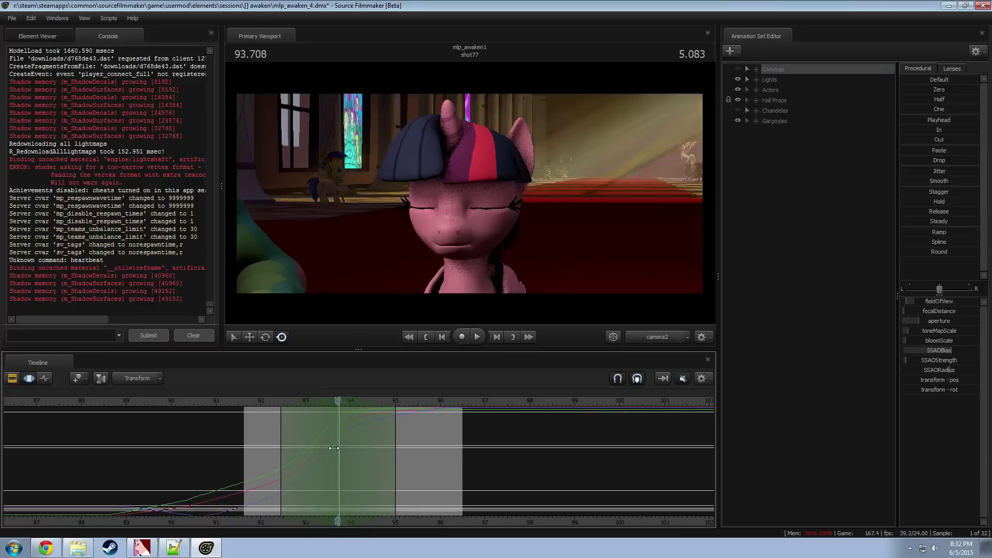
{"action": "left_click", "coordinate": [436, 225], "text": "ctrl"}
{"action": "left_click", "coordinate": [776, 67]}
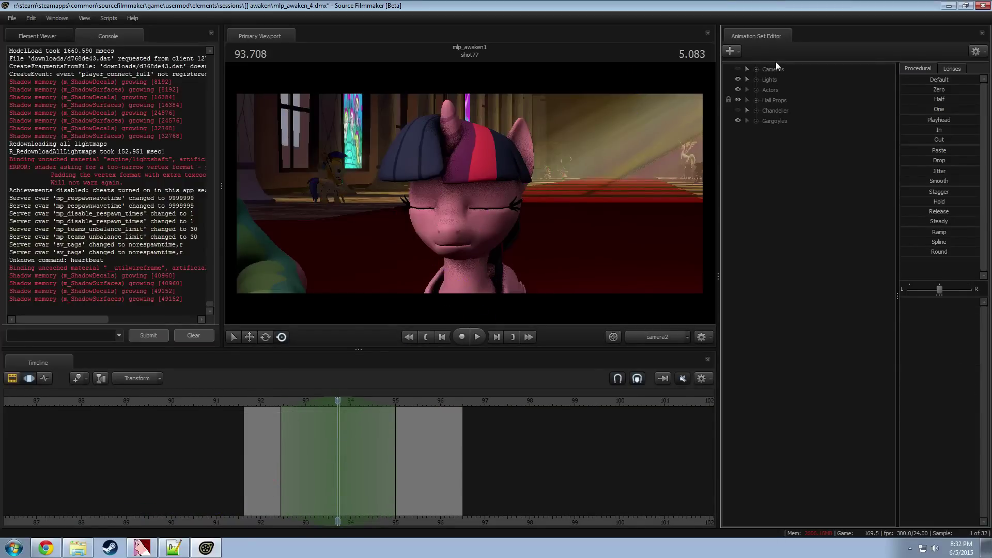
{"action": "left_click_drag", "start_coordinate": [464, 154], "coordinate": [465, 167]}
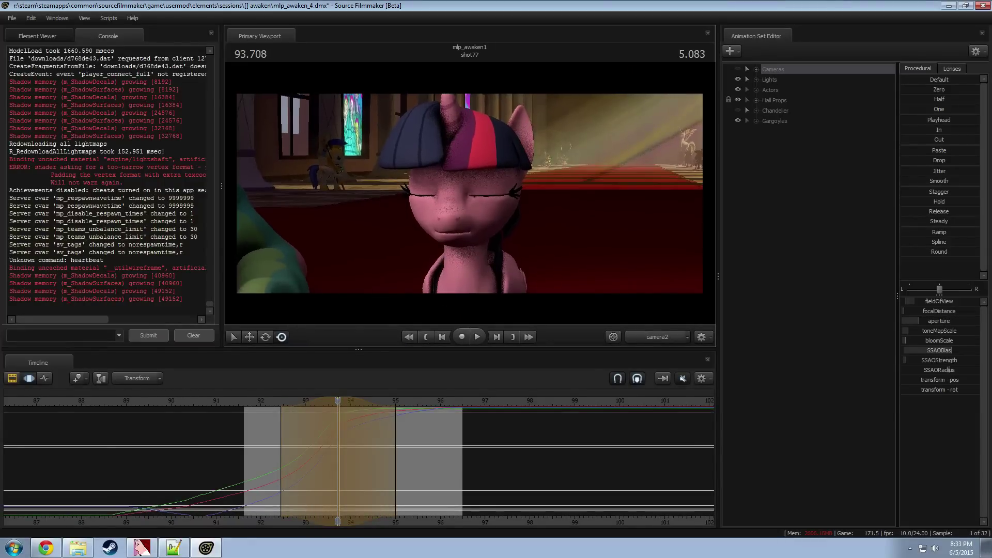
{"action": "key", "text": "space"}
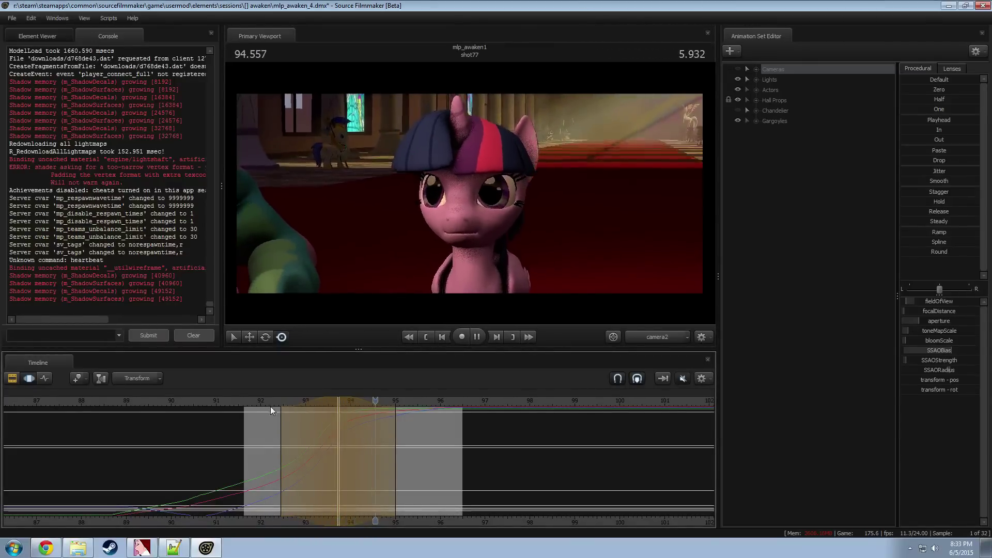
{"action": "key", "text": "space"}
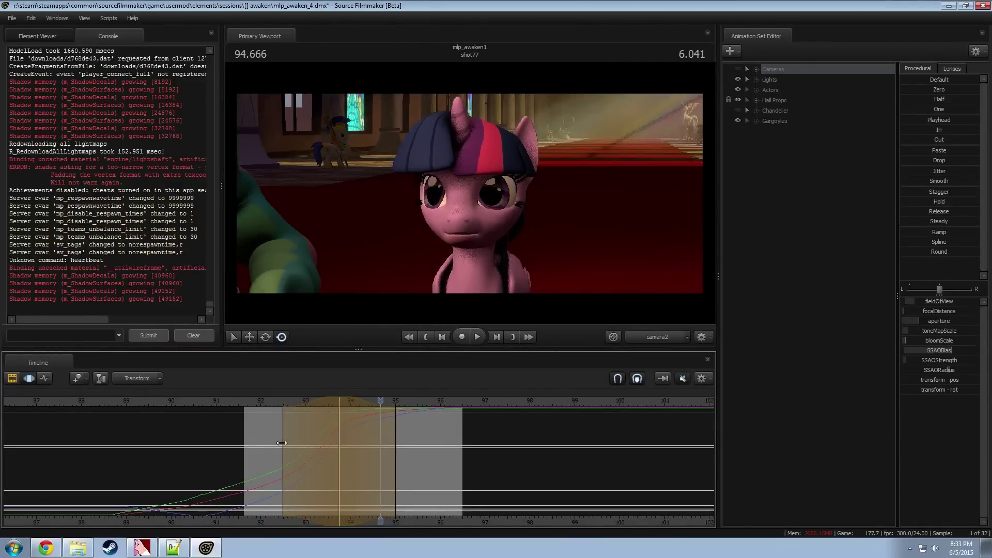
Step: Adjust the camera tilt's falloff to span about 92.5 to 94.8 around 93.8, replaying the move to compare
{"action": "left_click_drag", "start_coordinate": [281, 447], "coordinate": [297, 447]}
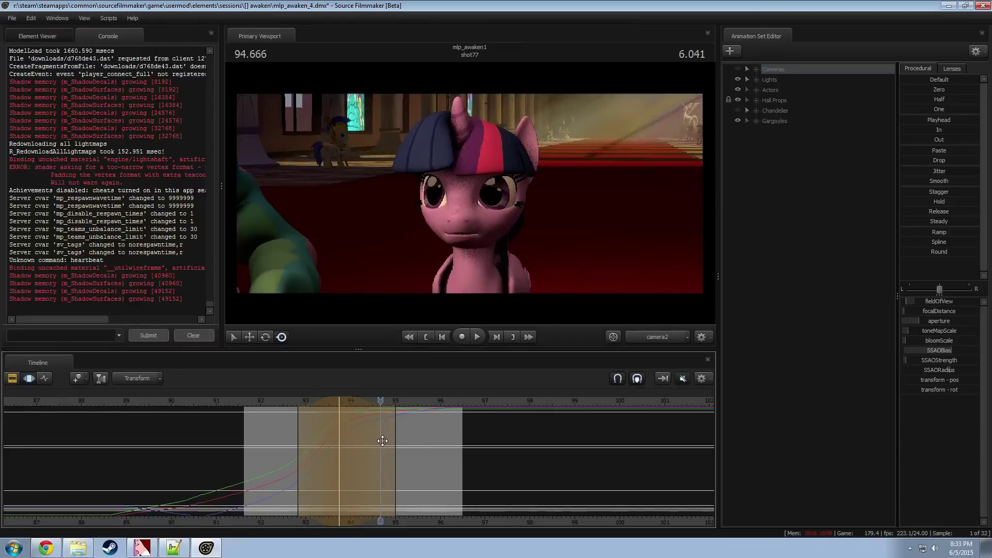
{"action": "key", "text": "space"}
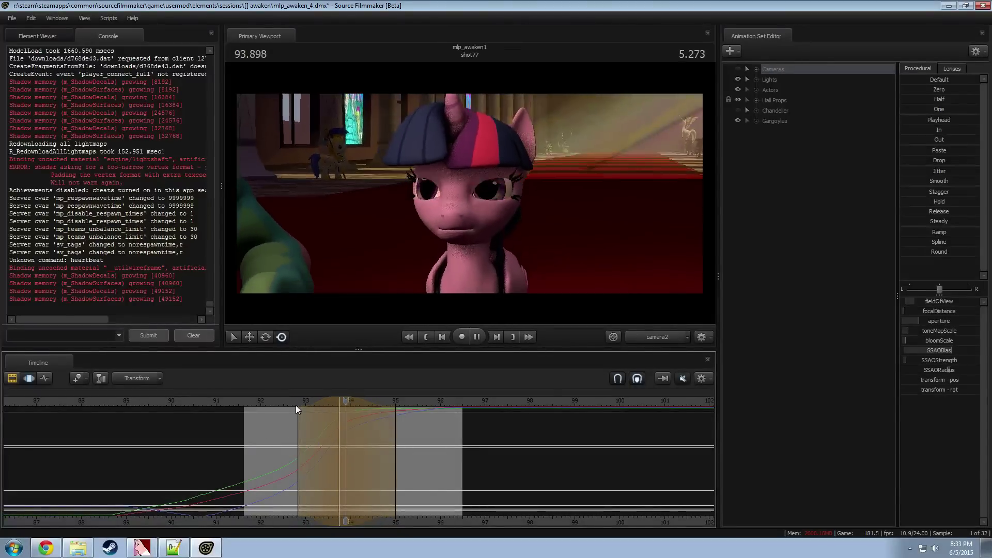
{"action": "key", "text": "space"}
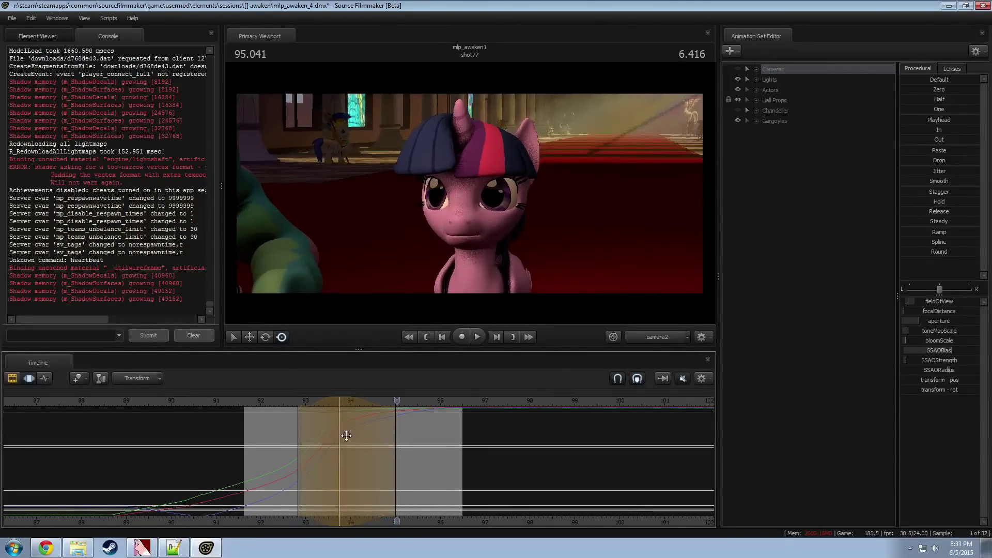
{"action": "mouse_move", "coordinate": [355, 433]}
{"action": "left_mouse_down"}
{"action": "mouse_move", "coordinate": [290, 432]}
{"action": "mouse_move", "coordinate": [343, 436]}
{"action": "left_mouse_up"}
{"action": "key", "text": "space"}
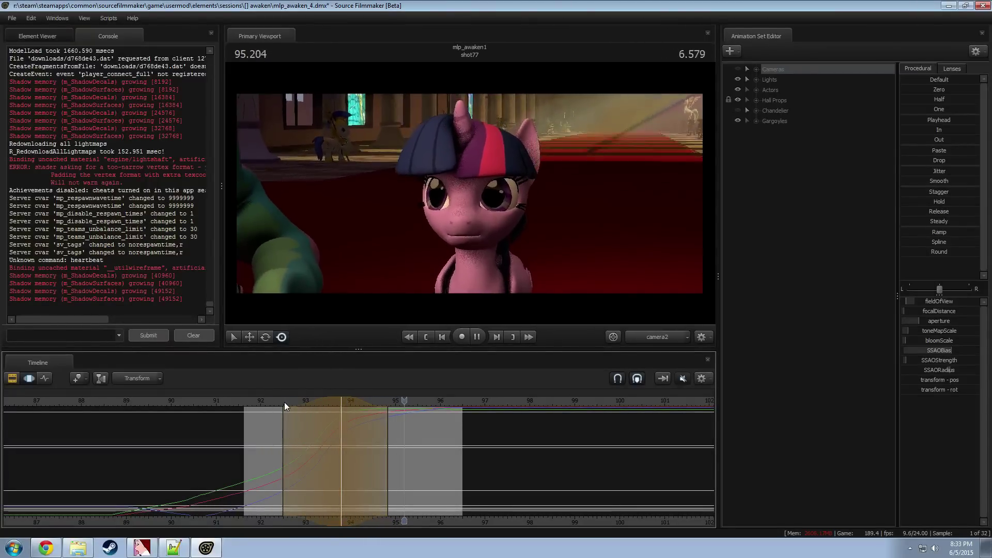
{"action": "key", "text": "space"}
Step: Smooth the camera motion around 93, apply the Round preset from about 94.5 to 95.1, and replay the shot
{"action": "left_click", "coordinate": [284, 402]}
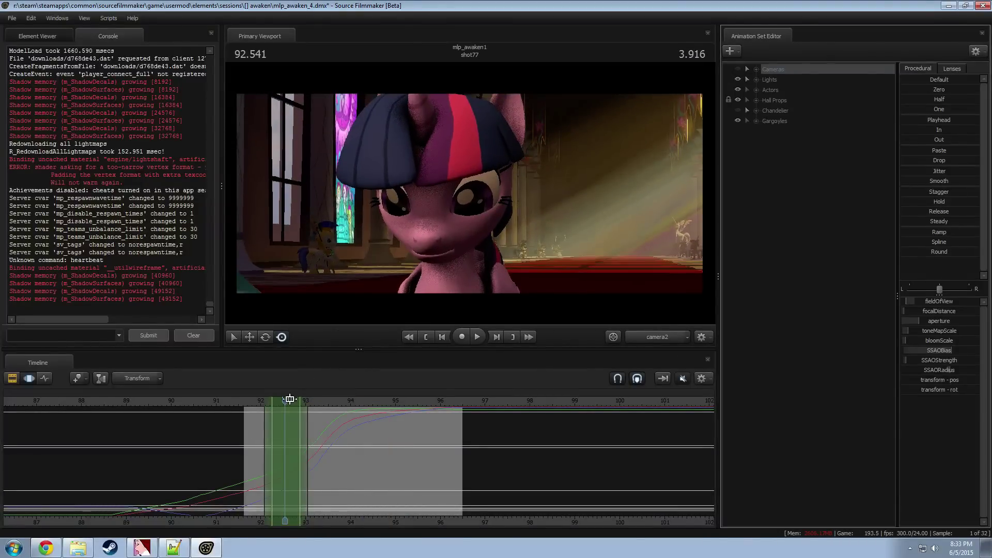
{"action": "left_click_drag", "start_coordinate": [289, 400], "coordinate": [310, 399]}
{"action": "left_click_drag", "start_coordinate": [915, 181], "coordinate": [976, 181]}
{"action": "left_click_drag", "start_coordinate": [307, 402], "coordinate": [388, 402]}
{"action": "left_click_drag", "start_coordinate": [935, 250], "coordinate": [973, 250]}
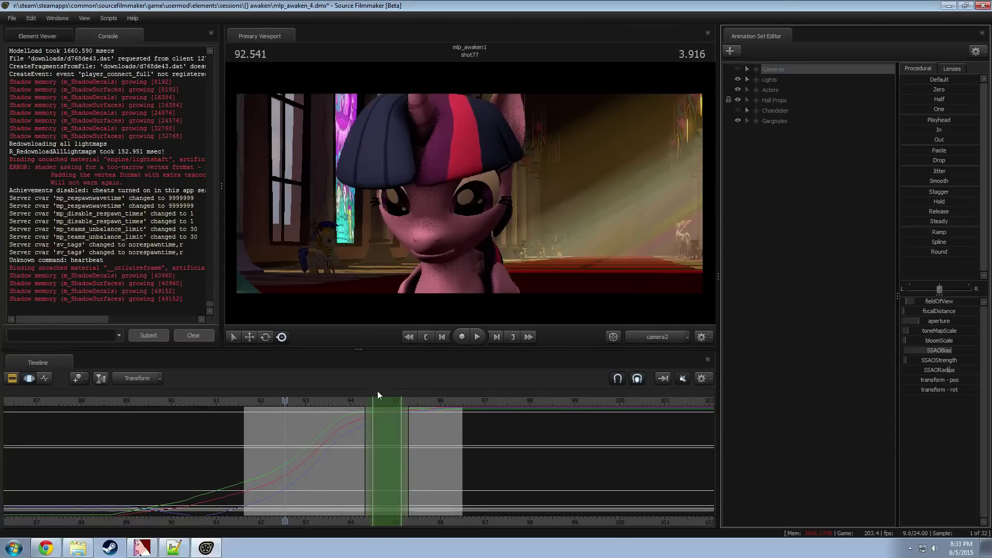
{"action": "key", "text": "space"}
Step: Switch the timeline to clip editing, turn off lighting in the viewport, and replay shot77
{"action": "key", "text": "F2"}
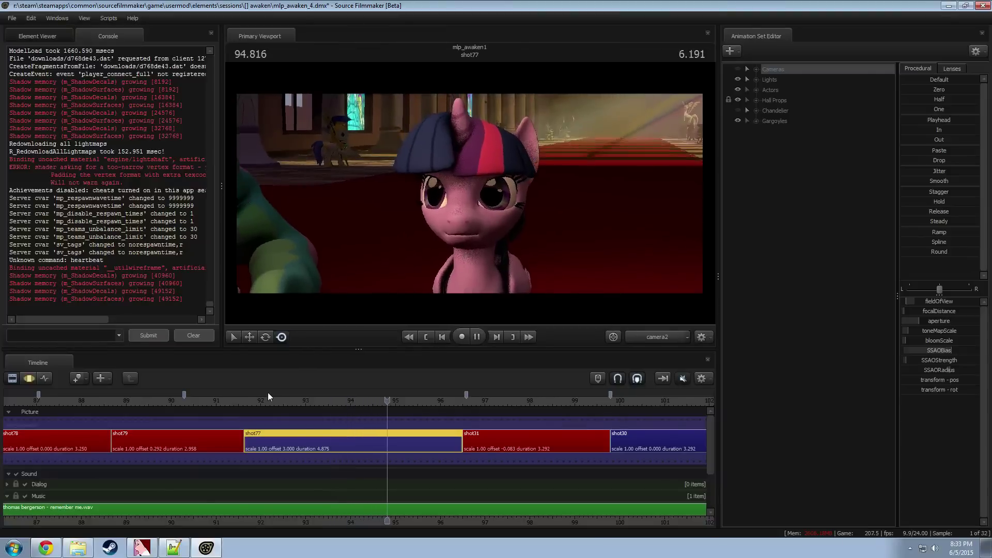
{"action": "right_click", "coordinate": [343, 221]}
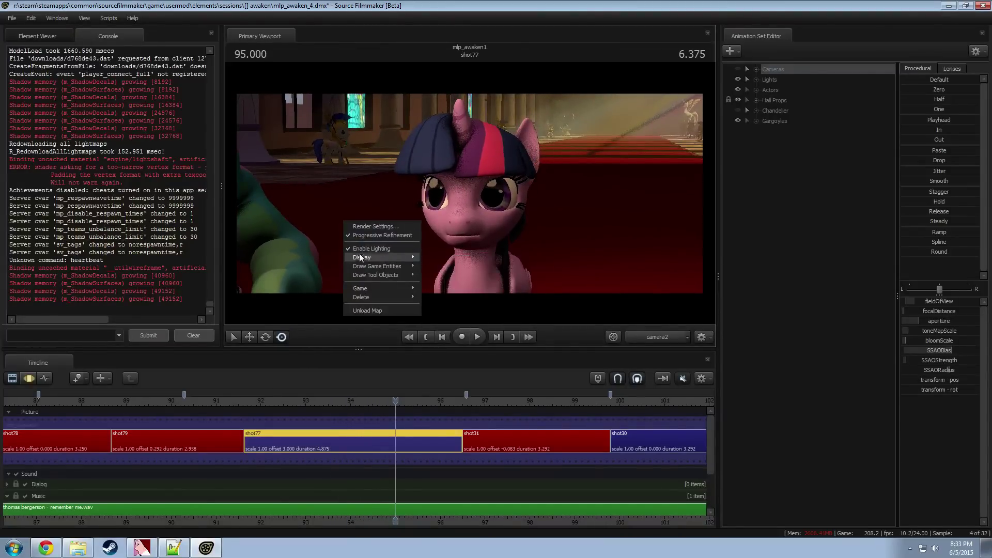
{"action": "left_click", "coordinate": [364, 253]}
{"action": "left_click", "coordinate": [251, 401]}
{"action": "key", "text": "space"}
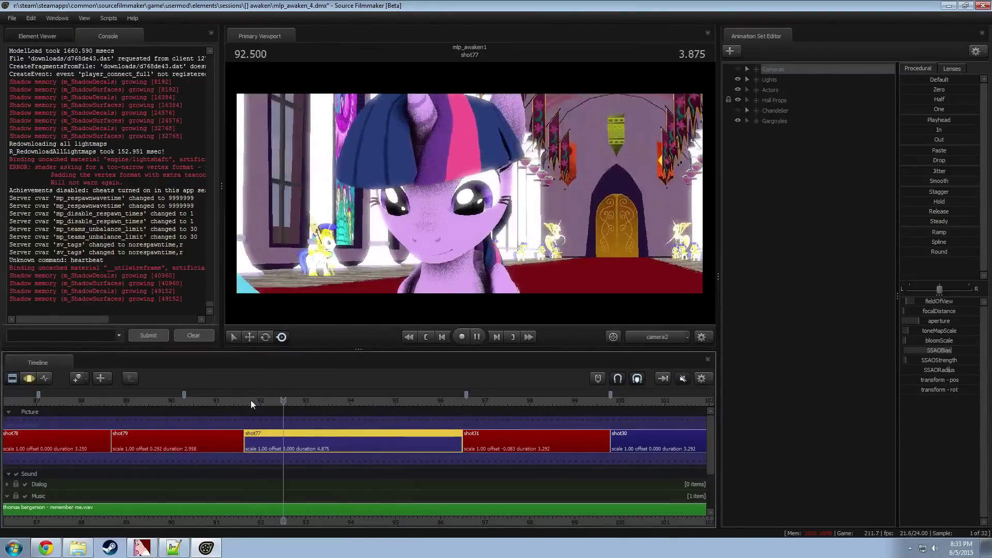
{"action": "key", "text": "space"}
Step: Return to motion editing, select the camera motion from about 92.9 to 93.7 without falloff, and replay it
{"action": "key", "text": "F3"}
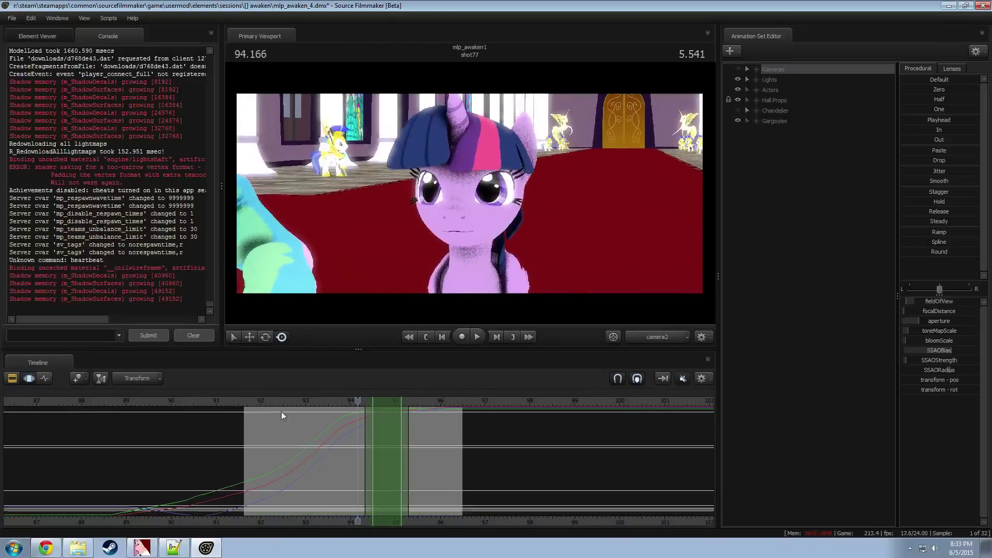
{"action": "left_click_drag", "start_coordinate": [292, 443], "coordinate": [337, 442]}
{"action": "left_click", "coordinate": [266, 401]}
{"action": "key", "text": "space"}
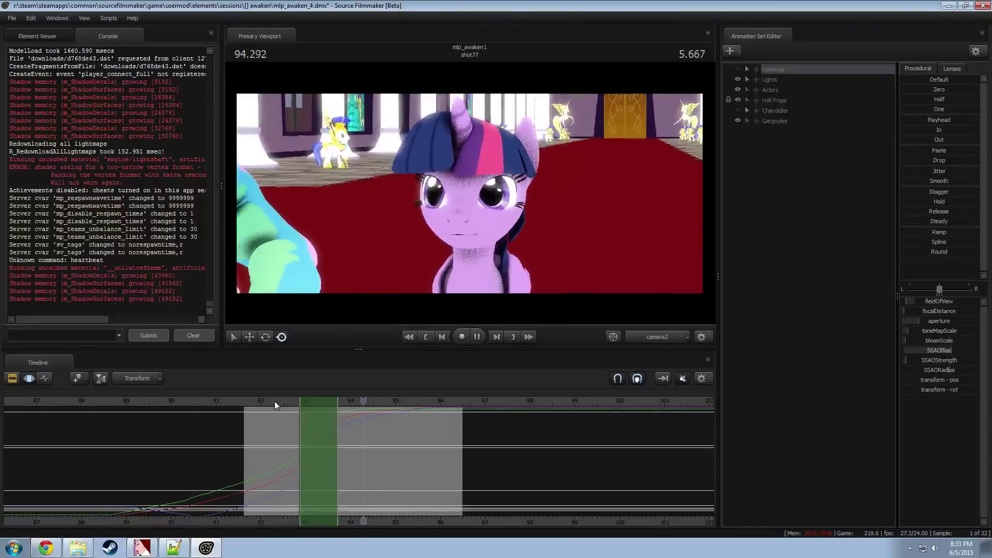
{"action": "key", "text": "space"}
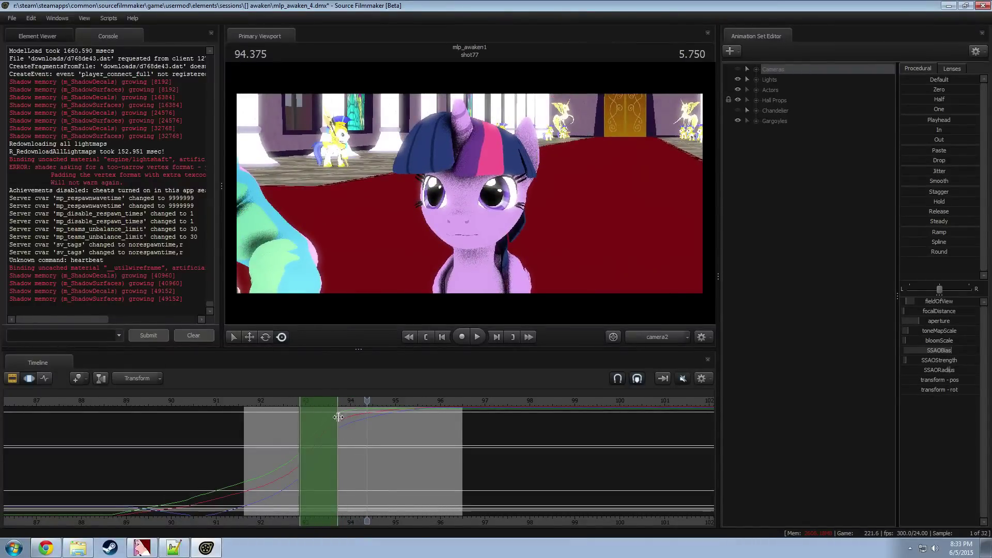
Step: Apply the Round preset to the camera motion from about 93.7 to 93.9, with falloff from 93.4 to 94.3, and replay it
{"action": "left_click_drag", "start_coordinate": [336, 417], "coordinate": [365, 421], "text": "shift"}
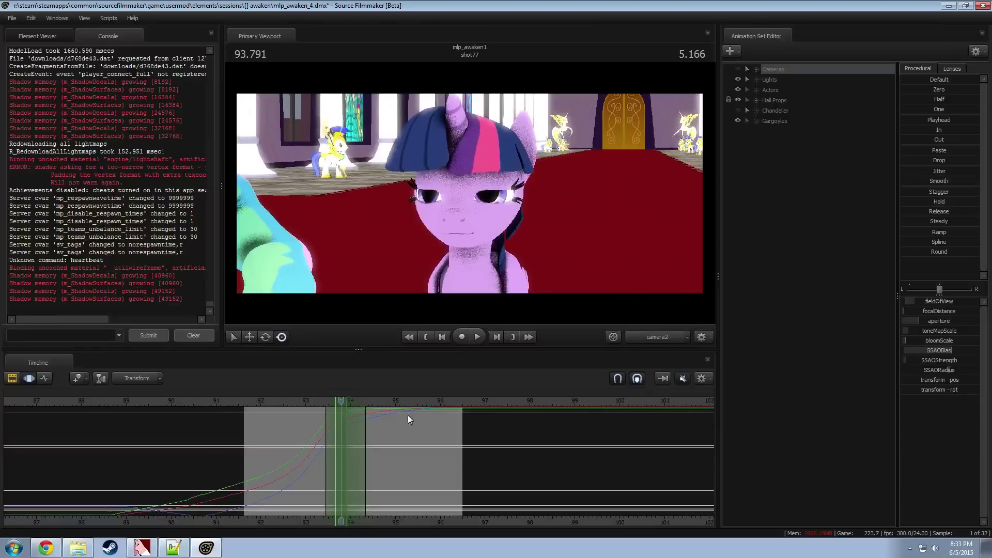
{"action": "left_click", "coordinate": [937, 251]}
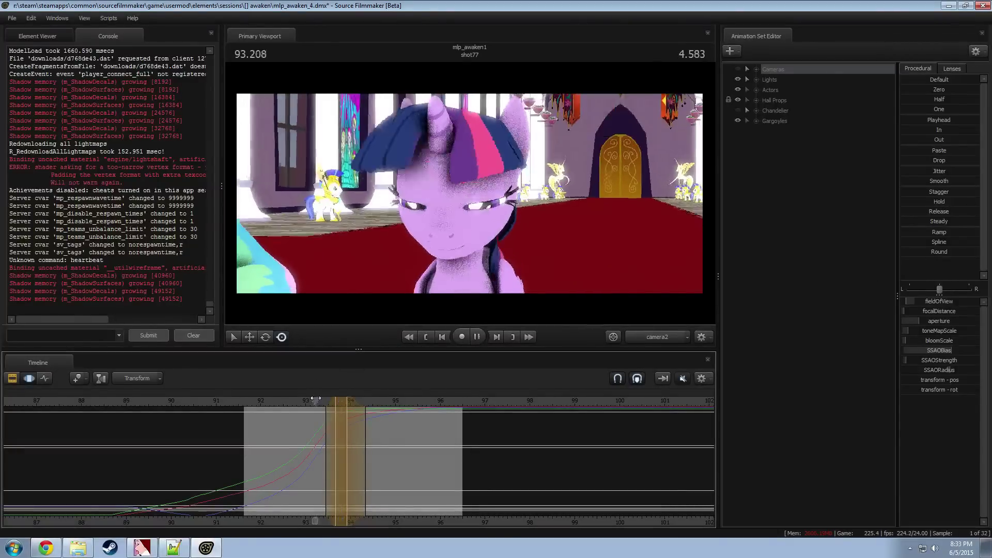
{"action": "key", "text": "space"}
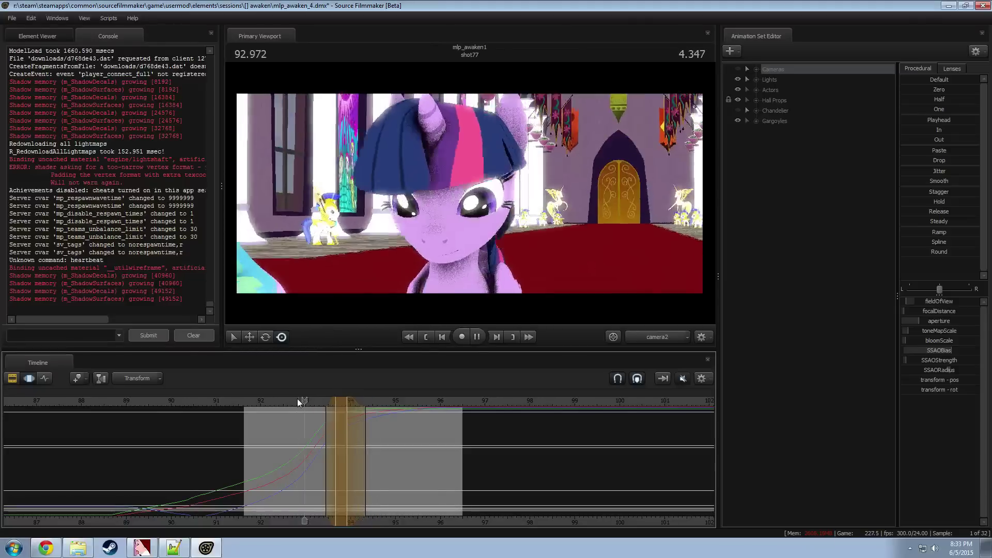
Step: Widen the Round preset on the camera motion to about 93.7–94.1, with falloff from 93.3 to 95.2, and replay the shot
{"action": "left_click_drag", "start_coordinate": [348, 435], "coordinate": [407, 440]}
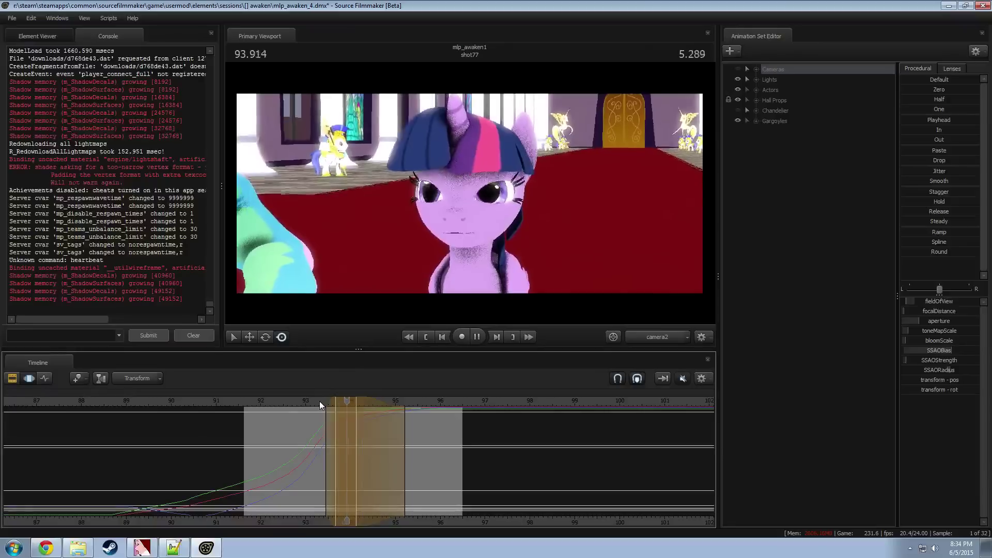
{"action": "left_click_drag", "start_coordinate": [328, 424], "coordinate": [339, 427]}
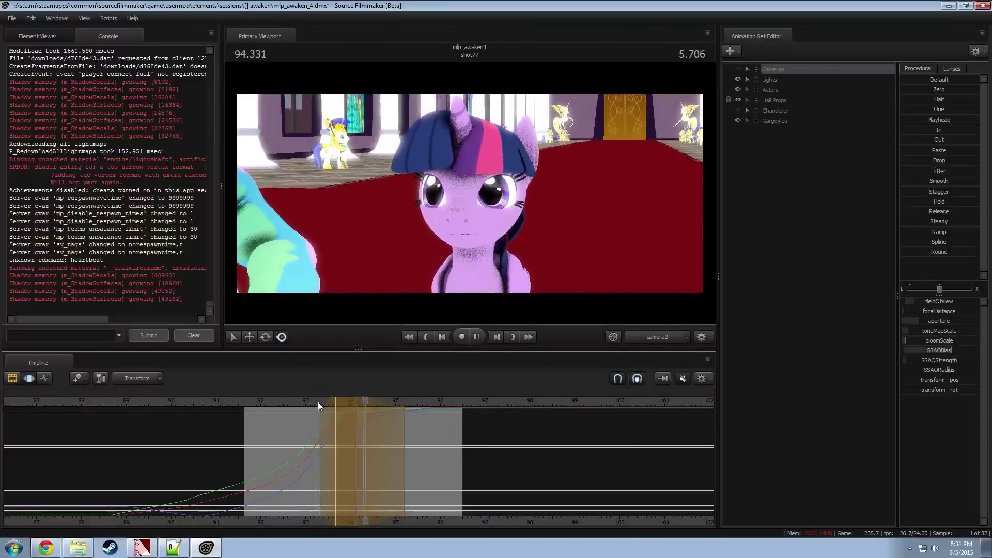
{"action": "key", "text": "space"}
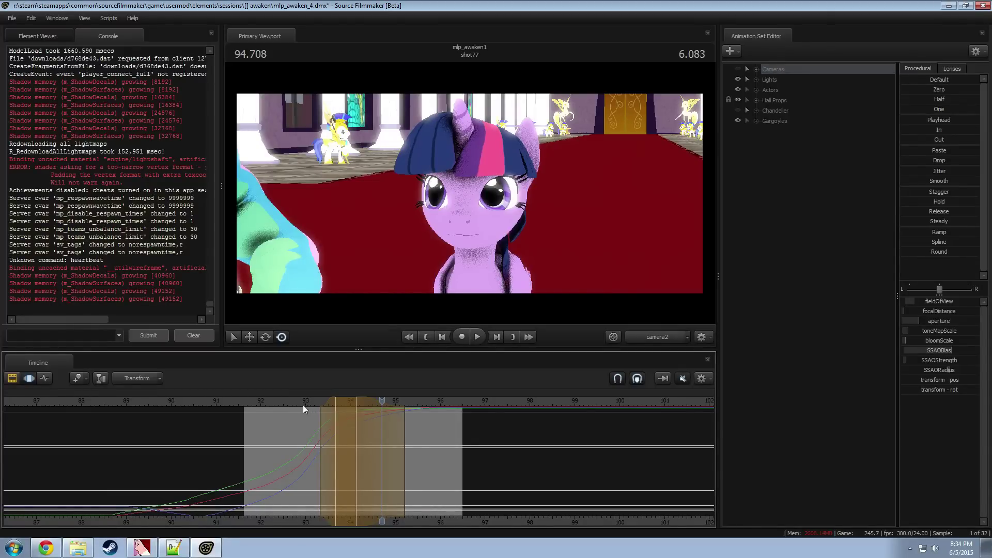
{"action": "left_click", "coordinate": [244, 403]}
{"action": "key", "text": "space"}
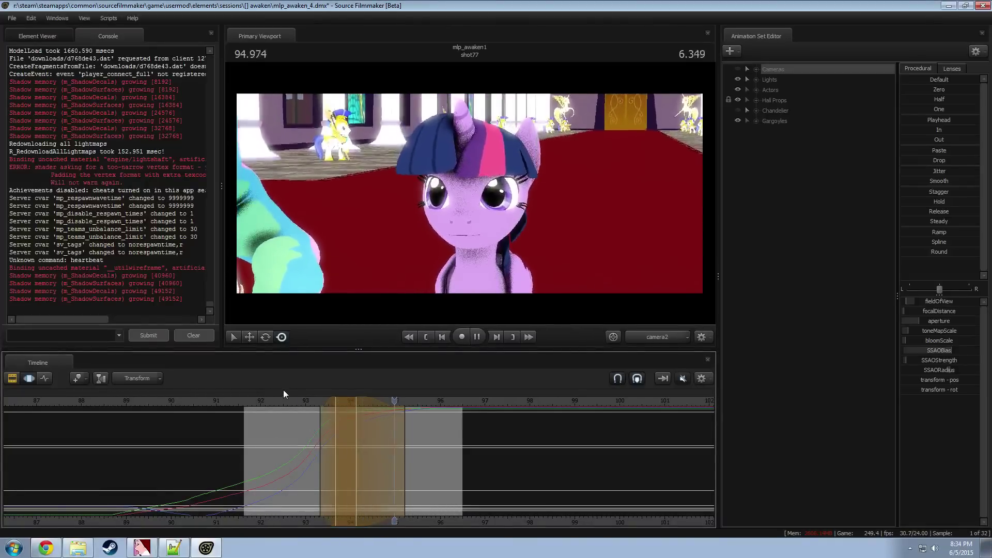
Step: Switch the timeline to clip editing and scrub through shot77 around 94.7 to 95
{"action": "key", "text": "F2"}
{"action": "scroll", "coordinate": [306, 407], "scroll_direction": "down", "scroll_amount": 1}
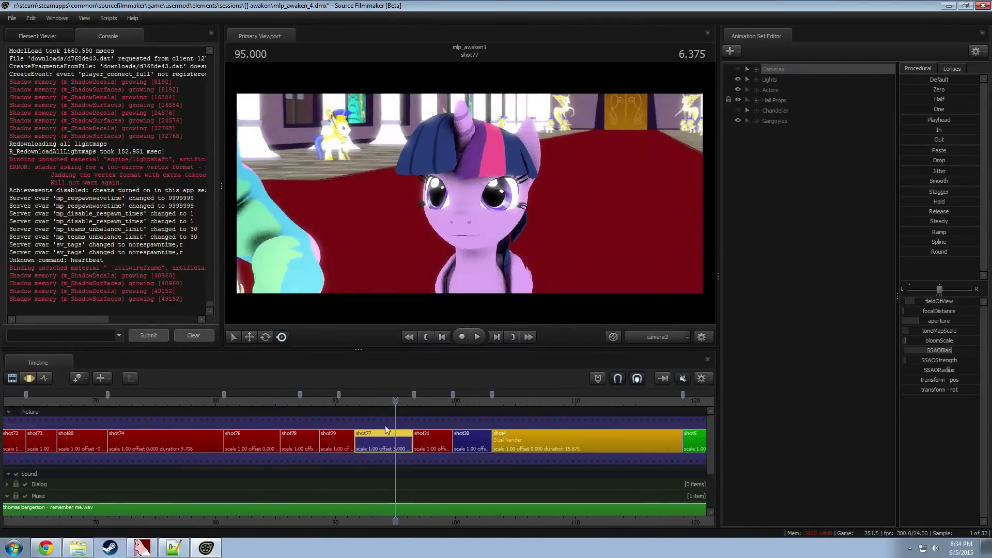
{"action": "mouse_move", "coordinate": [389, 401]}
{"action": "left_mouse_down"}
{"action": "mouse_move", "coordinate": [355, 401]}
{"action": "mouse_move", "coordinate": [395, 403]}
{"action": "left_mouse_up"}
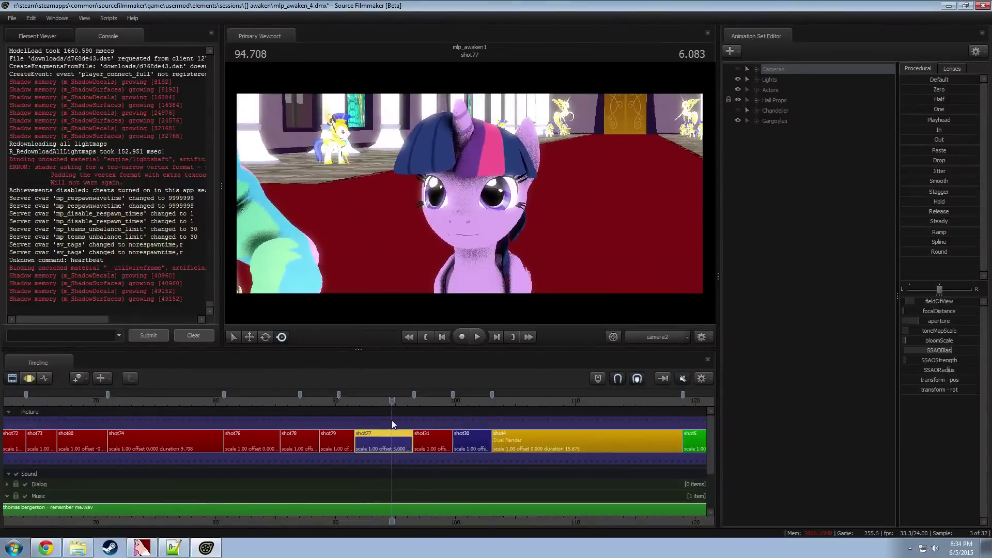
Step: In motion editing, apply the Round preset from about 94.2 to 95.6, replay it, and shift the selection's start to about 94.3
{"action": "key", "text": "F3"}
{"action": "scroll", "coordinate": [384, 437], "scroll_direction": "up", "scroll_amount": 3}
{"action": "left_click_drag", "start_coordinate": [373, 435], "coordinate": [443, 424], "text": "shift"}
{"action": "left_click", "coordinate": [940, 252]}
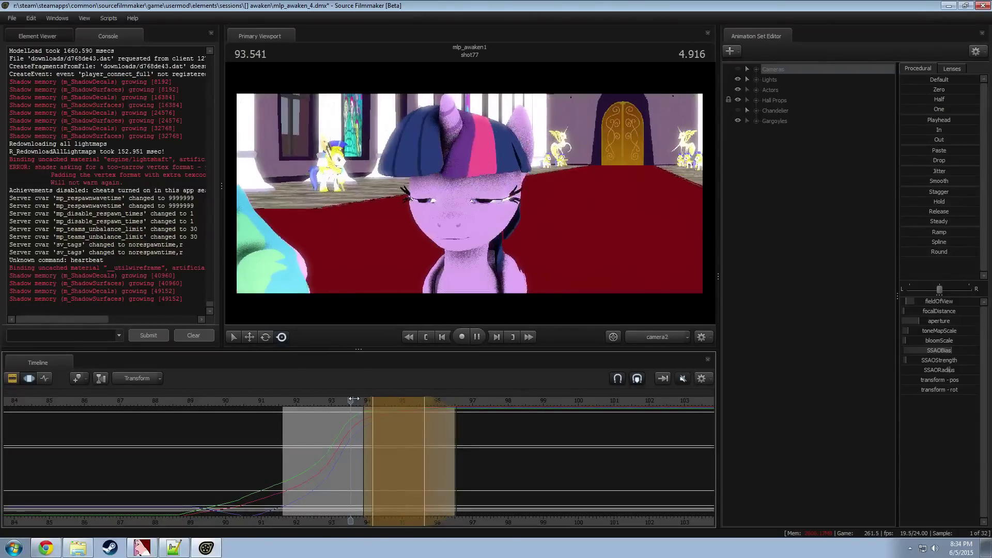
{"action": "key", "text": "space"}
{"action": "left_click_drag", "start_coordinate": [375, 430], "coordinate": [381, 460]}
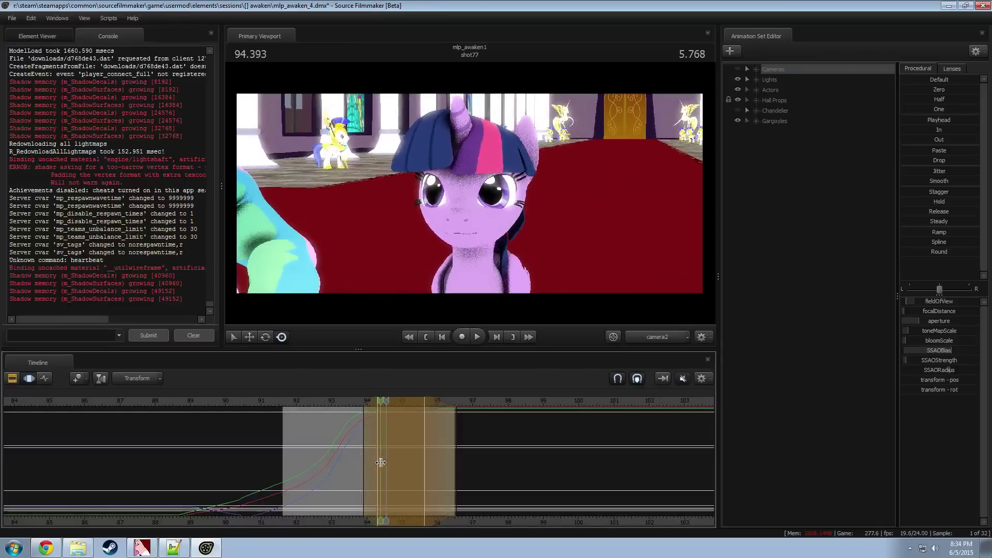
Step: Apply the Smooth preset to the camera motion around 94, shift the selection to about 93.8–94.5, and replay shot77
{"action": "left_click_drag", "start_coordinate": [359, 467], "coordinate": [368, 457]}
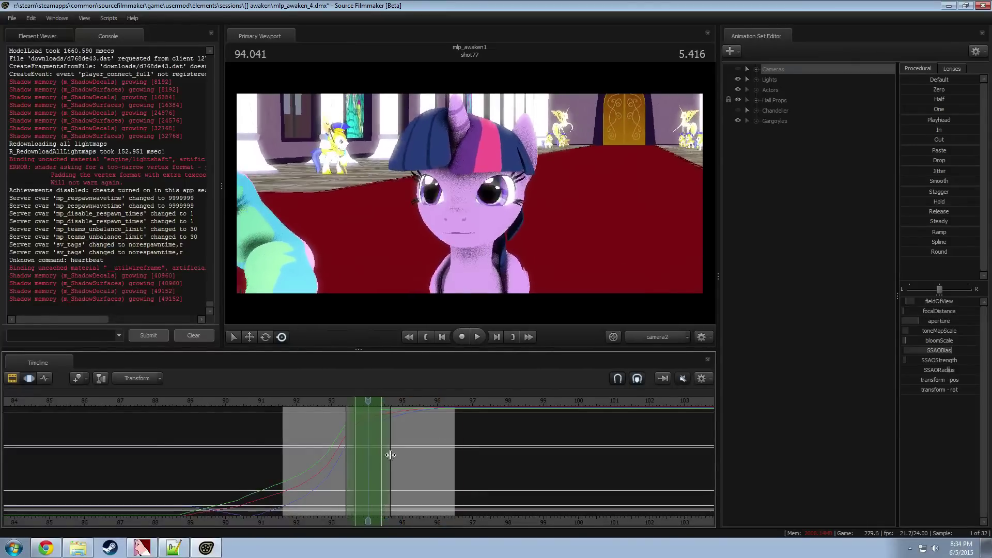
{"action": "left_click", "coordinate": [937, 181]}
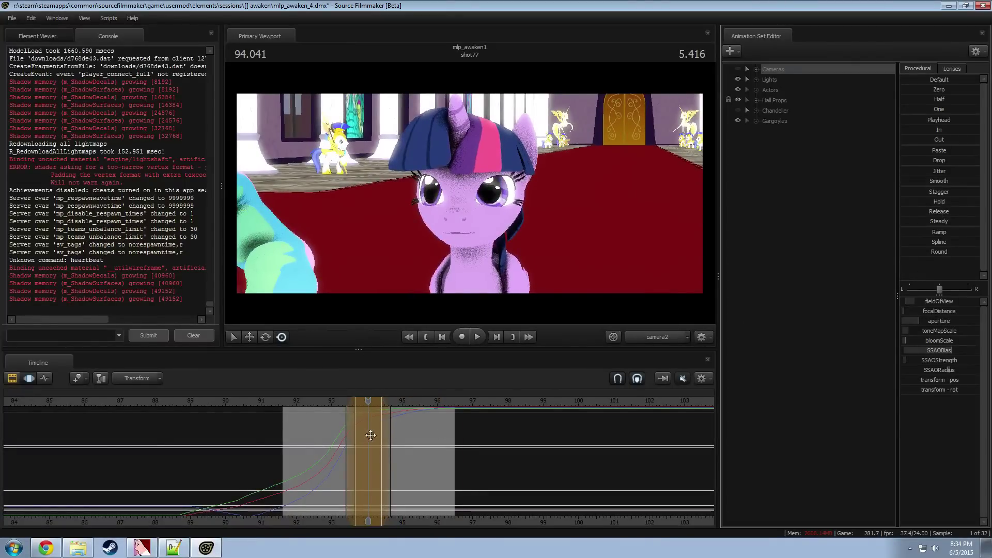
{"action": "left_click_drag", "start_coordinate": [372, 401], "coordinate": [378, 402]}
{"action": "left_click", "coordinate": [338, 404]}
{"action": "key", "text": "space"}
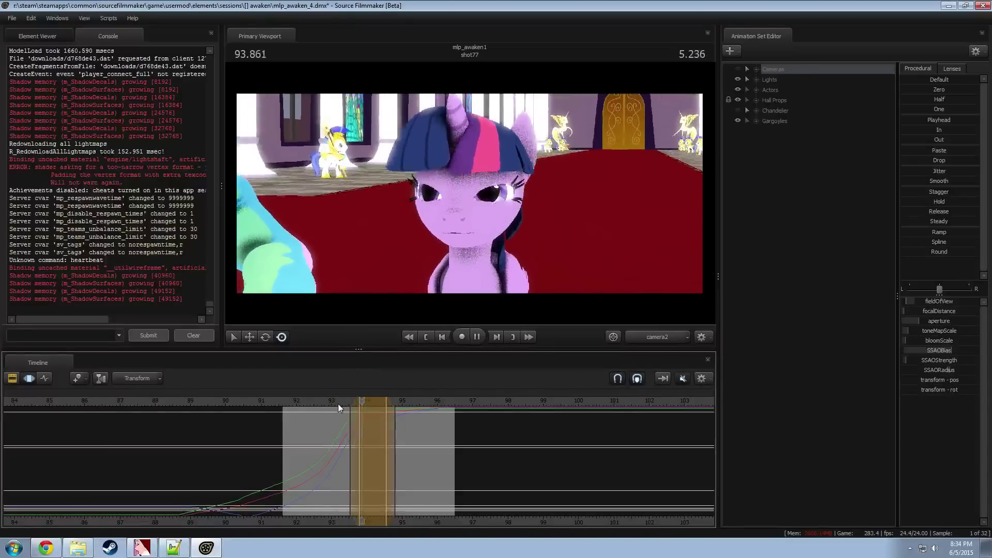
{"action": "left_click", "coordinate": [372, 426]}
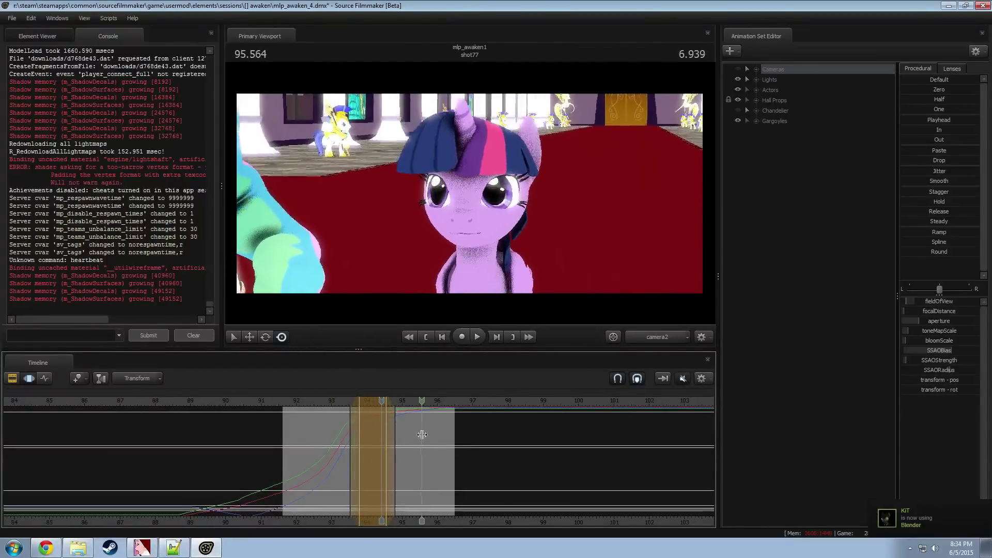
{"action": "key", "text": "space"}
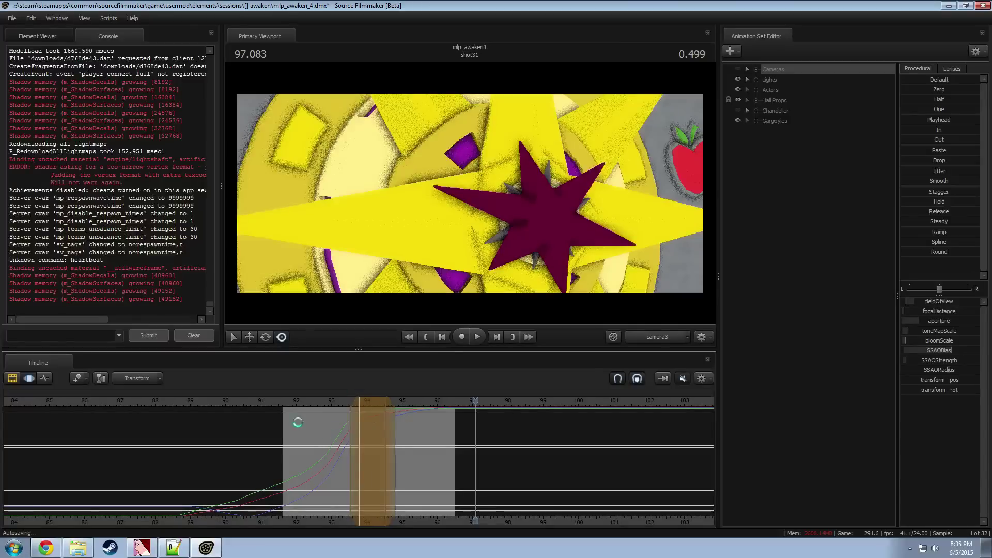
{"action": "left_click", "coordinate": [288, 399]}
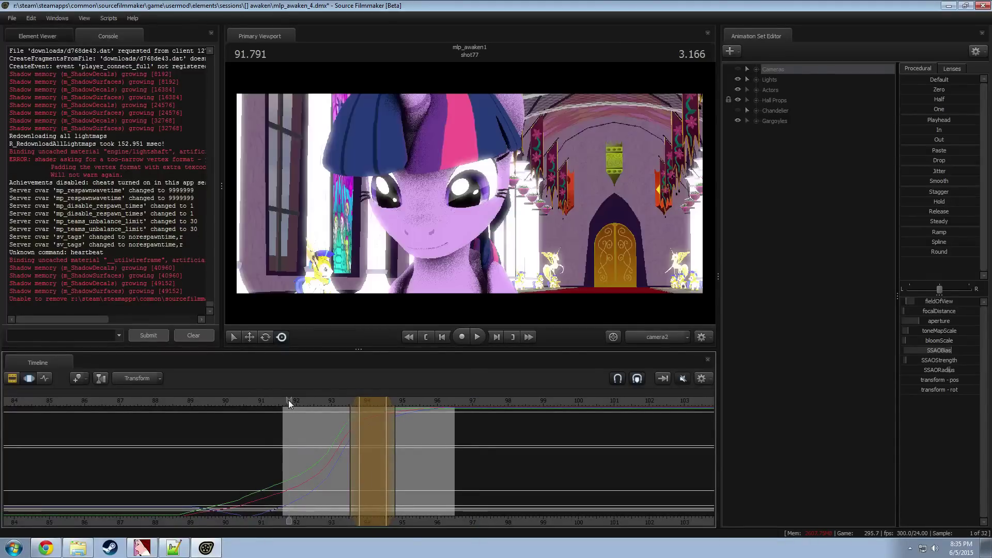
{"action": "key", "text": "space"}
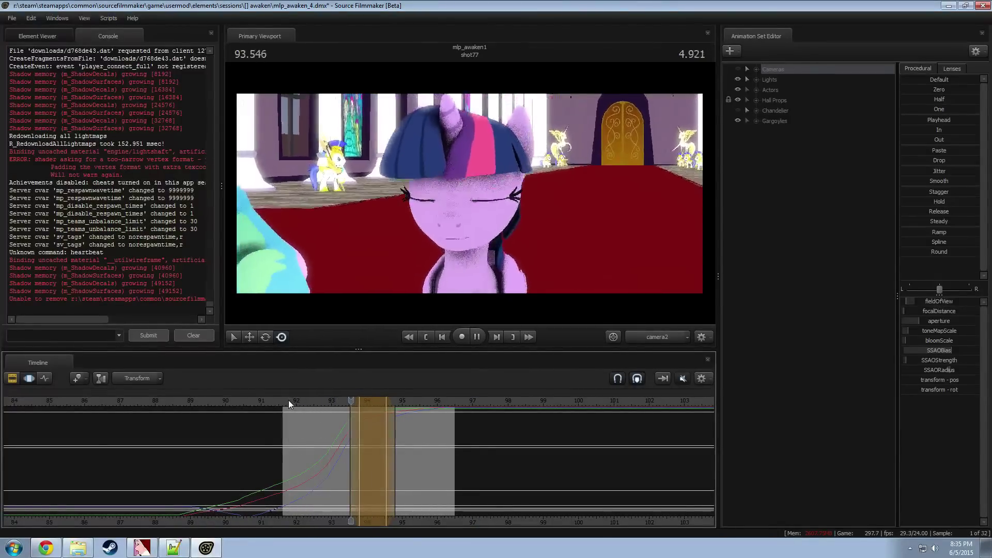
{"action": "key", "text": "space"}
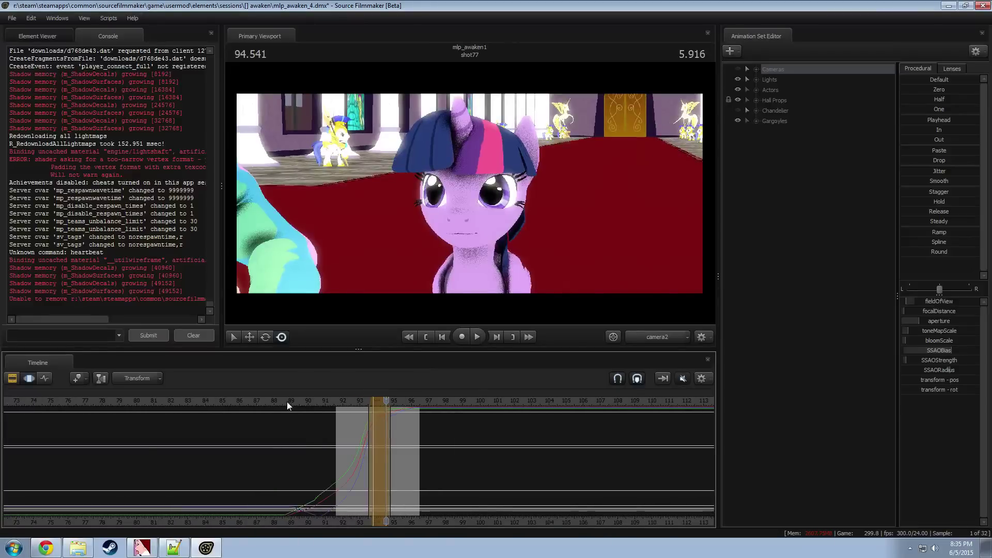
{"action": "key", "text": "F2"}
{"action": "right_click", "coordinate": [402, 450]}
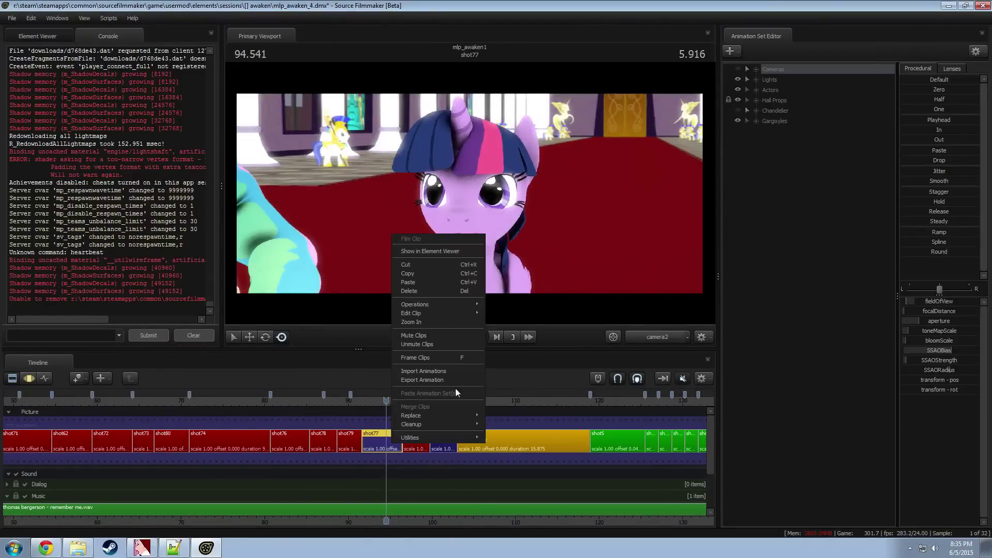
{"action": "mouse_move", "coordinate": [433, 314]}
{"action": "left_click", "coordinate": [537, 323]}
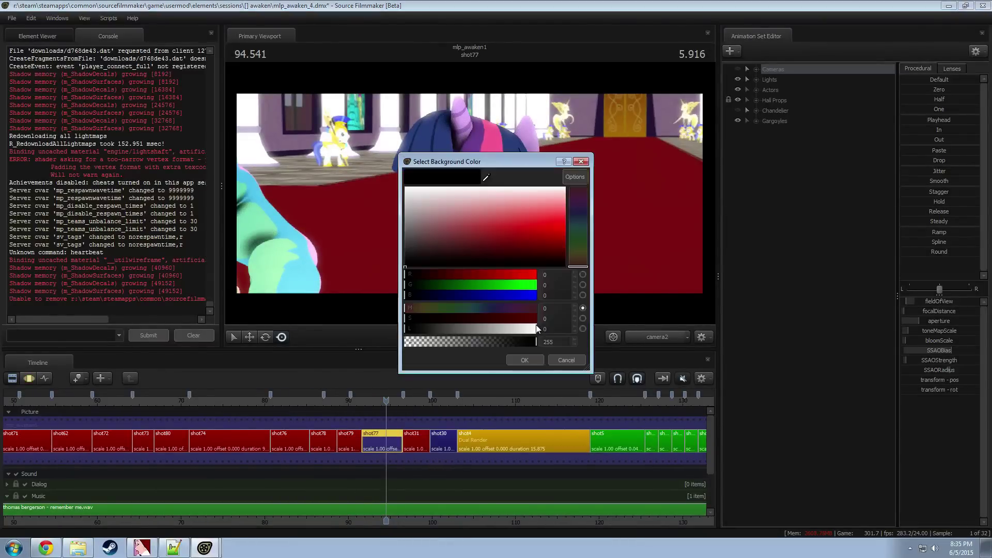
{"action": "left_click", "coordinate": [562, 359]}
Step: Try reframing shot77's camera view with the entire timeline selected in motion editing, and replay it
{"action": "key", "text": "F3"}
{"action": "key", "text": "shift"}
{"action": "mouse_move", "coordinate": [350, 430]}
{"action": "left_mouse_down"}
{"action": "mouse_move", "coordinate": [384, 430]}
{"action": "mouse_move", "coordinate": [337, 430]}
{"action": "left_mouse_up"}
{"action": "key", "text": "space"}
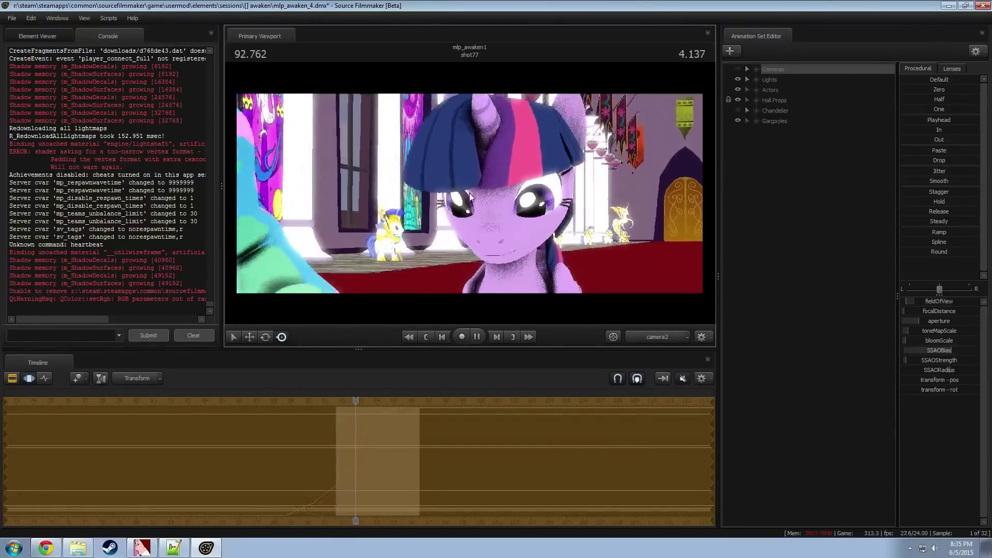
{"action": "key", "text": "space"}
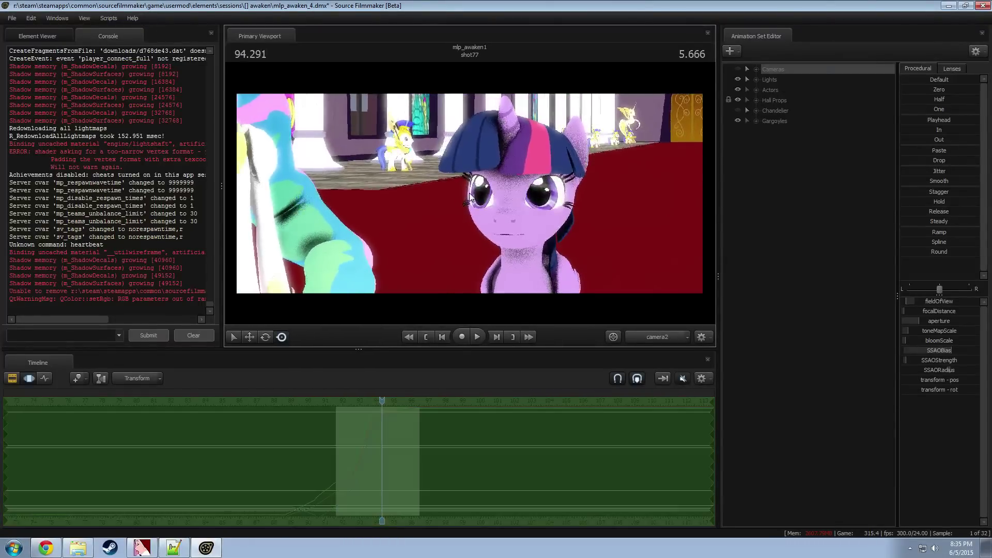
{"action": "left_click_drag", "start_coordinate": [466, 192], "coordinate": [491, 218]}
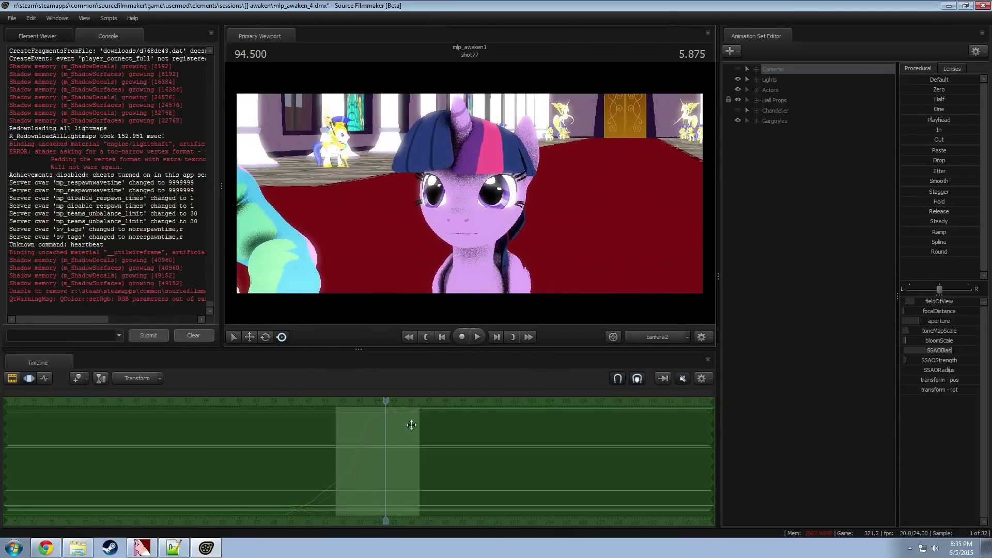
{"action": "left_click_drag", "start_coordinate": [381, 401], "coordinate": [339, 402]}
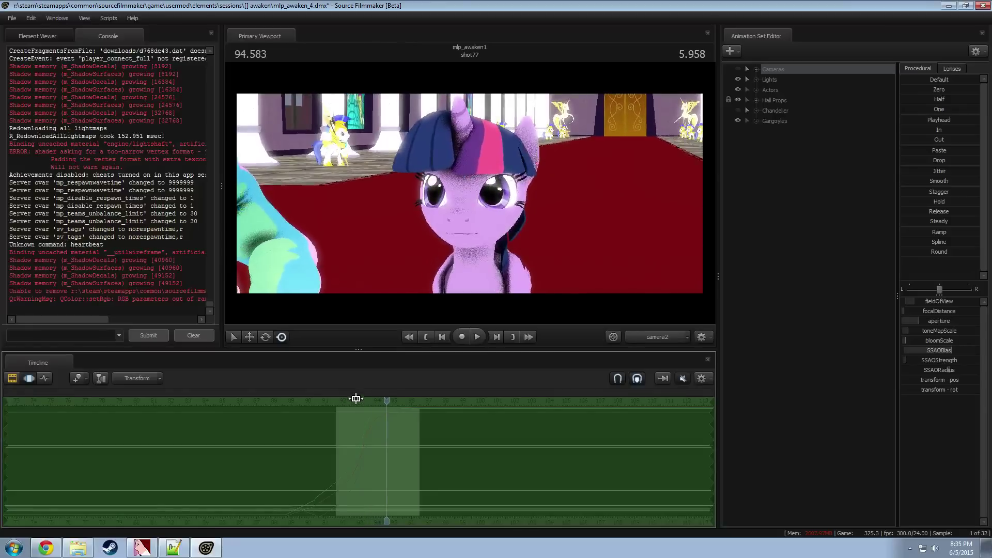
Step: Select everything up to about 93.1 with falloff to 94.3, reduce the camera's fieldOfView for a tighter framing, and replay
{"action": "key", "text": "F2"}
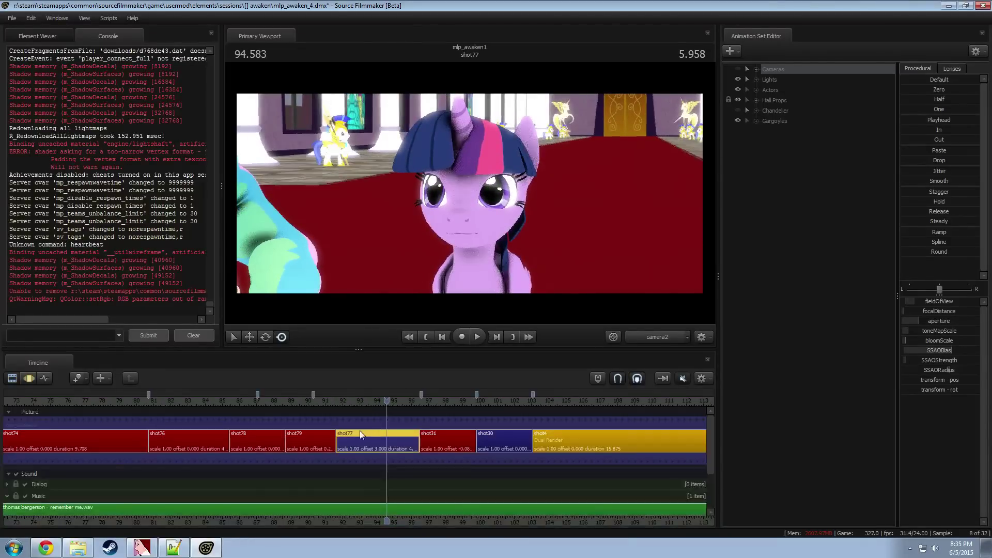
{"action": "key", "text": "F3"}
{"action": "left_click_drag", "start_coordinate": [361, 426], "coordinate": [46, 444], "text": "shift"}
{"action": "left_click_drag", "start_coordinate": [365, 450], "coordinate": [372, 450]}
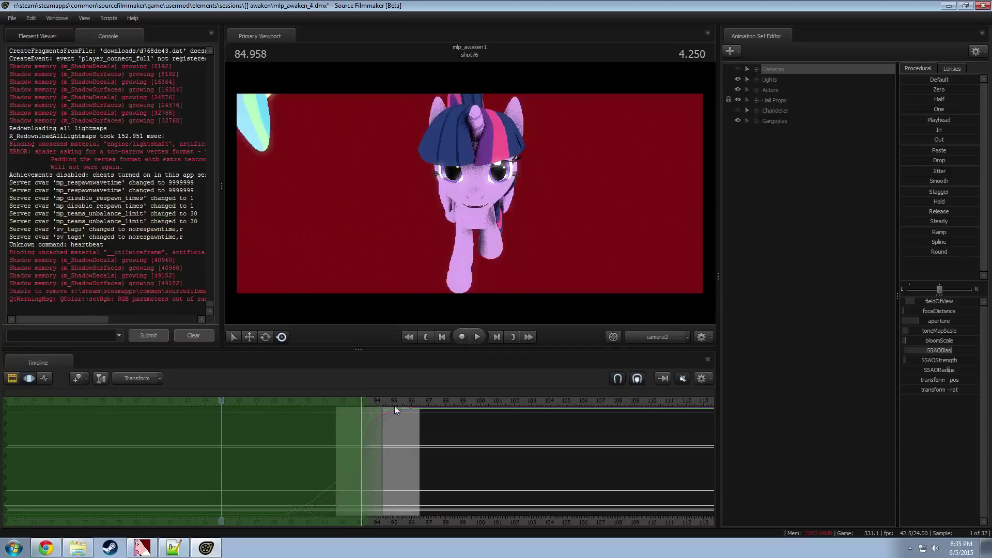
{"action": "left_click_drag", "start_coordinate": [379, 402], "coordinate": [355, 400]}
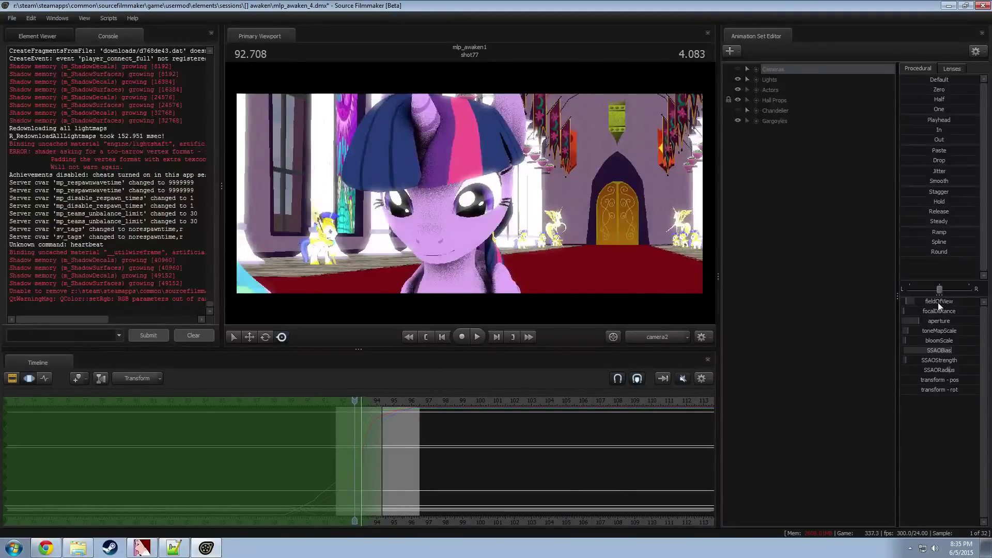
{"action": "left_click_drag", "start_coordinate": [938, 303], "coordinate": [935, 303]}
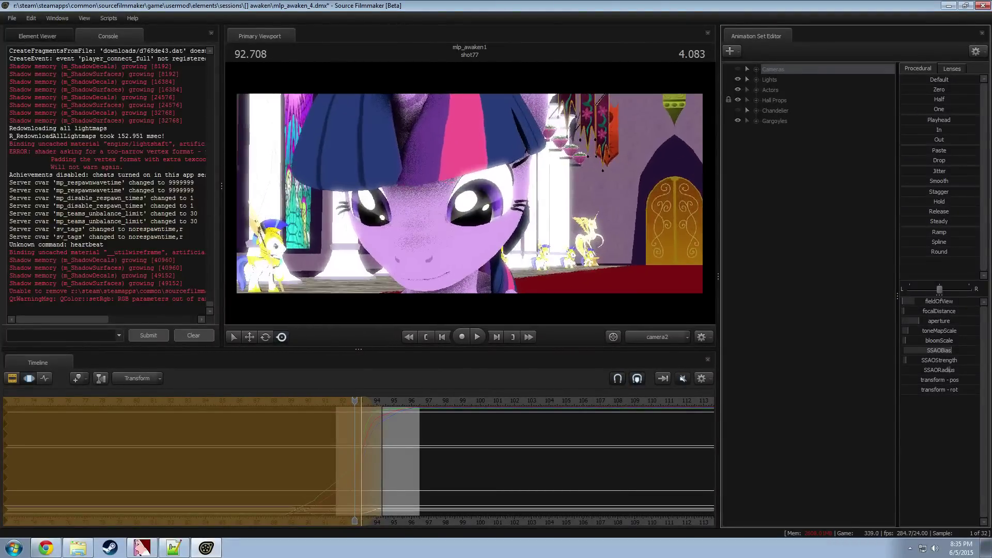
{"action": "key", "text": "space"}
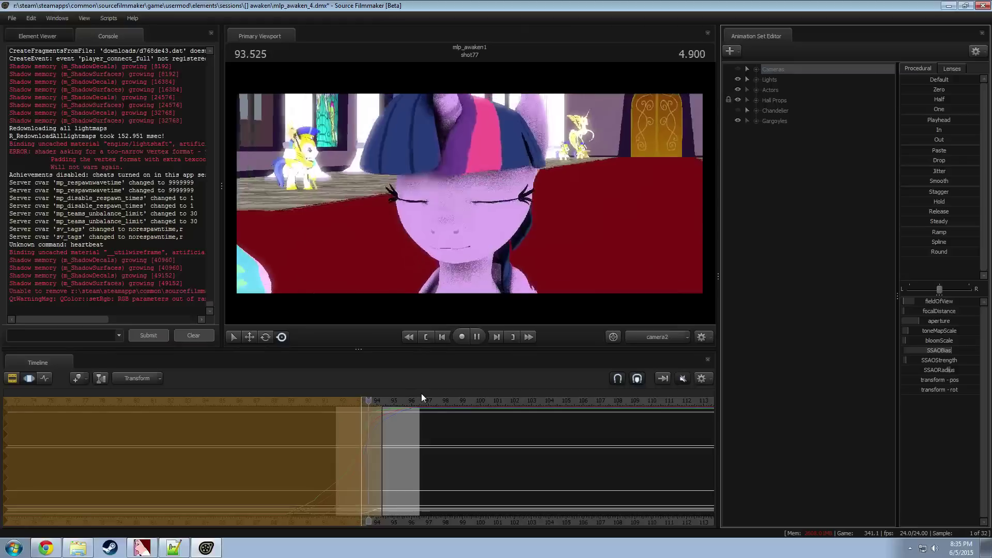
{"action": "key", "text": "space"}
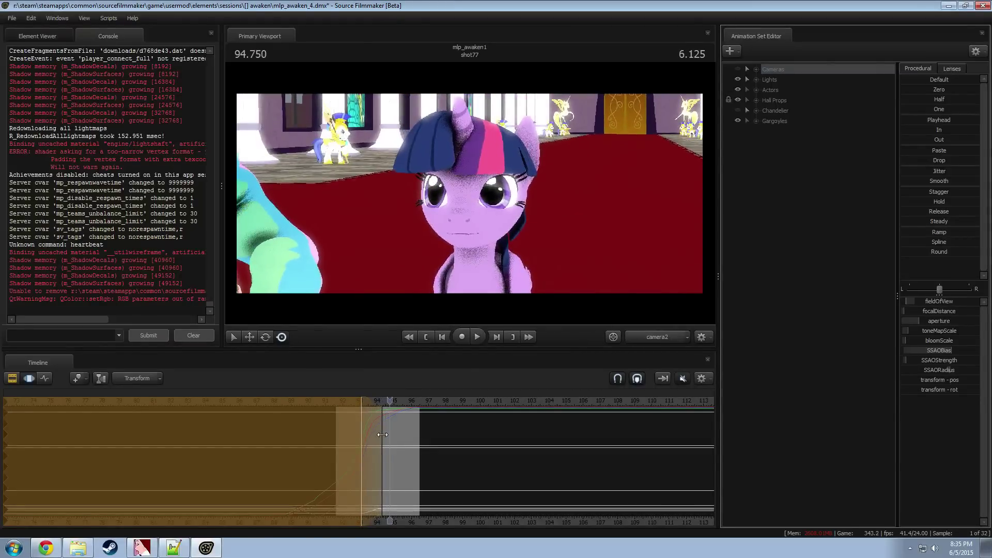
Step: Extend the field-of-view change's falloff to about 95.4 and replay the zoom in shot77
{"action": "left_click_drag", "start_coordinate": [391, 413], "coordinate": [337, 413]}
{"action": "key", "text": "space"}
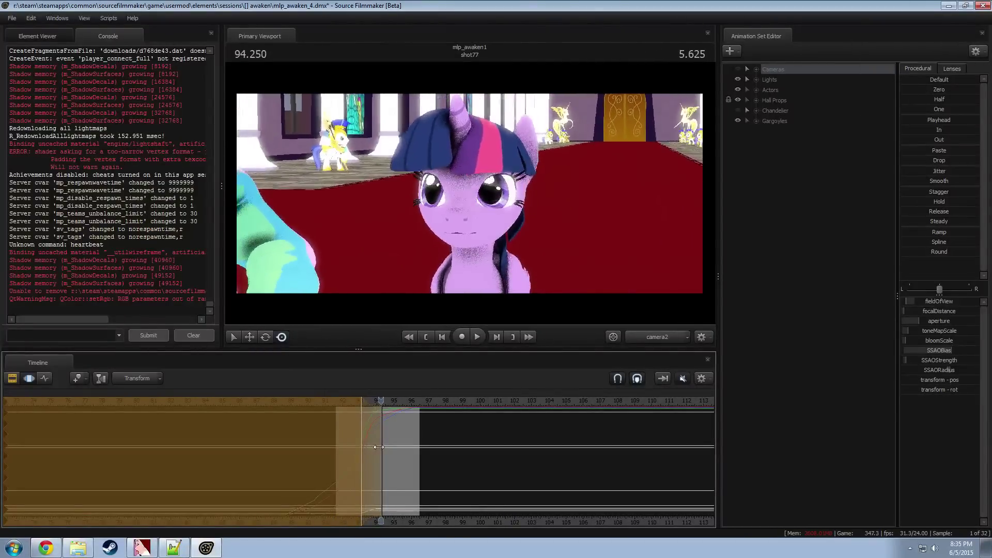
{"action": "key", "text": "space"}
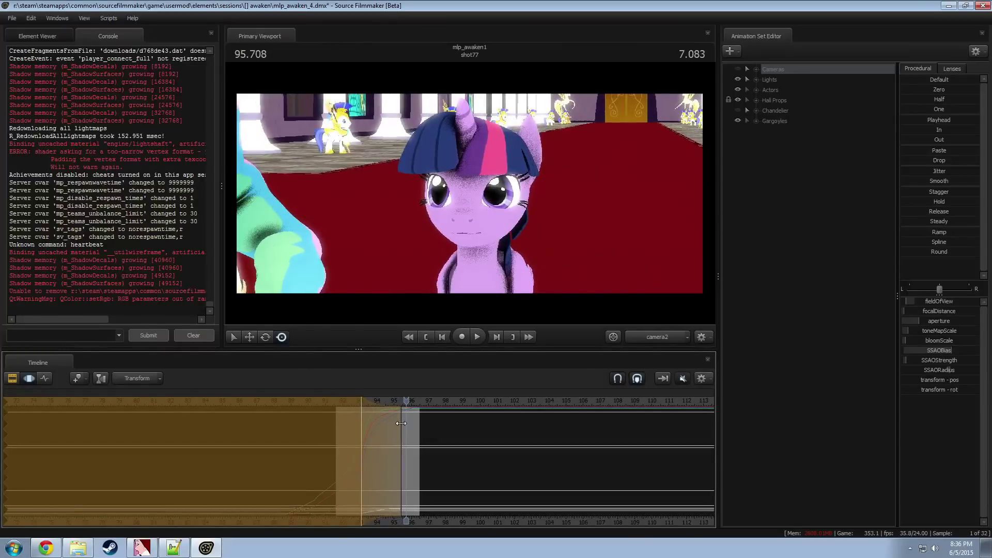
{"action": "key", "text": "space"}
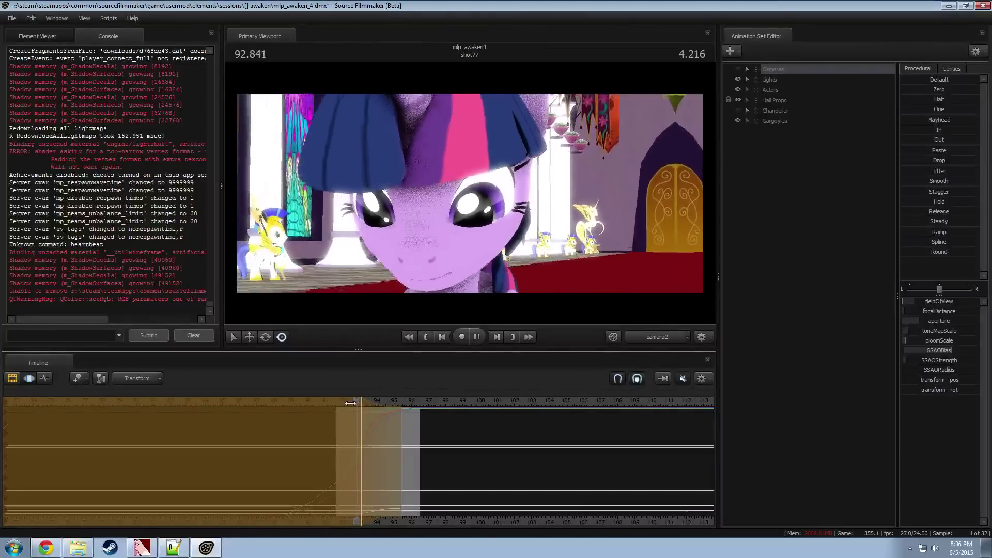
{"action": "key", "text": "space"}
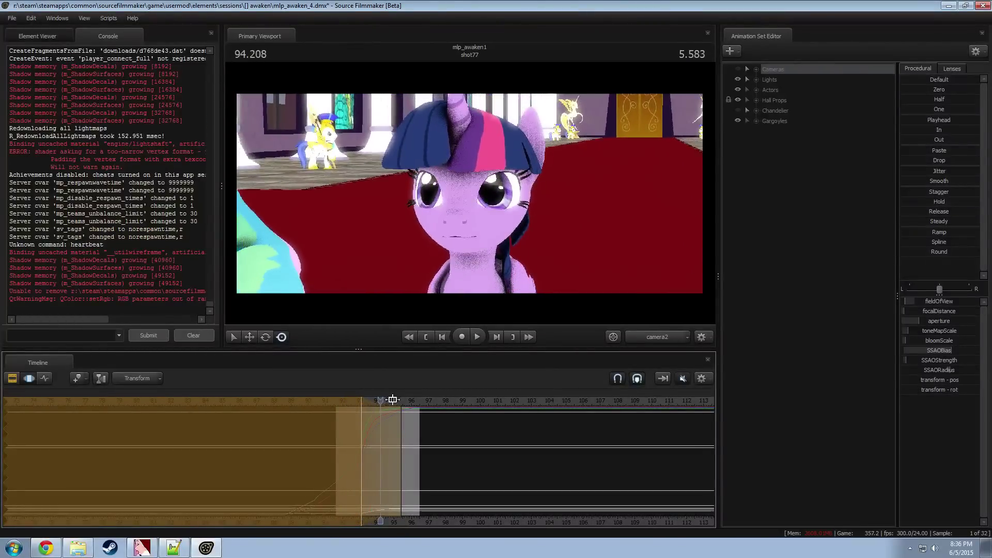
{"action": "key", "text": "space"}
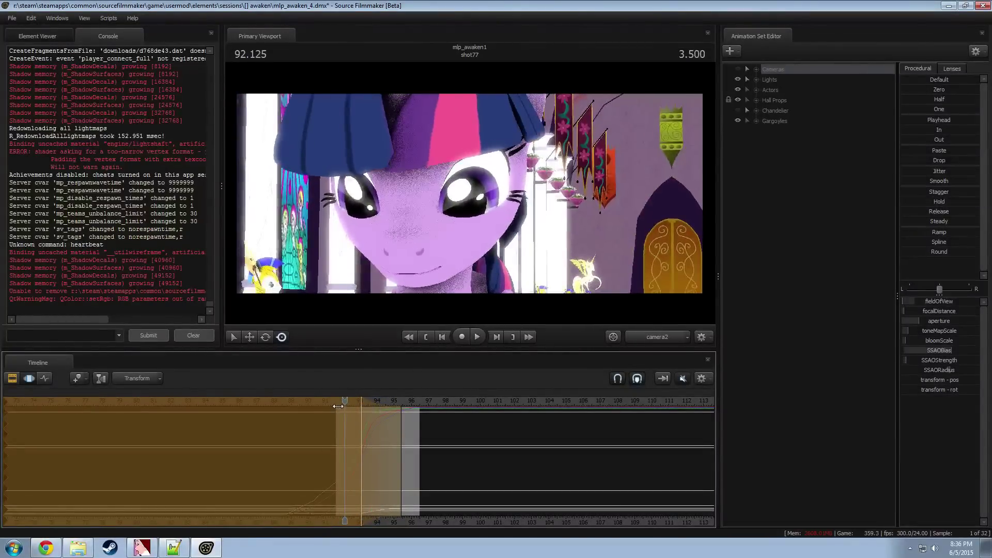
Step: Select the camera animation from the start up to about 91.7, with falloff ending at about 94.3
{"action": "left_click_drag", "start_coordinate": [343, 401], "coordinate": [337, 402]}
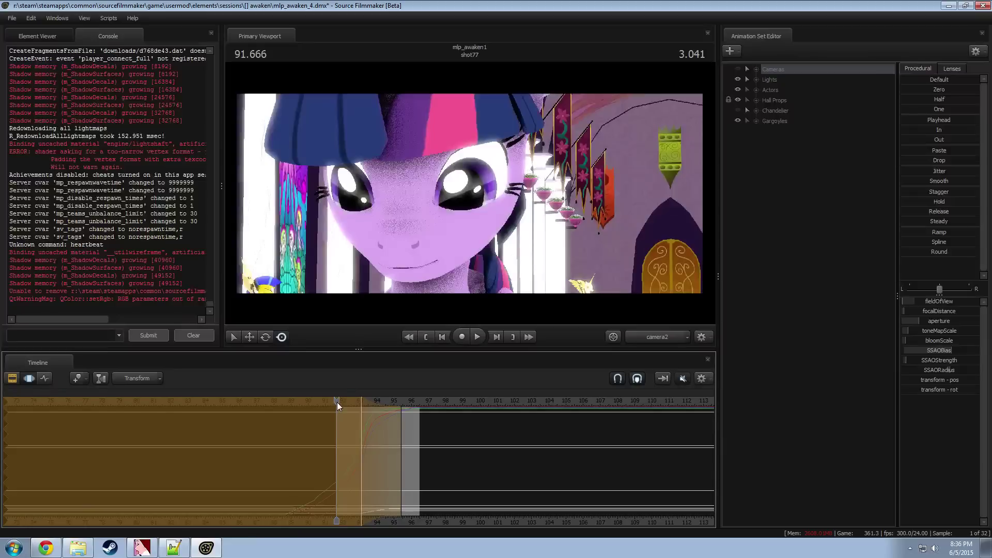
{"action": "left_click_drag", "start_coordinate": [339, 412], "coordinate": [16, 411], "text": "shift"}
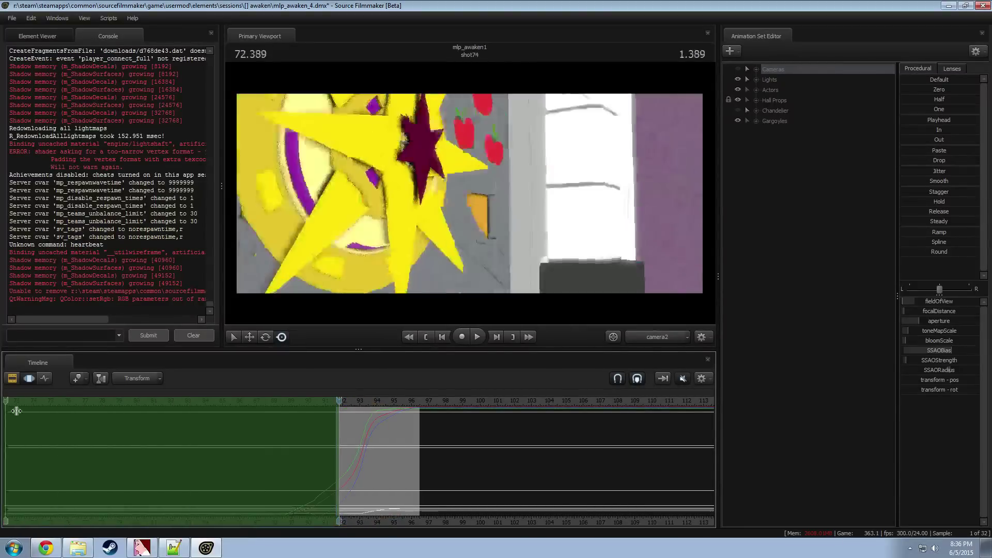
{"action": "left_click_drag", "start_coordinate": [279, 450], "coordinate": [290, 456]}
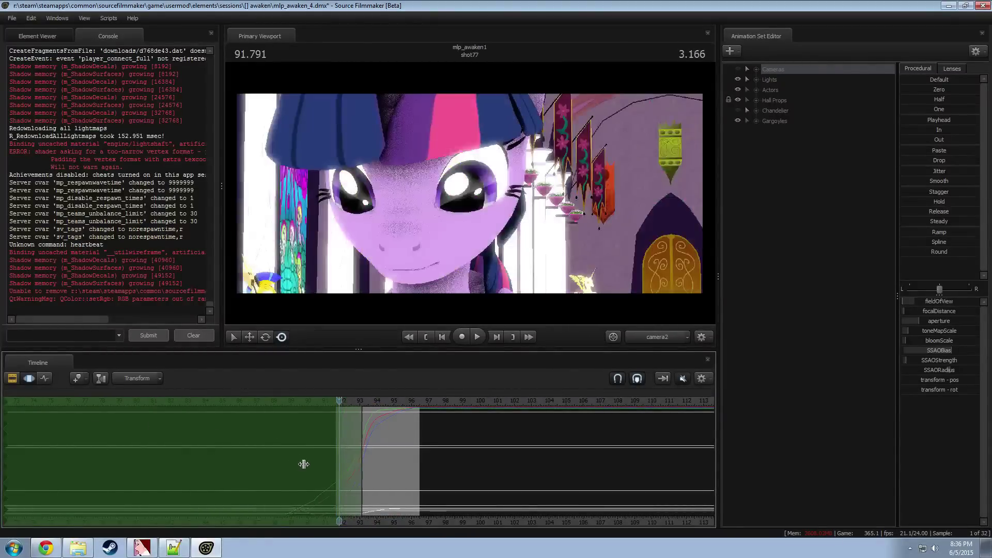
{"action": "left_click_drag", "start_coordinate": [359, 438], "coordinate": [337, 443]}
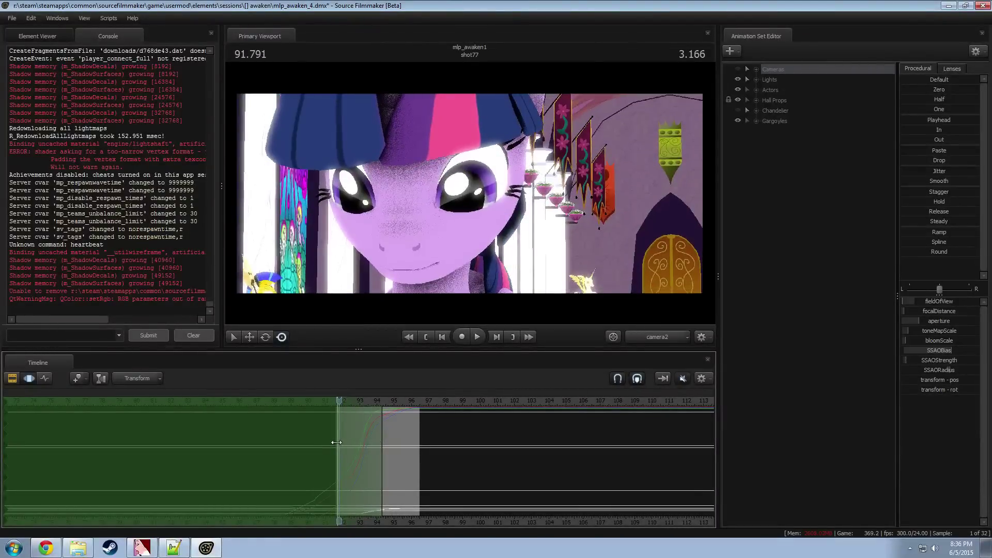
Step: Try swinging shot77's camera to a different opening angle on the purple pony's face, and replay the move
{"action": "left_click_drag", "start_coordinate": [455, 294], "coordinate": [421, 295]}
{"action": "key", "text": "space"}
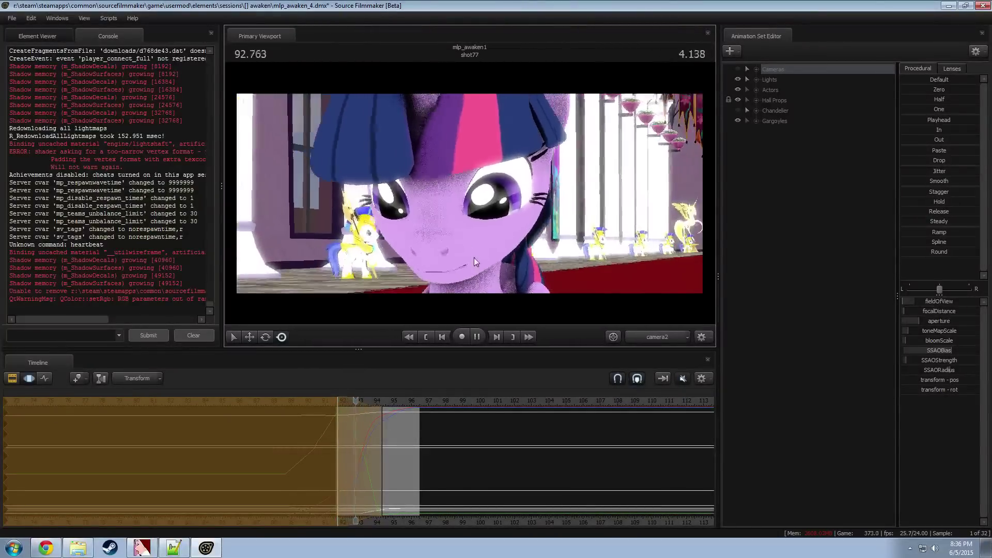
{"action": "key", "text": "space"}
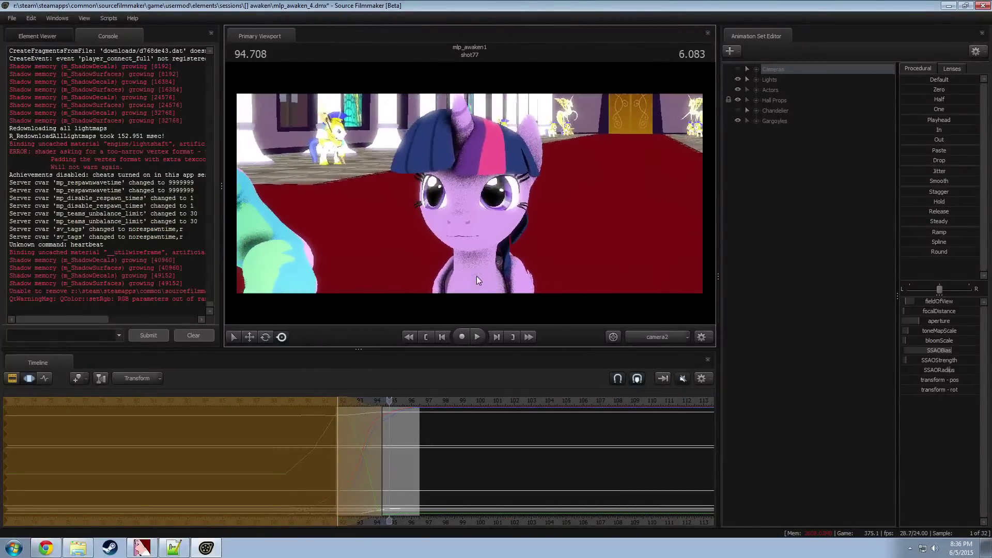
{"action": "left_click_drag", "start_coordinate": [396, 401], "coordinate": [338, 400]}
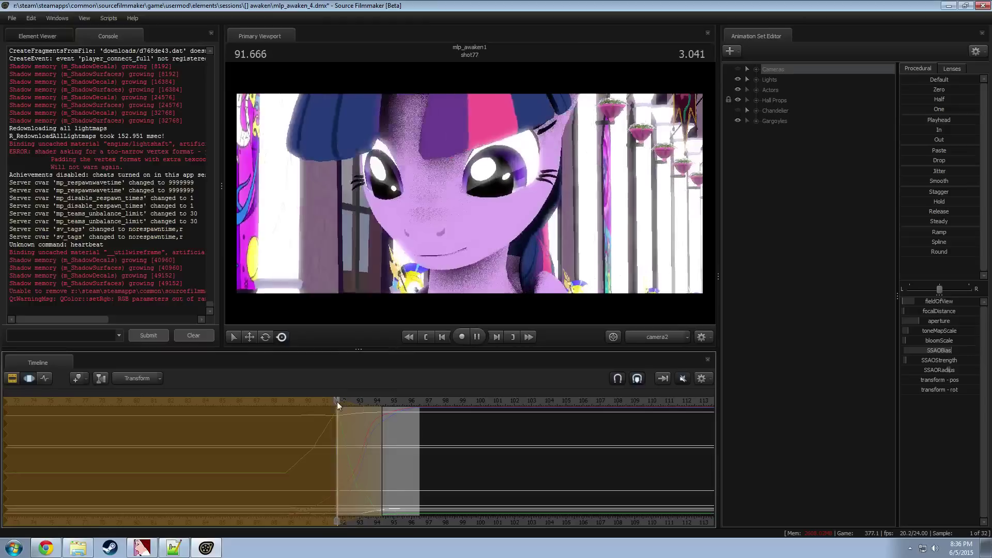
{"action": "key", "text": "space"}
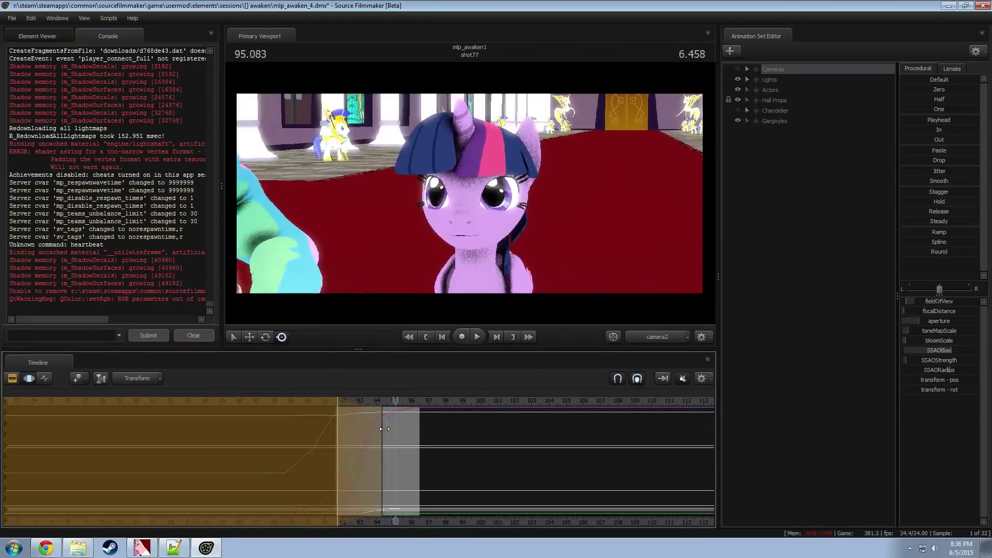
Step: Try further adjustments to the close-up's camera framing at about 91.7 in shot77, replaying the move after each
{"action": "left_click_drag", "start_coordinate": [397, 402], "coordinate": [335, 406]}
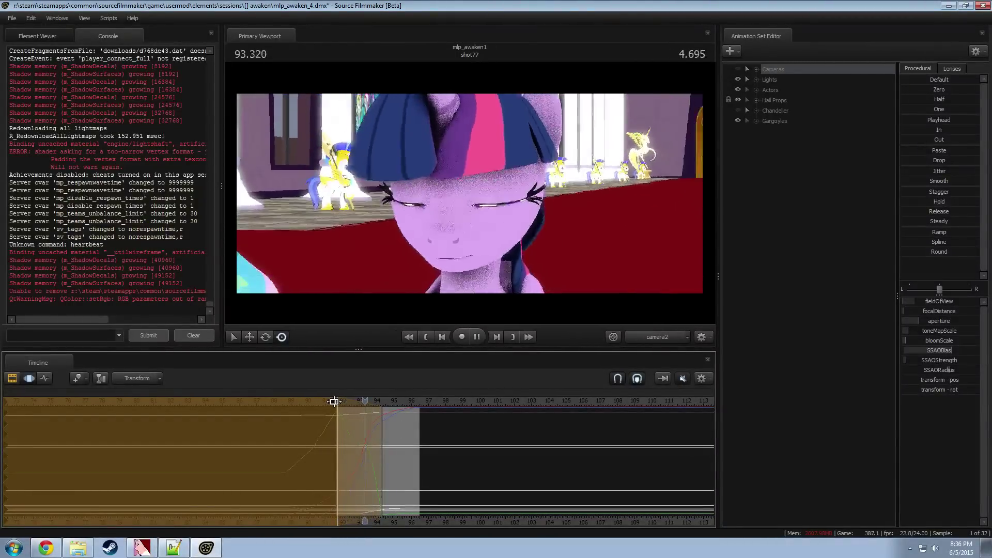
{"action": "left_click_drag", "start_coordinate": [343, 408], "coordinate": [338, 402]}
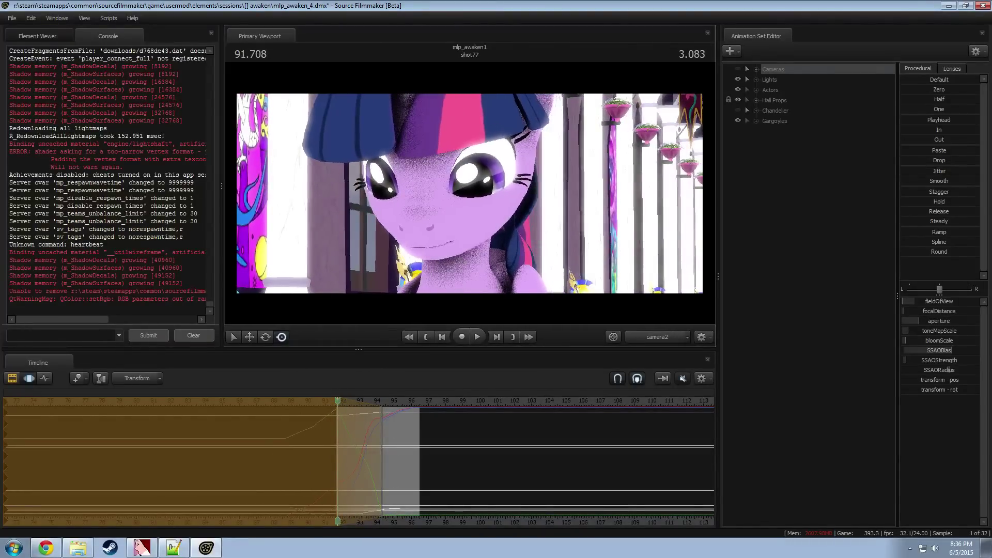
{"action": "key", "text": "space"}
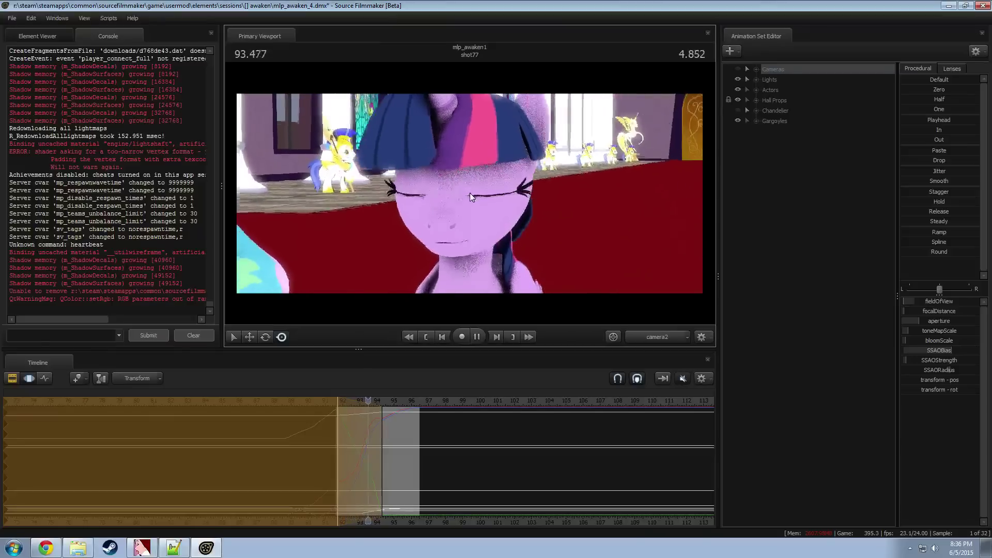
{"action": "left_click", "coordinate": [386, 402]}
{"action": "left_click_drag", "start_coordinate": [386, 403], "coordinate": [338, 403]}
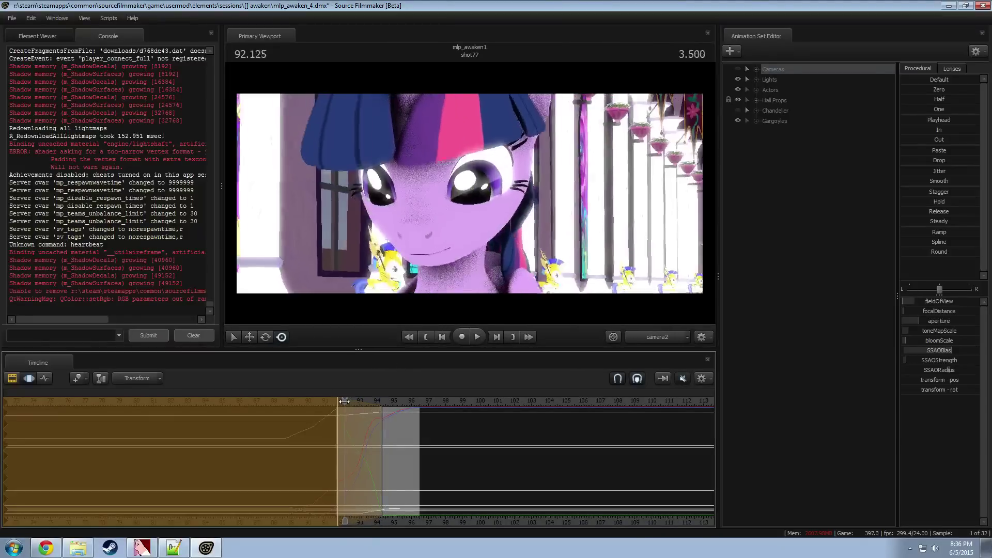
{"action": "key", "text": "space"}
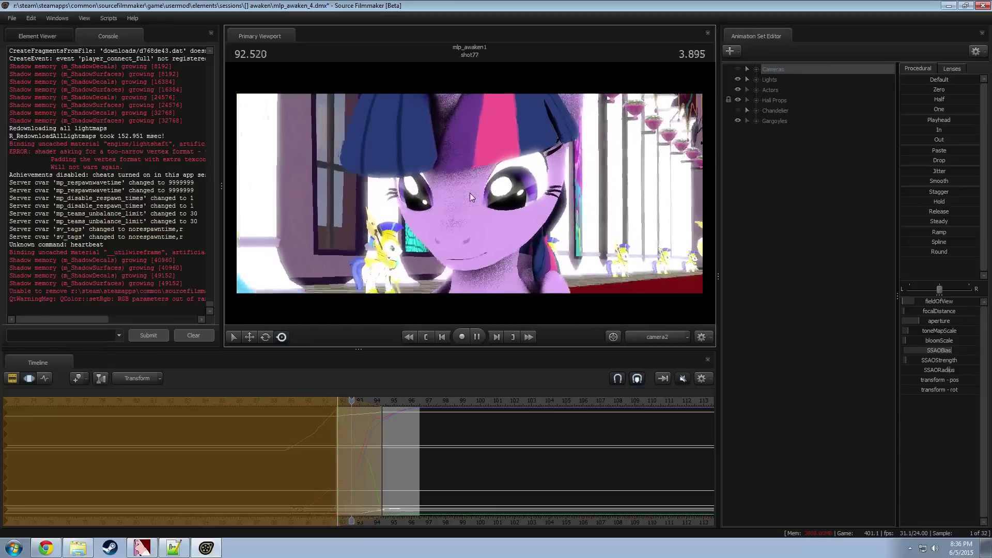
{"action": "key", "text": "space"}
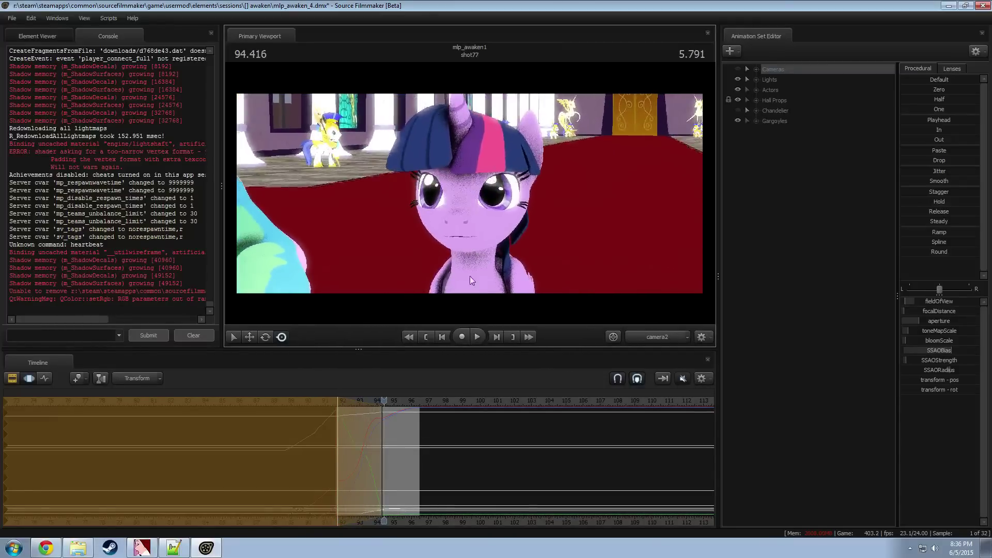
Step: Try shifting the opening camera view so the pony sits farther right at about 91.7, and replay shot77's move
{"action": "left_click", "coordinate": [366, 403]}
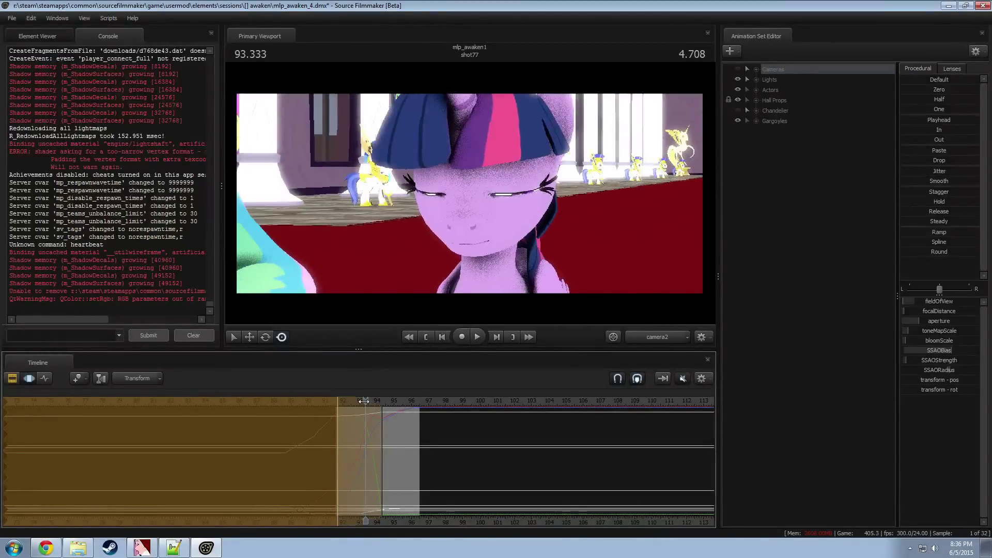
{"action": "left_click_drag", "start_coordinate": [363, 404], "coordinate": [334, 408]}
{"action": "key", "text": "space"}
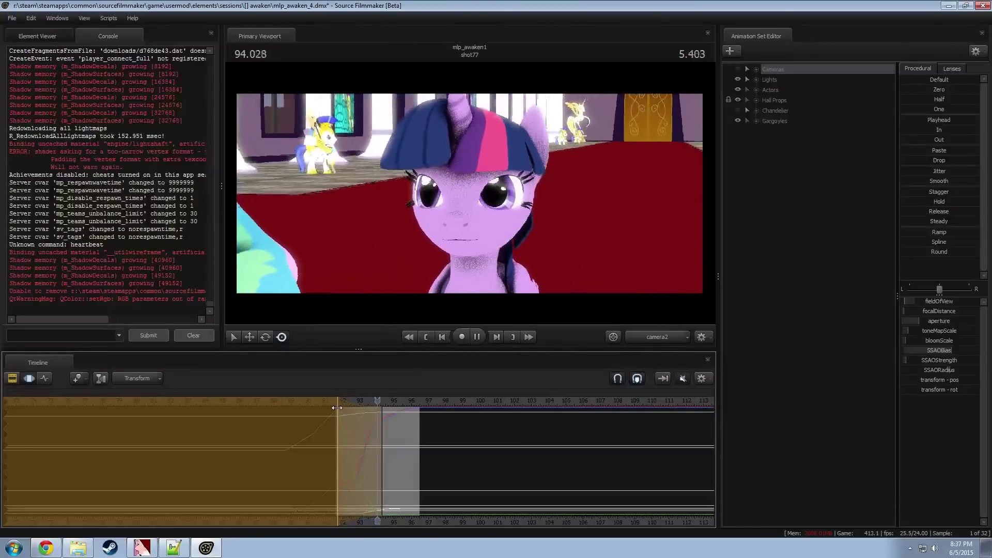
{"action": "left_click_drag", "start_coordinate": [375, 402], "coordinate": [338, 403]}
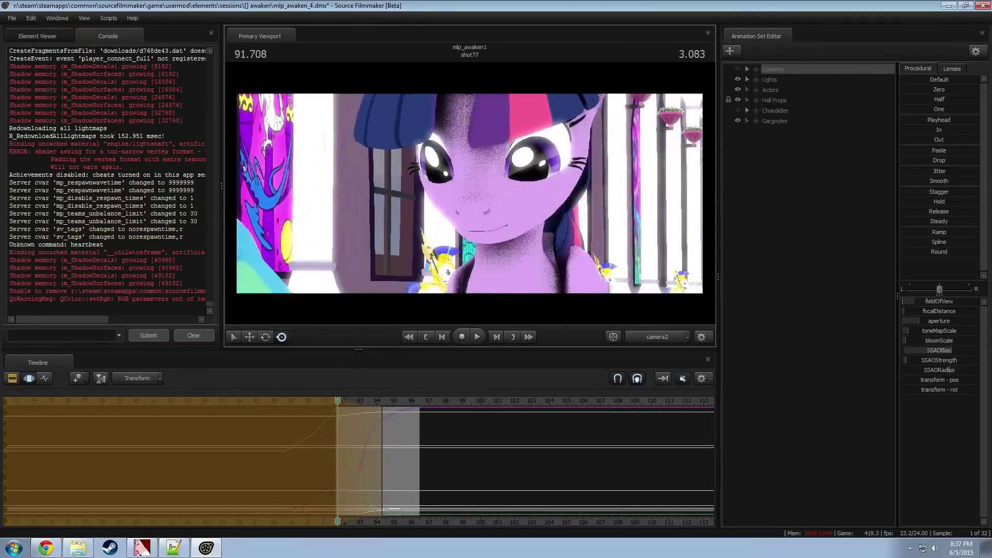
{"action": "key", "text": "space"}
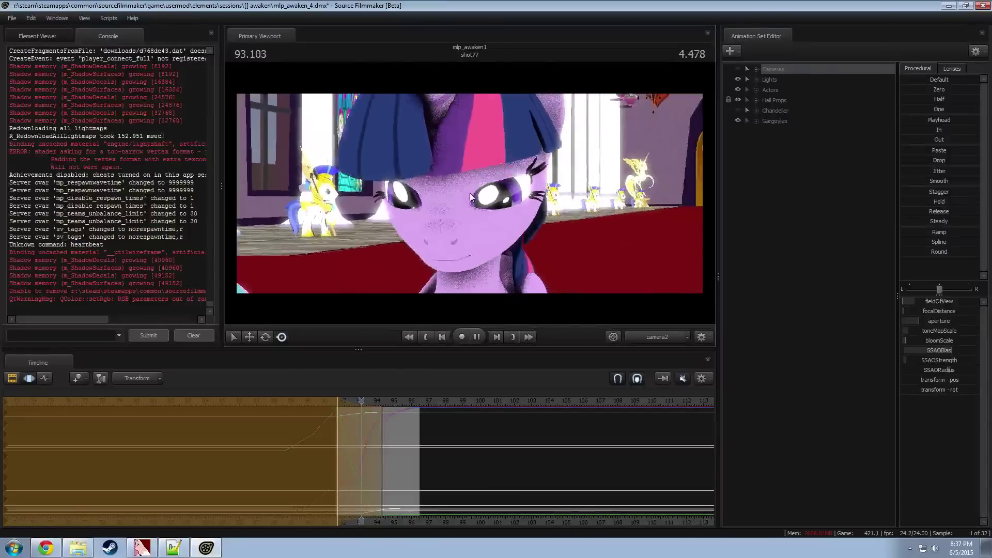
{"action": "key", "text": "space"}
{"action": "scroll", "coordinate": [357, 462], "scroll_direction": "up", "scroll_amount": 5}
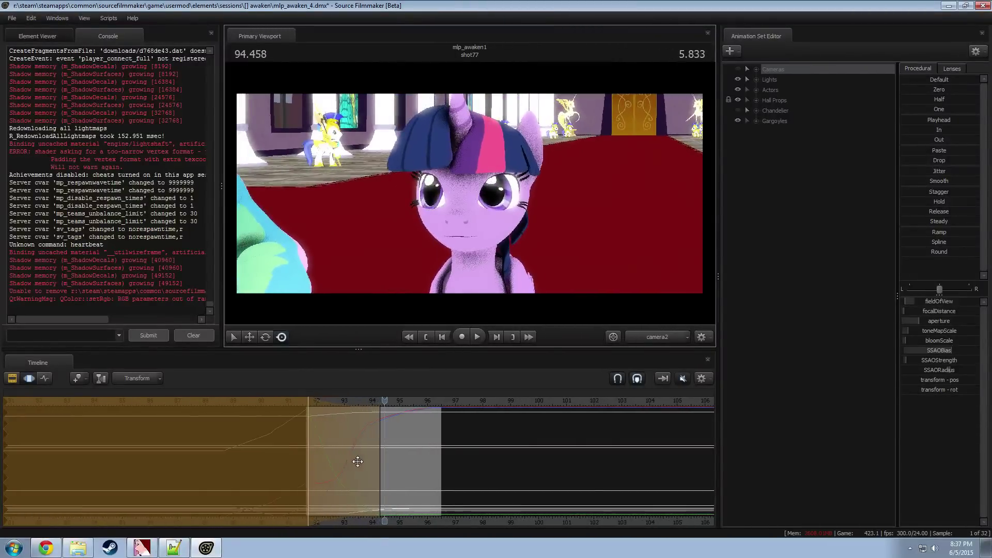
{"action": "key", "text": "shift"}
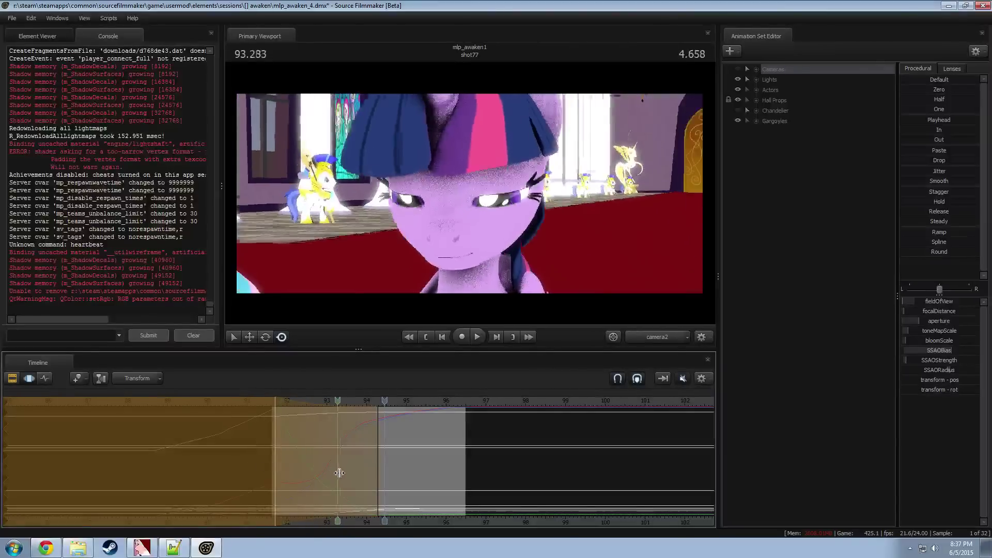
Step: Undo the camera reframing attempts and replay shot77's camera move from about 91.7
{"action": "key", "text": "ctrl+z"}
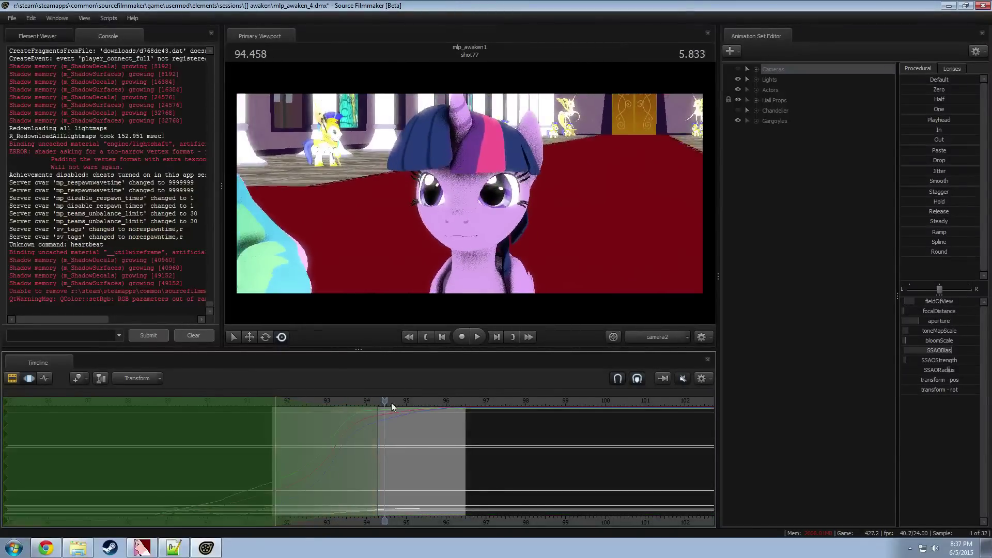
{"action": "left_click_drag", "start_coordinate": [391, 407], "coordinate": [280, 413]}
{"action": "key", "text": "space"}
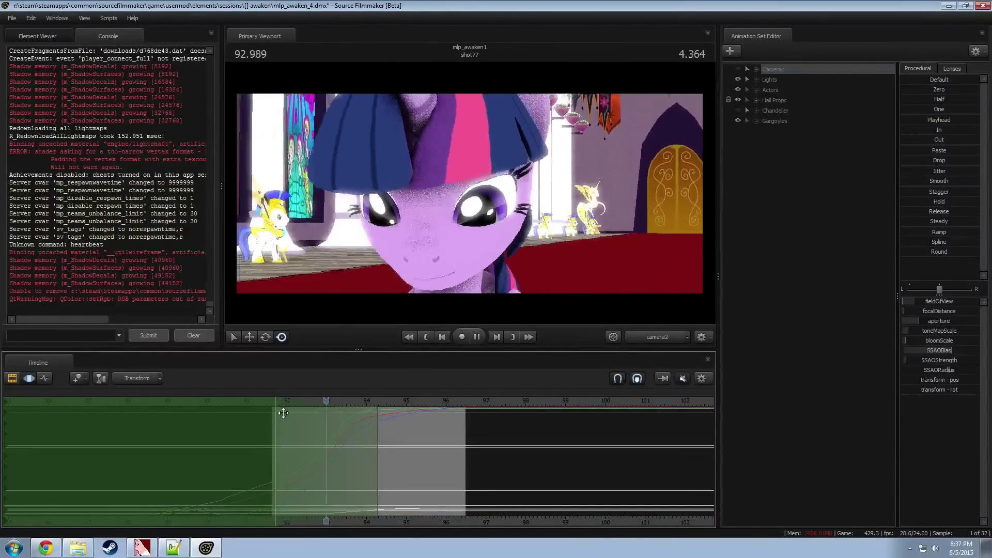
Step: Select everything up to about 93.1 with falloff to 94.1, adjust the camera view at 93.125, and replay the move
{"action": "left_click", "coordinate": [292, 471]}
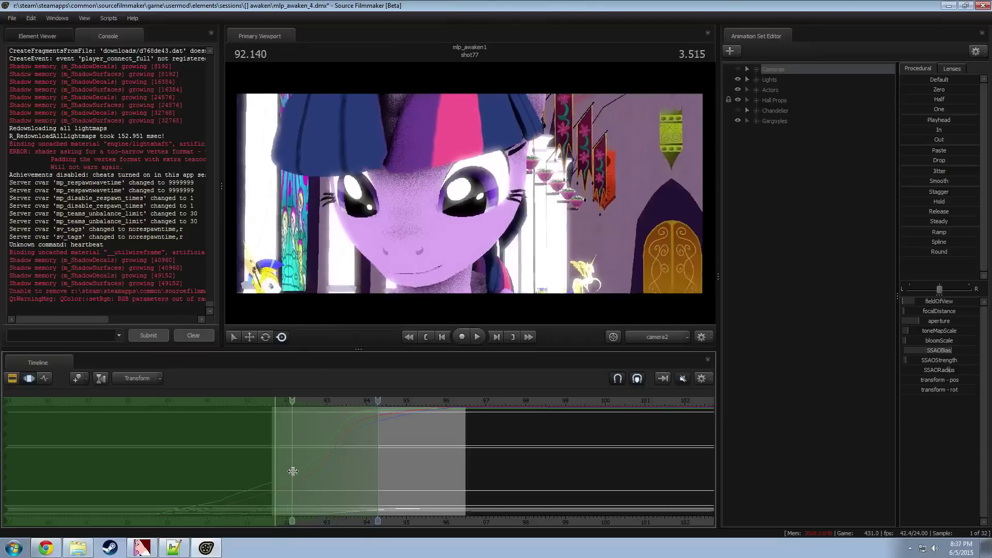
{"action": "mouse_move", "coordinate": [293, 471]}
{"action": "left_mouse_down"}
{"action": "mouse_move", "coordinate": [276, 475]}
{"action": "mouse_move", "coordinate": [343, 476]}
{"action": "left_mouse_up"}
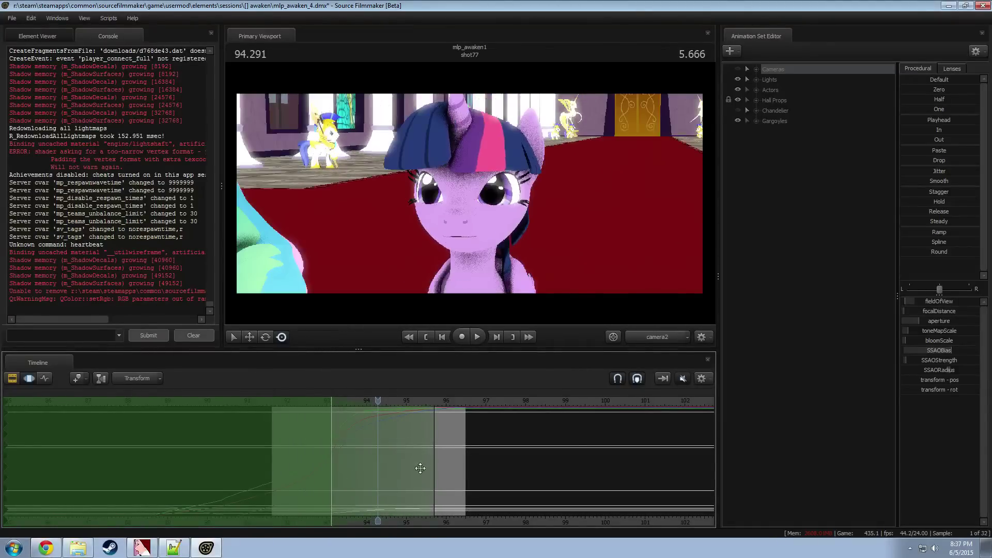
{"action": "left_click_drag", "start_coordinate": [434, 461], "coordinate": [369, 461]}
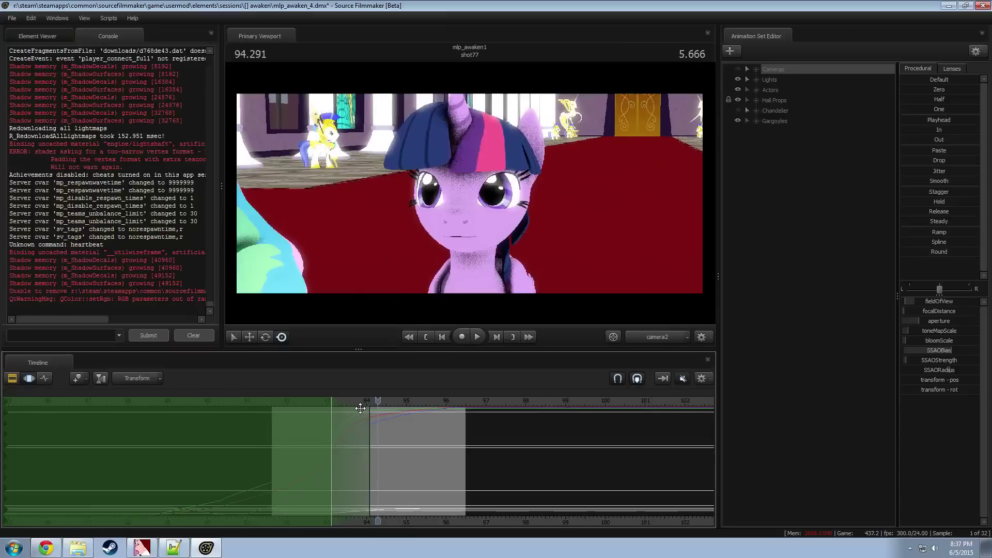
{"action": "left_click_drag", "start_coordinate": [350, 404], "coordinate": [330, 410]}
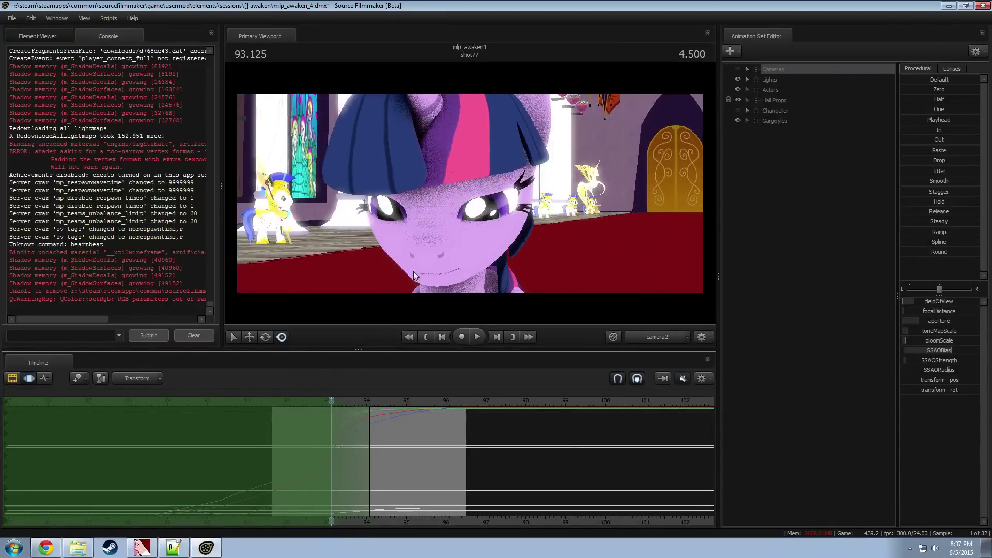
{"action": "key", "text": "space"}
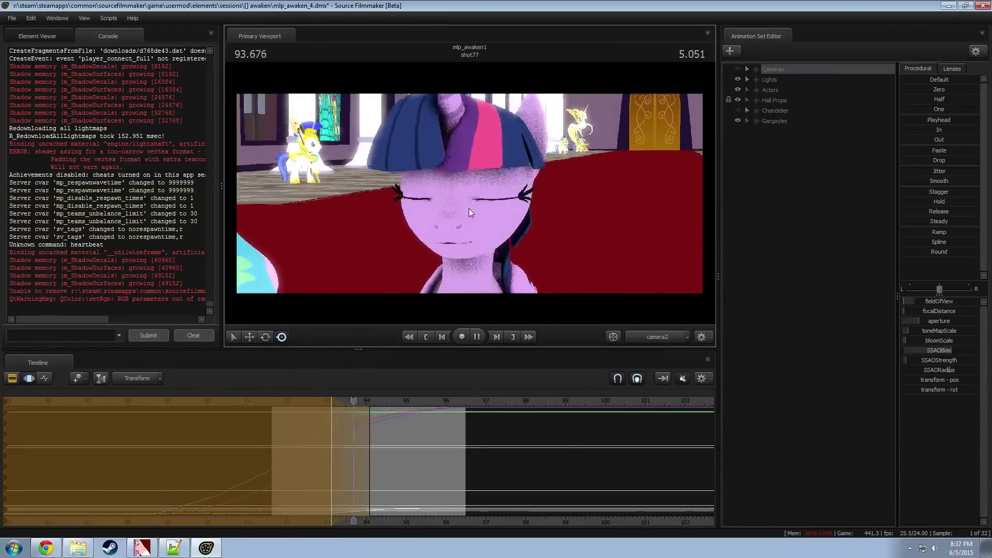
{"action": "key", "text": "space"}
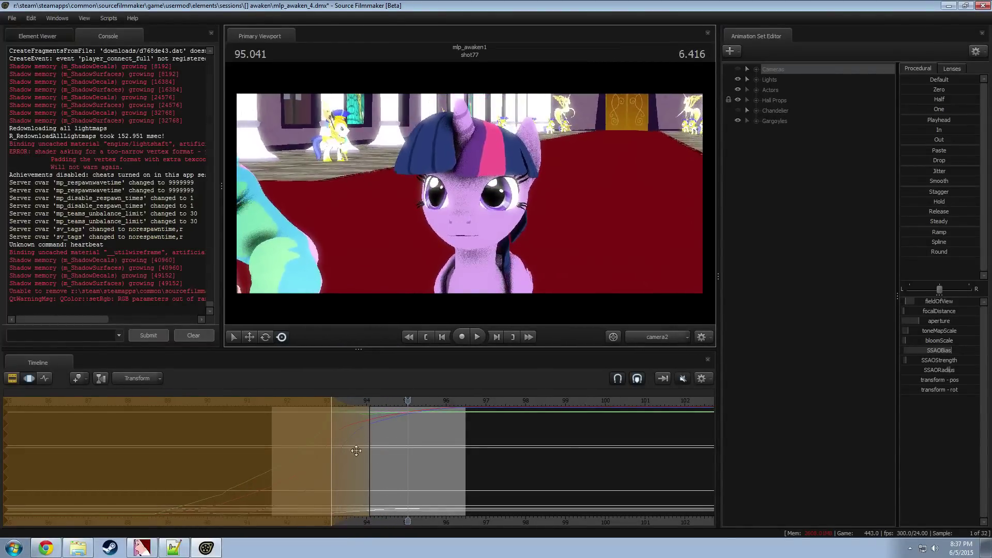
Step: Apply the Smooth preset to camera2's transform position over about 92.9–94.2, with falloff from 92.5 to 94.6, and replay the move
{"action": "left_click_drag", "start_coordinate": [357, 450], "coordinate": [327, 452]}
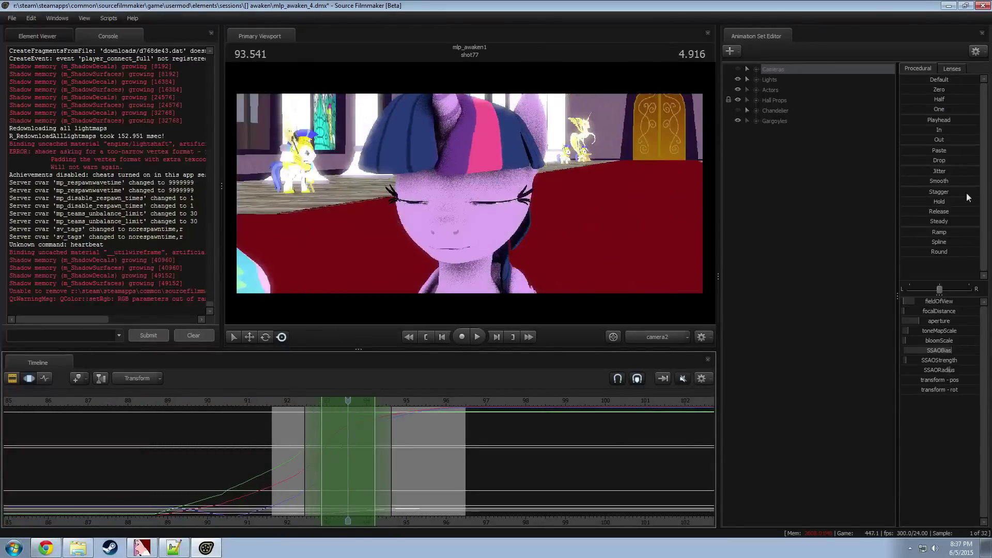
{"action": "left_click", "coordinate": [756, 70]}
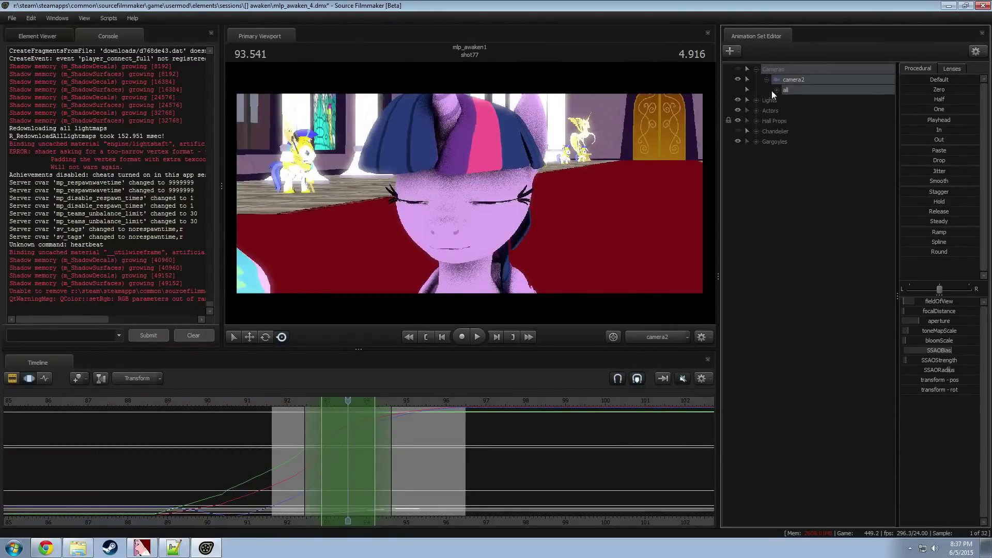
{"action": "left_click", "coordinate": [776, 90]}
{"action": "left_click", "coordinate": [810, 192]}
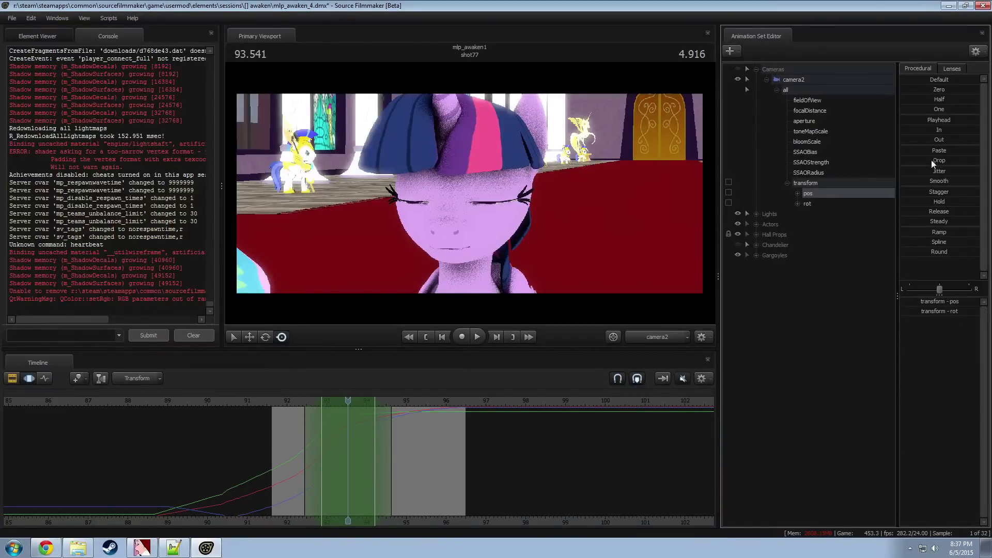
{"action": "left_click_drag", "start_coordinate": [934, 181], "coordinate": [927, 181]}
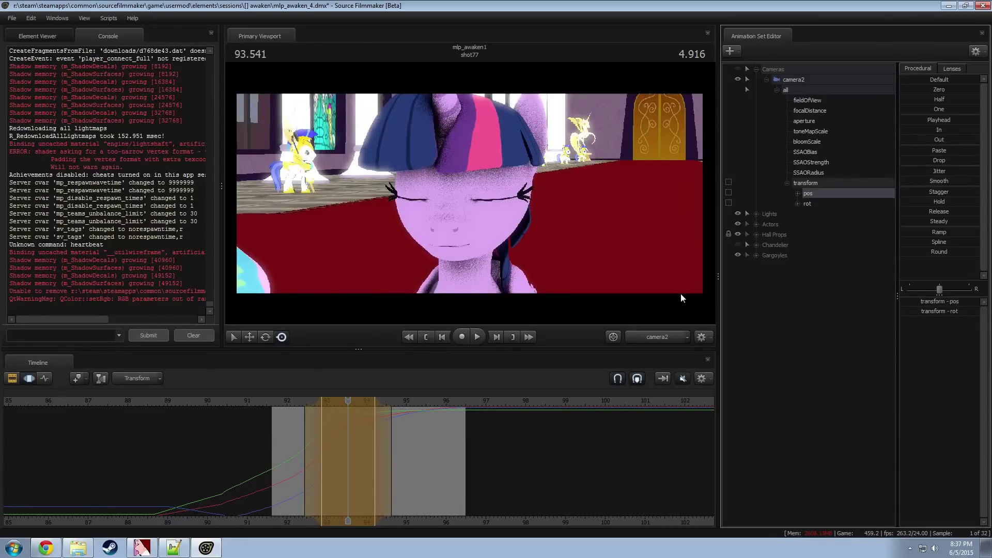
{"action": "key", "text": "space"}
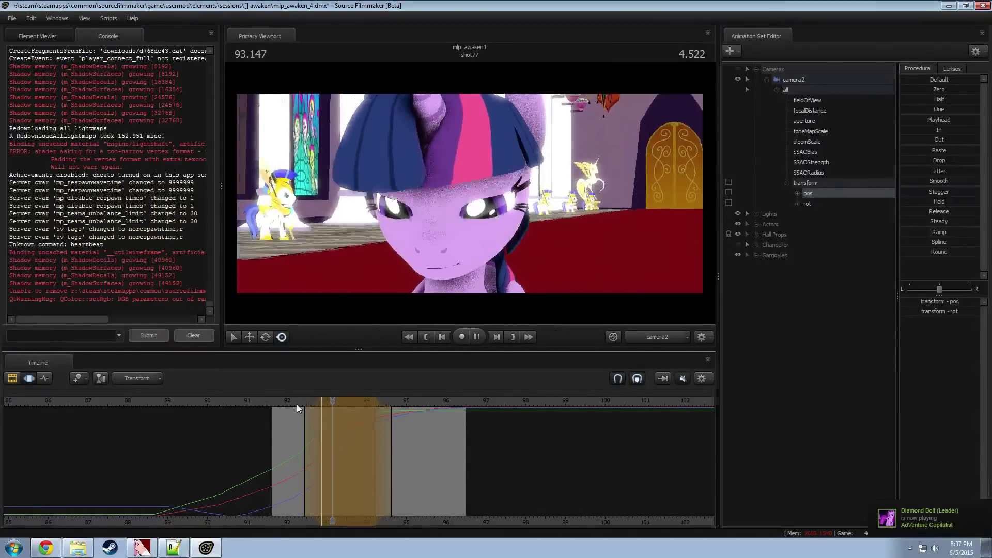
{"action": "key", "text": "space"}
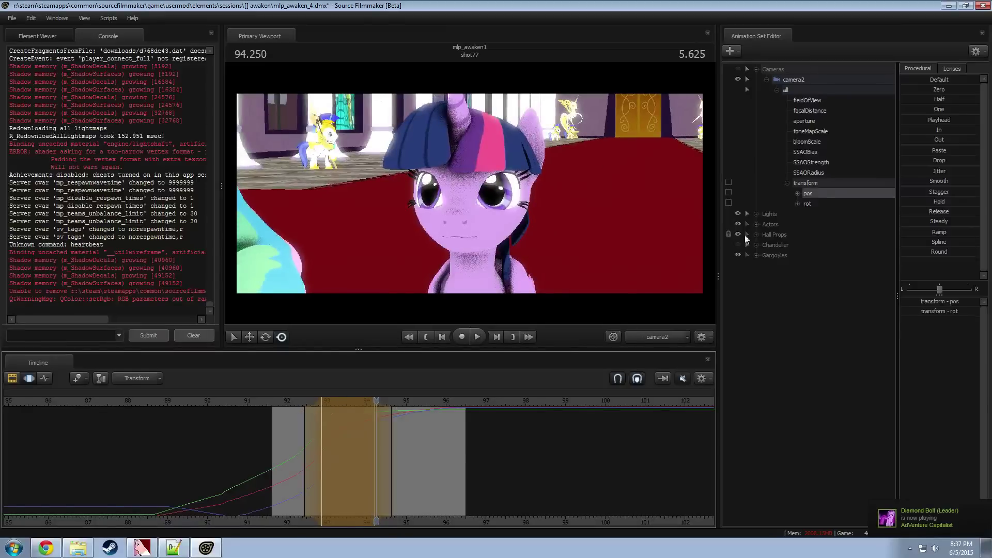
Step: Apply the Smooth preset to camera2's transform rotation over about 92.9–94.2, with falloff from 92.5 to 94.6, and replay the move
{"action": "left_click", "coordinate": [814, 205]}
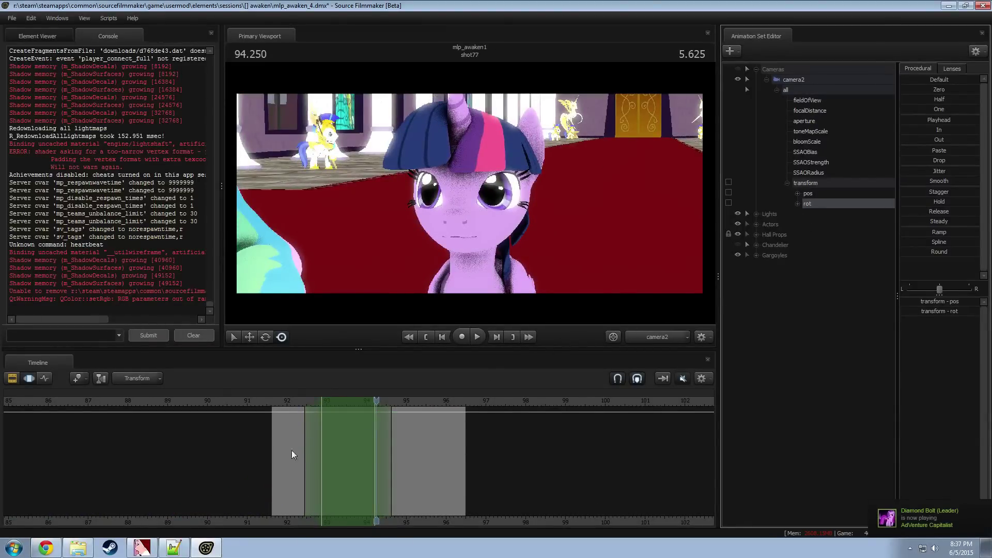
{"action": "key", "text": "space"}
{"action": "key", "text": "space"}
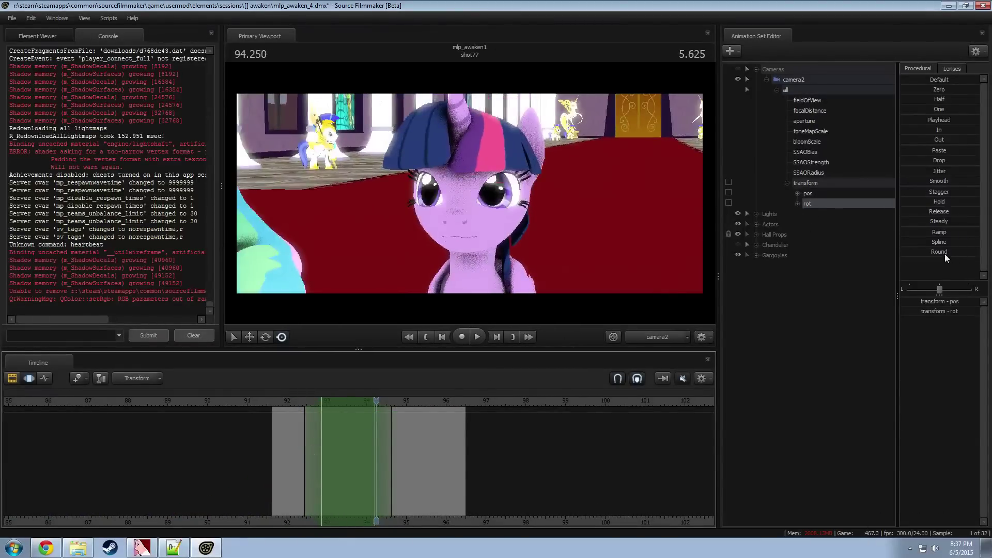
{"action": "left_click_drag", "start_coordinate": [942, 181], "coordinate": [945, 181]}
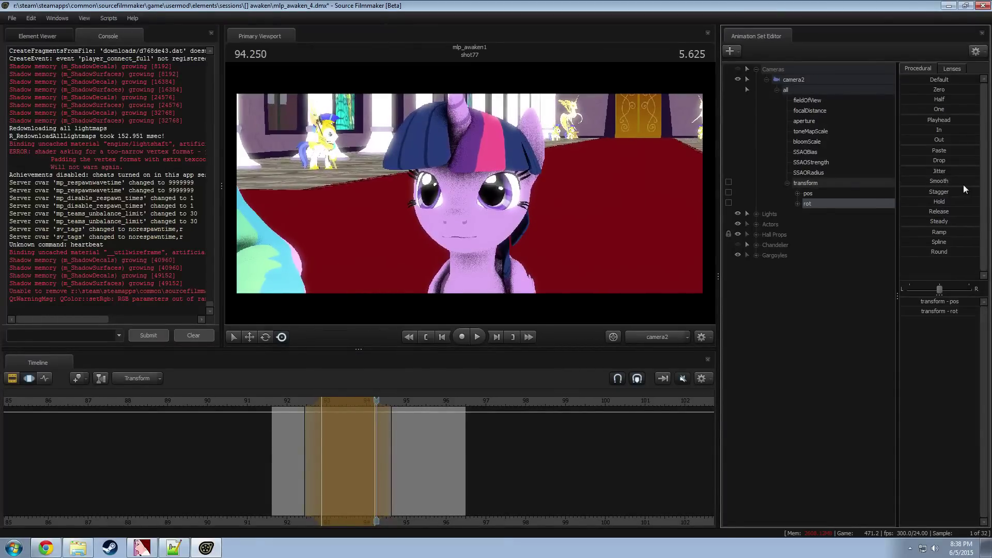
{"action": "key", "text": "space"}
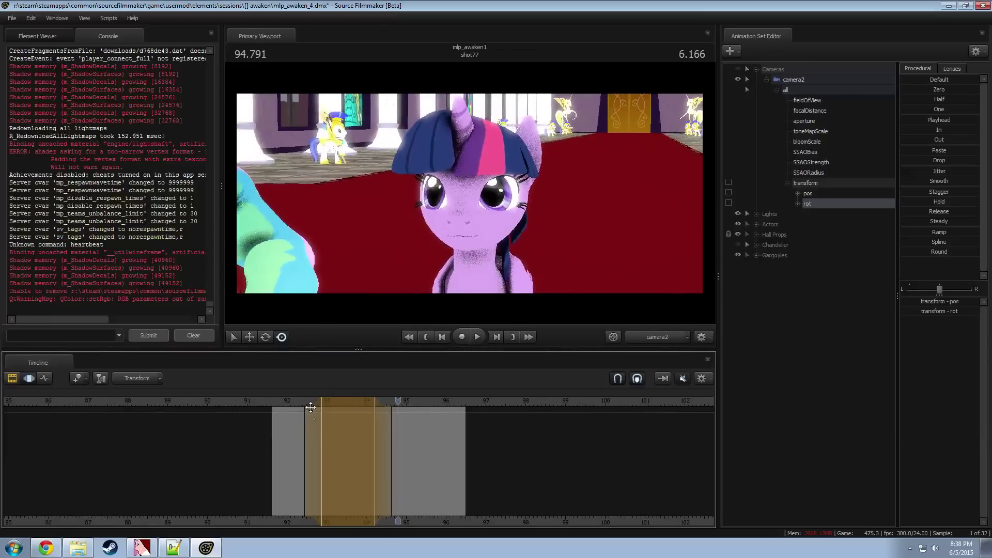
Step: Smooth camera2's rotation around 93.3, with falloff from about 92.6 to 94.9, and replay the move
{"action": "left_click", "coordinate": [340, 459], "text": "shift"}
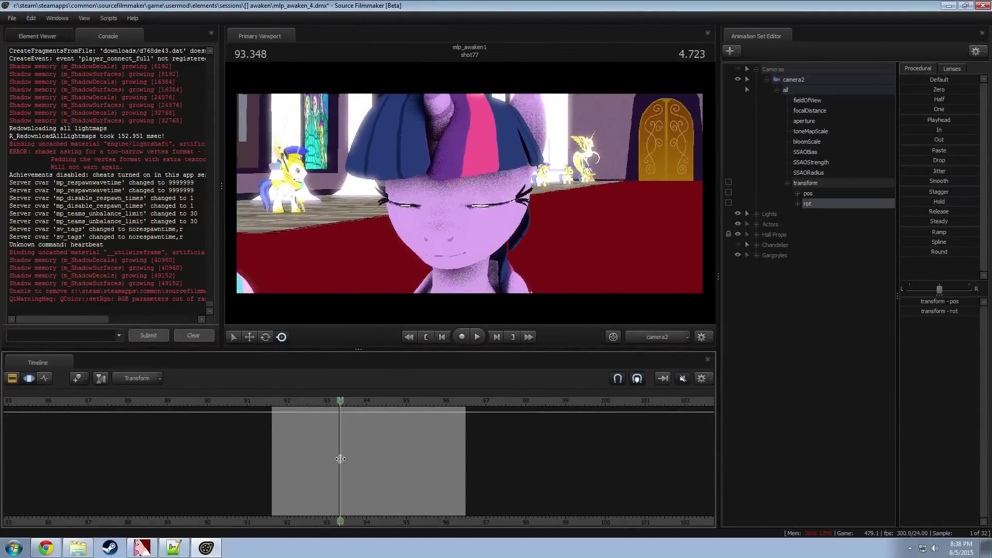
{"action": "key", "text": "space"}
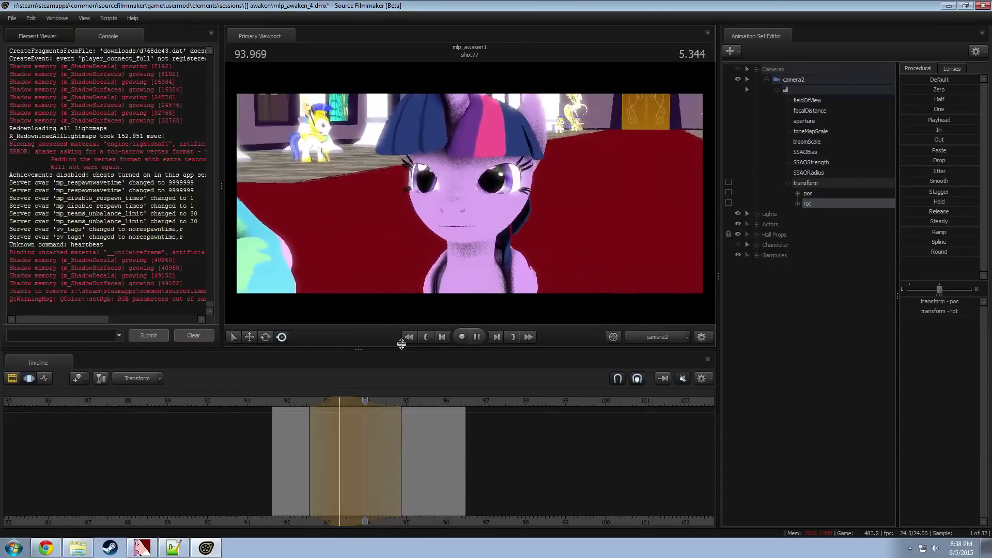
{"action": "key", "text": "space"}
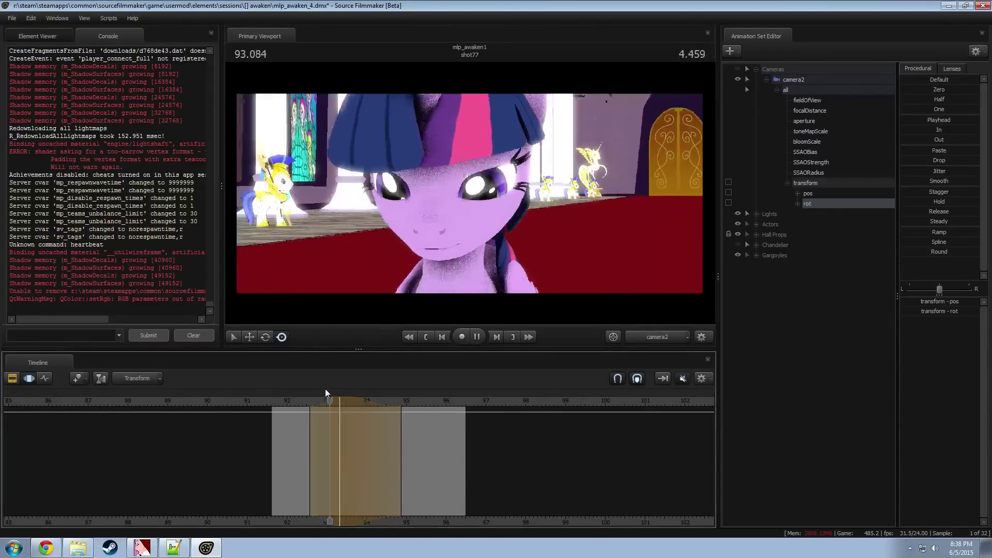
{"action": "key", "text": "space"}
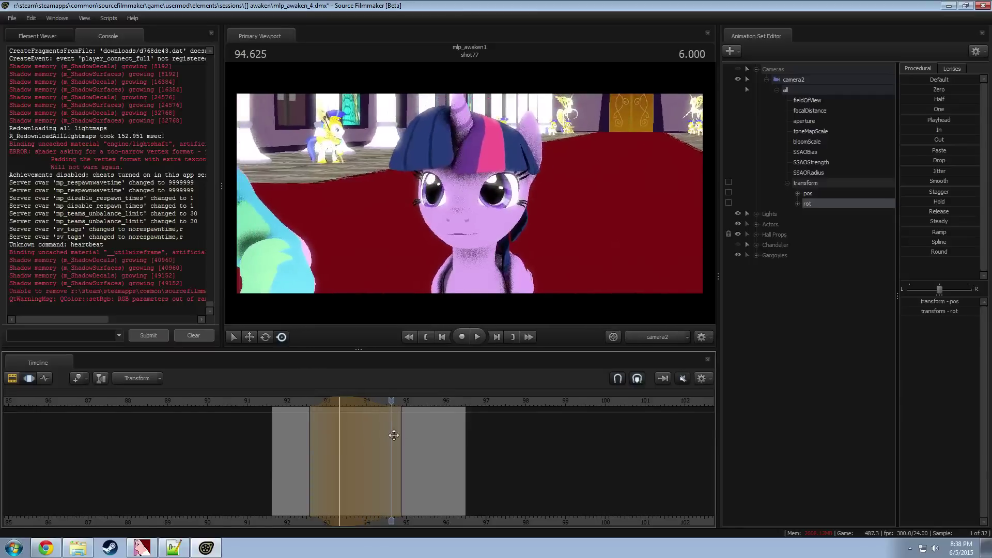
Step: Extend the rotation smoothing's falloff to about 95.5, reapply Smooth, and review the move
{"action": "left_click_drag", "start_coordinate": [401, 436], "coordinate": [428, 439]}
{"action": "key", "text": "space"}
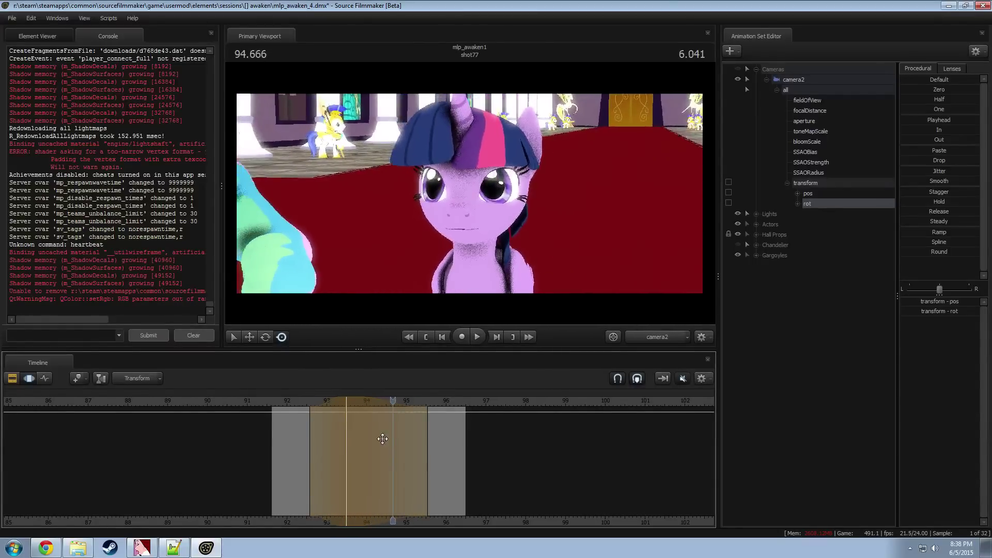
{"action": "left_click", "coordinate": [322, 402]}
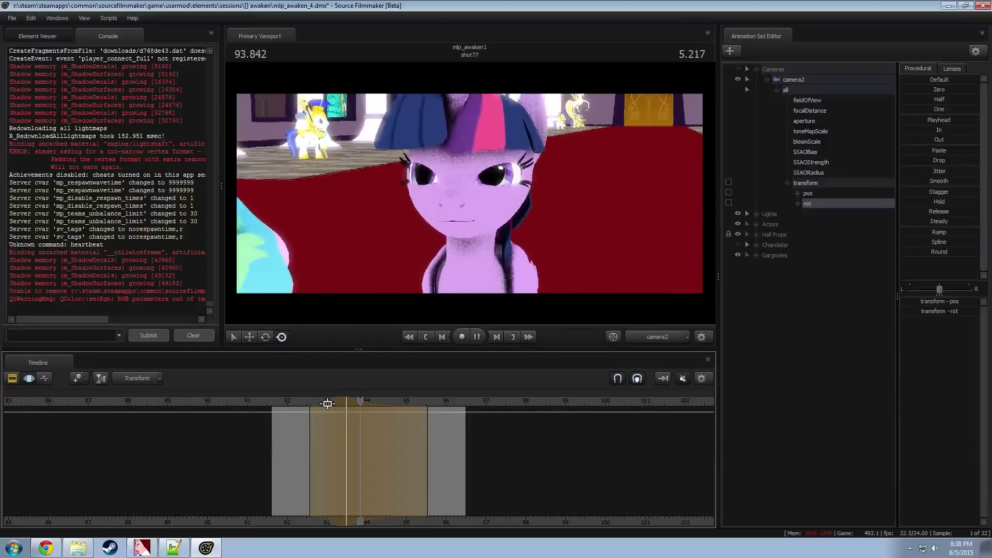
{"action": "key", "text": "shift"}
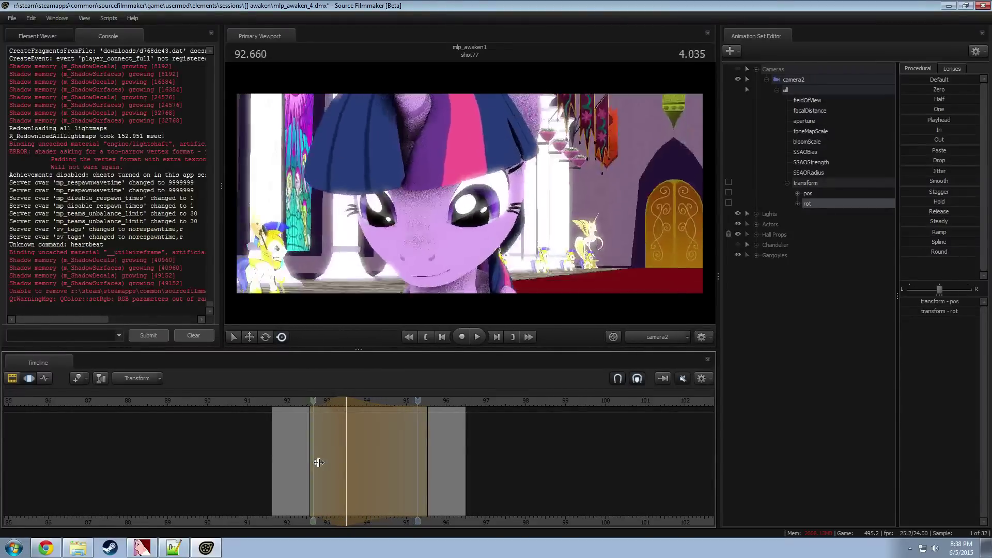
Step: Smooth camera2's rotation again with the selection centred at about 93.7 and at about 93.1, replaying the move after each pass
{"action": "left_click_drag", "start_coordinate": [330, 467], "coordinate": [342, 469]}
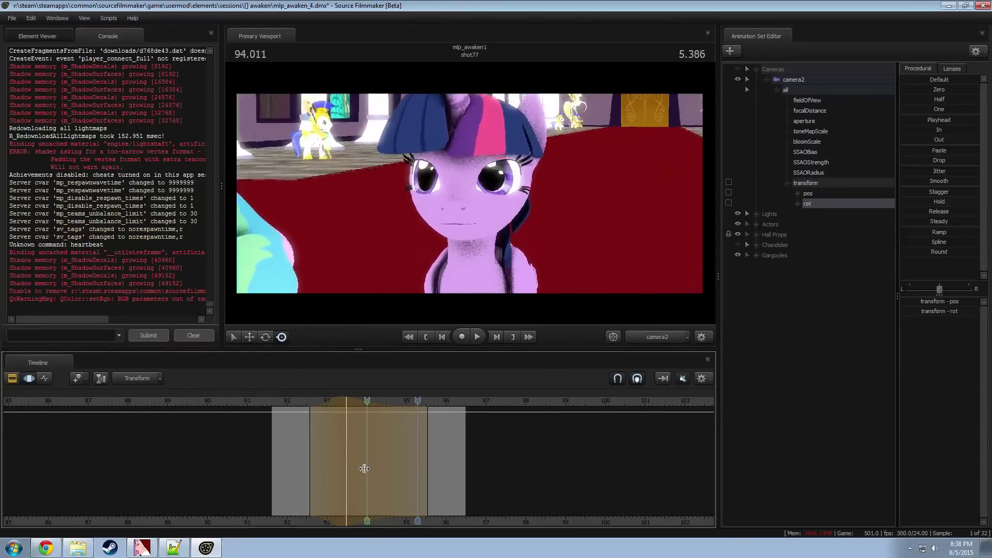
{"action": "left_click", "coordinate": [328, 402]}
{"action": "key", "text": "space"}
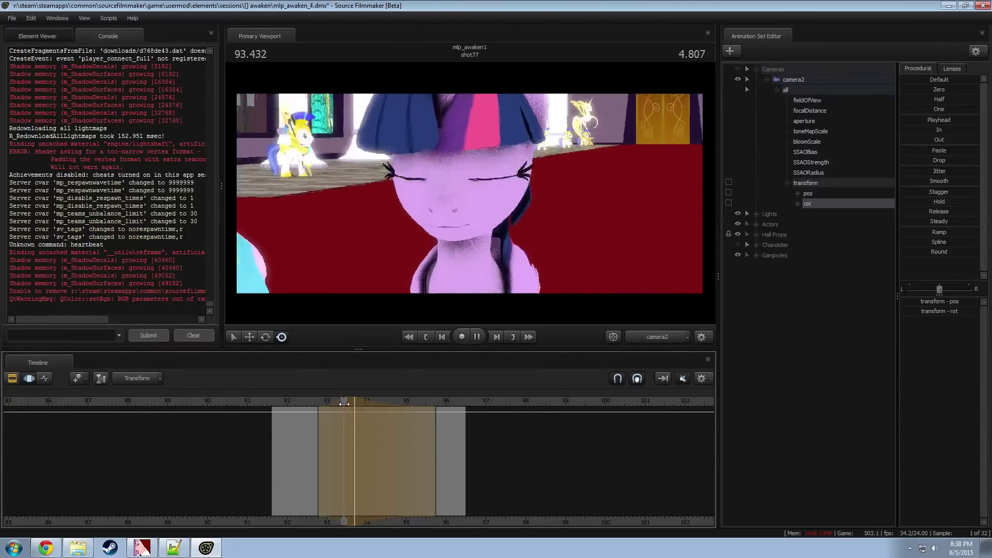
{"action": "left_click", "coordinate": [287, 402]}
{"action": "key", "text": "space"}
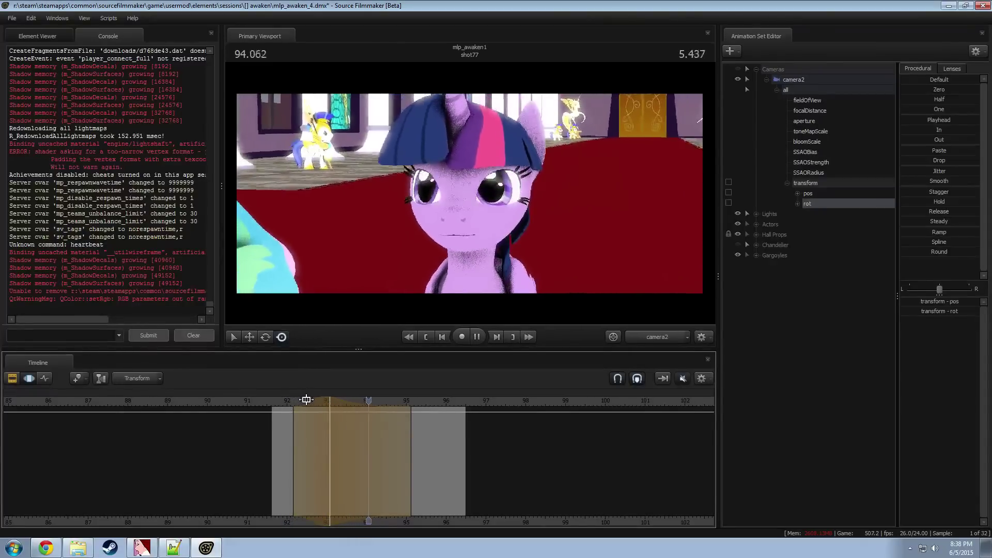
{"action": "key", "text": "shift"}
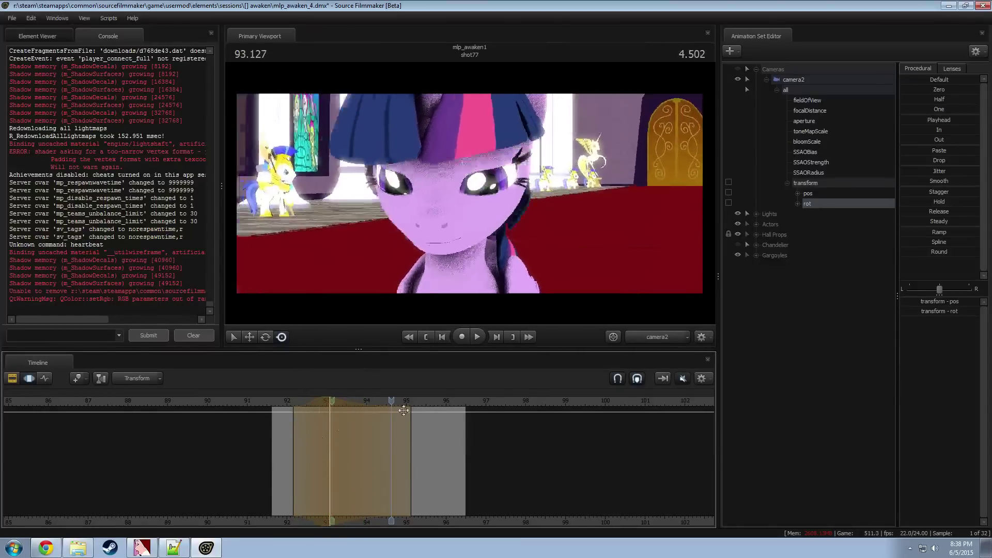
Step: Select both position and rotation of camera2 and smooth them over about 92.0–92.5, with falloff from 91.9 to 92.6
{"action": "left_click", "coordinate": [814, 195], "text": "ctrl"}
{"action": "left_click", "coordinate": [295, 446]}
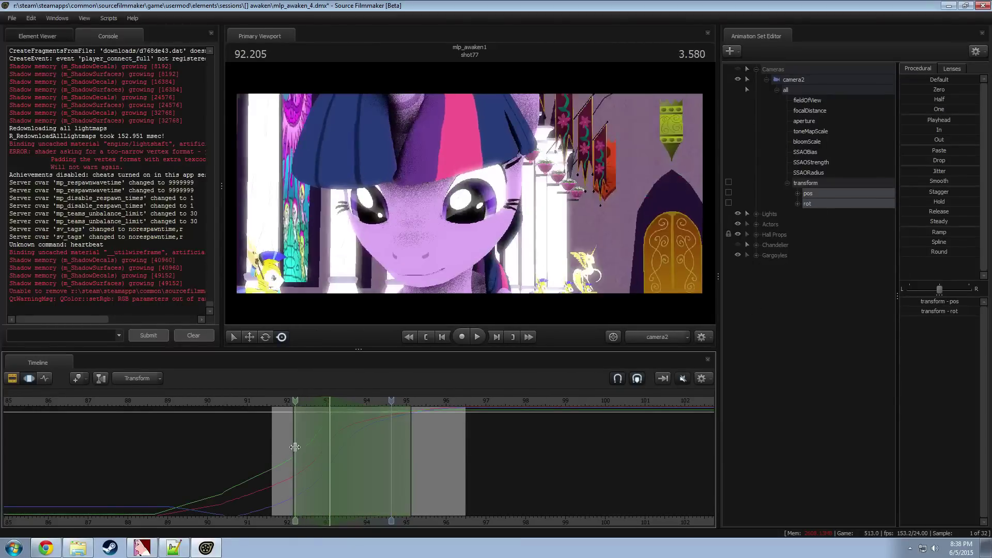
{"action": "left_click_drag", "start_coordinate": [293, 448], "coordinate": [347, 452]}
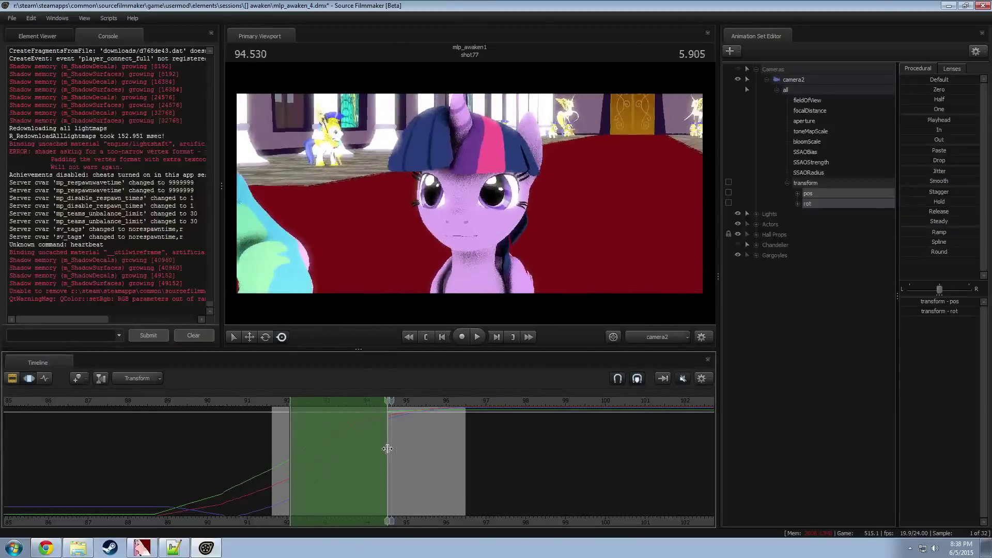
{"action": "left_click_drag", "start_coordinate": [423, 446], "coordinate": [292, 467]}
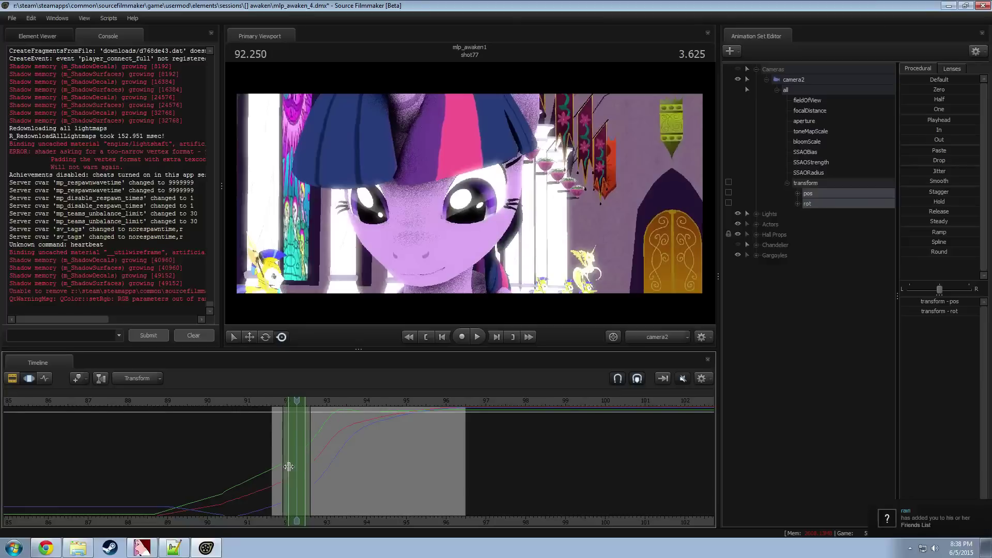
{"action": "key", "text": "shift"}
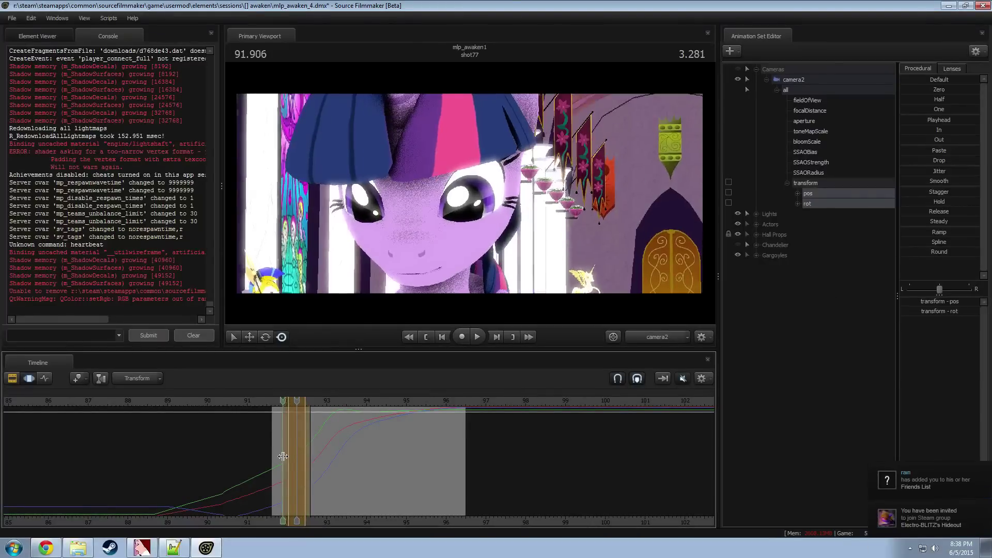
Step: Smooth camera2's position and rotation over about 93.2–93.5, and apply Smooth again to a nearby stretch of the move
{"action": "left_click_drag", "start_coordinate": [312, 457], "coordinate": [341, 459]}
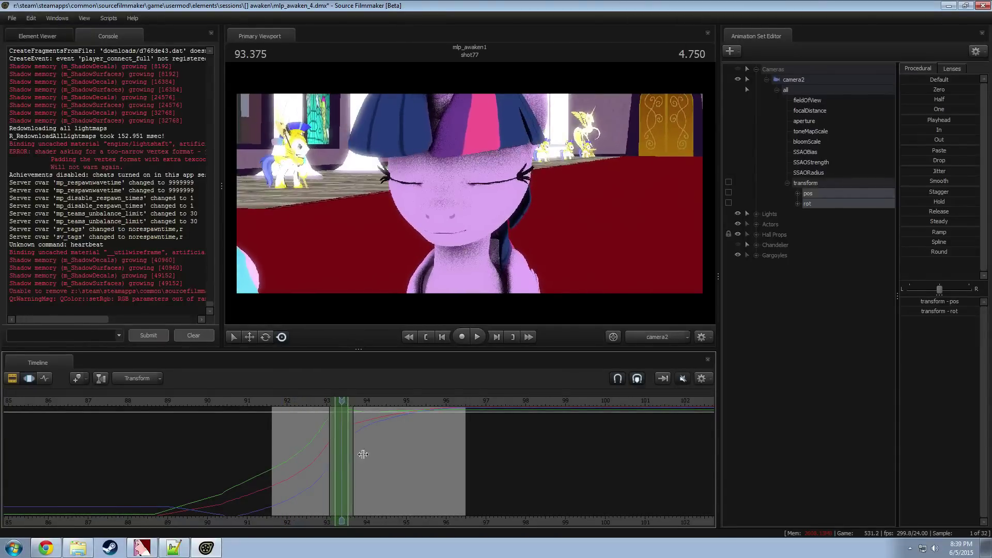
{"action": "left_click", "coordinate": [959, 180]}
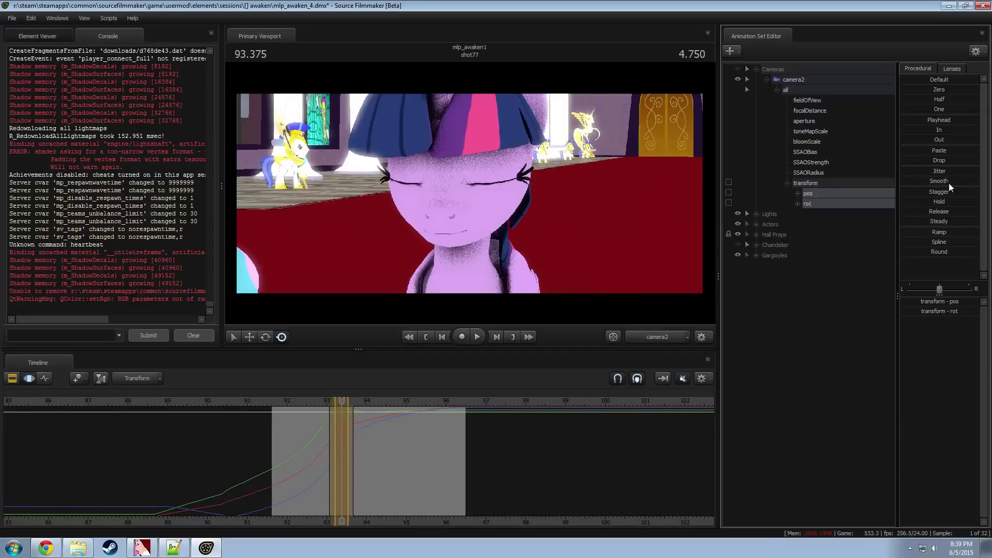
{"action": "left_click_drag", "start_coordinate": [311, 429], "coordinate": [363, 435]}
{"action": "left_click_drag", "start_coordinate": [939, 181], "coordinate": [978, 181]}
Step: Select about 94.9–96.1 with falloff from 94.7 to 96.3, and replay shot77's camera move from 91.625
{"action": "left_click_drag", "start_coordinate": [335, 429], "coordinate": [403, 437]}
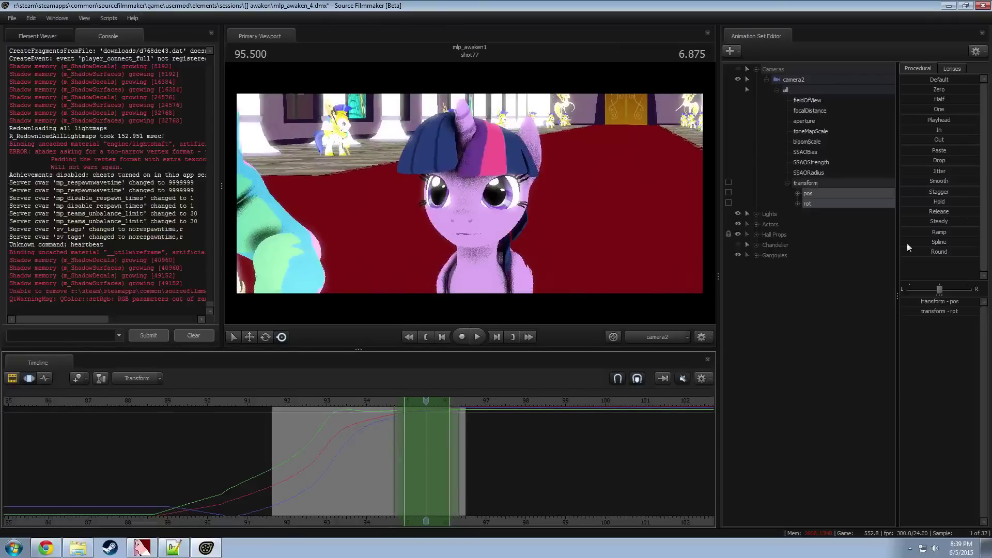
{"action": "left_click", "coordinate": [945, 211]}
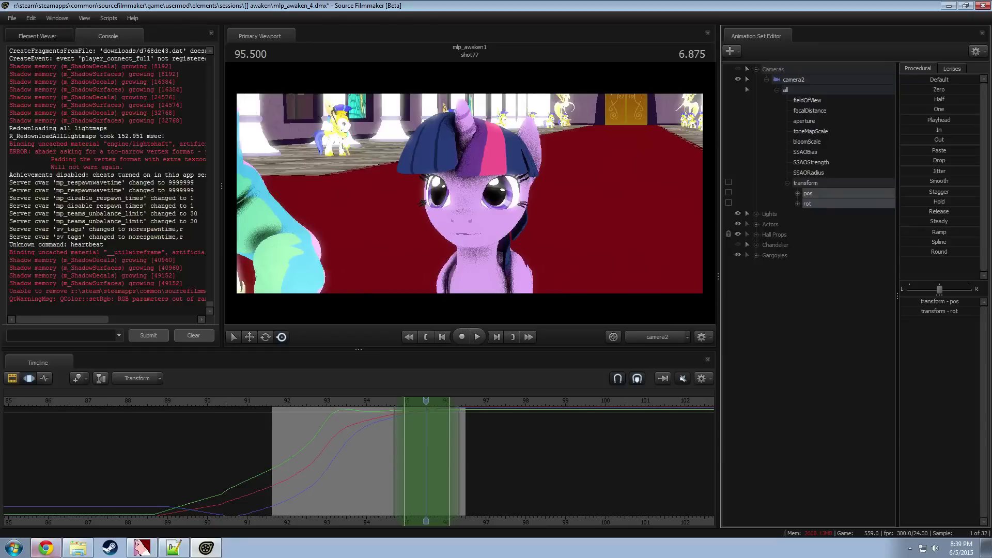
{"action": "left_click", "coordinate": [272, 402]}
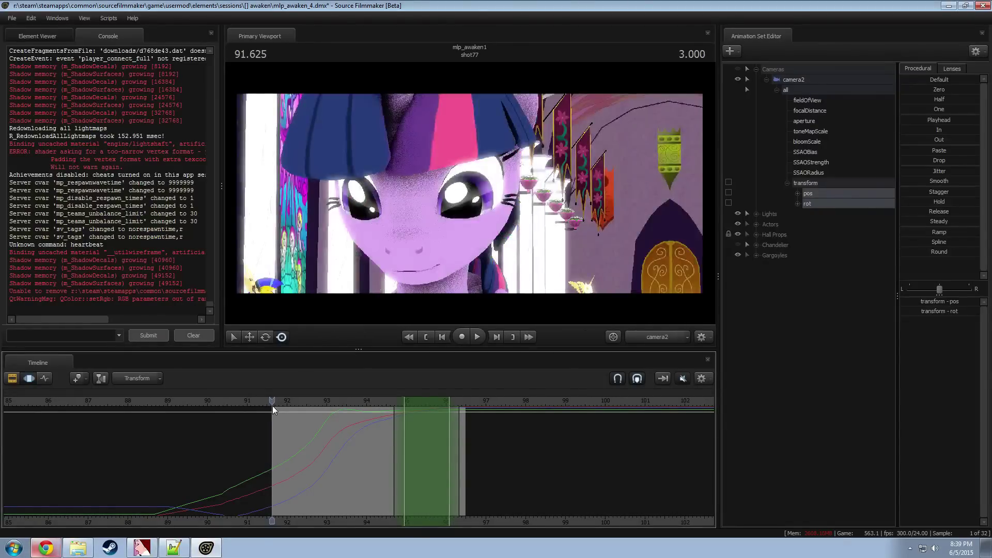
{"action": "key", "text": "space"}
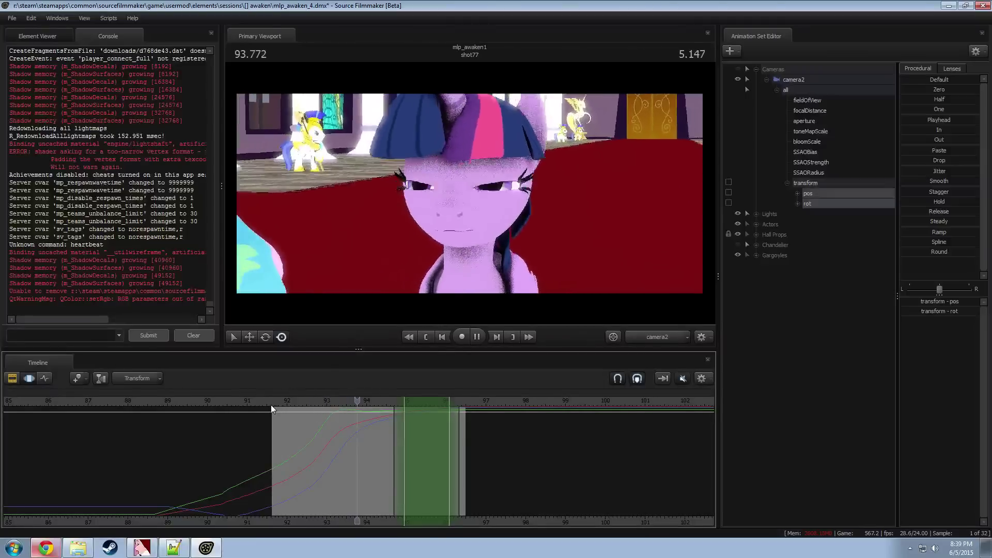
{"action": "key", "text": "space"}
Step: Smooth camera2's position and rotation over about 93.0–93.3, with falloff from 92.9 to 93.5, and replay the move
{"action": "left_click_drag", "start_coordinate": [359, 420], "coordinate": [329, 439]}
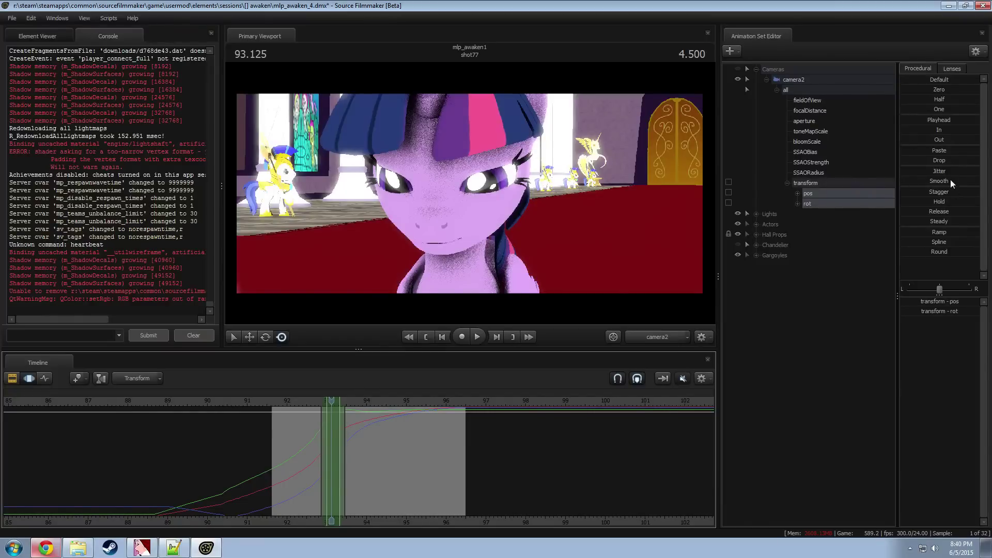
{"action": "left_click_drag", "start_coordinate": [950, 178], "coordinate": [957, 182]}
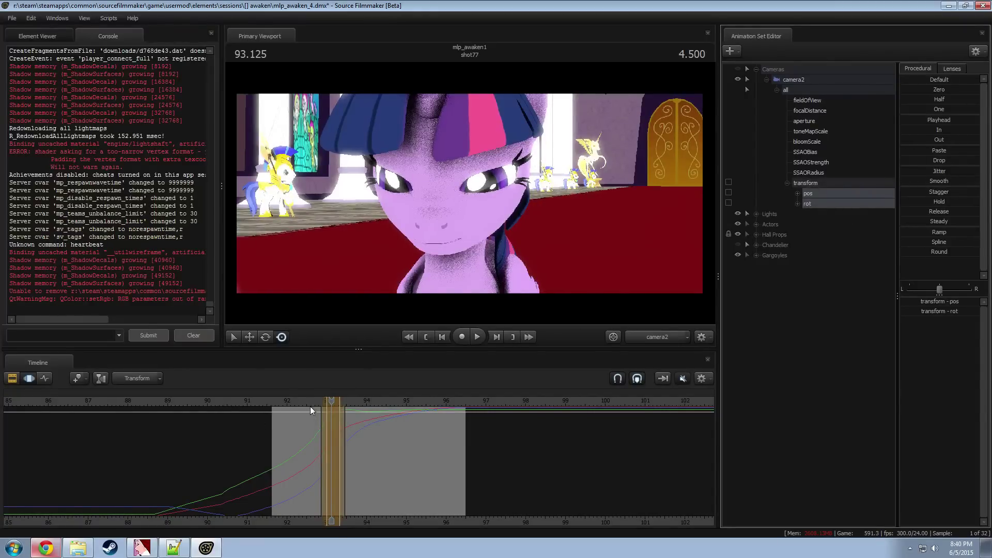
{"action": "key", "text": "space"}
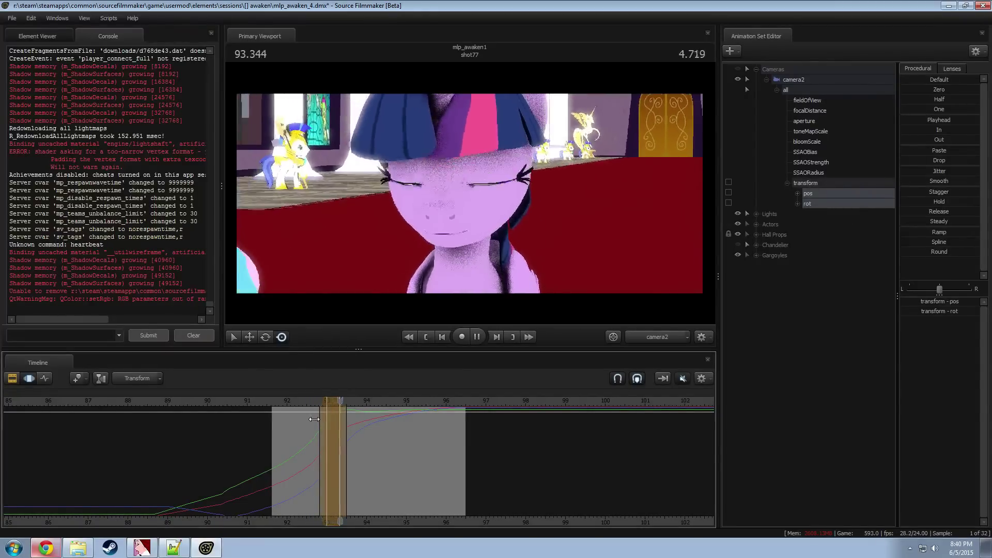
{"action": "key", "text": "space"}
Step: Review the move and smooth camera2's position and rotation over about 93.0–93.4 around the 93.208 frame
{"action": "key", "text": "shift"}
{"action": "key", "text": "space"}
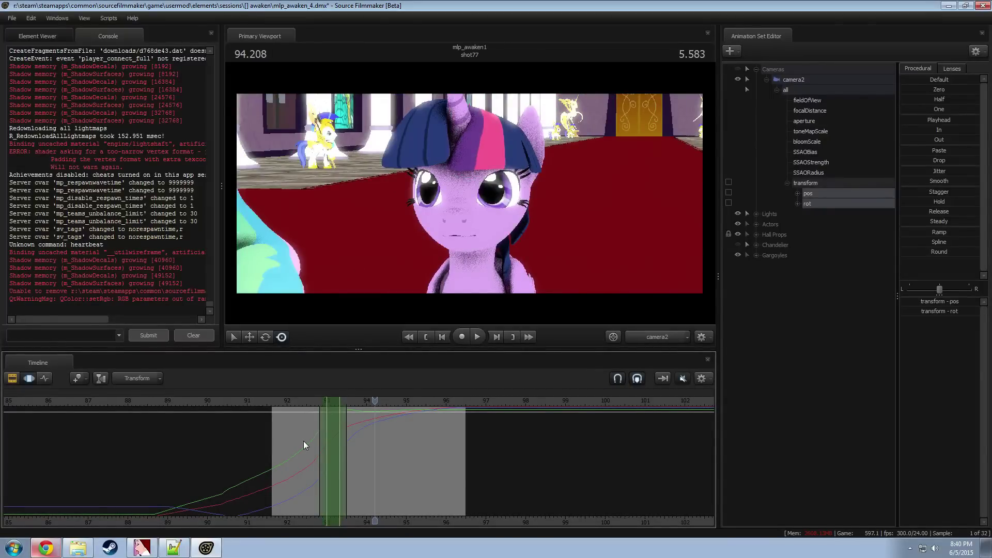
{"action": "left_click_drag", "start_coordinate": [302, 441], "coordinate": [342, 439]}
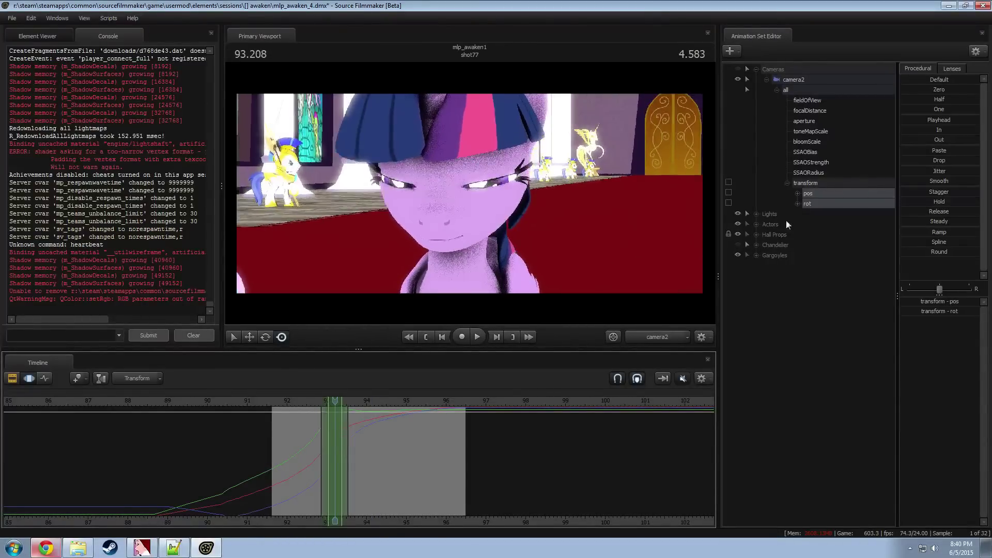
{"action": "left_click_drag", "start_coordinate": [923, 250], "coordinate": [970, 257]}
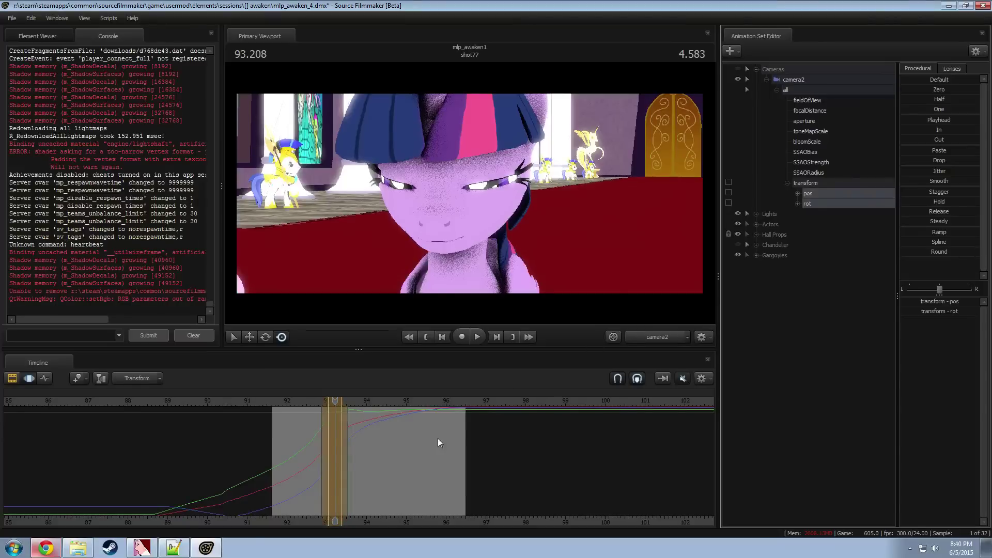
Step: Smooth camera2's position and rotation over about 93.7–94.5, with falloff from 93.6 to 94.7, and replay from about 91.6
{"action": "left_click_drag", "start_coordinate": [348, 436], "coordinate": [371, 433]}
{"action": "key", "text": "shift"}
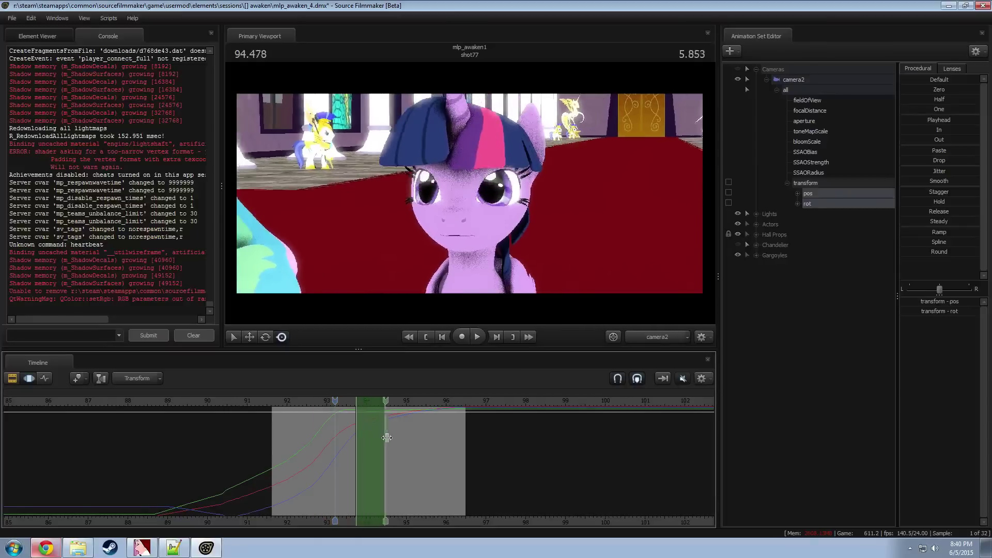
{"action": "left_click", "coordinate": [945, 182]}
{"action": "left_click", "coordinate": [271, 407]}
{"action": "key", "text": "space"}
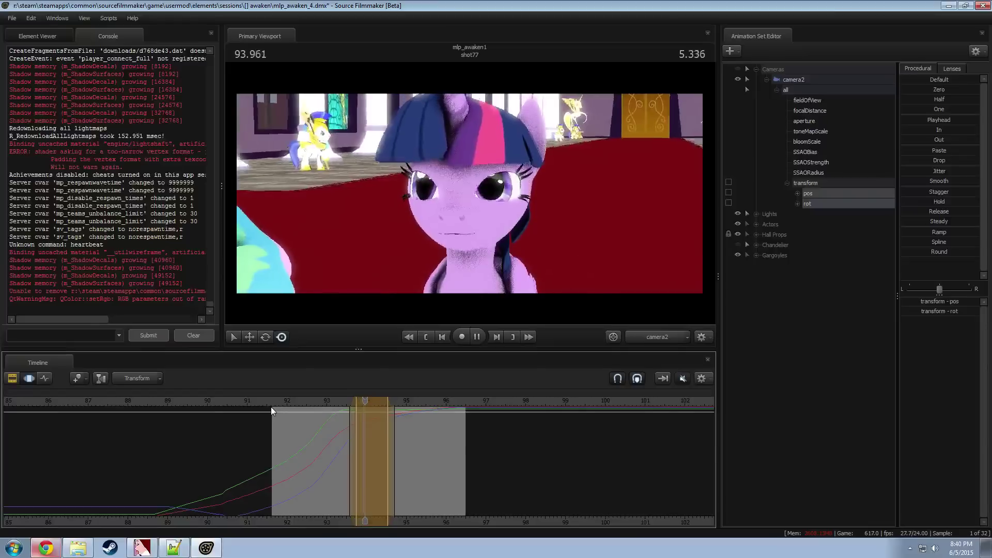
{"action": "key", "text": "space"}
Step: Smooth camera2's position and rotation over about 94.3–96.2, with falloff from 94.1 to 96.4, and replay from about 92.8
{"action": "left_click_drag", "start_coordinate": [379, 452], "coordinate": [456, 449], "text": "shift"}
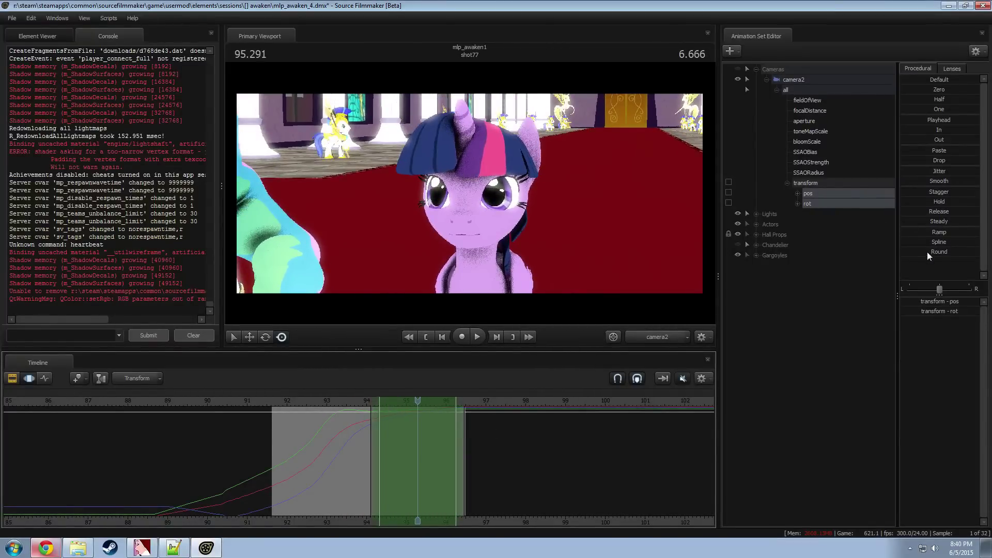
{"action": "left_click", "coordinate": [319, 400]}
{"action": "key", "text": "space"}
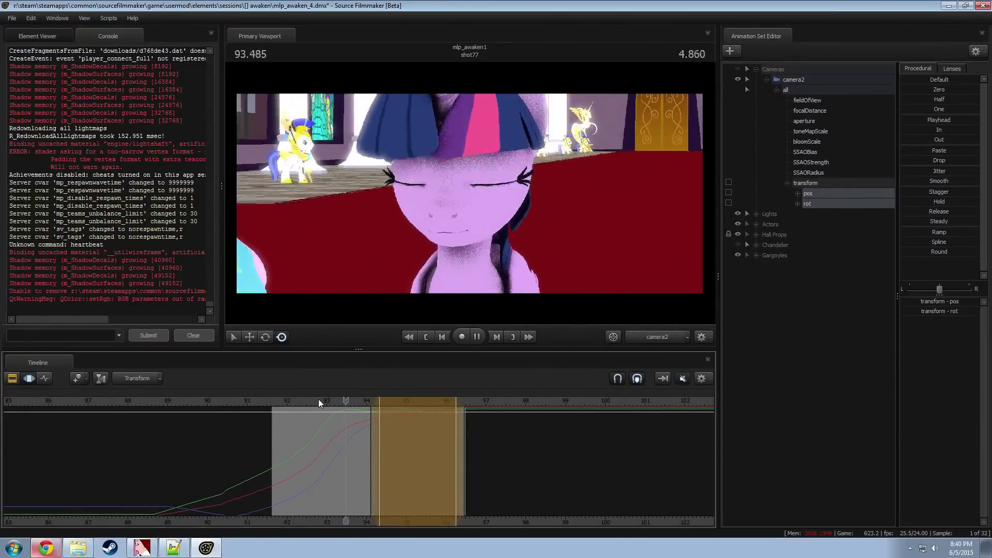
Step: Widen the smoothing's lead-in falloff on camera2's position and rotation to about 93.7, shorten its hold to about 95.9, and replay
{"action": "key", "text": "space"}
{"action": "left_click", "coordinate": [357, 446]}
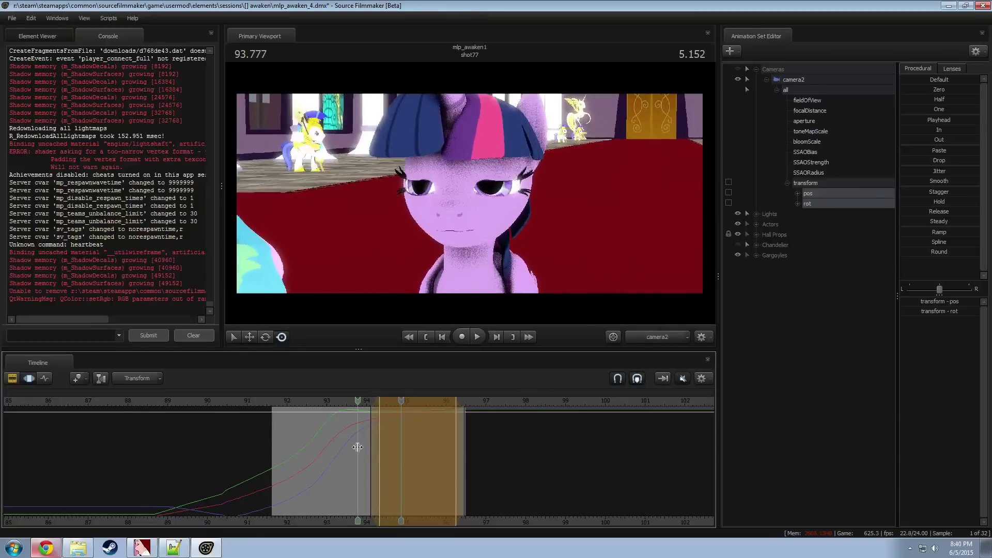
{"action": "left_click_drag", "start_coordinate": [368, 441], "coordinate": [323, 401]}
{"action": "key", "text": "space"}
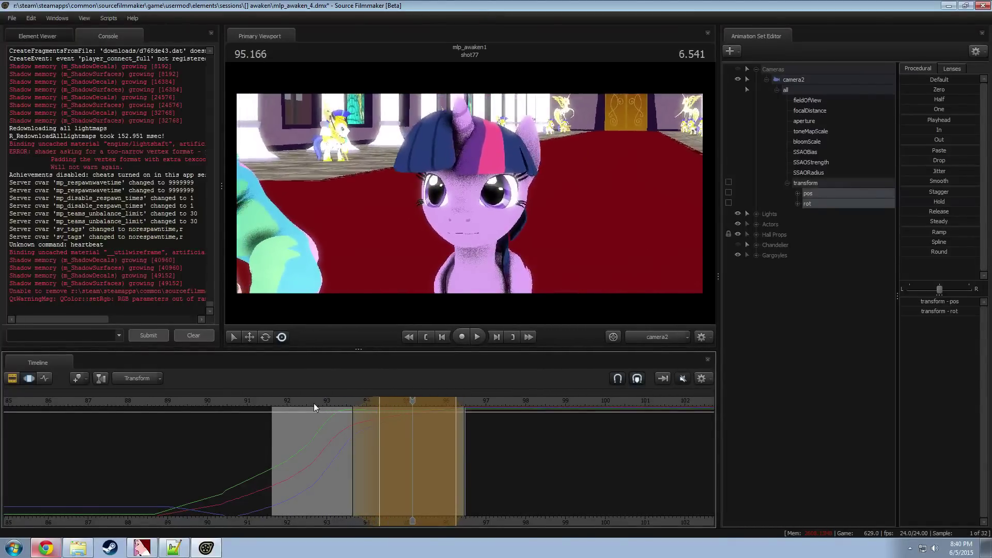
{"action": "left_click", "coordinate": [312, 404]}
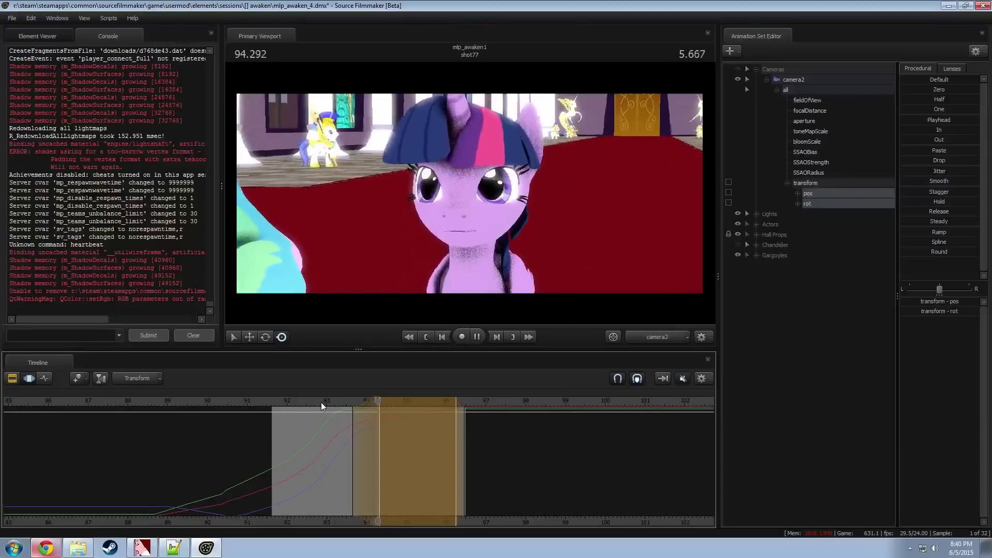
{"action": "key", "text": "space"}
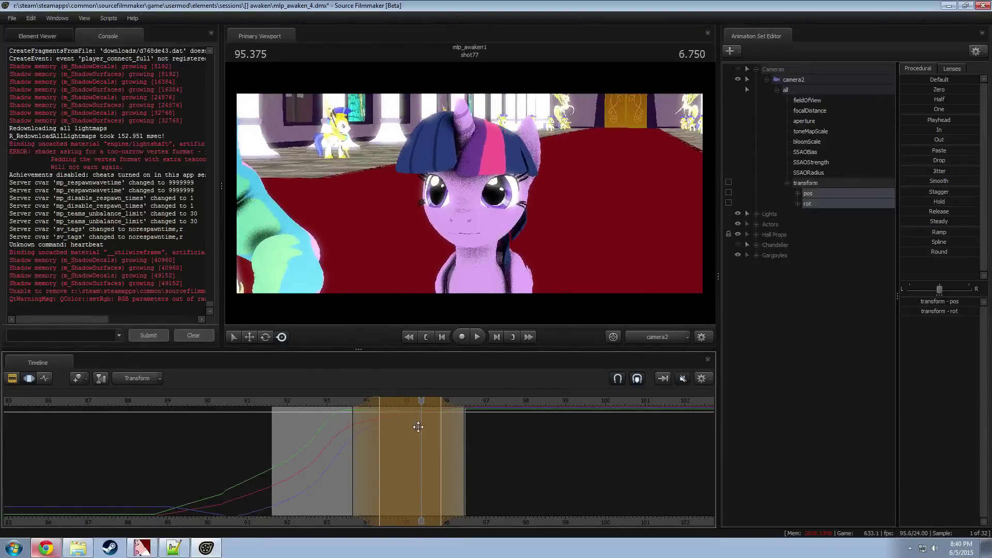
{"action": "left_click", "coordinate": [370, 409]}
{"action": "key", "text": "space"}
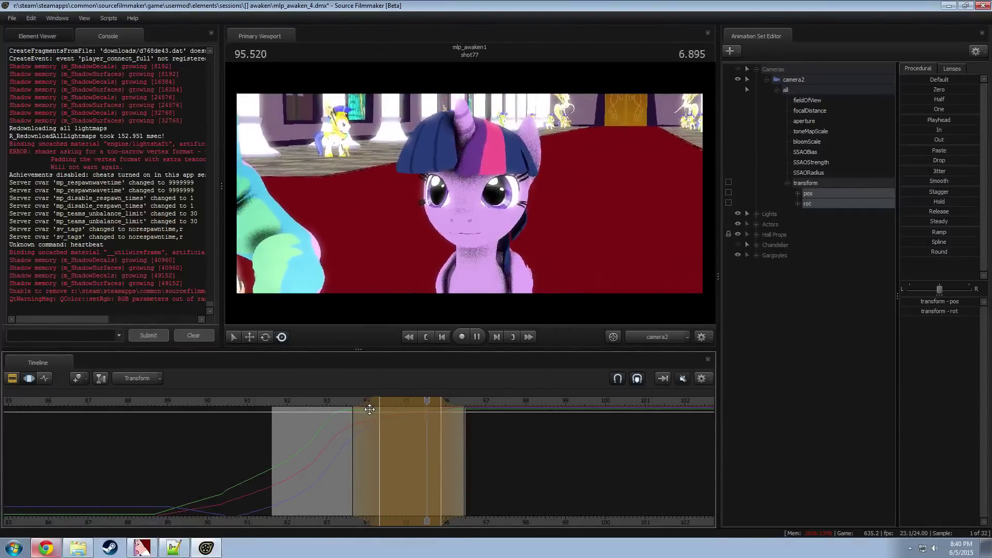
{"action": "key", "text": "space"}
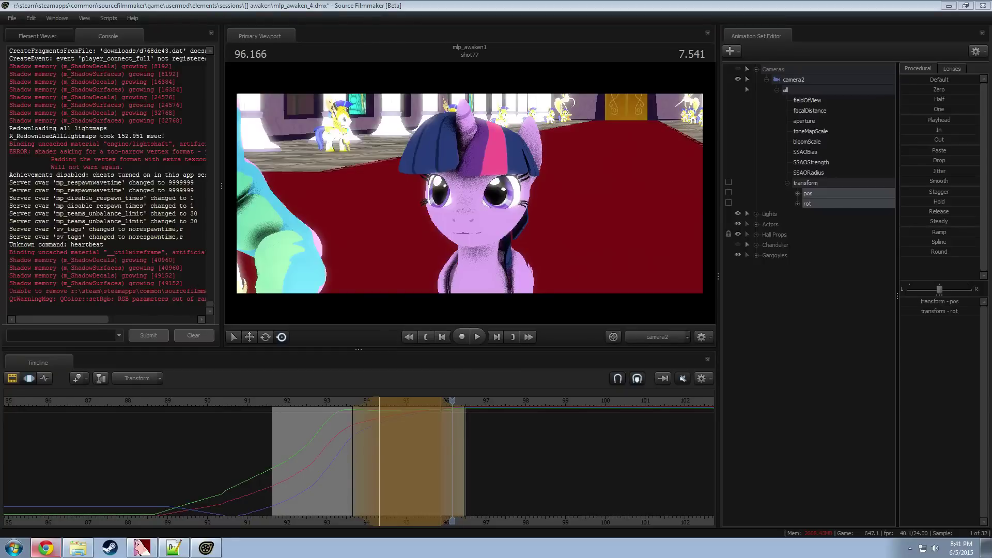
Step: Switch to the browser window and look over the YouTube page for Most Epic Music Ever: Marunae
{"action": "left_click_drag", "start_coordinate": [991, 140], "coordinate": [902, 210]}
{"action": "scroll", "coordinate": [798, 324], "scroll_direction": "down", "scroll_amount": 2}
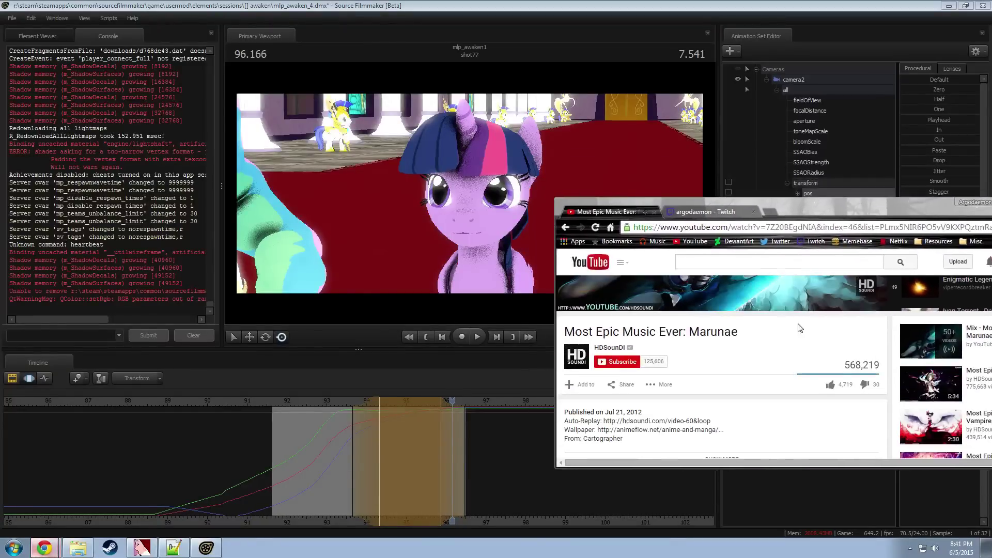
{"action": "scroll", "coordinate": [692, 394], "scroll_direction": "down", "scroll_amount": 2}
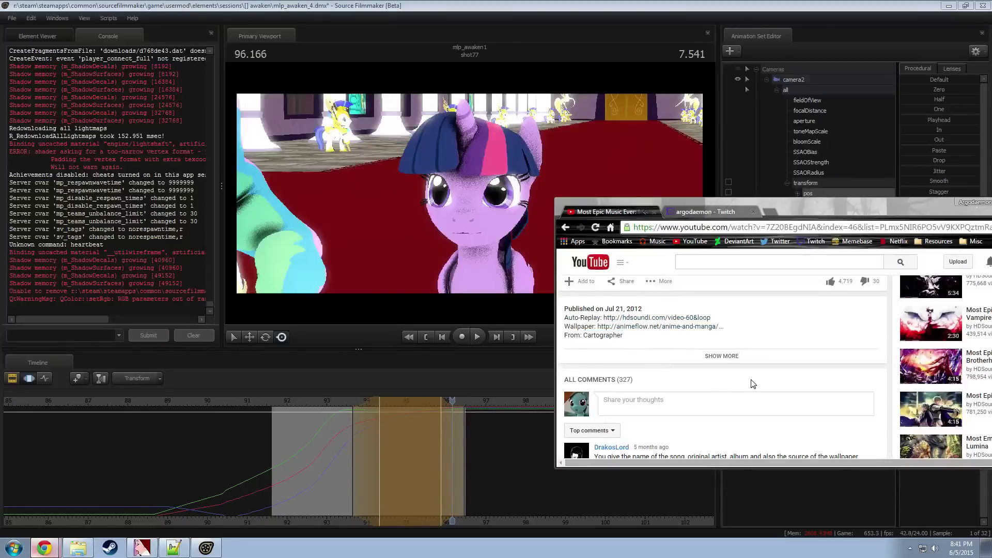
{"action": "scroll", "coordinate": [752, 383], "scroll_direction": "up", "scroll_amount": 3}
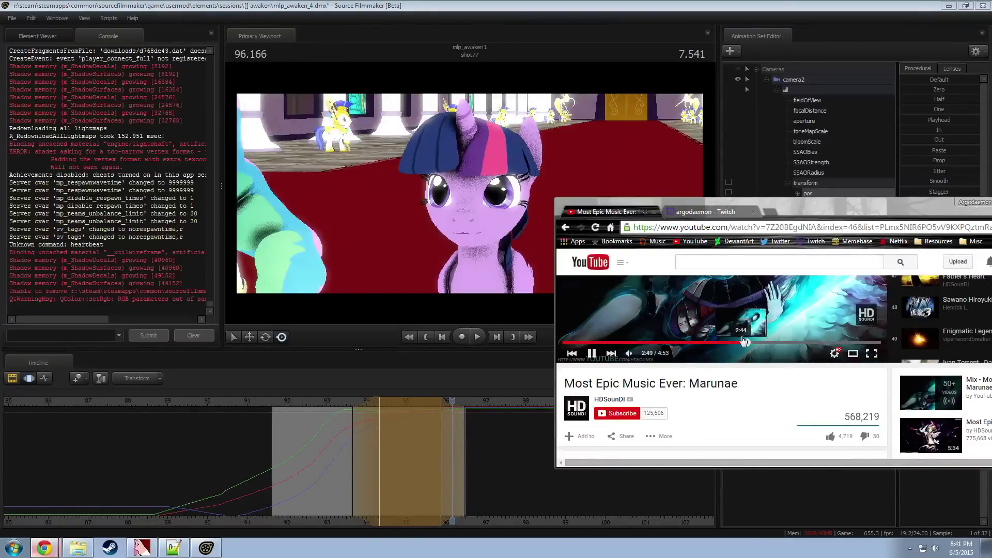
{"action": "left_click_drag", "start_coordinate": [835, 204], "coordinate": [991, 219]}
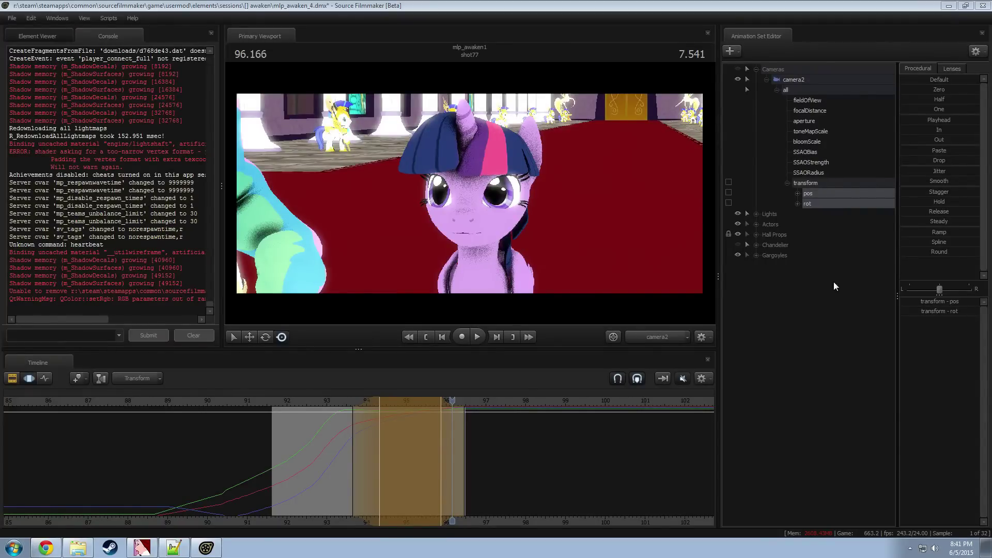
Step: Clear the control selection and replay the camera move from about 91.7
{"action": "left_click", "coordinate": [789, 366]}
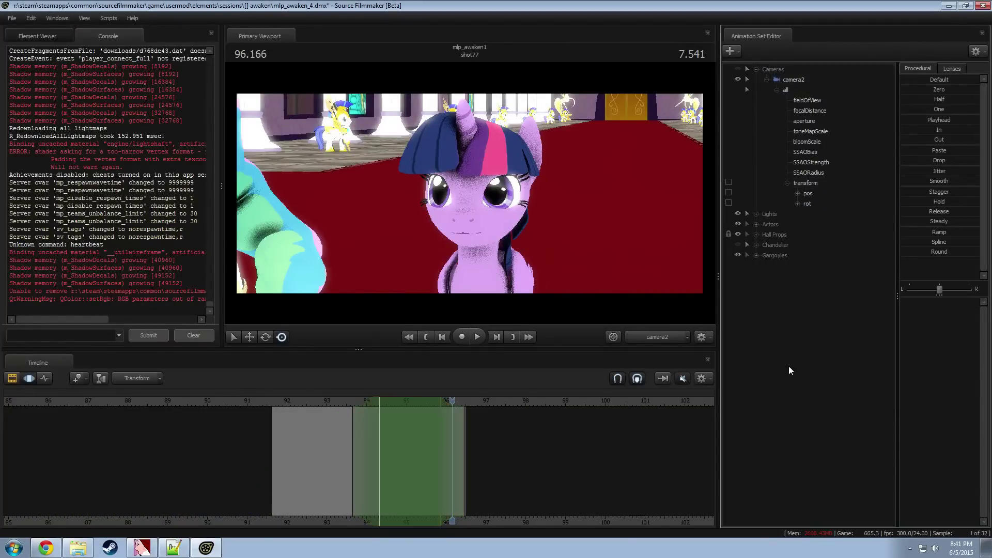
{"action": "left_click", "coordinate": [277, 401]}
{"action": "key", "text": "space"}
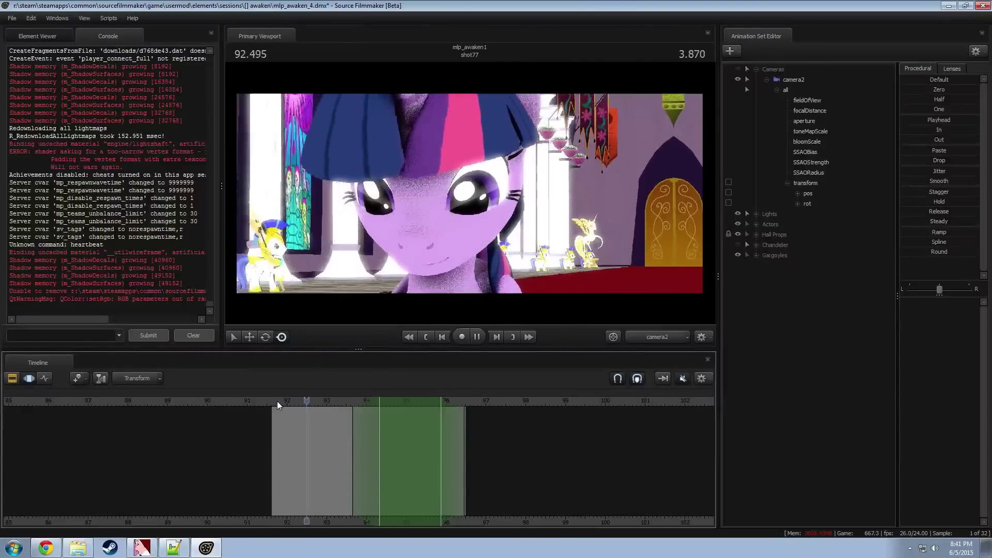
{"action": "key", "text": "space"}
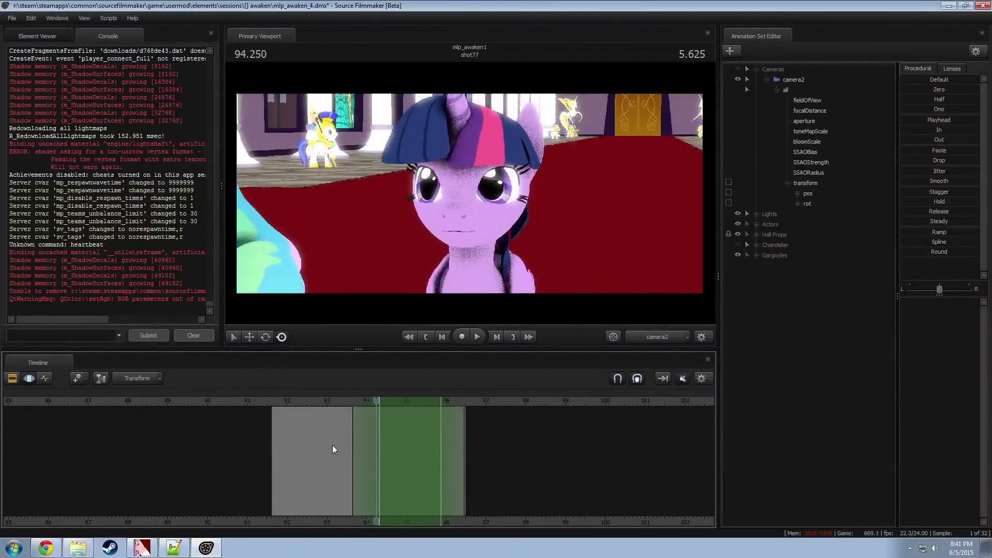
Step: Smooth camera2's transform over about 93.5–93.9, with falloff from 93.4 to 94.1, and replay from about 92.9
{"action": "left_click_drag", "start_coordinate": [334, 449], "coordinate": [377, 460]}
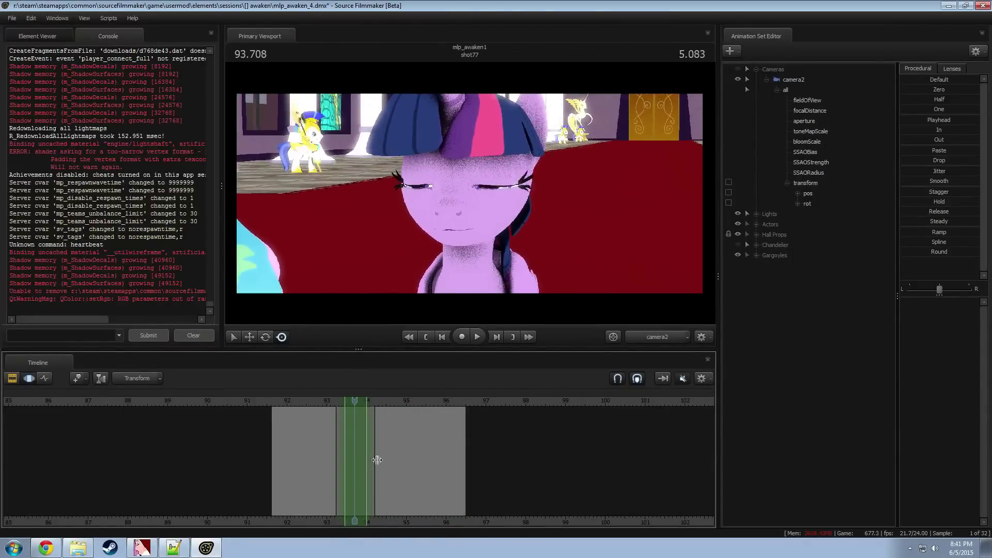
{"action": "left_click", "coordinate": [816, 185]}
{"action": "scroll", "coordinate": [354, 434], "scroll_direction": "up", "scroll_amount": 3}
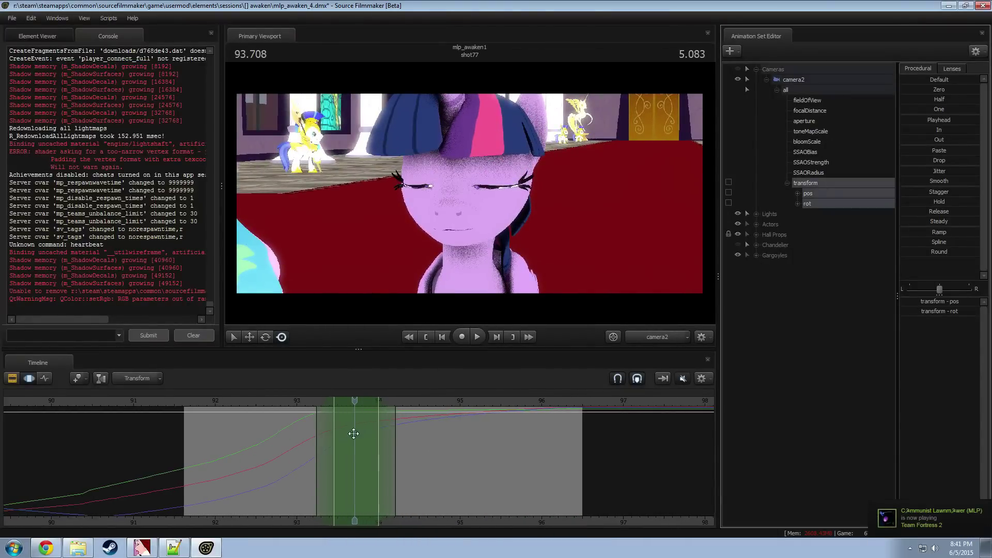
{"action": "left_click_drag", "start_coordinate": [353, 428], "coordinate": [344, 424]}
{"action": "left_click_drag", "start_coordinate": [344, 424], "coordinate": [341, 399], "text": "shift"}
{"action": "left_click", "coordinate": [941, 252]}
{"action": "left_click", "coordinate": [354, 397]}
{"action": "left_click", "coordinate": [287, 399]}
{"action": "key", "text": "space"}
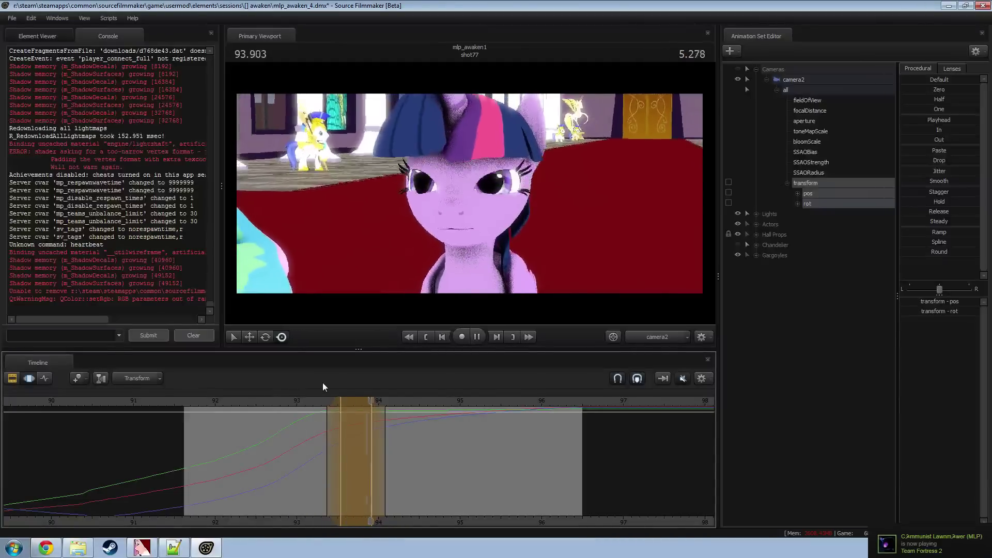
{"action": "key", "text": "space"}
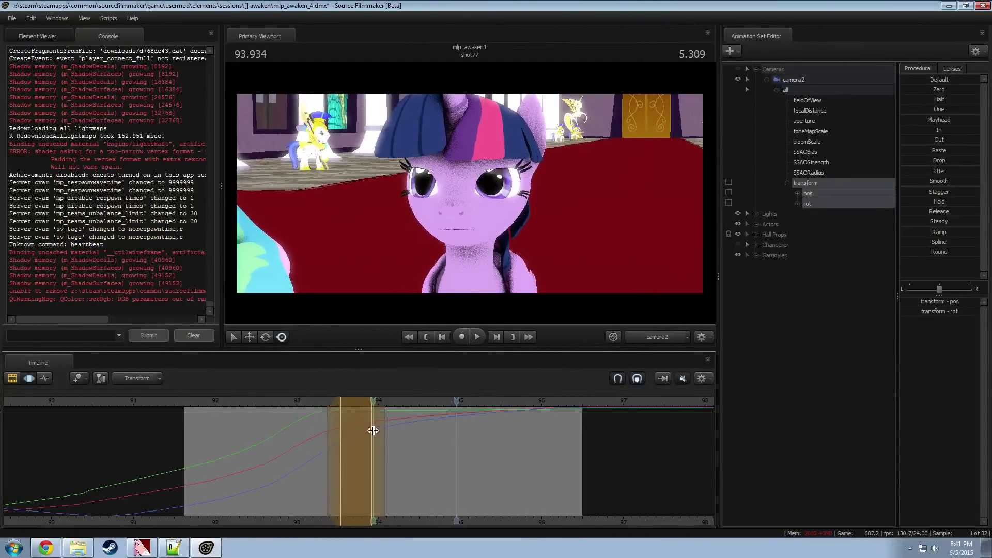
Step: Smooth camera2's transform over about 93.9–94.4, with falloff from 93.6 to 94.7, and replay from about 93.2
{"action": "left_click_drag", "start_coordinate": [372, 430], "coordinate": [414, 429], "text": "shift"}
{"action": "scroll", "coordinate": [420, 430], "scroll_direction": "up", "scroll_amount": 6, "text": "shift"}
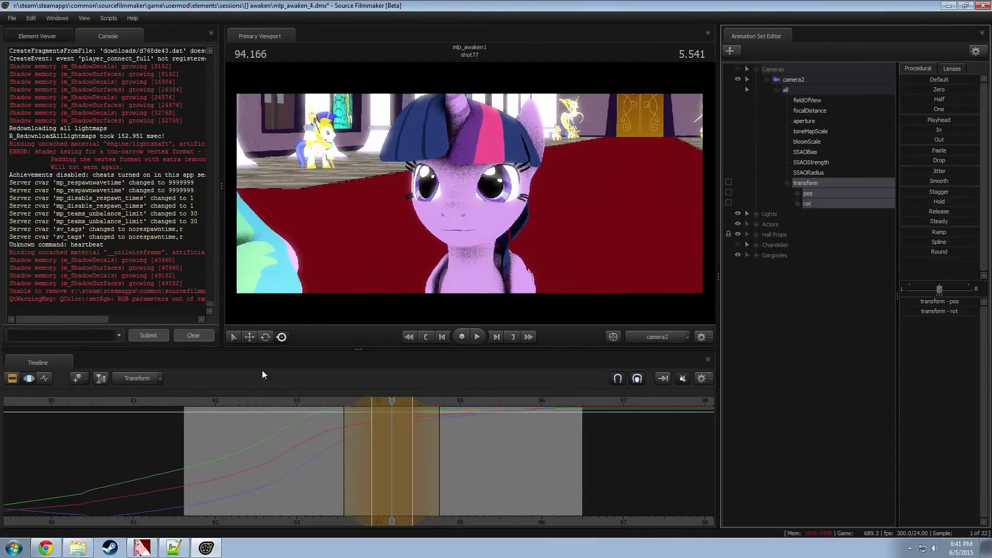
{"action": "left_click", "coordinate": [309, 401]}
{"action": "key", "text": "space"}
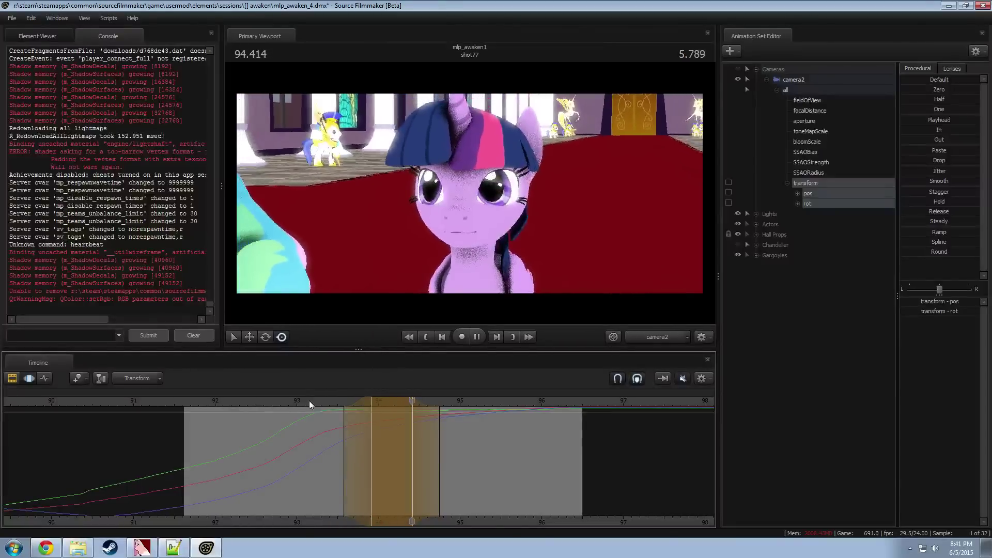
{"action": "key", "text": "space"}
Step: Smooth camera2's transform over about 94.8–95.8, with falloff from 94.2 to 96.3, and replay from about 94.2
{"action": "key", "text": "shift"}
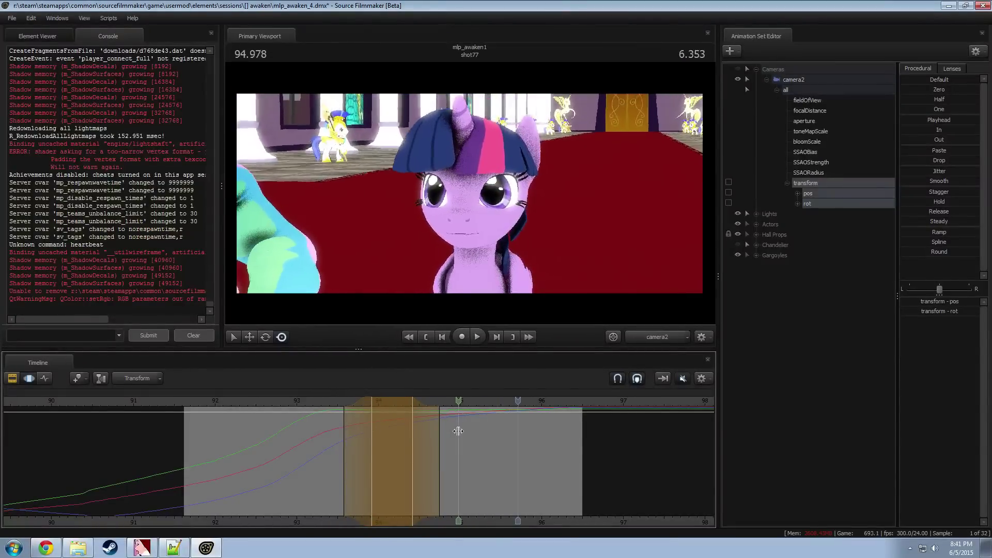
{"action": "left_click_drag", "start_coordinate": [512, 435], "coordinate": [446, 454]}
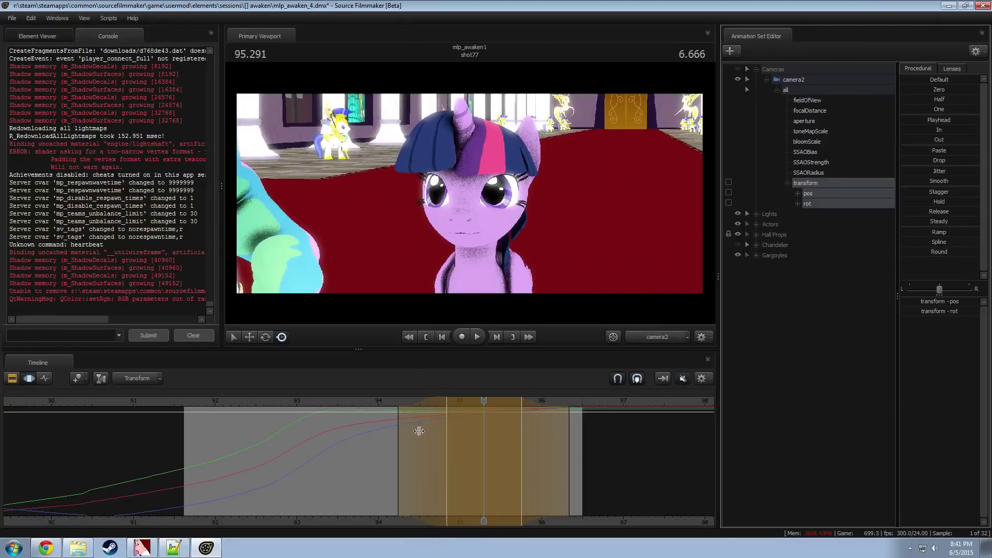
{"action": "left_click", "coordinate": [393, 403]}
{"action": "key", "text": "space"}
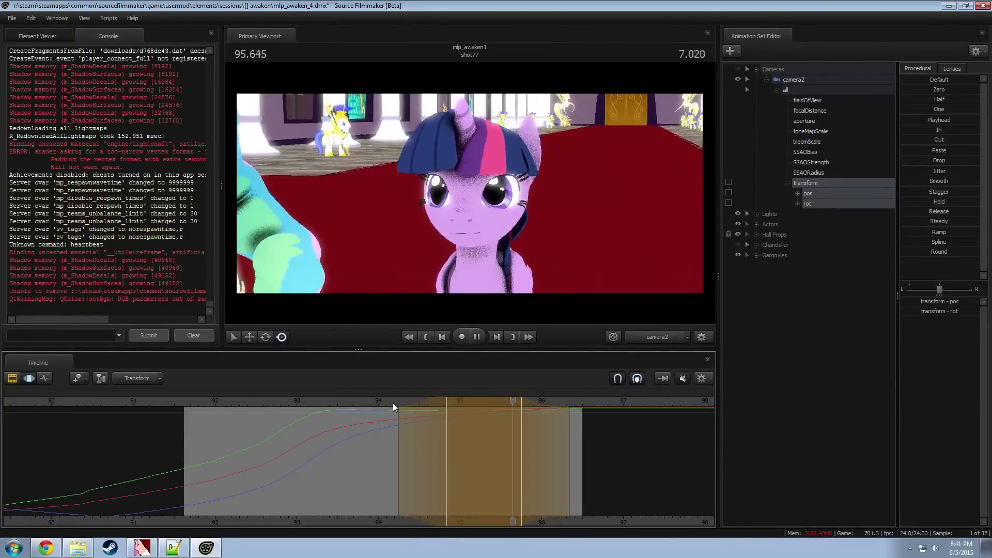
{"action": "key", "text": "space"}
Step: Extend the transform smoothing's hold to about 96.2 and its falloff to 96.8, and replay from about 94.1 and from 91.8
{"action": "left_click_drag", "start_coordinate": [548, 435], "coordinate": [585, 443]}
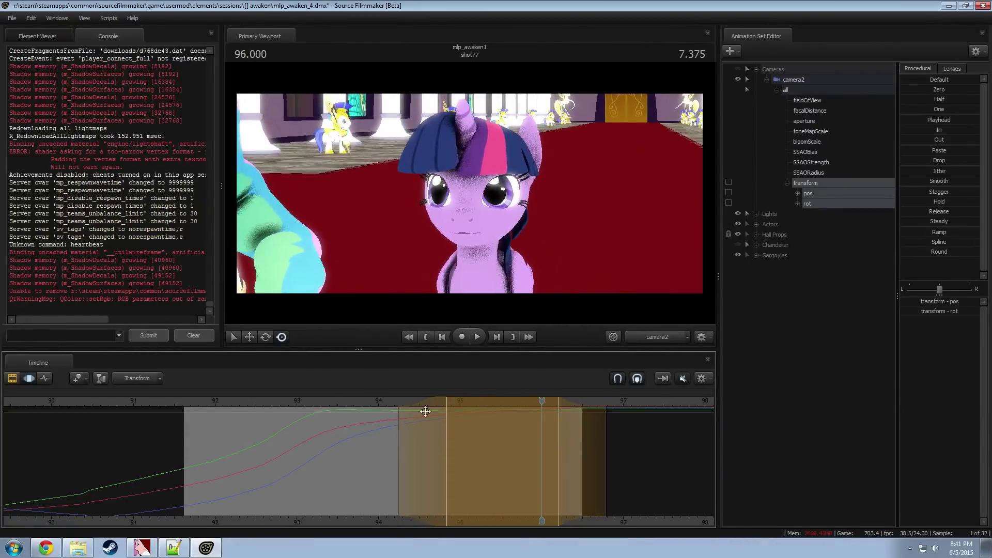
{"action": "left_click", "coordinate": [388, 401]}
{"action": "key", "text": "space"}
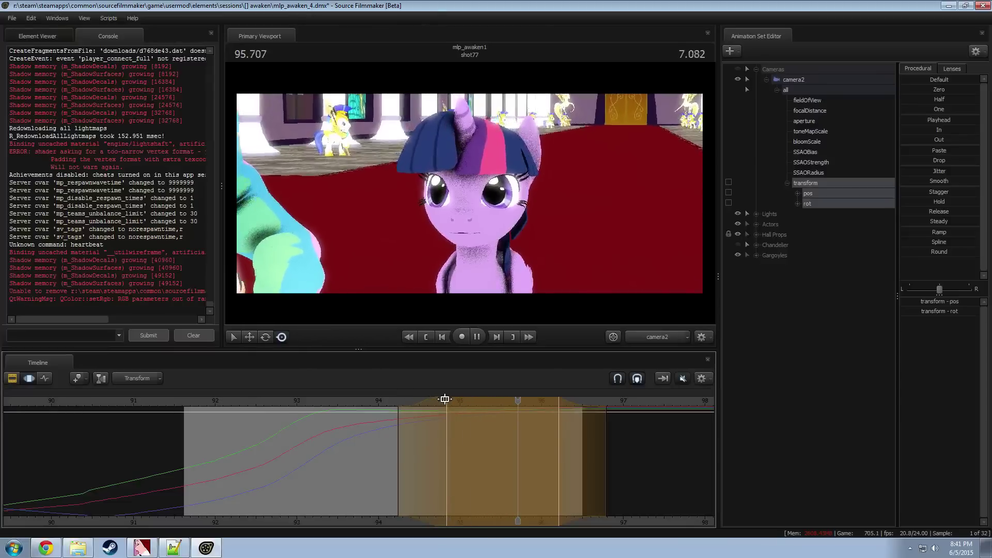
{"action": "left_click", "coordinate": [196, 399]}
{"action": "key", "text": "space"}
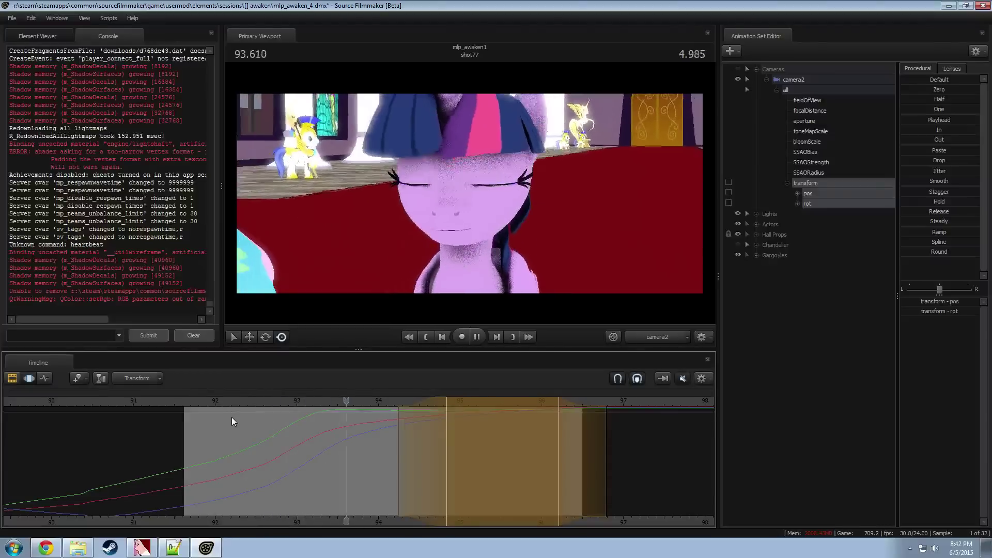
{"action": "key", "text": "space"}
Step: Replay from about 91.6 and smooth camera2's transform over about 92.9–93.3, with falloff from 92.8 to 93.4
{"action": "key", "text": "shift"}
{"action": "left_click_drag", "start_coordinate": [315, 466], "coordinate": [183, 402]}
{"action": "key", "text": "space"}
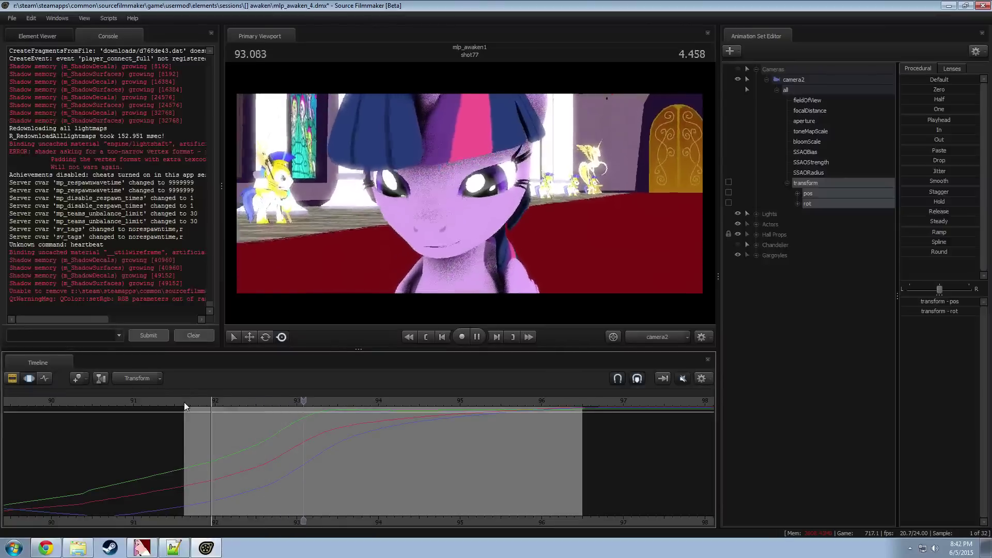
{"action": "mouse_move", "coordinate": [291, 434]}
{"action": "left_mouse_down"}
{"action": "mouse_move", "coordinate": [283, 450]}
{"action": "mouse_move", "coordinate": [312, 444]}
{"action": "left_mouse_up"}
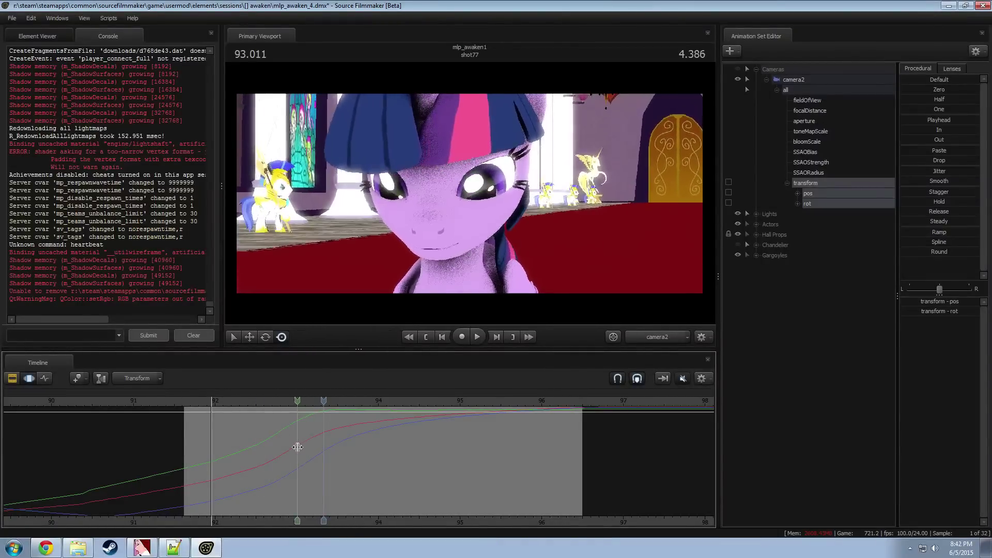
{"action": "left_click_drag", "start_coordinate": [291, 447], "coordinate": [316, 449]}
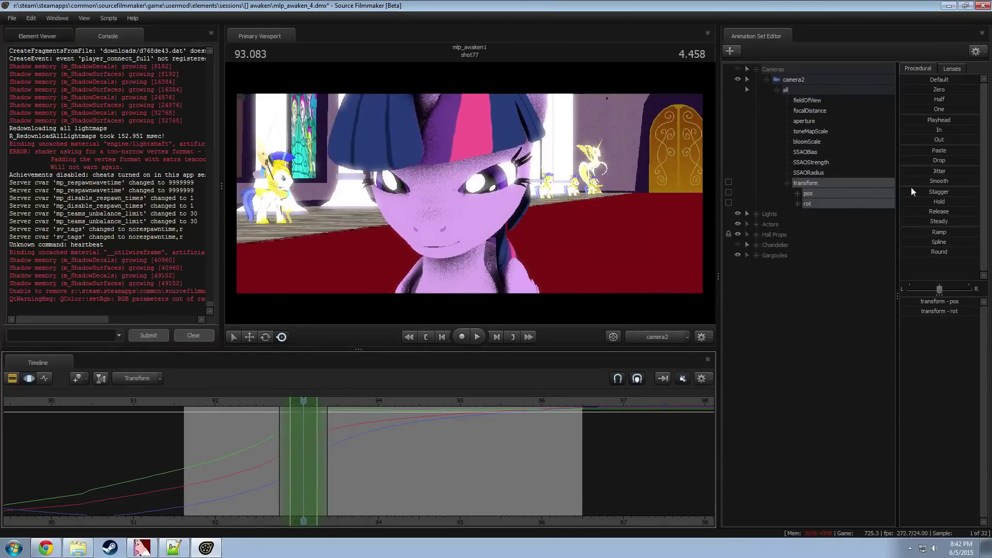
{"action": "left_click", "coordinate": [937, 180]}
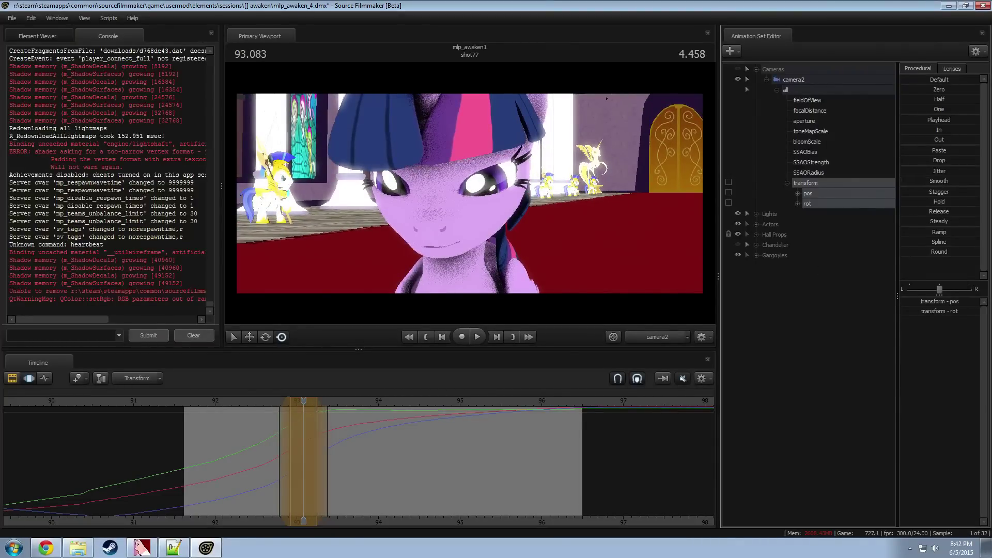
Step: Shift the transform smoothing to about 93.0–93.3, with falloff from 92.8 to 93.5, and replay from about 92.8
{"action": "left_click_drag", "start_coordinate": [306, 419], "coordinate": [322, 446]}
{"action": "left_click", "coordinate": [945, 252]}
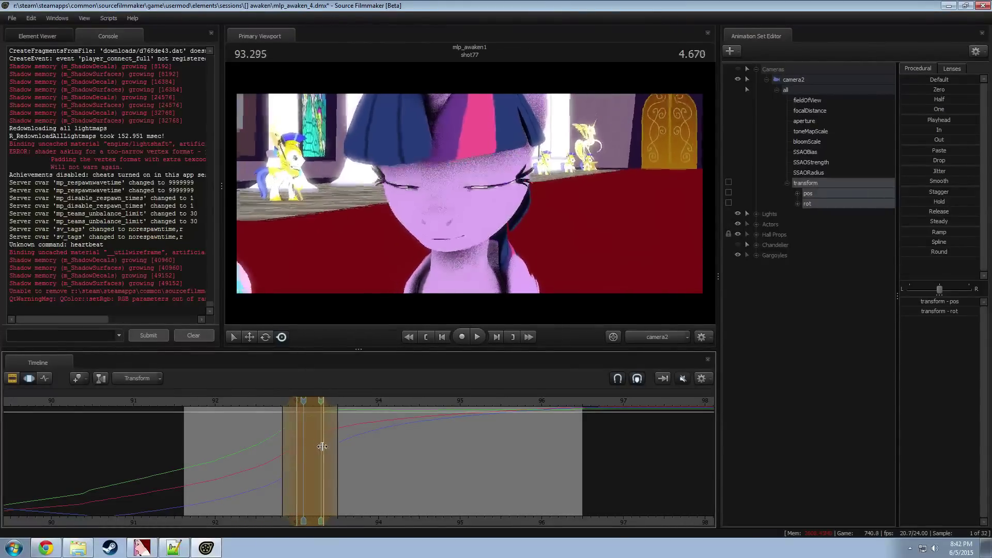
{"action": "left_click", "coordinate": [280, 403]}
{"action": "key", "text": "space"}
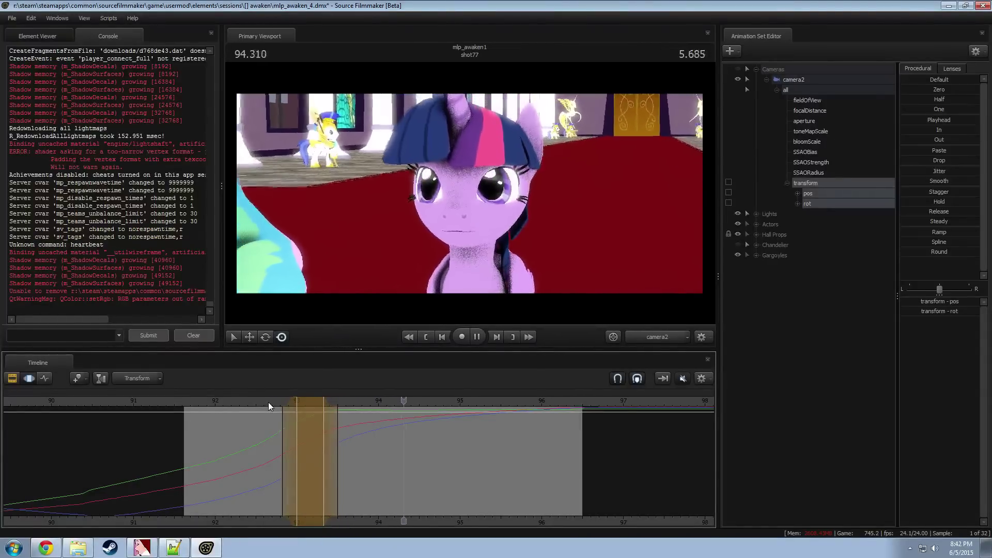
{"action": "key", "text": "space"}
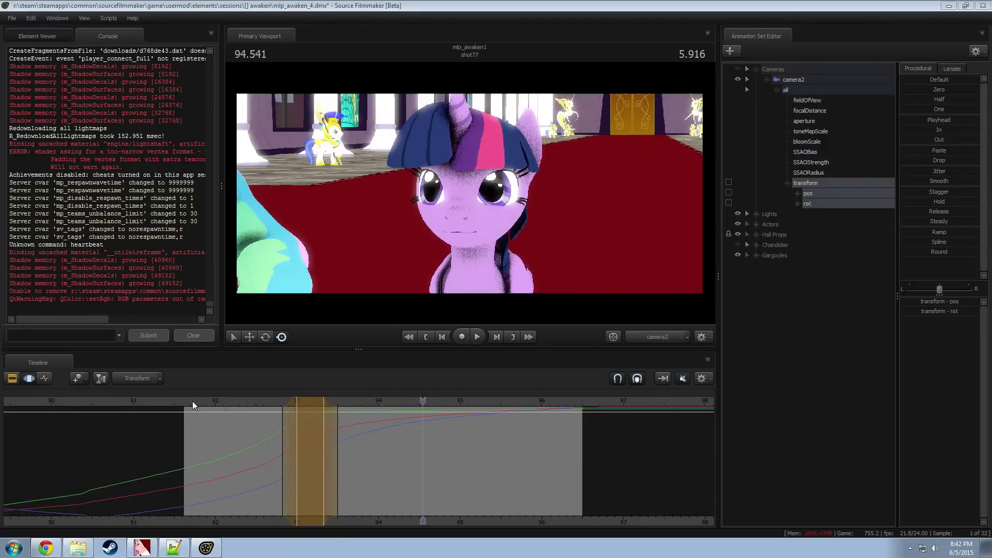
{"action": "left_click", "coordinate": [318, 486]}
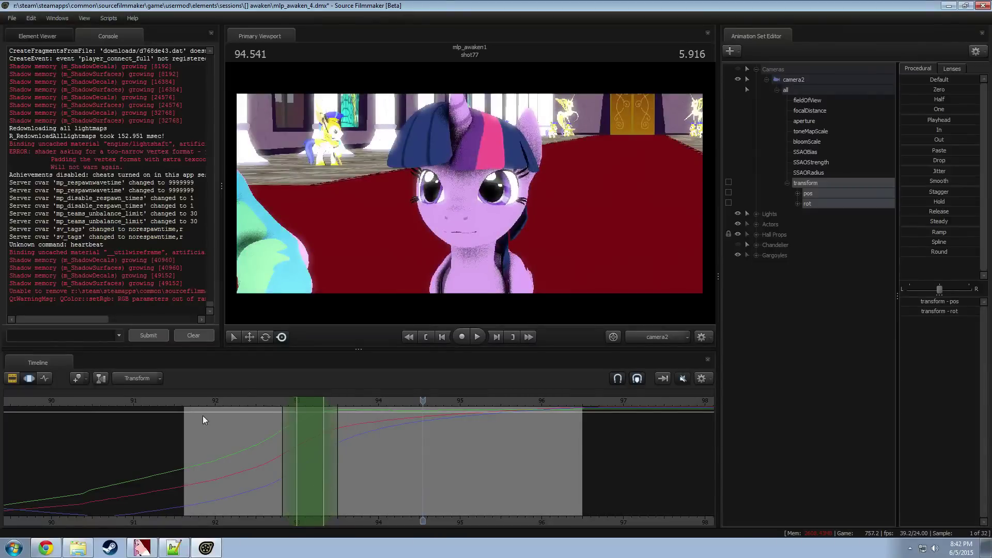
Step: Replay the camera move from about 91.7 and park the playhead at about 93.4
{"action": "left_click", "coordinate": [190, 399]}
{"action": "key", "text": "space"}
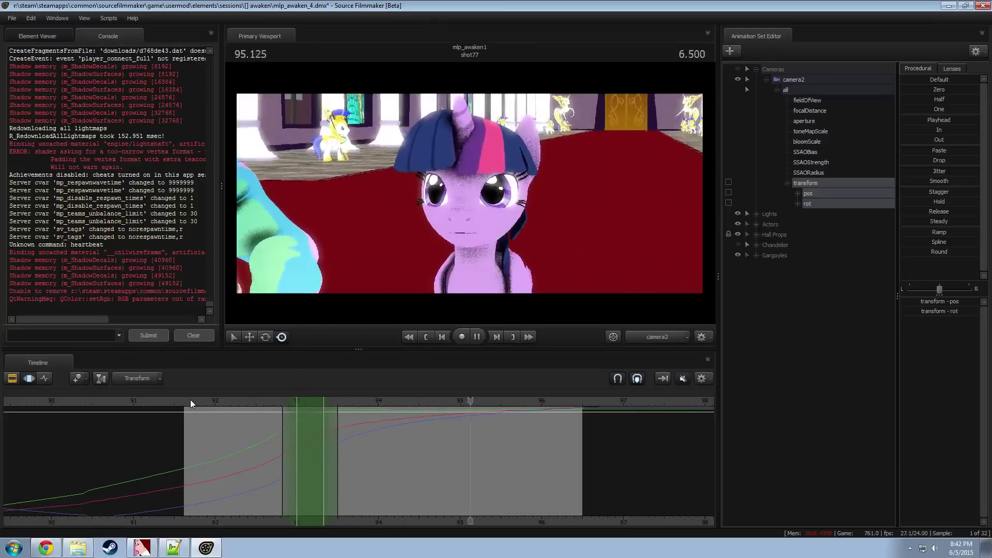
{"action": "key", "text": "space"}
{"action": "left_click", "coordinate": [329, 401]}
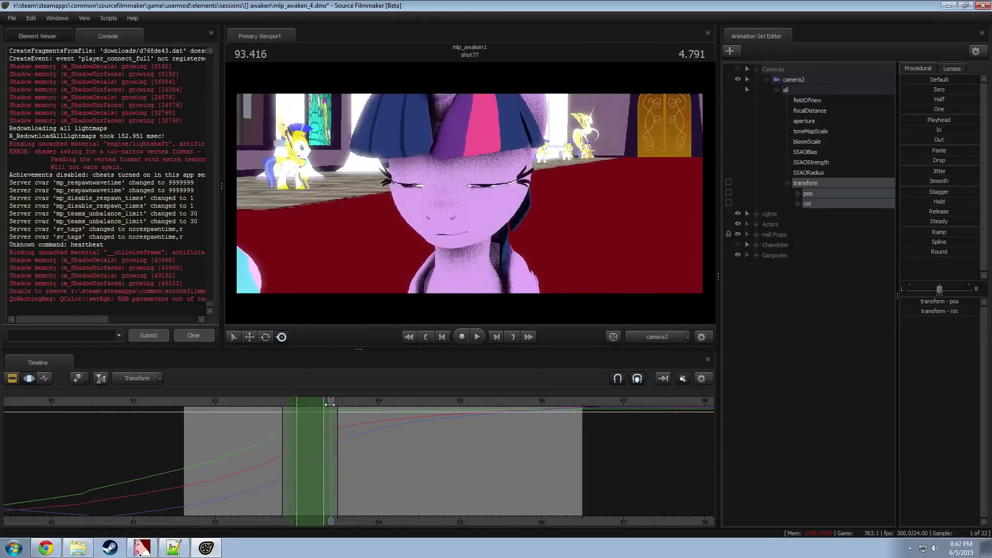
Step: Replay camera2's zoom-out through shot77 from about 91.8 past the shot's end
{"action": "left_click_drag", "start_coordinate": [329, 404], "coordinate": [201, 419]}
{"action": "key", "text": "space"}
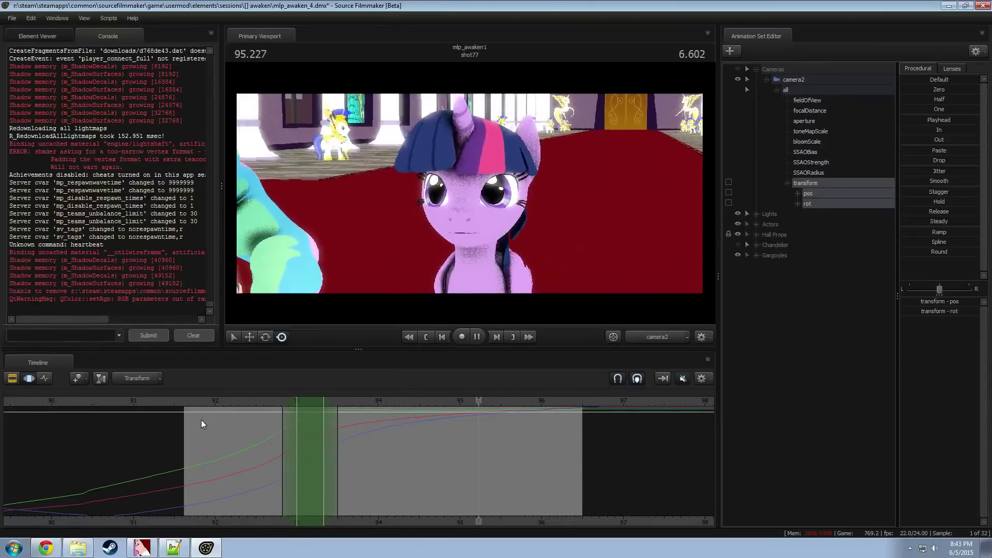
{"action": "key", "text": "space"}
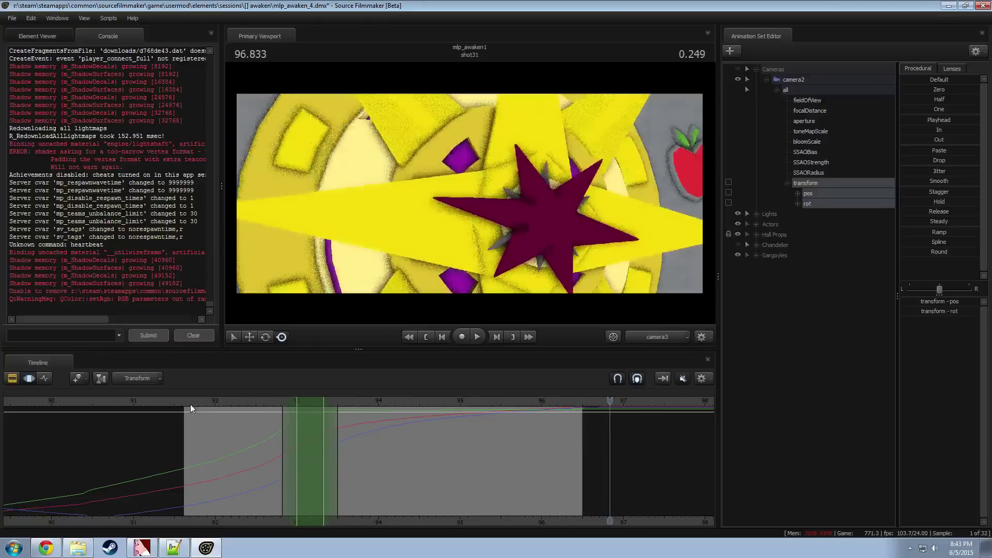
Step: Select all time before shot77's start at about 91.6, without falloff, and flatten camera2's transform there to its value at the cut
{"action": "left_click", "coordinate": [189, 403]}
{"action": "key", "text": "F2"}
{"action": "key", "text": "F3"}
{"action": "scroll", "coordinate": [166, 493], "scroll_direction": "down", "scroll_amount": 3}
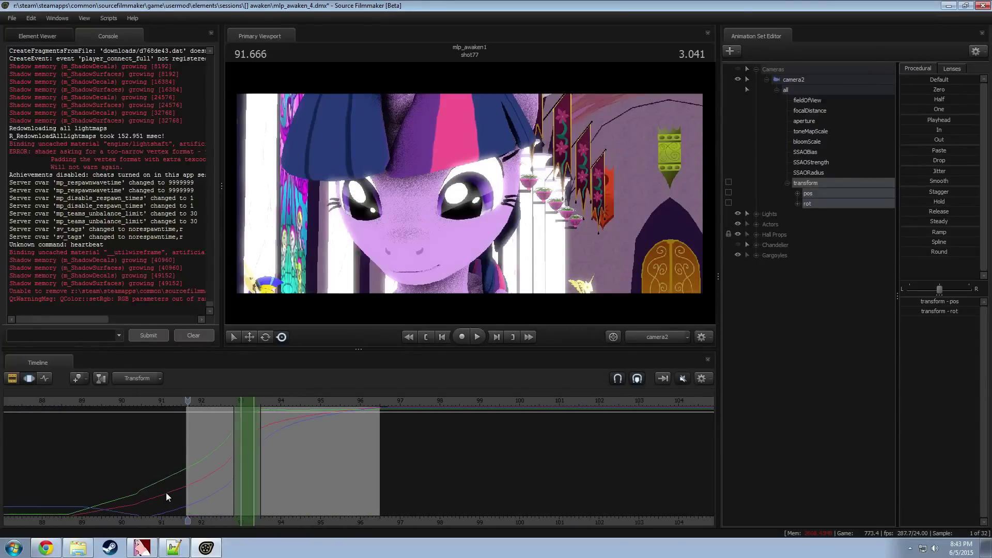
{"action": "left_click_drag", "start_coordinate": [164, 492], "coordinate": [184, 481]}
{"action": "left_click_drag", "start_coordinate": [183, 480], "coordinate": [0, 476], "text": "shift"}
{"action": "scroll", "coordinate": [209, 472], "scroll_direction": "up", "scroll_amount": 3}
{"action": "scroll", "coordinate": [209, 470], "scroll_direction": "up", "scroll_amount": 3}
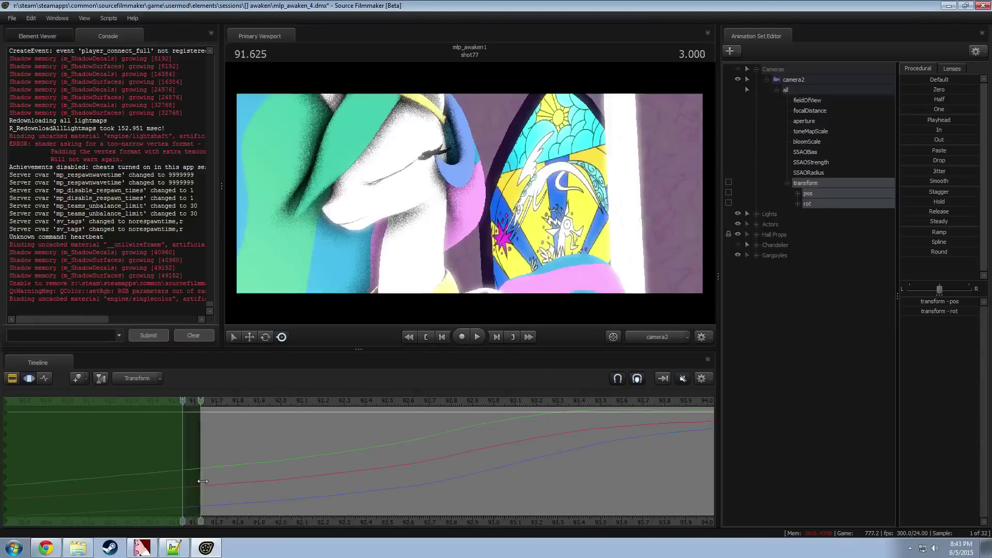
{"action": "left_click_drag", "start_coordinate": [185, 480], "coordinate": [197, 481]}
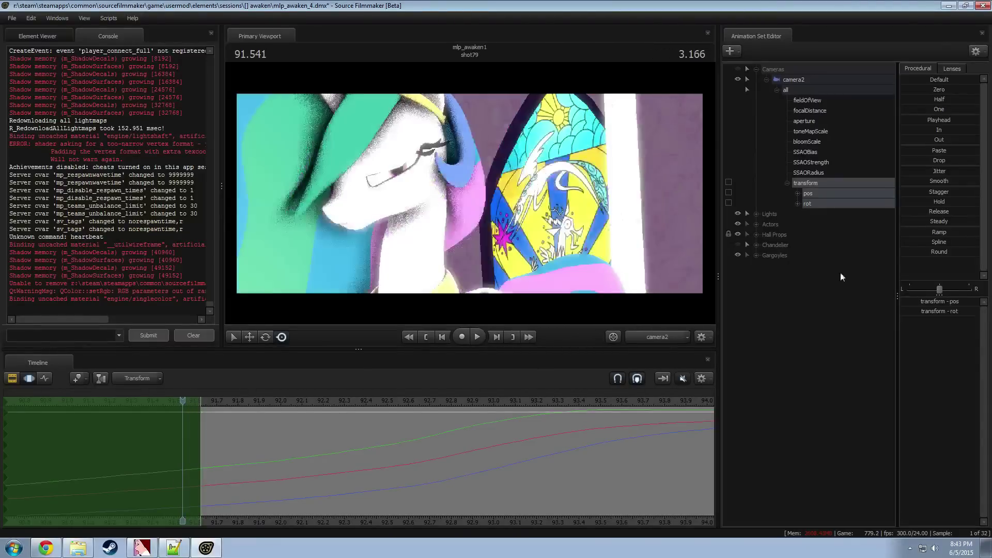
Step: Select all time after shot77's end at about 96.5 and flatten camera2's transform there with the In preset
{"action": "scroll", "coordinate": [453, 451], "scroll_direction": "down", "scroll_amount": 4}
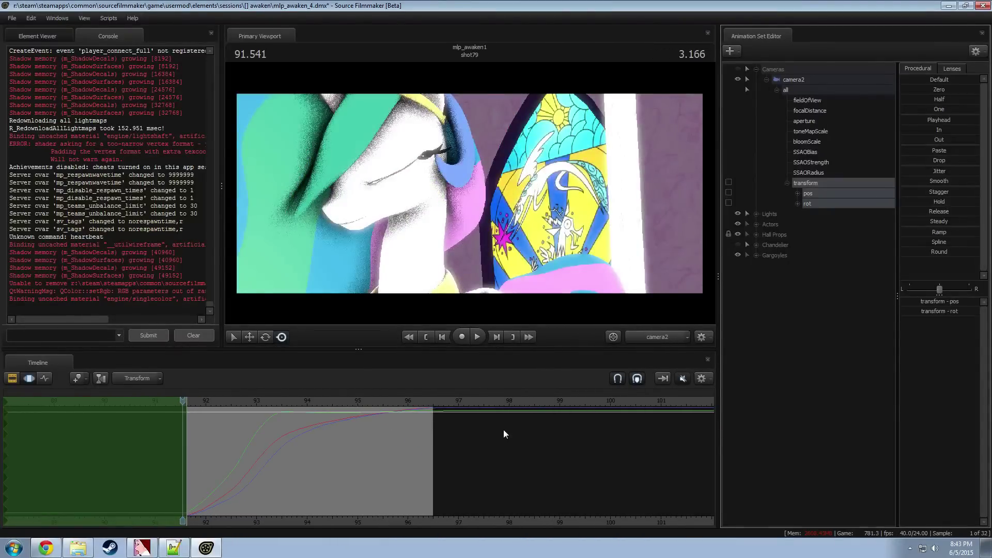
{"action": "left_click", "coordinate": [440, 440]}
{"action": "left_click_drag", "start_coordinate": [440, 440], "coordinate": [436, 440]}
{"action": "mouse_move", "coordinate": [435, 440]}
{"action": "left_mouse_down", "text": "shift"}
{"action": "mouse_move", "coordinate": [480, 443]}
{"action": "mouse_move", "coordinate": [433, 439]}
{"action": "left_mouse_up", "text": "shift"}
{"action": "key", "text": "bracketright"}
{"action": "scroll", "coordinate": [444, 454], "scroll_direction": "up", "scroll_amount": 4}
{"action": "left_click", "coordinate": [434, 439]}
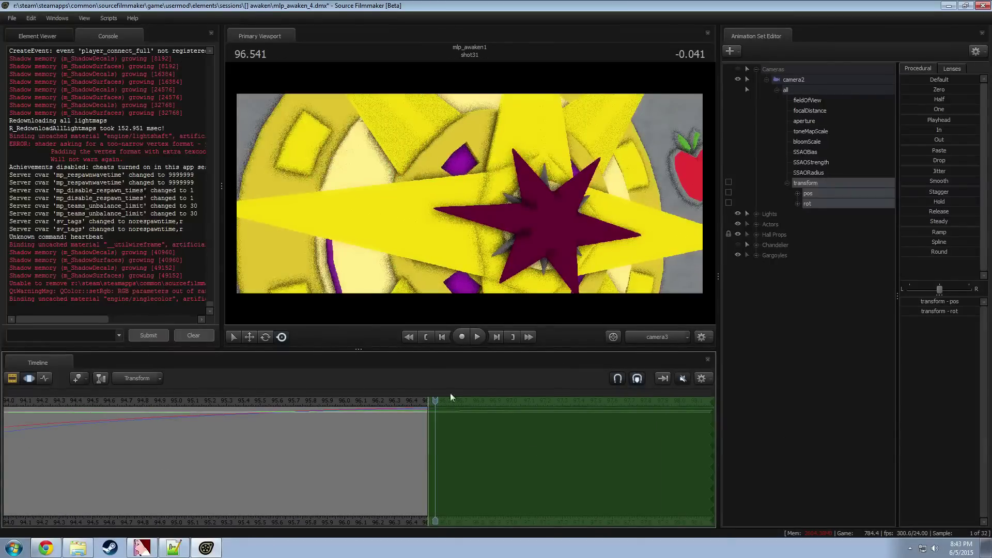
{"action": "left_click", "coordinate": [934, 133]}
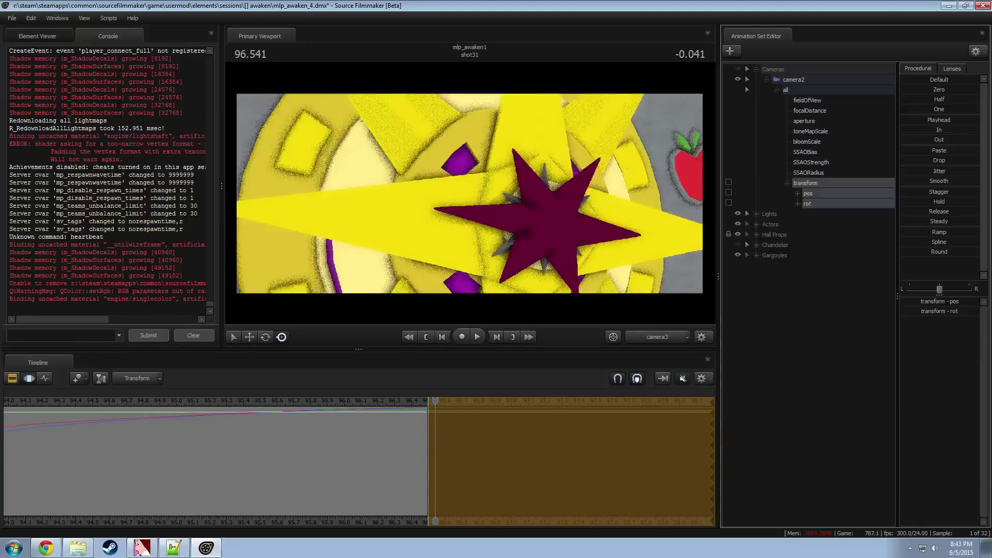
Step: Review the camera move in shot77 from about 92 to 96 and return the playhead to about 91.7
{"action": "scroll", "coordinate": [498, 492], "scroll_direction": "down", "scroll_amount": 5}
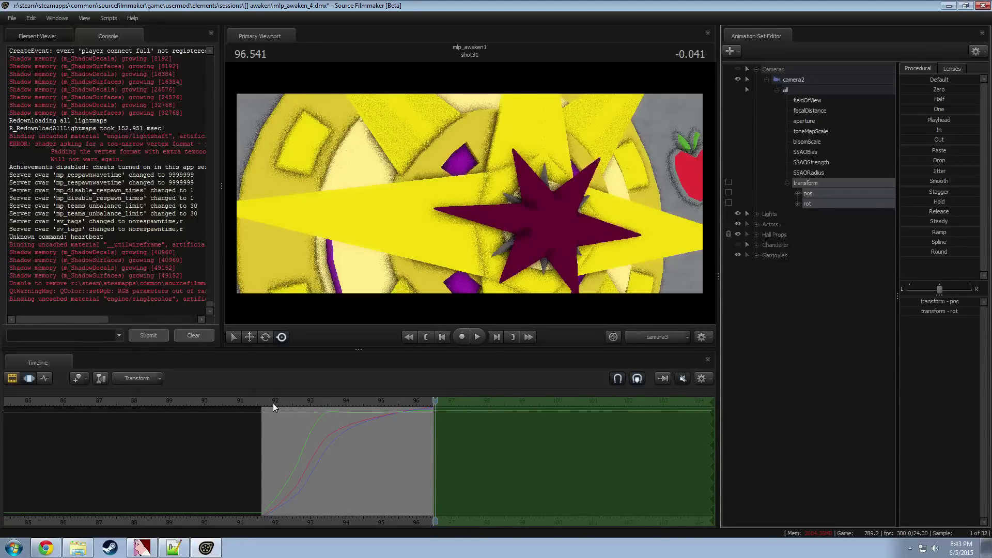
{"action": "left_click_drag", "start_coordinate": [273, 407], "coordinate": [414, 421]}
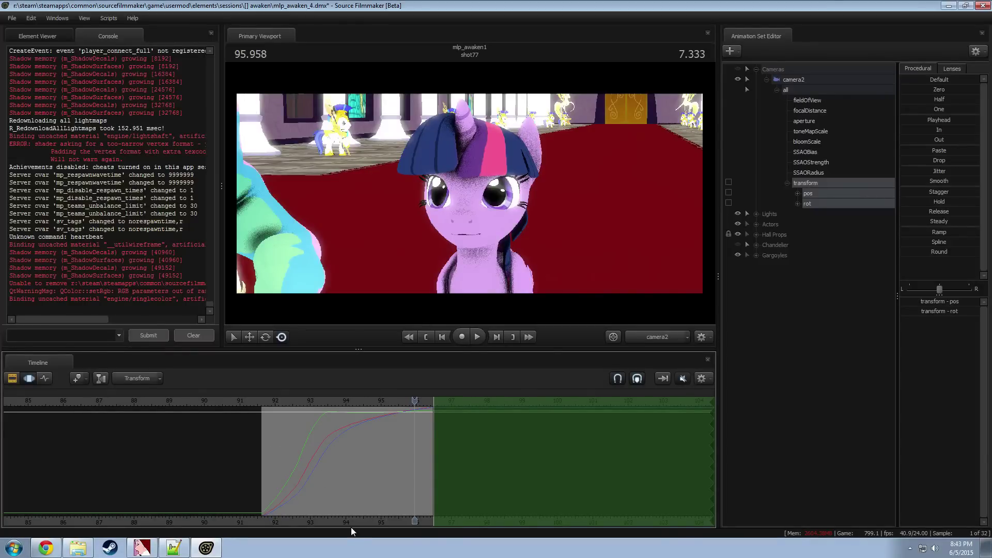
{"action": "scroll", "coordinate": [414, 517], "scroll_direction": "up", "scroll_amount": 3}
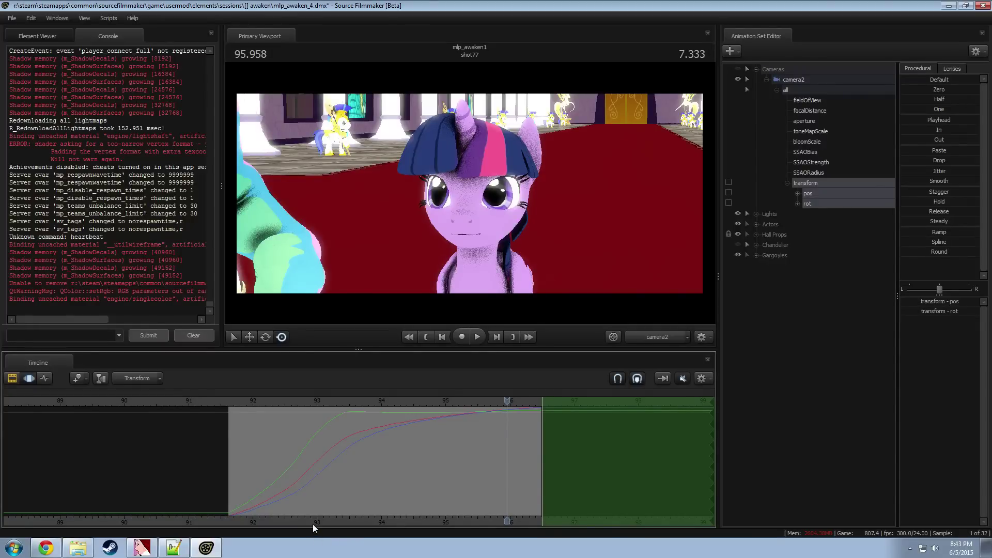
{"action": "middle_click_drag", "start_coordinate": [312, 524], "coordinate": [330, 525]}
{"action": "scroll", "coordinate": [339, 515], "scroll_direction": "down", "scroll_amount": 1}
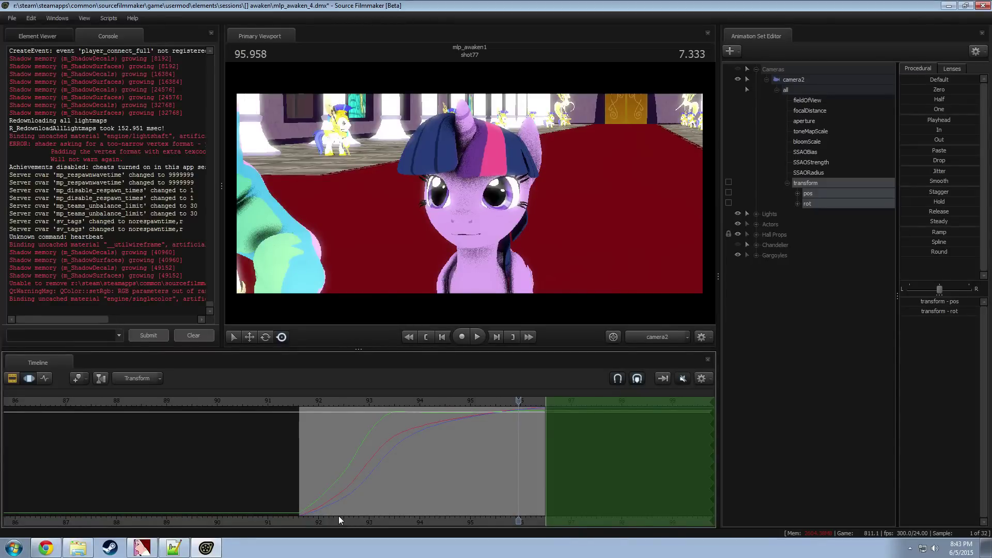
{"action": "left_click", "coordinate": [305, 400]}
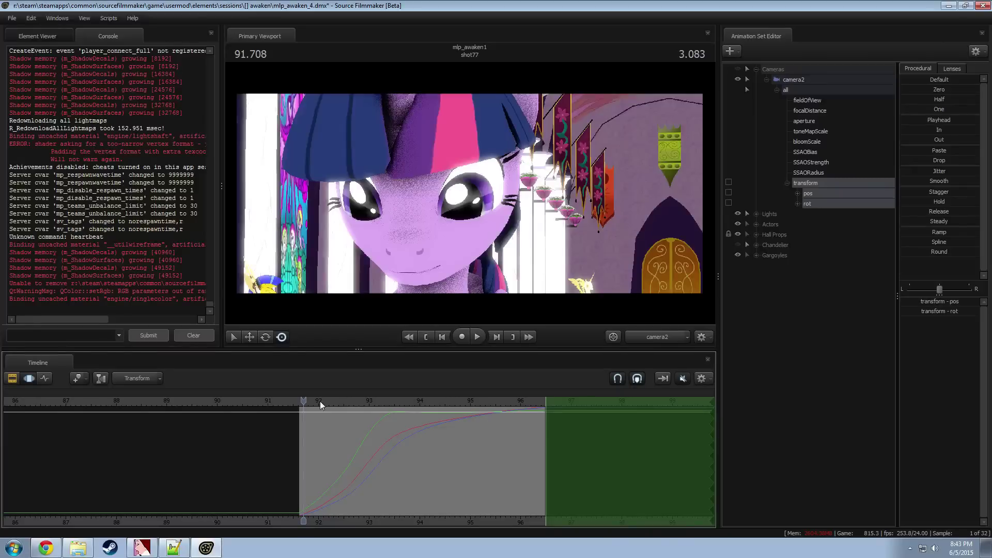
Step: Show the shots as clips in the timeline and park the playhead at the start of shot77, about 91.67
{"action": "scroll", "coordinate": [348, 500], "scroll_direction": "down", "scroll_amount": 3}
{"action": "middle_click_drag", "start_coordinate": [334, 515], "coordinate": [321, 516]}
{"action": "key", "text": "F2"}
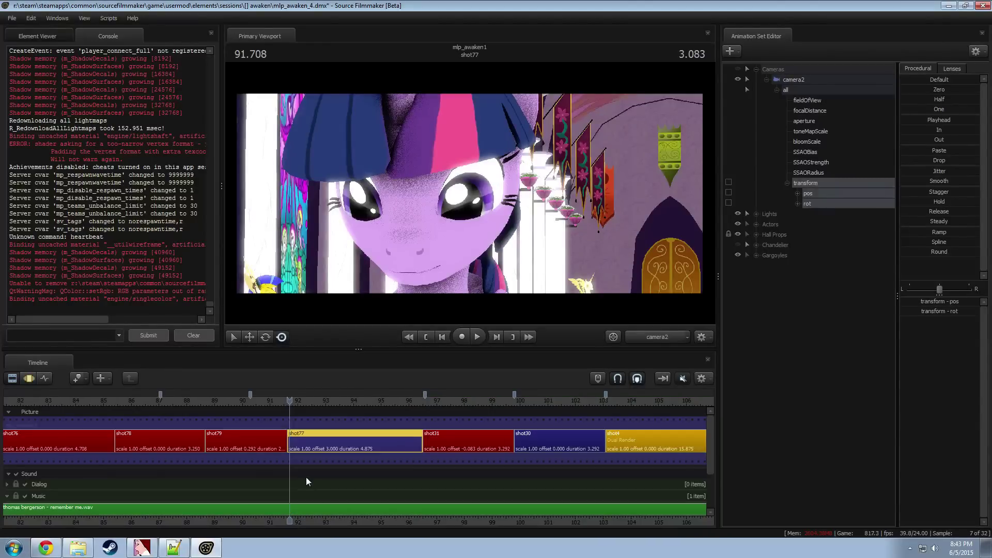
{"action": "mouse_move", "coordinate": [289, 400]}
{"action": "left_mouse_down"}
{"action": "mouse_move", "coordinate": [429, 403]}
{"action": "mouse_move", "coordinate": [288, 408]}
{"action": "left_mouse_up"}
{"action": "scroll", "coordinate": [289, 409], "scroll_direction": "up", "scroll_amount": 1}
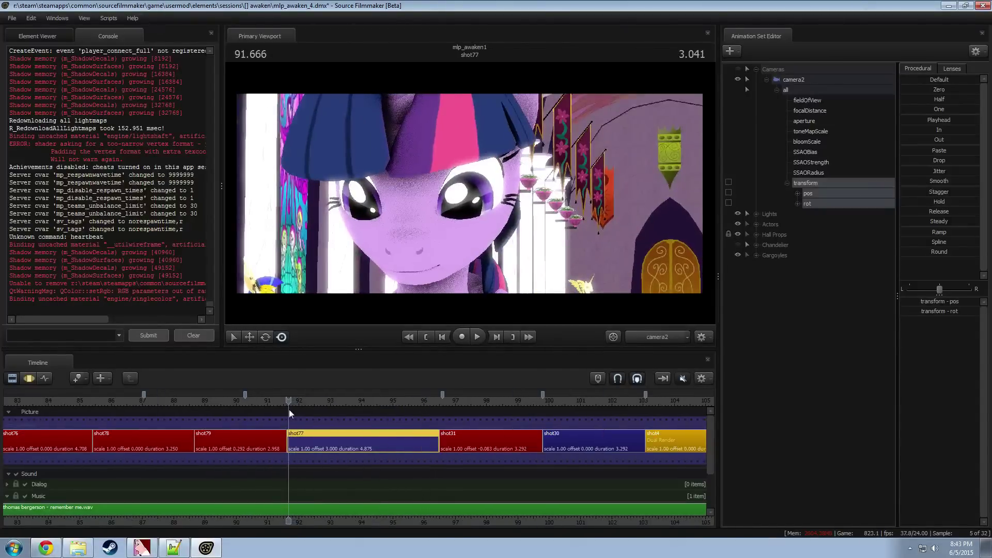
Step: Examine the cut from shot76 to shot78 at 85.416, and scrub through shot79 to the start of shot77 at 91.625
{"action": "scroll", "coordinate": [210, 414], "scroll_direction": "down", "scroll_amount": 3}
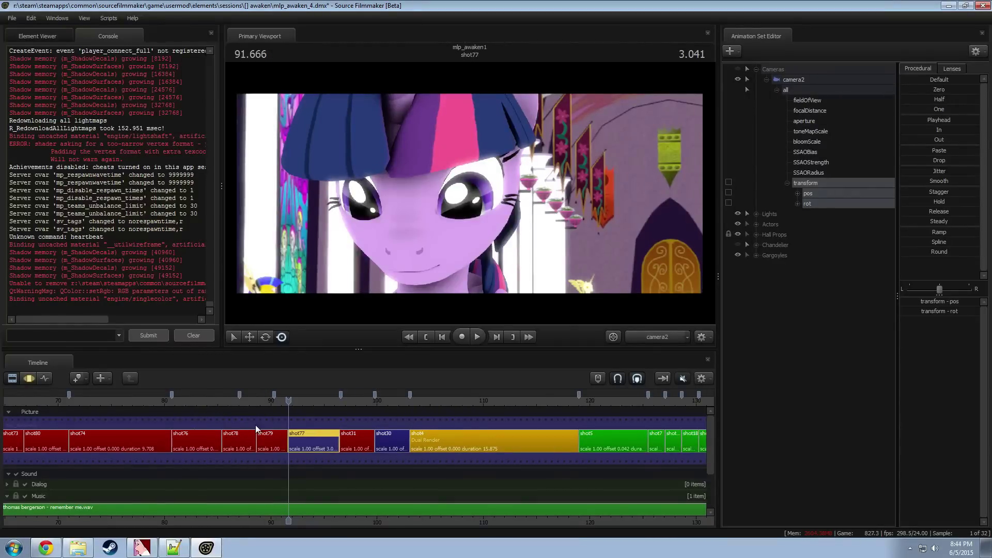
{"action": "left_click", "coordinate": [221, 403]}
{"action": "scroll", "coordinate": [230, 410], "scroll_direction": "up", "scroll_amount": 7}
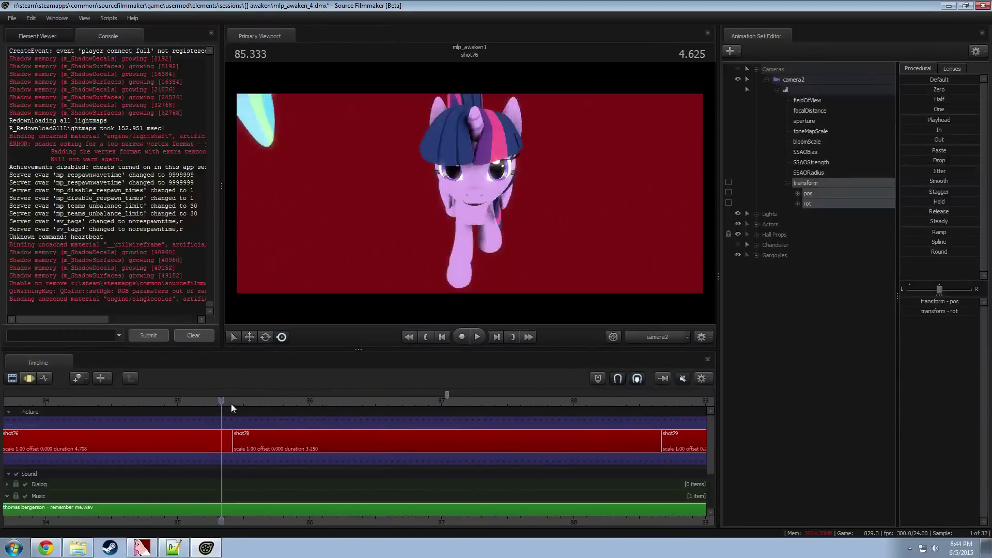
{"action": "left_click", "coordinate": [234, 401]}
{"action": "left_click_drag", "start_coordinate": [250, 397], "coordinate": [233, 402]}
{"action": "scroll", "coordinate": [393, 413], "scroll_direction": "down", "scroll_amount": 5}
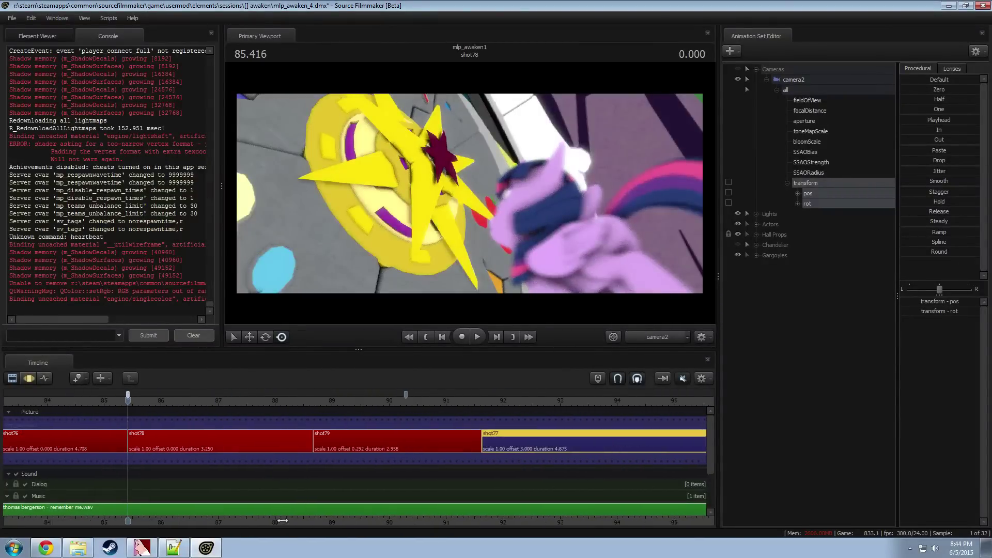
{"action": "left_click", "coordinate": [323, 399]}
{"action": "left_click_drag", "start_coordinate": [324, 398], "coordinate": [466, 399]}
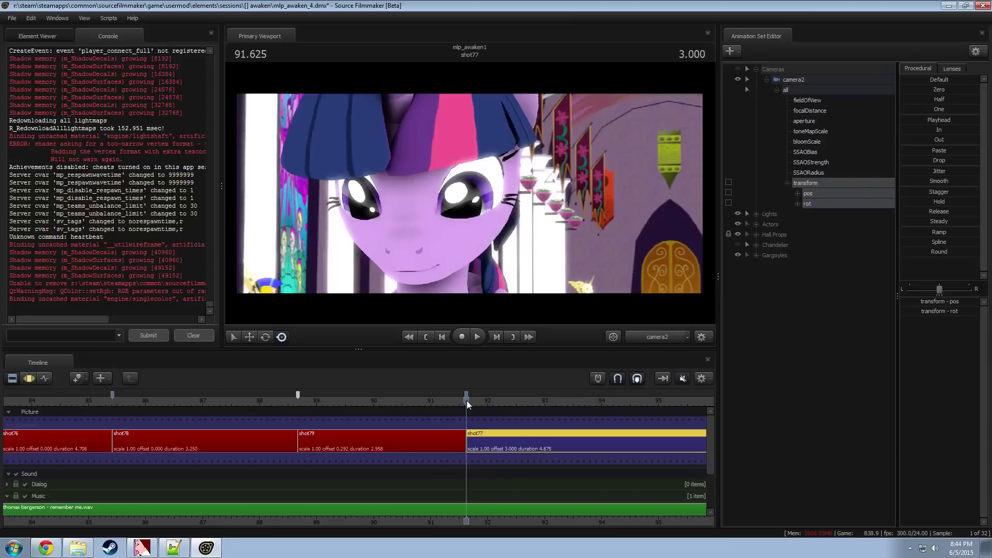
Step: Examine the start of shot80 at about 66.8 and survey the sequence of shots around it across the session
{"action": "scroll", "coordinate": [525, 430], "scroll_direction": "down", "scroll_amount": 4}
{"action": "scroll", "coordinate": [525, 429], "scroll_direction": "down", "scroll_amount": 5}
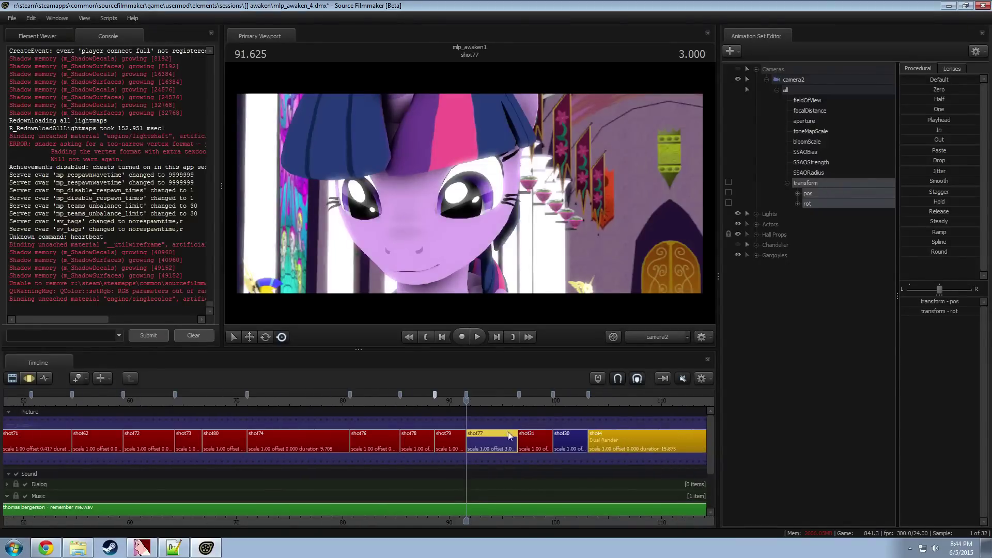
{"action": "left_click", "coordinate": [206, 401]}
{"action": "scroll", "coordinate": [206, 402], "scroll_direction": "up", "scroll_amount": 6}
{"action": "left_click_drag", "start_coordinate": [194, 402], "coordinate": [192, 401]}
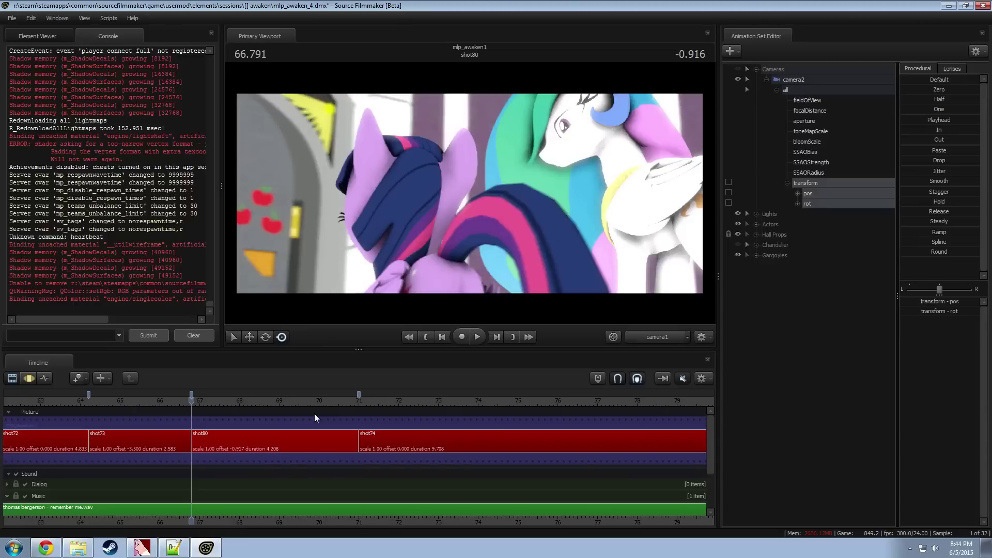
{"action": "scroll", "coordinate": [344, 411], "scroll_direction": "down", "scroll_amount": 4}
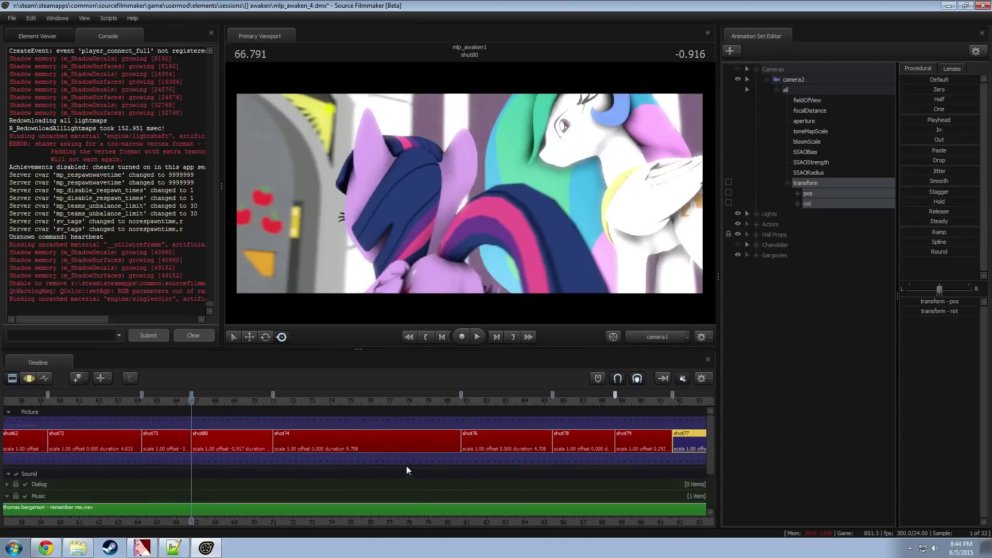
{"action": "scroll", "coordinate": [420, 514], "scroll_direction": "down", "scroll_amount": 3}
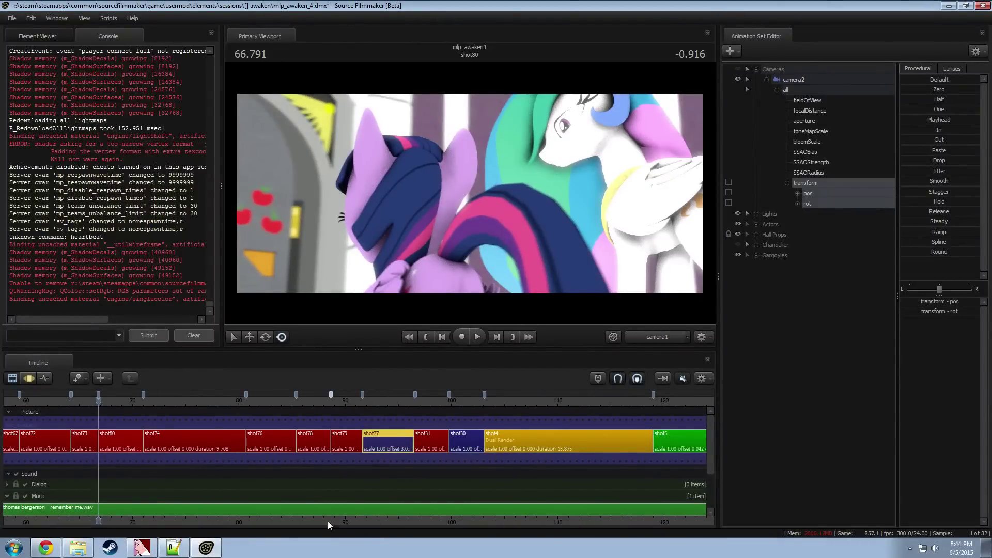
{"action": "scroll", "coordinate": [422, 485], "scroll_direction": "down", "scroll_amount": 6}
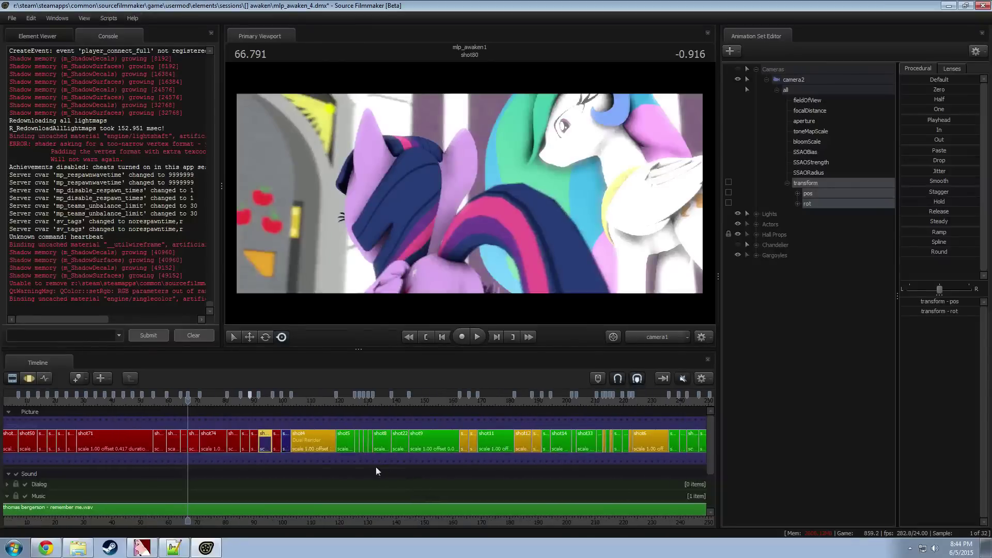
{"action": "scroll", "coordinate": [245, 408], "scroll_direction": "up", "scroll_amount": 5}
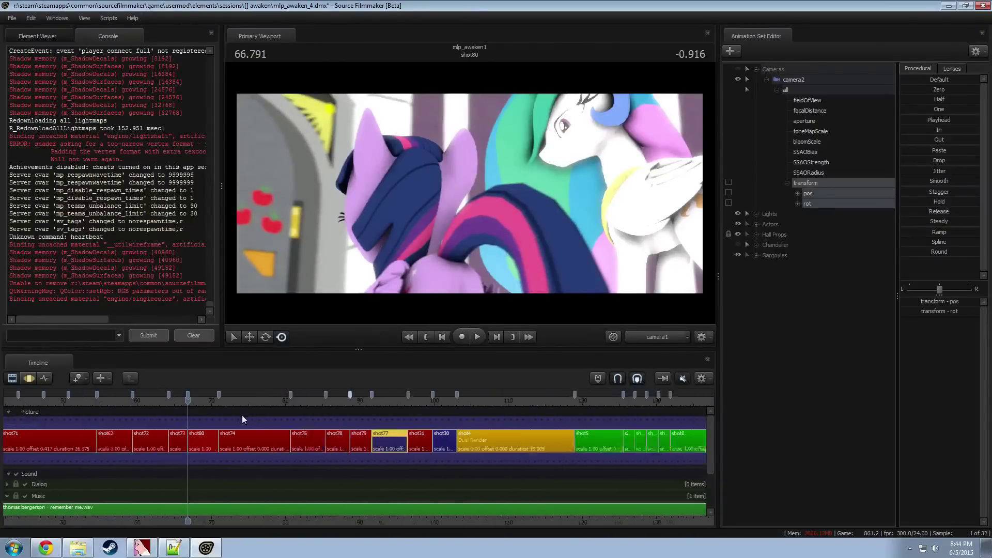
Step: Apply the Round preset to camera2's transform over about 94.7–95.9 in shot77, with falloff from 94.4 to 96.2, and replay that stretch
{"action": "left_click", "coordinate": [393, 398]}
{"action": "left_click_drag", "start_coordinate": [393, 398], "coordinate": [416, 450]}
{"action": "key", "text": "F3"}
{"action": "scroll", "coordinate": [421, 439], "scroll_direction": "up", "scroll_amount": 4}
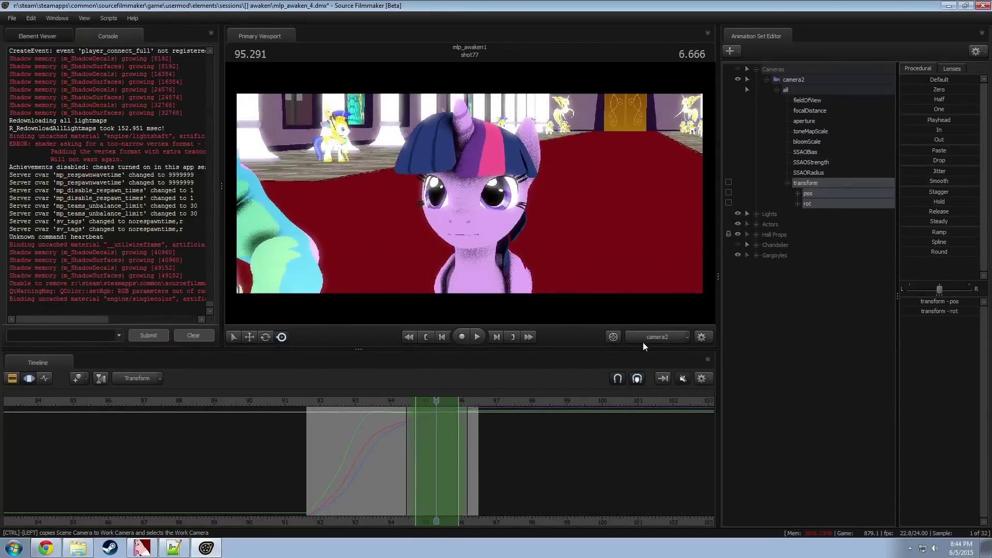
{"action": "left_click", "coordinate": [935, 252]}
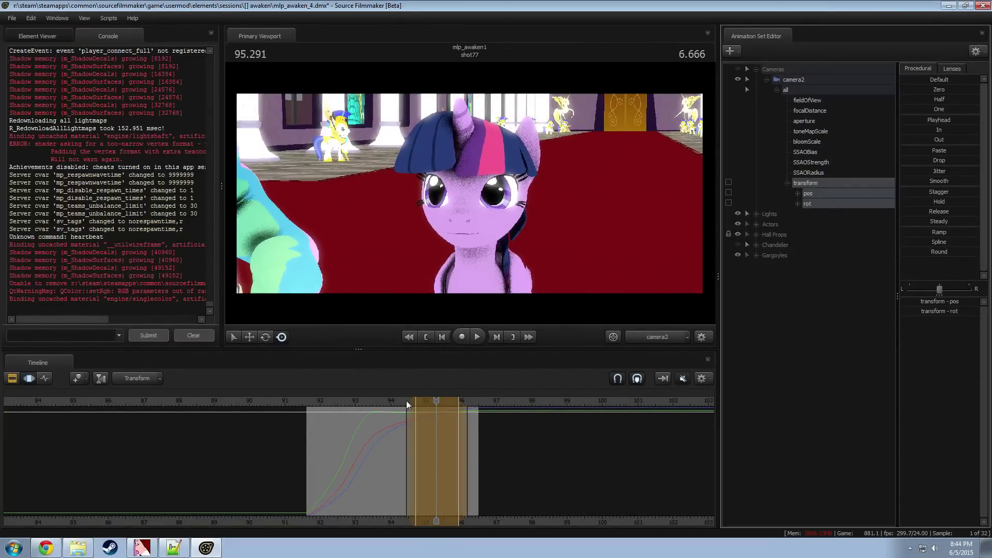
{"action": "left_click_drag", "start_coordinate": [406, 404], "coordinate": [390, 402]}
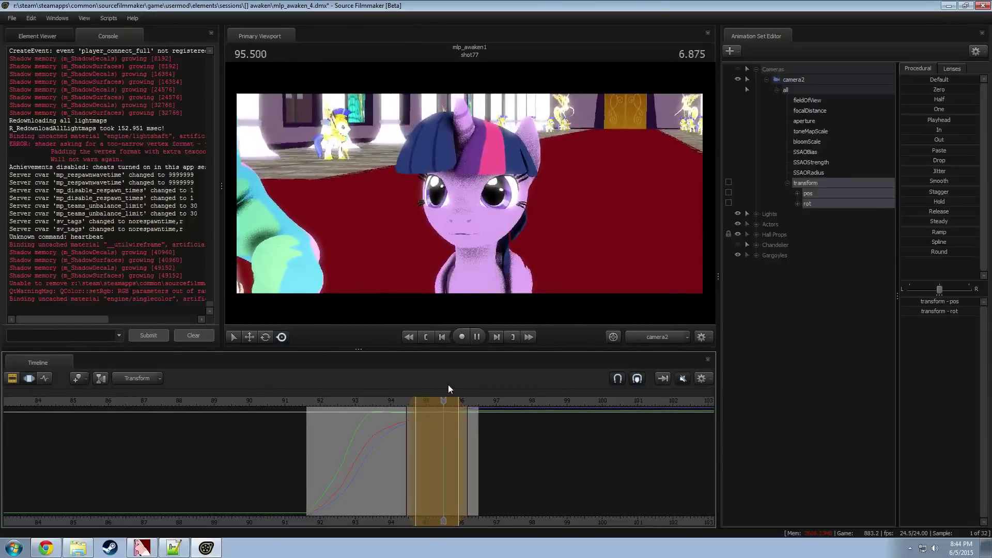
{"action": "key", "text": "space"}
Step: Widen the rounding's falloff to start at about 94.3 and end at about 96.8, and replay from about 94
{"action": "left_click_drag", "start_coordinate": [478, 433], "coordinate": [491, 433]}
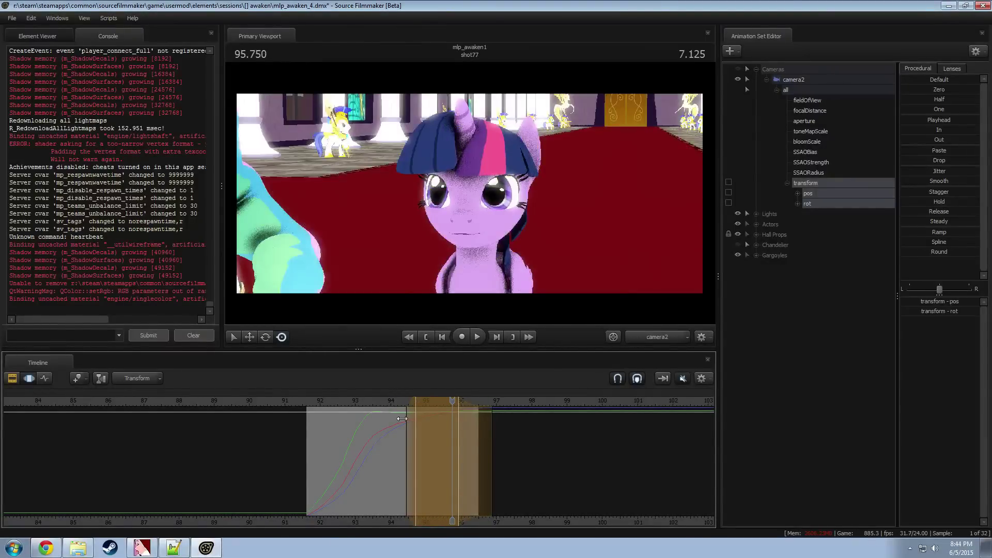
{"action": "left_click_drag", "start_coordinate": [406, 417], "coordinate": [401, 415]}
{"action": "left_click", "coordinate": [391, 402]}
{"action": "key", "text": "space"}
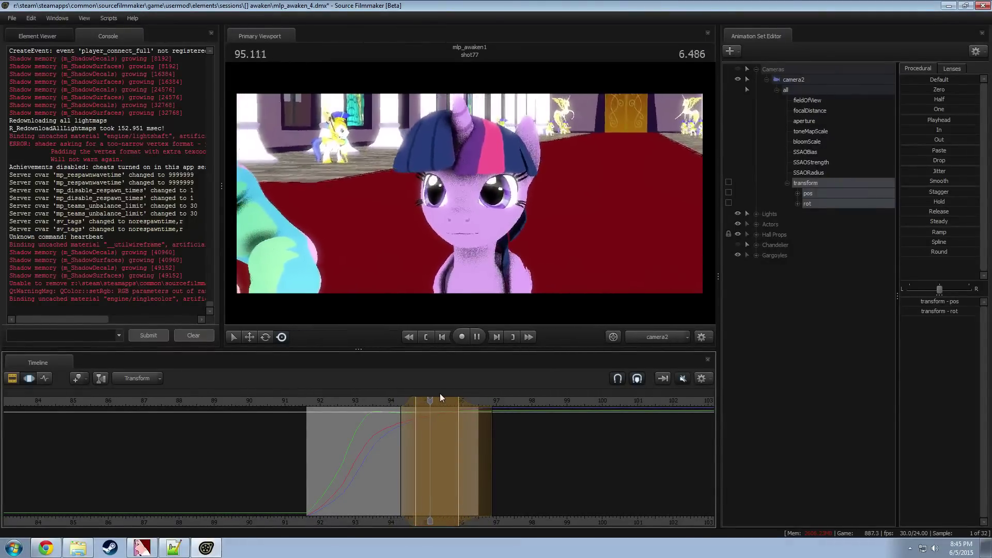
{"action": "key", "text": "space"}
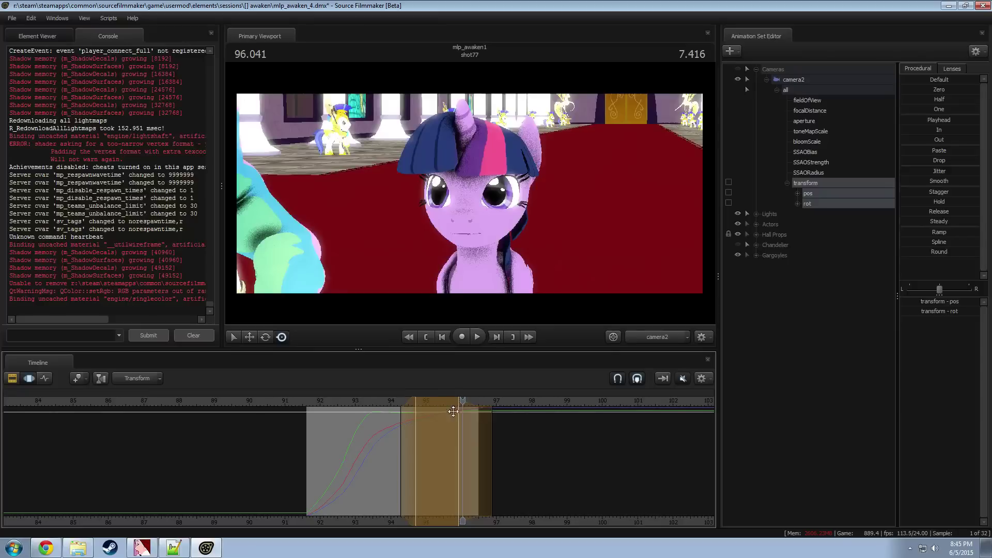
Step: Select all time from about 95.8 onward and flatten camera2's transform there with the In preset
{"action": "left_click_drag", "start_coordinate": [416, 427], "coordinate": [935, 243]}
{"action": "left_click_drag", "start_coordinate": [937, 131], "coordinate": [971, 131]}
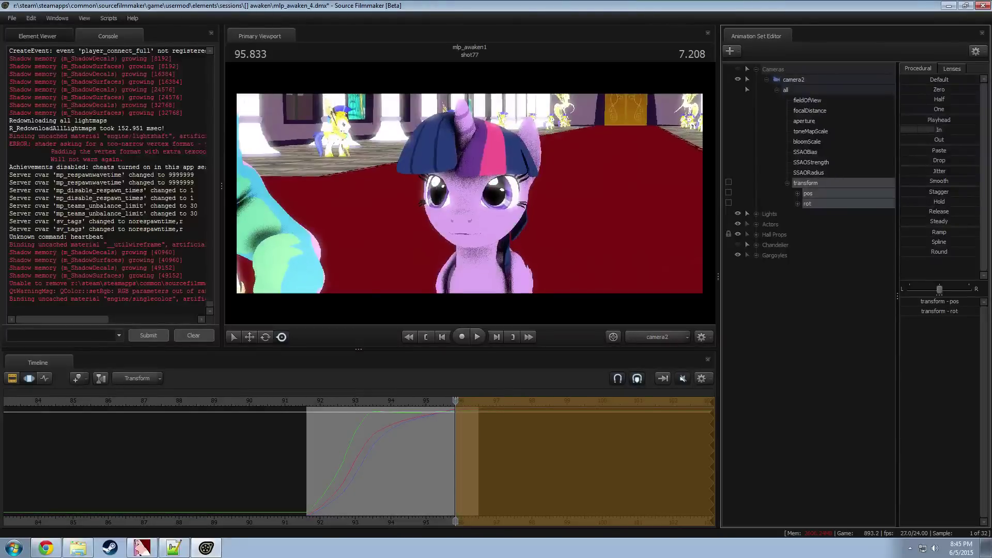
Step: Apply the Round preset to camera2's transform over about 95.2–96.4, with falloff from 94.8 to 96.8, and replay from about 94.3
{"action": "left_click_drag", "start_coordinate": [435, 449], "coordinate": [474, 444], "text": "shift"}
{"action": "scroll", "coordinate": [472, 443], "scroll_direction": "up", "scroll_amount": 2, "text": "shift"}
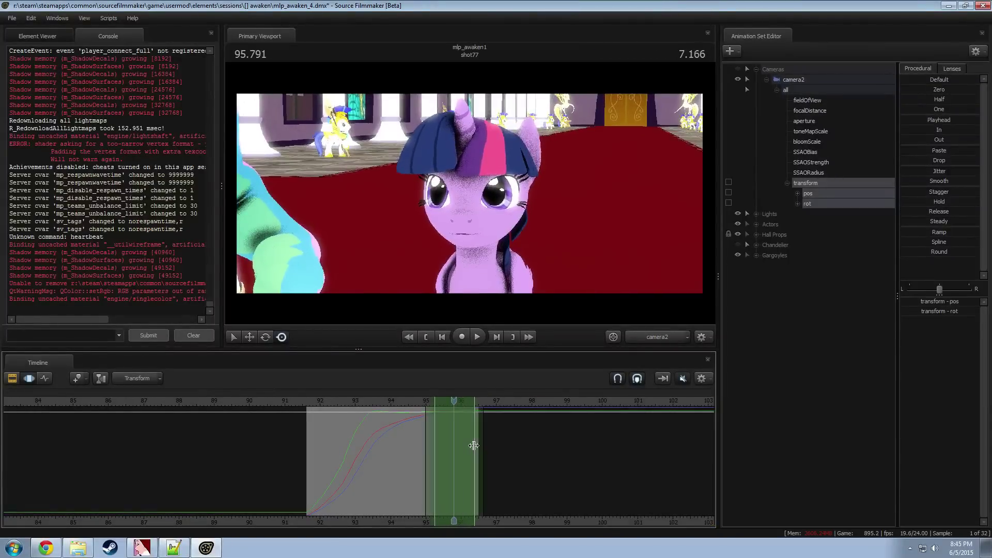
{"action": "left_click_drag", "start_coordinate": [925, 253], "coordinate": [971, 253]}
{"action": "left_click", "coordinate": [404, 400]}
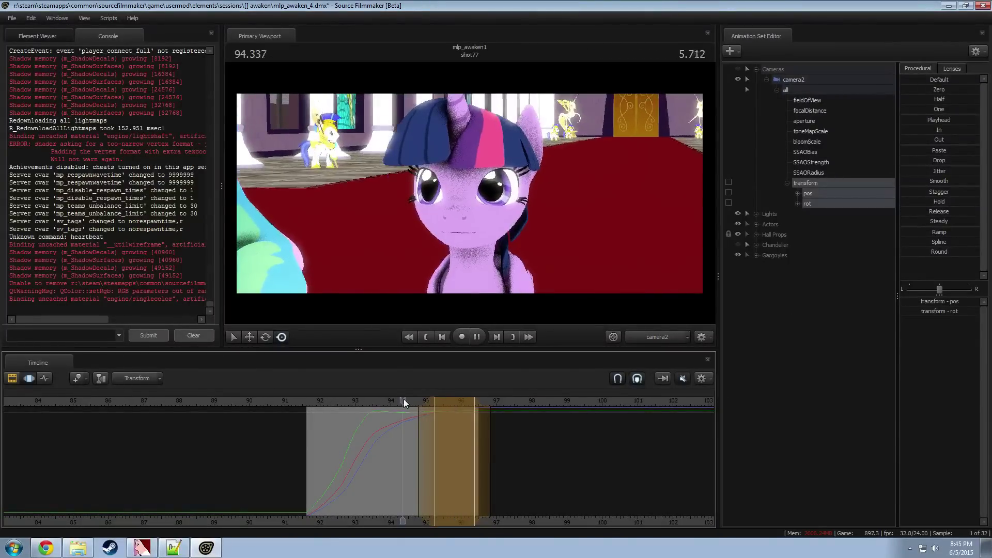
{"action": "key", "text": "space"}
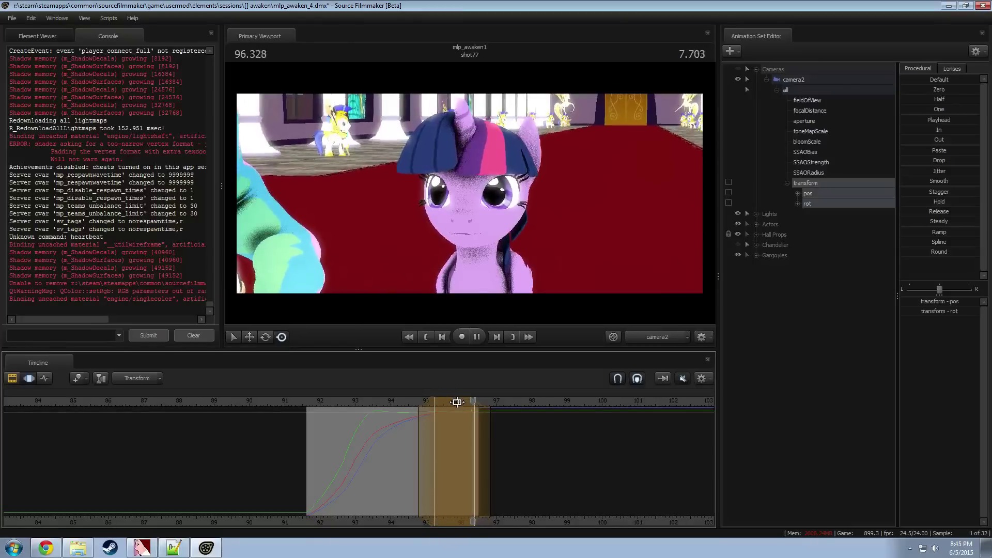
Step: Shift camera2's rounding in shot77 to about 94.5–95.75, with falloff from about 93.8 to 96.6, and replay that stretch
{"action": "left_click", "coordinate": [392, 402]}
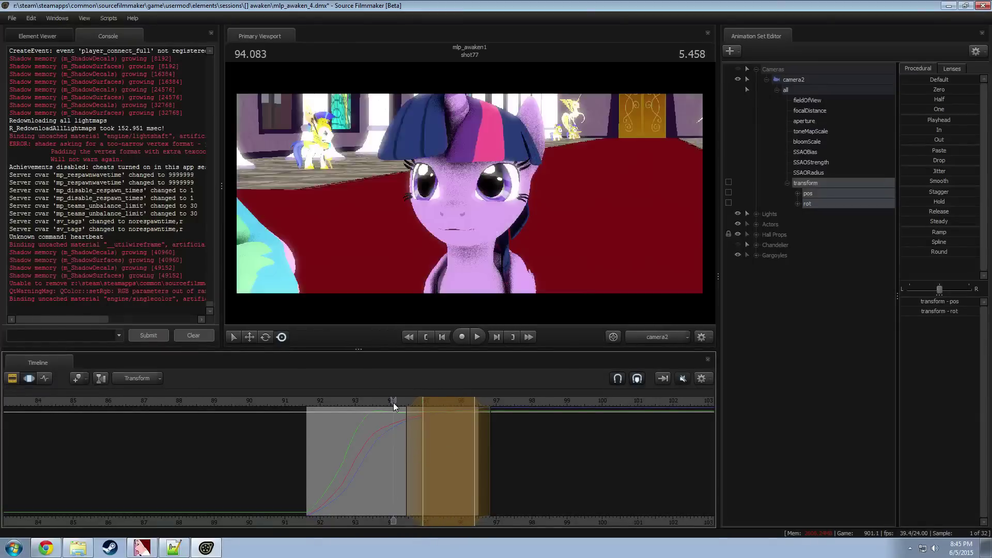
{"action": "key", "text": "space"}
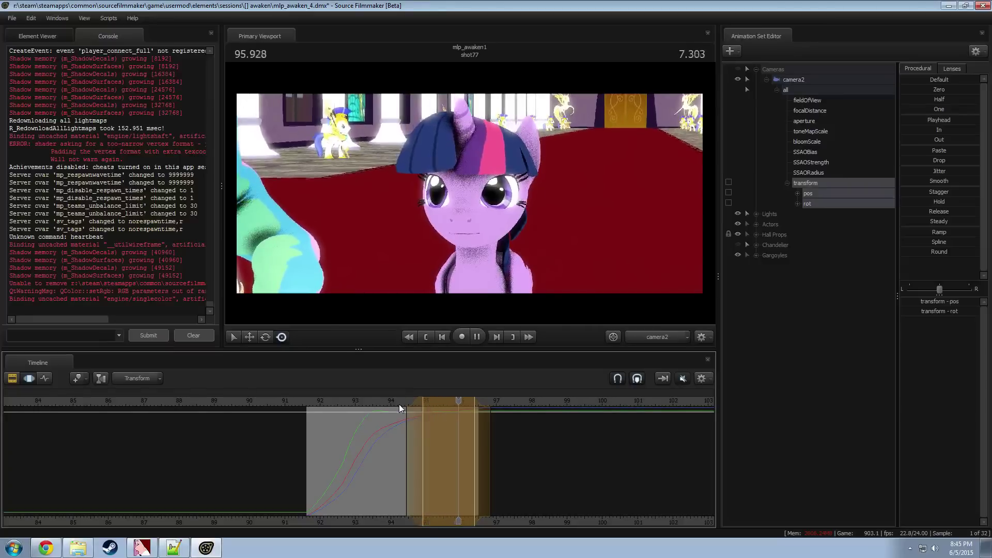
{"action": "left_click_drag", "start_coordinate": [398, 444], "coordinate": [476, 428]}
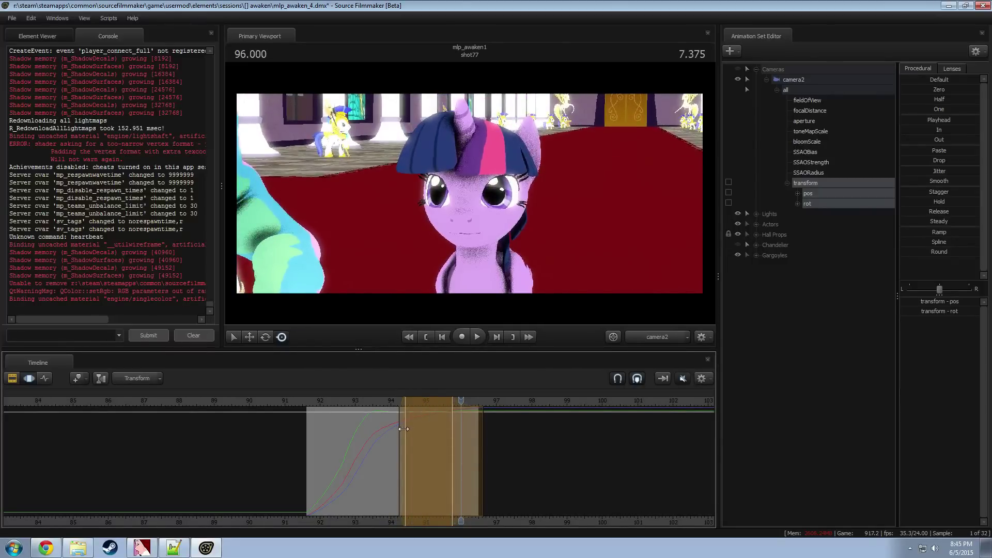
{"action": "mouse_move", "coordinate": [403, 429]}
{"action": "left_mouse_down"}
{"action": "mouse_move", "coordinate": [413, 428]}
{"action": "mouse_move", "coordinate": [392, 419]}
{"action": "mouse_move", "coordinate": [399, 420]}
{"action": "left_mouse_up"}
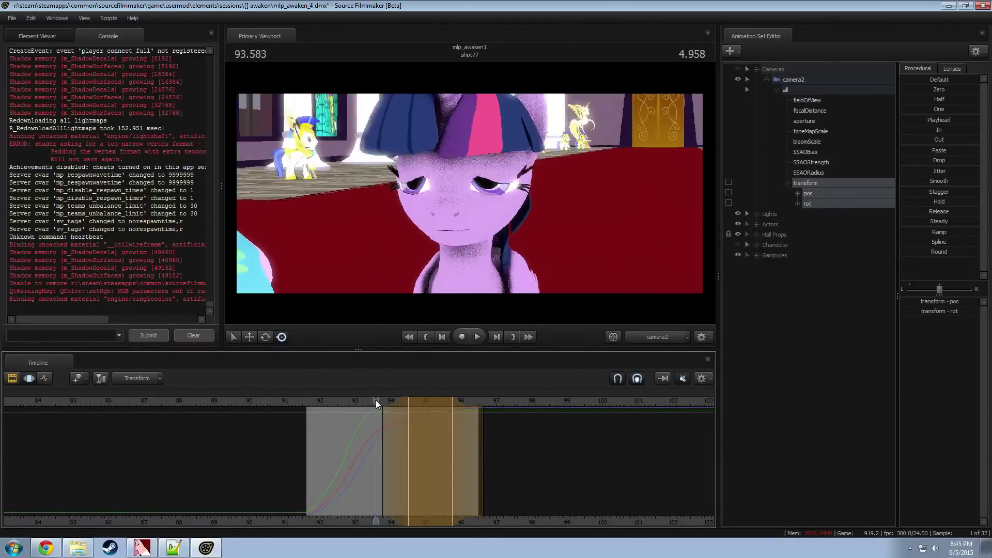
{"action": "key", "text": "space"}
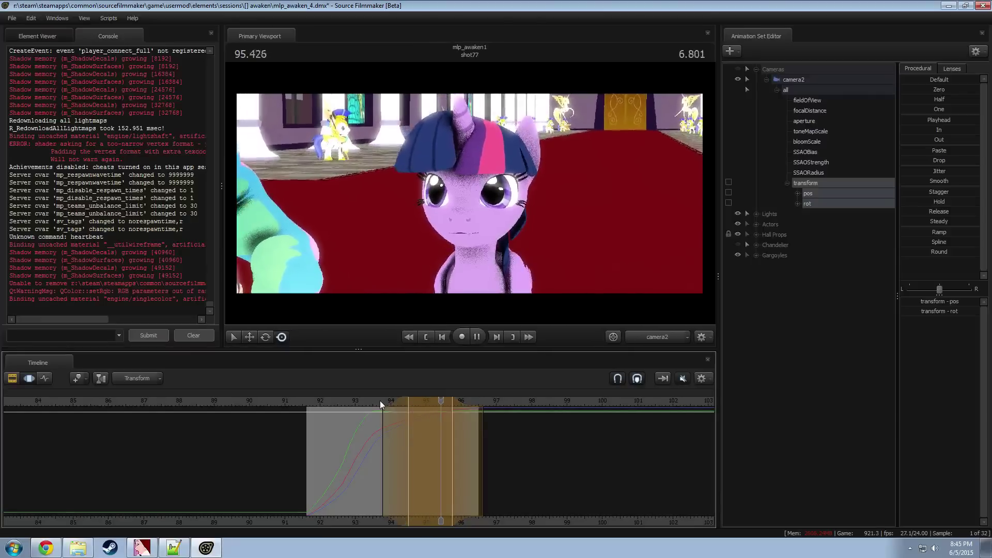
{"action": "left_click_drag", "start_coordinate": [379, 401], "coordinate": [363, 402]}
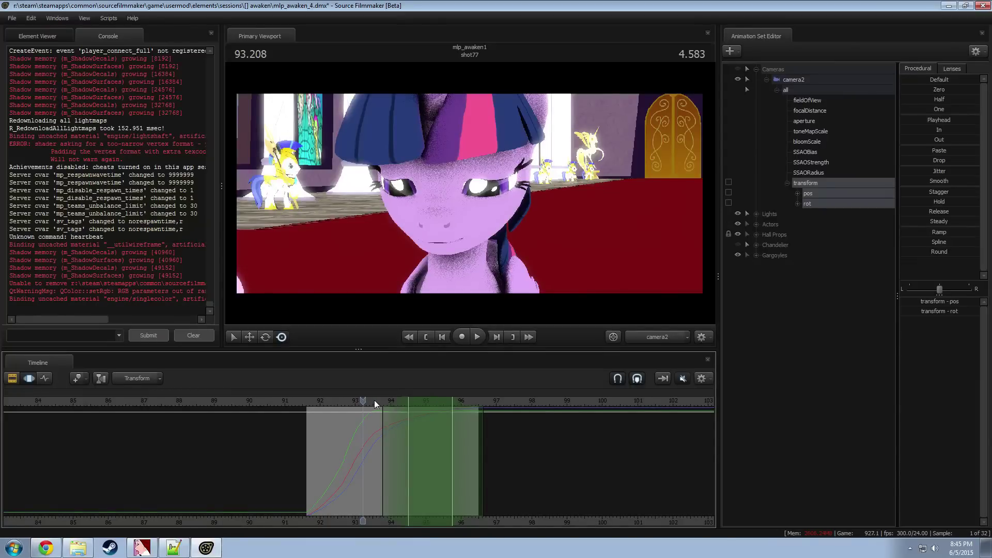
Step: Switch from shot77's motion to the Clip Editor, turn the viewport's scene lighting back on and unmute the playback
{"action": "left_click_drag", "start_coordinate": [314, 398], "coordinate": [306, 399]}
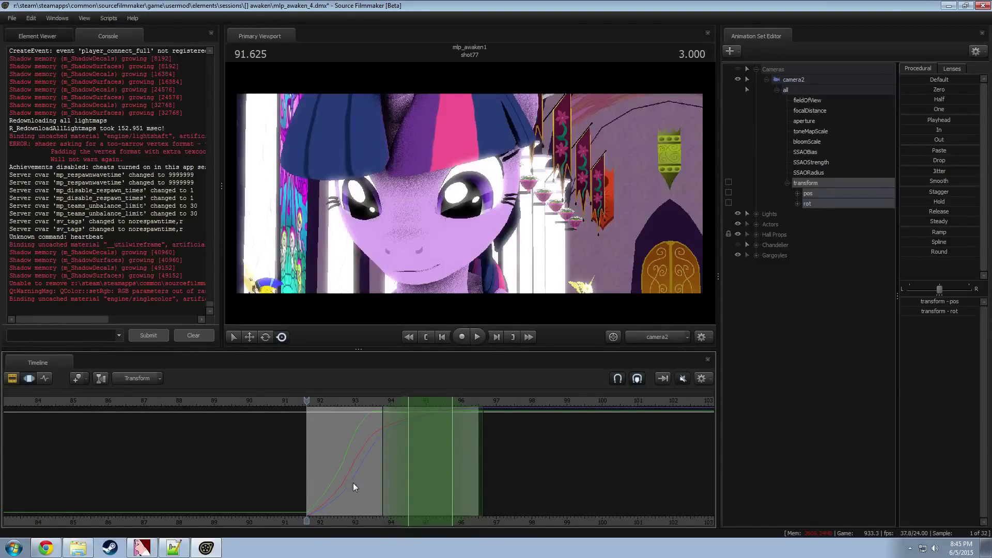
{"action": "scroll", "coordinate": [388, 509], "scroll_direction": "down", "scroll_amount": 4}
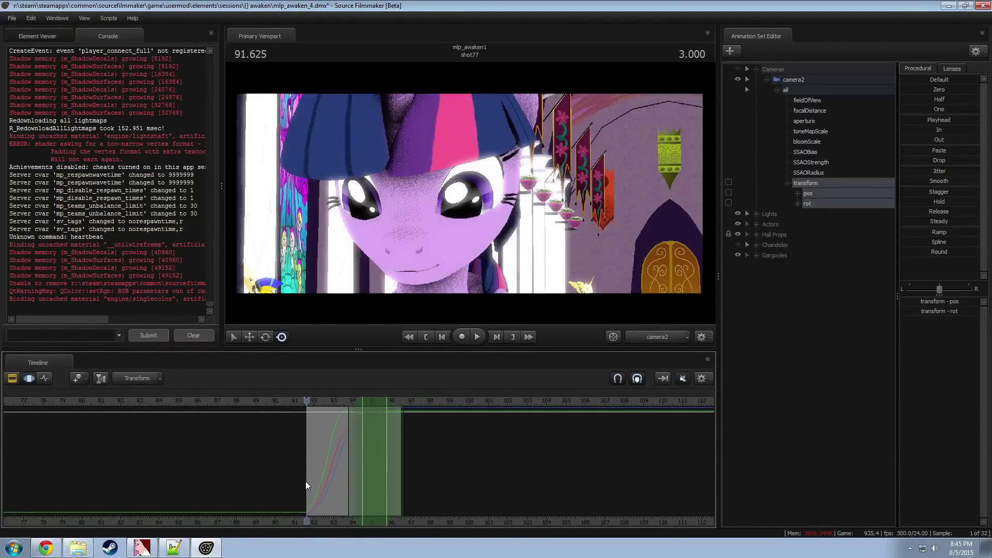
{"action": "key", "text": "F2"}
{"action": "scroll", "coordinate": [310, 478], "scroll_direction": "down", "scroll_amount": 3}
{"action": "left_click_drag", "start_coordinate": [378, 403], "coordinate": [354, 403]}
{"action": "right_click", "coordinate": [406, 248]}
{"action": "left_click", "coordinate": [425, 276]}
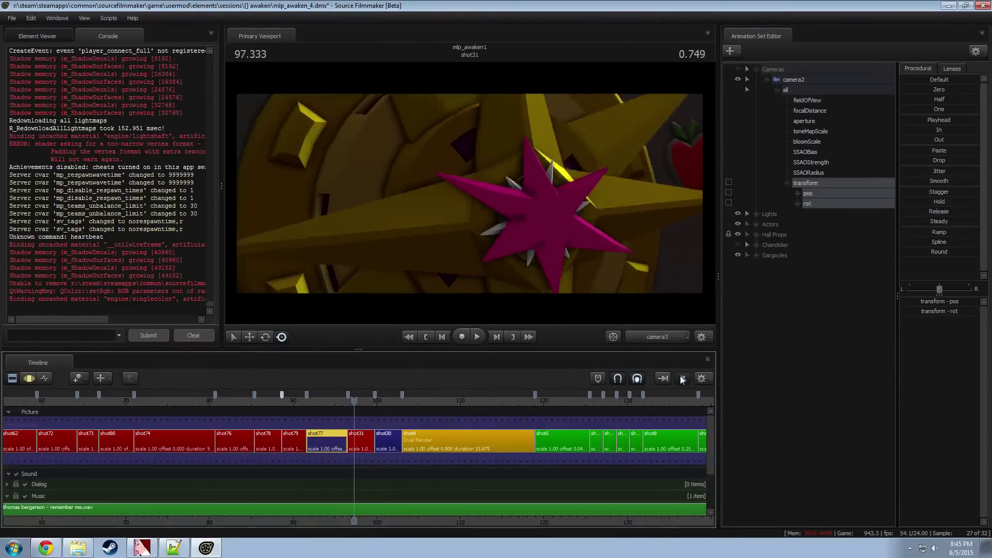
Step: Play shot31 into shot30 and replay shot30 from its start to examine the eye close-up
{"action": "key", "text": "space"}
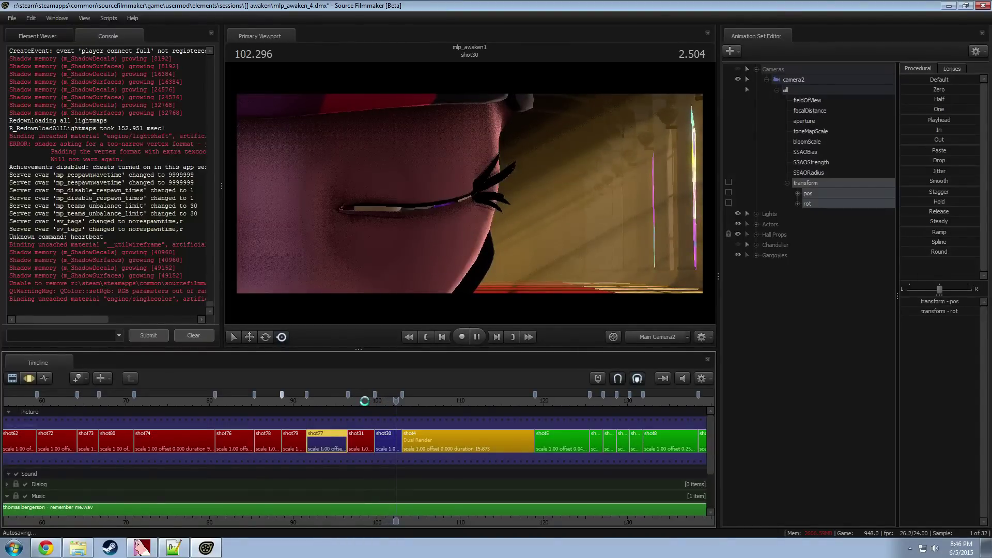
{"action": "left_click", "coordinate": [364, 401]}
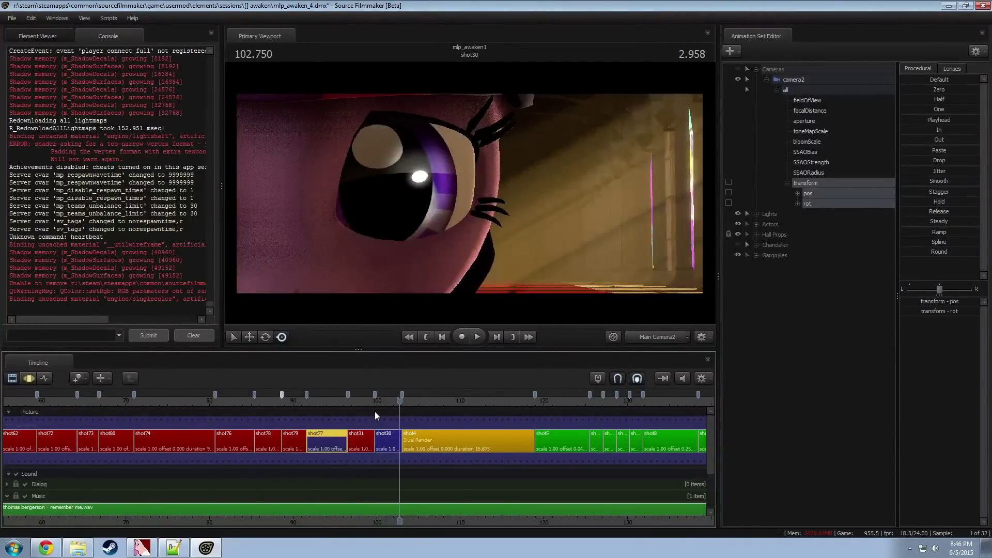
{"action": "left_click", "coordinate": [375, 400]}
{"action": "key", "text": "space"}
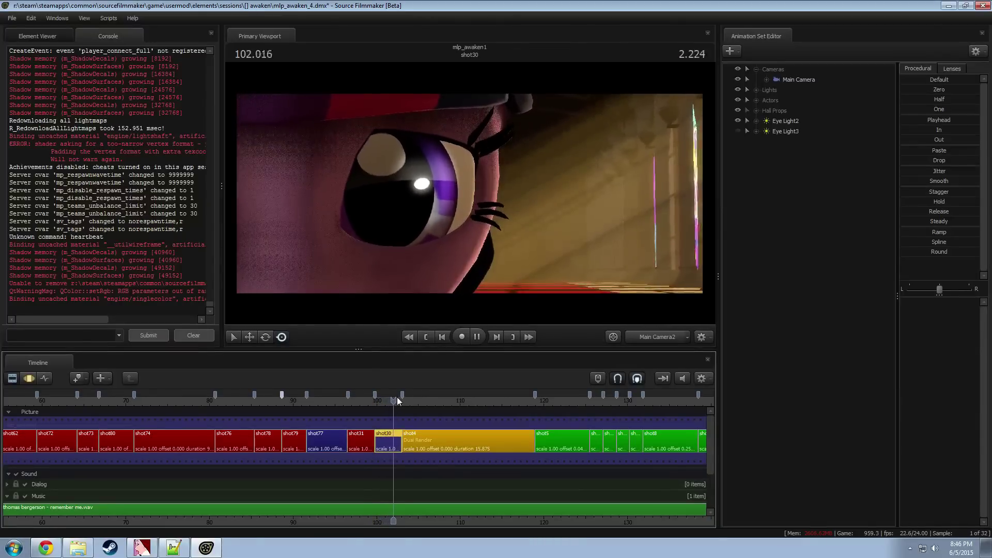
{"action": "left_click", "coordinate": [382, 400]}
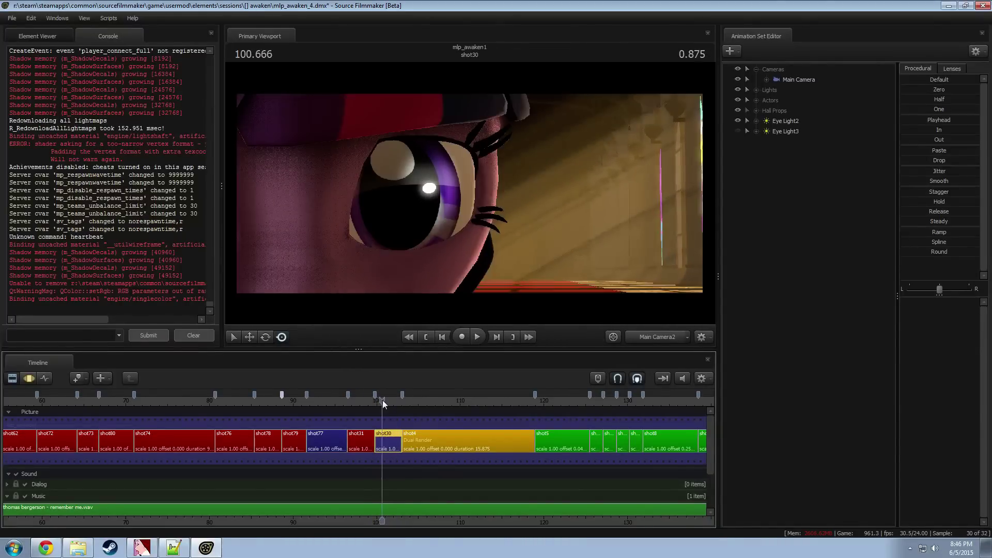
{"action": "left_click_drag", "start_coordinate": [381, 402], "coordinate": [319, 403]}
{"action": "key", "text": "space"}
{"action": "left_click", "coordinate": [376, 401]}
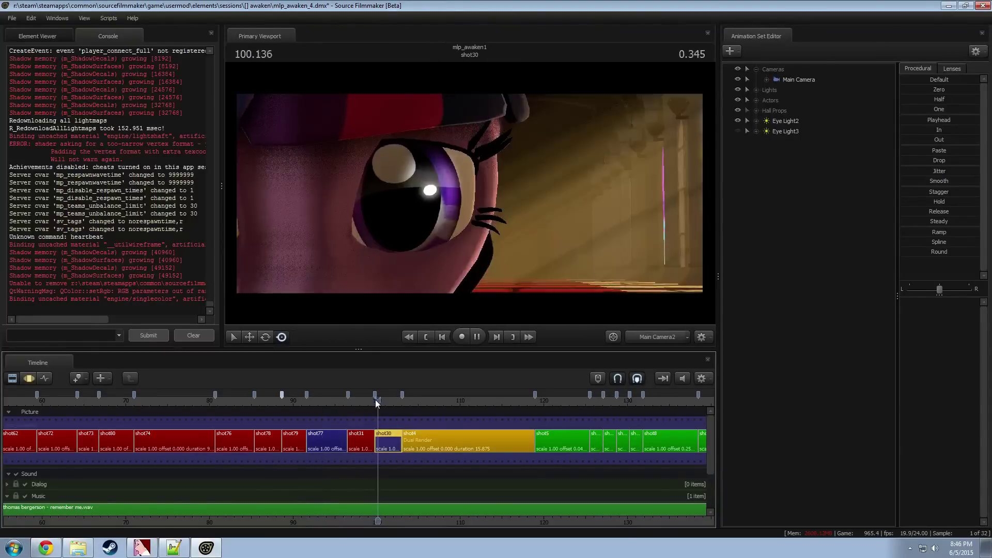
{"action": "key", "text": "space"}
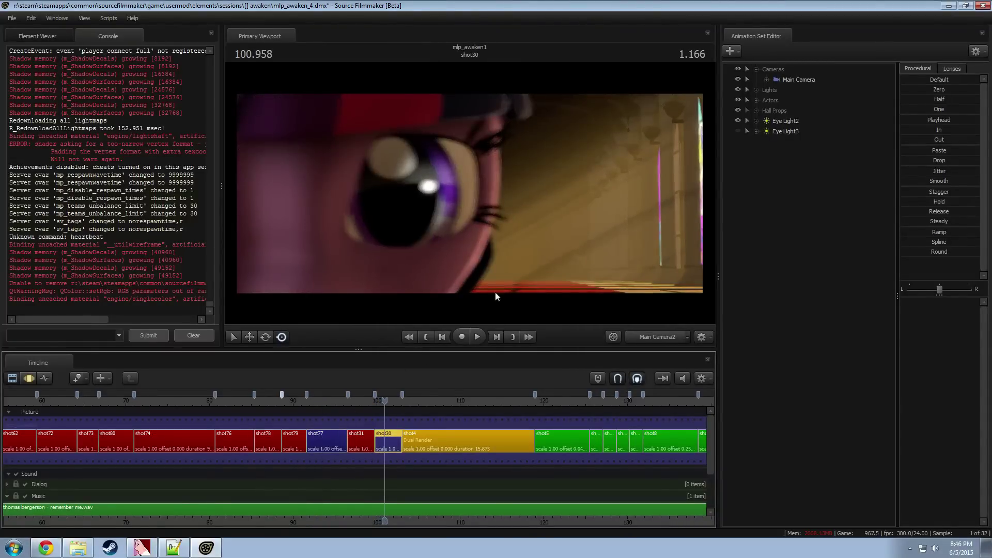
Step: Raise the Main Camera's aperture across all time in shot30 to strengthen the depth-of-field blur
{"action": "key", "text": "F3"}
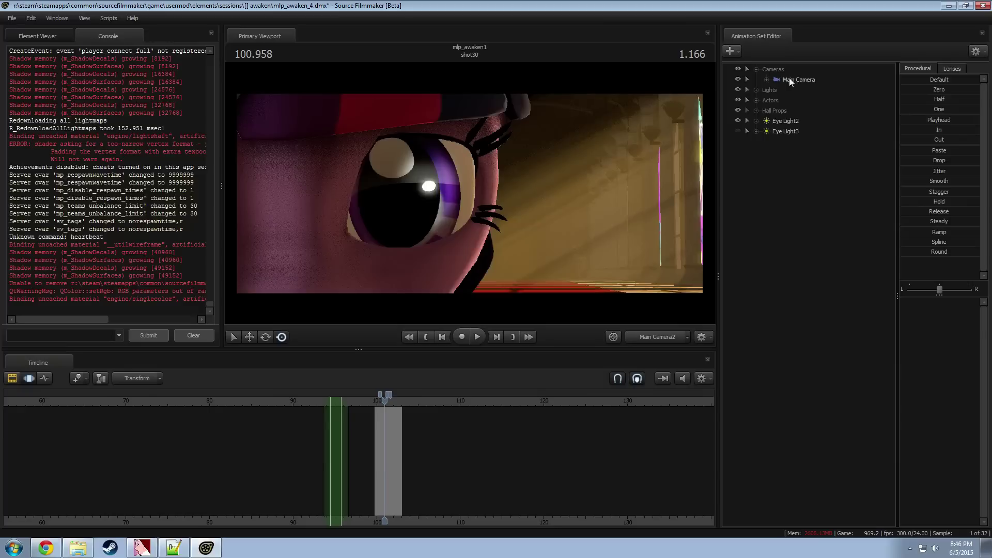
{"action": "left_click", "coordinate": [789, 79]}
{"action": "left_click", "coordinate": [435, 426]}
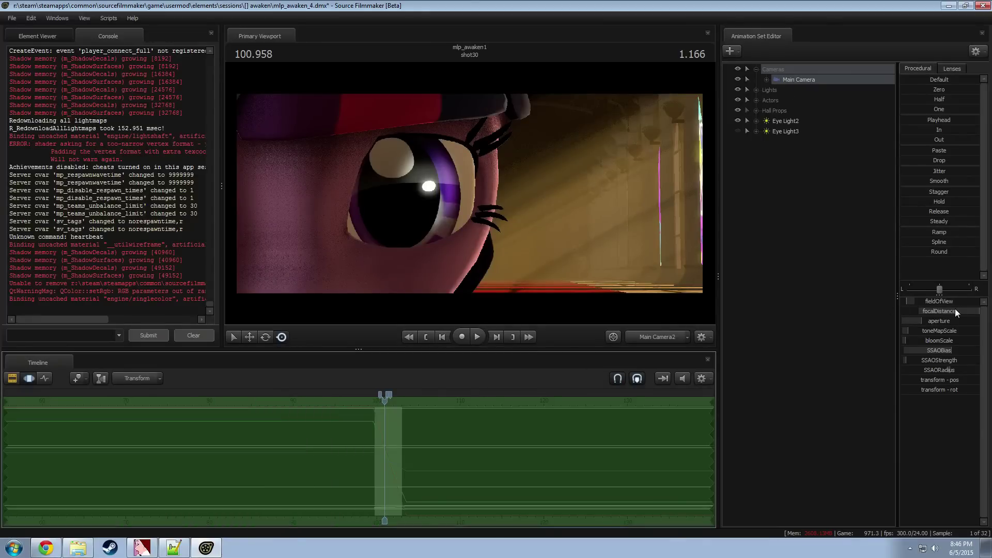
{"action": "mouse_move", "coordinate": [955, 311]}
{"action": "left_mouse_down"}
{"action": "mouse_move", "coordinate": [927, 311]}
{"action": "mouse_move", "coordinate": [955, 322]}
{"action": "left_mouse_up"}
{"action": "key", "text": "F2"}
{"action": "key", "text": "F3"}
{"action": "key", "text": "F2"}
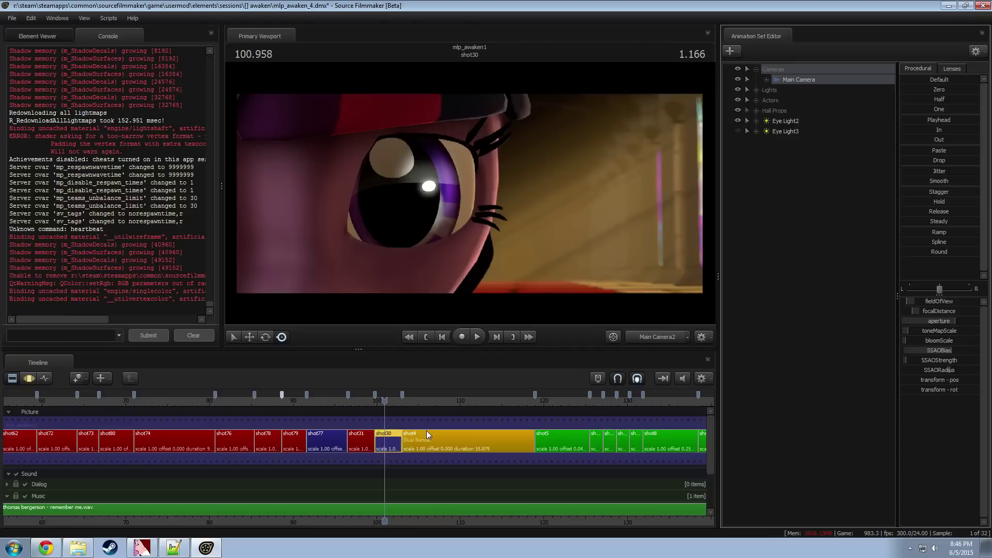
{"action": "key", "text": "F4"}
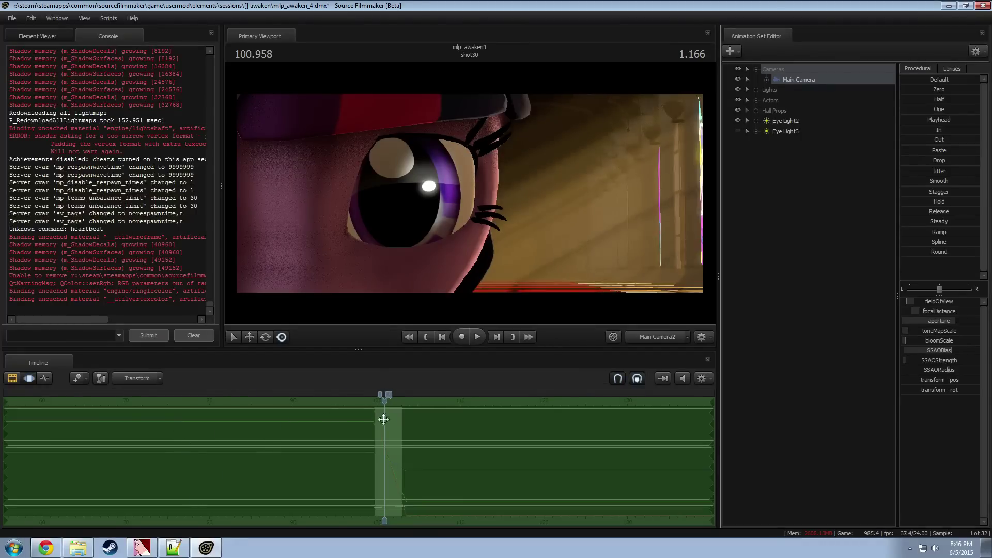
Step: Play shot30 in the Motion Editor and examine the Main Camera's curves around the shot from its start
{"action": "key", "text": "space"}
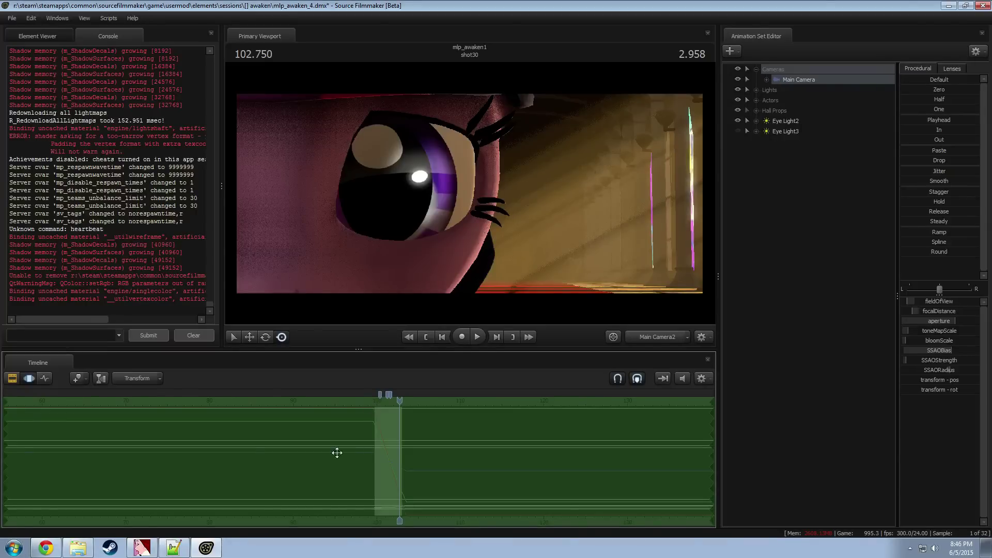
{"action": "left_click_drag", "start_coordinate": [399, 401], "coordinate": [390, 406]}
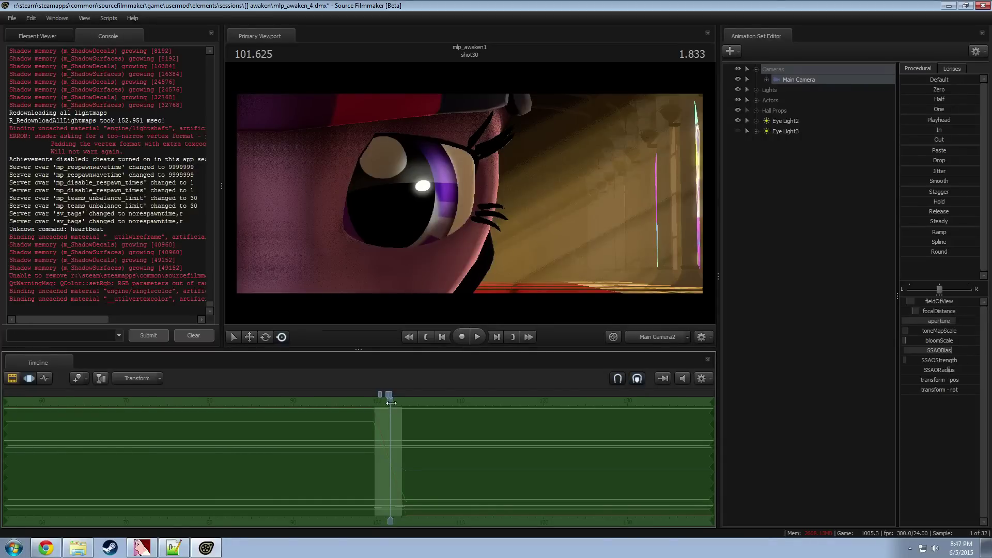
{"action": "left_click_drag", "start_coordinate": [390, 403], "coordinate": [380, 403]}
{"action": "scroll", "coordinate": [387, 430], "scroll_direction": "up", "scroll_amount": 2}
{"action": "scroll", "coordinate": [387, 439], "scroll_direction": "up", "scroll_amount": 2}
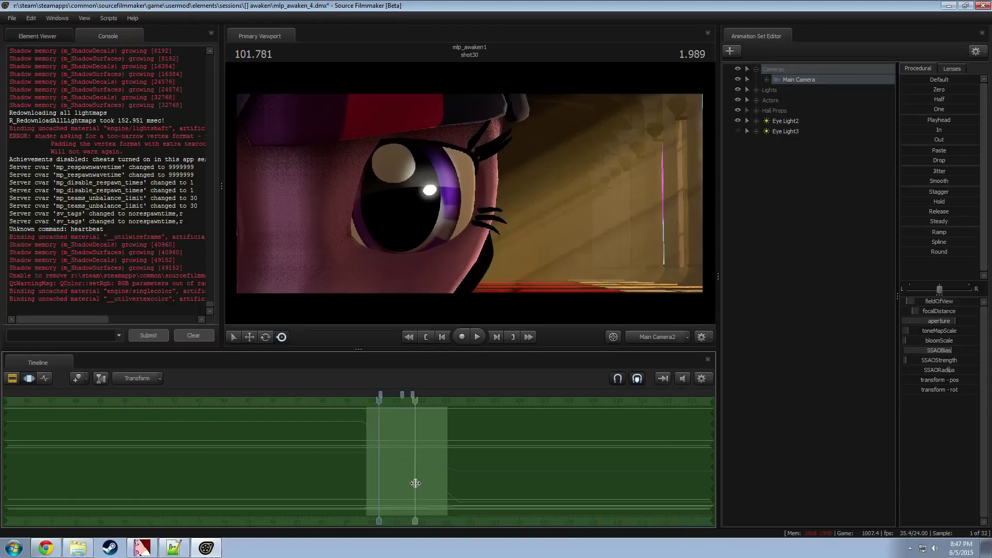
{"action": "left_click", "coordinate": [415, 482], "text": "shift"}
{"action": "middle_click_drag", "start_coordinate": [372, 468], "coordinate": [322, 454]}
{"action": "left_click", "coordinate": [320, 403]}
{"action": "left_click_drag", "start_coordinate": [320, 402], "coordinate": [317, 401]}
{"action": "scroll", "coordinate": [326, 475], "scroll_direction": "up", "scroll_amount": 2}
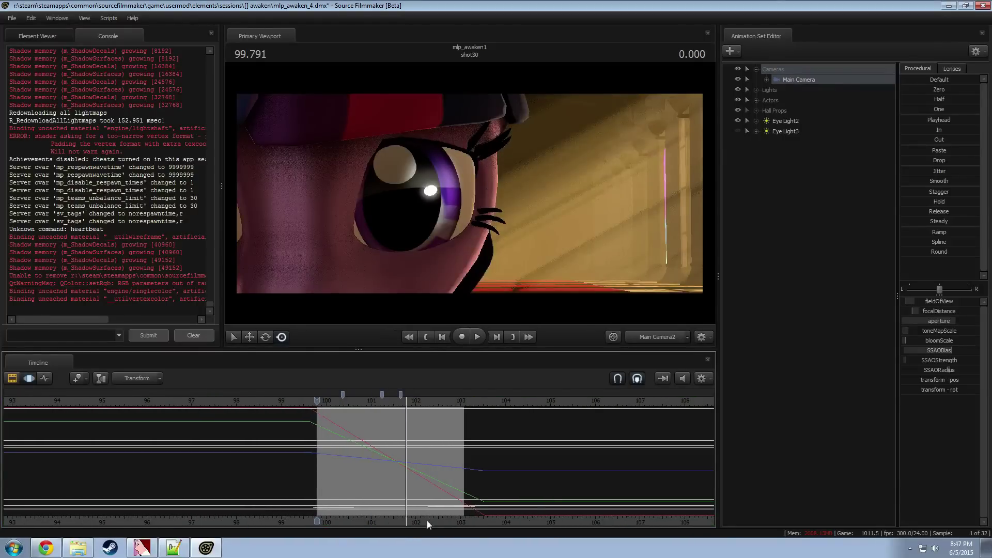
{"action": "middle_click_drag", "start_coordinate": [428, 518], "coordinate": [361, 516]}
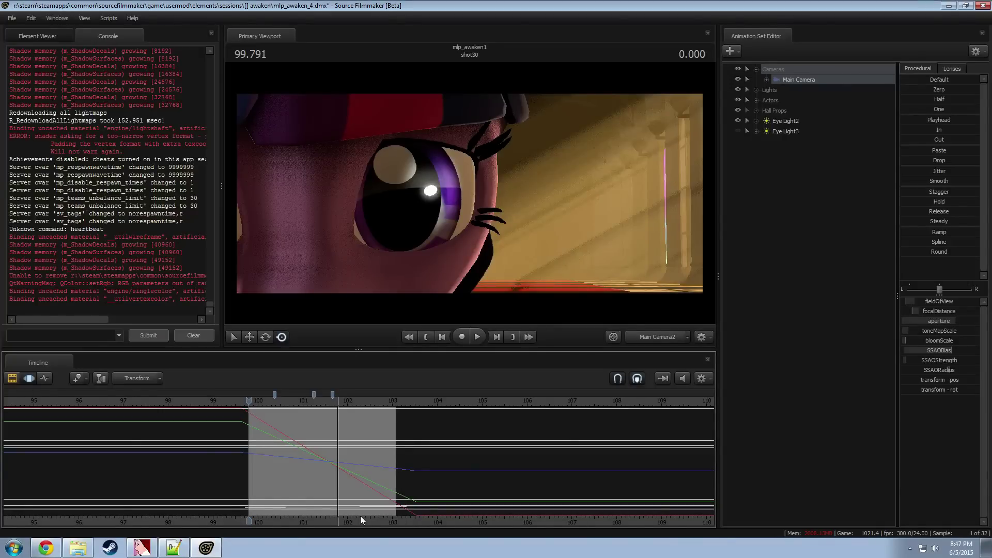
Step: Replay shot30 from about 99.8 to examine the camera move with the changed aperture
{"action": "left_click_drag", "start_coordinate": [258, 404], "coordinate": [249, 401]}
{"action": "key", "text": "space"}
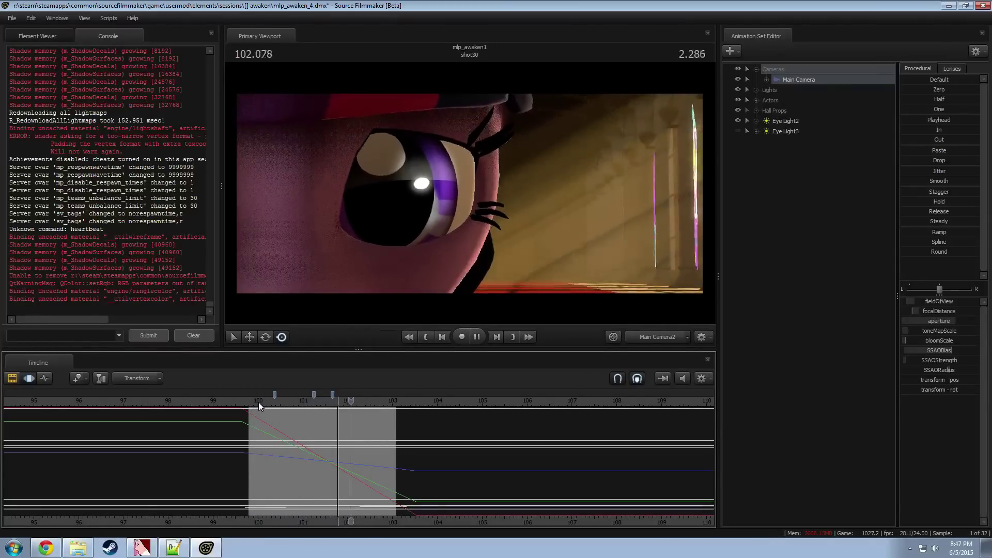
{"action": "key", "text": "space"}
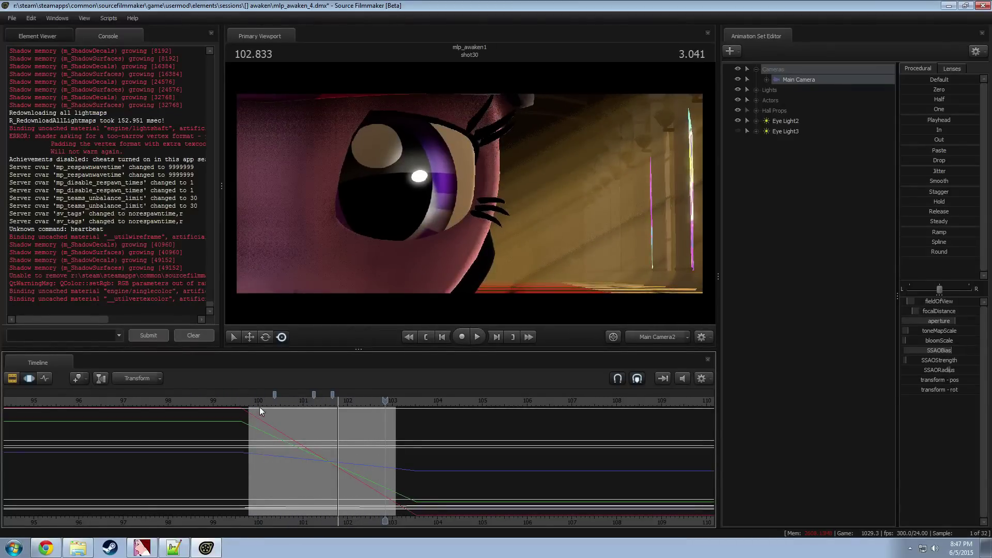
{"action": "left_click_drag", "start_coordinate": [253, 402], "coordinate": [250, 401]}
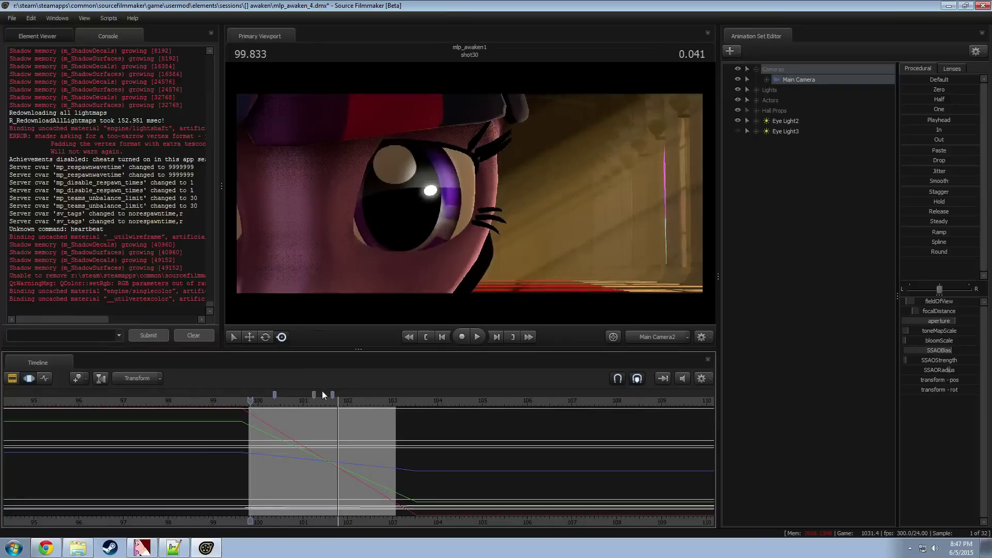
{"action": "key", "text": "space"}
{"action": "key", "text": "space"}
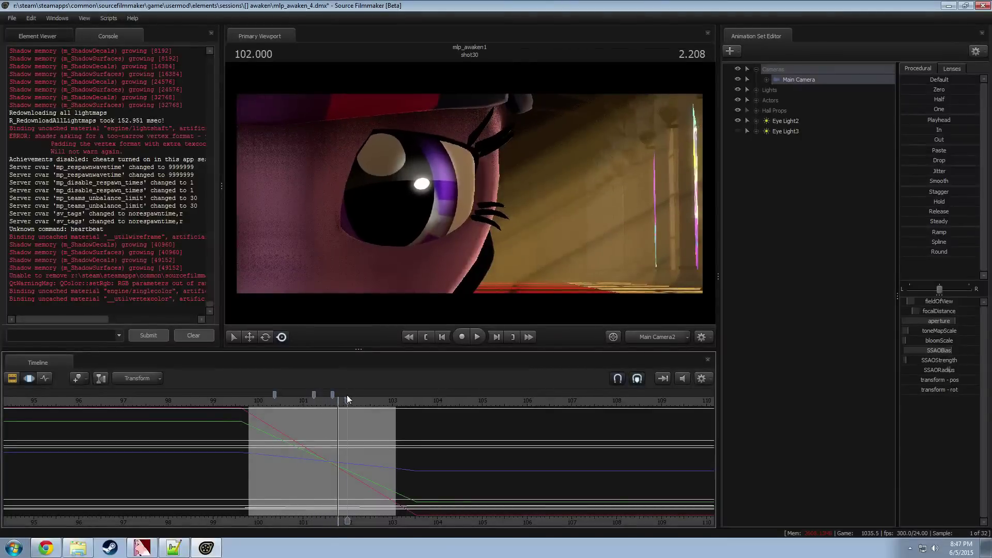
Step: Return to the Clip Editor and play from shot77 across shot31 into shot30 to review the cuts
{"action": "key", "text": "F3"}
{"action": "left_click_drag", "start_coordinate": [312, 402], "coordinate": [259, 413]}
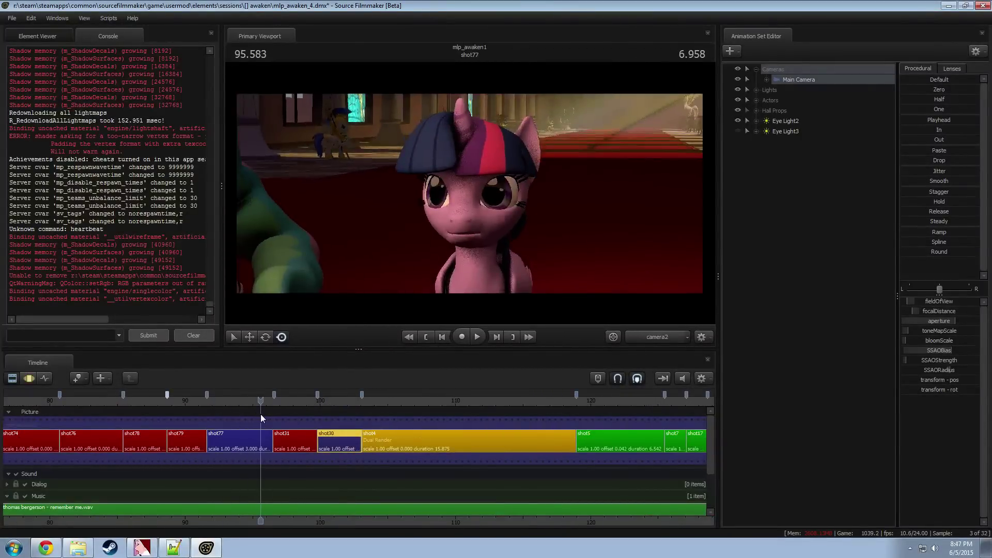
{"action": "key", "text": "space"}
{"action": "left_click", "coordinate": [230, 400]}
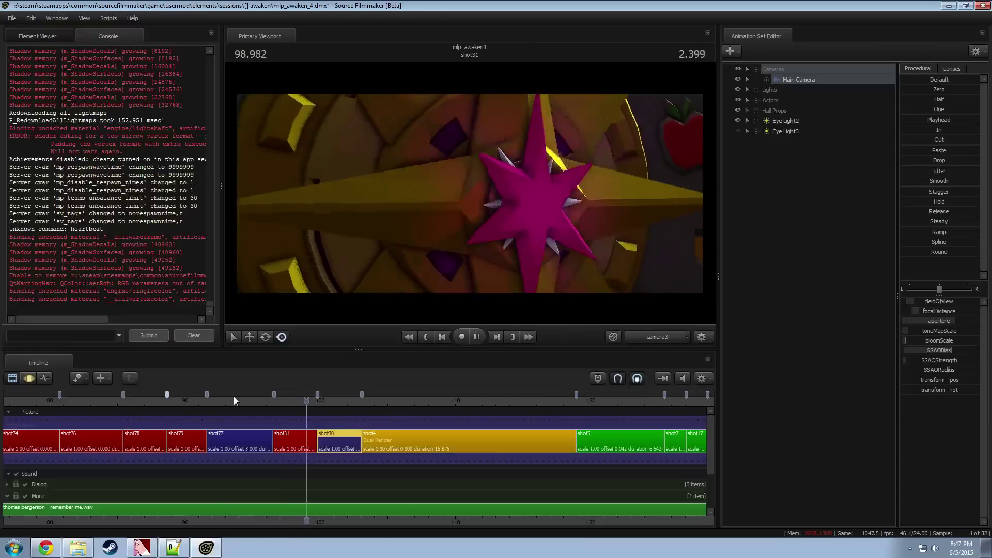
{"action": "key", "text": "space"}
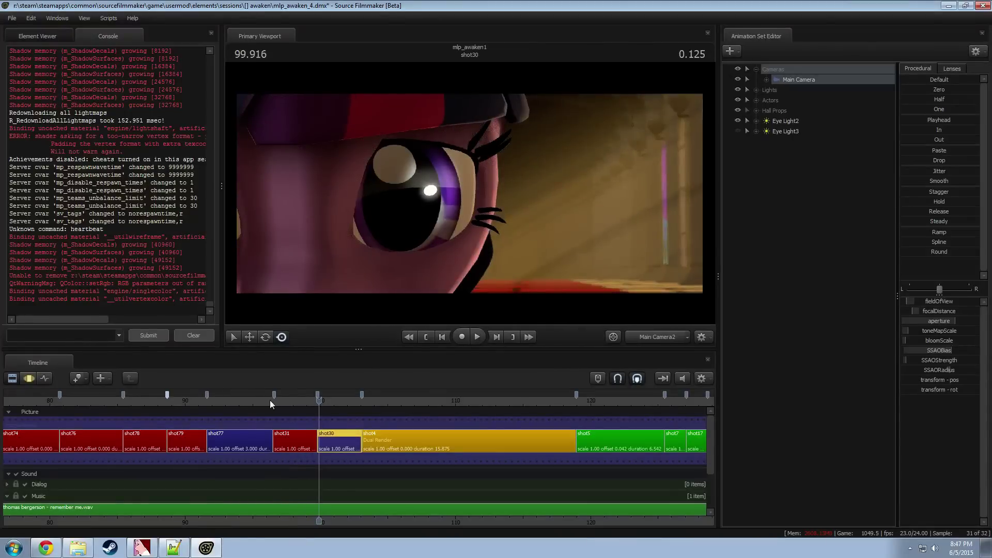
Step: Replay shot31's end and shot30 several times to check the transition into the eye close-up
{"action": "left_click", "coordinate": [284, 400]}
{"action": "key", "text": "space"}
{"action": "left_click", "coordinate": [315, 398]}
{"action": "key", "text": "space"}
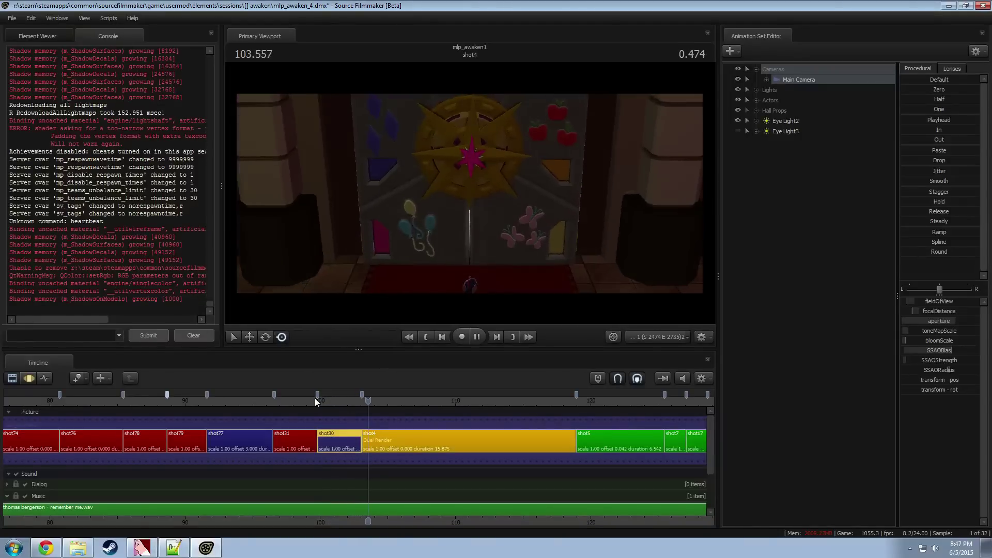
{"action": "left_click", "coordinate": [310, 401]}
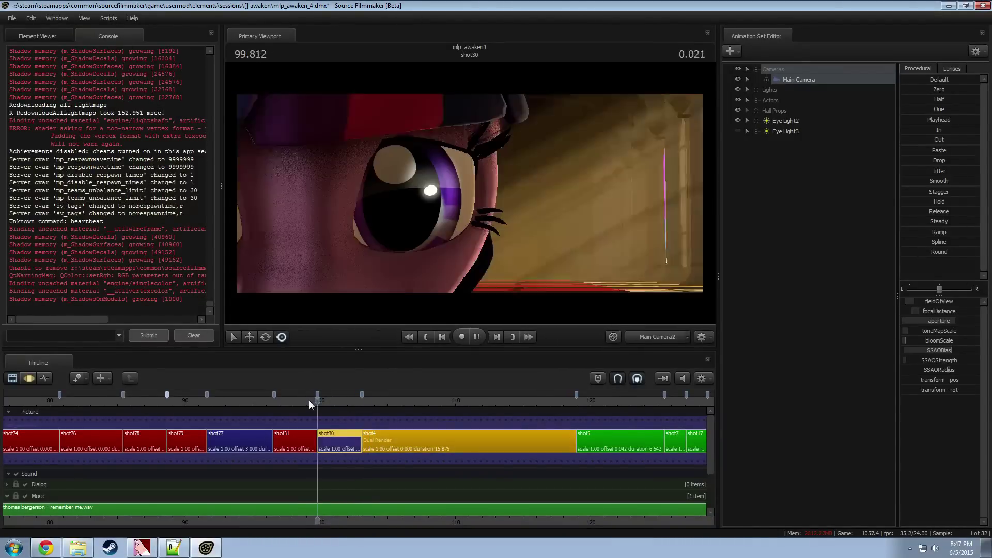
{"action": "key", "text": "space"}
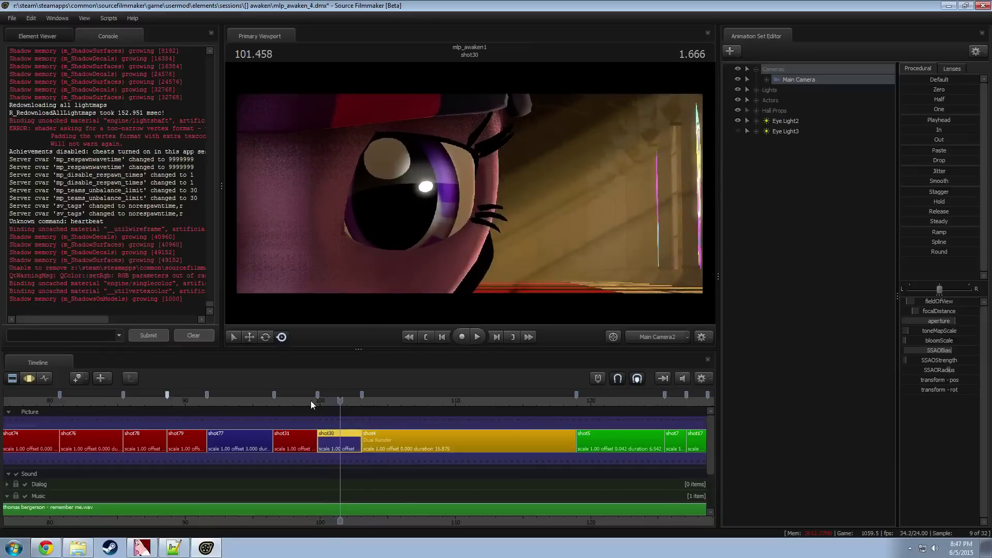
{"action": "key", "text": "space"}
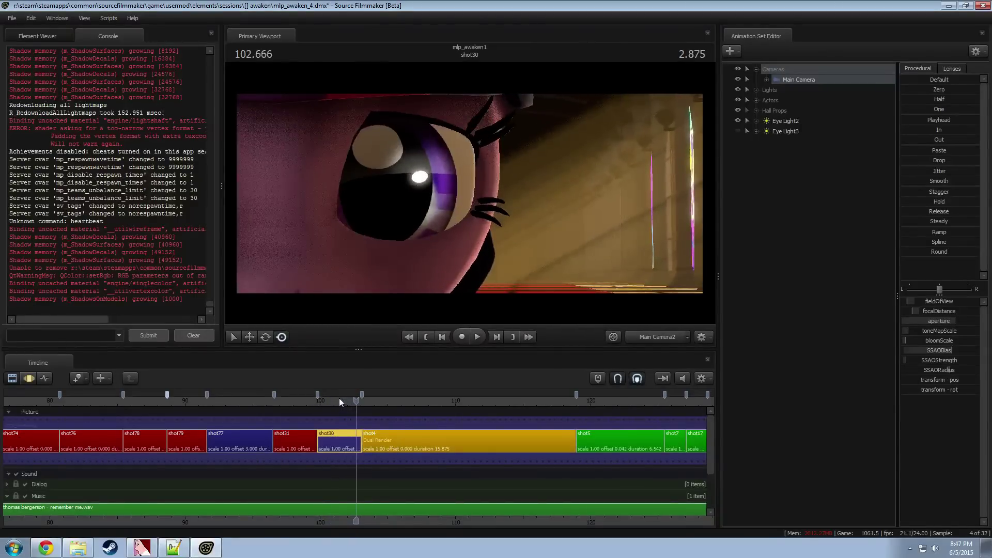
Step: Replay shot30 from its start and split it at about 101.4
{"action": "left_click_drag", "start_coordinate": [339, 398], "coordinate": [319, 401]}
{"action": "key", "text": "space"}
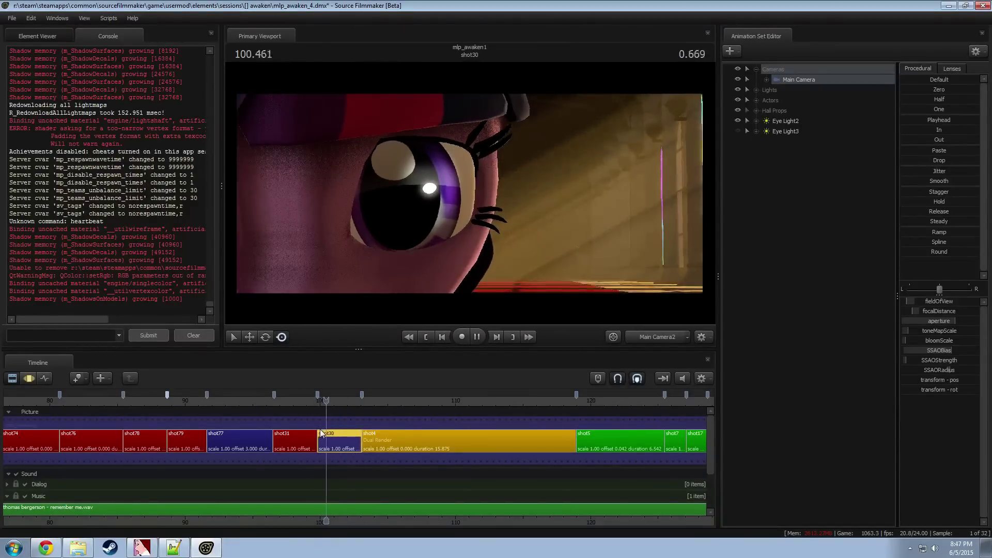
{"action": "key", "text": "space"}
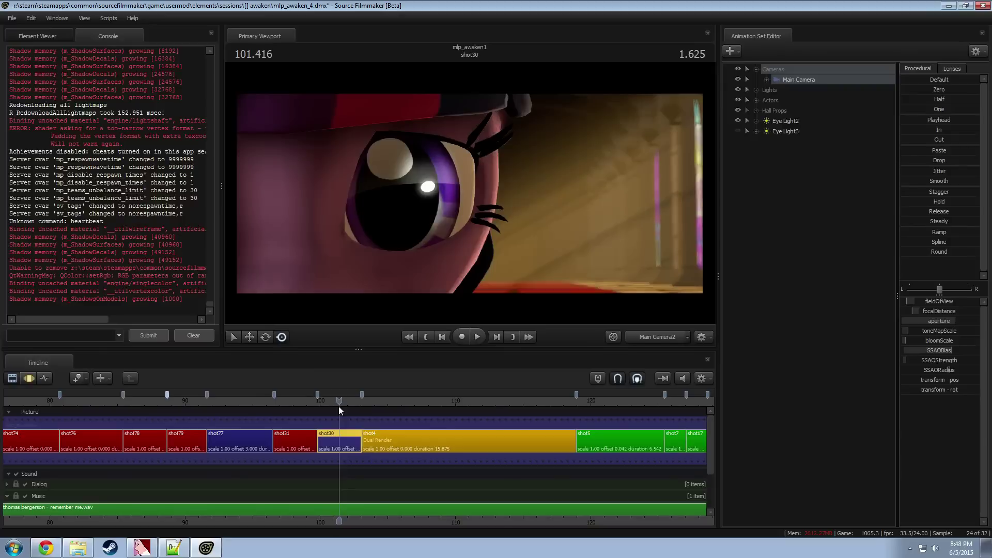
{"action": "key", "text": "b"}
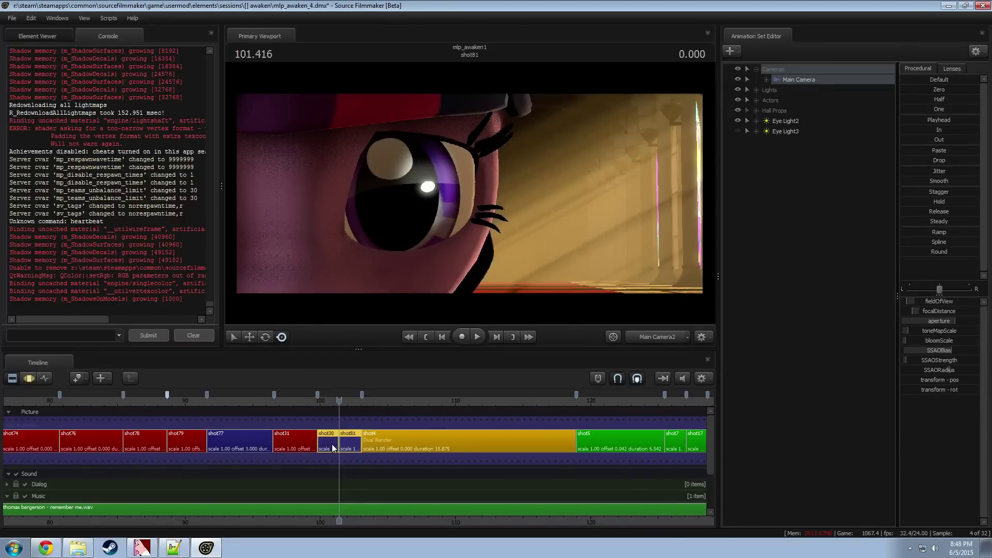
{"action": "left_click", "coordinate": [331, 444]}
Step: Over shot30's entire time range in the Motion Editor, reframe its camera as a wide side view showing the pony's whole body
{"action": "left_click_drag", "start_coordinate": [324, 399], "coordinate": [309, 401]}
{"action": "key", "text": "space"}
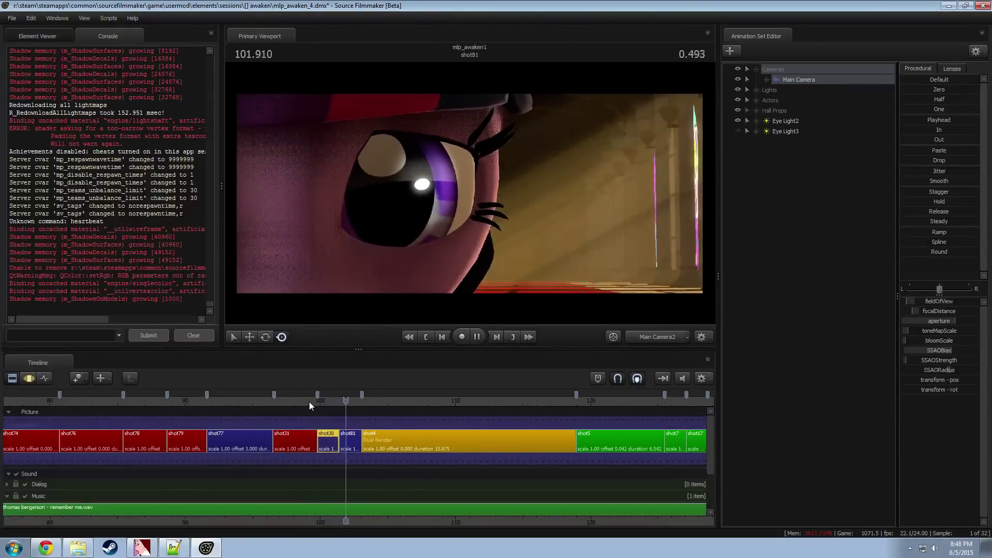
{"action": "left_click", "coordinate": [327, 401]}
{"action": "key", "text": "F4"}
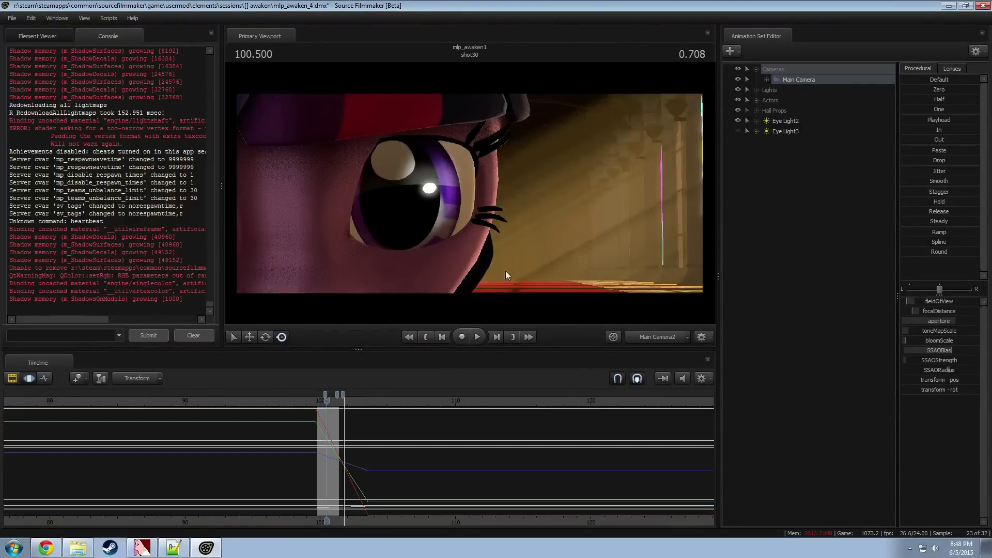
{"action": "key", "text": "ctrl+a"}
{"action": "key", "text": "s"}
{"action": "mouse_move", "coordinate": [500, 227]}
{"action": "left_mouse_down"}
{"action": "mouse_move", "coordinate": [496, 259]}
{"action": "mouse_move", "coordinate": [498, 163]}
{"action": "mouse_move", "coordinate": [265, 229]}
{"action": "mouse_move", "coordinate": [515, 177]}
{"action": "mouse_move", "coordinate": [500, 228]}
{"action": "left_mouse_up"}
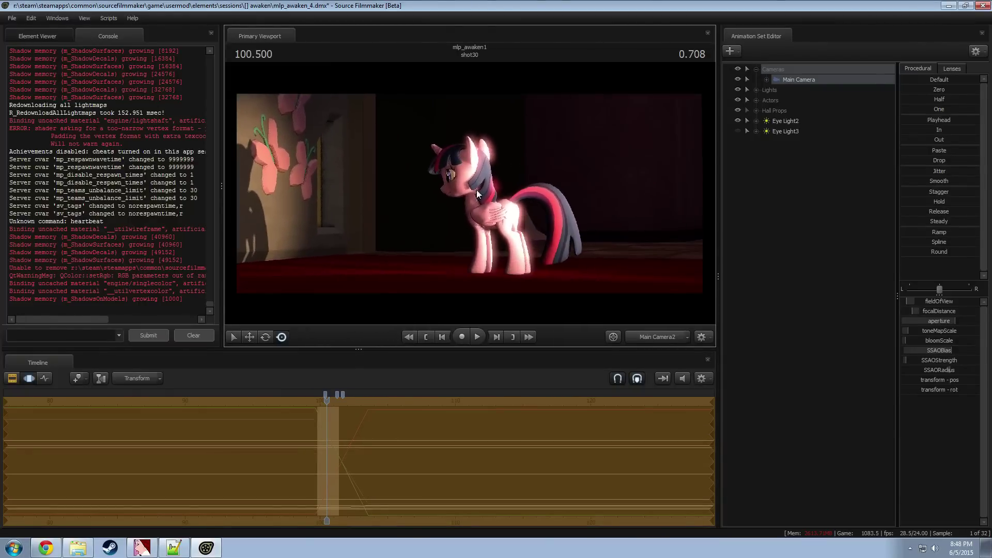
Step: Play from the start of shot31 through the reframed shot30 into shot81 and replay the cut to review it
{"action": "key", "text": "space"}
{"action": "left_click_drag", "start_coordinate": [316, 400], "coordinate": [277, 400]}
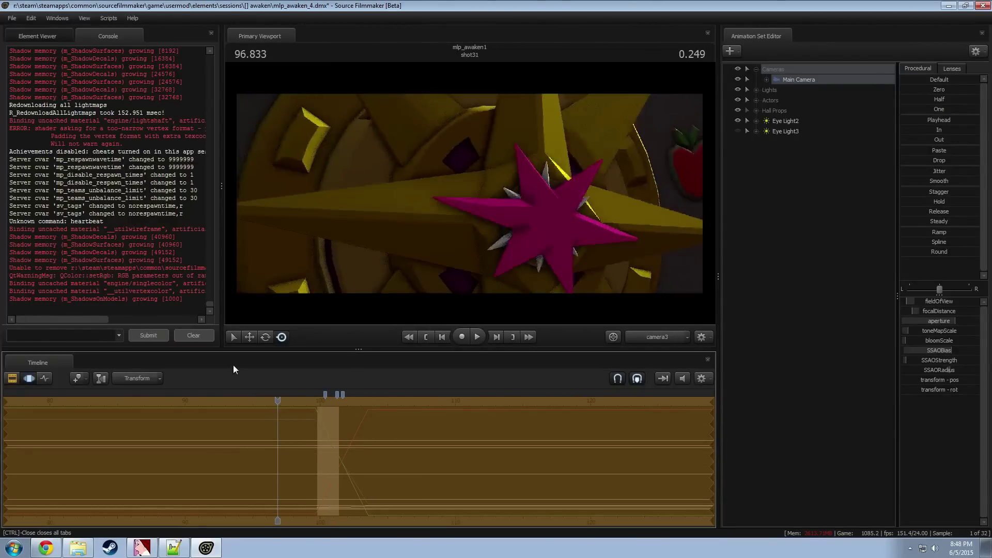
{"action": "key", "text": "space"}
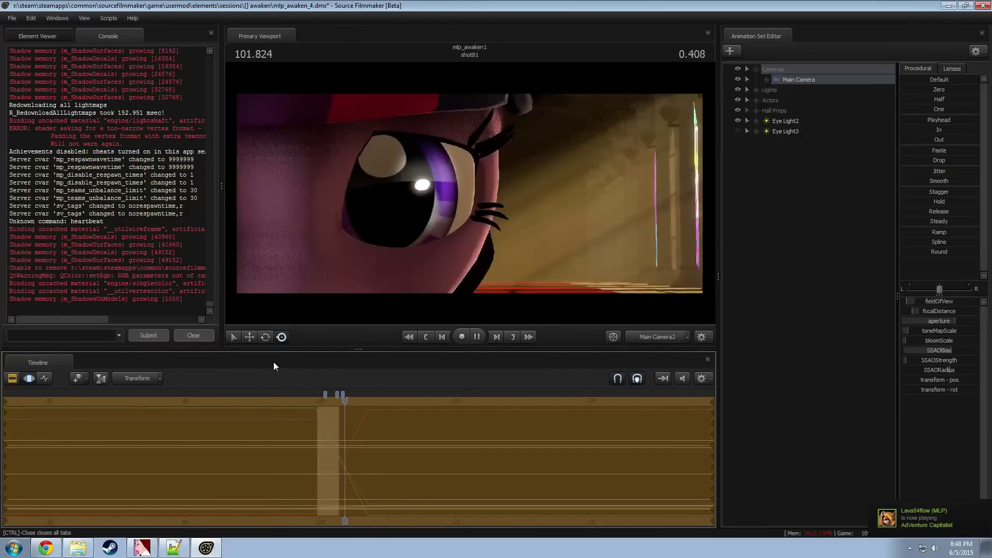
{"action": "key", "text": "space"}
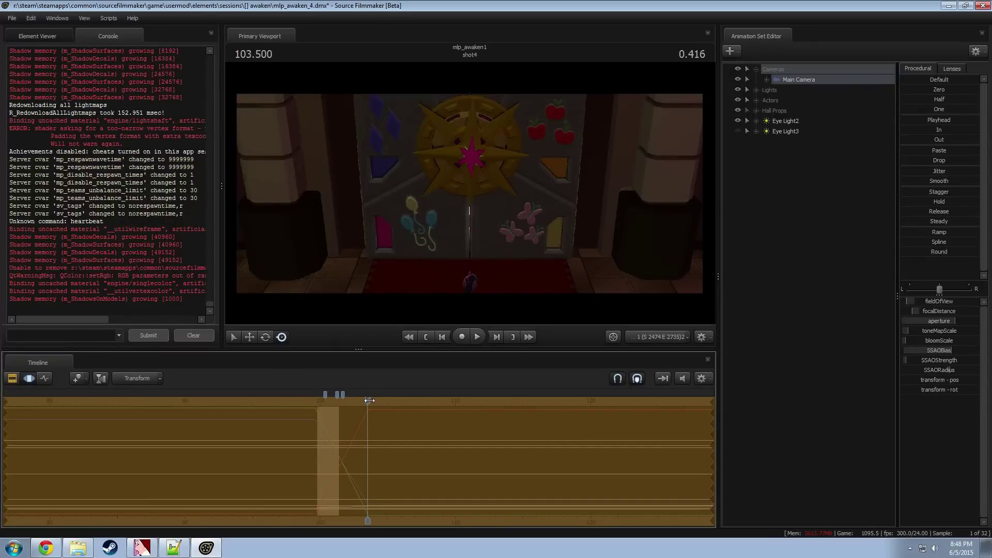
{"action": "left_click_drag", "start_coordinate": [368, 400], "coordinate": [318, 407]}
{"action": "key", "text": "space"}
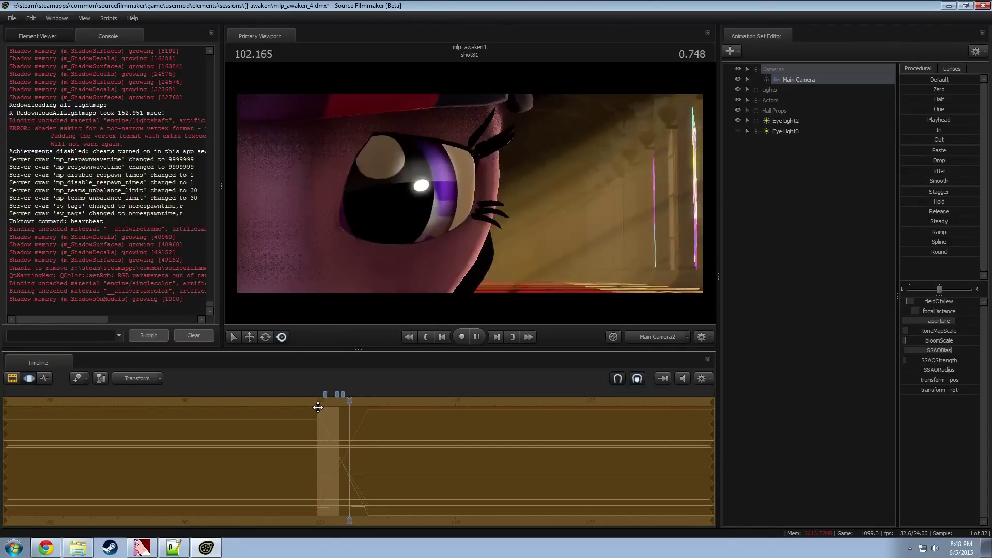
{"action": "key", "text": "space"}
Step: From about 102.6 onward in shot81, with a falloff from about 102.1, rotate the pony's Head bone using the Work Camera view
{"action": "scroll", "coordinate": [317, 408], "scroll_direction": "up", "scroll_amount": 4}
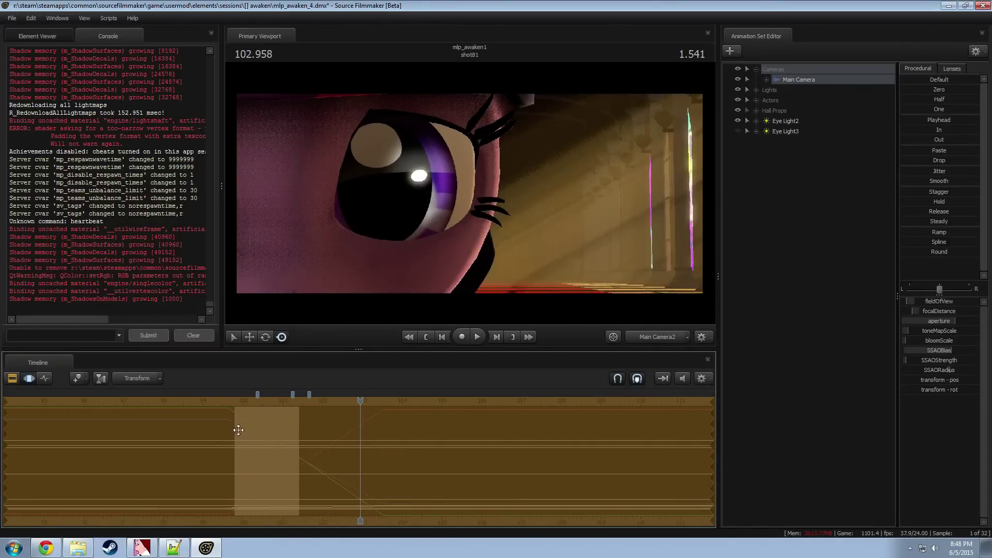
{"action": "key", "text": "F2"}
{"action": "key", "text": "F3"}
{"action": "left_click_drag", "start_coordinate": [303, 442], "coordinate": [540, 449]}
{"action": "key", "text": "]"}
{"action": "scroll", "coordinate": [470, 462], "scroll_direction": "up", "scroll_amount": 4, "text": "shift"}
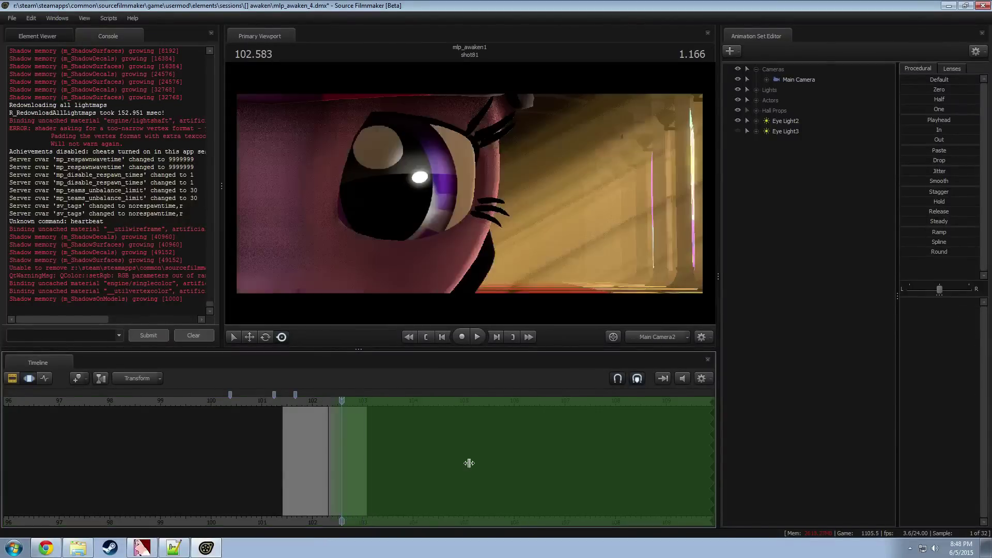
{"action": "left_click", "coordinate": [657, 337]}
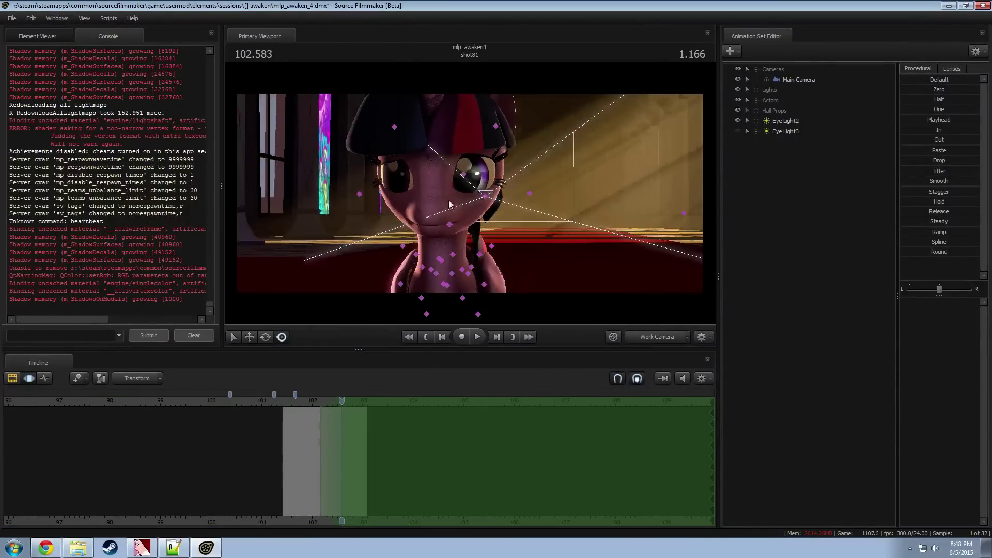
{"action": "left_click", "coordinate": [454, 208]}
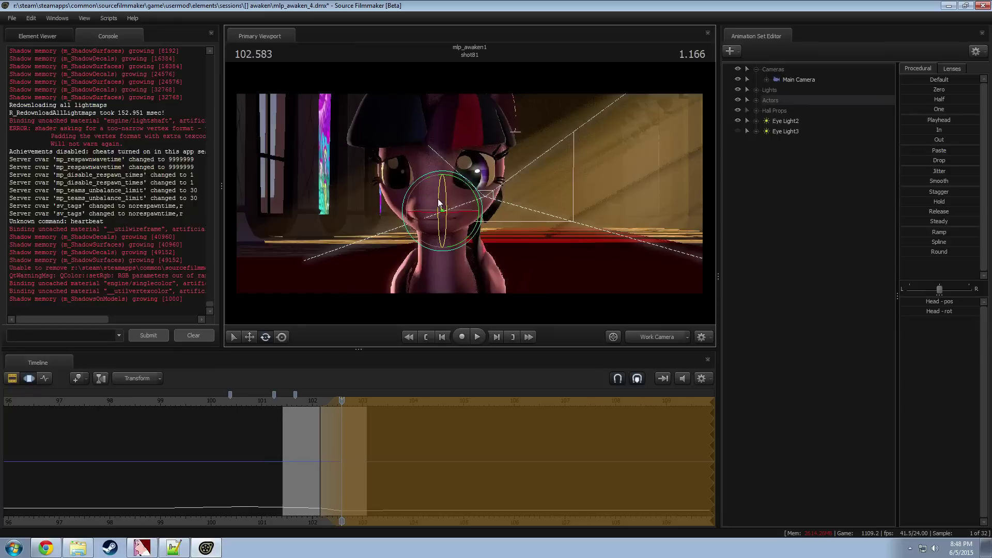
Step: Replay shot81 from about 102 several times to examine the head movement in the Work Camera view
{"action": "left_click", "coordinate": [309, 402]}
{"action": "key", "text": "space"}
{"action": "key", "text": "space"}
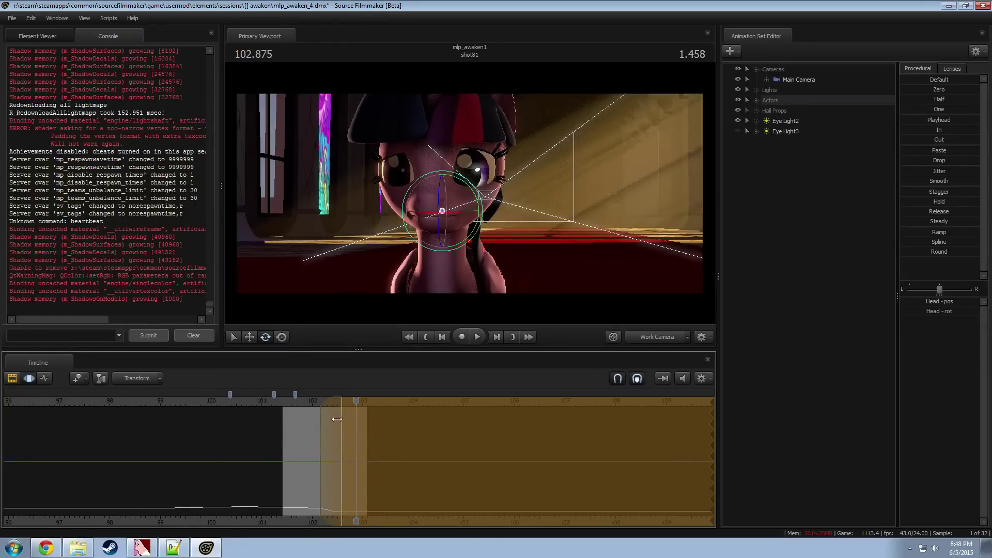
{"action": "key", "text": "space"}
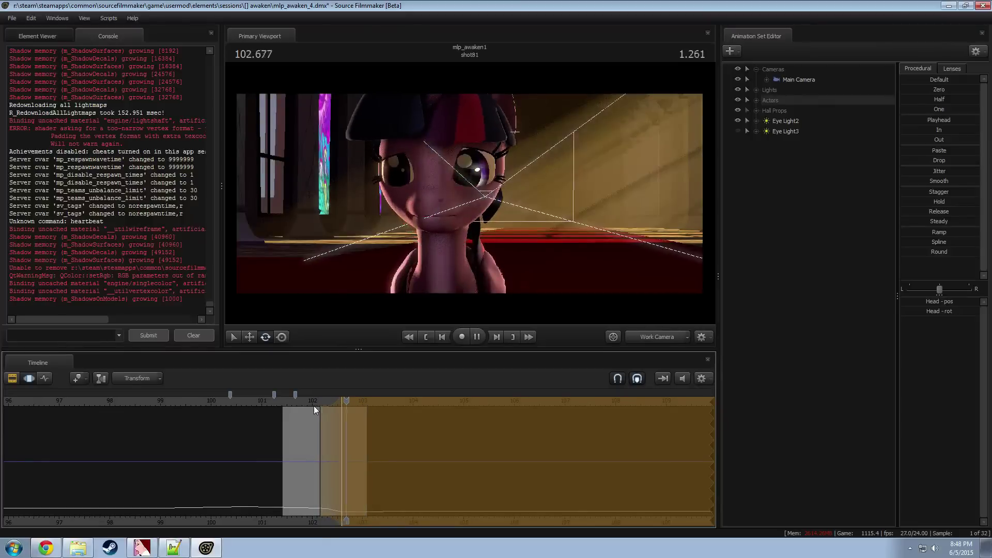
{"action": "key", "text": "space"}
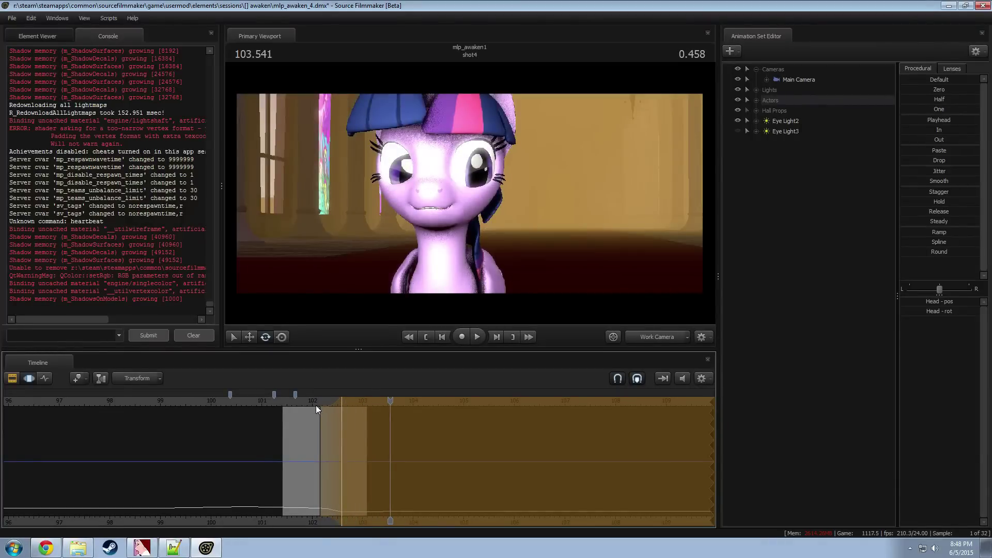
{"action": "left_click", "coordinate": [315, 400]}
Step: Apply the Round preset to the head around 102.6, with falloffs from about 102.3 to 103, and replay the movement
{"action": "scroll", "coordinate": [329, 413], "scroll_direction": "up", "scroll_amount": 3}
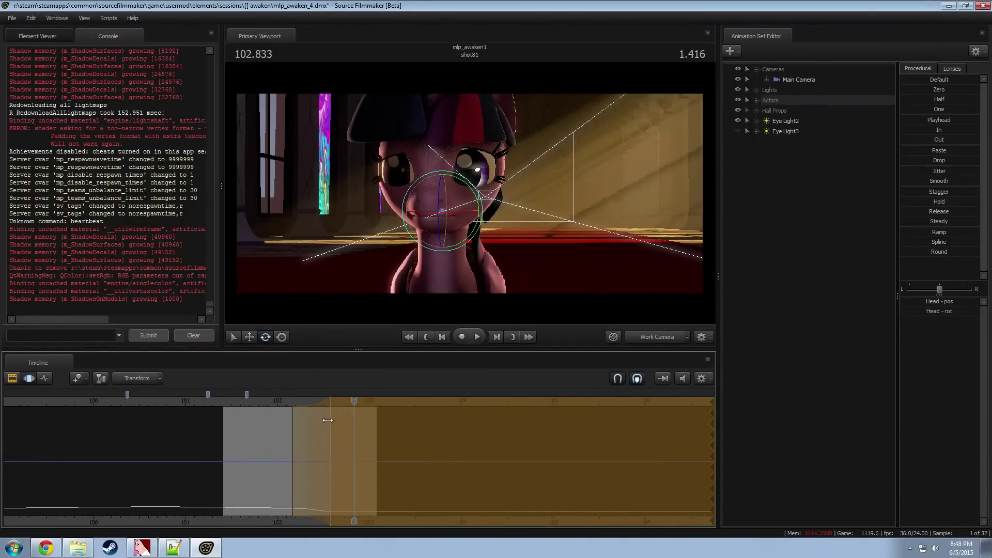
{"action": "left_click_drag", "start_coordinate": [328, 420], "coordinate": [365, 423], "text": "shift"}
{"action": "scroll", "coordinate": [343, 420], "scroll_direction": "up", "scroll_amount": 3, "text": "shift"}
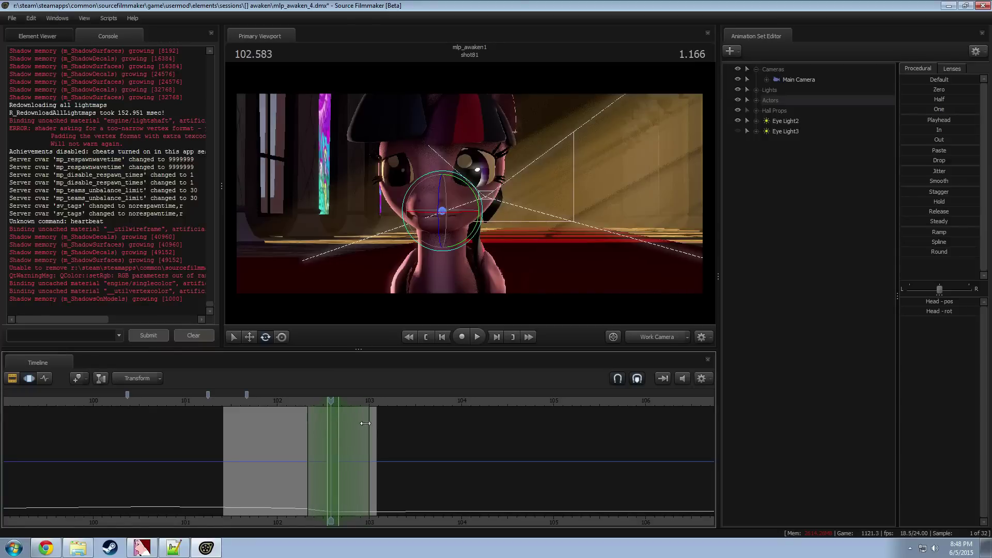
{"action": "left_click", "coordinate": [940, 252]}
{"action": "left_click", "coordinate": [296, 400]}
{"action": "key", "text": "space"}
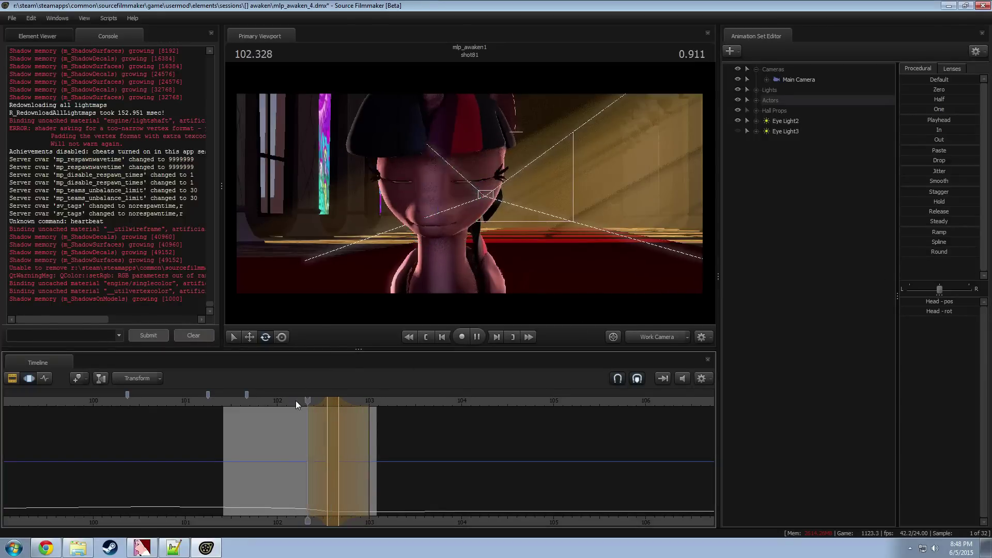
{"action": "key", "text": "space"}
{"action": "left_click", "coordinate": [291, 399]}
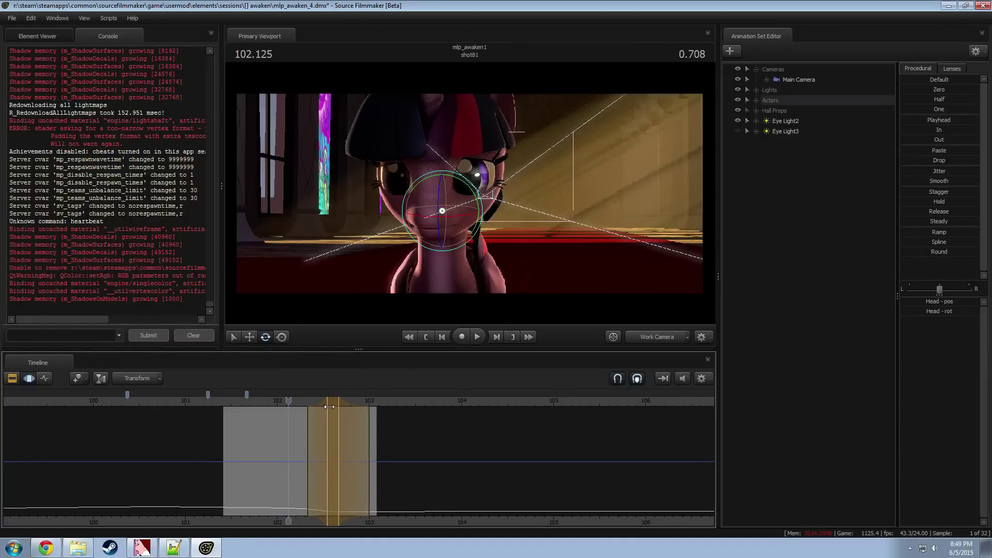
Step: Select Twilight2's Face controls in the animation set and mute the timeline's audio
{"action": "key", "text": "shift"}
{"action": "left_click", "coordinate": [757, 90]}
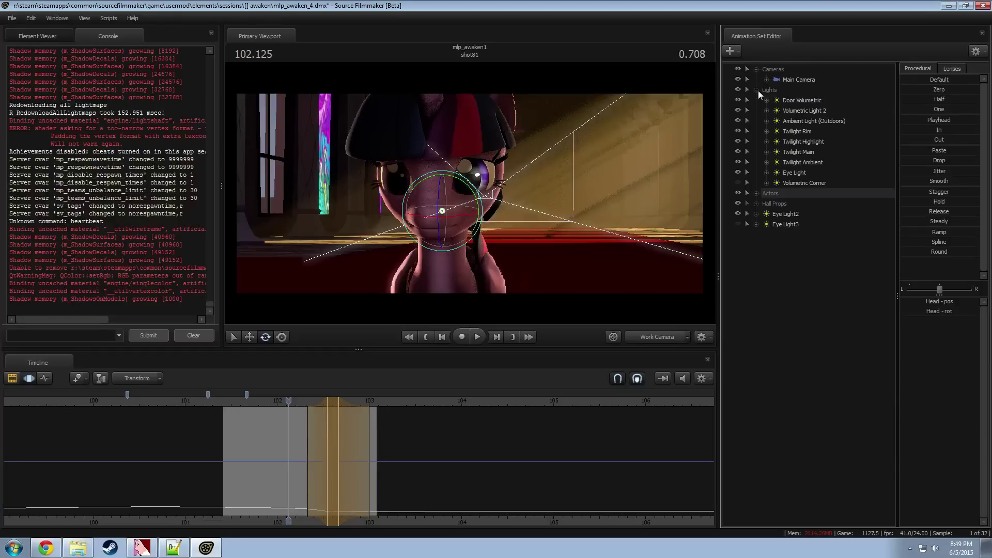
{"action": "left_click", "coordinate": [756, 193]}
{"action": "left_click", "coordinate": [766, 203]}
{"action": "left_click", "coordinate": [799, 212]}
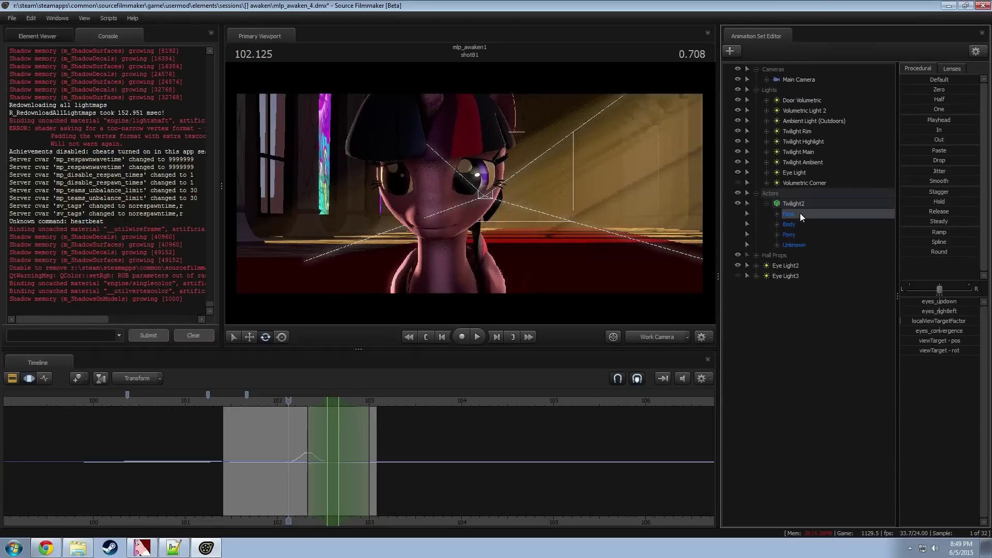
{"action": "left_click", "coordinate": [682, 378]}
Step: Lower Twilight2's eyes_updown value slightly from 102.333 onward and check the gaze through Main Camera2
{"action": "left_click_drag", "start_coordinate": [299, 443], "coordinate": [490, 432]}
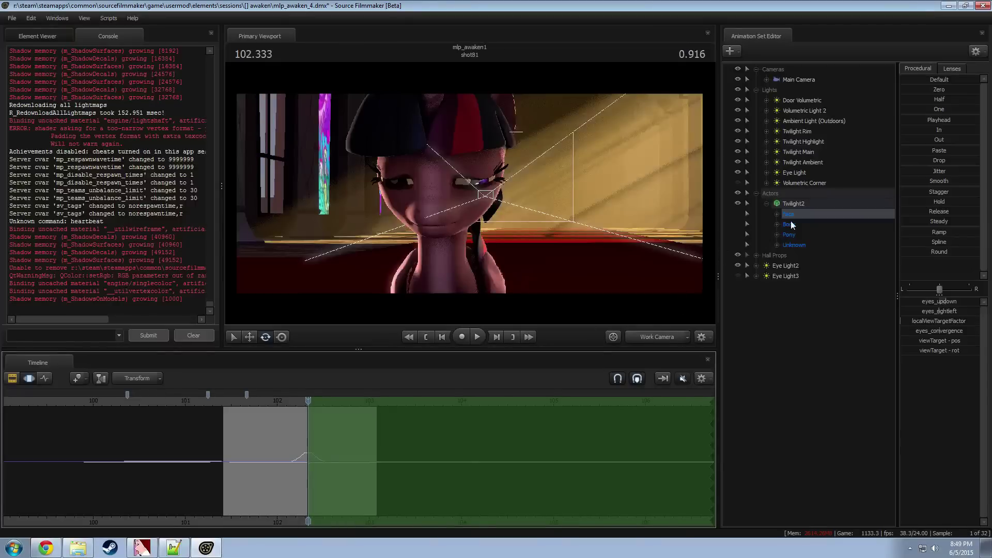
{"action": "scroll", "coordinate": [362, 424], "scroll_direction": "up", "scroll_amount": 5}
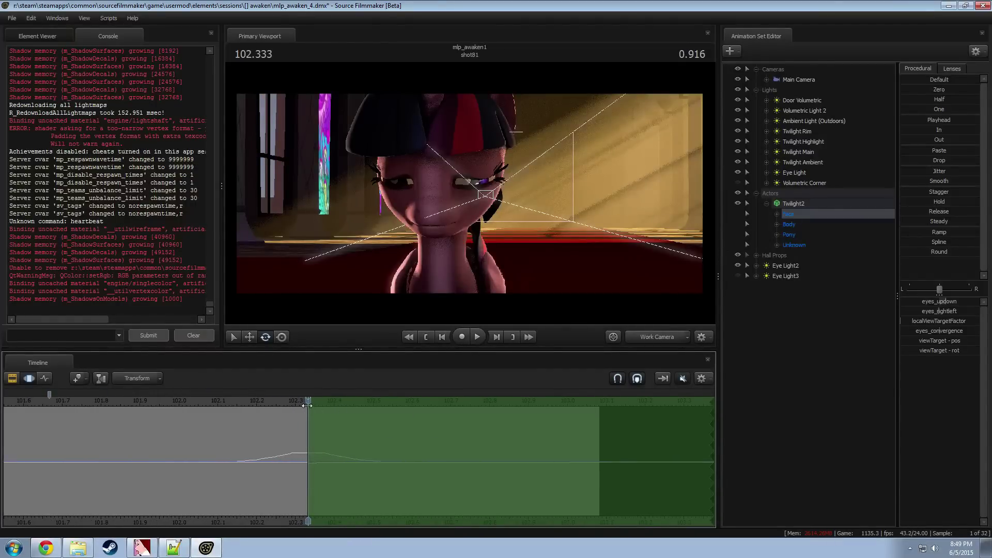
{"action": "left_click_drag", "start_coordinate": [957, 298], "coordinate": [951, 300]}
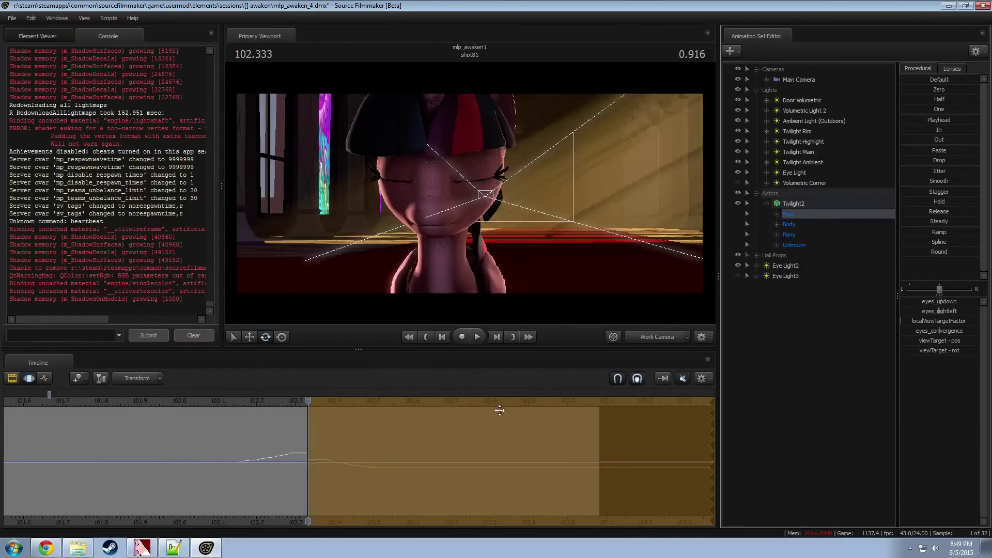
{"action": "left_click_drag", "start_coordinate": [259, 457], "coordinate": [486, 403]}
{"action": "left_click", "coordinate": [658, 338]}
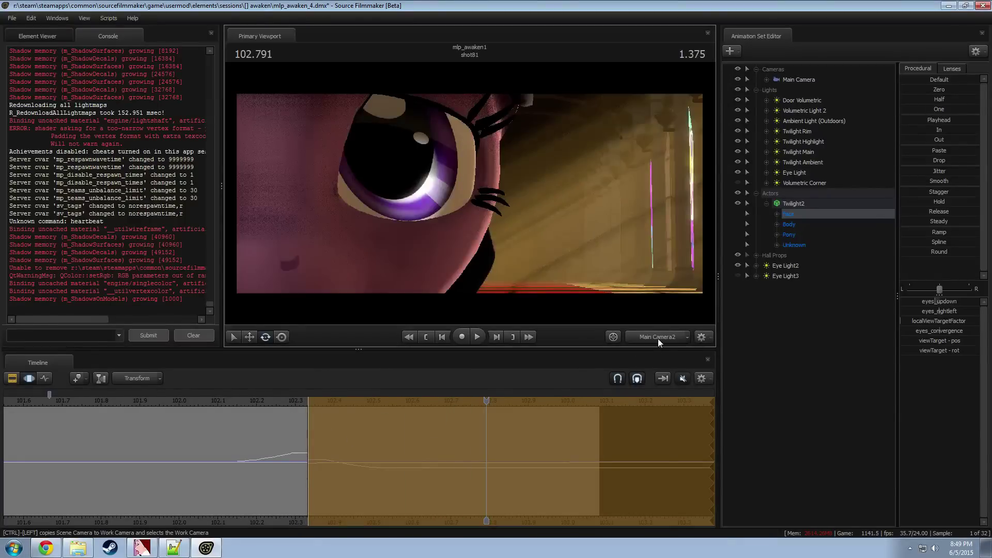
Step: In Twilight2's Pony Eye Flexes, raise l_lid_raise and reduce l_sad from about 102.54 onward with a short lead-in falloff, and replay
{"action": "left_click", "coordinate": [777, 225]}
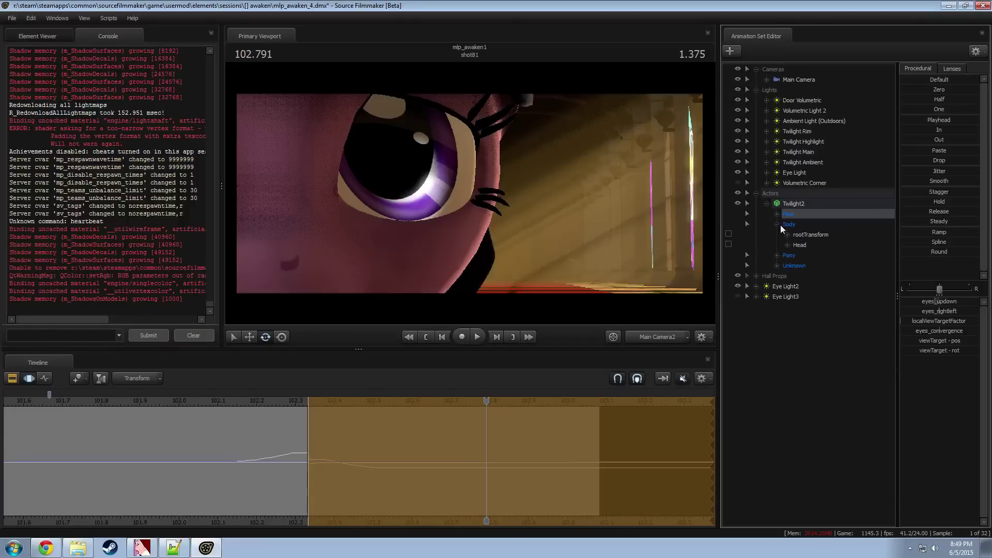
{"action": "left_click", "coordinate": [778, 224]}
{"action": "left_click", "coordinate": [777, 234]}
{"action": "left_click", "coordinate": [815, 249]}
{"action": "left_click_drag", "start_coordinate": [361, 457], "coordinate": [391, 455]}
{"action": "left_click_drag", "start_coordinate": [391, 455], "coordinate": [713, 465], "text": "shift"}
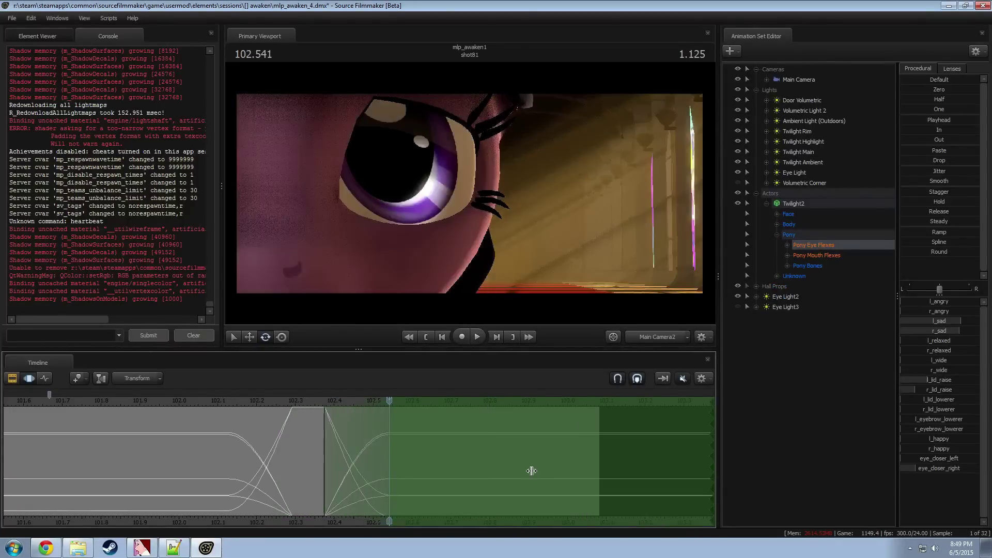
{"action": "scroll", "coordinate": [531, 470], "scroll_direction": "up", "scroll_amount": 1, "text": "shift"}
{"action": "left_click_drag", "start_coordinate": [936, 378], "coordinate": [936, 321]}
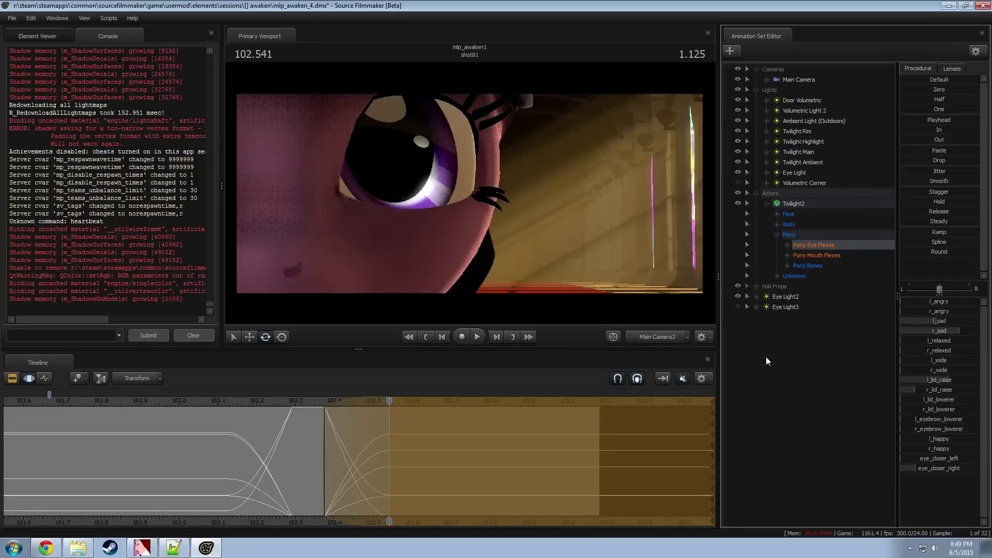
{"action": "key", "text": "space"}
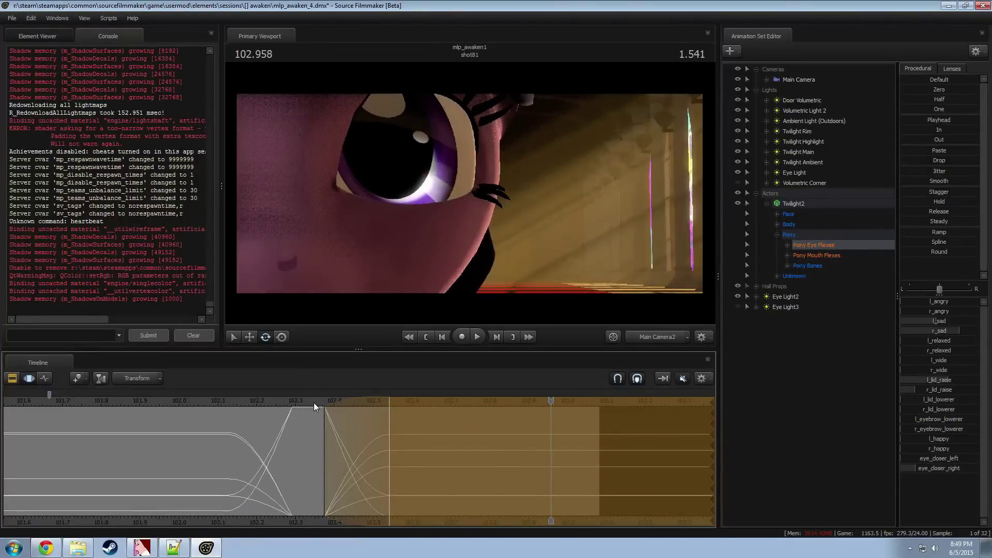
{"action": "key", "text": "space"}
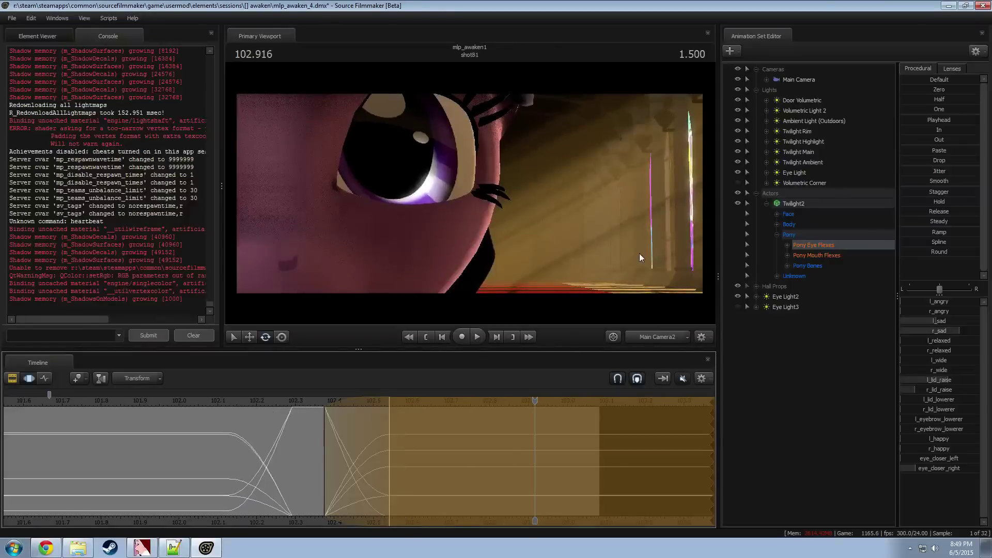
Step: Try to raise the Main Camera over the entire time range of shot81 and replay the eye close-up
{"action": "left_click", "coordinate": [789, 80]}
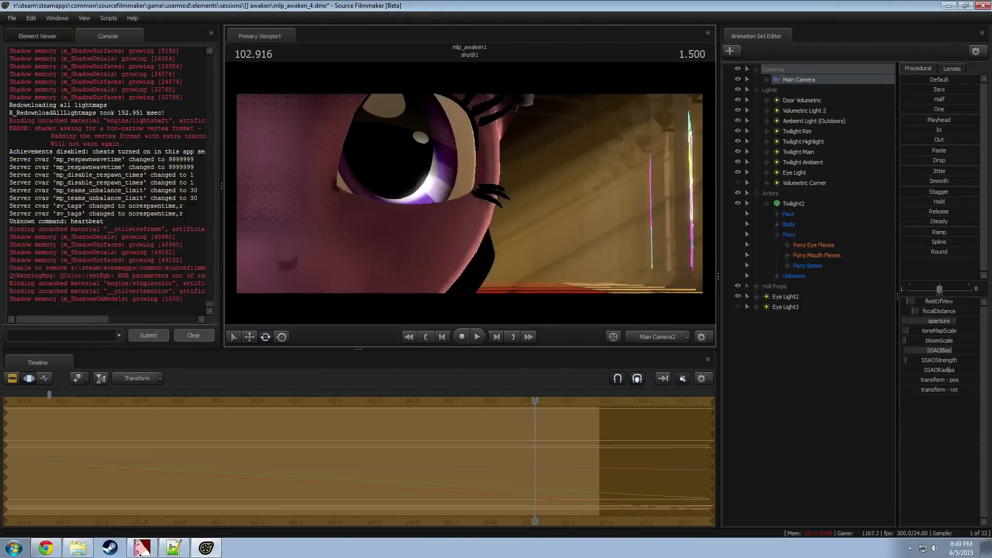
{"action": "key", "text": "z"}
{"action": "left_click_drag", "start_coordinate": [533, 402], "coordinate": [231, 412]}
{"action": "key", "text": "space"}
{"action": "key", "text": "space"}
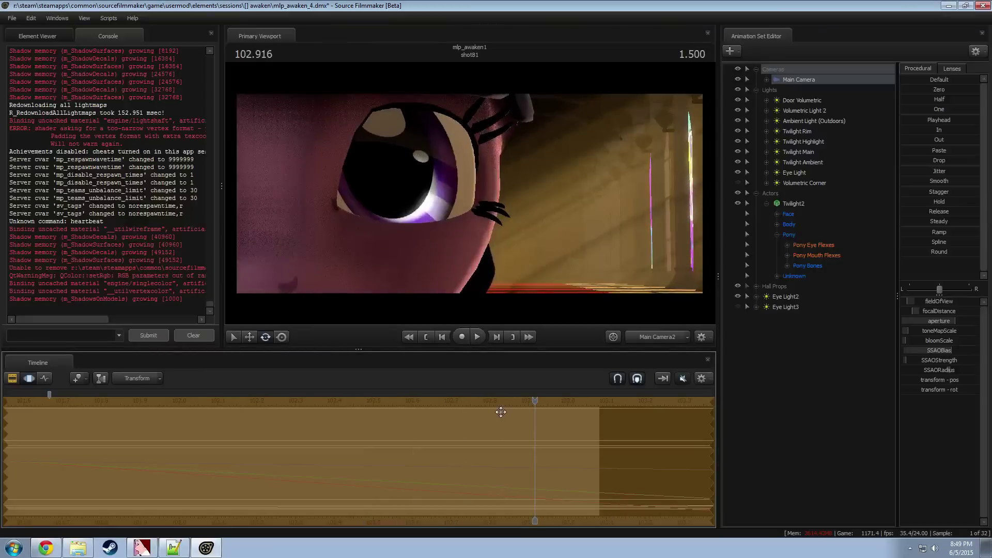
Step: Raise the Main Camera's framing of the eye from about 102.75 onward, with a lead-in falloff starting near 102.12
{"action": "left_click_drag", "start_coordinate": [376, 449], "coordinate": [400, 467]}
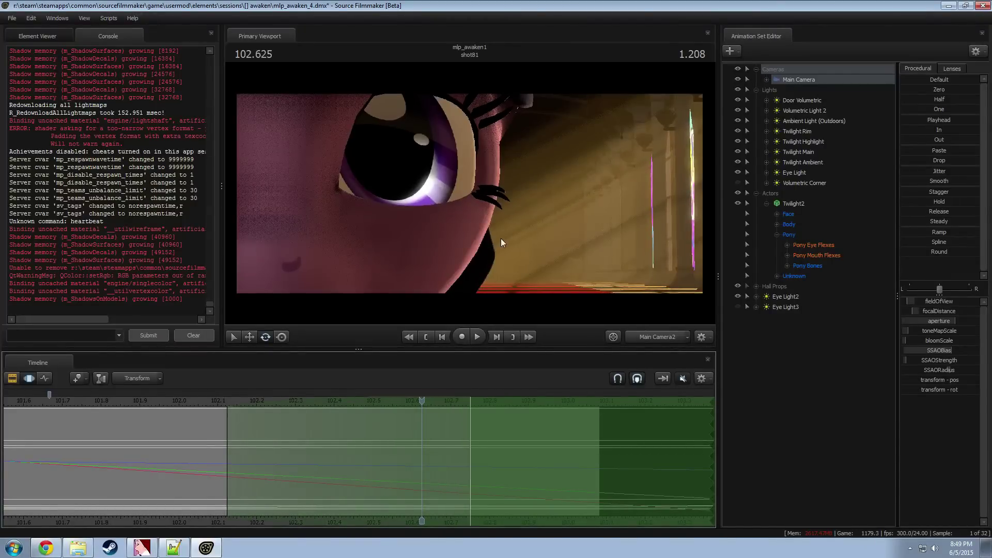
{"action": "left_click_drag", "start_coordinate": [500, 237], "coordinate": [472, 189]}
{"action": "key", "text": "ctrl+z"}
{"action": "left_click", "coordinate": [654, 330], "text": "ctrl"}
{"action": "key", "text": "f"}
{"action": "left_click", "coordinate": [650, 335]}
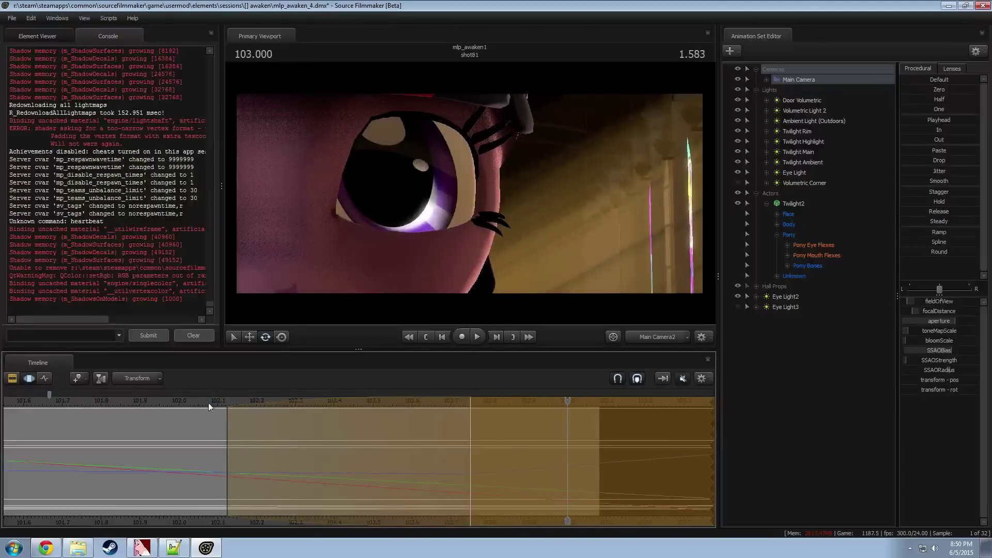
Step: Smooth the Main Camera's motion across about 102.62 to 102.92 with falloff on both sides, and replay the eye close-up
{"action": "left_click_drag", "start_coordinate": [421, 453], "coordinate": [530, 456], "text": "shift"}
{"action": "scroll", "coordinate": [531, 456], "scroll_direction": "up", "scroll_amount": 6, "text": "shift"}
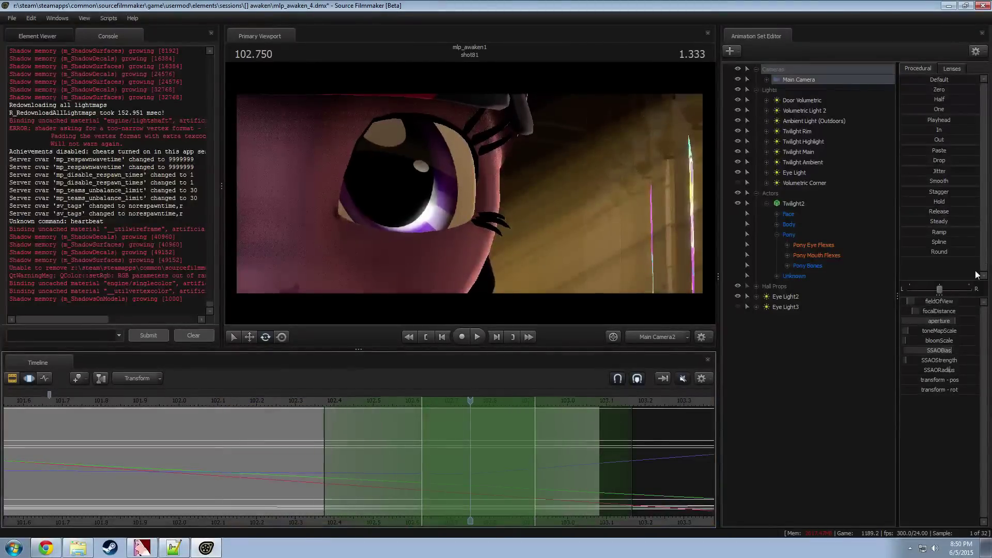
{"action": "key", "text": "space"}
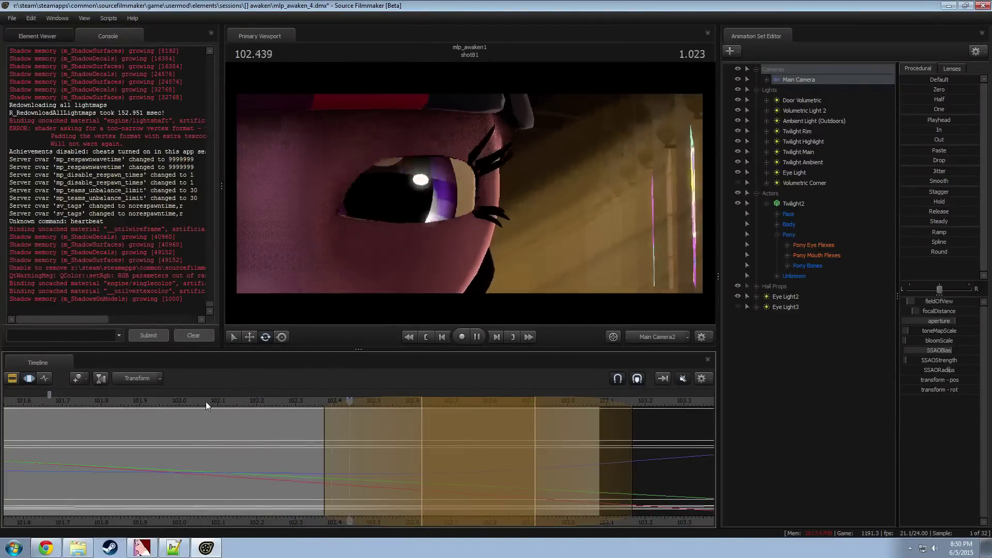
{"action": "scroll", "coordinate": [212, 402], "scroll_direction": "down", "scroll_amount": 3}
{"action": "left_click", "coordinate": [298, 405]}
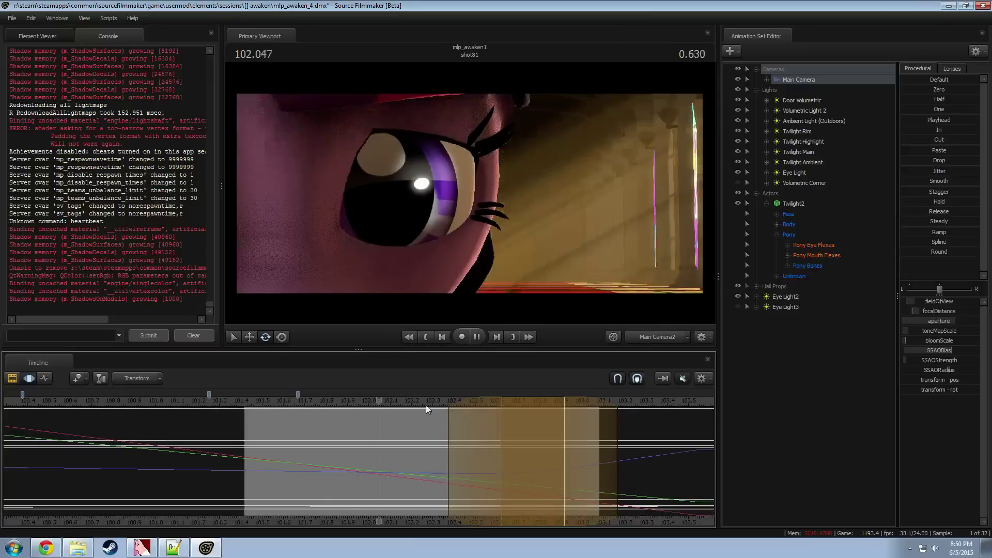
{"action": "key", "text": "space"}
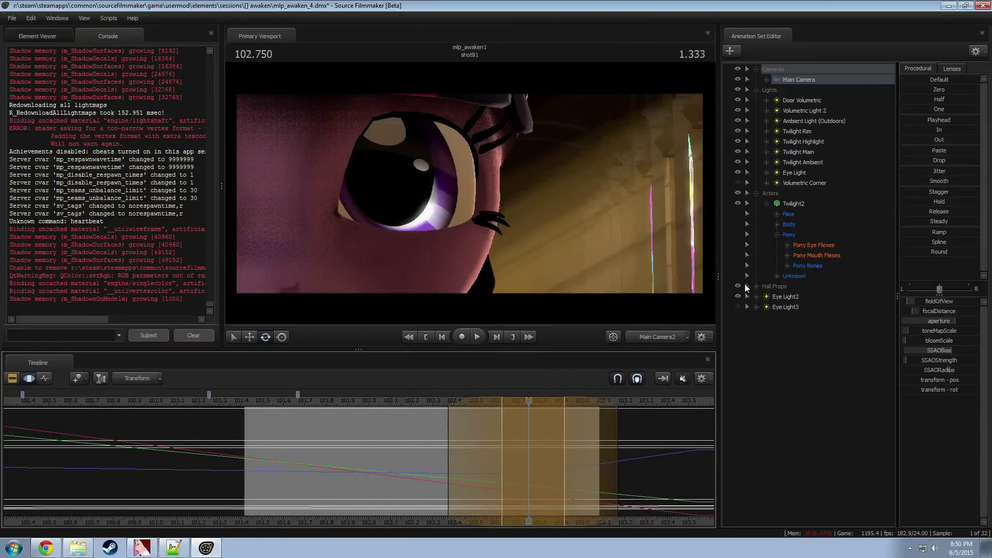
Step: Re-aim Eye Light2 at the pony's open eye from 102.333 onward by looking through the light itself
{"action": "left_click", "coordinate": [797, 173]}
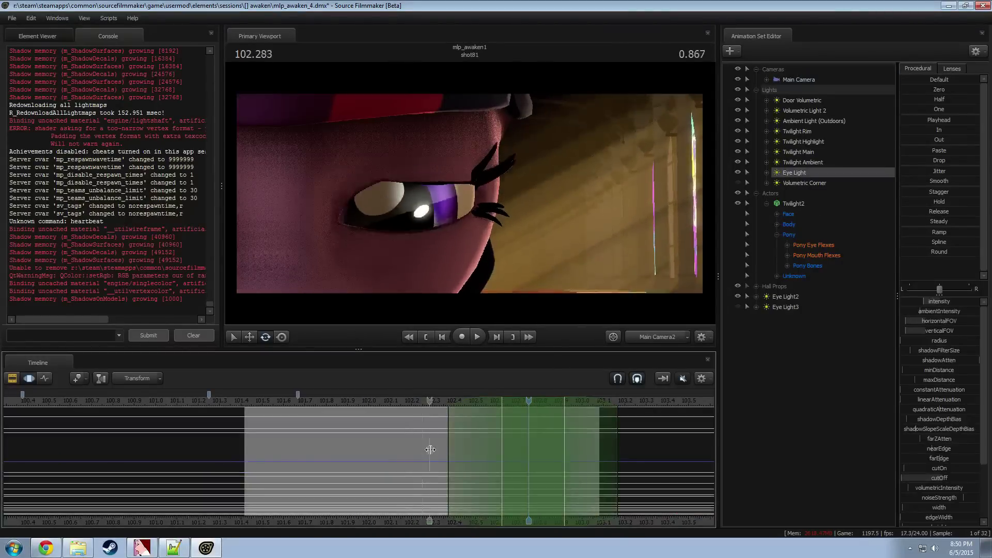
{"action": "left_click_drag", "start_coordinate": [449, 450], "coordinate": [700, 398]}
{"action": "left_click", "coordinate": [779, 299]}
{"action": "scroll", "coordinate": [530, 441], "scroll_direction": "up", "scroll_amount": 2}
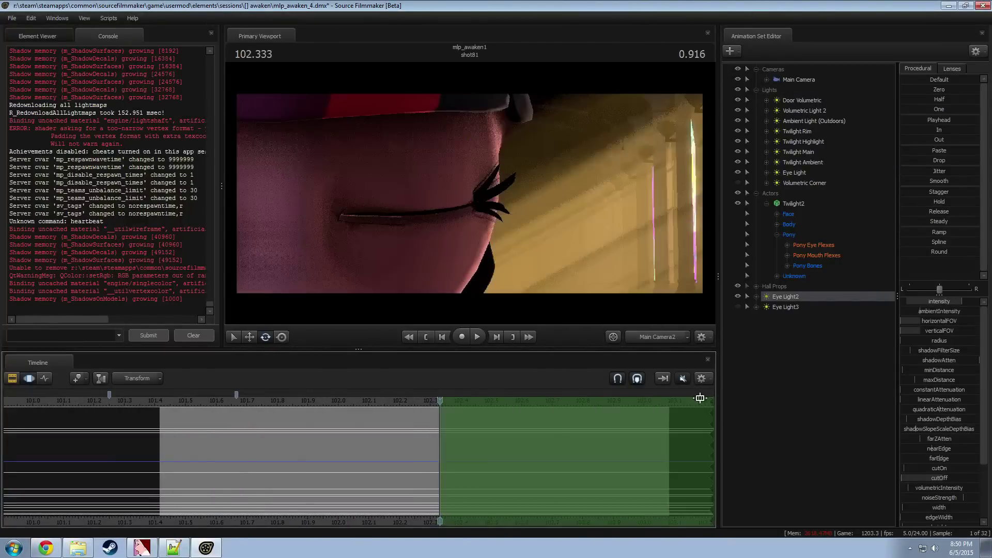
{"action": "left_click", "coordinate": [660, 339]}
{"action": "key", "text": "s"}
{"action": "left_click_drag", "start_coordinate": [537, 220], "coordinate": [547, 224]}
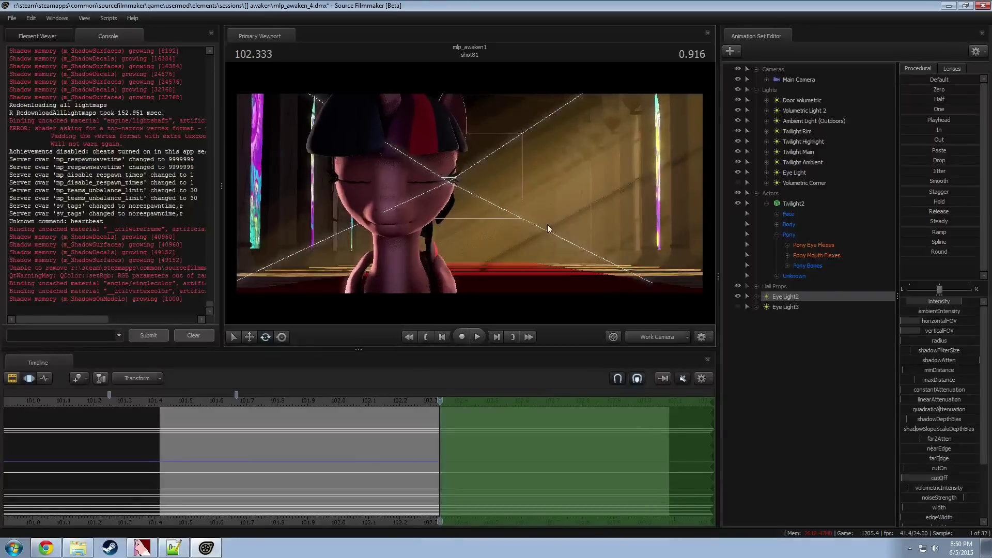
{"action": "key", "text": "space"}
{"action": "key", "text": "space"}
{"action": "left_click_drag", "start_coordinate": [788, 296], "coordinate": [517, 168]}
{"action": "left_click_drag", "start_coordinate": [470, 196], "coordinate": [470, 200]}
{"action": "left_click", "coordinate": [657, 337]}
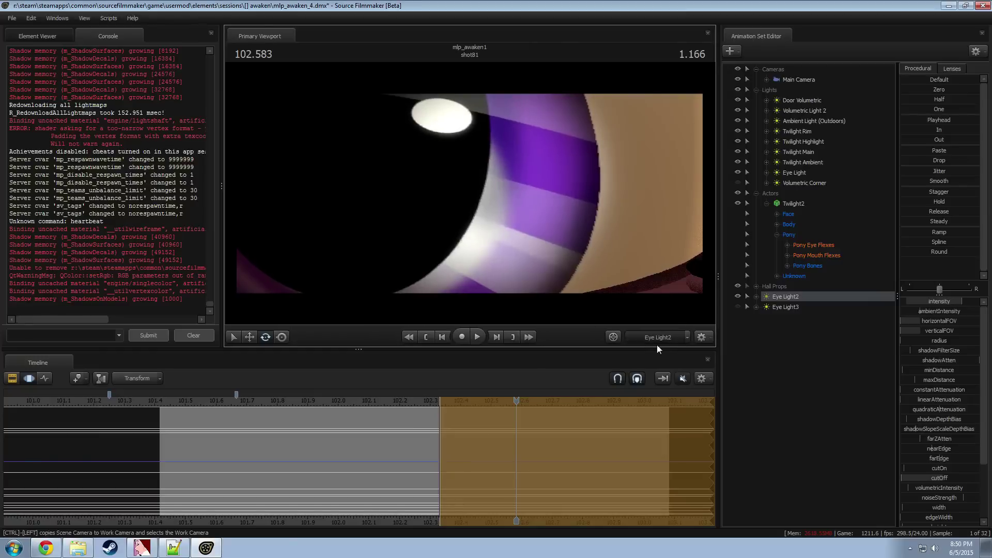
Step: Replay shot81 through Main Camera2 to check the eye highlight before and after the blink
{"action": "left_click", "coordinate": [656, 345]}
{"action": "left_click", "coordinate": [402, 398]}
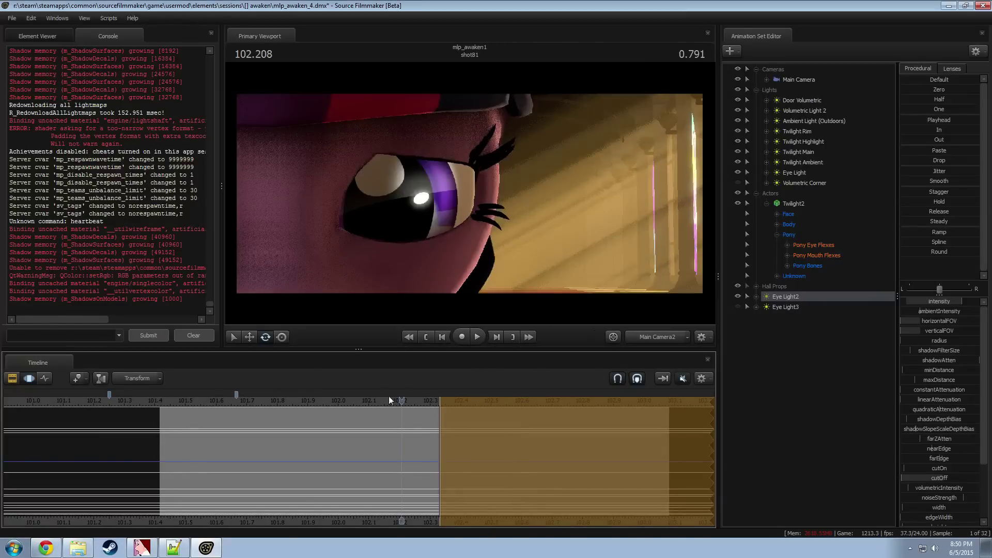
{"action": "key", "text": "space"}
{"action": "key", "text": "space"}
{"action": "left_click", "coordinate": [195, 399]}
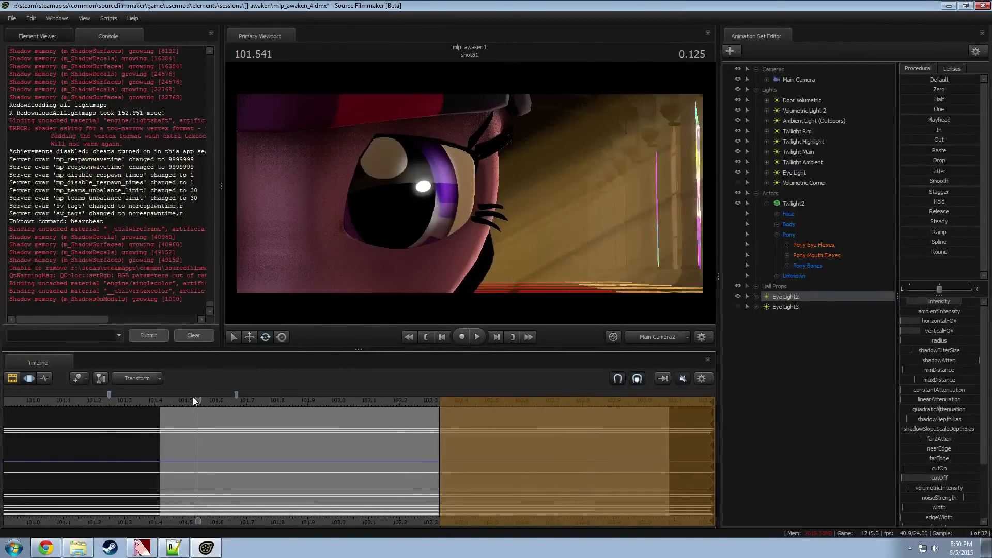
{"action": "key", "text": "space"}
{"action": "key", "text": "space"}
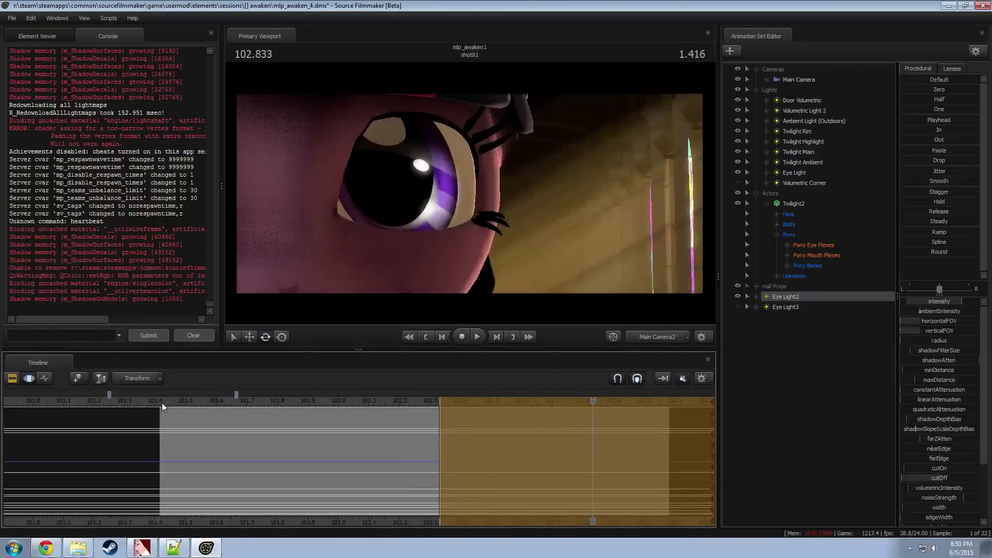
{"action": "key", "text": "space"}
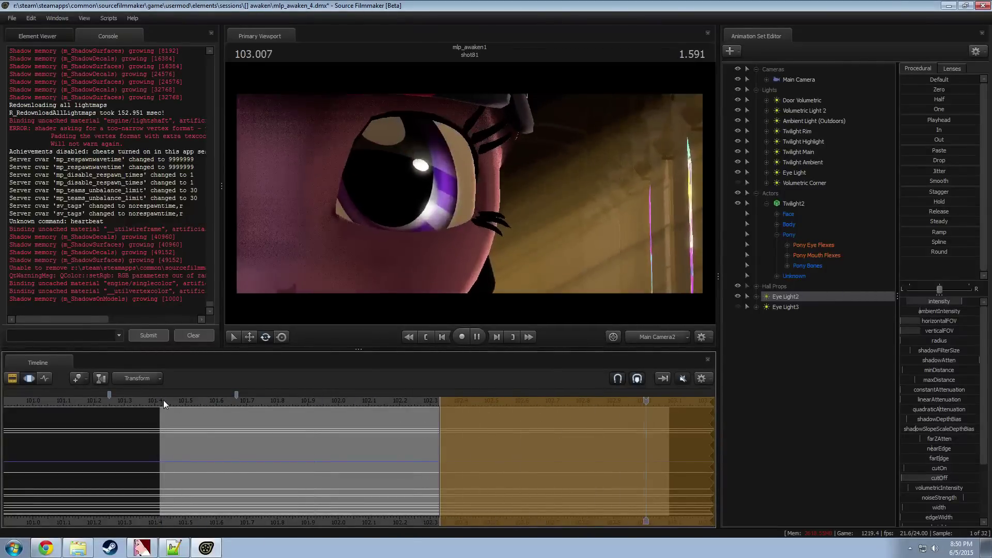
Step: Show the shots in the Clip Editor and replay the transition from shot30 into shot81 with the audio unmuted
{"action": "key", "text": "F2"}
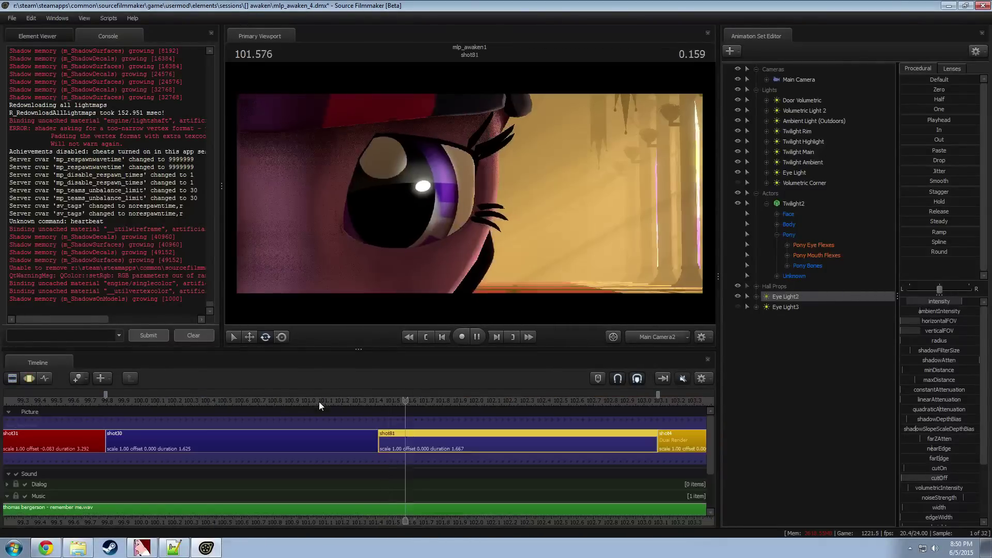
{"action": "key", "text": "space"}
{"action": "key", "text": "space"}
{"action": "key", "text": "space"}
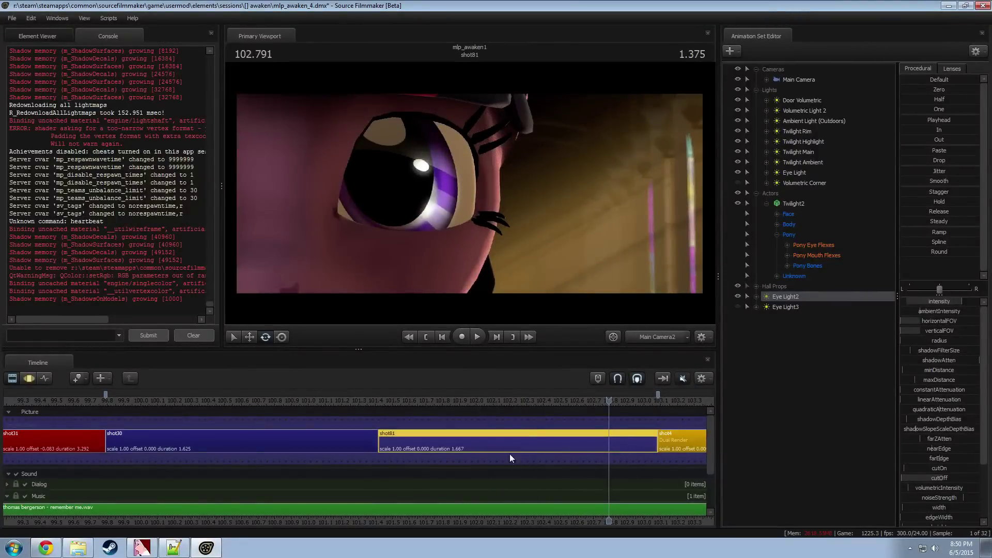
{"action": "scroll", "coordinate": [439, 444], "scroll_direction": "down", "scroll_amount": 3}
{"action": "left_click_drag", "start_coordinate": [320, 399], "coordinate": [263, 399]}
{"action": "key", "text": "space"}
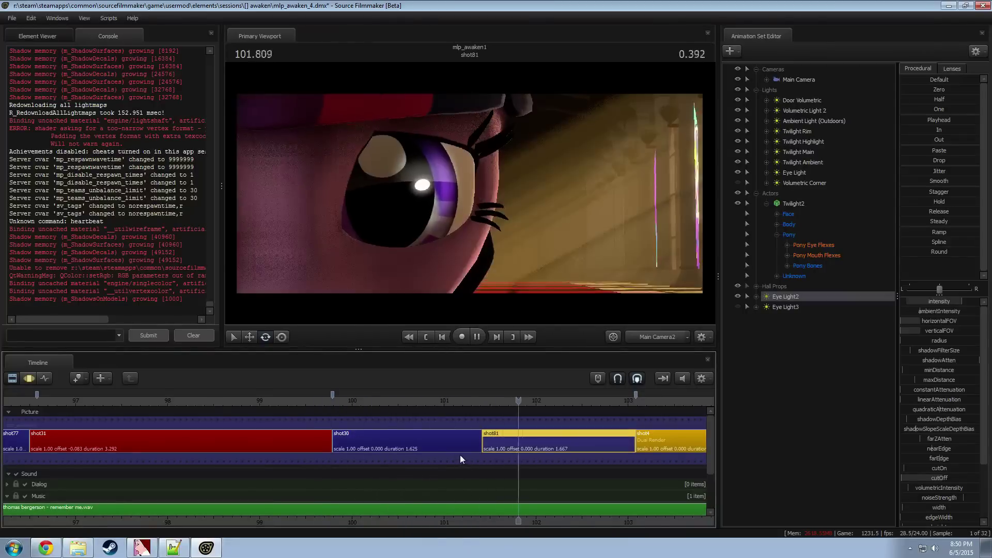
{"action": "key", "text": "space"}
{"action": "left_click", "coordinate": [451, 401]}
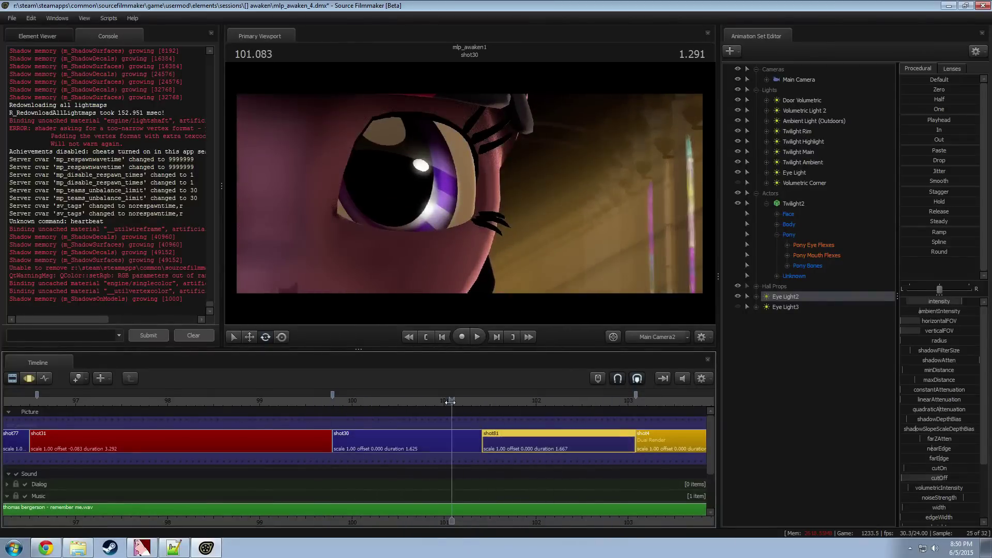
{"action": "key", "text": "space"}
{"action": "key", "text": "space"}
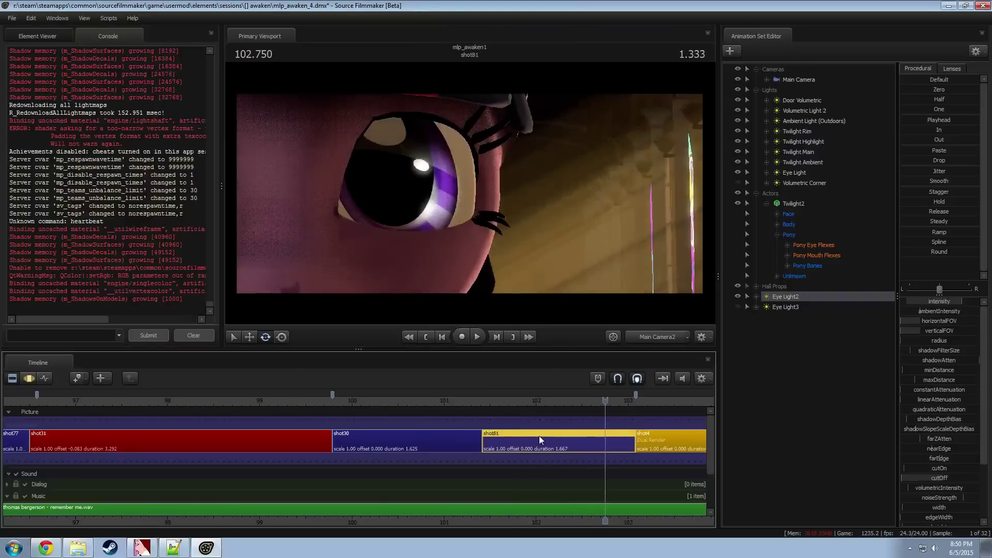
Step: Select all of Twilight2's controls together with the Main Camera over the entire time range in the Motion Editor
{"action": "left_click", "coordinate": [798, 199]}
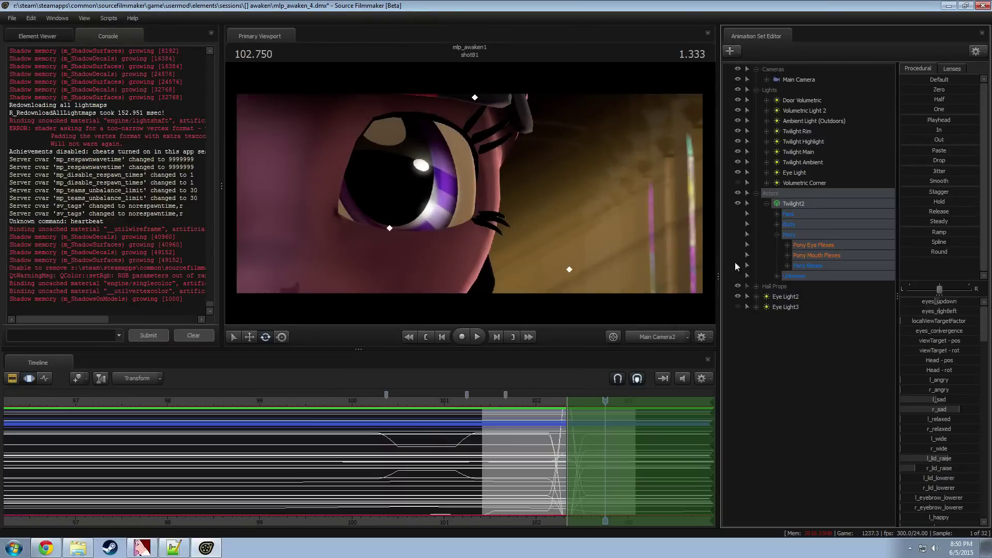
{"action": "left_click", "coordinate": [798, 80], "text": "ctrl"}
{"action": "key", "text": "ctrl+a"}
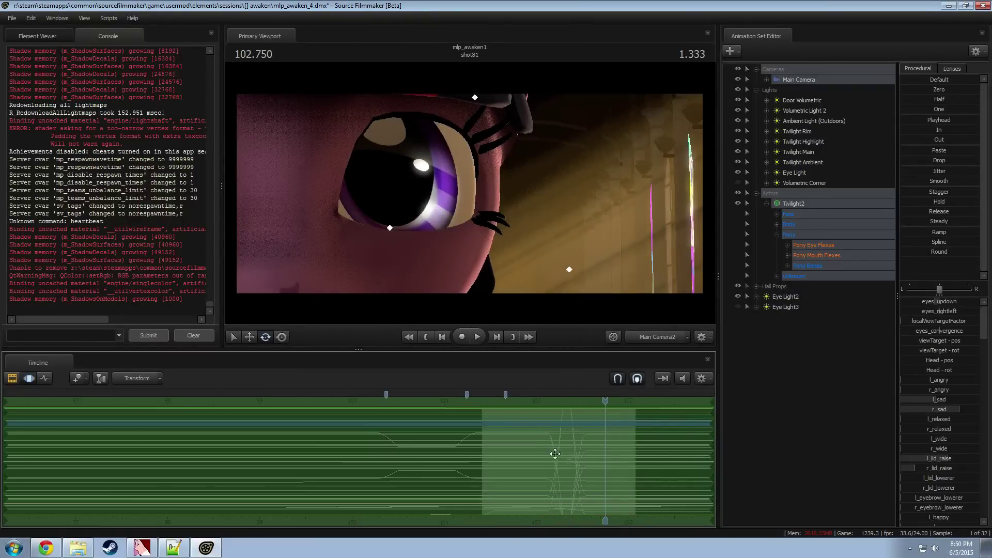
Step: Try to shift the selected Twilight2 and Main Camera animation about a quarter second earlier, and undo it
{"action": "left_click_drag", "start_coordinate": [602, 443], "coordinate": [579, 447], "text": "alt"}
{"action": "mouse_move", "coordinate": [606, 403]}
{"action": "left_mouse_down"}
{"action": "mouse_move", "coordinate": [496, 403]}
{"action": "mouse_move", "coordinate": [609, 402]}
{"action": "left_mouse_up"}
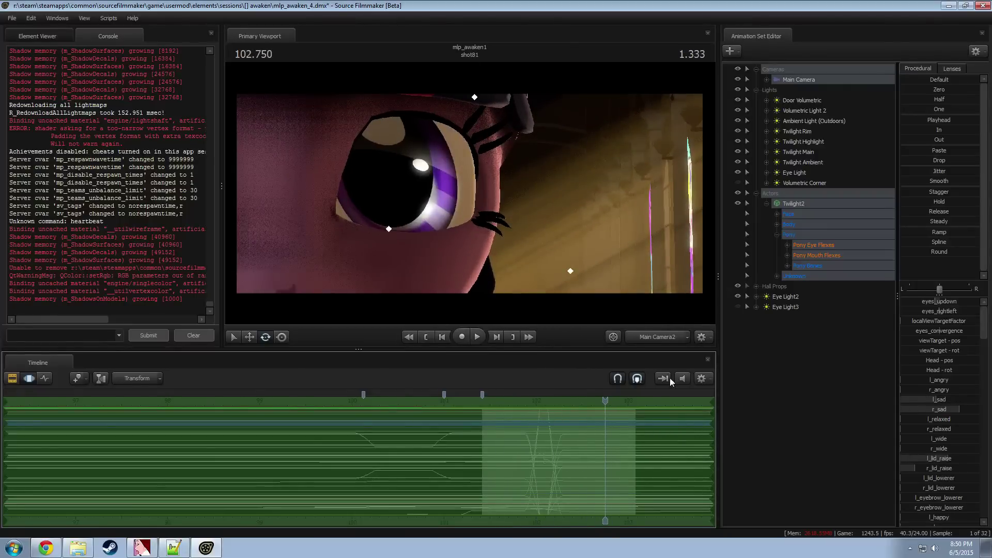
{"action": "key", "text": "ctrl+z"}
Step: Add Eye Light2 to the selection, shift all the selected animation about 0.37 seconds earlier, and replay shot81
{"action": "left_click", "coordinate": [777, 297], "text": "ctrl"}
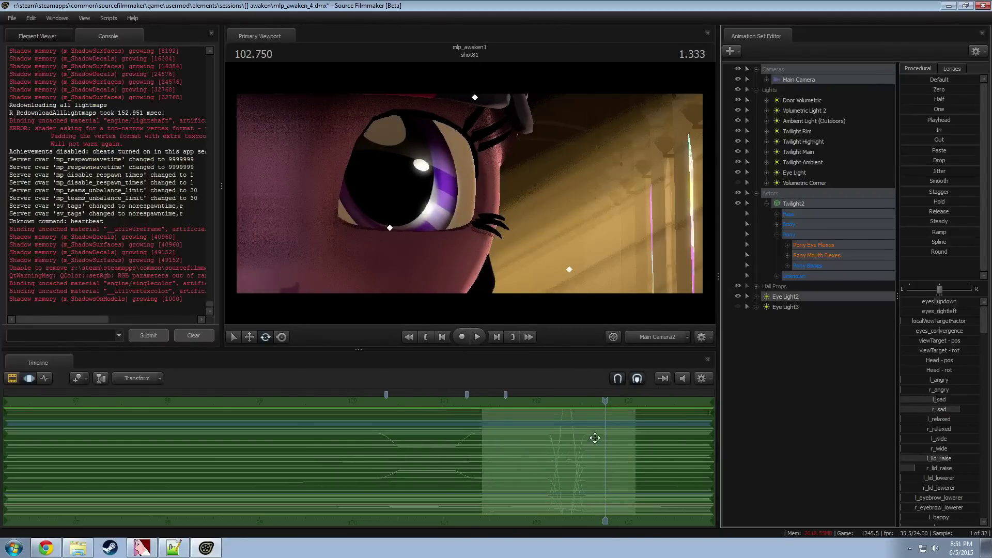
{"action": "left_click_drag", "start_coordinate": [596, 436], "coordinate": [548, 438]}
{"action": "left_click_drag", "start_coordinate": [605, 401], "coordinate": [426, 412]}
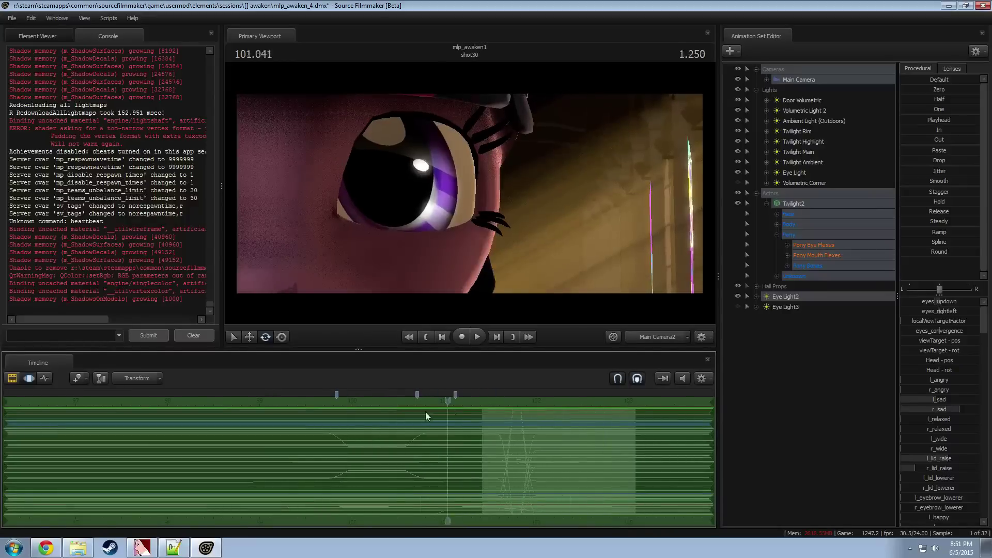
{"action": "key", "text": "space"}
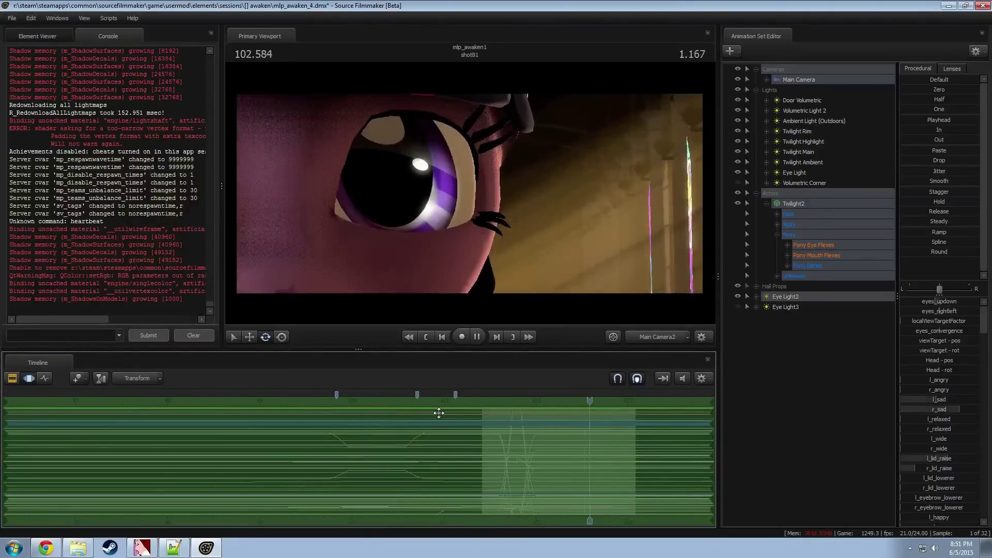
{"action": "key", "text": "space"}
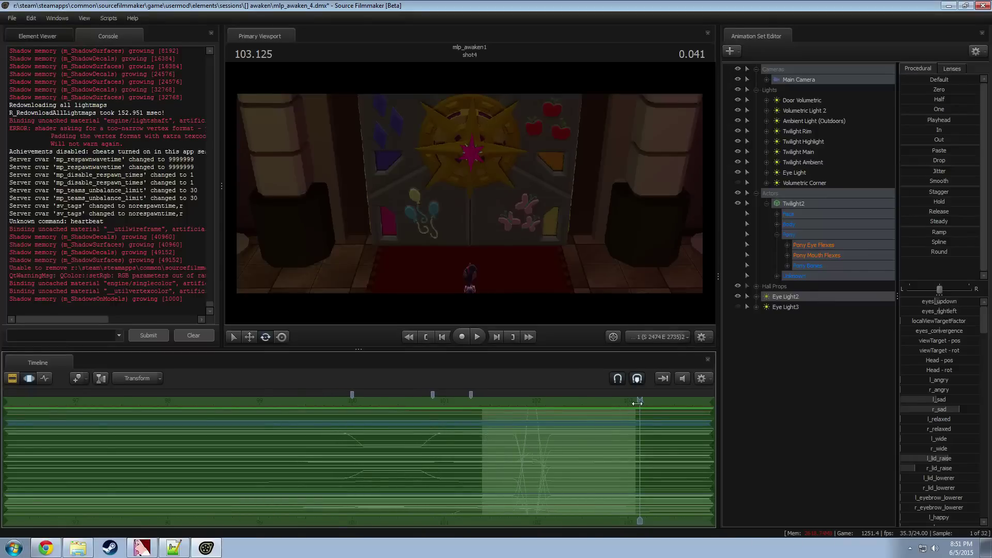
{"action": "left_click_drag", "start_coordinate": [637, 402], "coordinate": [444, 411]}
{"action": "key", "text": "space"}
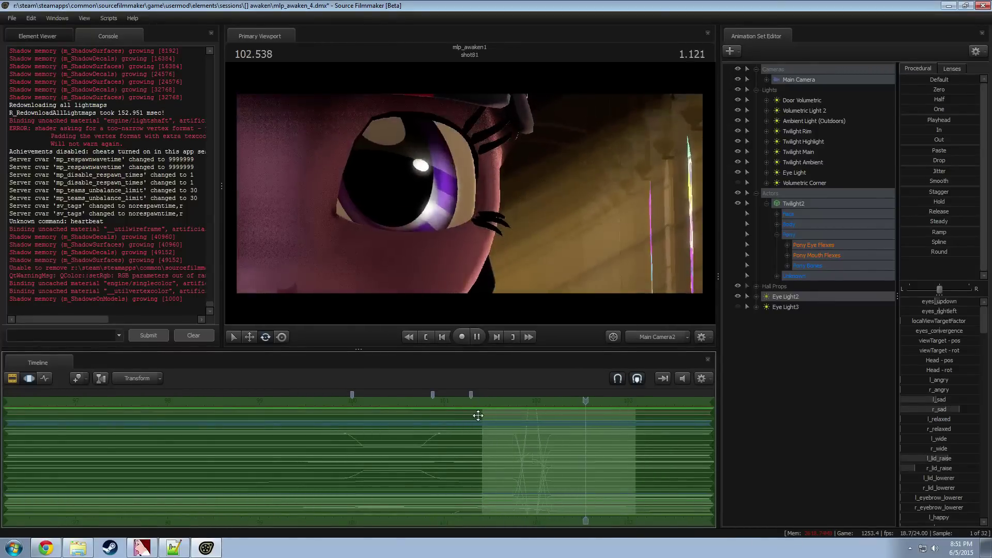
Step: Rotate Twilight2's Head slightly with a lead-in falloff from about 102.12, extend the falloff to about 103.58, and replay
{"action": "left_click", "coordinate": [777, 225]}
{"action": "left_click", "coordinate": [799, 245]}
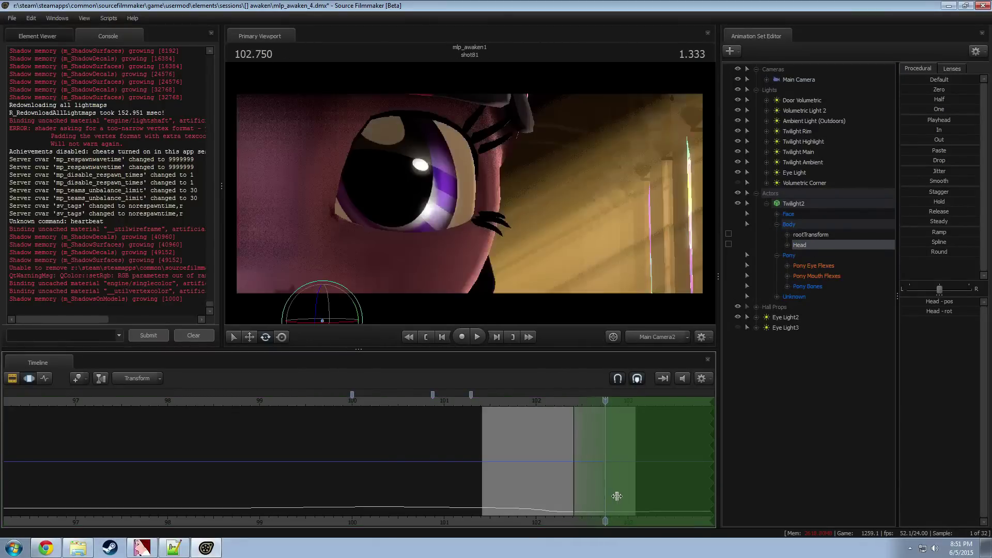
{"action": "left_click_drag", "start_coordinate": [616, 496], "coordinate": [601, 476]}
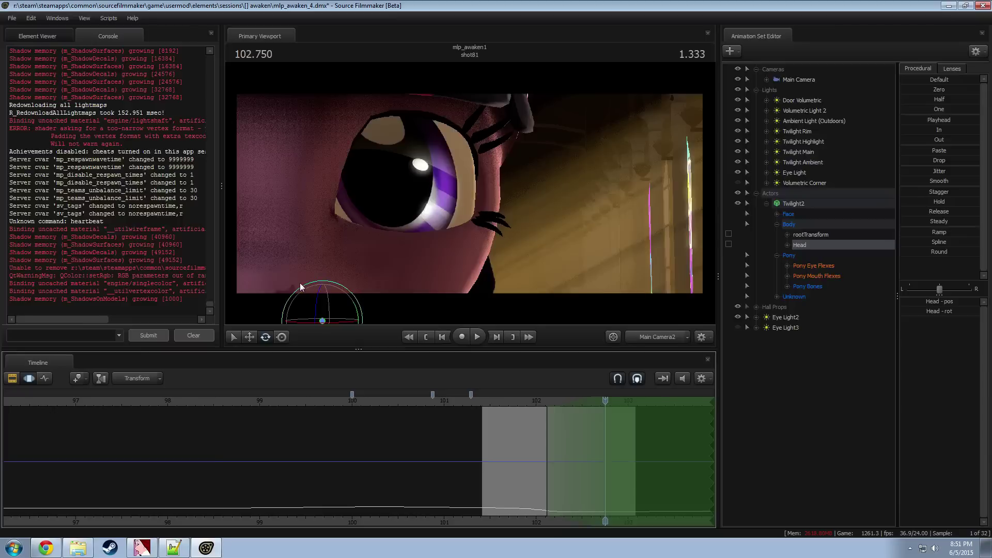
{"action": "left_click_drag", "start_coordinate": [321, 288], "coordinate": [319, 297]}
{"action": "key", "text": "space"}
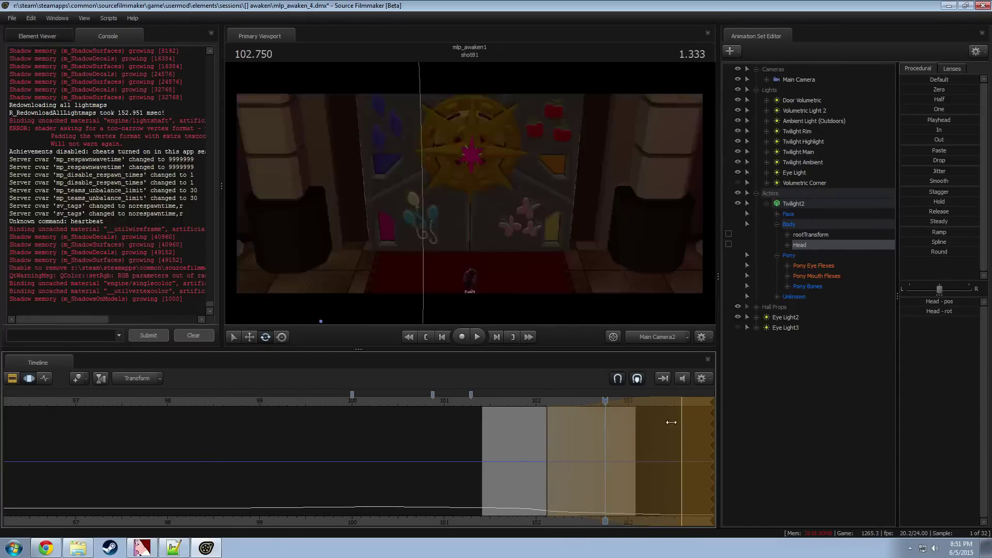
{"action": "key", "text": "space"}
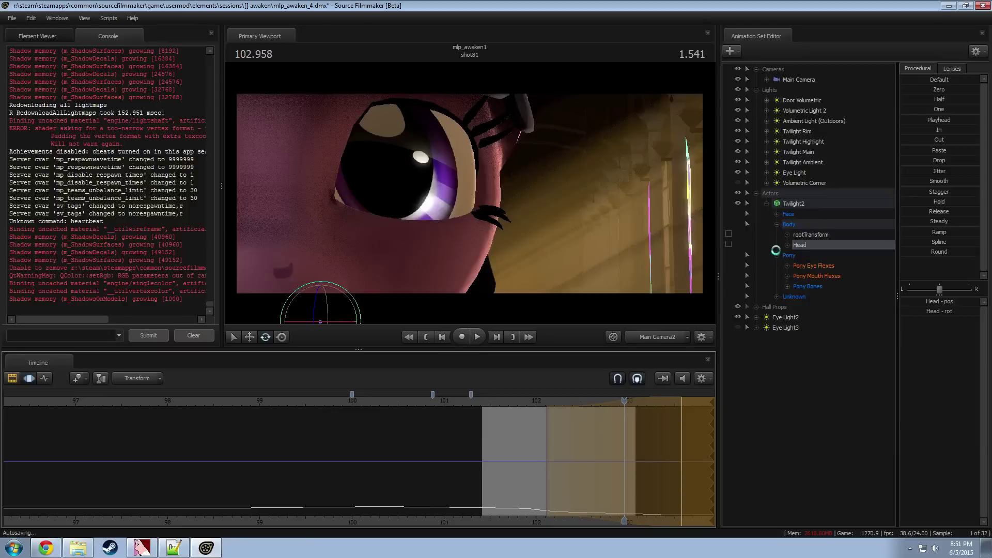
Step: Slightly increase eye_closer_left and adjust l_lid_raise in Twilight2's Pony Eye Flexes, with a lead-in falloff from about 102.12, and replay shot81
{"action": "left_click", "coordinate": [821, 265]}
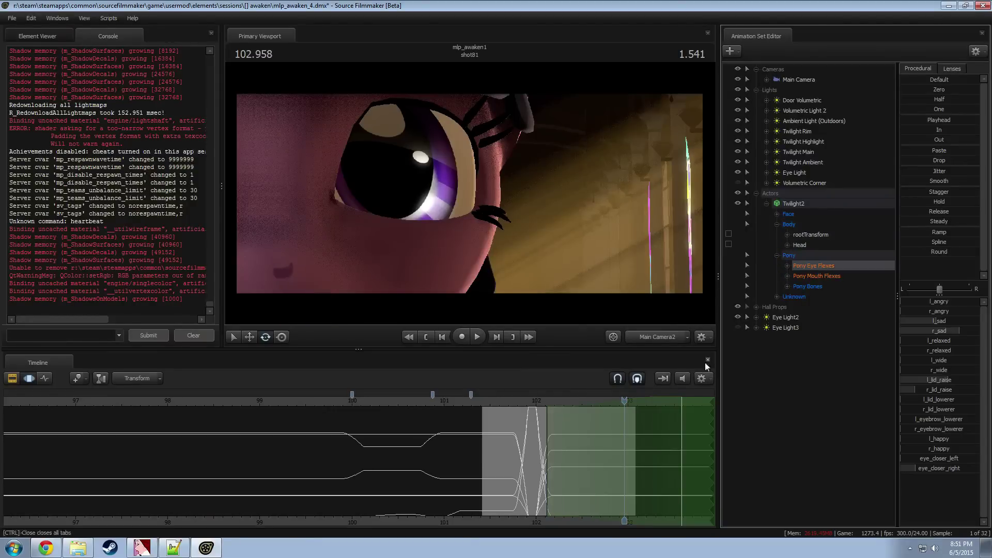
{"action": "left_click", "coordinate": [510, 461]}
{"action": "mouse_move", "coordinate": [510, 461]}
{"action": "left_mouse_down"}
{"action": "mouse_move", "coordinate": [636, 469]}
{"action": "mouse_move", "coordinate": [491, 474]}
{"action": "mouse_move", "coordinate": [635, 470]}
{"action": "mouse_move", "coordinate": [593, 471]}
{"action": "left_mouse_up"}
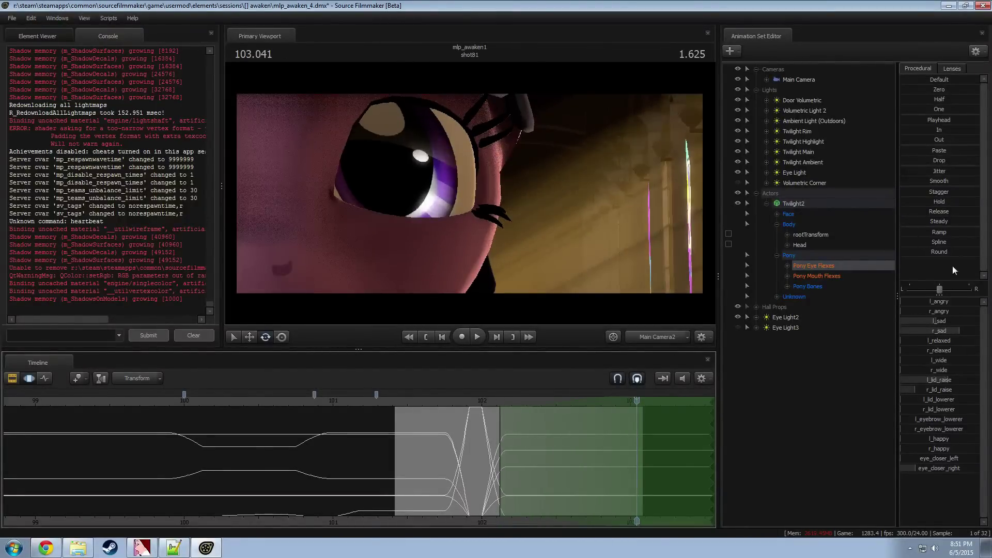
{"action": "left_click_drag", "start_coordinate": [930, 468], "coordinate": [935, 467]}
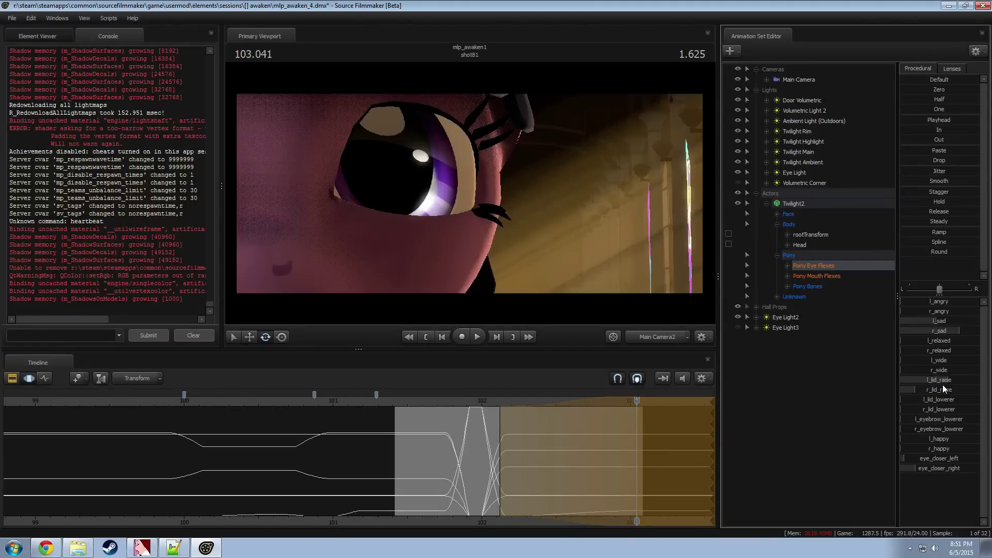
{"action": "left_click_drag", "start_coordinate": [948, 380], "coordinate": [951, 380]}
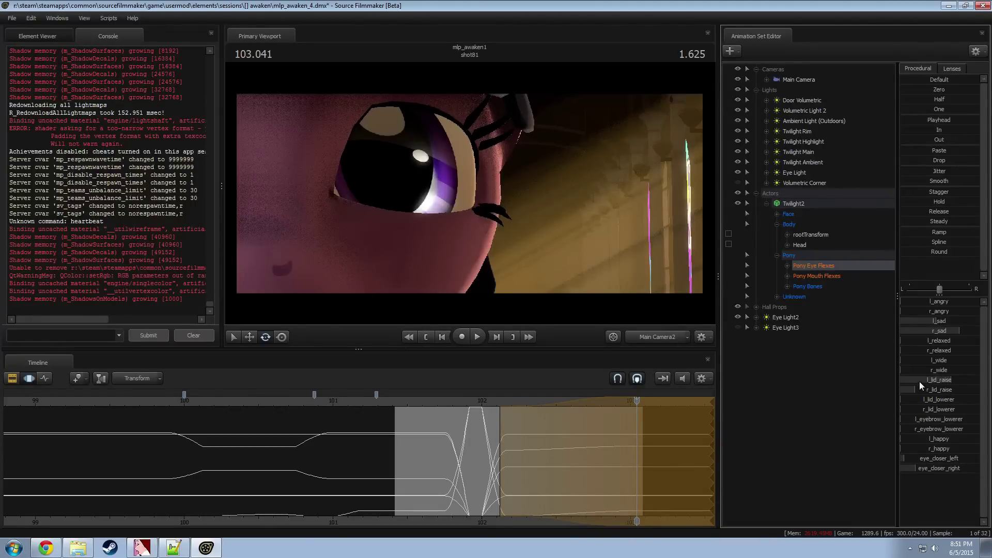
{"action": "left_click", "coordinate": [482, 401]}
{"action": "key", "text": "space"}
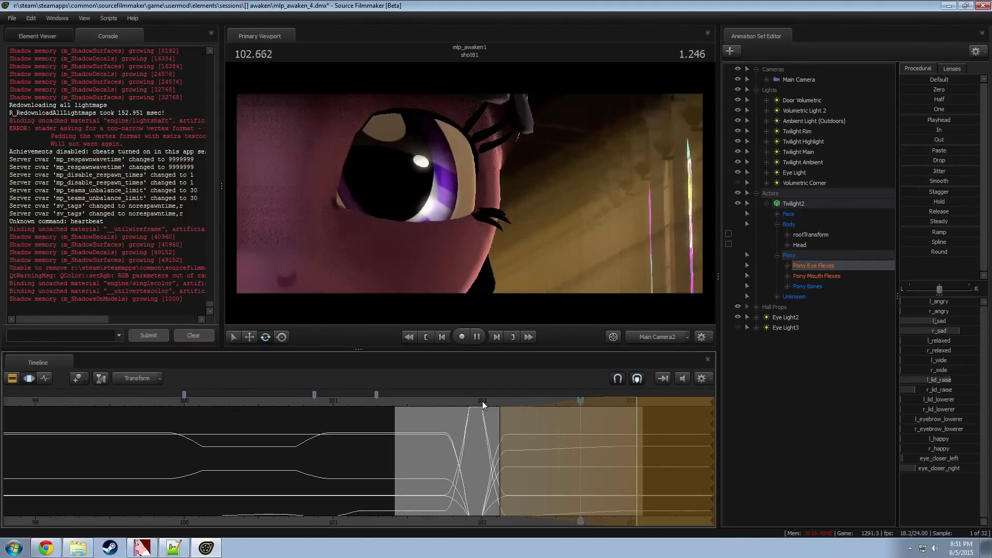
{"action": "key", "text": "space"}
{"action": "left_click", "coordinate": [440, 399]}
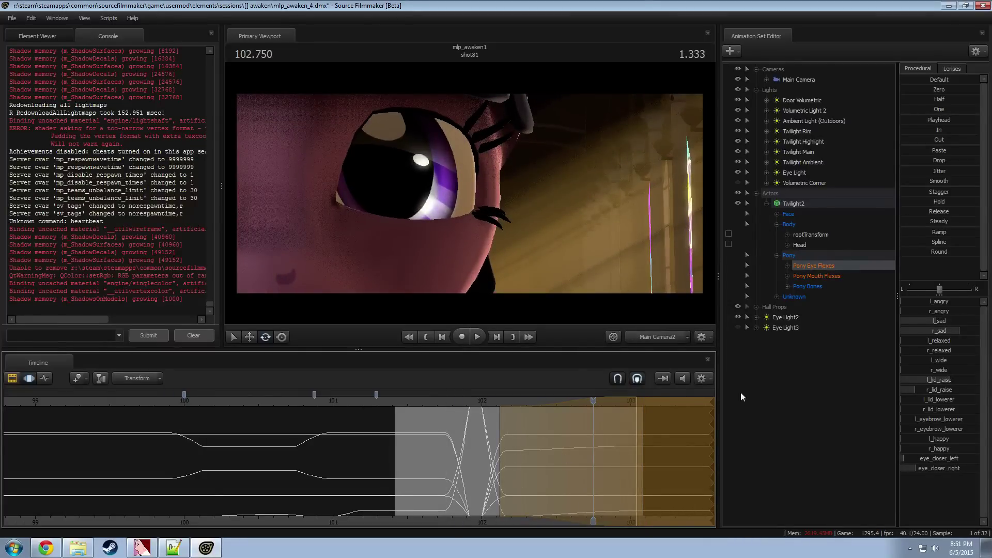
Step: Nudge Twilight2's eyes_rightleft between about 102.33 and 102.75 with short falloffs on both sides, and replay the eye movement
{"action": "left_click", "coordinate": [791, 215]}
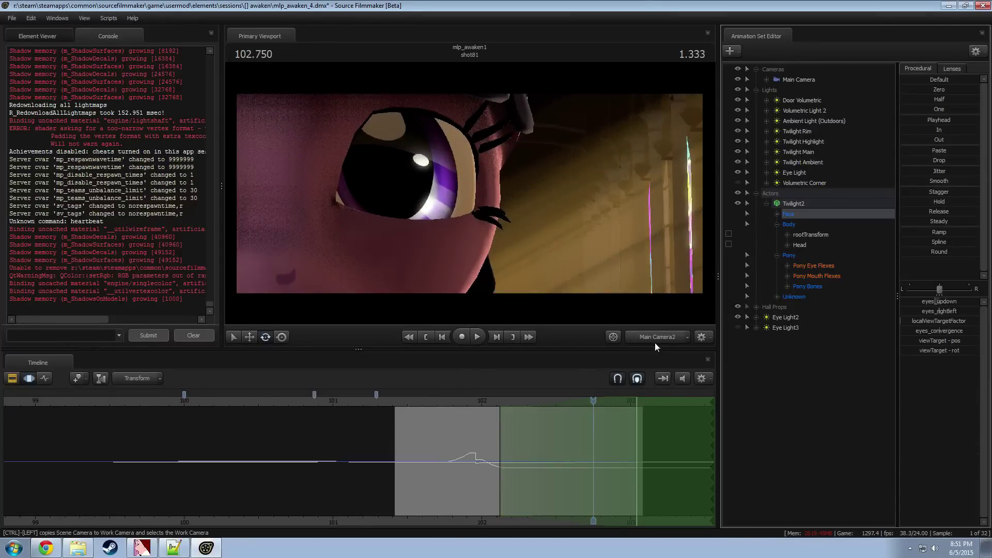
{"action": "left_click_drag", "start_coordinate": [532, 454], "coordinate": [593, 457], "text": "shift"}
{"action": "scroll", "coordinate": [588, 457], "scroll_direction": "up", "scroll_amount": 4, "text": "shift"}
{"action": "scroll", "coordinate": [588, 458], "scroll_direction": "down", "scroll_amount": 4, "text": "shift"}
{"action": "scroll", "coordinate": [589, 457], "scroll_direction": "up", "scroll_amount": 2, "text": "shift"}
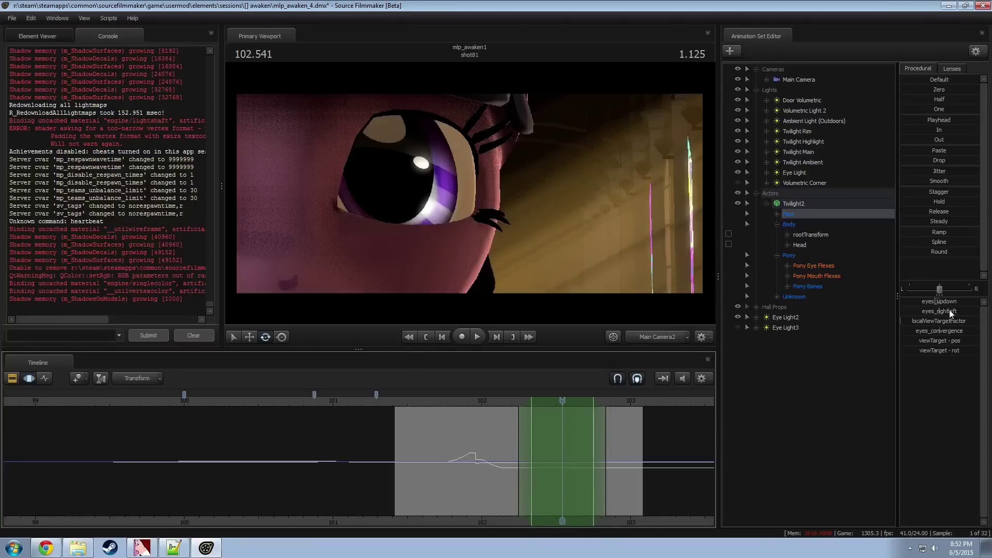
{"action": "left_click_drag", "start_coordinate": [950, 313], "coordinate": [961, 312]}
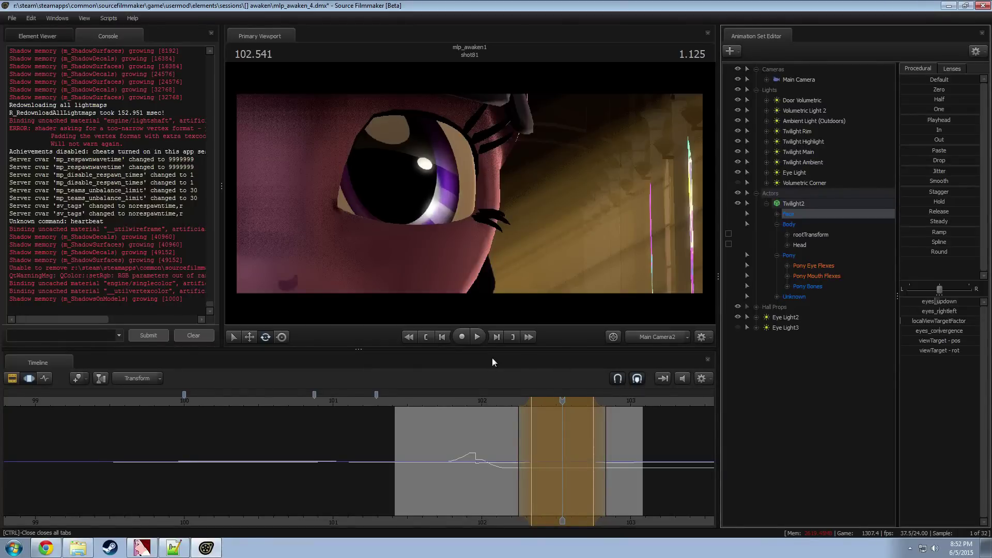
{"action": "left_click", "coordinate": [497, 402]}
{"action": "key", "text": "space"}
{"action": "key", "text": "space"}
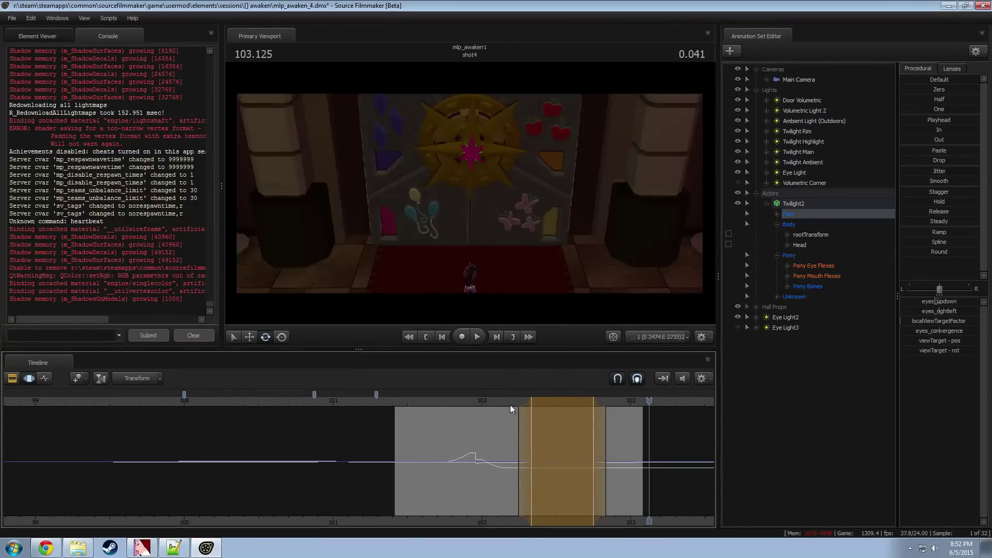
{"action": "left_click", "coordinate": [487, 403]}
{"action": "key", "text": "space"}
{"action": "key", "text": "space"}
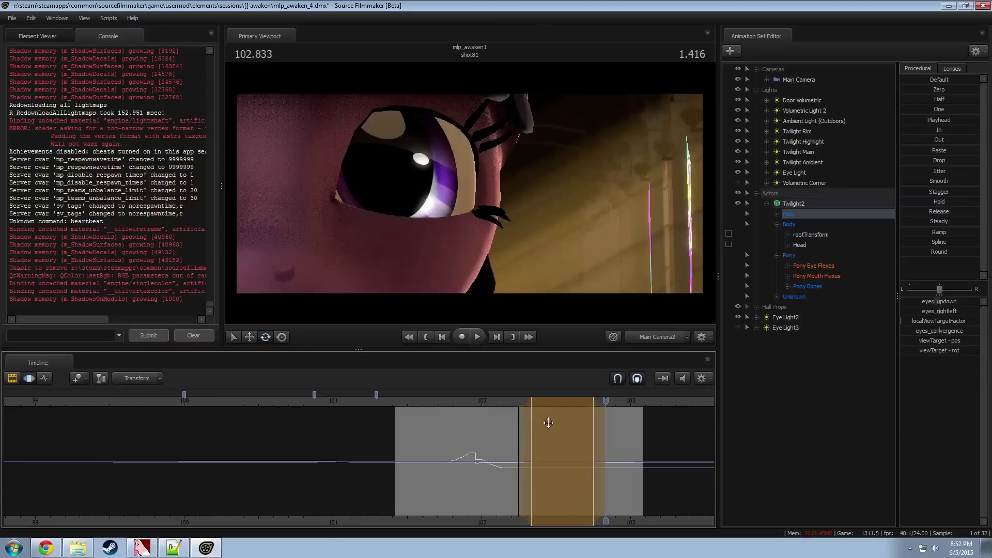
Step: Narrow the eye movement's time selection to about 102.37–102.54 with falloffs reaching about 102.25 and 102.67, and replay
{"action": "left_click_drag", "start_coordinate": [600, 432], "coordinate": [571, 435]}
{"action": "left_click", "coordinate": [477, 404]}
{"action": "key", "text": "space"}
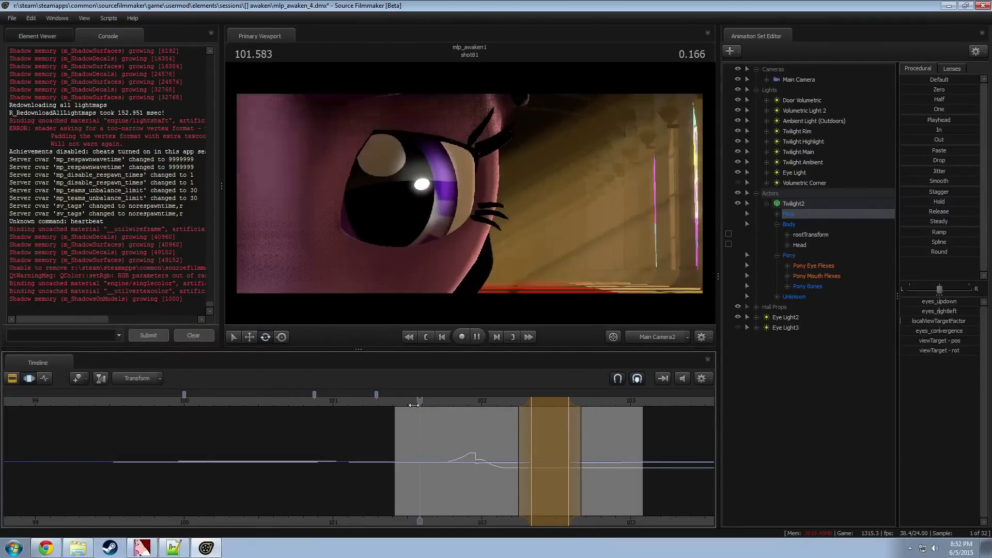
{"action": "key", "text": "space"}
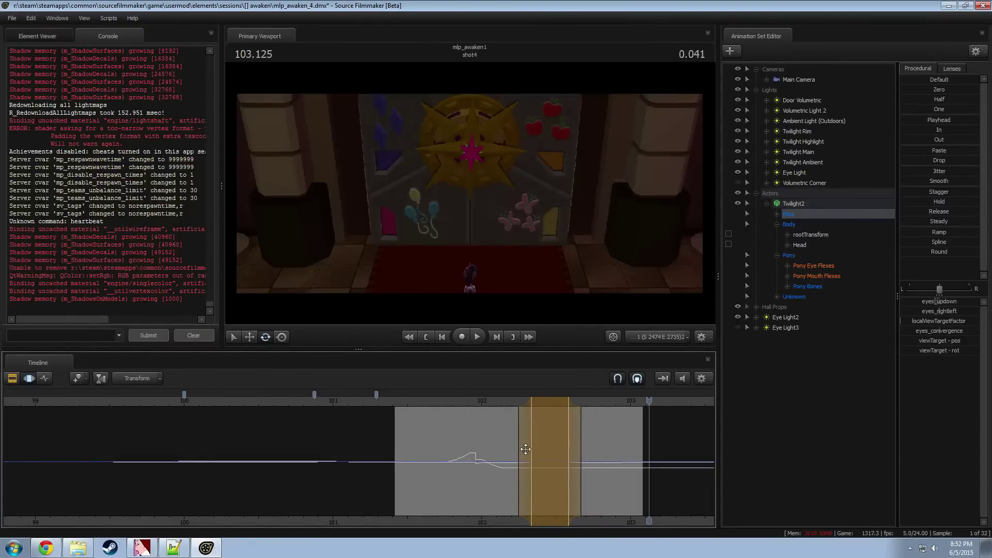
{"action": "key", "text": "space"}
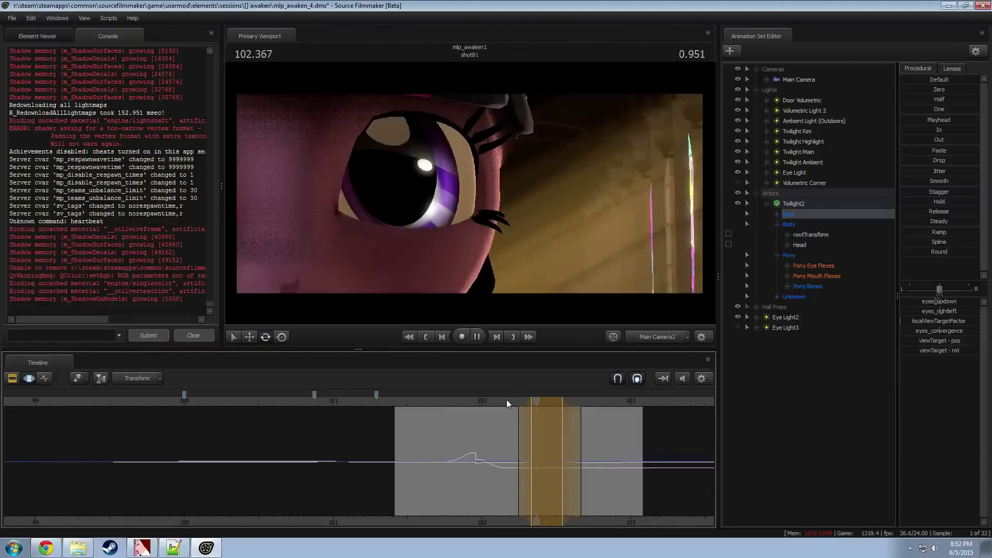
{"action": "left_click_drag", "start_coordinate": [530, 422], "coordinate": [538, 422]}
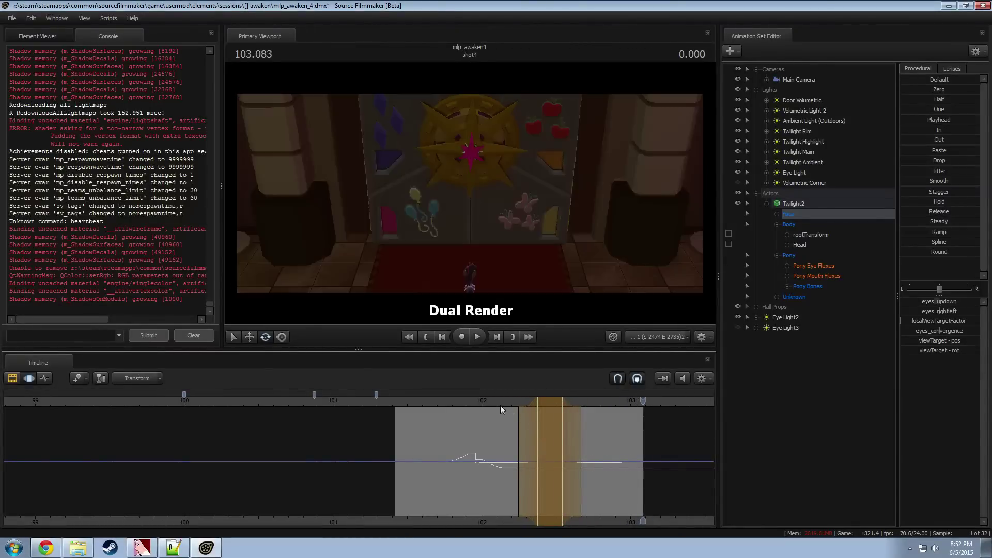
{"action": "key", "text": "space"}
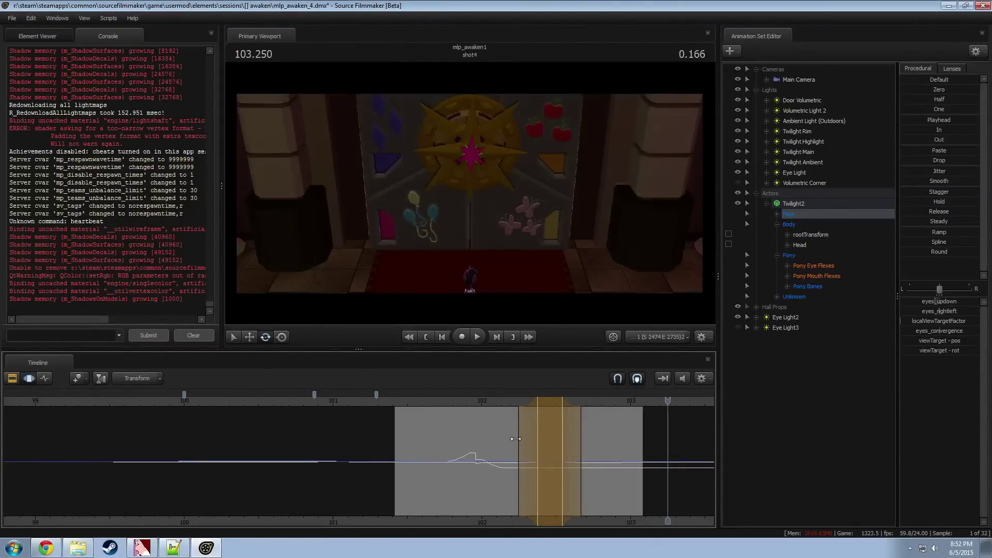
Step: Select the time from about 102.96 onward with a lead-in falloff from about 102.83, and move the playhead to 103.000
{"action": "left_click_drag", "start_coordinate": [549, 408], "coordinate": [646, 414]}
{"action": "left_click", "coordinate": [630, 407]}
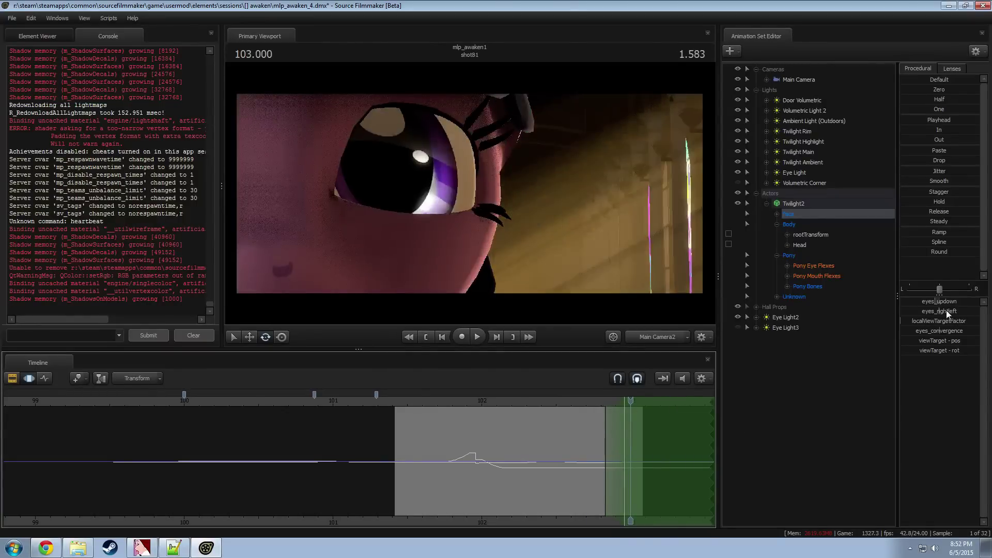
Step: Adjust Twilight2's eyes_rightleft at 103.000, shorten the falloff at the start of the time selection and play back the eye movement
{"action": "left_click_drag", "start_coordinate": [946, 311], "coordinate": [946, 311]}
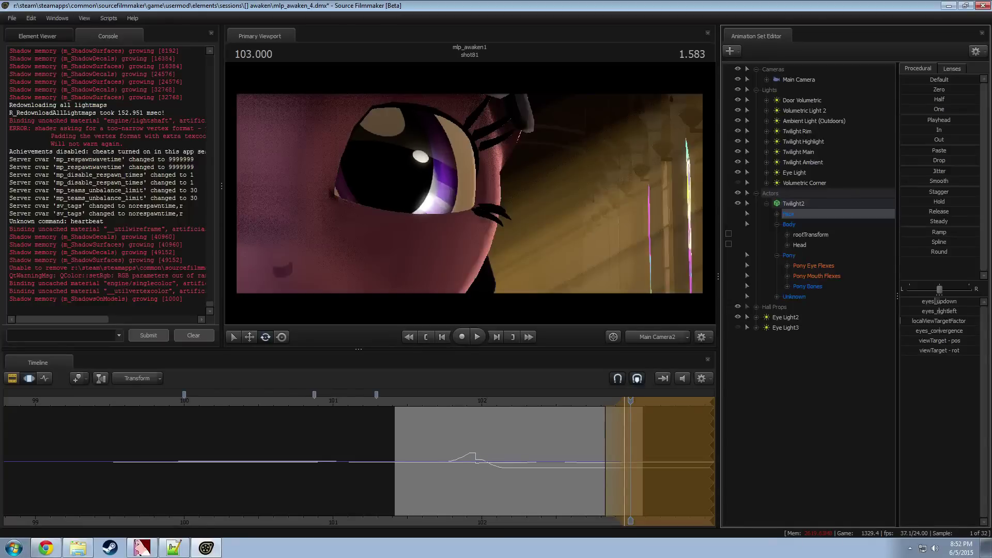
{"action": "key", "text": "space"}
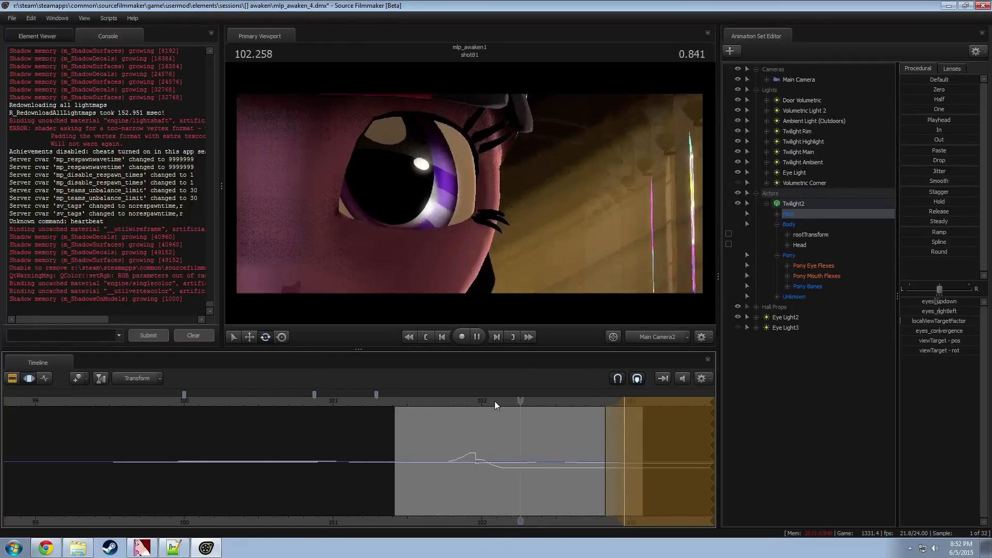
{"action": "key", "text": "space"}
{"action": "left_click_drag", "start_coordinate": [609, 426], "coordinate": [622, 426]}
{"action": "left_click", "coordinate": [498, 399]}
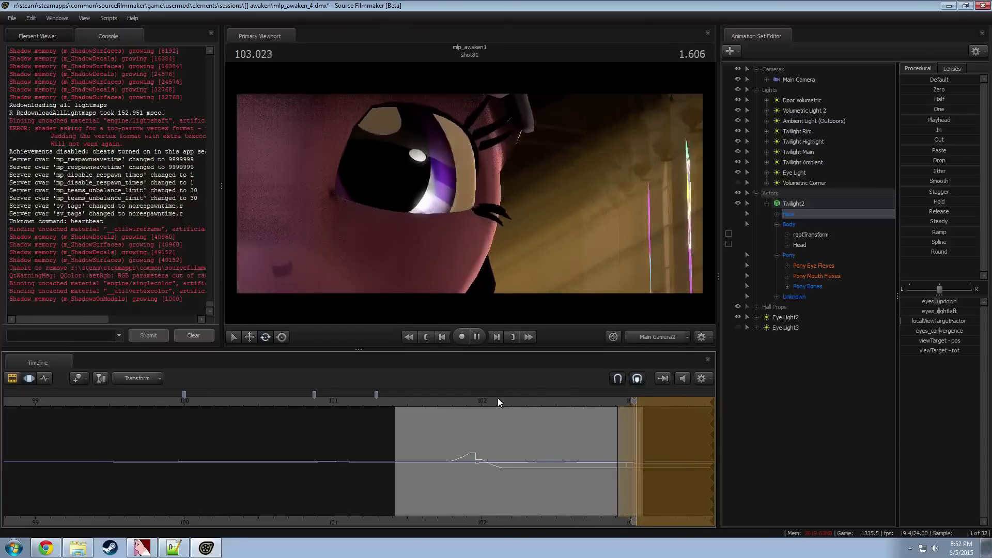
{"action": "left_click_drag", "start_coordinate": [499, 400], "coordinate": [633, 401]}
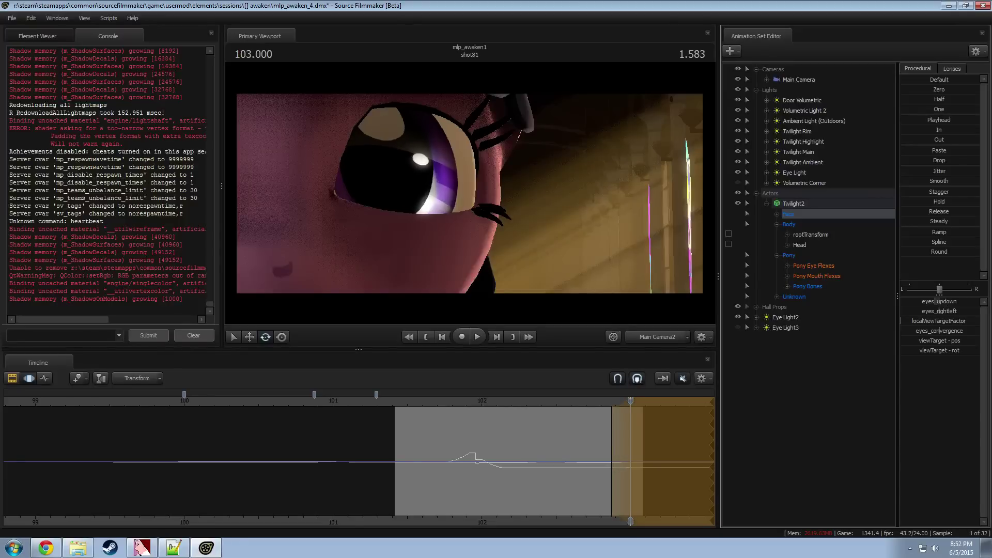
Step: Fine-tune eyes_updown and eyes_rightleft at 103.000, review the eye movement in playback and commit the change
{"action": "left_click_drag", "start_coordinate": [945, 302], "coordinate": [945, 301]}
{"action": "key", "text": "space"}
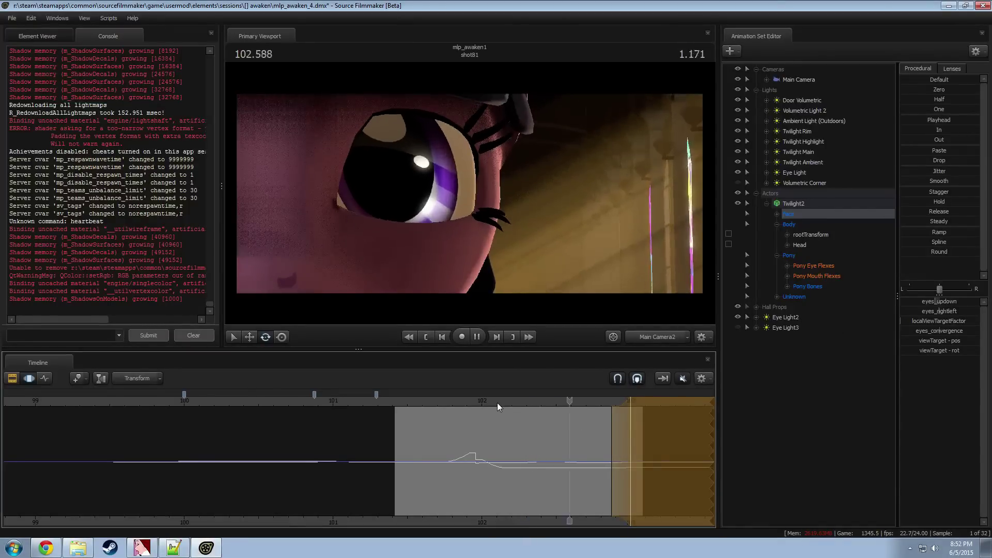
{"action": "key", "text": "space"}
{"action": "left_click_drag", "start_coordinate": [953, 312], "coordinate": [953, 312]}
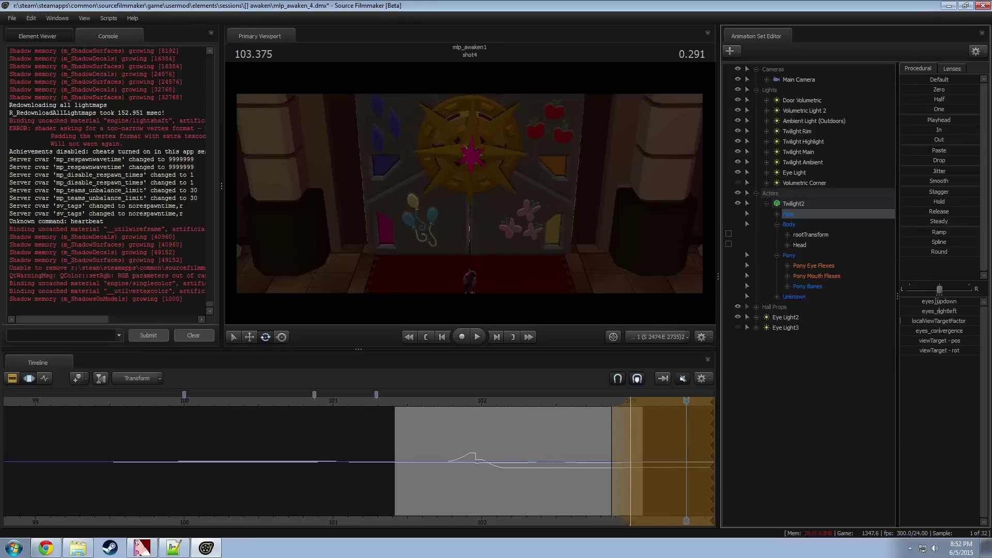
{"action": "left_click", "coordinate": [522, 403]}
{"action": "key", "text": "space"}
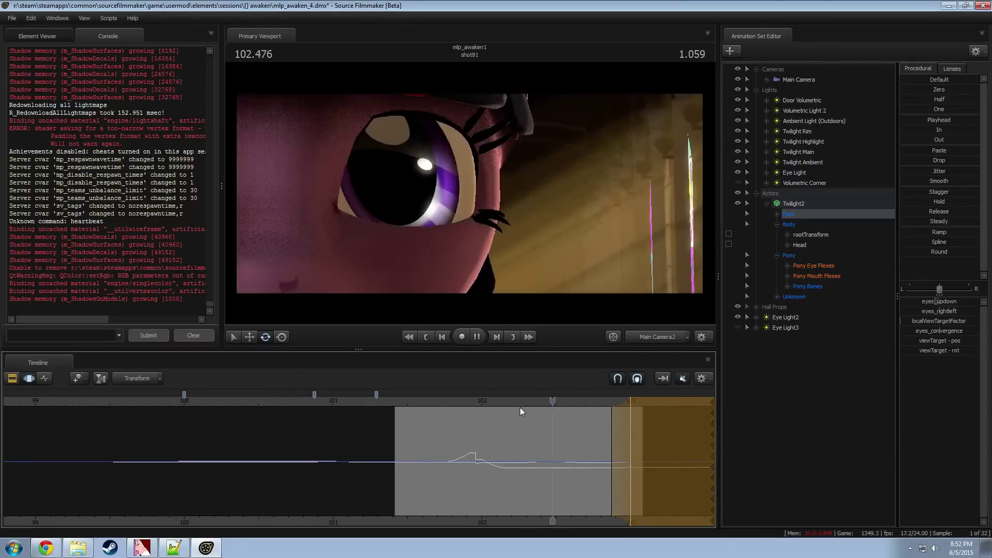
{"action": "key", "text": "space"}
{"action": "left_click", "coordinate": [474, 400]}
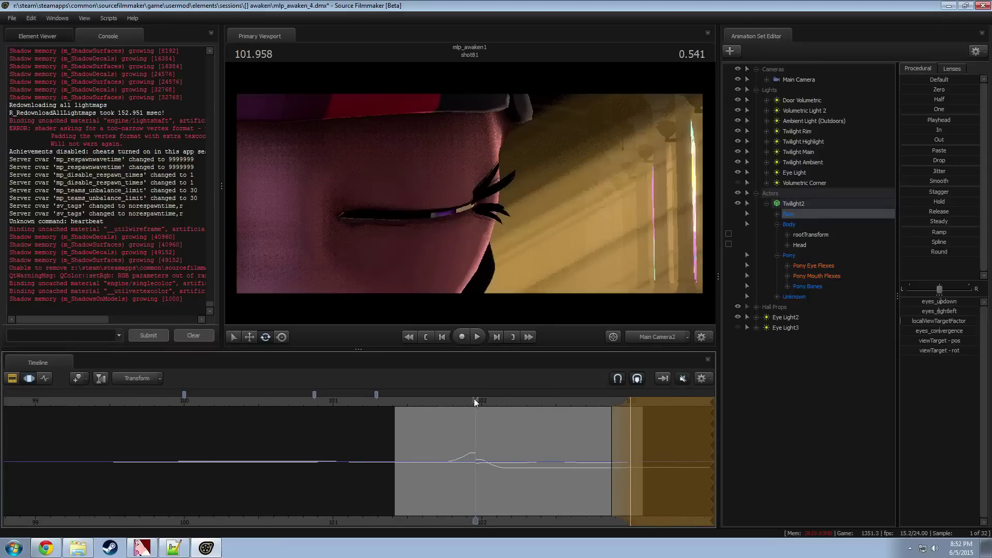
{"action": "key", "text": "space"}
{"action": "key", "text": "space"}
{"action": "key", "text": "Return"}
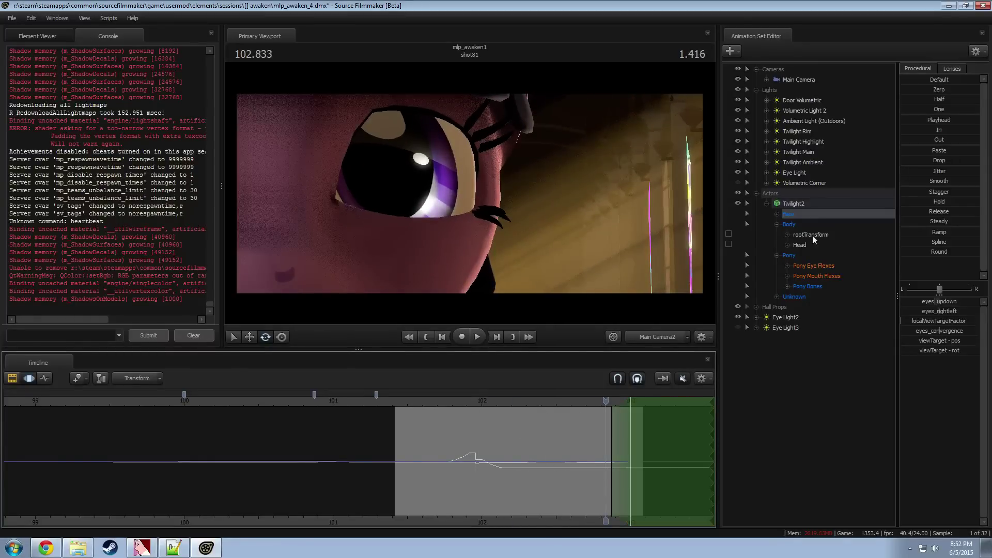
Step: Enlarge the timeline area and make a short time selection around 102.46 with falloff on both sides
{"action": "left_click_drag", "start_coordinate": [535, 348], "coordinate": [544, 307]}
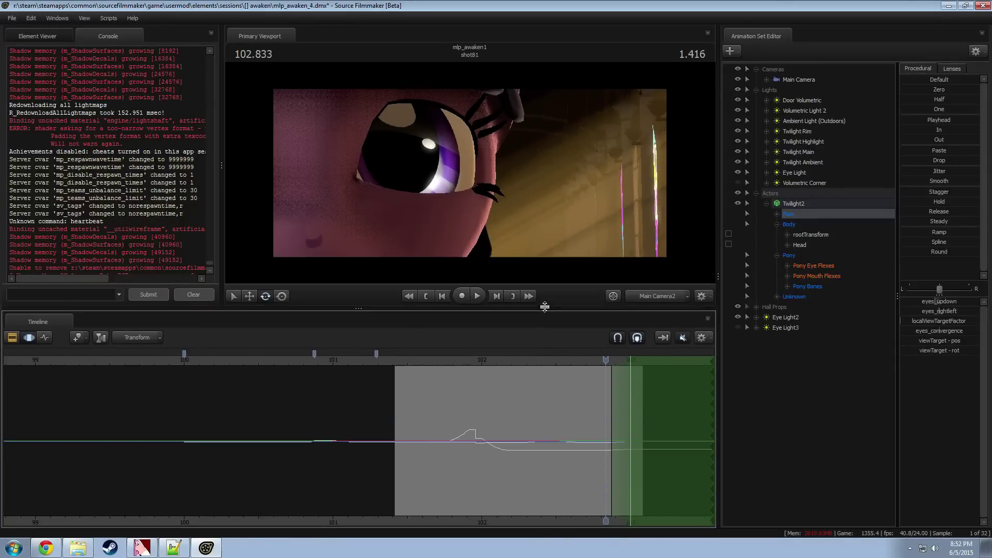
{"action": "mouse_move", "coordinate": [550, 464]}
{"action": "left_mouse_down"}
{"action": "mouse_move", "coordinate": [518, 461]}
{"action": "mouse_move", "coordinate": [538, 464]}
{"action": "left_mouse_up"}
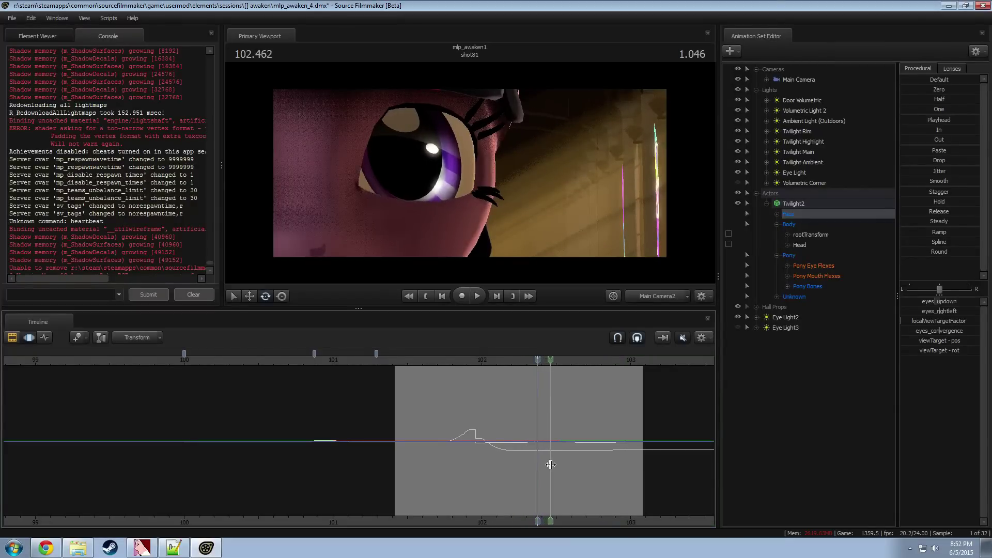
{"action": "left_click", "coordinate": [562, 466], "text": "shift"}
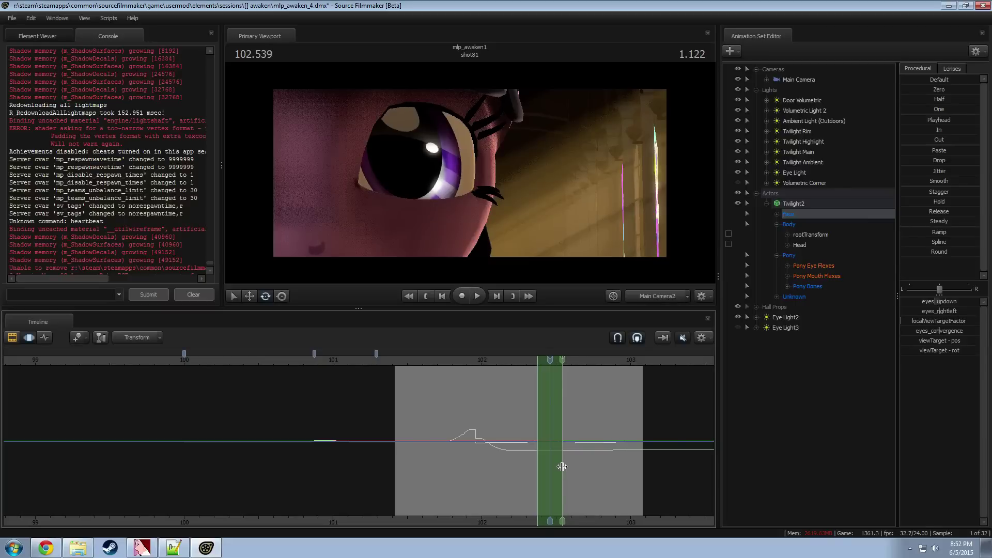
{"action": "scroll", "coordinate": [561, 466], "scroll_direction": "up", "scroll_amount": 3, "text": "shift"}
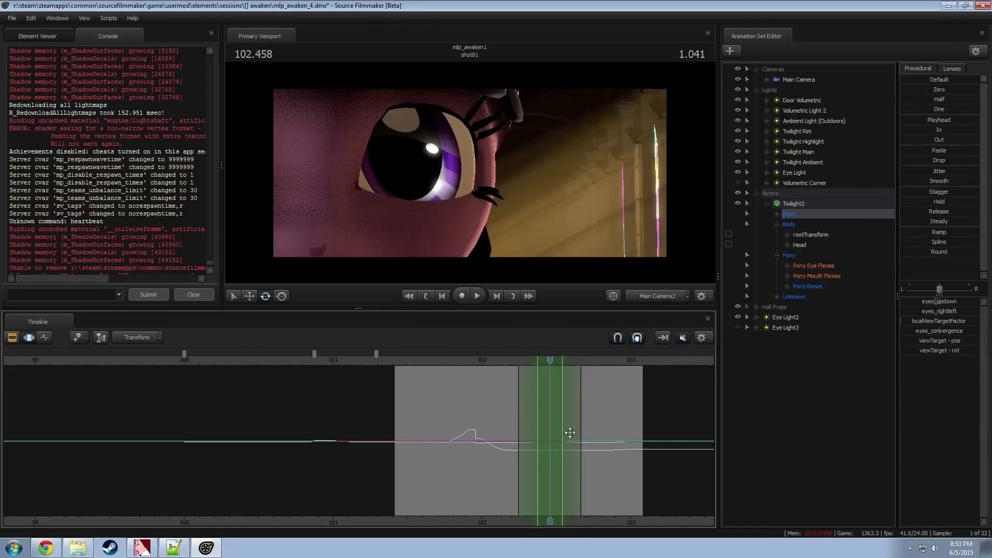
Step: Lower the eye_closer flexes in Pony Eye Flexes within the time selection, fine-tune its falloff and play back the blink
{"action": "left_click", "coordinate": [801, 265]}
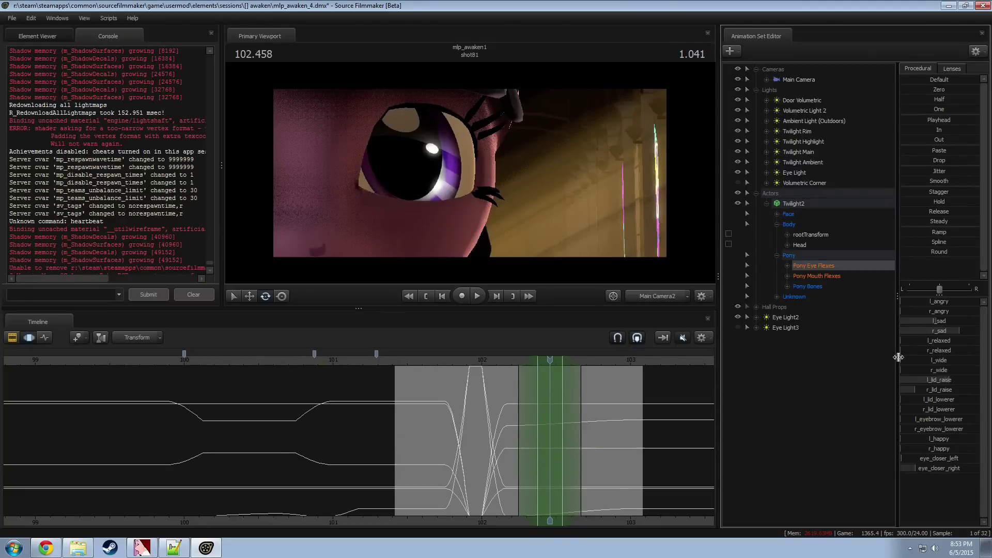
{"action": "left_click_drag", "start_coordinate": [524, 434], "coordinate": [551, 438]}
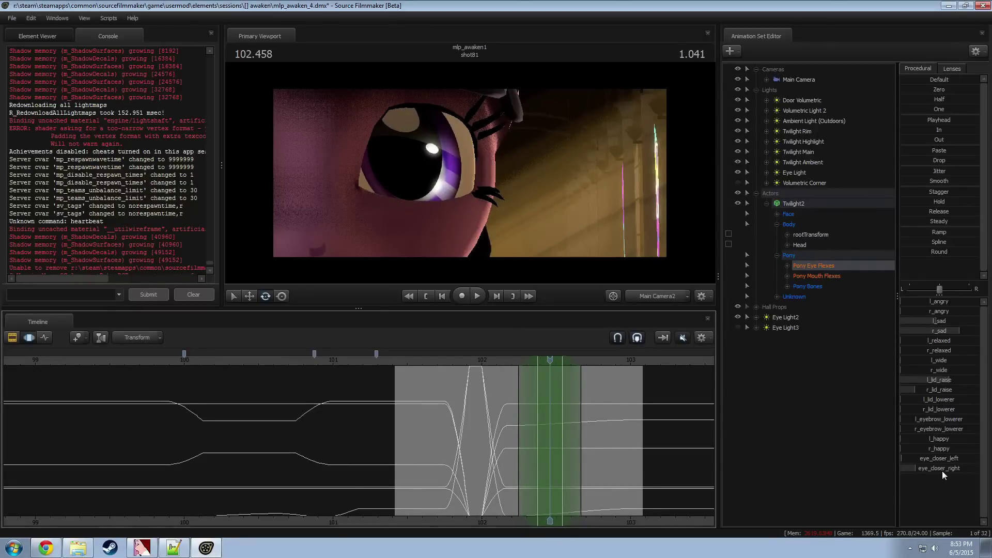
{"action": "left_click_drag", "start_coordinate": [942, 470], "coordinate": [930, 464]}
{"action": "left_click", "coordinate": [506, 363]}
{"action": "key", "text": "space"}
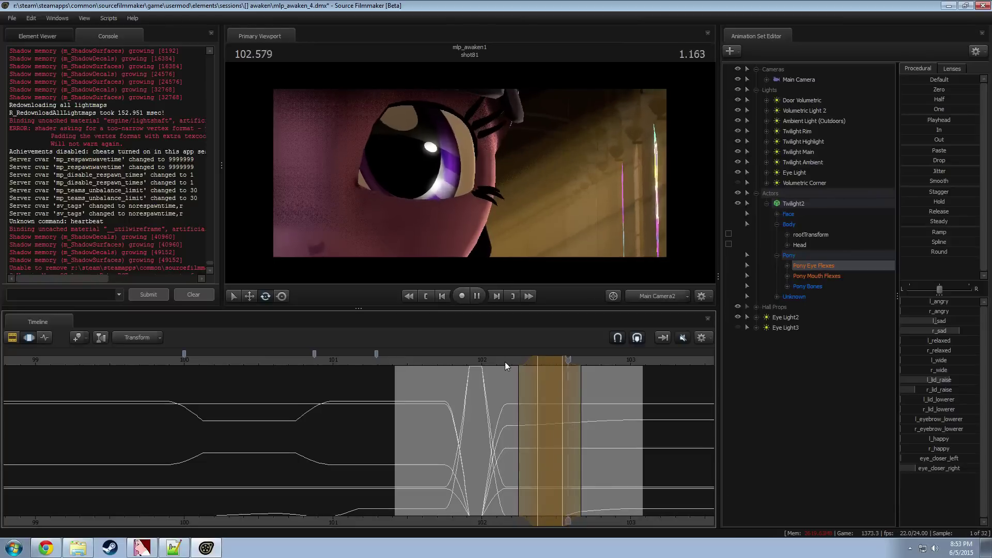
{"action": "key", "text": "space"}
{"action": "key", "text": "space"}
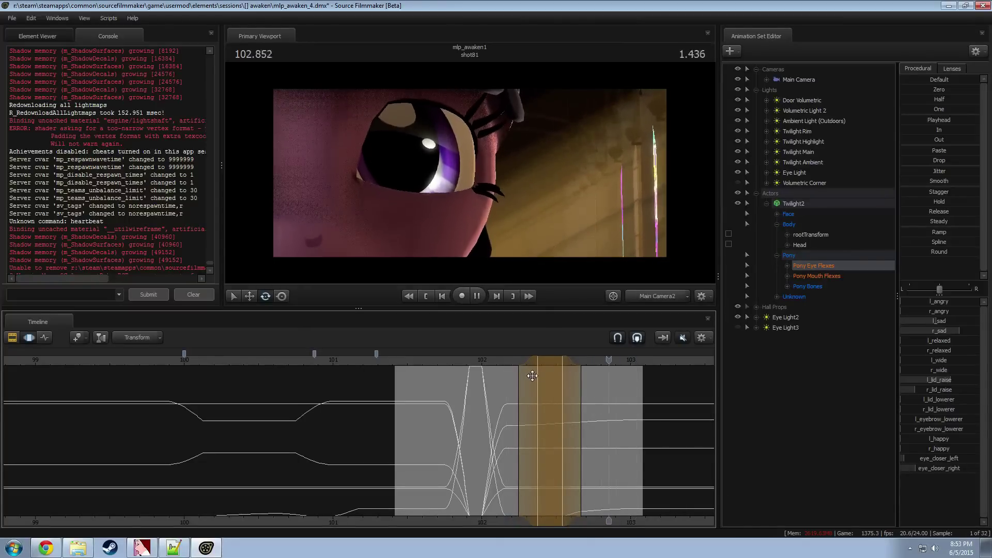
{"action": "left_click", "coordinate": [507, 361]}
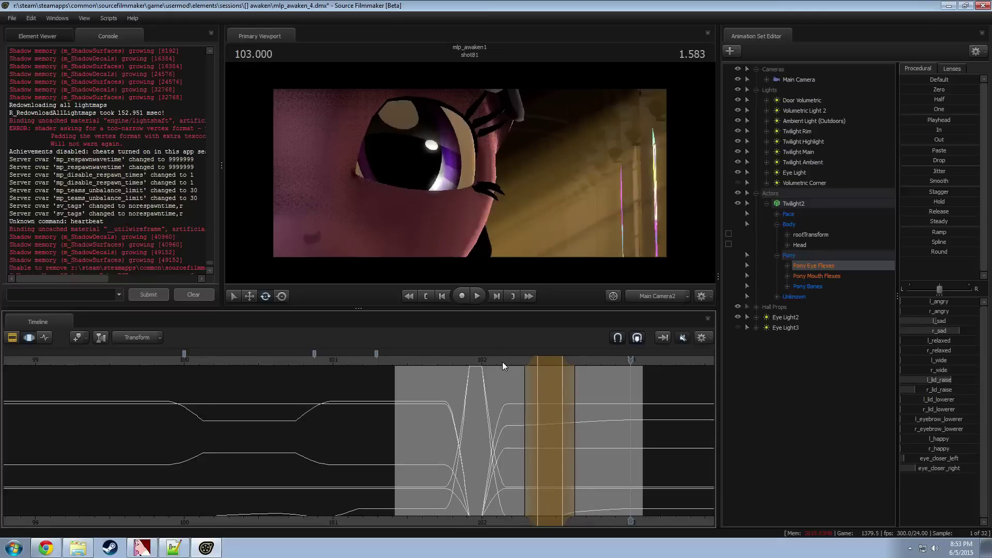
{"action": "left_click_drag", "start_coordinate": [502, 362], "coordinate": [546, 363]}
{"action": "scroll", "coordinate": [543, 381], "scroll_direction": "up", "scroll_amount": 1, "text": "shift"}
{"action": "left_click", "coordinate": [494, 357]}
{"action": "key", "text": "space"}
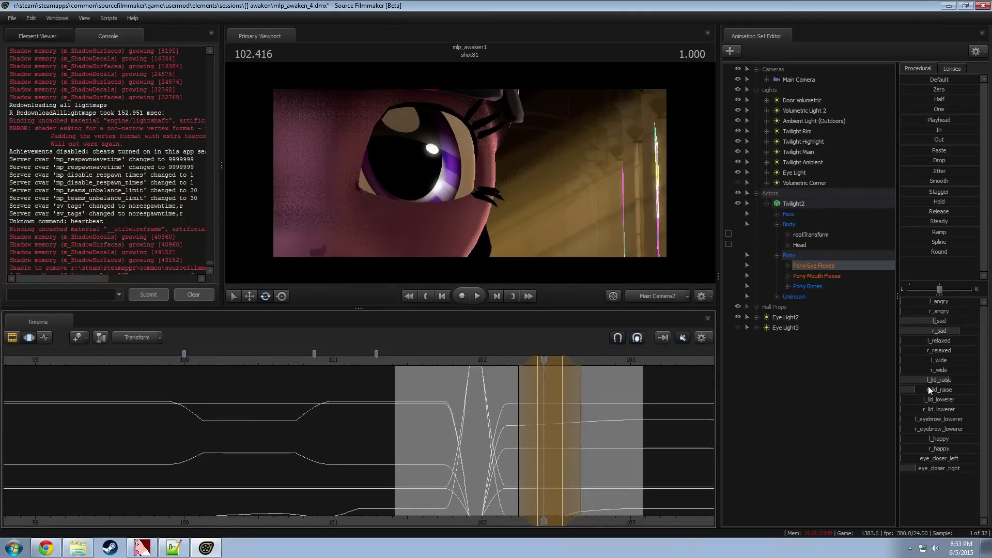
Step: Slightly lower the l_lid_raise and r_lid_raise flexes around 102.416 and play back the blink
{"action": "left_click_drag", "start_coordinate": [927, 388], "coordinate": [940, 382]}
{"action": "key", "text": "ctrl+z"}
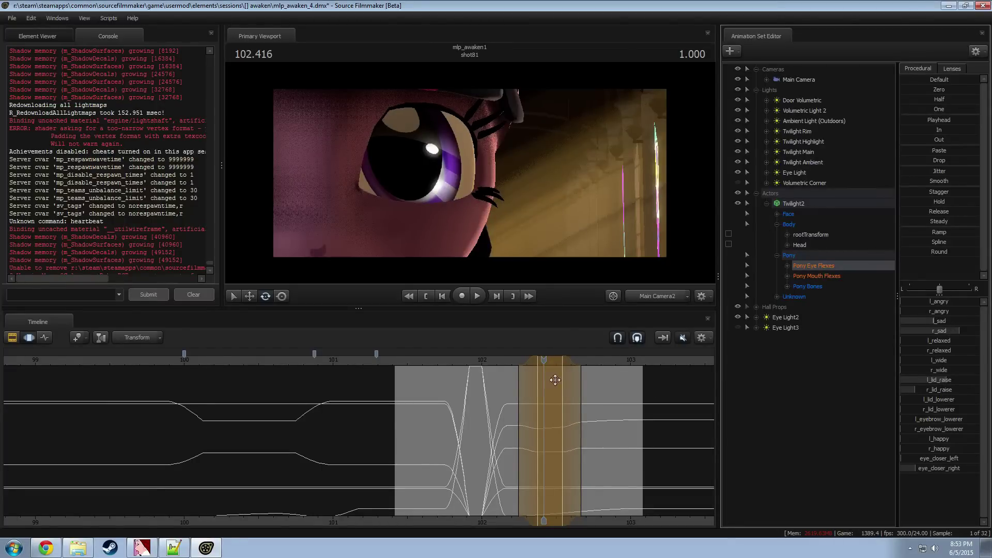
{"action": "left_click", "coordinate": [510, 361]}
{"action": "key", "text": "space"}
{"action": "left_click", "coordinate": [484, 360]}
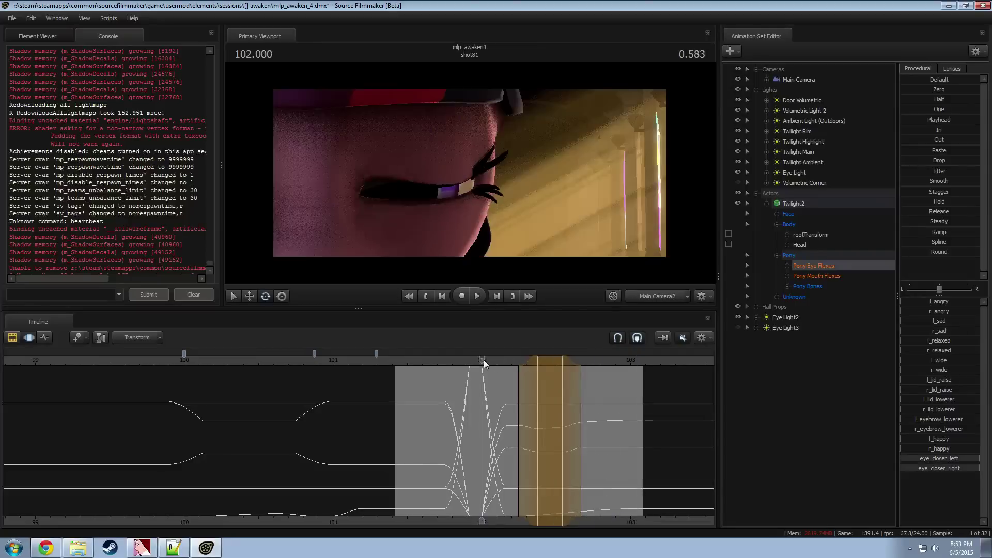
{"action": "key", "text": "space"}
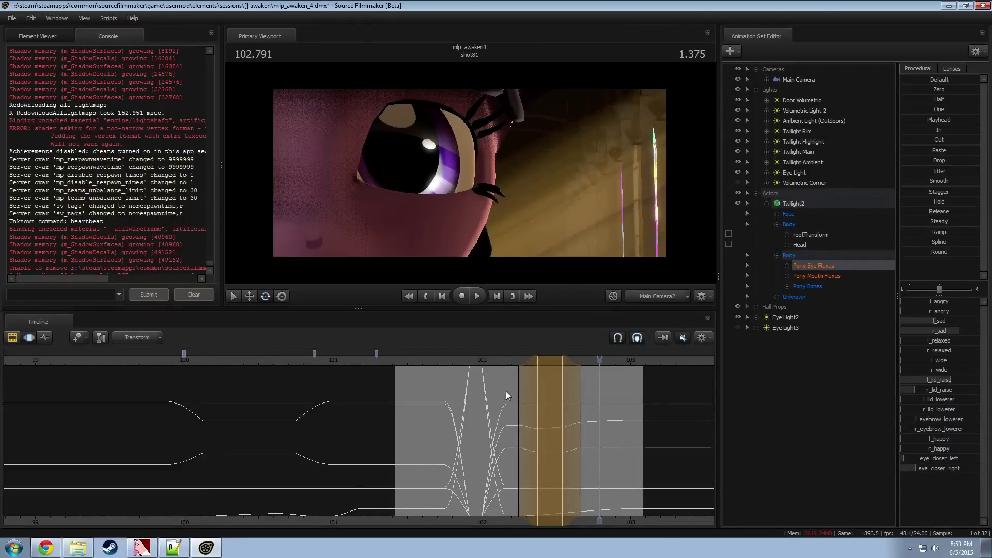
Step: Shift the time selection to around 102.79, slightly increase eye_closer_left and play back the end of the shot
{"action": "mouse_move", "coordinate": [506, 396]}
{"action": "left_mouse_down"}
{"action": "mouse_move", "coordinate": [625, 410]}
{"action": "mouse_move", "coordinate": [617, 410]}
{"action": "left_mouse_up"}
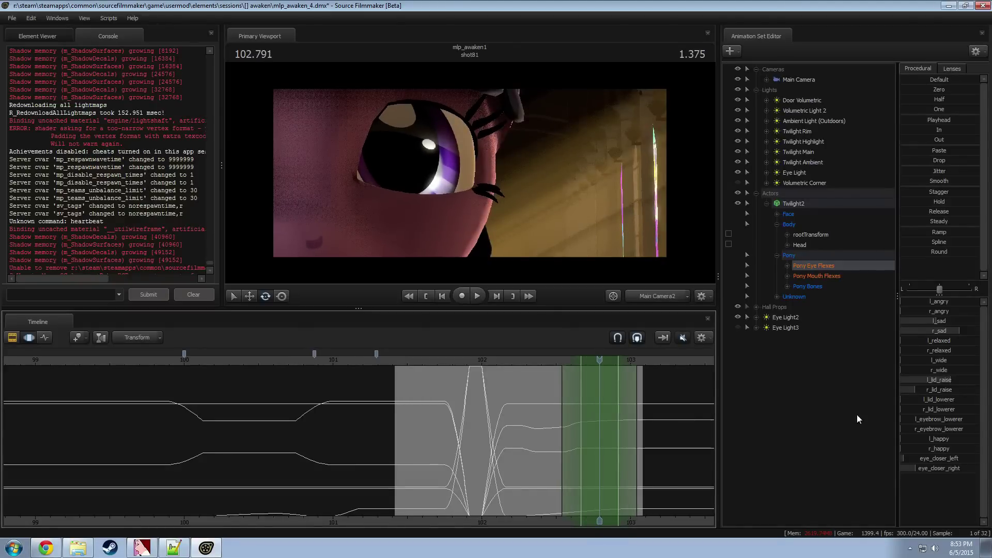
{"action": "left_click_drag", "start_coordinate": [938, 458], "coordinate": [941, 458]}
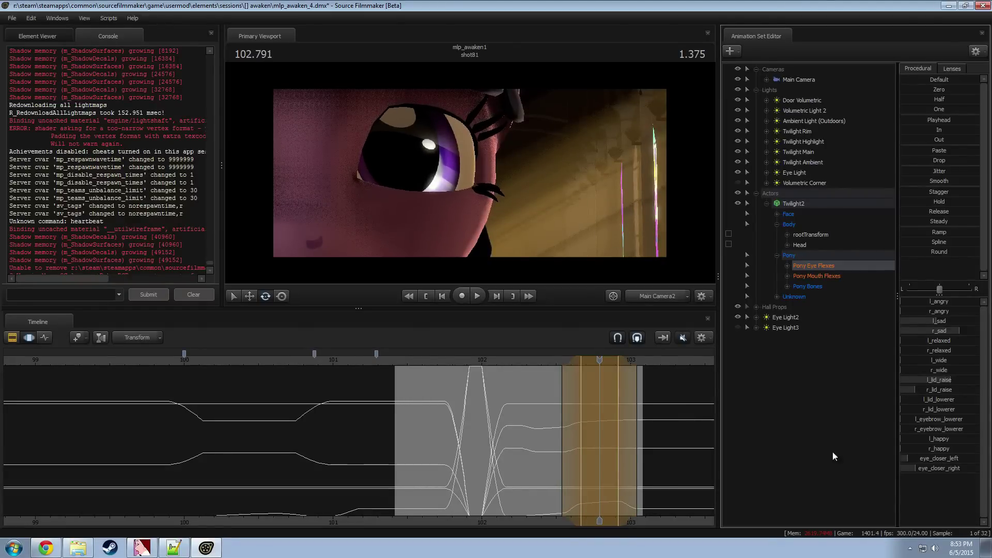
{"action": "left_click", "coordinate": [527, 358]}
{"action": "key", "text": "space"}
{"action": "key", "text": "space"}
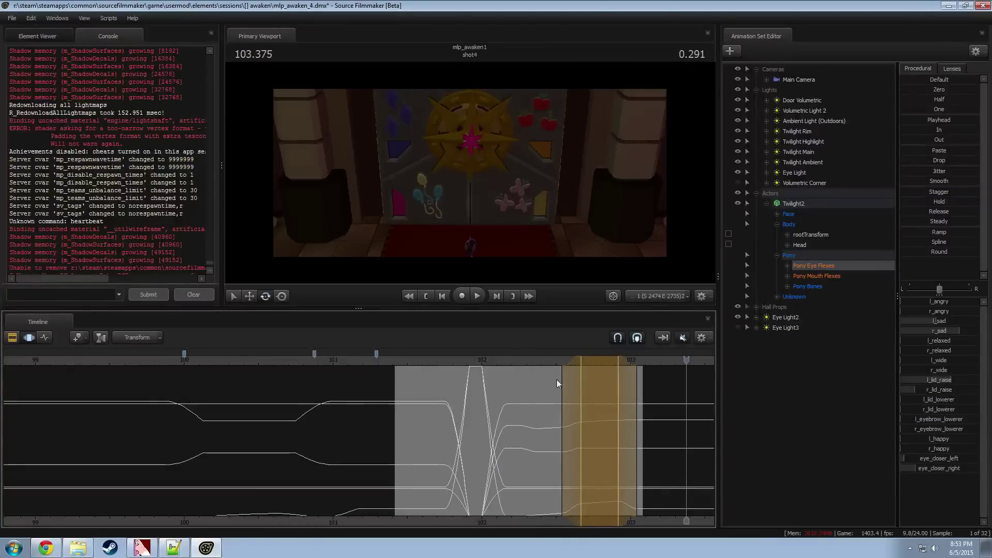
Step: Move the inner start of the time selection to about 102.75 to lengthen the ease-in, and play it back
{"action": "left_click", "coordinate": [564, 405]}
{"action": "left_click", "coordinate": [579, 409]}
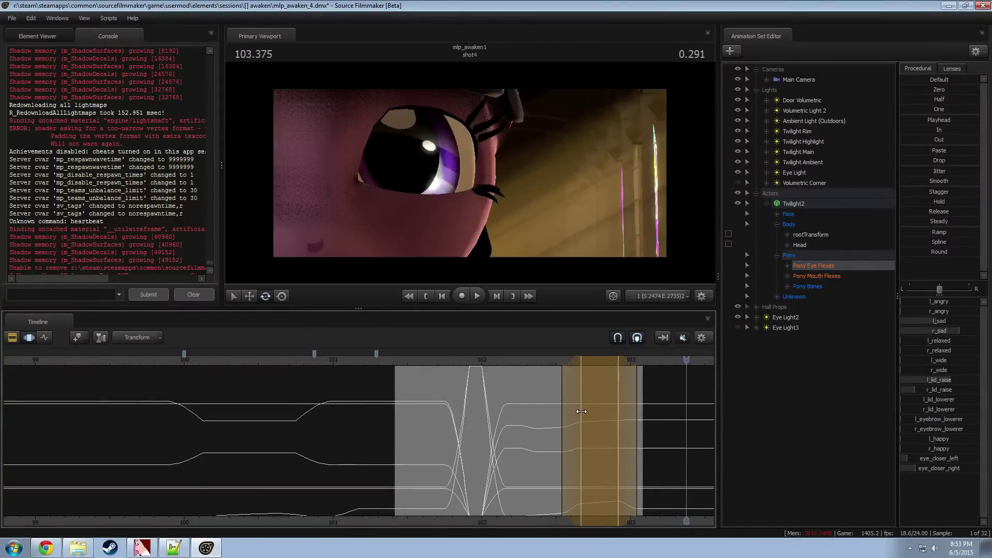
{"action": "left_click_drag", "start_coordinate": [579, 411], "coordinate": [592, 387]}
{"action": "left_click", "coordinate": [544, 358]}
{"action": "key", "text": "space"}
{"action": "key", "text": "space"}
Step: Review the eye animation by replaying and scrubbing through the eye close-up to the end of the shot
{"action": "left_click", "coordinate": [543, 358]}
{"action": "key", "text": "space"}
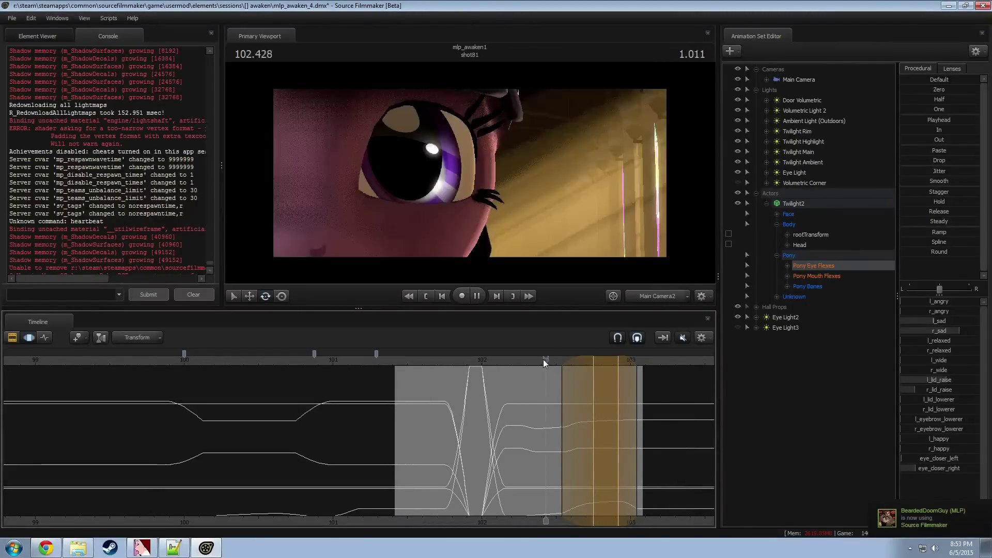
{"action": "key", "text": "space"}
{"action": "key", "text": "space"}
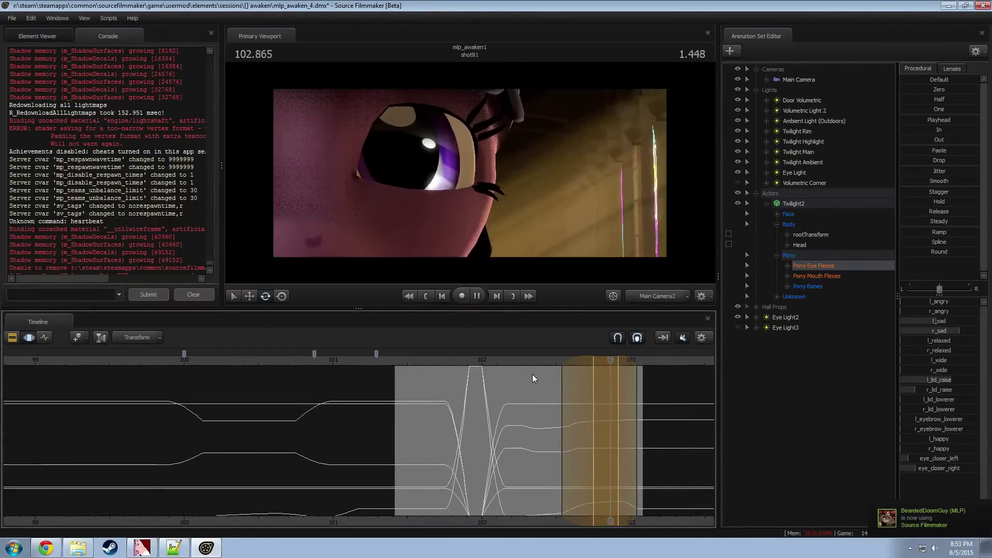
{"action": "left_click", "coordinate": [440, 361]}
{"action": "key", "text": "space"}
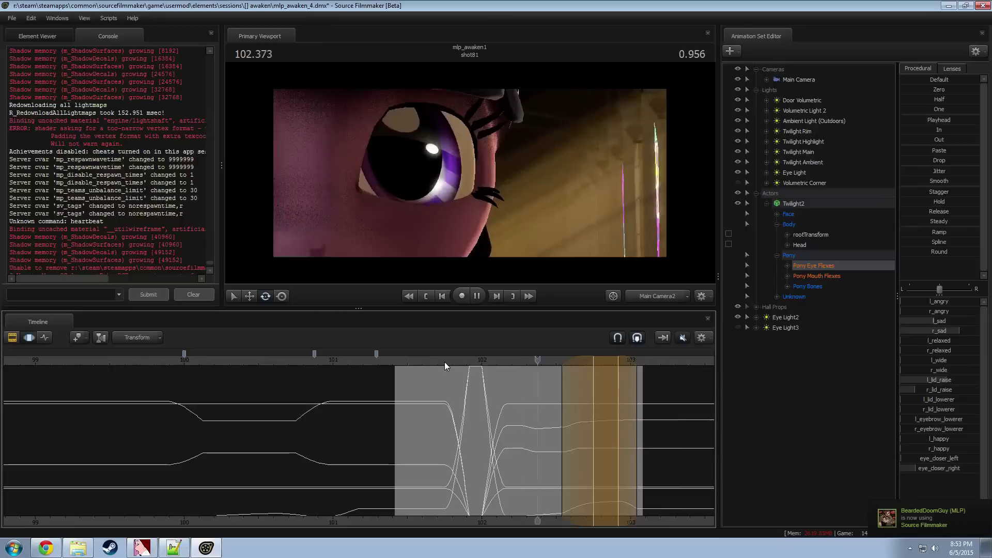
{"action": "key", "text": "space"}
{"action": "key", "text": "shift"}
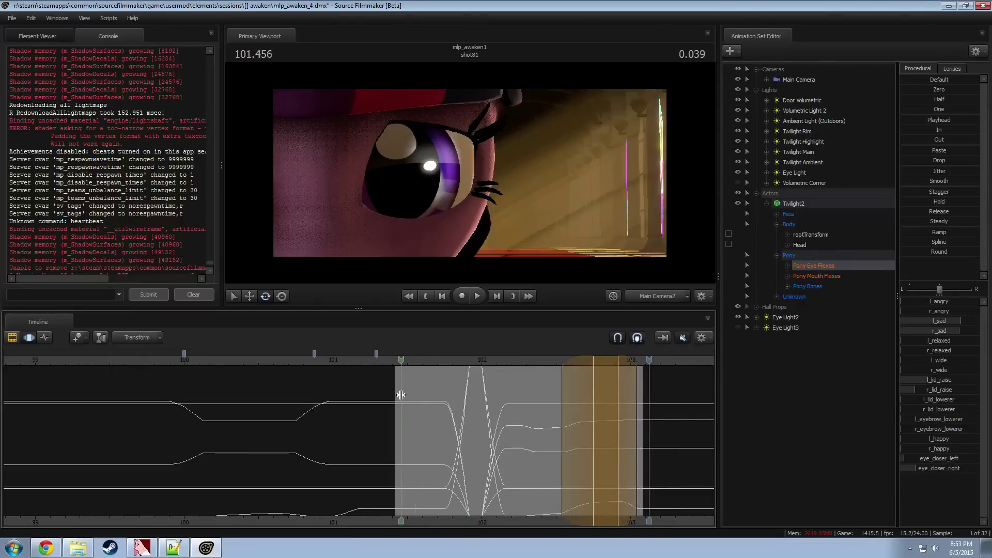
{"action": "left_click_drag", "start_coordinate": [435, 399], "coordinate": [561, 386]}
Step: Select the Main Camera, set a time selection with falloff from about 102.08 past the shot's end, and view through the Work Camera
{"action": "left_click", "coordinate": [798, 80]}
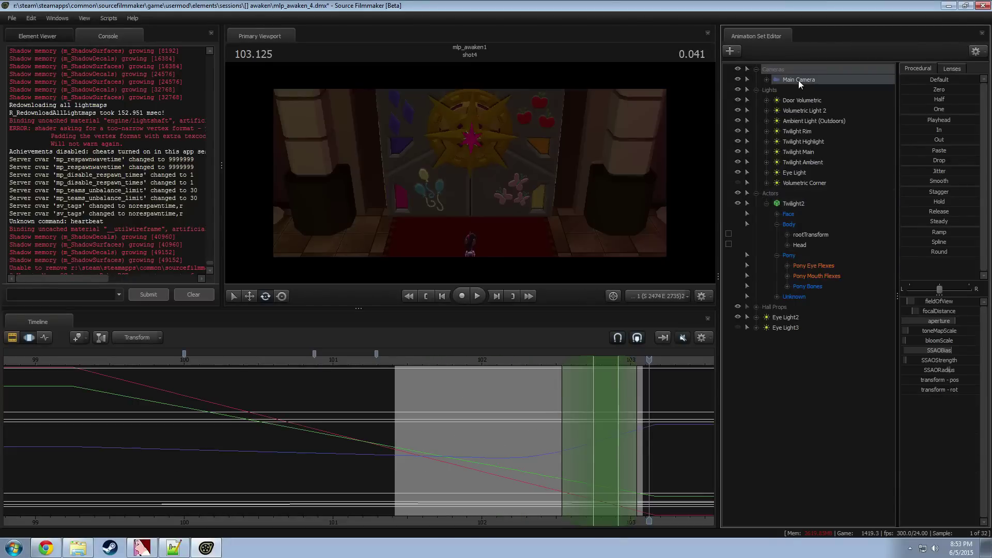
{"action": "left_click_drag", "start_coordinate": [490, 480], "coordinate": [493, 457]}
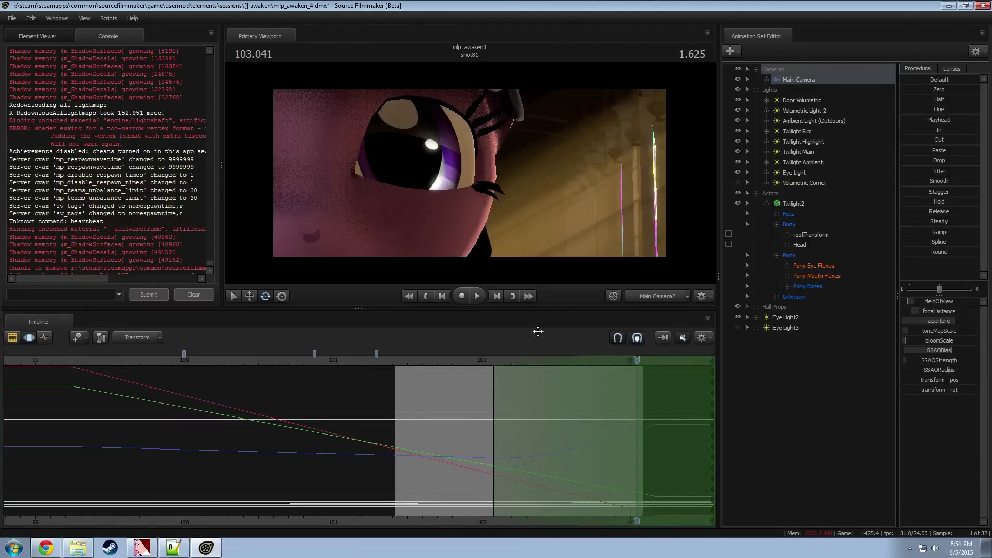
{"action": "left_click_drag", "start_coordinate": [554, 235], "coordinate": [554, 235]}
{"action": "left_click", "coordinate": [653, 295]}
Step: Rotate the Main Camera slightly at 103.041, undoing unwanted trial changes
{"action": "left_click_drag", "start_coordinate": [480, 190], "coordinate": [475, 186]}
{"action": "key", "text": "s"}
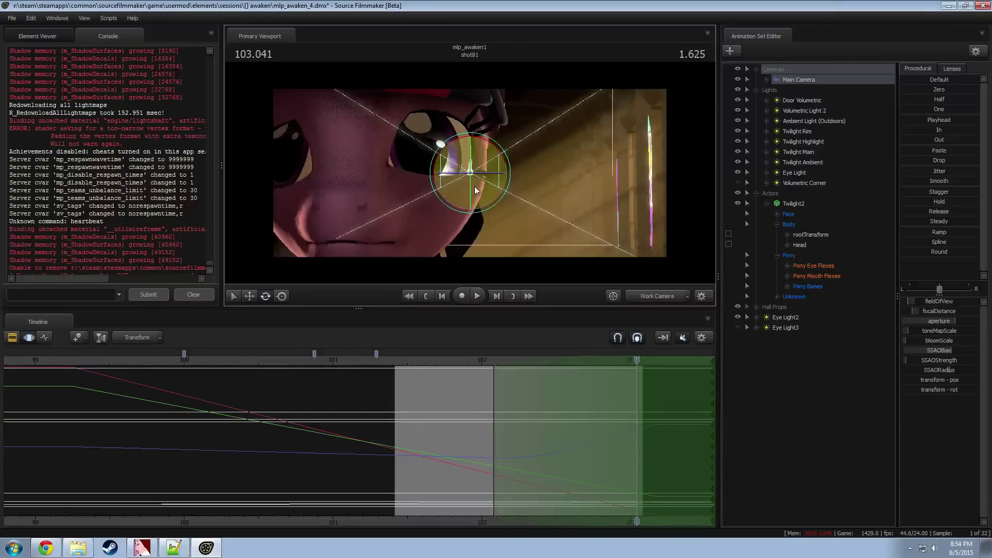
{"action": "key", "text": "ctrl+z"}
{"action": "left_click", "coordinate": [642, 382]}
{"action": "key", "text": "ctrl+z"}
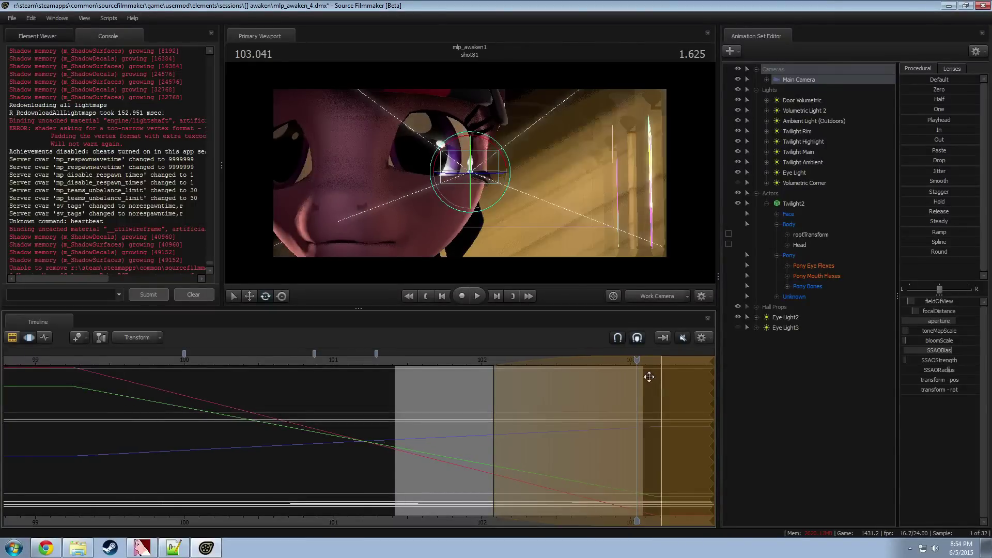
Step: Switch the viewport back to the Main Camera and play the shot from about 101.8
{"action": "left_click", "coordinate": [655, 295]}
{"action": "left_click", "coordinate": [651, 282]}
{"action": "left_click", "coordinate": [454, 360]}
{"action": "key", "text": "space"}
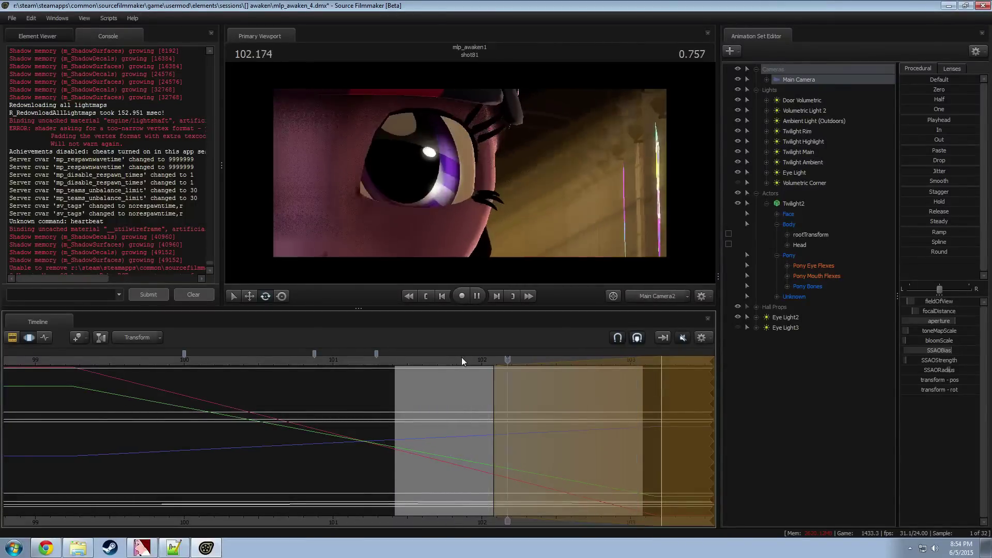
Step: Set the time selection's falloff to run from about 102.08 to 103.041 and tilt the Main Camera slightly at 103.041
{"action": "key", "text": "space"}
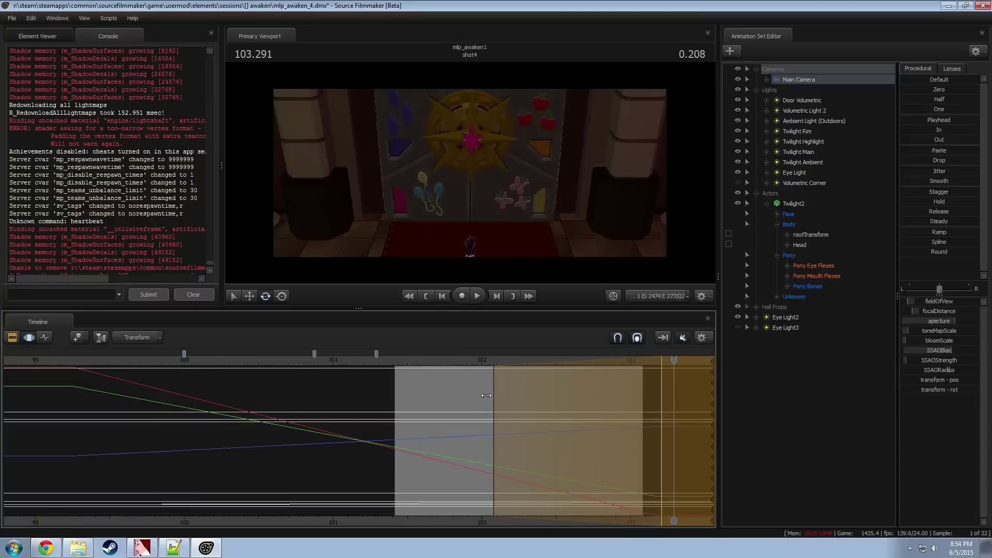
{"action": "left_click", "coordinate": [471, 359]}
{"action": "key", "text": "ctrl+y"}
{"action": "left_click_drag", "start_coordinate": [472, 359], "coordinate": [597, 389]}
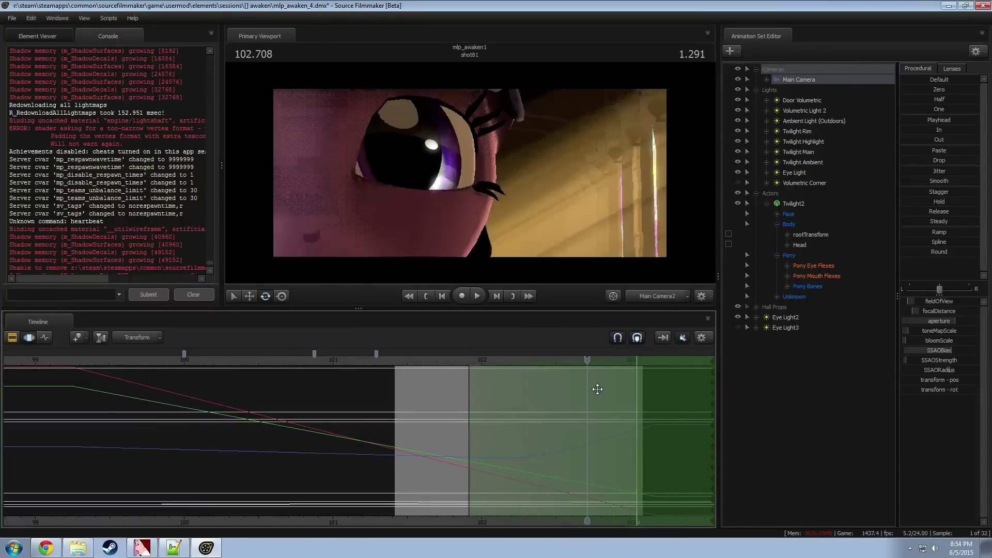
{"action": "left_click_drag", "start_coordinate": [469, 393], "coordinate": [493, 394]}
{"action": "left_click_drag", "start_coordinate": [587, 363], "coordinate": [636, 367]}
{"action": "left_click_drag", "start_coordinate": [573, 232], "coordinate": [572, 218]}
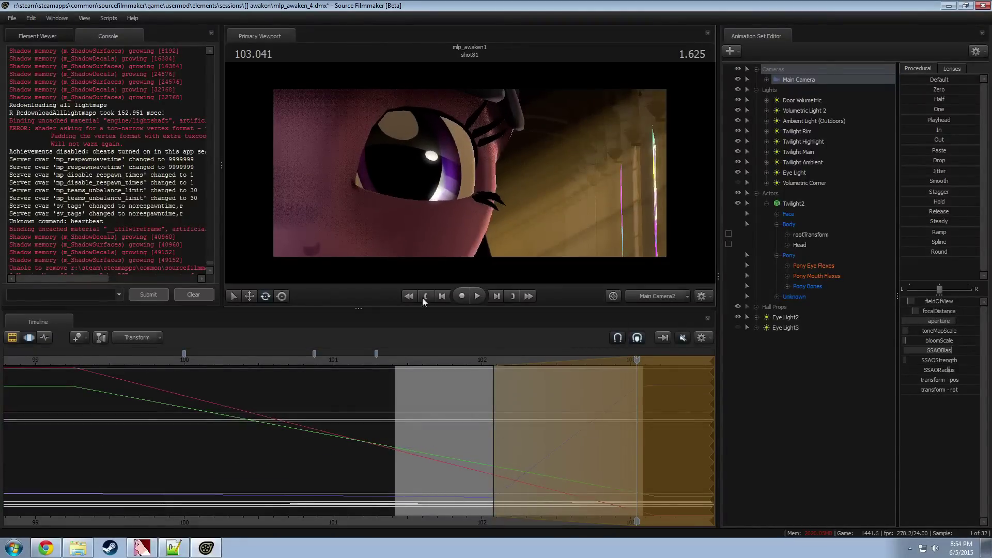
Step: Play the end of the eye shot and return the playhead to the shot's start at 101.416
{"action": "key", "text": "space"}
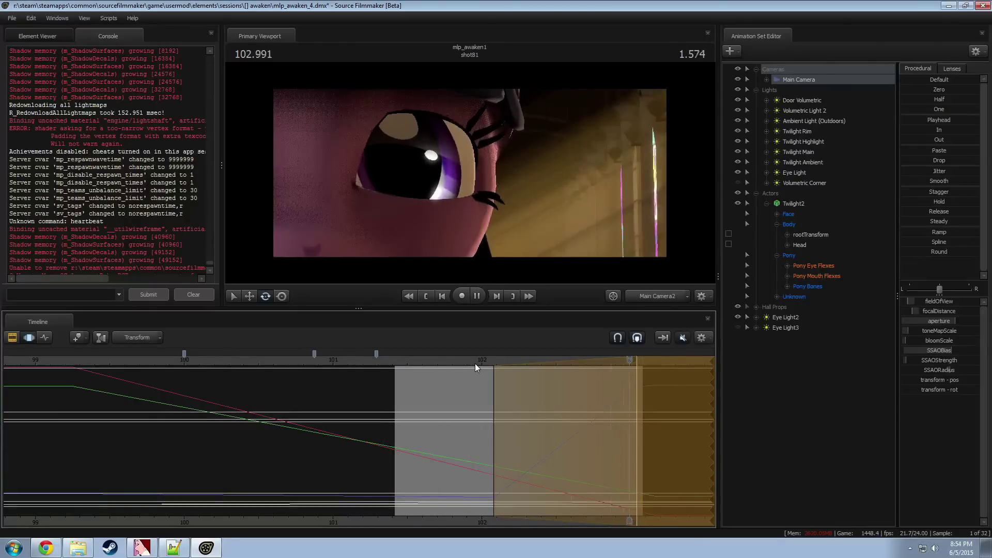
{"action": "key", "text": "space"}
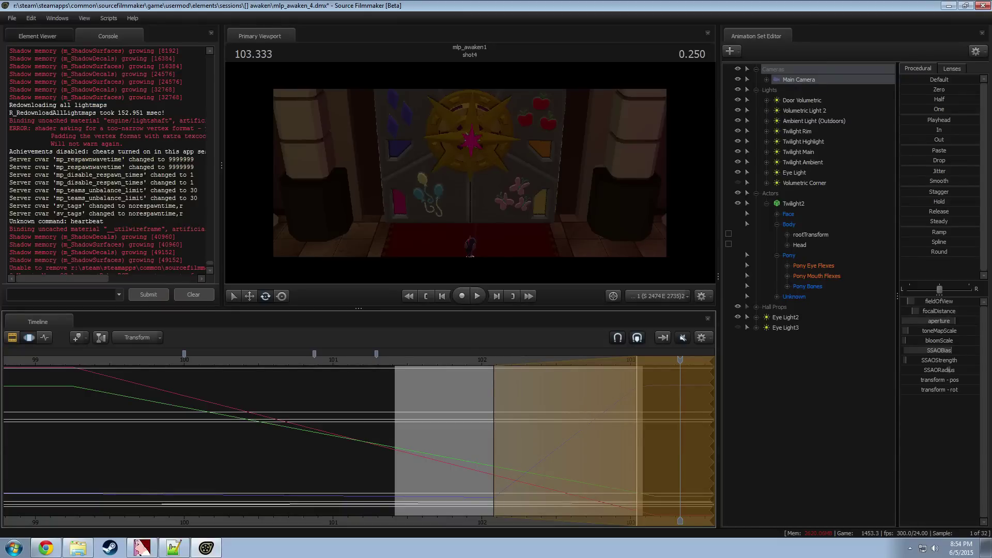
{"action": "mouse_move", "coordinate": [408, 361]}
{"action": "left_mouse_down"}
{"action": "mouse_move", "coordinate": [398, 360]}
{"action": "mouse_move", "coordinate": [494, 355]}
{"action": "mouse_move", "coordinate": [395, 370]}
{"action": "left_mouse_up"}
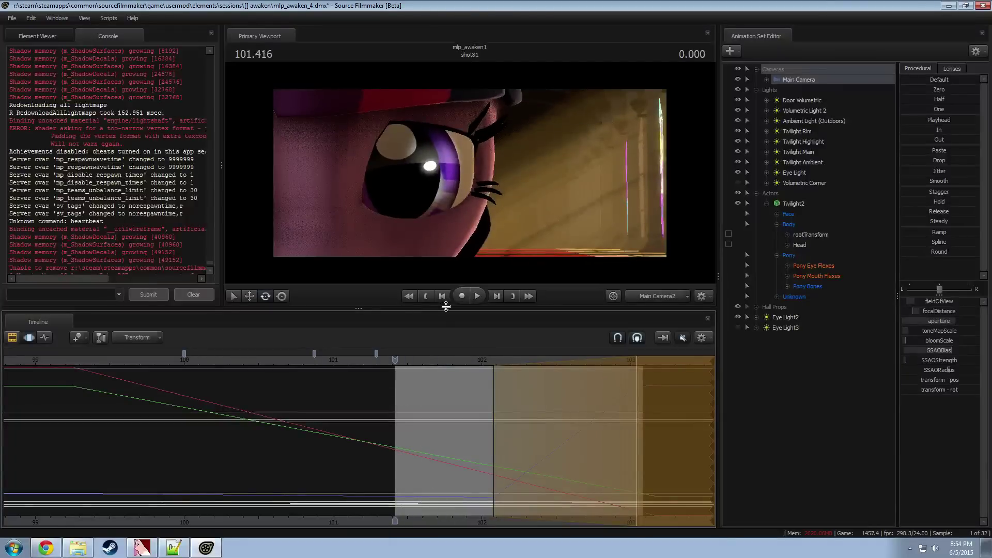
Step: Enlarge the primary viewport, switch to the clip editor, and review shot81 by playing it from 101.458 and scrubbing to about 102.29
{"action": "left_click_drag", "start_coordinate": [445, 310], "coordinate": [445, 368]}
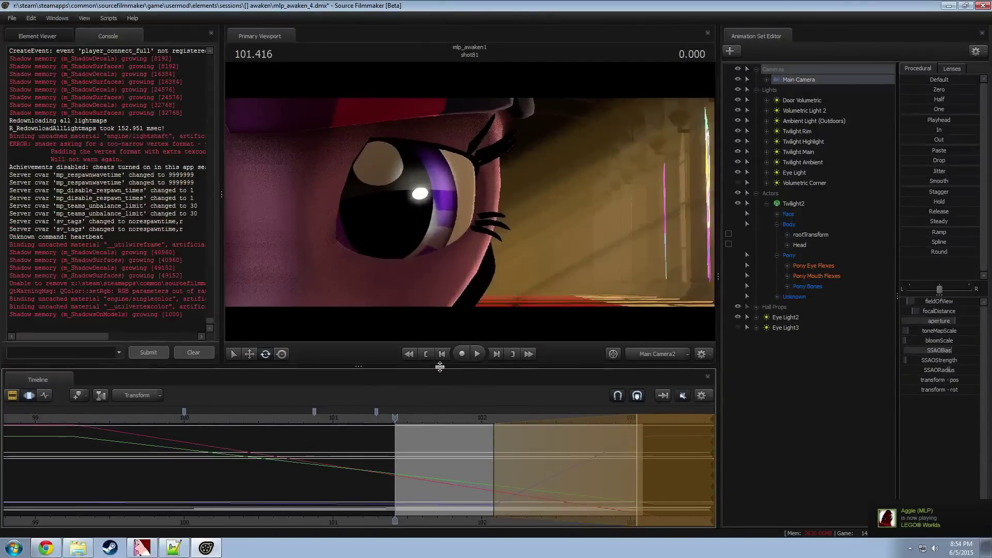
{"action": "left_click", "coordinate": [401, 417]}
{"action": "key", "text": "F2"}
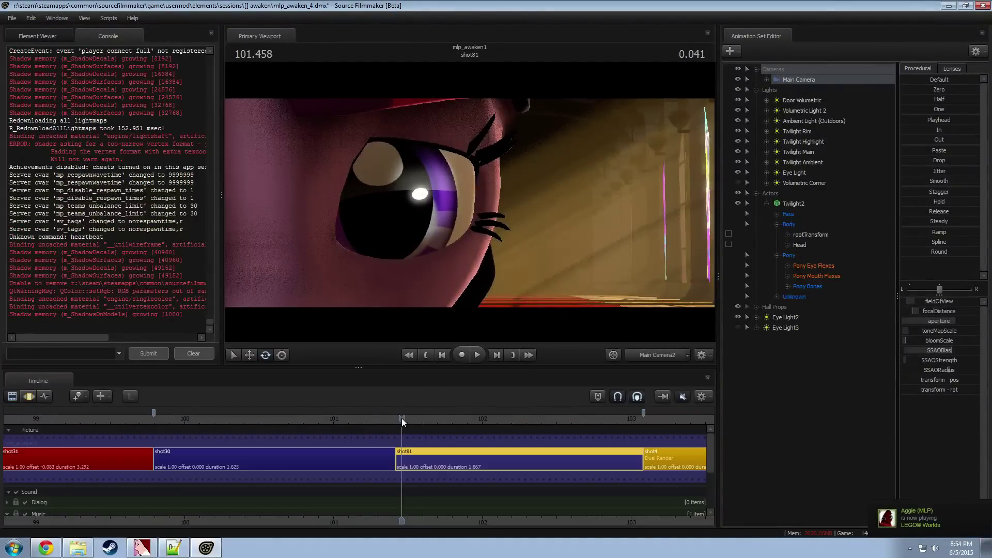
{"action": "key", "text": "space"}
{"action": "key", "text": "space"}
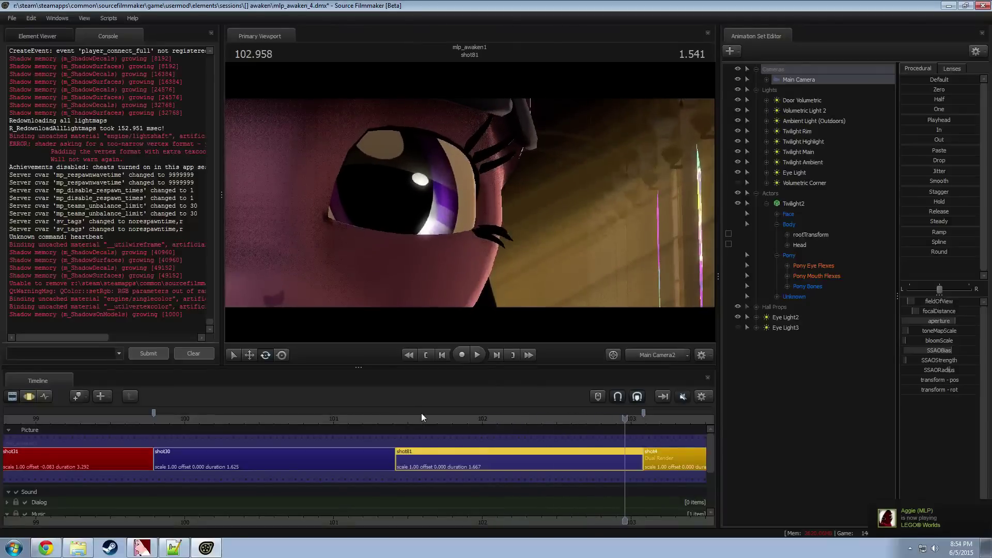
{"action": "left_click", "coordinate": [401, 418]}
{"action": "left_click_drag", "start_coordinate": [401, 417], "coordinate": [527, 420]}
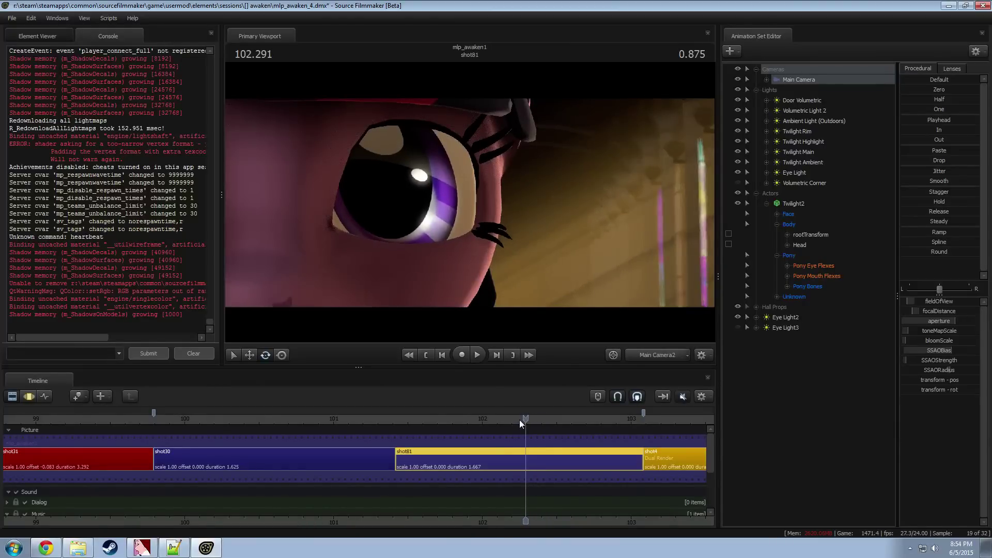
Step: Select Eye Light2, set a time selection from about 101.95 past the shot's end, and re-aim the light slightly at 102.750 through its view
{"action": "left_click", "coordinate": [797, 319]}
{"action": "key", "text": "F3"}
{"action": "left_click", "coordinate": [530, 458]}
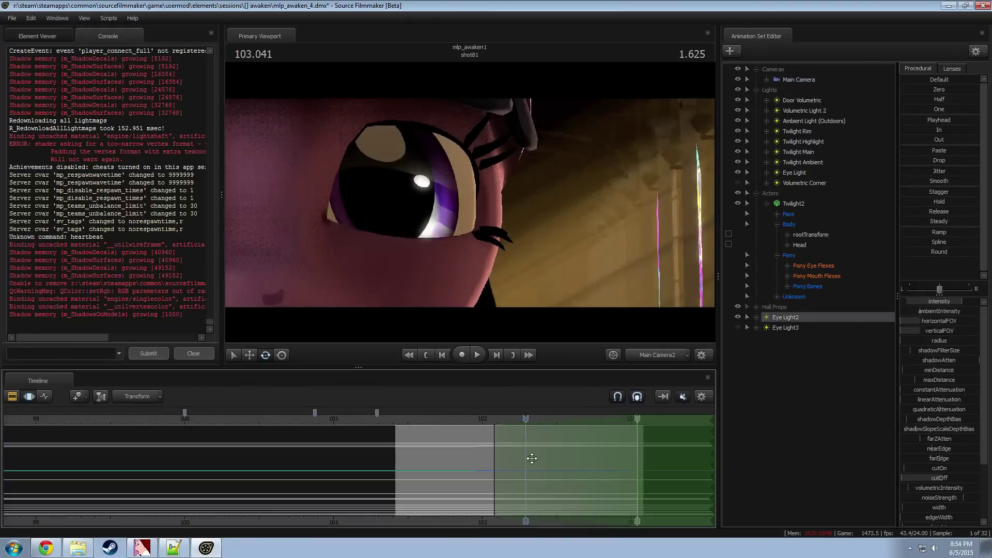
{"action": "key", "text": "ctrl+a"}
{"action": "left_click_drag", "start_coordinate": [497, 450], "coordinate": [893, 452]}
{"action": "left_click_drag", "start_coordinate": [476, 416], "coordinate": [594, 424]}
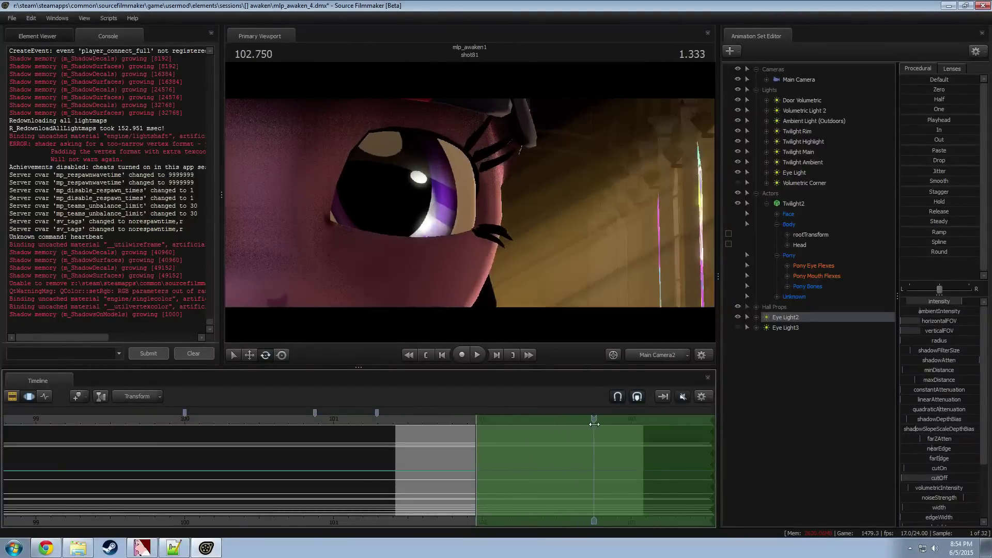
{"action": "left_click_drag", "start_coordinate": [797, 314], "coordinate": [560, 204]}
{"action": "left_click_drag", "start_coordinate": [470, 205], "coordinate": [467, 199]}
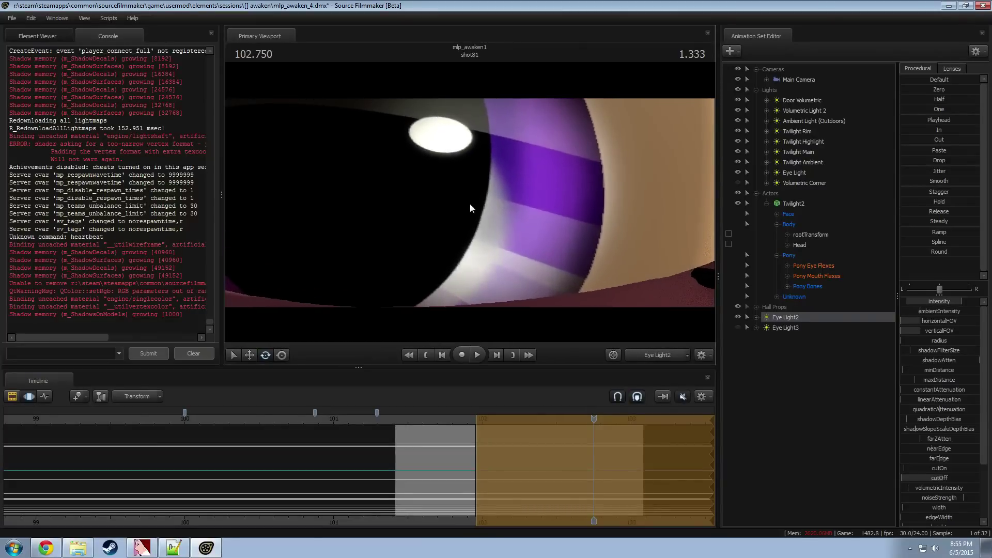
Step: View through the Work Camera, select Twilight2's face controls, and set a time selection with falloff from about 101.79 to 102.12 around the blink
{"action": "left_click", "coordinate": [653, 355]}
{"action": "left_click_drag", "start_coordinate": [491, 429], "coordinate": [483, 463]}
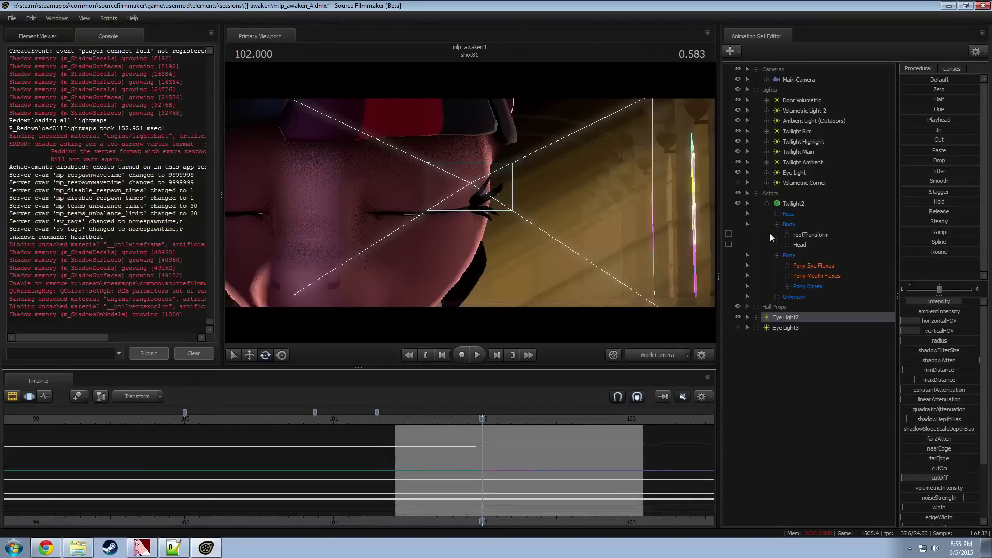
{"action": "left_click", "coordinate": [776, 214]}
{"action": "left_click", "coordinate": [788, 215]}
{"action": "scroll", "coordinate": [471, 464], "scroll_direction": "up", "scroll_amount": 6}
{"action": "left_click_drag", "start_coordinate": [466, 467], "coordinate": [473, 472]}
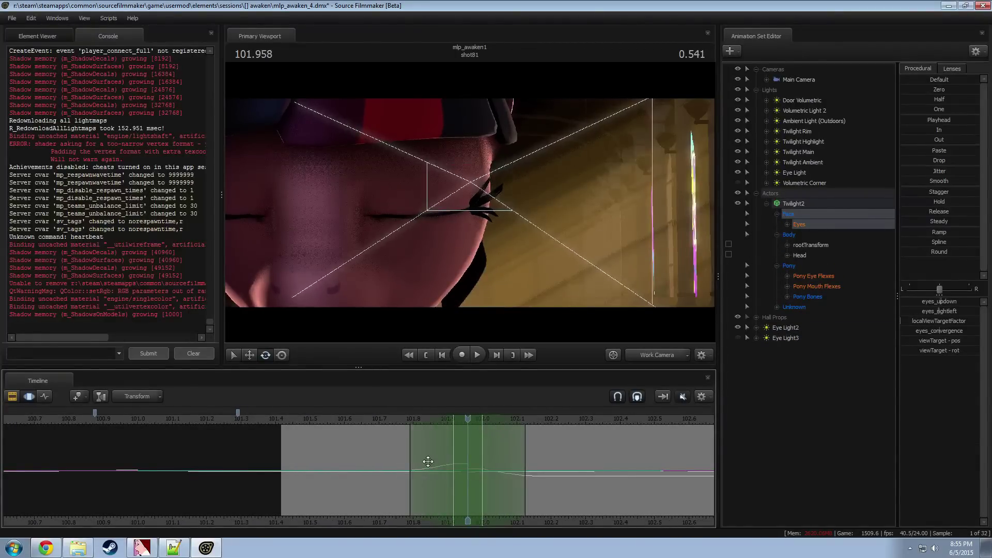
{"action": "left_click_drag", "start_coordinate": [412, 461], "coordinate": [469, 468]}
Step: Look through Eye Light2 and re-aim it vertically at 101.958 to match the closed eye
{"action": "double_click", "coordinate": [785, 328]}
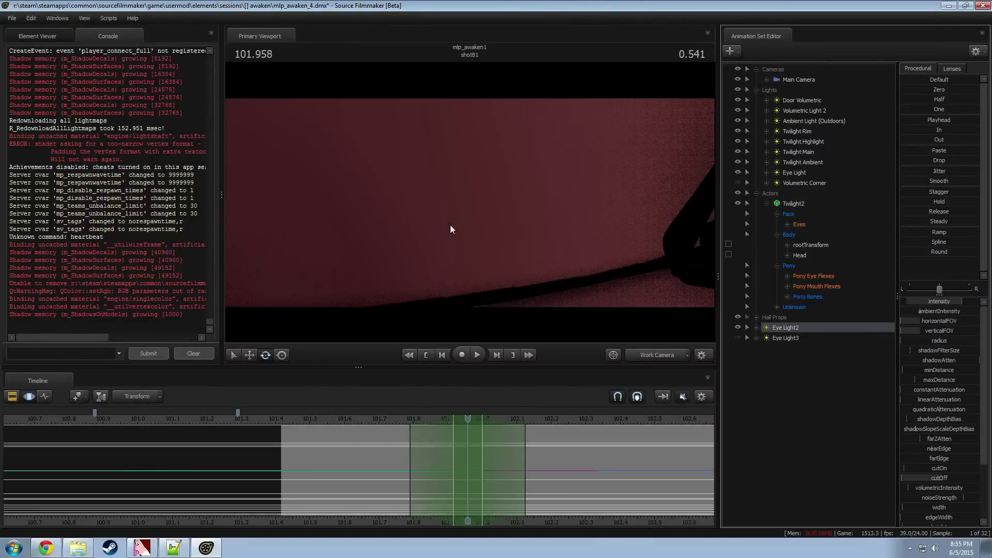
{"action": "left_click_drag", "start_coordinate": [470, 203], "coordinate": [469, 274]}
{"action": "key", "text": "shift"}
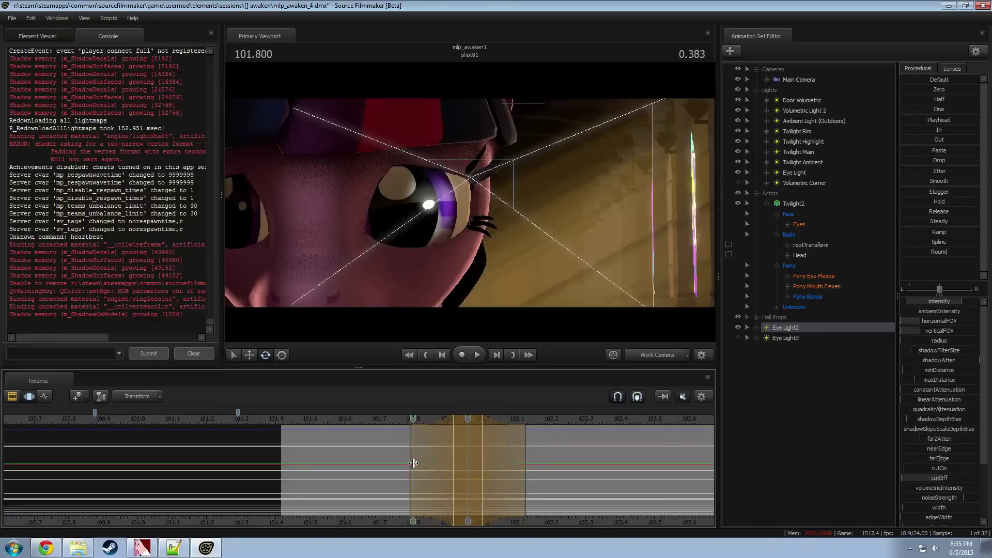
Step: Start the time selection at about 101.958 and check Eye Light2 through the blink up to 102.041 from the Work Camera
{"action": "left_click_drag", "start_coordinate": [517, 467], "coordinate": [468, 465]}
{"action": "left_click_drag", "start_coordinate": [402, 443], "coordinate": [493, 424]}
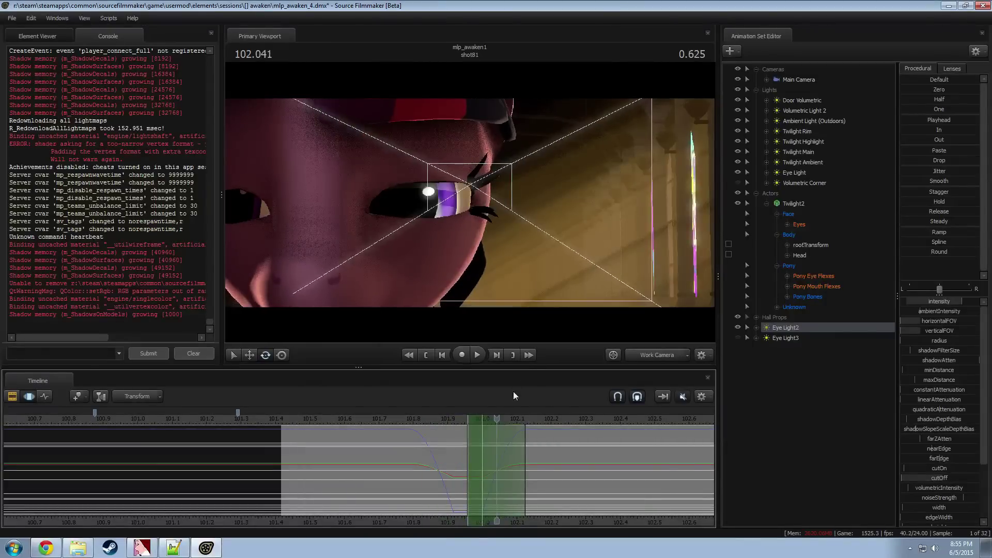
{"action": "left_click_drag", "start_coordinate": [798, 326], "coordinate": [566, 336]}
{"action": "left_click", "coordinate": [653, 354]}
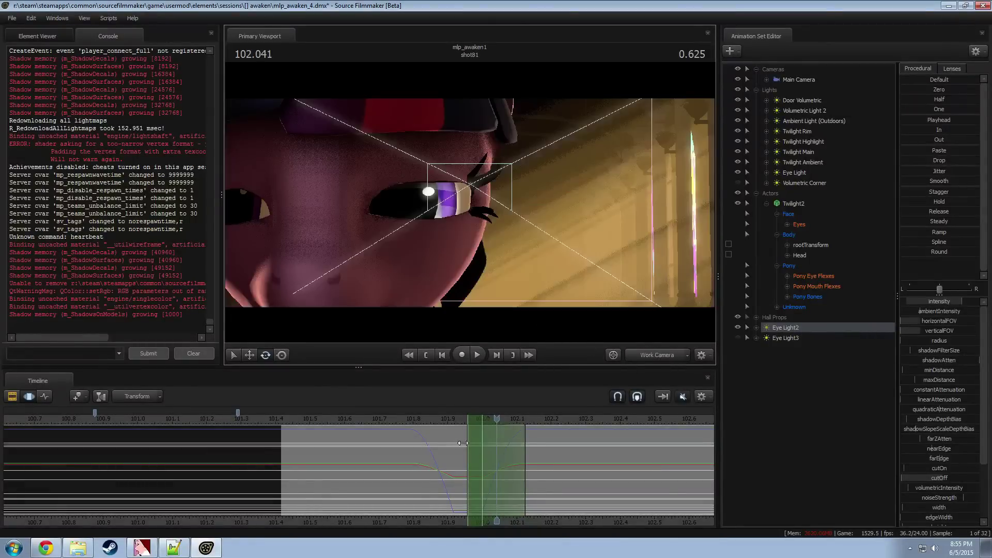
{"action": "left_click_drag", "start_coordinate": [462, 440], "coordinate": [553, 440]}
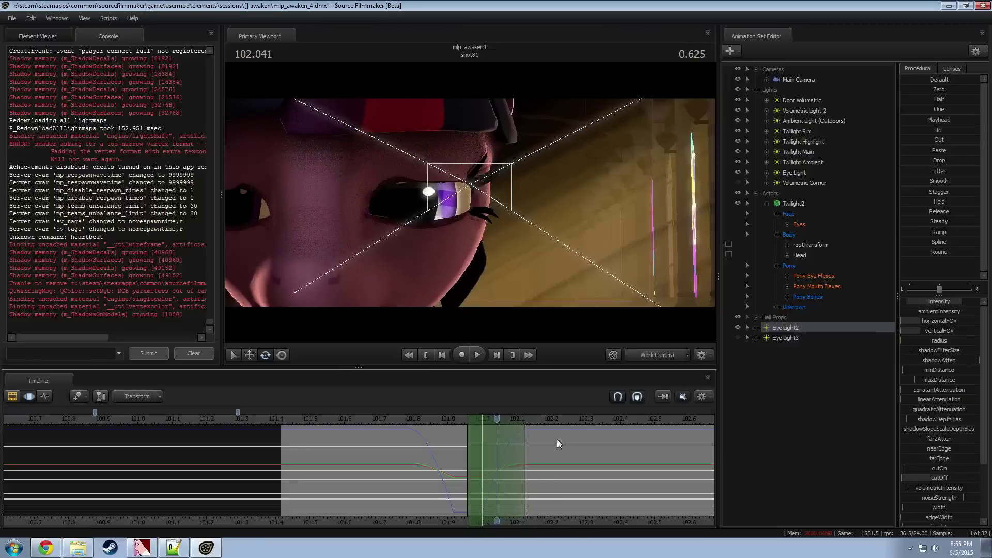
Step: Pull the Work Camera back from Twilight, go to 102.000, and look around the hall near Eye Light2
{"action": "left_click", "coordinate": [564, 299]}
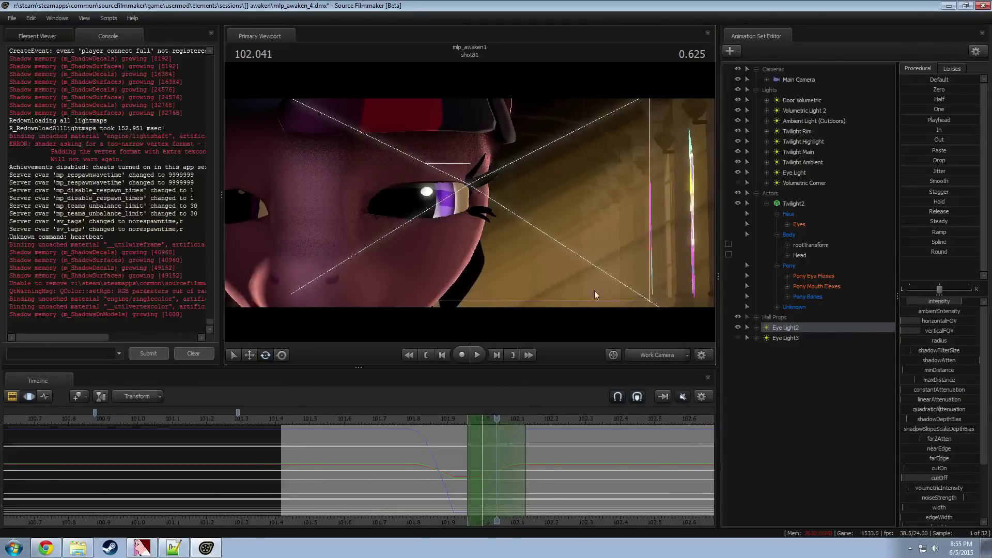
{"action": "key", "text": "s"}
{"action": "left_click_drag", "start_coordinate": [594, 290], "coordinate": [471, 207]}
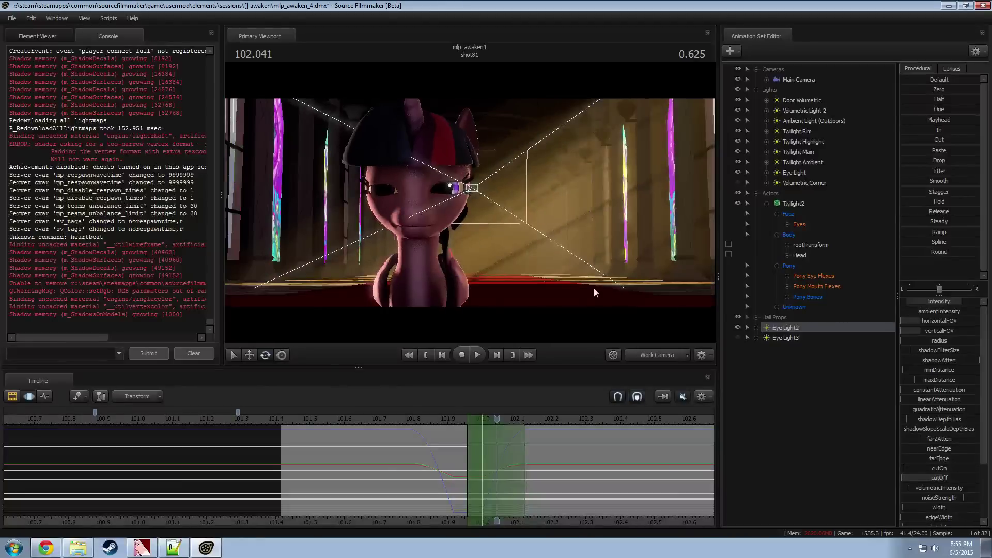
{"action": "key", "text": "F2"}
{"action": "key", "text": "F3"}
{"action": "left_click_drag", "start_coordinate": [496, 418], "coordinate": [482, 418]}
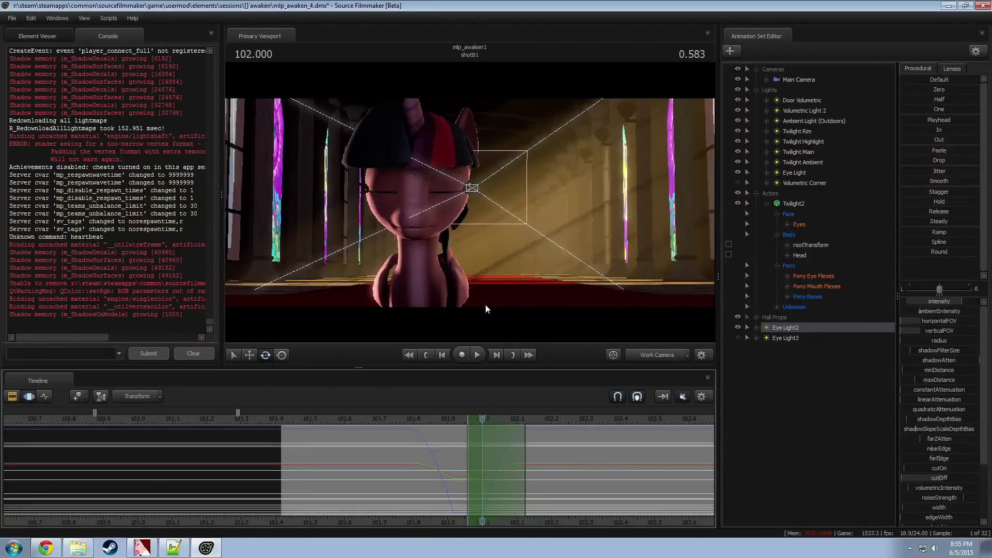
{"action": "left_click_drag", "start_coordinate": [485, 309], "coordinate": [478, 213]}
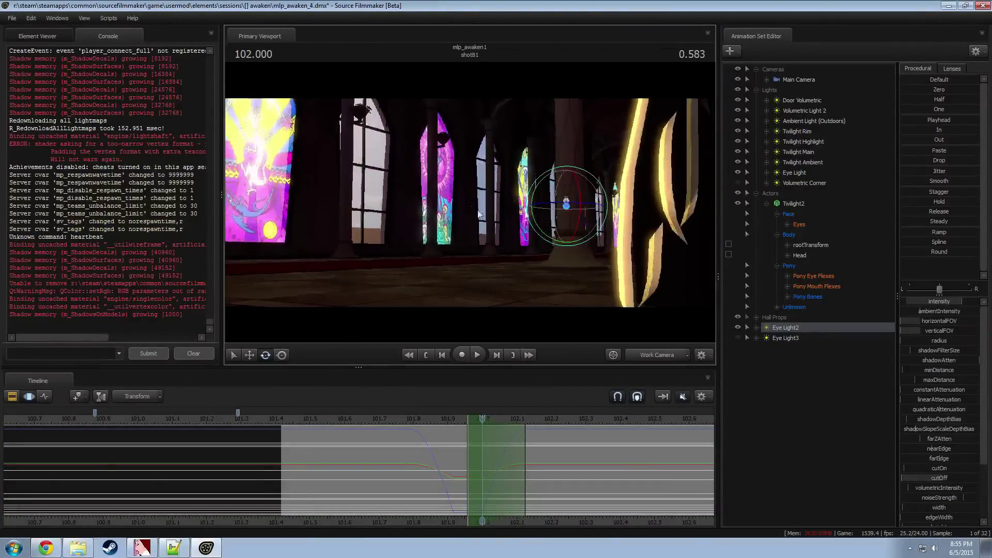
{"action": "left_click_drag", "start_coordinate": [410, 218], "coordinate": [460, 228]}
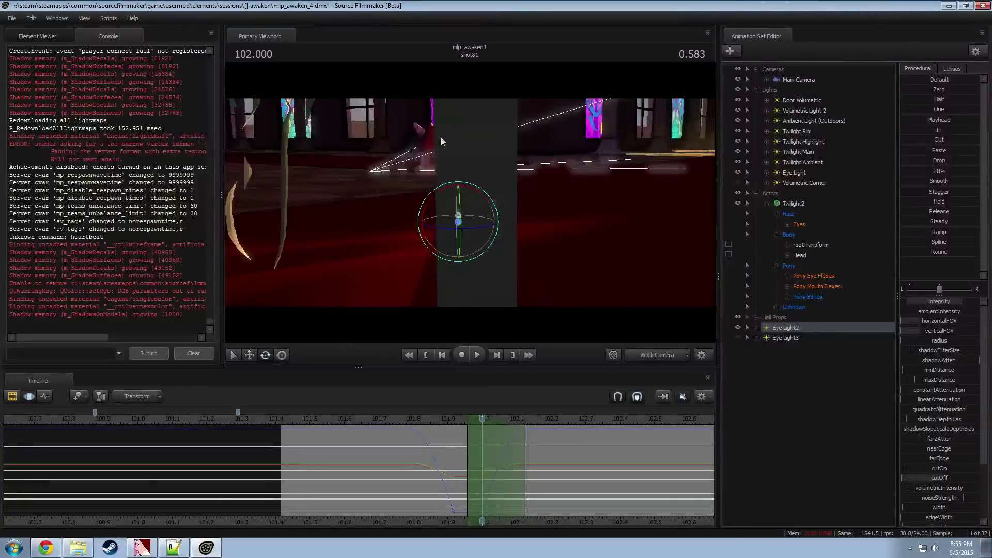
{"action": "left_click_drag", "start_coordinate": [441, 138], "coordinate": [429, 132]}
Step: View through Eye Light2 at 102.000 and re-aim it slightly on the closed eye
{"action": "left_click_drag", "start_coordinate": [796, 332], "coordinate": [495, 278]}
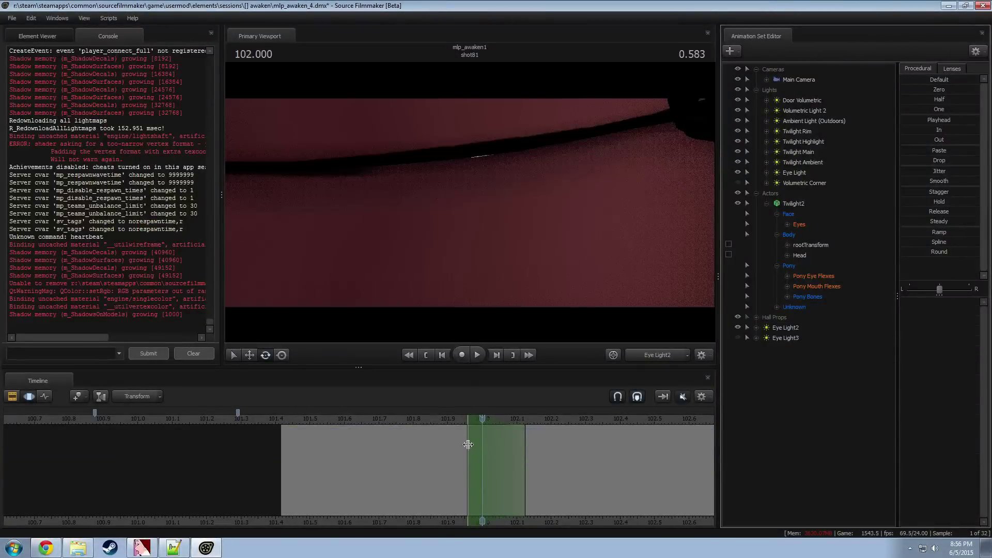
{"action": "mouse_move", "coordinate": [489, 418]}
{"action": "left_mouse_down"}
{"action": "mouse_move", "coordinate": [410, 424]}
{"action": "mouse_move", "coordinate": [534, 436]}
{"action": "mouse_move", "coordinate": [482, 433]}
{"action": "left_mouse_up"}
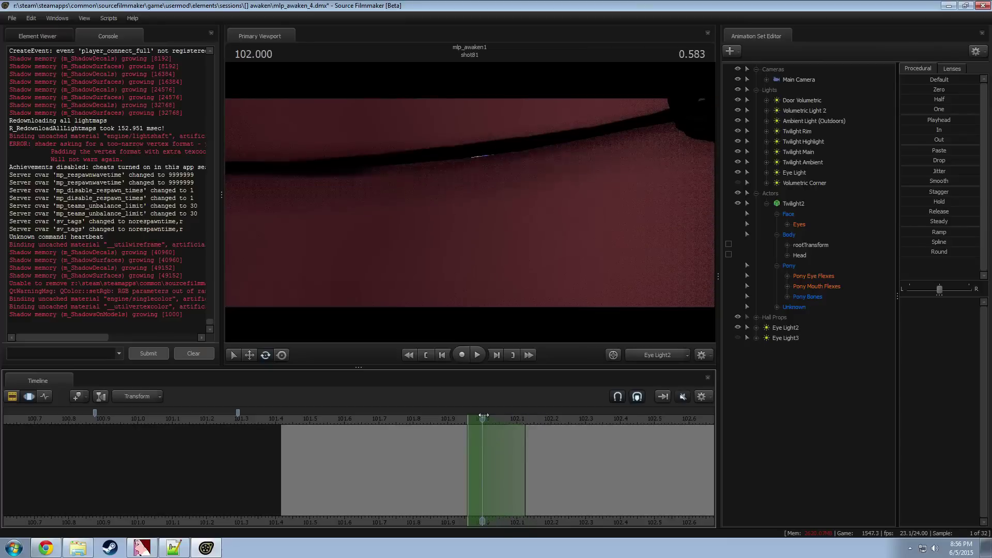
{"action": "left_click", "coordinate": [775, 326]}
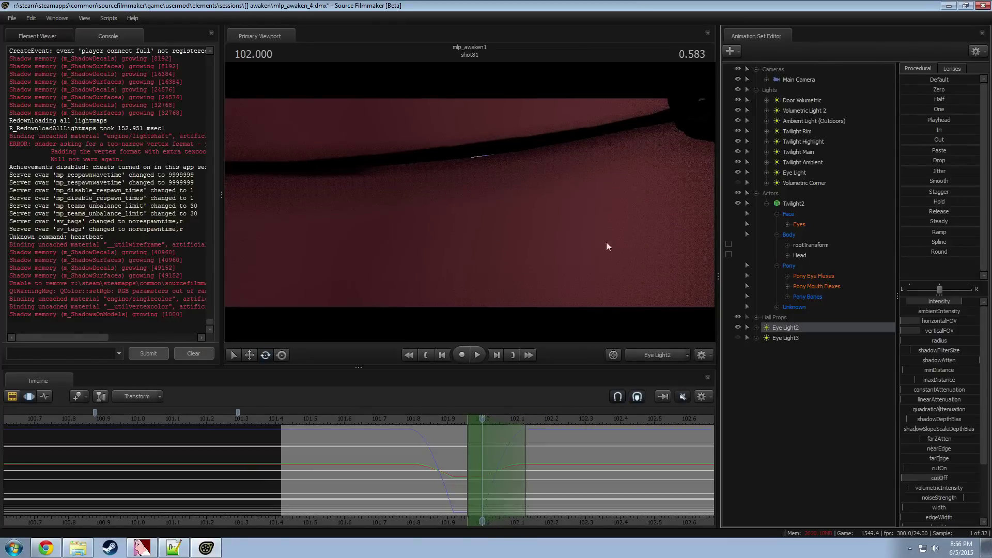
{"action": "left_click_drag", "start_coordinate": [606, 241], "coordinate": [469, 203]}
Step: Switch the viewport back to the Main Camera and extend the Eye Light2 adjustment's falloff to about 102.54
{"action": "left_click", "coordinate": [645, 355]}
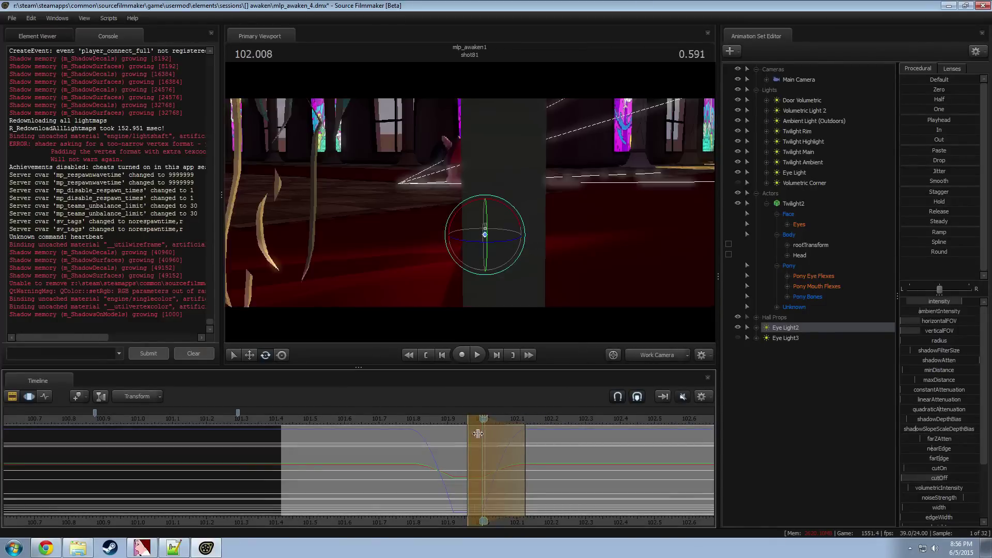
{"action": "left_click", "coordinate": [639, 365]}
{"action": "left_click", "coordinate": [452, 454]}
{"action": "left_click_drag", "start_coordinate": [452, 454], "coordinate": [596, 473]}
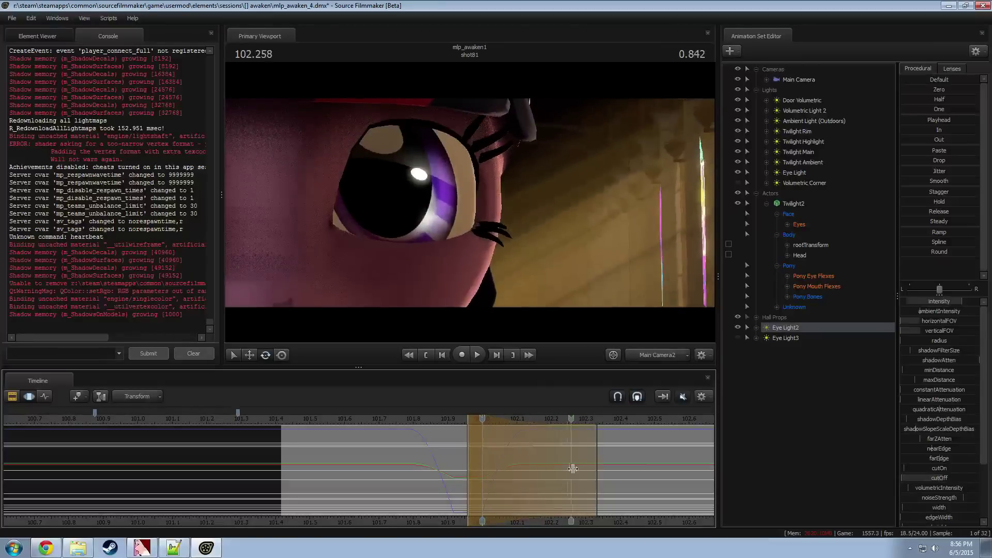
{"action": "left_click_drag", "start_coordinate": [592, 472], "coordinate": [634, 468]}
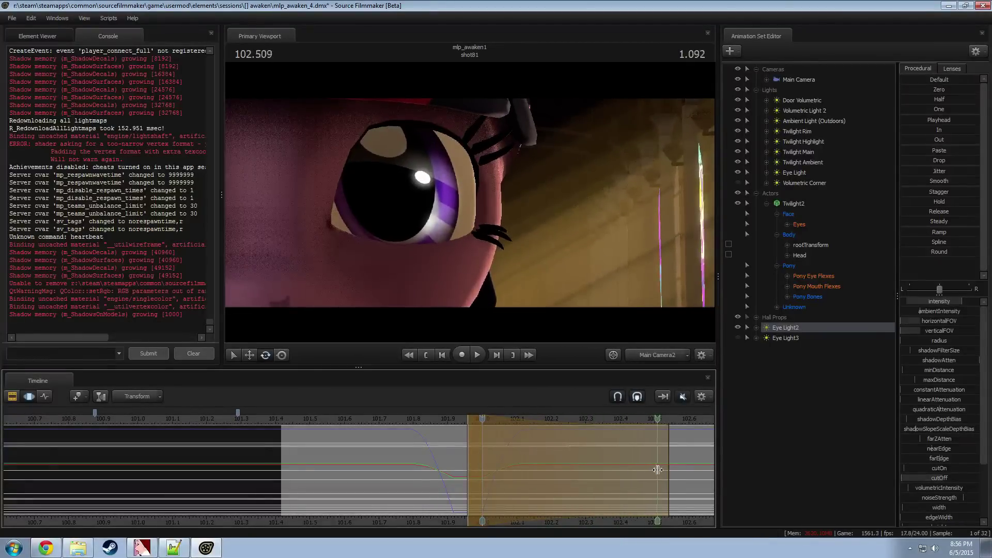
Step: Play the eye shot to its end, then replay it in the clip editor from about 102.291
{"action": "scroll", "coordinate": [619, 472], "scroll_direction": "down", "scroll_amount": 6}
{"action": "key", "text": "space"}
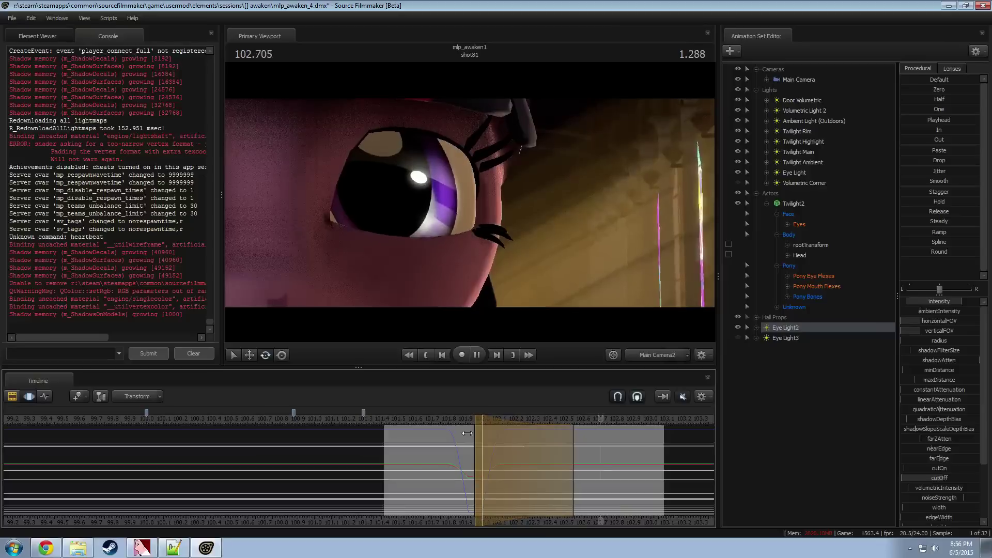
{"action": "key", "text": "space"}
{"action": "key", "text": "F2"}
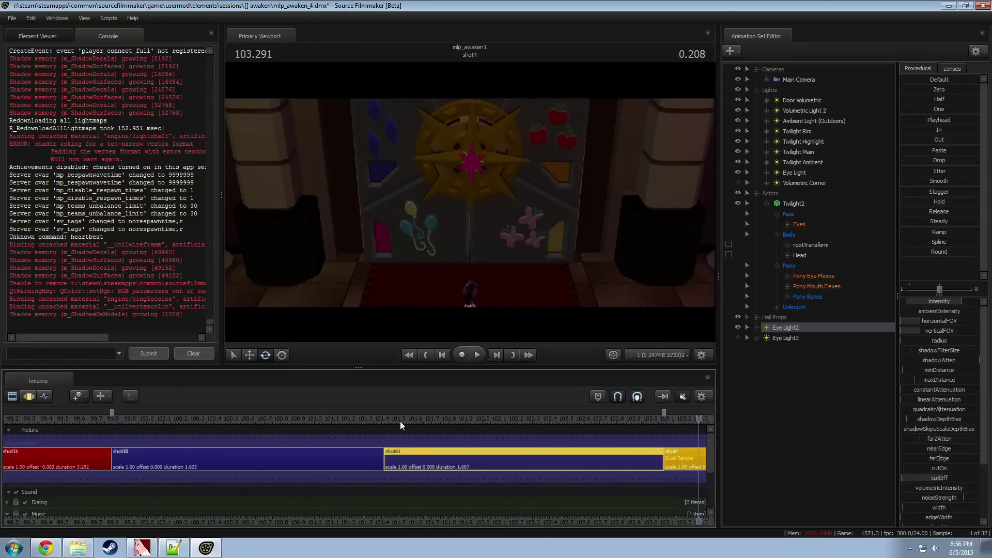
{"action": "left_click_drag", "start_coordinate": [400, 420], "coordinate": [533, 412]}
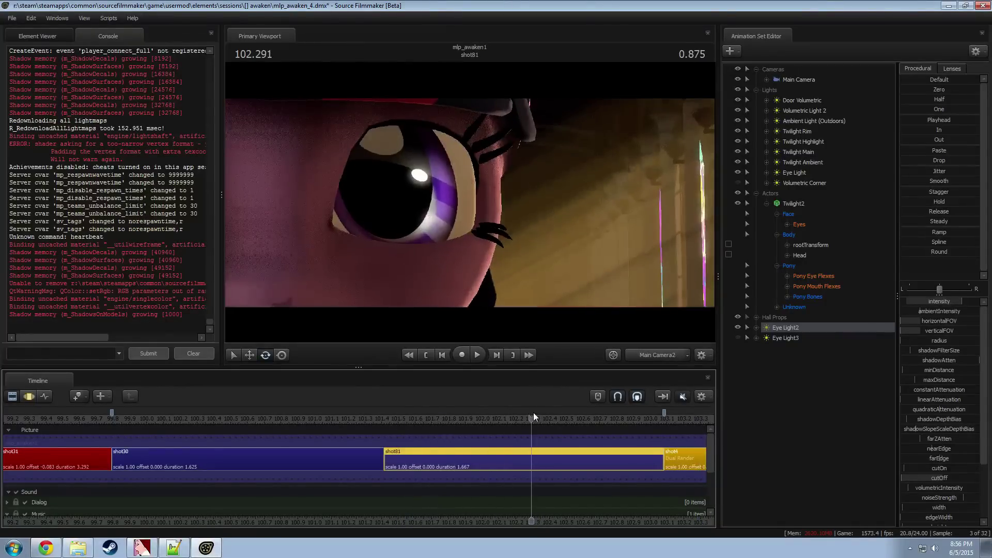
{"action": "key", "text": "space"}
{"action": "key", "text": "space"}
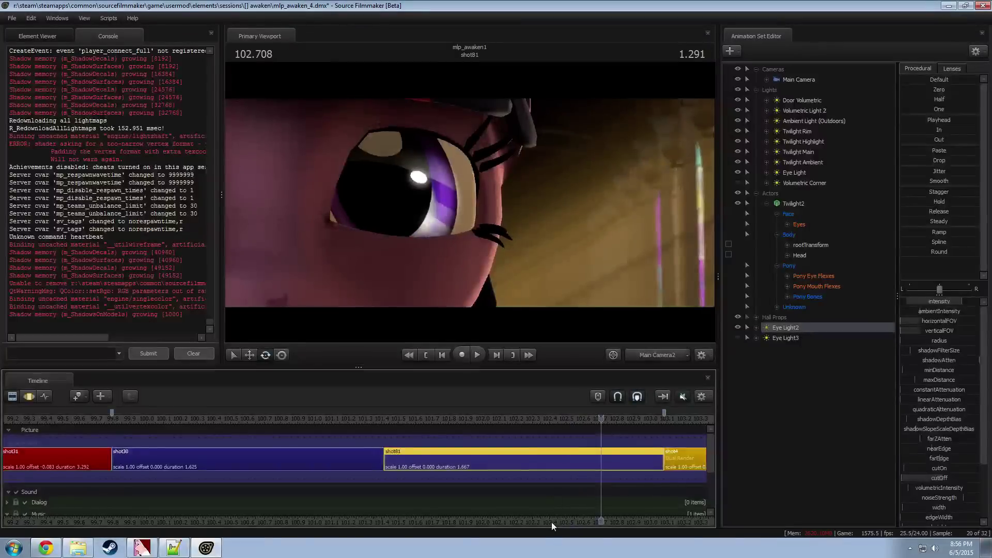
Step: Play the end of the eye shot again and go back to 102.875 in the clip editor
{"action": "middle_click_drag", "start_coordinate": [590, 475], "coordinate": [366, 468]}
{"action": "scroll", "coordinate": [366, 468], "scroll_direction": "down", "scroll_amount": 4}
{"action": "key", "text": "space"}
{"action": "key", "text": "space"}
{"action": "key", "text": "F3"}
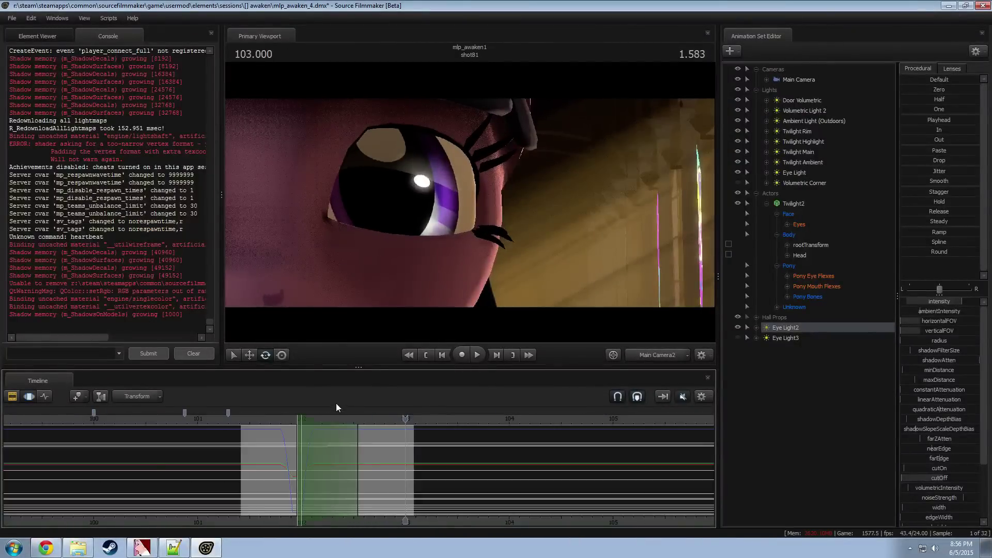
{"action": "key", "text": "F2"}
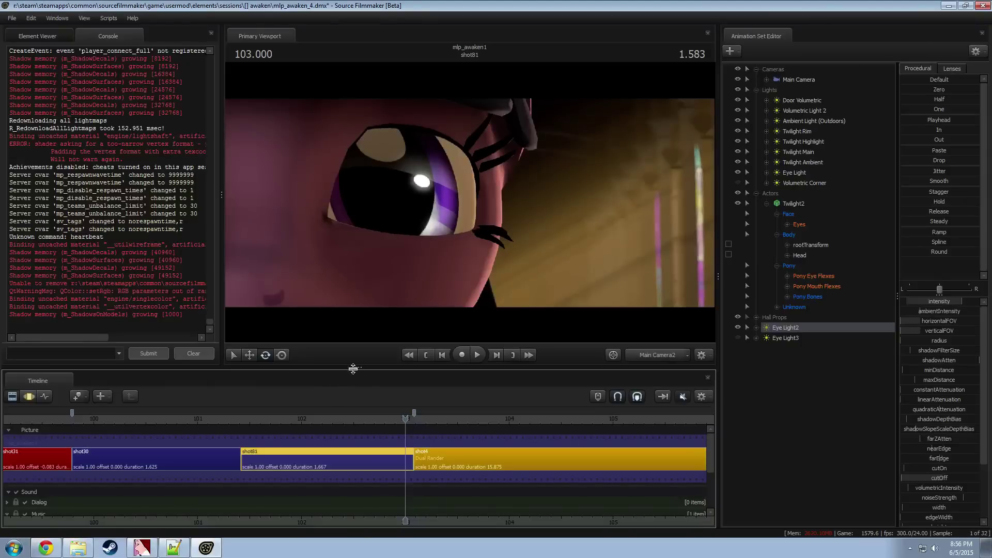
{"action": "mouse_move", "coordinate": [374, 423]}
{"action": "left_mouse_down"}
{"action": "mouse_move", "coordinate": [319, 424]}
{"action": "mouse_move", "coordinate": [400, 426]}
{"action": "mouse_move", "coordinate": [193, 431]}
{"action": "mouse_move", "coordinate": [359, 433]}
{"action": "mouse_move", "coordinate": [261, 434]}
{"action": "mouse_move", "coordinate": [393, 426]}
{"action": "mouse_move", "coordinate": [315, 420]}
{"action": "mouse_move", "coordinate": [391, 416]}
{"action": "left_mouse_up"}
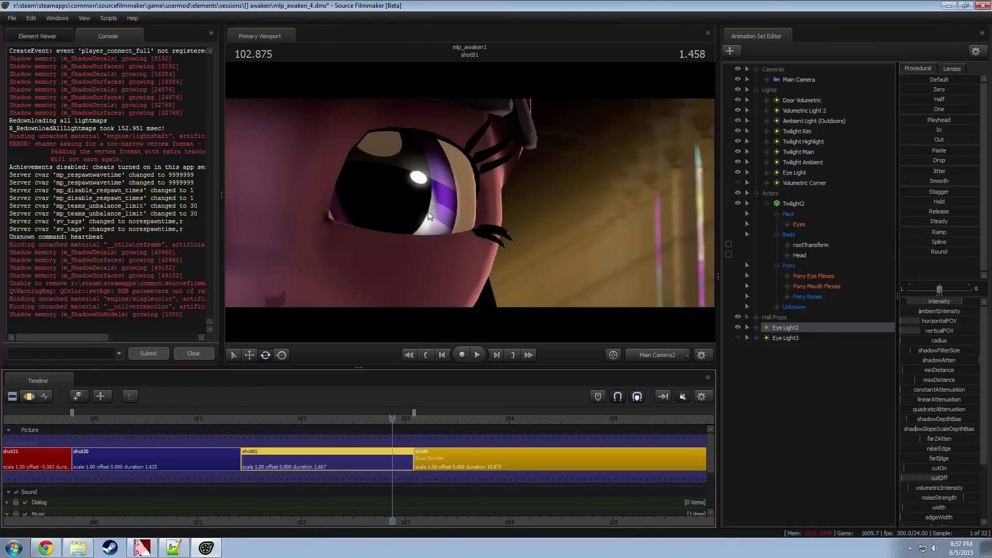
Step: Inspect both of Twilight's eyes through the Work Camera, go to 102.541, and return to the Main Camera
{"action": "left_click", "coordinate": [658, 354]}
{"action": "mouse_move", "coordinate": [470, 203]}
{"action": "left_mouse_down"}
{"action": "mouse_move", "coordinate": [439, 200]}
{"action": "mouse_move", "coordinate": [455, 203]}
{"action": "left_mouse_up"}
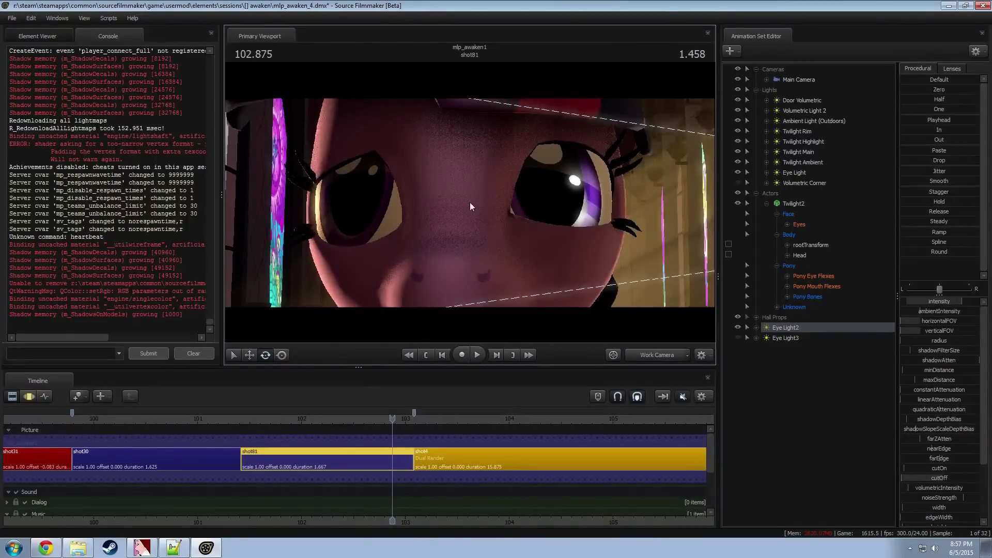
{"action": "left_click_drag", "start_coordinate": [401, 420], "coordinate": [357, 424]}
{"action": "left_click", "coordinate": [667, 356]}
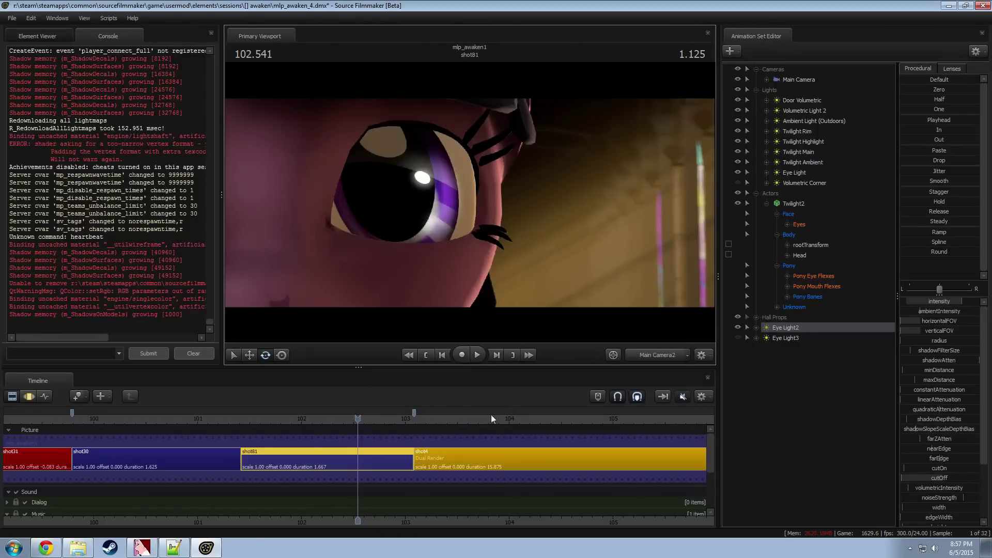
Step: Go to 102.375 in the motion editor, scrub through the eye shot and play it to its end
{"action": "left_click_drag", "start_coordinate": [356, 421], "coordinate": [342, 446]}
{"action": "key", "text": "F3"}
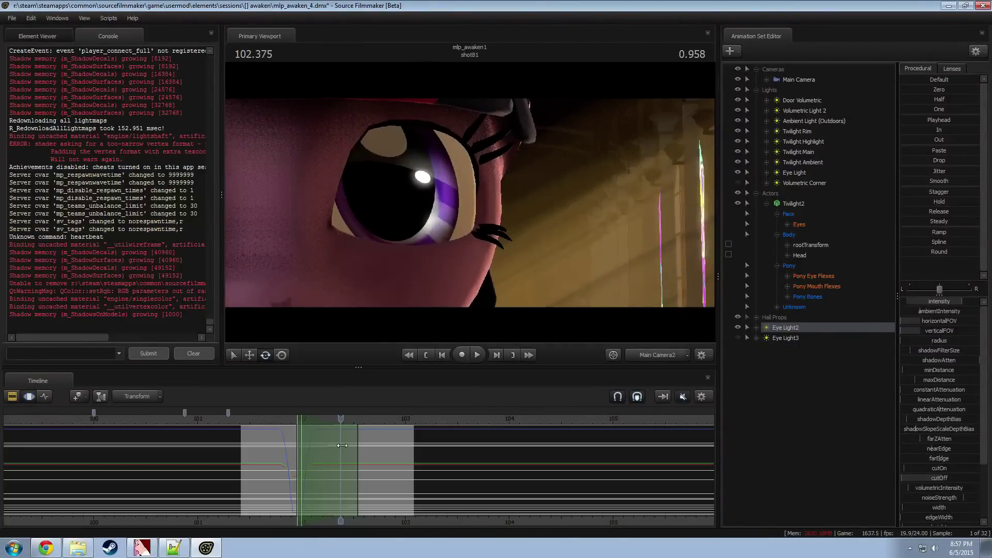
{"action": "scroll", "coordinate": [310, 456], "scroll_direction": "up", "scroll_amount": 3}
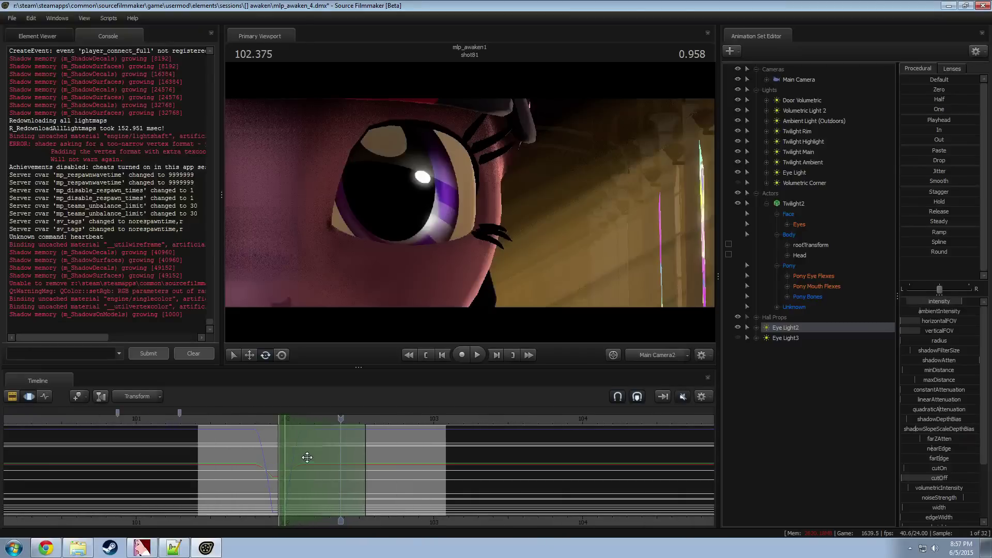
{"action": "left_click_drag", "start_coordinate": [203, 421], "coordinate": [434, 447]}
{"action": "key", "text": "space"}
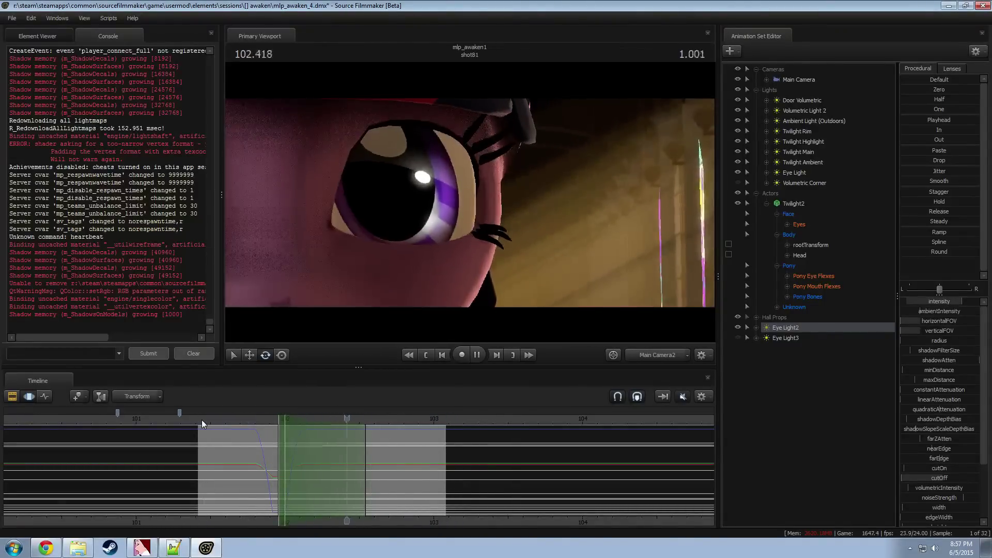
{"action": "key", "text": "space"}
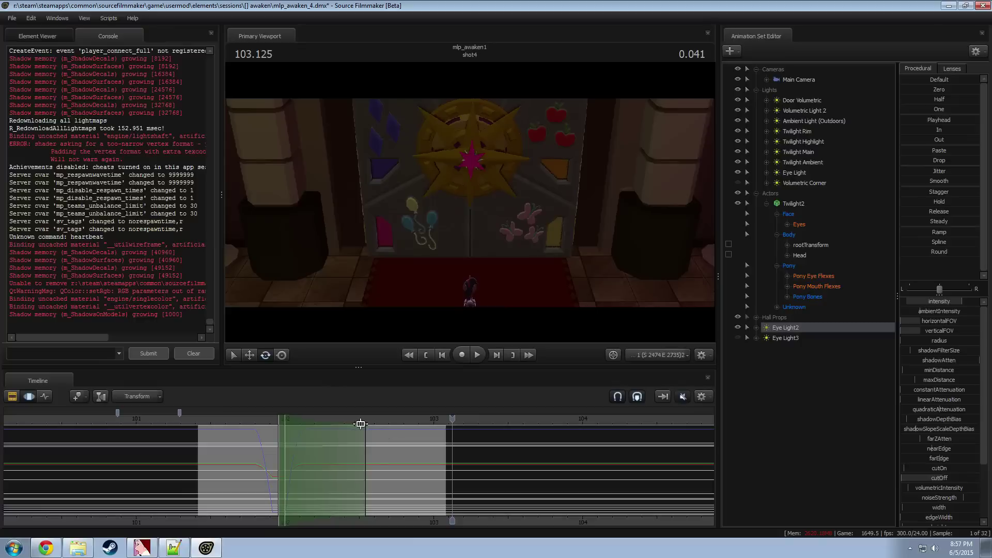
{"action": "left_click", "coordinate": [802, 81]}
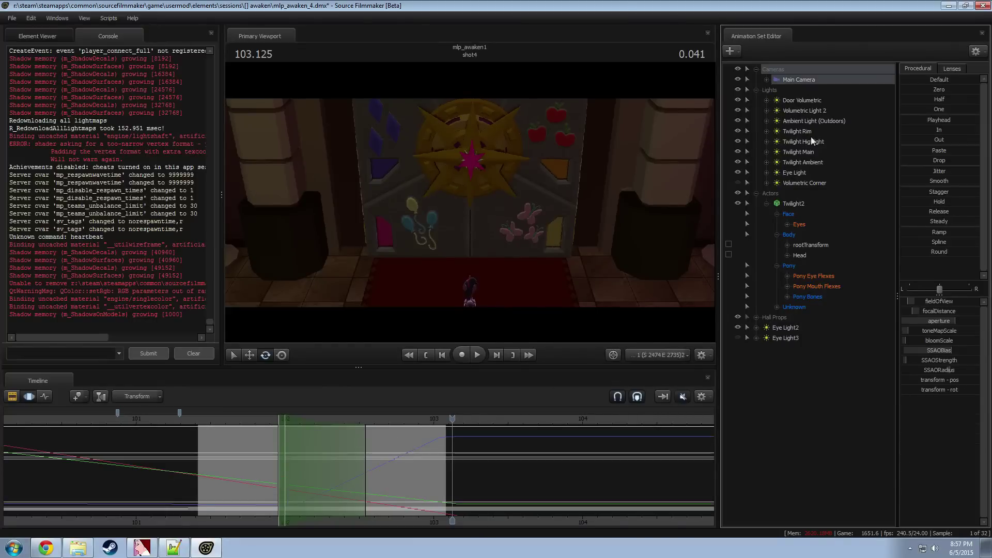
{"action": "left_click", "coordinate": [796, 328]}
{"action": "left_click", "coordinate": [803, 222], "text": "ctrl"}
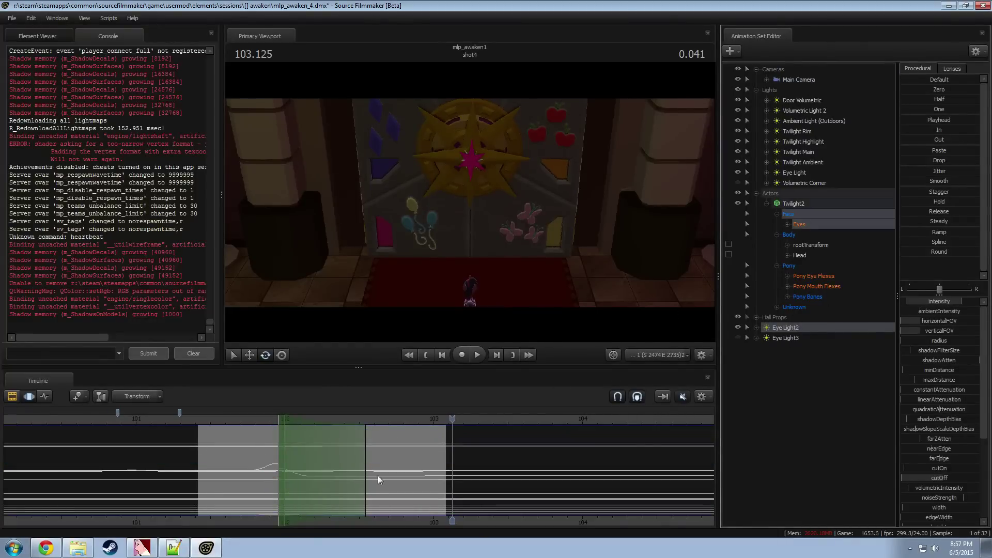
{"action": "scroll", "coordinate": [323, 496], "scroll_direction": "up", "scroll_amount": 3}
{"action": "left_click_drag", "start_coordinate": [318, 497], "coordinate": [271, 493]}
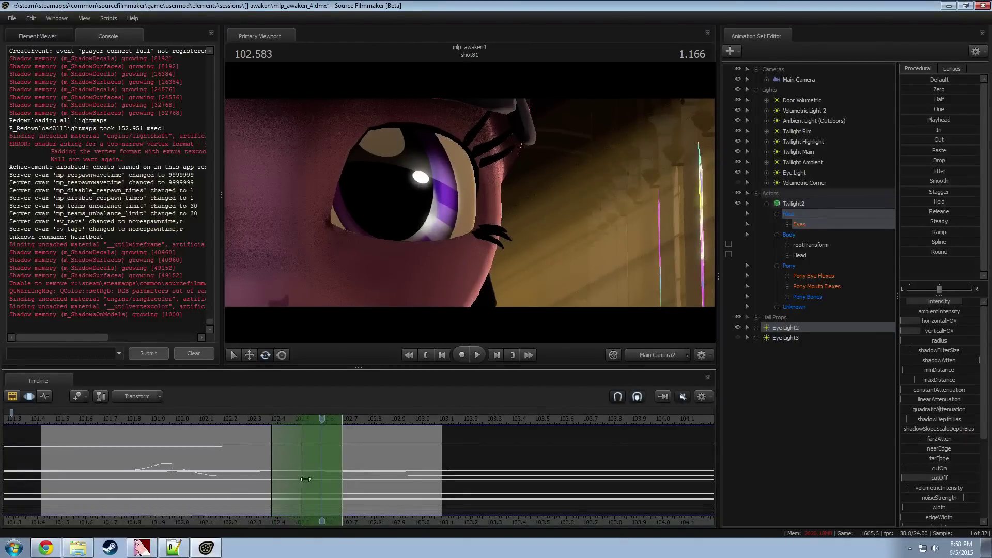
{"action": "left_click_drag", "start_coordinate": [347, 479], "coordinate": [310, 483]}
{"action": "left_click", "coordinate": [218, 417]}
{"action": "key", "text": "space"}
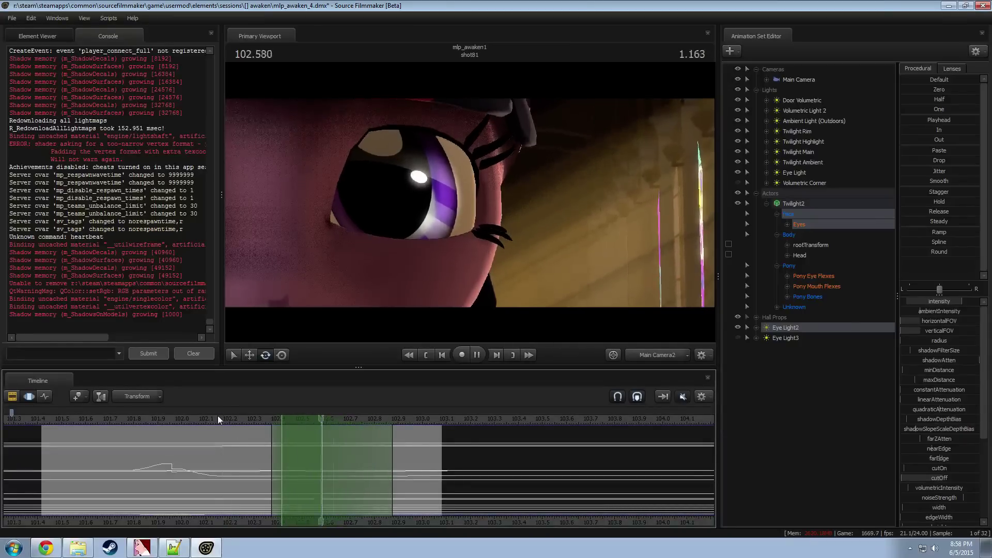
{"action": "key", "text": "space"}
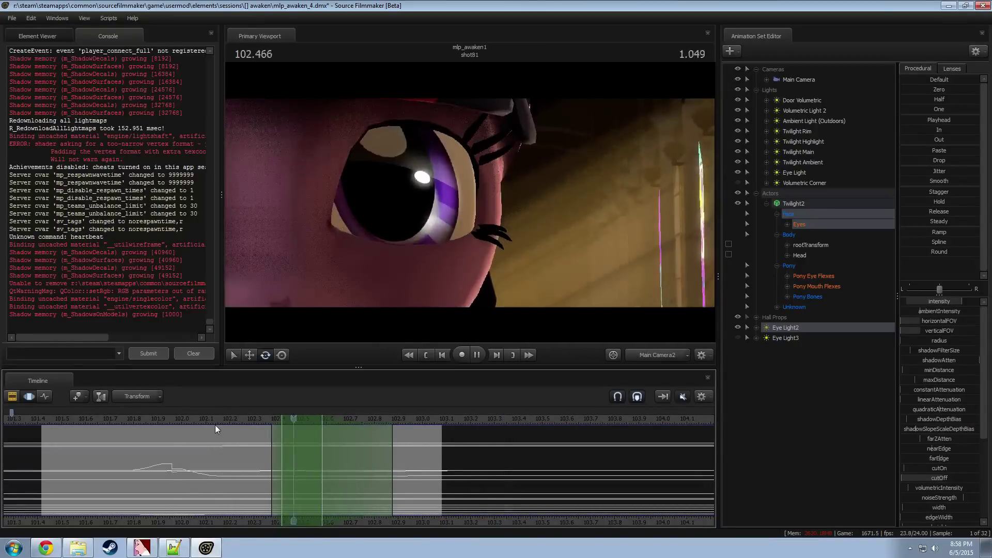
{"action": "left_click_drag", "start_coordinate": [267, 472], "coordinate": [326, 471]}
{"action": "key", "text": "Escape"}
Step: Select only Twilight's Eyes and make a time selection from about 102.58 to 102.88, with falloffs reaching about 102.42 and 103.04
{"action": "left_click", "coordinate": [805, 225]}
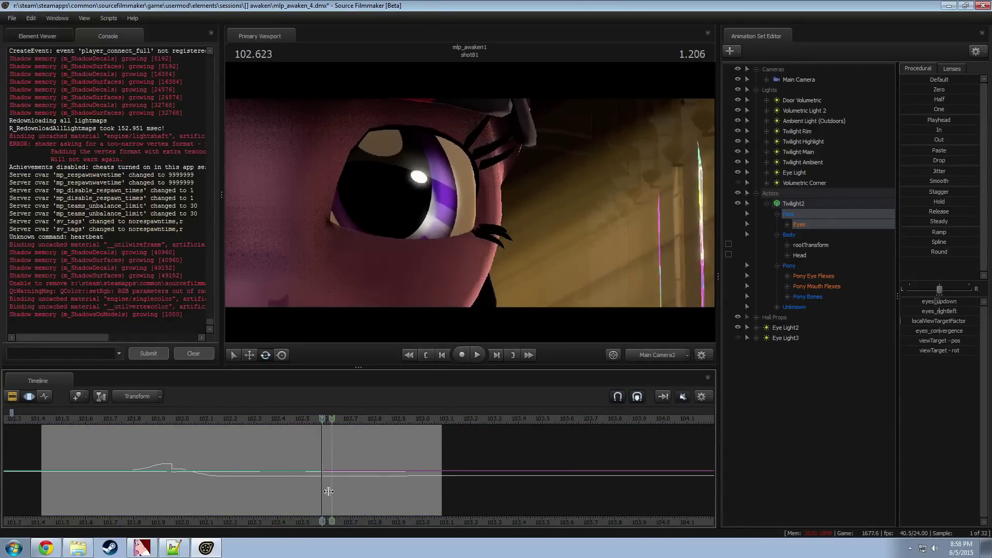
{"action": "left_click_drag", "start_coordinate": [321, 492], "coordinate": [395, 497]}
{"action": "scroll", "coordinate": [395, 498], "scroll_direction": "up", "scroll_amount": 5}
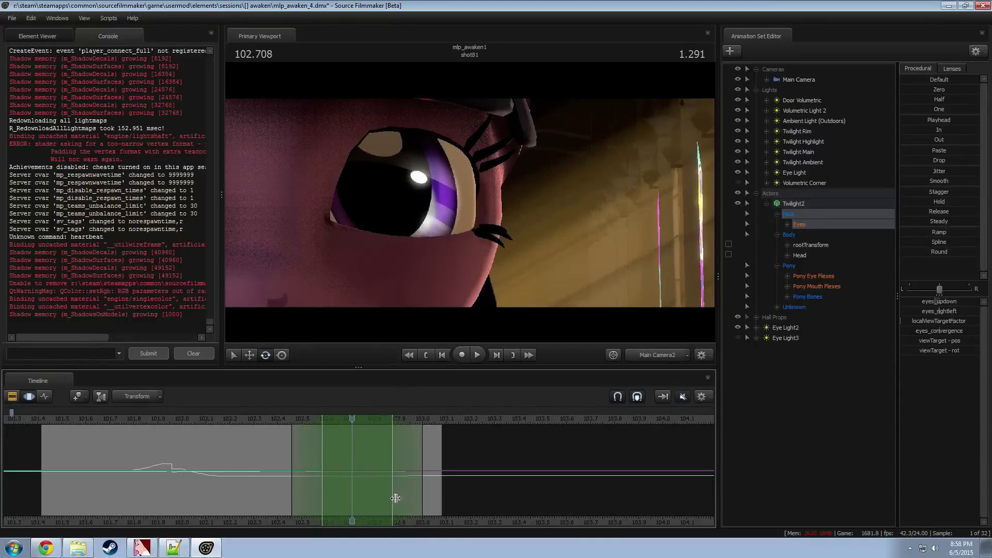
{"action": "scroll", "coordinate": [395, 498], "scroll_direction": "up", "scroll_amount": 1}
{"action": "scroll", "coordinate": [339, 496], "scroll_direction": "down", "scroll_amount": 1}
{"action": "scroll", "coordinate": [315, 477], "scroll_direction": "up", "scroll_amount": 1}
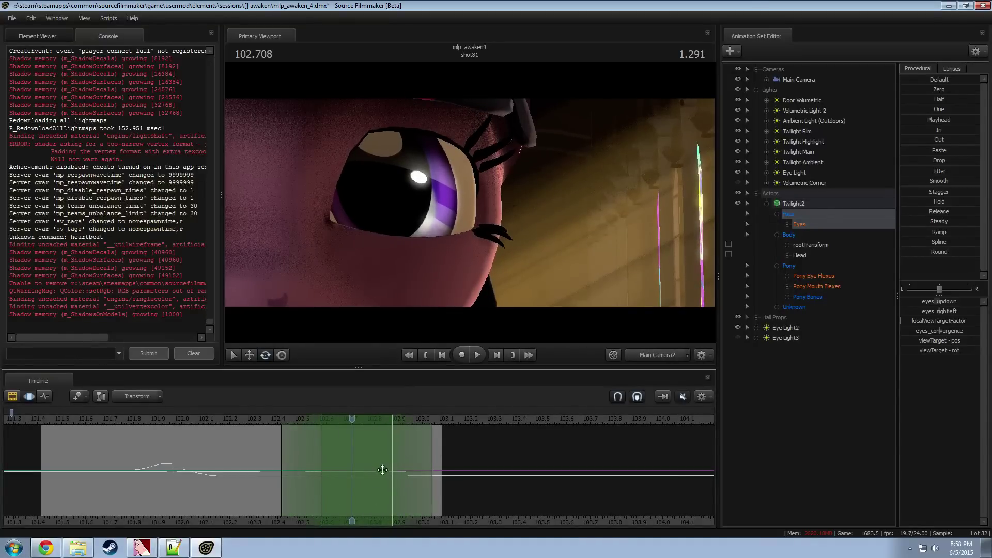
Step: Nudge Twilight's eye direction slightly within the selected time range and play the result from about 102.333
{"action": "middle_click_drag", "start_coordinate": [353, 470], "coordinate": [346, 422]}
{"action": "middle_click_drag", "start_coordinate": [269, 420], "coordinate": [238, 468]}
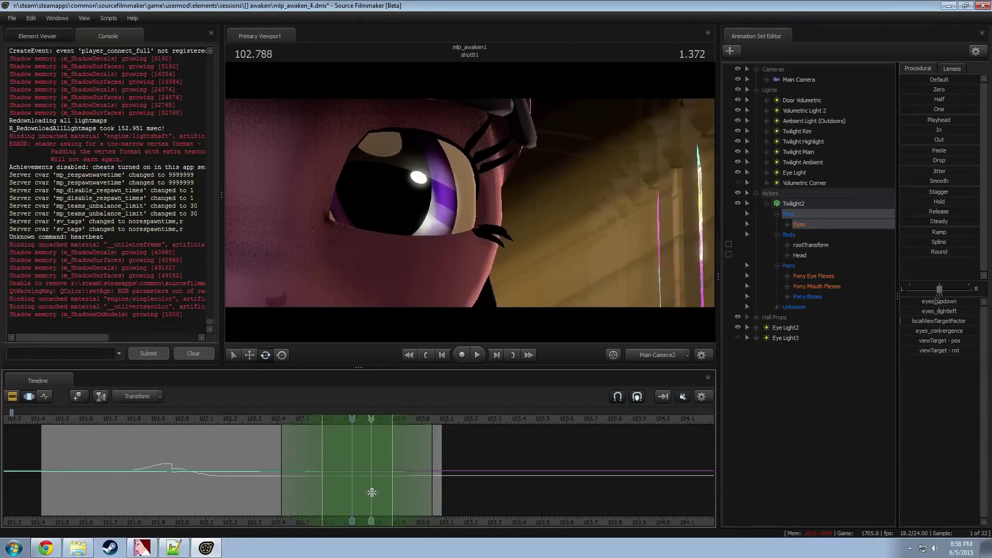
{"action": "middle_click_drag", "start_coordinate": [371, 492], "coordinate": [383, 508]}
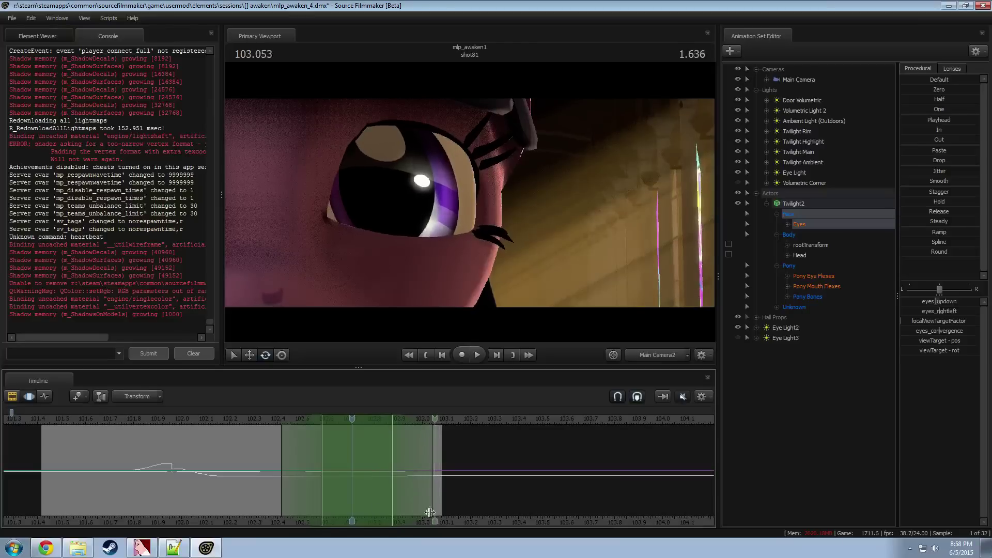
{"action": "middle_click_drag", "start_coordinate": [268, 522], "coordinate": [222, 468]}
{"action": "left_click_drag", "start_coordinate": [298, 474], "coordinate": [346, 474]}
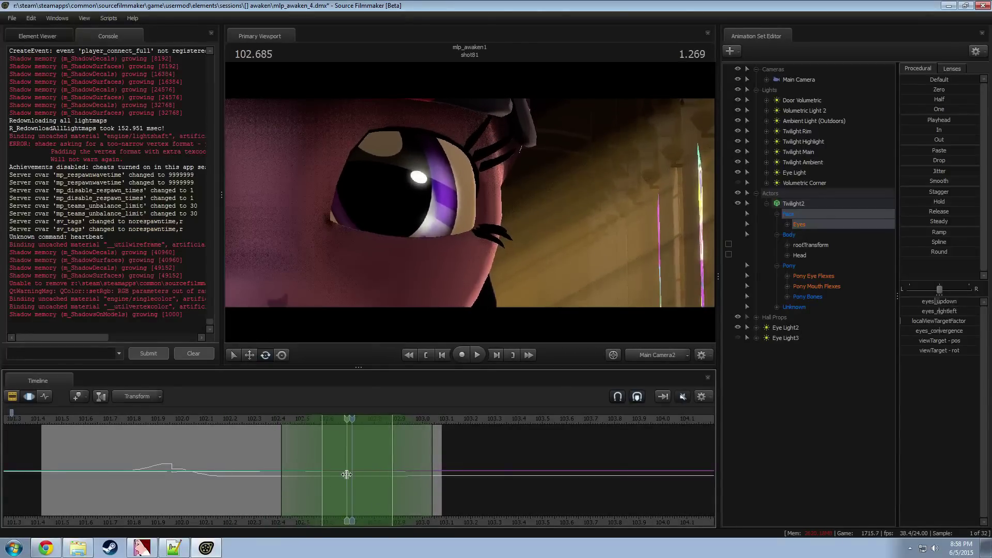
{"action": "left_click_drag", "start_coordinate": [944, 309], "coordinate": [942, 304]}
{"action": "left_click", "coordinate": [260, 417]}
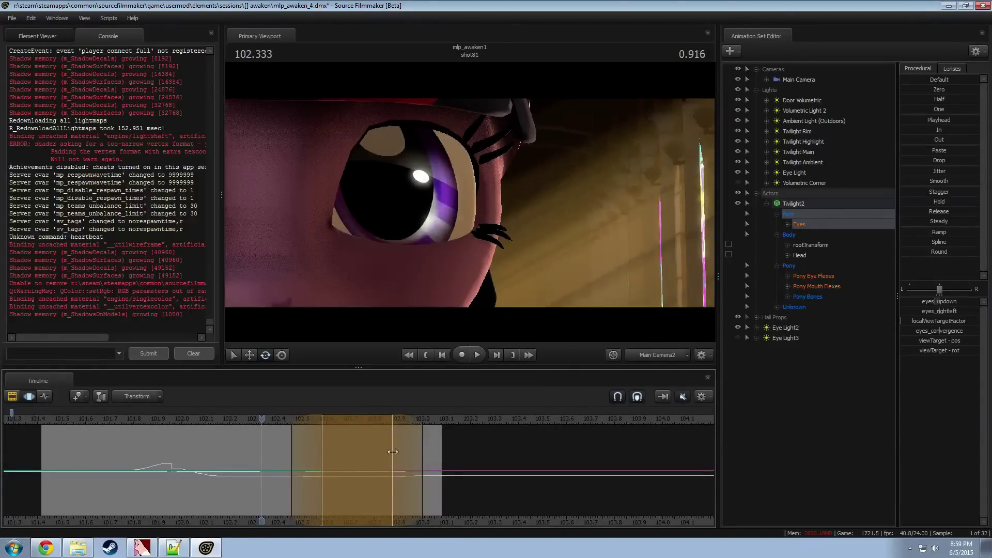
{"action": "key", "text": "space"}
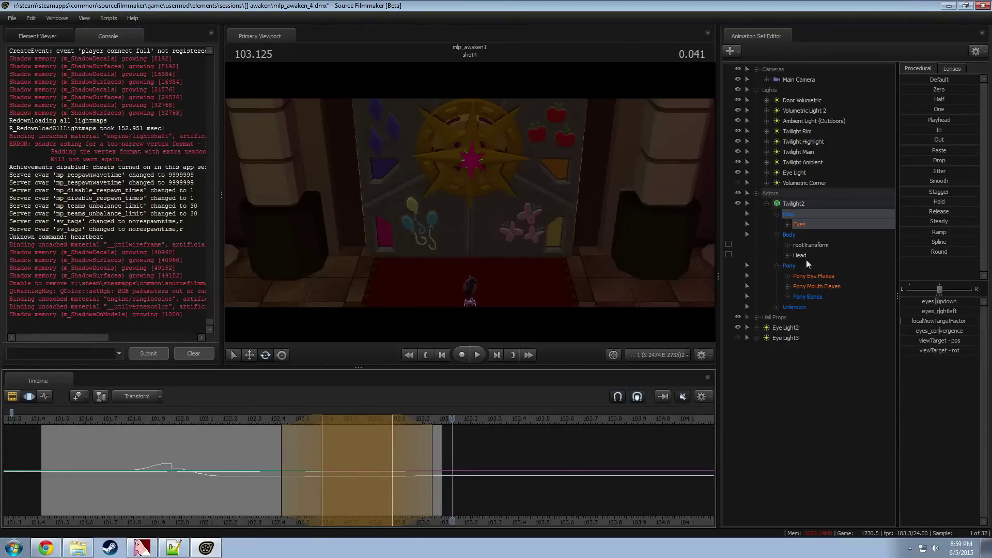
Step: Try smoothing Twilight's eye motion from about 102.17 to 103.46, replay it, and undo the smoothing
{"action": "left_click", "coordinate": [799, 223]}
{"action": "left_click", "coordinate": [263, 455]}
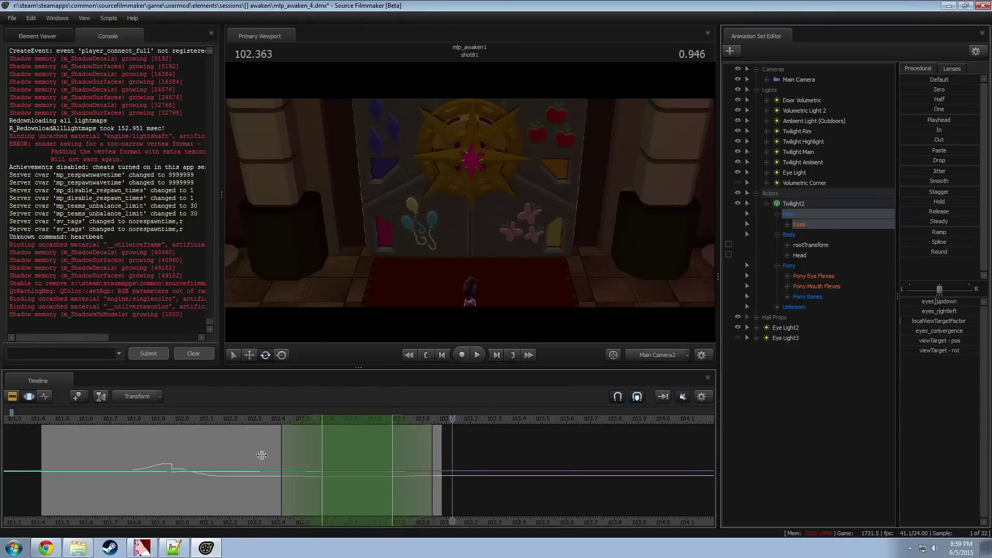
{"action": "left_click_drag", "start_coordinate": [222, 461], "coordinate": [532, 469], "text": "shift"}
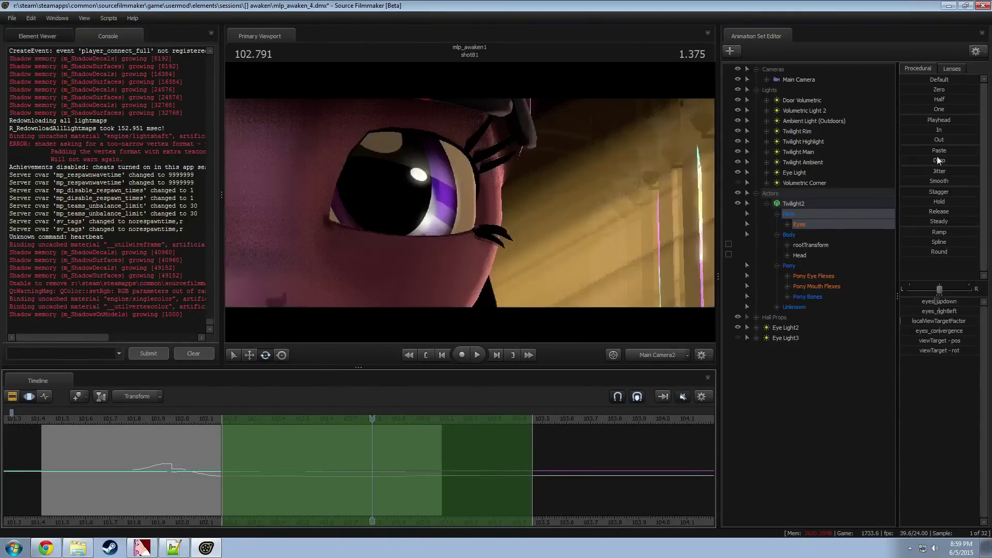
{"action": "left_click", "coordinate": [933, 181]}
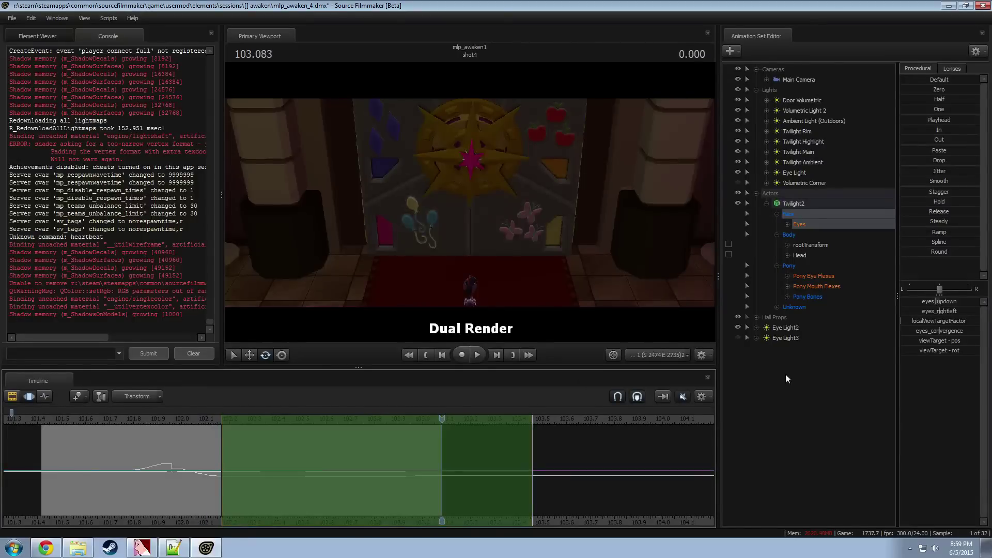
{"action": "left_click", "coordinate": [936, 178]}
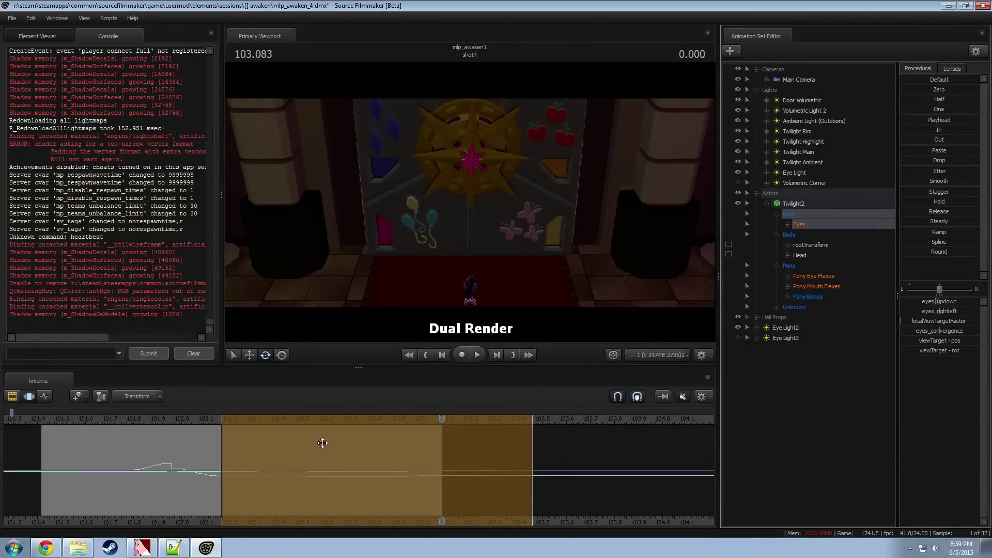
{"action": "left_click", "coordinate": [191, 417]}
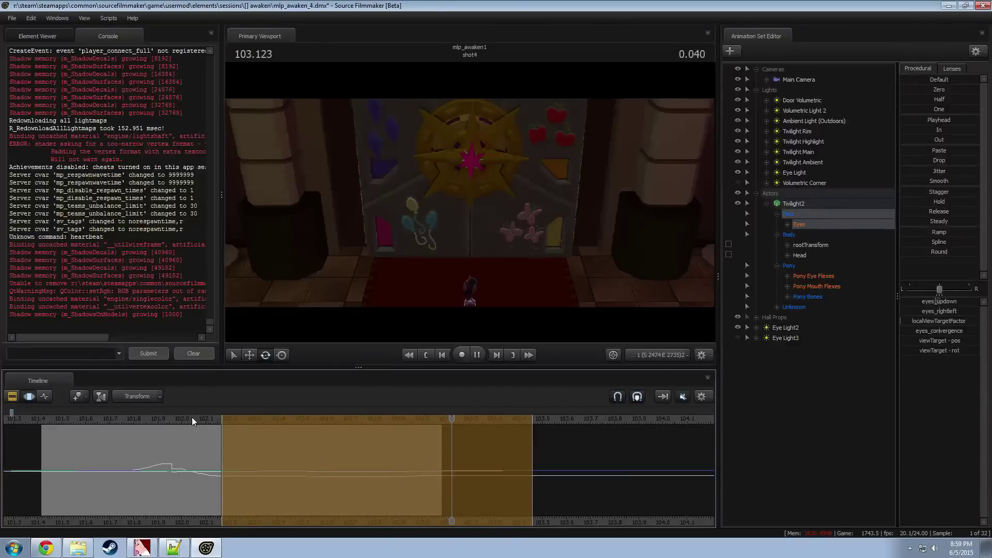
{"action": "key", "text": "space"}
{"action": "key", "text": "space"}
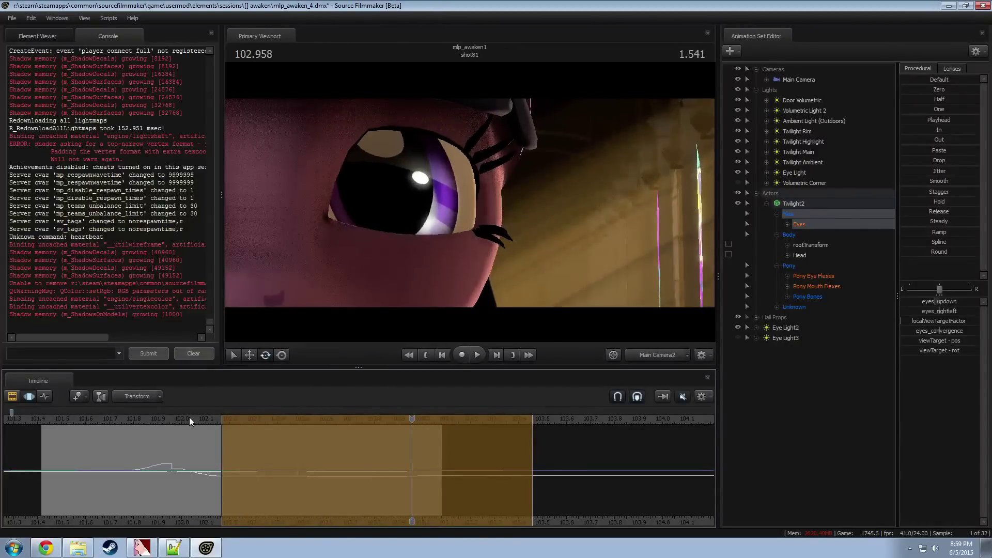
{"action": "key", "text": "ctrl+z"}
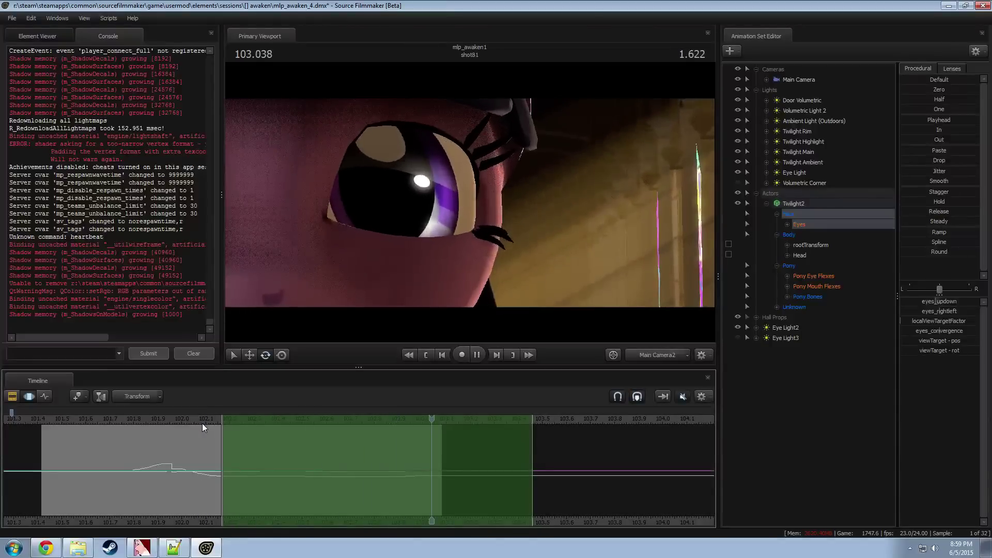
Step: Apply Spline to Twilight's eye motion over about 102.54 to 102.63 with short falloffs, and replay the shot
{"action": "left_click_drag", "start_coordinate": [294, 460], "coordinate": [361, 462]}
{"action": "scroll", "coordinate": [348, 473], "scroll_direction": "up", "scroll_amount": 3, "text": "shift"}
{"action": "double_click", "coordinate": [948, 242]}
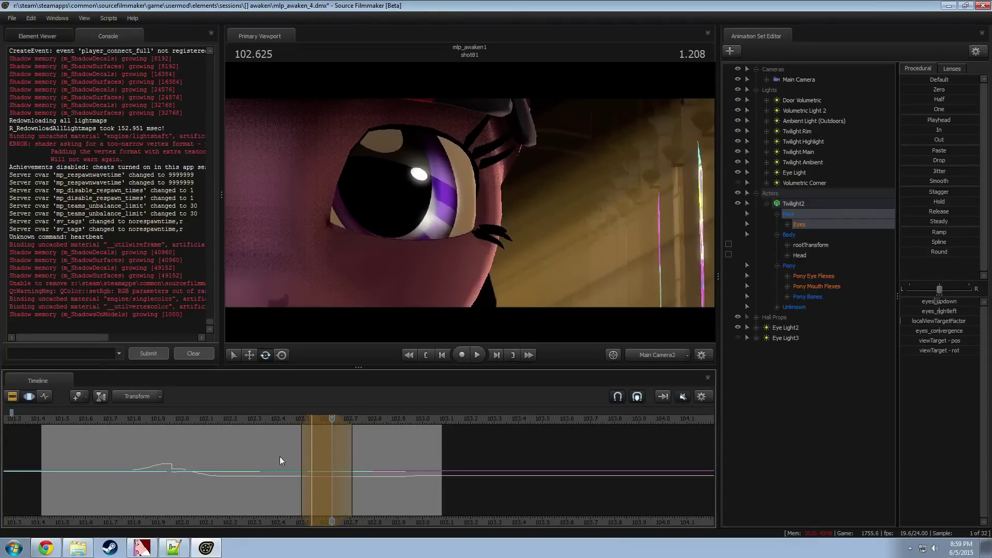
{"action": "key", "text": "space"}
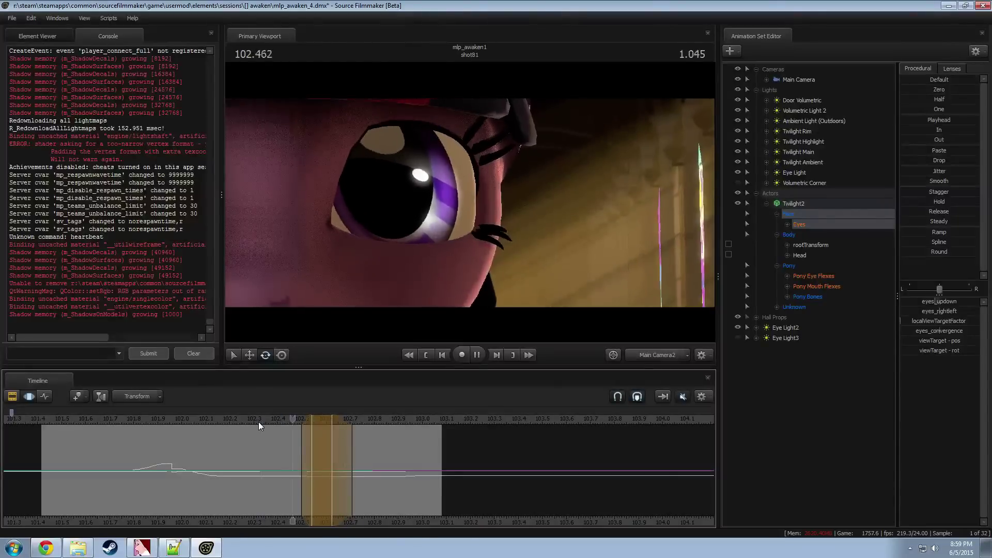
{"action": "left_click", "coordinate": [110, 420]}
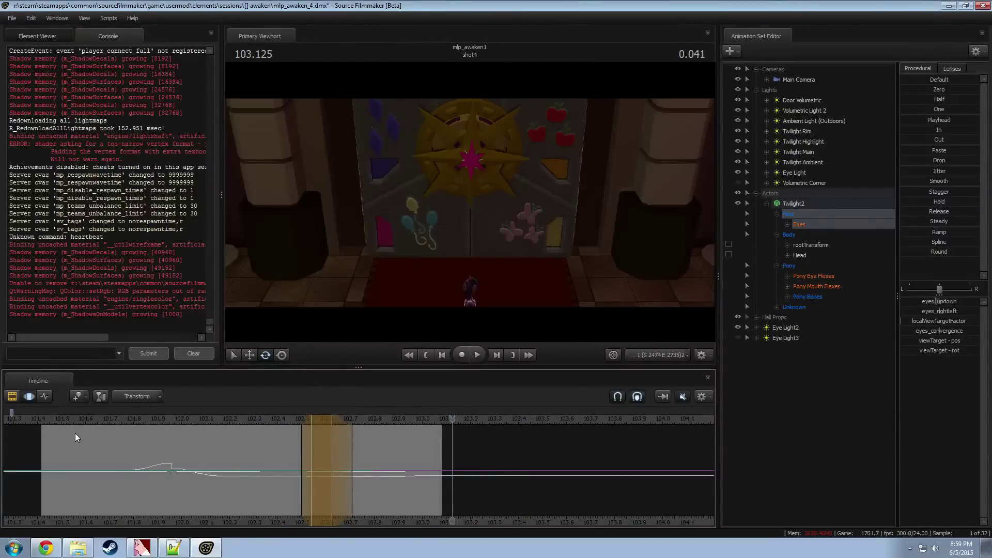
Step: Return to the clip editor, show more of the surrounding shots, and scrub through them to 100.541 in shot30
{"action": "key", "text": "F2"}
{"action": "key", "text": "space"}
{"action": "scroll", "coordinate": [147, 430], "scroll_direction": "down", "scroll_amount": 11}
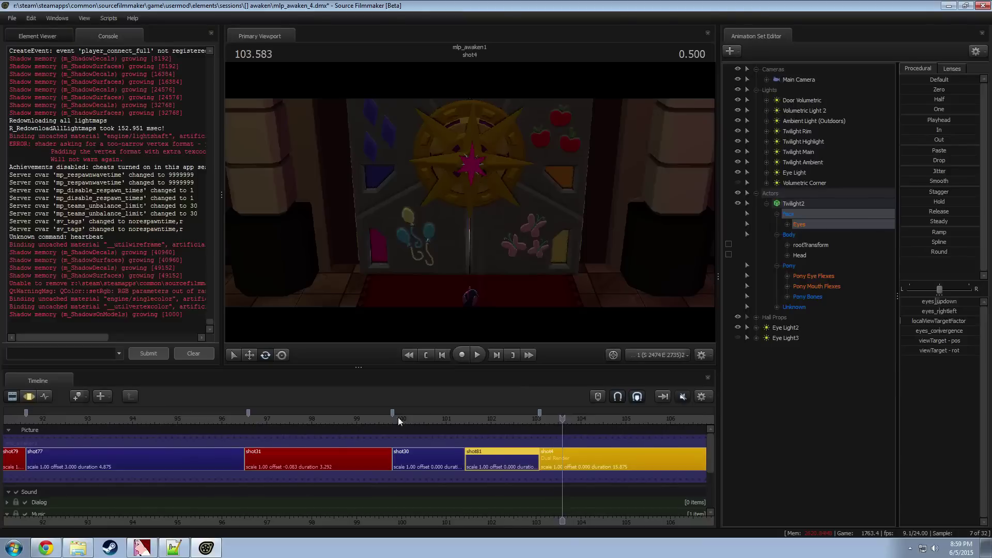
{"action": "scroll", "coordinate": [479, 468], "scroll_direction": "down", "scroll_amount": 5}
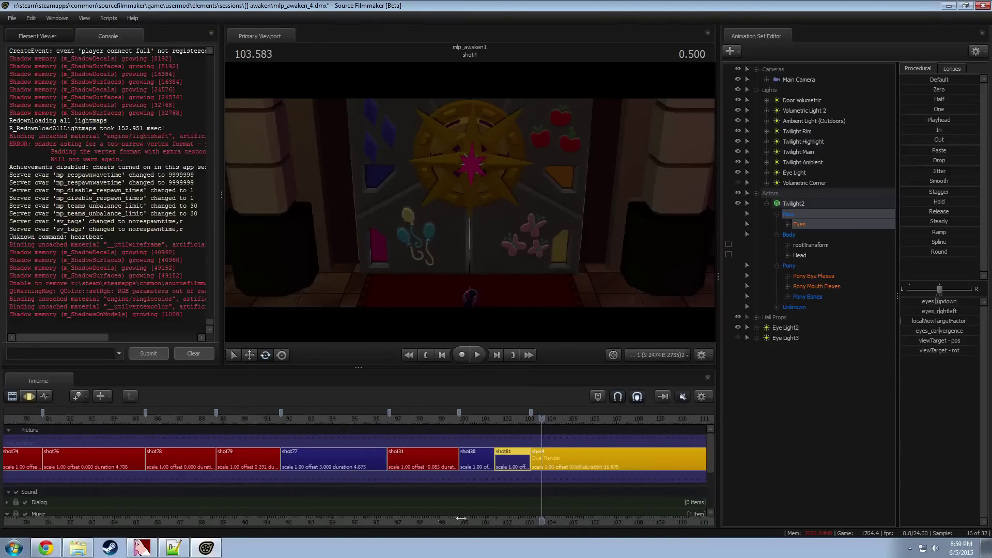
{"action": "left_click", "coordinate": [282, 420]}
{"action": "left_click_drag", "start_coordinate": [282, 420], "coordinate": [335, 428]}
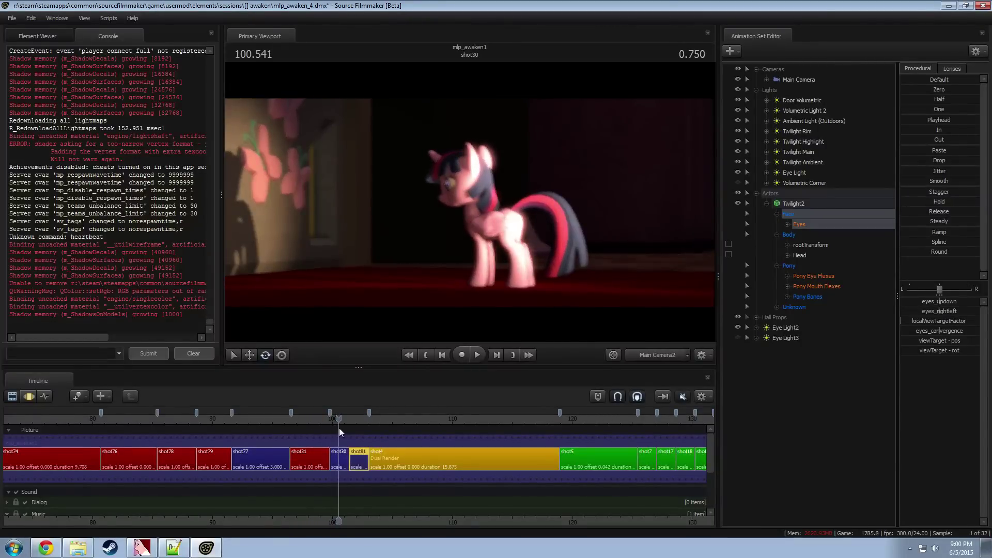
Step: Select shot30, move back to about 83.083 in shot76, and play the sequence through to the start of shot4
{"action": "left_click", "coordinate": [342, 456]}
{"action": "left_click_drag", "start_coordinate": [339, 425], "coordinate": [423, 414]}
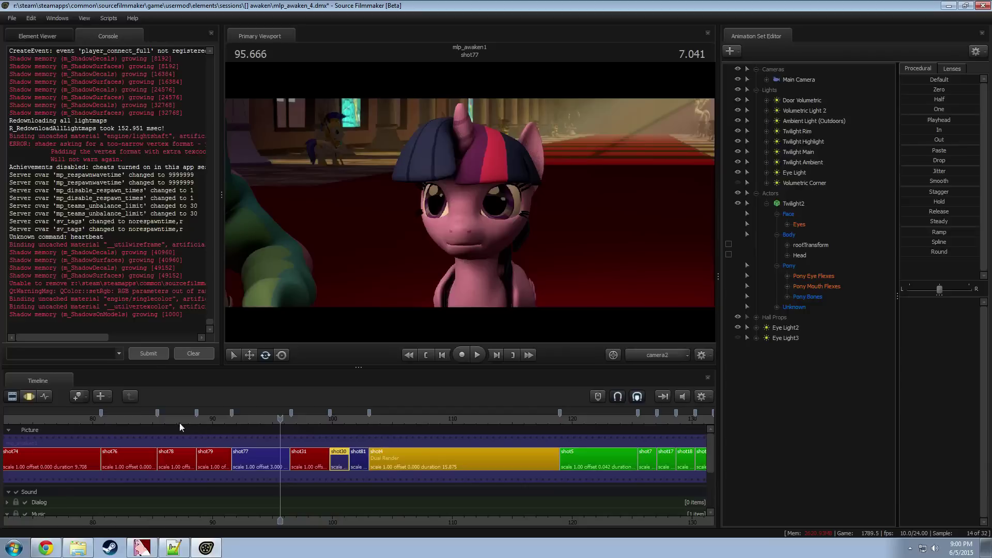
{"action": "left_click_drag", "start_coordinate": [179, 427], "coordinate": [130, 418]}
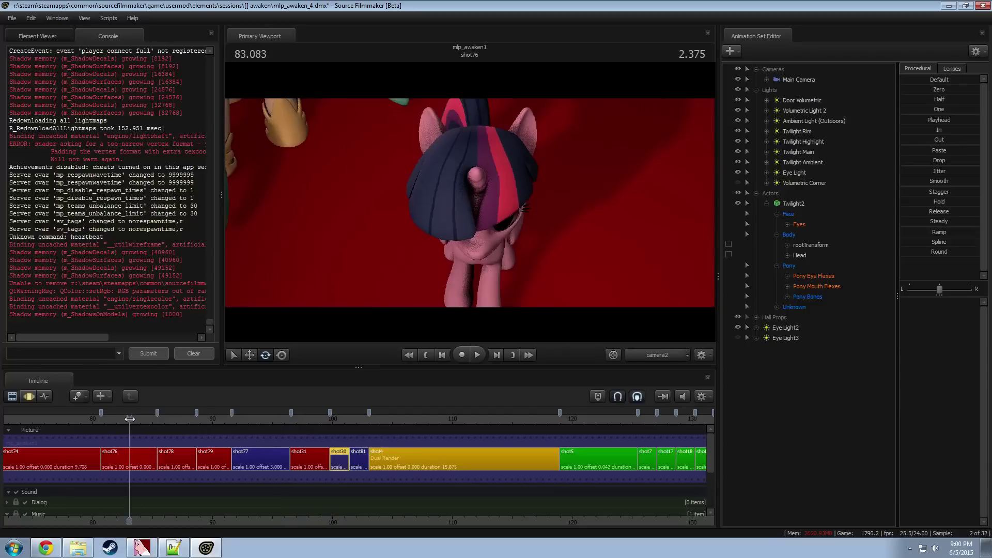
{"action": "left_click", "coordinate": [480, 357]}
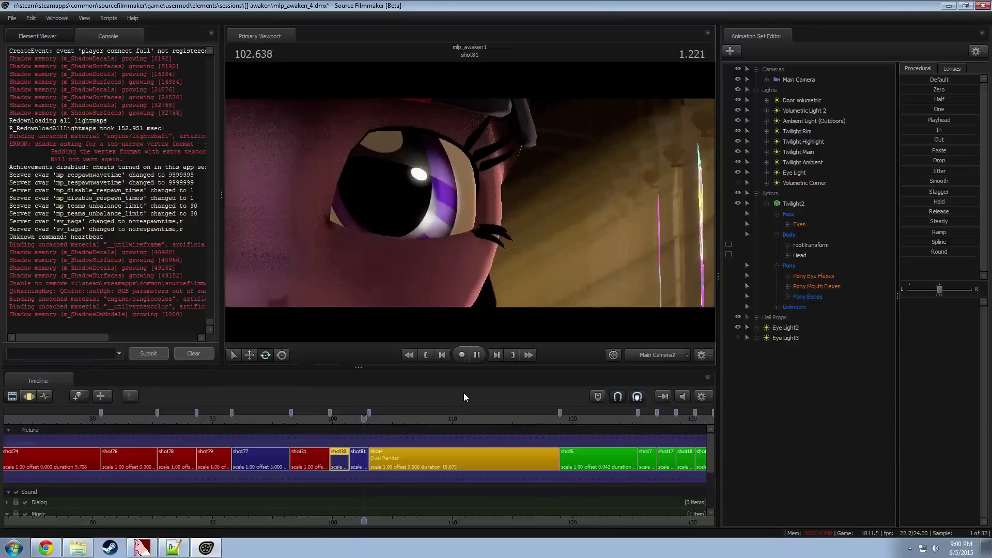
{"action": "key", "text": "space"}
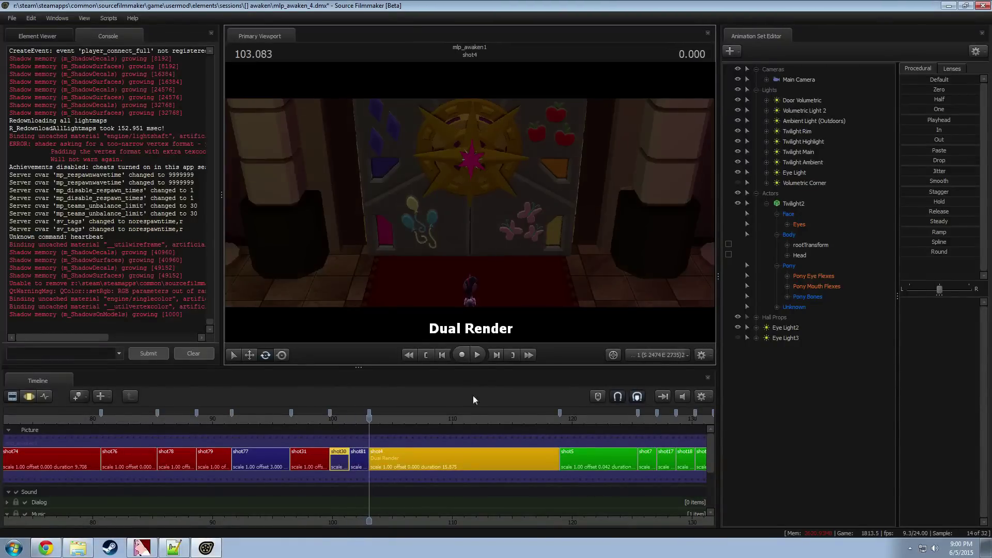
Step: Replay the sequence from before shot31 through shot30 to 102.500 in shot81, pausing to check the transitions
{"action": "left_click_drag", "start_coordinate": [342, 420], "coordinate": [285, 418]}
{"action": "key", "text": "space"}
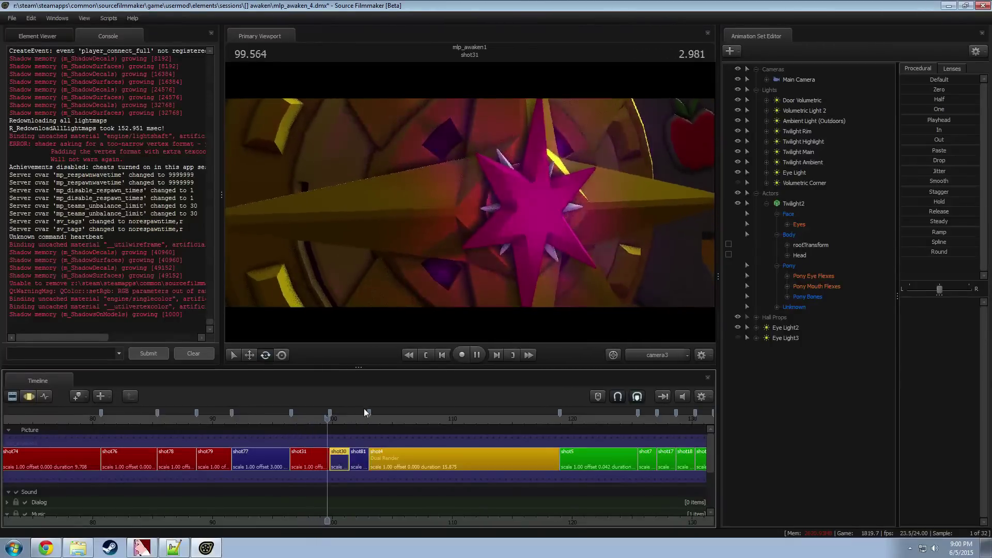
{"action": "key", "text": "space"}
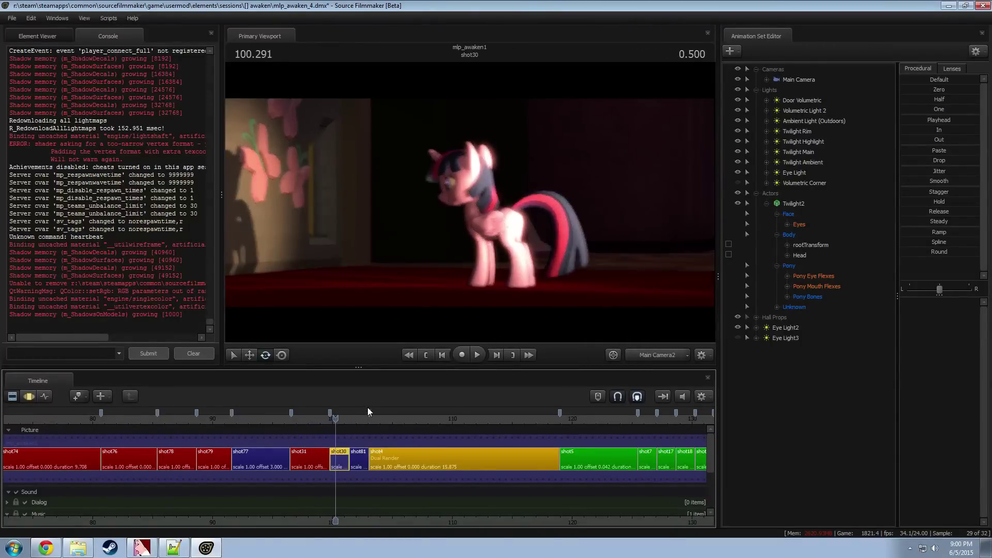
{"action": "key", "text": "space"}
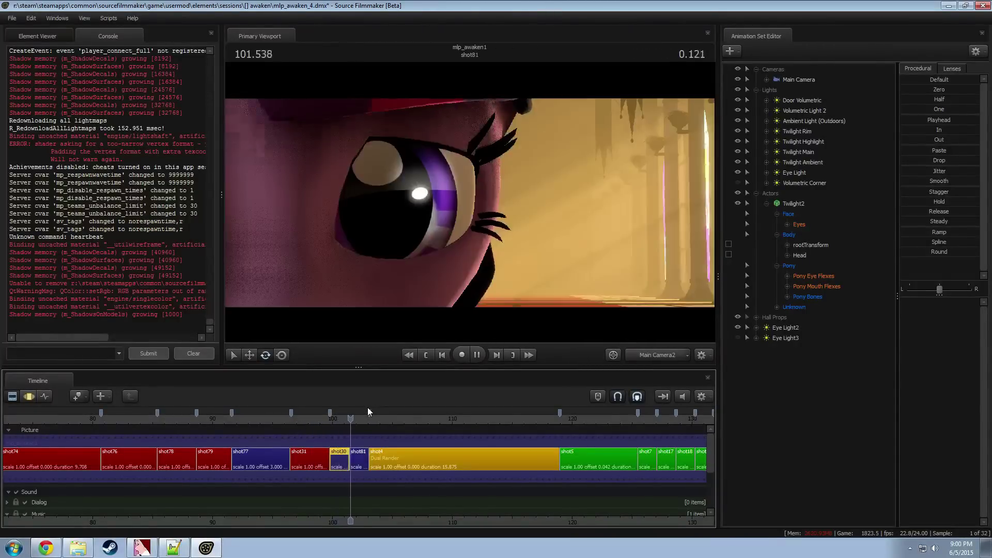
{"action": "key", "text": "space"}
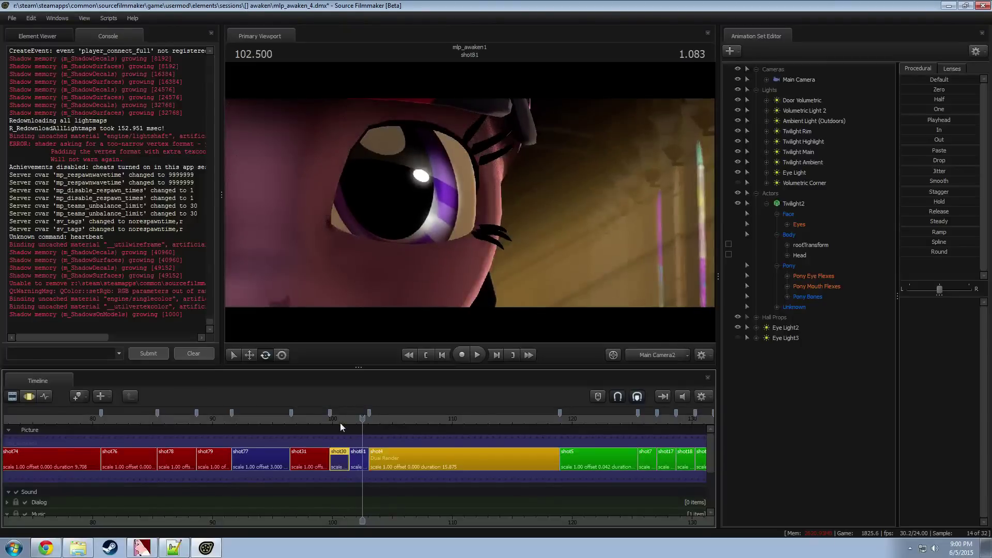
Step: At 100.000 in shot30, scout a close view of Twilight's neck with the Work Camera and return to Main Camera2
{"action": "left_click", "coordinate": [333, 420]}
{"action": "left_click", "coordinate": [651, 356]}
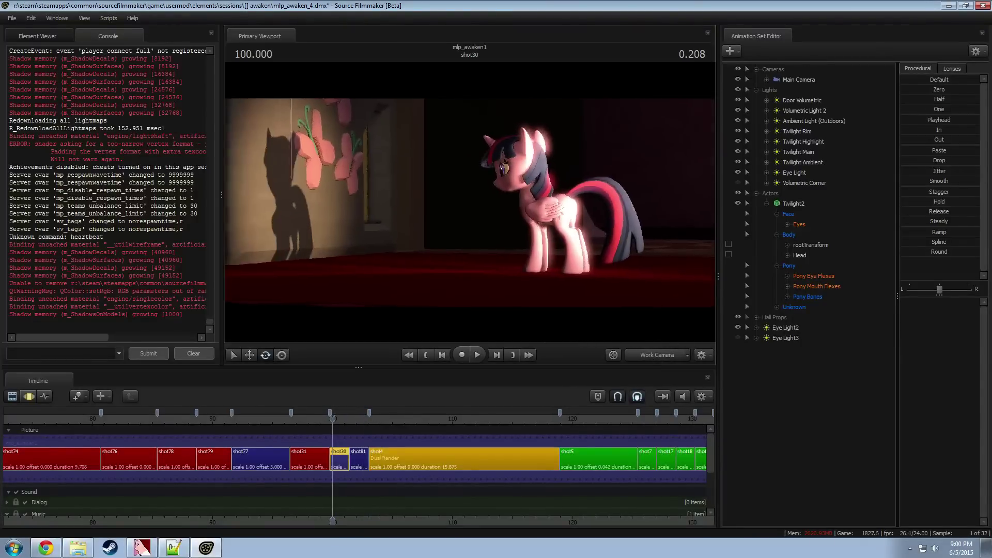
{"action": "key", "text": "w"}
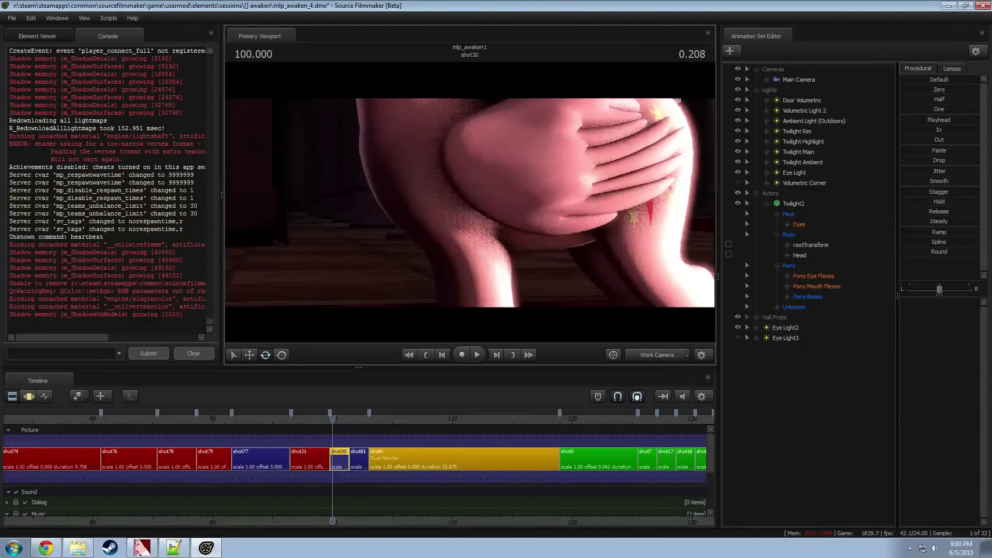
{"action": "key", "text": "a"}
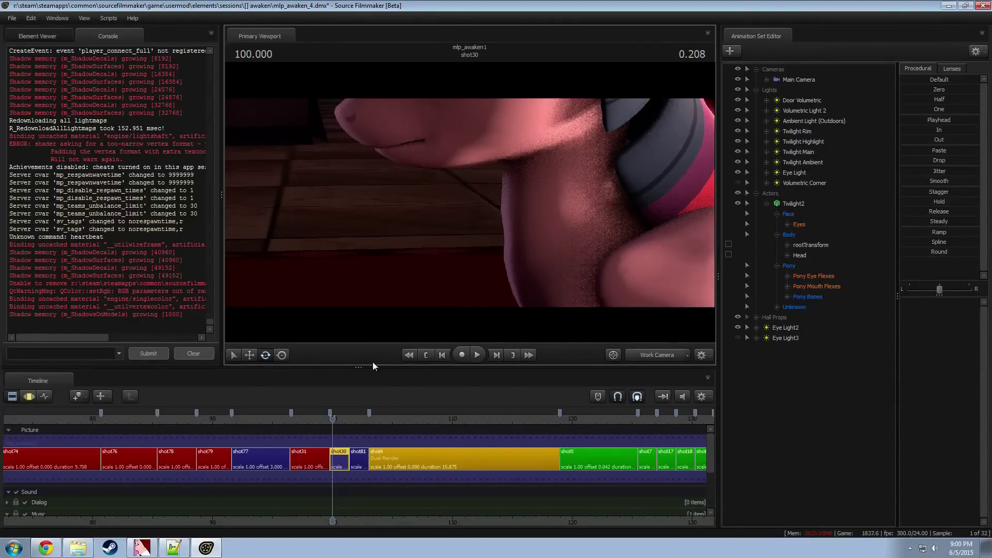
{"action": "left_click", "coordinate": [652, 355]}
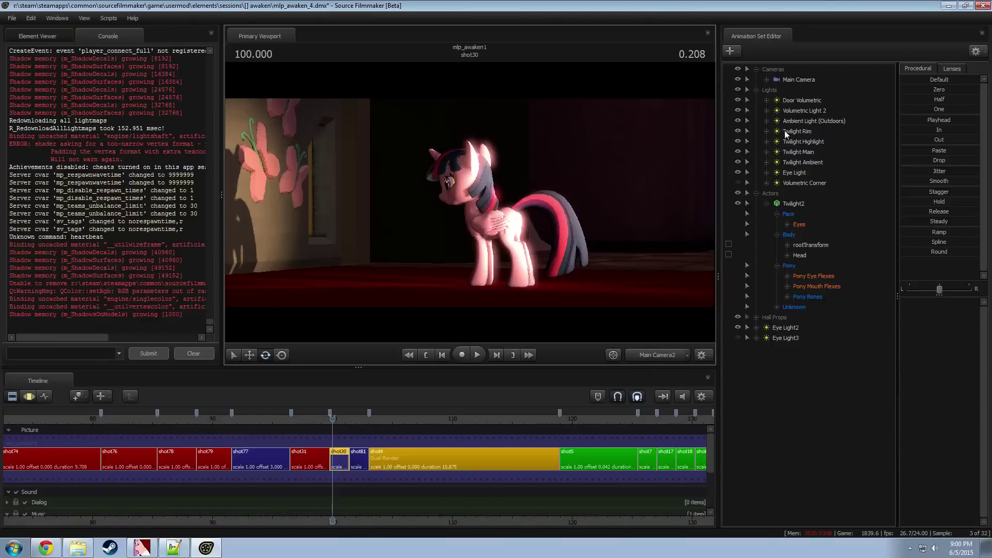
Step: Try to reposition shot30's Main Camera through the viewport at 100.000, and dismiss the resulting warnings
{"action": "left_click", "coordinate": [797, 78]}
{"action": "left_click", "coordinate": [502, 193]}
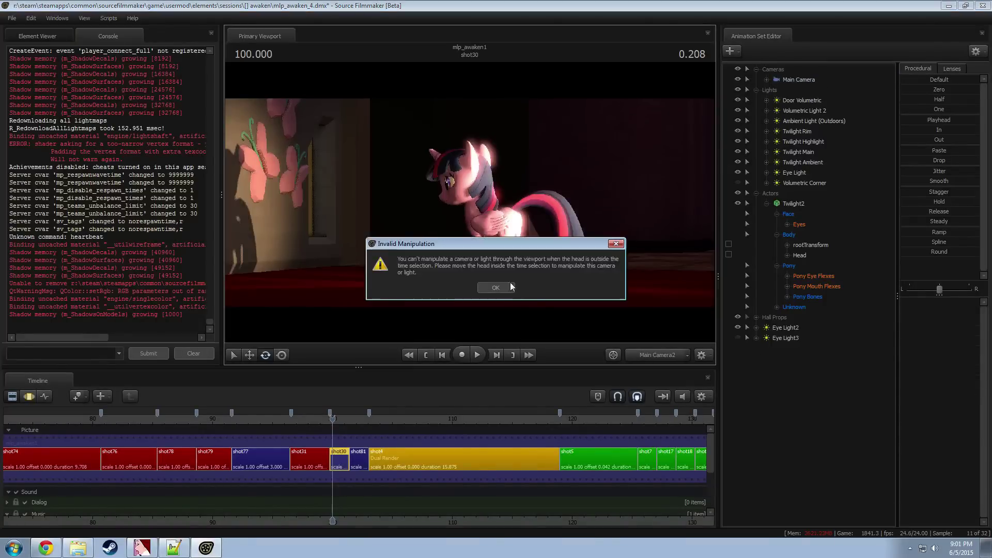
{"action": "left_click", "coordinate": [507, 289]}
{"action": "key", "text": "F3"}
{"action": "left_click", "coordinate": [426, 249]}
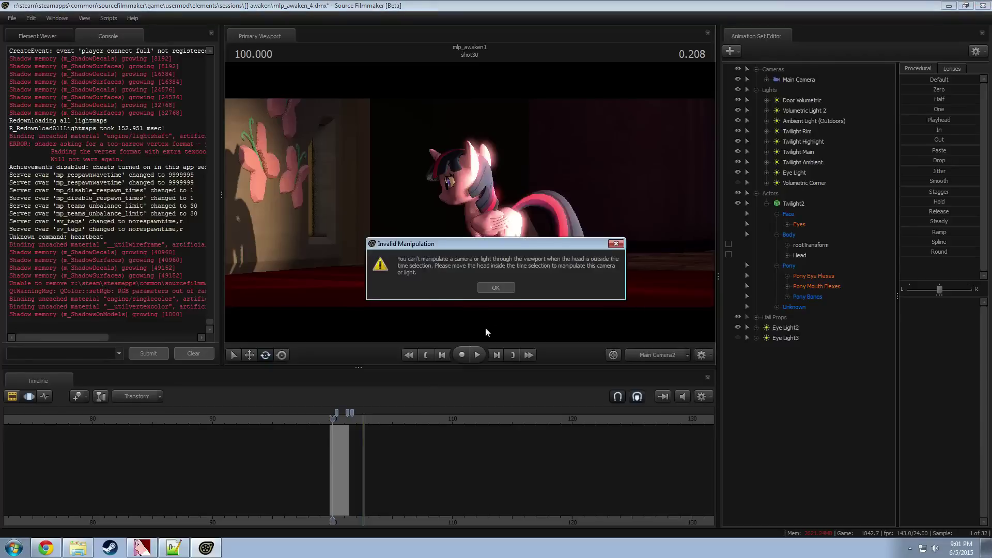
{"action": "left_click", "coordinate": [495, 288]}
Step: At 100.791 in shot30, select the Main Camera for motion editing and reframe it as a frontal close-up of Twilight's face
{"action": "key", "text": "F2"}
{"action": "left_click", "coordinate": [355, 419]}
{"action": "left_click_drag", "start_coordinate": [355, 419], "coordinate": [365, 419]}
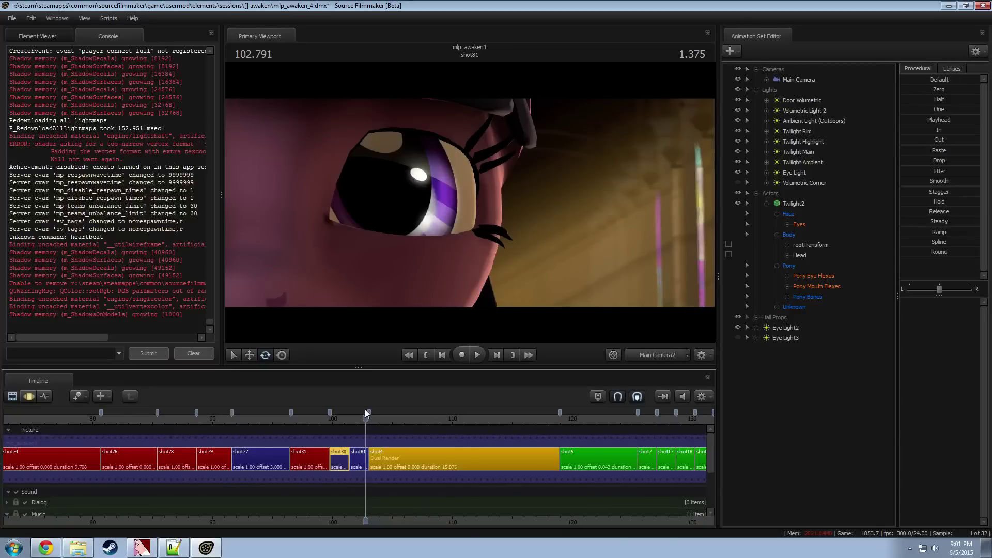
{"action": "left_click", "coordinate": [342, 418]}
{"action": "left_click", "coordinate": [424, 256]}
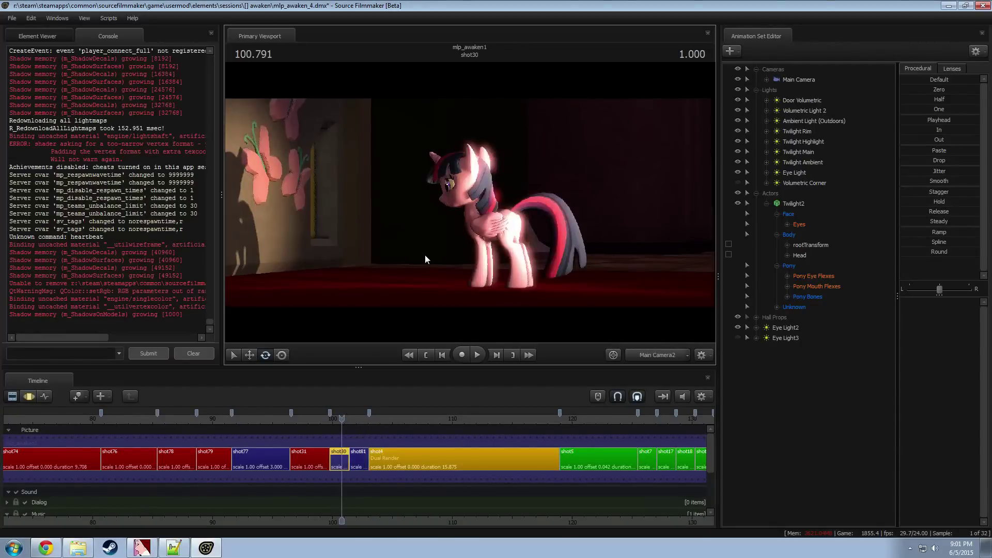
{"action": "left_click", "coordinate": [490, 289]}
{"action": "key", "text": "F3"}
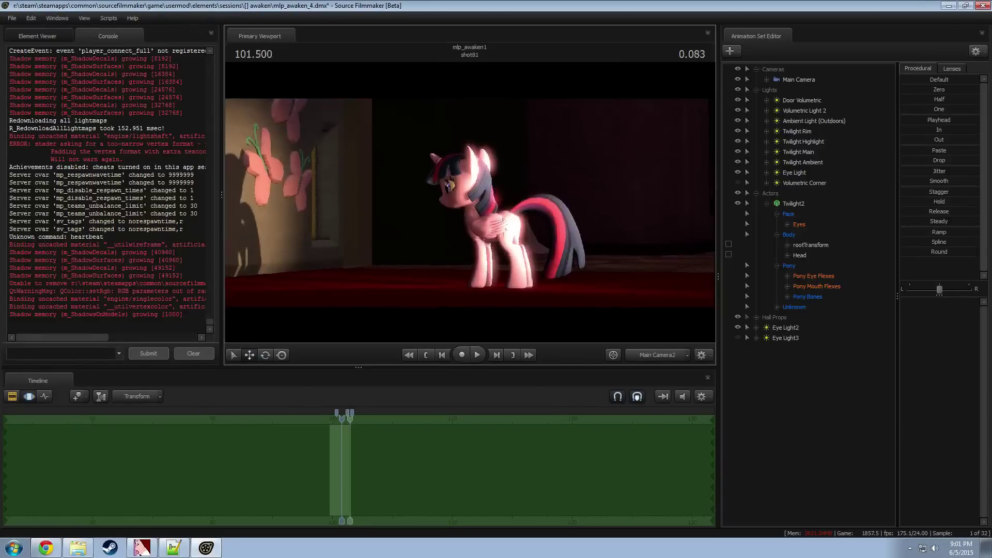
{"action": "left_click", "coordinate": [811, 77]}
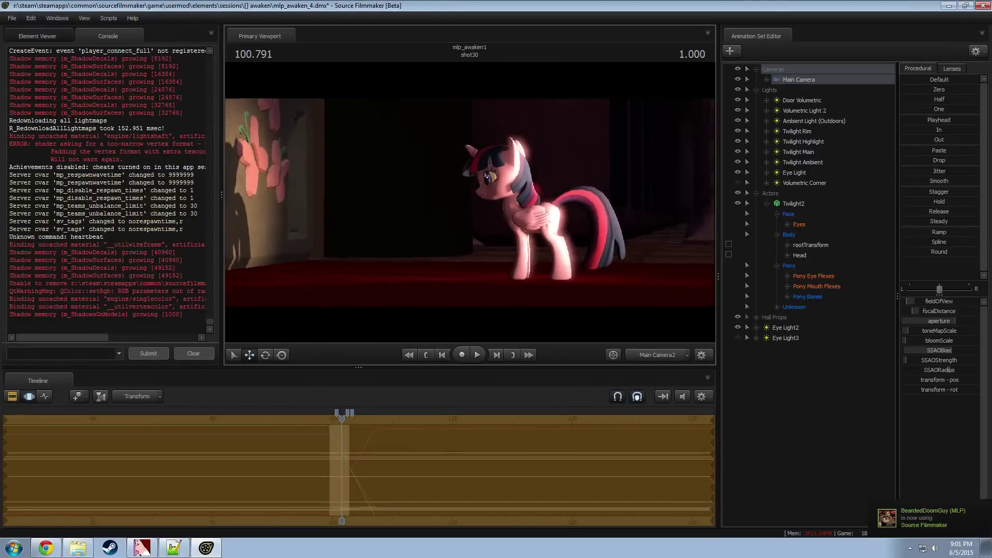
{"action": "mouse_move", "coordinate": [470, 203]}
{"action": "left_mouse_down"}
{"action": "mouse_move", "coordinate": [506, 207]}
{"action": "mouse_move", "coordinate": [455, 202]}
{"action": "left_mouse_up"}
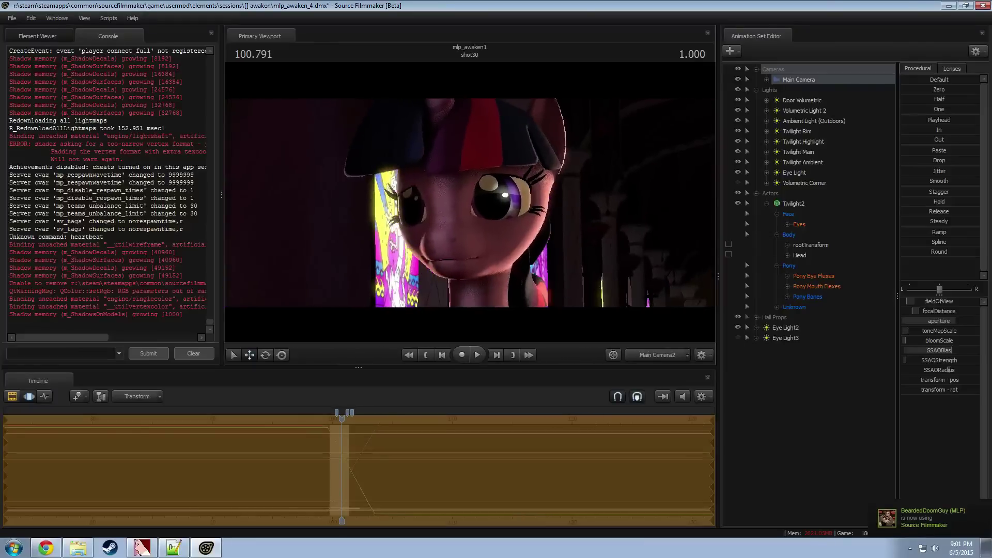
Step: Play the reframed shot30 repeatedly through its cut into the eye close-up of shot81
{"action": "key", "text": "space"}
{"action": "key", "text": "space"}
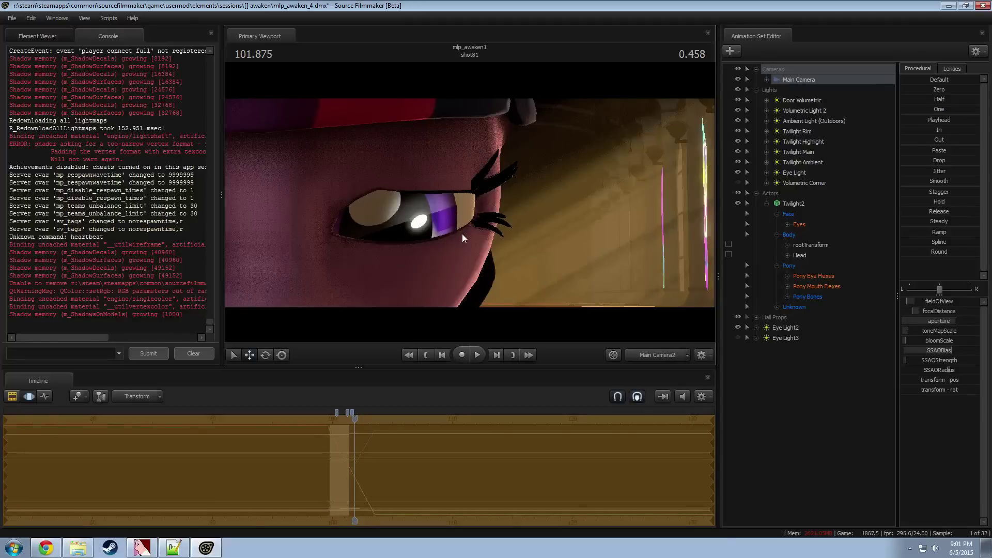
{"action": "left_click_drag", "start_coordinate": [347, 423], "coordinate": [334, 439]}
{"action": "key", "text": "space"}
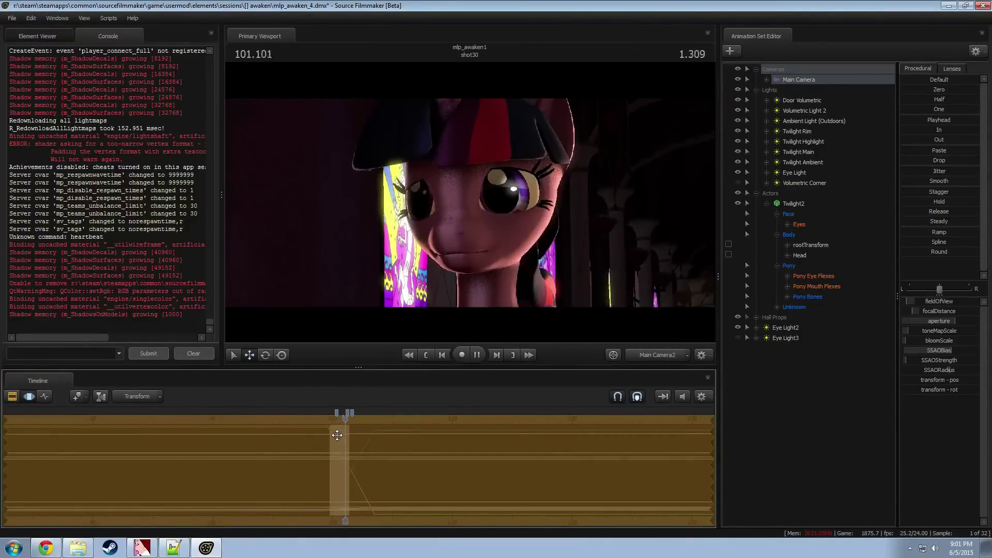
{"action": "key", "text": "space"}
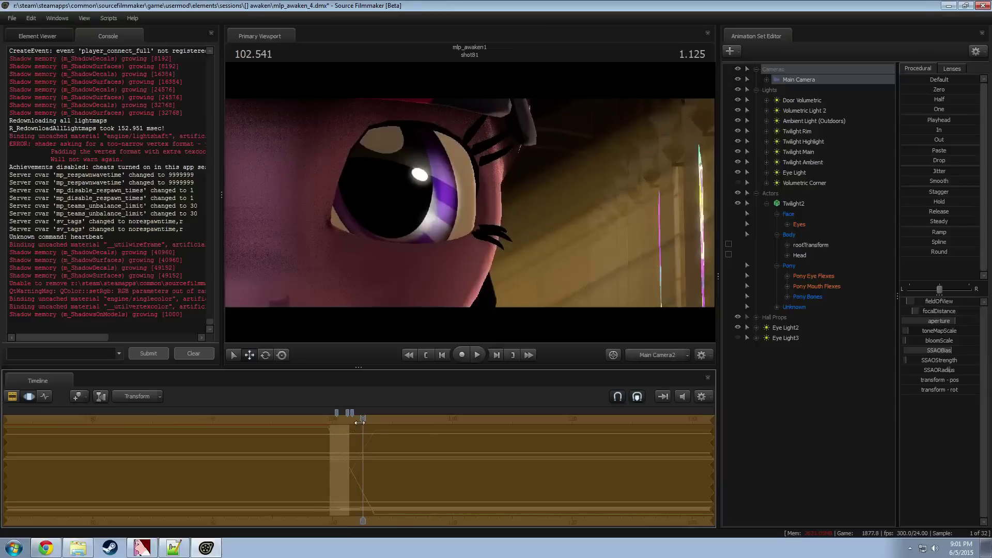
{"action": "left_click_drag", "start_coordinate": [360, 422], "coordinate": [328, 421]}
{"action": "key", "text": "space"}
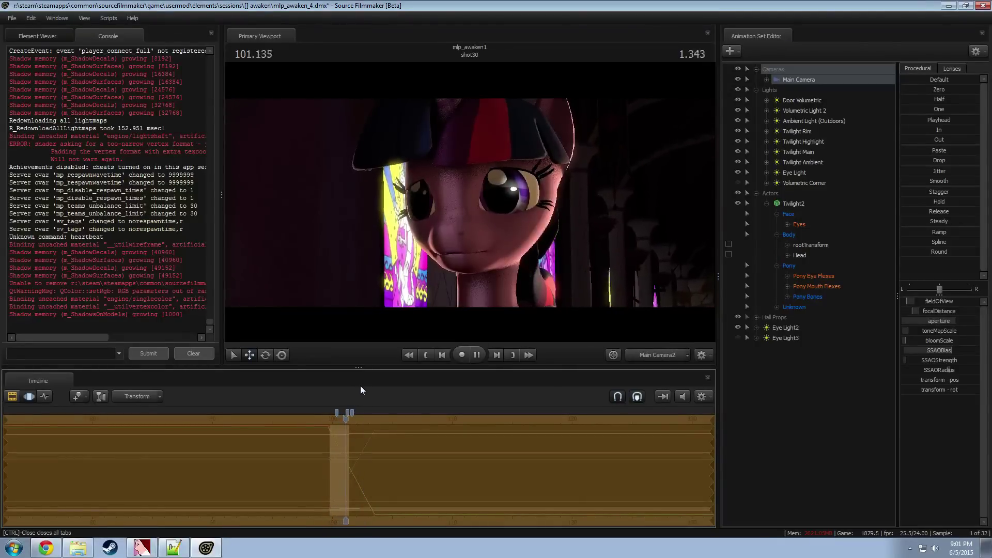
{"action": "key", "text": "space"}
Step: At 99.916 in shot30, move the Main Camera into a tight view of Twilight's chin and neck
{"action": "left_click_drag", "start_coordinate": [345, 421], "coordinate": [331, 421]}
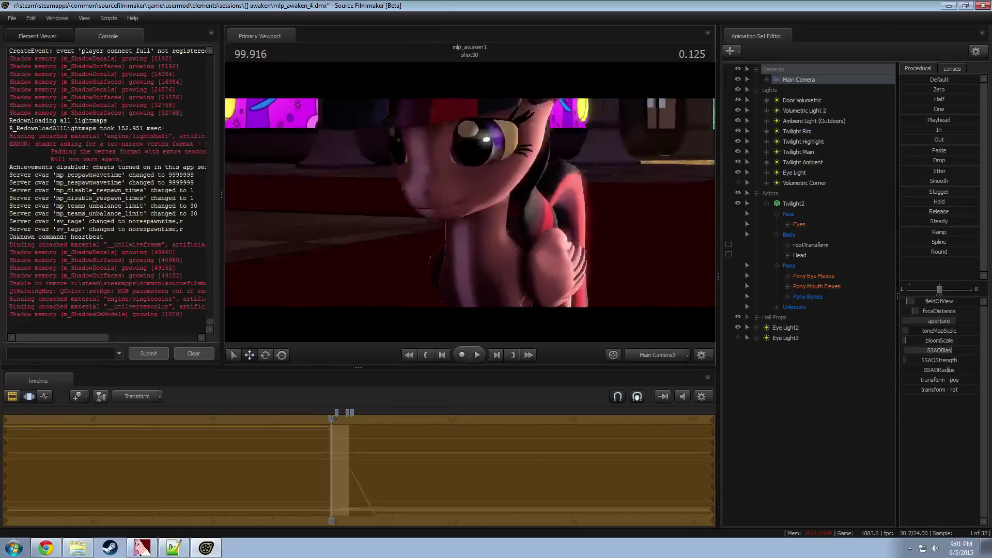
{"action": "key", "text": "w"}
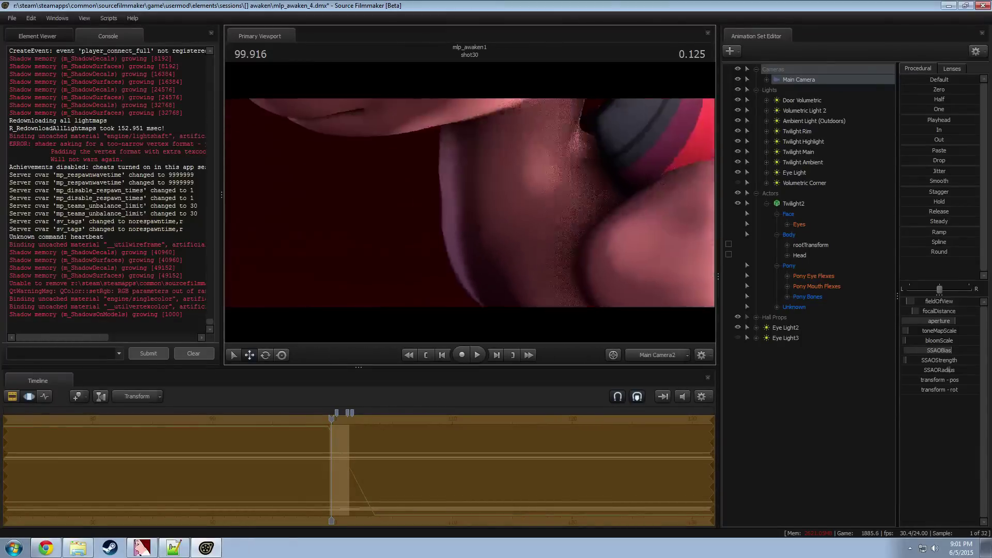
{"action": "key", "text": "s"}
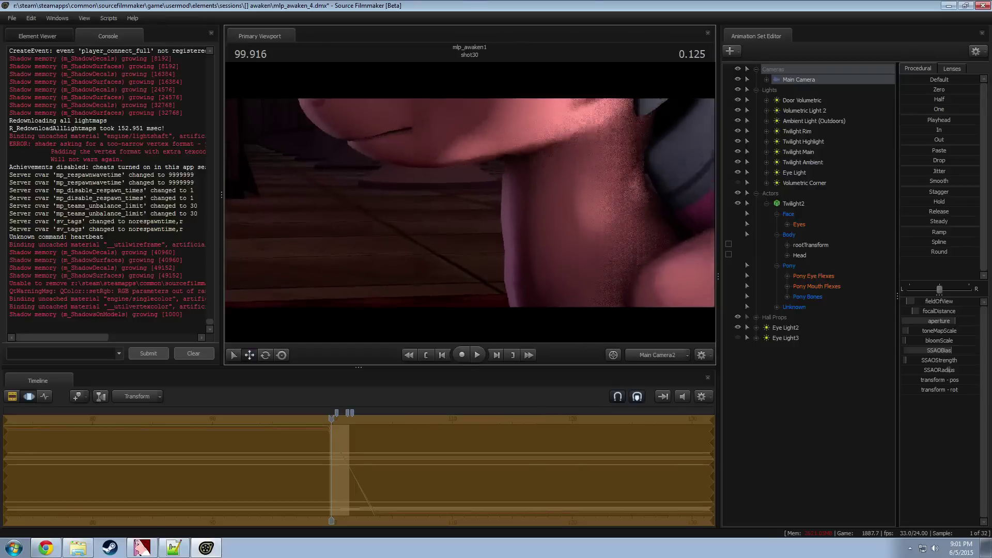
{"action": "key", "text": "s"}
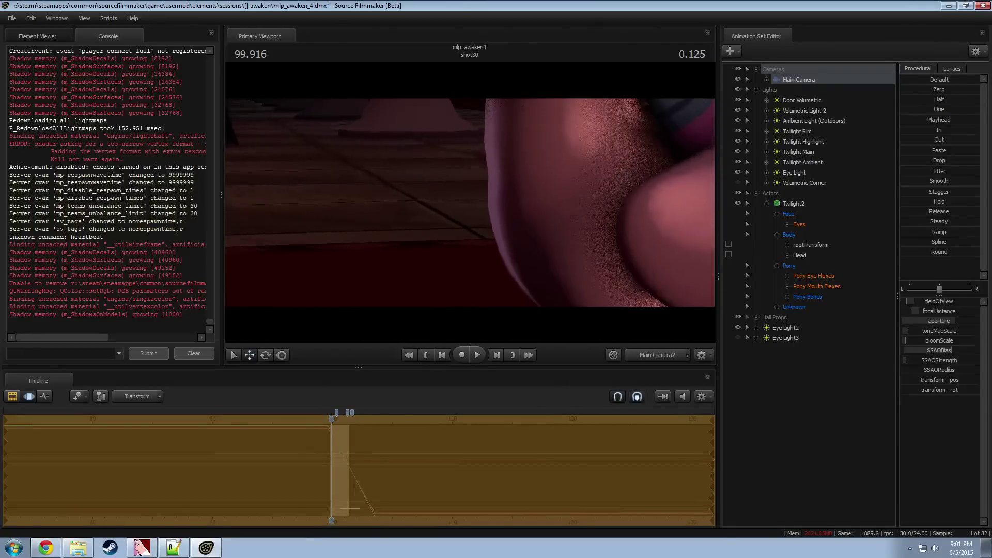
{"action": "left_click_drag", "start_coordinate": [470, 201], "coordinate": [470, 201]}
Step: Try the 35 mm and 50 mm lenses on the Main Camera, set it to 85 mm, and adjust the framing of Twilight's neck
{"action": "left_click", "coordinate": [950, 69]}
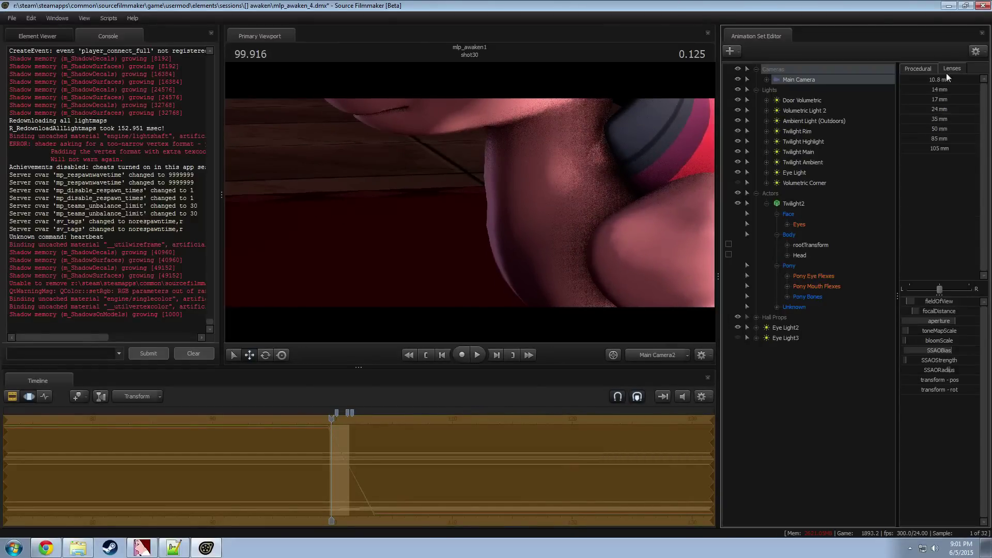
{"action": "left_click", "coordinate": [932, 118]}
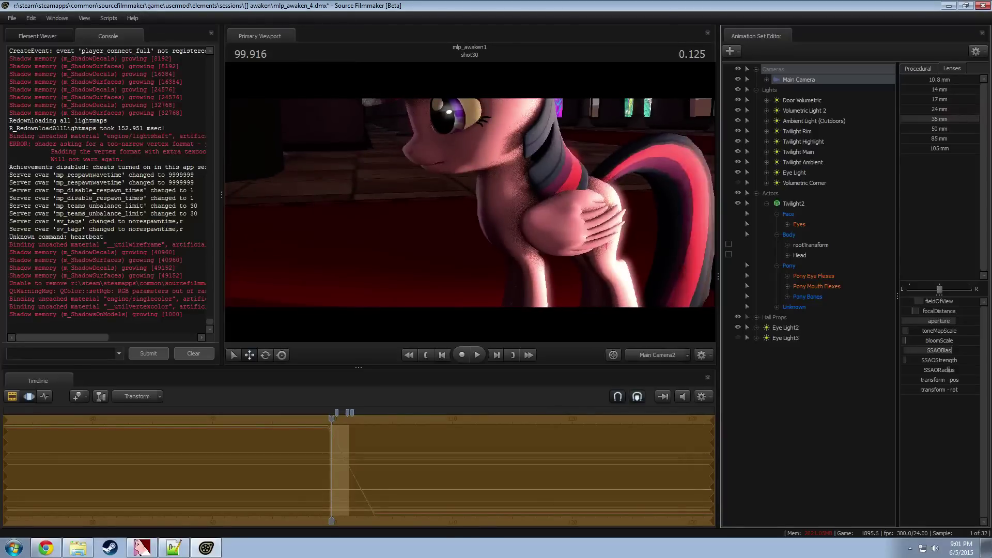
{"action": "left_click", "coordinate": [908, 139]}
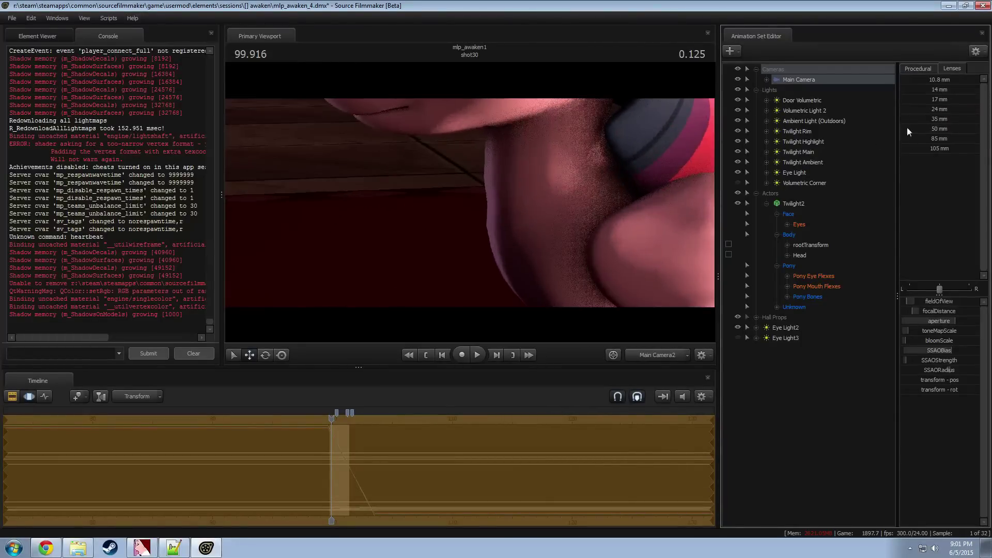
{"action": "left_click", "coordinate": [926, 128]}
{"action": "key", "text": "w"}
{"action": "left_click_drag", "start_coordinate": [579, 207], "coordinate": [455, 185]}
{"action": "double_click", "coordinate": [937, 139]}
{"action": "key", "text": "s"}
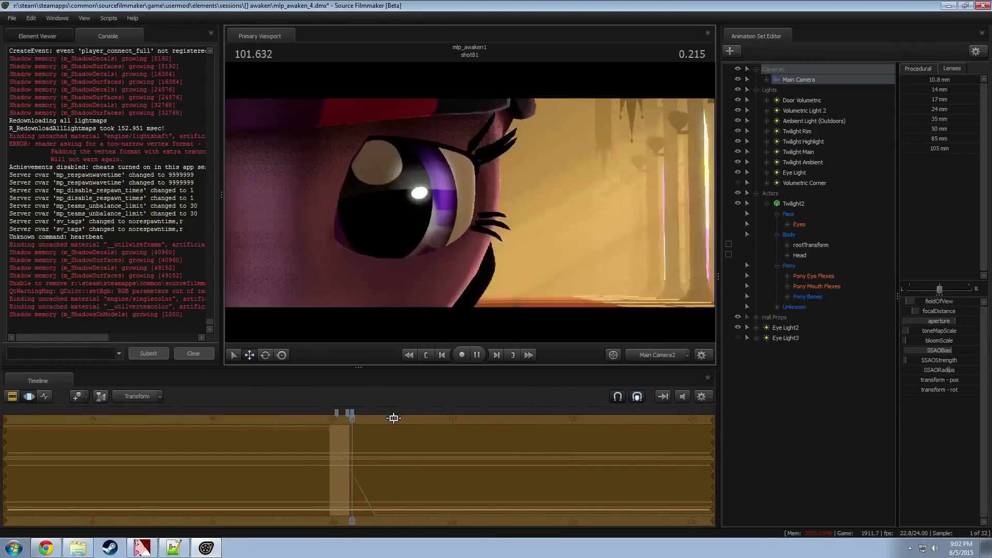
Step: Replay the tight neck view of shot30 into shot81, pausing at 100.583 before continuing
{"action": "key", "text": "space"}
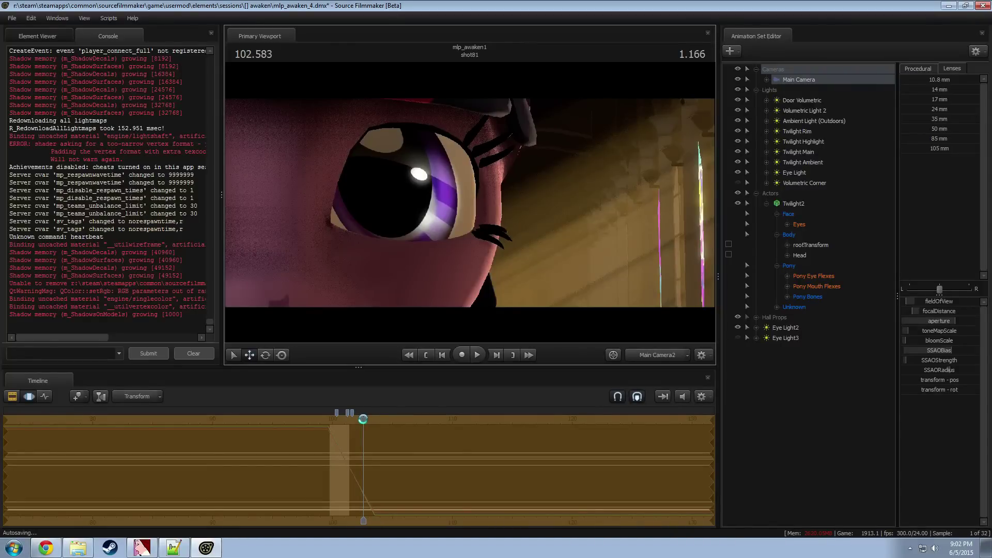
{"action": "left_click", "coordinate": [333, 429]}
{"action": "key", "text": "space"}
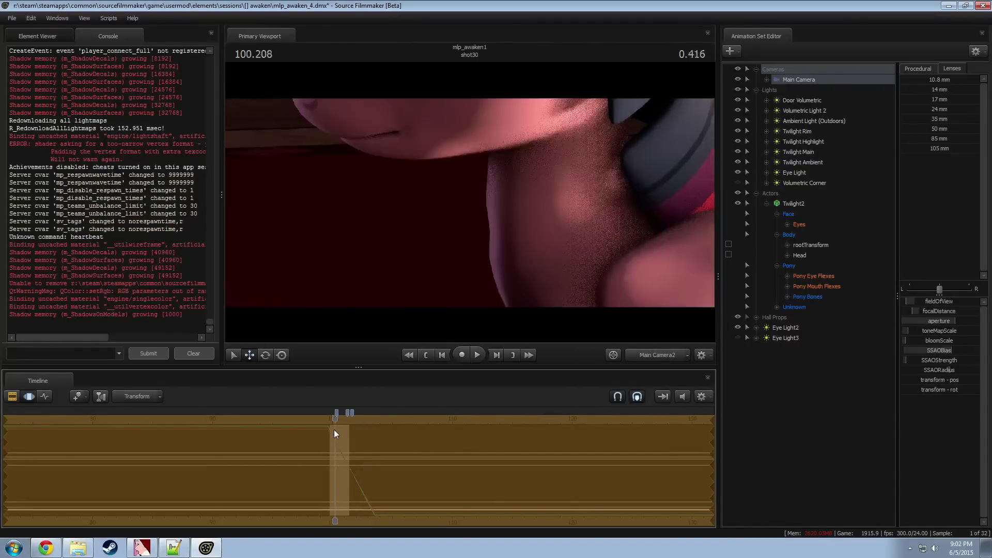
{"action": "key", "text": "space"}
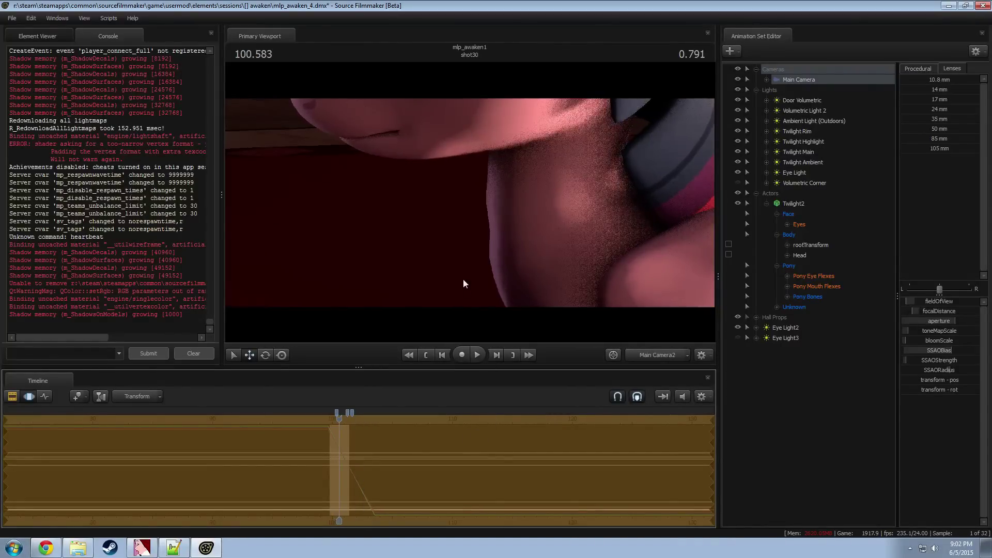
{"action": "key", "text": "space"}
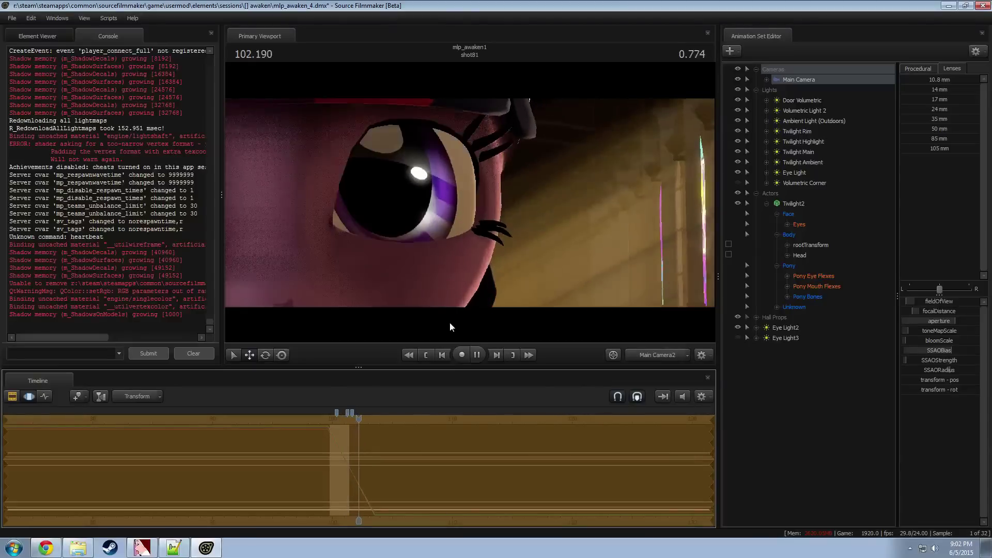
Step: In shot30, switch to the Work Camera and start an open-ended time selection at 100.500
{"action": "left_click", "coordinate": [332, 434]}
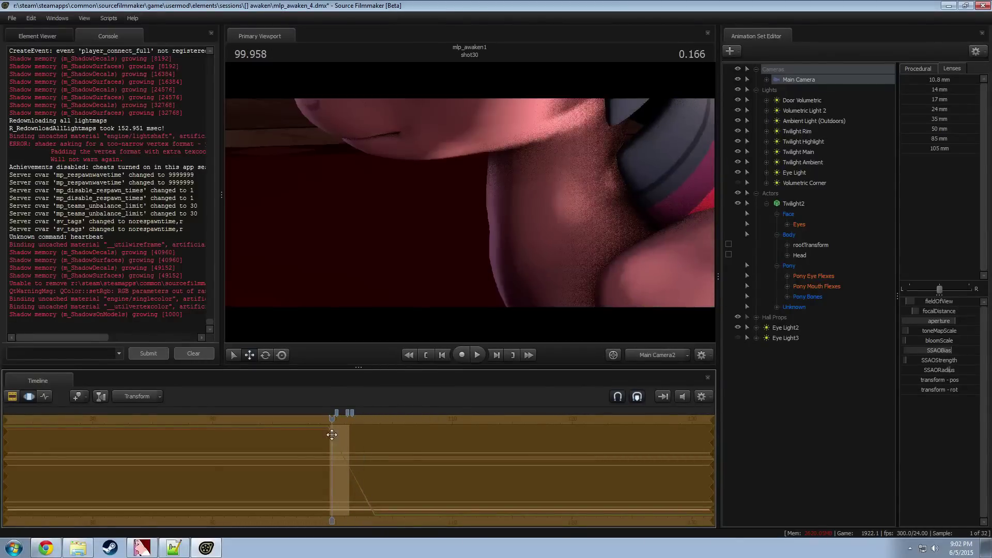
{"action": "left_click", "coordinate": [656, 355], "text": "ctrl"}
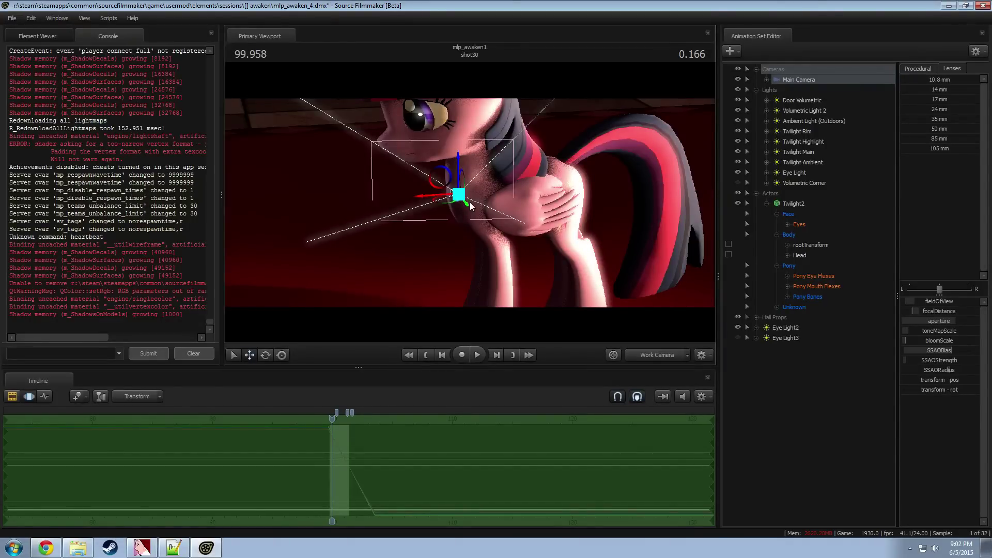
{"action": "key", "text": "F2"}
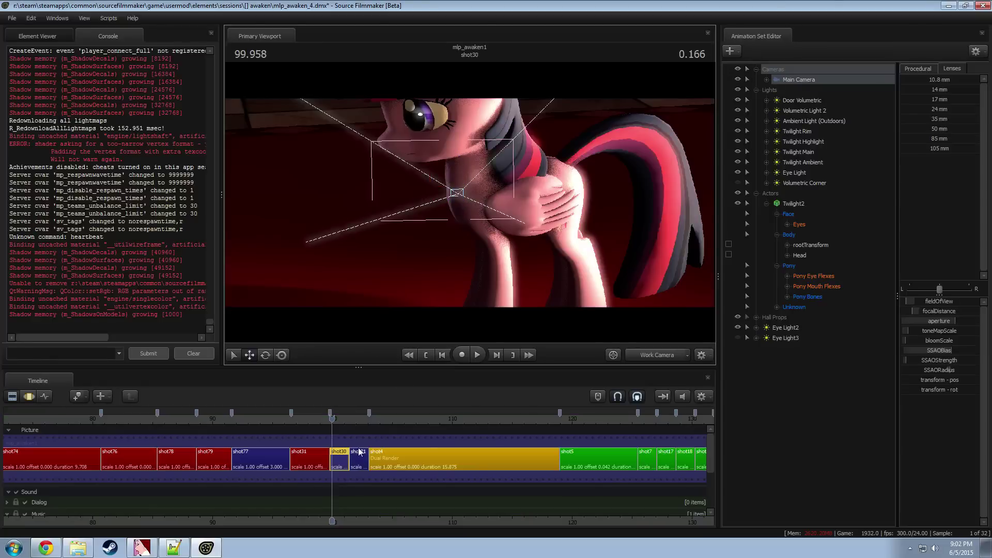
{"action": "scroll", "coordinate": [358, 453], "scroll_direction": "up", "scroll_amount": 6}
{"action": "key", "text": "F3"}
{"action": "left_click_drag", "start_coordinate": [351, 453], "coordinate": [576, 436], "text": "shift"}
{"action": "left_click_drag", "start_coordinate": [471, 190], "coordinate": [471, 222]}
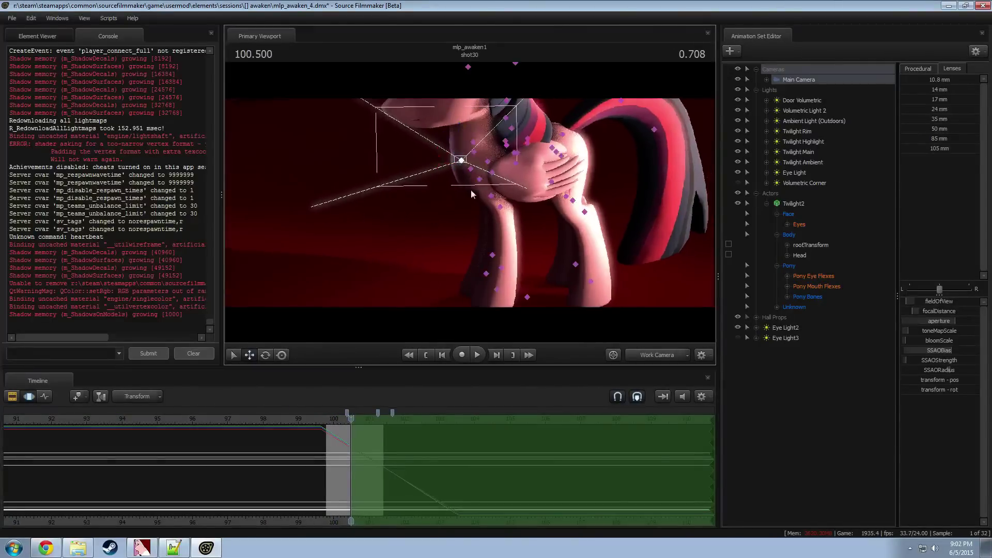
Step: Pick Twilight's RightShoulder bone and switch the viewport to unlit display for posing the right front leg
{"action": "left_click", "coordinate": [487, 167]}
{"action": "left_click_drag", "start_coordinate": [395, 222], "coordinate": [496, 217]}
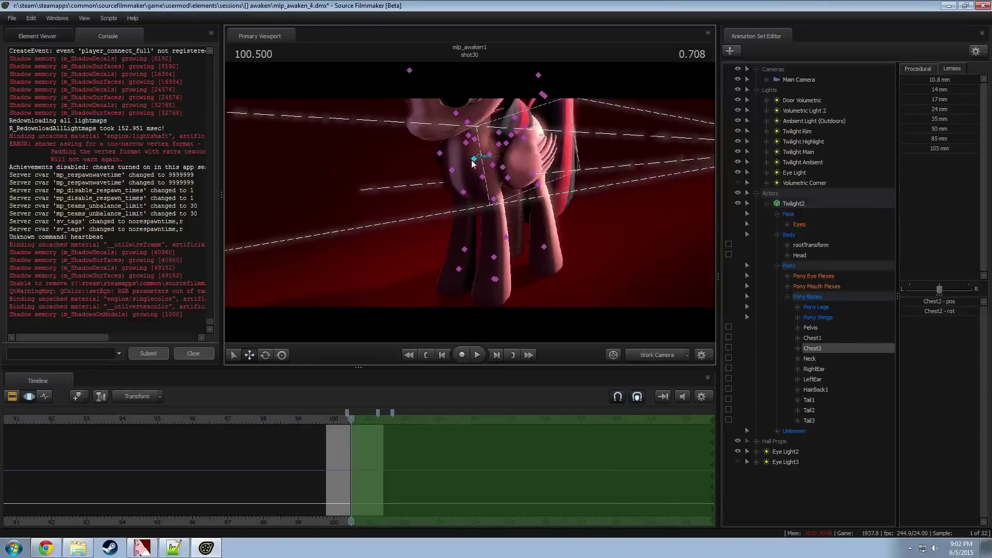
{"action": "left_click", "coordinate": [452, 170], "text": "ctrl"}
{"action": "left_click_drag", "start_coordinate": [430, 201], "coordinate": [545, 284], "text": "alt"}
{"action": "right_click", "coordinate": [520, 242]}
{"action": "left_click", "coordinate": [543, 269]}
{"action": "mouse_move", "coordinate": [470, 203]}
{"action": "left_mouse_down", "text": "alt"}
{"action": "mouse_move", "coordinate": [478, 205]}
{"action": "mouse_move", "coordinate": [470, 201]}
{"action": "left_mouse_up", "text": "alt"}
Step: Rotate Twilight's RightShoulder to lift the right front leg away from the floor, and bend the leg at RightForearm
{"action": "key", "text": "w"}
{"action": "key", "text": "s"}
{"action": "key", "text": "e"}
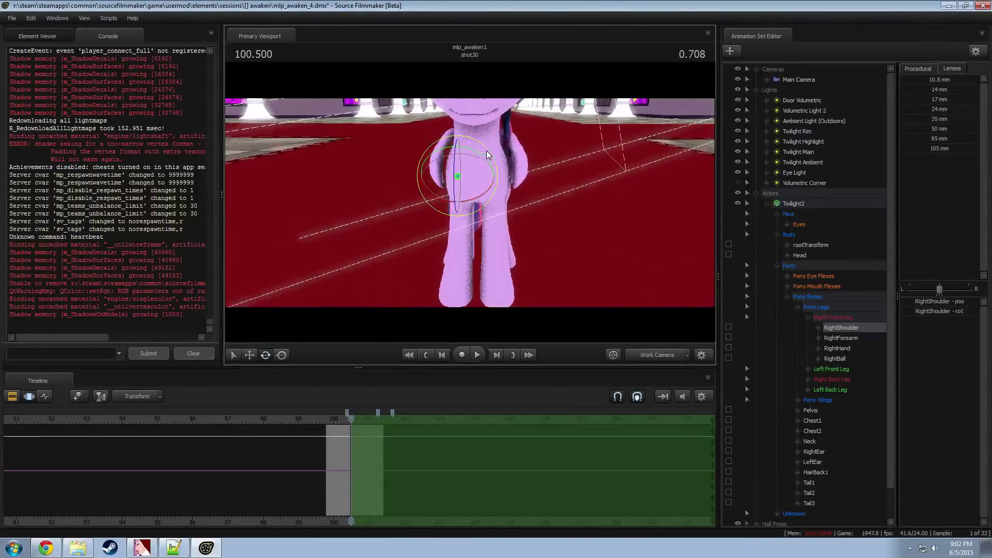
{"action": "left_click_drag", "start_coordinate": [486, 150], "coordinate": [469, 204]}
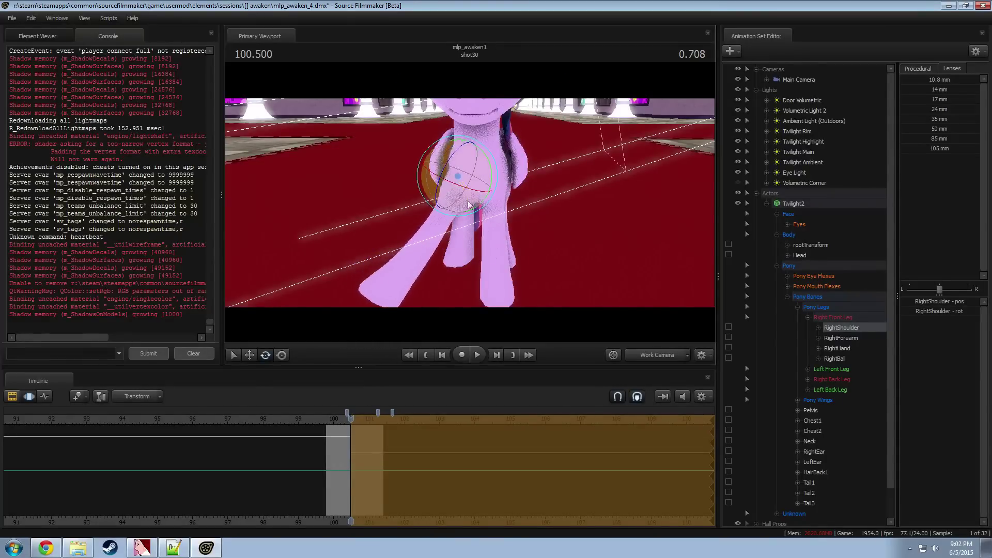
{"action": "left_click", "coordinate": [446, 209], "text": "ctrl"}
{"action": "left_click_drag", "start_coordinate": [463, 241], "coordinate": [430, 175]}
{"action": "left_click", "coordinate": [457, 177], "text": "ctrl"}
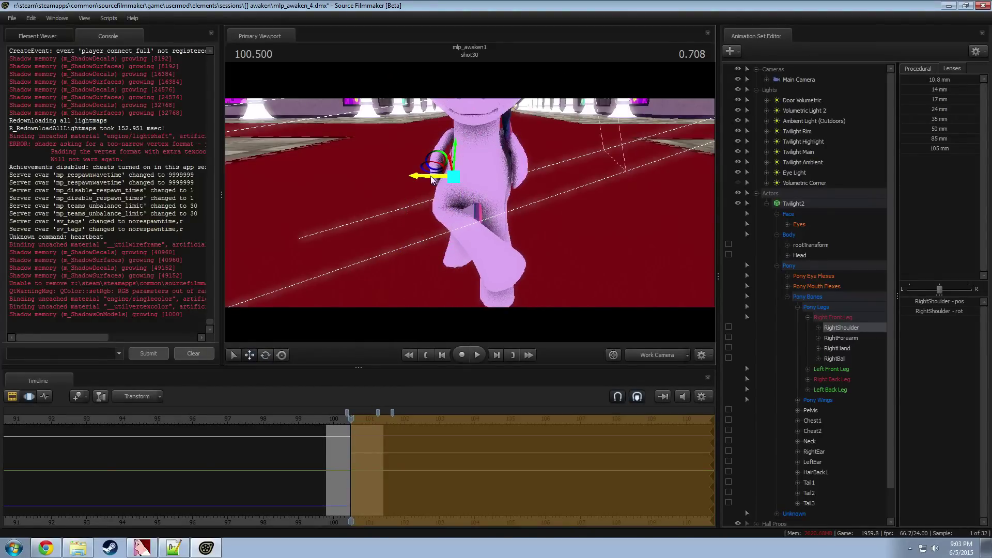
Step: Adjust the RightShoulder and curl the lower part of the raised leg by rotating RightHand
{"action": "left_click_drag", "start_coordinate": [500, 188], "coordinate": [442, 175], "text": "alt"}
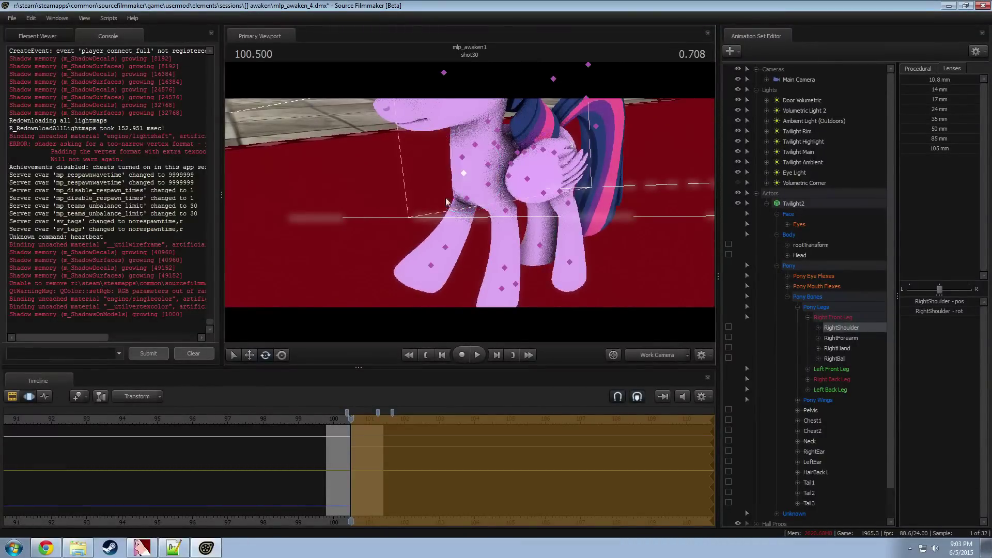
{"action": "left_click", "coordinate": [443, 248], "text": "ctrl"}
{"action": "left_click_drag", "start_coordinate": [473, 258], "coordinate": [466, 220]}
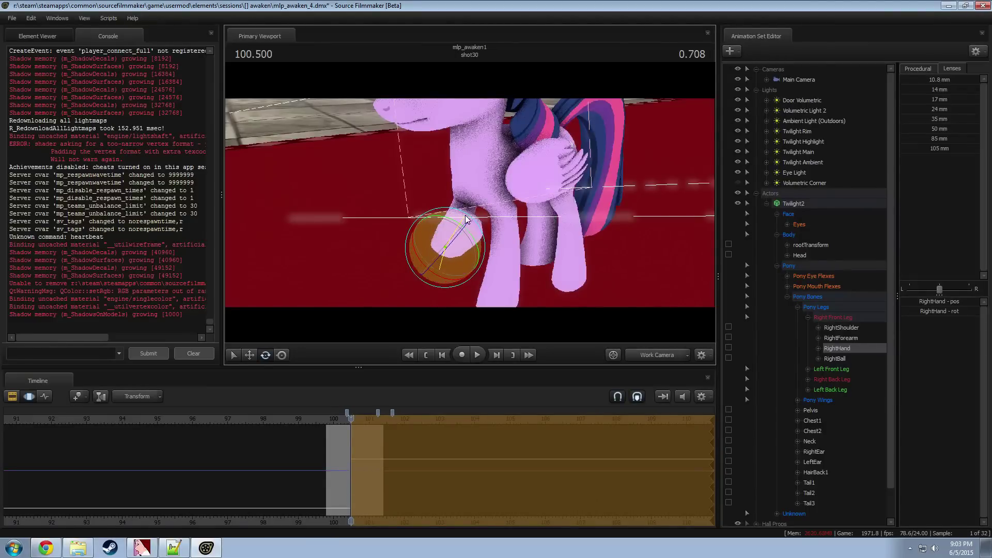
{"action": "left_click", "coordinate": [458, 235], "text": "ctrl"}
{"action": "left_click_drag", "start_coordinate": [477, 256], "coordinate": [471, 212]}
Step: Rotate RightShoulder and RightForearm to raise the right front leg forward in front of Twilight's chest
{"action": "left_click", "coordinate": [464, 173]}
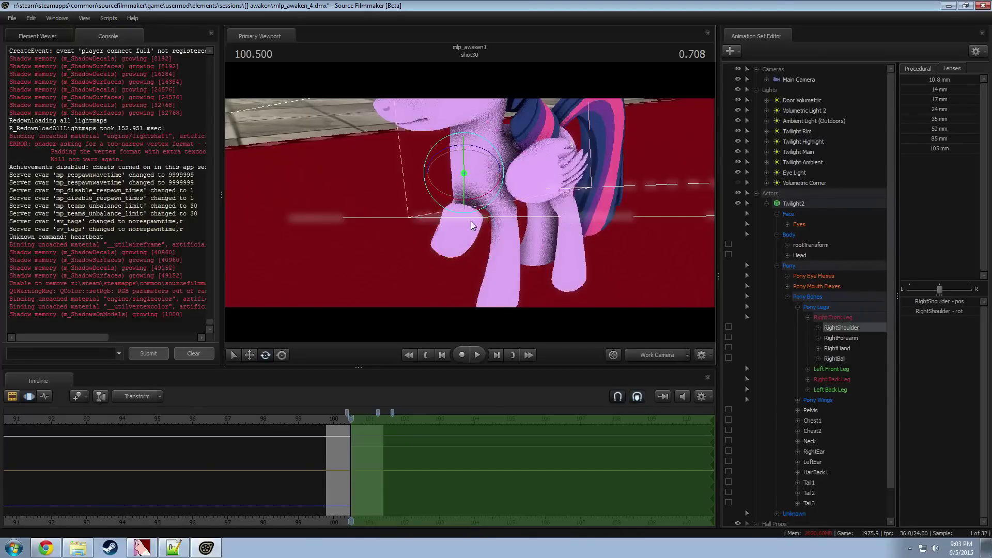
{"action": "left_click_drag", "start_coordinate": [457, 169], "coordinate": [408, 168], "text": "alt"}
{"action": "mouse_move", "coordinate": [468, 197]}
{"action": "left_mouse_down"}
{"action": "mouse_move", "coordinate": [443, 183]}
{"action": "mouse_move", "coordinate": [462, 181]}
{"action": "left_mouse_up"}
{"action": "key", "text": "q"}
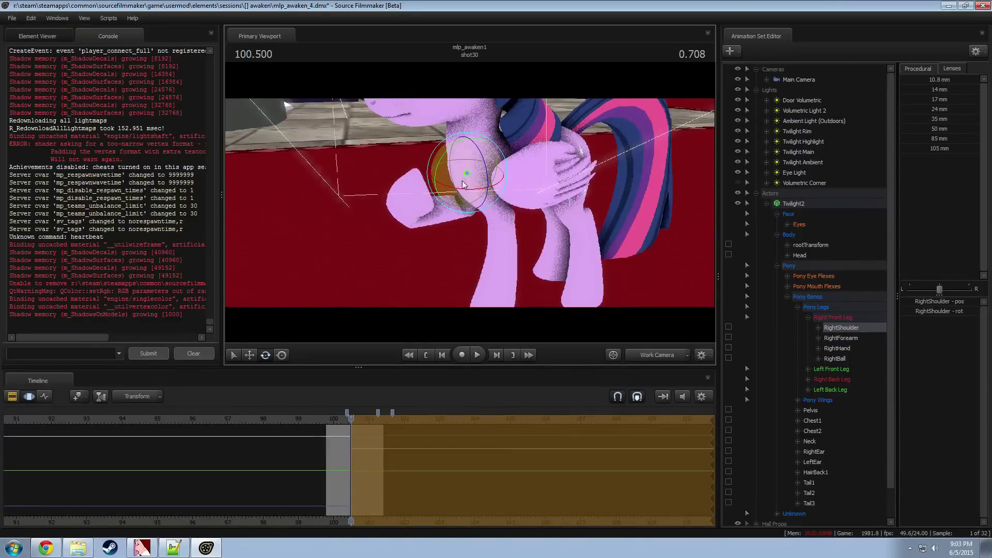
{"action": "key", "text": "q"}
{"action": "left_click", "coordinate": [457, 191]}
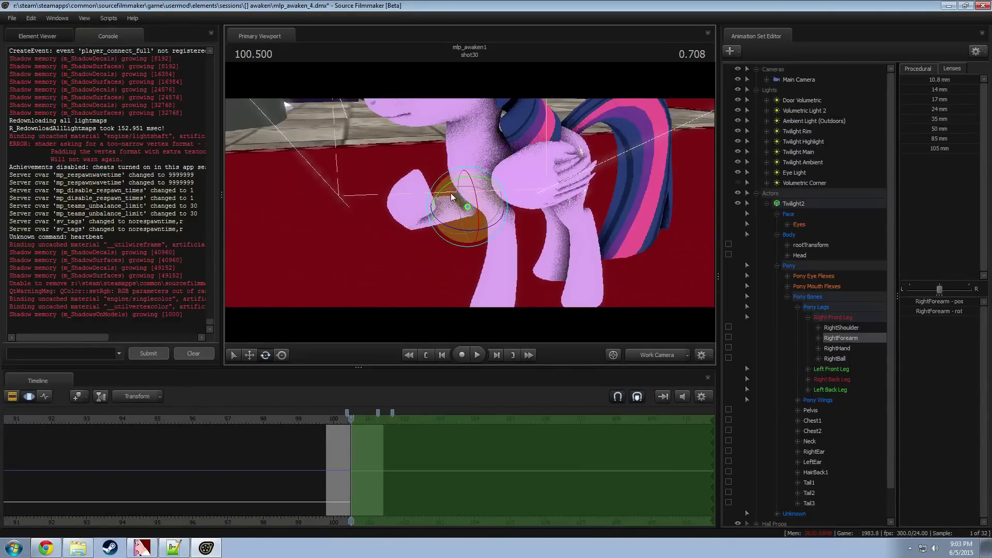
{"action": "key", "text": "e"}
{"action": "left_click_drag", "start_coordinate": [457, 191], "coordinate": [463, 194]}
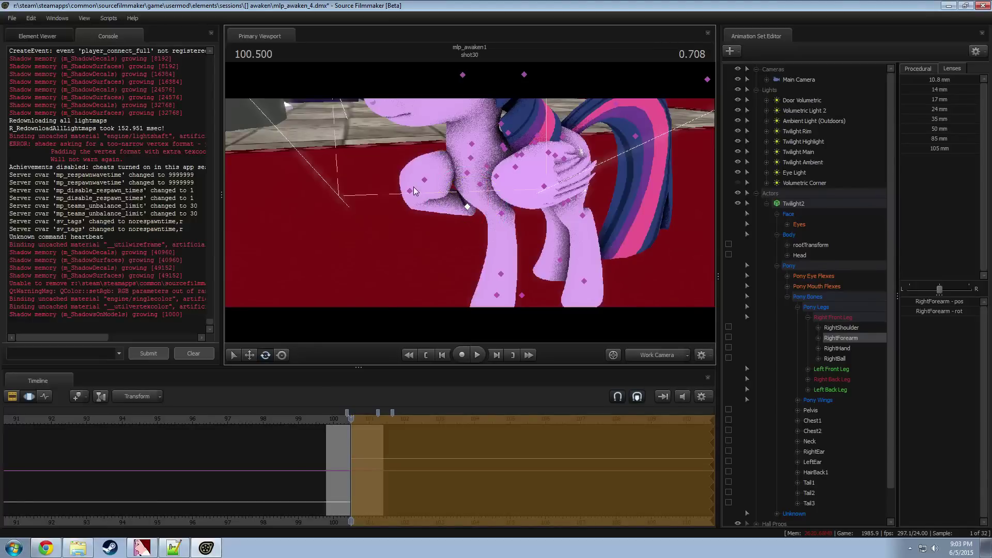
Step: Rotate RightHand to tuck the raised hoof, and fine-tune the RightShoulder rotation
{"action": "left_click", "coordinate": [411, 190]}
{"action": "key", "text": "e"}
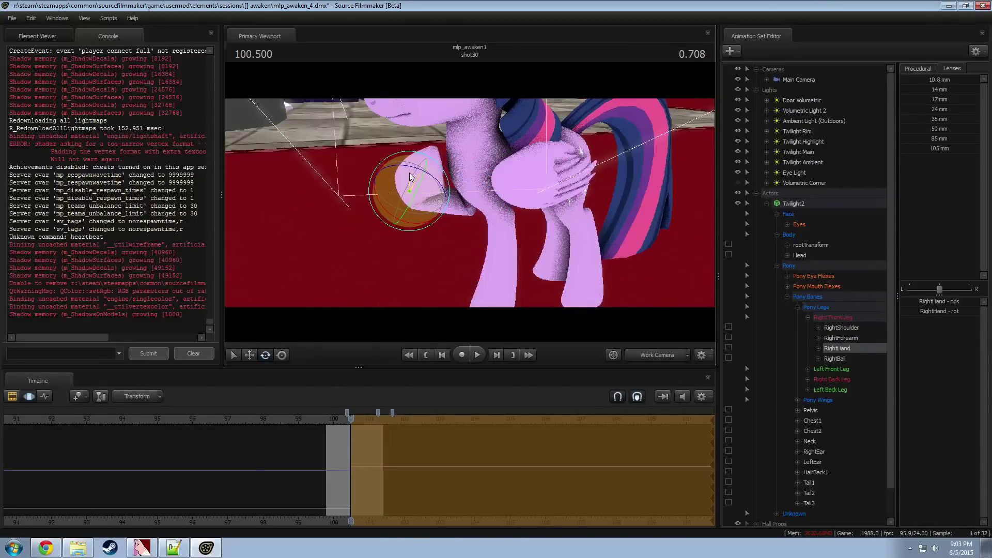
{"action": "key", "text": "q"}
{"action": "left_click", "coordinate": [465, 172], "text": "ctrl"}
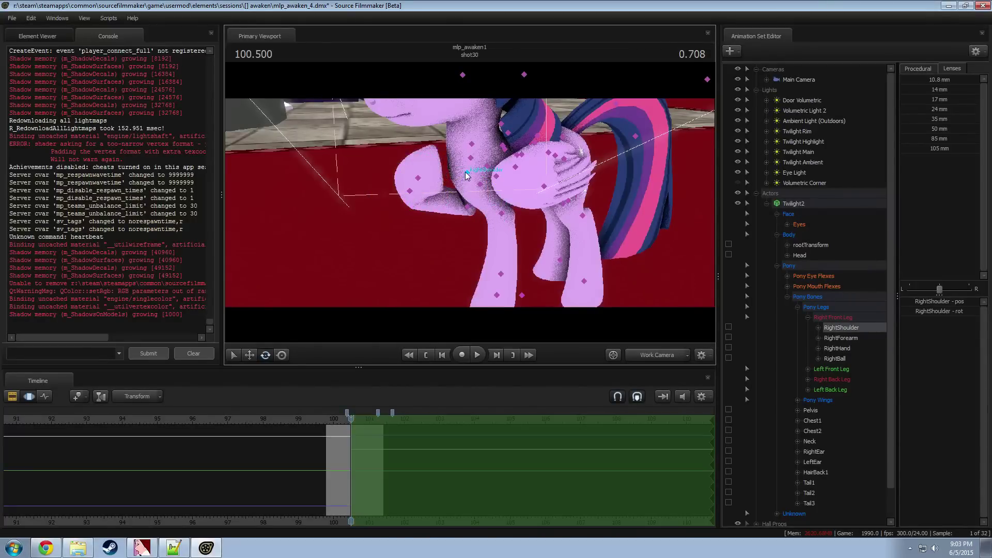
{"action": "left_click", "coordinate": [469, 159], "text": "ctrl"}
{"action": "left_click", "coordinate": [467, 173], "text": "ctrl"}
{"action": "key", "text": "e"}
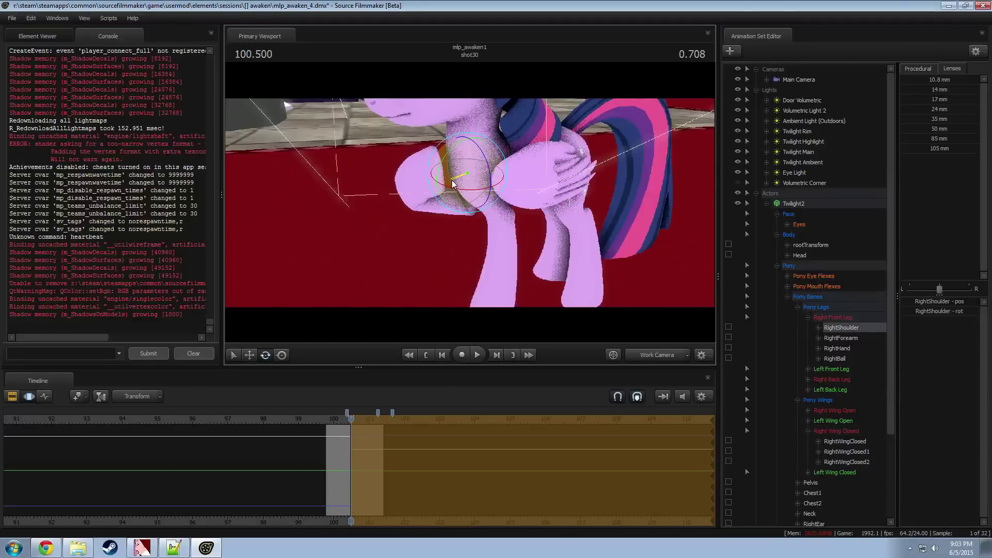
{"action": "left_click_drag", "start_coordinate": [467, 110], "coordinate": [470, 245]}
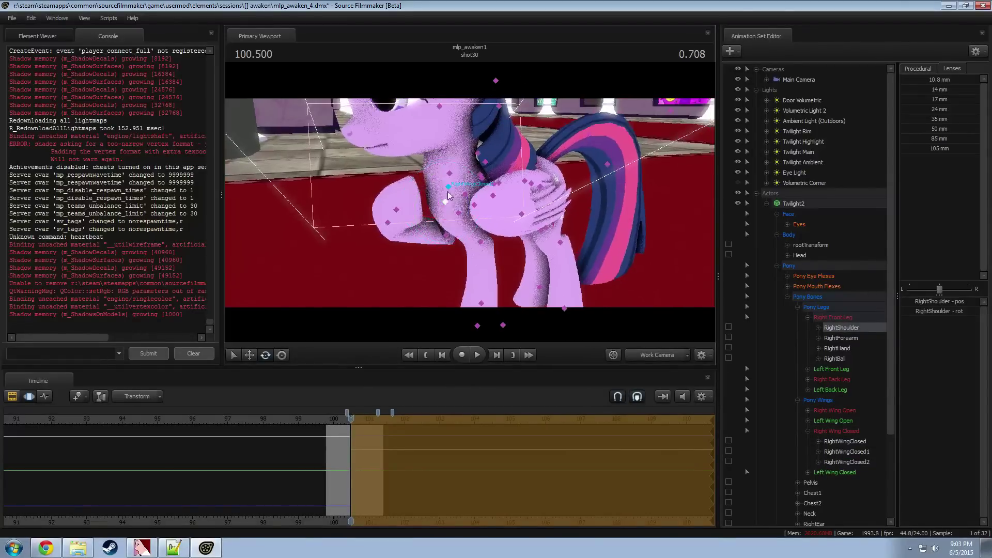
Step: Rotate Twilight's Neck and Head bones to adjust how the head is held in the raised-leg pose
{"action": "left_click", "coordinate": [449, 173]}
{"action": "key", "text": "e"}
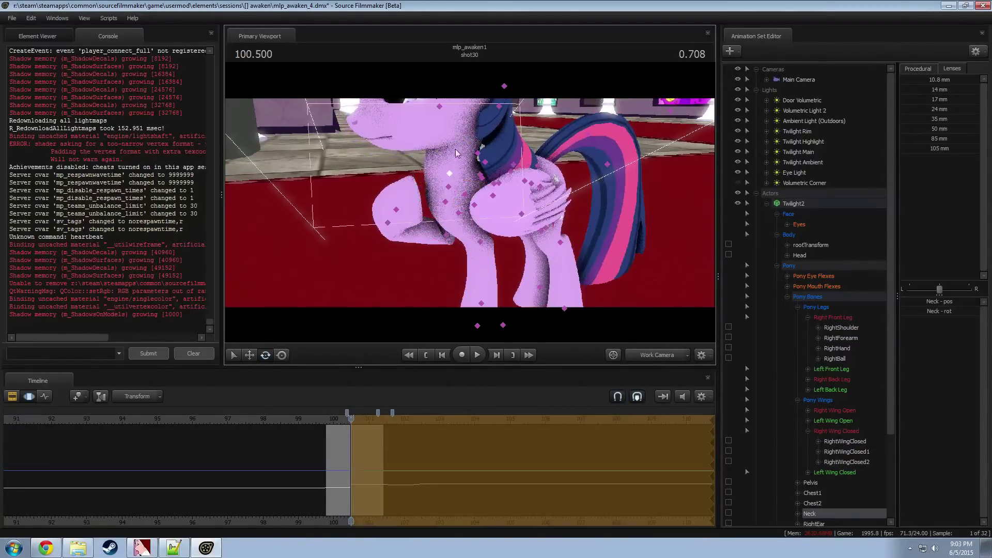
{"action": "left_click", "coordinate": [473, 131]}
{"action": "left_click", "coordinate": [468, 121]}
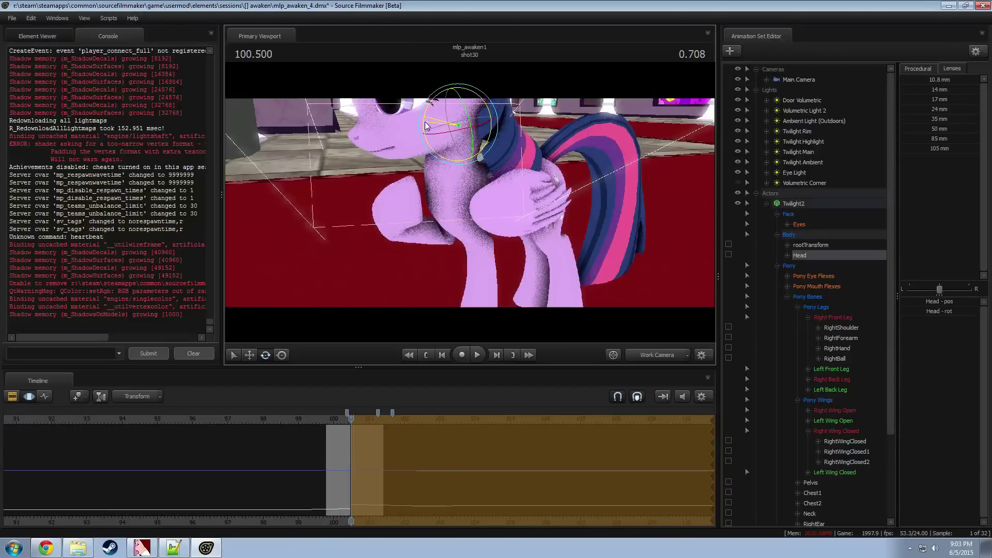
Step: Play shot30 into shot81 through the Main Camera, and review the raised-leg motion from the Work Camera
{"action": "left_click", "coordinate": [653, 354]}
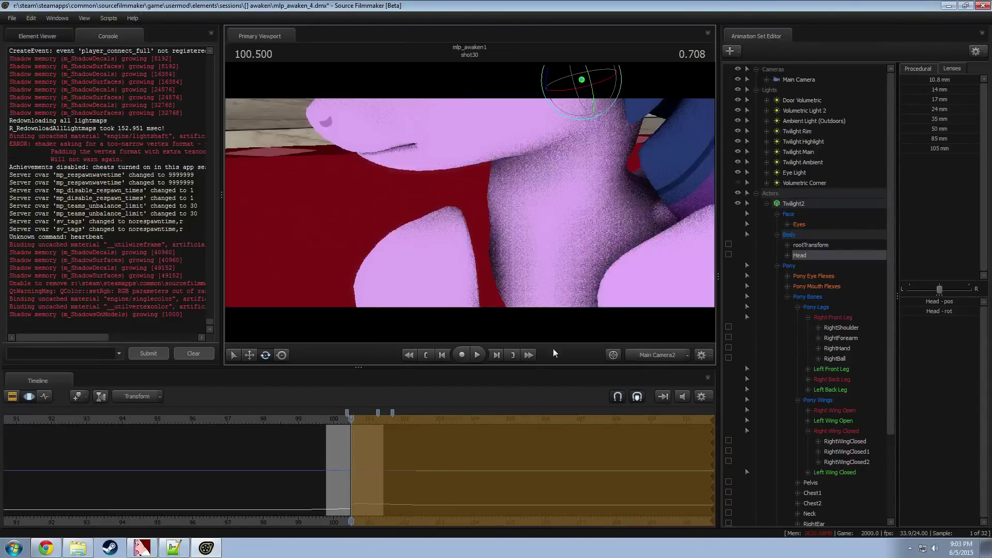
{"action": "left_click", "coordinate": [333, 420]}
{"action": "key", "text": "space"}
{"action": "key", "text": "space"}
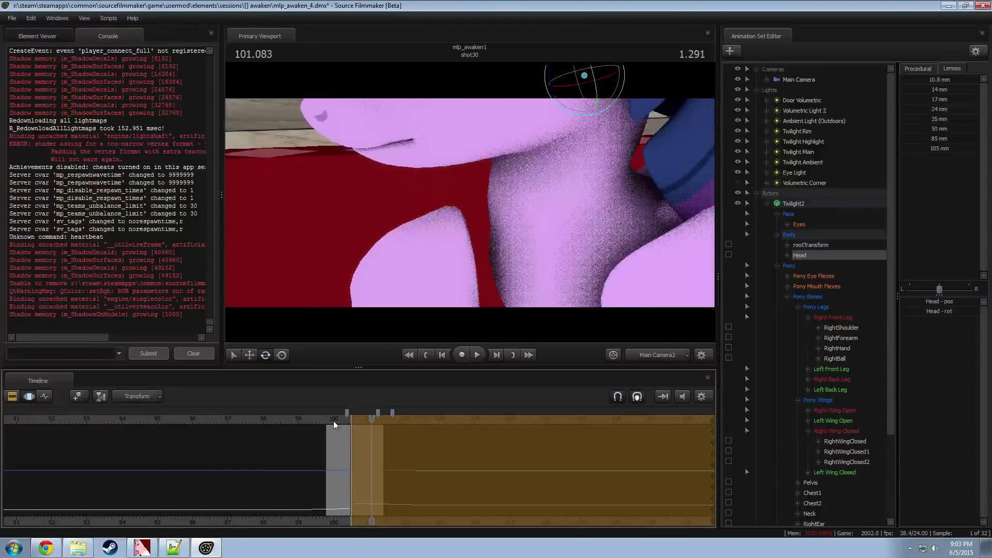
{"action": "key", "text": "space"}
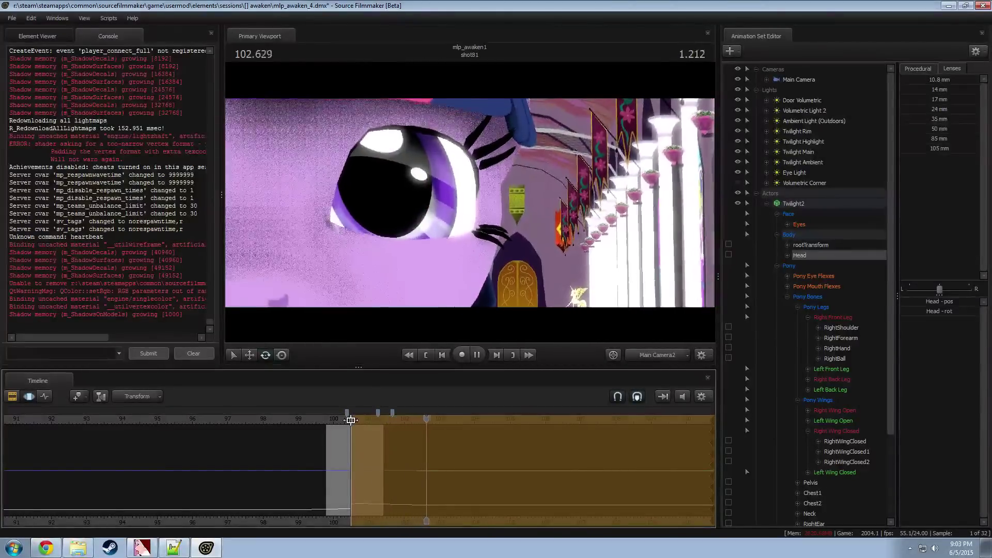
{"action": "key", "text": "space"}
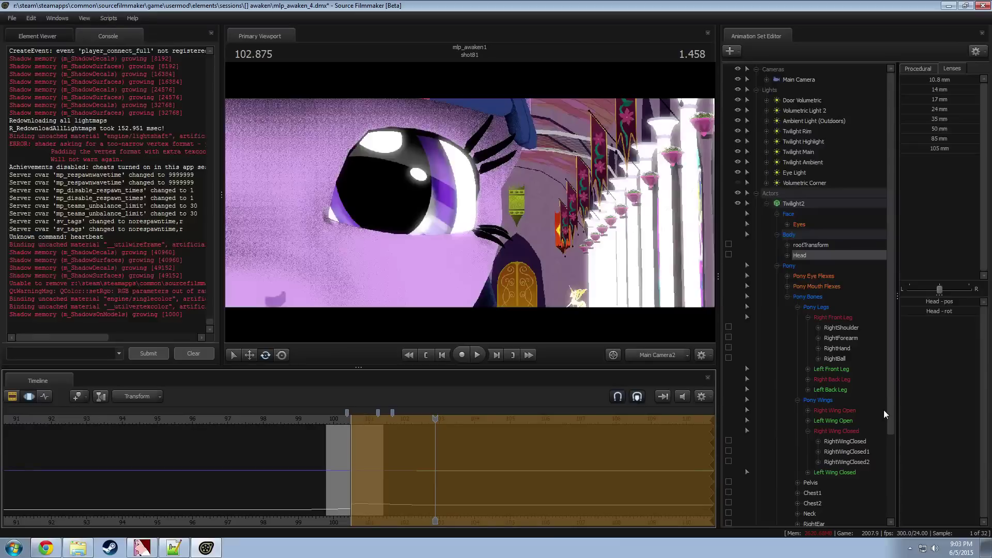
{"action": "left_click", "coordinate": [659, 355]}
{"action": "left_click", "coordinate": [332, 422]}
{"action": "key", "text": "space"}
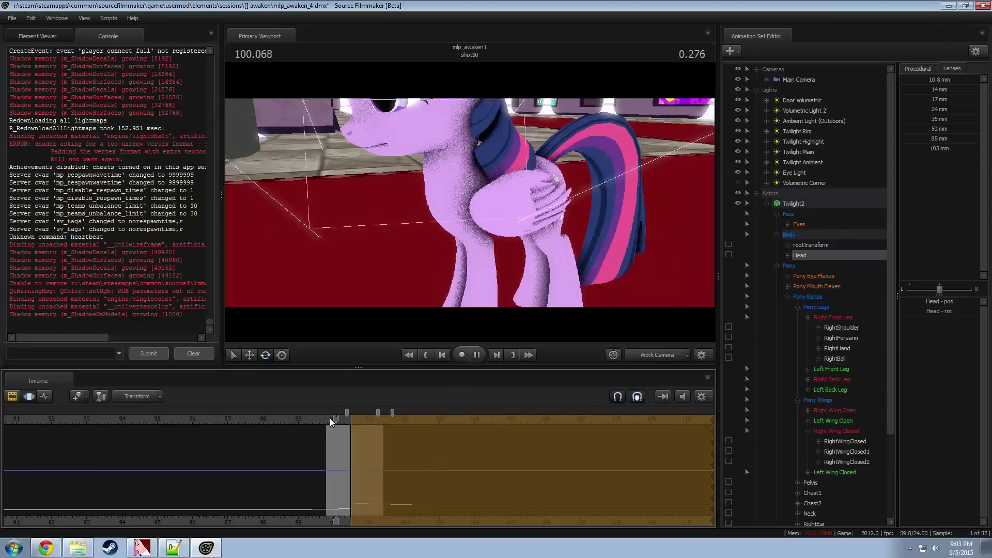
{"action": "key", "text": "space"}
{"action": "left_click", "coordinate": [659, 356]}
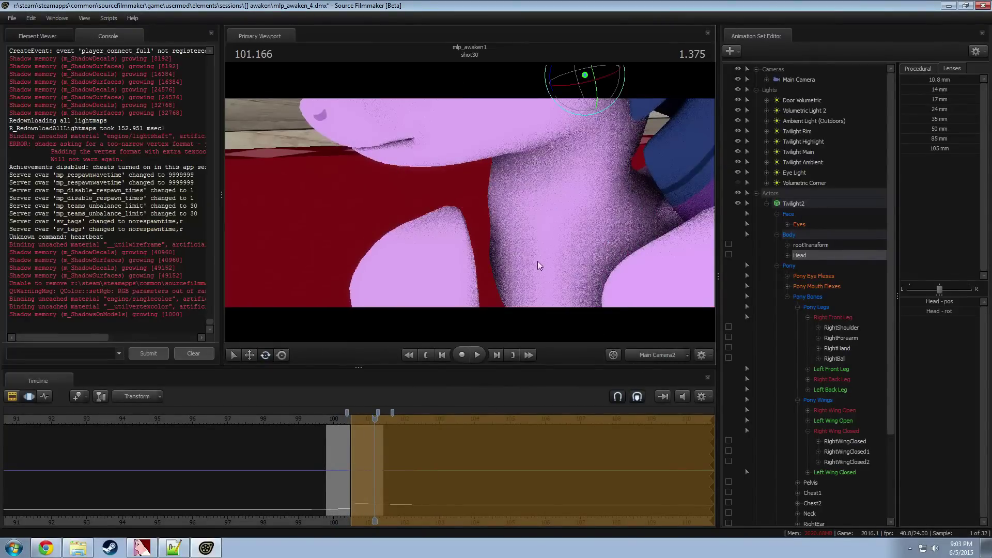
Step: With all of shot30's time selected, reframe the Main Camera from a higher angle on Twilight's neck and raised foreleg
{"action": "left_click", "coordinate": [809, 81]}
{"action": "left_click", "coordinate": [392, 448]}
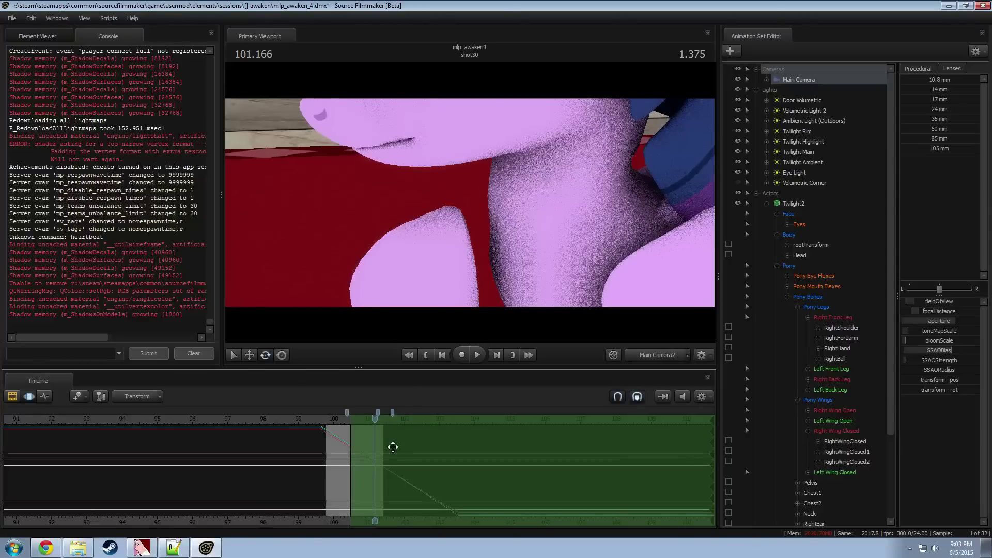
{"action": "key", "text": "ctrl+a"}
{"action": "left_click_drag", "start_coordinate": [465, 259], "coordinate": [470, 281]}
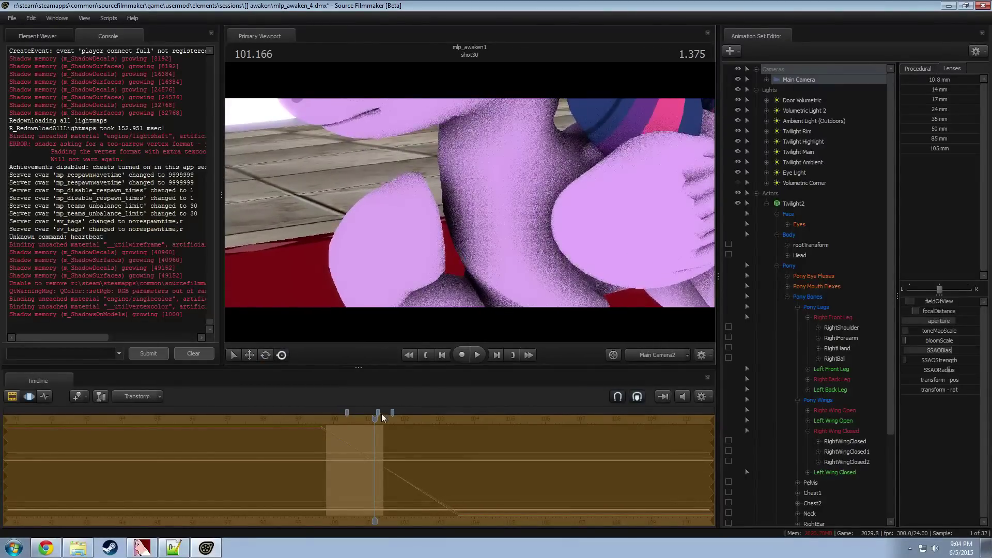
{"action": "left_click", "coordinate": [277, 419]}
{"action": "key", "text": "space"}
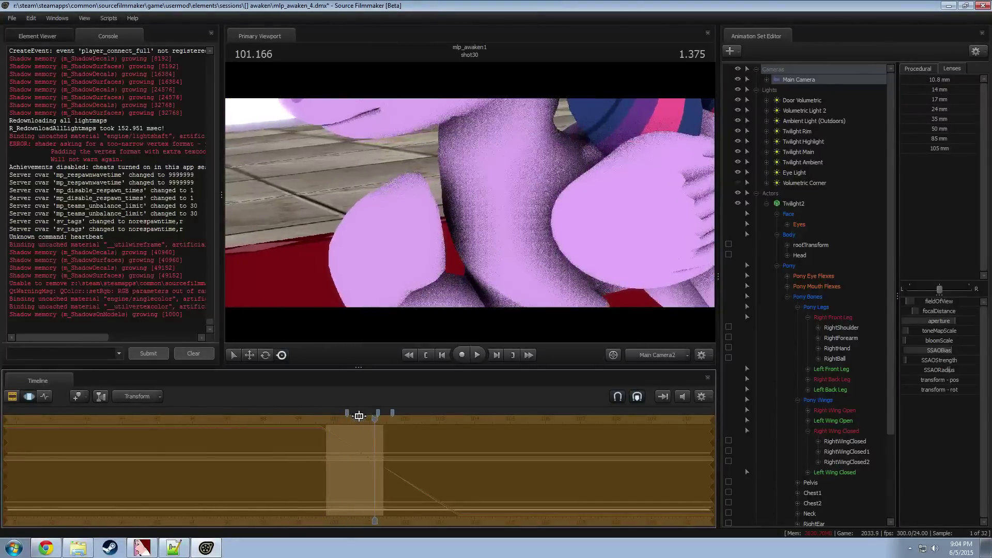
Step: Lower the Main Camera and pull it back to frame Twilight's muzzle, chest, raised foreleg and wing
{"action": "left_click_drag", "start_coordinate": [471, 263], "coordinate": [429, 253]}
{"action": "key", "text": "x"}
{"action": "key", "text": "x"}
{"action": "key", "text": "z"}
{"action": "key", "text": "z"}
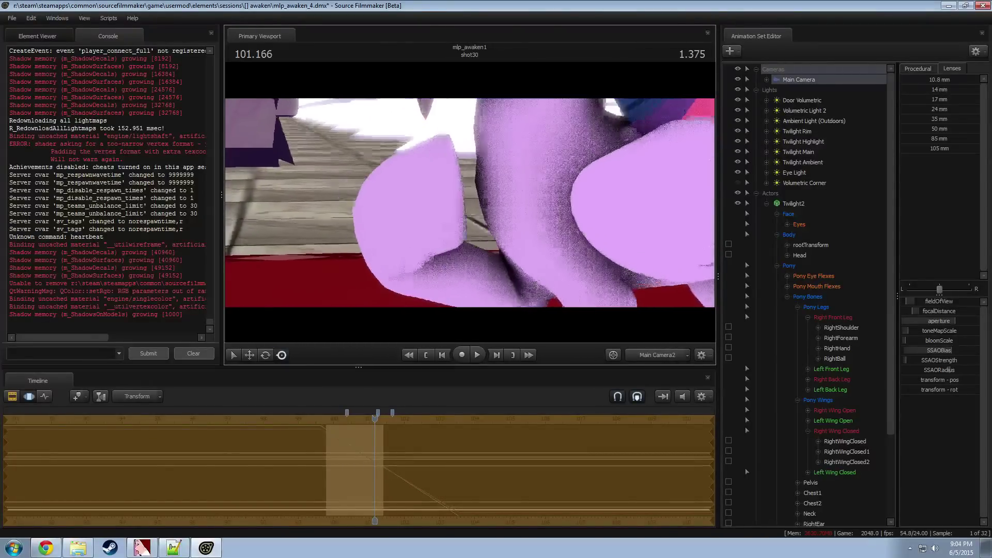
{"action": "left_click_drag", "start_coordinate": [355, 271], "coordinate": [349, 276]}
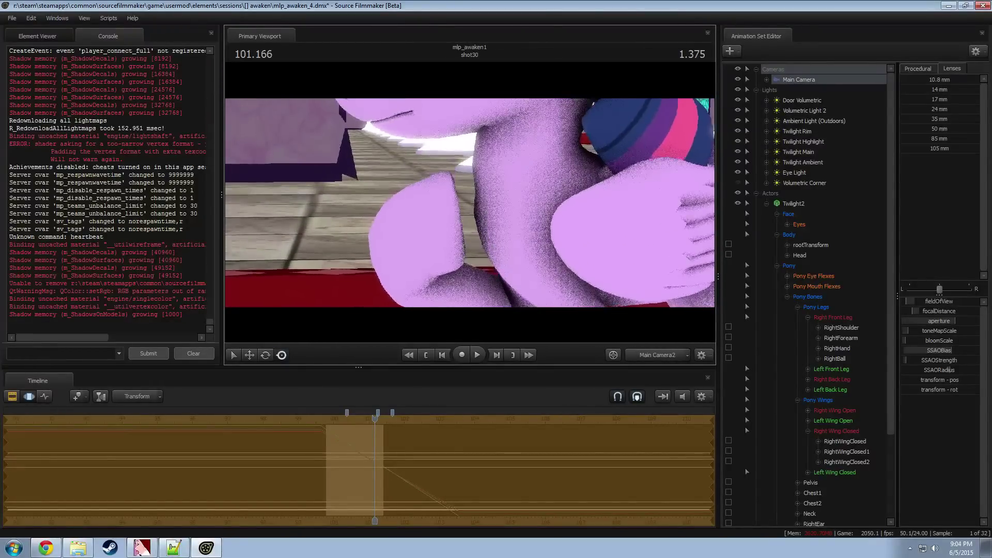
{"action": "left_click_drag", "start_coordinate": [472, 210], "coordinate": [473, 213]}
{"action": "key", "text": "s"}
Step: Rotate Twilight's RightShoulder, RightHand and RightBall bones to lift the raised foreleg and fold its hoof inward
{"action": "left_click", "coordinate": [515, 211]}
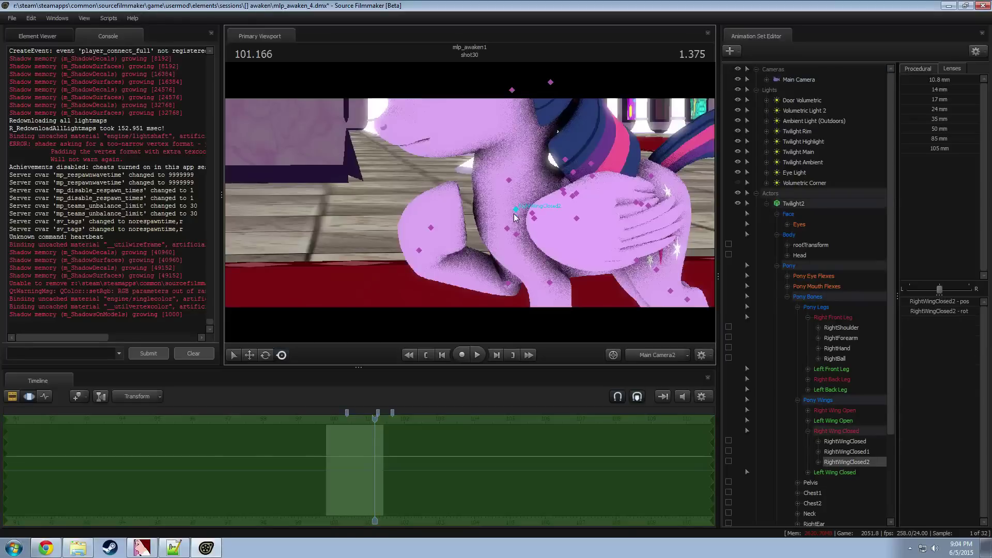
{"action": "left_click", "coordinate": [515, 233]}
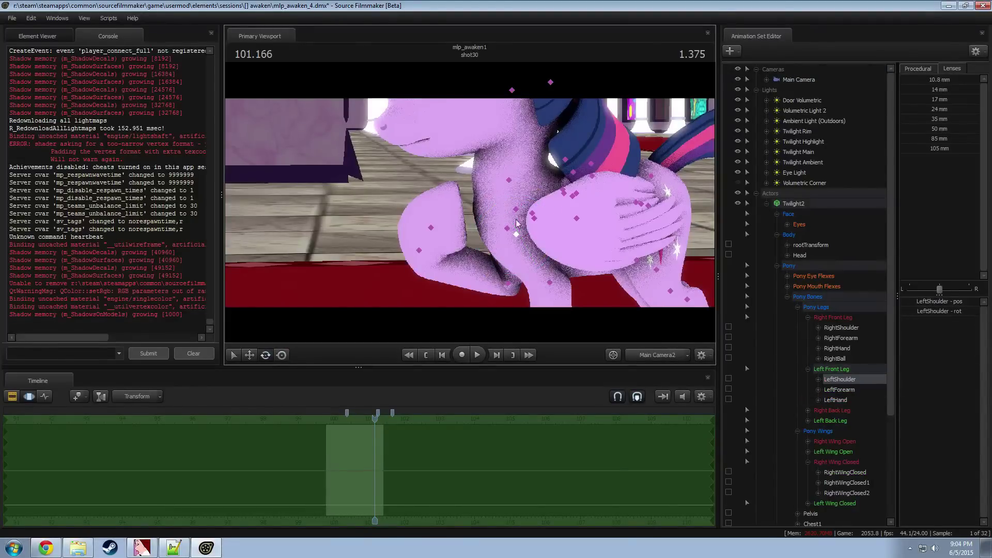
{"action": "left_click", "coordinate": [517, 223]}
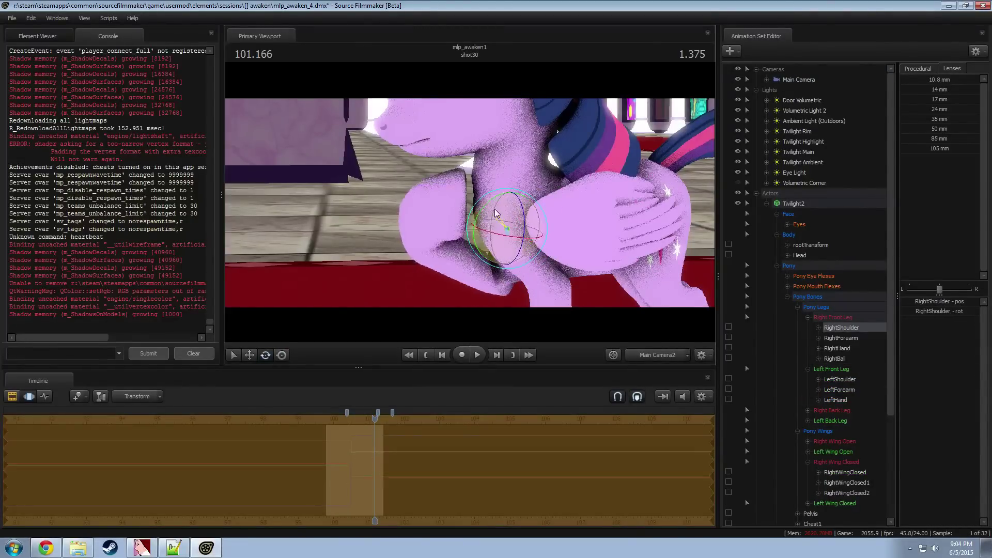
{"action": "left_click", "coordinate": [419, 227]}
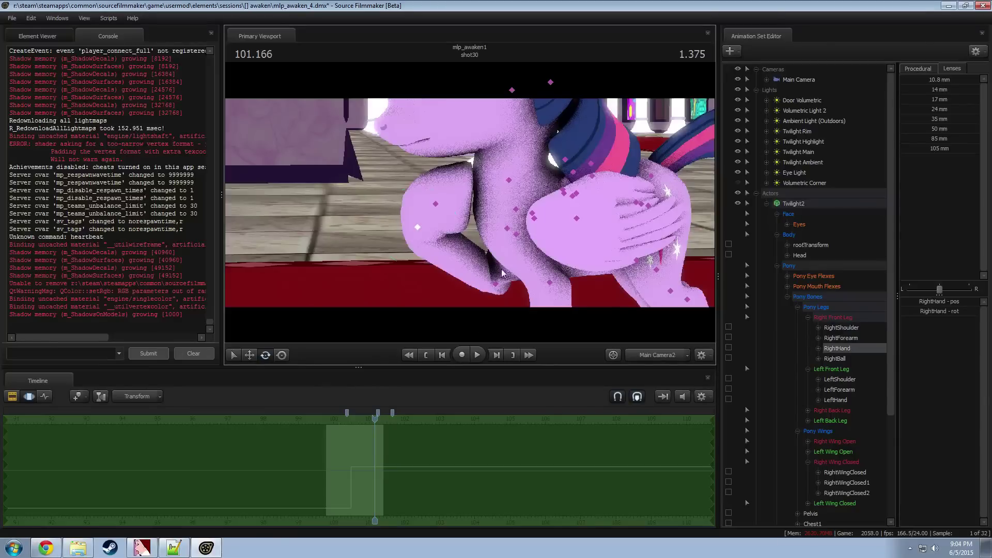
{"action": "left_click", "coordinate": [508, 231]}
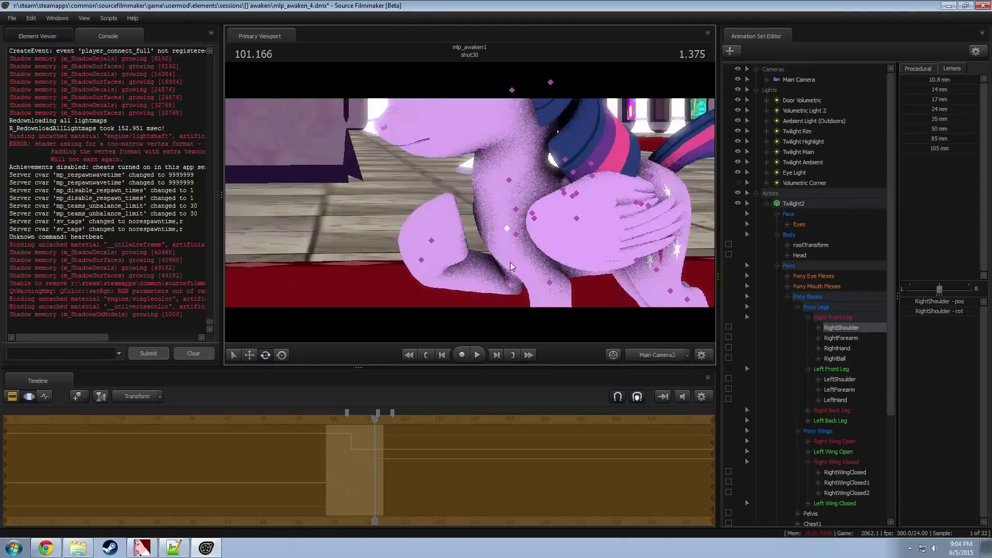
{"action": "left_click", "coordinate": [487, 242]}
{"action": "left_click_drag", "start_coordinate": [487, 241], "coordinate": [476, 206]}
{"action": "left_click", "coordinate": [434, 237], "text": "ctrl"}
{"action": "left_click", "coordinate": [439, 213], "text": "ctrl"}
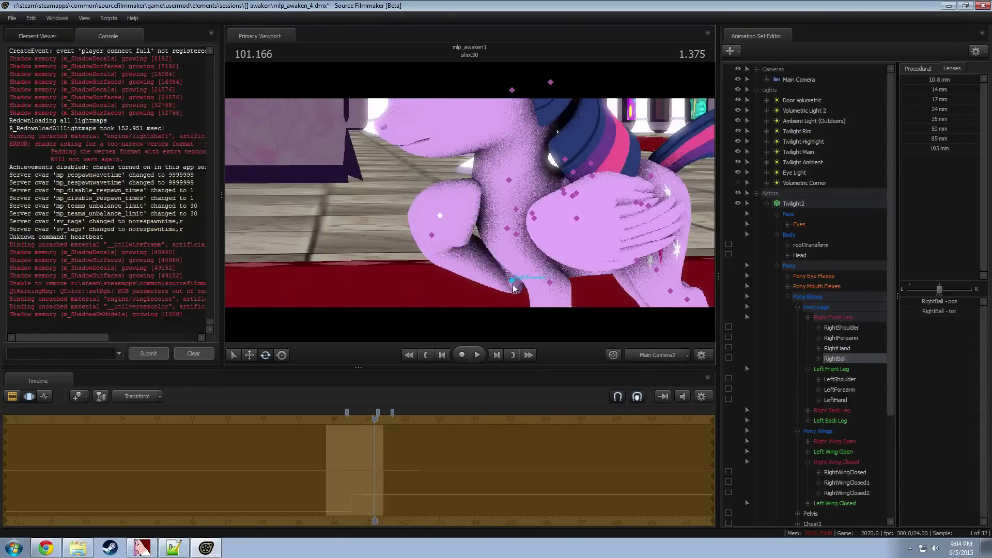
Step: Refine the rotations of the right foreleg's bones from shoulder to hoof to tuck the raised leg closer to the chest
{"action": "left_click", "coordinate": [513, 282], "text": "ctrl"}
{"action": "left_click", "coordinate": [507, 228], "text": "ctrl"}
{"action": "left_click_drag", "start_coordinate": [519, 247], "coordinate": [428, 219]}
{"action": "left_click", "coordinate": [436, 223], "text": "ctrl"}
{"action": "left_click", "coordinate": [439, 203], "text": "ctrl"}
{"action": "left_click_drag", "start_coordinate": [464, 182], "coordinate": [454, 214]}
{"action": "left_click", "coordinate": [508, 265]}
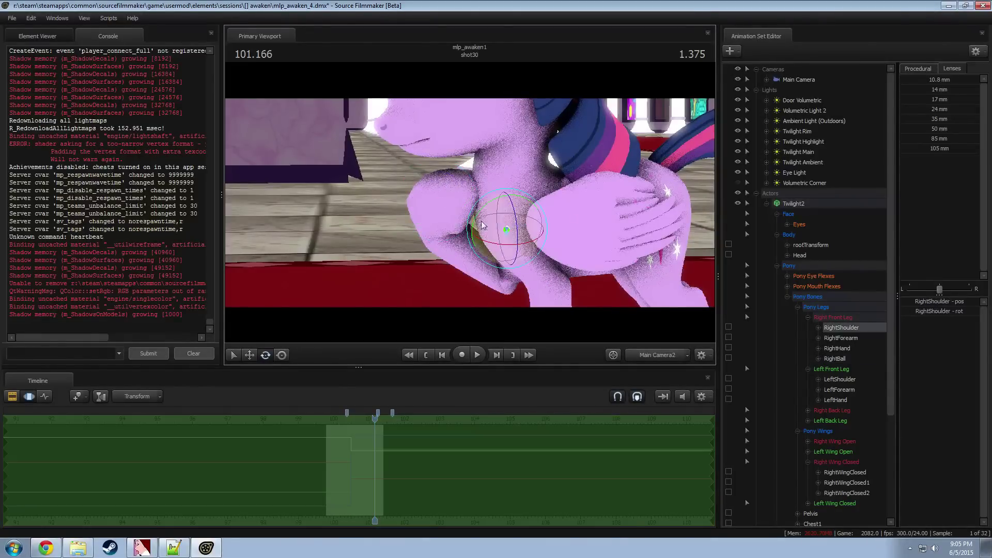
{"action": "left_click_drag", "start_coordinate": [483, 219], "coordinate": [486, 217]}
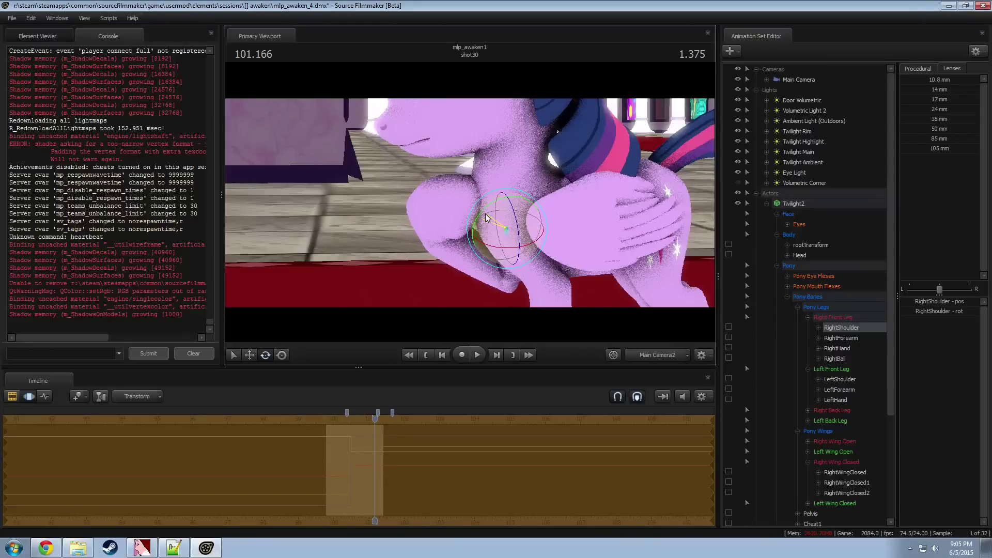
{"action": "left_click", "coordinate": [431, 224]}
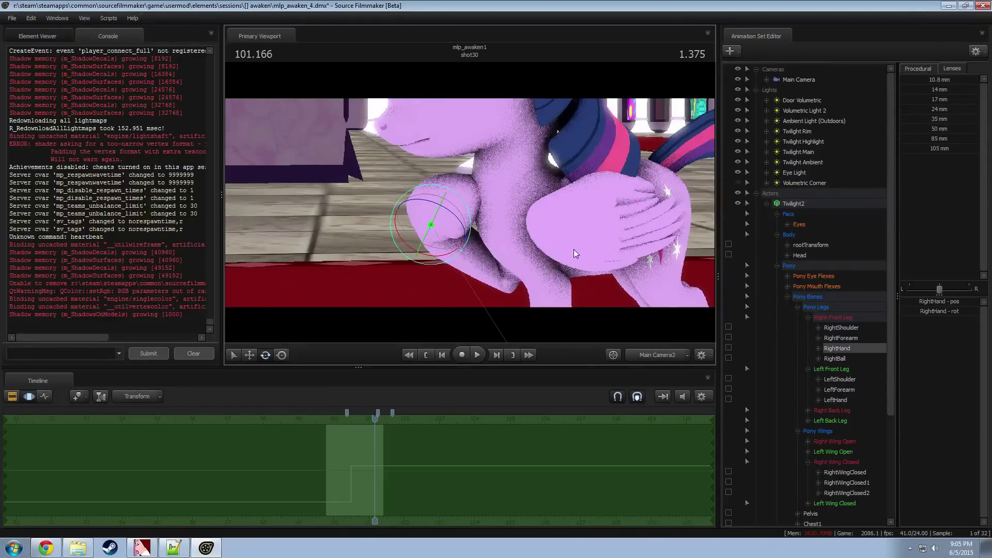
Step: From the Work Camera's front view, rotate RightShoulder to adjust how the raised foreleg crosses Twilight's chest
{"action": "left_click", "coordinate": [646, 351]}
{"action": "left_click_drag", "start_coordinate": [413, 191], "coordinate": [455, 208], "text": "alt"}
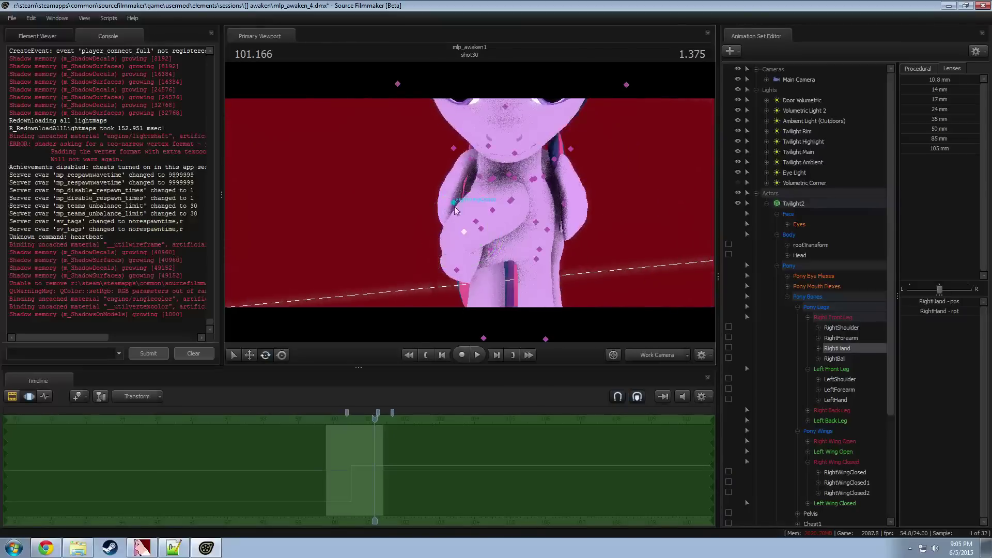
{"action": "left_click", "coordinate": [473, 222]}
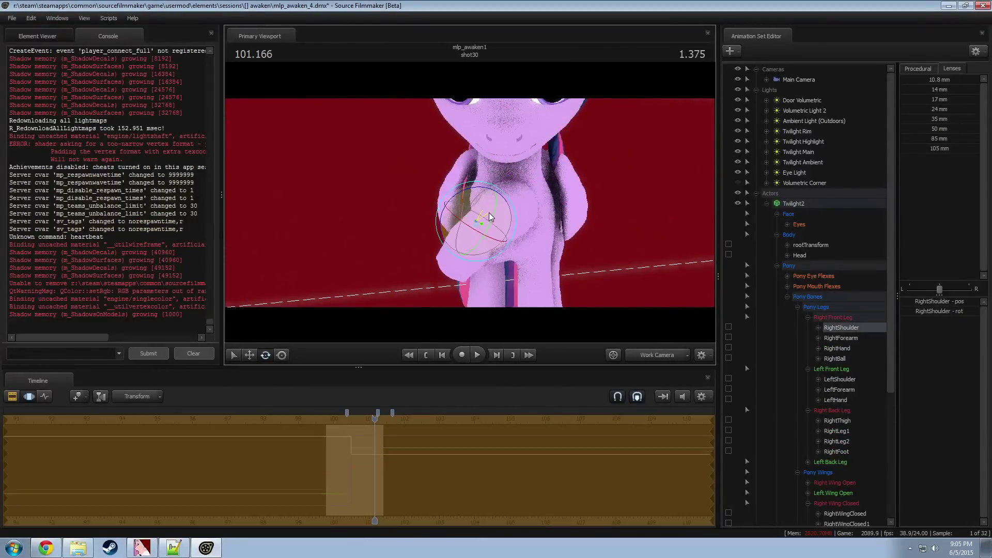
{"action": "left_click_drag", "start_coordinate": [524, 225], "coordinate": [430, 242], "text": "alt"}
{"action": "left_click", "coordinate": [463, 264]}
{"action": "left_click", "coordinate": [385, 216], "text": "ctrl"}
{"action": "left_click_drag", "start_coordinate": [431, 242], "coordinate": [403, 223], "text": "alt"}
Step: Move the RightForearm bone slightly to shift the lower part of the raised foreleg toward the chest
{"action": "middle_click_drag", "start_coordinate": [690, 154], "coordinate": [543, 261]}
{"action": "left_click", "coordinate": [547, 294]}
{"action": "key", "text": "w"}
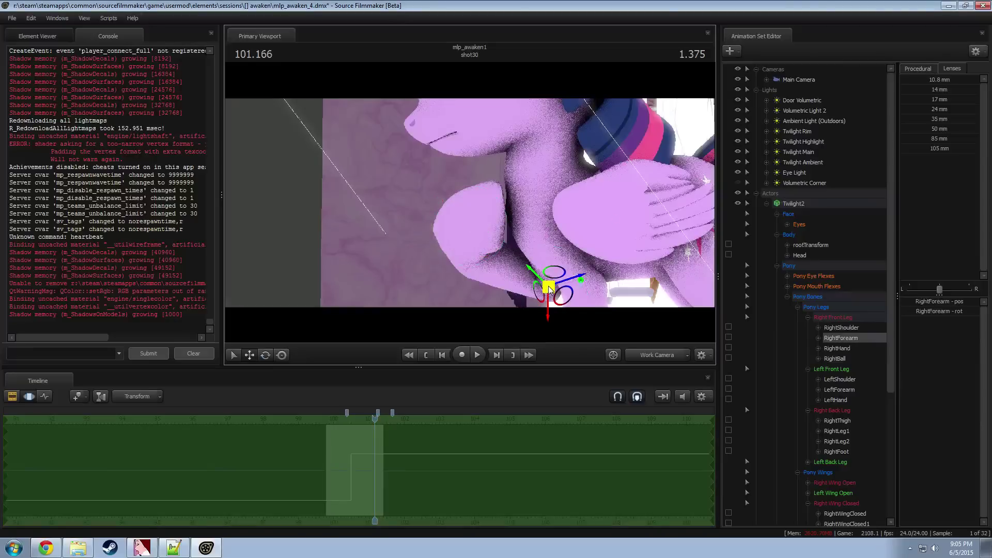
{"action": "left_click_drag", "start_coordinate": [563, 287], "coordinate": [568, 295]}
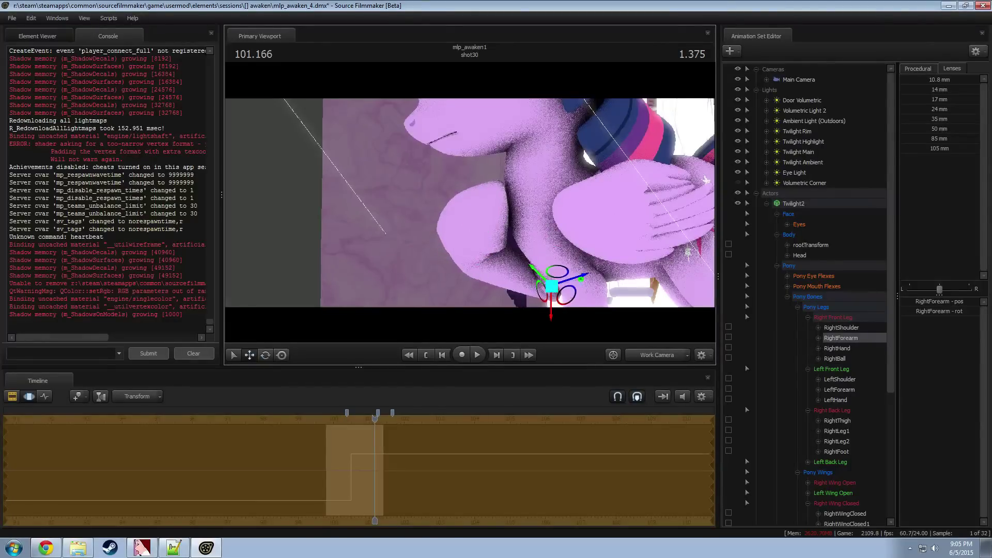
Step: Reposition the RightHand bone and rotate RightBall to refine the shape of the raised hoof
{"action": "left_click_drag", "start_coordinate": [561, 230], "coordinate": [532, 227], "text": "alt"}
{"action": "left_click", "coordinate": [483, 225], "text": "ctrl"}
{"action": "left_click", "coordinate": [481, 233], "text": "ctrl"}
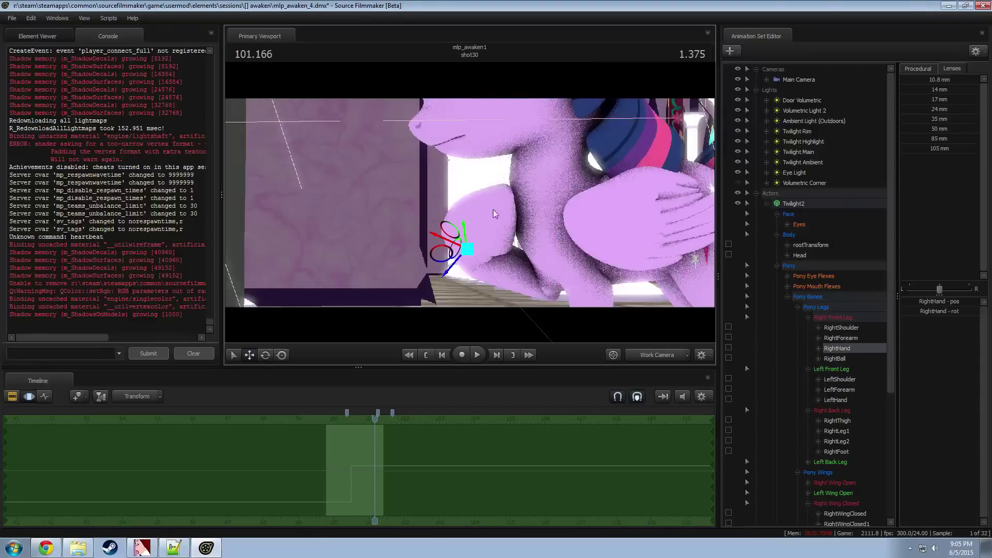
{"action": "middle_click_drag", "start_coordinate": [495, 213], "coordinate": [472, 206]}
{"action": "left_click_drag", "start_coordinate": [442, 254], "coordinate": [476, 197]}
{"action": "left_click", "coordinate": [471, 217], "text": "ctrl"}
{"action": "key", "text": "e"}
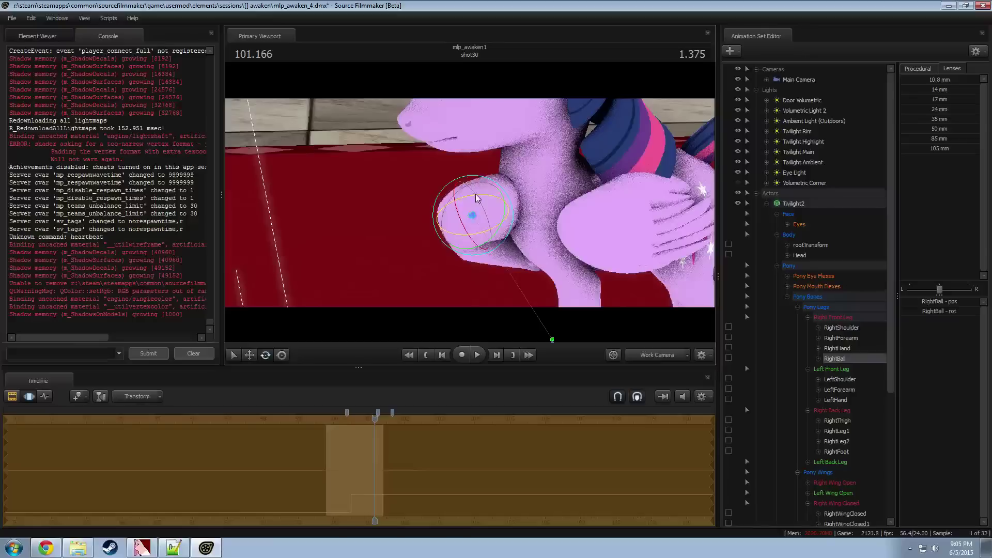
Step: Return to the Main Camera view and play shot30 into shot81 to review the reworked foreleg pose
{"action": "left_click", "coordinate": [653, 356]}
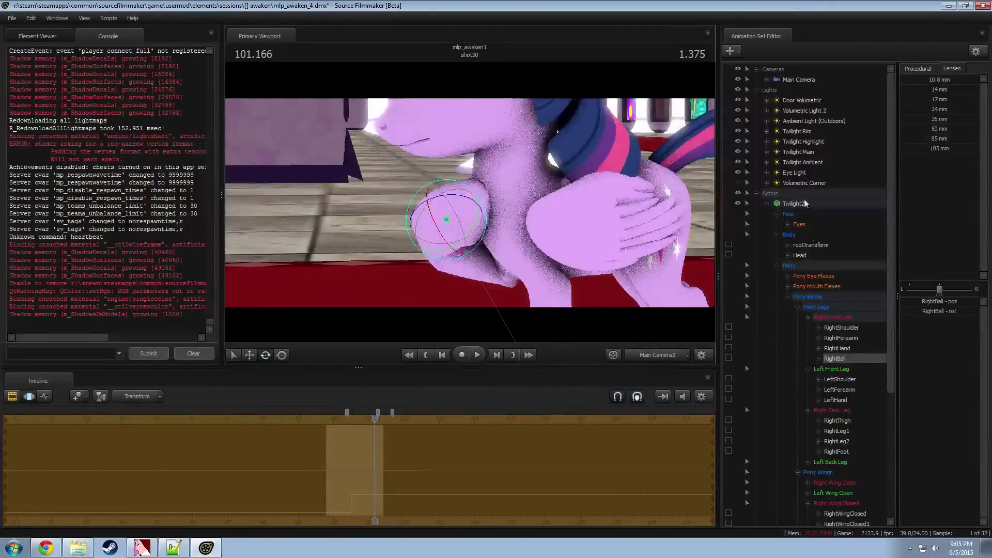
{"action": "left_click", "coordinate": [794, 81]}
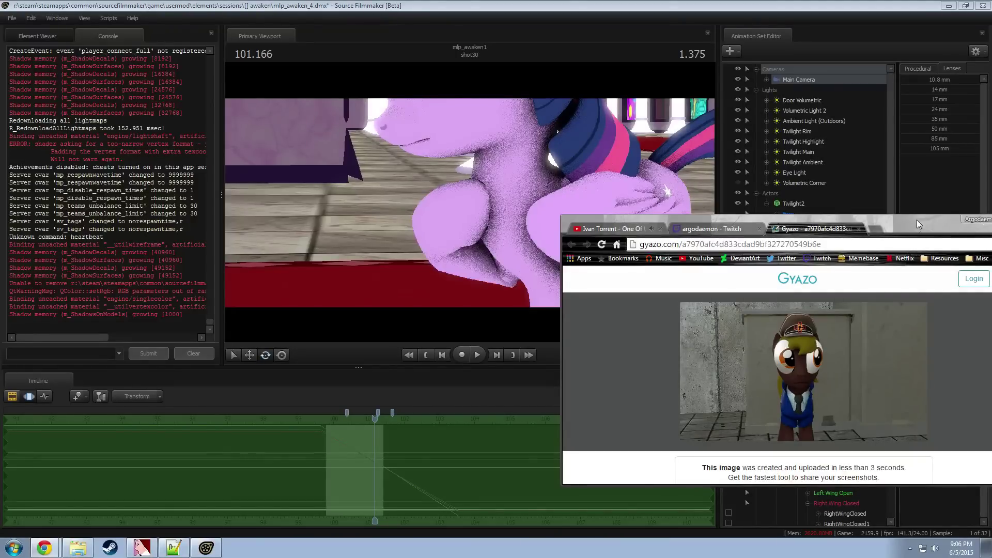
{"action": "left_click_drag", "start_coordinate": [910, 225], "coordinate": [991, 222]}
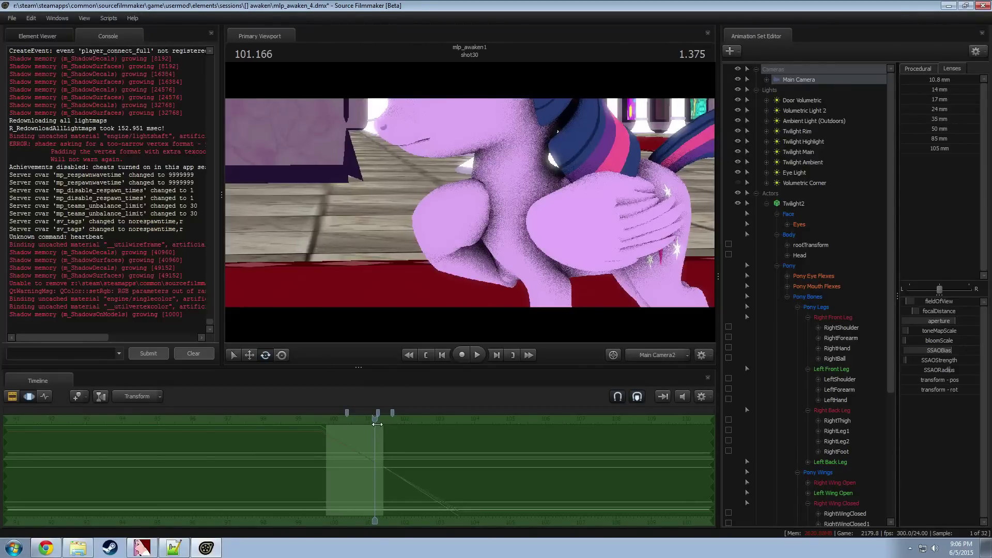
{"action": "left_click_drag", "start_coordinate": [376, 424], "coordinate": [328, 424]}
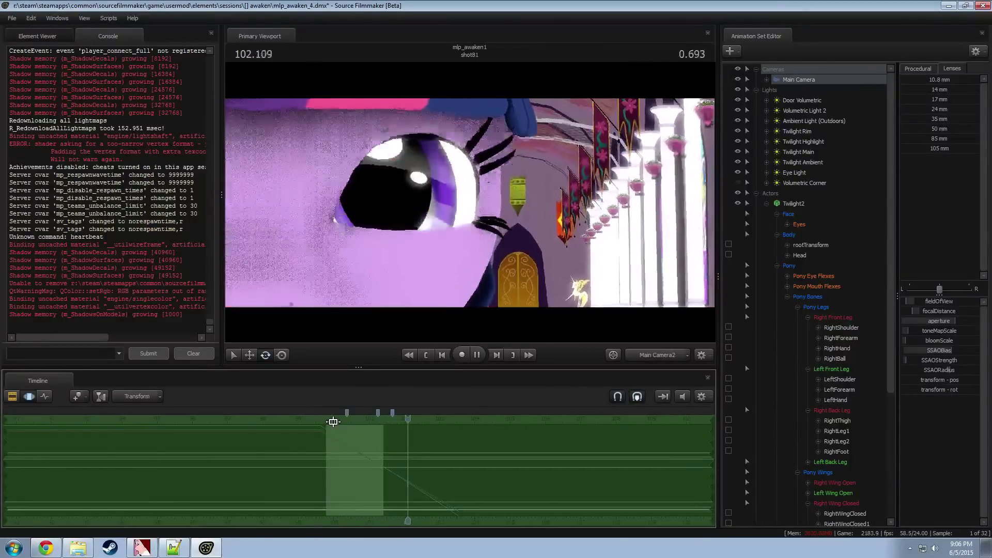
{"action": "key", "text": "space"}
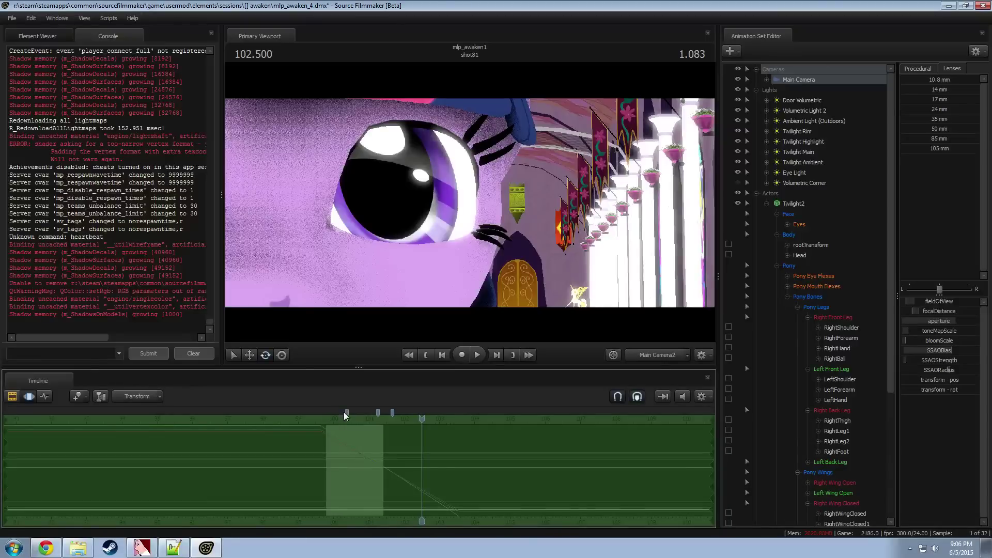
{"action": "left_click_drag", "start_coordinate": [420, 414], "coordinate": [355, 433]}
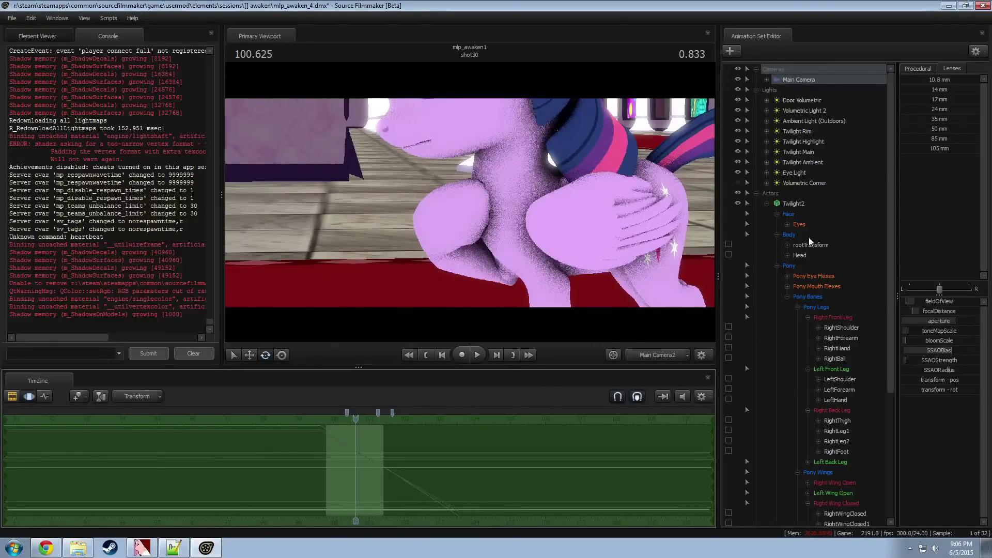
Step: Select all of Twilight's body and bone controls, leaving out Eyes, Pony Eye Flexes and Pony Mouth Flexes
{"action": "left_click", "coordinate": [793, 203]}
{"action": "scroll", "coordinate": [409, 454], "scroll_direction": "up", "scroll_amount": 6}
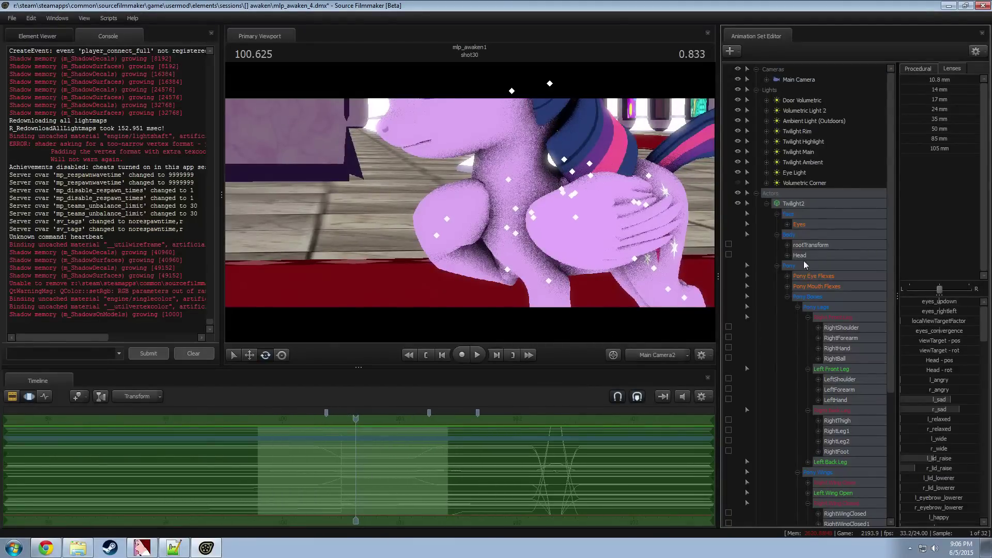
{"action": "left_click", "coordinate": [808, 224], "text": "ctrl"}
{"action": "left_click", "coordinate": [805, 276], "text": "ctrl"}
{"action": "left_click", "coordinate": [805, 286], "text": "ctrl"}
{"action": "scroll", "coordinate": [386, 487], "scroll_direction": "up", "scroll_amount": 2}
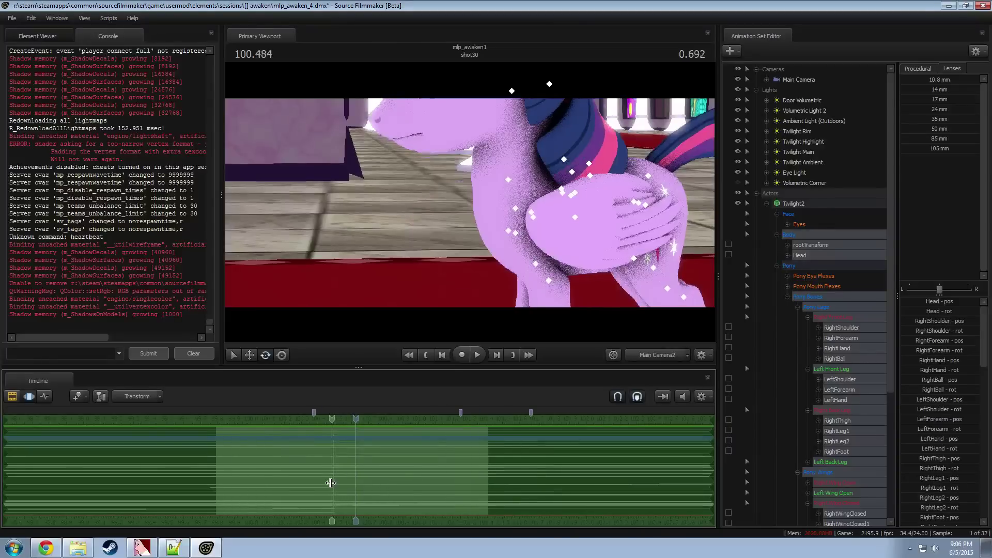
Step: Set a time selection with wide falloffs around the pose change near 100.5 s, smooth the bones' transition there, and play it back
{"action": "left_click_drag", "start_coordinate": [328, 483], "coordinate": [351, 458], "text": "shift"}
{"action": "scroll", "coordinate": [366, 488], "scroll_direction": "up", "scroll_amount": 6, "text": "shift"}
{"action": "left_click", "coordinate": [349, 458]}
{"action": "left_click_drag", "start_coordinate": [433, 457], "coordinate": [453, 457]}
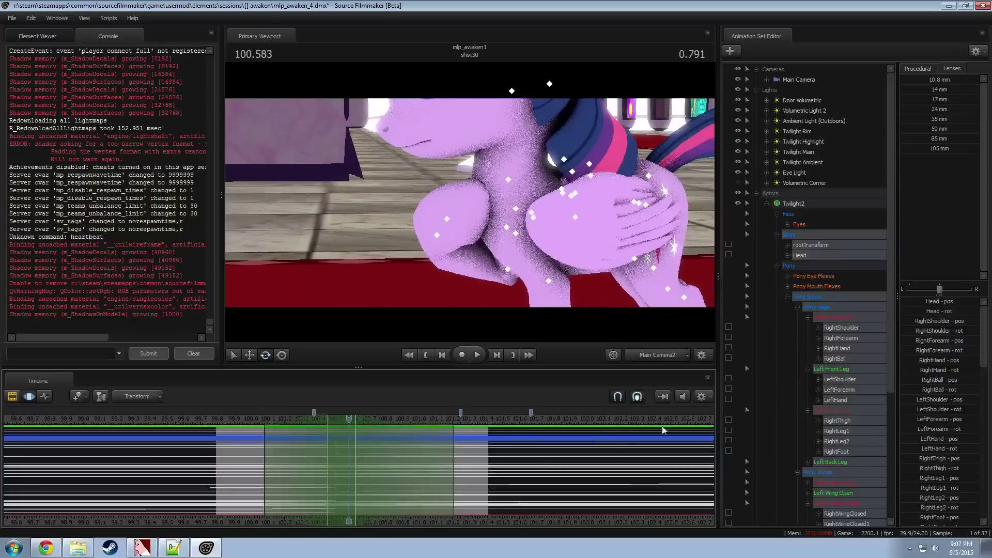
{"action": "left_click", "coordinate": [918, 68]}
{"action": "left_click", "coordinate": [253, 421]}
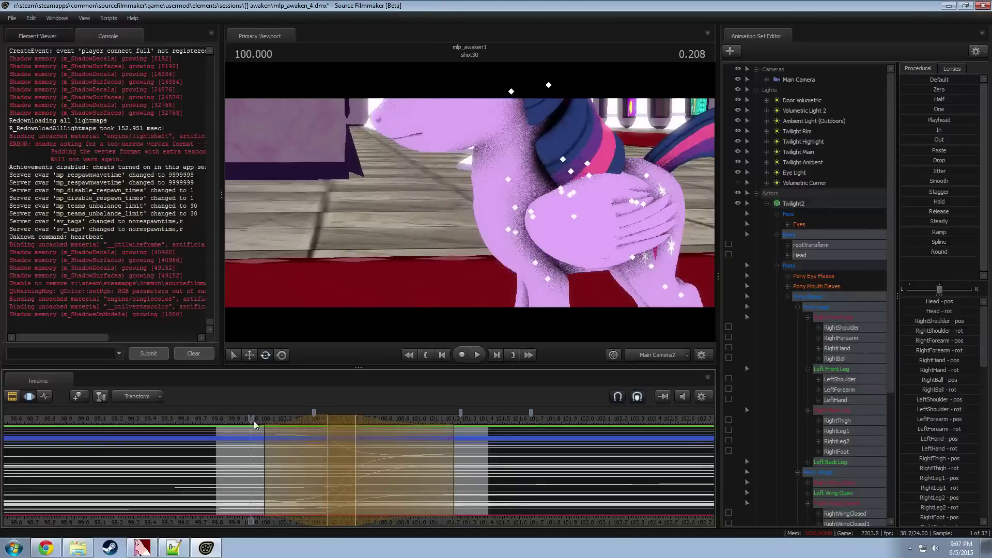
{"action": "key", "text": "space"}
{"action": "key", "text": "space"}
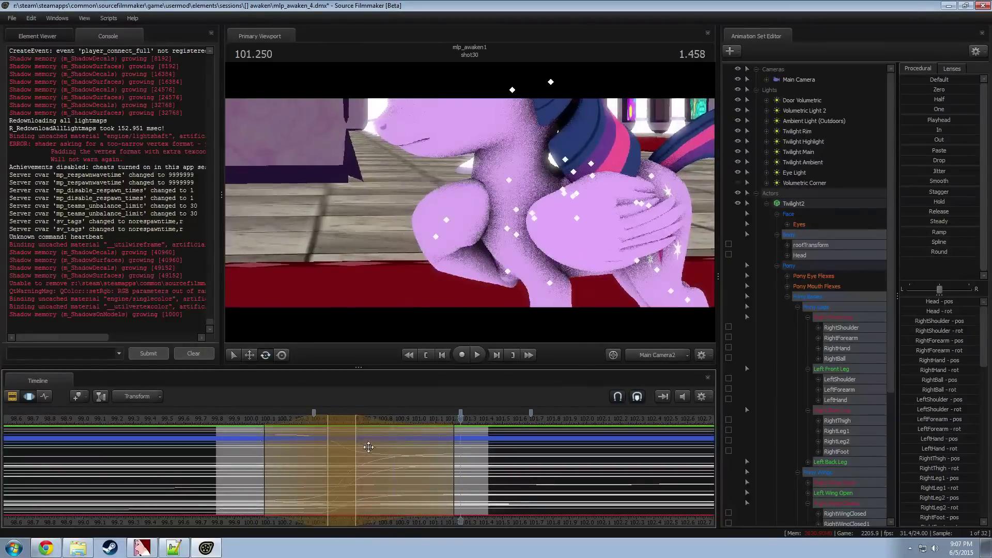
{"action": "key", "text": "space"}
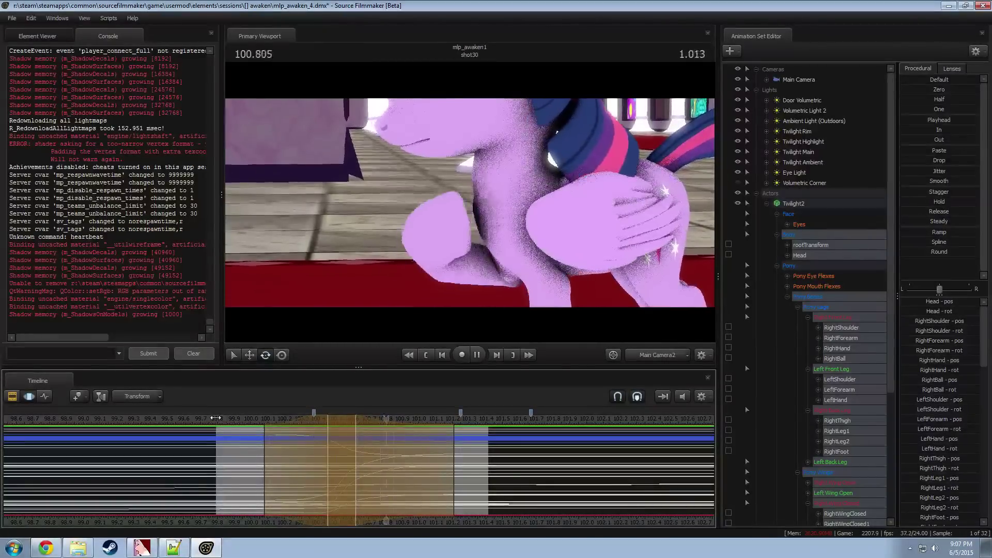
{"action": "key", "text": "space"}
Step: Extend the smoothed transition's lead-in falloff back to about 100.0 s and replay the leg raise
{"action": "left_click_drag", "start_coordinate": [327, 461], "coordinate": [312, 460]}
{"action": "left_click", "coordinate": [237, 421]}
{"action": "key", "text": "space"}
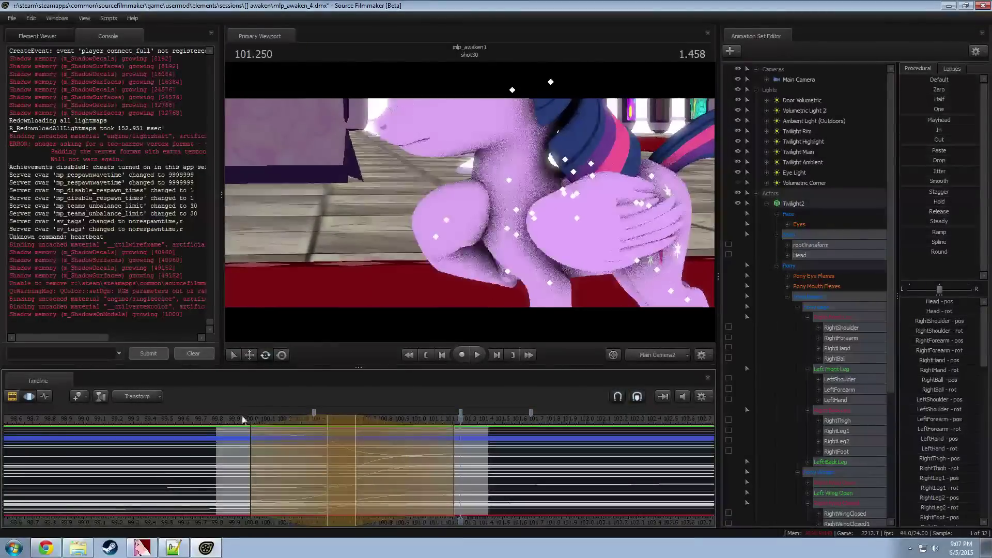
{"action": "key", "text": "space"}
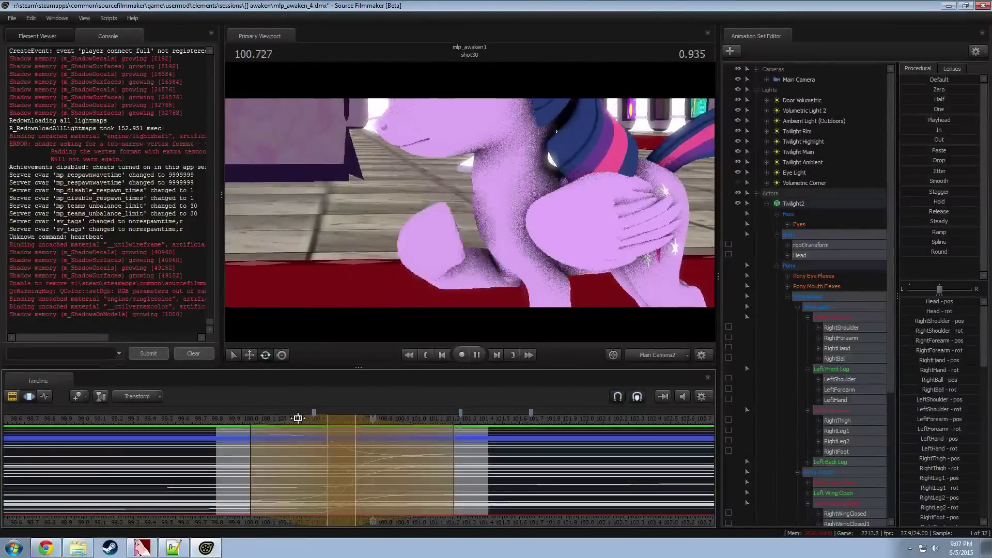
{"action": "key", "text": "space"}
Step: Shorten the smoothed transition's trailing falloff to end at about 101.0 s and replay the motion
{"action": "left_click_drag", "start_coordinate": [451, 456], "coordinate": [428, 455]}
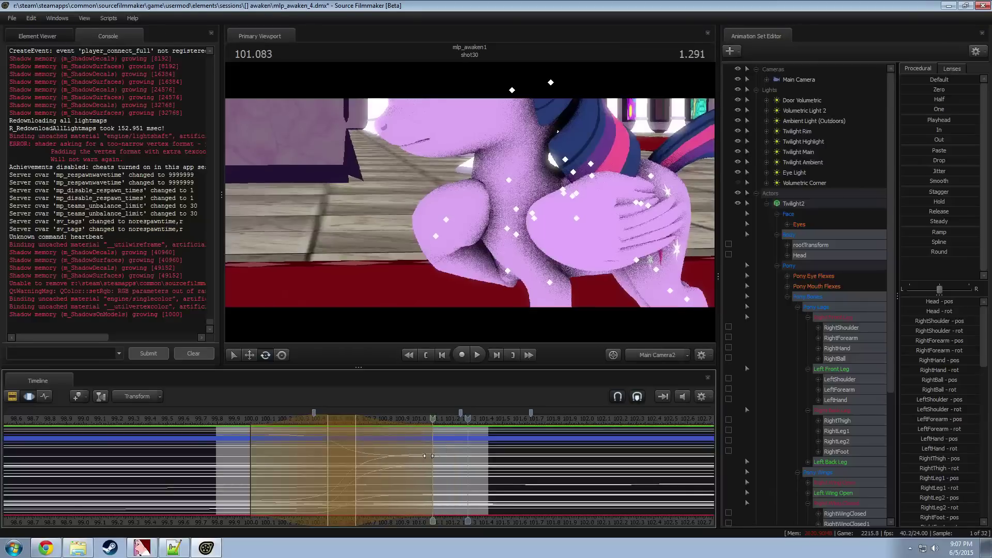
{"action": "key", "text": "space"}
{"action": "left_click", "coordinate": [250, 426]}
{"action": "key", "text": "space"}
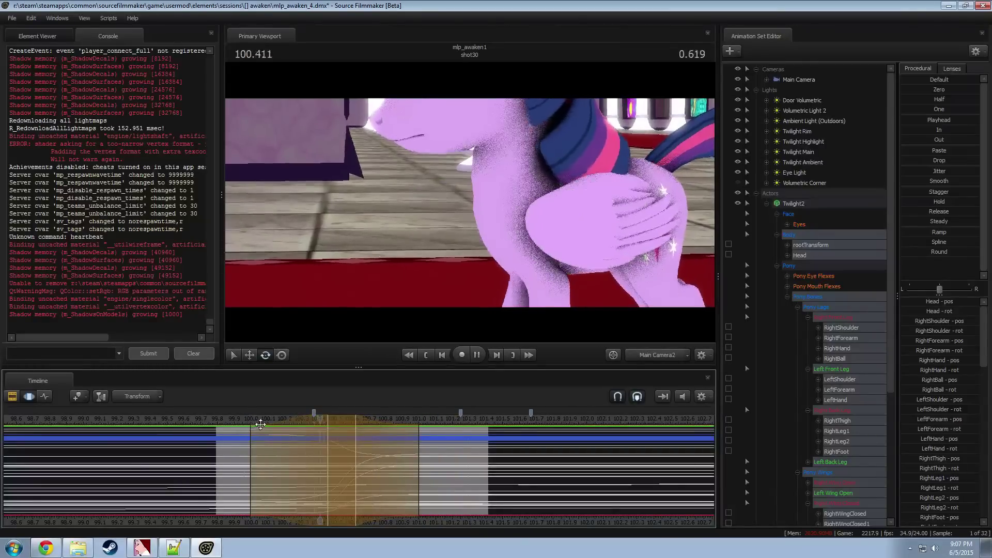
{"action": "key", "text": "space"}
Step: Try another time selection from about 100.9 to 101.3 s with falloffs, play into the next shot, and discard the selection
{"action": "left_click_drag", "start_coordinate": [405, 455], "coordinate": [523, 453], "text": "shift"}
{"action": "scroll", "coordinate": [461, 456], "scroll_direction": "up", "scroll_amount": 4, "text": "shift"}
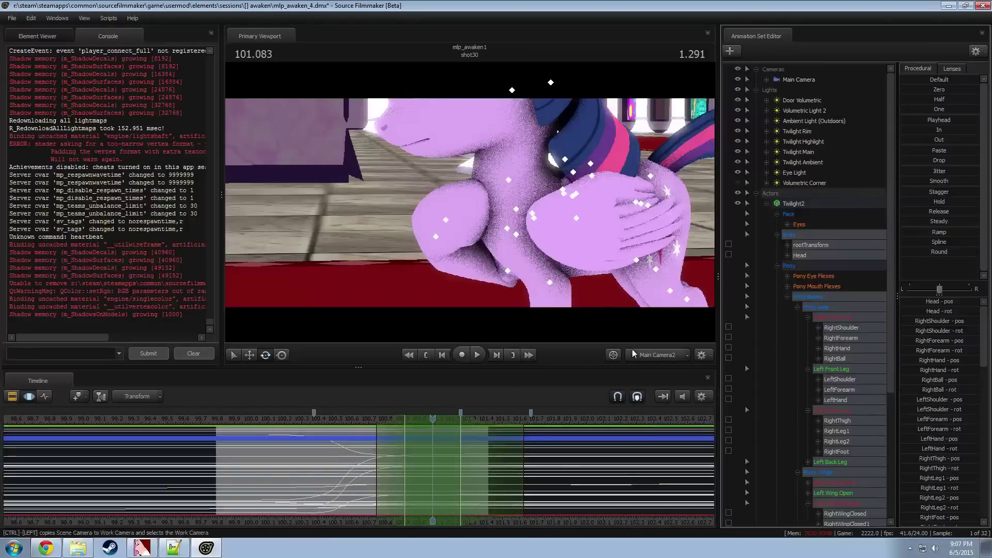
{"action": "key", "text": "space"}
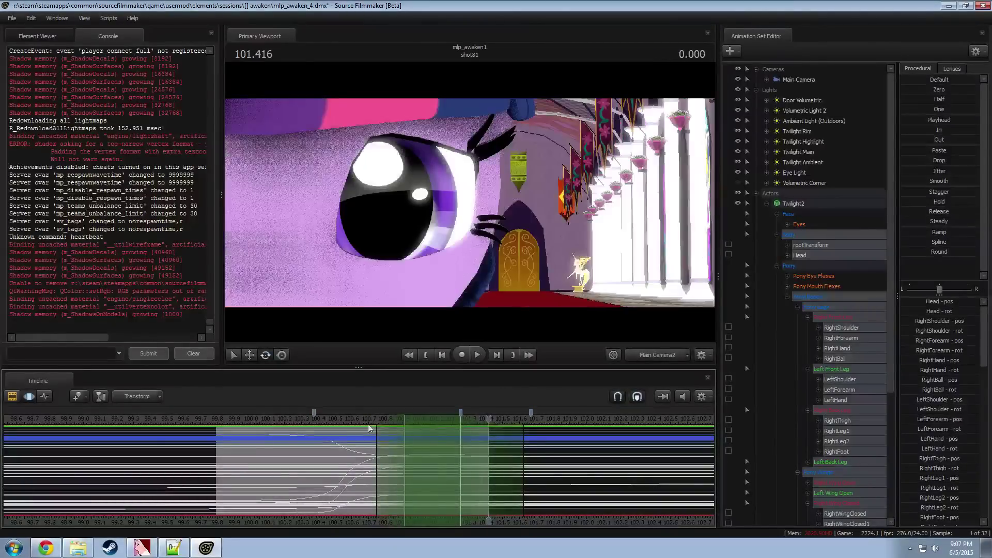
{"action": "key", "text": "space"}
{"action": "left_click_drag", "start_coordinate": [402, 455], "coordinate": [368, 453]}
{"action": "left_click", "coordinate": [357, 421]}
{"action": "key", "text": "space"}
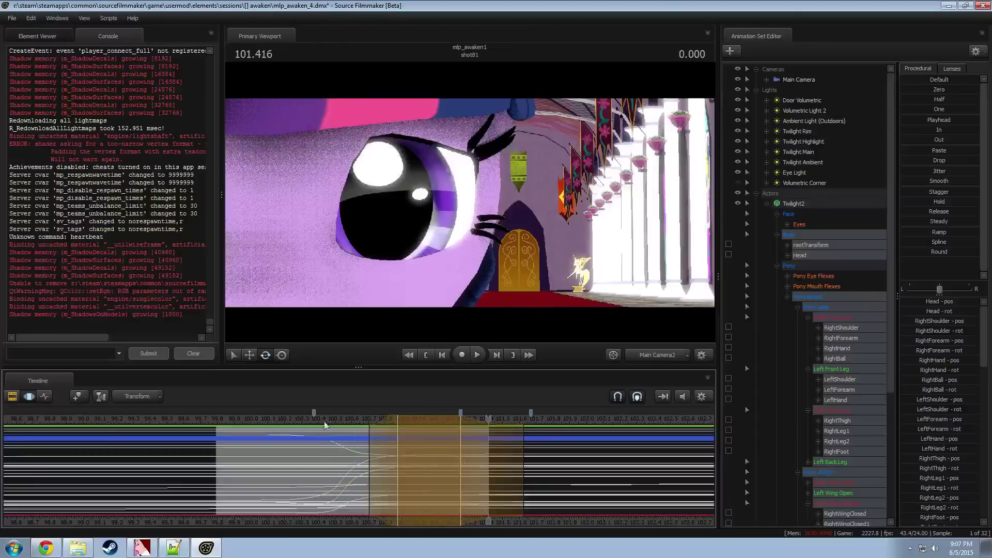
{"action": "key", "text": "space"}
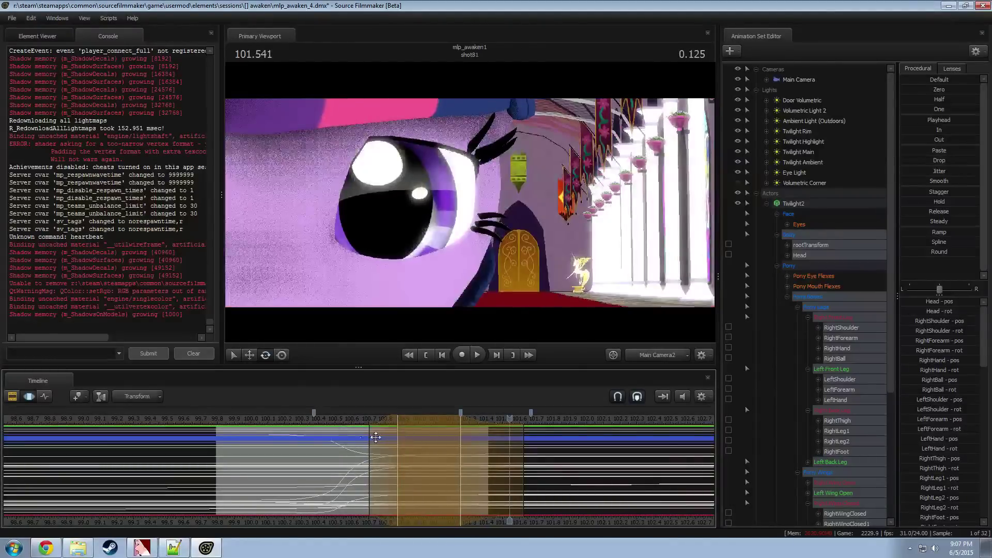
{"action": "key", "text": "Escape"}
{"action": "left_click_drag", "start_coordinate": [282, 444], "coordinate": [304, 446]}
{"action": "left_click", "coordinate": [304, 446], "text": "shift"}
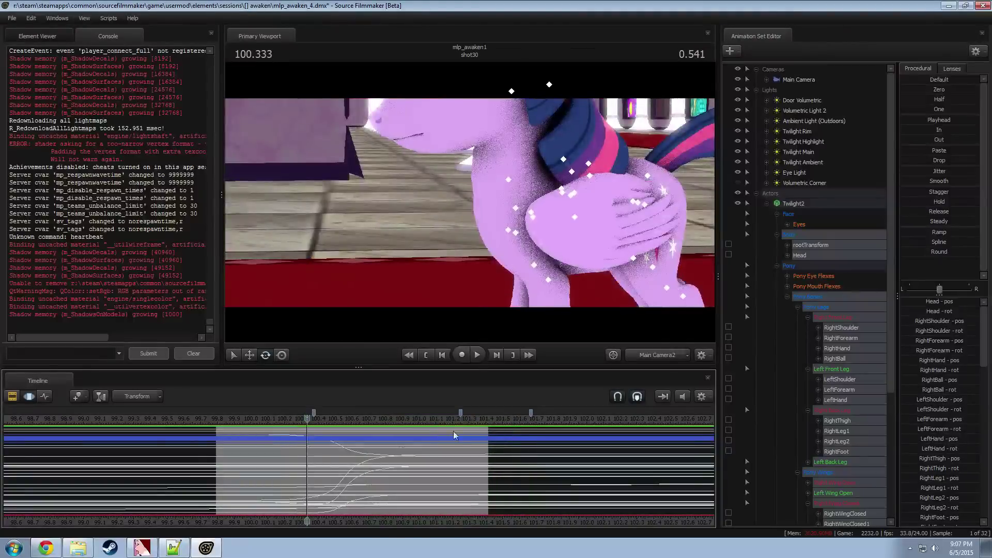
Step: Mute the timeline audio, shift all of Twilight2's animation about 0.35 s earlier, and play it back
{"action": "left_click", "coordinate": [683, 398]}
{"action": "left_click", "coordinate": [798, 204]}
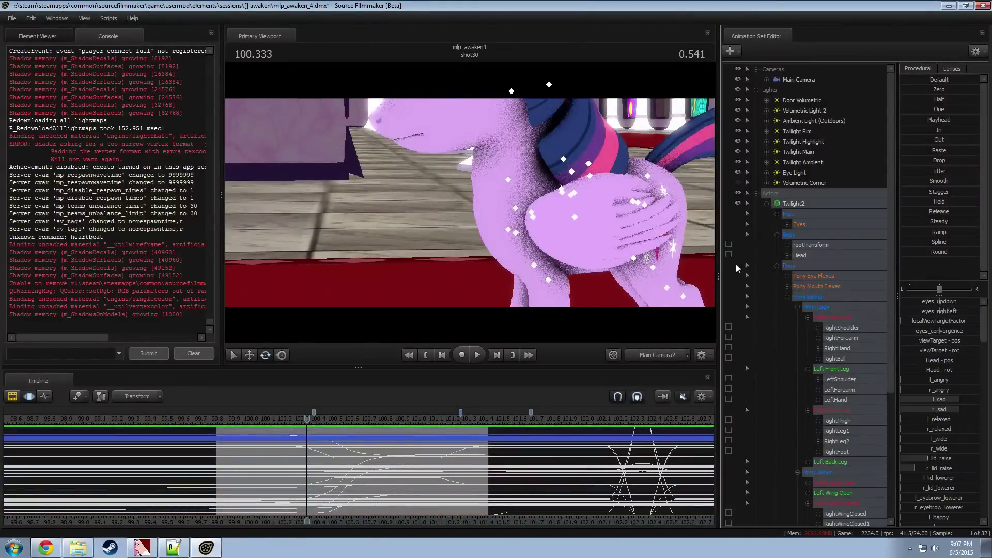
{"action": "key", "text": "ctrl+a"}
{"action": "left_click_drag", "start_coordinate": [408, 469], "coordinate": [350, 478]}
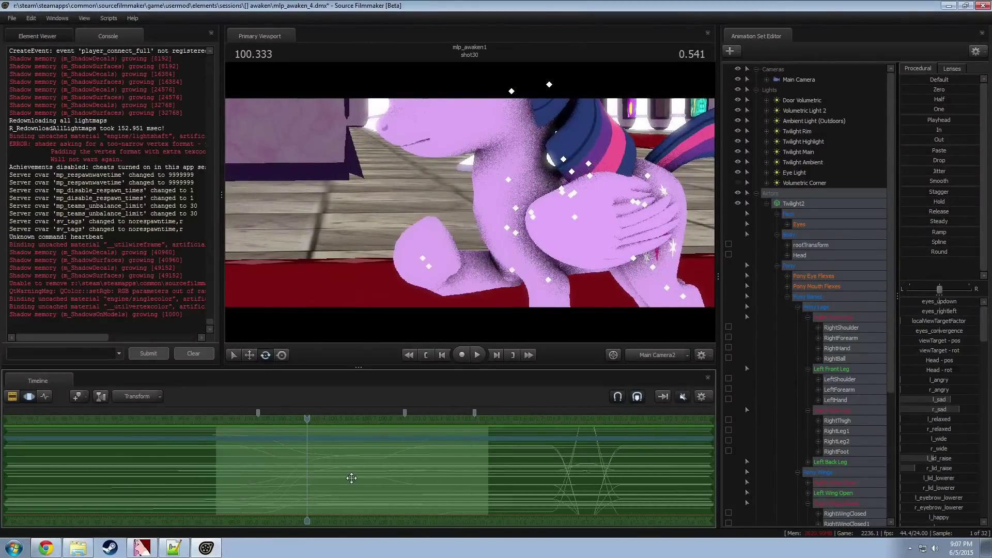
{"action": "left_click_drag", "start_coordinate": [307, 419], "coordinate": [188, 434]}
{"action": "key", "text": "space"}
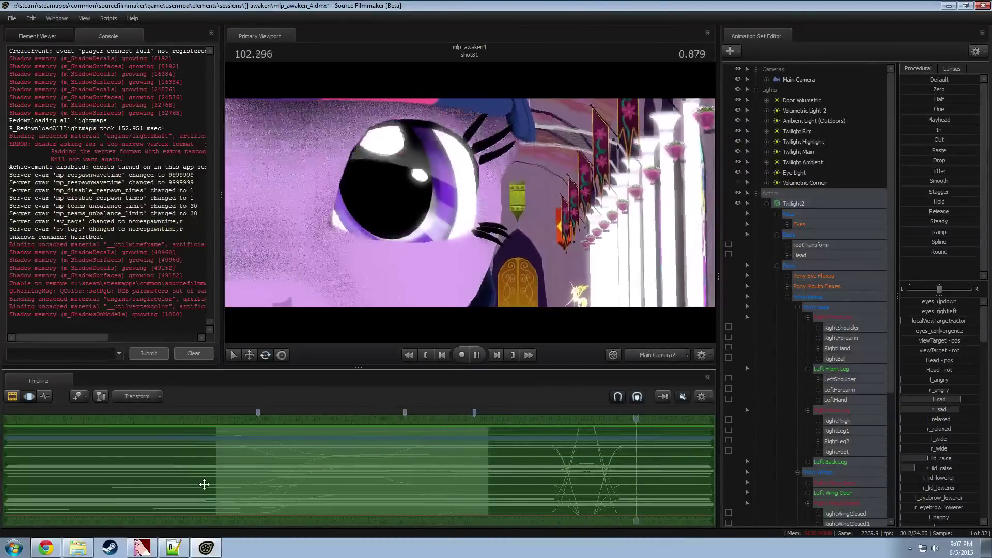
Step: Replay shot30 from its start to review the shifted motion, and display the Main Camera's animation in the Motion Editor
{"action": "key", "text": "space"}
{"action": "key", "text": "shift"}
{"action": "left_click_drag", "start_coordinate": [447, 478], "coordinate": [479, 506]}
{"action": "key", "text": "space"}
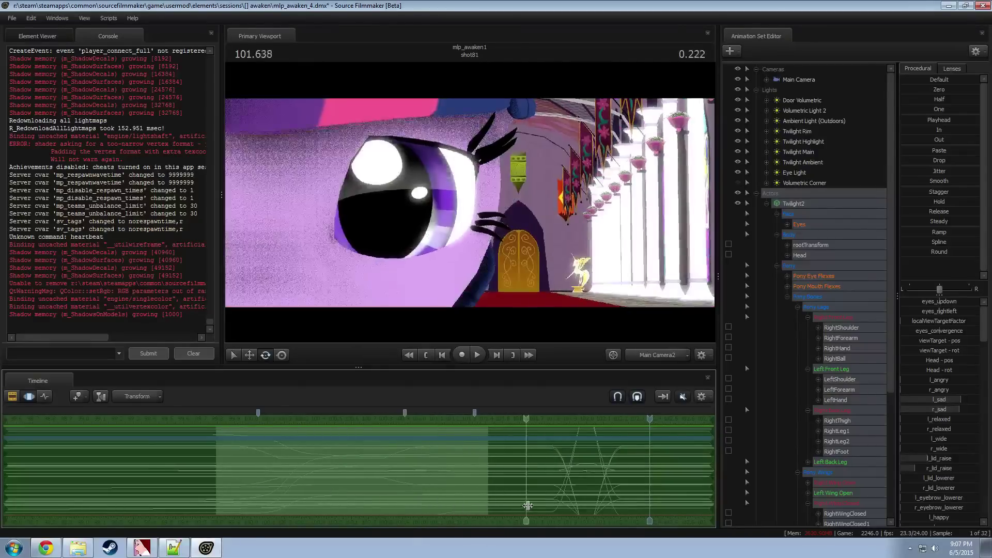
{"action": "key", "text": "F2"}
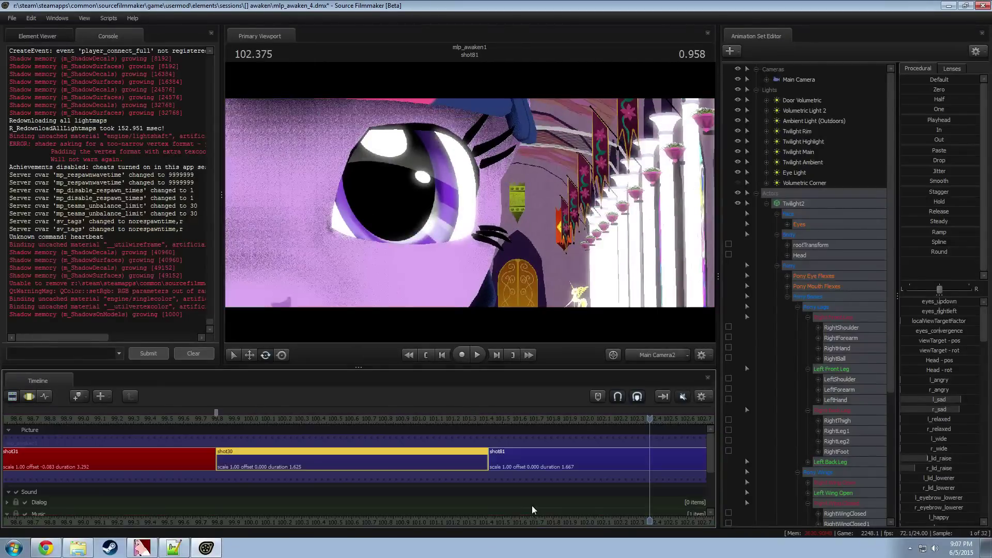
{"action": "left_click", "coordinate": [219, 420]}
{"action": "key", "text": "space"}
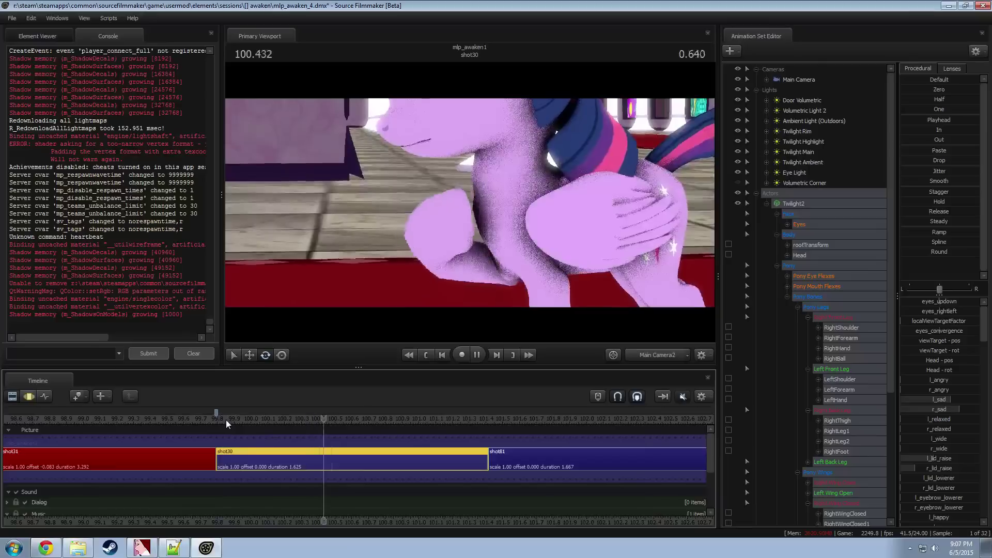
{"action": "key", "text": "space"}
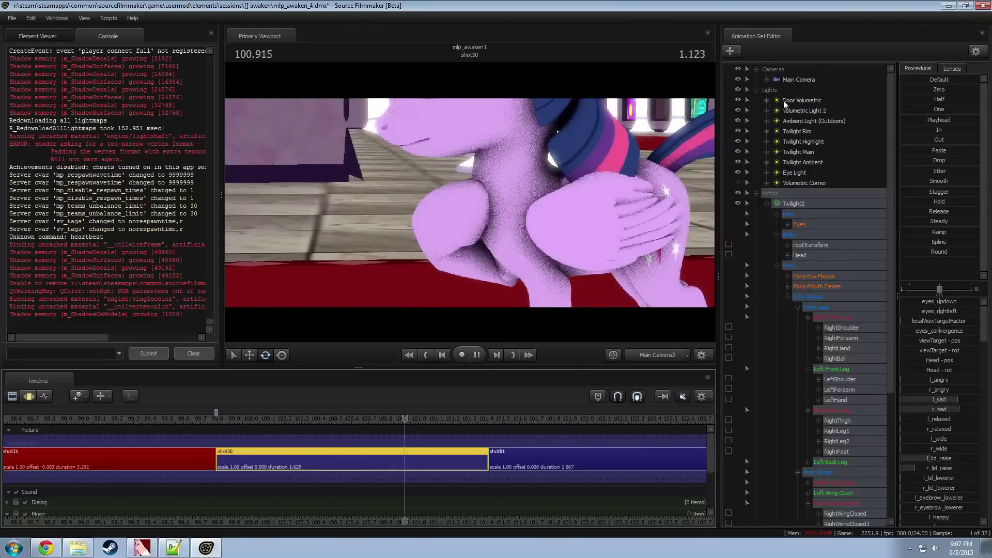
{"action": "left_click", "coordinate": [773, 70]}
{"action": "key", "text": "ctrl+2"}
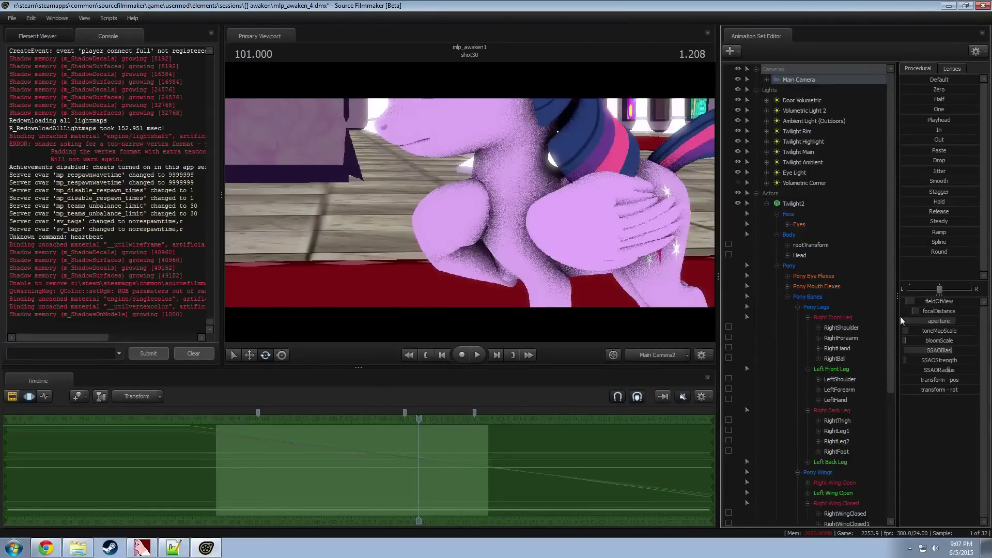
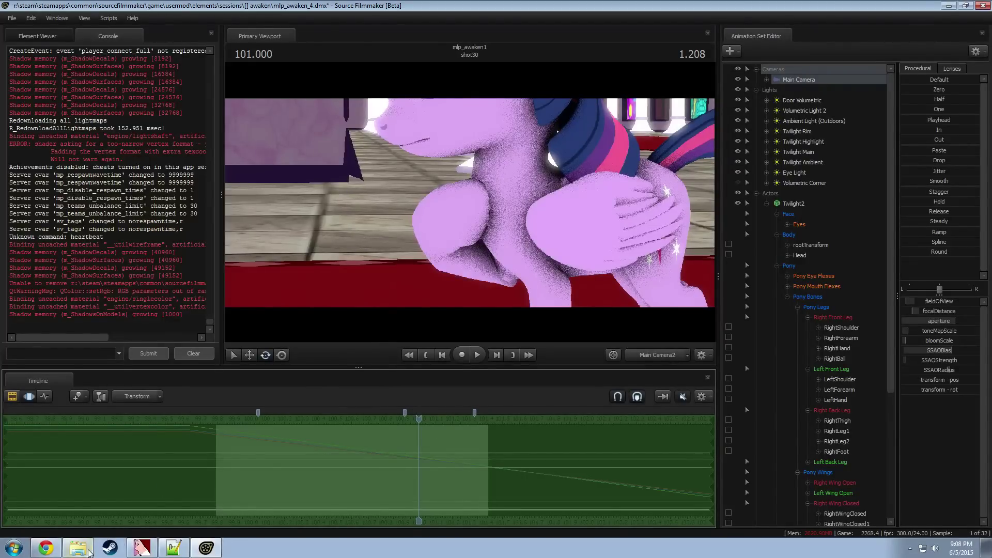
Step: Close the pupil texture in VTFEdit and browse to the usermod/materials folder in Windows Explorer
{"action": "left_click", "coordinate": [142, 547]}
{"action": "left_click", "coordinate": [137, 551]}
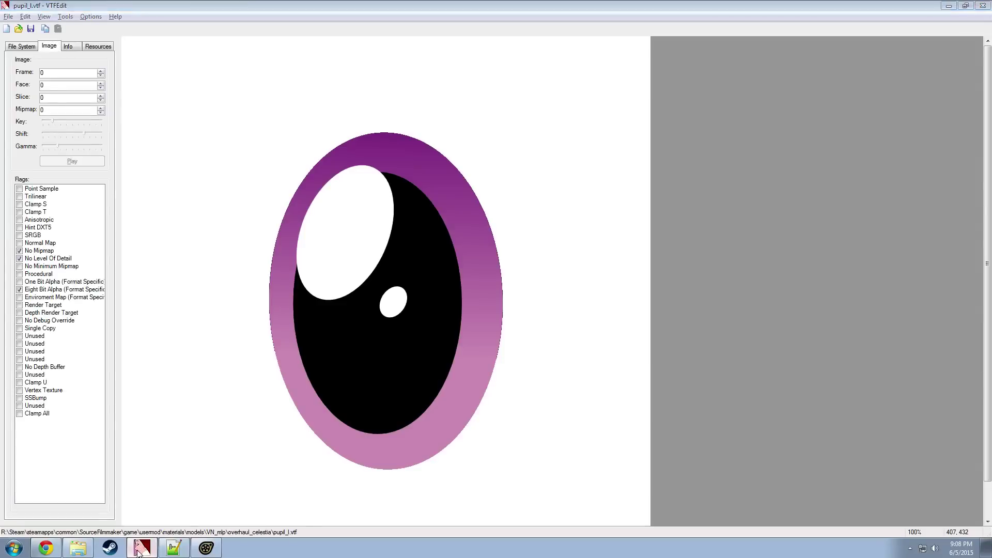
{"action": "left_click", "coordinate": [137, 548]}
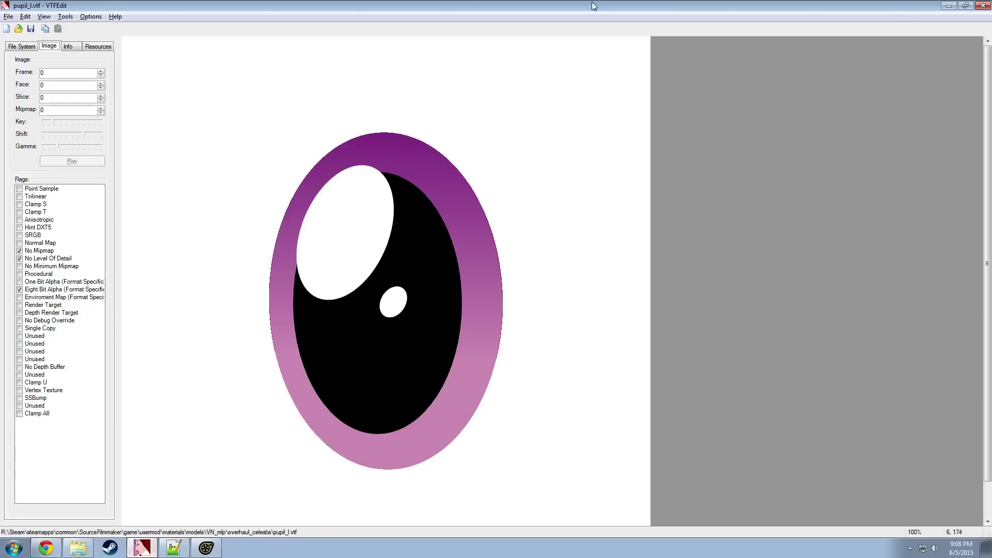
{"action": "left_click", "coordinate": [982, 5]}
{"action": "left_click", "coordinate": [77, 548]}
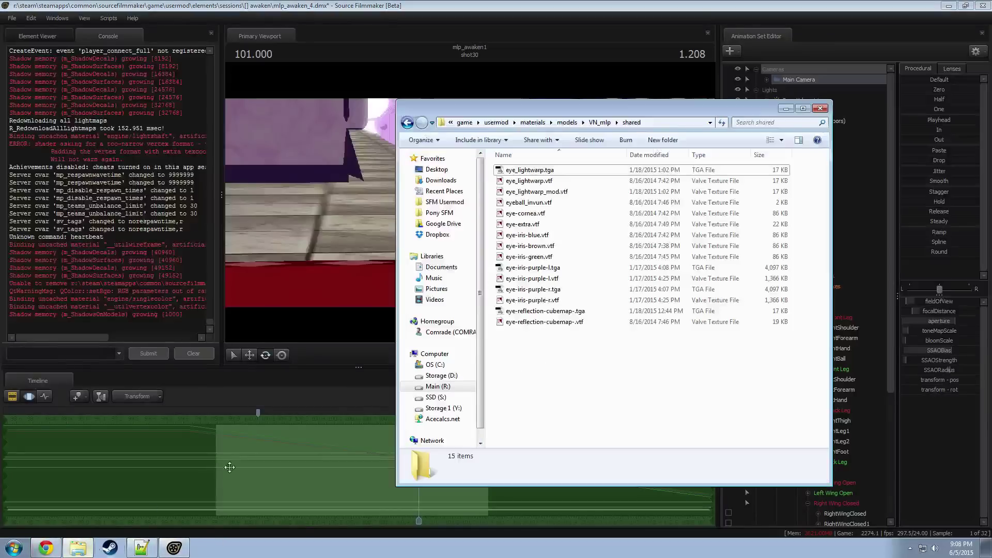
{"action": "left_click", "coordinate": [565, 125]}
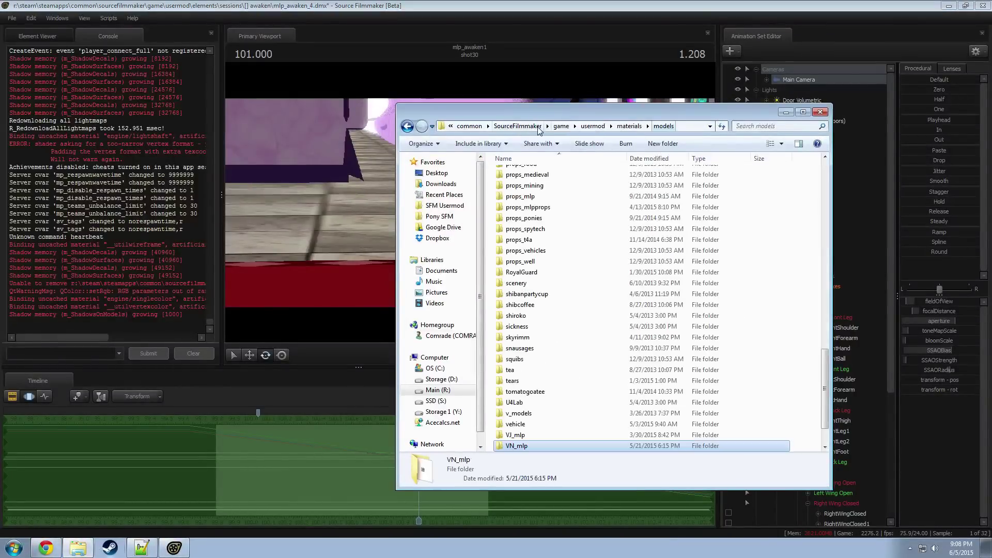
{"action": "left_click", "coordinate": [610, 126]}
{"action": "left_click", "coordinate": [629, 125]}
{"action": "left_click", "coordinate": [550, 327]}
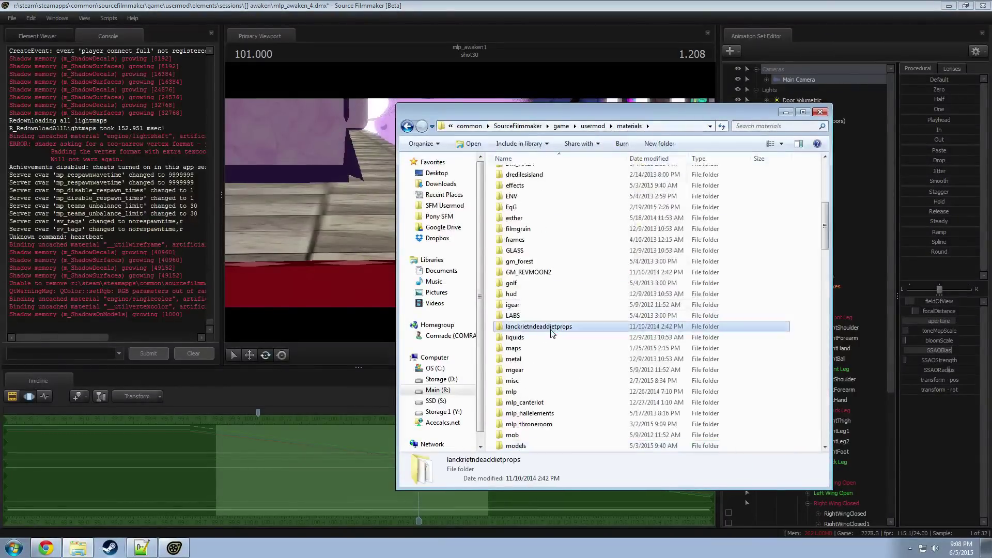
Step: Examine the textures marble.vtf and marble_tile.vtf and the material definition marble_tile.vmt
{"action": "scroll", "coordinate": [560, 331], "scroll_direction": "down", "scroll_amount": 15}
{"action": "scroll", "coordinate": [560, 332], "scroll_direction": "down", "scroll_amount": 4}
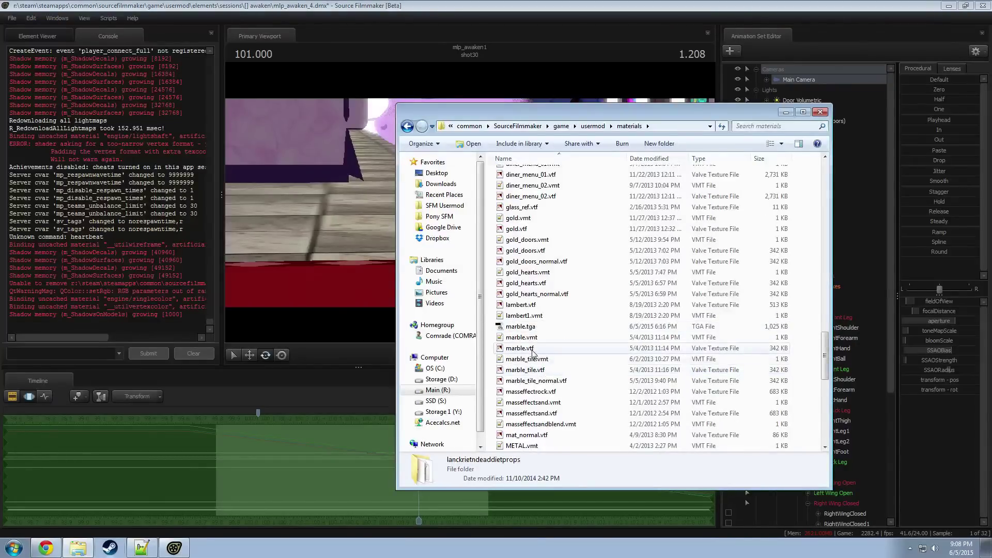
{"action": "double_click", "coordinate": [532, 349]}
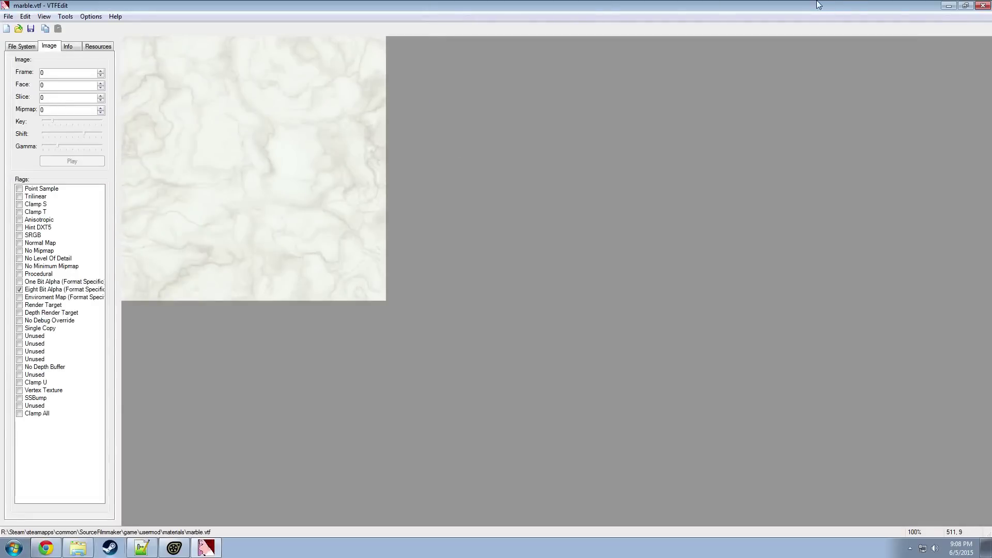
{"action": "left_click", "coordinate": [983, 6]}
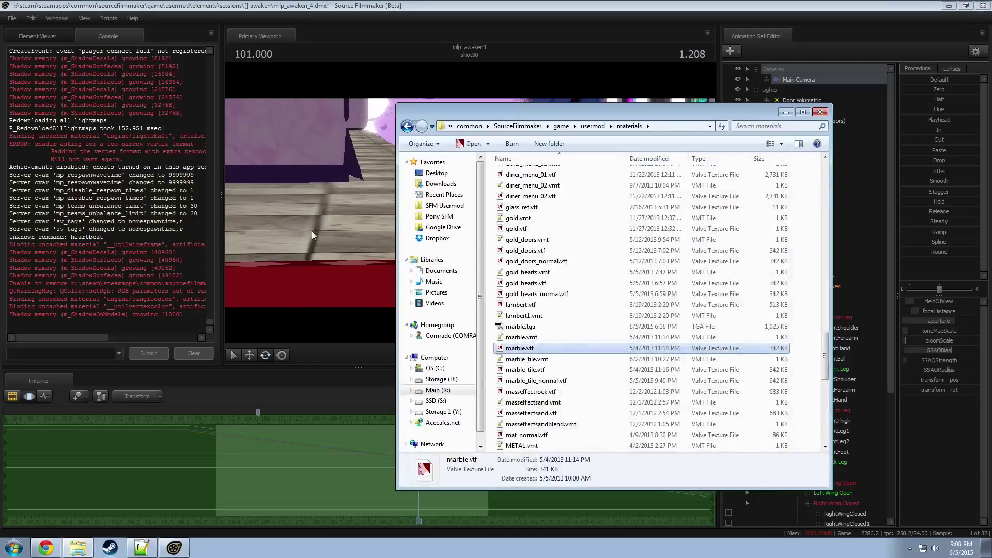
{"action": "double_click", "coordinate": [534, 370]}
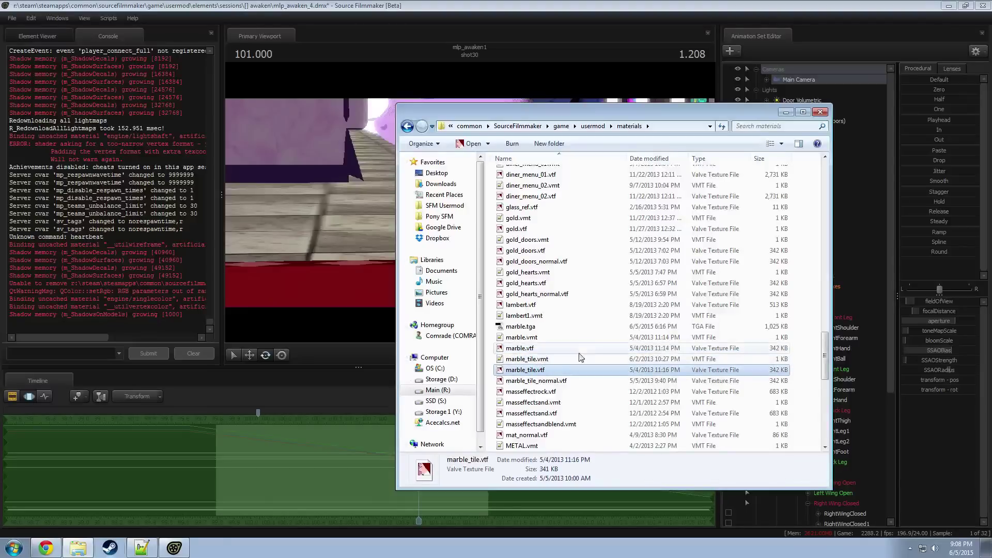
{"action": "left_click", "coordinate": [983, 6]}
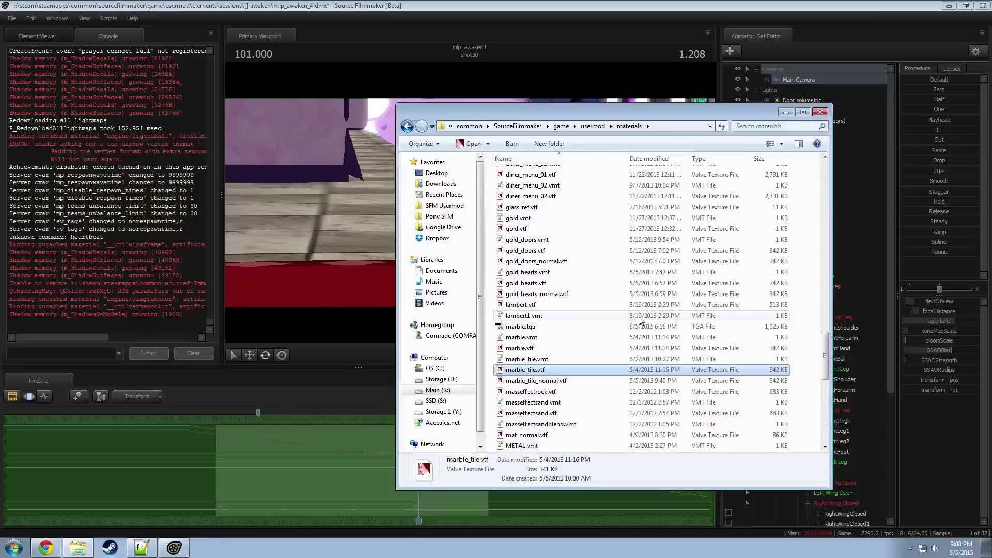
{"action": "double_click", "coordinate": [537, 360]}
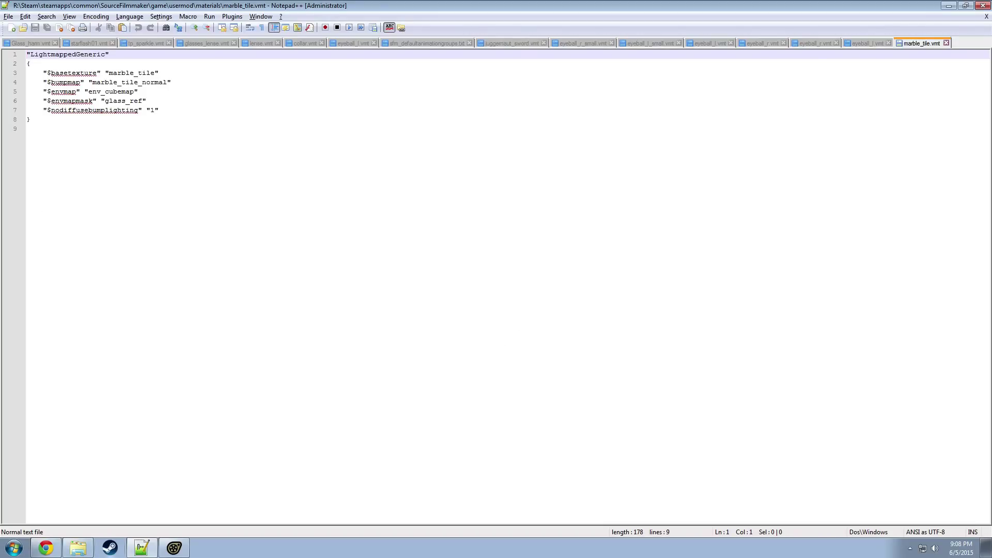
{"action": "left_click", "coordinate": [982, 6]}
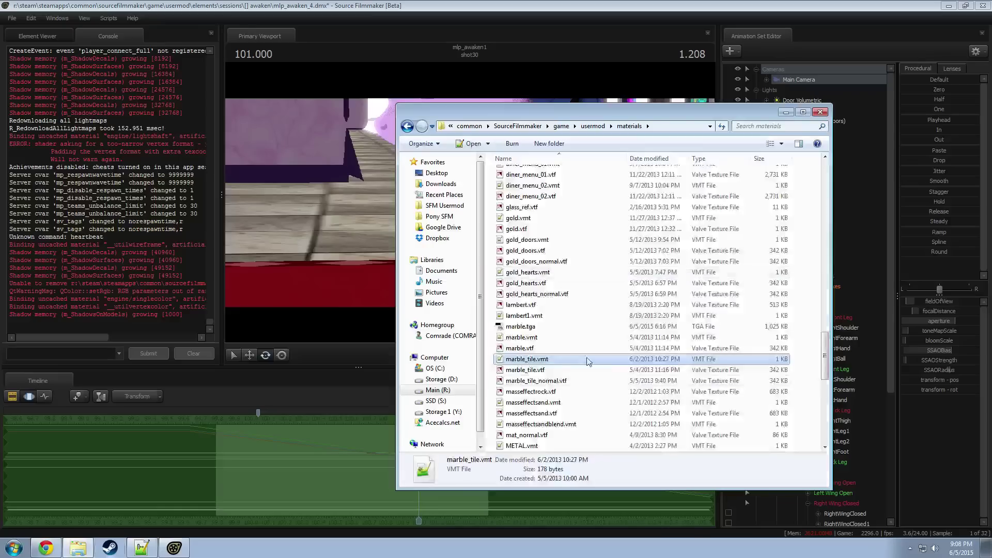
Step: Open marble_tile.vtf in VTFEdit, enable its No Mipmap and No Level Of Detail flags, save it, and check the file in Explorer
{"action": "double_click", "coordinate": [516, 370]}
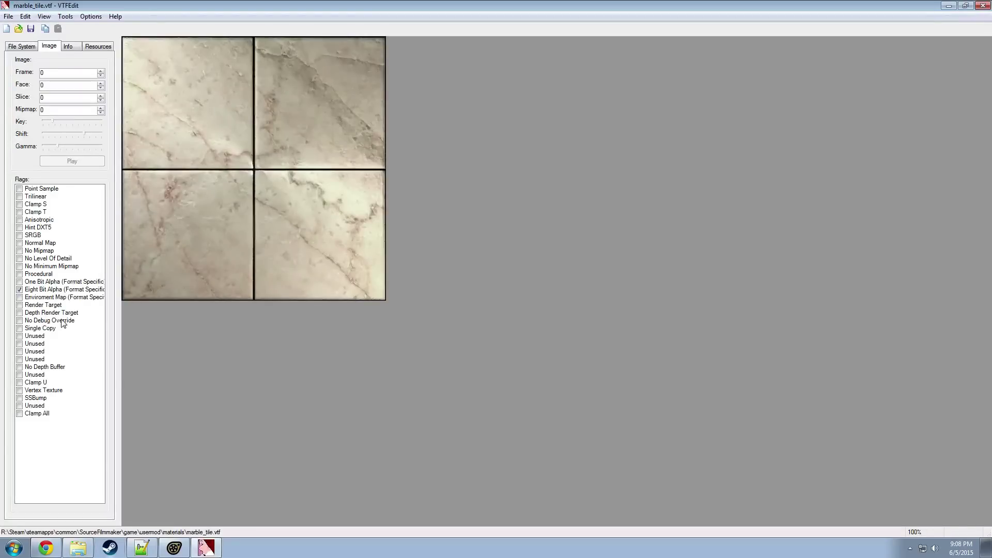
{"action": "left_click", "coordinate": [30, 251]}
{"action": "left_click", "coordinate": [31, 259]}
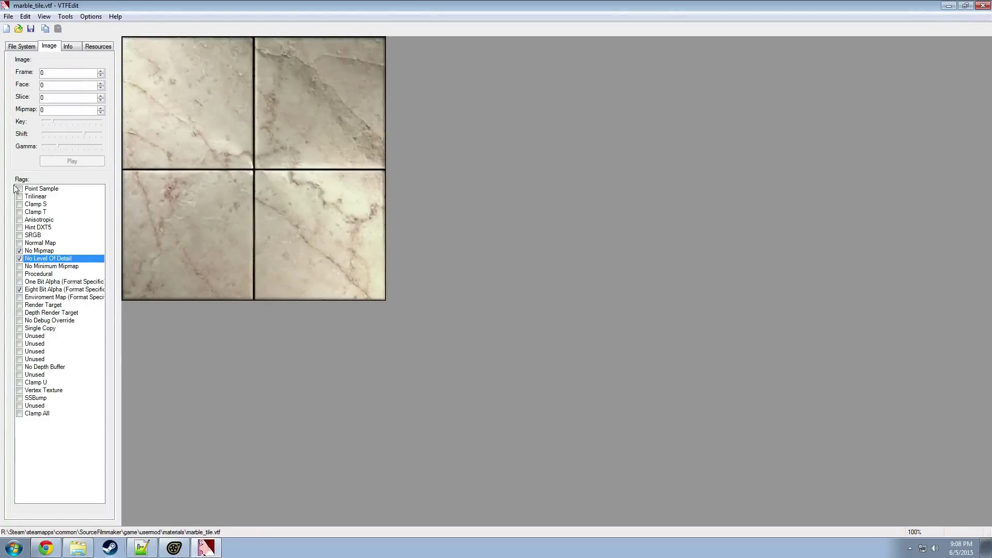
{"action": "left_click", "coordinate": [9, 17]}
{"action": "left_click", "coordinate": [26, 59]}
{"action": "key", "text": "alt+Tab"}
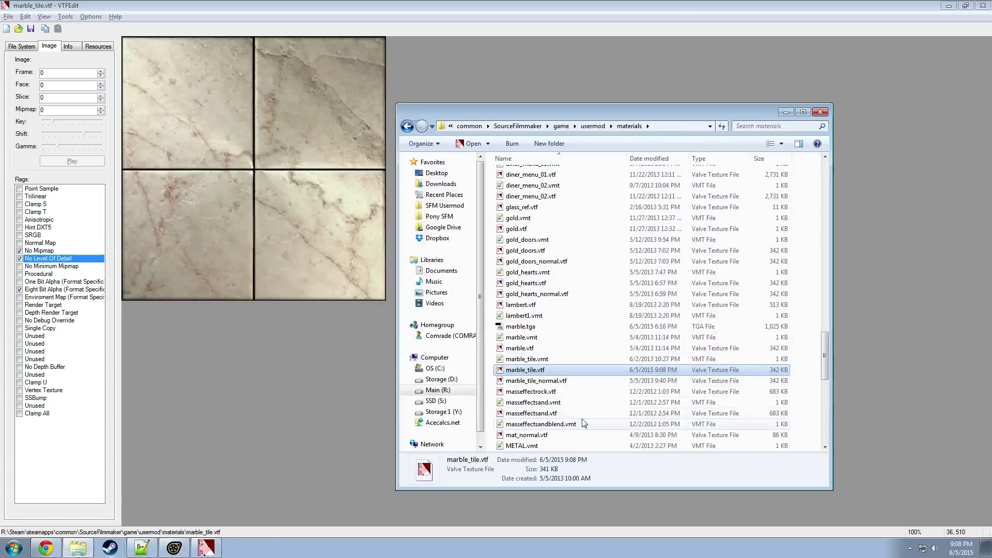
{"action": "left_click", "coordinate": [520, 383]}
{"action": "left_click", "coordinate": [525, 371]}
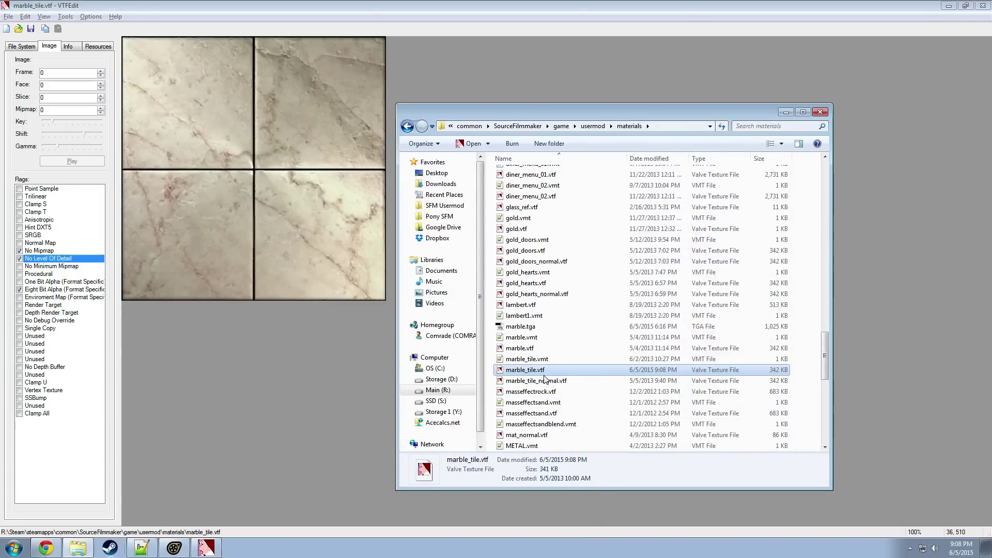
Step: Switch to Source Filmmaker and run mat_reloadmaterial marble_tile in the console
{"action": "key", "text": "alt+Tab"}
{"action": "key", "text": "alt+Tab"}
{"action": "key", "text": "Tab"}
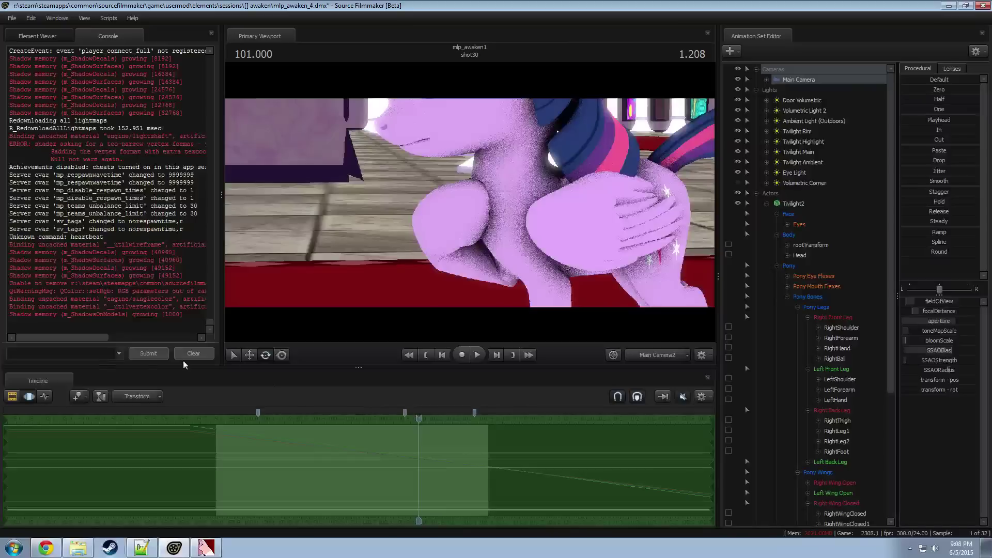
{"action": "left_click", "coordinate": [49, 356]}
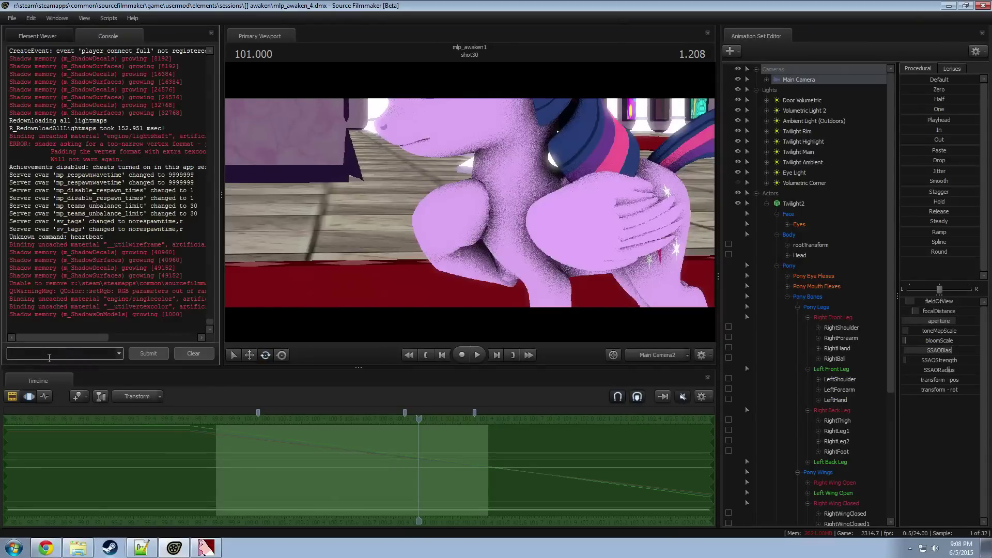
{"action": "type", "text": "m"}
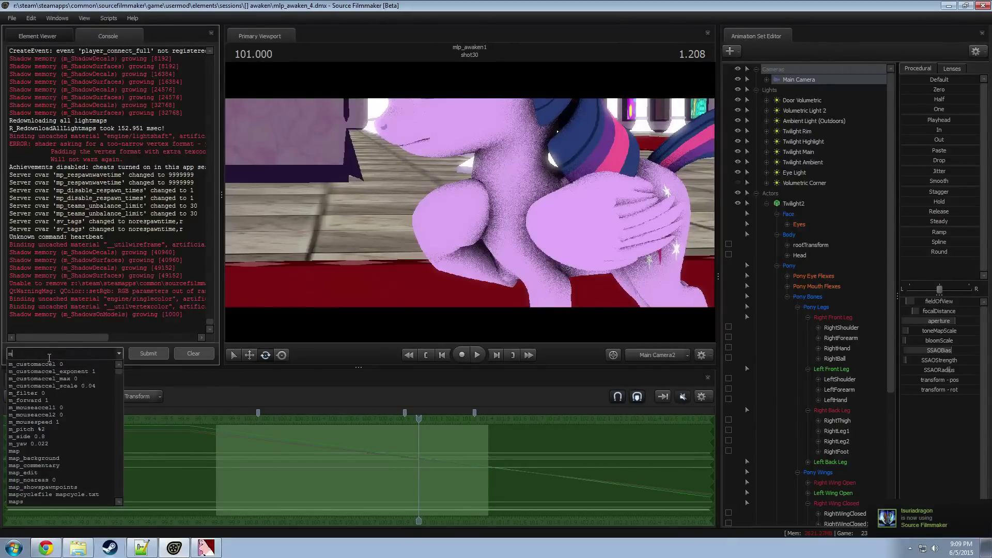
{"action": "type", "text": "at+"}
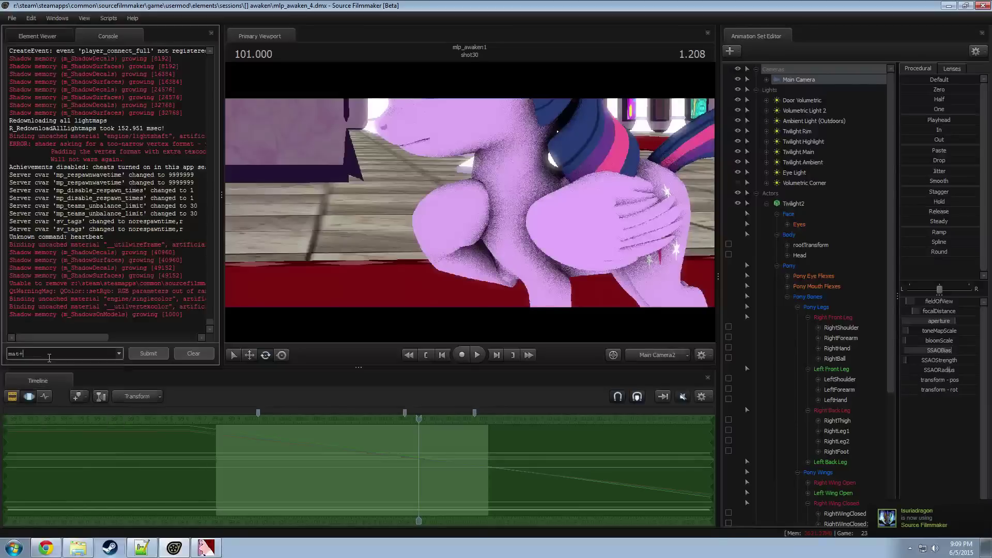
{"action": "key", "text": "BackSpace"}
{"action": "type", "text": "_reloadmaterial marble_tile"}
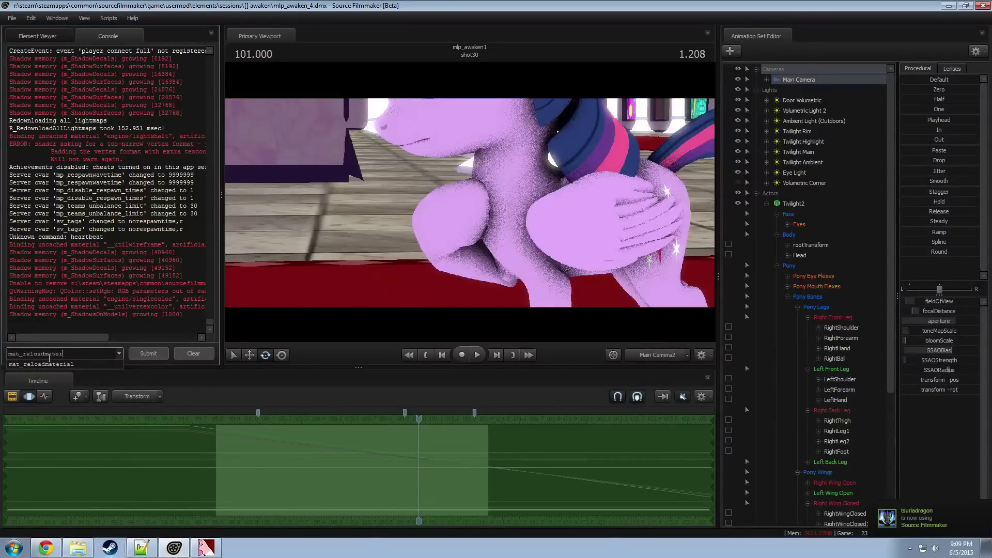
{"action": "key", "text": "Return"}
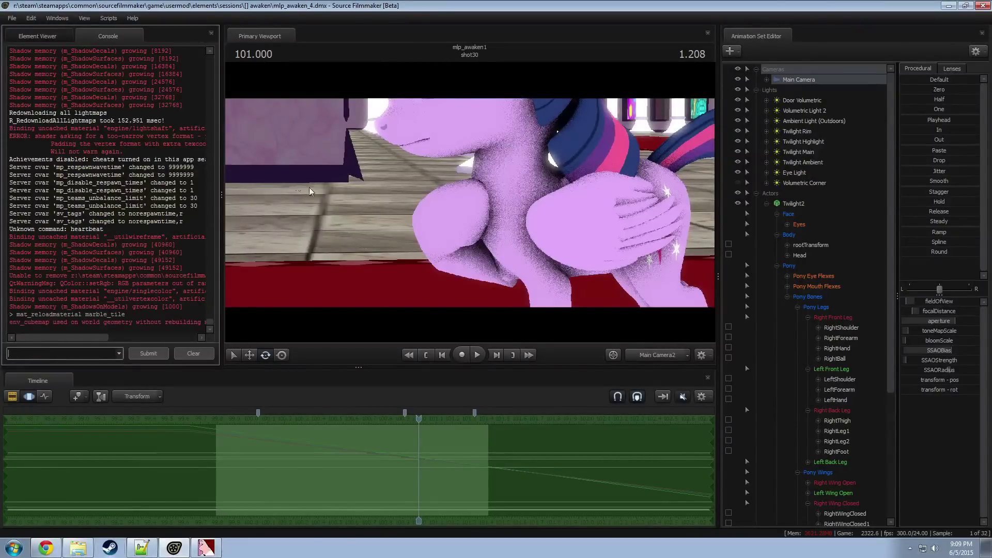
Step: Examine the reloaded floor texture in shot30 through the scene camera and by flying the Work Camera around the hall
{"action": "left_click", "coordinate": [432, 225]}
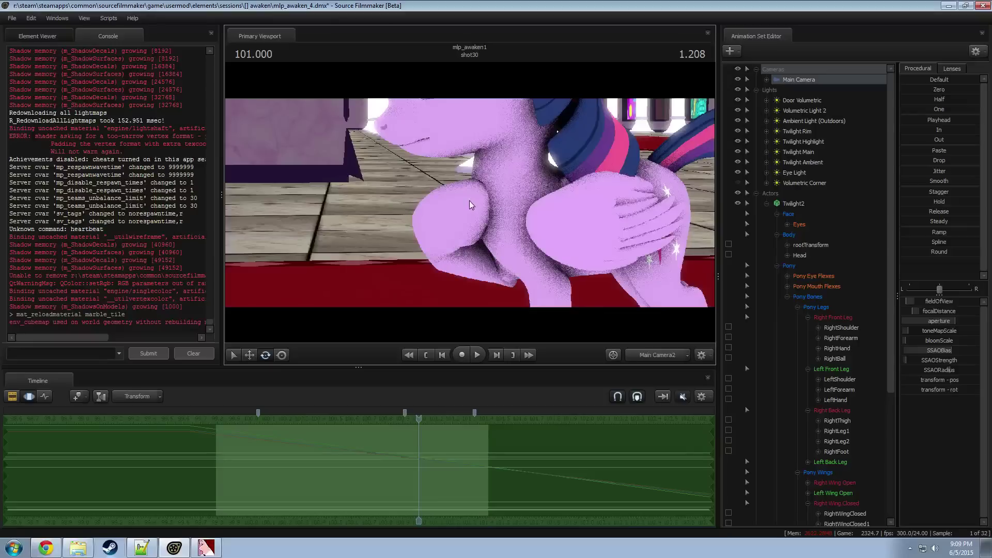
{"action": "key", "text": "F3"}
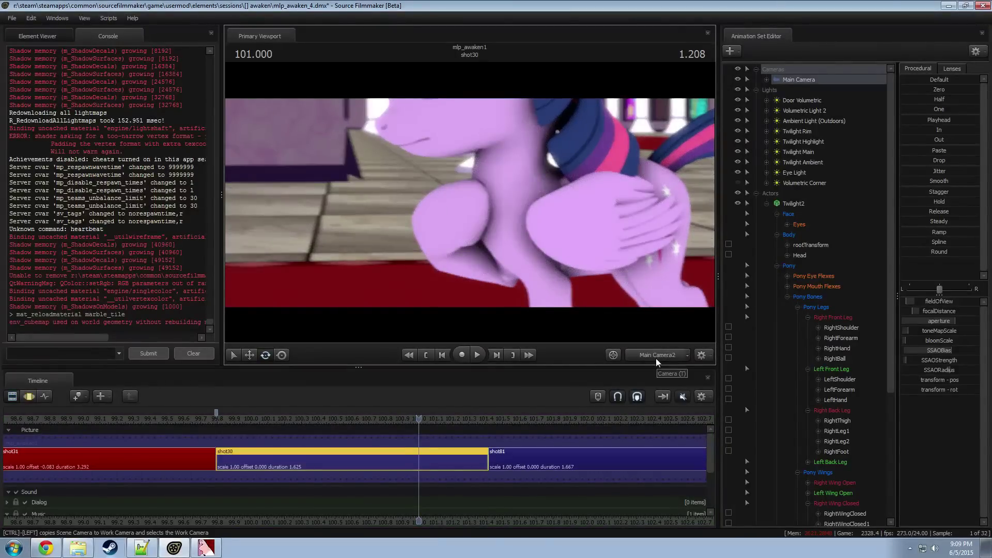
{"action": "key", "text": "F3"}
{"action": "left_click", "coordinate": [655, 356]}
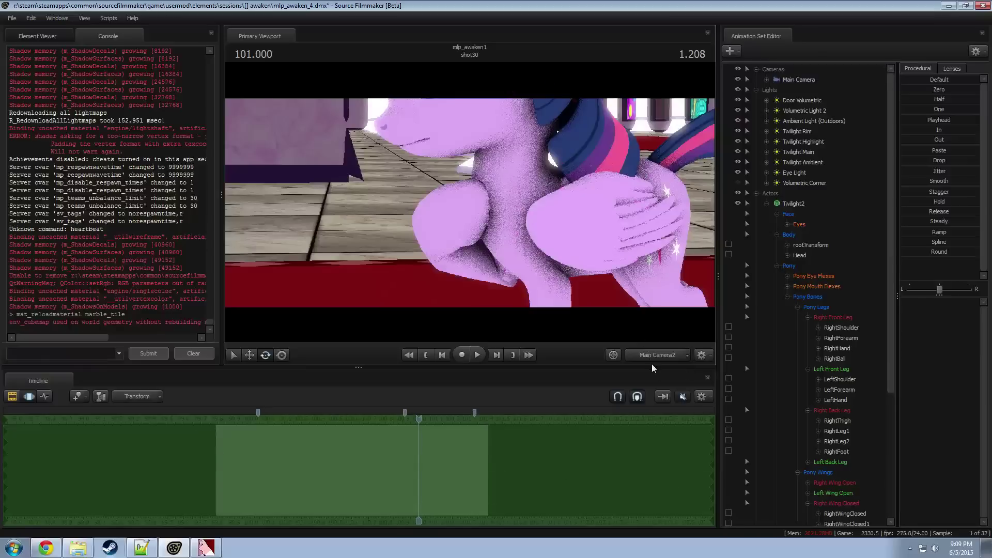
{"action": "key", "text": "w"}
{"action": "left_click_drag", "start_coordinate": [470, 203], "coordinate": [457, 186]}
{"action": "key", "text": "w"}
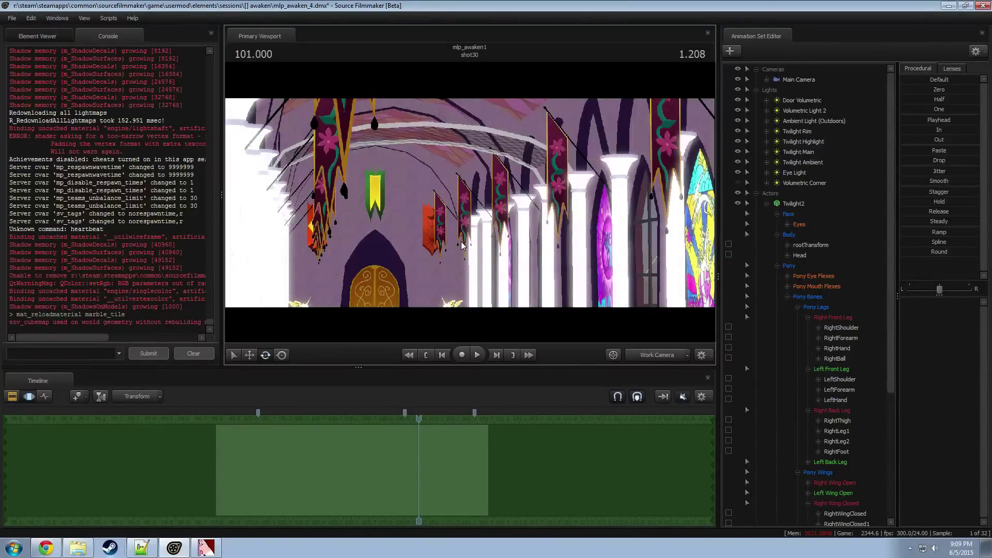
{"action": "left_click", "coordinate": [653, 358]}
{"action": "key", "text": "F2"}
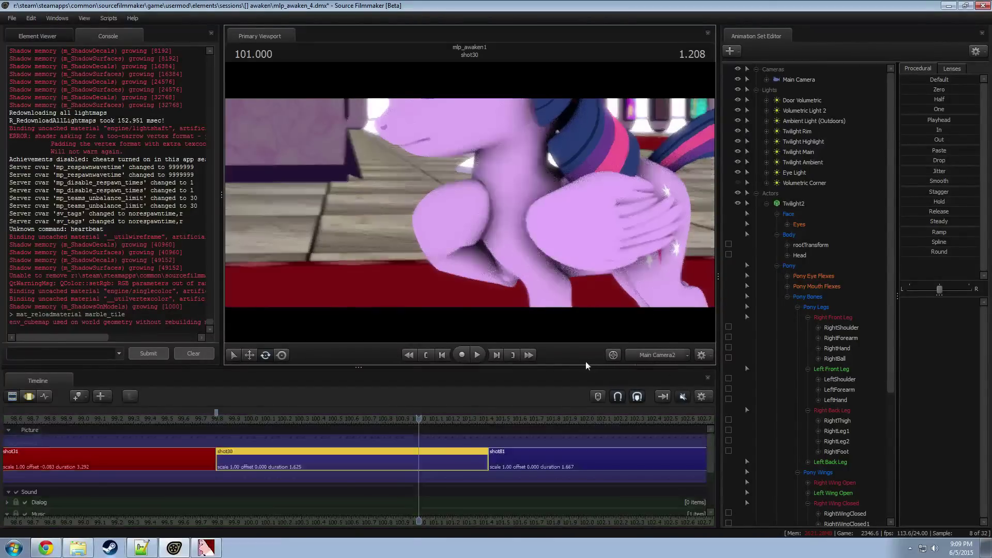
Step: Scrub the sequence from shot53 through shot62 to check the marble floor in the earlier shots
{"action": "key", "text": "F3"}
{"action": "key", "text": "F2"}
{"action": "left_click", "coordinate": [229, 418]}
{"action": "scroll", "coordinate": [306, 432], "scroll_direction": "down", "scroll_amount": 9}
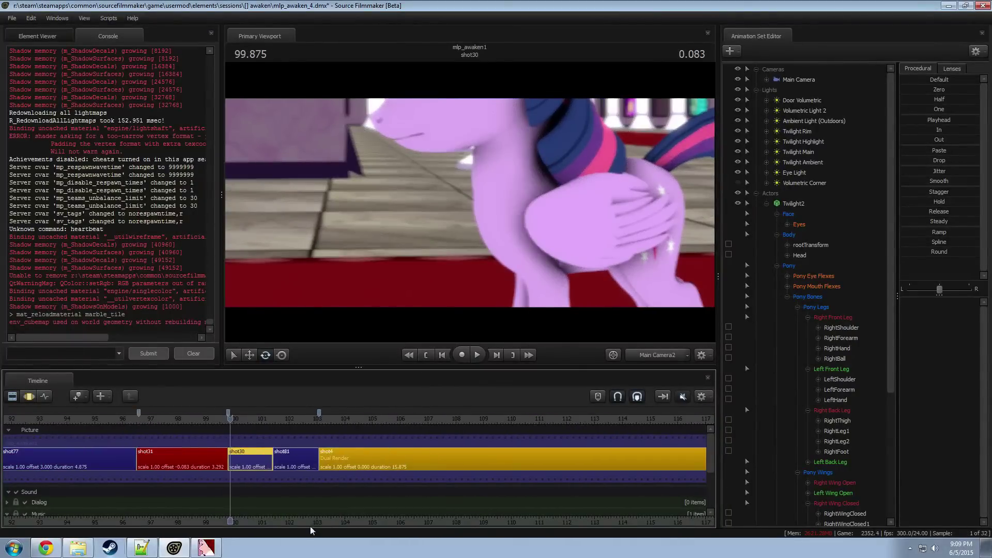
{"action": "middle_click_drag", "start_coordinate": [283, 470], "coordinate": [628, 466]}
{"action": "scroll", "coordinate": [628, 466], "scroll_direction": "down", "scroll_amount": 6}
{"action": "left_click_drag", "start_coordinate": [216, 418], "coordinate": [235, 419]}
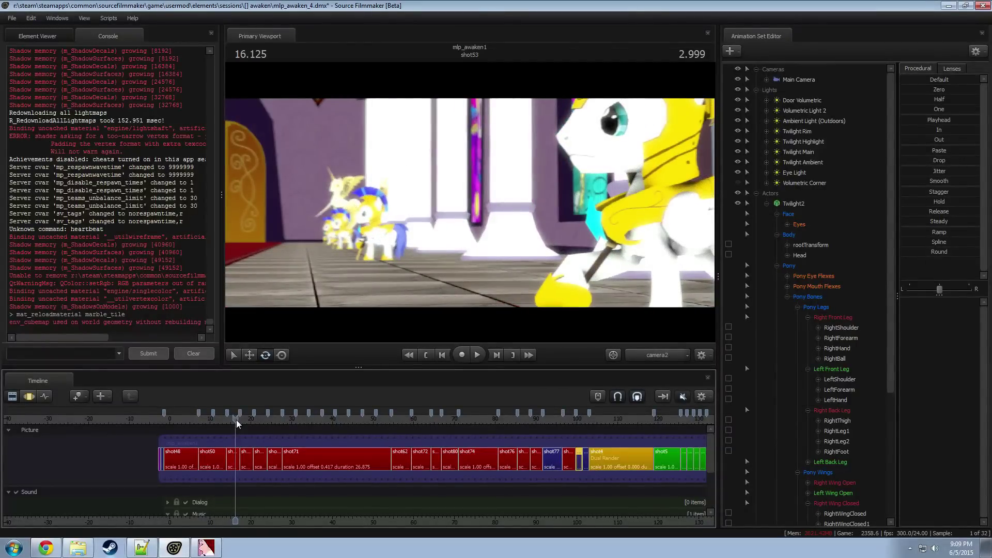
{"action": "left_click", "coordinate": [268, 421]}
{"action": "left_click_drag", "start_coordinate": [274, 419], "coordinate": [408, 447]}
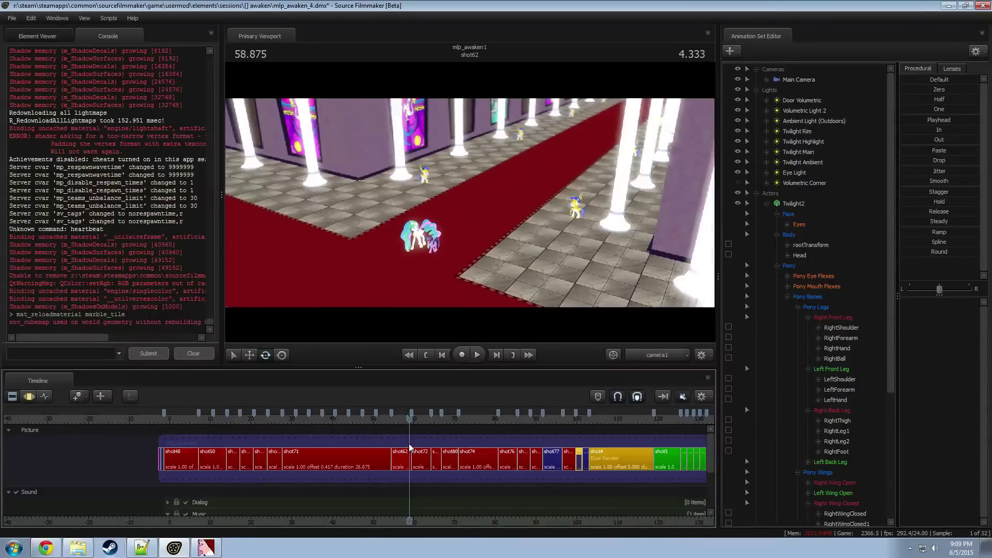
Step: Turn on lighting in the viewport, play from shot62 into shot72, and scrub on to the end of shot77
{"action": "right_click", "coordinate": [484, 294]}
{"action": "left_click", "coordinate": [540, 322]}
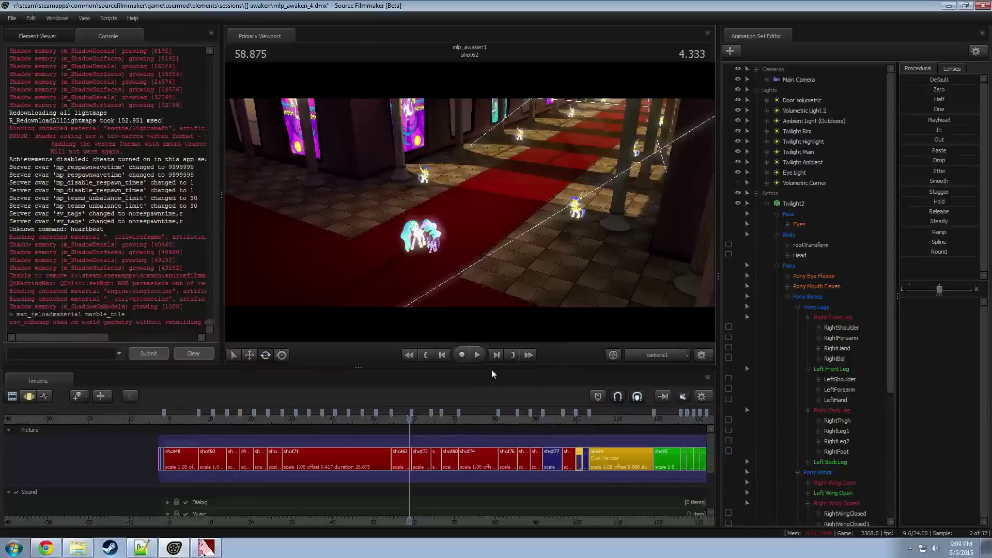
{"action": "key", "text": "space"}
{"action": "key", "text": "space"}
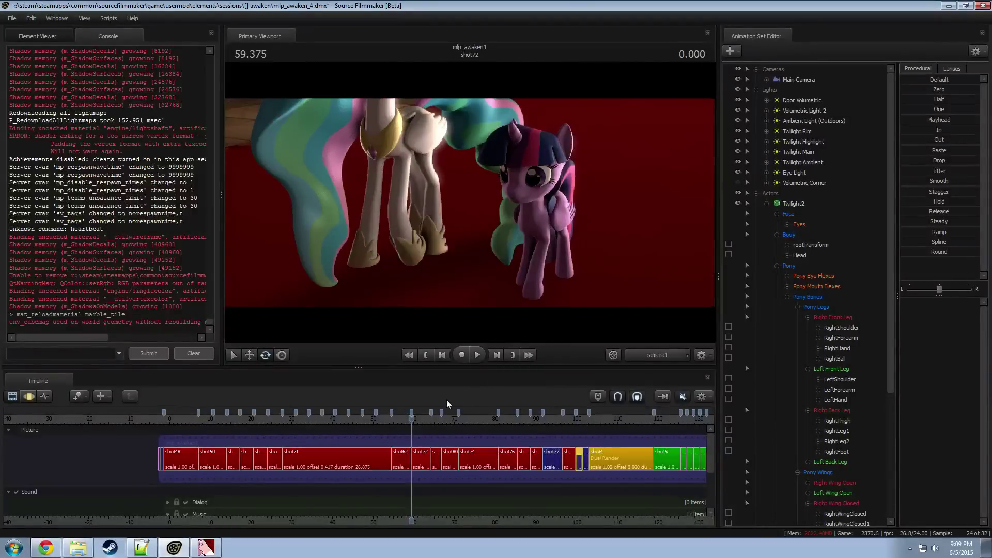
{"action": "left_click_drag", "start_coordinate": [419, 420], "coordinate": [560, 422]}
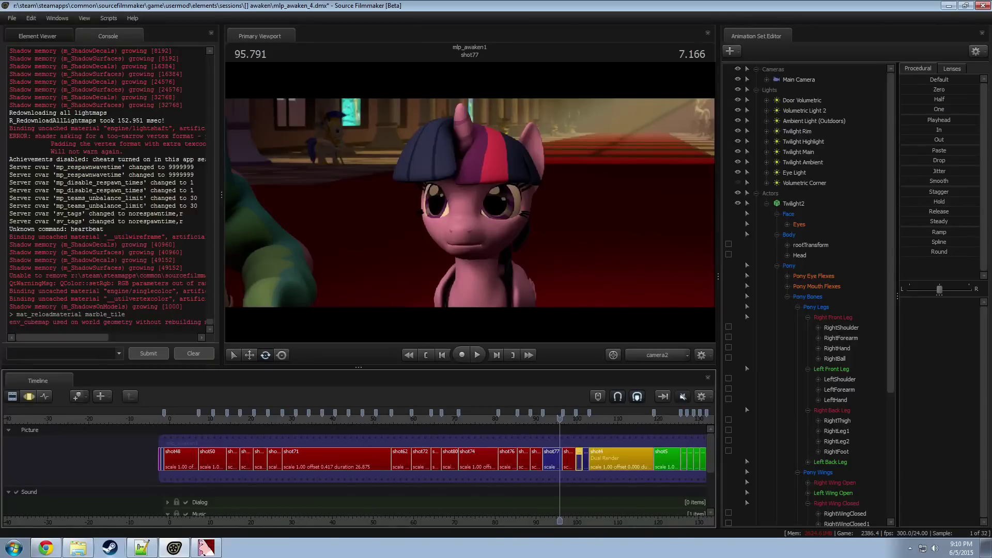
Step: Switch to Chrome, examine the Gyazo pony screenshot at enlarged size, and move the browser window out of the way
{"action": "left_click", "coordinate": [45, 547]}
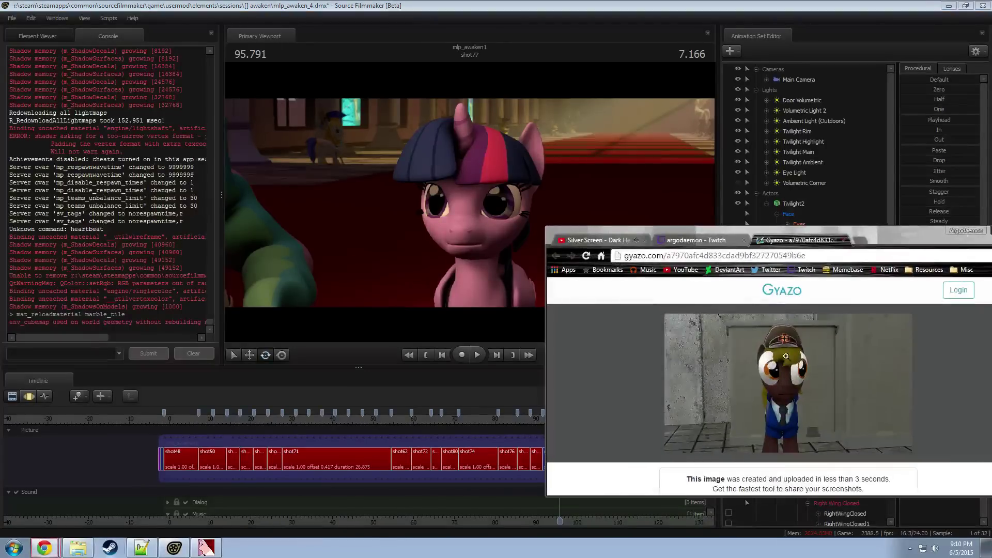
{"action": "left_click", "coordinate": [805, 387]}
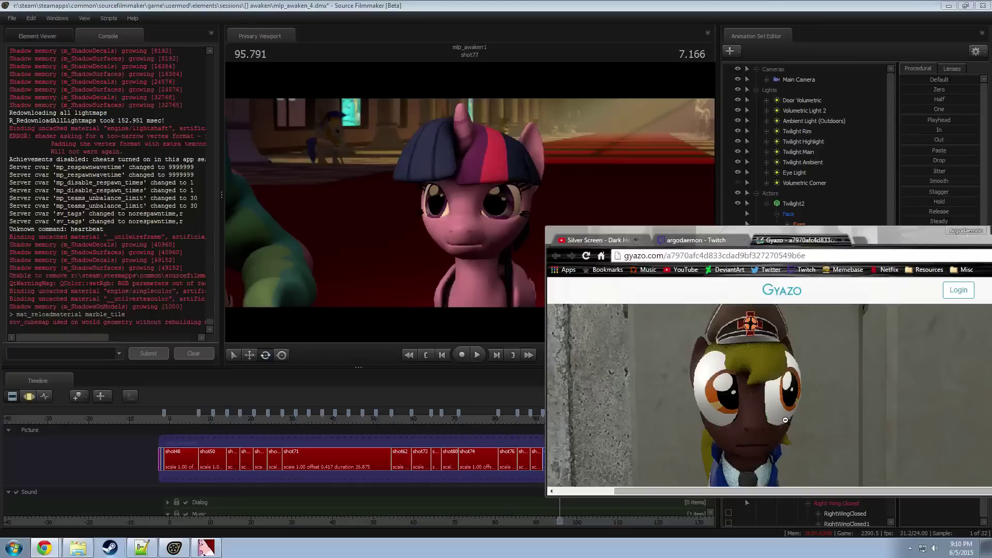
{"action": "left_click_drag", "start_coordinate": [872, 234], "coordinate": [868, 218]}
{"action": "scroll", "coordinate": [830, 372], "scroll_direction": "down", "scroll_amount": 3}
{"action": "scroll", "coordinate": [830, 372], "scroll_direction": "up", "scroll_amount": 1}
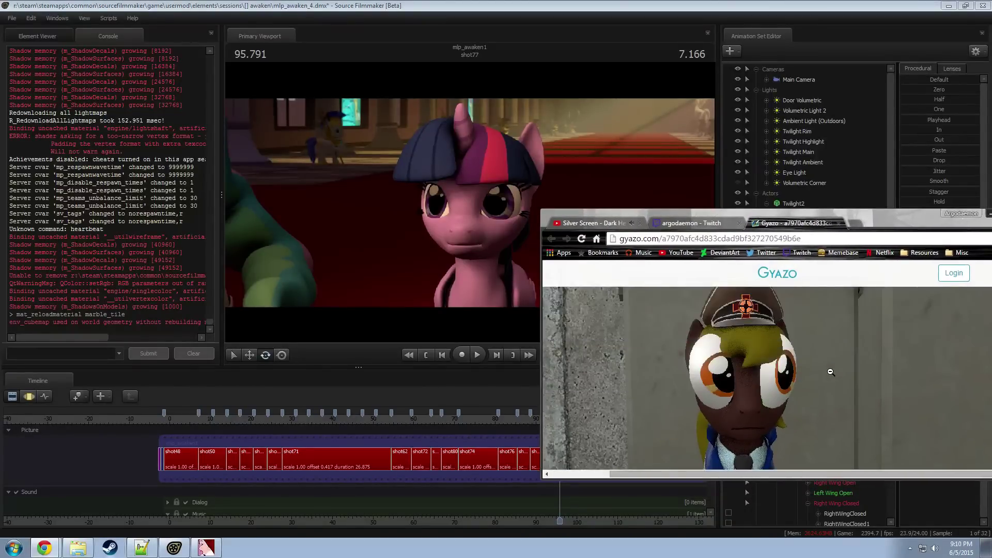
{"action": "left_click", "coordinate": [741, 401]}
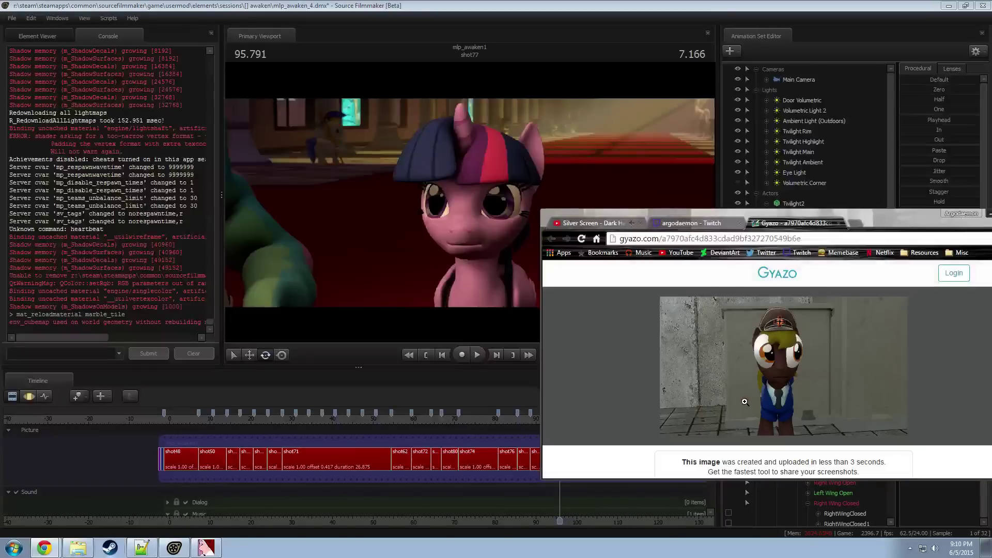
{"action": "left_click", "coordinate": [785, 366]}
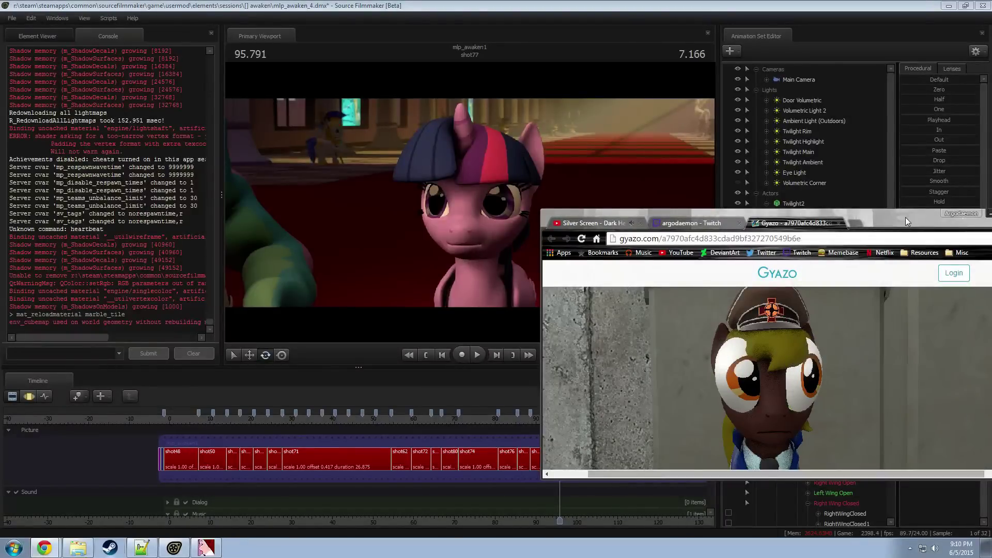
{"action": "left_click_drag", "start_coordinate": [904, 216], "coordinate": [991, 217]}
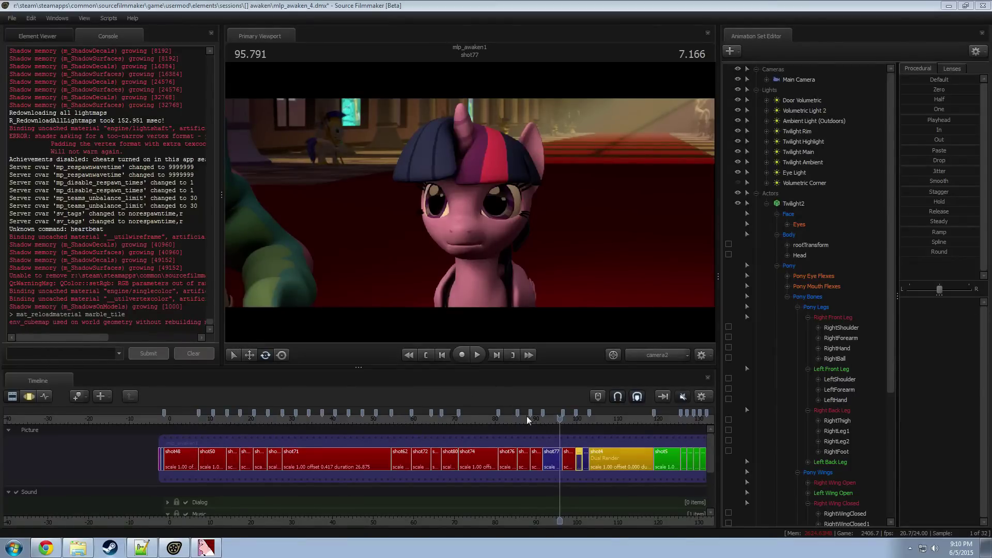
Step: Turn viewport lighting back off and replay shot77 into shot31 to review the camera motion
{"action": "left_click", "coordinate": [542, 423]}
{"action": "key", "text": "space"}
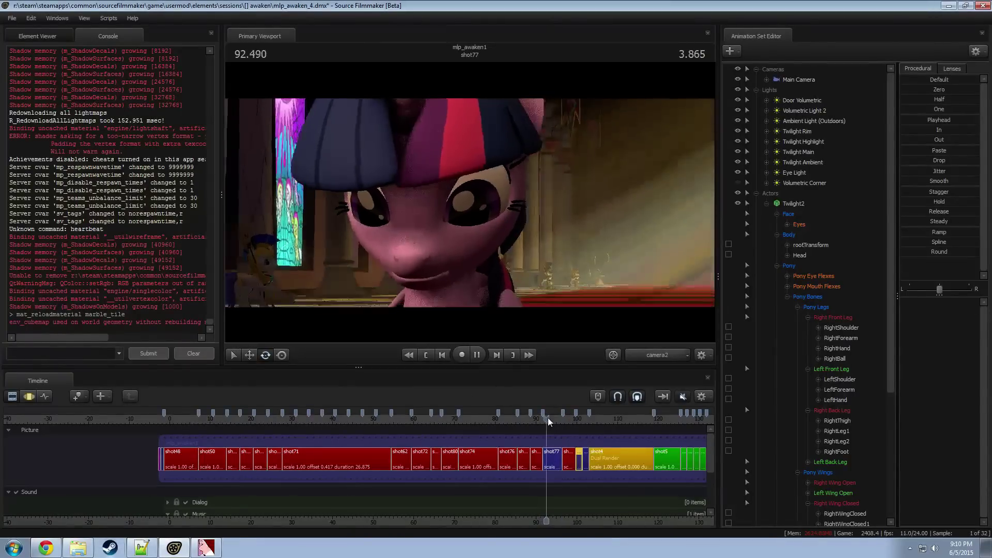
{"action": "right_click", "coordinate": [541, 287]}
{"action": "left_click", "coordinate": [560, 316]}
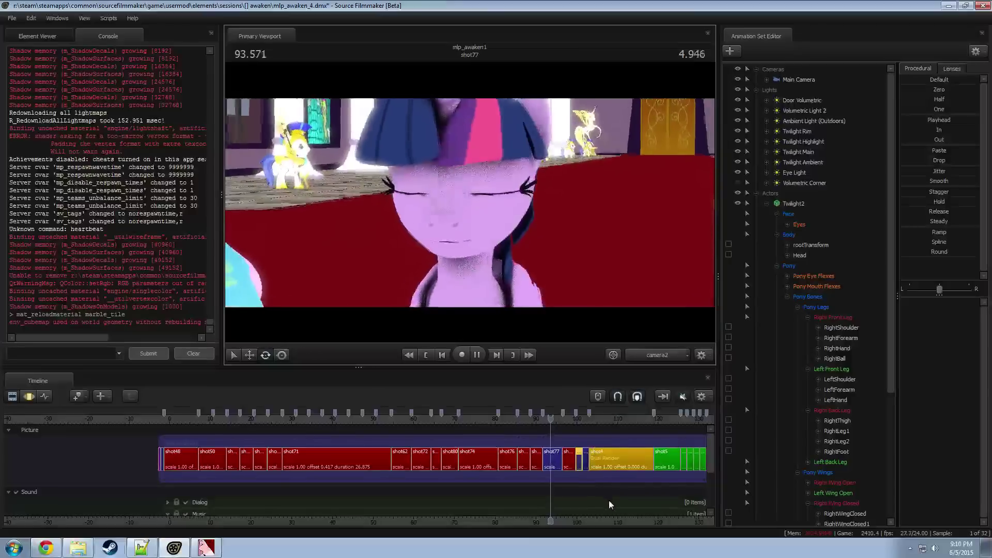
{"action": "scroll", "coordinate": [441, 489], "scroll_direction": "up", "scroll_amount": 5}
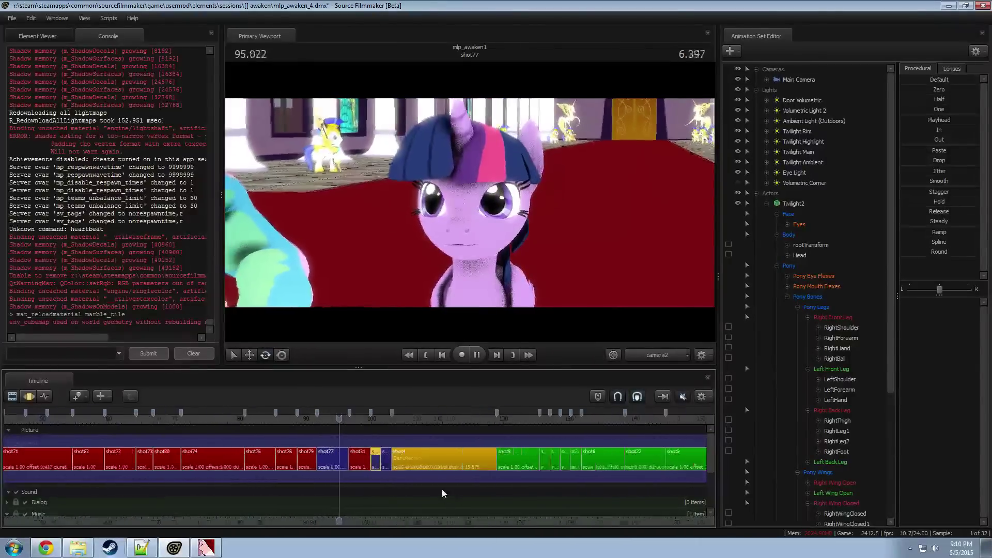
{"action": "scroll", "coordinate": [442, 489], "scroll_direction": "up", "scroll_amount": 3}
{"action": "middle_click_drag", "start_coordinate": [530, 526], "coordinate": [351, 507]}
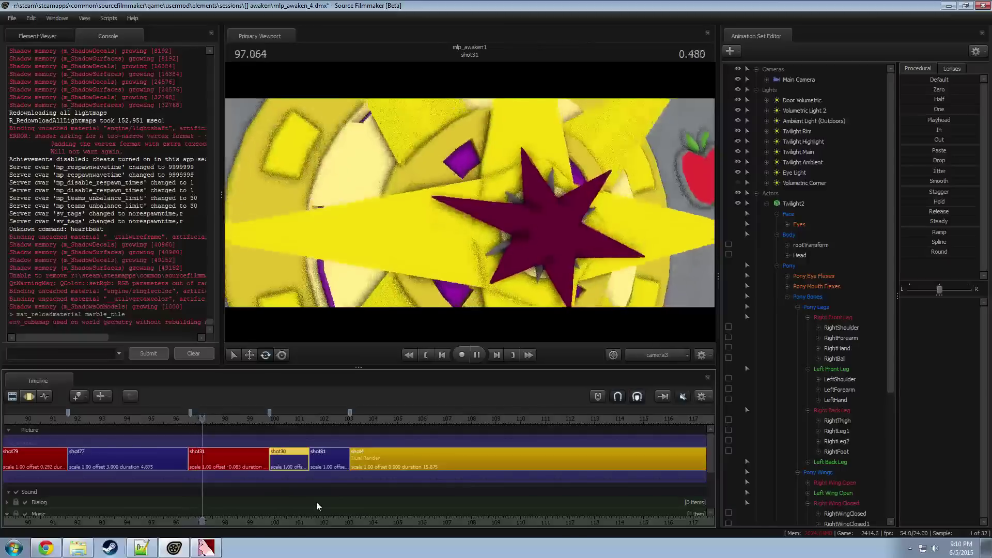
{"action": "left_click", "coordinate": [175, 419]}
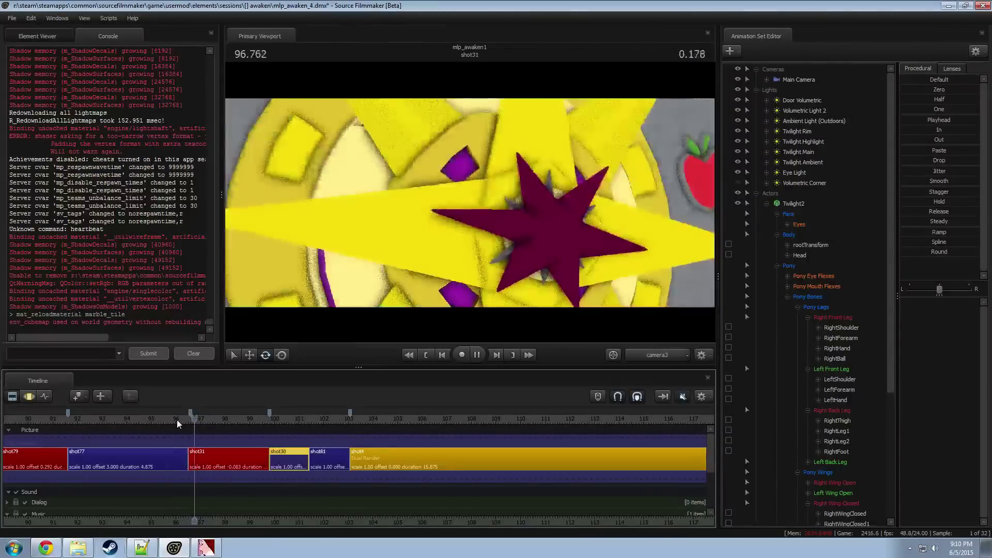
{"action": "left_click", "coordinate": [116, 418]}
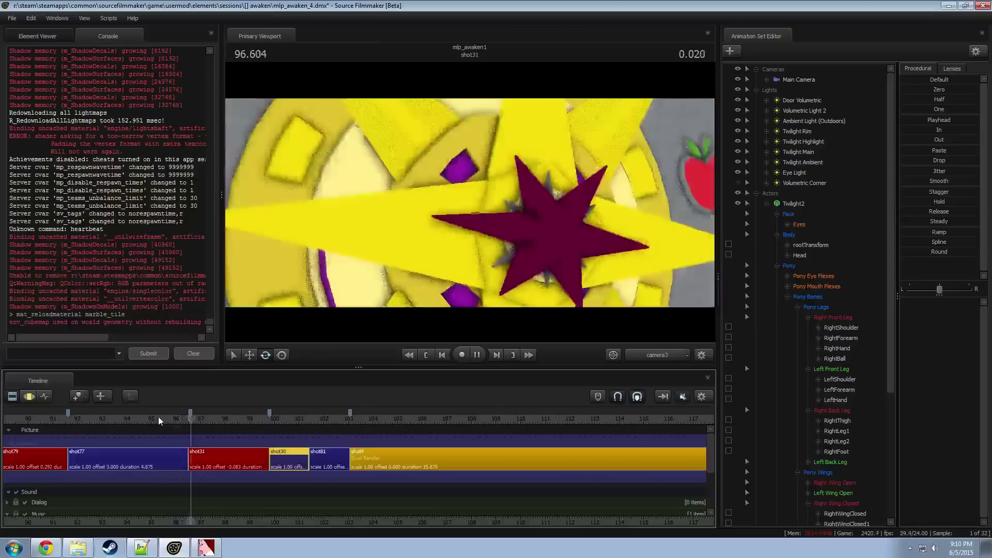
Step: Open shot77 in the Motion Editor, display camera2's animation, and play the shot from about 94 seconds
{"action": "key", "text": "space"}
{"action": "double_click", "coordinate": [156, 452]}
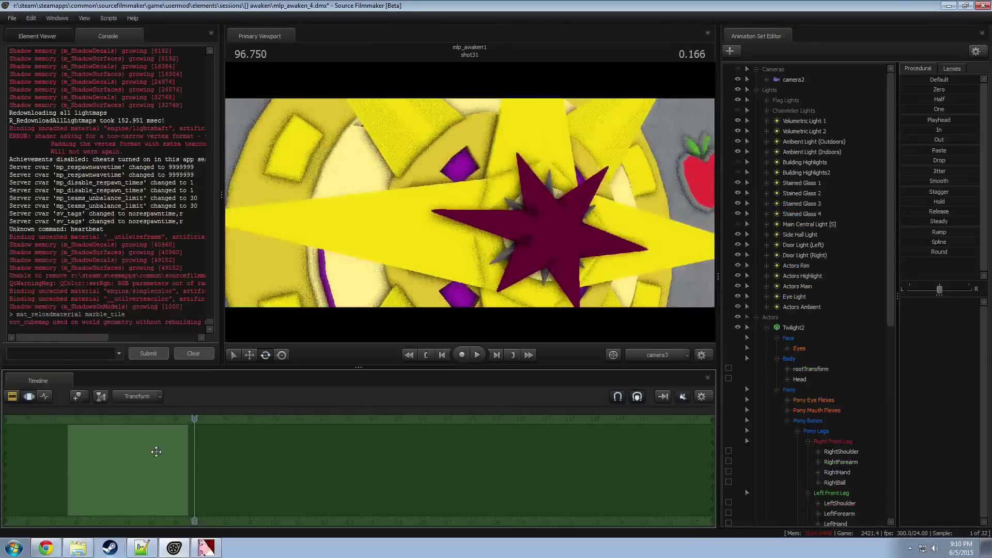
{"action": "left_click", "coordinate": [793, 82]}
{"action": "scroll", "coordinate": [155, 441], "scroll_direction": "up", "scroll_amount": 1}
{"action": "left_click", "coordinate": [128, 452]}
{"action": "key", "text": "space"}
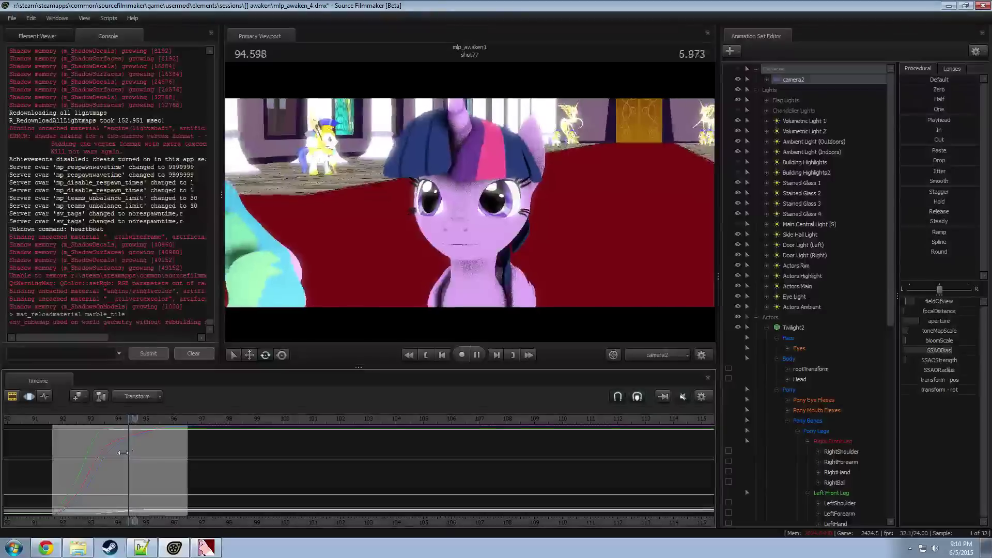
Step: Select about 94.5 to 98.3 seconds of camera2's animation, adjust the falloff, and apply the Round procedural
{"action": "left_click_drag", "start_coordinate": [134, 460], "coordinate": [237, 460], "text": "shift"}
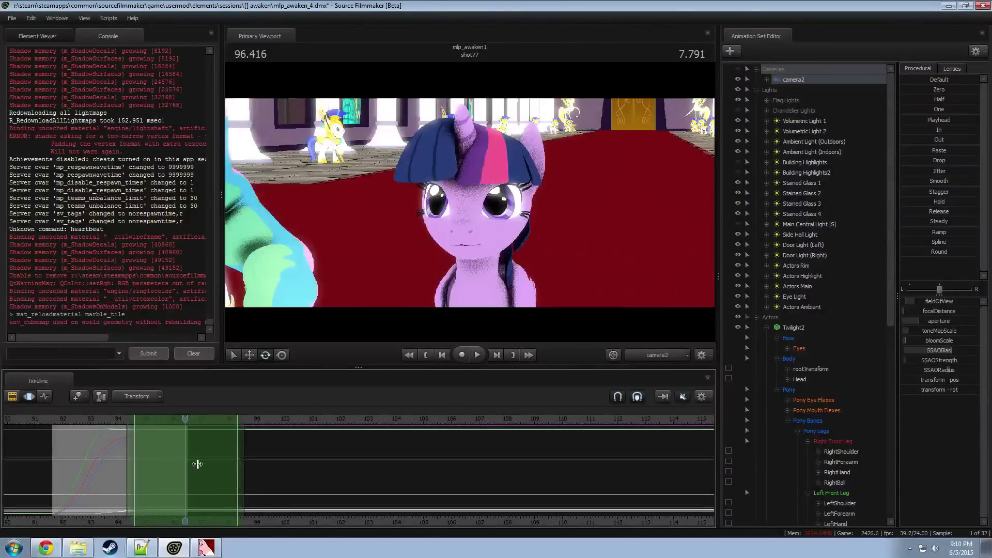
{"action": "scroll", "coordinate": [196, 464], "scroll_direction": "up", "scroll_amount": 1, "text": "shift"}
{"action": "left_click", "coordinate": [953, 256]}
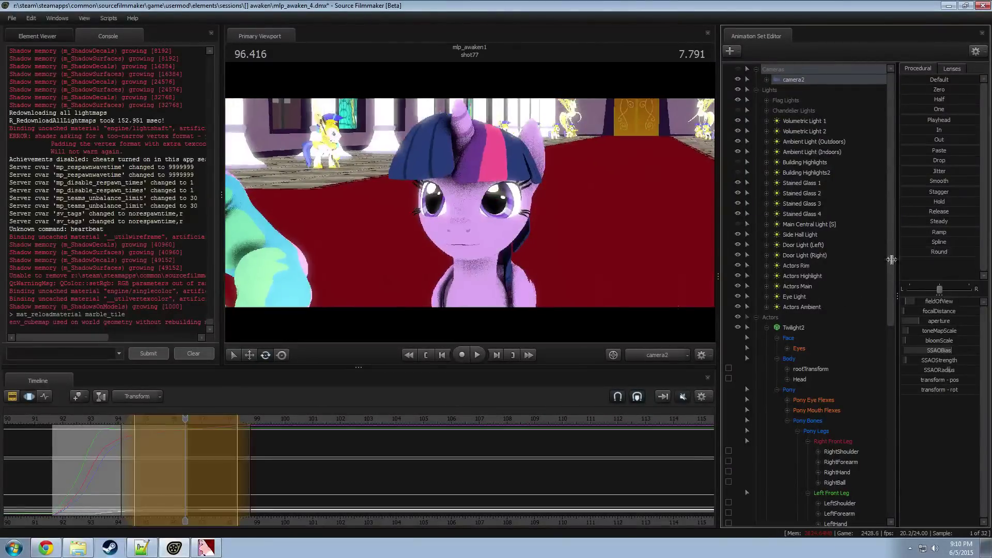
Step: Shorten camera2's selected time range to about 94.5 to 96.4 seconds, lengthen its leading falloff, and replay the end of shot77
{"action": "key", "text": "space"}
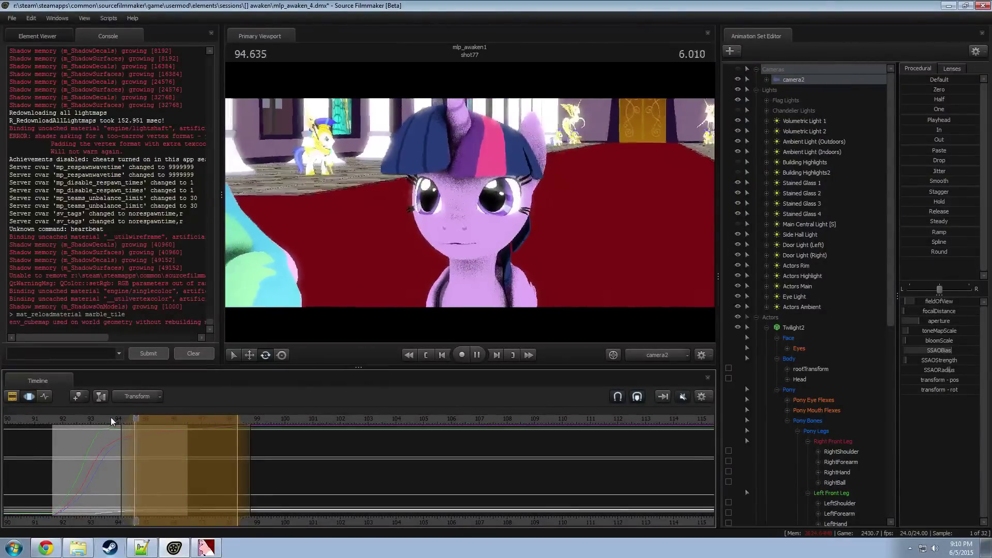
{"action": "key", "text": "space"}
{"action": "left_click_drag", "start_coordinate": [228, 443], "coordinate": [171, 445]}
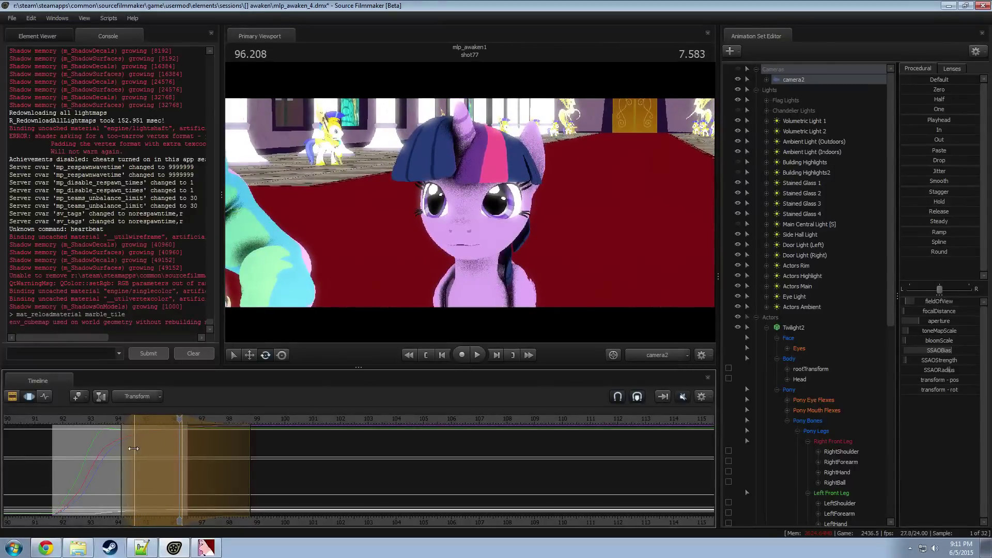
{"action": "left_click_drag", "start_coordinate": [123, 449], "coordinate": [114, 448]}
{"action": "left_click_drag", "start_coordinate": [183, 450], "coordinate": [188, 446]}
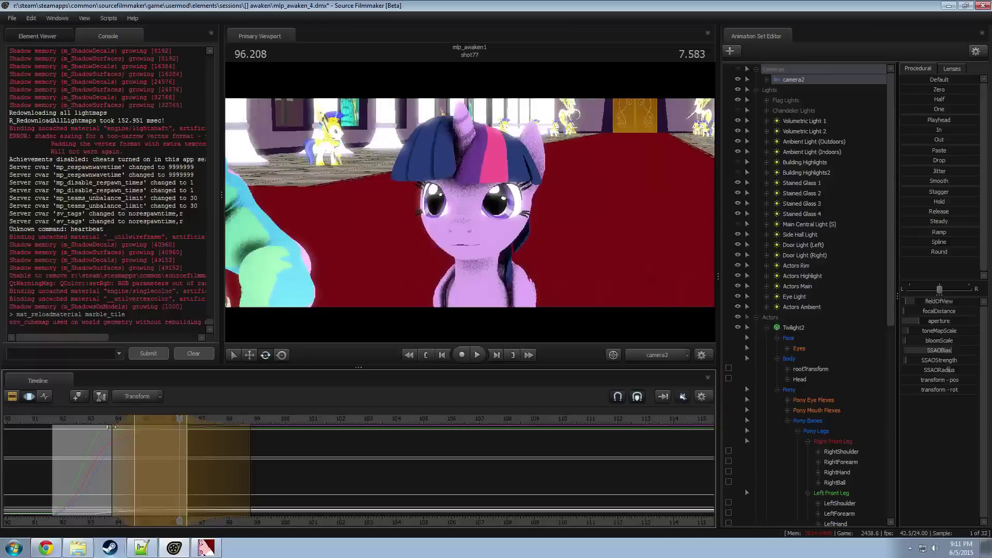
{"action": "left_click", "coordinate": [101, 420]}
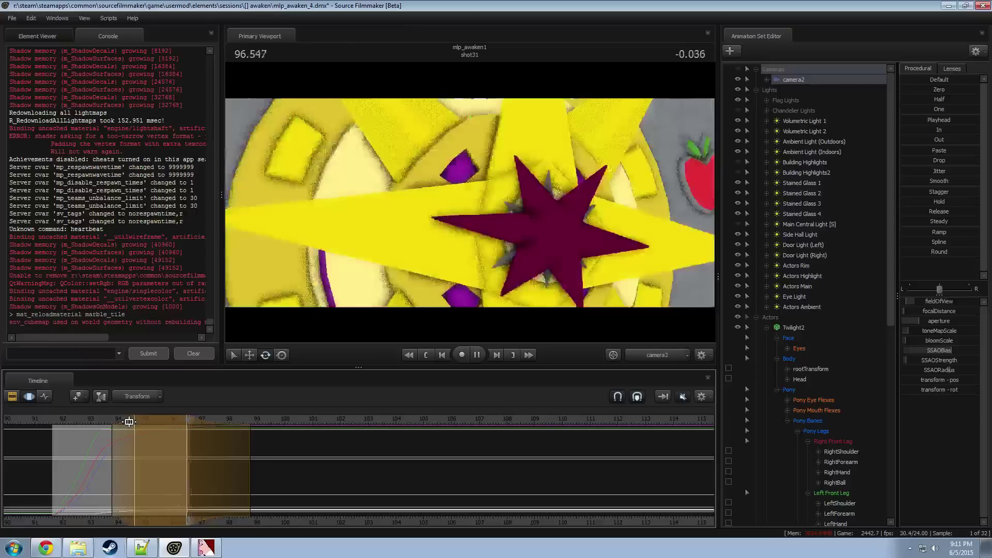
{"action": "key", "text": "space"}
Step: Extend the end of camera2's selection to about 97 seconds and replay the transition into shot31
{"action": "mouse_move", "coordinate": [186, 448]}
{"action": "left_mouse_down"}
{"action": "mouse_move", "coordinate": [209, 447]}
{"action": "mouse_move", "coordinate": [200, 442]}
{"action": "left_mouse_up"}
{"action": "left_click", "coordinate": [124, 421]}
{"action": "key", "text": "space"}
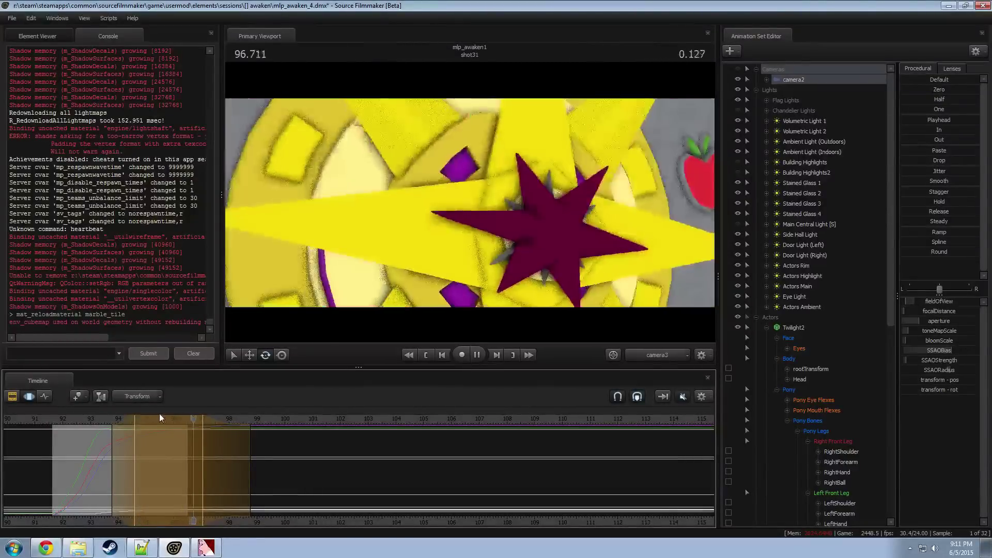
{"action": "key", "text": "space"}
Step: Return to the Clip Editor and preview the cut from shot31 into shot30
{"action": "key", "text": "F2"}
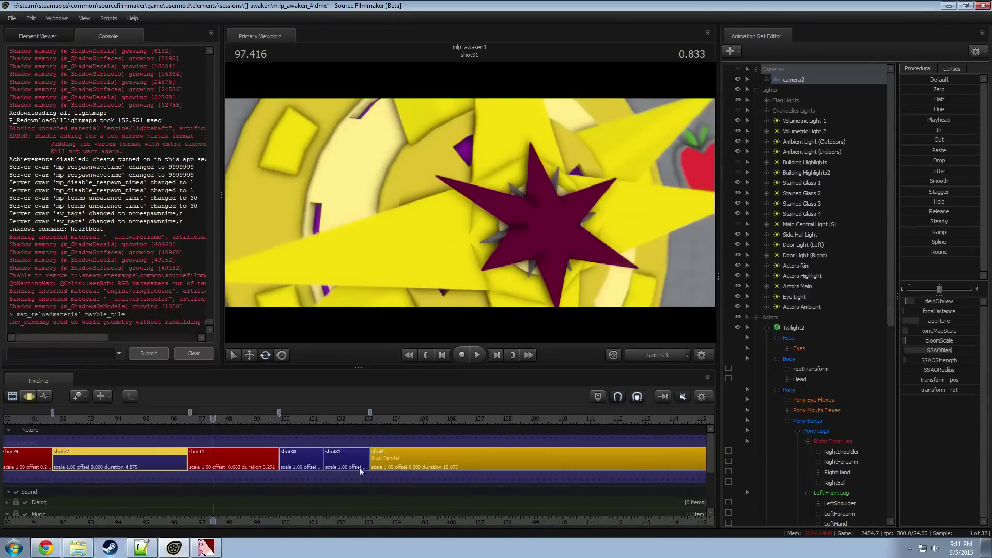
{"action": "mouse_move", "coordinate": [270, 425]}
{"action": "left_mouse_down"}
{"action": "mouse_move", "coordinate": [300, 426]}
{"action": "mouse_move", "coordinate": [250, 426]}
{"action": "left_mouse_up"}
{"action": "key", "text": "space"}
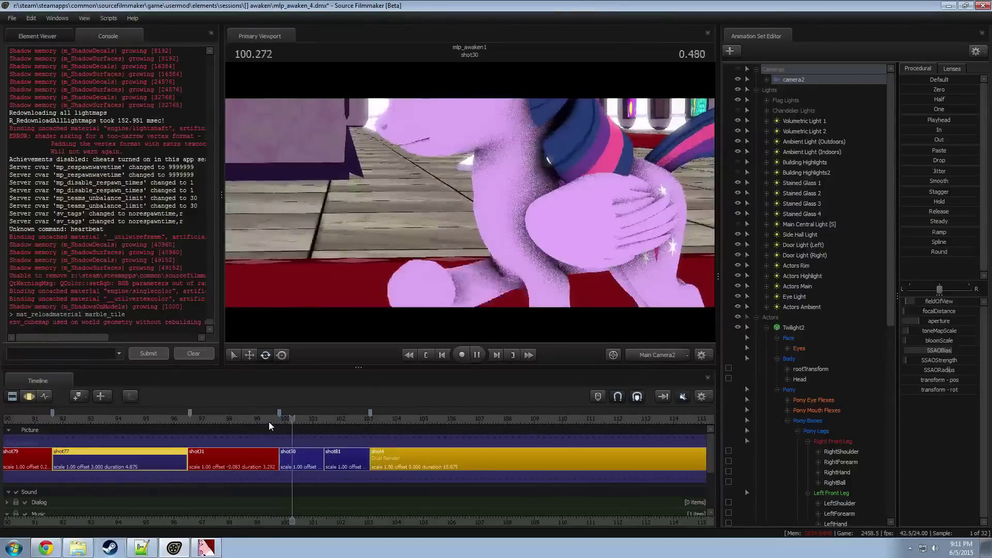
{"action": "key", "text": "space"}
{"action": "left_click", "coordinate": [282, 424]}
Step: Open shot30's Main Camera animation in the Motion Editor and select everything before about 100 seconds, with falloff into the shot
{"action": "left_click", "coordinate": [290, 453]}
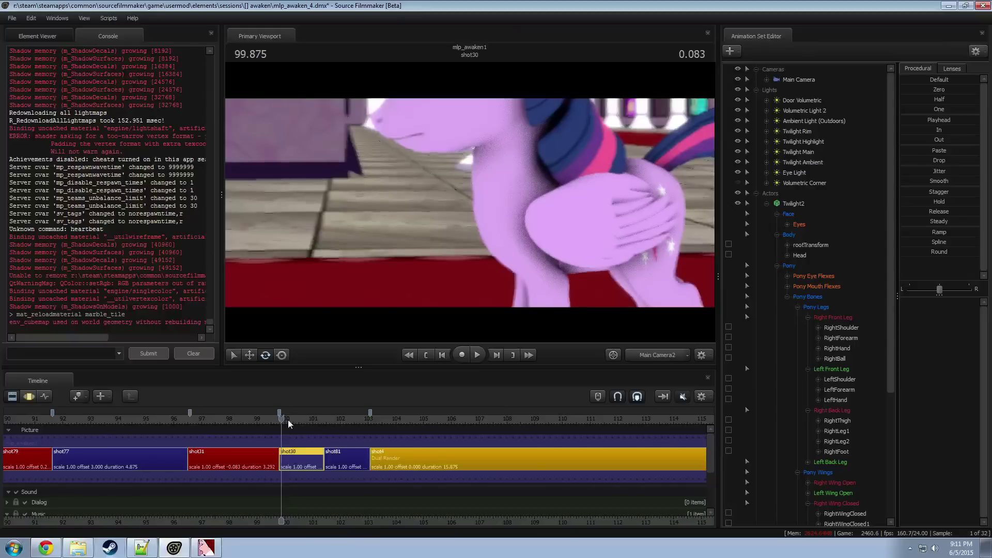
{"action": "left_click", "coordinate": [288, 421]}
{"action": "left_click", "coordinate": [785, 80]}
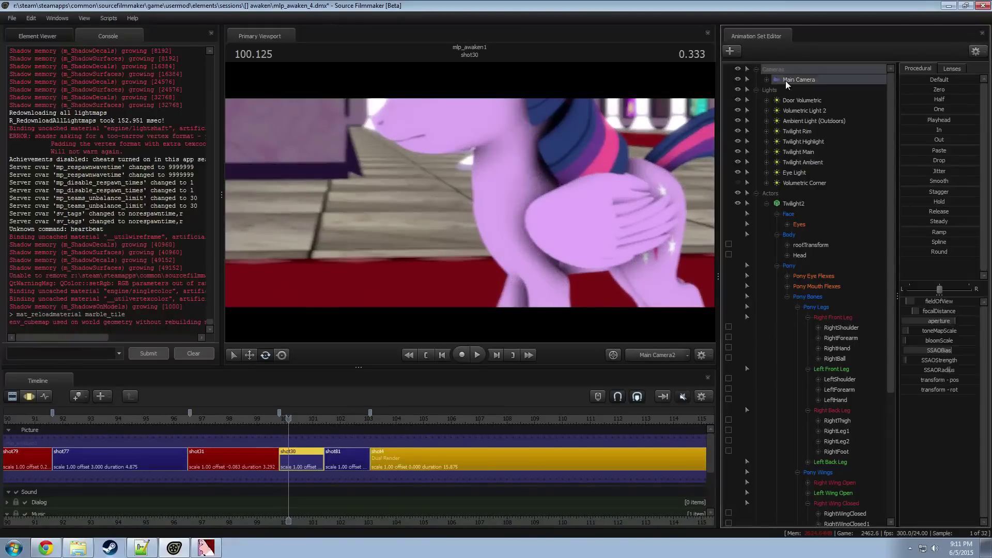
{"action": "key", "text": "F3"}
{"action": "scroll", "coordinate": [389, 408], "scroll_direction": "up", "scroll_amount": 4}
{"action": "mouse_move", "coordinate": [288, 456]}
{"action": "left_mouse_down"}
{"action": "mouse_move", "coordinate": [126, 471]}
{"action": "mouse_move", "coordinate": [296, 455]}
{"action": "mouse_move", "coordinate": [282, 454]}
{"action": "left_mouse_up"}
{"action": "key", "text": "bracketleft"}
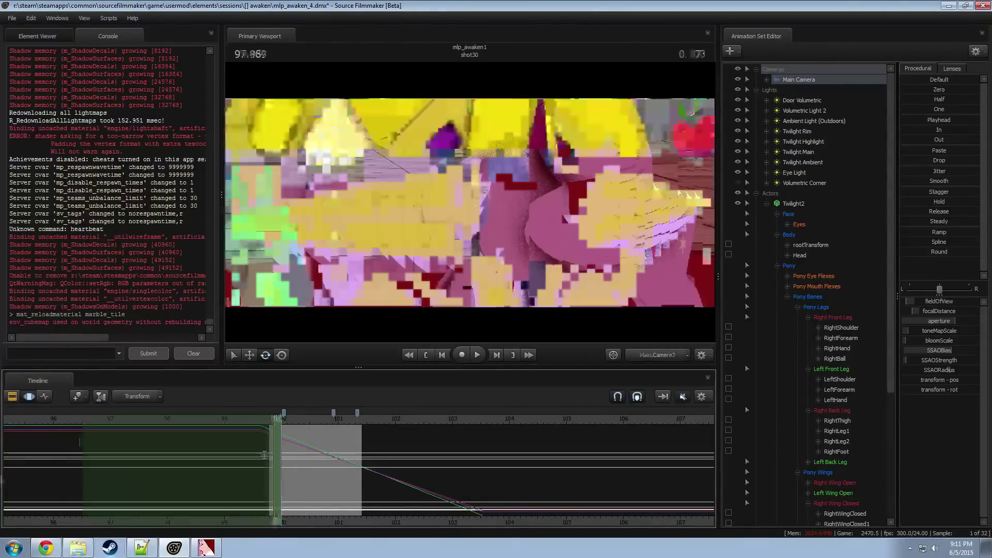
{"action": "left_click_drag", "start_coordinate": [306, 497], "coordinate": [307, 490]}
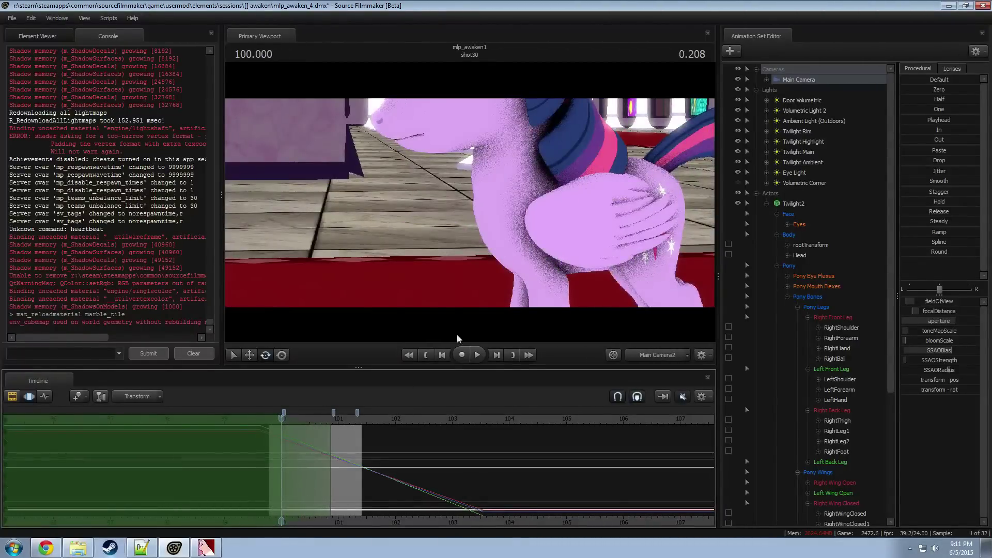
Step: Try a Main Camera start aimed lower in shot30, replay it with different falloff lengths, and undo the change
{"action": "key", "text": "space"}
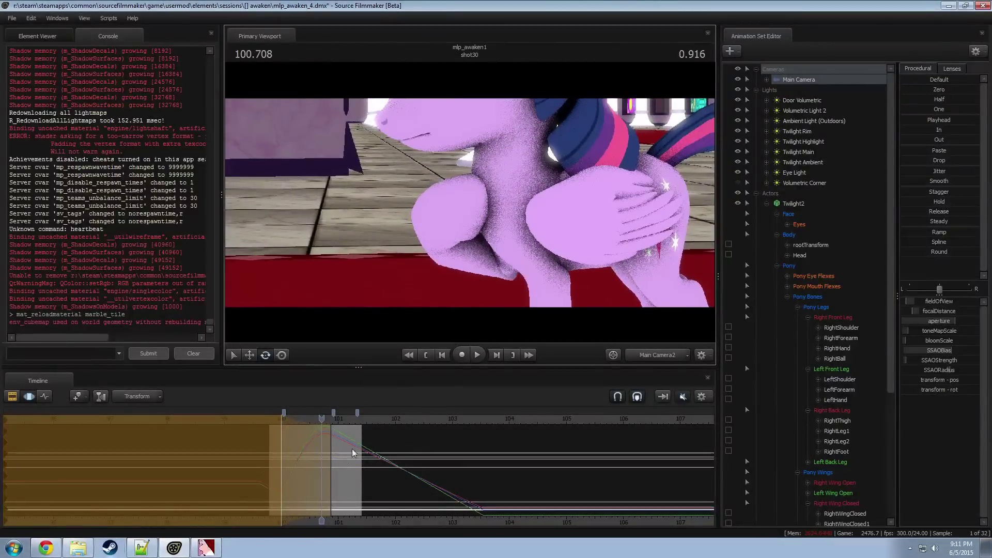
{"action": "key", "text": "space"}
{"action": "key", "text": "space"}
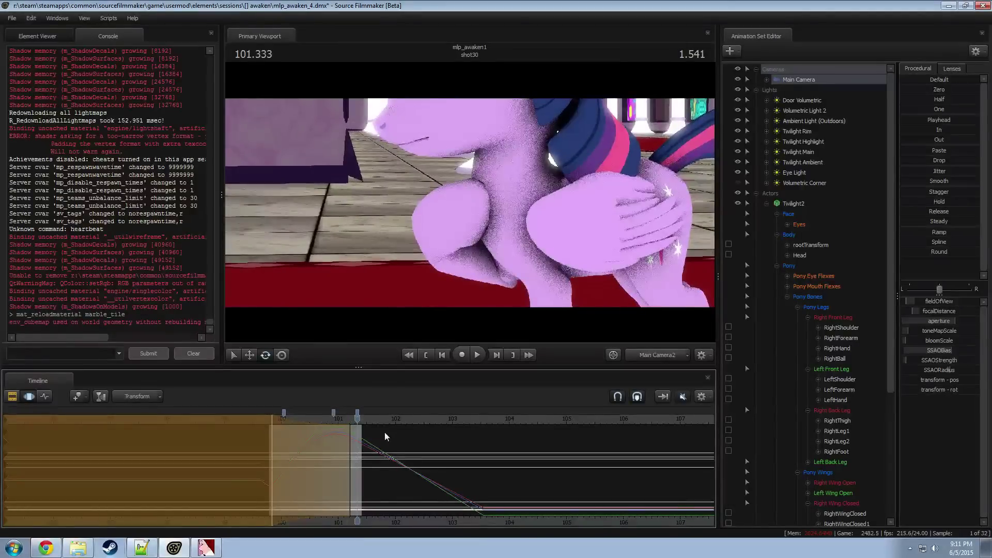
{"action": "key", "text": "space"}
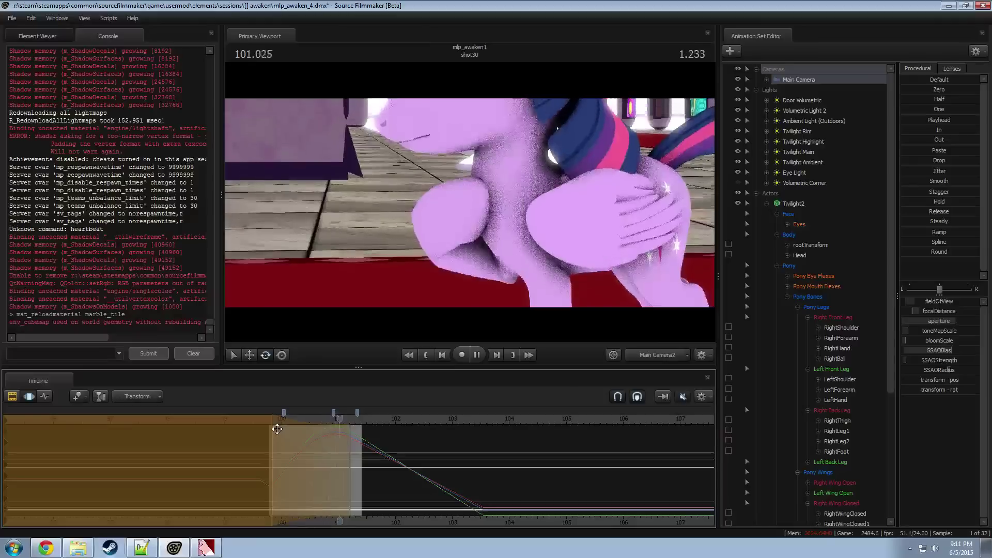
{"action": "key", "text": "space"}
{"action": "scroll", "coordinate": [327, 469], "scroll_direction": "up", "scroll_amount": 3}
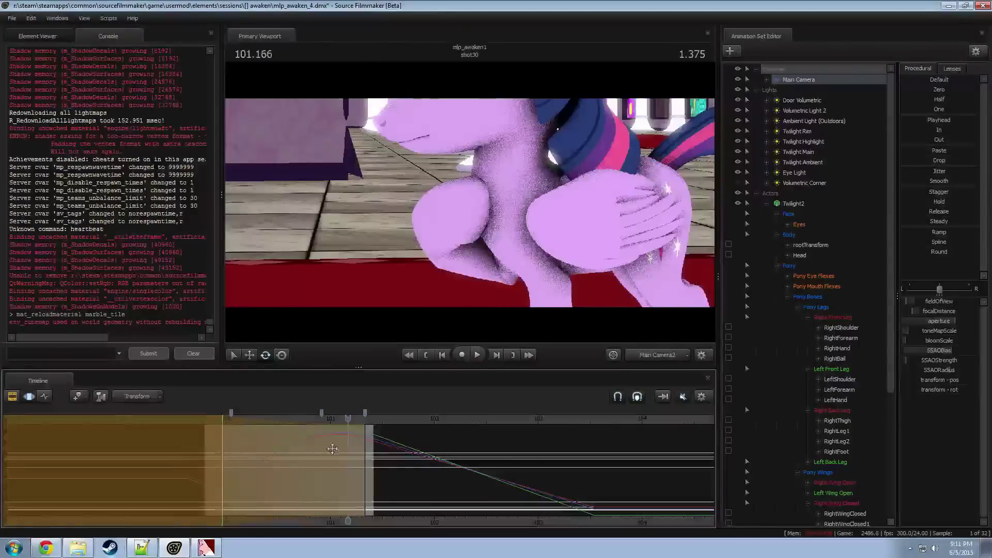
{"action": "left_click", "coordinate": [389, 417]}
{"action": "key", "text": "space"}
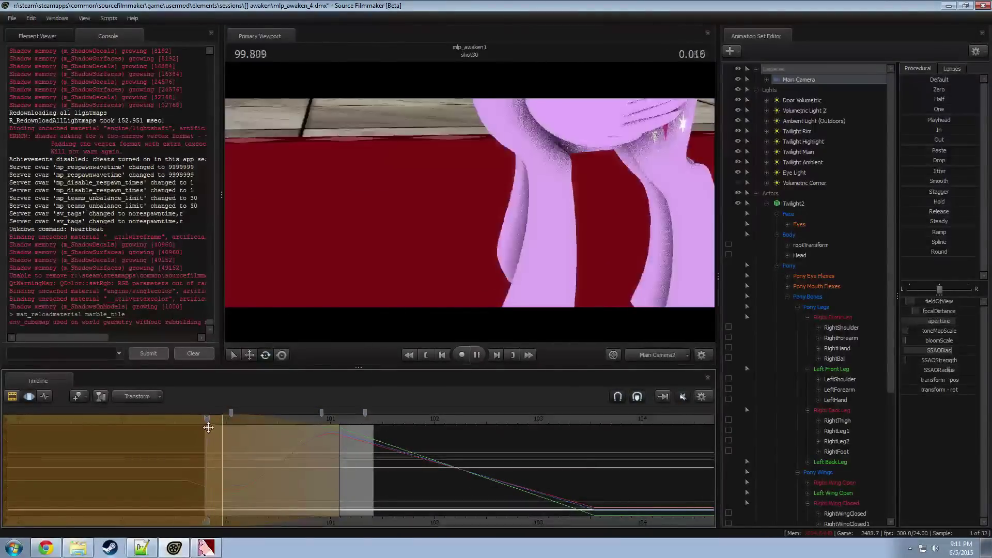
{"action": "key", "text": "ctrl+z"}
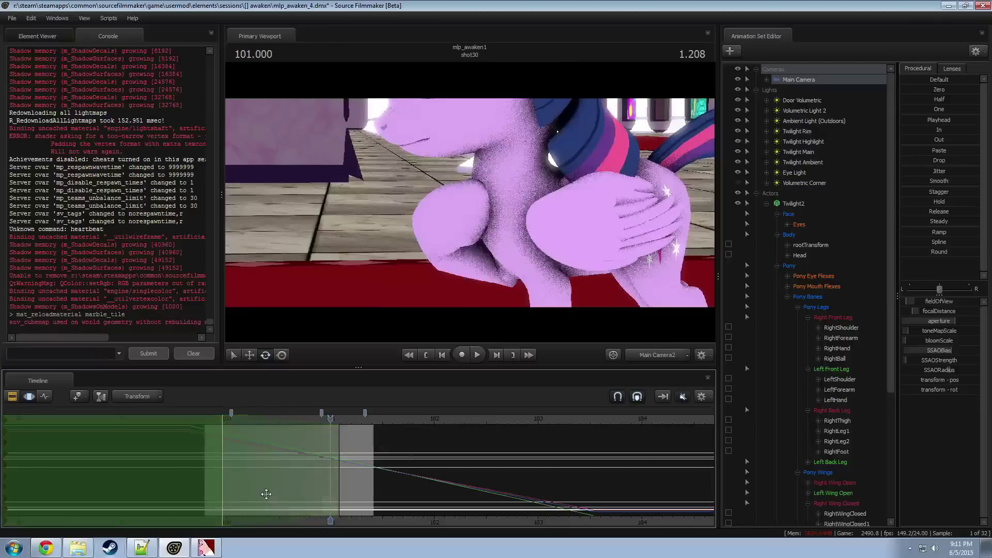
Step: Try tilting Main Camera down at the start of shot30 and replay the move between shot31 and shot81
{"action": "left_click_drag", "start_coordinate": [213, 480], "coordinate": [257, 457]}
{"action": "left_click_drag", "start_coordinate": [434, 266], "coordinate": [437, 297]}
{"action": "key", "text": "space"}
{"action": "key", "text": "space"}
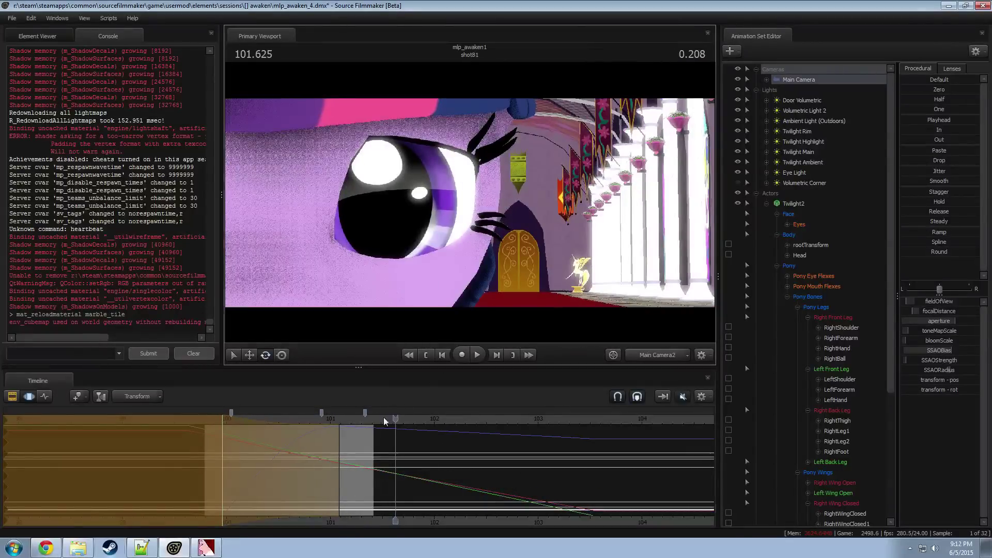
{"action": "key", "text": "space"}
{"action": "key", "text": "space"}
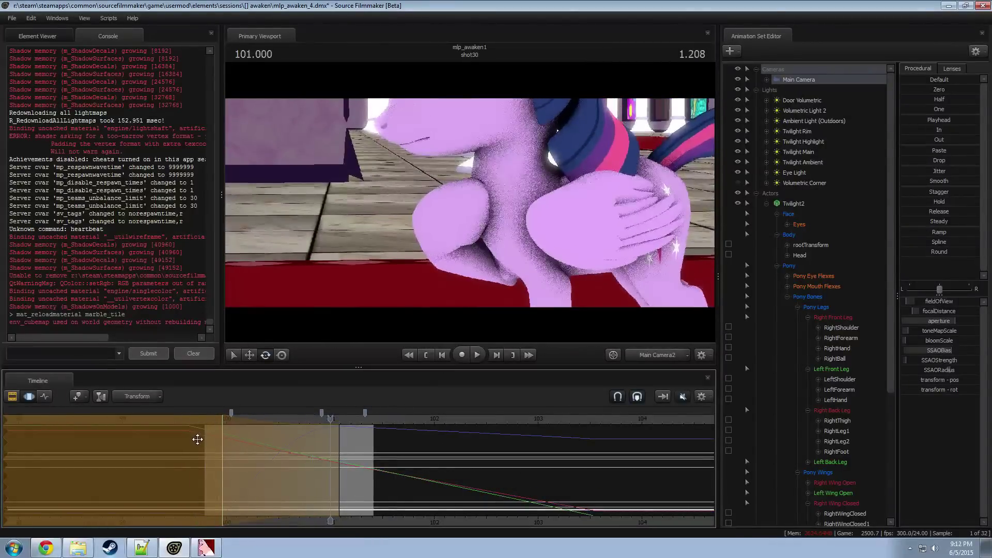
{"action": "key", "text": "space"}
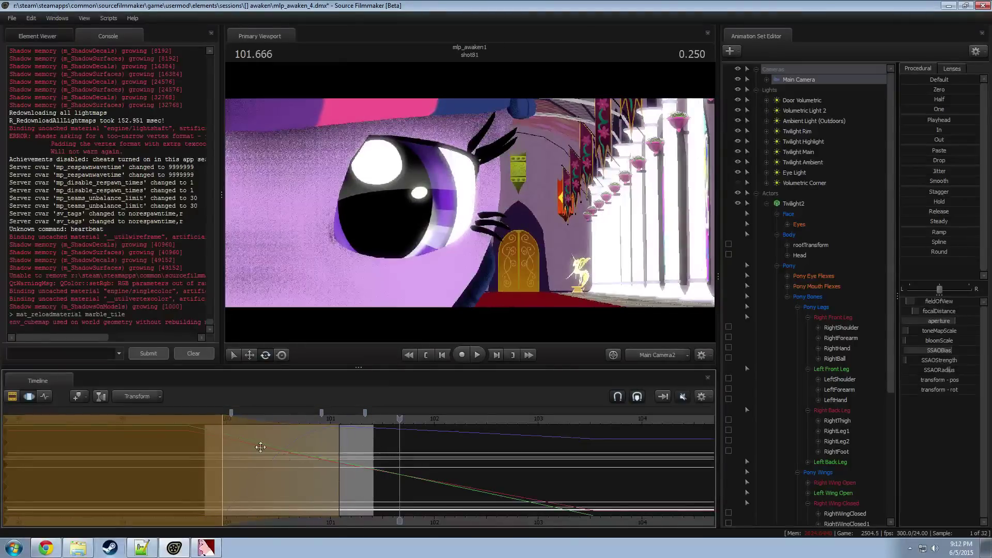
{"action": "key", "text": "space"}
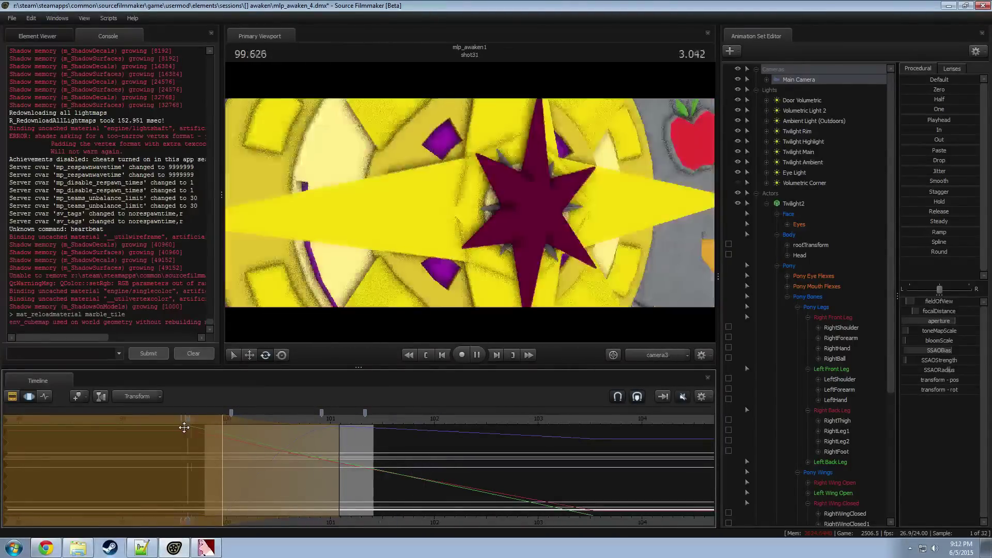
{"action": "key", "text": "space"}
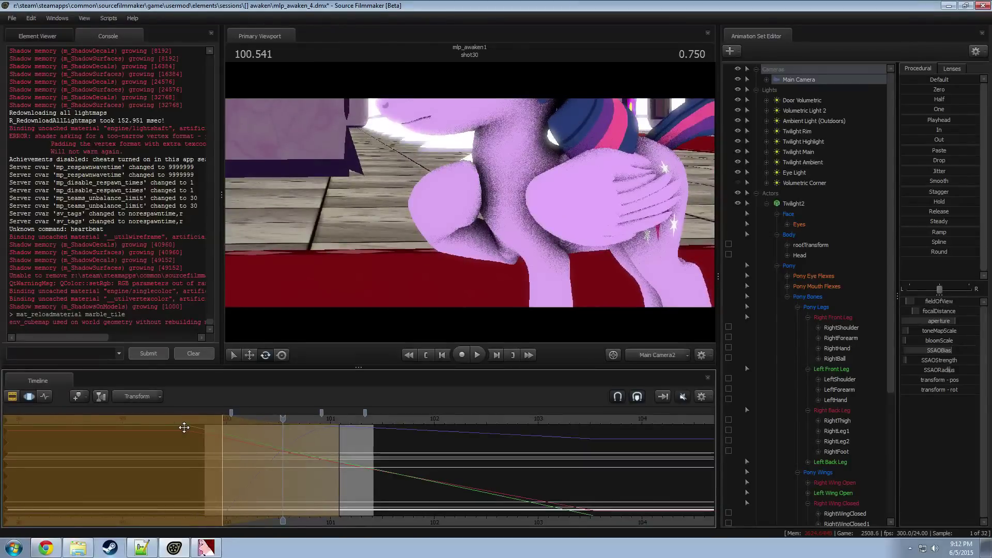
Step: Lengthen the falloff of Main Camera's start adjustment towards the end of shot30 and replay the move
{"action": "left_click_drag", "start_coordinate": [315, 487], "coordinate": [328, 484]}
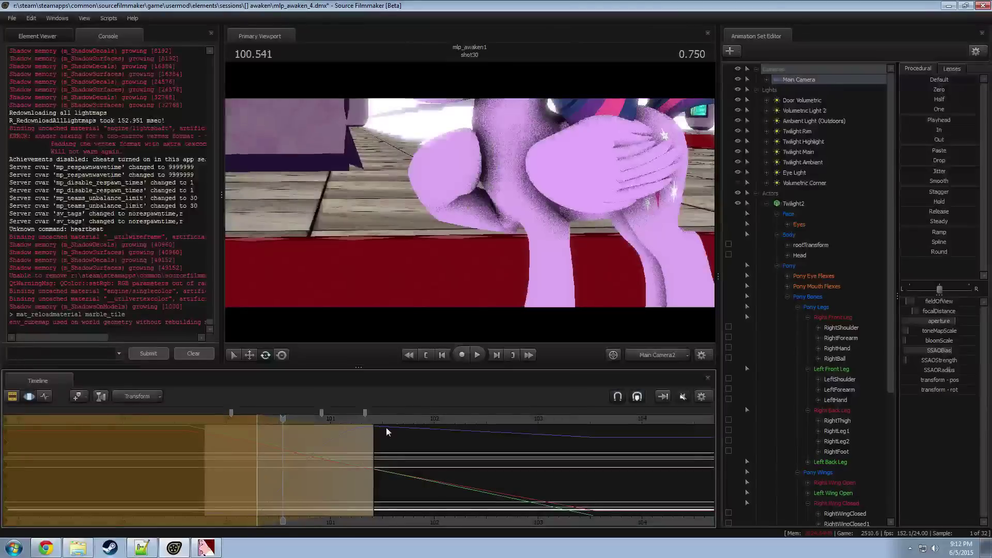
{"action": "left_click", "coordinate": [245, 418]}
{"action": "key", "text": "space"}
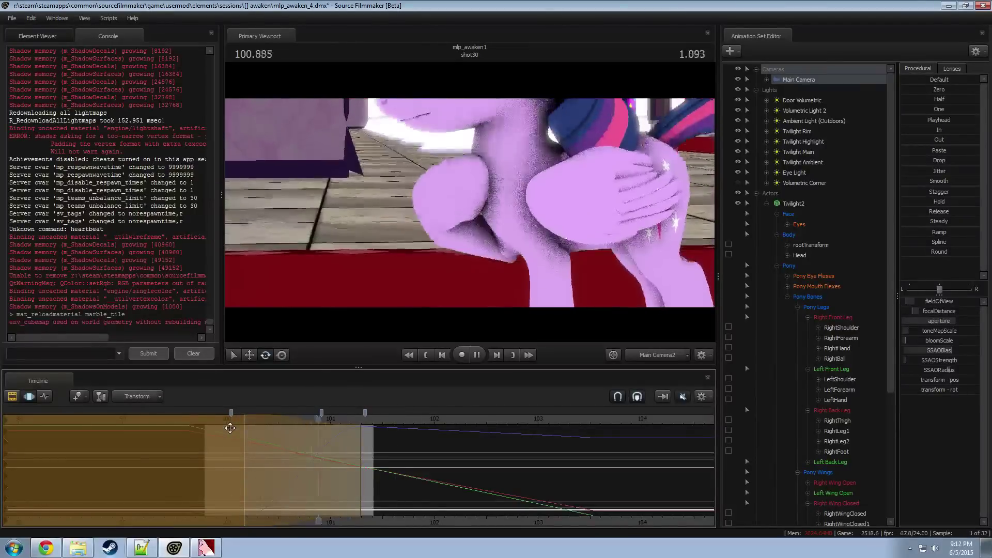
Step: Move the time selection's edge to about 99.8 seconds and tilt Main Camera slightly down at shot30's start
{"action": "left_click_drag", "start_coordinate": [237, 479], "coordinate": [253, 483]}
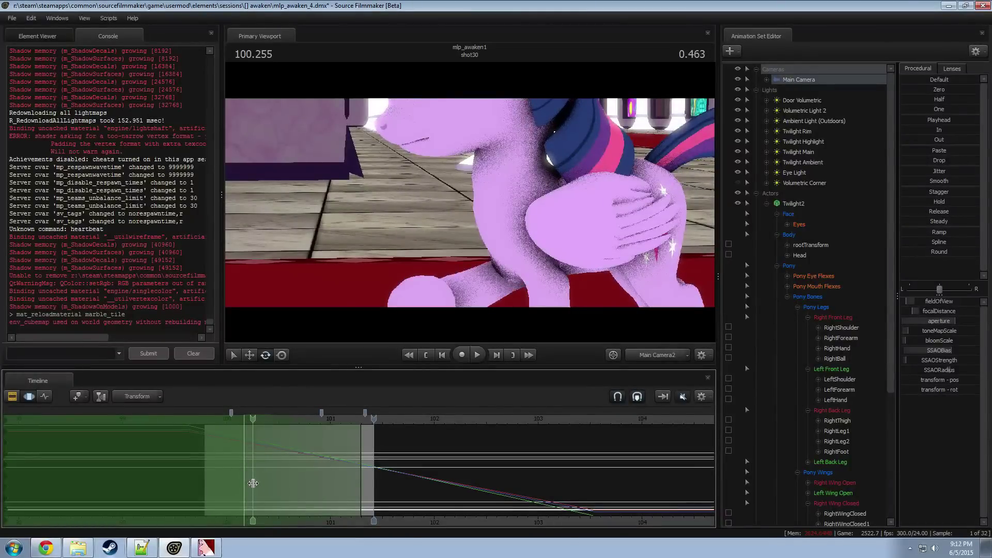
{"action": "mouse_move", "coordinate": [253, 483]}
{"action": "left_mouse_down"}
{"action": "mouse_move", "coordinate": [298, 484]}
{"action": "mouse_move", "coordinate": [389, 421]}
{"action": "mouse_move", "coordinate": [233, 422]}
{"action": "left_mouse_up"}
{"action": "key", "text": "space"}
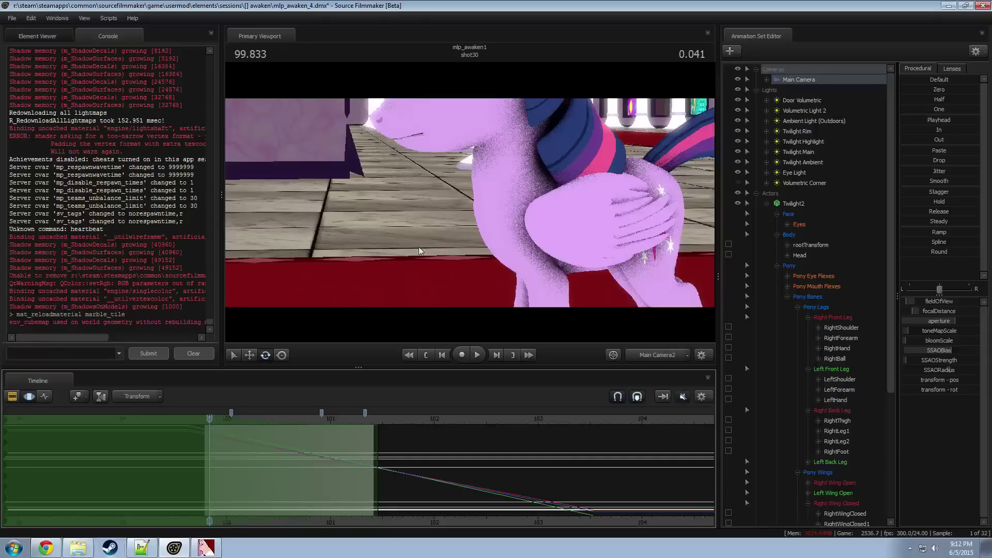
{"action": "key", "text": "x"}
{"action": "left_click_drag", "start_coordinate": [419, 247], "coordinate": [419, 247]}
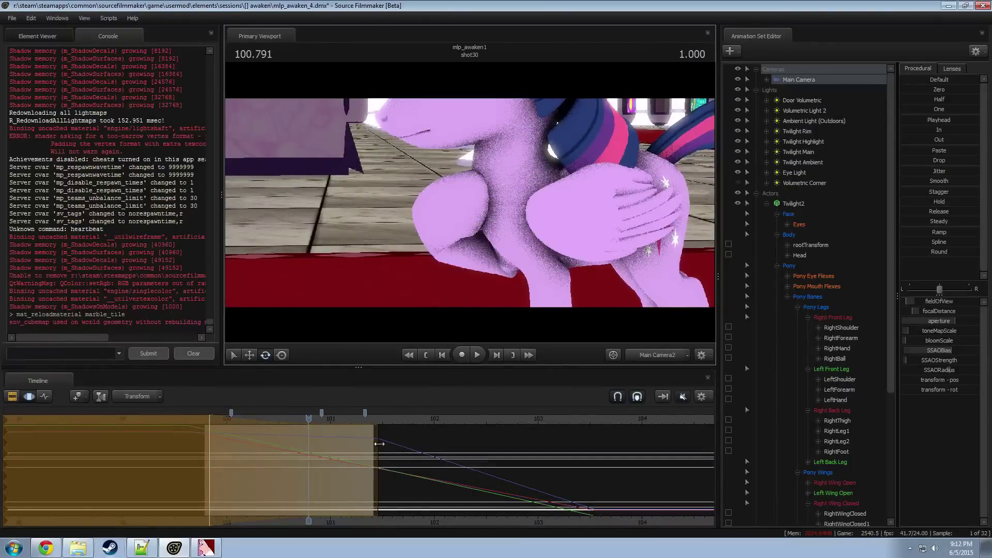
Step: Adjust the falloff following Main Camera's start position and replay shot30 to judge the camera settling
{"action": "left_click_drag", "start_coordinate": [379, 444], "coordinate": [288, 442]}
{"action": "left_click", "coordinate": [201, 437]}
{"action": "key", "text": "space"}
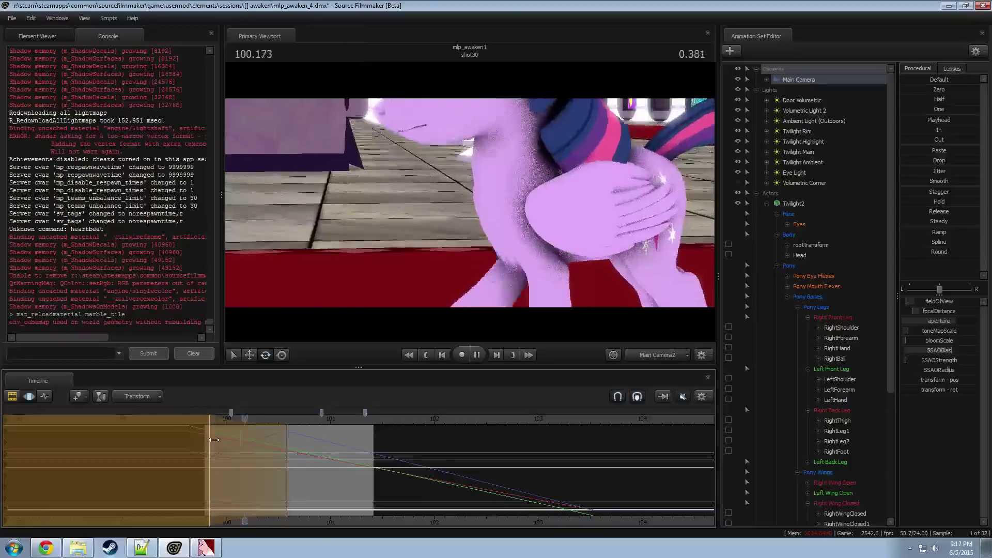
{"action": "mouse_move", "coordinate": [256, 445]}
{"action": "left_mouse_down"}
{"action": "mouse_move", "coordinate": [274, 444]}
{"action": "mouse_move", "coordinate": [222, 451]}
{"action": "mouse_move", "coordinate": [396, 454]}
{"action": "left_mouse_up"}
{"action": "left_click", "coordinate": [203, 430]}
{"action": "key", "text": "space"}
{"action": "key", "text": "space"}
Step: Apply the Round procedural to Main Camera around 100.6 to 101.1 seconds, widen the leading falloff, and replay shot30
{"action": "scroll", "coordinate": [244, 453], "scroll_direction": "up", "scroll_amount": 4}
{"action": "double_click", "coordinate": [933, 253]}
{"action": "scroll", "coordinate": [342, 453], "scroll_direction": "up", "scroll_amount": 3}
{"action": "left_click", "coordinate": [920, 252]}
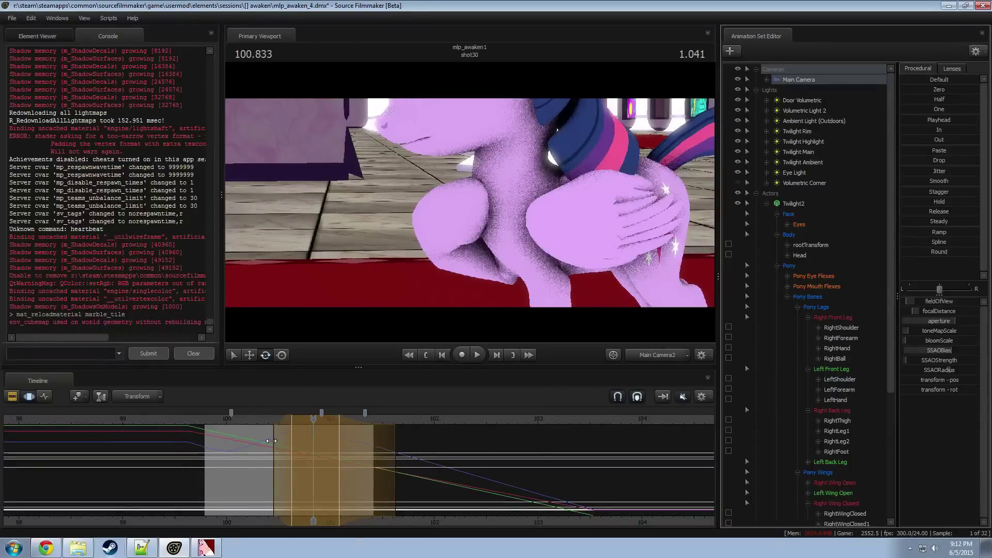
{"action": "left_click_drag", "start_coordinate": [271, 440], "coordinate": [261, 440]}
{"action": "key", "text": "space"}
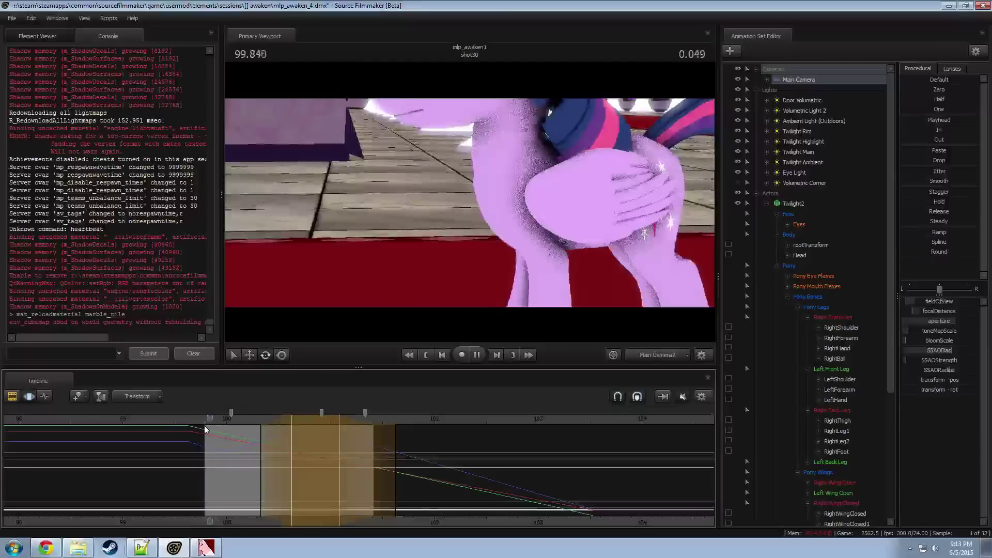
{"action": "key", "text": "space"}
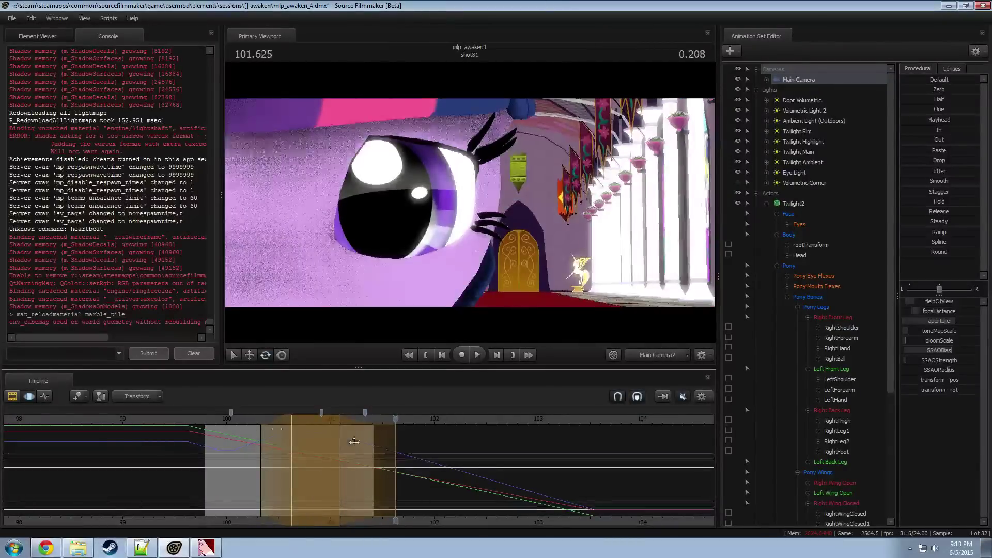
Step: Select Main Camera's animation from about 101.4 seconds onward, tilt the camera up, adjust the leading falloff, and replay the end of shot30
{"action": "key", "text": "F2"}
{"action": "key", "text": "F3"}
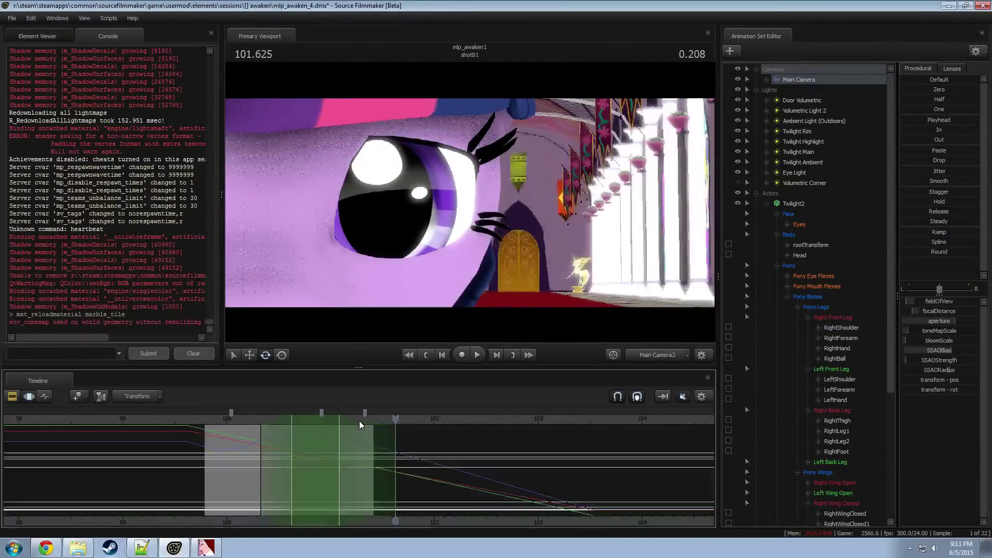
{"action": "key", "text": "F2"}
{"action": "key", "text": "F3"}
{"action": "key", "text": "shift"}
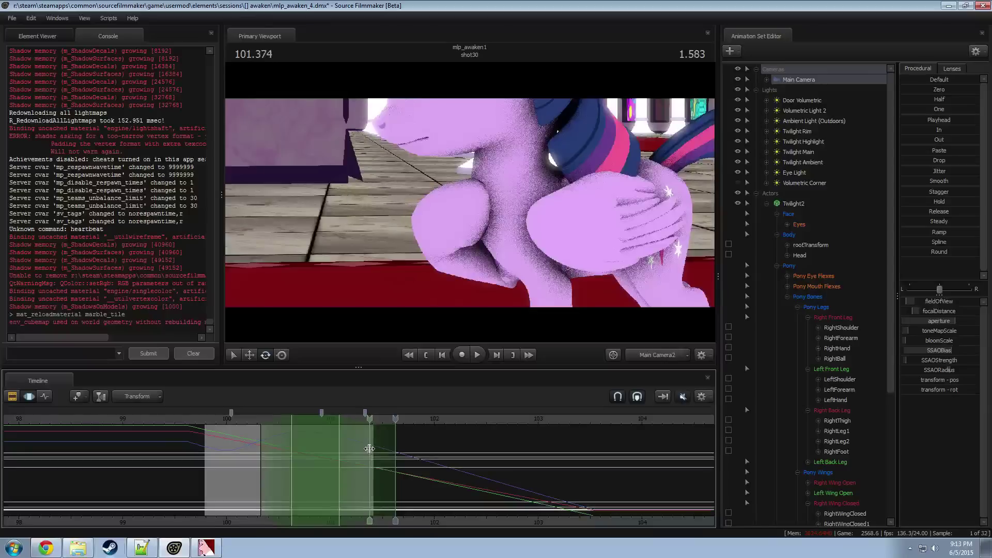
{"action": "left_click_drag", "start_coordinate": [369, 449], "coordinate": [571, 465], "text": "shift"}
{"action": "left_click_drag", "start_coordinate": [392, 233], "coordinate": [392, 209]}
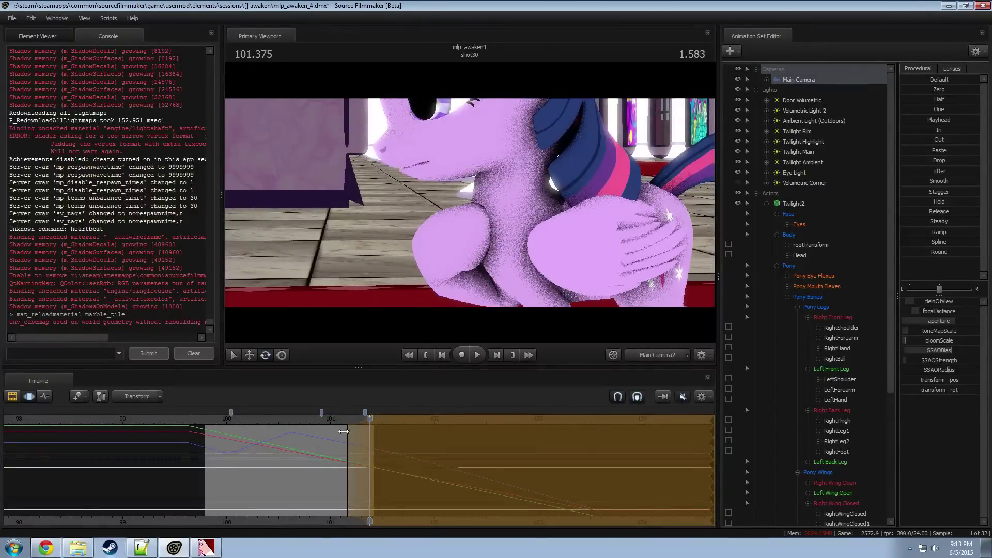
{"action": "mouse_move", "coordinate": [360, 434]}
{"action": "left_mouse_down"}
{"action": "mouse_move", "coordinate": [373, 437]}
{"action": "mouse_move", "coordinate": [353, 420]}
{"action": "left_mouse_up"}
{"action": "key", "text": "space"}
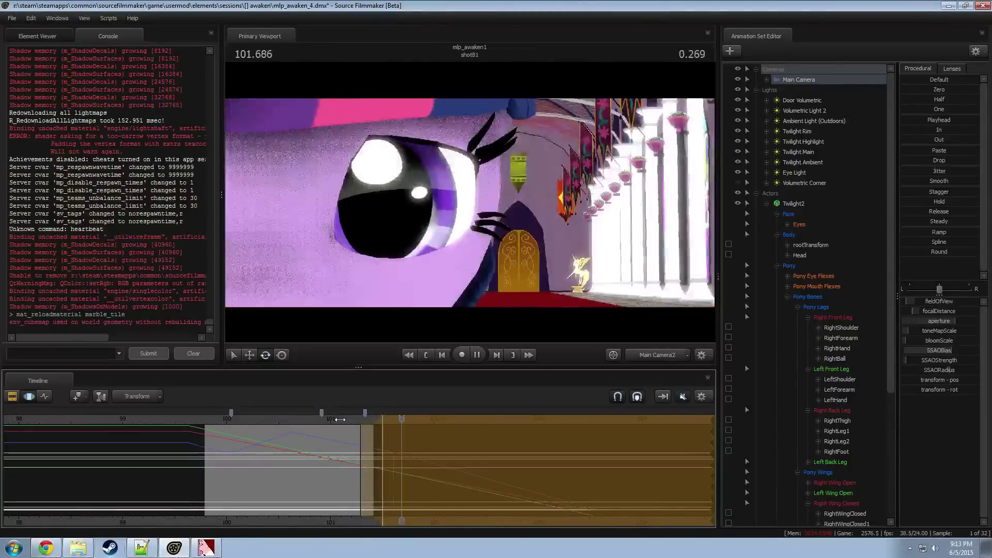
Step: Widen Main Camera's leading falloff to start at about 101.2 seconds and replay the end of shot30
{"action": "left_click_drag", "start_coordinate": [339, 419], "coordinate": [327, 421]}
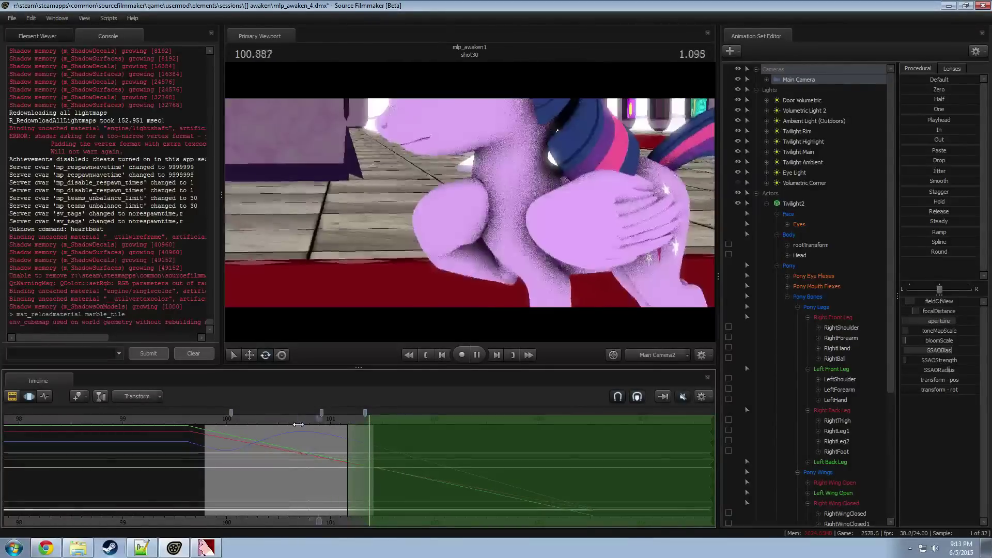
{"action": "key", "text": "space"}
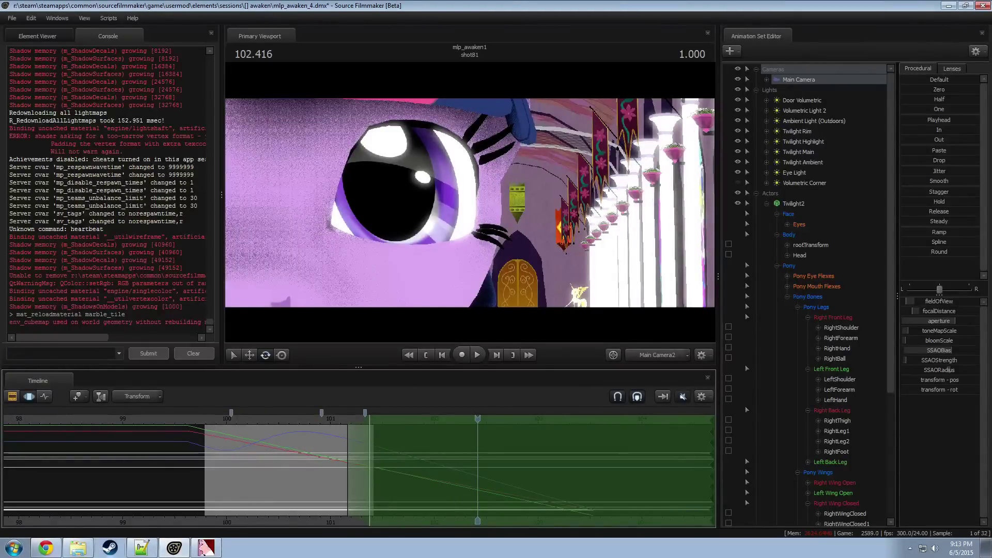
Step: Switch to Chrome and examine the eyes of the pony in the Gyazo render up close at 300% zoom
{"action": "left_click_drag", "start_coordinate": [991, 273], "coordinate": [792, 246]}
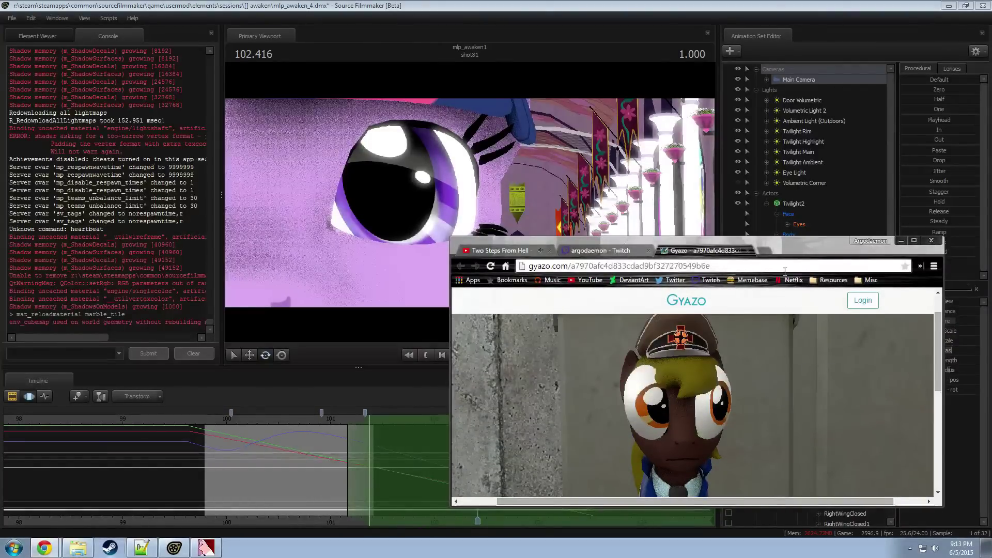
{"action": "scroll", "coordinate": [802, 370], "scroll_direction": "down", "scroll_amount": 3}
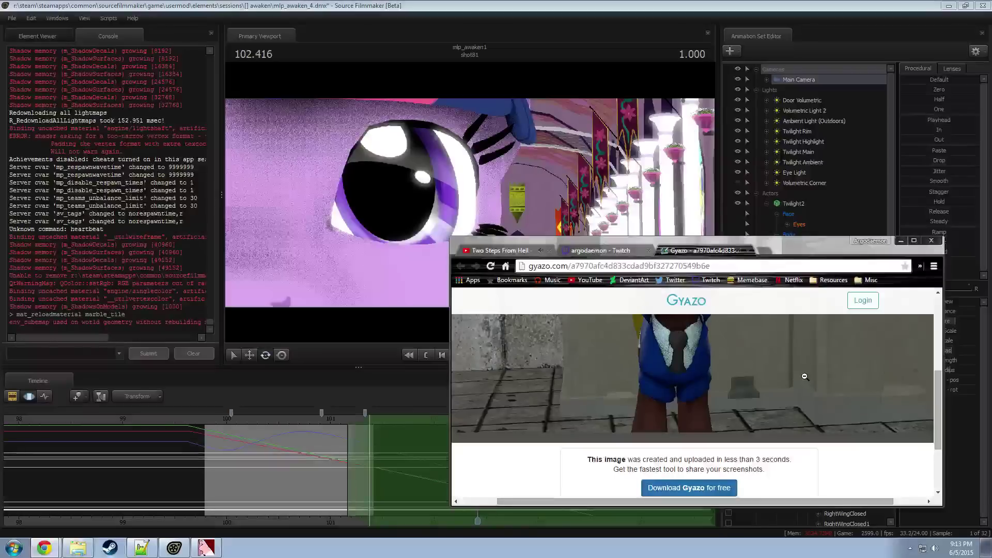
{"action": "scroll", "coordinate": [805, 376], "scroll_direction": "up", "scroll_amount": 3}
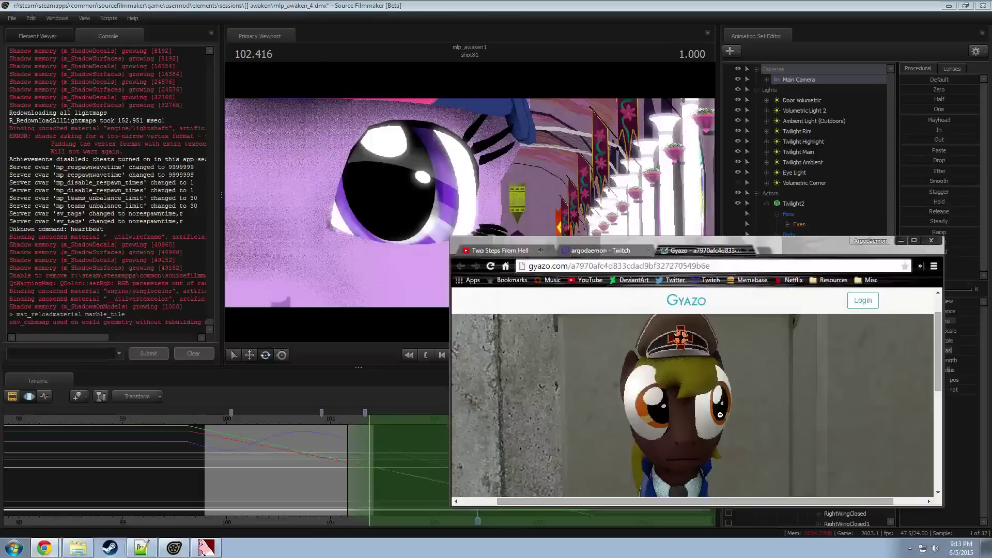
{"action": "scroll", "coordinate": [719, 404], "scroll_direction": "up", "scroll_amount": 7, "text": "ctrl"}
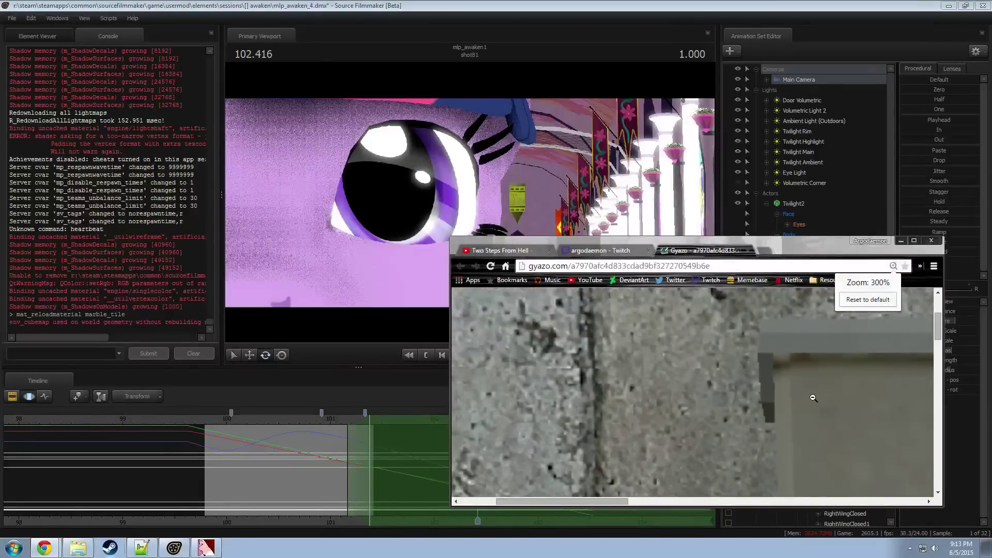
{"action": "left_click_drag", "start_coordinate": [939, 336], "coordinate": [939, 367]}
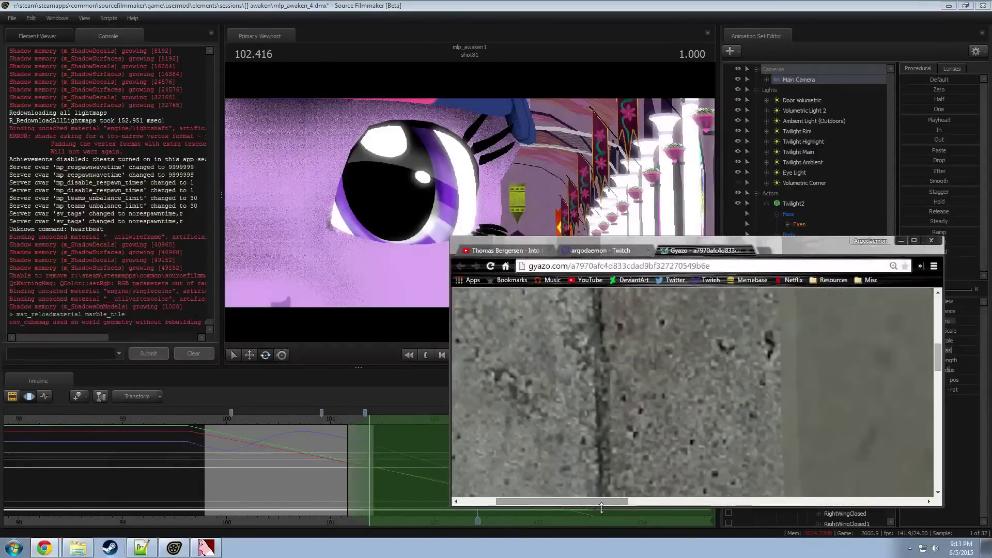
{"action": "left_click_drag", "start_coordinate": [609, 502], "coordinate": [740, 490]}
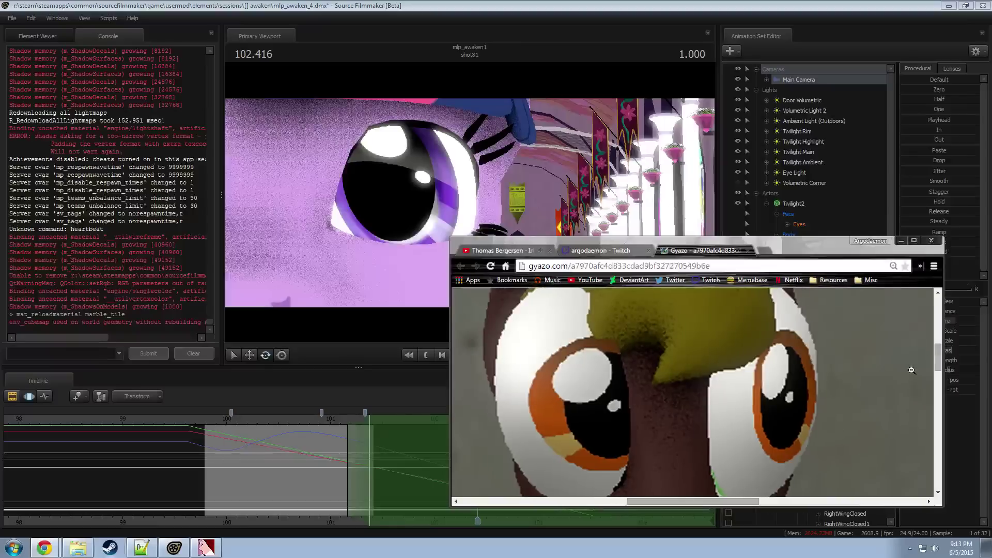
{"action": "scroll", "coordinate": [942, 351], "scroll_direction": "down", "scroll_amount": 3}
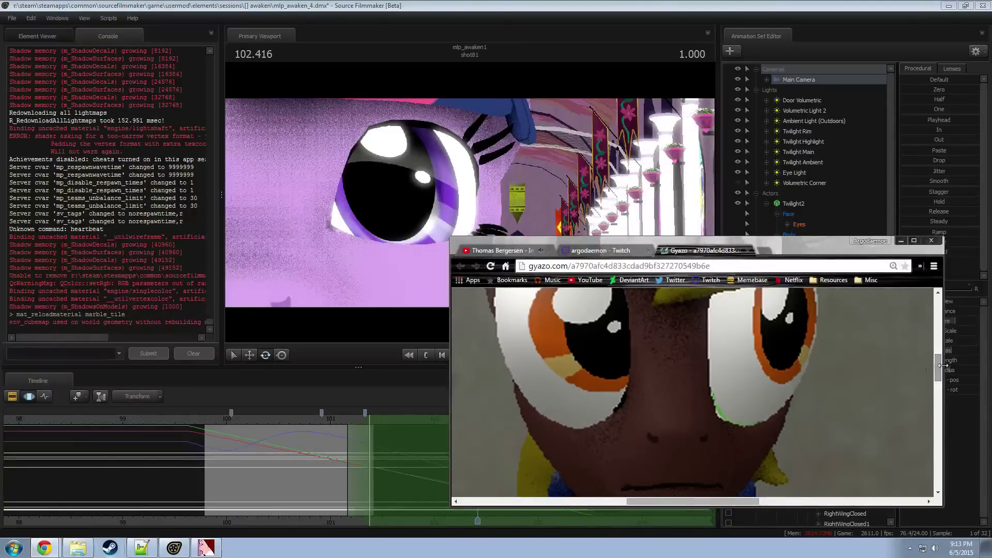
Step: Enlarge the browser window, inspect the render's eyes and lower face in closer detail, and put the browser away
{"action": "left_click_drag", "start_coordinate": [817, 236], "coordinate": [818, 142]}
{"action": "mouse_move", "coordinate": [937, 335]}
{"action": "left_mouse_down"}
{"action": "mouse_move", "coordinate": [936, 310]}
{"action": "mouse_move", "coordinate": [936, 321]}
{"action": "left_mouse_up"}
{"action": "scroll", "coordinate": [645, 444], "scroll_direction": "up", "scroll_amount": 1, "text": "ctrl"}
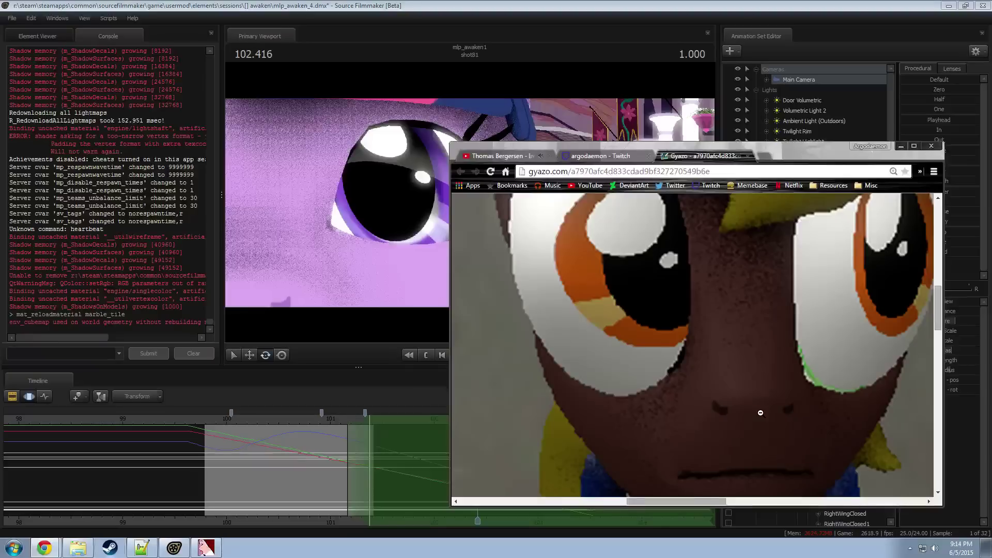
{"action": "left_click_drag", "start_coordinate": [781, 143], "coordinate": [781, 83]}
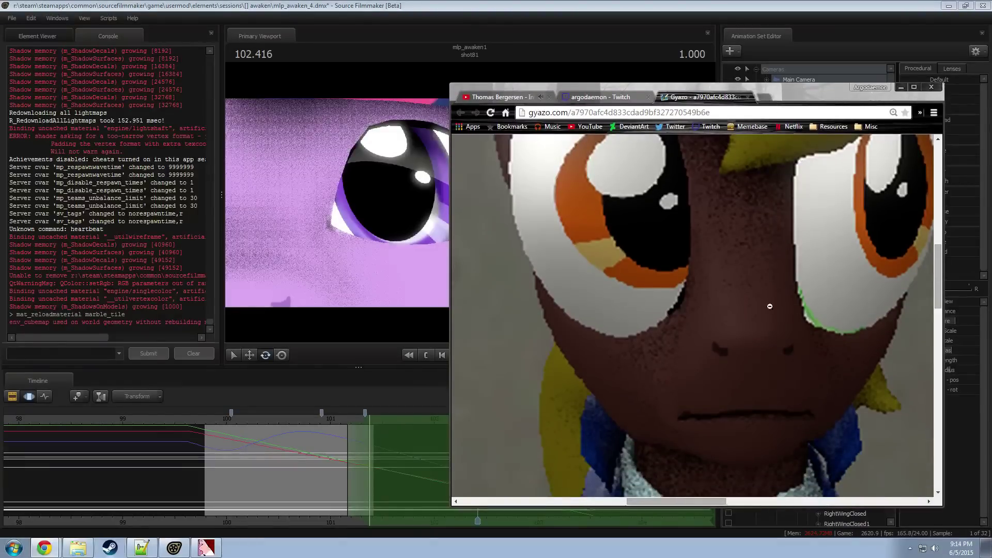
{"action": "left_click_drag", "start_coordinate": [689, 501], "coordinate": [699, 500]}
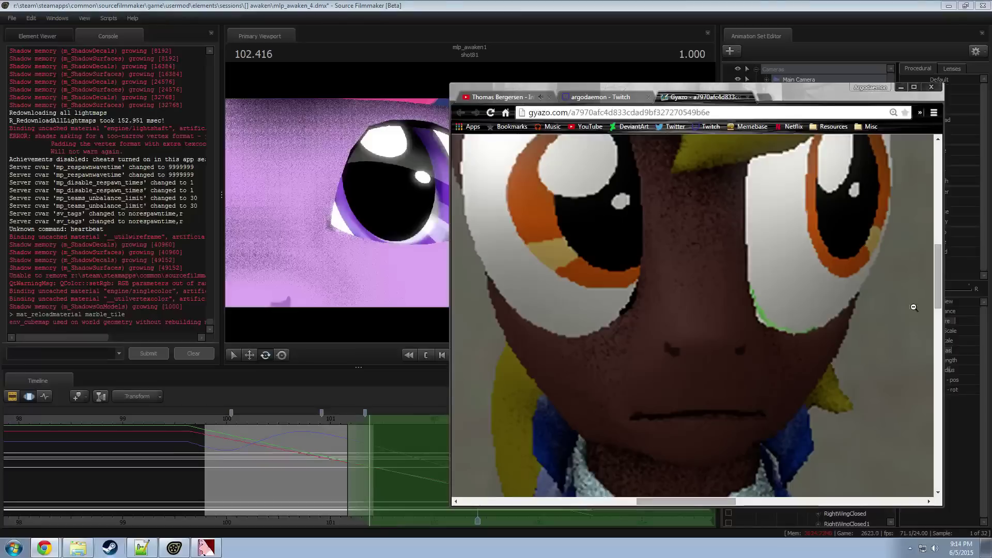
{"action": "left_click_drag", "start_coordinate": [940, 275], "coordinate": [939, 268]}
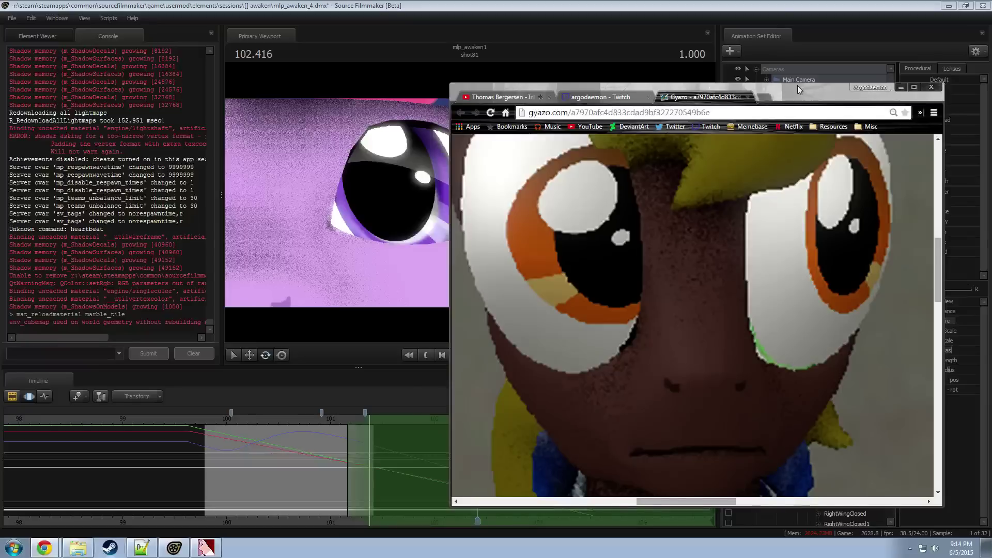
{"action": "left_click_drag", "start_coordinate": [797, 87], "coordinate": [836, 270]}
{"action": "left_click", "coordinate": [932, 264]}
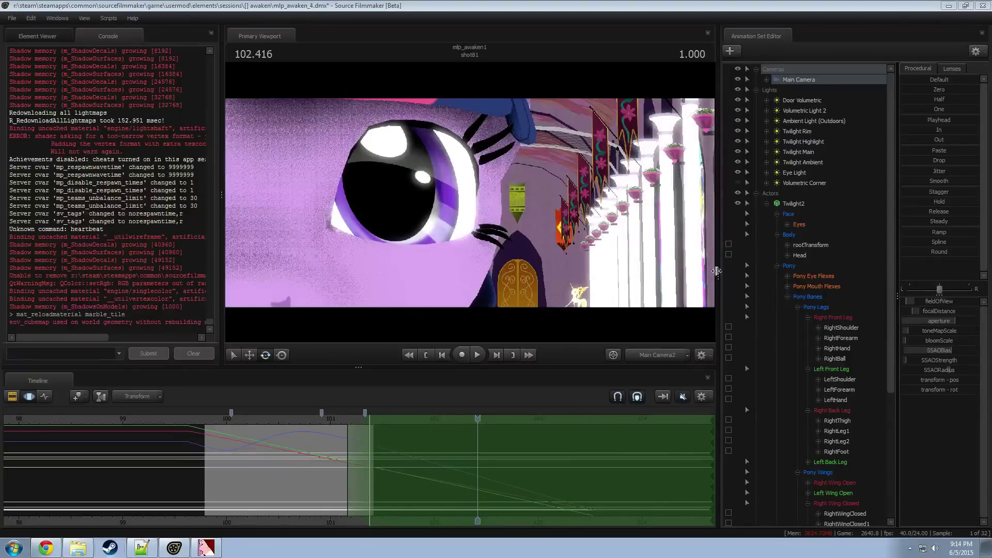
Step: Return to Source Filmmaker and play the sequence from shot81 into shot4
{"action": "left_click", "coordinate": [296, 4]}
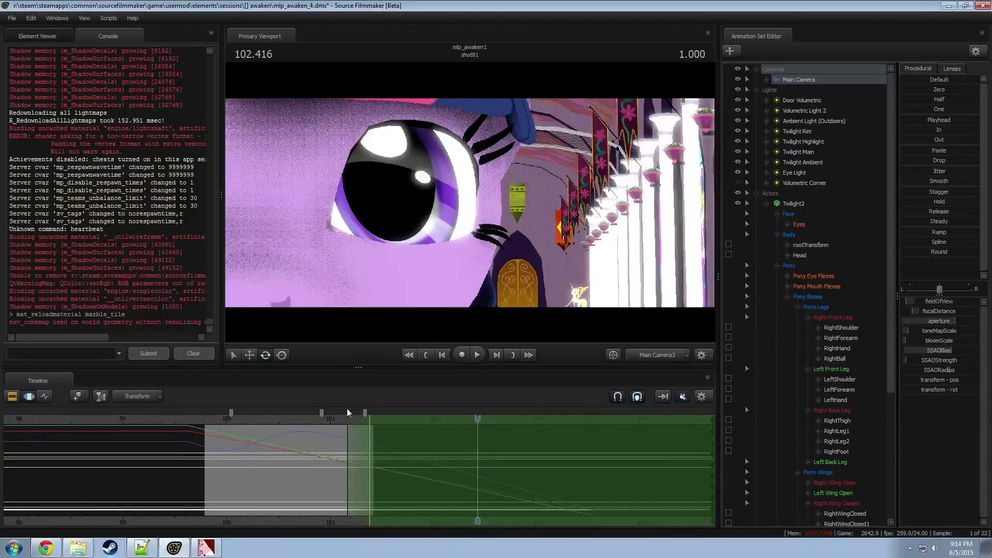
{"action": "left_click_drag", "start_coordinate": [236, 416], "coordinate": [183, 435]}
{"action": "key", "text": "space"}
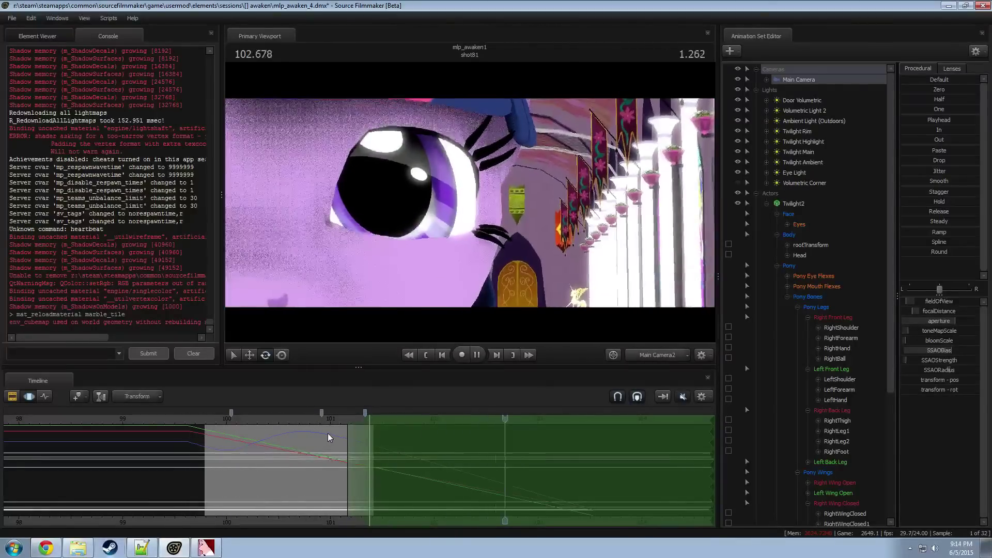
{"action": "key", "text": "space"}
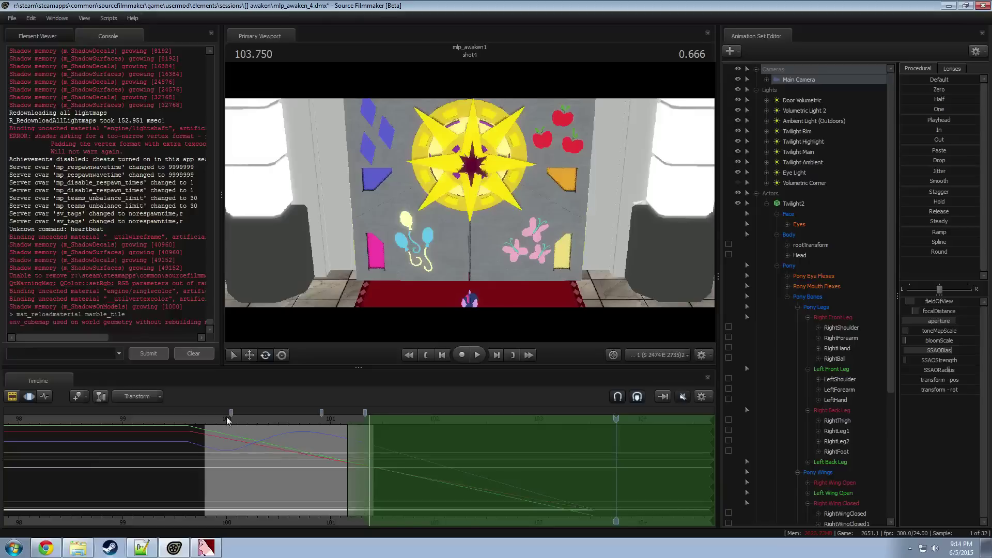
Step: Go back to shot31 and turn on lighting in the primary viewport
{"action": "left_click", "coordinate": [75, 419]}
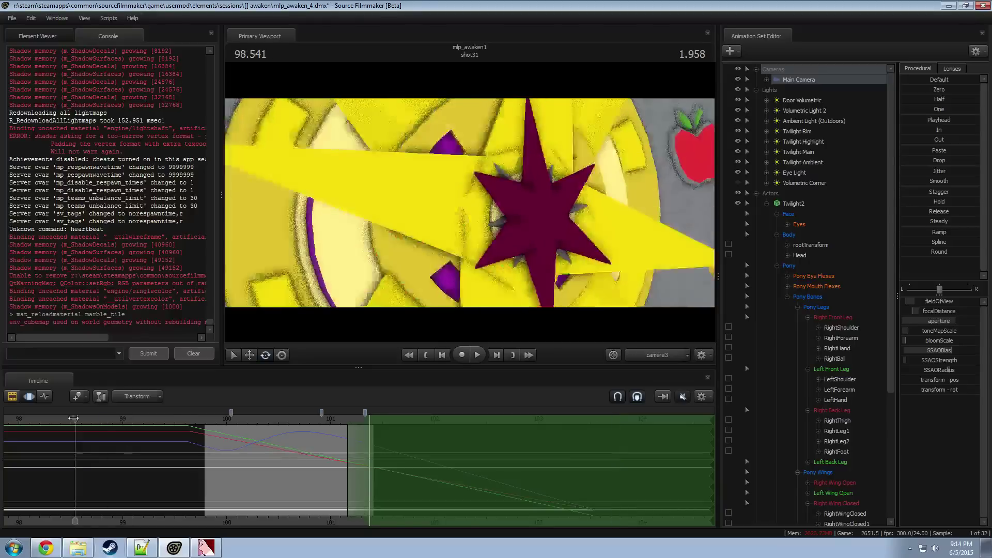
{"action": "right_click", "coordinate": [558, 247]}
{"action": "left_click", "coordinate": [587, 276]}
{"action": "key", "text": "space"}
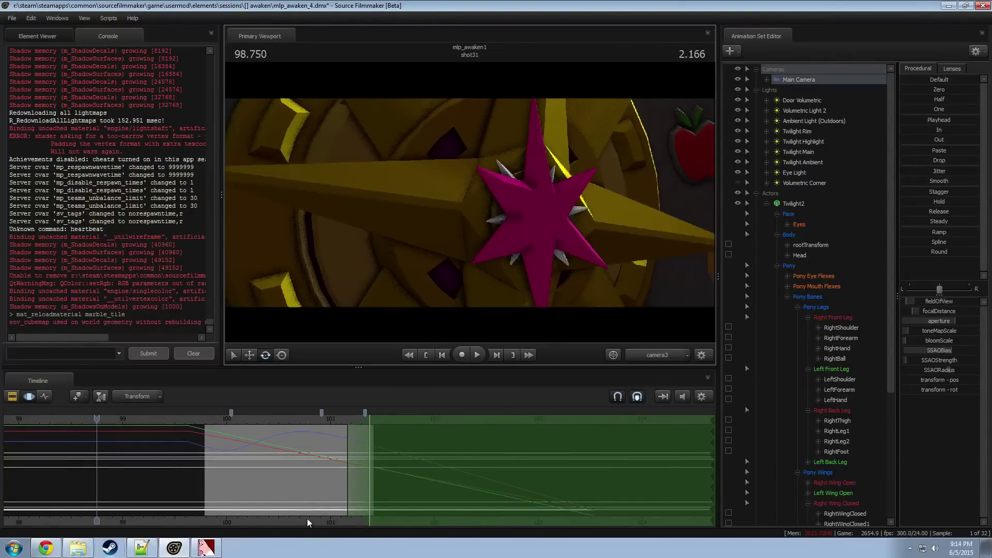
Step: Replay the lit sequence from shot31 into shot81, and play shot30 again from its start
{"action": "scroll", "coordinate": [387, 500], "scroll_direction": "down", "scroll_amount": 3}
{"action": "left_click", "coordinate": [115, 418]}
{"action": "key", "text": "space"}
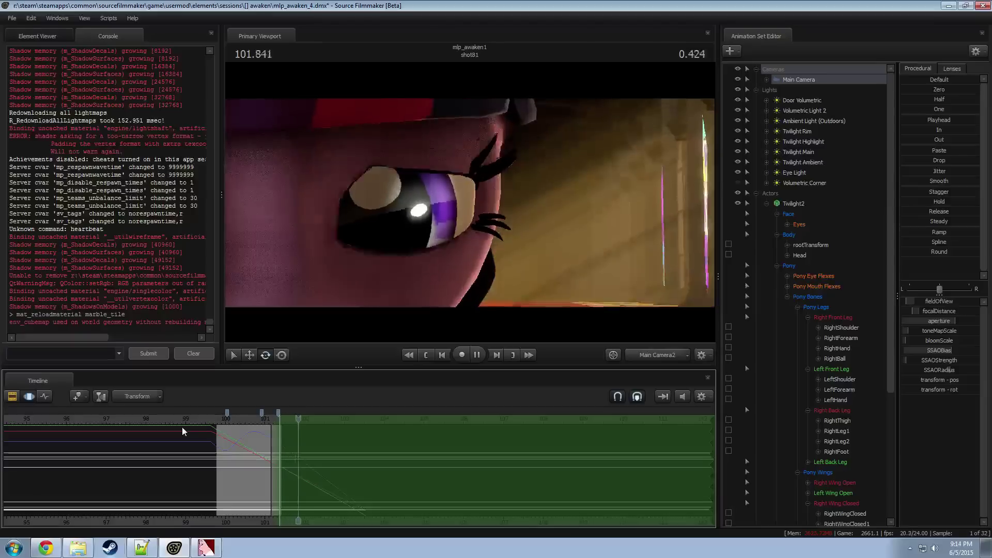
{"action": "left_click", "coordinate": [217, 418]}
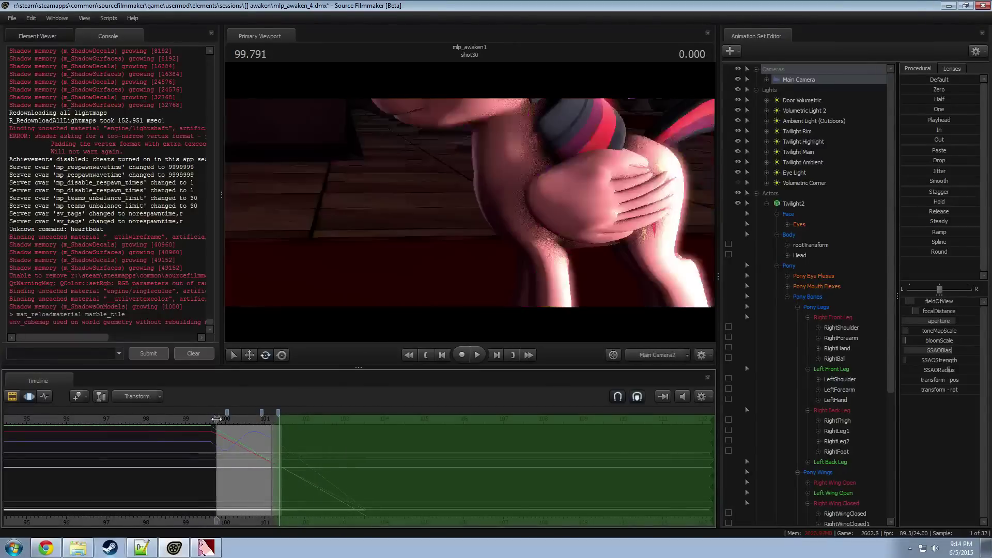
{"action": "key", "text": "space"}
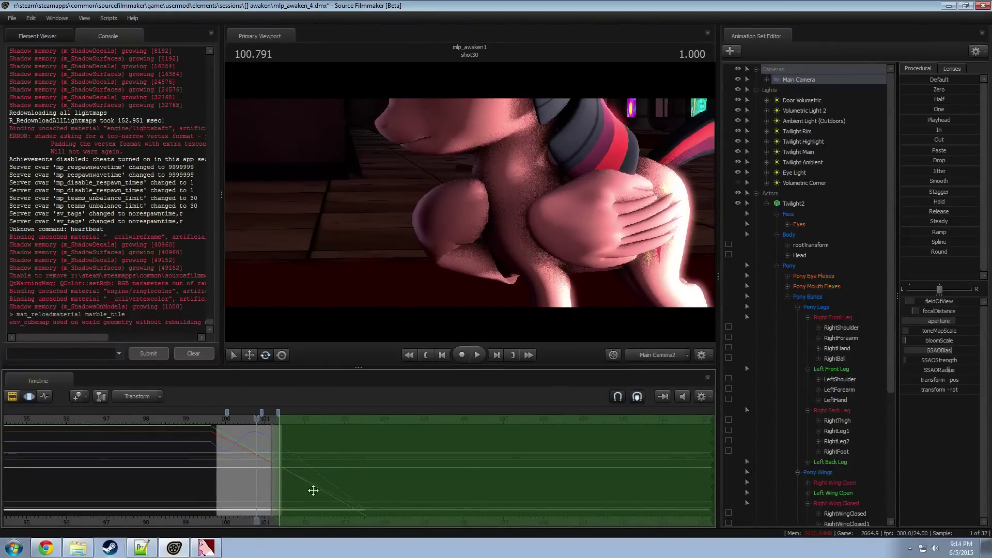
Step: Select all of Twilight2's controls except Eyes, Pony Eye Flexes and Pony Mouth Flexes
{"action": "left_click", "coordinate": [804, 202]}
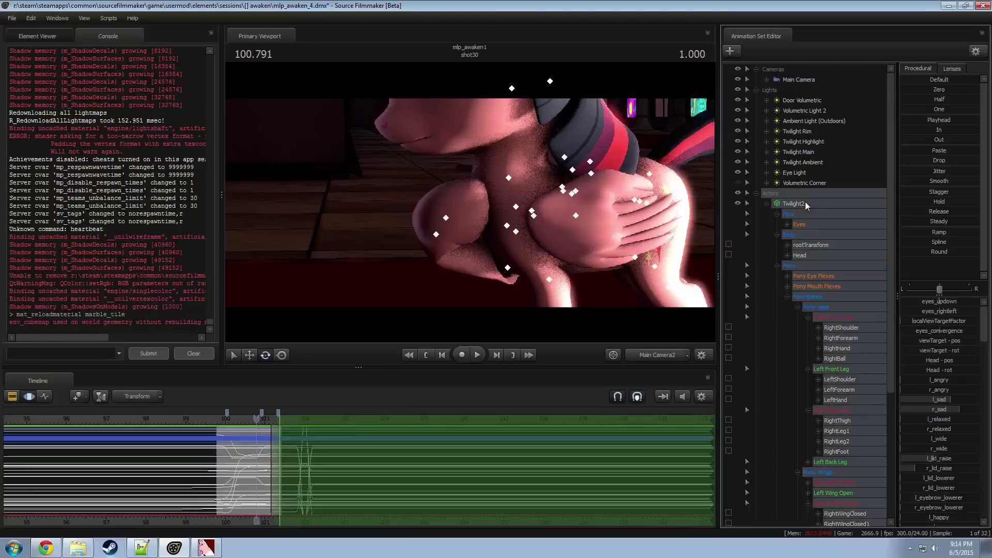
{"action": "scroll", "coordinate": [352, 507], "scroll_direction": "up", "scroll_amount": 3}
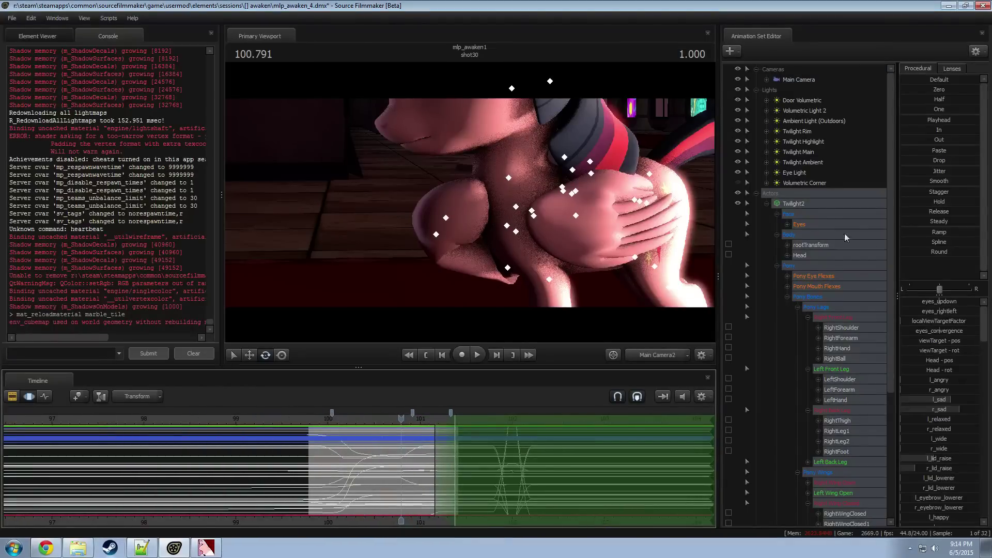
{"action": "left_click", "coordinate": [805, 225], "text": "ctrl"}
{"action": "left_click", "coordinate": [813, 277], "text": "ctrl"}
{"action": "left_click", "coordinate": [813, 285], "text": "ctrl"}
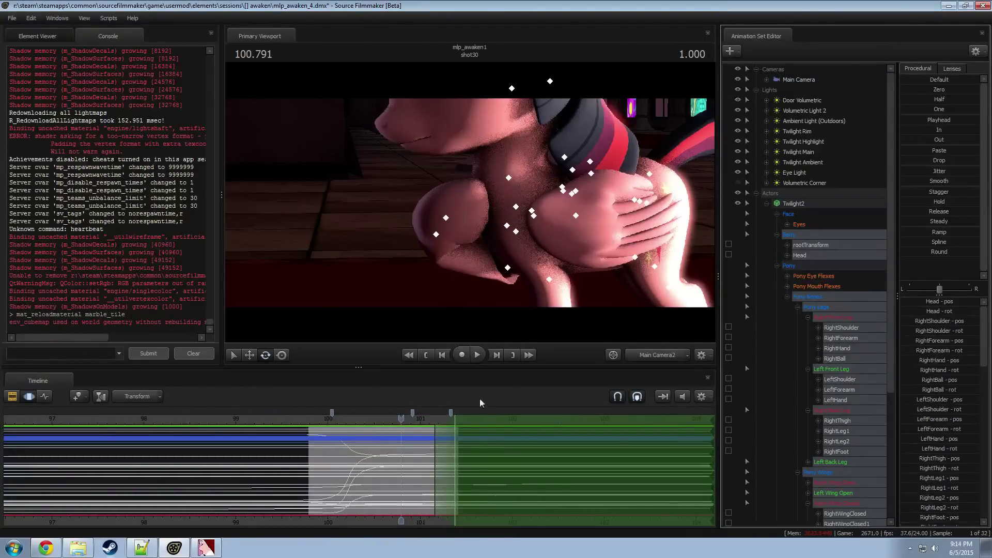
Step: Set the time selection to about 100.0 to 100.2 seconds with short falloffs and replay shot30
{"action": "scroll", "coordinate": [373, 454], "scroll_direction": "up", "scroll_amount": 2}
{"action": "left_click_drag", "start_coordinate": [371, 455], "coordinate": [301, 493]}
{"action": "key", "text": "space"}
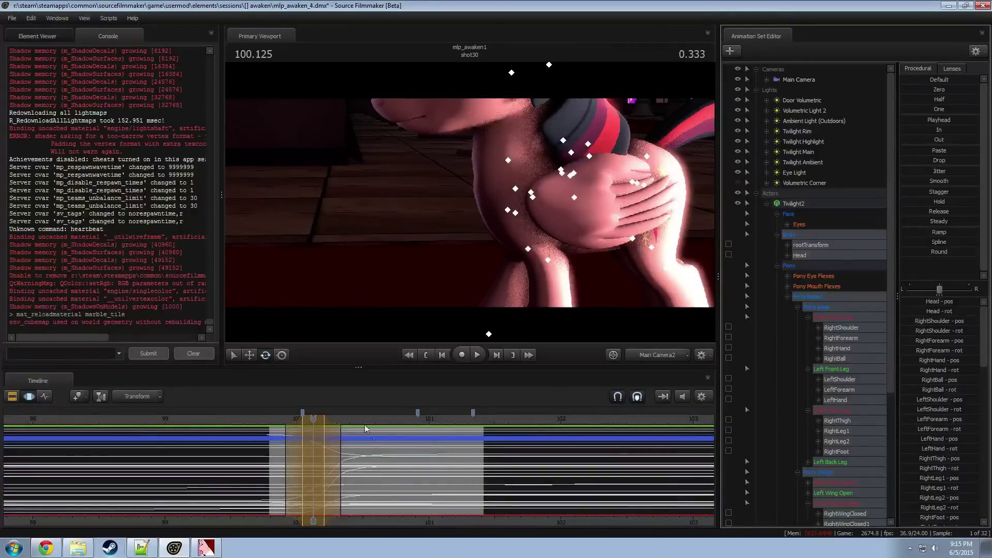
{"action": "key", "text": "space"}
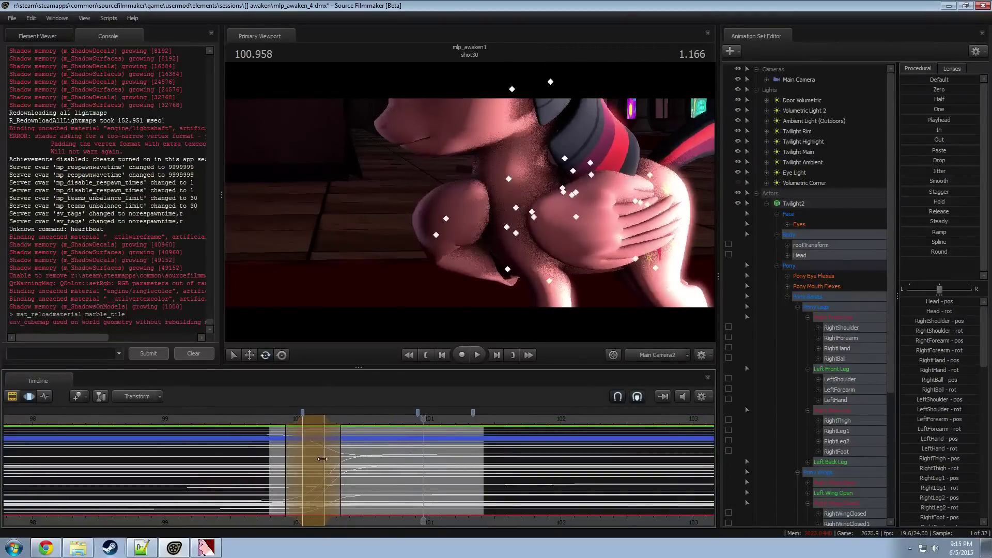
Step: Move the time selection to about 100.25 to 100.55 seconds and replay shot30 from its start to check Twilight2's motion
{"action": "mouse_move", "coordinate": [384, 465]}
{"action": "left_mouse_down", "text": "shift"}
{"action": "mouse_move", "coordinate": [341, 469]}
{"action": "mouse_move", "coordinate": [397, 470]}
{"action": "mouse_move", "coordinate": [341, 460]}
{"action": "mouse_move", "coordinate": [368, 469]}
{"action": "left_mouse_up", "text": "shift"}
{"action": "key", "text": "space"}
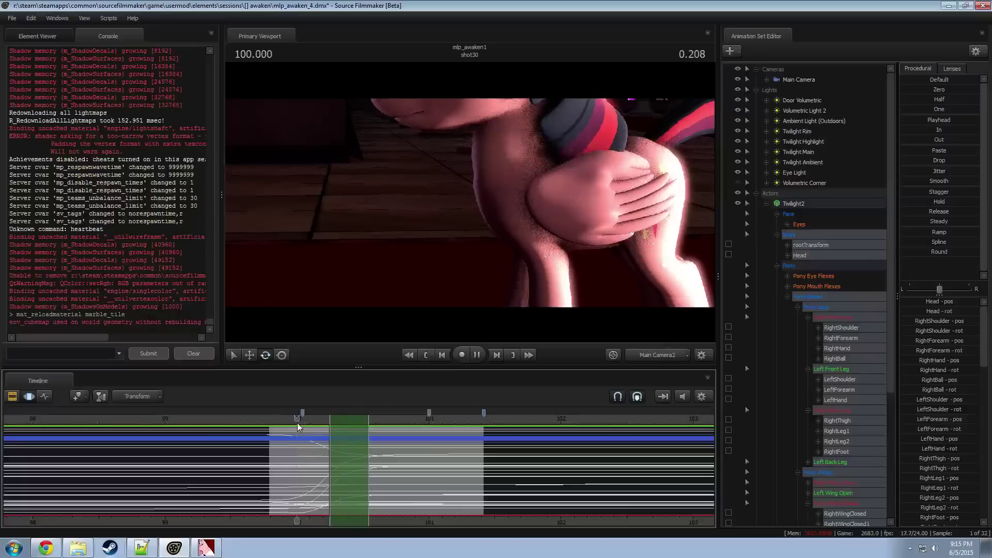
{"action": "key", "text": "space"}
{"action": "left_click", "coordinate": [271, 422]}
{"action": "key", "text": "space"}
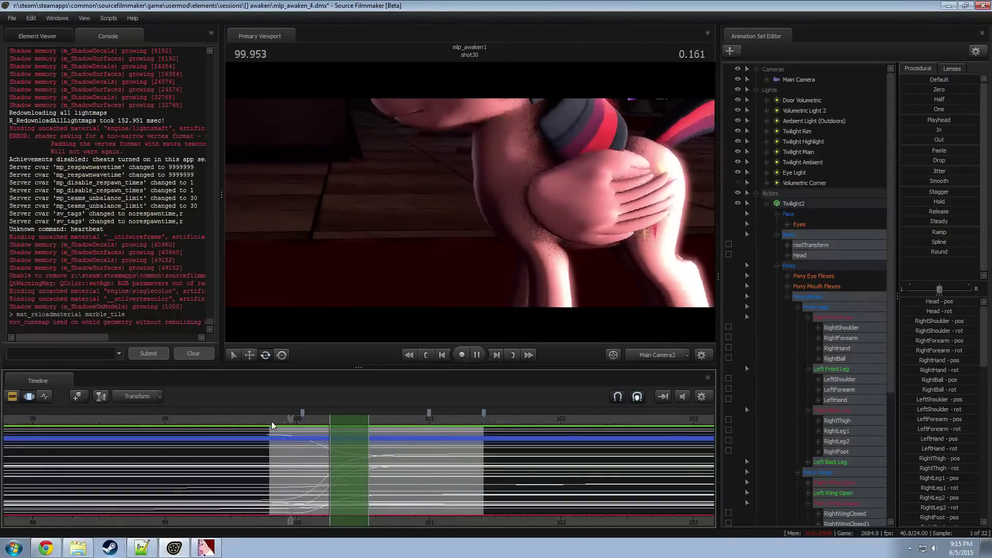
{"action": "key", "text": "space"}
Step: Center the time selection on 100.5 seconds with falloff to about 100.75, rotate Twilight2's RightHand slightly, and replay shot30
{"action": "left_click_drag", "start_coordinate": [354, 448], "coordinate": [370, 448]}
{"action": "left_click", "coordinate": [431, 241], "text": "ctrl"}
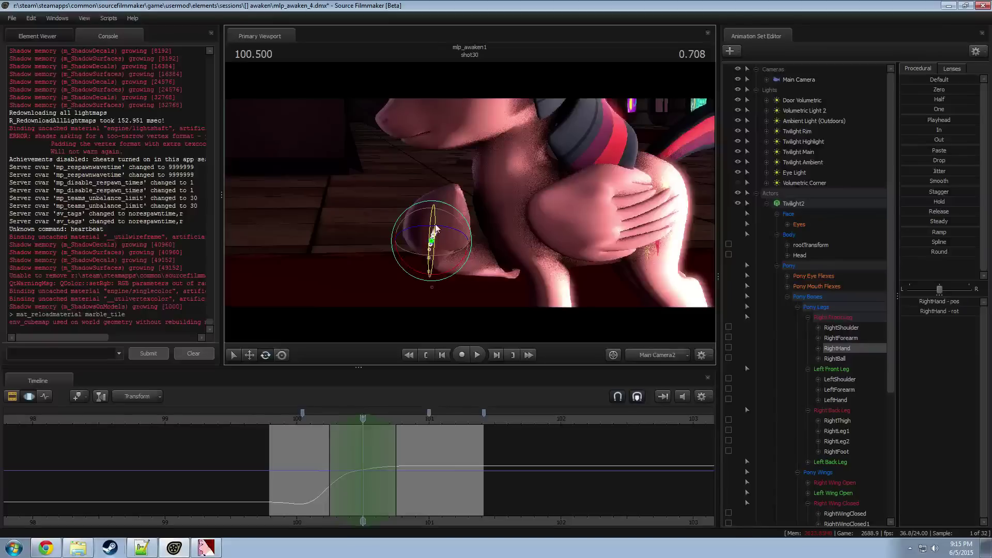
{"action": "left_click_drag", "start_coordinate": [444, 227], "coordinate": [425, 224]}
{"action": "key", "text": "space"}
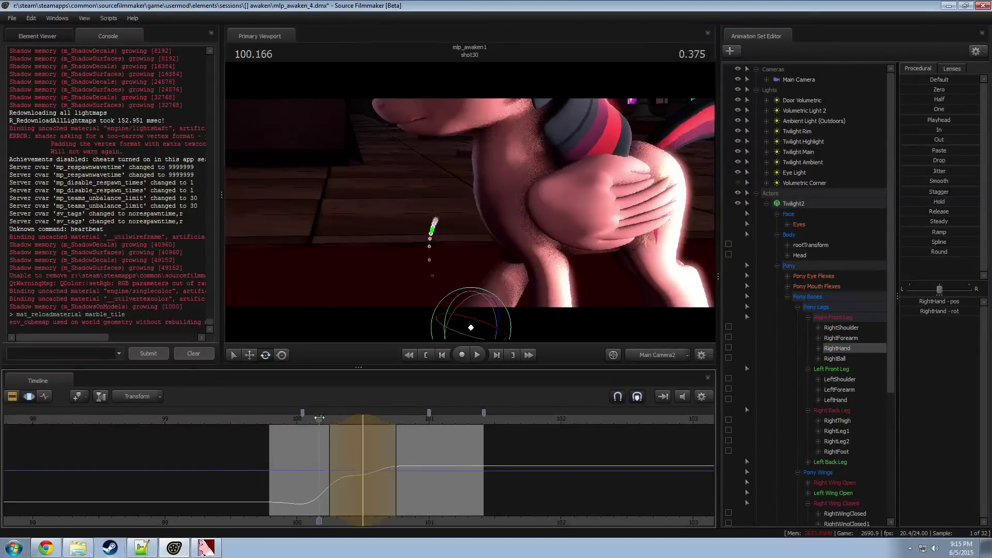
Step: Widen the RightHand edit's falloffs to about 100.1 and 100.9 seconds and replay shot30
{"action": "left_click_drag", "start_coordinate": [353, 436], "coordinate": [293, 427]}
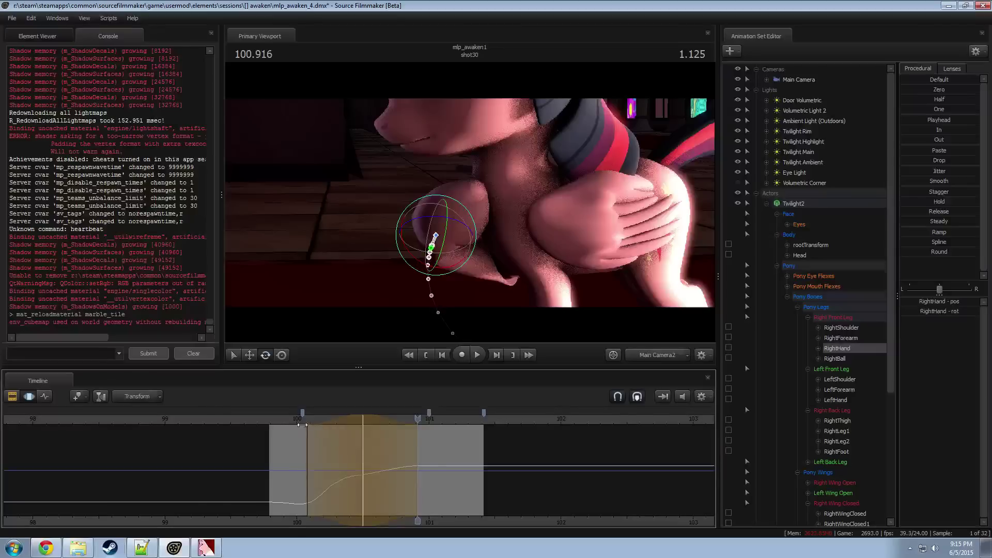
{"action": "key", "text": "space"}
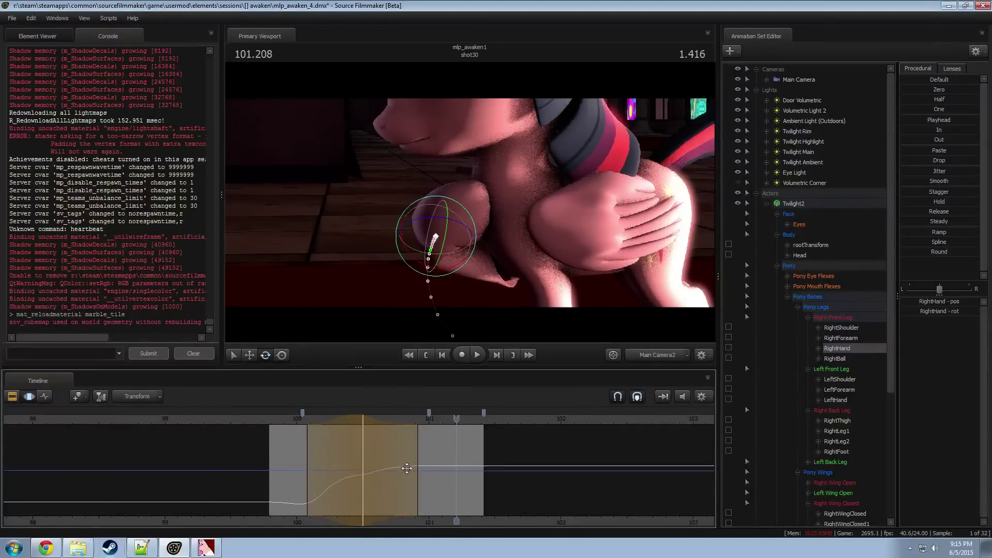
{"action": "key", "text": "space"}
{"action": "key", "text": "space"}
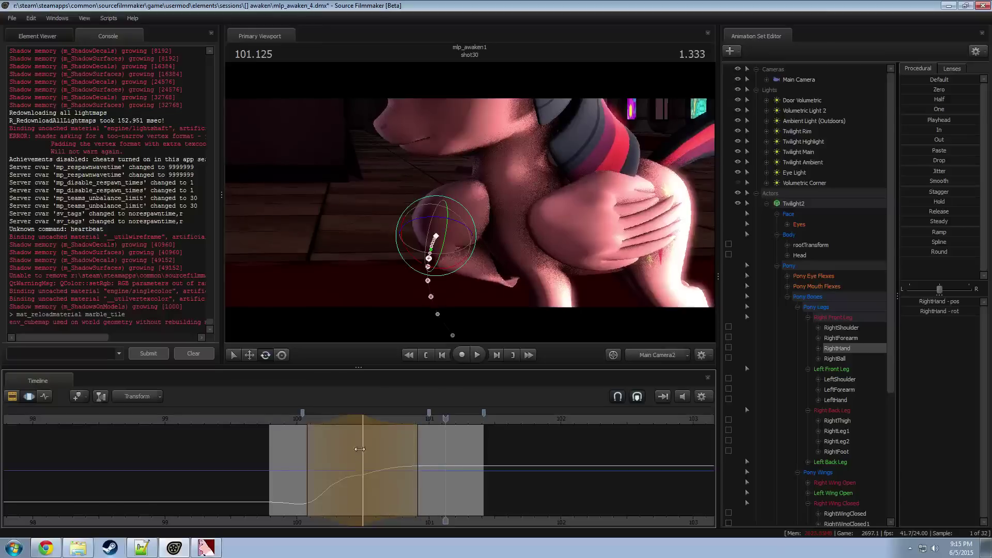
Step: Set the time selection to about 100.4 to 100.7 seconds and apply the Round procedural to RightHand
{"action": "key", "text": "shift"}
{"action": "mouse_move", "coordinate": [345, 461]}
{"action": "left_mouse_down"}
{"action": "mouse_move", "coordinate": [381, 461]}
{"action": "mouse_move", "coordinate": [352, 462]}
{"action": "left_mouse_up"}
{"action": "double_click", "coordinate": [933, 252]}
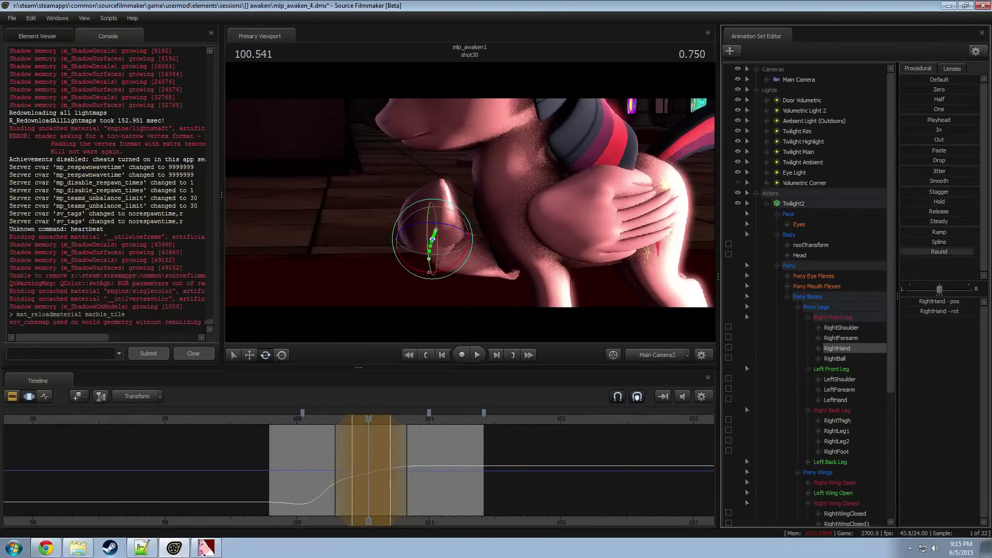
Step: Replay shot30 from about 100.2 seconds to check Twilight2's RightHand motion
{"action": "left_click", "coordinate": [320, 419]}
{"action": "key", "text": "space"}
{"action": "key", "text": "space"}
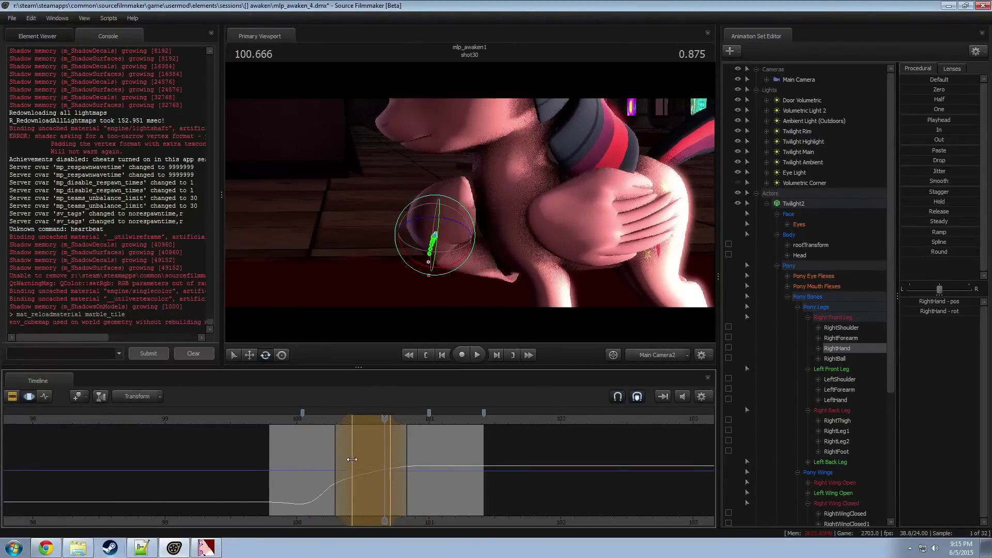
Step: Center the time selection on about 100.4 seconds with falloffs to about 100.05 and 100.8, rotate Twilight2's RightBall, and replay shot30
{"action": "key", "text": "shift"}
{"action": "left_click_drag", "start_coordinate": [336, 471], "coordinate": [352, 471]}
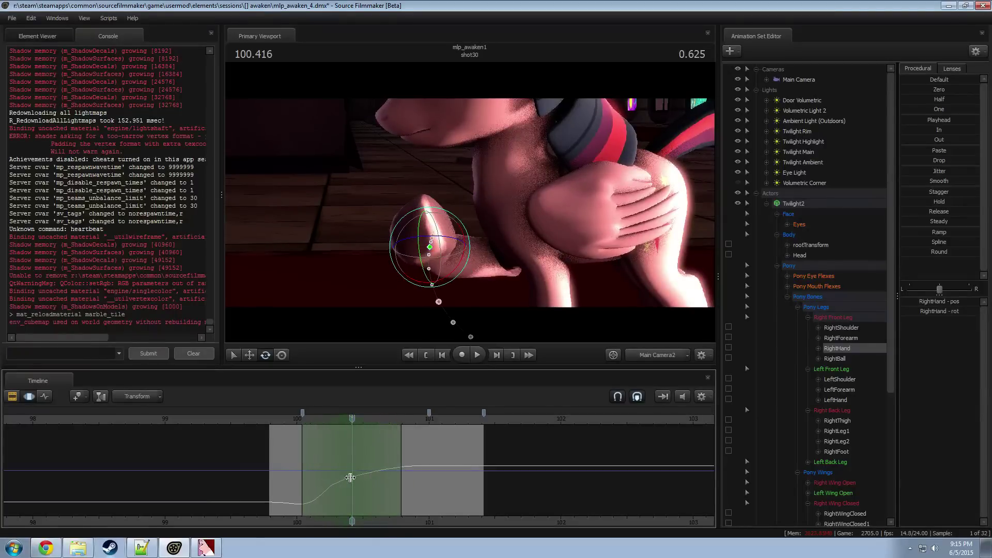
{"action": "left_click", "coordinate": [426, 237]}
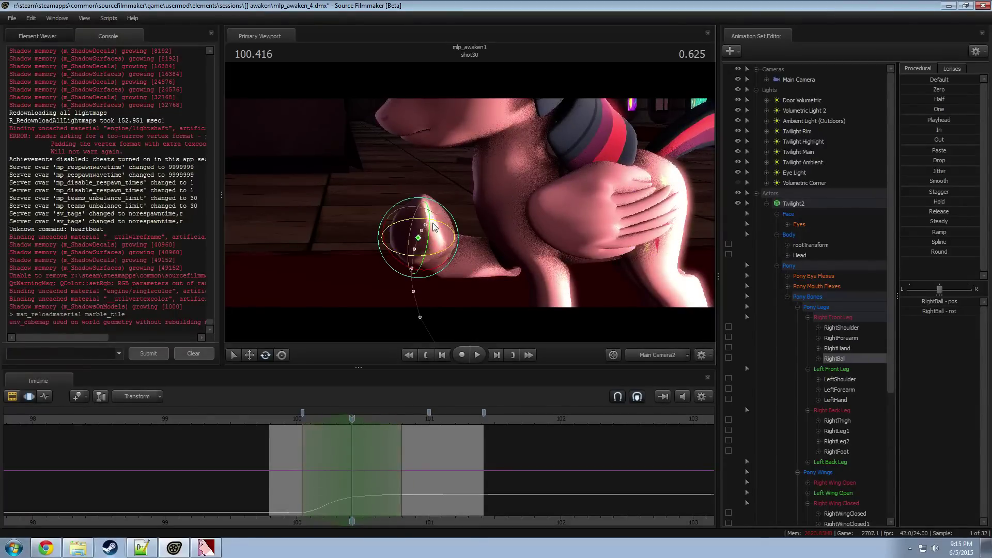
{"action": "left_click_drag", "start_coordinate": [433, 227], "coordinate": [421, 242]}
{"action": "key", "text": "space"}
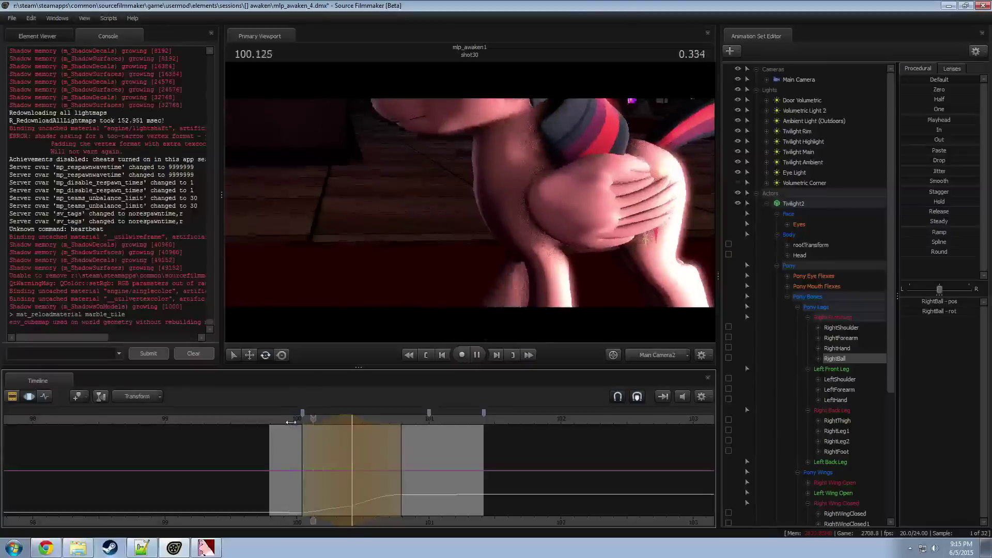
{"action": "left_click", "coordinate": [280, 422]}
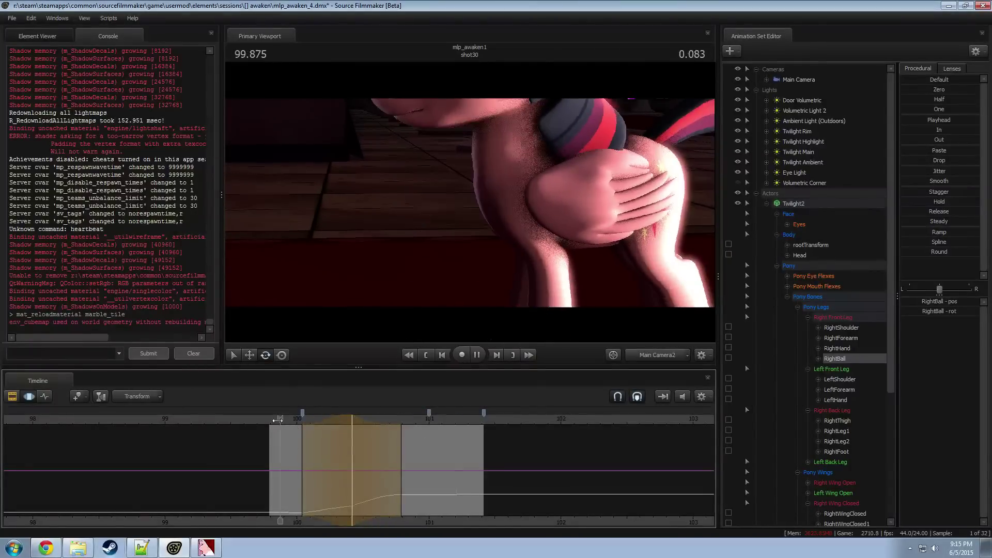
{"action": "key", "text": "space"}
{"action": "key", "text": "space"}
Step: Extend the time selection from about 101.4 seconds onward with falloff from about 100.6, rotate RightBall, and select RightHand
{"action": "left_click", "coordinate": [353, 475]}
{"action": "left_click_drag", "start_coordinate": [353, 473], "coordinate": [479, 466]}
{"action": "left_click_drag", "start_coordinate": [479, 466], "coordinate": [875, 444], "text": "shift"}
{"action": "scroll", "coordinate": [486, 483], "scroll_direction": "up", "scroll_amount": 7, "text": "shift"}
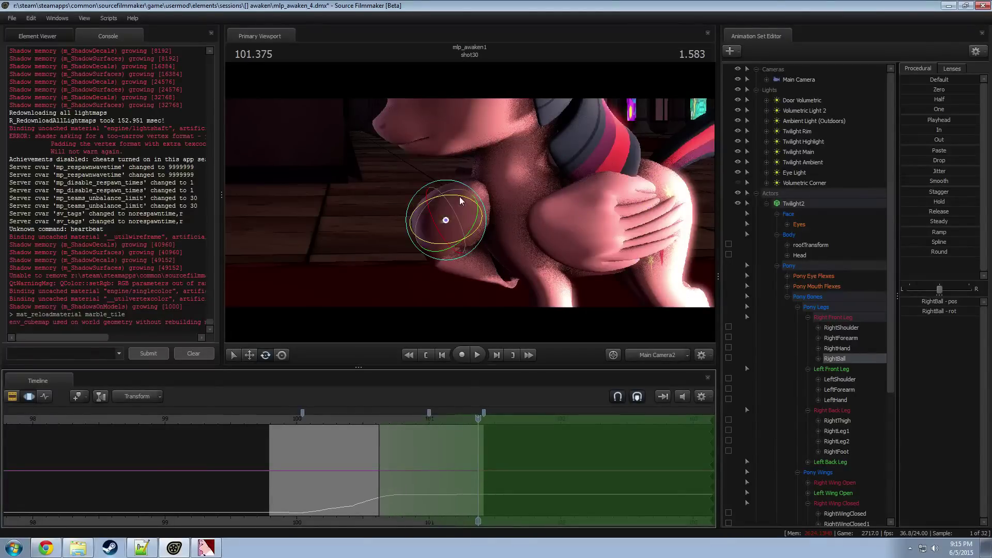
{"action": "left_click_drag", "start_coordinate": [461, 201], "coordinate": [450, 225]}
{"action": "left_click", "coordinate": [436, 236]}
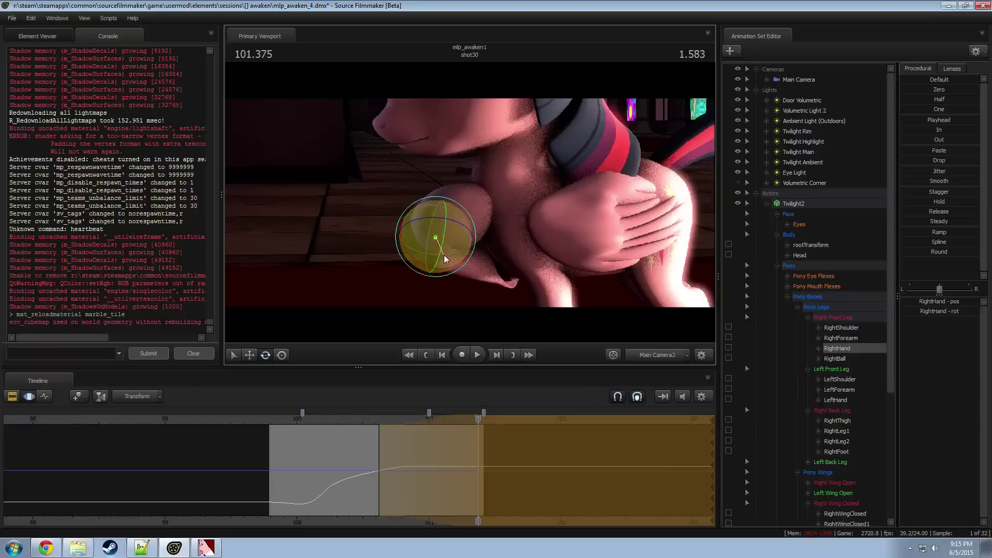
Step: Replay shot30 from its start through into shot81 several times to check the leg motion and the cut
{"action": "key", "text": "space"}
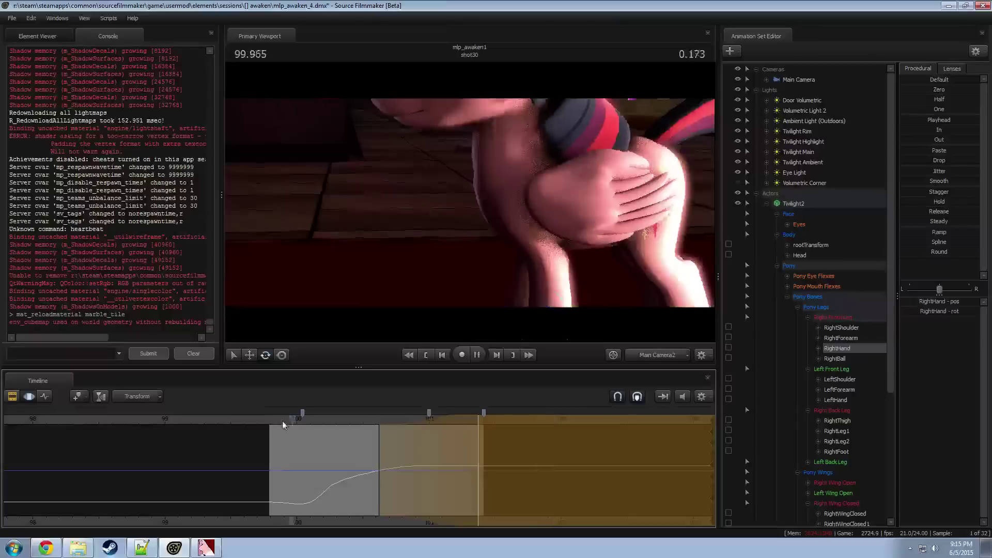
{"action": "key", "text": "space"}
{"action": "left_click", "coordinate": [283, 419]}
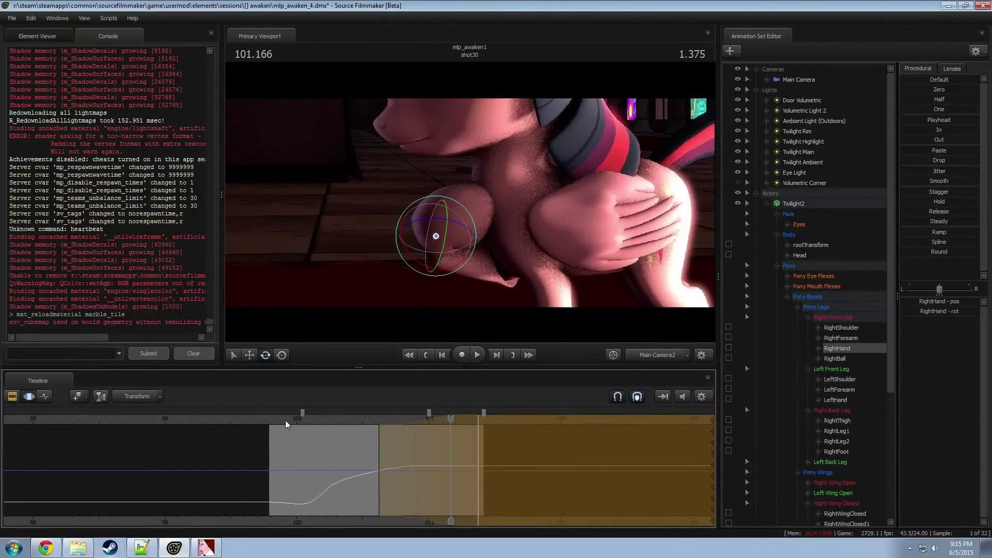
{"action": "left_click", "coordinate": [285, 420]}
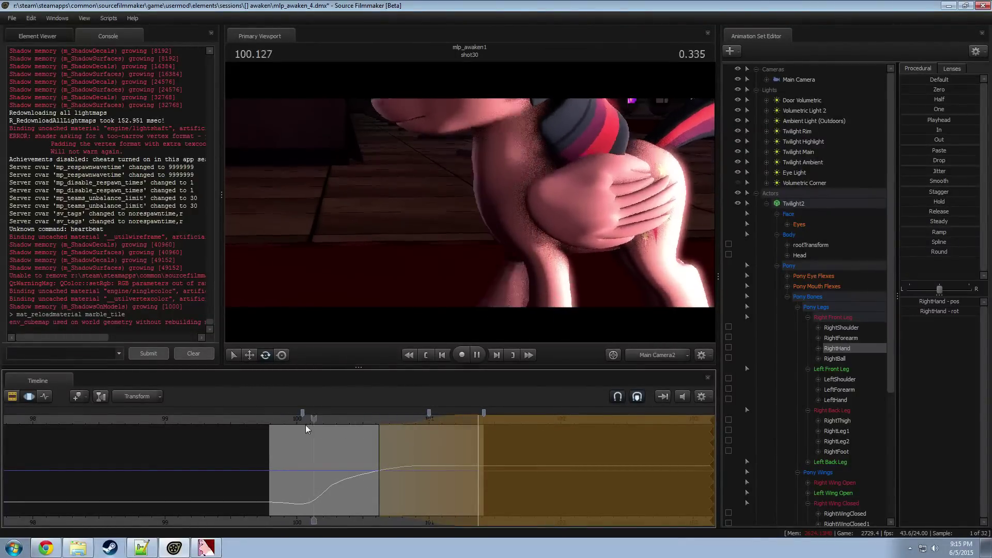
{"action": "left_click", "coordinate": [341, 421]}
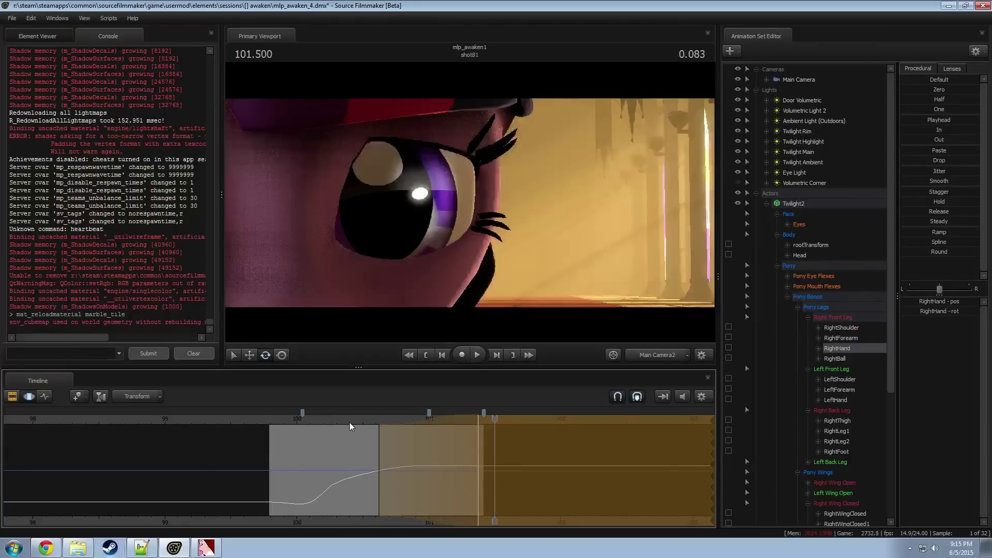
{"action": "key", "text": "space"}
{"action": "key", "text": "space"}
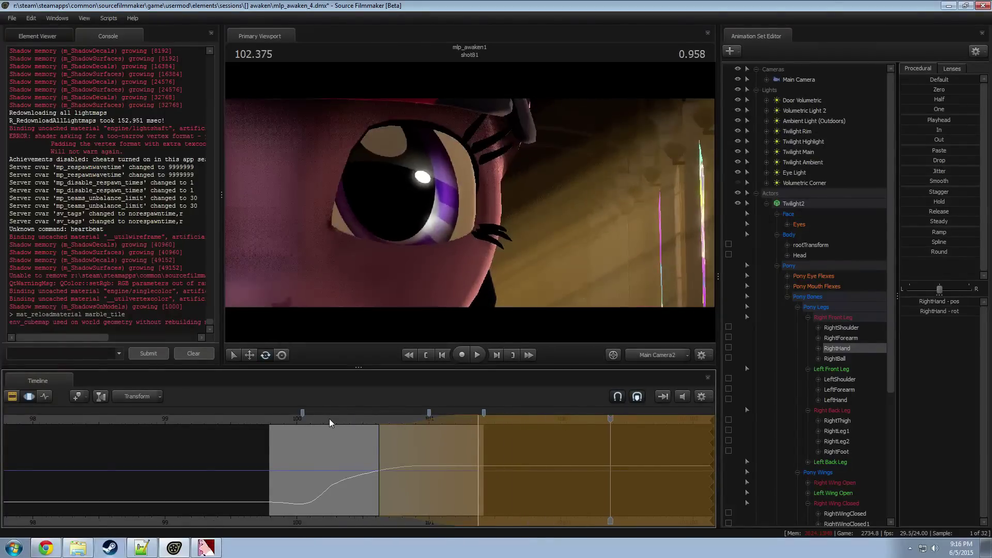
{"action": "scroll", "coordinate": [368, 457], "scroll_direction": "down", "scroll_amount": 3}
{"action": "left_click_drag", "start_coordinate": [423, 421], "coordinate": [379, 422]}
{"action": "key", "text": "space"}
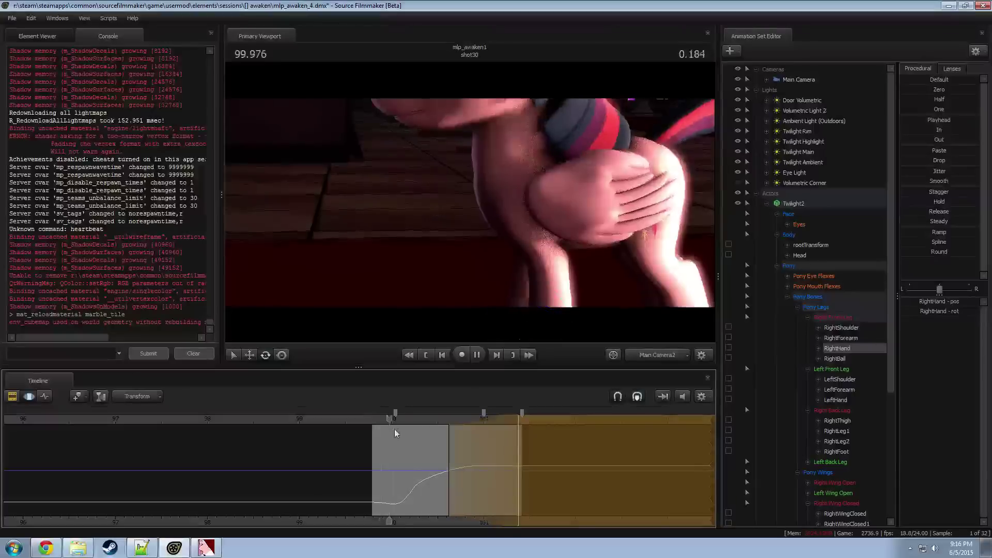
Step: Switch to shot81 in the Clip Editor and open Twilight2's Face controls in the Motion Editor
{"action": "key", "text": "F2"}
{"action": "key", "text": "space"}
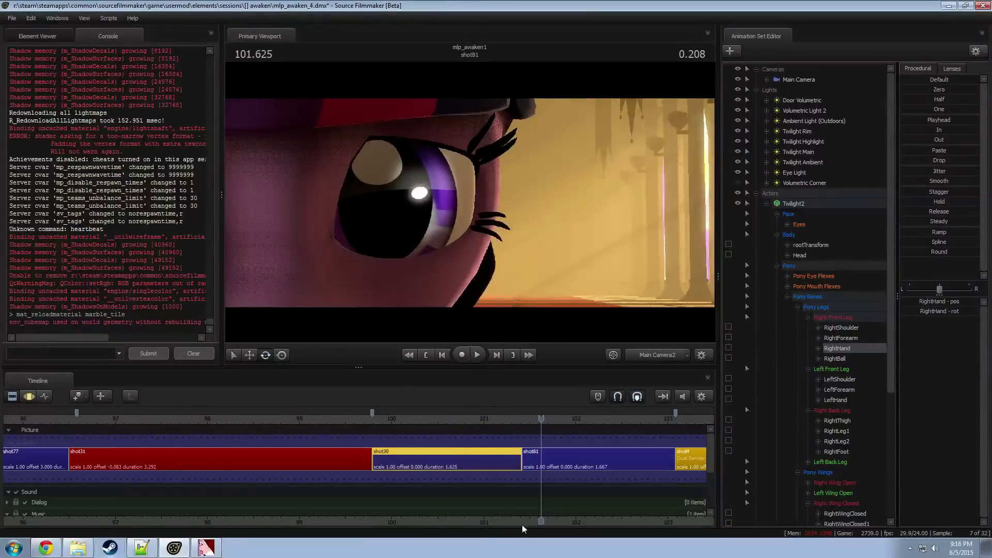
{"action": "middle_click_drag", "start_coordinate": [498, 523], "coordinate": [402, 522]}
{"action": "left_click", "coordinate": [463, 461]}
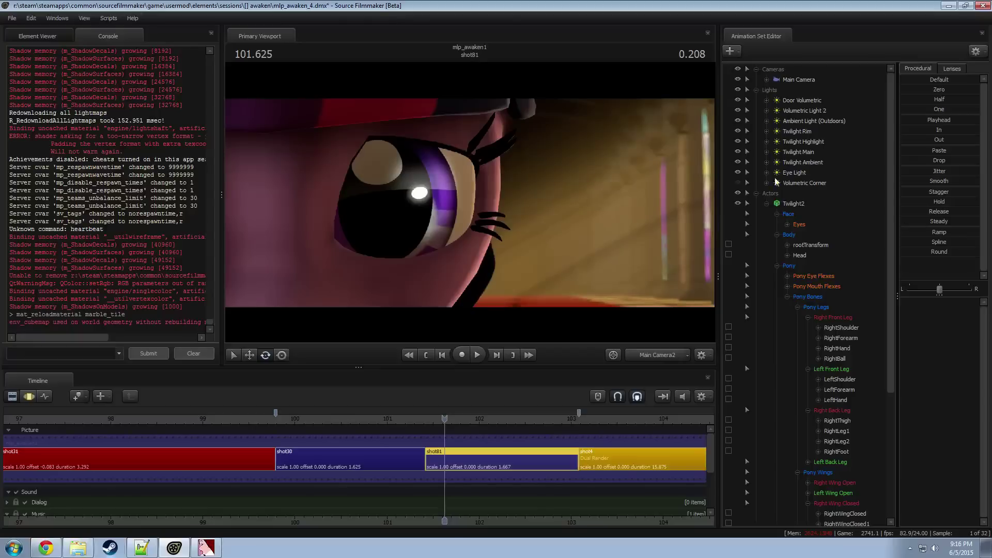
{"action": "left_click", "coordinate": [816, 214]}
{"action": "key", "text": "F3"}
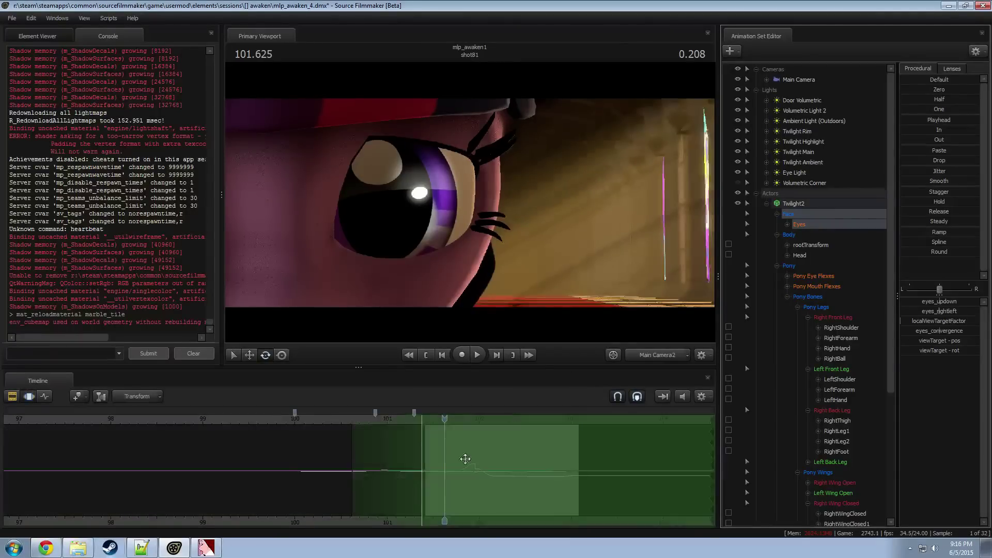
Step: Set the time selection to cover everything before about 101.96 seconds and lower Twilight2's gaze with eyes_updown
{"action": "left_click_drag", "start_coordinate": [475, 459], "coordinate": [6, 448], "text": "shift"}
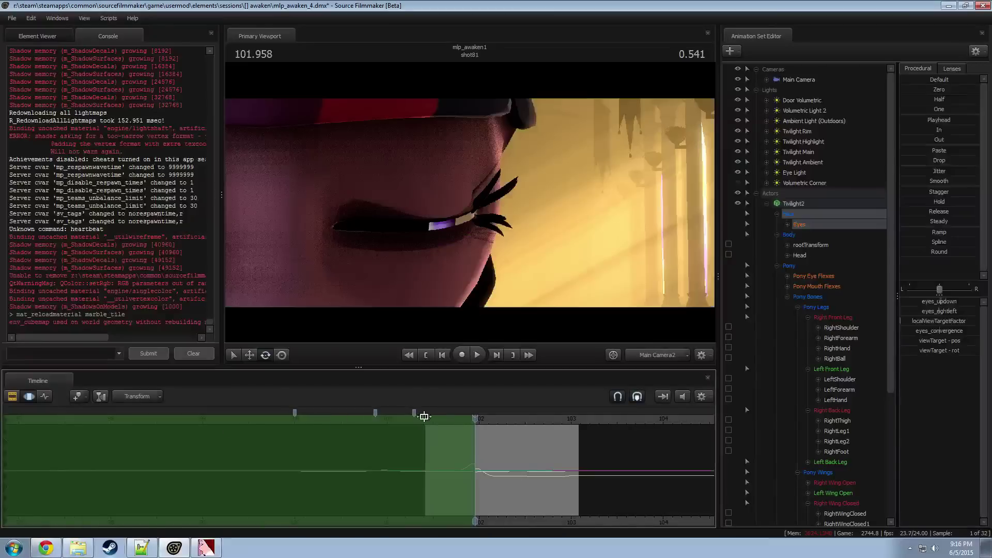
{"action": "left_click_drag", "start_coordinate": [472, 422], "coordinate": [442, 424]}
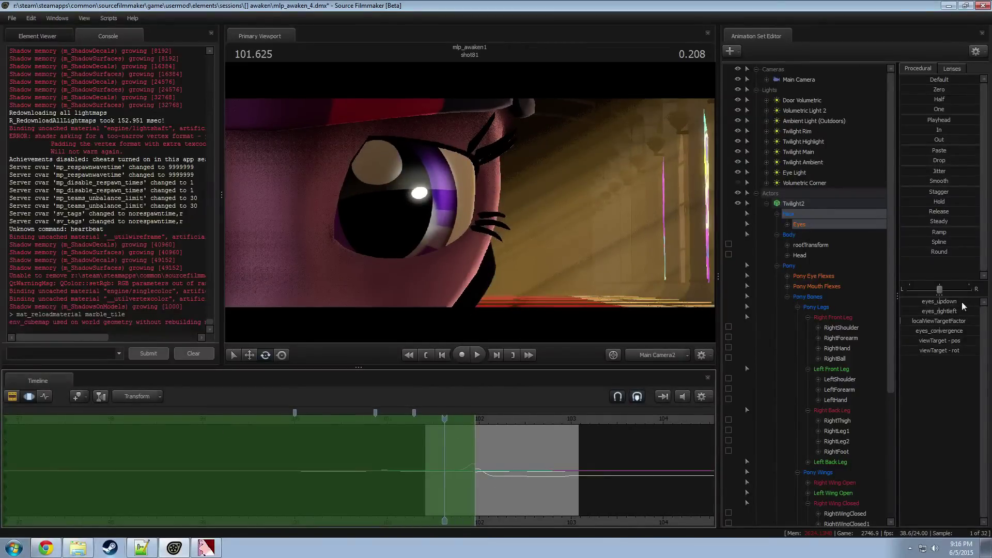
{"action": "left_click_drag", "start_coordinate": [952, 302], "coordinate": [954, 302]}
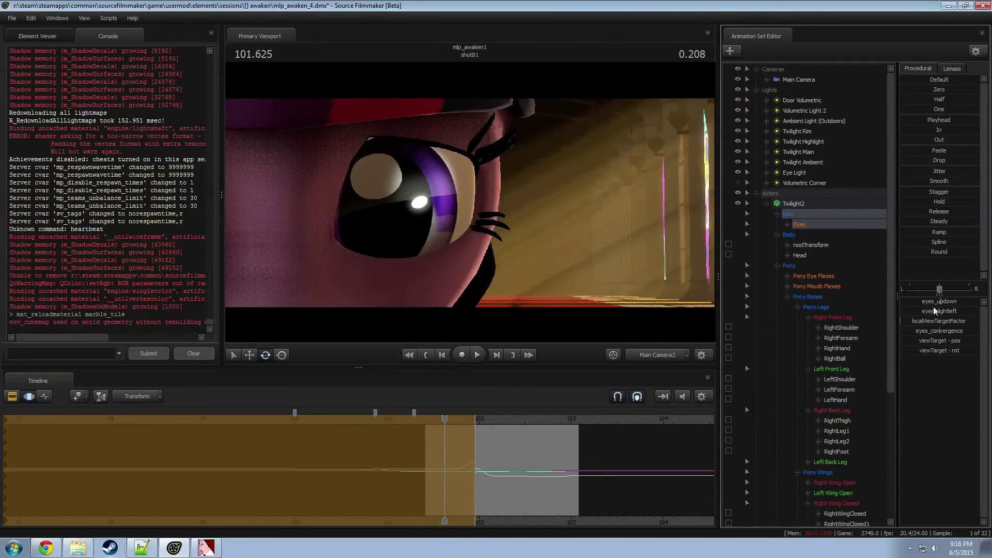
Step: Replay and scrub shot81 to check Twilight2's eye direction before and after the blink
{"action": "key", "text": "space"}
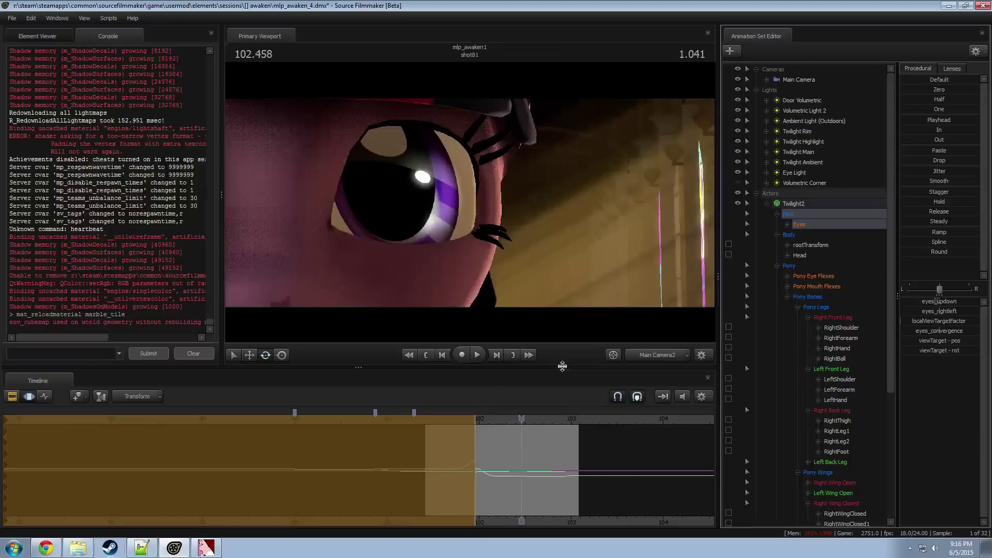
{"action": "left_click_drag", "start_coordinate": [505, 421], "coordinate": [420, 427]}
{"action": "key", "text": "space"}
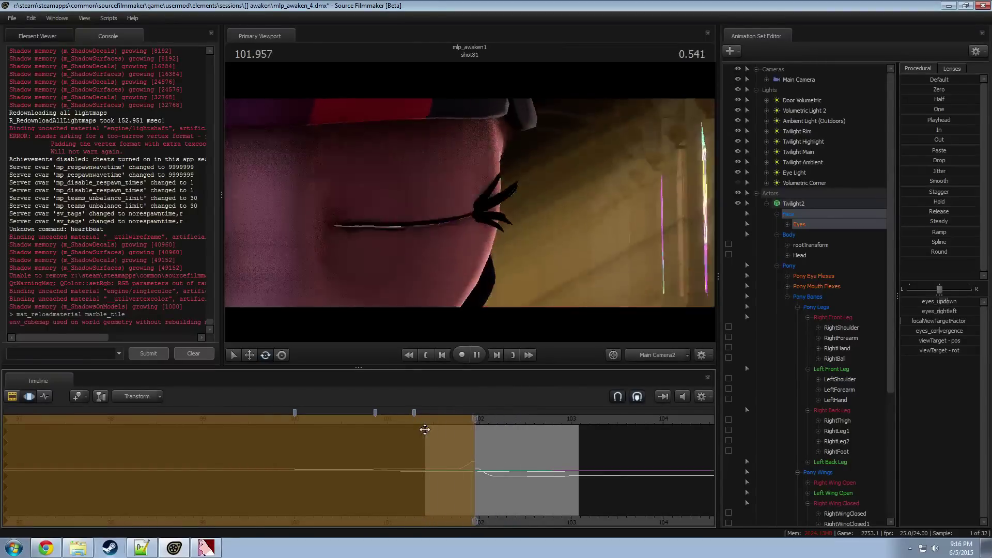
{"action": "key", "text": "space"}
{"action": "left_click_drag", "start_coordinate": [509, 421], "coordinate": [492, 417]}
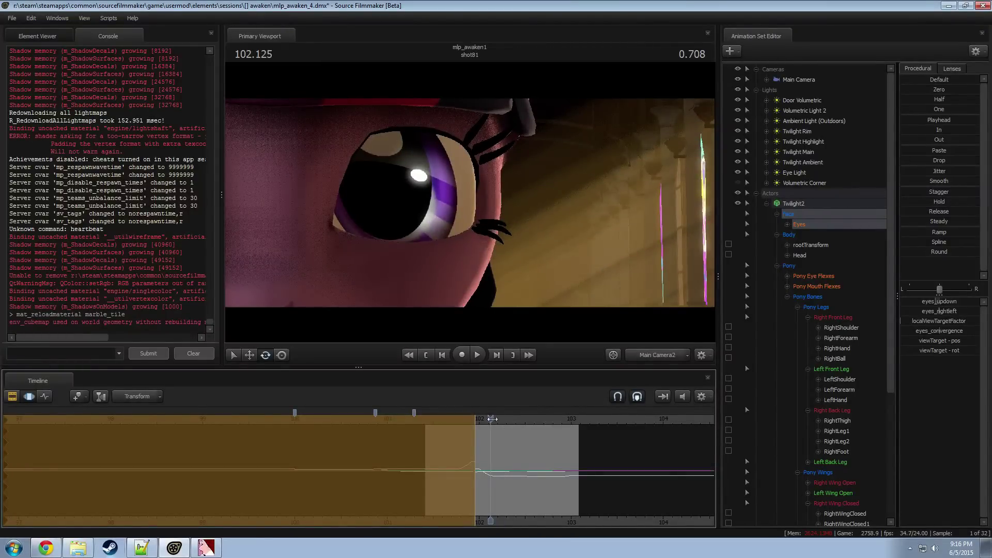
{"action": "left_click_drag", "start_coordinate": [492, 418], "coordinate": [448, 422]}
Step: Collapse Twilight2's Face, Body and Pony control groups and select Eye Light2
{"action": "left_click", "coordinate": [776, 213]}
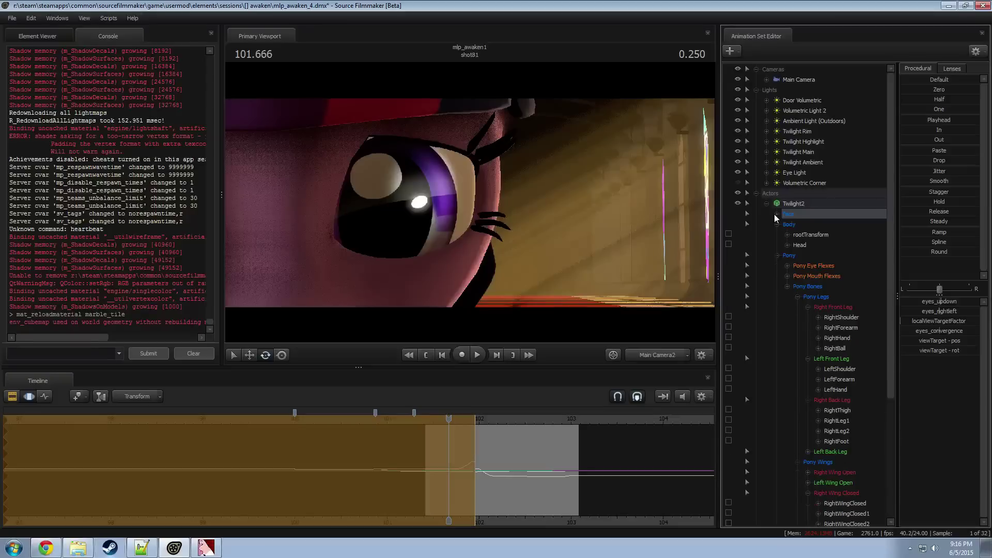
{"action": "left_click", "coordinate": [777, 224]}
{"action": "left_click", "coordinate": [777, 234]}
{"action": "left_click", "coordinate": [788, 266]}
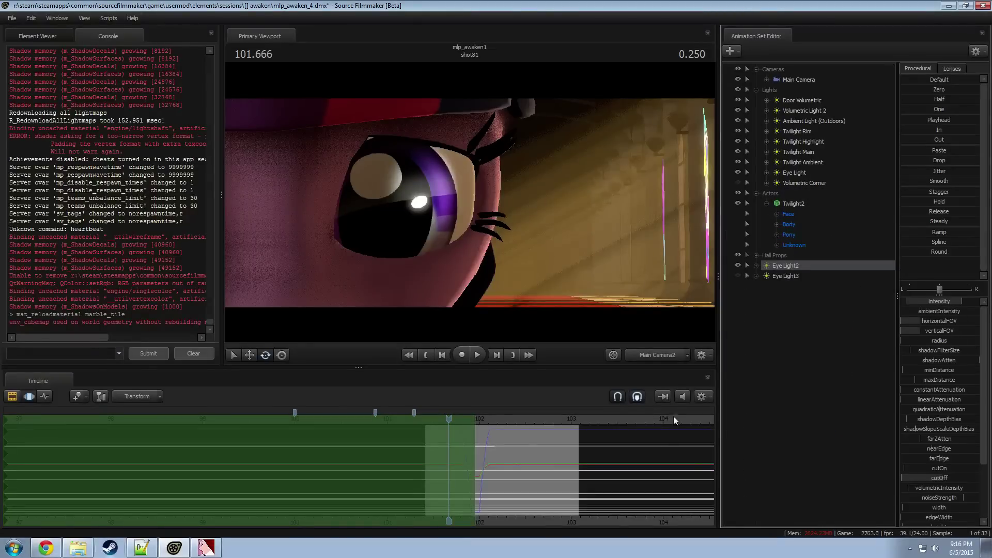
Step: Mute the playback sound and re-aim Eye Light2 from its own view over the time before the blink, returning to Main Camera2
{"action": "left_click", "coordinate": [682, 396]}
{"action": "left_click_drag", "start_coordinate": [789, 267], "coordinate": [503, 227]}
{"action": "left_click_drag", "start_coordinate": [503, 227], "coordinate": [499, 242]}
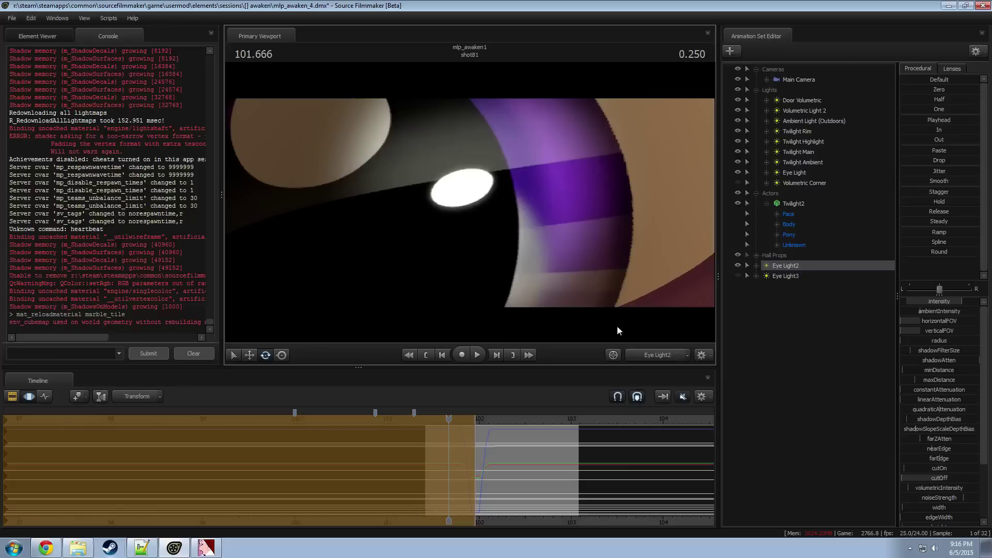
{"action": "left_click", "coordinate": [640, 354]}
{"action": "left_click", "coordinate": [639, 354]}
Step: Play shot81 in the clip editor to review the eye highlight, returning to the motion editor at the end
{"action": "key", "text": "F3"}
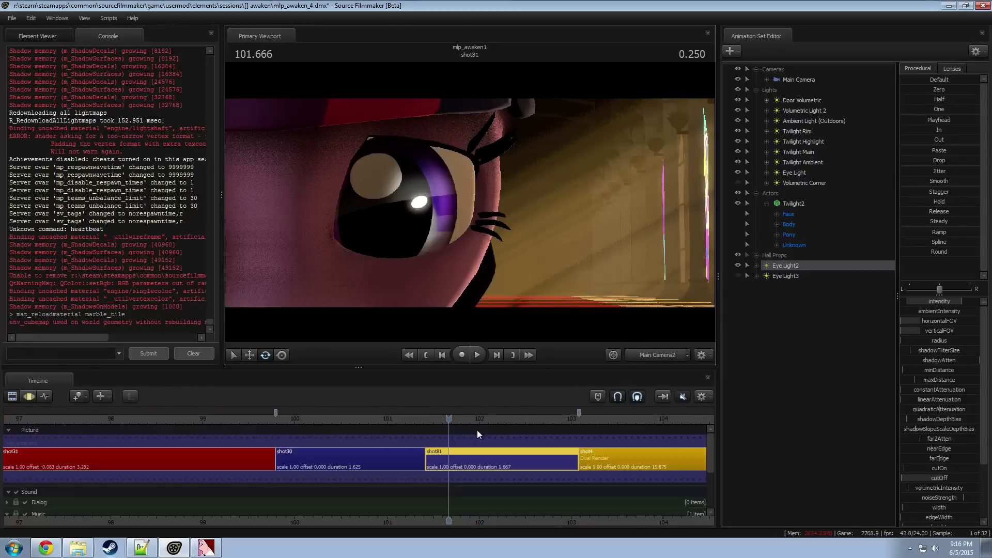
{"action": "key", "text": "space"}
{"action": "key", "text": "space"}
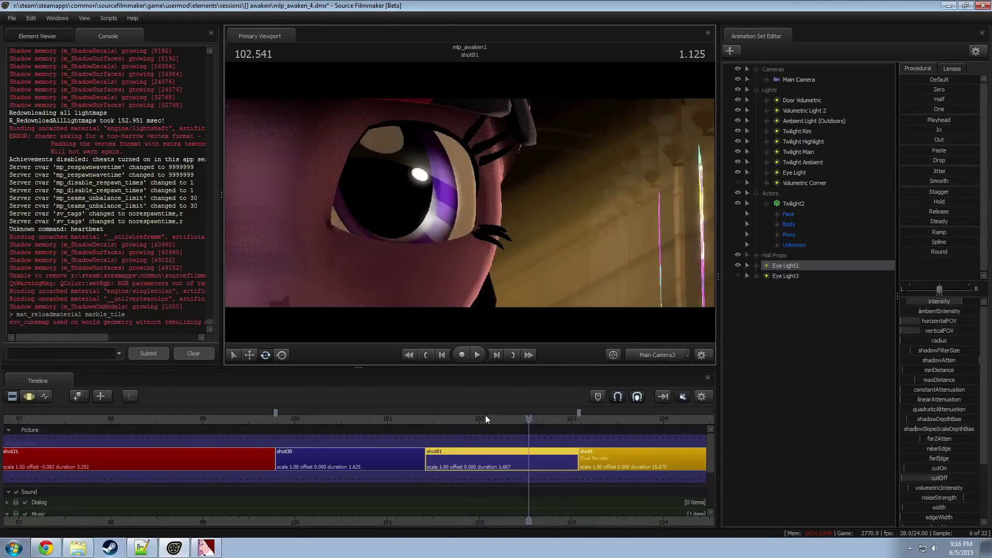
{"action": "key", "text": "space"}
{"action": "key", "text": "space"}
{"action": "key", "text": "F3"}
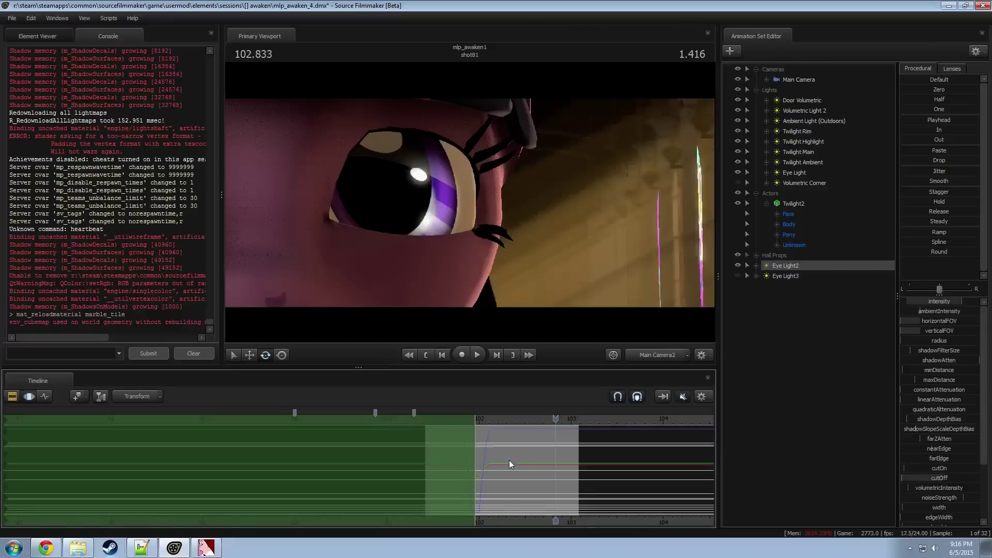
Step: Select the time from 101.958 onward and adjust eyes_updown on Twilight2's face with the playhead at 102.375
{"action": "left_click_drag", "start_coordinate": [485, 455], "coordinate": [767, 433]}
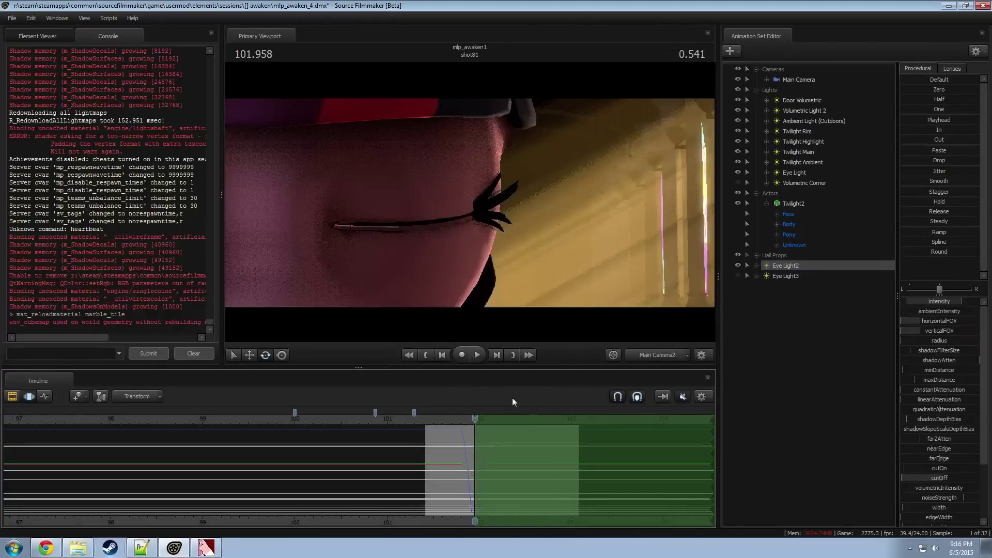
{"action": "left_click_drag", "start_coordinate": [450, 439], "coordinate": [514, 442]}
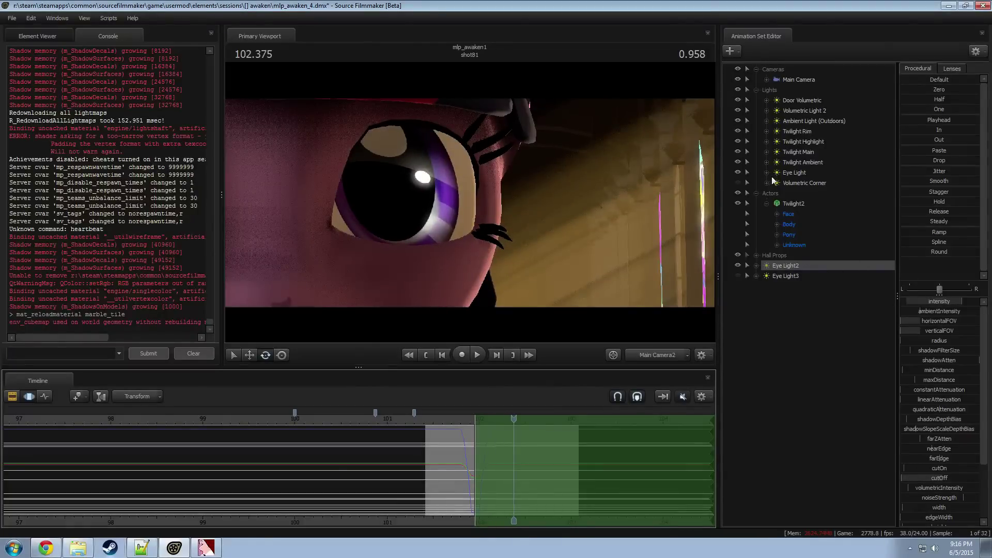
{"action": "left_click", "coordinate": [789, 214]}
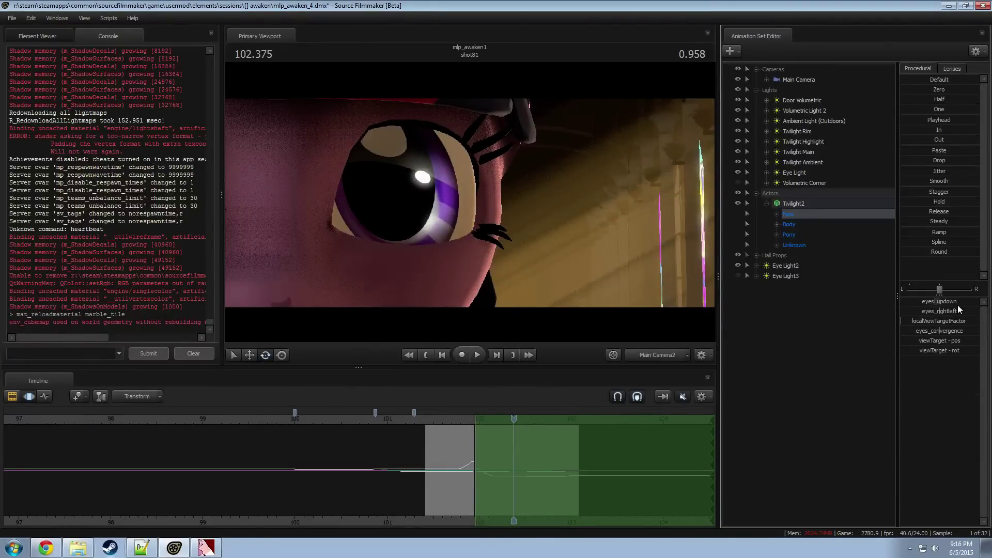
{"action": "left_click_drag", "start_coordinate": [946, 303], "coordinate": [951, 302]}
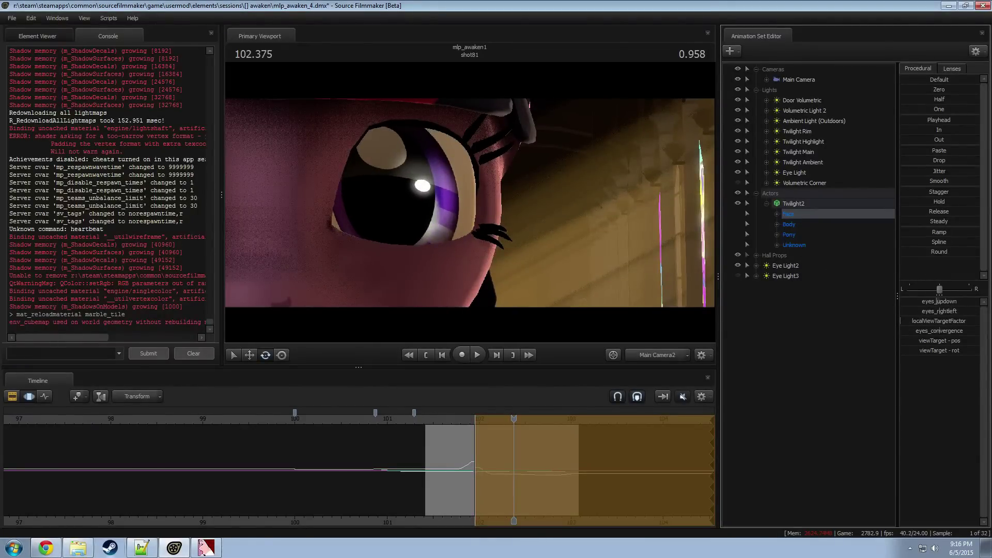
Step: Play shot81 repeatedly from before the blink to check the adjusted eye direction
{"action": "left_click", "coordinate": [445, 420]}
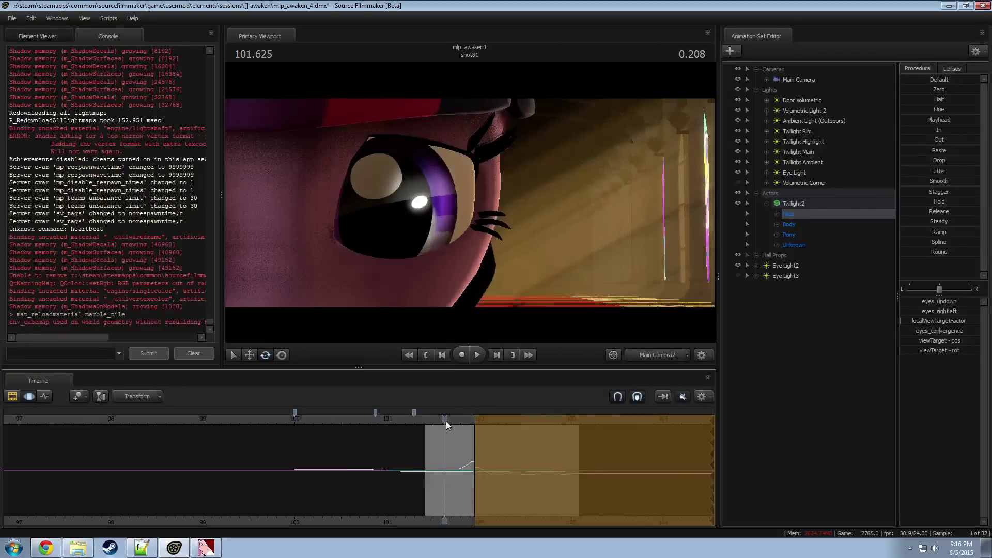
{"action": "key", "text": "space"}
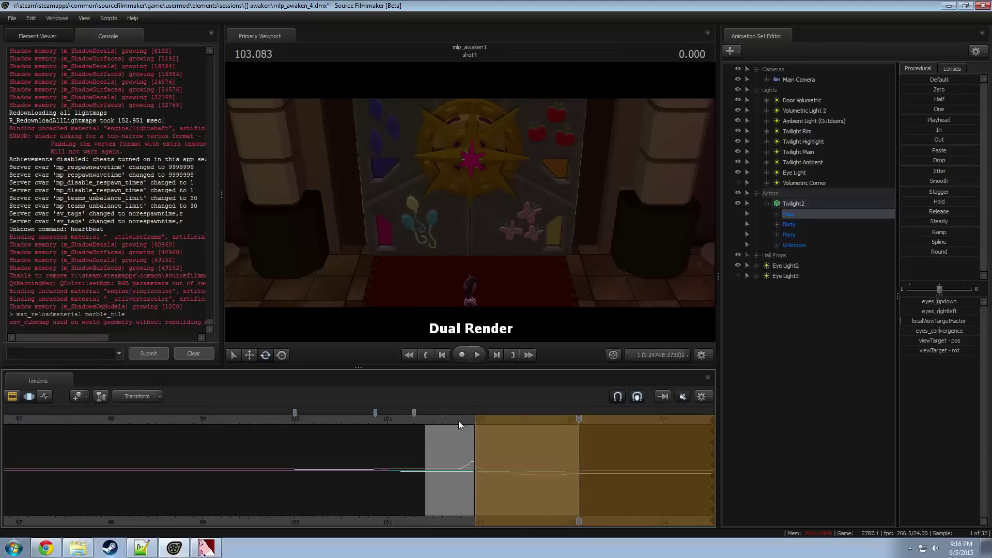
{"action": "left_click", "coordinate": [426, 419]}
{"action": "key", "text": "space"}
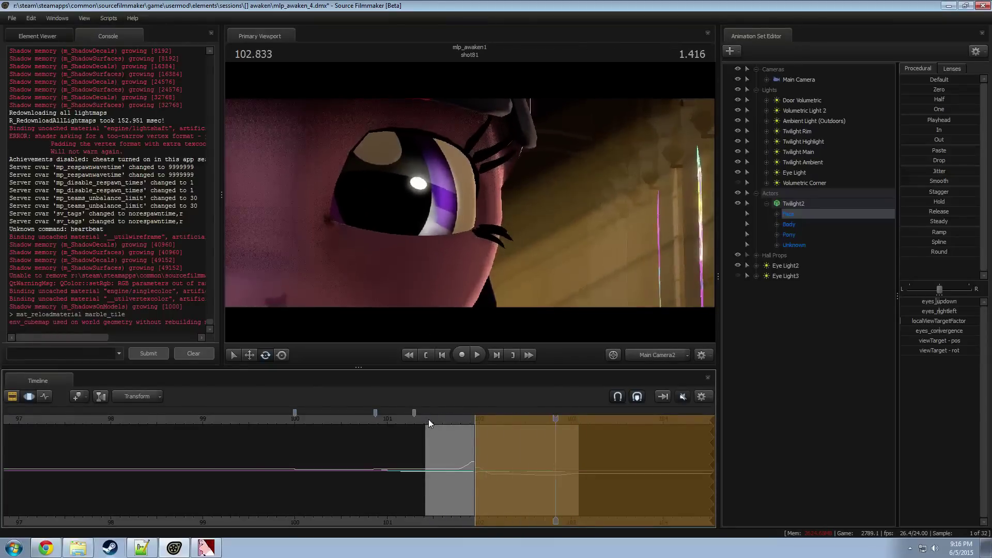
{"action": "left_click", "coordinate": [426, 419]}
{"action": "key", "text": "space"}
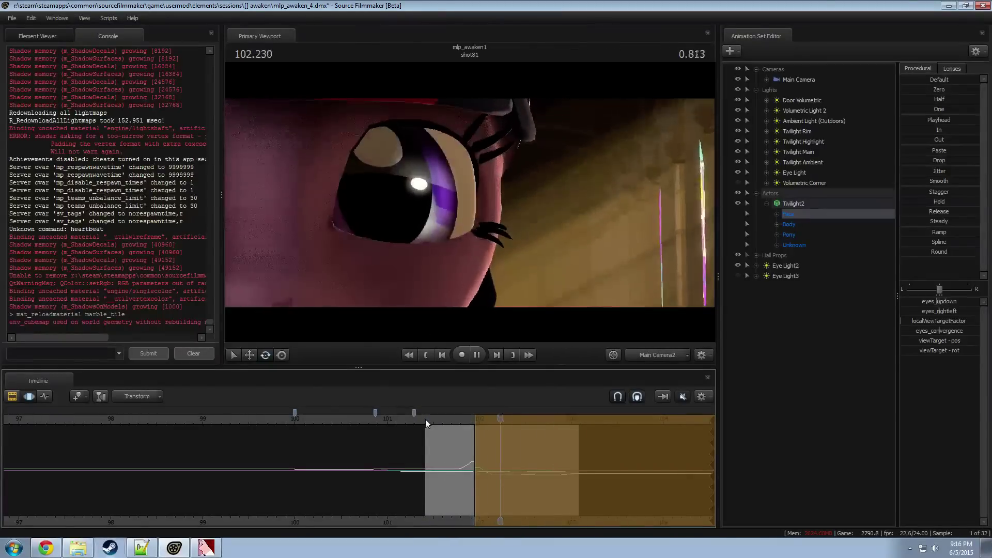
{"action": "left_click", "coordinate": [426, 419]}
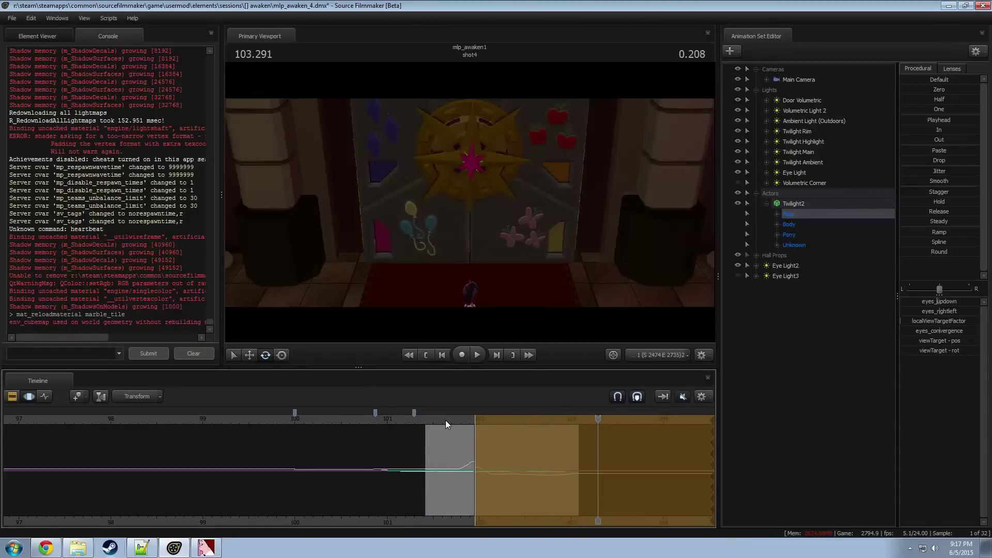
{"action": "key", "text": "space"}
{"action": "left_click", "coordinate": [446, 420]}
{"action": "key", "text": "space"}
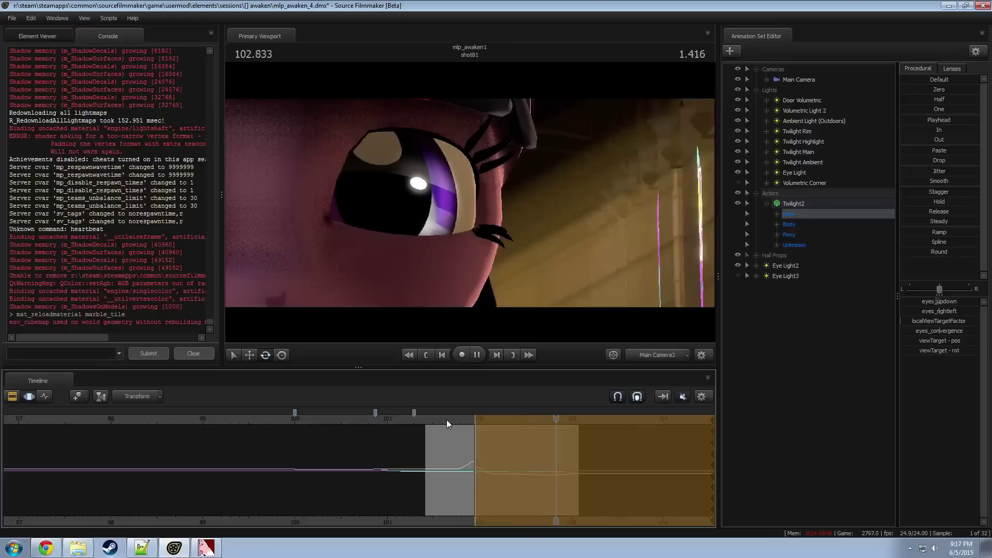
{"action": "key", "text": "space"}
Step: Apply the Round preset to Eye Light2 over a feathered time selection from about 102.6 to 103.0 and play it back
{"action": "left_click", "coordinate": [776, 266]}
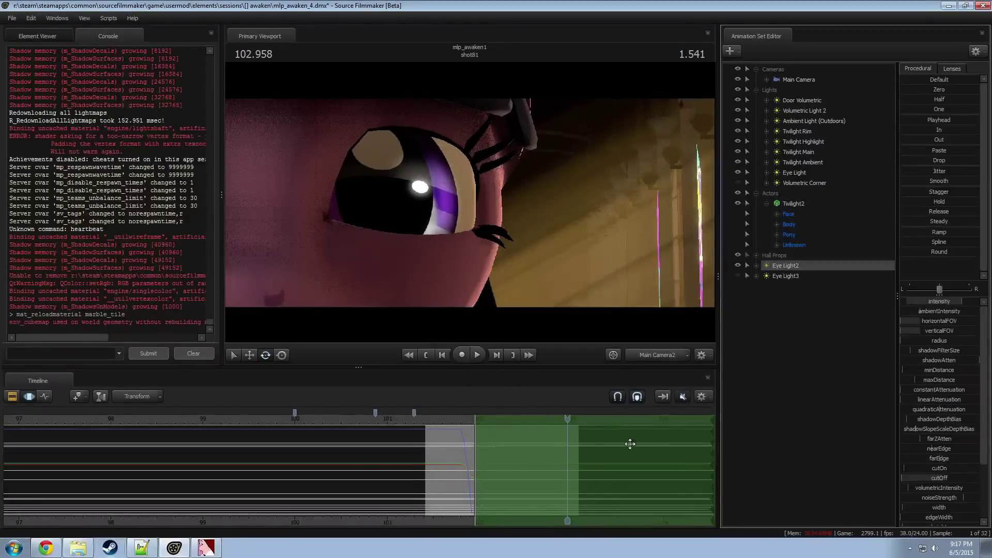
{"action": "scroll", "coordinate": [628, 443], "scroll_direction": "up", "scroll_amount": 2}
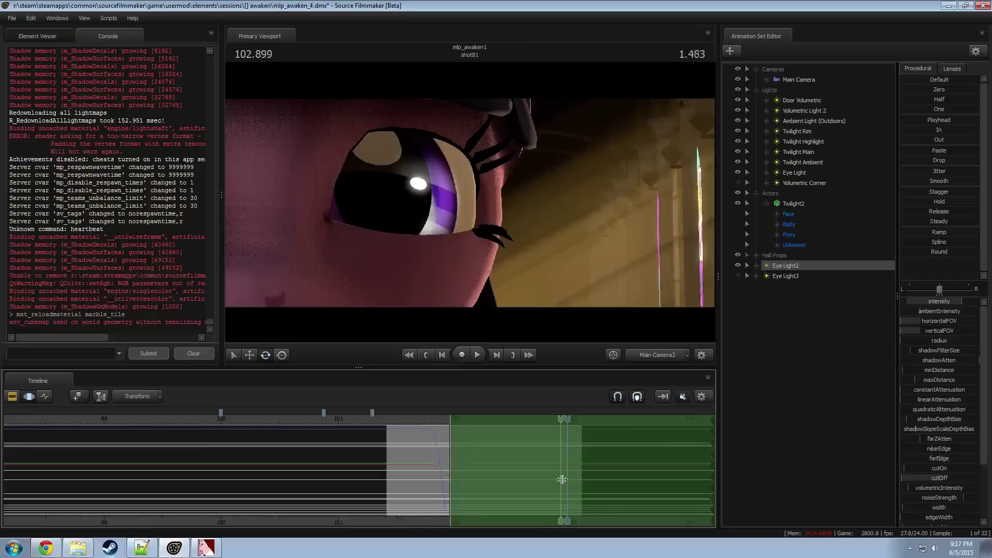
{"action": "left_click_drag", "start_coordinate": [572, 481], "coordinate": [523, 476], "text": "shift"}
{"action": "scroll", "coordinate": [542, 477], "scroll_direction": "up", "scroll_amount": 3, "text": "shift"}
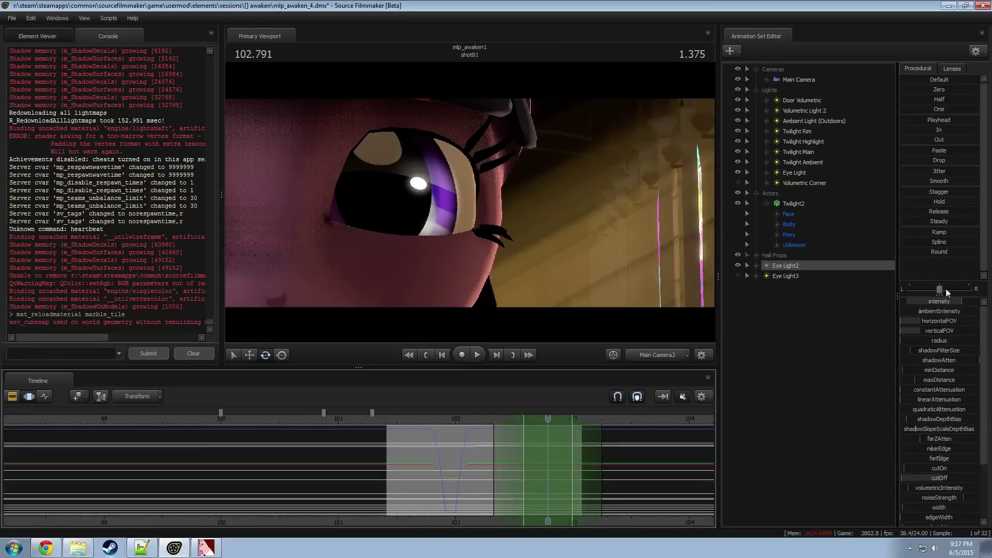
{"action": "left_click", "coordinate": [939, 252]}
{"action": "left_click", "coordinate": [476, 421]}
{"action": "key", "text": "space"}
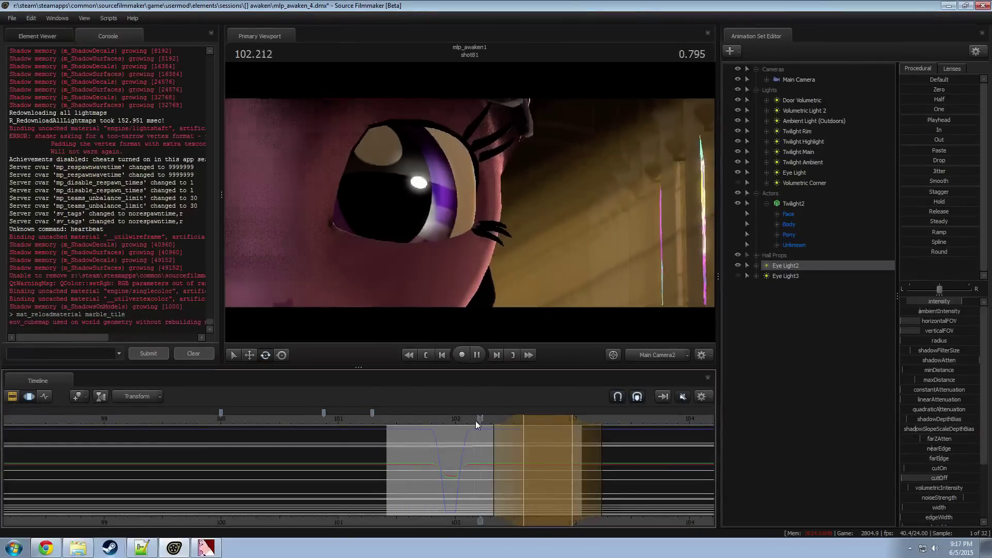
{"action": "key", "text": "space"}
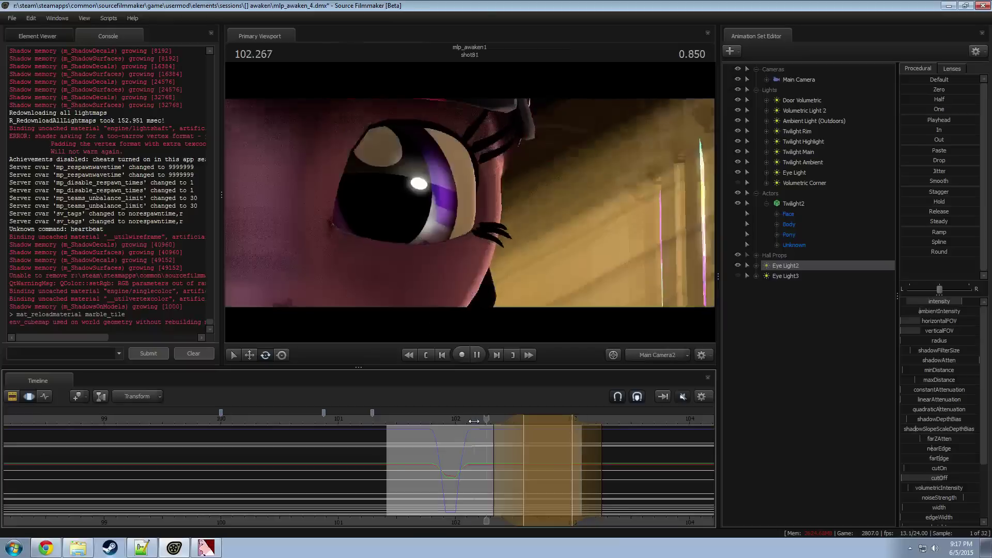
Step: Reset the time selection to peak at 102.625, with falloff spanning from just after the blink to the end of shot81
{"action": "key", "text": "shift"}
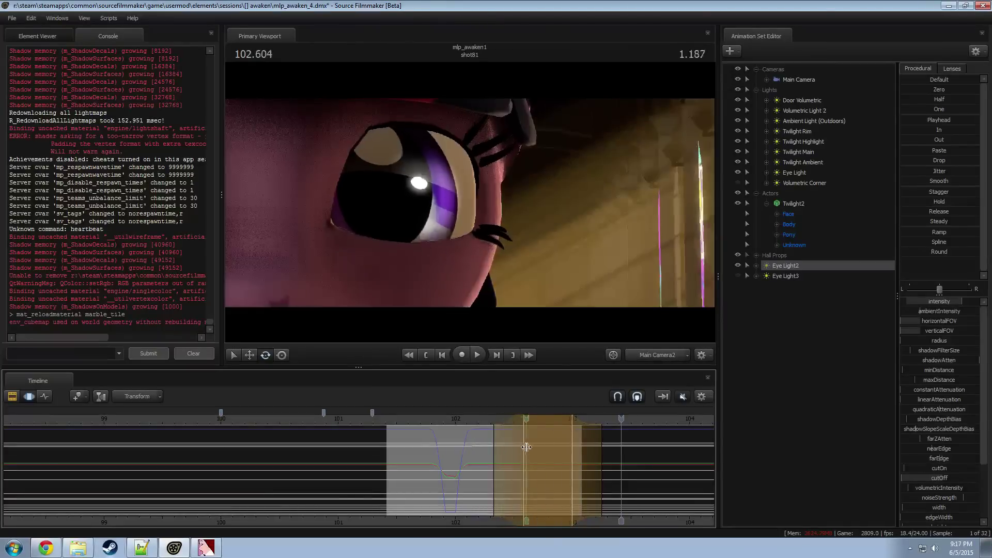
{"action": "left_click", "coordinate": [572, 454], "text": "shift"}
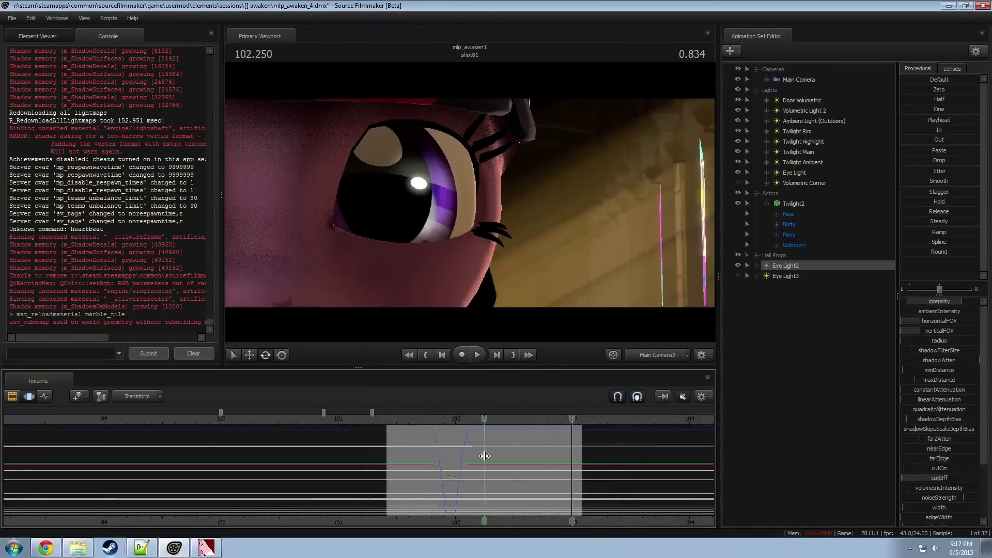
{"action": "scroll", "coordinate": [529, 461], "scroll_direction": "up", "scroll_amount": 5, "text": "shift"}
{"action": "scroll", "coordinate": [528, 460], "scroll_direction": "down", "scroll_amount": 5, "text": "shift"}
{"action": "scroll", "coordinate": [530, 461], "scroll_direction": "up", "scroll_amount": 6, "text": "shift"}
{"action": "left_click_drag", "start_coordinate": [529, 461], "coordinate": [545, 460]}
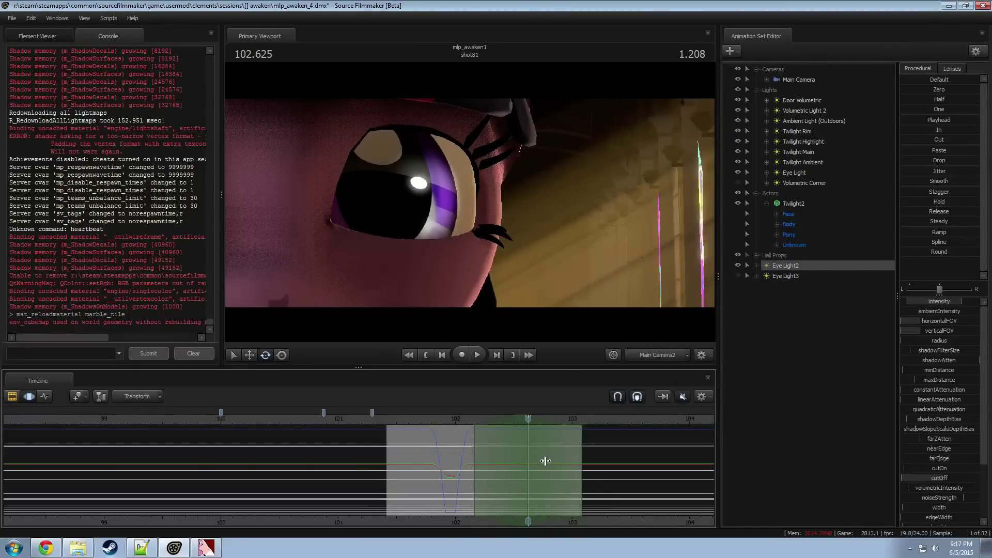
Step: Re-aim Eye Light2 slightly sideways from its own view at 102.625, then return the viewport to the shot camera
{"action": "left_click_drag", "start_coordinate": [767, 265], "coordinate": [485, 206]}
{"action": "left_click_drag", "start_coordinate": [486, 206], "coordinate": [469, 202]}
{"action": "key", "text": "ctrl+z"}
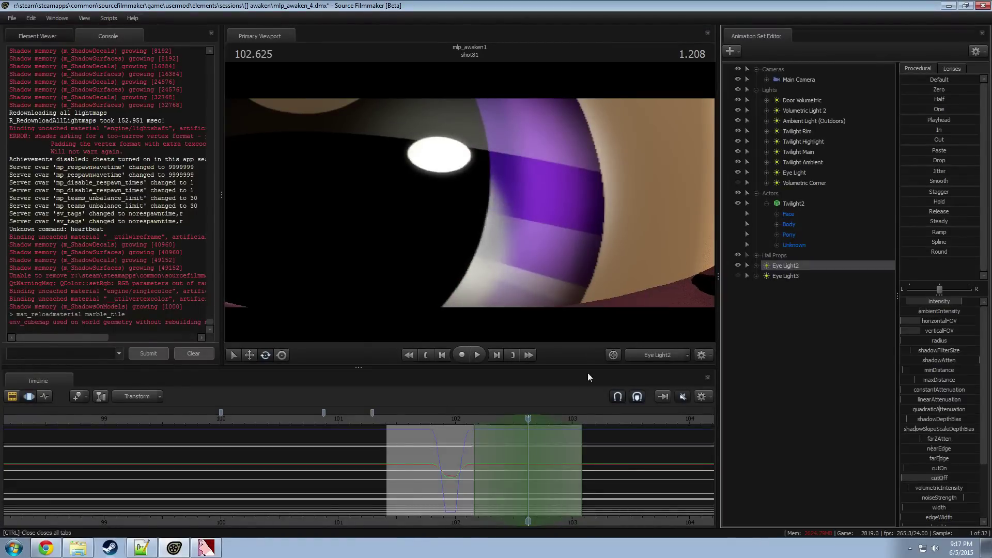
{"action": "left_click_drag", "start_coordinate": [517, 248], "coordinate": [469, 202]}
{"action": "key", "text": "ctrl+z"}
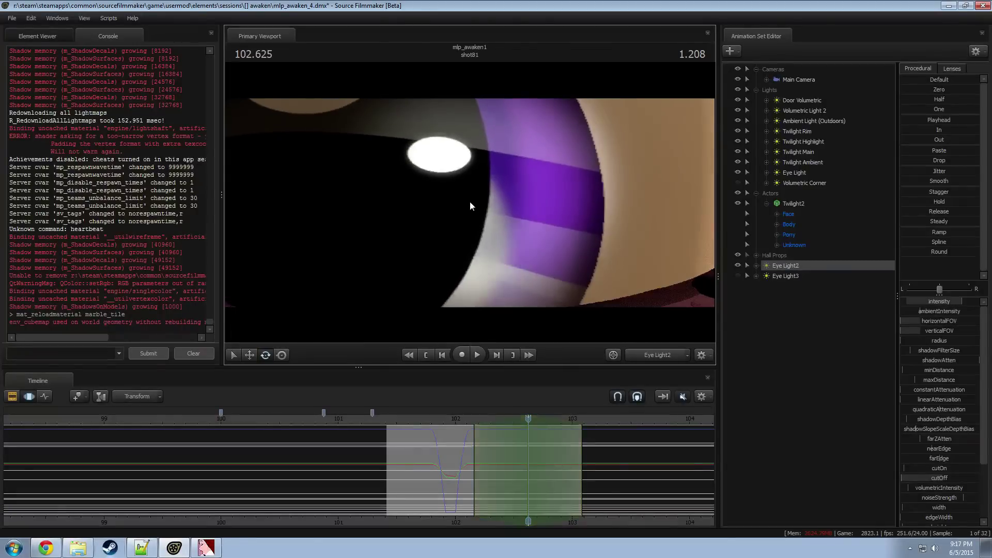
{"action": "mouse_move", "coordinate": [469, 203]}
{"action": "left_mouse_down"}
{"action": "mouse_move", "coordinate": [450, 202]}
{"action": "mouse_move", "coordinate": [461, 203]}
{"action": "left_mouse_up"}
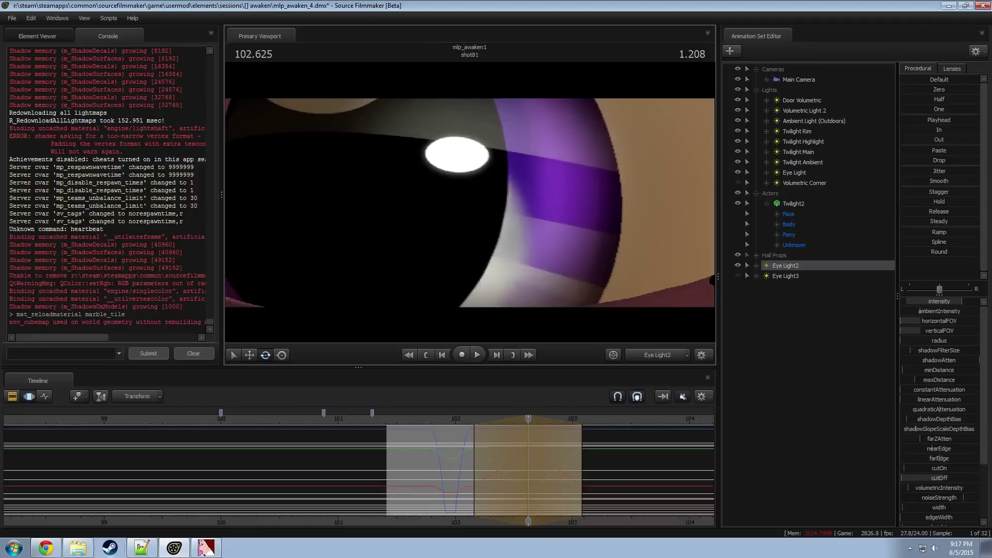
{"action": "left_click", "coordinate": [647, 358]}
{"action": "left_click", "coordinate": [466, 417]}
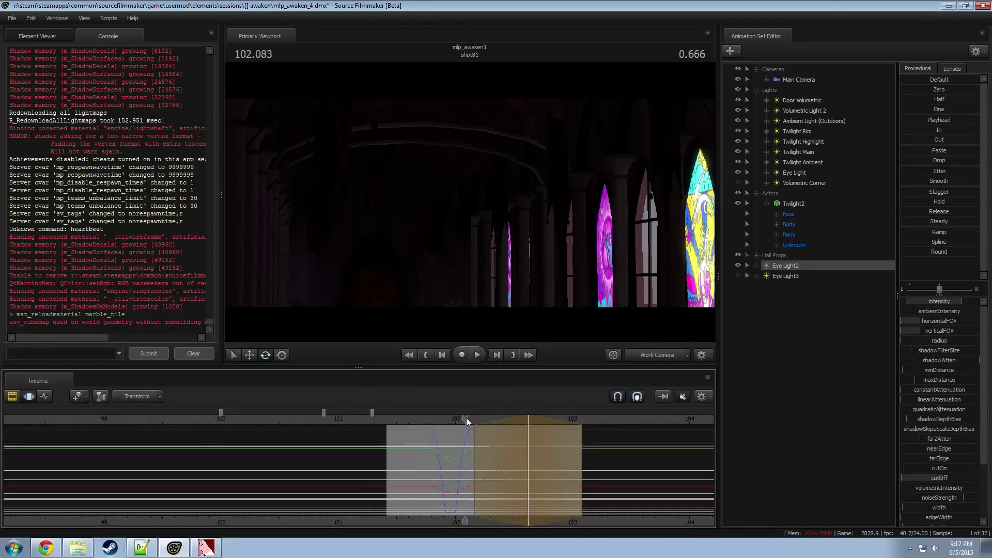
{"action": "key", "text": "space"}
{"action": "left_click", "coordinate": [664, 351]}
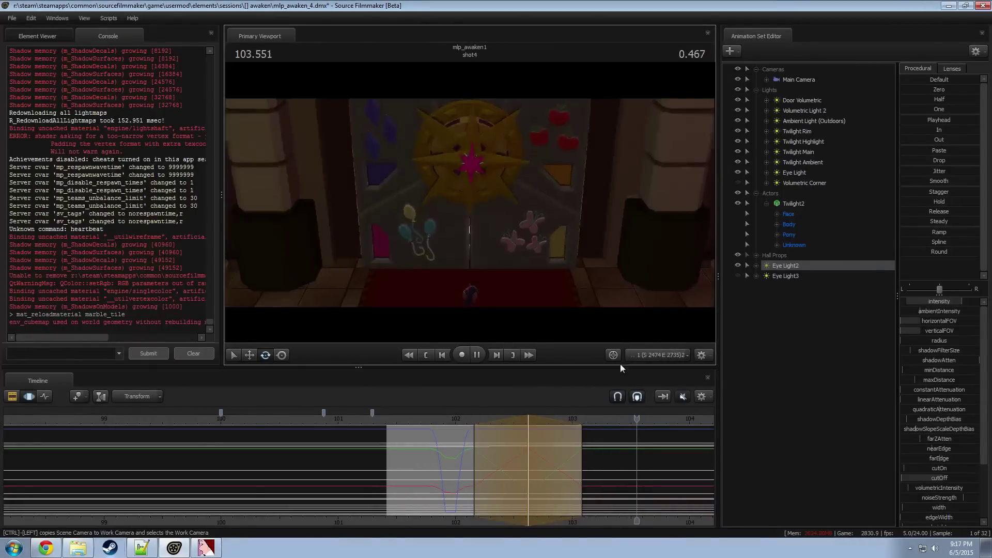
Step: Replay shot81 from different start points, also in the clip editor, to examine how the eye highlight moves after the blink
{"action": "key", "text": "space"}
{"action": "left_click", "coordinate": [455, 417]}
{"action": "key", "text": "space"}
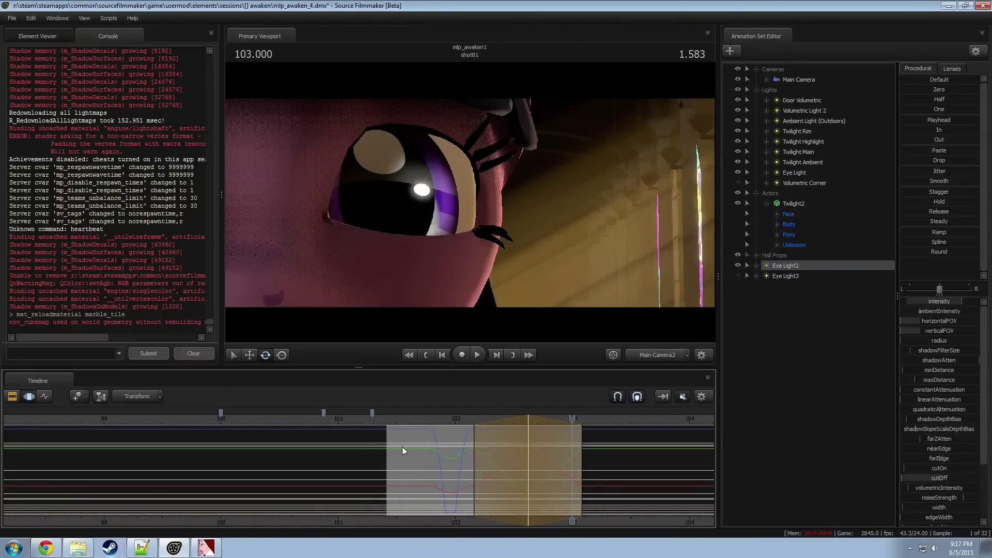
{"action": "left_click", "coordinate": [397, 420]}
{"action": "key", "text": "space"}
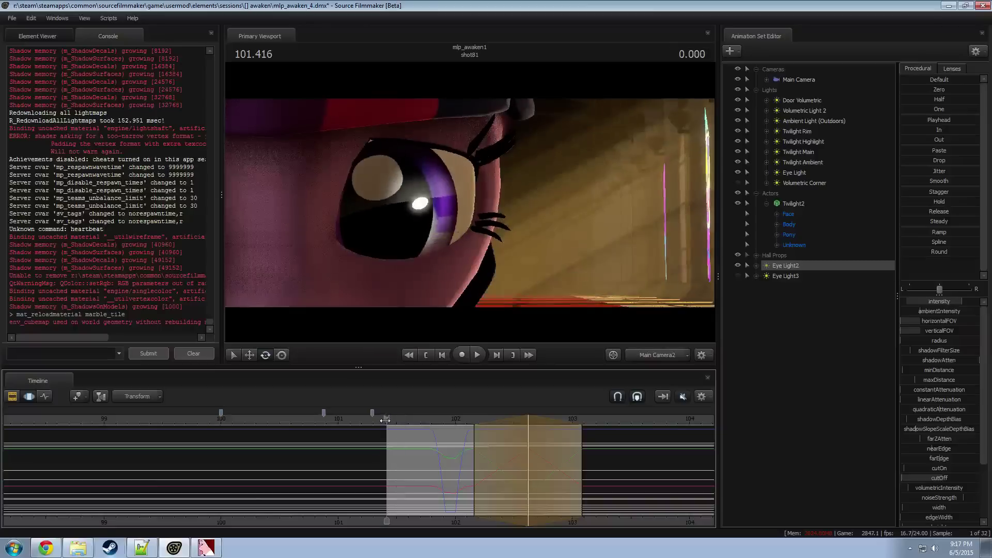
{"action": "key", "text": "F2"}
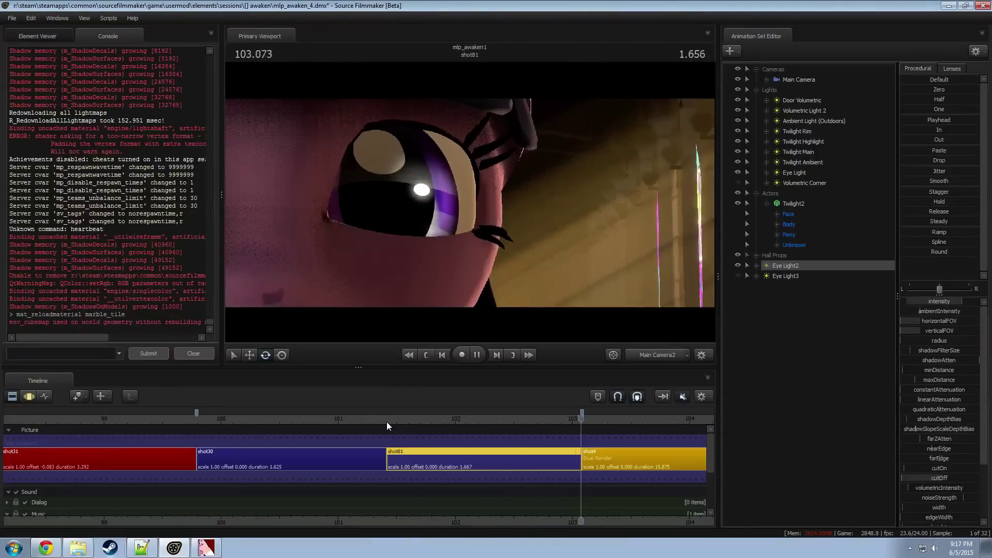
{"action": "key", "text": "space"}
{"action": "left_click", "coordinate": [393, 417]}
{"action": "key", "text": "space"}
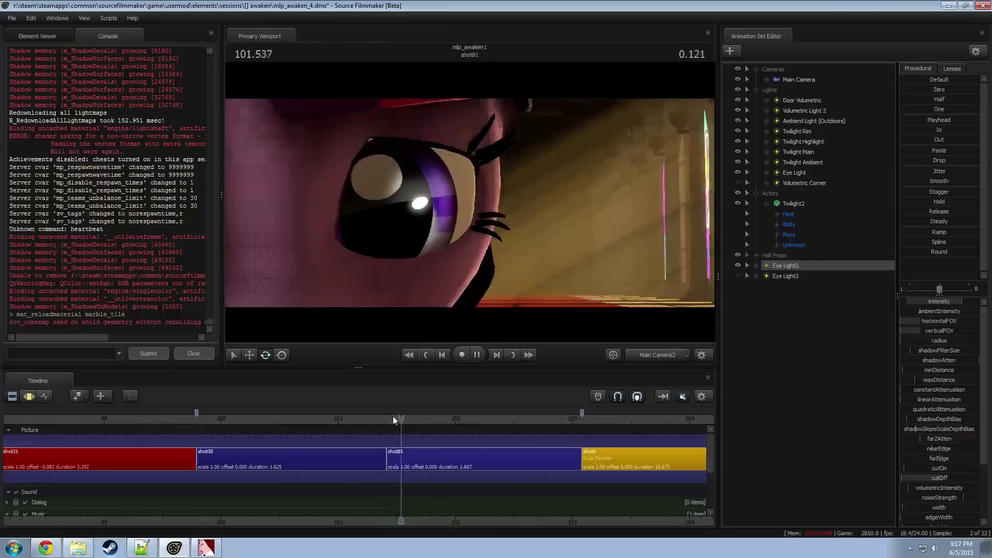
{"action": "key", "text": "space"}
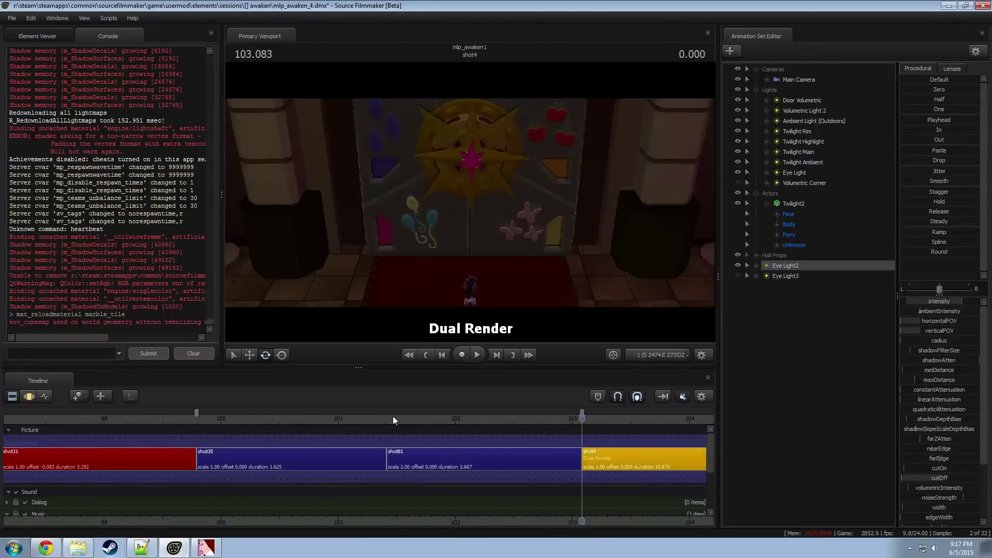
{"action": "left_click", "coordinate": [396, 417]}
{"action": "key", "text": "space"}
{"action": "key", "text": "space"}
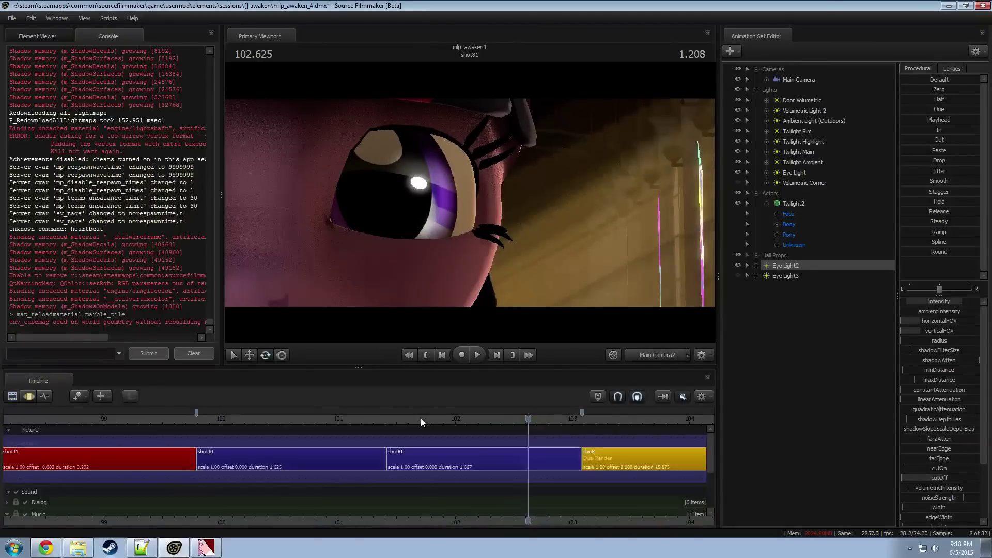
Step: Rotate Twilight2's LeftEar bone downward behind the eye across all of shot81 from the work camera, then return to the shot camera
{"action": "left_click_drag", "start_coordinate": [394, 419], "coordinate": [430, 419]}
{"action": "key", "text": "F3"}
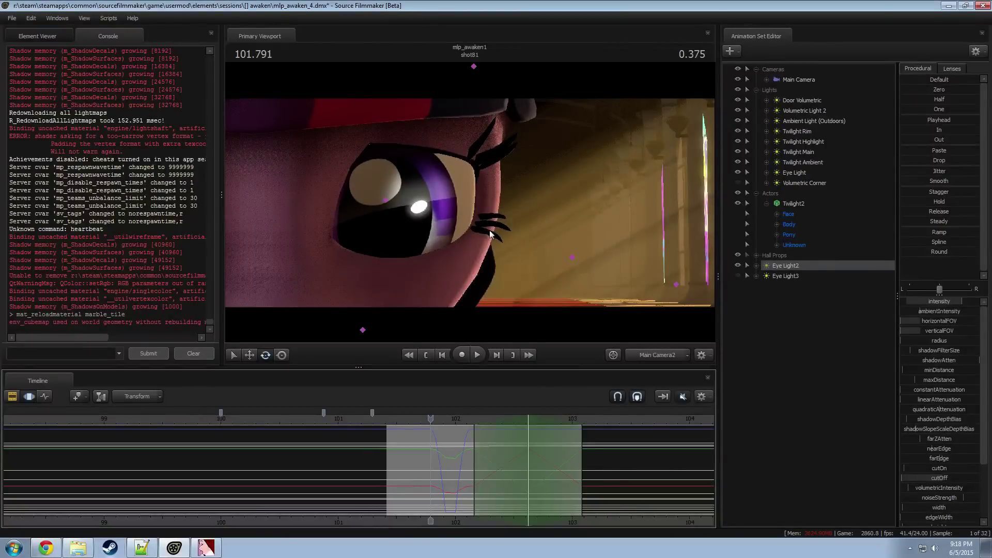
{"action": "left_click", "coordinate": [474, 66]}
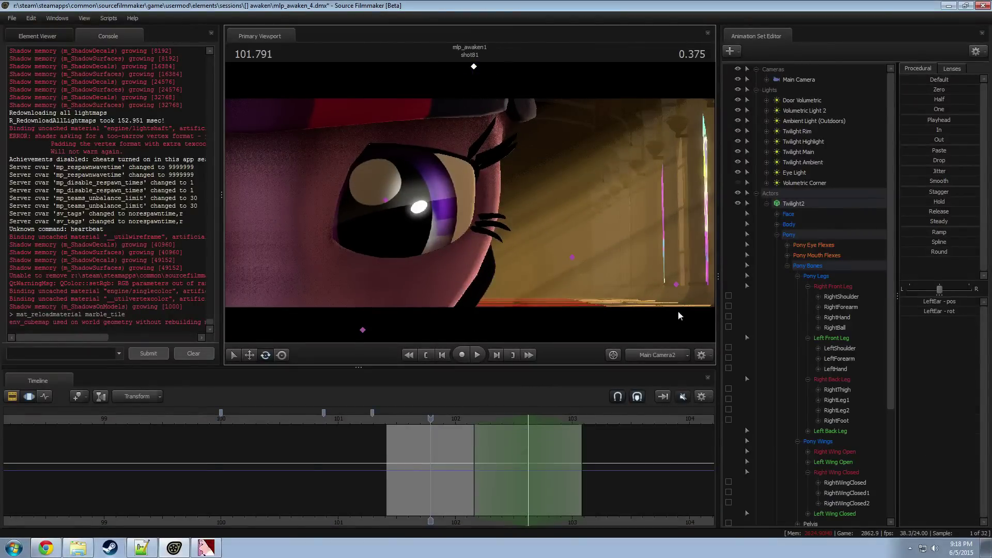
{"action": "left_click", "coordinate": [649, 356], "text": "ctrl"}
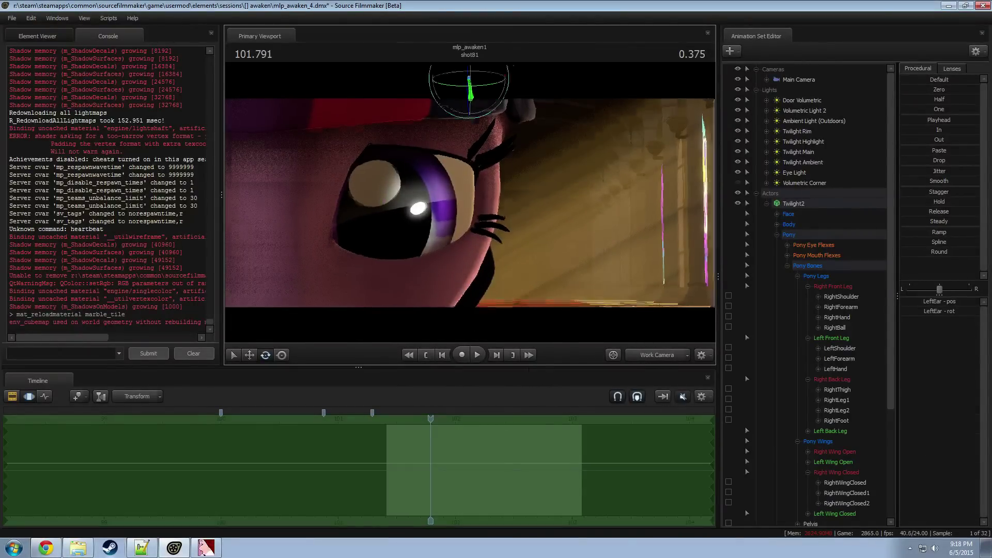
{"action": "key", "text": "f"}
{"action": "mouse_move", "coordinate": [483, 193]}
{"action": "left_mouse_down"}
{"action": "mouse_move", "coordinate": [448, 199]}
{"action": "mouse_move", "coordinate": [460, 163]}
{"action": "mouse_move", "coordinate": [475, 191]}
{"action": "left_mouse_up"}
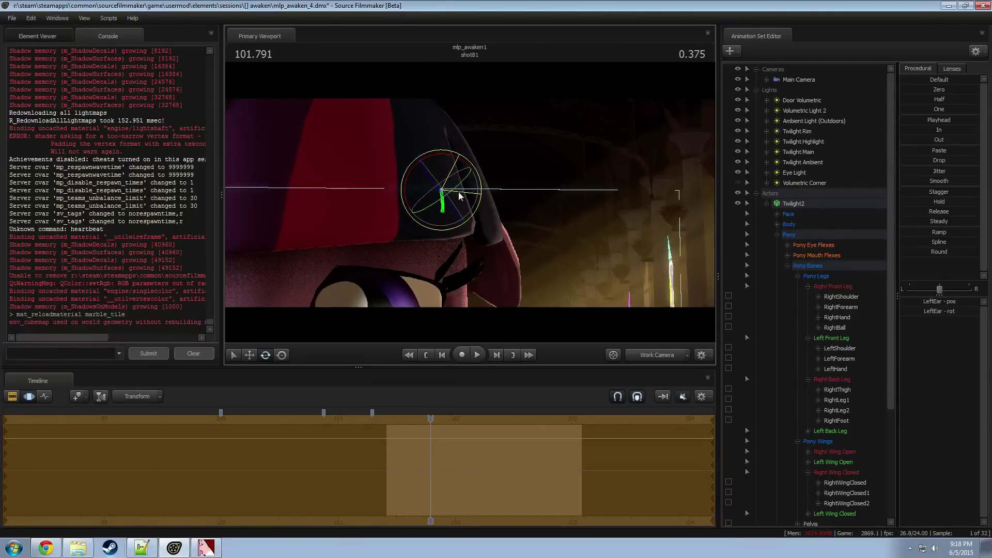
{"action": "left_click_drag", "start_coordinate": [558, 210], "coordinate": [562, 241]}
{"action": "left_click", "coordinate": [672, 358], "text": "ctrl"}
Step: Play back shot81, also in the clip editor, to examine the lowered ear before and after the blink
{"action": "key", "text": "space"}
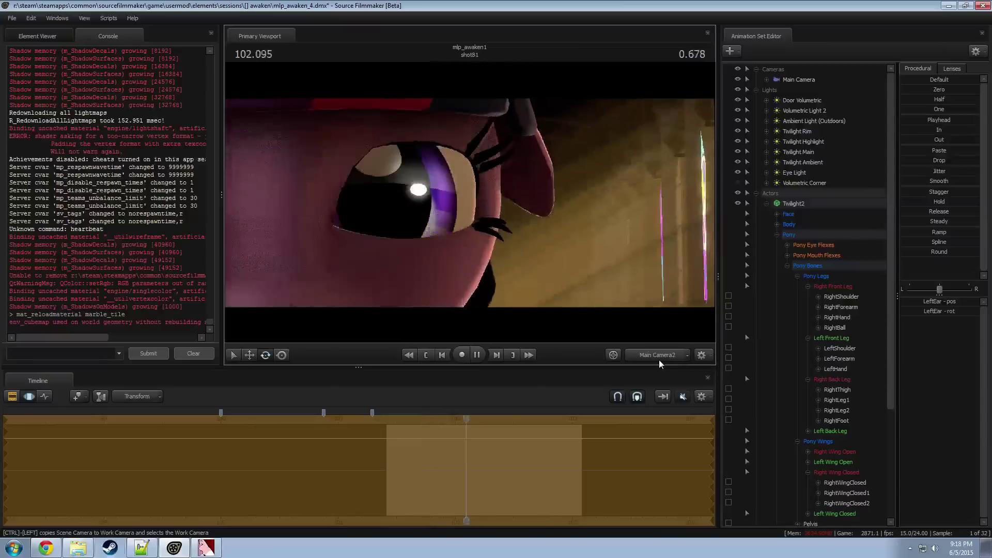
{"action": "key", "text": "space"}
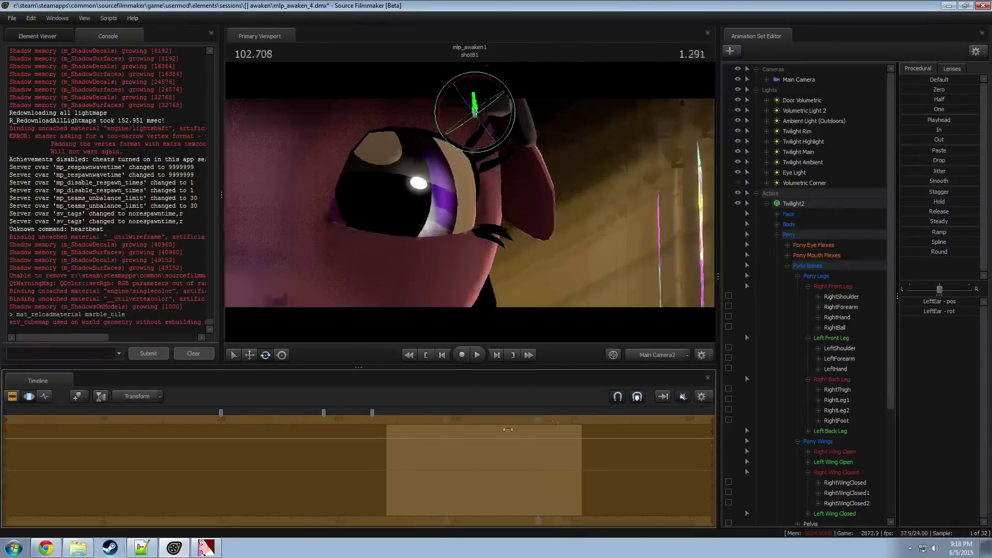
{"action": "key", "text": "space"}
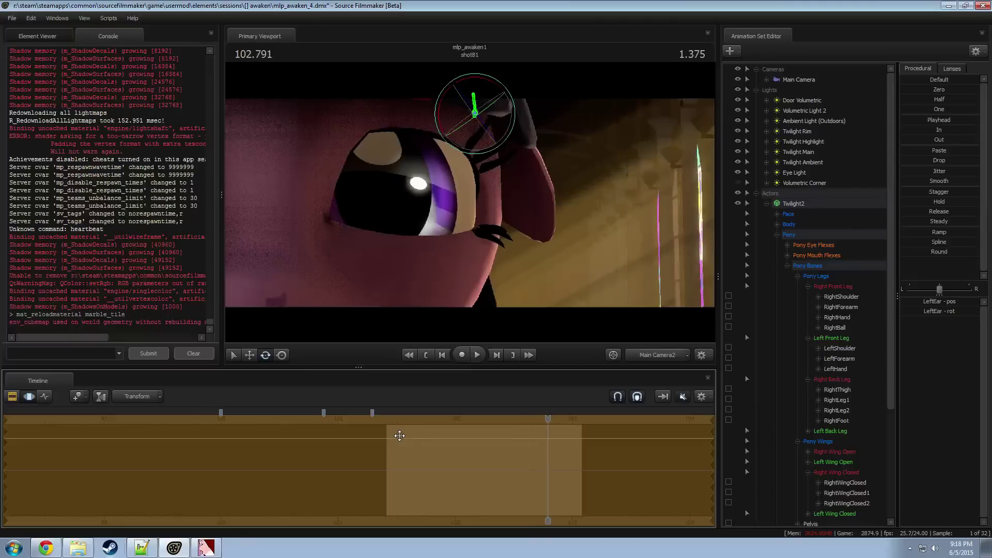
{"action": "key", "text": "F2"}
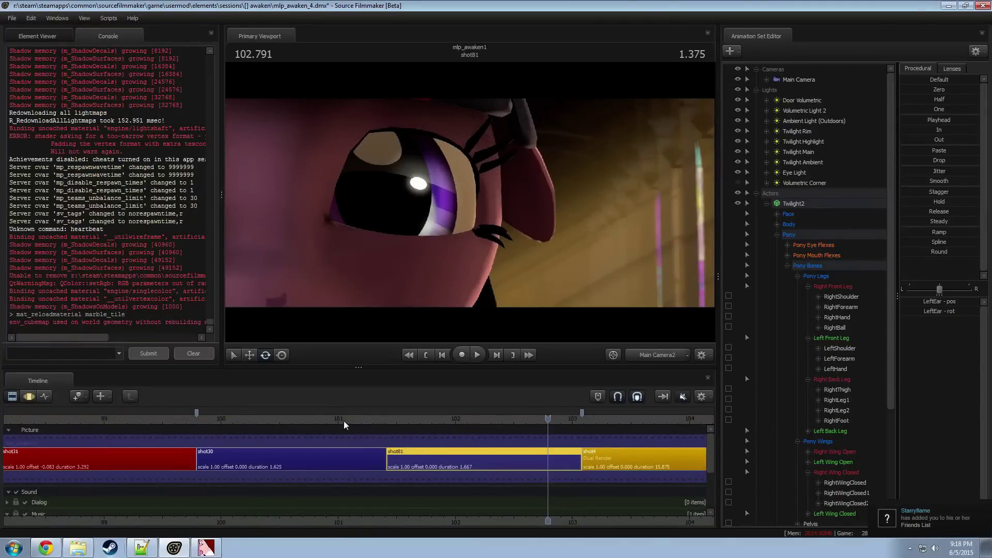
{"action": "left_click_drag", "start_coordinate": [382, 420], "coordinate": [403, 417]}
{"action": "key", "text": "space"}
{"action": "key", "text": "space"}
Step: Rotate the LeftEar slightly at 101.958 over a feathered time selection from about 101.6 to 102.3, then play back the blink
{"action": "key", "text": "F3"}
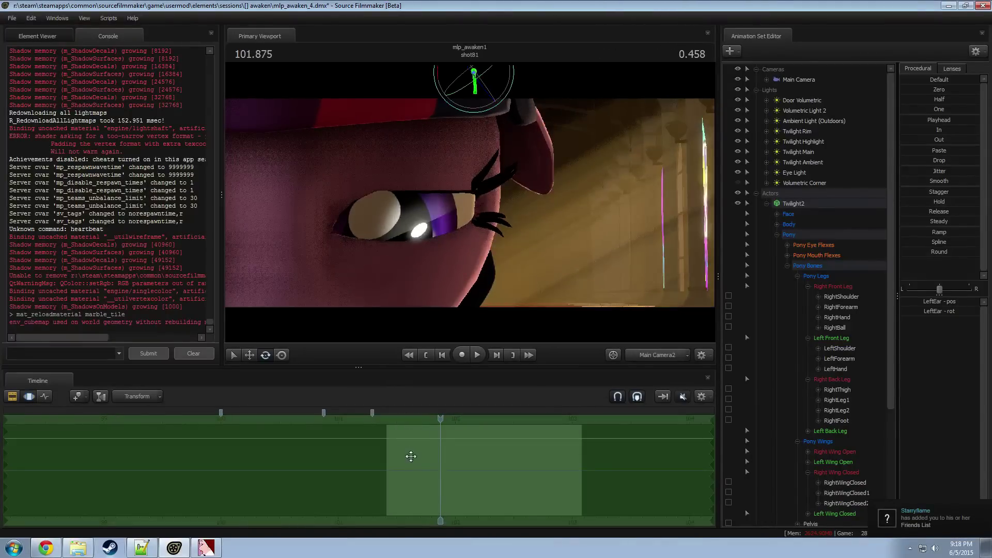
{"action": "left_click_drag", "start_coordinate": [381, 458], "coordinate": [450, 464]}
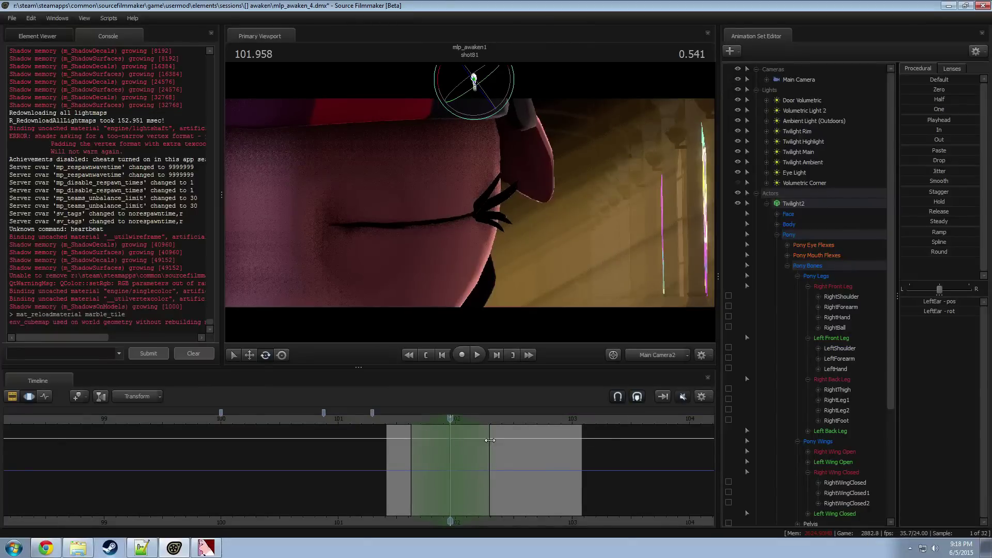
{"action": "left_click_drag", "start_coordinate": [488, 120], "coordinate": [487, 116]}
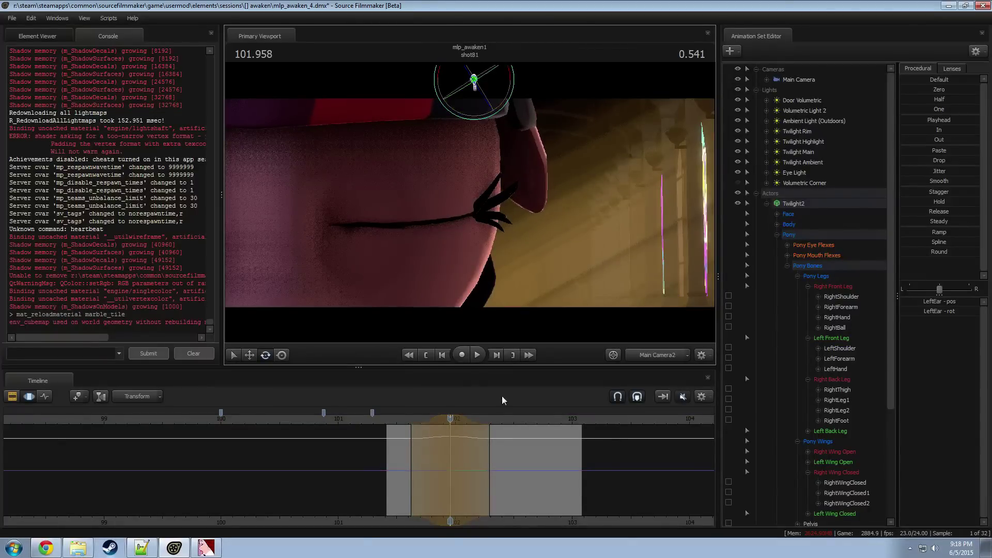
{"action": "key", "text": "space"}
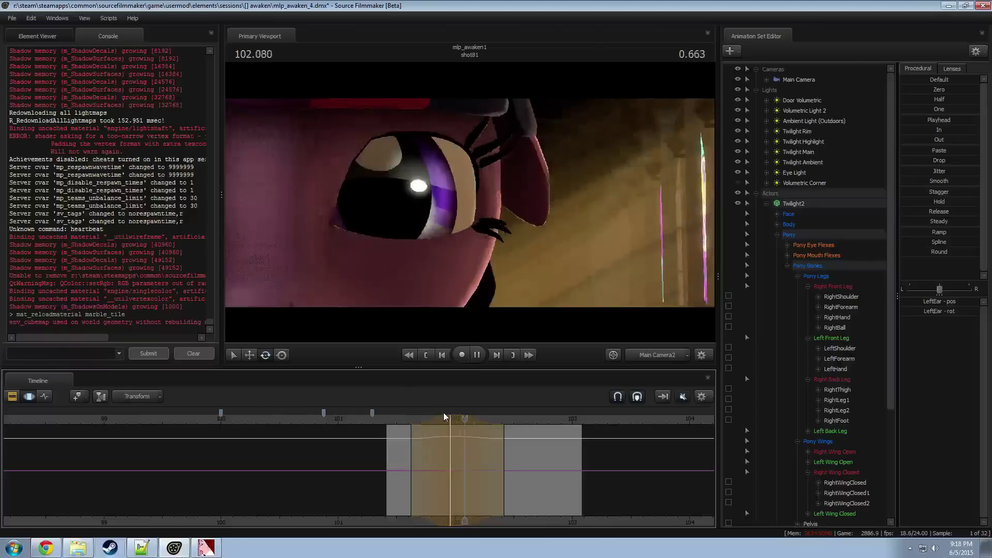
{"action": "key", "text": "space"}
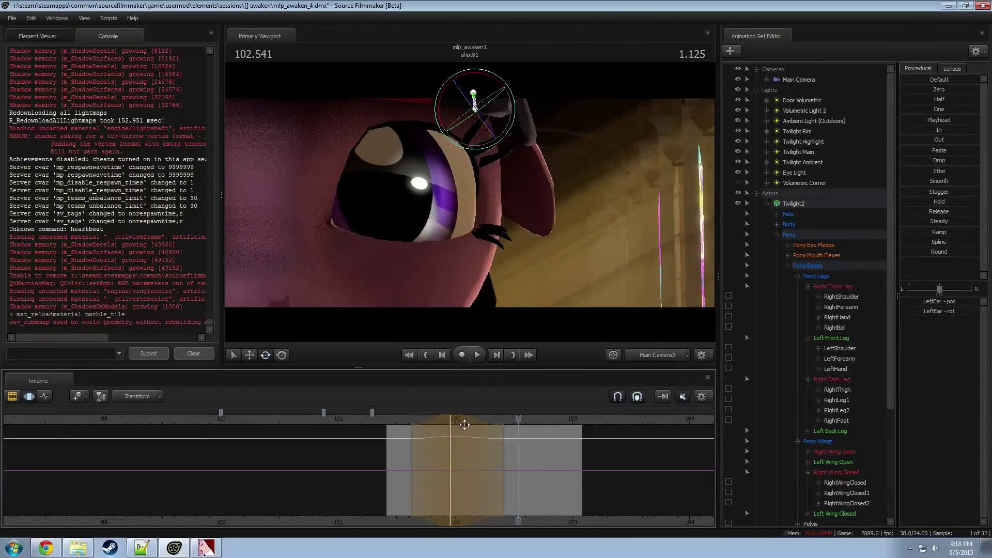
Step: Swing the LeftEar slightly outward at 102.5, with falloff from about 102.0 to the end of shot81, and replay the shot
{"action": "left_click_drag", "start_coordinate": [517, 442], "coordinate": [583, 460]}
{"action": "key", "text": "Escape"}
{"action": "scroll", "coordinate": [516, 452], "scroll_direction": "down", "scroll_amount": 5, "text": "shift"}
{"action": "scroll", "coordinate": [538, 457], "scroll_direction": "down", "scroll_amount": 1}
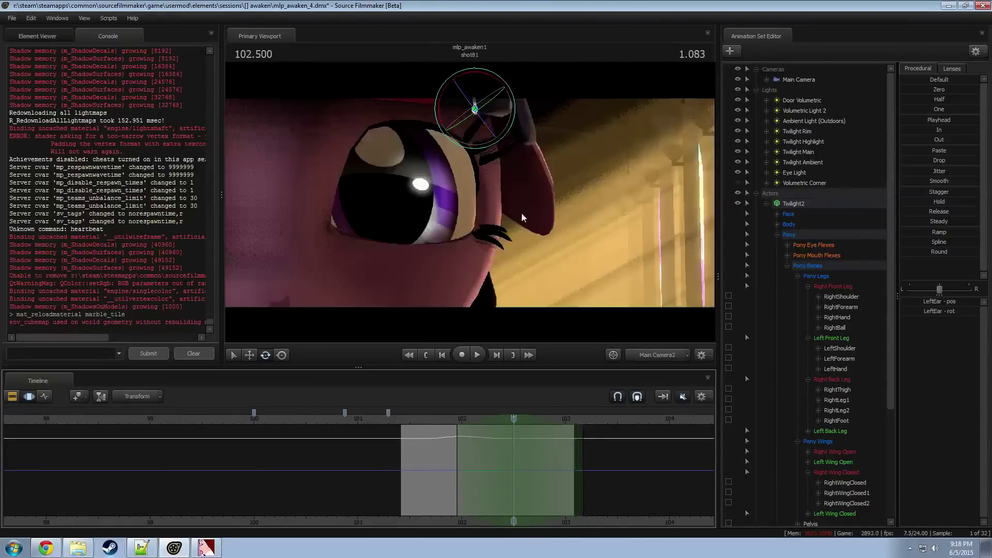
{"action": "left_click_drag", "start_coordinate": [476, 147], "coordinate": [482, 146]}
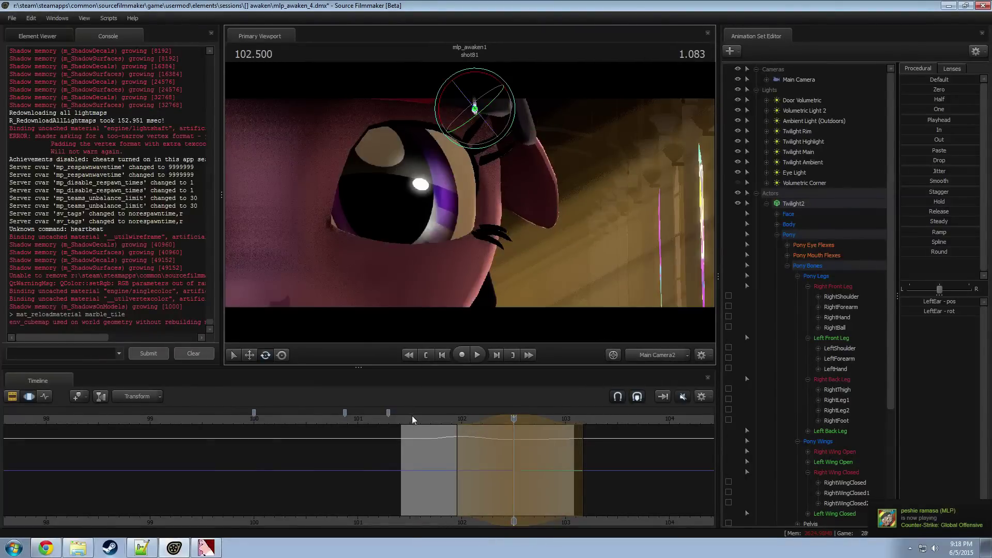
{"action": "left_click", "coordinate": [414, 418]}
{"action": "key", "text": "space"}
{"action": "key", "text": "space"}
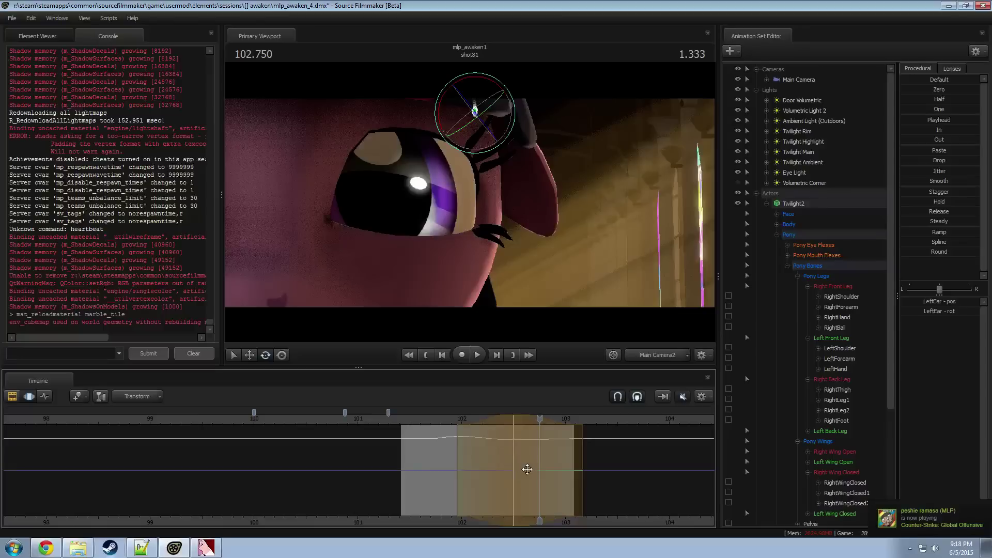
Step: Extend the ear adjustment's falloff past the end of shot81 to about 104 and replay from the blink
{"action": "left_click_drag", "start_coordinate": [574, 466], "coordinate": [669, 467]}
{"action": "left_click", "coordinate": [450, 419]}
{"action": "key", "text": "space"}
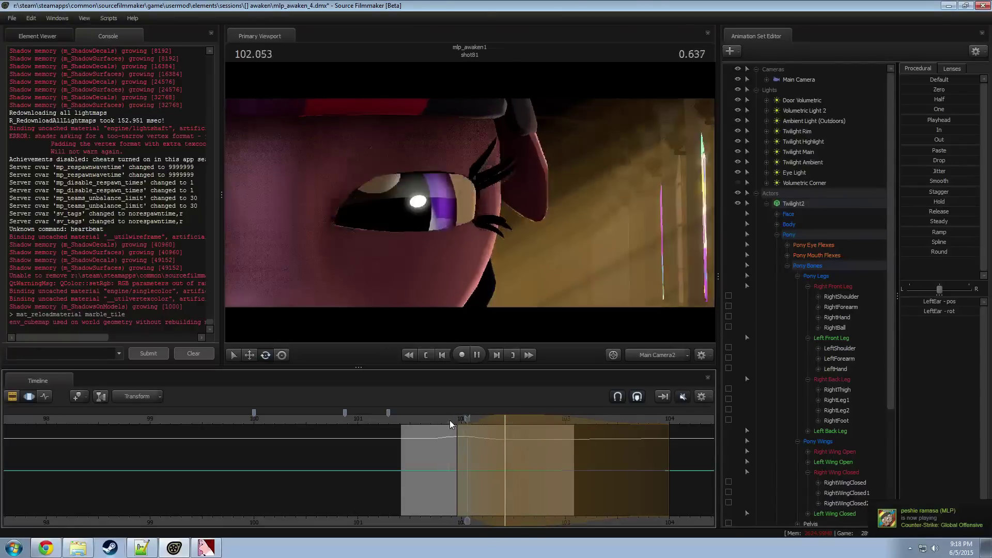
{"action": "key", "text": "space"}
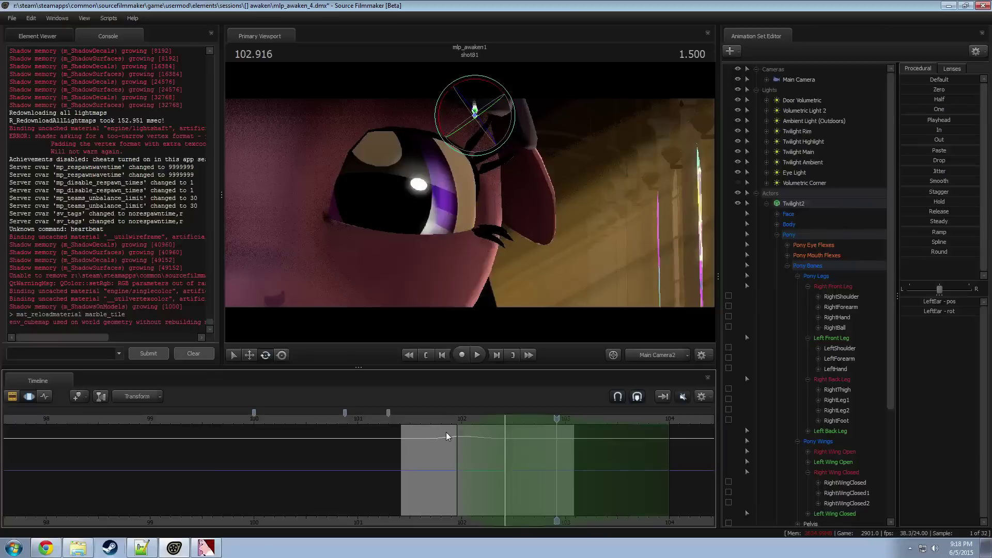
Step: Rework the LeftEar rotation at 102.416 over a feathered time selection from about 101.8 to 103.0 and play it back
{"action": "key", "text": "shift"}
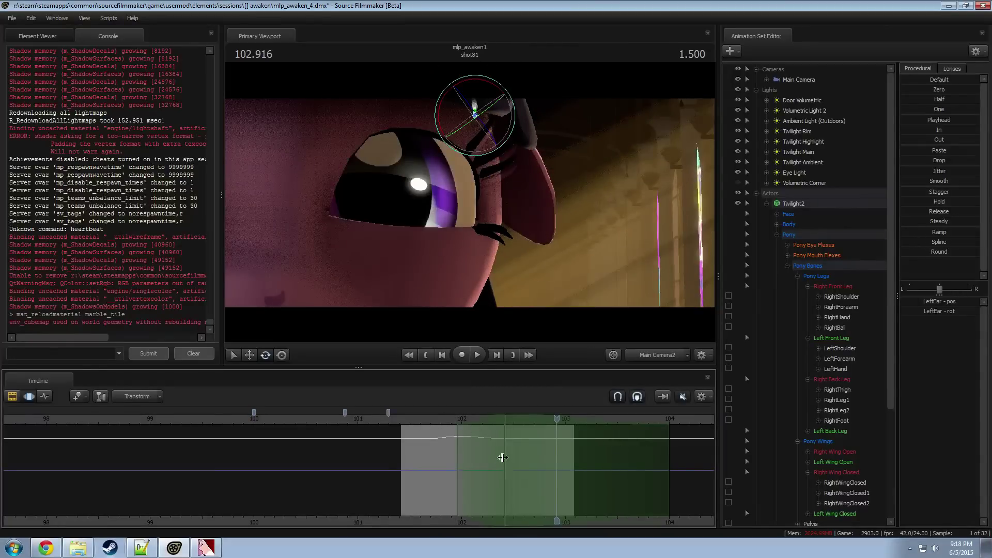
{"action": "scroll", "coordinate": [503, 457], "scroll_direction": "up", "scroll_amount": 5}
{"action": "key", "text": "space"}
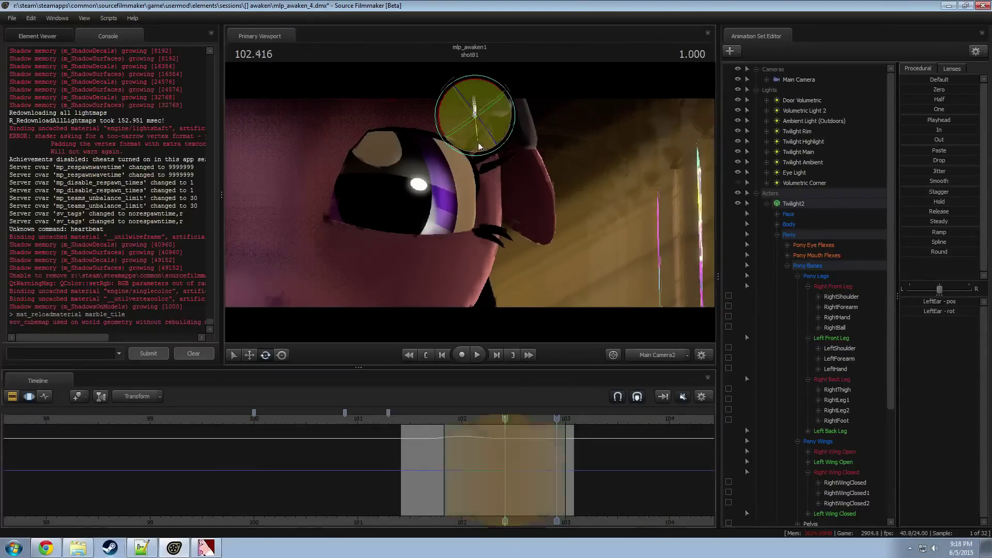
{"action": "key", "text": "space"}
{"action": "left_click_drag", "start_coordinate": [433, 421], "coordinate": [504, 429]}
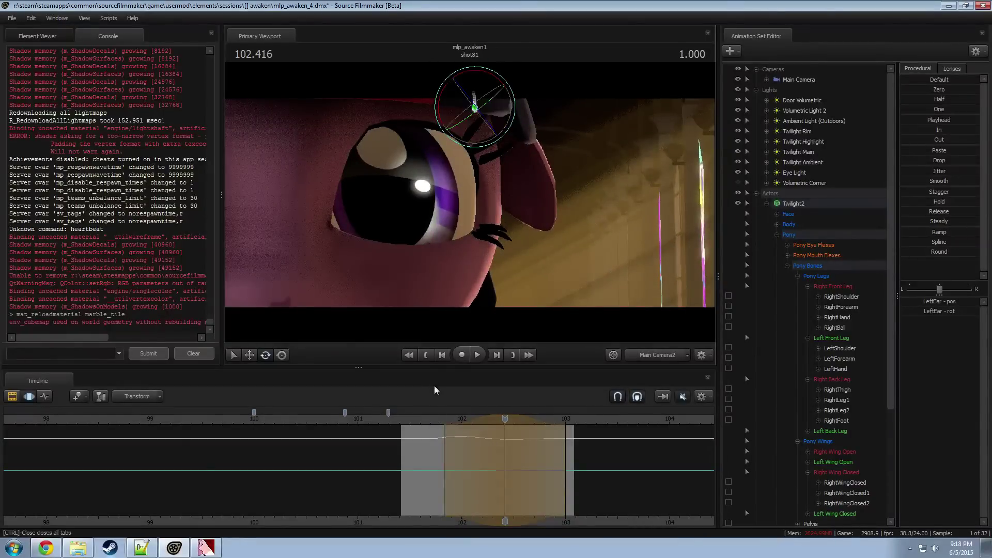
{"action": "key", "text": "space"}
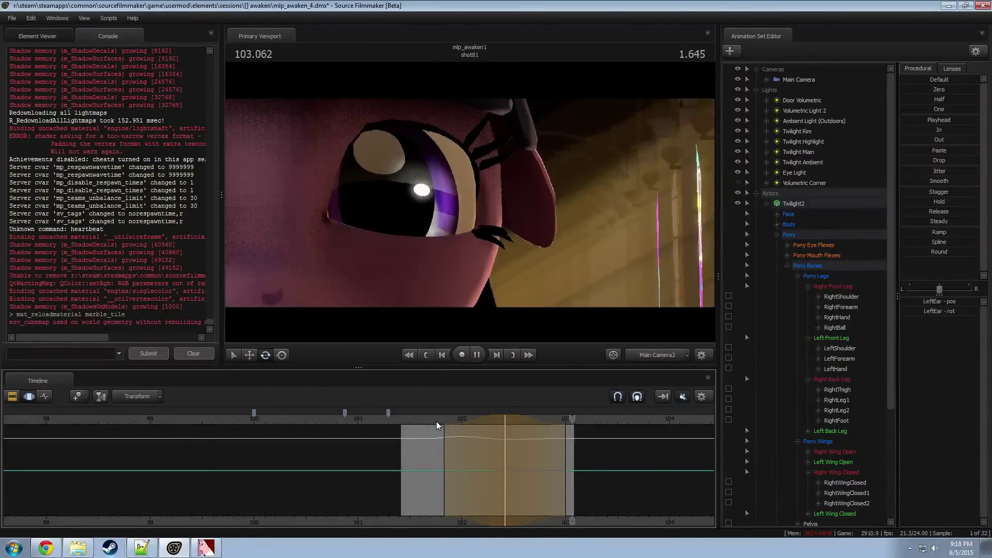
{"action": "key", "text": "space"}
Step: Rotate the LeftEar slightly at 102.958 with falloff from about 102.3 to 103.6, replaying and refining the end of the ear motion
{"action": "key", "text": "shift"}
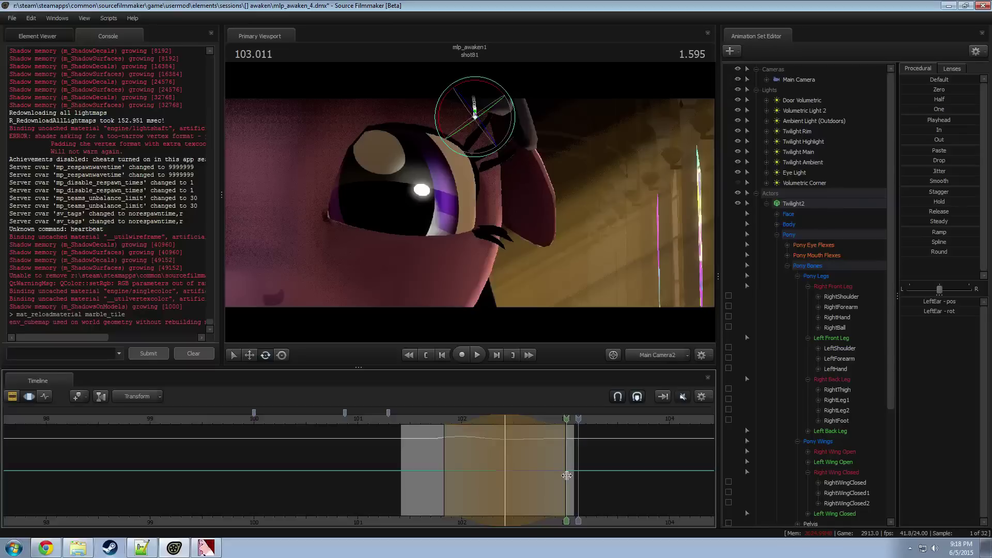
{"action": "mouse_move", "coordinate": [567, 474]}
{"action": "left_mouse_down"}
{"action": "mouse_move", "coordinate": [476, 473]}
{"action": "mouse_move", "coordinate": [561, 473]}
{"action": "left_mouse_up"}
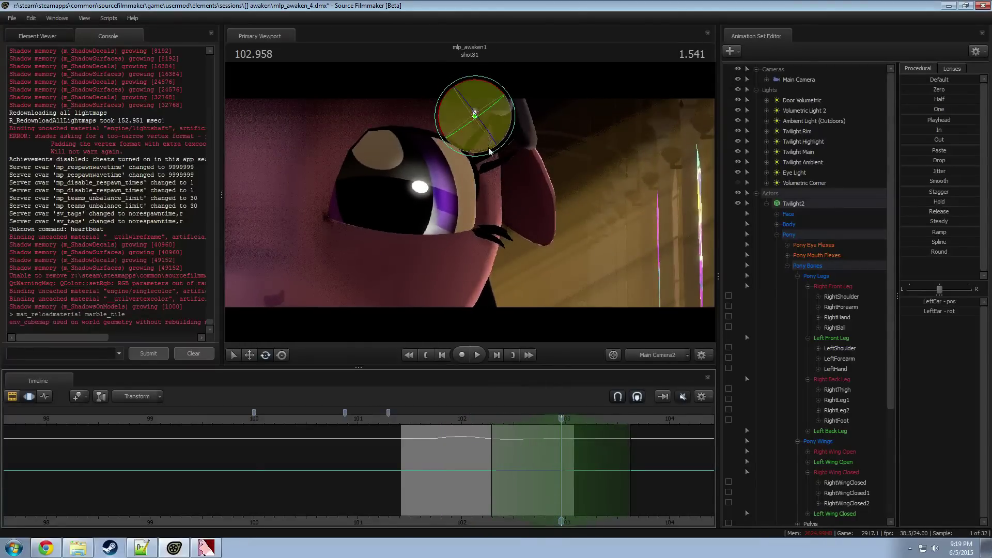
{"action": "left_click_drag", "start_coordinate": [485, 136], "coordinate": [484, 136]}
{"action": "key", "text": "space"}
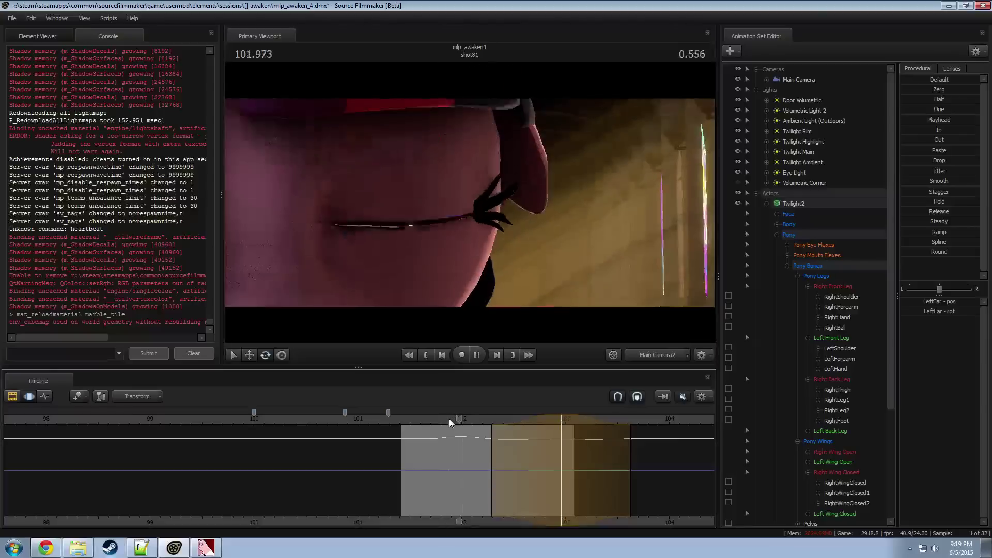
{"action": "key", "text": "space"}
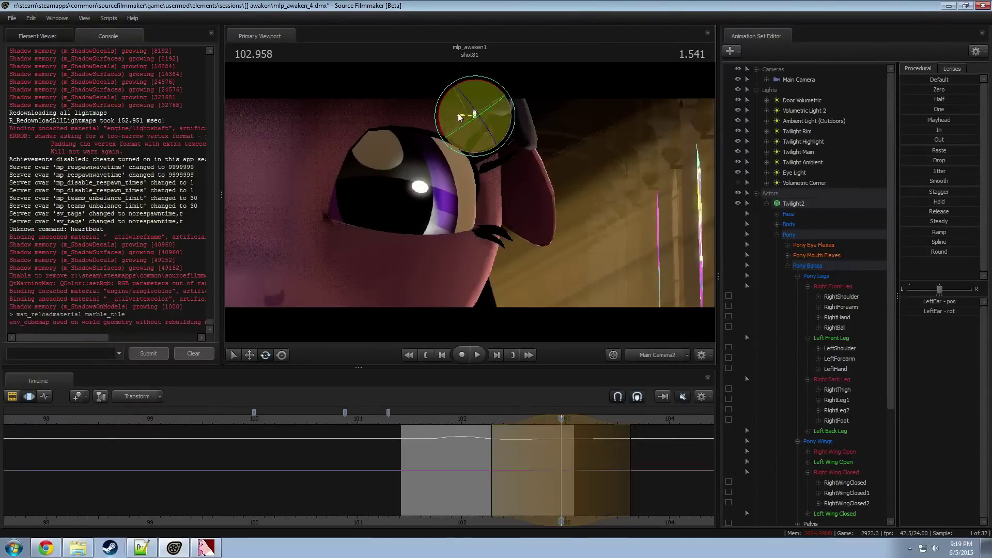
{"action": "left_click", "coordinate": [475, 418]}
{"action": "key", "text": "space"}
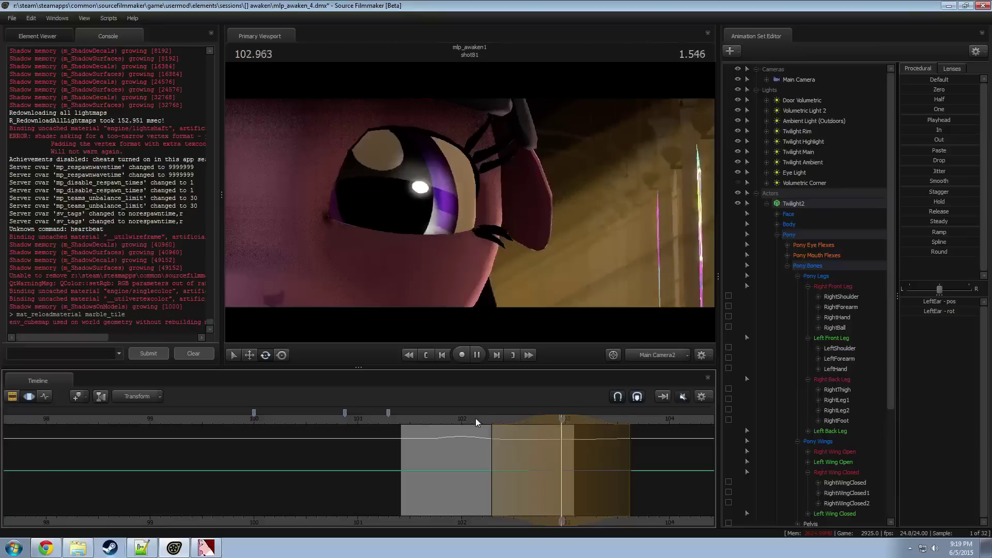
{"action": "key", "text": "space"}
Step: Replay shot30 into shot81 in the clip editor and inspect Twilight's pose in shot30 through the work camera
{"action": "key", "text": "F2"}
{"action": "left_click_drag", "start_coordinate": [384, 419], "coordinate": [281, 419]}
{"action": "key", "text": "space"}
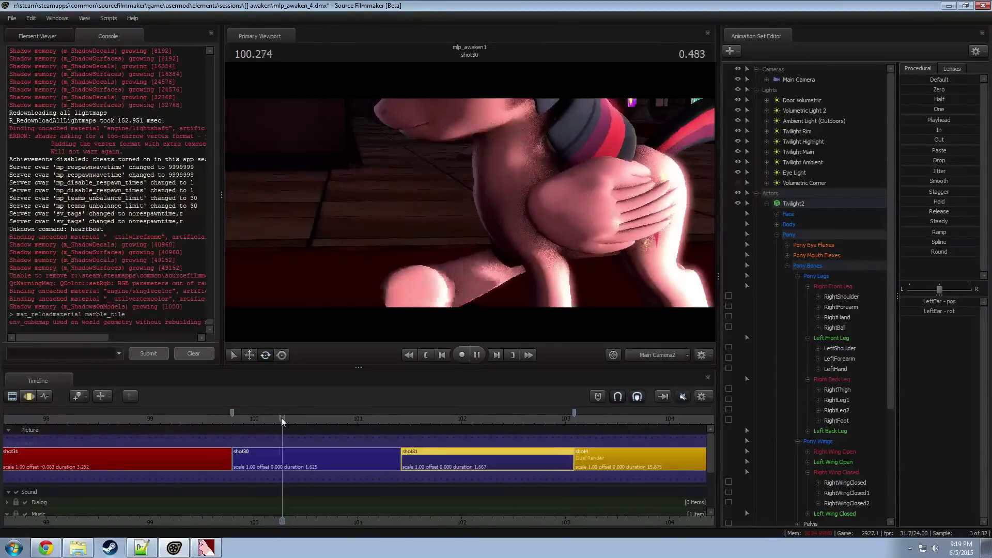
{"action": "key", "text": "space"}
{"action": "left_click", "coordinate": [308, 450]}
{"action": "left_click", "coordinate": [665, 356]}
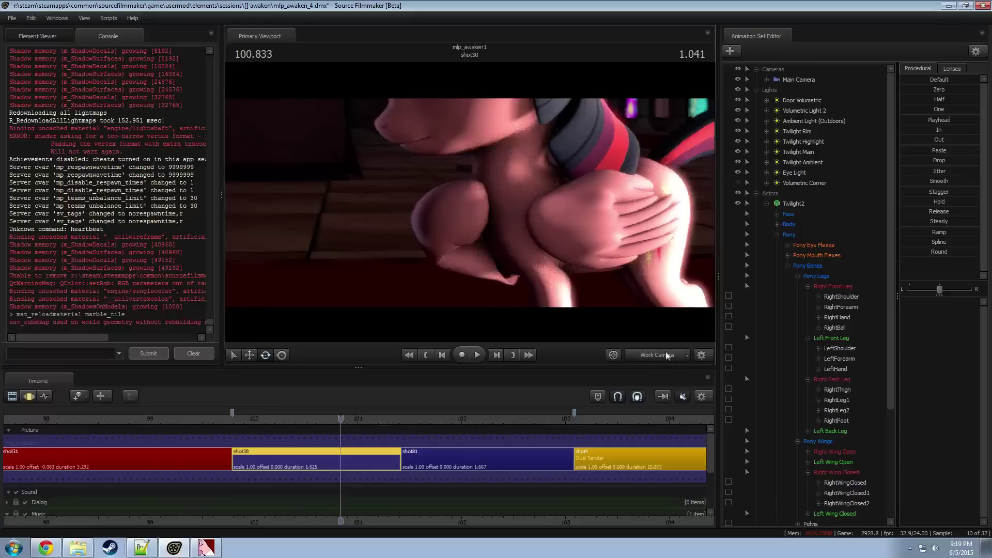
{"action": "left_click_drag", "start_coordinate": [638, 216], "coordinate": [636, 150]}
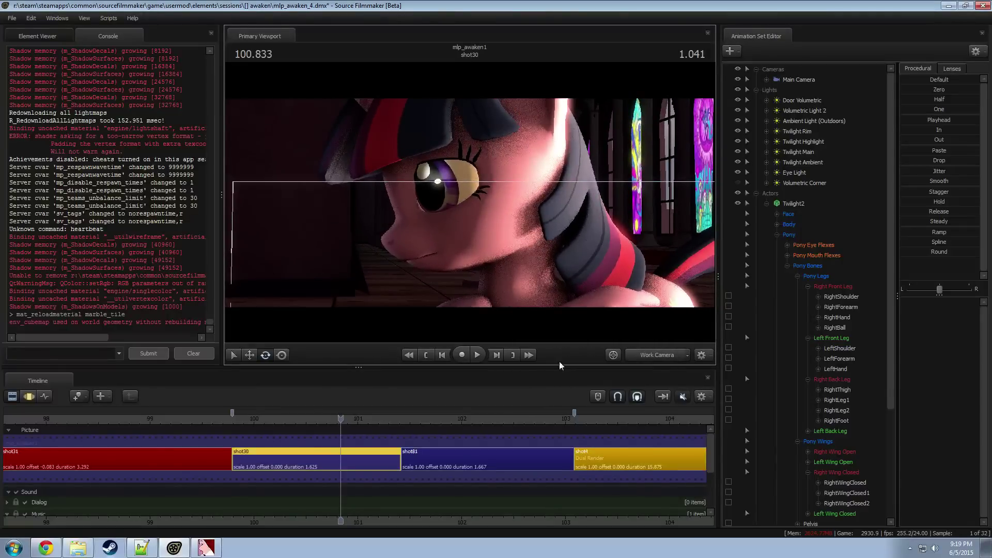
{"action": "key", "text": "space"}
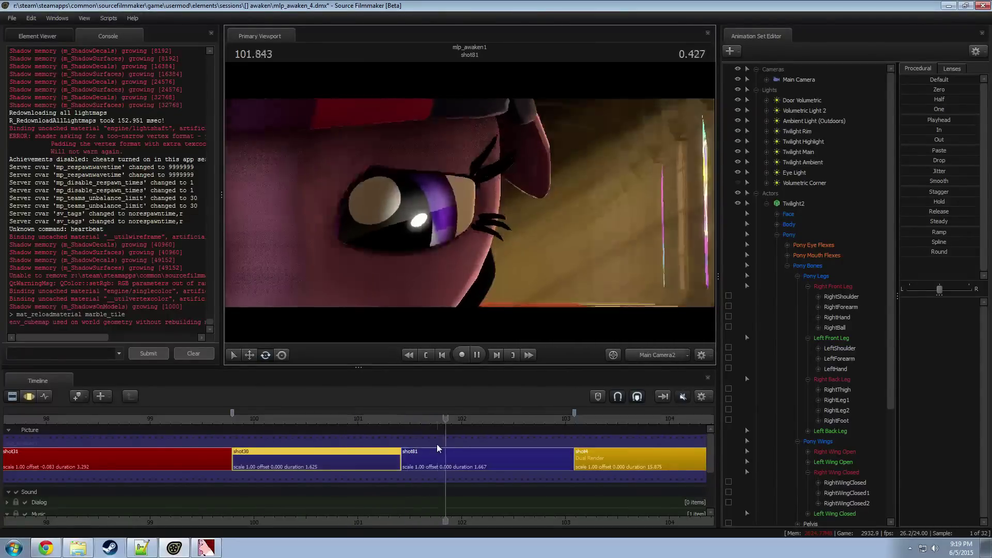
{"action": "key", "text": "space"}
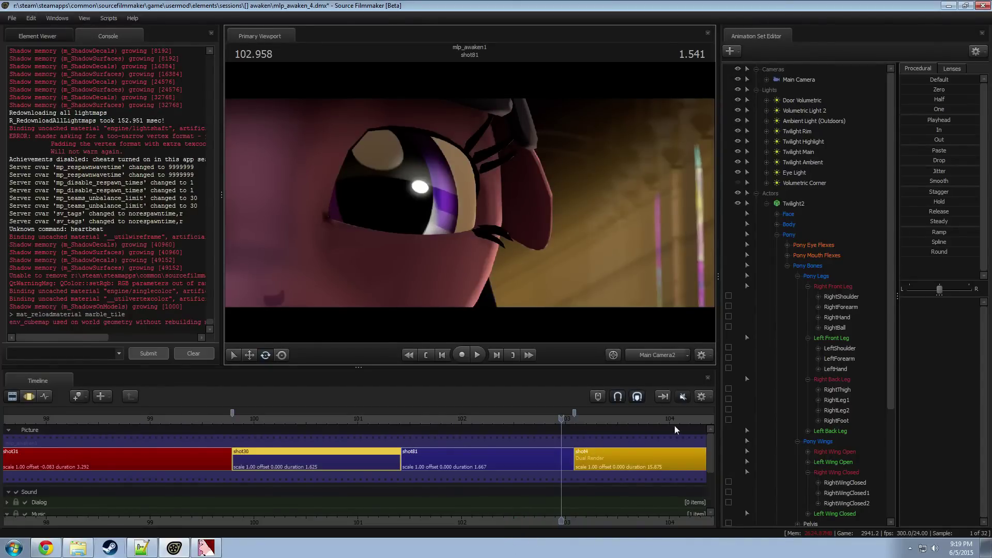
{"action": "key", "text": "space"}
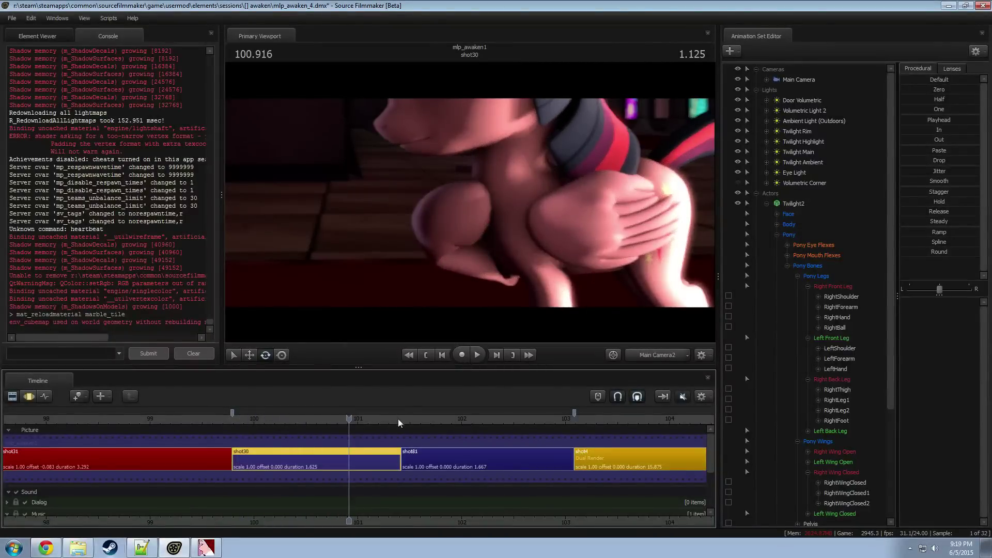
Step: Adjust the Main Camera's focal distance and aperture in shot30 and compare the rendered focus in the clip editor
{"action": "left_click", "coordinate": [798, 79]}
{"action": "key", "text": "F3"}
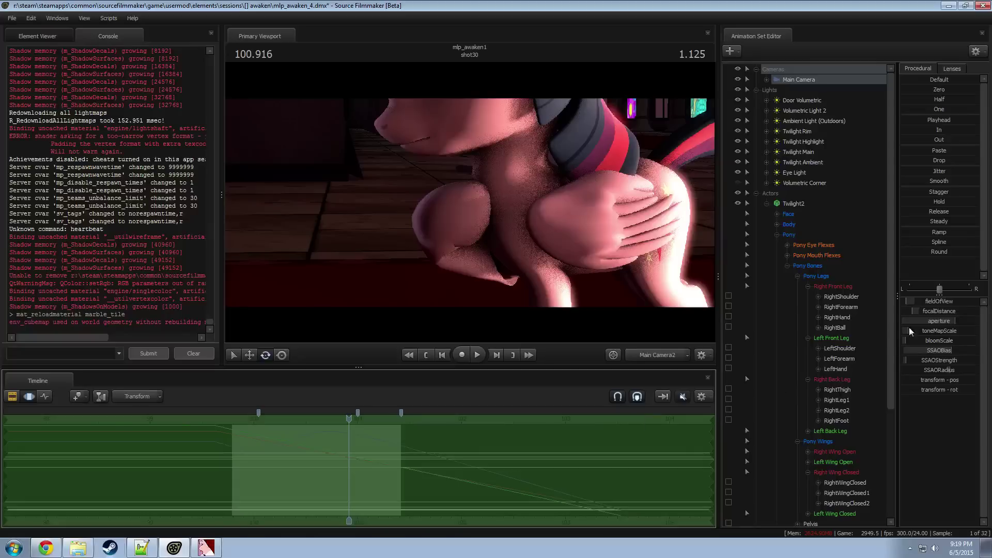
{"action": "left_click_drag", "start_coordinate": [950, 314], "coordinate": [962, 318]}
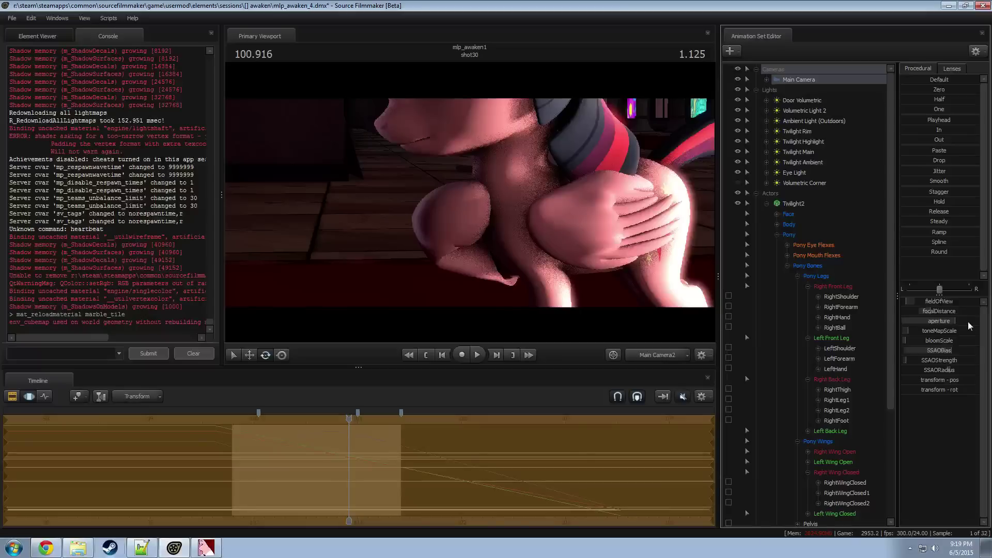
{"action": "key", "text": "F2"}
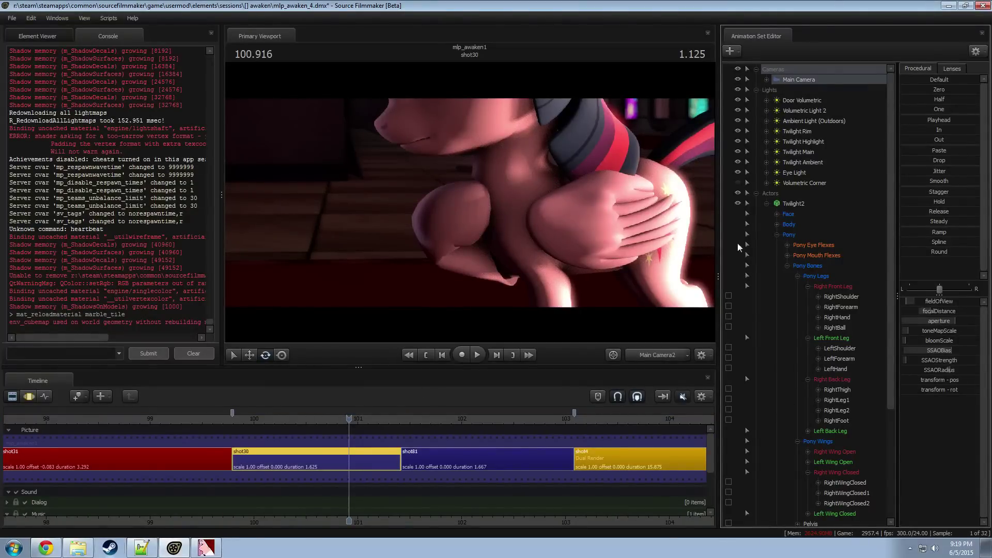
{"action": "key", "text": "F3"}
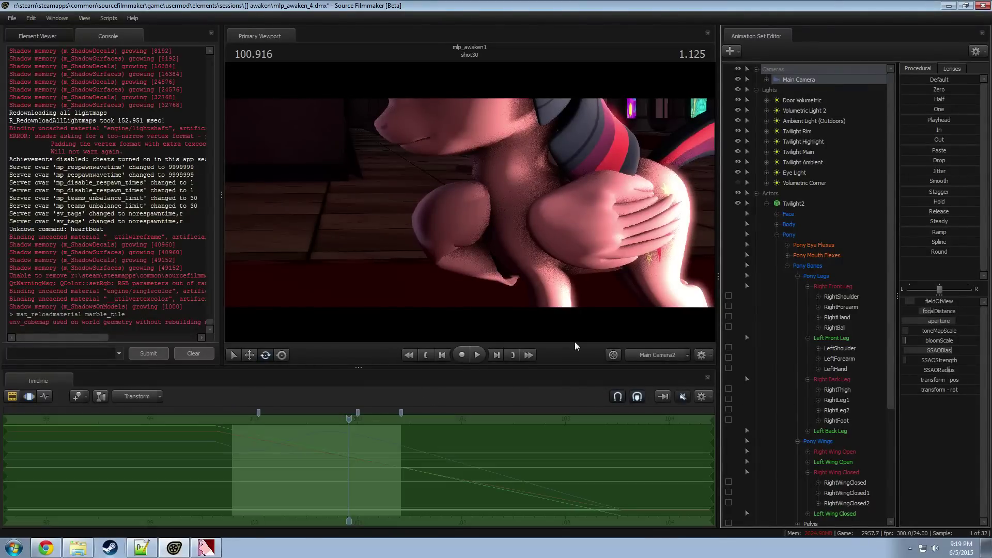
Step: Show the shot camera in a secondary viewport and re-aim the Twilight Main light by looking through it
{"action": "left_click", "coordinate": [756, 194]}
{"action": "left_click", "coordinate": [808, 153]}
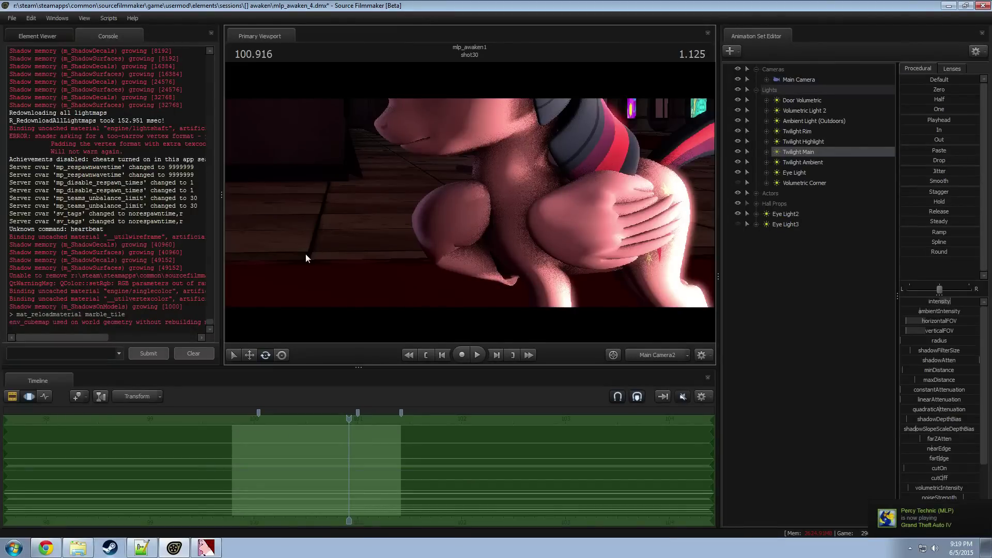
{"action": "key", "text": "F10"}
{"action": "left_click", "coordinate": [619, 212]}
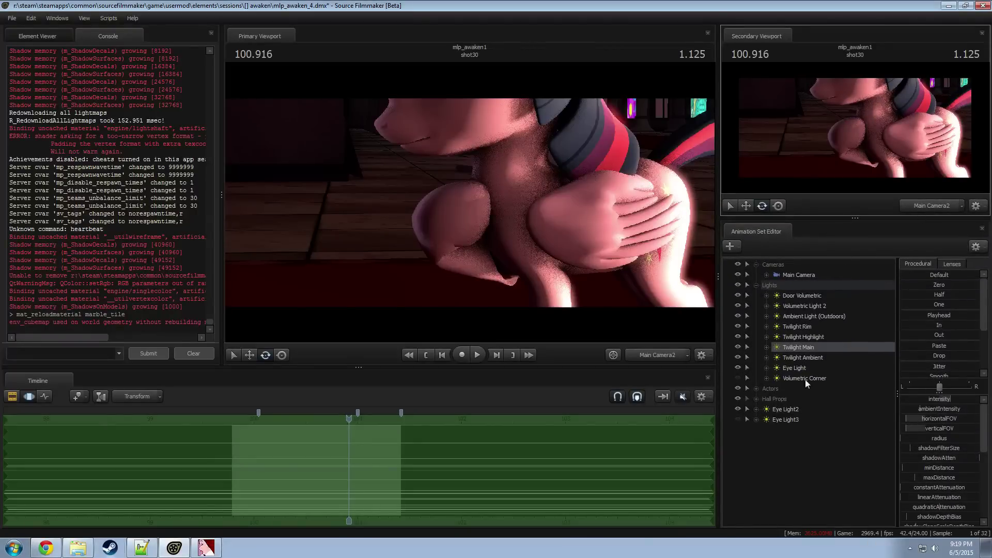
{"action": "left_click_drag", "start_coordinate": [810, 350], "coordinate": [470, 206]}
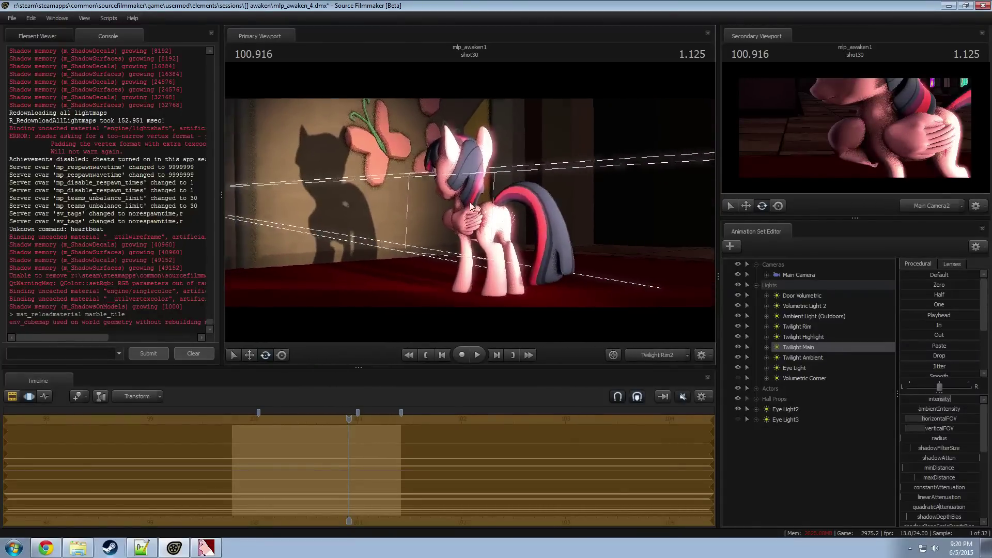
Step: Look through the Twilight Rim light and reposition it farther back behind Twilight
{"action": "double_click", "coordinate": [803, 327]}
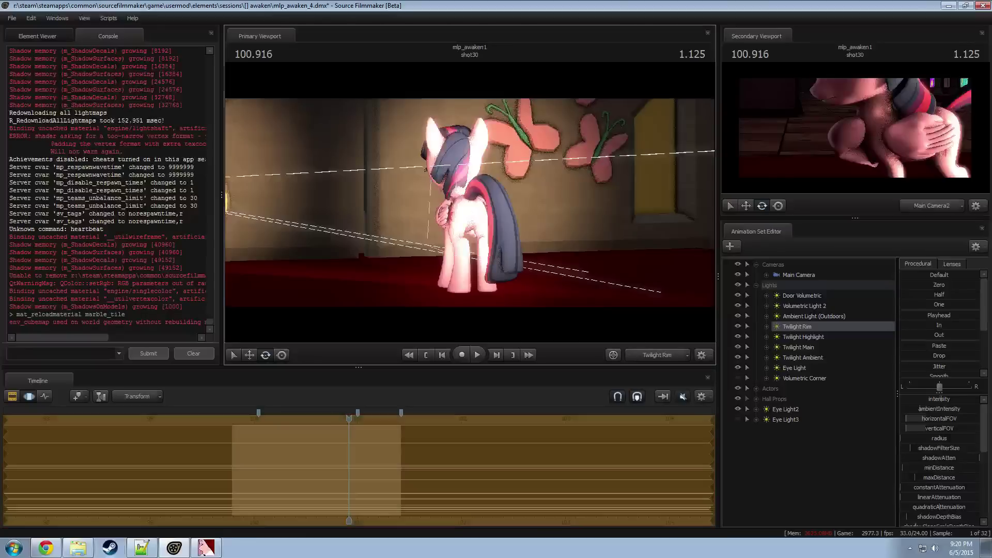
{"action": "left_click_drag", "start_coordinate": [470, 203], "coordinate": [418, 191]}
{"action": "key", "text": "s"}
{"action": "key", "text": "s"}
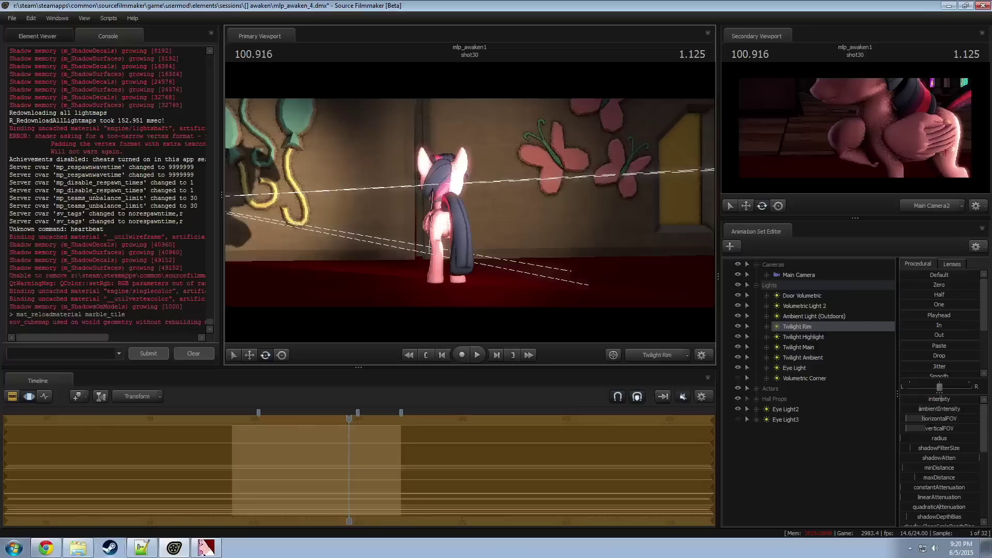
Step: Look through the Twilight Highlight light and move it around to Twilight's front side
{"action": "left_click", "coordinate": [808, 337]}
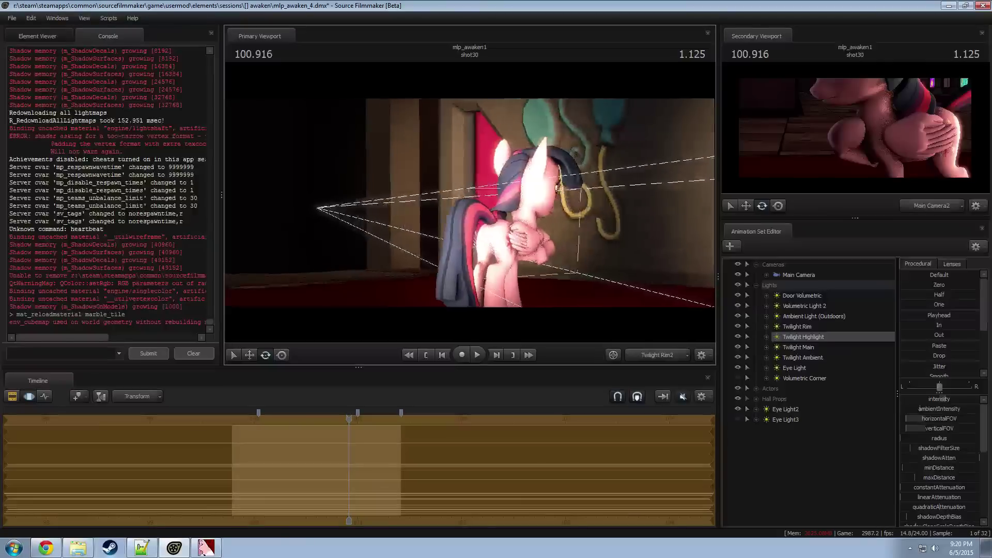
{"action": "key", "text": "d"}
{"action": "left_click_drag", "start_coordinate": [470, 203], "coordinate": [281, 202]}
{"action": "key", "text": "d"}
{"action": "key", "text": "d"}
{"action": "key", "text": "d"}
{"action": "key", "text": "d"}
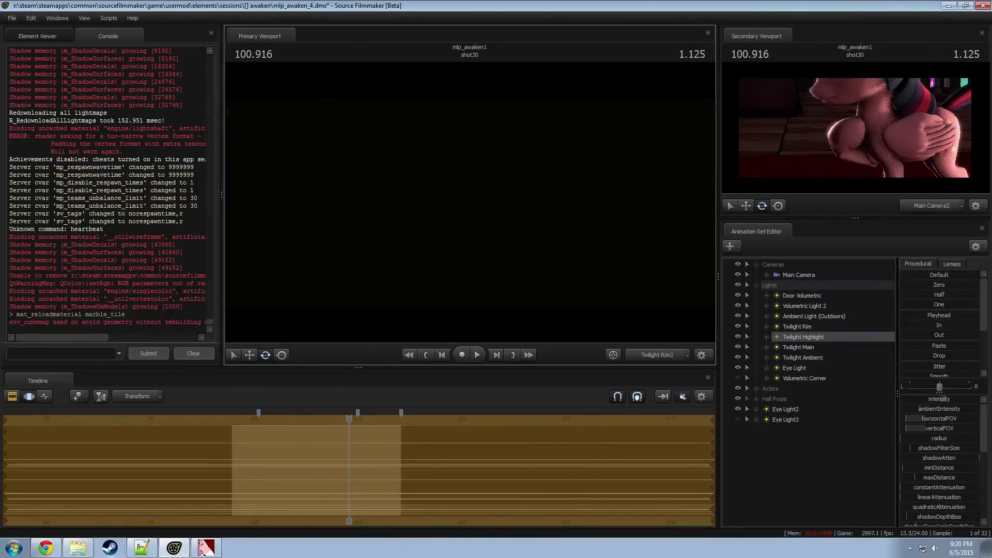
Step: Lower the Twilight Highlight light's intensity and toggle its visibility to compare its effect on the shot
{"action": "key", "text": "F3"}
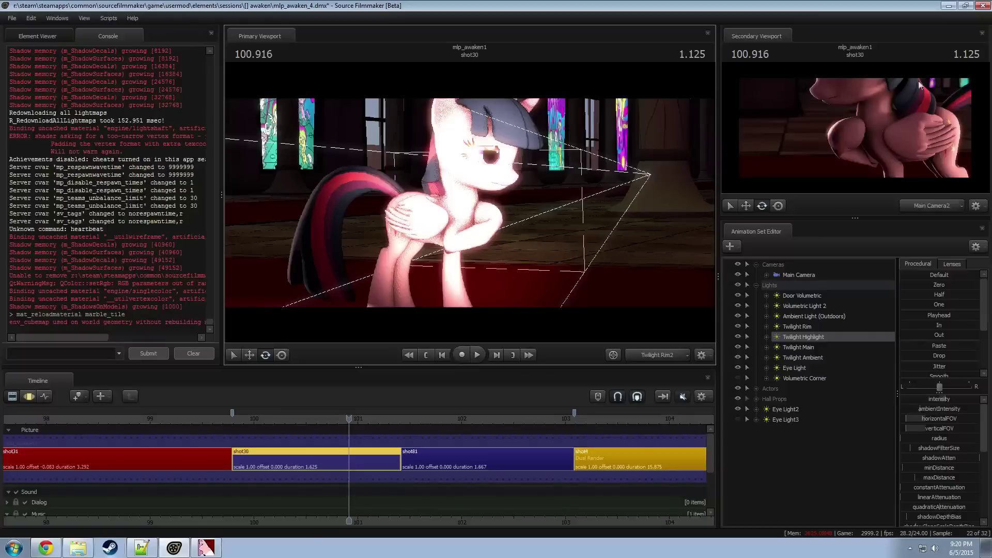
{"action": "key", "text": "F4"}
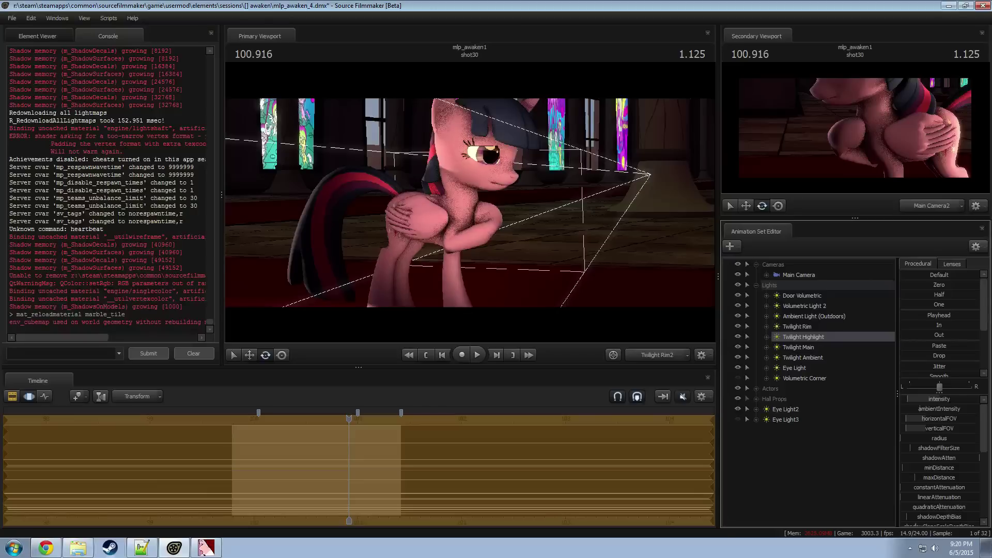
{"action": "key", "text": "F3"}
{"action": "key", "text": "F4"}
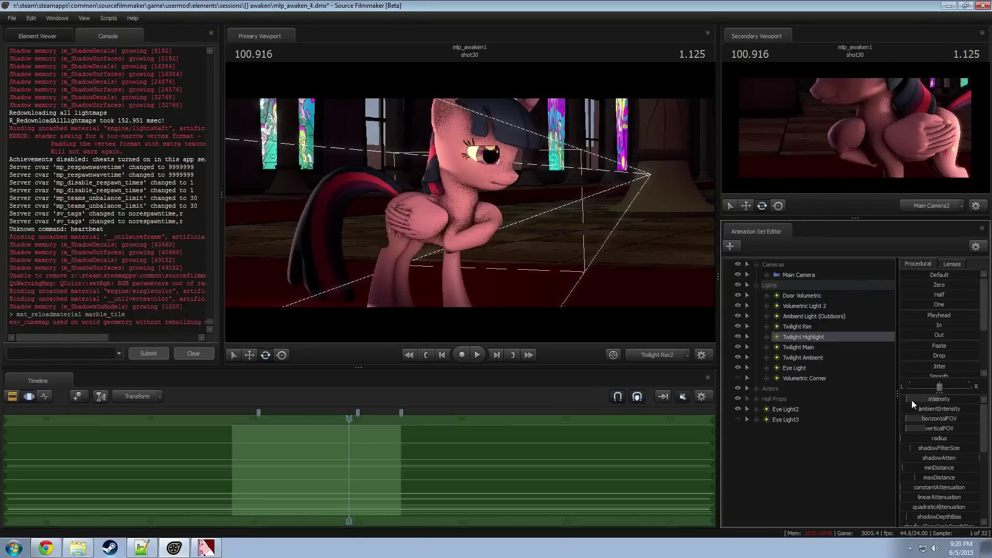
{"action": "key", "text": "F3"}
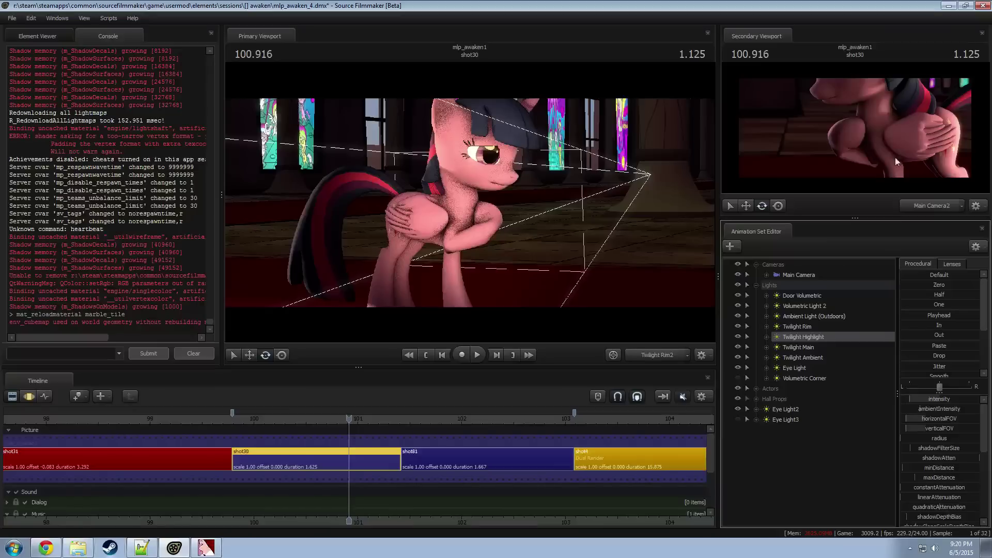
{"action": "left_click", "coordinate": [738, 336]}
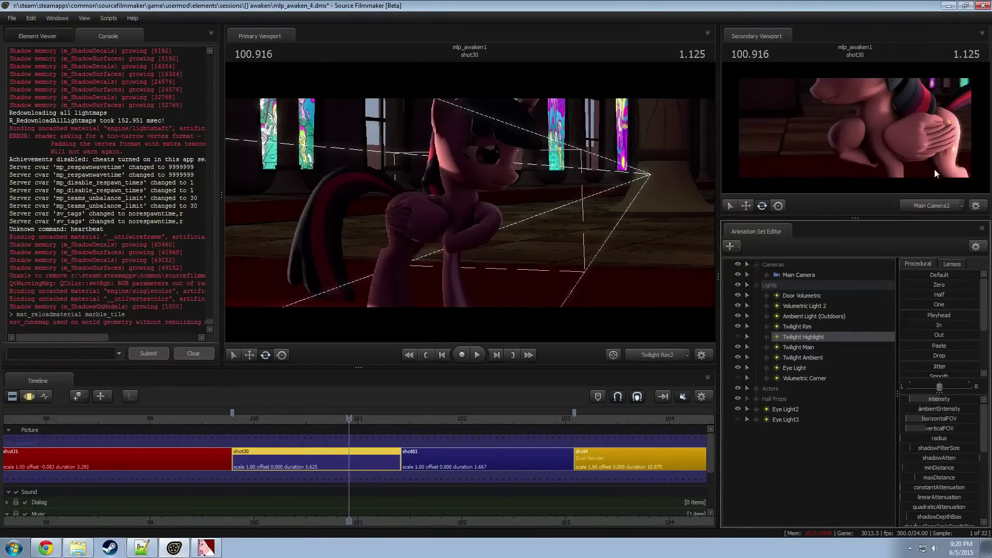
{"action": "left_click", "coordinate": [738, 336]}
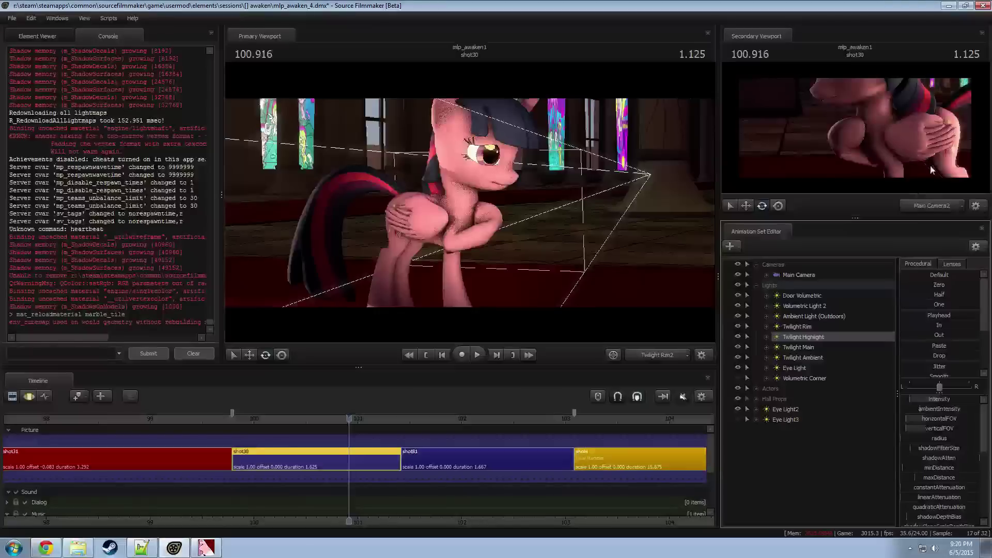
Step: Look through the Twilight Ambient light and reposition it in front of Twilight
{"action": "left_click_drag", "start_coordinate": [798, 356], "coordinate": [476, 203]}
{"action": "left_click", "coordinate": [577, 234]}
{"action": "key", "text": "F3"}
{"action": "key", "text": "s"}
{"action": "key", "text": "w"}
{"action": "key", "text": "d"}
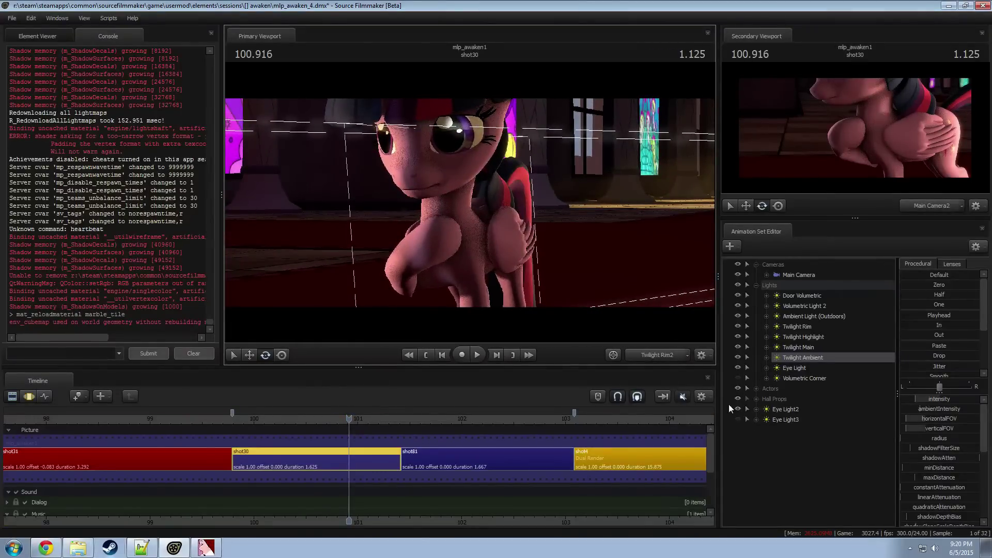
Step: Delete the Eye Light2 and Eye Light3 lights from shot30
{"action": "left_click", "coordinate": [770, 410]}
{"action": "left_click", "coordinate": [784, 420], "text": "shift"}
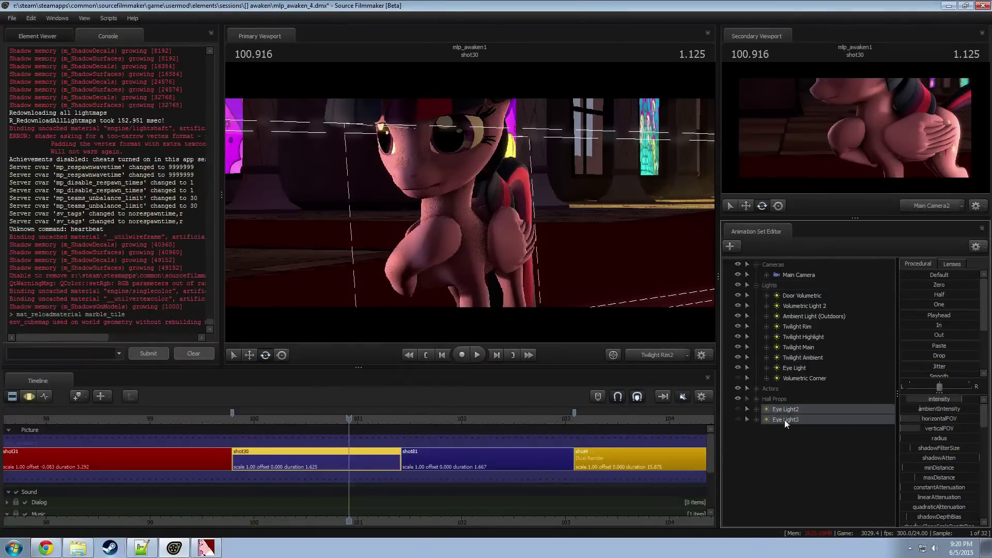
{"action": "right_click", "coordinate": [809, 420]}
{"action": "left_click", "coordinate": [826, 282]}
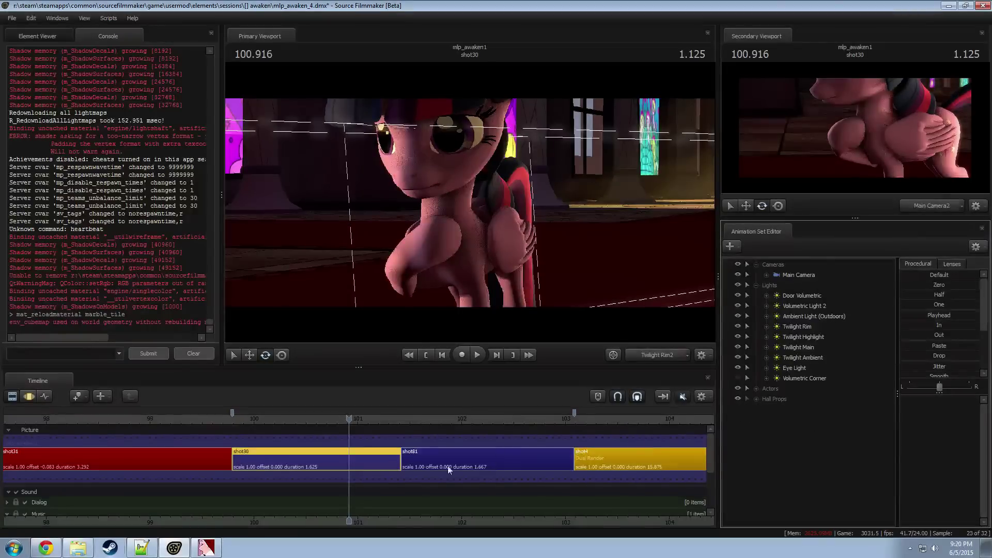
Step: Replay shot30 through shot81 repeatedly from about 100 to check the relit pose and the cut between shots
{"action": "left_click", "coordinate": [241, 417]}
{"action": "key", "text": "space"}
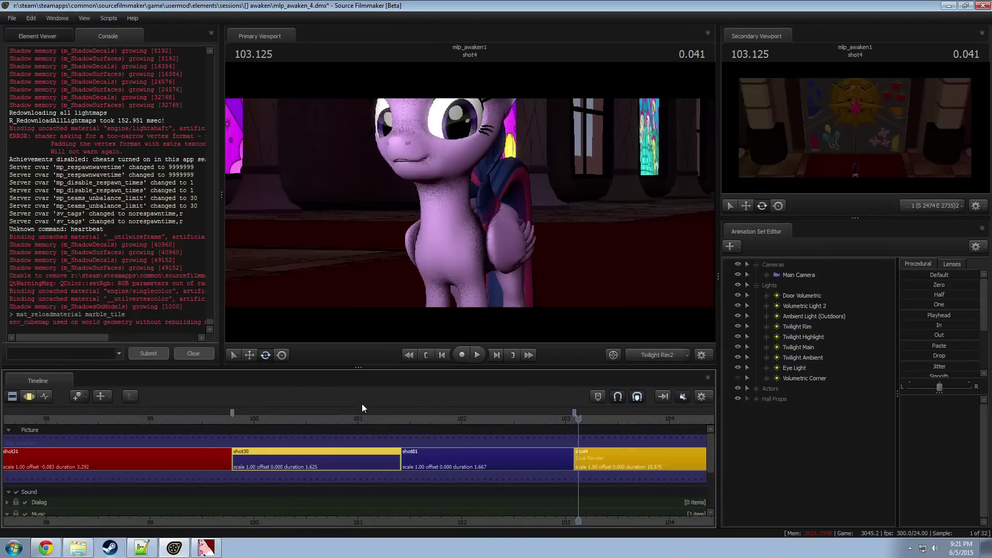
{"action": "left_click", "coordinate": [241, 418]}
{"action": "key", "text": "space"}
{"action": "left_click", "coordinate": [252, 418]}
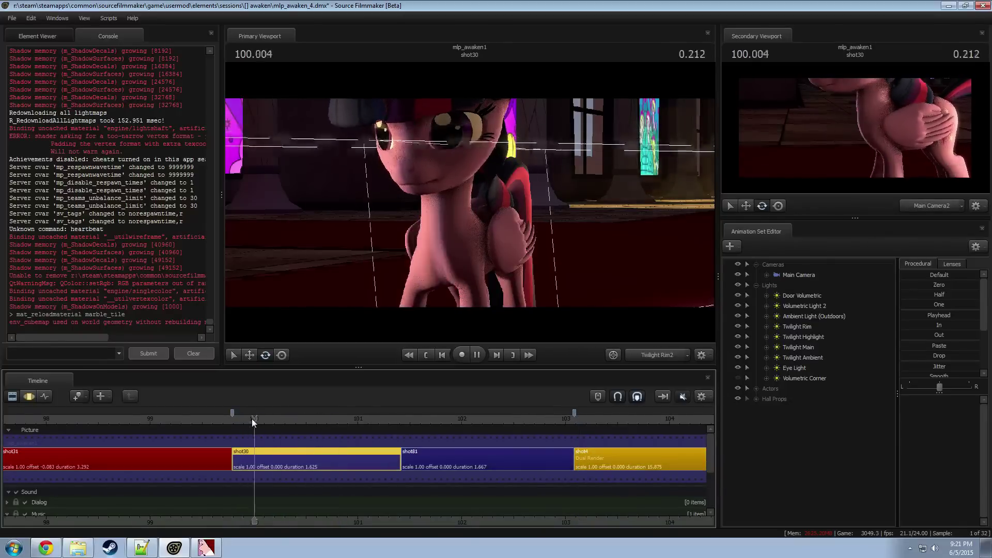
{"action": "left_click", "coordinate": [252, 419]}
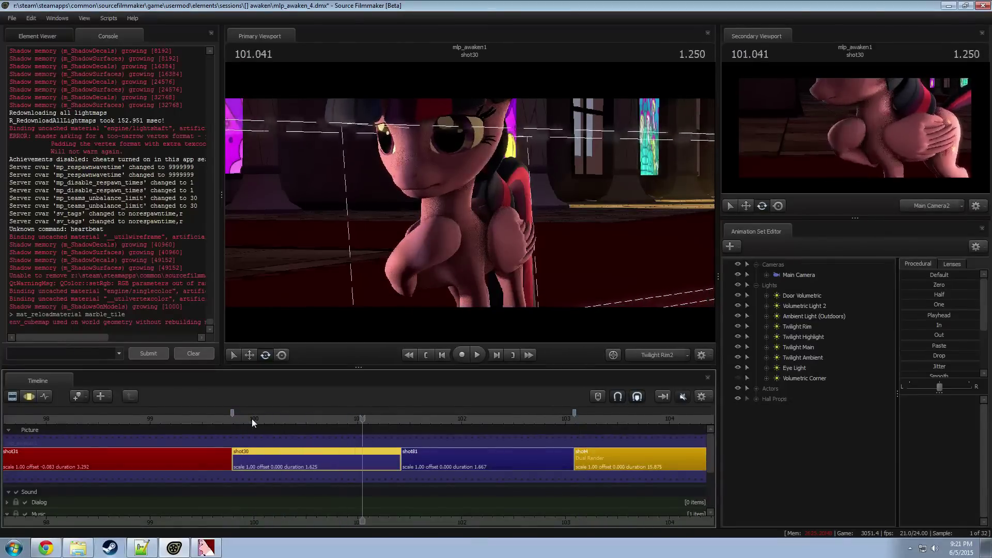
{"action": "left_click", "coordinate": [252, 418]}
{"action": "left_click", "coordinate": [252, 418]}
{"action": "left_click", "coordinate": [252, 419]}
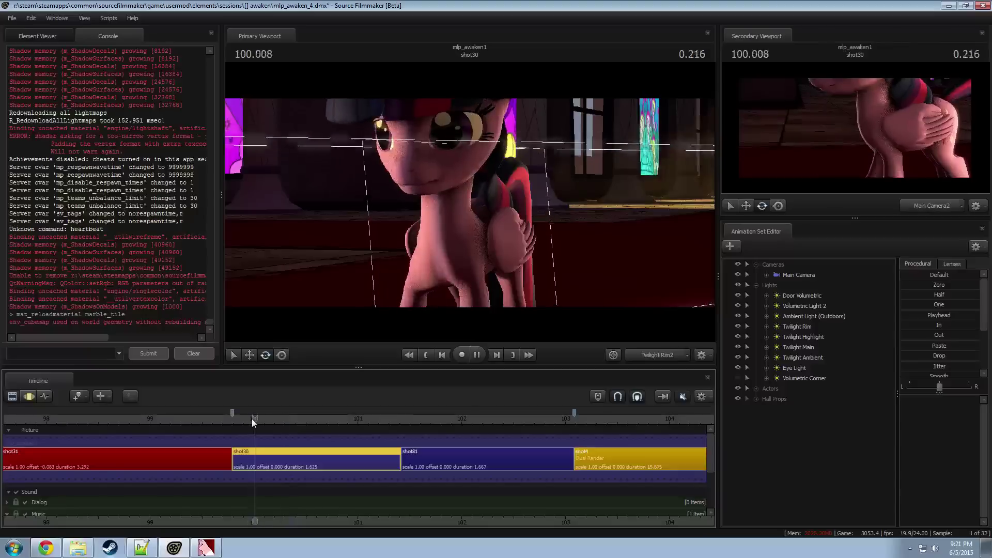
{"action": "left_click", "coordinate": [252, 419]}
{"action": "left_click", "coordinate": [252, 419]}
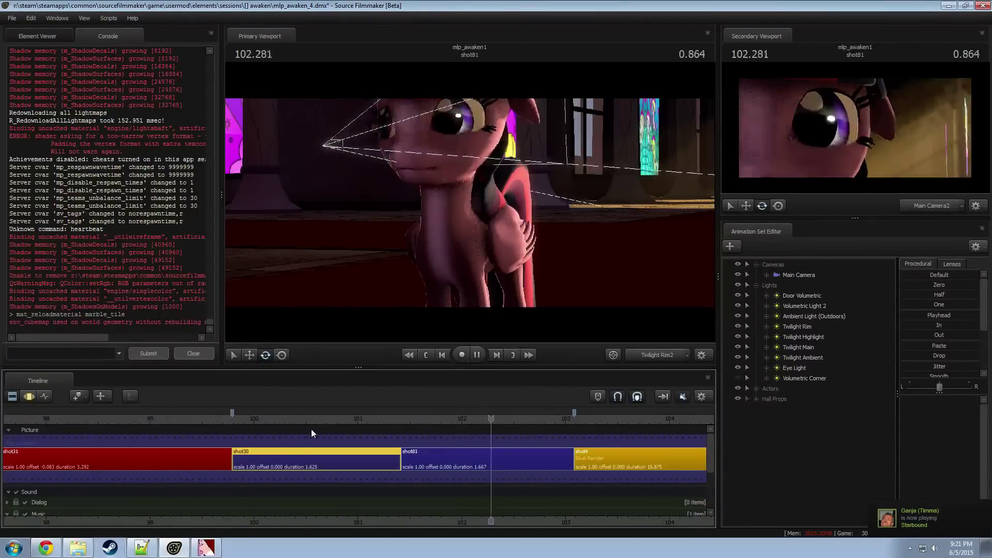
{"action": "key", "text": "space"}
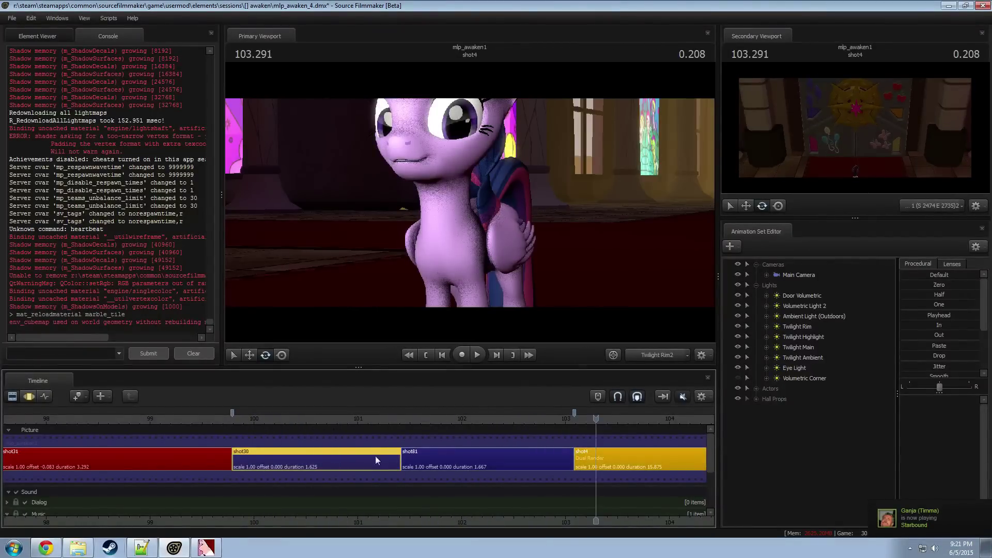
Step: Play back parts of shot31 and the door-opening section of shot4 to review the surrounding sequence
{"action": "key", "text": "space"}
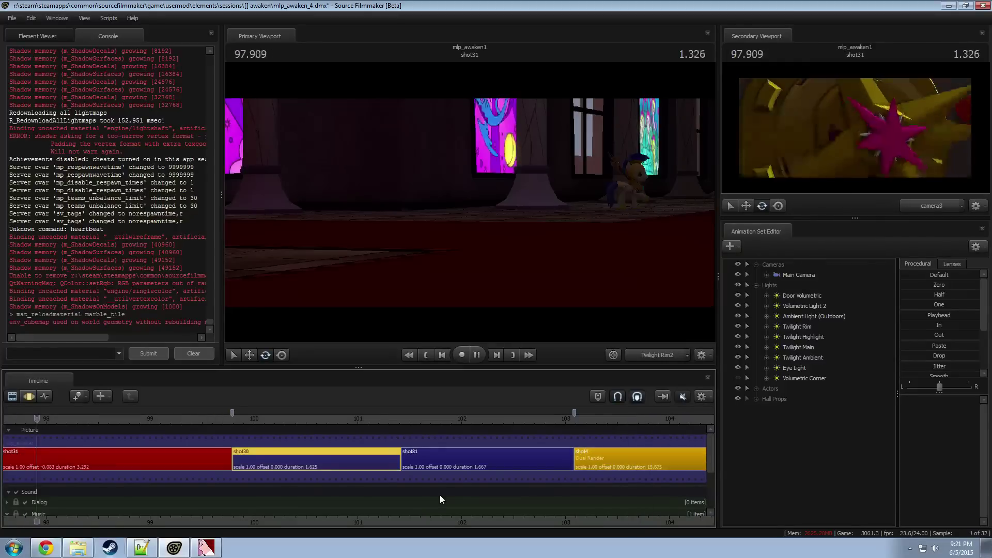
{"action": "key", "text": "space"}
{"action": "left_click_drag", "start_coordinate": [502, 520], "coordinate": [408, 519]}
{"action": "left_click_drag", "start_coordinate": [363, 421], "coordinate": [468, 420]}
{"action": "key", "text": "space"}
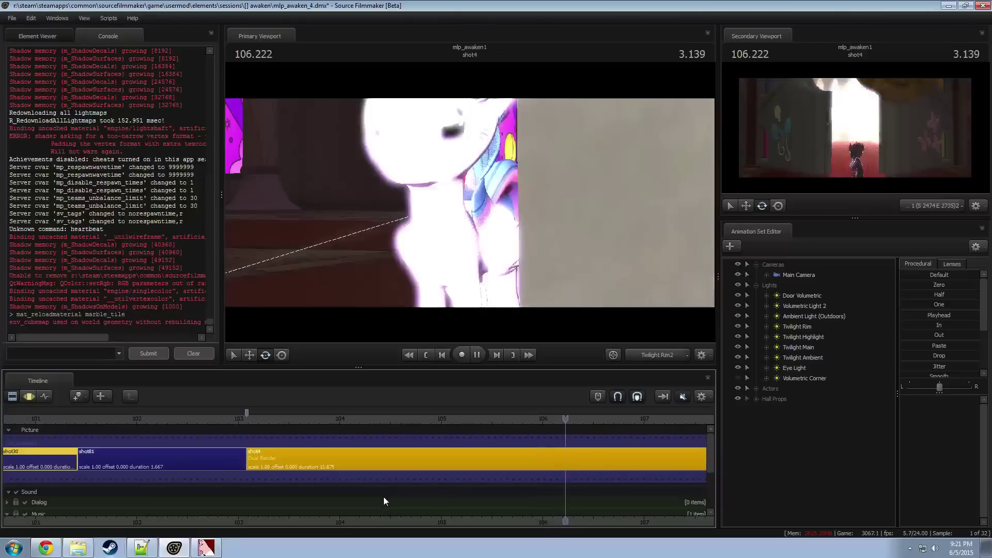
{"action": "key", "text": "space"}
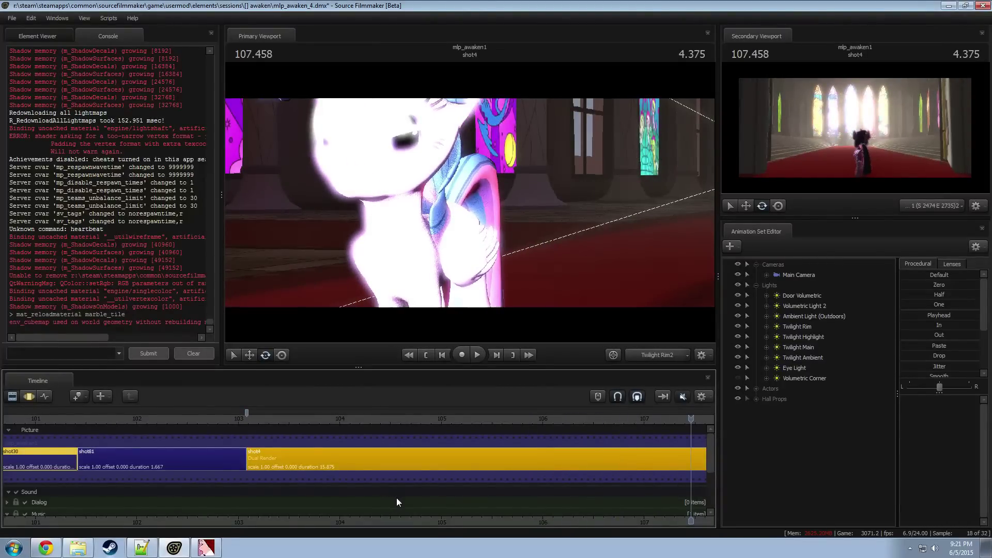
Step: Scrub through shot30 and set its clip color to dark red with a red value of 150
{"action": "scroll", "coordinate": [251, 462], "scroll_direction": "down", "scroll_amount": 4}
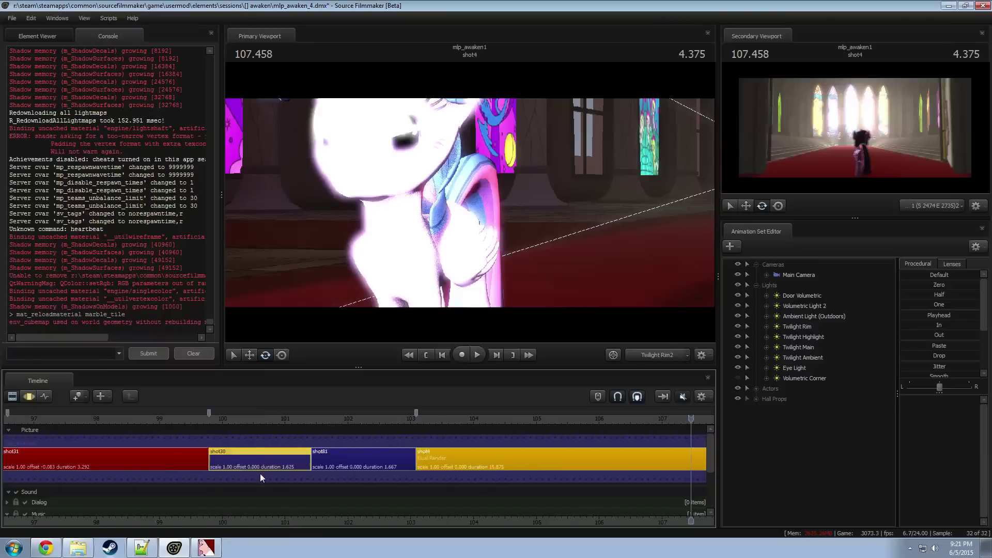
{"action": "scroll", "coordinate": [435, 513], "scroll_direction": "down", "scroll_amount": 3}
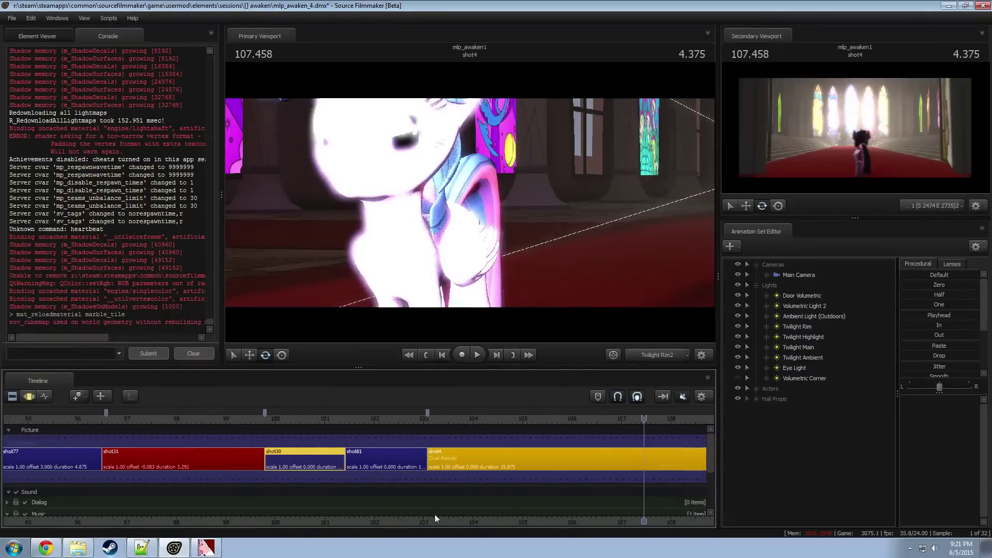
{"action": "middle_click_drag", "start_coordinate": [531, 516], "coordinate": [381, 500]}
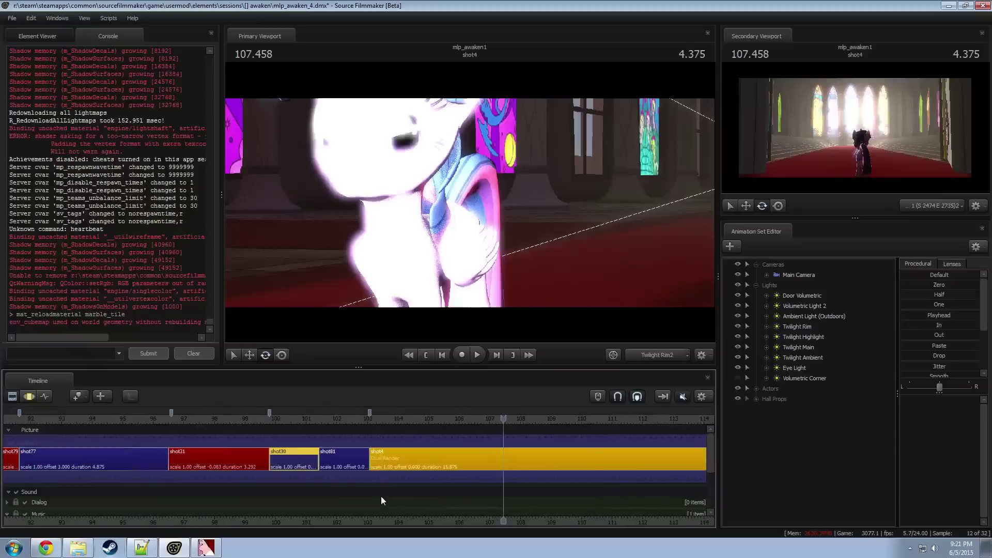
{"action": "scroll", "coordinate": [367, 500], "scroll_direction": "down", "scroll_amount": 4}
{"action": "middle_click_drag", "start_coordinate": [465, 520], "coordinate": [383, 498]}
{"action": "left_click_drag", "start_coordinate": [288, 423], "coordinate": [326, 447]}
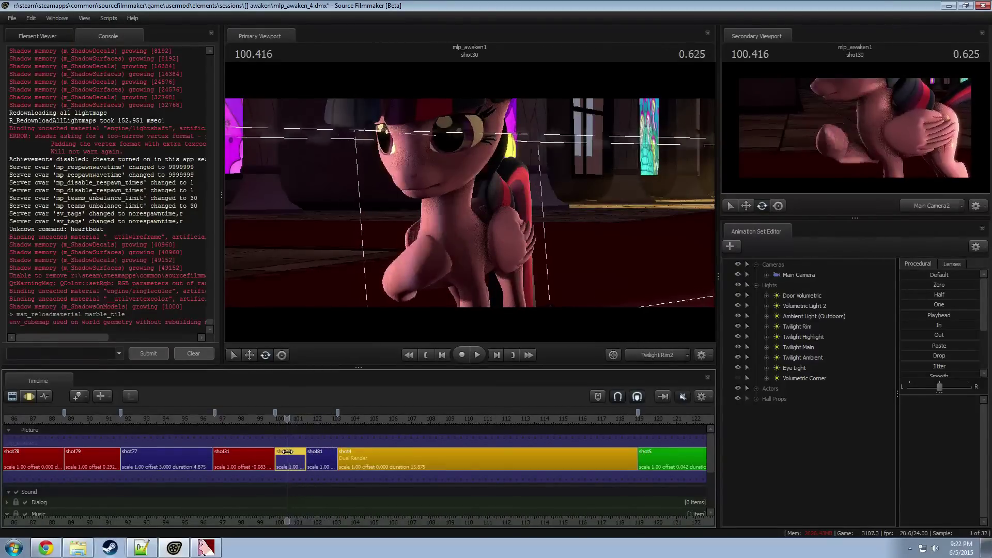
{"action": "right_click", "coordinate": [300, 464]}
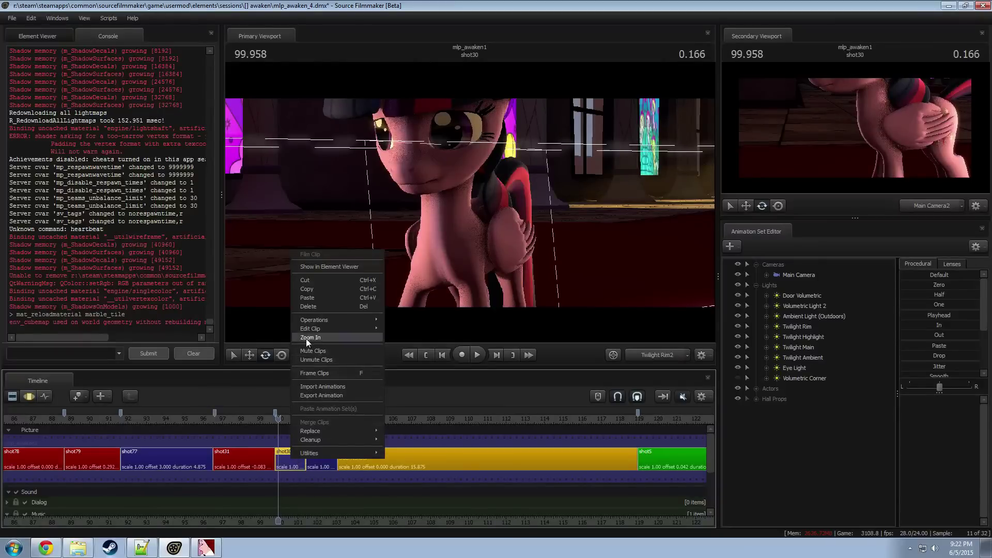
{"action": "mouse_move", "coordinate": [311, 328]}
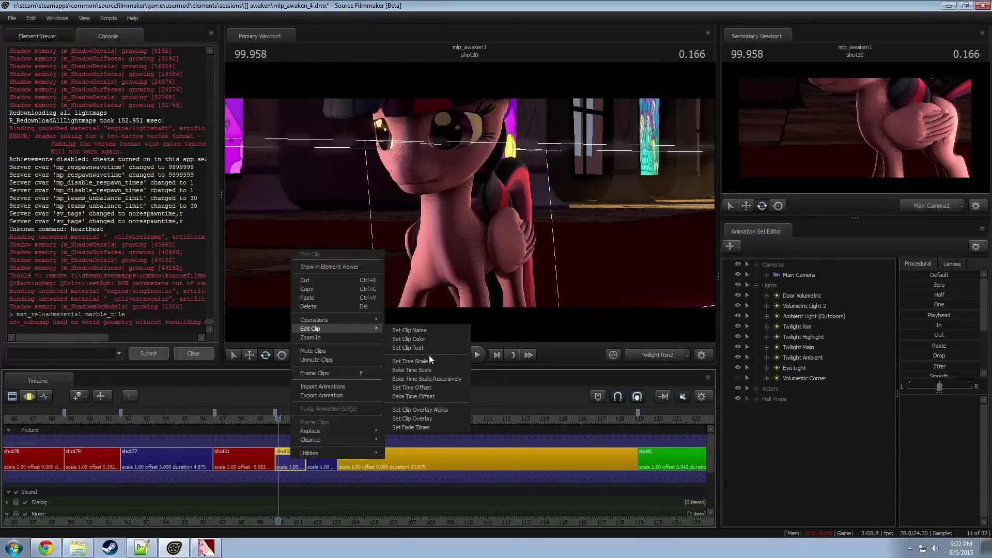
{"action": "left_click", "coordinate": [416, 339]}
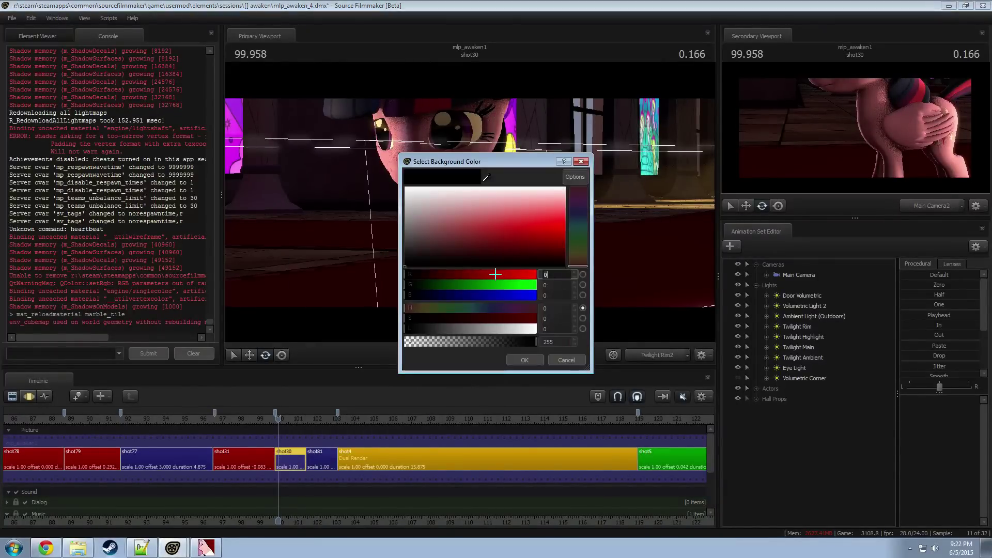
{"action": "type", "text": "150"}
{"action": "key", "text": "Tab"}
{"action": "left_click", "coordinate": [534, 363]}
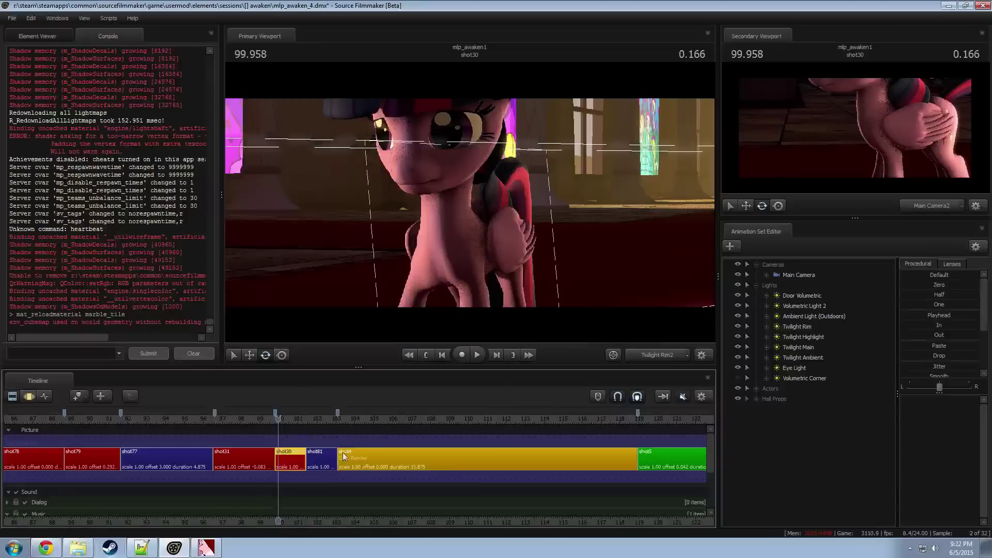
Step: Set shot81's clip color to dark red with a red value of 150
{"action": "right_click", "coordinate": [336, 461]}
{"action": "right_click", "coordinate": [326, 463]}
{"action": "mouse_move", "coordinate": [359, 330]}
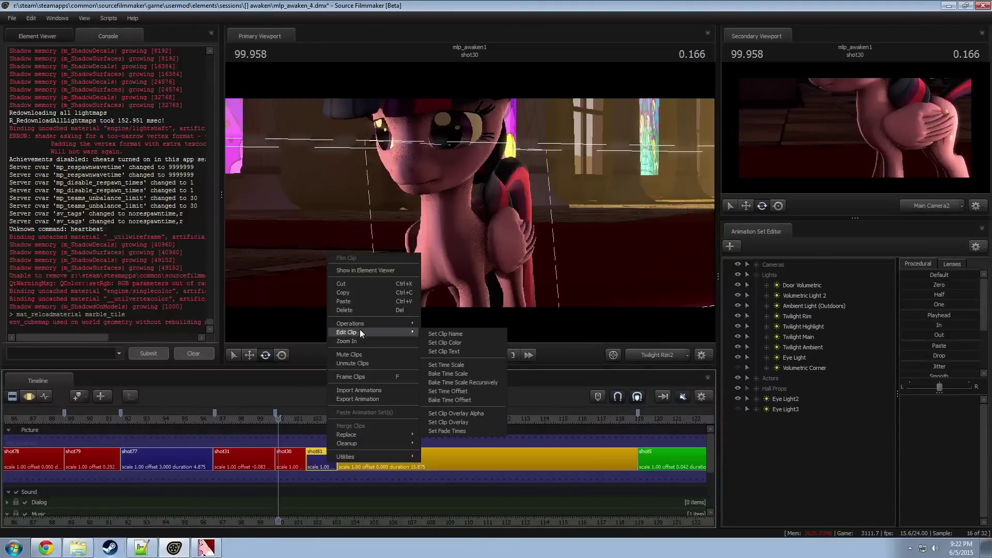
{"action": "left_click", "coordinate": [442, 343]}
{"action": "type", "text": "15"}
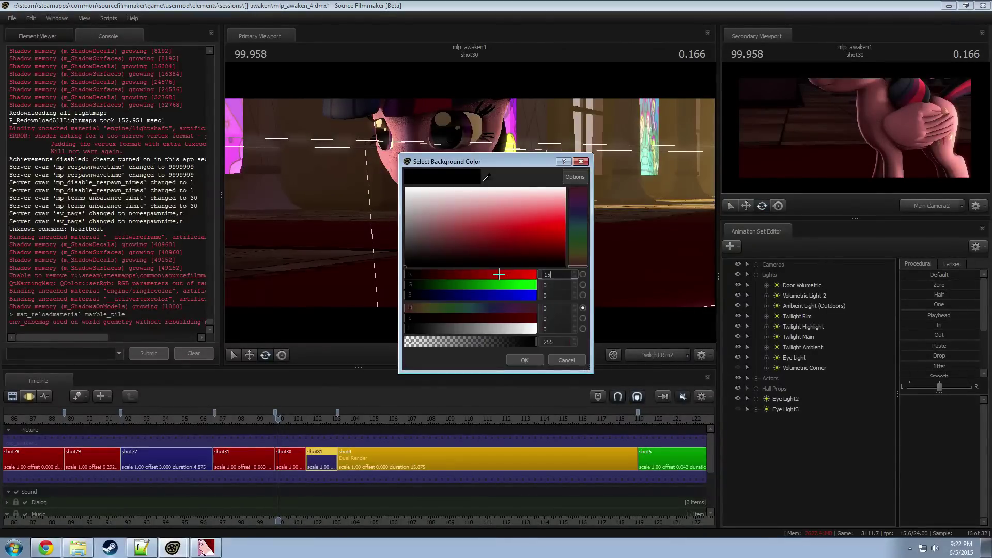
{"action": "type", "text": "0"}
{"action": "key", "text": "Tab"}
{"action": "left_click", "coordinate": [514, 364]}
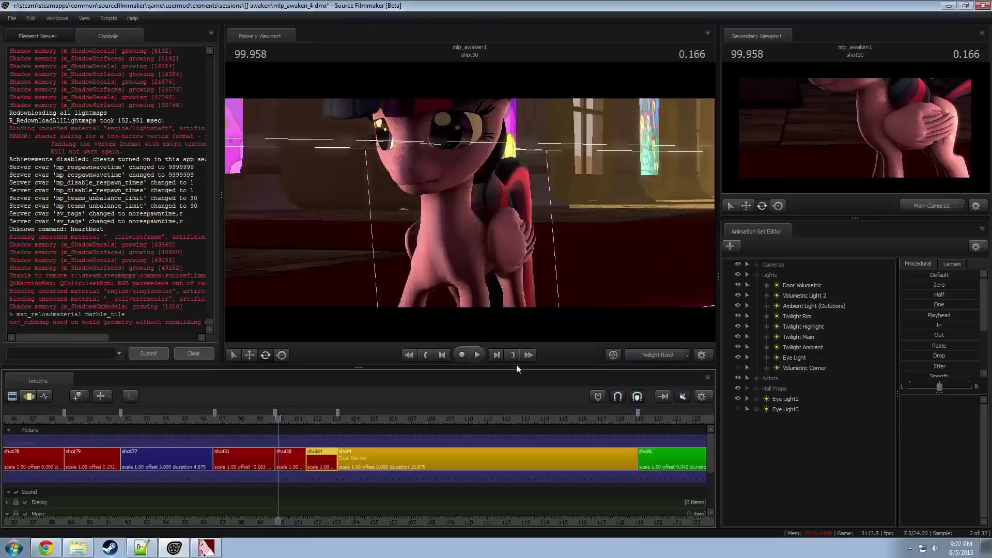
Step: Replay shot30 from near its start to check Twilight's expression and hoof movement
{"action": "mouse_move", "coordinate": [278, 418]}
{"action": "left_mouse_down"}
{"action": "mouse_move", "coordinate": [306, 418]}
{"action": "mouse_move", "coordinate": [285, 421]}
{"action": "left_mouse_up"}
{"action": "key", "text": "space"}
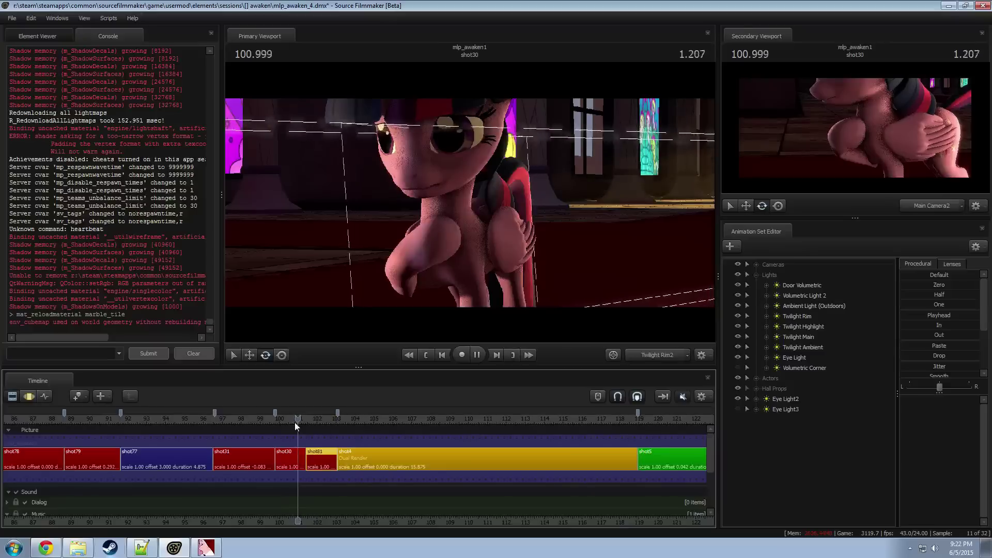
{"action": "key", "text": "space"}
{"action": "left_click", "coordinate": [277, 420]}
{"action": "key", "text": "space"}
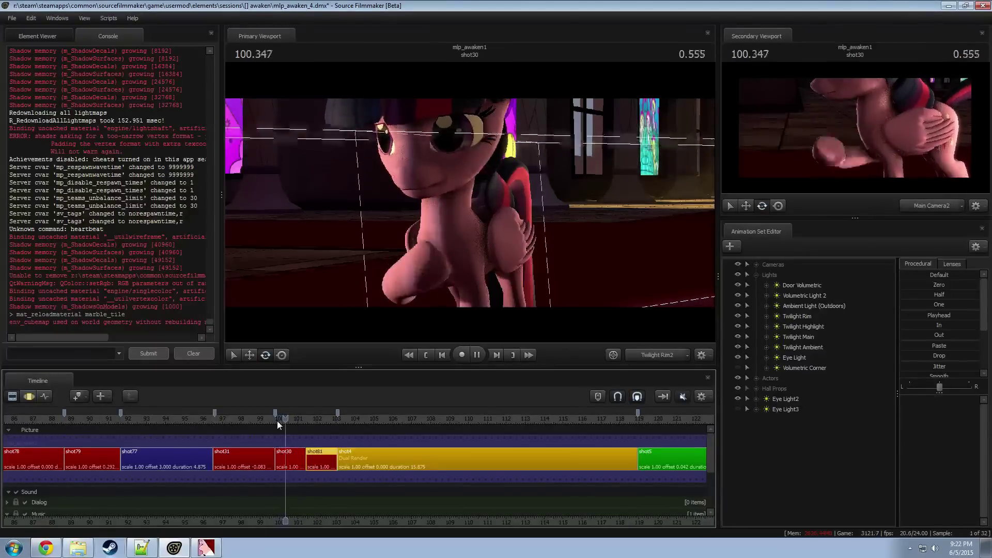
{"action": "key", "text": "space"}
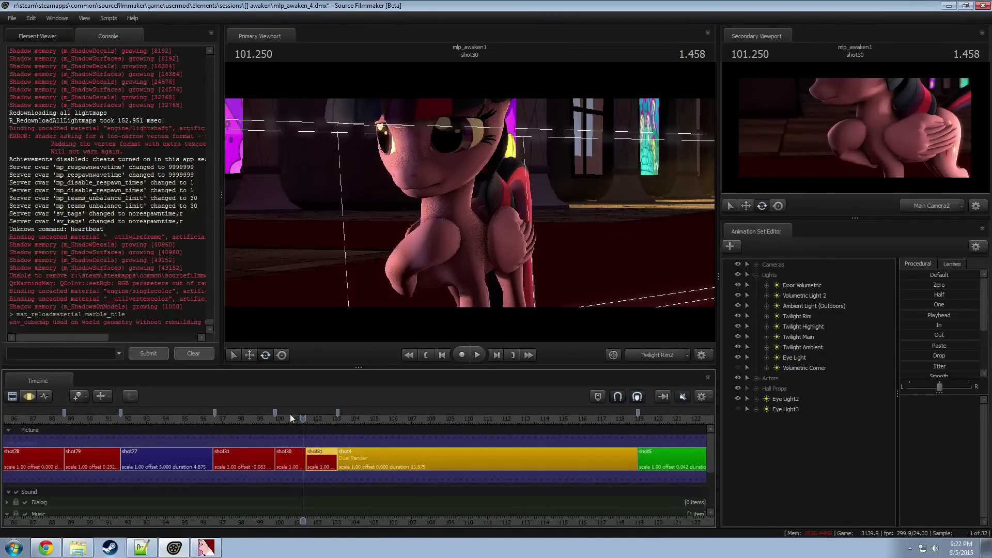
{"action": "mouse_move", "coordinate": [291, 417]}
{"action": "left_mouse_down"}
{"action": "mouse_move", "coordinate": [265, 423]}
{"action": "mouse_move", "coordinate": [291, 431]}
{"action": "left_mouse_up"}
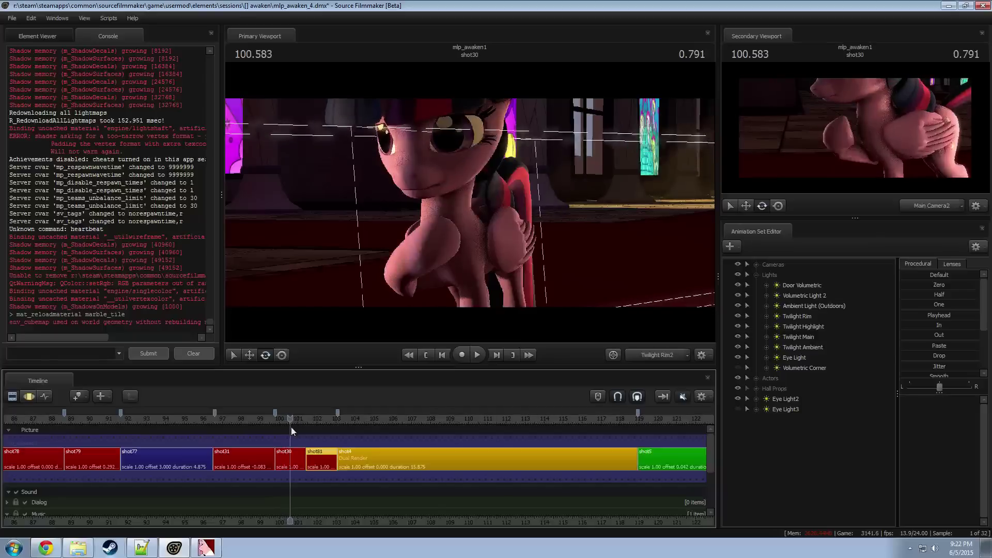
Step: Raise mouth_neutral to full among Twilight2's Pony Mouth Flexes across shot30
{"action": "left_click", "coordinate": [282, 466]}
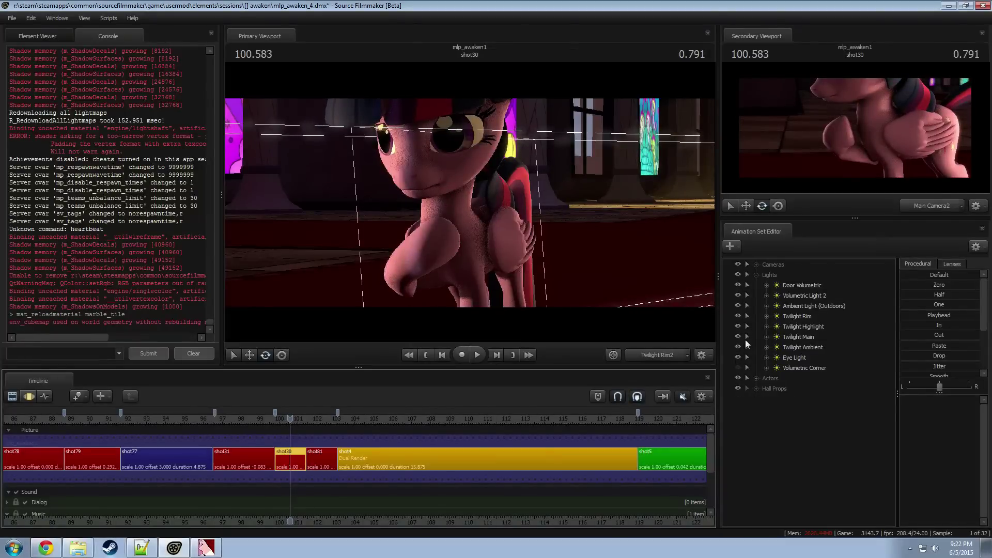
{"action": "left_click", "coordinate": [756, 387]}
{"action": "left_click", "coordinate": [756, 388]}
{"action": "left_click", "coordinate": [757, 378]}
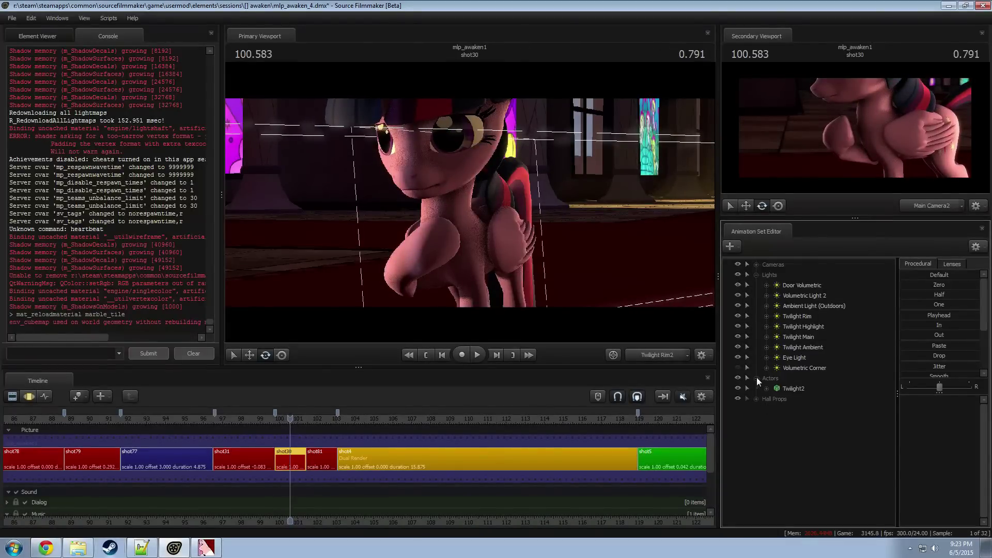
{"action": "left_click", "coordinate": [766, 387]}
{"action": "left_click", "coordinate": [777, 420]}
{"action": "left_click", "coordinate": [813, 440]}
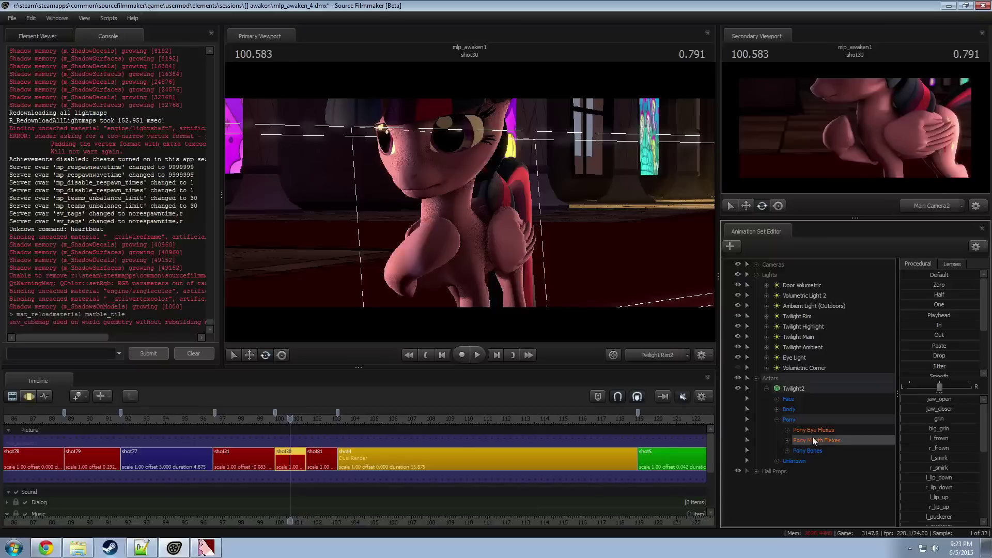
{"action": "key", "text": "F3"}
{"action": "scroll", "coordinate": [950, 439], "scroll_direction": "down", "scroll_amount": 1}
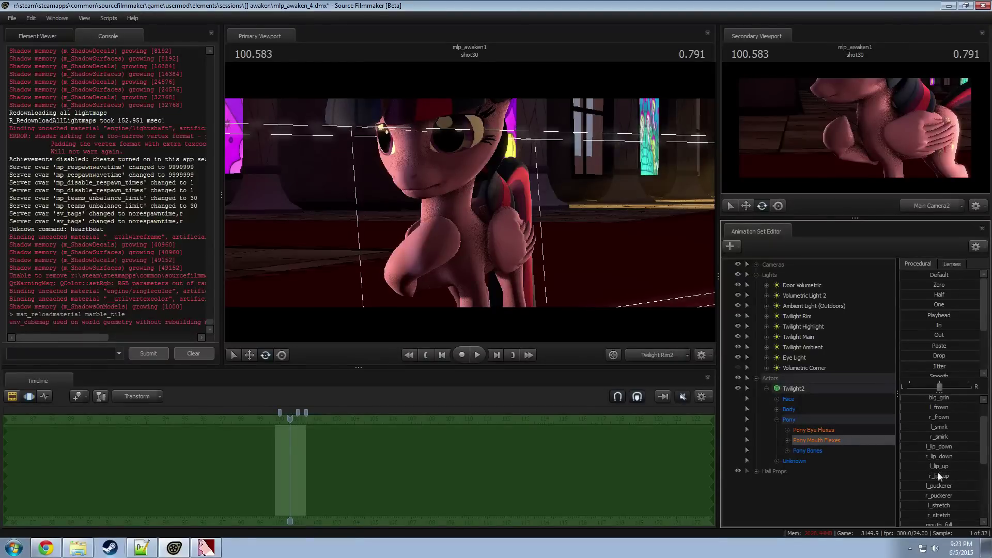
{"action": "scroll", "coordinate": [939, 475], "scroll_direction": "down", "scroll_amount": 3}
{"action": "left_click_drag", "start_coordinate": [952, 454], "coordinate": [980, 451]}
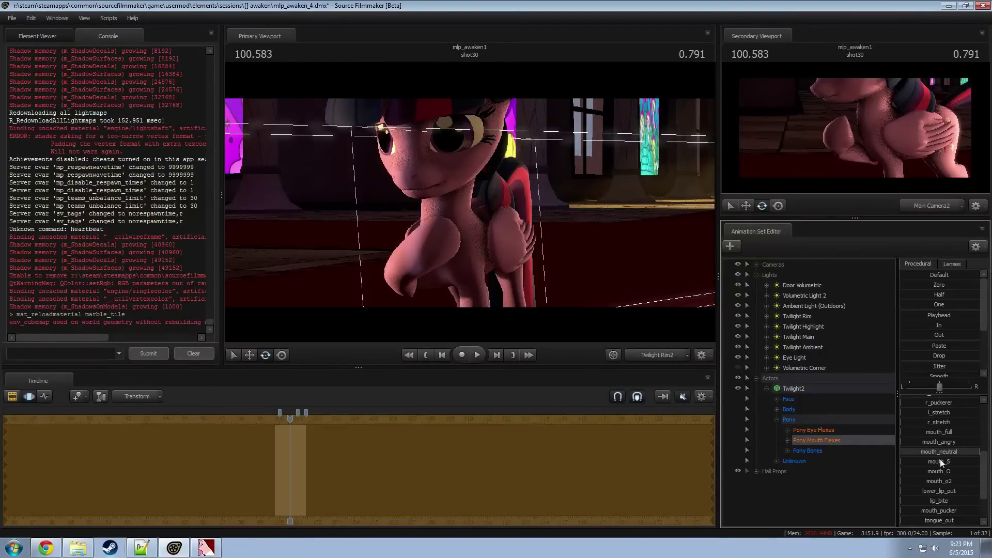
Step: Raise l_puckerer and r_puckerer partway and add a slight mouth_angry to Twilight2's mouth in shot30
{"action": "scroll", "coordinate": [932, 461], "scroll_direction": "up", "scroll_amount": 4}
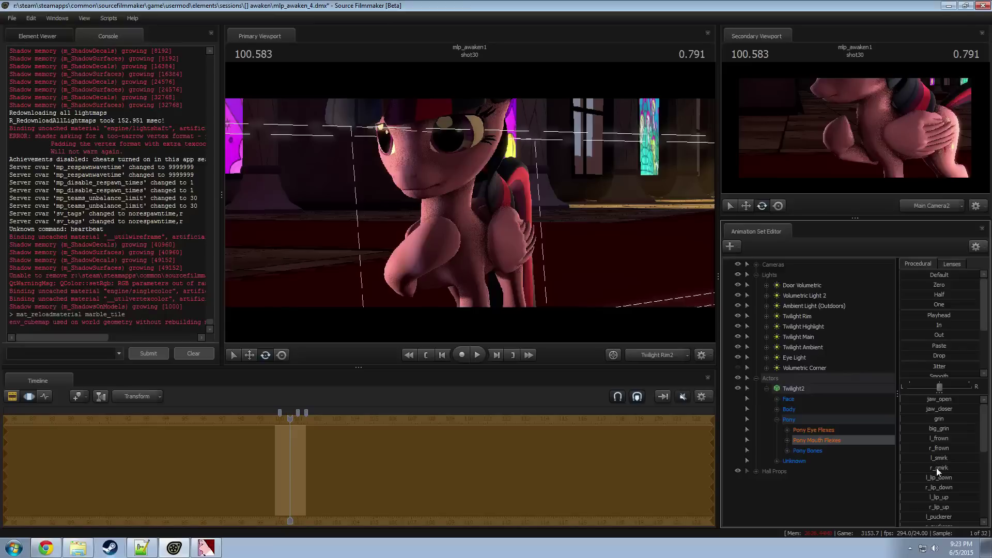
{"action": "scroll", "coordinate": [929, 509], "scroll_direction": "down", "scroll_amount": 2}
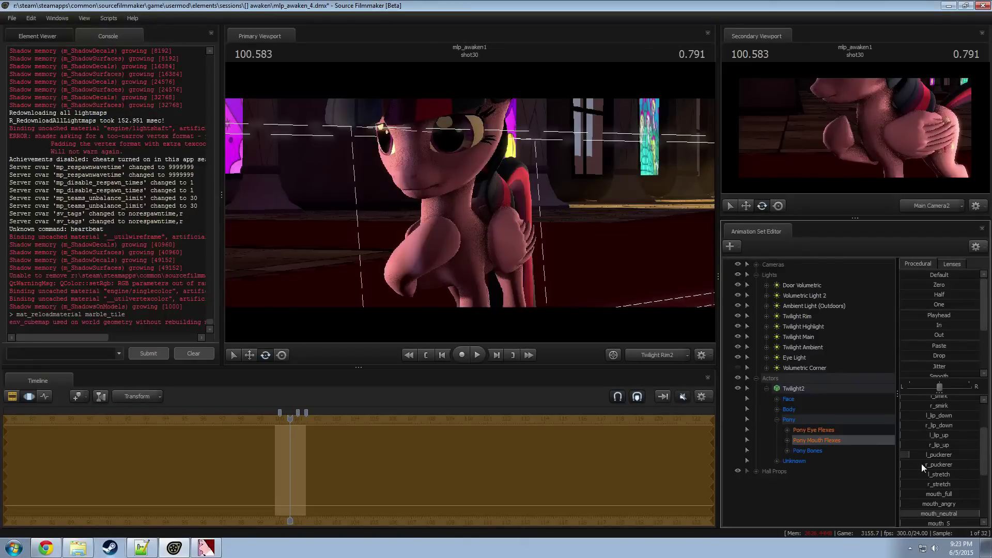
{"action": "mouse_move", "coordinate": [922, 464]}
{"action": "left_mouse_down"}
{"action": "mouse_move", "coordinate": [916, 455]}
{"action": "mouse_move", "coordinate": [933, 459]}
{"action": "left_mouse_up"}
{"action": "key", "text": "F2"}
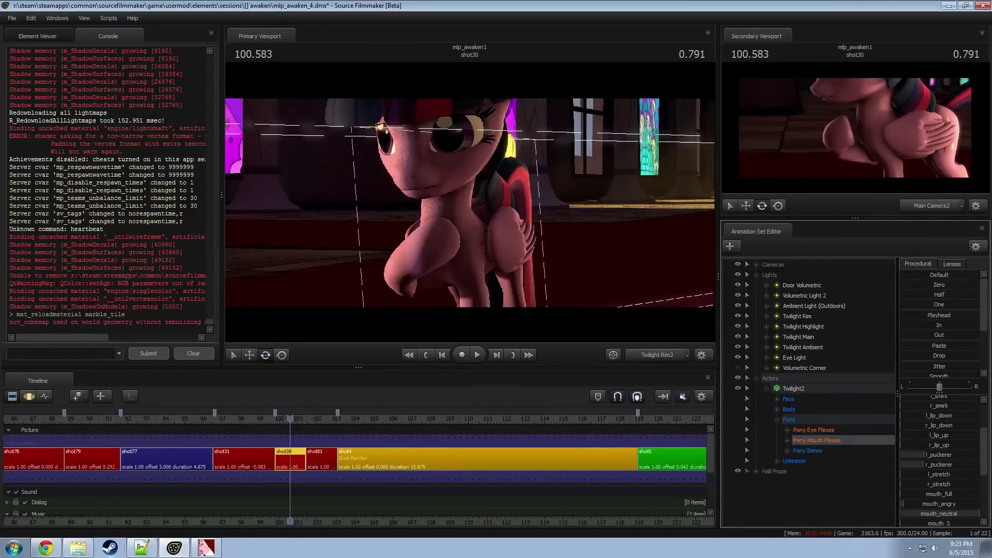
{"action": "key", "text": "F3"}
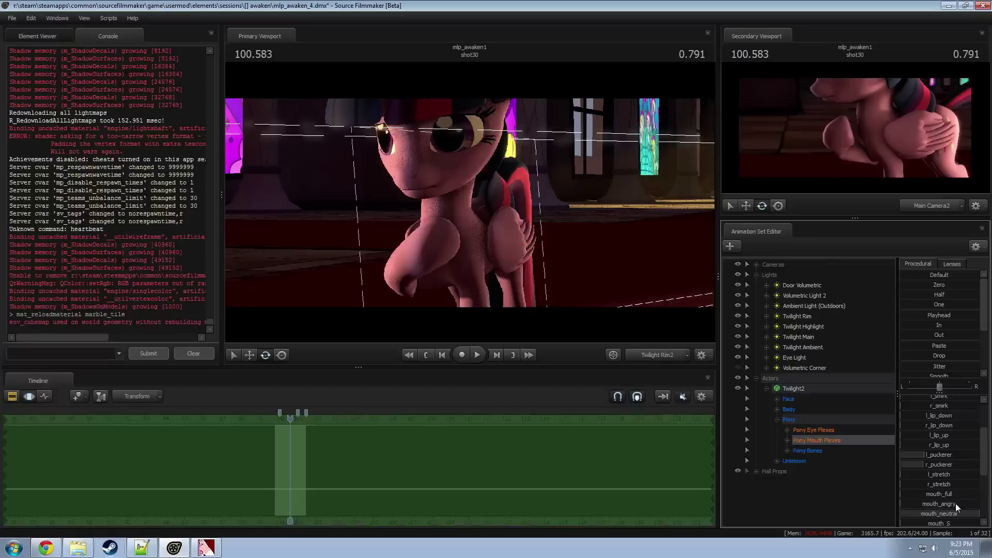
{"action": "key", "text": "F4"}
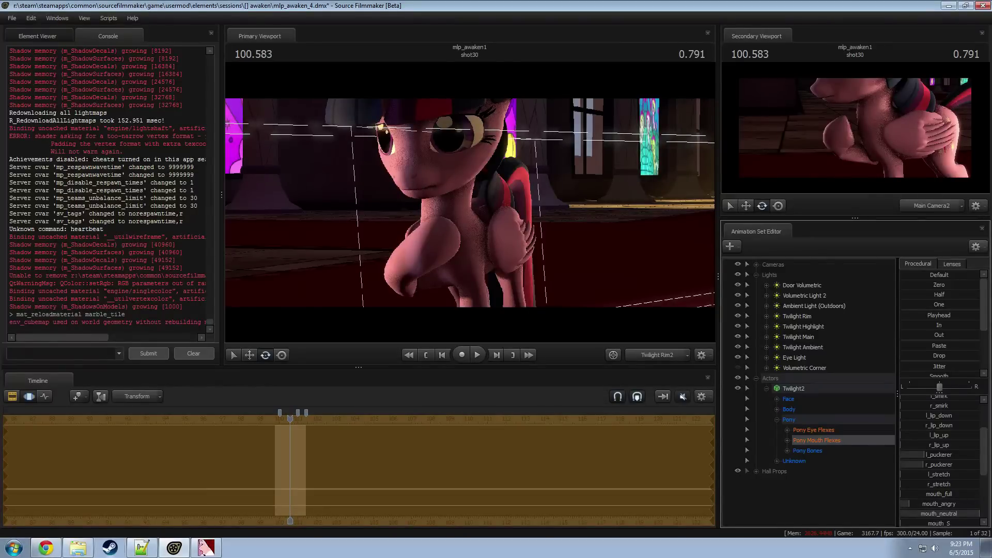
Step: Play from shot30 through shot81 into shot4 to check the adjusted mouth across the cut
{"action": "key", "text": "F2"}
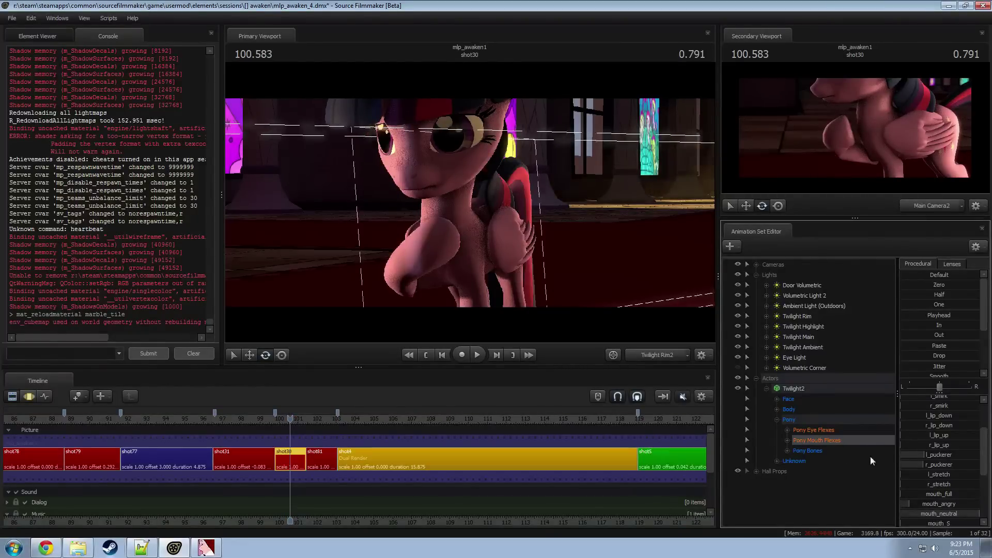
{"action": "key", "text": "space"}
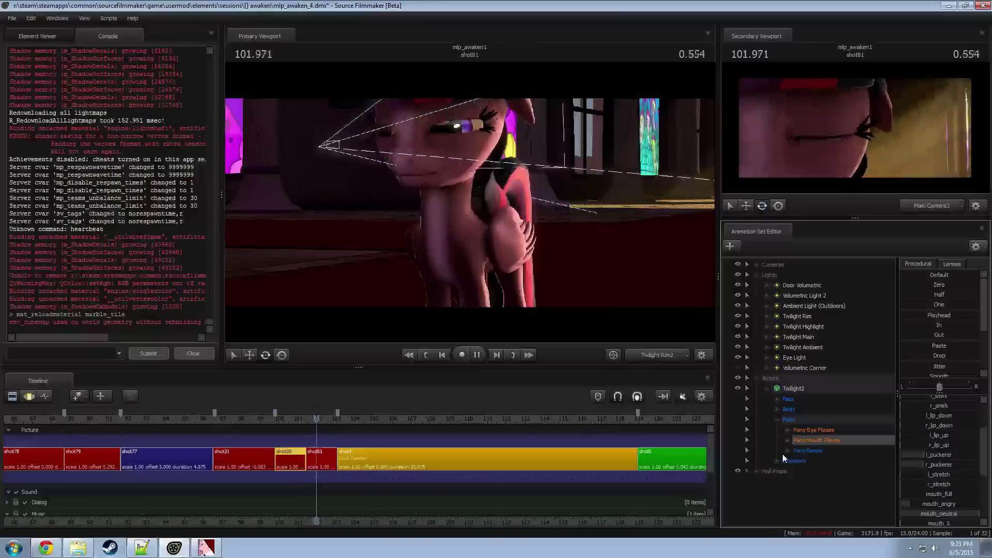
{"action": "key", "text": "space"}
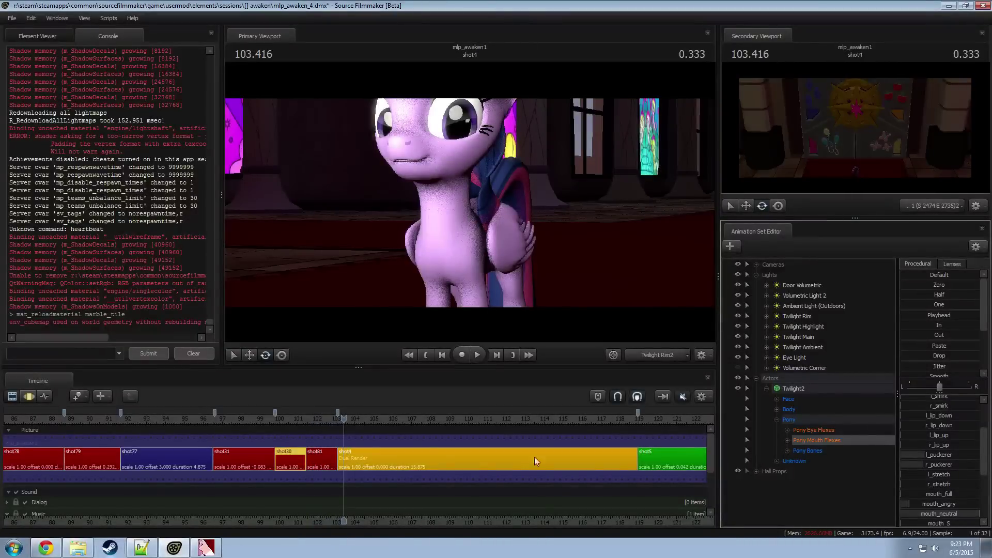
{"action": "left_click_drag", "start_coordinate": [343, 419], "coordinate": [325, 432]}
Step: Step back frame by frame through shot81 to 101.541 to examine Twilight's eye close-up
{"action": "key", "text": "F3"}
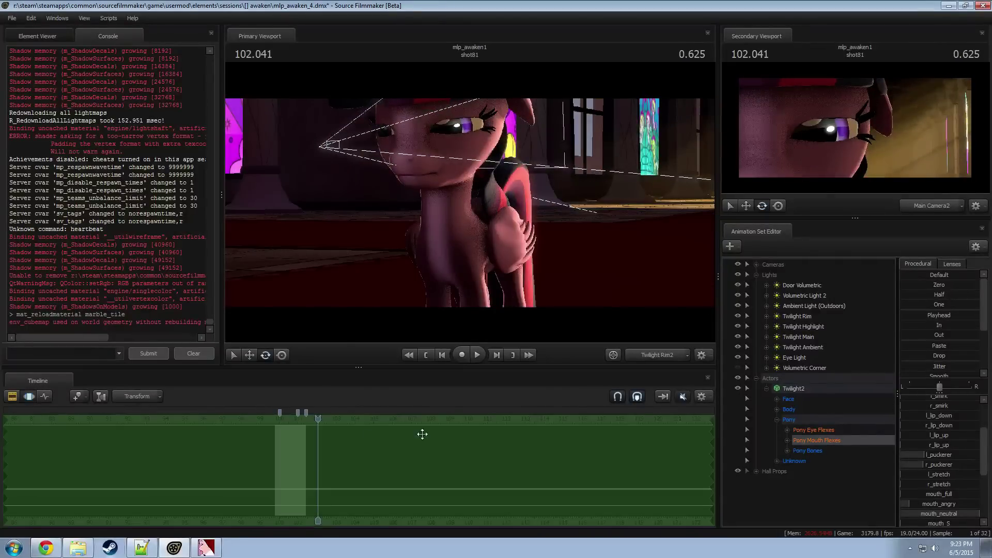
{"action": "key", "text": "F2"}
{"action": "key", "text": "Left"}
{"action": "key", "text": "Left"}
{"action": "key", "text": "Left"}
{"action": "key", "text": "Left"}
{"action": "key", "text": "Left"}
{"action": "key", "text": "Left"}
{"action": "key", "text": "Left"}
{"action": "key", "text": "Left"}
{"action": "key", "text": "Left"}
{"action": "key", "text": "Left"}
{"action": "key", "text": "Left"}
{"action": "key", "text": "Left"}
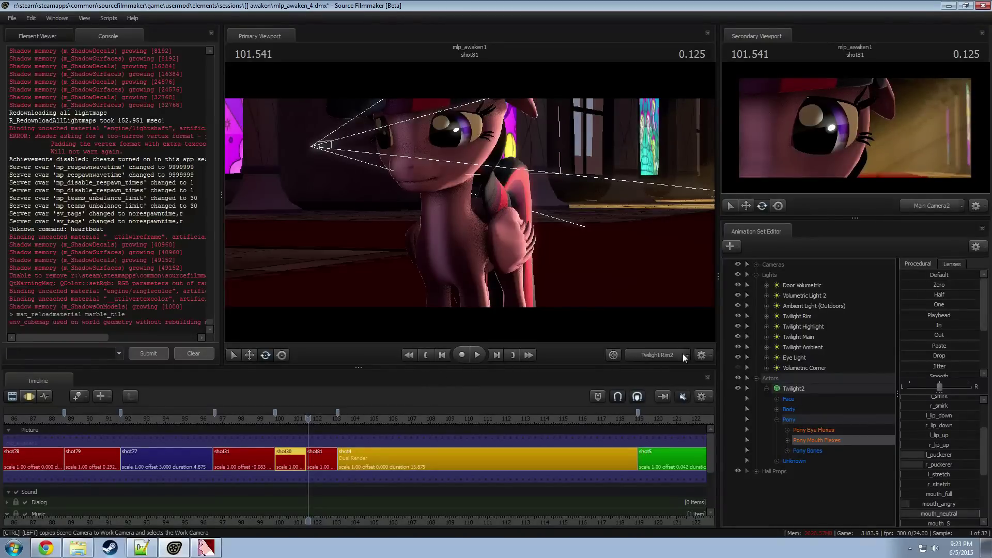
Step: Try to lower the Door Volumetric light's shadowFilterSize while shot30 is still the selected shot
{"action": "left_click", "coordinate": [766, 388]}
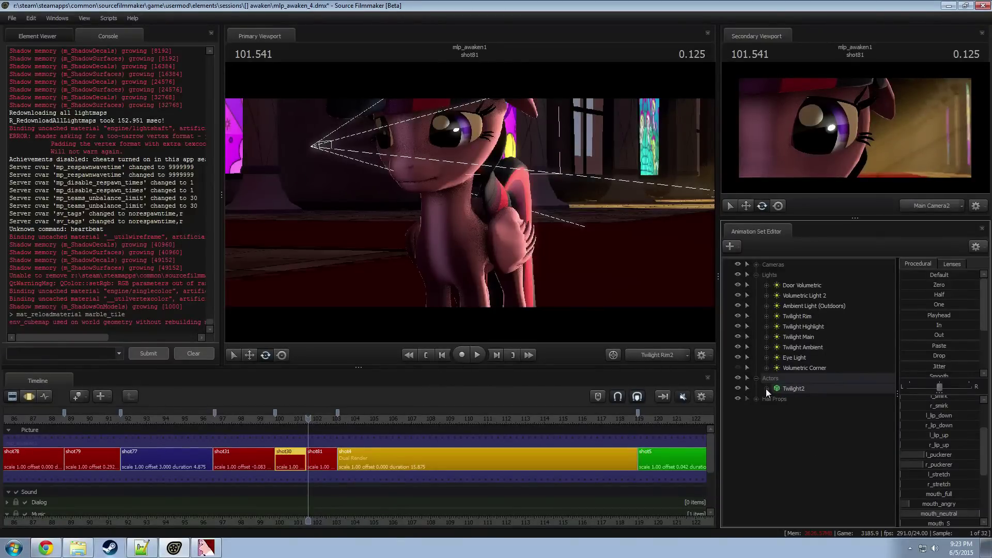
{"action": "left_click", "coordinate": [801, 286]}
{"action": "key", "text": "F3"}
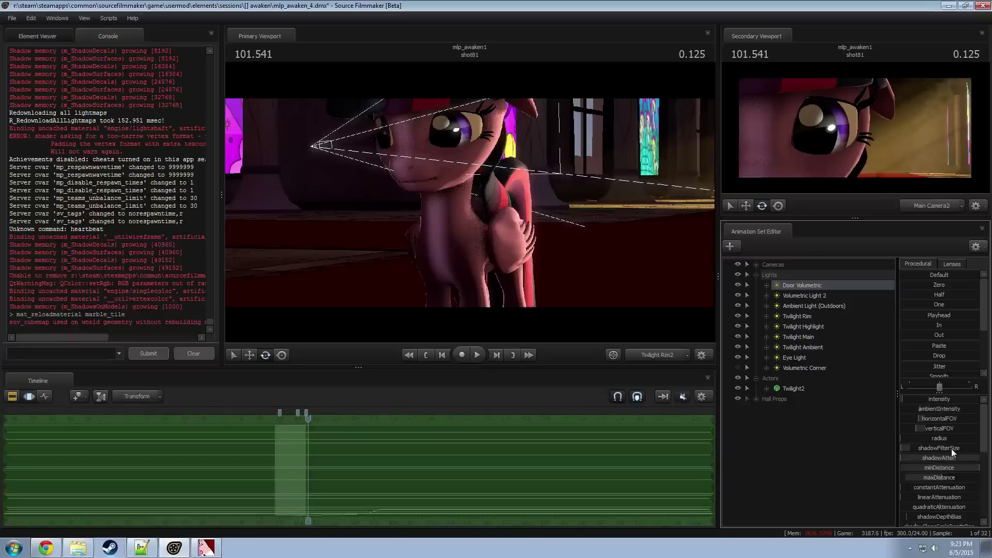
{"action": "mouse_move", "coordinate": [951, 449]}
{"action": "left_mouse_down"}
{"action": "mouse_move", "coordinate": [970, 448]}
{"action": "mouse_move", "coordinate": [895, 452]}
{"action": "left_mouse_up"}
{"action": "key", "text": "F2"}
{"action": "key", "text": "F3"}
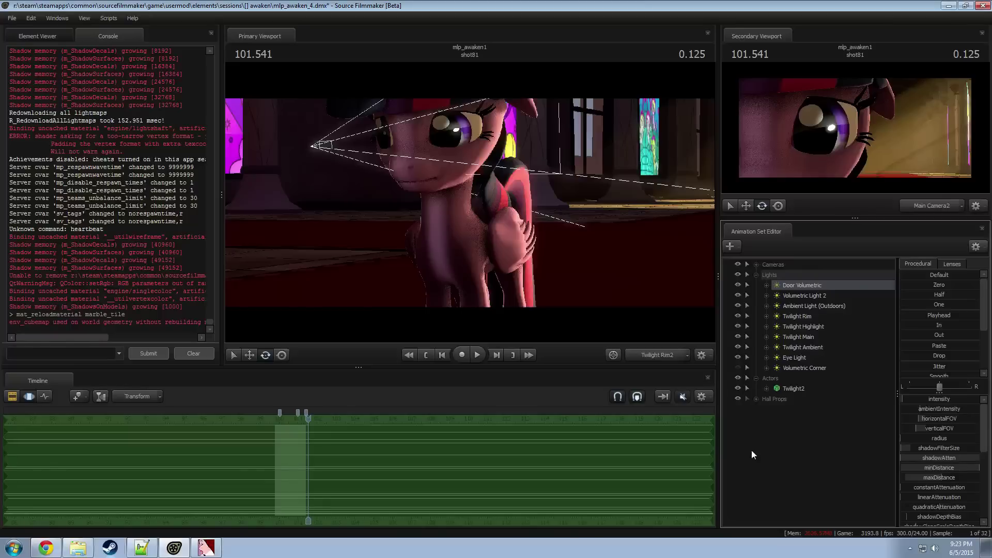
Step: Lower the Door Volumetric light's shadowFilterSize slightly in shot81
{"action": "key", "text": "F2"}
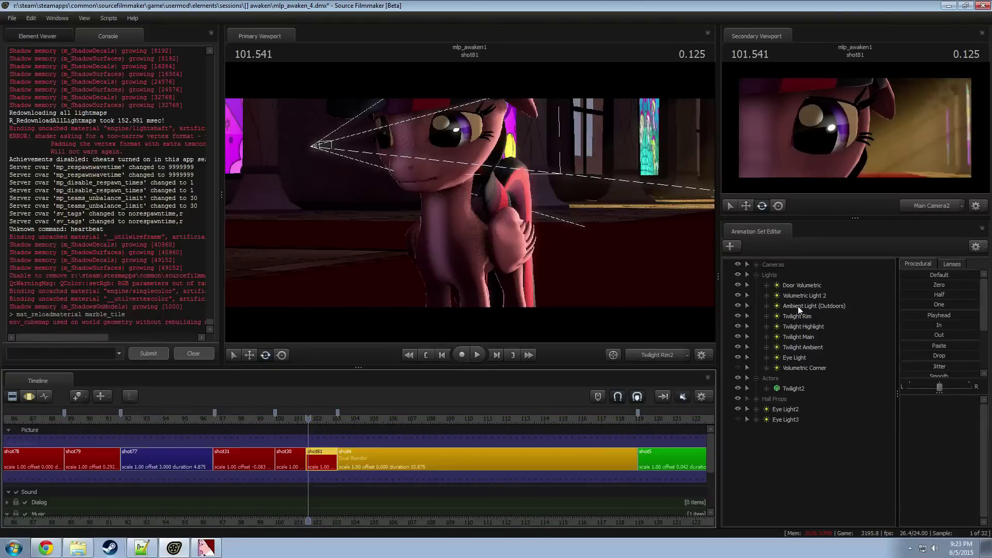
{"action": "left_click", "coordinate": [808, 287]}
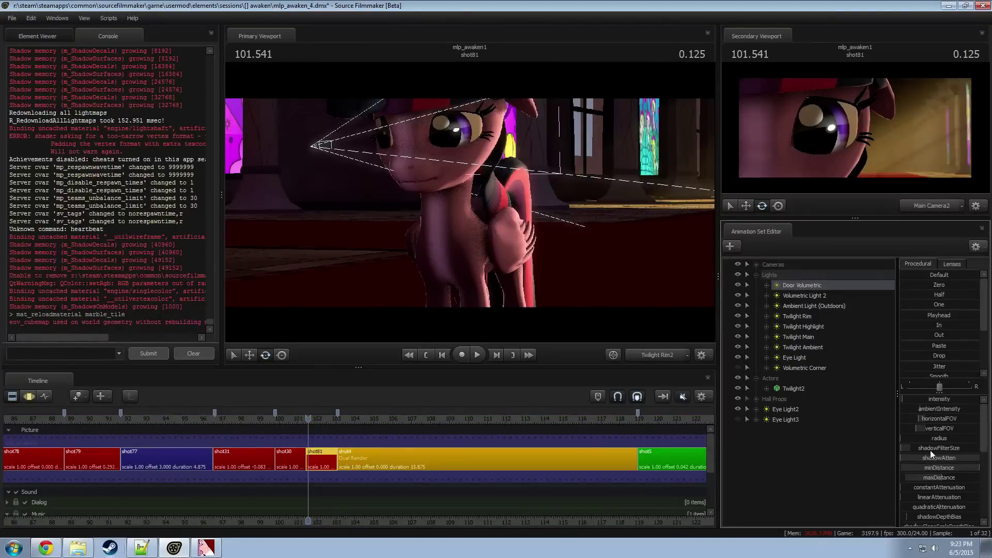
{"action": "key", "text": "F3"}
{"action": "left_click_drag", "start_coordinate": [931, 449], "coordinate": [925, 448]}
{"action": "key", "text": "F2"}
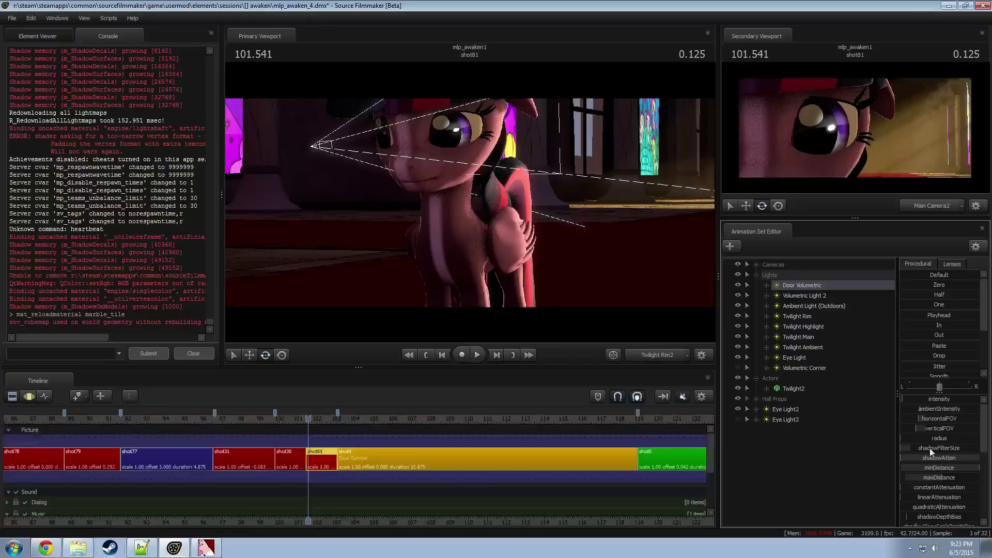
Step: Play through shot81 to check the door light's shadows, and return the playhead to 101.750
{"action": "key", "text": "space"}
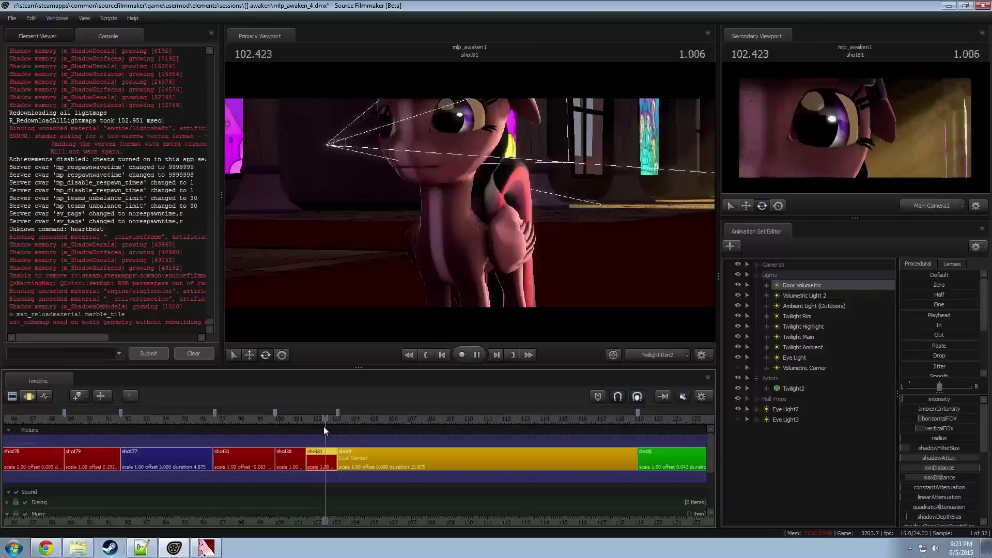
{"action": "key", "text": "space"}
{"action": "left_click_drag", "start_coordinate": [317, 422], "coordinate": [312, 420]}
{"action": "key", "text": "F3"}
{"action": "scroll", "coordinate": [425, 452], "scroll_direction": "up", "scroll_amount": 3}
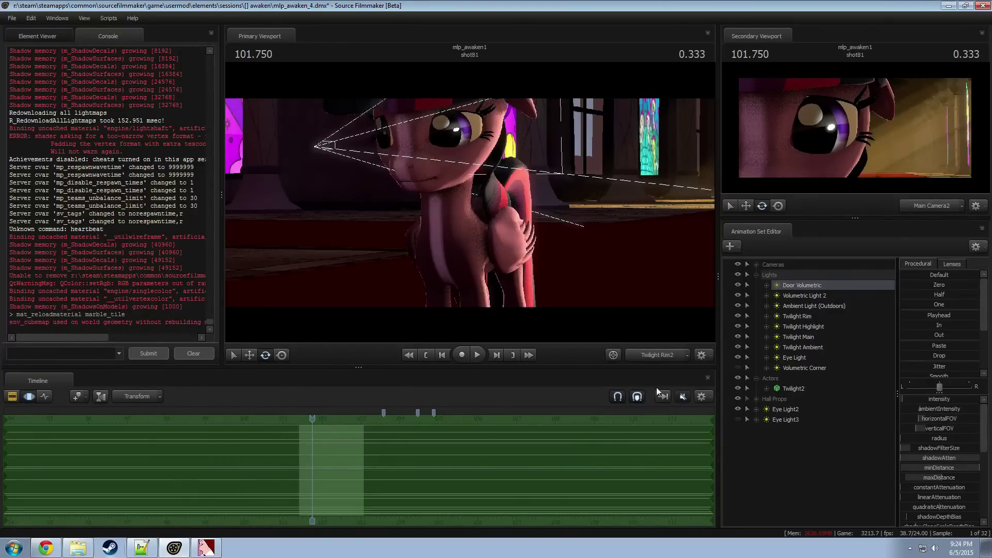
Step: Switch the primary viewport to the Work Camera and select door1, door_frame1 and door_frame2 among the Hall Props
{"action": "left_click", "coordinate": [657, 356]}
{"action": "left_click_drag", "start_coordinate": [565, 292], "coordinate": [513, 331]}
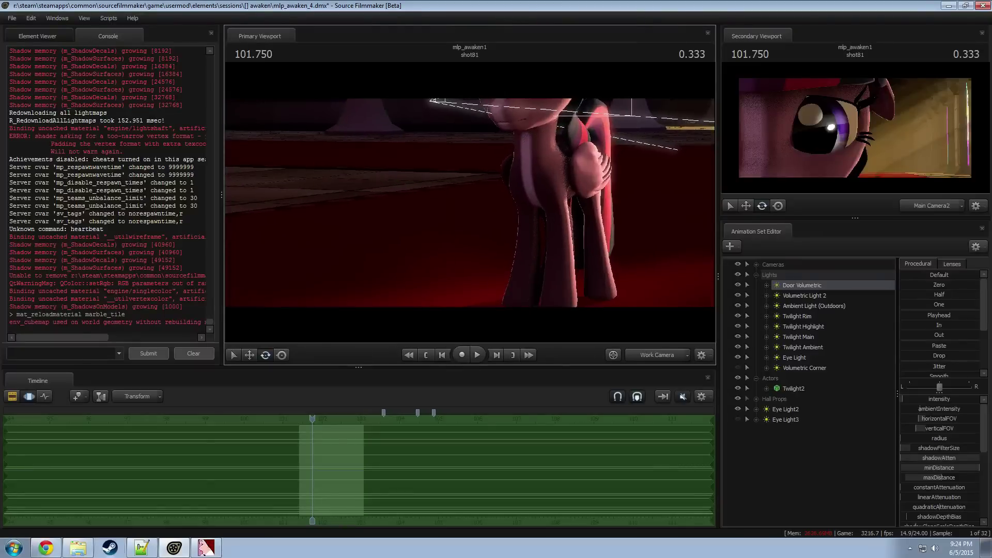
{"action": "left_click", "coordinate": [756, 399]}
{"action": "left_click", "coordinate": [781, 409]}
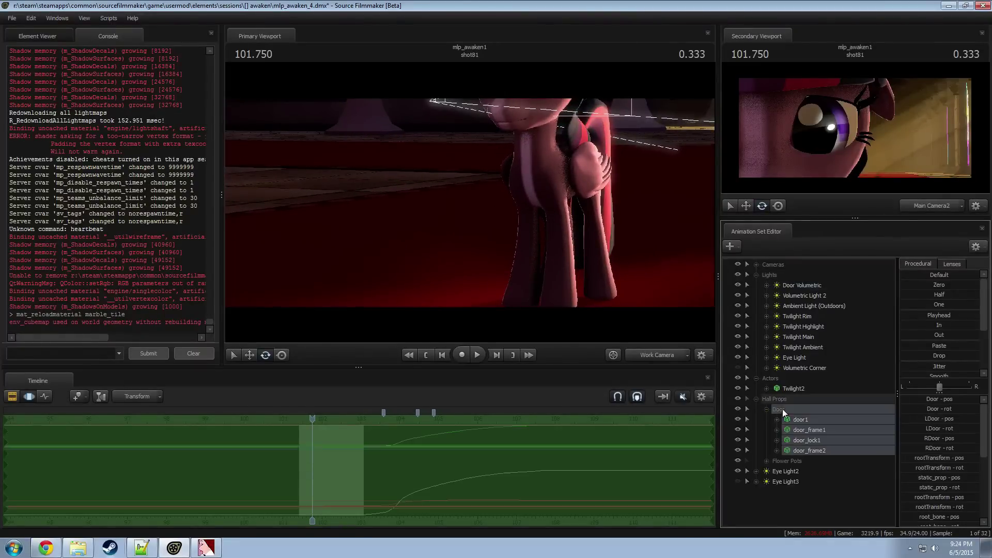
{"action": "left_click", "coordinate": [802, 420]}
{"action": "left_click", "coordinate": [813, 440]}
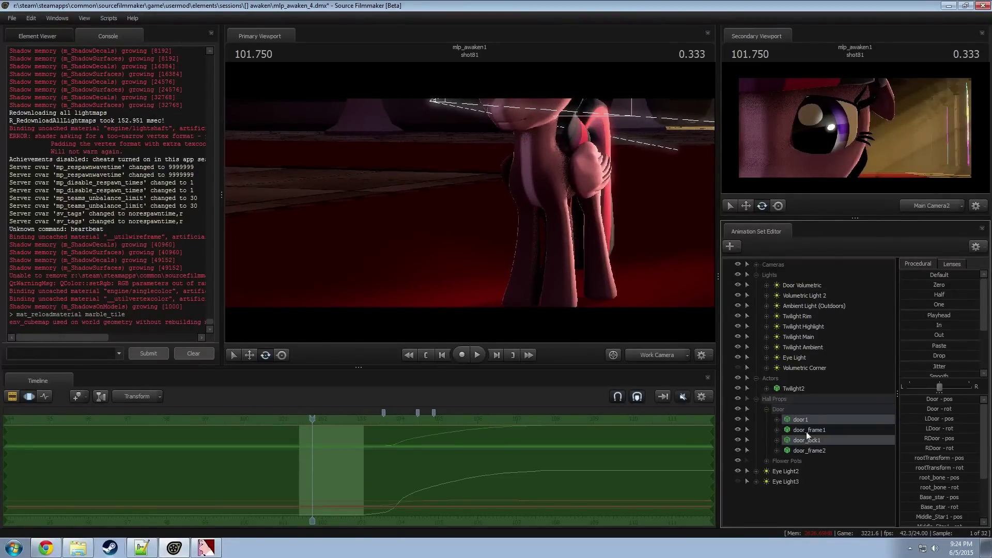
{"action": "left_click", "coordinate": [806, 418]}
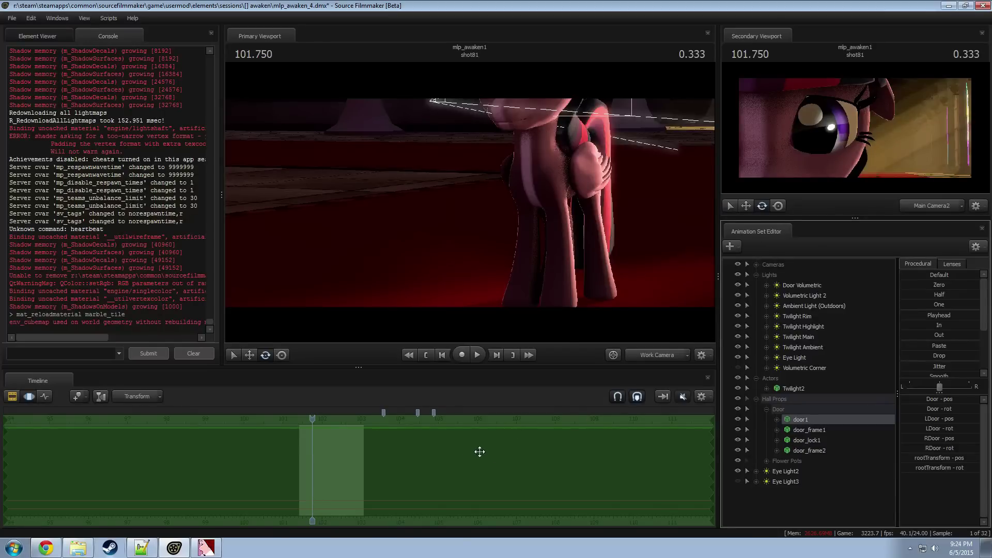
{"action": "left_click", "coordinate": [377, 452]}
{"action": "left_click", "coordinate": [819, 450], "text": "ctrl"}
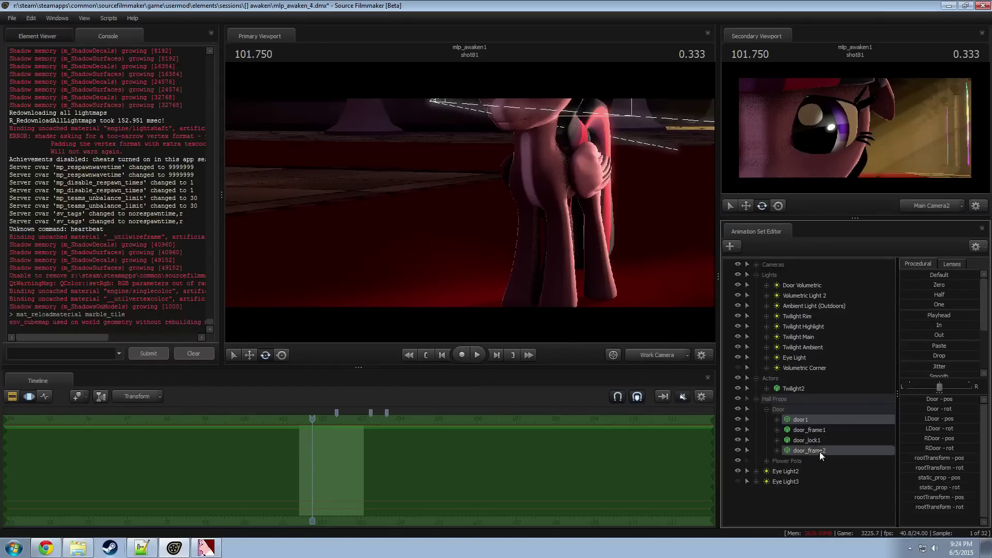
{"action": "left_click", "coordinate": [817, 431], "text": "ctrl"}
Step: Bring the hall door into view and select door1's LDoor control
{"action": "left_click_drag", "start_coordinate": [518, 289], "coordinate": [415, 252]}
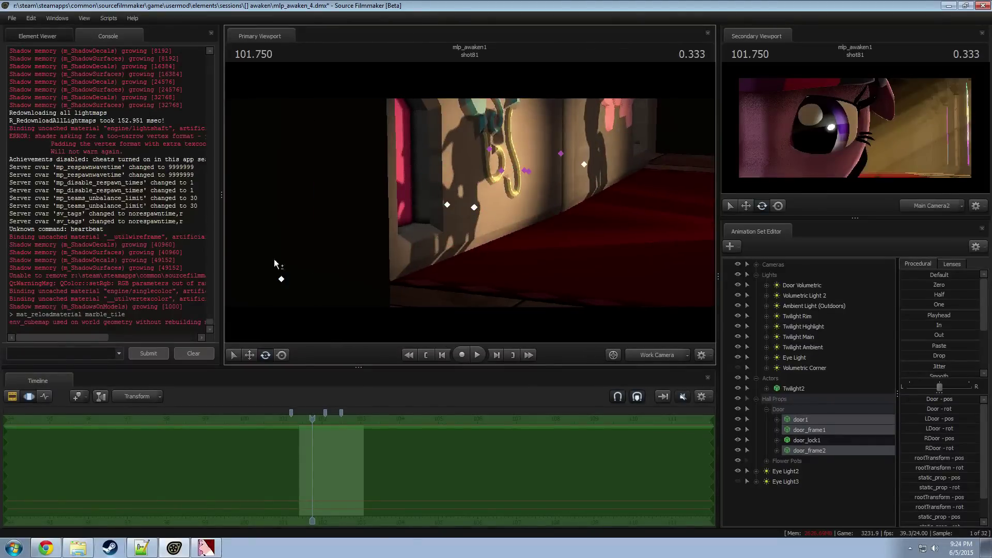
{"action": "left_click_drag", "start_coordinate": [275, 260], "coordinate": [353, 265], "text": "ctrl"}
{"action": "mouse_move", "coordinate": [252, 280]}
{"action": "left_mouse_down", "text": "ctrl"}
{"action": "mouse_move", "coordinate": [274, 315]}
{"action": "mouse_move", "coordinate": [262, 248]}
{"action": "left_mouse_up", "text": "ctrl"}
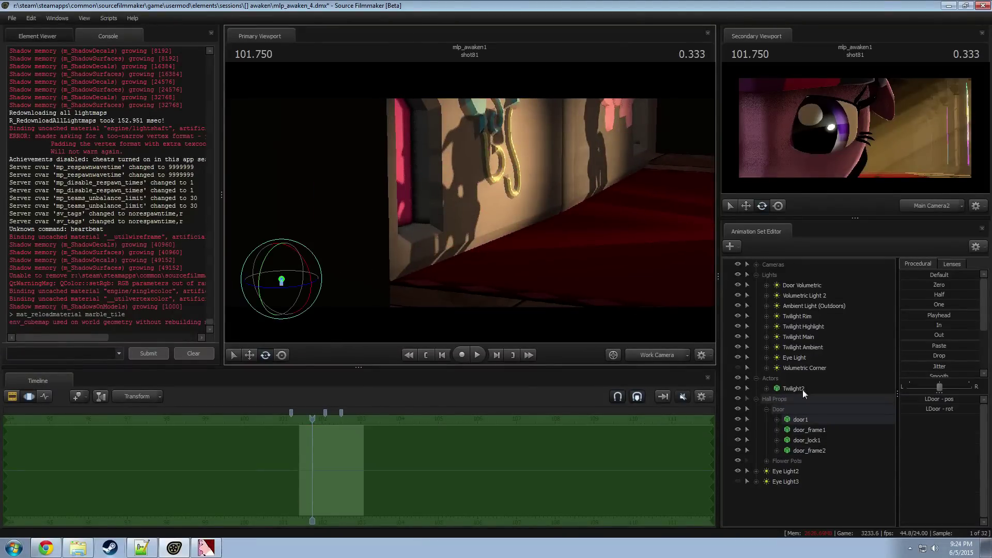
{"action": "left_click", "coordinate": [802, 419]}
{"action": "left_click", "coordinate": [585, 164]}
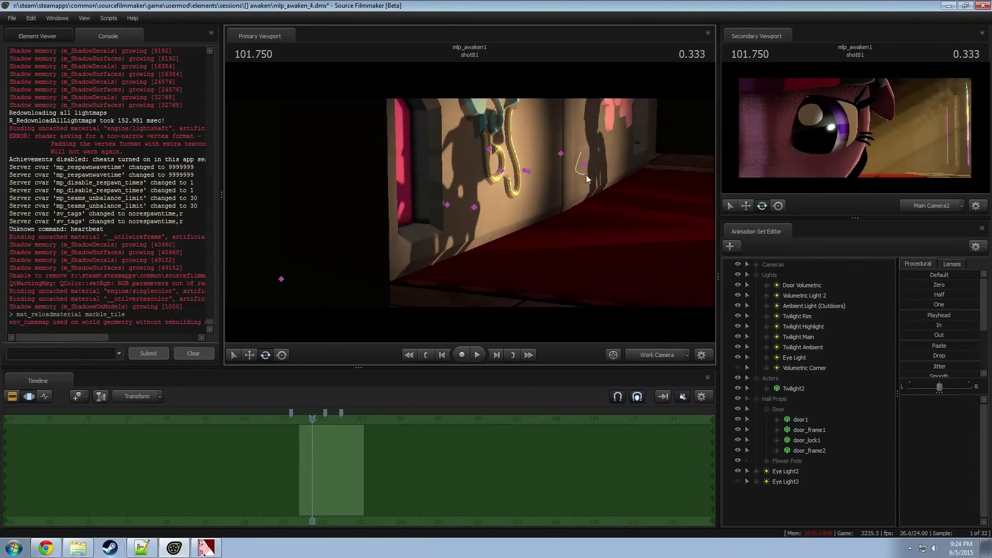
{"action": "left_click", "coordinate": [281, 279]}
{"action": "left_click_drag", "start_coordinate": [388, 282], "coordinate": [392, 279]}
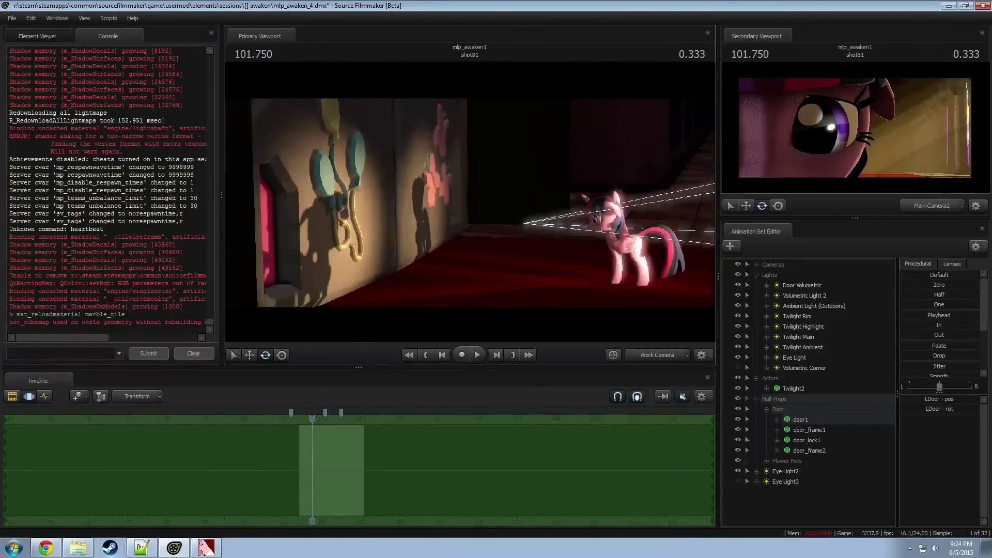
{"action": "left_click_drag", "start_coordinate": [470, 202], "coordinate": [472, 212]}
Step: Zoom the timeline in on shot81 and place the playhead at 102.666
{"action": "left_click_drag", "start_coordinate": [322, 433], "coordinate": [302, 458], "text": "shift"}
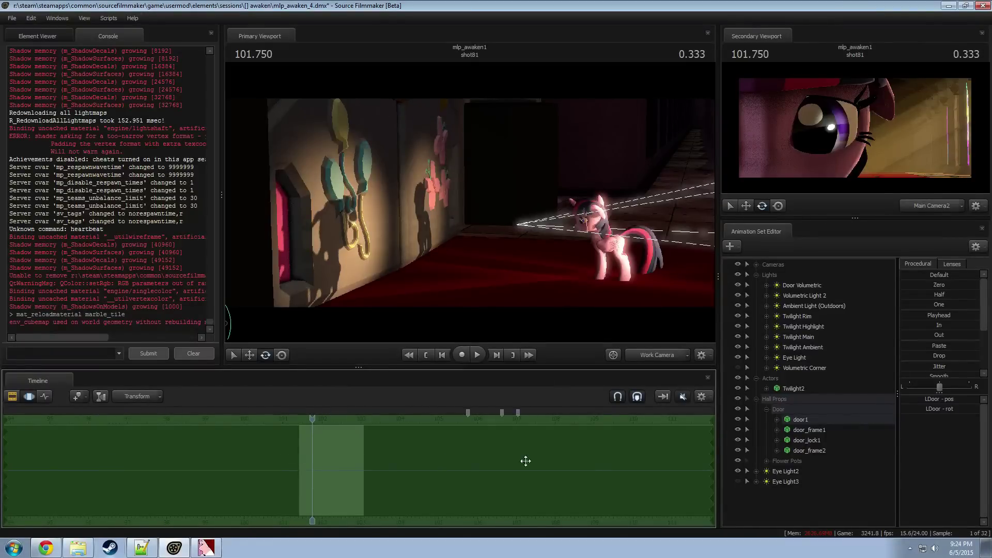
{"action": "scroll", "coordinate": [357, 468], "scroll_direction": "down", "scroll_amount": 4}
{"action": "scroll", "coordinate": [365, 474], "scroll_direction": "up", "scroll_amount": 3}
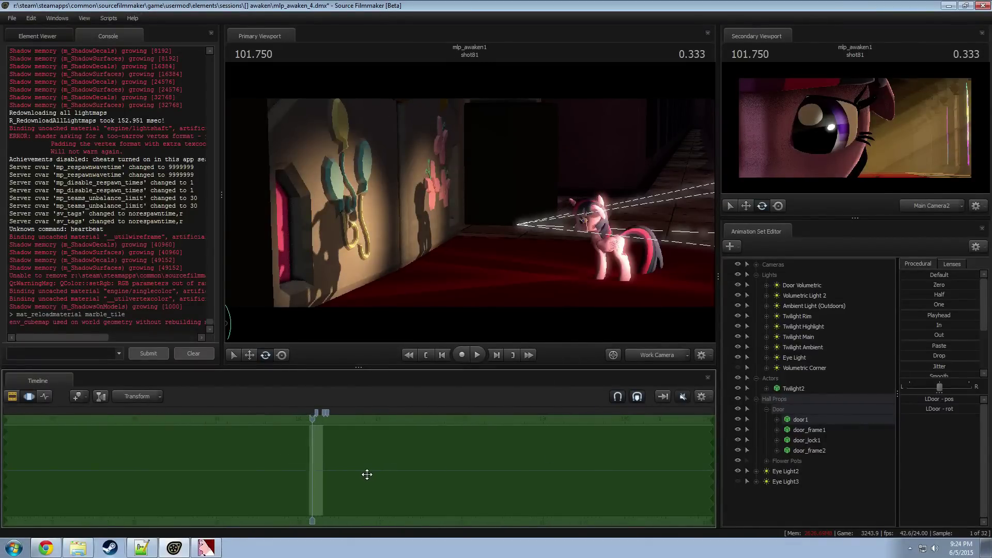
{"action": "scroll", "coordinate": [353, 476], "scroll_direction": "up", "scroll_amount": 3}
{"action": "mouse_move", "coordinate": [354, 476]}
{"action": "left_mouse_down"}
{"action": "mouse_move", "coordinate": [277, 454]}
{"action": "mouse_move", "coordinate": [383, 464]}
{"action": "mouse_move", "coordinate": [221, 462]}
{"action": "mouse_move", "coordinate": [378, 468]}
{"action": "mouse_move", "coordinate": [334, 468]}
{"action": "mouse_move", "coordinate": [364, 468]}
{"action": "left_mouse_up"}
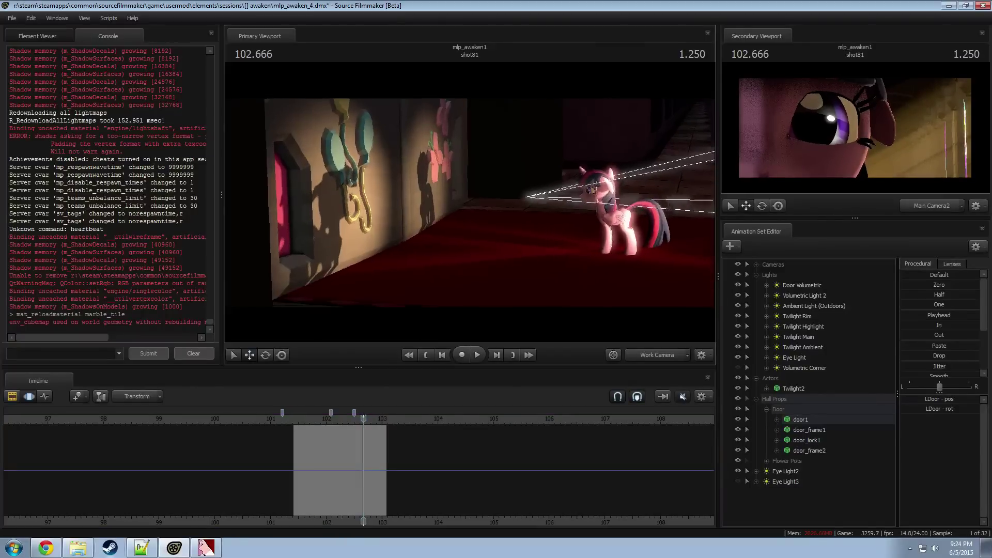
Step: Fine-tune the Door Volumetric light's shadowFilterSize across the whole time range of shot81
{"action": "key", "text": "w"}
{"action": "left_click_drag", "start_coordinate": [497, 234], "coordinate": [547, 235]}
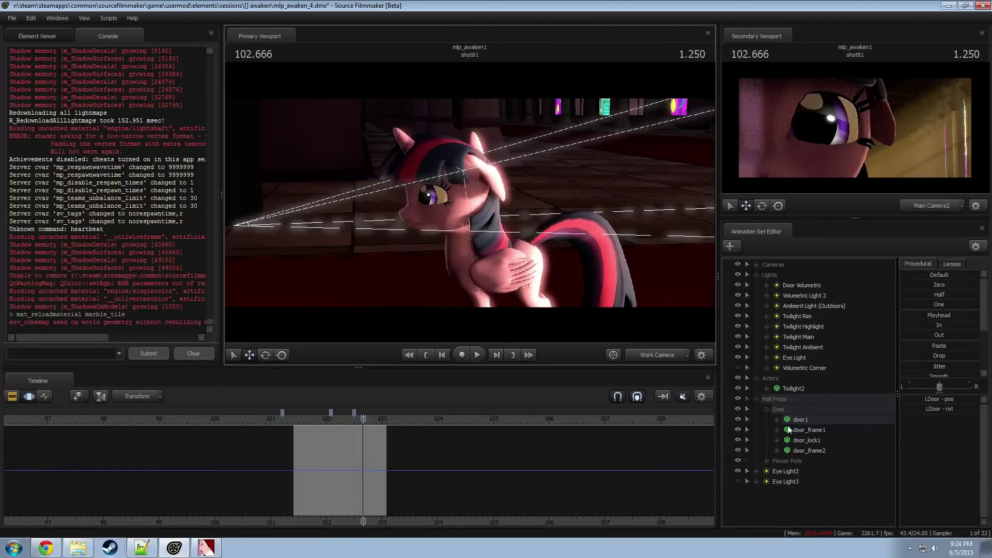
{"action": "left_click", "coordinate": [800, 285]}
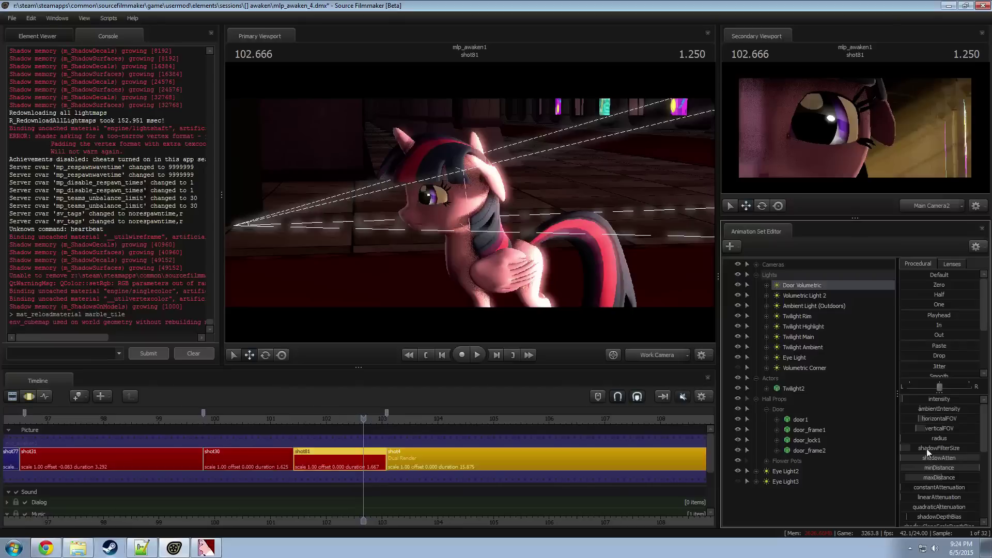
{"action": "left_click", "coordinate": [456, 469]}
{"action": "key", "text": "ctrl+a"}
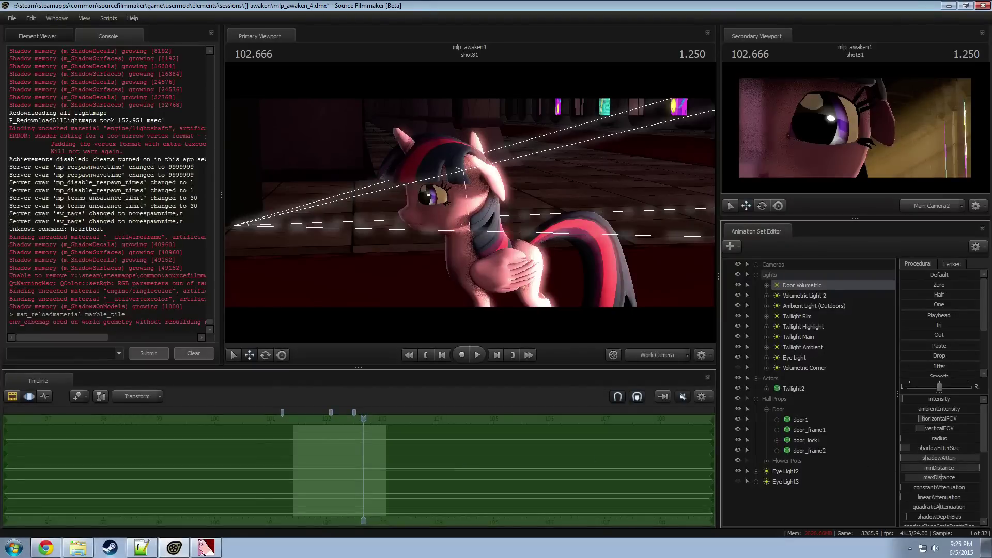
{"action": "left_click_drag", "start_coordinate": [918, 456], "coordinate": [918, 457]}
{"action": "mouse_move", "coordinate": [285, 523]}
{"action": "left_mouse_down"}
{"action": "mouse_move", "coordinate": [336, 491]}
{"action": "mouse_move", "coordinate": [360, 498]}
{"action": "mouse_move", "coordinate": [328, 489]}
{"action": "mouse_move", "coordinate": [380, 489]}
{"action": "mouse_move", "coordinate": [349, 488]}
{"action": "mouse_move", "coordinate": [397, 464]}
{"action": "left_mouse_up"}
{"action": "key", "text": "Return"}
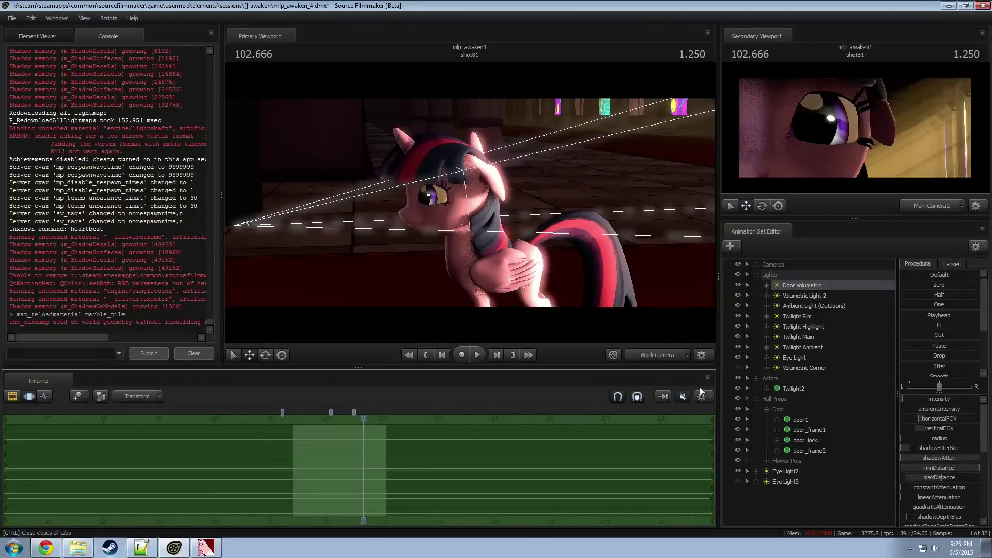
Step: Inspect door_lock1's motion curves, place the playhead at 103.000 and make the time selection run from about 101.25 onward
{"action": "left_click", "coordinate": [759, 379]}
{"action": "left_click", "coordinate": [779, 409]}
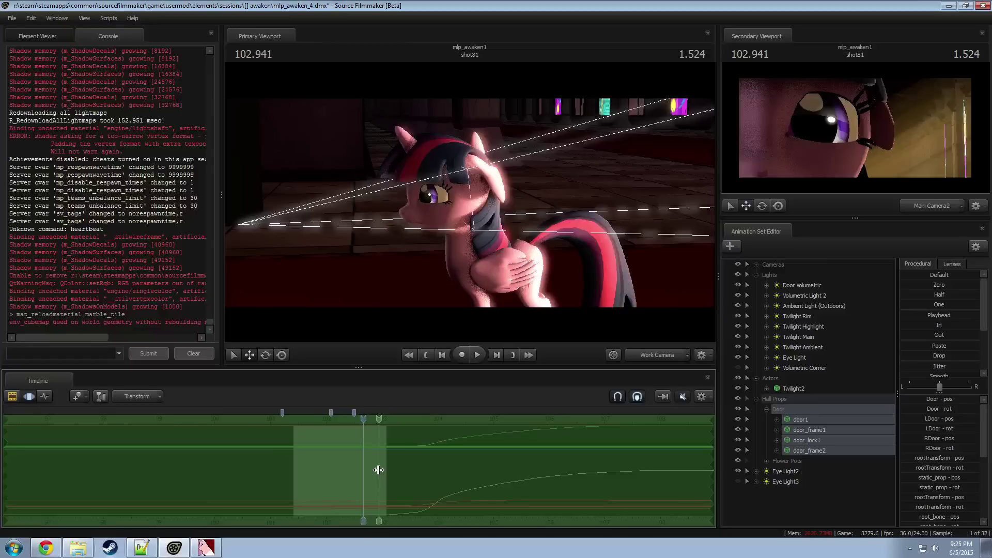
{"action": "left_click", "coordinate": [808, 439]}
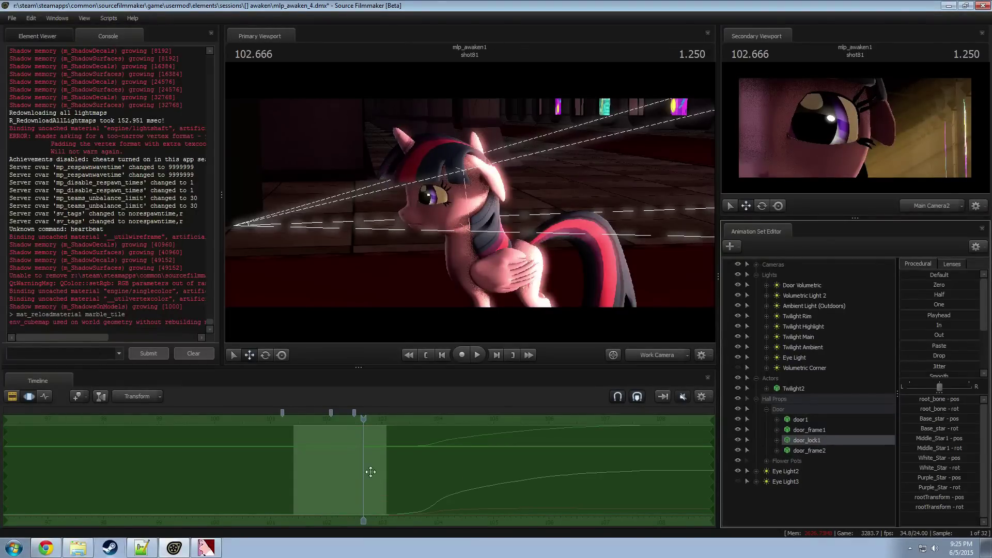
{"action": "left_click_drag", "start_coordinate": [383, 470], "coordinate": [454, 474], "text": "shift"}
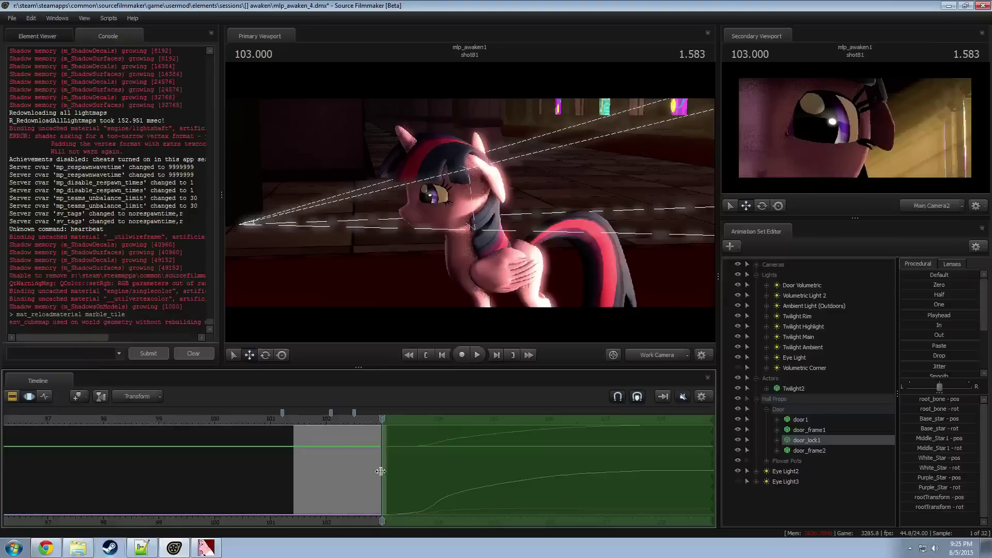
{"action": "left_click_drag", "start_coordinate": [380, 471], "coordinate": [282, 480]}
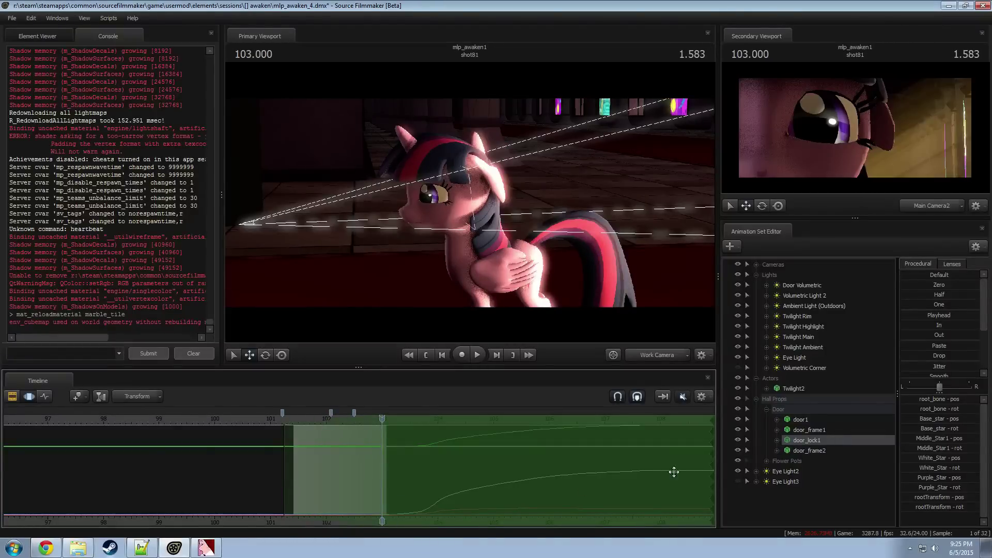
Step: Rotate door1's LDoor about its vertical axis over the time selection that includes shot81
{"action": "left_click", "coordinate": [800, 421]}
{"action": "key", "text": "f"}
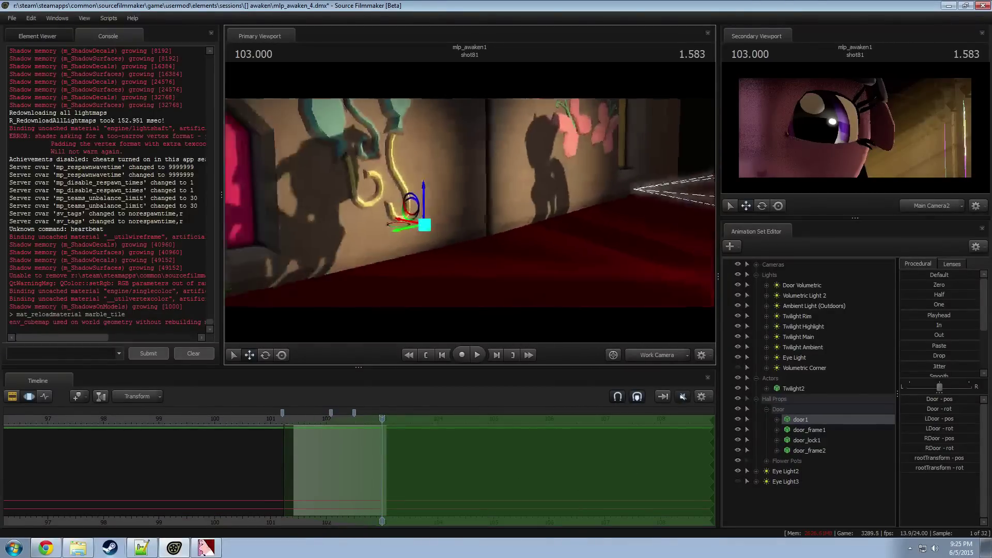
{"action": "left_click", "coordinate": [369, 248], "text": "ctrl"}
{"action": "key", "text": "e"}
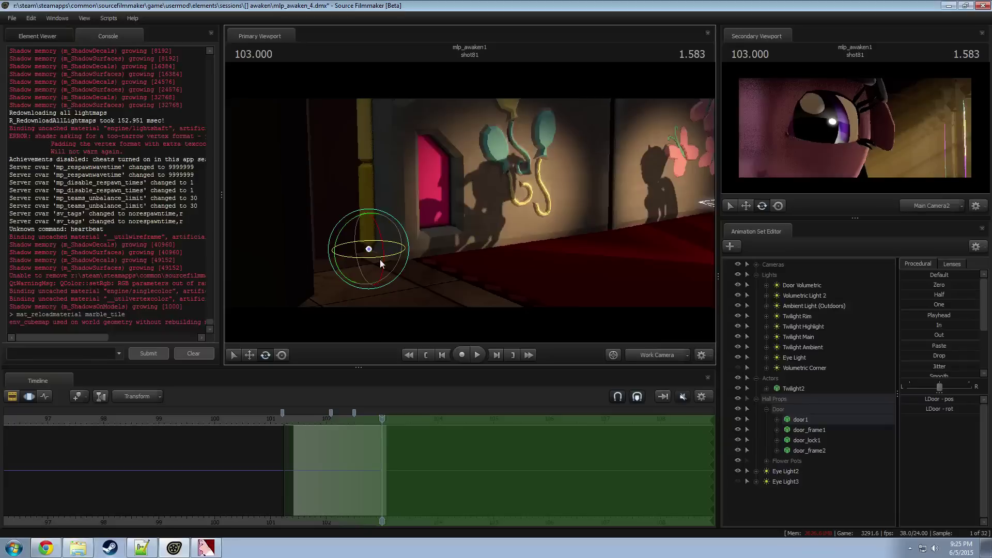
{"action": "left_click_drag", "start_coordinate": [380, 257], "coordinate": [488, 218]}
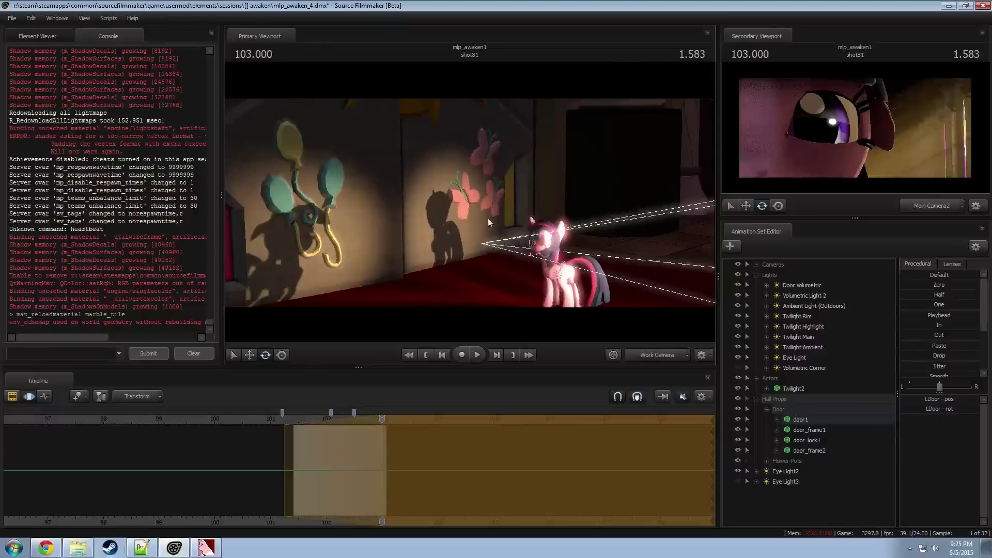
Step: Rotate door1's RDoor slightly as well, and nudge LDoor along its horizontal axis
{"action": "left_click", "coordinate": [551, 241]}
{"action": "left_click", "coordinate": [497, 240]}
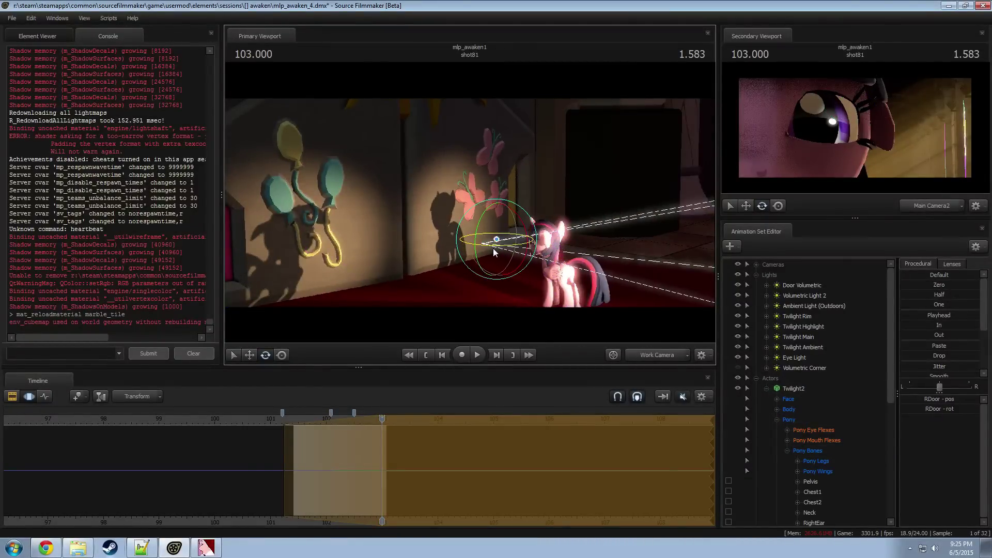
{"action": "left_click_drag", "start_coordinate": [275, 455], "coordinate": [352, 460]}
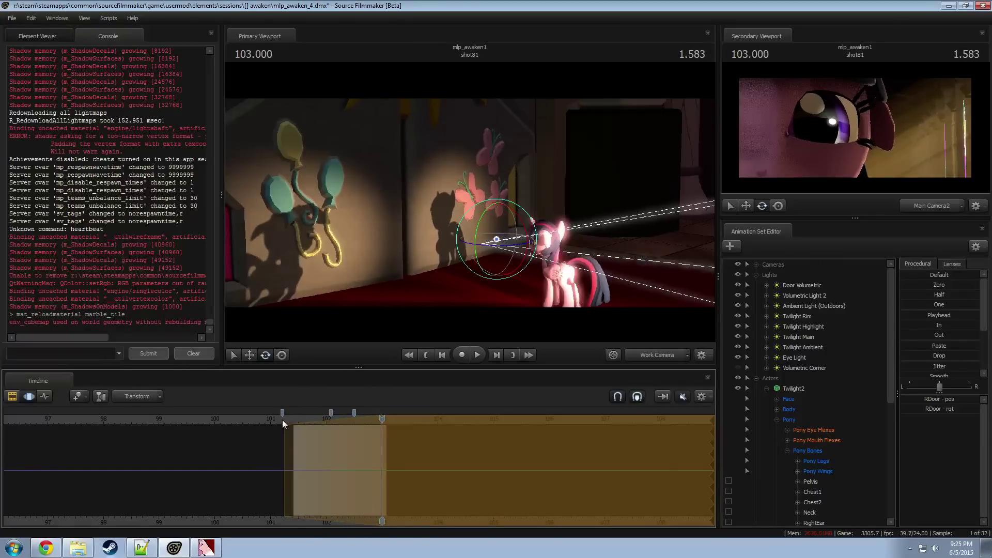
{"action": "left_click_drag", "start_coordinate": [282, 419], "coordinate": [351, 411]}
{"action": "left_click_drag", "start_coordinate": [439, 259], "coordinate": [444, 258]}
{"action": "left_click_drag", "start_coordinate": [506, 260], "coordinate": [444, 285]}
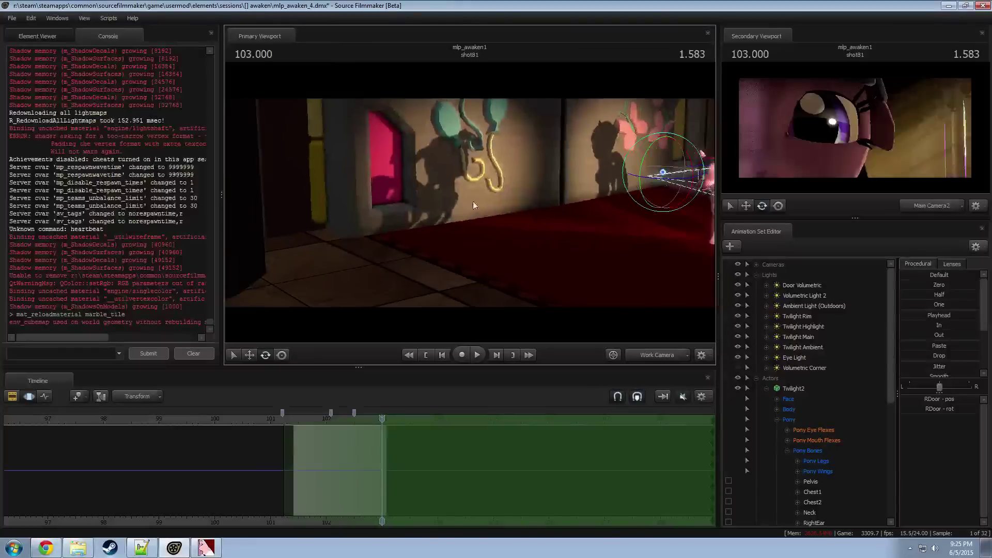
{"action": "left_click", "coordinate": [322, 227]}
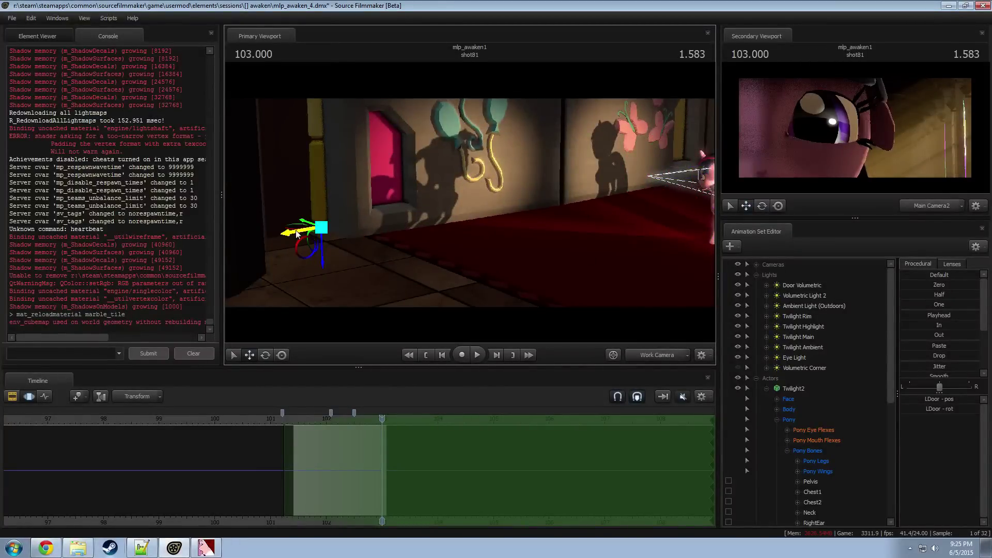
{"action": "left_click_drag", "start_coordinate": [296, 231], "coordinate": [297, 233]}
Step: Try to re-aim the Door Volumetric light by looking through it in the primary viewport, and undo the change
{"action": "left_click", "coordinate": [807, 286]}
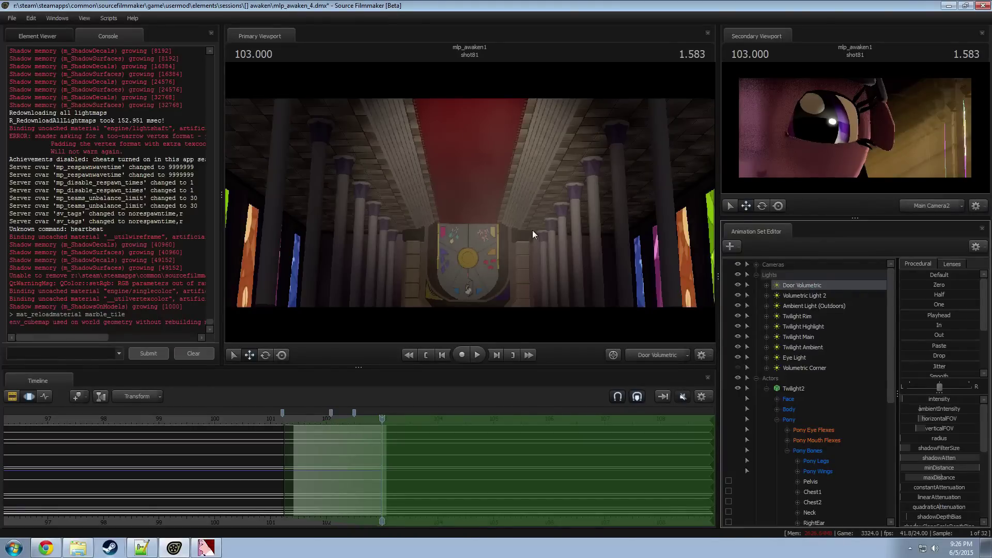
{"action": "left_click_drag", "start_coordinate": [532, 230], "coordinate": [530, 230]}
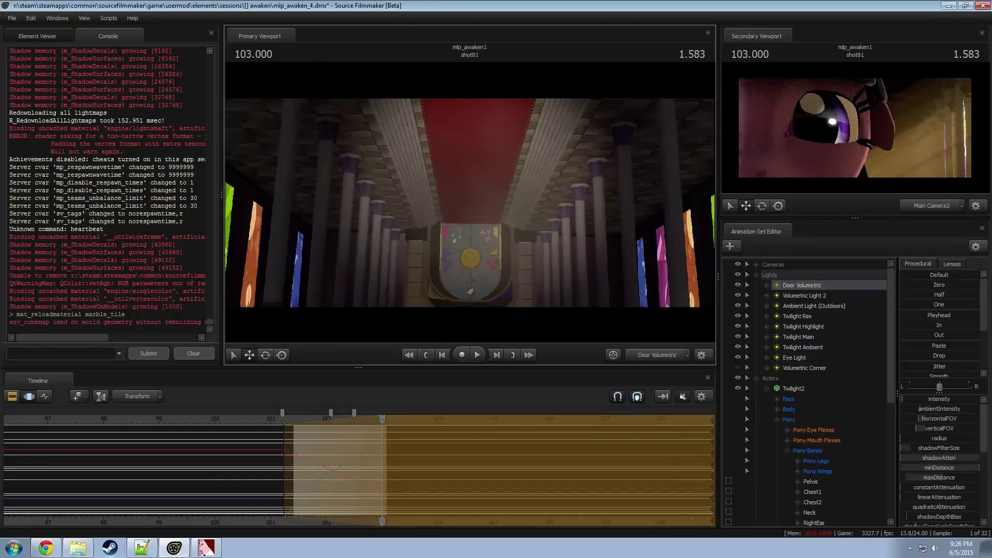
{"action": "left_click_drag", "start_coordinate": [469, 202], "coordinate": [471, 203]}
{"action": "key", "text": "ctrl+z"}
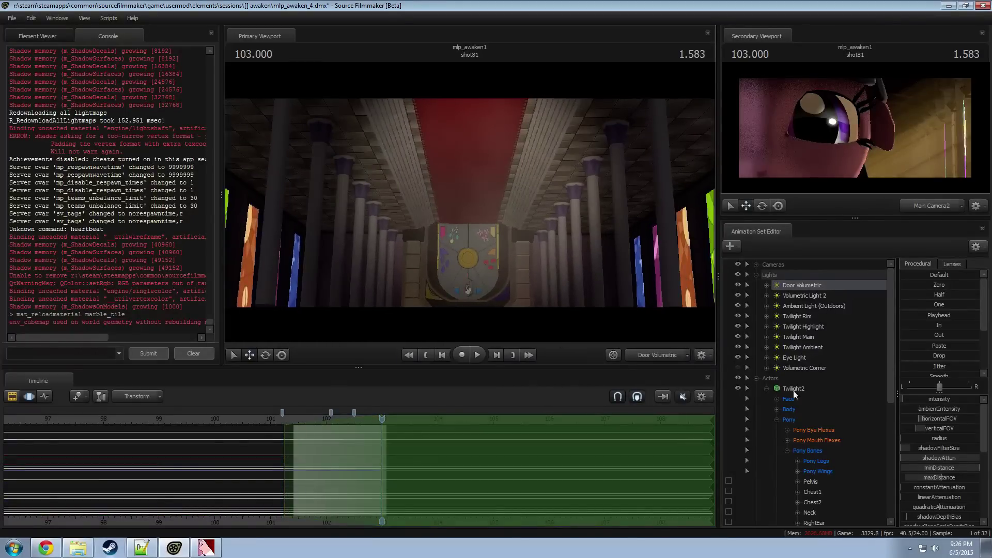
Step: Extend the time selection over the whole shot, narrow the Door Volumetric light's horizontal and vertical FOV, and aim it at the doors
{"action": "left_click", "coordinate": [620, 450]}
{"action": "key", "text": "ctrl+a"}
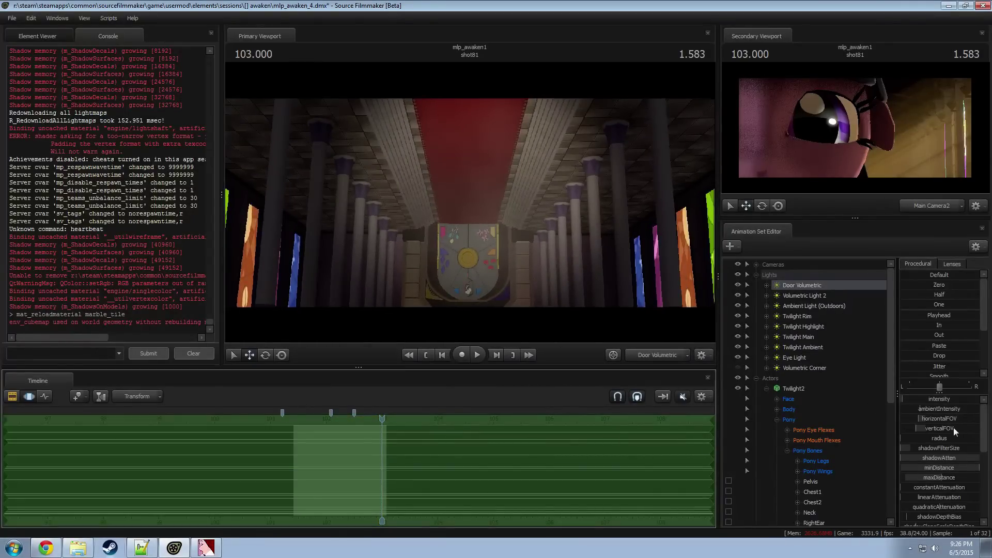
{"action": "left_click_drag", "start_coordinate": [952, 428], "coordinate": [881, 417]}
{"action": "left_click_drag", "start_coordinate": [570, 297], "coordinate": [567, 284]}
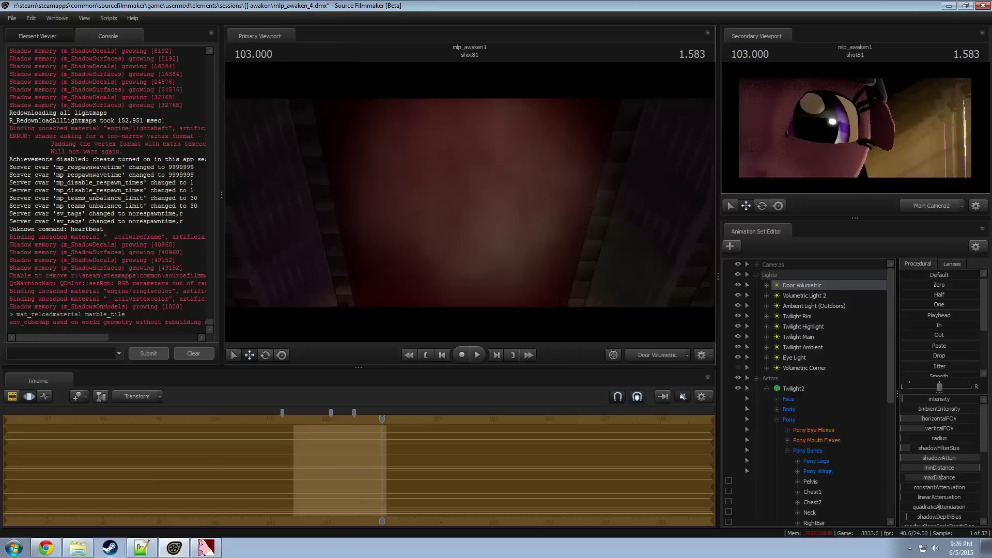
{"action": "mouse_move", "coordinate": [469, 202]}
{"action": "left_mouse_down"}
{"action": "mouse_move", "coordinate": [471, 272]}
{"action": "mouse_move", "coordinate": [398, 256]}
{"action": "mouse_move", "coordinate": [467, 258]}
{"action": "mouse_move", "coordinate": [454, 266]}
{"action": "mouse_move", "coordinate": [473, 203]}
{"action": "left_mouse_up"}
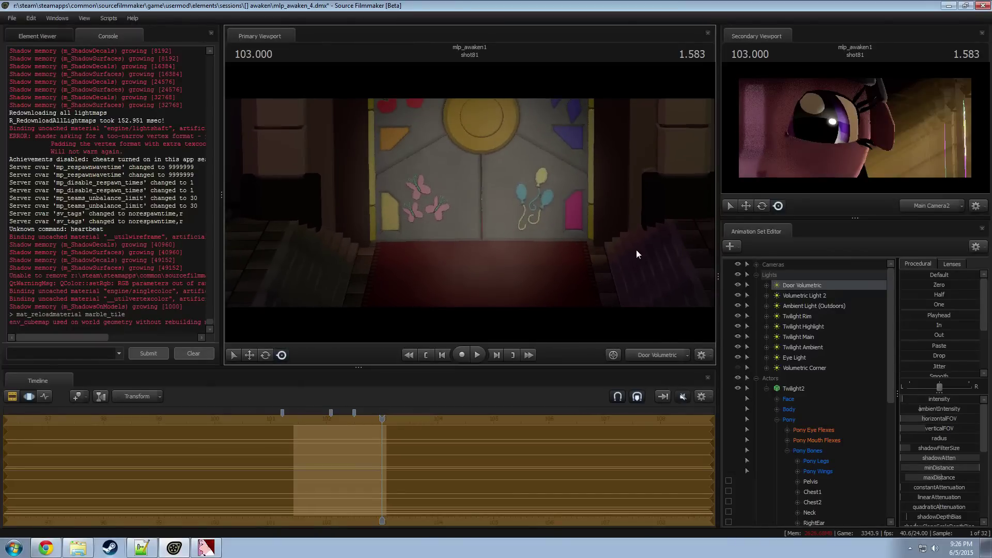
Step: Remap the Door Volumetric light's horizontalFOV and verticalFOV slider ranges to allow lower minimum values
{"action": "right_click", "coordinate": [932, 418]}
{"action": "left_click", "coordinate": [937, 432]}
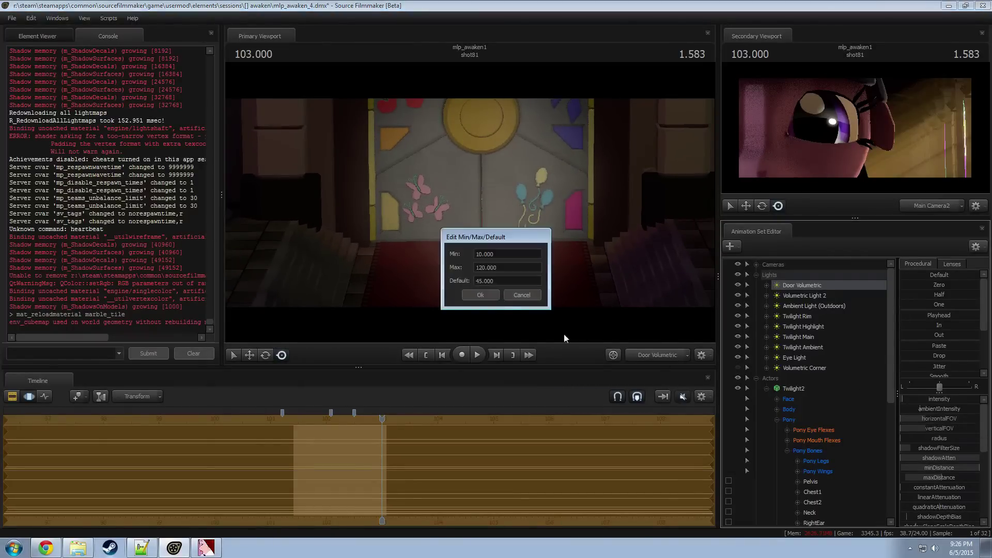
{"action": "left_click", "coordinate": [480, 253]}
{"action": "left_click", "coordinate": [477, 295]}
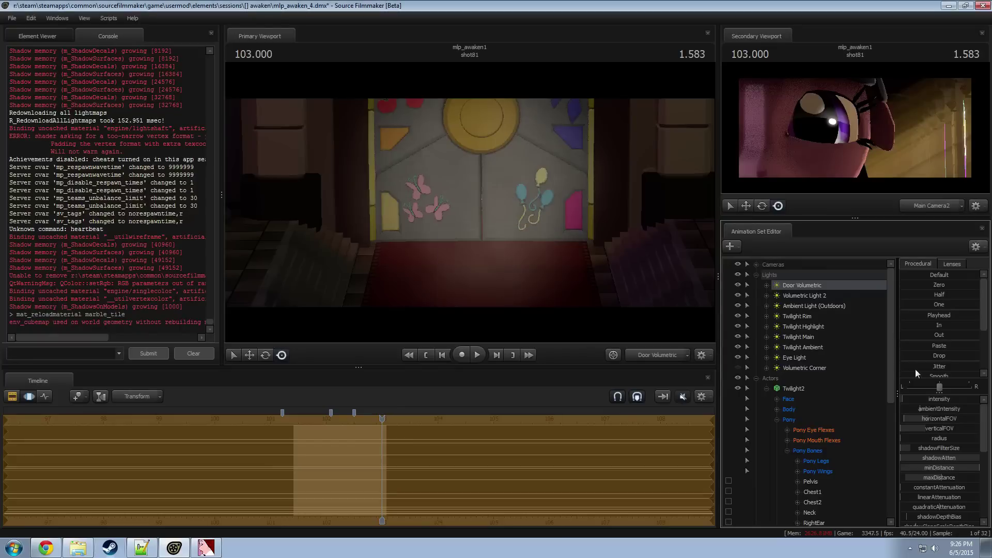
{"action": "right_click", "coordinate": [928, 399]}
{"action": "right_click", "coordinate": [918, 426]}
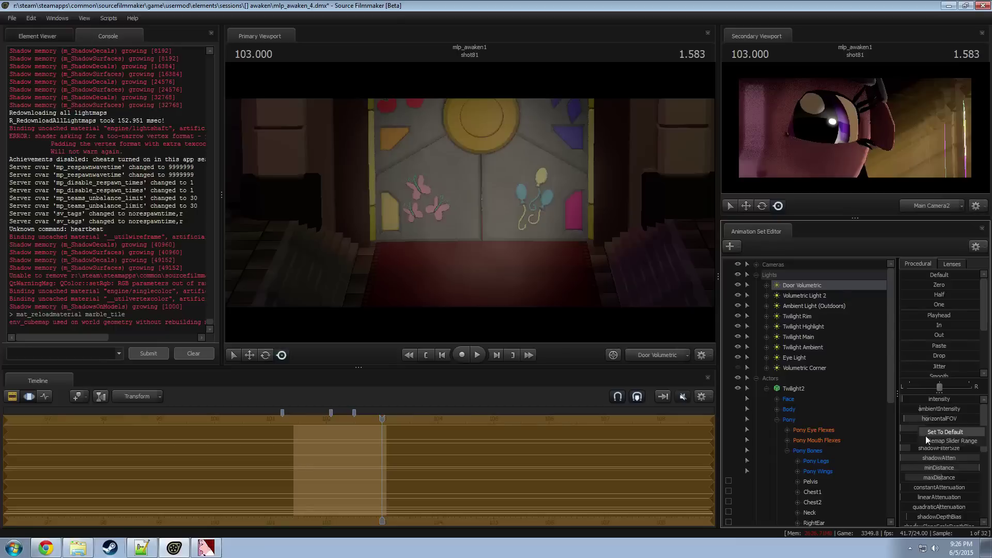
{"action": "left_click", "coordinate": [925, 438]}
{"action": "left_click_drag", "start_coordinate": [479, 255], "coordinate": [453, 254]}
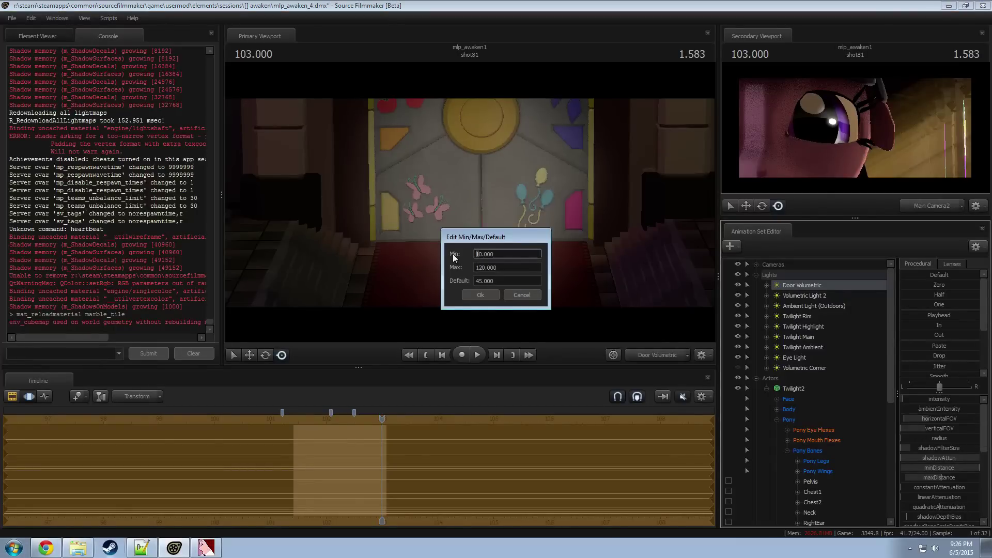
{"action": "left_click", "coordinate": [480, 295]}
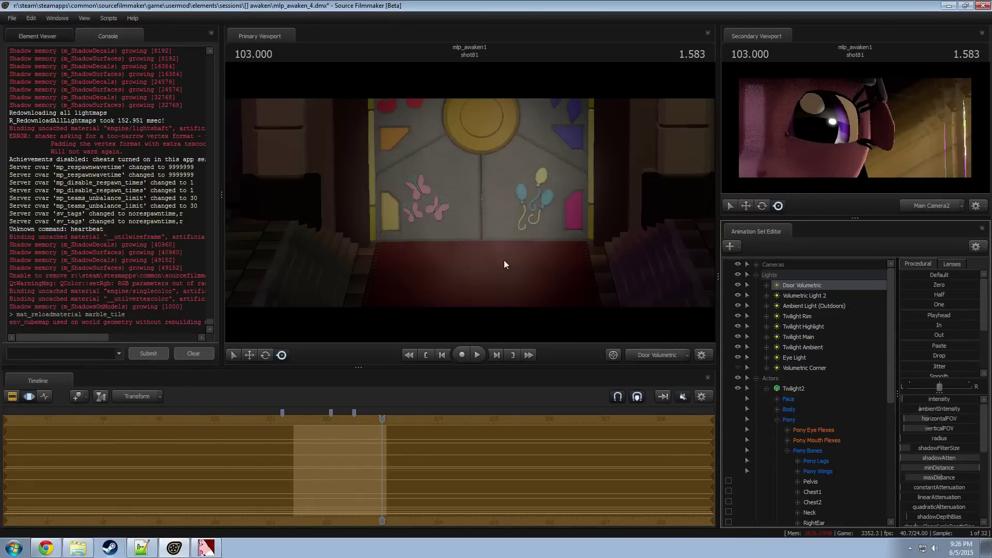
Step: Narrow the Door Volumetric light's FOV further, centre it on the gap between the door leaves, and raise shadowFilterSize slightly
{"action": "left_click_drag", "start_coordinate": [928, 413], "coordinate": [835, 427]}
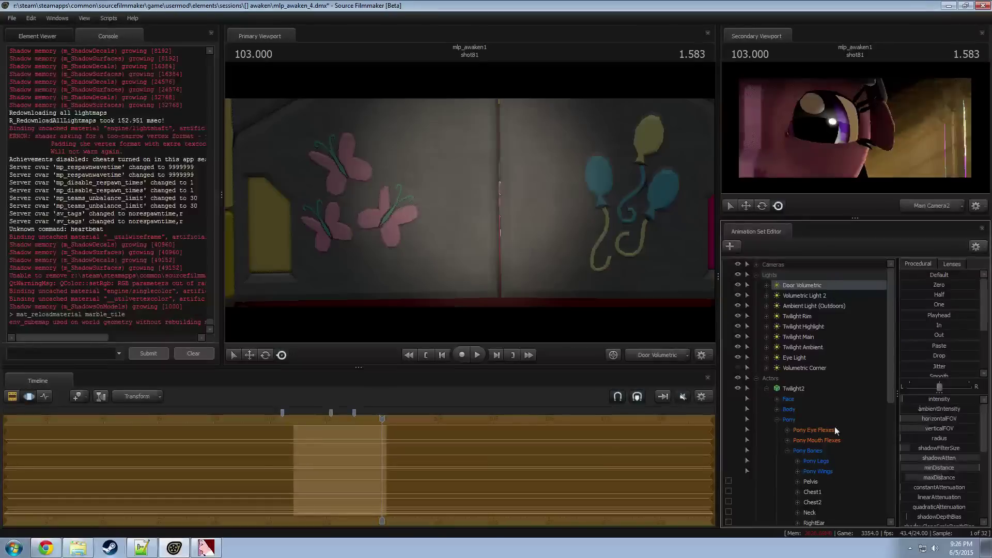
{"action": "left_click_drag", "start_coordinate": [516, 222], "coordinate": [532, 208]}
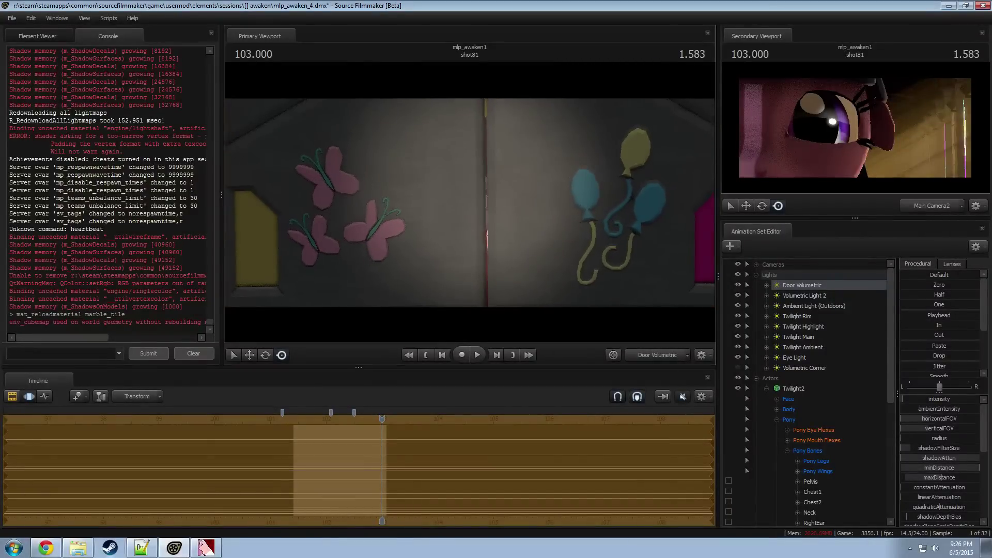
{"action": "left_click_drag", "start_coordinate": [469, 203], "coordinate": [517, 223]}
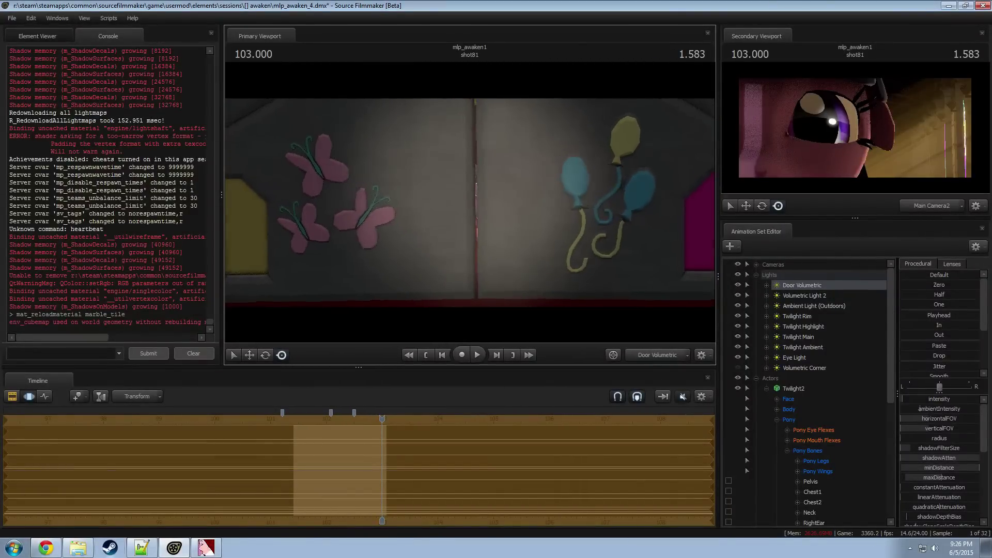
{"action": "left_click_drag", "start_coordinate": [927, 448], "coordinate": [931, 448]}
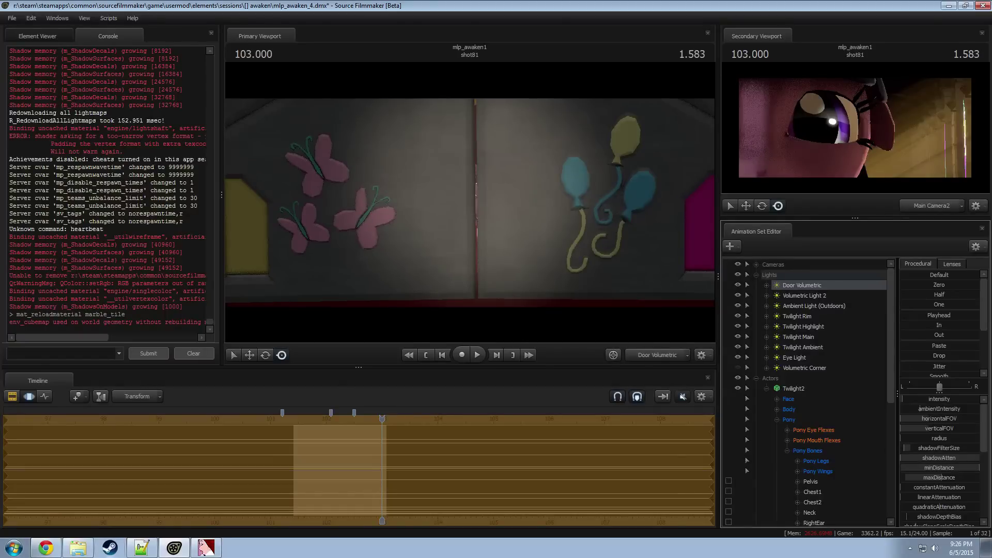
Step: Fly the Door Volumetric light closer to the doors and line it up with the gap between the leaves
{"action": "left_click_drag", "start_coordinate": [484, 306], "coordinate": [483, 211]}
{"action": "key", "text": "a"}
{"action": "key", "text": "d"}
{"action": "key", "text": "Escape"}
{"action": "key", "text": "ctrl+y"}
{"action": "key", "text": "w"}
{"action": "key", "text": "d"}
{"action": "key", "text": "a"}
{"action": "key", "text": "w"}
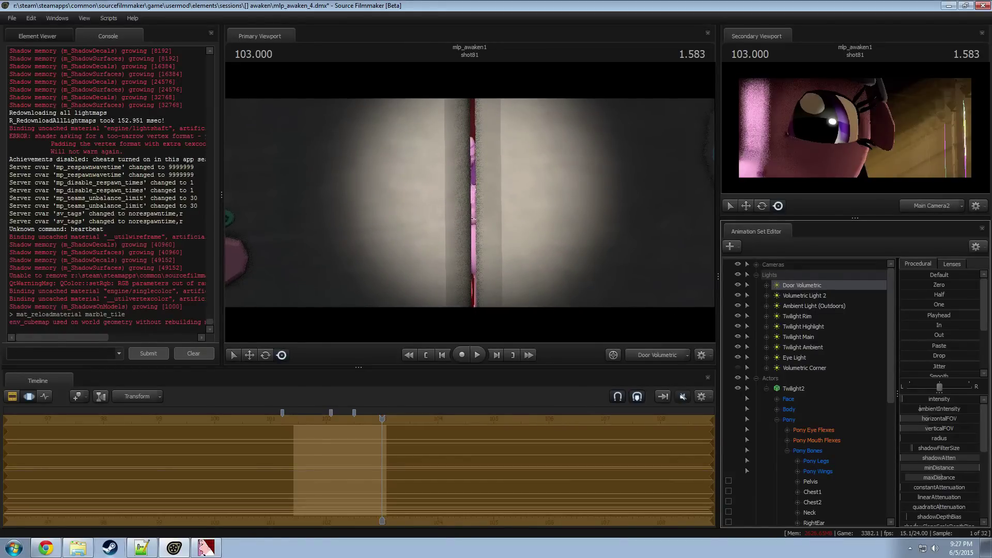
Step: Remap the Door Volumetric light's intensity slider to a lower maximum and reduce the light's intensity
{"action": "key", "text": "F2"}
{"action": "key", "text": "F3"}
{"action": "right_click", "coordinate": [938, 401]}
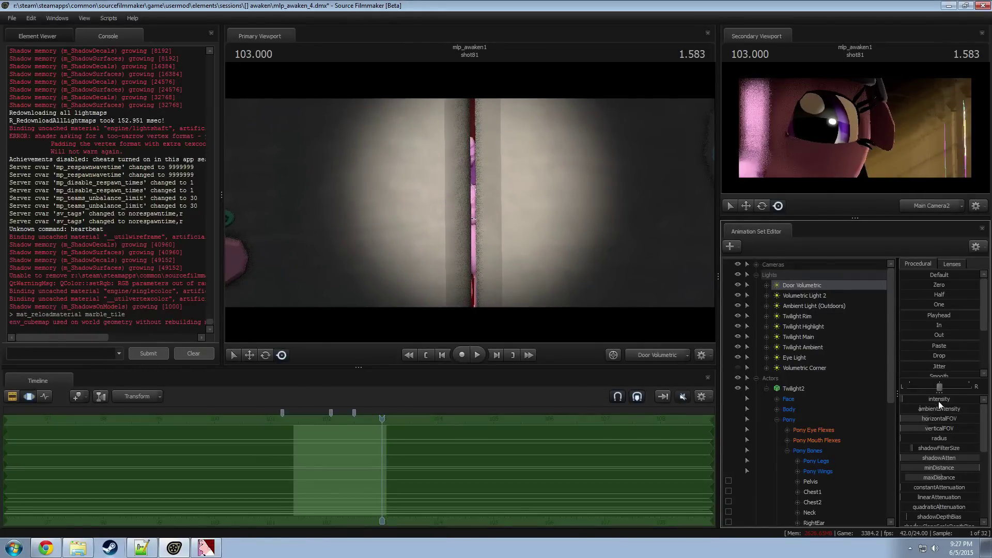
{"action": "left_click", "coordinate": [936, 411]}
{"action": "left_click", "coordinate": [492, 267]}
{"action": "key", "text": "BackSpace"}
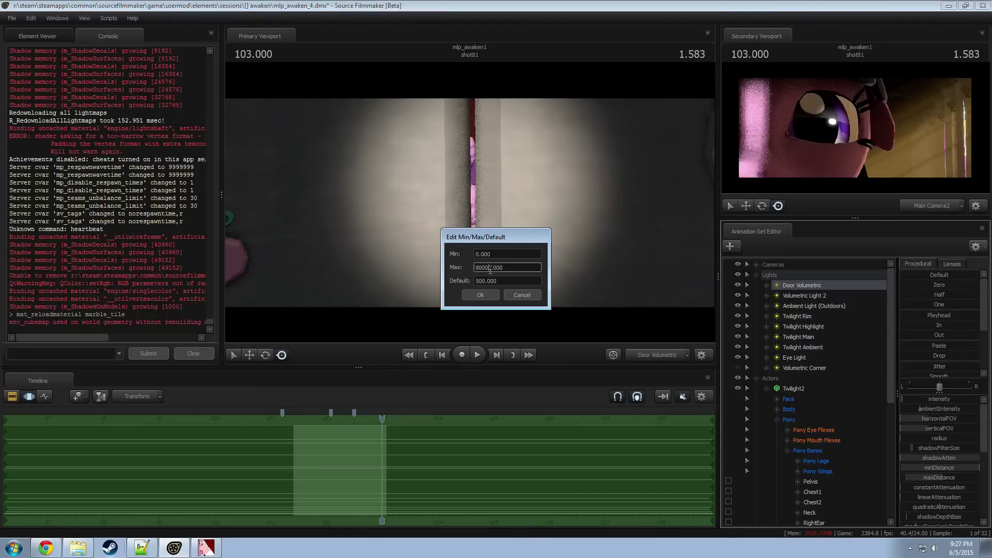
{"action": "key", "text": "Return"}
{"action": "left_click_drag", "start_coordinate": [944, 406], "coordinate": [931, 406]}
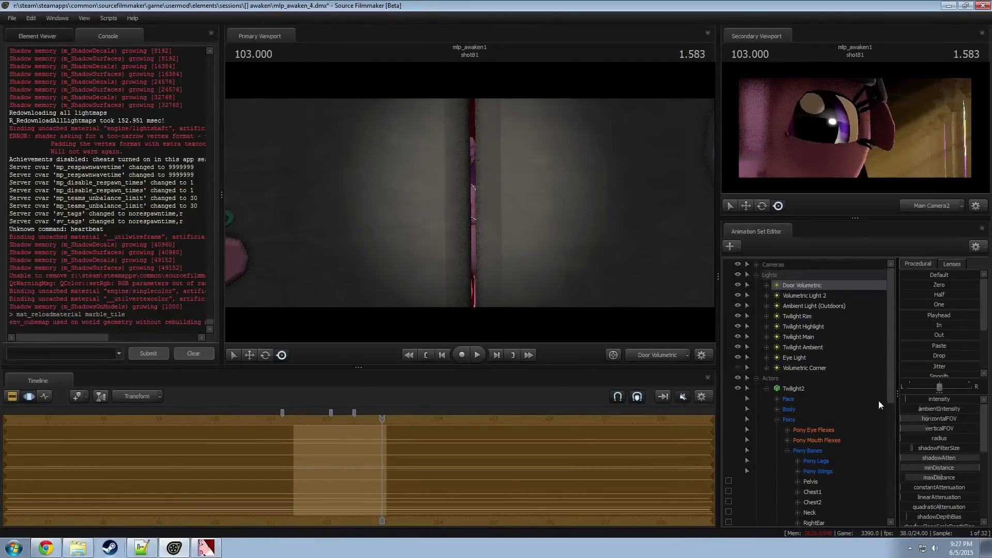
Step: Place the playhead at 103.041 near the end of shot81 and make the time selection run from about 101.3 onward
{"action": "key", "text": "ctrl+1"}
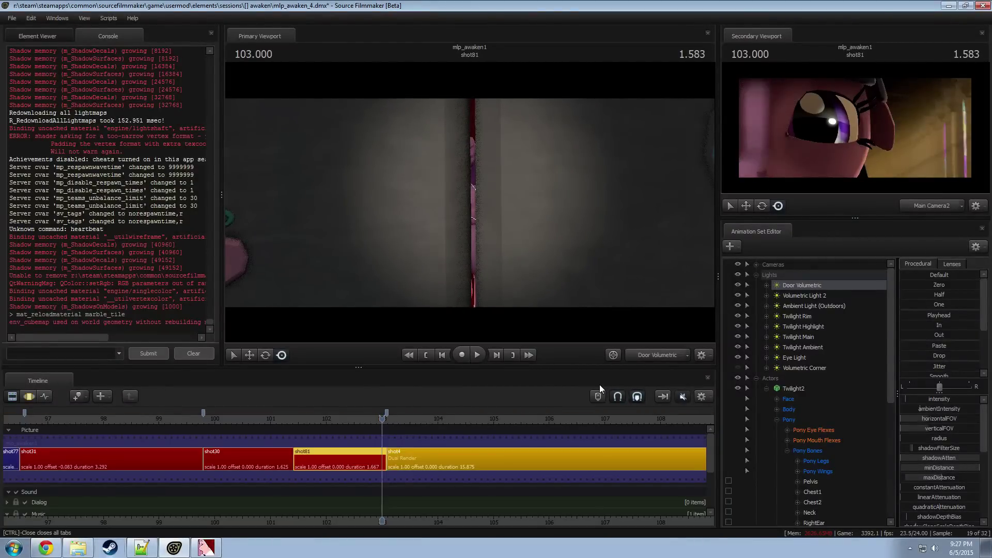
{"action": "key", "text": "ctrl+2"}
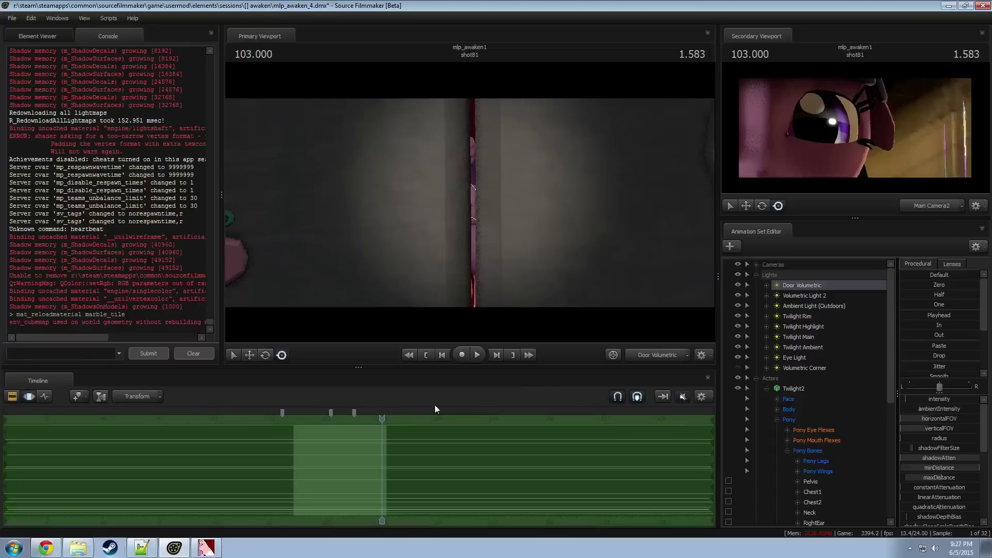
{"action": "left_click", "coordinate": [314, 457]}
{"action": "left_click_drag", "start_coordinate": [314, 457], "coordinate": [281, 476]}
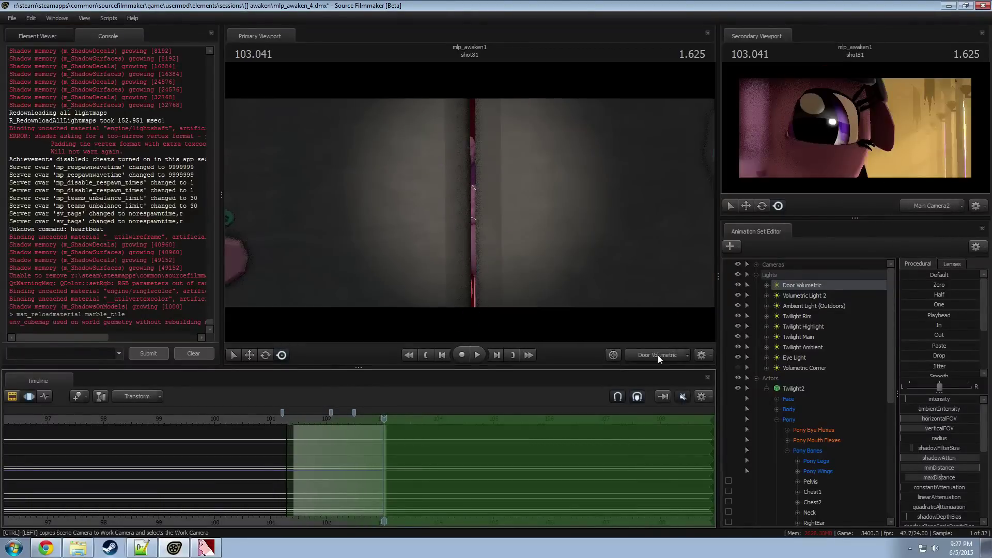
Step: Switch the primary viewport to the Work Camera and nudge door1's RDoor along its horizontal axis
{"action": "left_click", "coordinate": [658, 356]}
{"action": "key", "text": "s"}
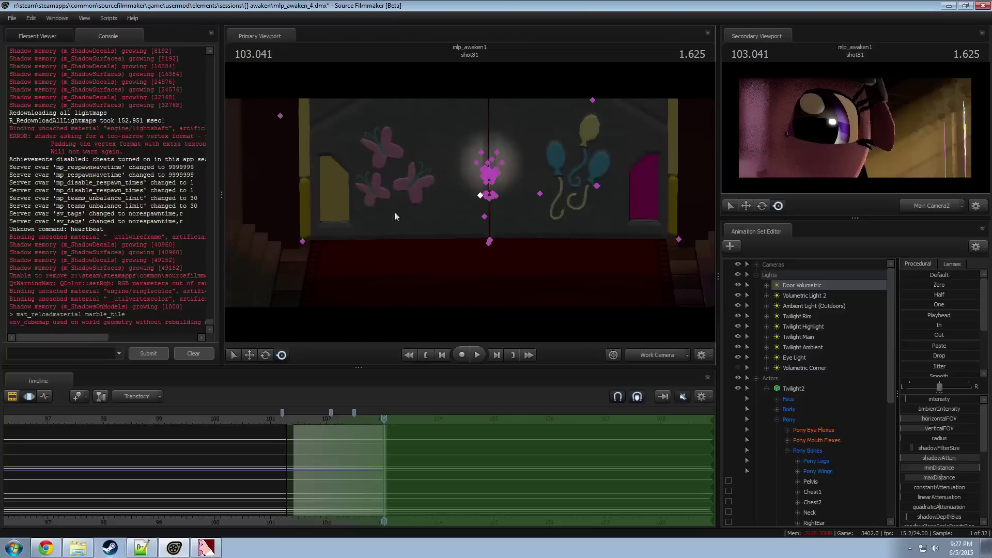
{"action": "left_click", "coordinate": [304, 241], "text": "ctrl"}
{"action": "key", "text": "w"}
{"action": "left_click_drag", "start_coordinate": [334, 242], "coordinate": [346, 238]}
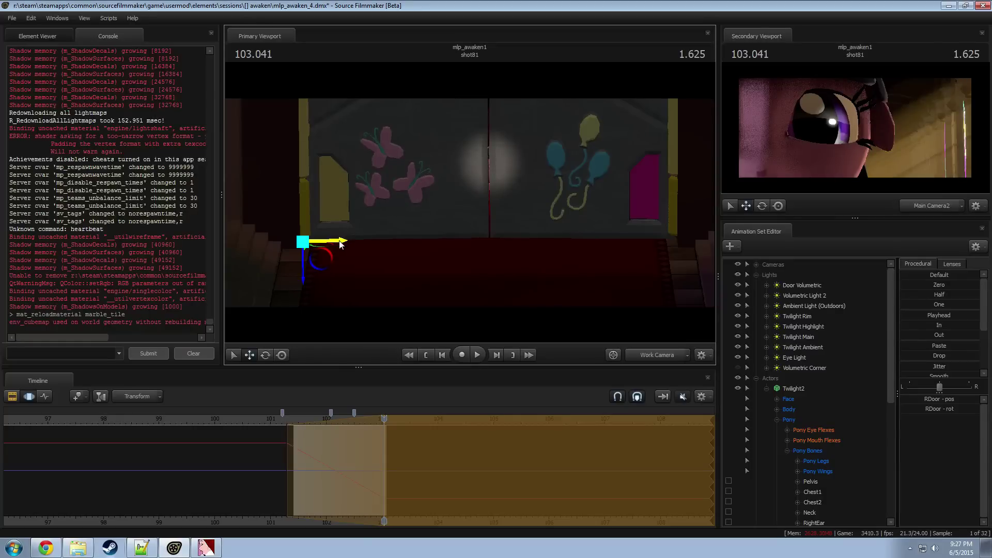
Step: Nudge LDoor along its horizontal axis, add RDoor to the selection, and shift the time selection to start at about 101.4
{"action": "left_click_drag", "start_coordinate": [684, 233], "coordinate": [688, 238], "text": "ctrl"}
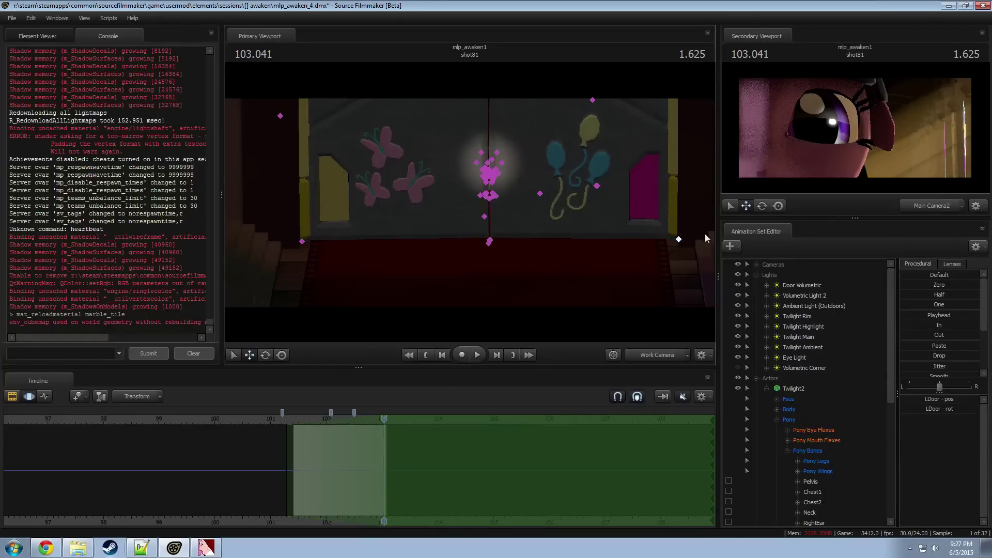
{"action": "left_click", "coordinate": [680, 239]}
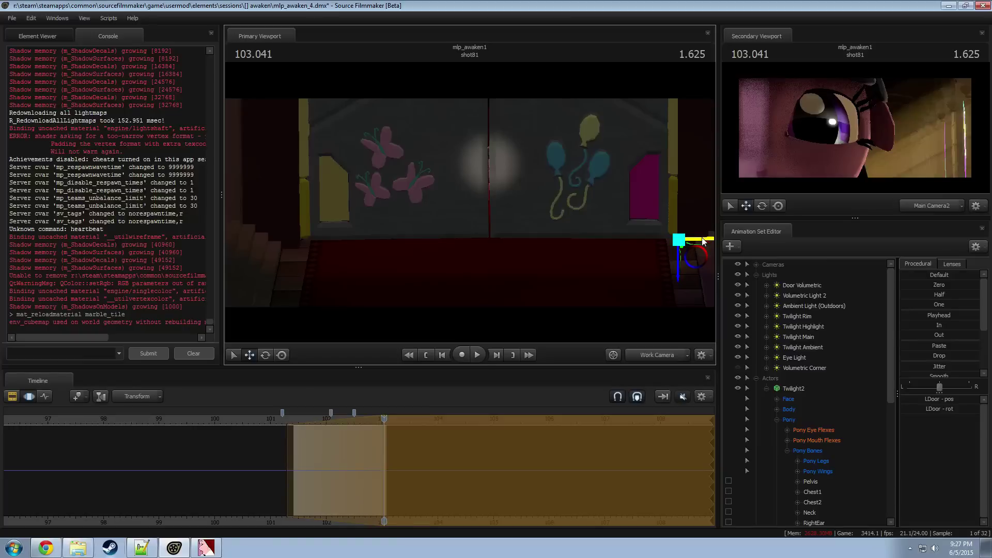
{"action": "left_click_drag", "start_coordinate": [702, 242], "coordinate": [704, 242]}
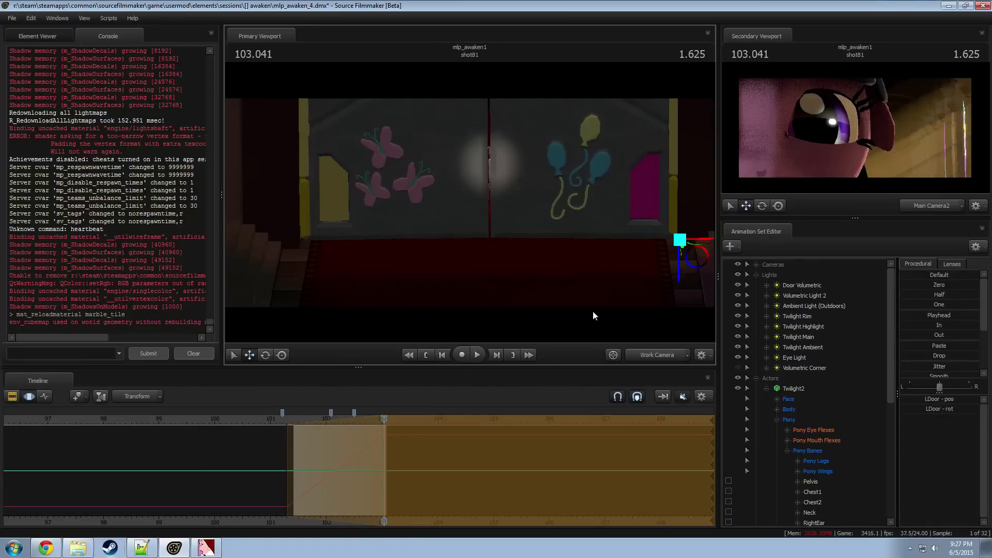
{"action": "key", "text": "ctrl+z"}
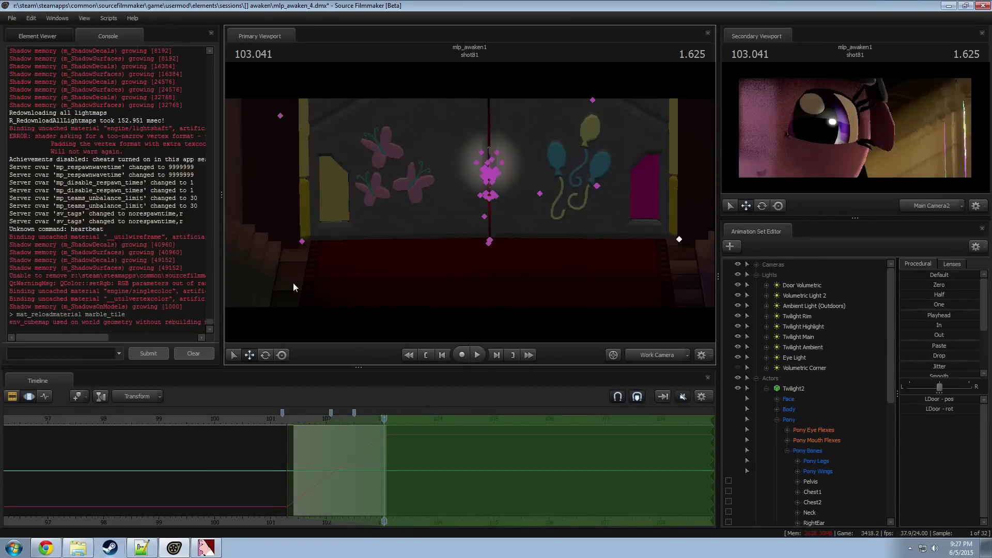
{"action": "mouse_move", "coordinate": [303, 223]}
{"action": "left_mouse_down", "text": "ctrl+shift"}
{"action": "mouse_move", "coordinate": [255, 255]}
{"action": "mouse_move", "coordinate": [320, 242]}
{"action": "left_mouse_up", "text": "ctrl+shift"}
{"action": "left_click_drag", "start_coordinate": [306, 478], "coordinate": [311, 474]}
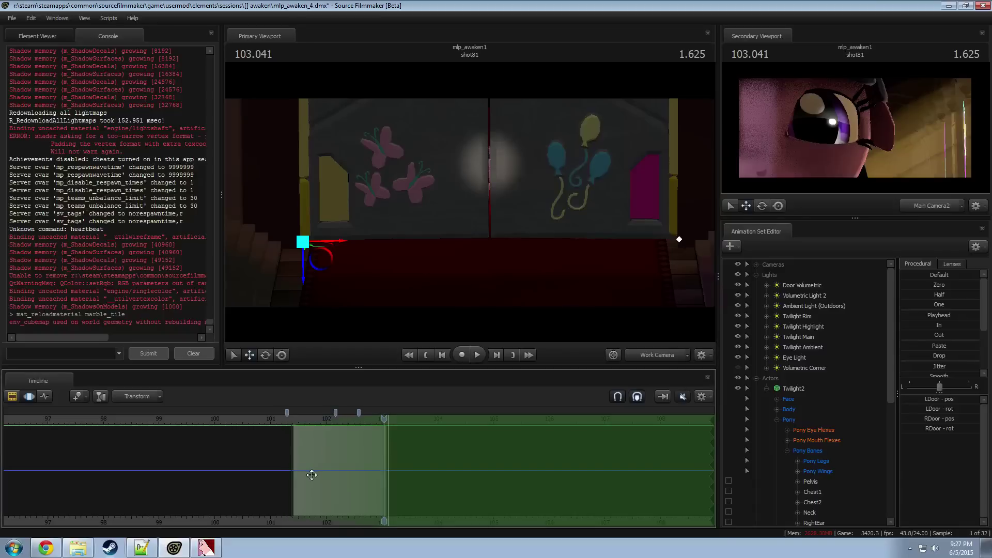
Step: Play the sequence from the end of shot30 through shot81 into shot4 to review the door gap and light
{"action": "left_click", "coordinate": [294, 421]}
{"action": "key", "text": "space"}
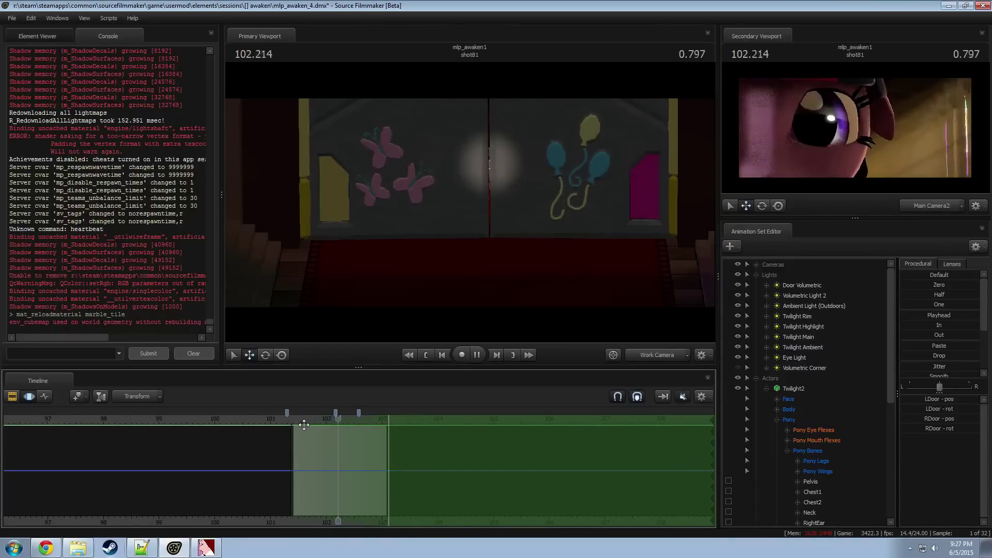
{"action": "left_click", "coordinate": [279, 419]}
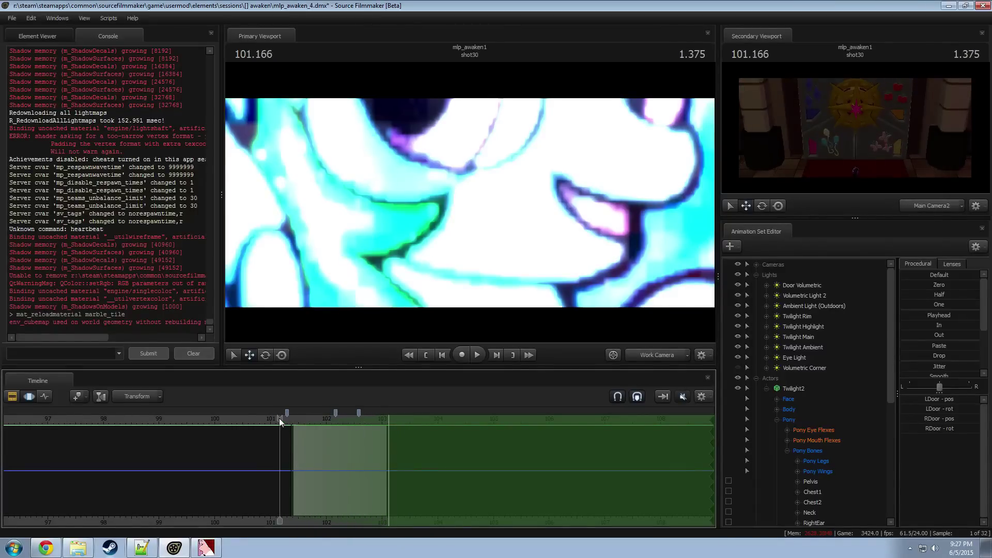
{"action": "key", "text": "space"}
{"action": "left_click_drag", "start_coordinate": [279, 419], "coordinate": [385, 446]}
{"action": "key", "text": "space"}
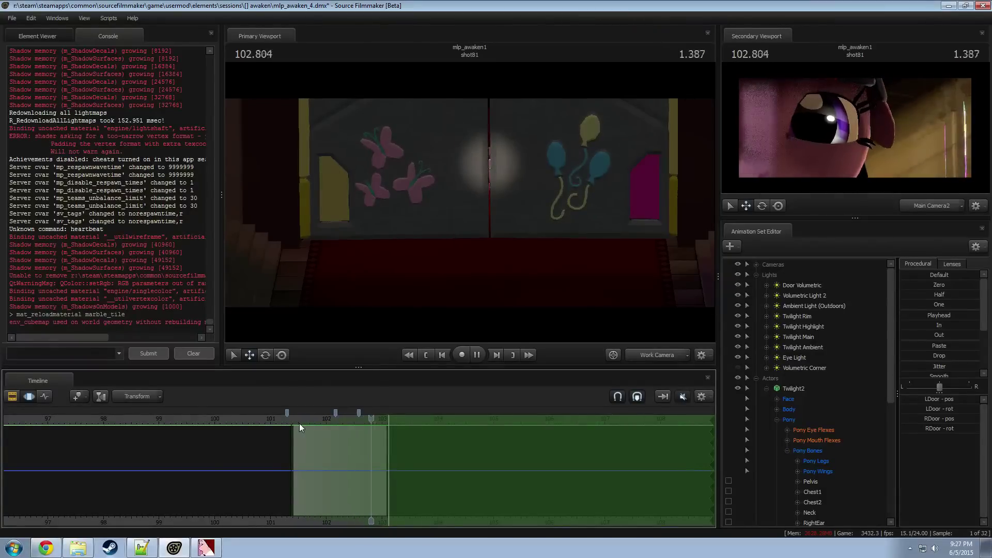
{"action": "key", "text": "space"}
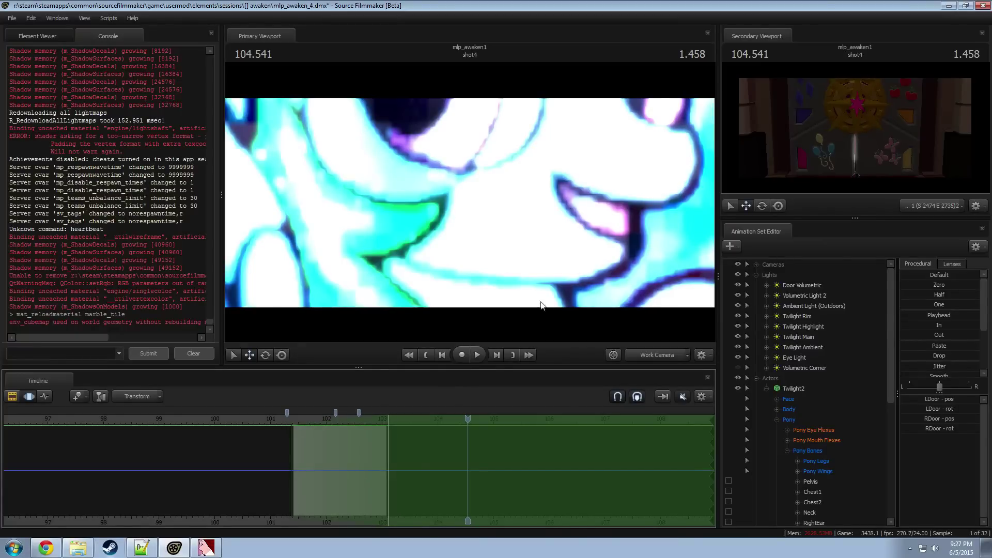
Step: Pull the work camera back to view the hall and replay shot81 into shot4 from about 101.4
{"action": "left_click_drag", "start_coordinate": [540, 306], "coordinate": [550, 228]}
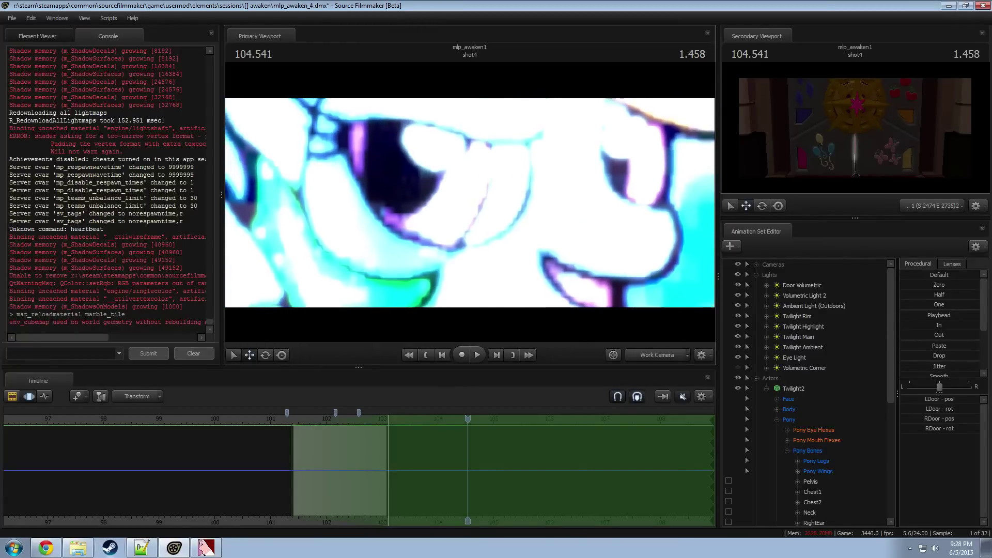
{"action": "mouse_move", "coordinate": [470, 207]}
{"action": "left_mouse_down"}
{"action": "mouse_move", "coordinate": [542, 268]}
{"action": "mouse_move", "coordinate": [563, 258]}
{"action": "mouse_move", "coordinate": [471, 206]}
{"action": "left_mouse_up"}
{"action": "key", "text": "s"}
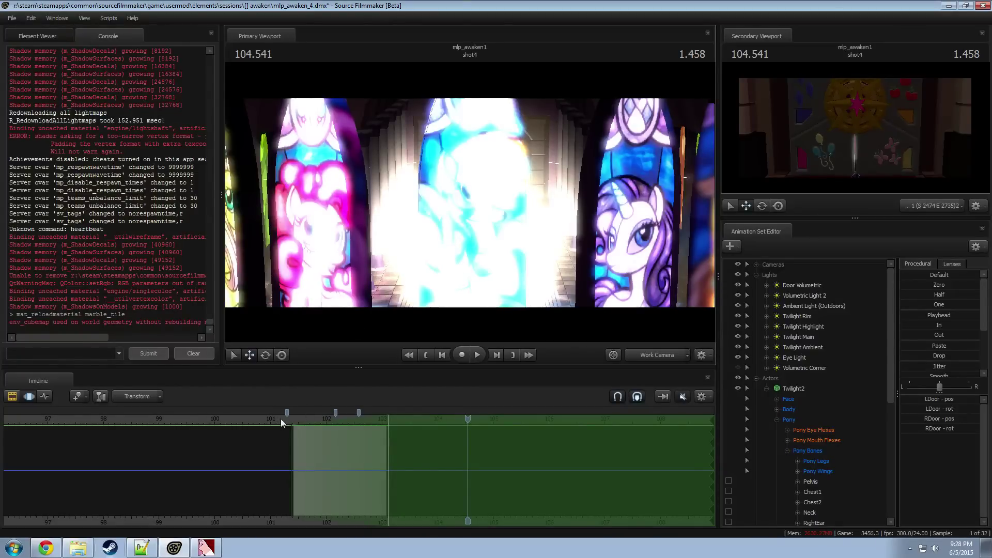
{"action": "left_click_drag", "start_coordinate": [281, 420], "coordinate": [298, 424]}
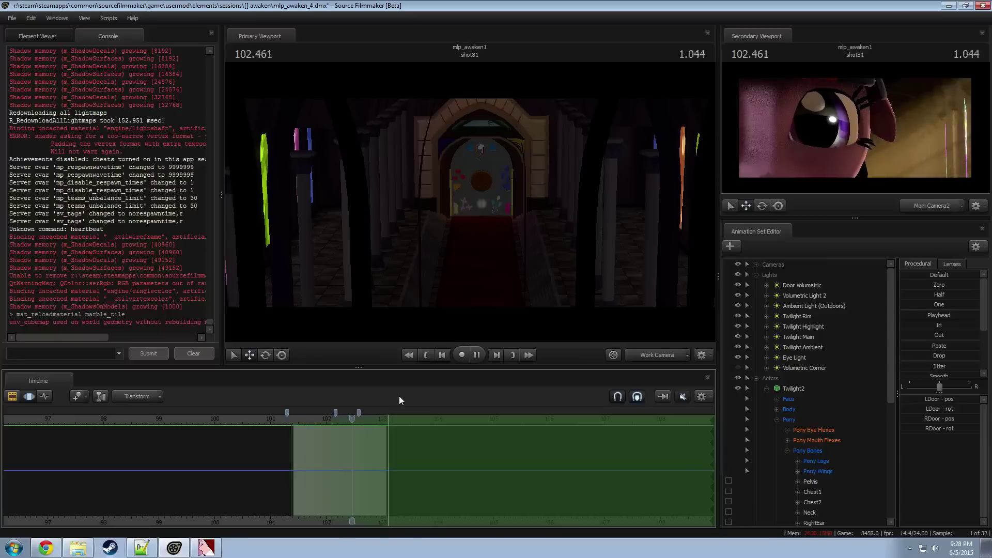
{"action": "key", "text": "space"}
{"action": "left_click", "coordinate": [292, 421]}
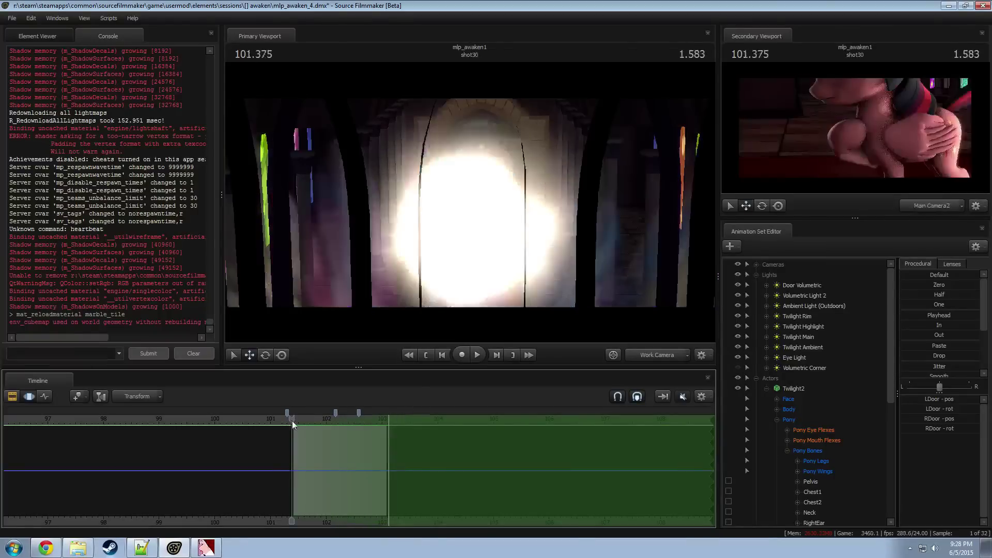
{"action": "key", "text": "space"}
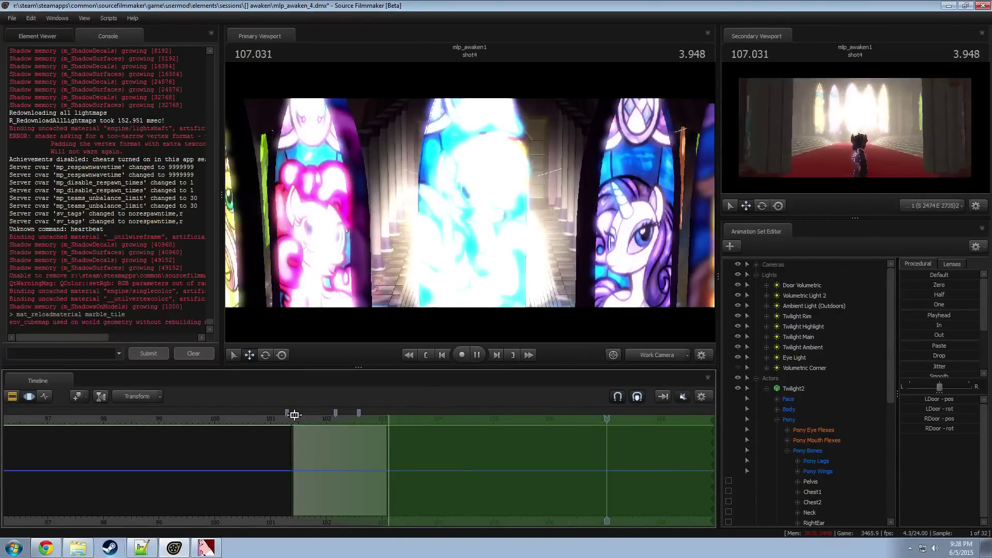
Step: Replay shot81 from its start into shot4 a couple of times and stop at 102.000
{"action": "key", "text": "space"}
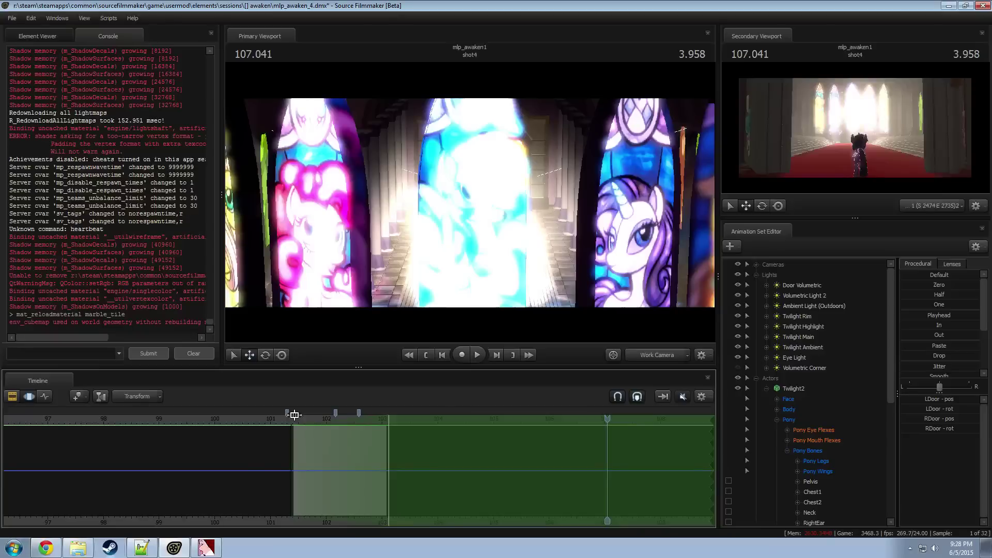
{"action": "left_click_drag", "start_coordinate": [281, 423], "coordinate": [295, 423]}
{"action": "key", "text": "space"}
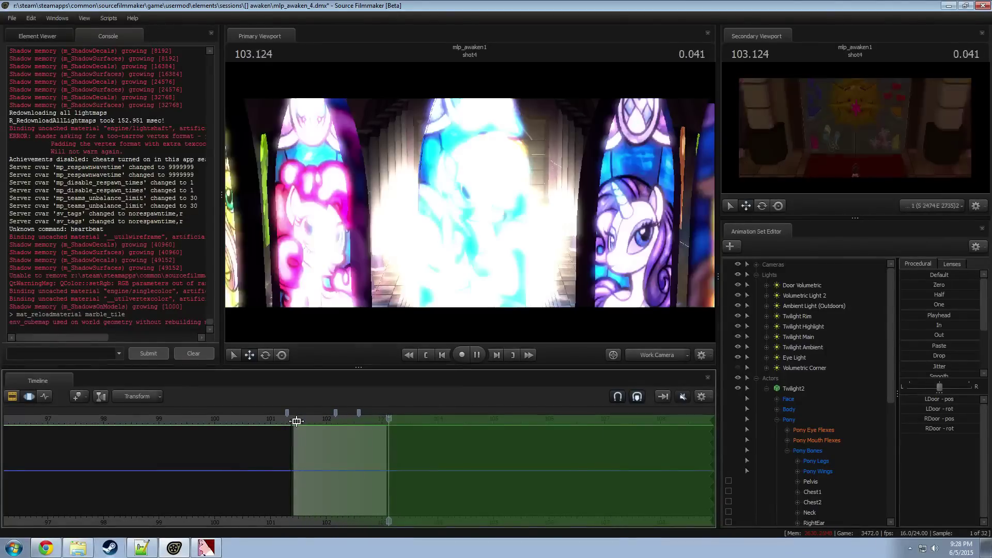
{"action": "key", "text": "space"}
{"action": "left_click_drag", "start_coordinate": [288, 420], "coordinate": [294, 420]}
{"action": "key", "text": "space"}
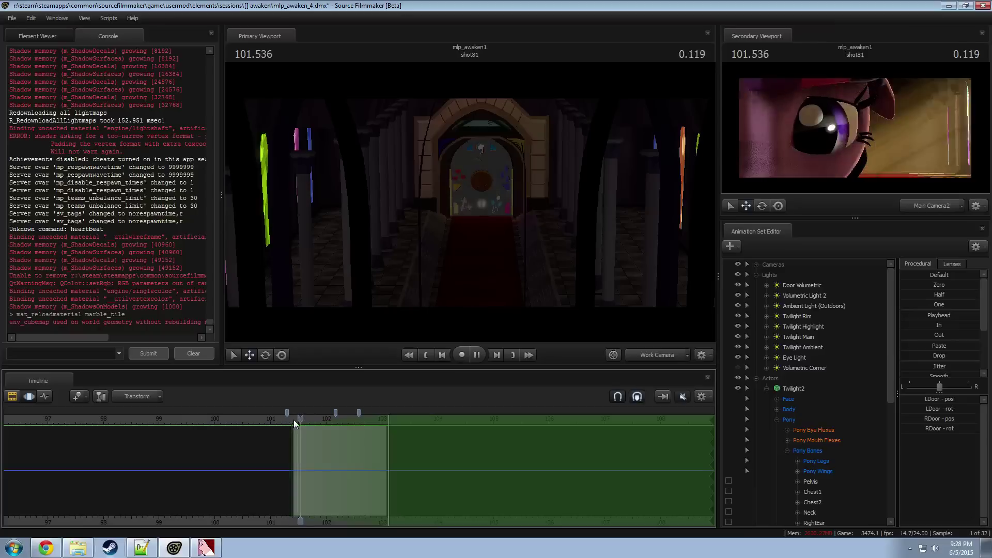
{"action": "key", "text": "space"}
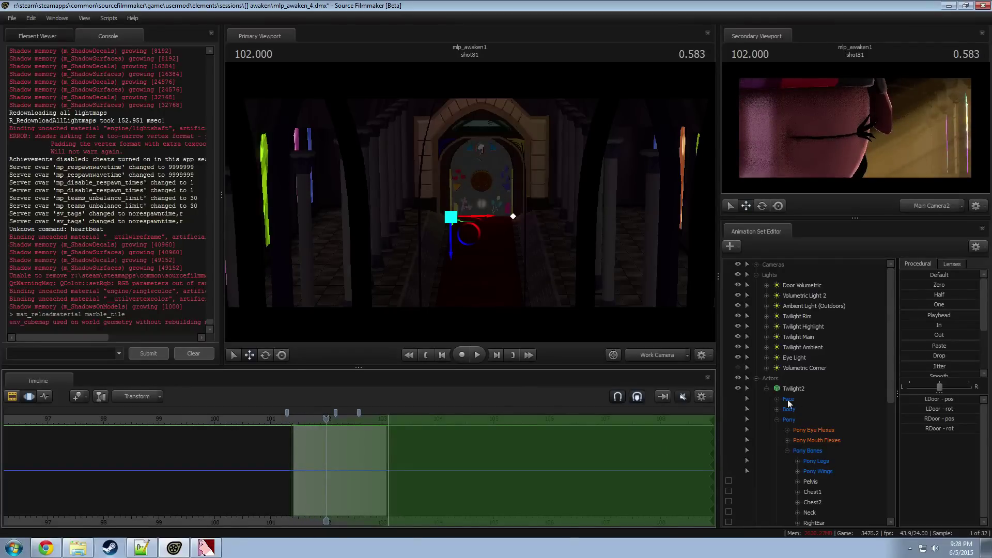
Step: Select the Door Volumetric light in shot81 and edit the maximum value of its intensity range
{"action": "left_click", "coordinate": [766, 388]}
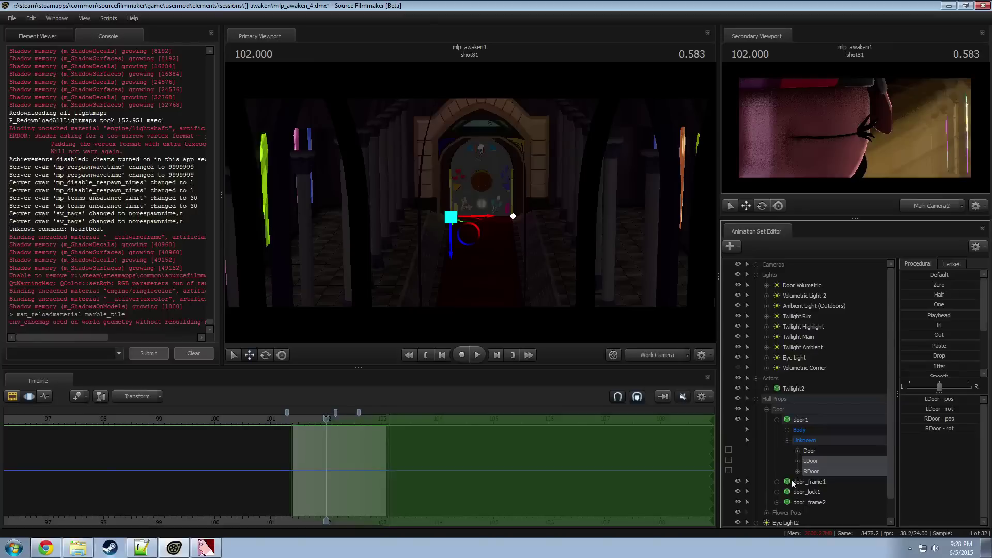
{"action": "scroll", "coordinate": [792, 483], "scroll_direction": "down", "scroll_amount": 1}
{"action": "scroll", "coordinate": [790, 361], "scroll_direction": "up", "scroll_amount": 1}
{"action": "left_click", "coordinate": [788, 287]}
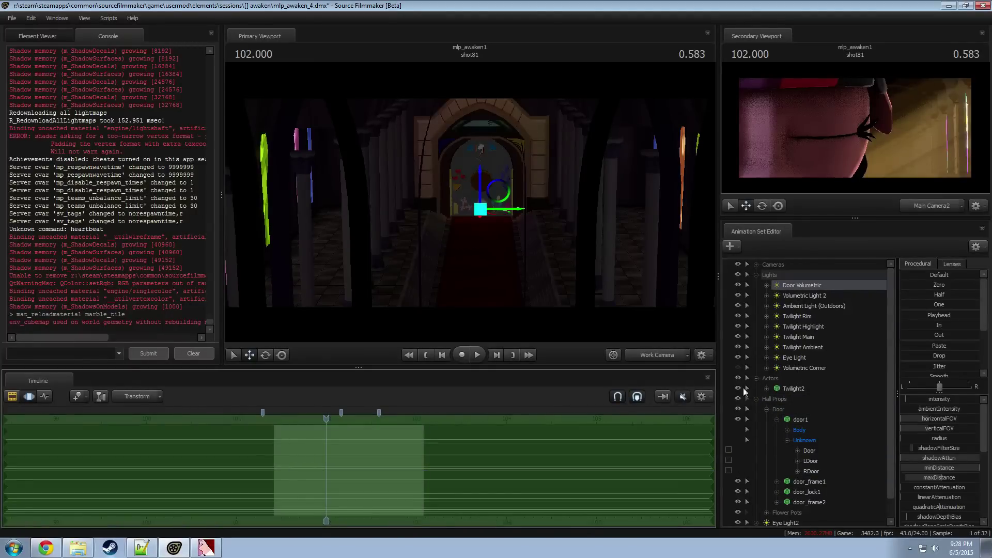
{"action": "right_click", "coordinate": [935, 401]}
{"action": "left_click", "coordinate": [961, 410]}
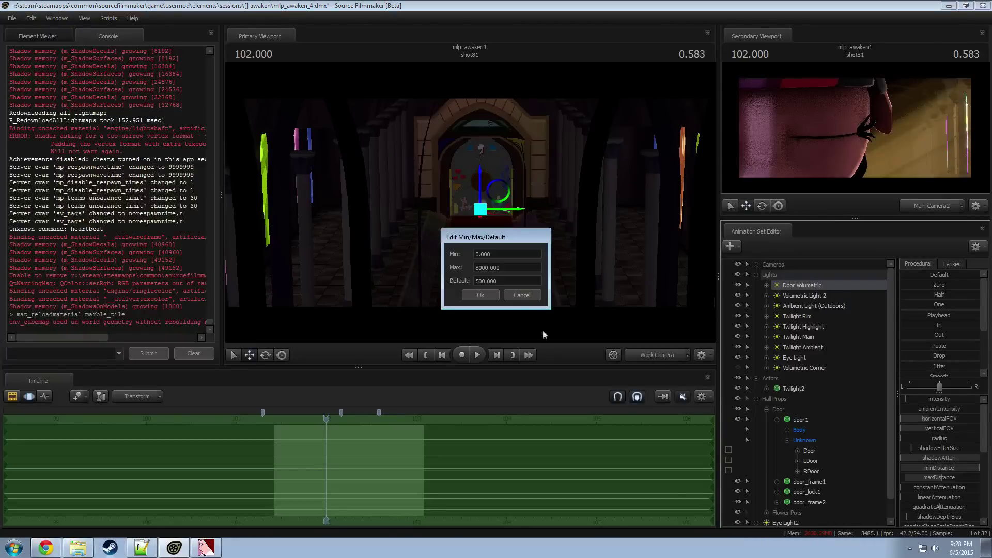
{"action": "left_click", "coordinate": [474, 267]}
{"action": "key", "text": "Return"}
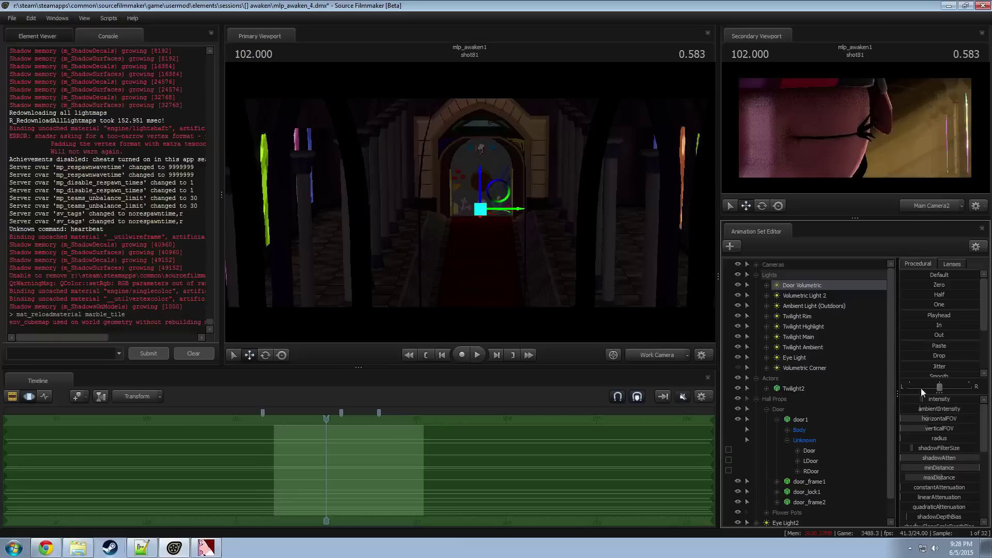
{"action": "right_click", "coordinate": [925, 398]}
{"action": "left_click", "coordinate": [960, 410]}
{"action": "left_click", "coordinate": [484, 267]}
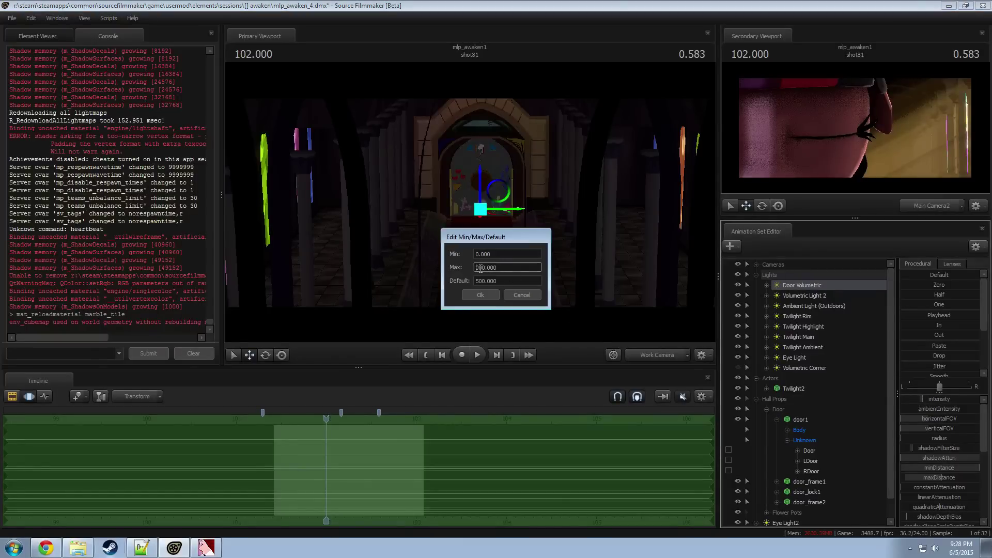
{"action": "key", "text": "Return"}
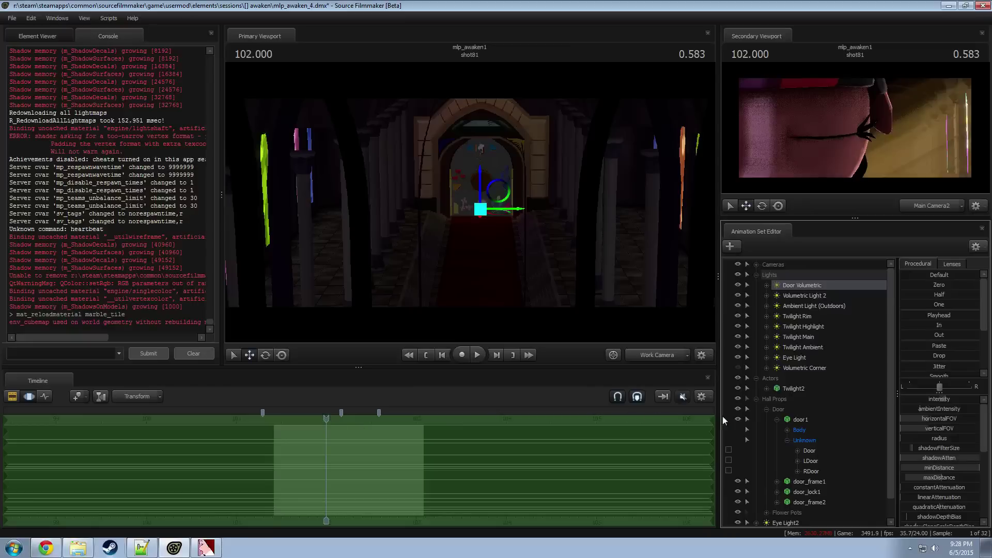
Step: Ramp the Door Volumetric's intensity up over shot81 from about 101.4 to 103.1 and play it back
{"action": "left_click_drag", "start_coordinate": [935, 399], "coordinate": [915, 397]}
{"action": "left_click_drag", "start_coordinate": [423, 452], "coordinate": [617, 460], "text": "shift"}
{"action": "left_click_drag", "start_coordinate": [420, 461], "coordinate": [266, 467], "text": "shift"}
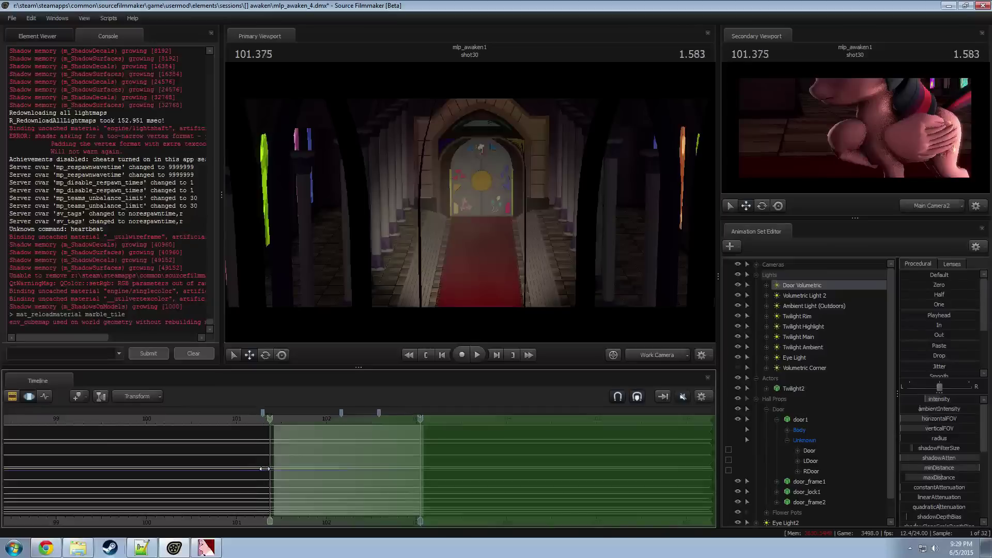
{"action": "left_click_drag", "start_coordinate": [947, 400], "coordinate": [957, 399]}
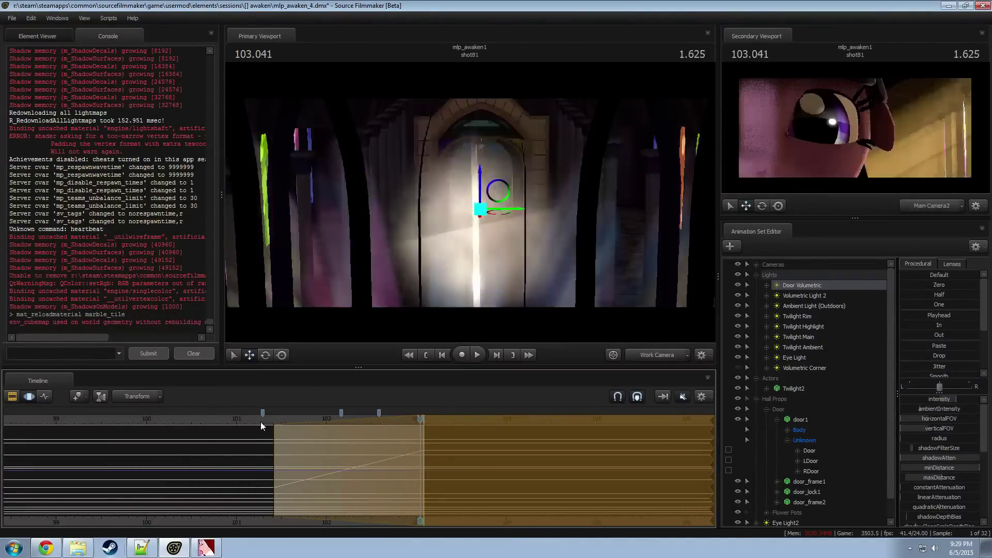
{"action": "key", "text": "space"}
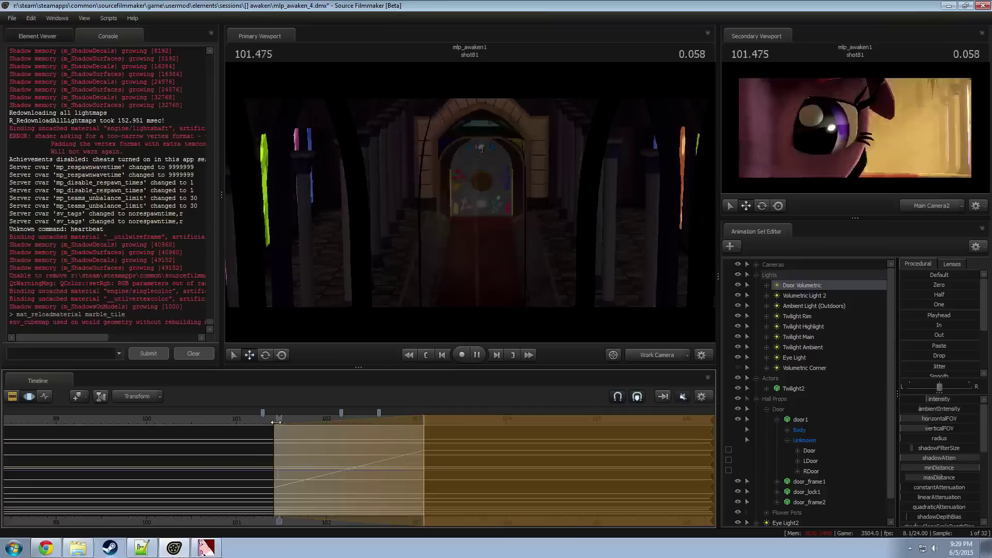
{"action": "key", "text": "space"}
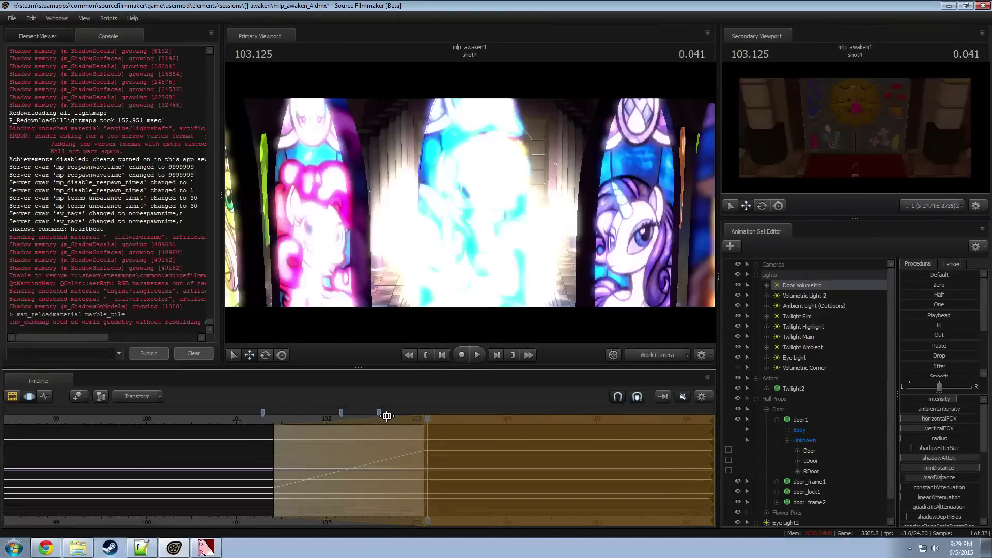
Step: Extend the time selection over the whole shot and lower the Door Volumetric's shadowFilterSize
{"action": "key", "text": "F2"}
{"action": "key", "text": "F3"}
{"action": "left_click_drag", "start_coordinate": [286, 446], "coordinate": [692, 456]}
{"action": "key", "text": "["}
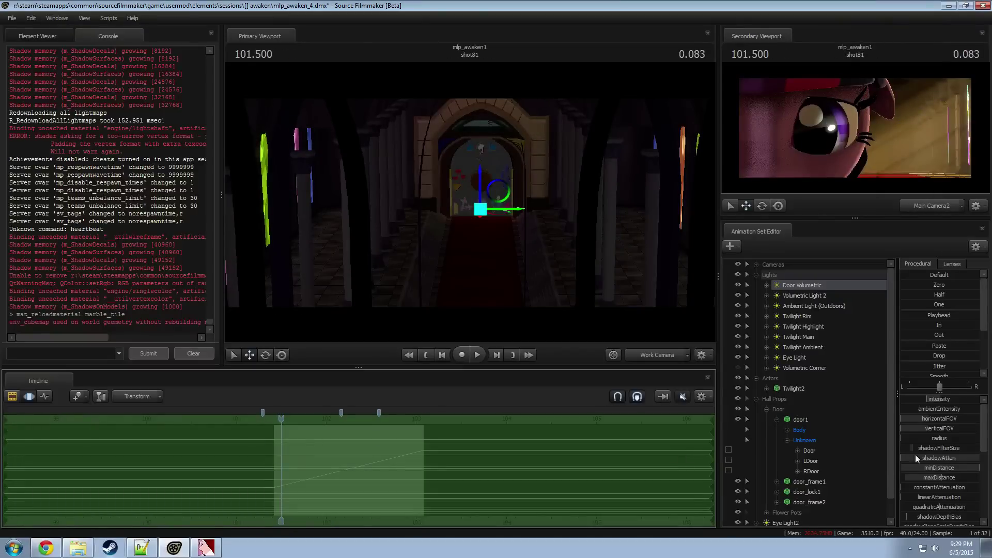
{"action": "left_click_drag", "start_coordinate": [935, 448], "coordinate": [932, 448]}
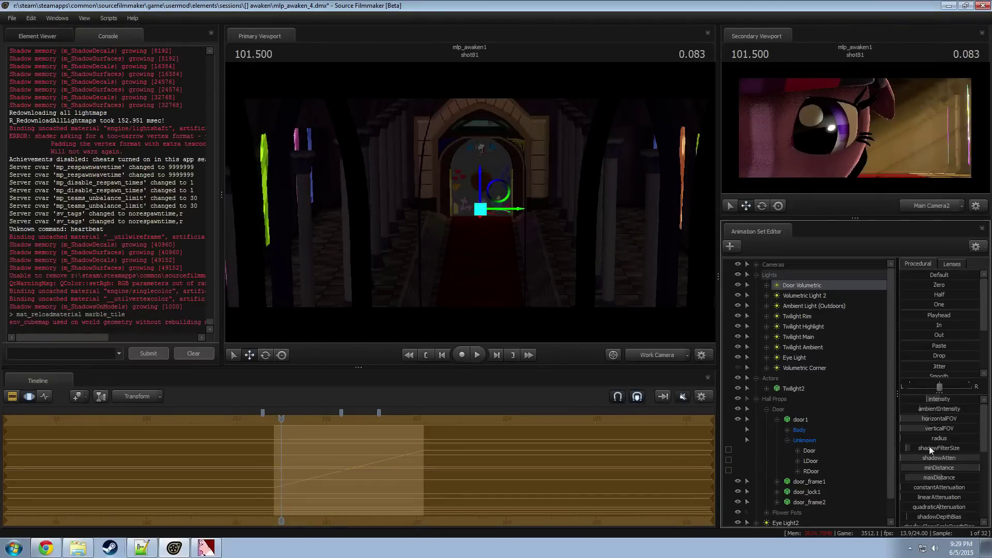
Step: Ramp the Door Volumetric's shadowFilterSize up from about 101.4 to 103.1, then return to the shot timeline
{"action": "left_click_drag", "start_coordinate": [316, 460], "coordinate": [263, 485]}
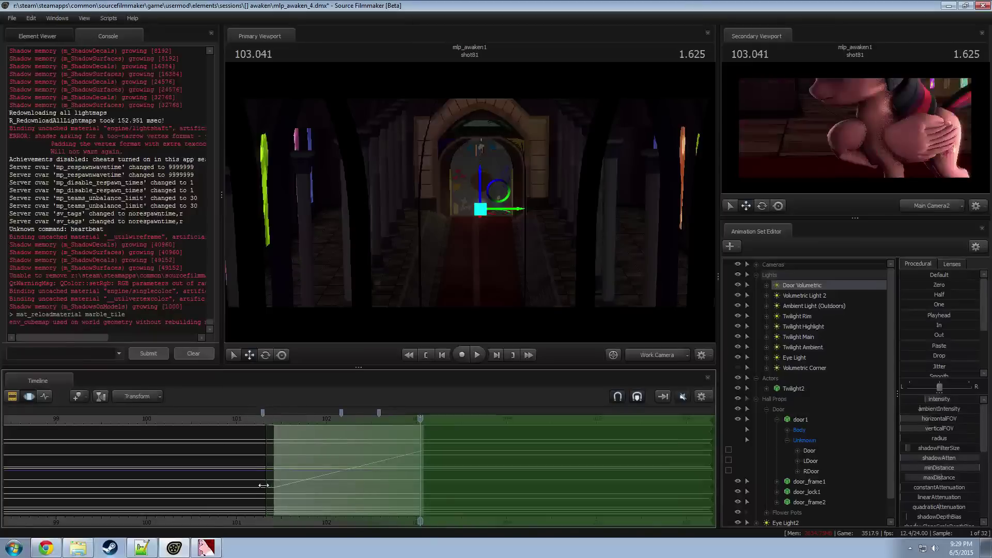
{"action": "left_click_drag", "start_coordinate": [932, 447], "coordinate": [936, 447]}
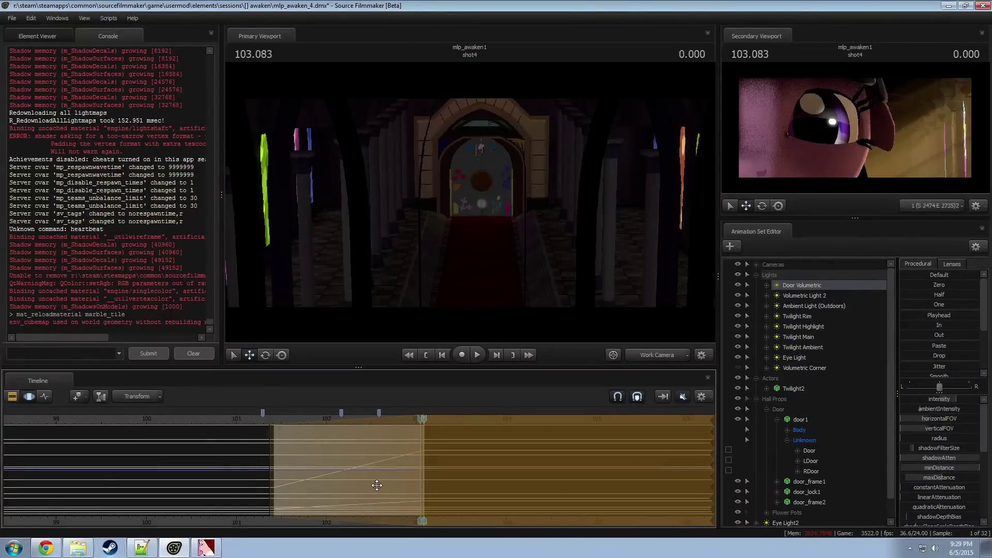
{"action": "left_click_drag", "start_coordinate": [377, 485], "coordinate": [410, 474]}
{"action": "key", "text": "F2"}
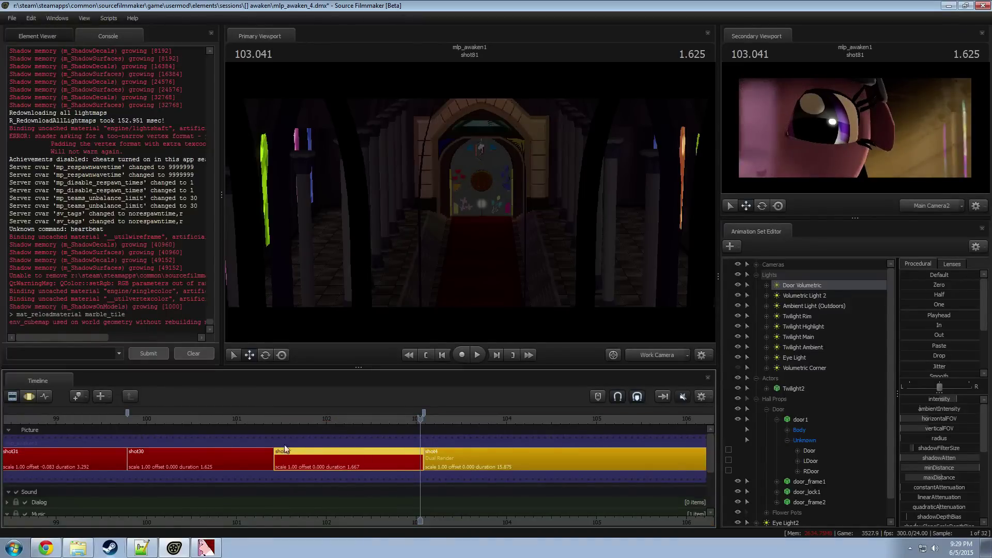
Step: Play shot81 into shot4 repeatedly from about 101.4 to review the light building on Twilight's face
{"action": "key", "text": "space"}
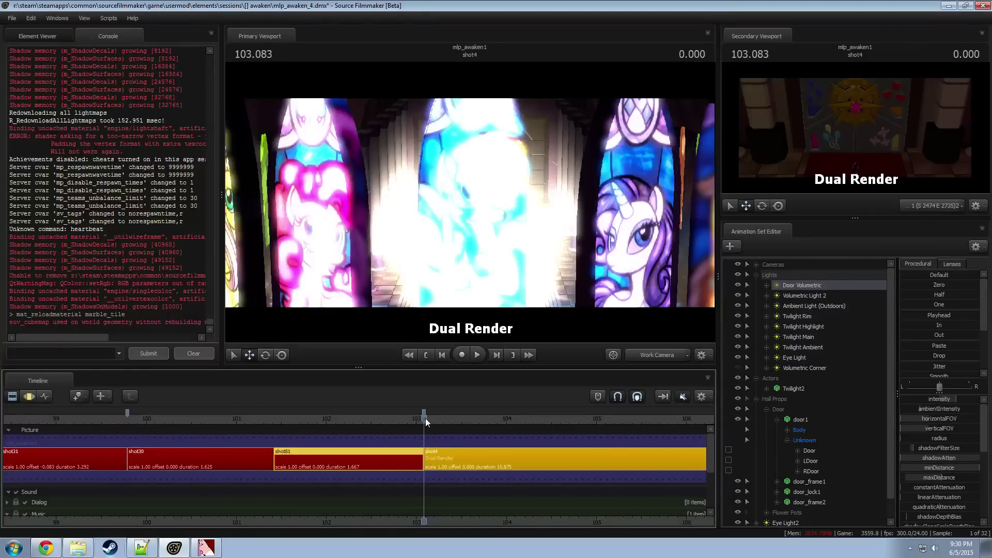
{"action": "left_click", "coordinate": [293, 419]}
{"action": "key", "text": "space"}
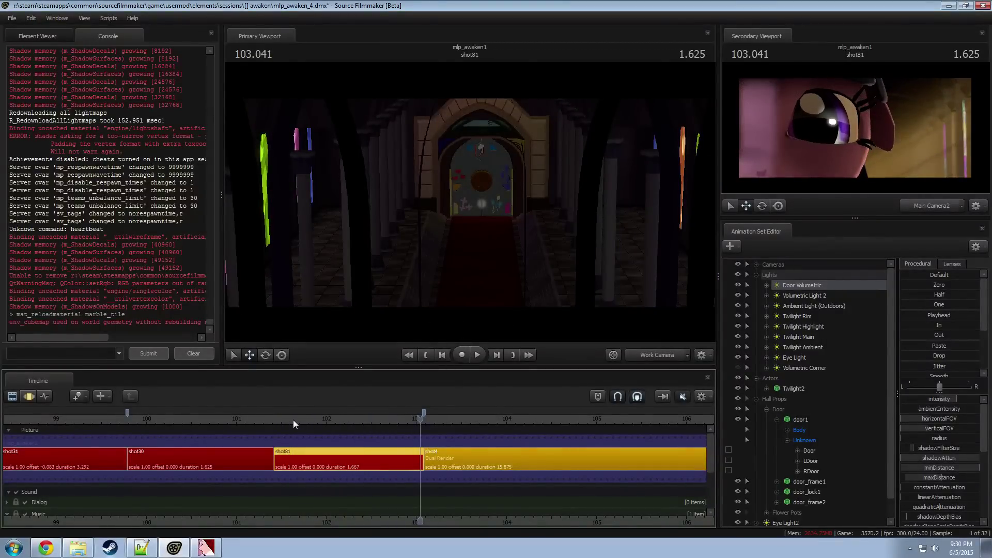
{"action": "left_click_drag", "start_coordinate": [295, 416], "coordinate": [274, 426]}
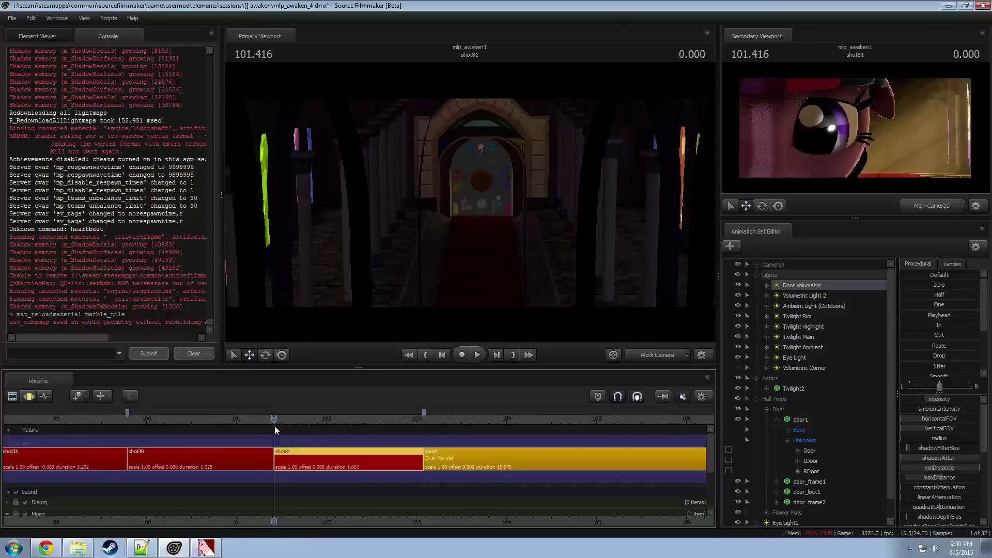
{"action": "key", "text": "space"}
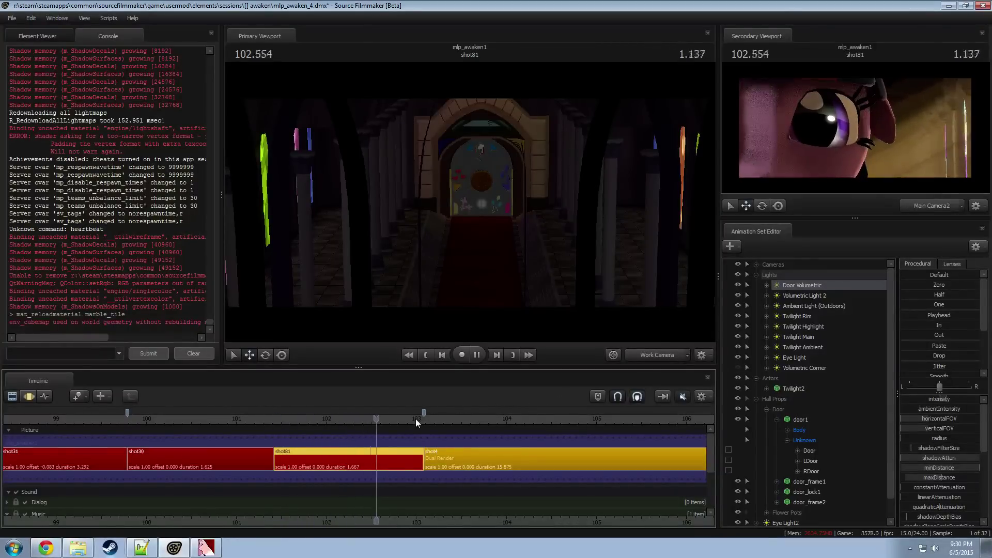
{"action": "key", "text": "space"}
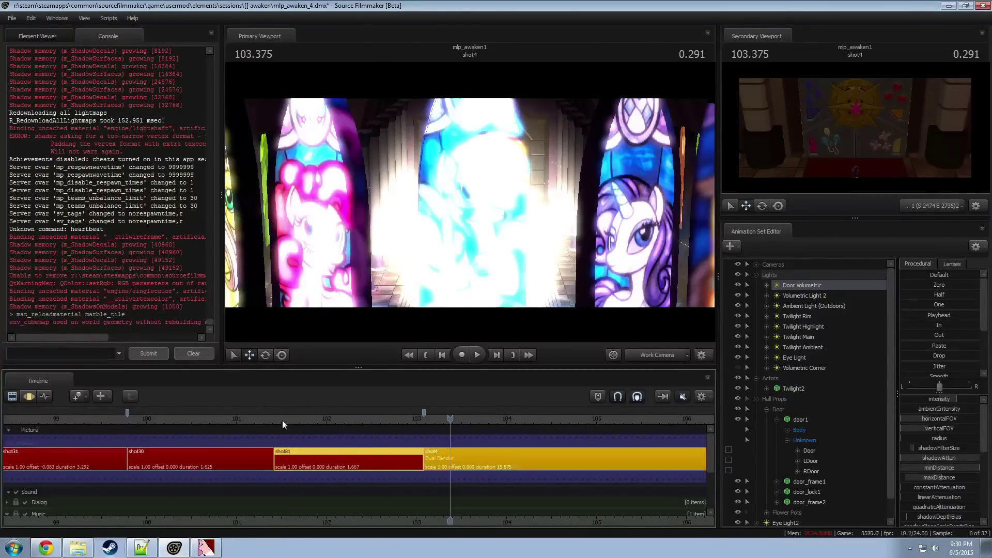
{"action": "left_click_drag", "start_coordinate": [282, 421], "coordinate": [288, 421]}
{"action": "key", "text": "space"}
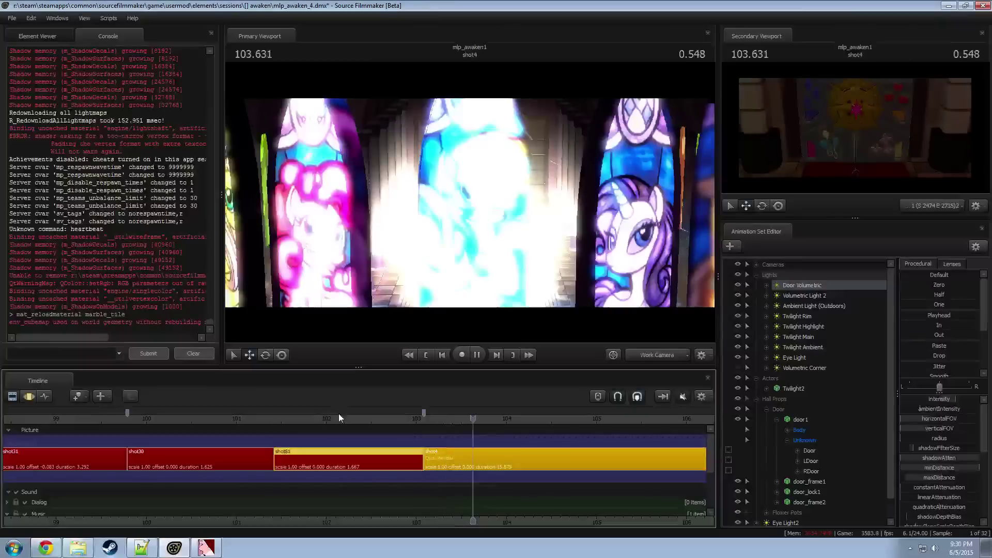
{"action": "key", "text": "space"}
Step: Play from the start of shot30 through shot81 to check the cut between them
{"action": "left_click", "coordinate": [654, 355]}
{"action": "left_click", "coordinate": [652, 356]}
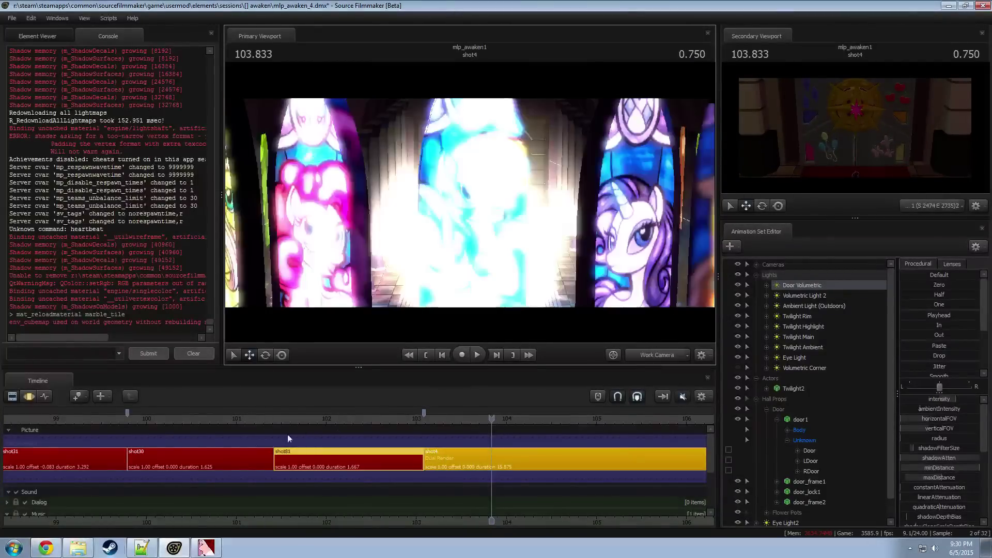
{"action": "left_click", "coordinate": [139, 419]}
{"action": "key", "text": "space"}
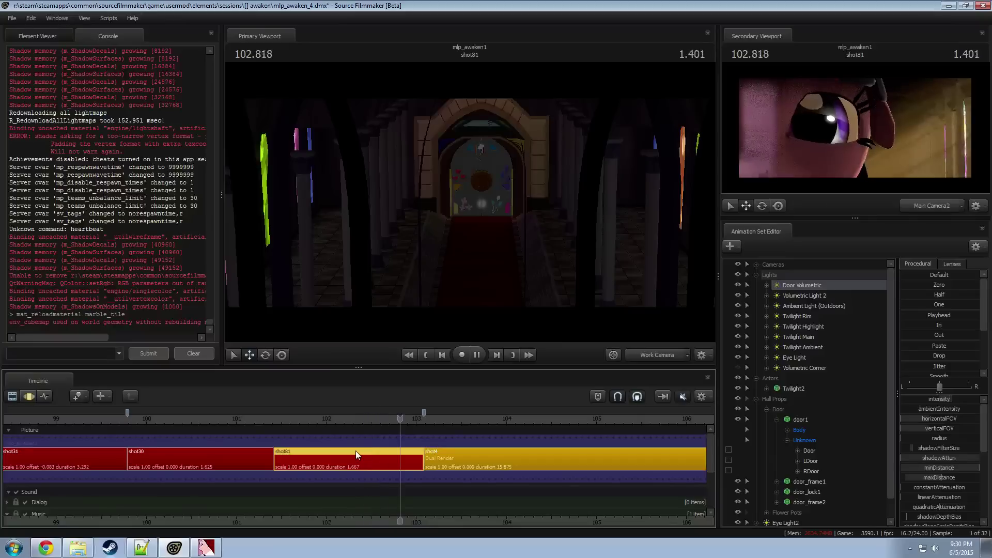
{"action": "key", "text": "space"}
Step: Switch the primary viewport to the shot camera and scrub the sequence from shot30 to shot9
{"action": "scroll", "coordinate": [421, 467], "scroll_direction": "down", "scroll_amount": 2}
{"action": "left_click_drag", "start_coordinate": [223, 419], "coordinate": [278, 420]}
{"action": "left_click", "coordinate": [659, 355]}
{"action": "scroll", "coordinate": [548, 463], "scroll_direction": "down", "scroll_amount": 3}
{"action": "scroll", "coordinate": [548, 464], "scroll_direction": "down", "scroll_amount": 3}
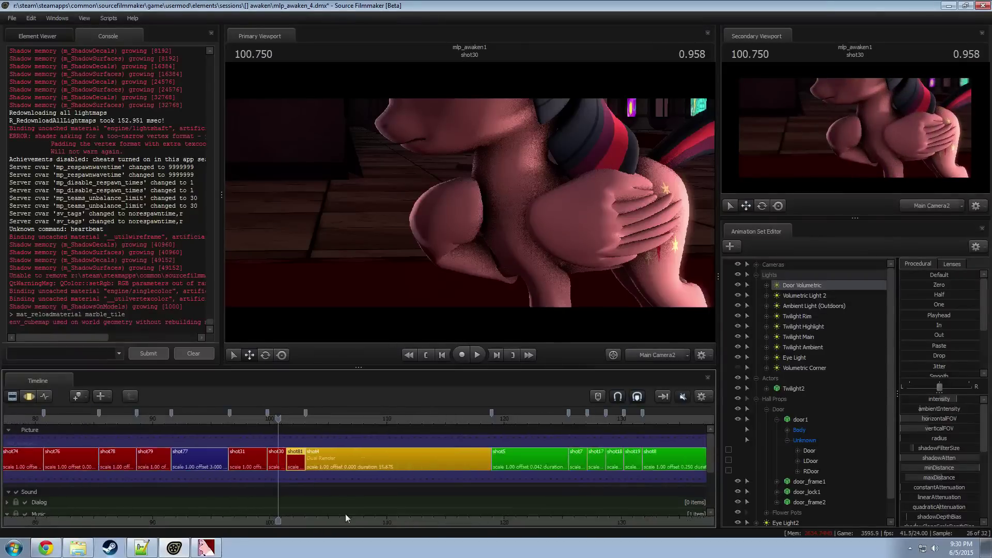
{"action": "middle_click_drag", "start_coordinate": [345, 514], "coordinate": [361, 517]}
{"action": "left_click_drag", "start_coordinate": [294, 420], "coordinate": [683, 446]}
{"action": "middle_click_drag", "start_coordinate": [636, 522], "coordinate": [475, 468]}
{"action": "left_click_drag", "start_coordinate": [464, 413], "coordinate": [596, 421]}
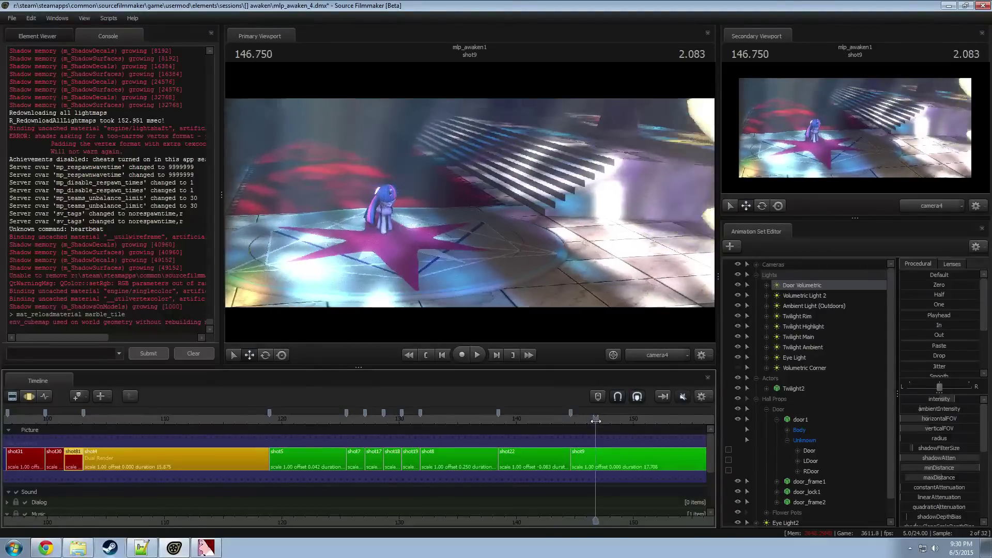
Step: Scrub the earlier shots up to shot31 and play part of shot77 to review it
{"action": "scroll", "coordinate": [80, 459], "scroll_direction": "down", "scroll_amount": 5}
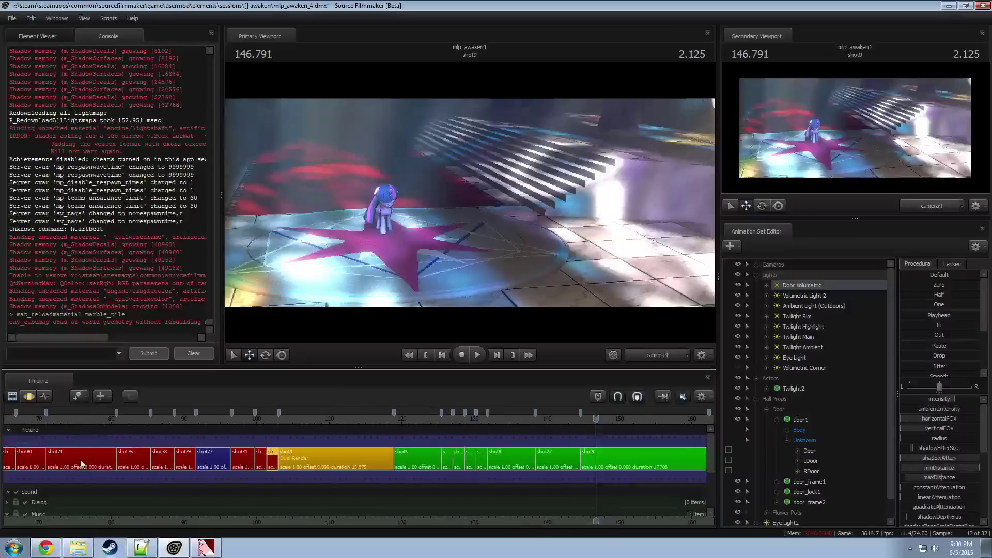
{"action": "left_click_drag", "start_coordinate": [155, 420], "coordinate": [234, 425]}
{"action": "scroll", "coordinate": [234, 426], "scroll_direction": "up", "scroll_amount": 6}
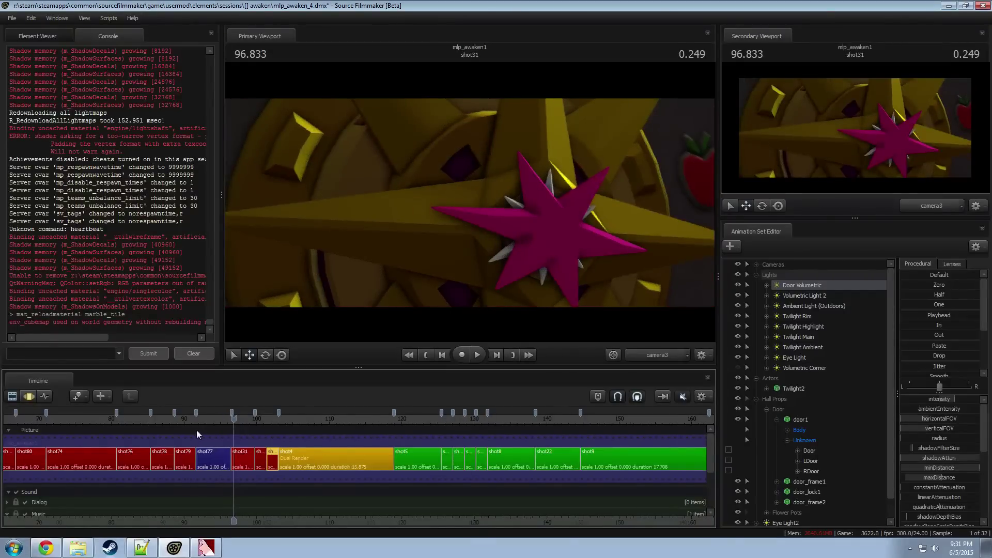
{"action": "left_click", "coordinate": [104, 418]}
{"action": "key", "text": "space"}
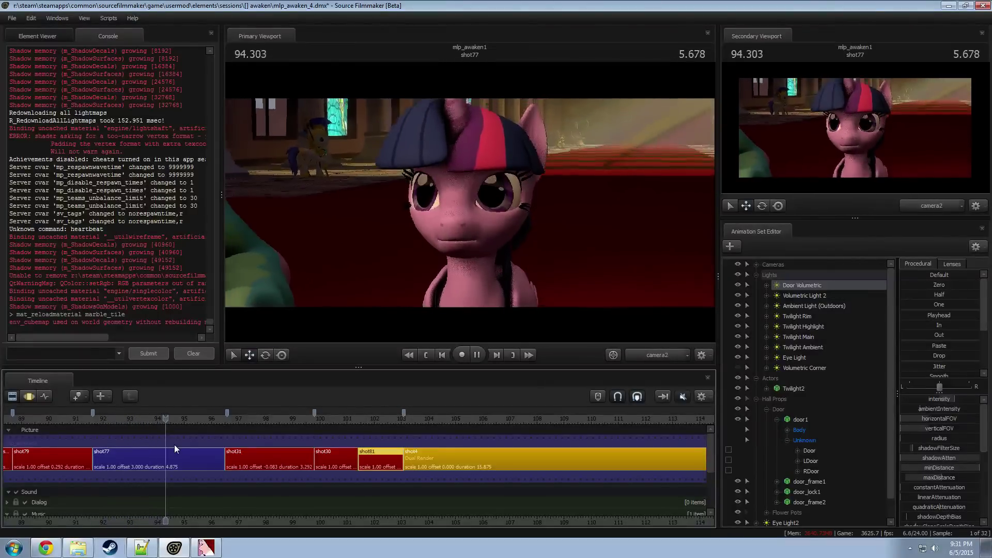
{"action": "key", "text": "space"}
Step: Set the shot77 clip's background color to dark red with a red value of 150
{"action": "middle_click_drag", "start_coordinate": [231, 518], "coordinate": [291, 514]}
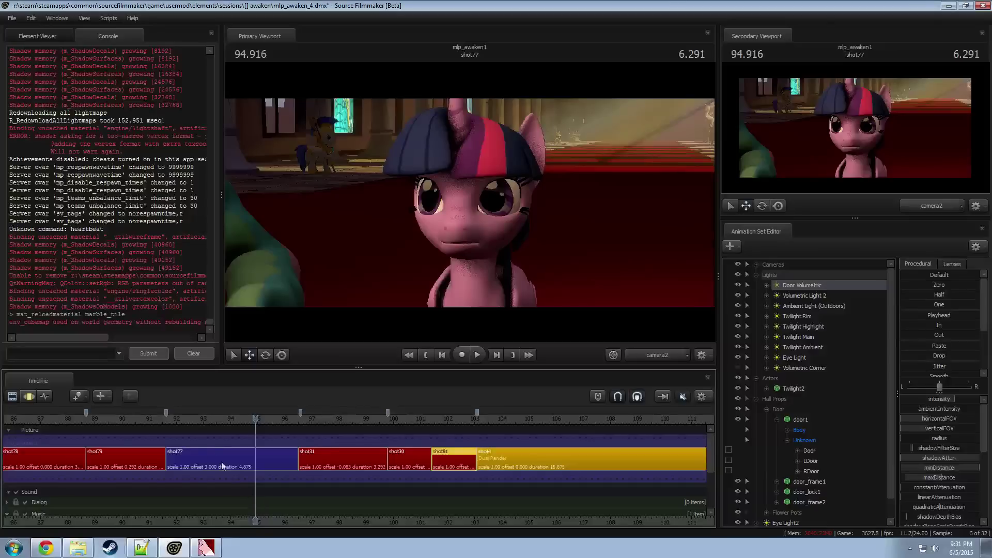
{"action": "left_click", "coordinate": [199, 447]}
{"action": "right_click", "coordinate": [206, 450]}
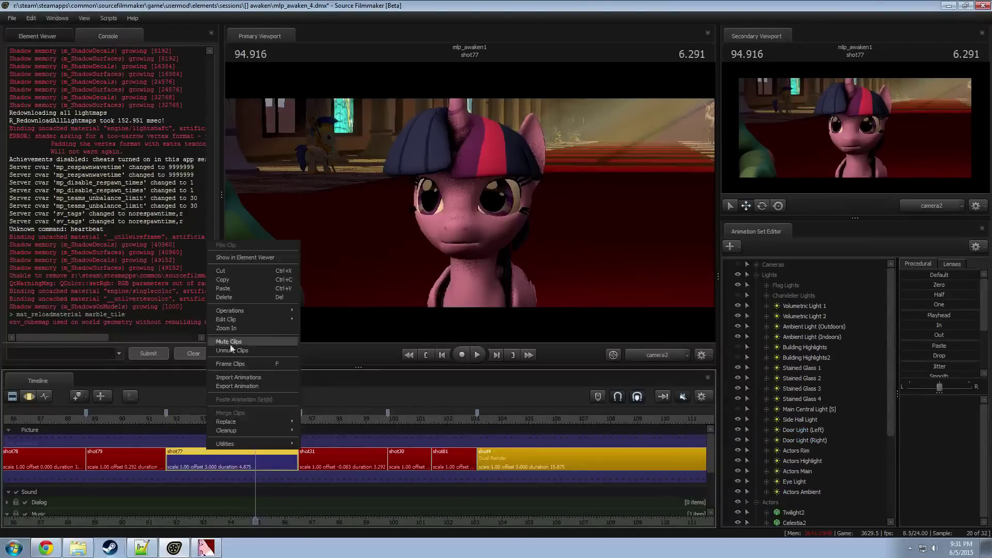
{"action": "mouse_move", "coordinate": [233, 318]}
{"action": "left_click", "coordinate": [351, 329]}
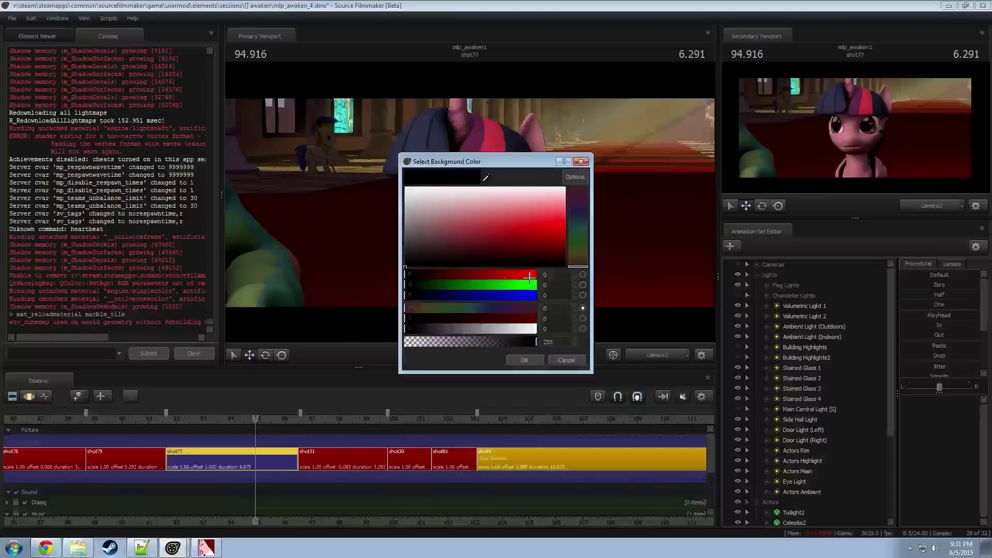
{"action": "type", "text": "150"}
{"action": "key", "text": "Tab"}
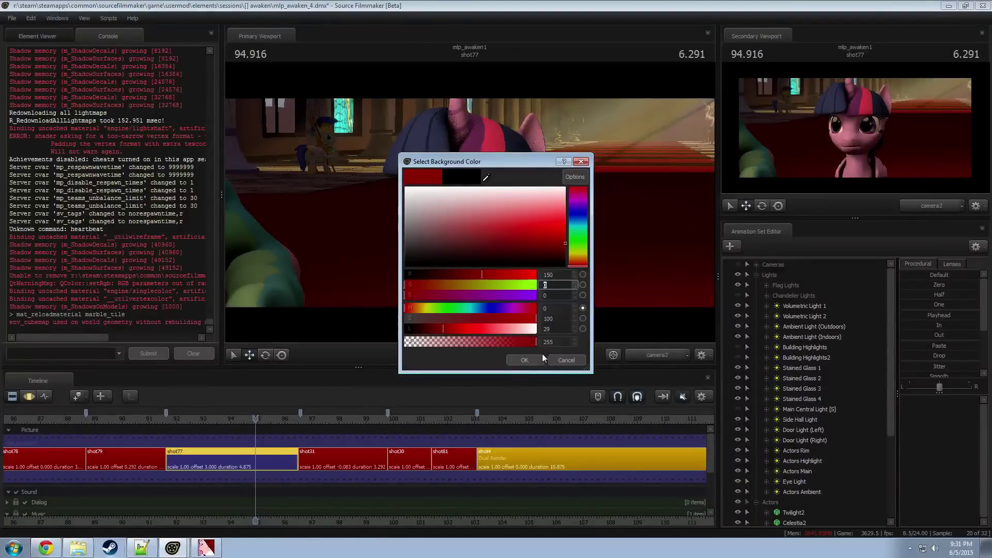
{"action": "left_click", "coordinate": [537, 359]}
Step: Play the end of shot30 through shot81 up to the start of shot4 to check the transition
{"action": "scroll", "coordinate": [366, 477], "scroll_direction": "down", "scroll_amount": 8}
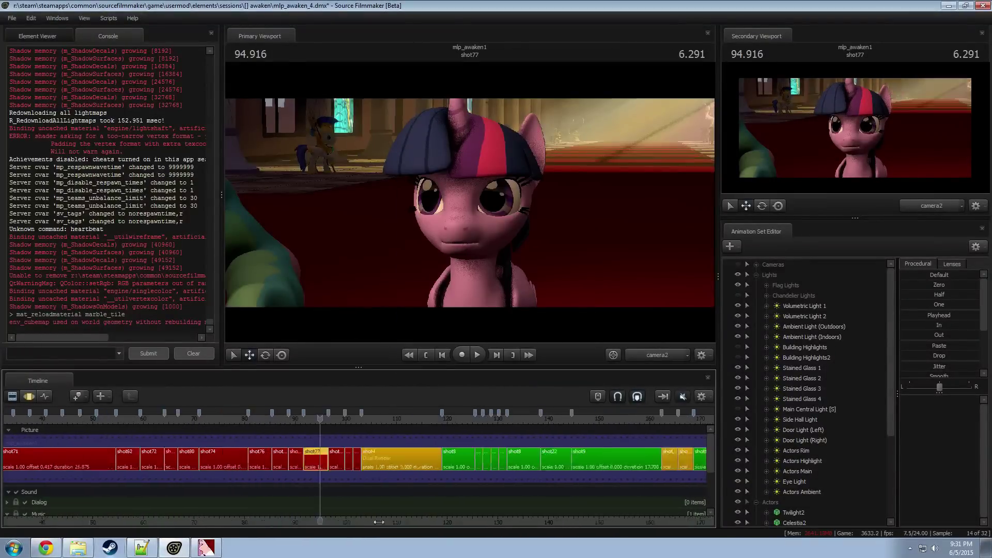
{"action": "scroll", "coordinate": [439, 489], "scroll_direction": "down", "scroll_amount": 3}
{"action": "left_click_drag", "start_coordinate": [360, 420], "coordinate": [396, 416]}
{"action": "key", "text": "space"}
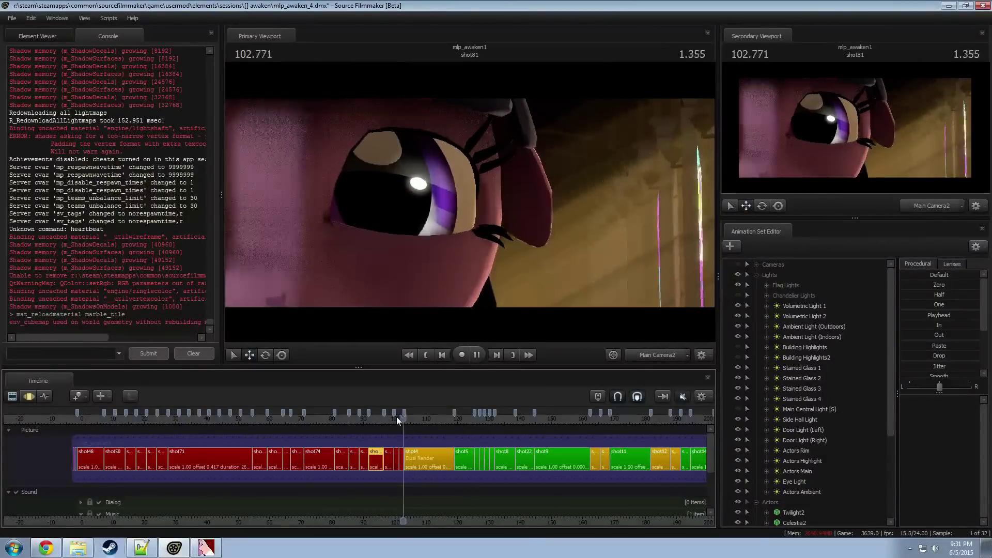
{"action": "key", "text": "space"}
Step: Play the opening seconds of shot71 from about 28 to review it, returning the playhead to that point
{"action": "left_click_drag", "start_coordinate": [359, 424], "coordinate": [169, 425]}
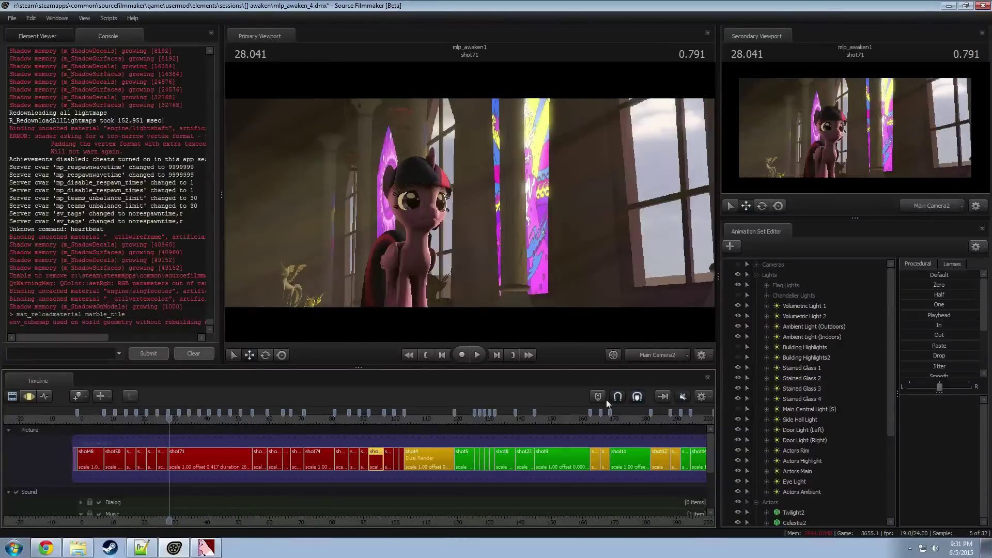
{"action": "key", "text": "space"}
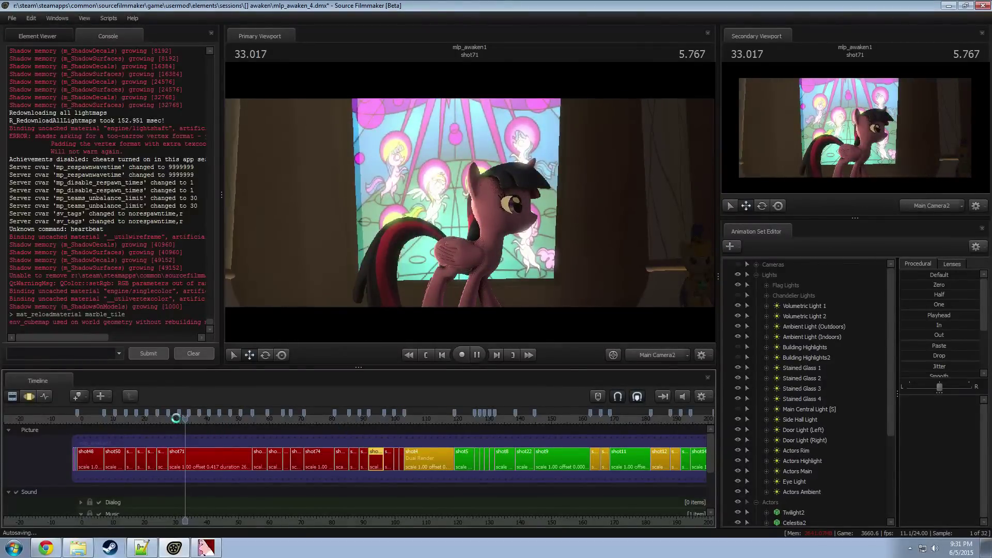
{"action": "left_click_drag", "start_coordinate": [169, 417], "coordinate": [175, 439]}
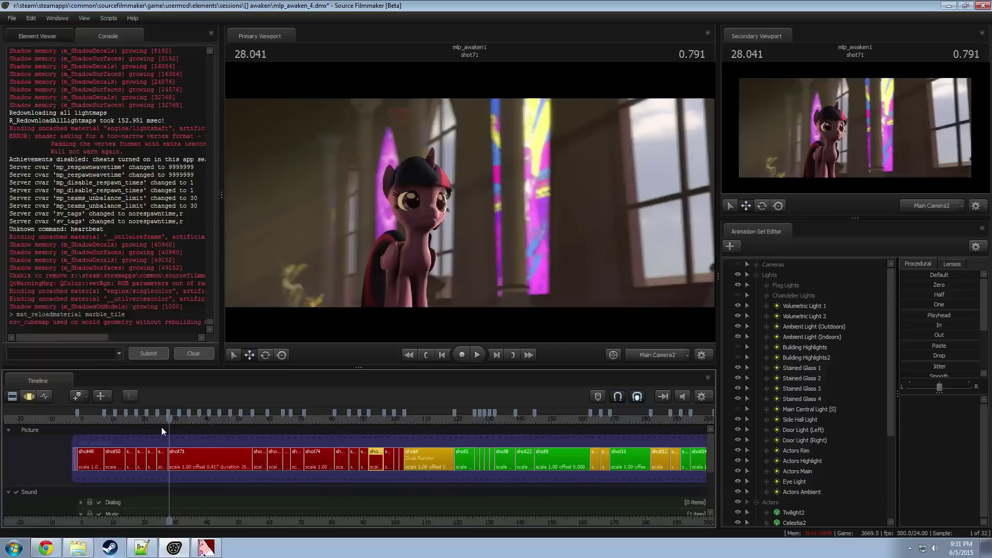
Step: Scrub back through the opening shots, select the shot50 clip, and return the playhead to shot48
{"action": "left_click_drag", "start_coordinate": [162, 421], "coordinate": [81, 420]}
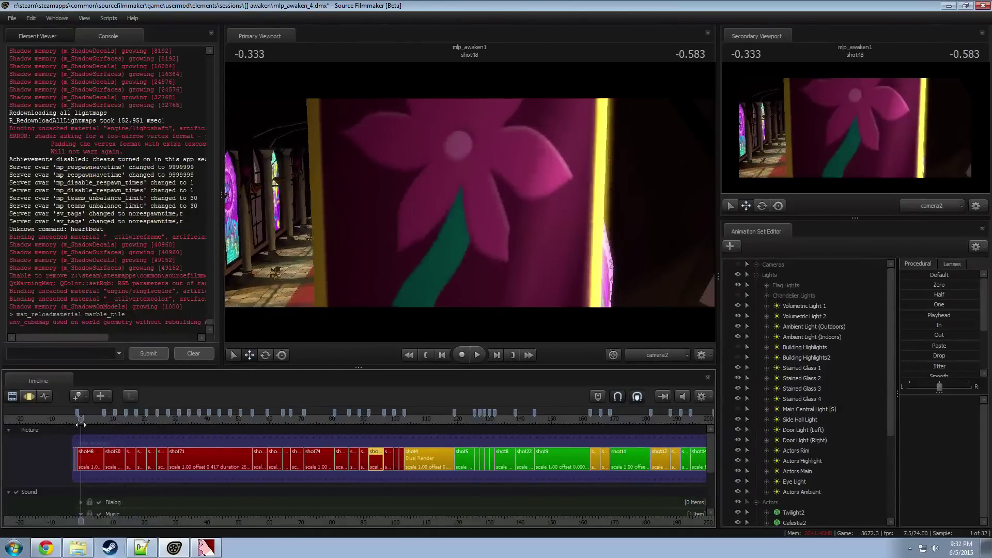
{"action": "double_click", "coordinate": [258, 451]}
{"action": "left_click", "coordinate": [107, 420]}
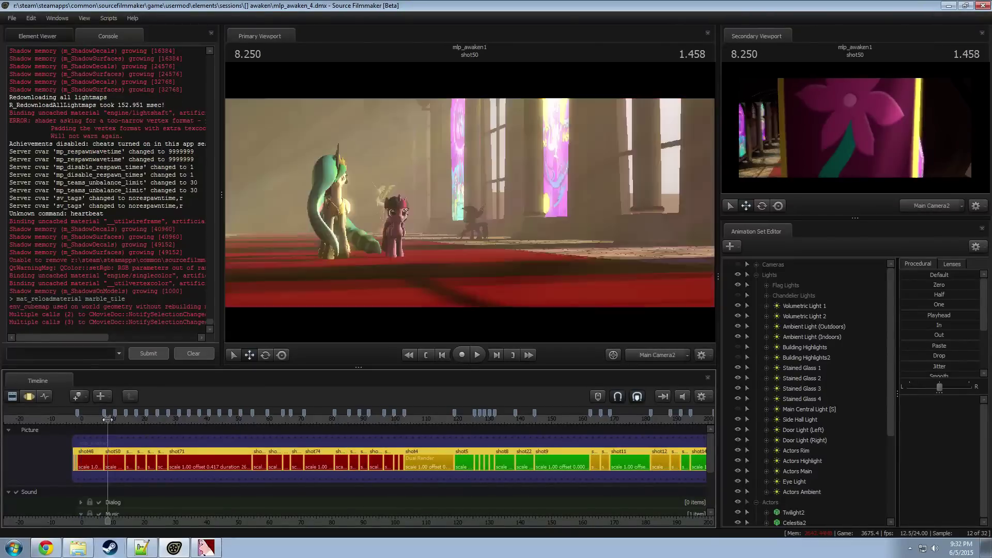
{"action": "left_click", "coordinate": [117, 454]}
{"action": "left_click", "coordinate": [79, 420]}
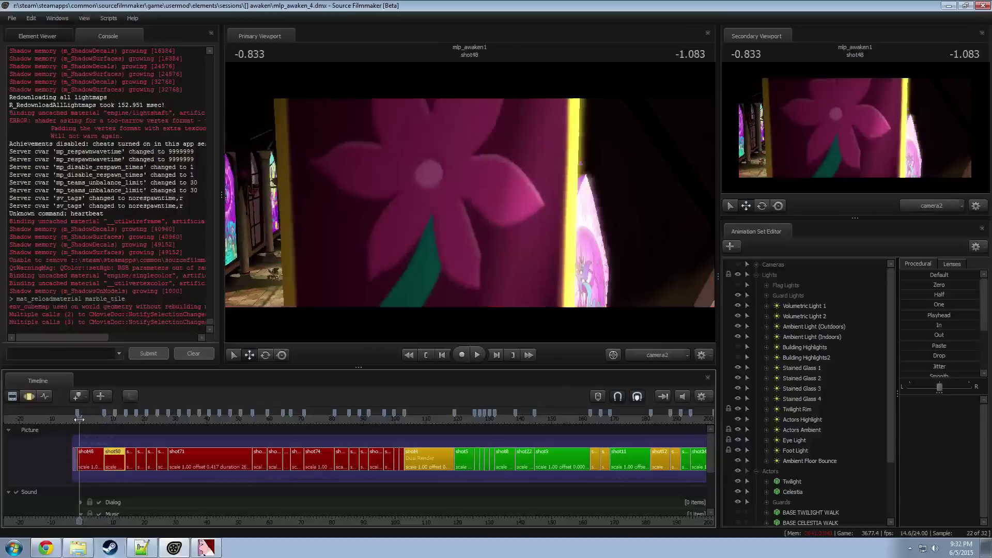
Step: Close the Secondary Viewport and slightly widen the Primary Viewport against the Console panel
{"action": "left_click", "coordinate": [982, 33]}
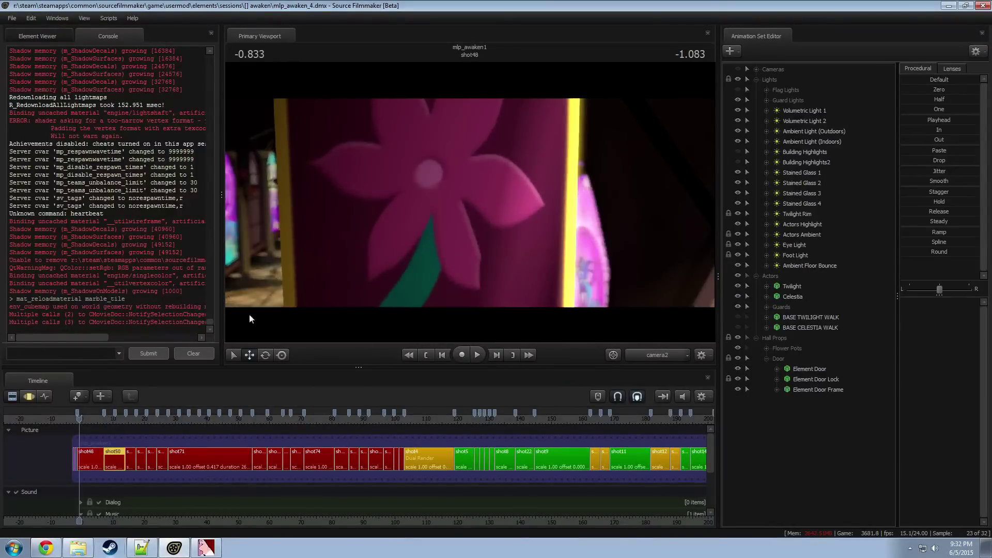
{"action": "left_click_drag", "start_coordinate": [221, 307], "coordinate": [130, 316]}
{"action": "left_click_drag", "start_coordinate": [110, 322], "coordinate": [213, 327]}
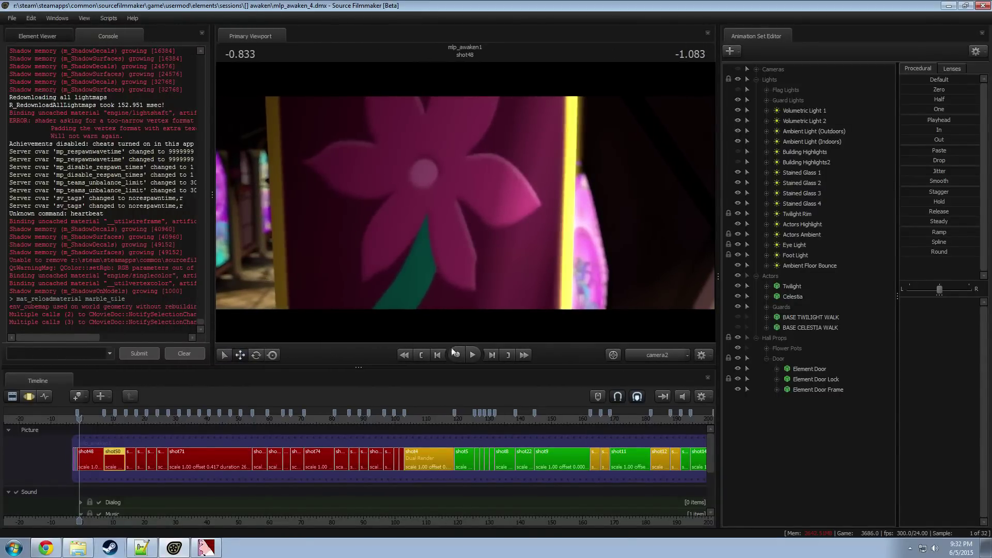
Step: Play the sequence from the start of shot48 through to shot33 to review all the shots
{"action": "left_click_drag", "start_coordinate": [79, 422], "coordinate": [77, 422]}
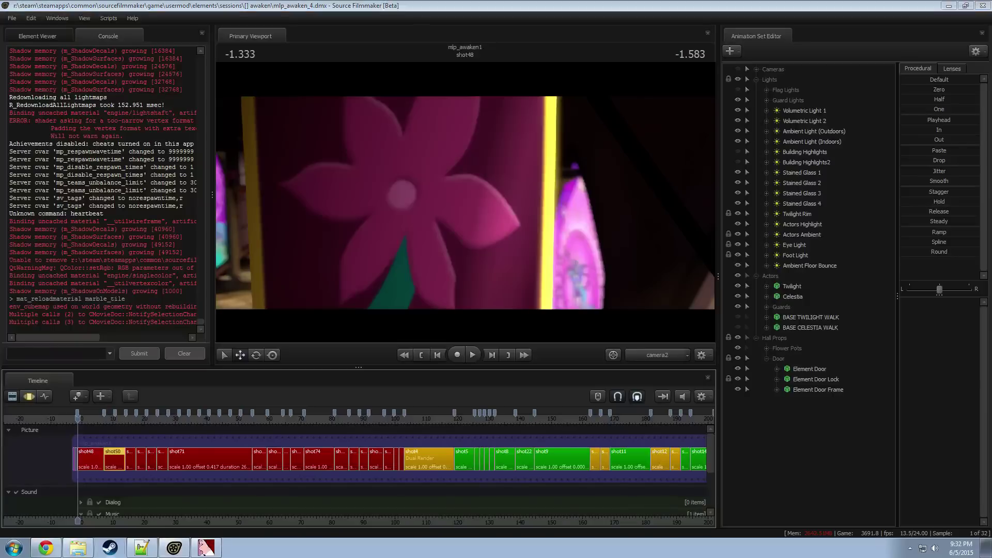
{"action": "key", "text": "space"}
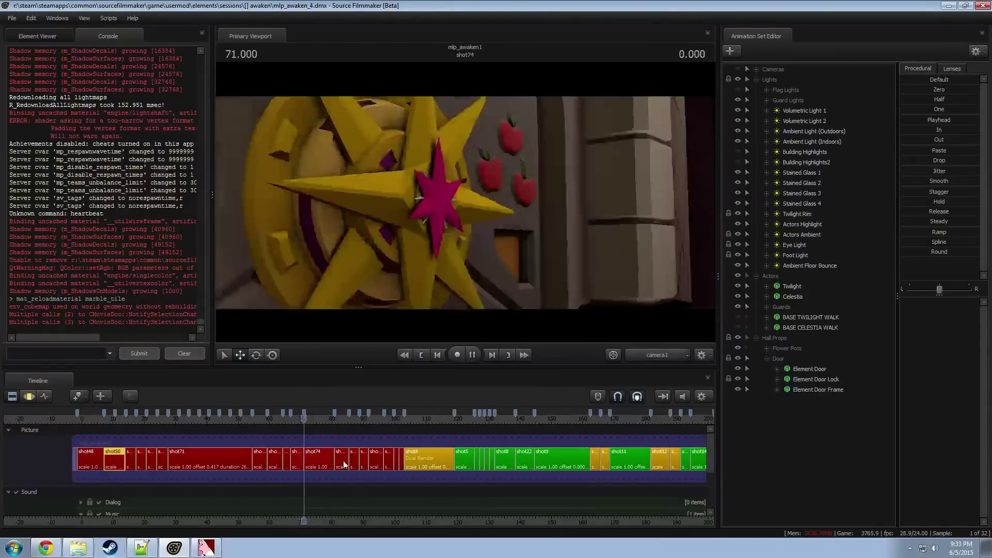
{"action": "left_click", "coordinate": [279, 421]}
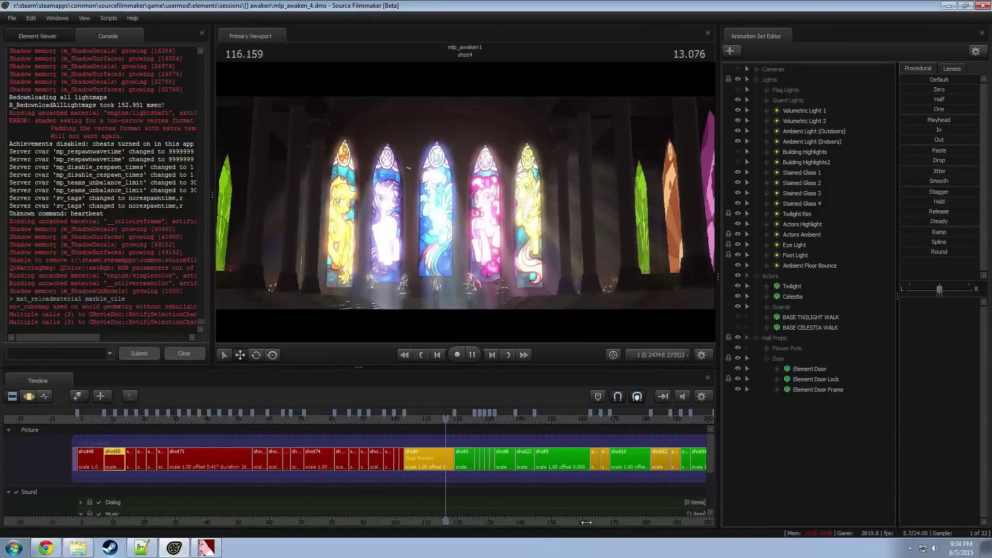
{"action": "middle_click_drag", "start_coordinate": [590, 512], "coordinate": [349, 512]}
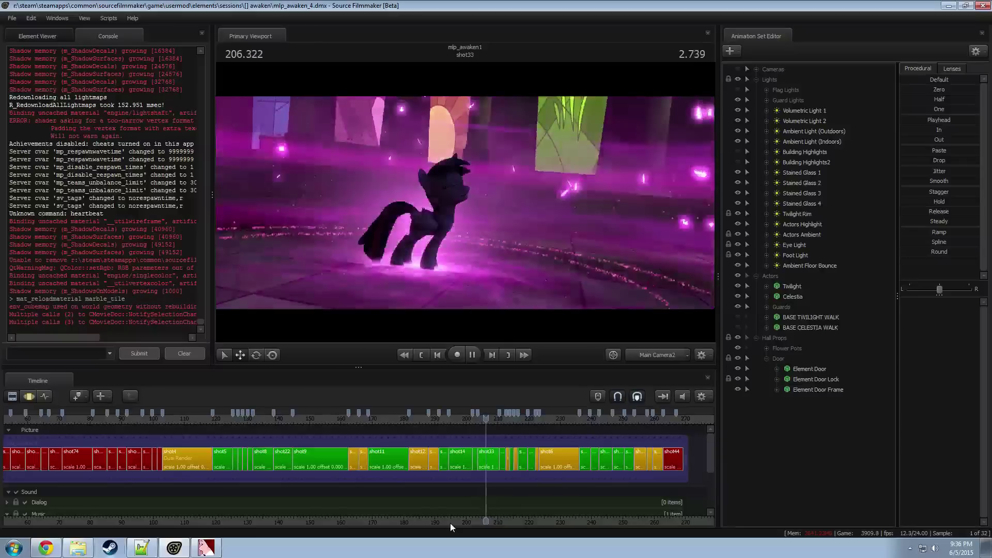
{"action": "key", "text": "space"}
Step: In shot33, turn on the Lights group and make Floor Pentagram (Glow) visible
{"action": "left_click", "coordinate": [487, 463]}
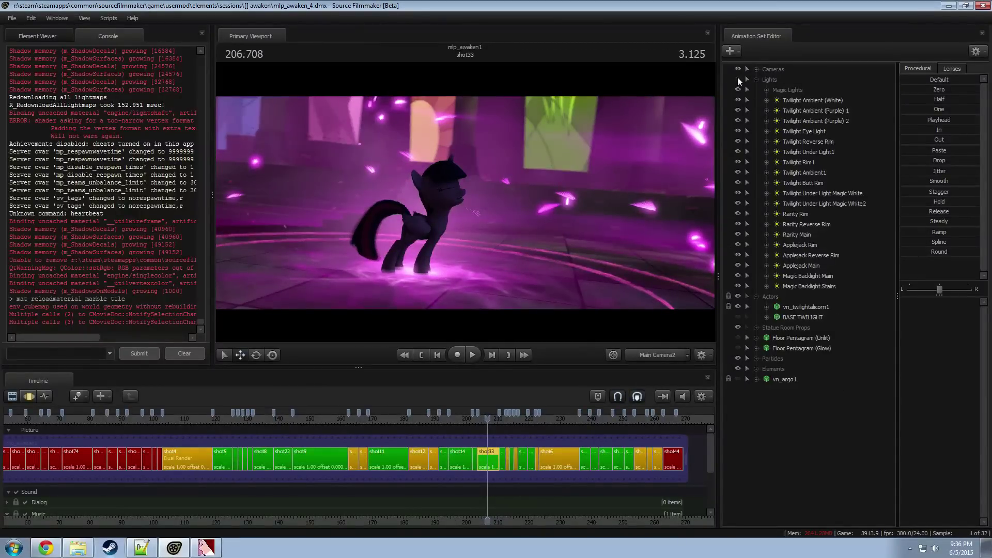
{"action": "left_click", "coordinate": [756, 79]}
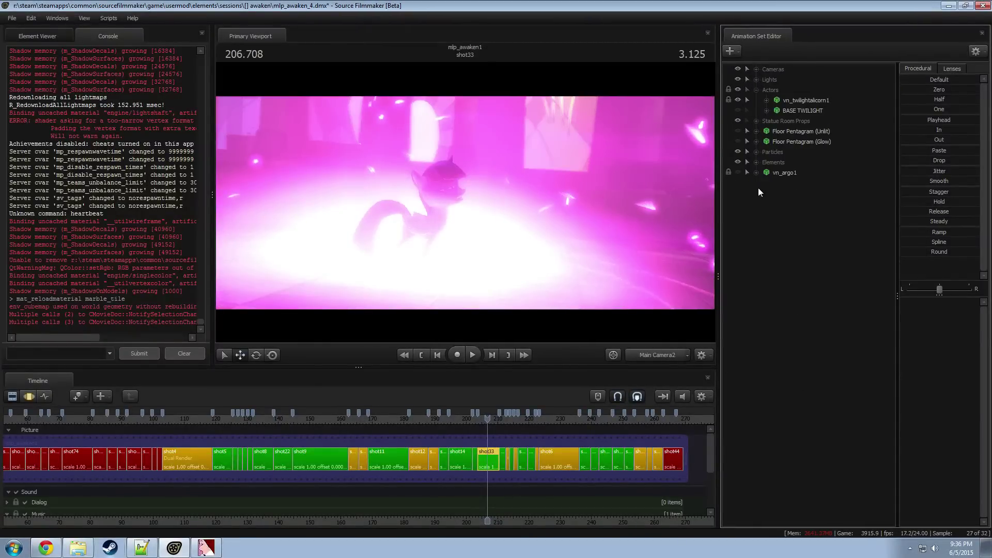
{"action": "left_click", "coordinate": [479, 418]}
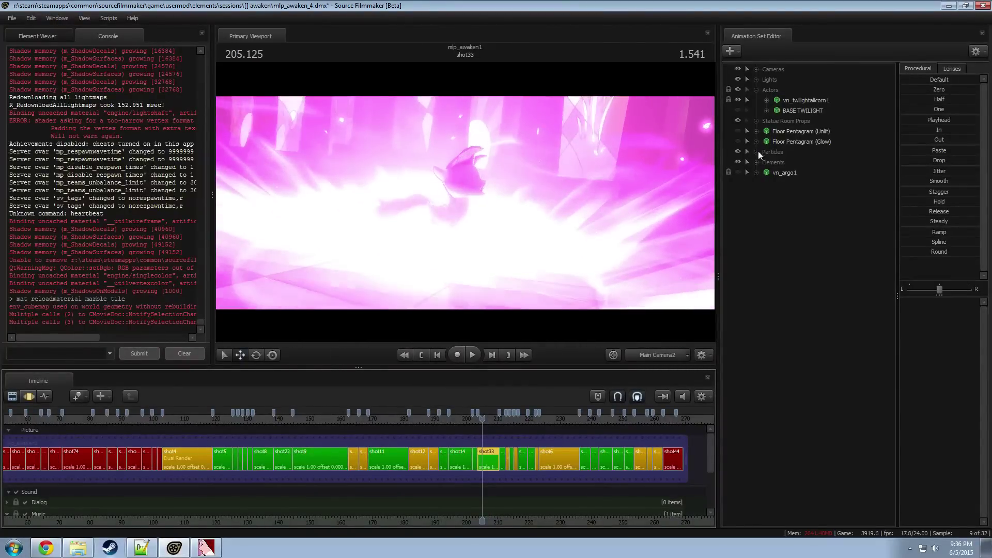
{"action": "left_click", "coordinate": [737, 141]}
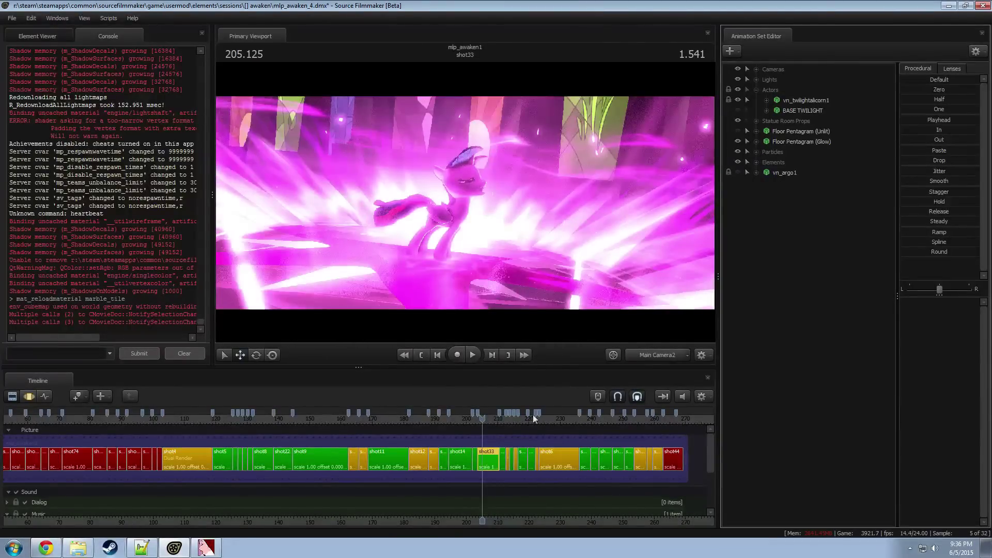
Step: Play from the start of shot33 to the end of the sequence to review the remaining shots
{"action": "left_click", "coordinate": [477, 418]}
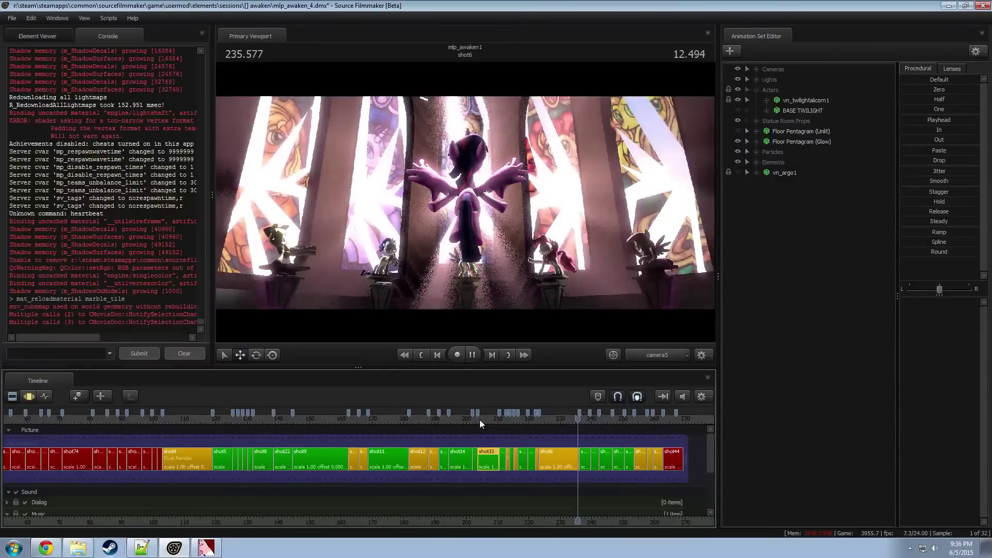
{"action": "key", "text": "space"}
{"action": "key", "text": "space"}
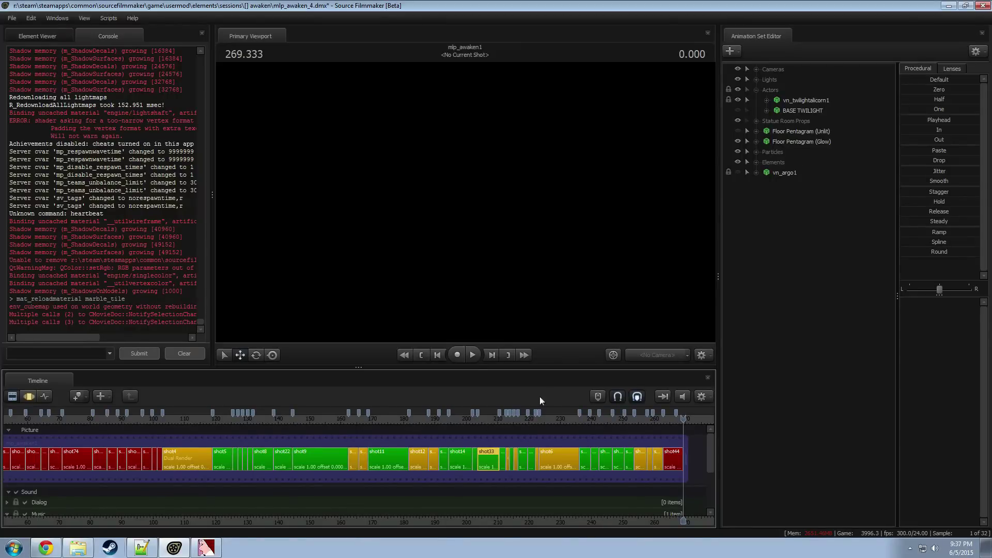
Step: Make vn_argo1 visible in shot33 and replay the shot from about 204.9 to check the model's motion
{"action": "left_click_drag", "start_coordinate": [489, 420], "coordinate": [481, 420]}
{"action": "left_click", "coordinate": [737, 172]}
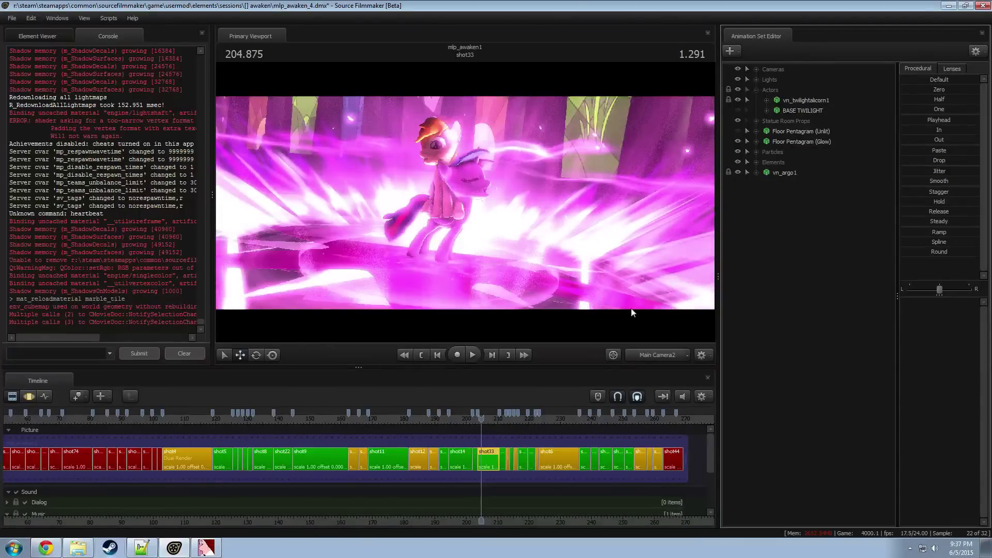
{"action": "key", "text": "space"}
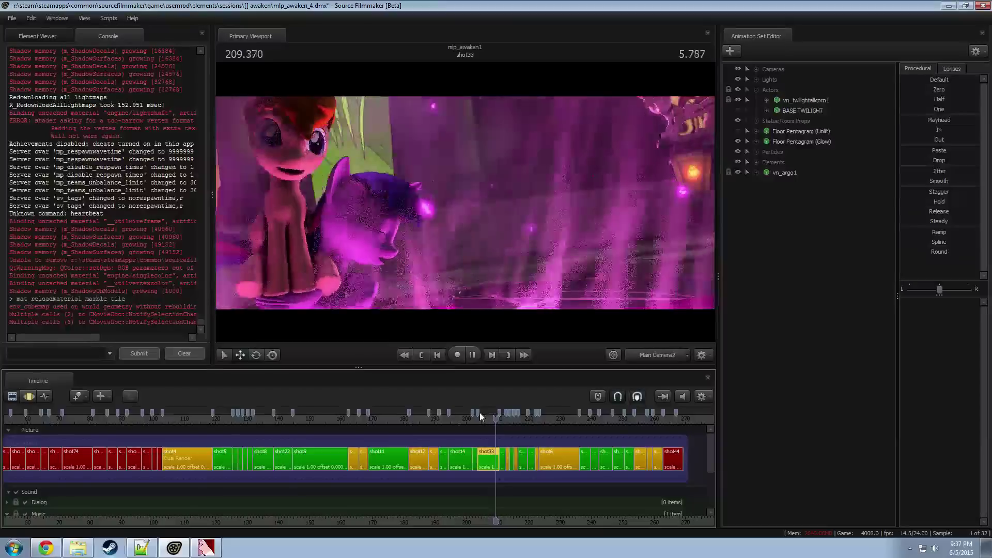
{"action": "key", "text": "space"}
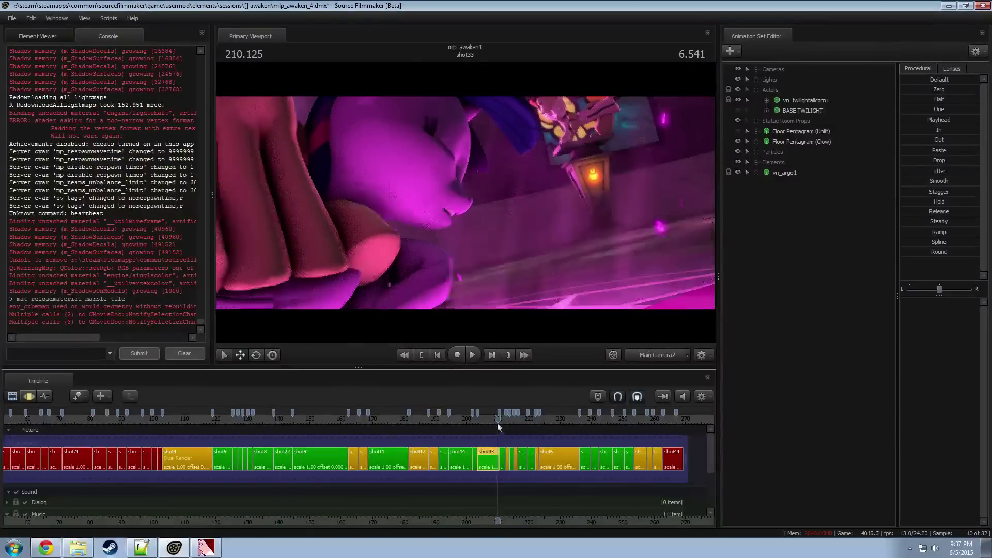
{"action": "left_click_drag", "start_coordinate": [496, 419], "coordinate": [480, 420]}
{"action": "key", "text": "space"}
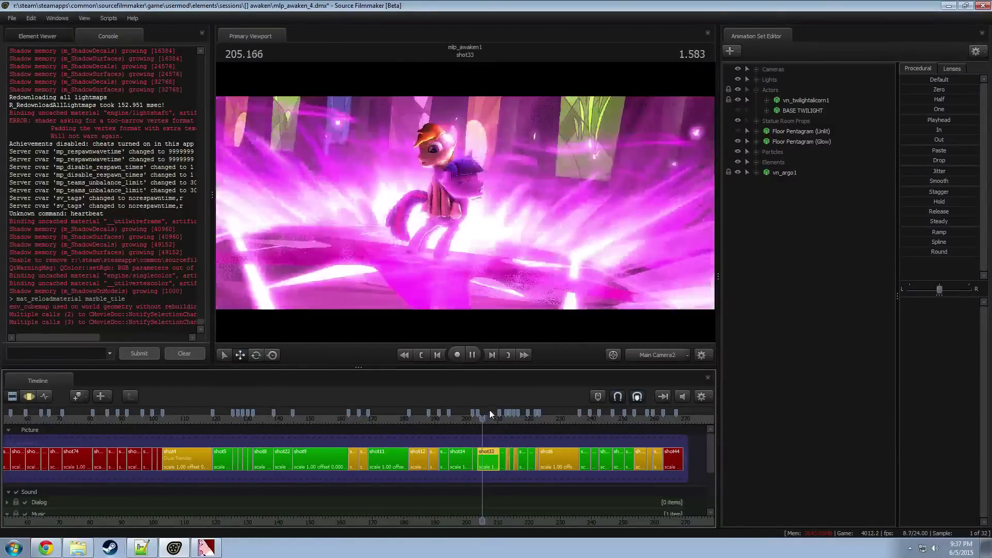
{"action": "key", "text": "space"}
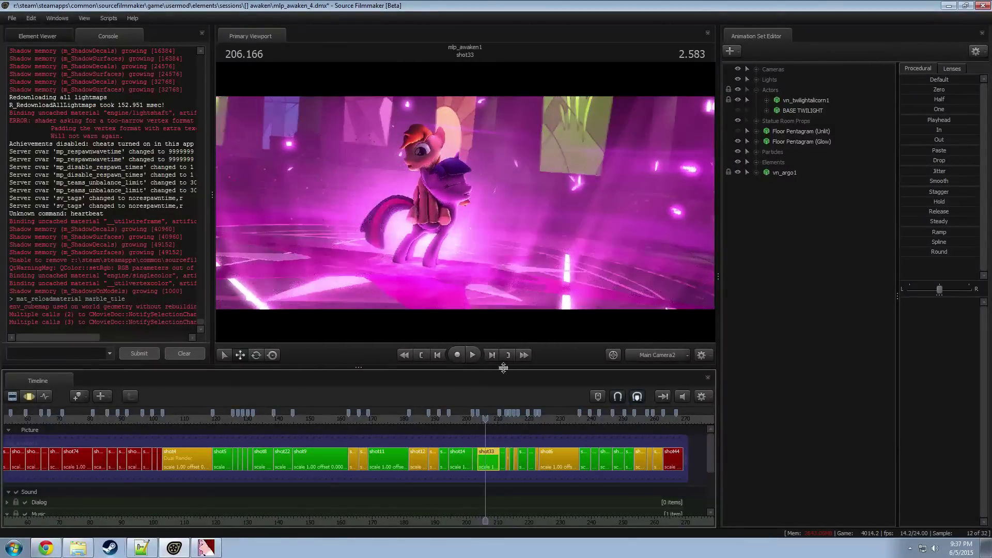
Step: Examine the Pony Mouth Flexes of vn_twilightalicorn1 in the Motion Editor
{"action": "left_click", "coordinate": [766, 100]}
{"action": "left_click", "coordinate": [776, 132]}
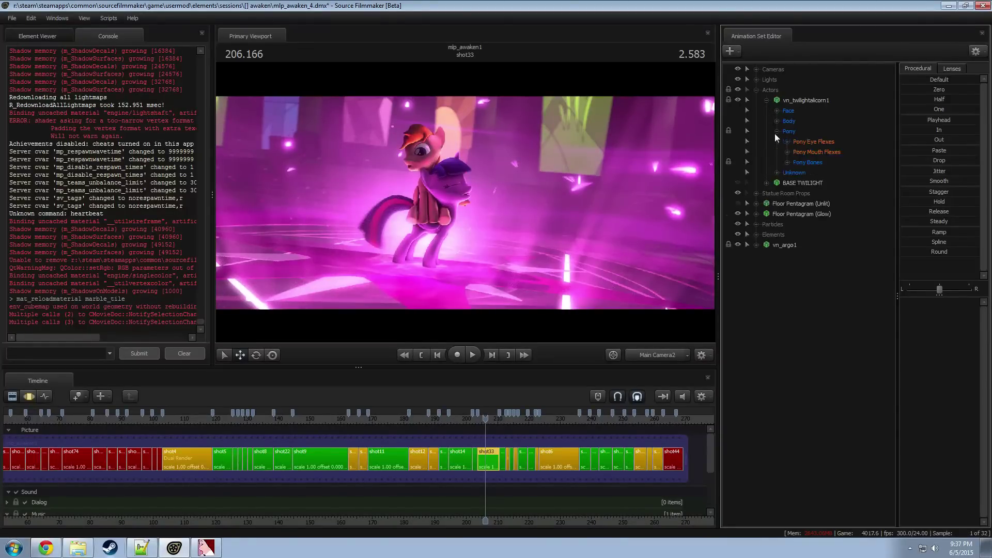
{"action": "left_click", "coordinate": [808, 153]}
{"action": "key", "text": "F3"}
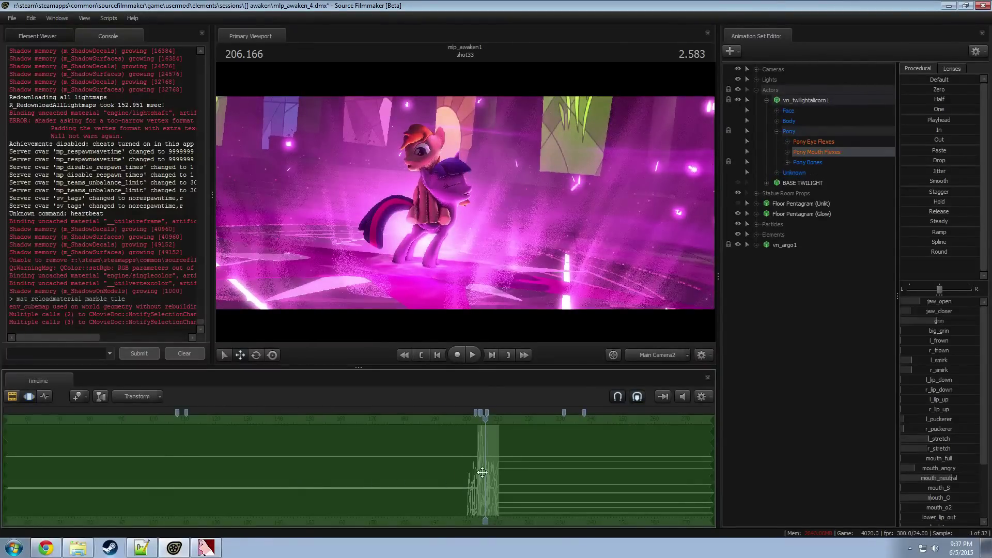
Step: Select vn_argo1 and play shot33 to about 210 to examine its animation in the Motion Editor
{"action": "left_click", "coordinate": [766, 100]}
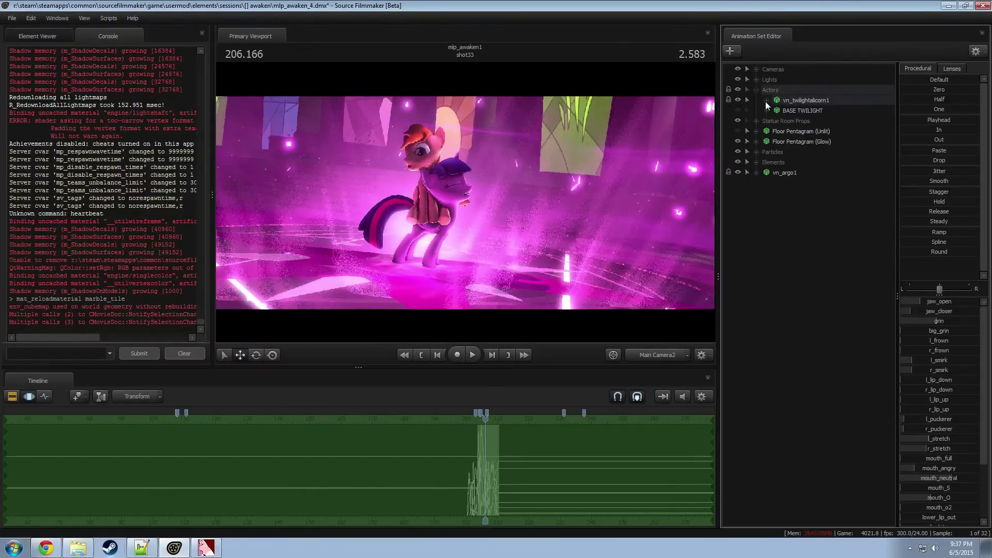
{"action": "left_click", "coordinate": [778, 176]}
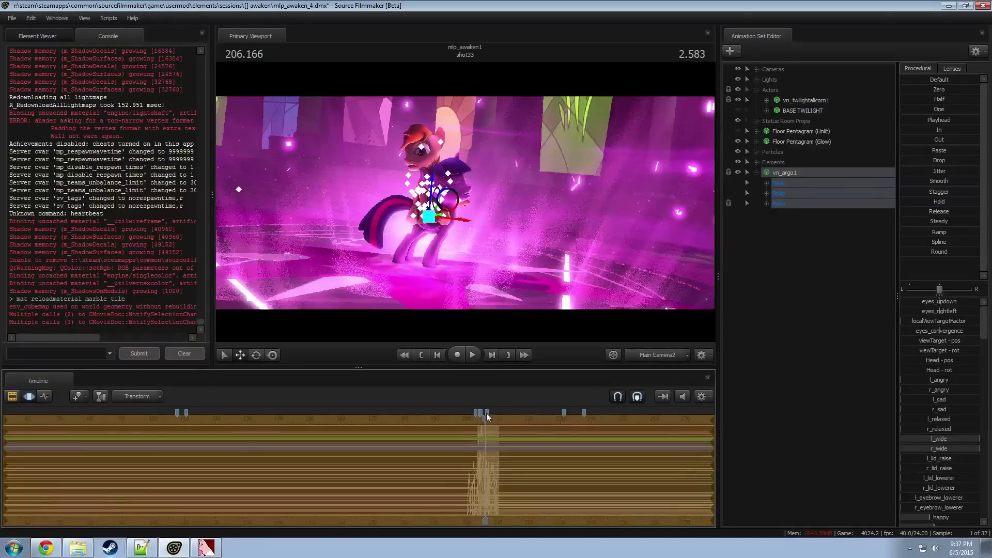
{"action": "left_click_drag", "start_coordinate": [486, 418], "coordinate": [476, 425]}
{"action": "key", "text": "space"}
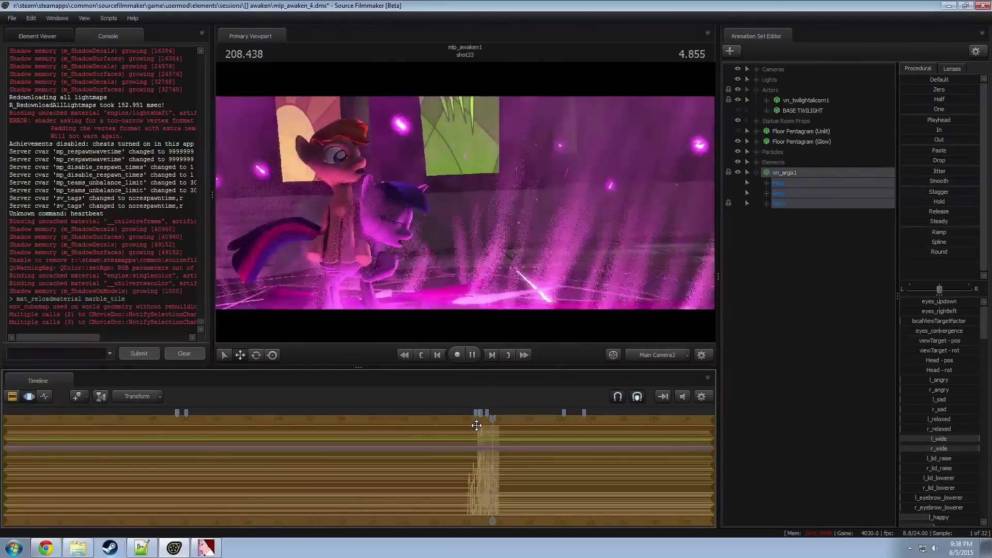
{"action": "key", "text": "space"}
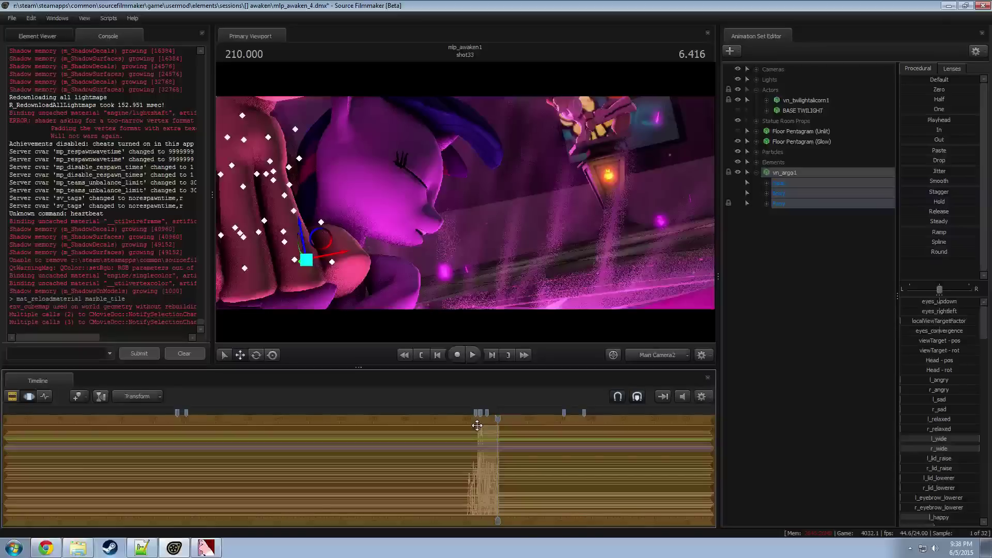
Step: Undo the last motion edit of vn_argo1 and replay the final part of shot33 in the Motion Editor
{"action": "key", "text": "ctrl+z"}
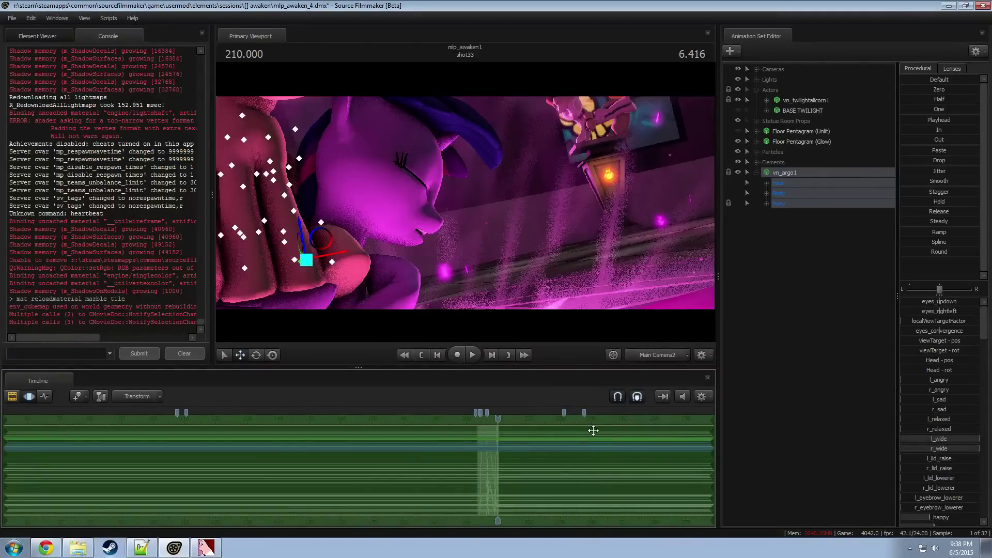
{"action": "left_click_drag", "start_coordinate": [499, 423], "coordinate": [484, 419]}
{"action": "key", "text": "space"}
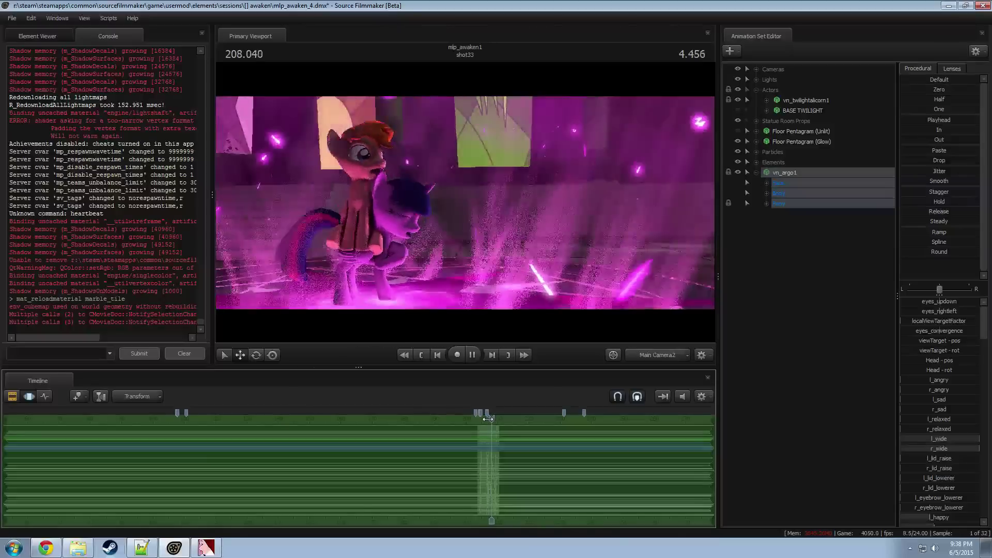
{"action": "key", "text": "space"}
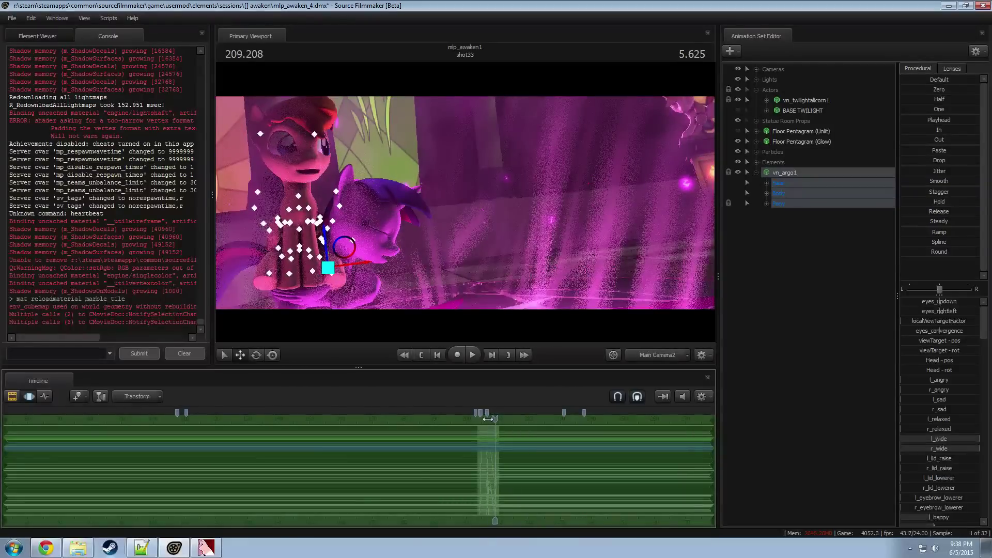
{"action": "left_click_drag", "start_coordinate": [487, 418], "coordinate": [490, 419]}
Step: Return to the Clip Editor and replay shot33 from close to its start
{"action": "key", "text": "F2"}
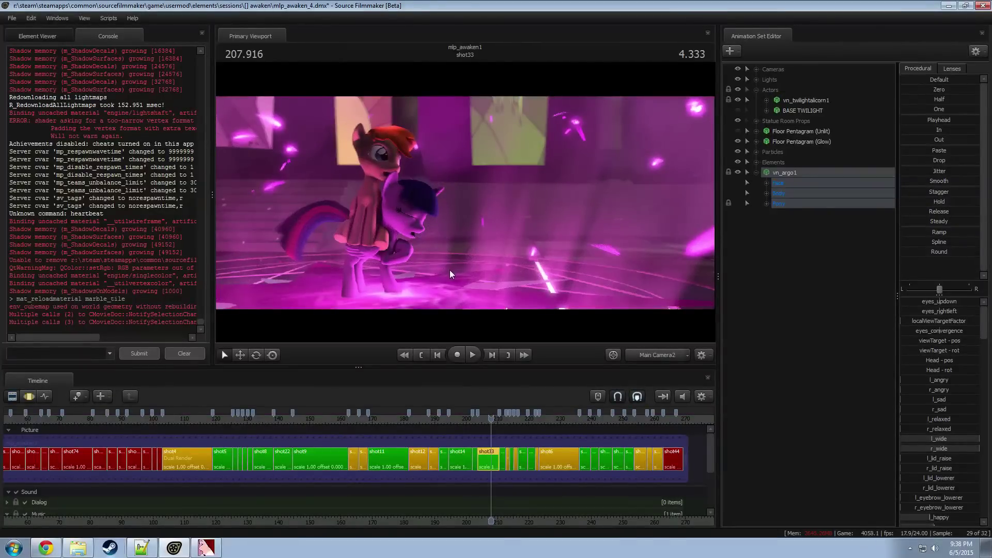
{"action": "key", "text": "space"}
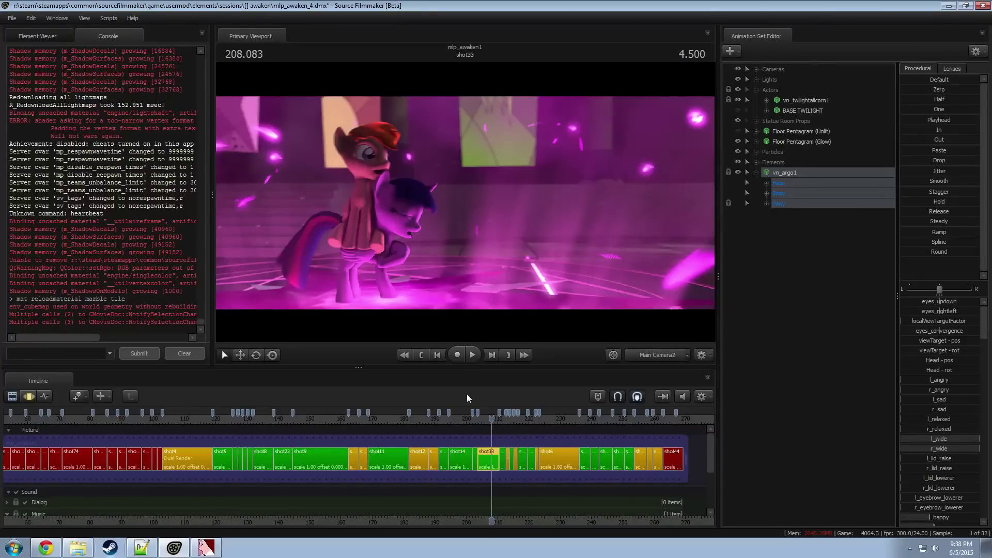
{"action": "left_click", "coordinate": [485, 422]}
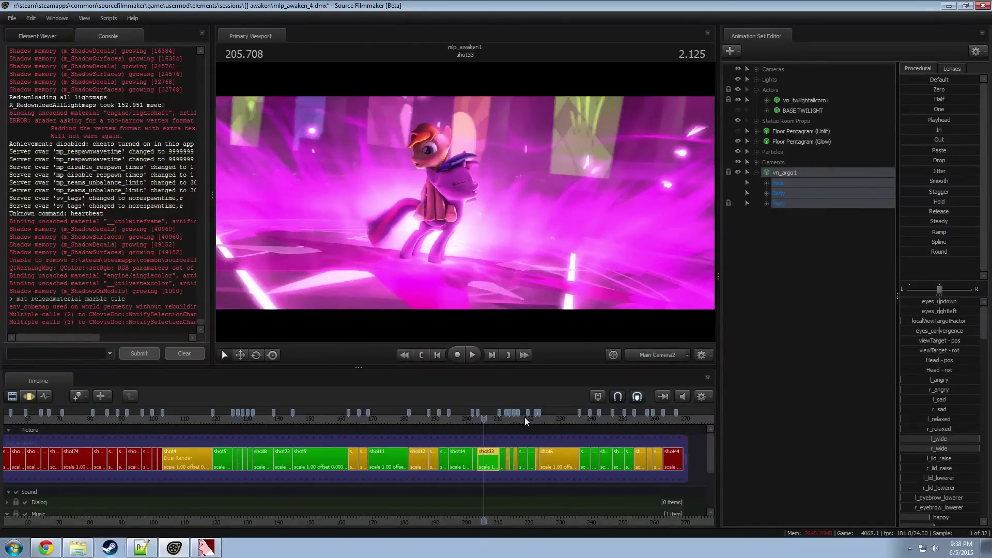
{"action": "left_click", "coordinate": [478, 422]}
{"action": "key", "text": "space"}
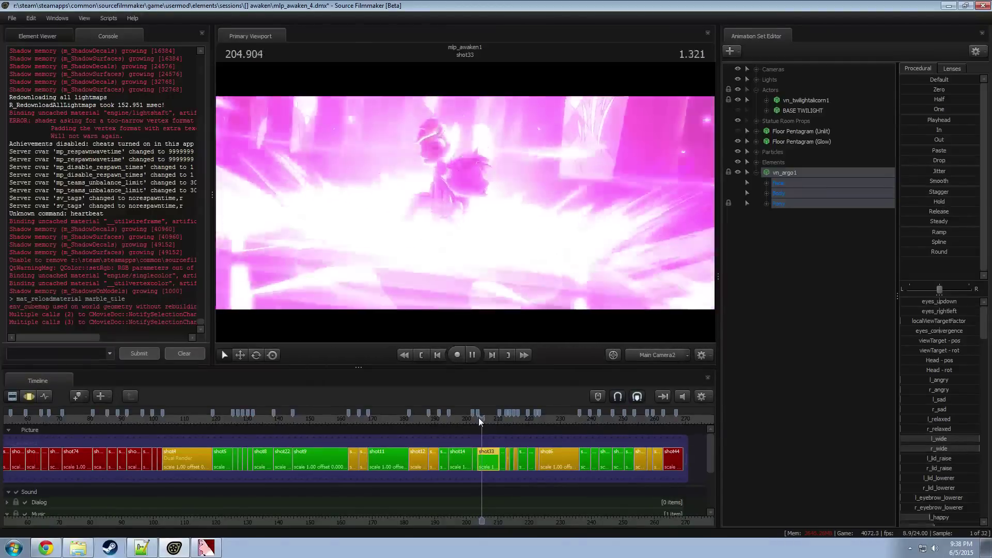
{"action": "key", "text": "space"}
Step: Play the sequence from just before shot33 through to about 231 in shot6, and replay the moment around 228.75
{"action": "left_click_drag", "start_coordinate": [482, 420], "coordinate": [464, 422]}
{"action": "key", "text": "space"}
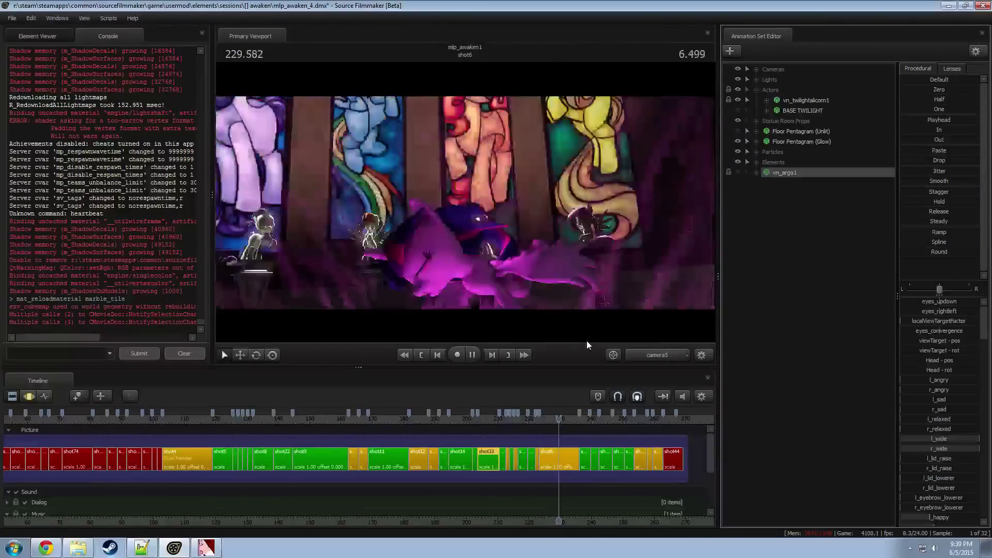
{"action": "key", "text": "space"}
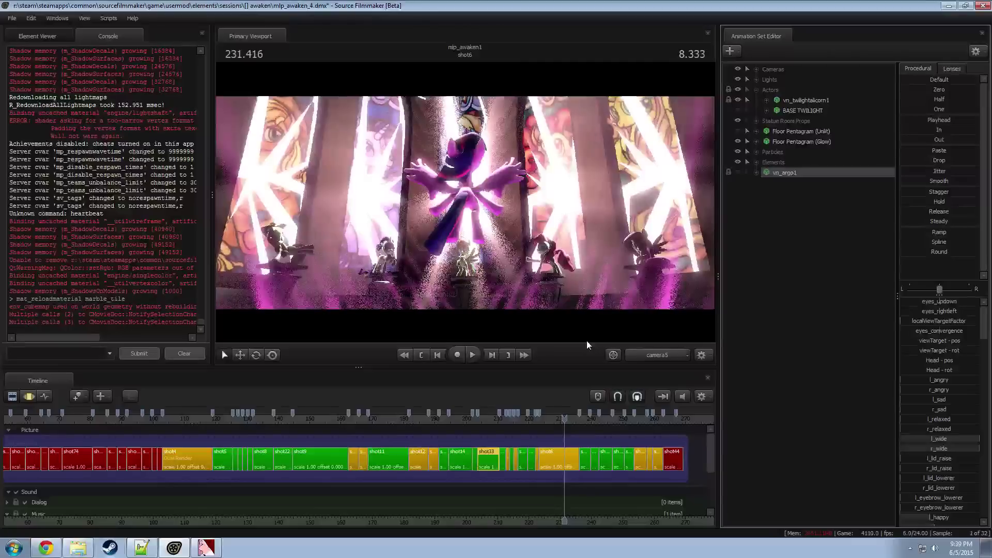
{"action": "left_click", "coordinate": [552, 418]}
{"action": "key", "text": "space"}
{"action": "key", "text": "space"}
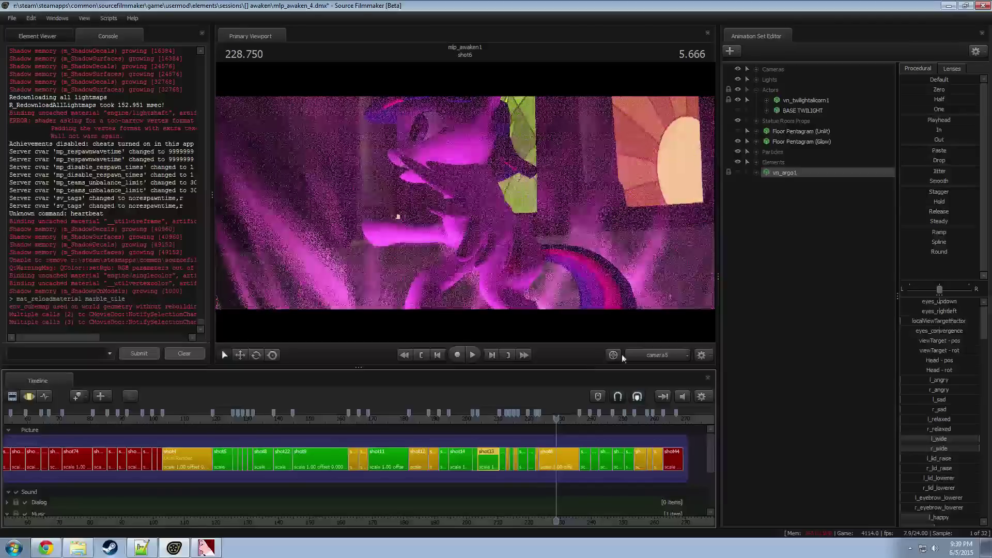
Step: Check the Particles and Elements groups of shot33, and select shot6 to list its animation sets
{"action": "left_click", "coordinate": [755, 151]}
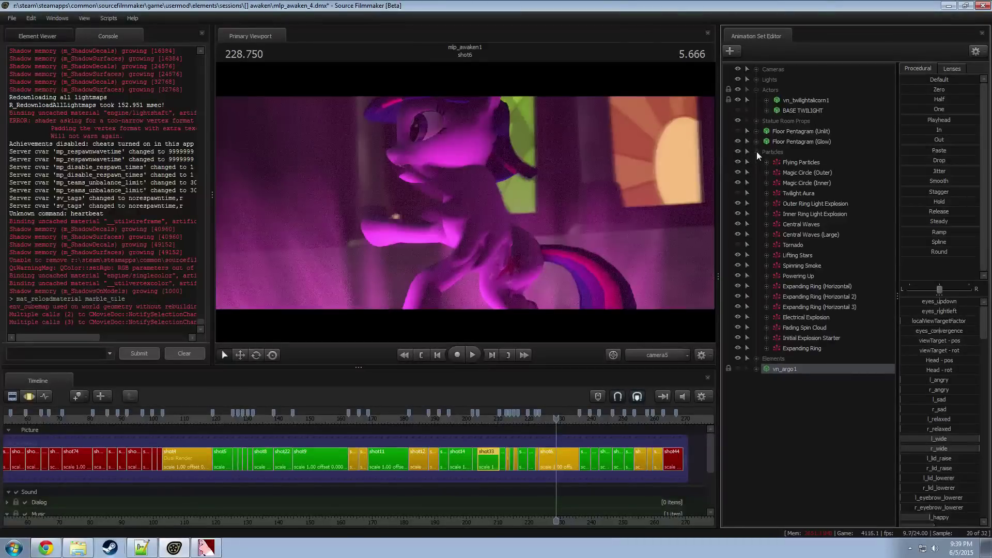
{"action": "left_click", "coordinate": [756, 151]}
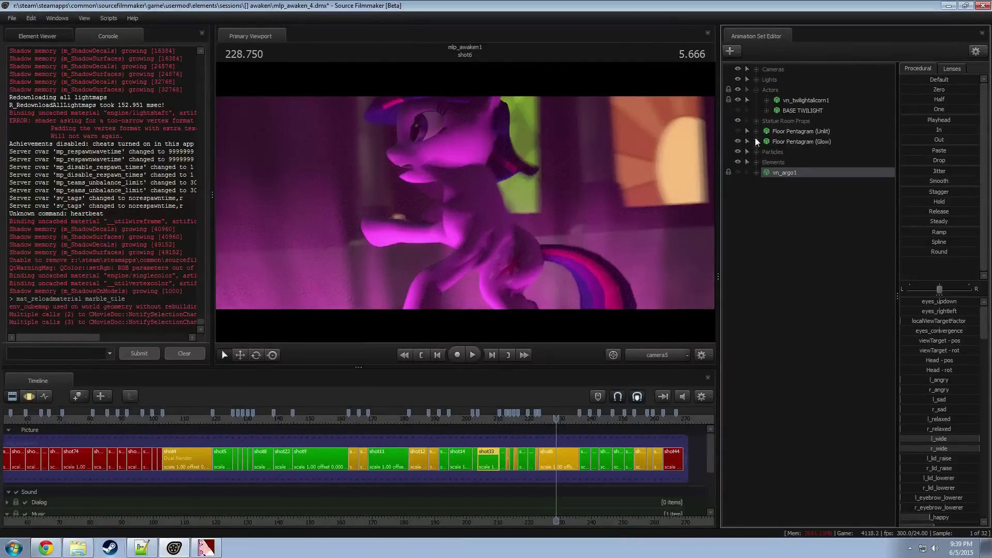
{"action": "left_click", "coordinate": [757, 161]}
{"action": "left_click", "coordinate": [757, 162]}
{"action": "left_click", "coordinate": [550, 457]}
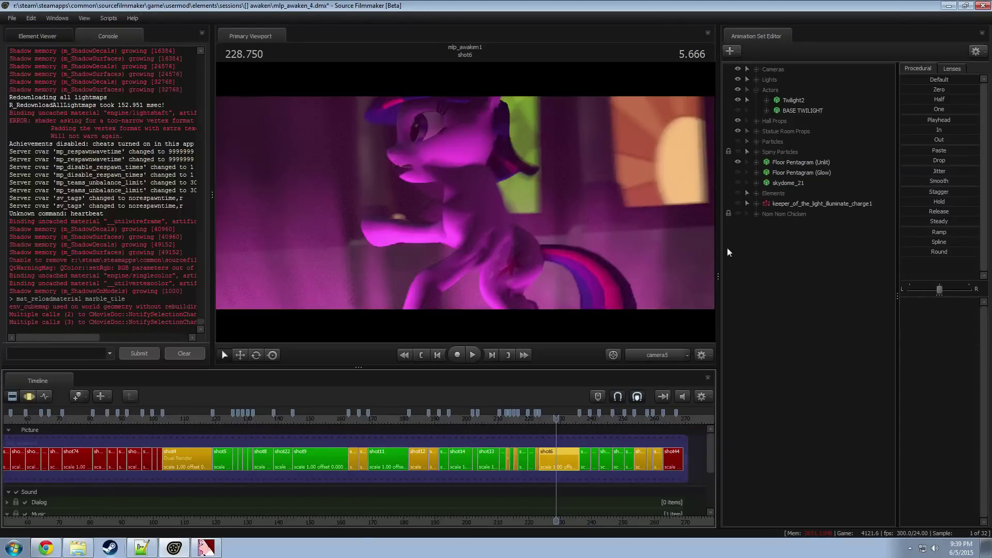
Step: Try showing keeper_of_the_light_illuminate_charge1 in shot6 during a short playback
{"action": "left_click", "coordinate": [737, 203]}
{"action": "key", "text": "space"}
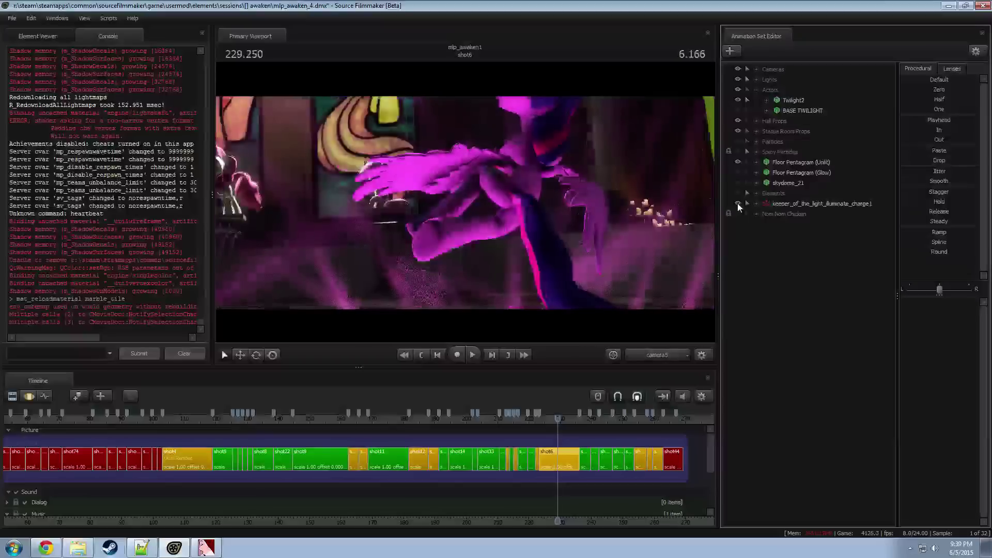
{"action": "left_click", "coordinate": [737, 203]}
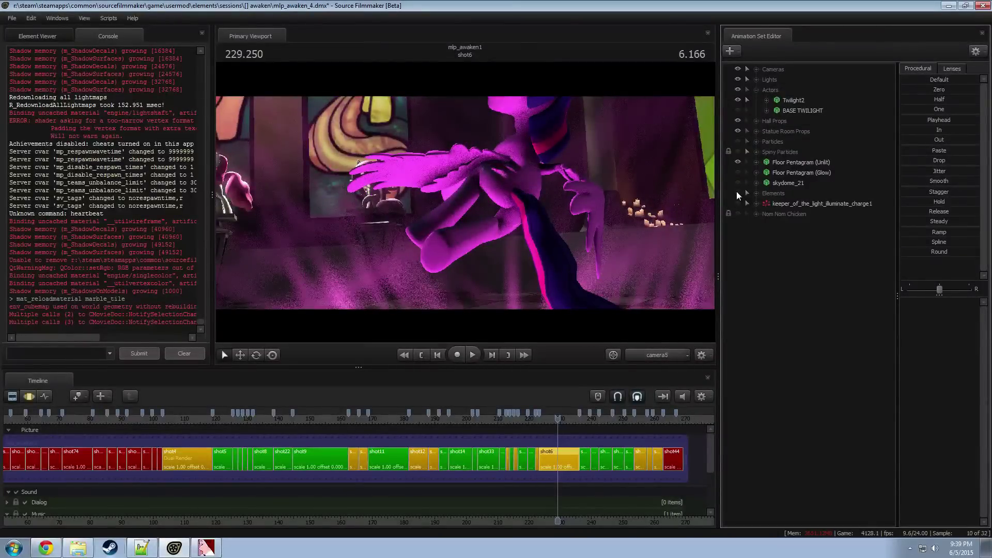
Step: Make the Elements and Spiny Particles groups visible in shot6 and play on to about 230.5
{"action": "key", "text": "space"}
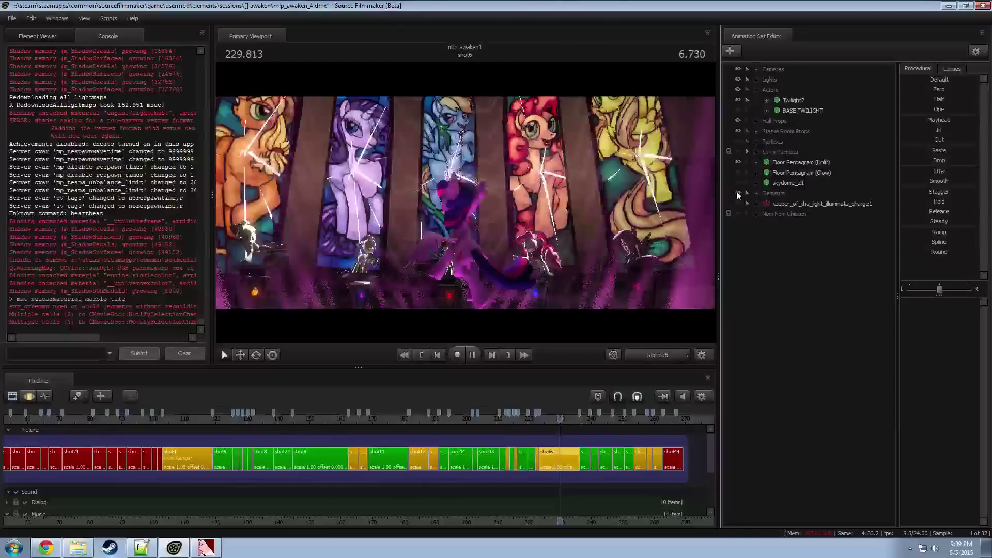
{"action": "key", "text": "space"}
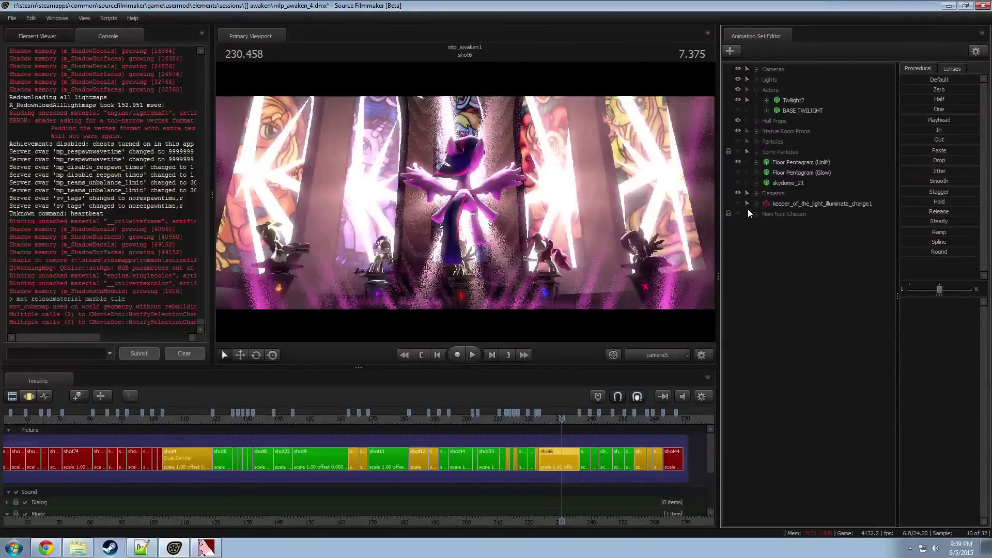
{"action": "left_click", "coordinate": [737, 152]}
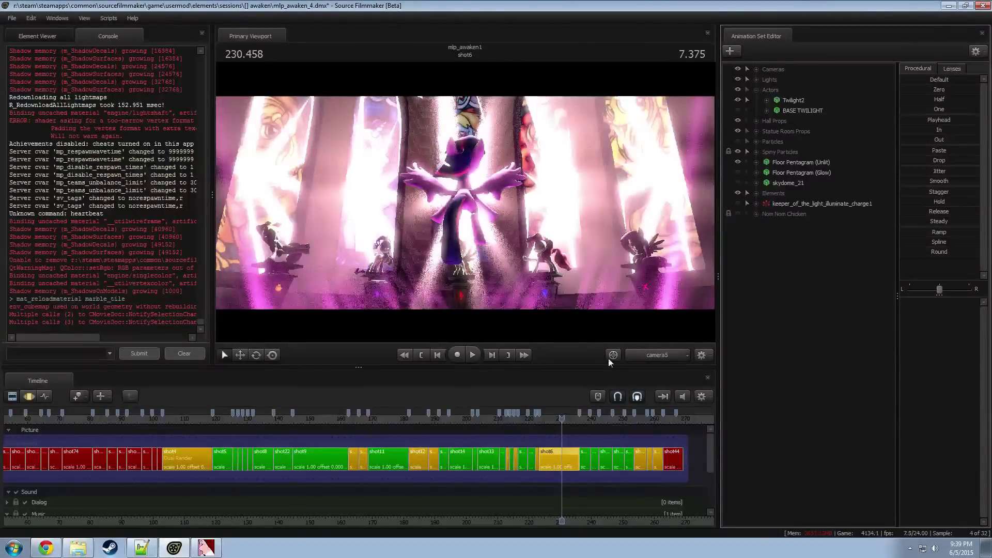
Step: Replay shot6 to review its particles, including from close to its start up to about 226.3
{"action": "left_click", "coordinate": [544, 419]}
{"action": "key", "text": "space"}
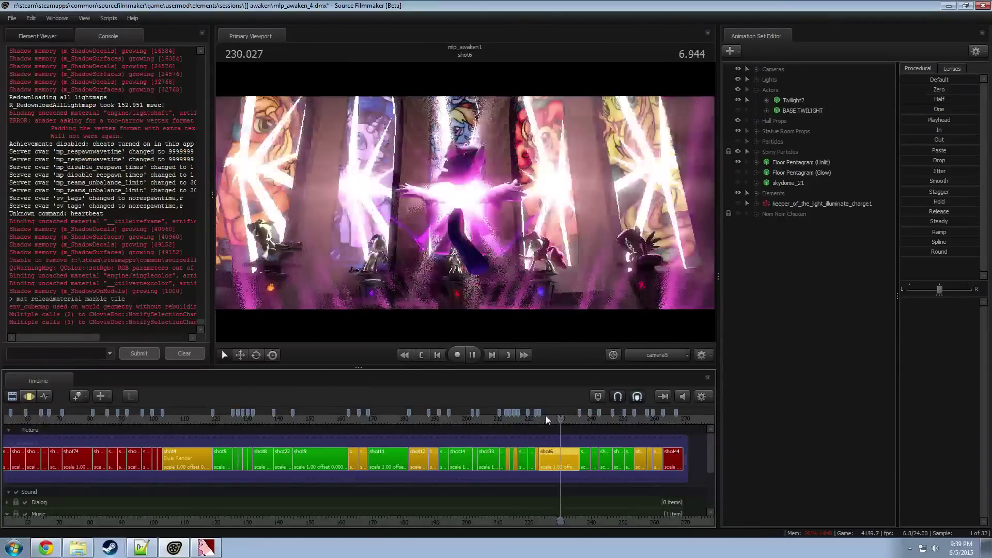
{"action": "key", "text": "space"}
{"action": "scroll", "coordinate": [550, 440], "scroll_direction": "up", "scroll_amount": 3}
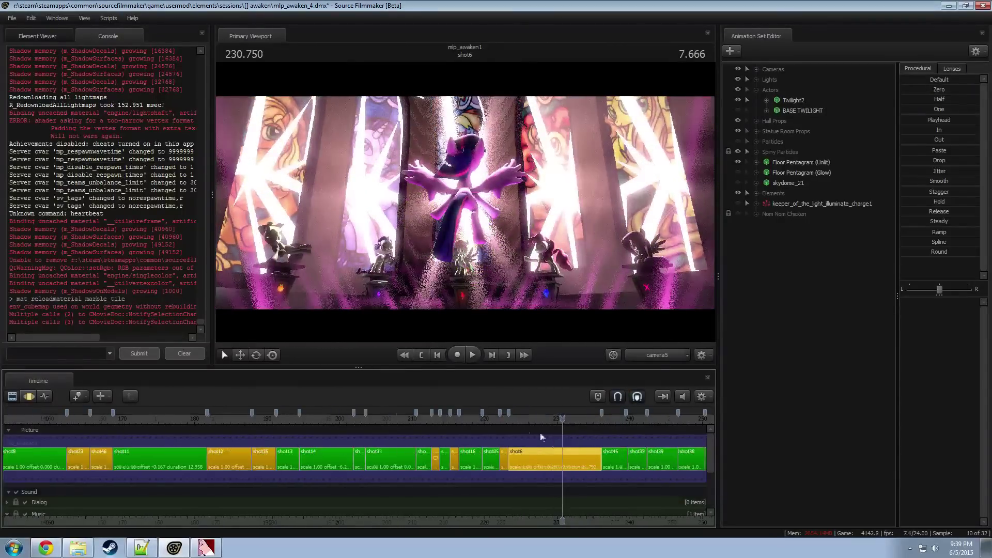
{"action": "left_click", "coordinate": [513, 419]}
{"action": "key", "text": "space"}
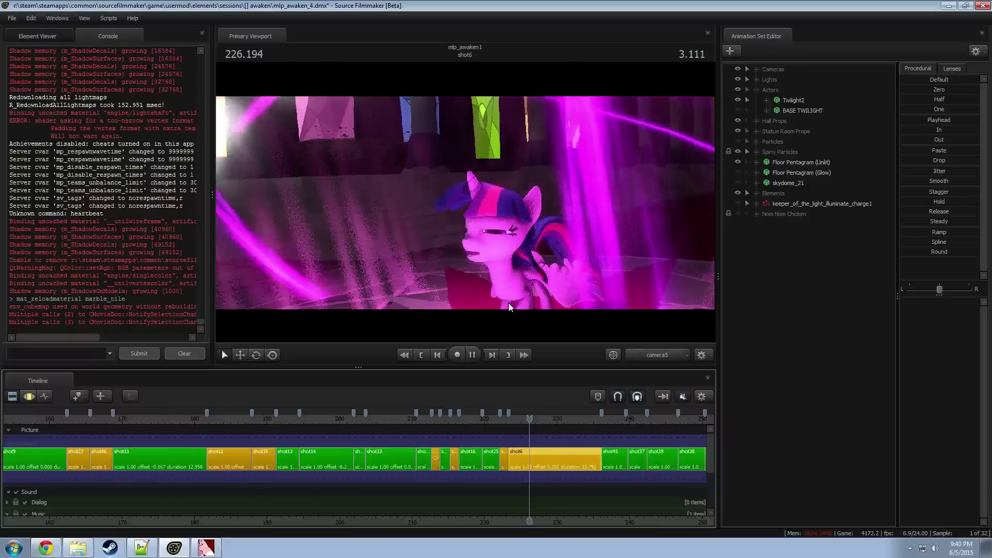
{"action": "key", "text": "space"}
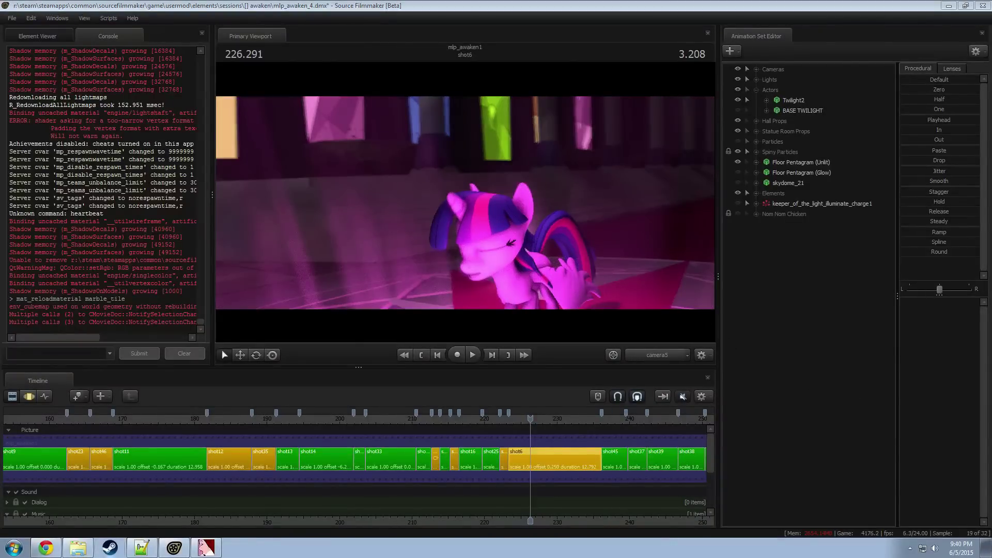
Step: Switch to Chrome, maximize its window and open the full-size image of {SFM} Big Eyed Argo
{"action": "left_click", "coordinate": [45, 548]}
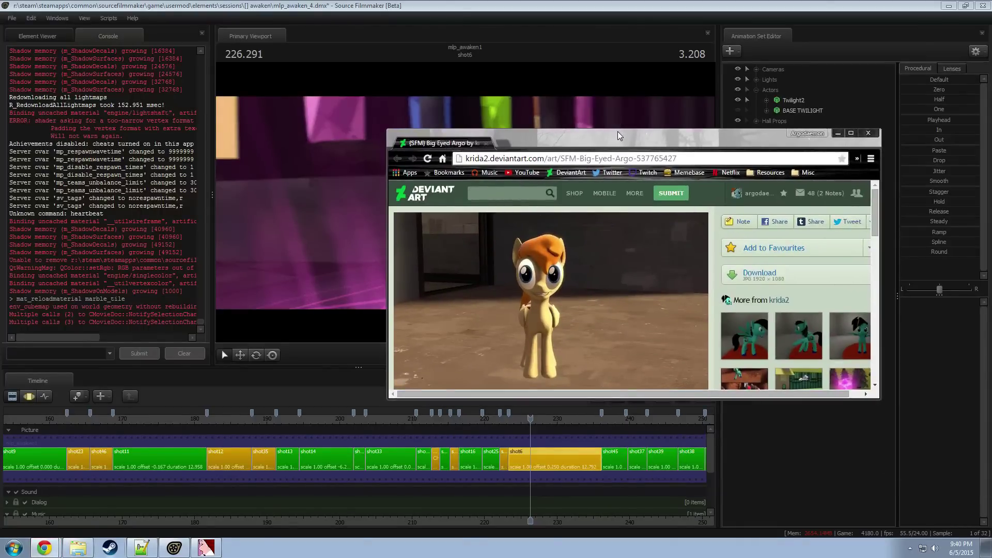
{"action": "double_click", "coordinate": [618, 132]}
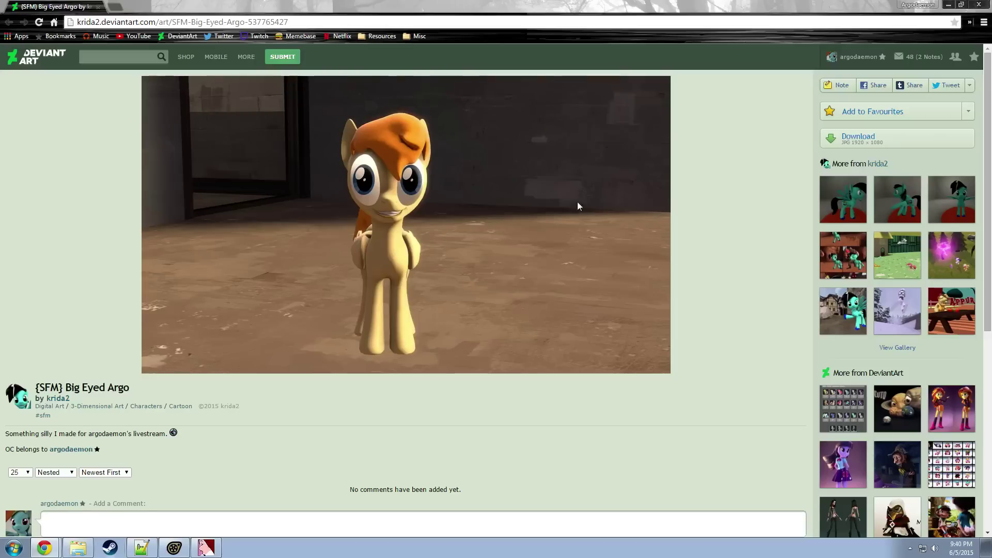
{"action": "left_click", "coordinate": [855, 137]}
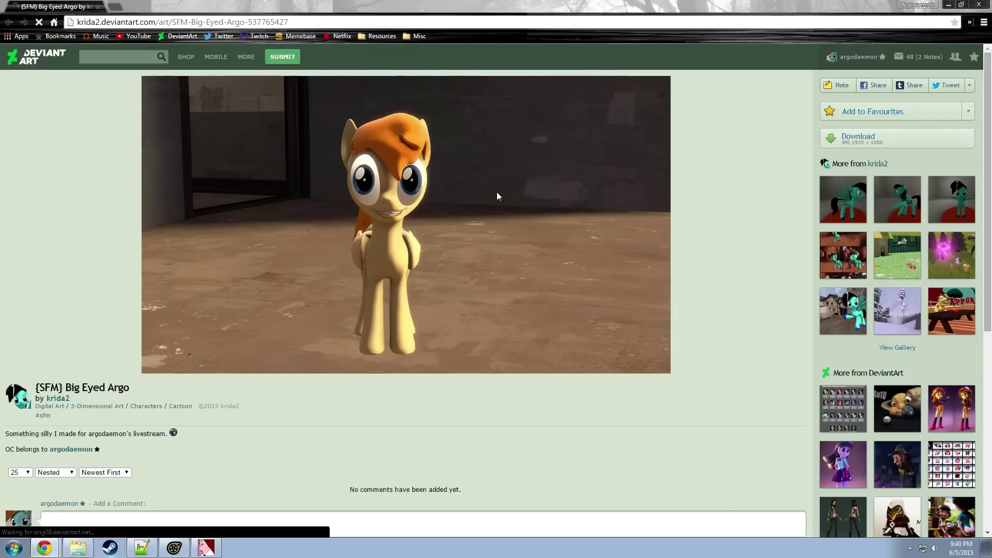
Step: Enlarge the Big Eyed Argo image to 500% and centre the pony's face to examine it
{"action": "scroll", "coordinate": [446, 250], "scroll_direction": "up", "scroll_amount": 4, "text": "ctrl"}
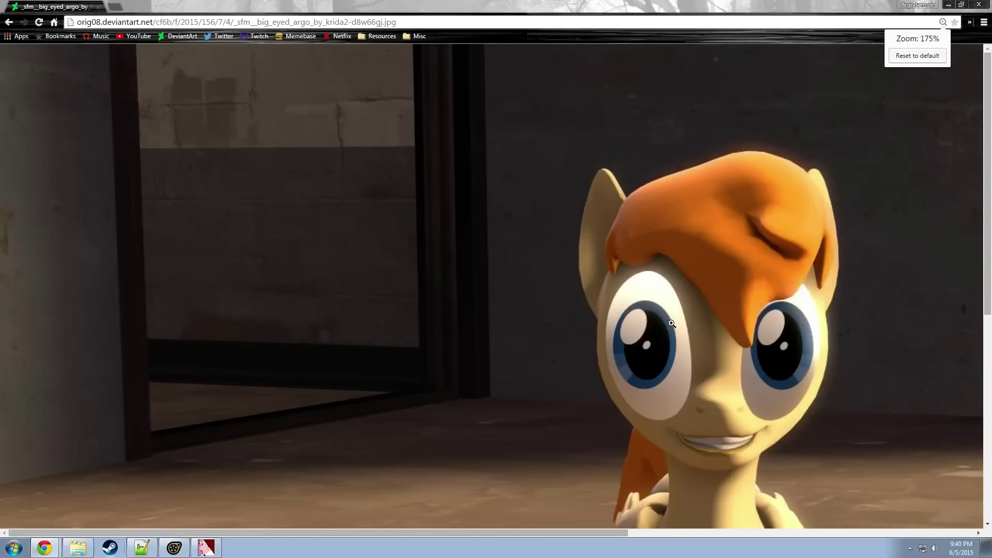
{"action": "scroll", "coordinate": [635, 321], "scroll_direction": "down", "scroll_amount": 2, "text": "ctrl"}
{"action": "left_click", "coordinate": [561, 298]}
{"action": "scroll", "coordinate": [522, 308], "scroll_direction": "up", "scroll_amount": 5, "text": "ctrl"}
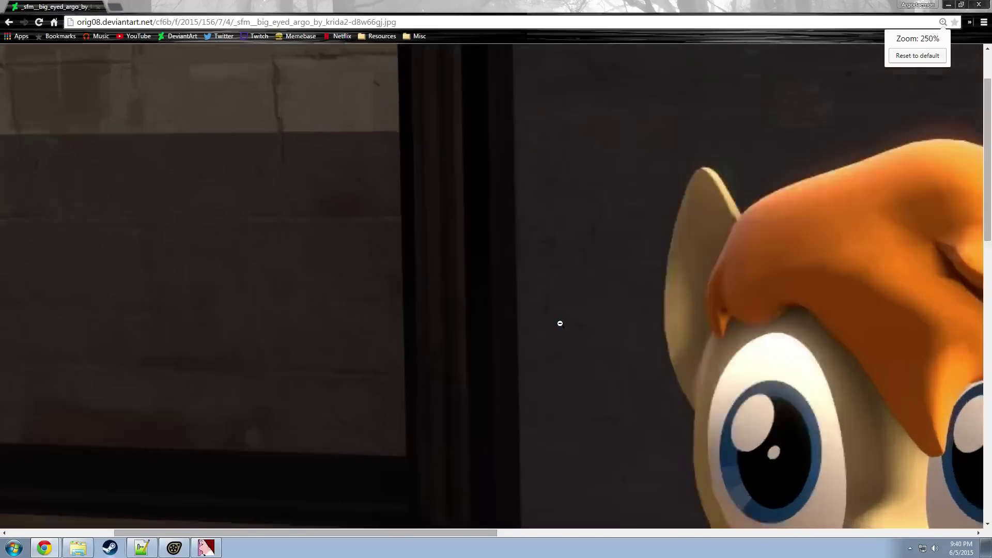
{"action": "scroll", "coordinate": [486, 470], "scroll_direction": "down", "scroll_amount": 5}
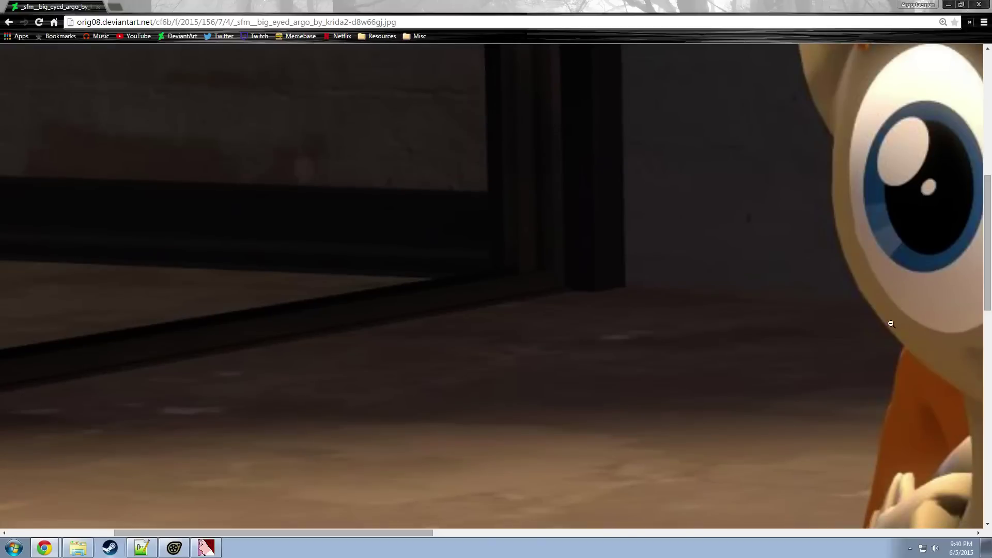
{"action": "left_click_drag", "start_coordinate": [396, 535], "coordinate": [589, 523]}
{"action": "scroll", "coordinate": [619, 399], "scroll_direction": "up", "scroll_amount": 2, "text": "ctrl"}
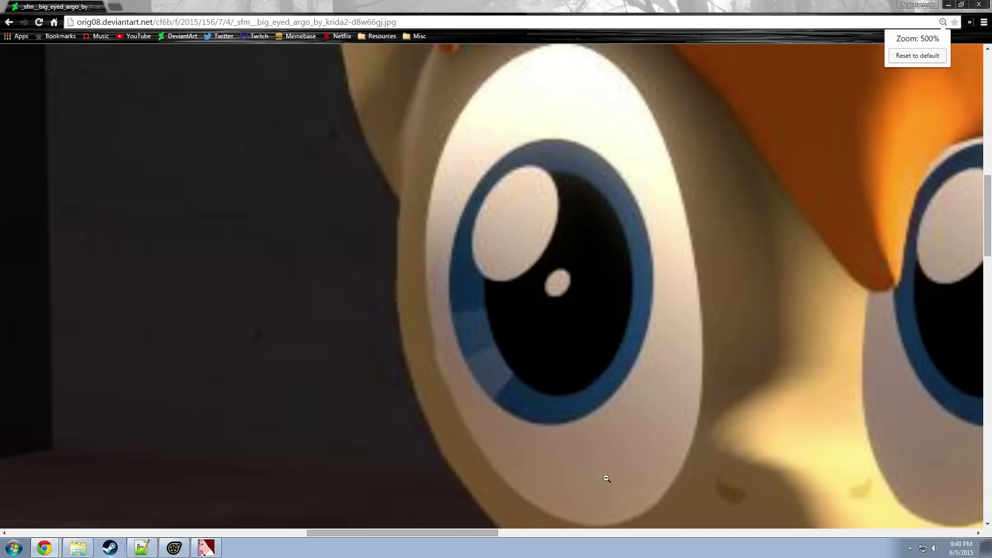
{"action": "left_click_drag", "start_coordinate": [469, 532], "coordinate": [528, 532]}
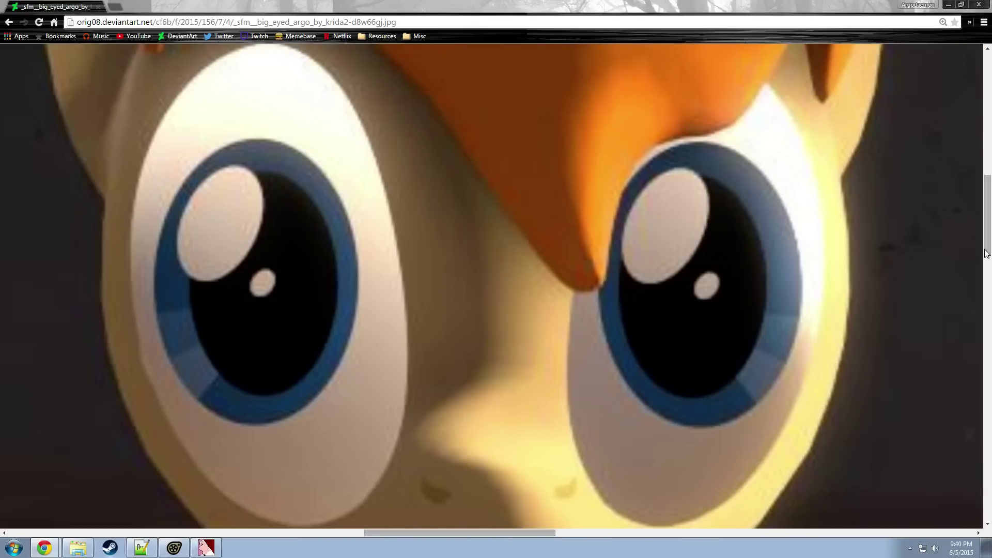
{"action": "left_click_drag", "start_coordinate": [986, 252], "coordinate": [989, 267]}
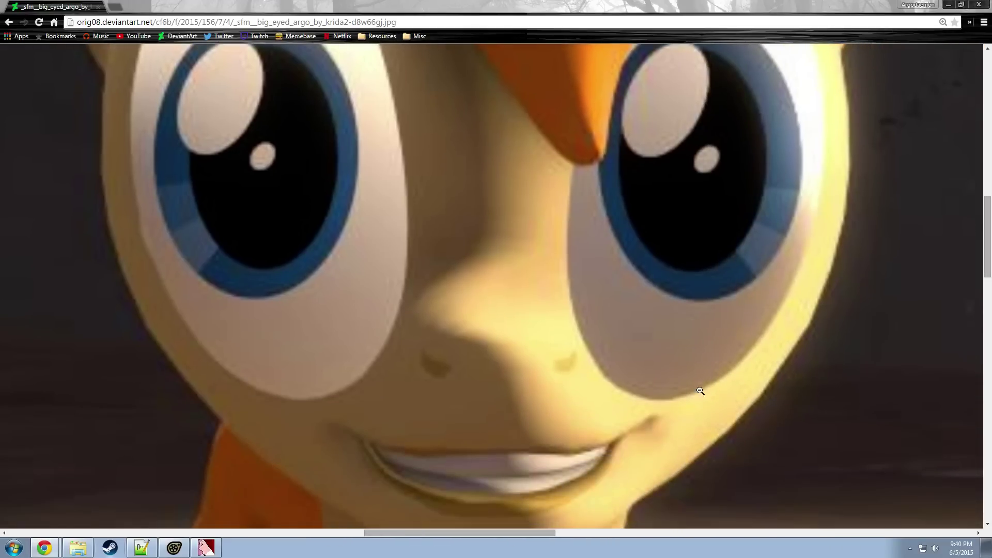
Step: Look over the pony's eyes and smile repeatedly in the enlarged image, and shift the enlargement to the background wall
{"action": "scroll", "coordinate": [535, 345], "scroll_direction": "up", "scroll_amount": 1}
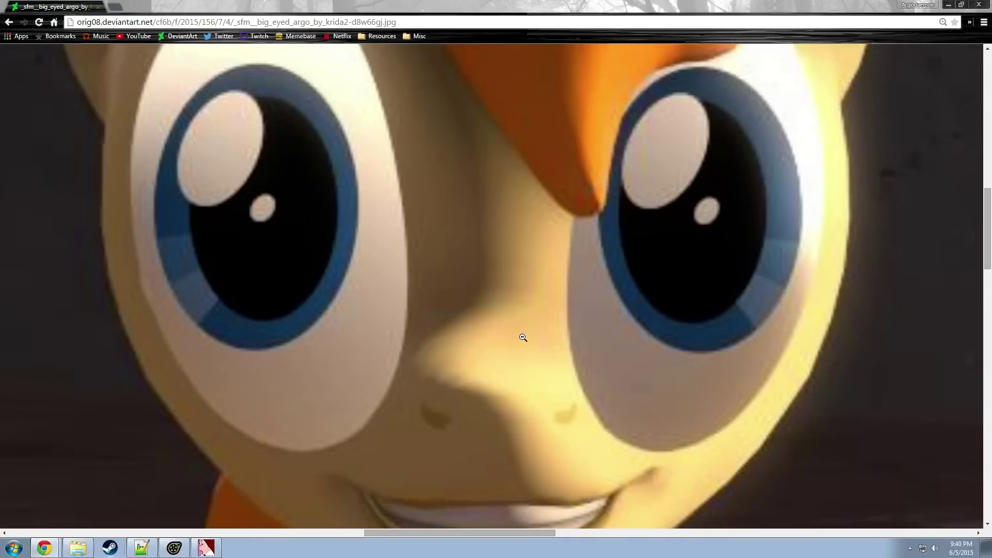
{"action": "scroll", "coordinate": [523, 338], "scroll_direction": "down", "scroll_amount": 2}
{"action": "scroll", "coordinate": [523, 336], "scroll_direction": "up", "scroll_amount": 2}
{"action": "scroll", "coordinate": [527, 343], "scroll_direction": "down", "scroll_amount": 3}
{"action": "scroll", "coordinate": [530, 354], "scroll_direction": "up", "scroll_amount": 4}
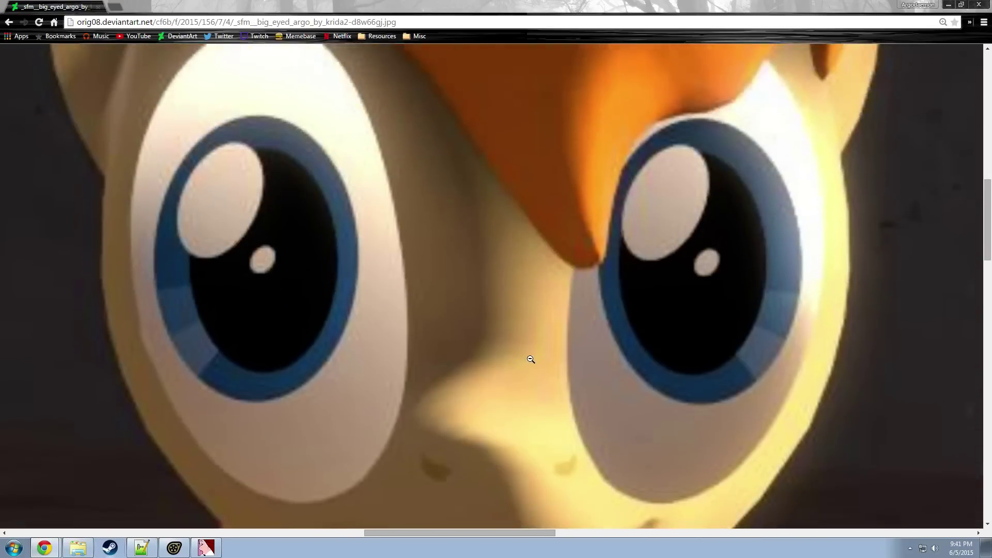
{"action": "scroll", "coordinate": [531, 359], "scroll_direction": "down", "scroll_amount": 4}
{"action": "scroll", "coordinate": [531, 362], "scroll_direction": "up", "scroll_amount": 1}
{"action": "scroll", "coordinate": [531, 363], "scroll_direction": "up", "scroll_amount": 4}
{"action": "scroll", "coordinate": [532, 366], "scroll_direction": "down", "scroll_amount": 2}
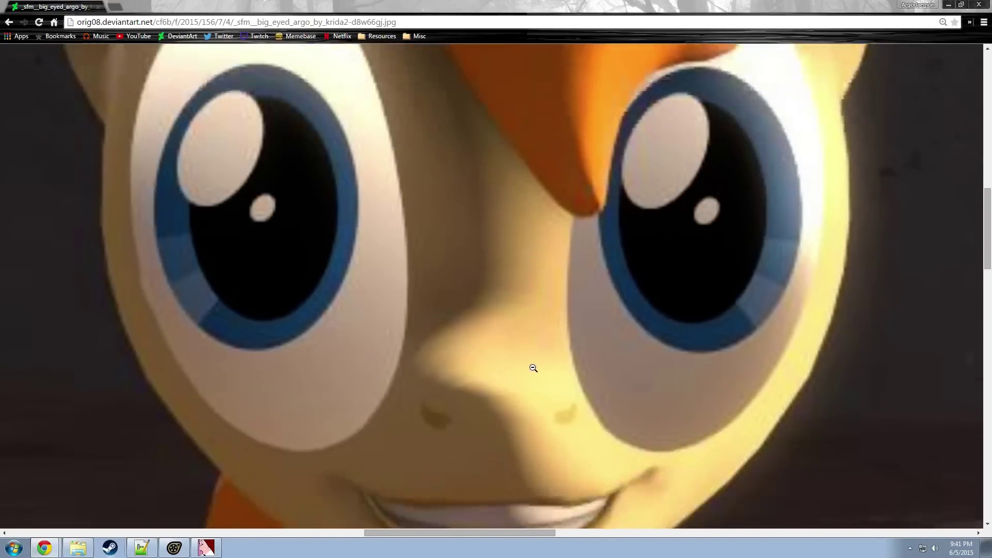
{"action": "scroll", "coordinate": [533, 368], "scroll_direction": "up", "scroll_amount": 3}
{"action": "scroll", "coordinate": [537, 371], "scroll_direction": "down", "scroll_amount": 3}
{"action": "left_click", "coordinate": [222, 159]}
{"action": "left_click", "coordinate": [309, 170]}
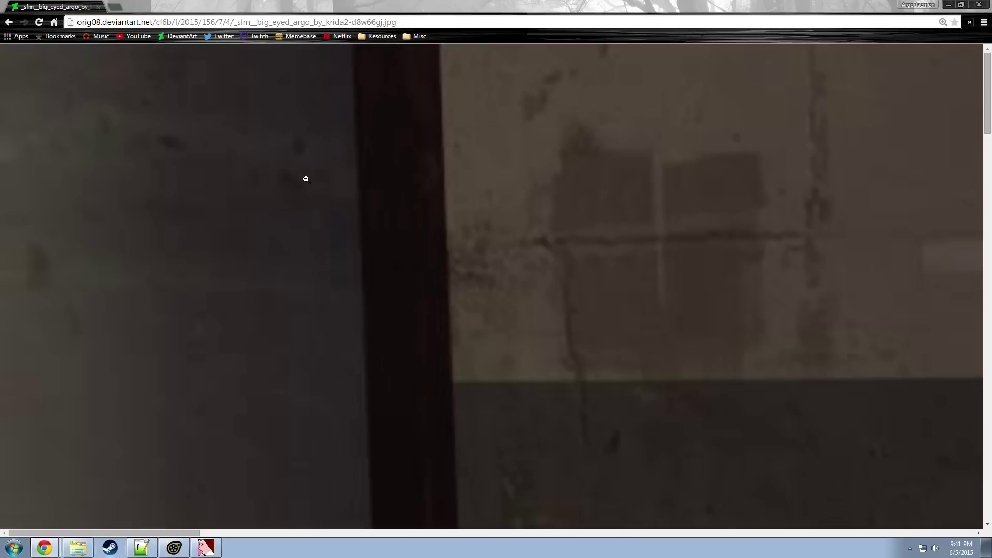
Step: Return the Big Eyed Argo image to its normal enlargement, look at the full pony, and switch back to Source Filmmaker
{"action": "left_click", "coordinate": [943, 23]}
{"action": "left_click", "coordinate": [916, 57]}
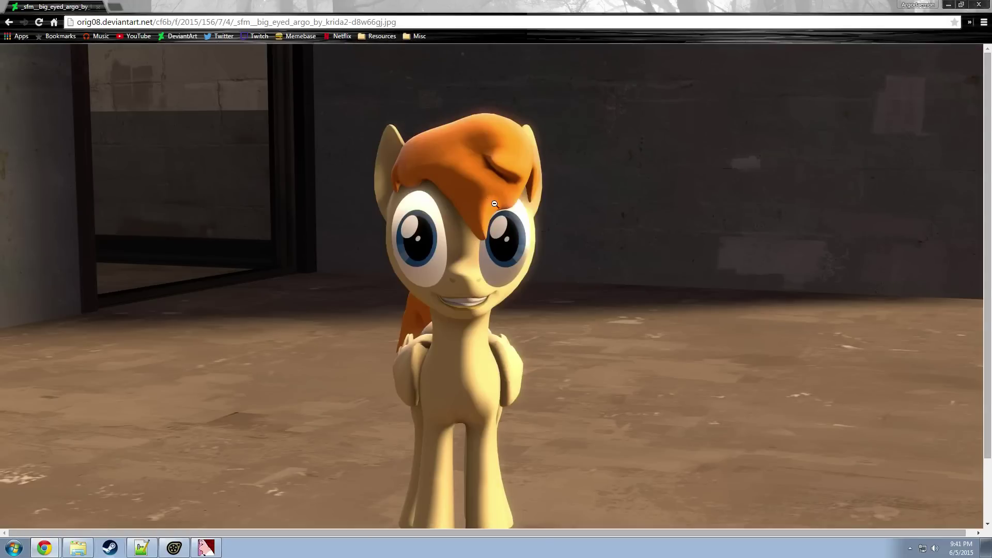
{"action": "scroll", "coordinate": [554, 208], "scroll_direction": "down", "scroll_amount": 1}
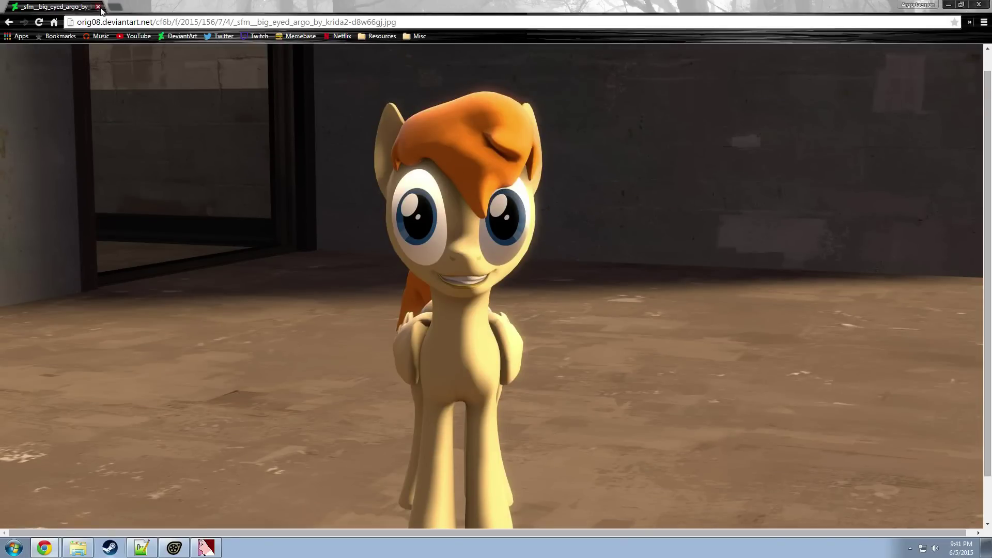
{"action": "key", "text": "alt+Tab"}
{"action": "left_click", "coordinate": [506, 2]}
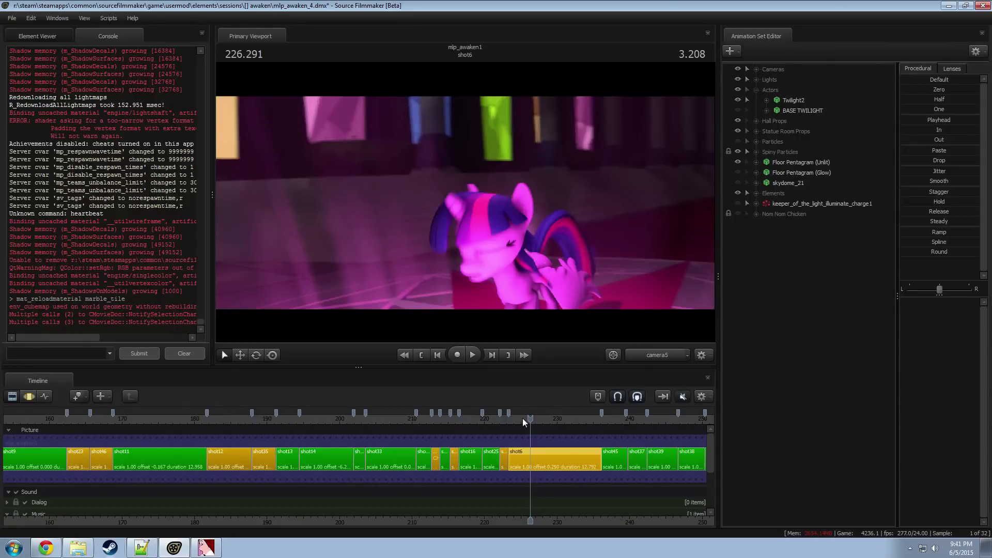
Step: Step back through the sequence from shot6 past shot47 to shot31 at about 98.3
{"action": "left_click_drag", "start_coordinate": [522, 418], "coordinate": [515, 417]}
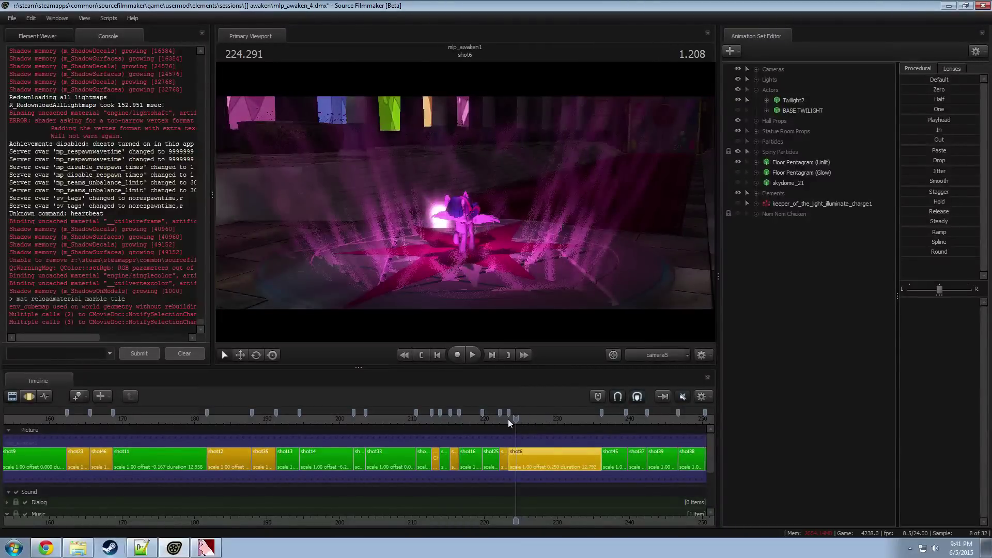
{"action": "left_click", "coordinate": [435, 419]}
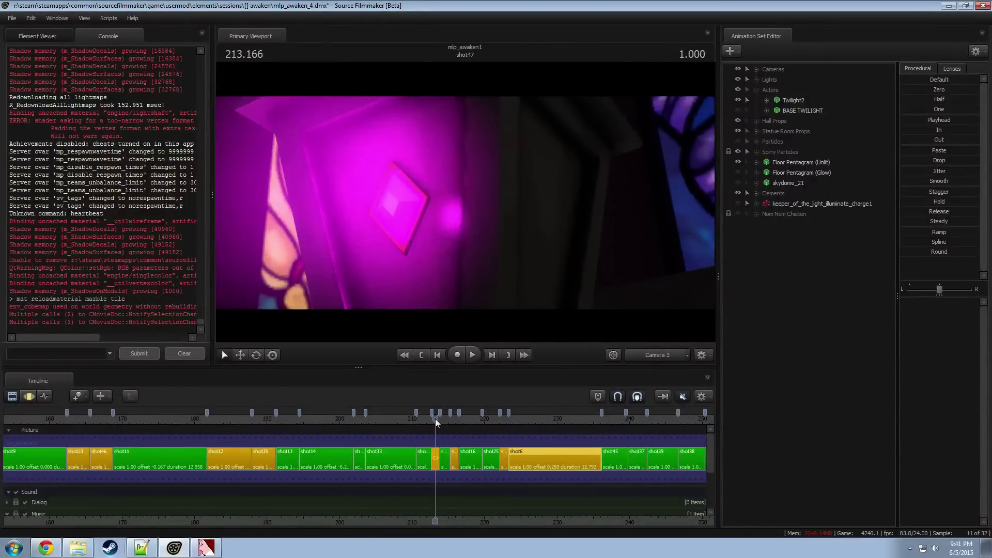
{"action": "scroll", "coordinate": [456, 445], "scroll_direction": "down", "scroll_amount": 6}
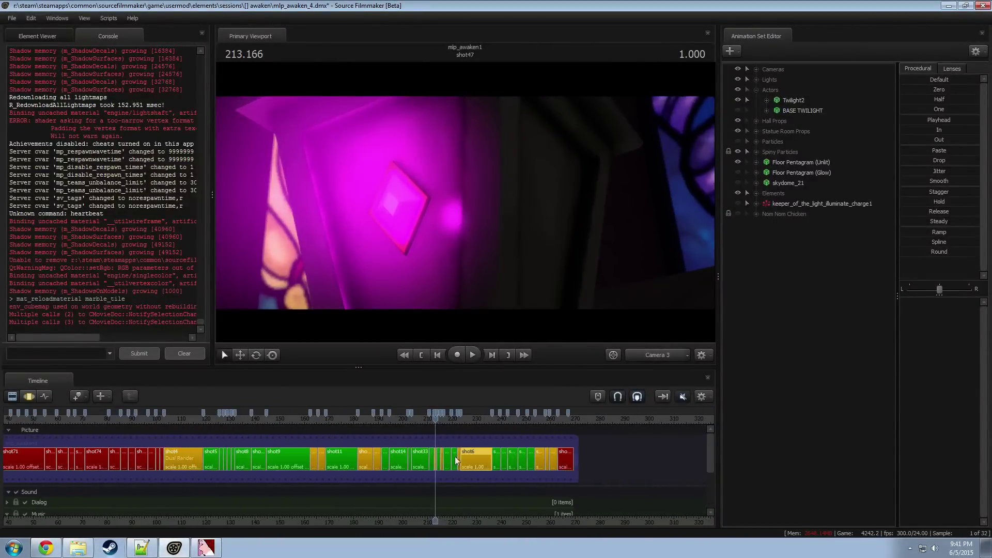
{"action": "scroll", "coordinate": [455, 456], "scroll_direction": "down", "scroll_amount": 1}
{"action": "left_click", "coordinate": [185, 419]}
{"action": "scroll", "coordinate": [194, 423], "scroll_direction": "up", "scroll_amount": 10}
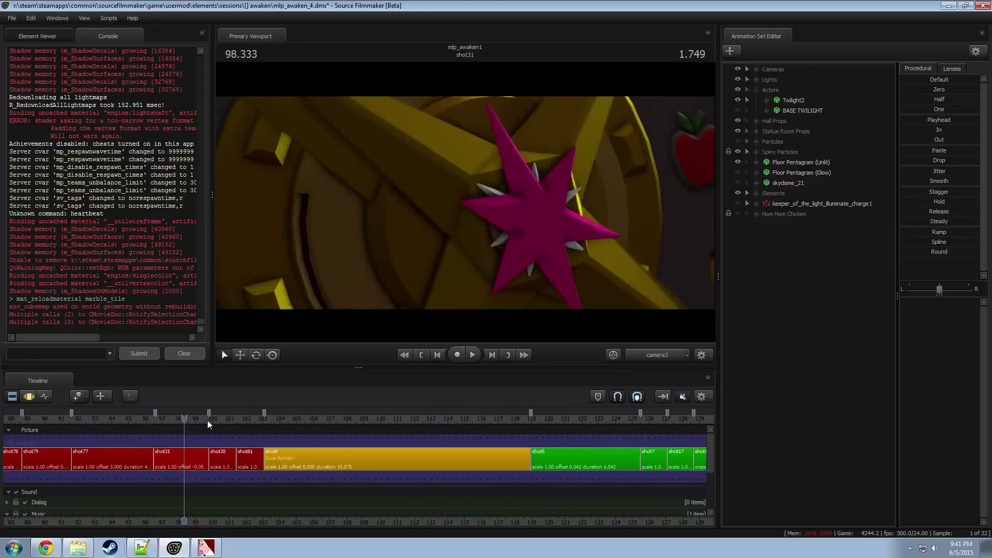
Step: Play from shot30 at about 100.3 into shot81, and return to about 101.7 in shot81
{"action": "left_click_drag", "start_coordinate": [208, 422], "coordinate": [219, 432]}
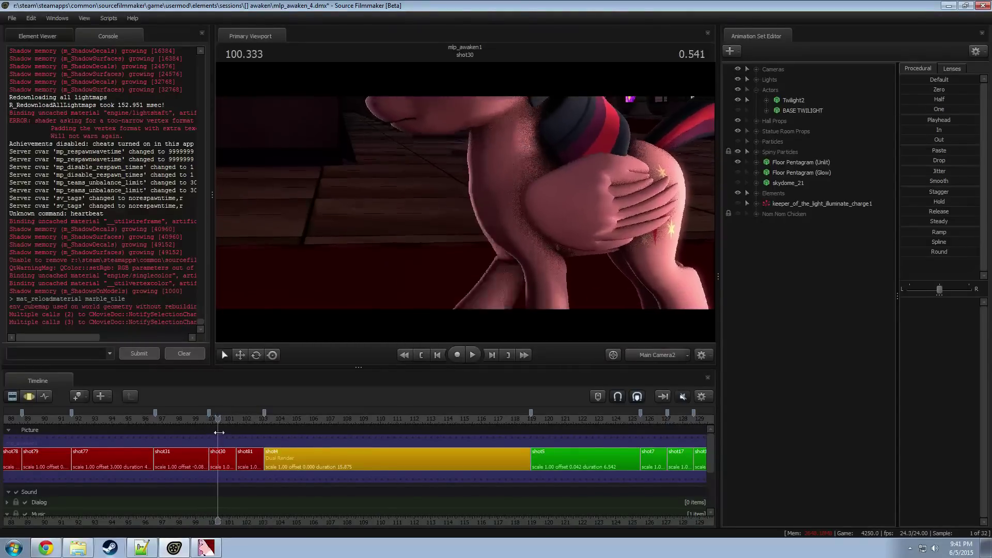
{"action": "key", "text": "space"}
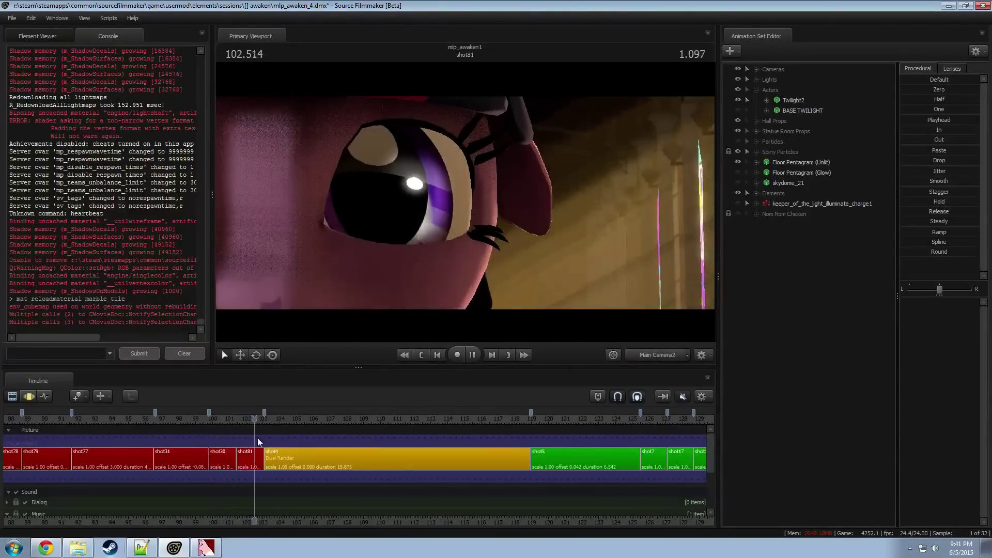
{"action": "key", "text": "space"}
{"action": "left_click", "coordinate": [240, 420]}
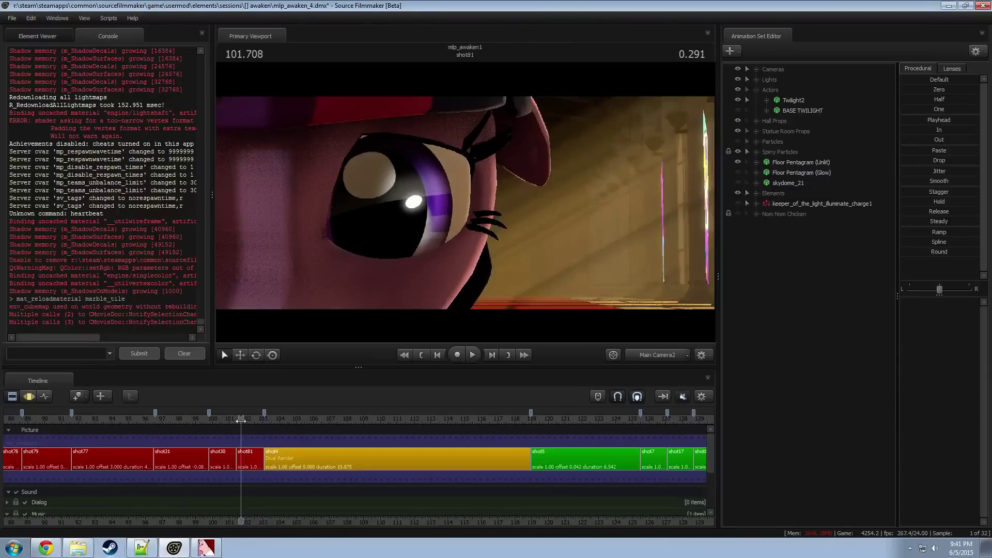
Step: Select shot81 and expand its Hall Props group to show the flower pots
{"action": "left_click", "coordinate": [248, 457]}
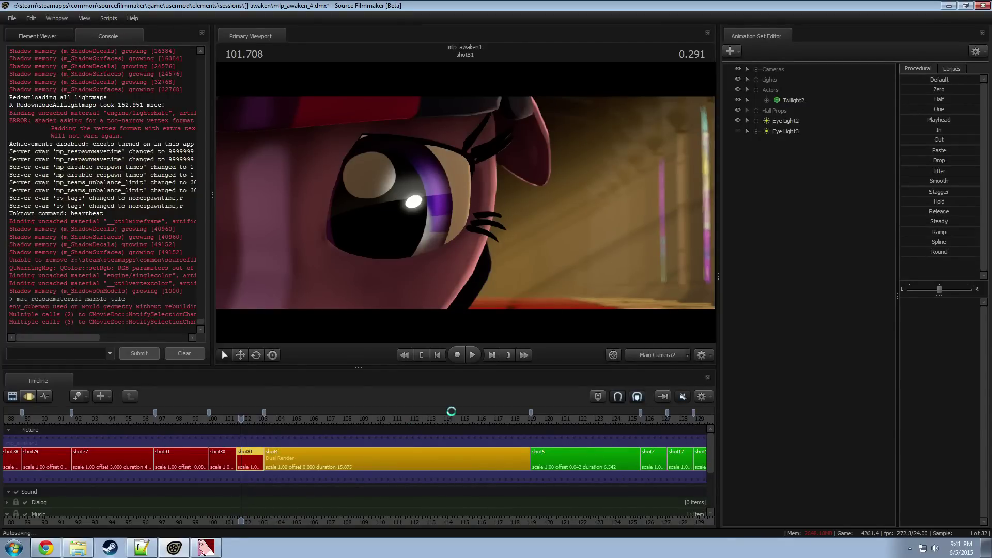
{"action": "key", "text": "F3"}
{"action": "key", "text": "F2"}
{"action": "key", "text": "F3"}
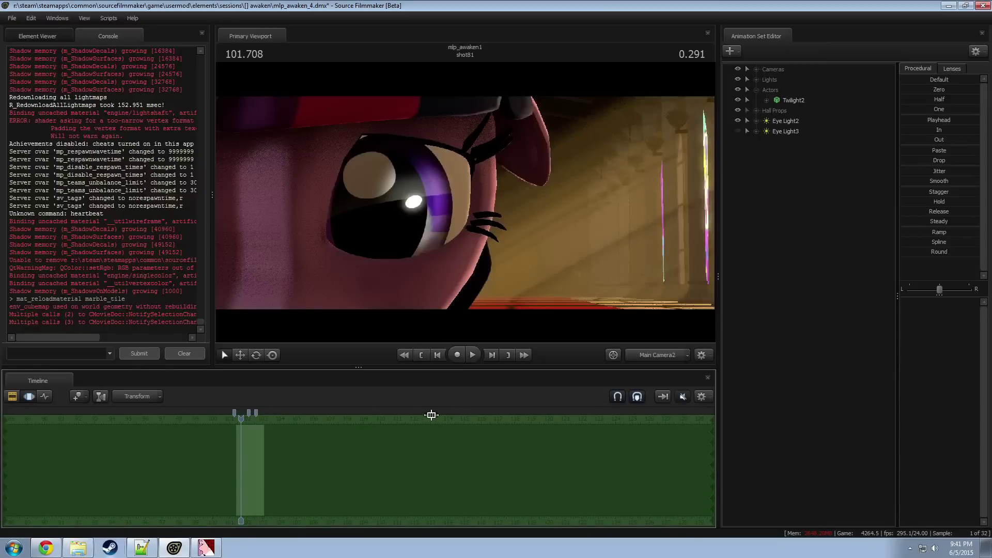
{"action": "key", "text": "F2"}
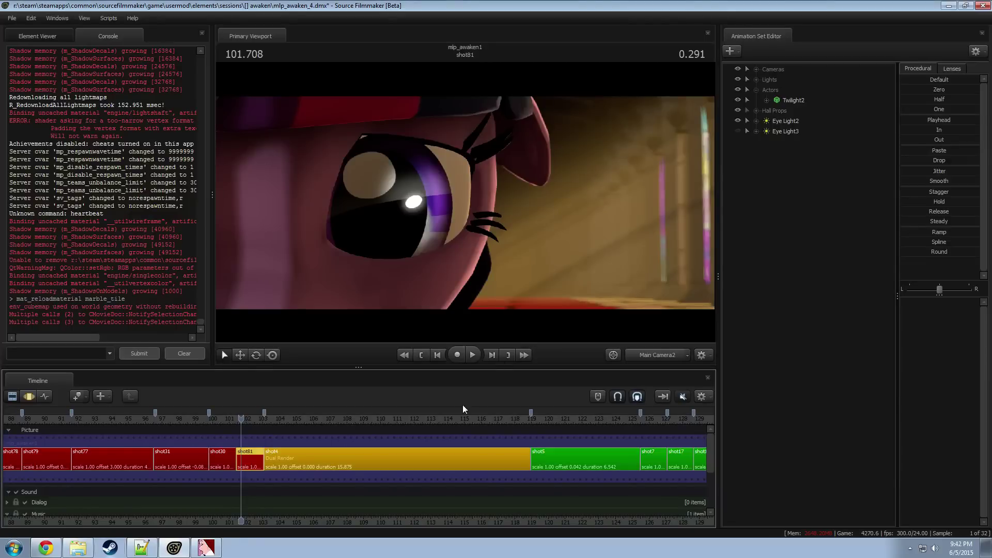
{"action": "left_click", "coordinate": [753, 110]}
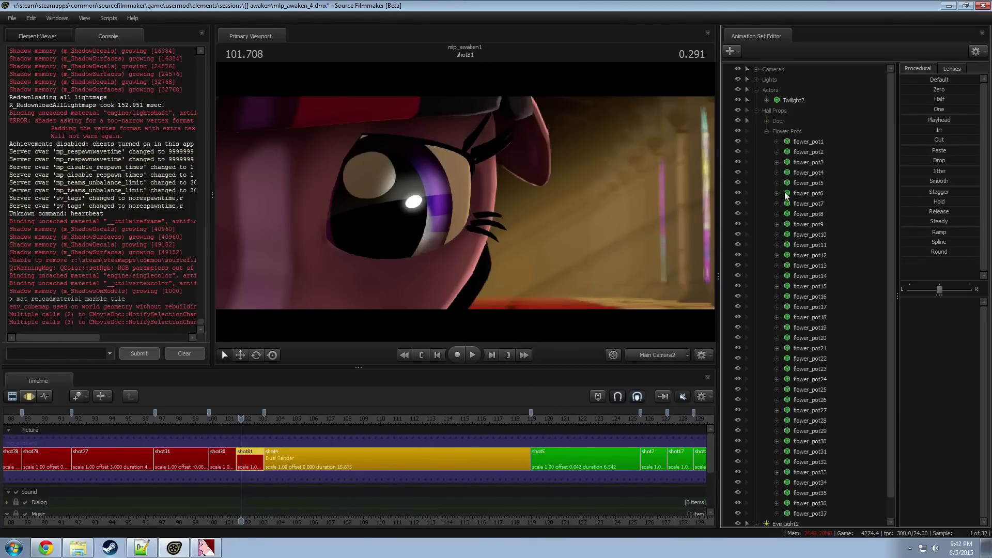
Step: View shot81 through the work camera, fly to overlook the castle hall, and open the Motion Editor
{"action": "left_click", "coordinate": [670, 355]}
{"action": "left_click_drag", "start_coordinate": [584, 258], "coordinate": [602, 235]}
{"action": "key", "text": "w"}
{"action": "left_click_drag", "start_coordinate": [473, 235], "coordinate": [485, 225]}
{"action": "key", "text": "F3"}
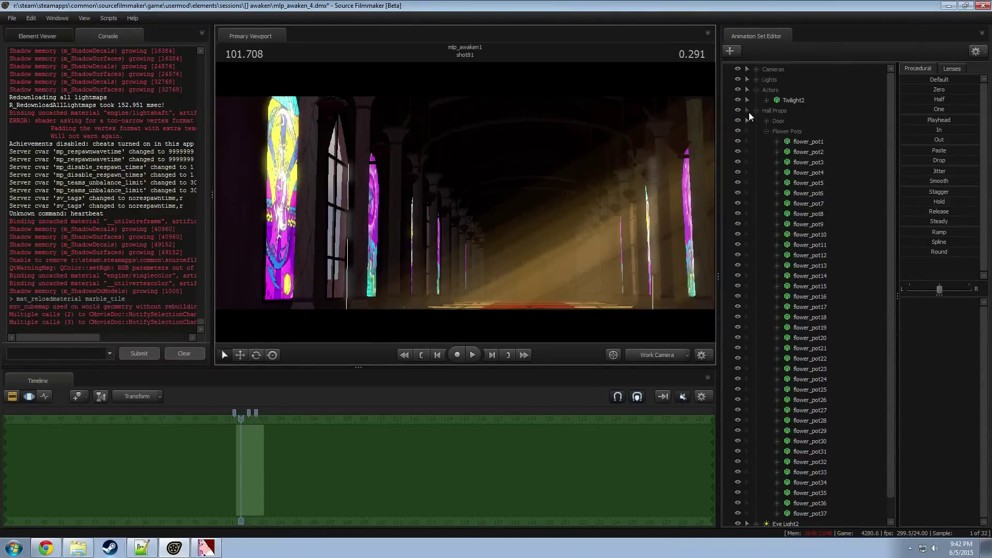
Step: Collapse the Flower Pots group and delete Eye Light2 and Eye Light3 from shot81
{"action": "left_click", "coordinate": [766, 131]}
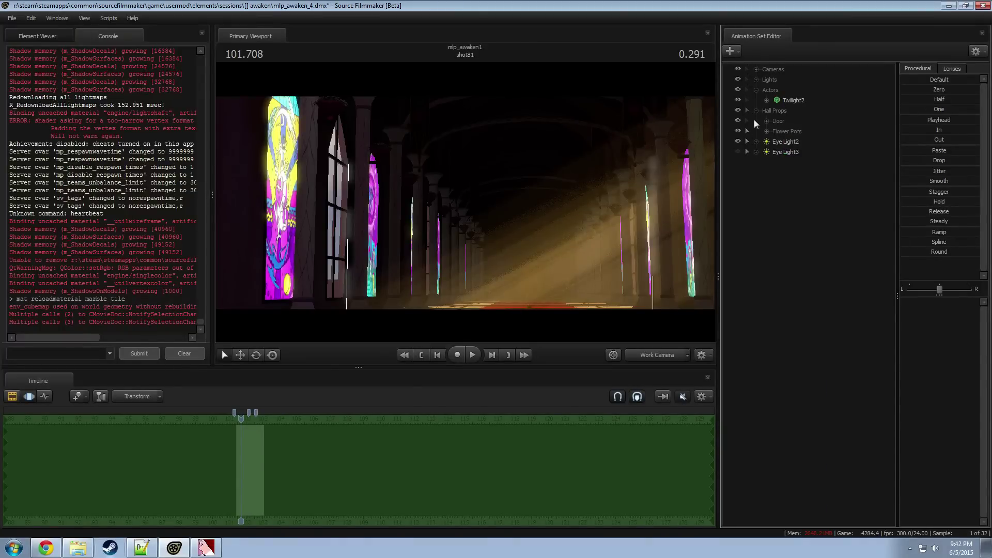
{"action": "left_click", "coordinate": [783, 152]}
{"action": "right_click", "coordinate": [788, 153]}
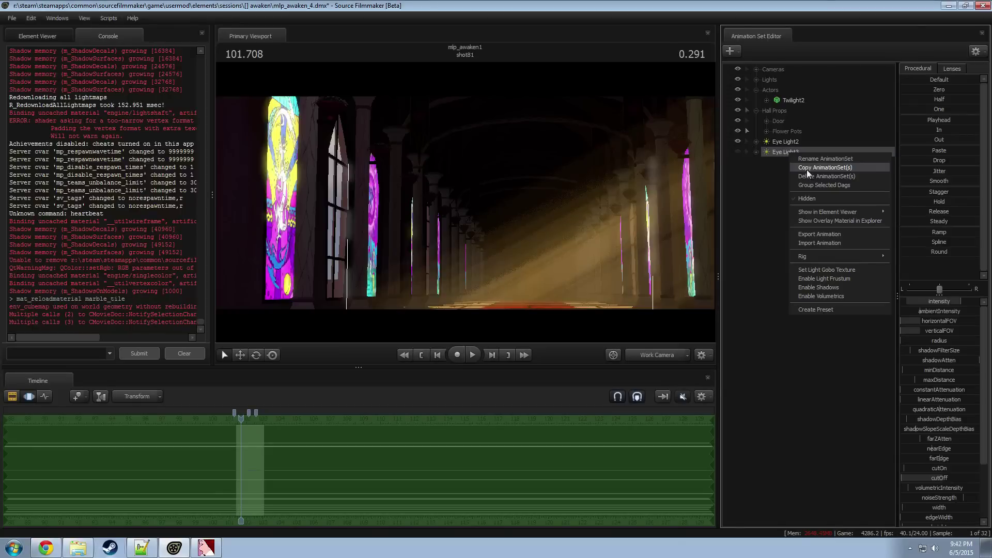
{"action": "left_click", "coordinate": [808, 176]}
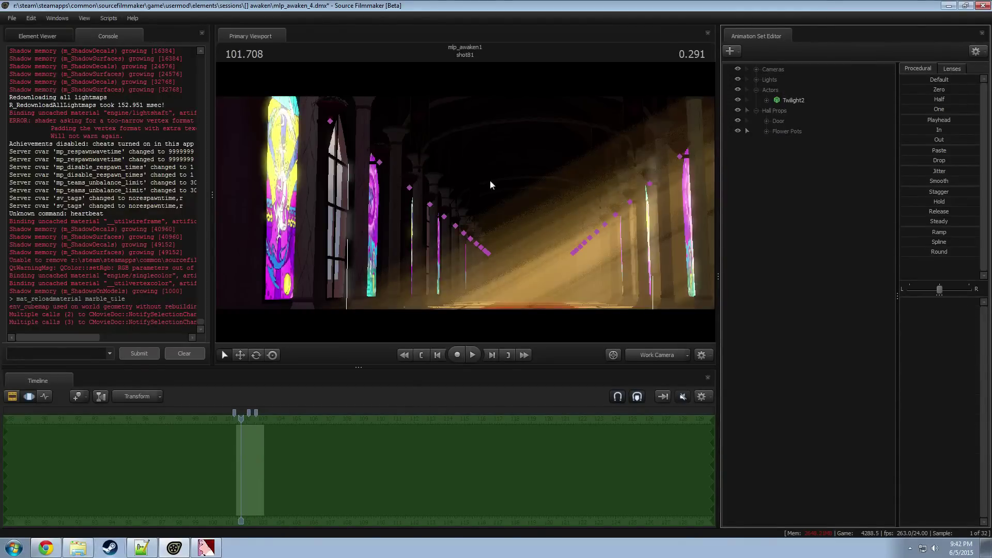
Step: Select one row of flower pots along the hall and delete flower_pot25 to flower_pot36
{"action": "mouse_move", "coordinate": [439, 138]}
{"action": "left_mouse_down", "text": "ctrl"}
{"action": "mouse_move", "coordinate": [319, 103]}
{"action": "mouse_move", "coordinate": [524, 283]}
{"action": "mouse_move", "coordinate": [535, 229]}
{"action": "left_mouse_up", "text": "ctrl"}
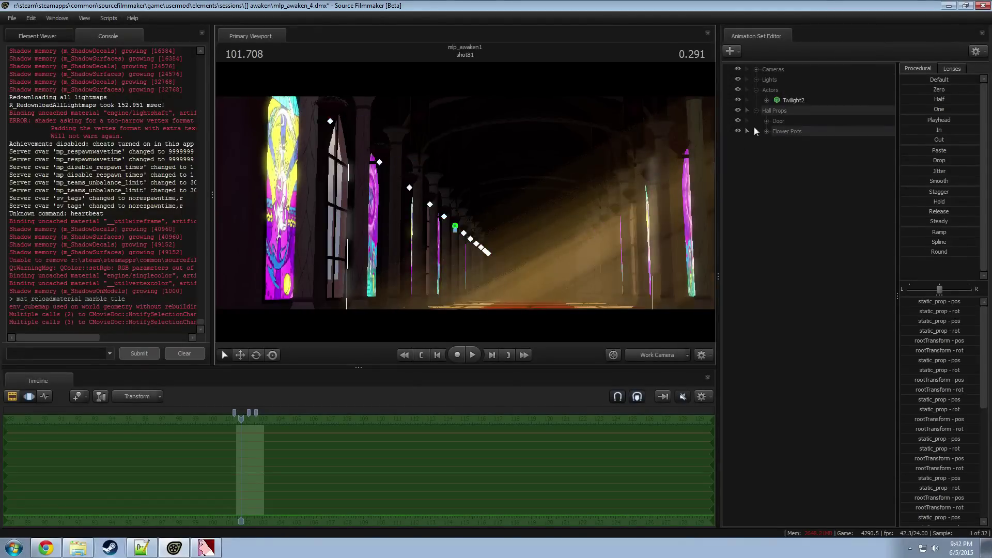
{"action": "left_click", "coordinate": [766, 131]}
{"action": "right_click", "coordinate": [819, 405]}
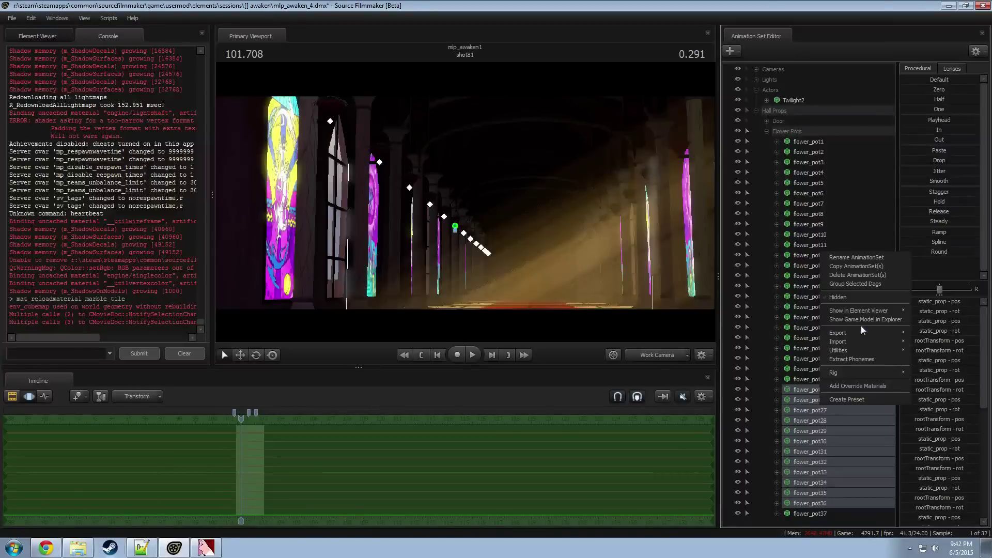
{"action": "left_click", "coordinate": [854, 275]}
Step: Turn the view, select the next row of flower pots, delete flower_pot7 to flower_pot18, and collapse the Flower Pots group
{"action": "mouse_move", "coordinate": [535, 231]}
{"action": "left_mouse_down"}
{"action": "mouse_move", "coordinate": [289, 240]}
{"action": "mouse_move", "coordinate": [237, 212]}
{"action": "mouse_move", "coordinate": [253, 214]}
{"action": "mouse_move", "coordinate": [228, 213]}
{"action": "mouse_move", "coordinate": [310, 220]}
{"action": "mouse_move", "coordinate": [475, 202]}
{"action": "left_mouse_up"}
{"action": "mouse_move", "coordinate": [536, 180]}
{"action": "left_mouse_down", "text": "ctrl"}
{"action": "mouse_move", "coordinate": [366, 130]}
{"action": "mouse_move", "coordinate": [563, 251]}
{"action": "left_mouse_up", "text": "ctrl"}
{"action": "right_click", "coordinate": [834, 247]}
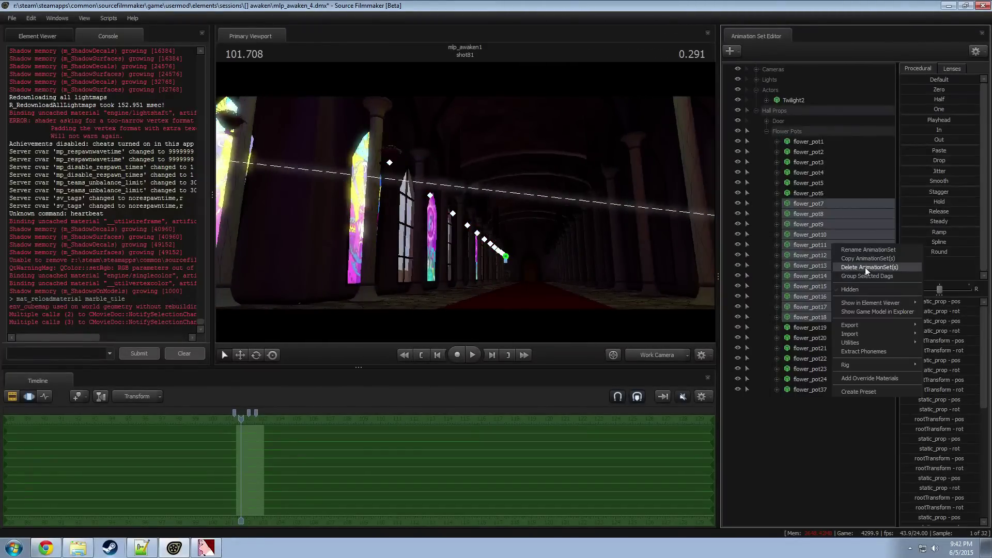
{"action": "left_click", "coordinate": [865, 267]}
{"action": "left_click", "coordinate": [766, 131]}
Step: Expand the Door group, face the door in the view, and hide door_frame1 and door_frame2
{"action": "left_click", "coordinate": [767, 121]}
{"action": "left_click", "coordinate": [800, 131]}
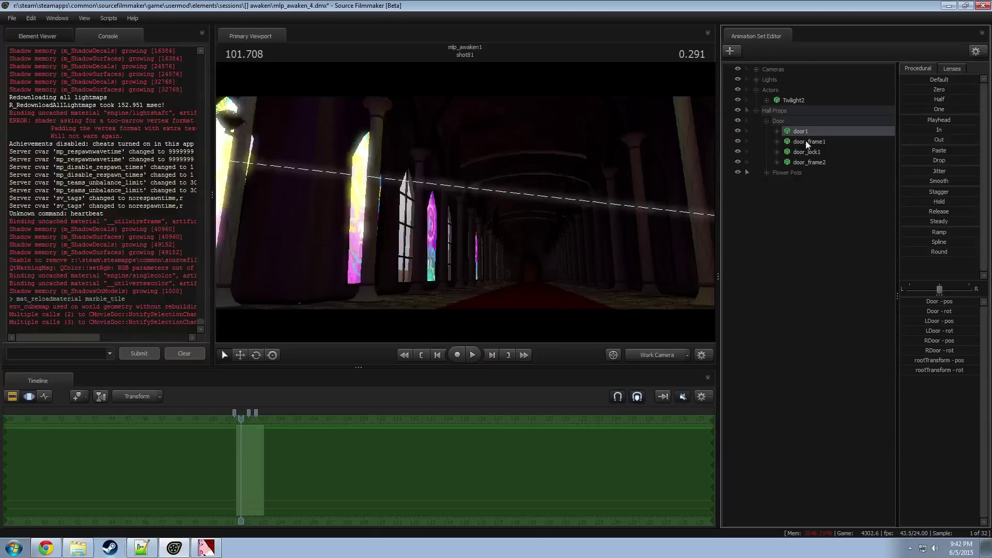
{"action": "left_click_drag", "start_coordinate": [648, 171], "coordinate": [464, 203]}
{"action": "left_click", "coordinate": [824, 143]}
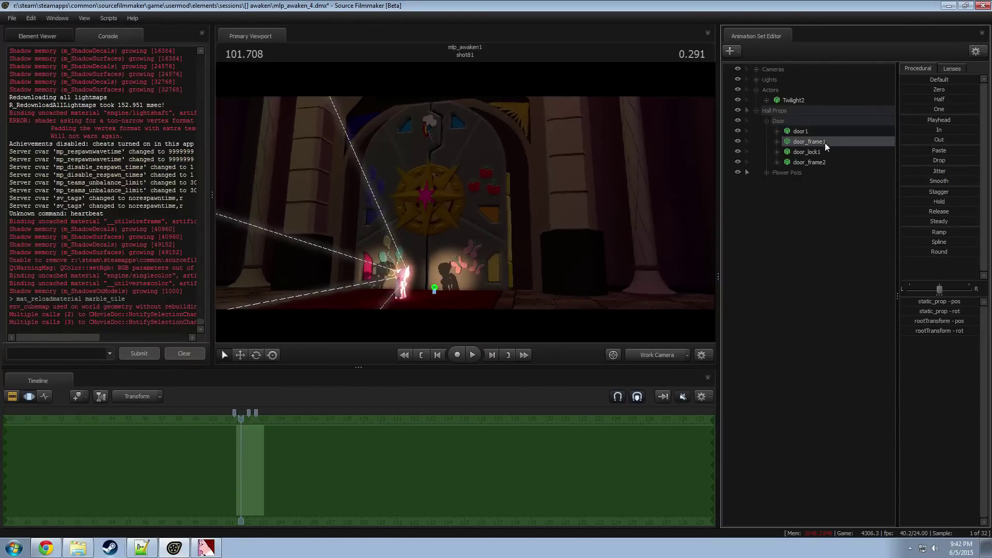
{"action": "left_click", "coordinate": [739, 140]}
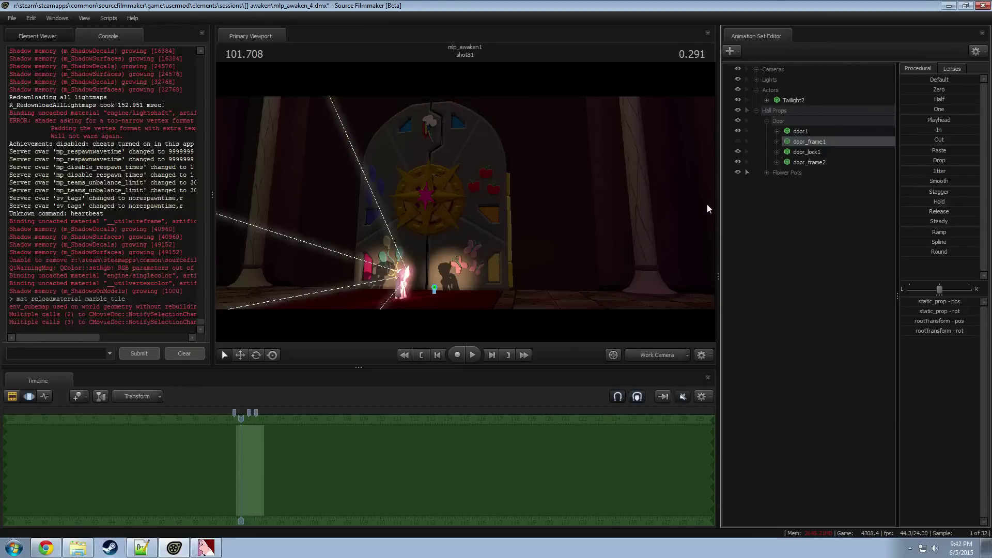
{"action": "left_click", "coordinate": [736, 162]}
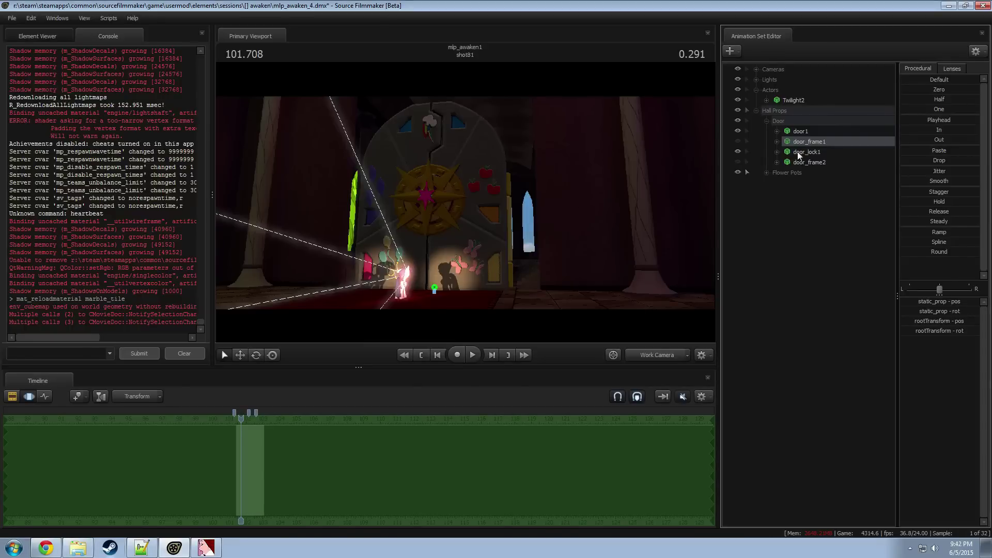
Step: Delete door_frame1, door_frame2 and door_lock1 from shot81's Door group
{"action": "left_click", "coordinate": [816, 161], "text": "ctrl"}
{"action": "right_click", "coordinate": [816, 161]}
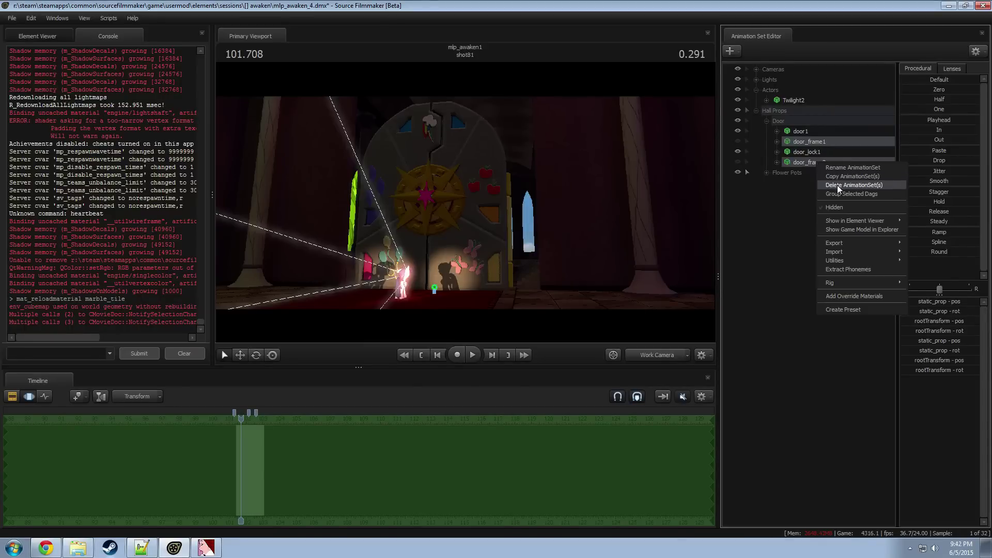
{"action": "left_click", "coordinate": [837, 185]}
{"action": "left_click", "coordinate": [806, 141]}
{"action": "right_click", "coordinate": [805, 140]}
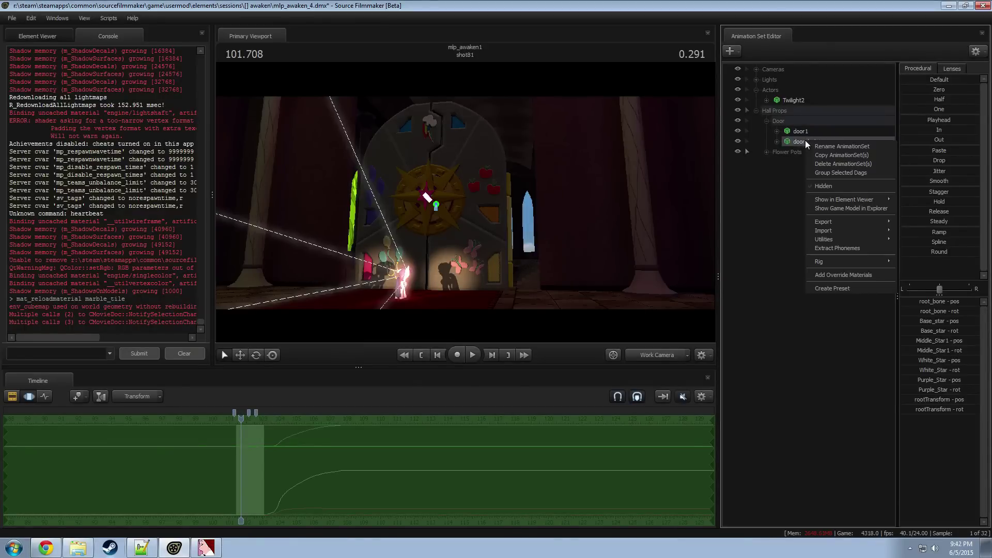
{"action": "left_click", "coordinate": [823, 164]}
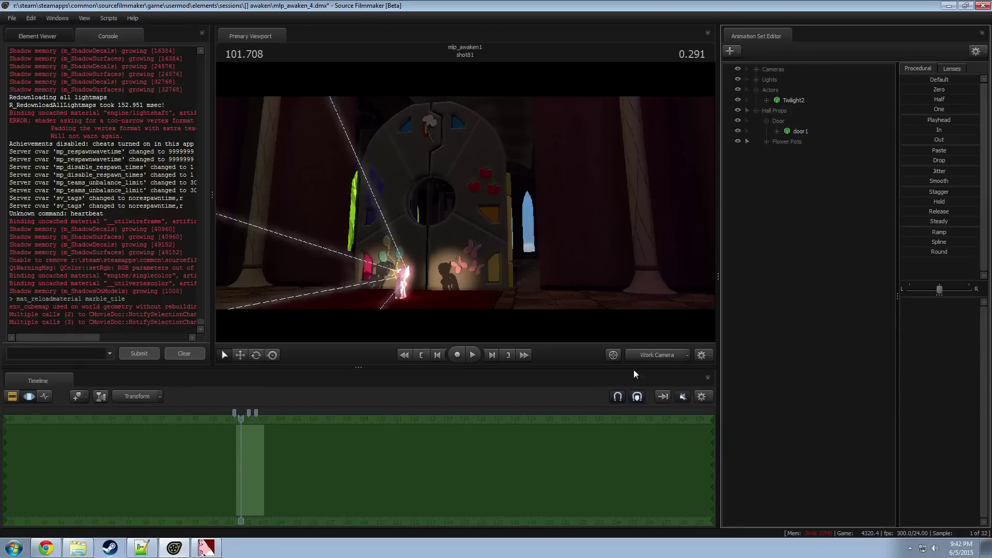
Step: Play shot81 repeatedly through its Main Camera2 to check the shot, running on into shot4
{"action": "key", "text": "space"}
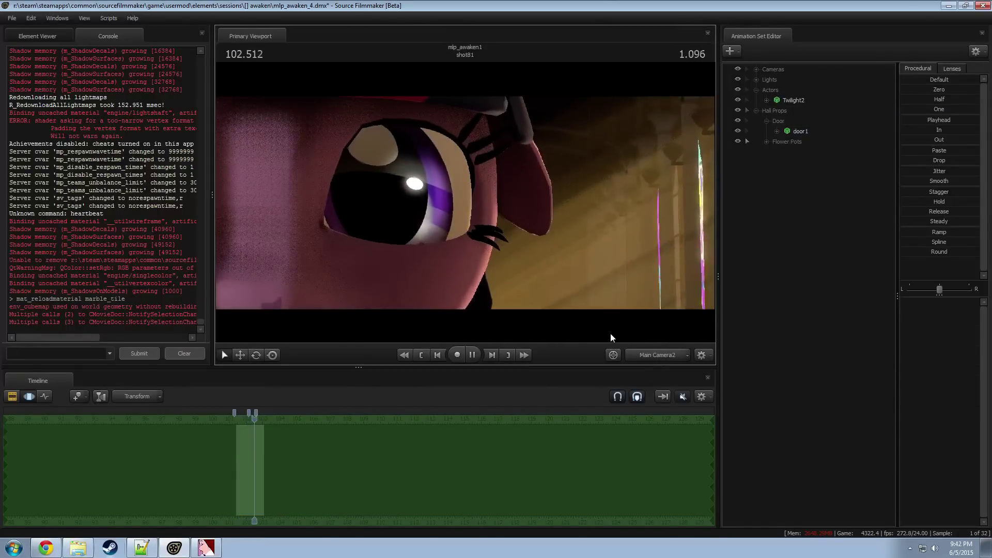
{"action": "key", "text": "space"}
{"action": "key", "text": "space"}
{"action": "key", "text": "space"}
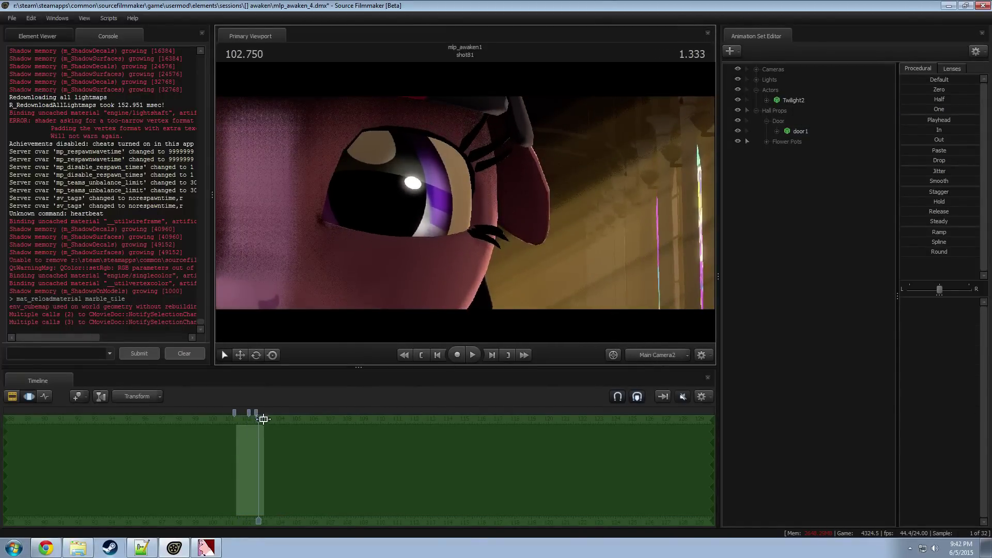
{"action": "left_click_drag", "start_coordinate": [262, 419], "coordinate": [242, 420]}
{"action": "key", "text": "space"}
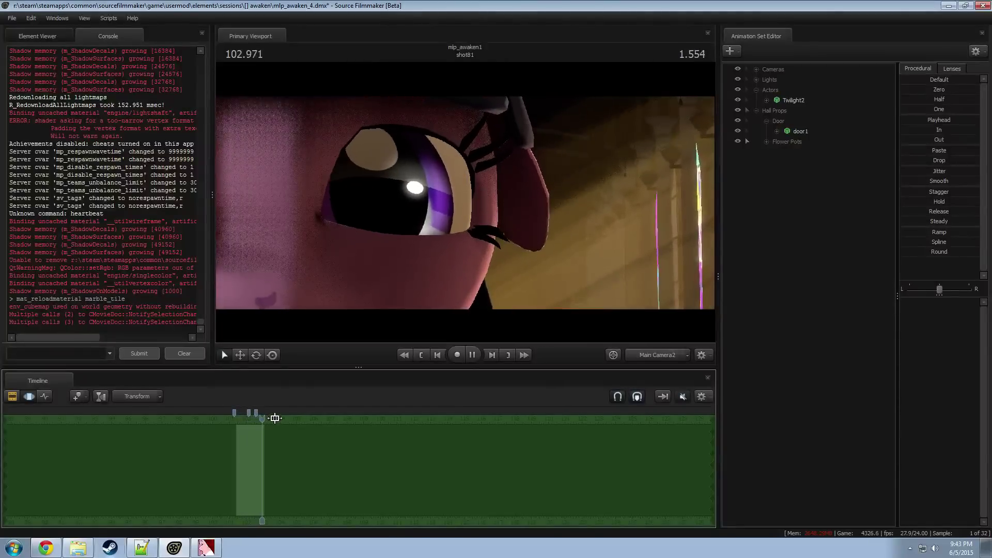
{"action": "key", "text": "space"}
Step: Collapse the Actors and Hall Props groups, return to the Clip Editor, and select shot30 with the playhead at about 100.96
{"action": "left_click", "coordinate": [756, 90]}
{"action": "left_click", "coordinate": [755, 100]}
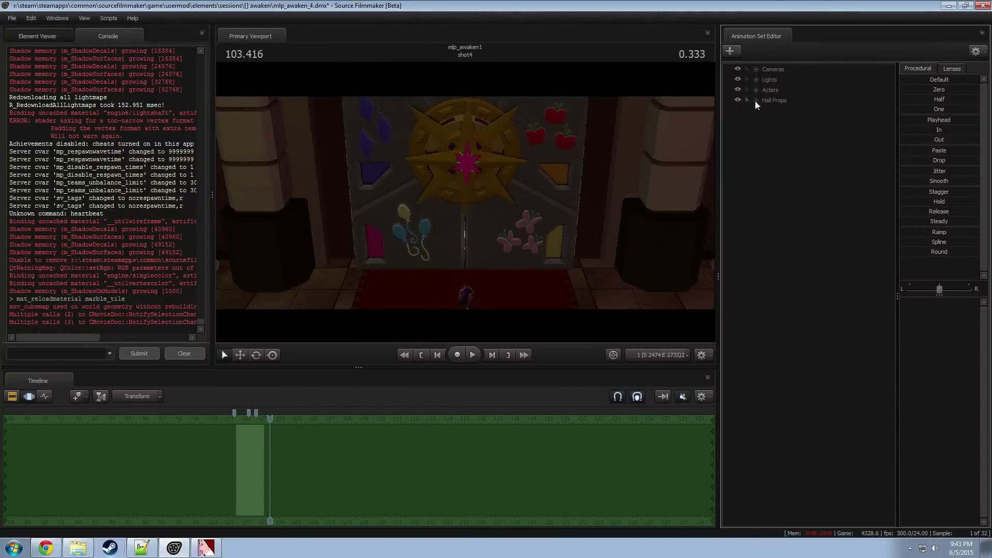
{"action": "left_click", "coordinate": [756, 90]}
{"action": "left_click", "coordinate": [756, 100]}
{"action": "left_click", "coordinate": [756, 100]}
{"action": "key", "text": "F2"}
{"action": "left_click_drag", "start_coordinate": [264, 420], "coordinate": [228, 444]}
{"action": "left_click", "coordinate": [218, 461]}
Step: Look around shot30's hall through the work camera and delete the entire Flower Pots group from its Hall Props
{"action": "left_click", "coordinate": [655, 355]}
{"action": "key", "text": "s"}
{"action": "left_click_drag", "start_coordinate": [584, 268], "coordinate": [583, 237]}
{"action": "mouse_move", "coordinate": [466, 207]}
{"action": "left_mouse_down"}
{"action": "mouse_move", "coordinate": [635, 205]}
{"action": "mouse_move", "coordinate": [467, 207]}
{"action": "left_mouse_up"}
{"action": "left_click", "coordinate": [756, 100]}
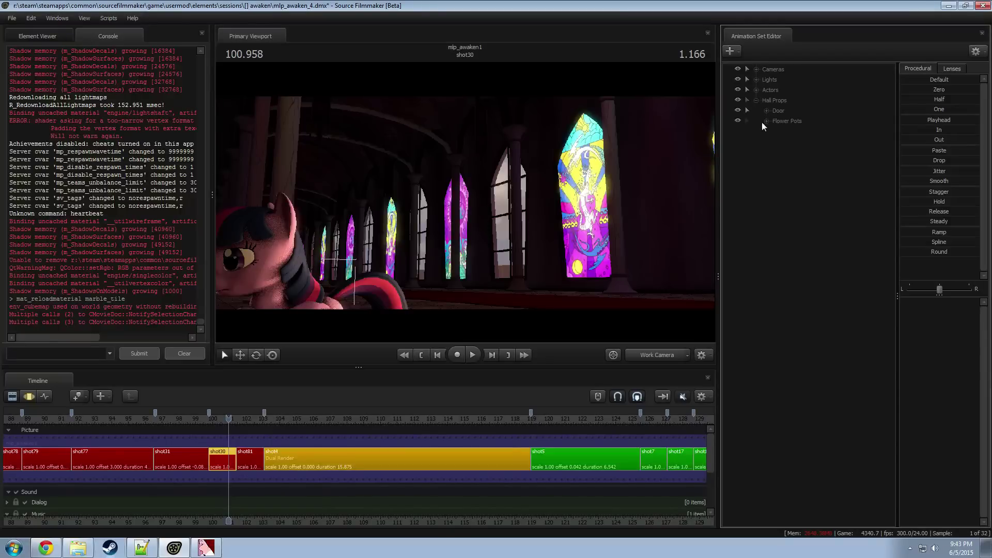
{"action": "left_click", "coordinate": [766, 121]}
{"action": "left_click", "coordinate": [785, 122]}
{"action": "right_click", "coordinate": [799, 139]}
{"action": "left_click", "coordinate": [824, 164]}
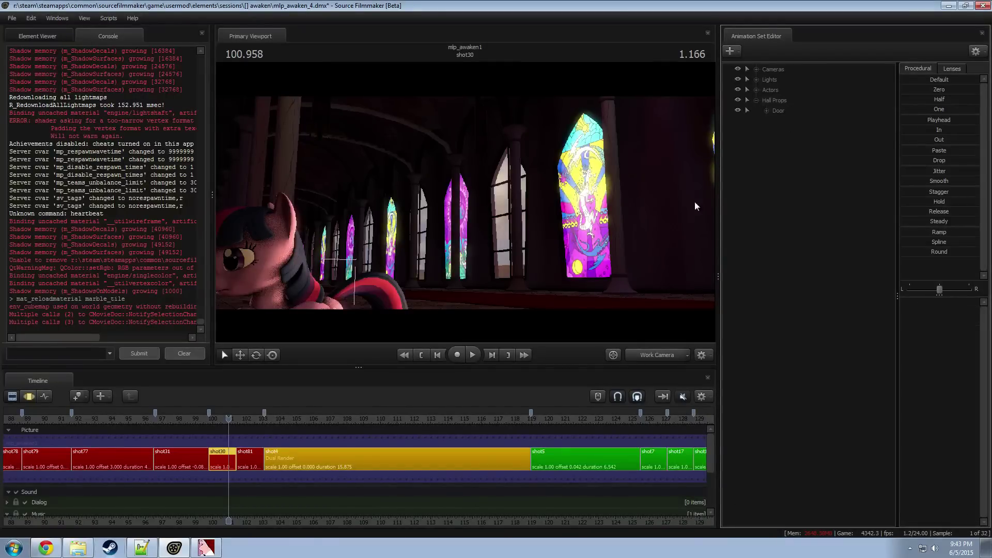
Step: View shot30 through Main Camera2 and expand the Door group in its Hall Props
{"action": "left_click", "coordinate": [637, 352]}
{"action": "left_click", "coordinate": [772, 109]}
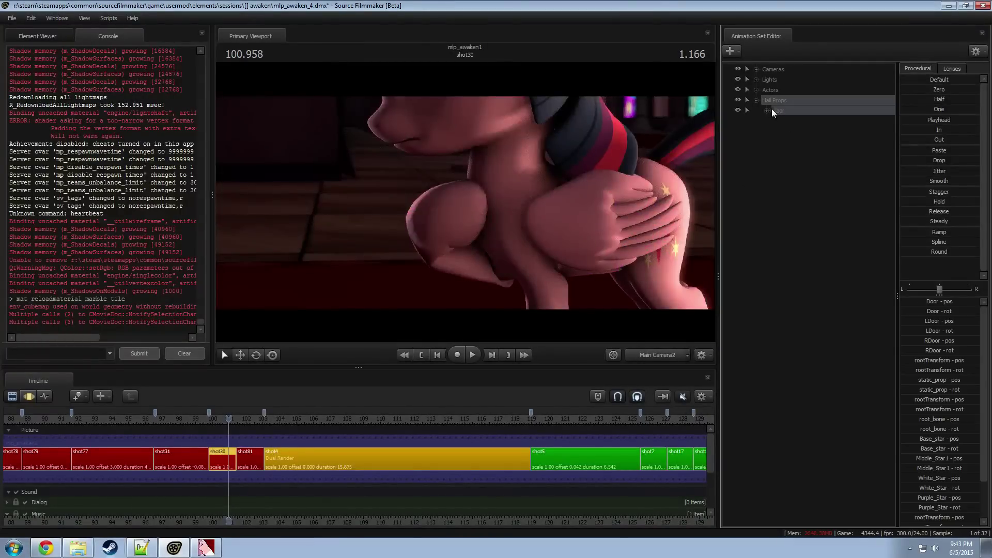
{"action": "left_click", "coordinate": [766, 110]}
Step: Try to delete door_frame1, door_lock1 and door_frame2 together from shot30's Door group, and undo the deletion
{"action": "left_click", "coordinate": [805, 131]}
{"action": "left_click", "coordinate": [800, 151], "text": "ctrl"}
{"action": "right_click", "coordinate": [801, 151]}
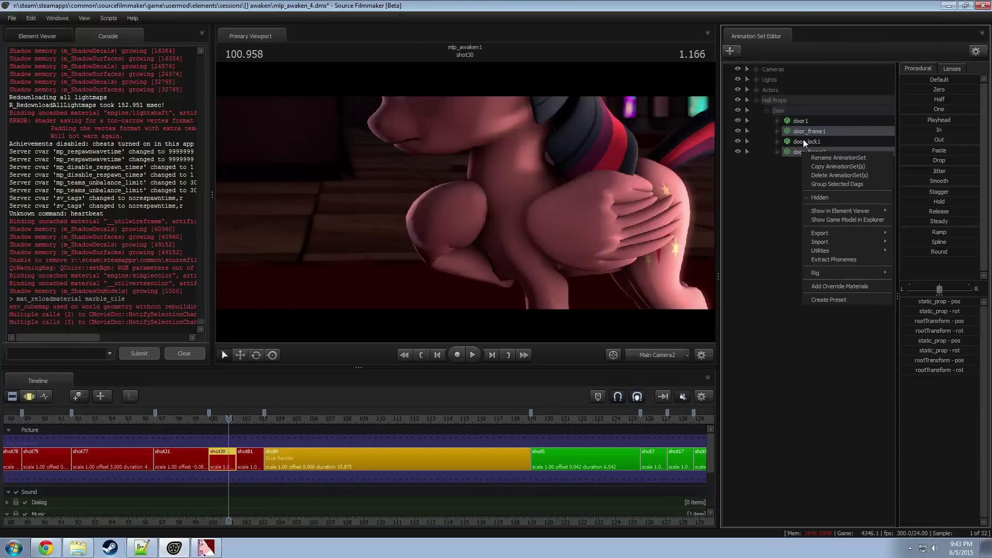
{"action": "left_click", "coordinate": [803, 138], "text": "ctrl"}
{"action": "right_click", "coordinate": [805, 139]}
{"action": "left_click", "coordinate": [827, 163]}
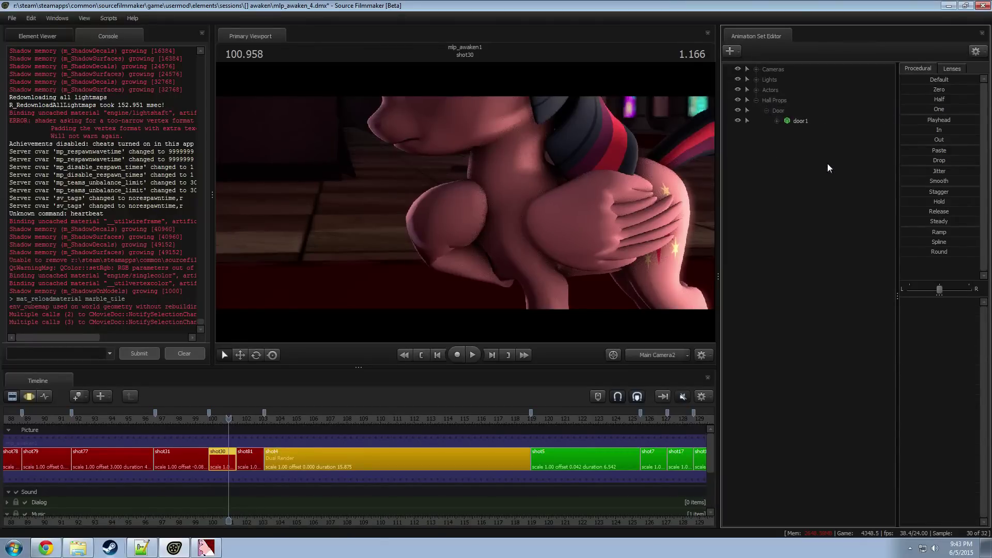
{"action": "key", "text": "ctrl+z"}
Step: Delete door_frame2 and door_lock1 one at a time from shot30's Door group, and collapse Hall Props
{"action": "left_click", "coordinate": [813, 152]}
{"action": "right_click", "coordinate": [817, 148]}
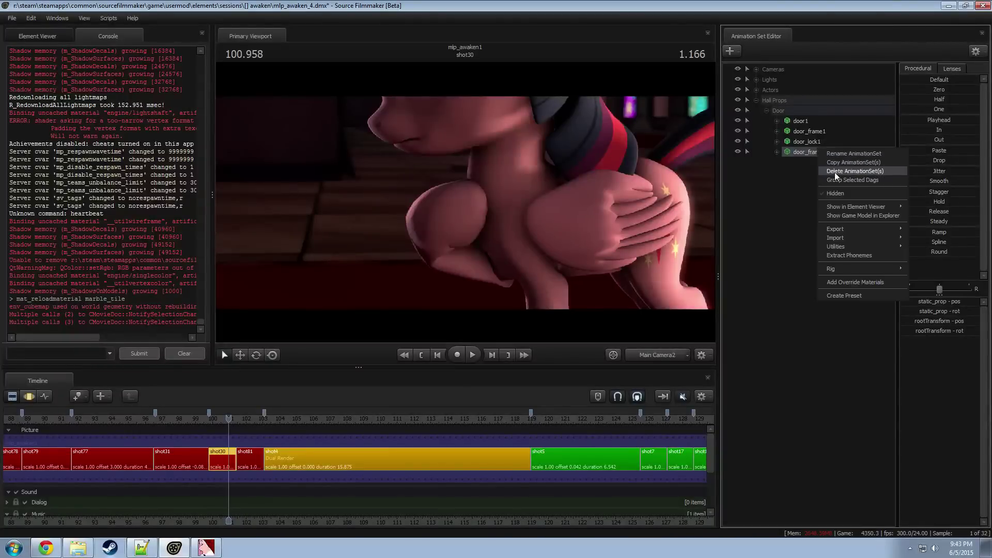
{"action": "left_click", "coordinate": [835, 172]}
{"action": "left_click", "coordinate": [801, 129]}
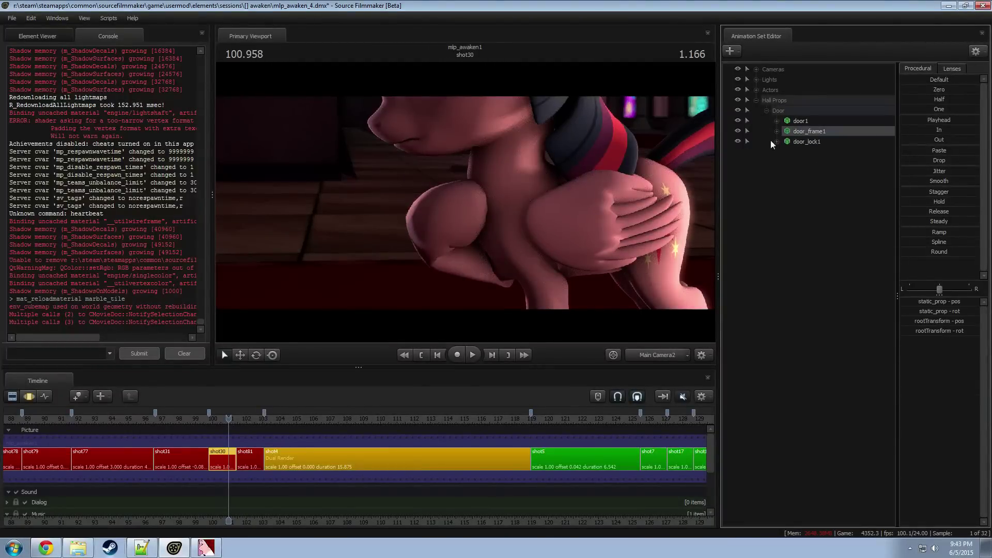
{"action": "left_click", "coordinate": [770, 141]}
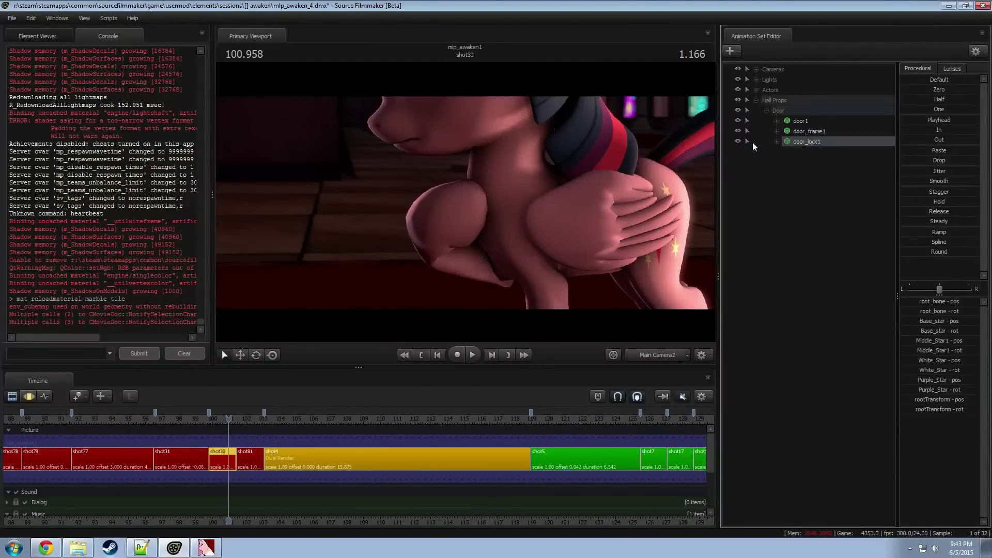
{"action": "right_click", "coordinate": [796, 141]}
{"action": "left_click", "coordinate": [821, 163]}
{"action": "left_click", "coordinate": [756, 100]}
Step: Check the contents of shot30's Actors, Lights and Cameras groups, collapsing each one again
{"action": "left_click", "coordinate": [756, 89]}
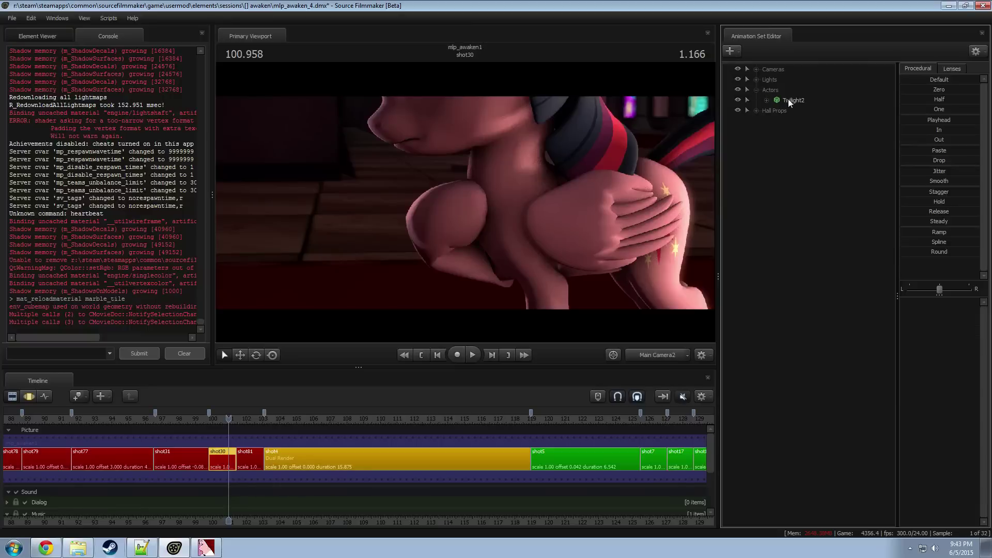
{"action": "left_click", "coordinate": [756, 90]}
{"action": "left_click", "coordinate": [756, 79]}
{"action": "left_click", "coordinate": [756, 79]}
{"action": "left_click", "coordinate": [756, 70]}
{"action": "left_click", "coordinate": [756, 69]}
Step: Play and scrub through shot30 and shot81 to check how the two shots run together
{"action": "key", "text": "space"}
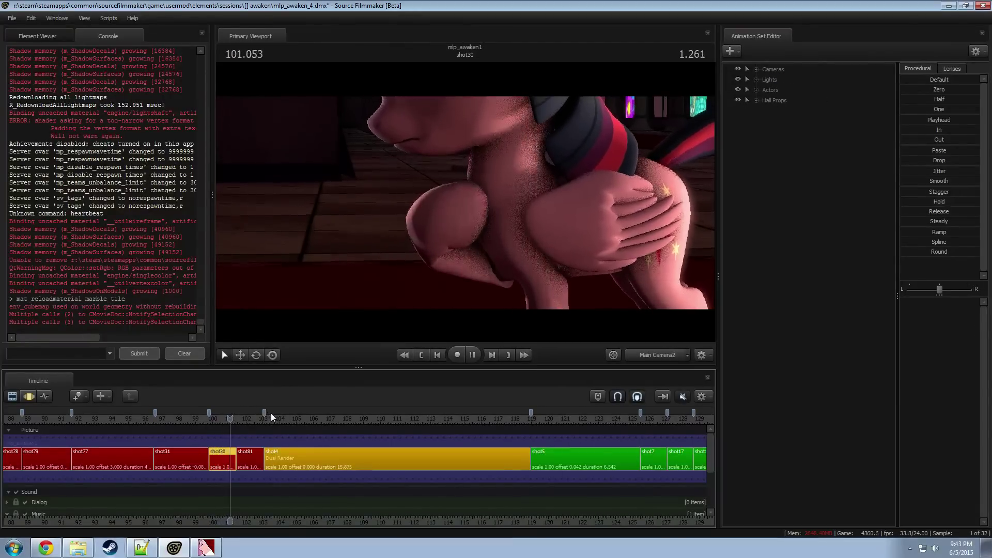
{"action": "left_click", "coordinate": [262, 417]}
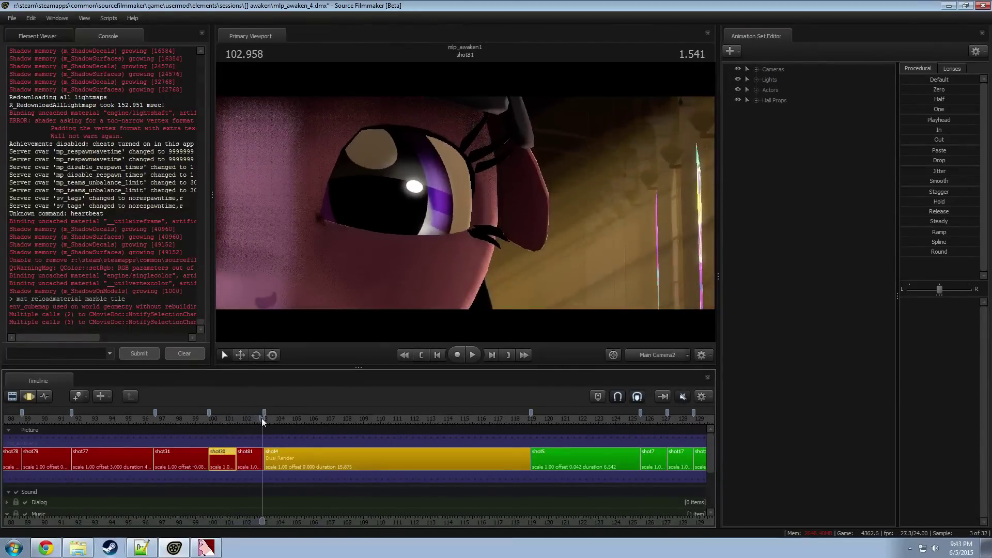
{"action": "left_click_drag", "start_coordinate": [261, 417], "coordinate": [236, 417]}
{"action": "left_click", "coordinate": [220, 416]}
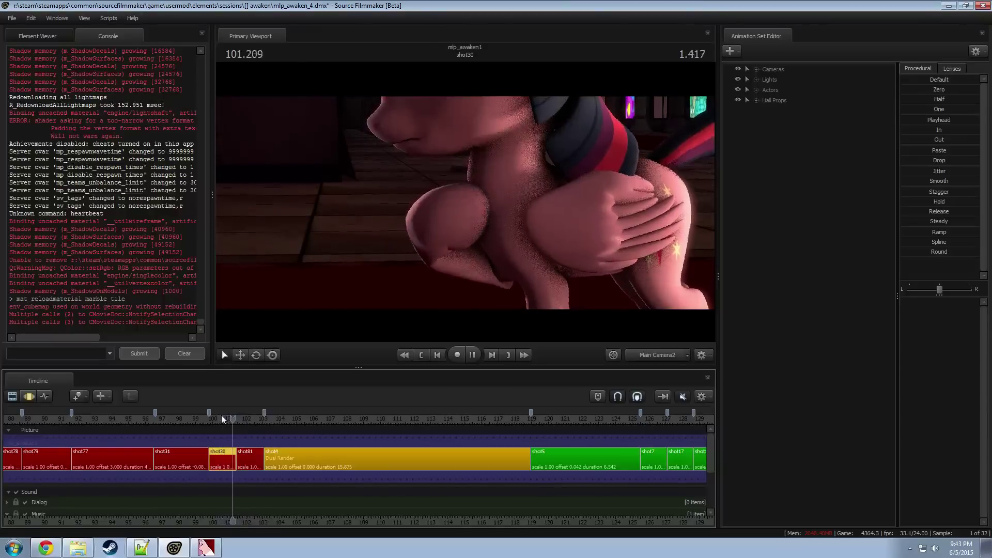
{"action": "key", "text": "space"}
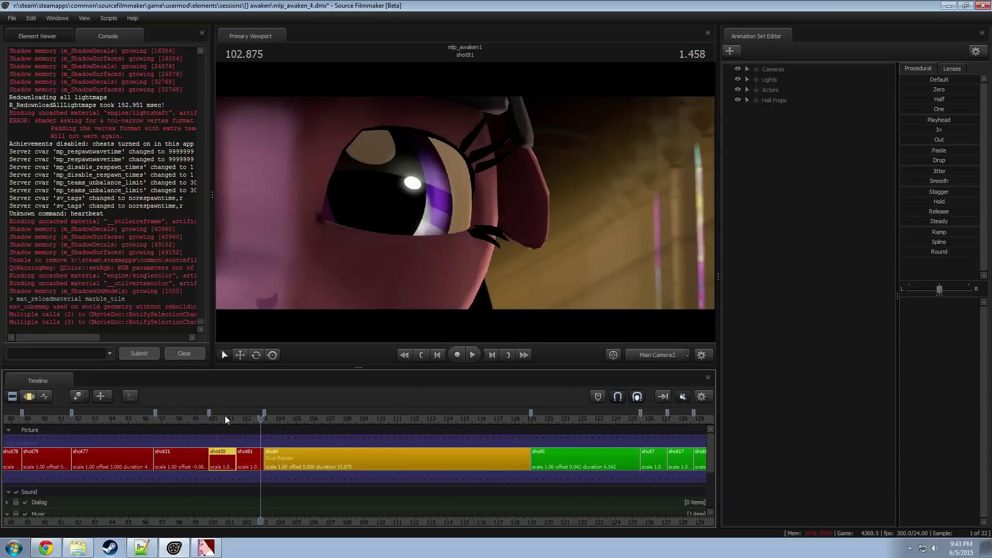
Step: Step the playhead to 101.541 near the start of shot81 and play the shot
{"action": "left_click_drag", "start_coordinate": [247, 416], "coordinate": [240, 421]}
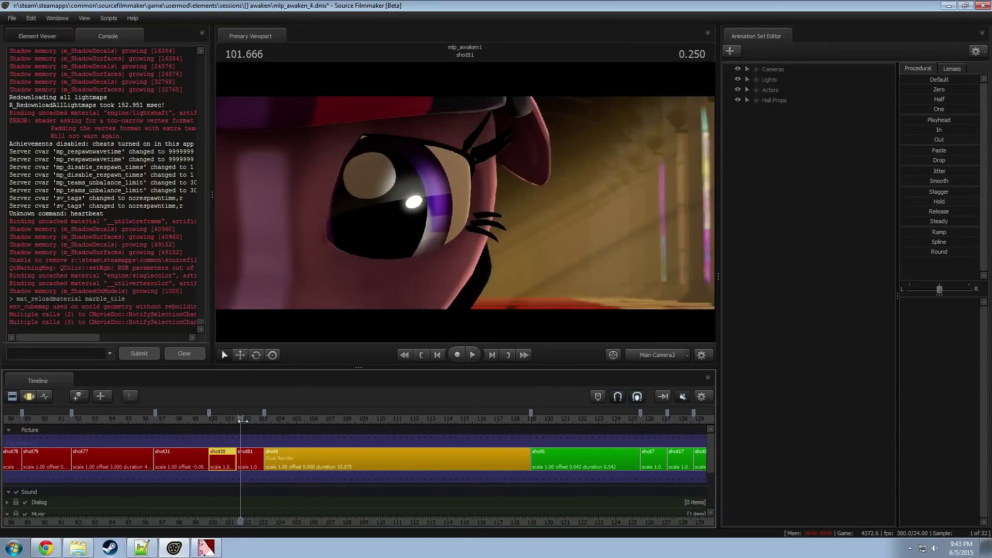
{"action": "key", "text": "Left"}
{"action": "key", "text": "Left"}
{"action": "key", "text": "Left"}
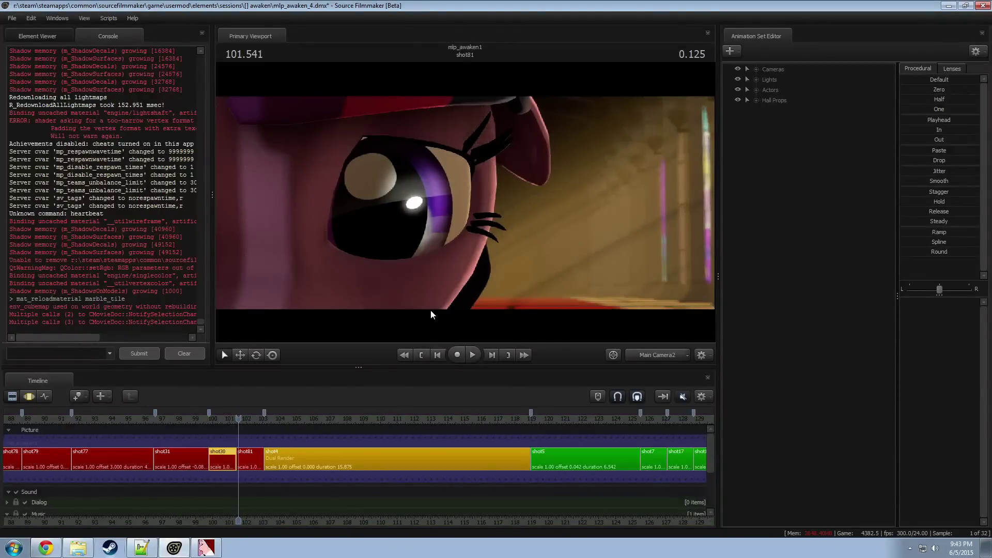
{"action": "key", "text": "space"}
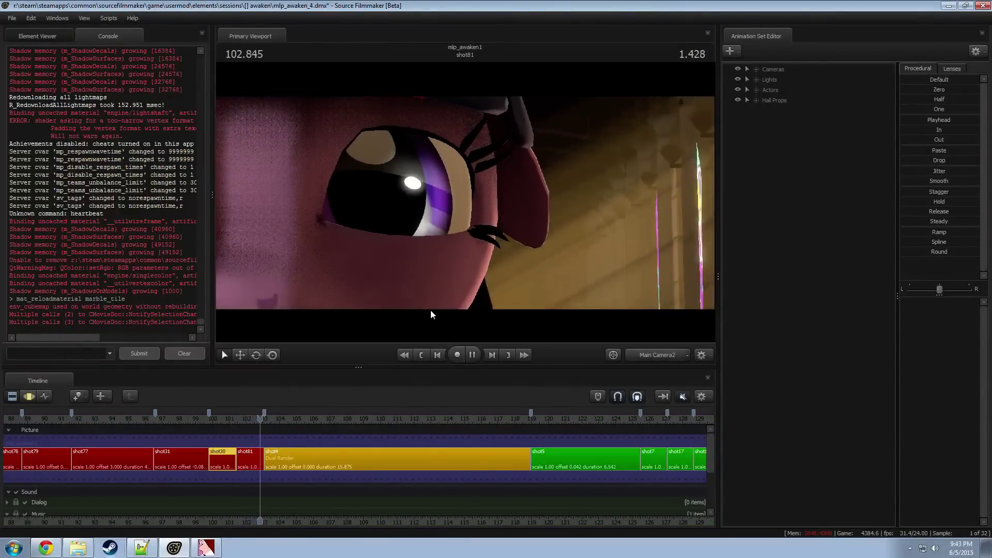
{"action": "key", "text": "space"}
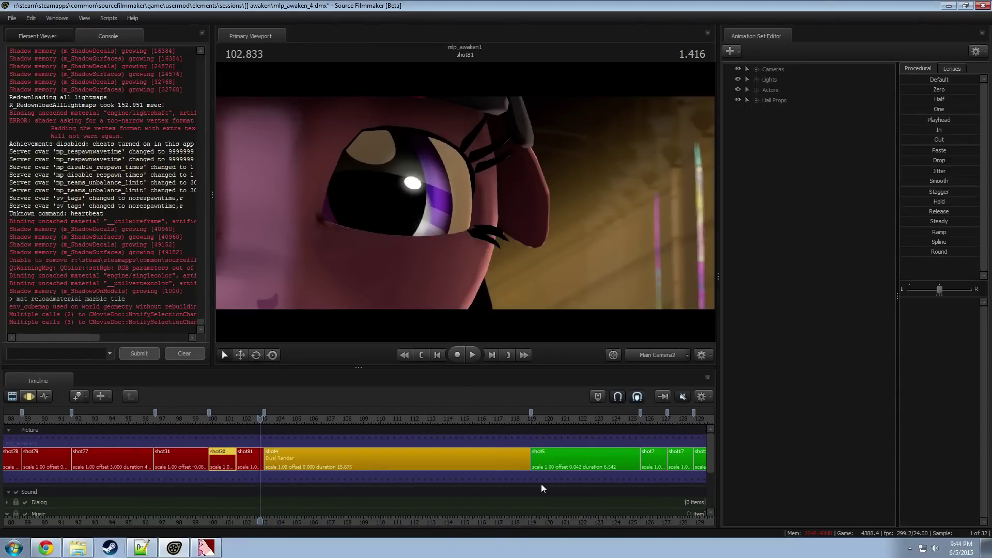
Step: Move the playhead back to shot31 at about 98.38 and look over the entire sequence's shots on the timeline
{"action": "key", "text": "F3"}
{"action": "key", "text": "F2"}
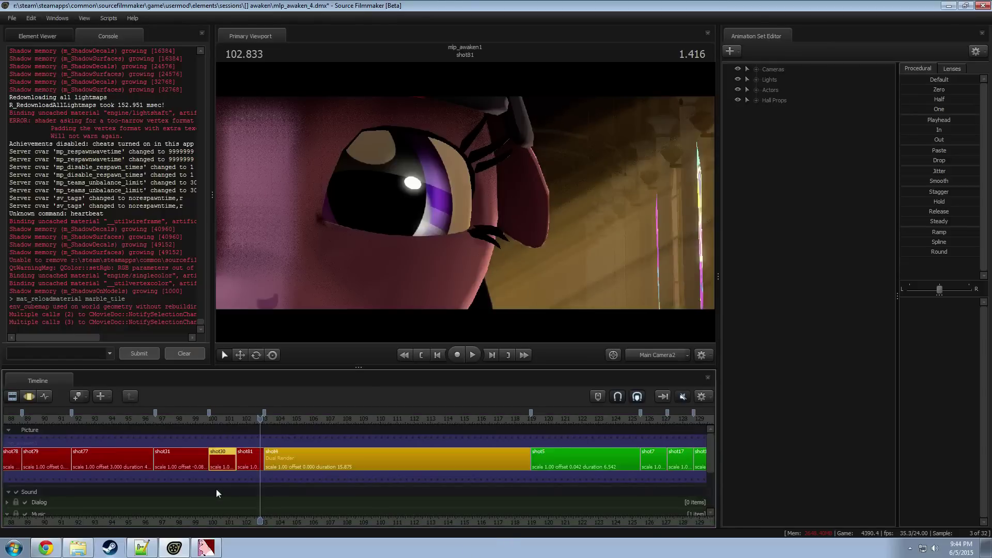
{"action": "mouse_move", "coordinate": [175, 415]}
{"action": "left_mouse_down"}
{"action": "mouse_move", "coordinate": [167, 417]}
{"action": "mouse_move", "coordinate": [235, 420]}
{"action": "mouse_move", "coordinate": [186, 425]}
{"action": "left_mouse_up"}
{"action": "mouse_move", "coordinate": [246, 508]}
{"action": "middle_mouse_down"}
{"action": "mouse_move", "coordinate": [341, 517]}
{"action": "mouse_move", "coordinate": [487, 500]}
{"action": "mouse_move", "coordinate": [253, 515]}
{"action": "middle_mouse_up"}
{"action": "scroll", "coordinate": [499, 496], "scroll_direction": "down", "scroll_amount": 8}
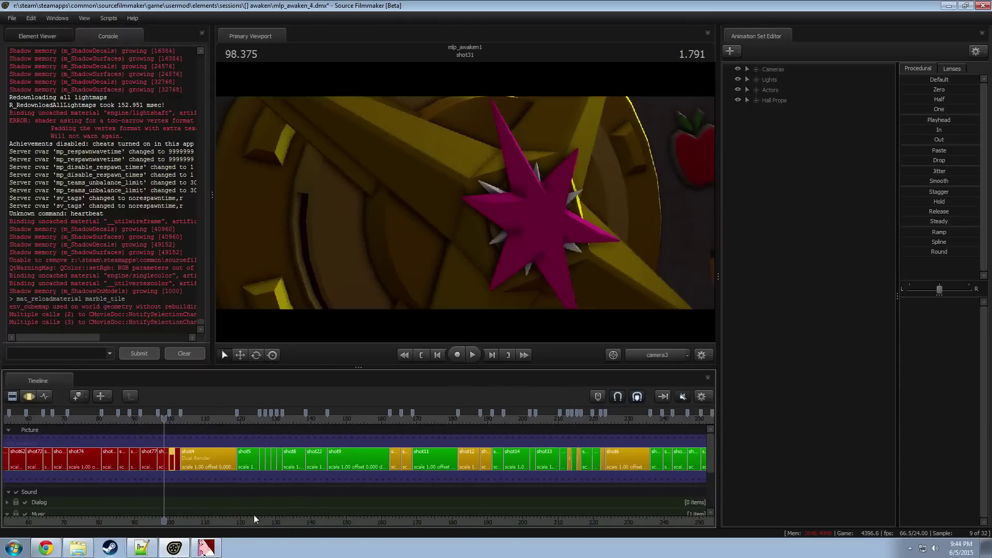
{"action": "scroll", "coordinate": [383, 501], "scroll_direction": "up", "scroll_amount": 3}
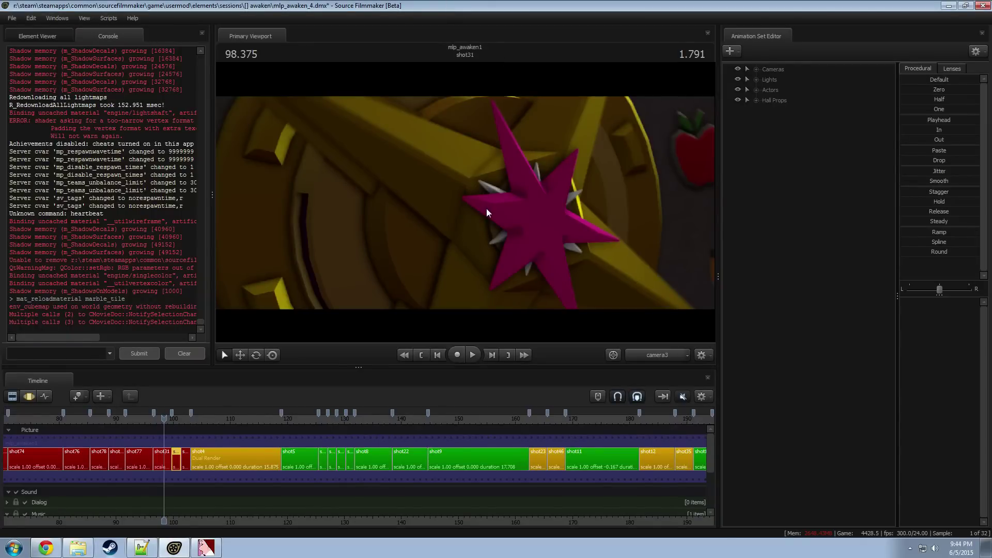
{"action": "middle_click_drag", "start_coordinate": [306, 523], "coordinate": [397, 513]}
{"action": "scroll", "coordinate": [396, 513], "scroll_direction": "down", "scroll_amount": 10}
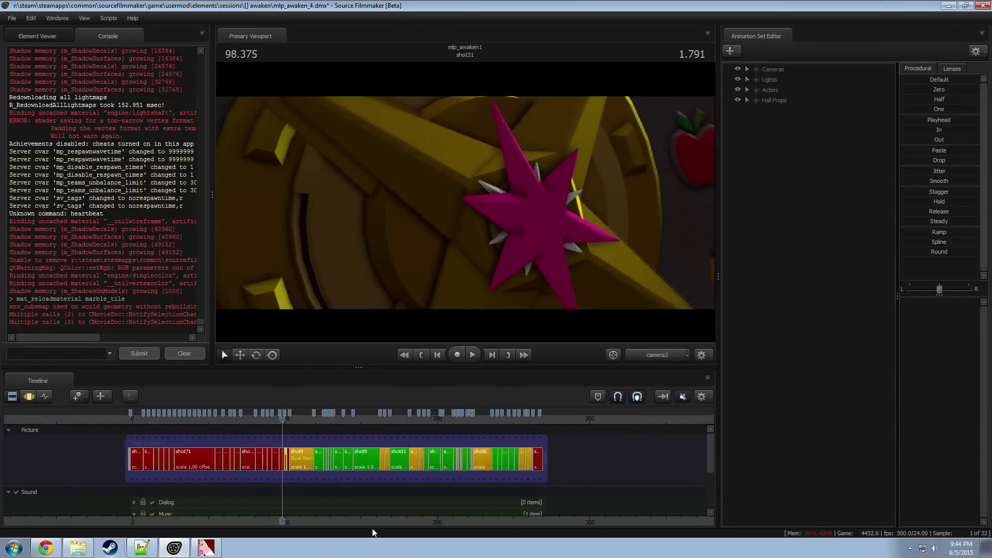
{"action": "middle_click_drag", "start_coordinate": [372, 527], "coordinate": [342, 498]}
{"action": "scroll", "coordinate": [378, 488], "scroll_direction": "up", "scroll_amount": 5}
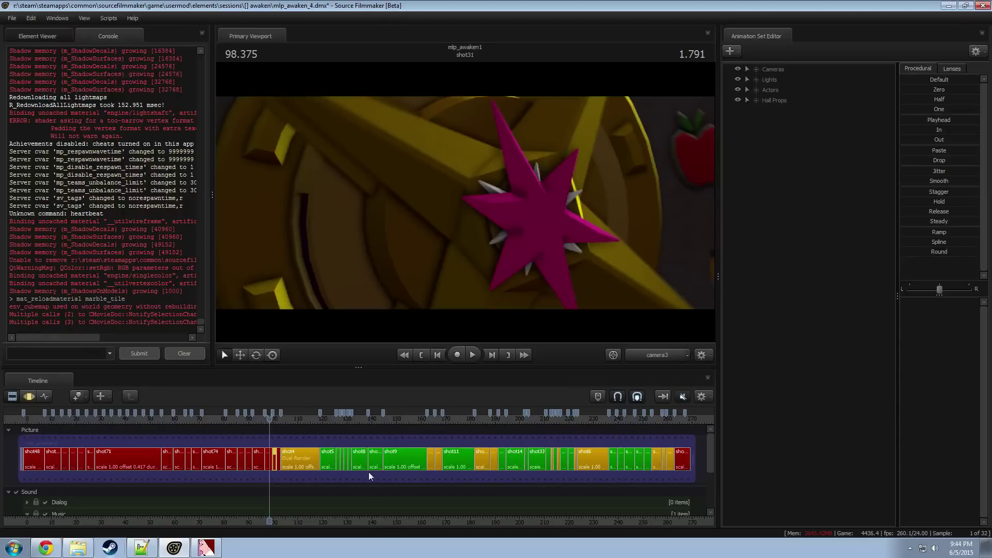
{"action": "mouse_move", "coordinate": [311, 516]}
{"action": "middle_mouse_down"}
{"action": "mouse_move", "coordinate": [343, 522]}
{"action": "mouse_move", "coordinate": [283, 522]}
{"action": "mouse_move", "coordinate": [315, 513]}
{"action": "middle_mouse_up"}
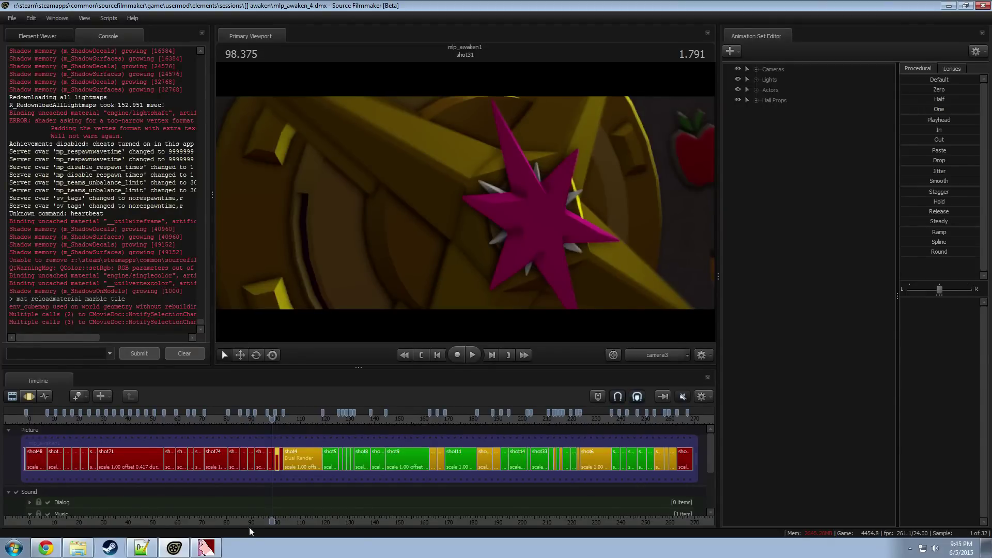
Step: Place the playhead in shot31 at about 97.08 and make the timeline area slightly shorter
{"action": "left_click", "coordinate": [268, 421]}
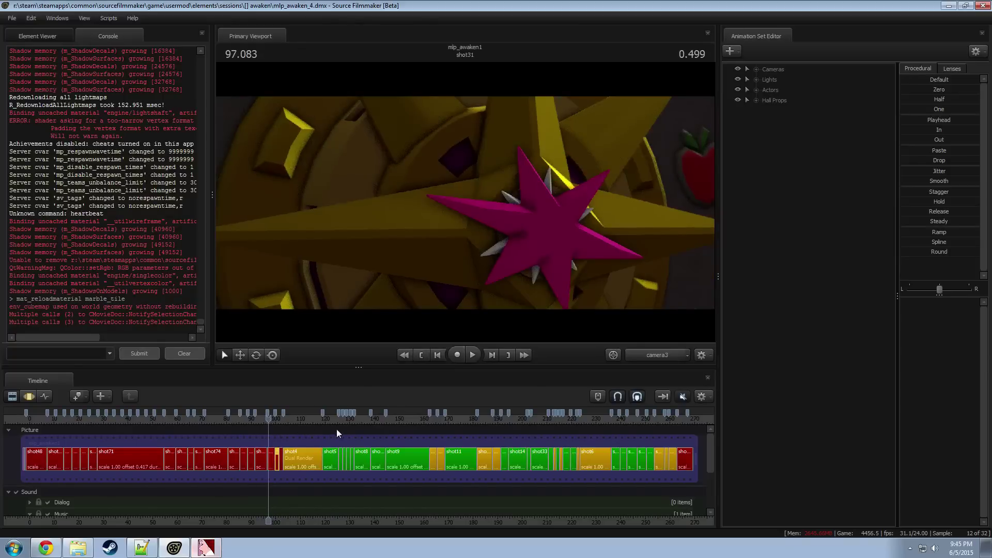
{"action": "scroll", "coordinate": [551, 442], "scroll_direction": "down", "scroll_amount": 2}
{"action": "scroll", "coordinate": [550, 438], "scroll_direction": "up", "scroll_amount": 1}
{"action": "scroll", "coordinate": [593, 481], "scroll_direction": "down", "scroll_amount": 3}
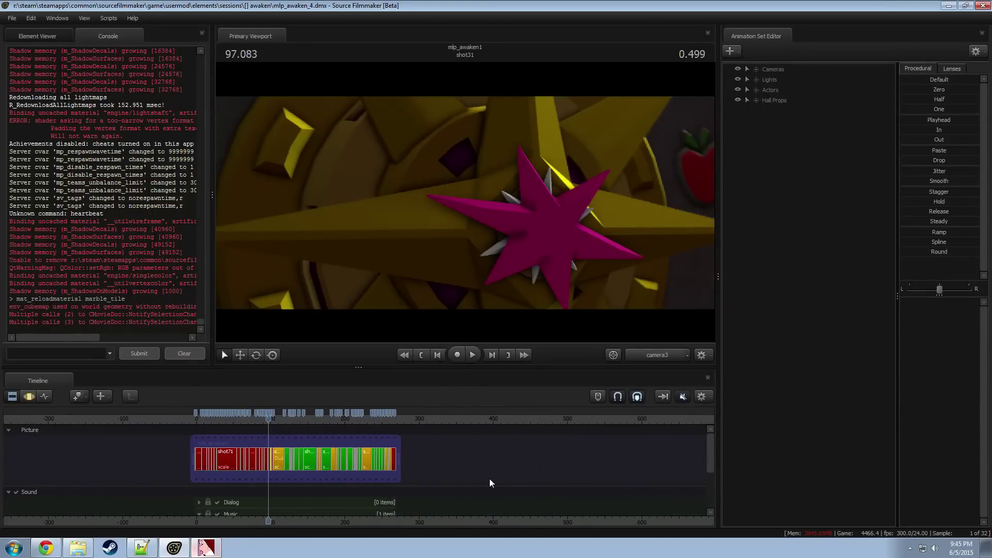
{"action": "scroll", "coordinate": [398, 434], "scroll_direction": "up", "scroll_amount": 3}
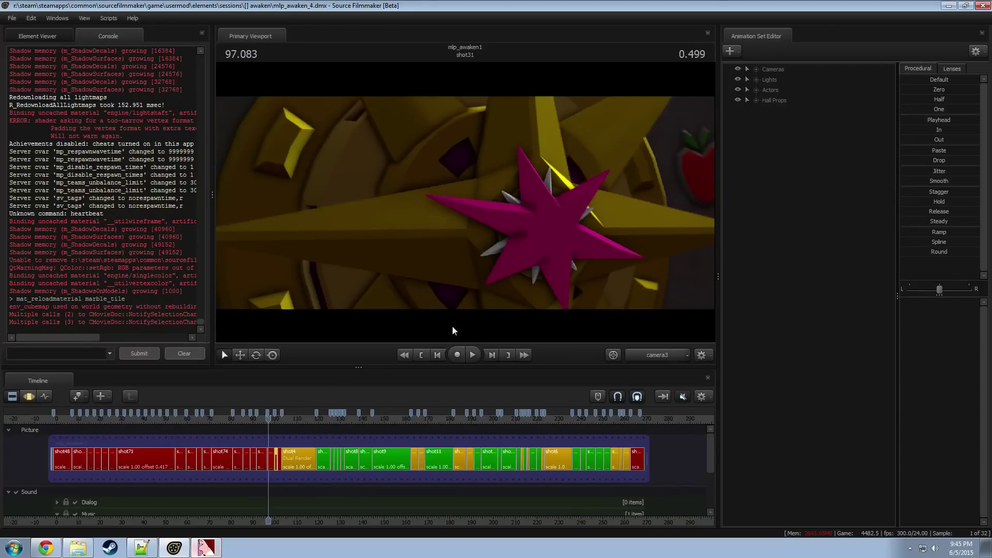
{"action": "mouse_move", "coordinate": [353, 365]}
{"action": "left_mouse_down"}
{"action": "mouse_move", "coordinate": [356, 347]}
{"action": "mouse_move", "coordinate": [354, 372]}
{"action": "left_mouse_up"}
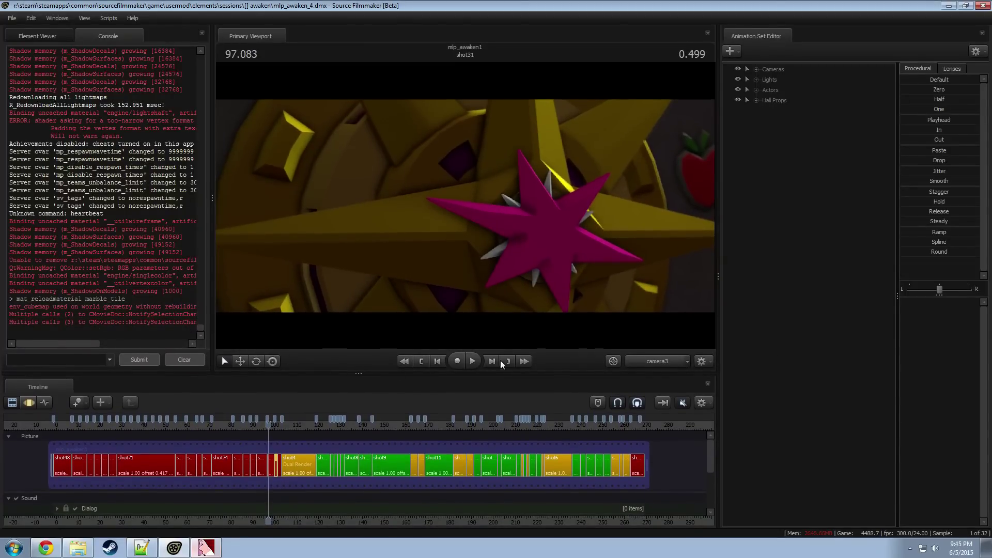